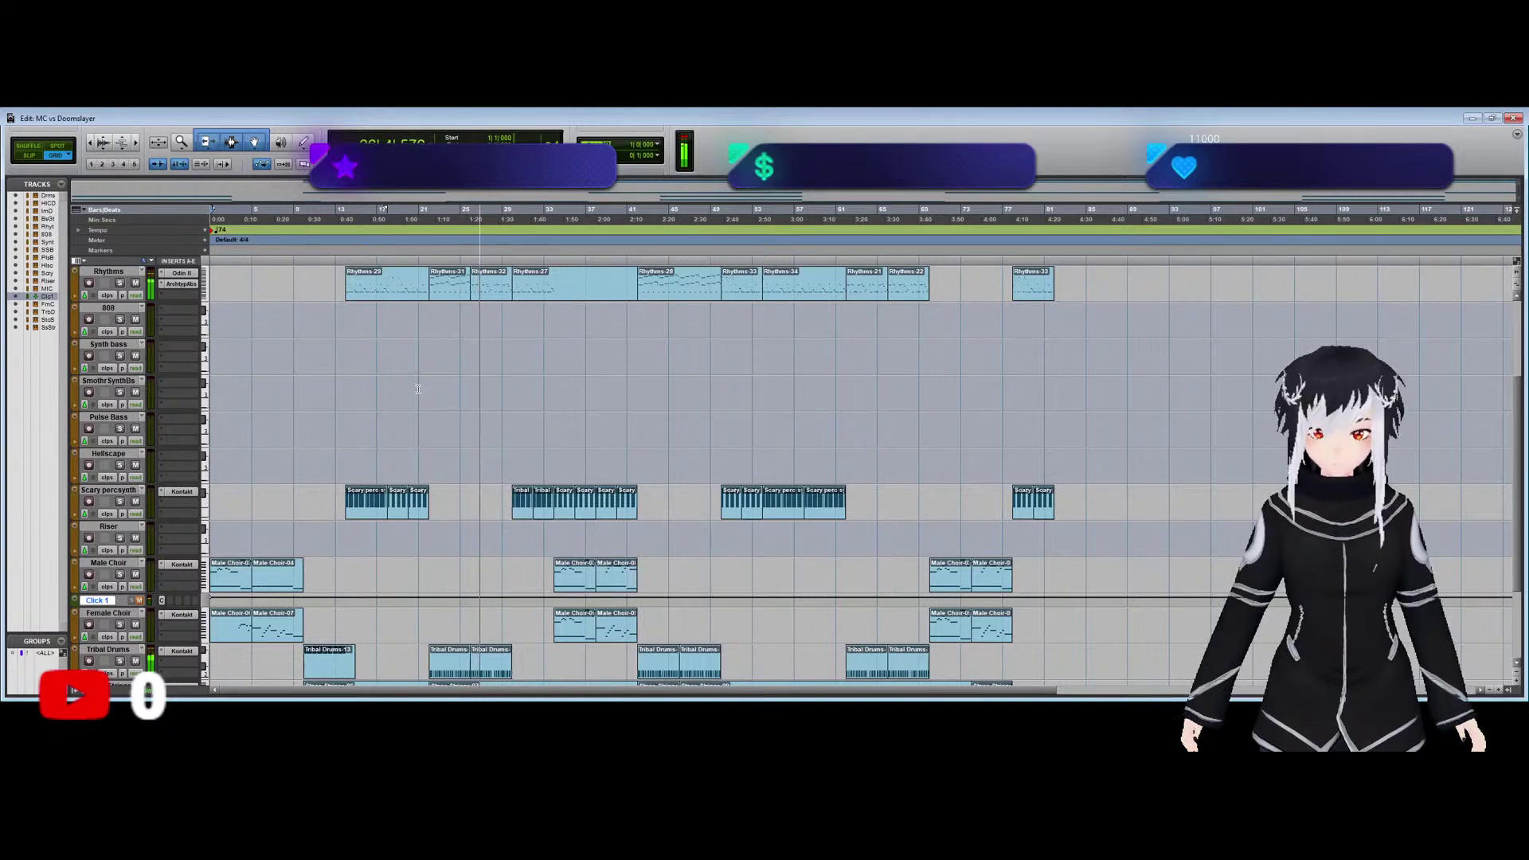
Delete the Tribal Drums clip that runs from bar 26 to bar 30.
scroll(473, 514, "down", 4)
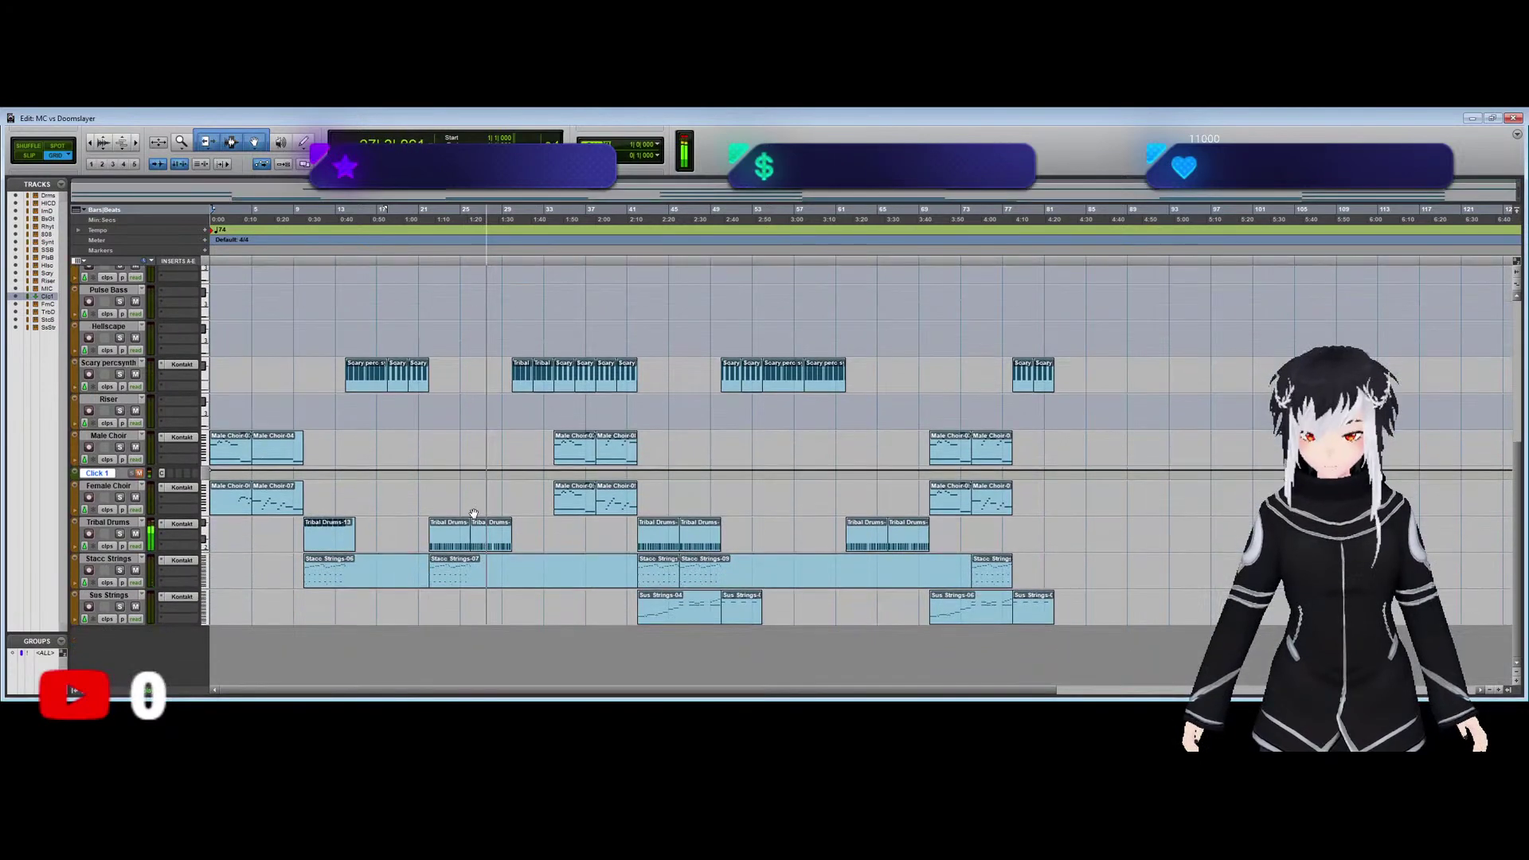
left_click(478, 525)
key("Delete")
Delete the Scary percsynth clips between bars 34 and 42, above the second pair of choir clips.
scroll(487, 539, "up", 2)
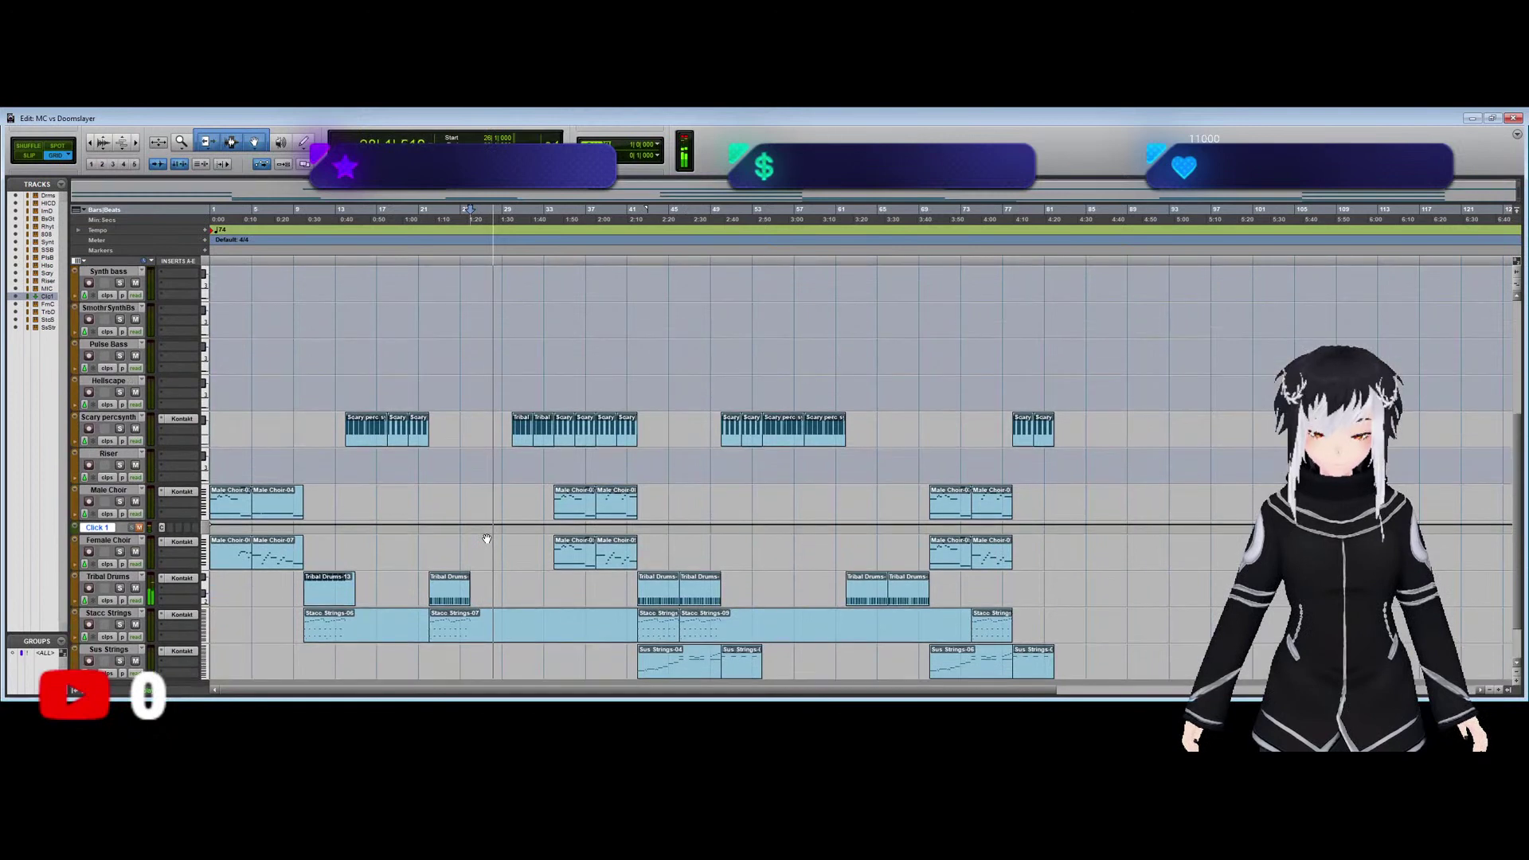
scroll(487, 539, "up", 1)
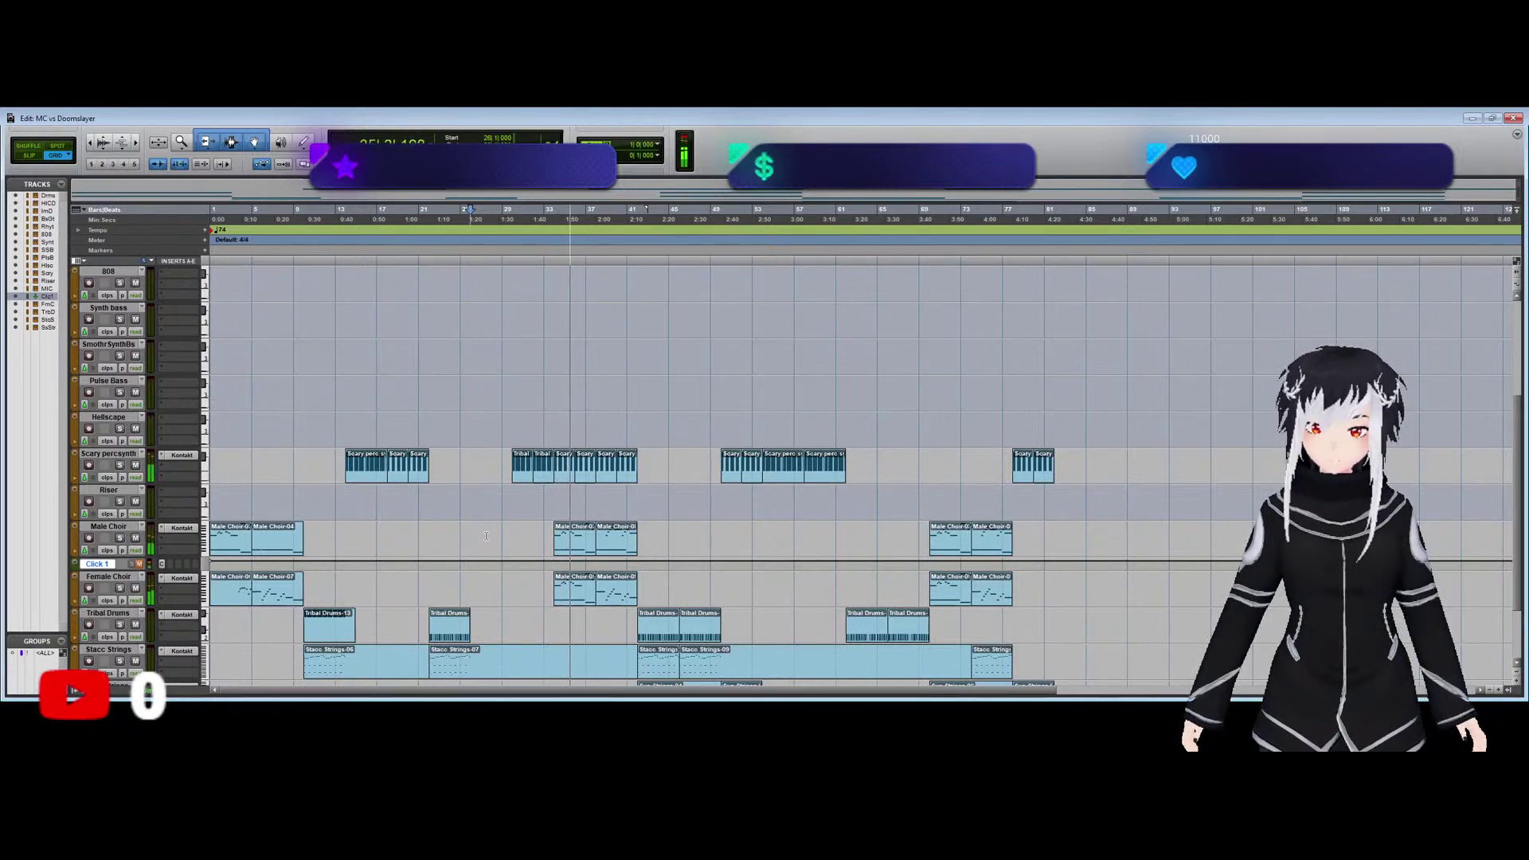
left_click(573, 469)
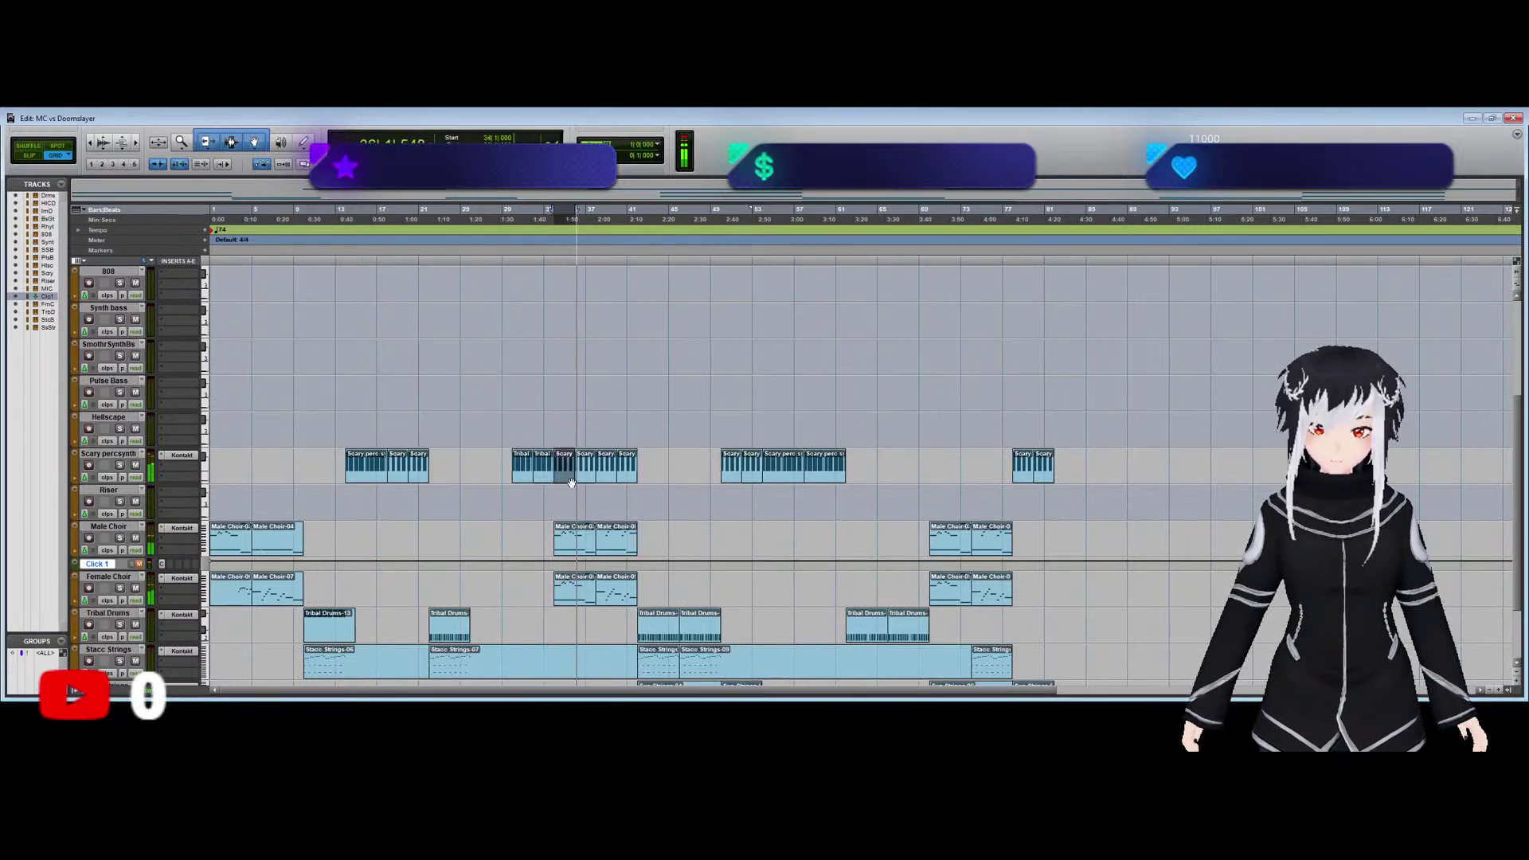
left_click(585, 474, "shift")
key("Delete")
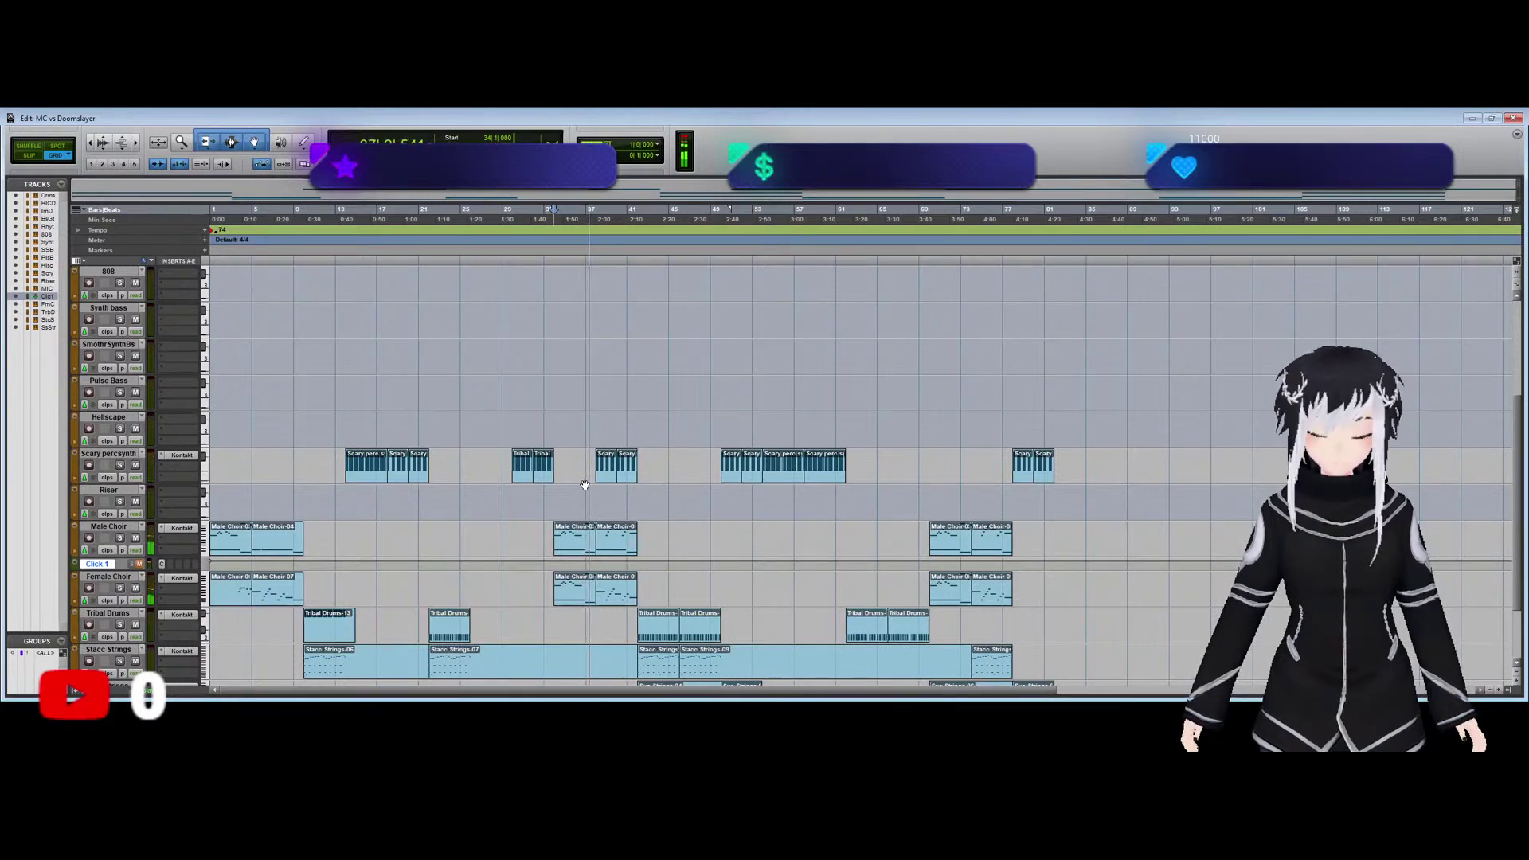
scroll(584, 484, "up", 5)
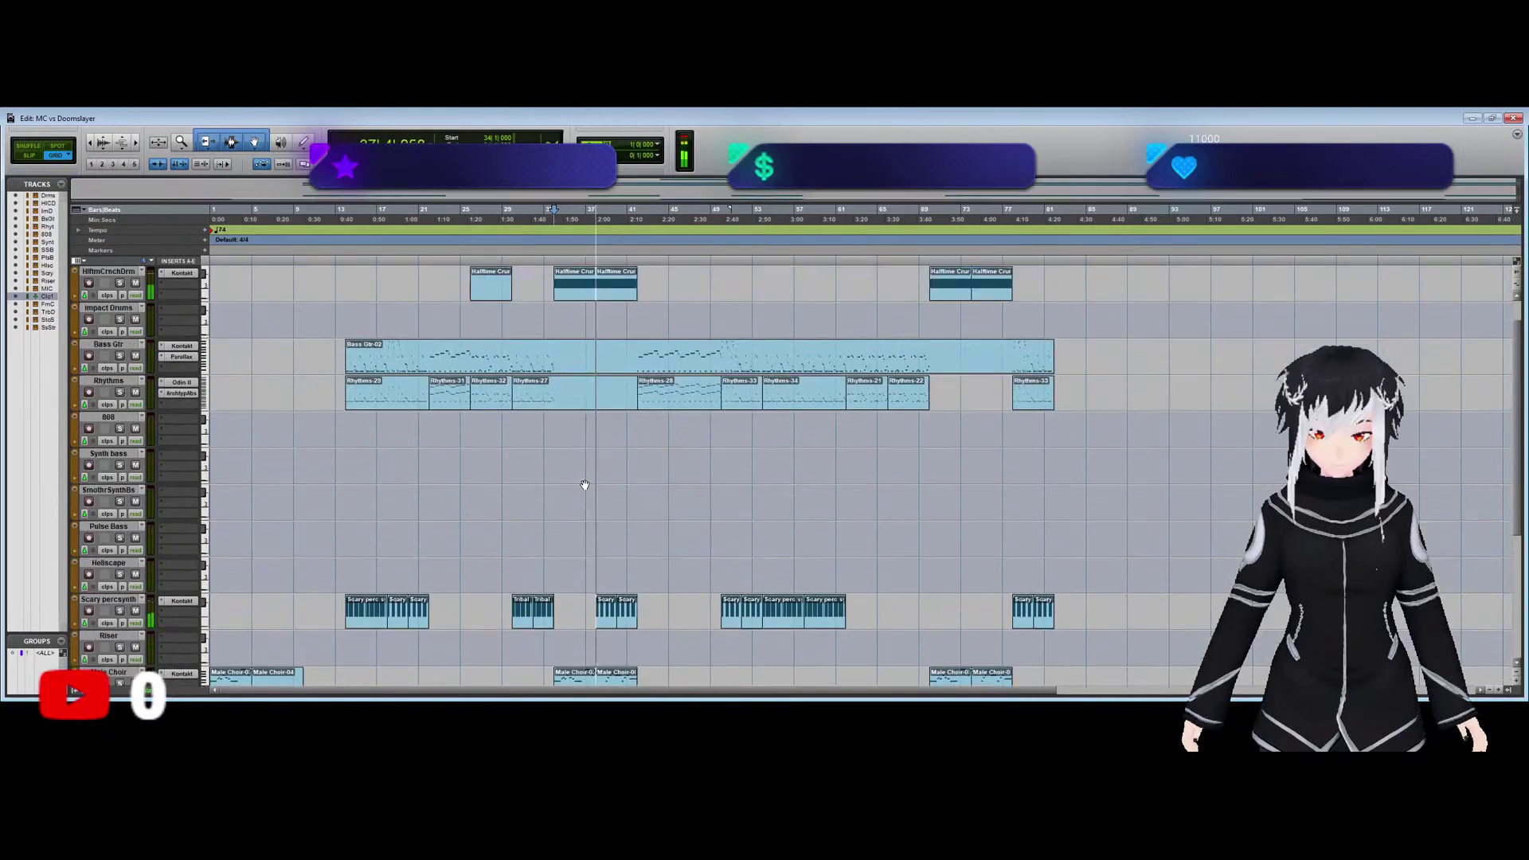
scroll(585, 482, "down", 3)
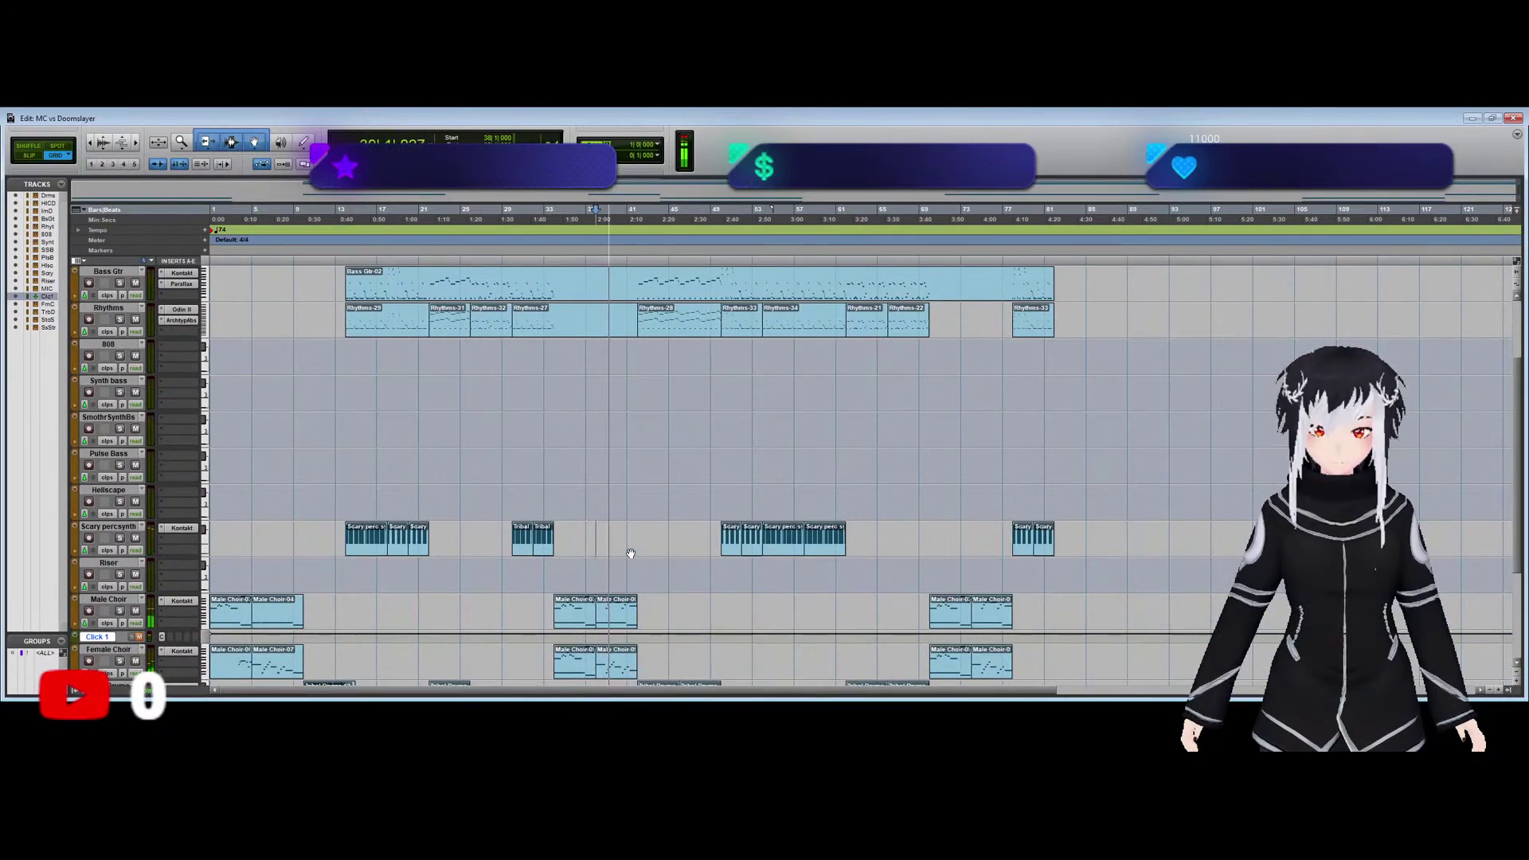
scroll(630, 554, "up", 3)
scroll(630, 553, "down", 3)
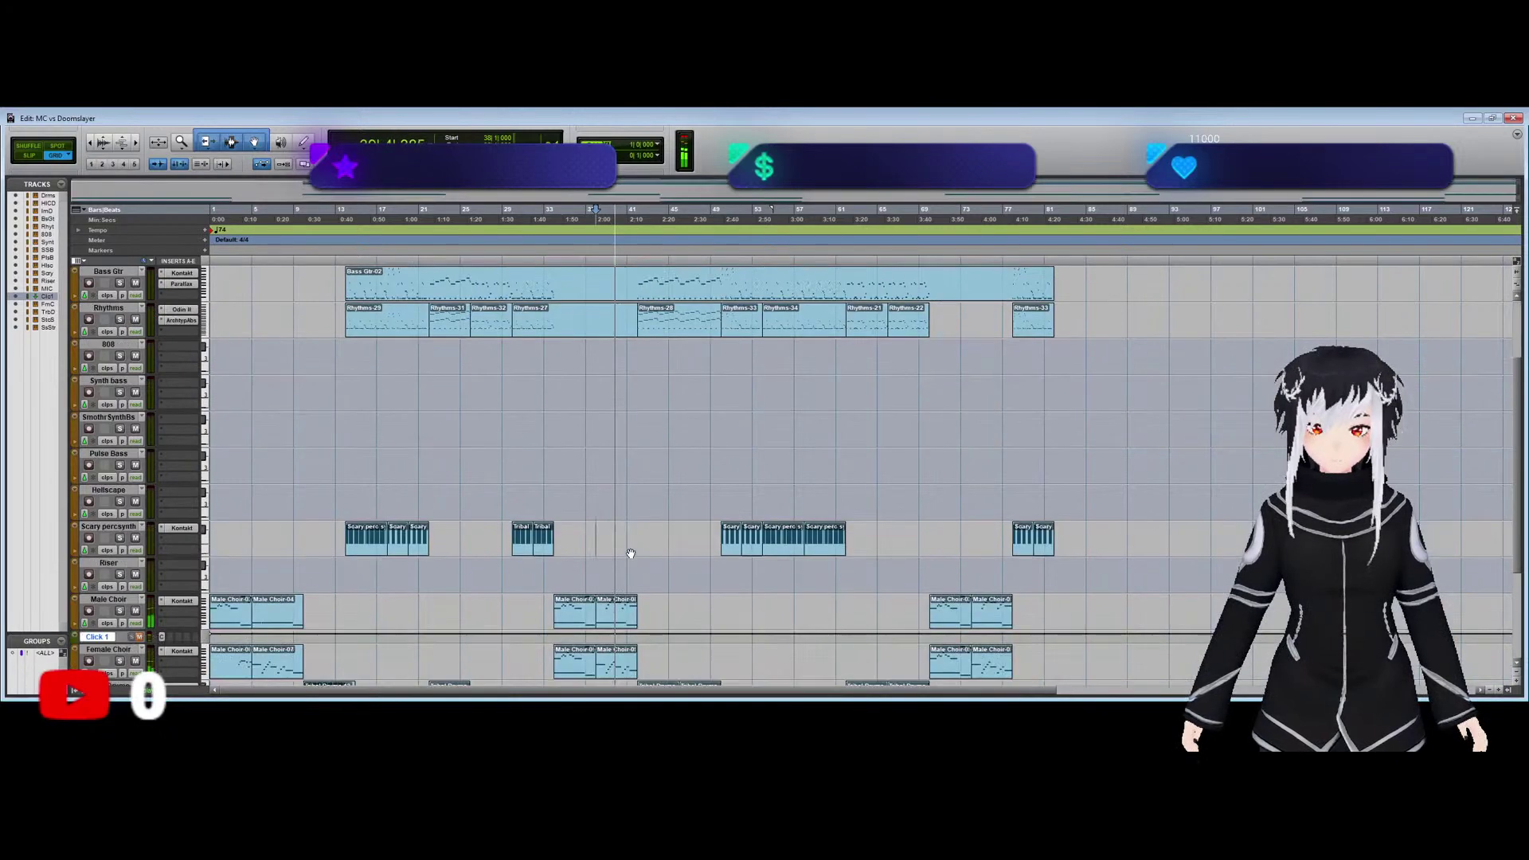
Try deleting the two Tribal Drums clips between bars 42 and 50, and undo the deletion.
scroll(629, 553, "down", 2)
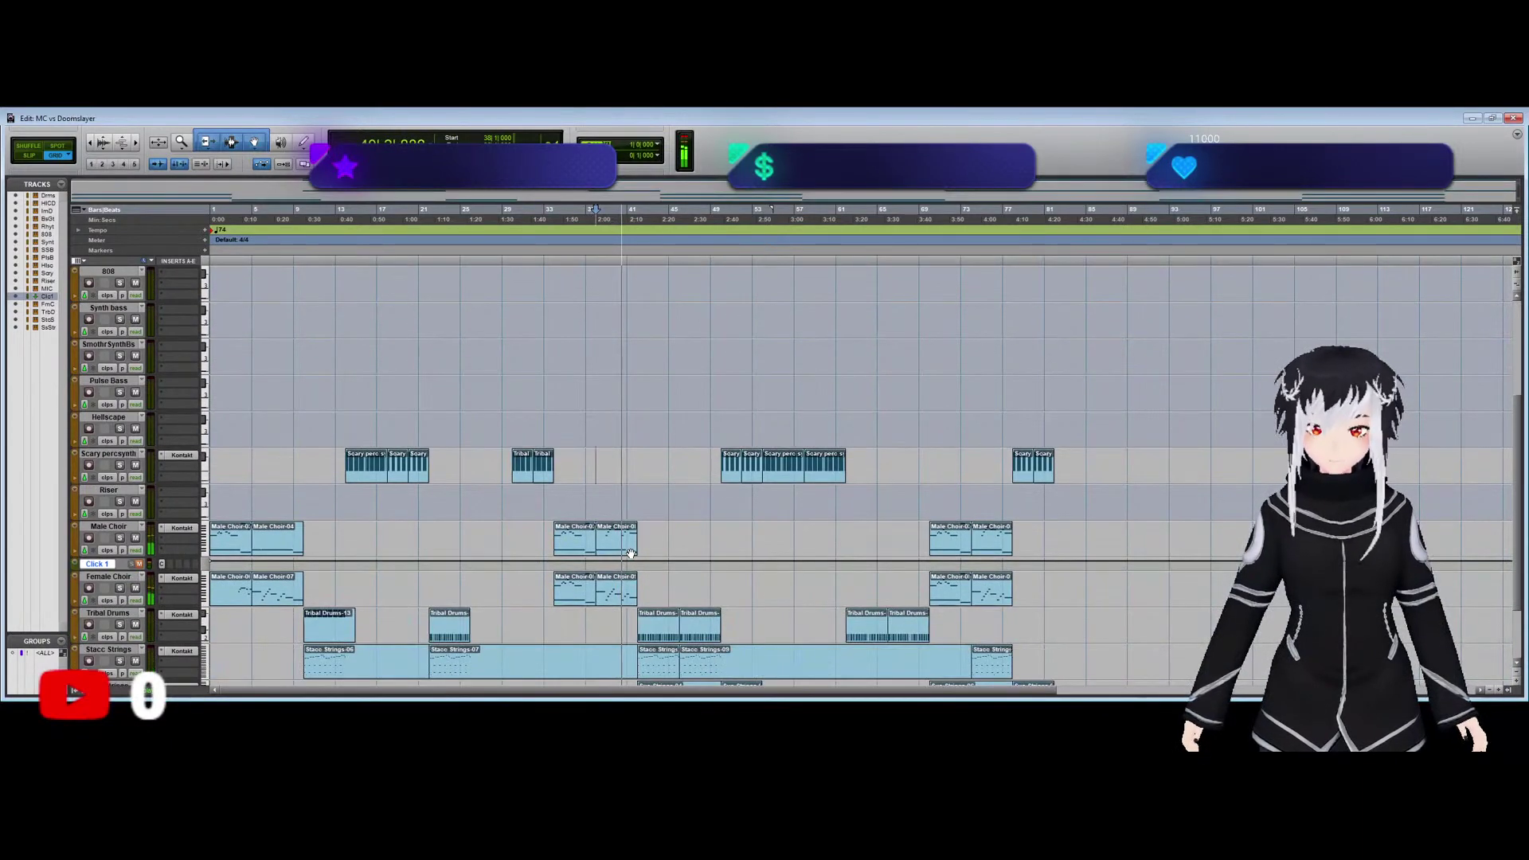
scroll(629, 553, "down", 2)
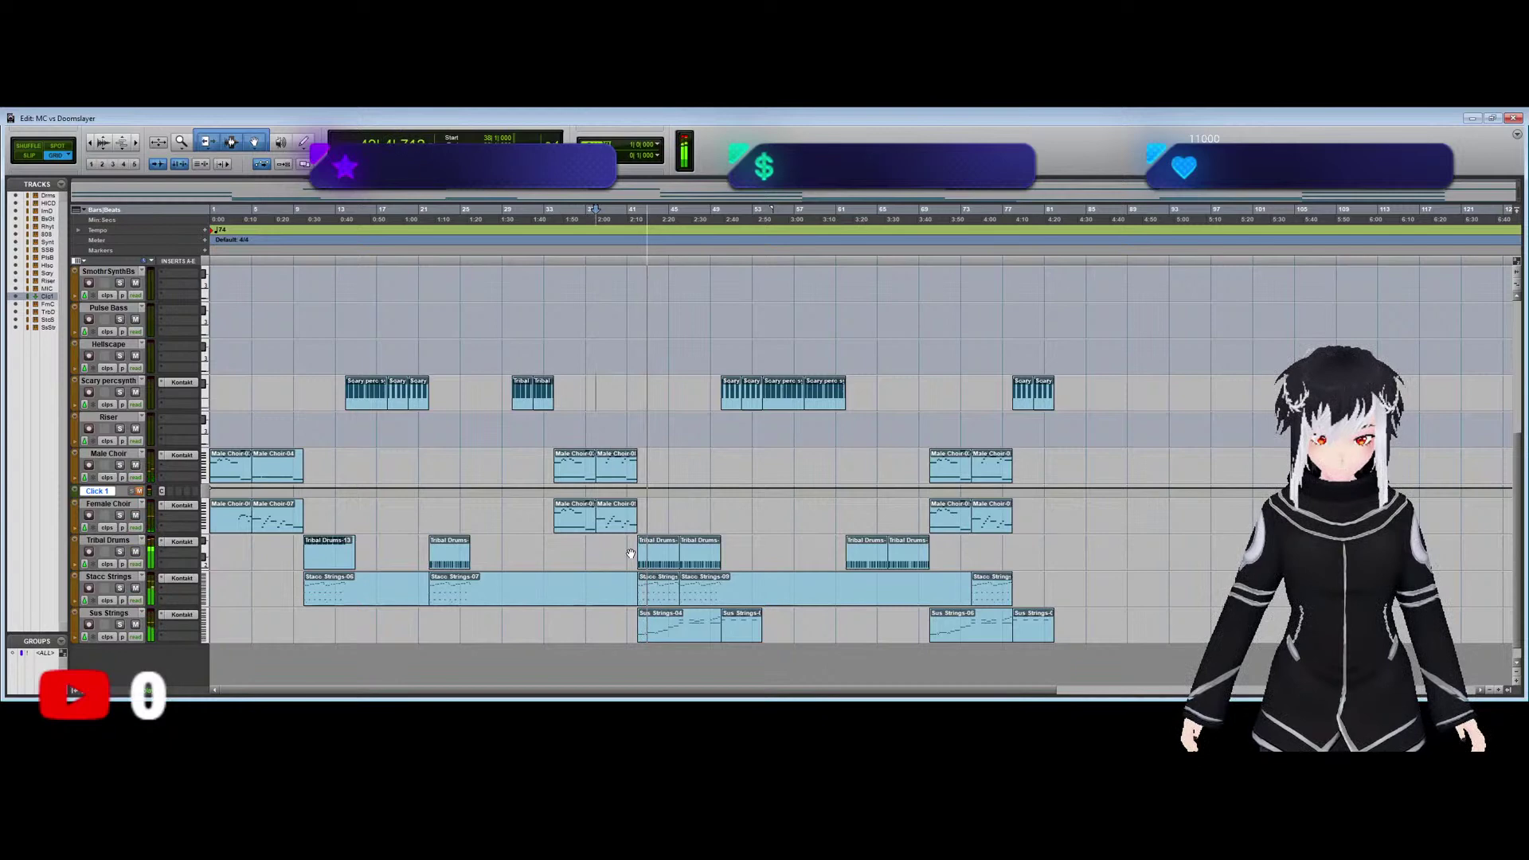
left_click(655, 558)
left_click(685, 561, "shift")
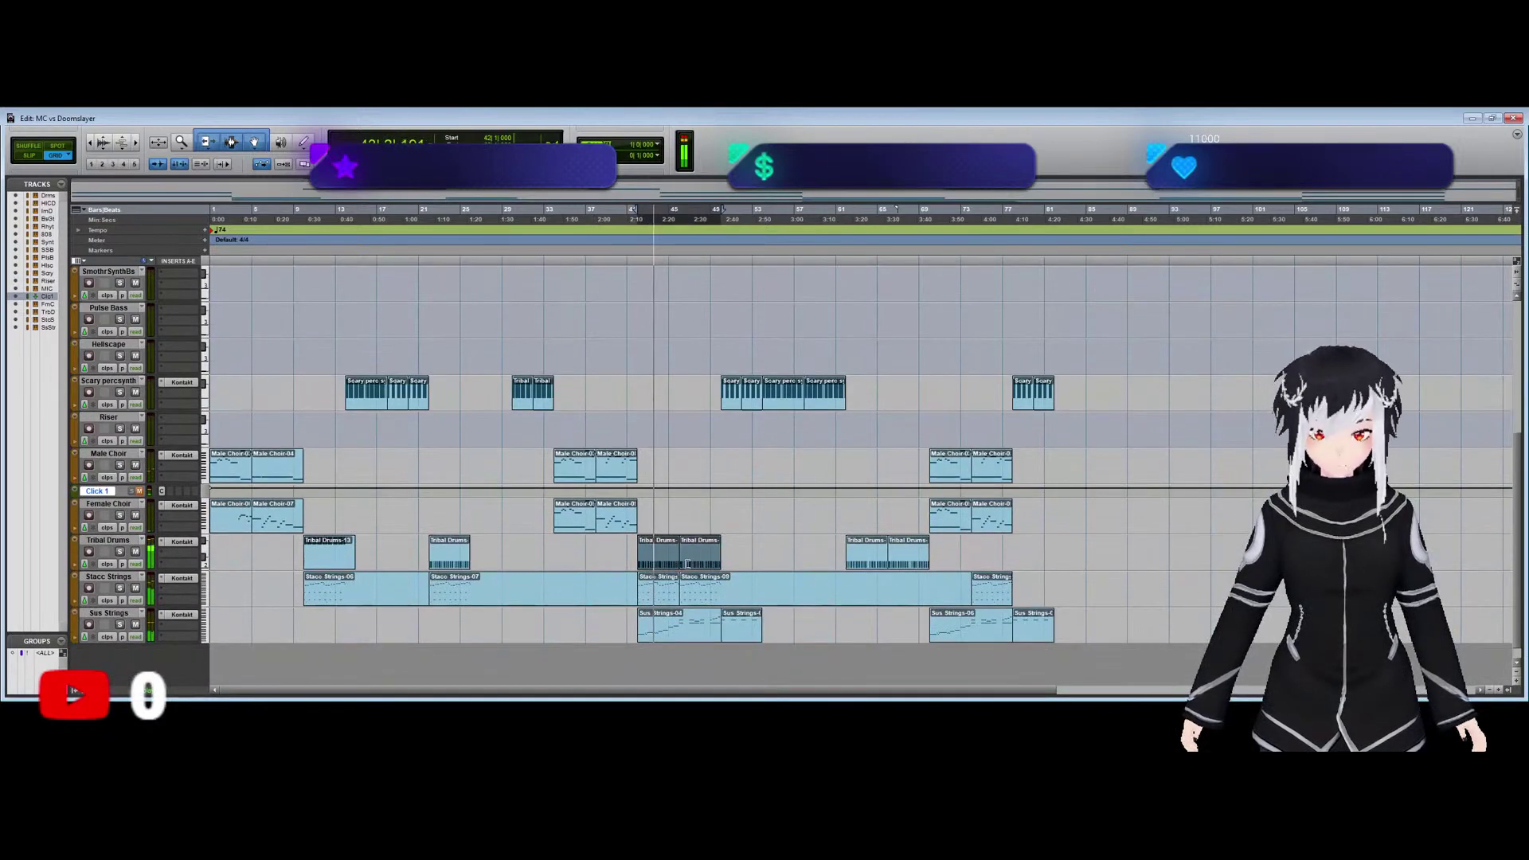
key("Delete")
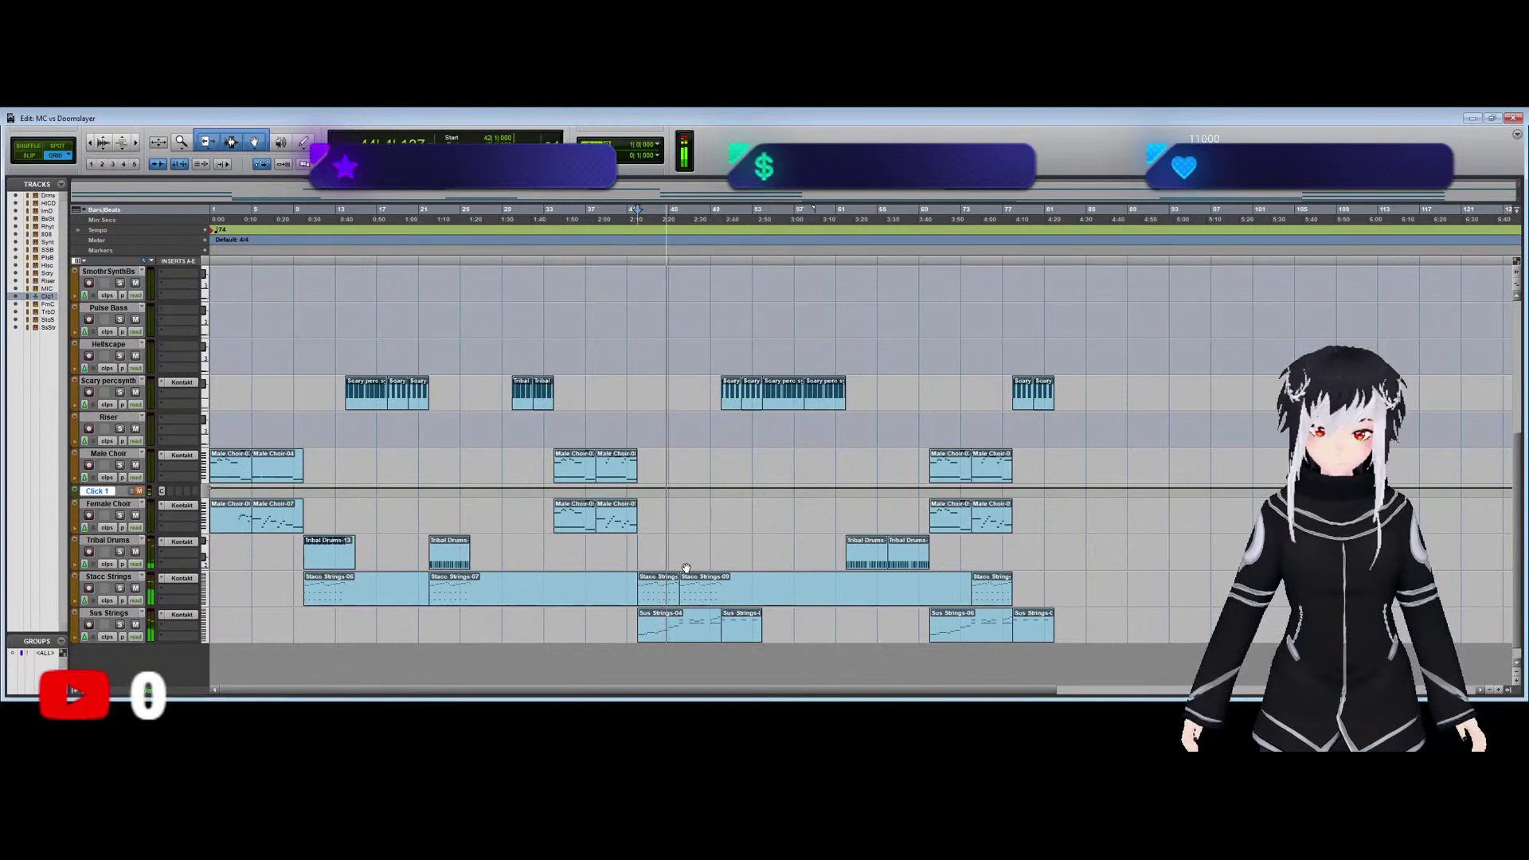
key("ctrl+z")
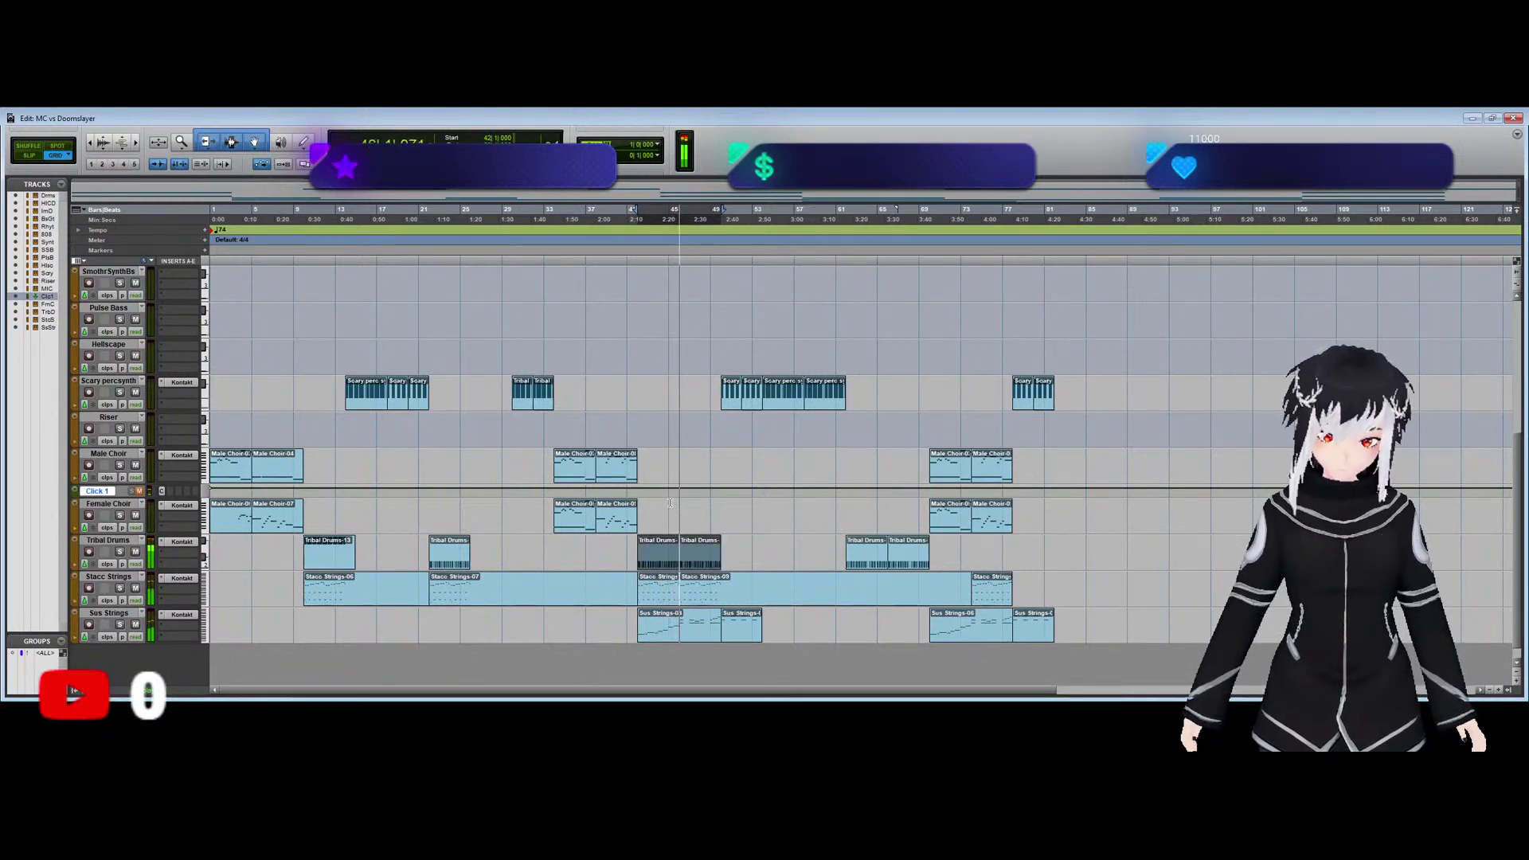
Lower the Tribal Drums track's volume fader to about -5.0 dB in the mixer and return to the arrangement.
key("ctrl+equal")
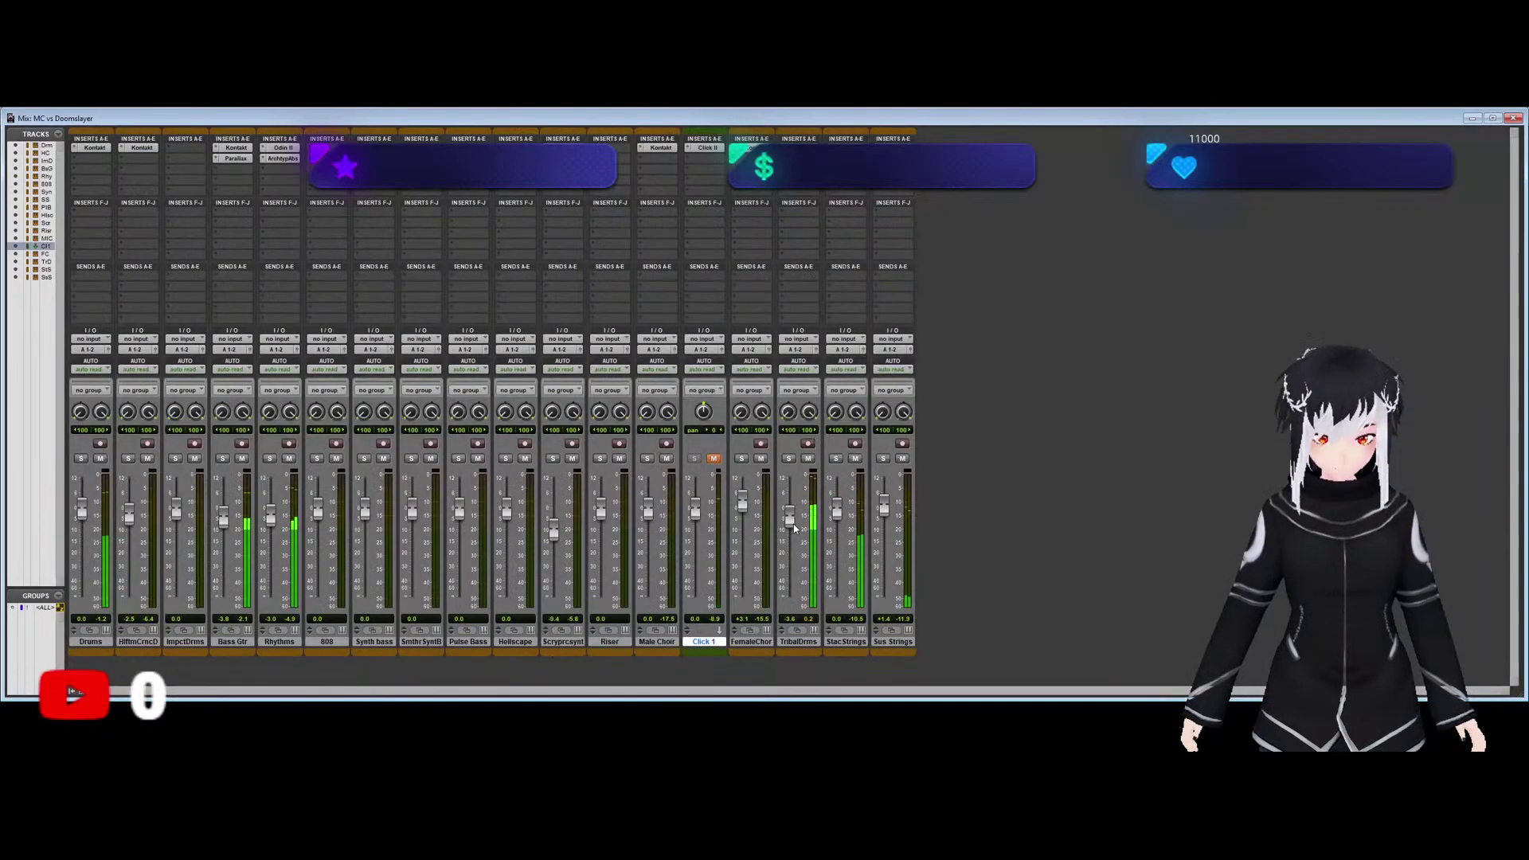
left_click_drag(793, 527, 793, 530)
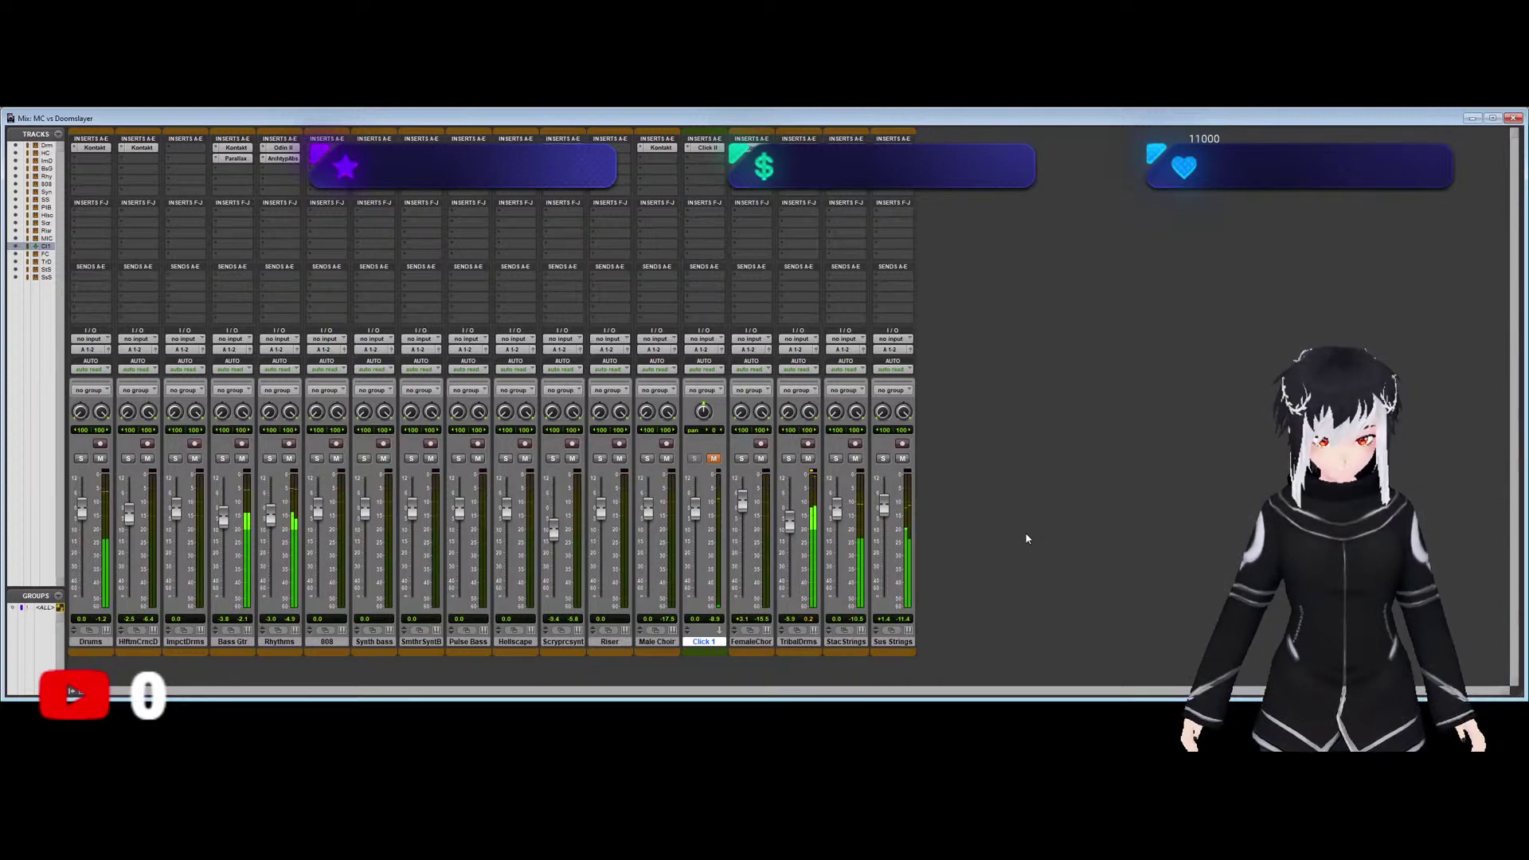
key("ctrl+equal")
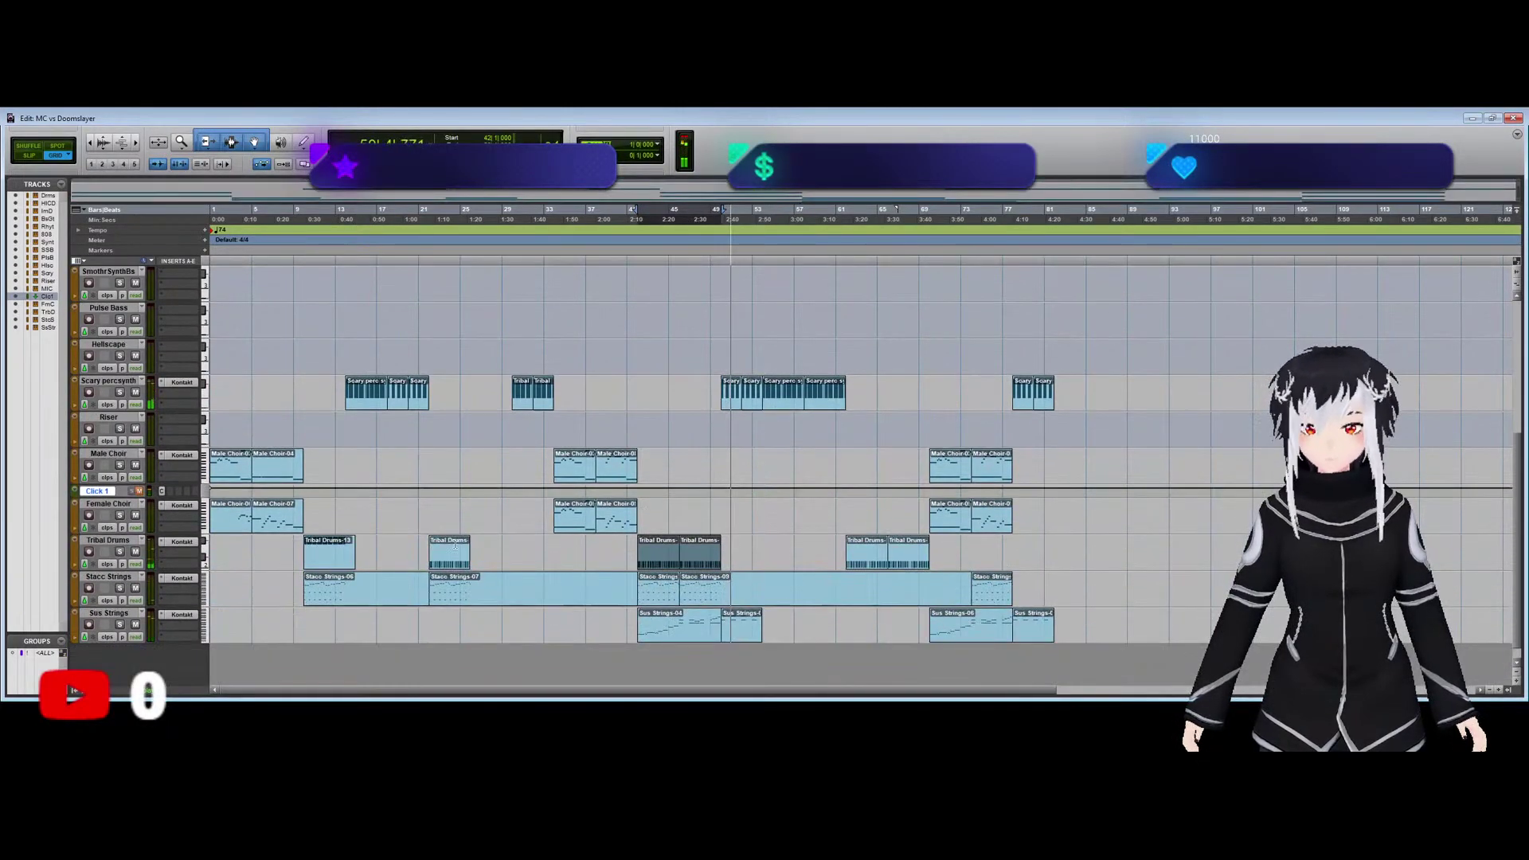
Stop playback, place the edit cursor at bar 50 and play the arrangement from there.
key("space")
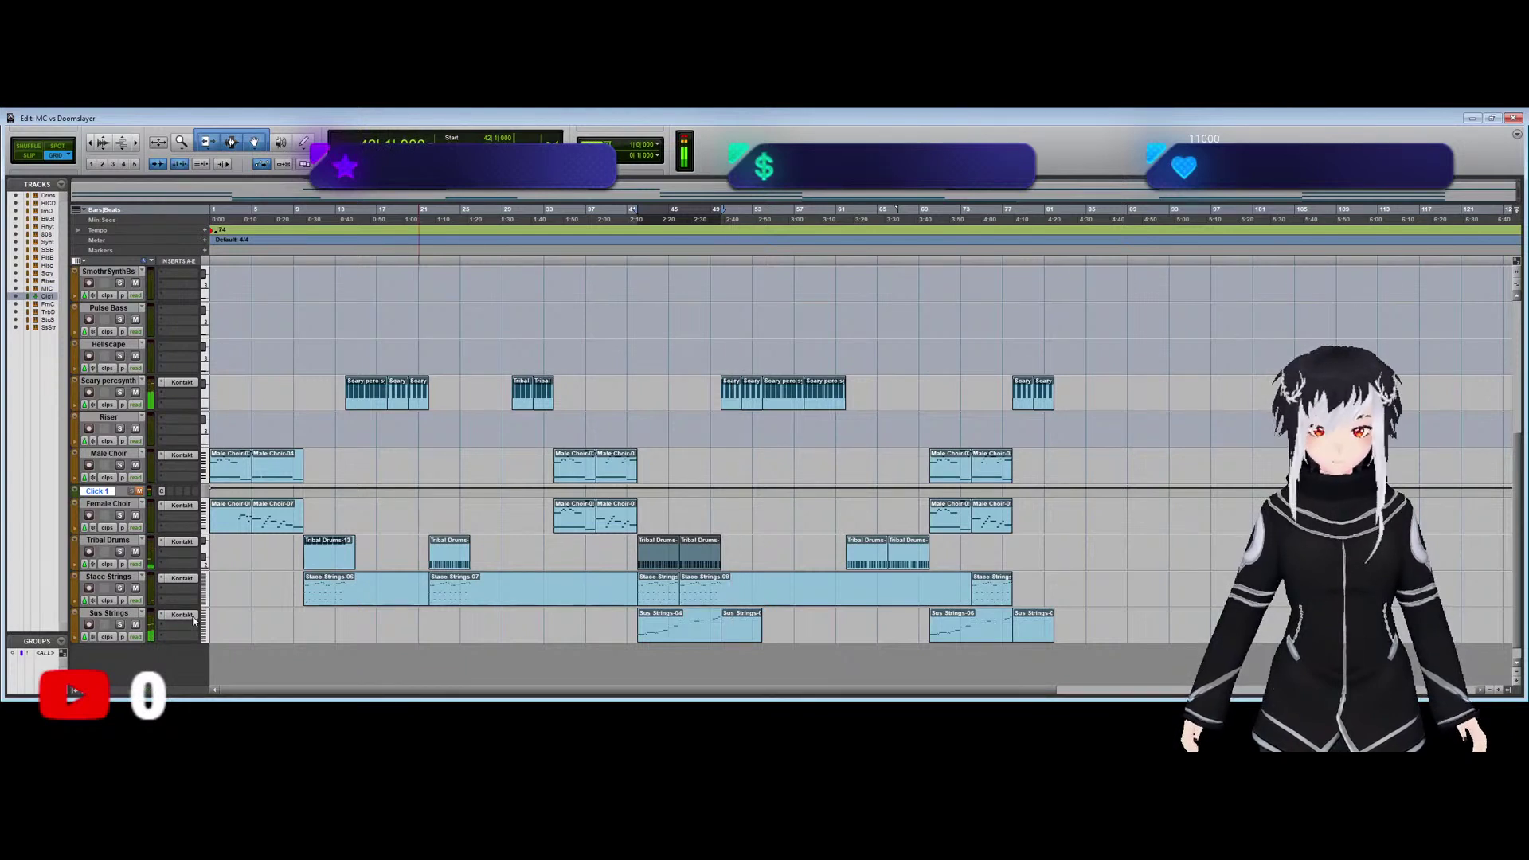
left_click(219, 607)
key("space")
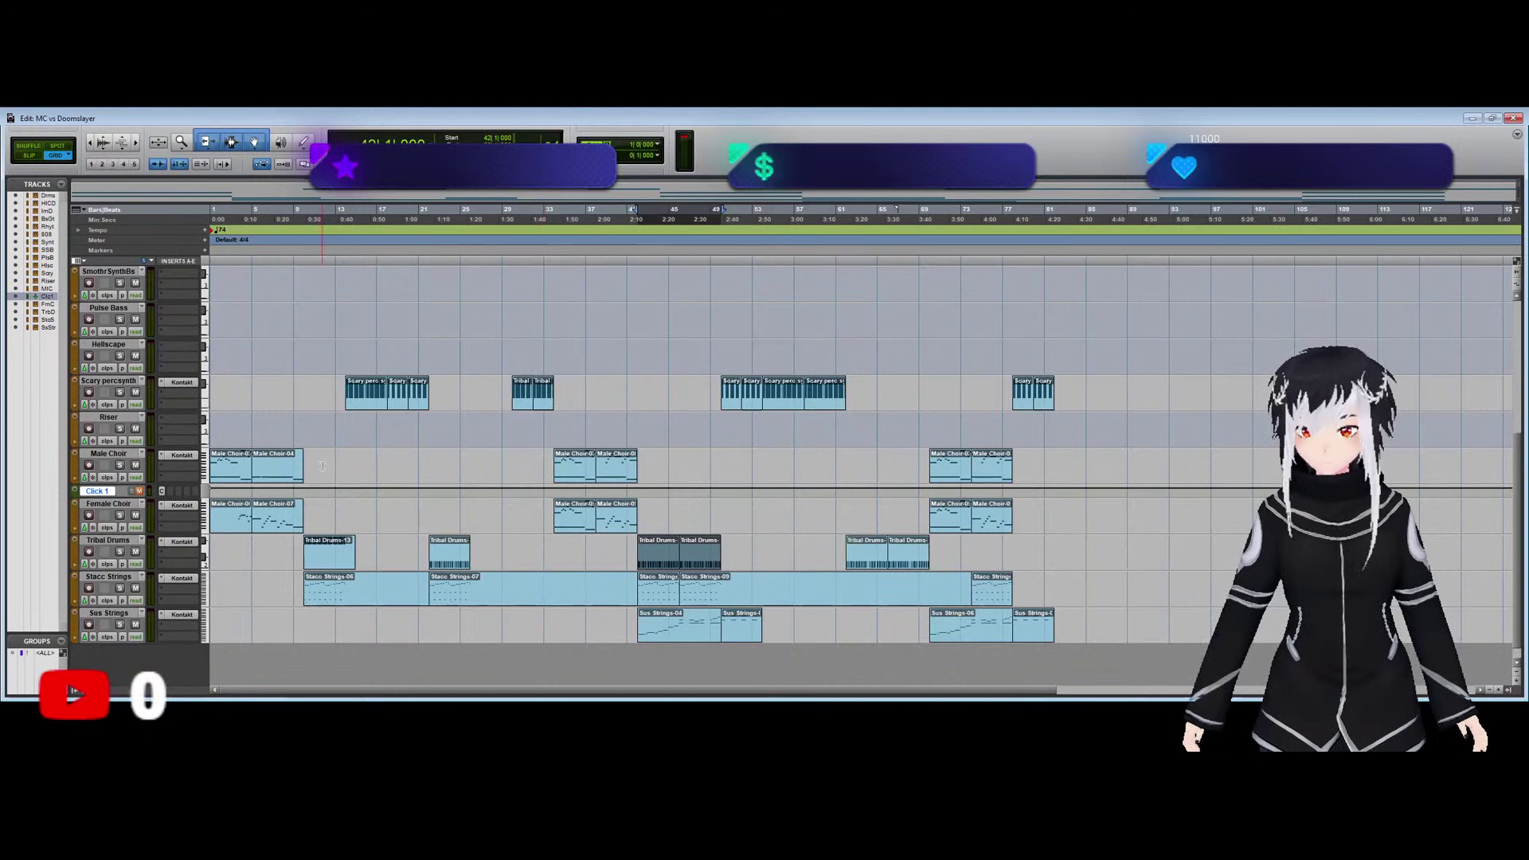
left_click(678, 478)
left_click(722, 500)
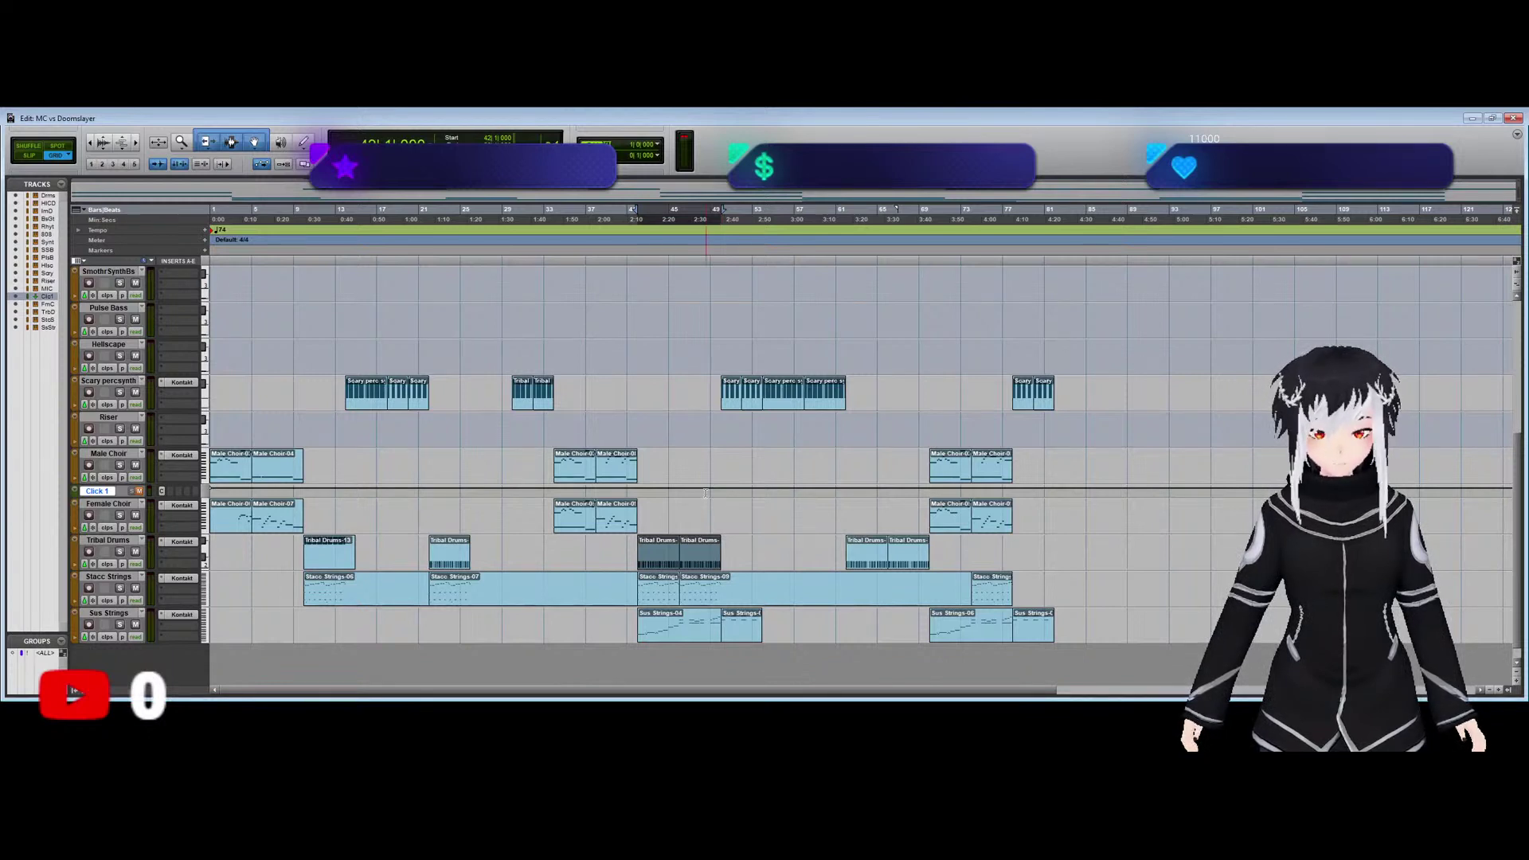
left_click(693, 428)
left_click(713, 488)
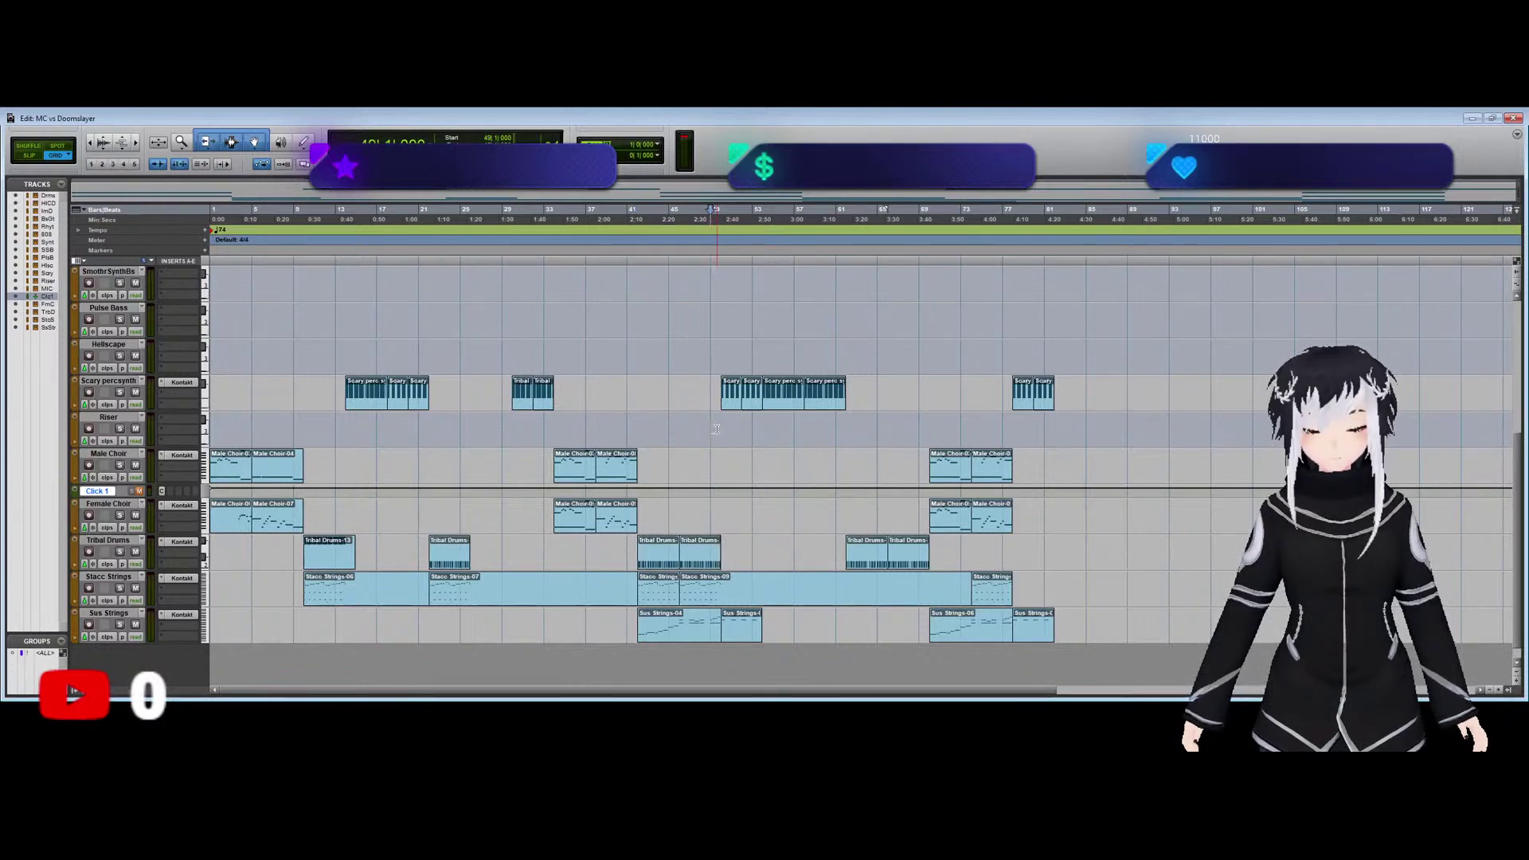
key("space")
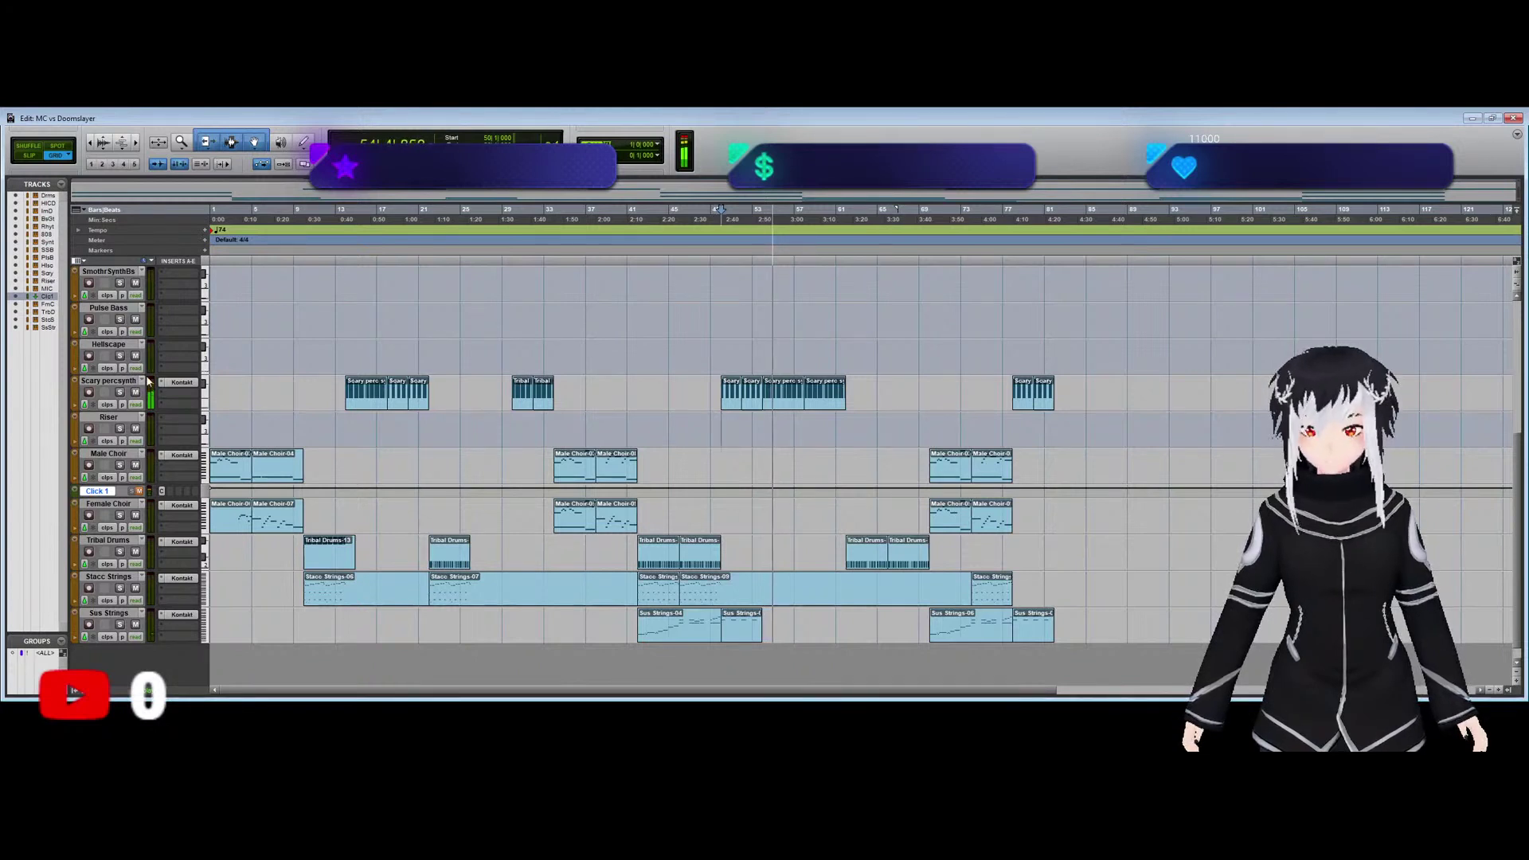
Check the Scary percsynth track in solo and lower its volume to about -10.7 dB in the mixer.
left_click(119, 393)
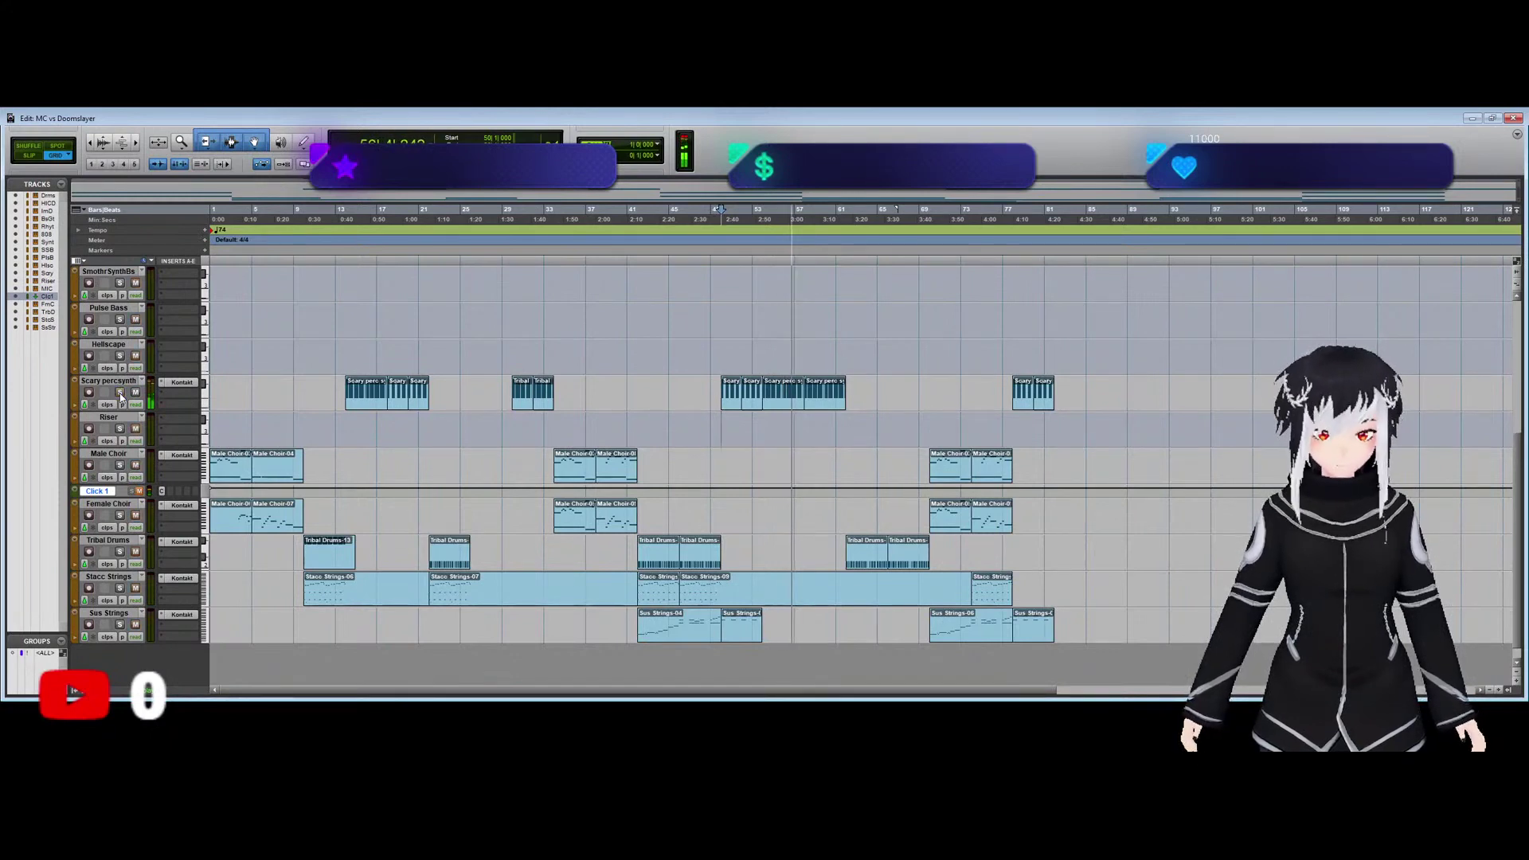
key("ctrl+equal")
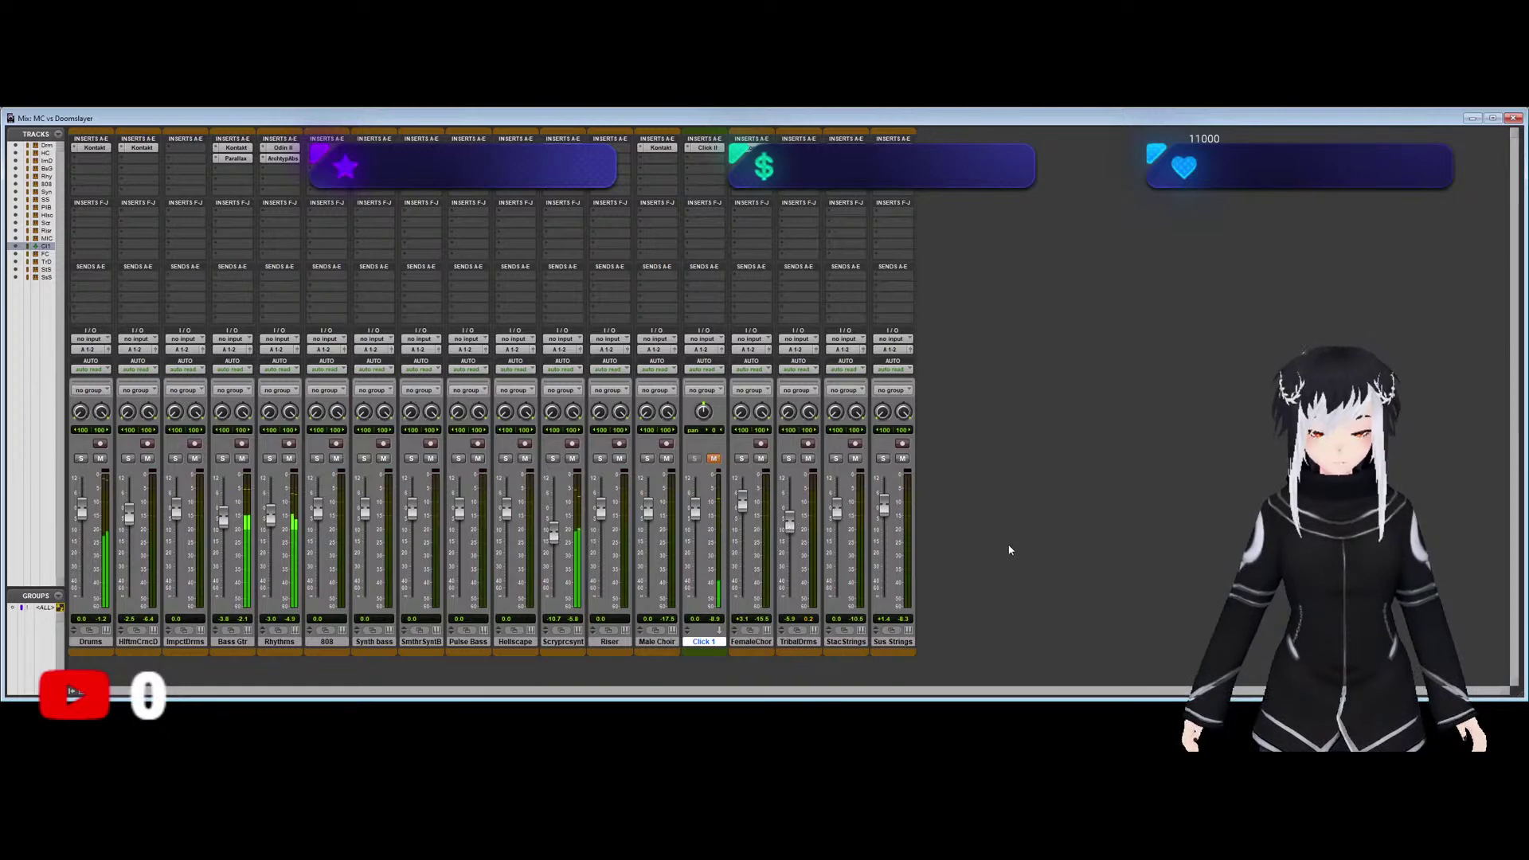
key("ctrl+equal")
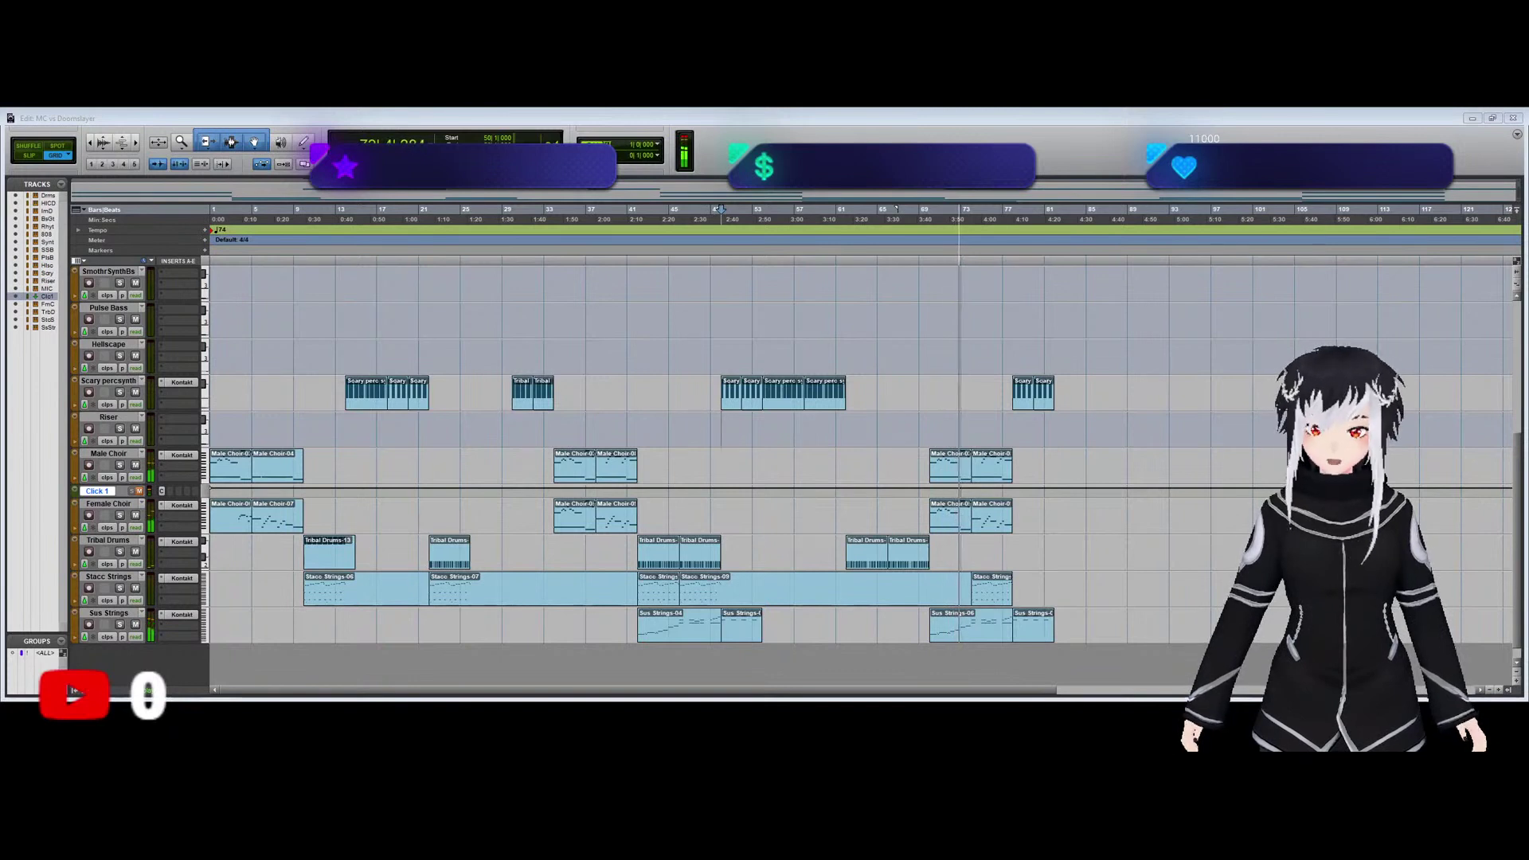
Stop playback and return the edit cursor to the start of the session.
left_click(505, 112)
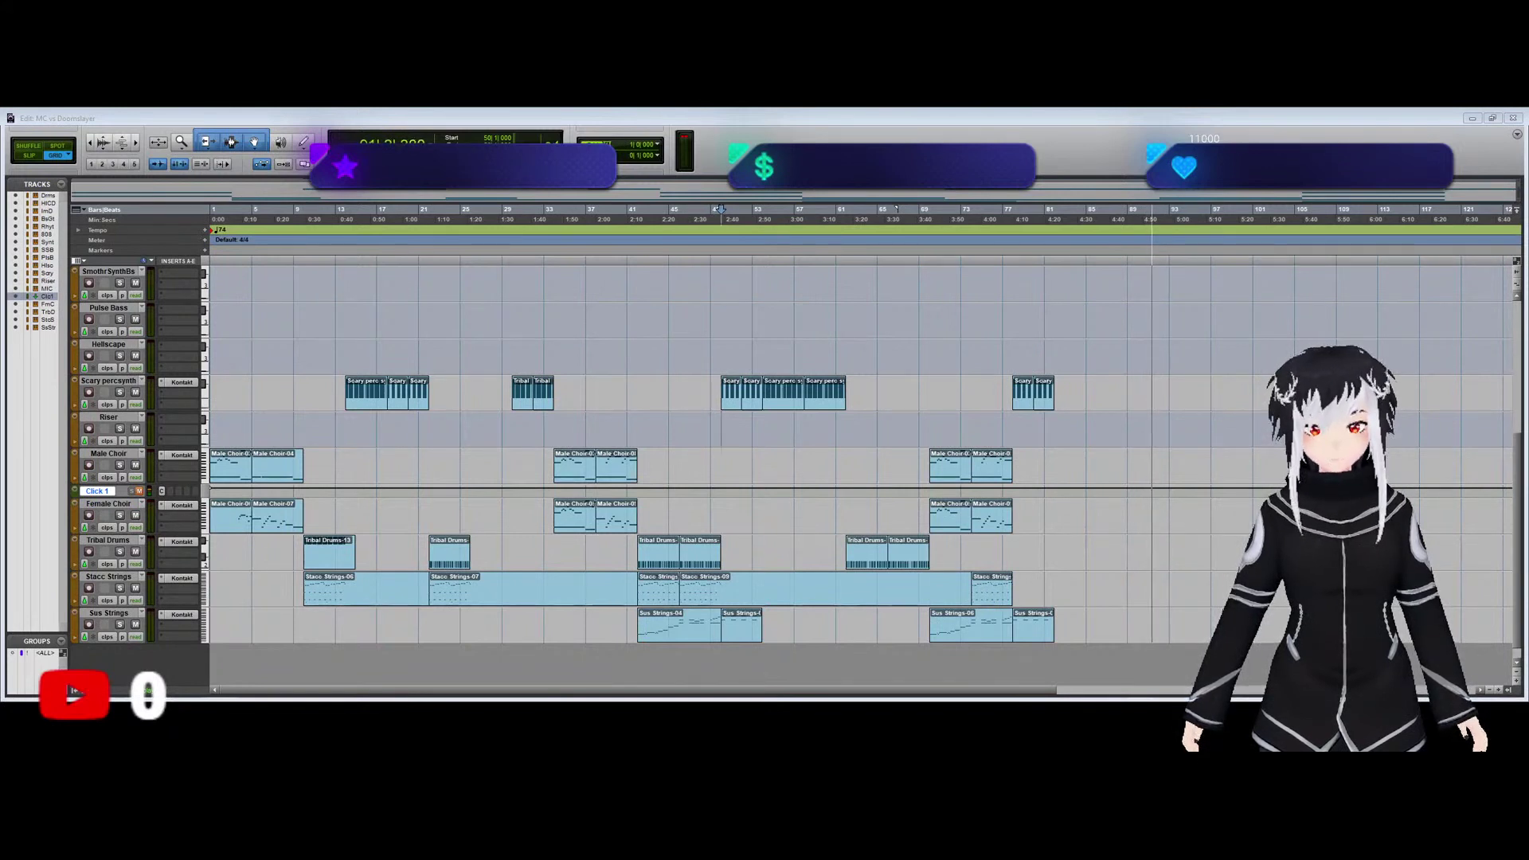
key("space")
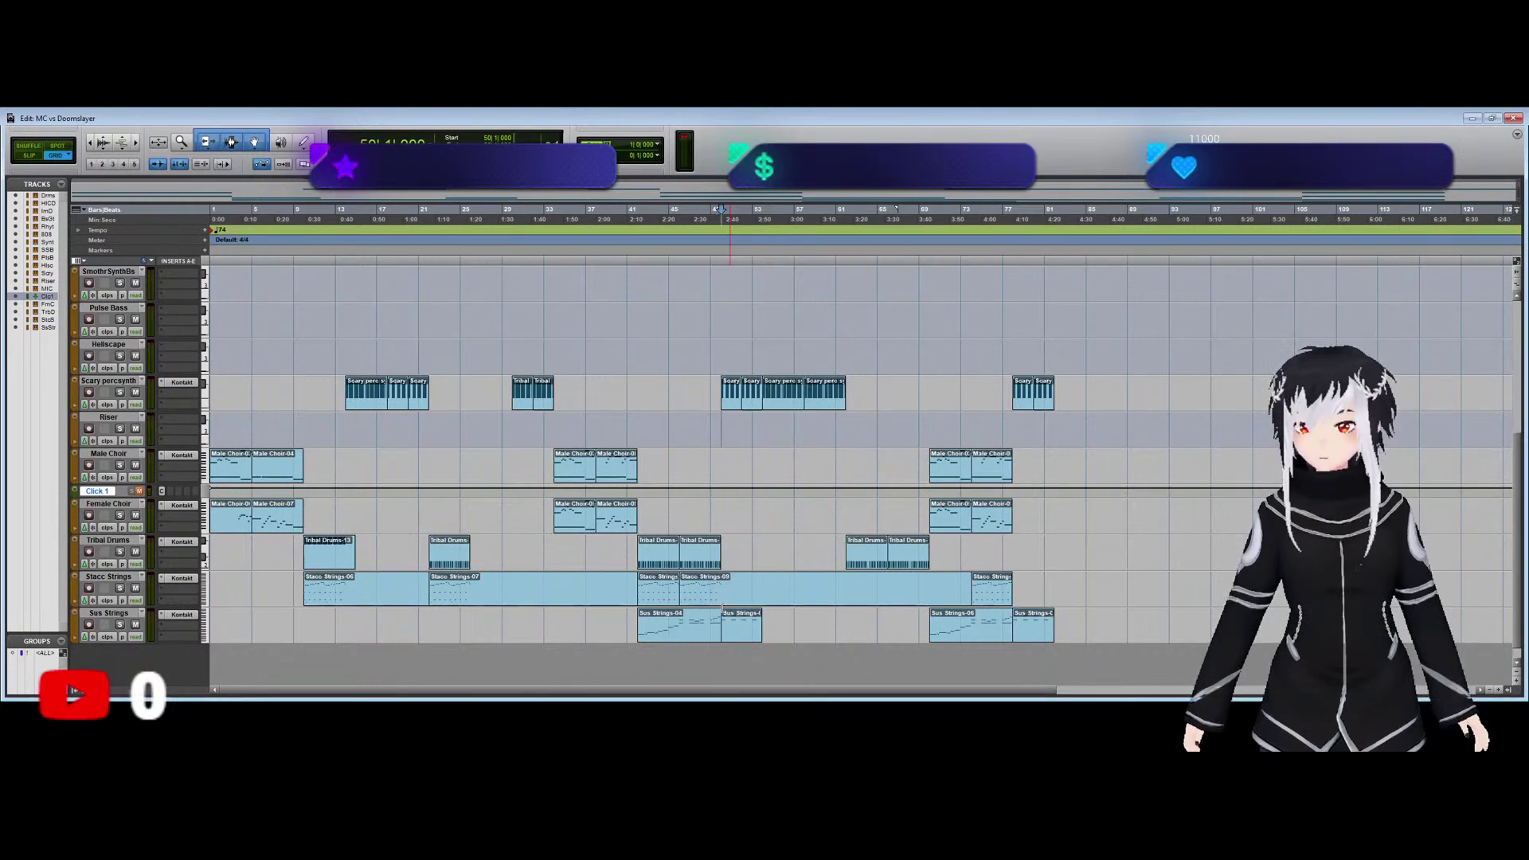
key("Return")
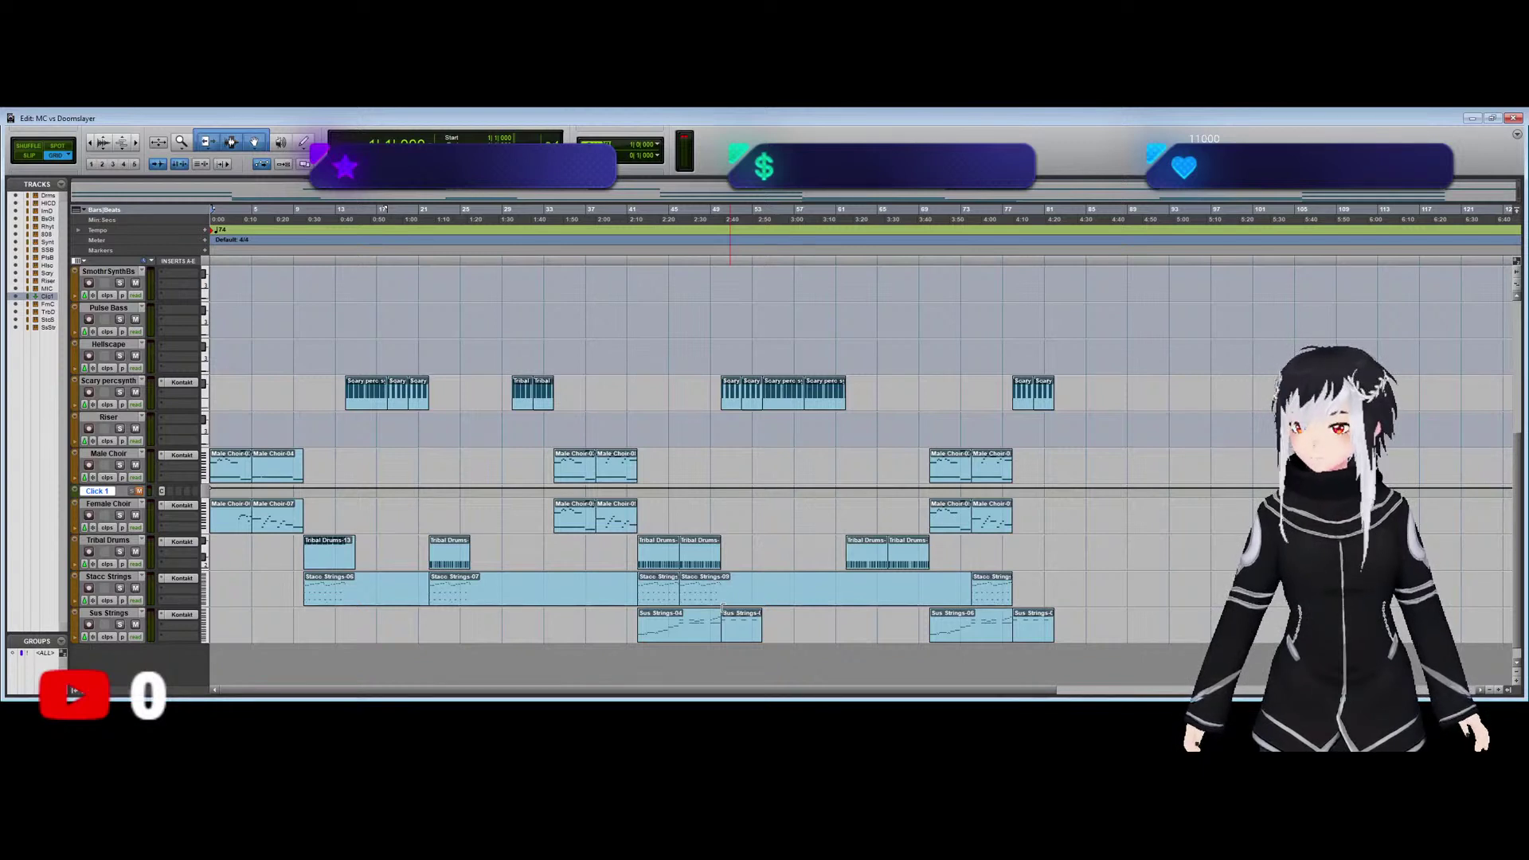
left_click(686, 585)
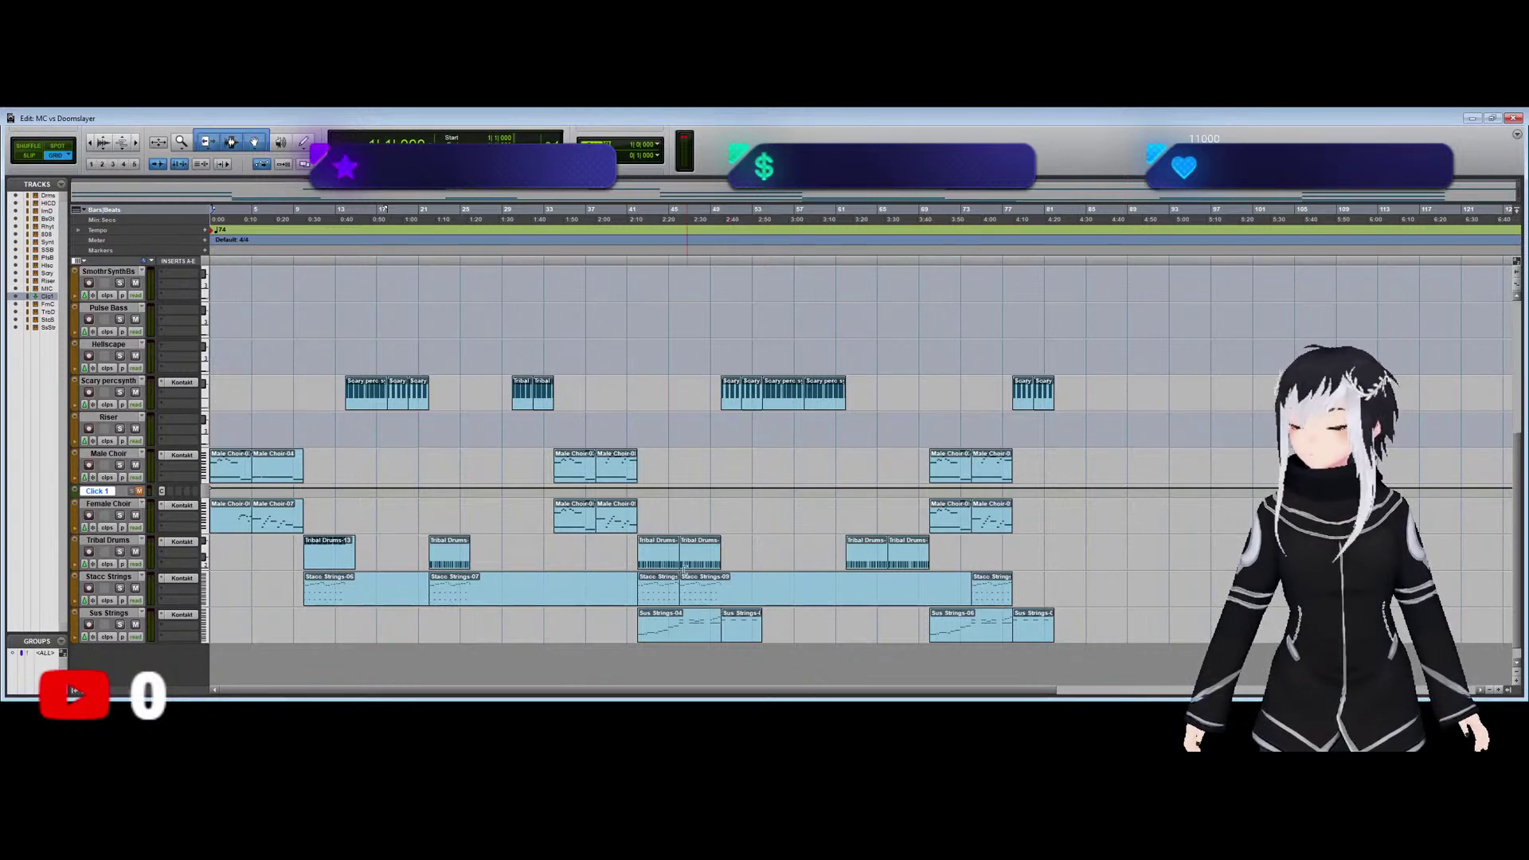
left_click(536, 488)
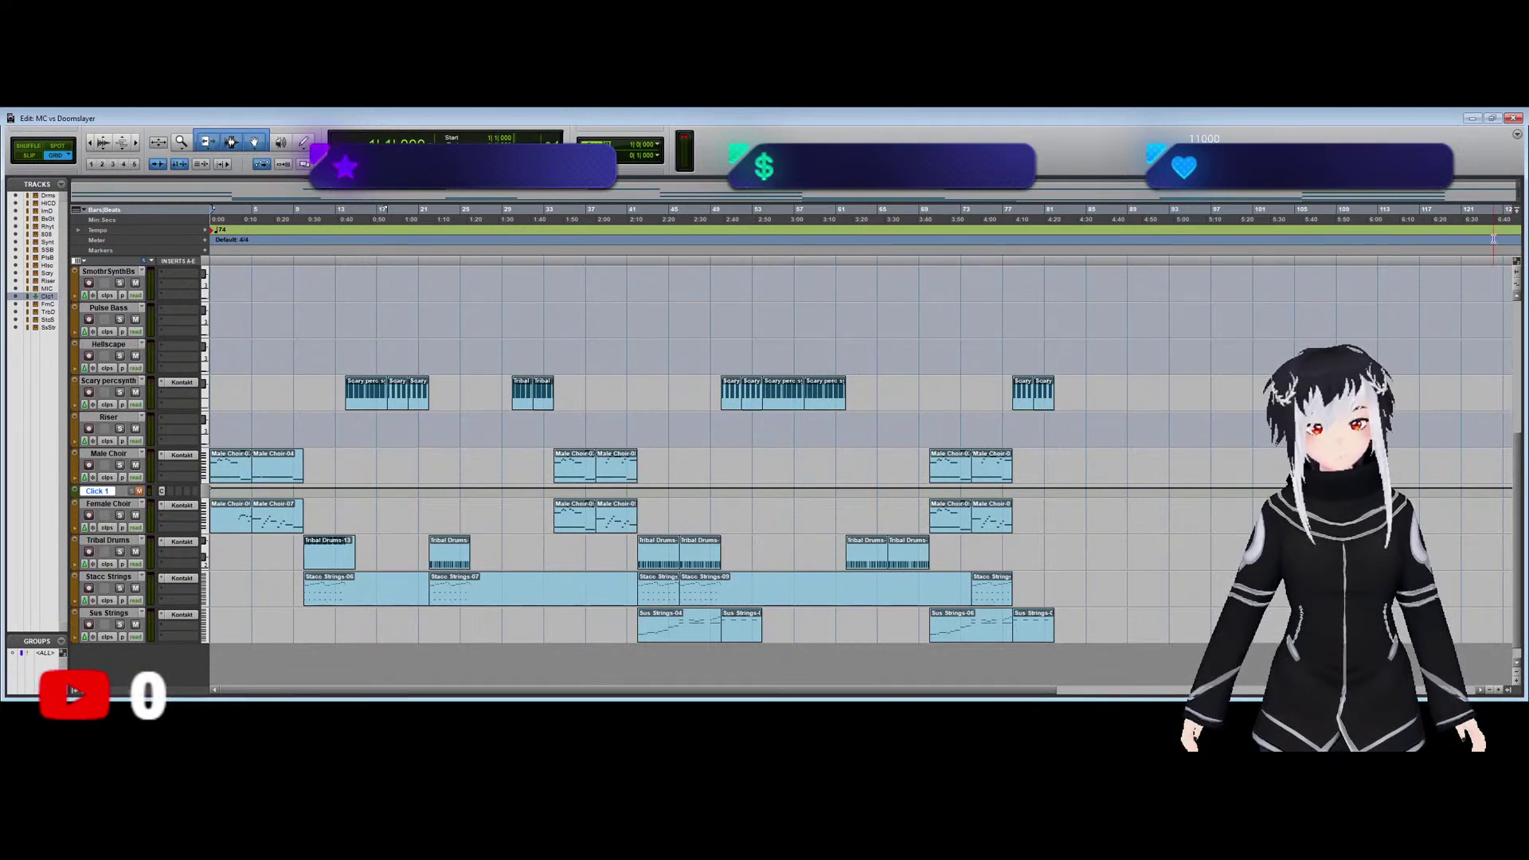
key("space")
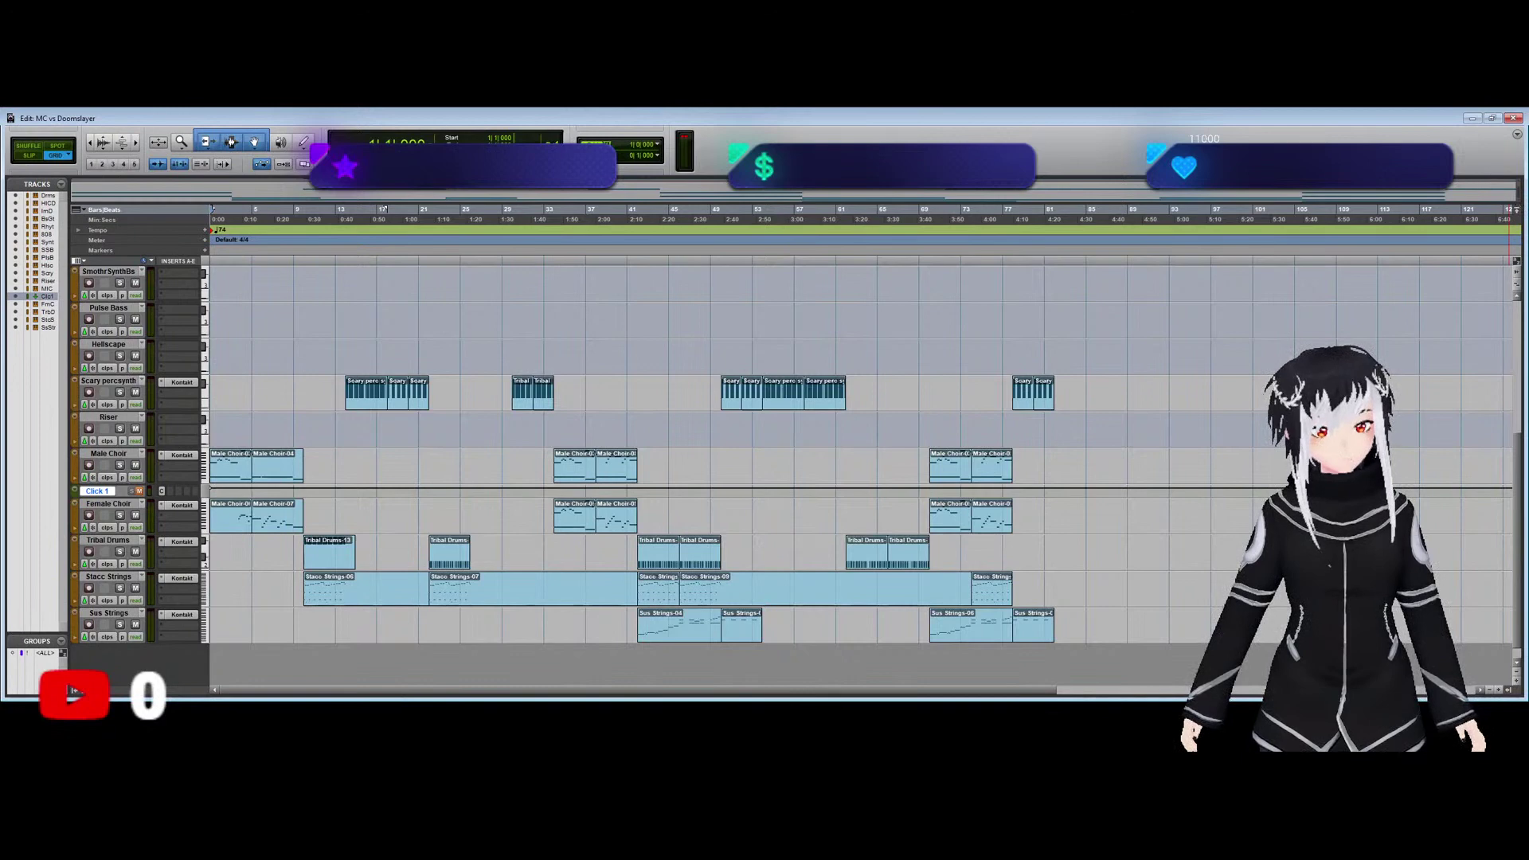
Restore the maximized Edit window to a smaller size and widen it to most of the screen.
left_click(1491, 118)
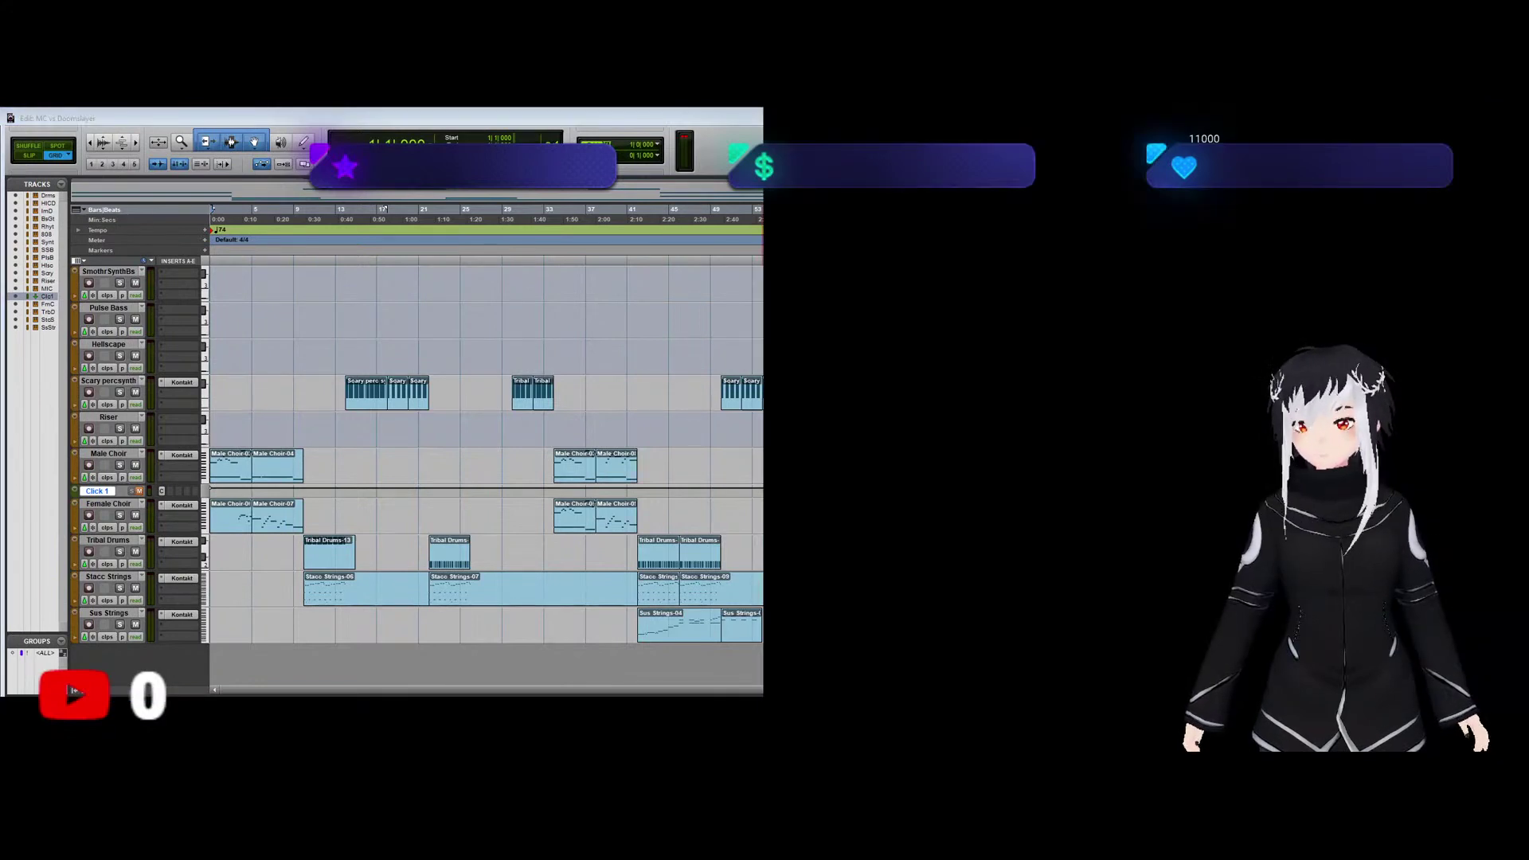
left_click_drag(762, 284, 1313, 301)
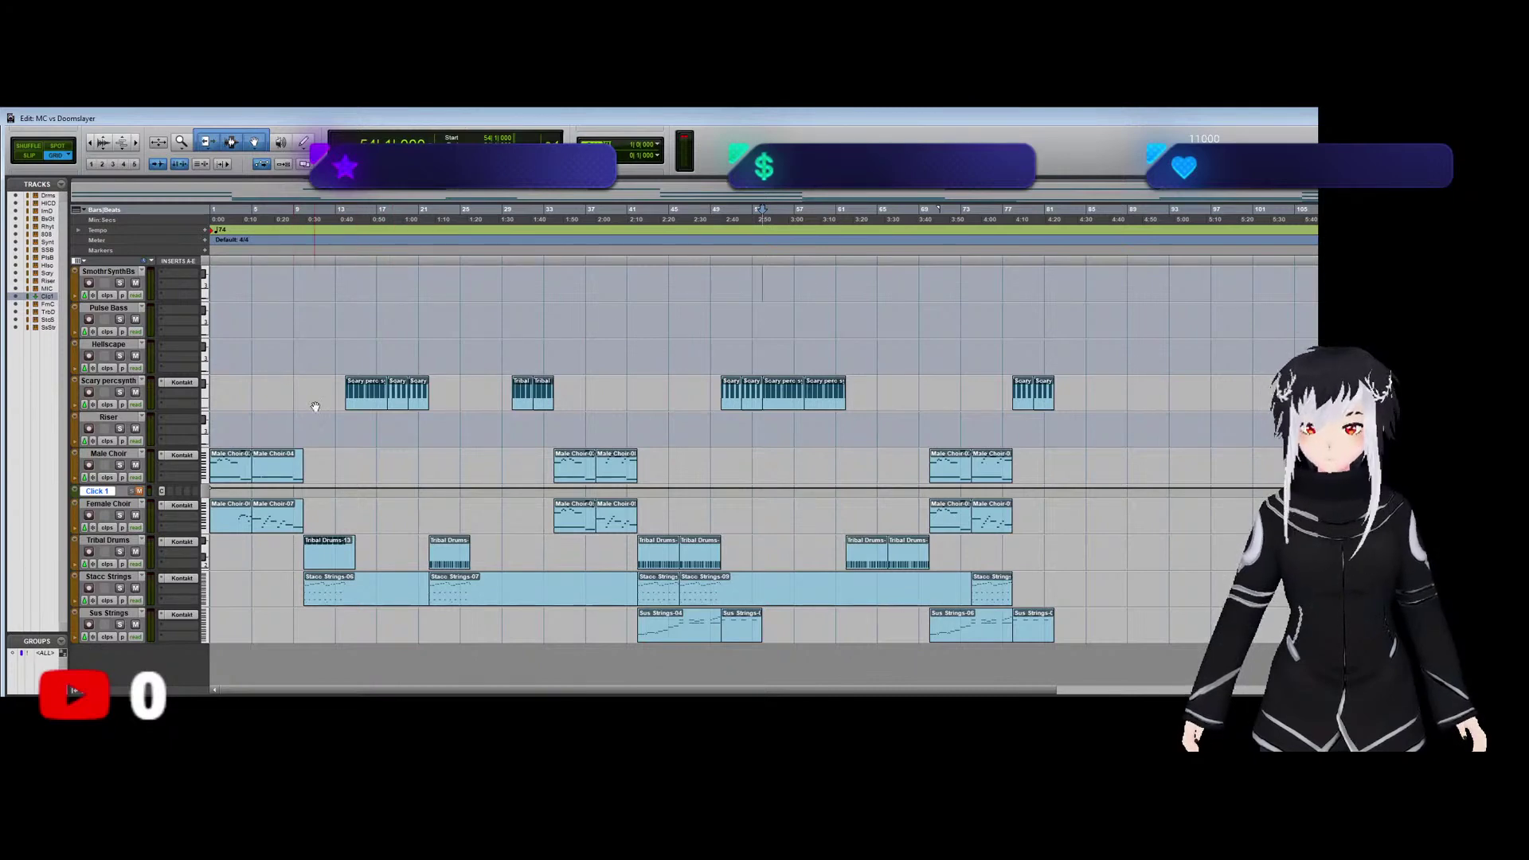
Look over the upper tracks and place the edit cursor at bar 3 on the empty Hellscape track.
scroll(315, 406, "up", 6)
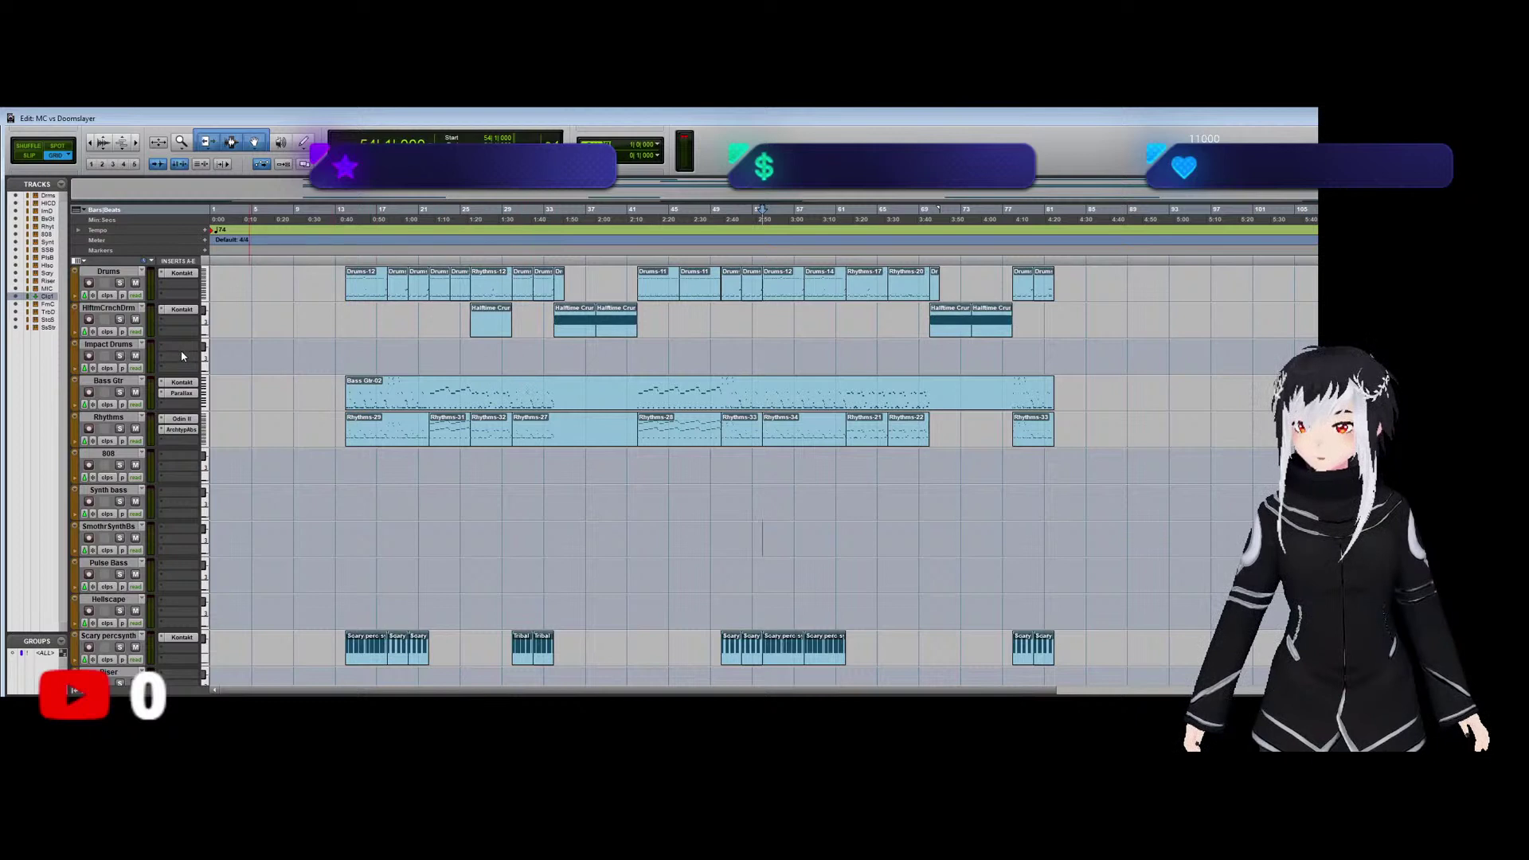
scroll(180, 350, "down", 3)
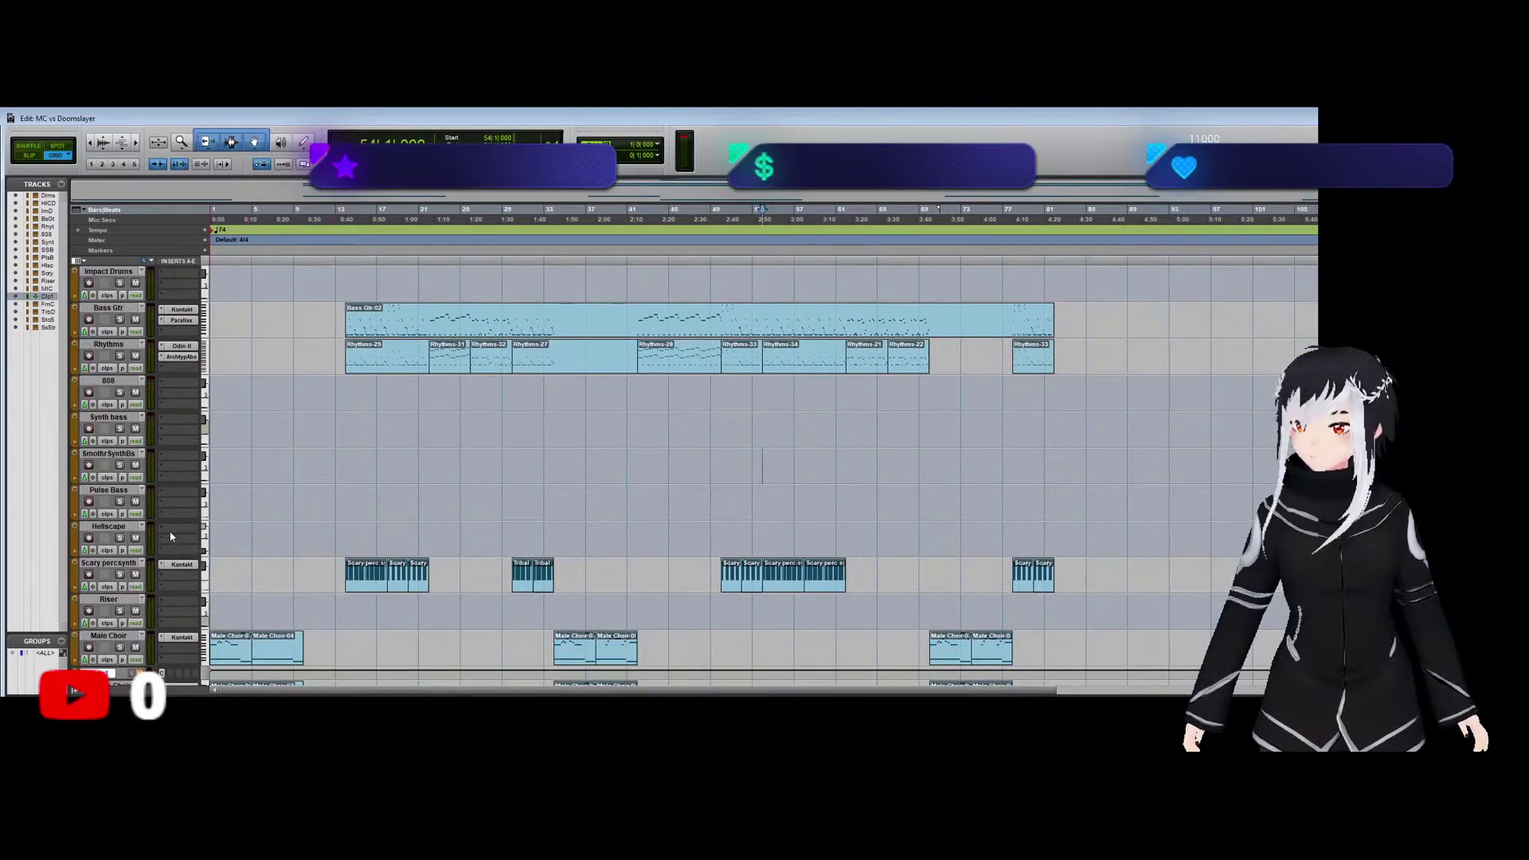
left_click(241, 532)
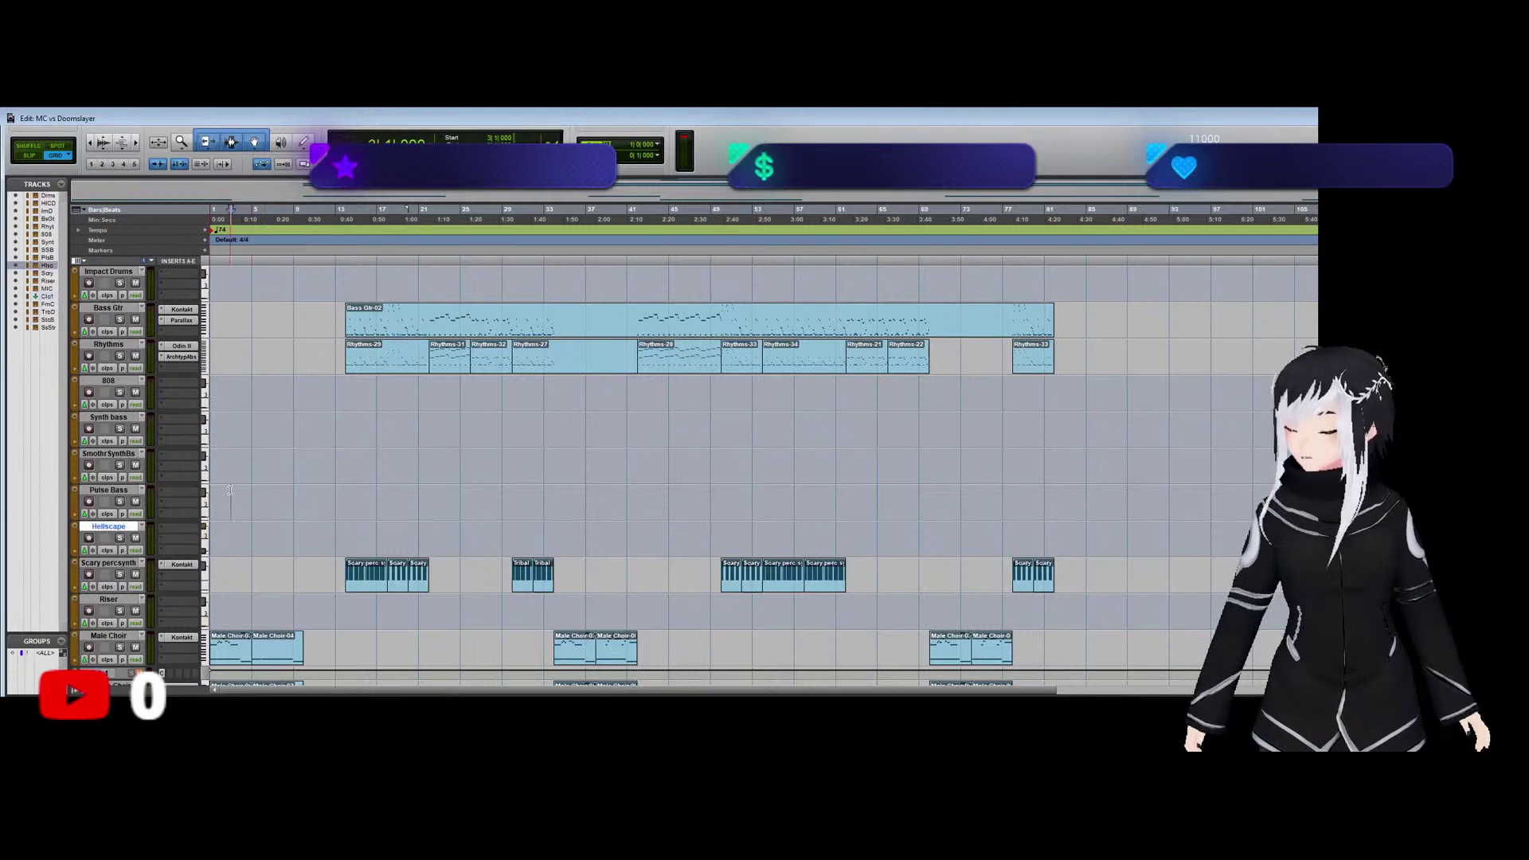
Play the session's opening from the start, stop playback, and load Kontakt on the 808 track.
key("Return")
key("space")
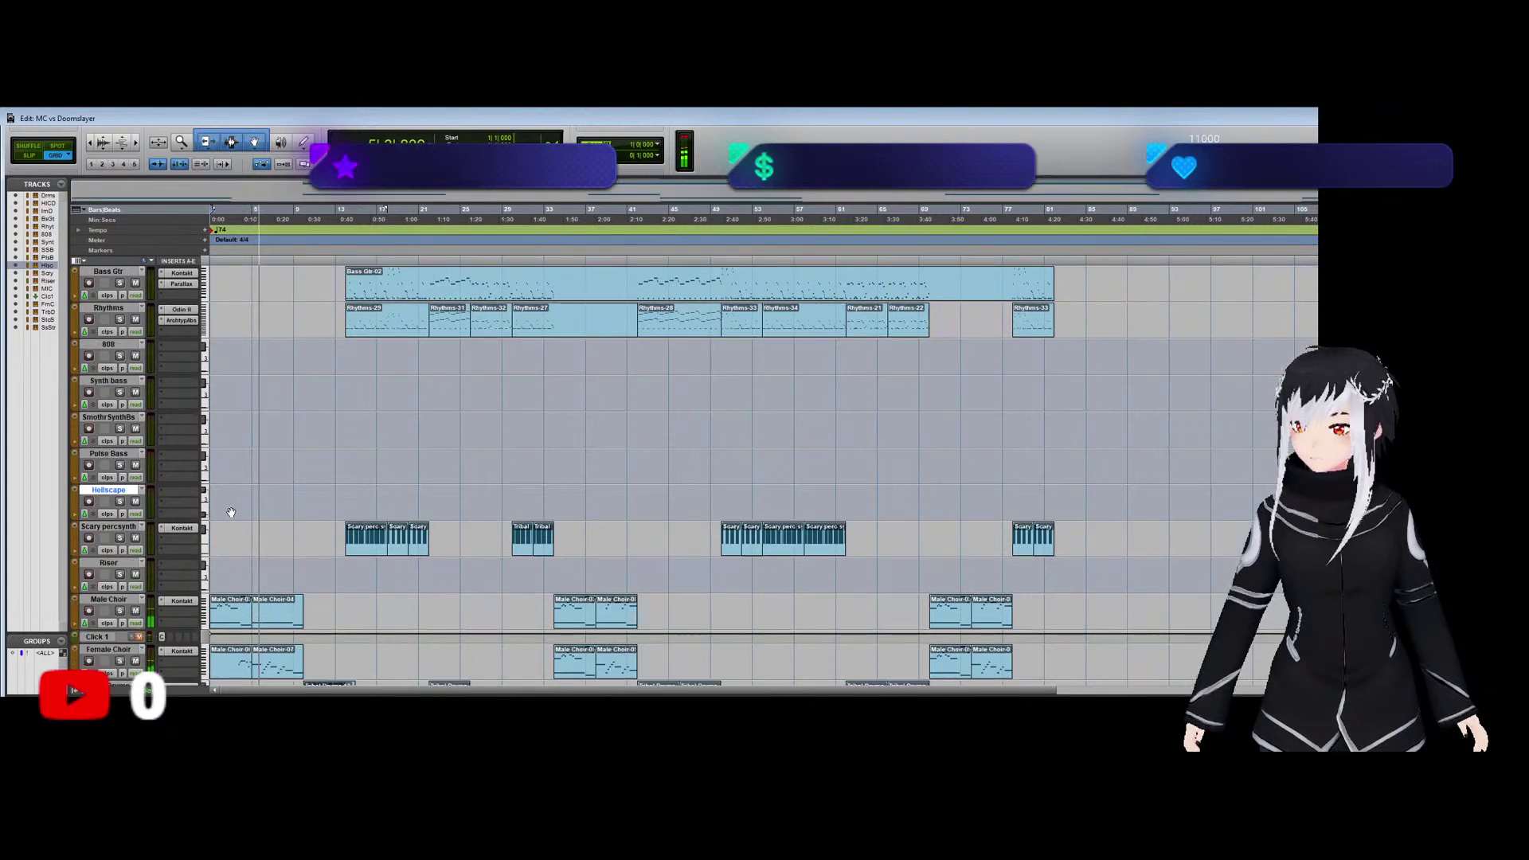
key("space")
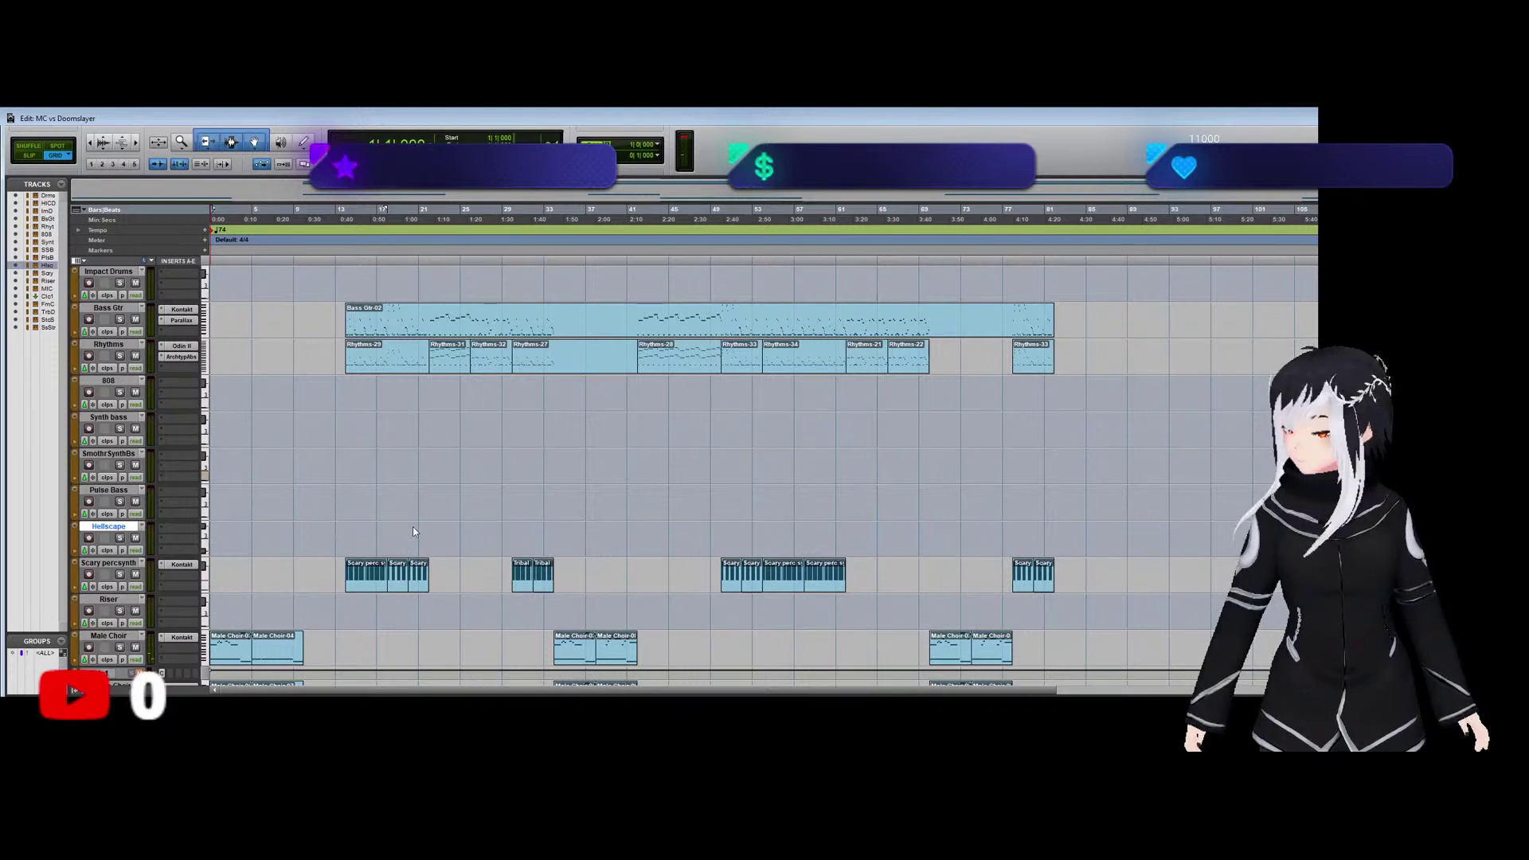
left_click(451, 427)
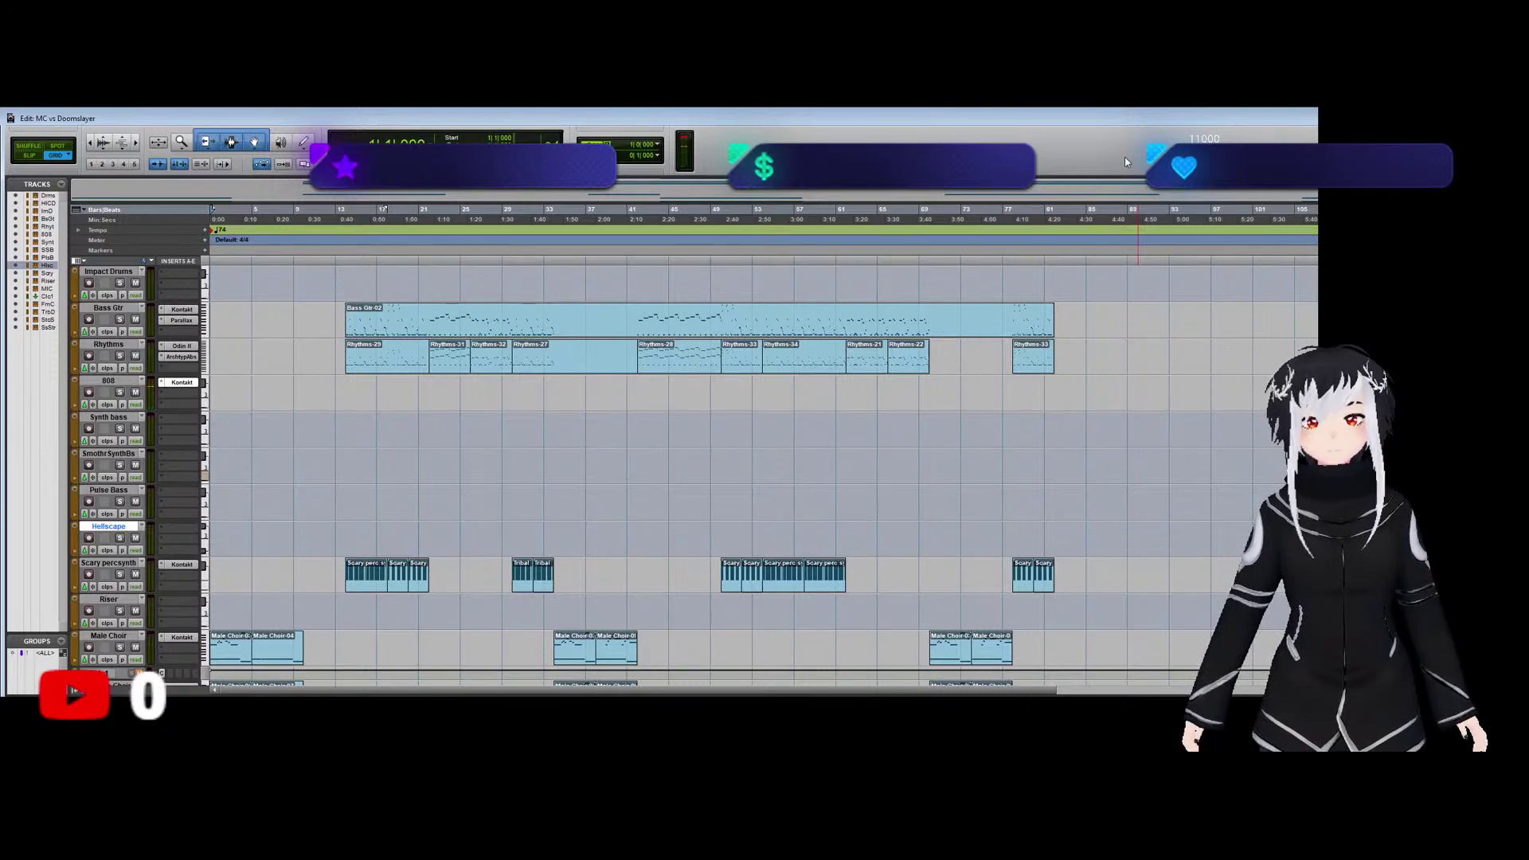
Examine the notes of the first Male Choir clip in the MIDI editor, close it and return to the session start.
left_click(292, 486)
scroll(286, 486, "down", 3)
double_click(237, 523)
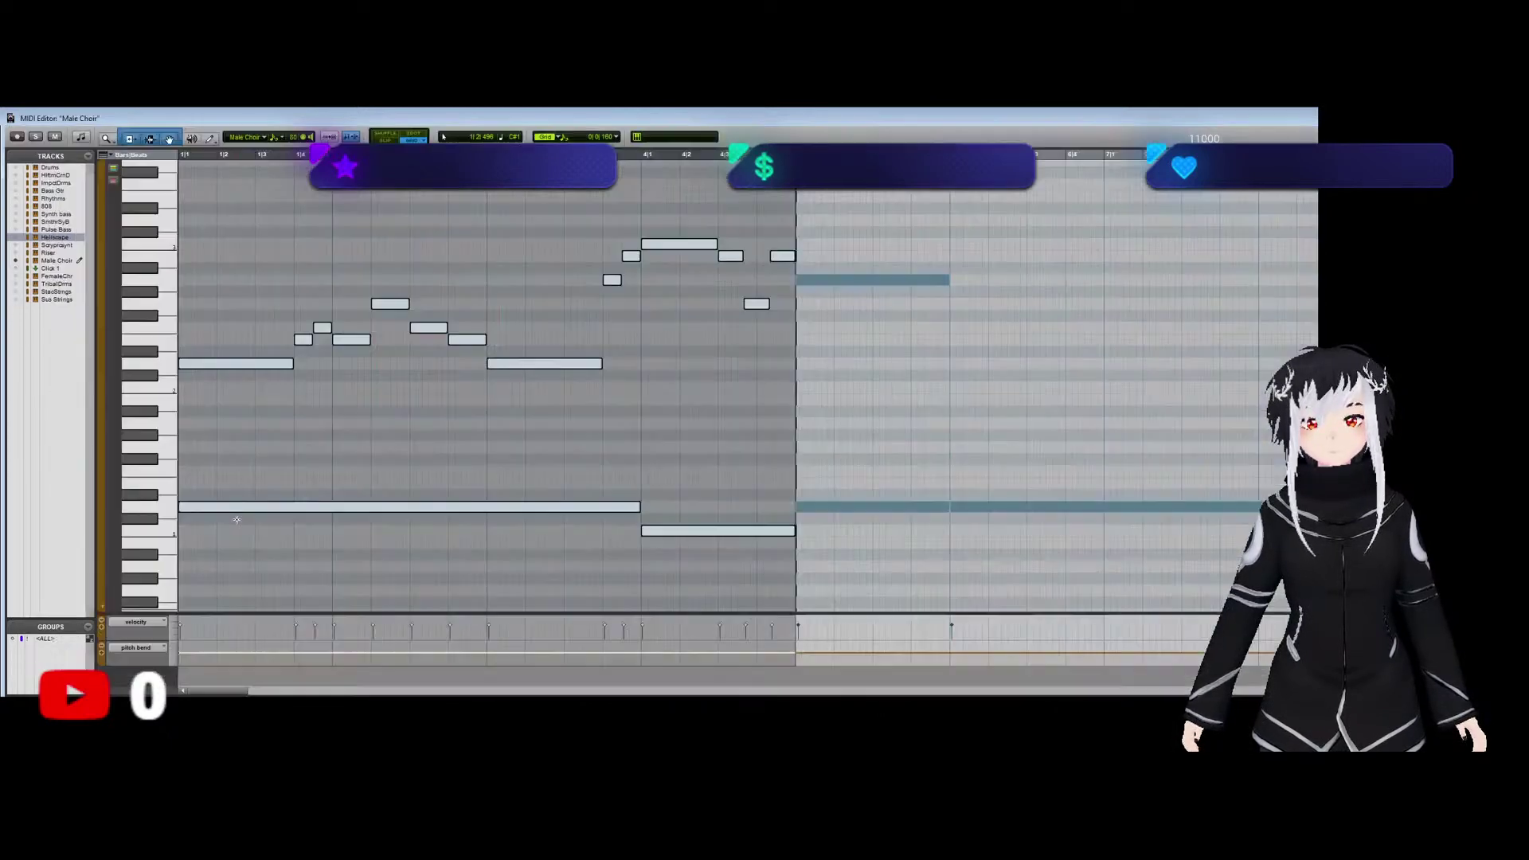
key("ctrl+w")
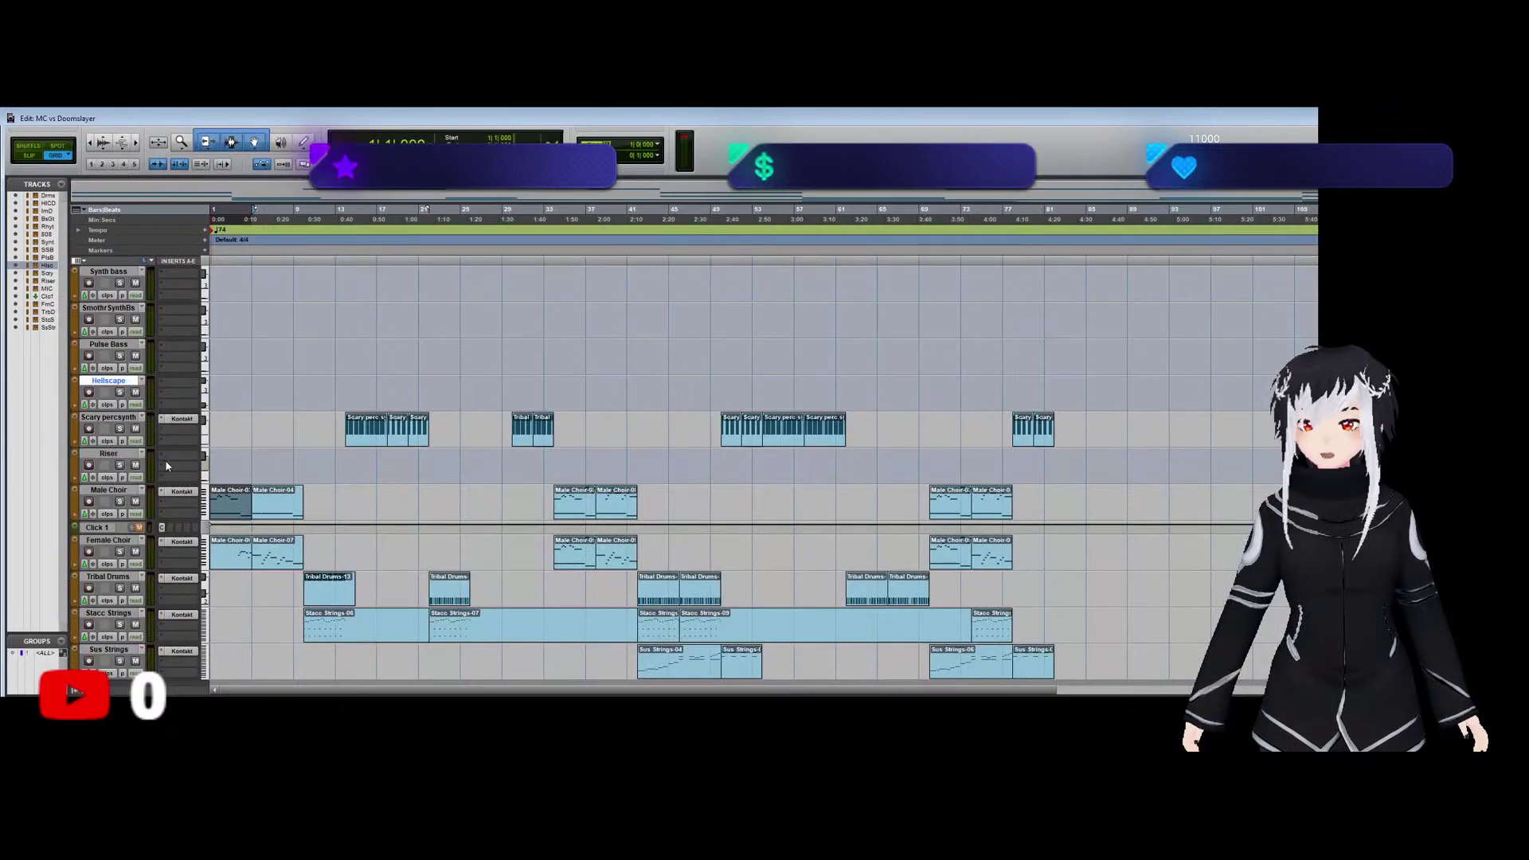
scroll(237, 466, "up", 2)
key("Return")
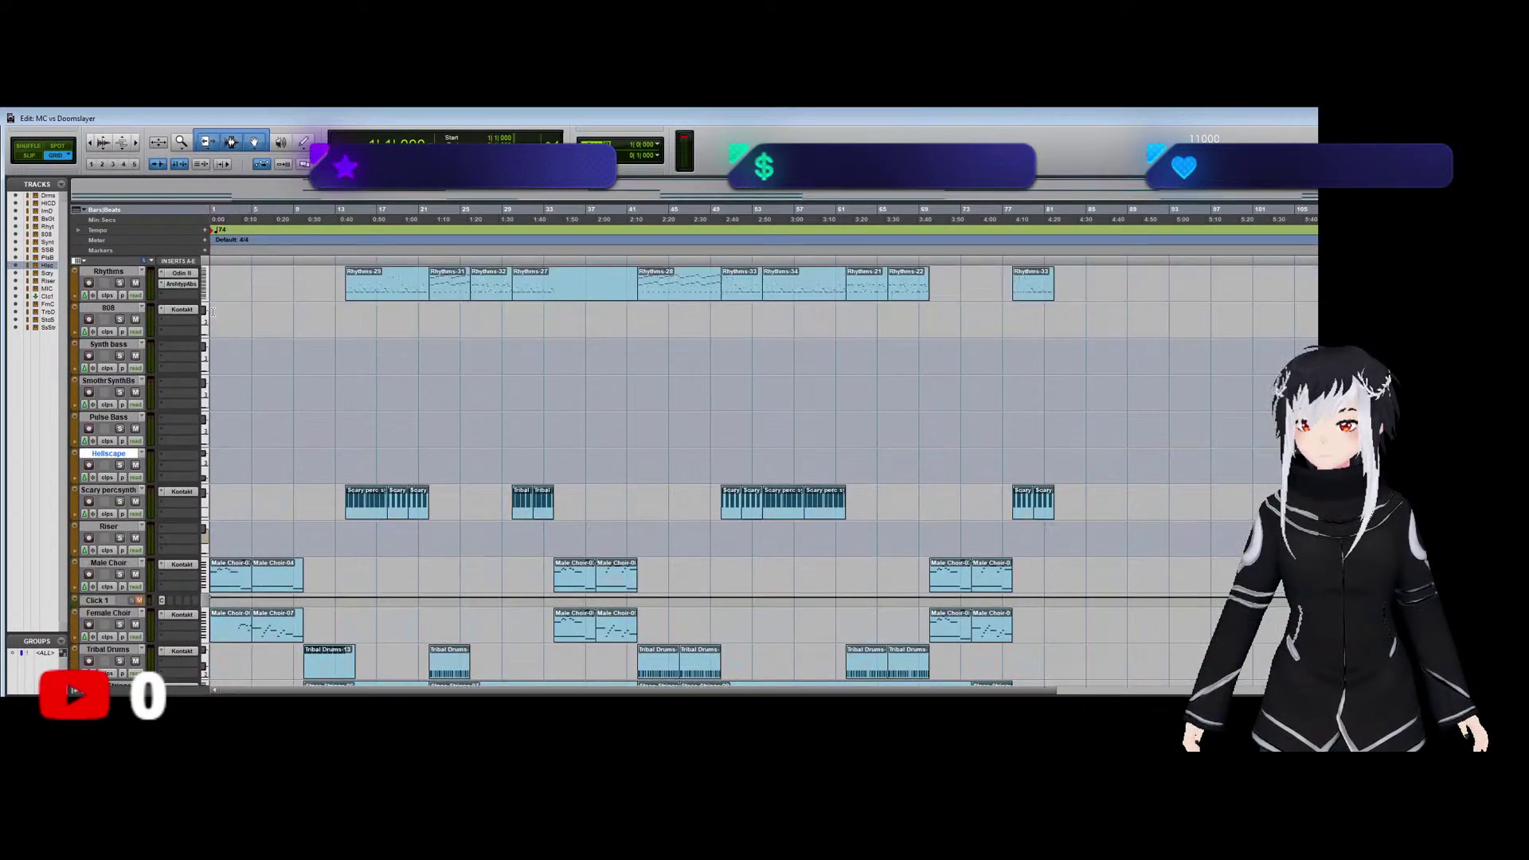
Open the empty 808 track in the MIDI editor at its low octaves.
key("ctrl+equal")
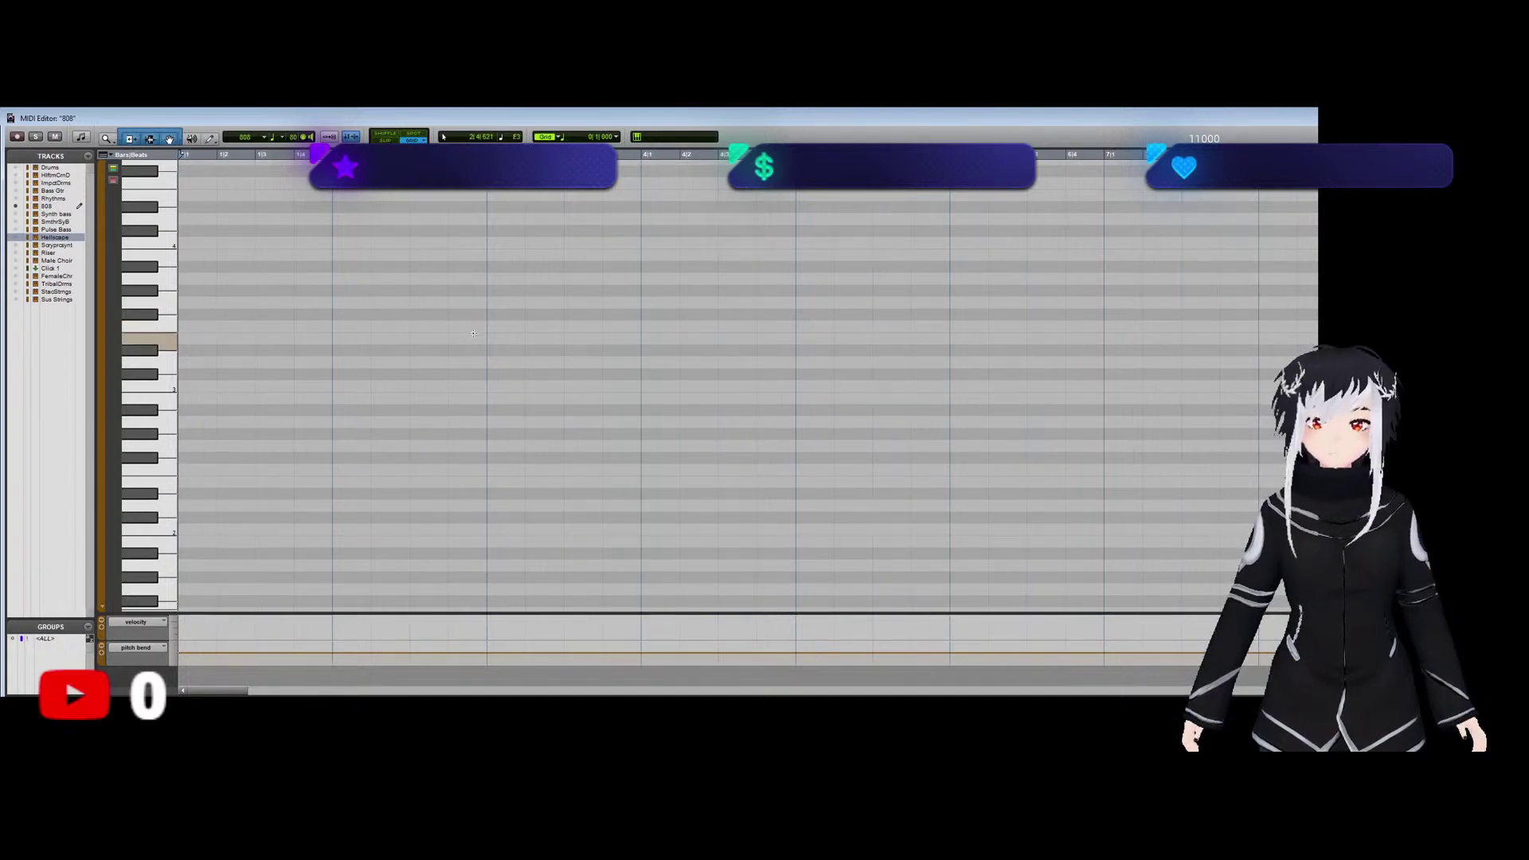
scroll(274, 476, "down", 3)
scroll(274, 476, "up", 1)
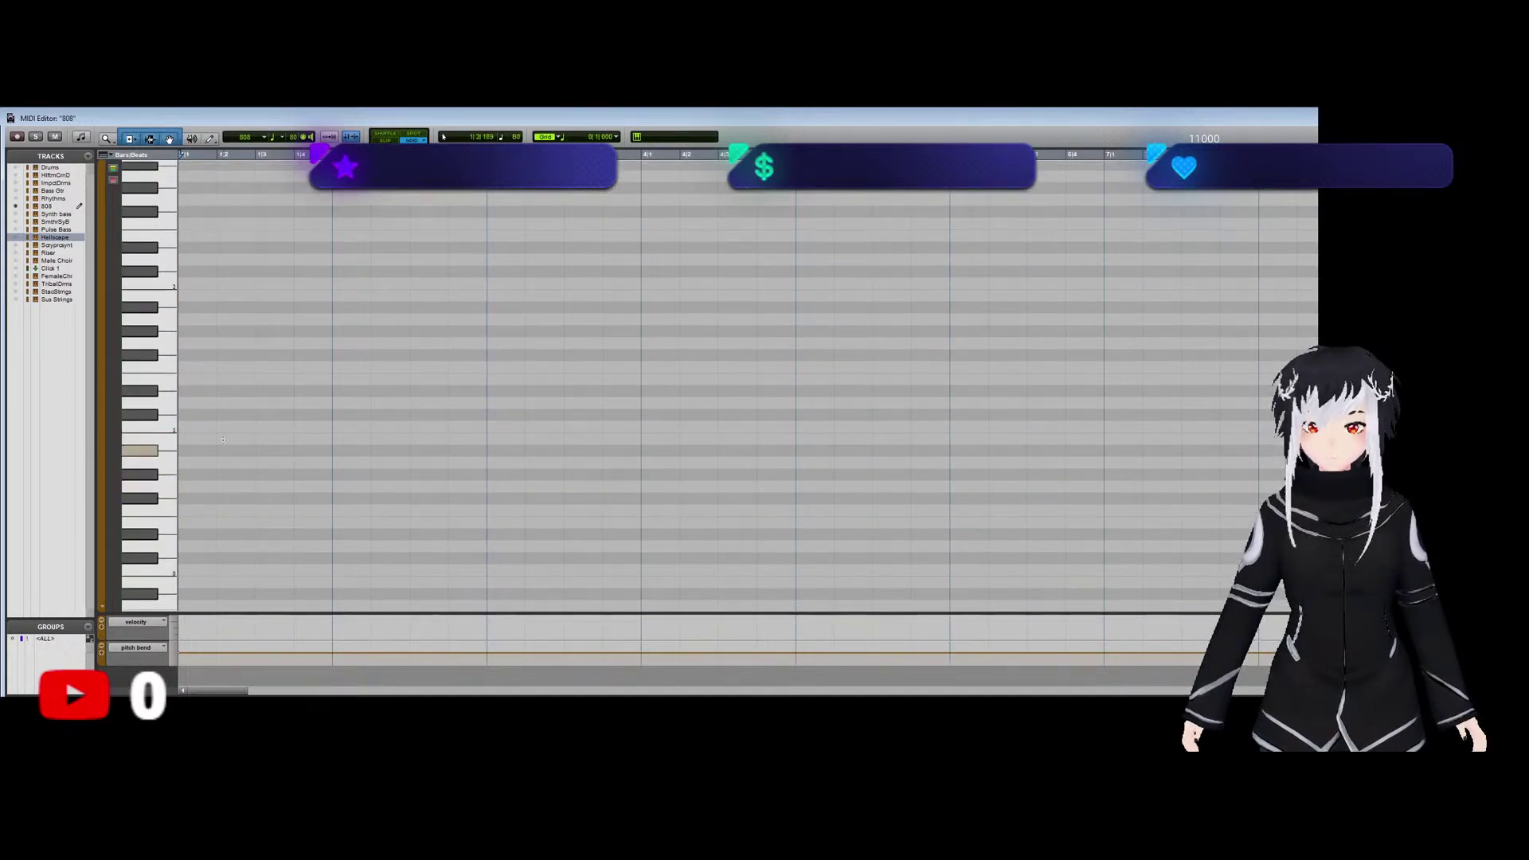
Try a one-bar D1 note in bar 1 of the 808 track, audition it and undo it.
left_click_drag(188, 403, 333, 403)
key("space")
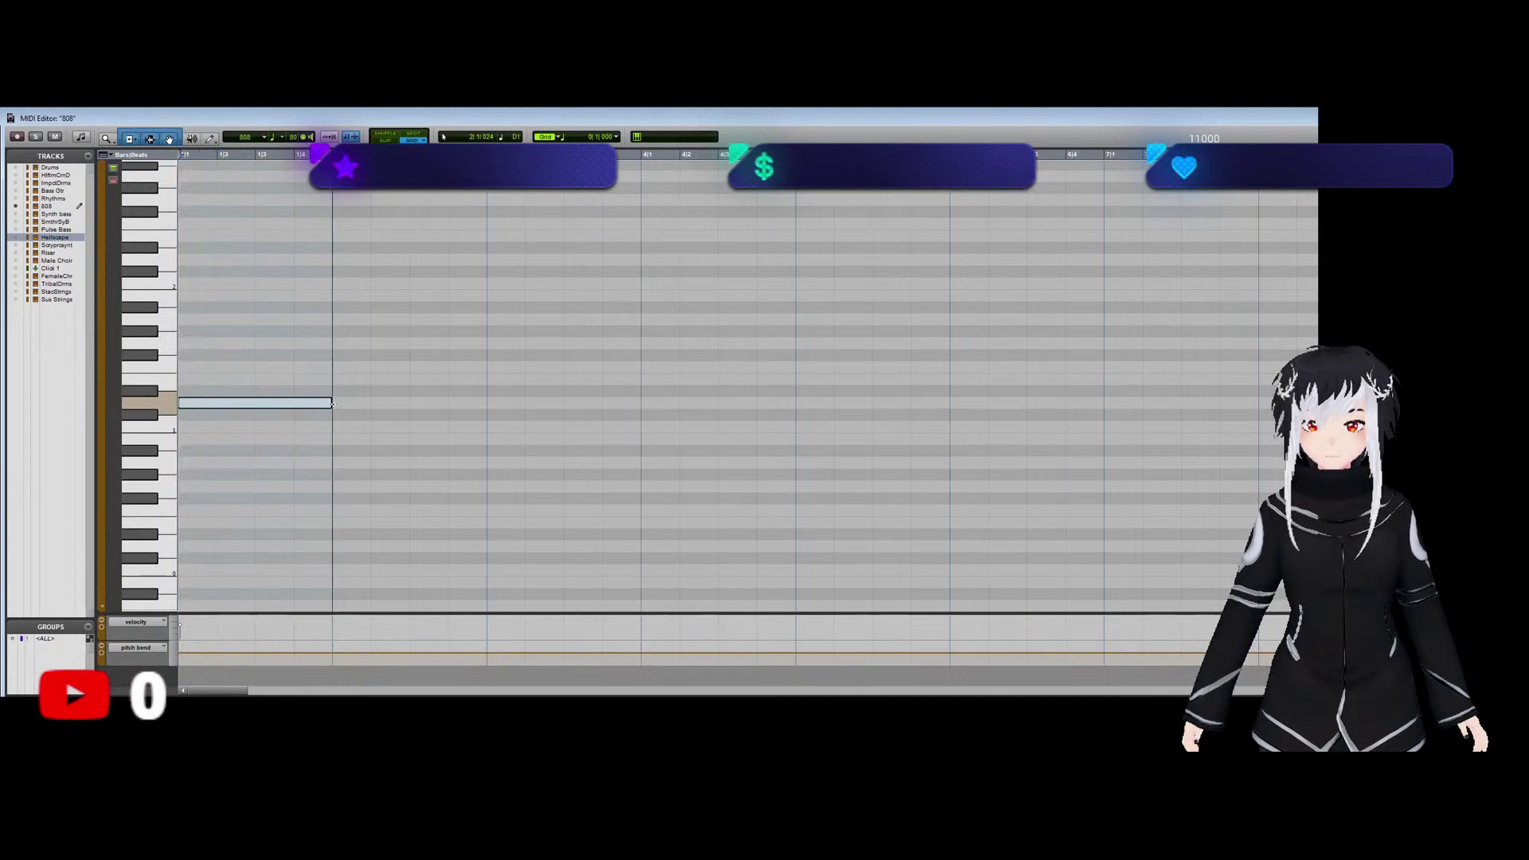
key("space")
key("ctrl+z")
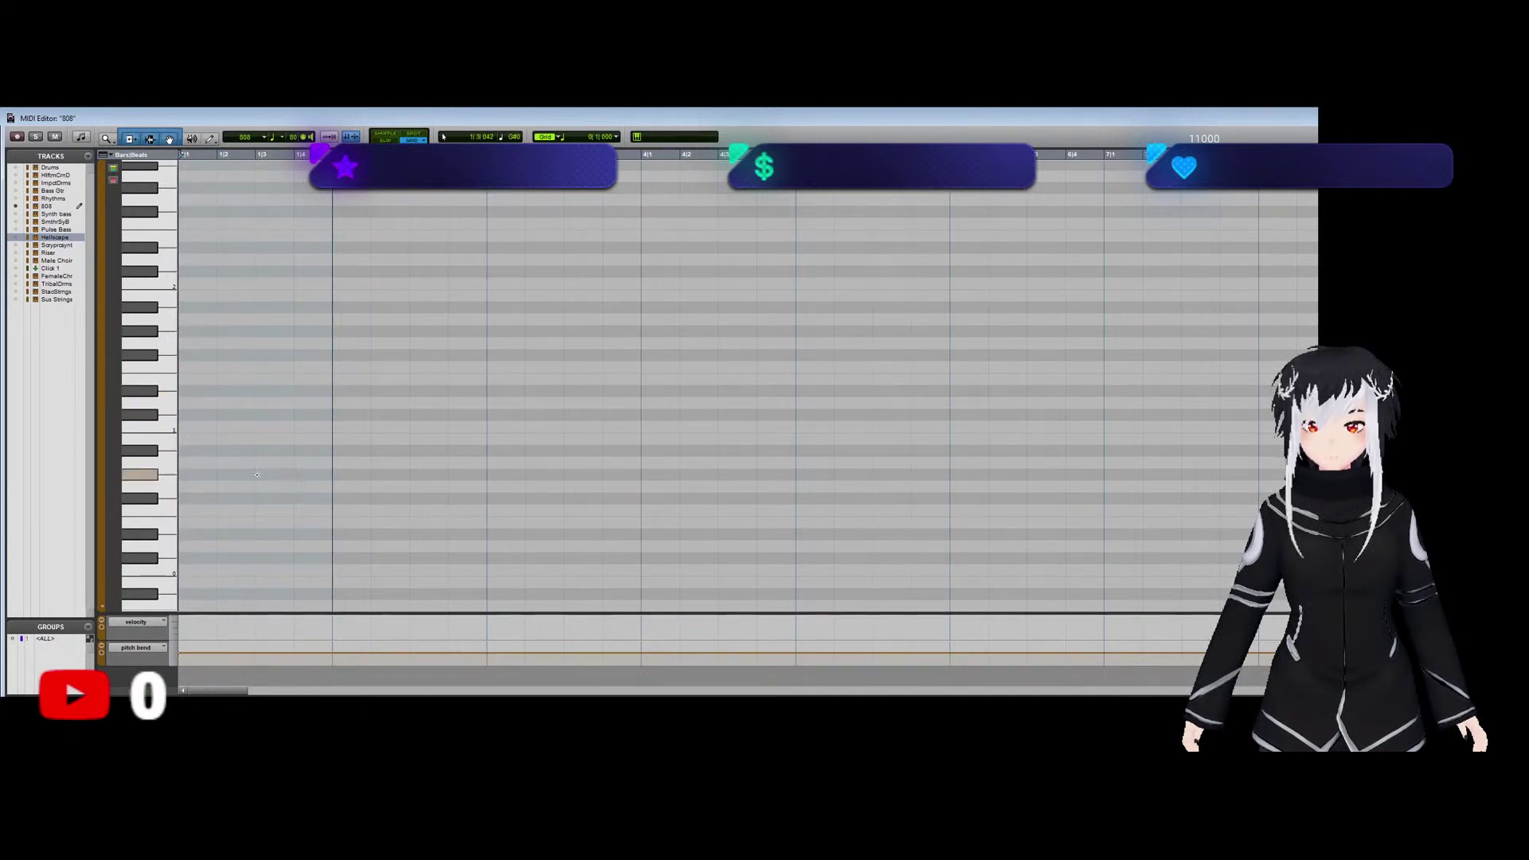
Draw a D0 note at bar 1 of the 808 track, audition shorter lengths, and extend it through the end of bar 3.
scroll(199, 494, "down", 2)
left_click(203, 476)
left_click_drag(203, 476, 323, 476)
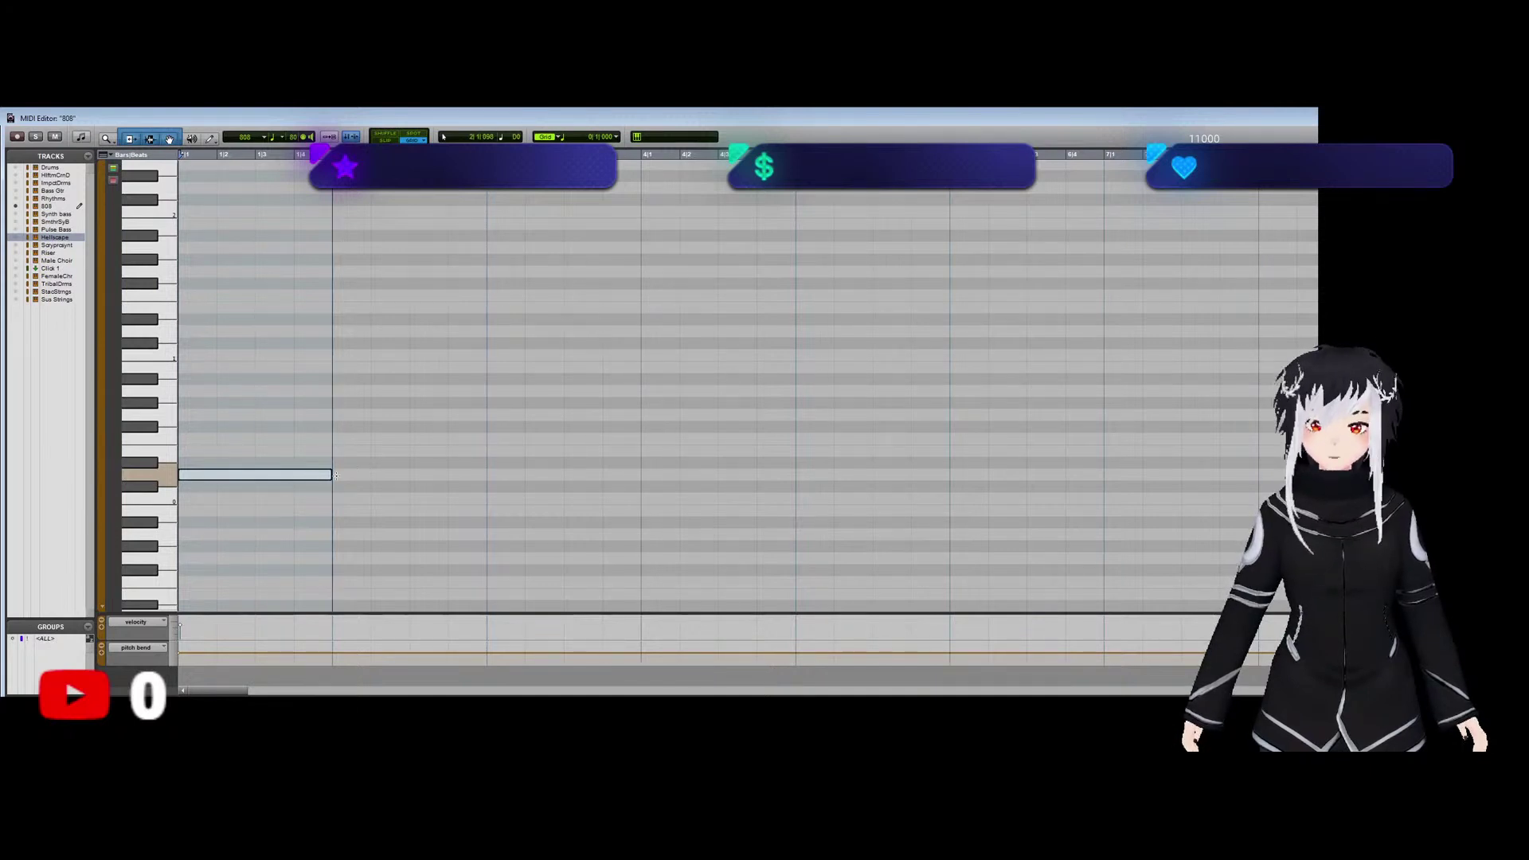
key("space")
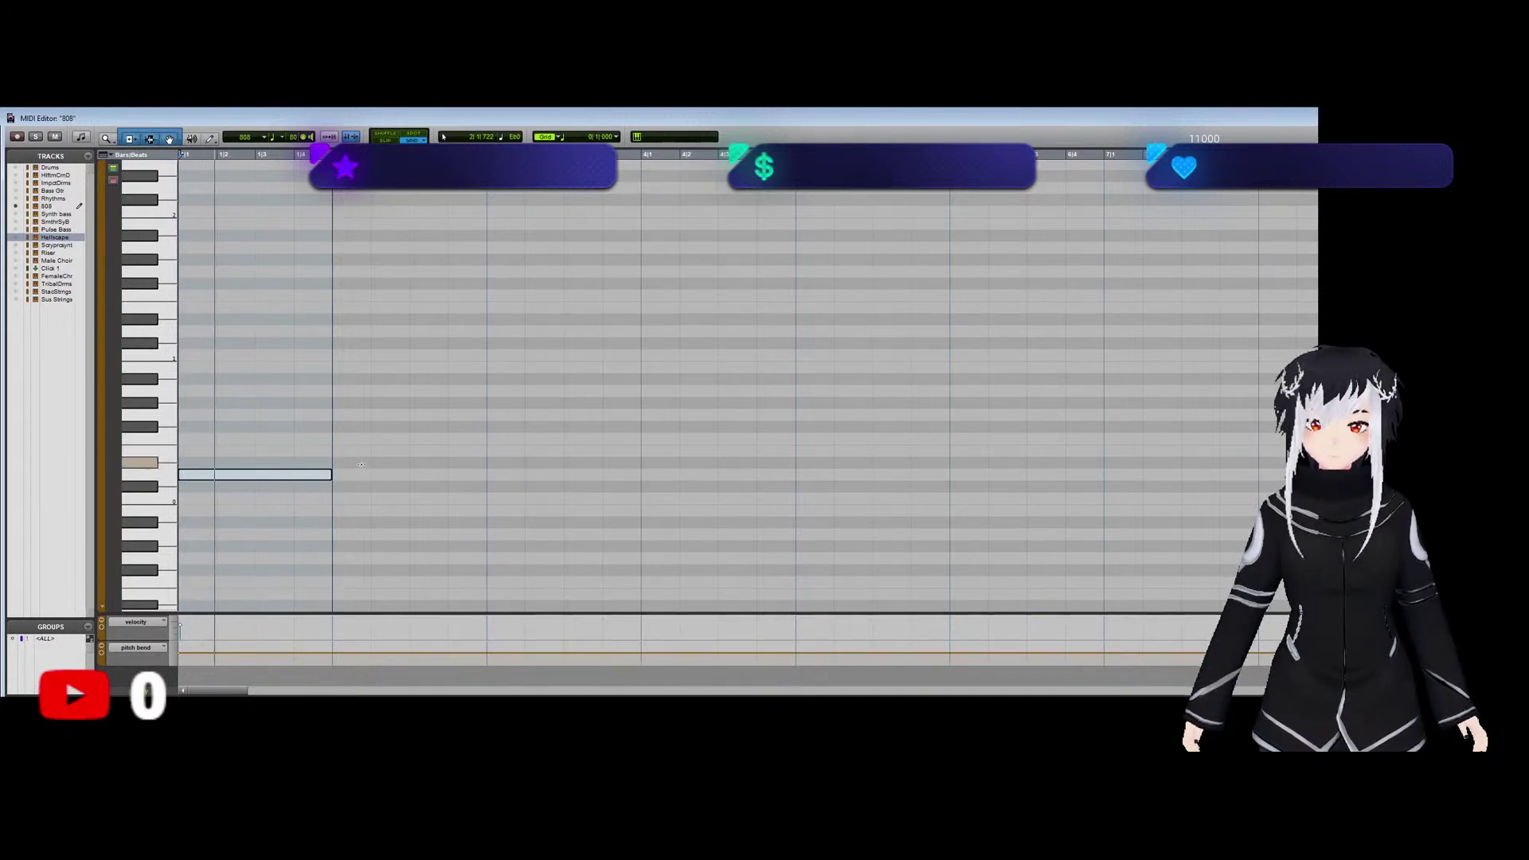
key("space")
key("ctrl+z")
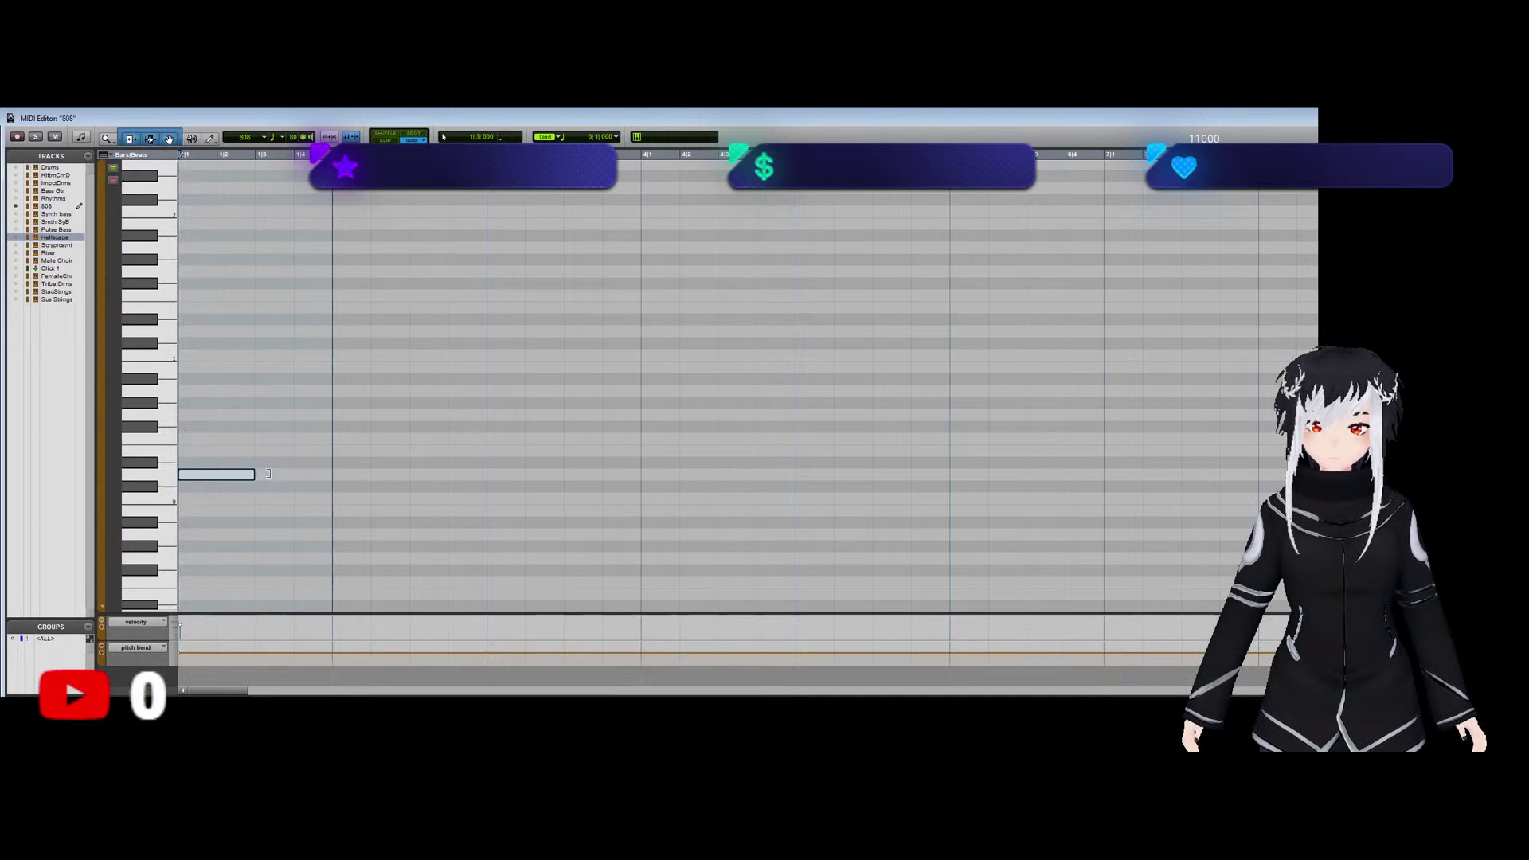
key("space")
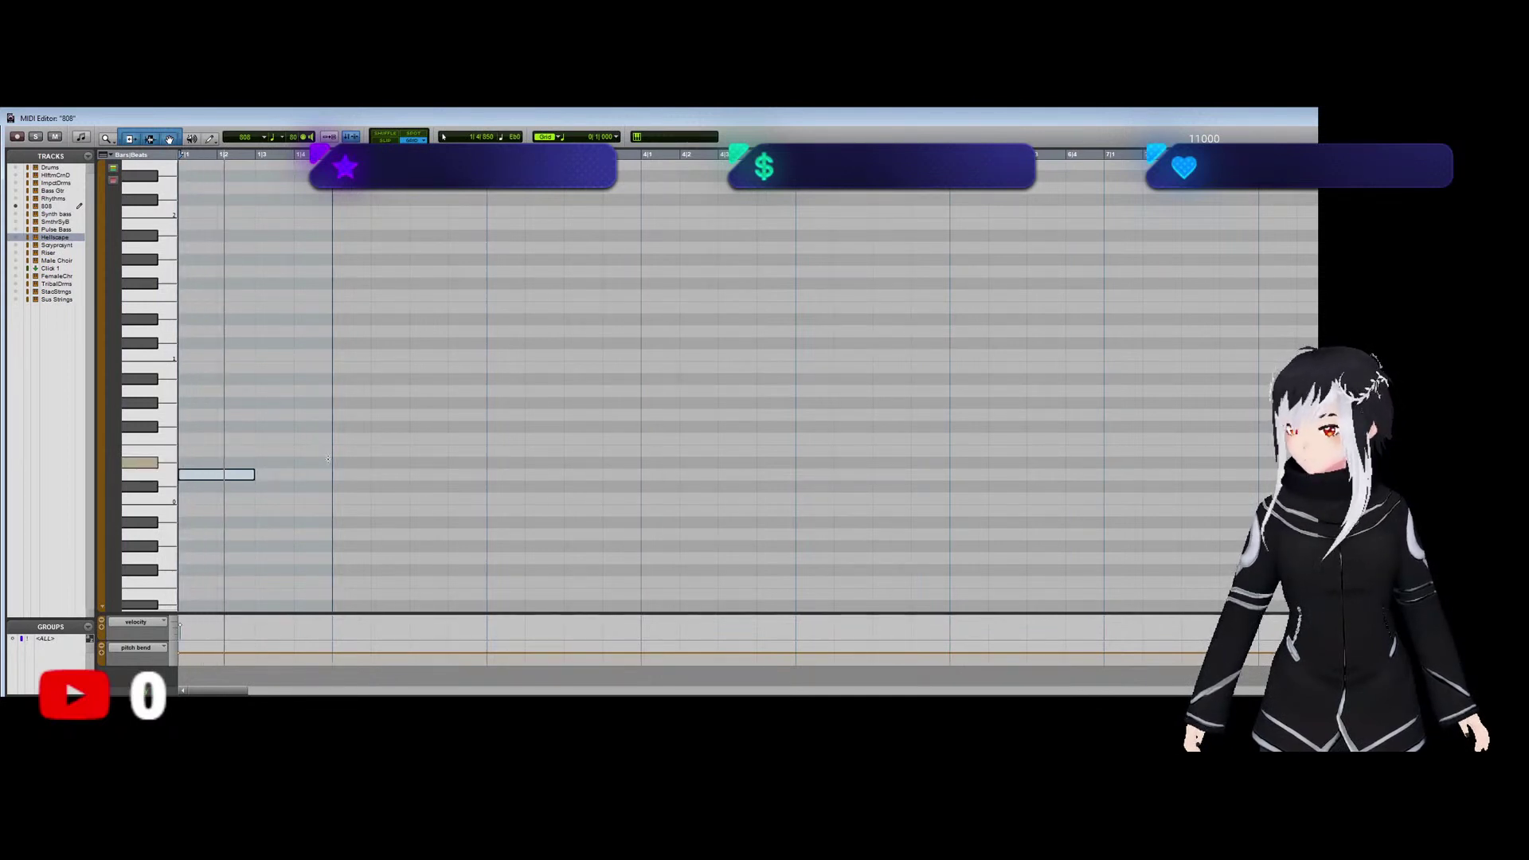
key("space")
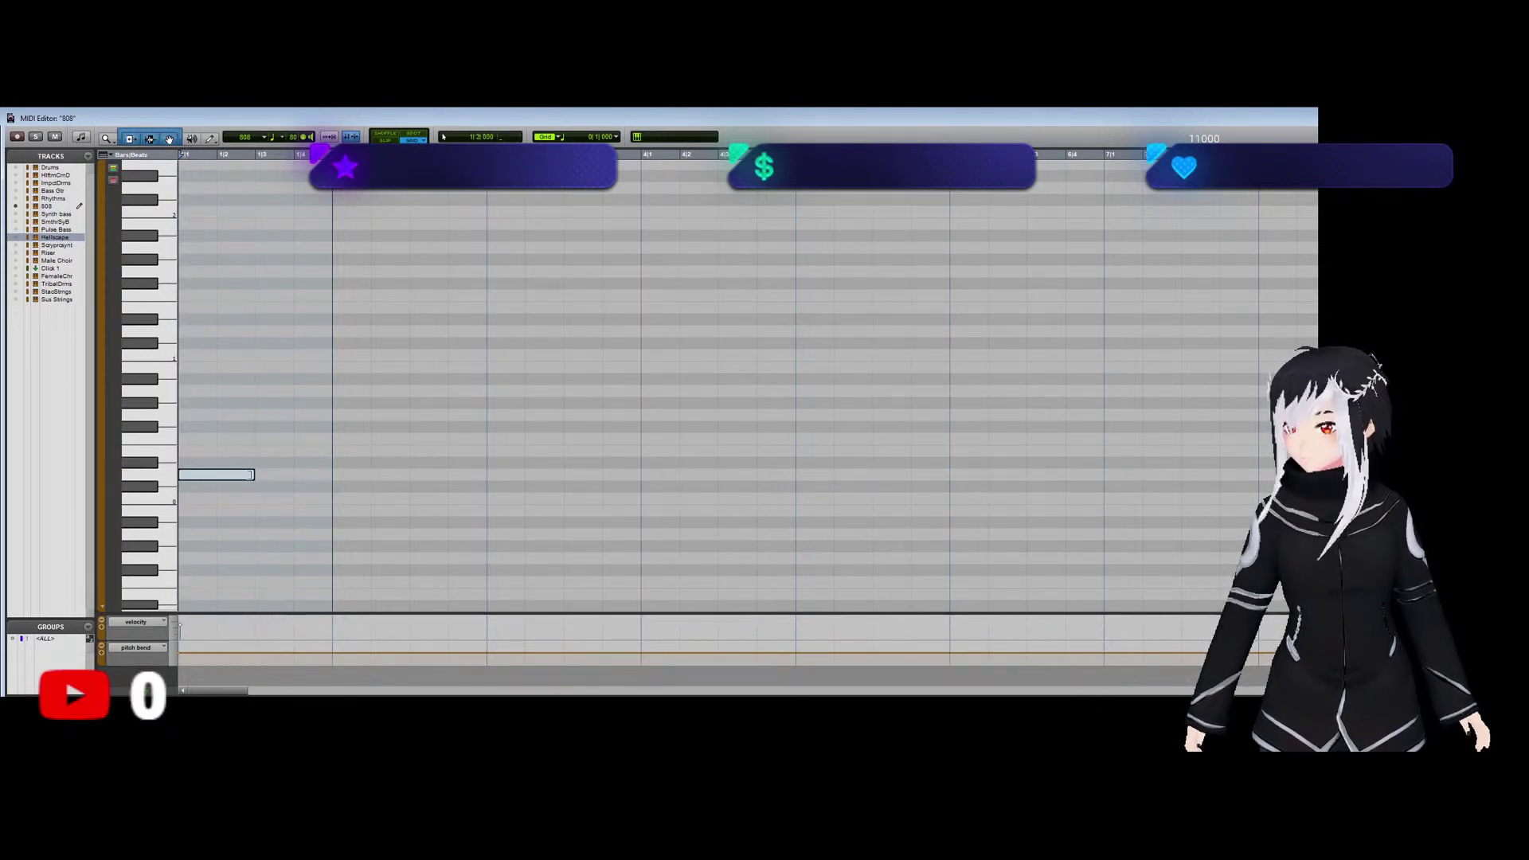
left_click_drag(253, 475, 635, 475)
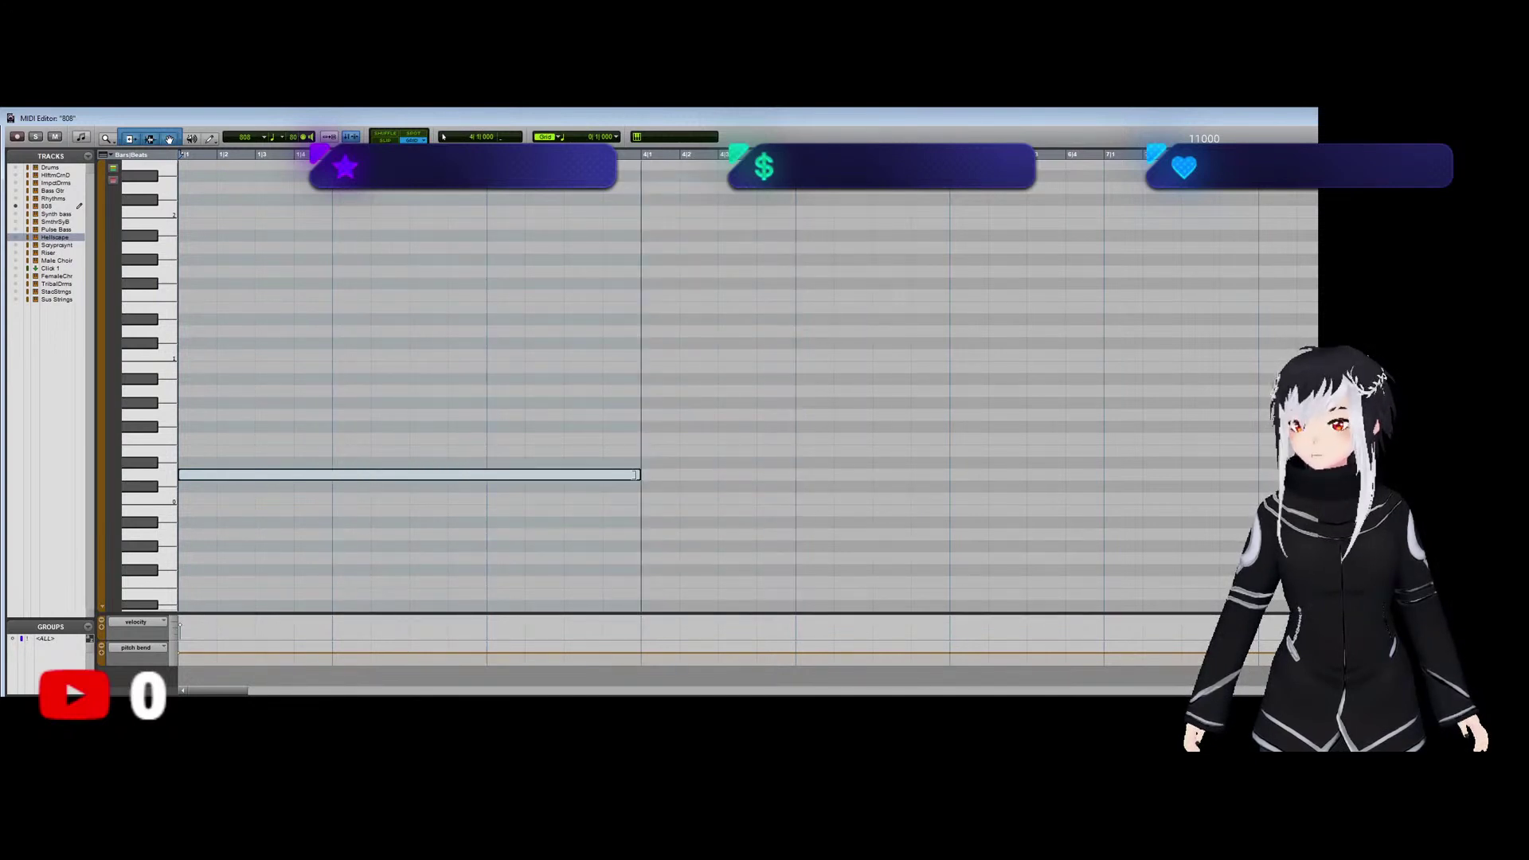
key("space")
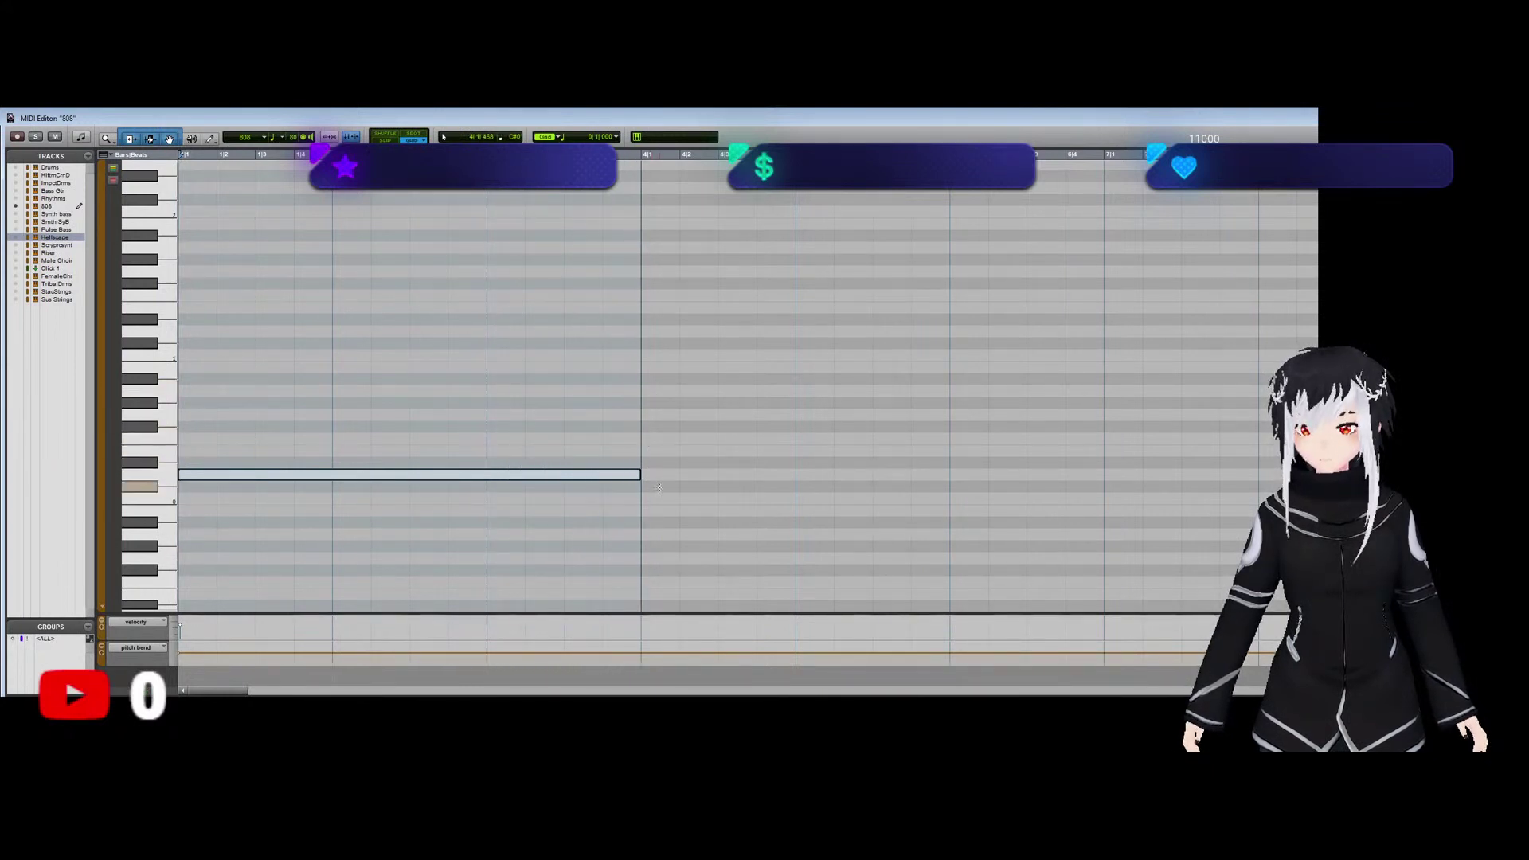
Add one-bar 808 notes at C1 in bar 4 and G0 in bar 5, and audition them.
left_click_drag(642, 354, 793, 354)
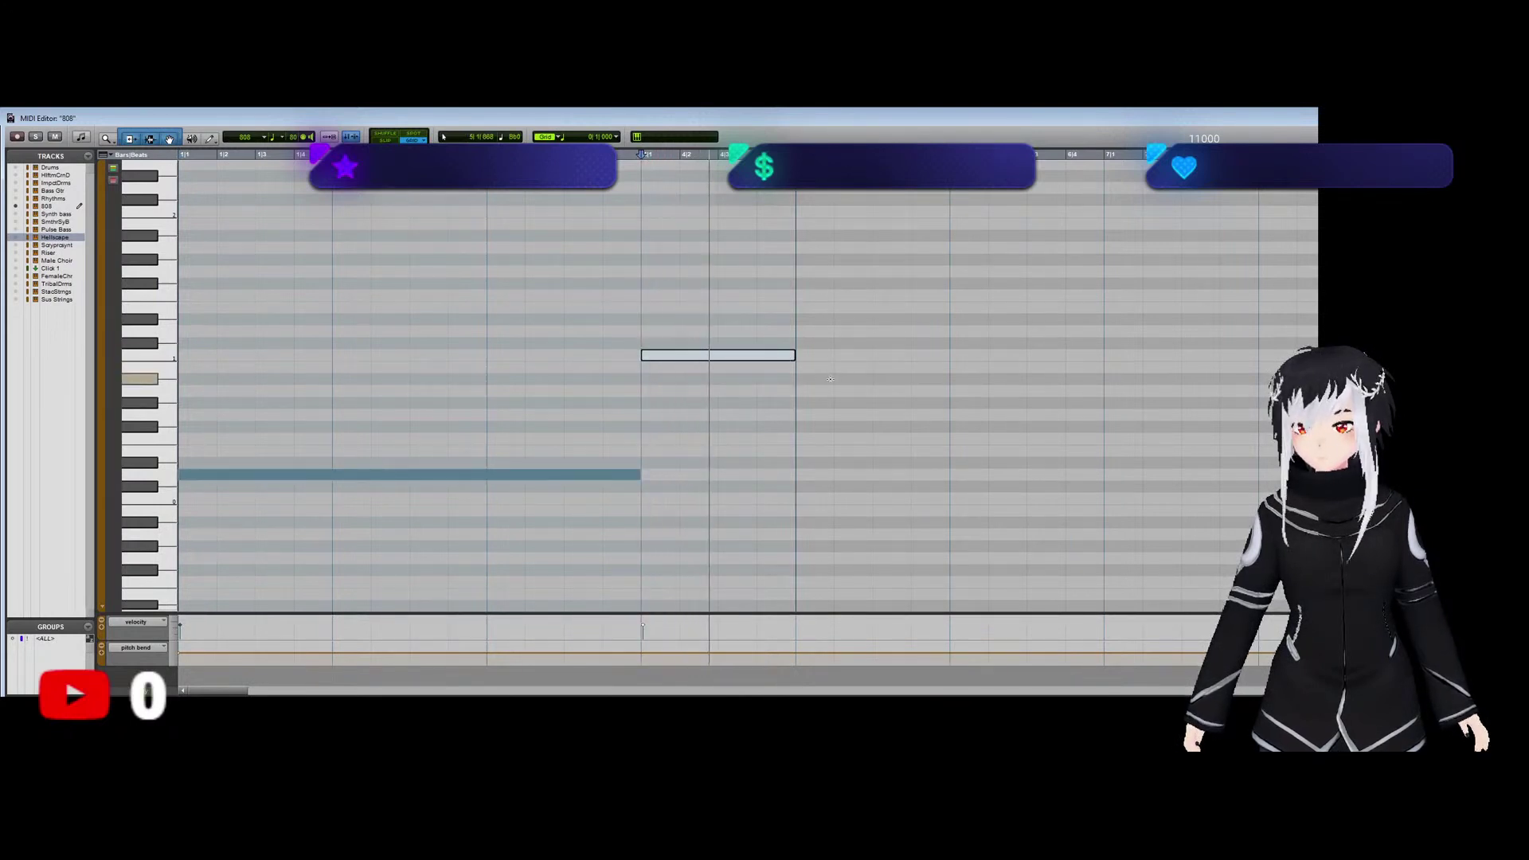
left_click_drag(797, 414, 944, 420)
key("space")
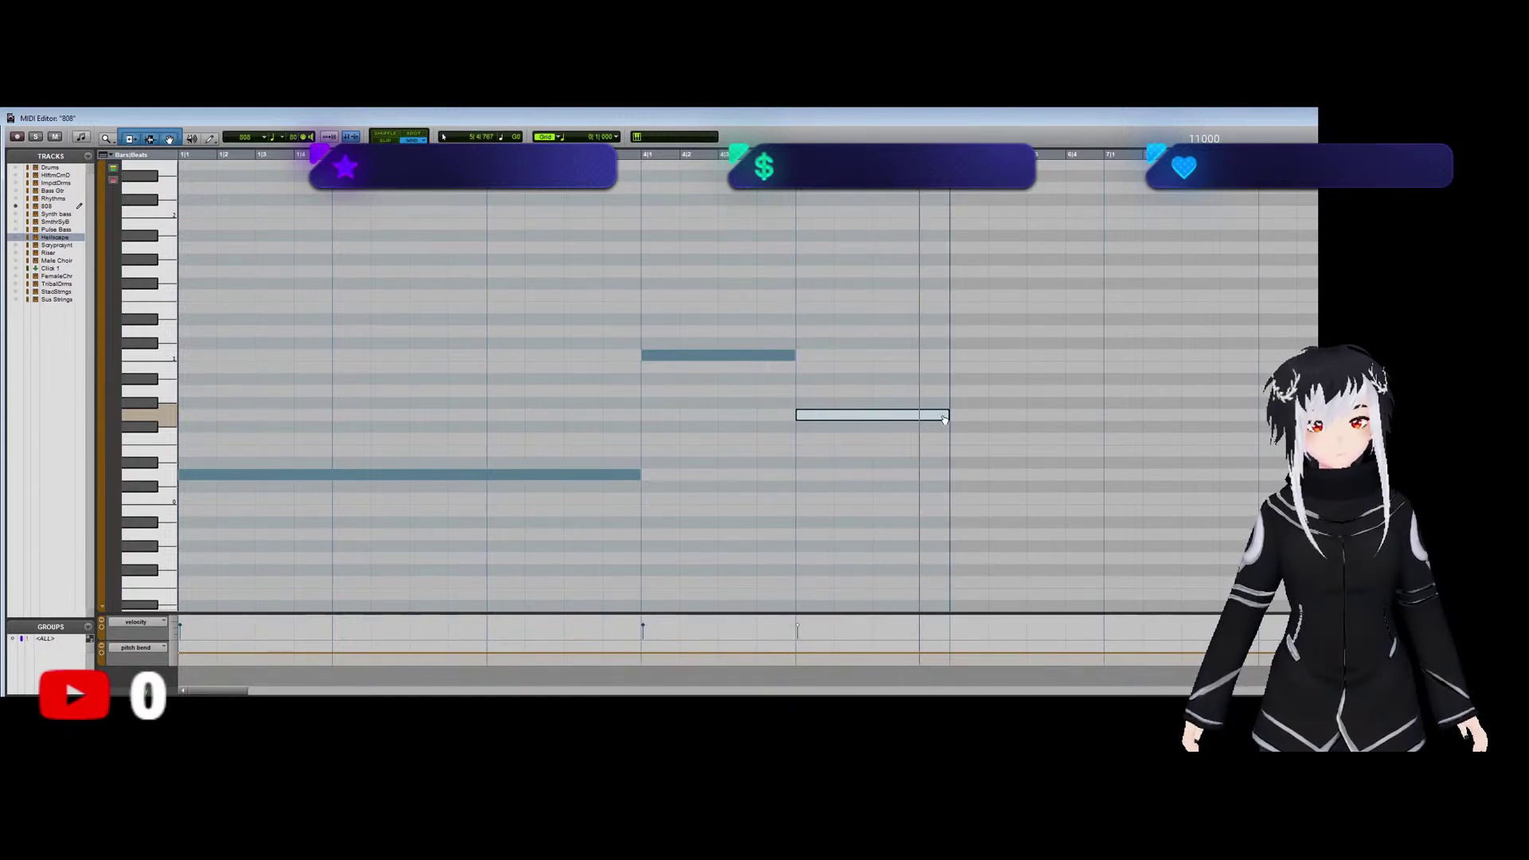
key("space")
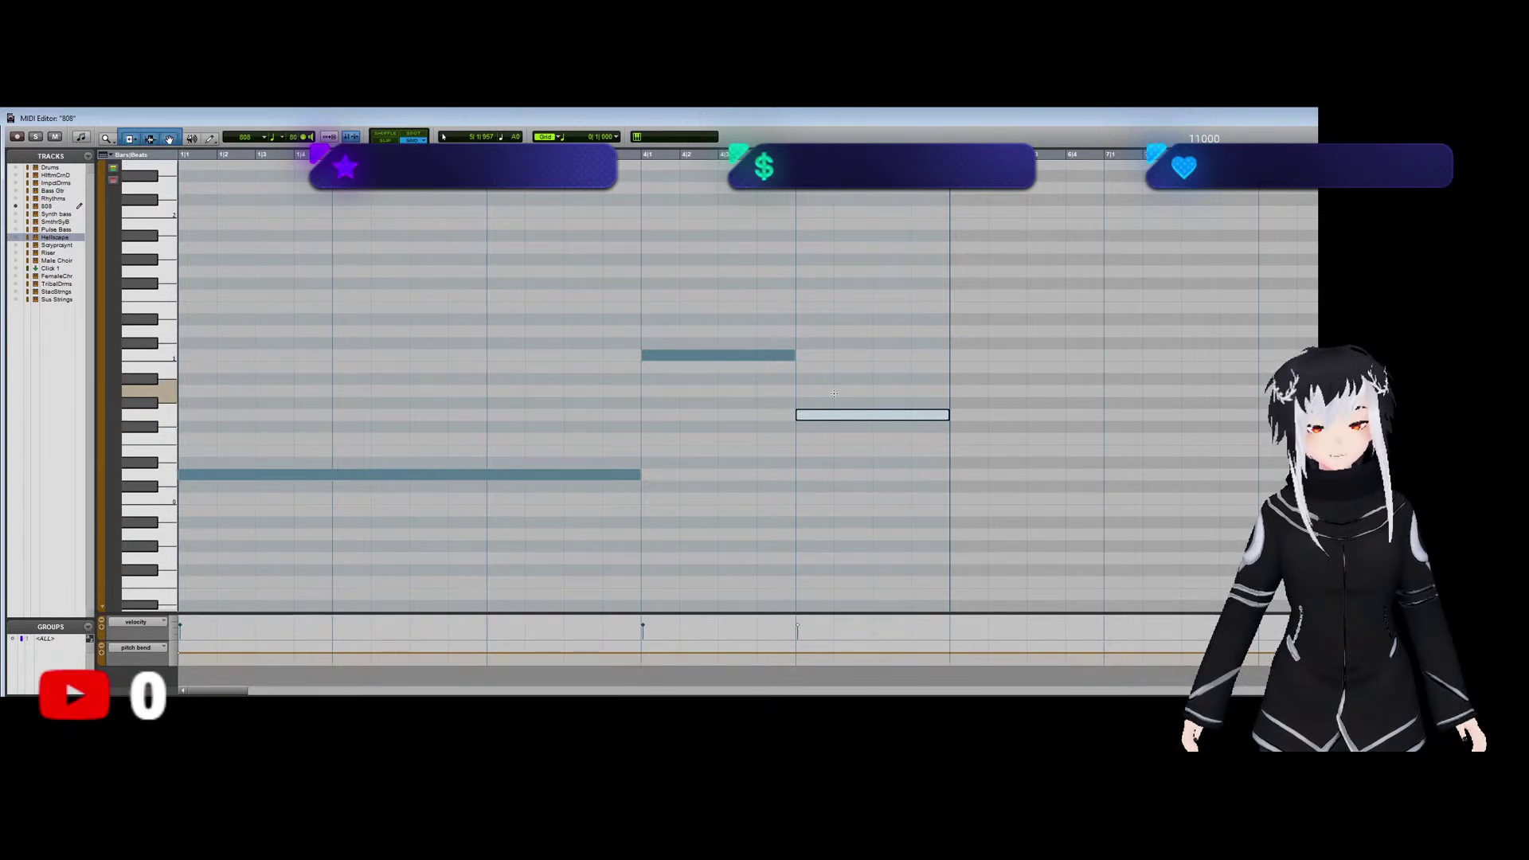
Add an E0 note in bar 6 of the 808 track, lengthen it to the full bar and audition it.
key("Return")
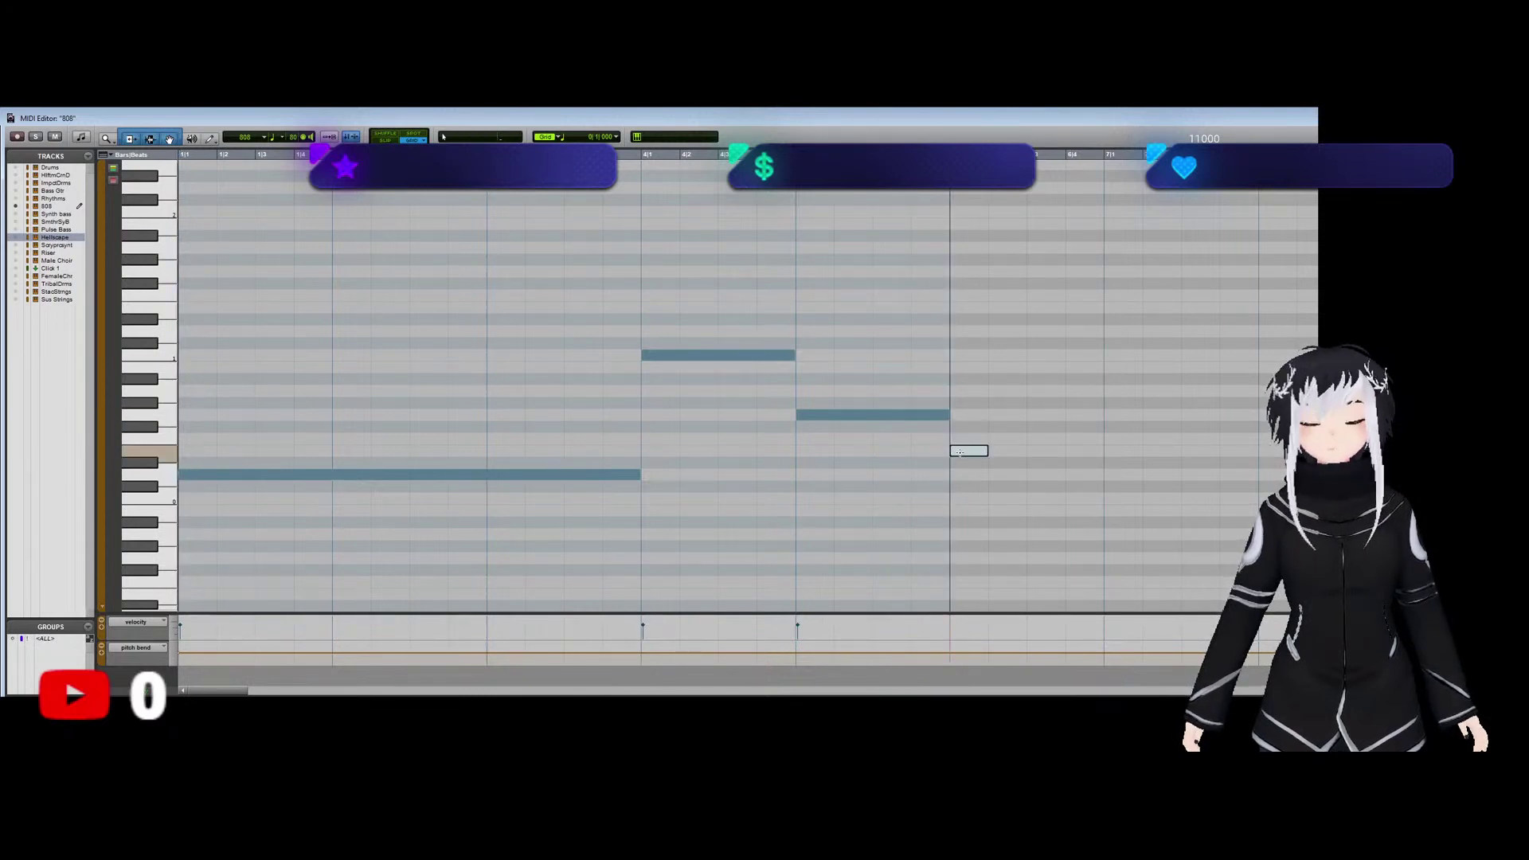
mouse_move(959, 452)
left_mouse_down()
mouse_move(1080, 454)
mouse_move(1039, 453)
left_mouse_up()
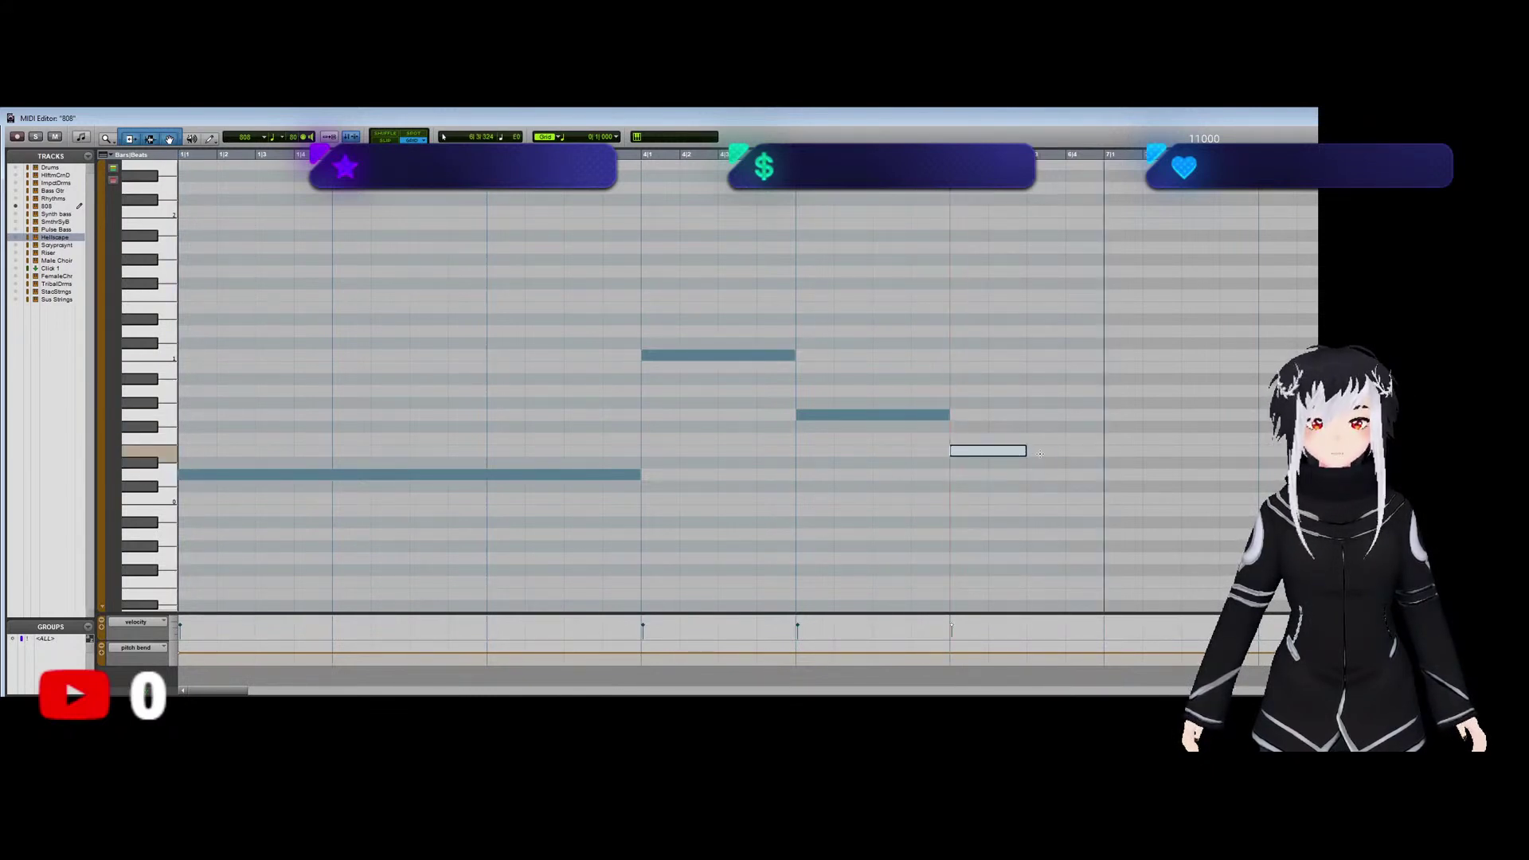
key("space")
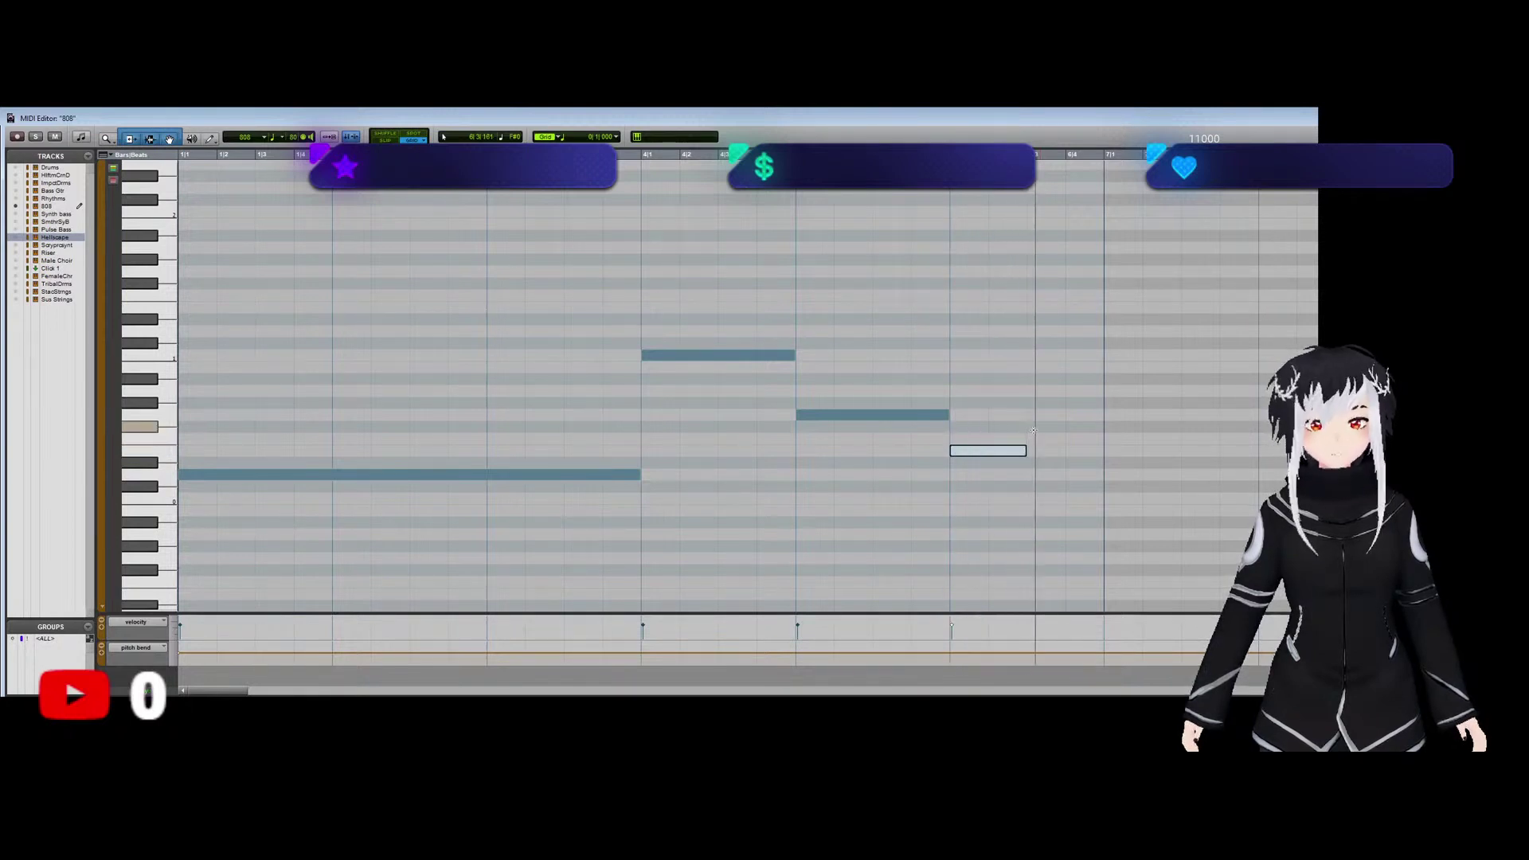
left_click_drag(1023, 450, 1099, 451)
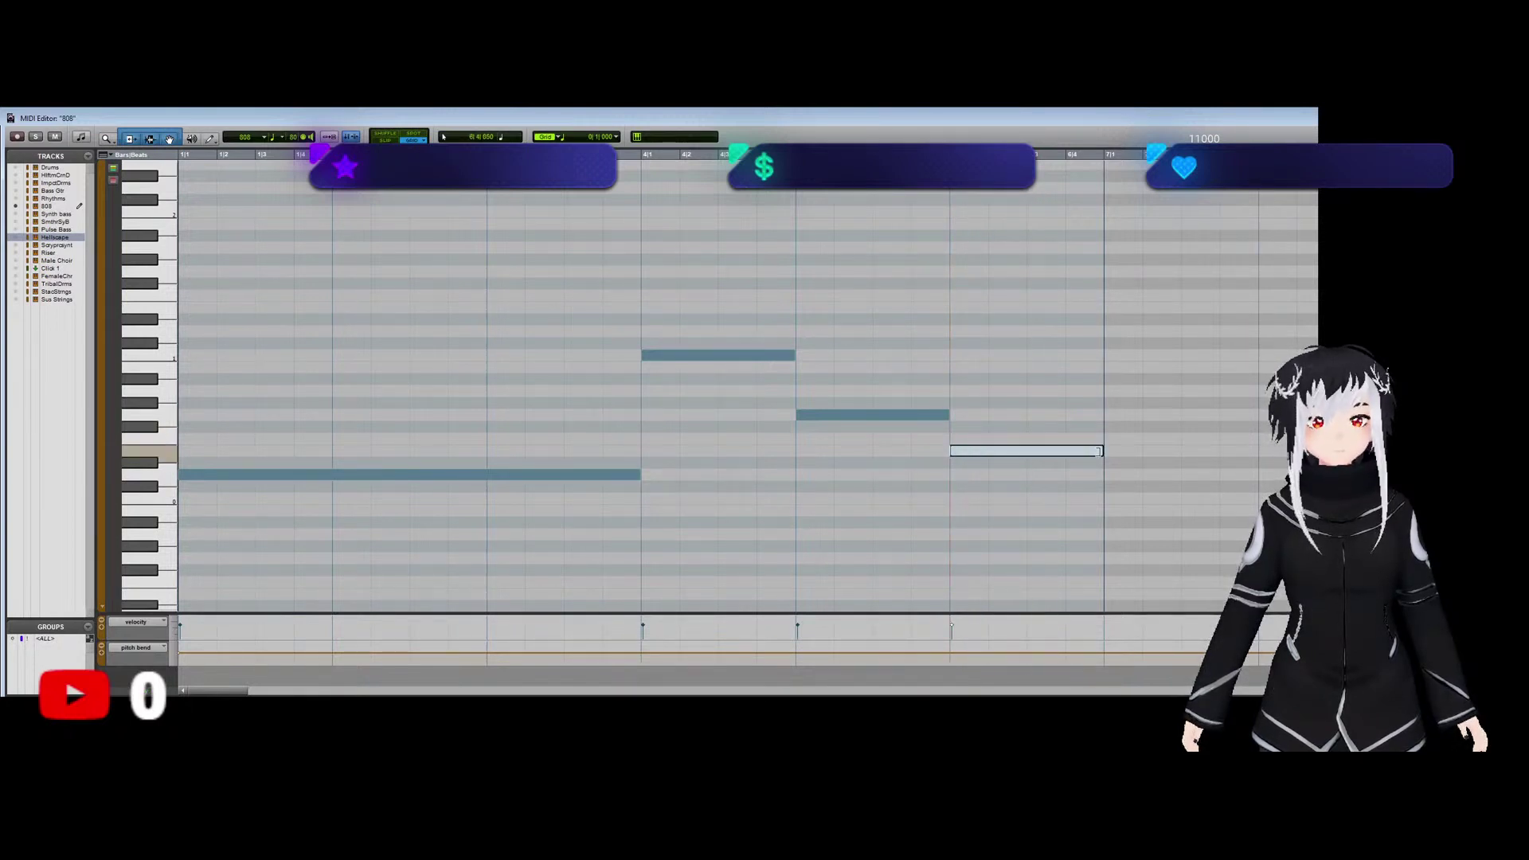
key("space")
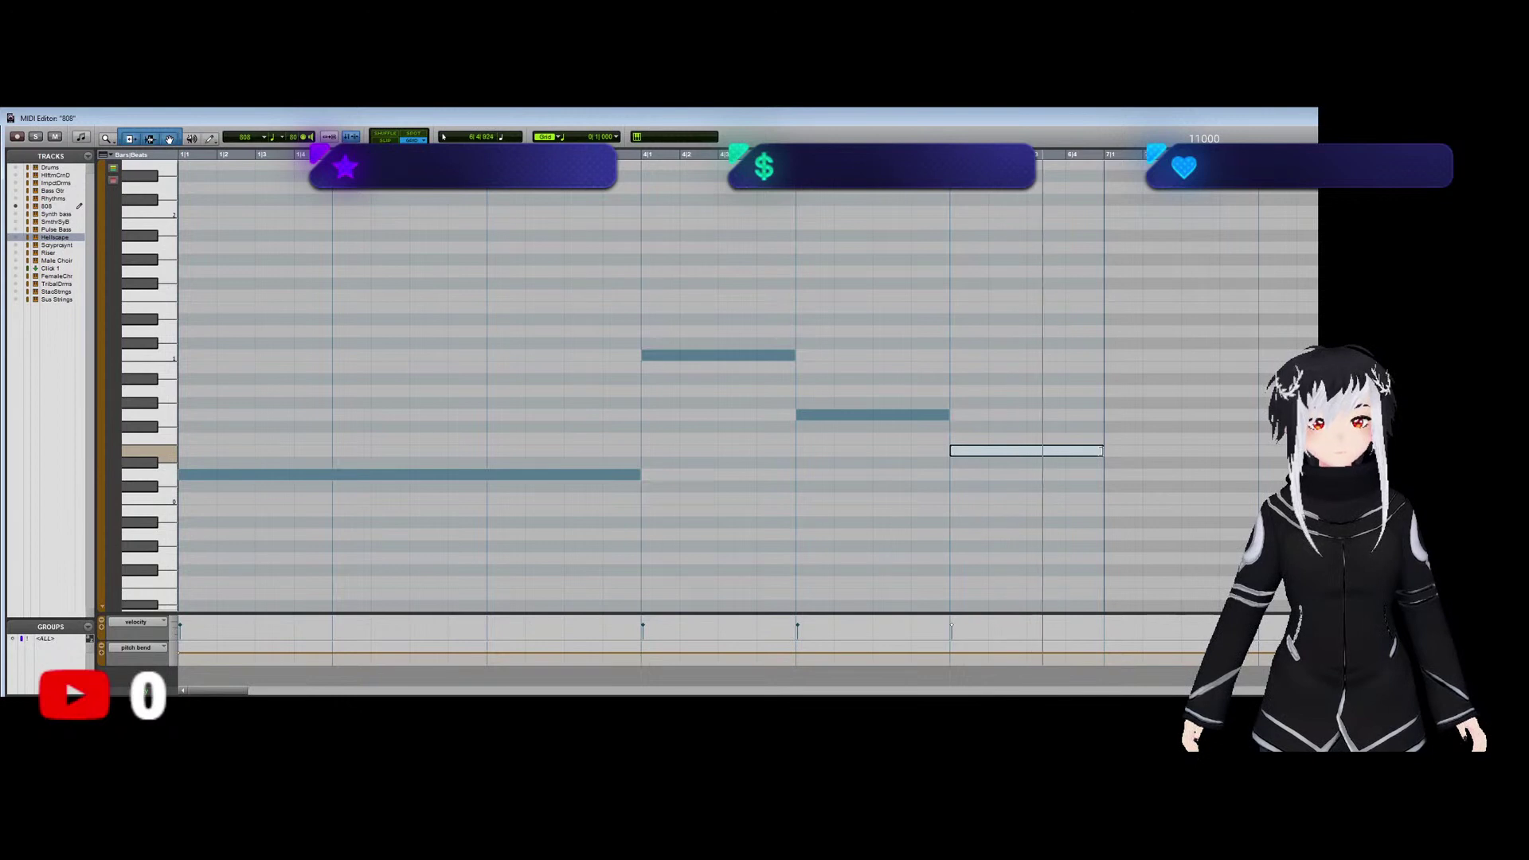
Draw a one-bar note in bar 7 of the 808 track, move it up to C1 and audition it.
left_click(1106, 497)
left_click_drag(1106, 497, 1256, 500)
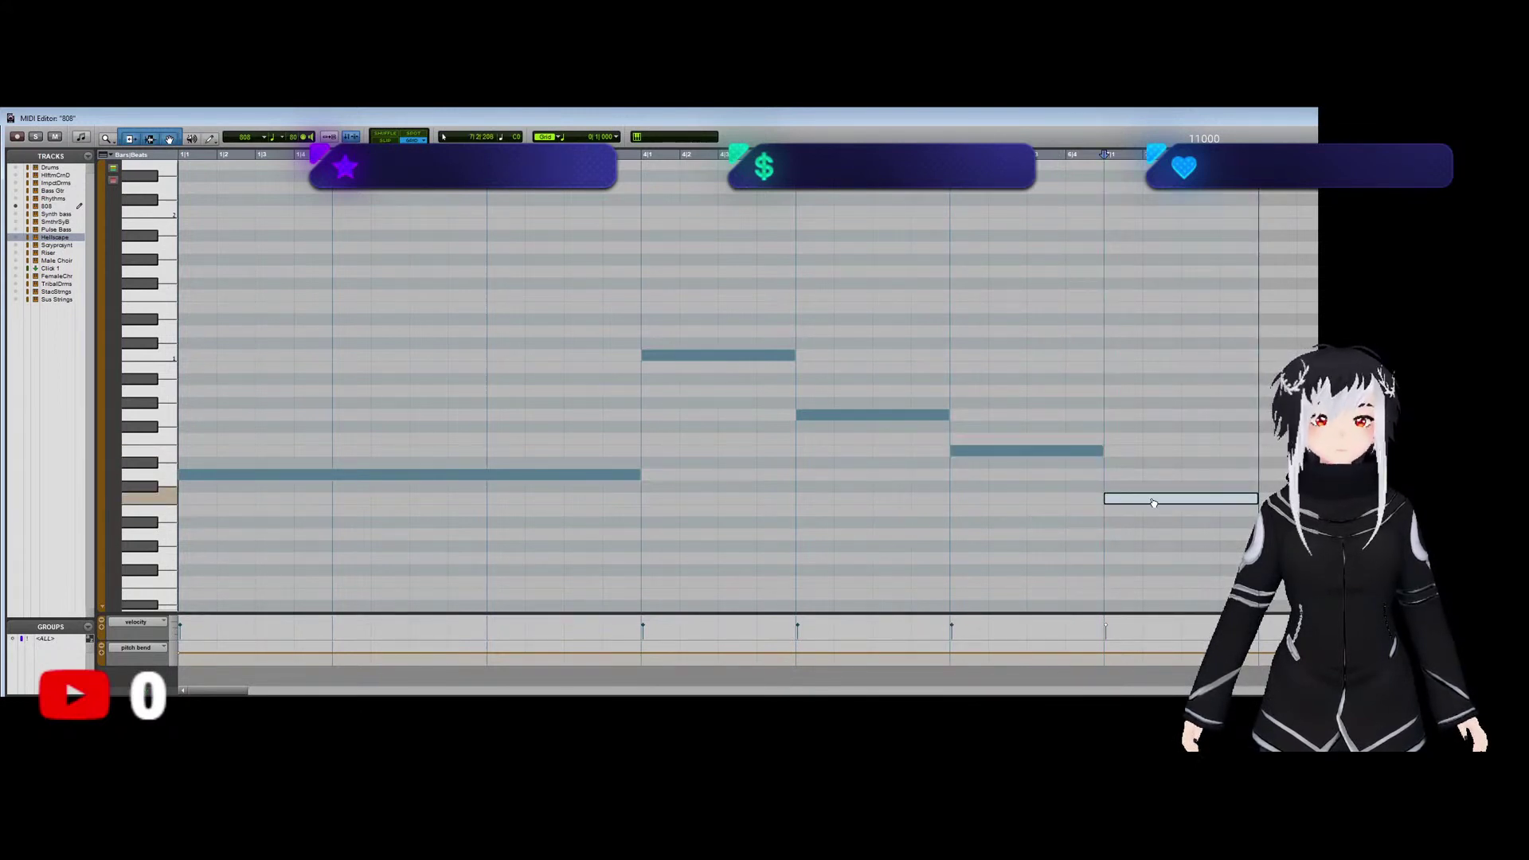
left_click_drag(1152, 503, 1158, 356)
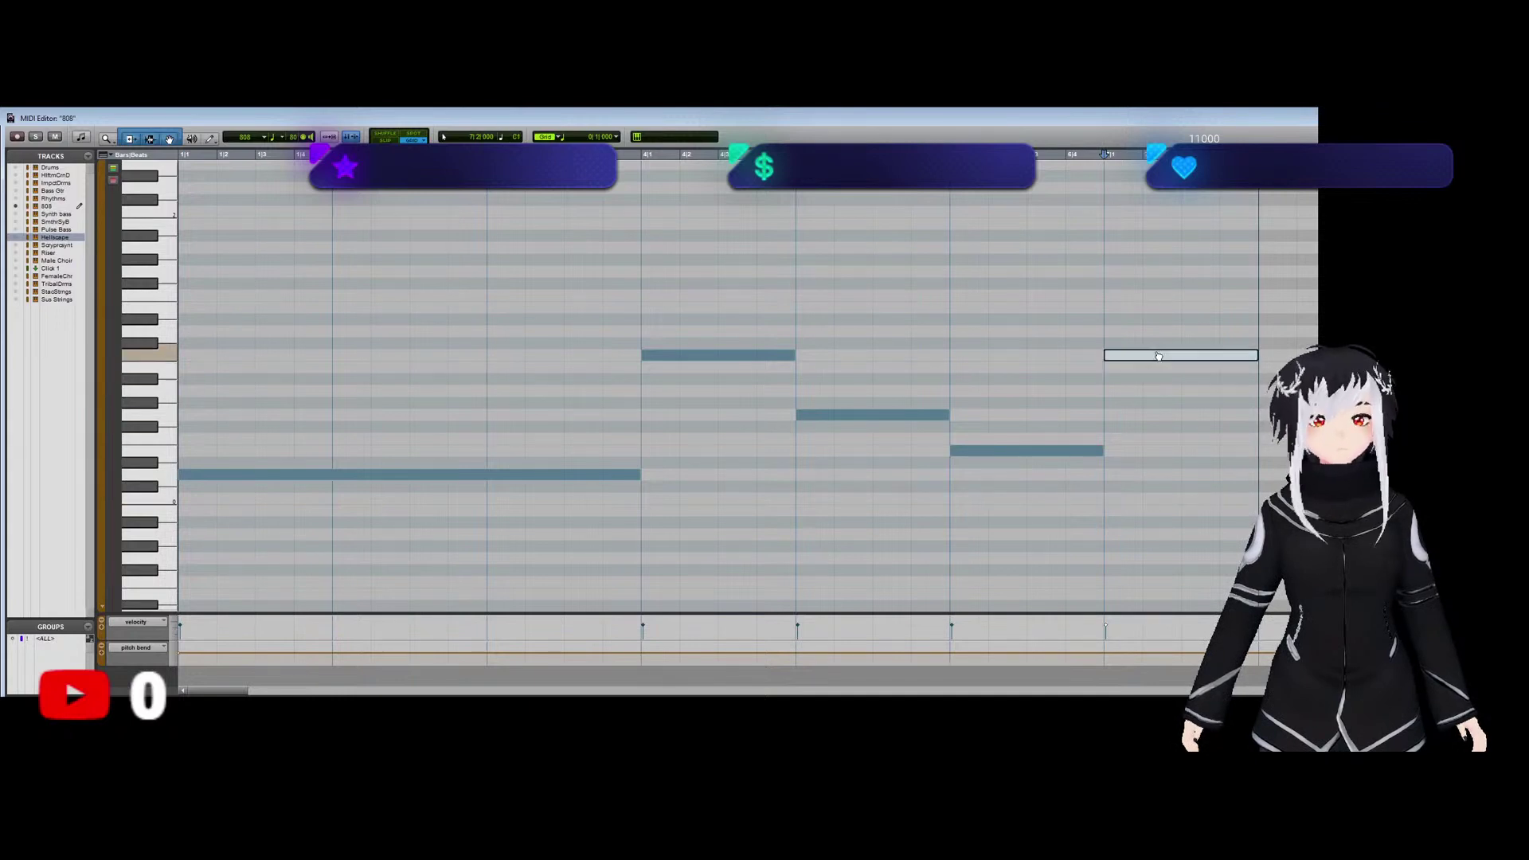
left_click(591, 655)
key("space")
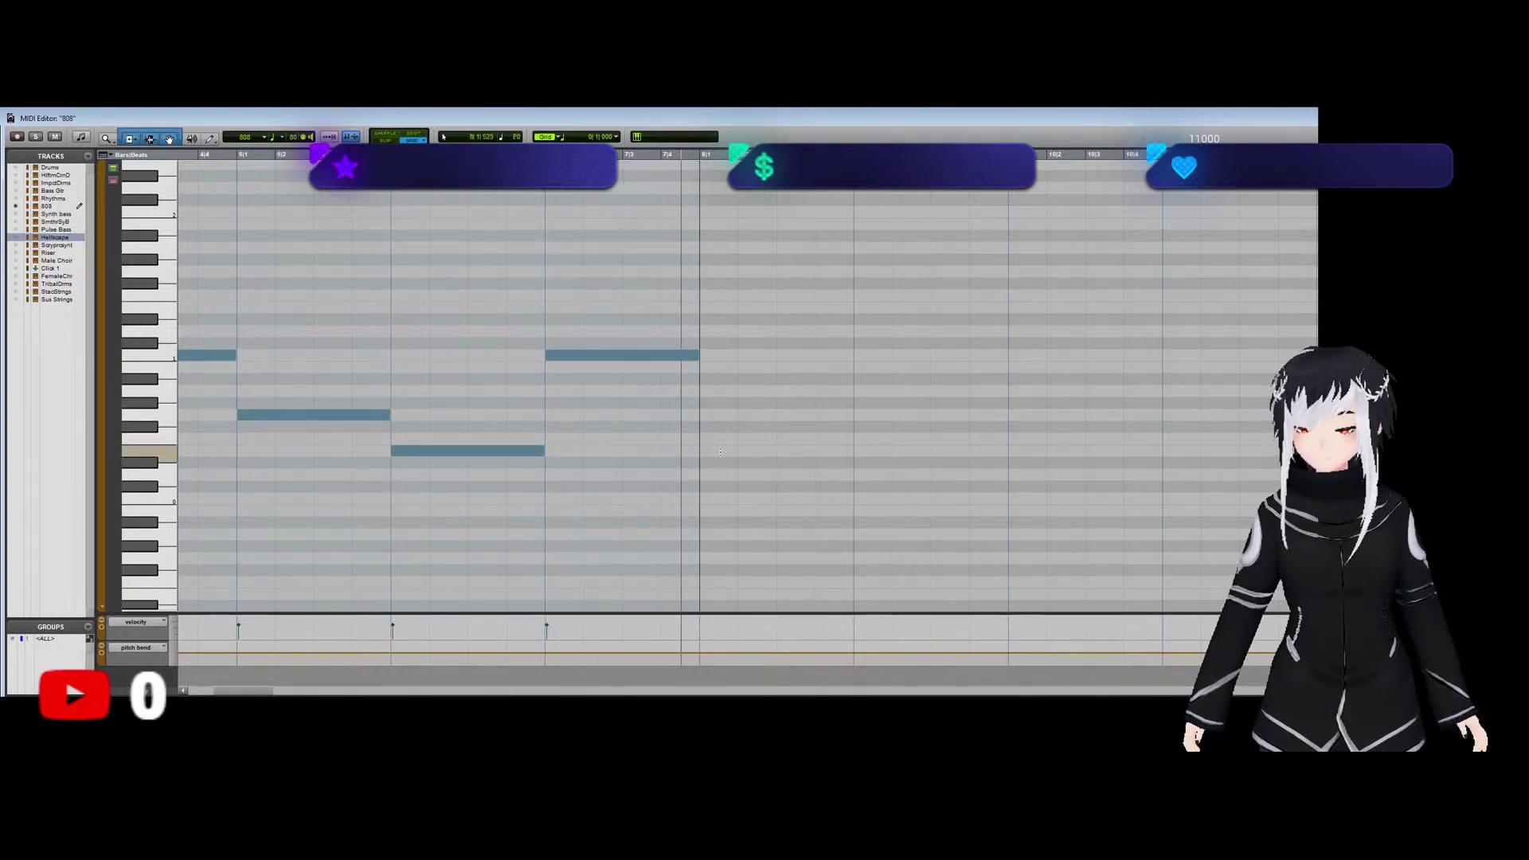
Add a one-bar D0 note in bar 8 of the 808 track and play the bass line from the start.
left_click_drag(716, 475, 846, 478)
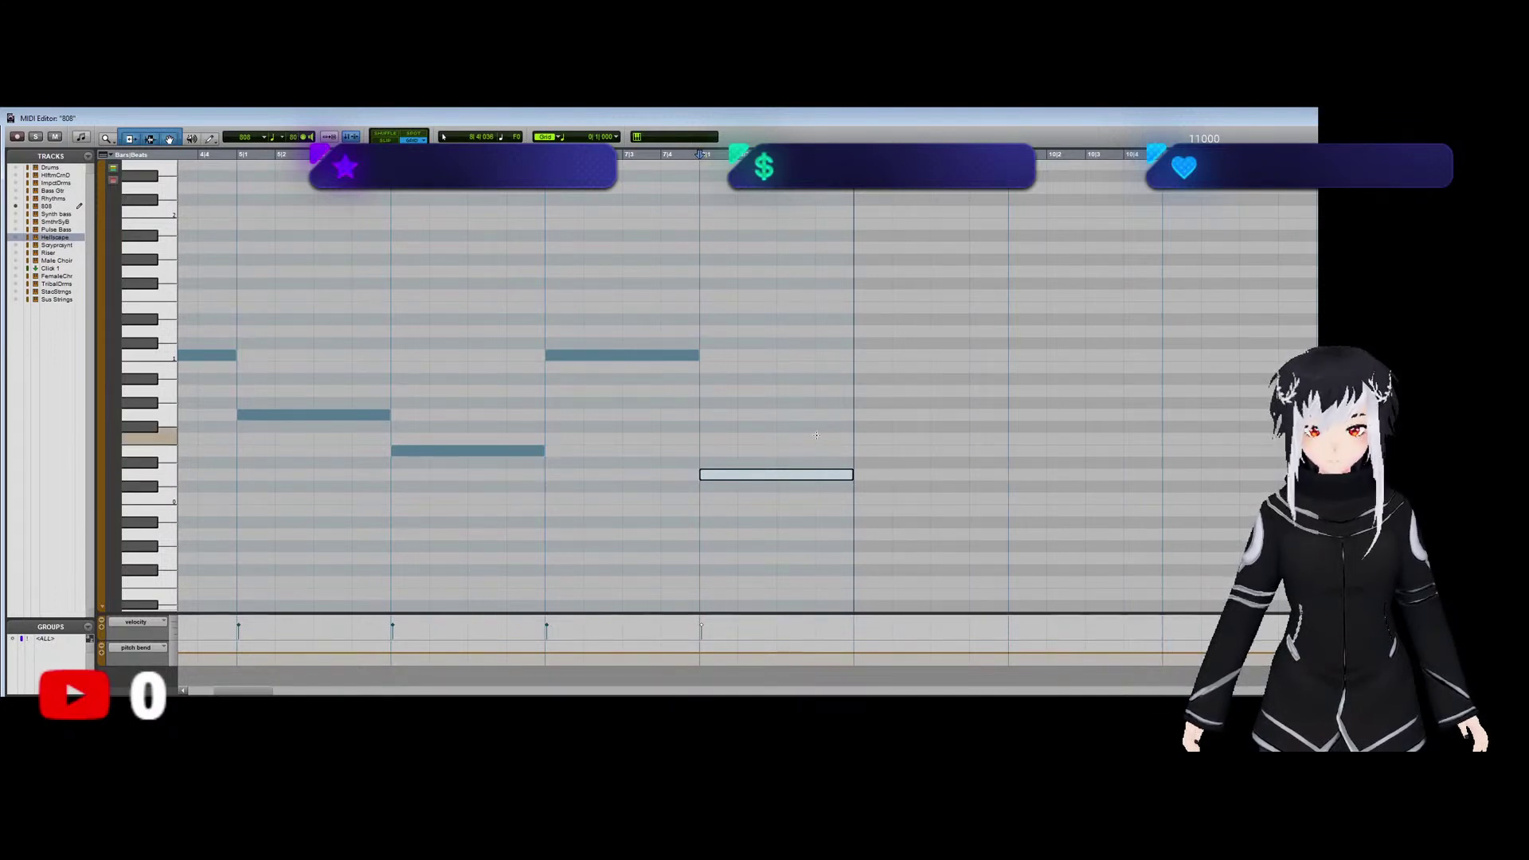
key("space")
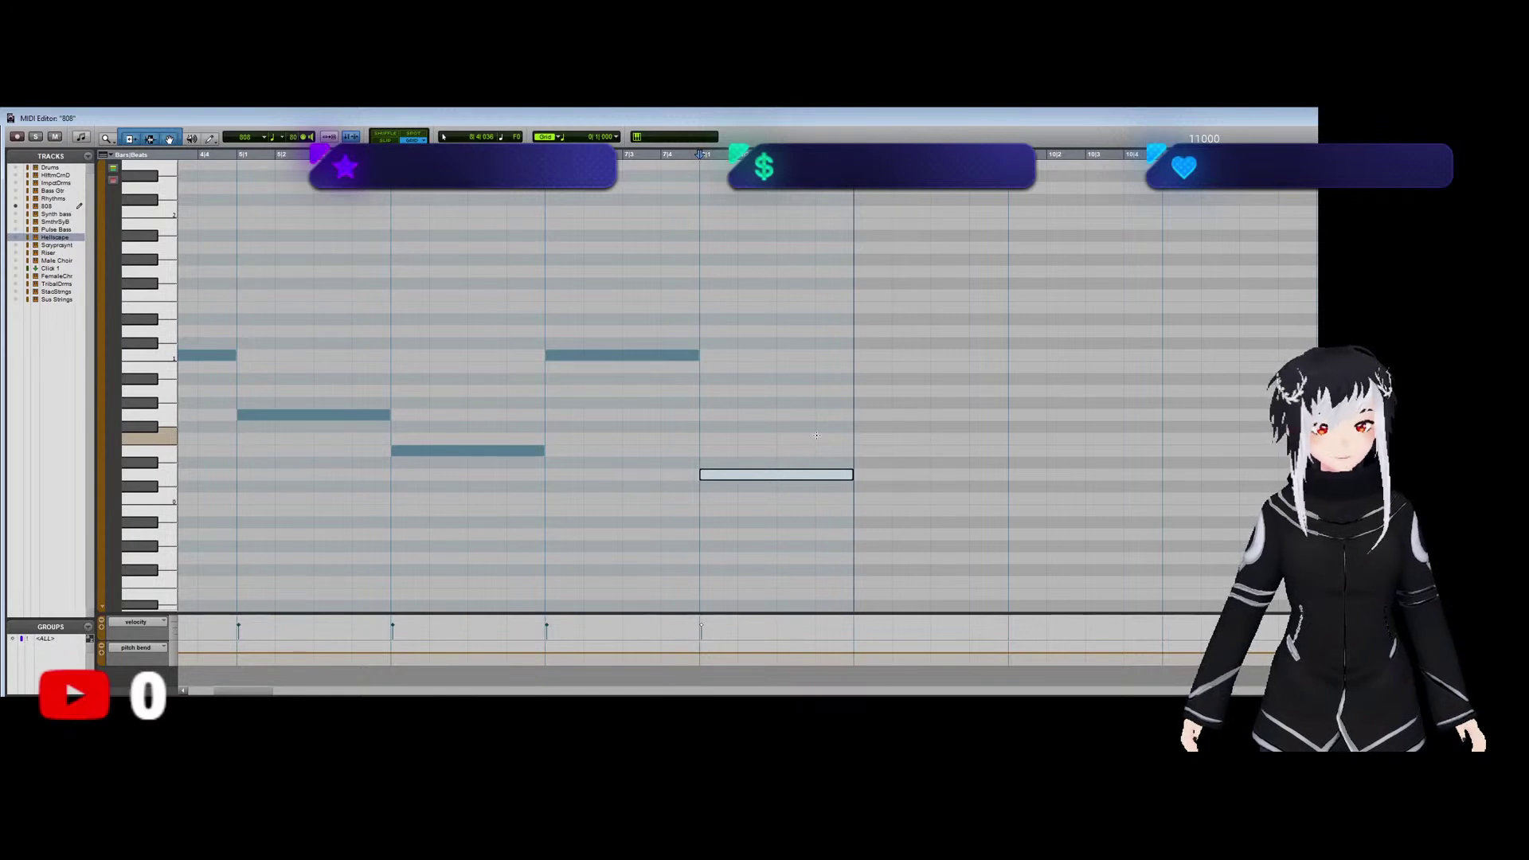
left_click(696, 389)
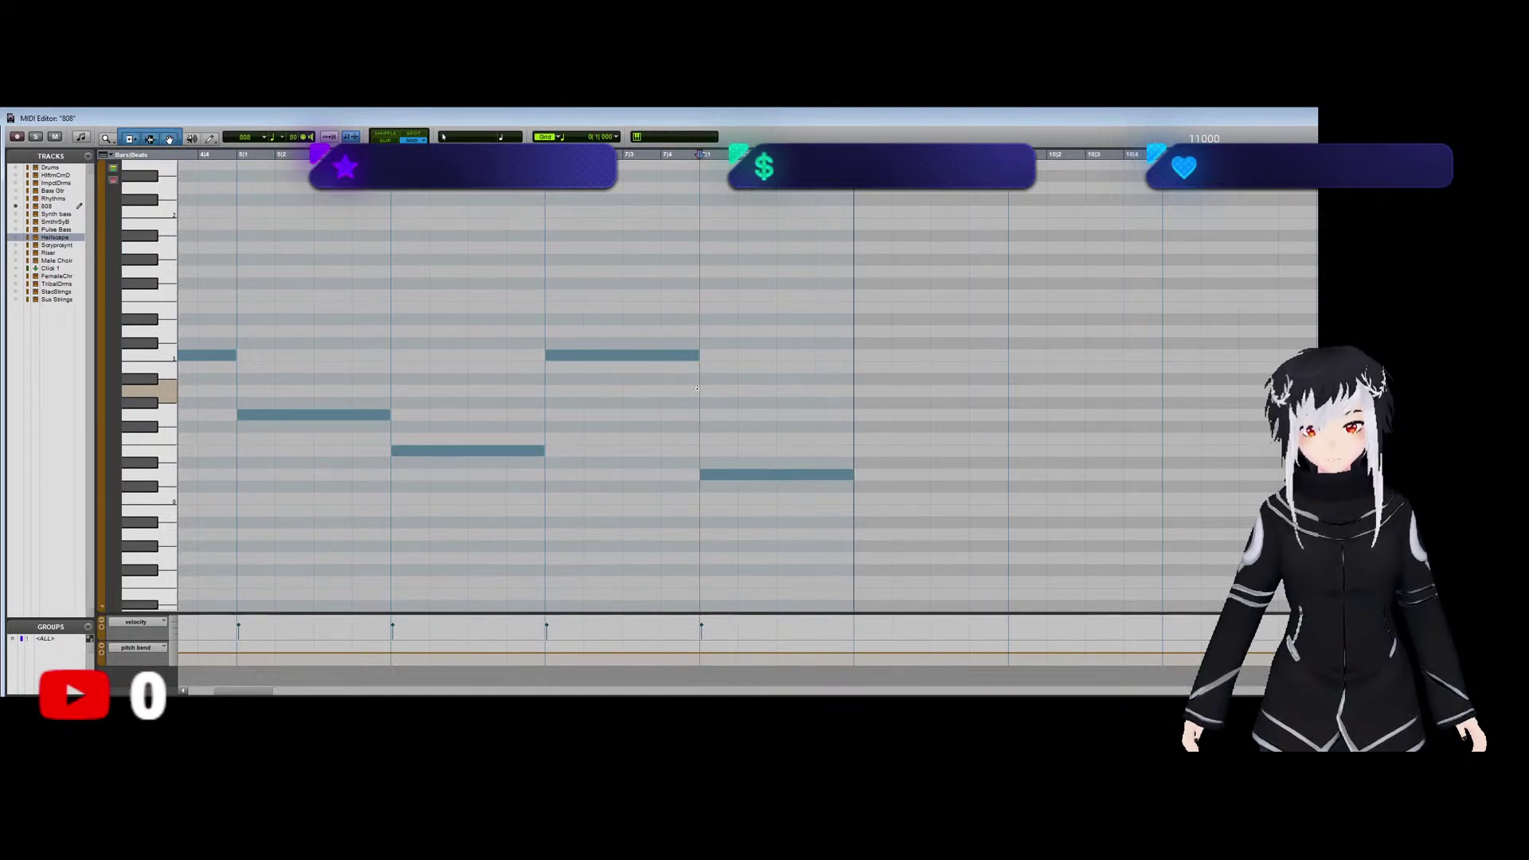
key("space")
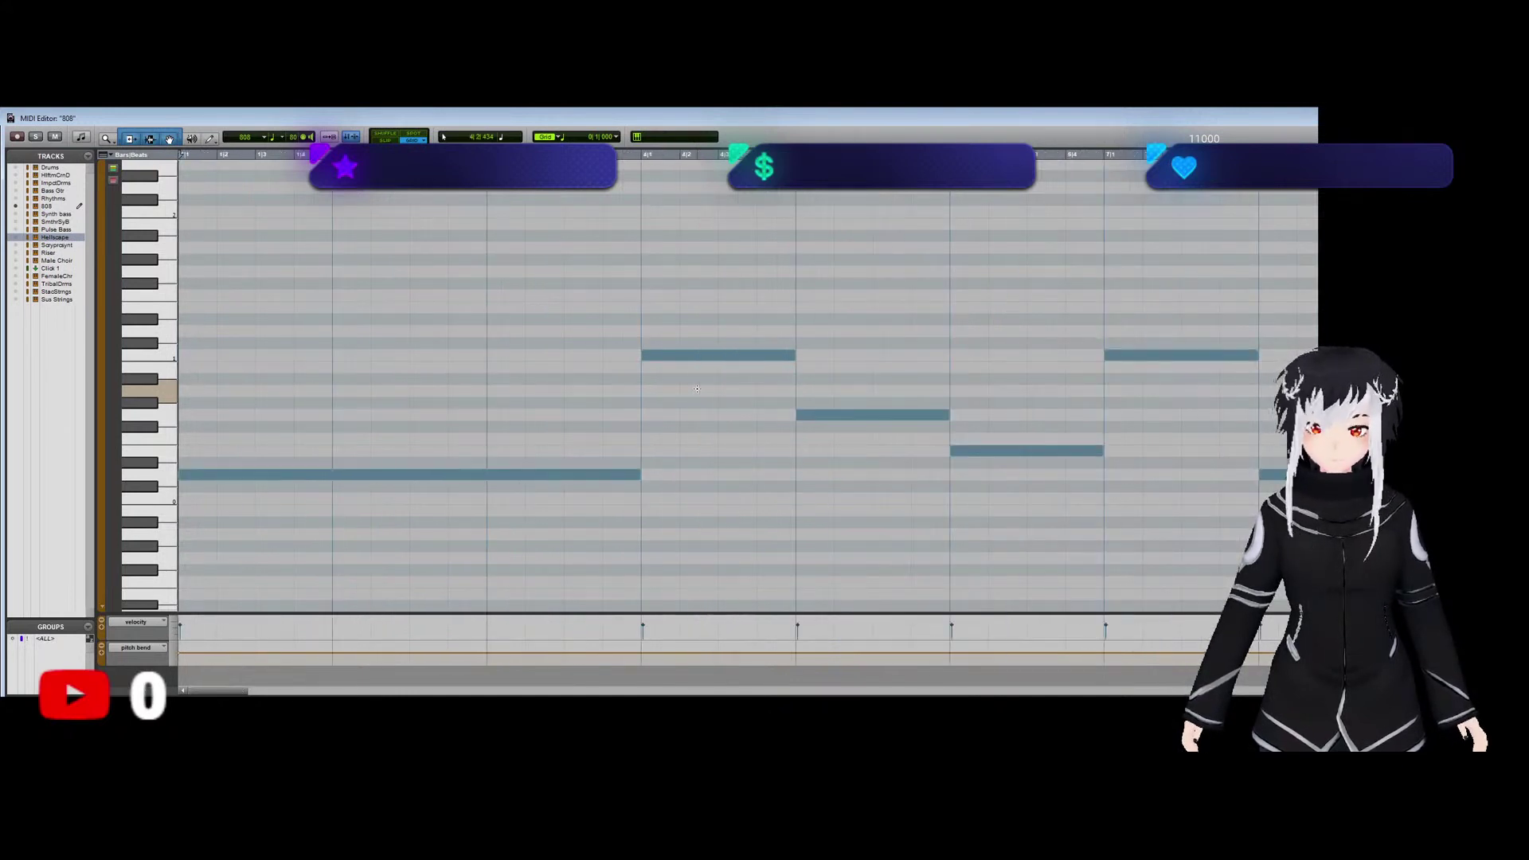
Review the whole 808 line during playback, close the MIDI editor and select bars 6 and 7 of the 808 clip.
key("ctrl+bracketleft")
key("ctrl+bracketleft")
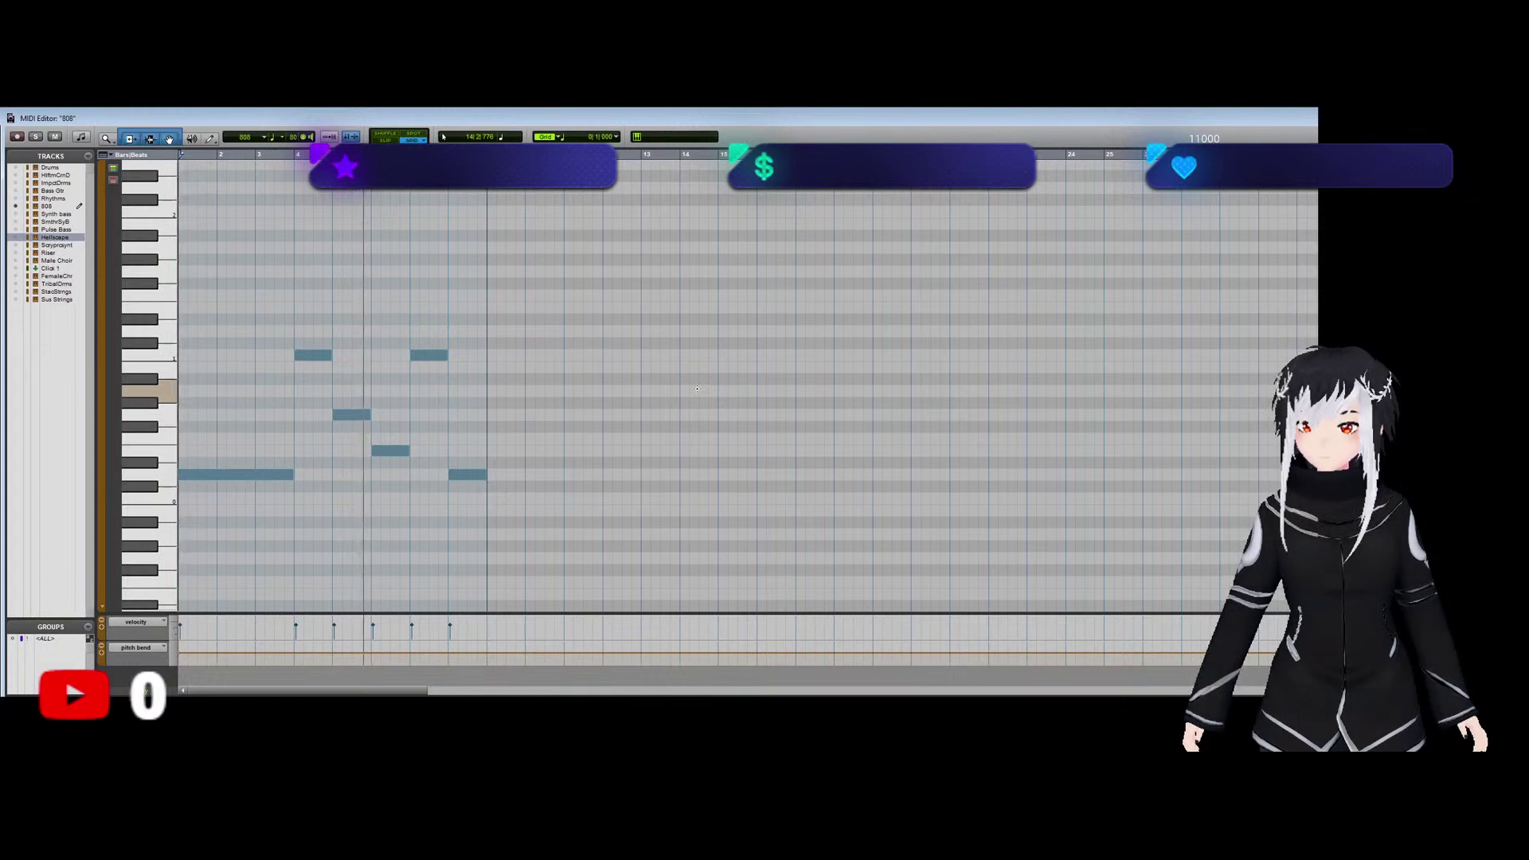
key("ctrl+w")
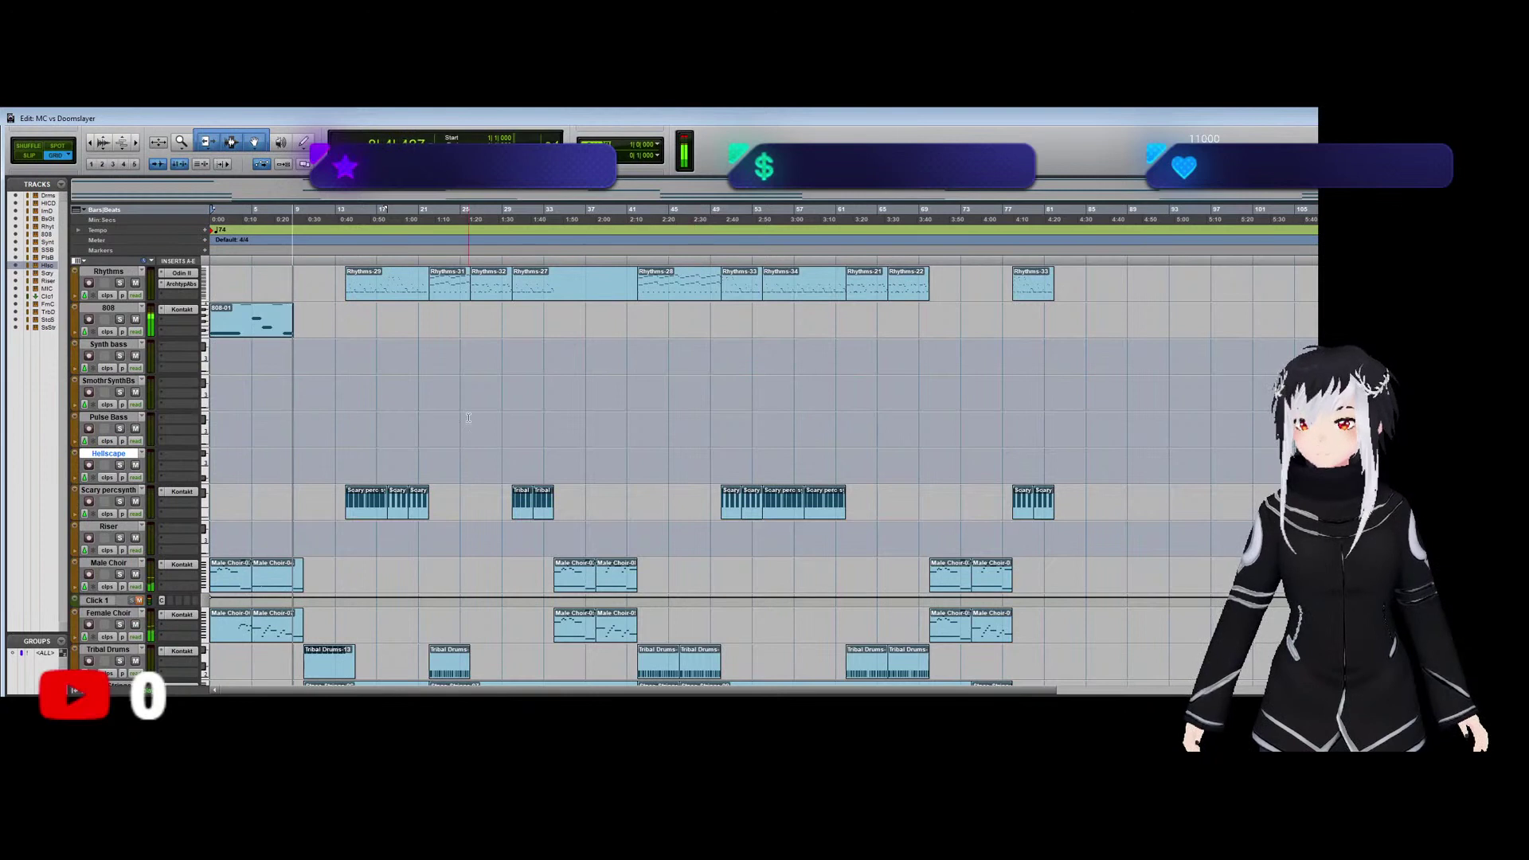
left_click_drag(263, 317, 284, 317)
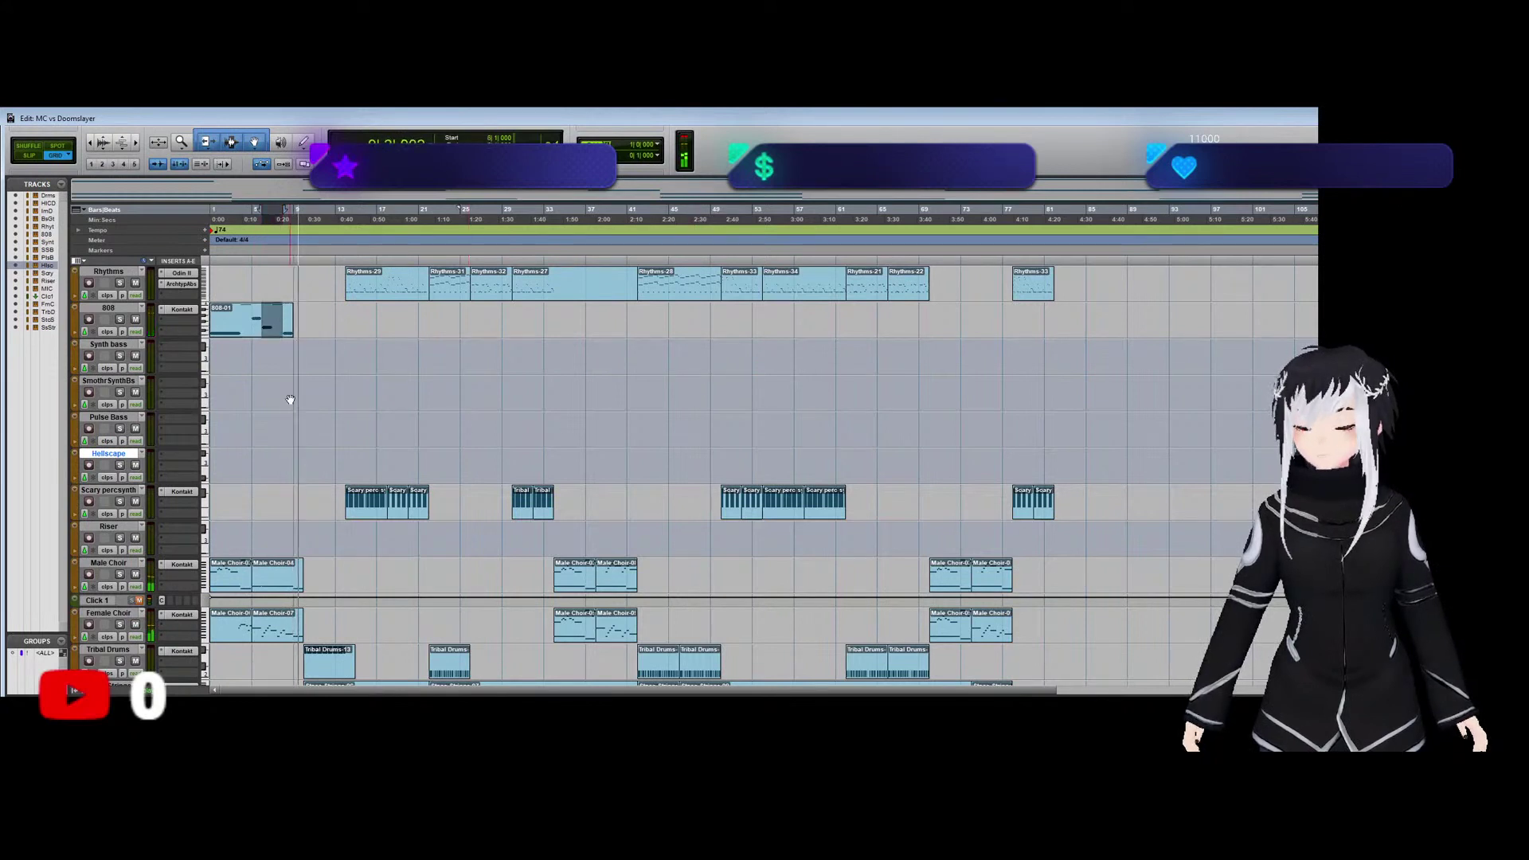
Separate bars 6 and 7 from the 808 clip and shorten the E0 note in bar 6 to half a bar.
key("ctrl+e")
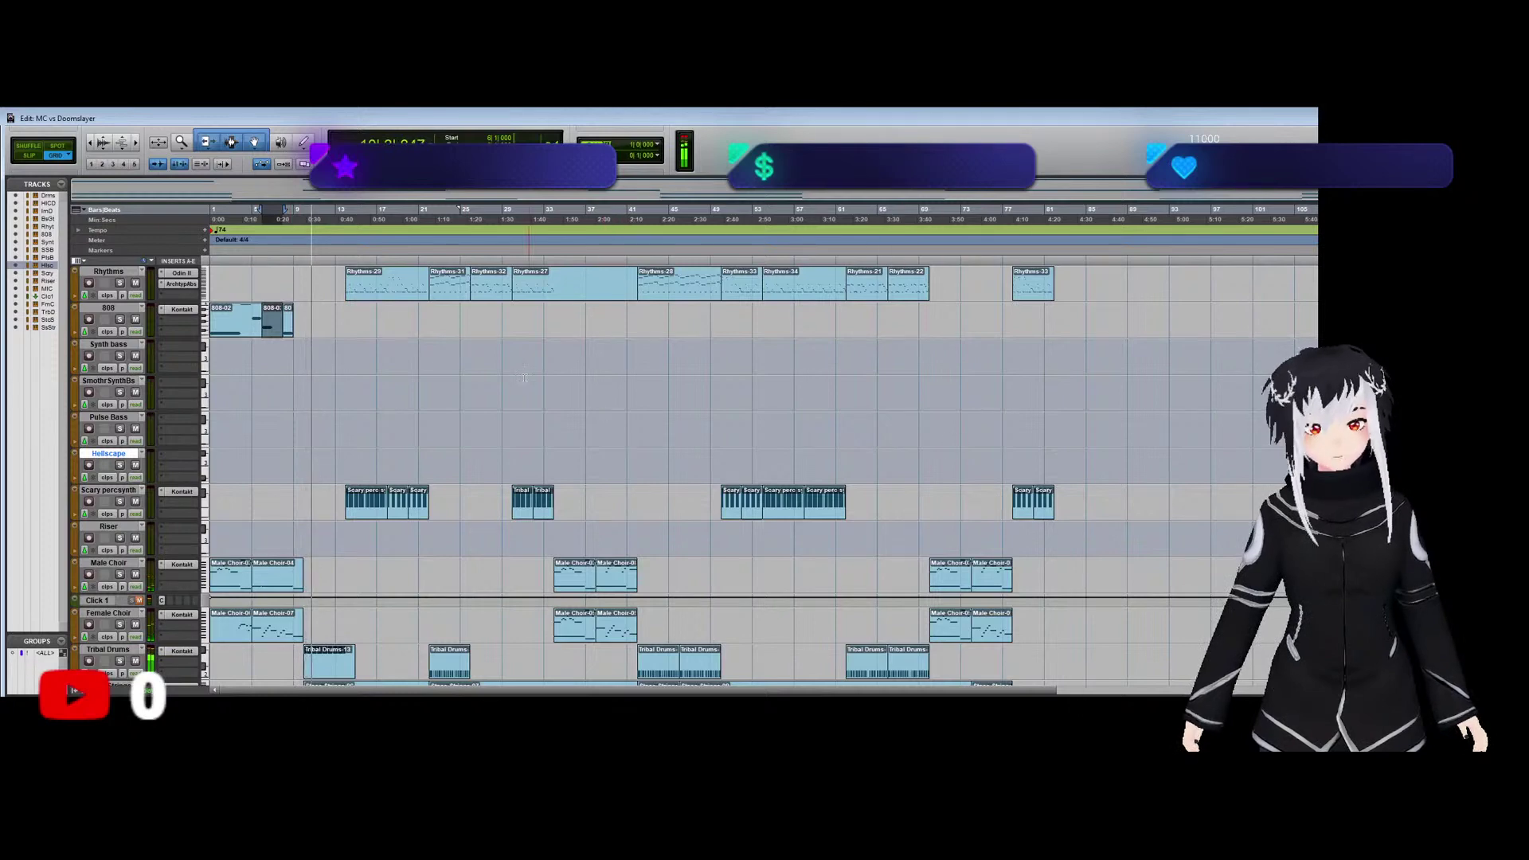
double_click(269, 331)
left_click_drag(408, 425, 392, 426)
key("space")
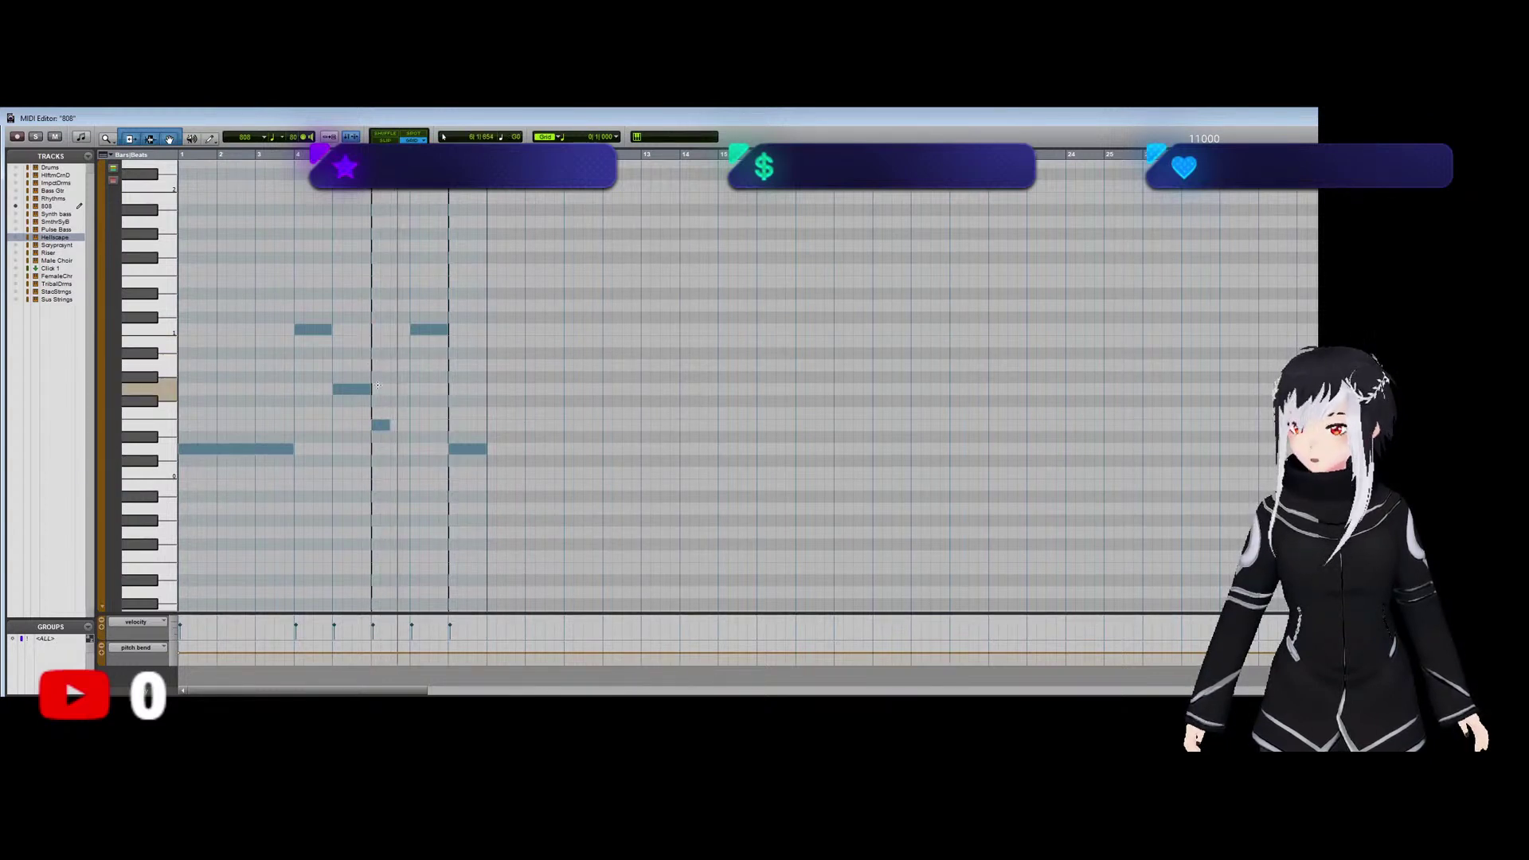
Try the half-bar note in bar 6 at F#0 followed by a half-bar G#0 note, and audition the change.
left_click(382, 429)
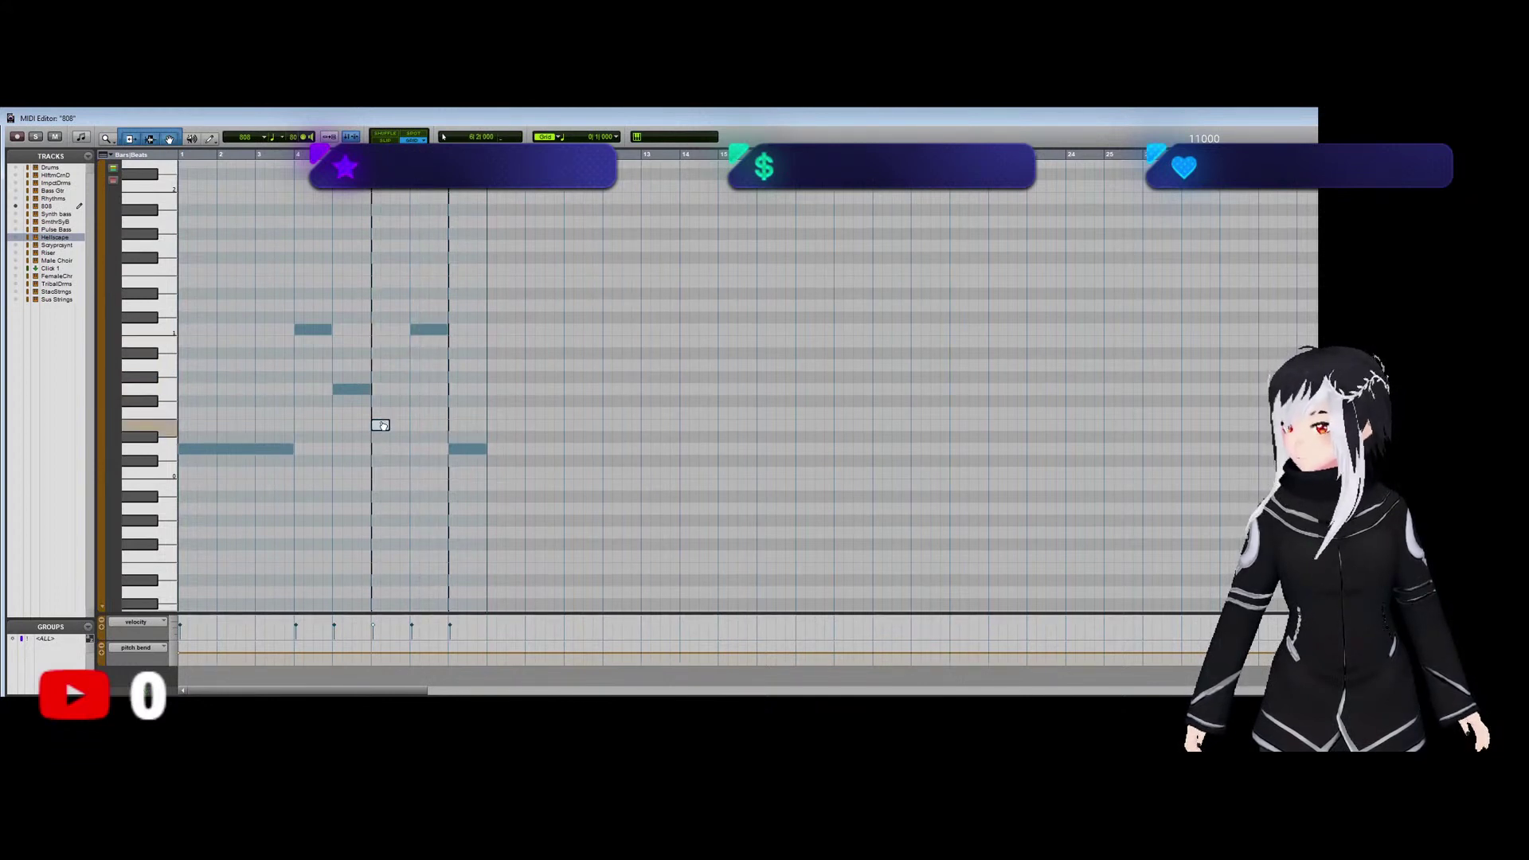
left_click_drag(381, 423, 393, 397)
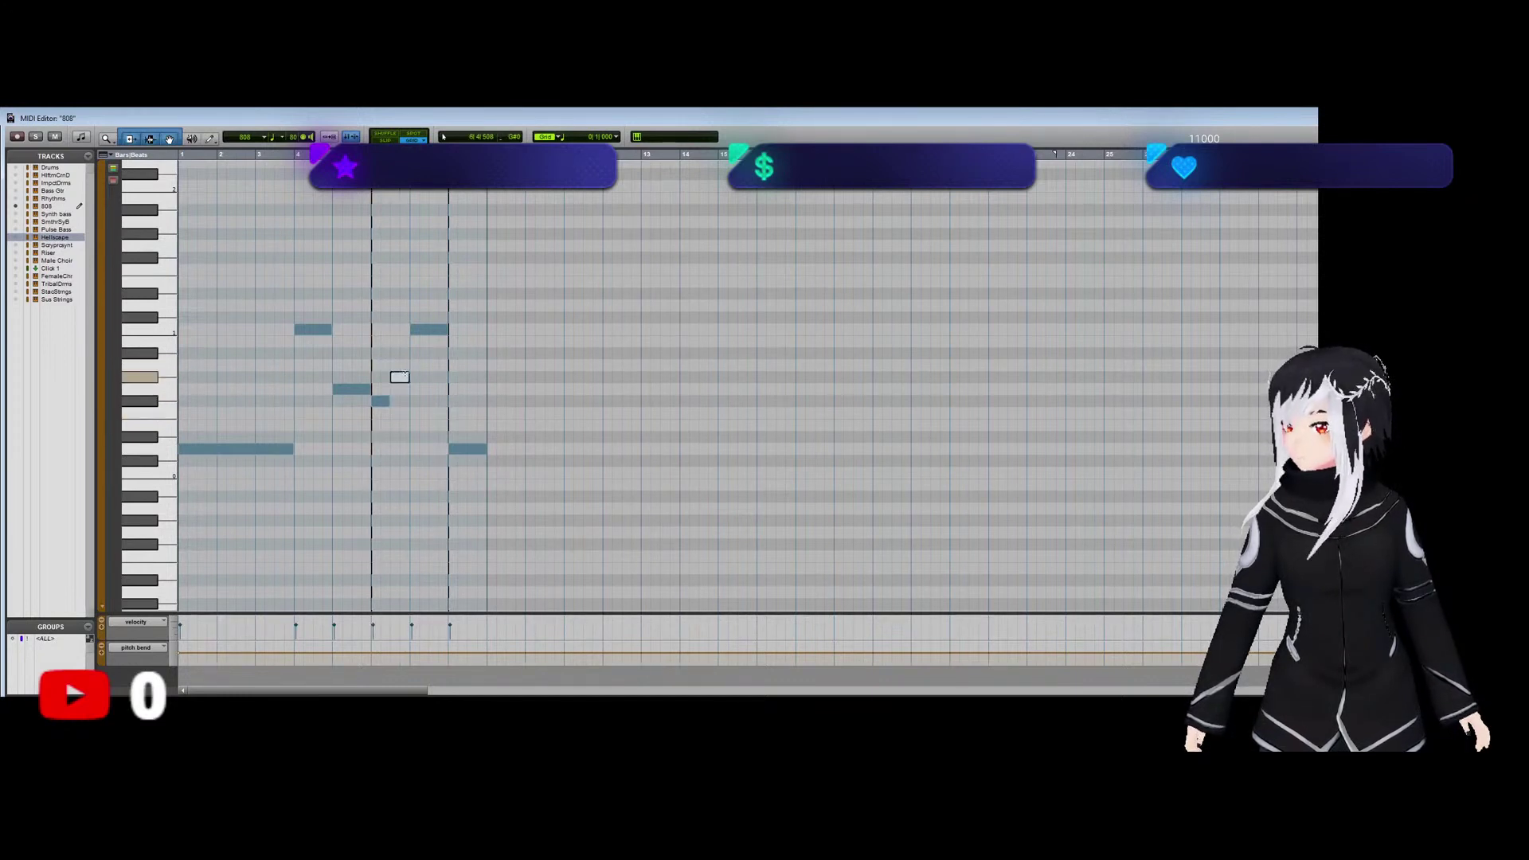
left_click(400, 377)
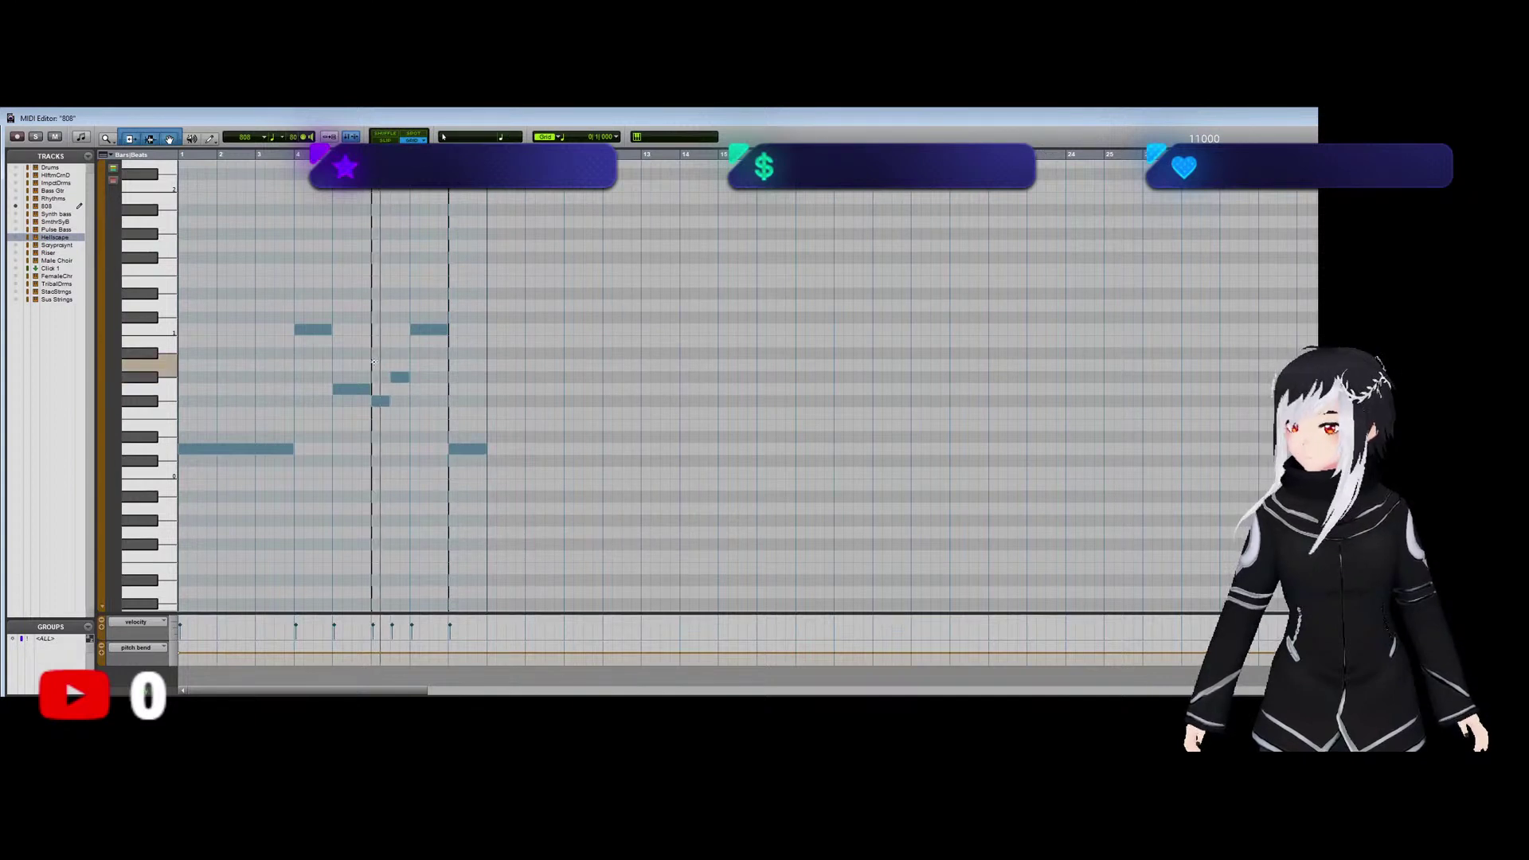
key("space")
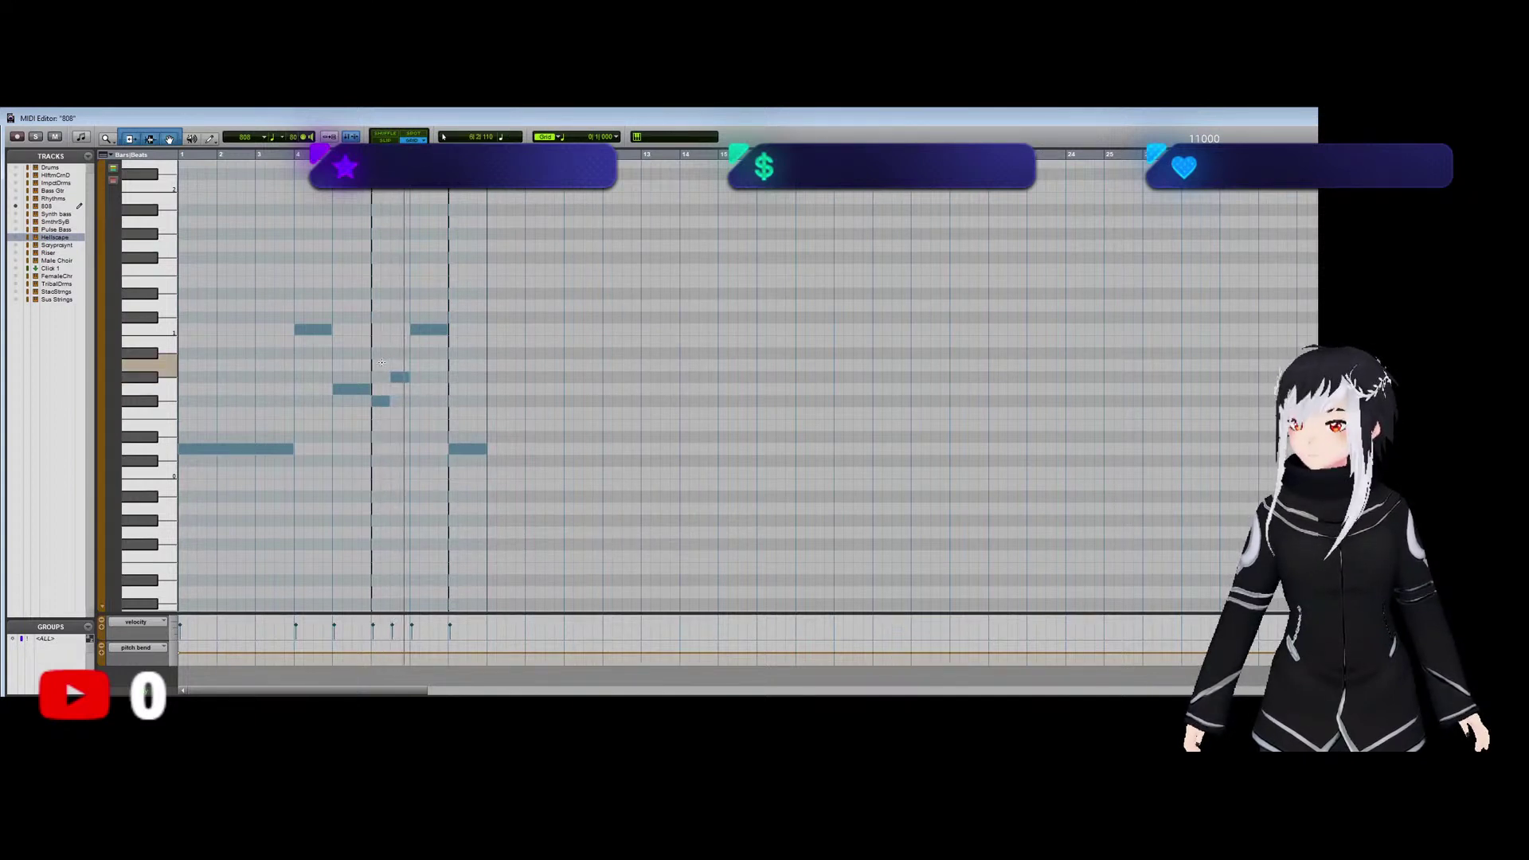
key("space")
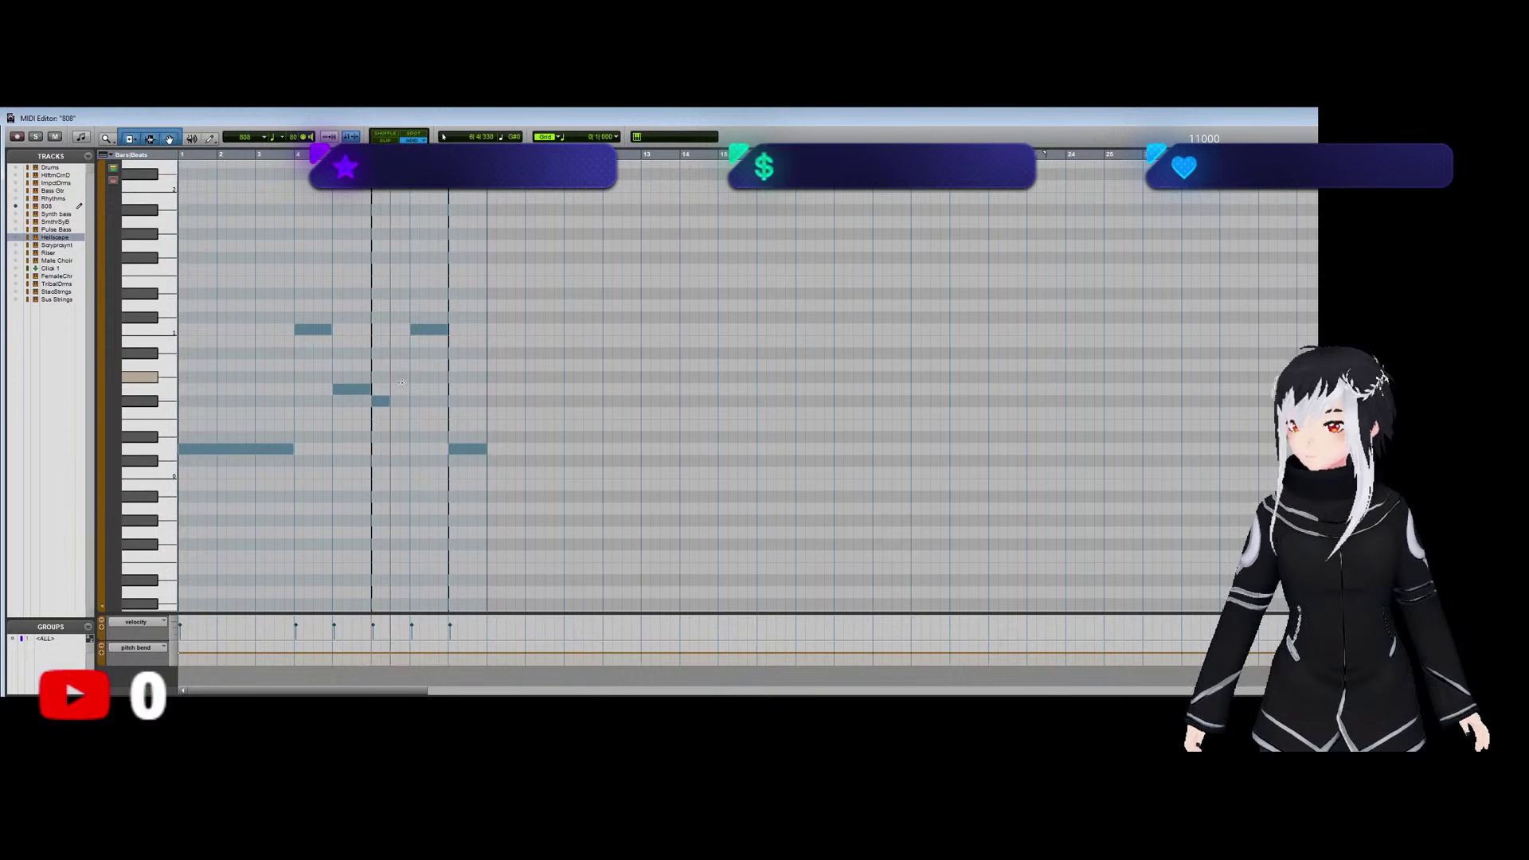
Delete the 808 notes in bars 6 and 7 and extend the final D0 note back to the start of bar 6.
left_click(398, 377, "alt")
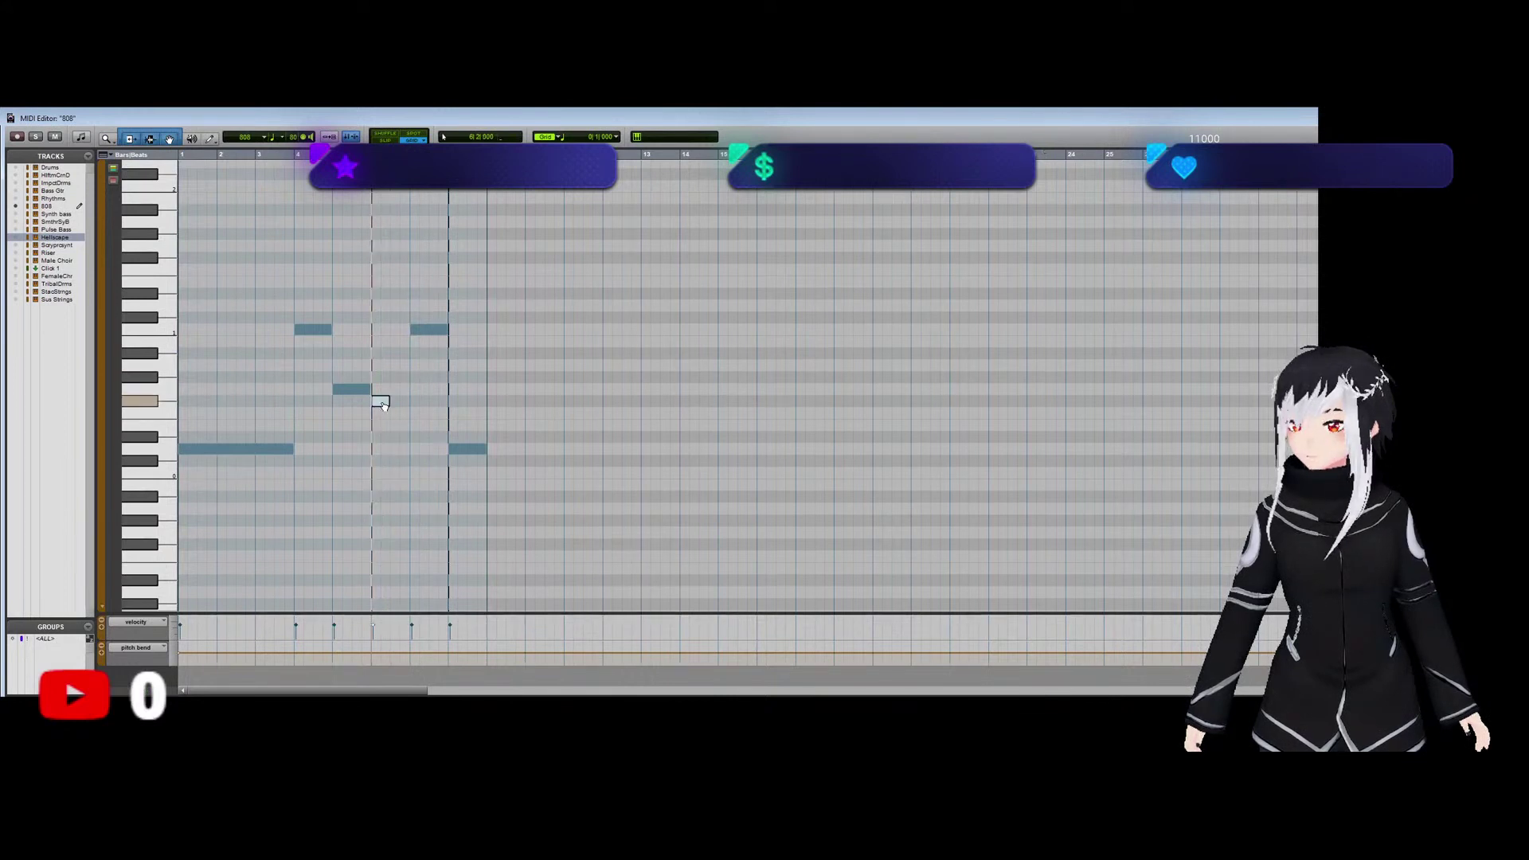
left_click(430, 330, "alt")
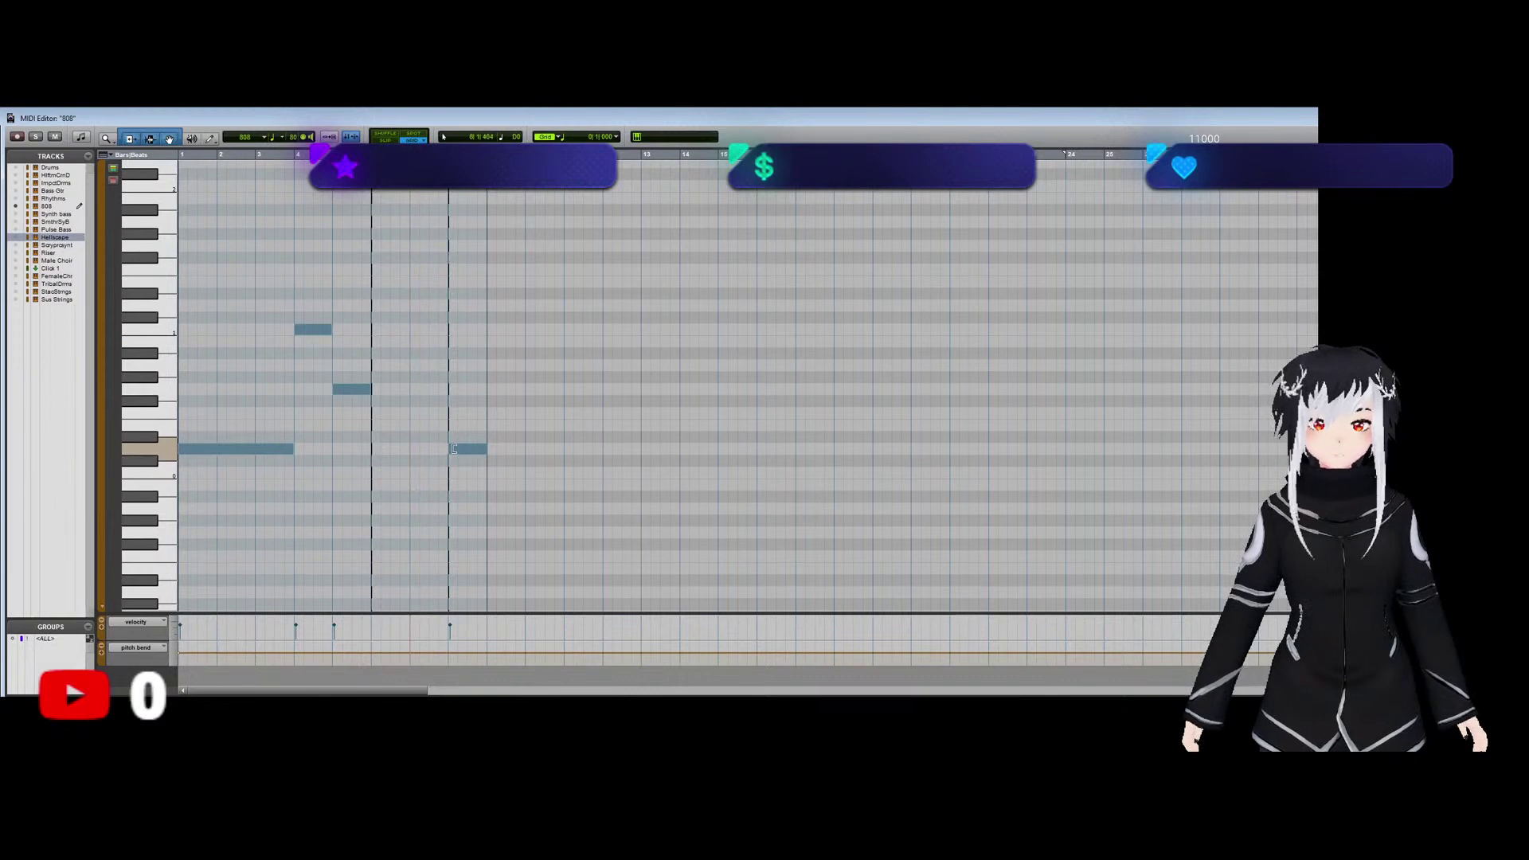
left_click_drag(453, 448, 376, 449)
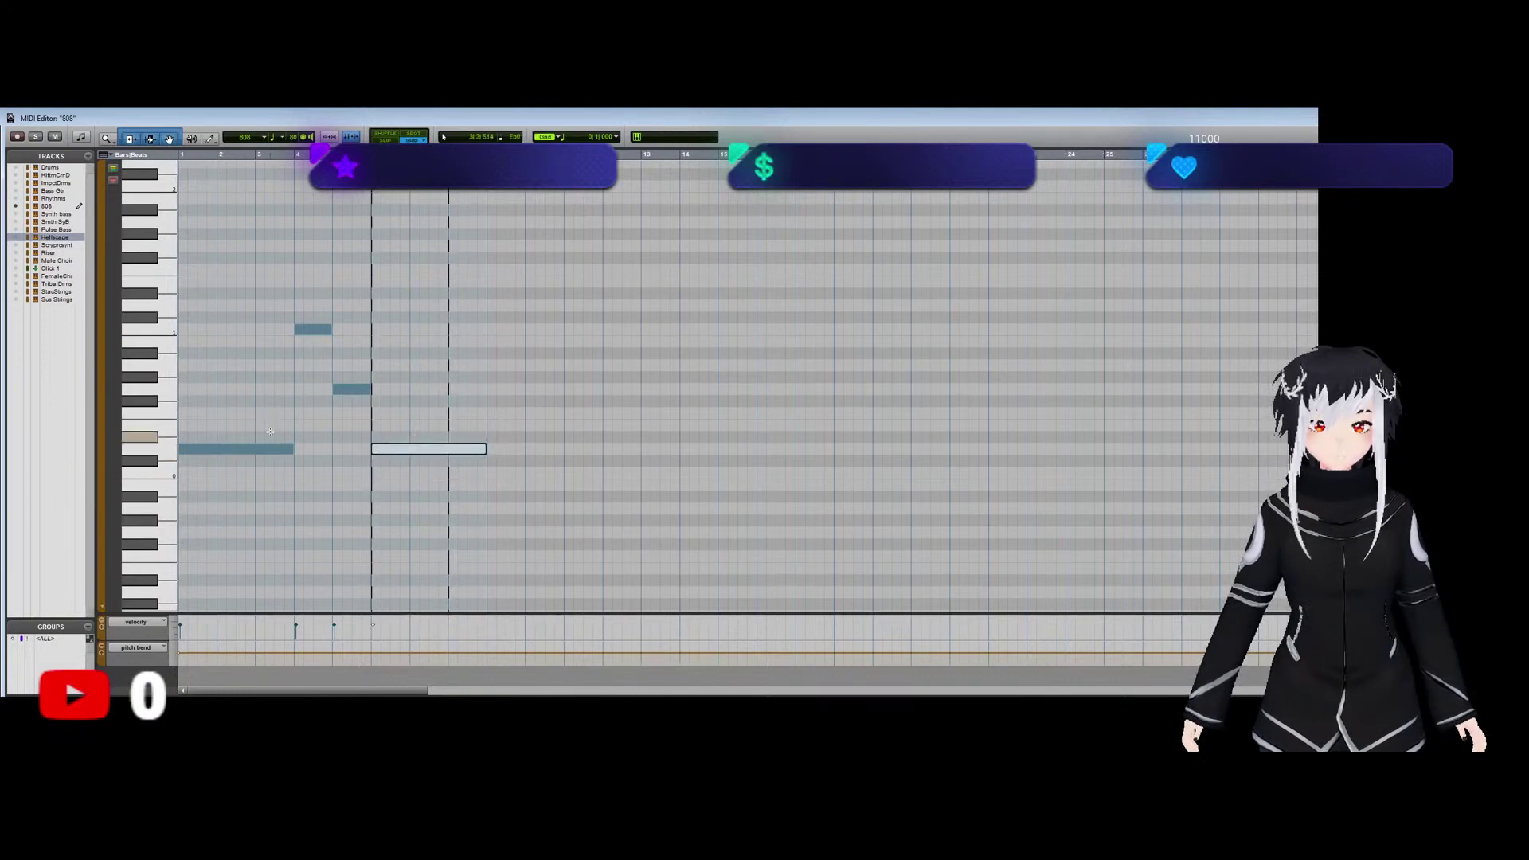
key("space")
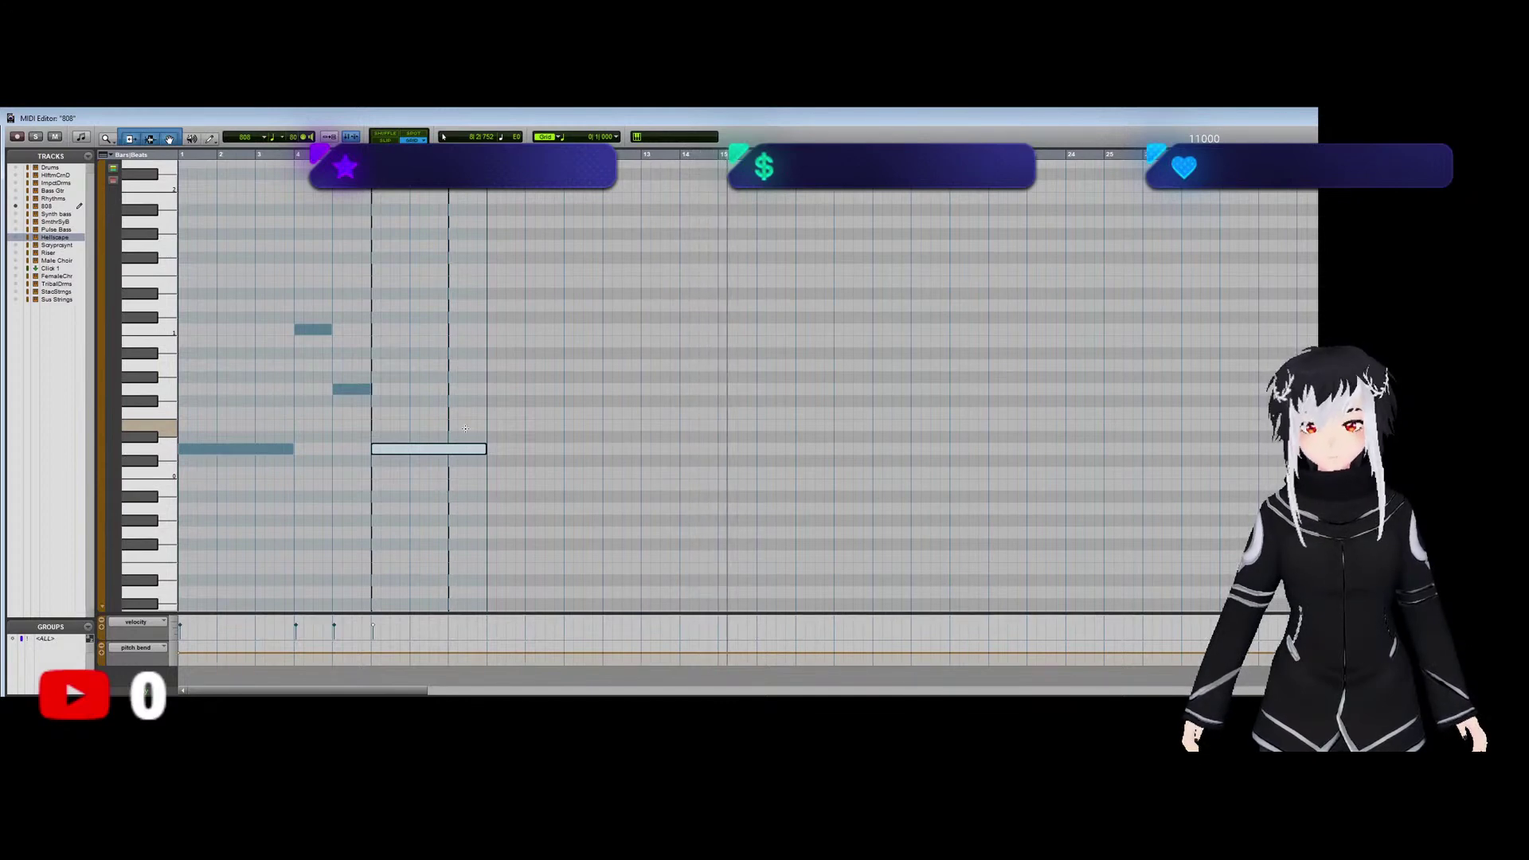
Close the MIDI editor and play the arrangement from bar 18 while checking the tracks.
key("ctrl+w")
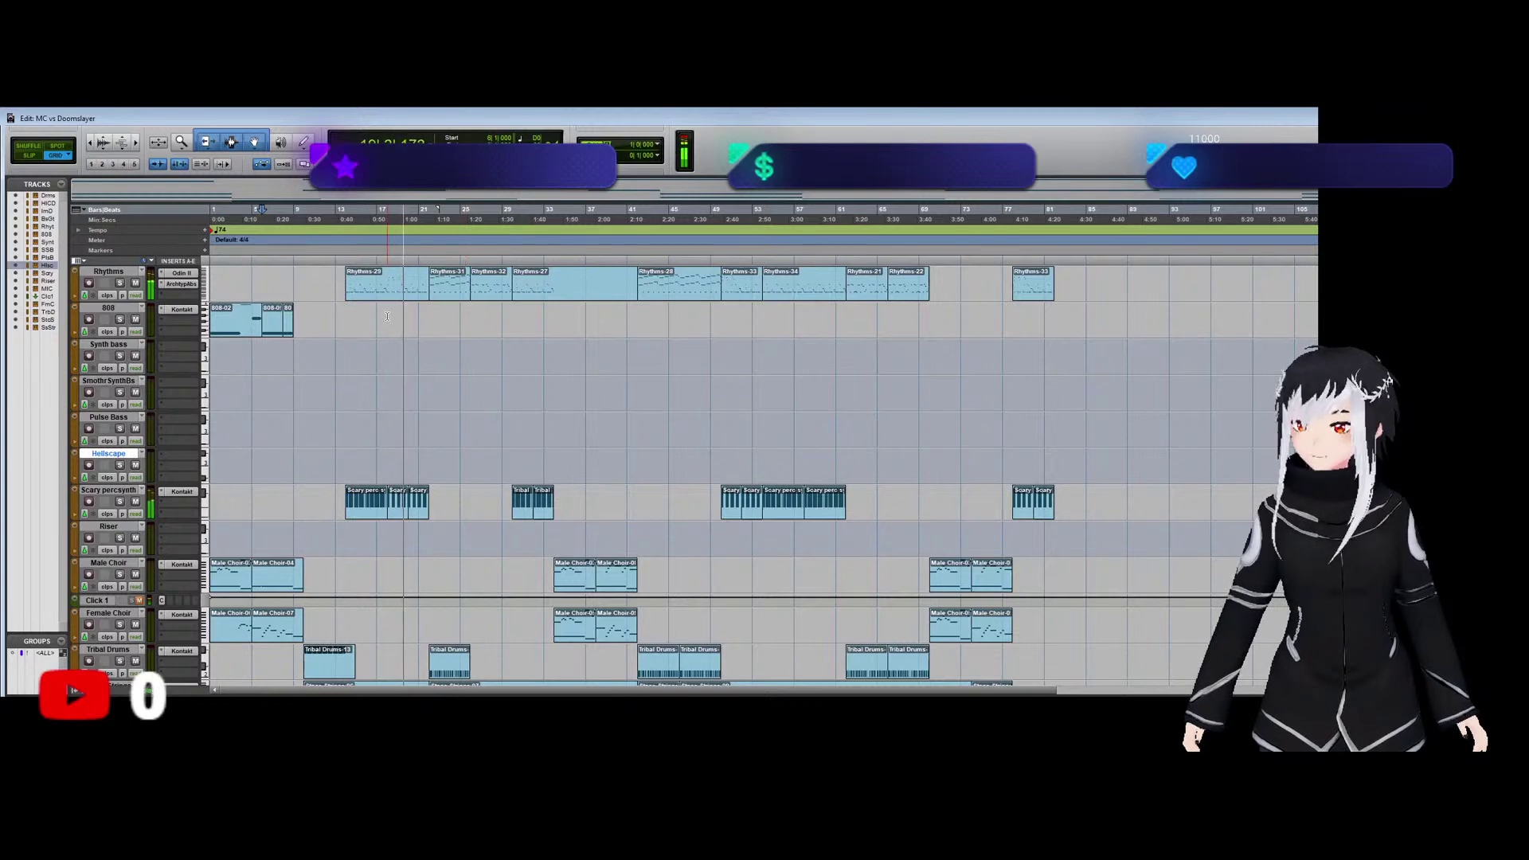
scroll(382, 382, "down", 2)
scroll(347, 421, "up", 1)
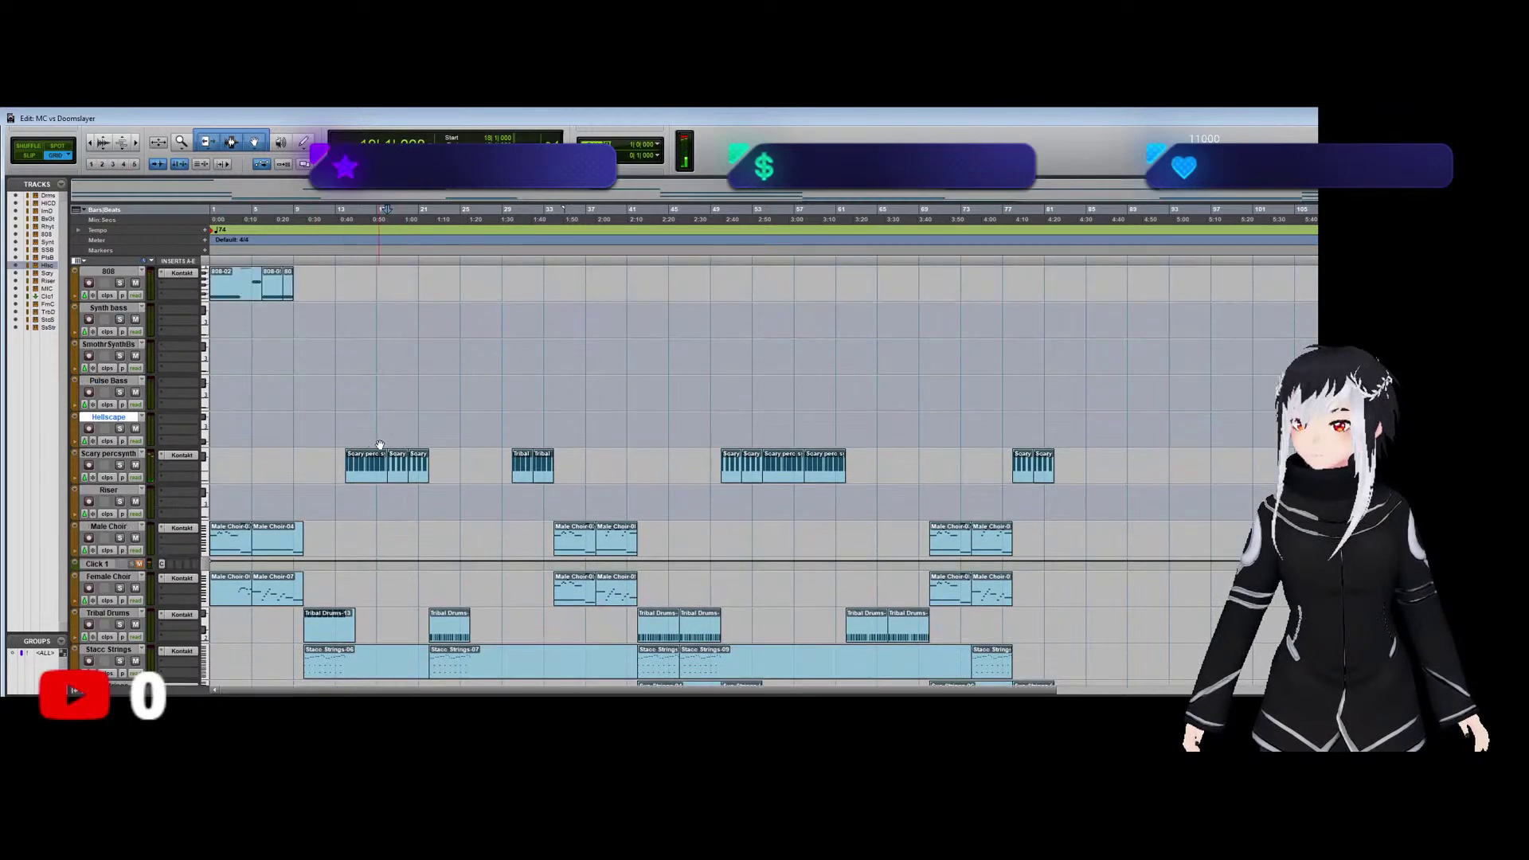
scroll(381, 444, "up", 1)
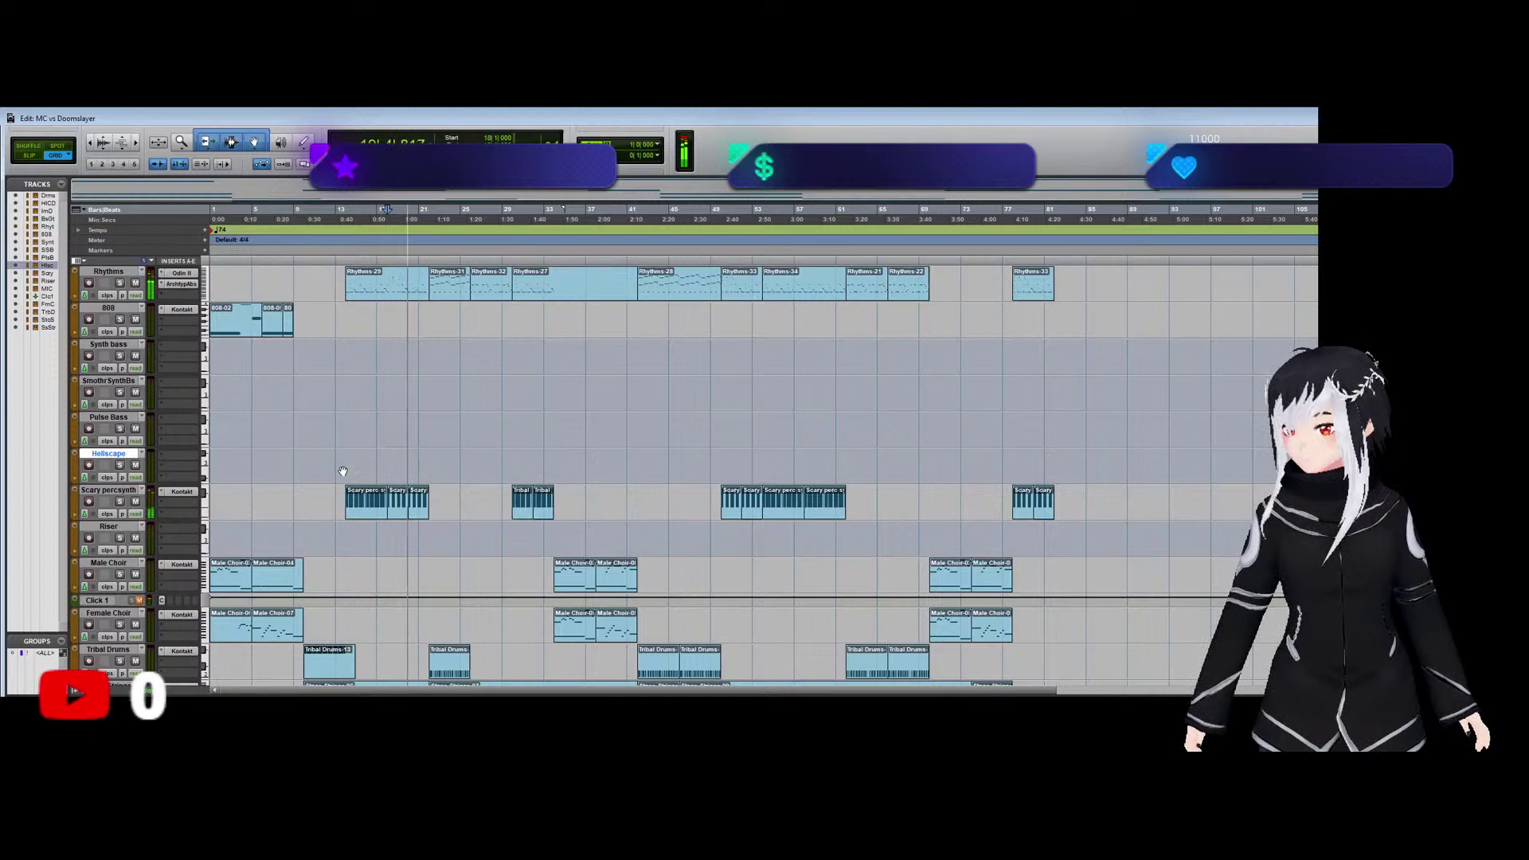
key("space")
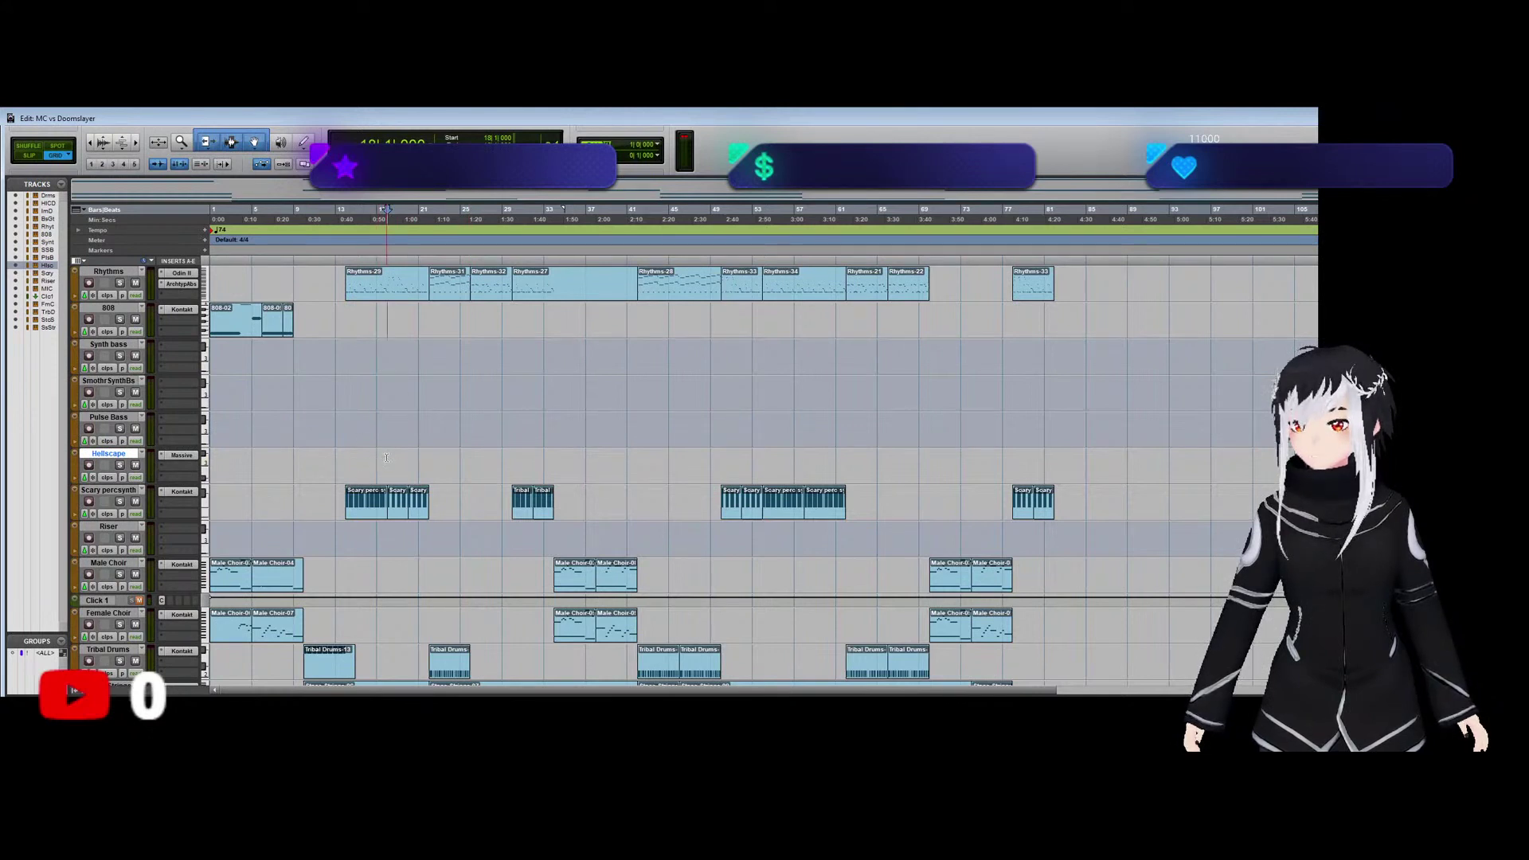
Draw a four-bar D1 note from bar 18 on the Hellscape track in the MIDI editor.
key("ctrl+]")
key("ctrl+]")
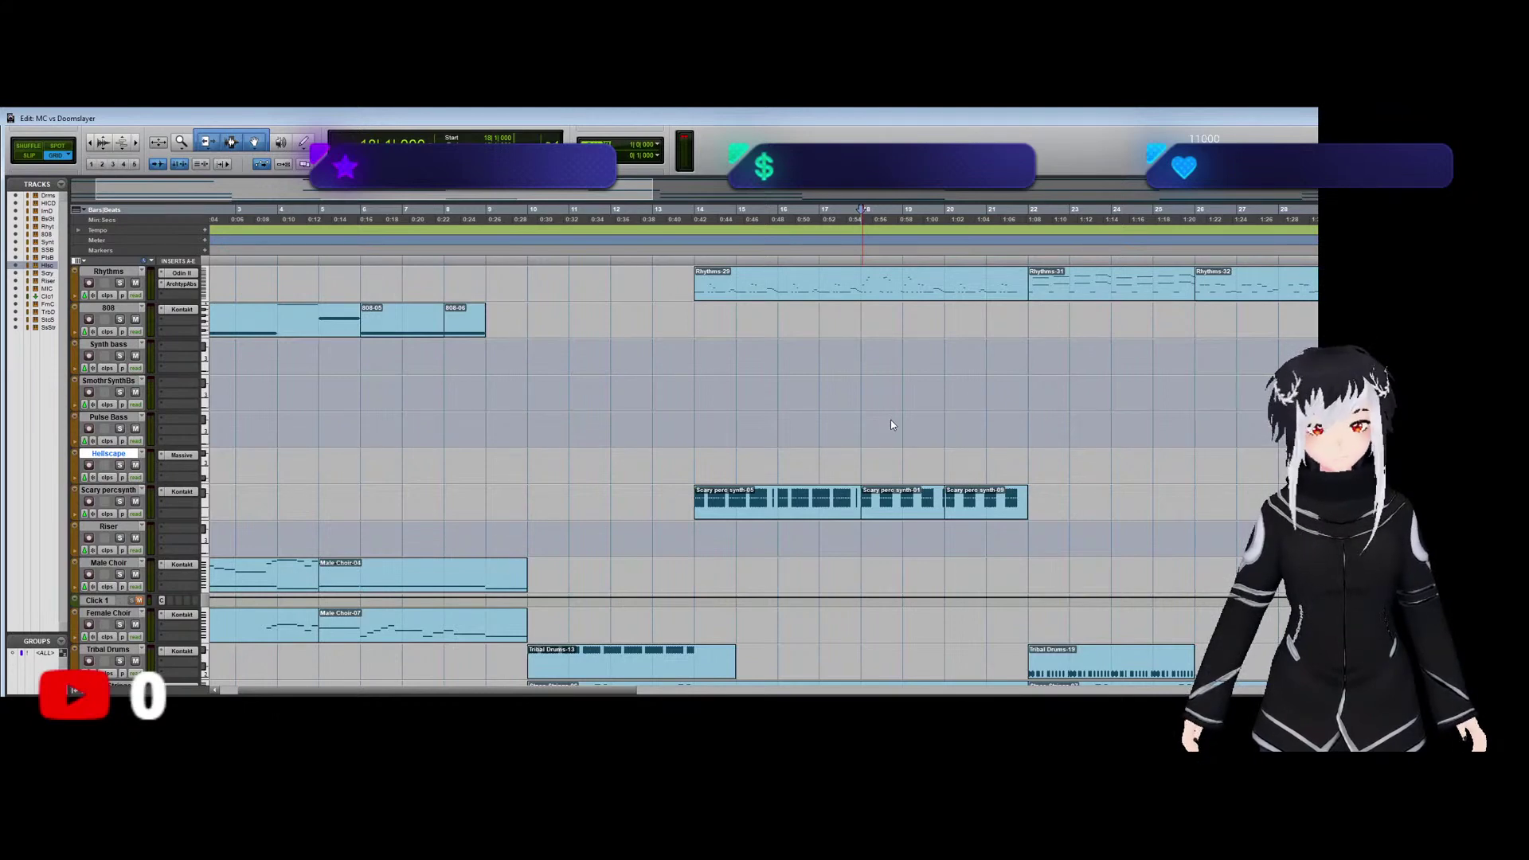
key("super+equal")
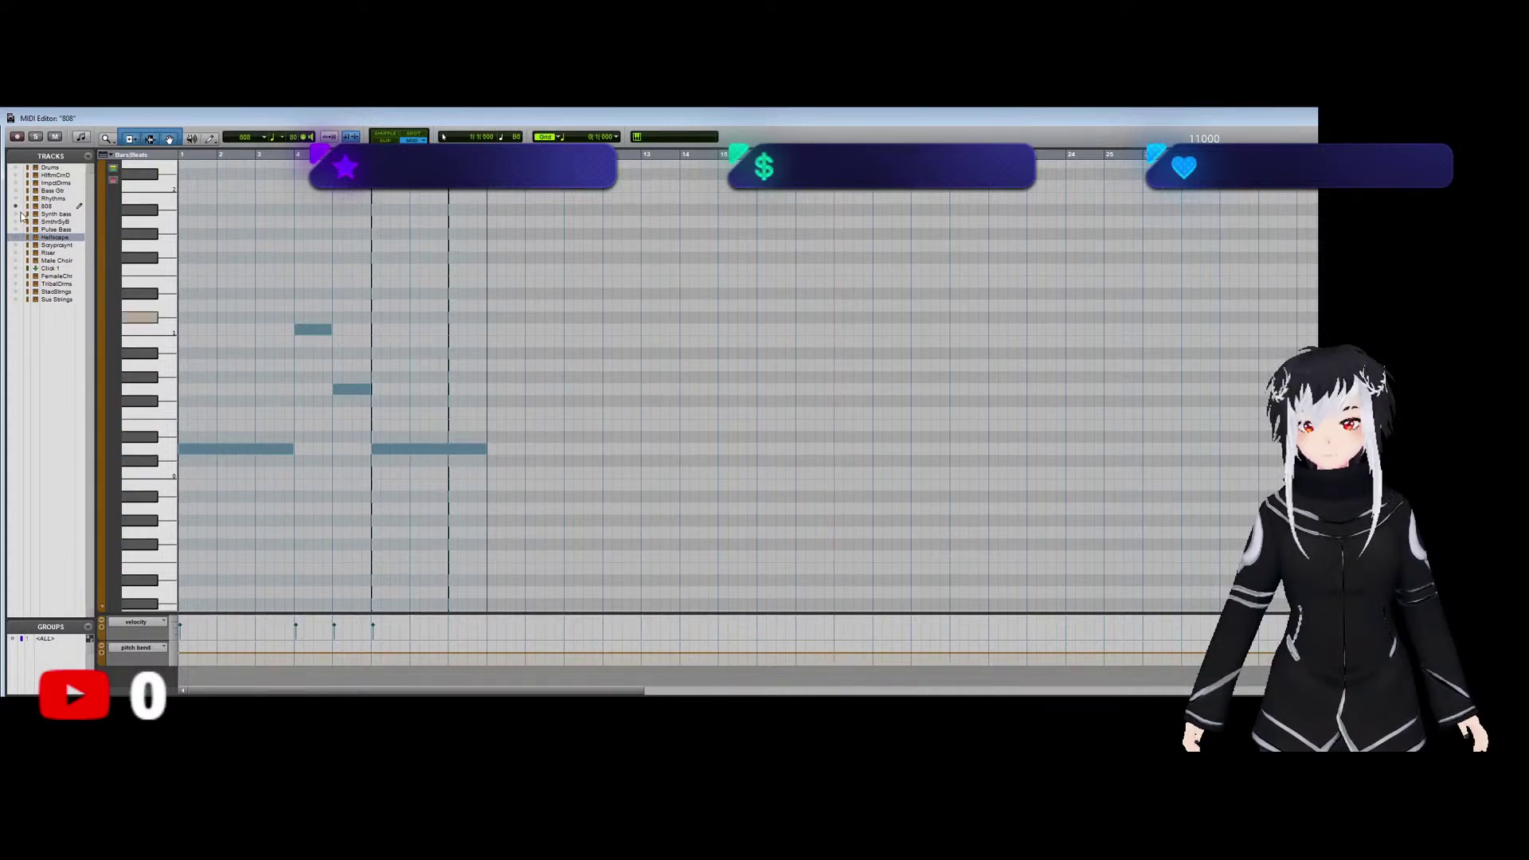
left_click(16, 237)
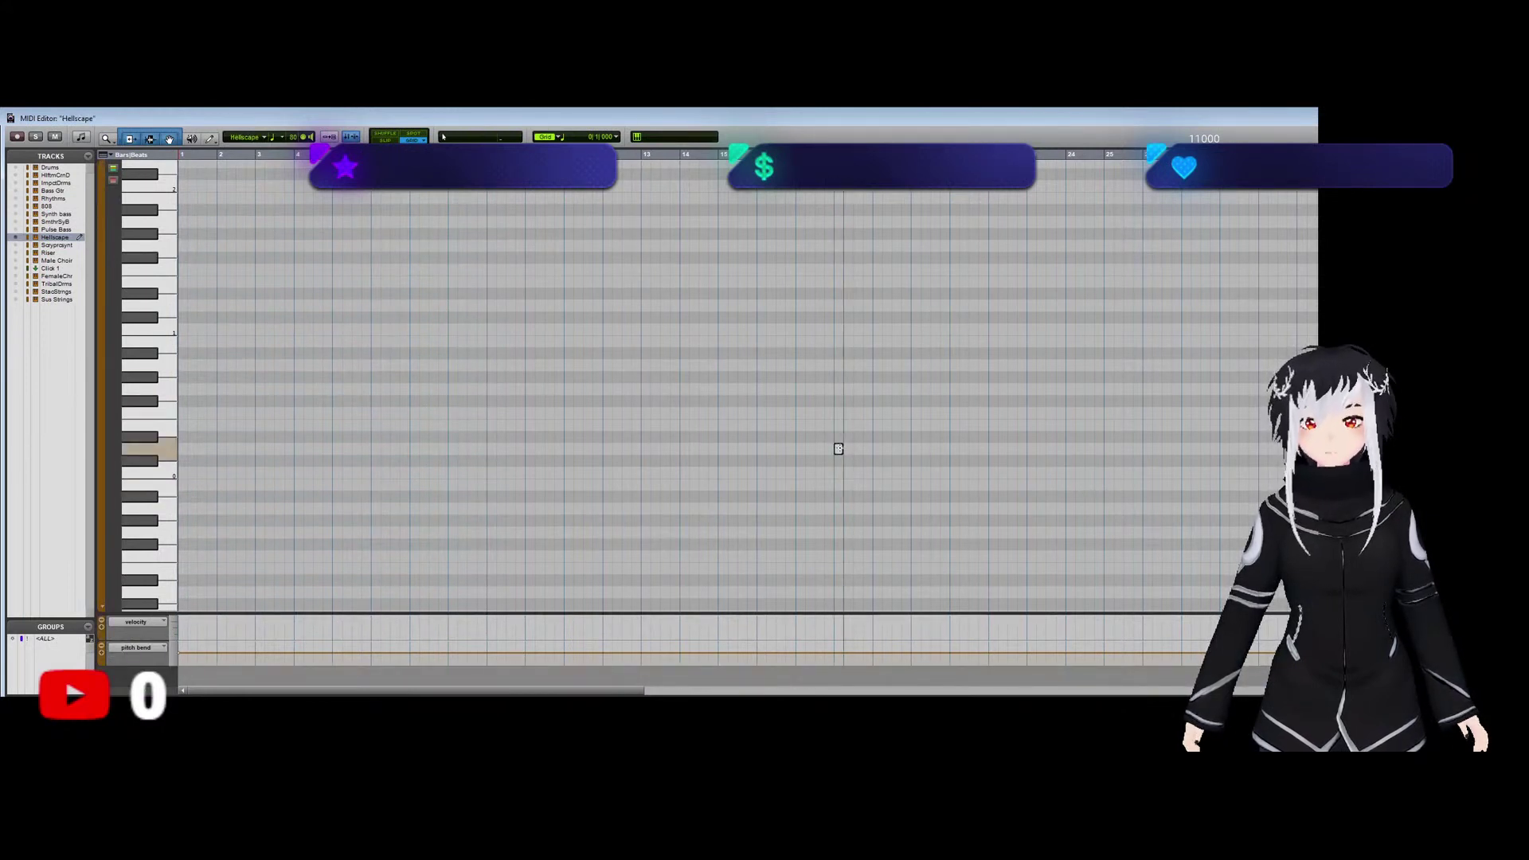
left_click_drag(838, 449, 852, 309)
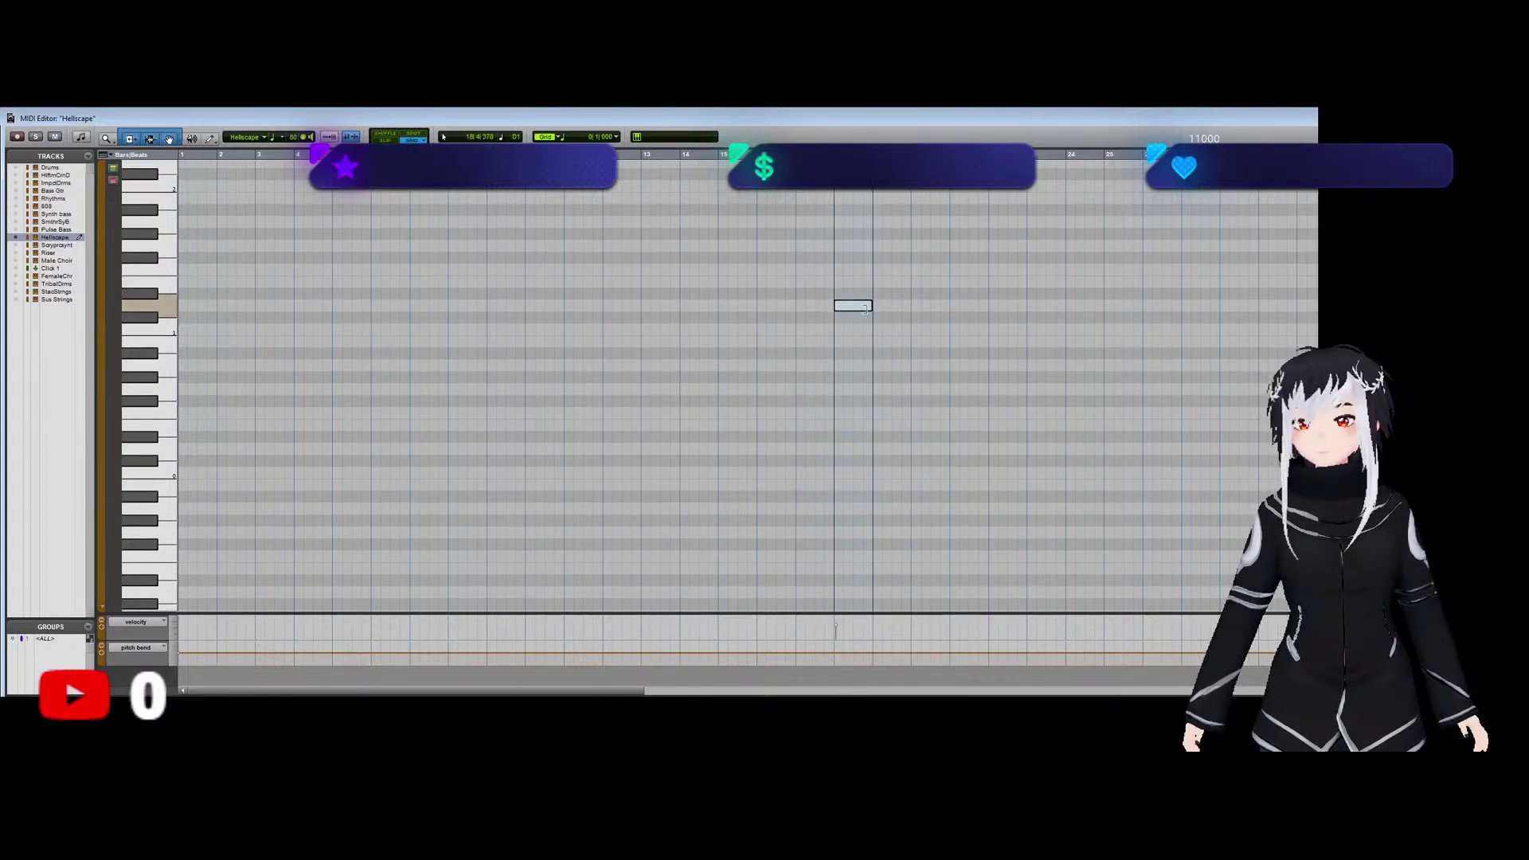
left_click_drag(864, 309, 986, 309)
key("ctrl+w")
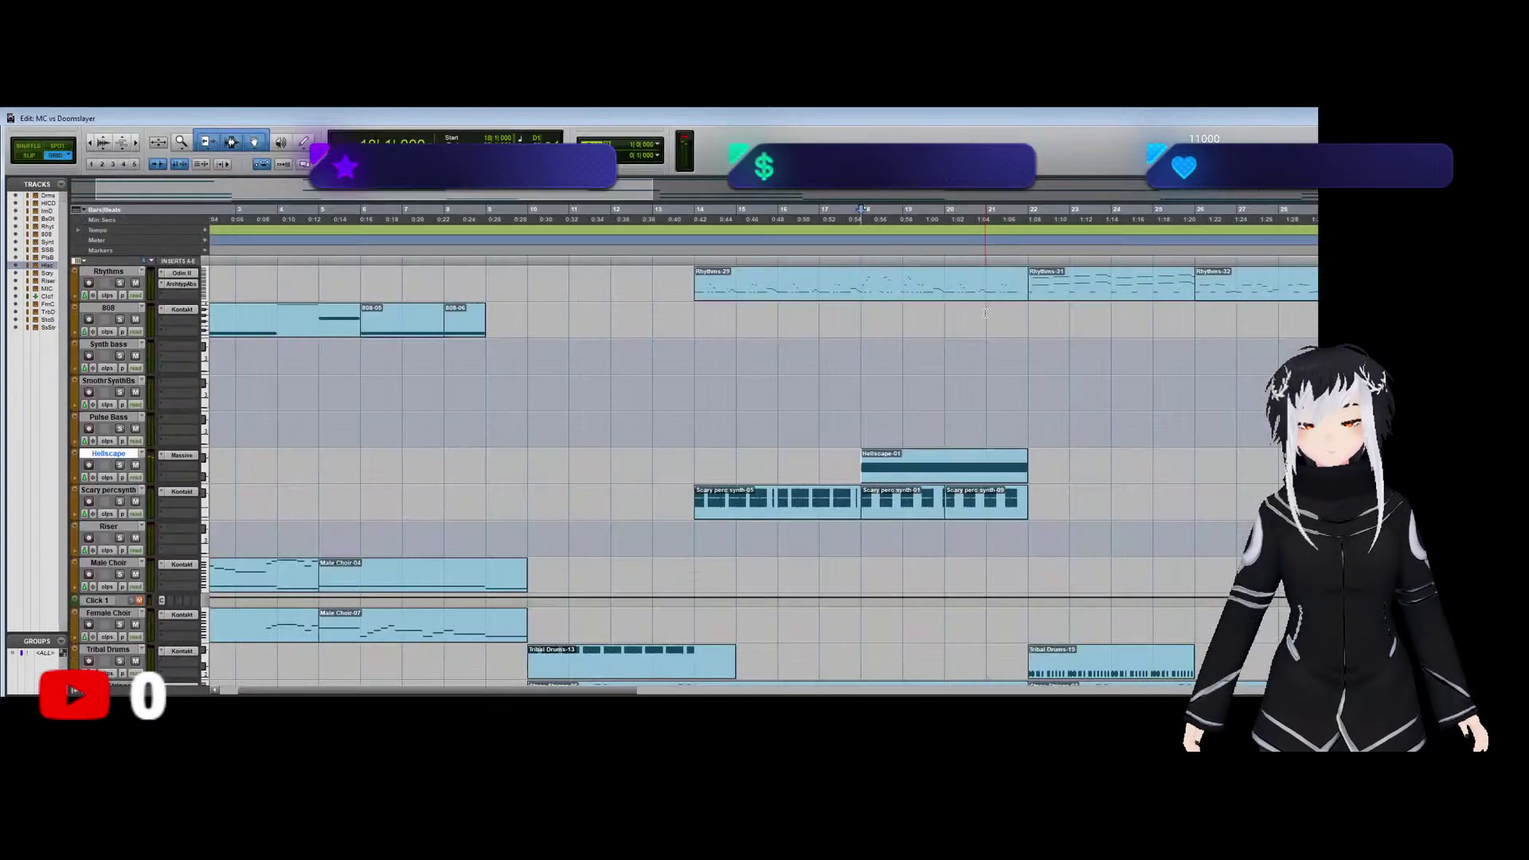
Lower the Hellscape track's volume fader in the mixer during playback and return to the arrangement.
key("ctrl+equal")
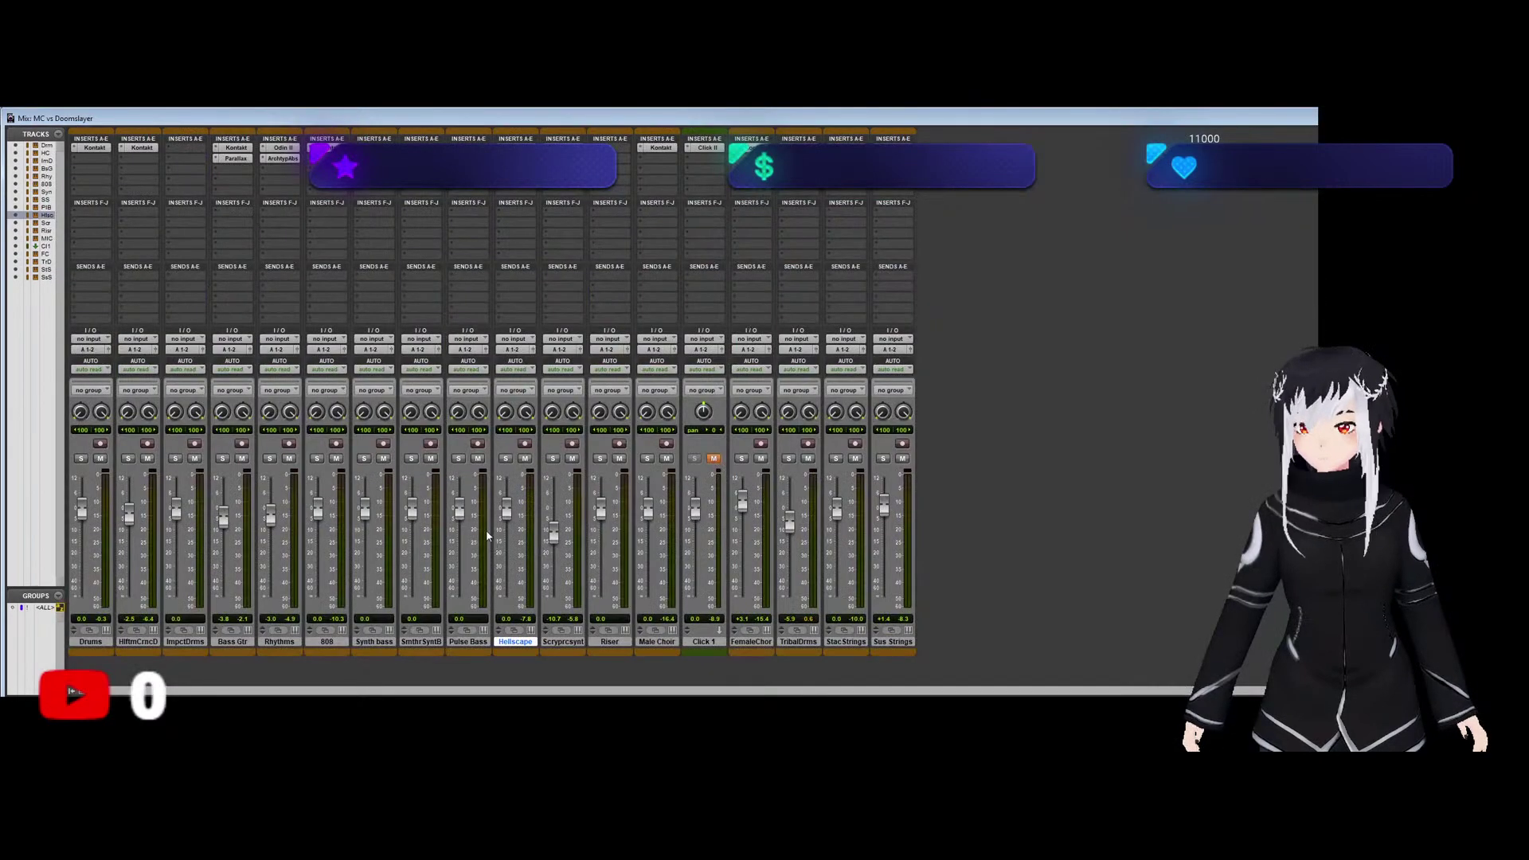
key("space")
left_click_drag(506, 531, 506, 522)
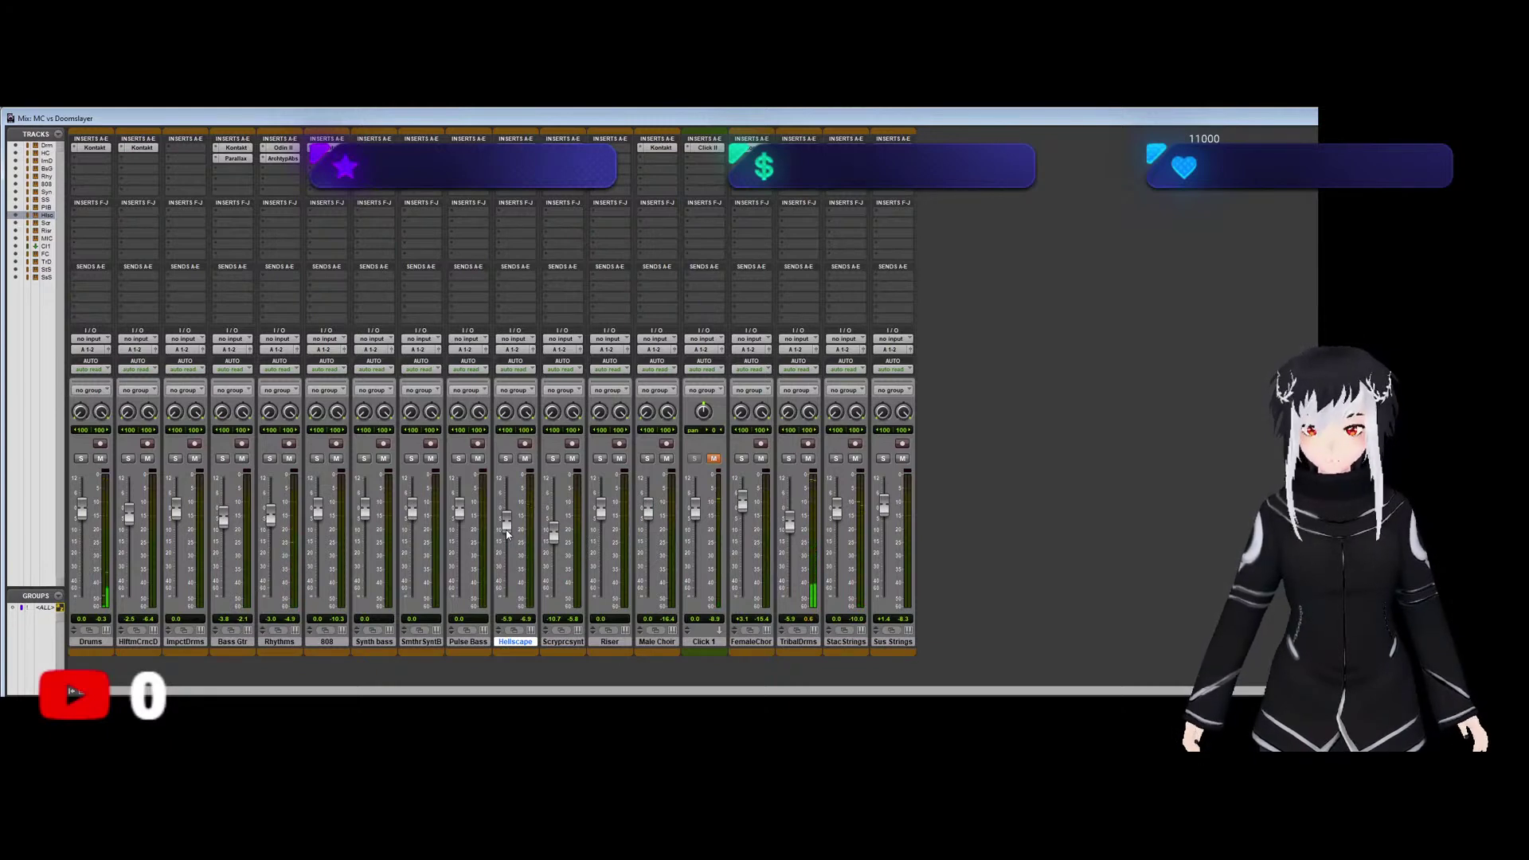
key("ctrl+equal")
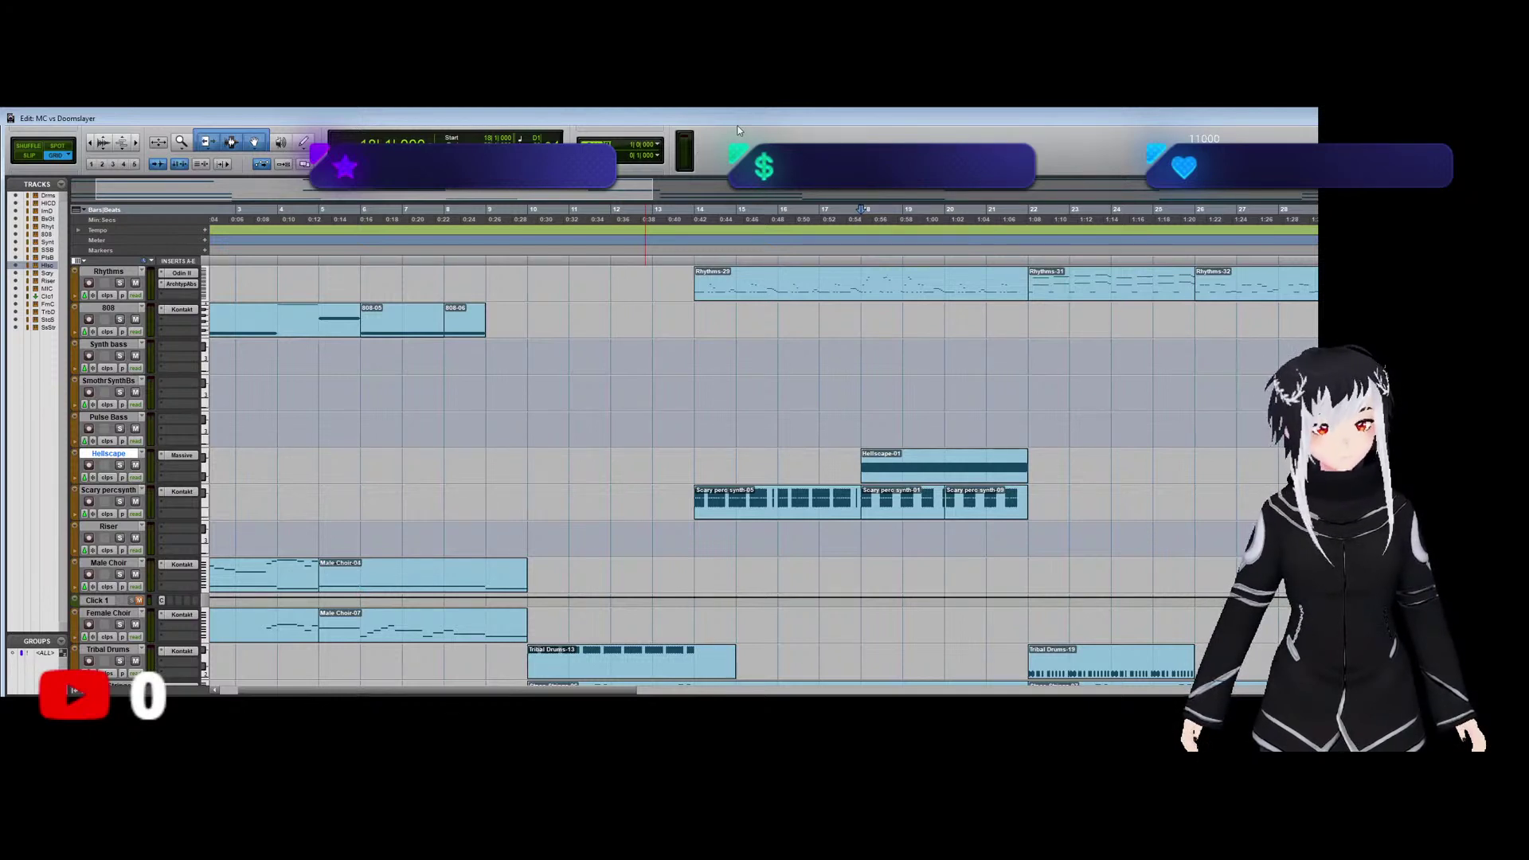
Play the arrangement from the beginning and replay the Hellscape entrance at bar 18.
key("Return")
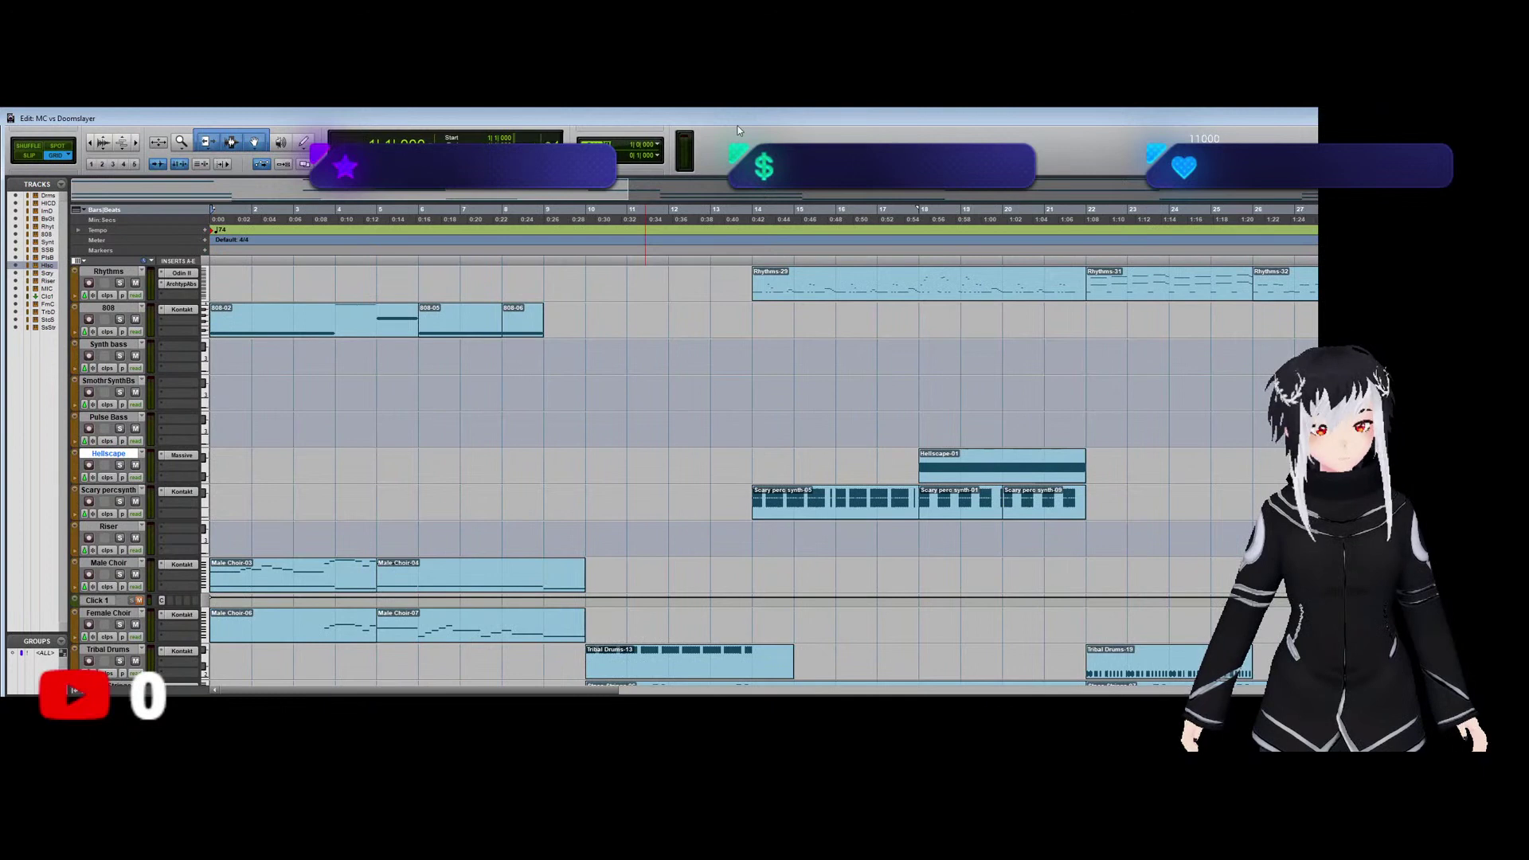
key("space")
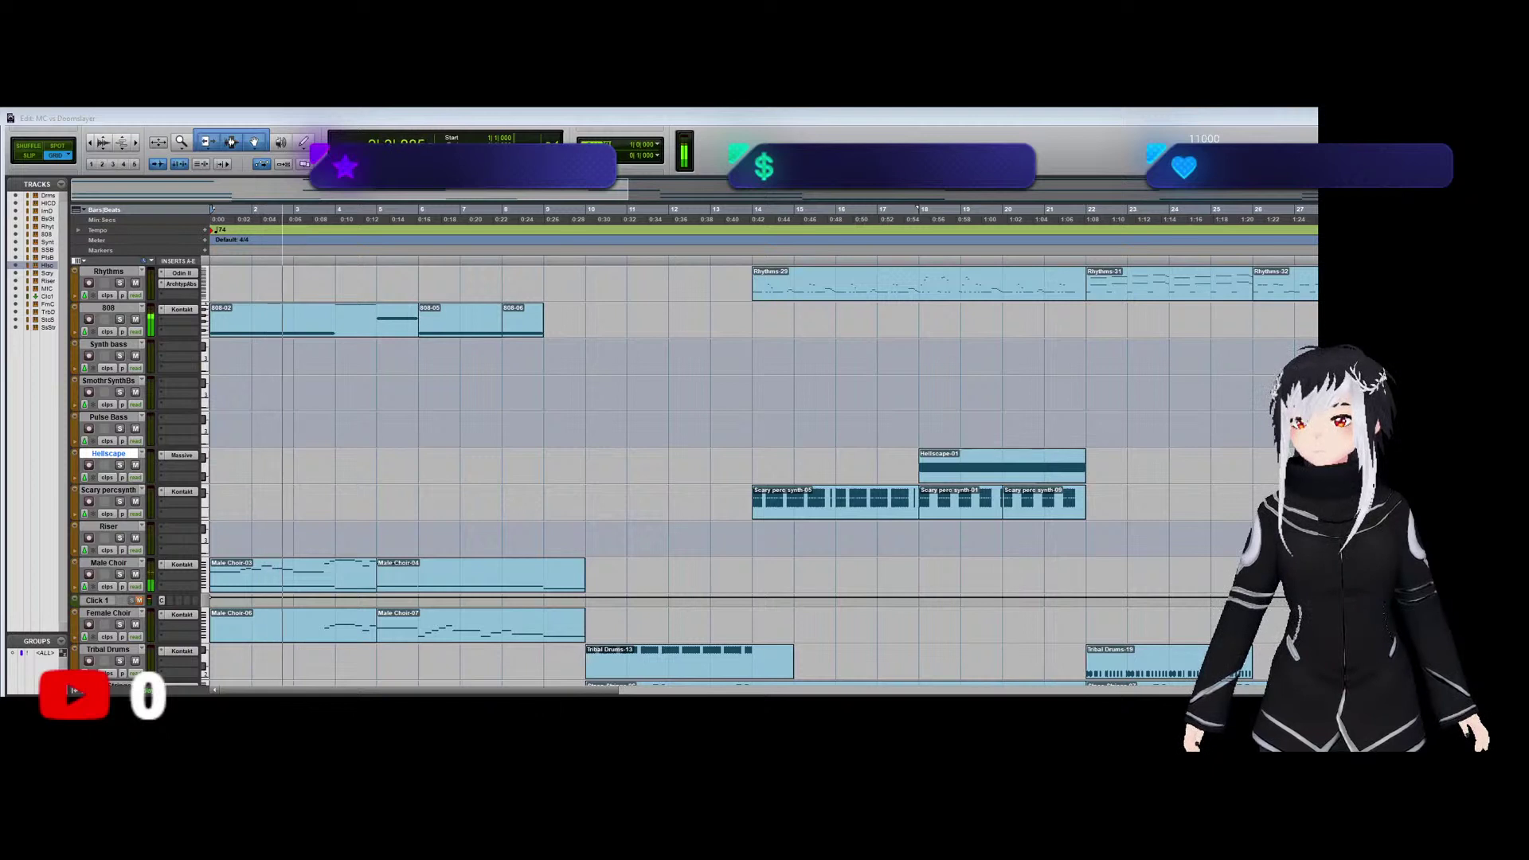
left_click(749, 259)
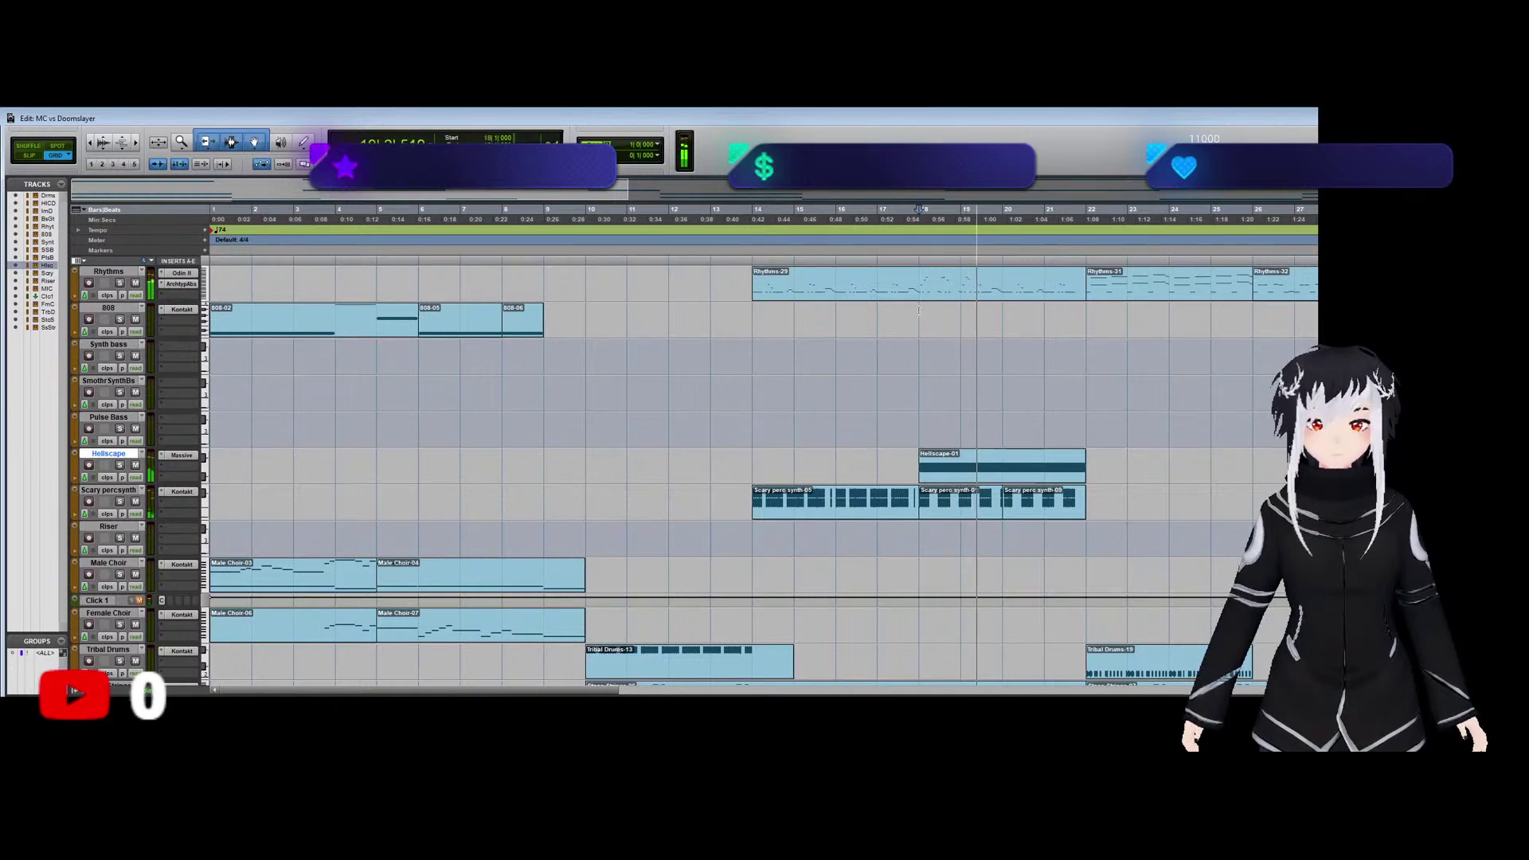
key("space")
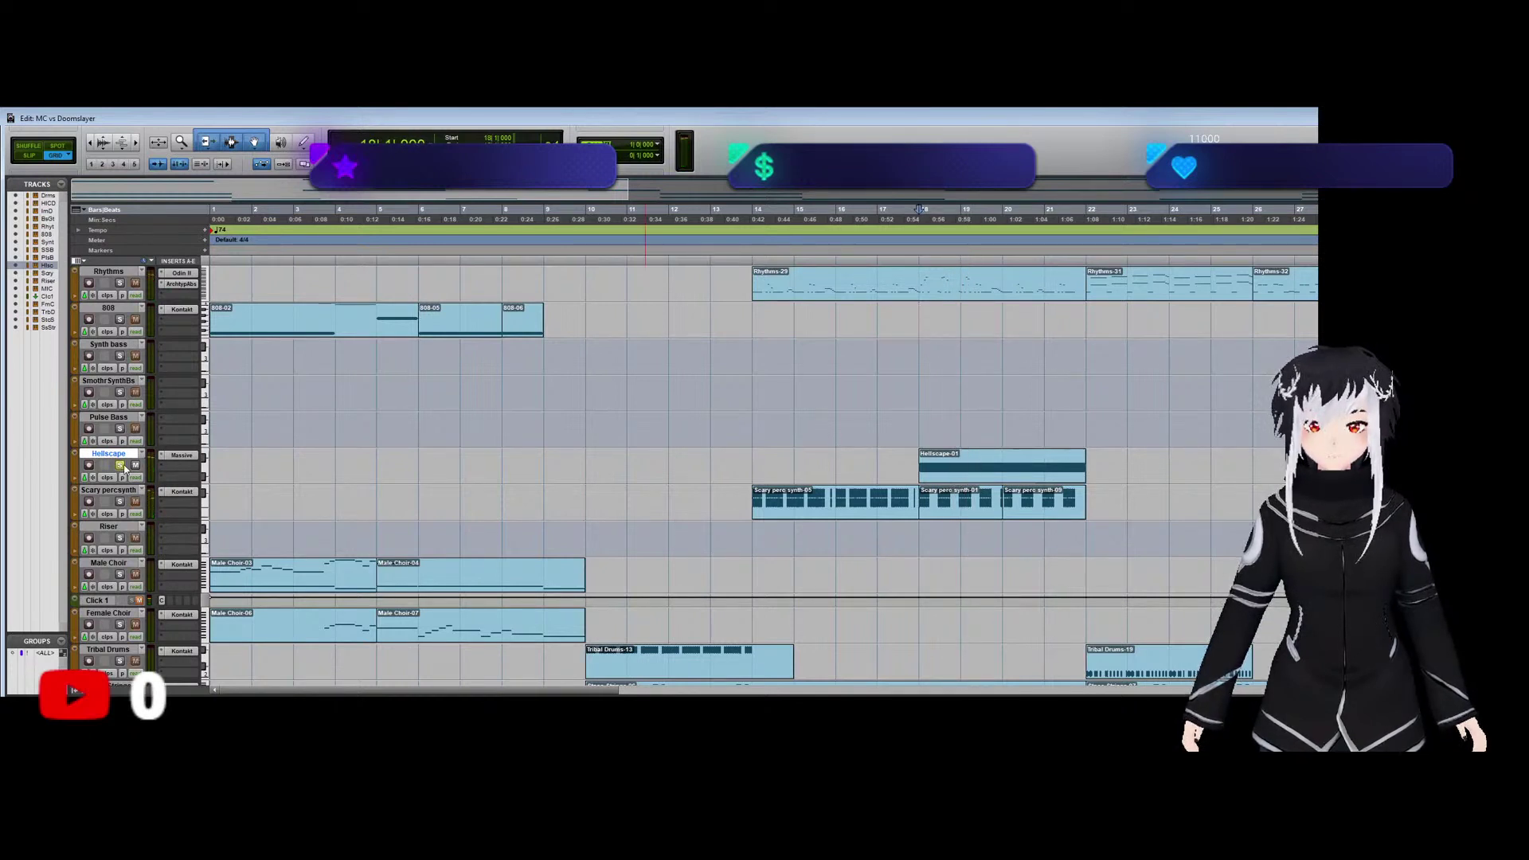
Audition the Hellscape part from bar 18 several times, both soloed and with the full mix.
key("space")
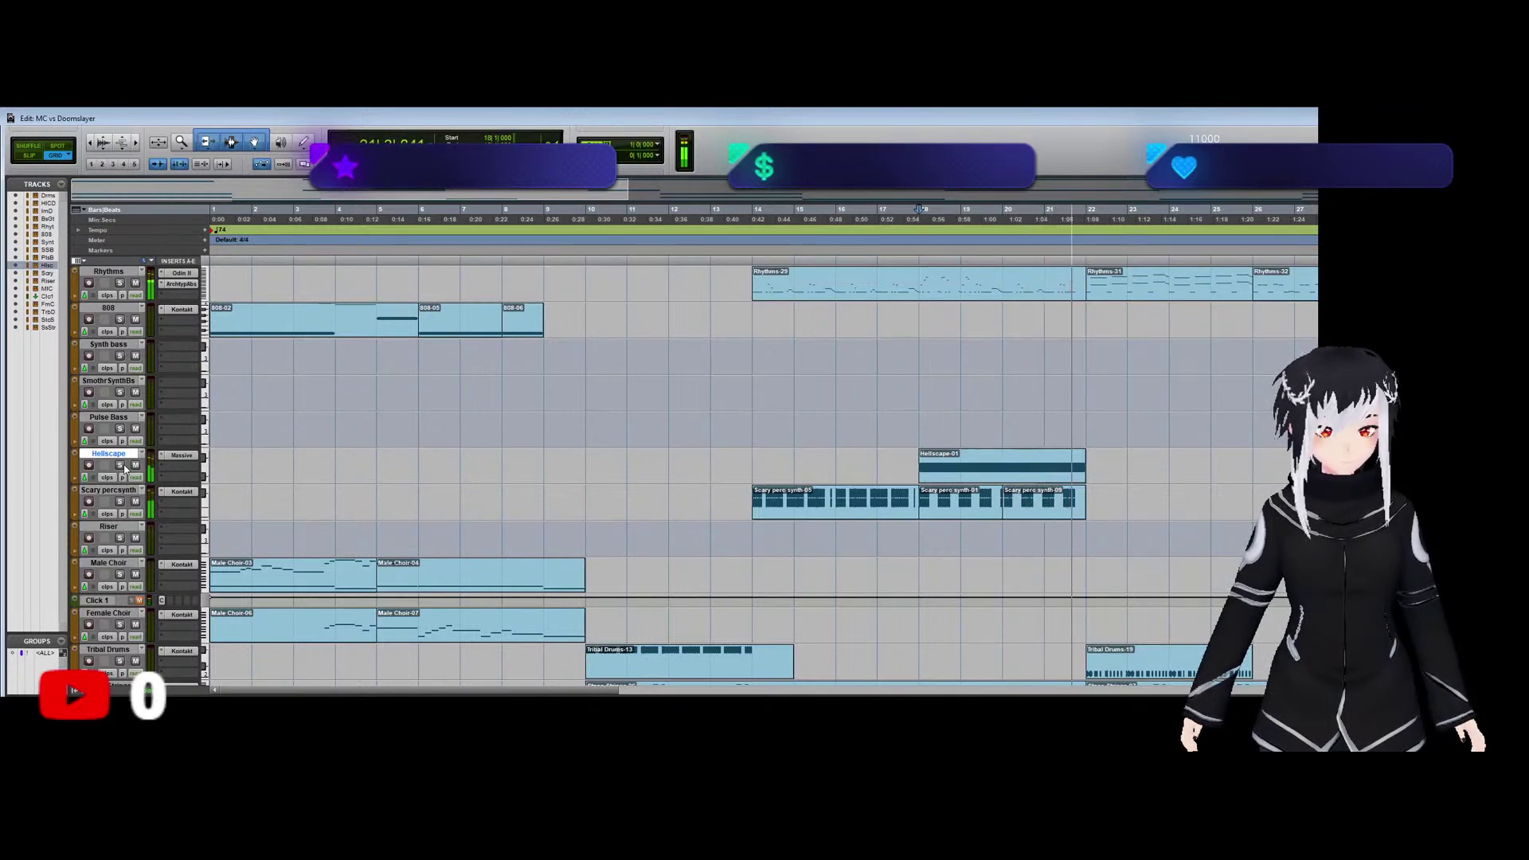
key("space")
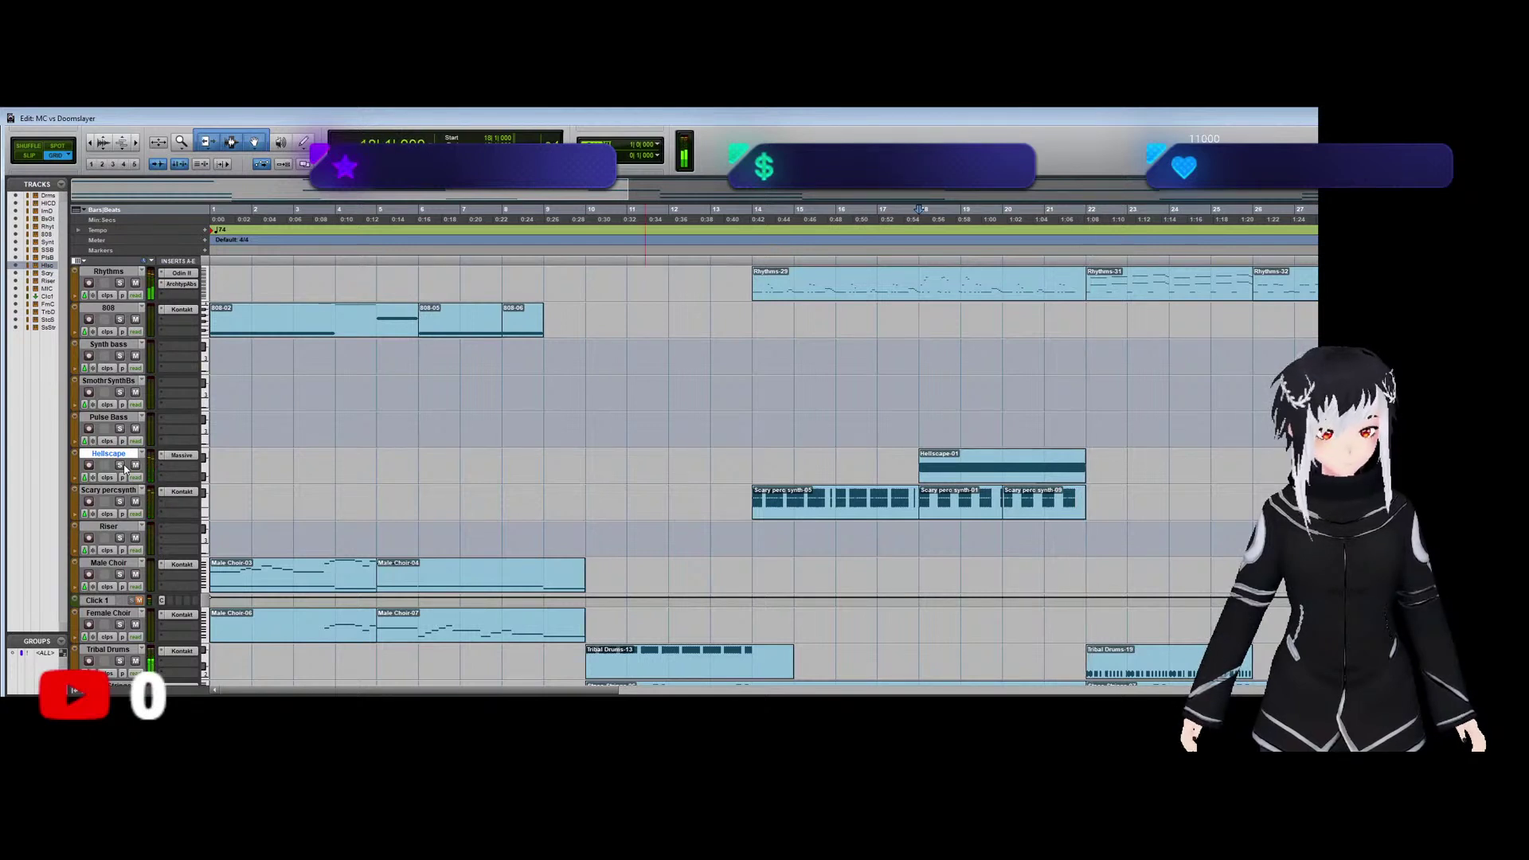
key("space")
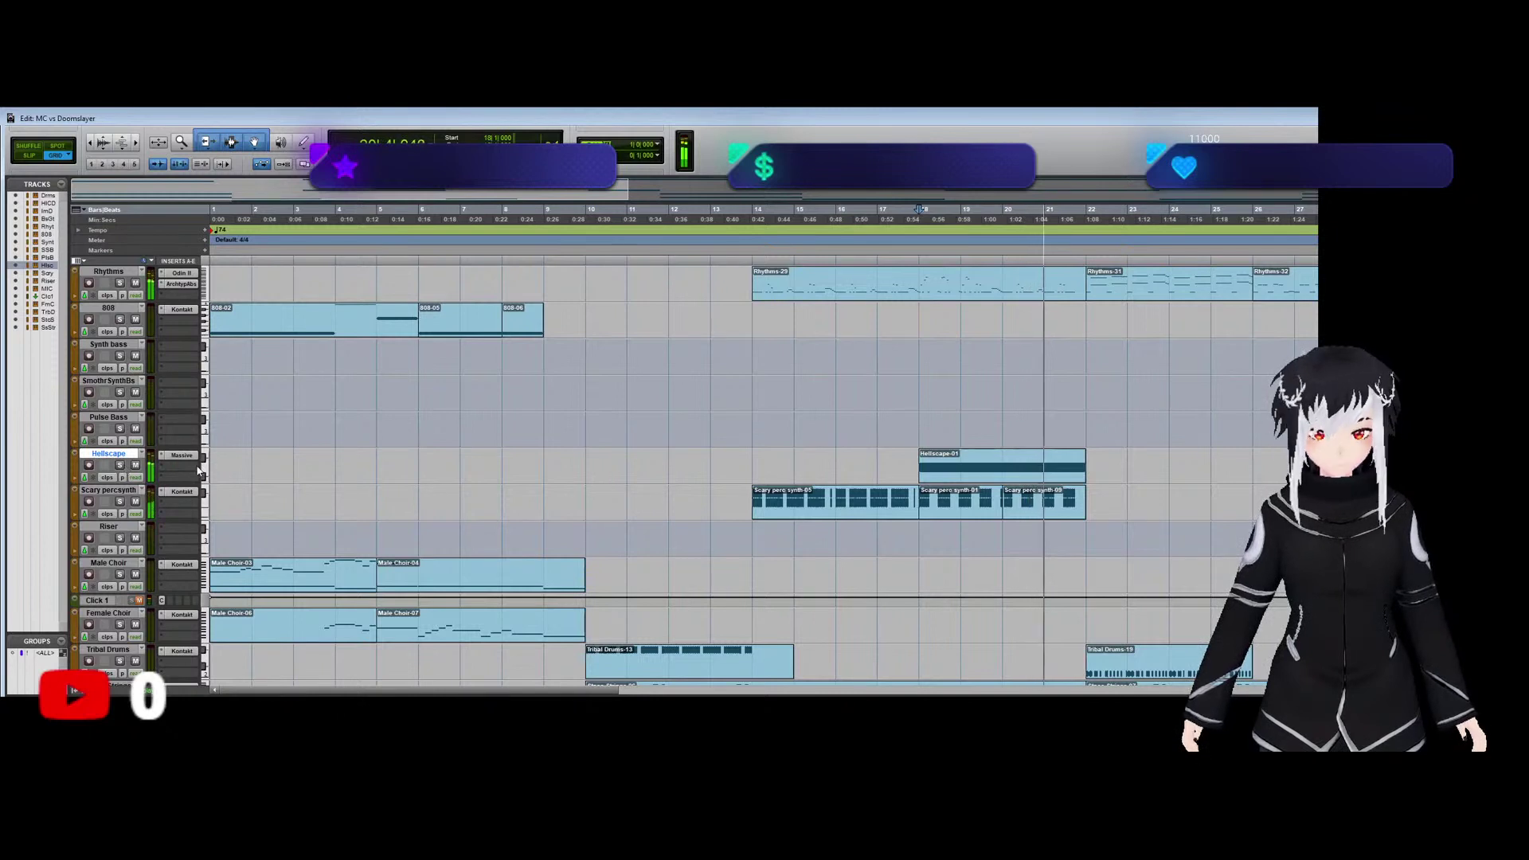
key("space")
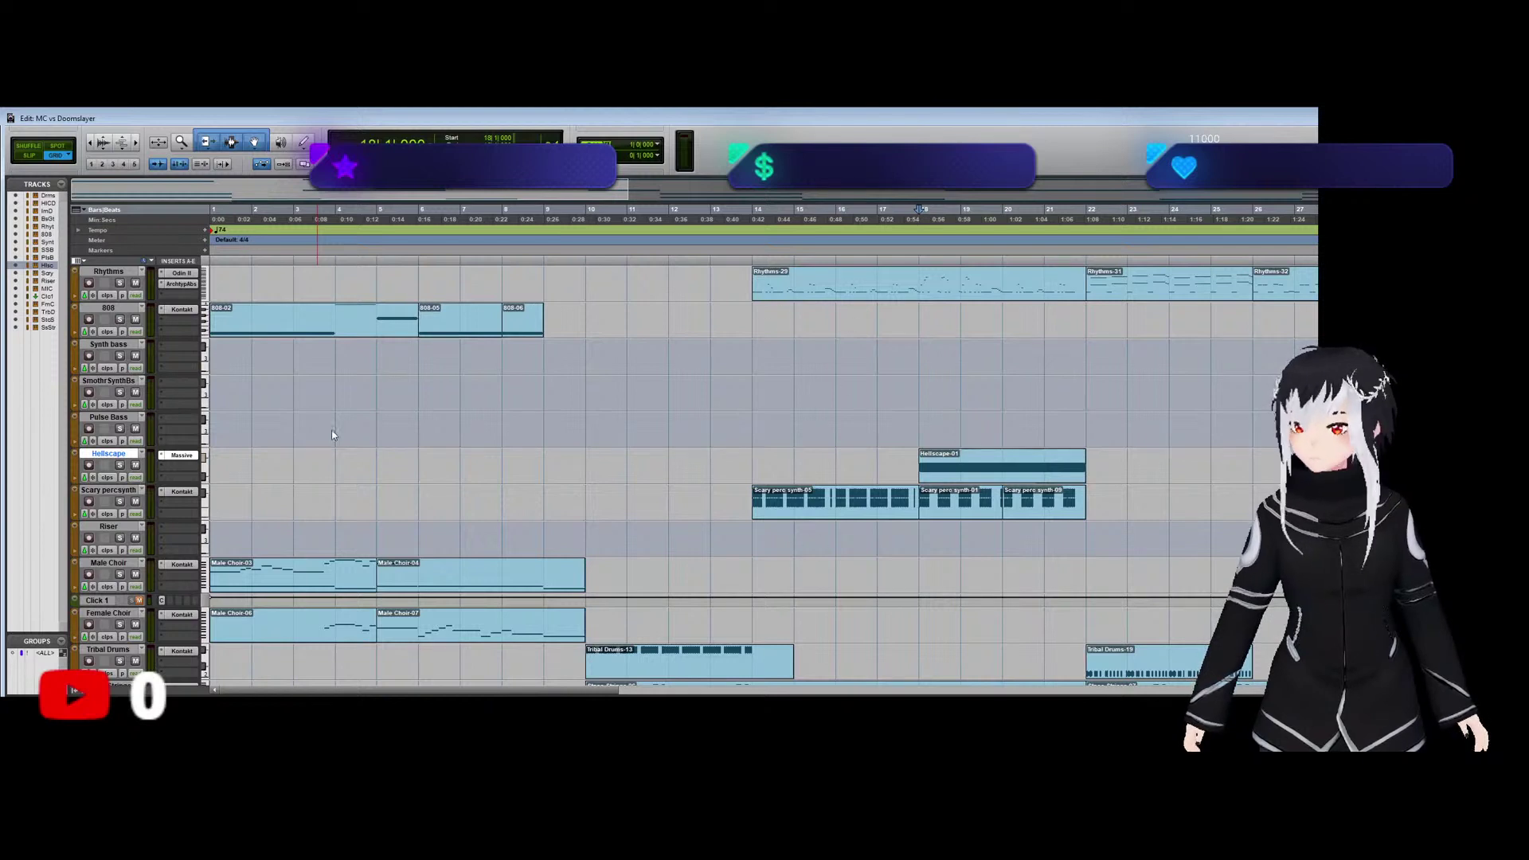
key("space")
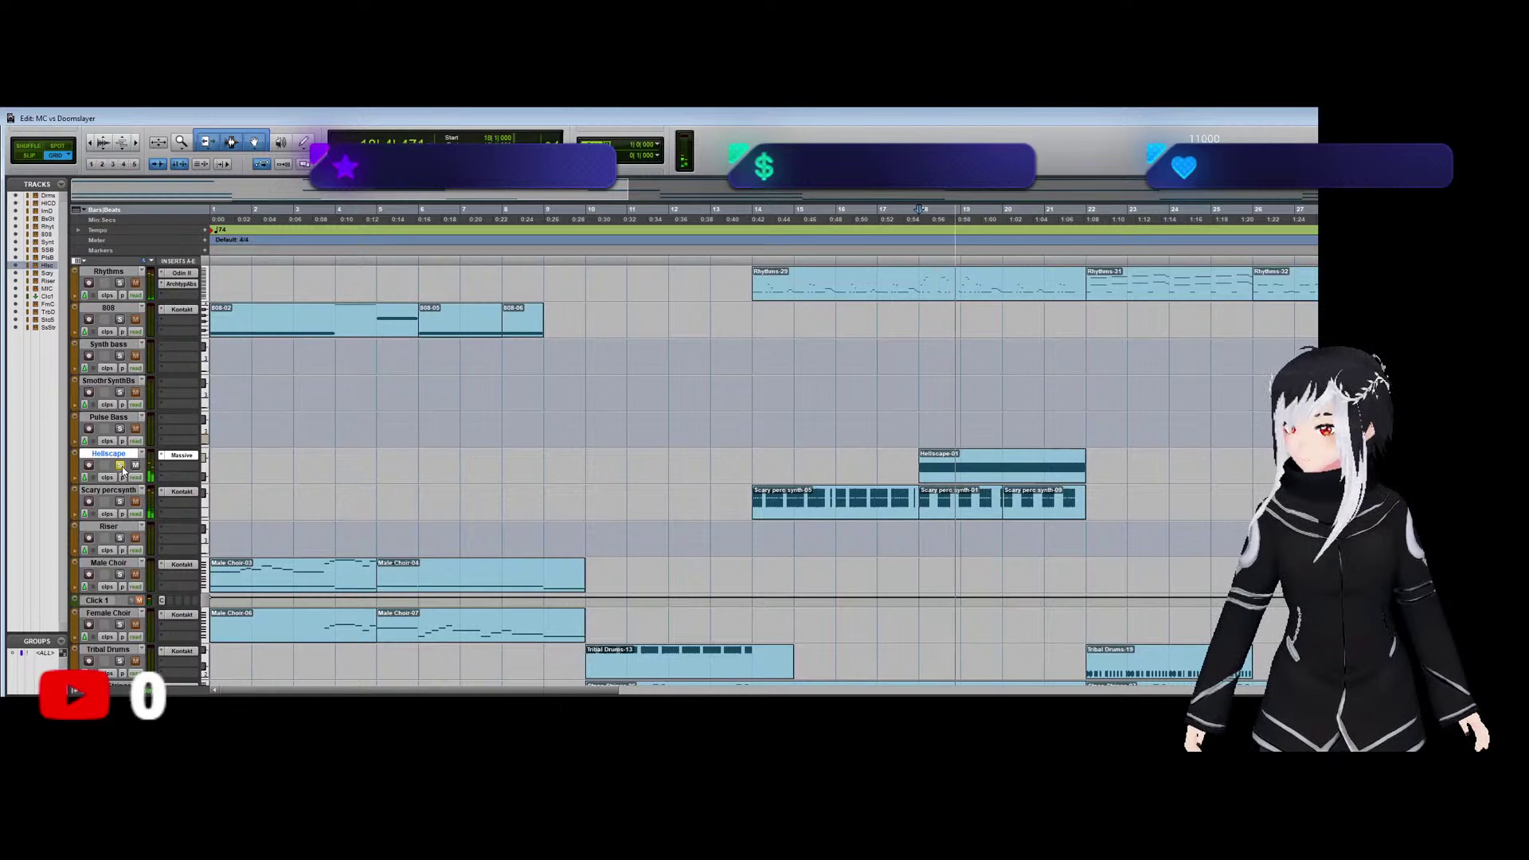
Raise the Hellscape track's volume fader slightly in the mixer and solo the track during playback.
key("ctrl+equal")
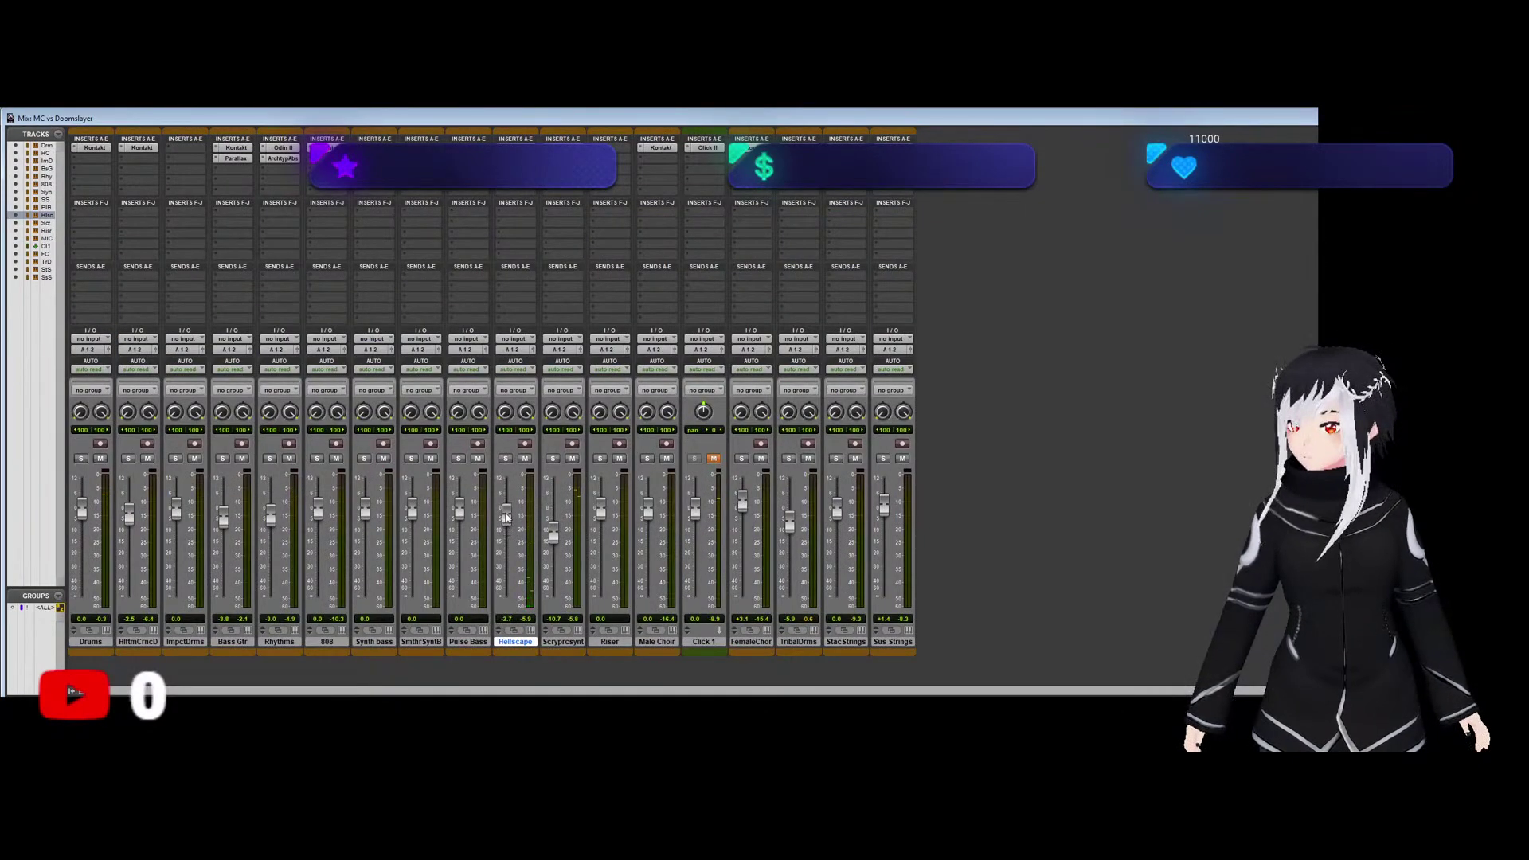
left_click_drag(507, 517, 503, 513)
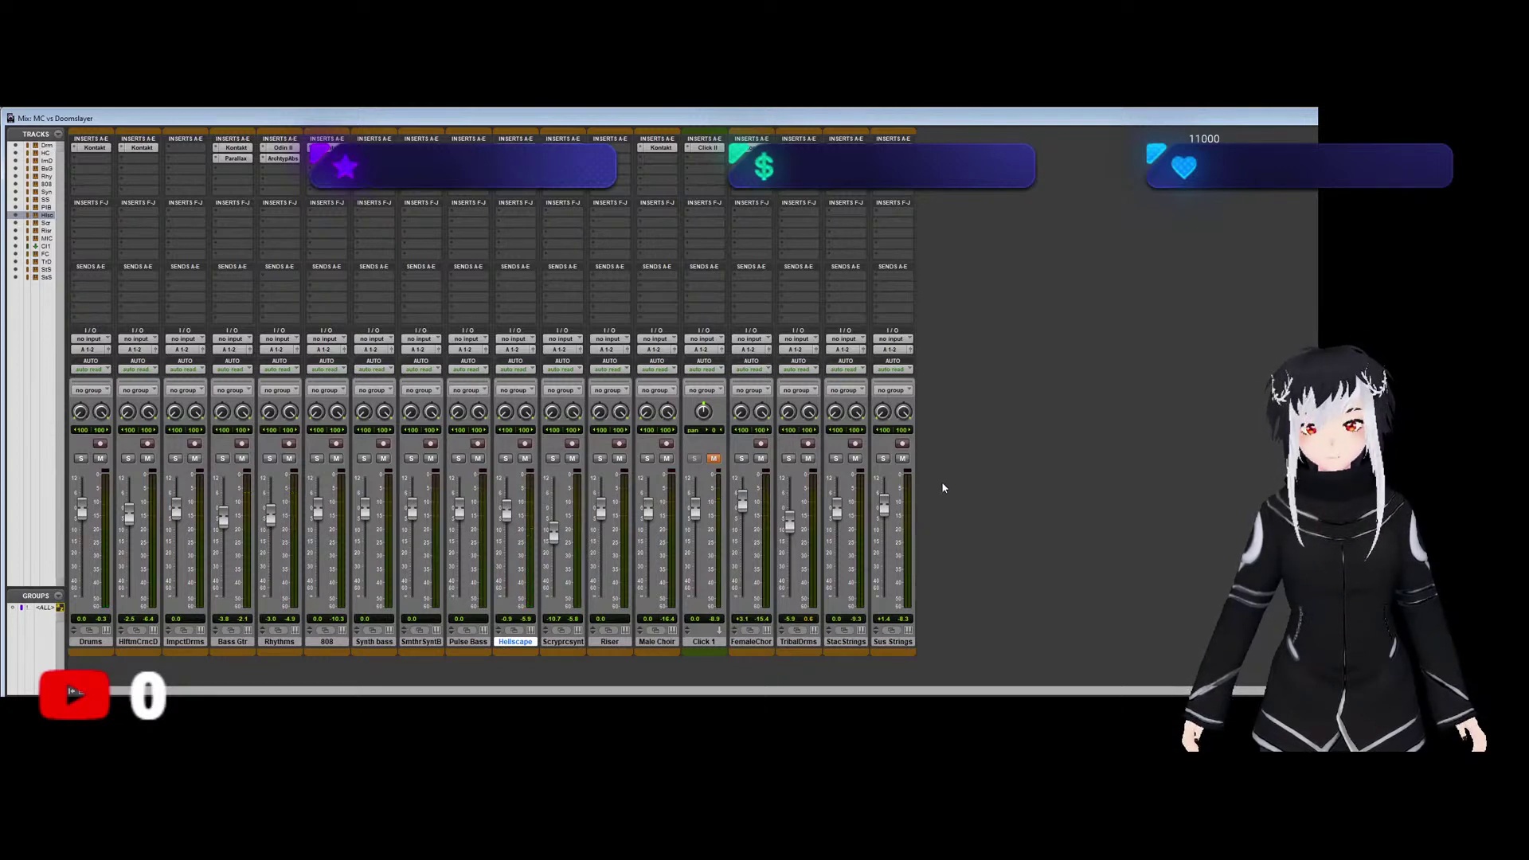
left_click(506, 460)
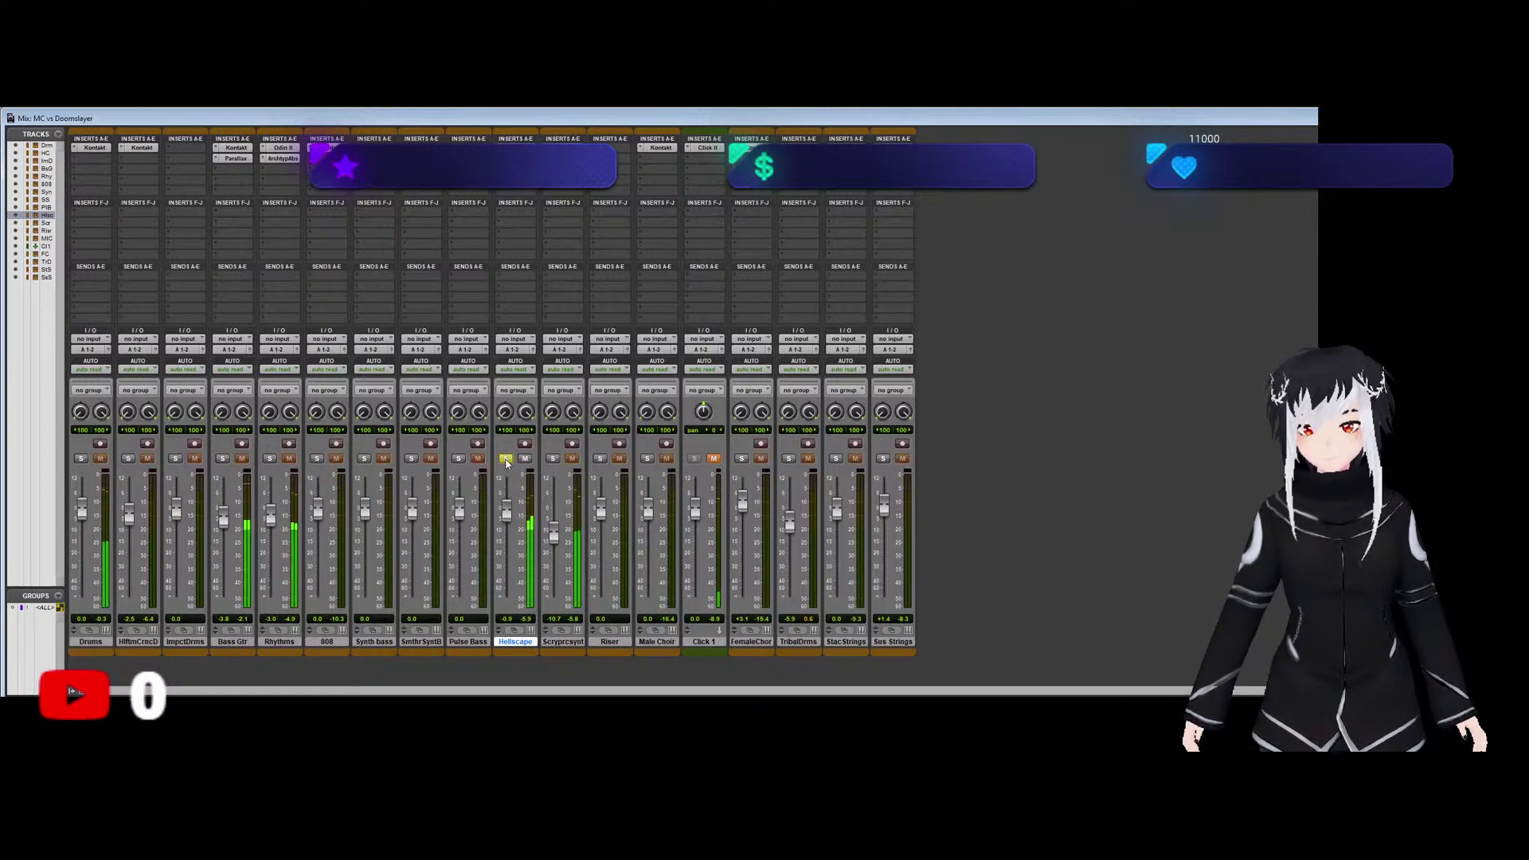
Lower the Hellscape track's volume fader to about -3 dB during playback, comparing the track soloed and in the full mix.
left_click(505, 459)
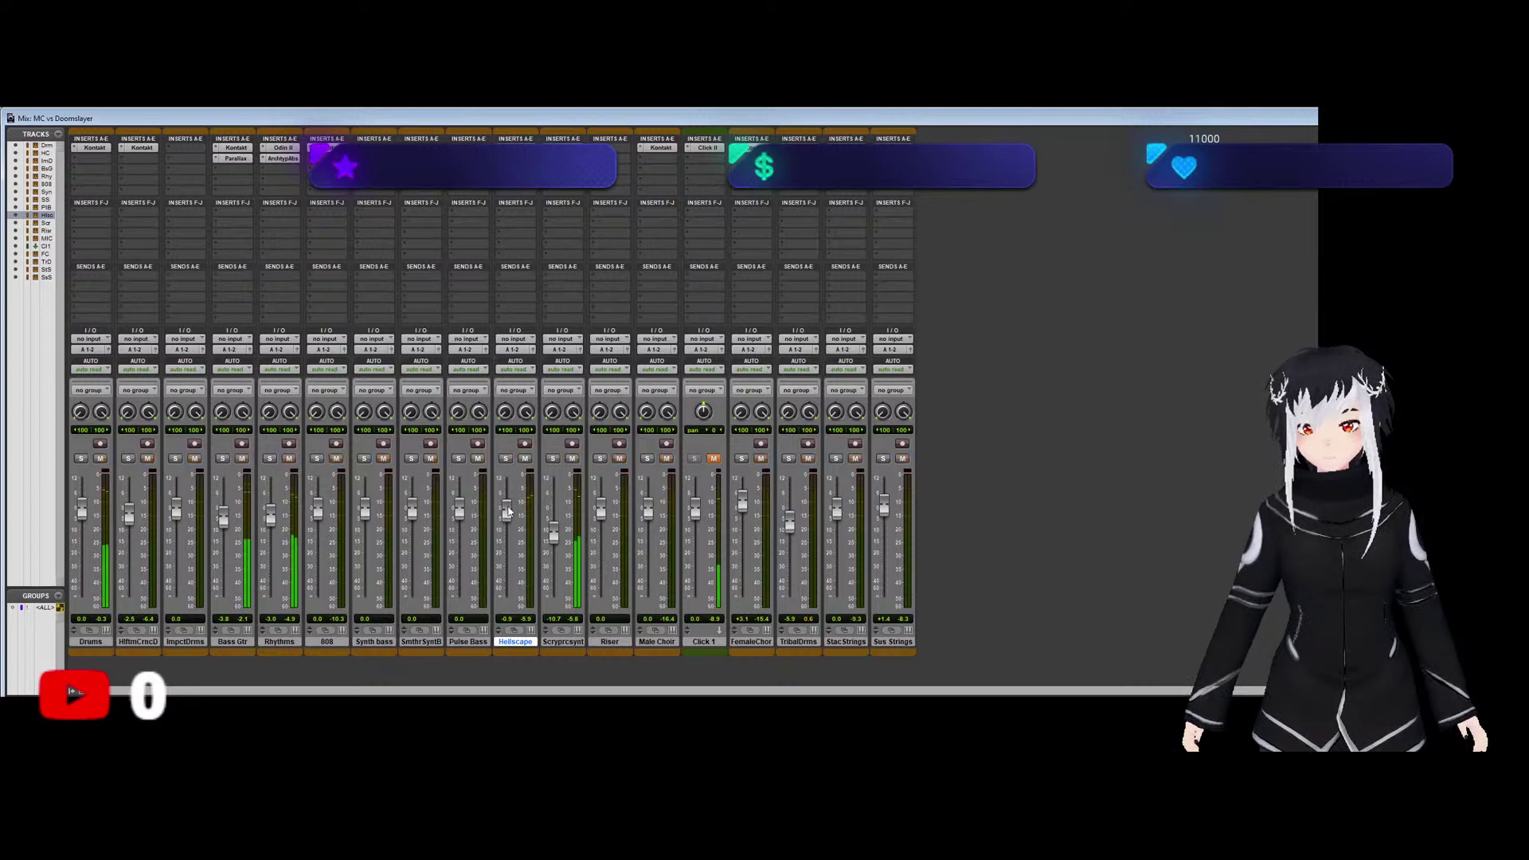
left_click_drag(507, 515, 506, 515)
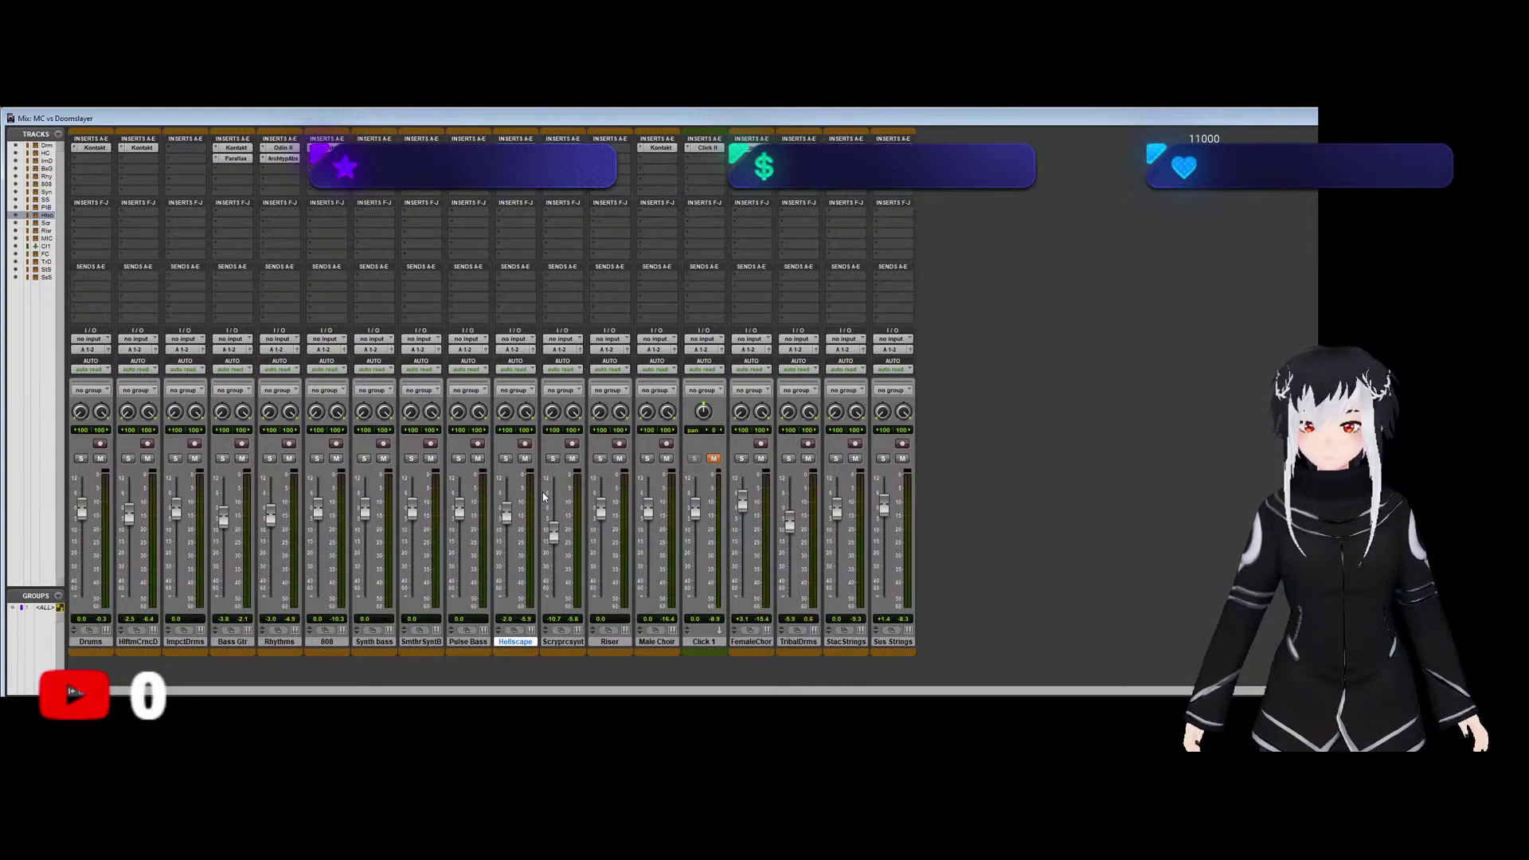
left_click(506, 460)
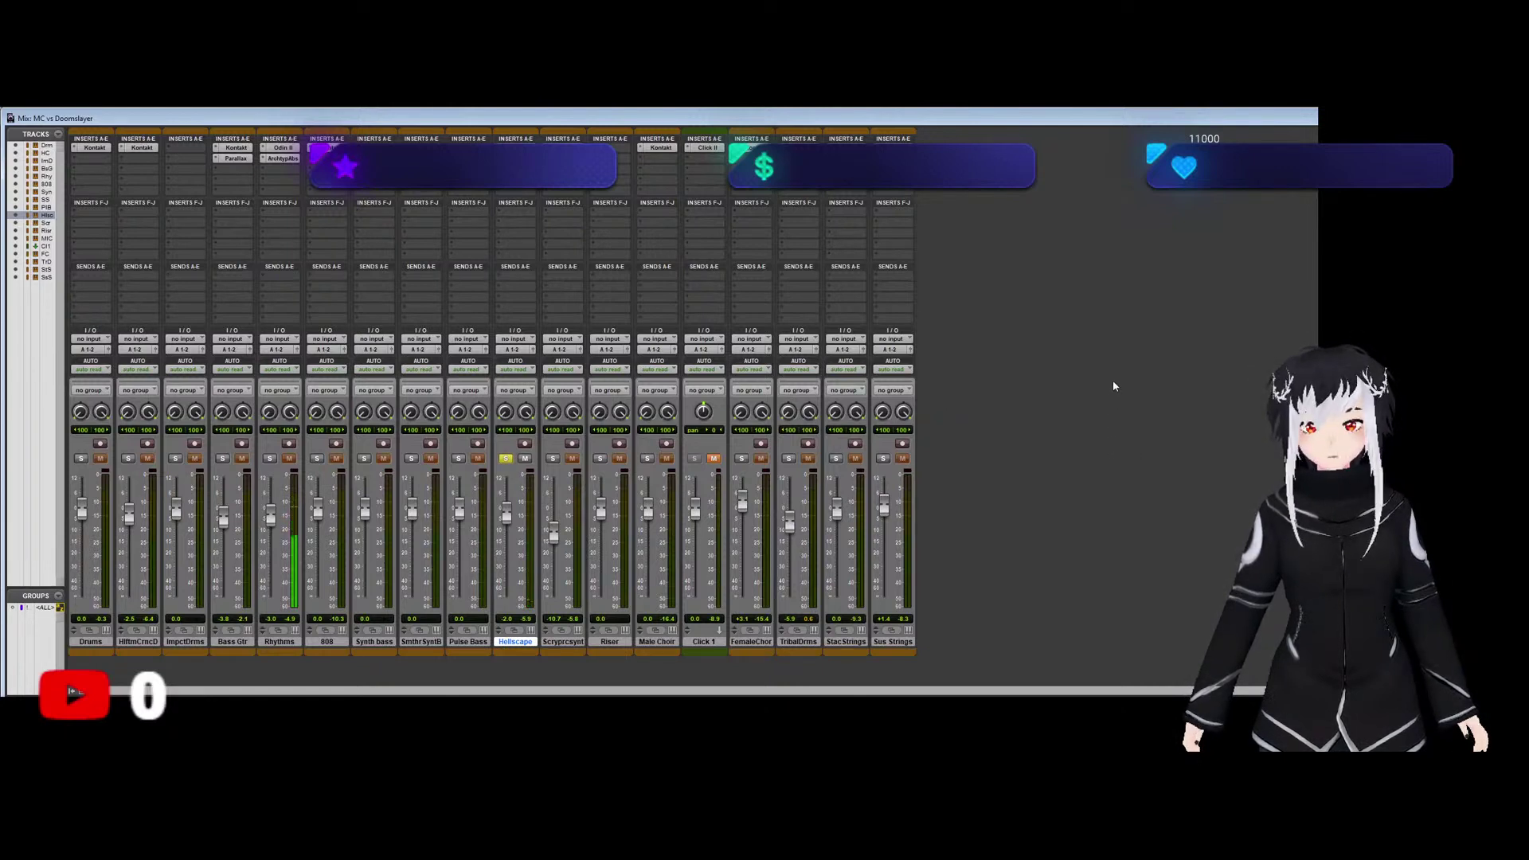
left_click(505, 458)
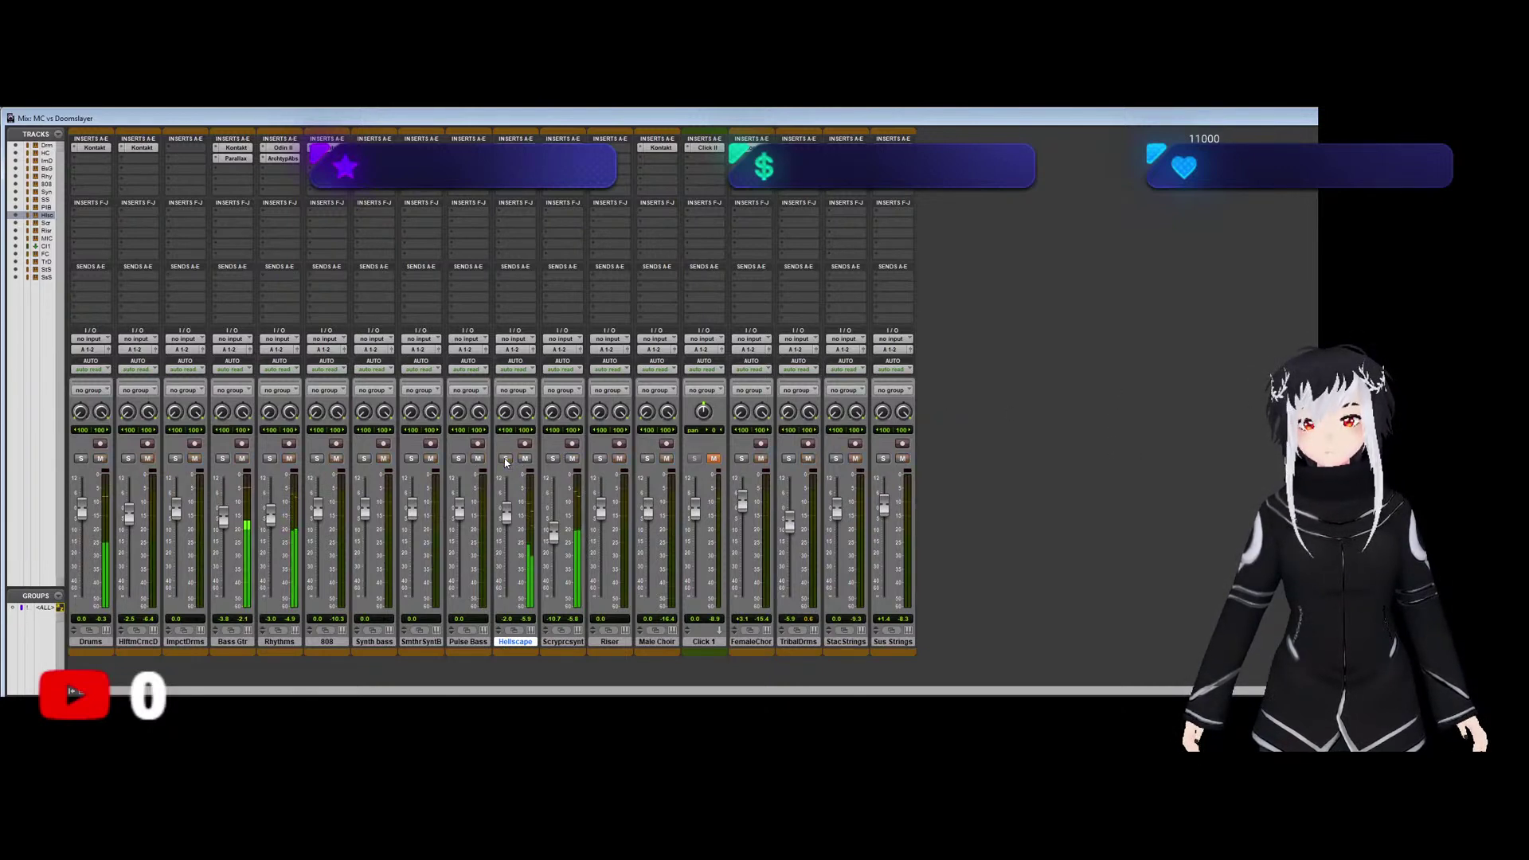
left_click_drag(507, 526, 507, 529)
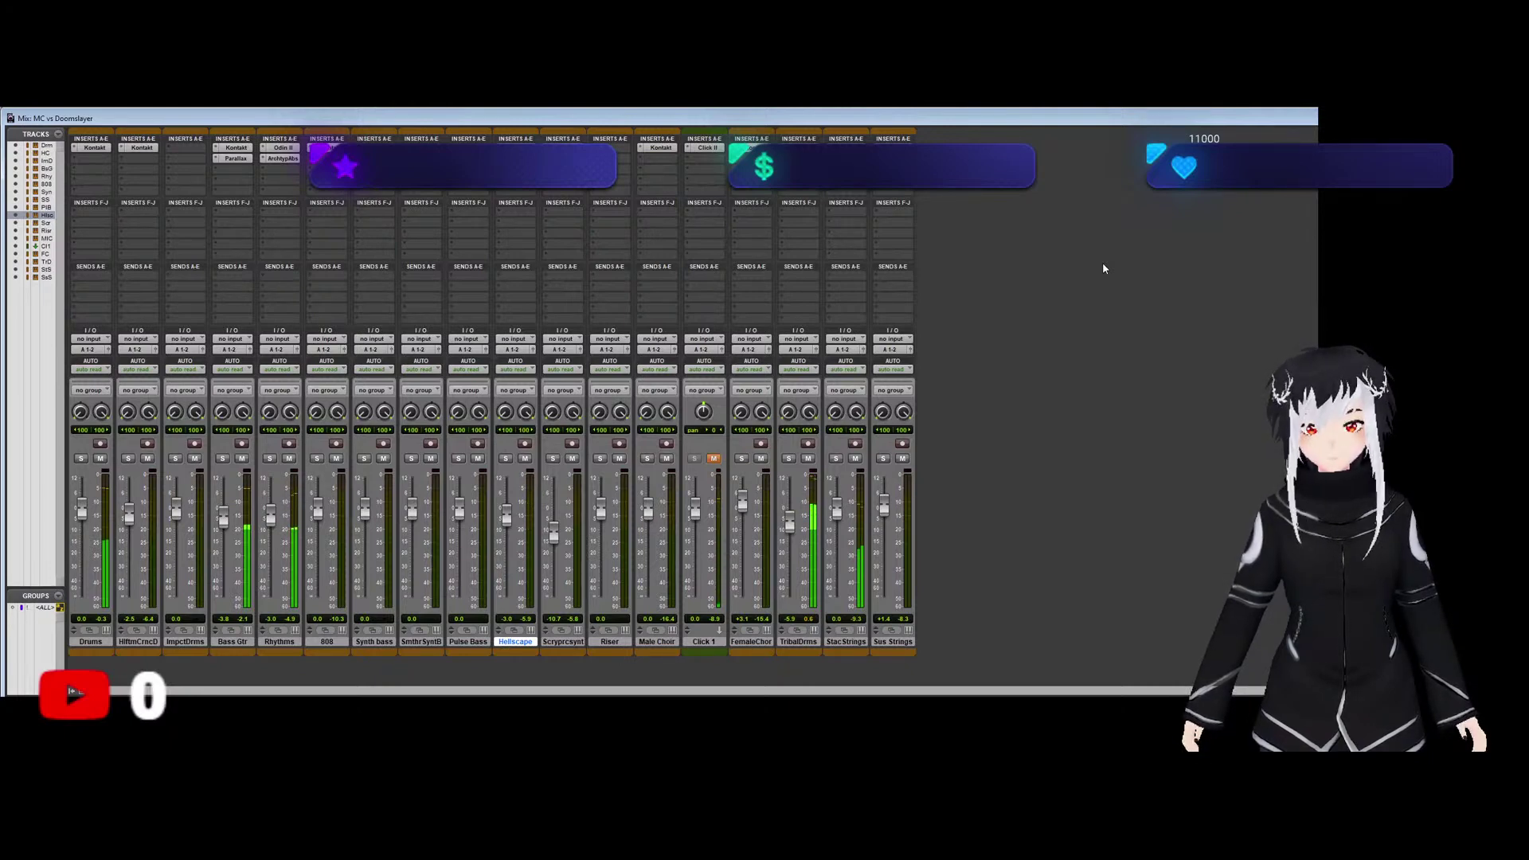
Play the arrangement from bar 22 and look over the tracks that continue after the Hellscape part.
key("ctrl+equal")
scroll(1039, 293, "down", 3)
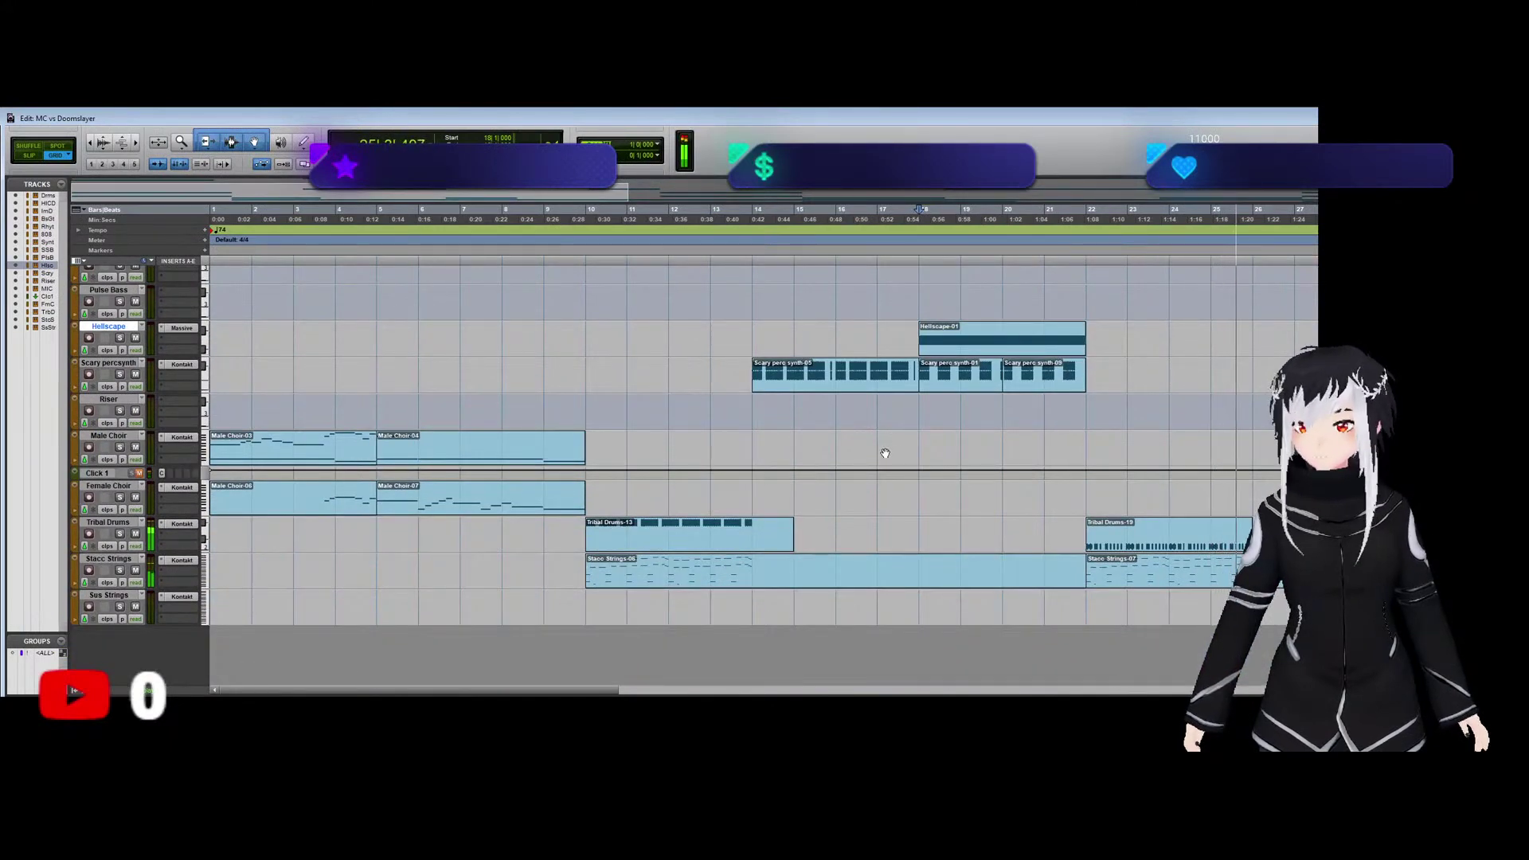
left_click_drag(576, 689, 729, 683)
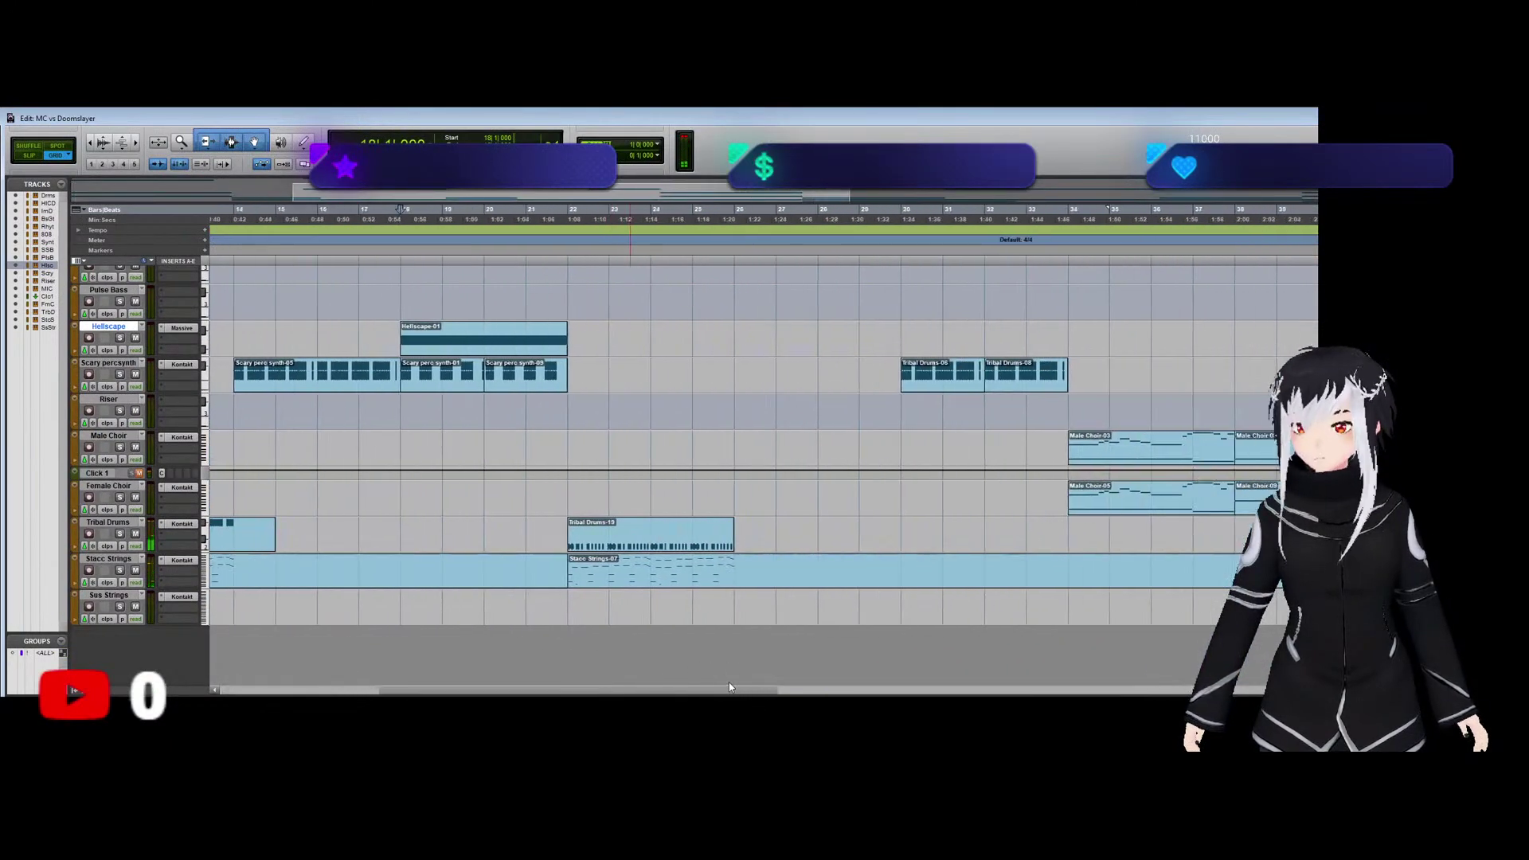
left_click(569, 596)
key("space")
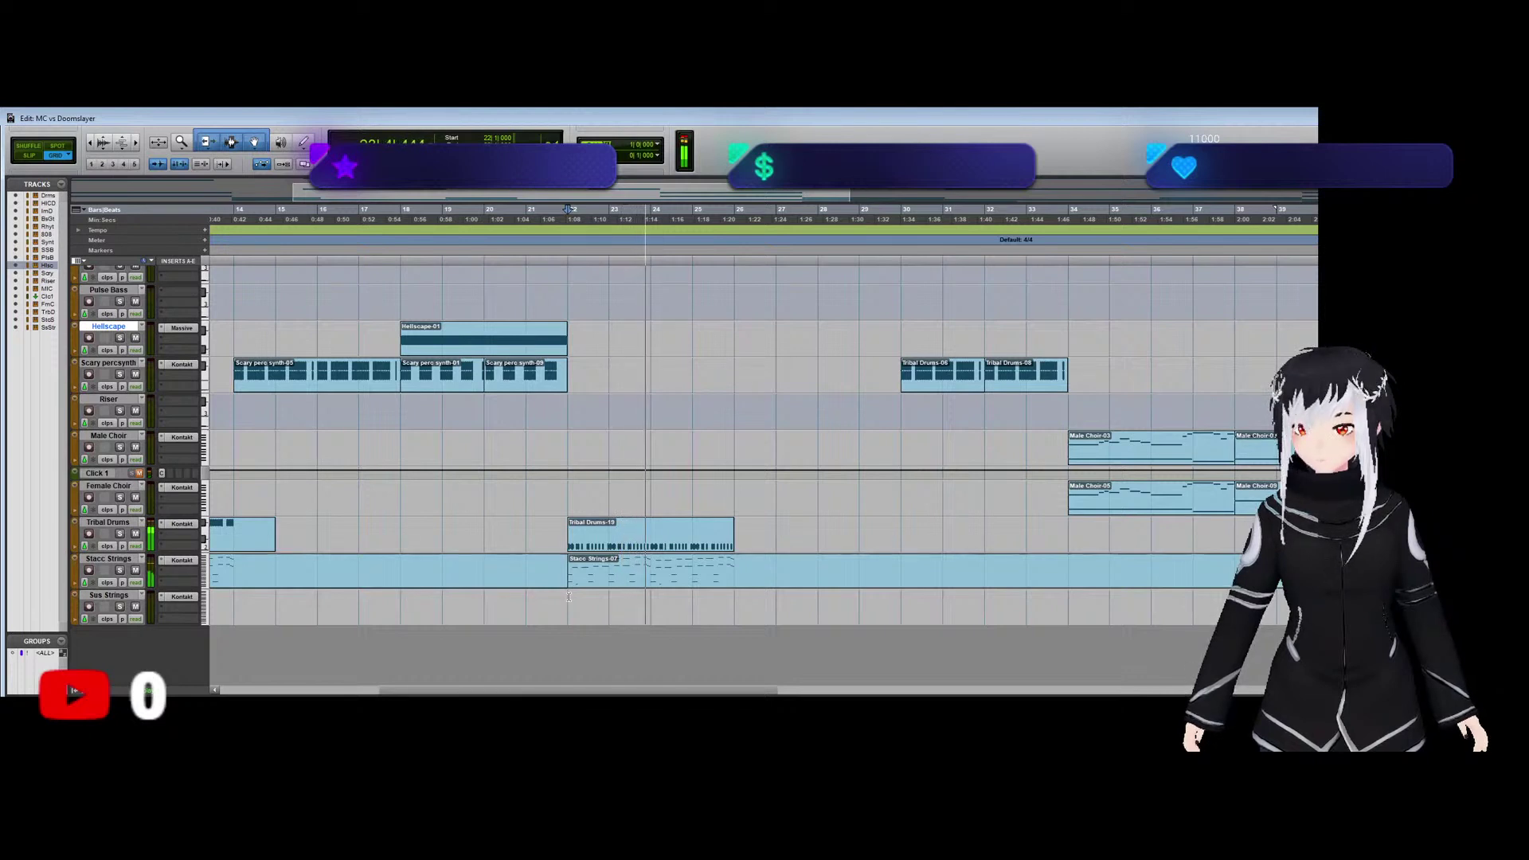
key("space")
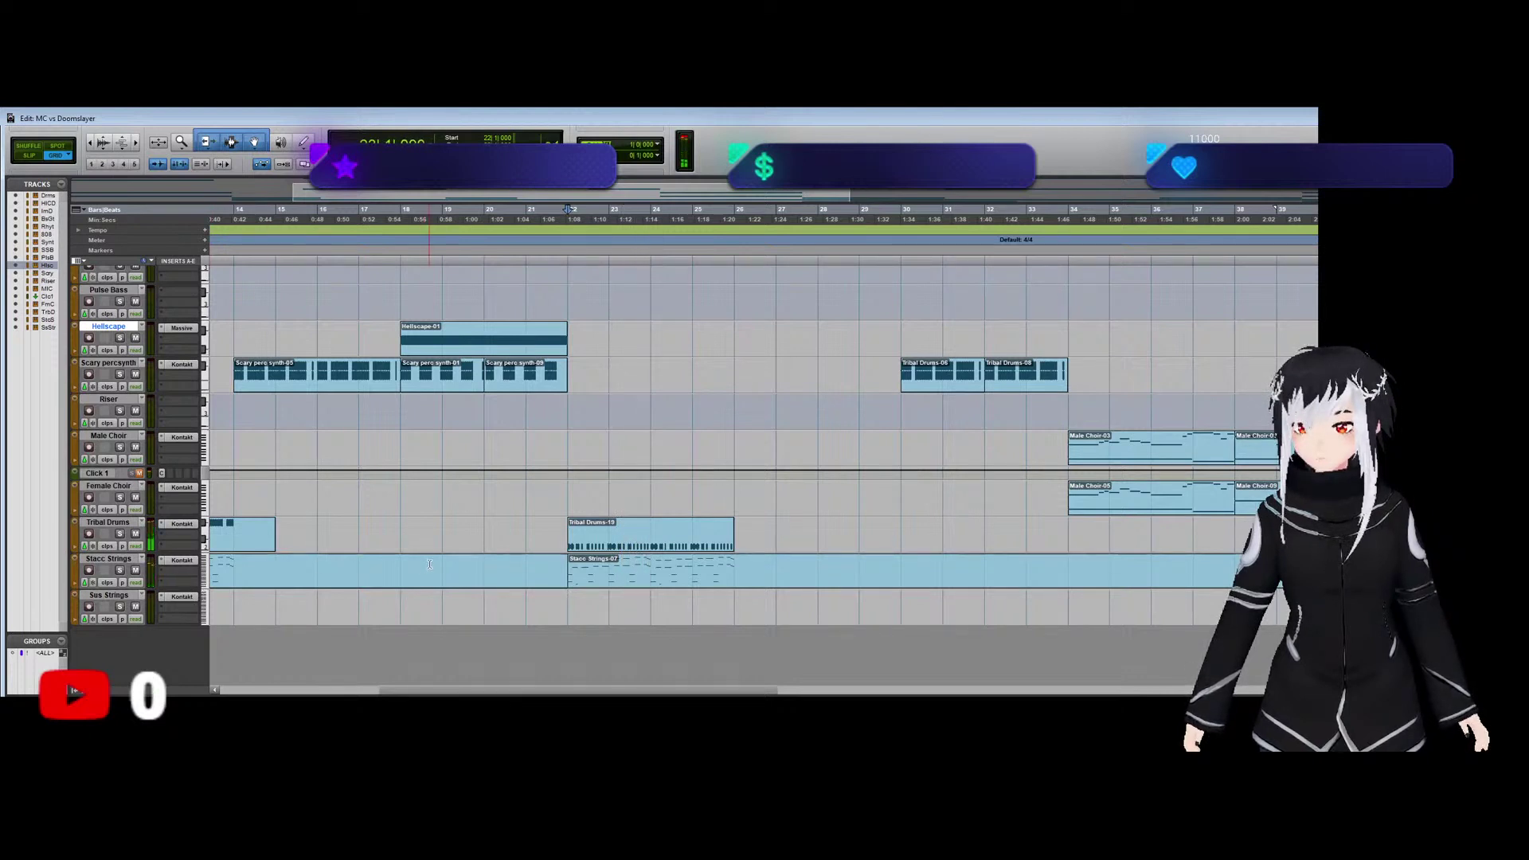
scroll(437, 557, "up", 5)
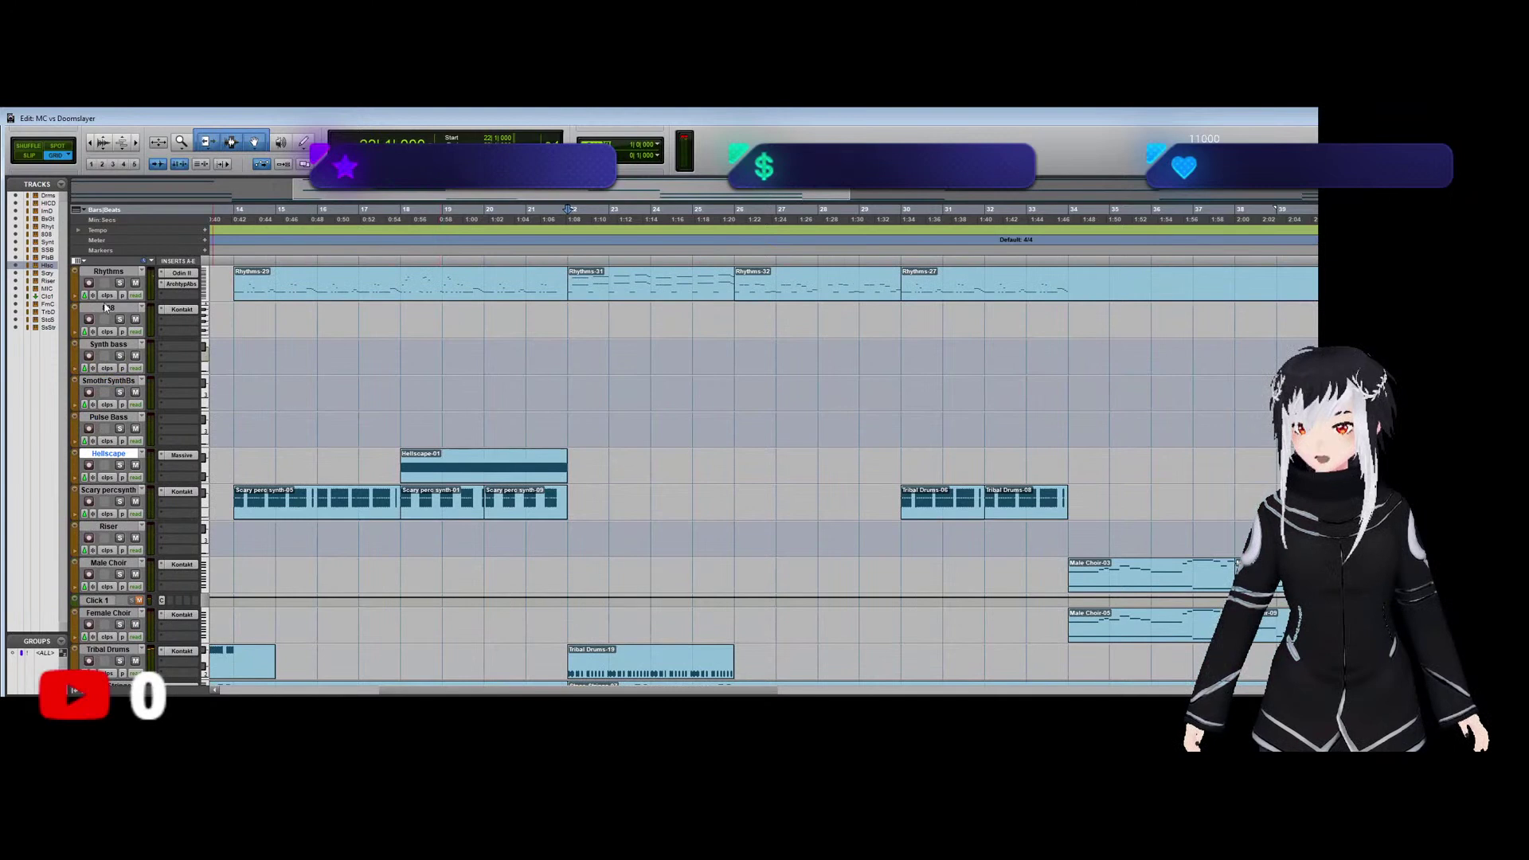
scroll(200, 447, "down", 3)
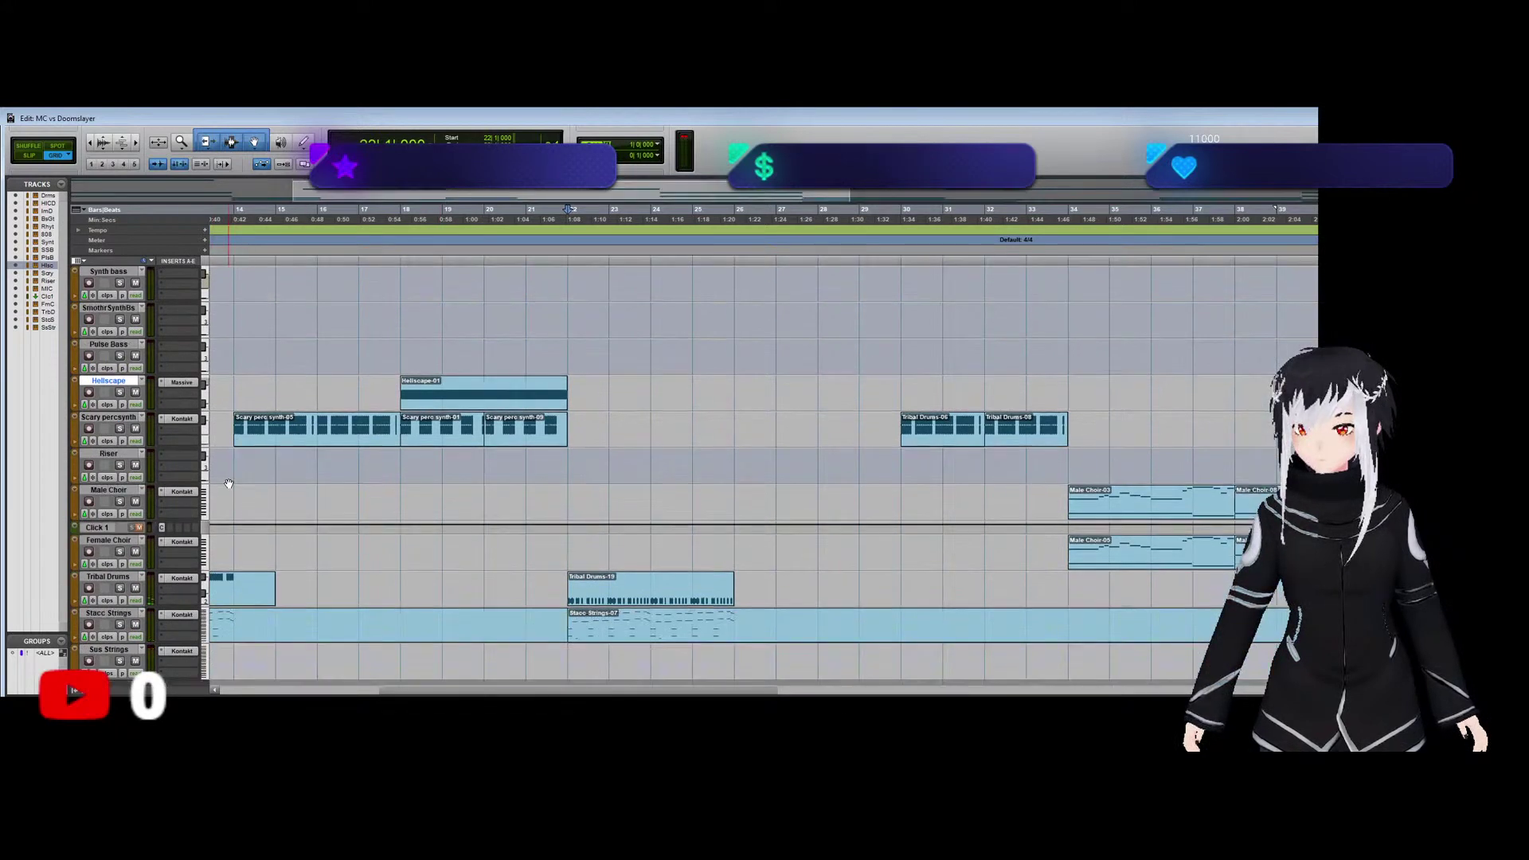
scroll(233, 486, "down", 1)
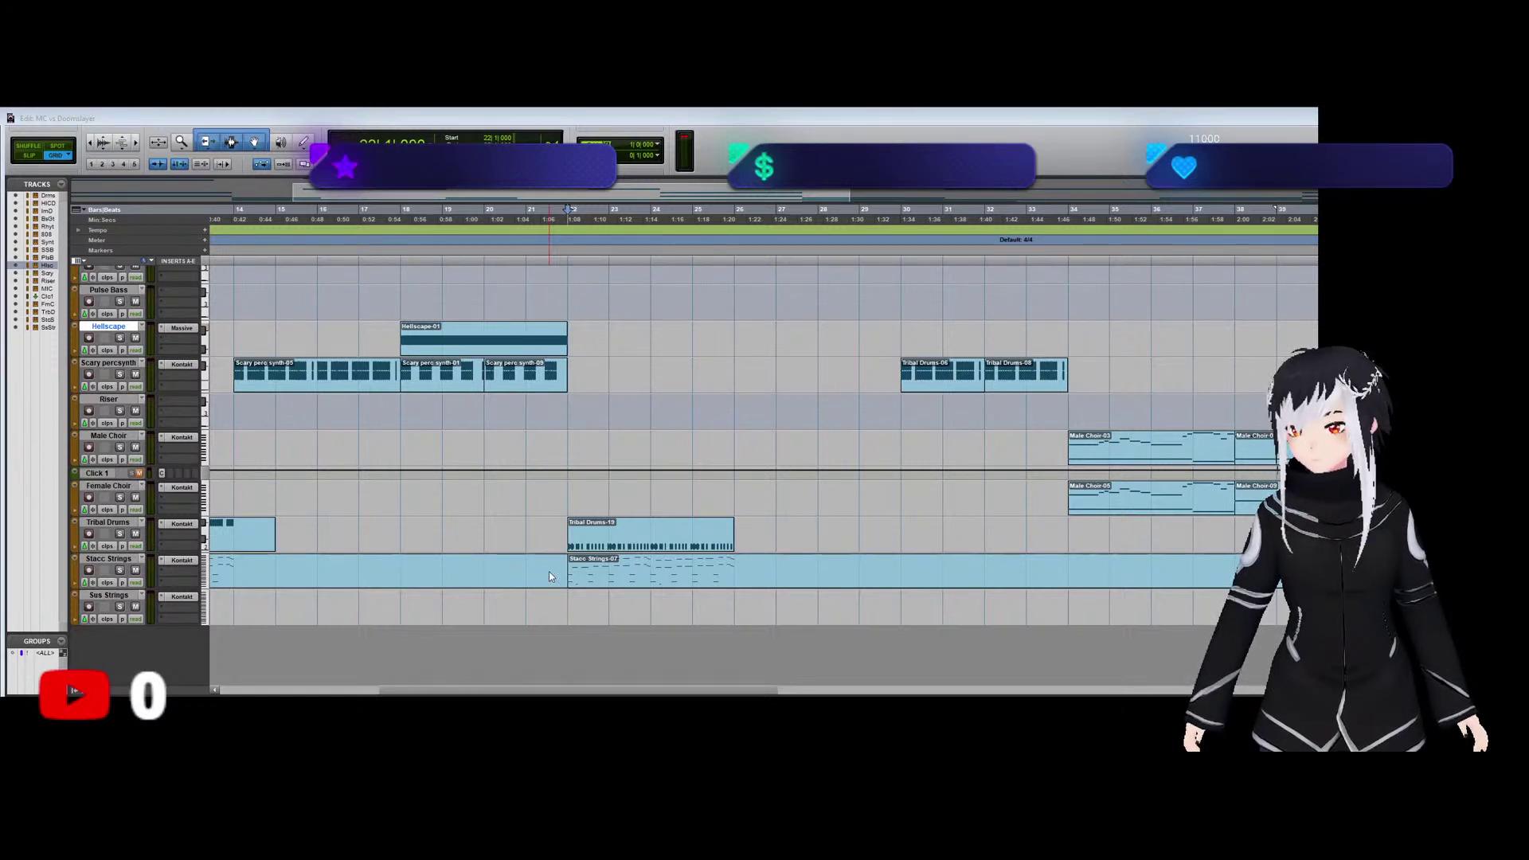
Add an instrument track named Sus Brass below Sus Strings and load Kontakt on it.
key("ctrl+shift+n")
key("Return")
left_click_drag(104, 368, 109, 633)
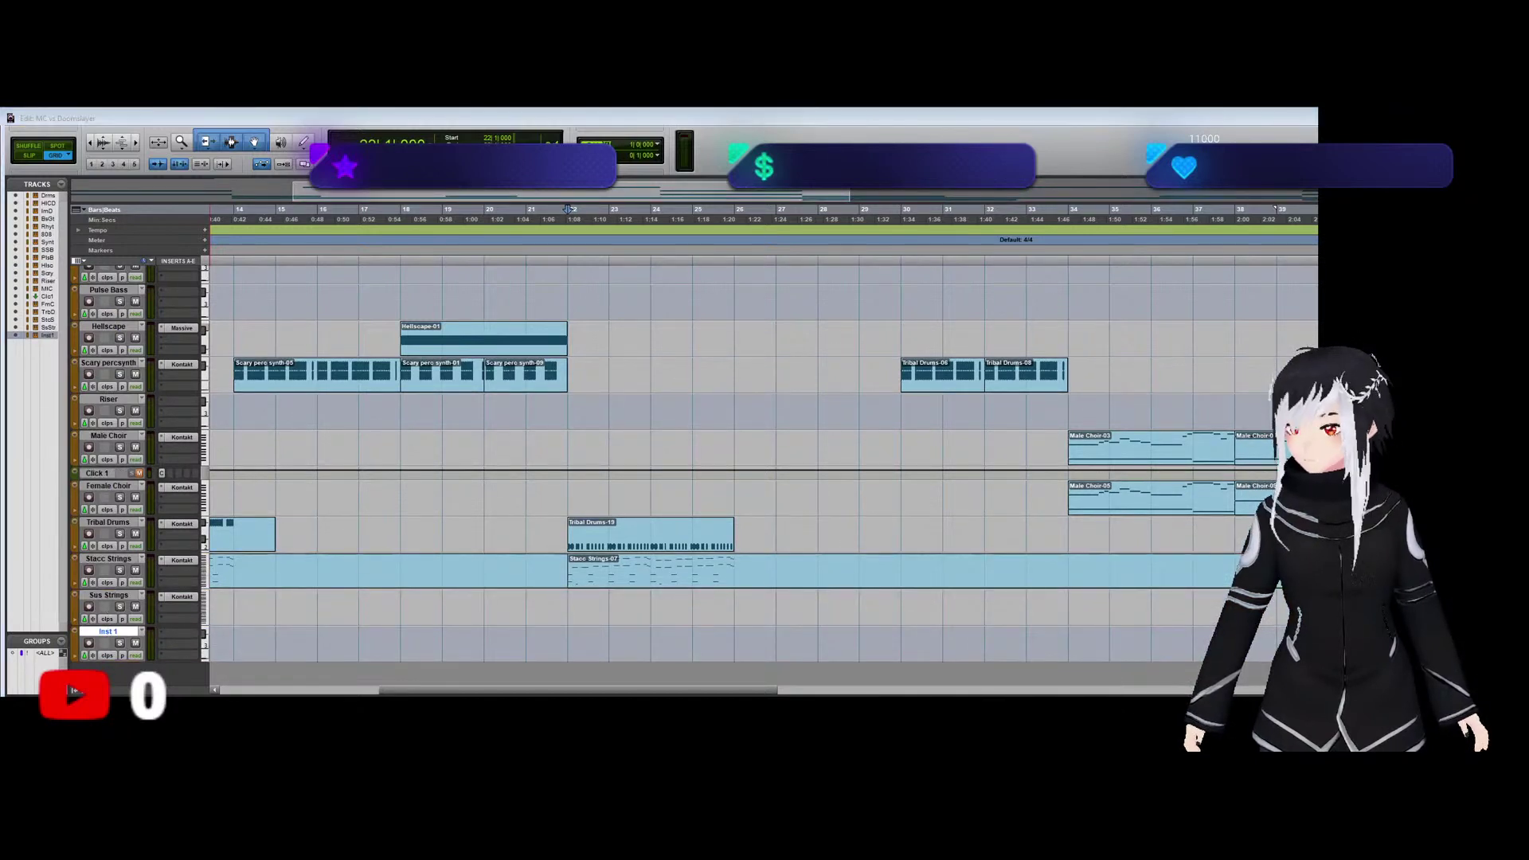
key("Return")
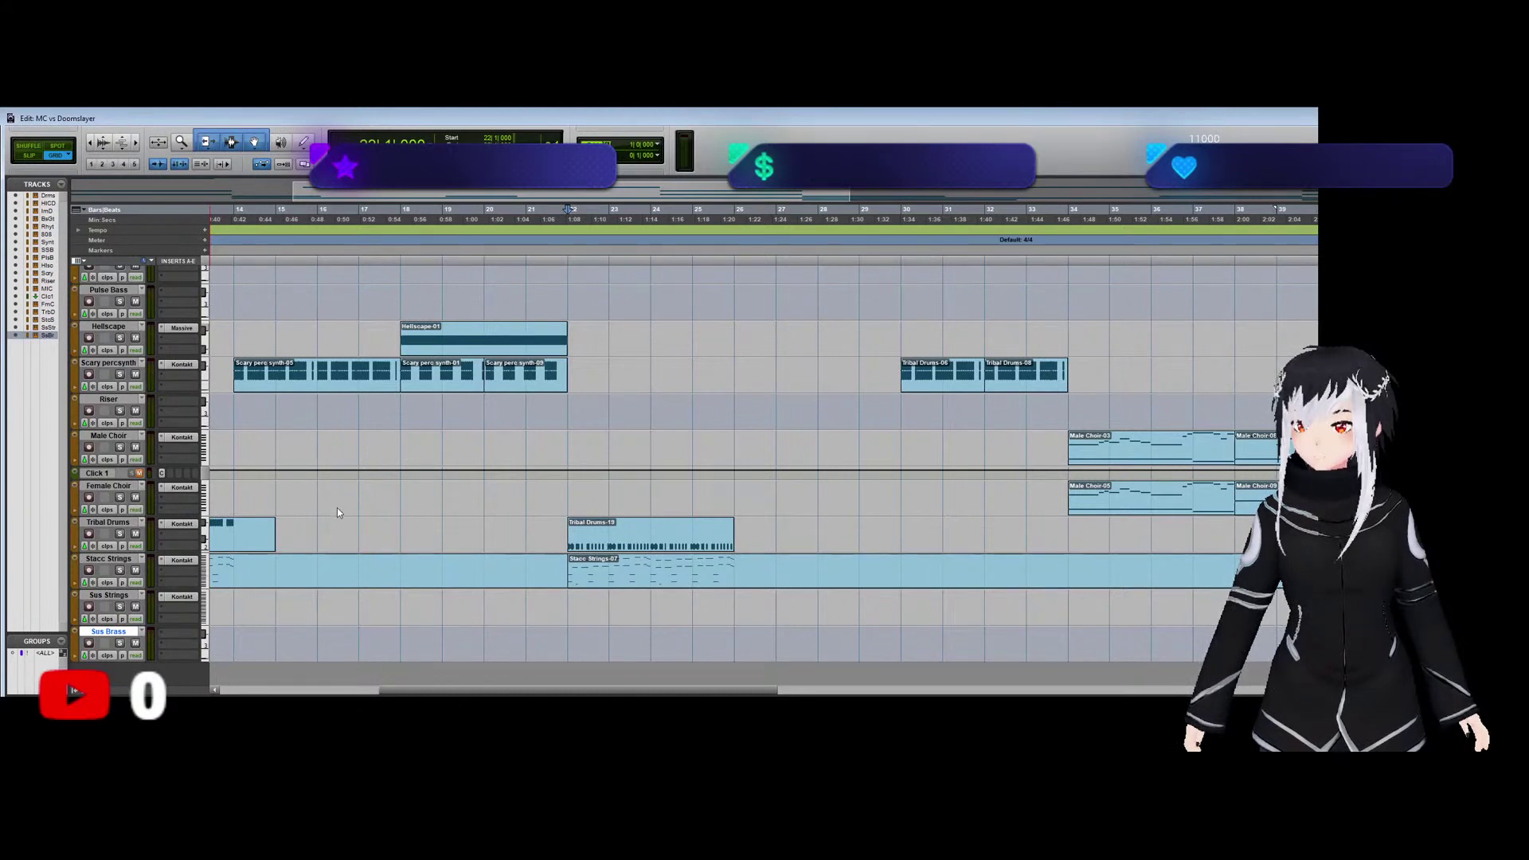
left_click(441, 433)
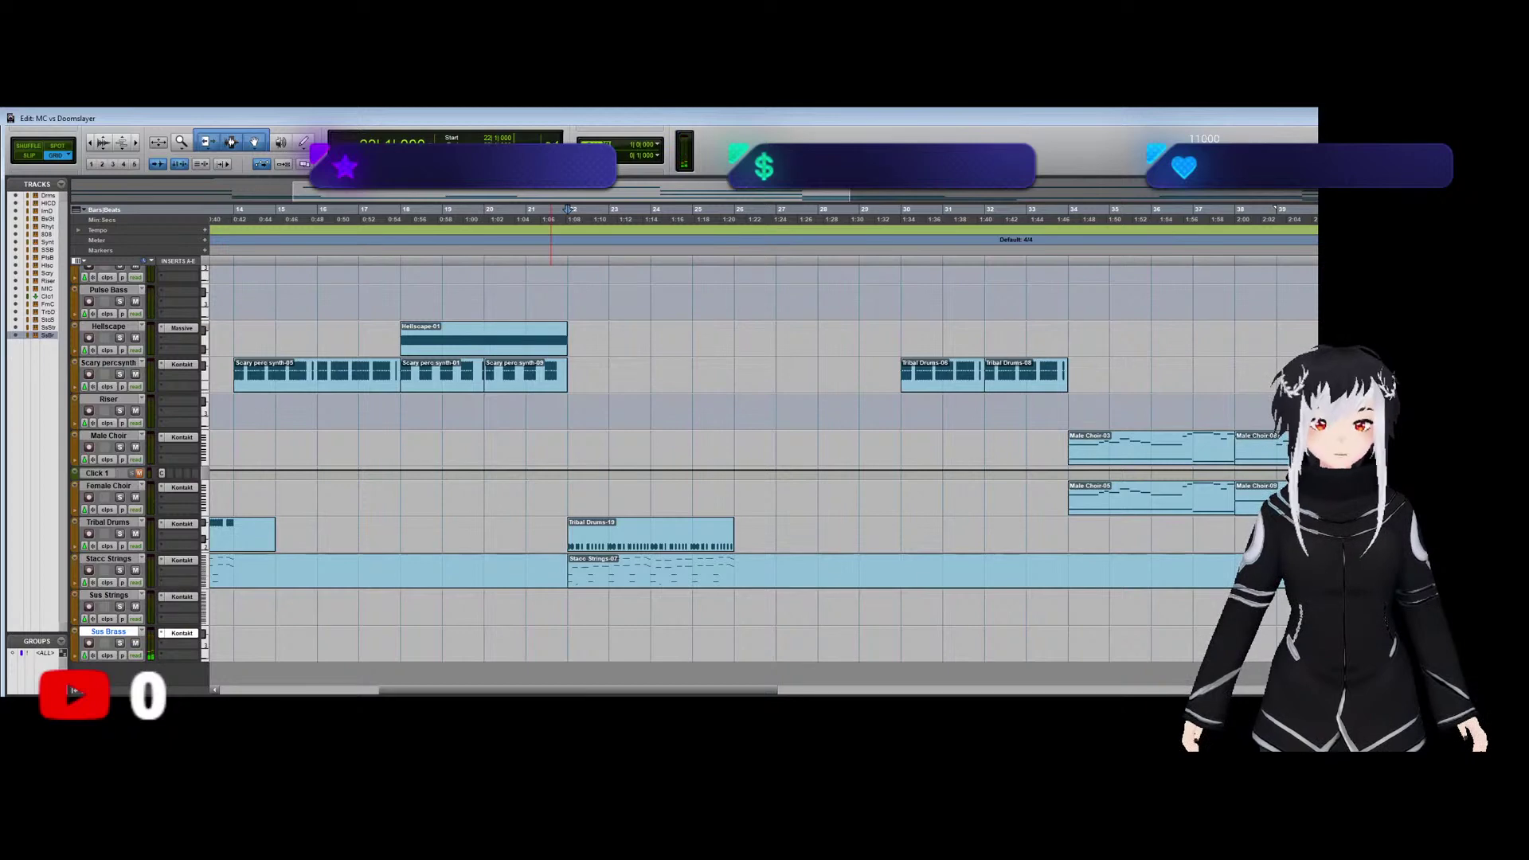
Draw a one-bar note at bar 22 in the Sus Brass MIDI editor and move it down one octave.
left_click(569, 606)
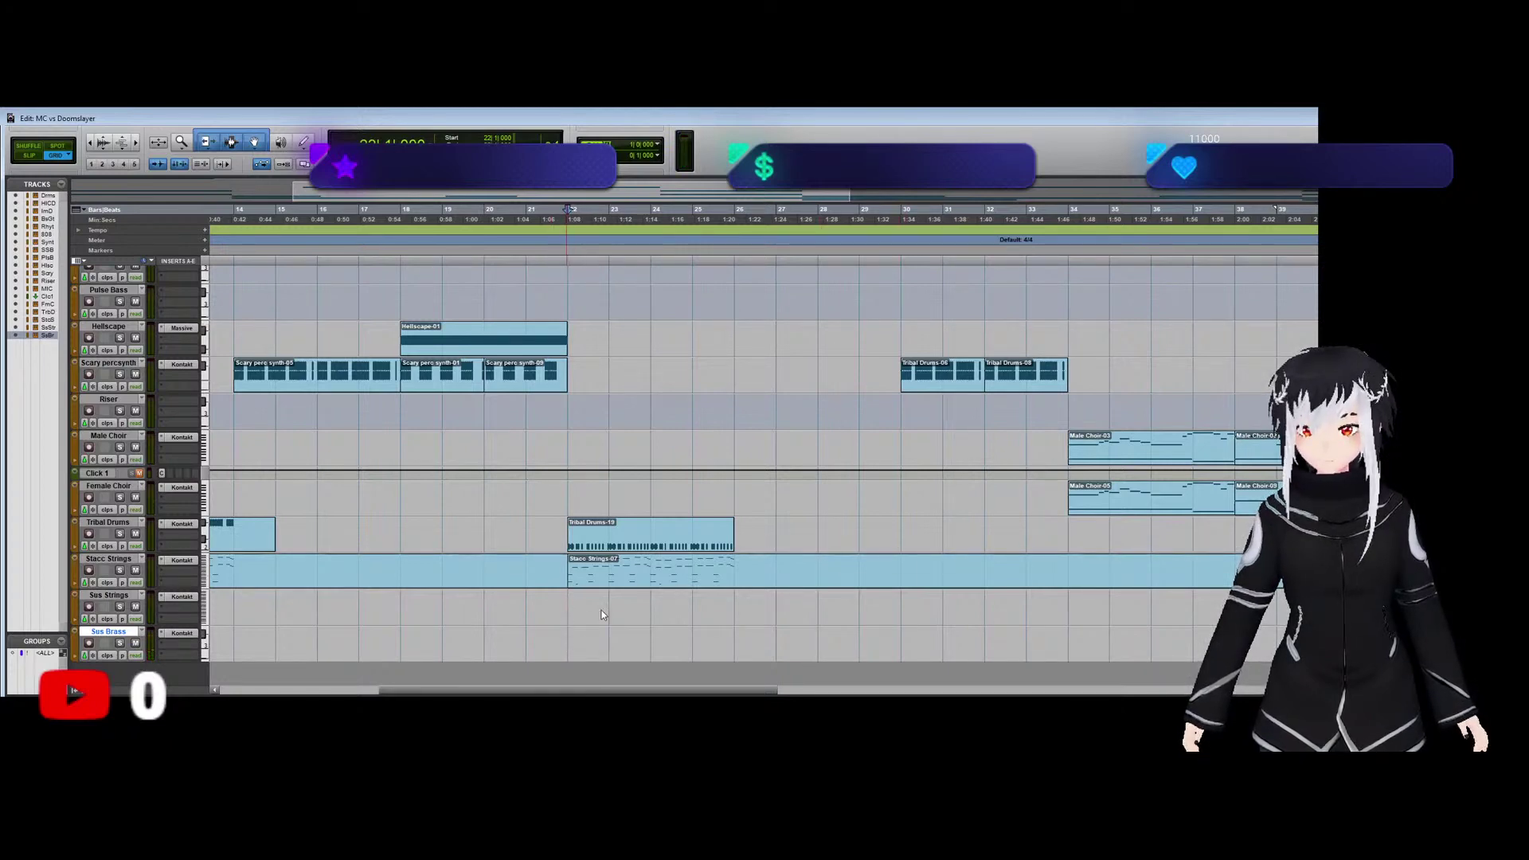
key("ctrl+equal")
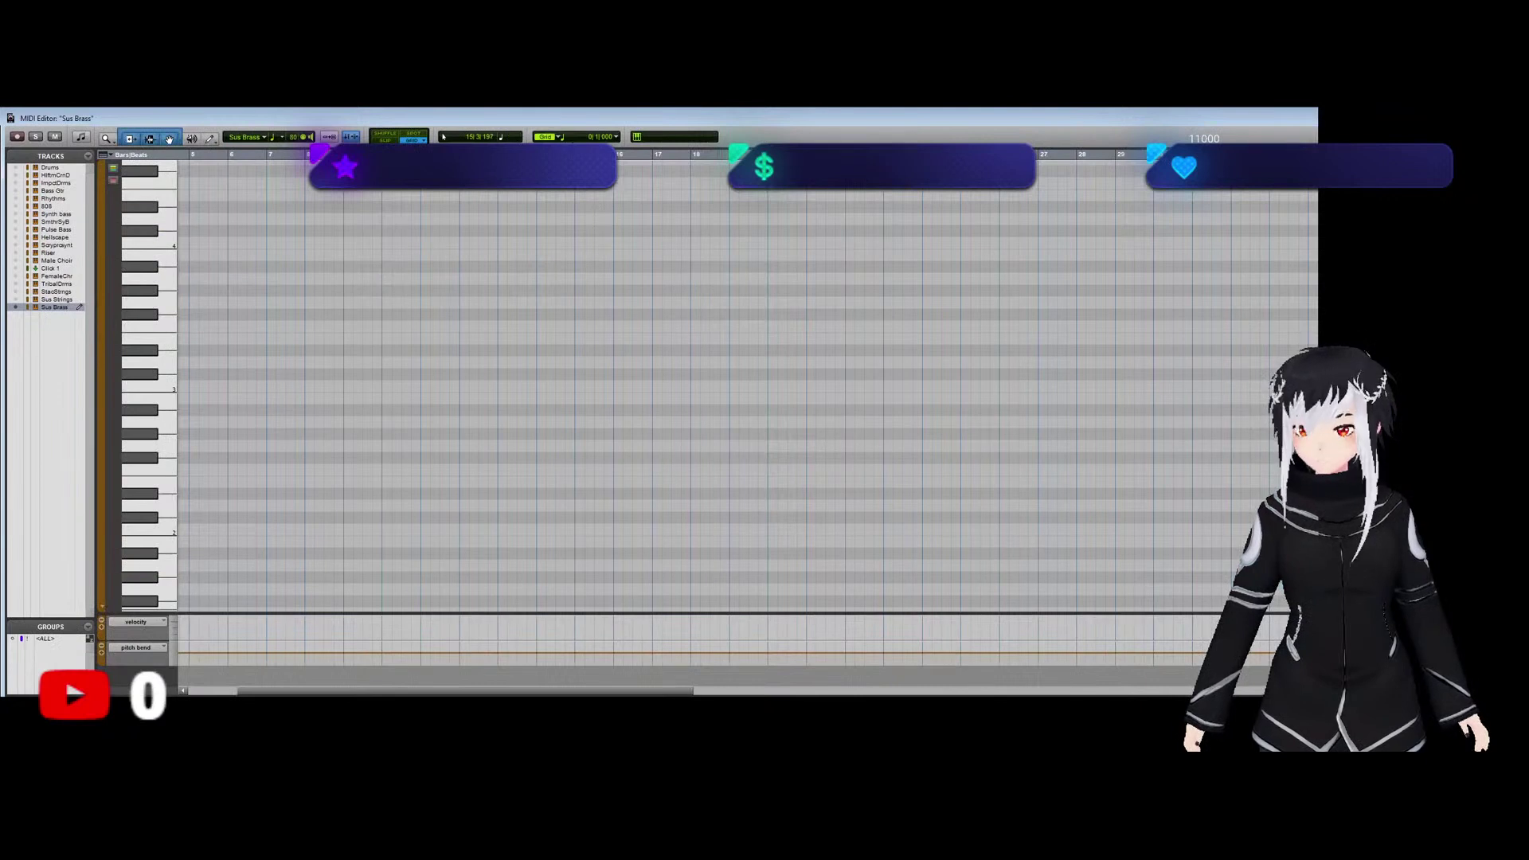
key("ctrl+bracketleft")
scroll(671, 405, "down", 3)
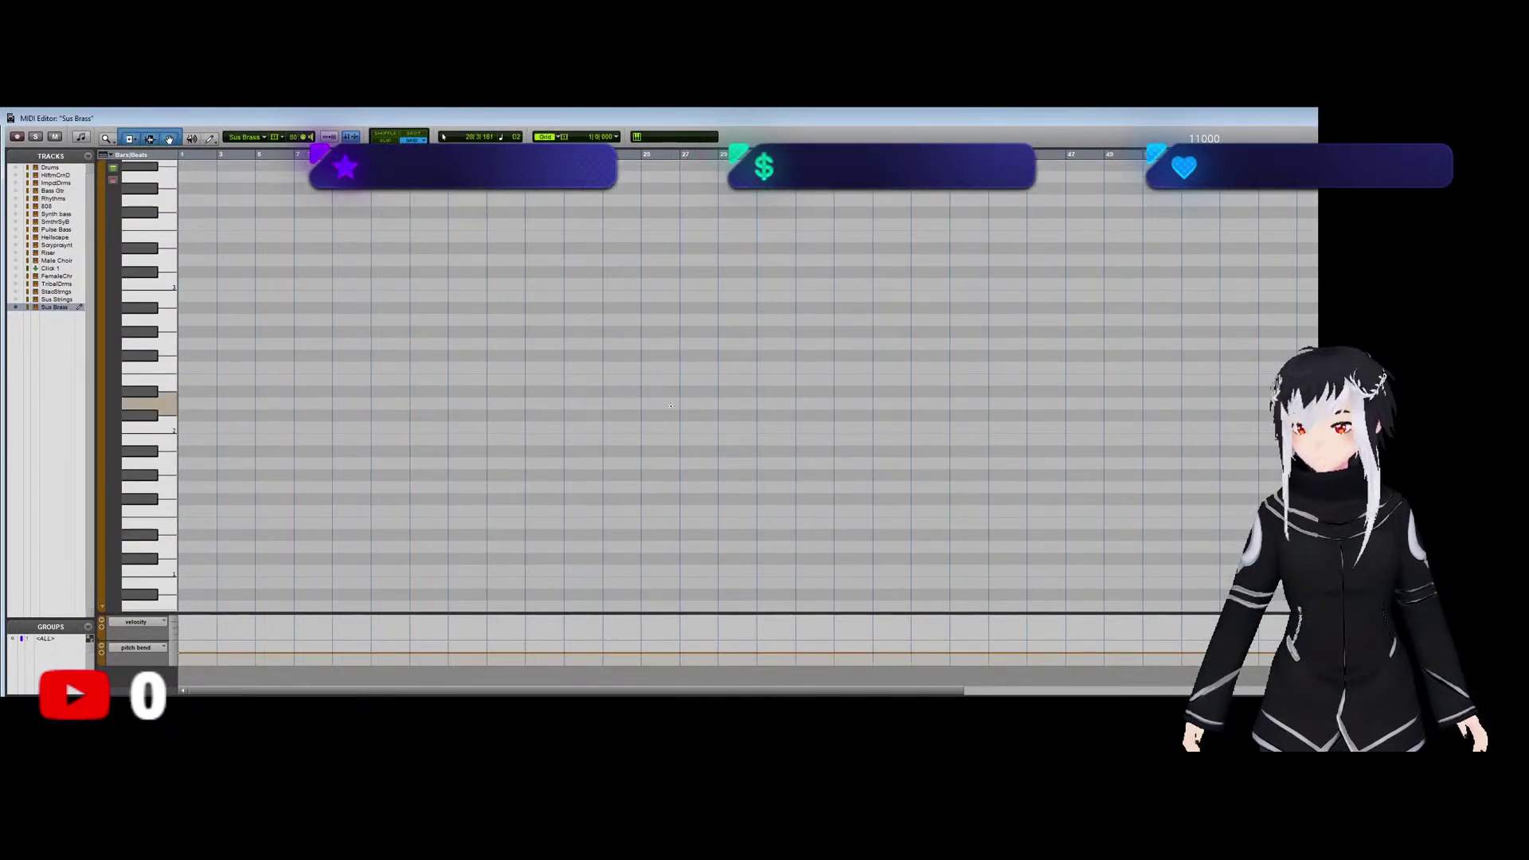
left_click(584, 403)
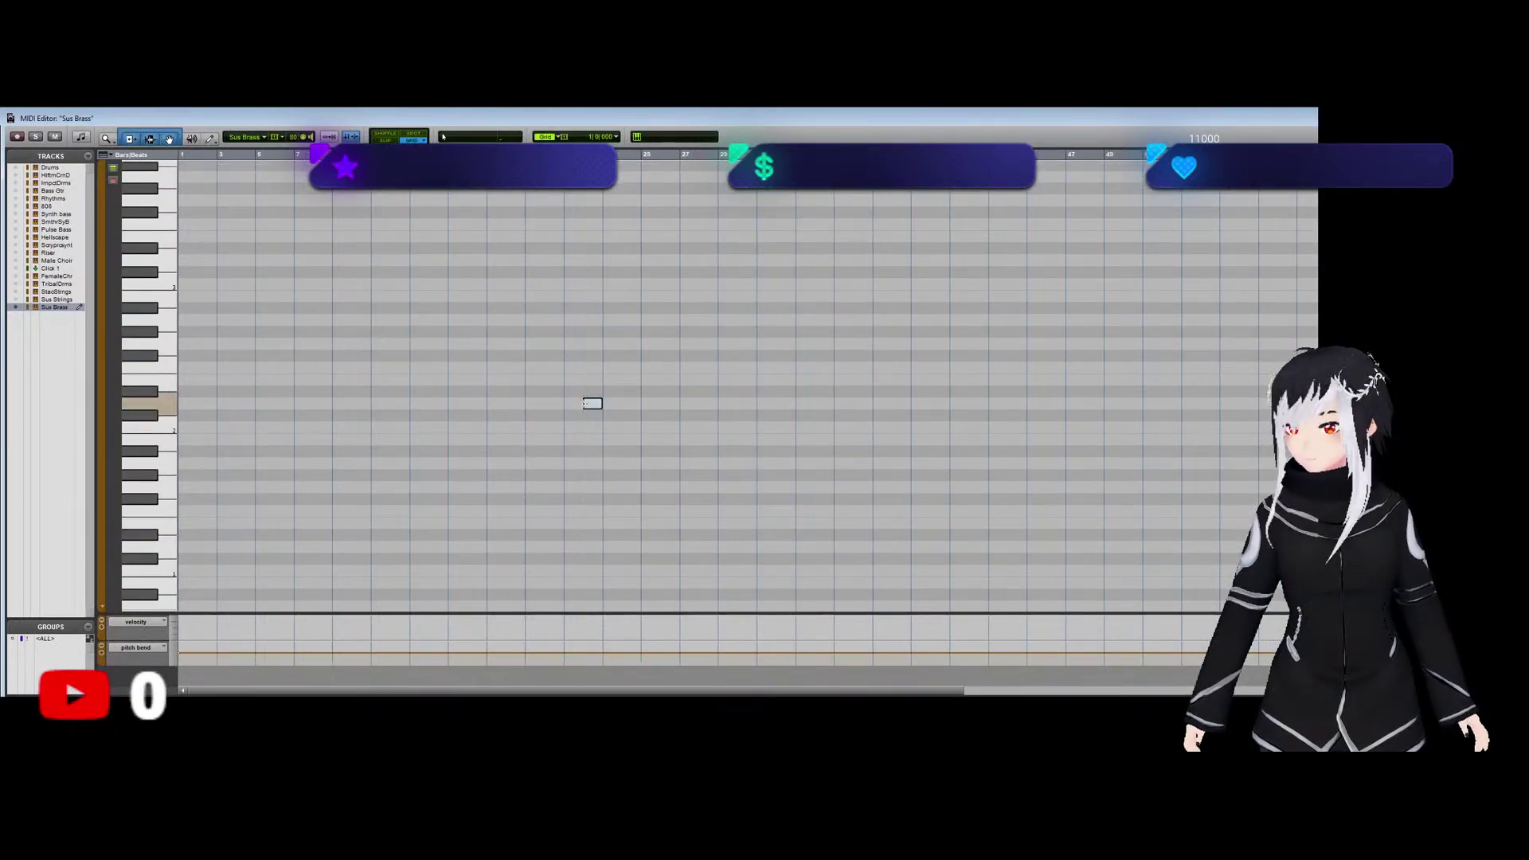
left_click_drag(593, 404, 593, 550)
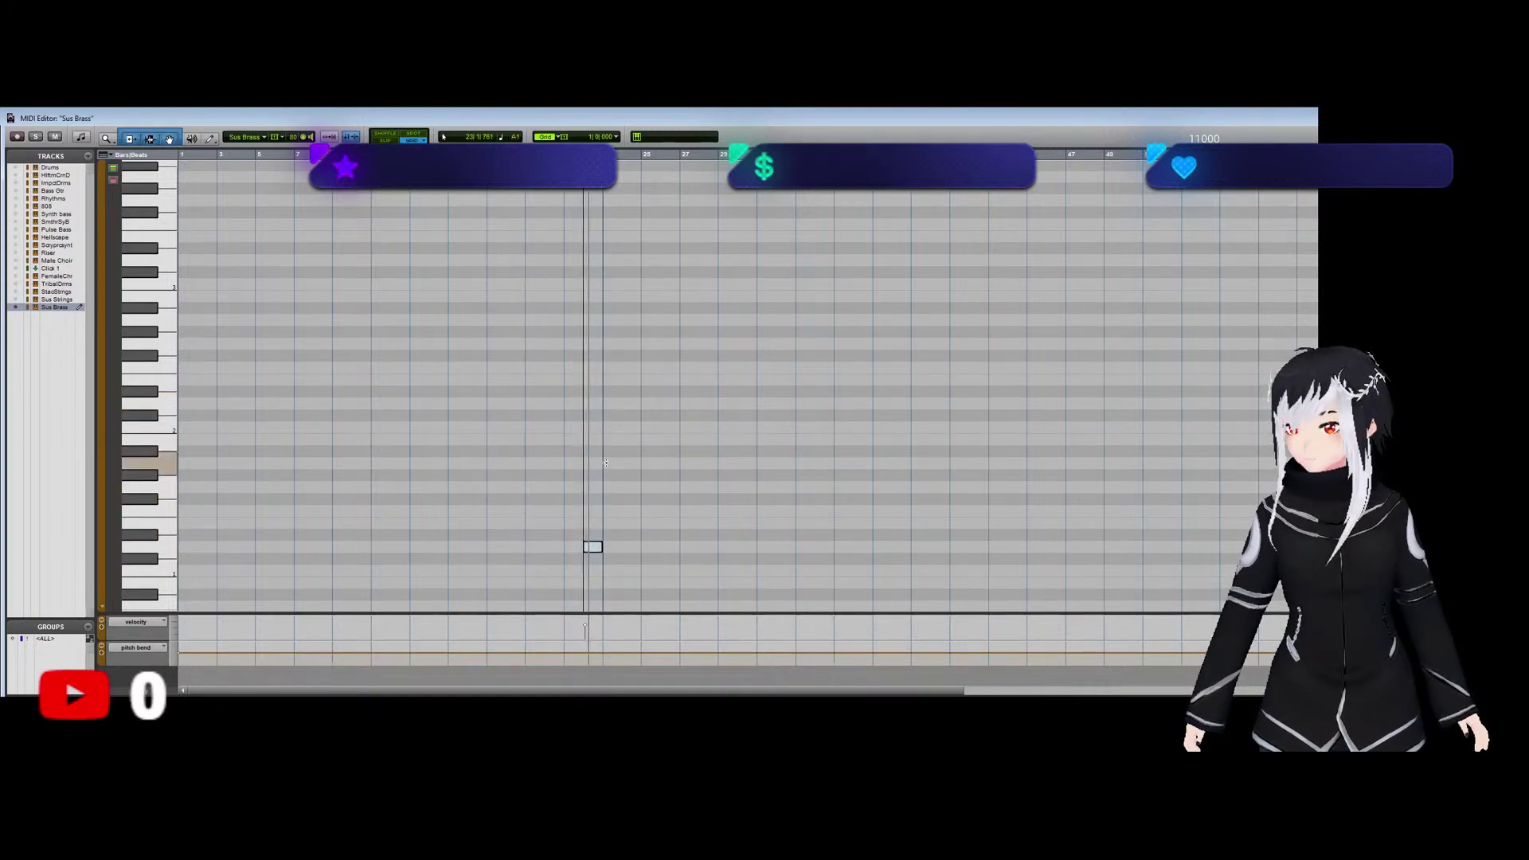
left_click(593, 547)
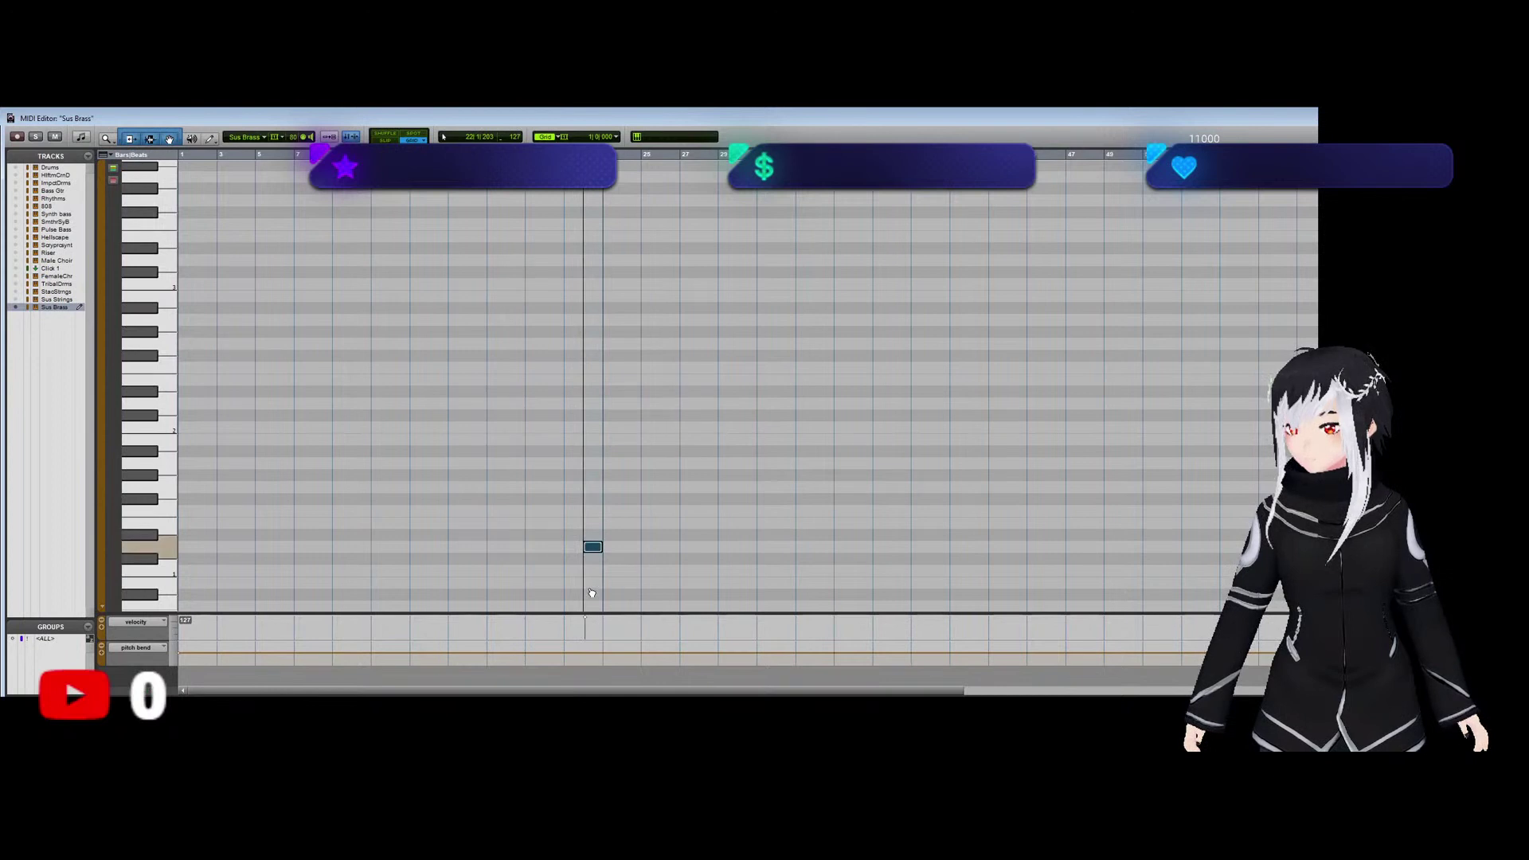
key("ctrl+w")
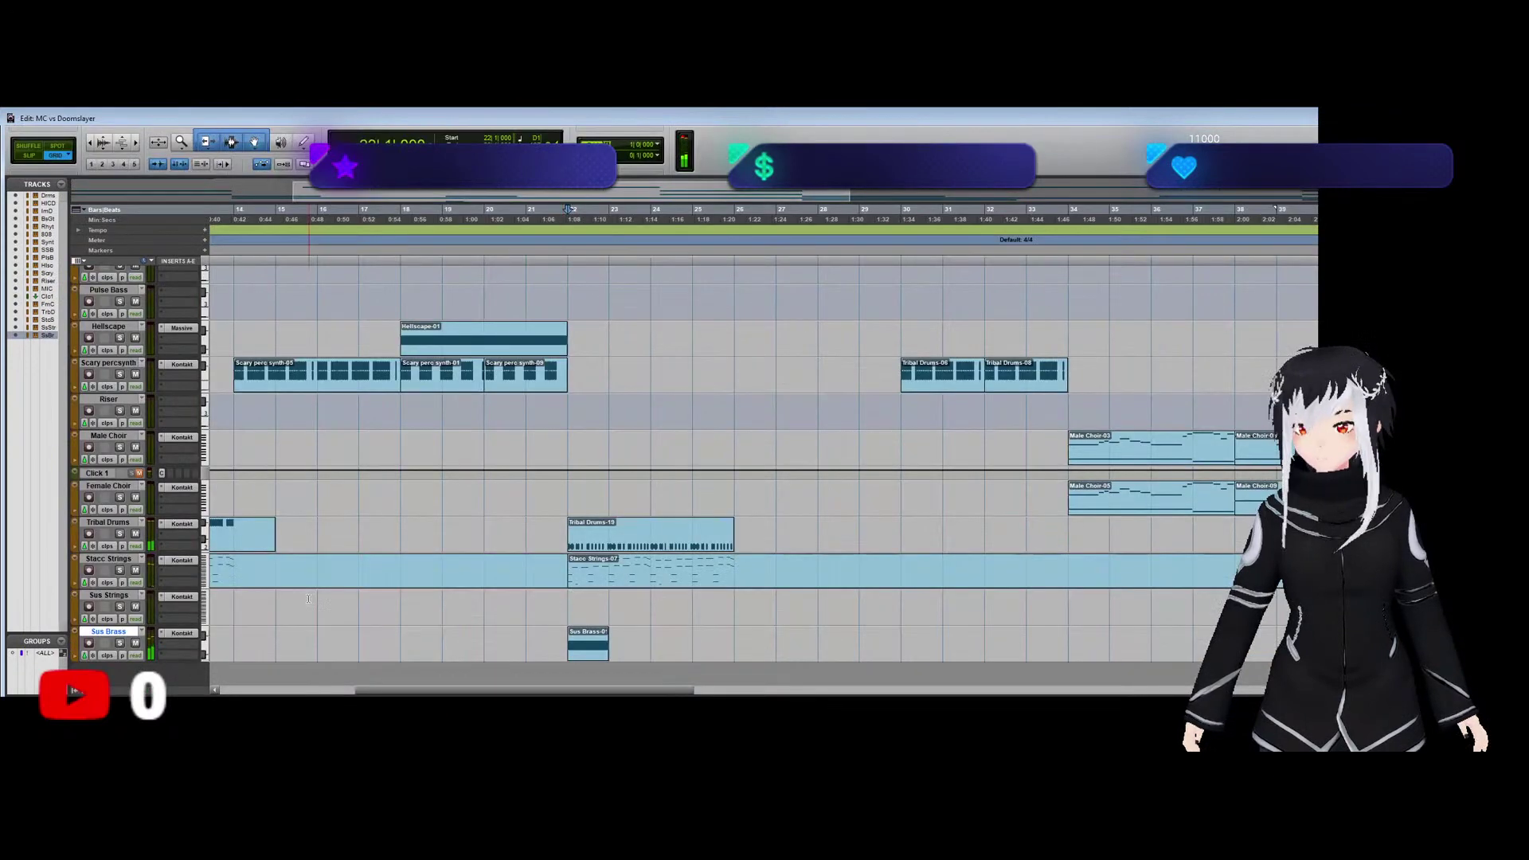
Open the Sus Brass track's Kontakt instrument, solo the track and audition its note from bar 22 several times.
left_click(182, 635)
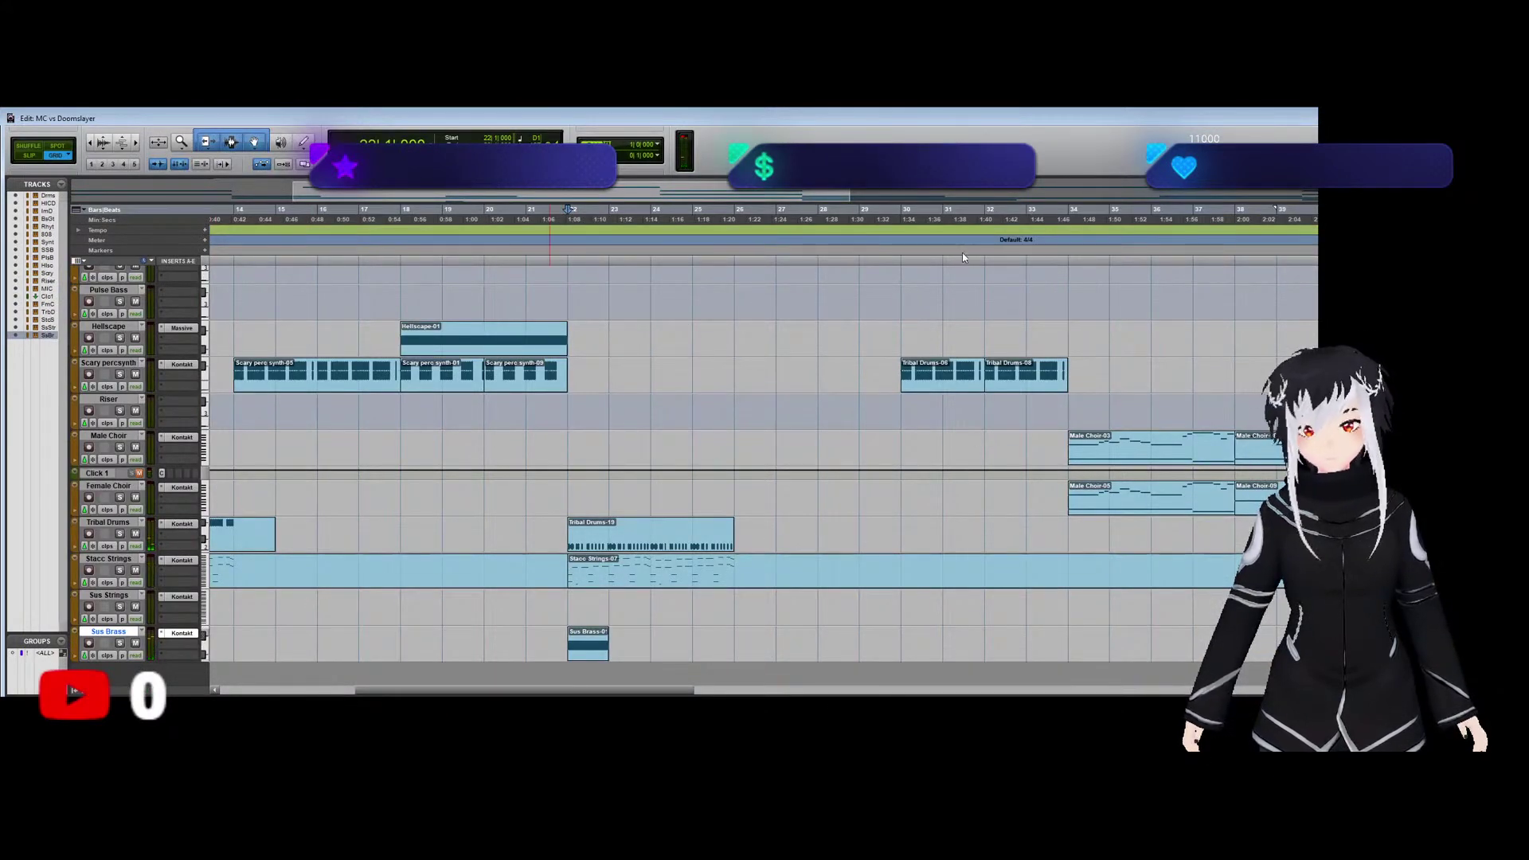
left_click(120, 644)
key("space")
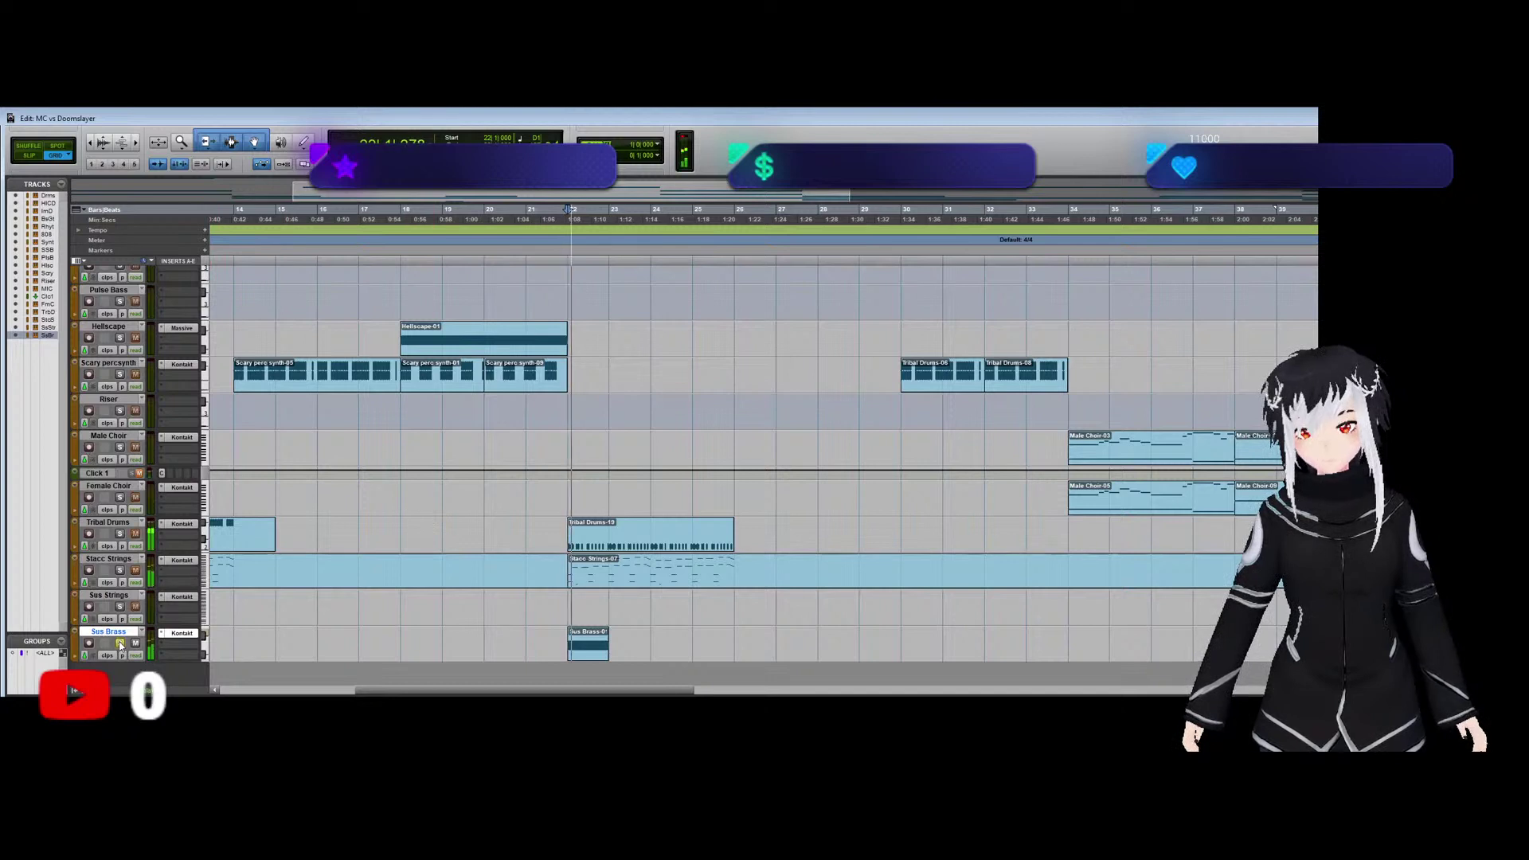
key("space")
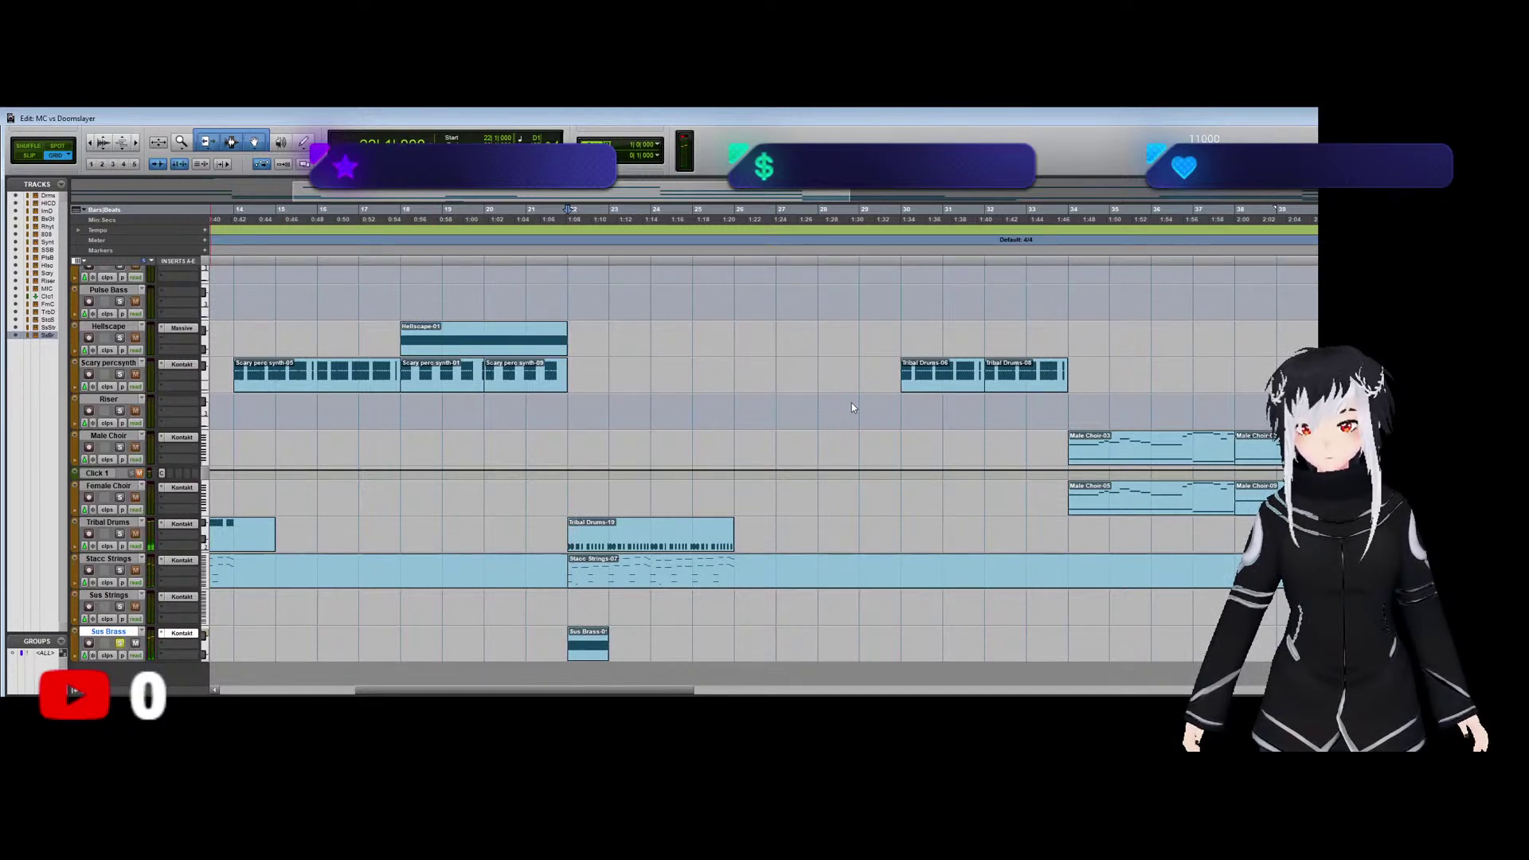
key("space")
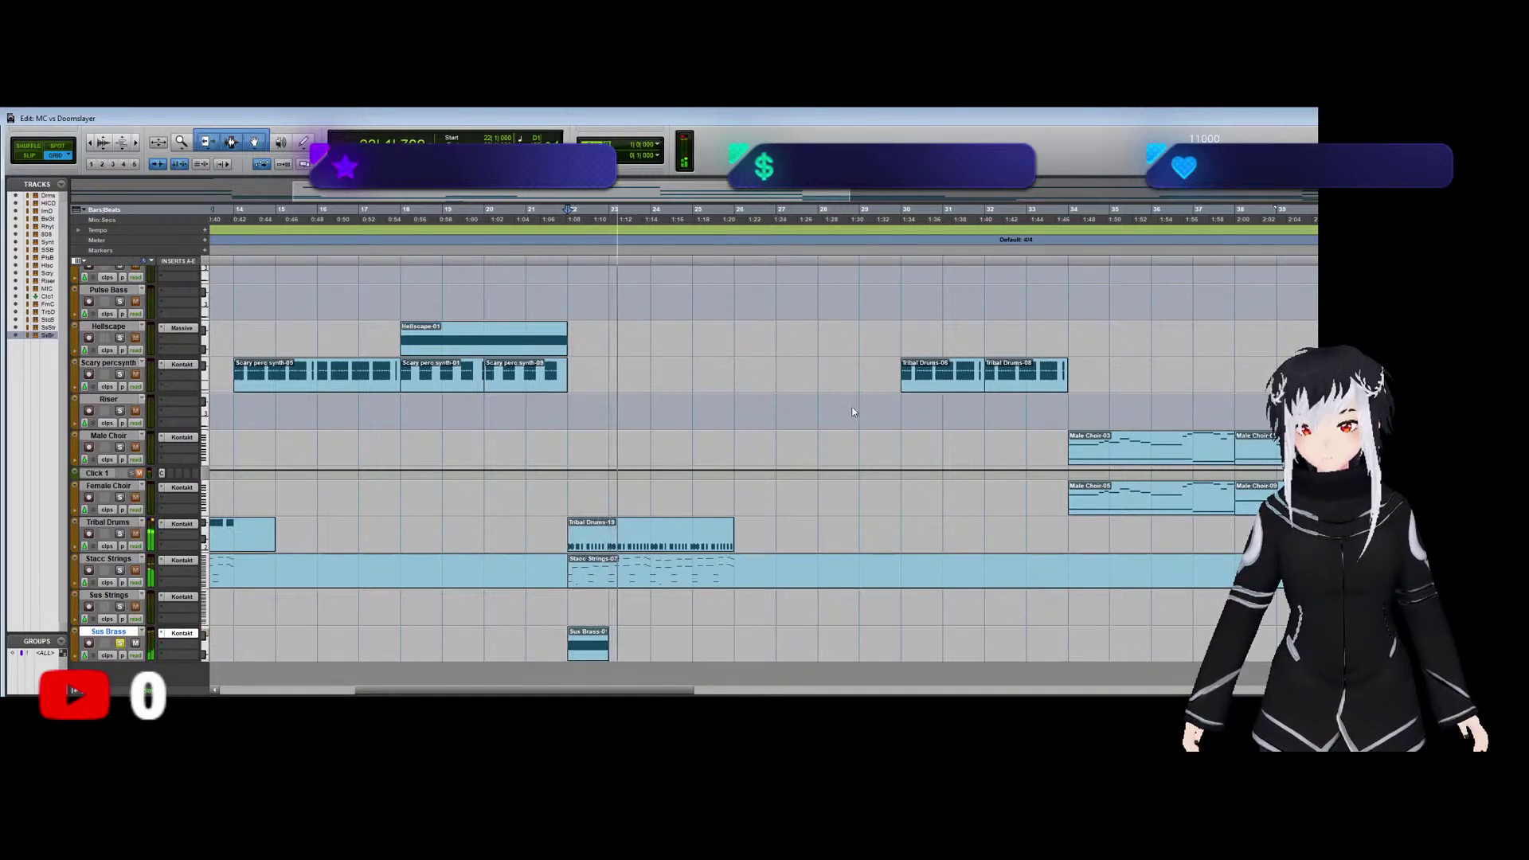
key("space")
key("space")
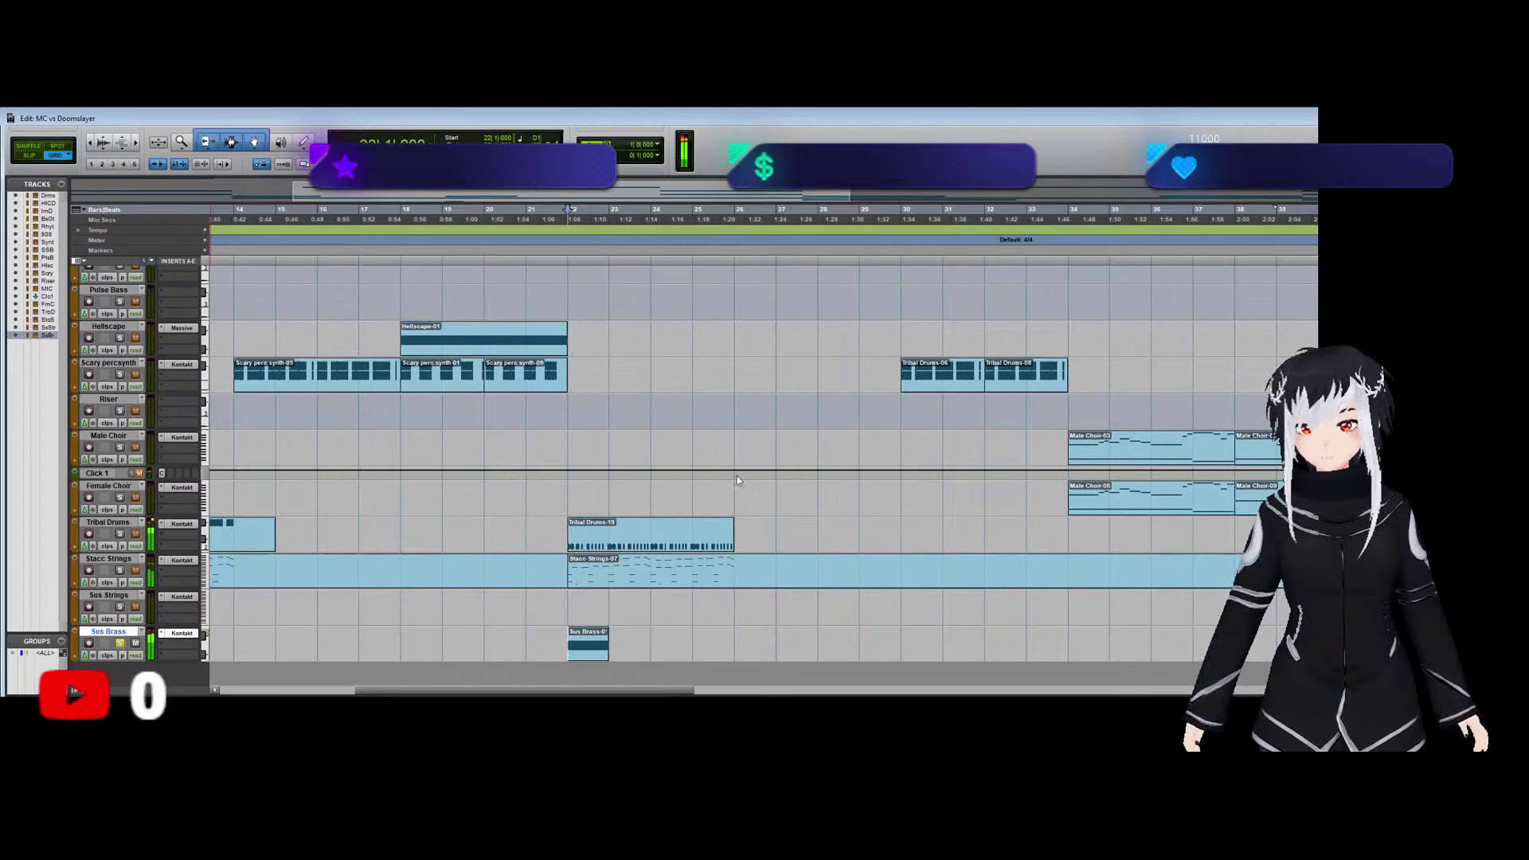
Lower the Sus Brass track's volume fader in the mixer and return to the arrangement.
key("ctrl+equal")
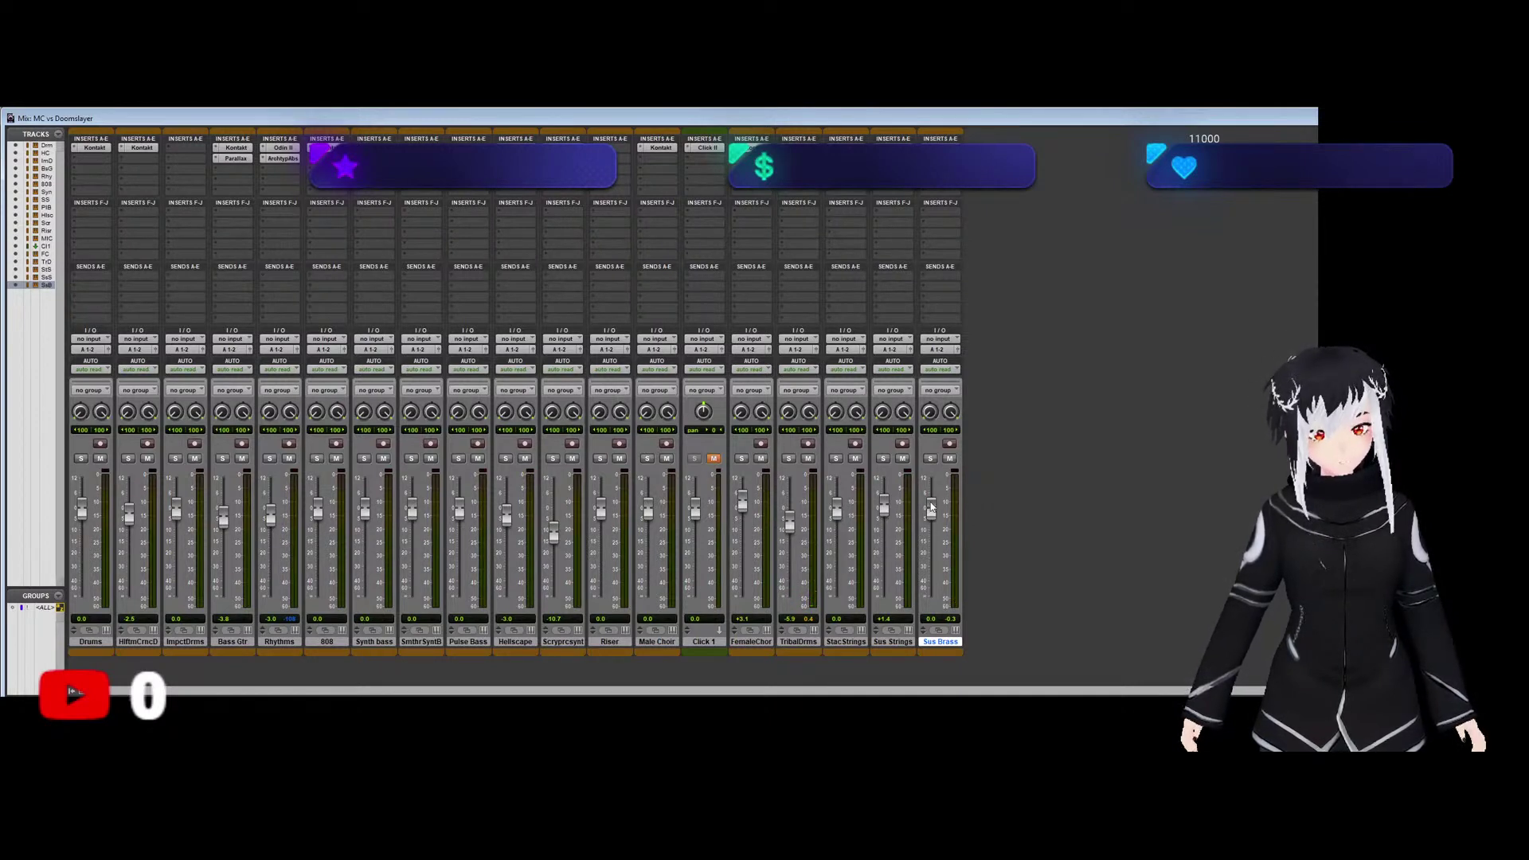
left_click_drag(931, 509, 930, 523)
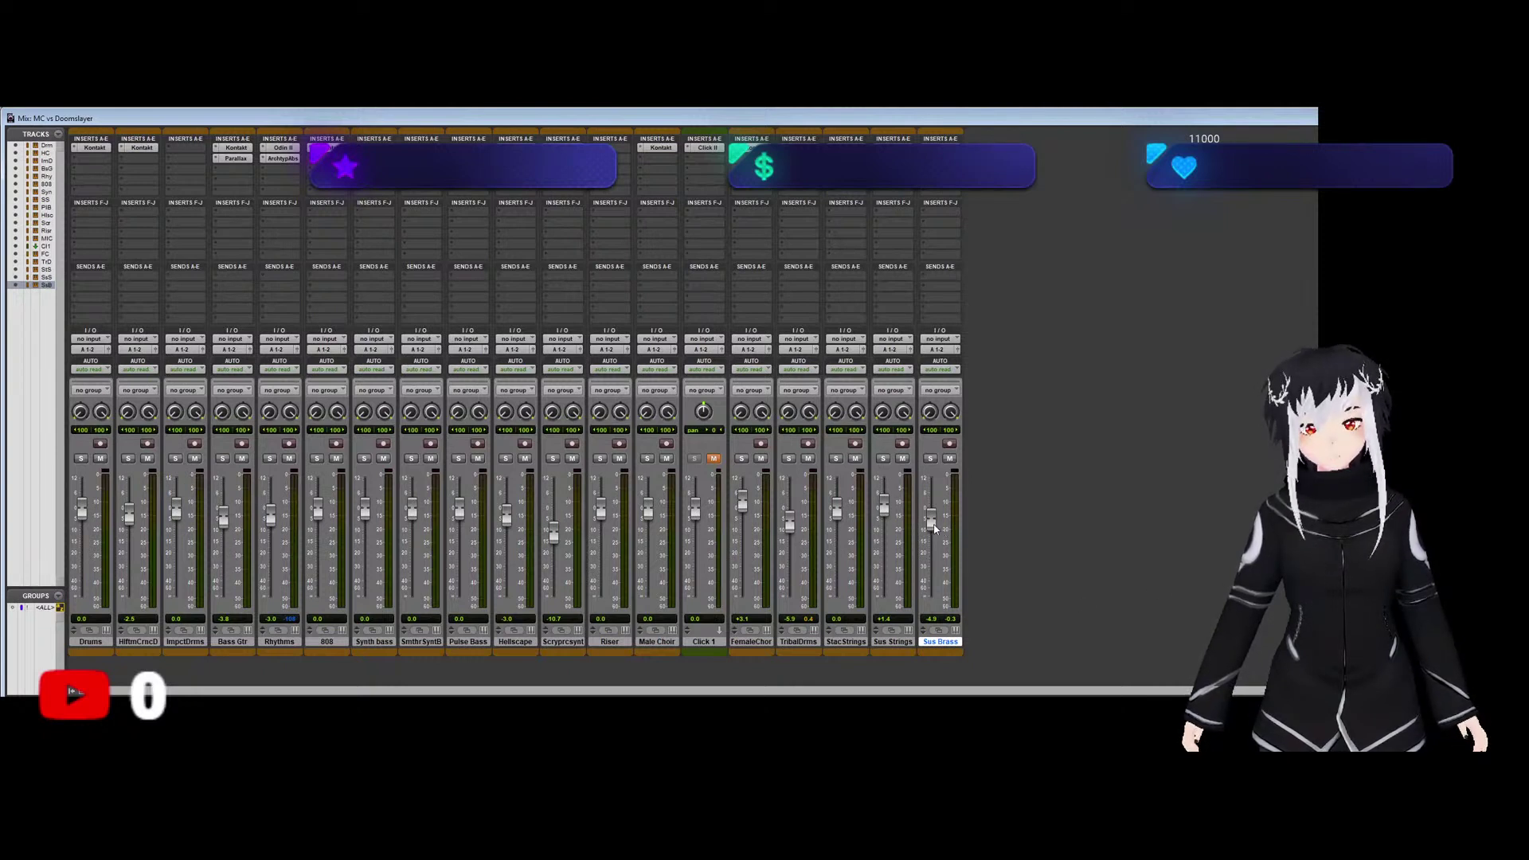
left_click_drag(932, 524, 932, 531)
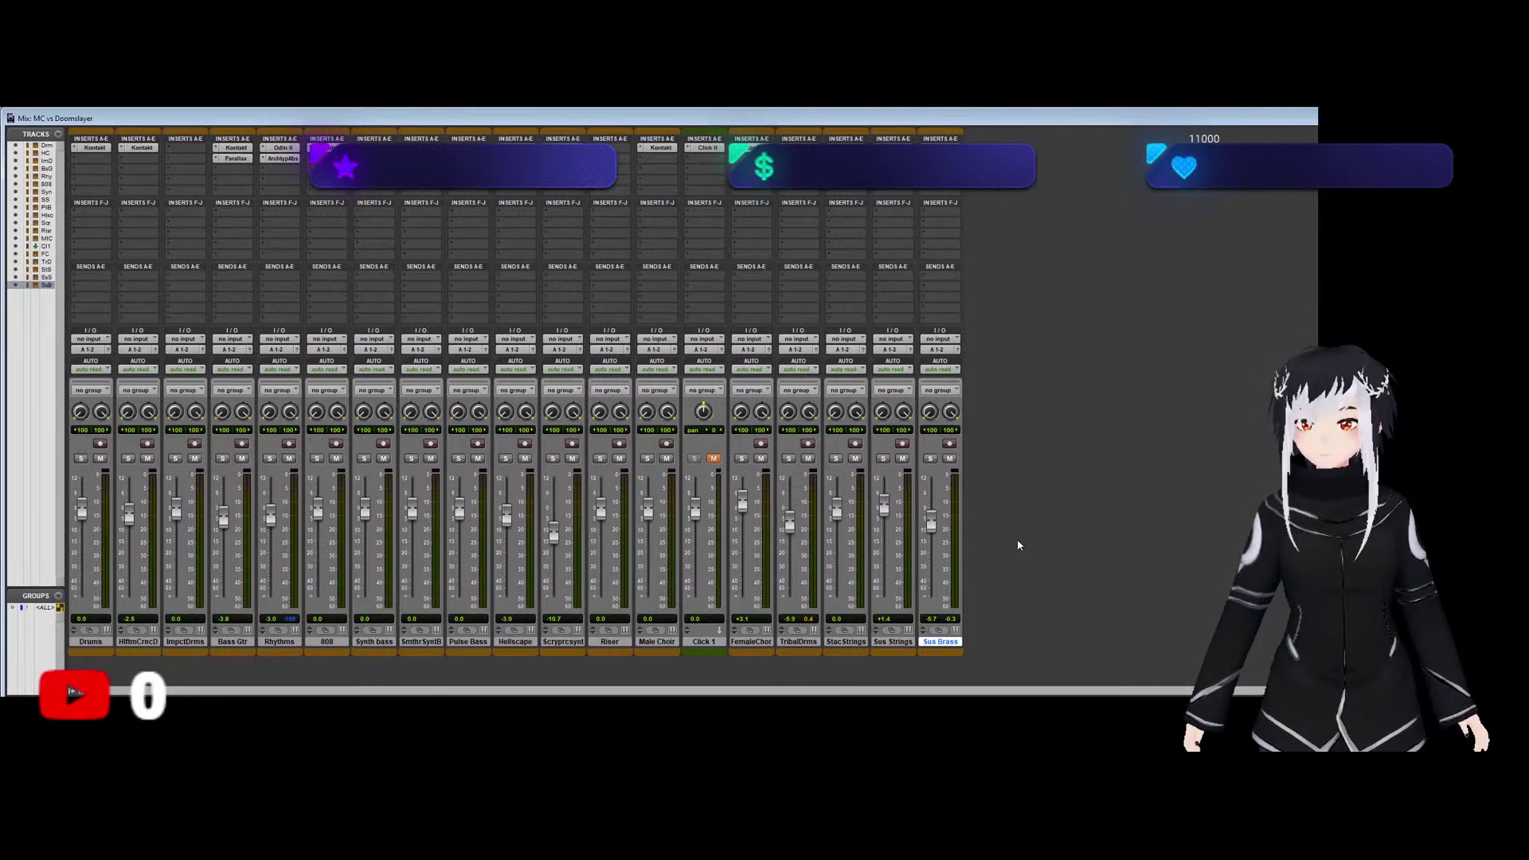
key("ctrl+equal")
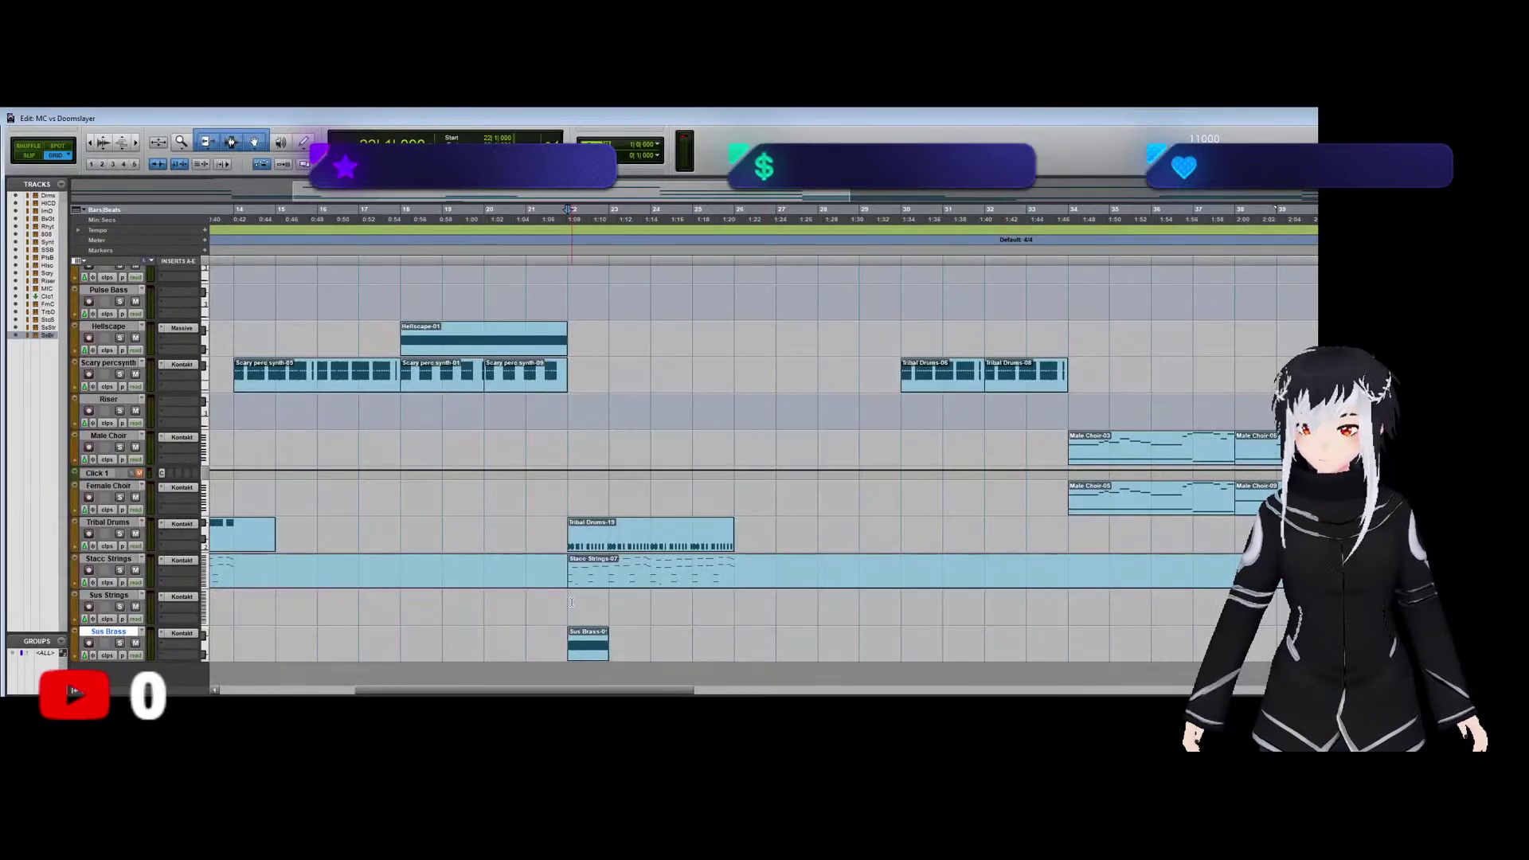
Duplicate the Sus Brass clip three times so it fills bars 22 through 25.
key("ctrl+d")
key("ctrl+d")
key("ctrl+d")
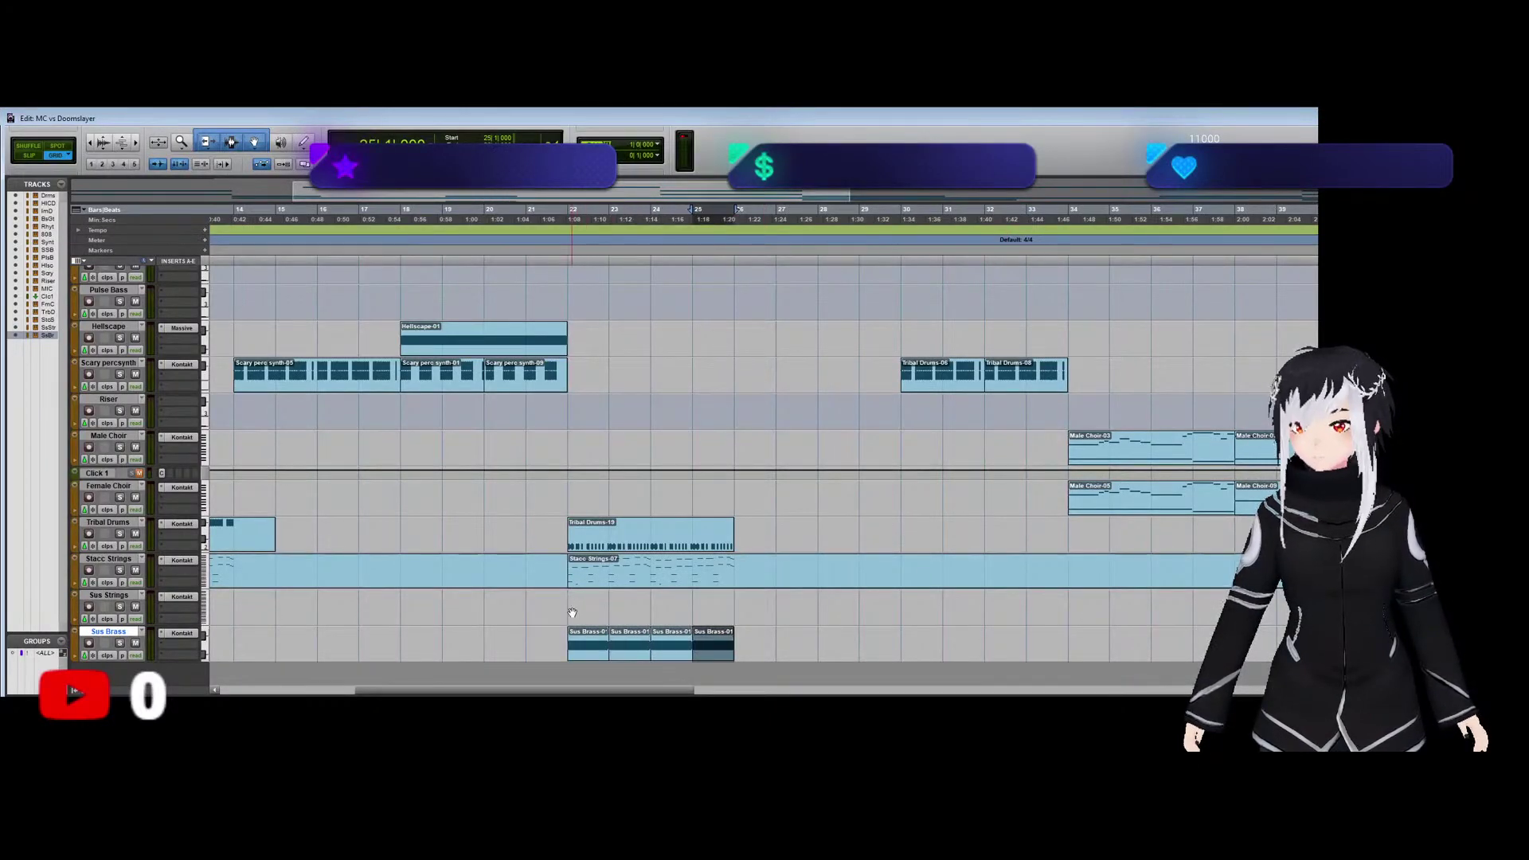
Play from bar 22 and lower the Sus Brass track's volume fader to about -12 dB in the mixer.
left_click(570, 605)
key("space")
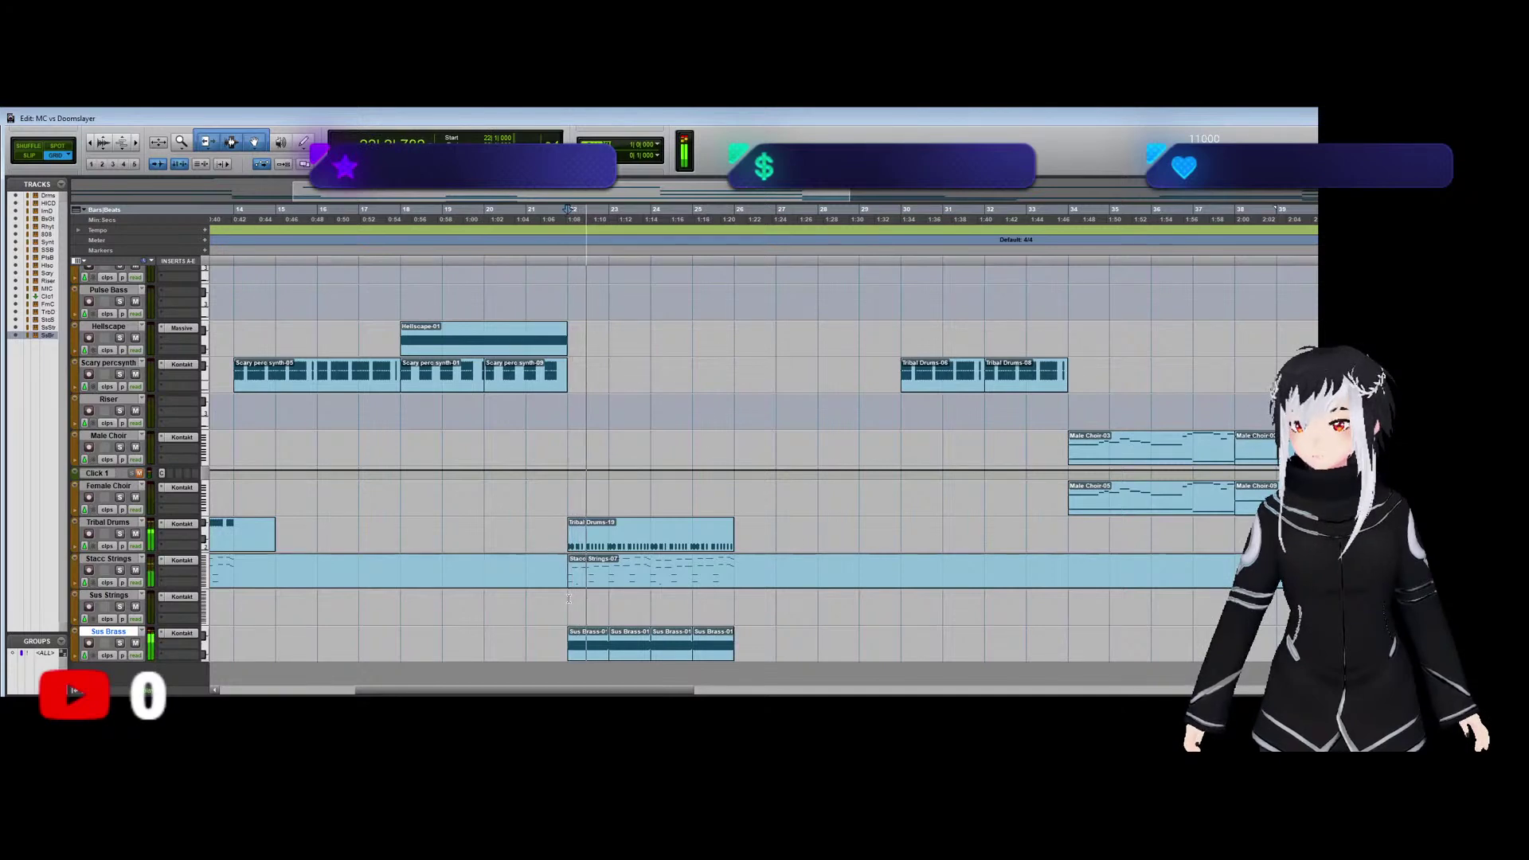
key("ctrl+equal")
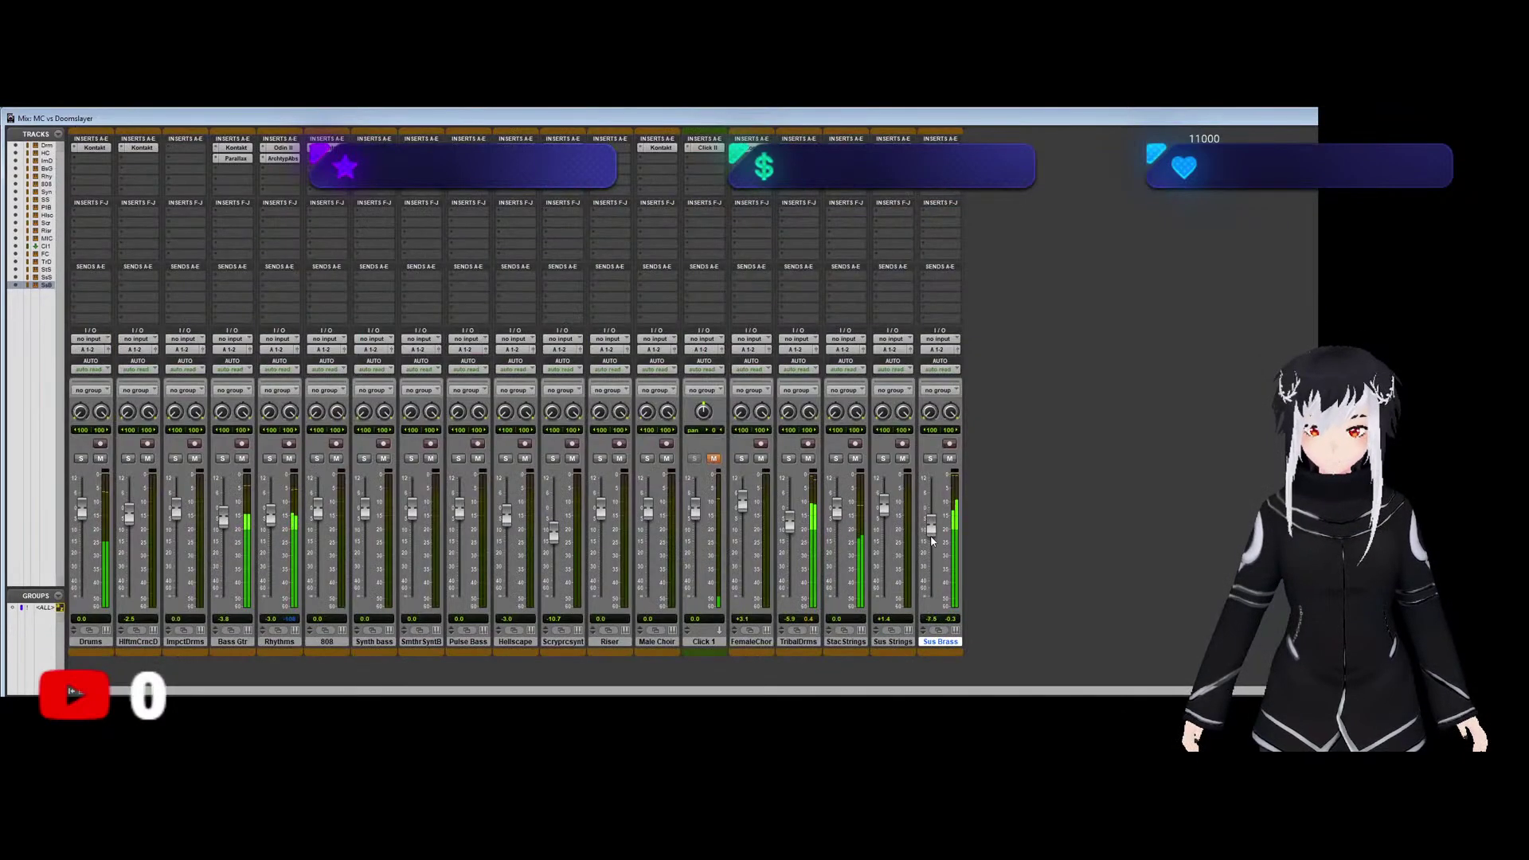
left_click_drag(932, 541, 932, 542)
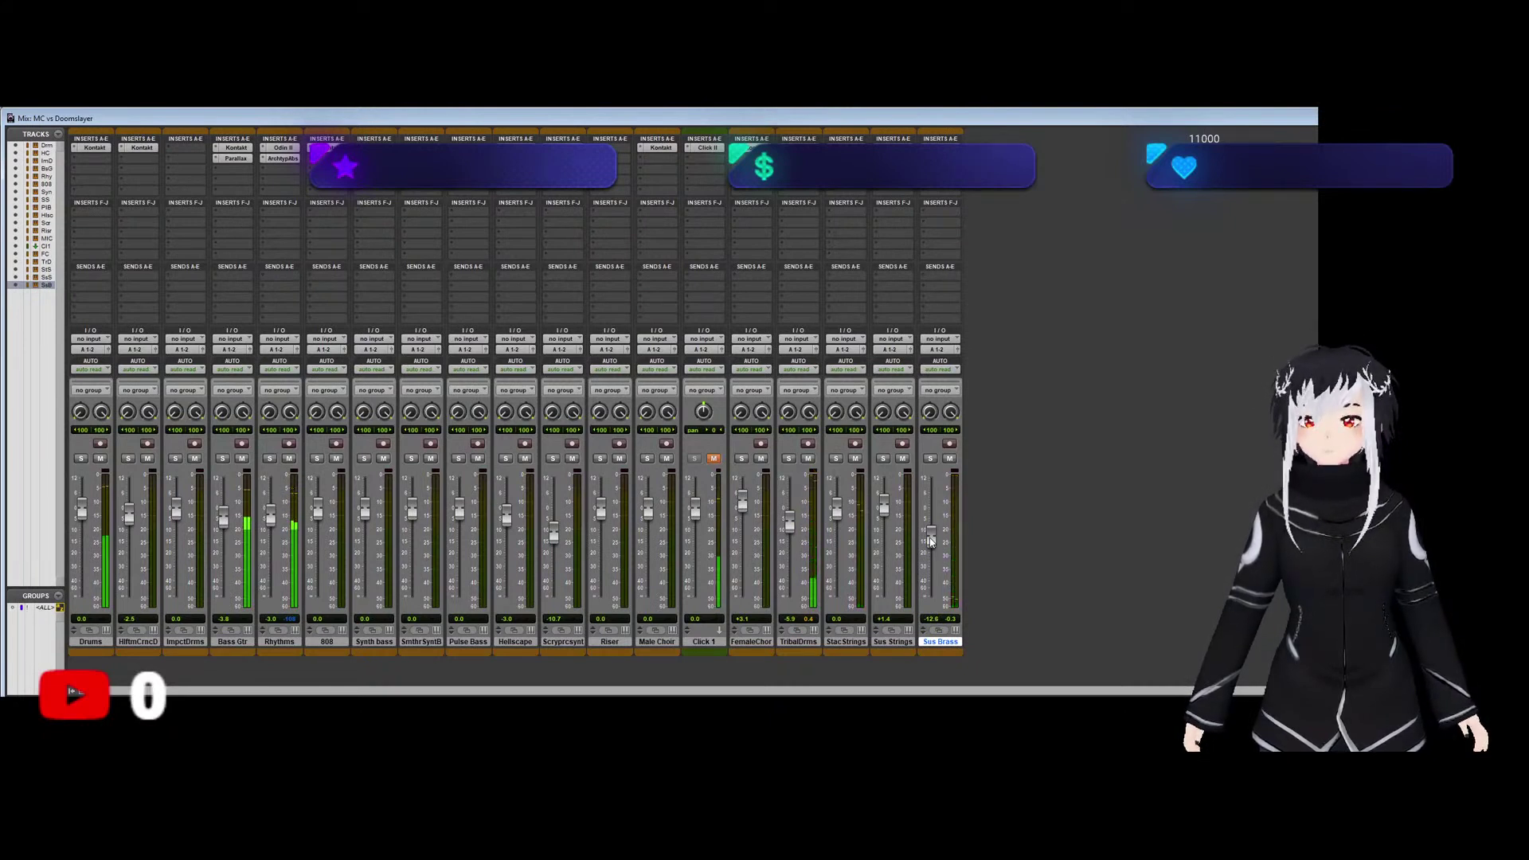
Return to the arrangement, stop playback and duplicate the four Sus Brass clips to fill bars 26 through 29.
key("ctrl+equal")
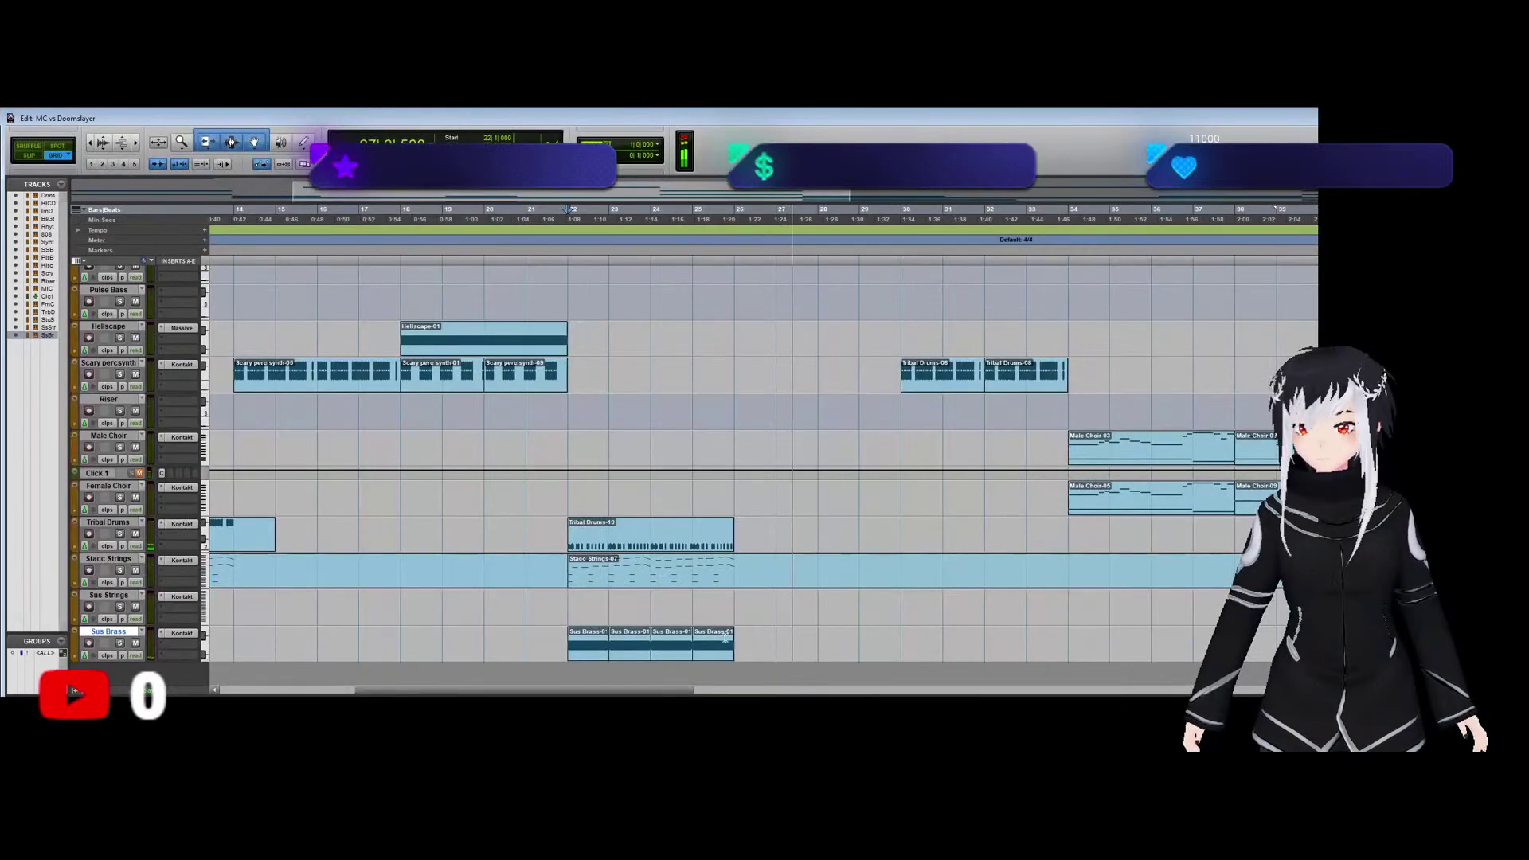
key("space")
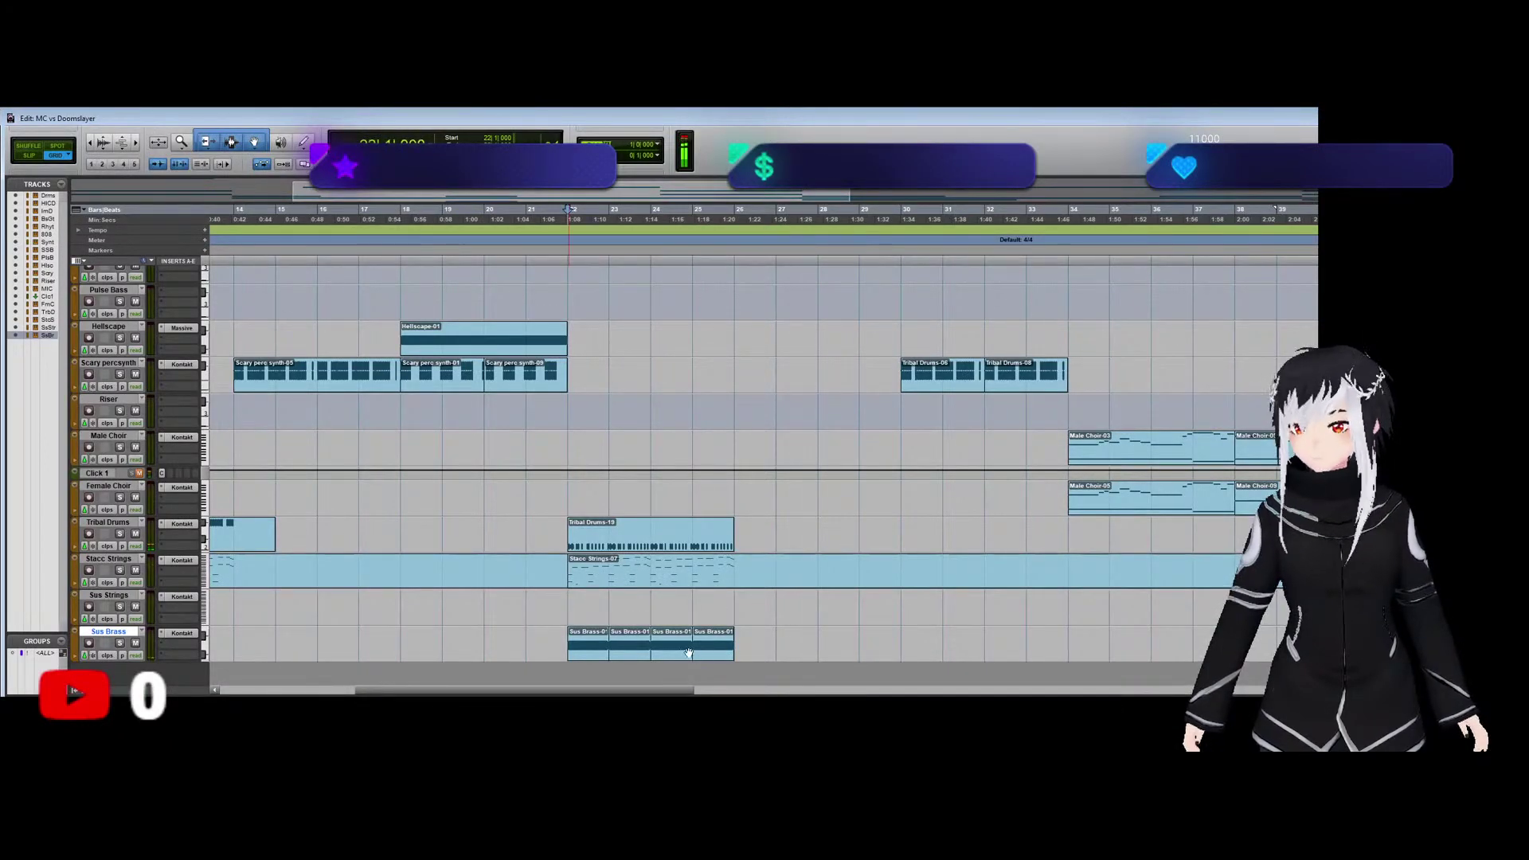
triple_click(575, 647)
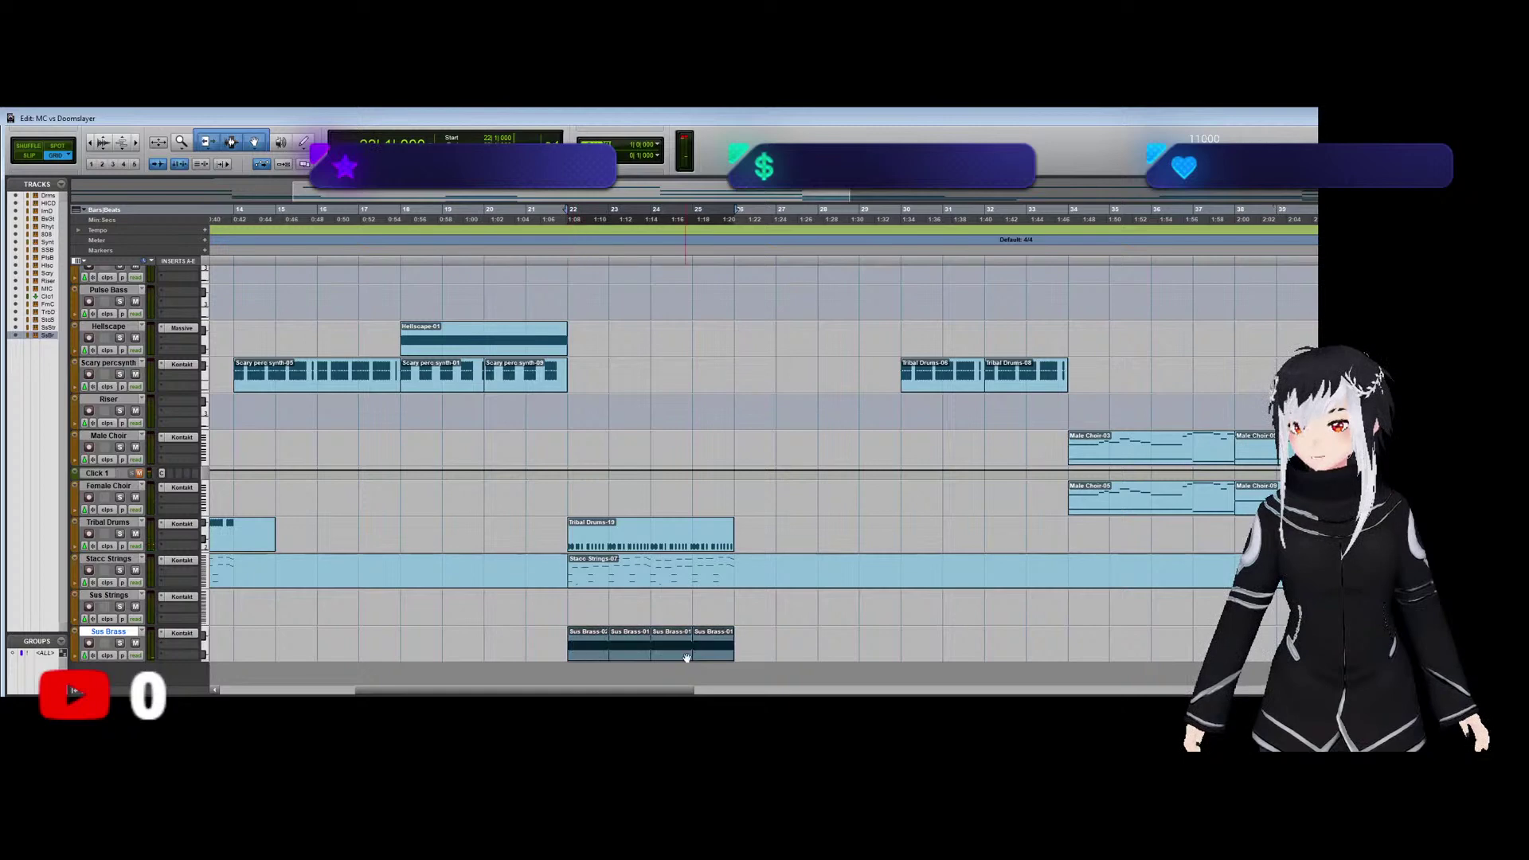
key("ctrl+d")
Play from bar 26 and lower the Sus Brass track's volume fader to about -13 dB in the mixer.
left_click(735, 597)
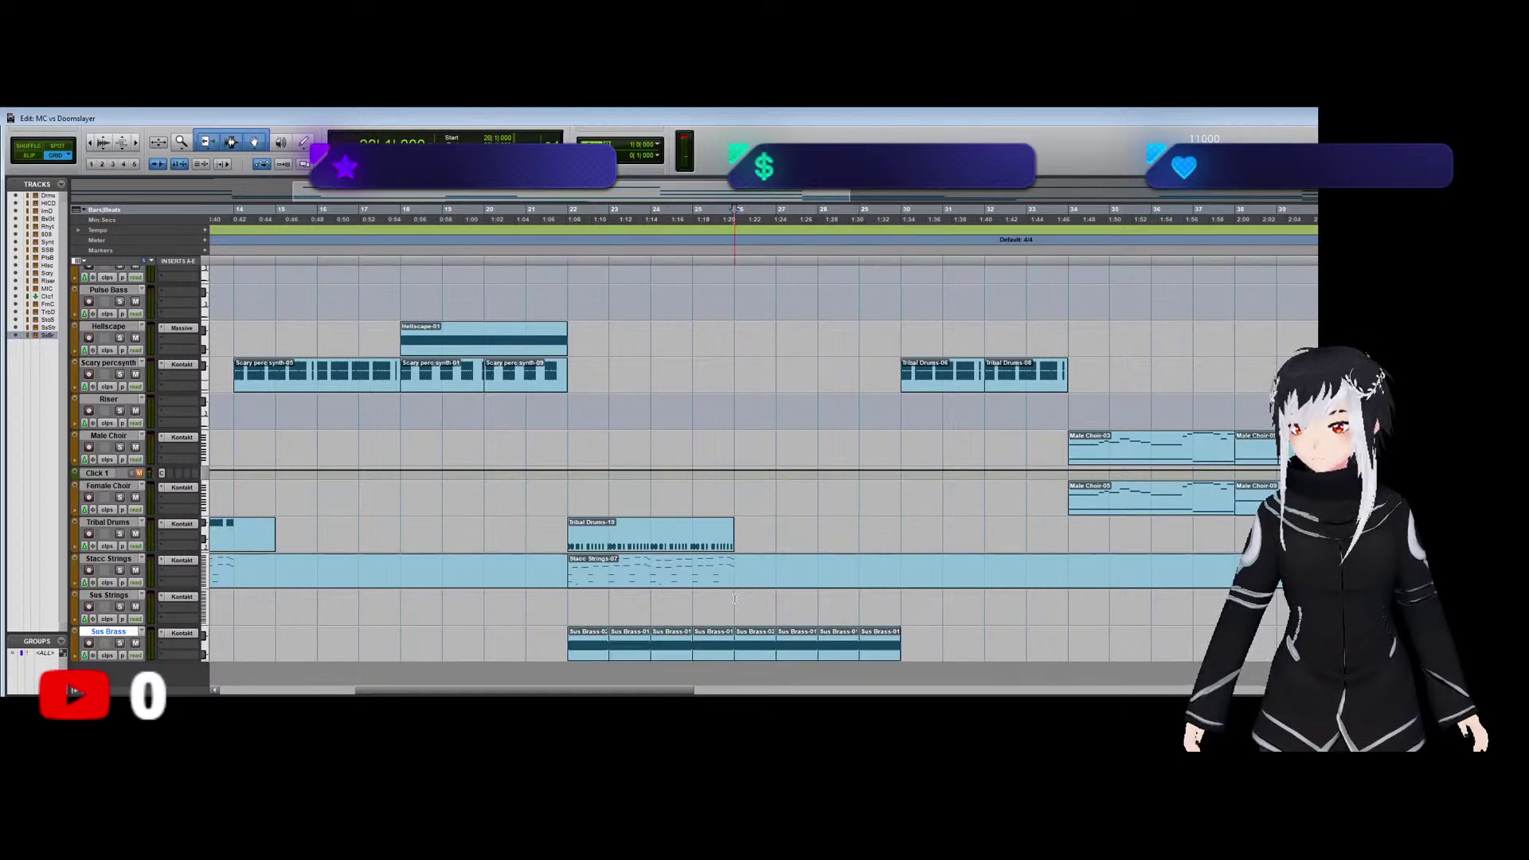
key("space")
key("ctrl+equal")
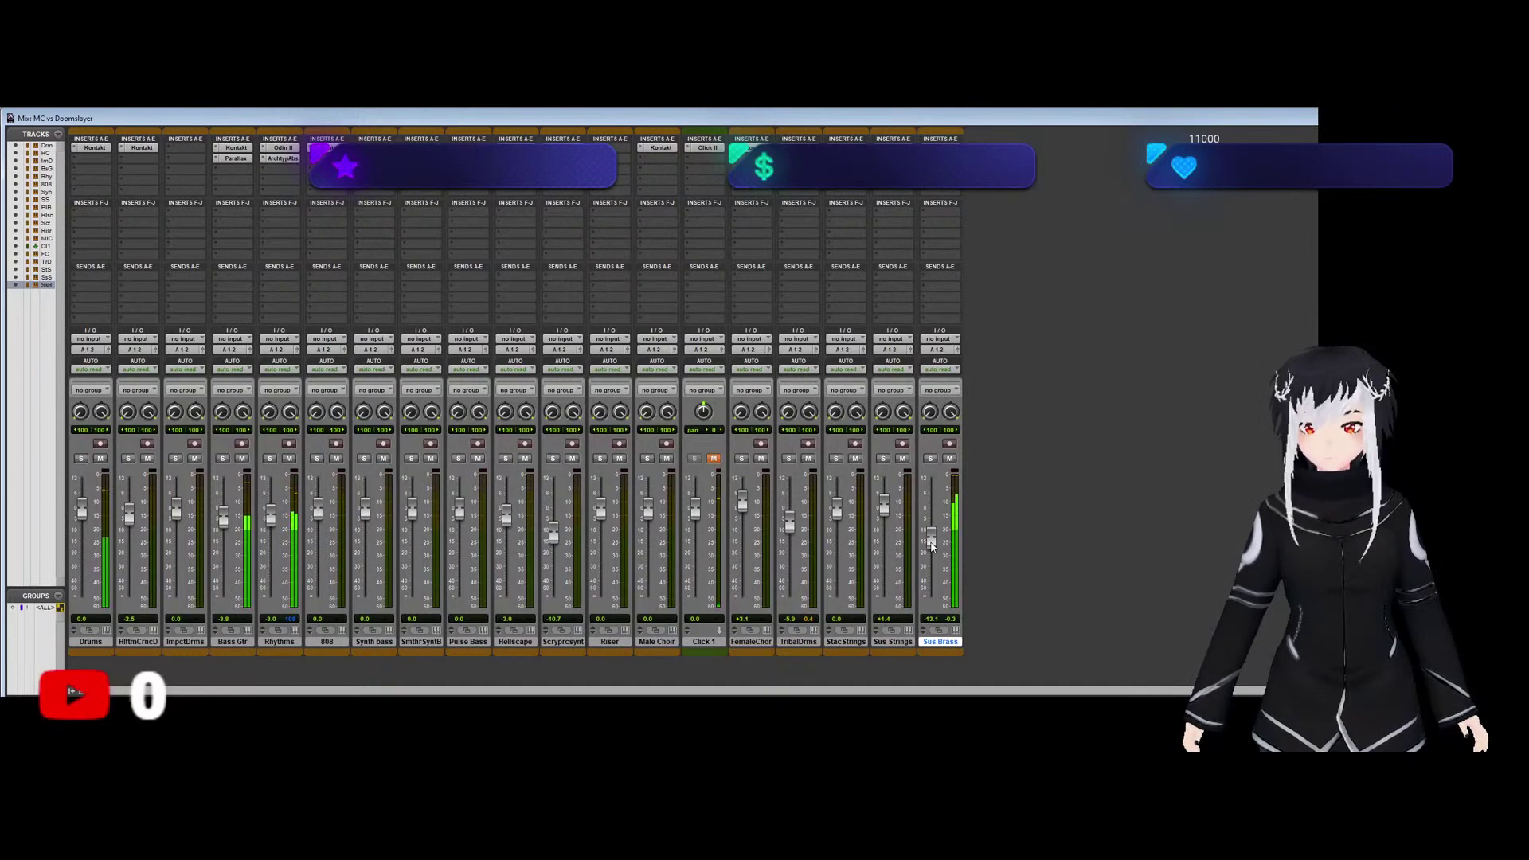
key("ctrl+equal")
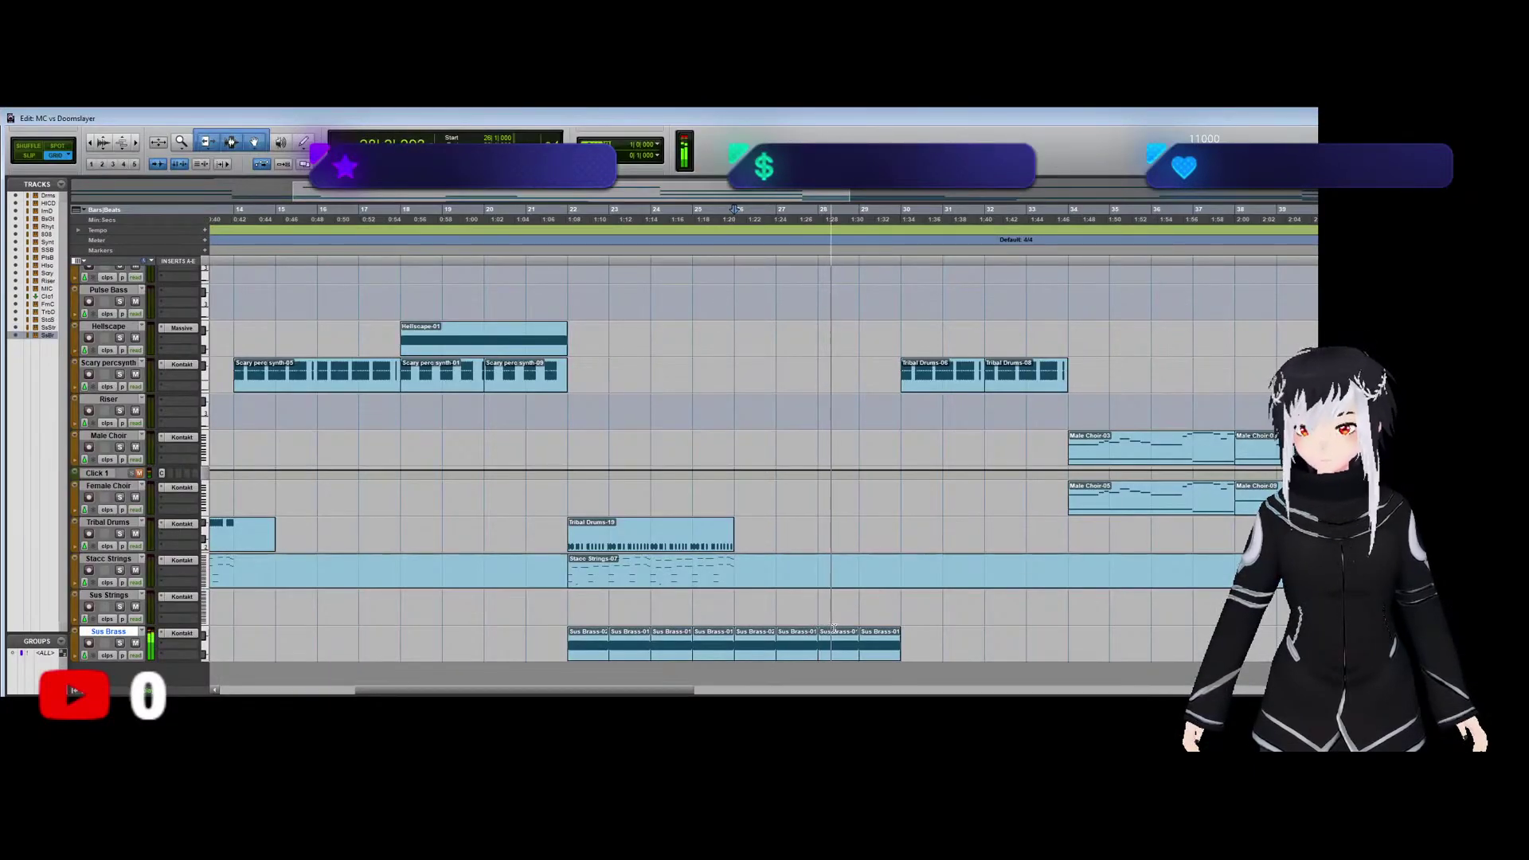
Open the bar 28 Sus Brass clip in the MIDI editor, trim its note's start to beat 2 and audition from bar 28.
left_click(837, 652)
double_click(837, 651)
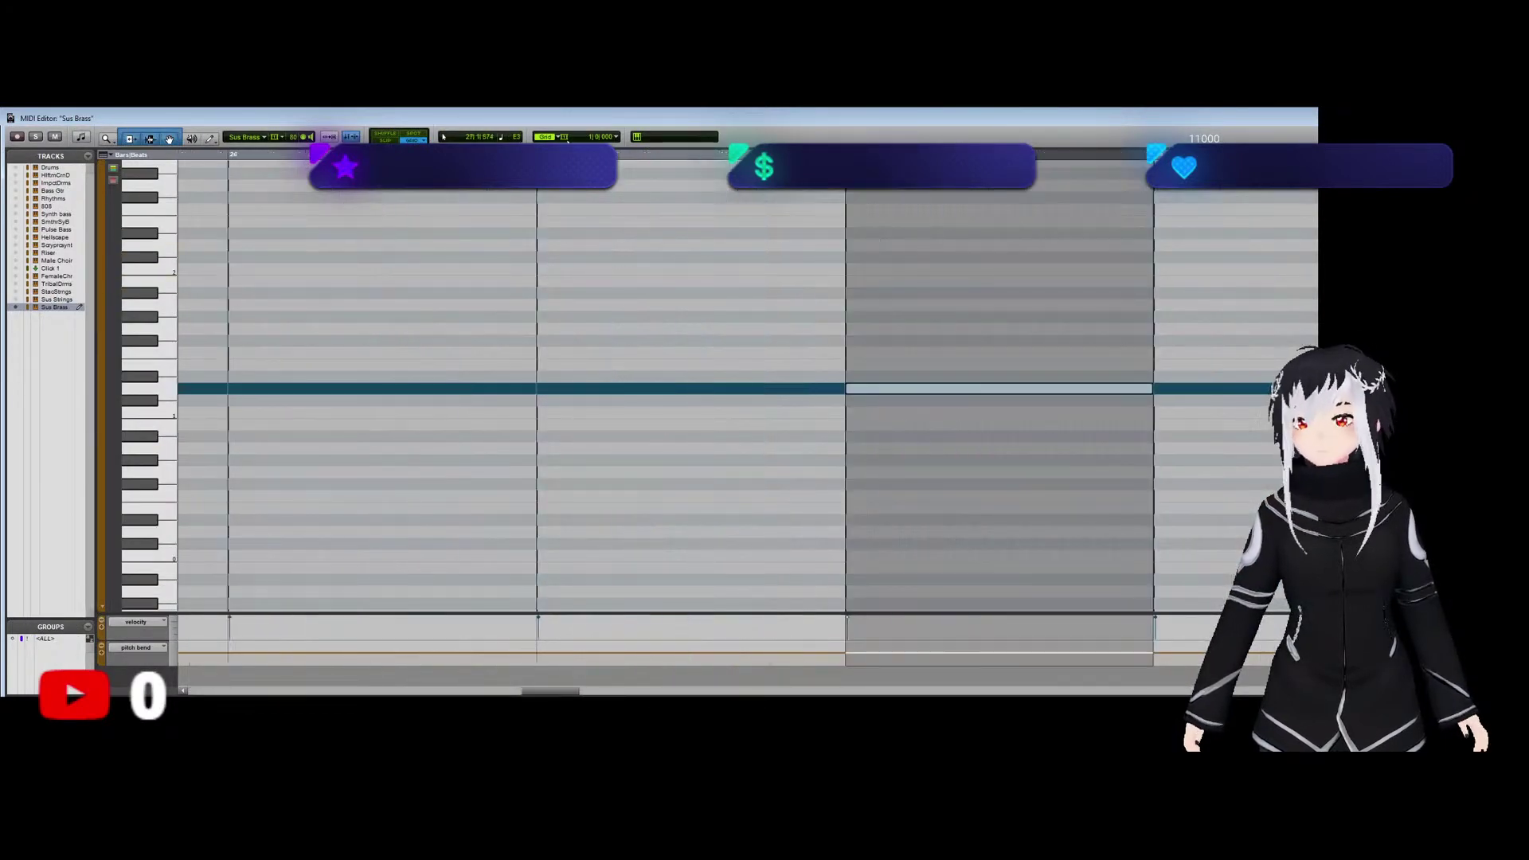
key("ctrl+alt+minus")
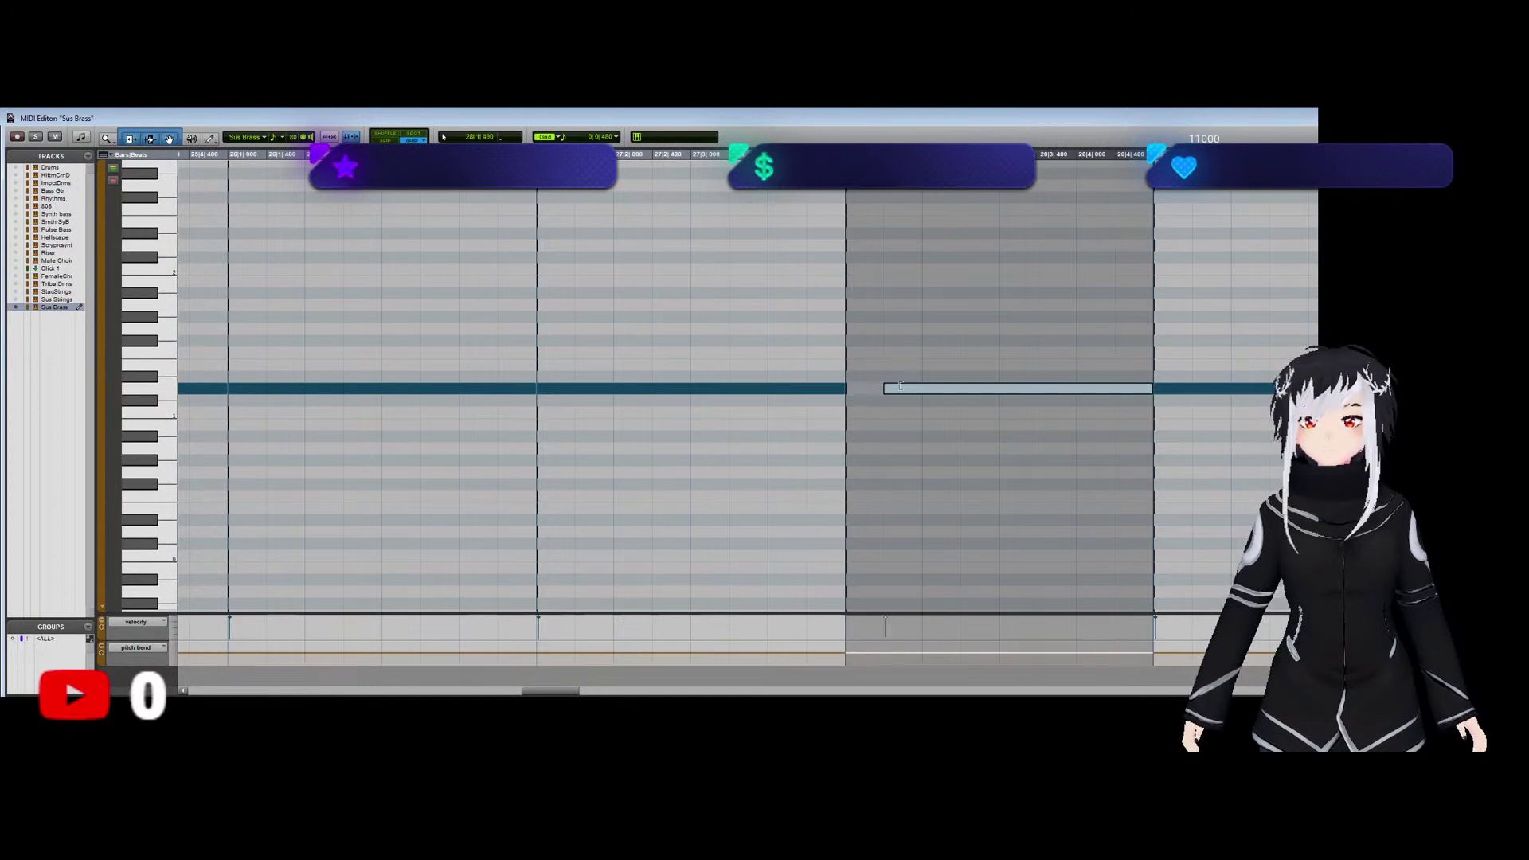
left_click_drag(900, 385, 922, 387)
left_click(846, 349)
key("space")
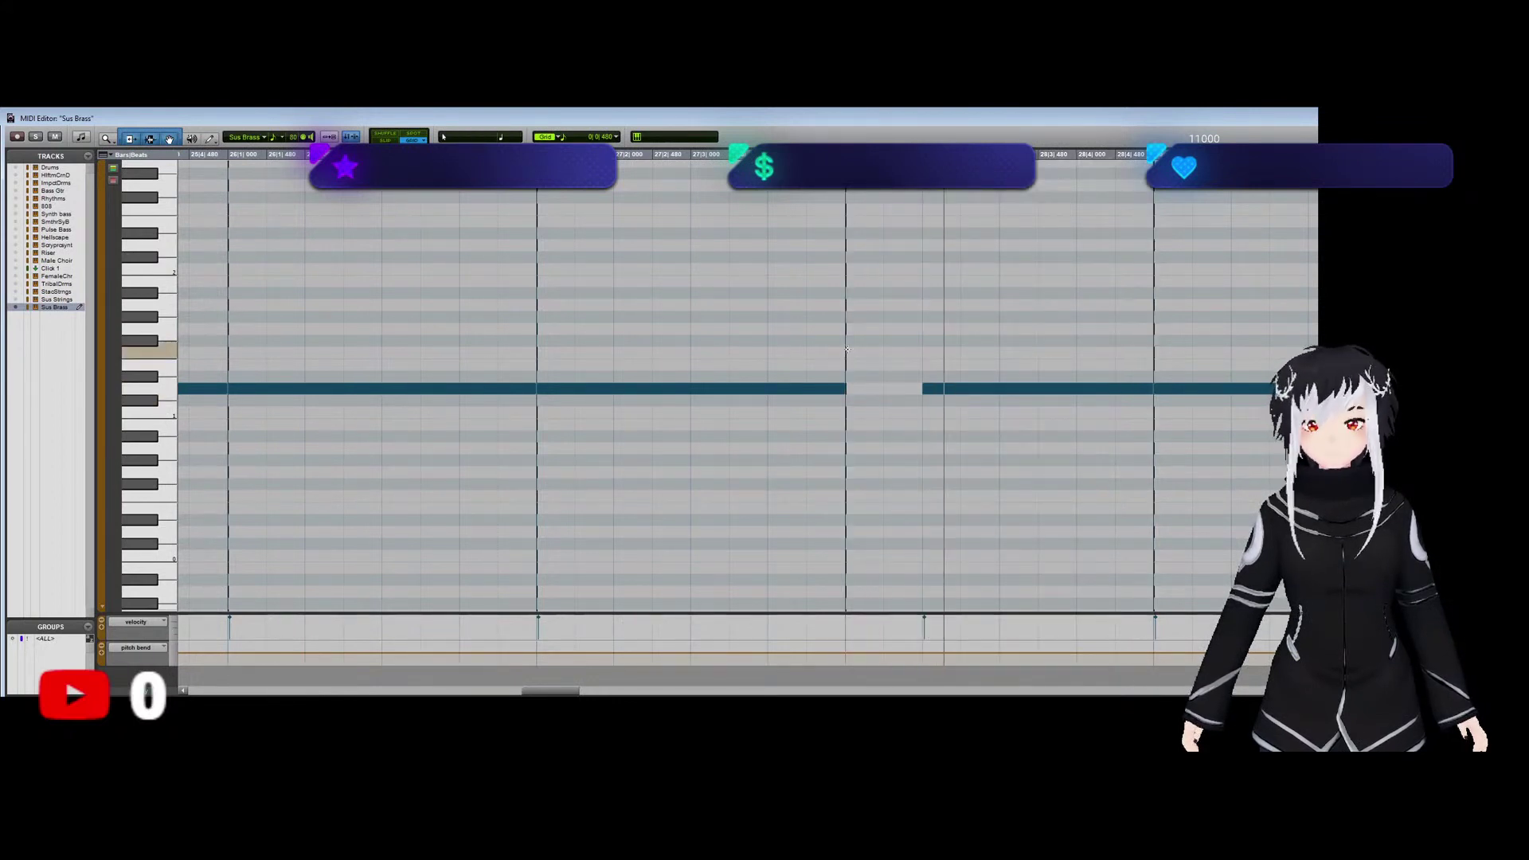
Trim the Sus Brass notes in bars 26, 27 and 29 to start on beat 2, audition from bar 26 and close the MIDI editor.
key("ctrl+bracketleft")
key("ctrl+bracketleft")
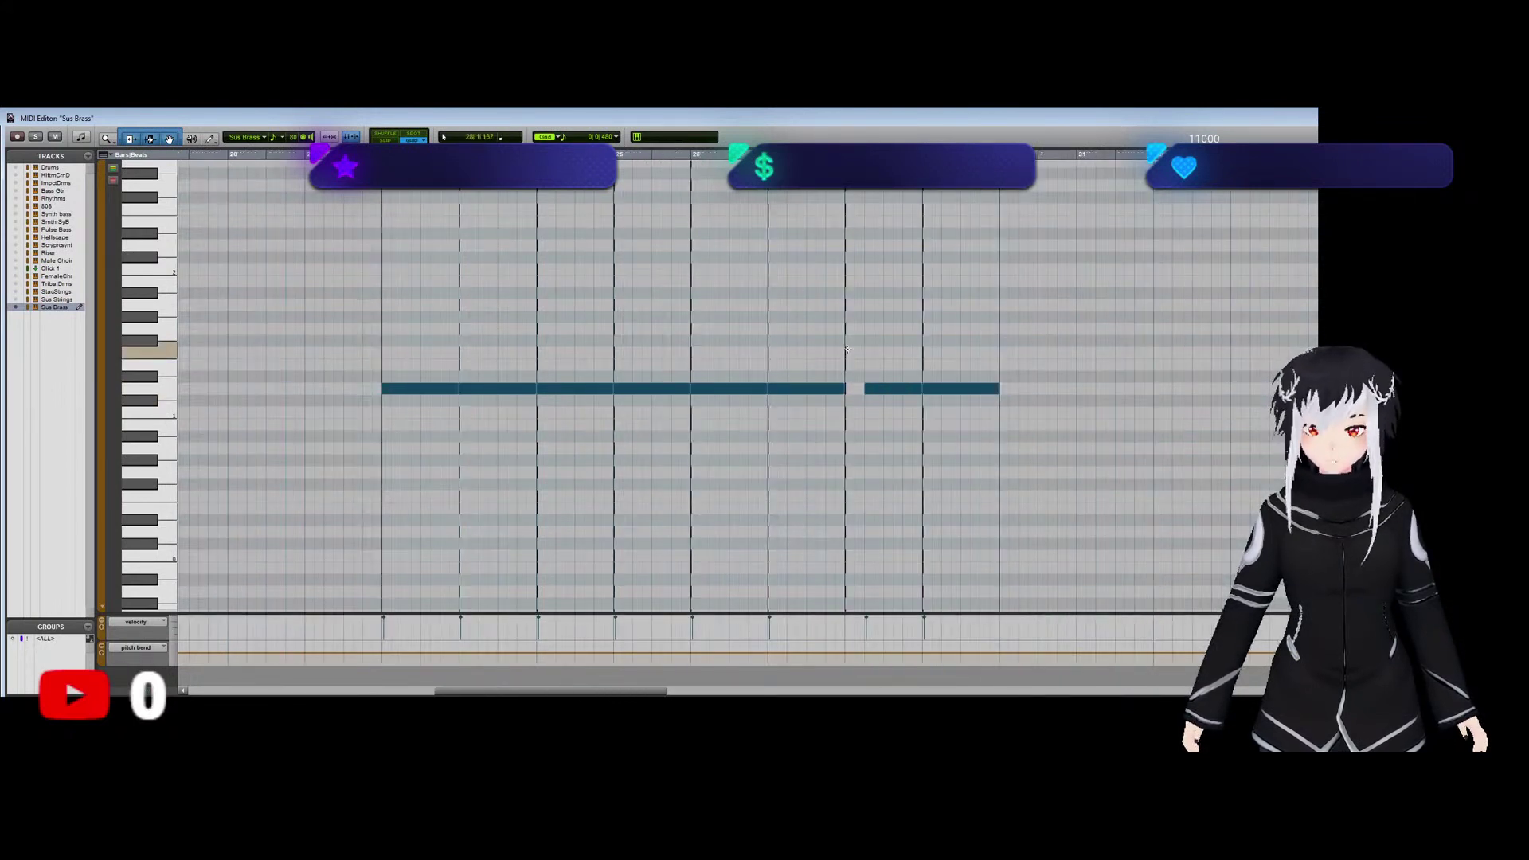
left_click(691, 154)
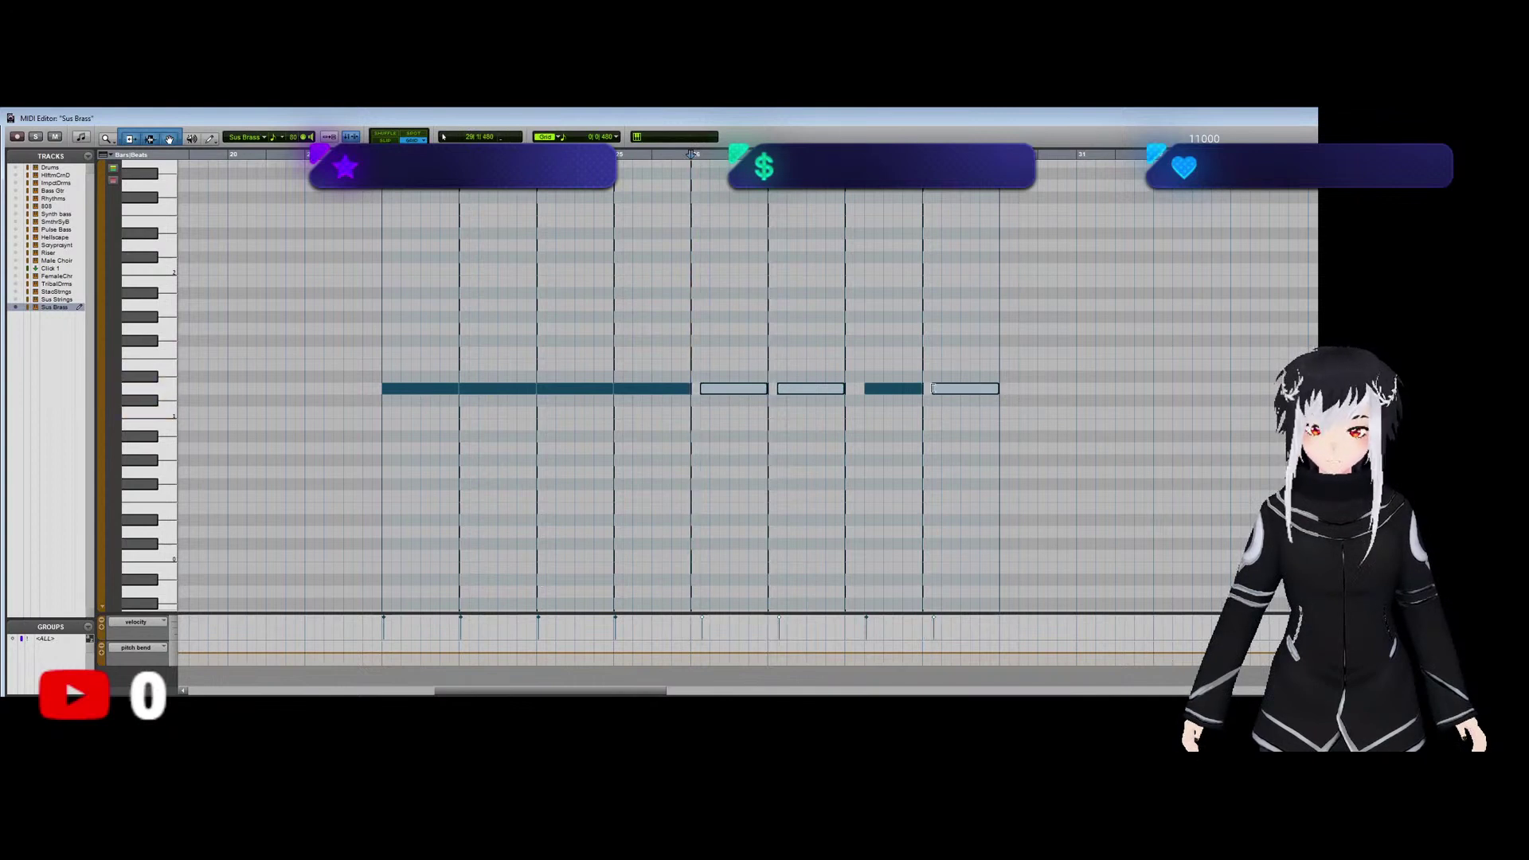
left_click(691, 332)
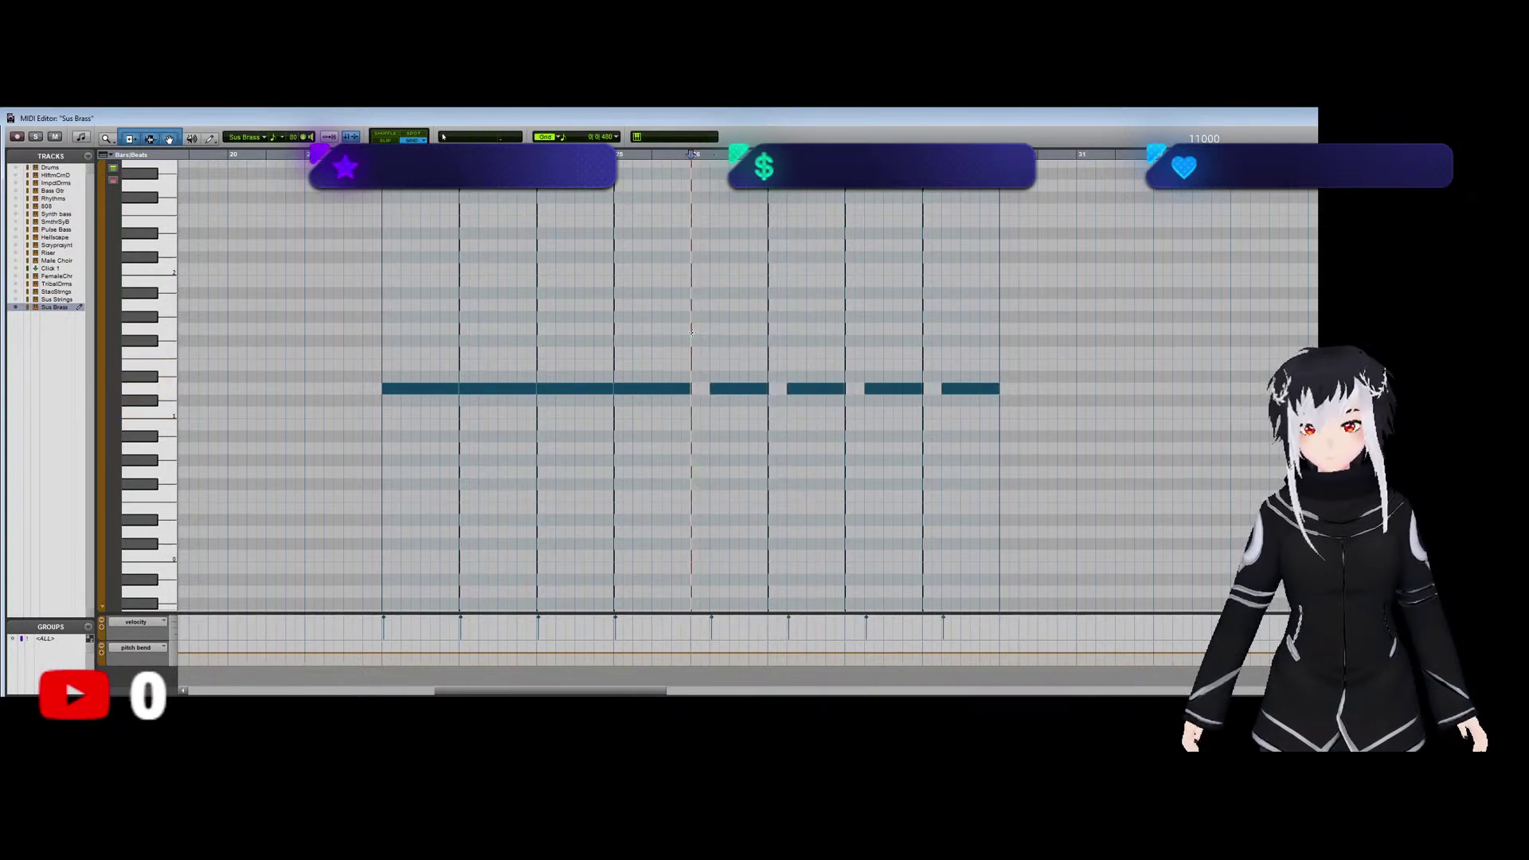
key("space")
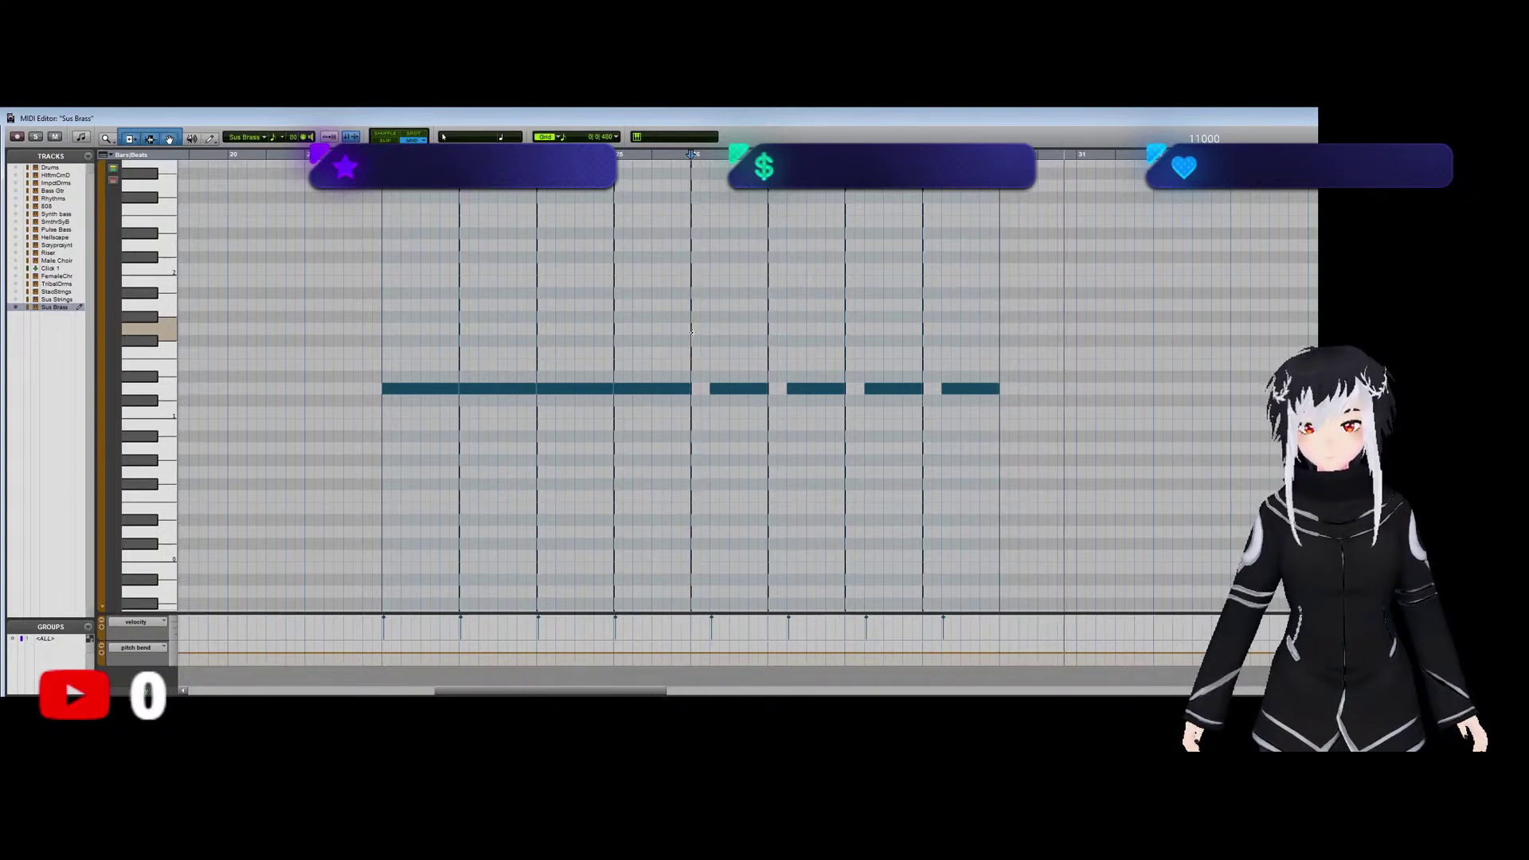
key("ctrl+w")
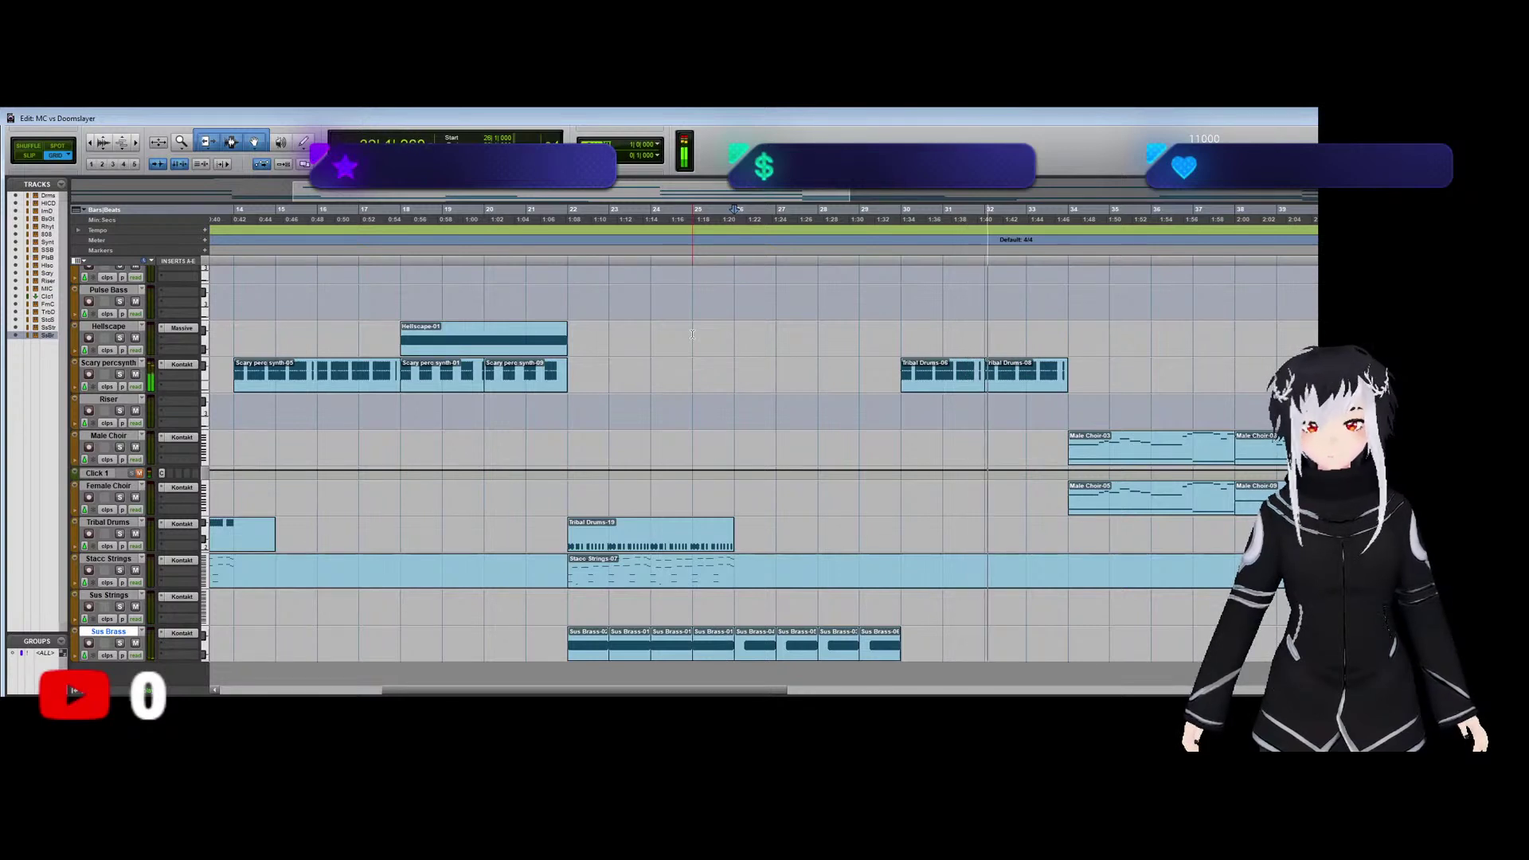
Copy the four sustained Sus Brass clips from bars 22 through 25 and paste them at bar 10.
key("ctrl+bracketleft")
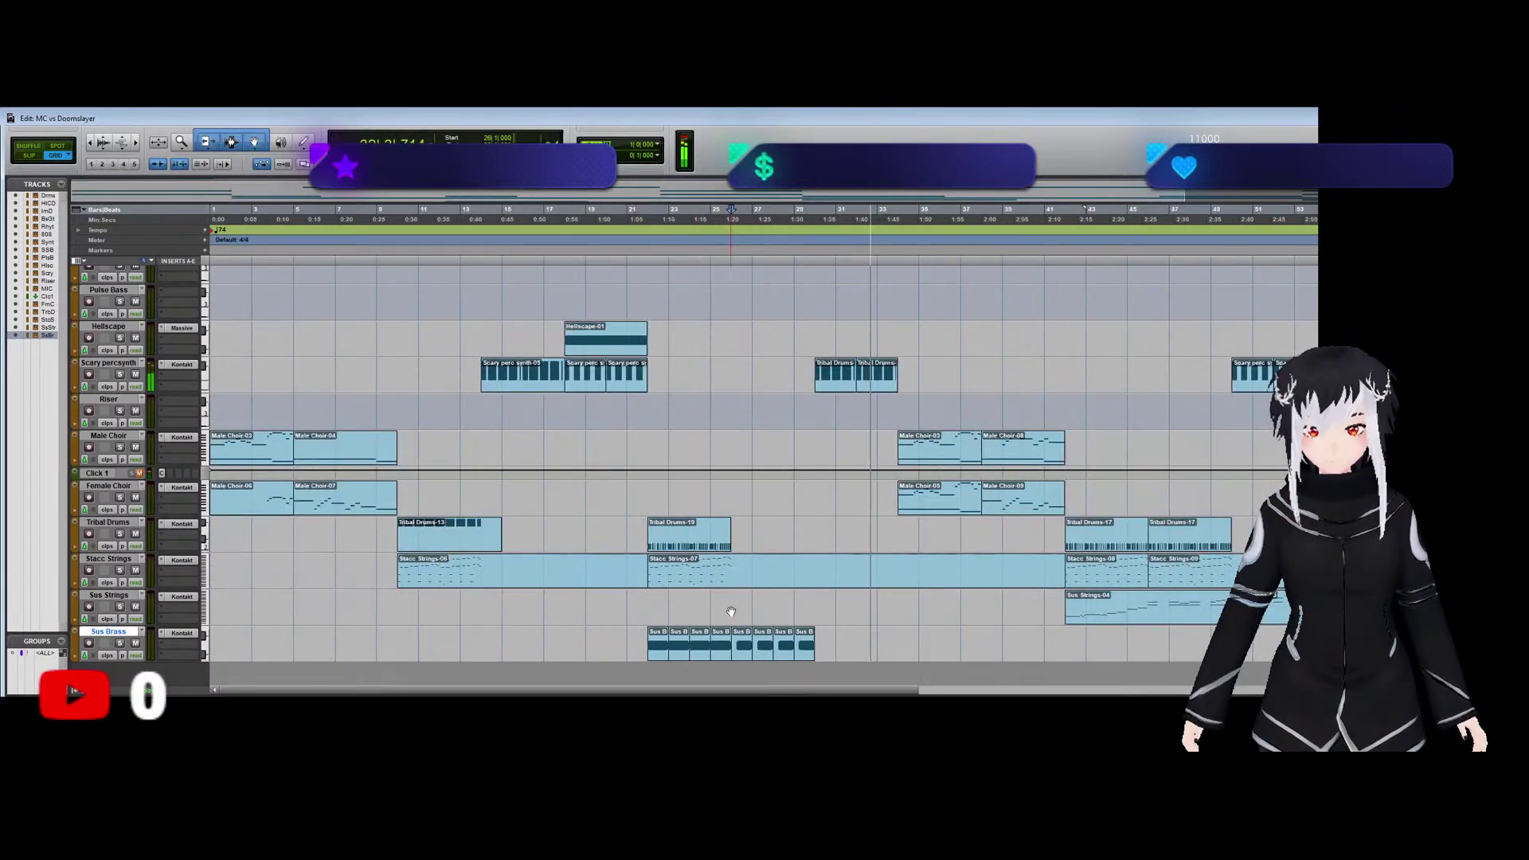
left_click_drag(730, 645, 660, 654)
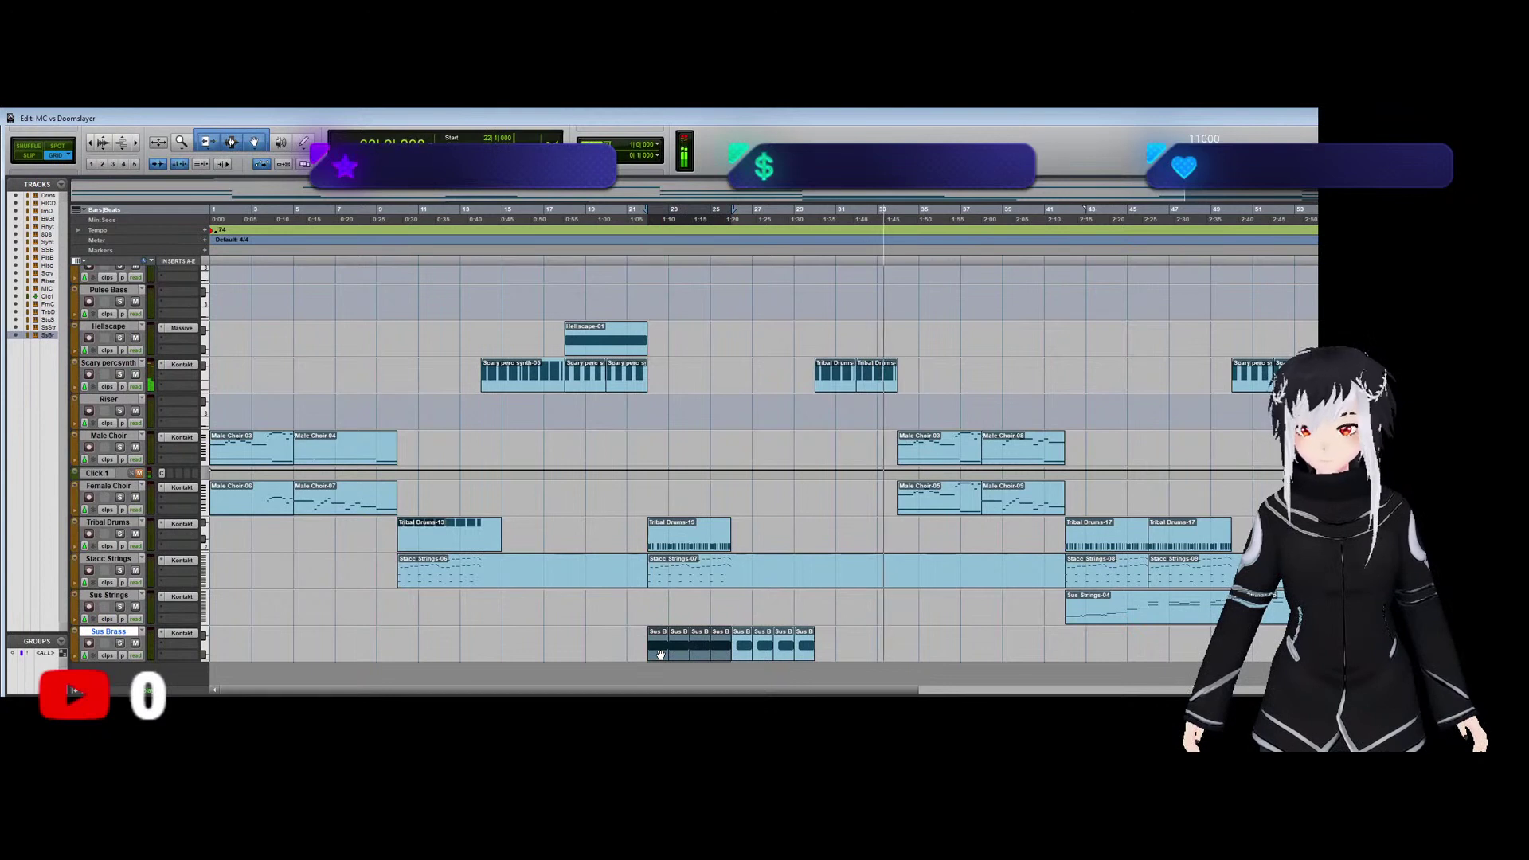
key("ctrl+c")
left_click(417, 635)
key("ctrl+v")
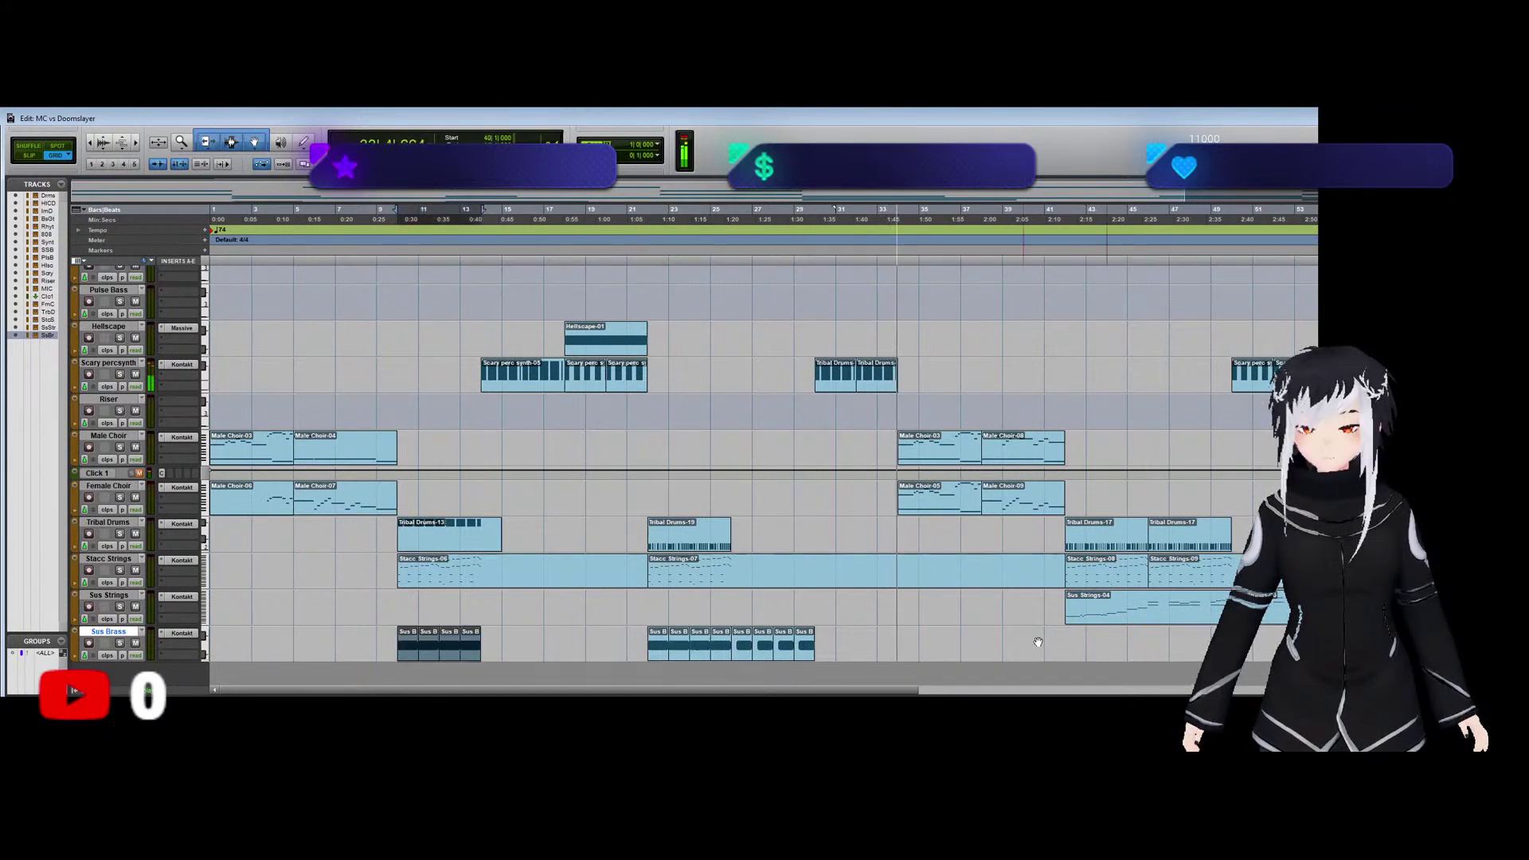
Paste the four Sus Brass clips at bar 42 and duplicate them once to fill bars 42 through 49.
left_click(1075, 639)
key("ctrl+v")
key("ctrl+d")
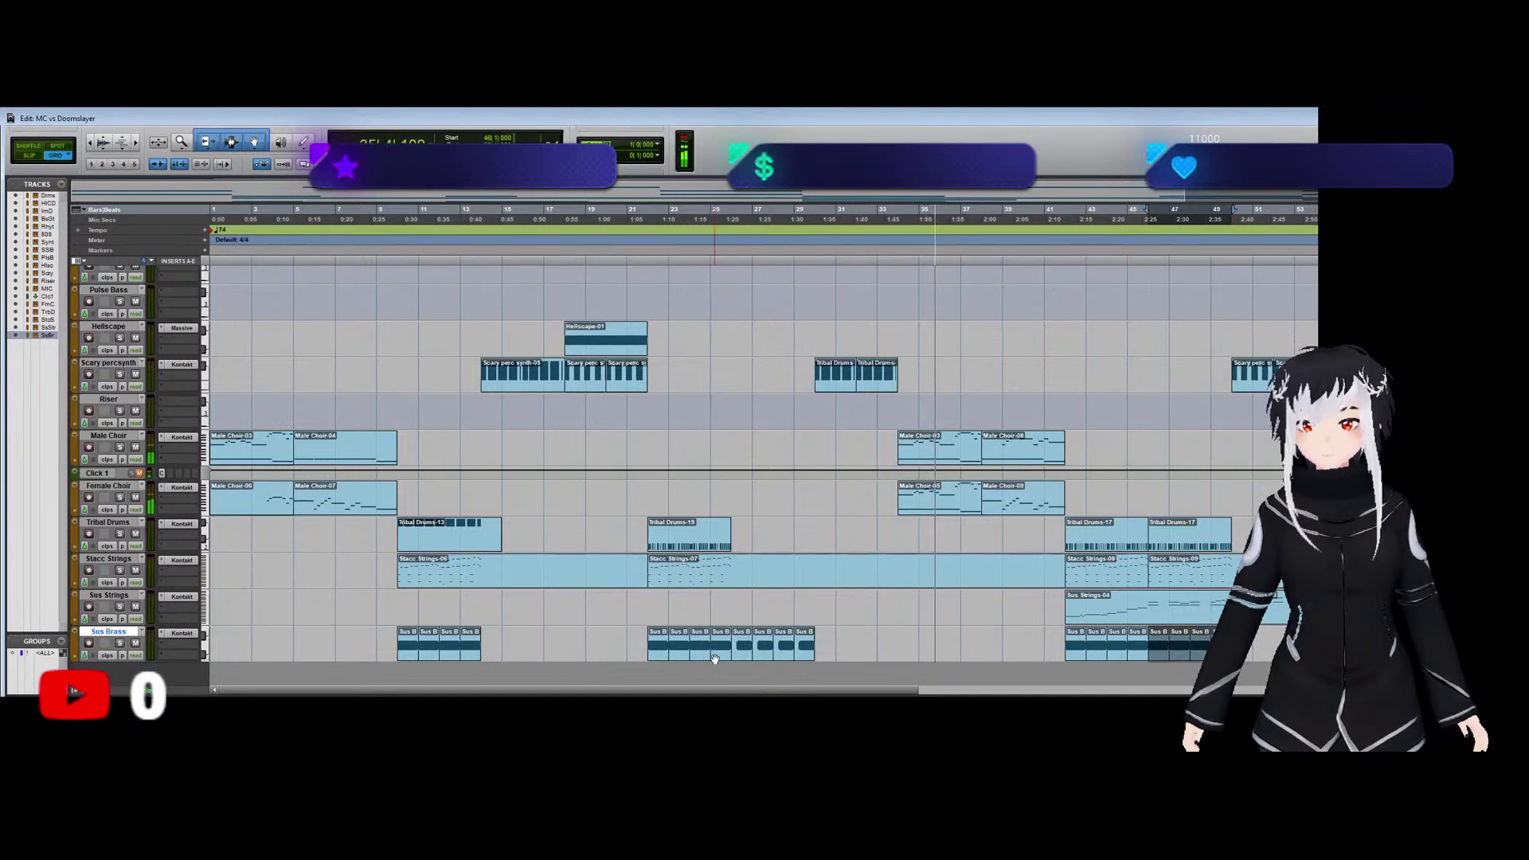
Try the four Sus Brass clips at bar 38, audition them from bar 34 and delete them.
left_click_drag(714, 659, 658, 657)
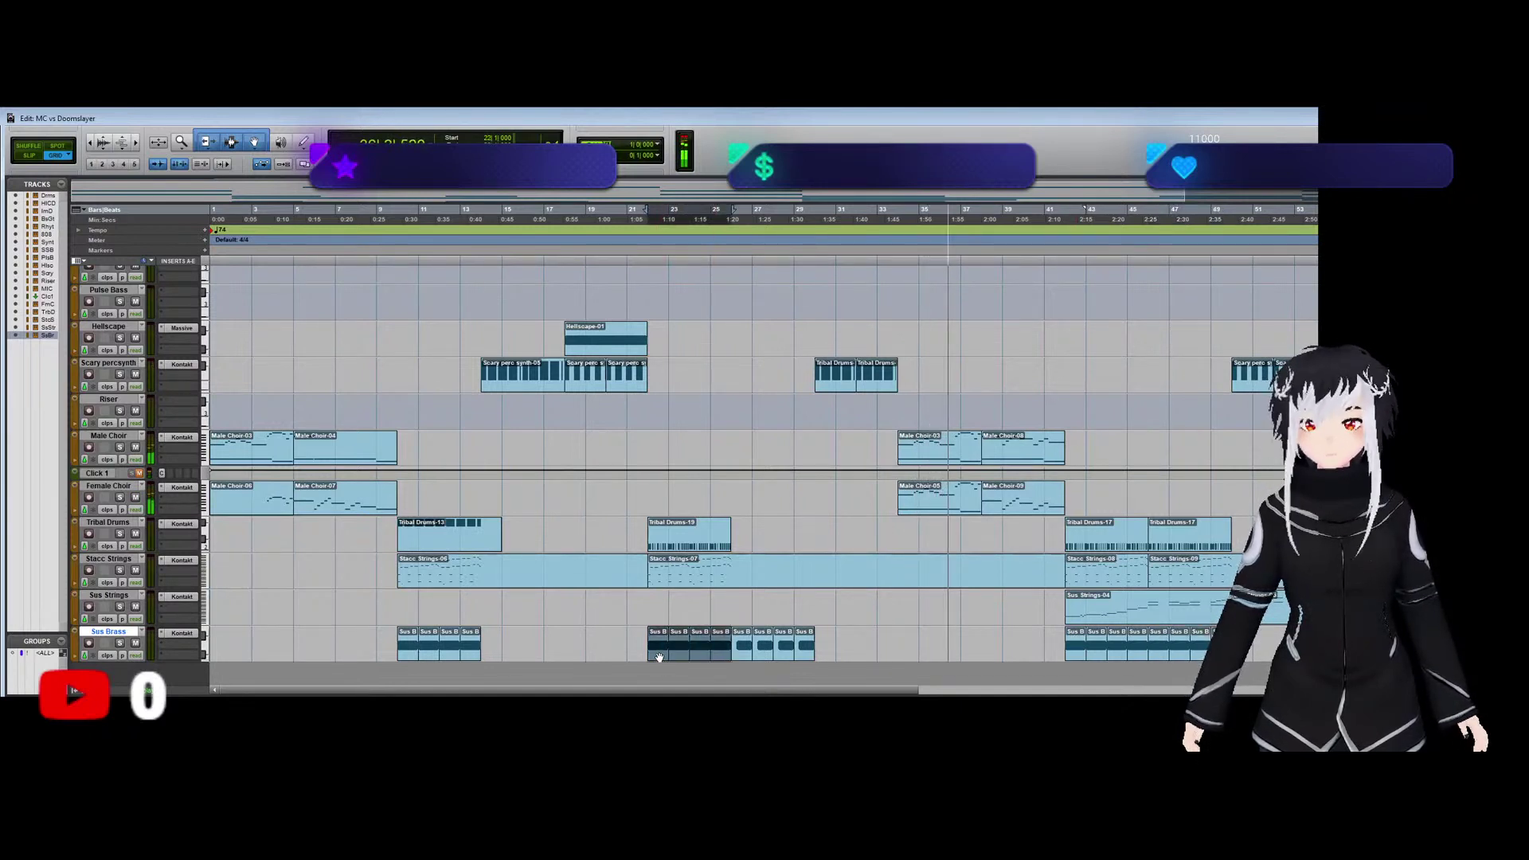
left_click(993, 644)
key("ctrl+v")
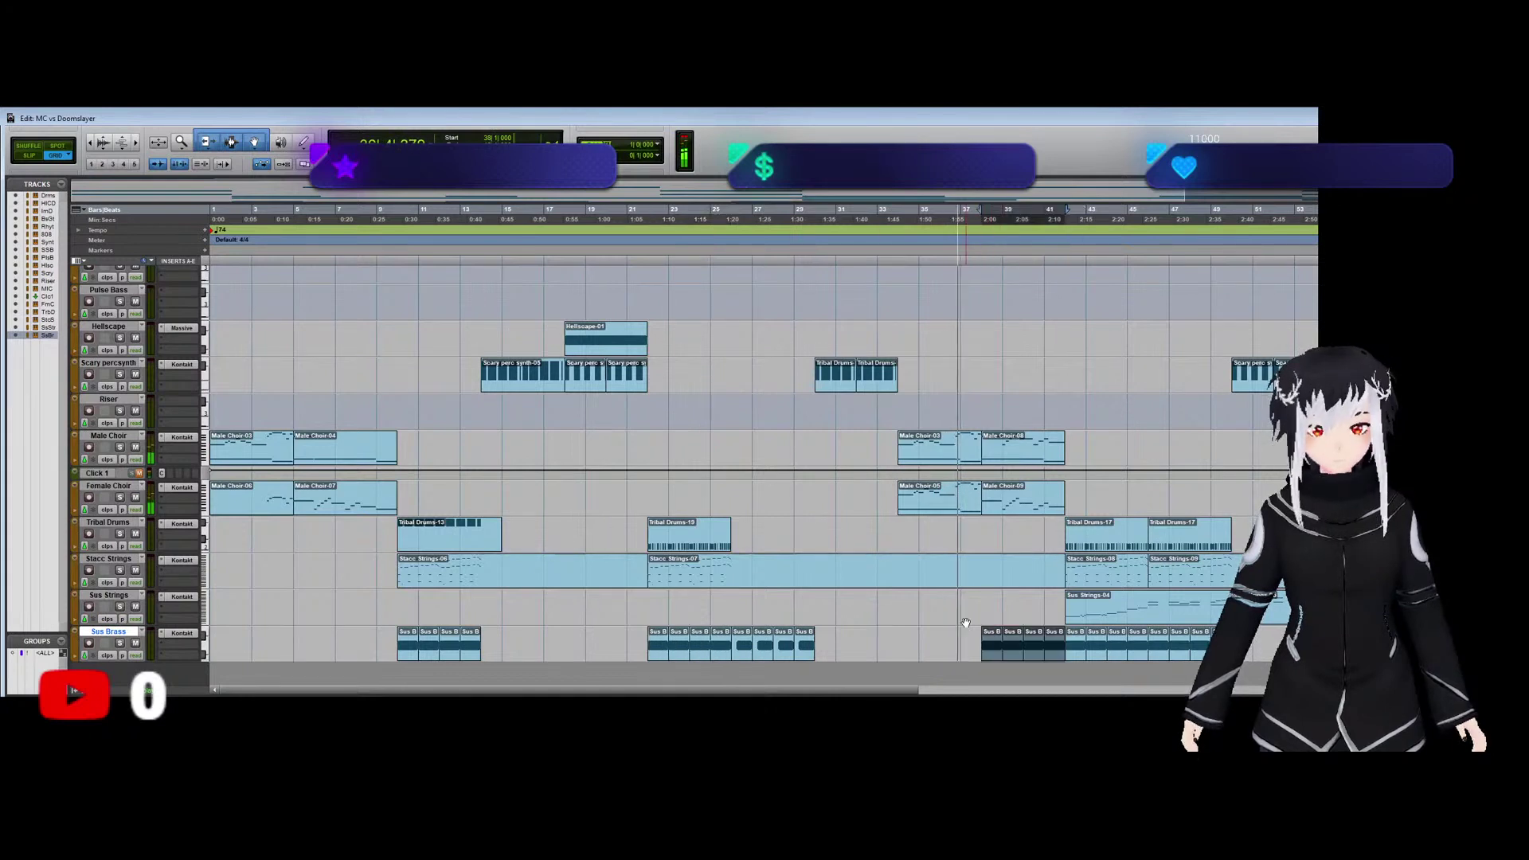
left_click(894, 528)
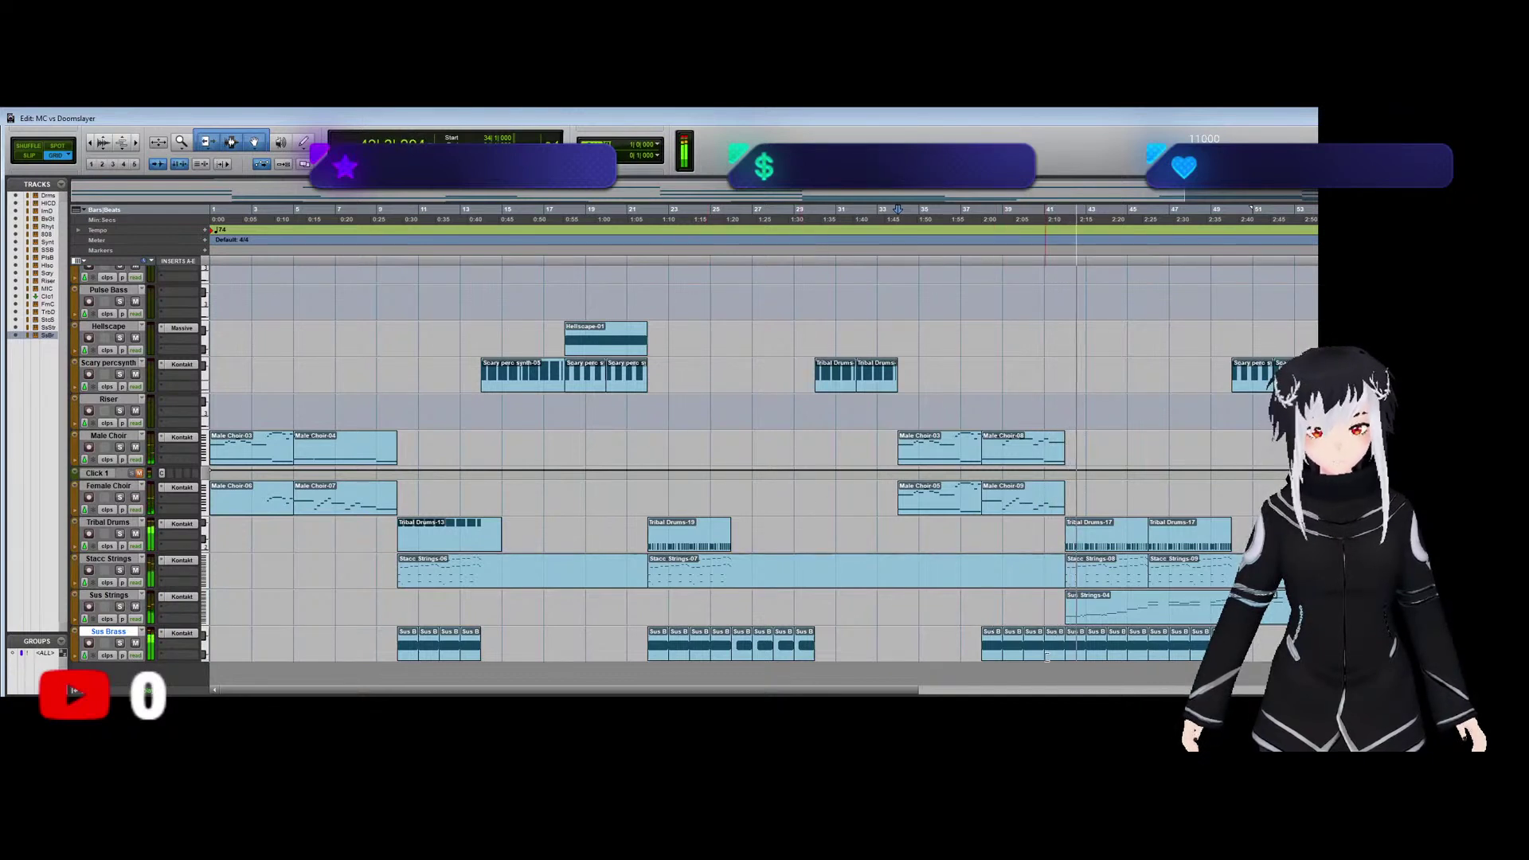
left_click_drag(1065, 649, 987, 652)
key("Delete")
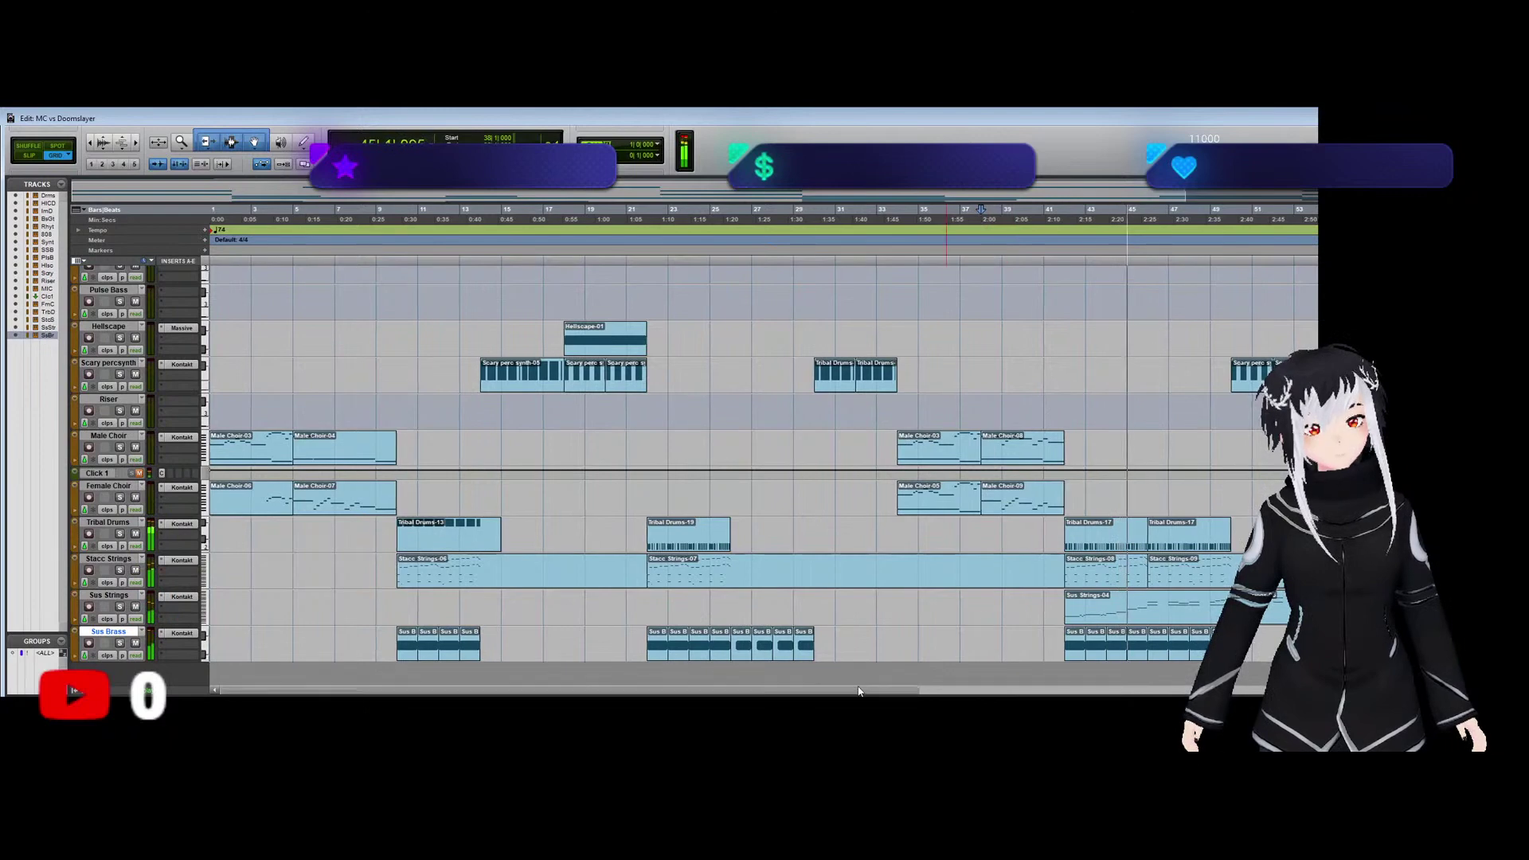
Lower the Sus Brass track's volume fader to -14.0 dB in the mixer while bars 42 through 49 play.
left_click_drag(858, 690, 964, 680)
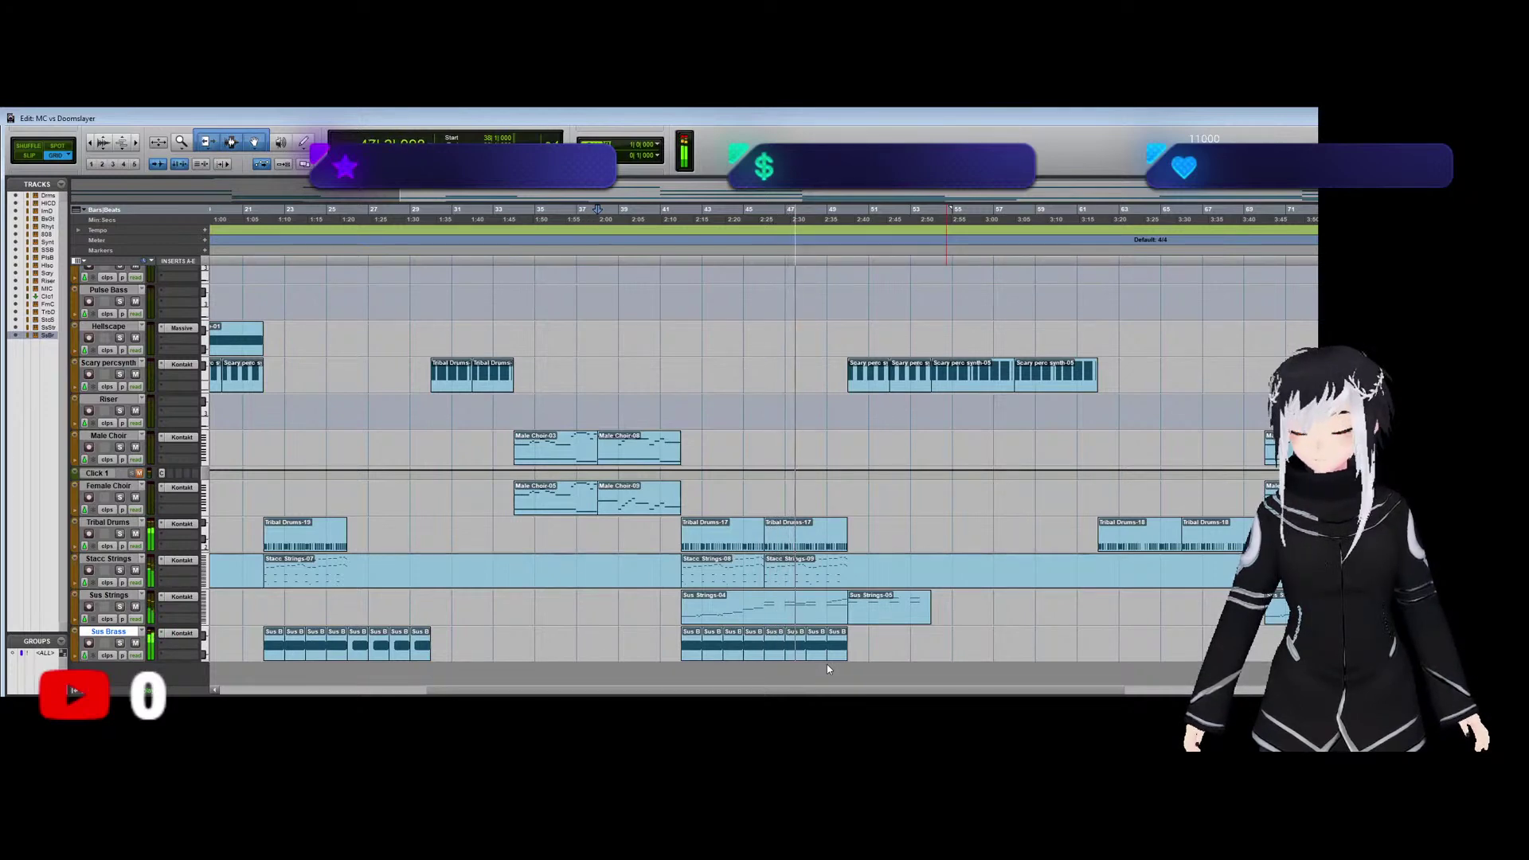
key("ctrl+equal")
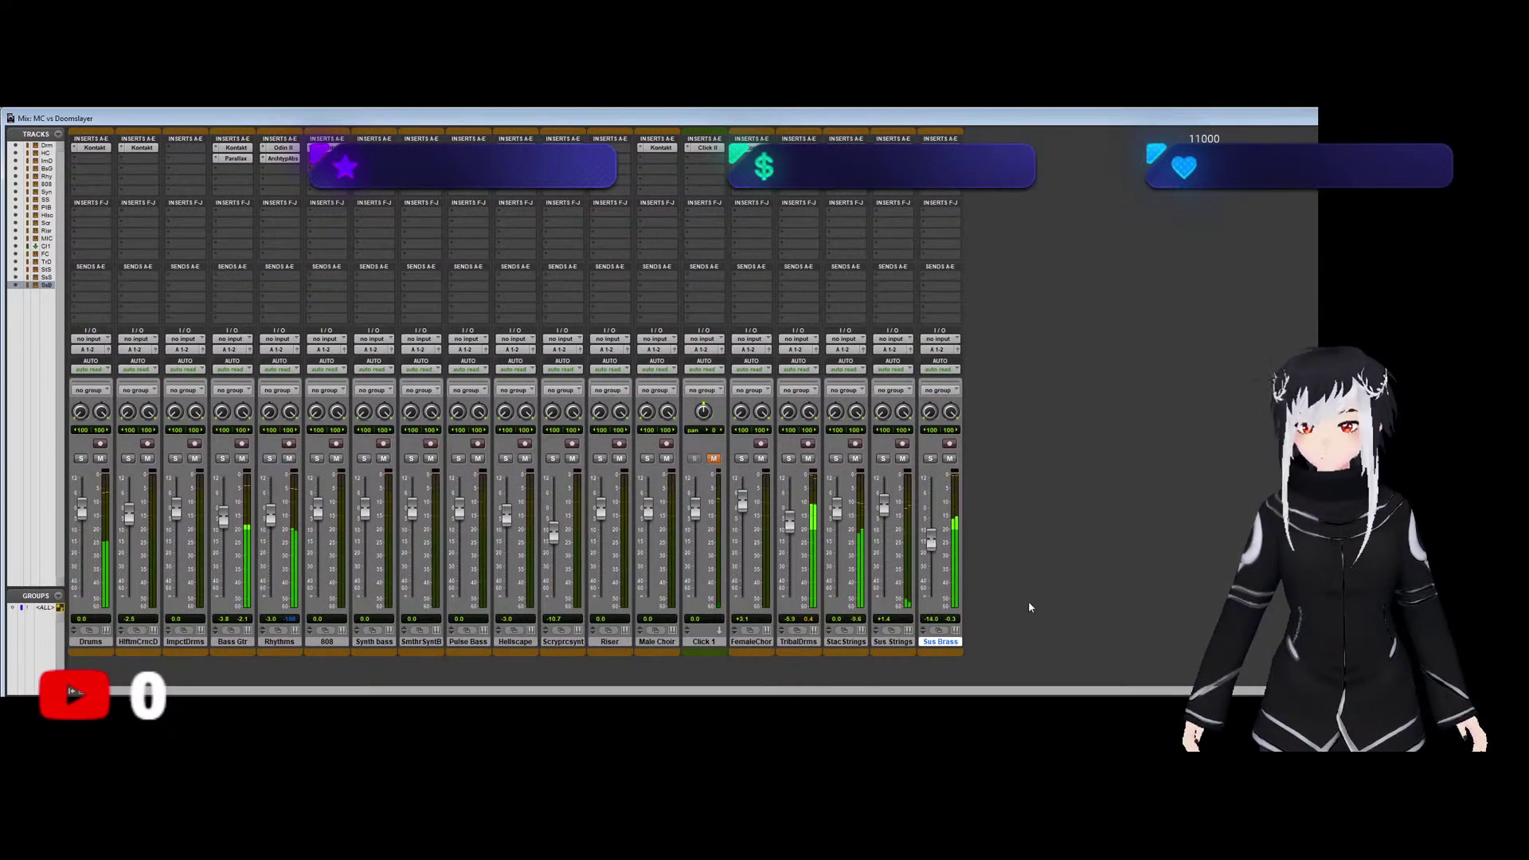
key("ctrl+equal")
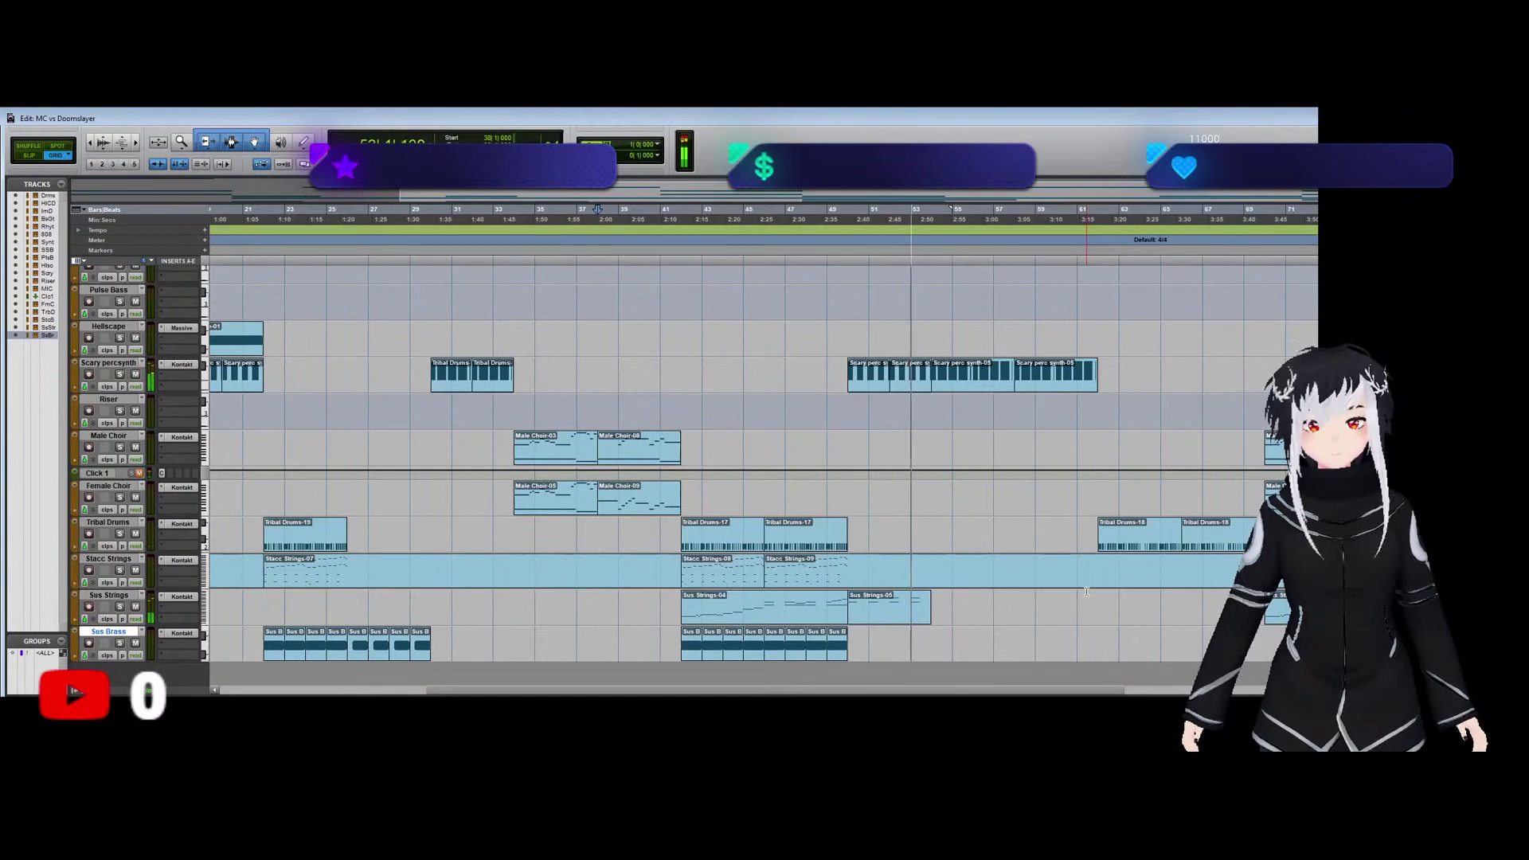
Briefly solo the Rhythms and Bass Gtr tracks during playback to check them, and clear the solos.
scroll(1014, 581, "up", 5)
left_click(119, 356)
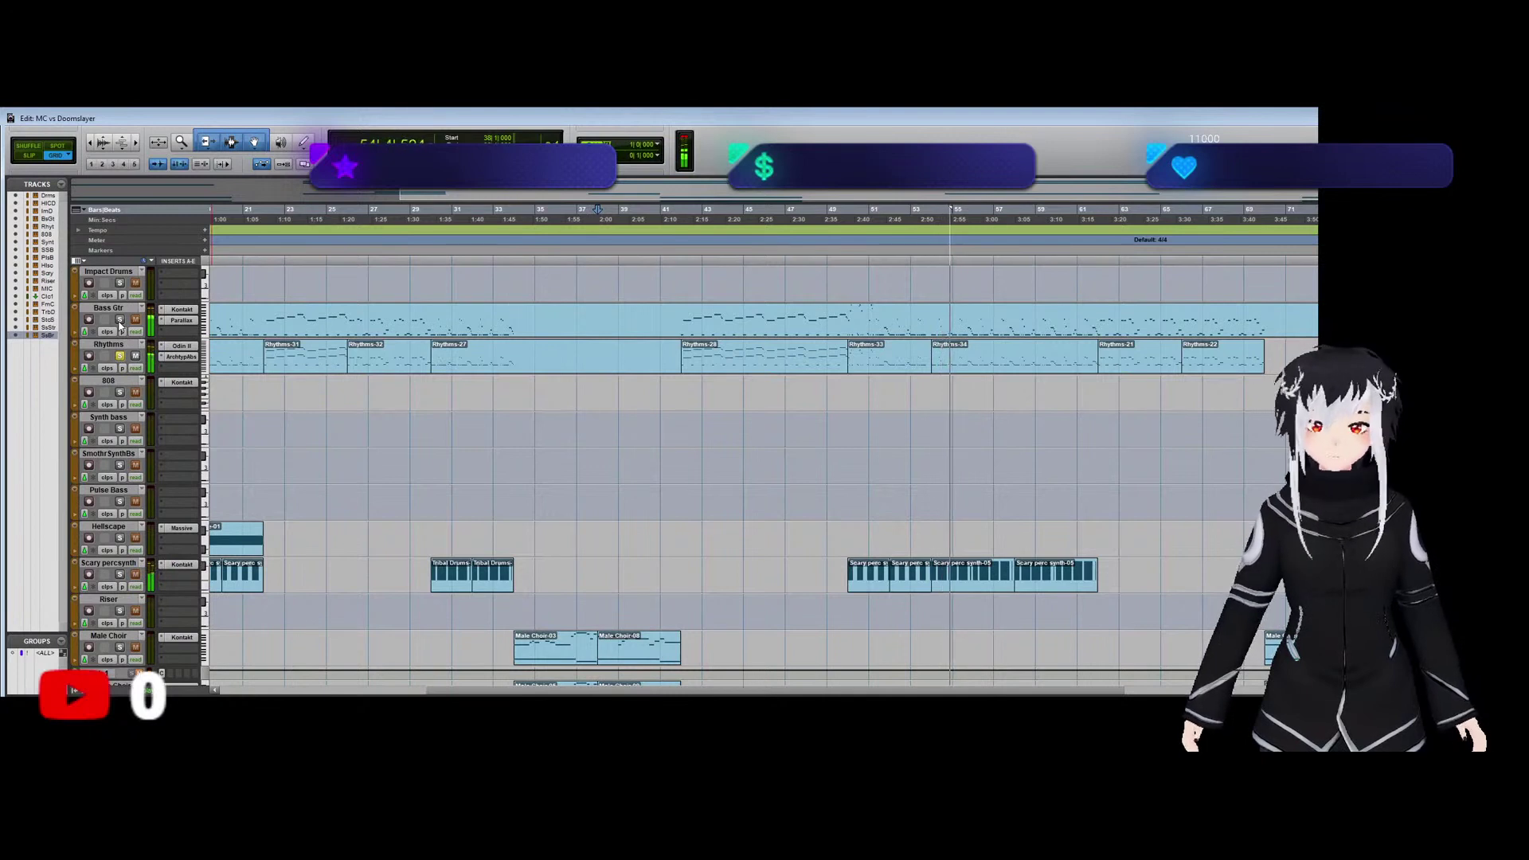
left_click(119, 320)
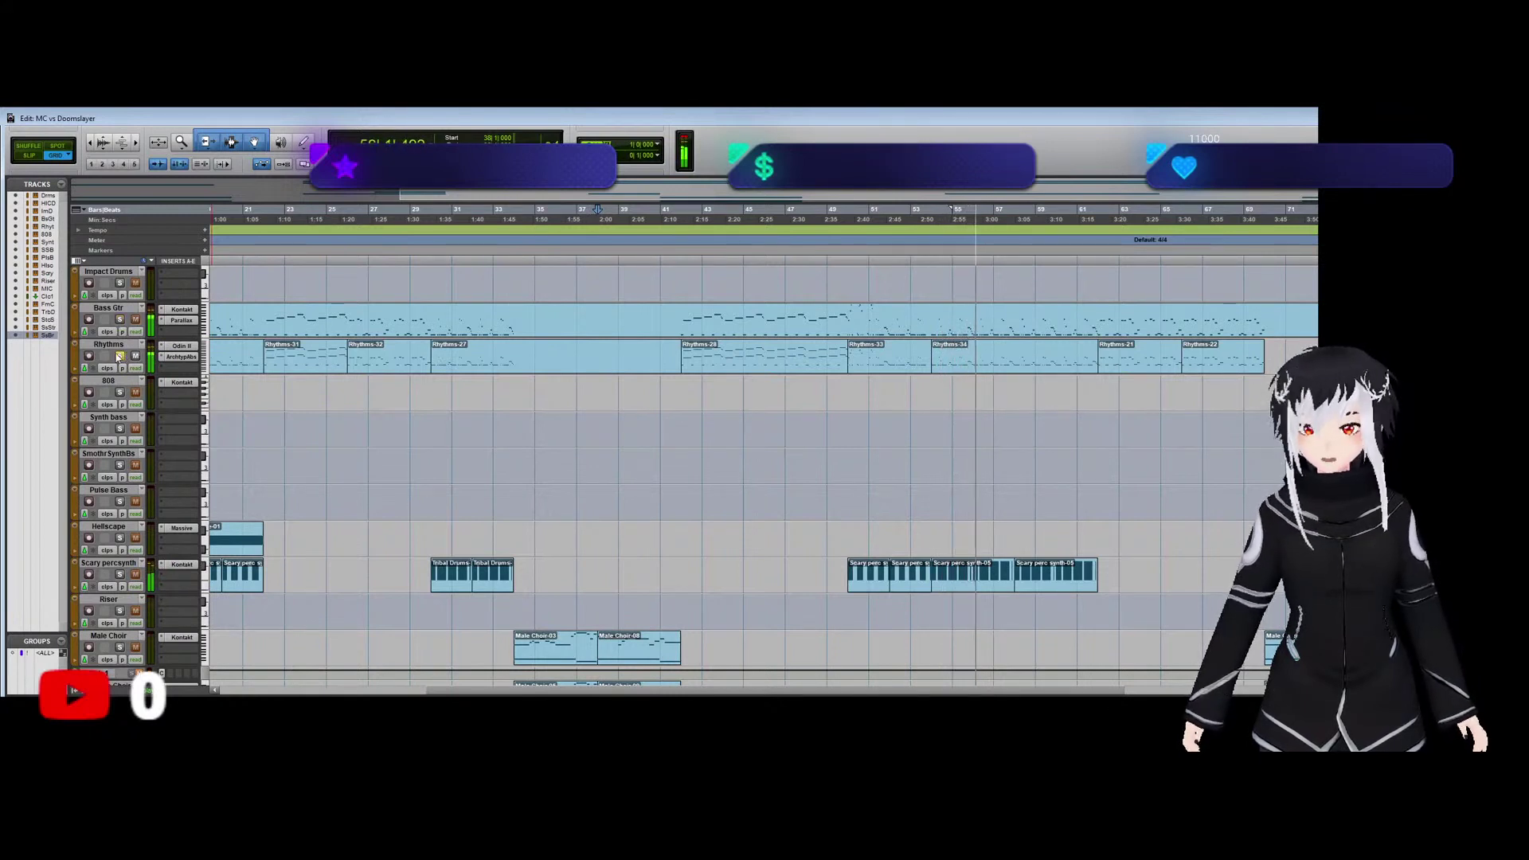
left_click(119, 356)
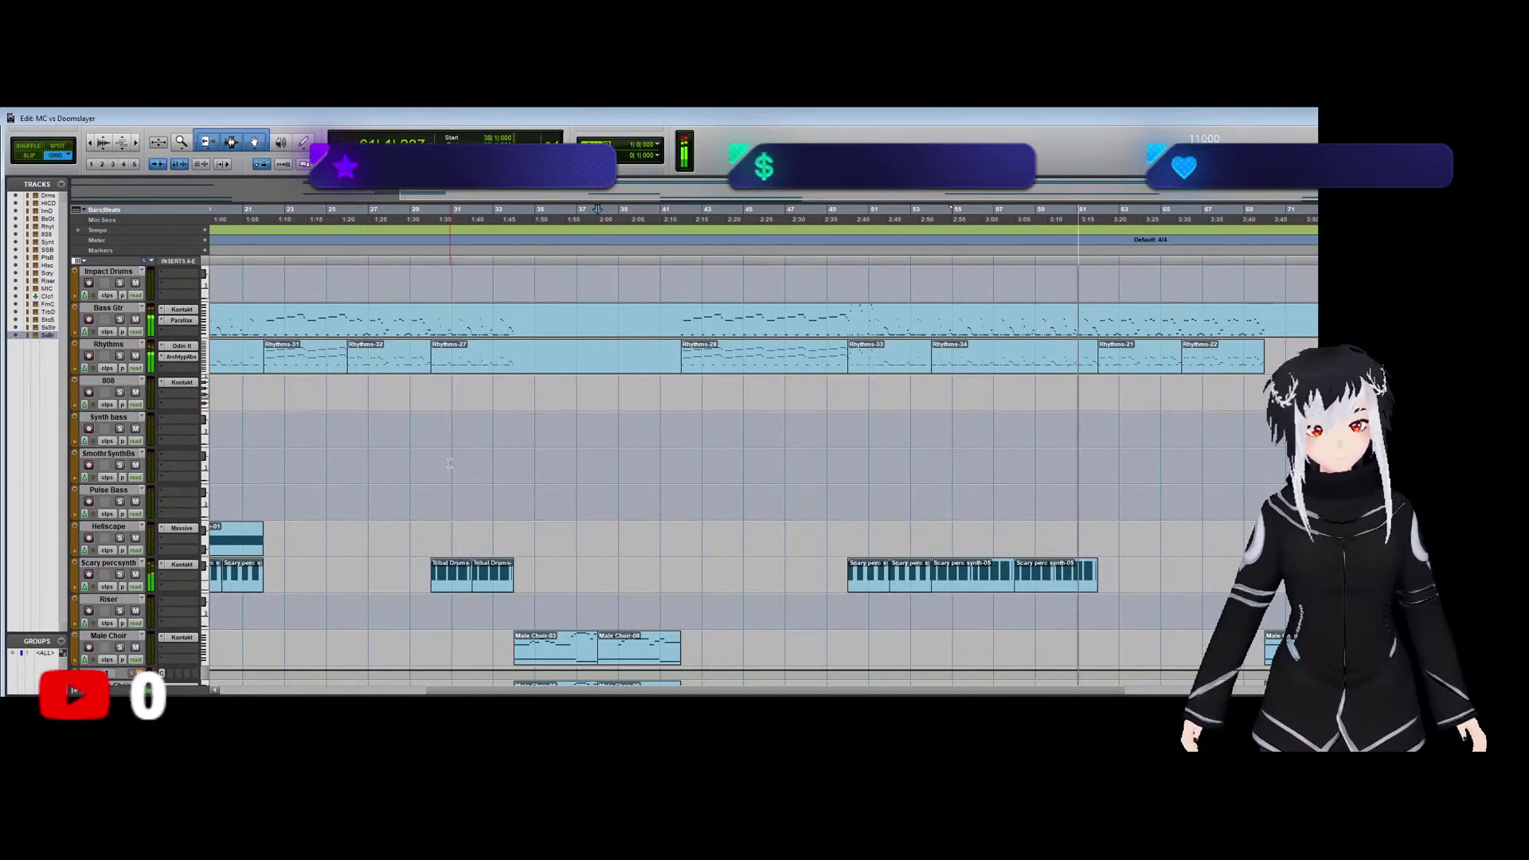
Listen through the remaining arrangement, look over its final section and return to the start of the session.
scroll(493, 465, "down", 4)
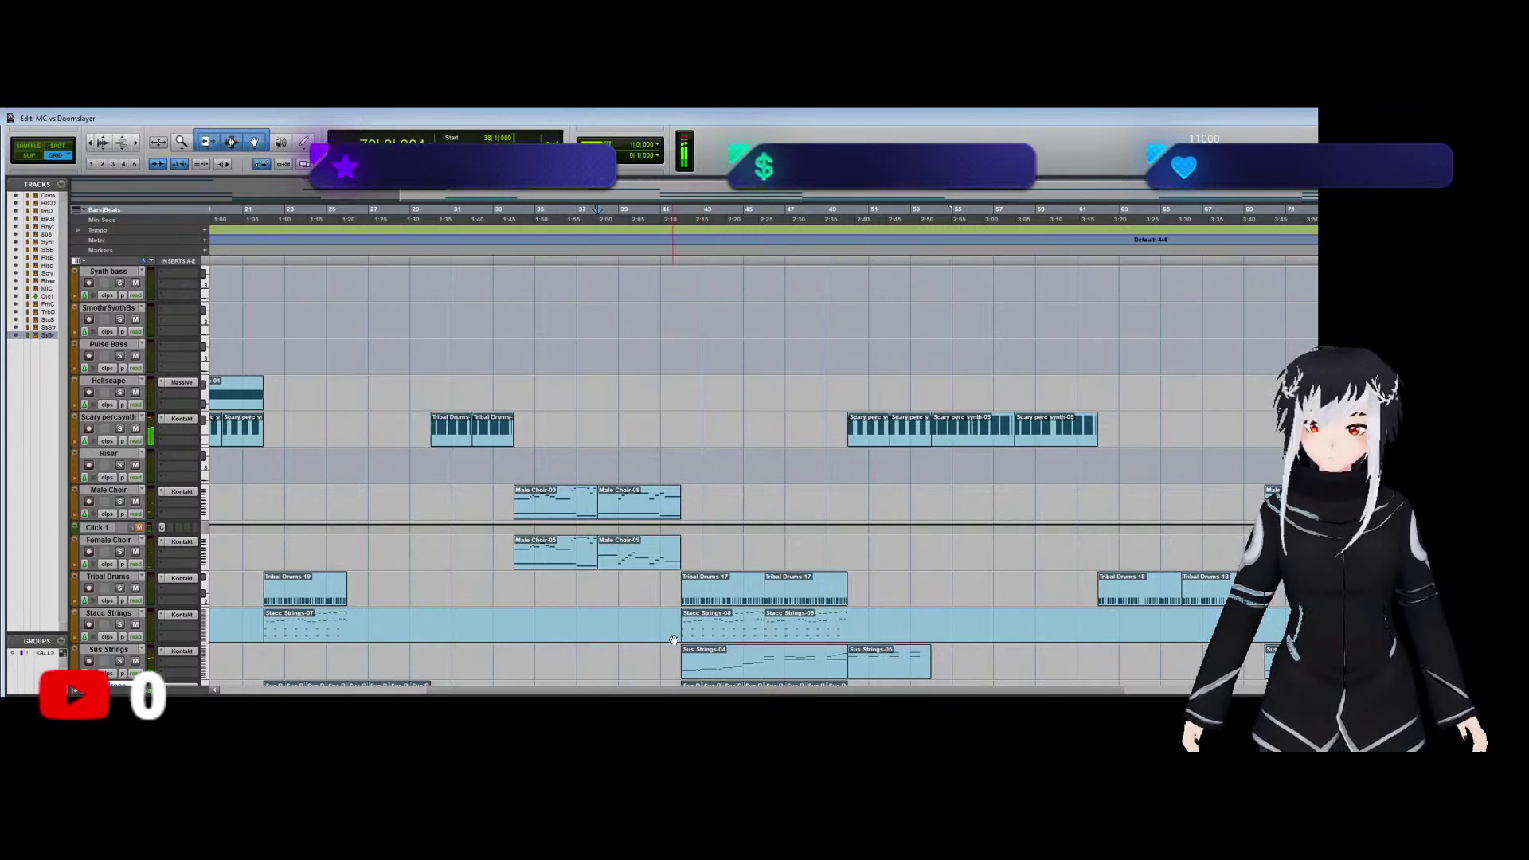
left_click_drag(712, 691, 959, 690)
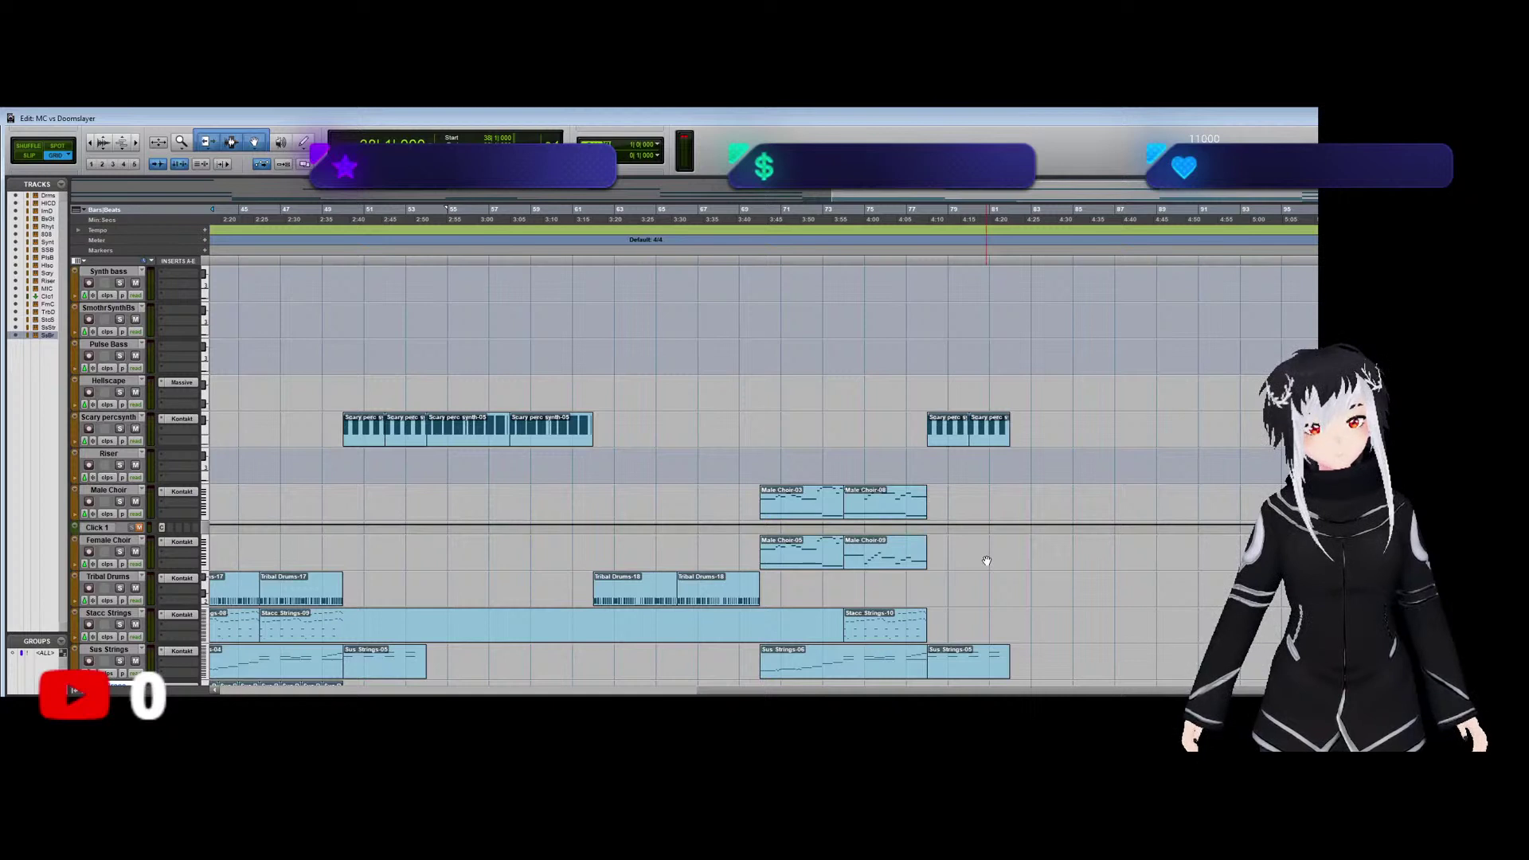
key("Return")
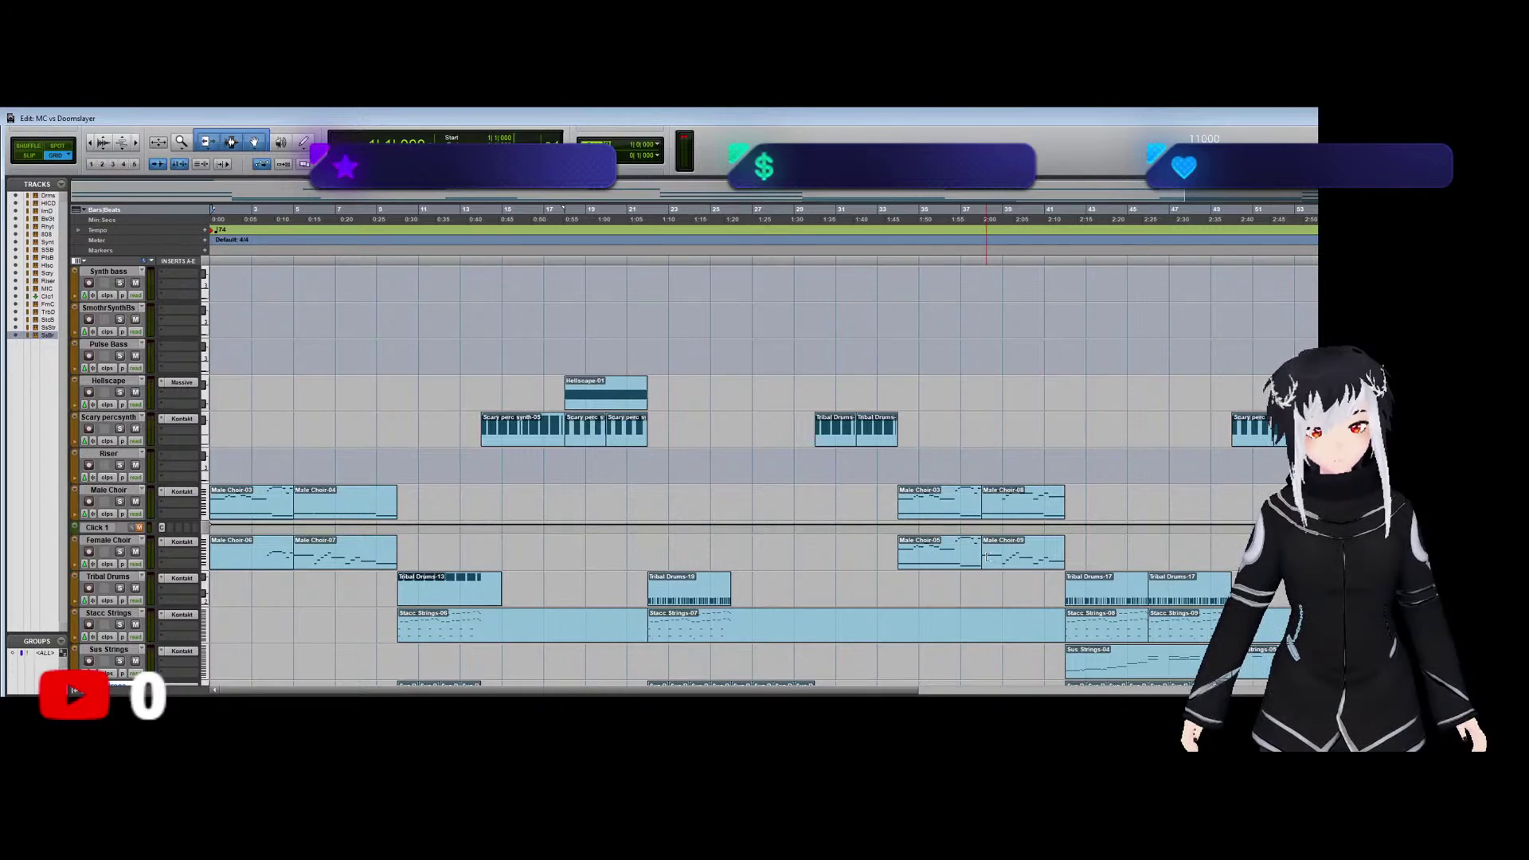
Activate the Synth bass track and insert the Serum instrument on it.
scroll(510, 573, "up", 4)
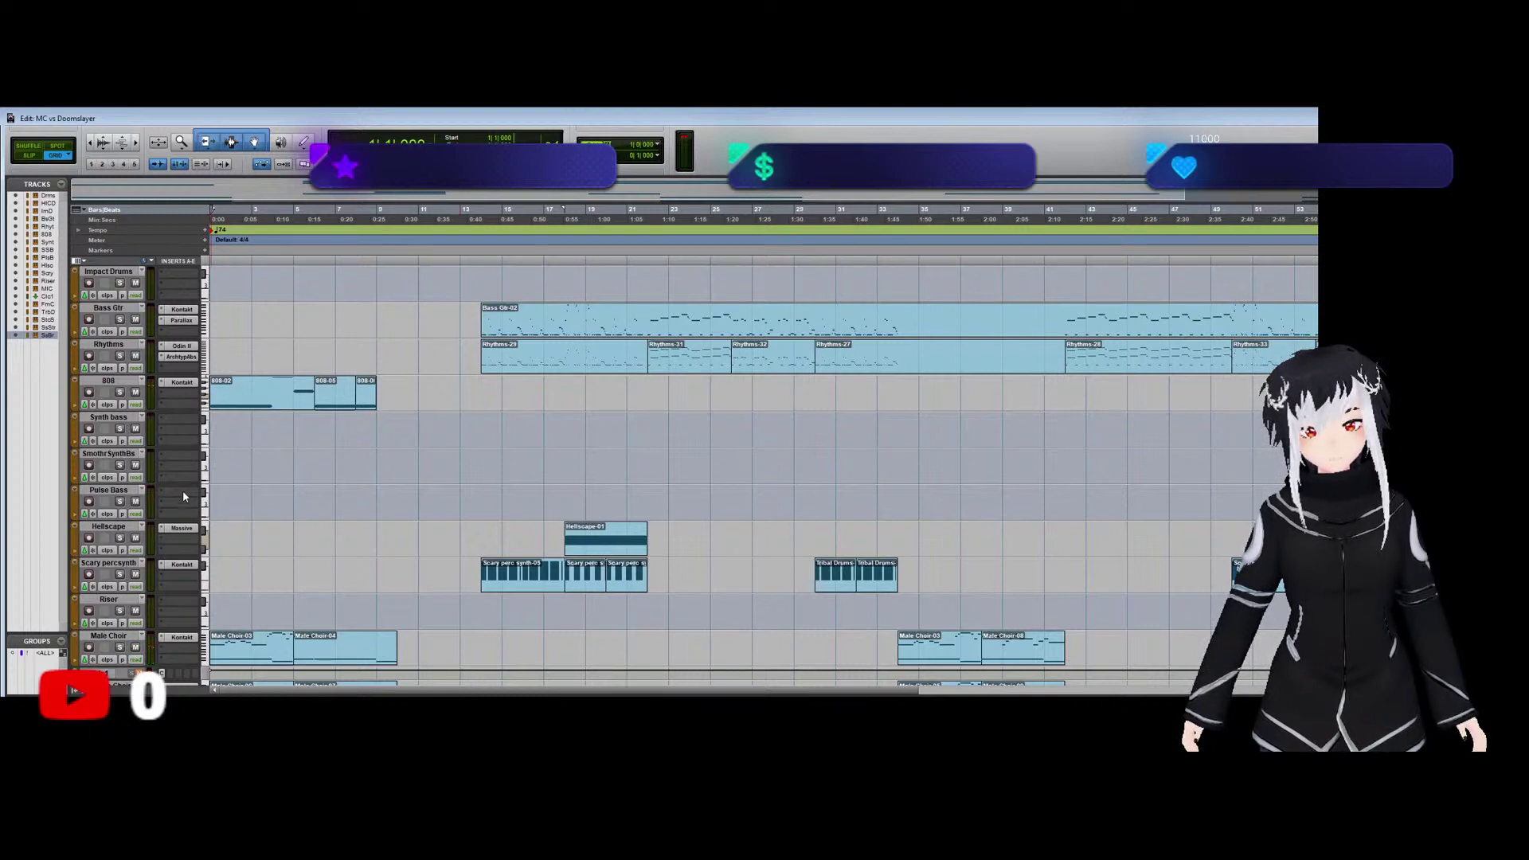
scroll(183, 489, "up", 2)
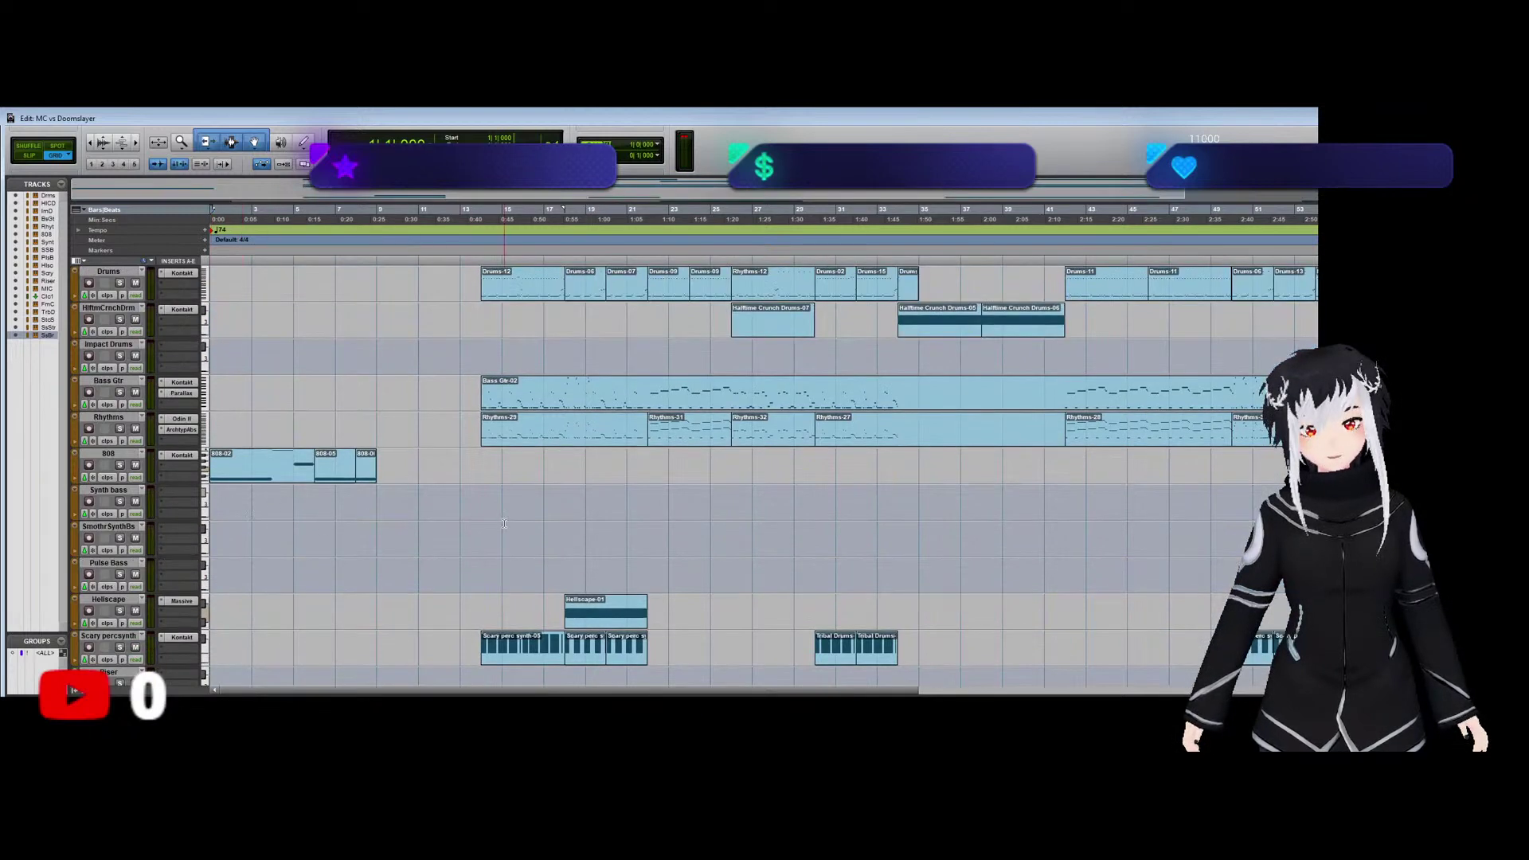
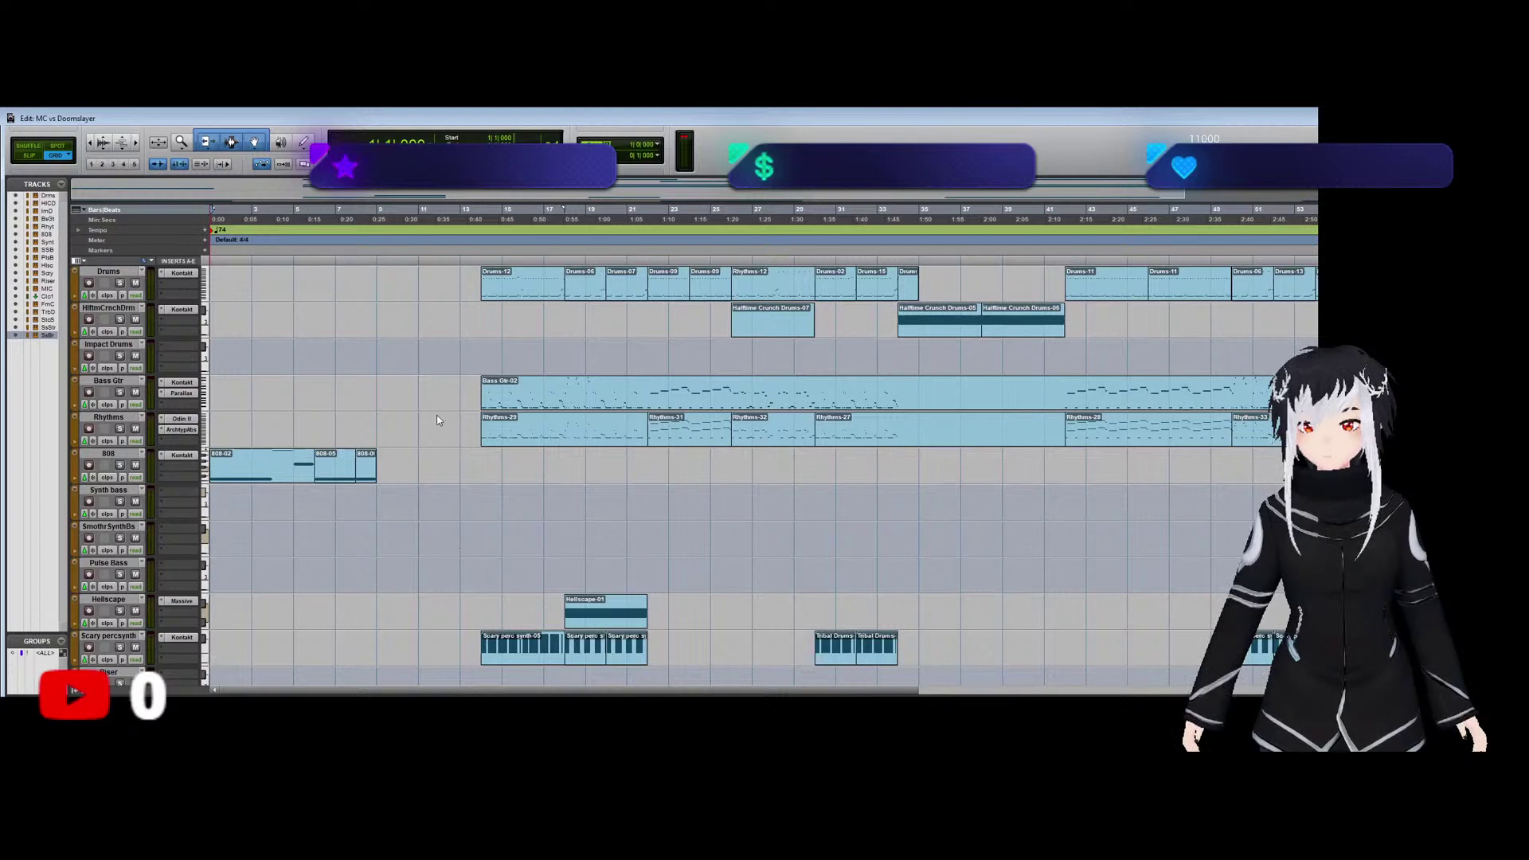
left_click(445, 571)
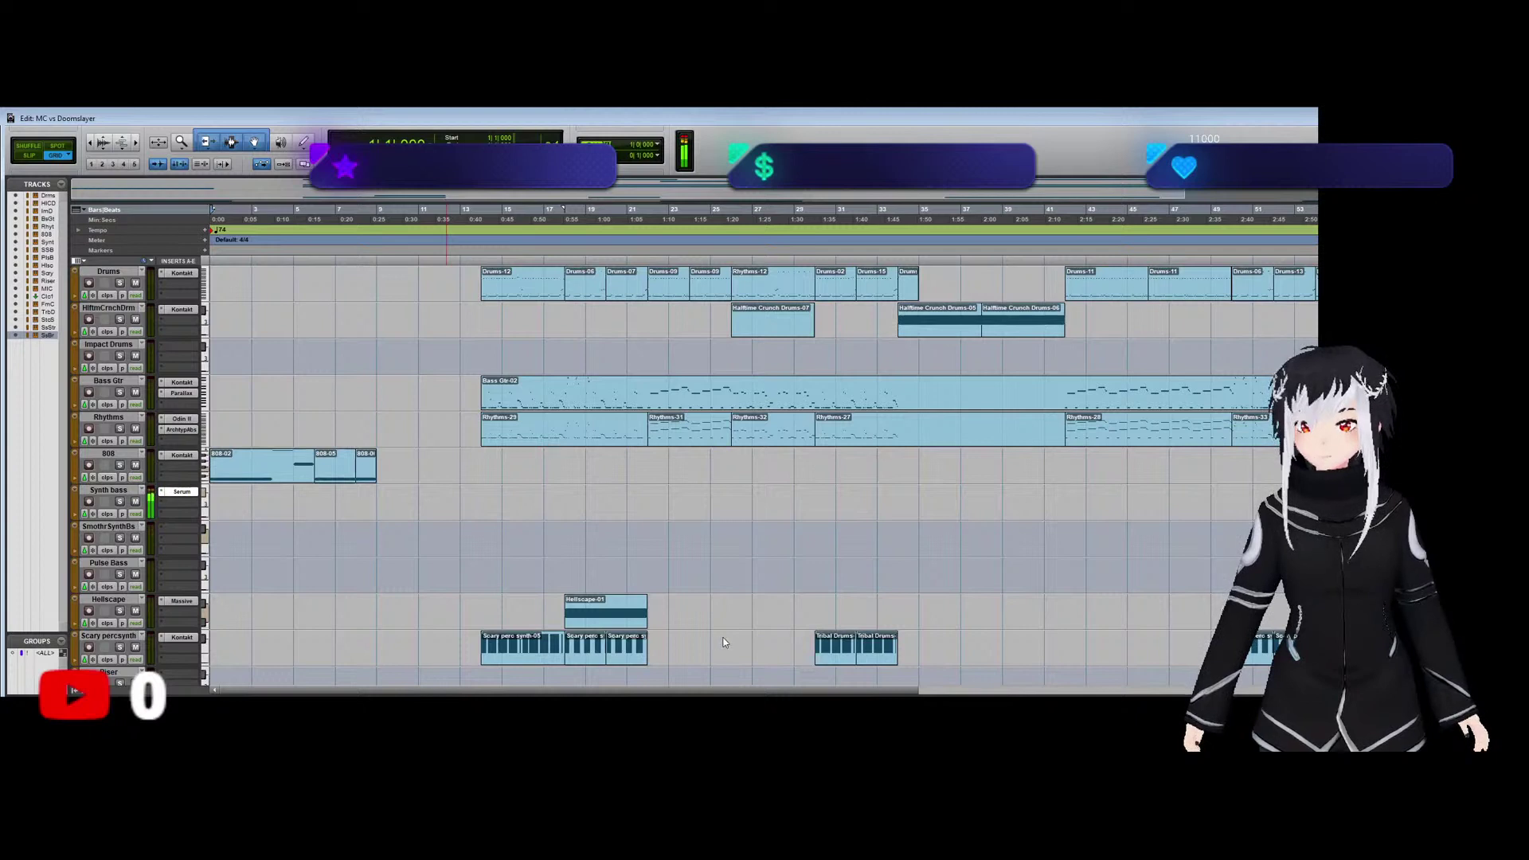
Listen to the arrangement from bar 14 and from bar 26, looking over the tracks down to Sus Brass.
left_click(1097, 239)
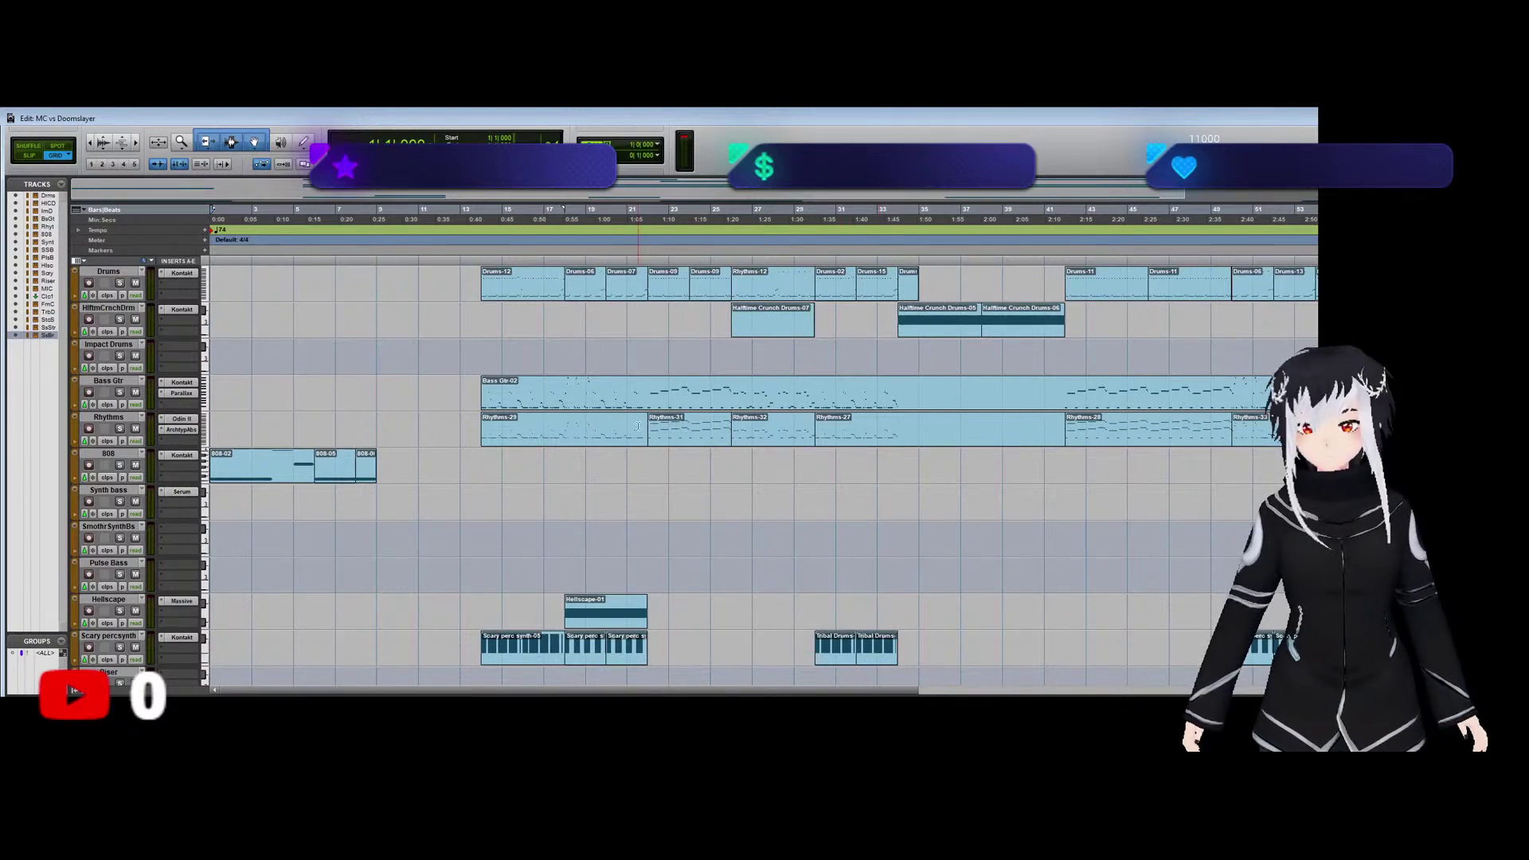
left_click(375, 524)
left_click(428, 507)
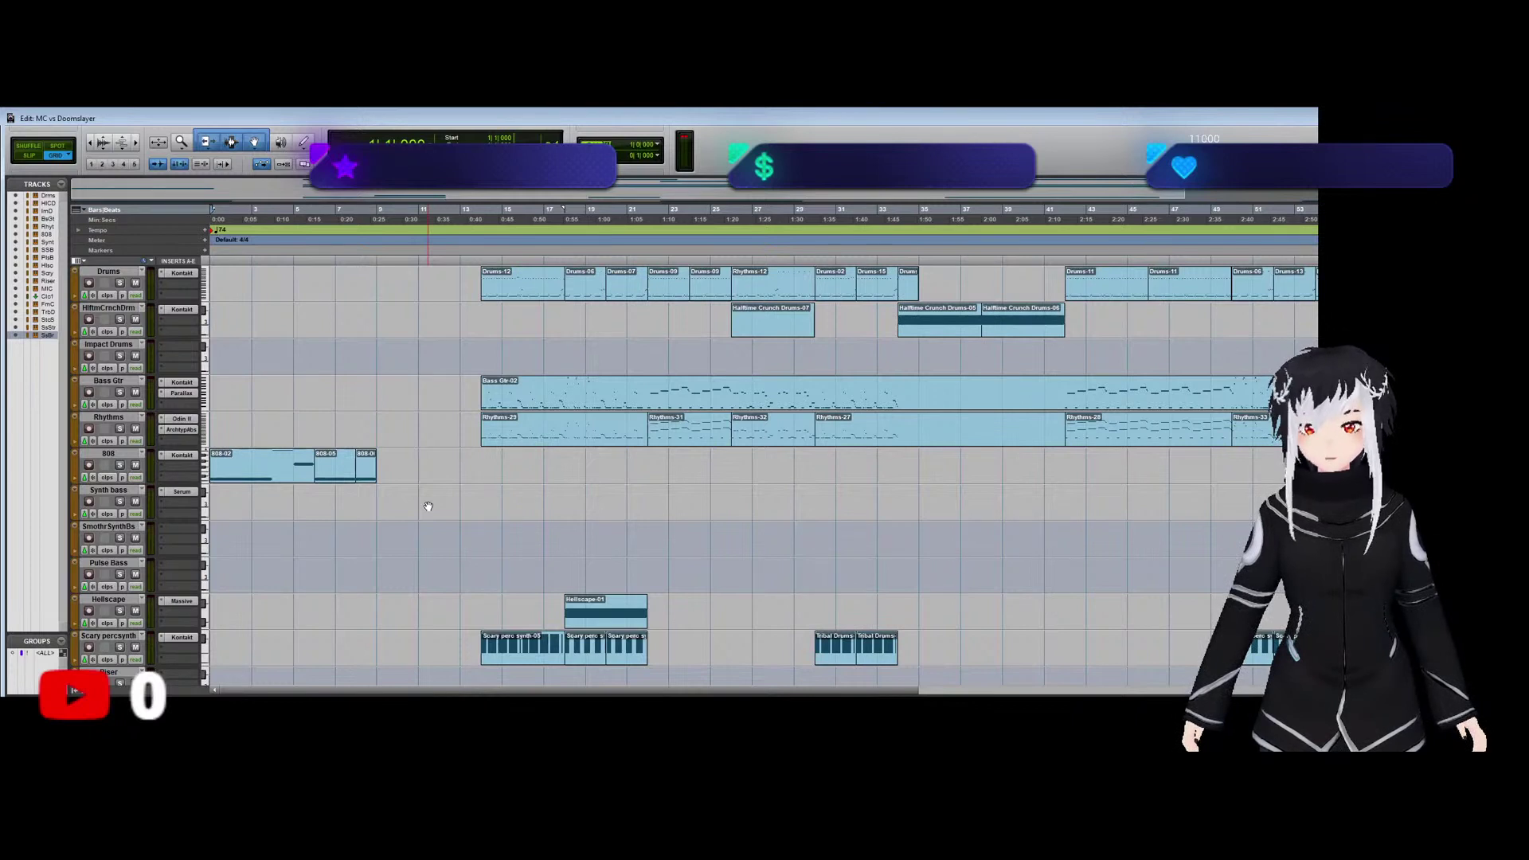
left_click(440, 487)
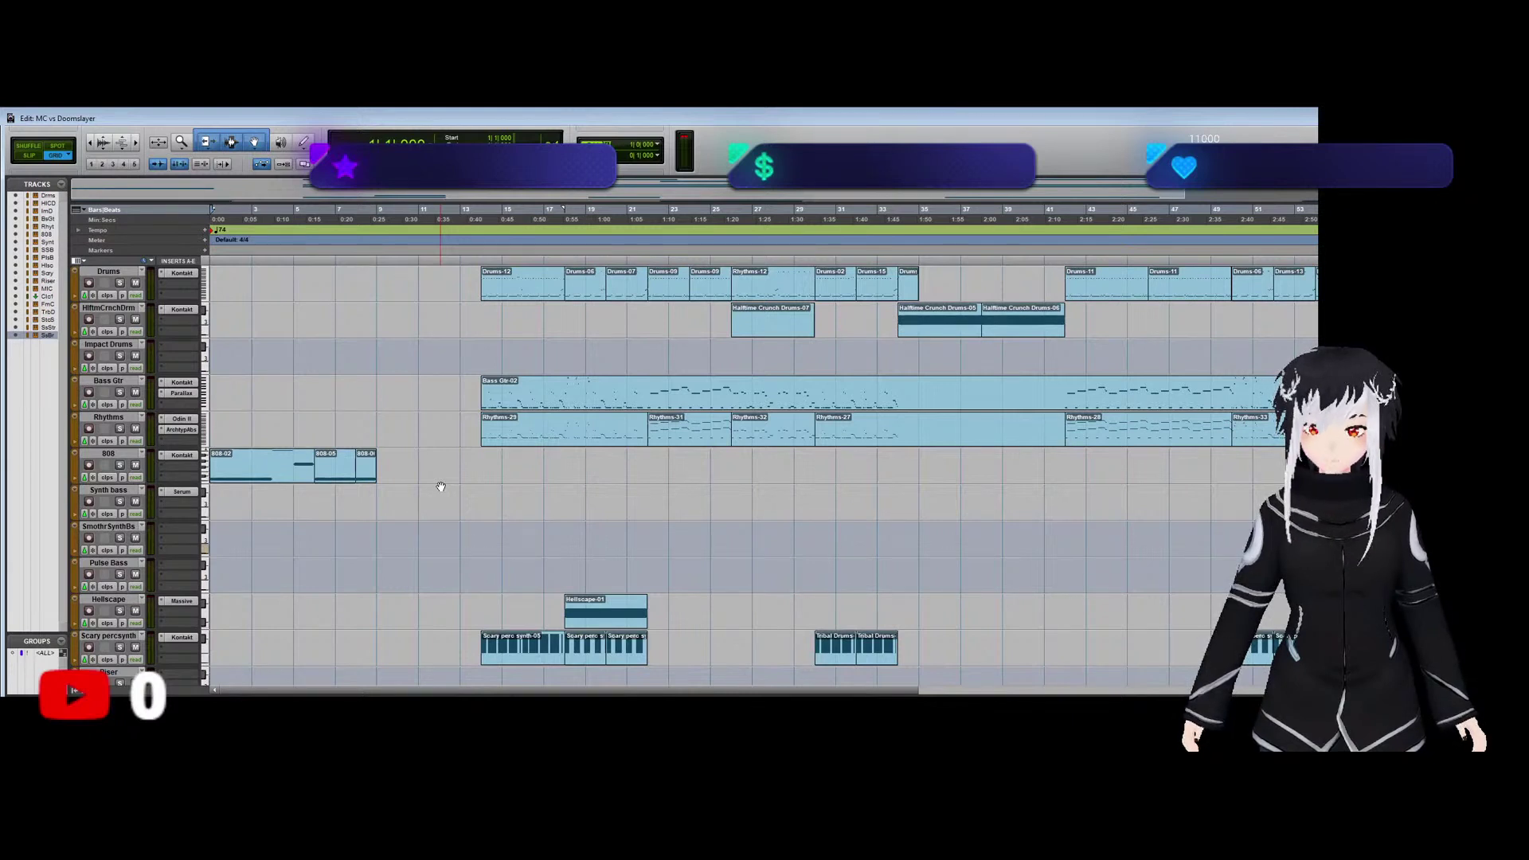
left_click(366, 510)
left_click(478, 509)
key("space")
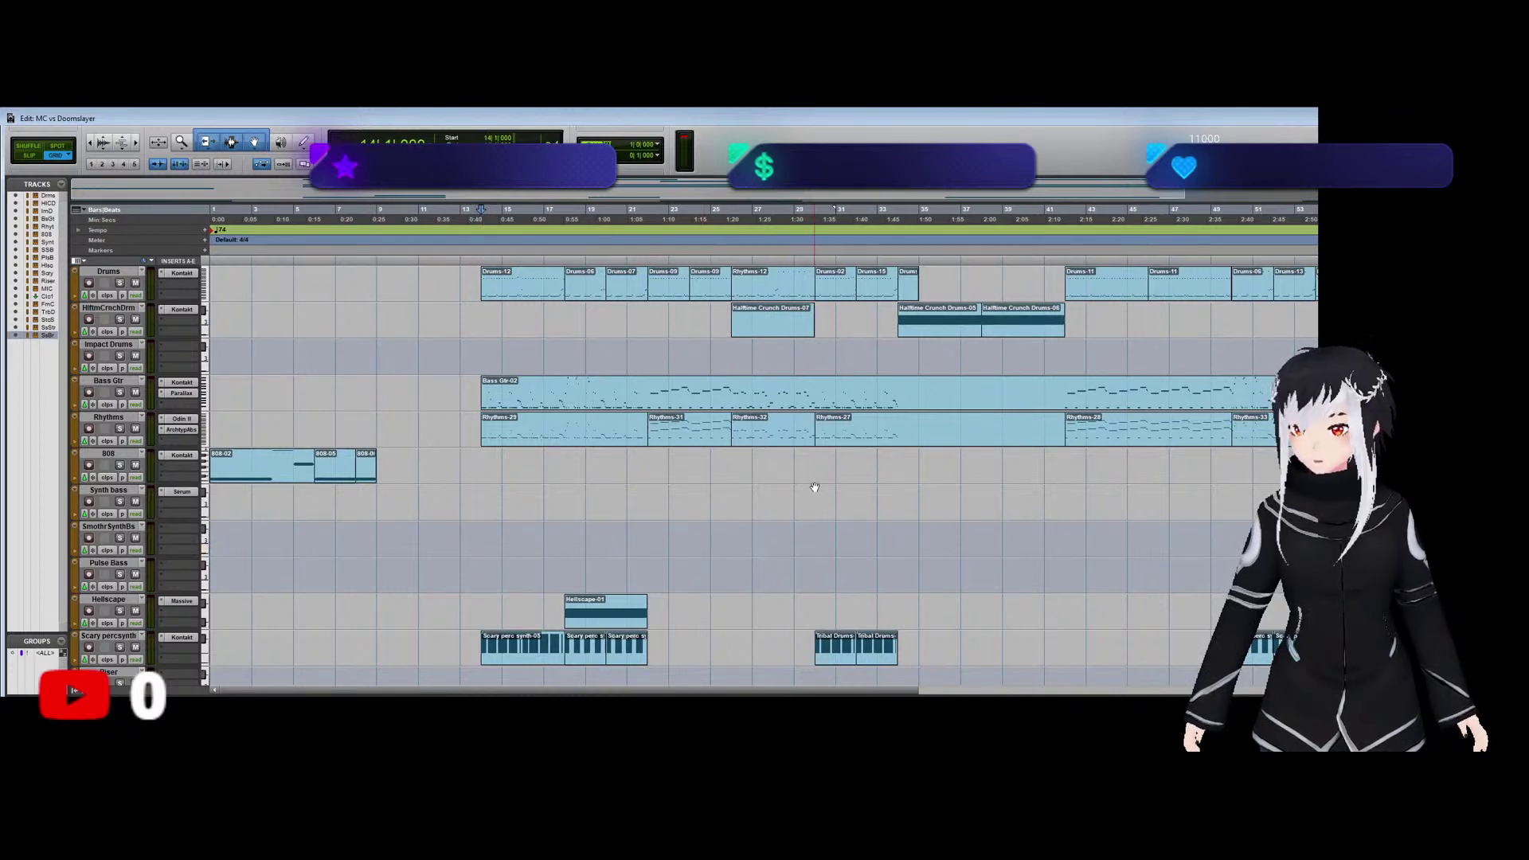
left_click(733, 495)
key("space")
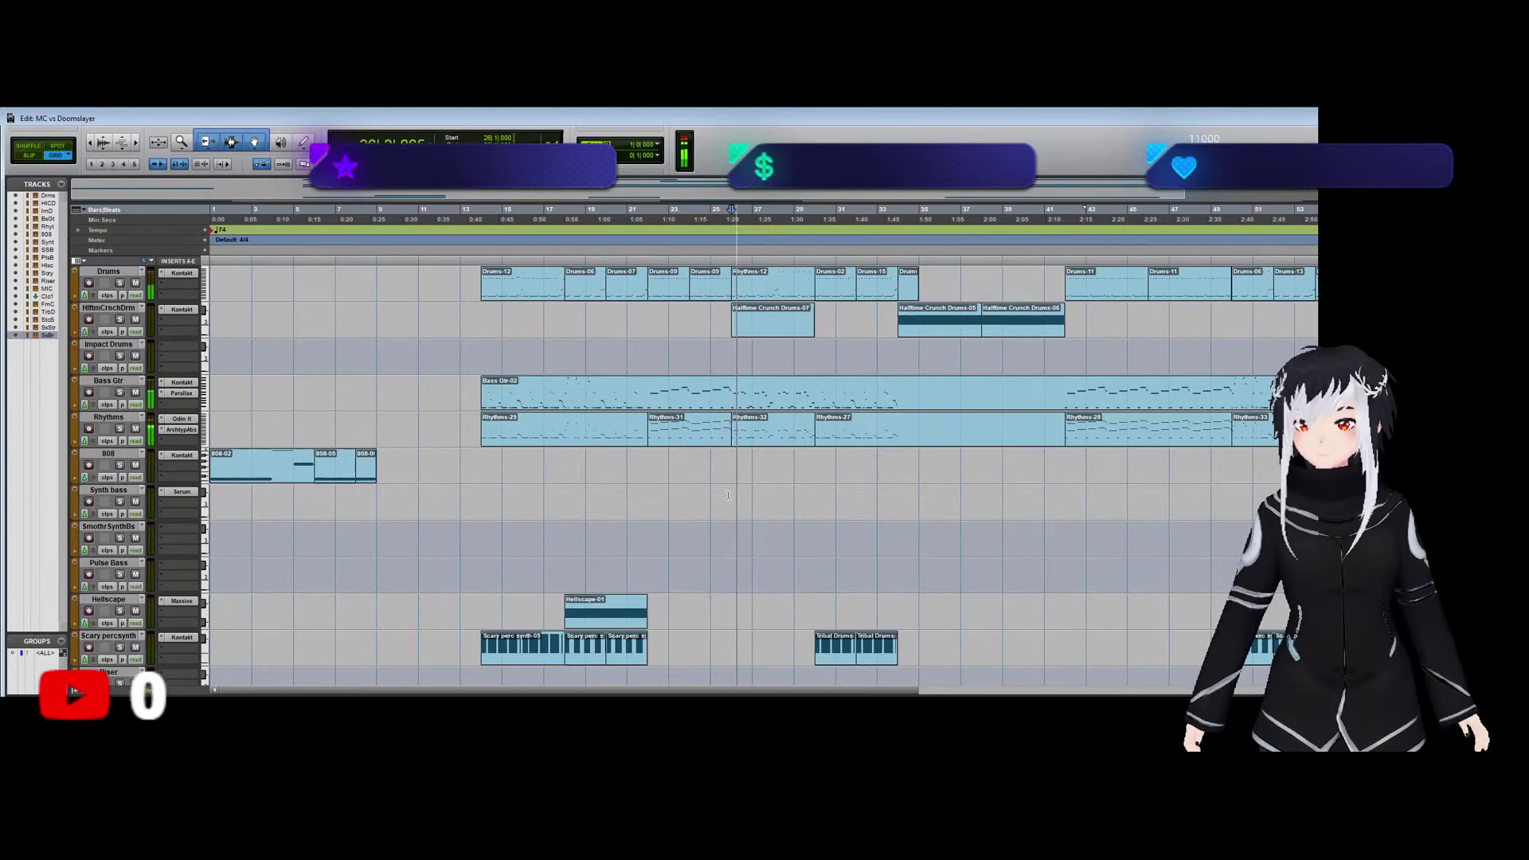
scroll(728, 502, "down", 5)
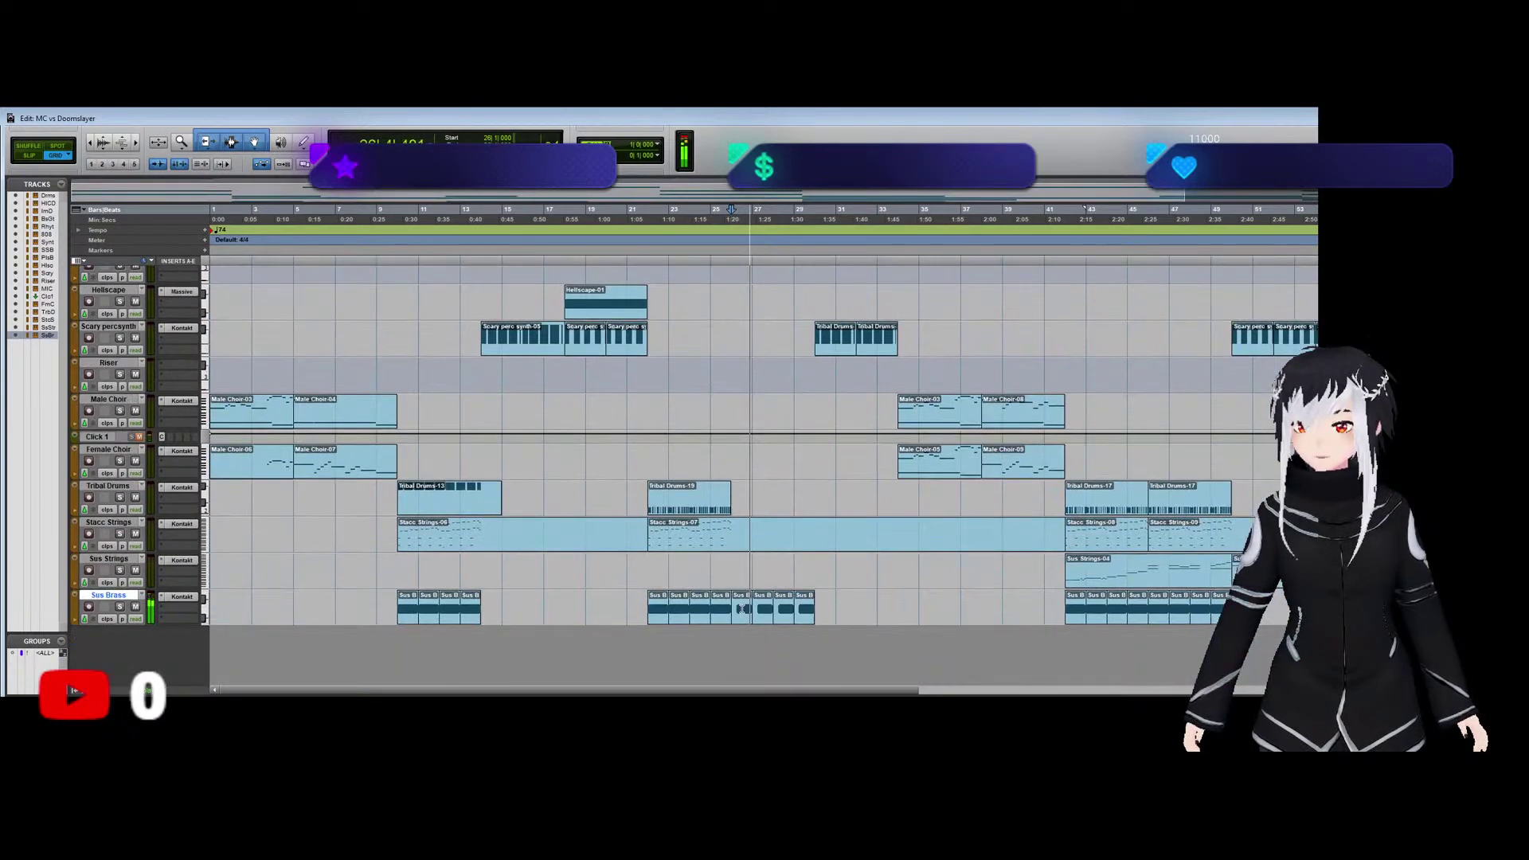
key("space")
scroll(740, 509, "up", 5)
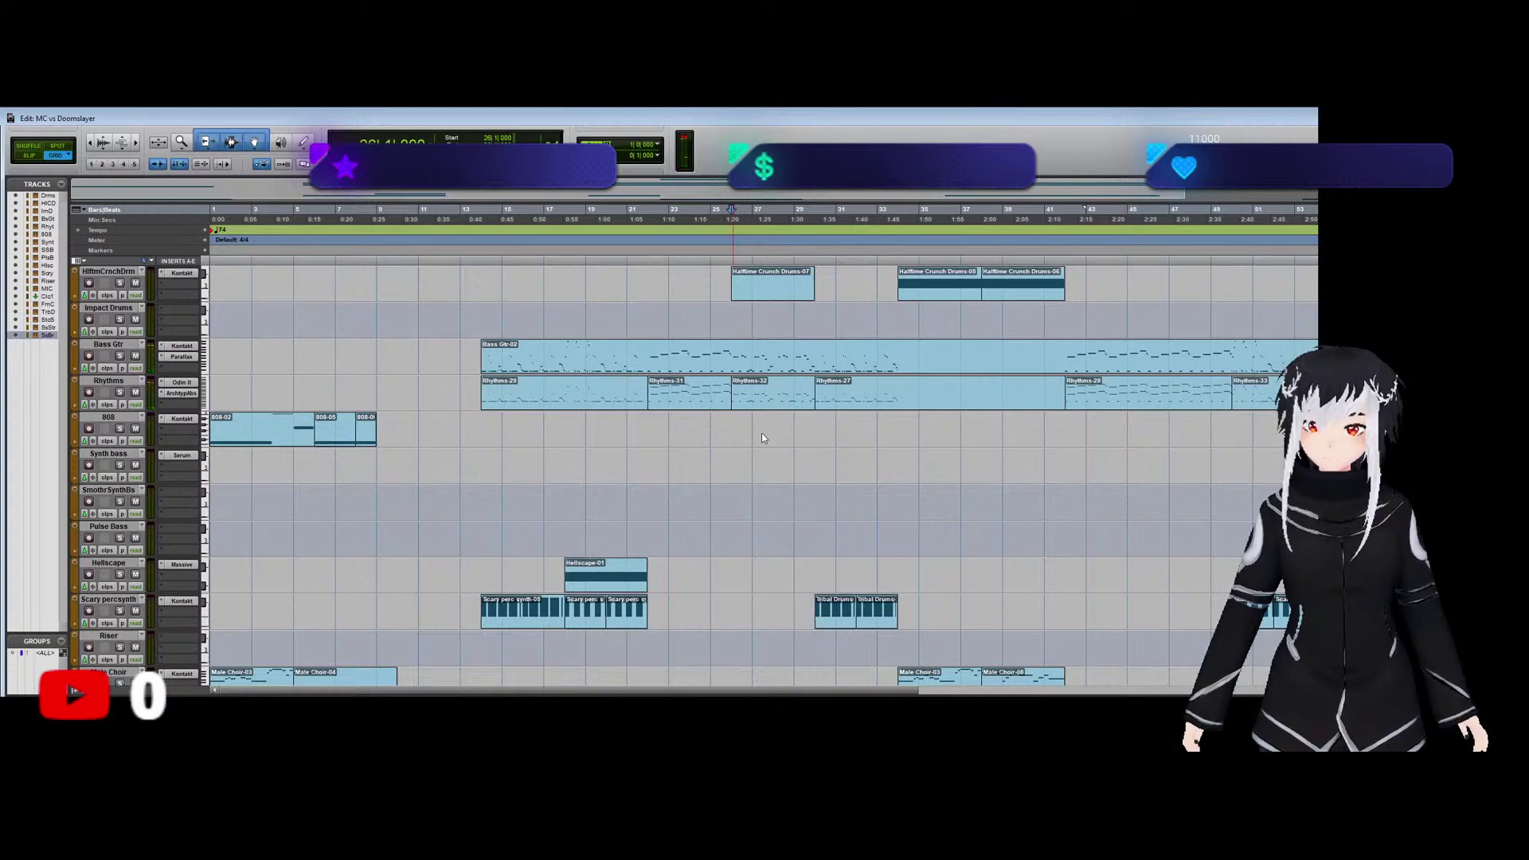
Write two eighth notes at D3 across the start of bar 27 on the Synth bass track, lower them one octave and play them.
double_click(760, 466)
key("space")
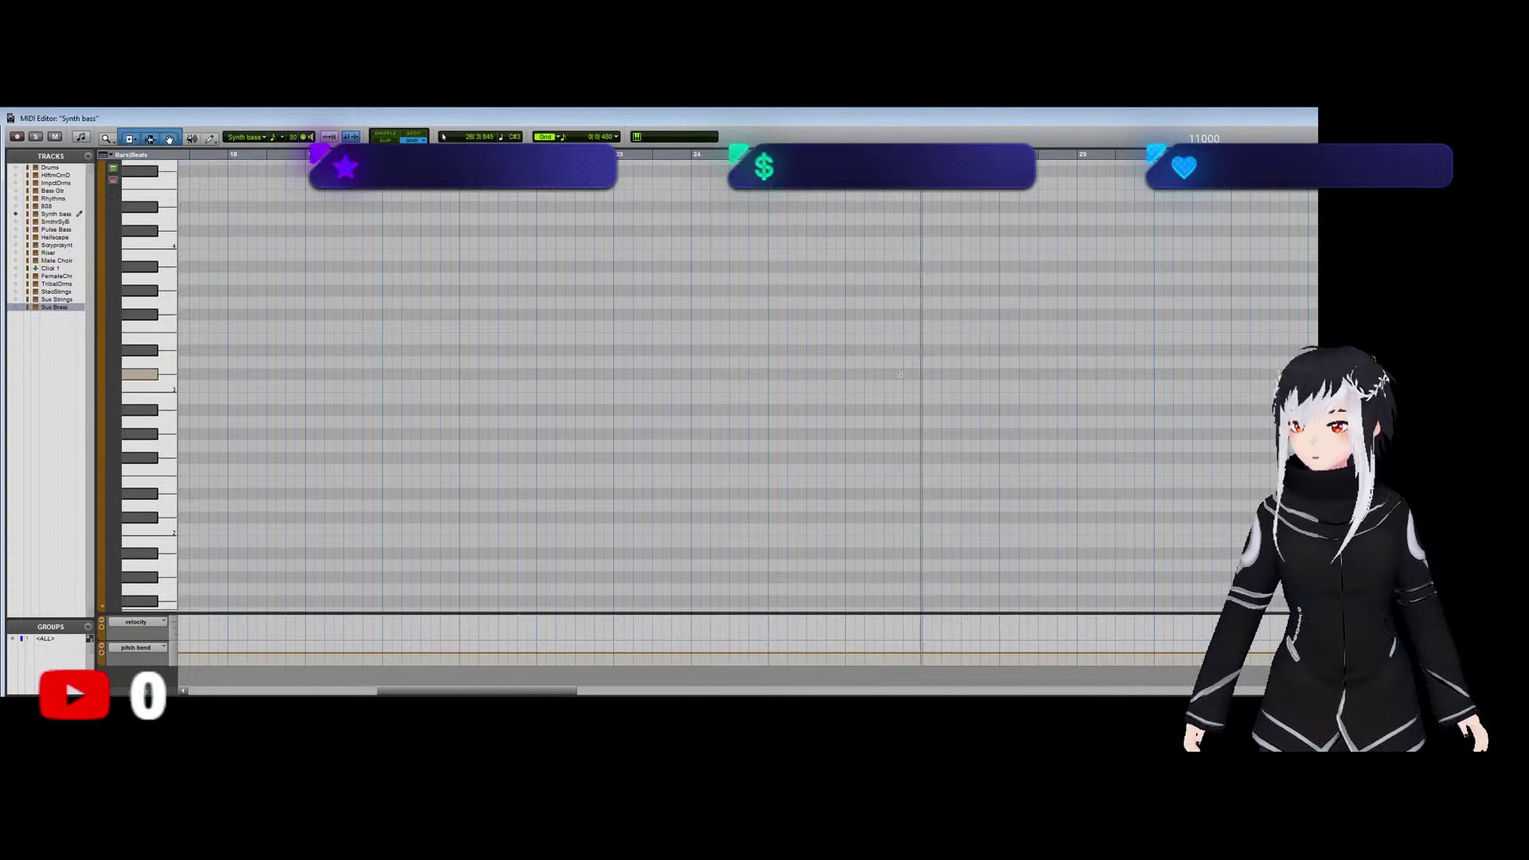
left_click(917, 363)
key("space")
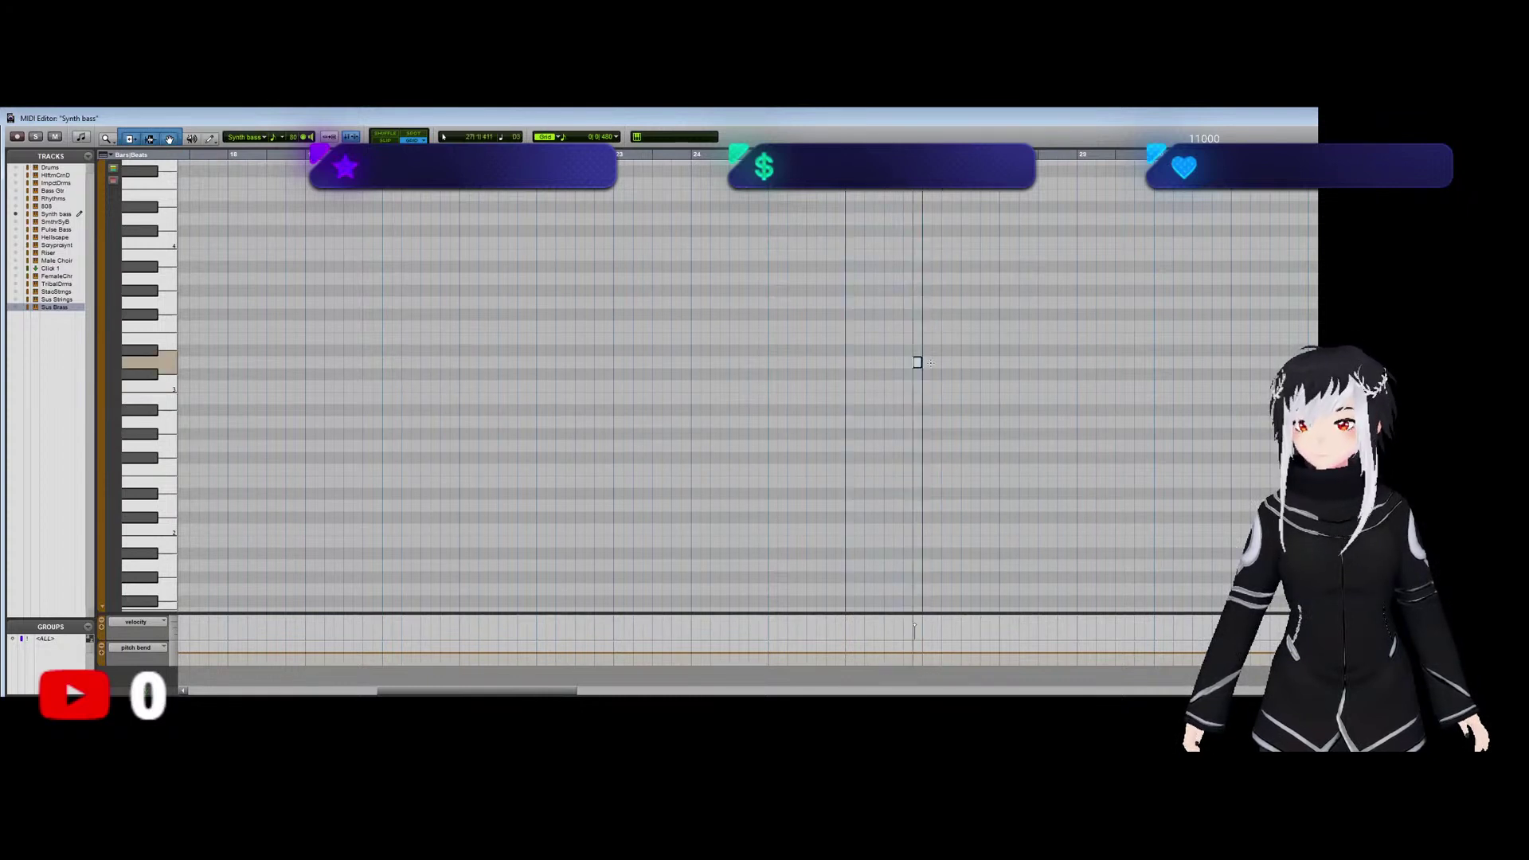
left_click_drag(921, 362, 921, 505)
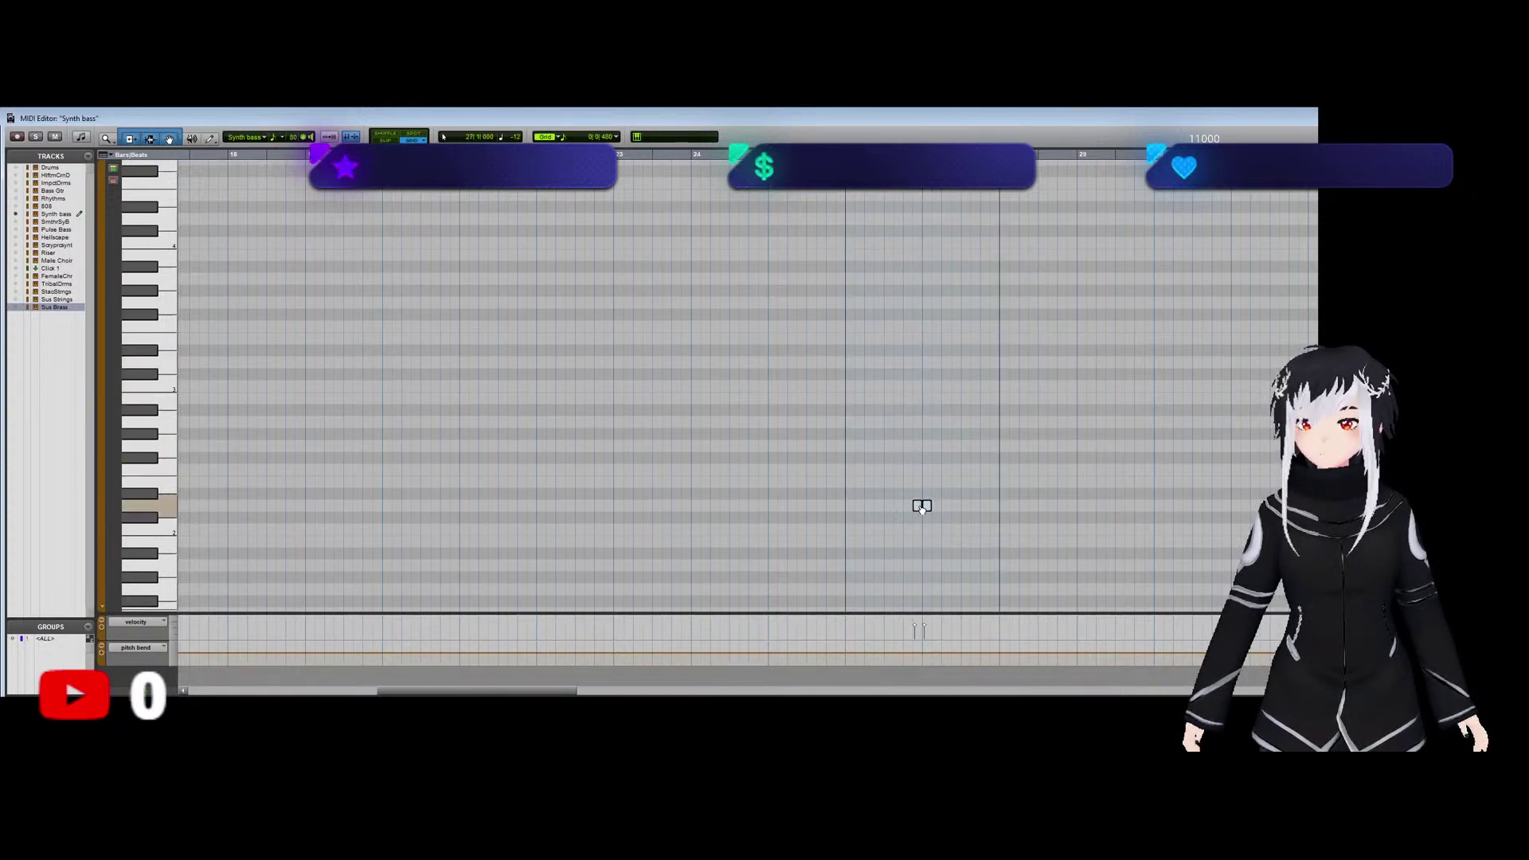
key("space")
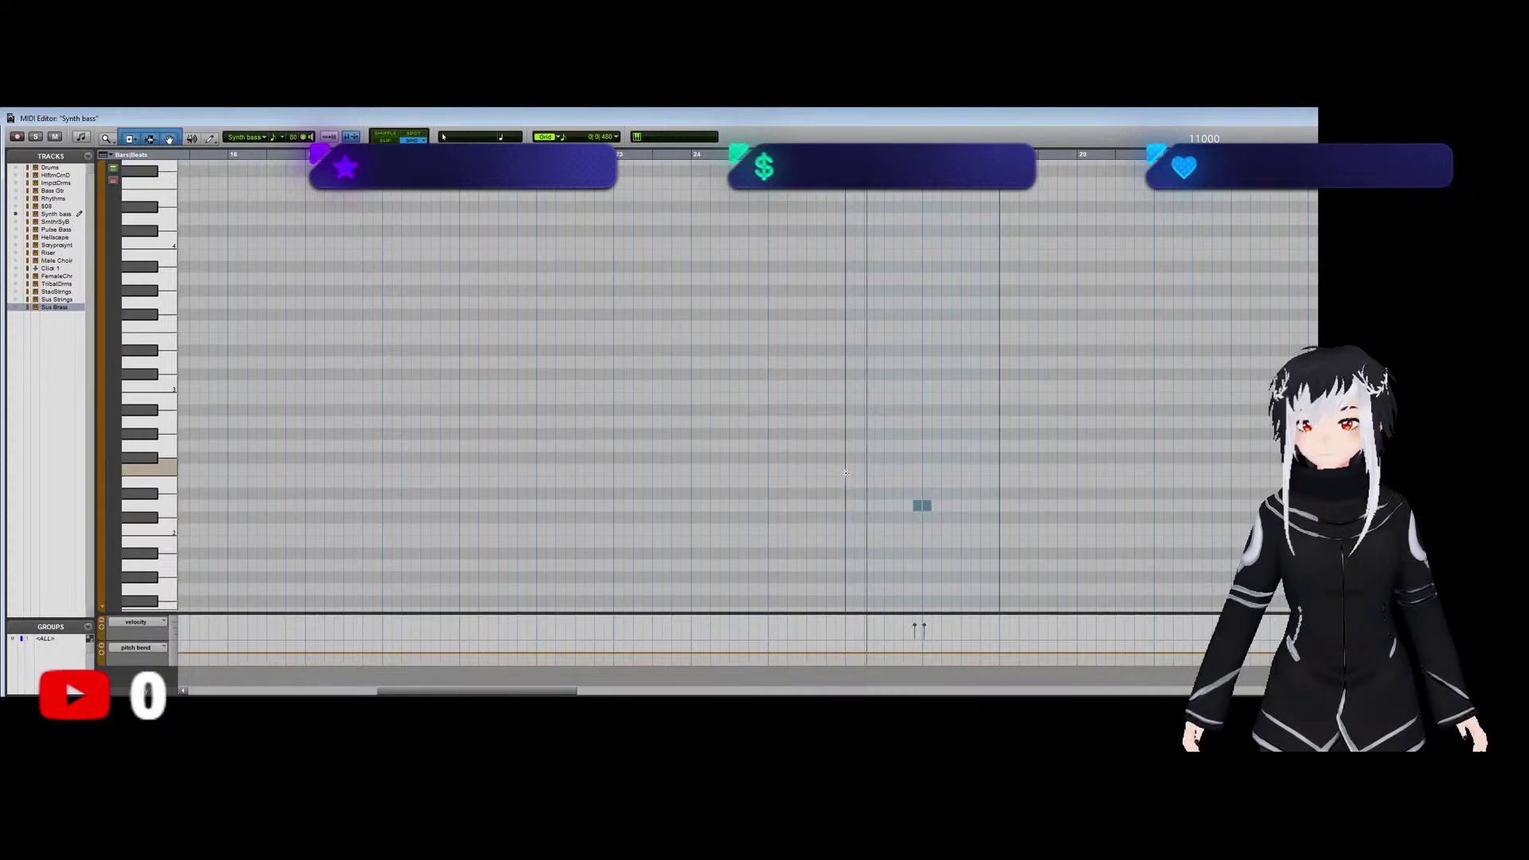
key("space")
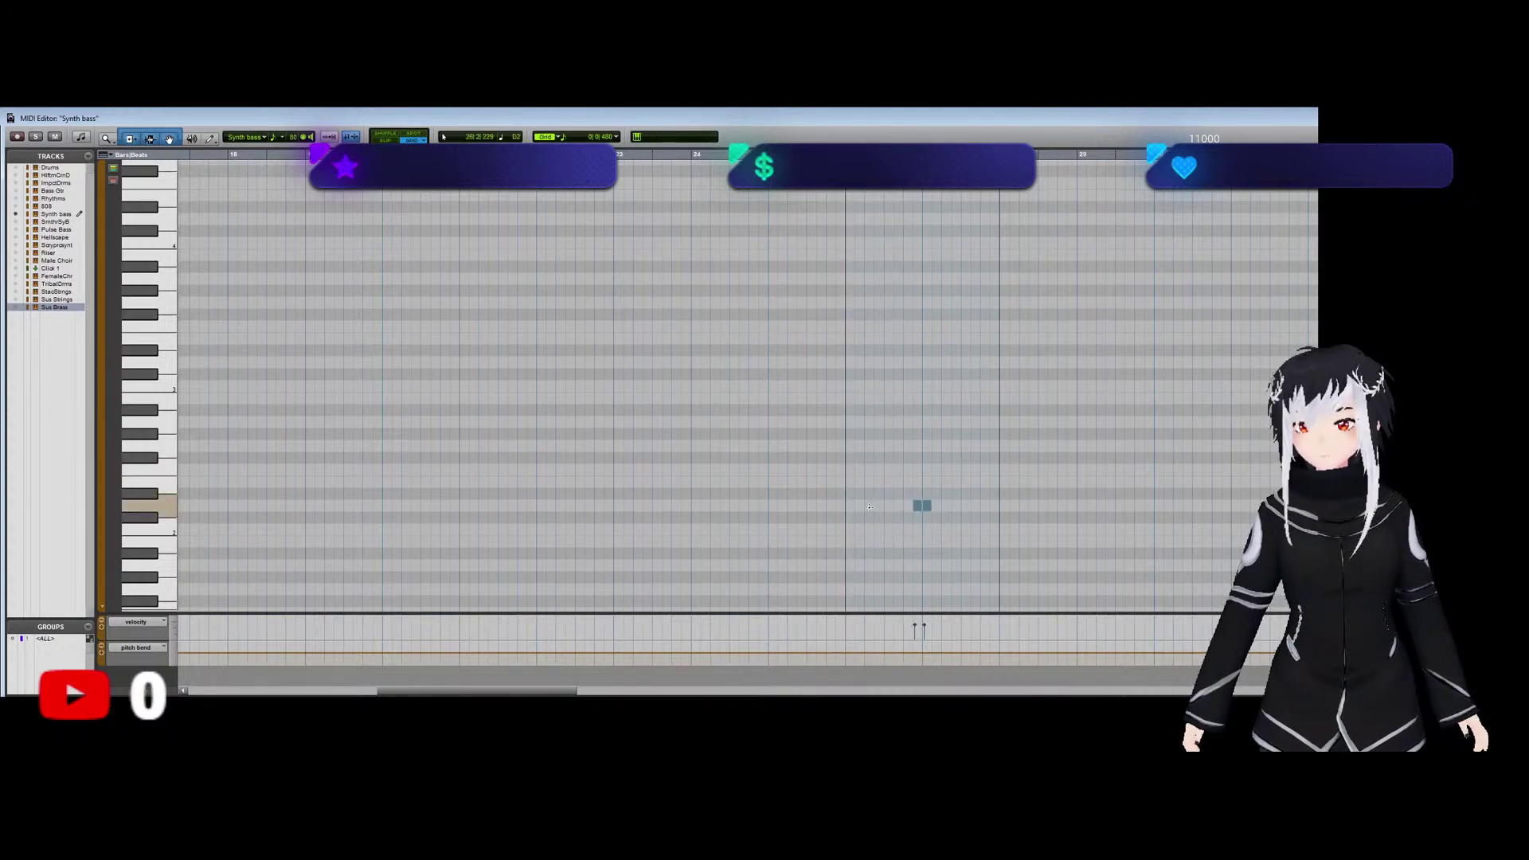
Add eighth notes D2, C2, G2, F#2 and Eb2 from beat 2 of bar 26 and play the synth bass line.
left_click(869, 506)
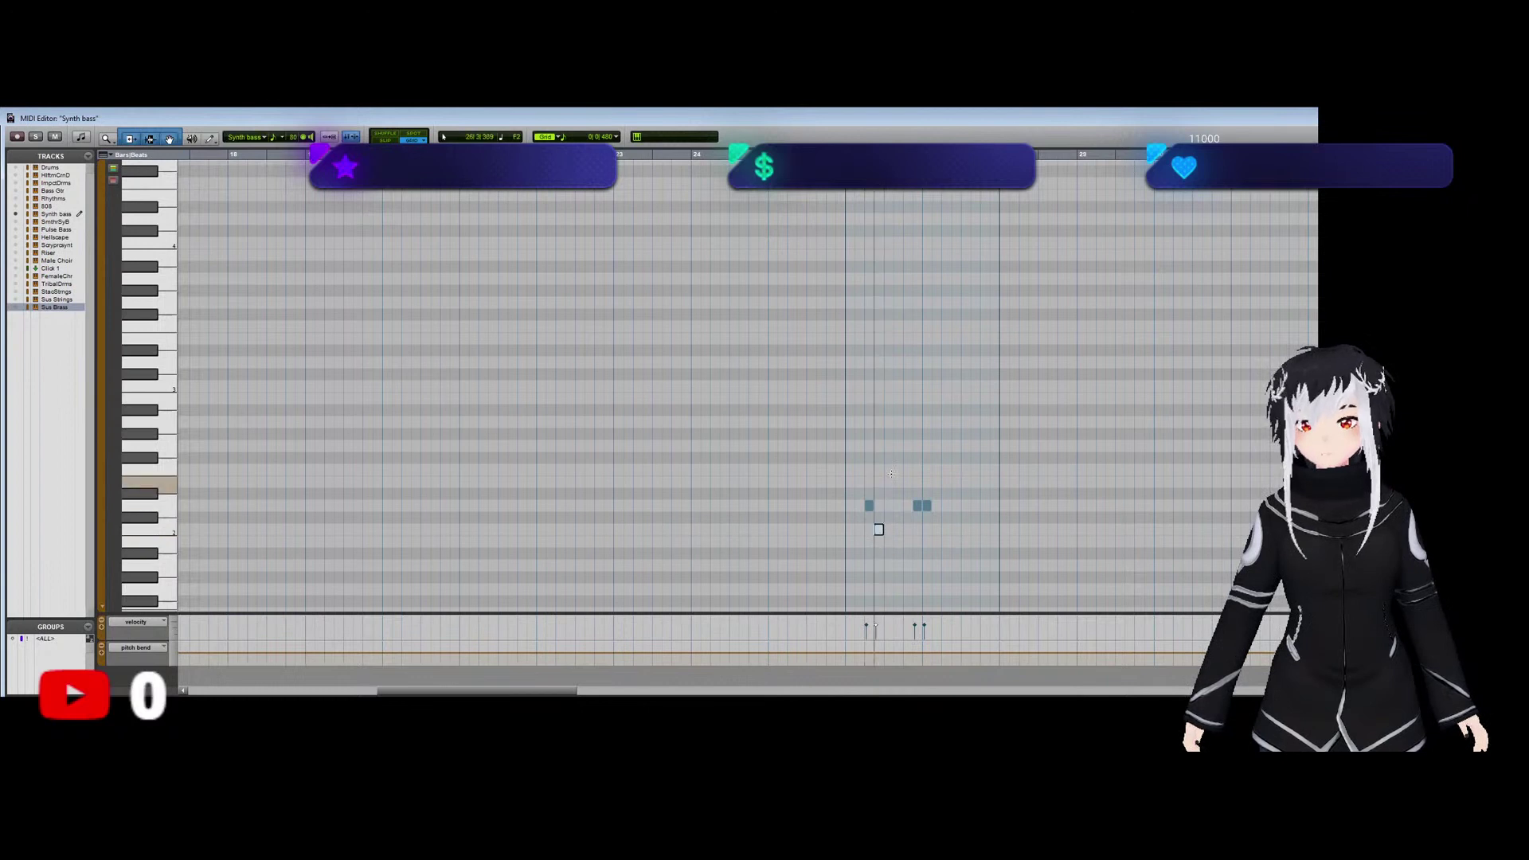
left_click(878, 529)
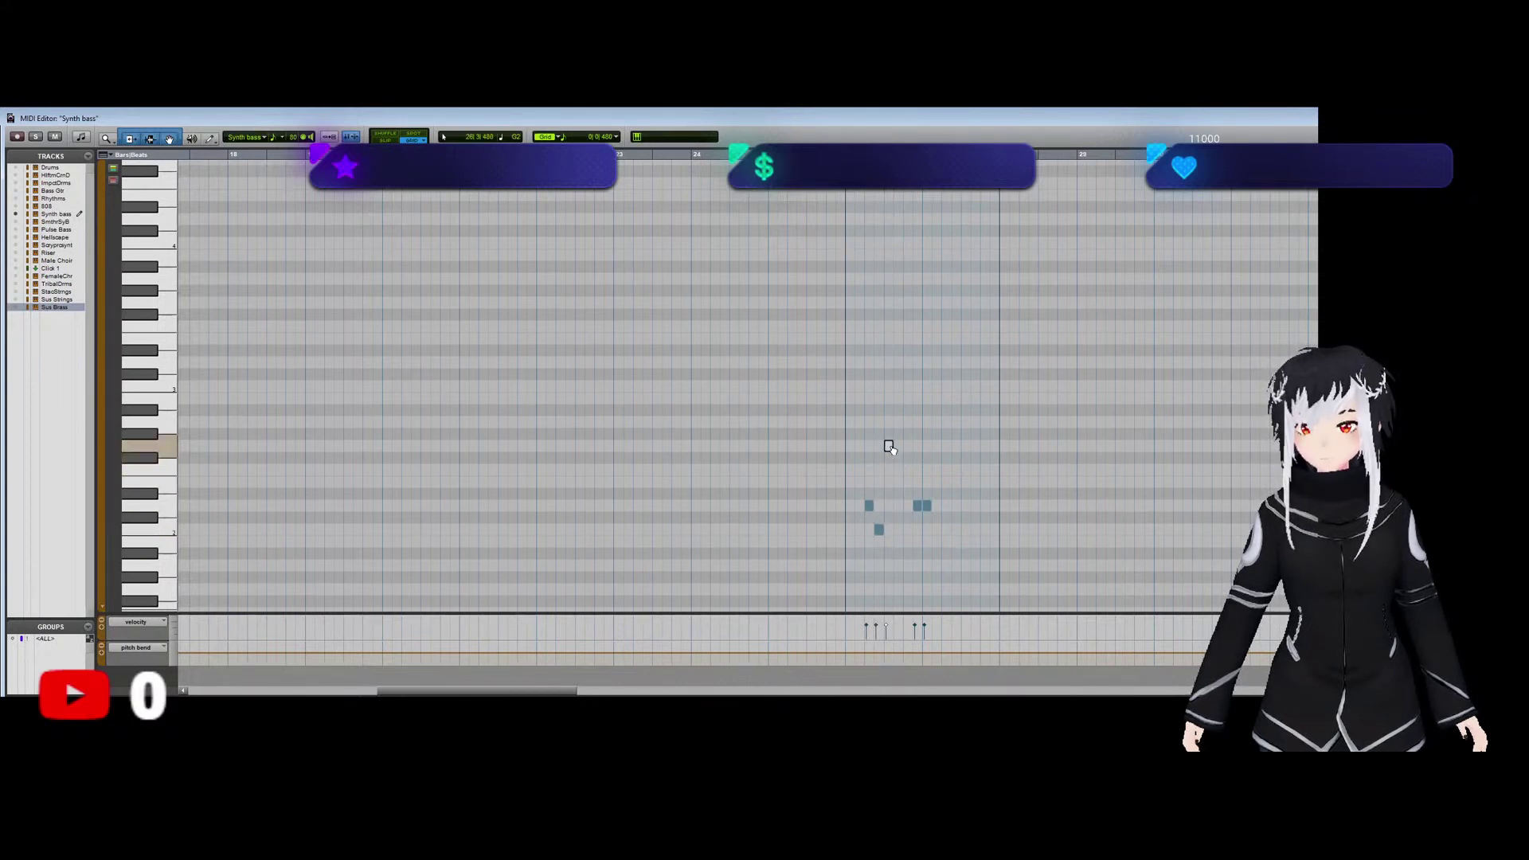
left_click(888, 446)
left_click(898, 458)
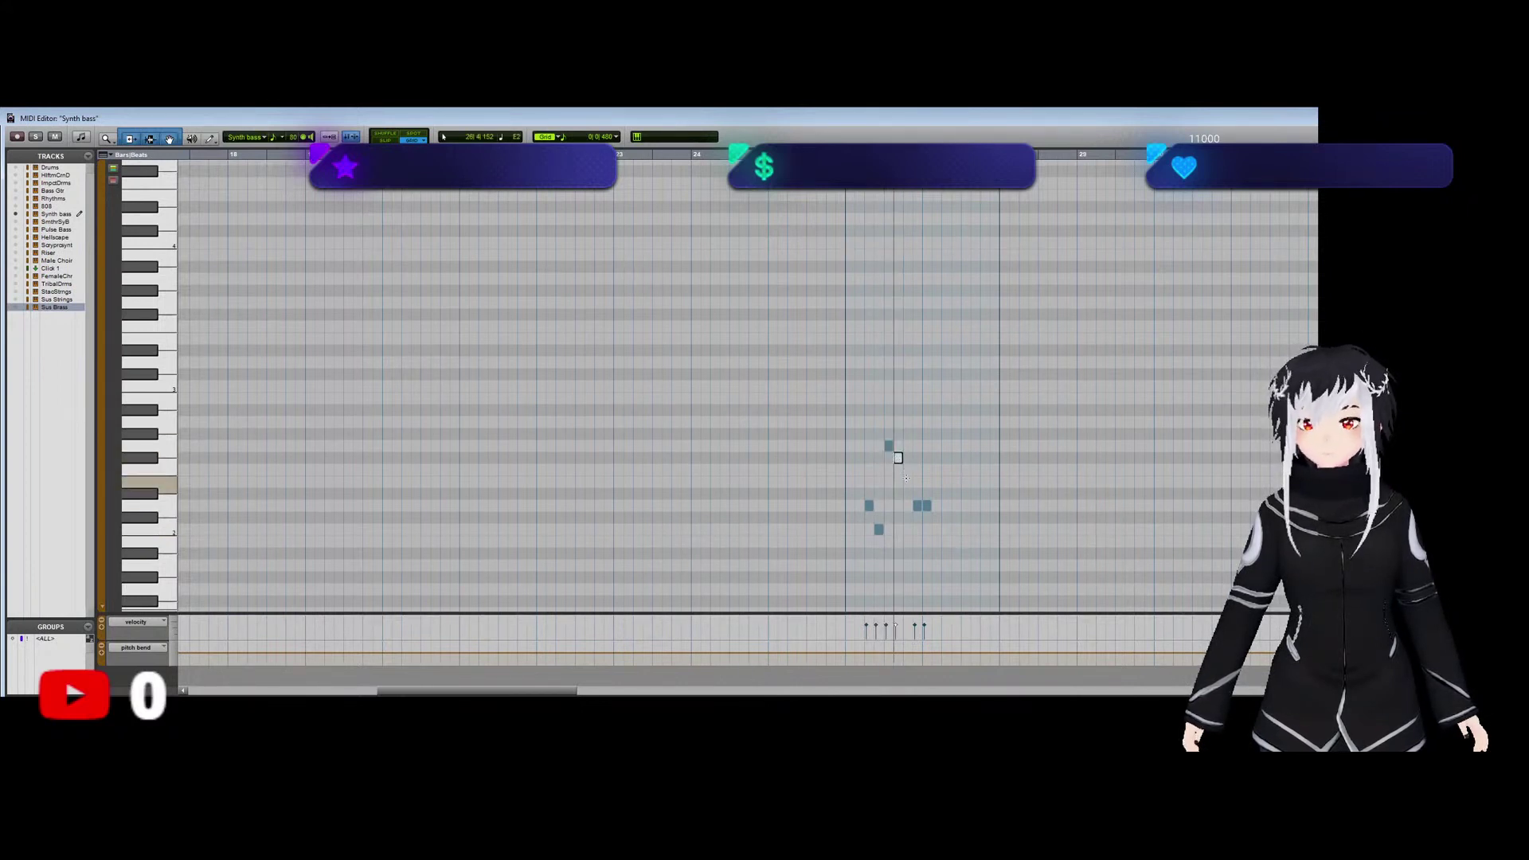
left_click(907, 494)
key("space")
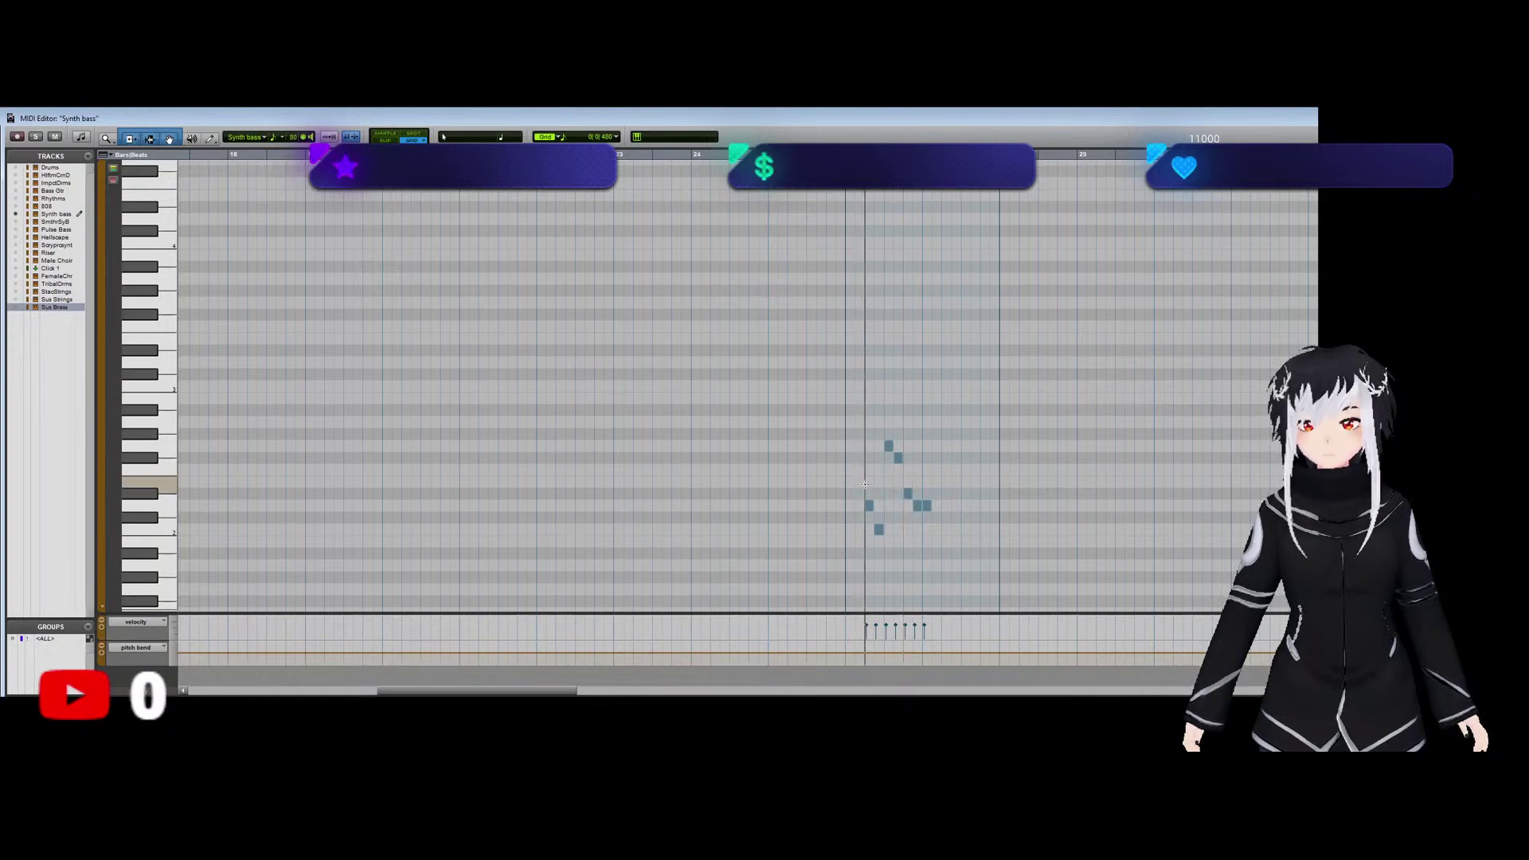
Lower the Synth bass track's volume fader to -8.4 dB in the mixer and return to the arrangement.
key("ctrl+equal")
key("ctrl+equal")
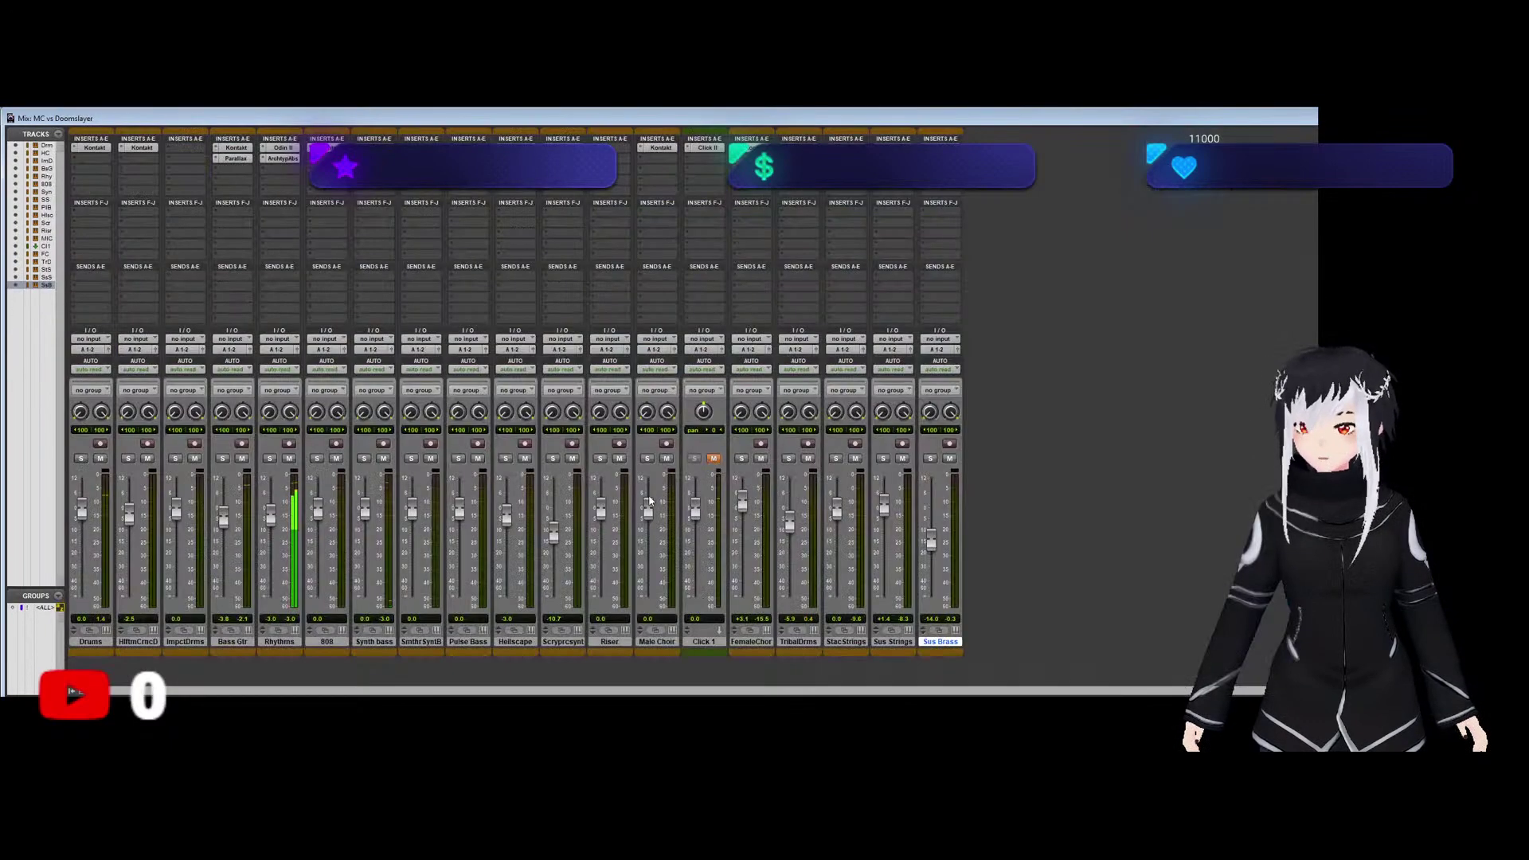
left_click_drag(365, 511, 365, 532)
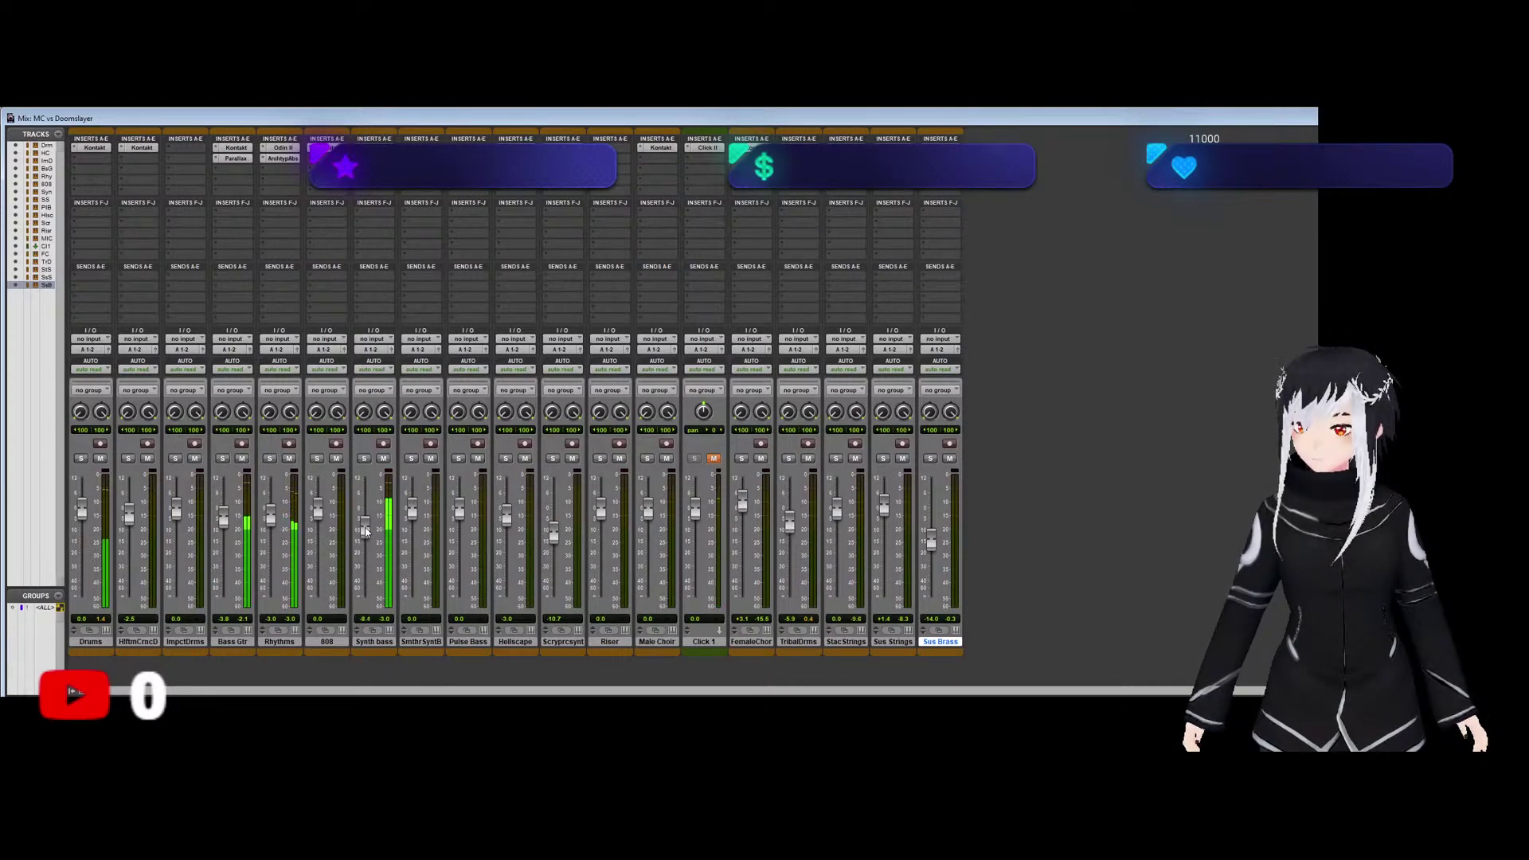
key("ctrl+equal")
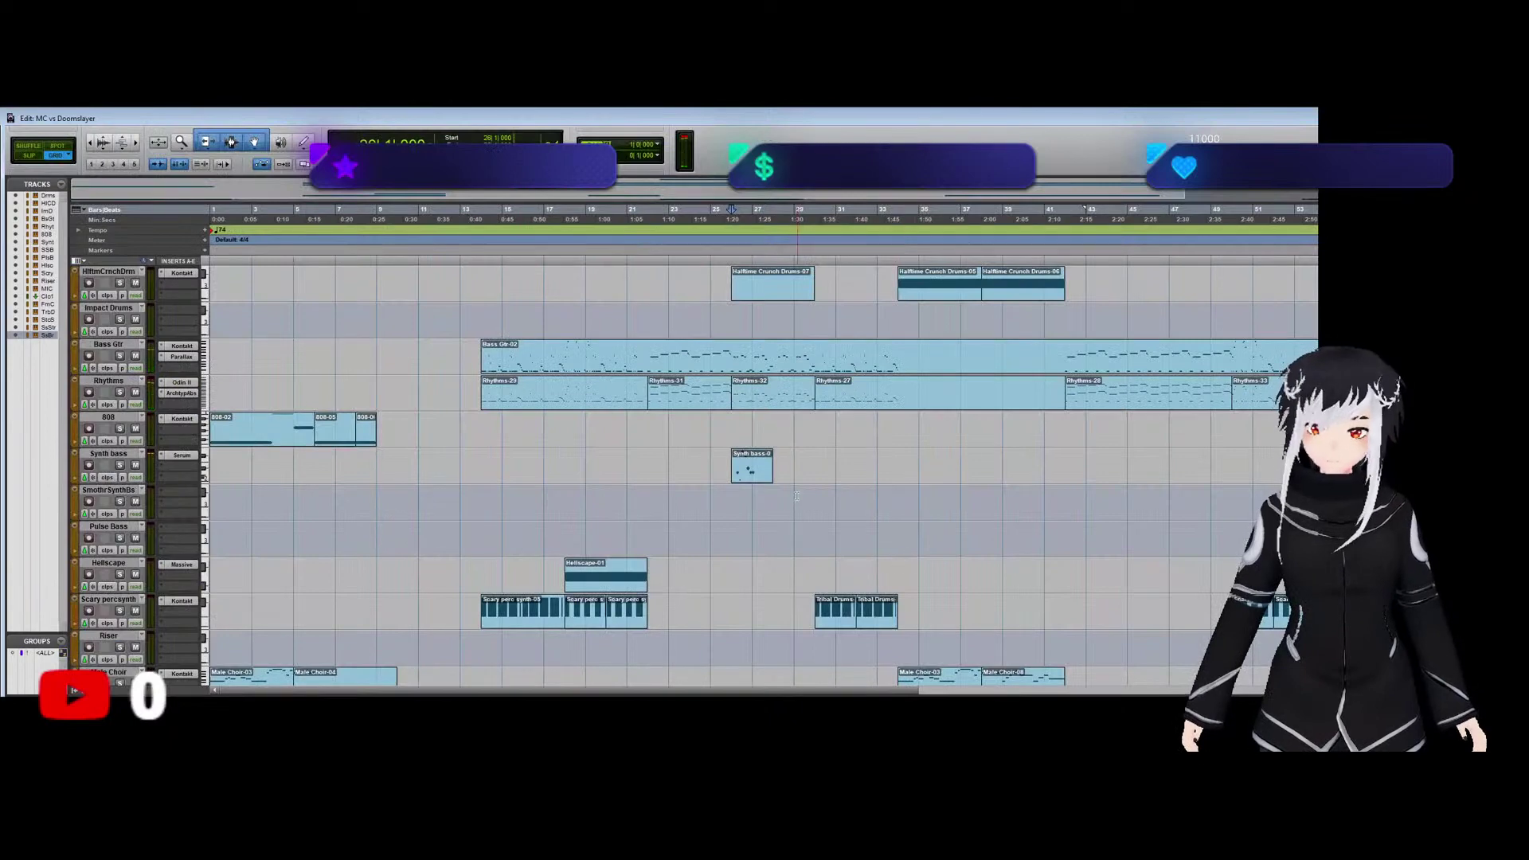
Extend the D2 note in bar 27 to a quarter note and continue the synth bass line with C2, Eb2, C2 and D2.
double_click(753, 475)
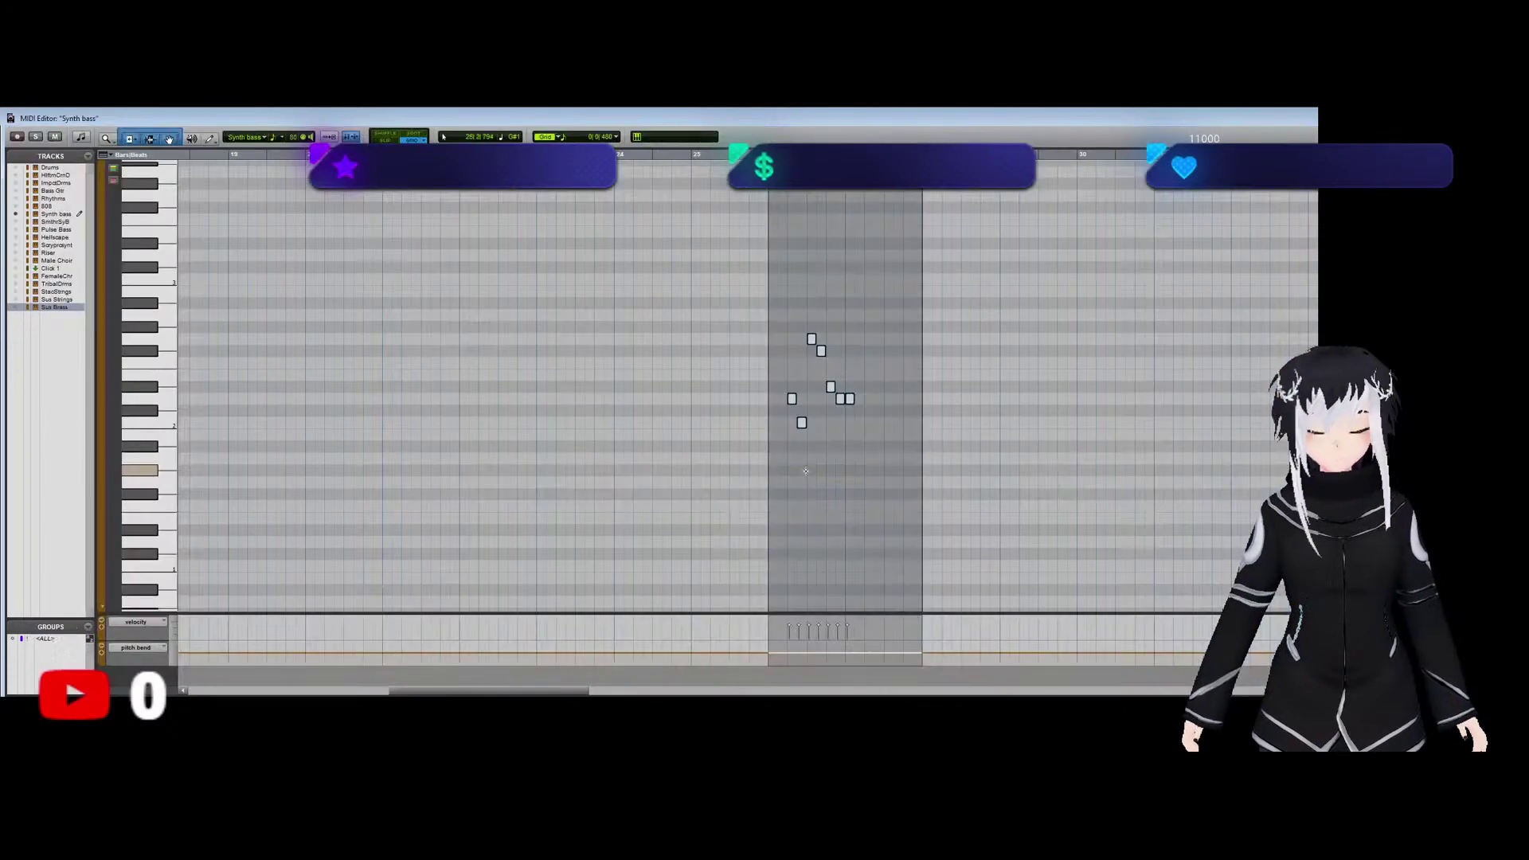
left_click(849, 398)
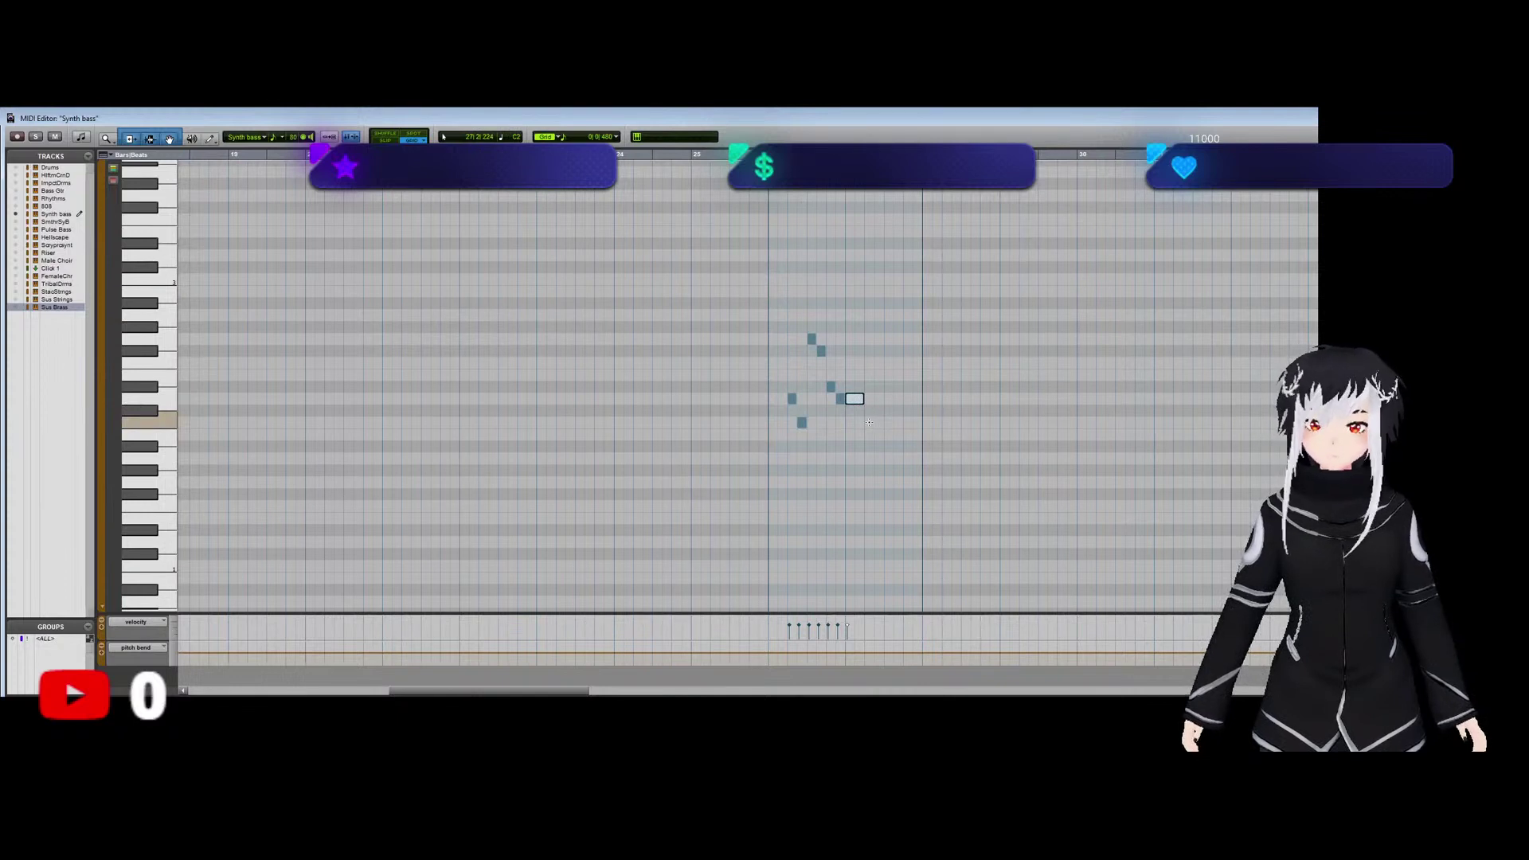
left_click(870, 422)
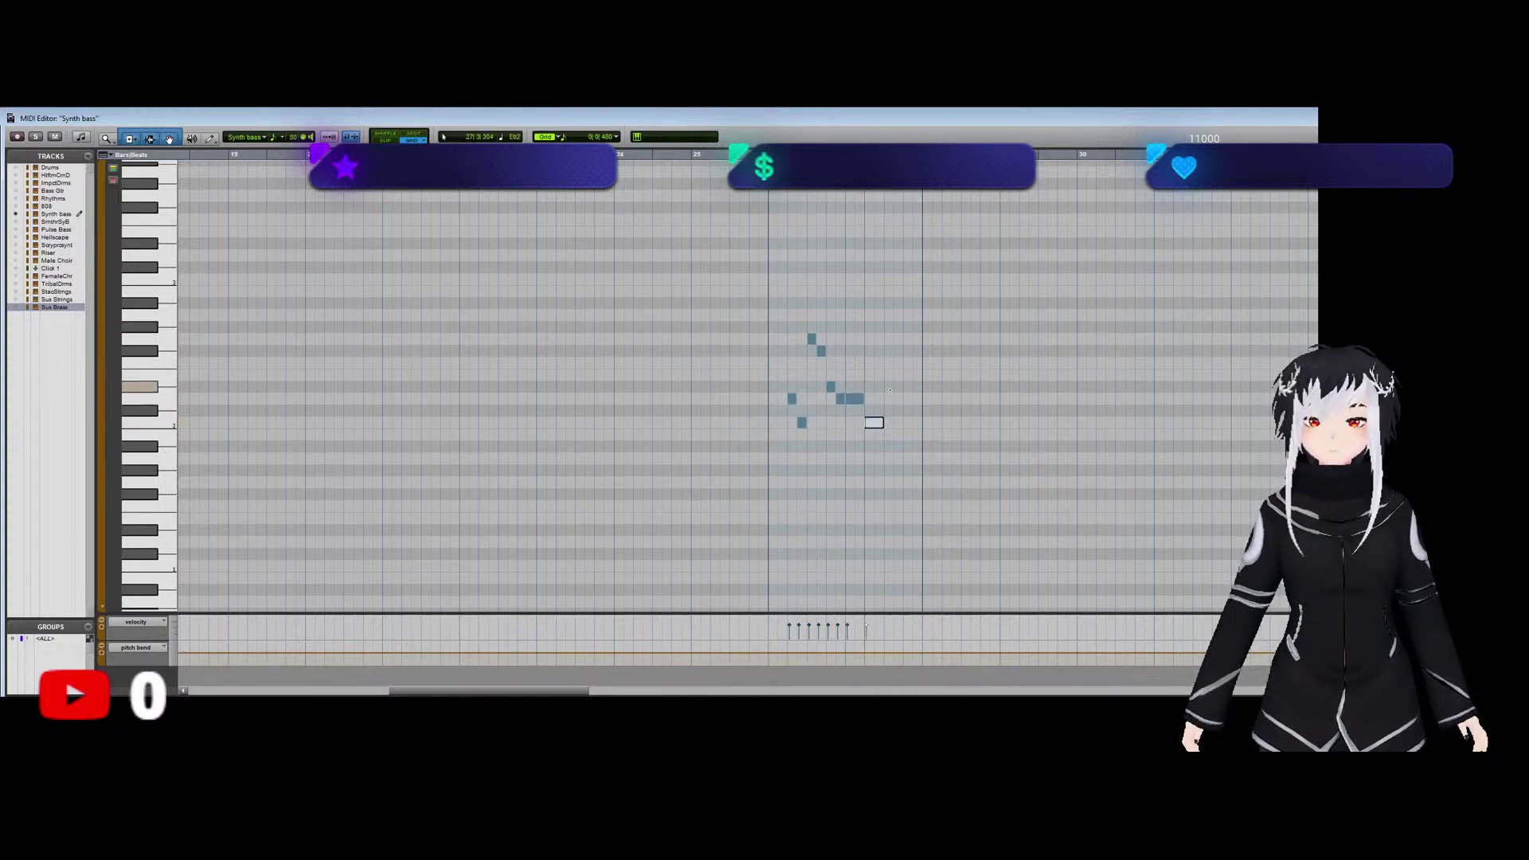
left_click(873, 421)
left_click(893, 387)
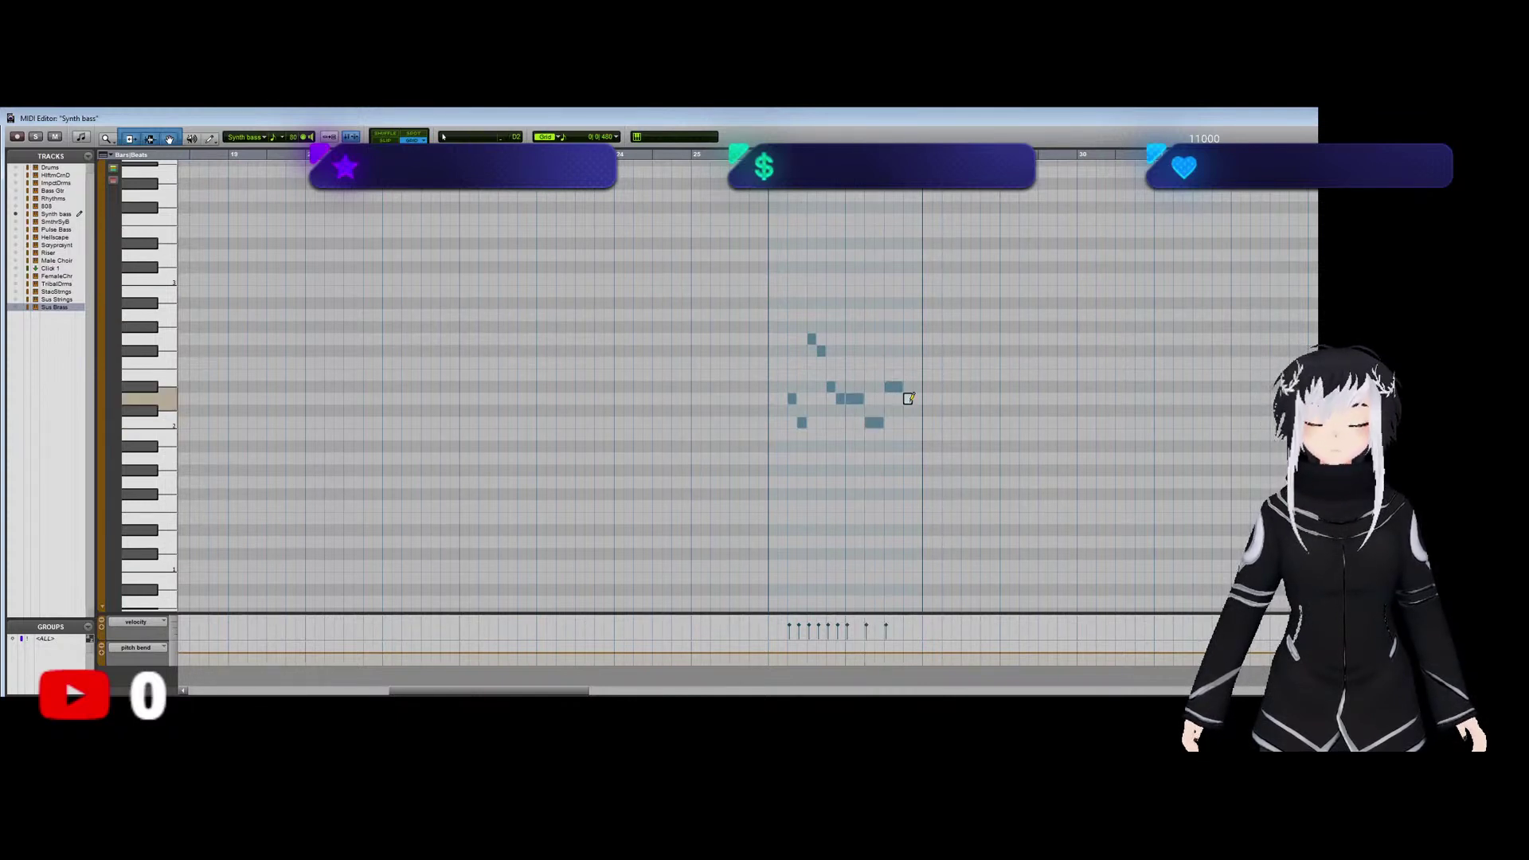
left_click(908, 422)
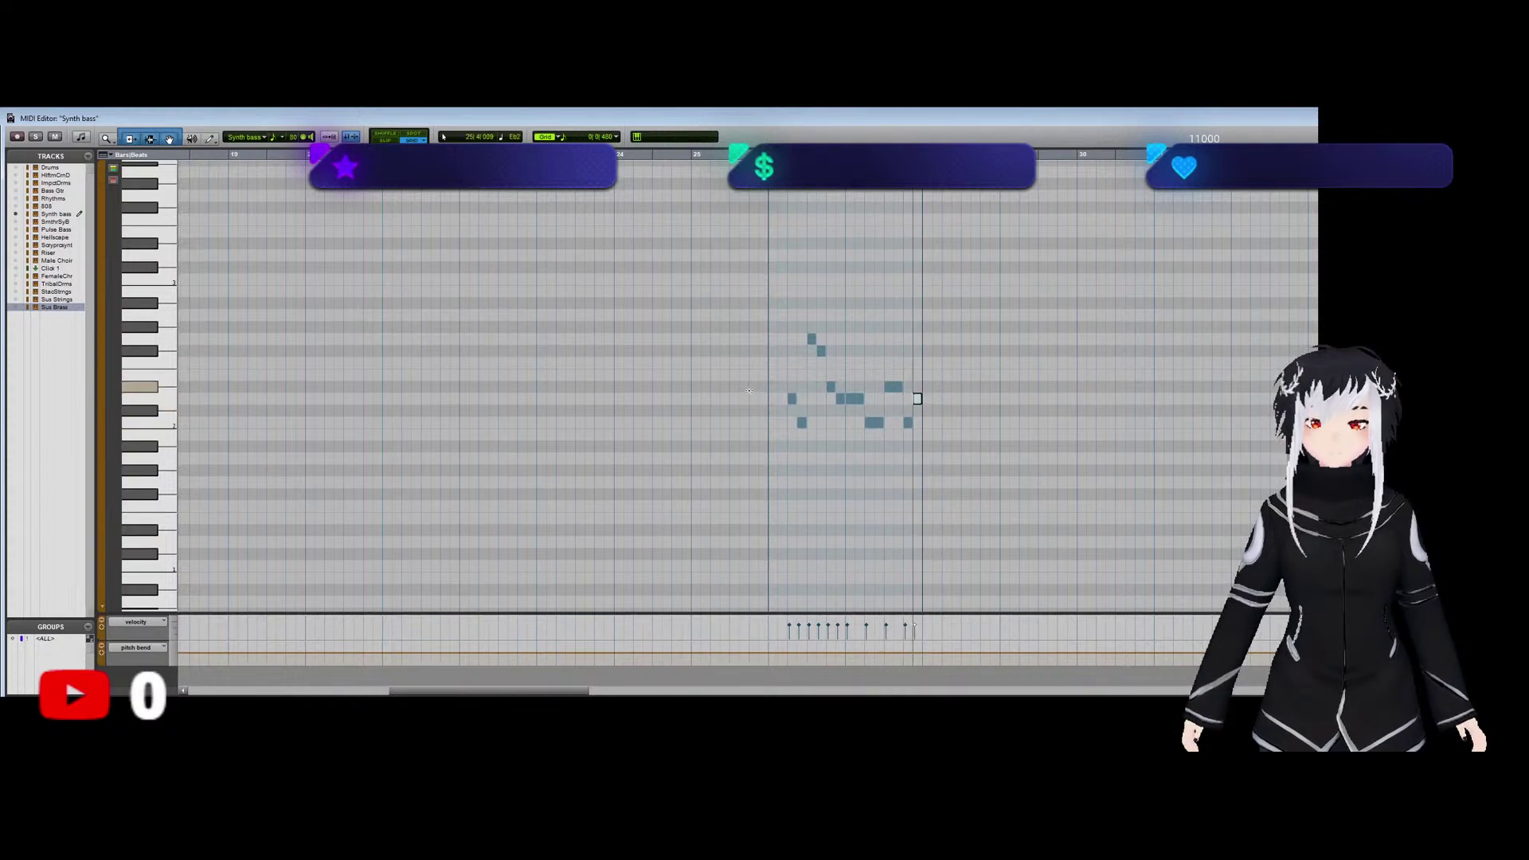
Shorten the Eb2 note in bar 27 to an eighth note and duplicate the two-bar phrase into bars 28 and 29.
key("space")
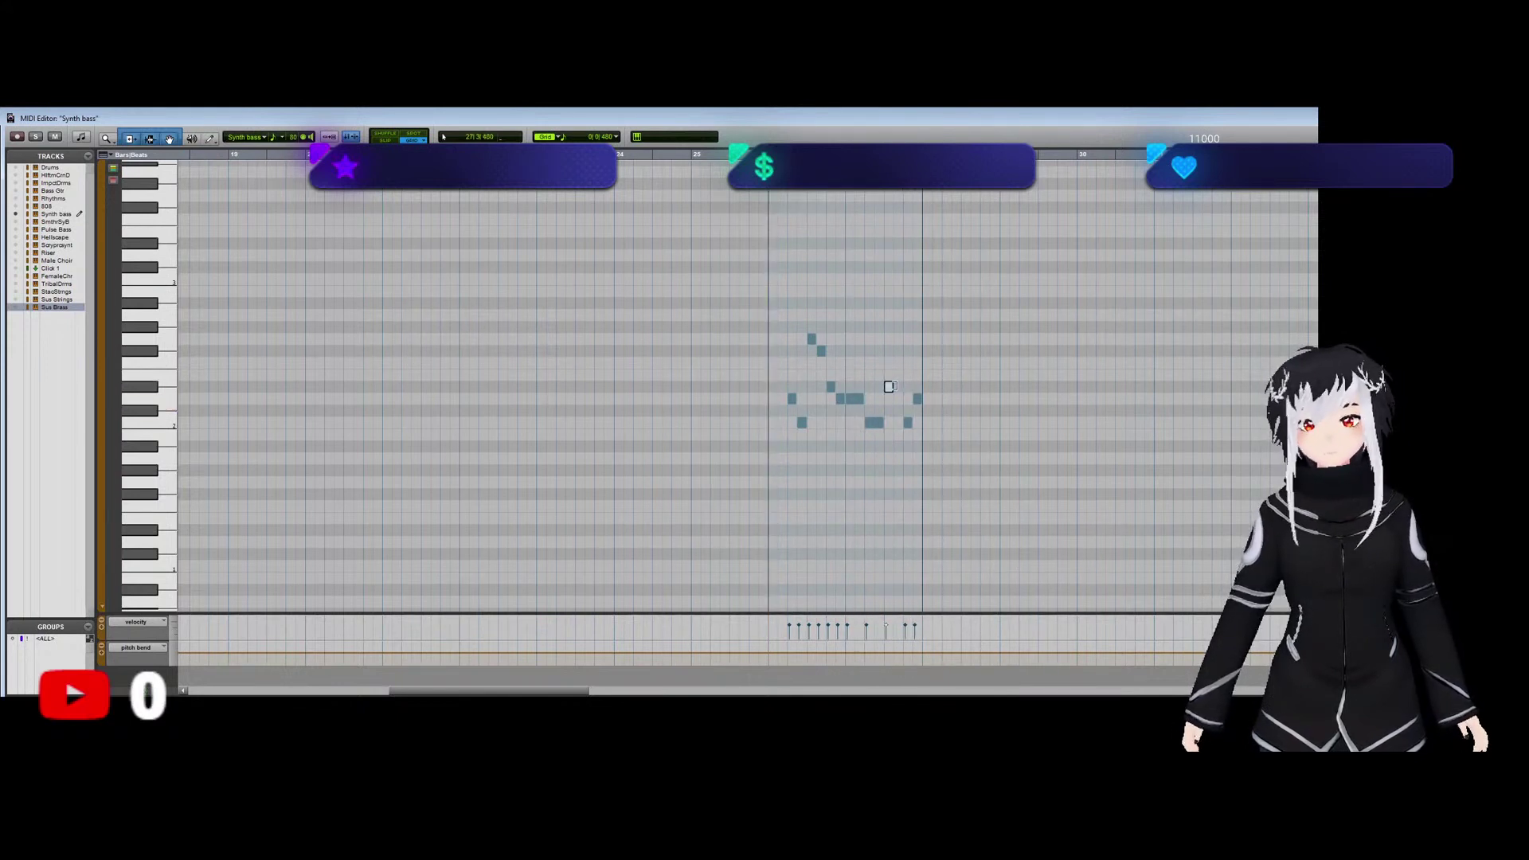
left_click_drag(953, 457, 721, 317)
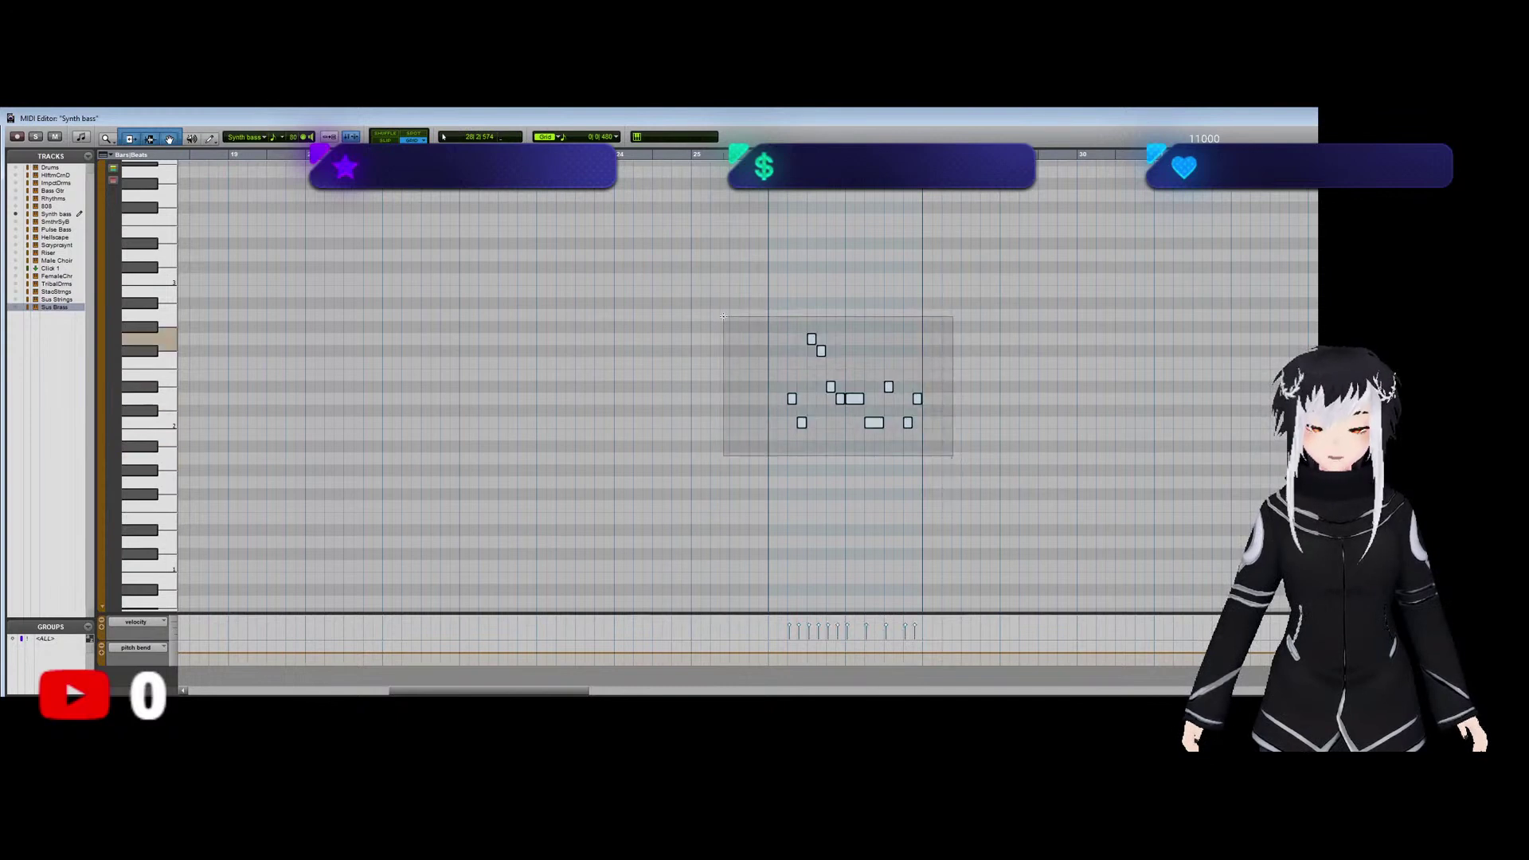
key("ctrl+d")
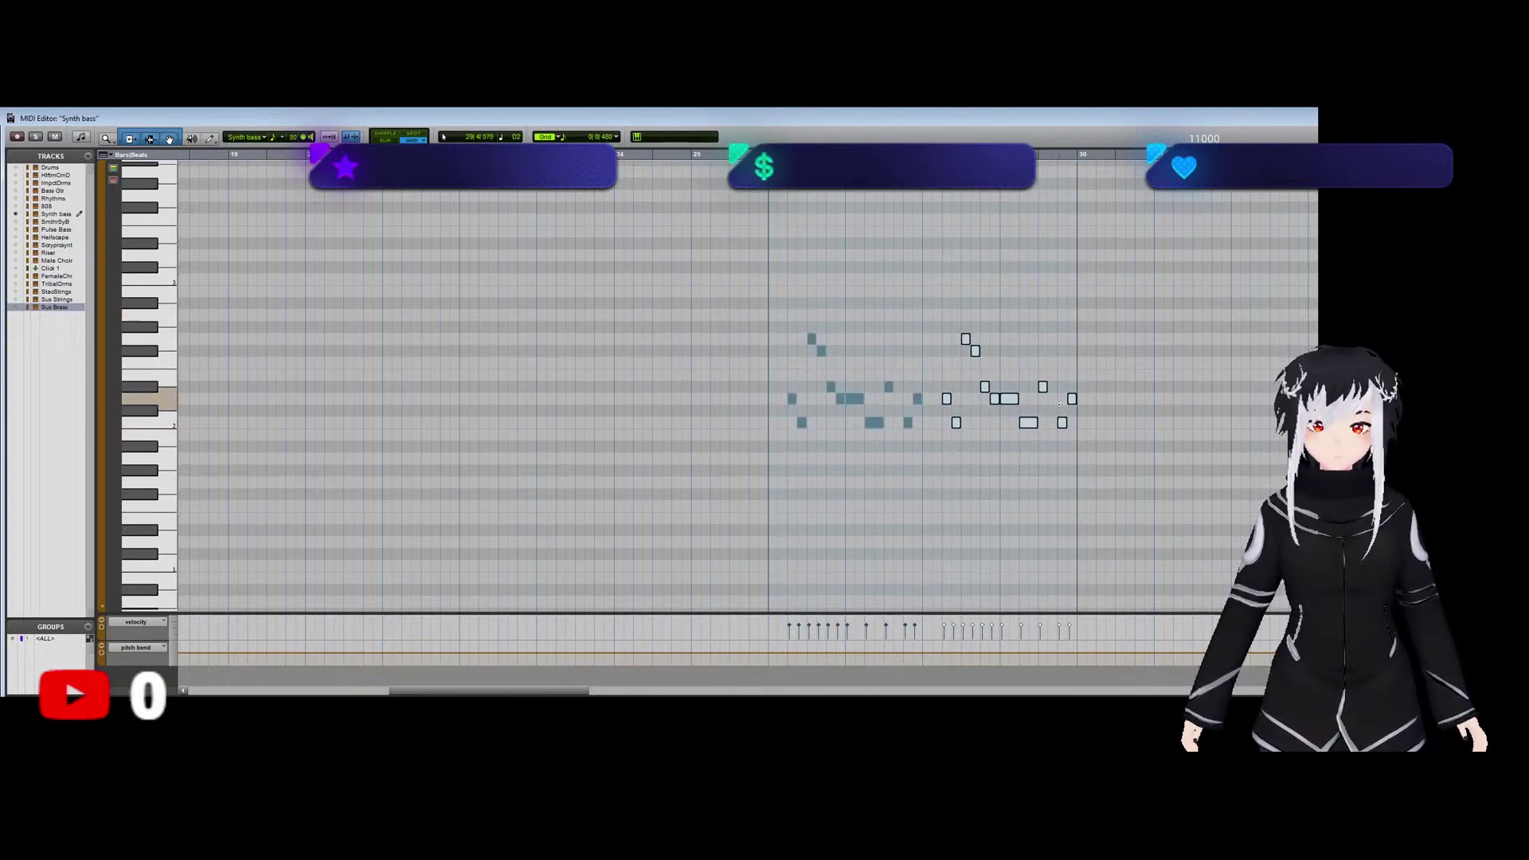
Delete the last four notes of the first synth bass phrase and lengthen its remaining final D2 note to a half note.
left_click_drag(923, 435, 885, 382)
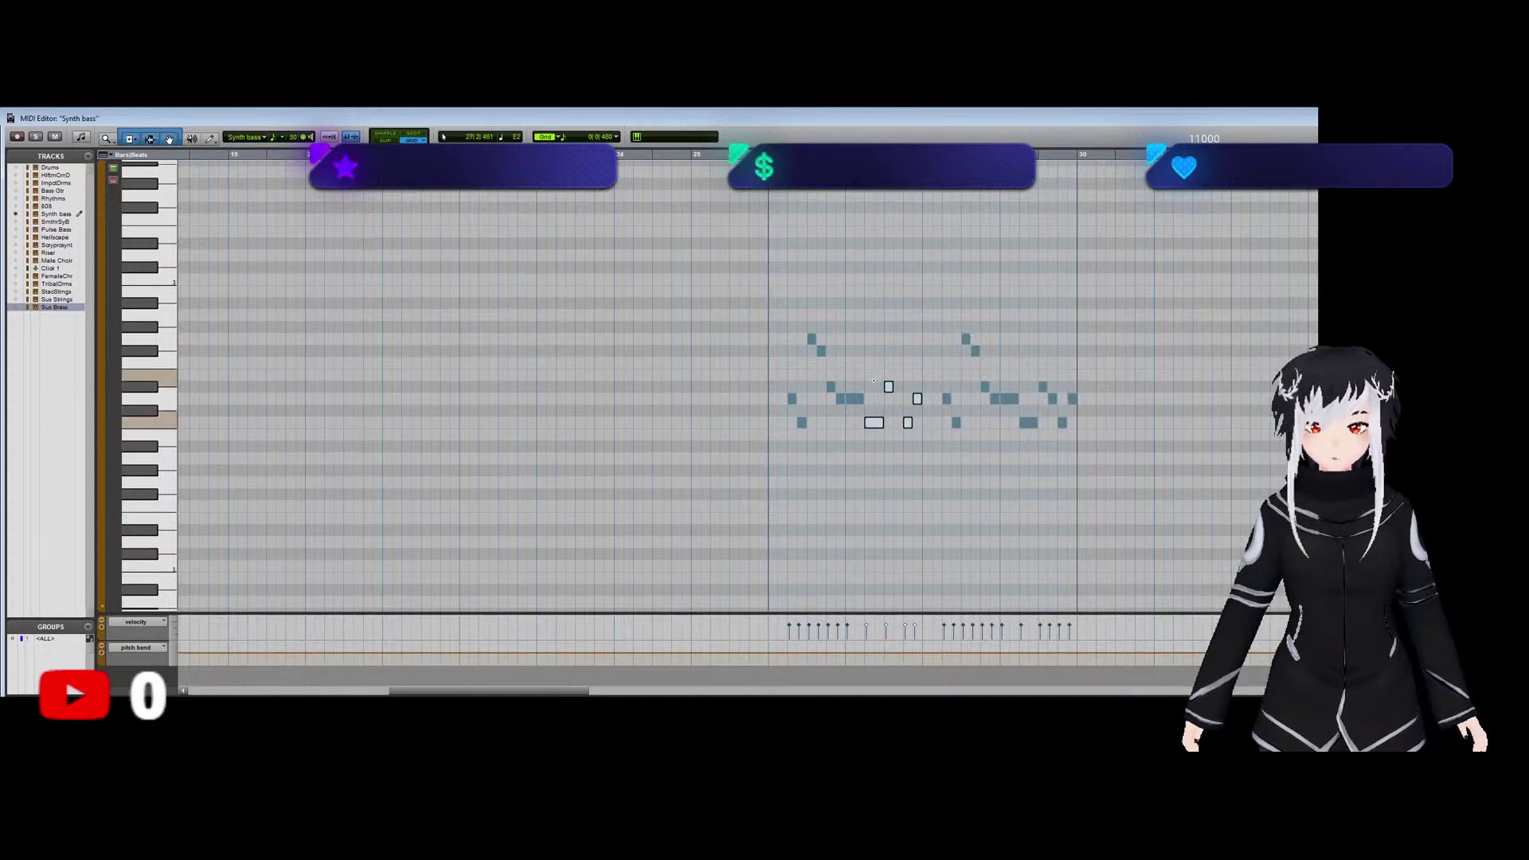
key("Delete")
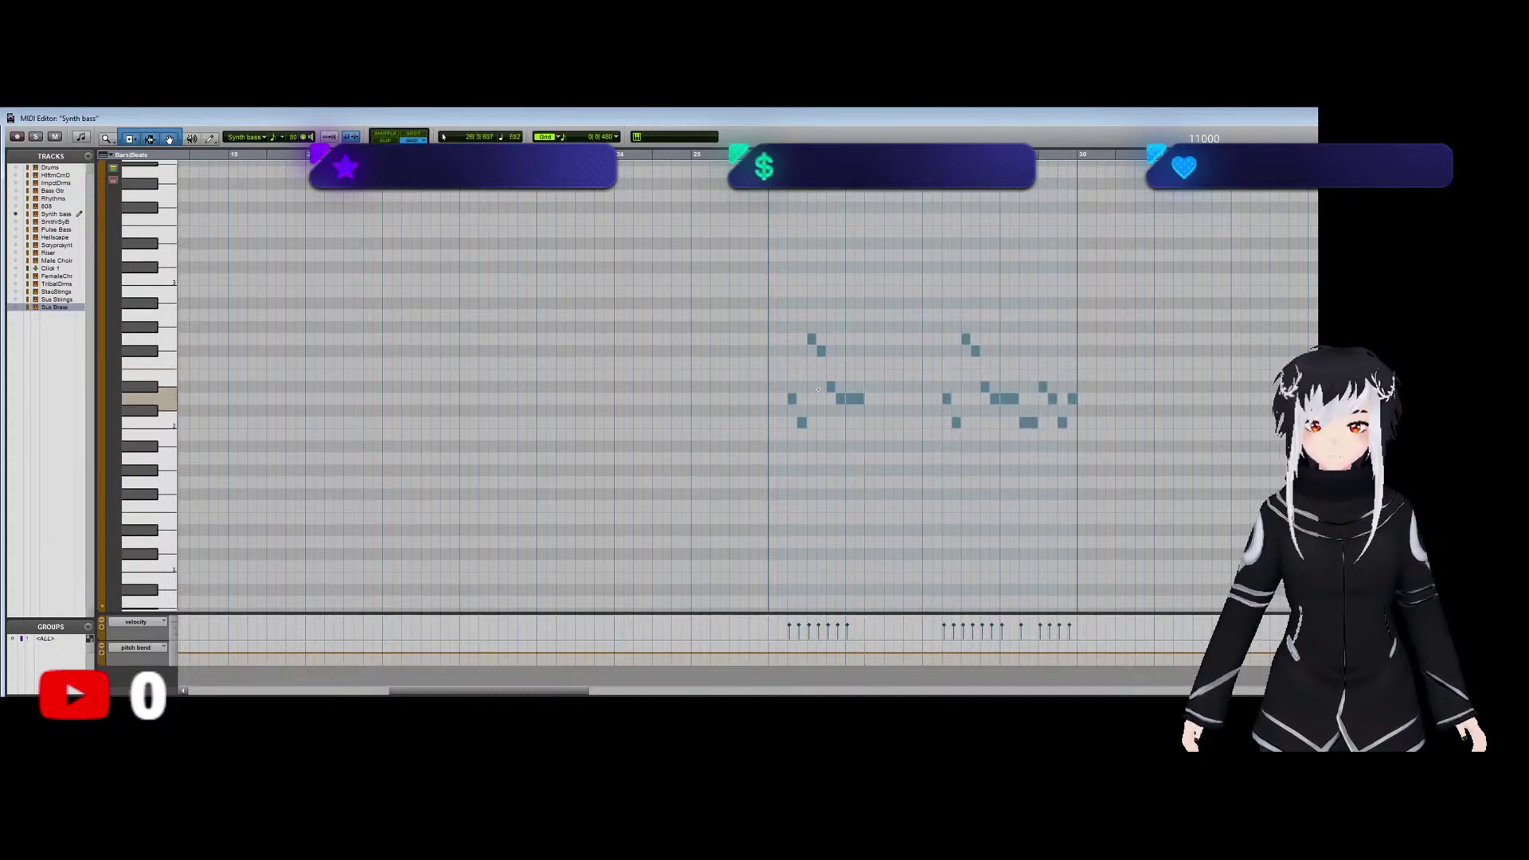
key("space")
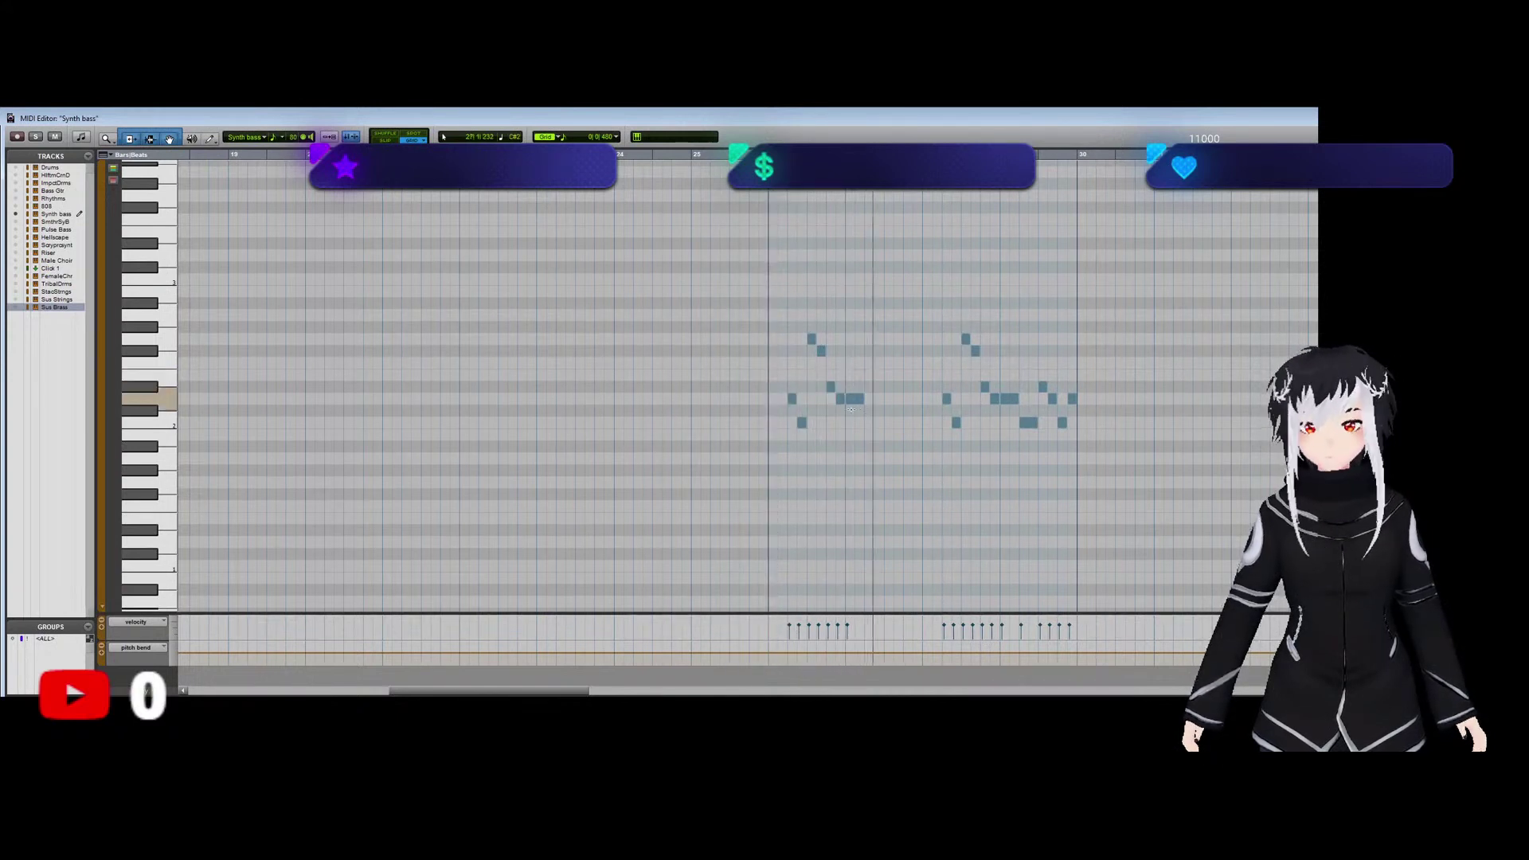
left_click_drag(863, 398, 881, 399)
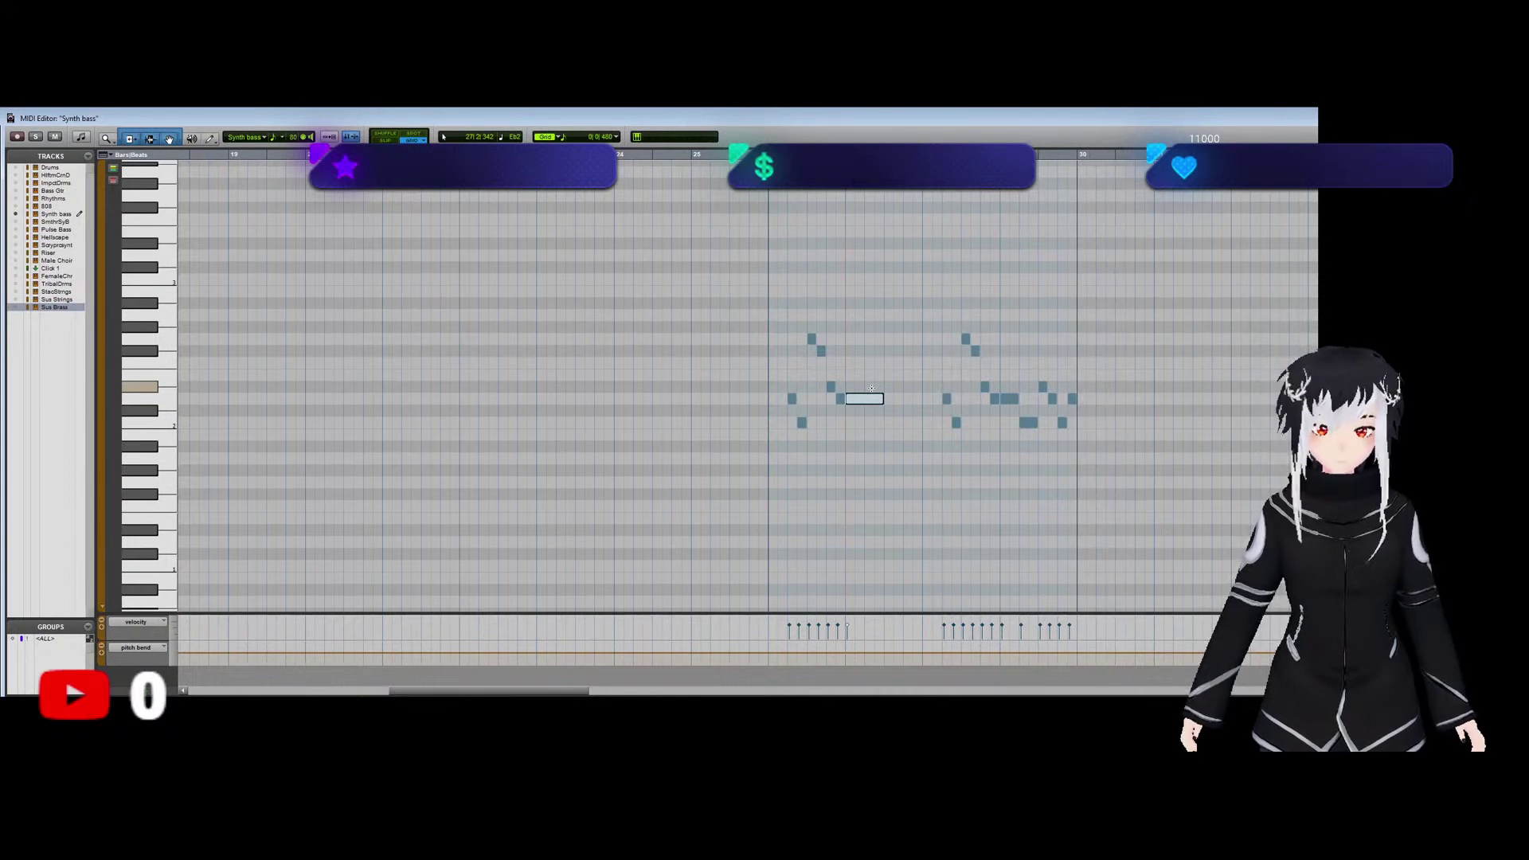
Lower the Synth bass fader slightly to -8.9 dB and play the arrangement from bar 26 to check the balance.
key("ctrl+equal")
key("ctrl+equal")
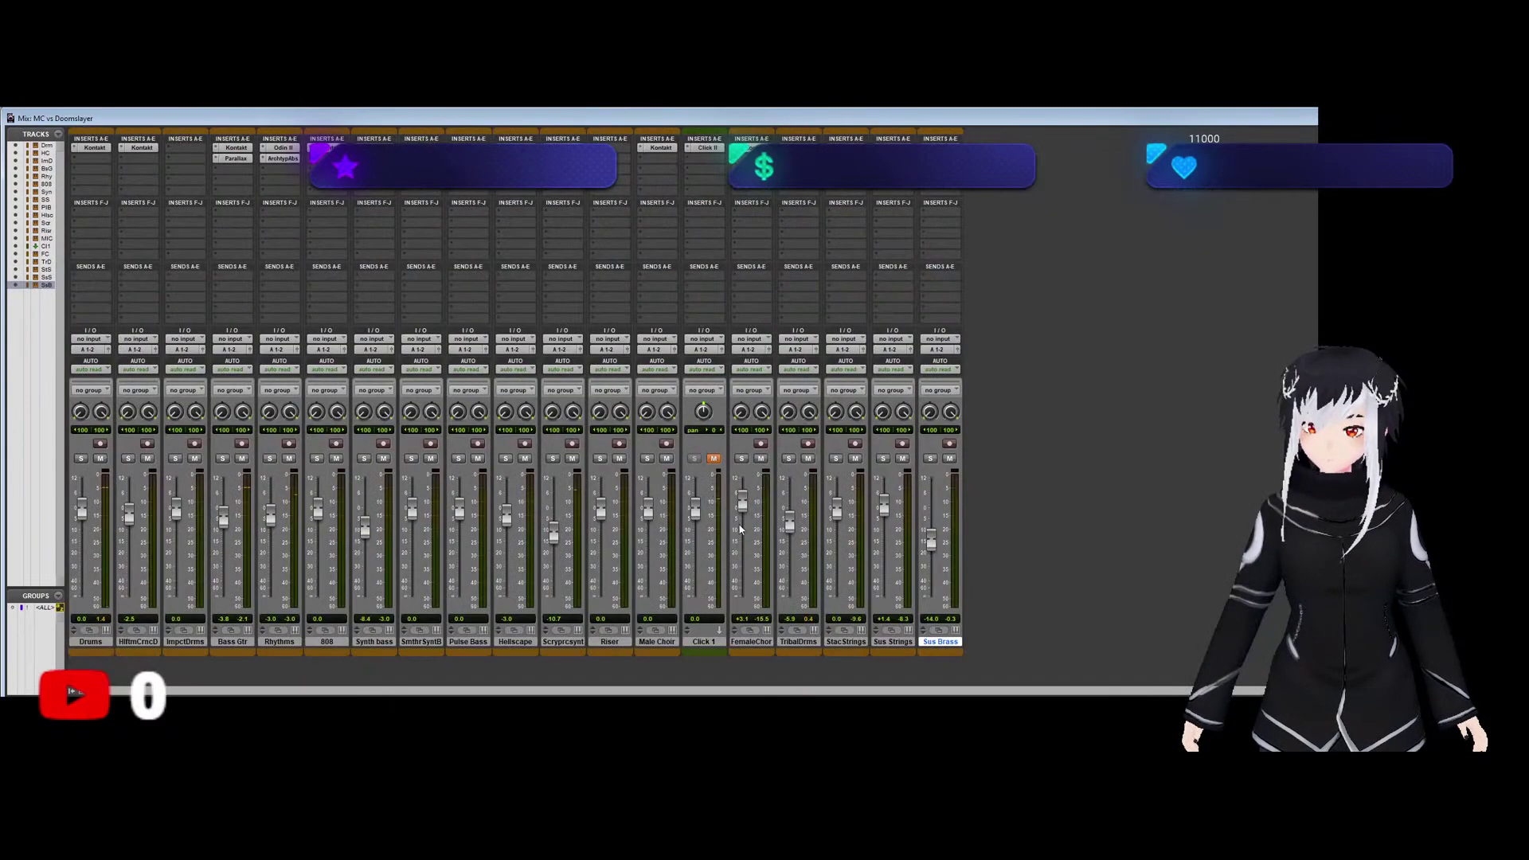
left_click_drag(364, 526, 365, 530)
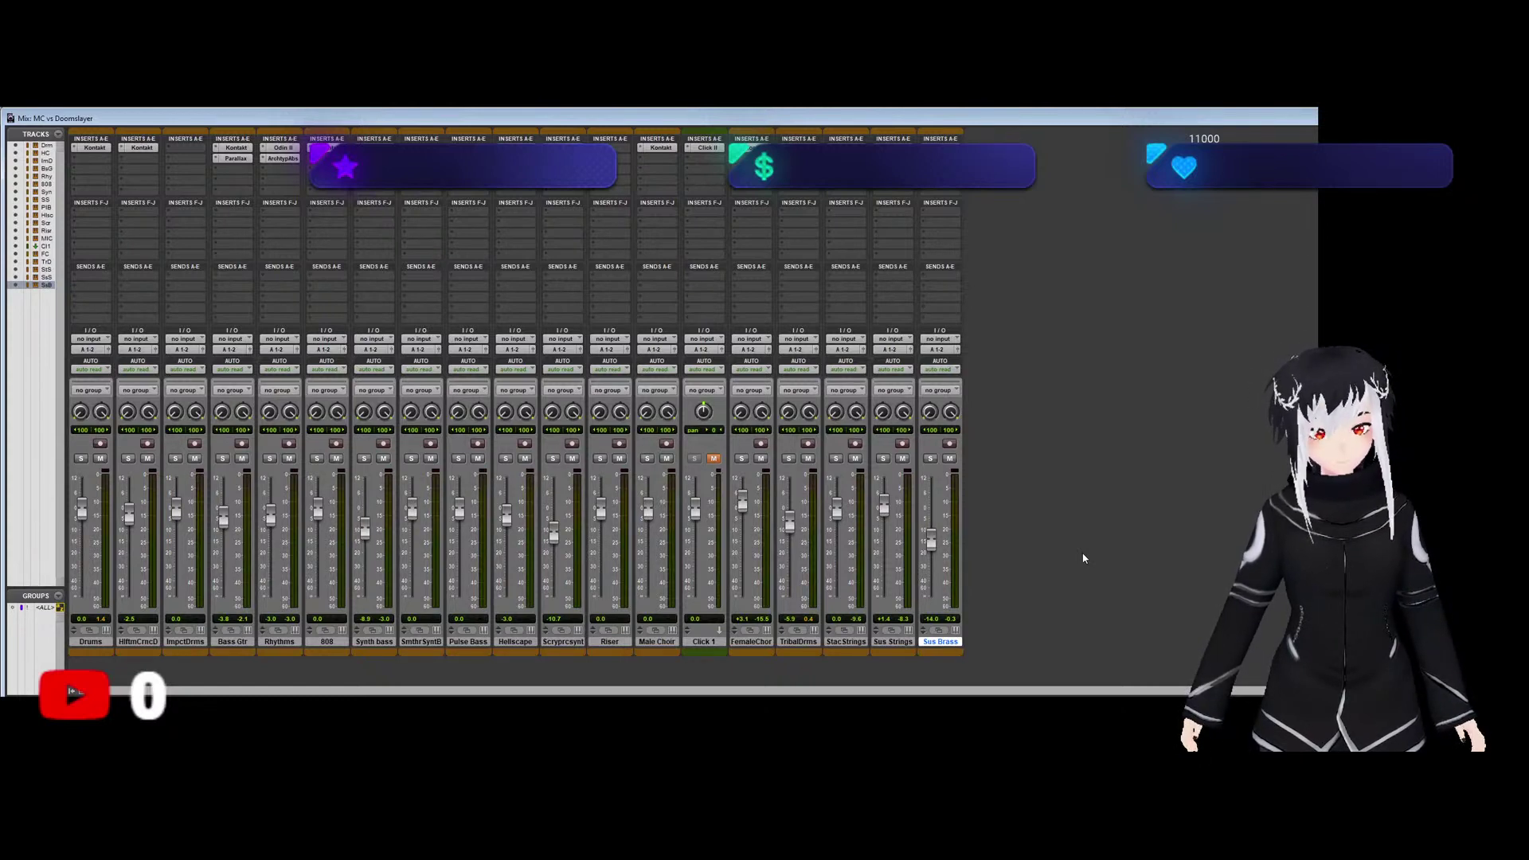
key("ctrl+equal")
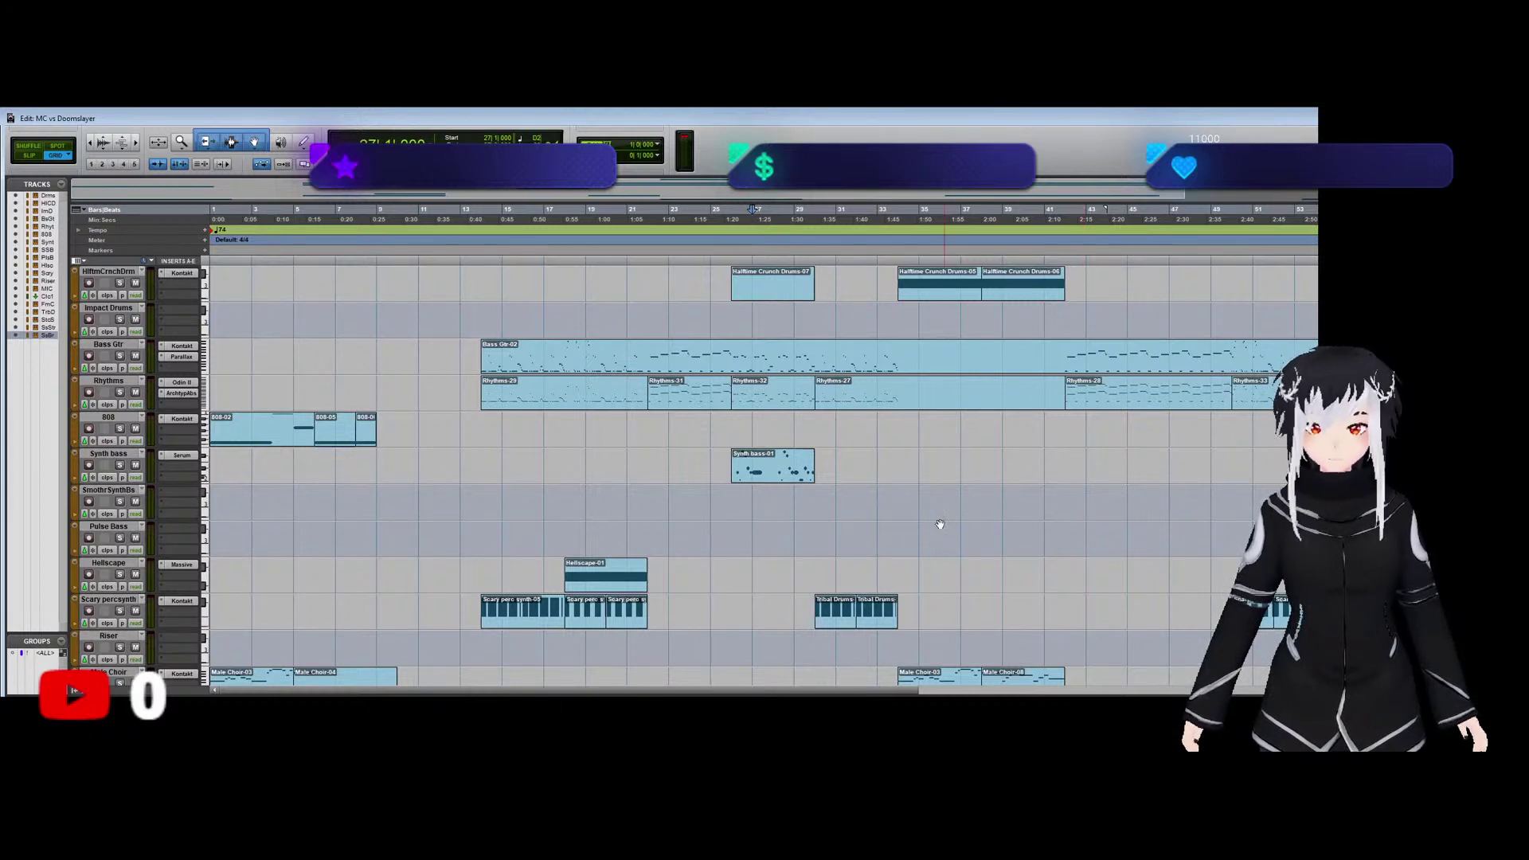
left_click(734, 428)
key("space")
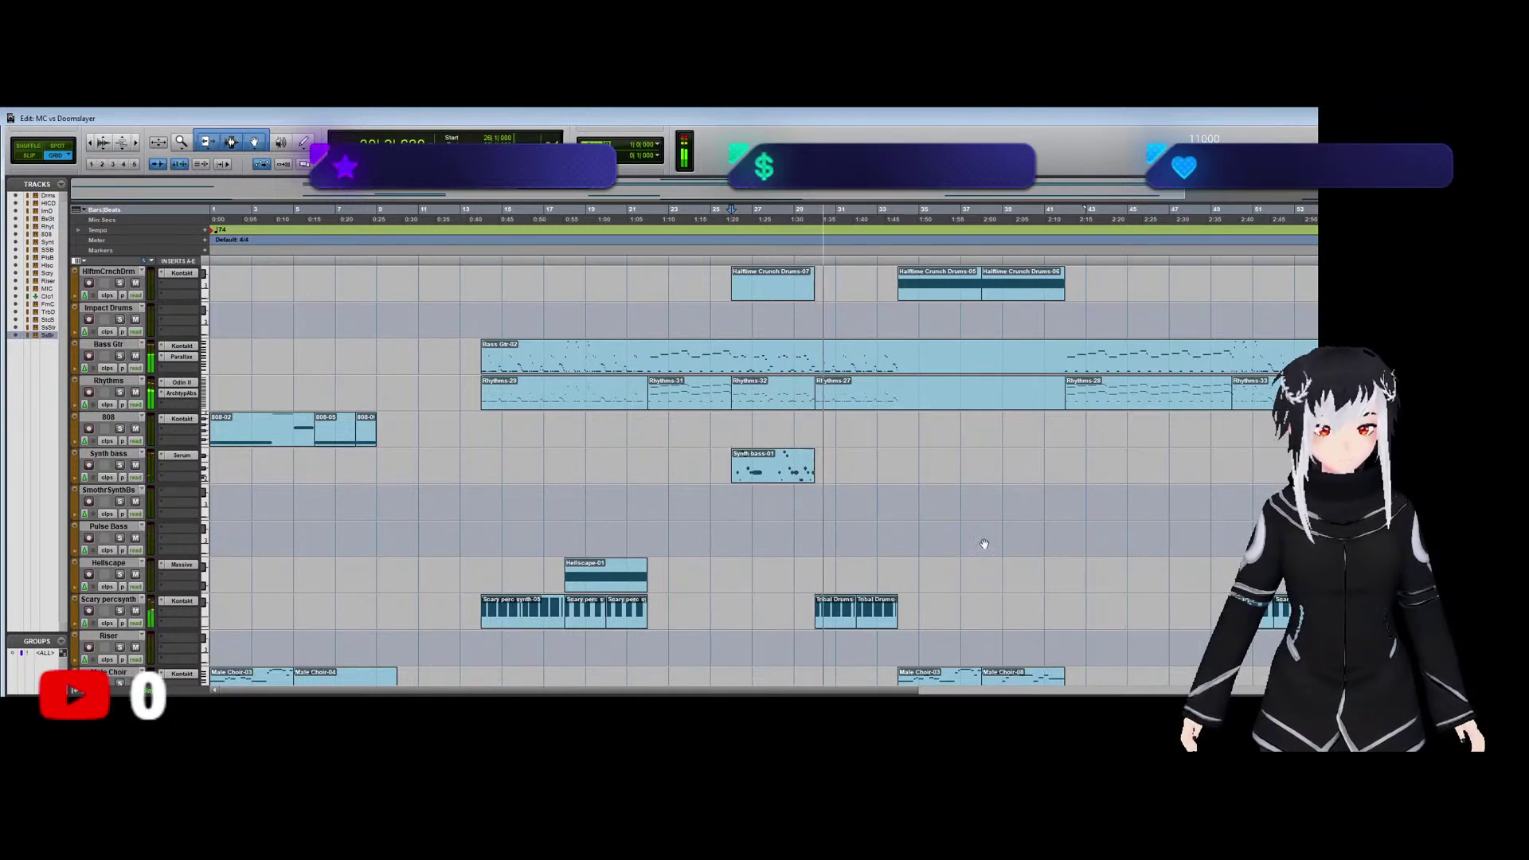
Play the arrangement from bar 1 through about bar 14 and review how the parts are layered across the tracks.
key("space")
scroll(761, 446, "down", 7)
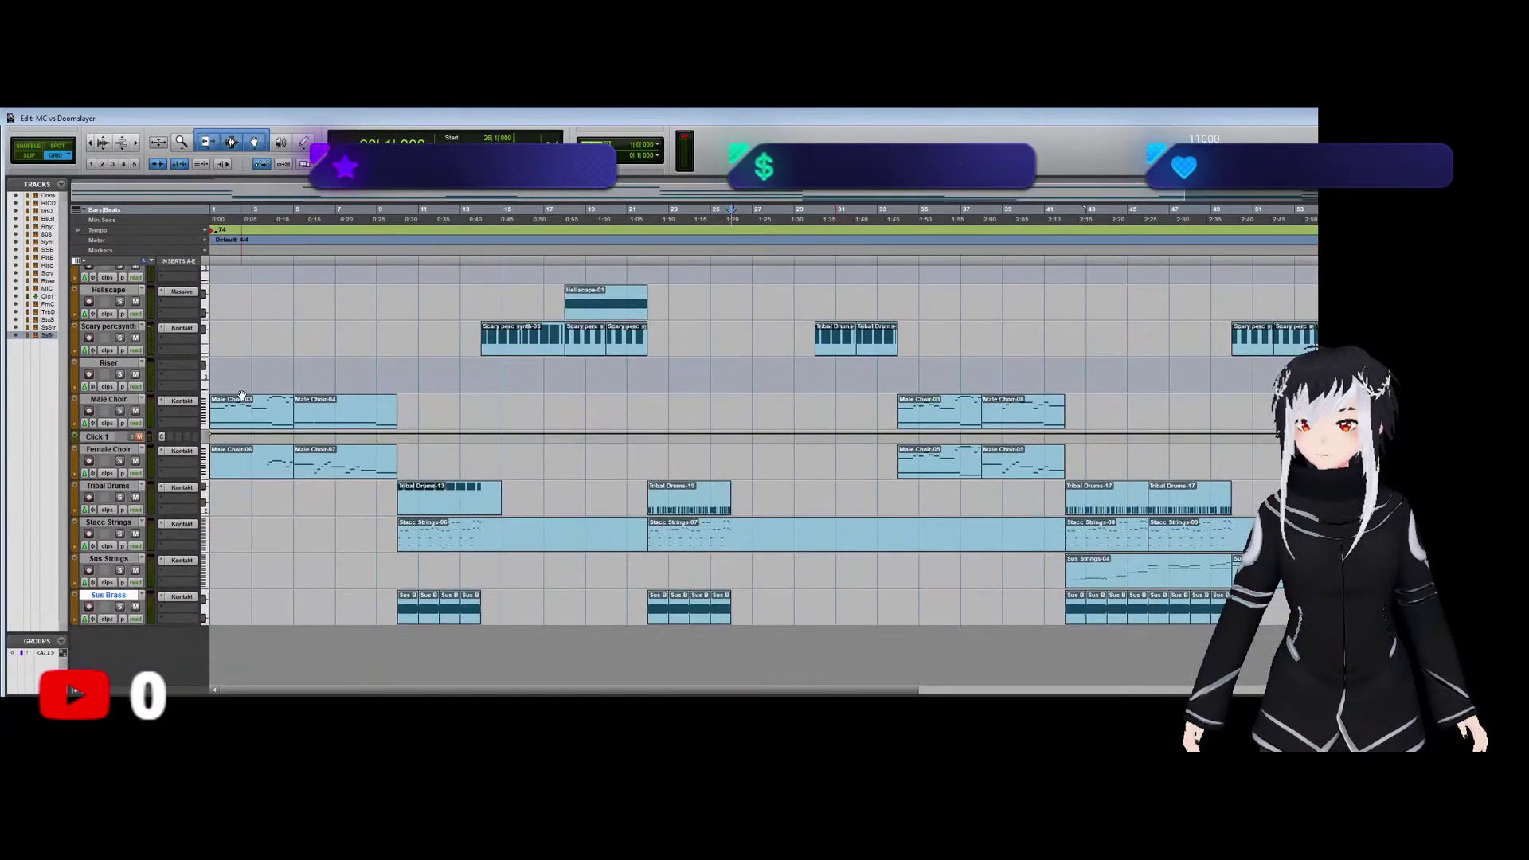
left_click(208, 364)
key("space")
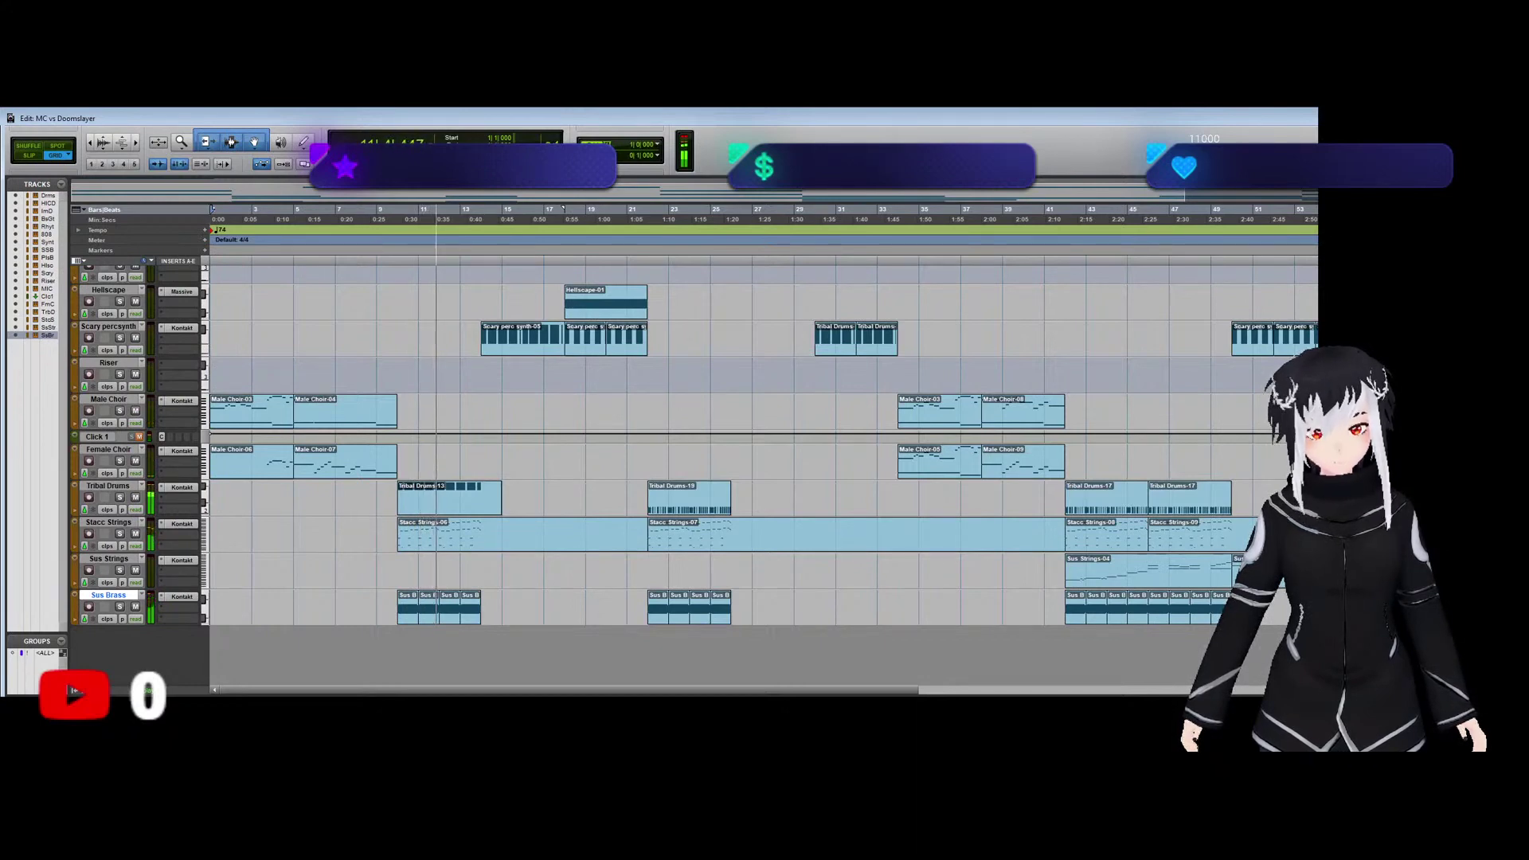
scroll(557, 414, "up", 4)
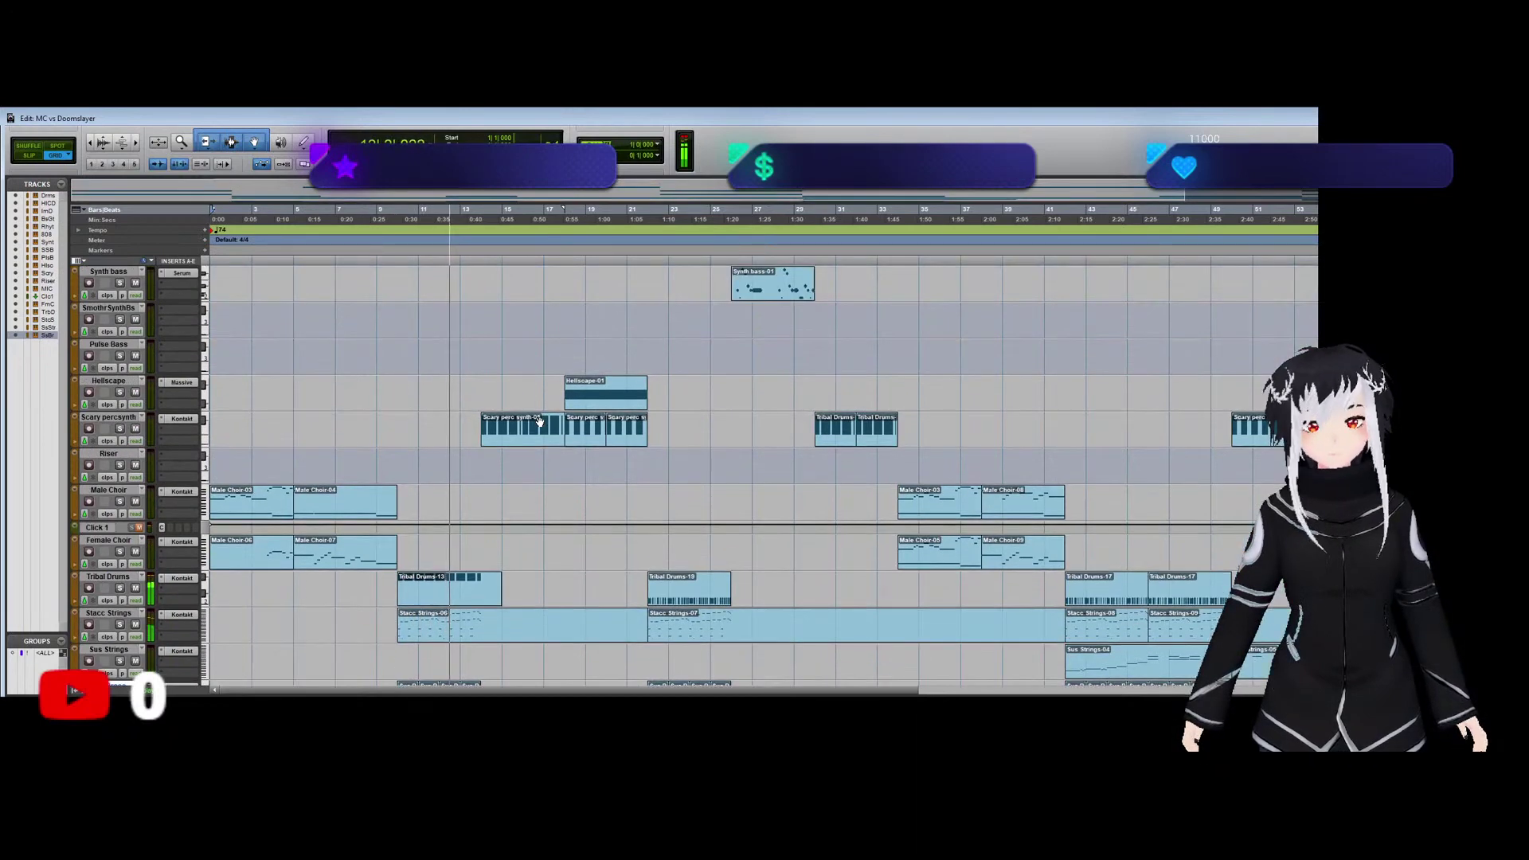
scroll(539, 422, "down", 4)
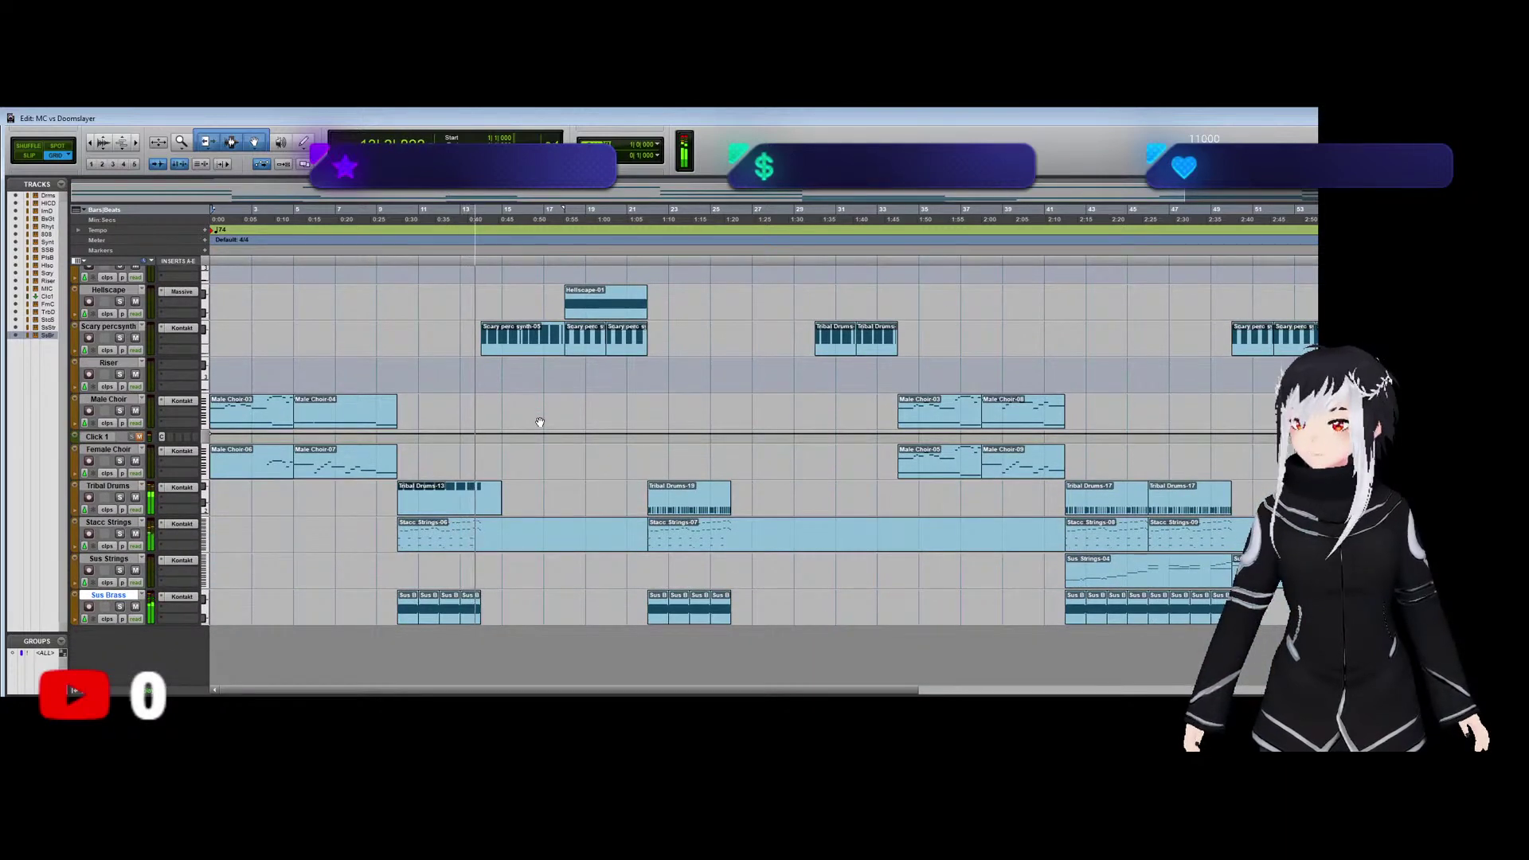
scroll(539, 422, "up", 3)
scroll(540, 421, "up", 1)
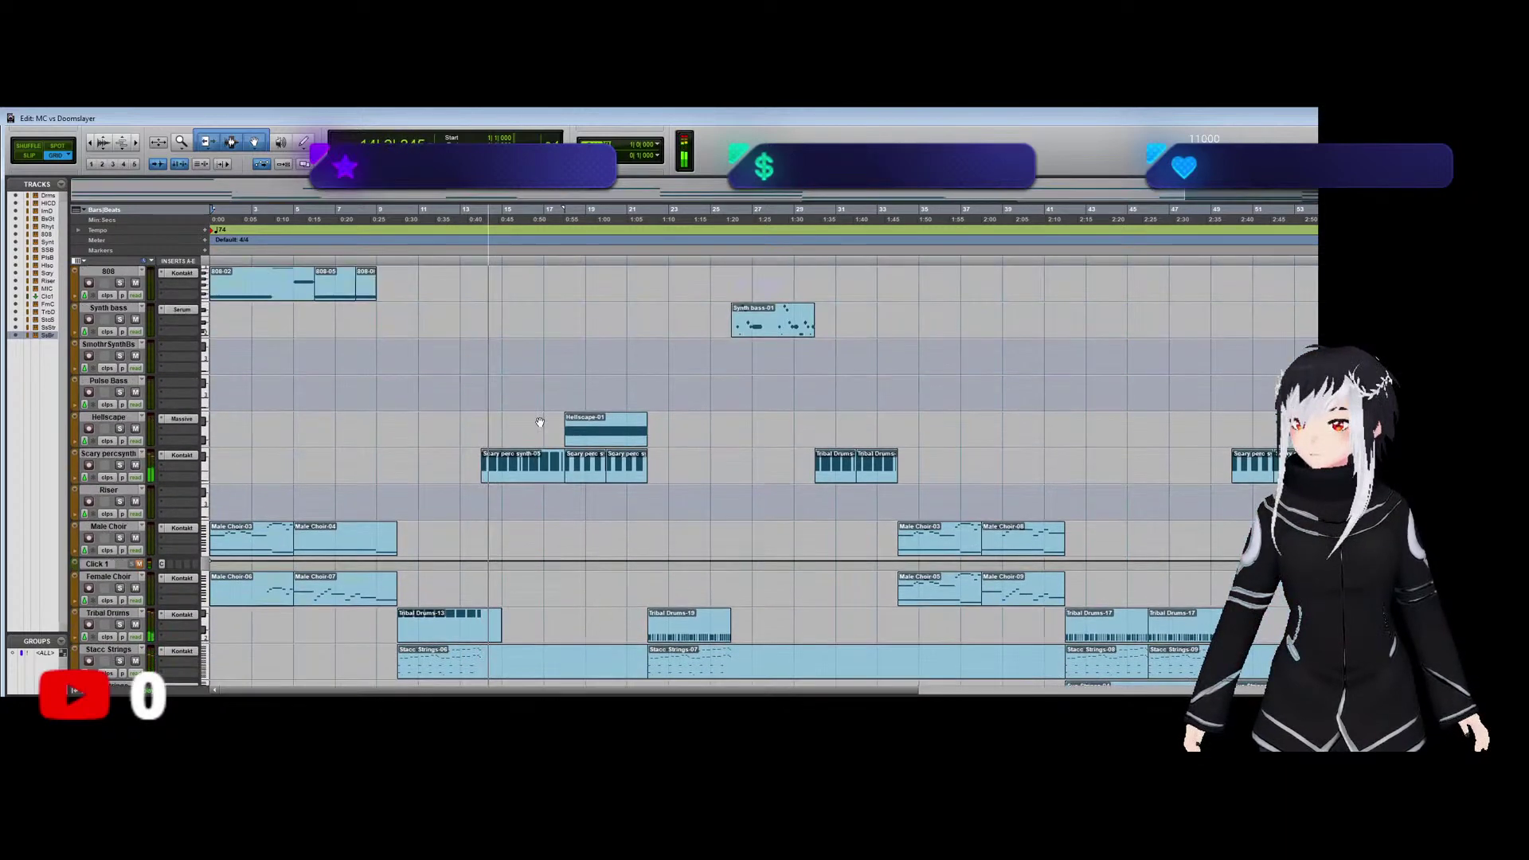
scroll(540, 422, "down", 2)
scroll(540, 421, "down", 2)
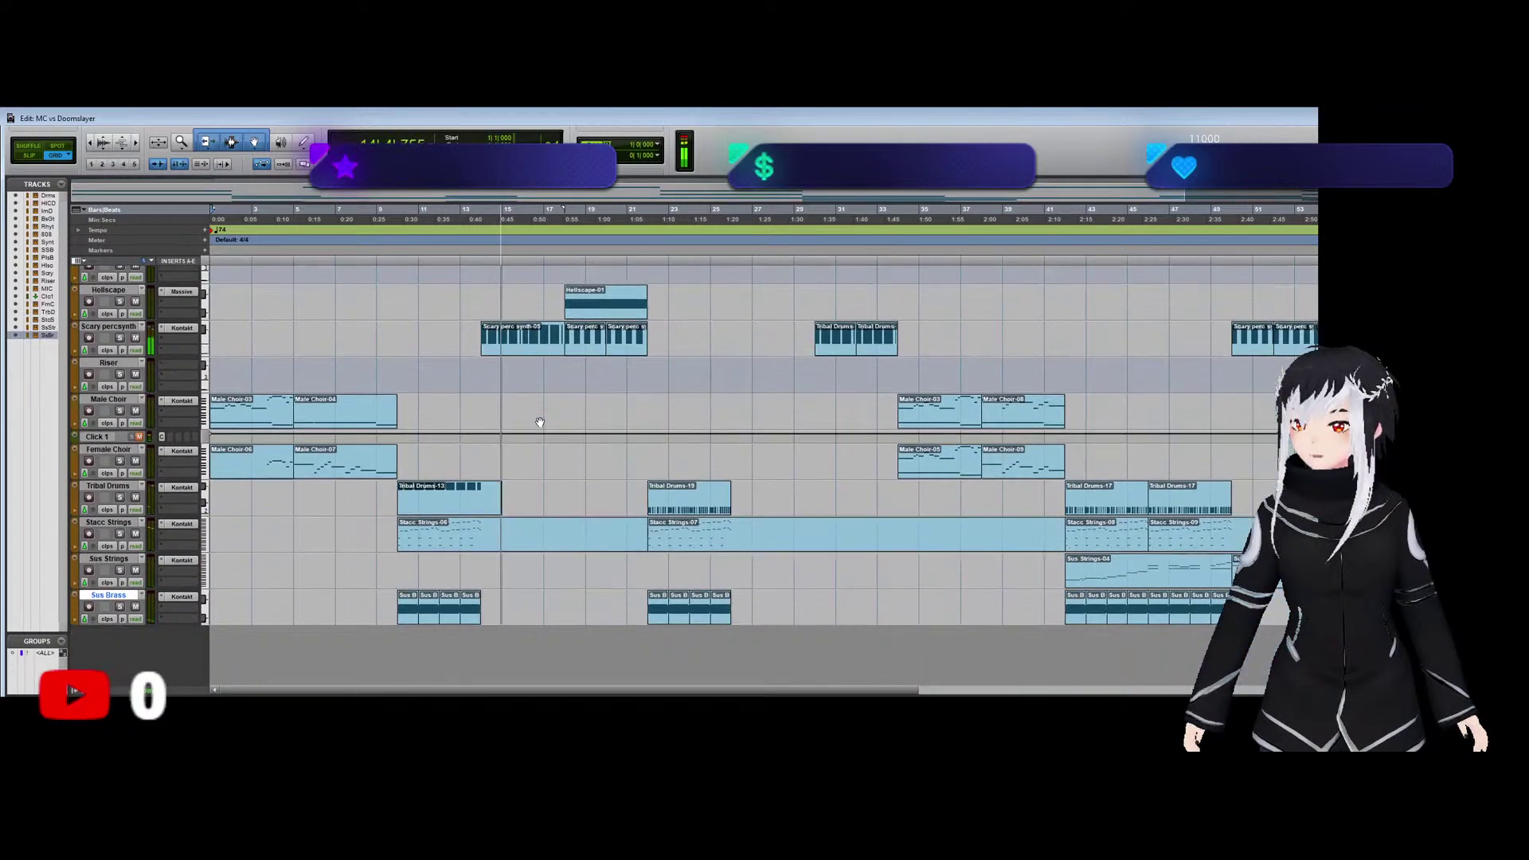
key("space")
Play the tribal drums, strings and brass section from bar 22 to judge what the arrangement needs there.
left_click(661, 453)
left_click(647, 452)
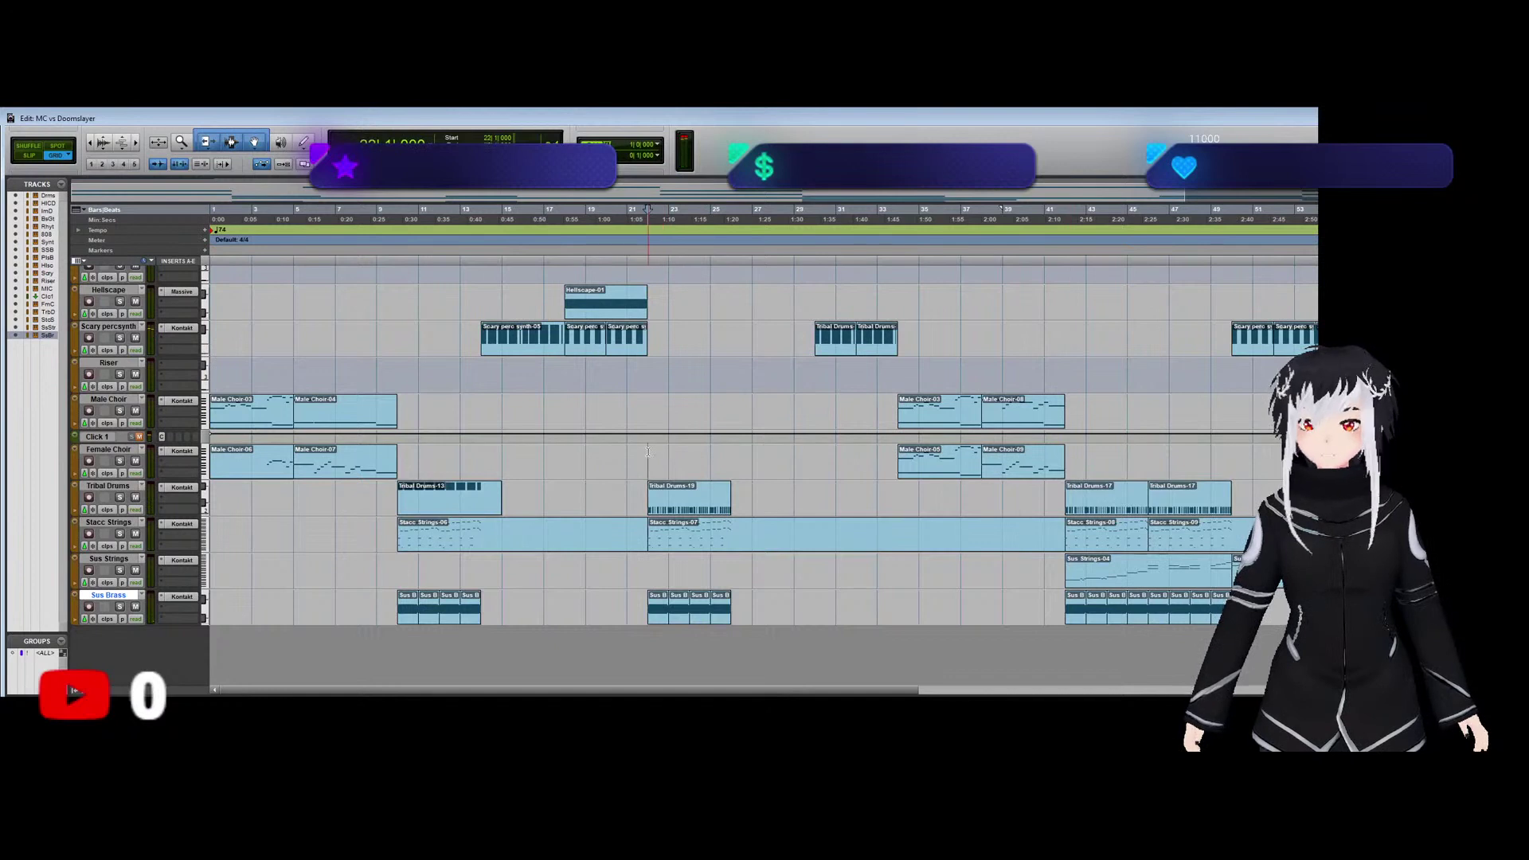
key("space")
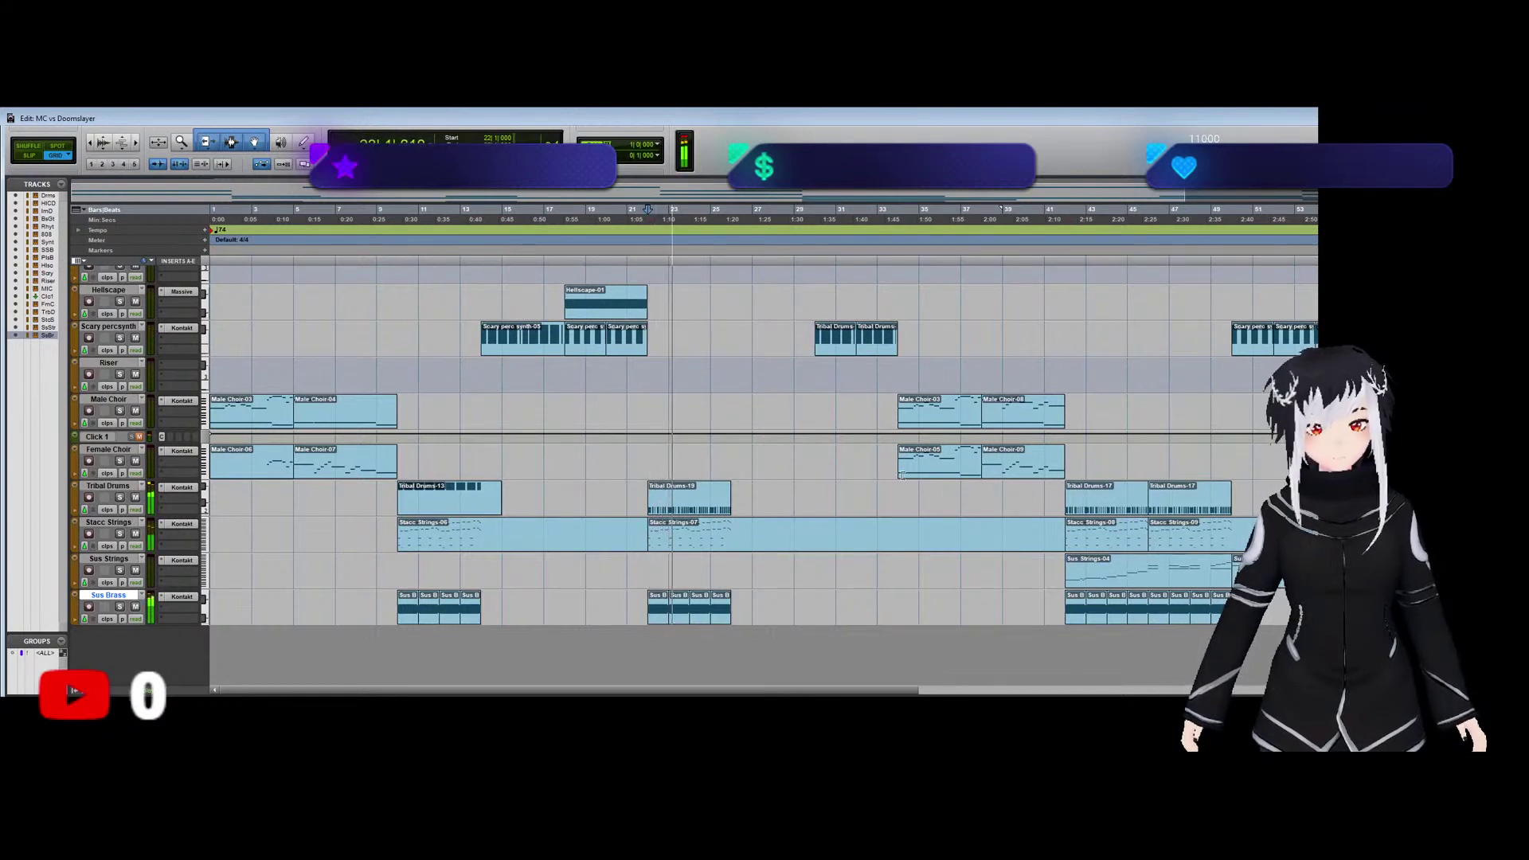
scroll(750, 471, "up", 5)
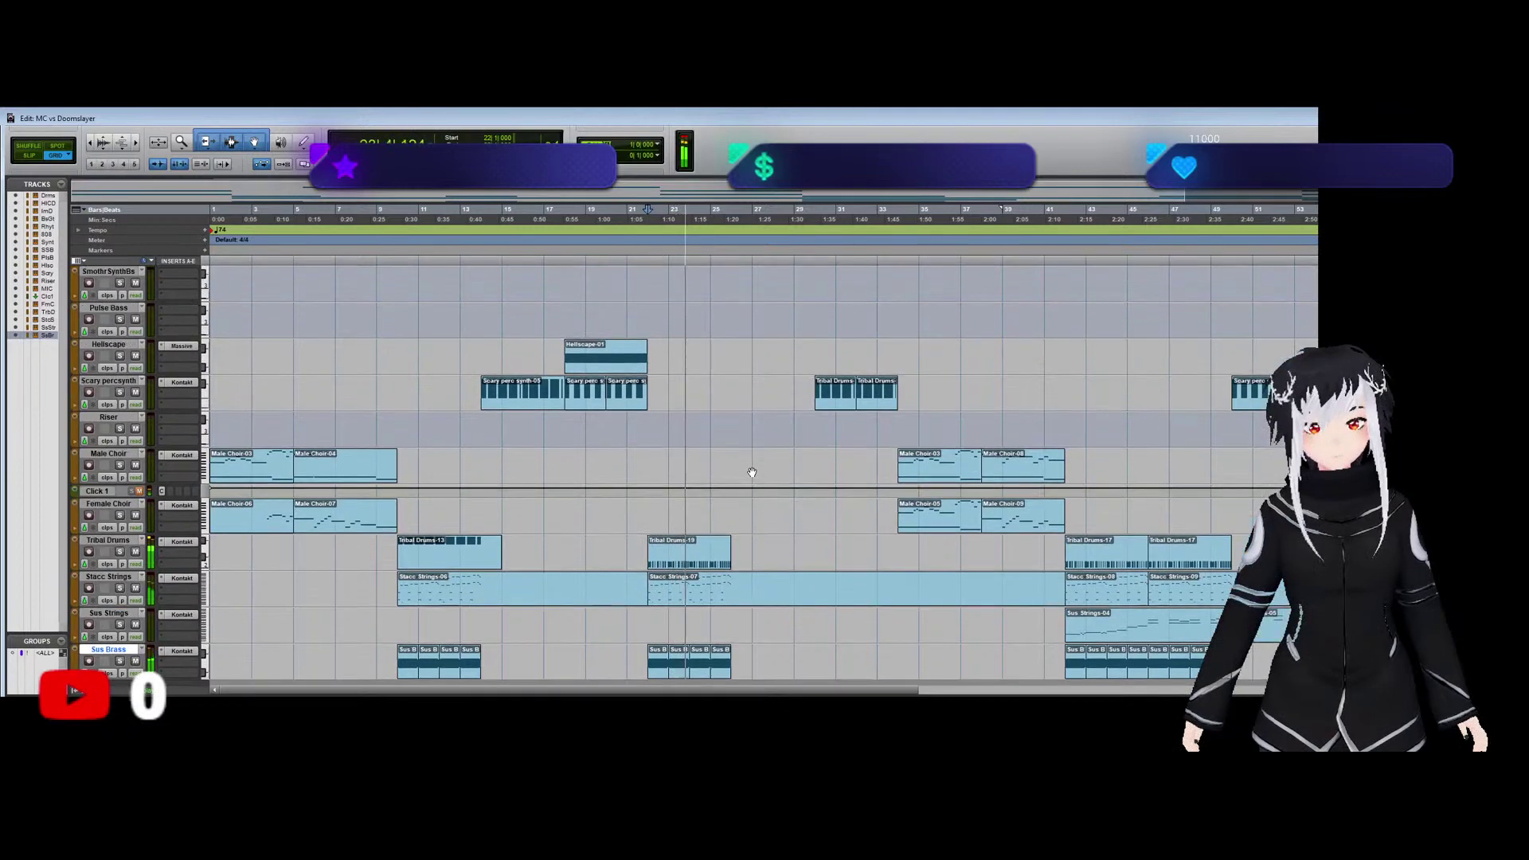
scroll(750, 470, "down", 5)
key("space")
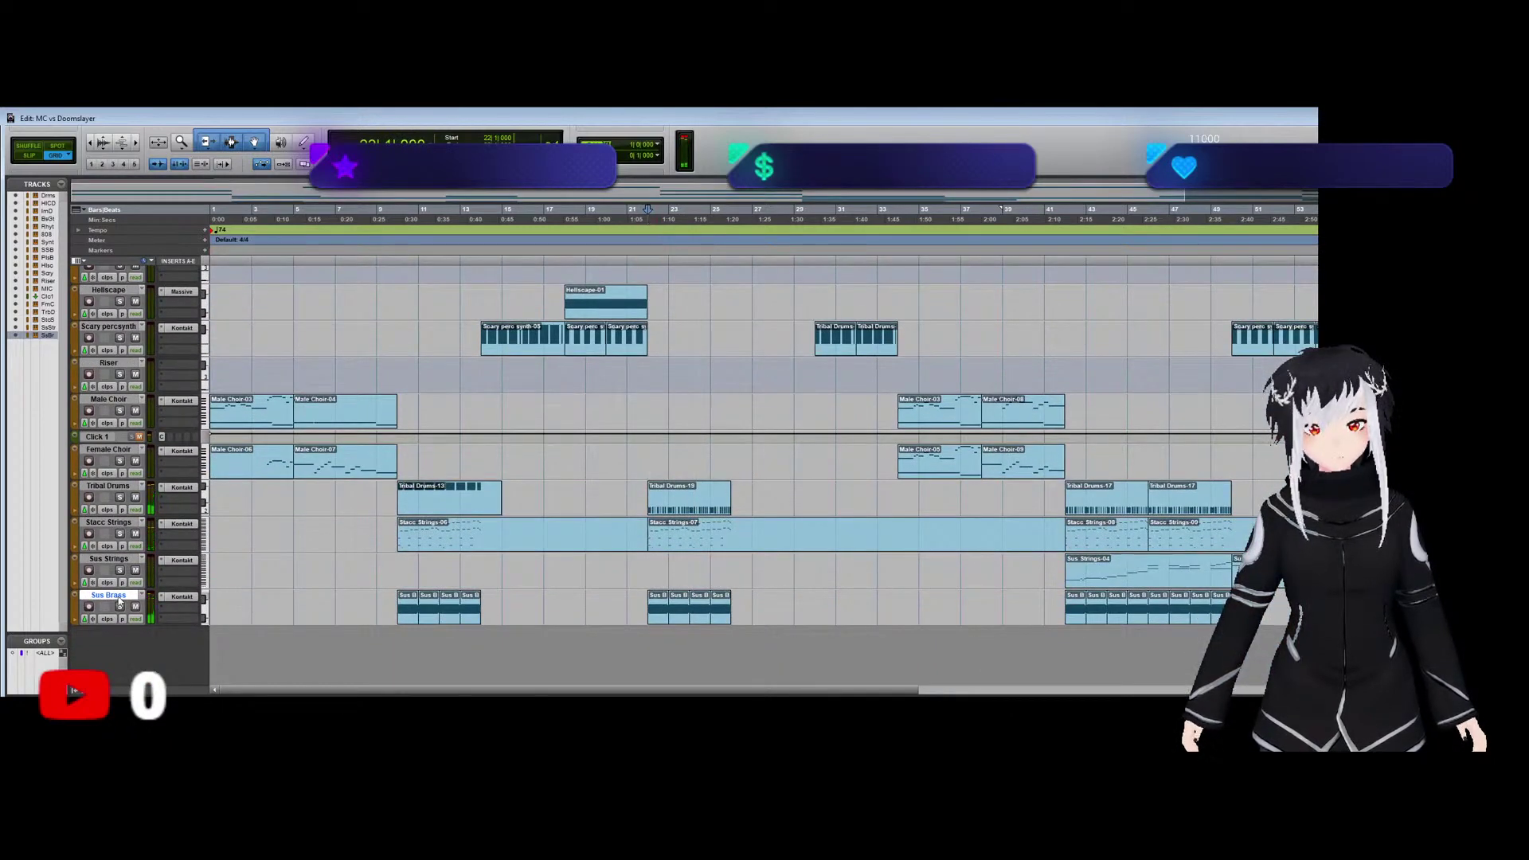
Duplicate the Male Choir track without its clips, placing it above Sus Brass, and rename the copy "Staccato Choir".
left_click(108, 399)
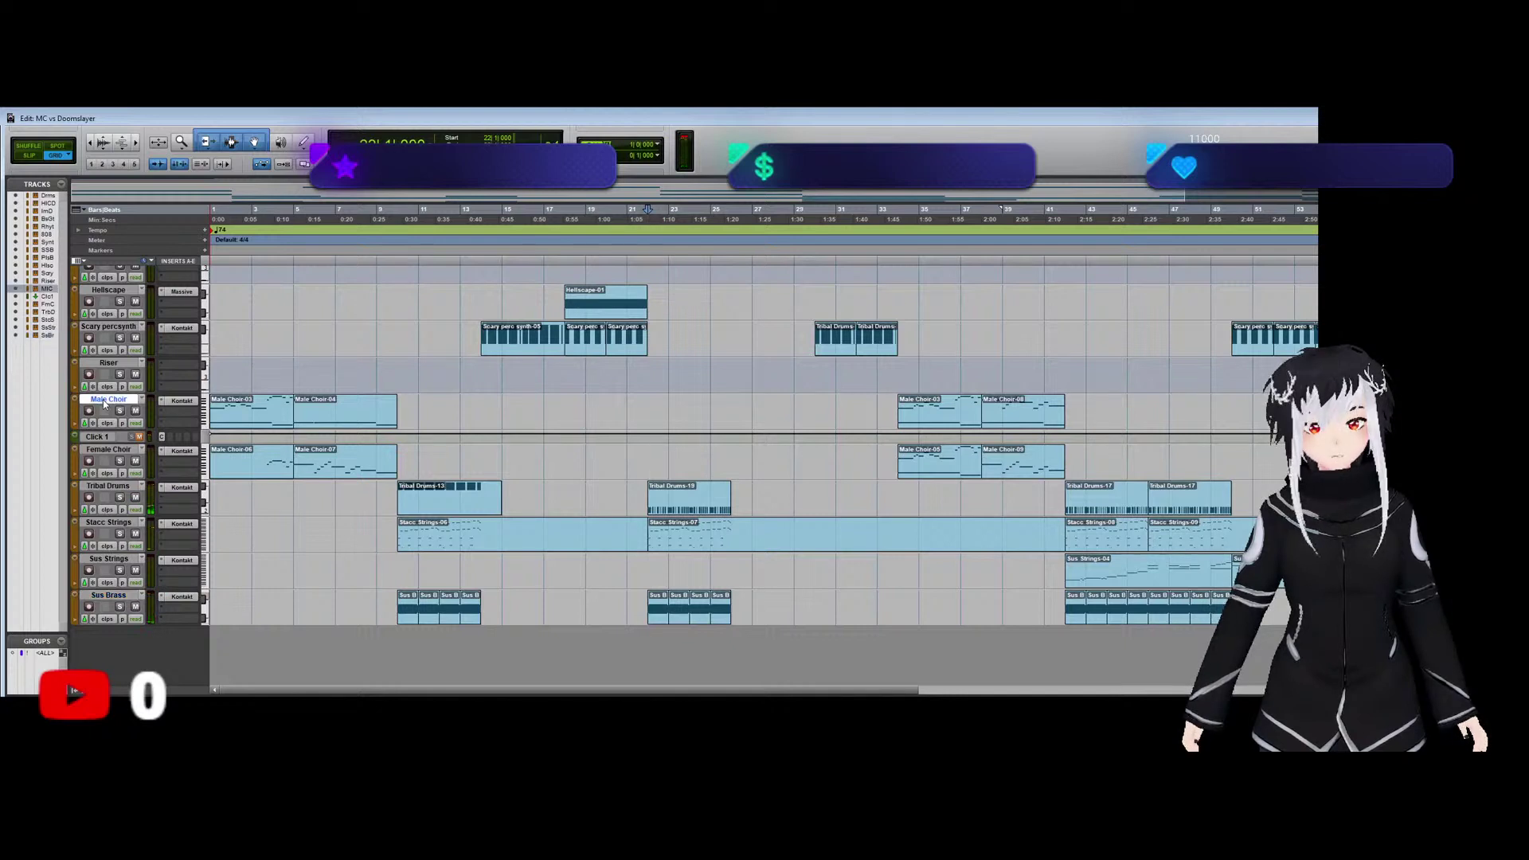
left_click(160, 565)
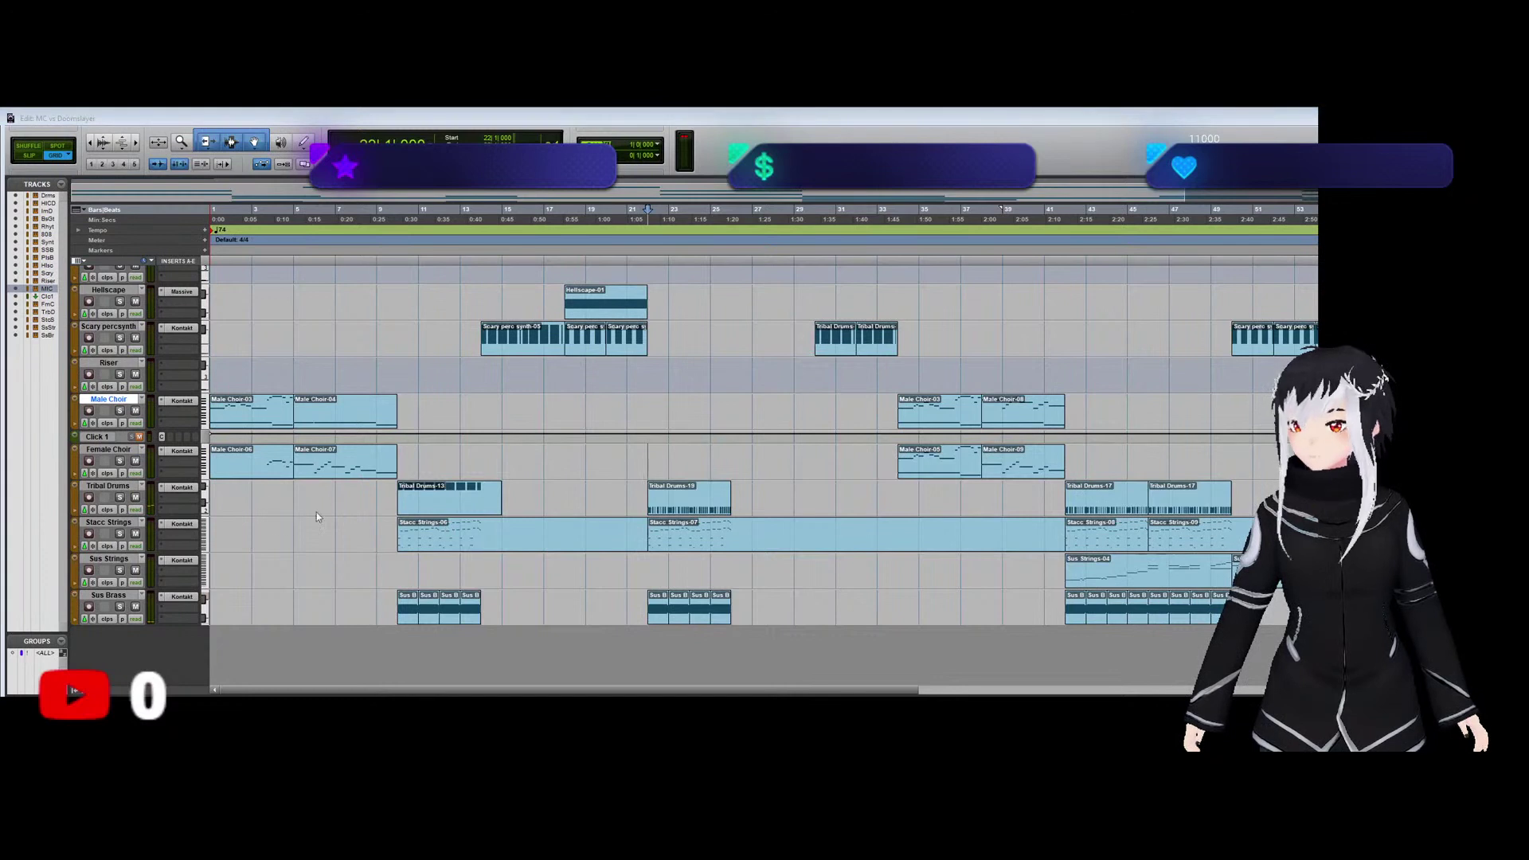
key("Return")
left_click_drag(111, 442, 176, 587)
left_click(184, 598)
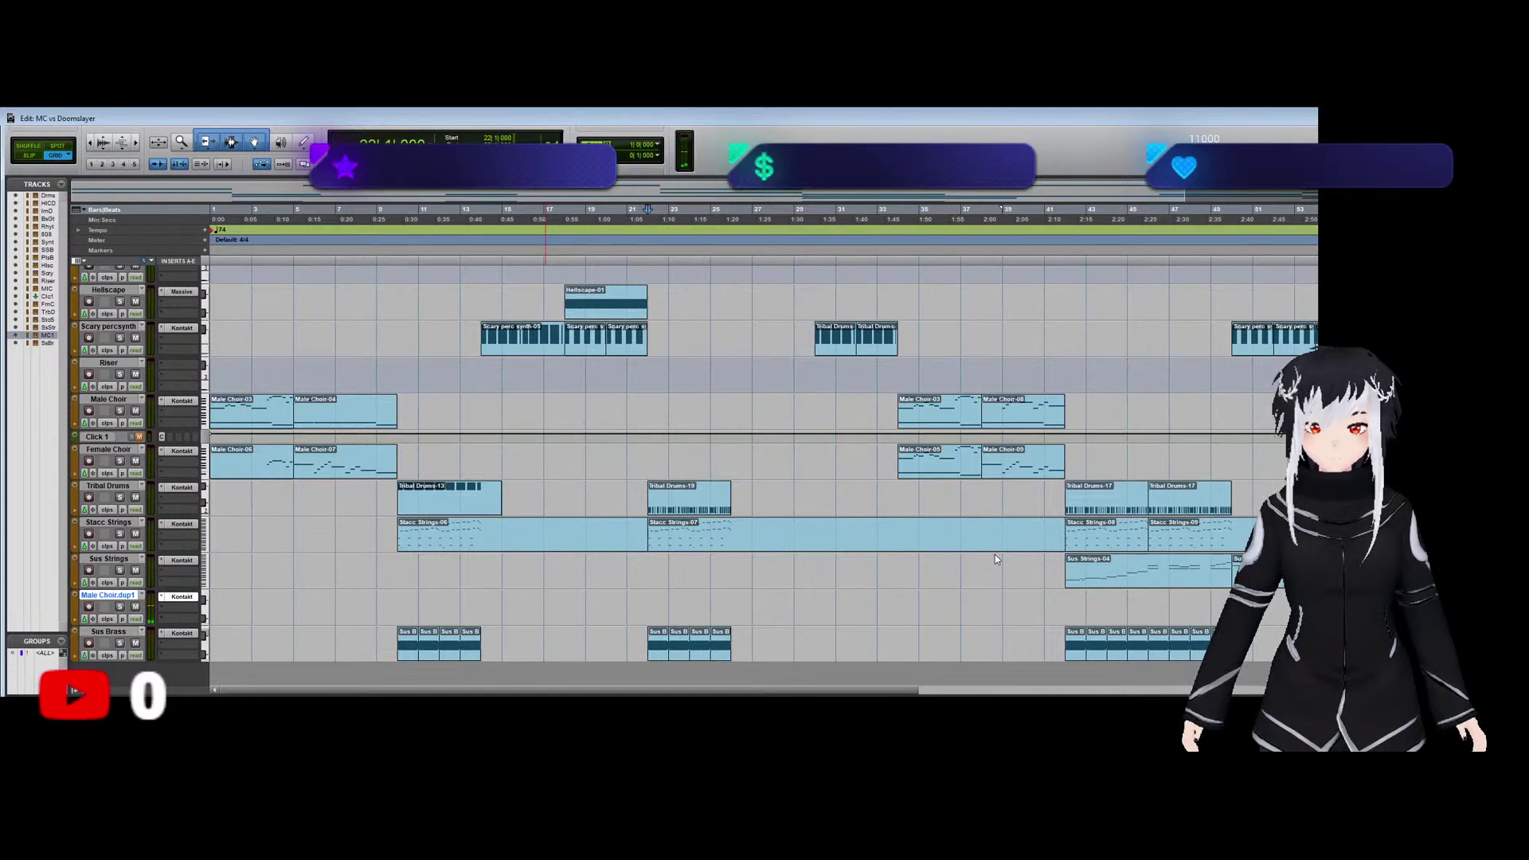
left_click(940, 498)
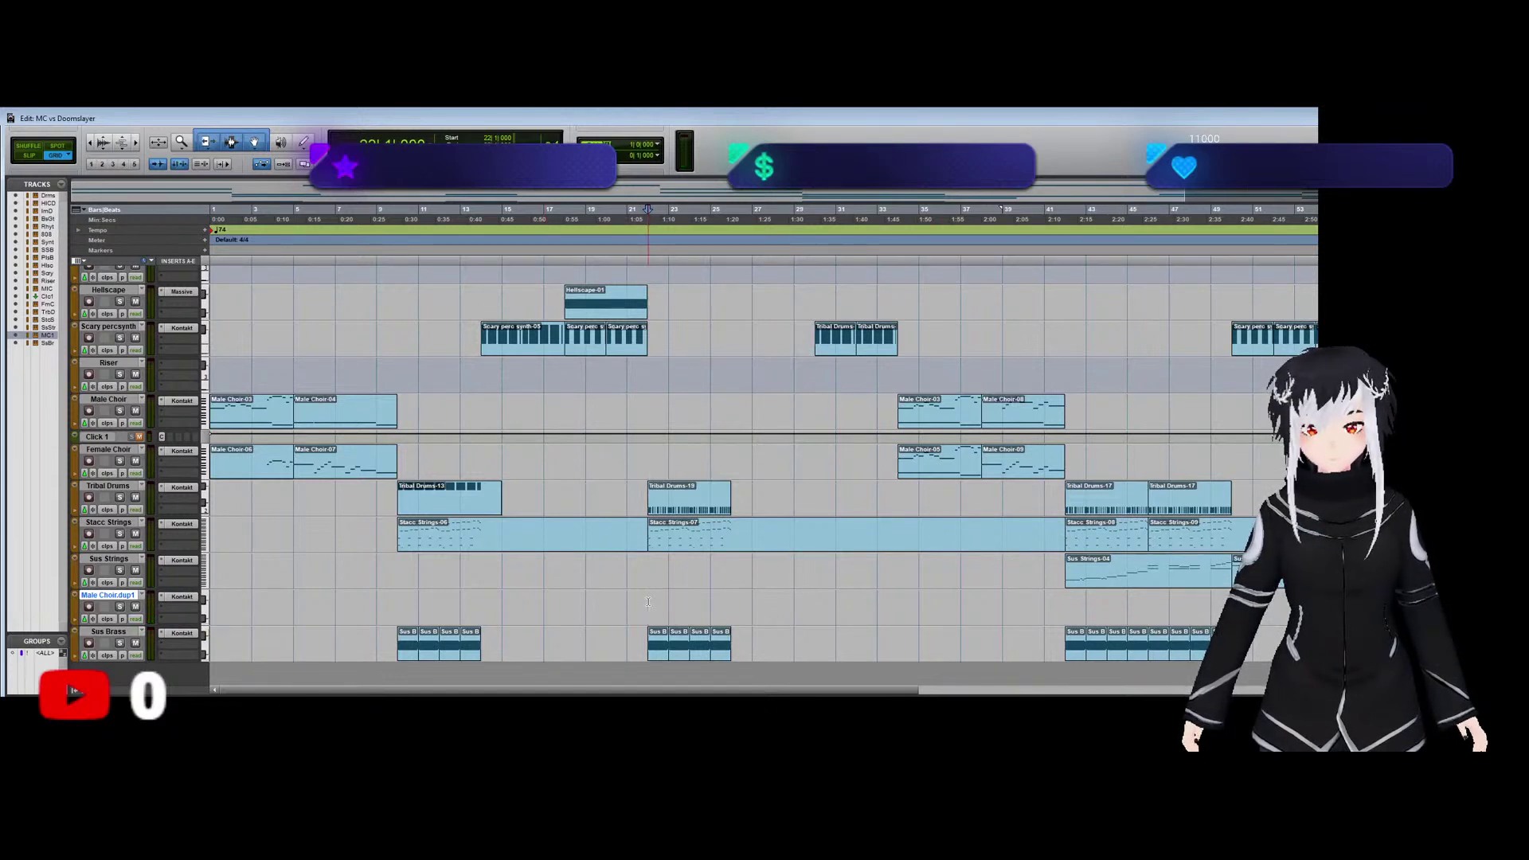
double_click(94, 599)
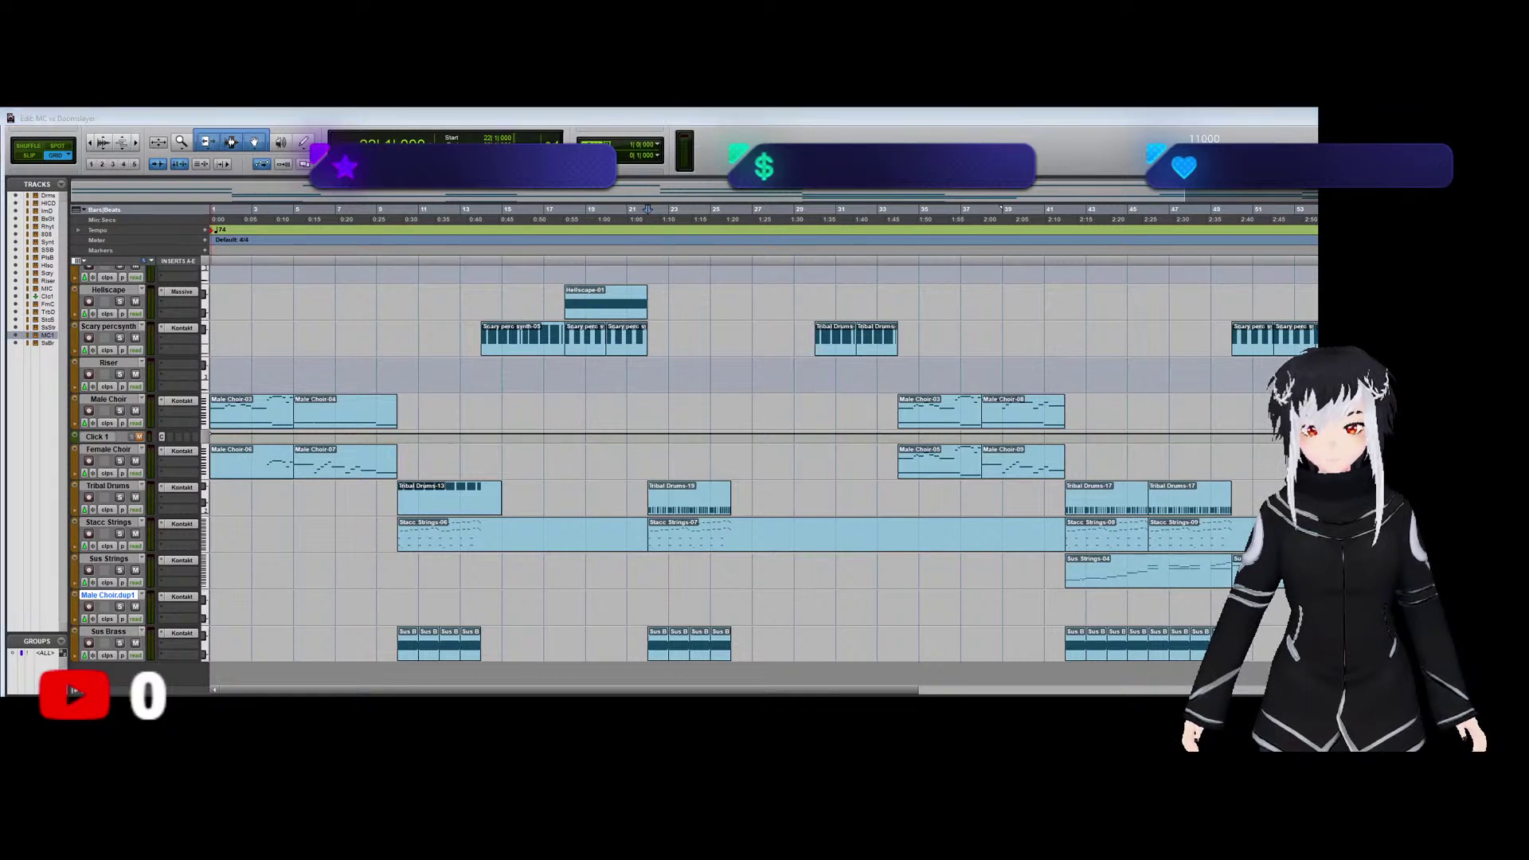
key("Return")
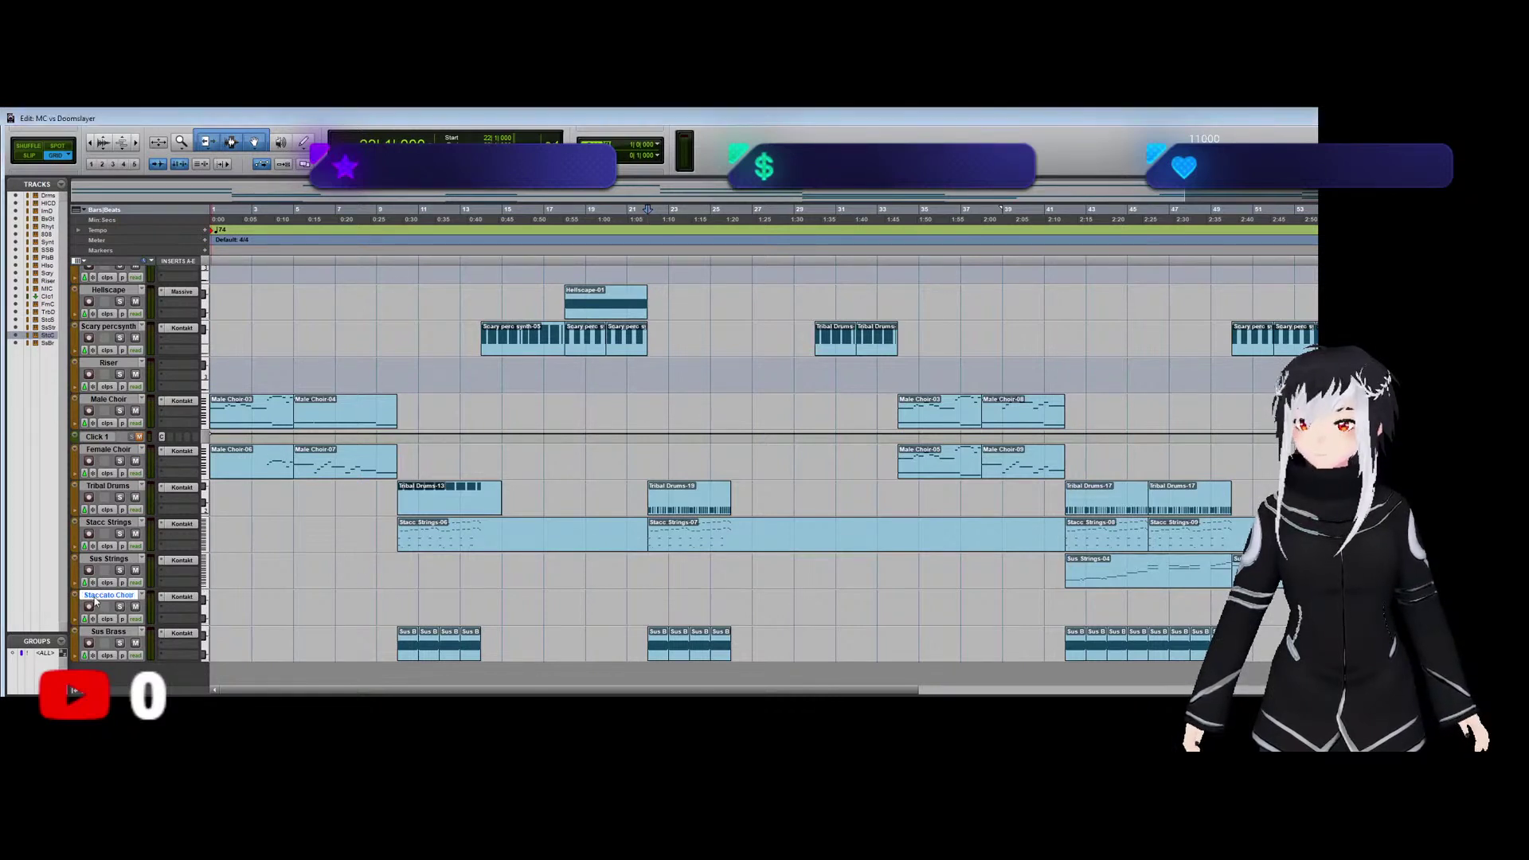
Edit the Staccato Choir track's MIDI, placing an eighth-note D3 at the start of bar 22.
key("ctrl+equal")
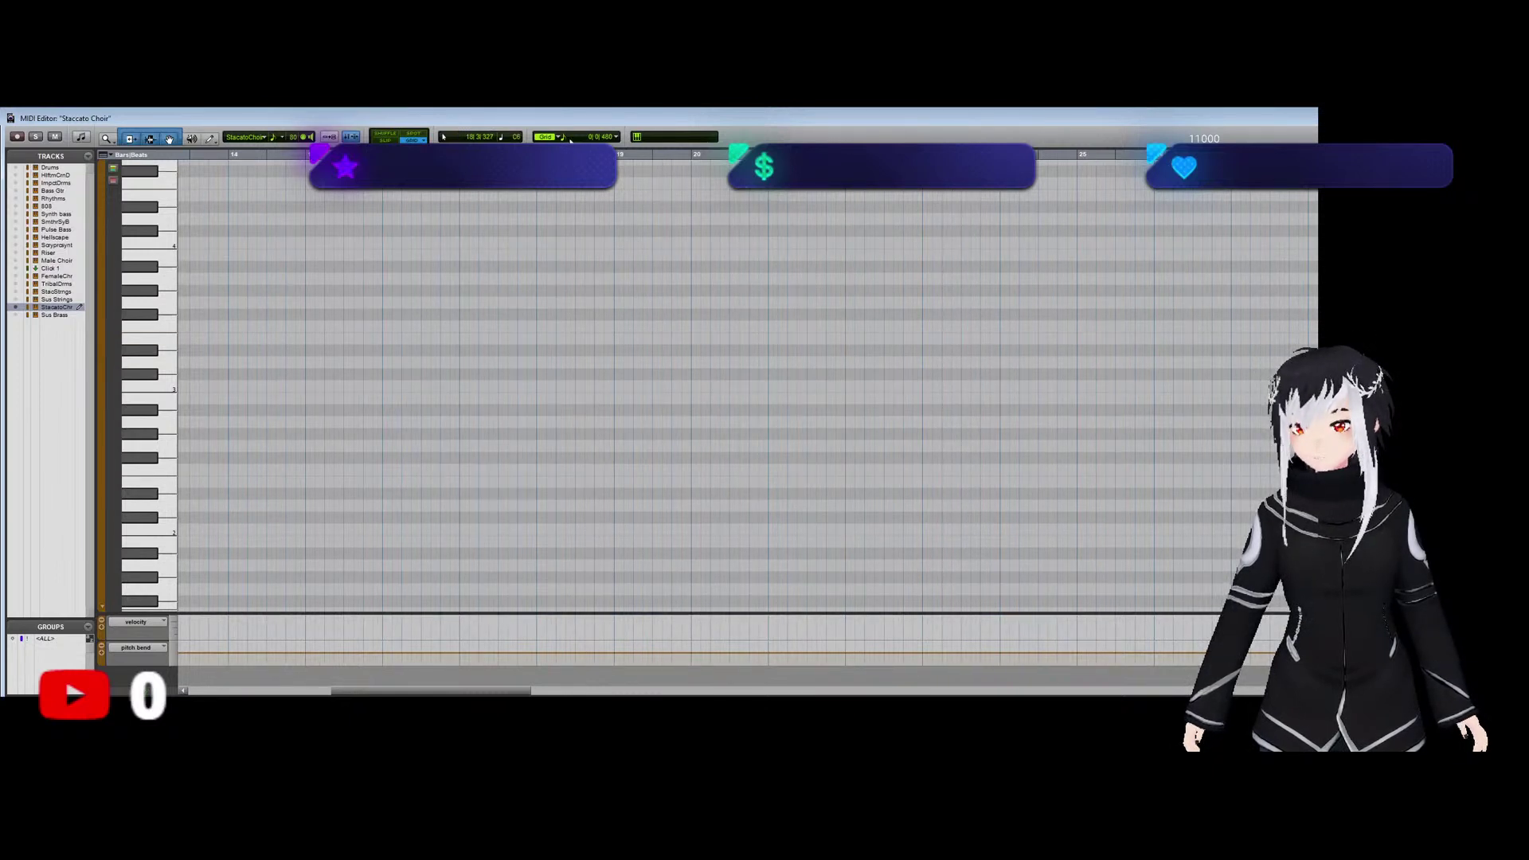
key("space")
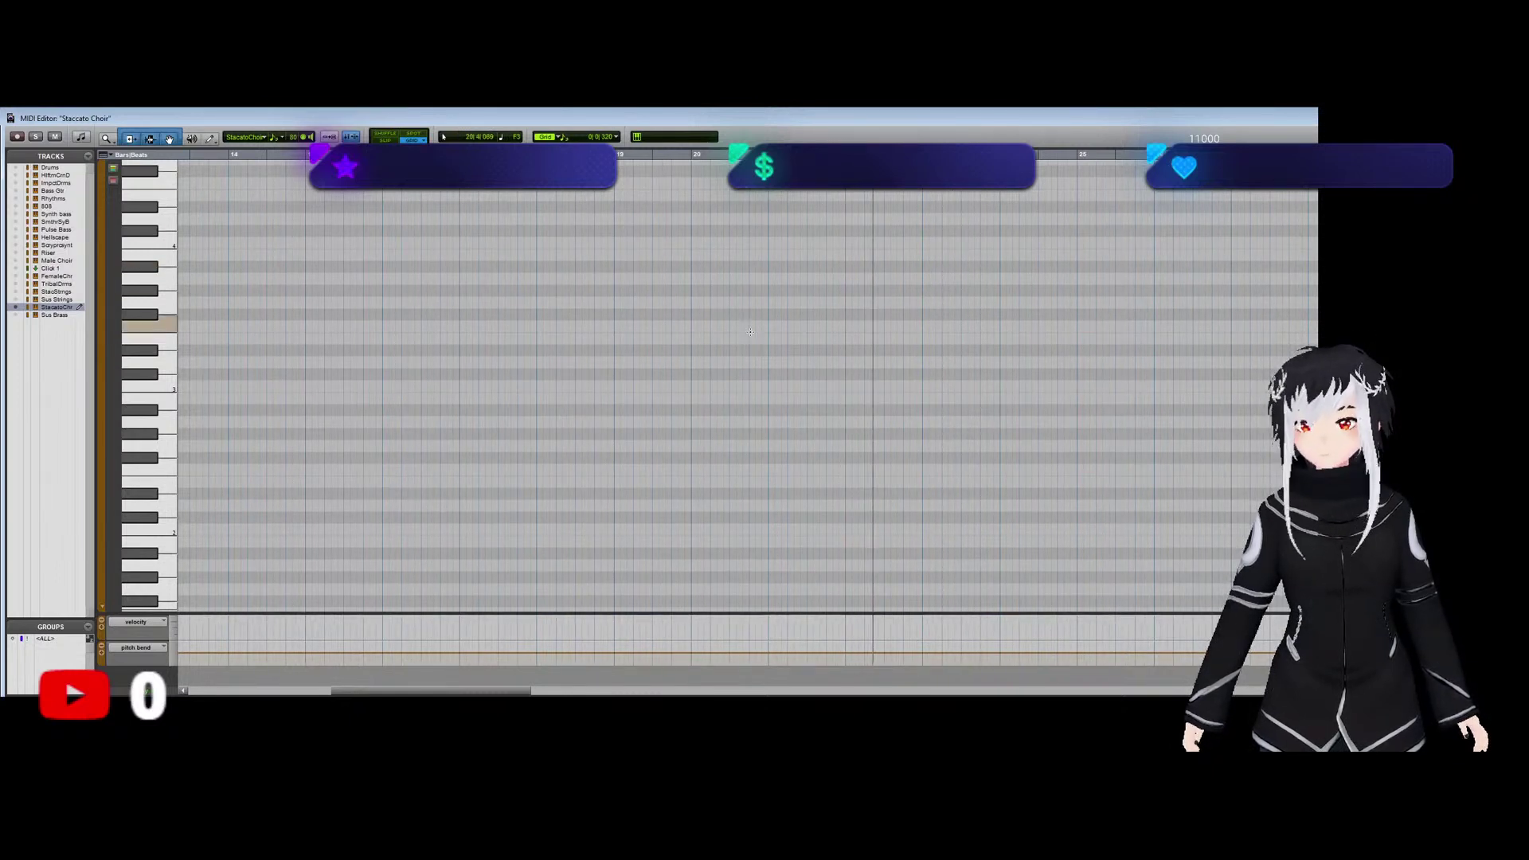
key("space")
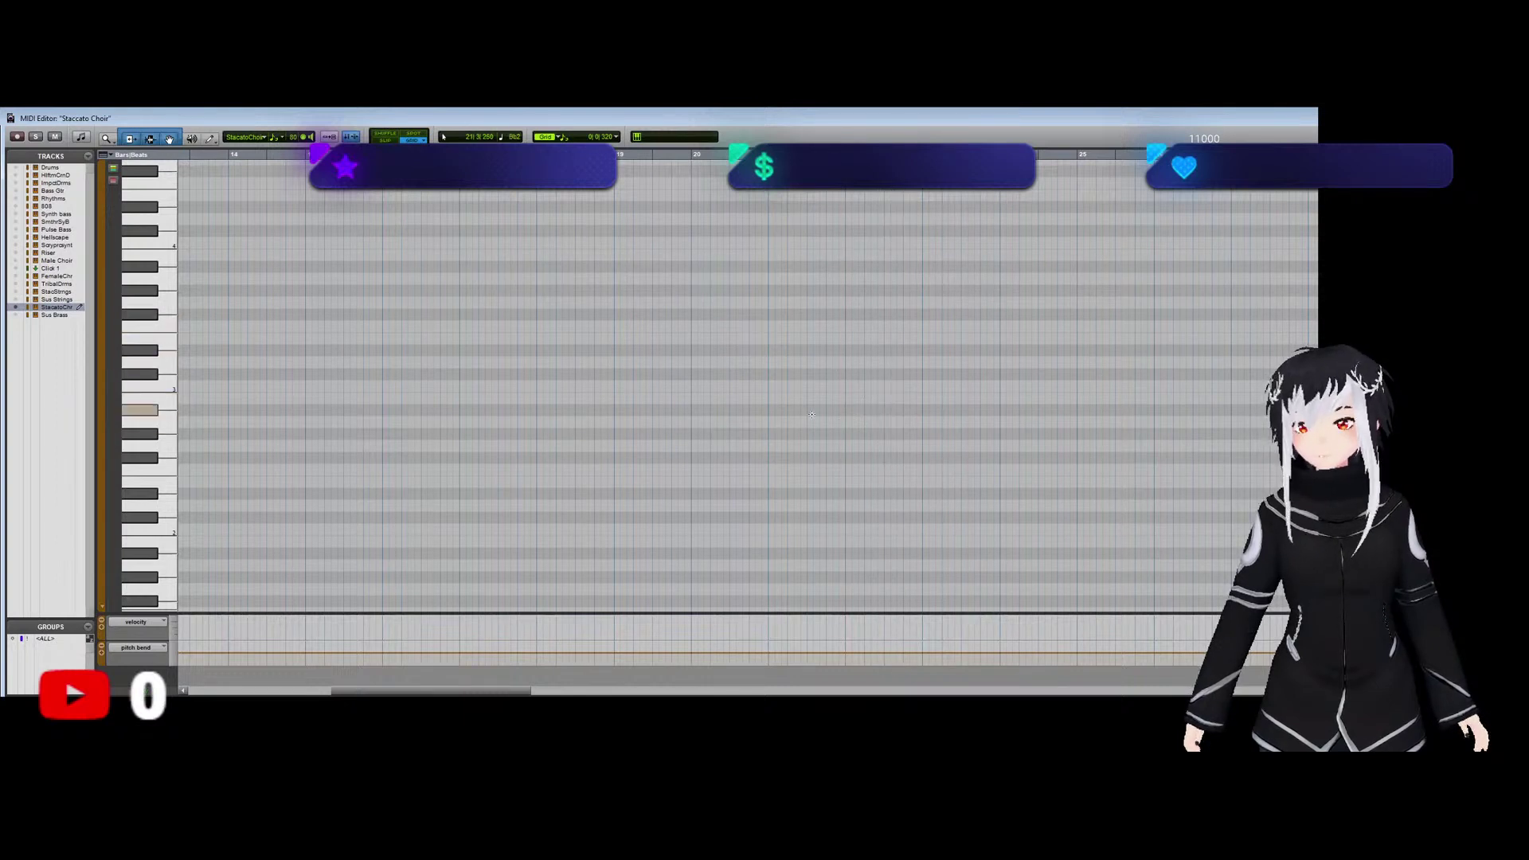
key("ctrl+]")
key("space")
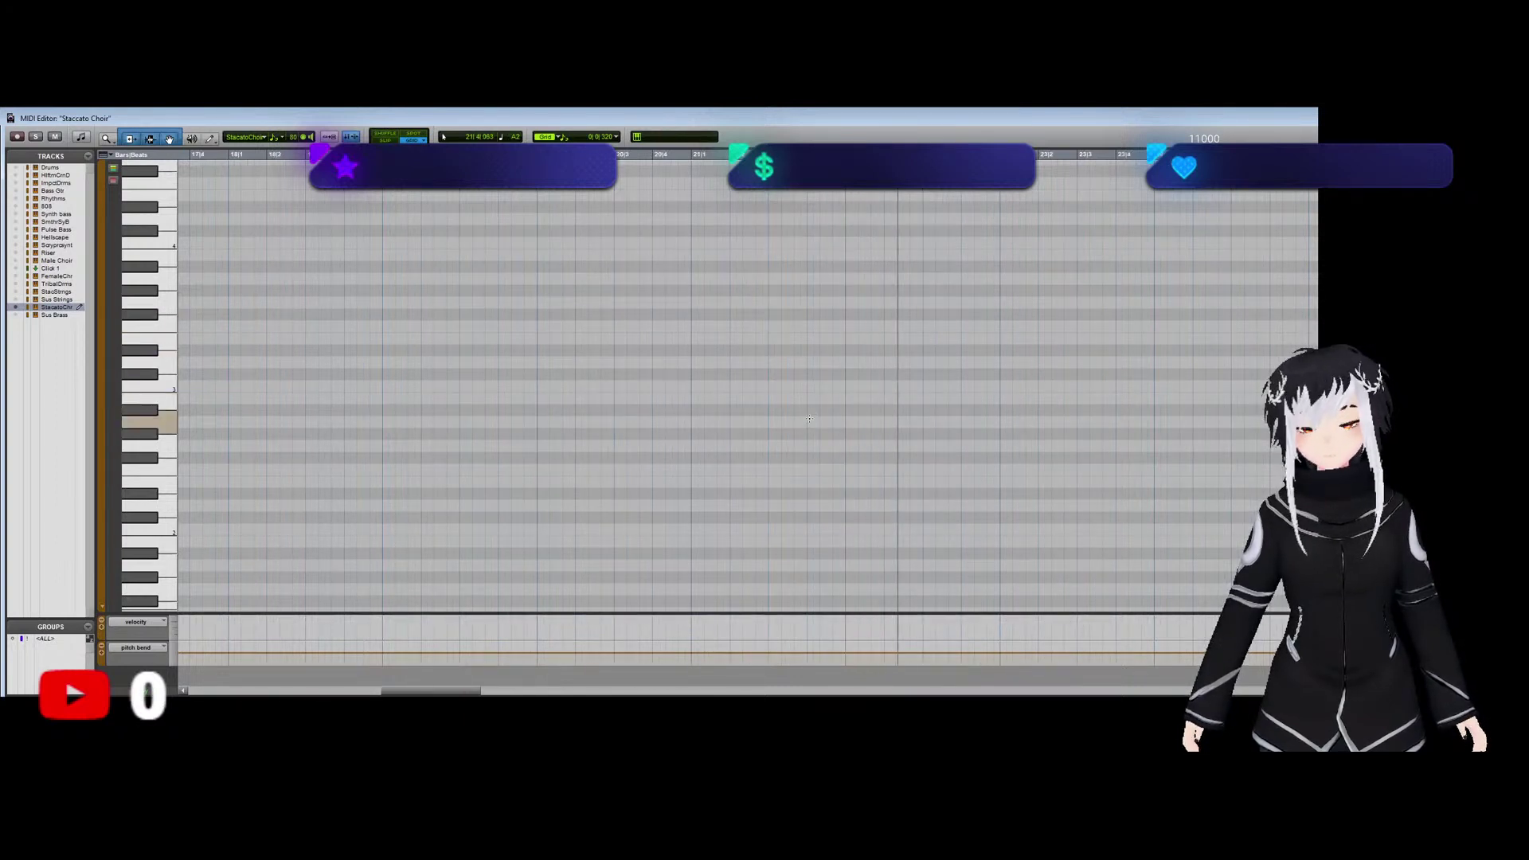
key("space")
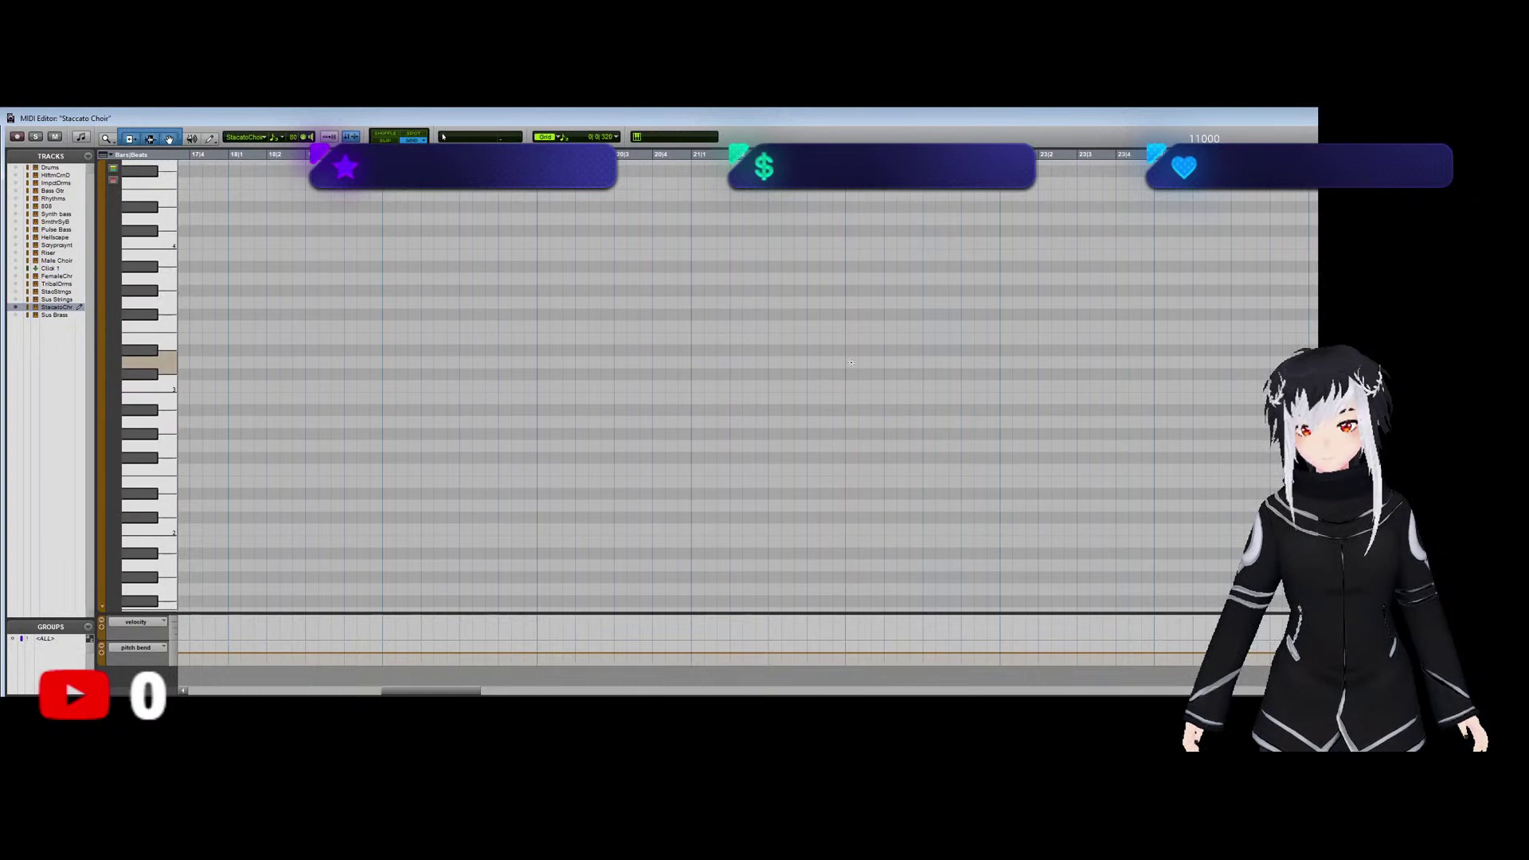
left_click(851, 363)
key("space")
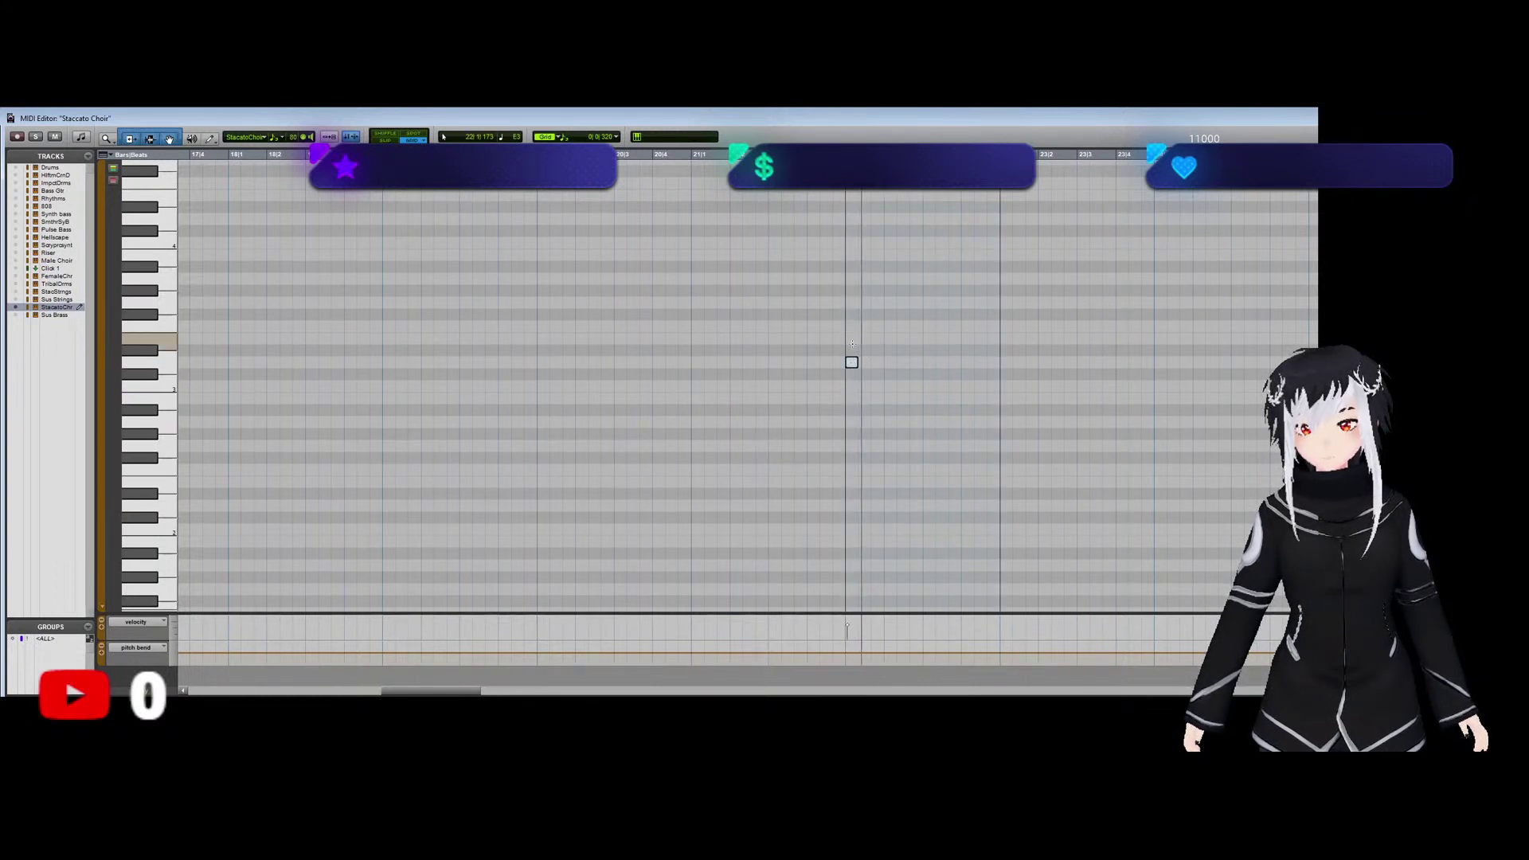
key("space")
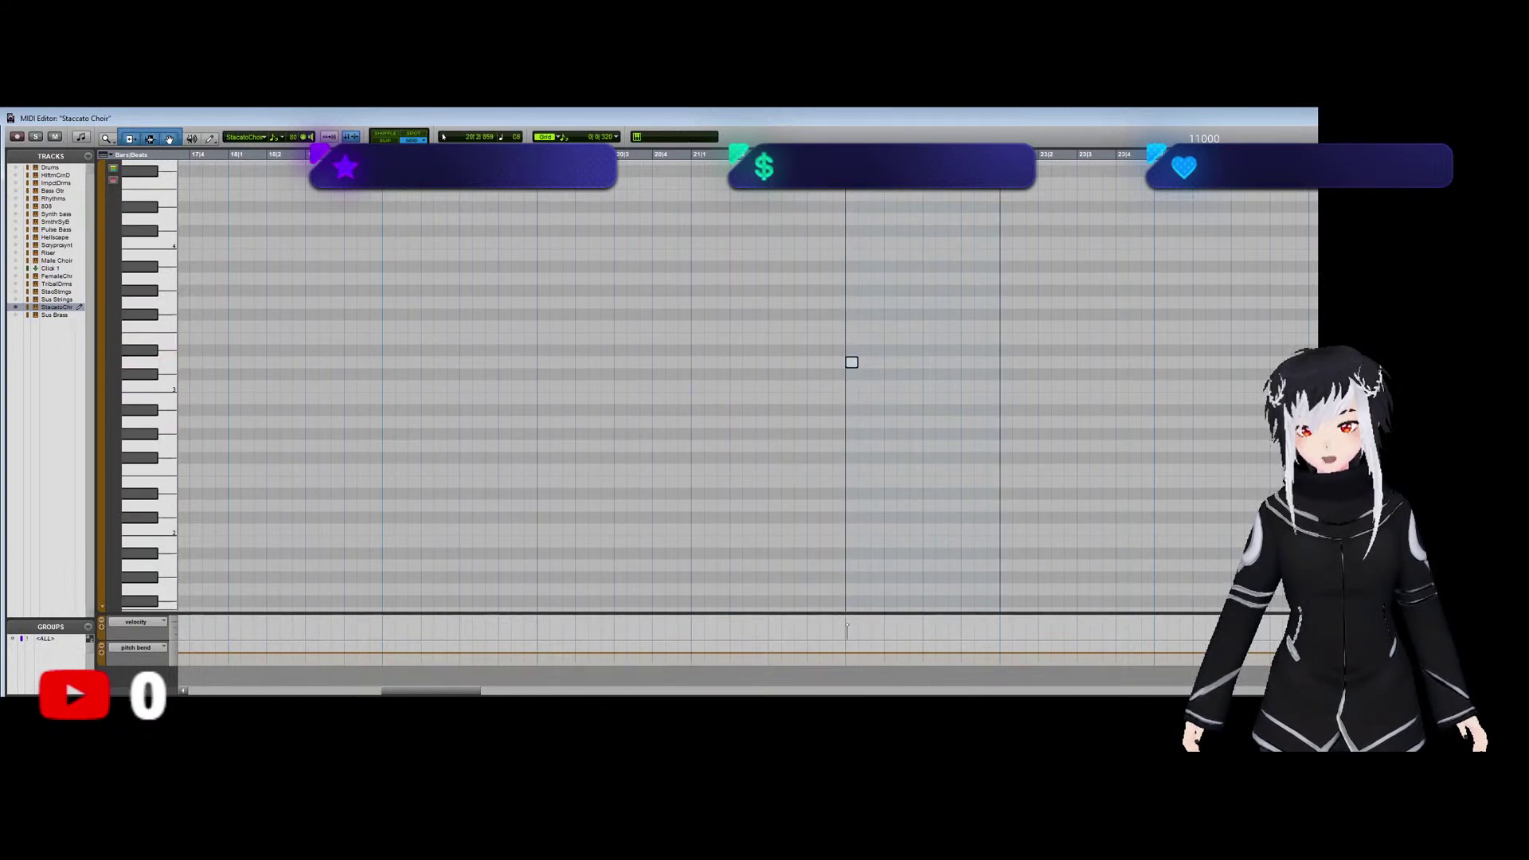
left_click_drag(857, 362, 864, 362)
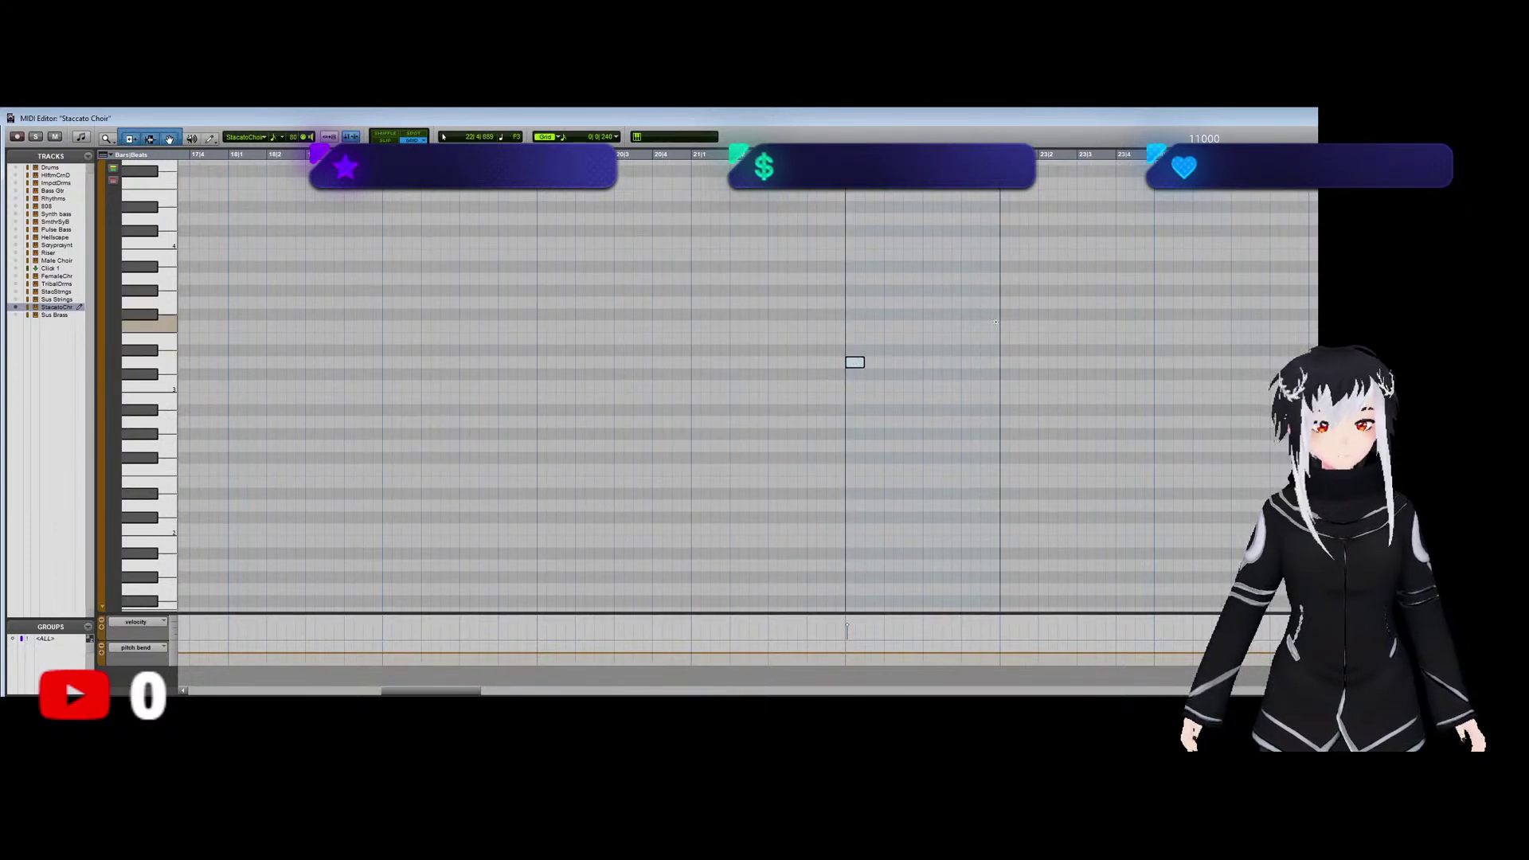
Continue the staccato choir rhythm with another eighth-note D3 and two separated sixteenth-note D3s within beat 2 of bar 22.
left_click(873, 362)
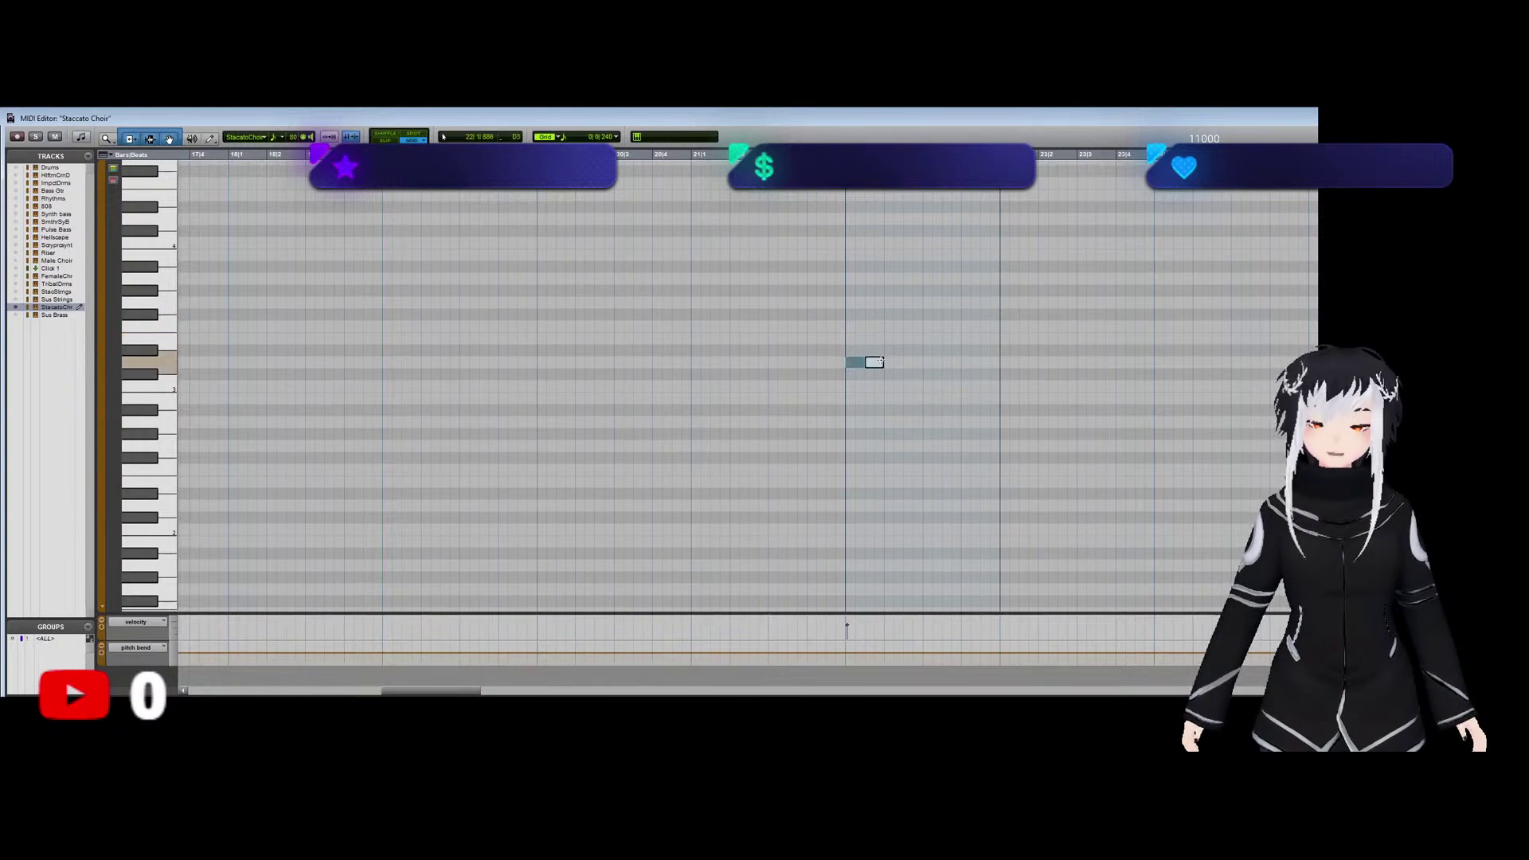
left_click(845, 325)
key("space")
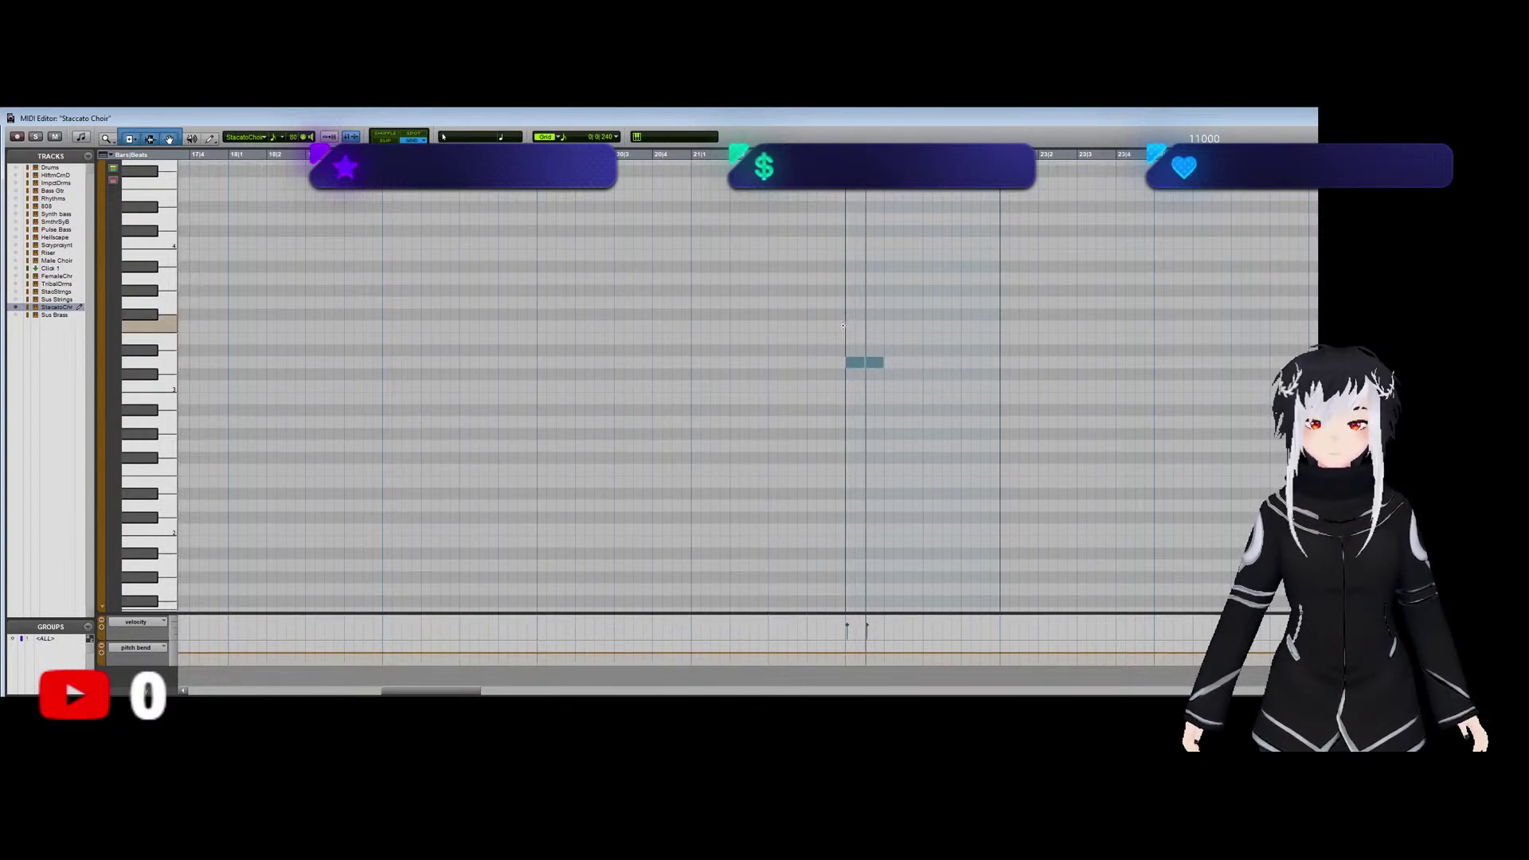
key("space")
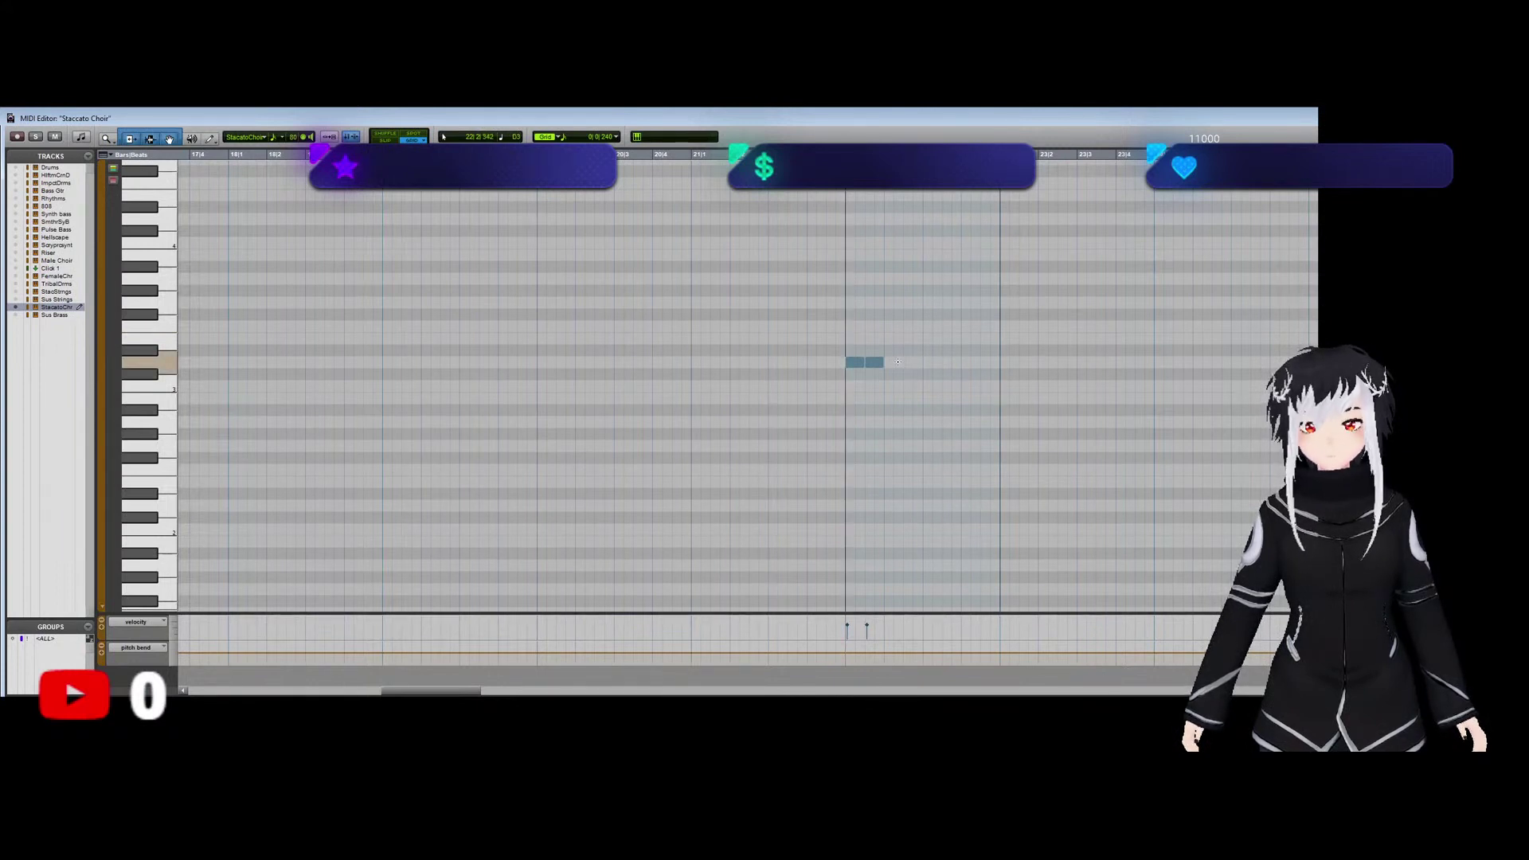
key("space")
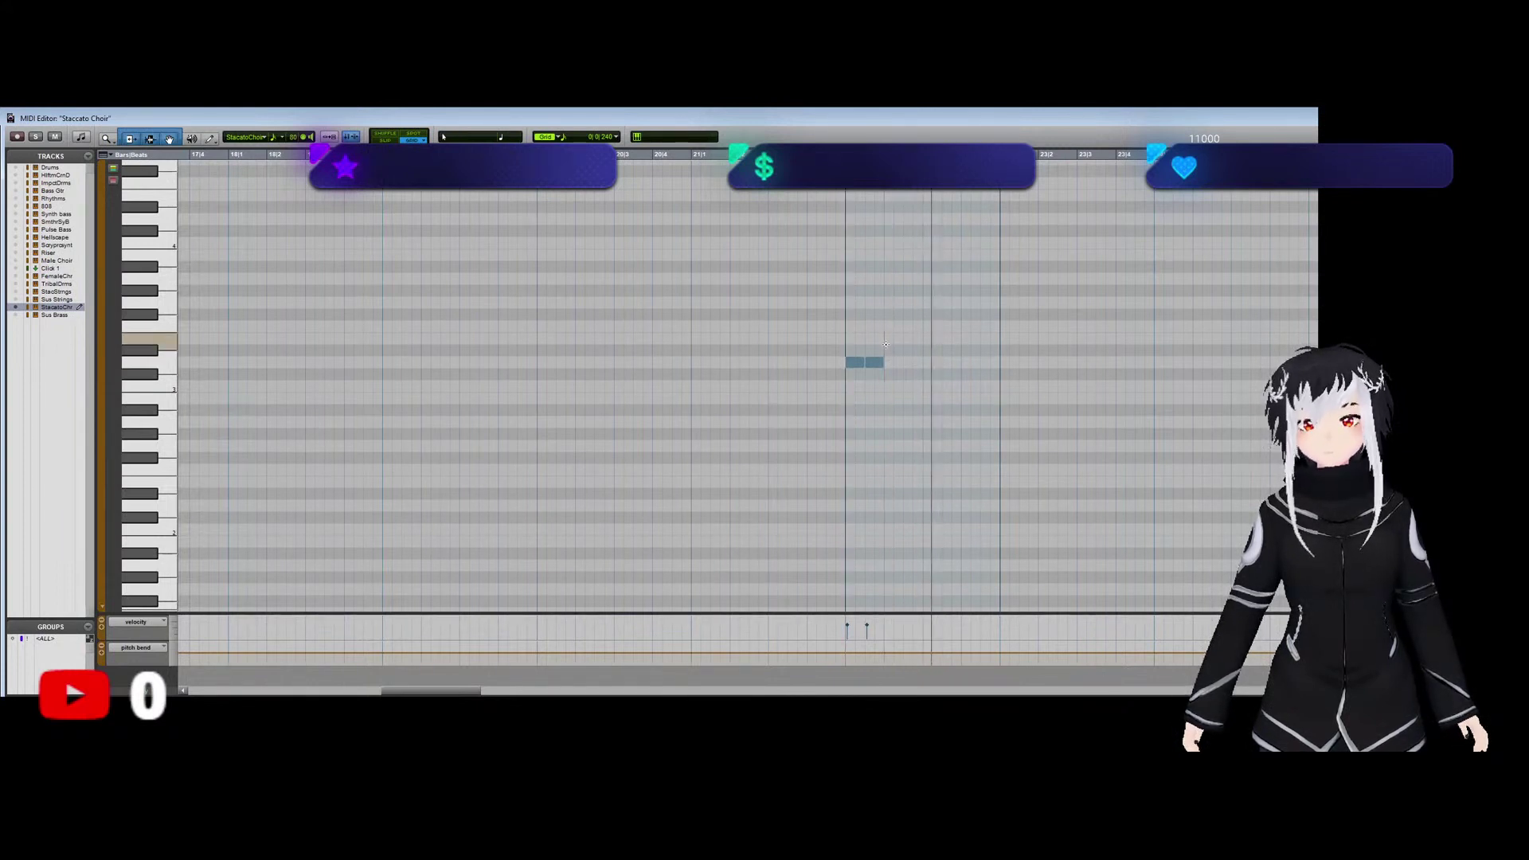
key("space")
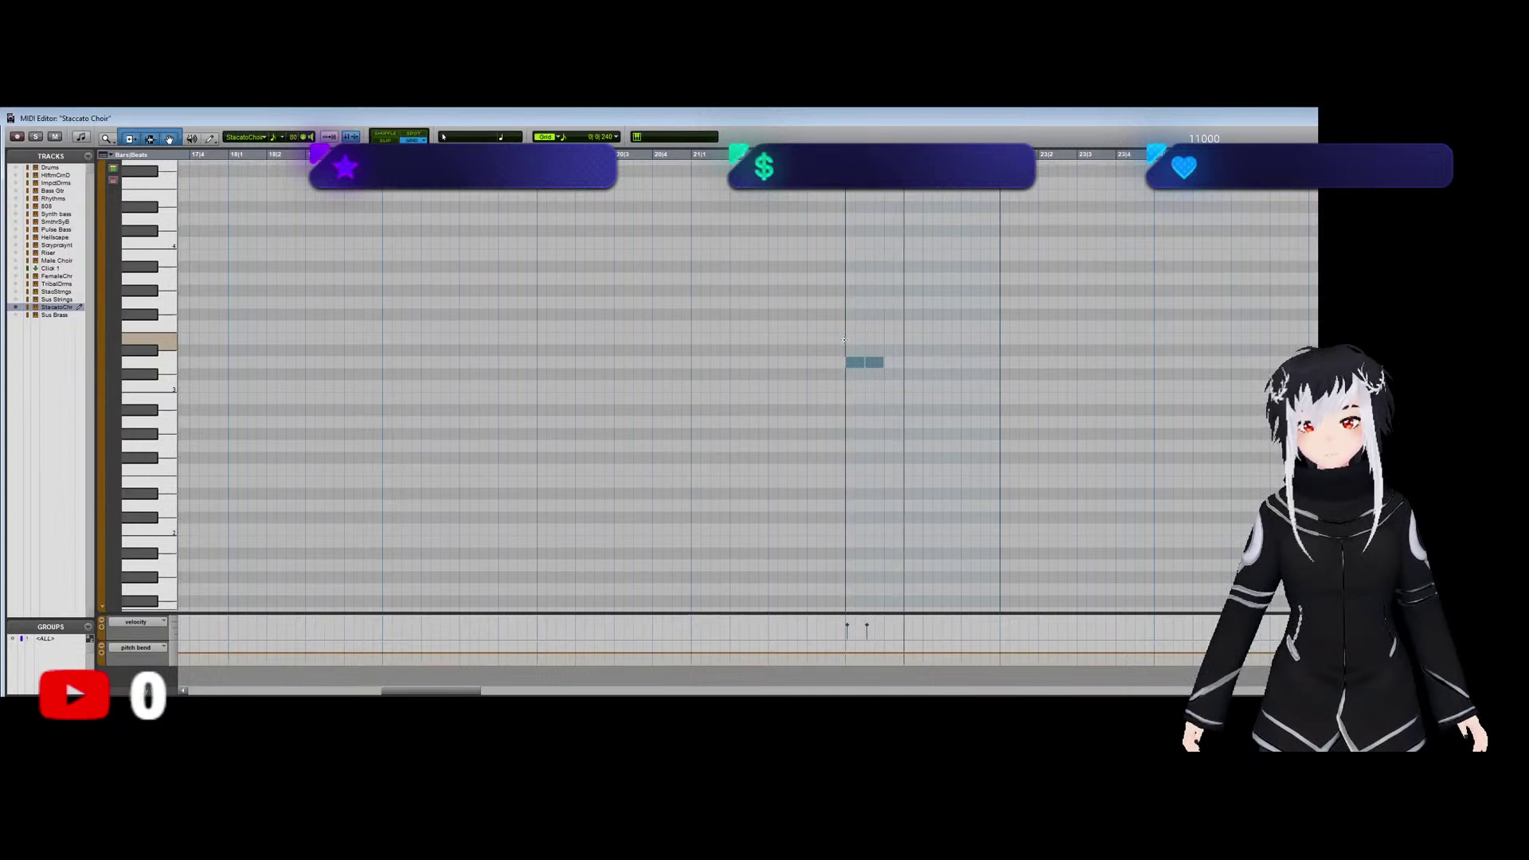
left_click(897, 362)
left_click(917, 362)
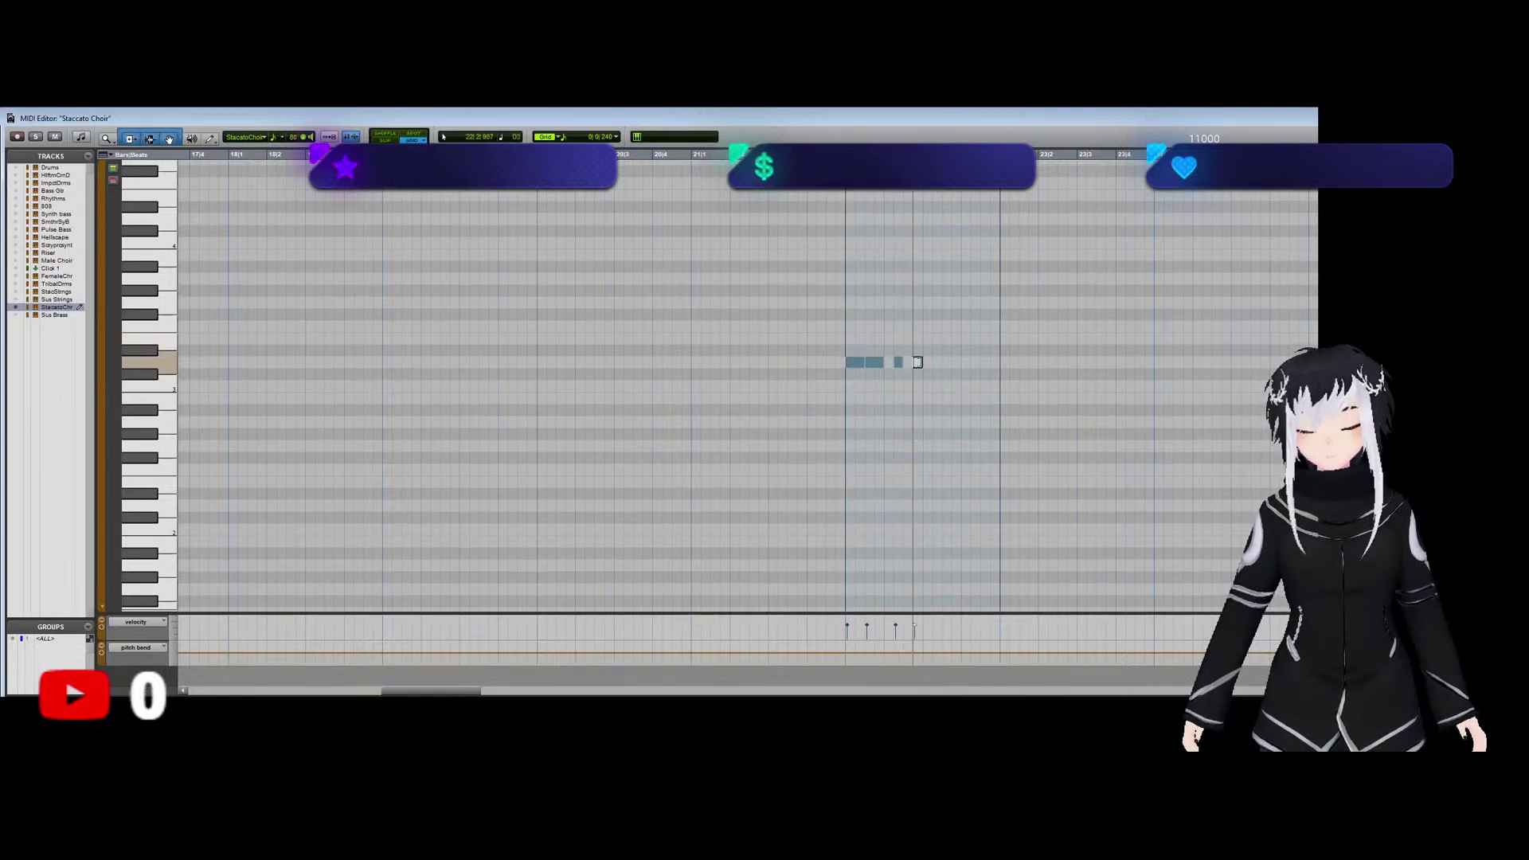
Raise the velocity of the four D3 notes and stack copies on F3, A3, D4 and F4 to form a chord.
left_click(848, 617)
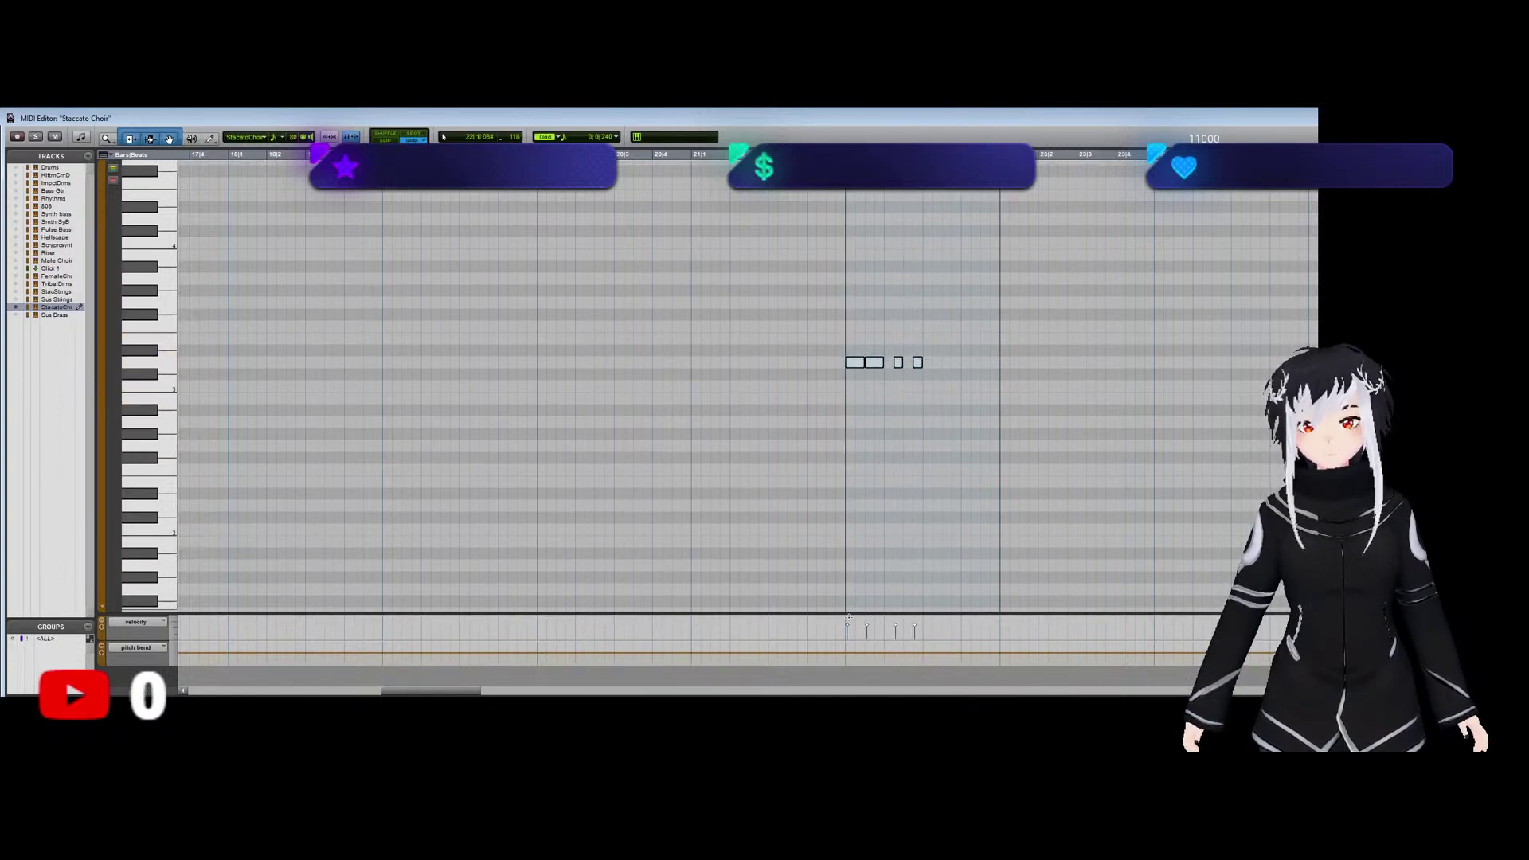
left_click_drag(970, 412, 854, 285)
left_click_drag(854, 285, 855, 207)
scroll(855, 199, "up", 2)
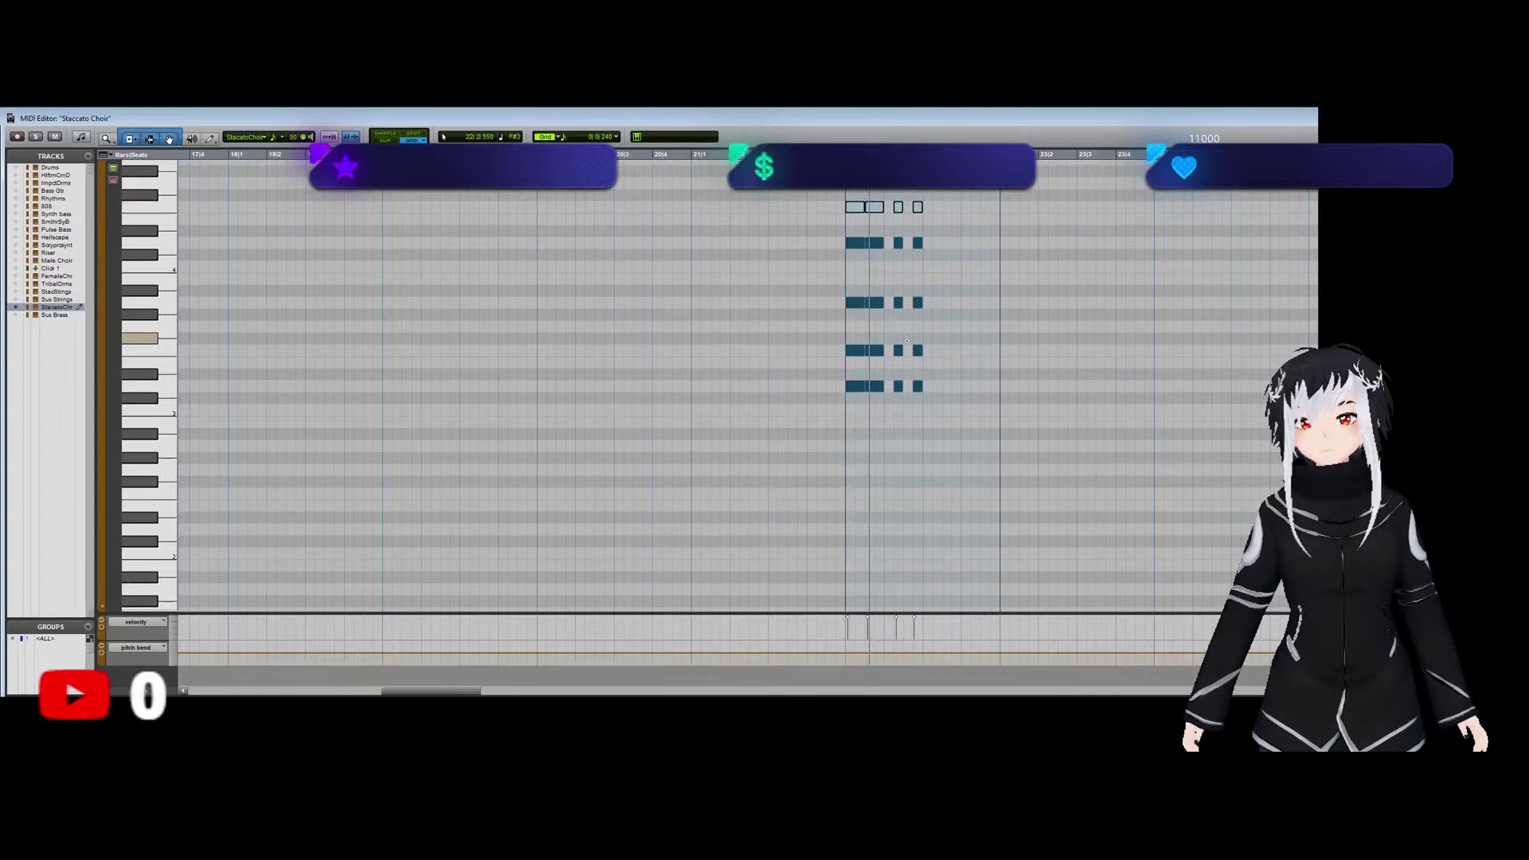
Duplicate the chord pattern, place the copy on beat 3 of bar 22 and lower its highest voice to E4.
left_click_drag(966, 429, 845, 195)
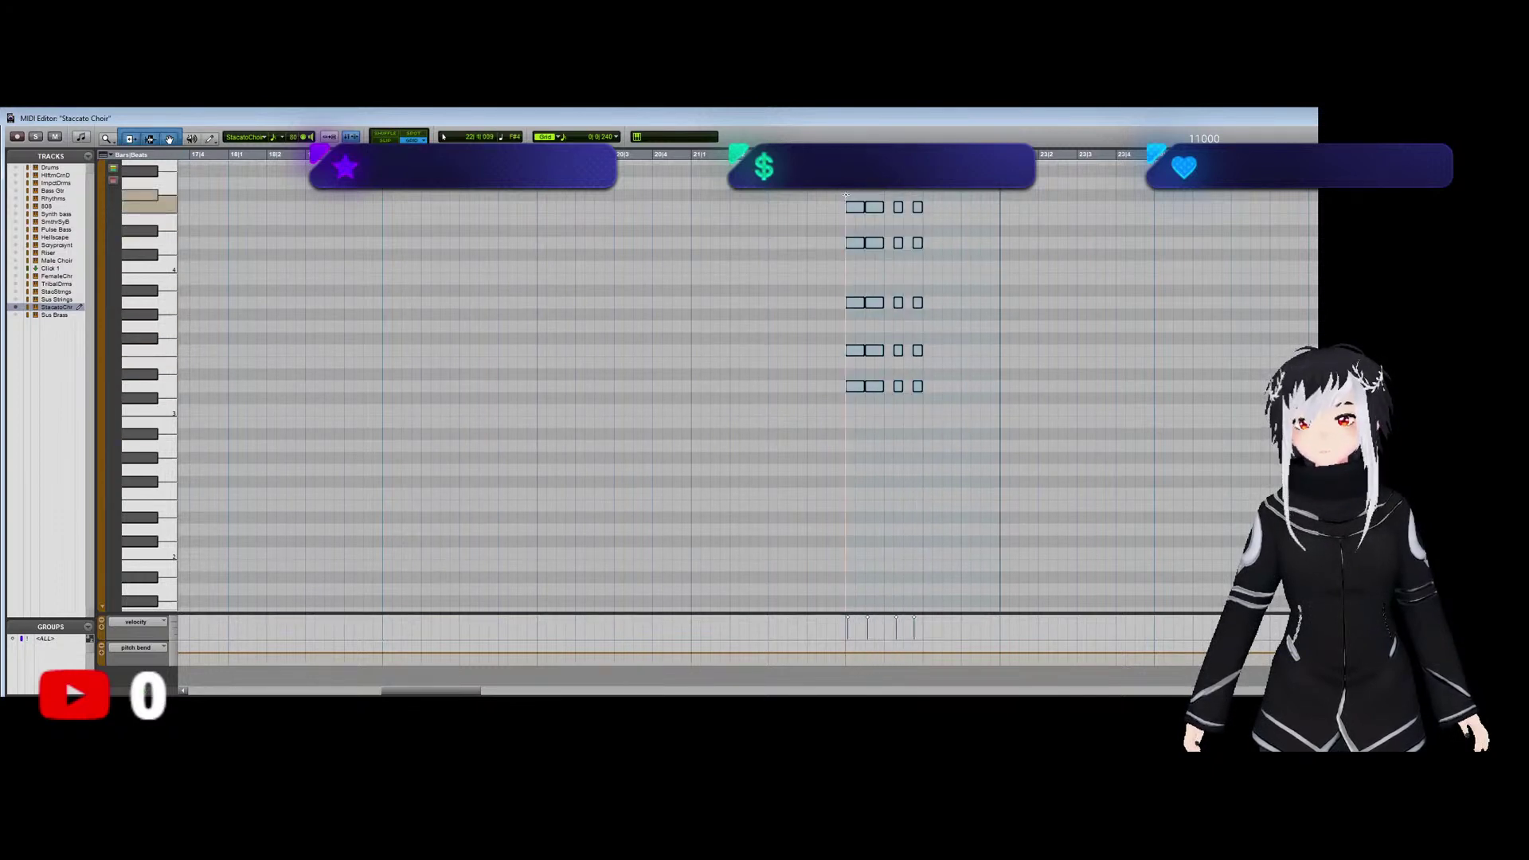
key("ctrl+d")
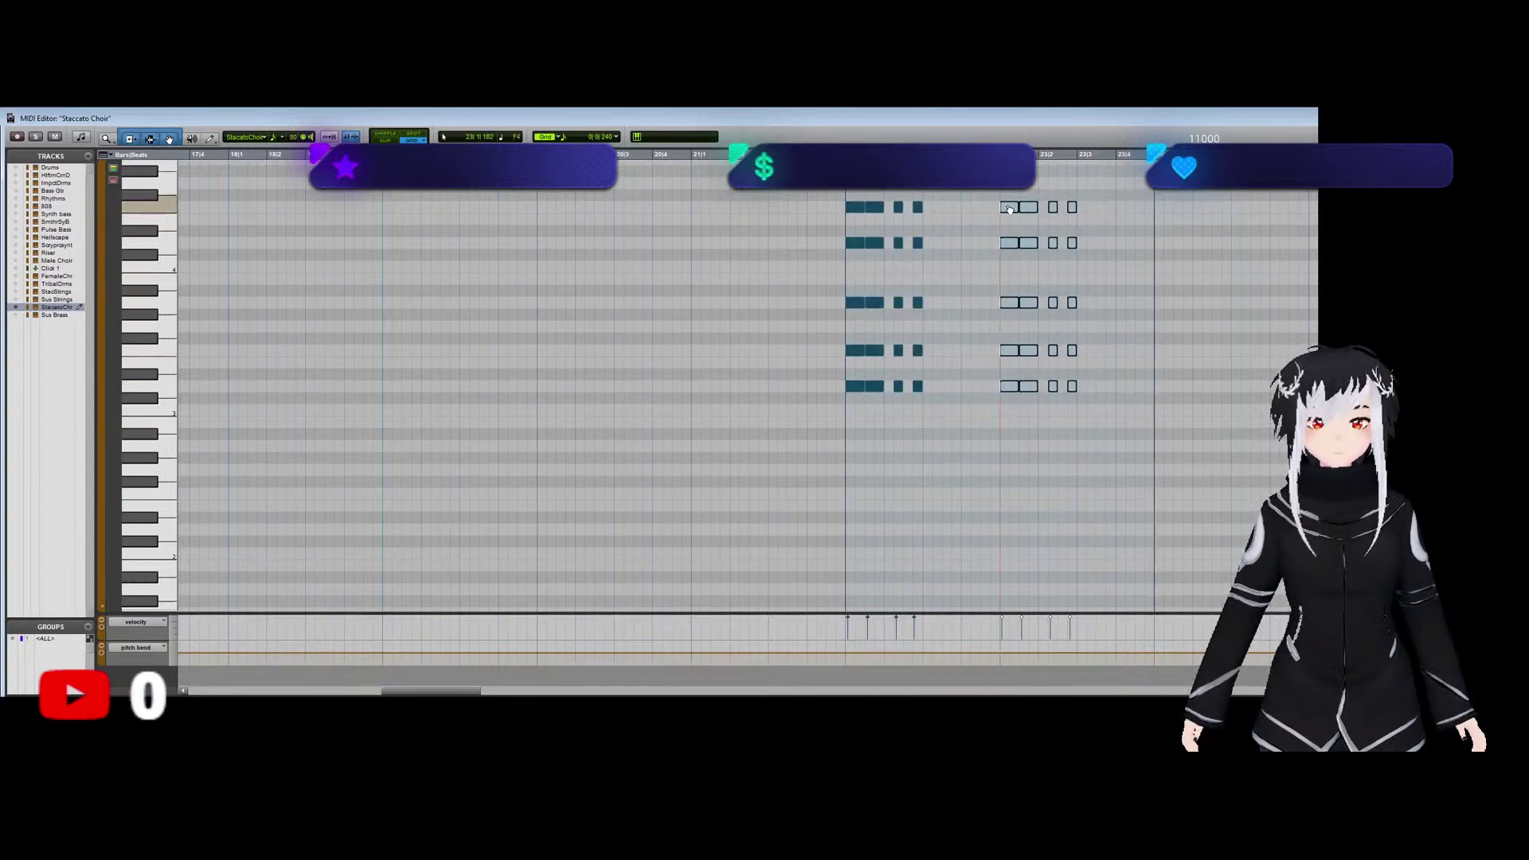
left_click_drag(1009, 208, 947, 221)
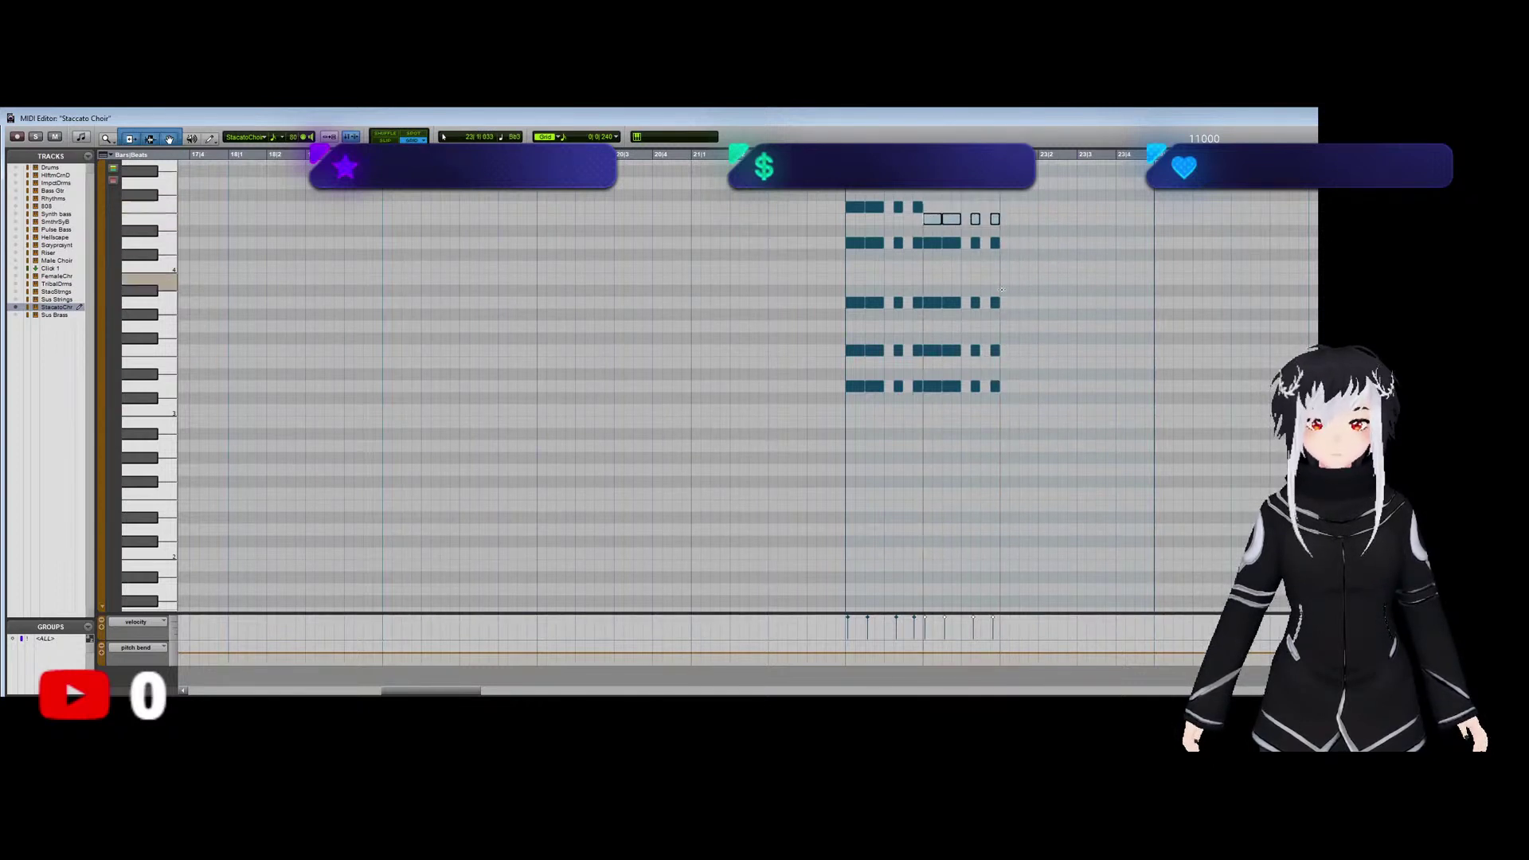
Lower the F3 voice from beat 3 of bar 22 to E3 and solo the Staccato Choir with the Sus Brass for playback.
left_click_drag(1005, 344, 943, 362)
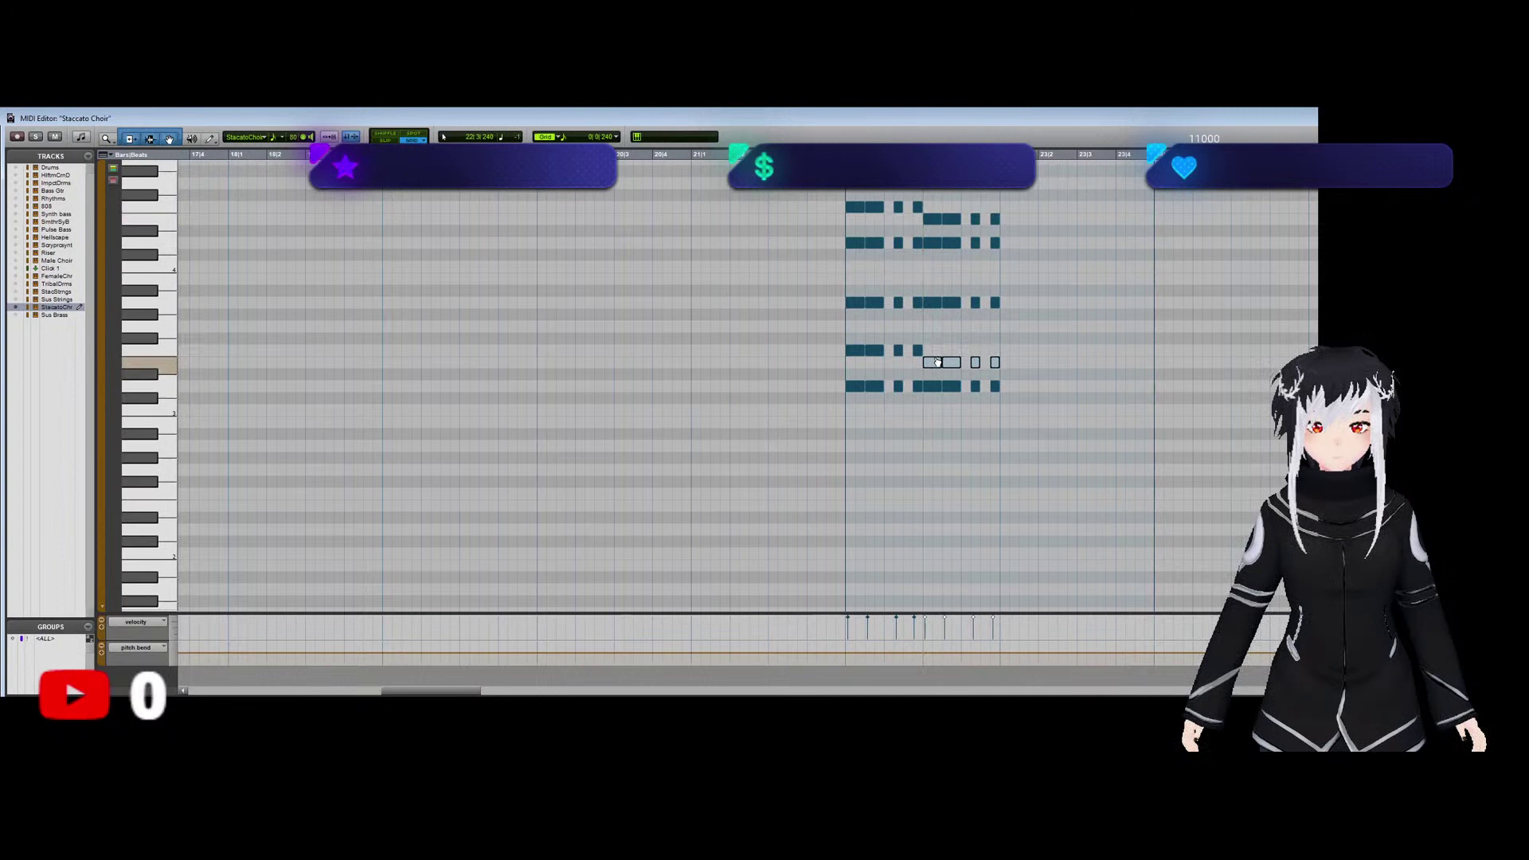
left_click(824, 332)
left_click(35, 139)
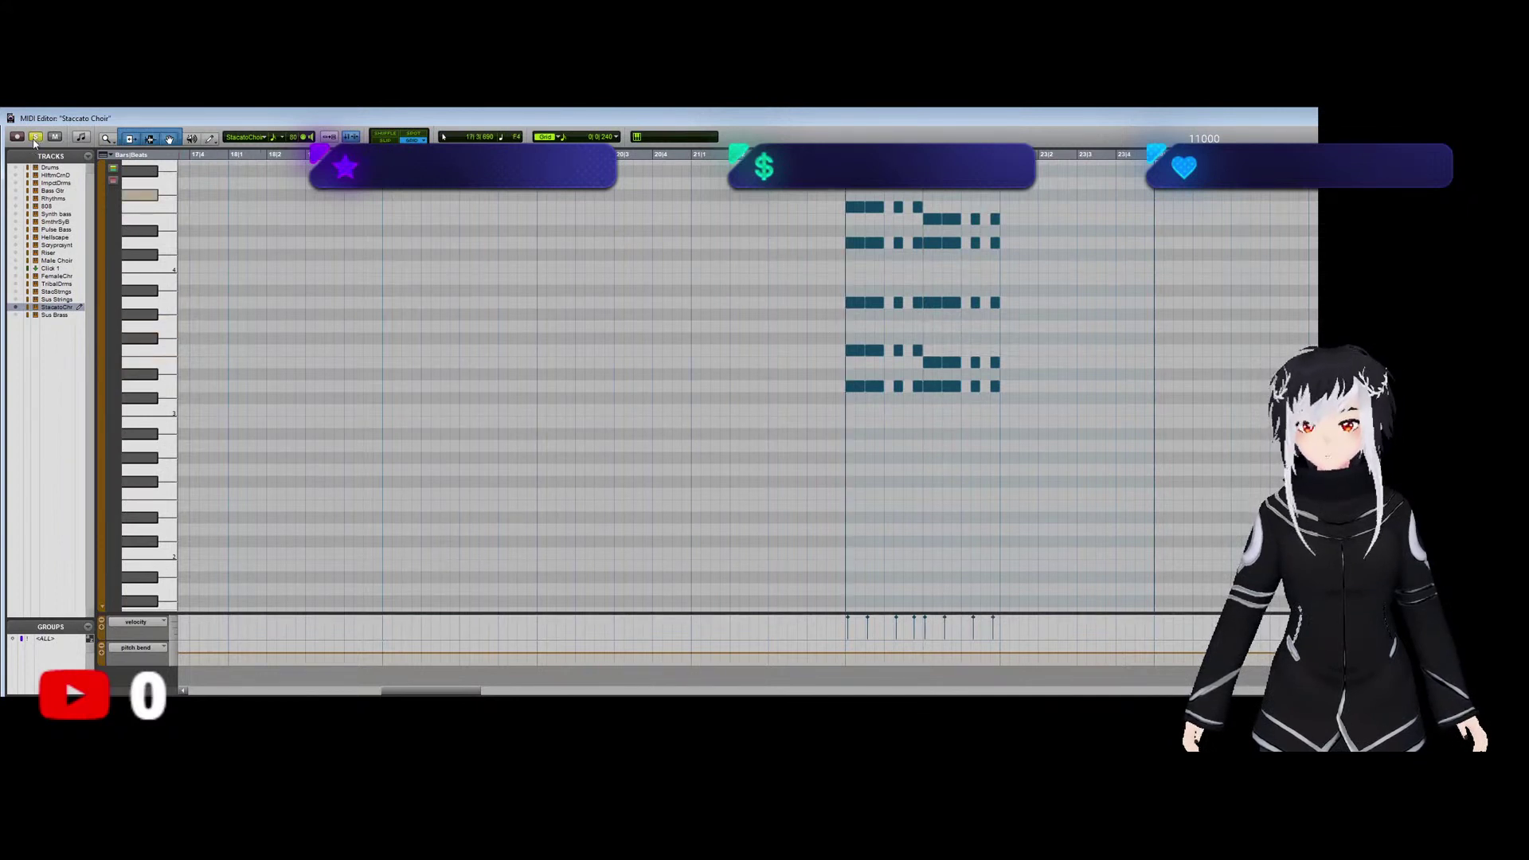
key("ctrl+w")
left_click(118, 643)
key("space")
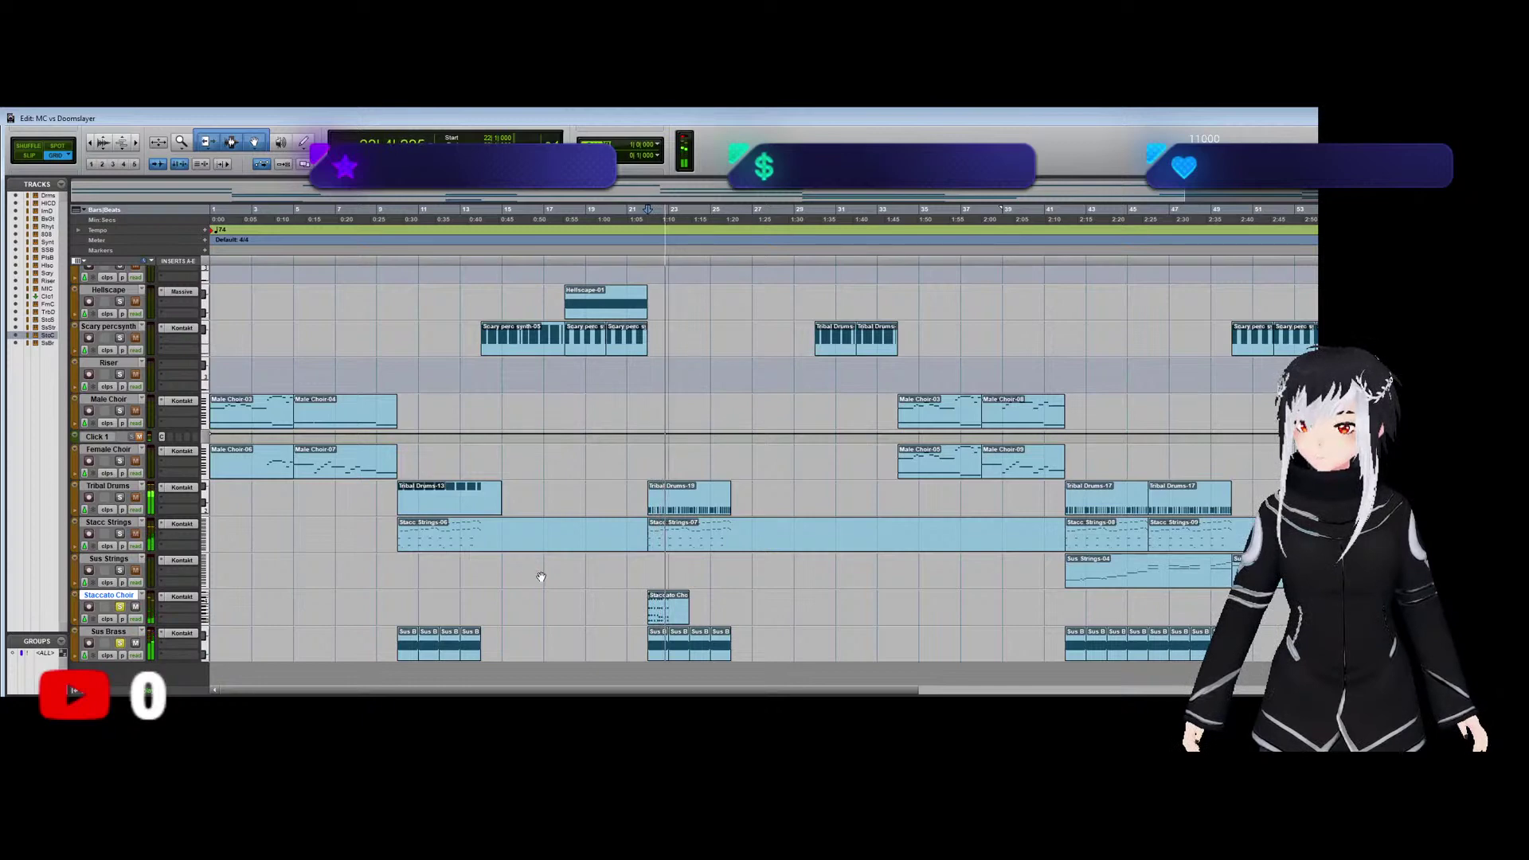
Repeat the Staccato Choir's bar 22 pattern in bar 23 and raise the F voices in the copy's first two beats to G.
left_click(672, 620)
double_click(672, 621)
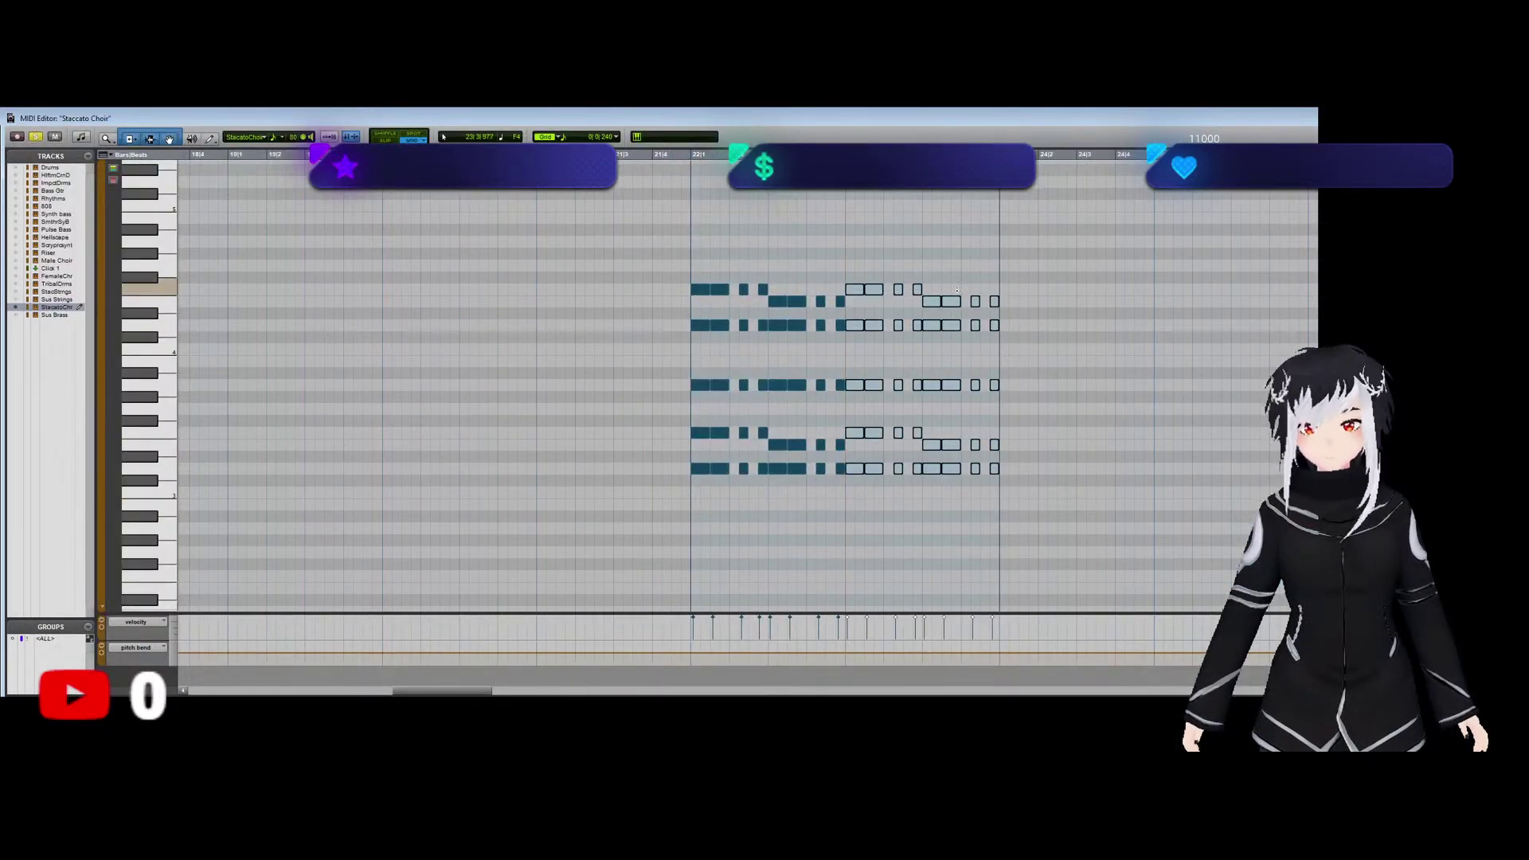
left_click_drag(854, 277, 991, 375)
Transpose the highest Staccato Choir voice in bars 22 and 23 down two octaves and play the part back.
left_click_drag(1043, 315, 704, 581)
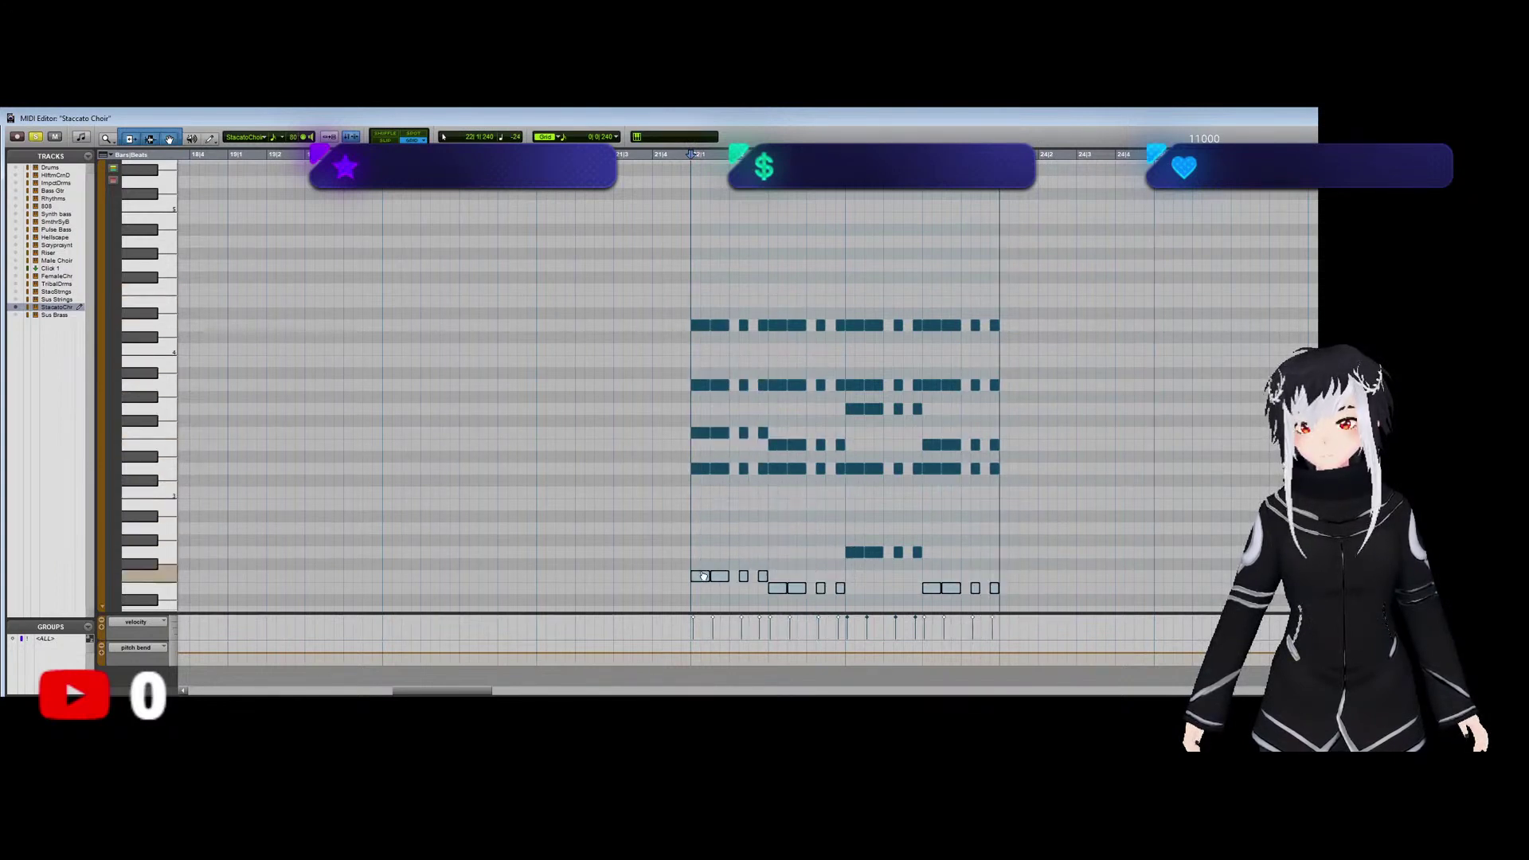
key("space")
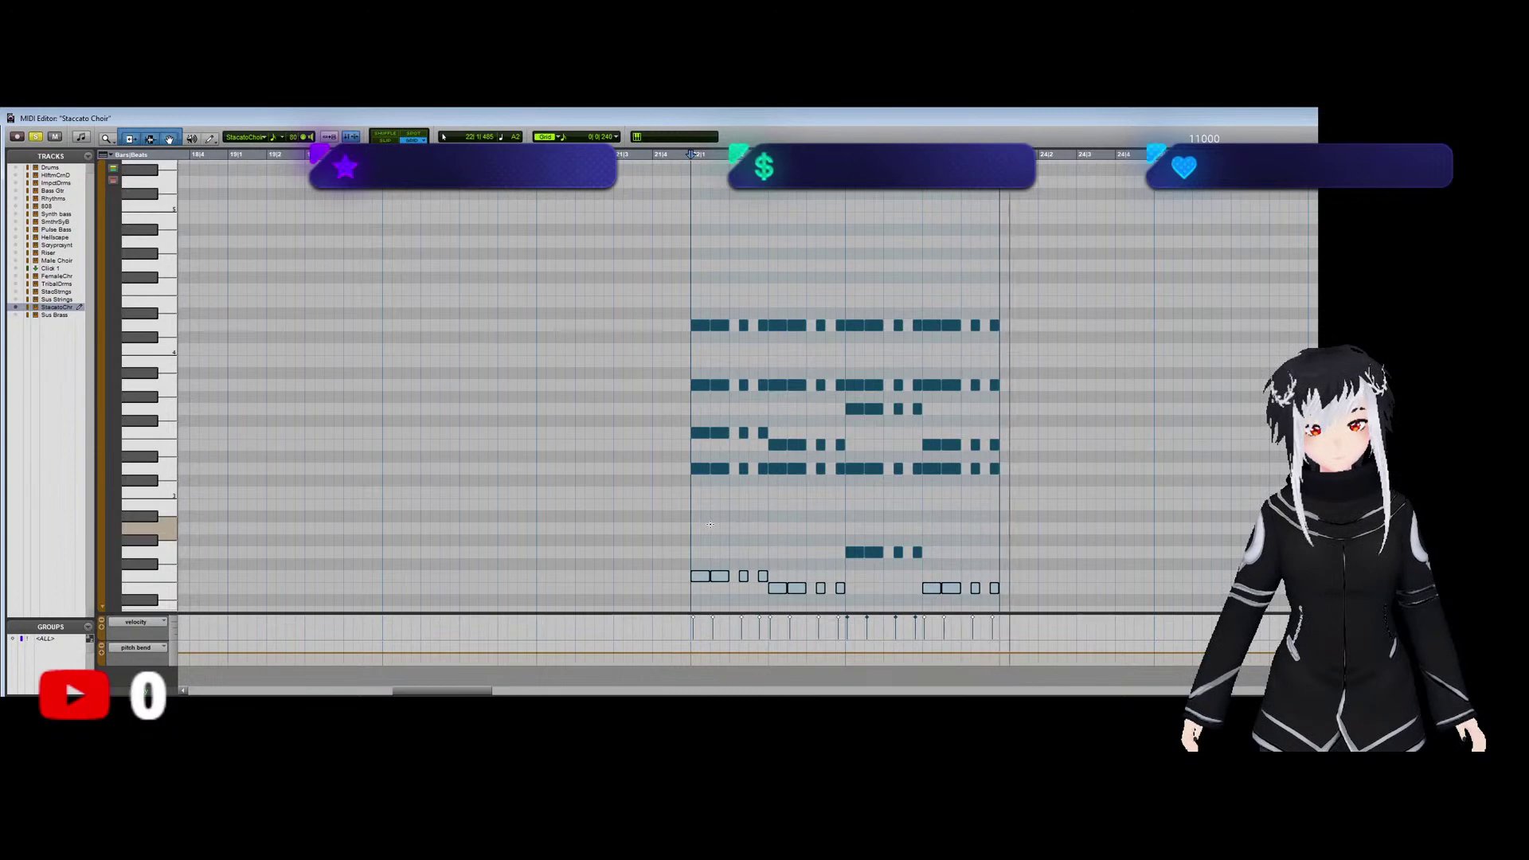
key("space")
key("ctrl+w")
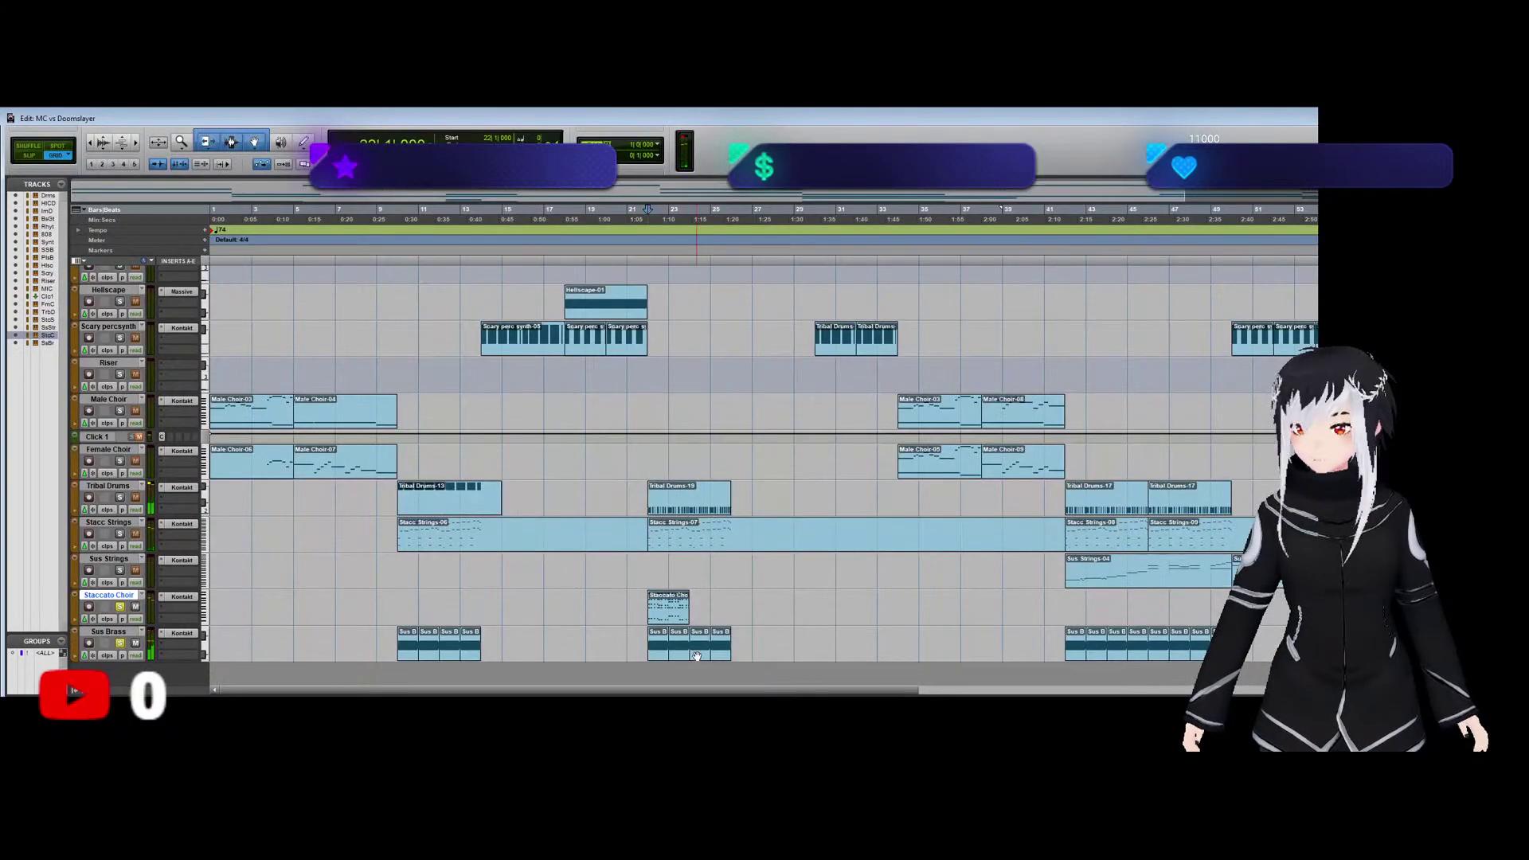
Lower the two Sus Brass notes in bars 24 and 25 to A#0.
left_click(698, 650)
left_click(723, 657, "shift")
double_click(701, 658)
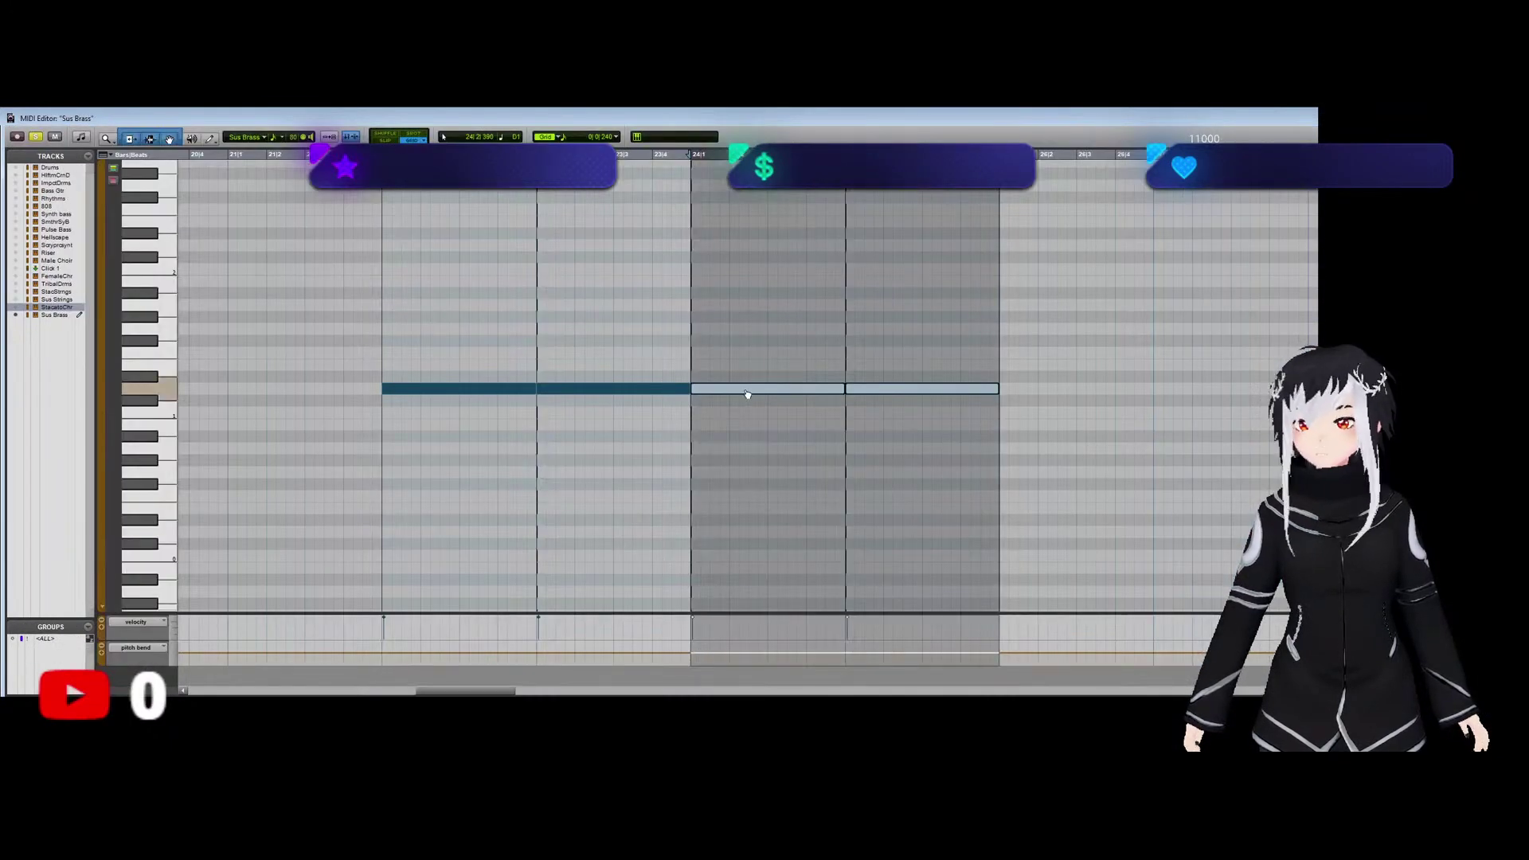
left_click_drag(747, 393, 748, 437)
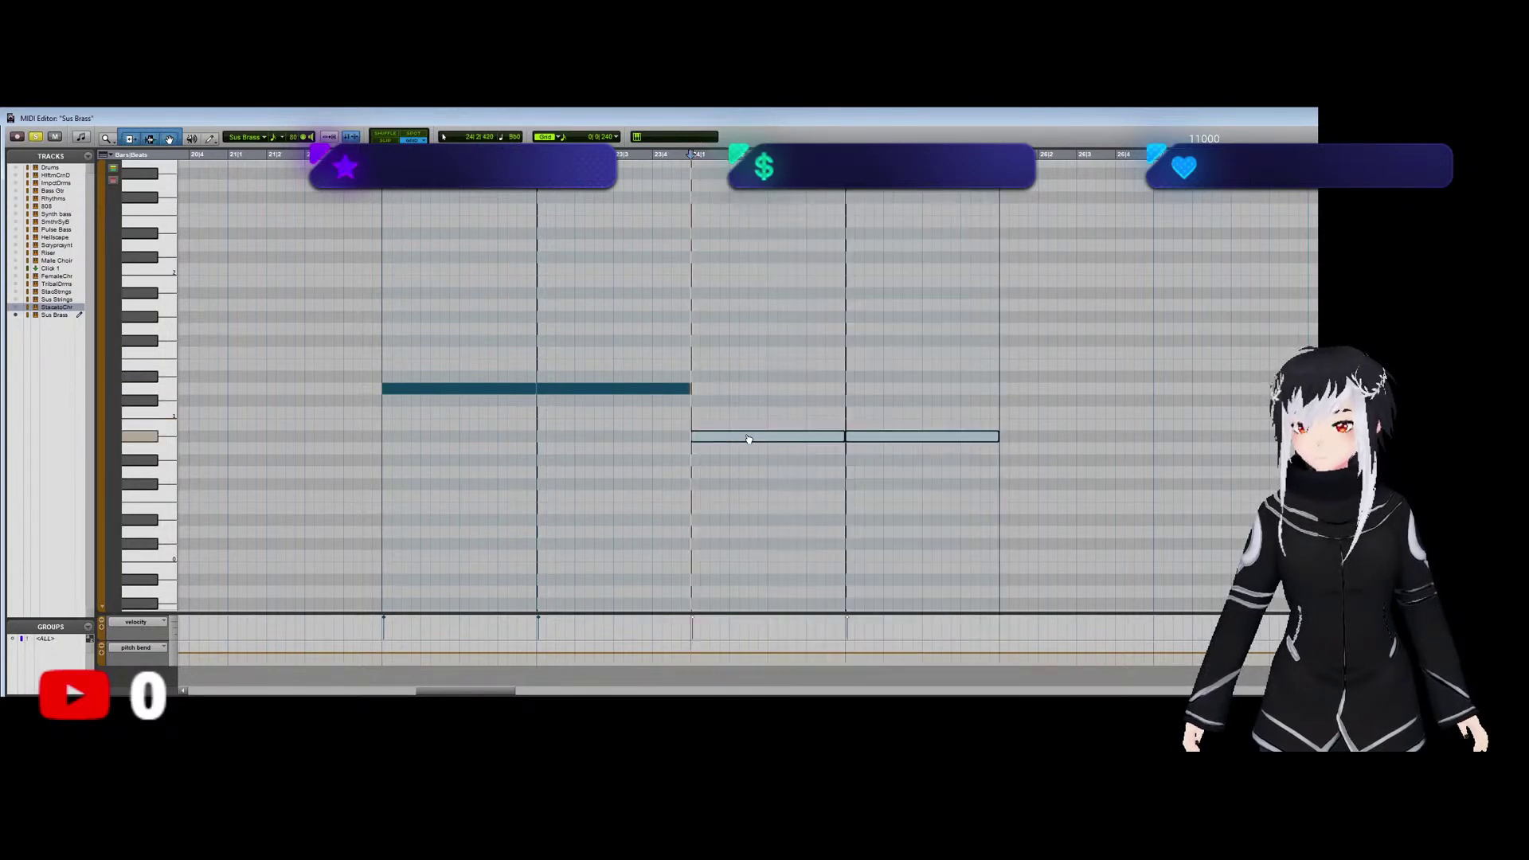
key("ctrl+w")
Duplicate the two-bar Staccato Choir clip at bar 24 and play from bar 22 with Staccato Choir and Sus Brass unsoloed.
left_click(667, 609)
key("ctrl+d")
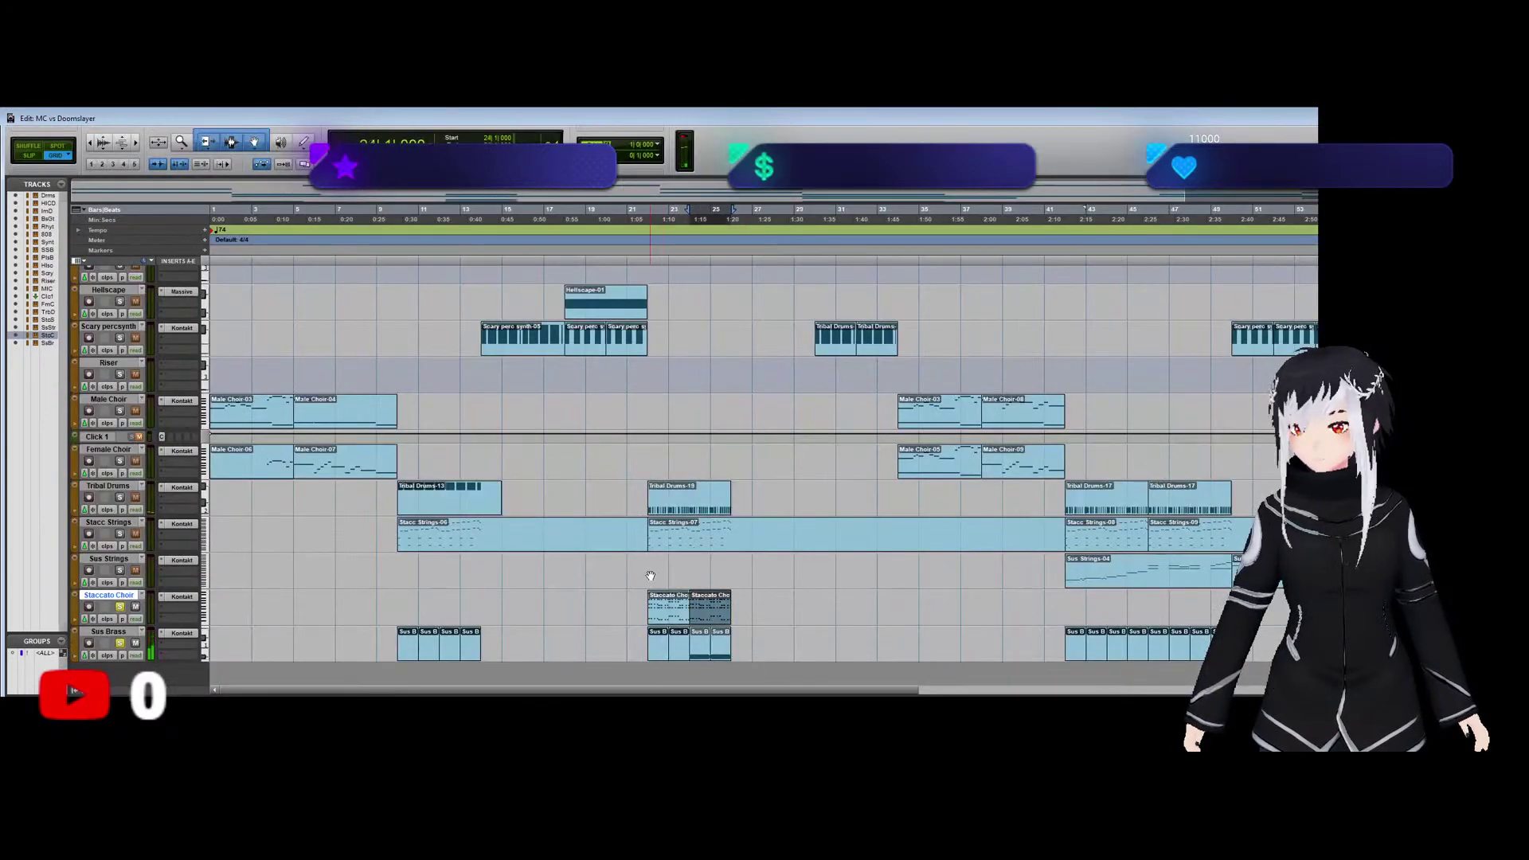
left_click(517, 574)
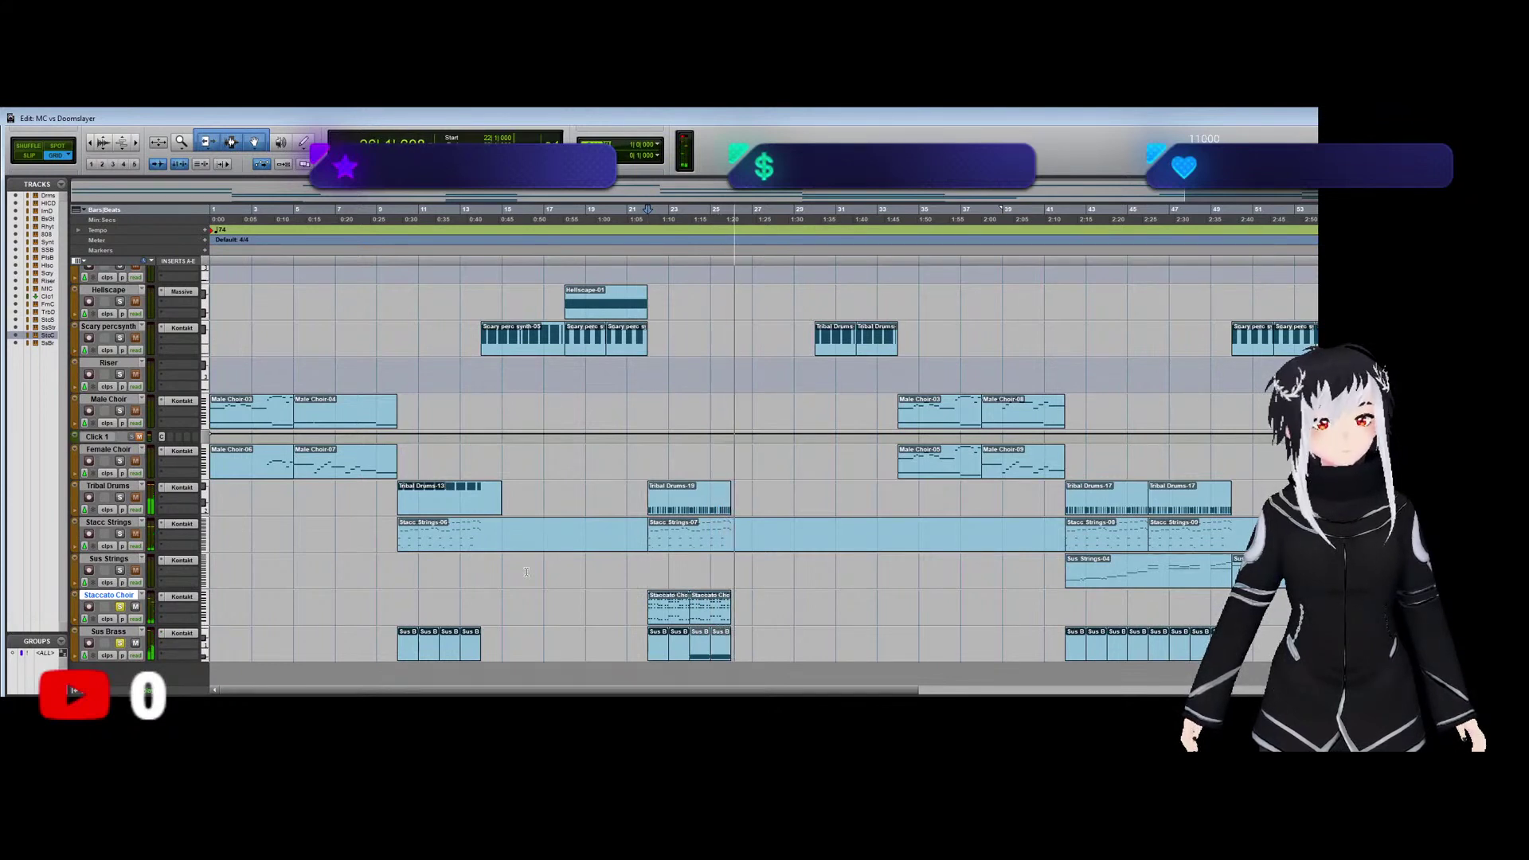
key("space")
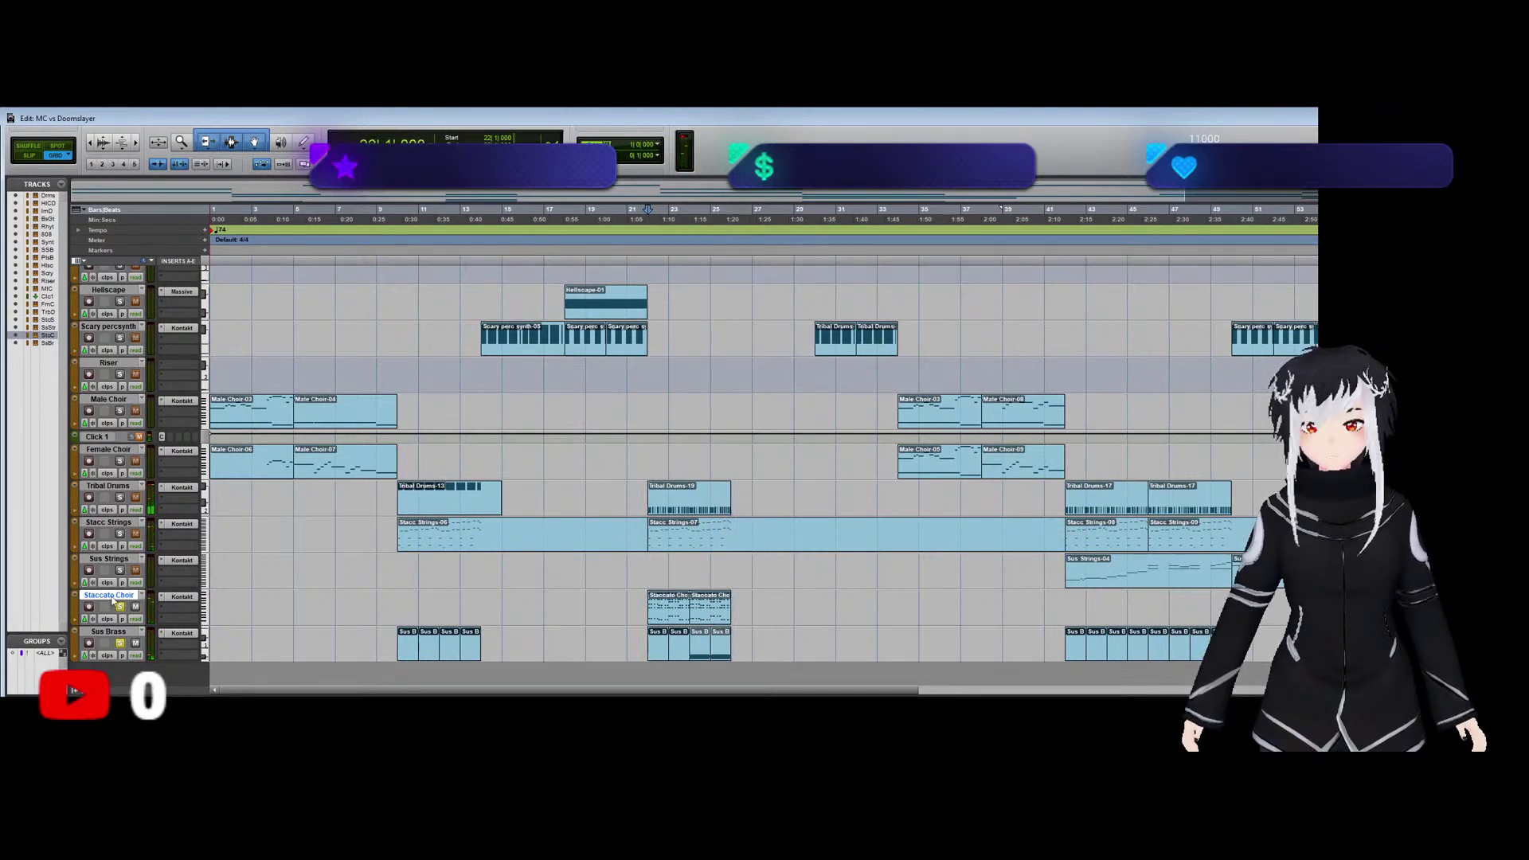
key("space")
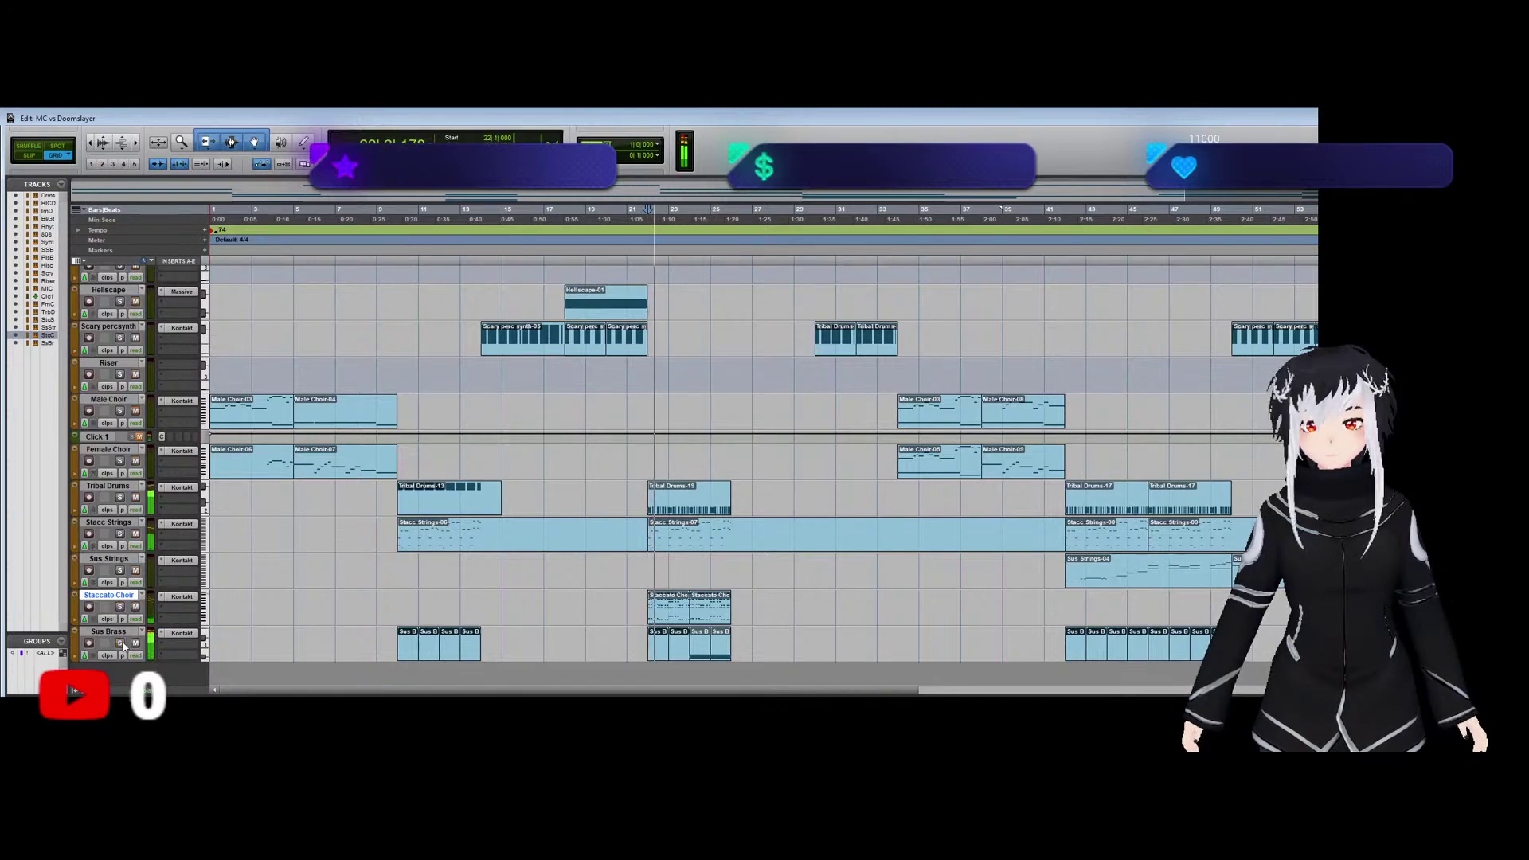
Raise the Staccato Choir track's volume to about +1.8 dB in the mix.
key("ctrl+equal")
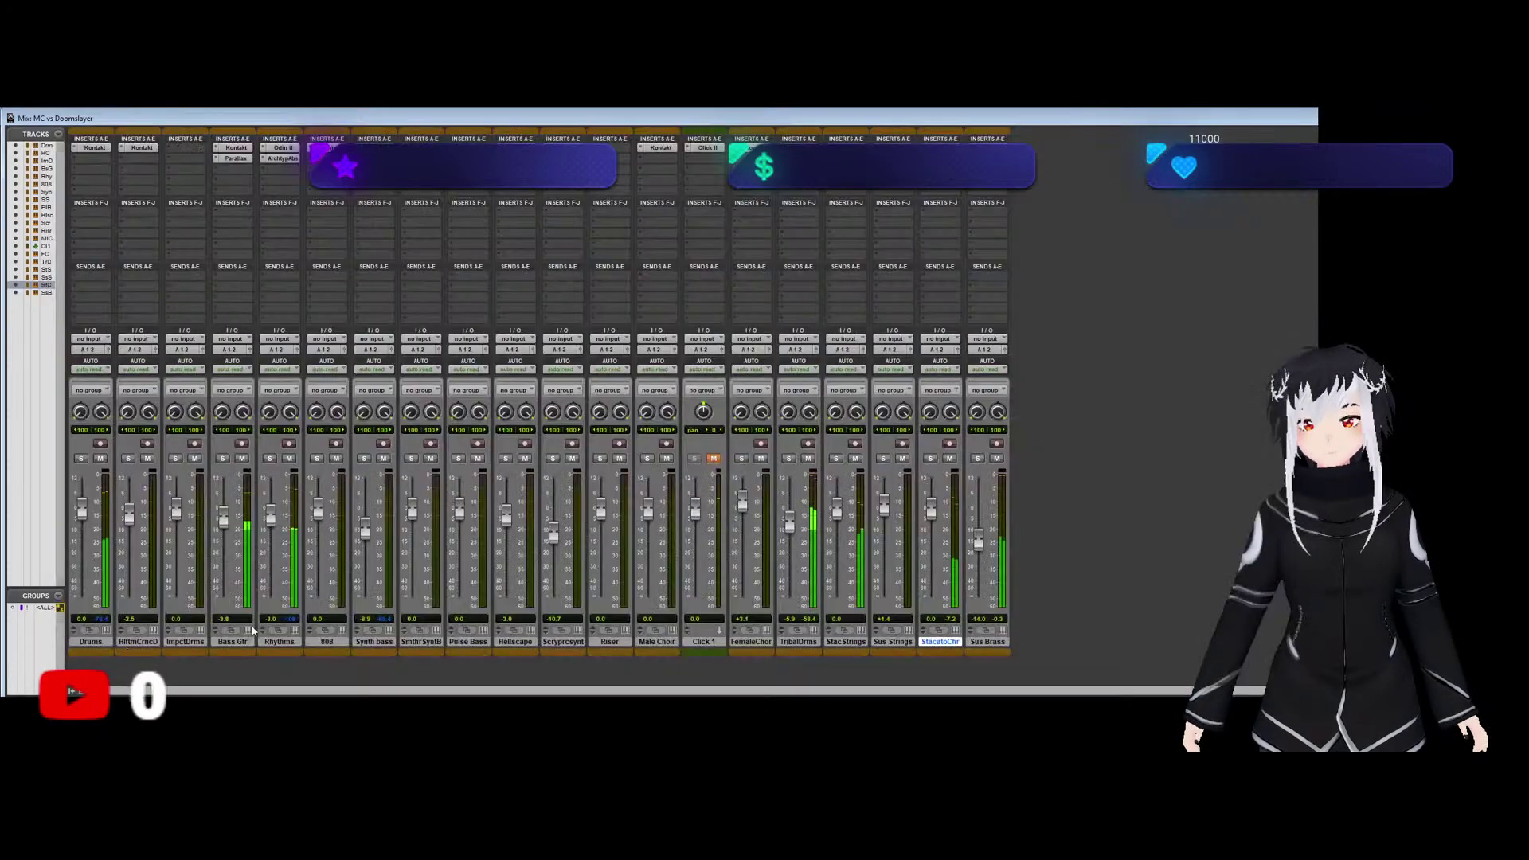
left_click_drag(929, 519, 935, 508)
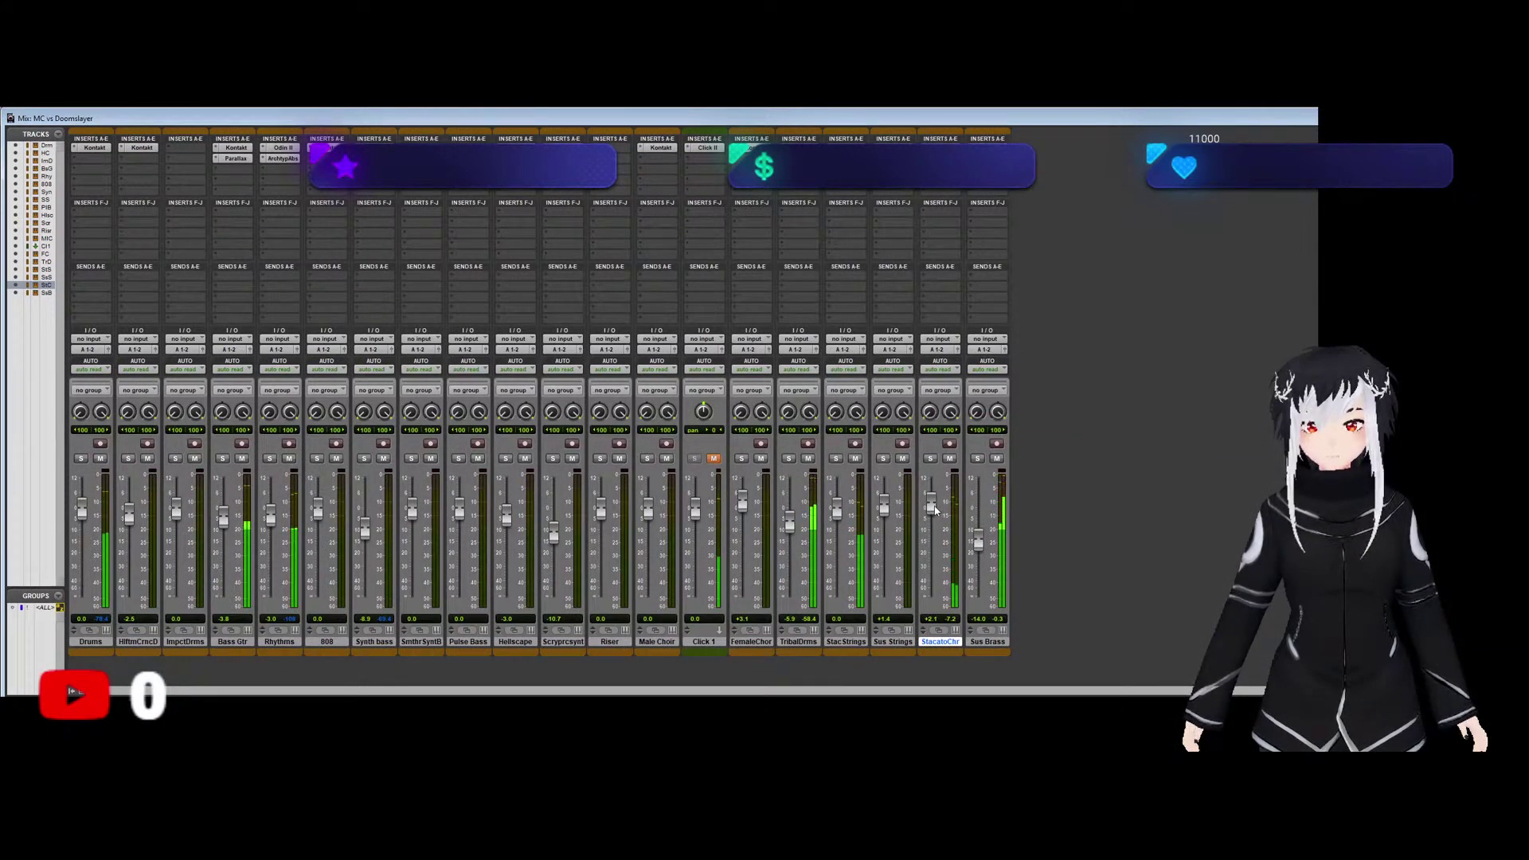
left_click_drag(936, 509, 933, 511)
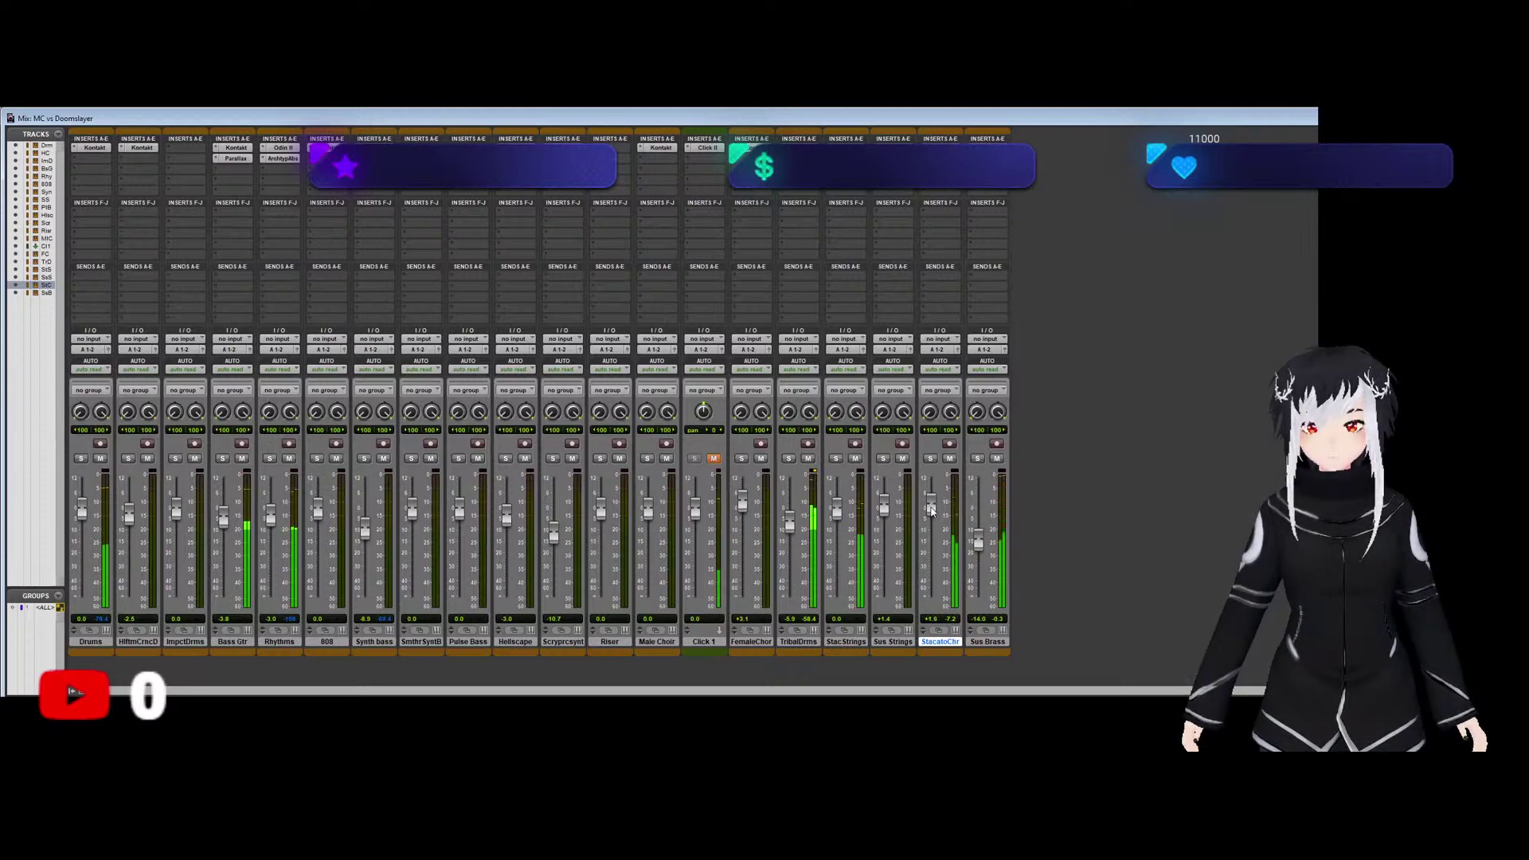
key("ctrl+equal")
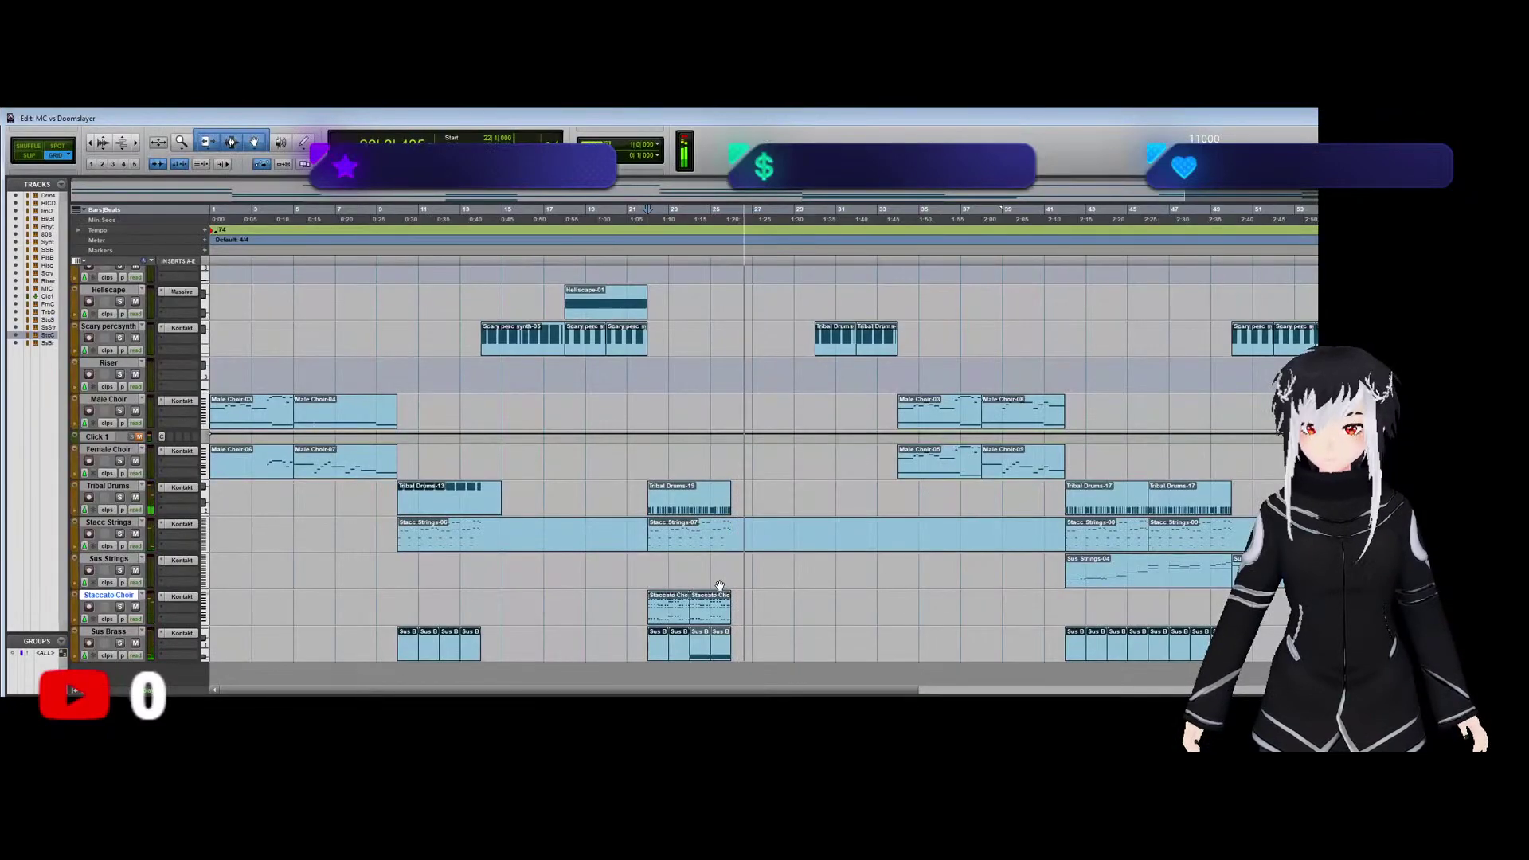
Check the Synth bass level in the mix and audition the part from bar 26 with its solo on and off.
key("ctrl+equal")
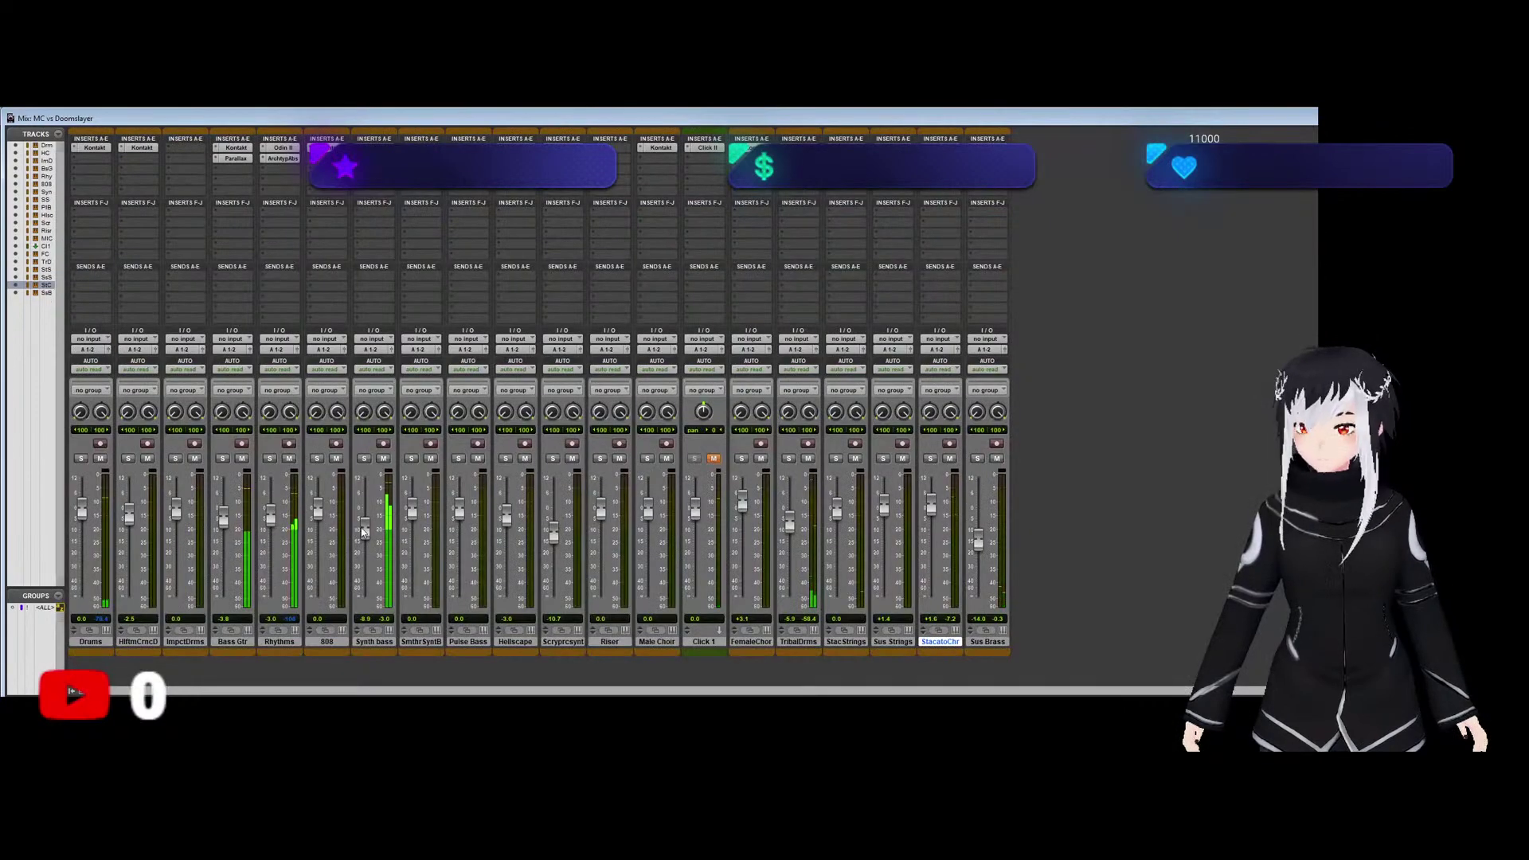
key("ctrl+equal")
scroll(760, 492, "up", 5)
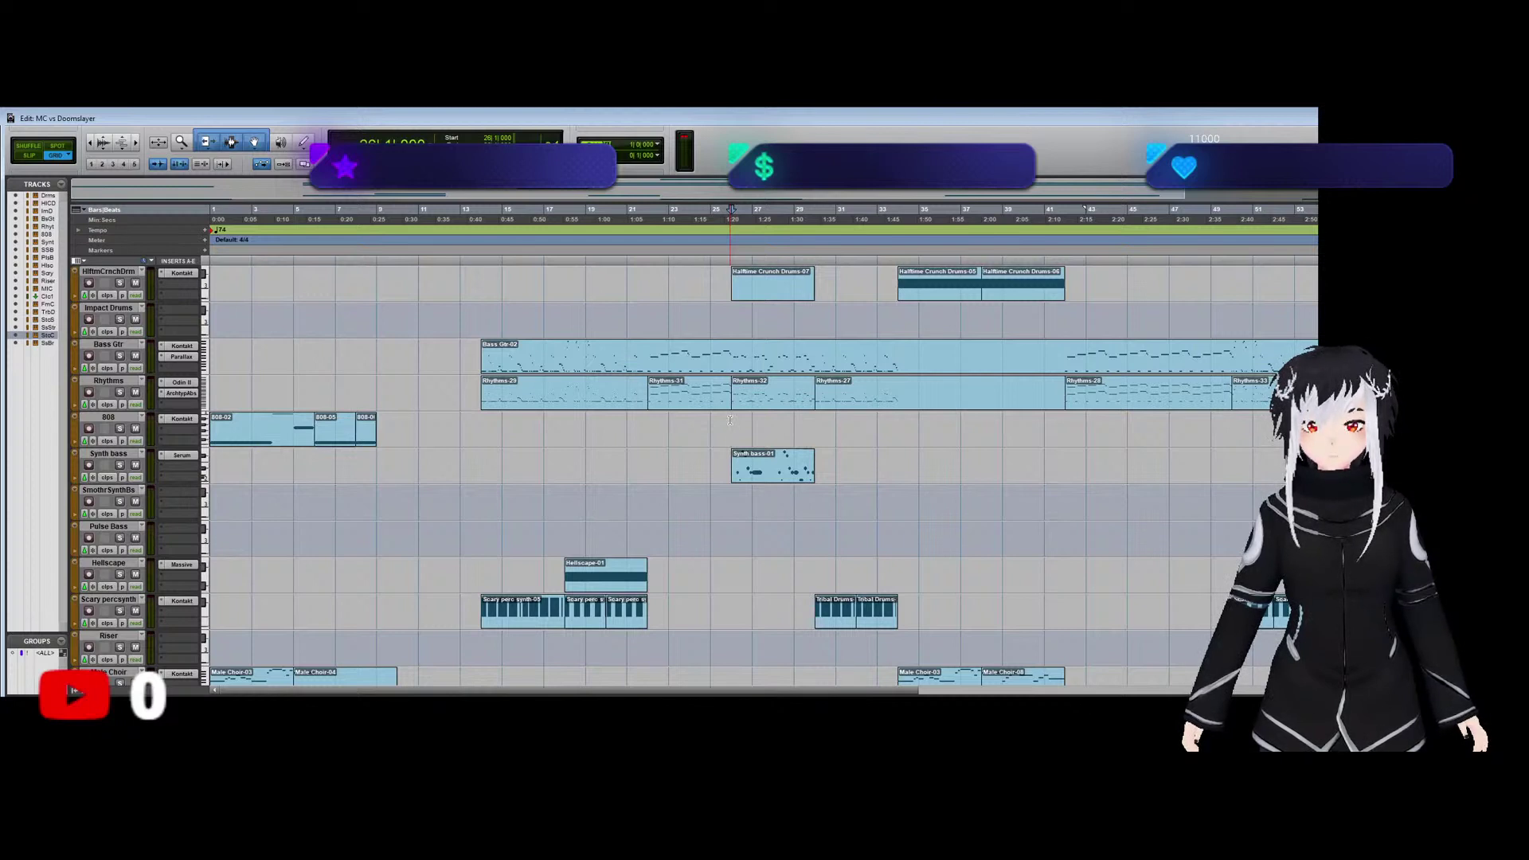
scroll(729, 420, "down", 1)
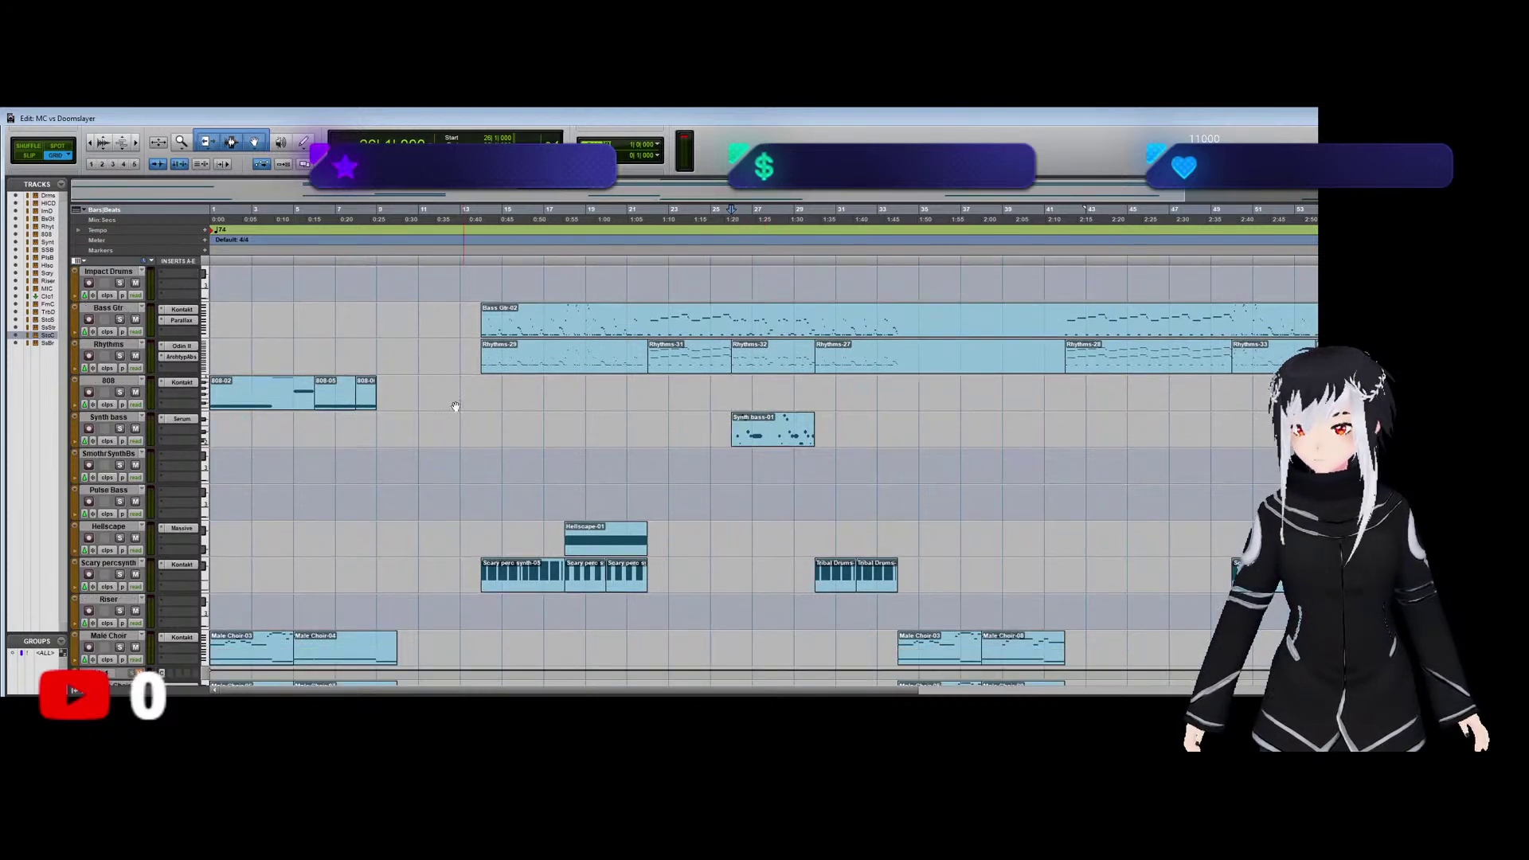
key("space")
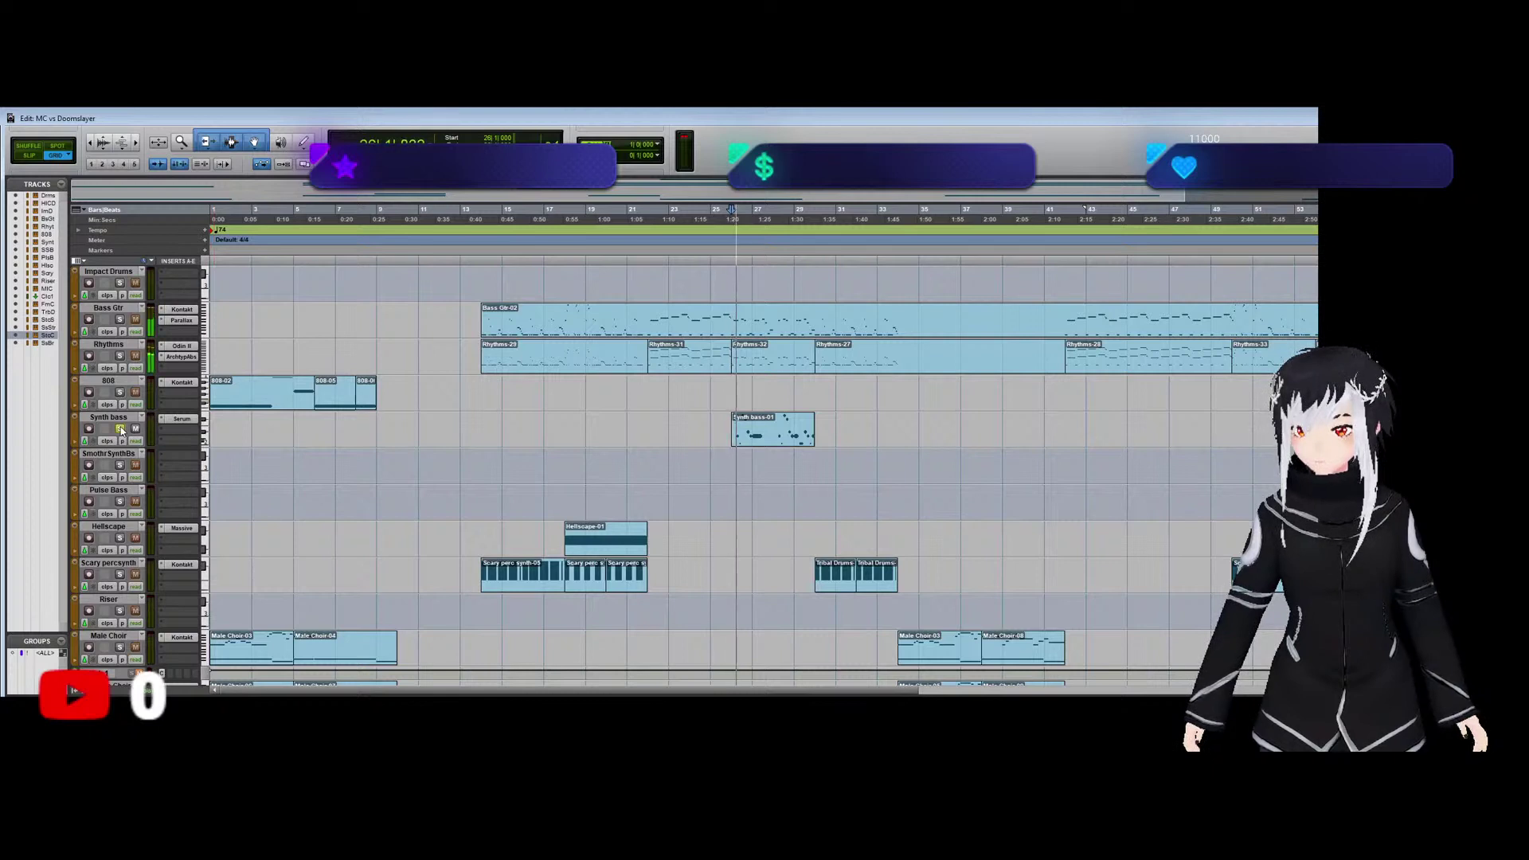
left_click(119, 429)
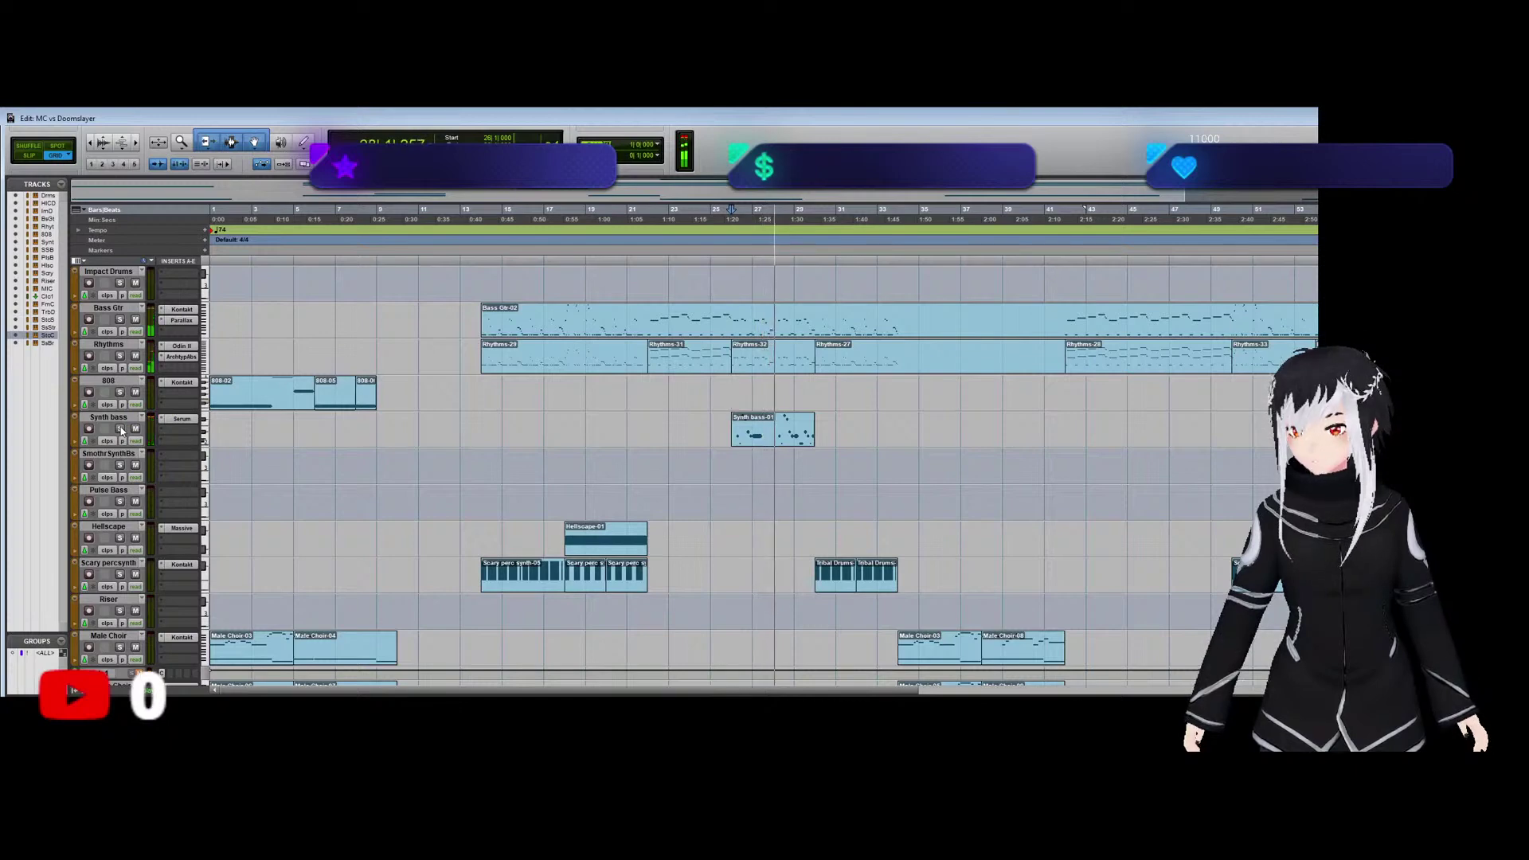
key("space")
left_click(120, 429)
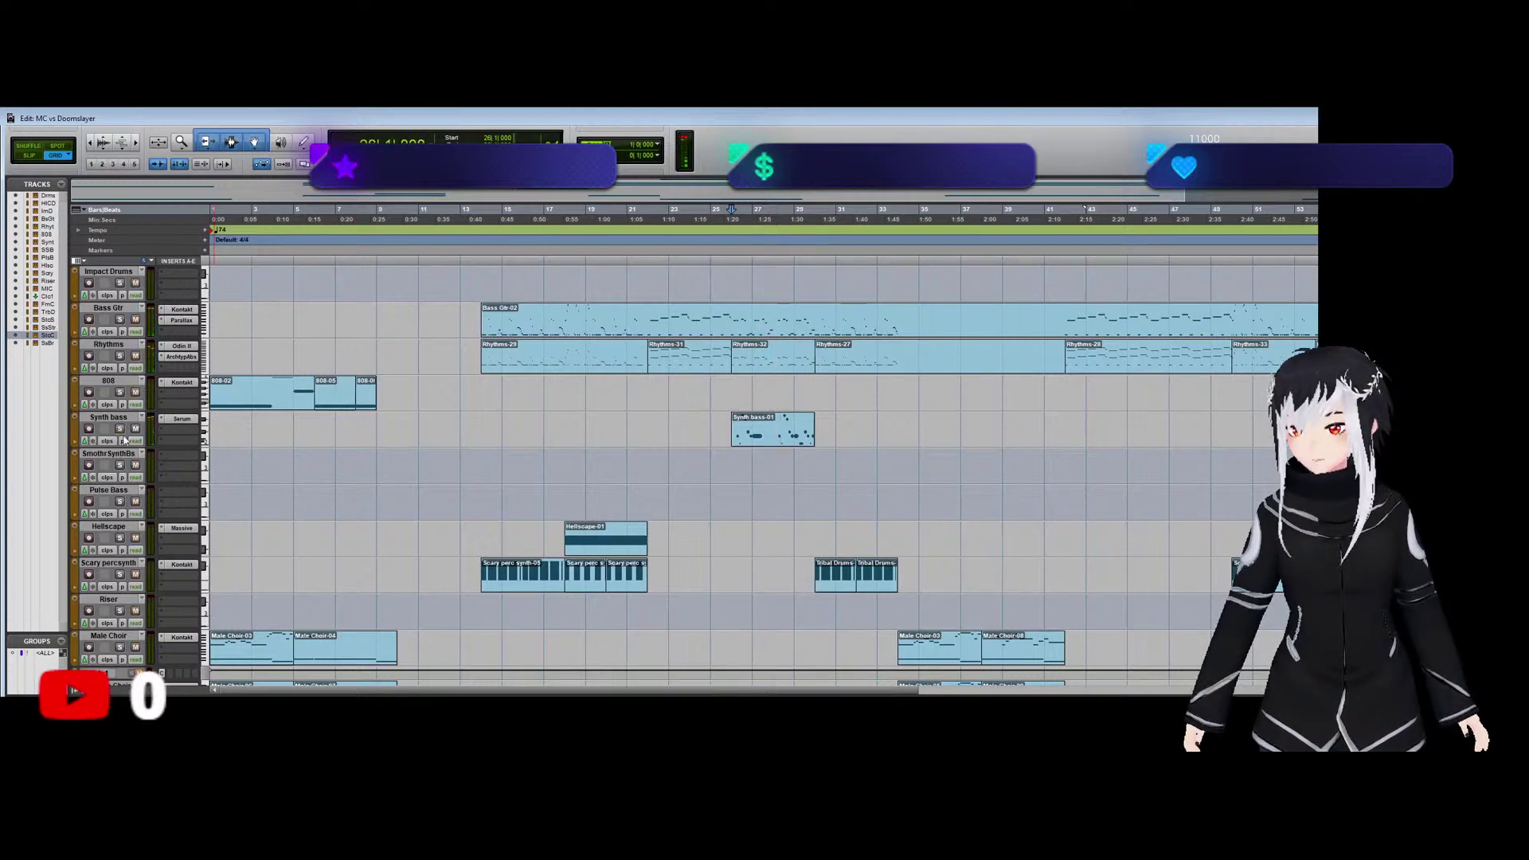
Add a new instrument track directly below the Synth bass track.
scroll(220, 522, "down", 6)
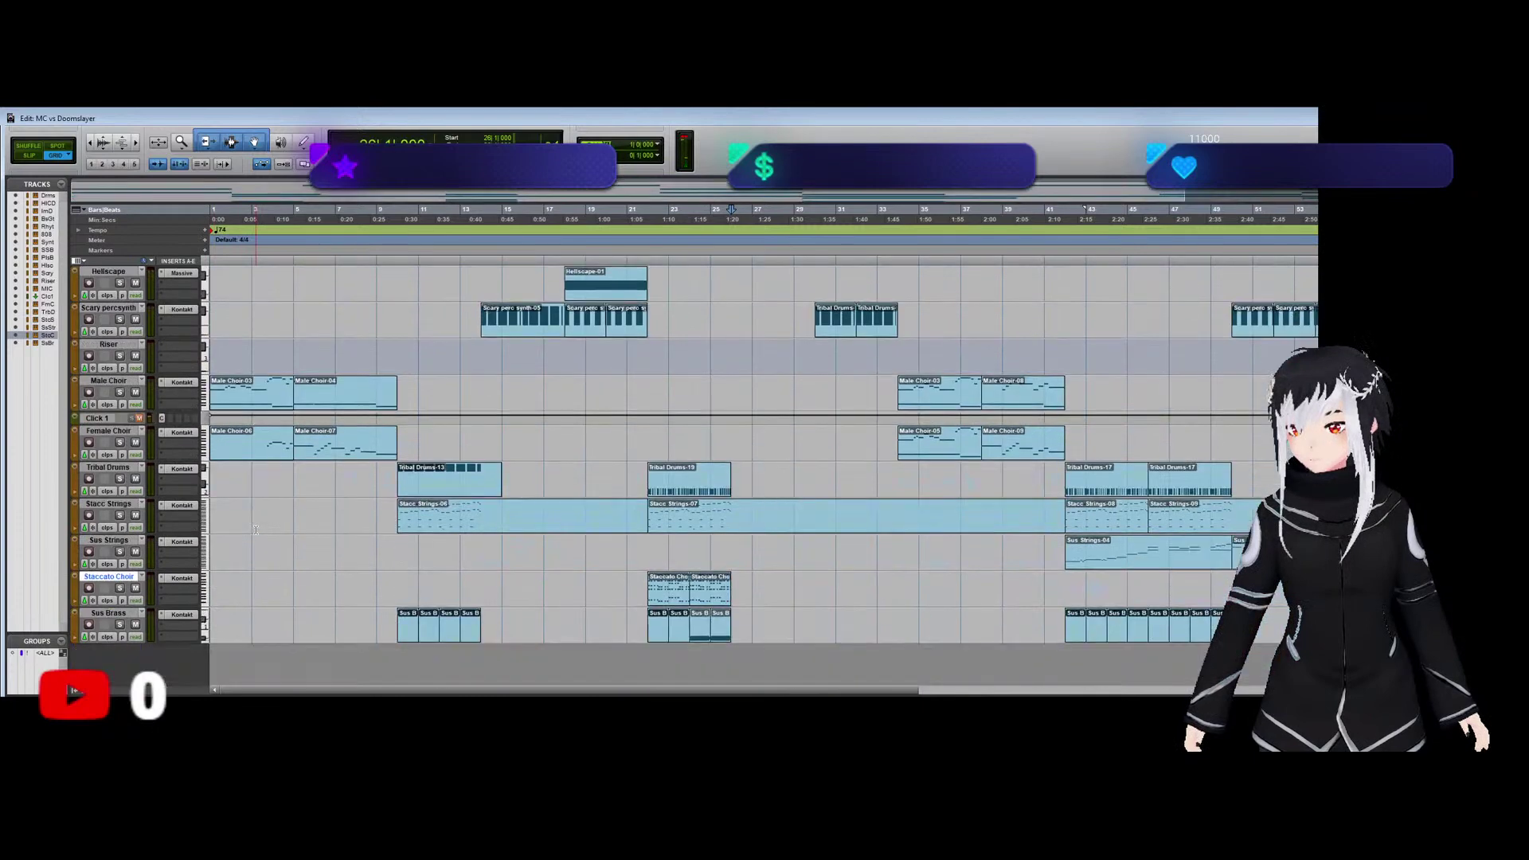
scroll(256, 530, "up", 4)
scroll(255, 529, "up", 3)
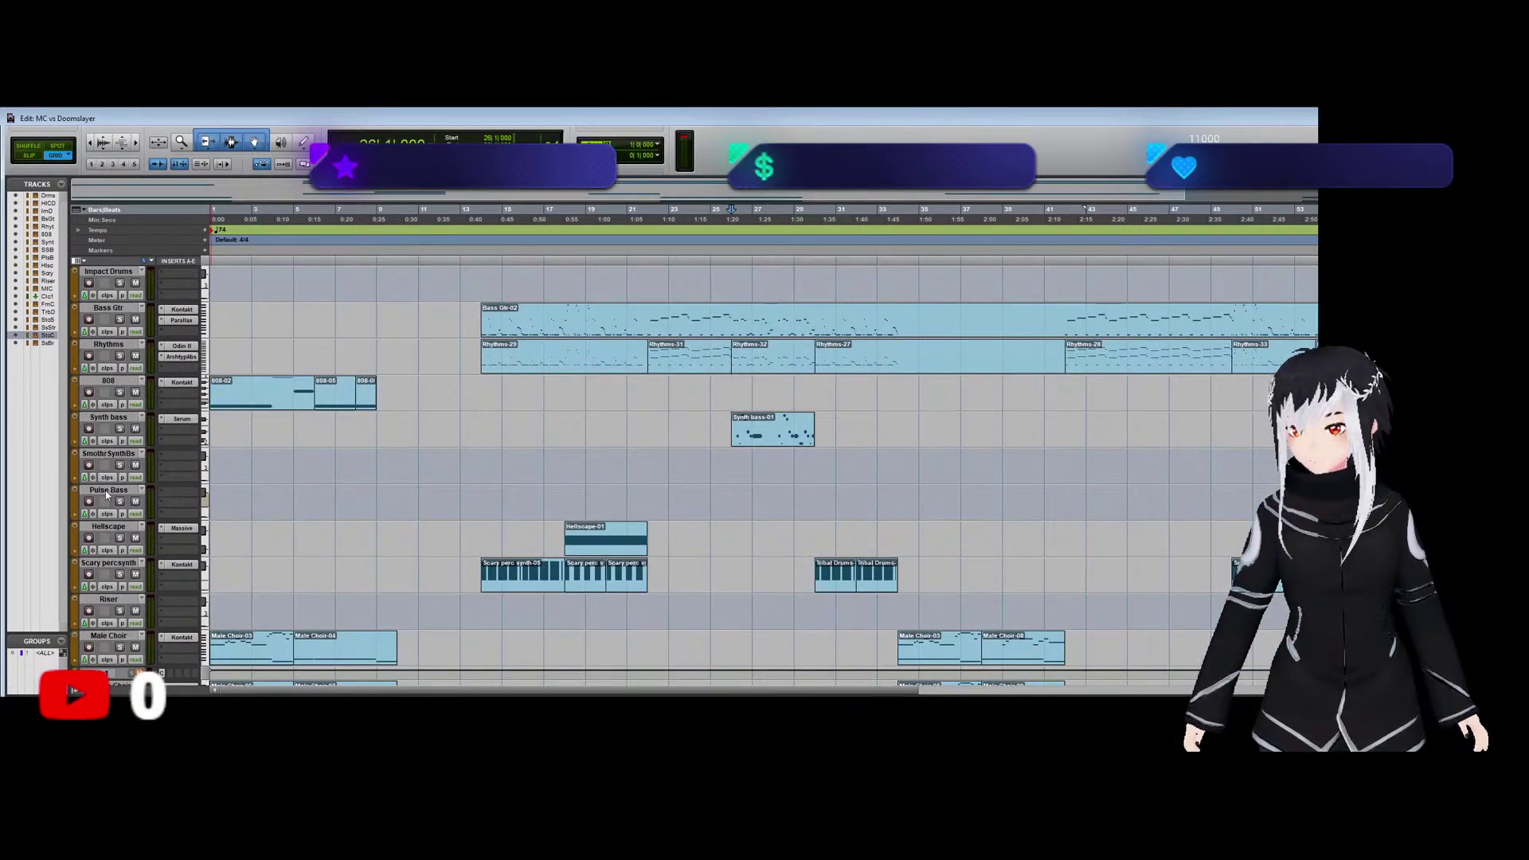
left_click(108, 454)
left_click(108, 455)
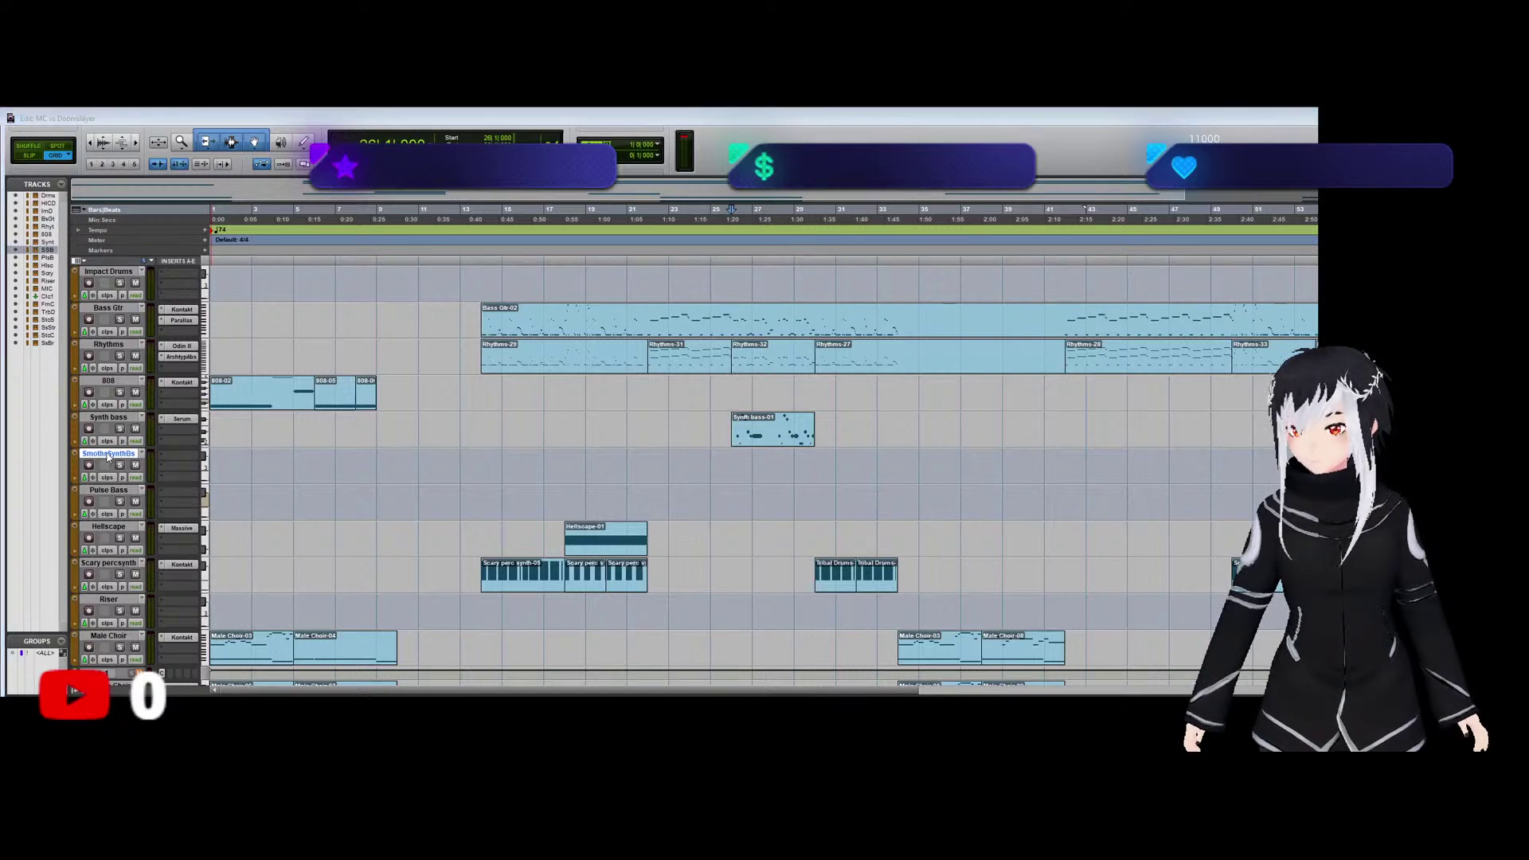
key("Return")
left_click_drag(113, 491, 109, 458)
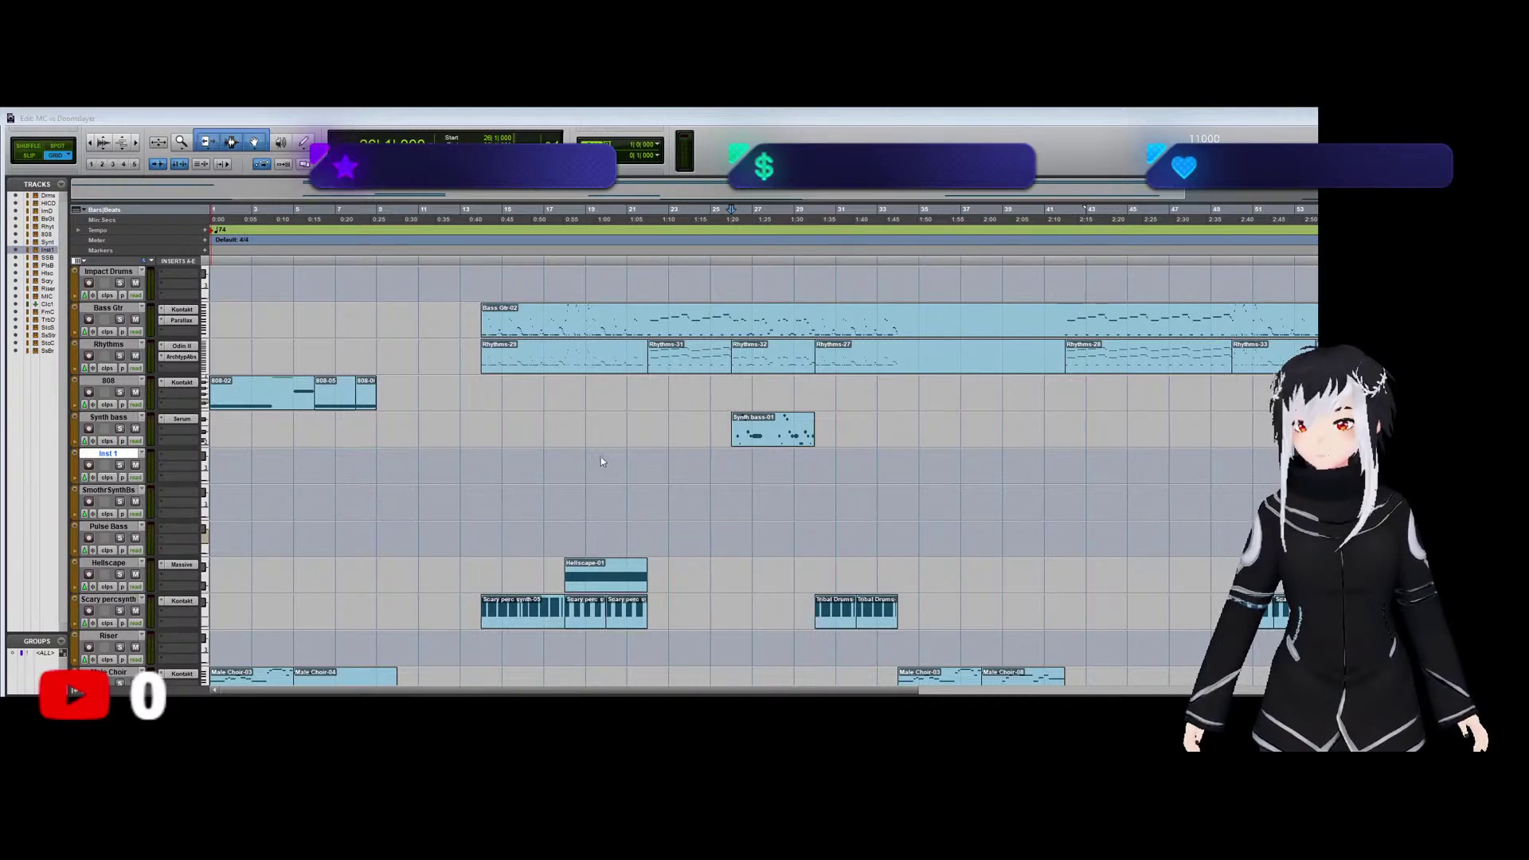
Play the section around bar 27 and split the Stacc Strings clip at beat 3 of bar 27.
scroll(600, 460, "down", 8)
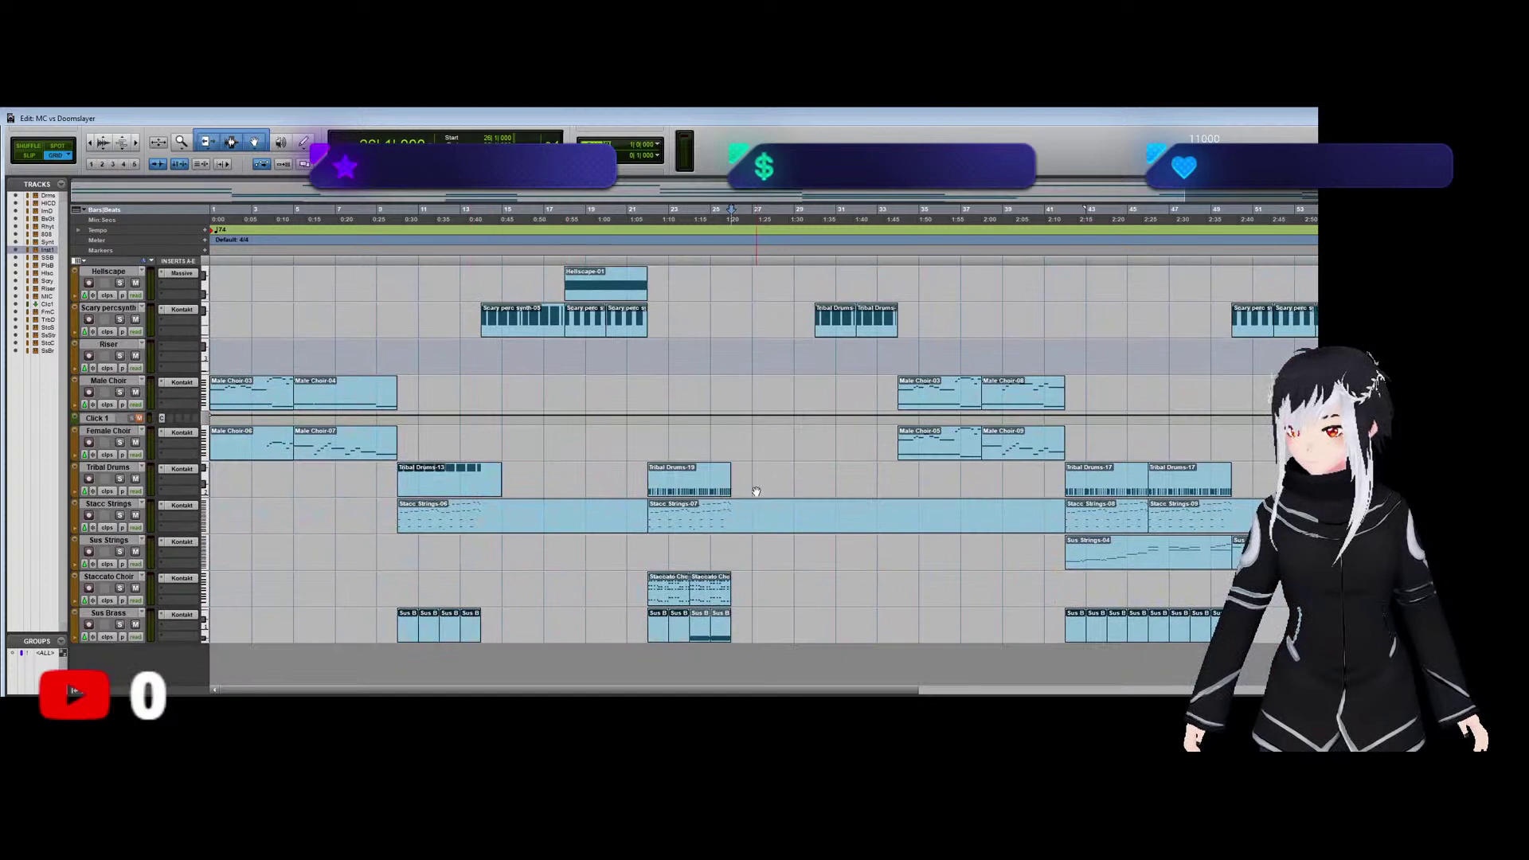
key("space")
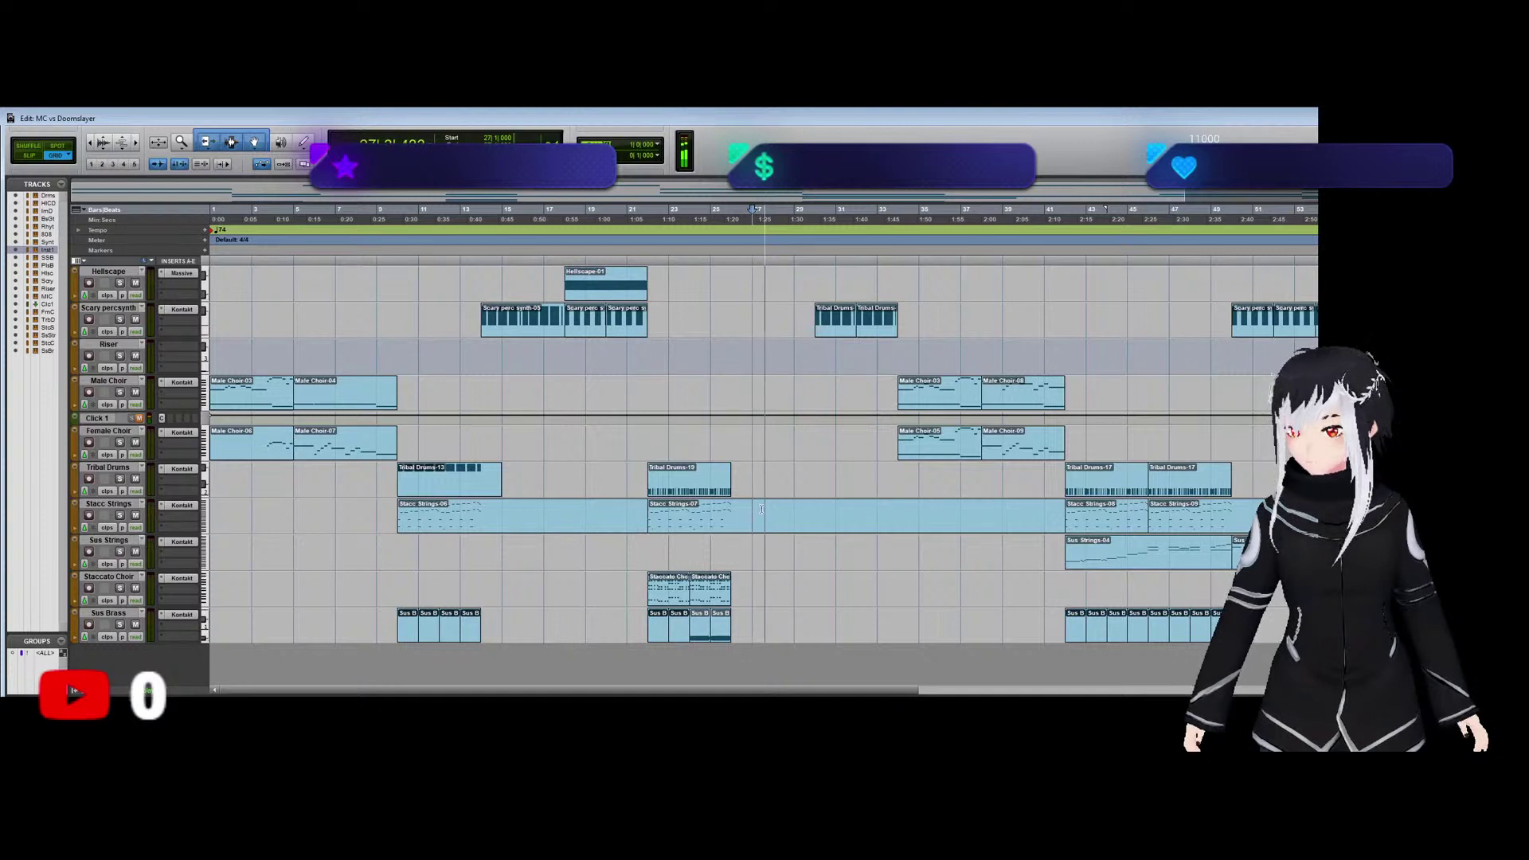
key("space")
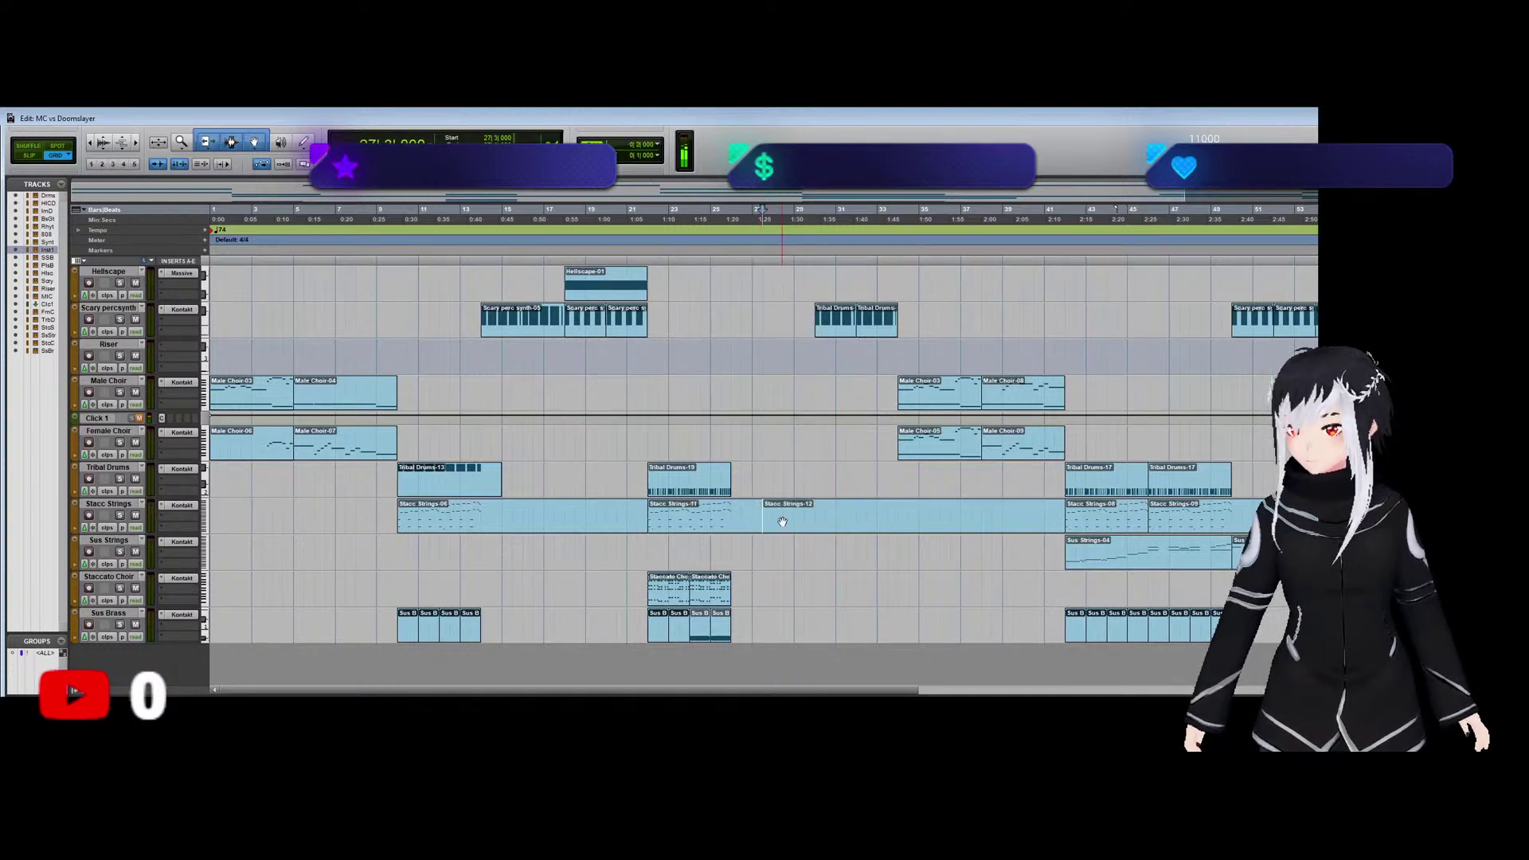
Open the Stacc Strings clip starting at beat 3 of bar 27 for MIDI editing and try two short notes at its start.
double_click(777, 518)
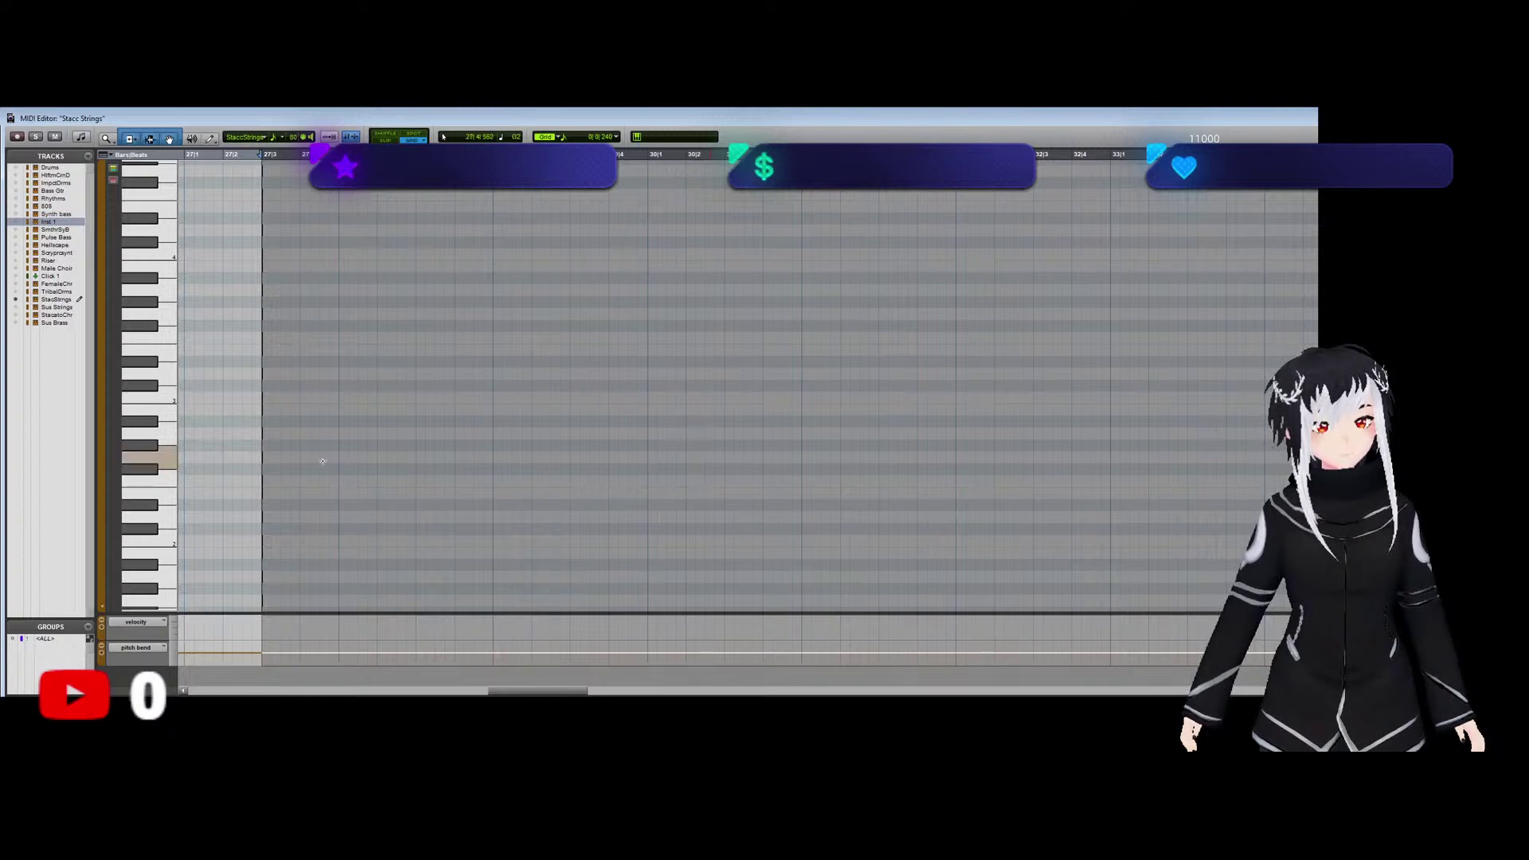
scroll(310, 358, "up", 2)
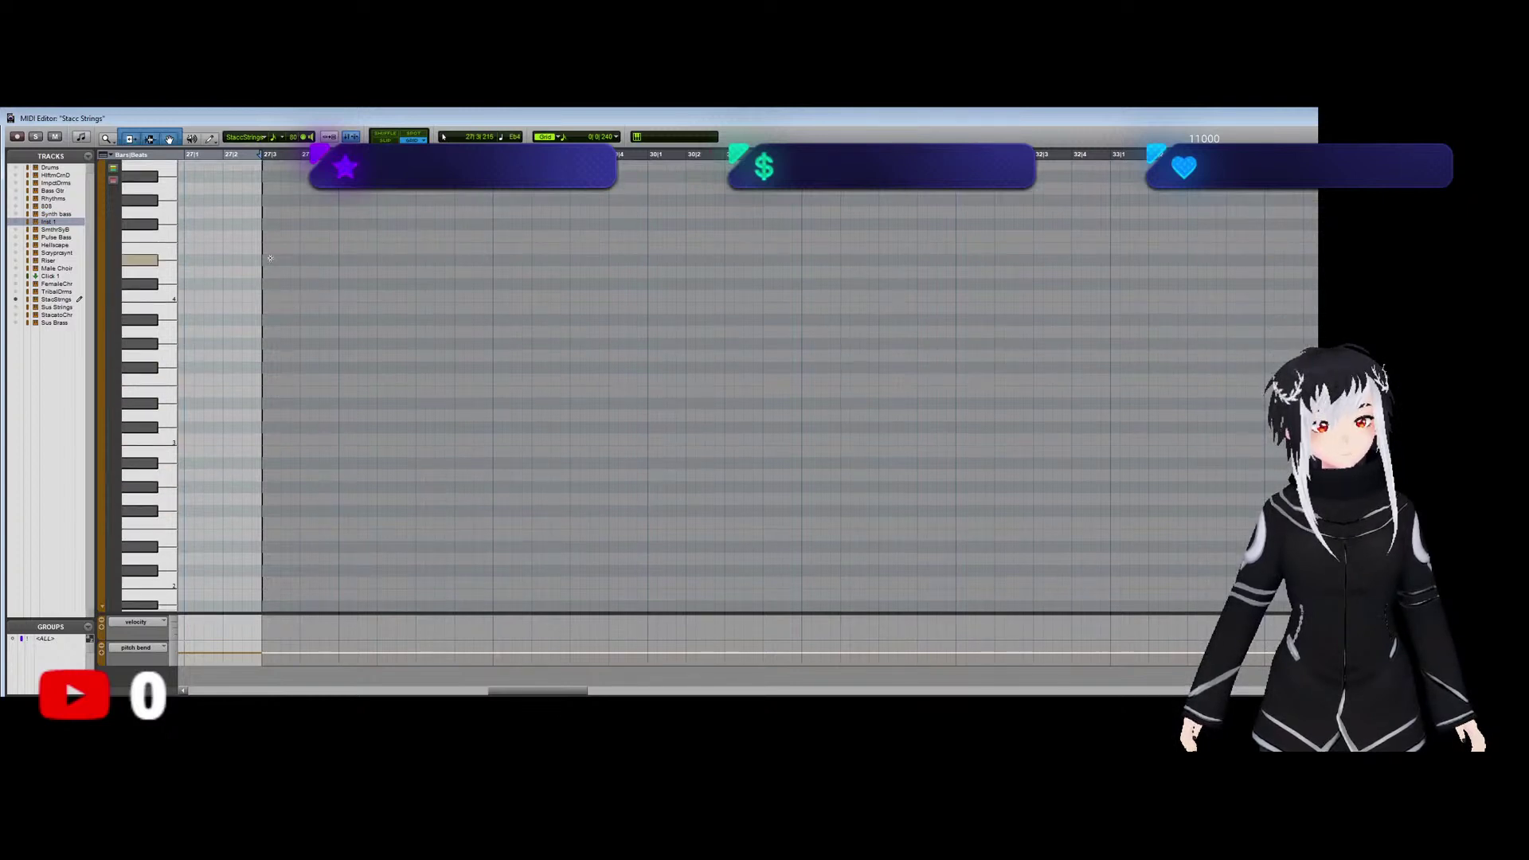
left_click(267, 271)
left_click(267, 271)
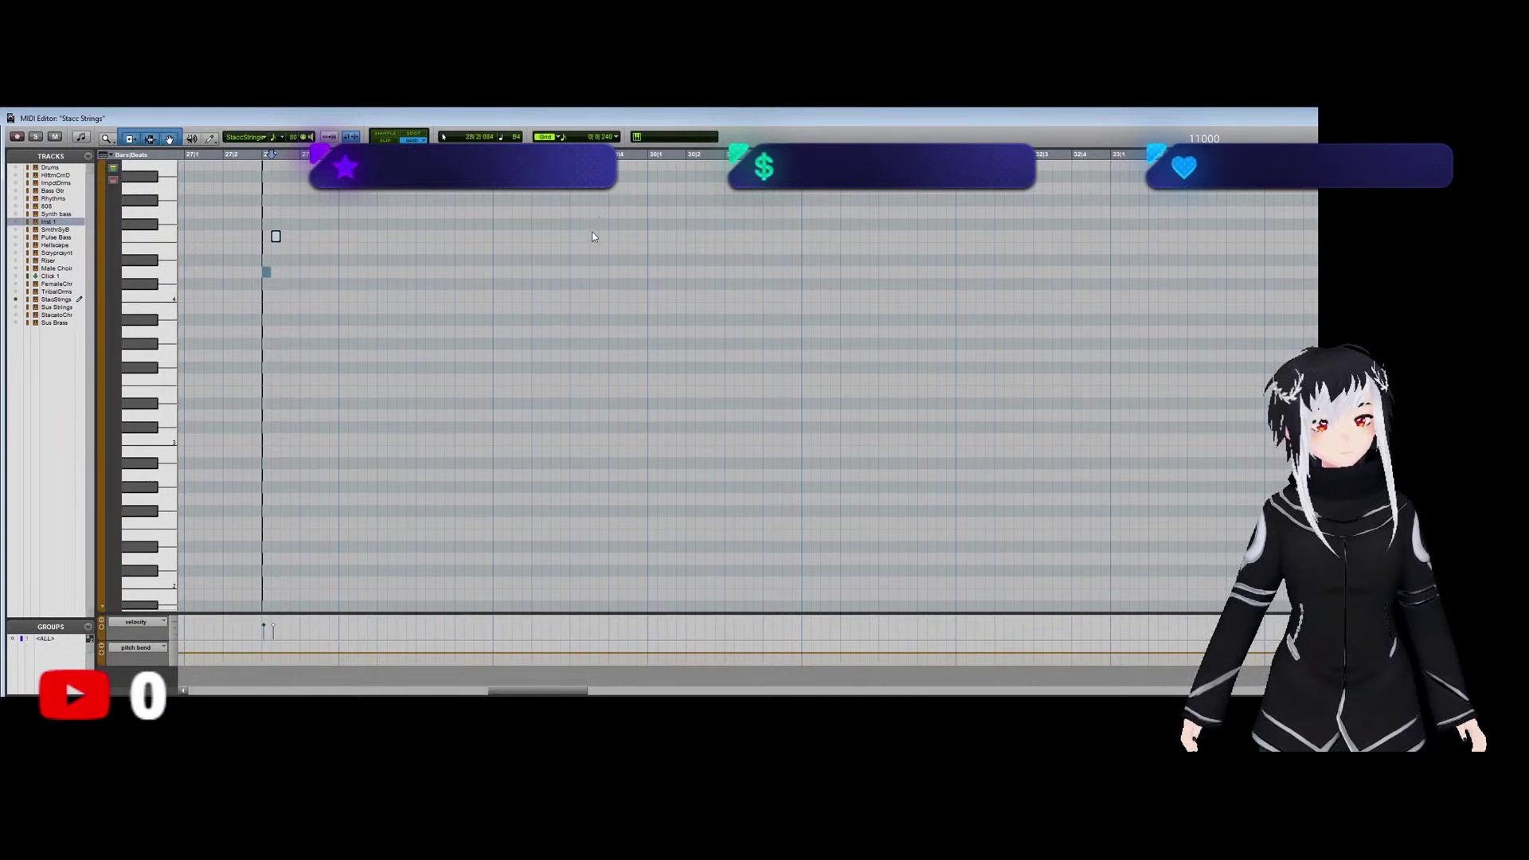
left_click_drag(273, 222, 327, 289)
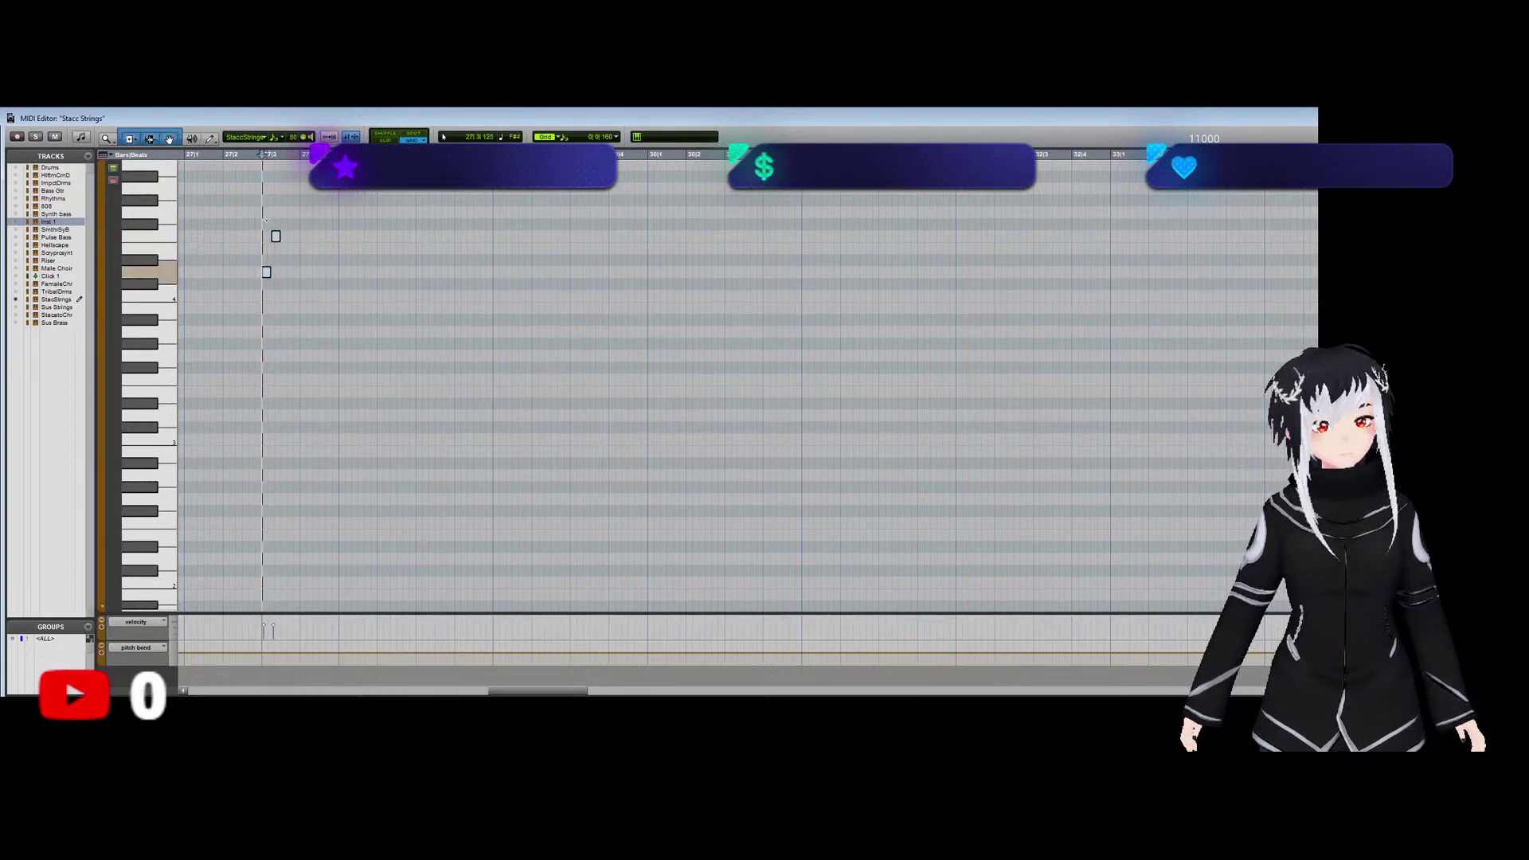
key("ctrl+]")
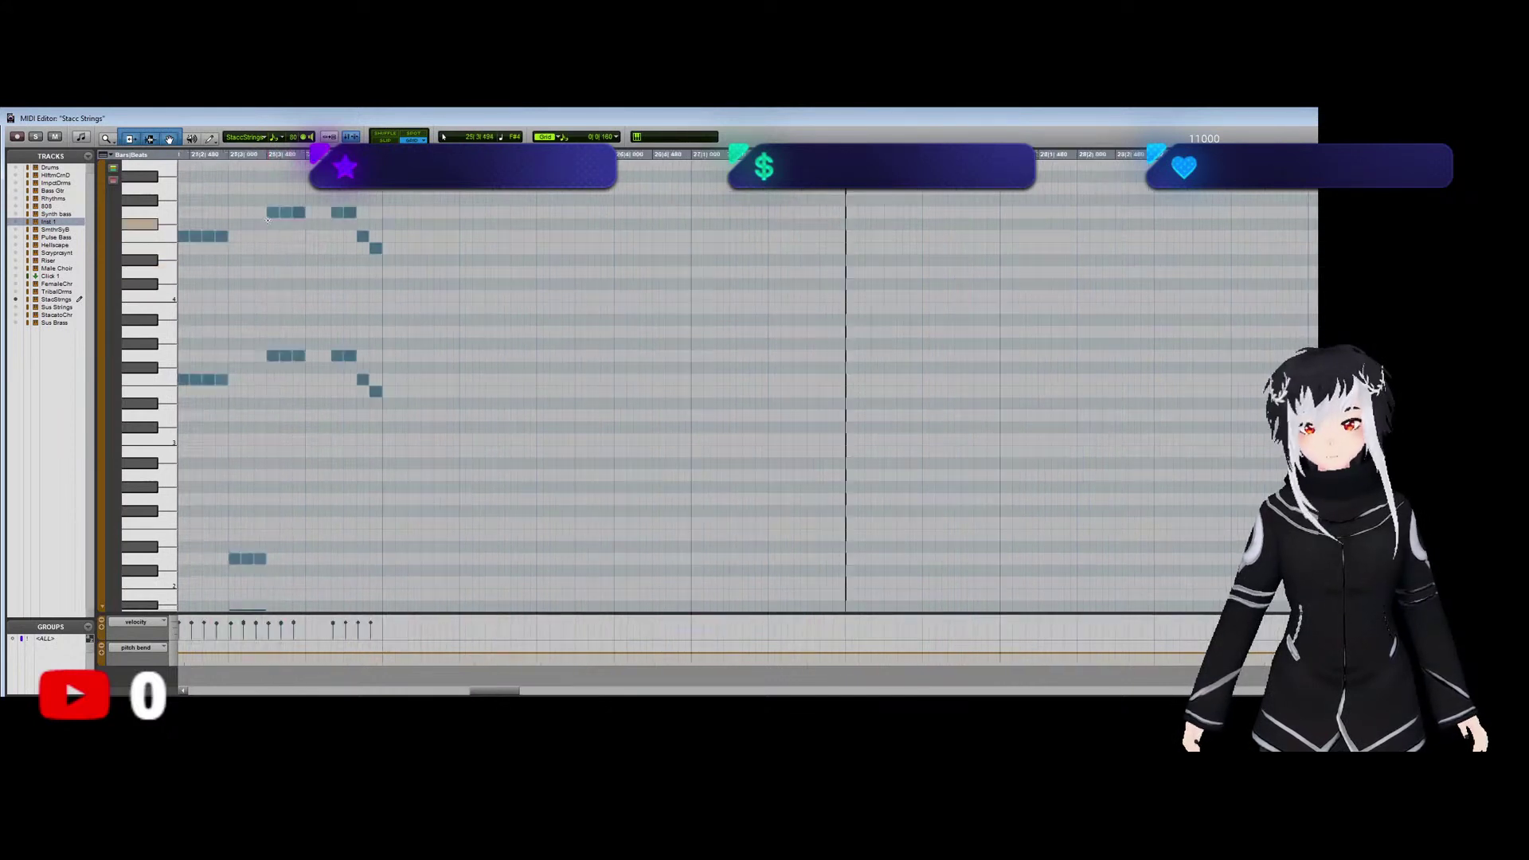
Enter a three-note figure from beat 3 of bar 27, shift it down to C4, D#4, C4, and audition it.
left_click(852, 271)
left_click(863, 235)
left_click(877, 272)
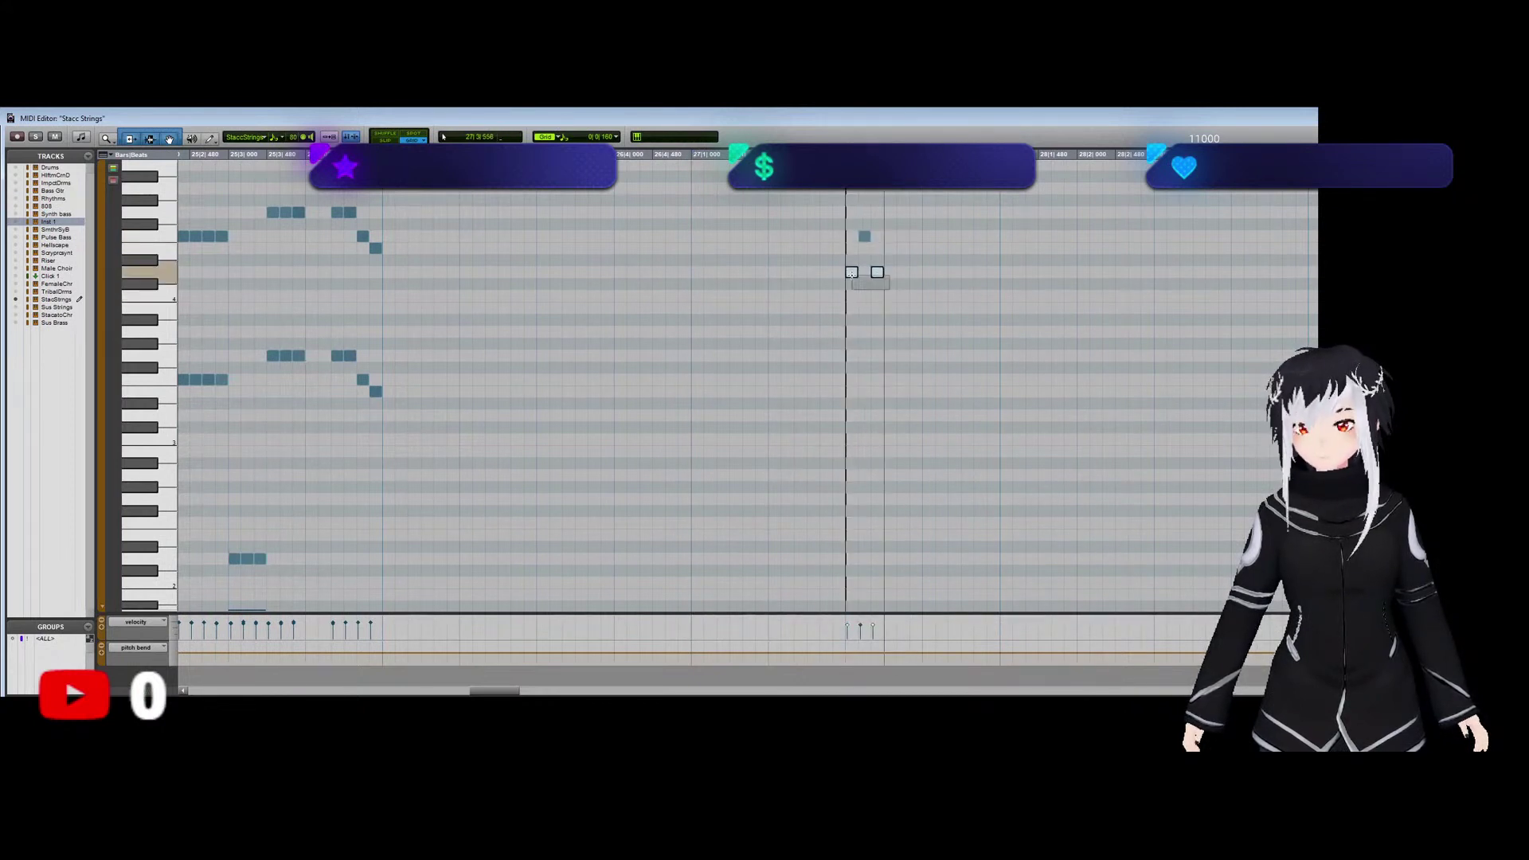
left_click_drag(851, 271, 851, 295)
left_click_drag(863, 236, 864, 261)
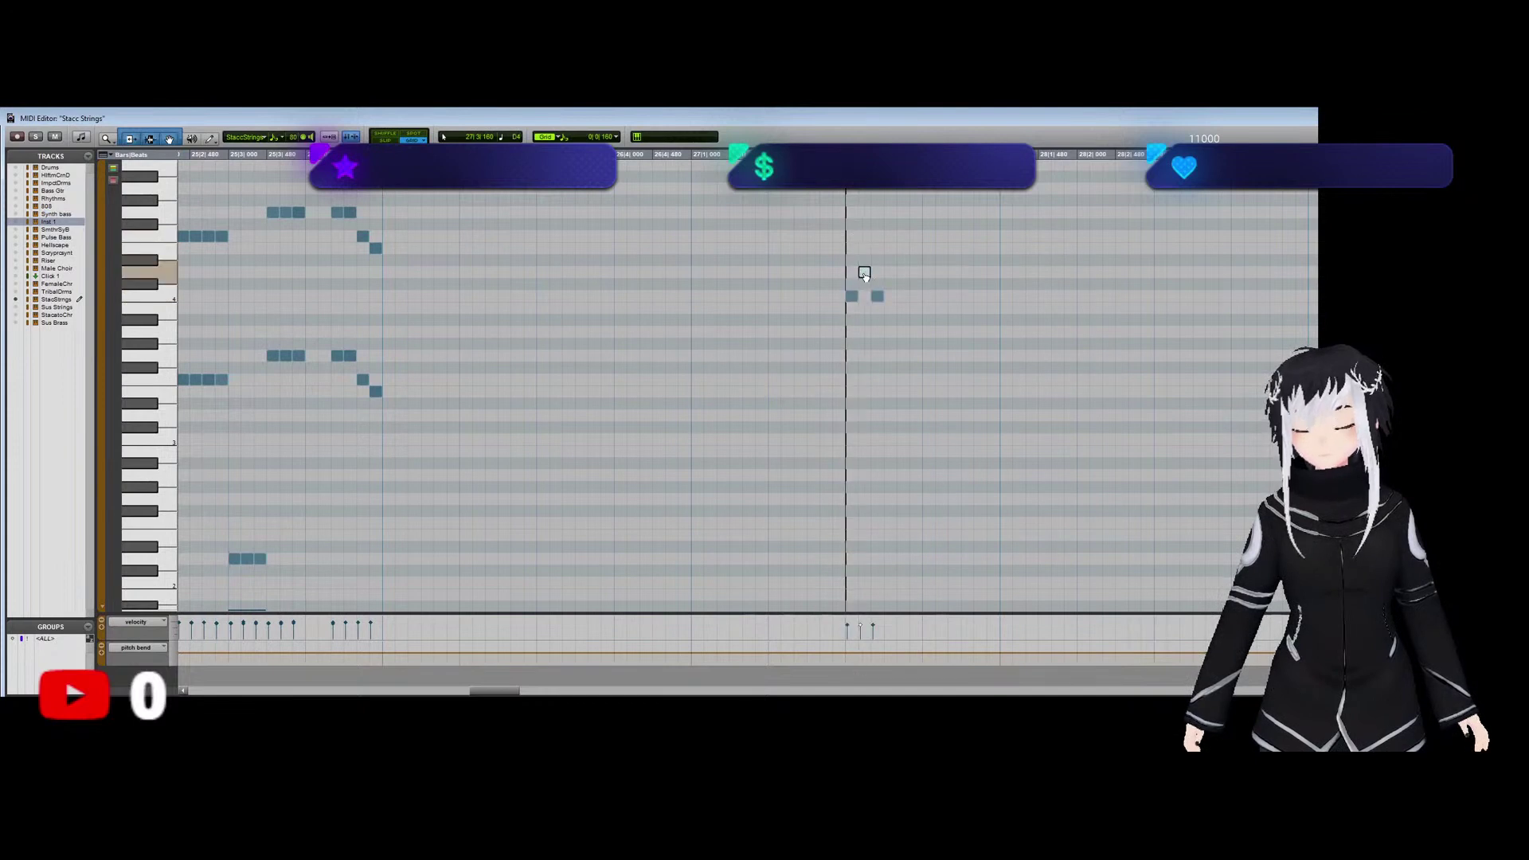
left_click(875, 294)
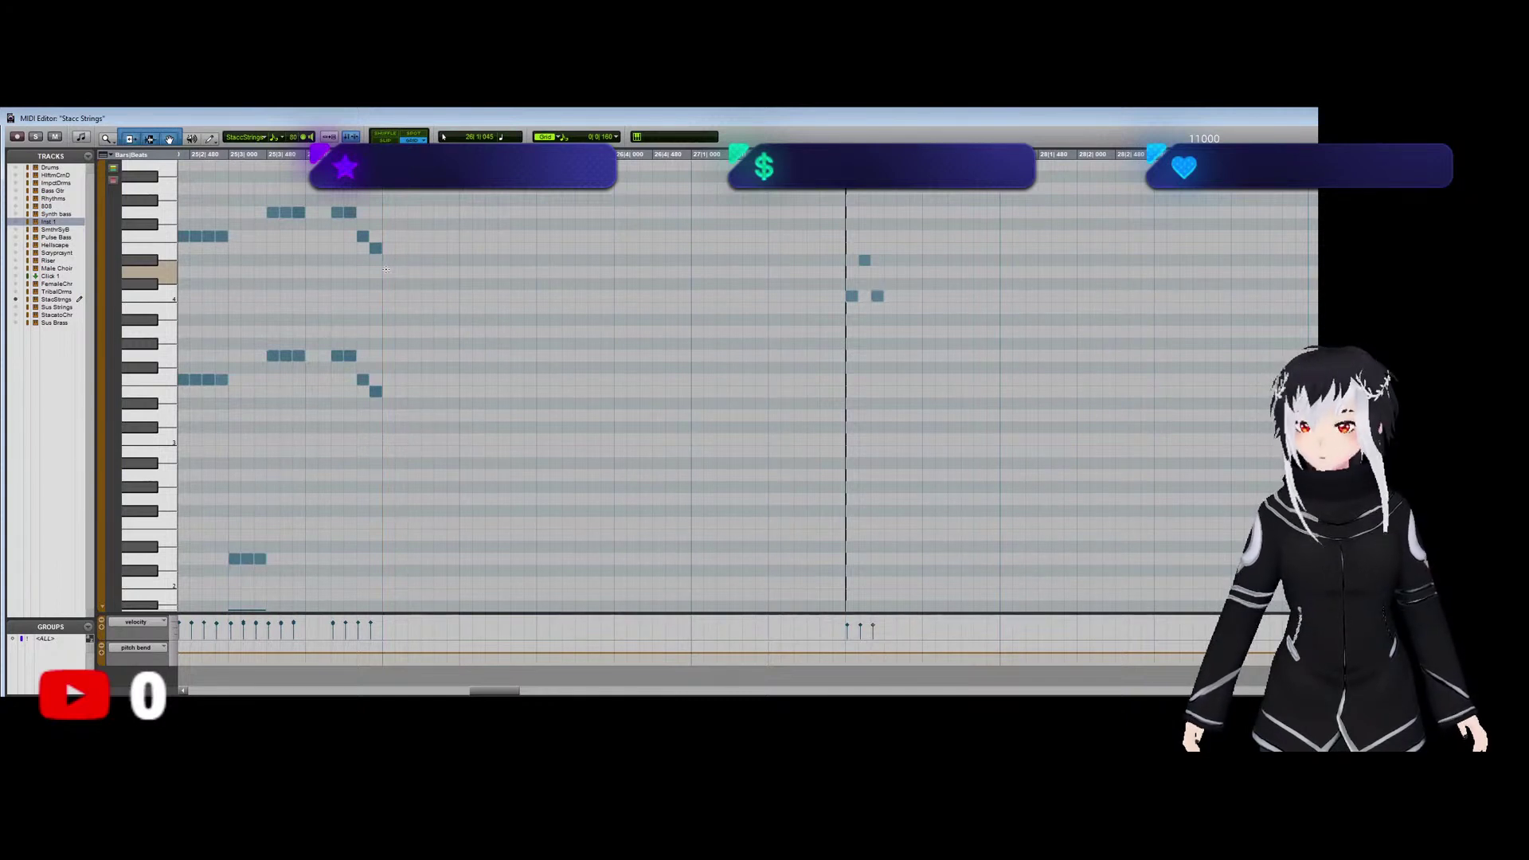
key("space")
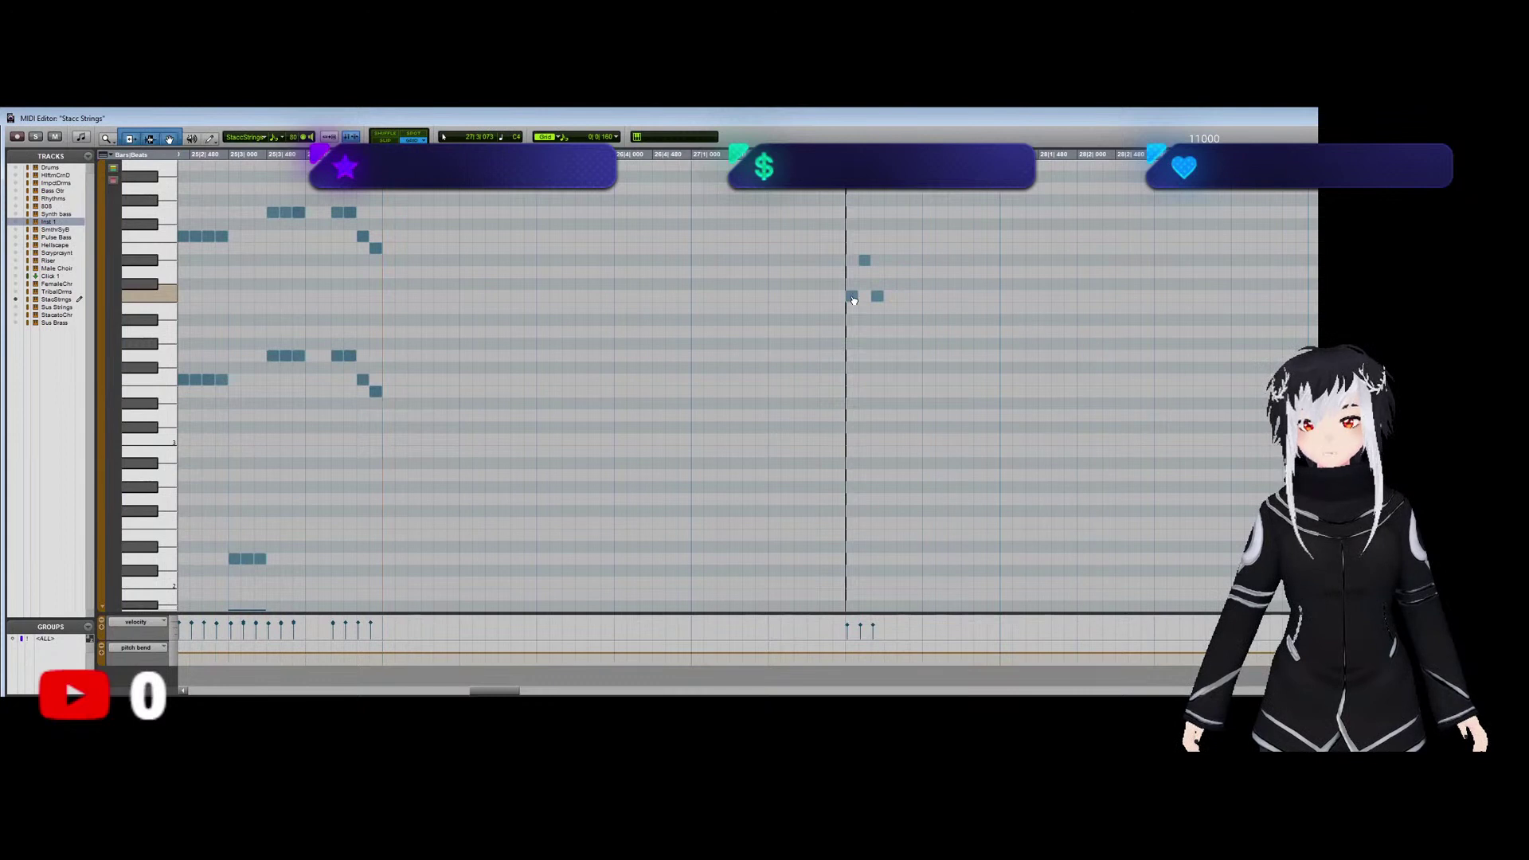
Raise both C4 notes of the figure to D4 and delete the D#4 between them.
left_click_drag(852, 299, 880, 274)
left_click(864, 259)
key("Delete")
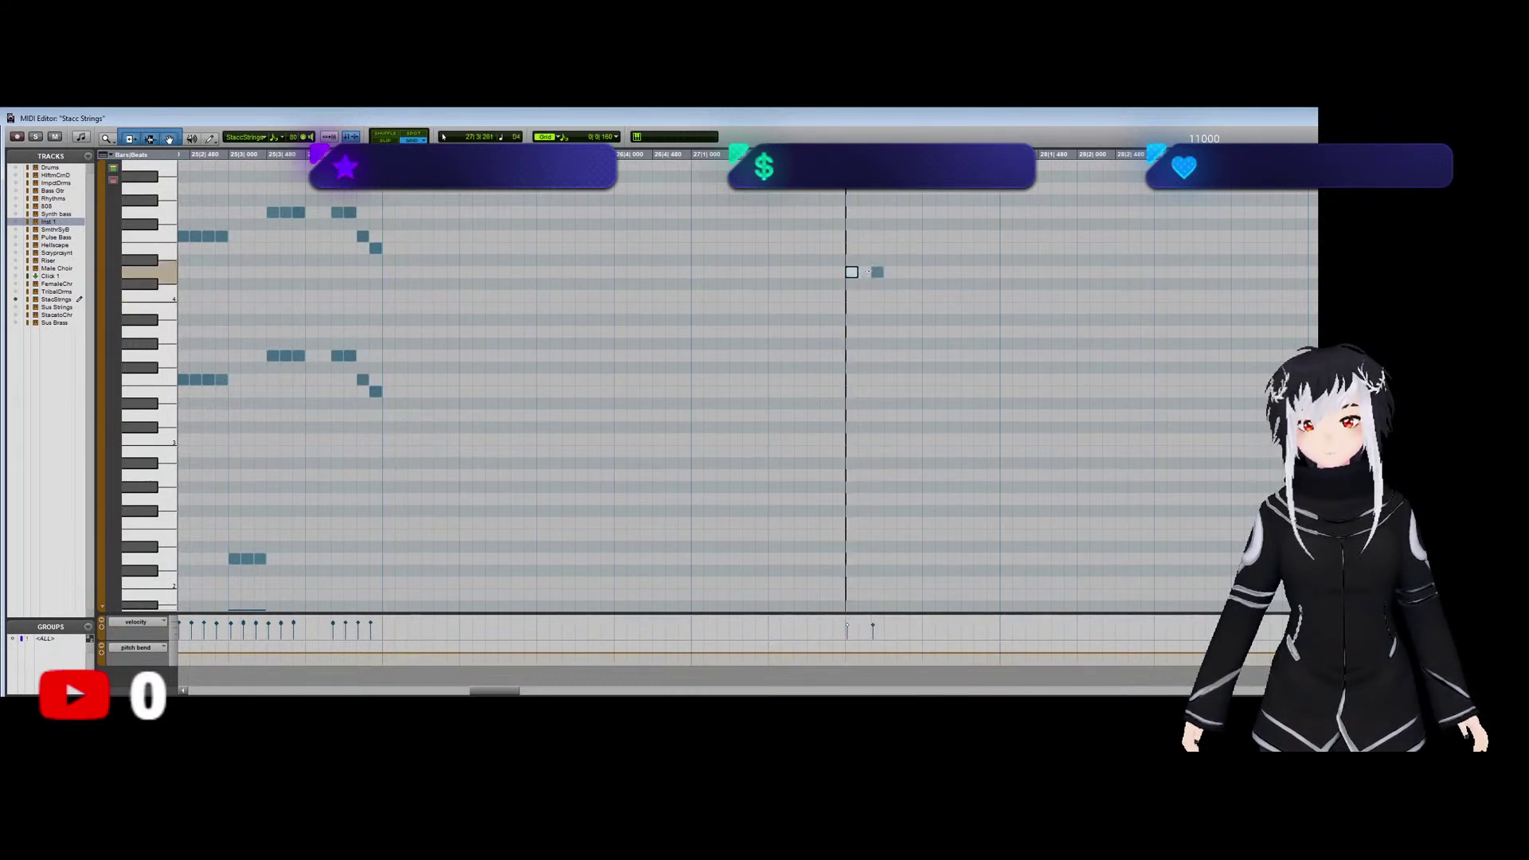
Continue the phrase with spaced note pairs on C4, D#4 and D4, leaving a one-note gap inside each pair.
left_click(890, 295)
left_click(916, 295)
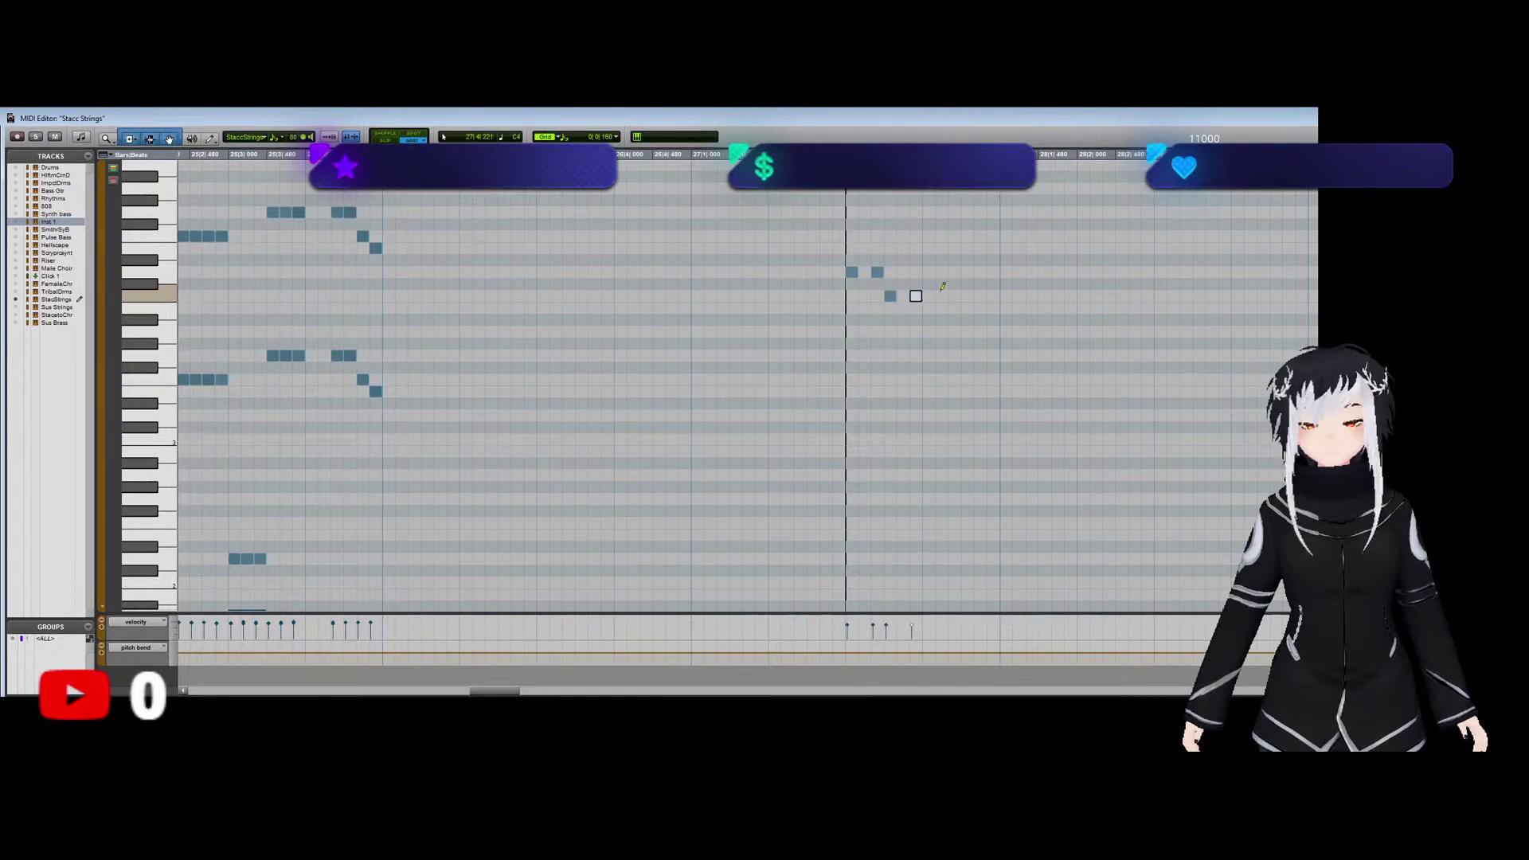
left_click(954, 259)
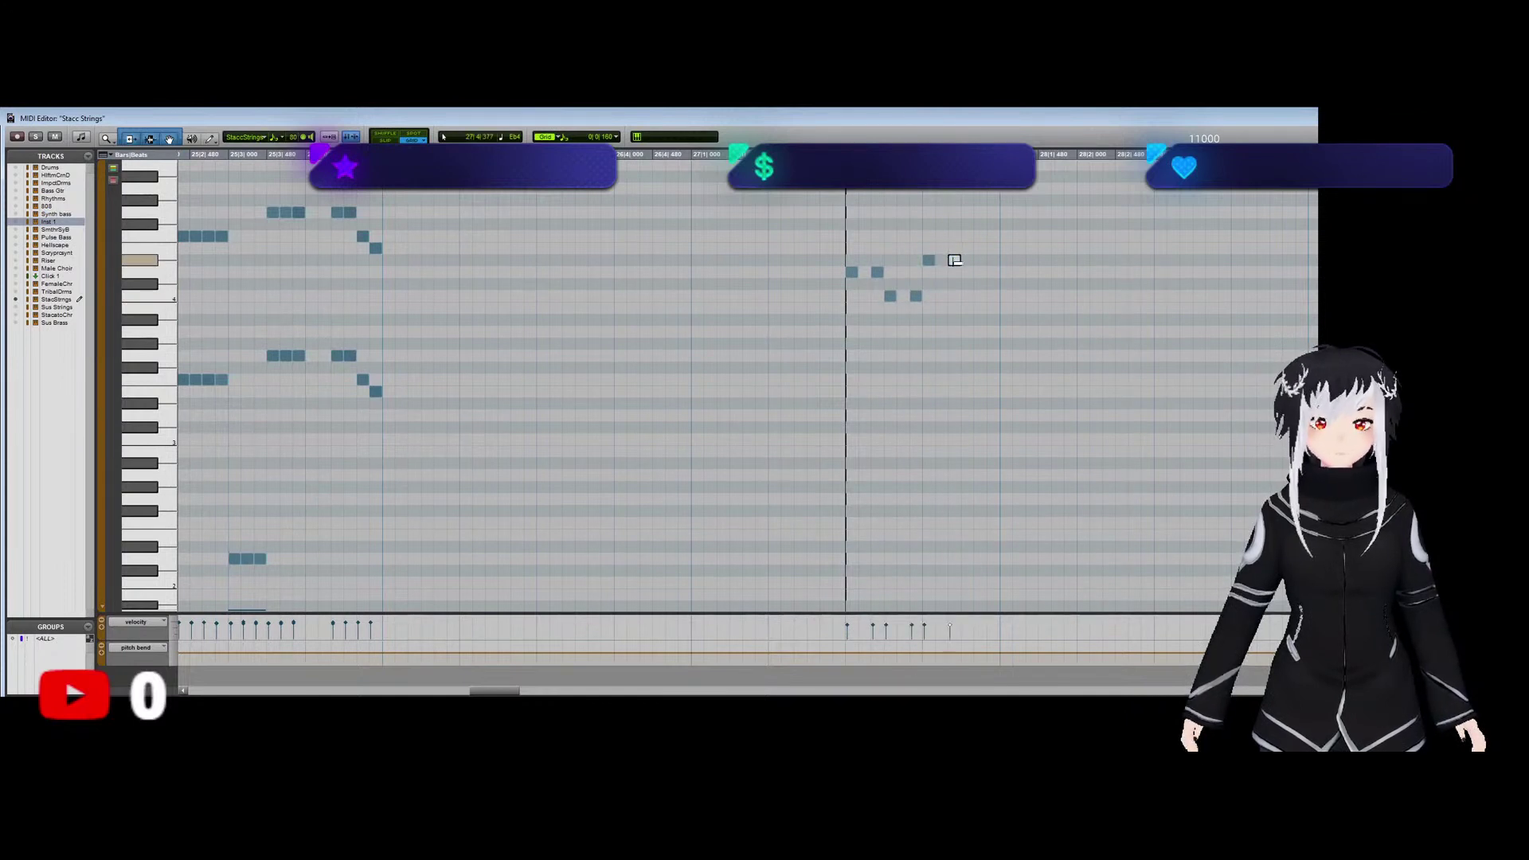
left_click(890, 295)
left_click(915, 295)
left_click(928, 260)
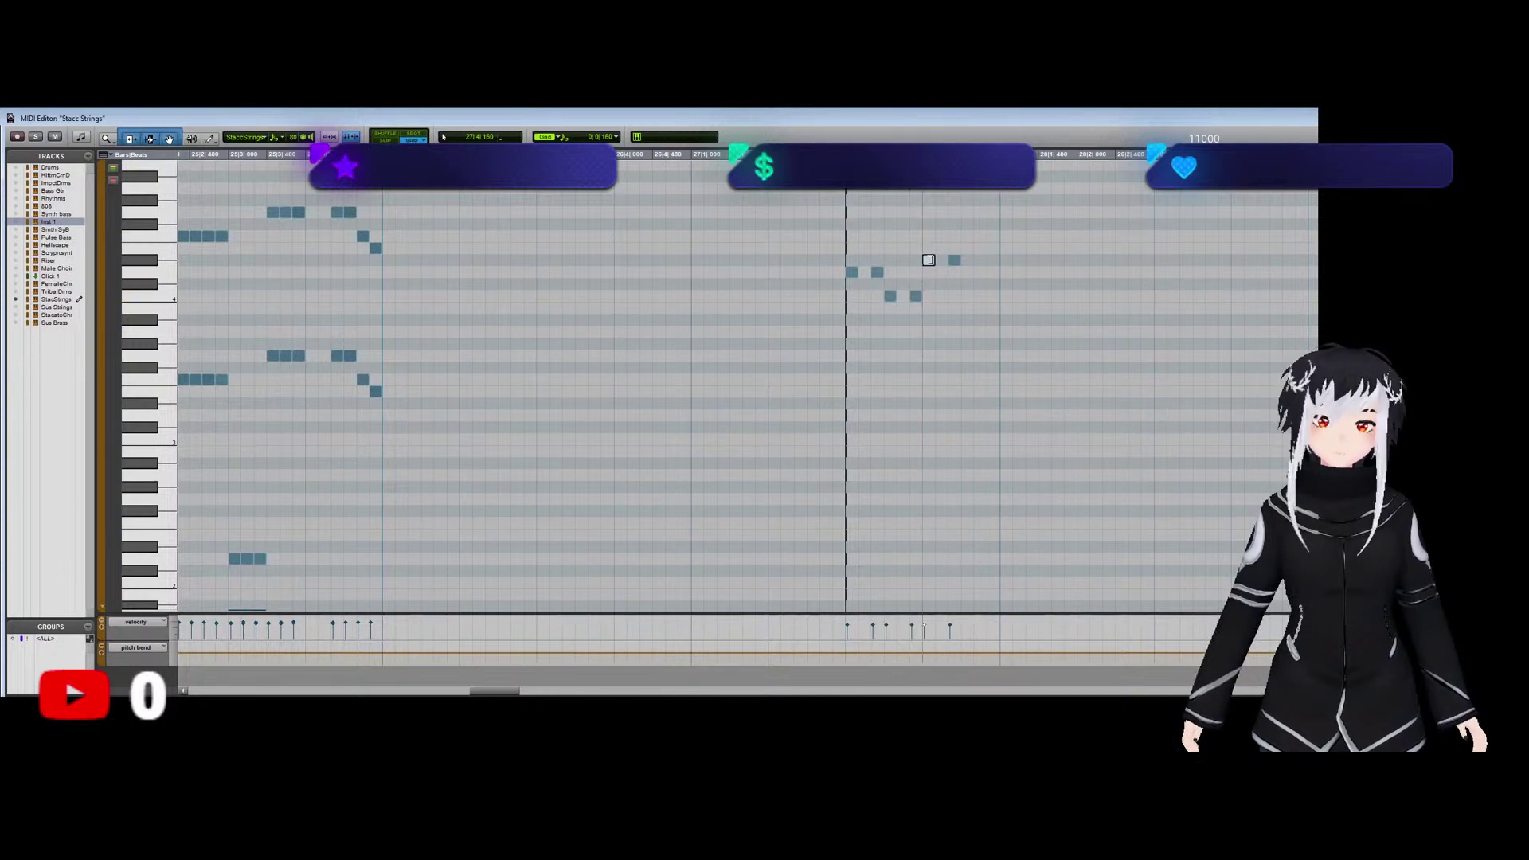
left_click(954, 259)
left_click(966, 272)
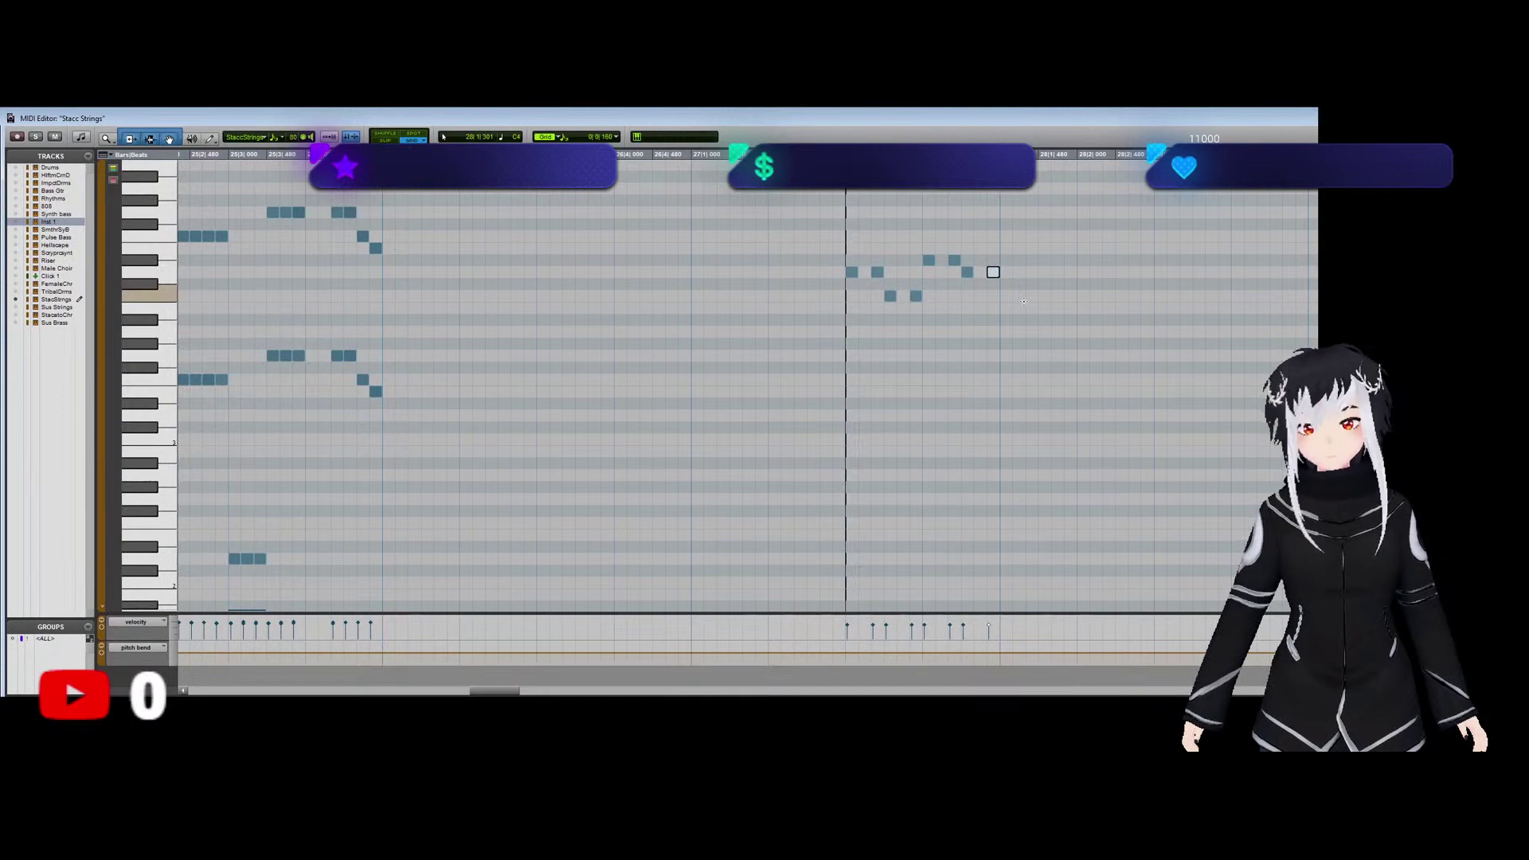
Fill the gaps inside the four note pairs, using D#4 in the first, second and fourth and D4 in the third.
left_click(865, 236)
left_click(903, 236)
left_click(941, 236)
left_click(979, 235)
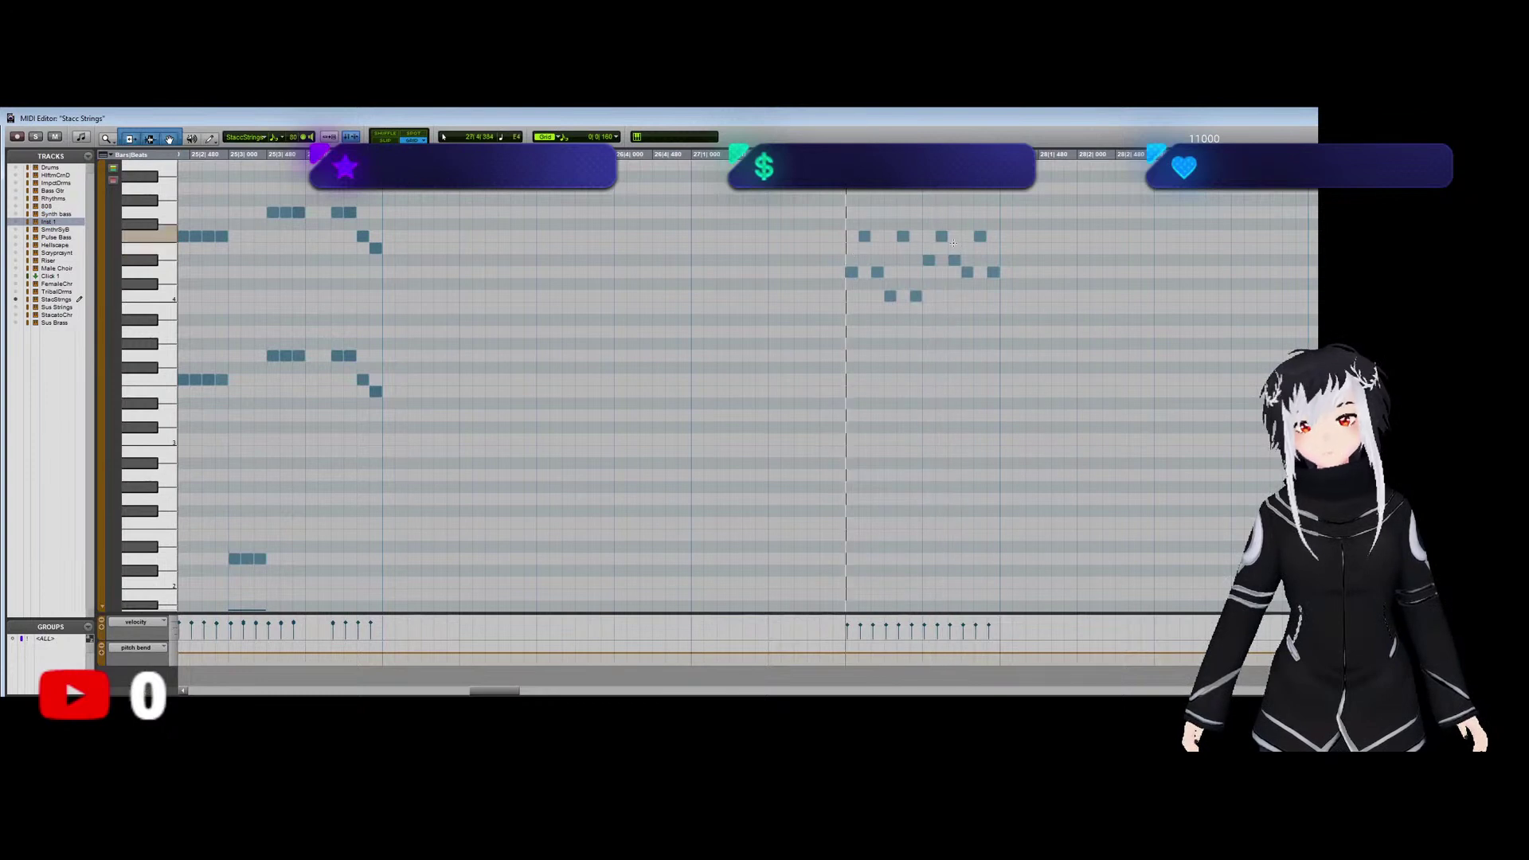
left_click_drag(865, 236, 979, 260)
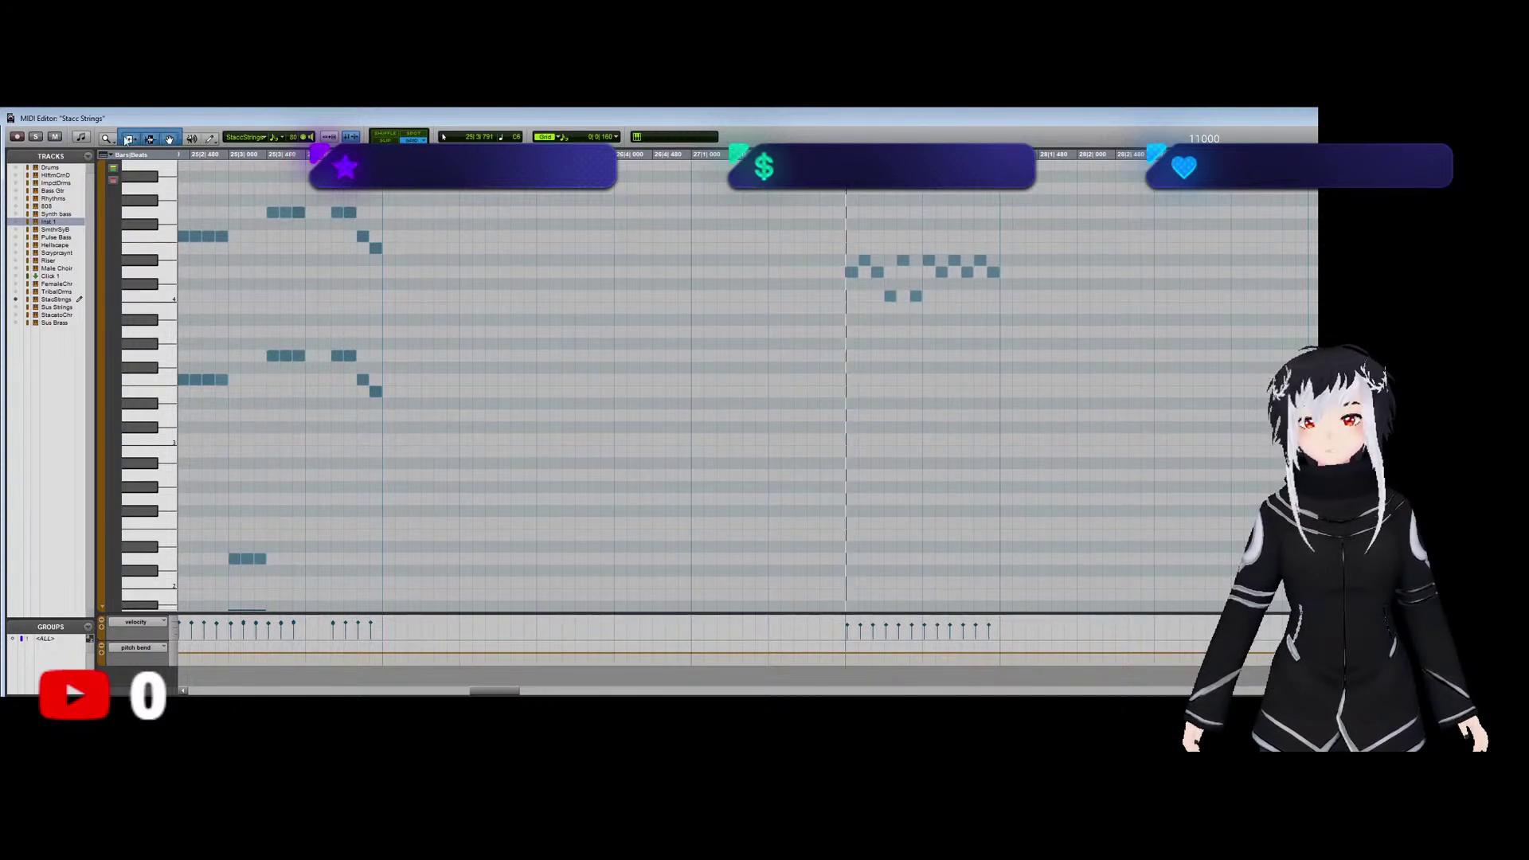
Audition the new phrase with Stacc Strings soloed and switch the solo off again.
left_click(35, 137)
key("space")
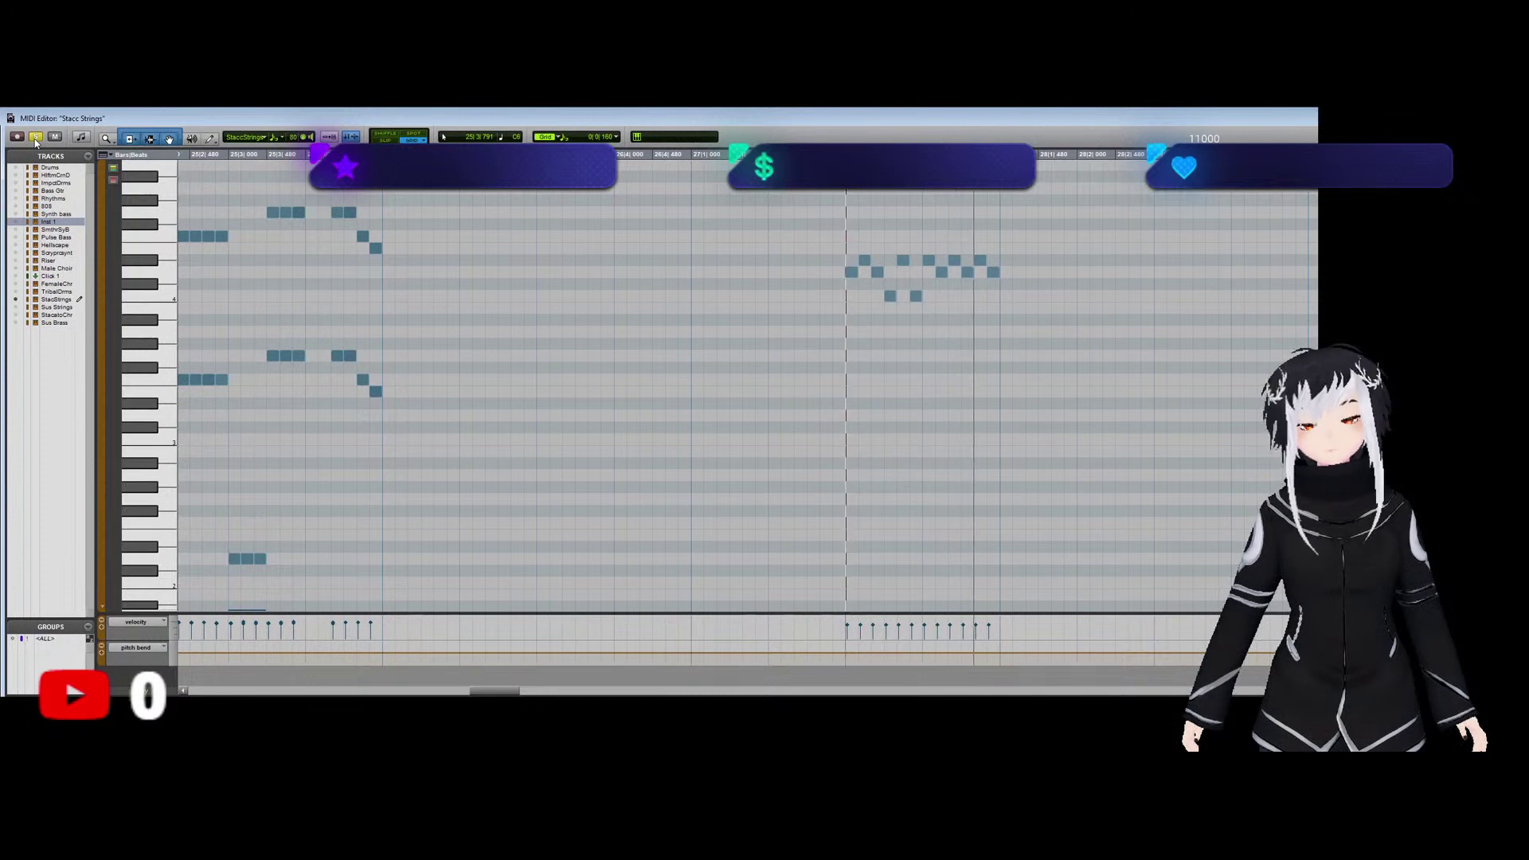
left_click(35, 136)
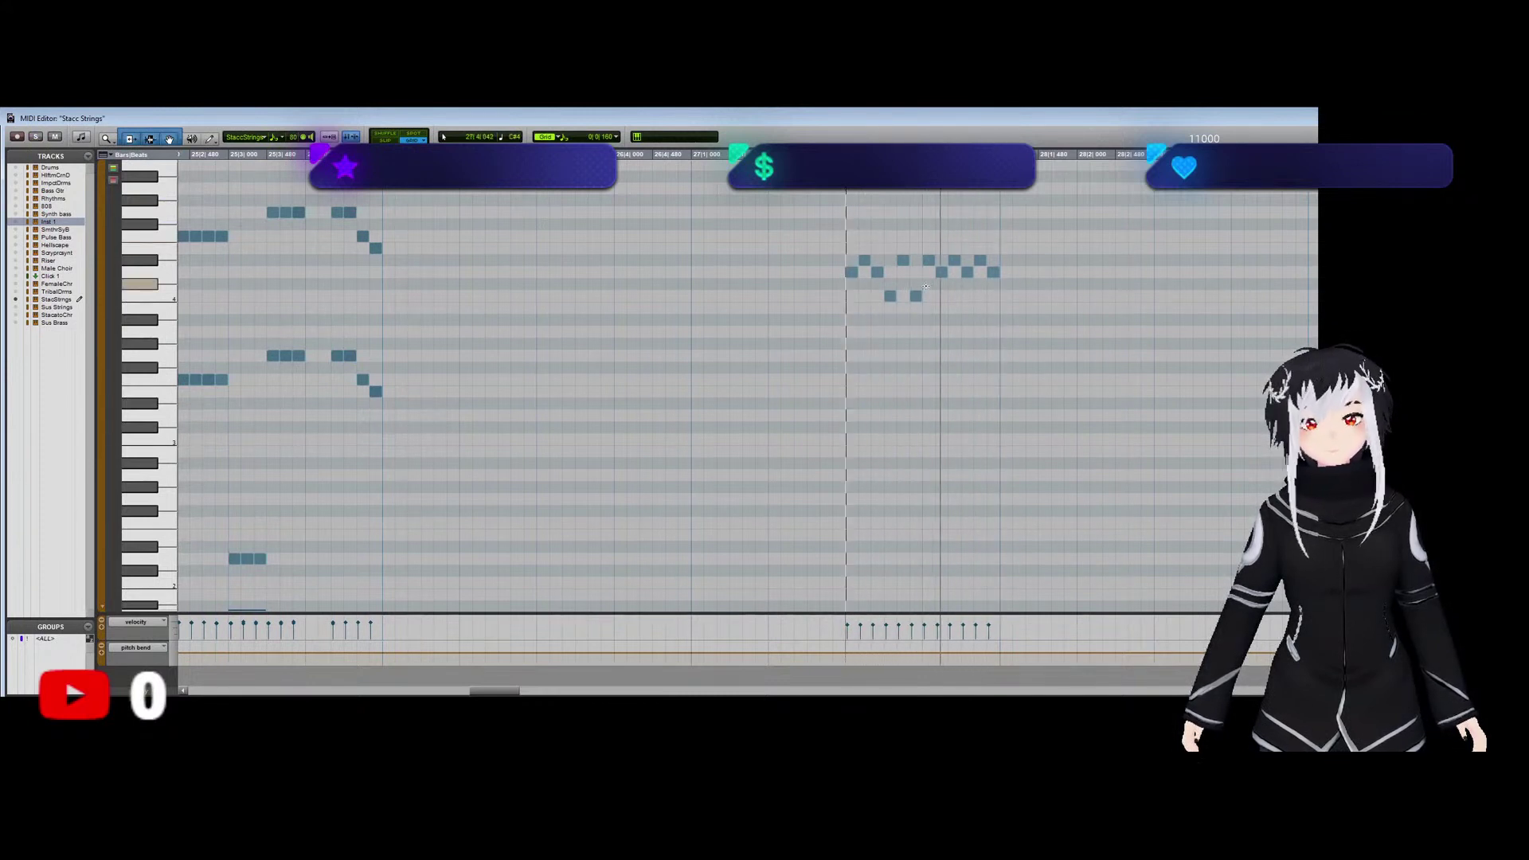
Duplicate the whole strings phrase one octave and two octaves below the original.
left_click_drag(1053, 331, 854, 430)
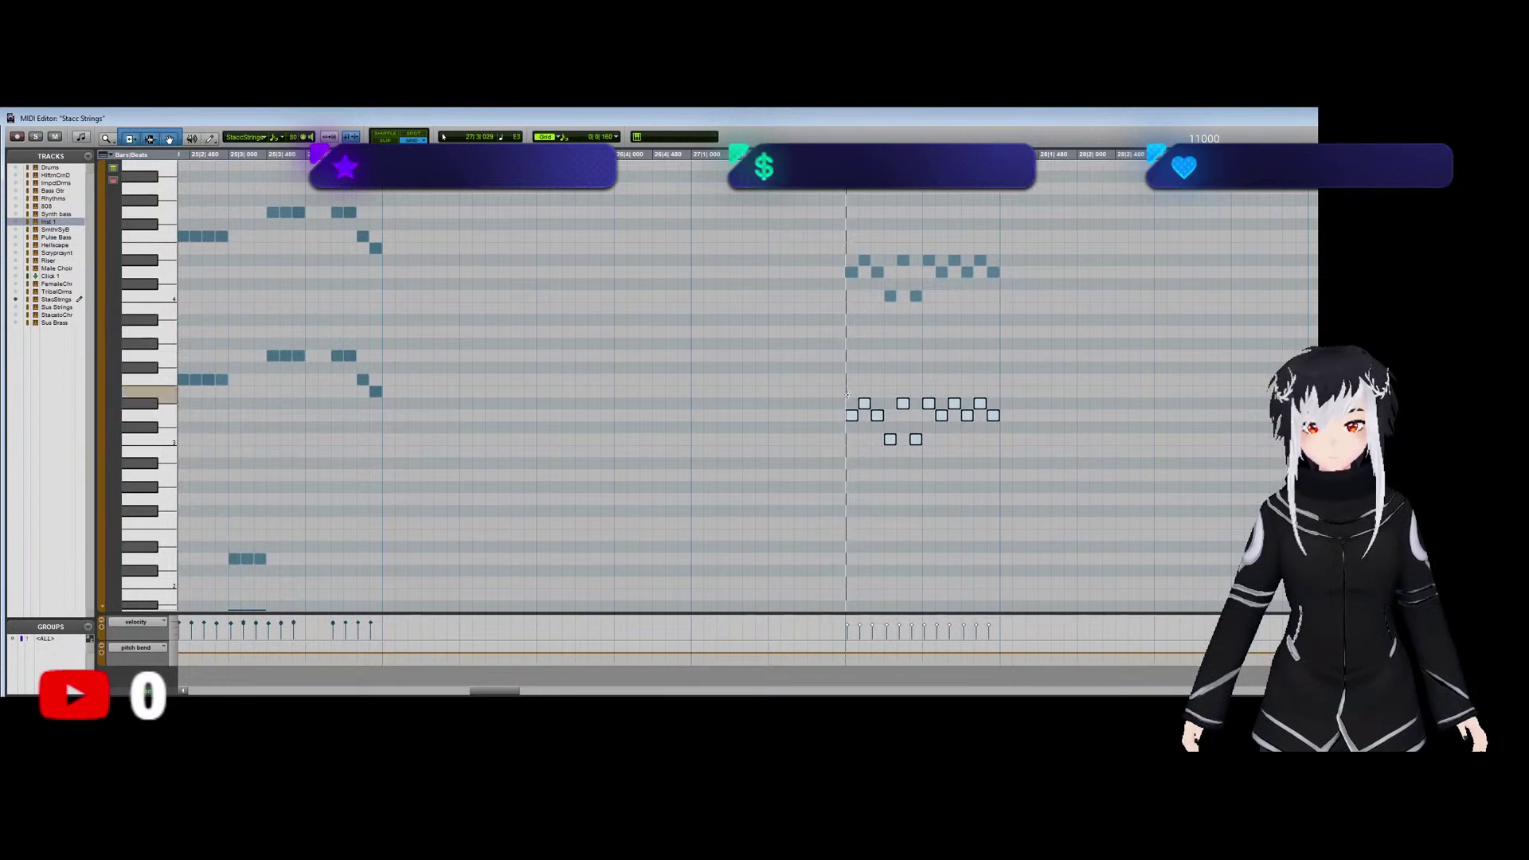
left_click(850, 394)
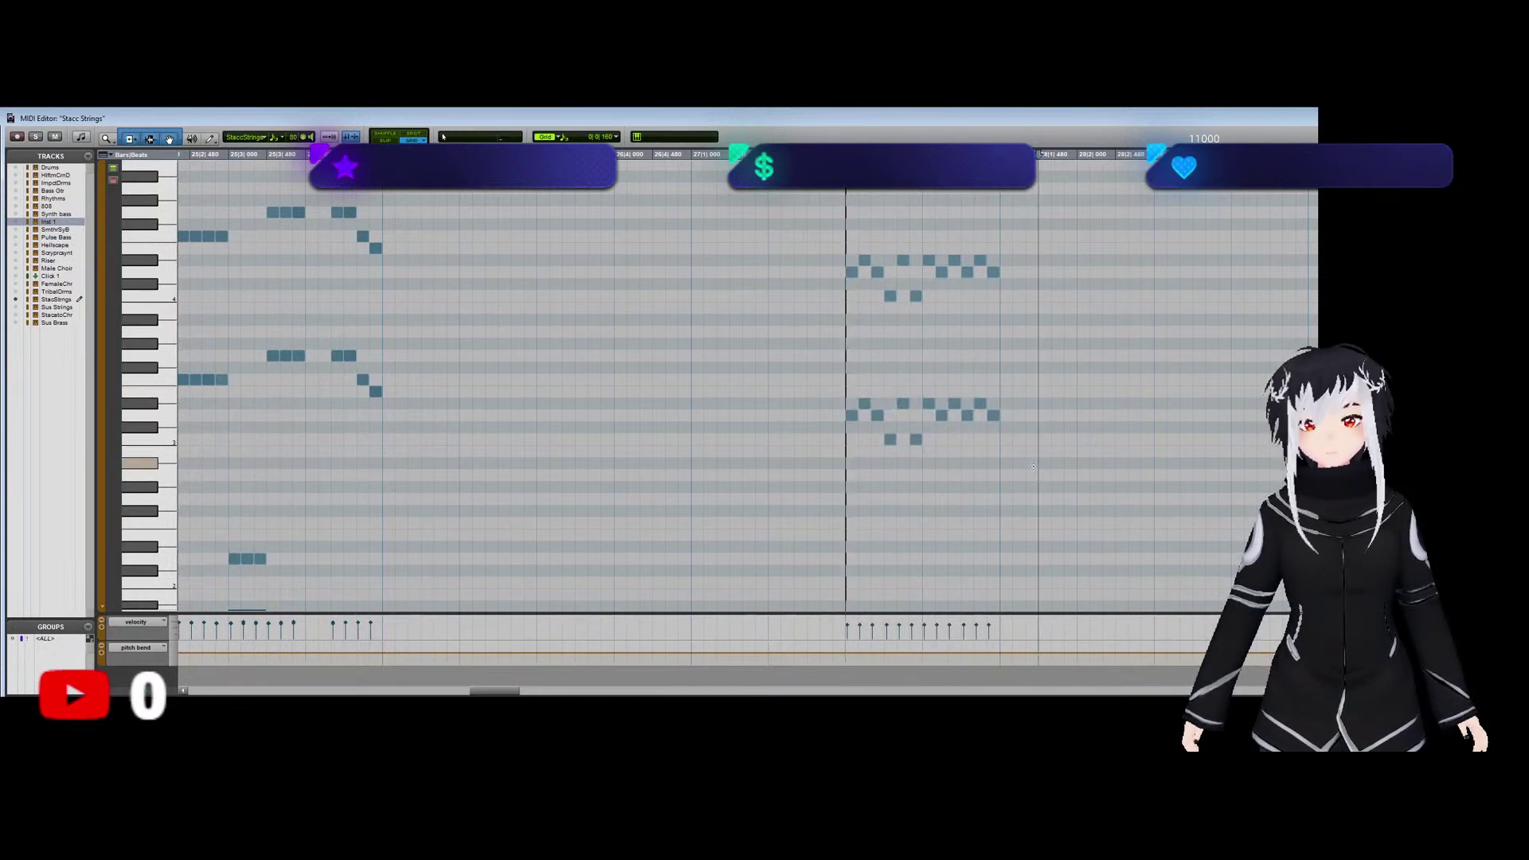
left_click_drag(1033, 466, 844, 547)
left_click(685, 486)
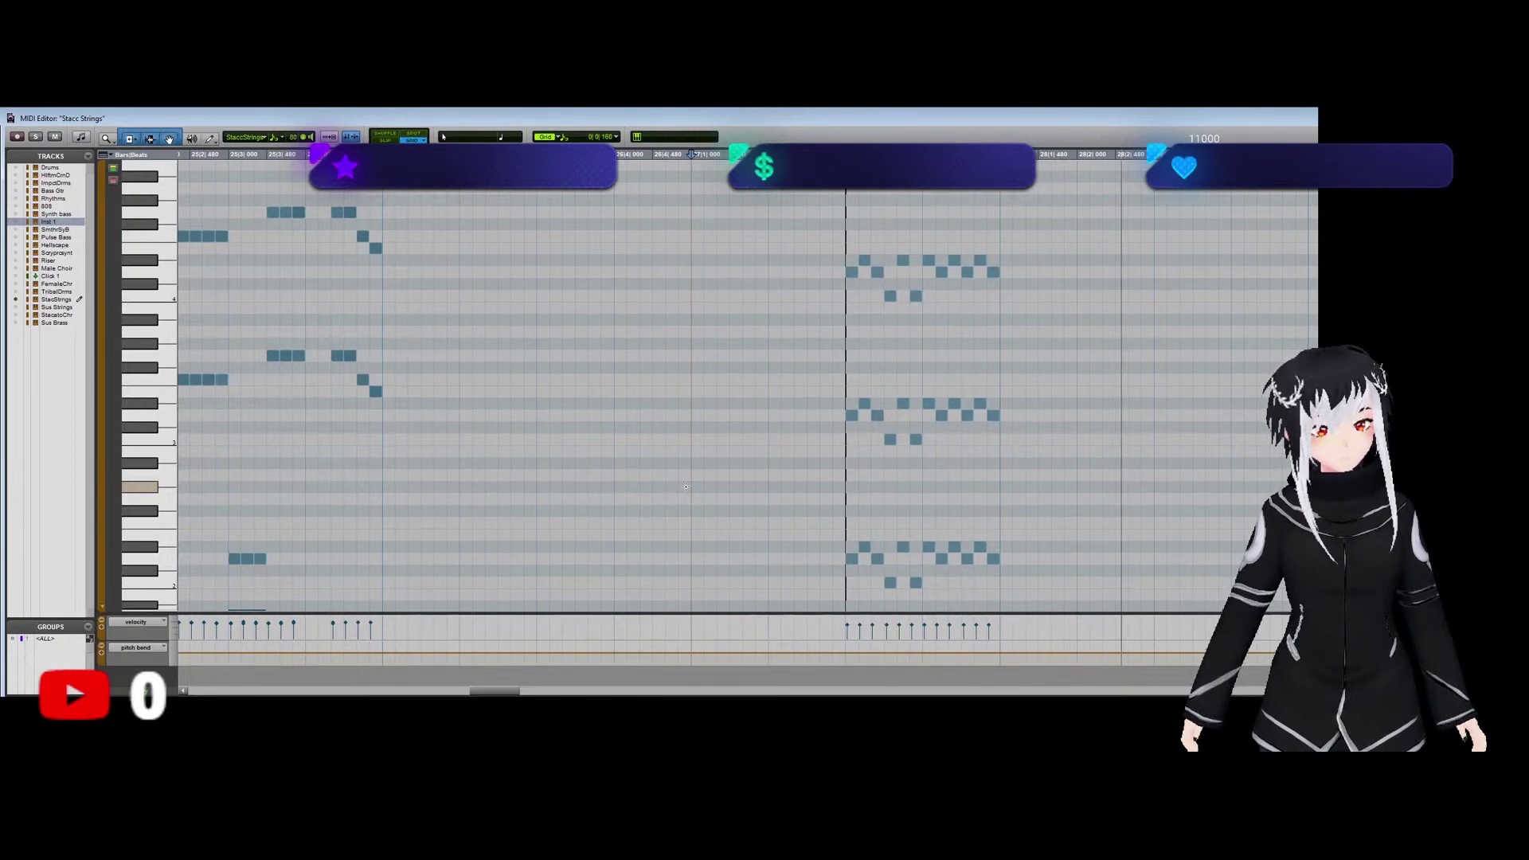
Return to the arrangement and play it from bar 26 to hear the strings phrase with the other parts.
key("ctrl+=")
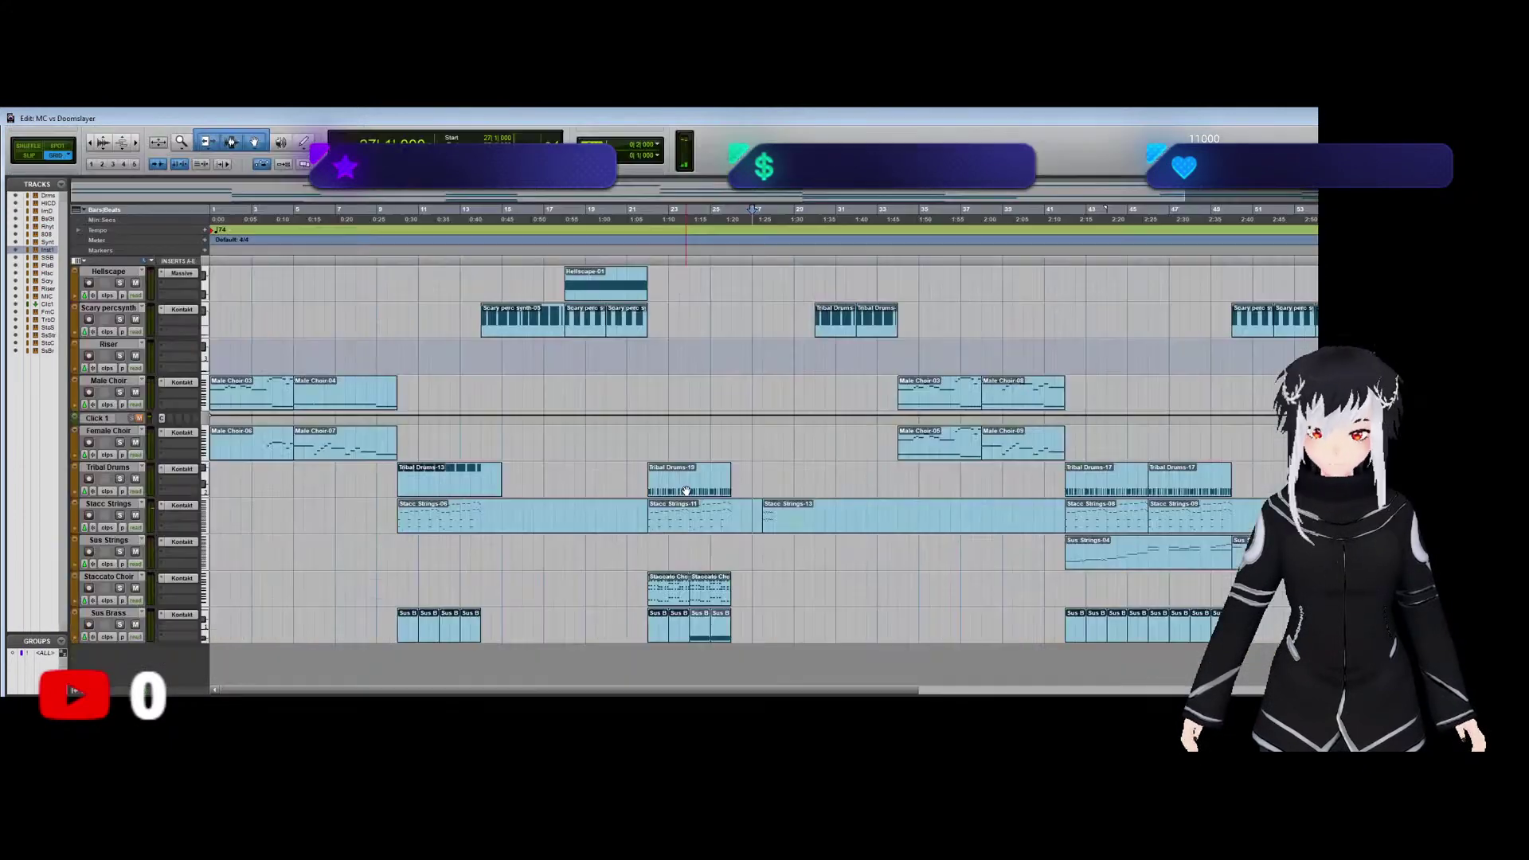
scroll(686, 492, "up", 10)
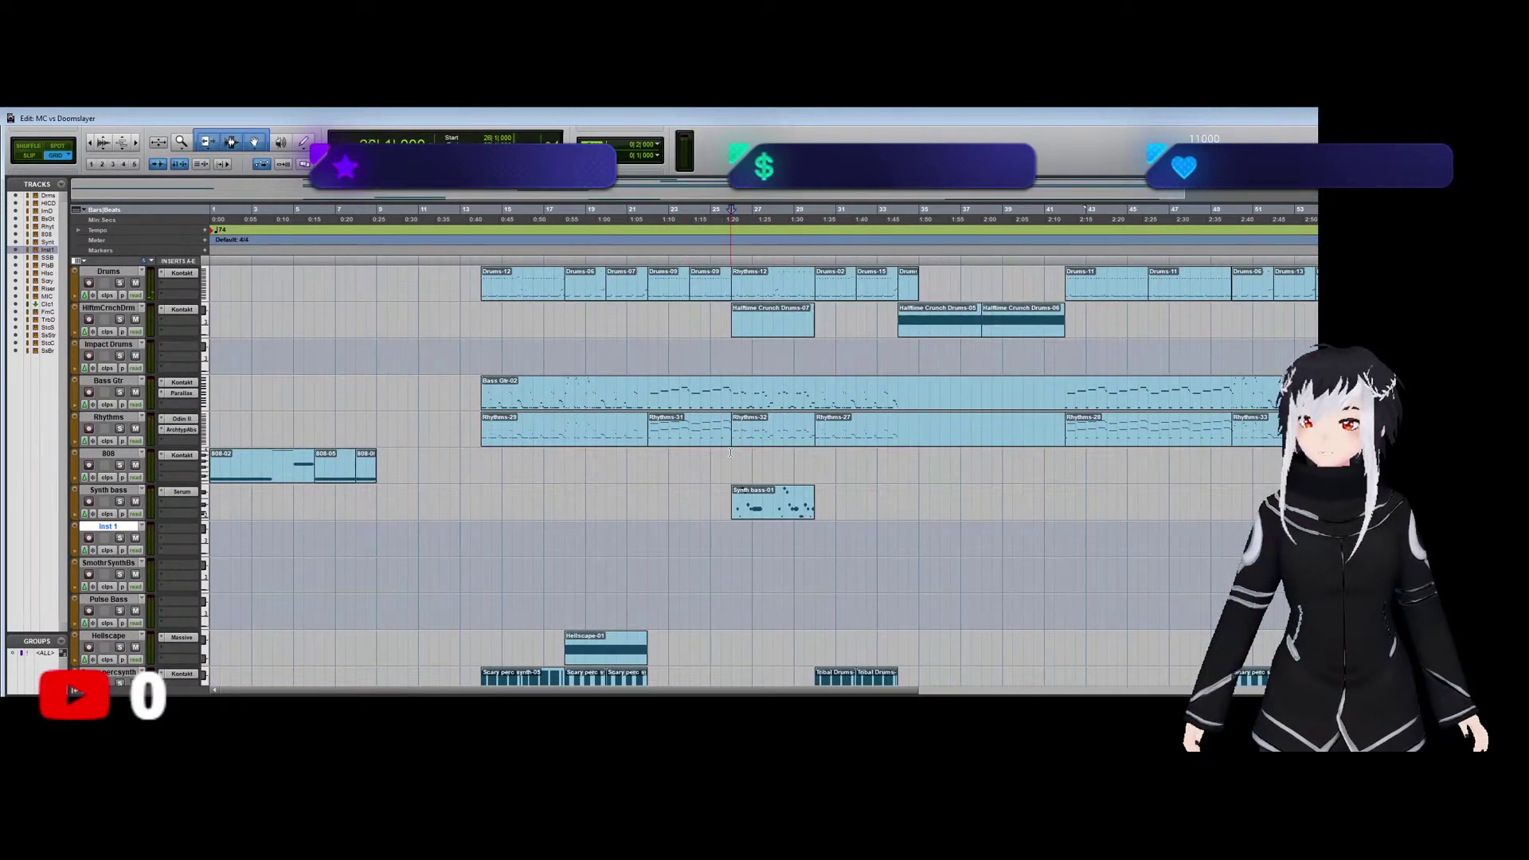
key("space")
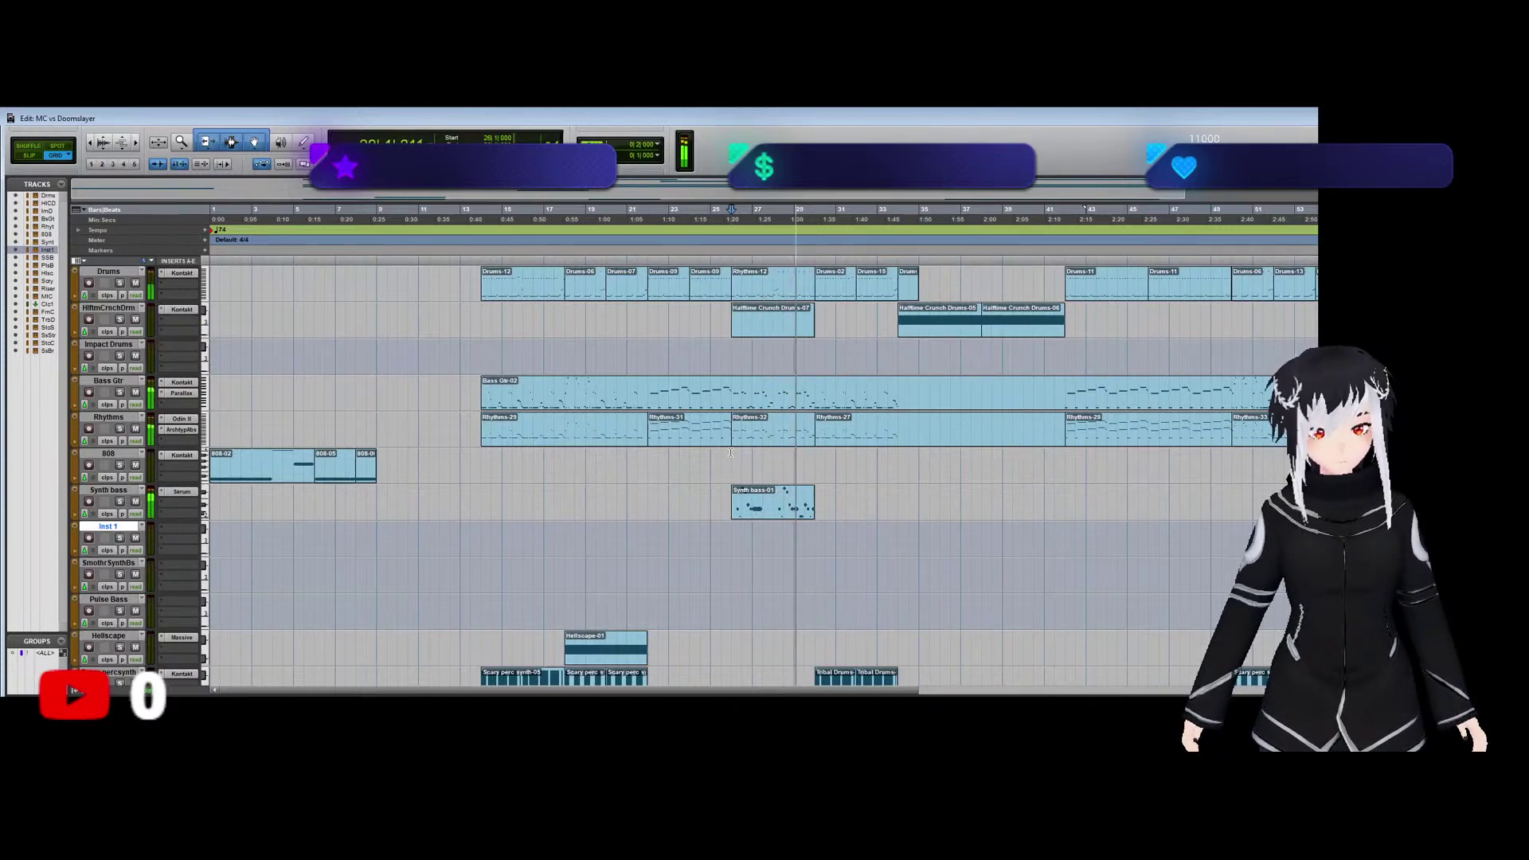
scroll(730, 452, "down", 10)
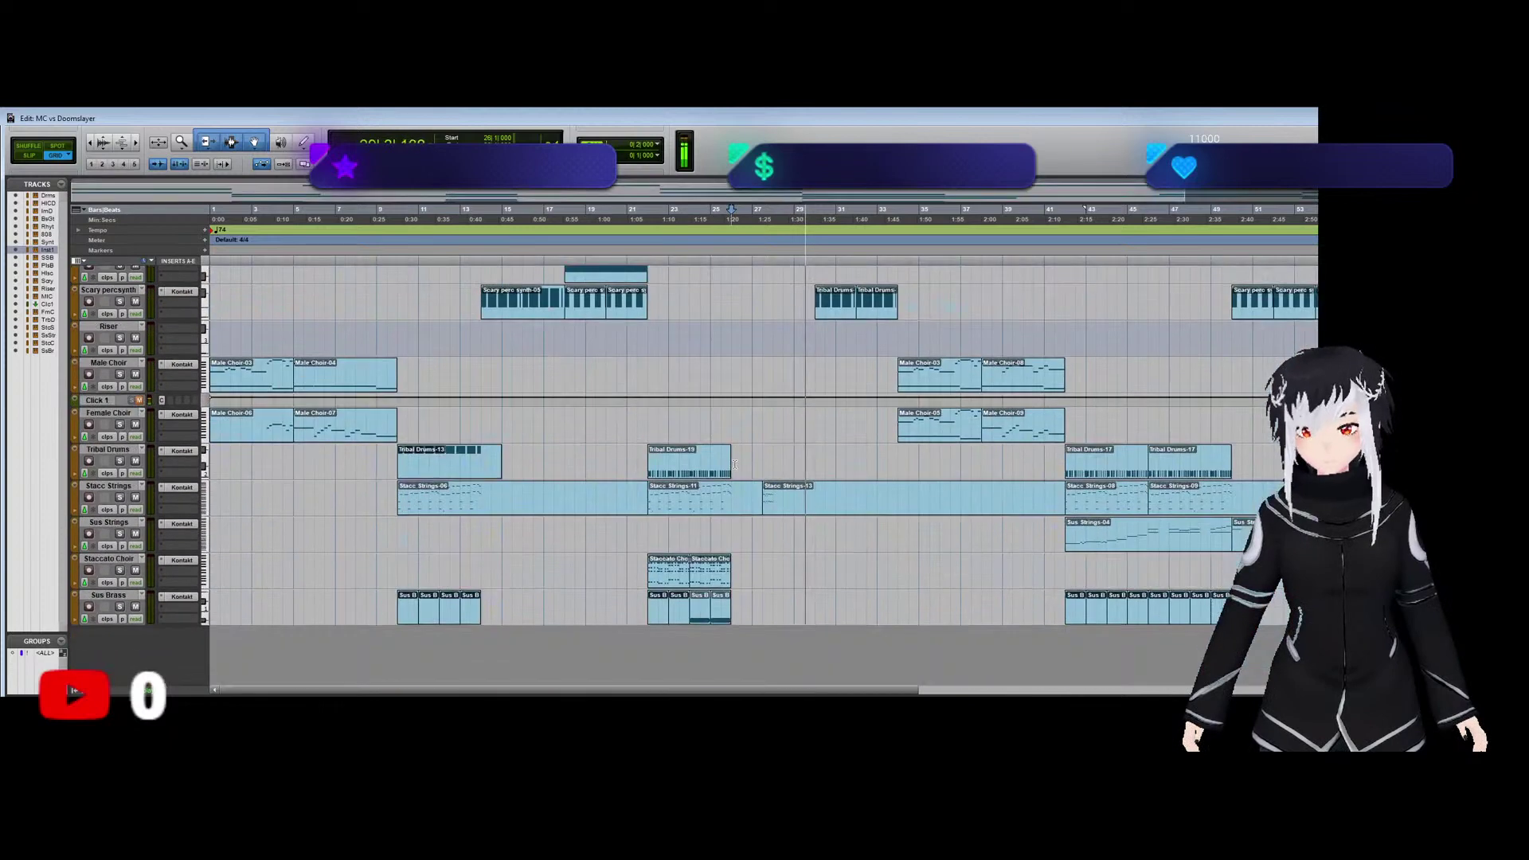
Try deleting the highest octave of the Stacc Strings phrase and undo the deletion.
double_click(788, 497)
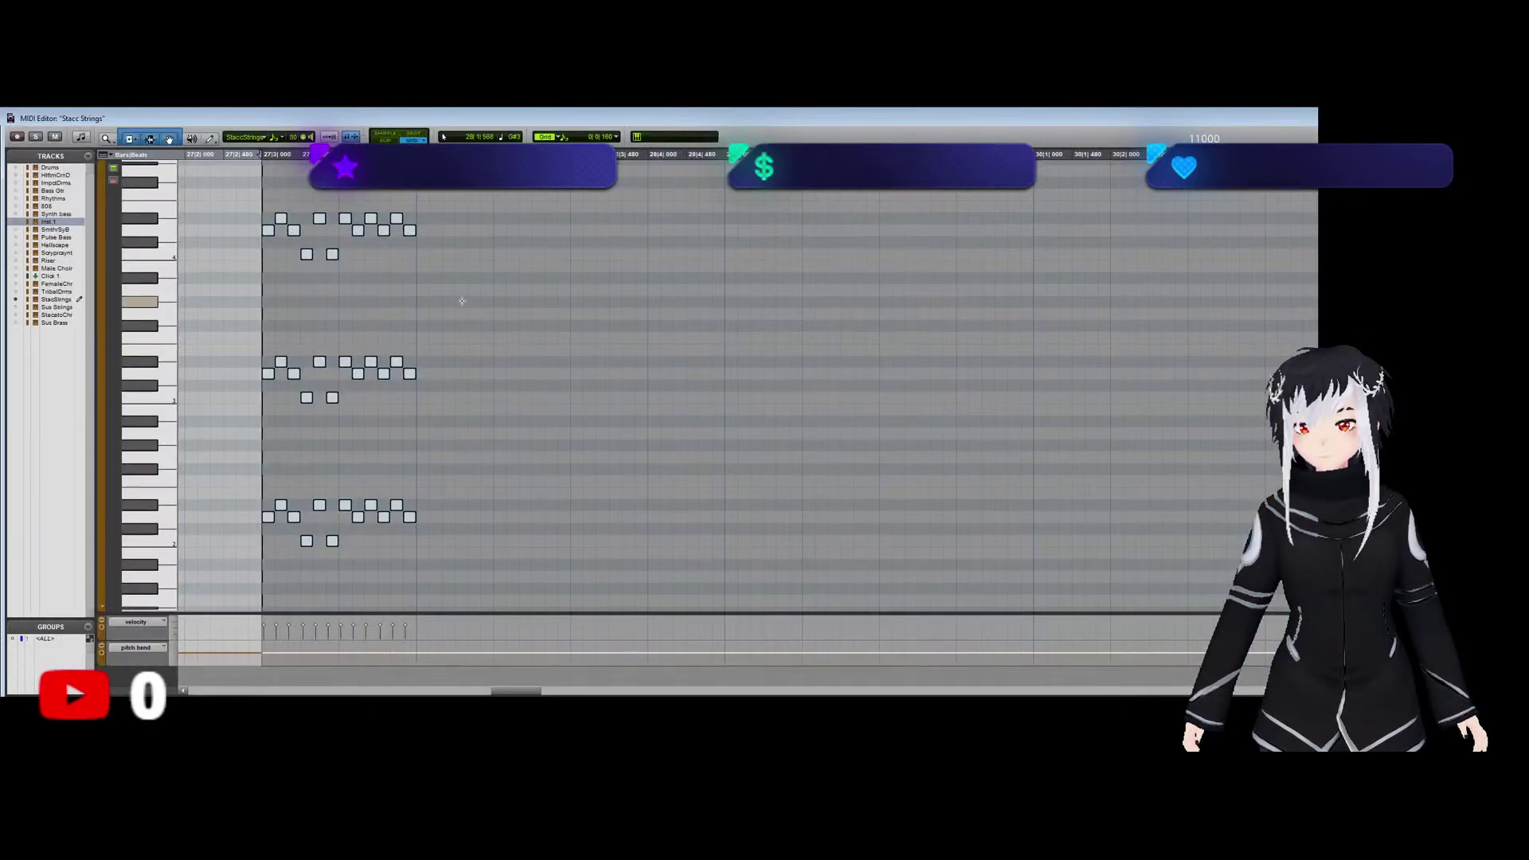
left_click_drag(460, 299, 246, 203)
key("Delete")
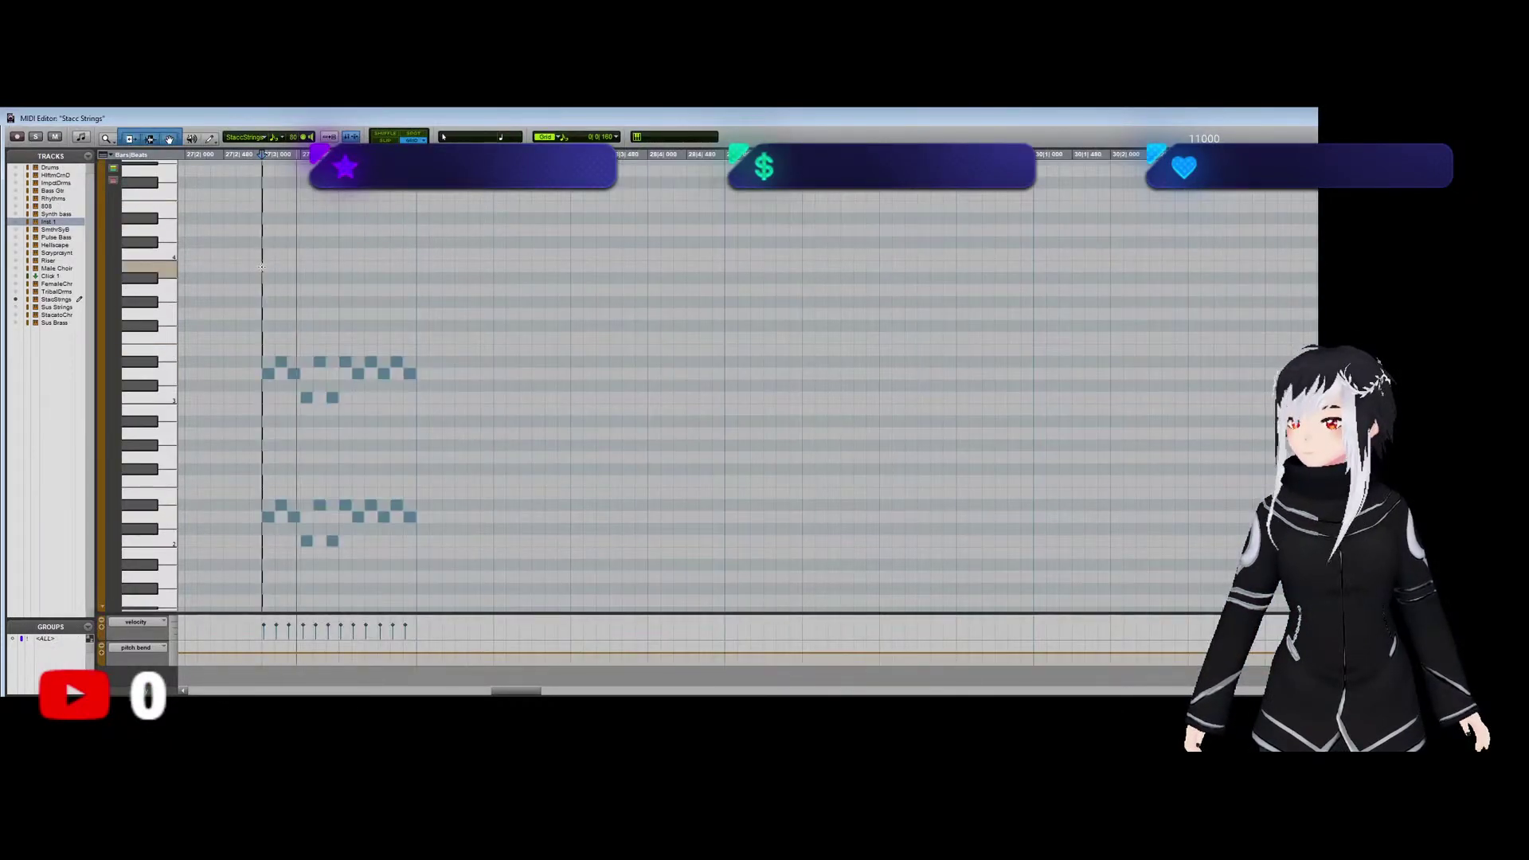
key("ctrl+z")
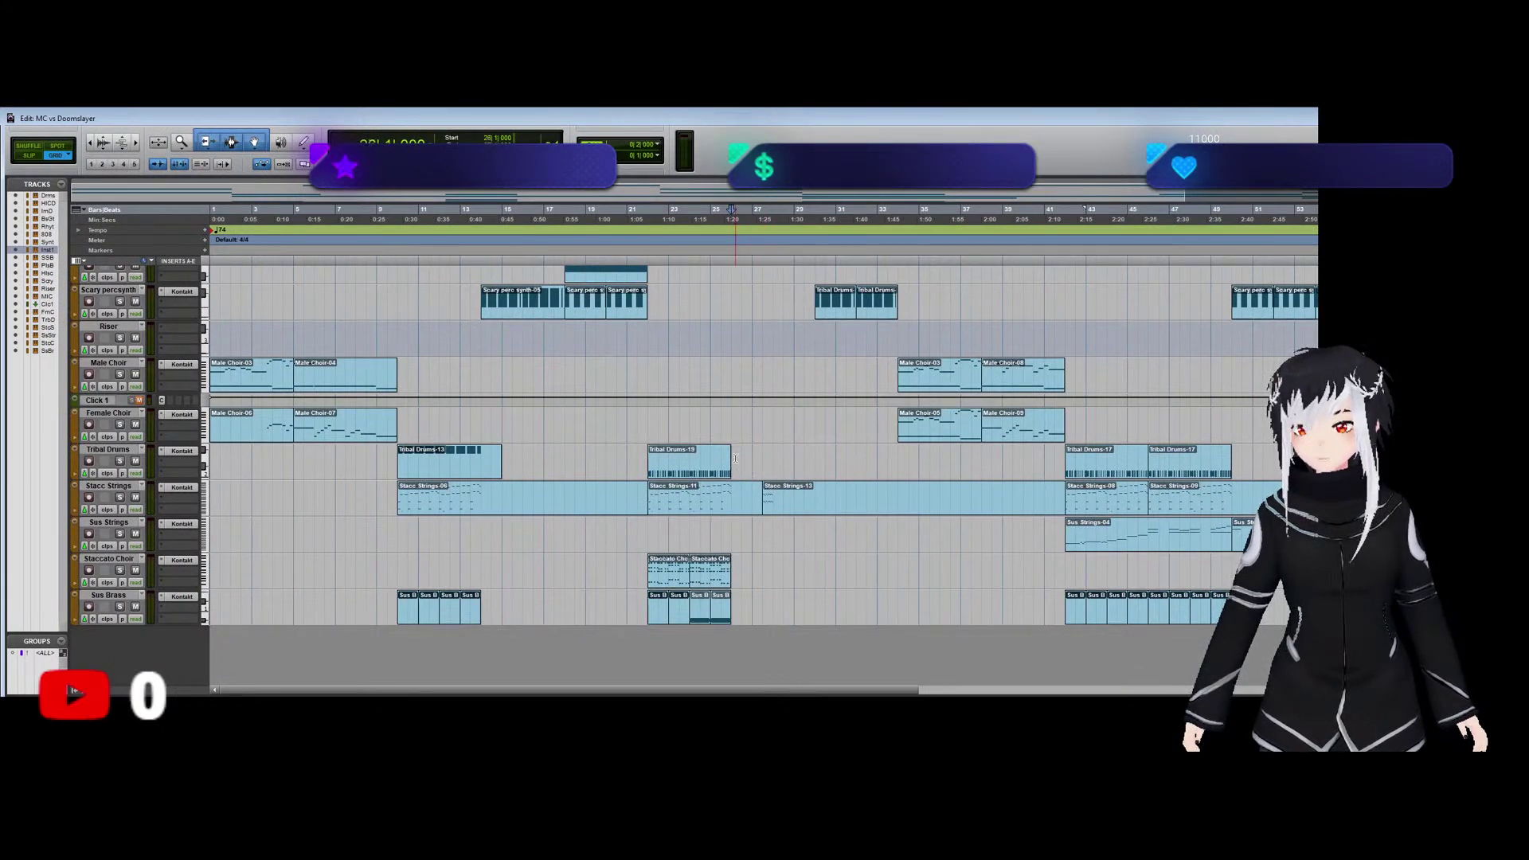
Replay the arrangement from bar 26 and check the notes of the Stacc Strings clip at bar 27.
key("space")
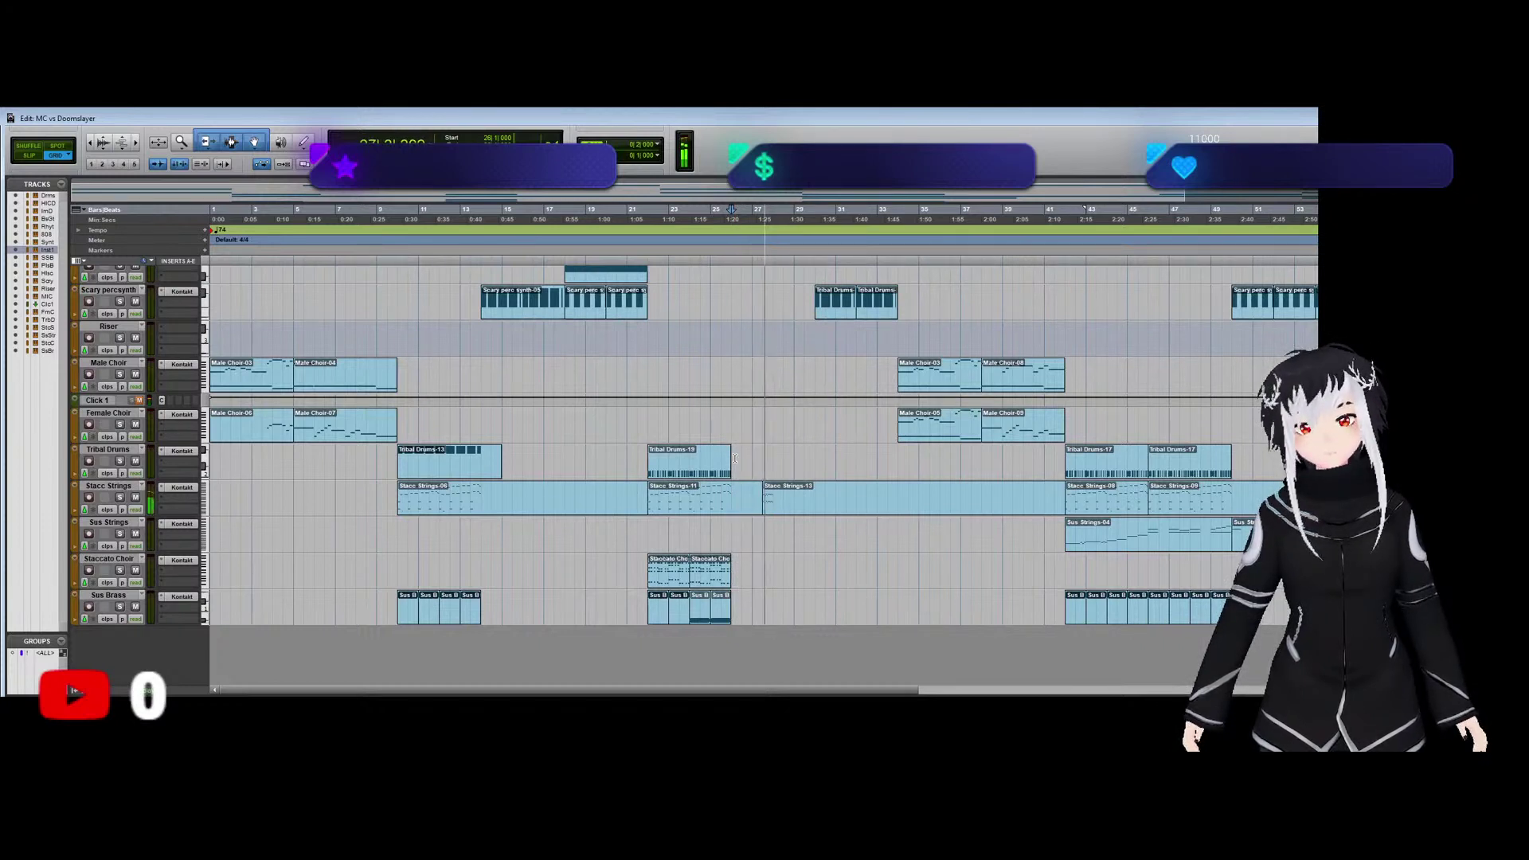
double_click(771, 503)
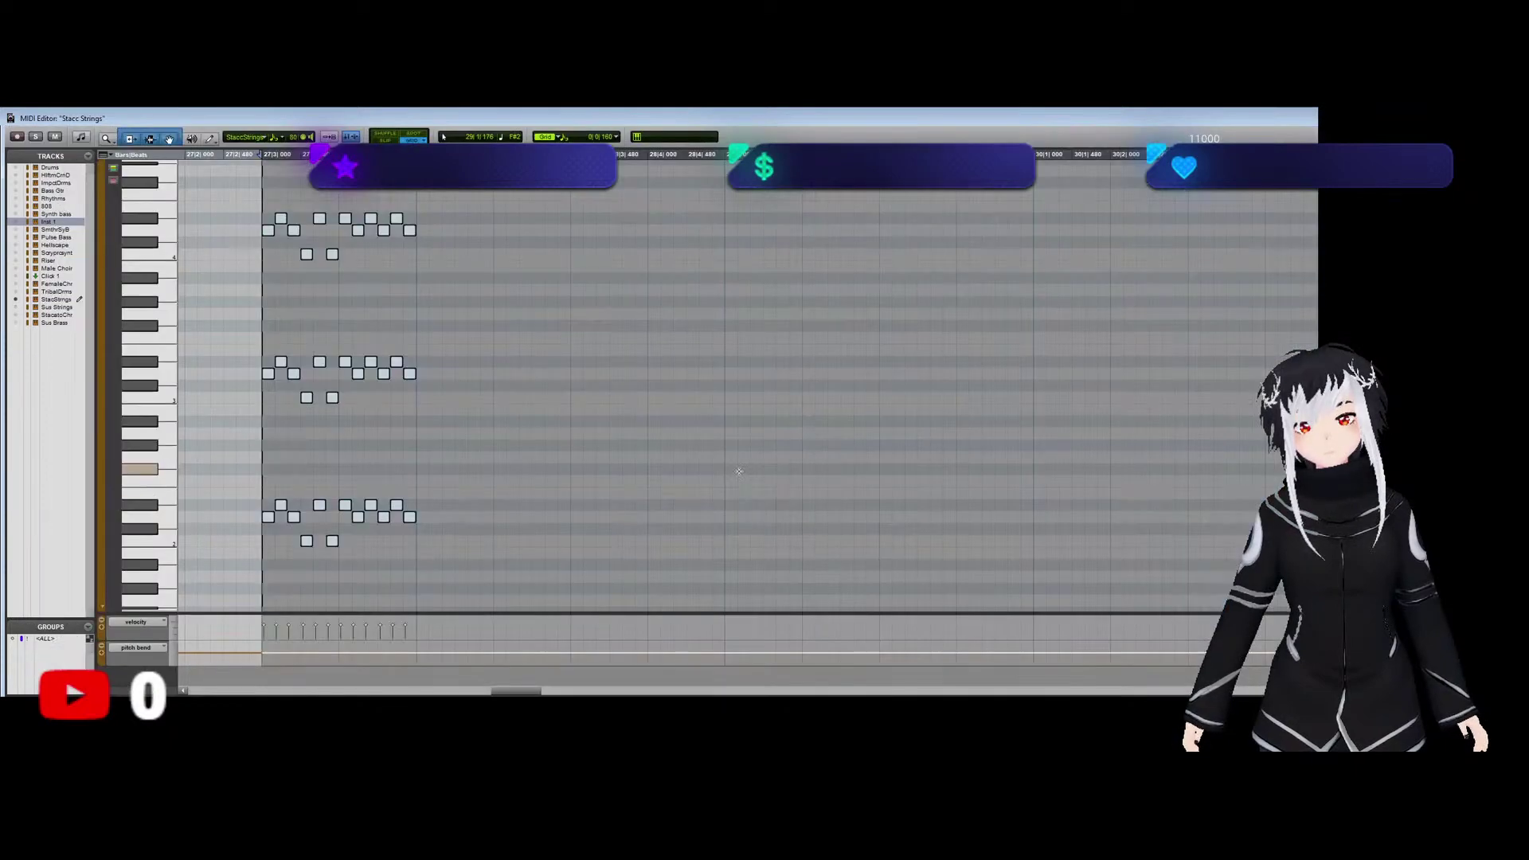
key("ctrl+w")
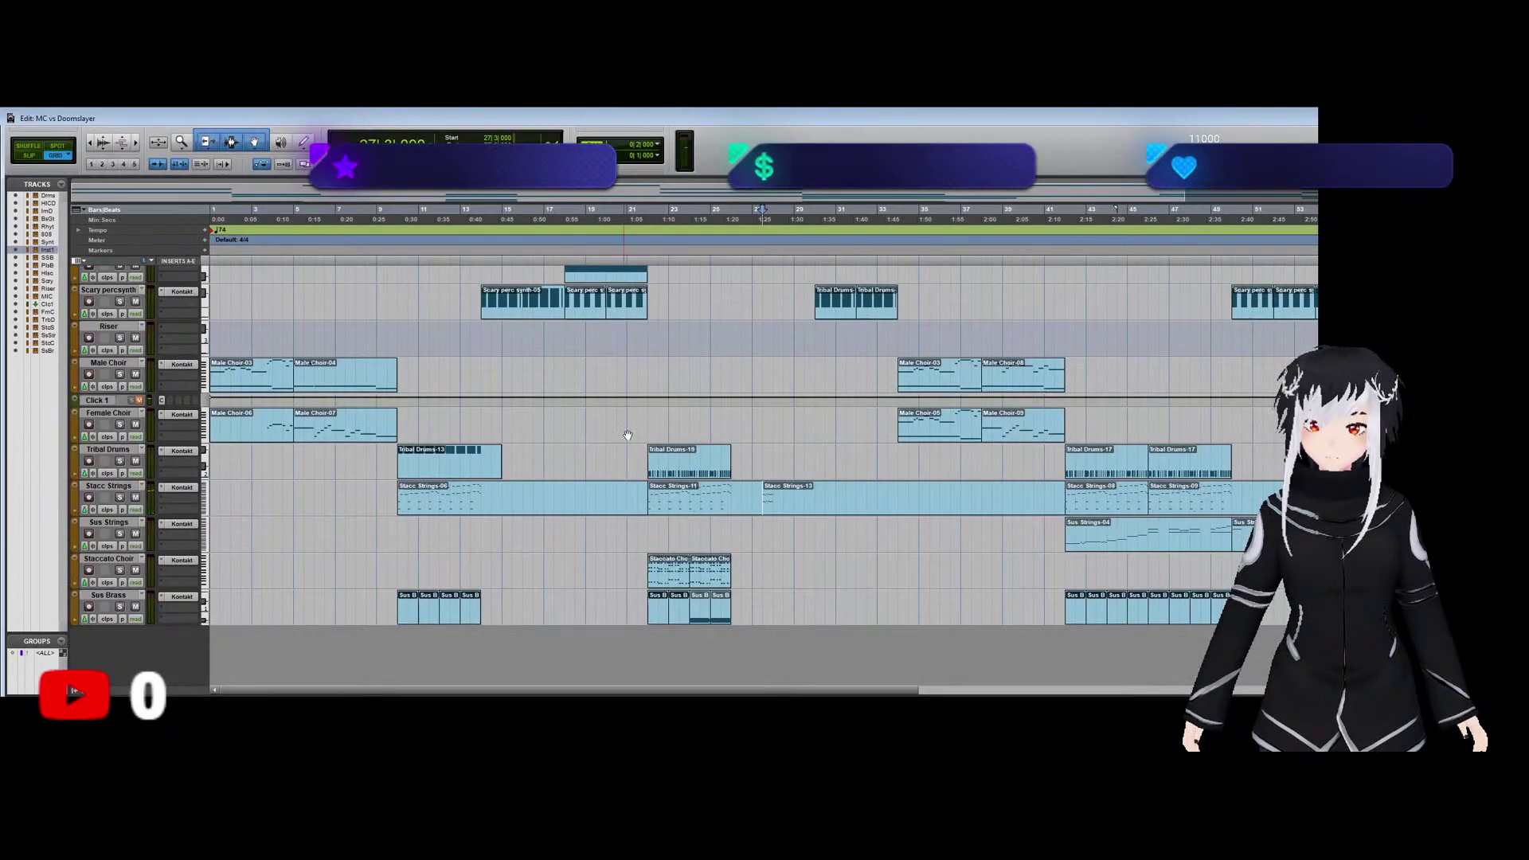
left_click(737, 453)
key("space")
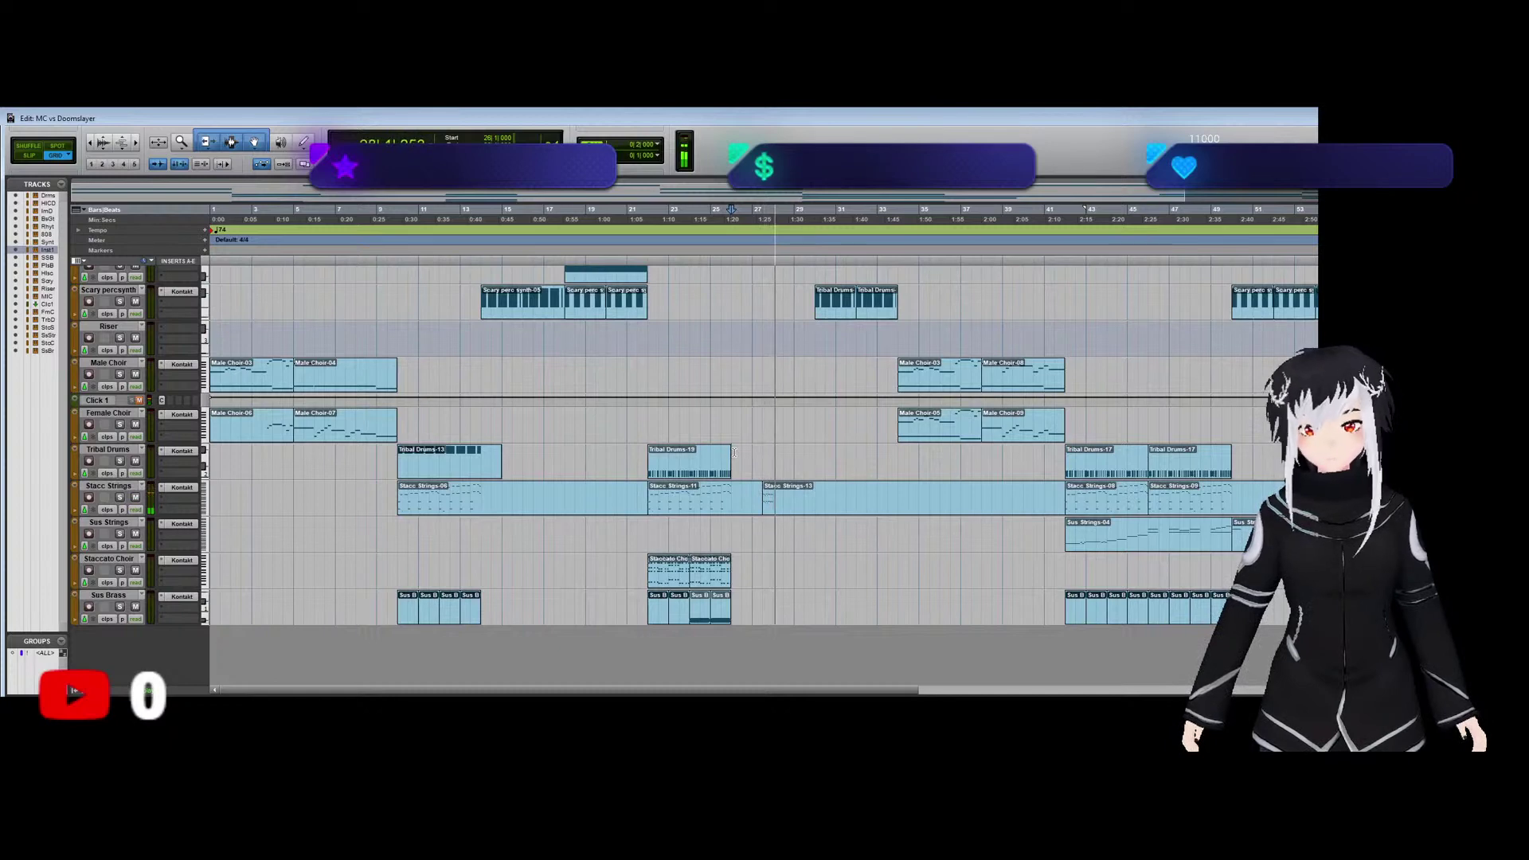
Duplicate the upper row of the remaining Stacc Strings phrase notes one octave higher.
double_click(768, 512)
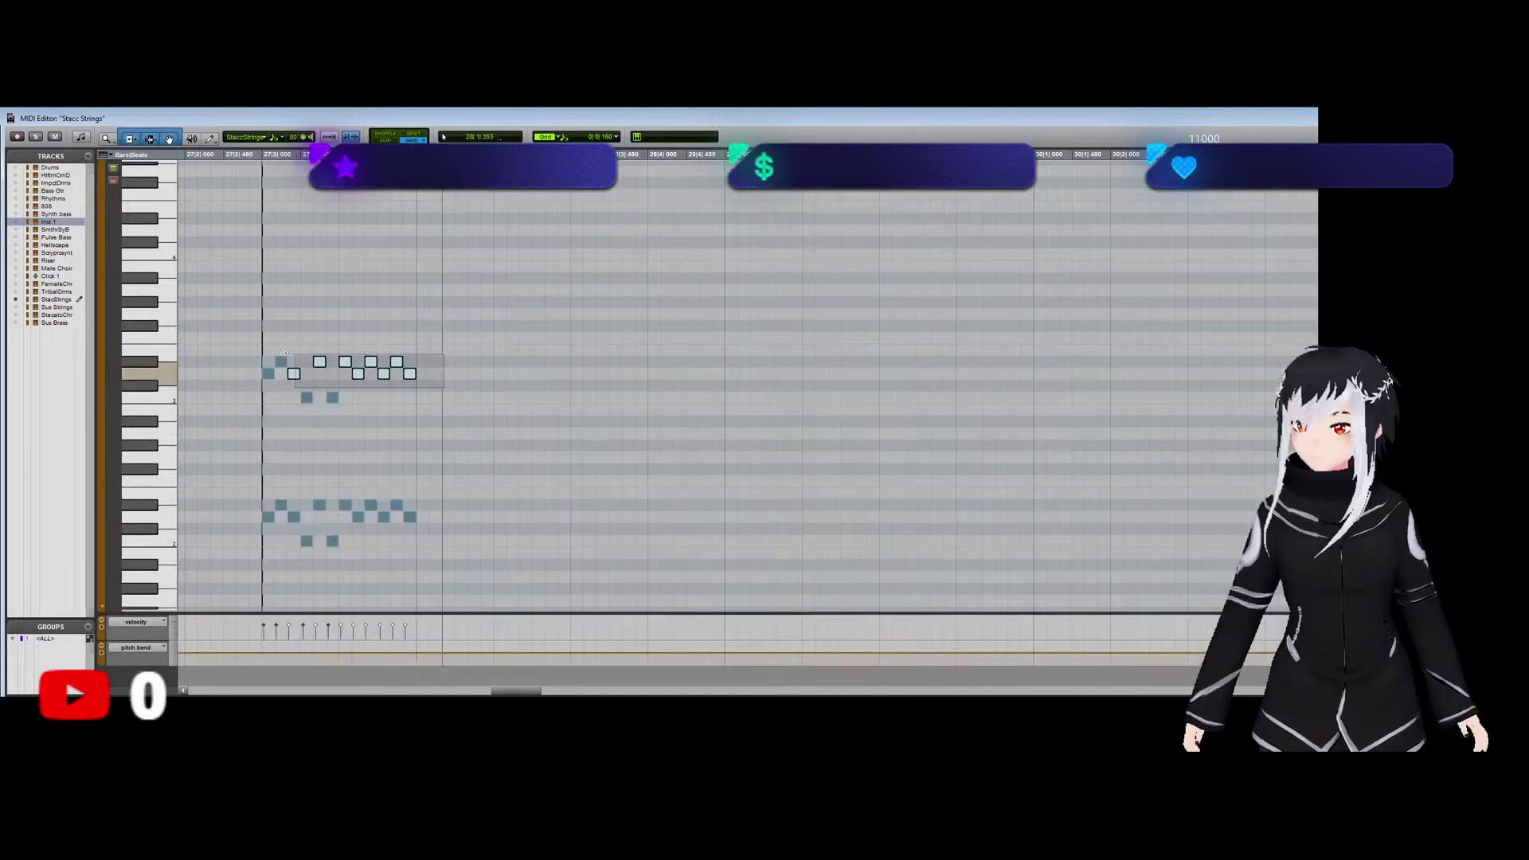
left_click(433, 373)
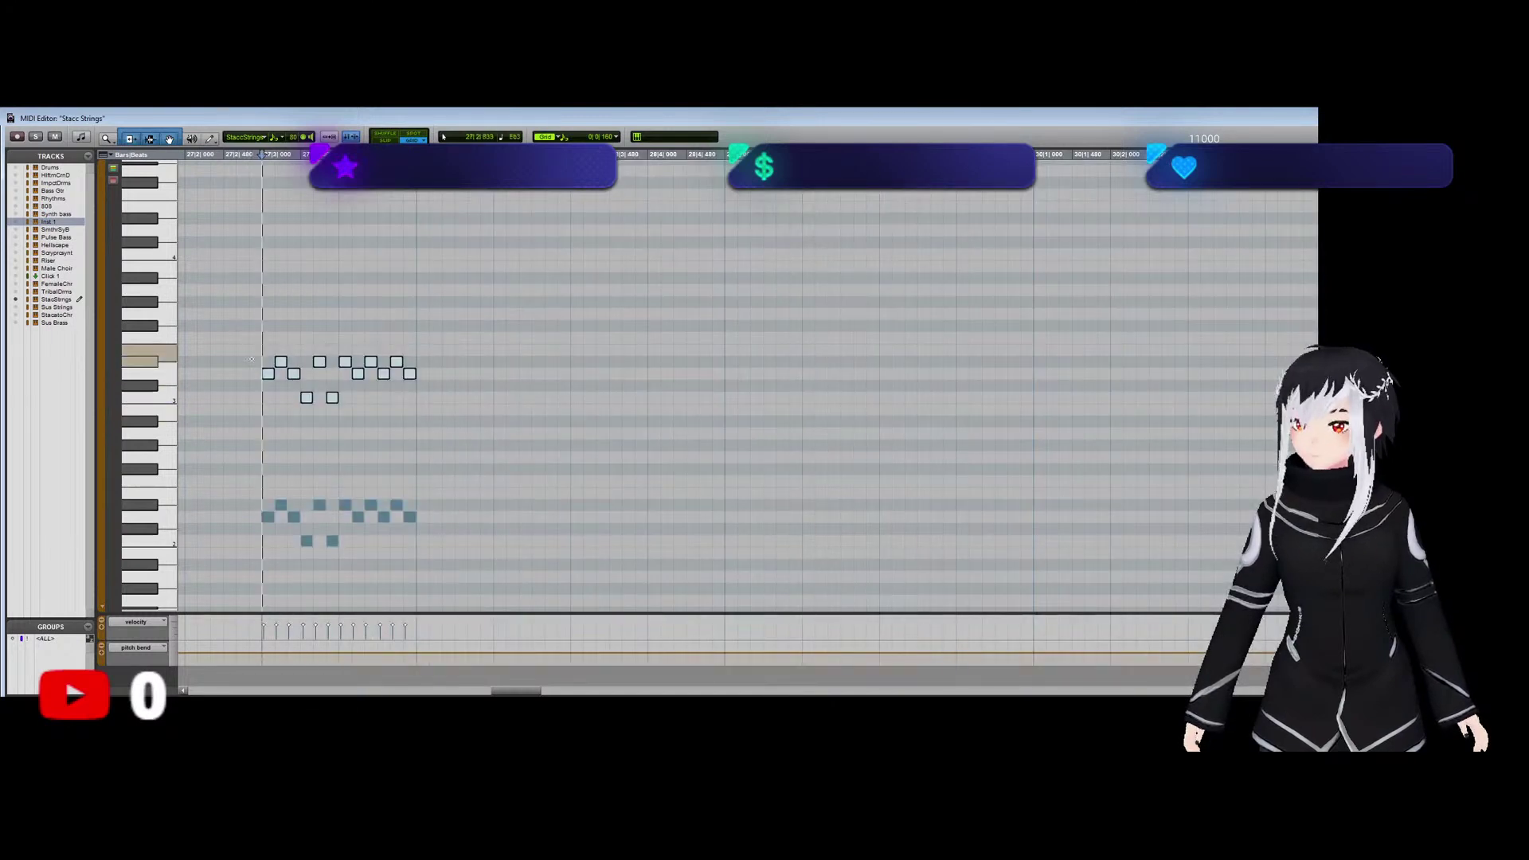
left_click_drag(271, 374, 269, 235)
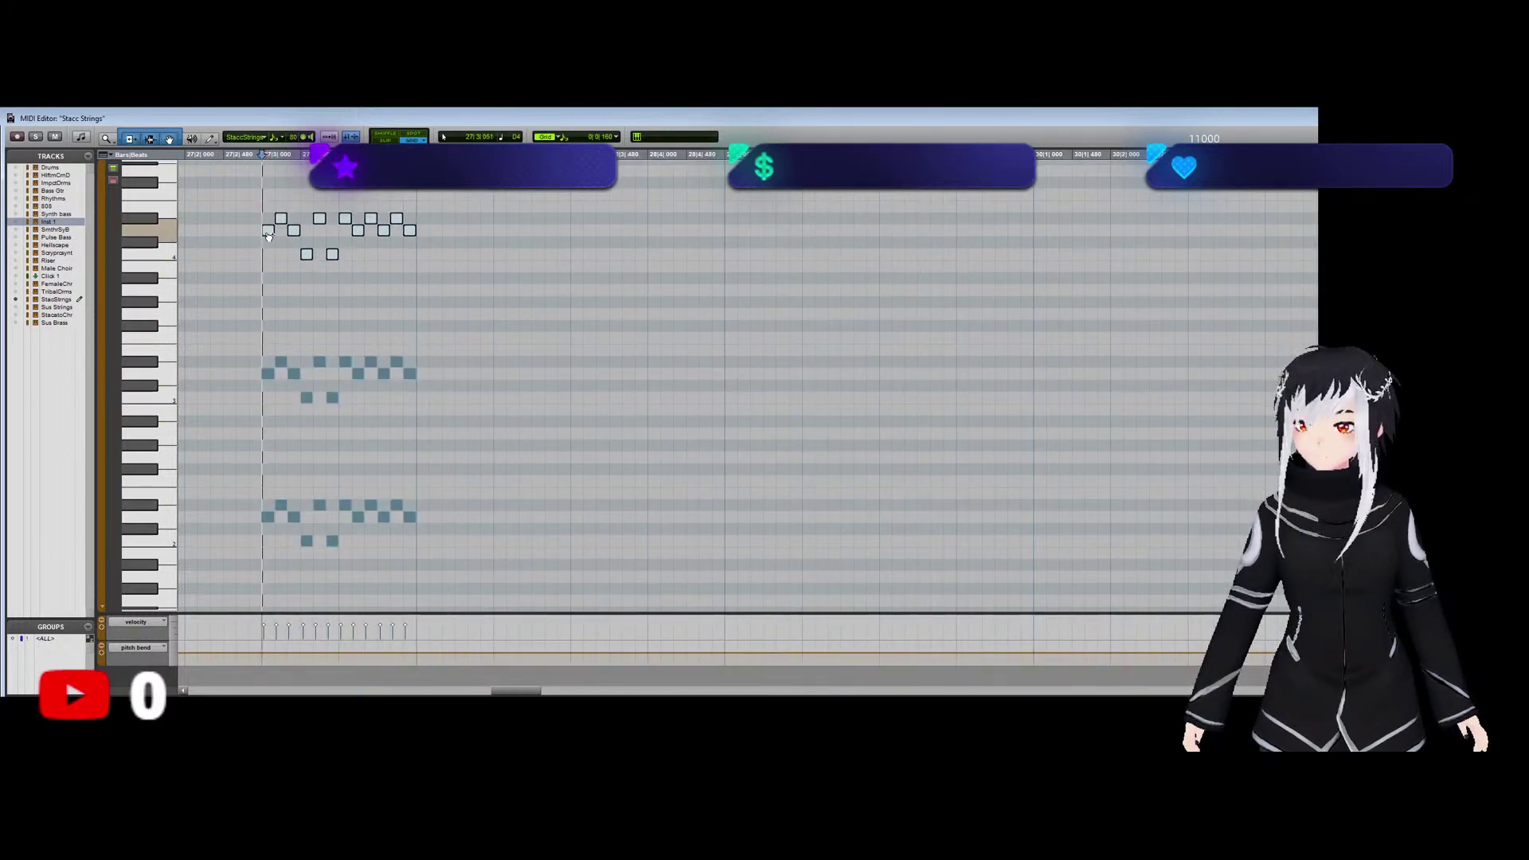
Return to the arrangement, look over the instrument tracks and play a short passage from bar 30.
key("ctrl+w")
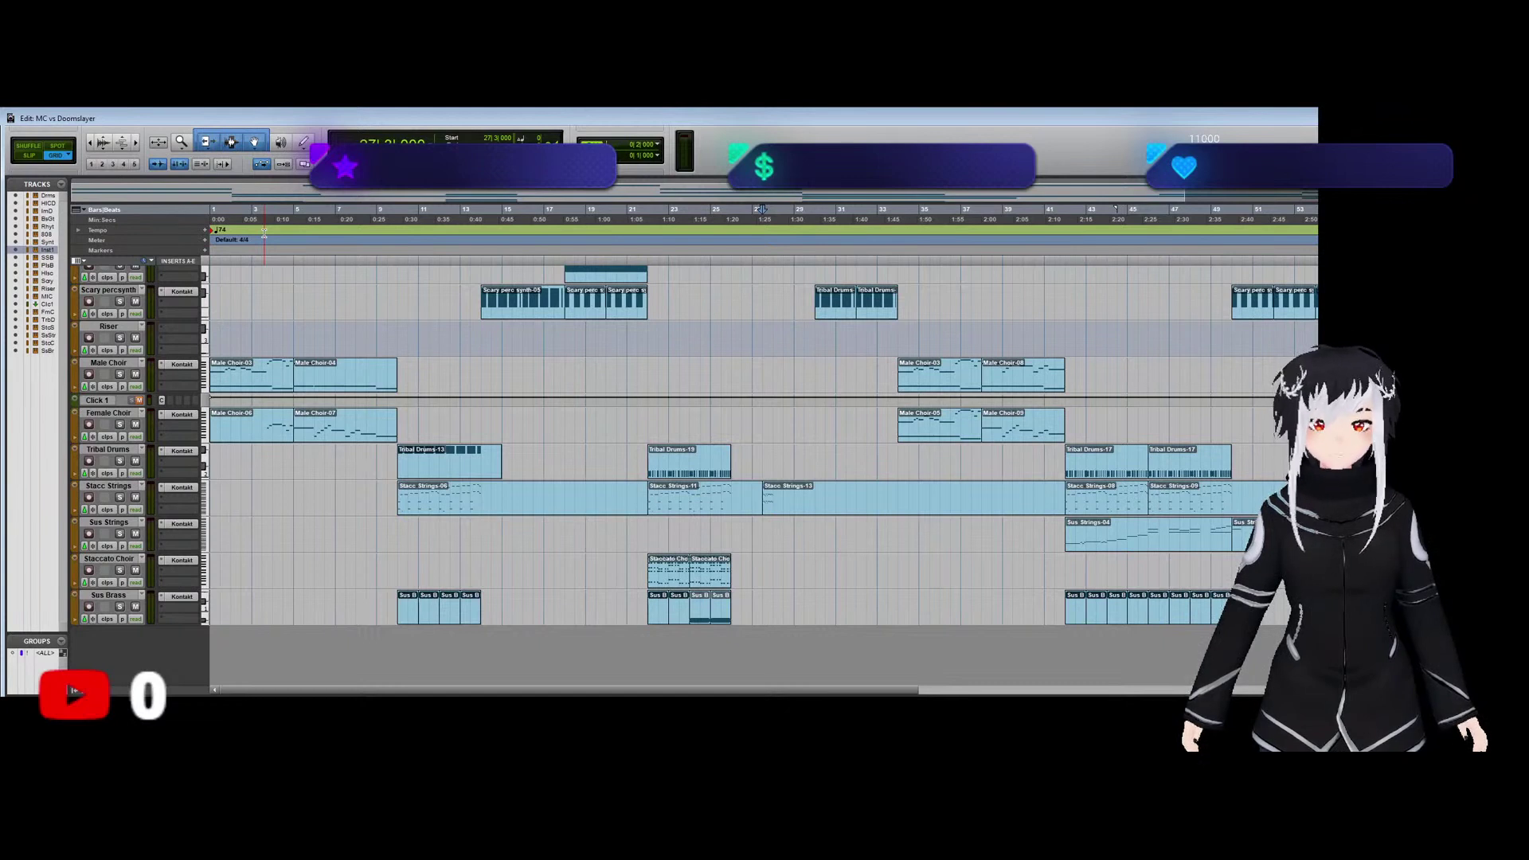
left_click(779, 418)
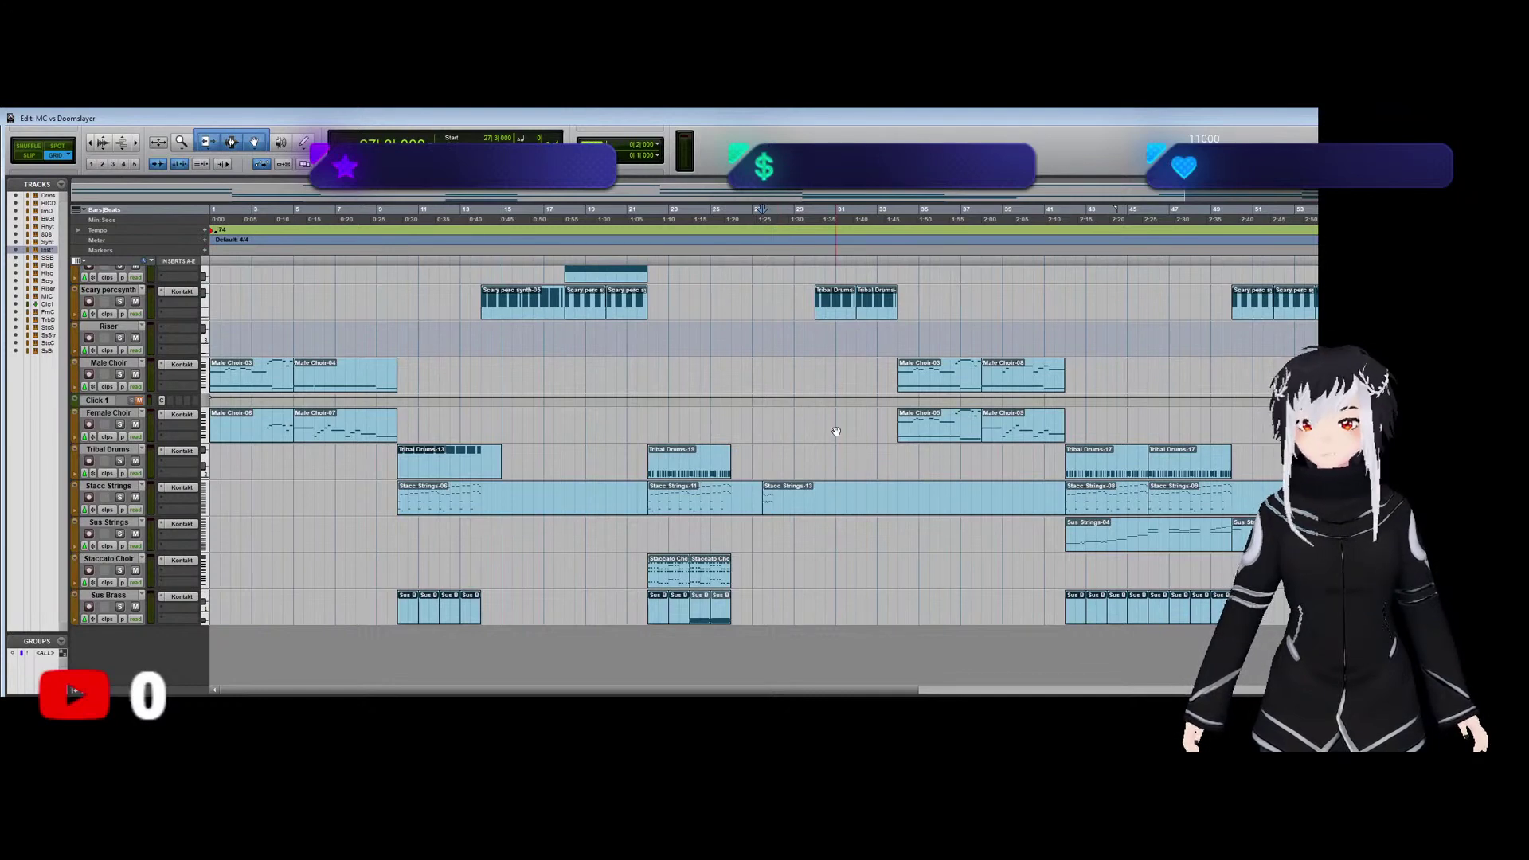
scroll(777, 416, "up", 5)
scroll(776, 413, "down", 2)
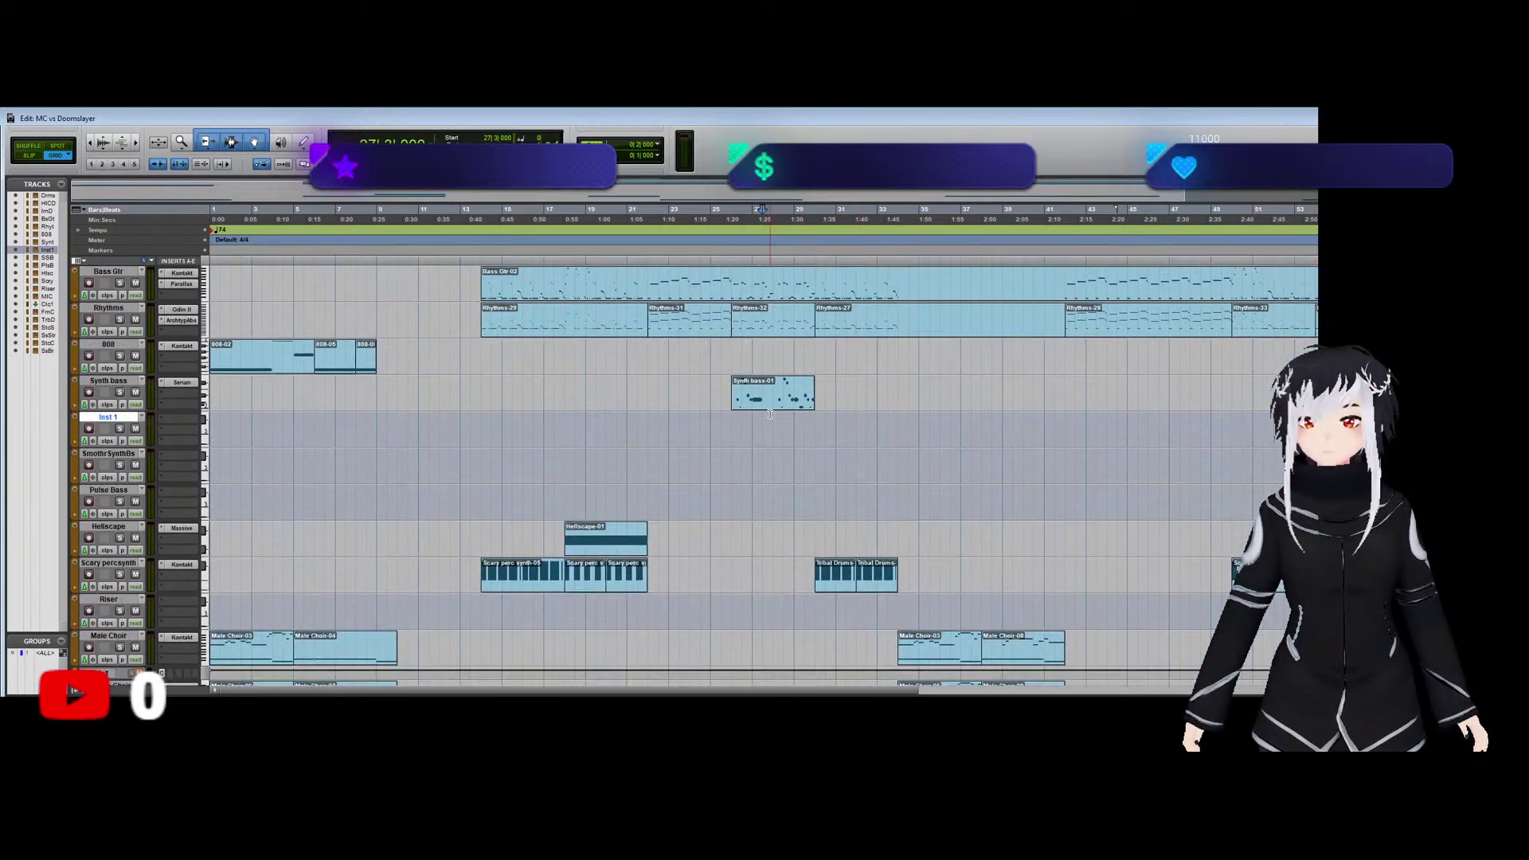
scroll(770, 414, "up", 2)
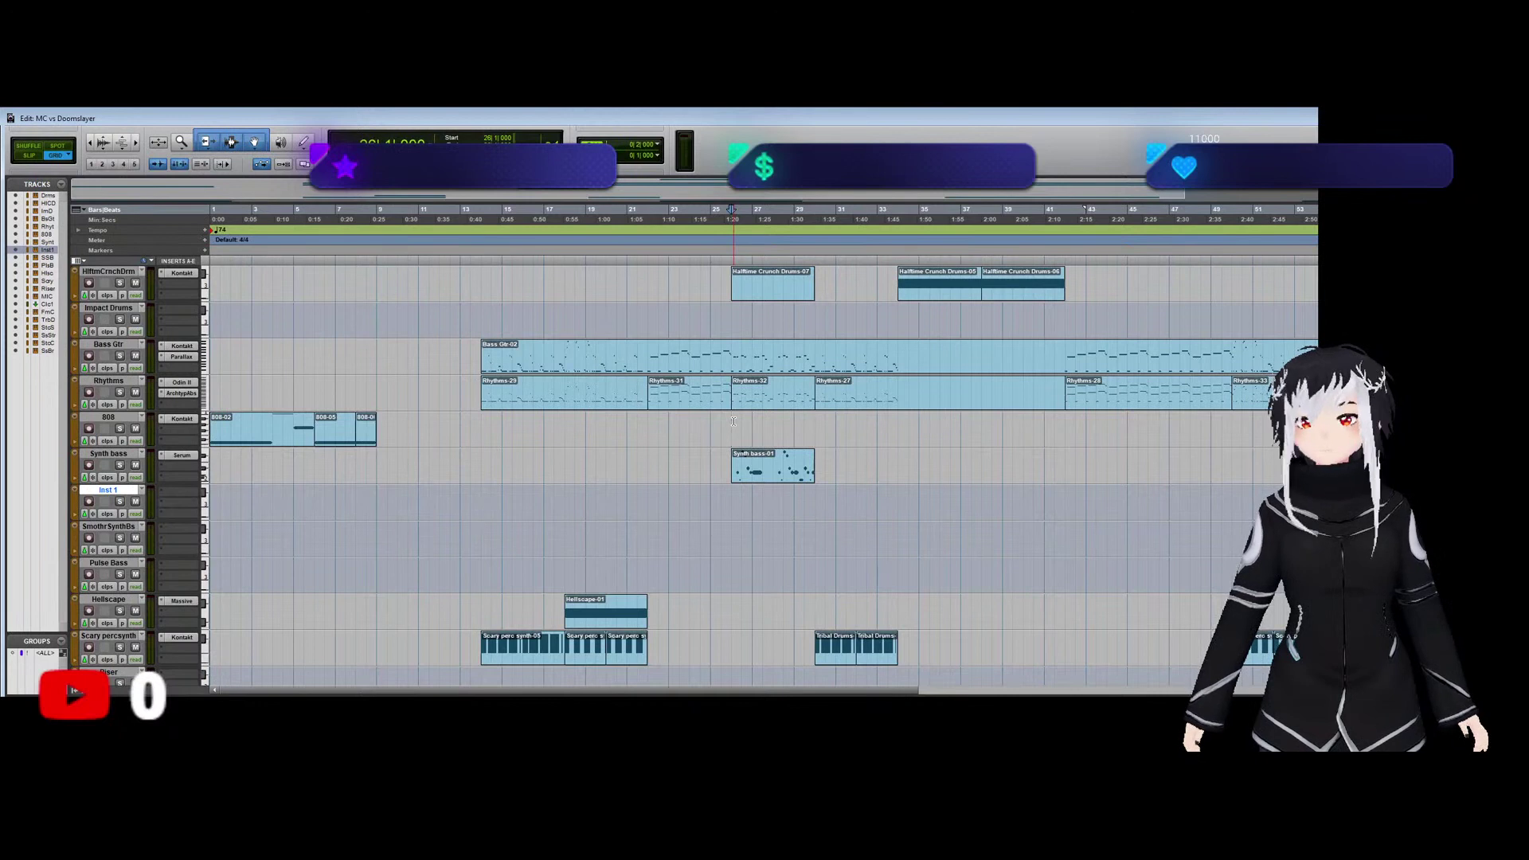
left_click(813, 419)
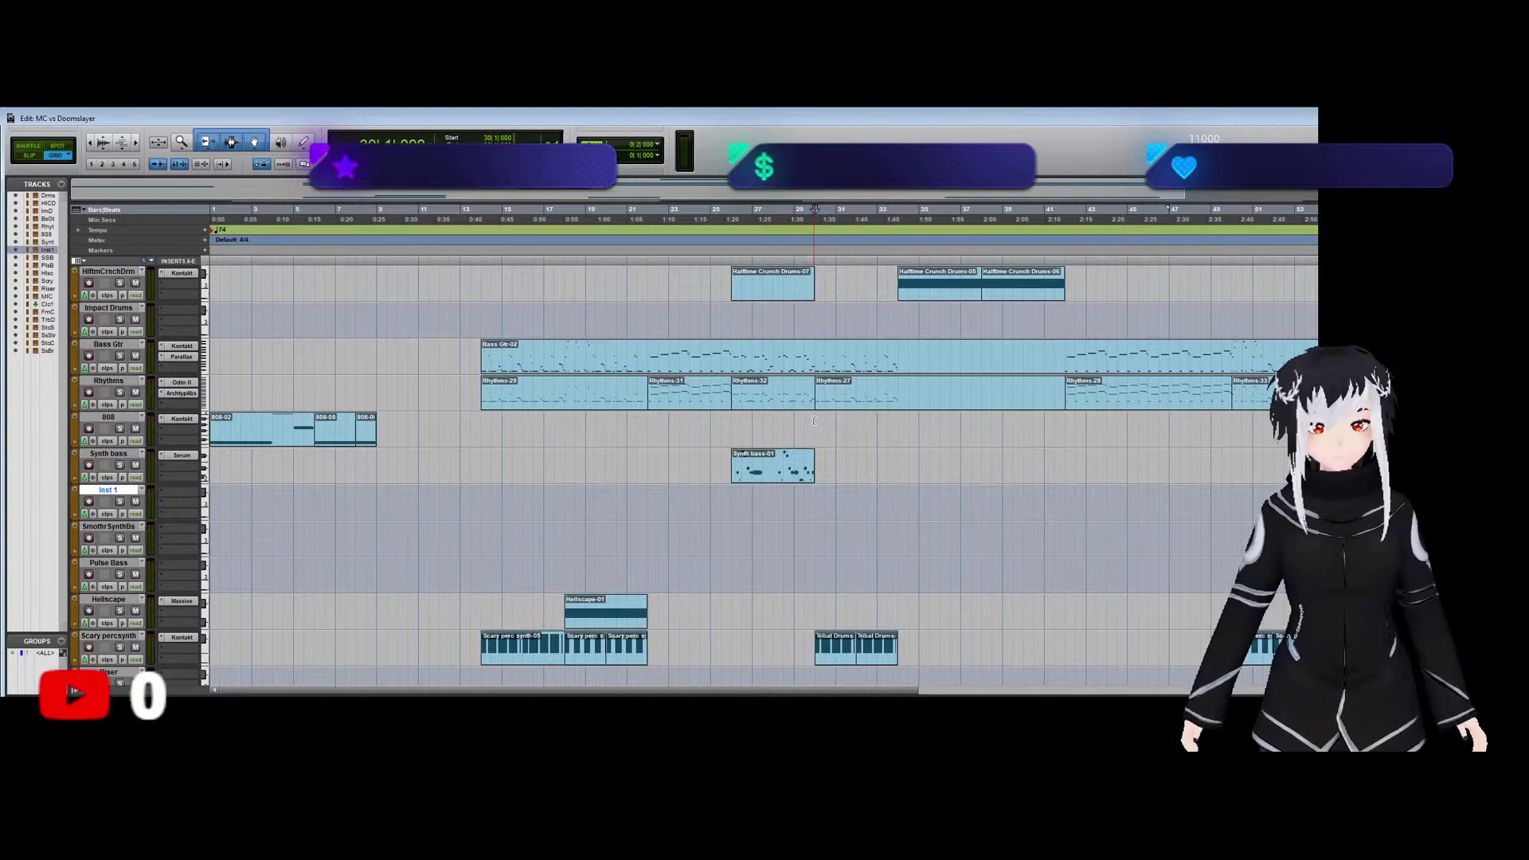
key("space")
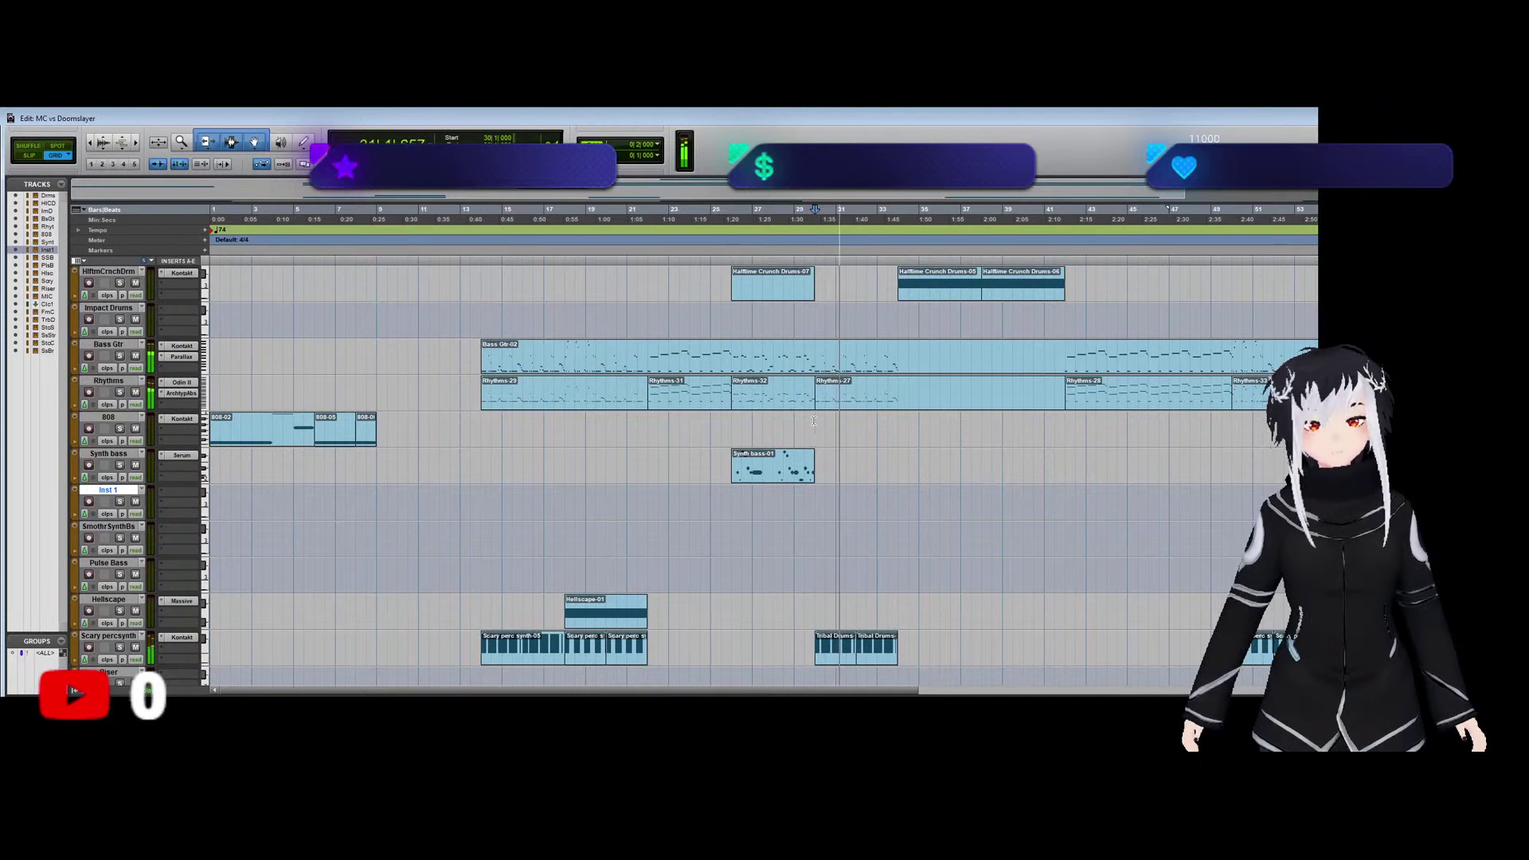
key("space")
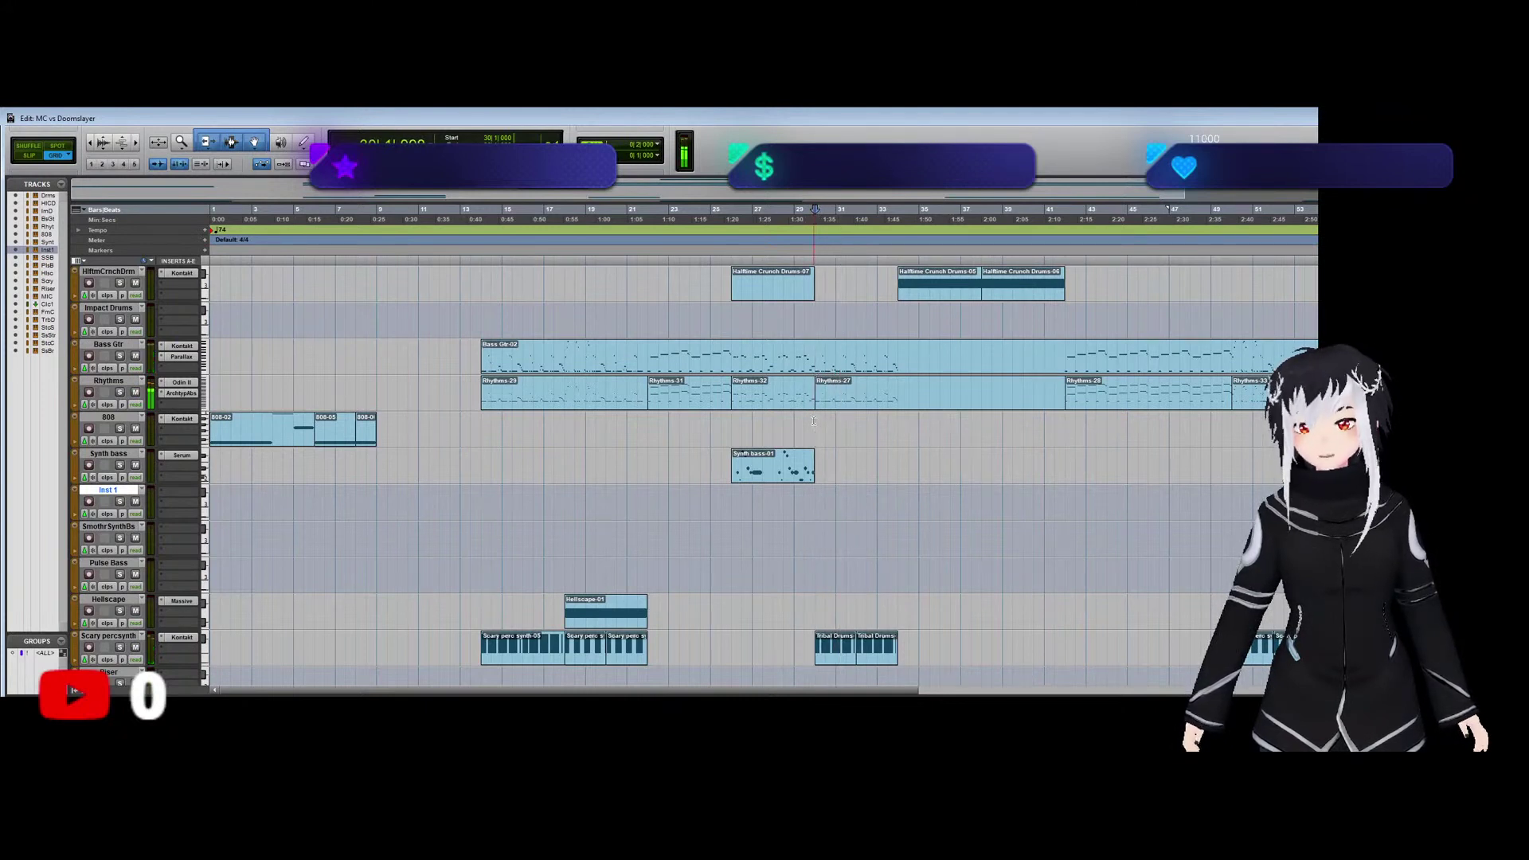
Mute the Rhythms track and play the arrangement from bar 34.
left_click(135, 392)
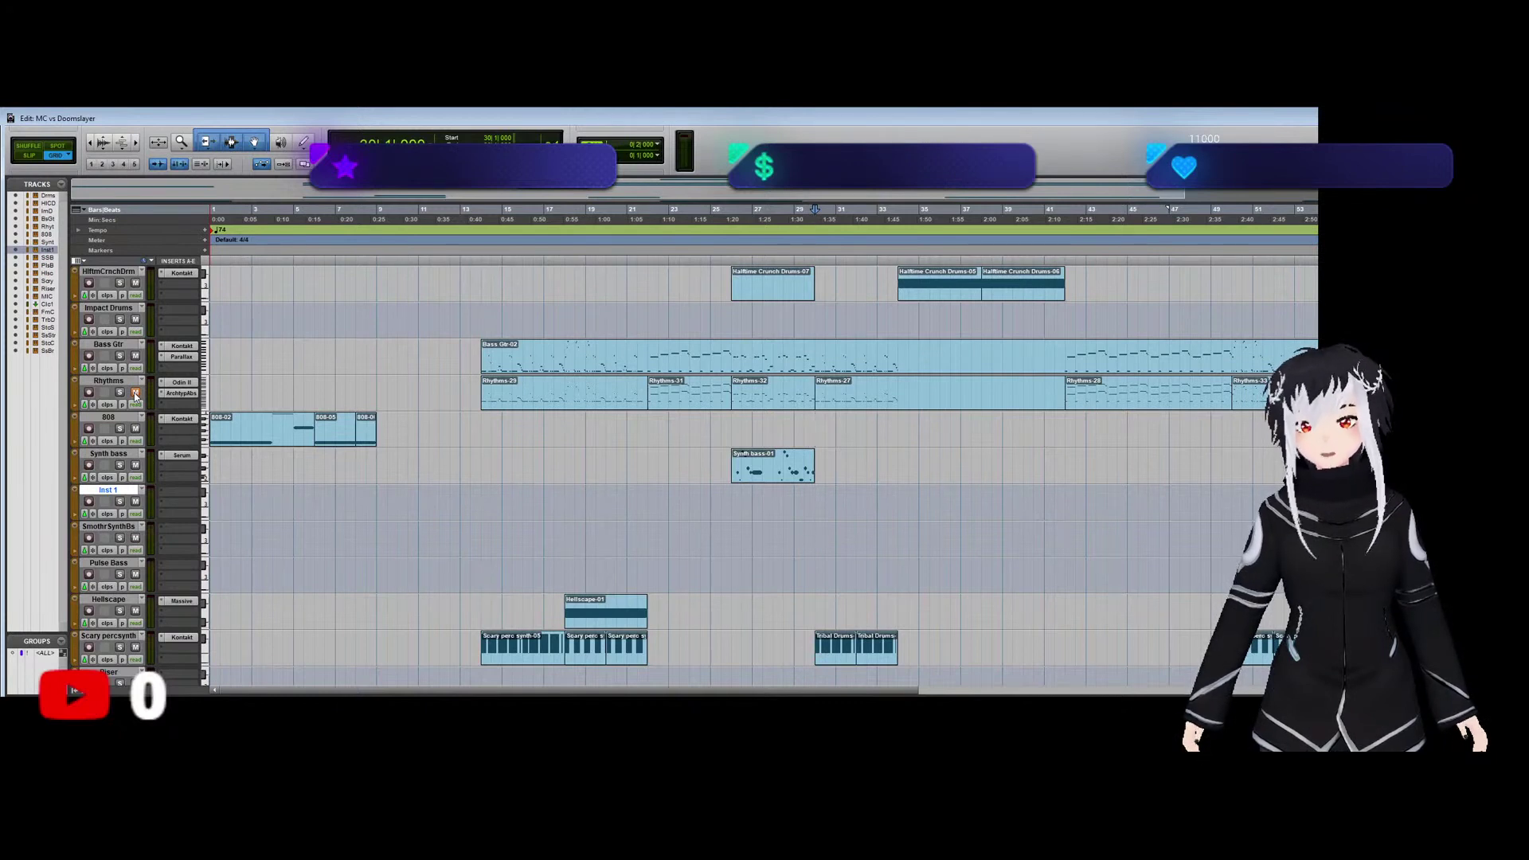
left_click(896, 424)
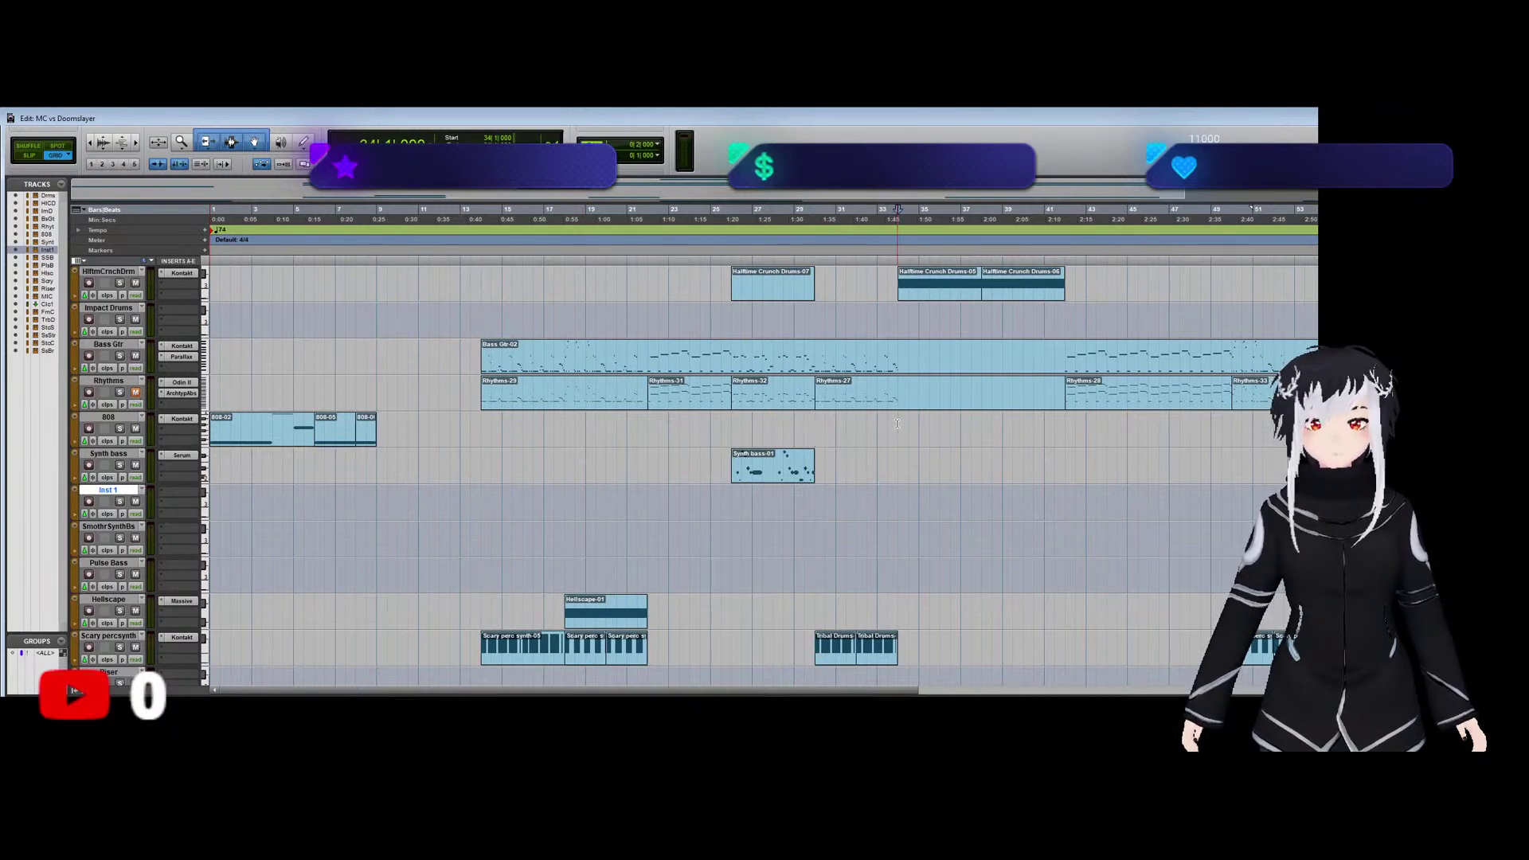
left_click(236, 461)
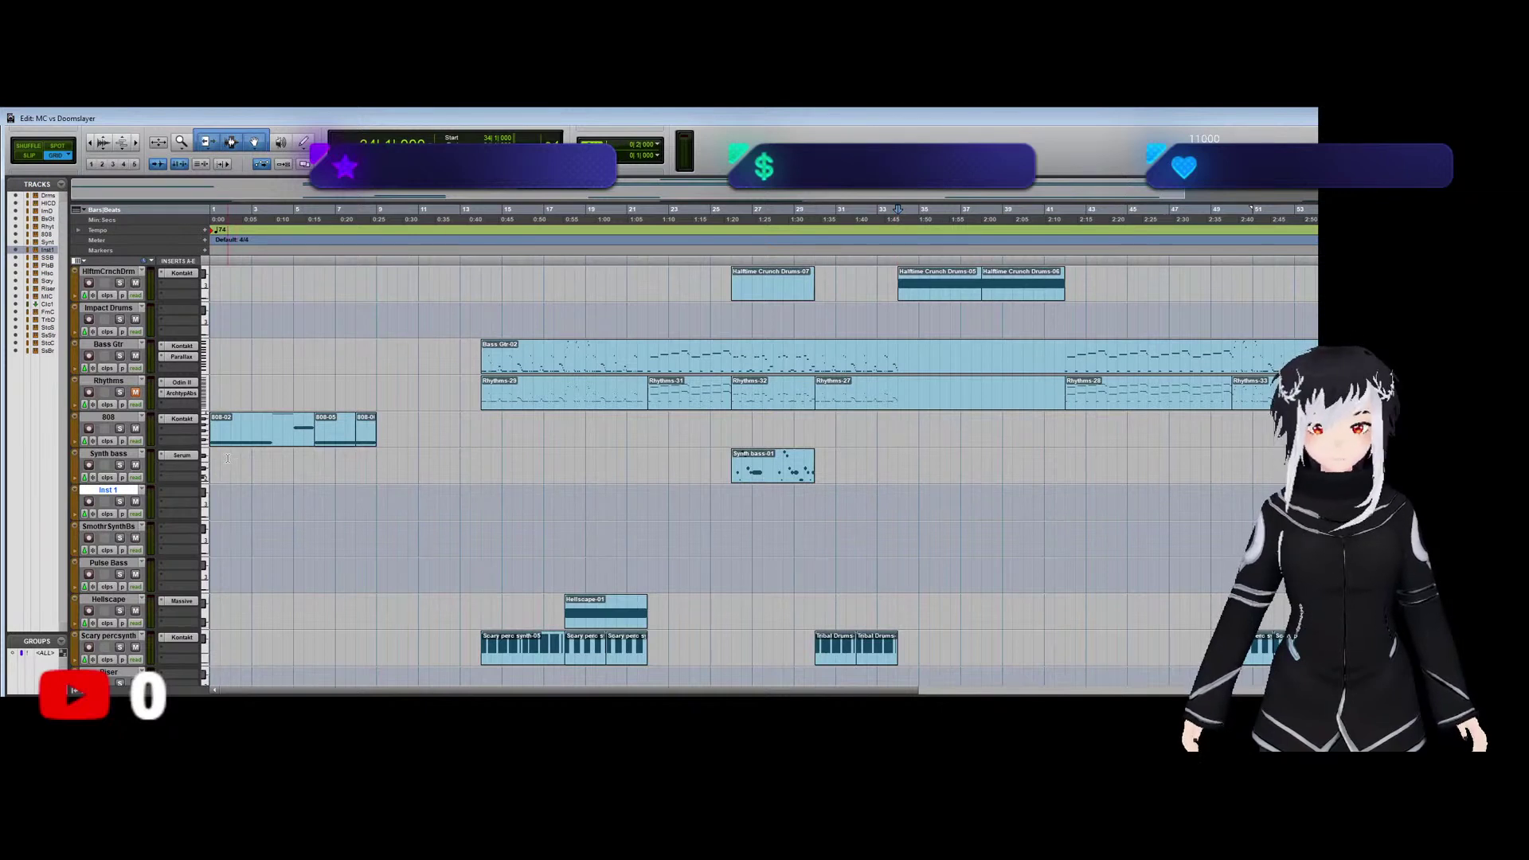
key("space")
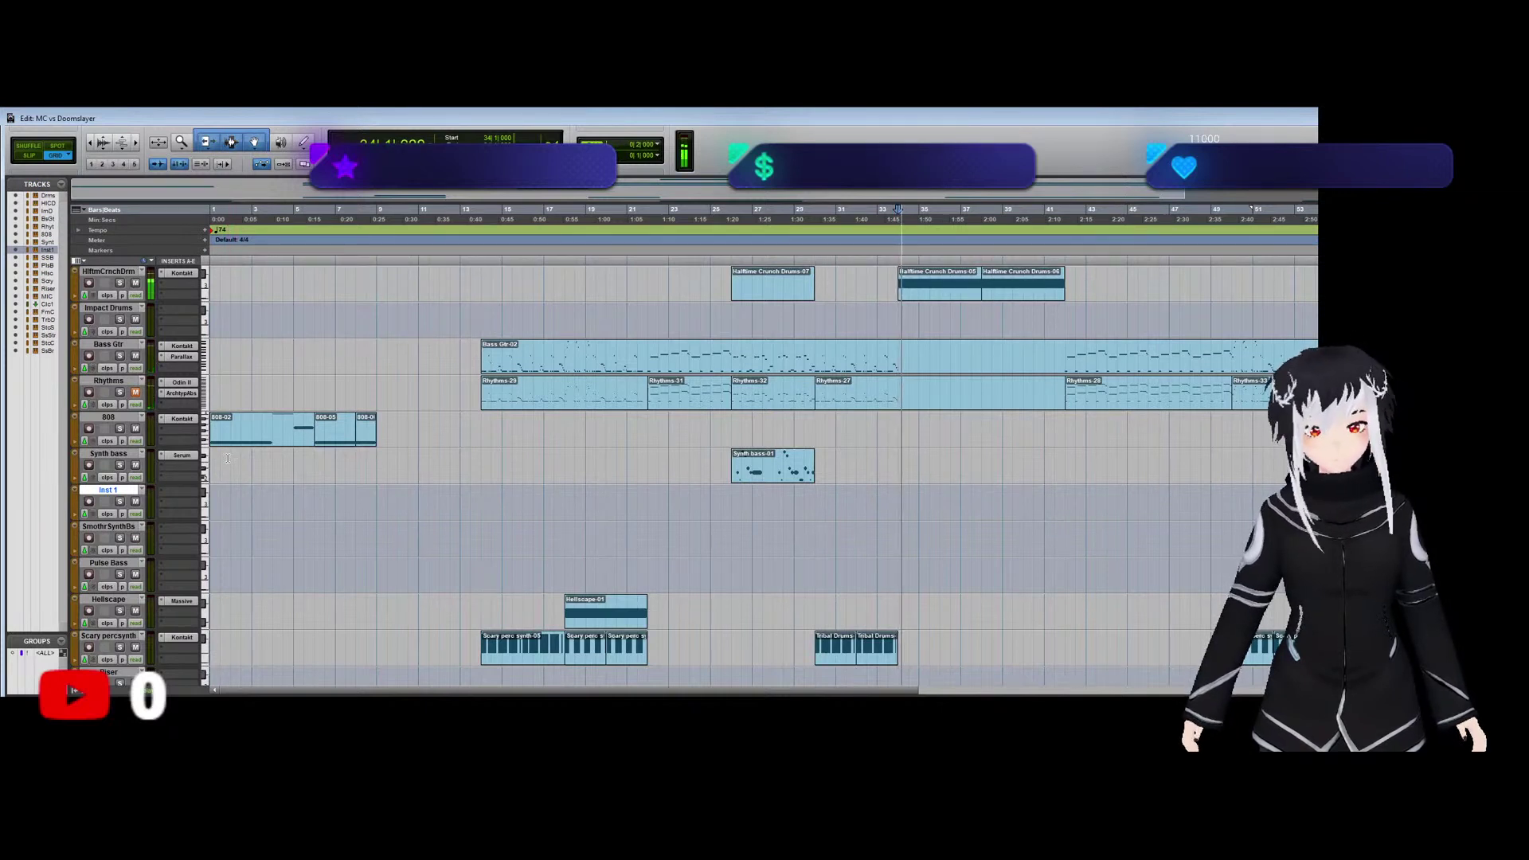
Adjust the halftime crunch drums' volume in the mixer during playback and return to the arrangement.
scroll(227, 458, "up", 1)
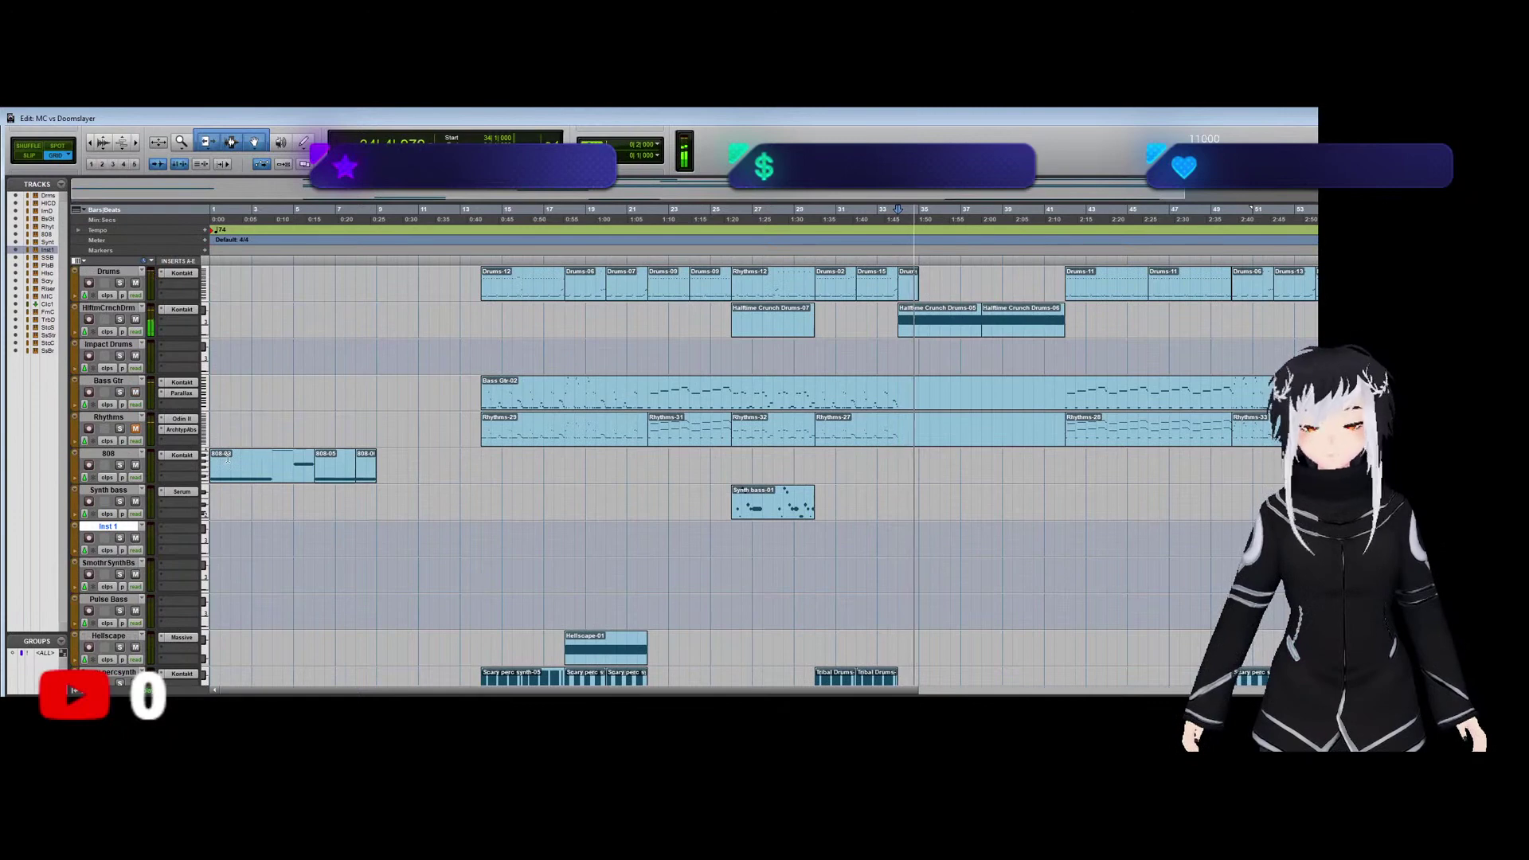
key("ctrl+equal")
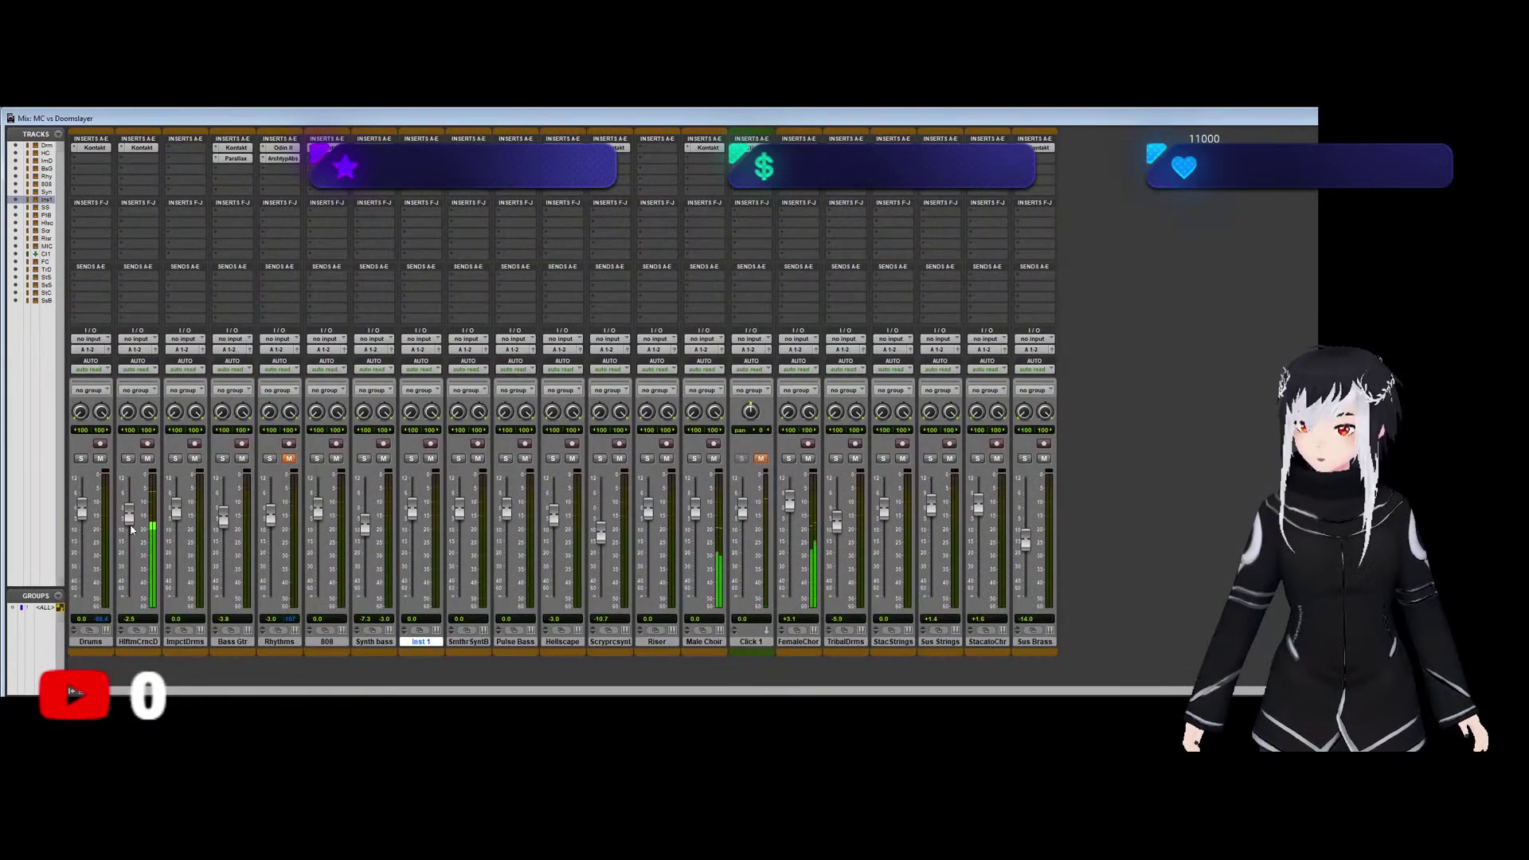
left_click_drag(130, 531, 129, 531)
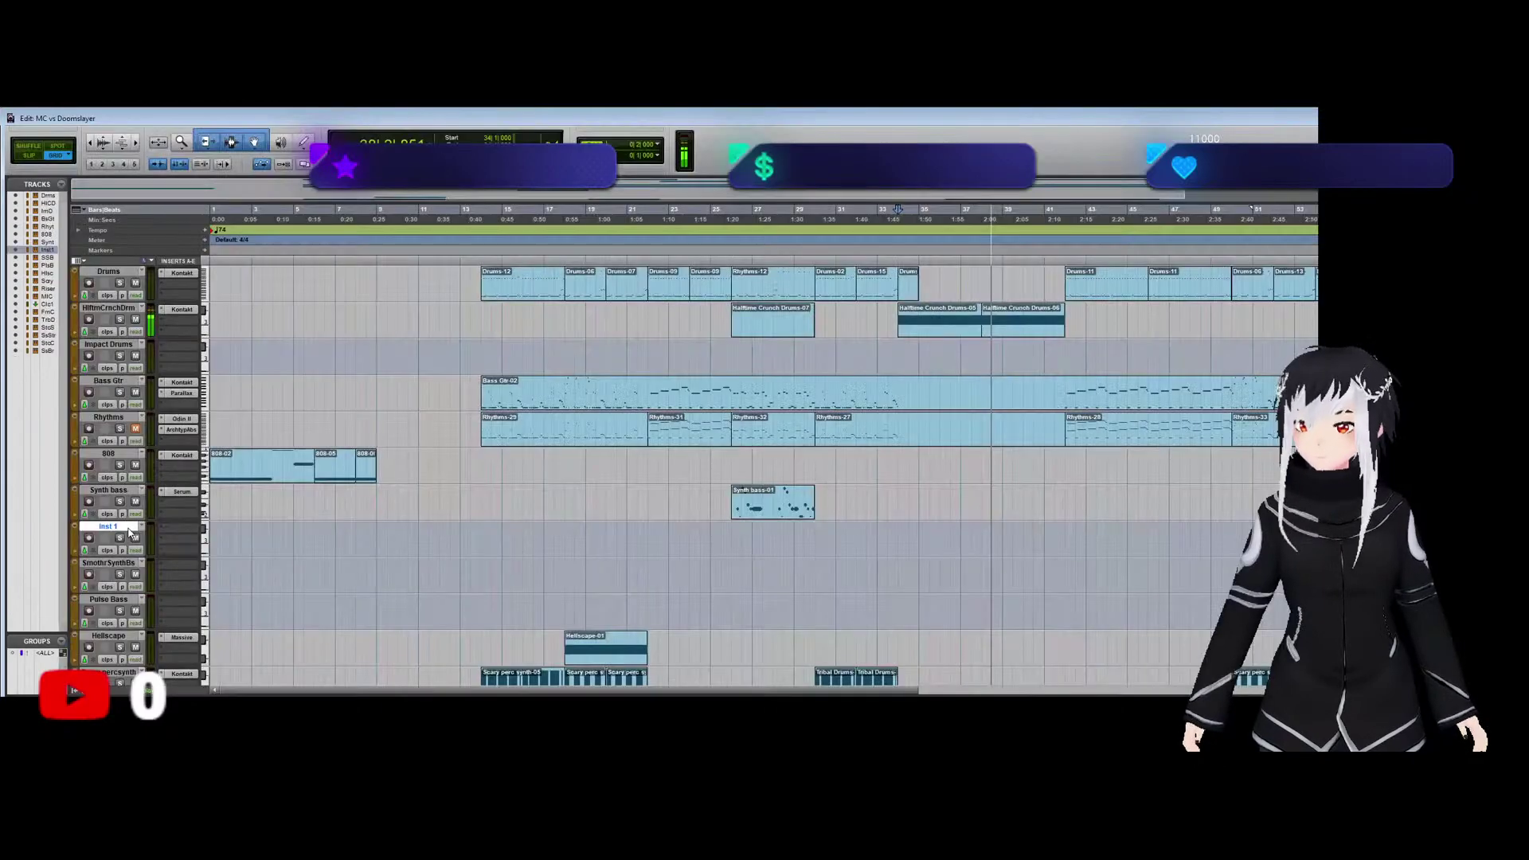
key("ctrl+equal")
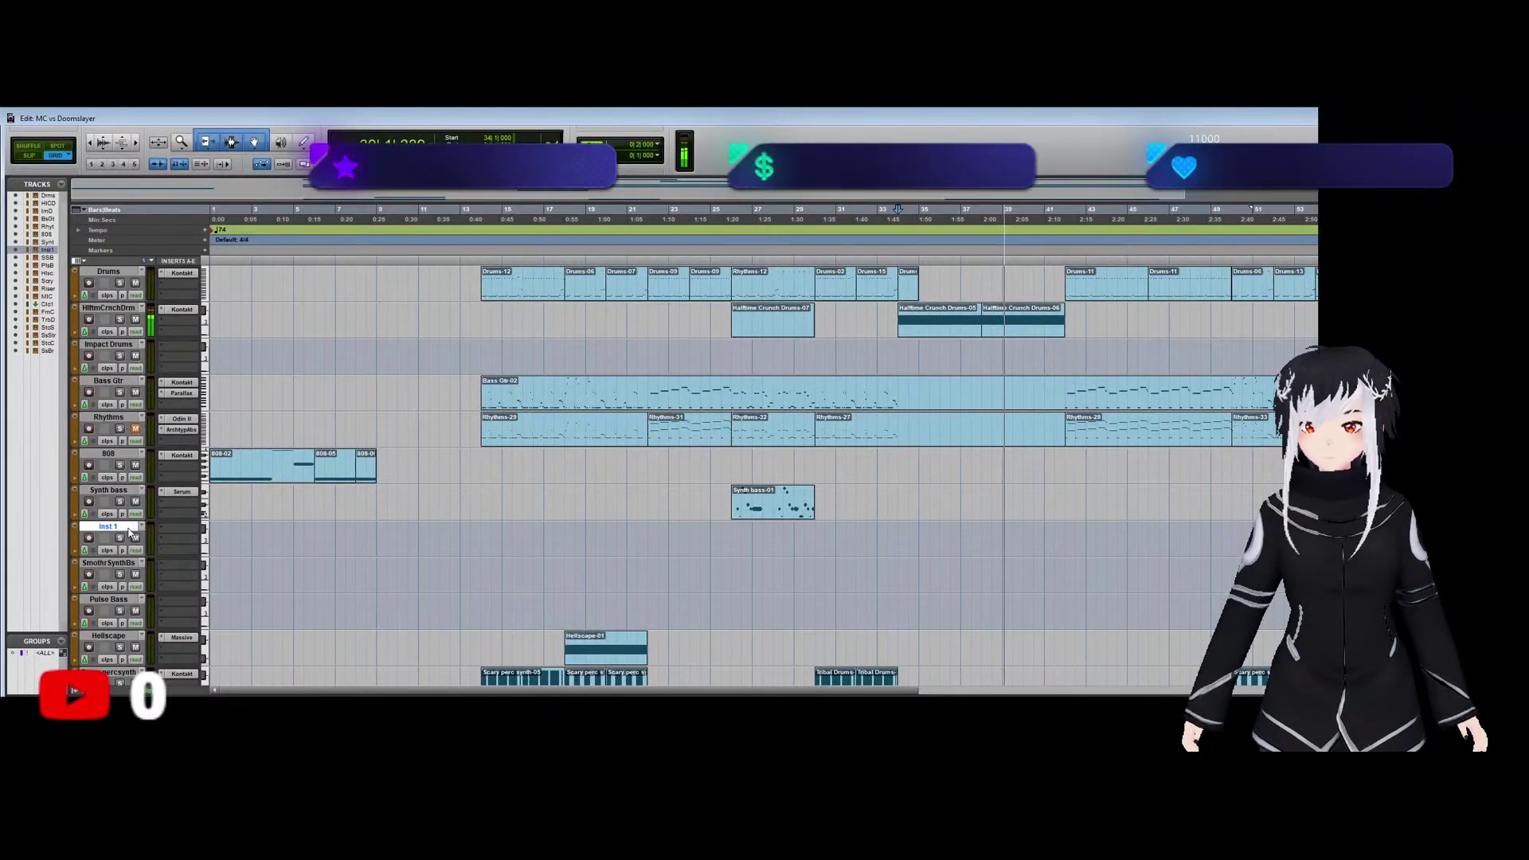
Stop playback, copy the two Staccato Choir clips from bar 22 to bar 42, and move the originals to bar 46.
key("ctrl+bracketleft")
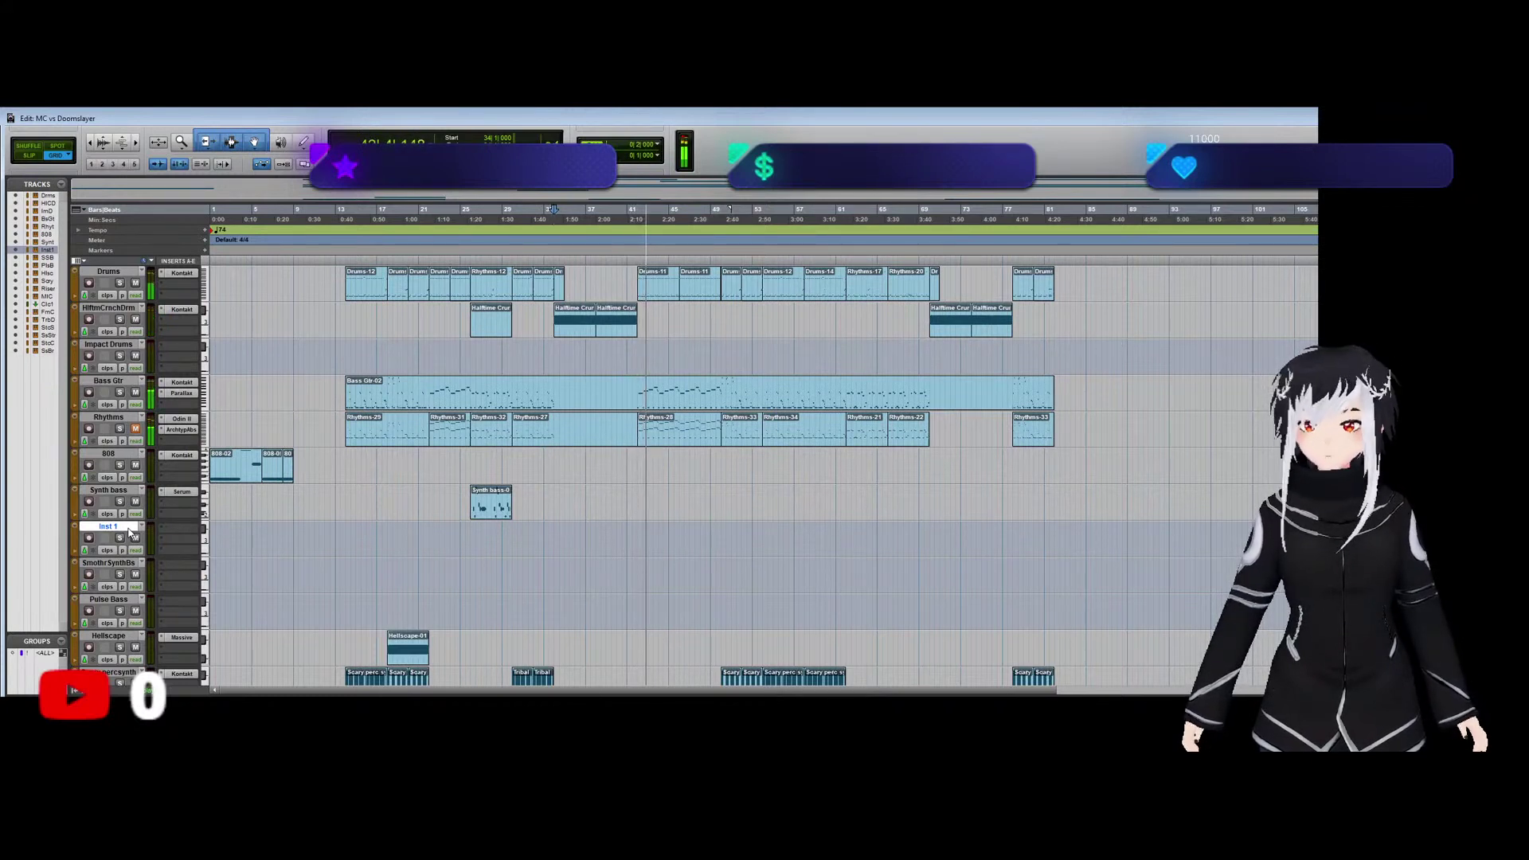
key("space")
left_click(636, 352)
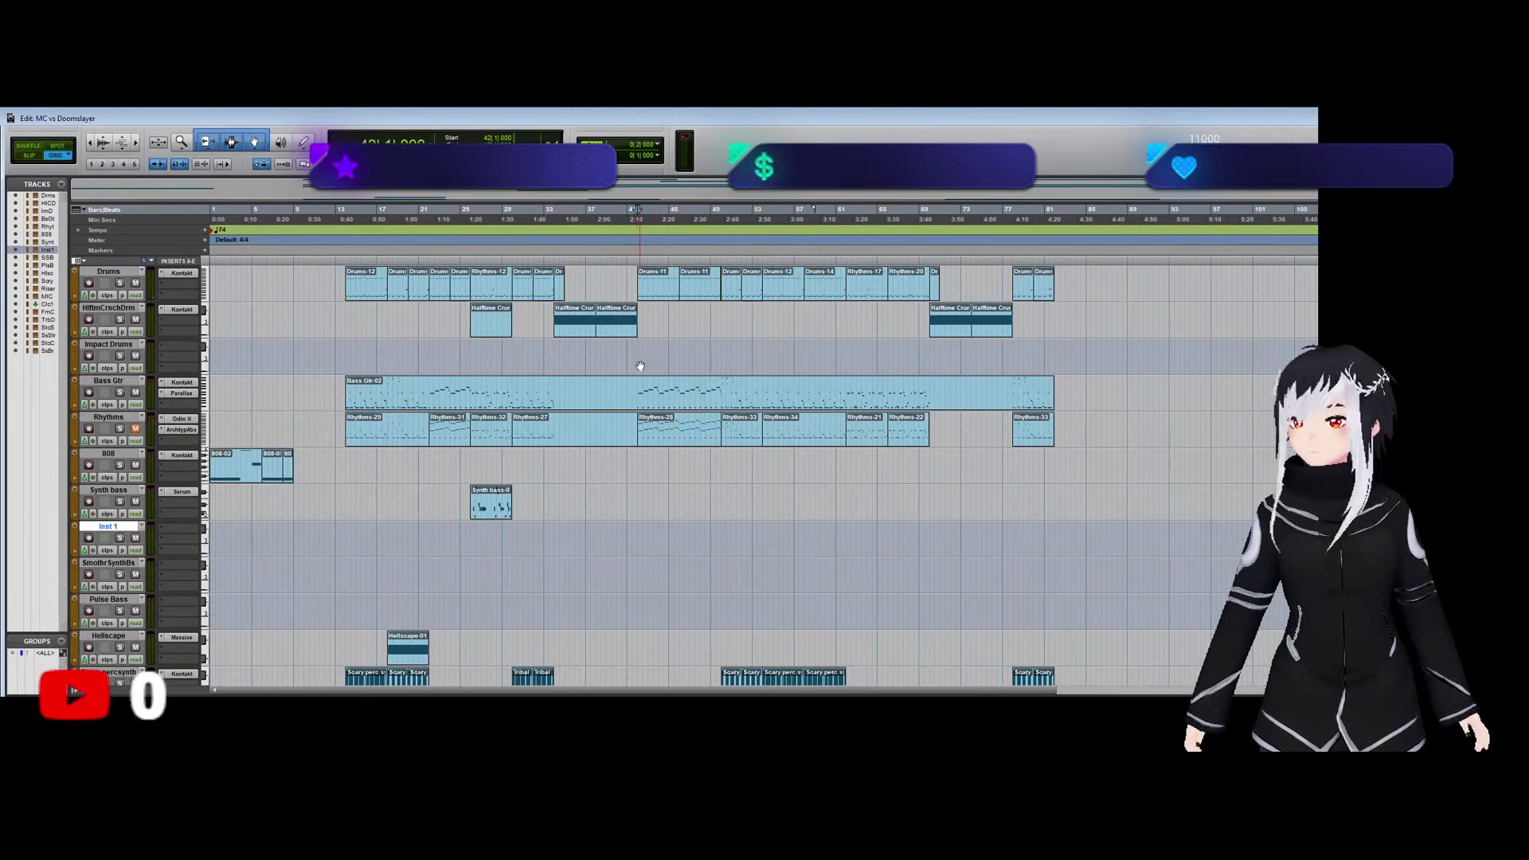
scroll(641, 367, "down", 10)
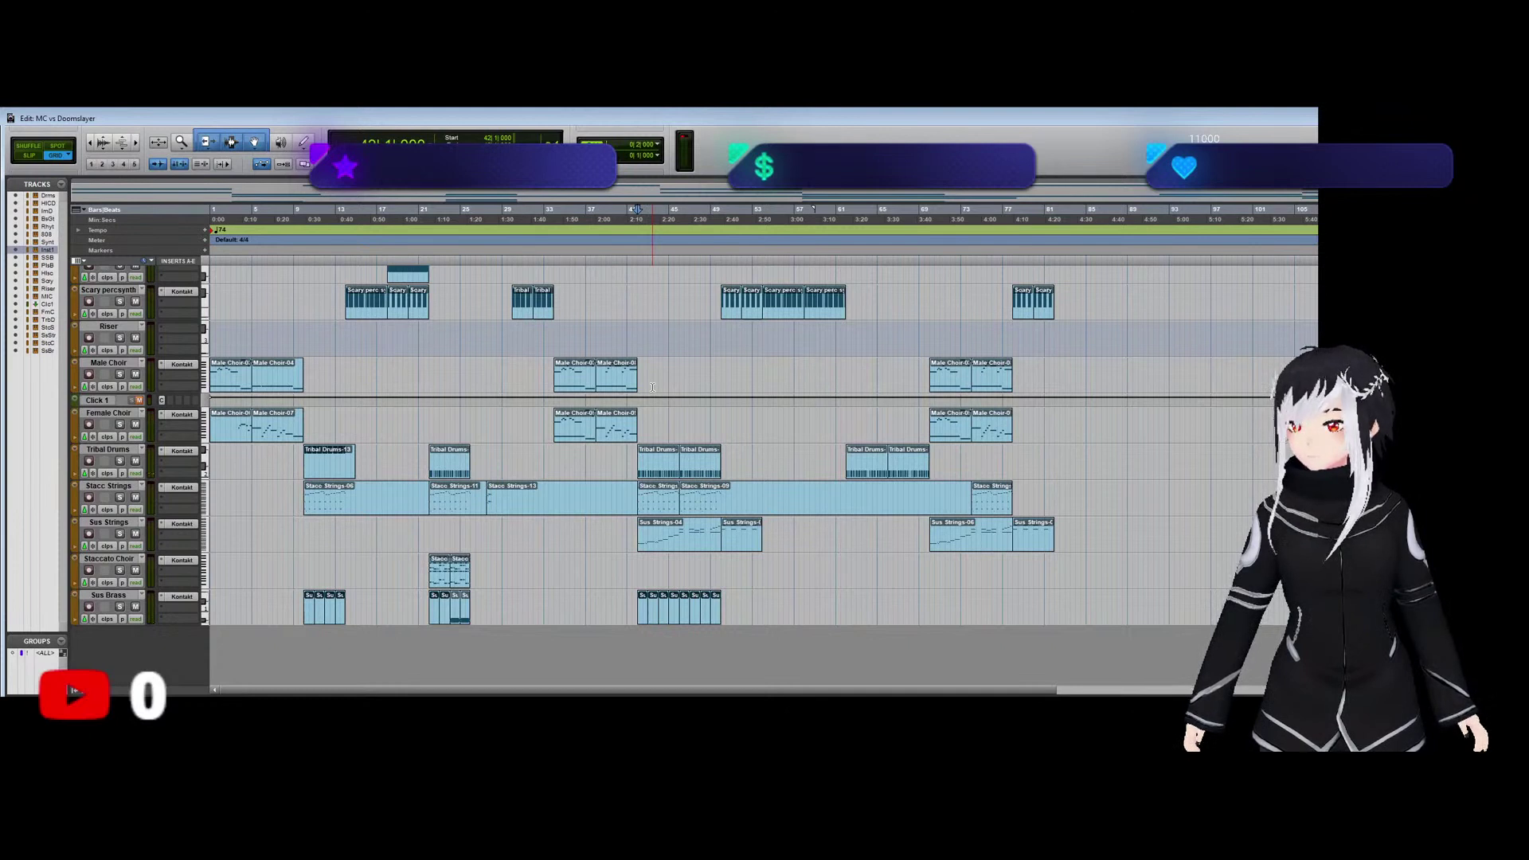
left_click(460, 585)
left_click(440, 587, "shift")
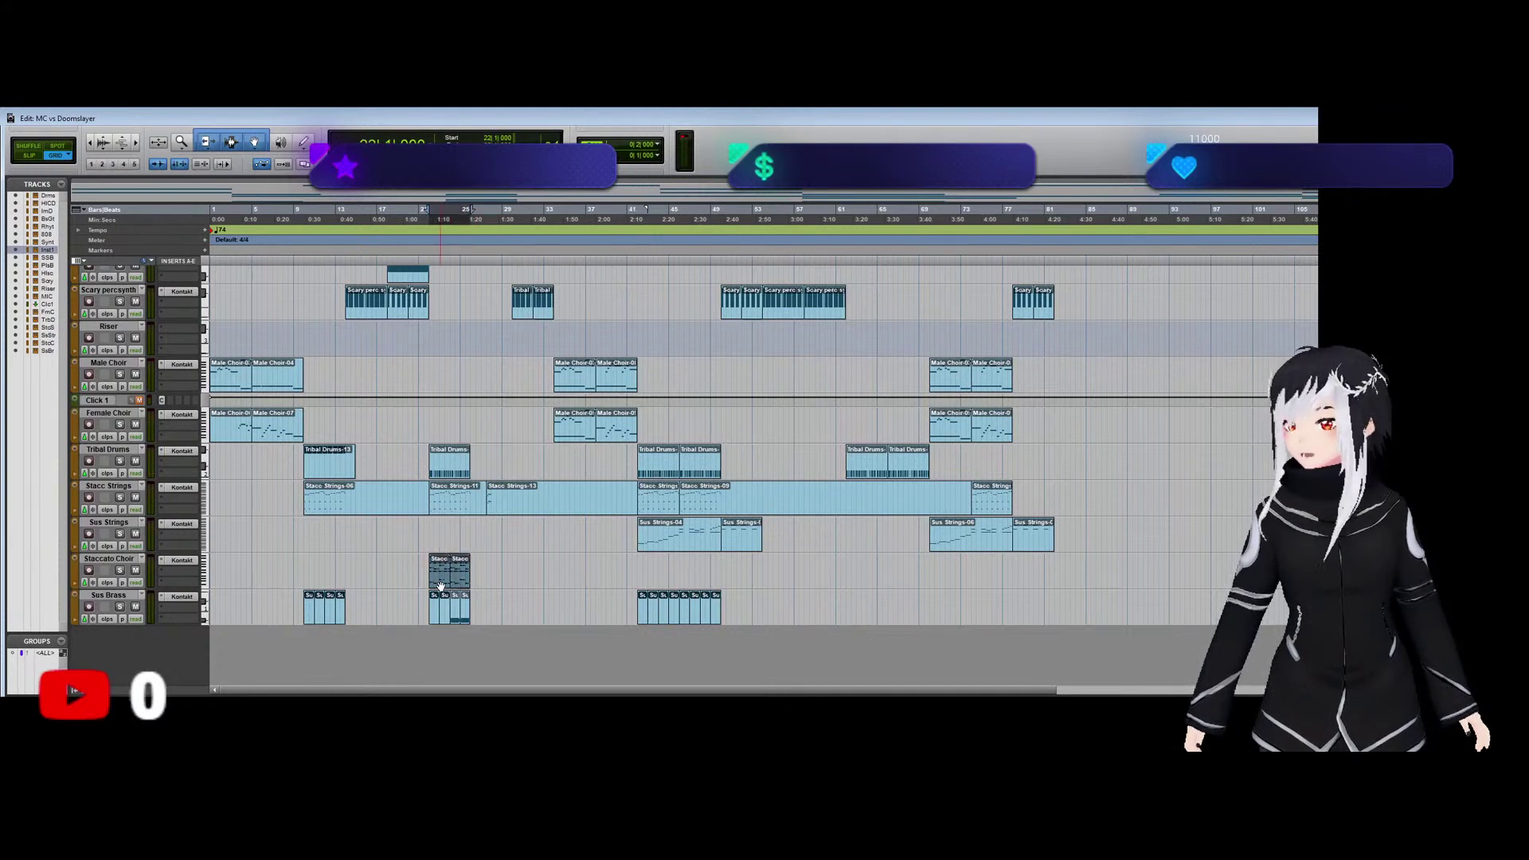
left_click_drag(440, 587, 648, 586)
left_click(443, 586)
left_click(442, 587)
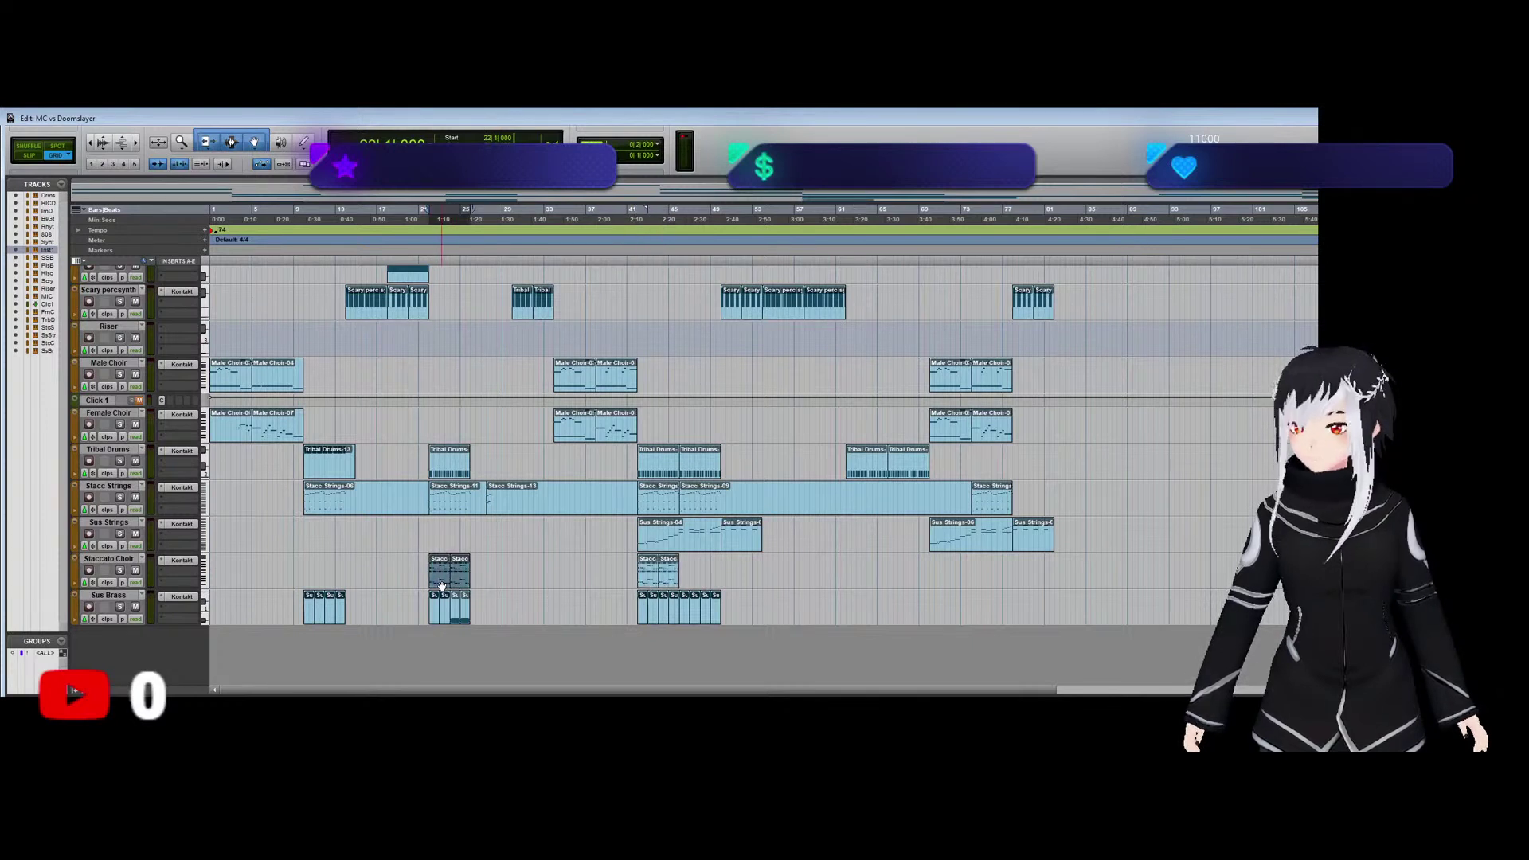
left_click_drag(442, 587, 692, 587)
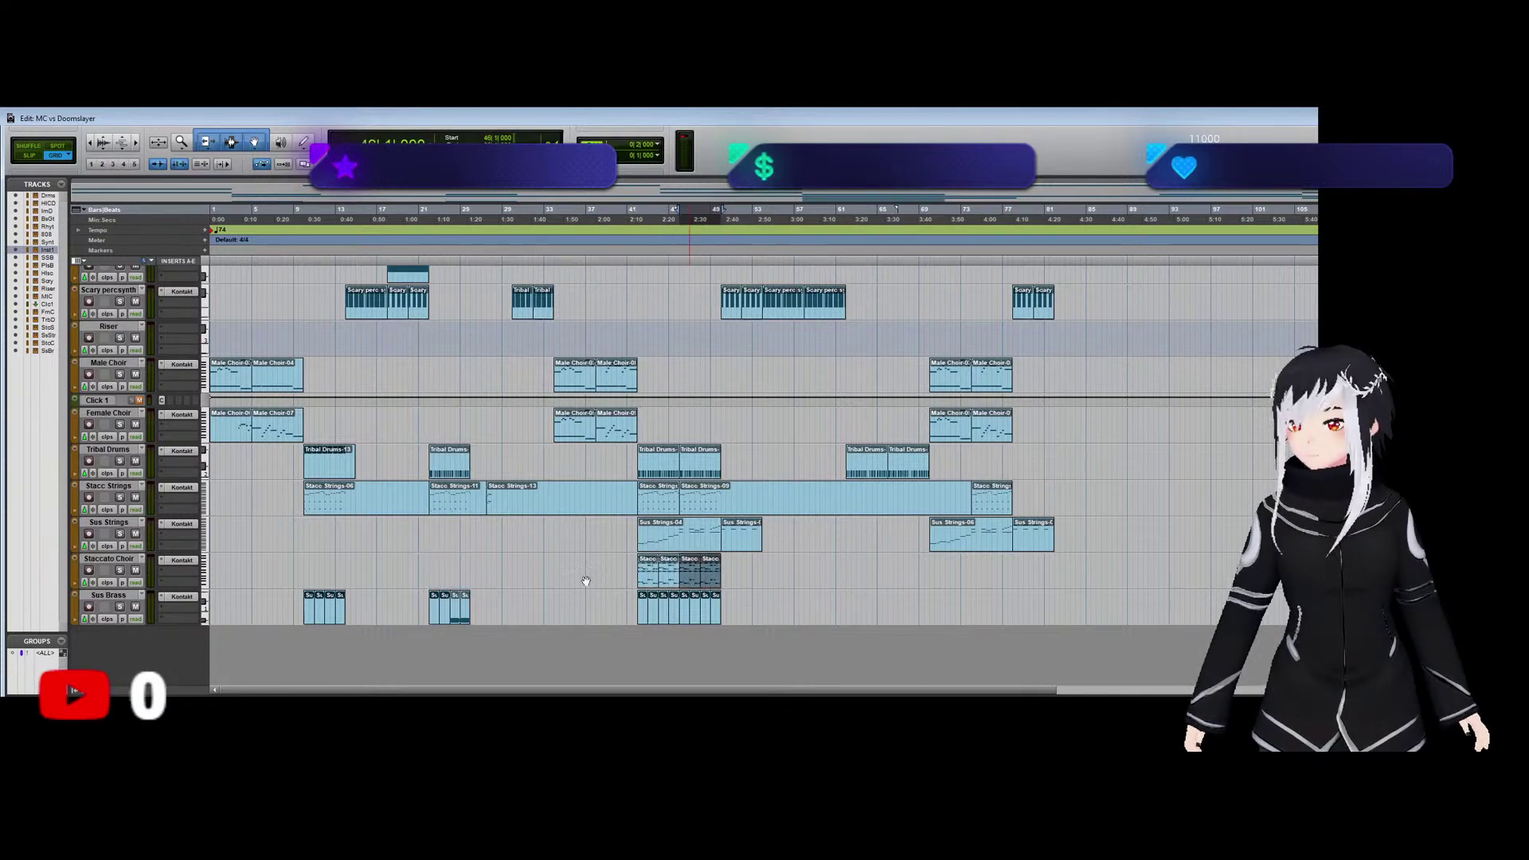
Raise the Sus Brass notes in bars 24 and 25 by one octave while playing the section from bar 22.
left_click(428, 566)
key("space")
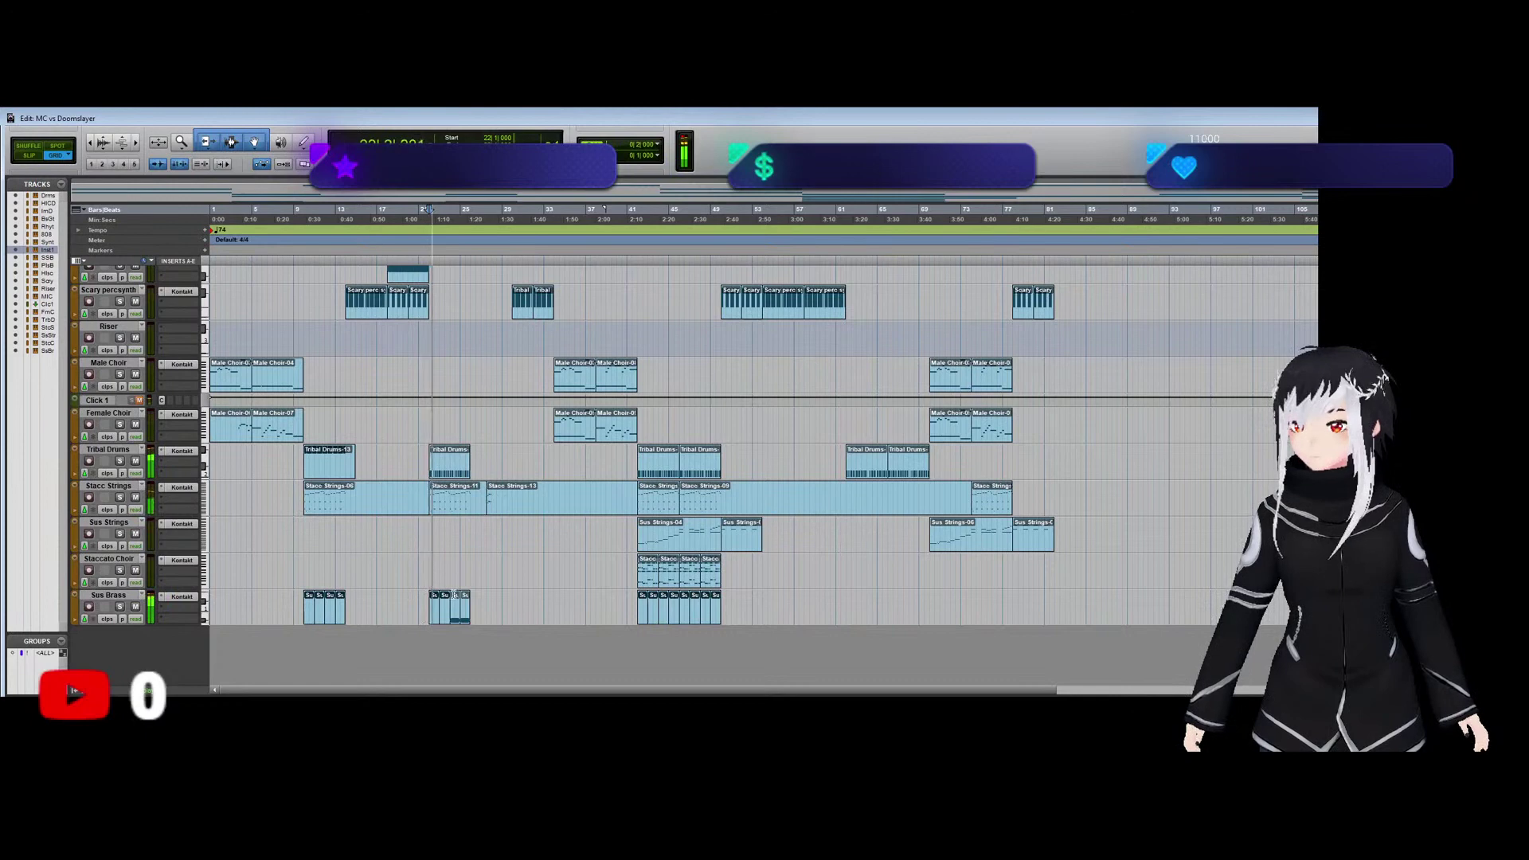
double_click(454, 595)
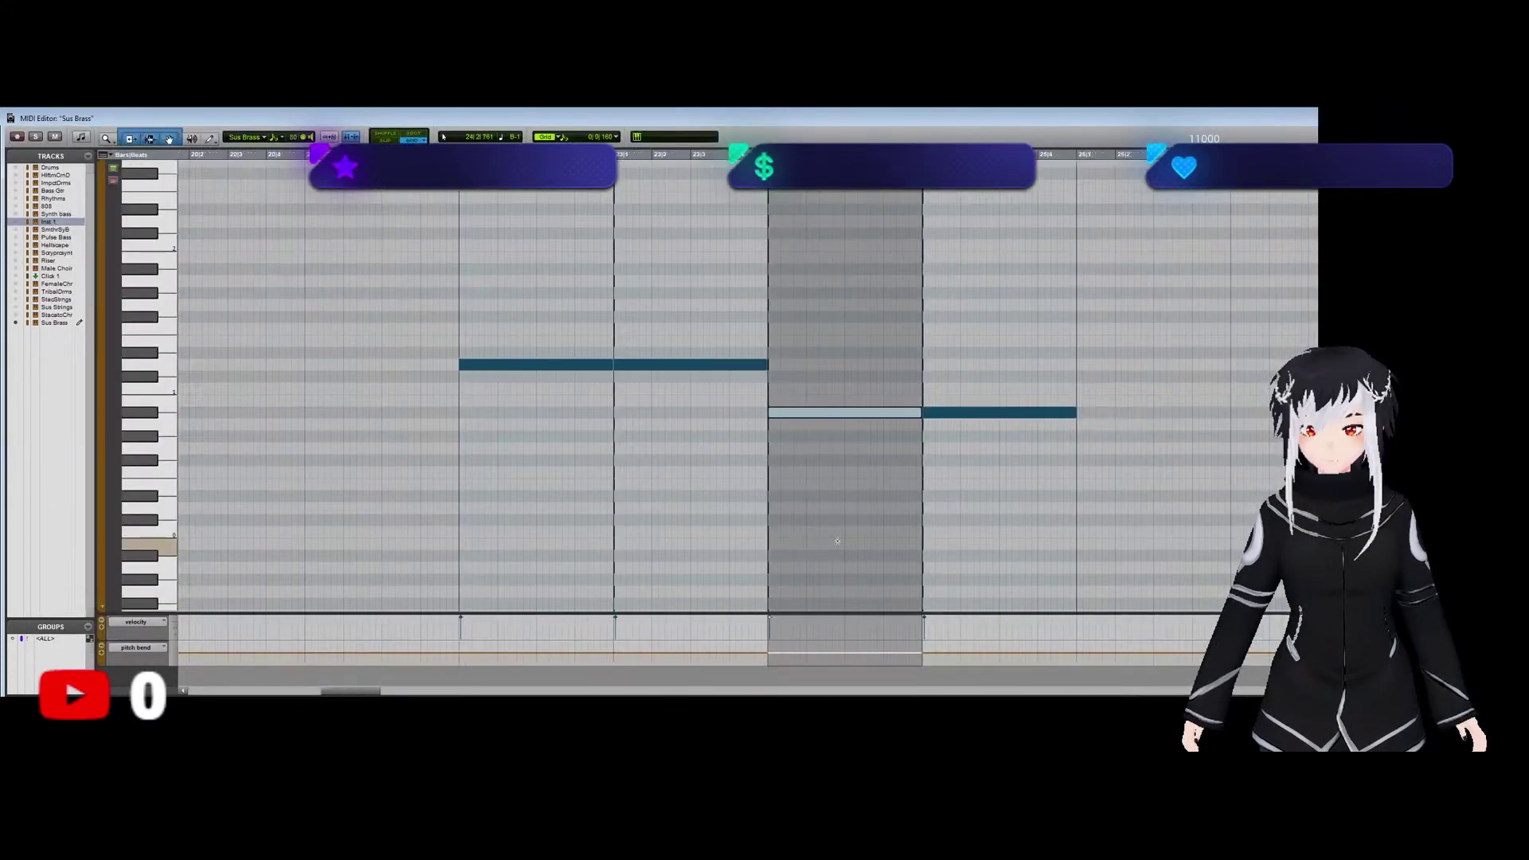
left_click_drag(1018, 468, 813, 276)
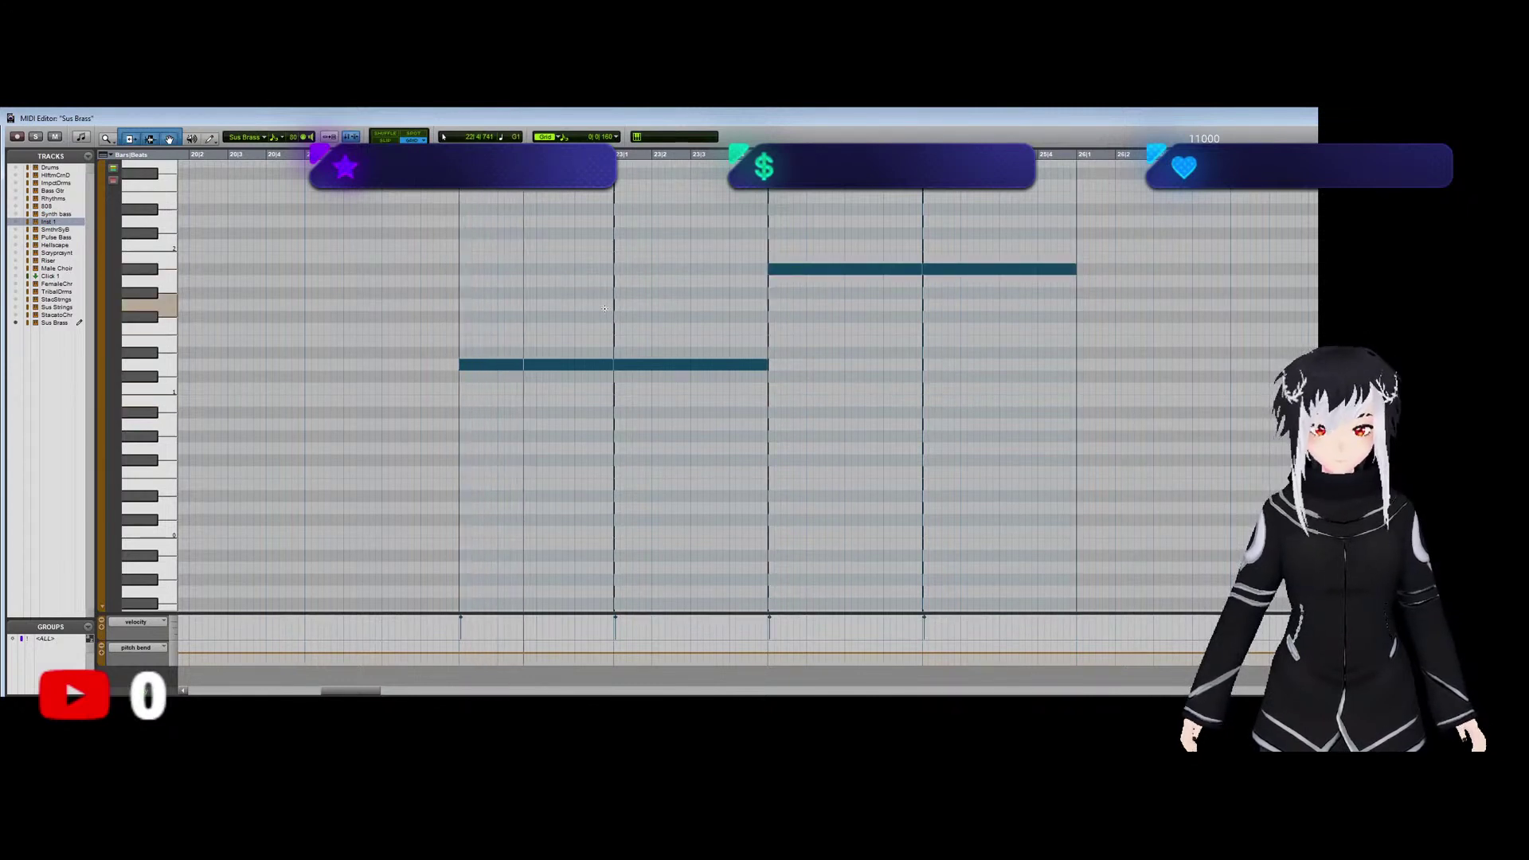
key("ctrl+w")
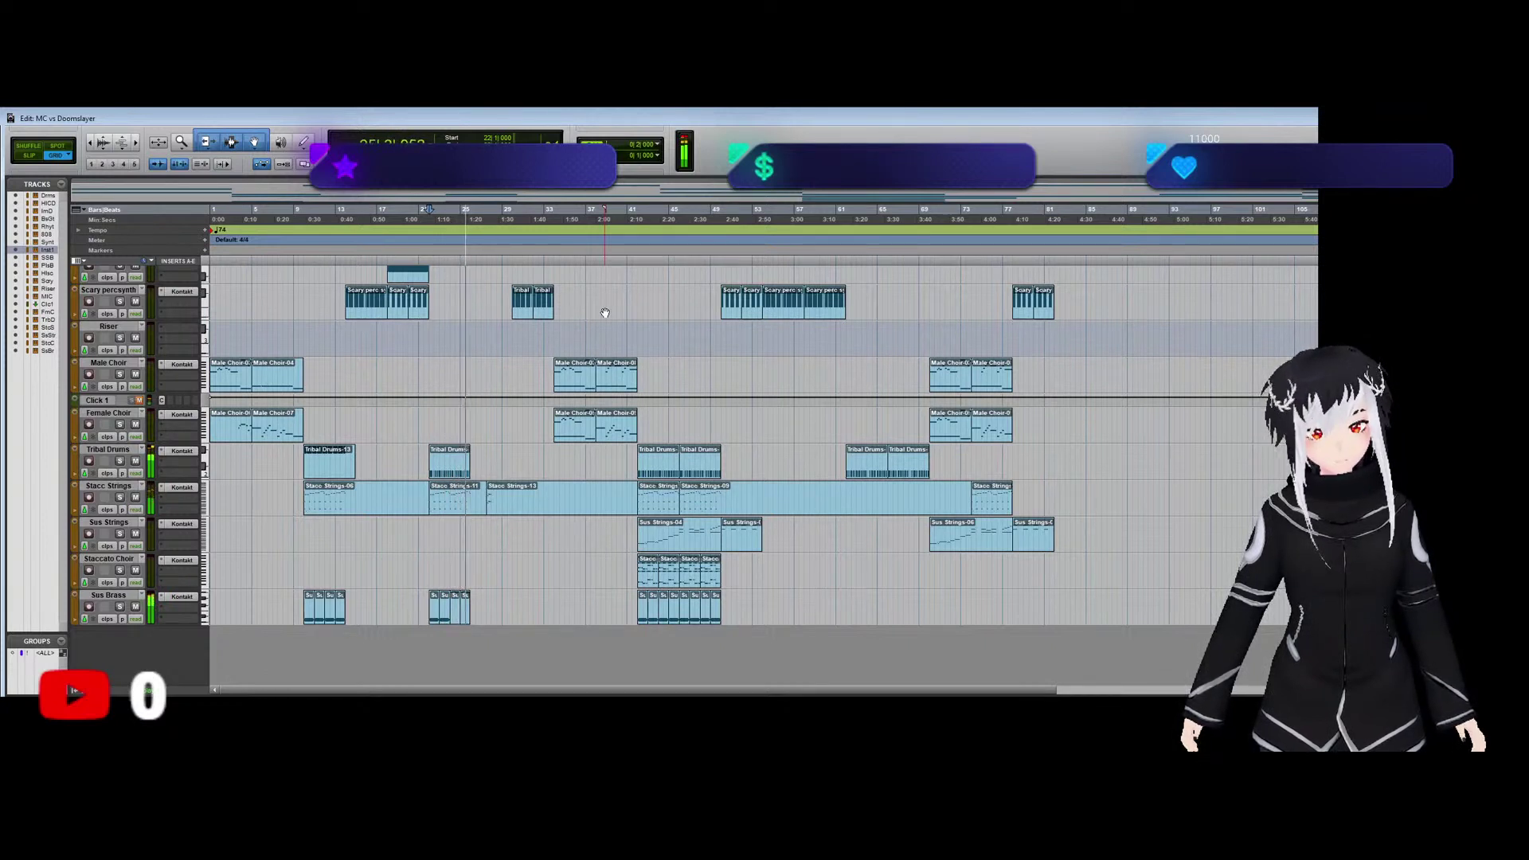
key("space")
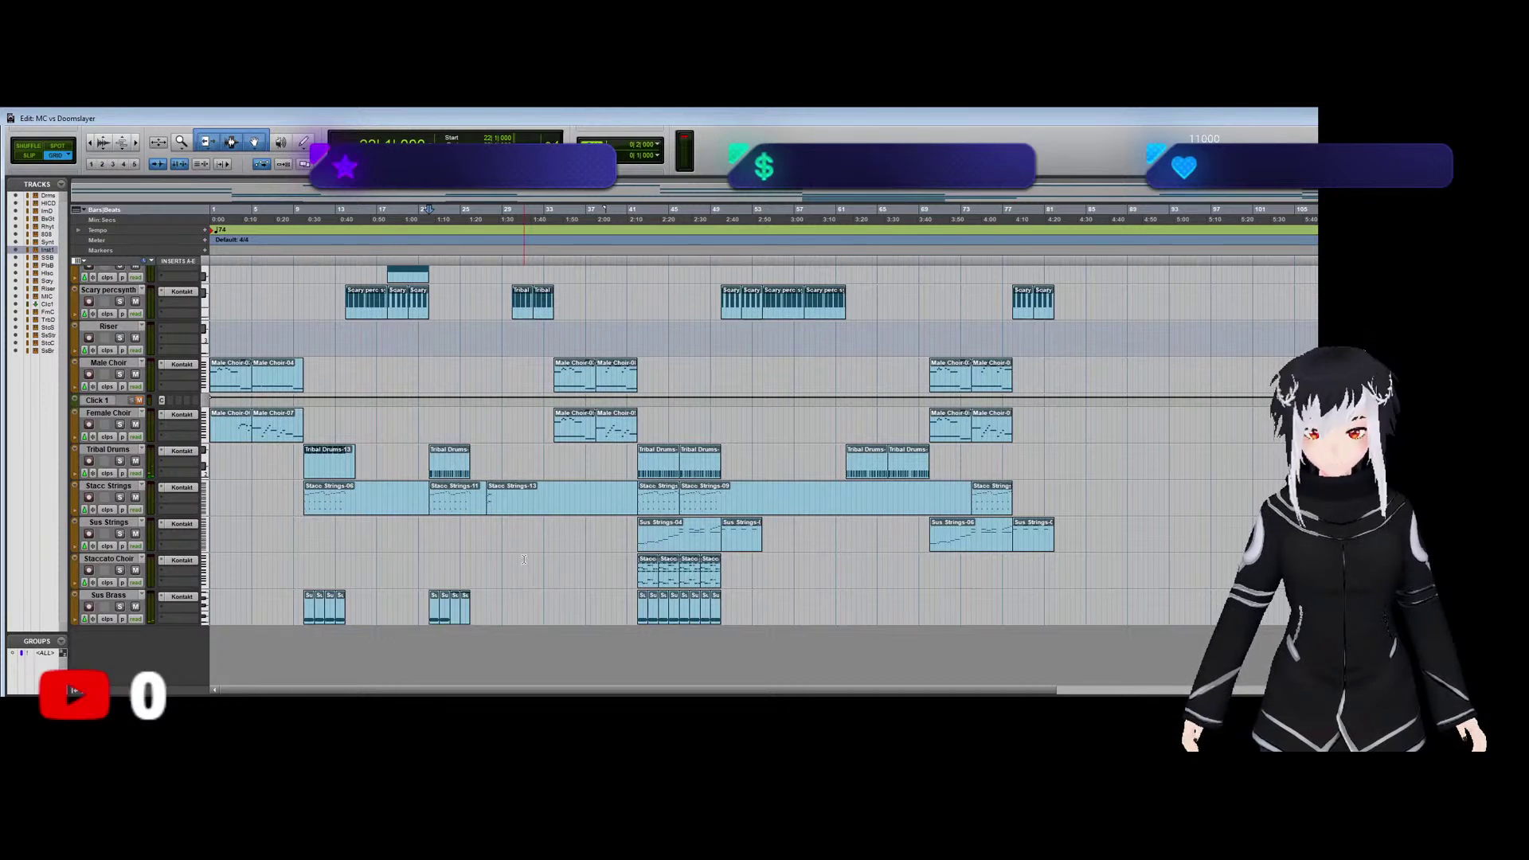
Copy the two Sus Brass clips at bars 24 and 25 over the ones starting at bars 44 and 48.
left_click(467, 614)
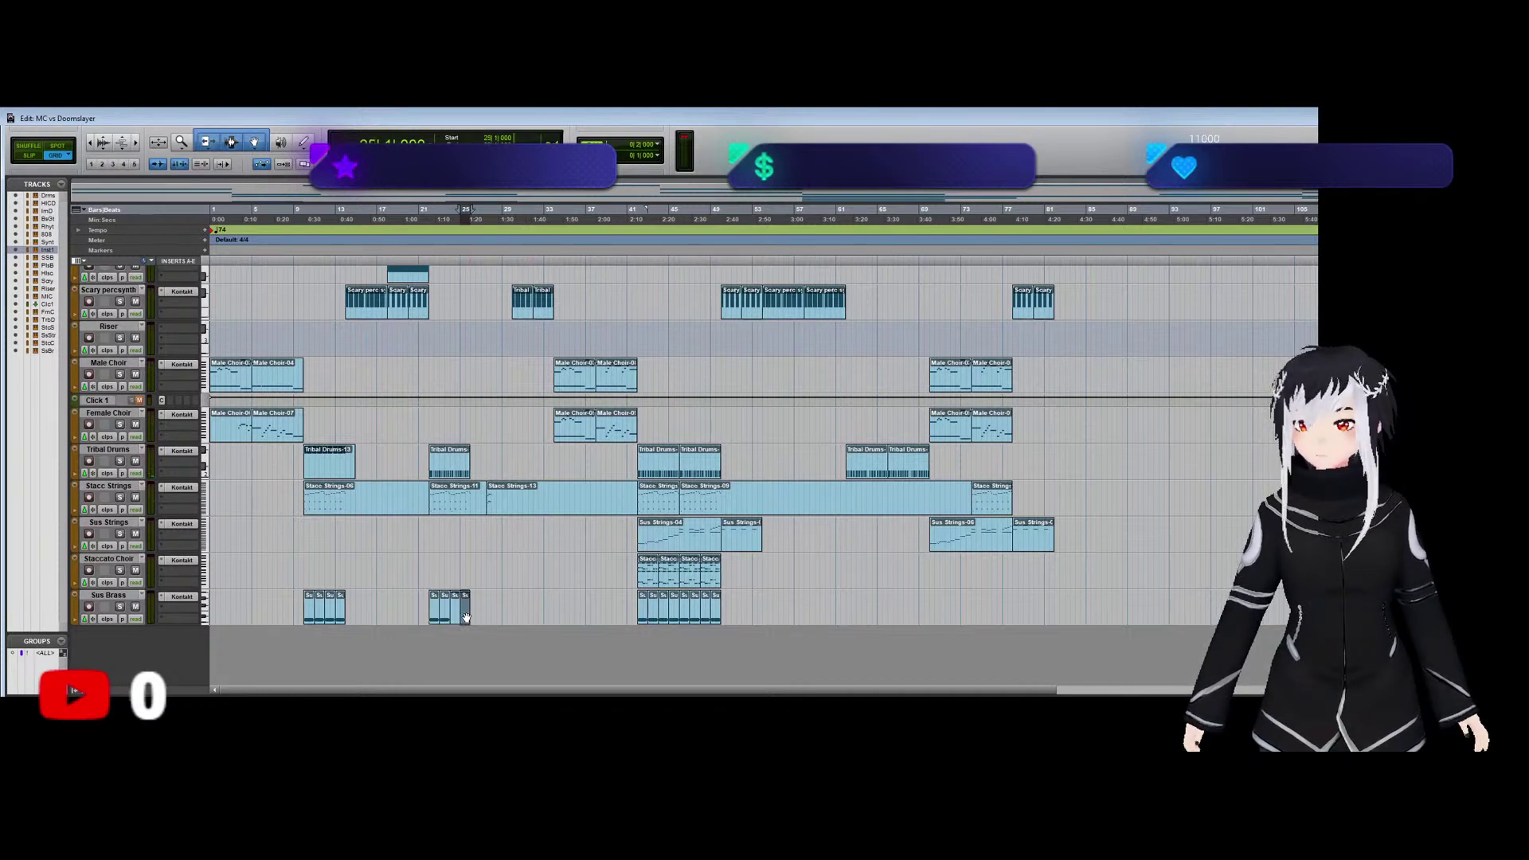
left_click(453, 618, "shift")
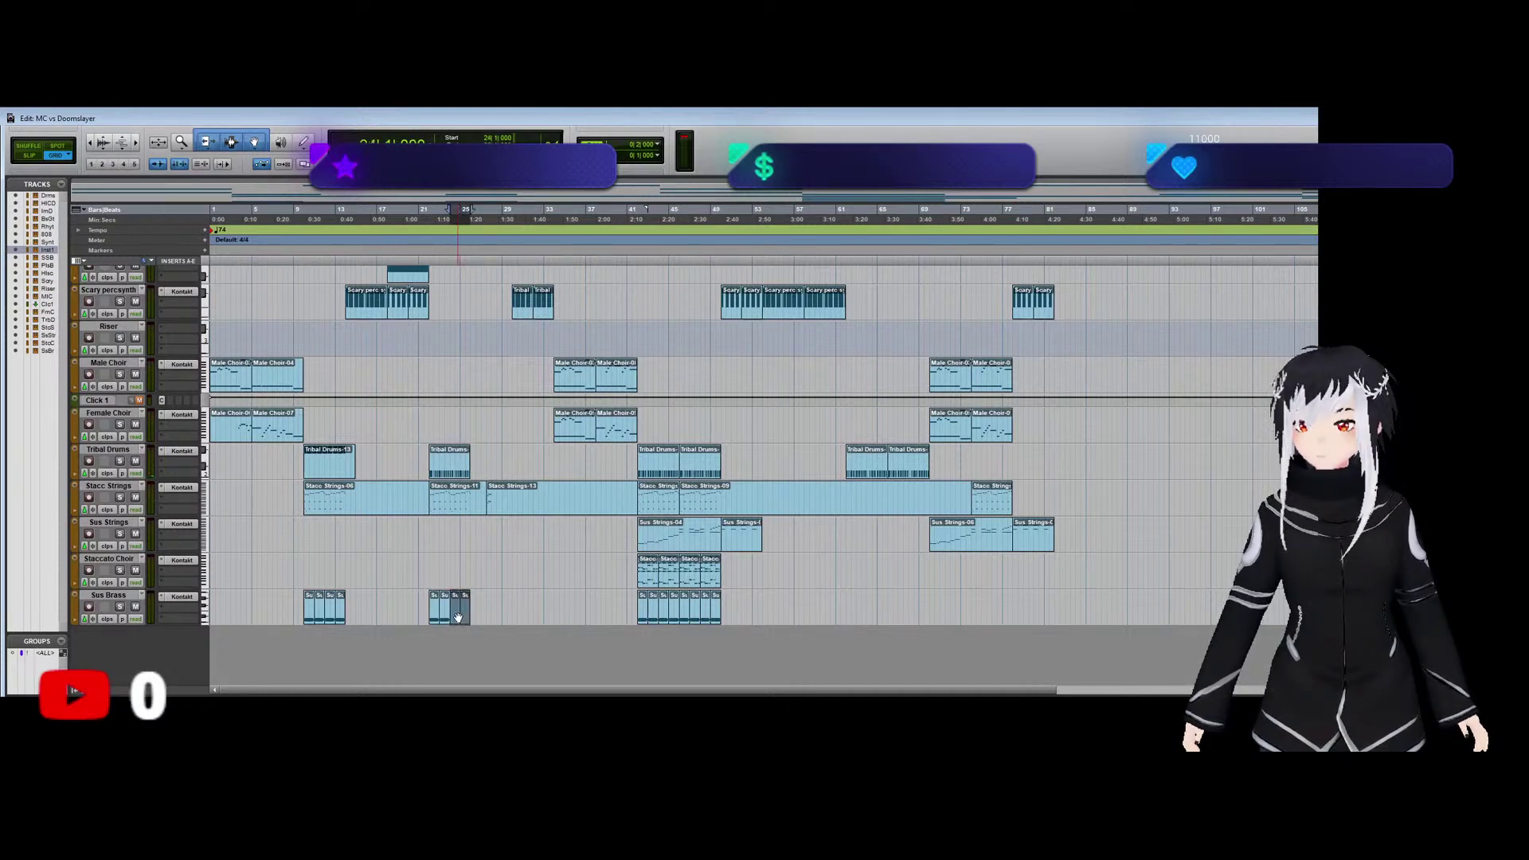
left_click(663, 617)
left_click(705, 616)
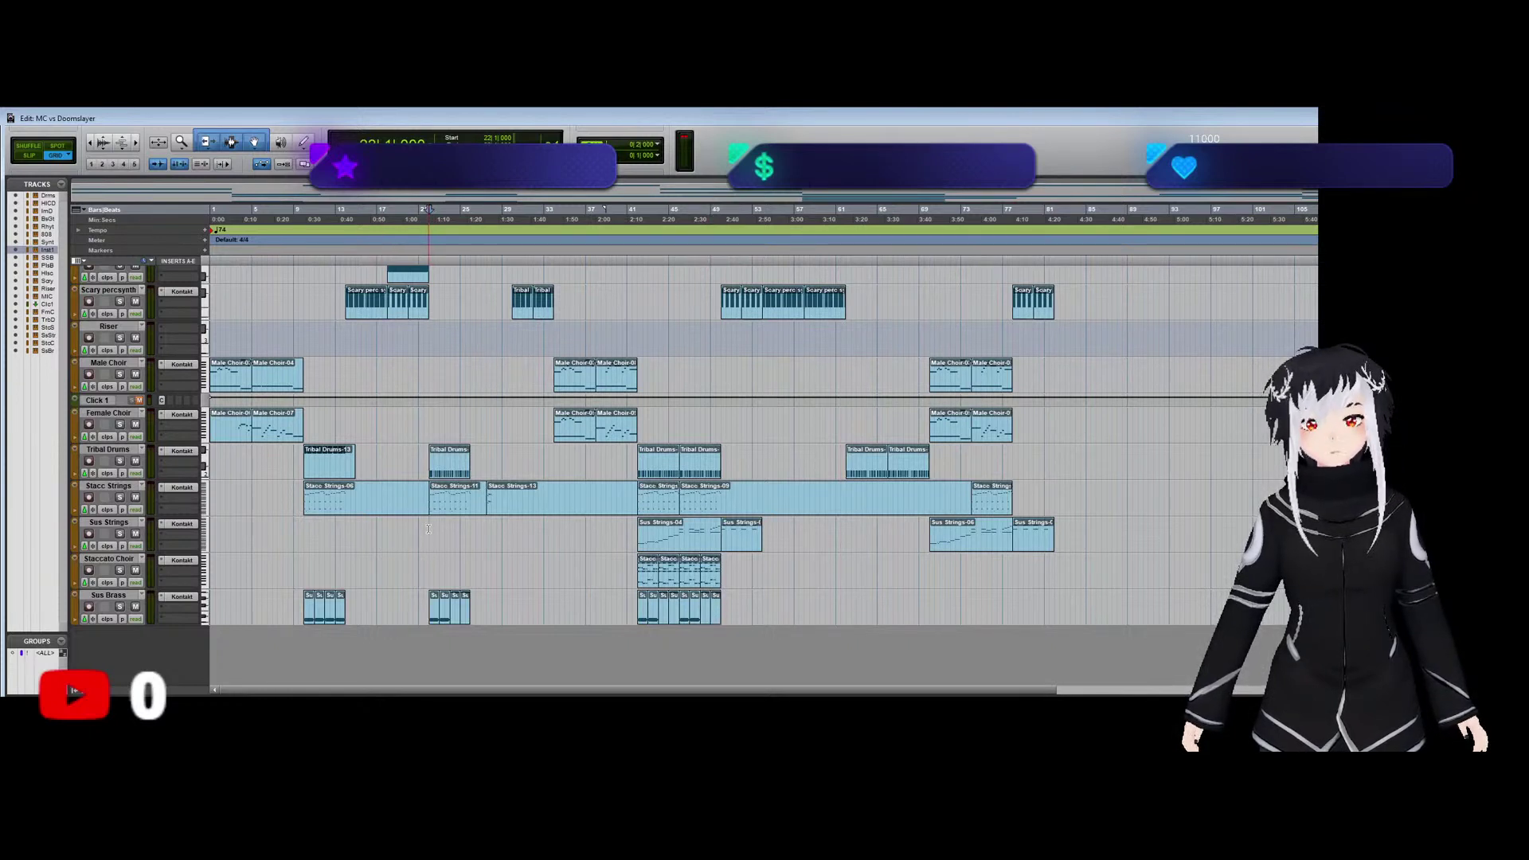
Place the playback position at bar 26 and look over the tracks in the arrangement.
left_click(470, 531)
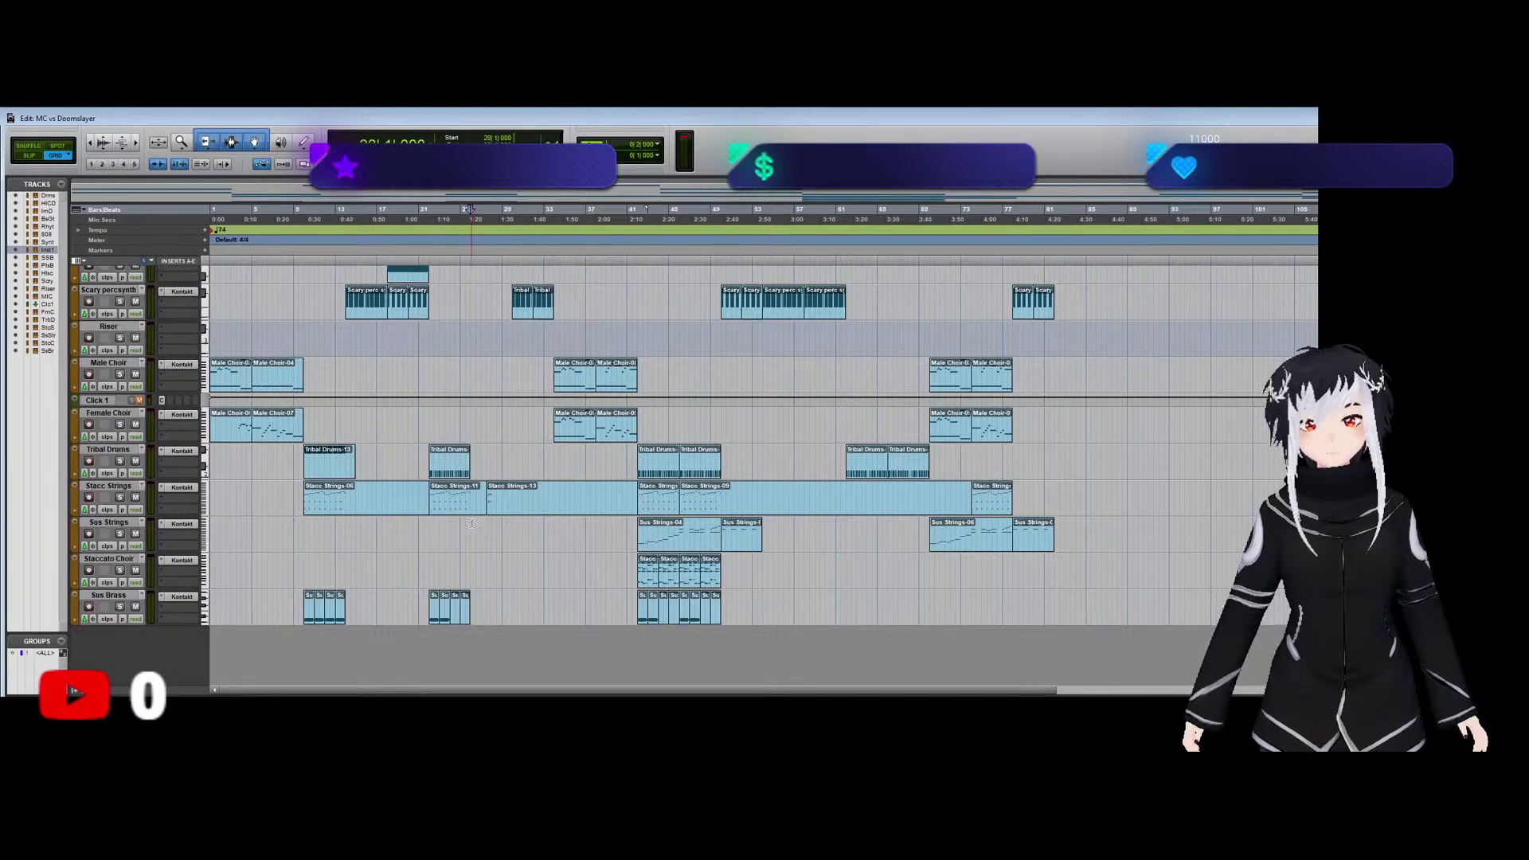
scroll(726, 542, "up", 3)
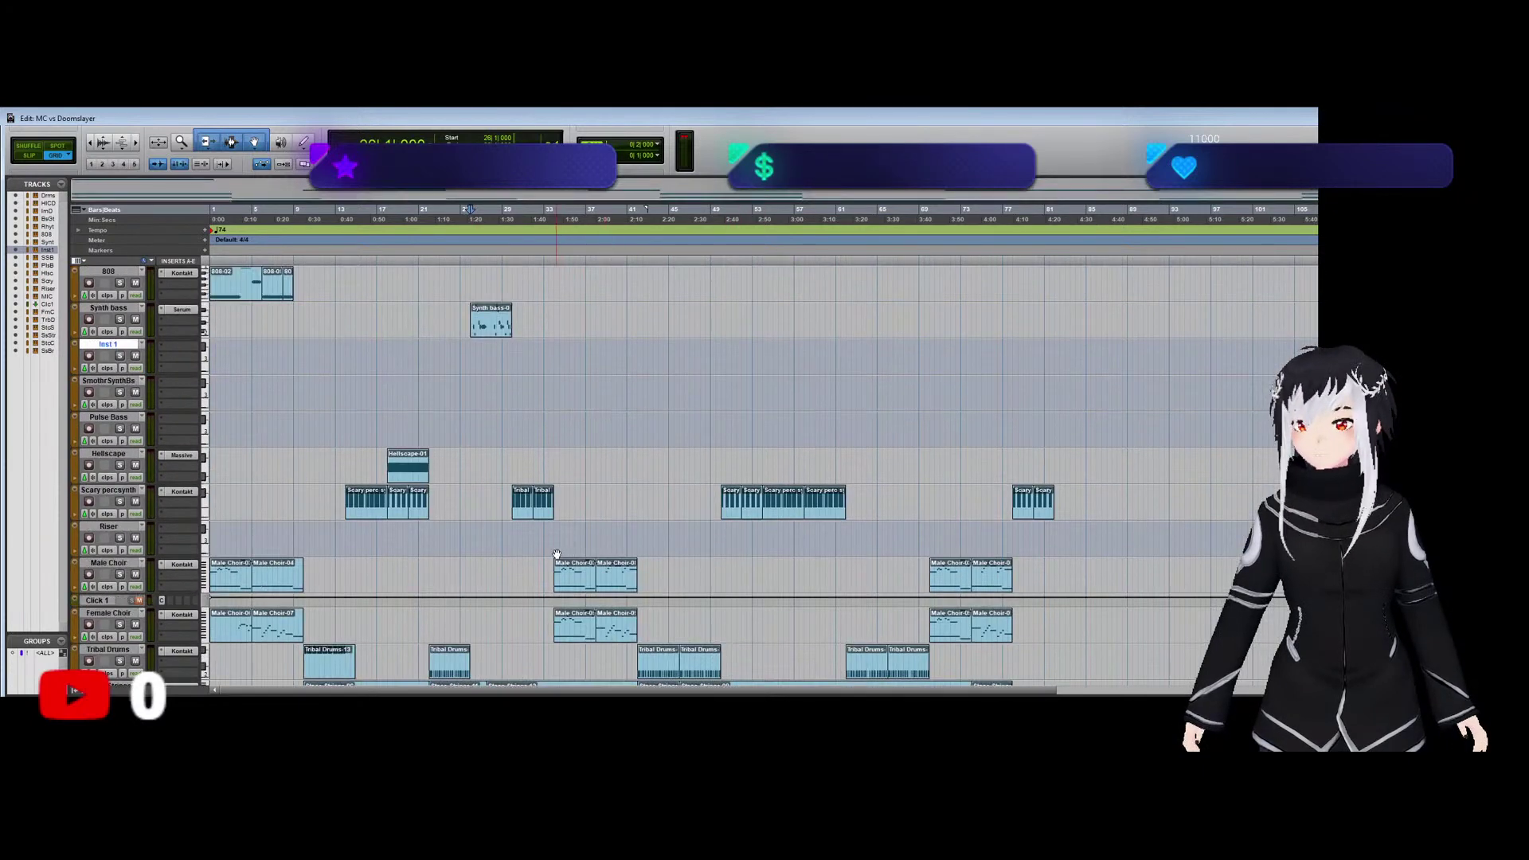
scroll(552, 551, "down", 1)
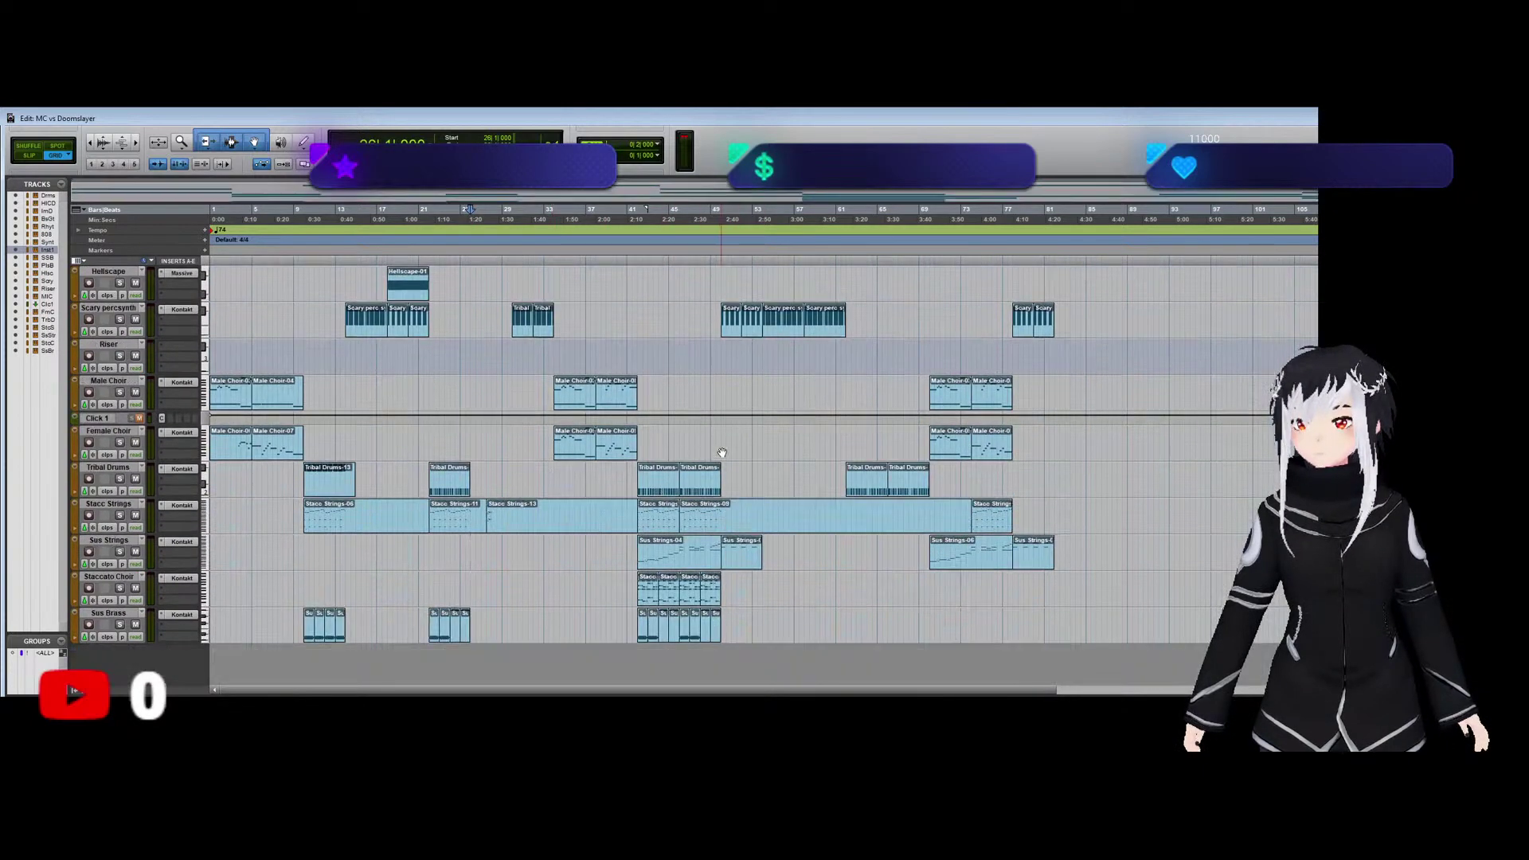
Play the arrangement from bar 42 and check the track levels in the mixer.
left_click(638, 435)
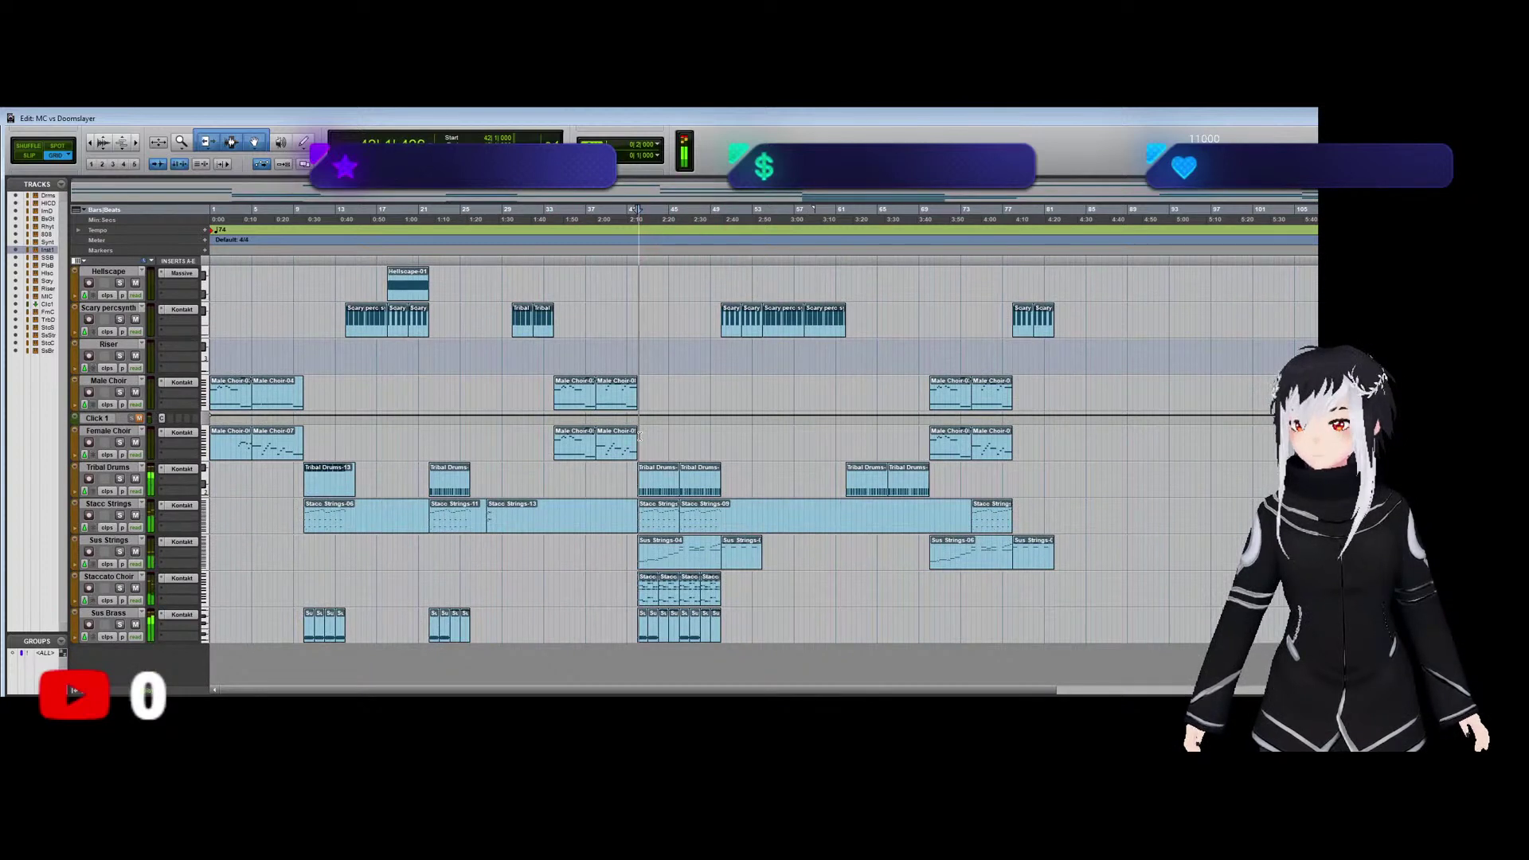
key("space")
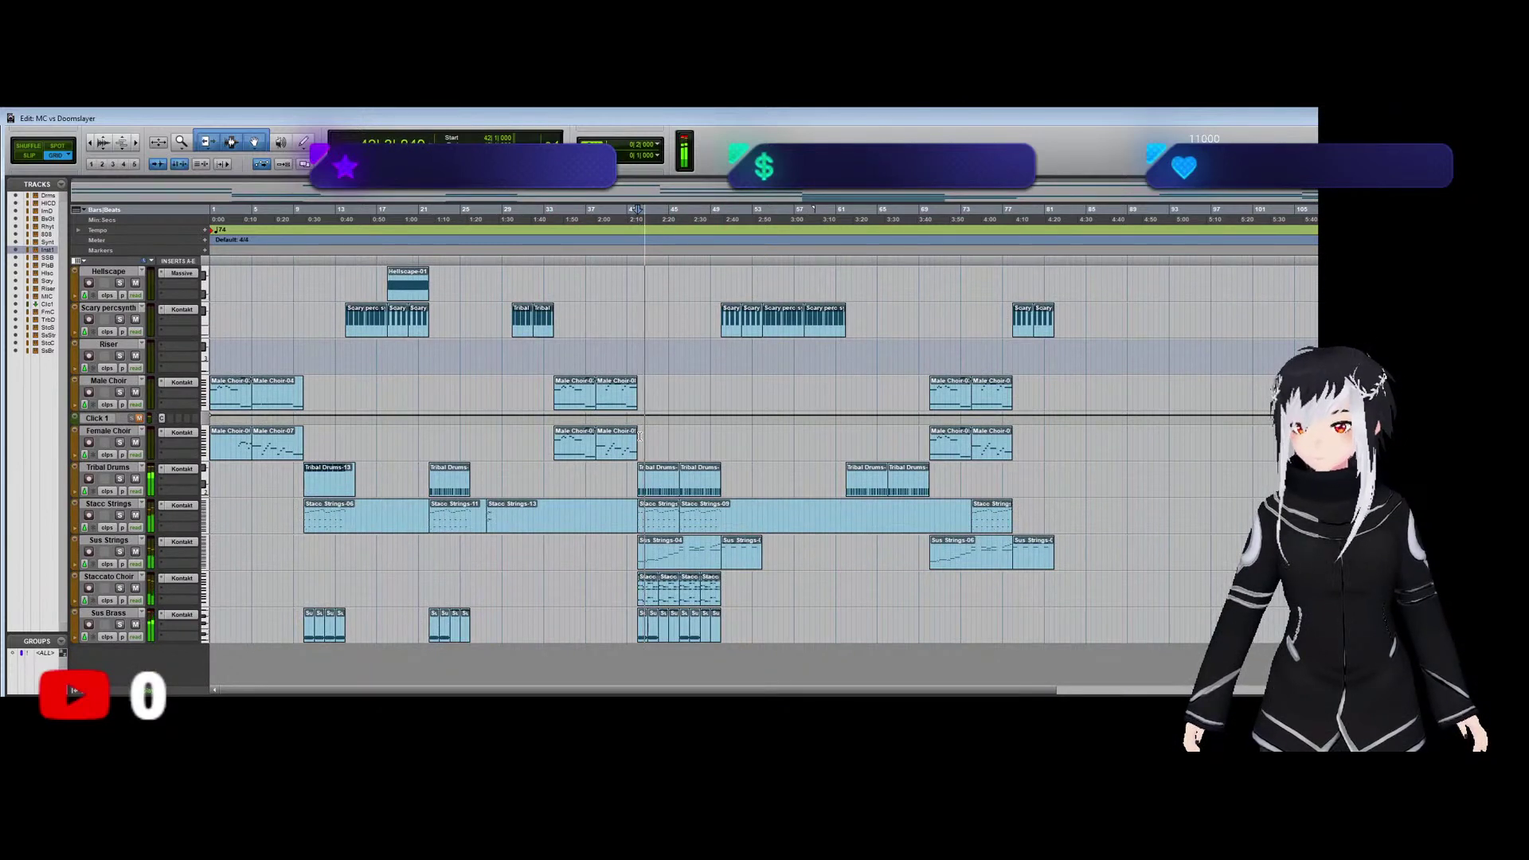
key("ctrl+equal")
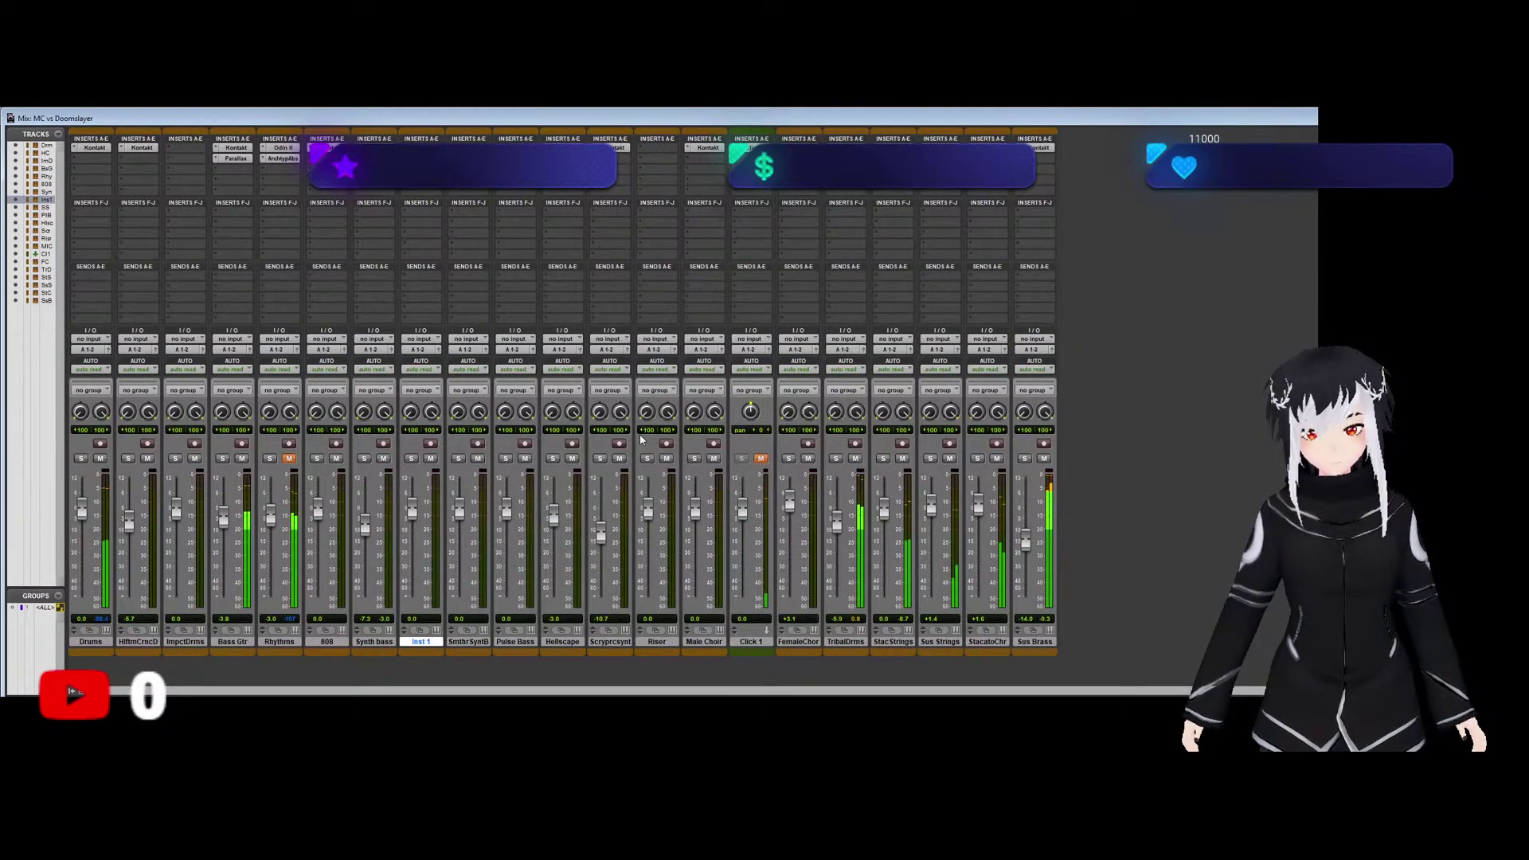
key("ctrl+equal")
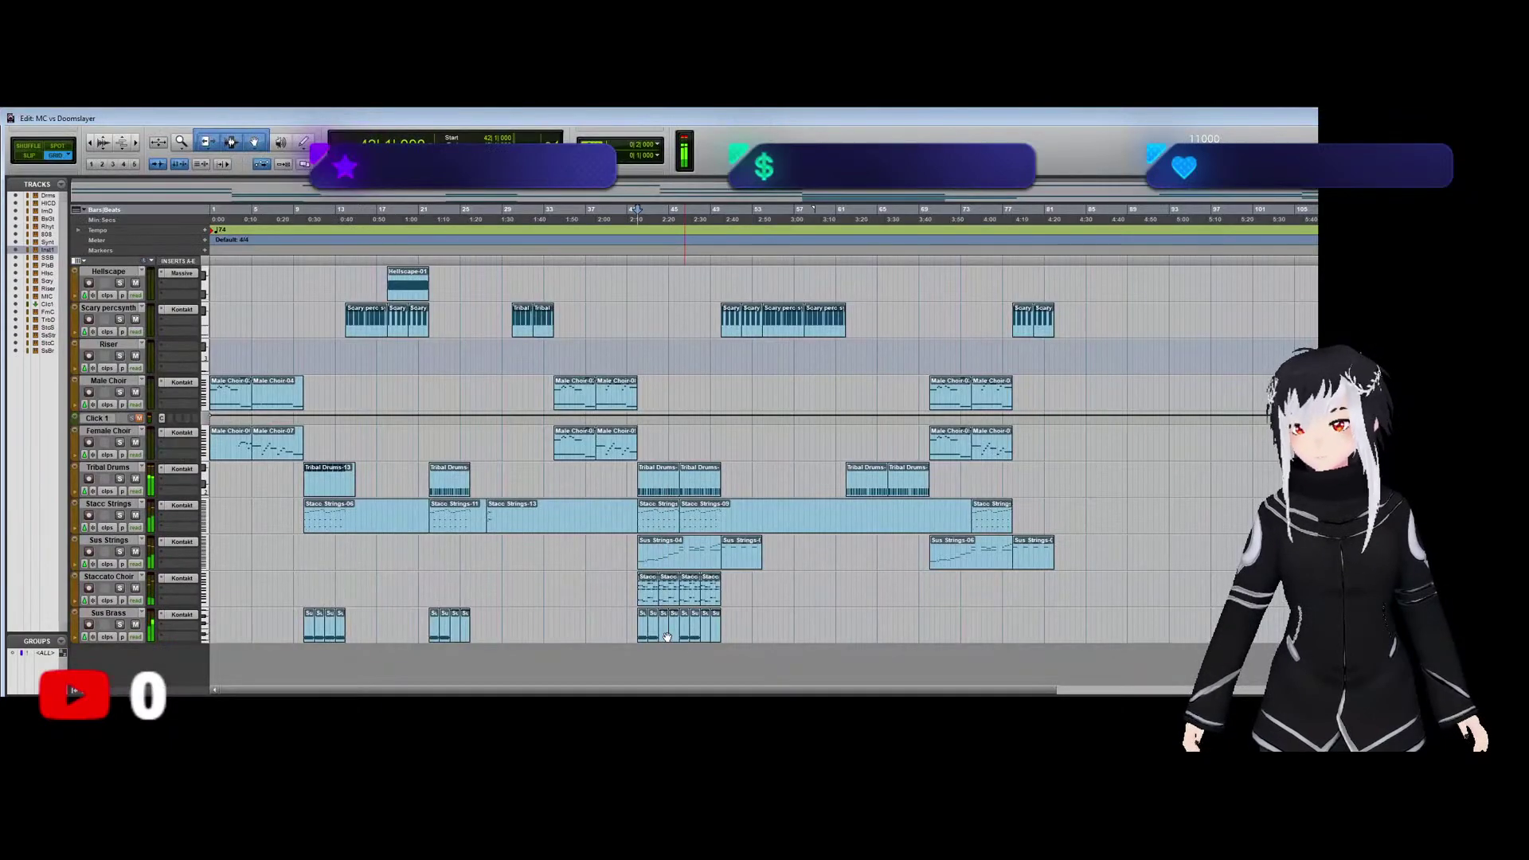
Open the Sus Brass clips at bar 44 for MIDI editing and lower both higher note pairs, at bars 44 and 48, by an octave.
left_click(667, 633)
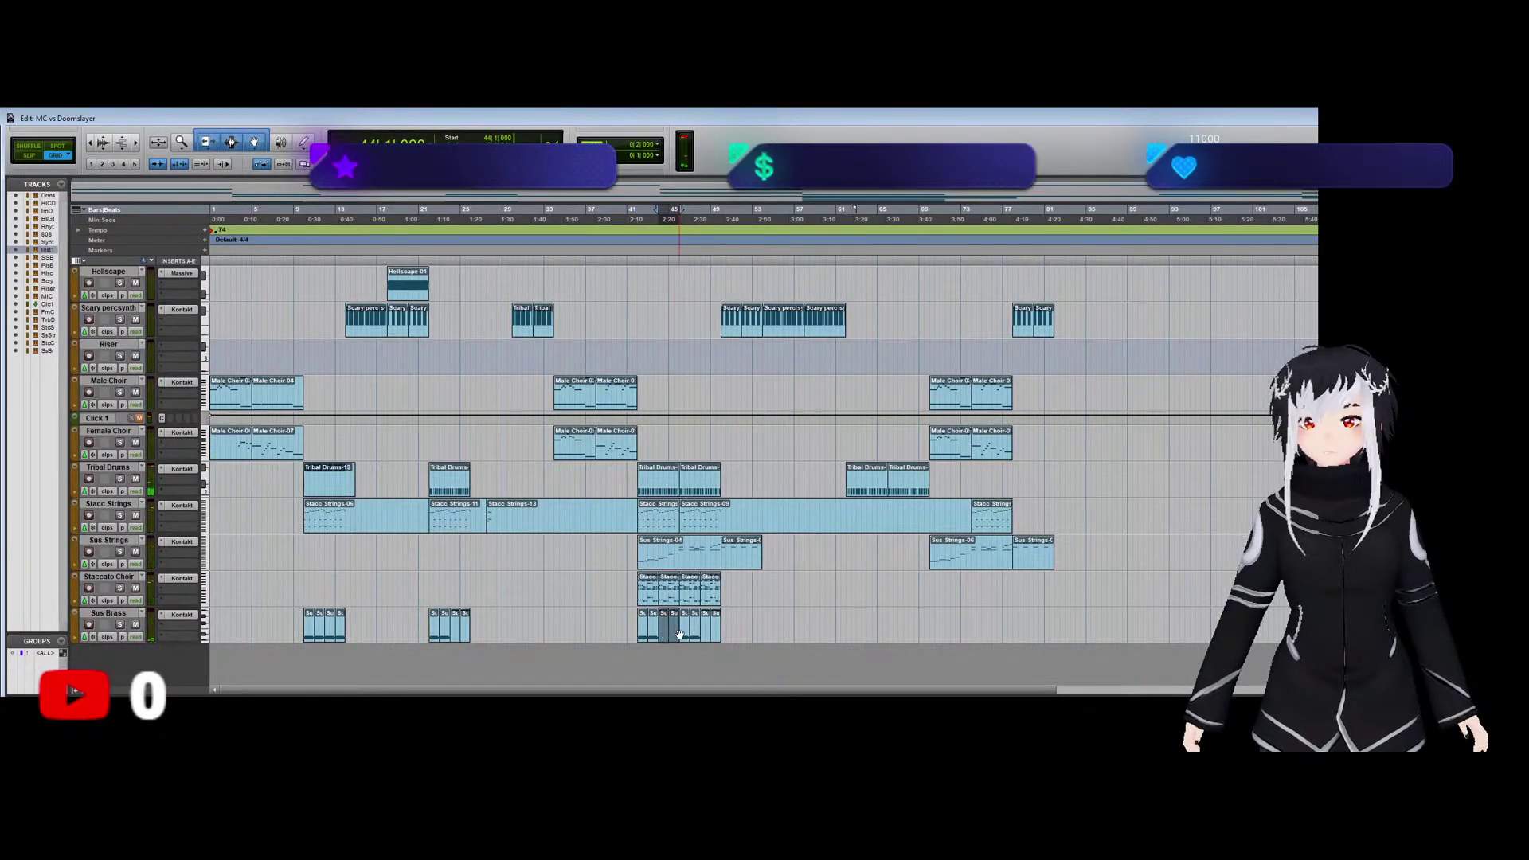
double_click(664, 634)
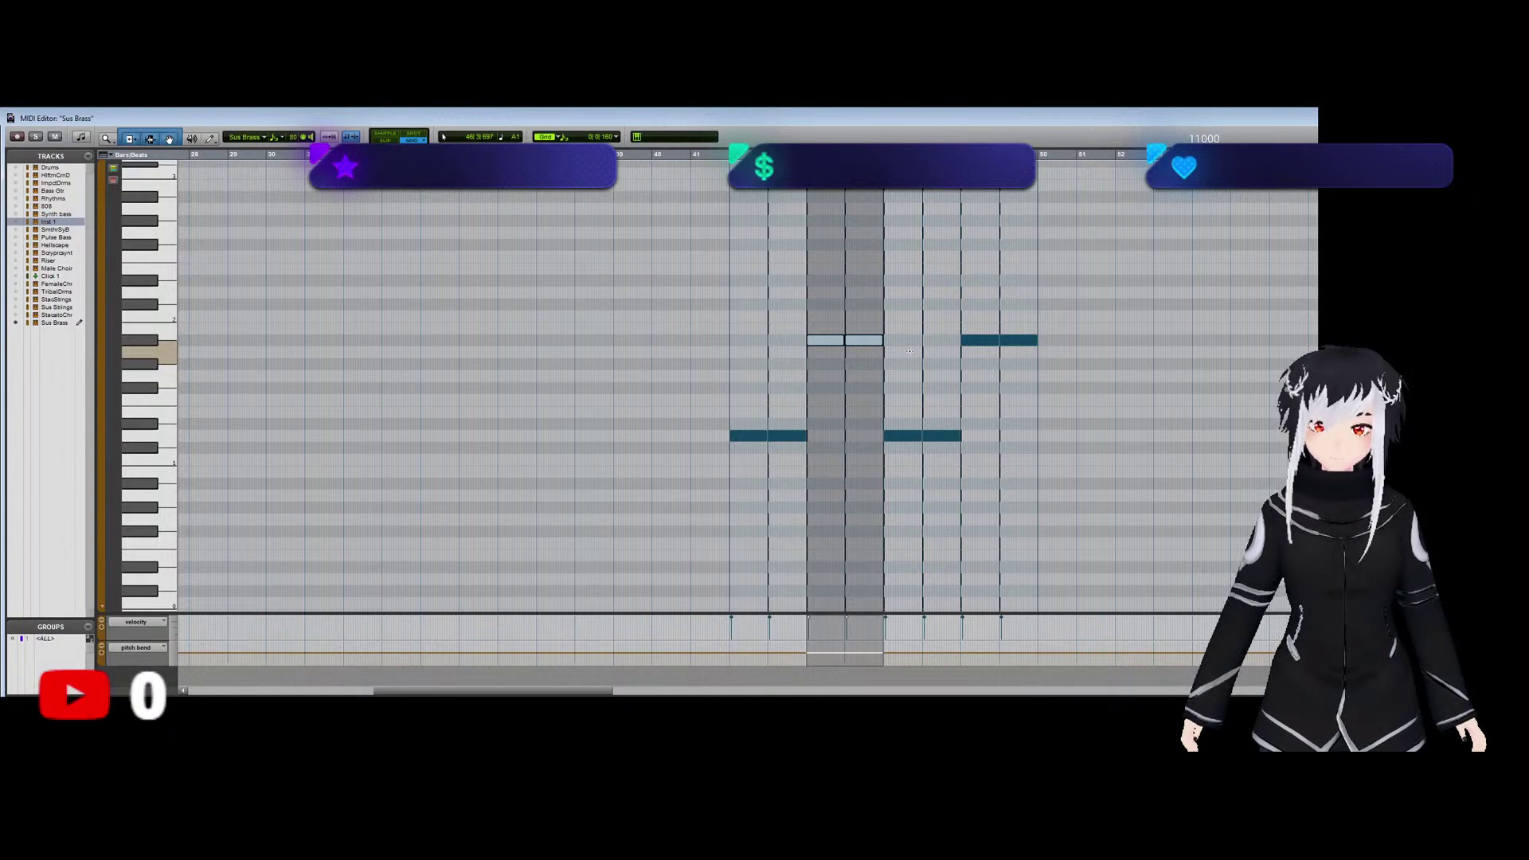
key("space")
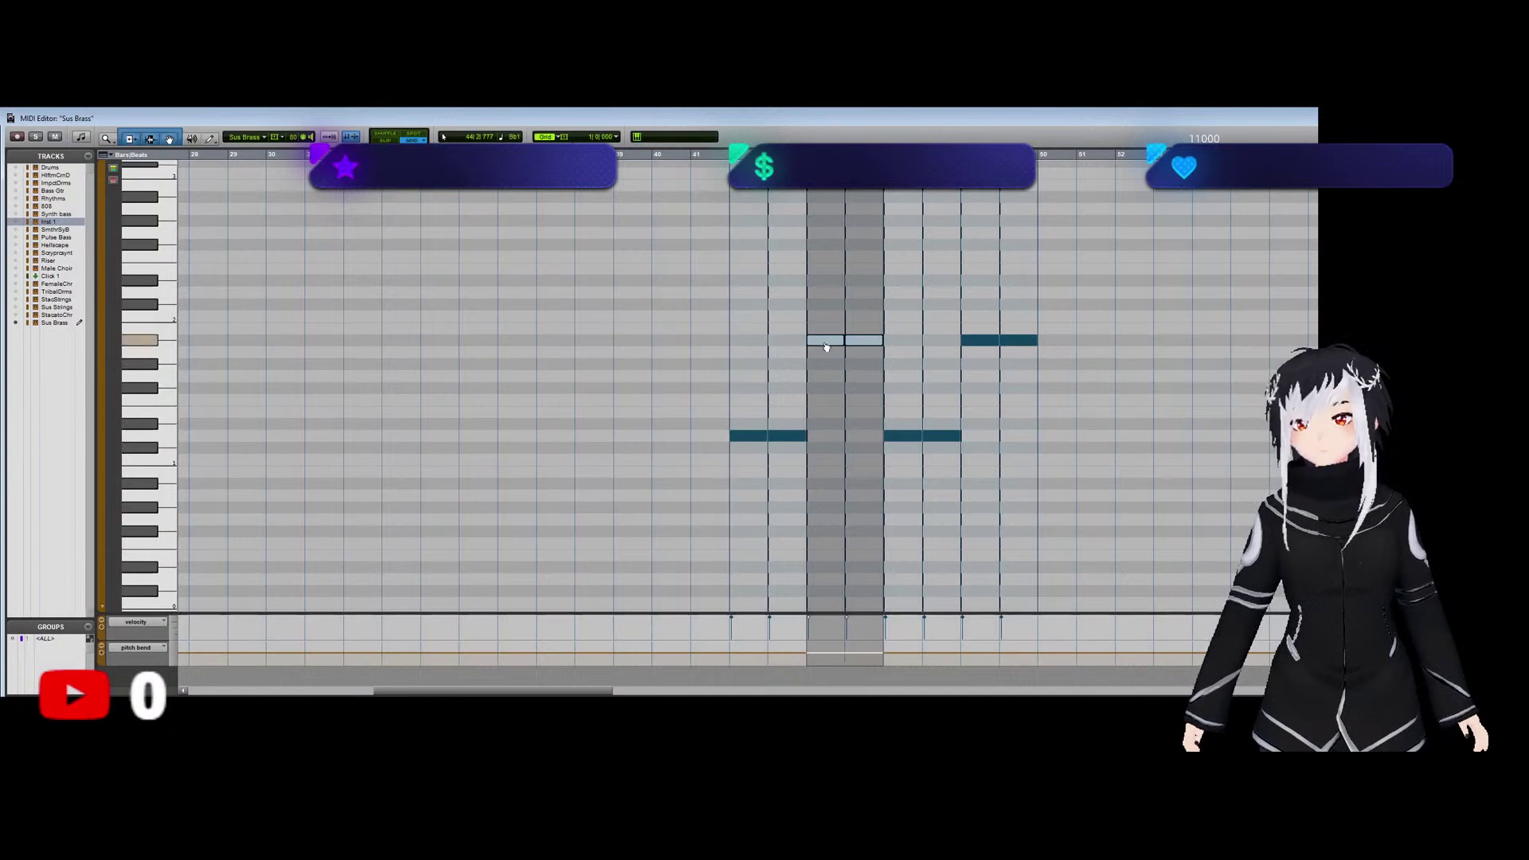
left_click_drag(826, 345, 830, 493)
left_click_drag(1090, 387, 995, 484)
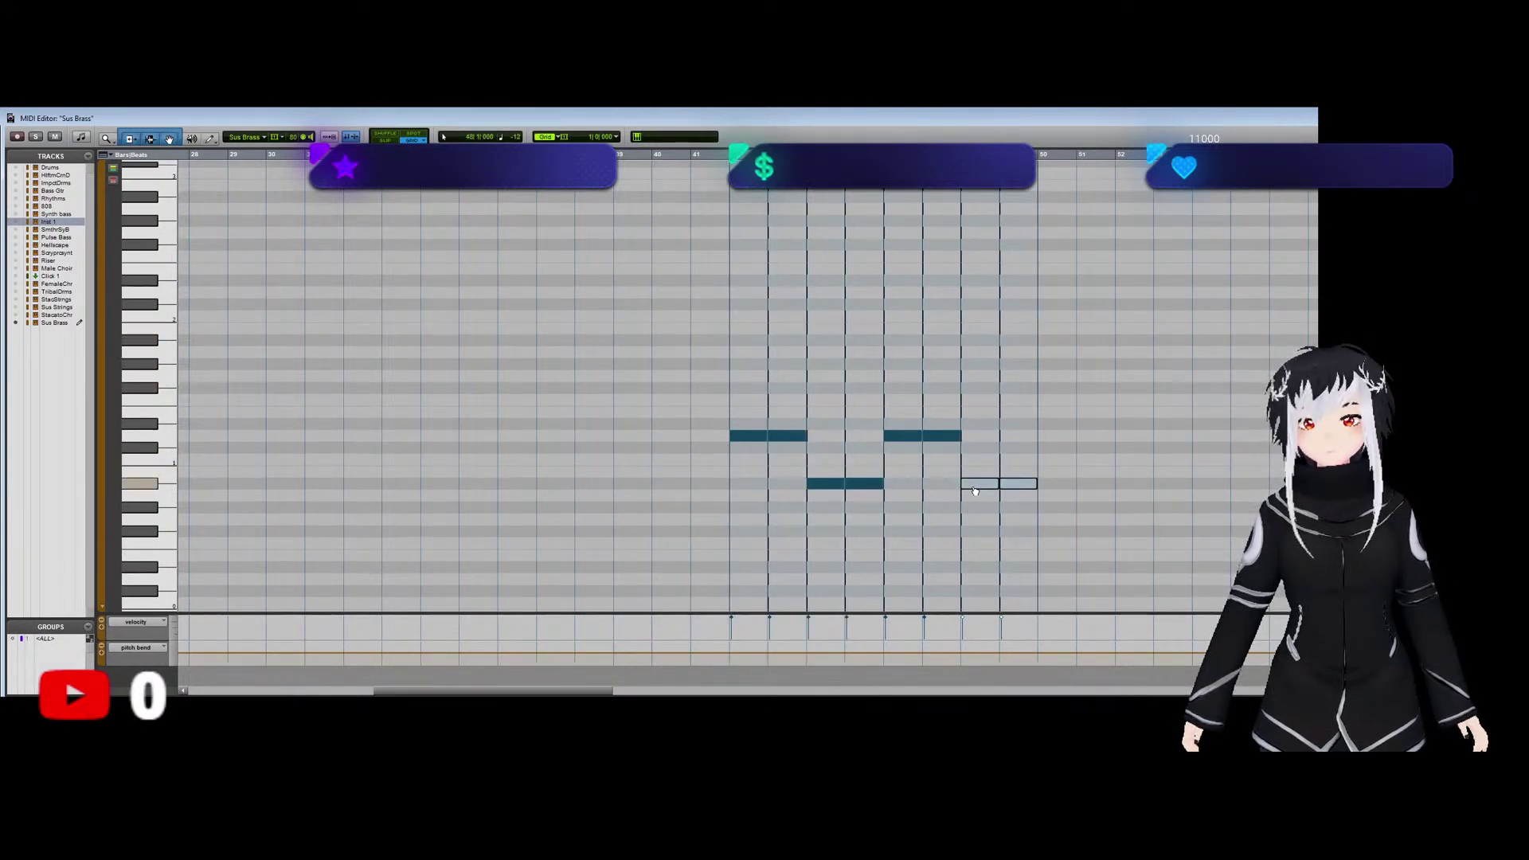
Listen to the lowered Sus Brass notes from bar 44 and again from bar 42, and close the MIDI editor.
left_click(807, 397)
key("space")
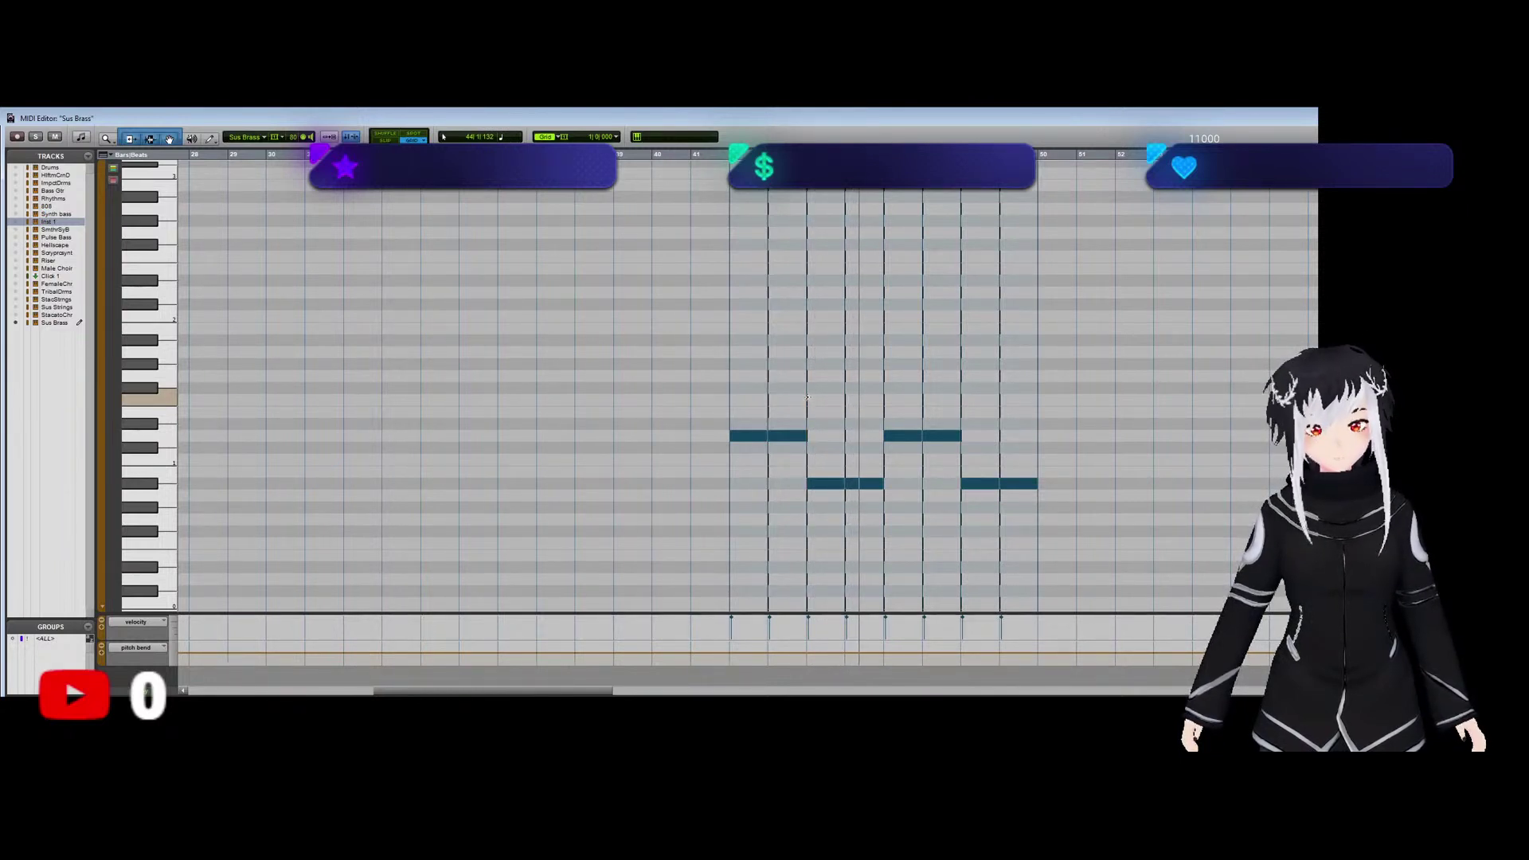
key("space")
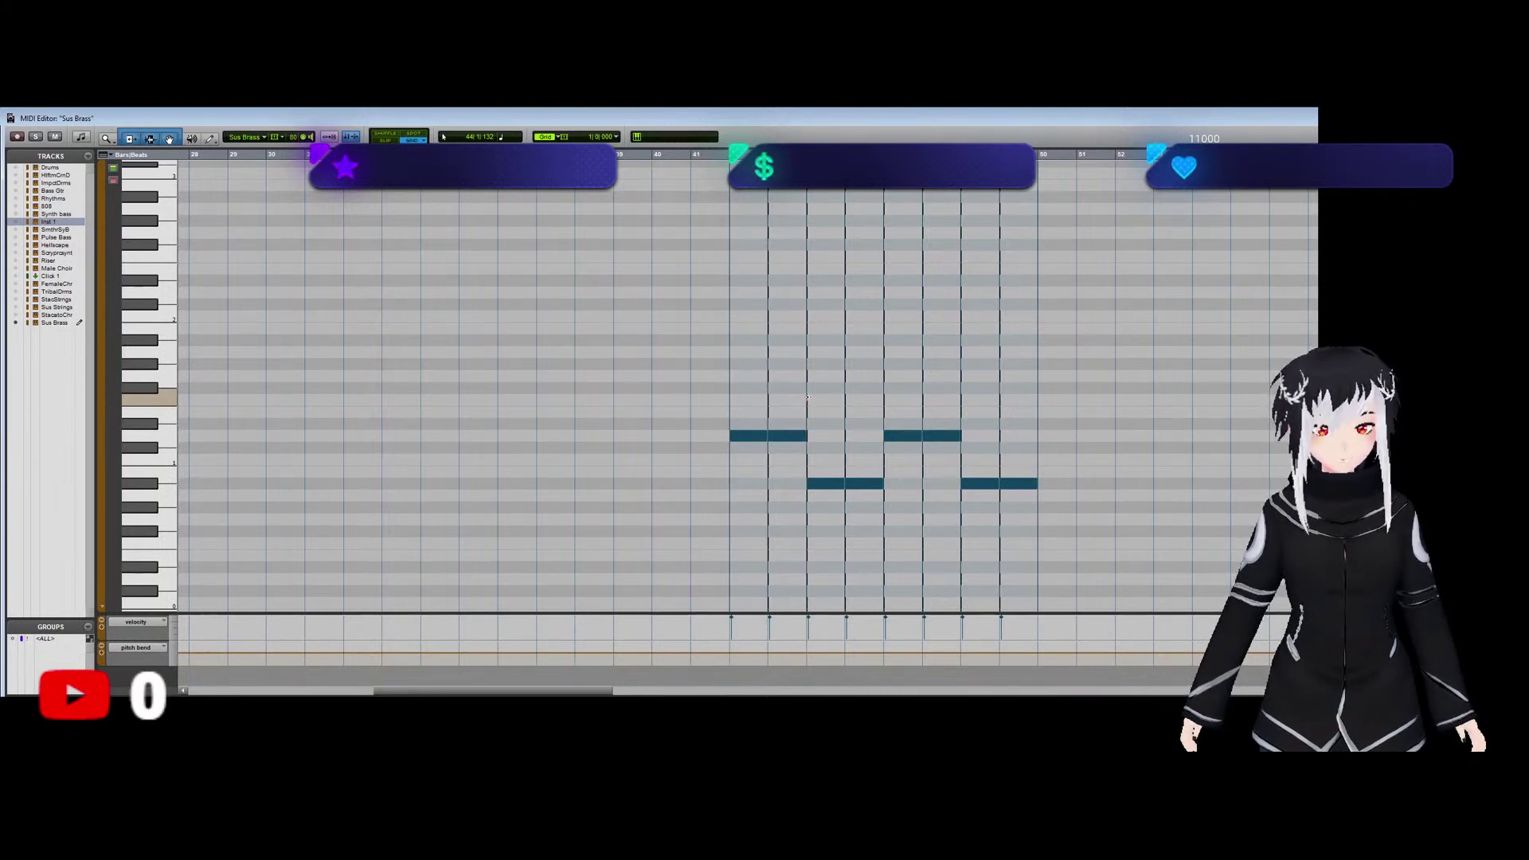
left_click(726, 344)
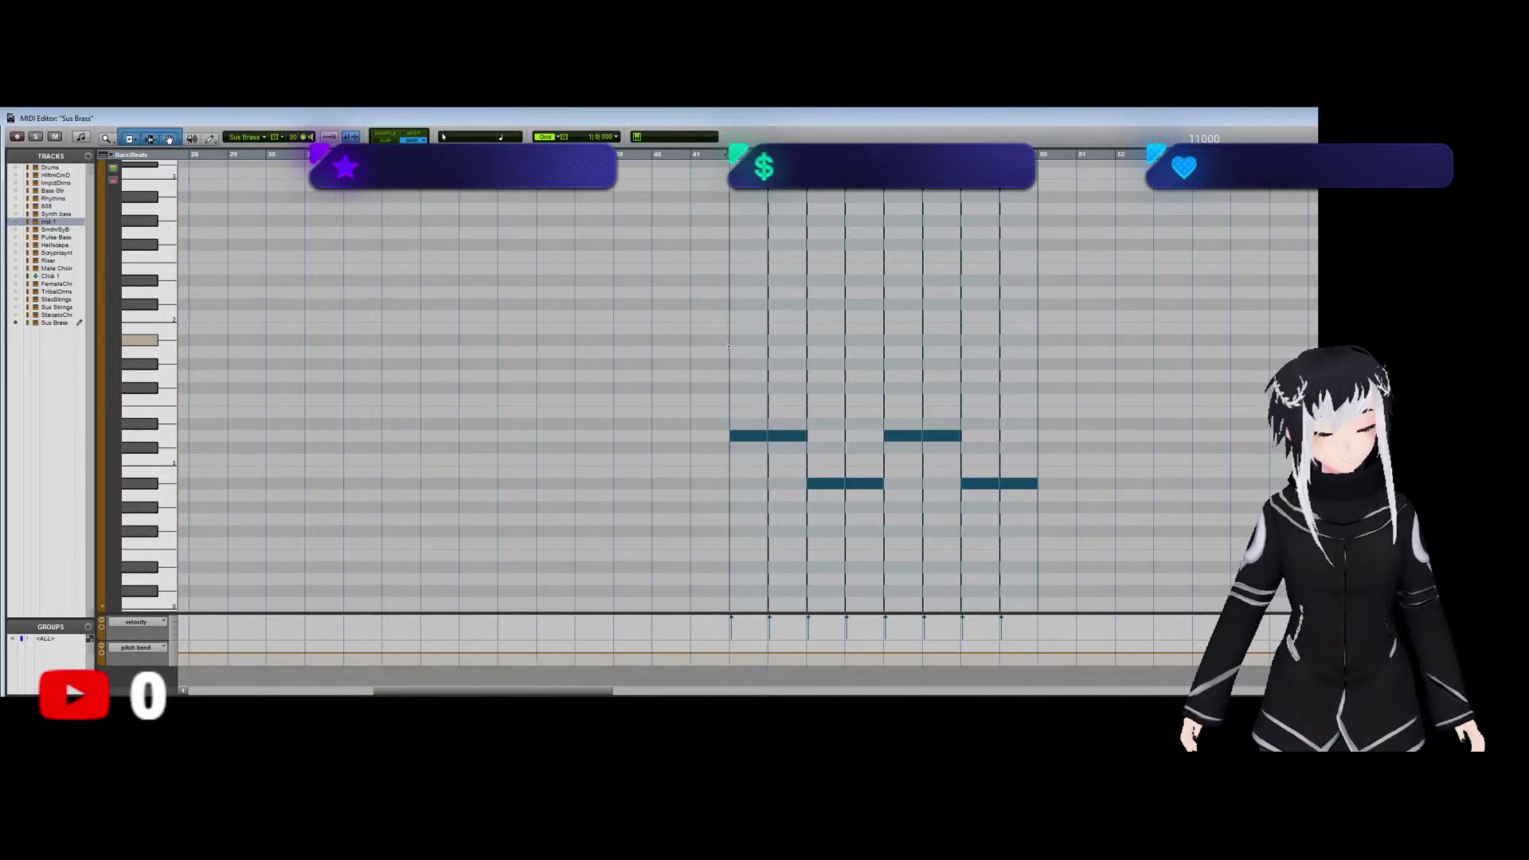
key("ctrl+w")
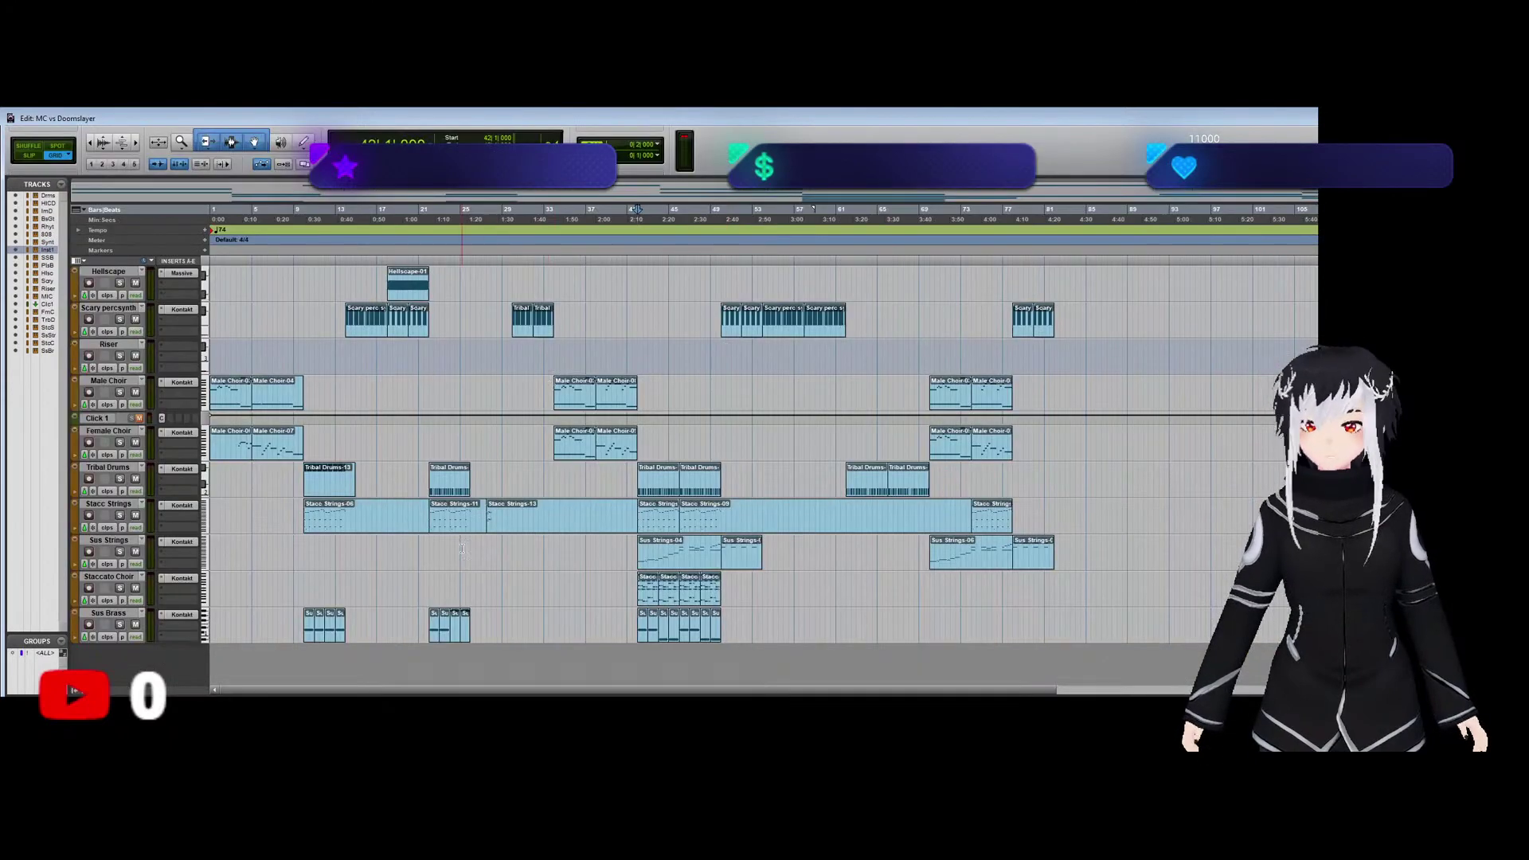
Play the arrangement from bar 22 and review the brass, string, guitar and synth bass tracks through the following section.
left_click(428, 579)
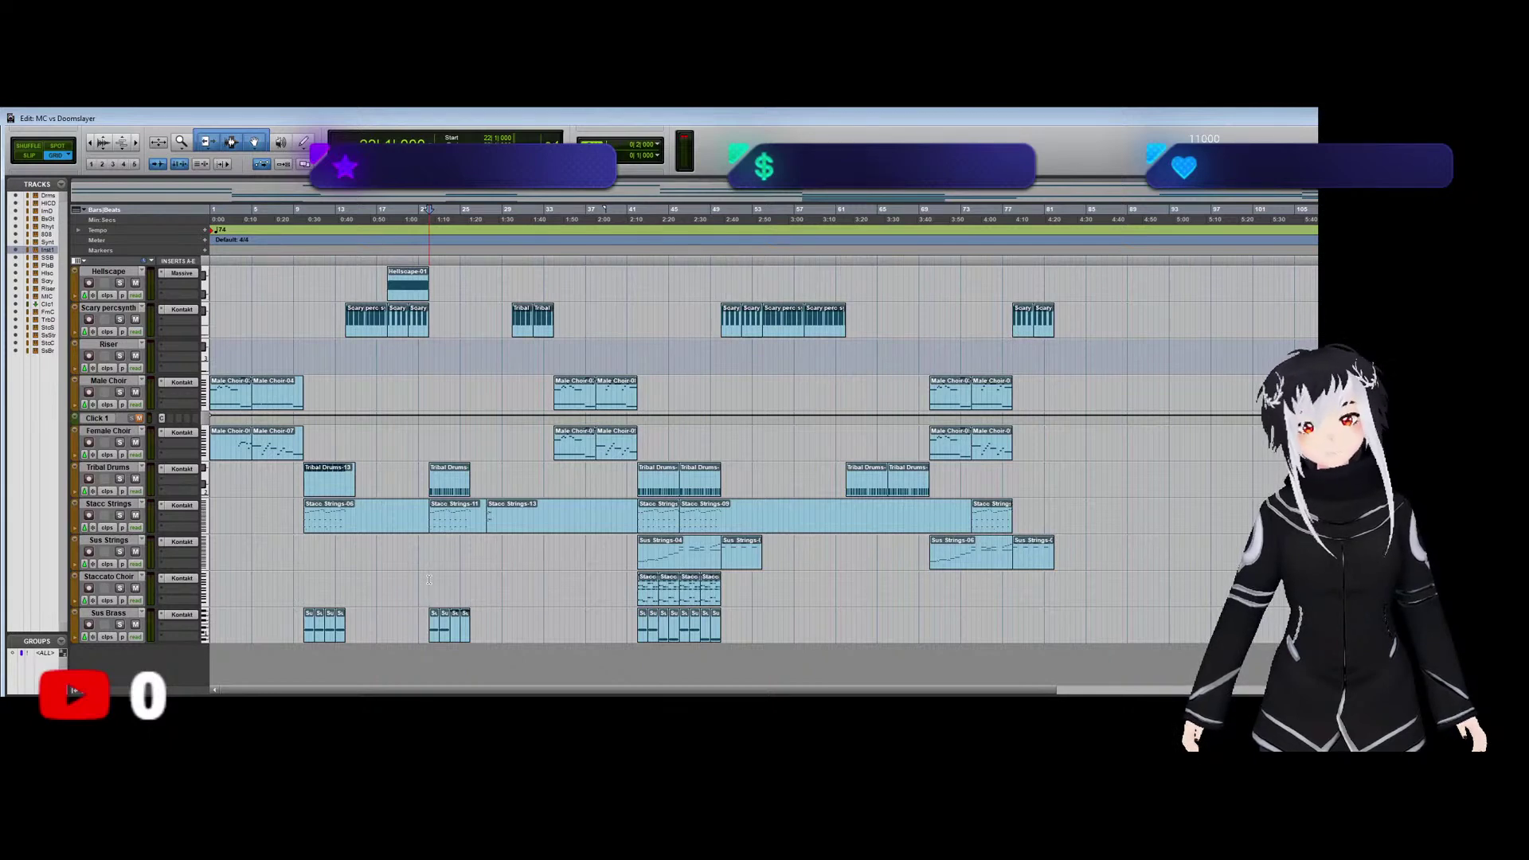
scroll(441, 549, "up", 4)
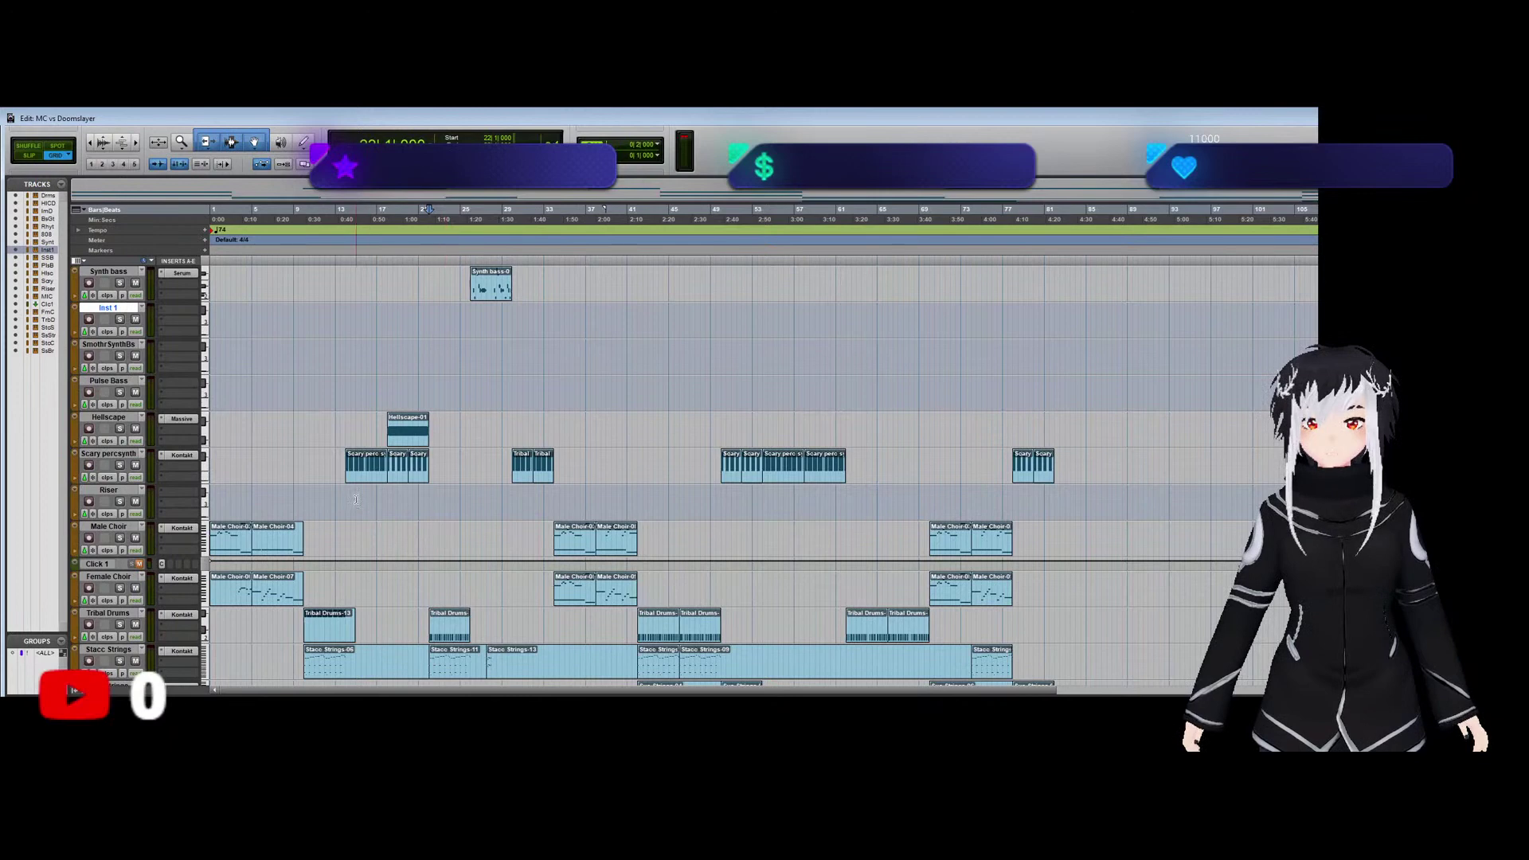
scroll(597, 428, "down", 3)
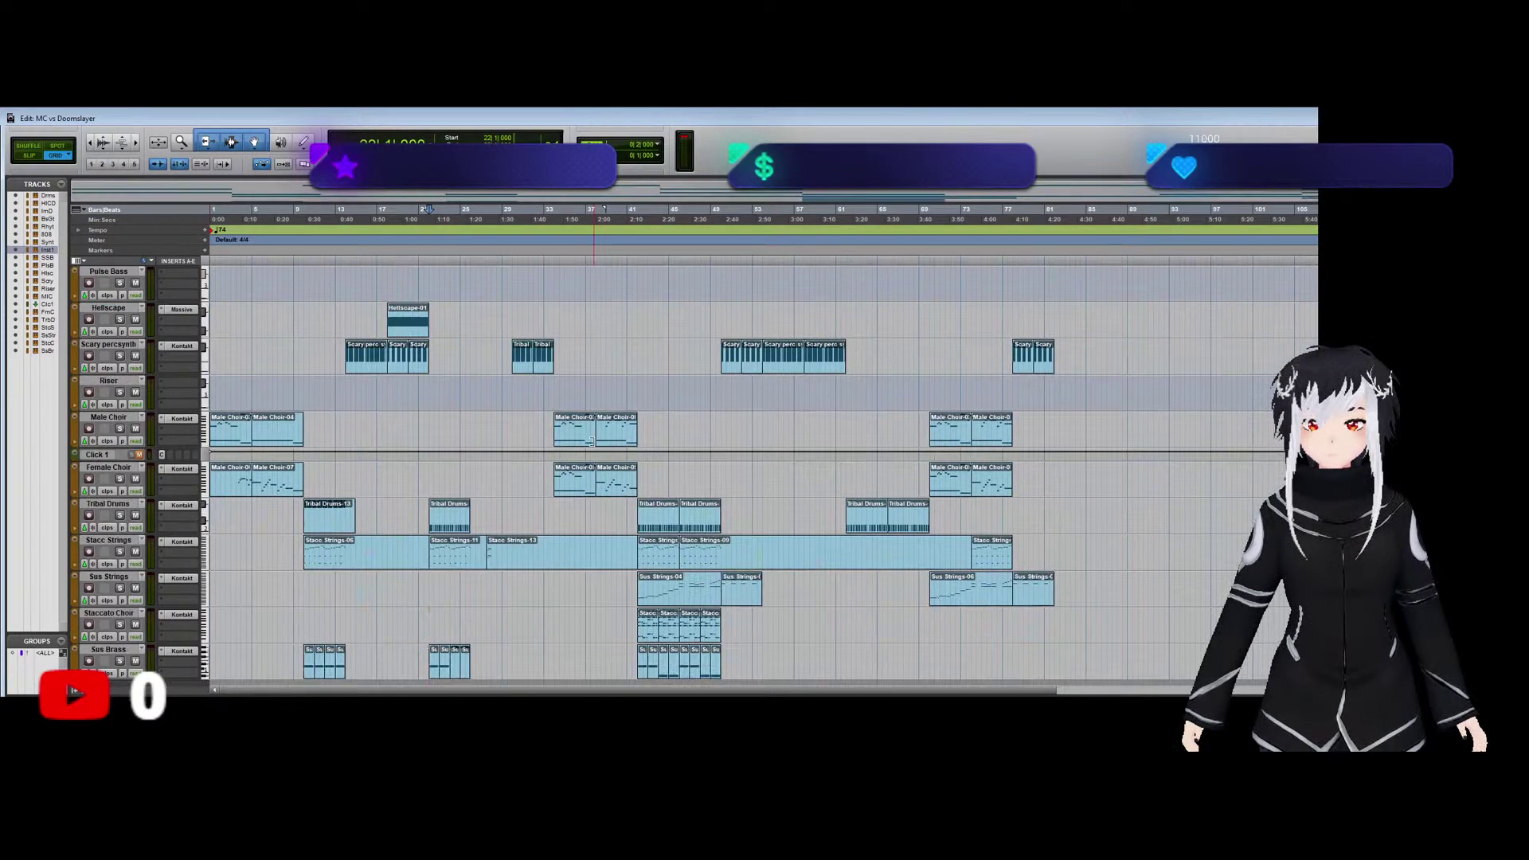
key("space")
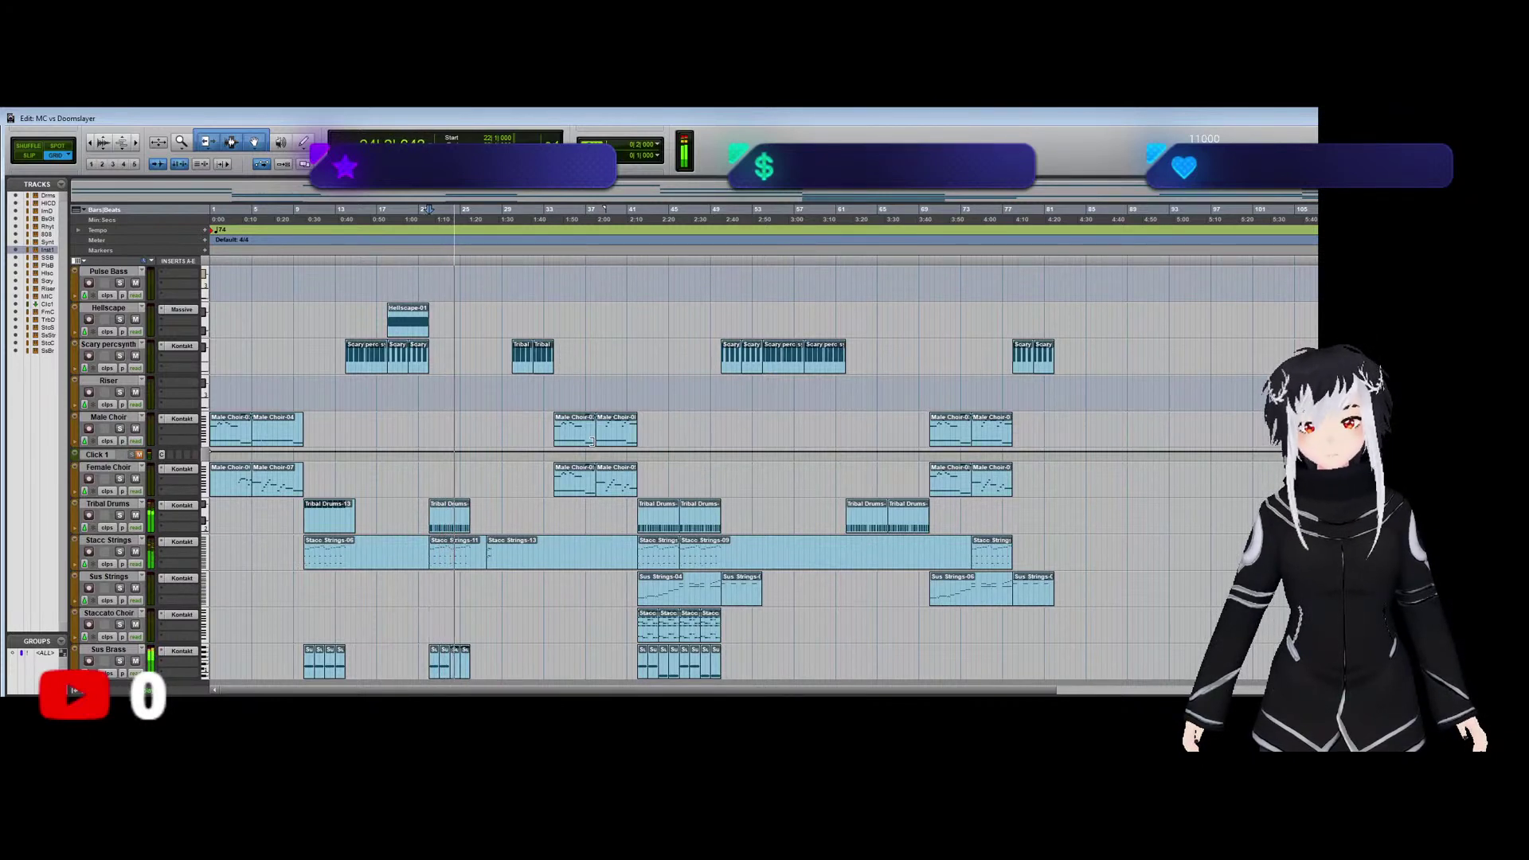
scroll(505, 434, "down", 1)
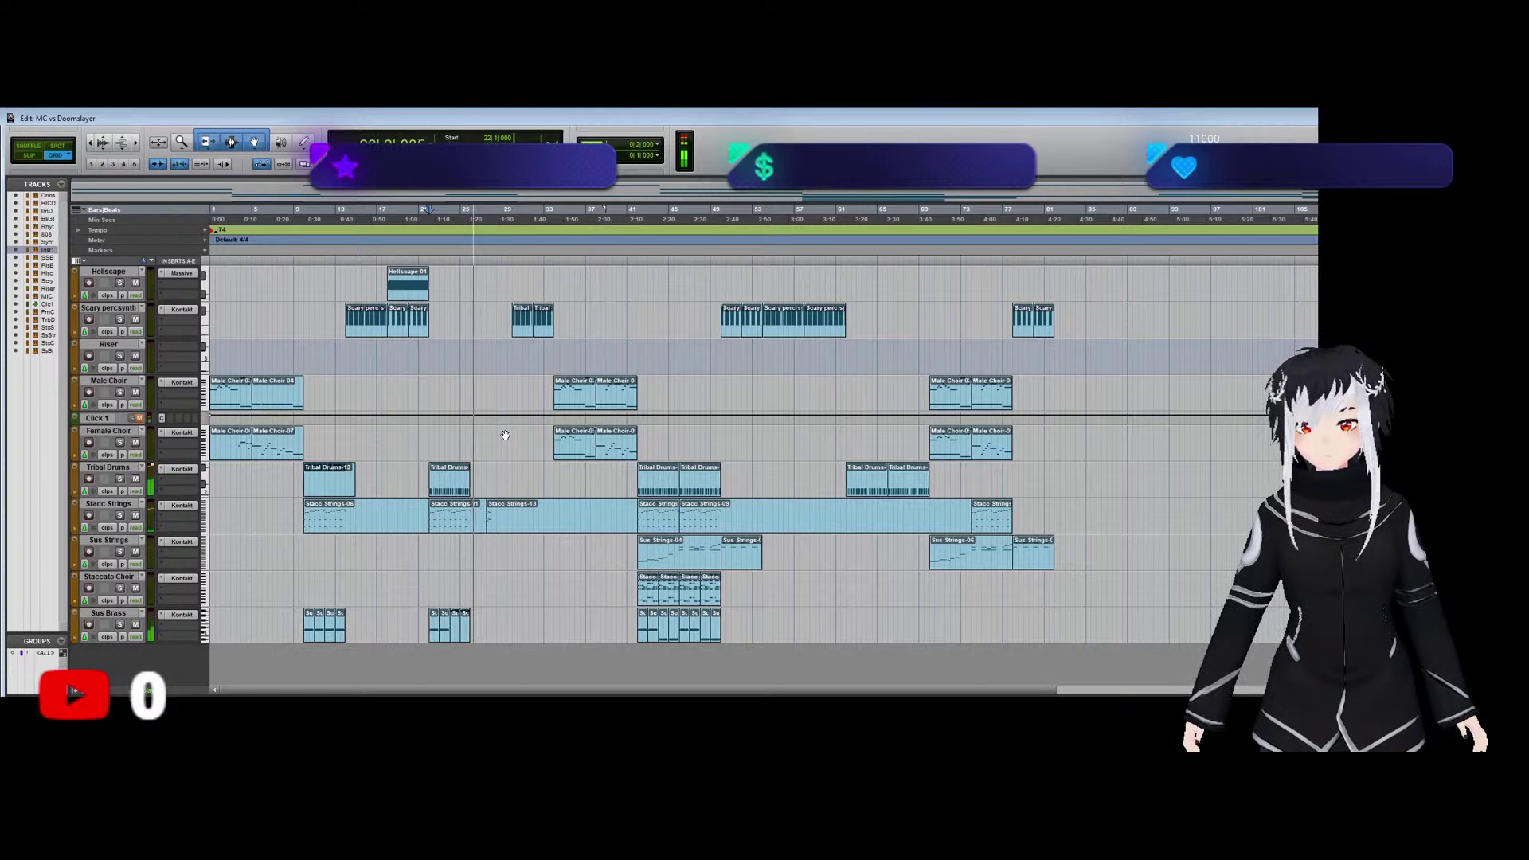
scroll(505, 435, "up", 1)
scroll(505, 435, "up", 8)
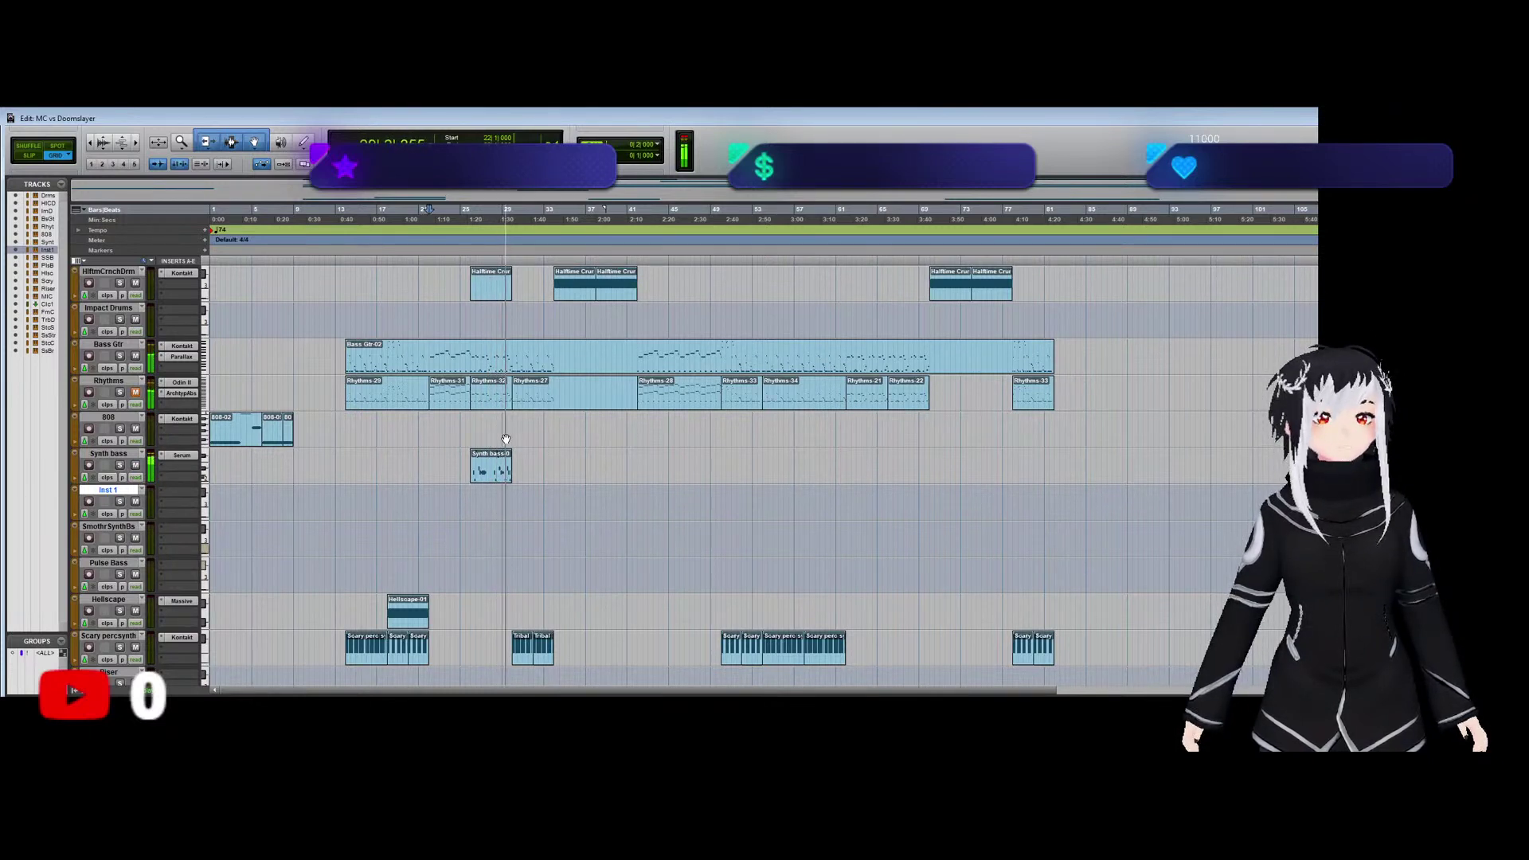
key("space")
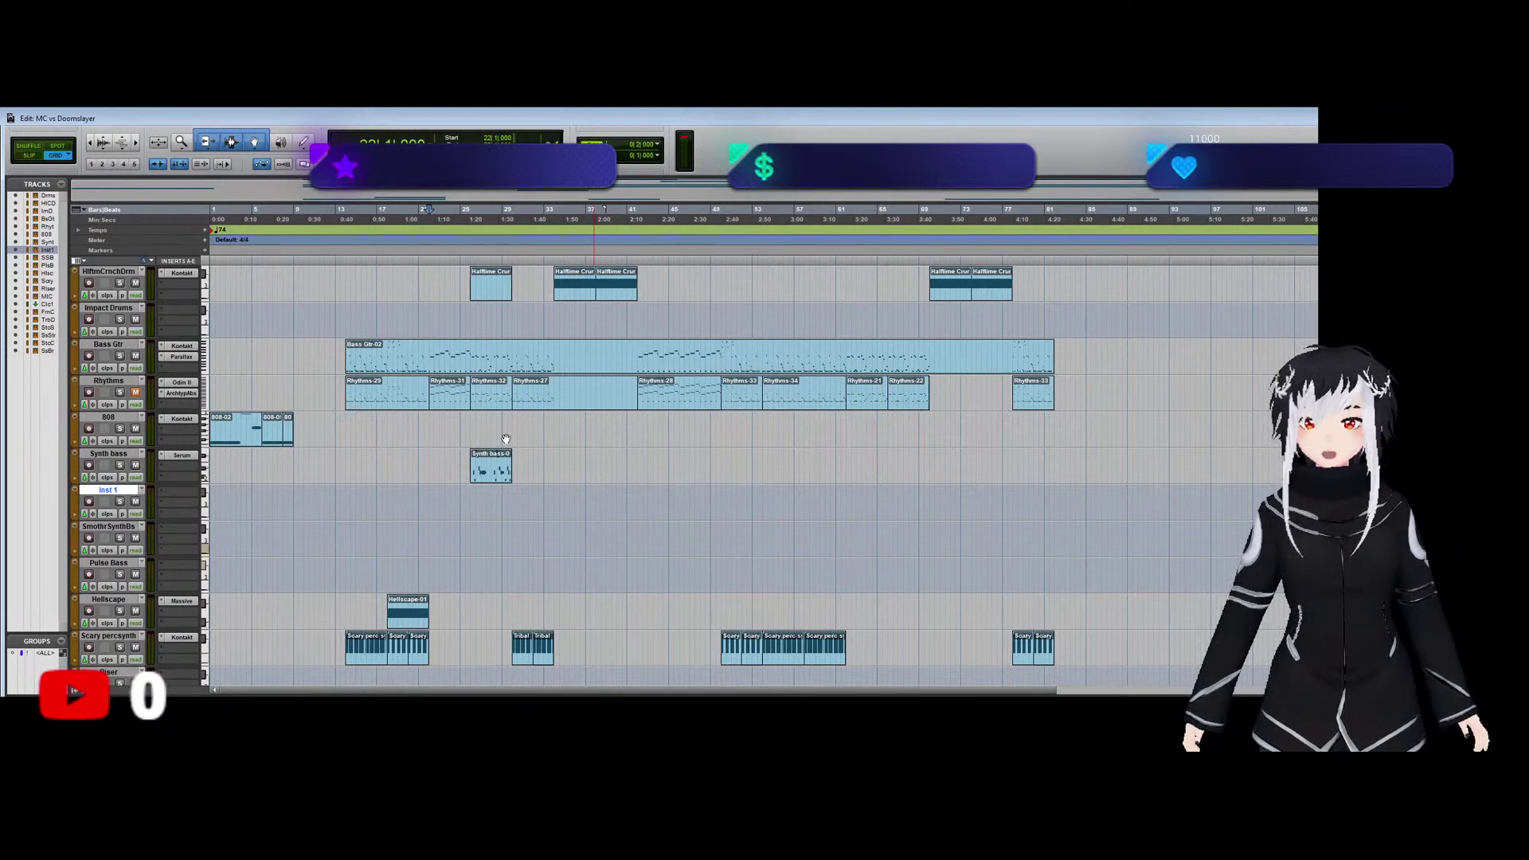
Listen to the synth bass section from bar 26 with the Rhythms track unmuted.
left_click(468, 426)
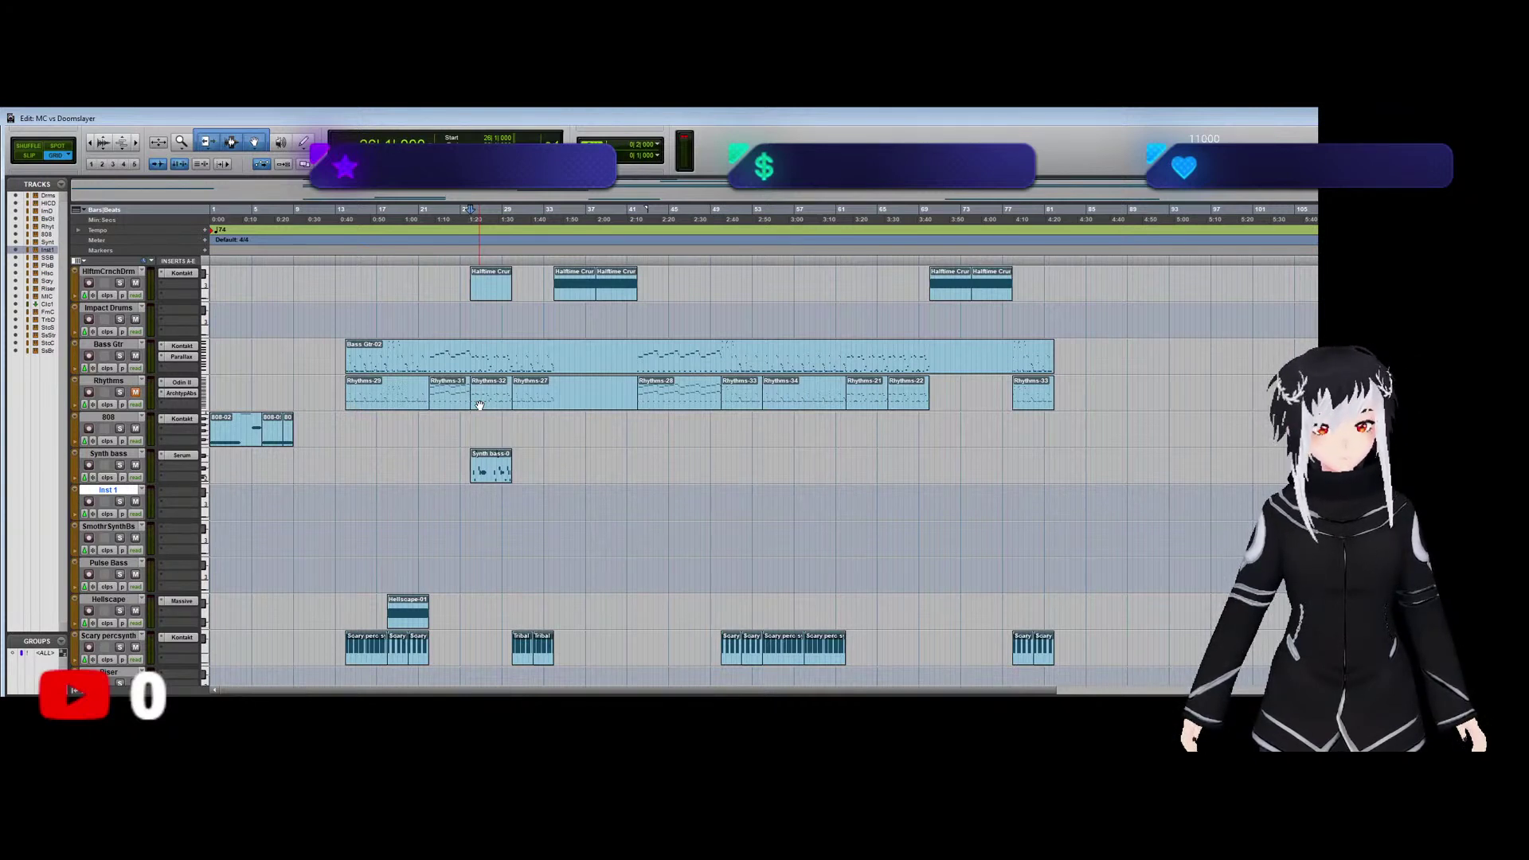
key("space")
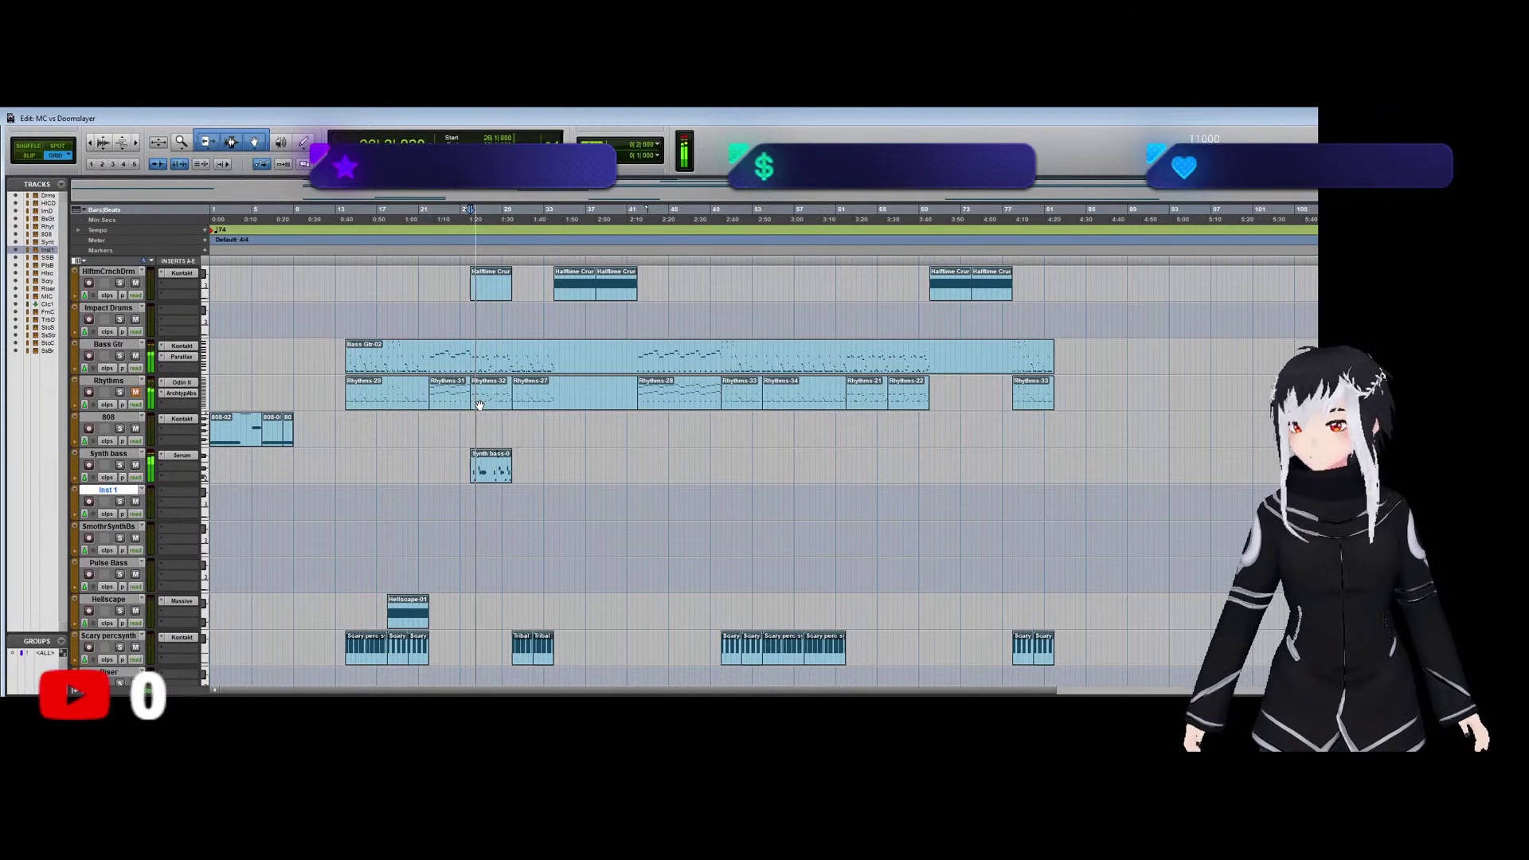
key("space")
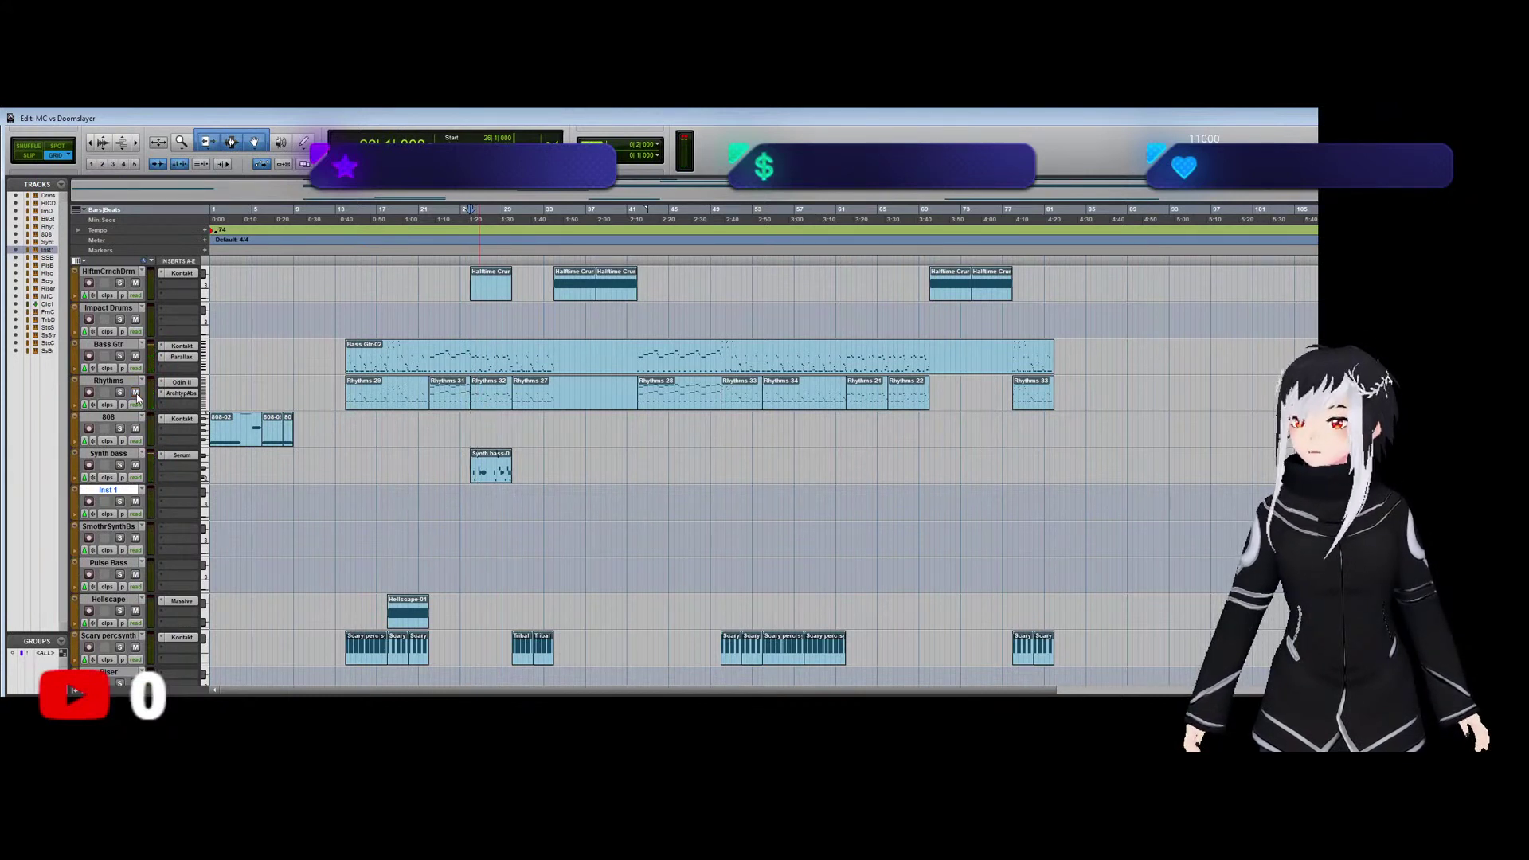
key("space")
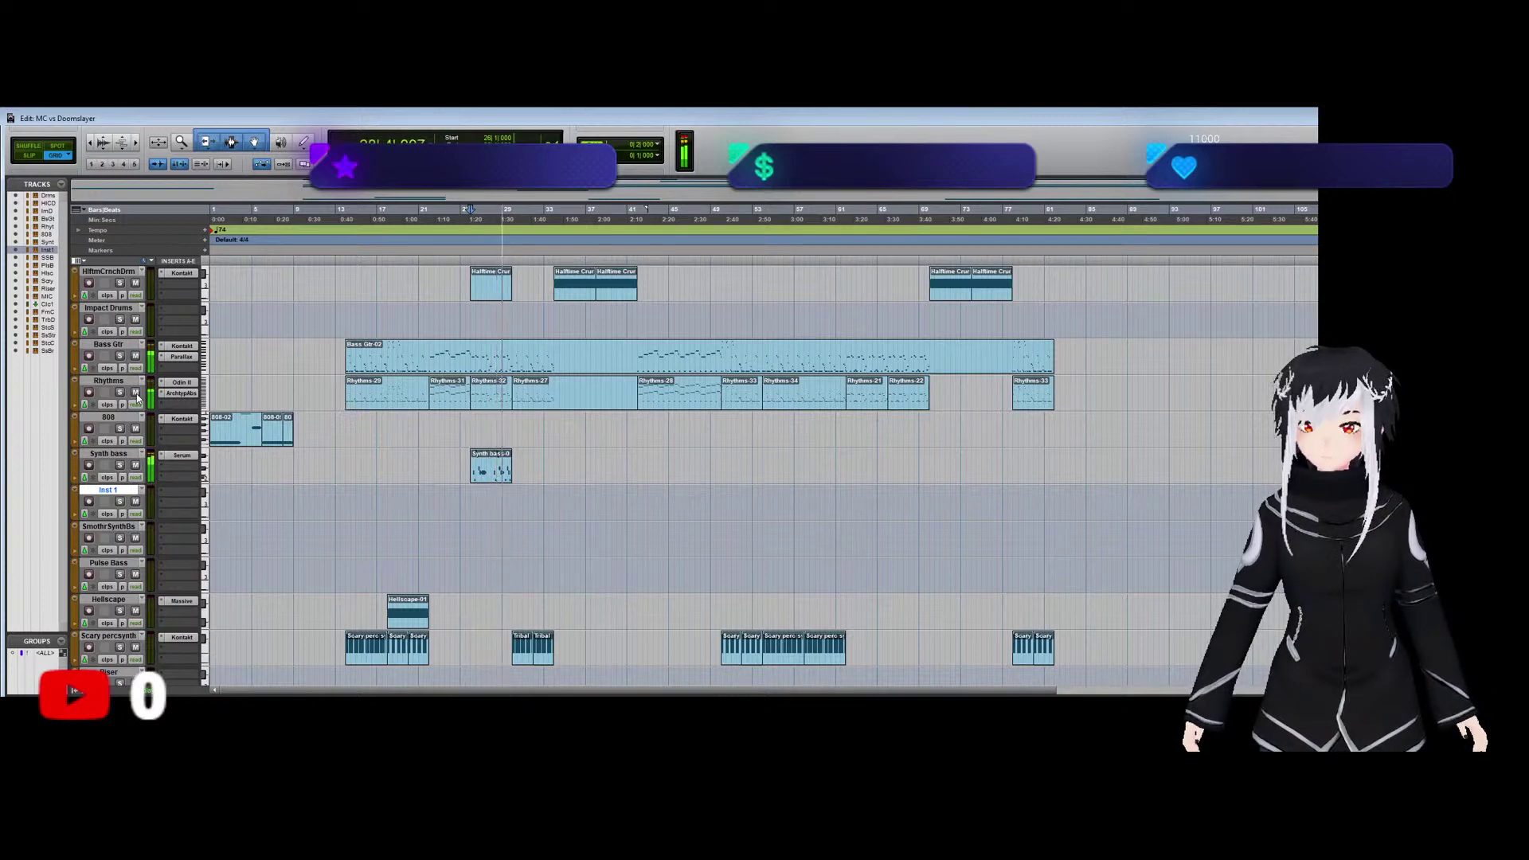
Open the Synth bass clip for MIDI editing, raise the note at the start of bar 29 to A, and listen from bar 26.
double_click(489, 468)
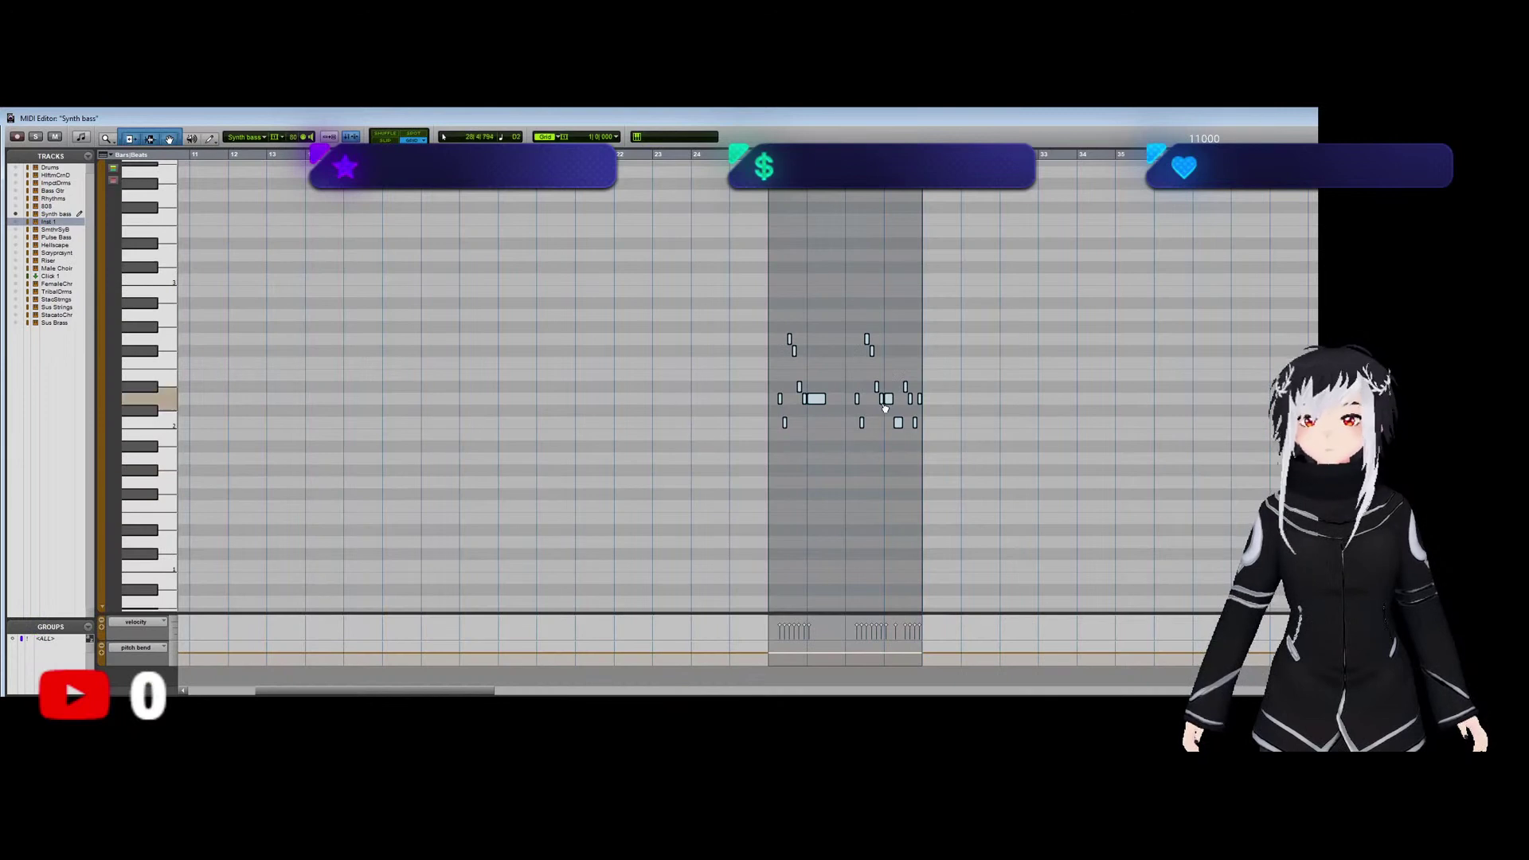
left_click(889, 399)
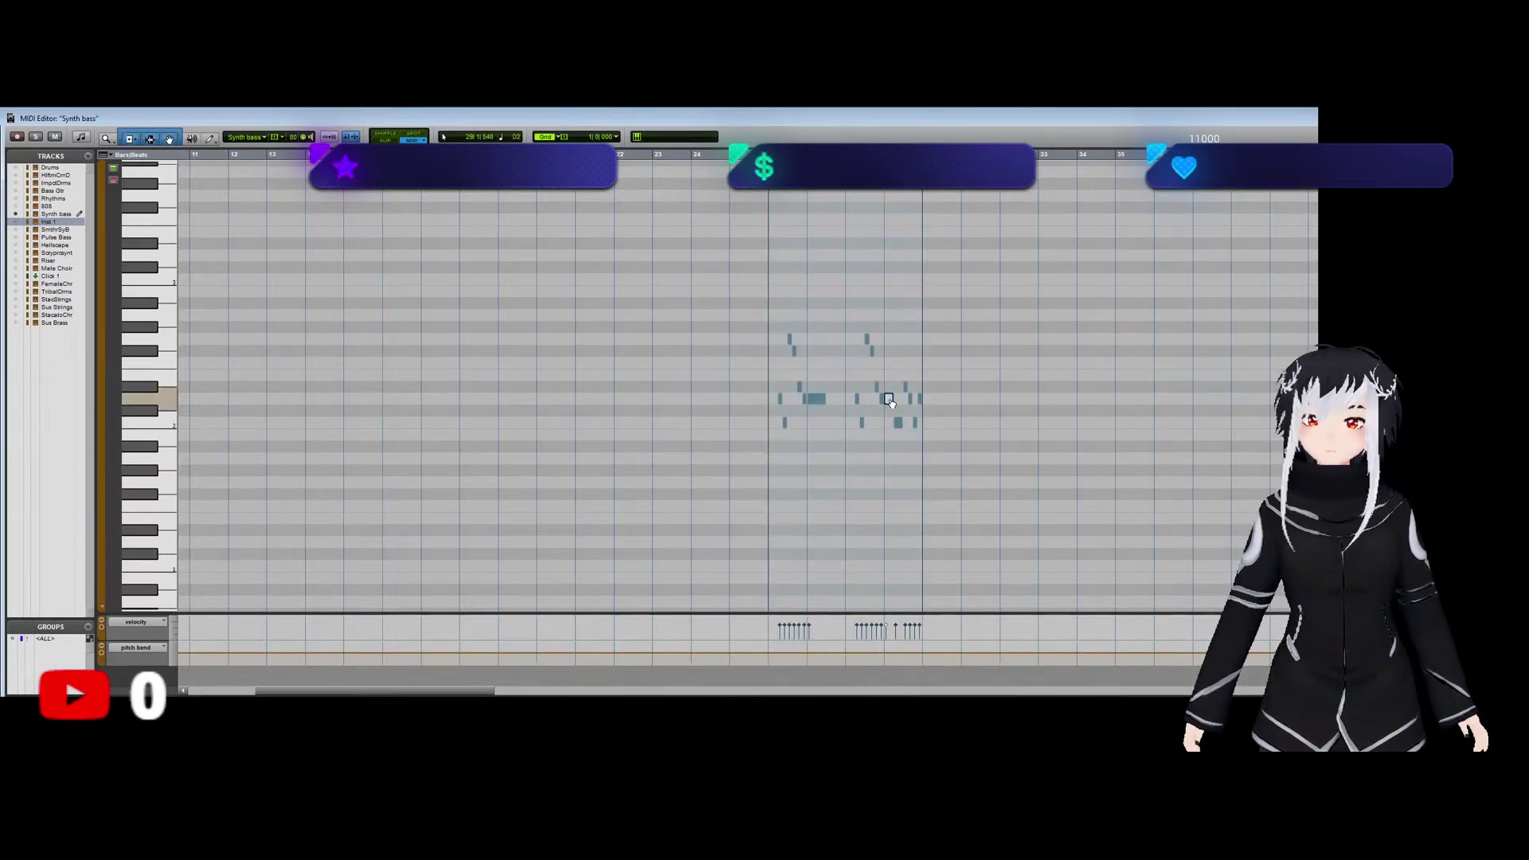
left_click_drag(889, 399, 890, 317)
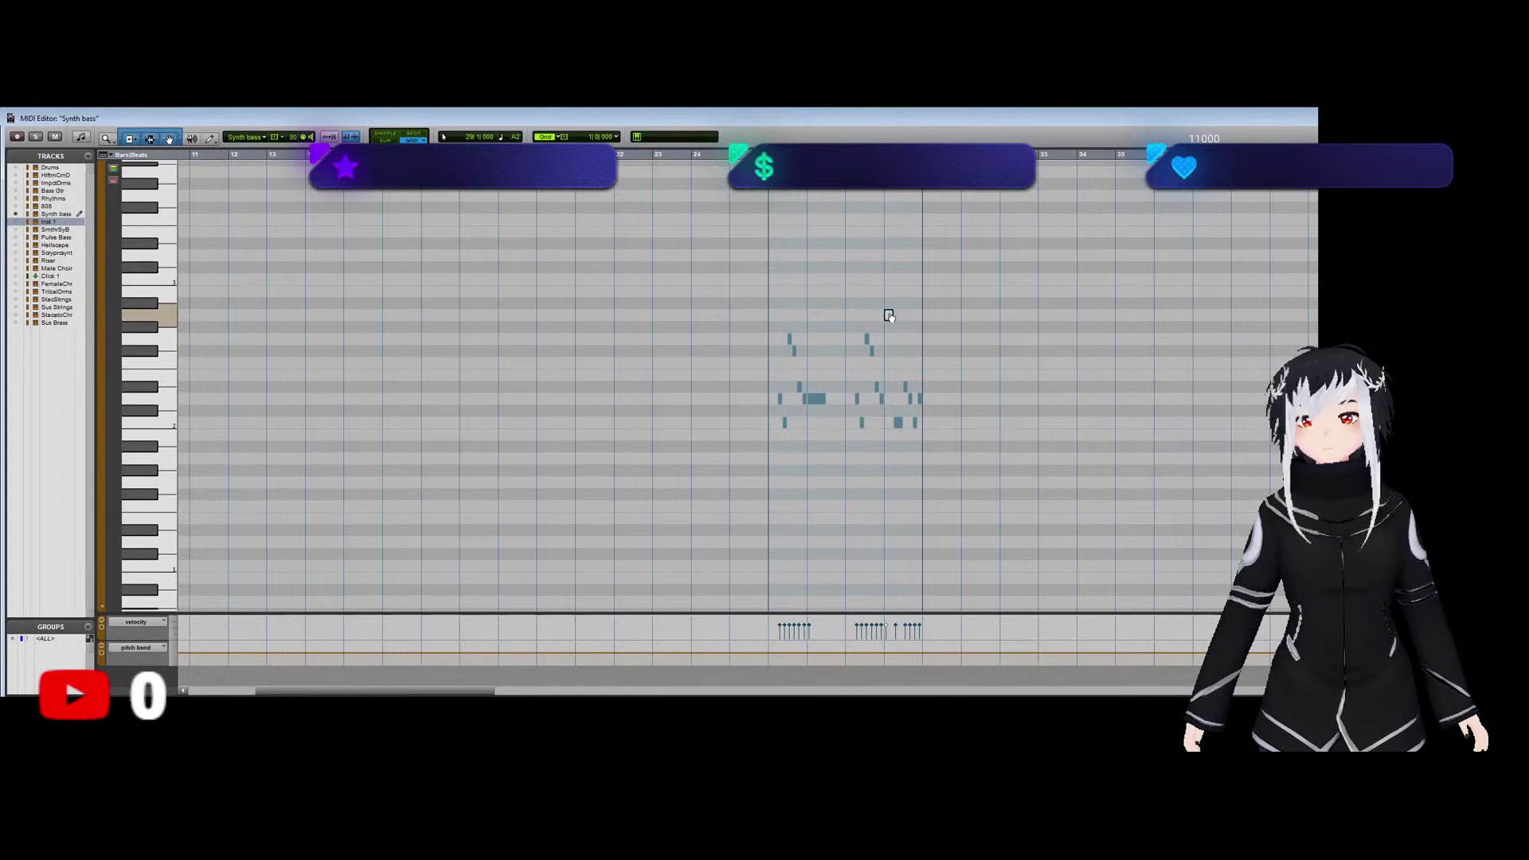
left_click(768, 339)
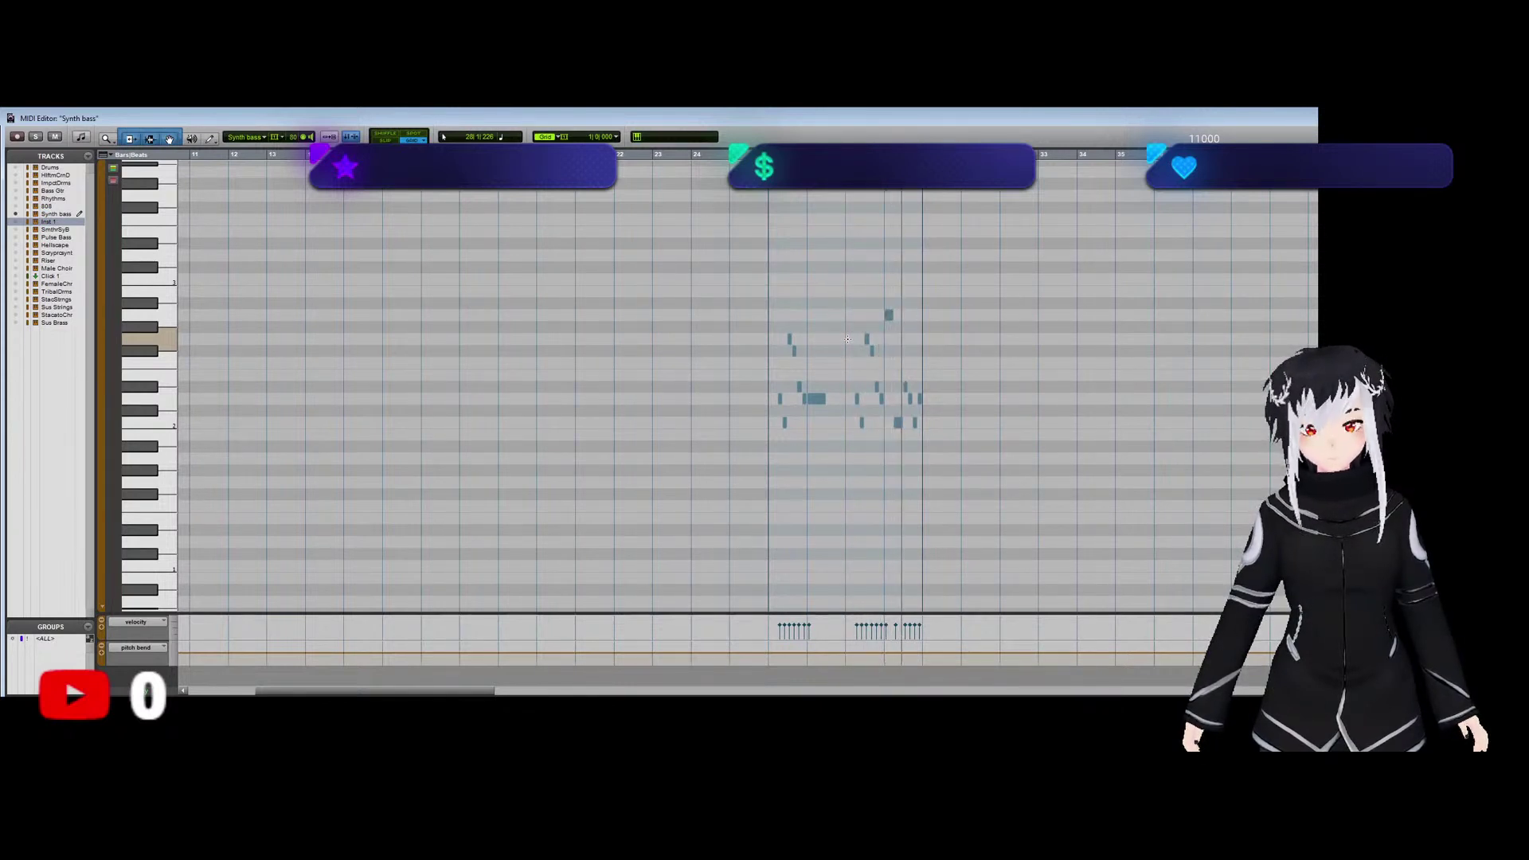
Delete the longer low C note in bar 29 and extend the A note to half a bar.
left_click(897, 420, "alt")
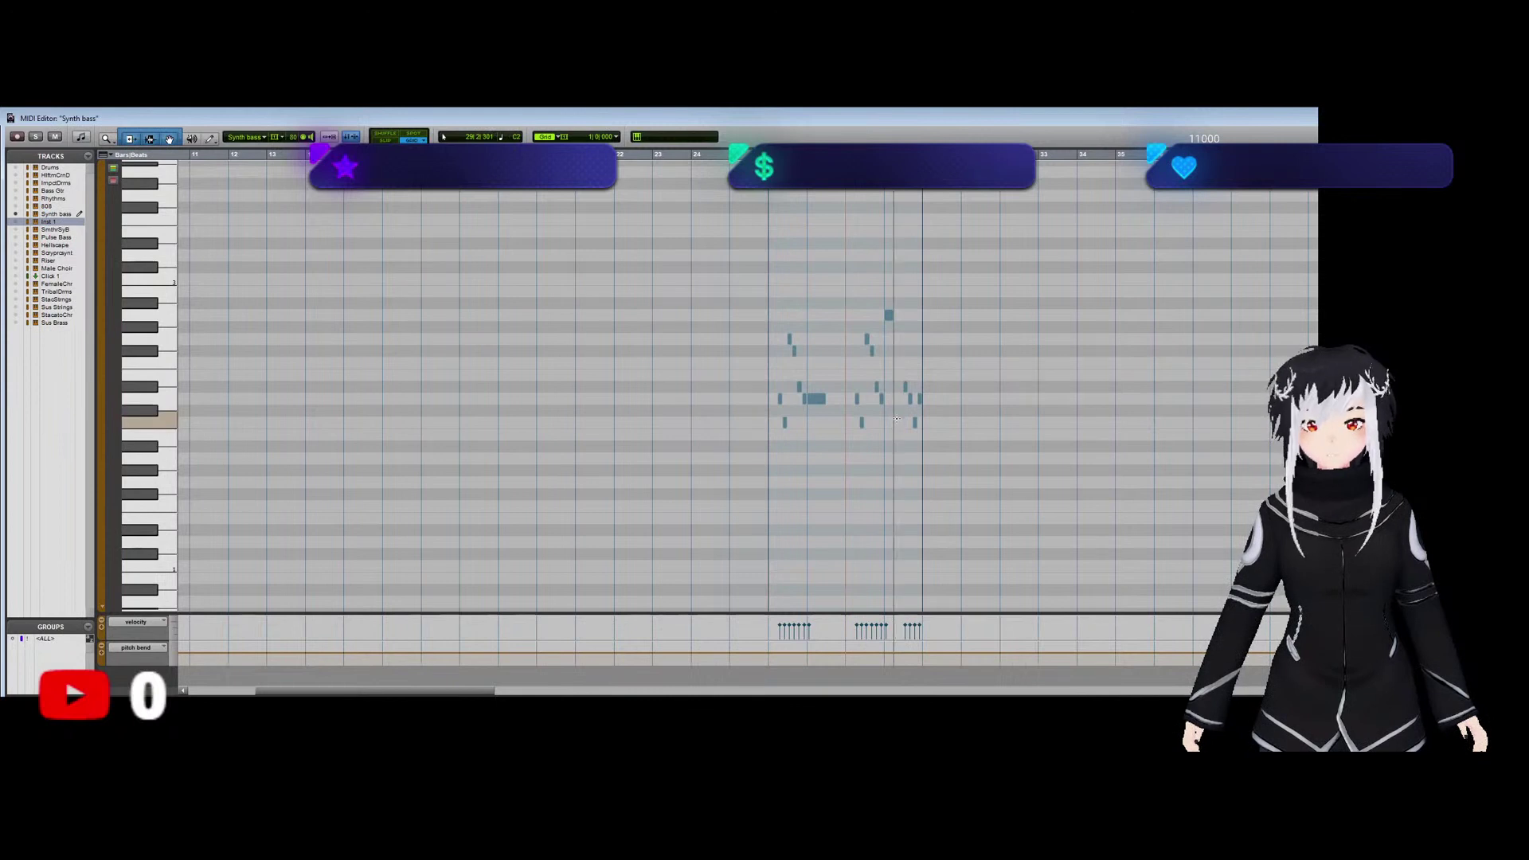
left_click(899, 315)
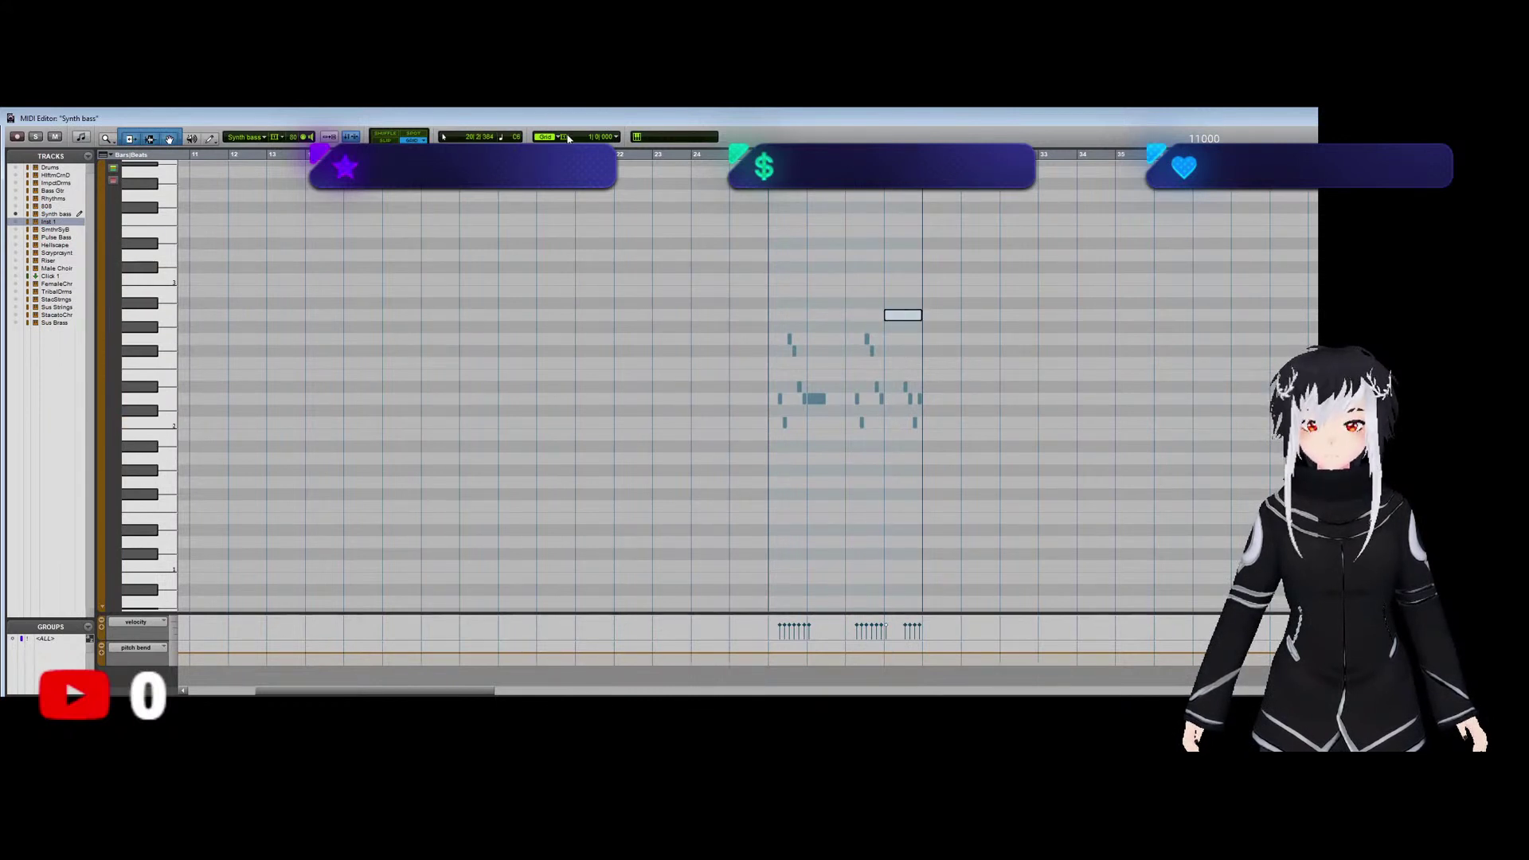
left_click_drag(921, 316, 903, 316)
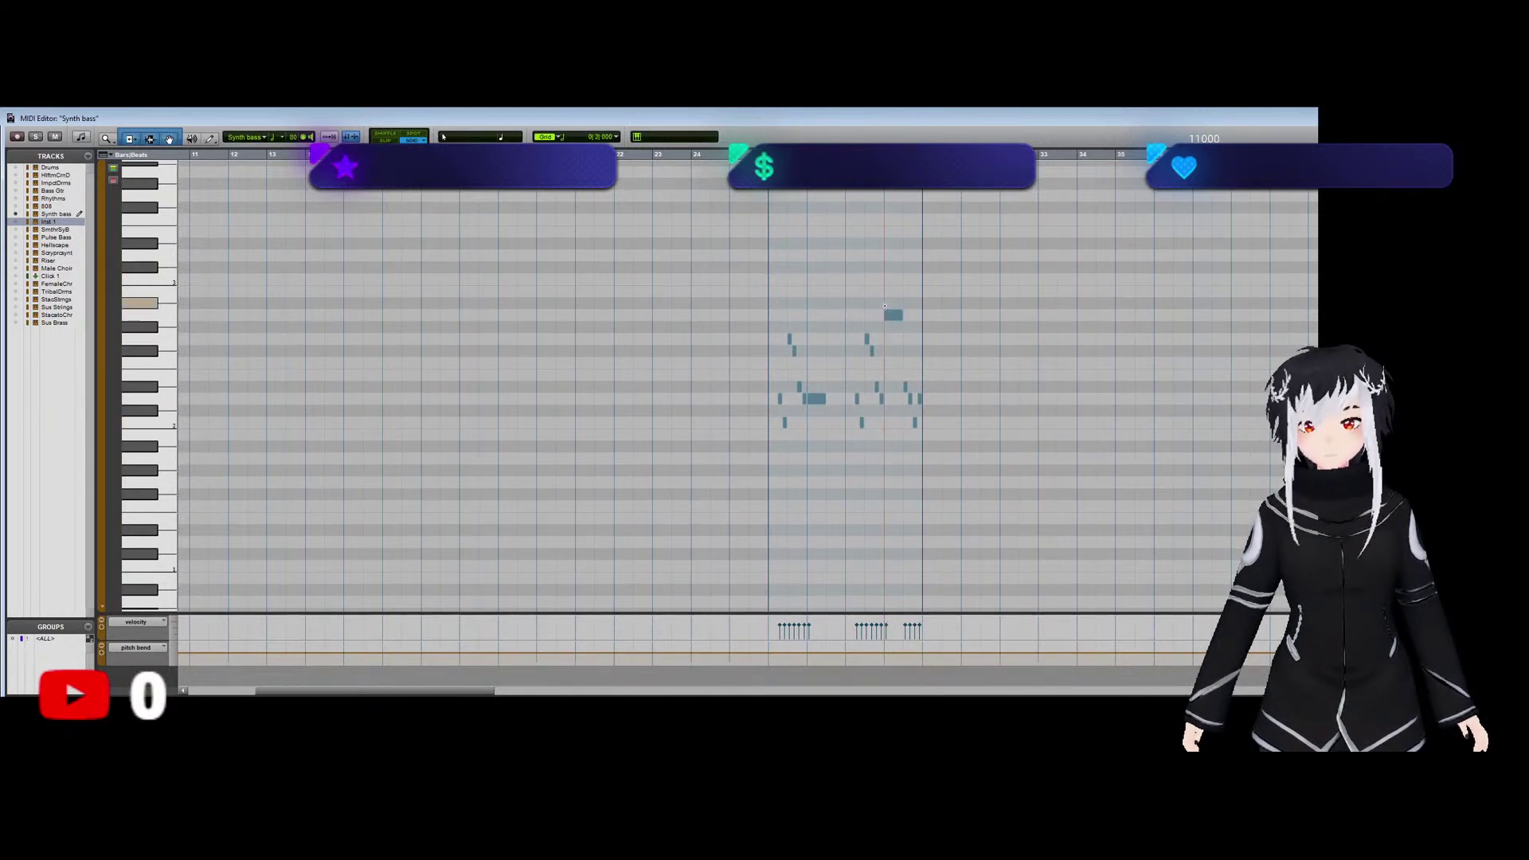
Replace the short low C note near the end of bar 29 with an F and listen to the phrase.
key("space")
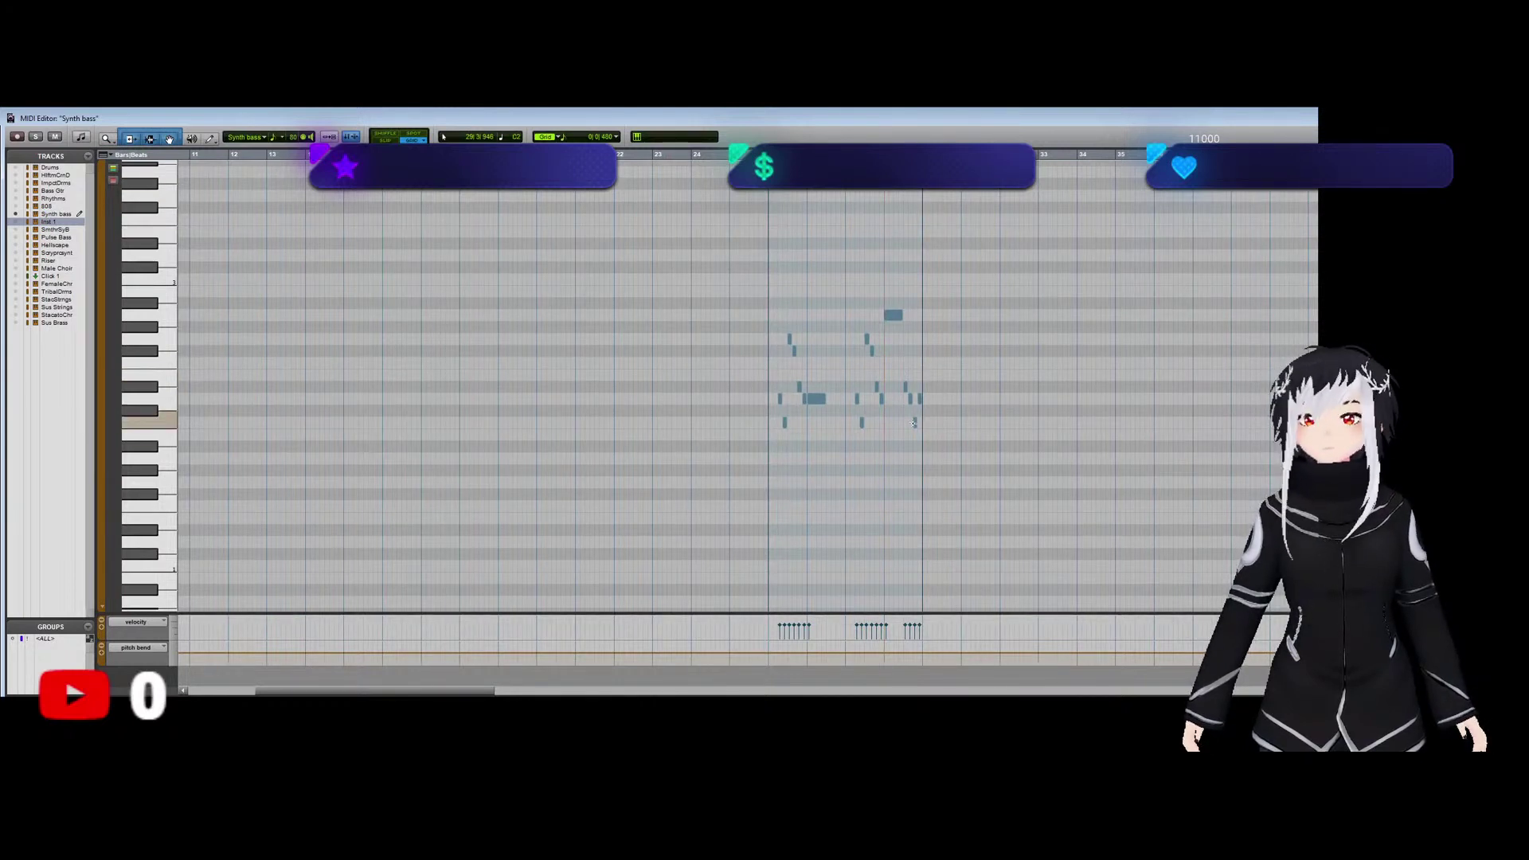
left_click(916, 361)
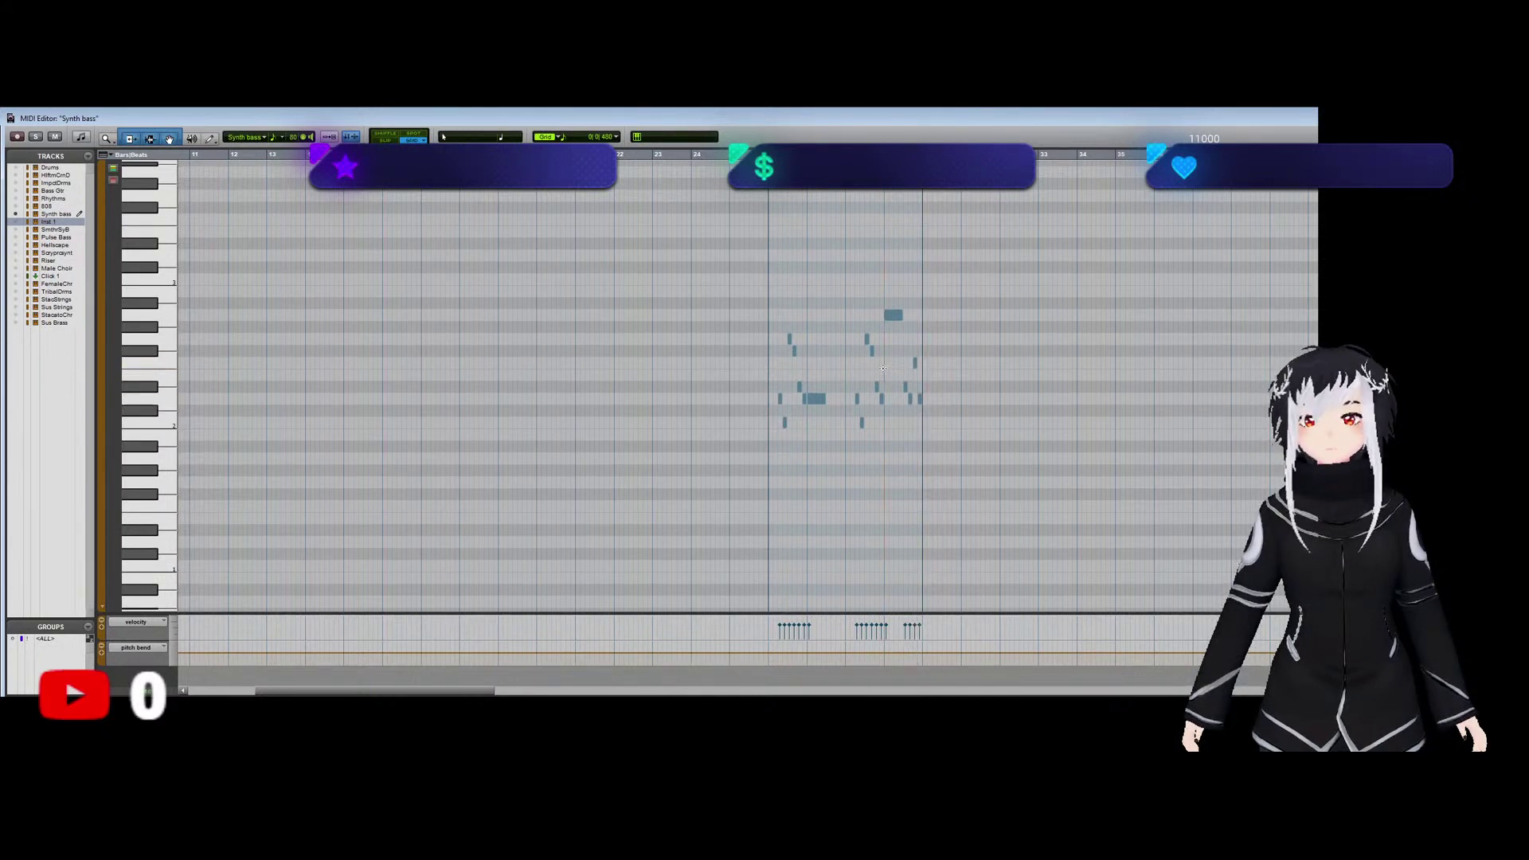
key("space")
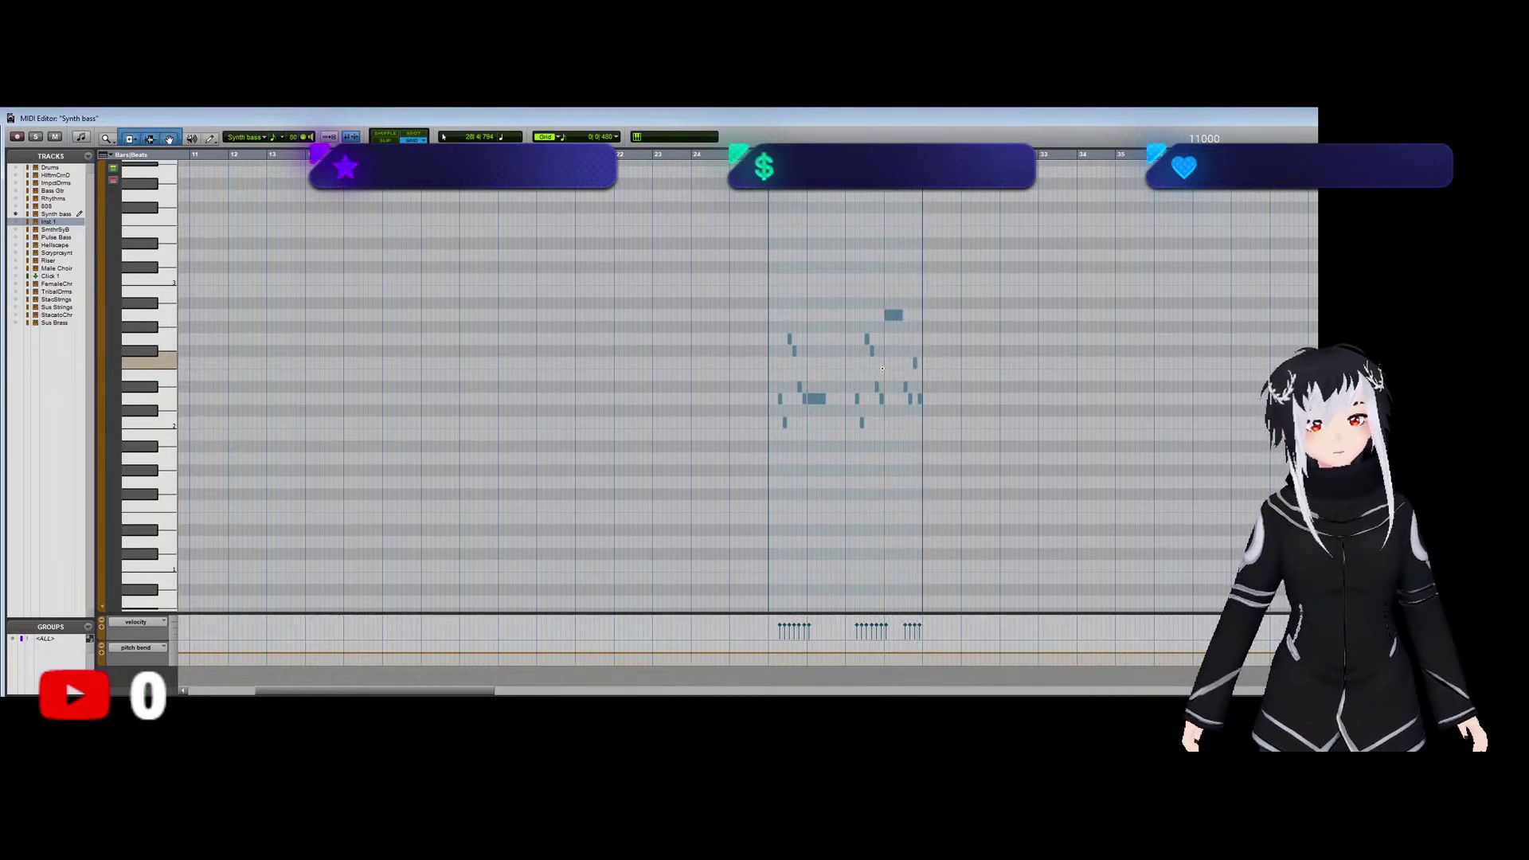
Close the Synth bass MIDI editor and mute the Rhythms track.
key("ctrl+w")
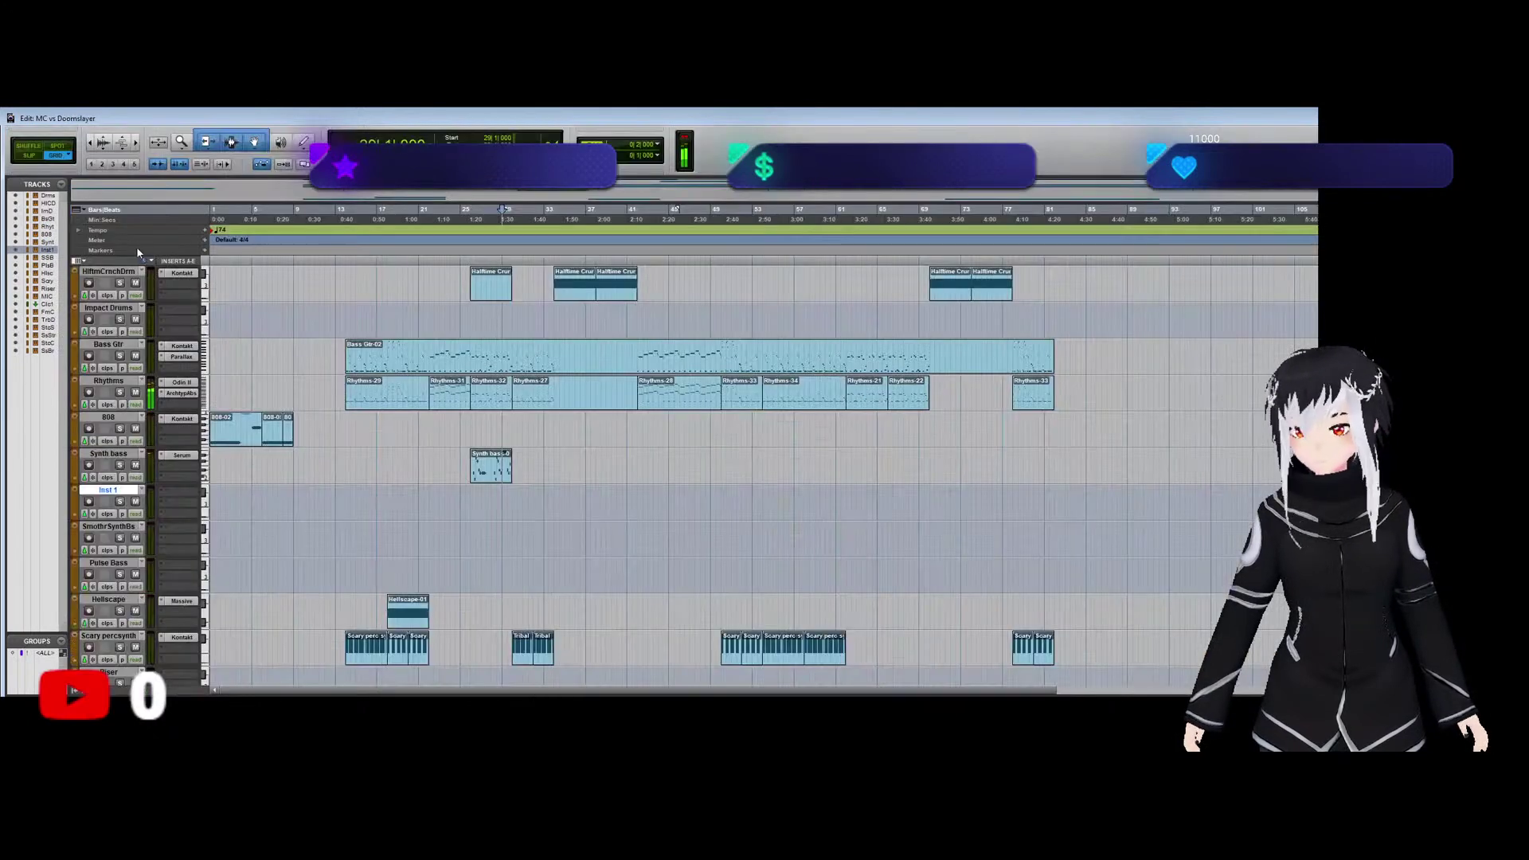
left_click(135, 394)
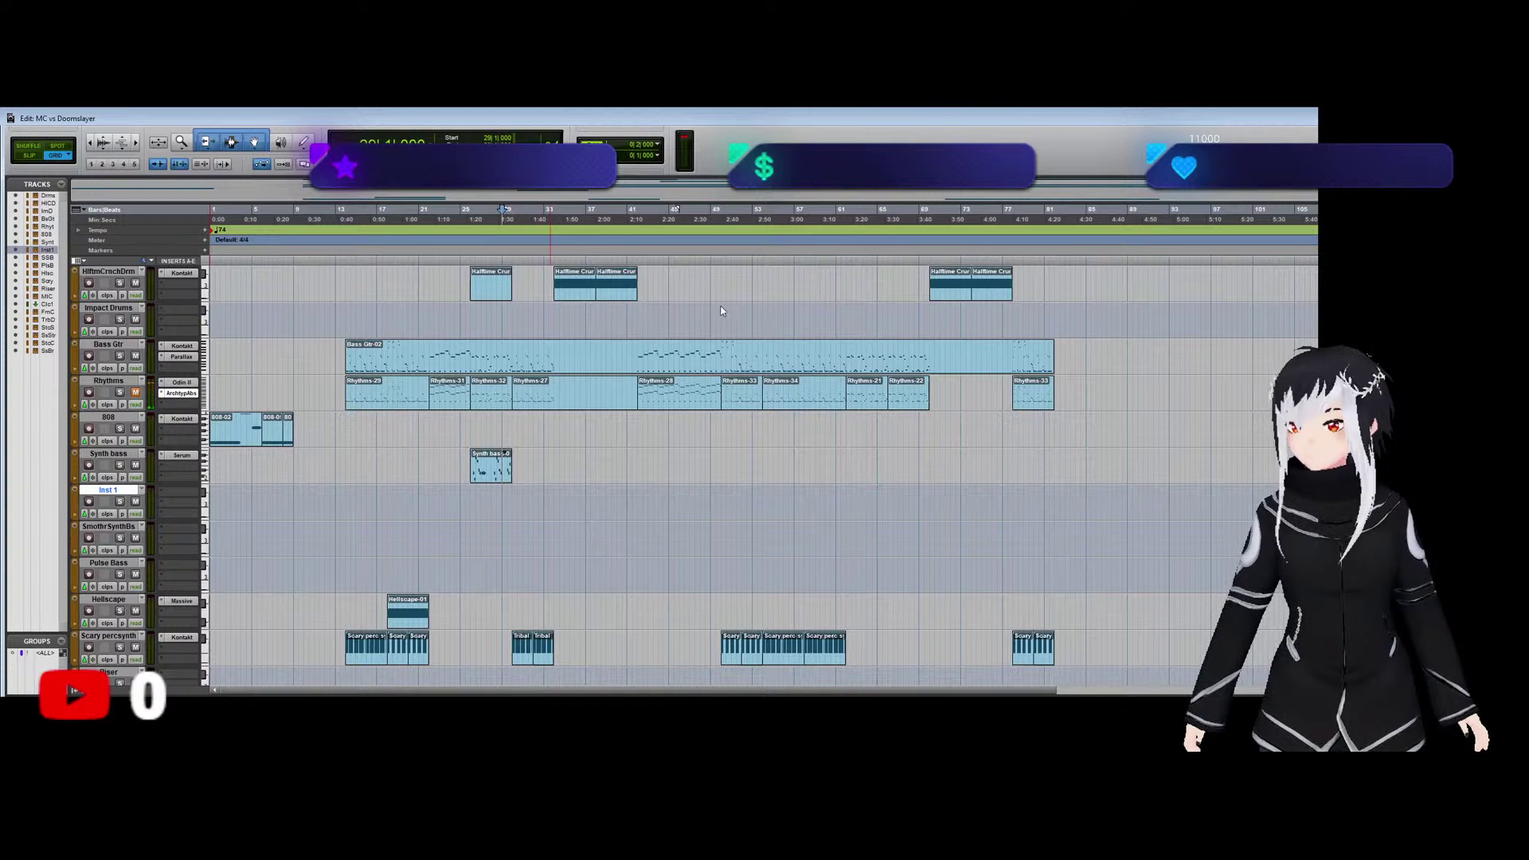
Unmute the Rhythms track and play the arrangement from bar 30.
left_click(135, 394)
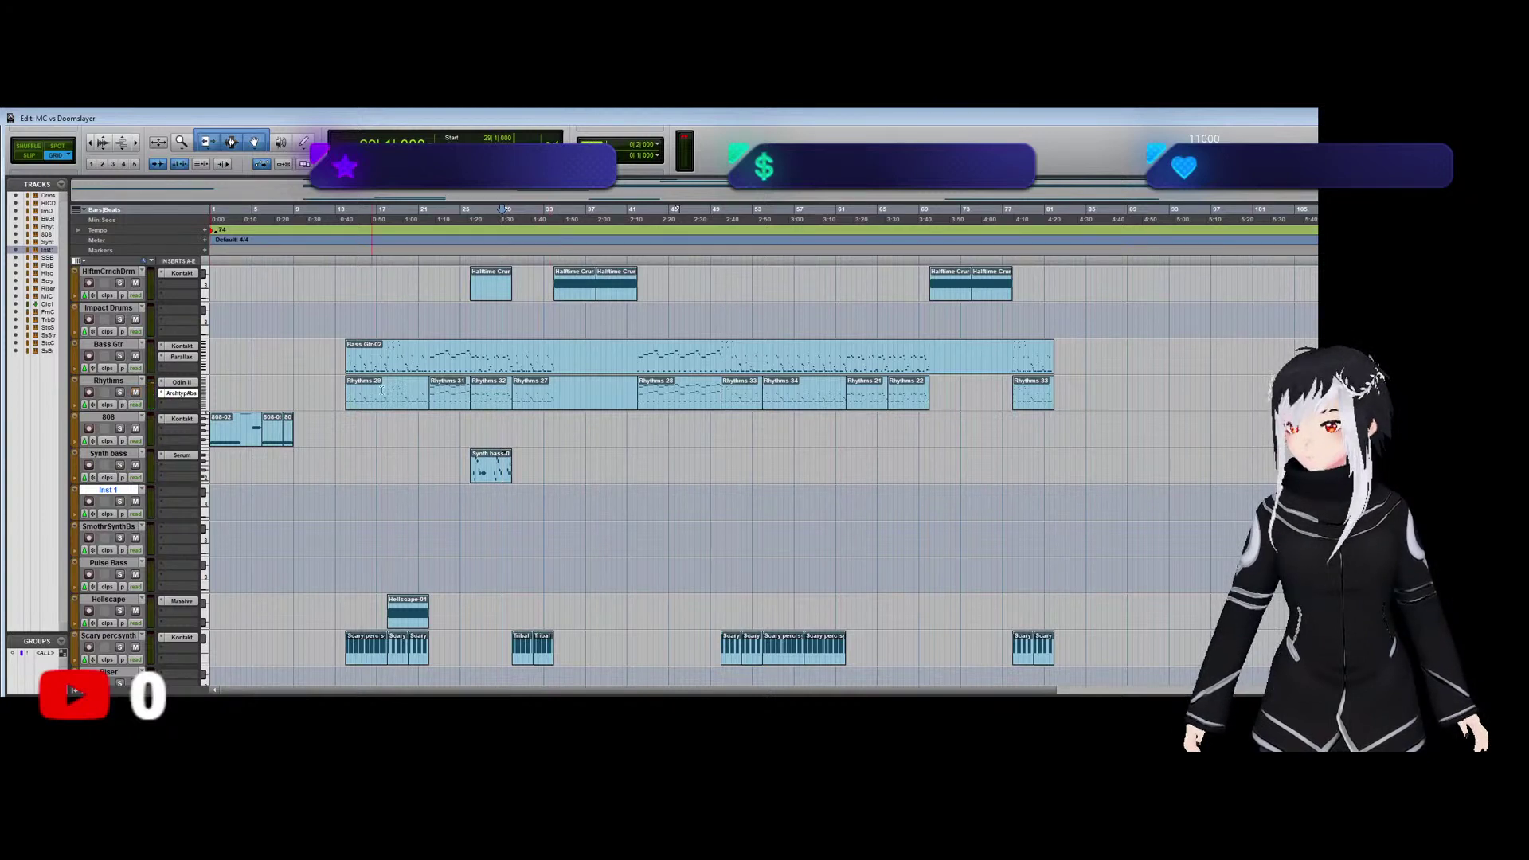
left_click(503, 209)
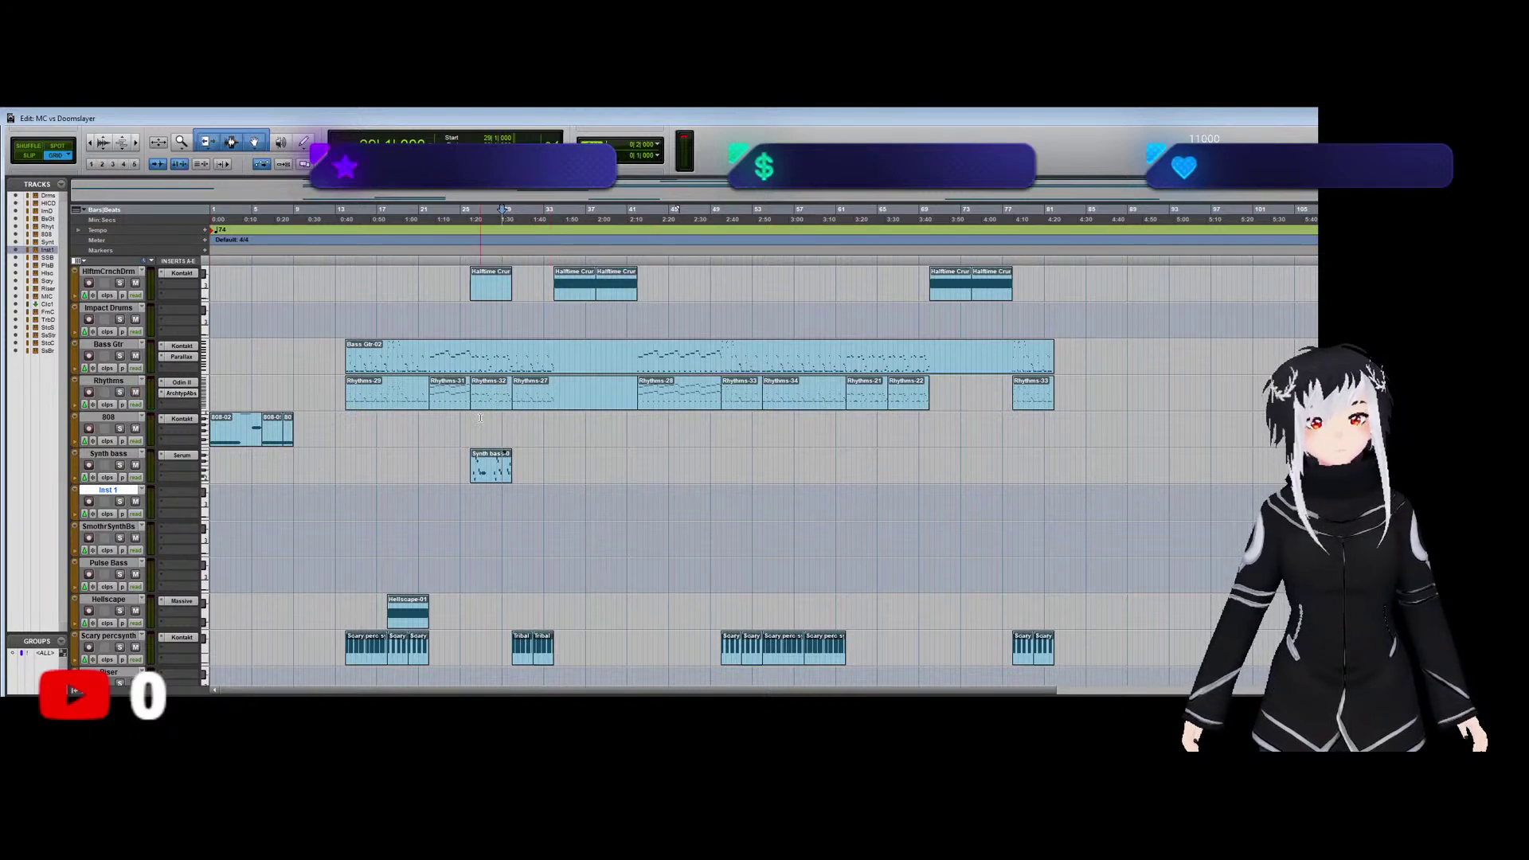
left_click(512, 419)
key("space")
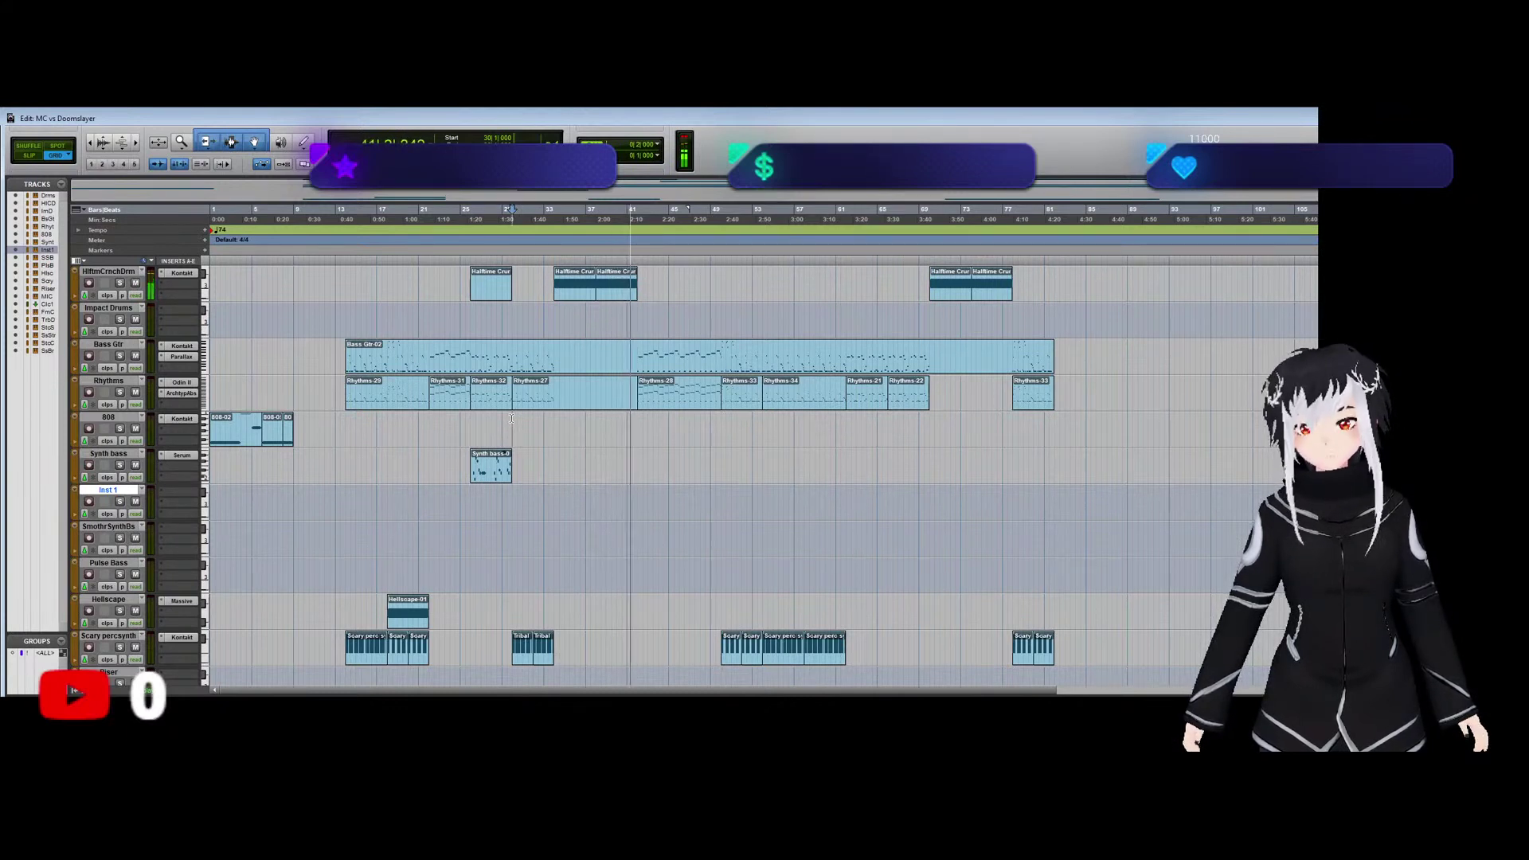
left_click(448, 424)
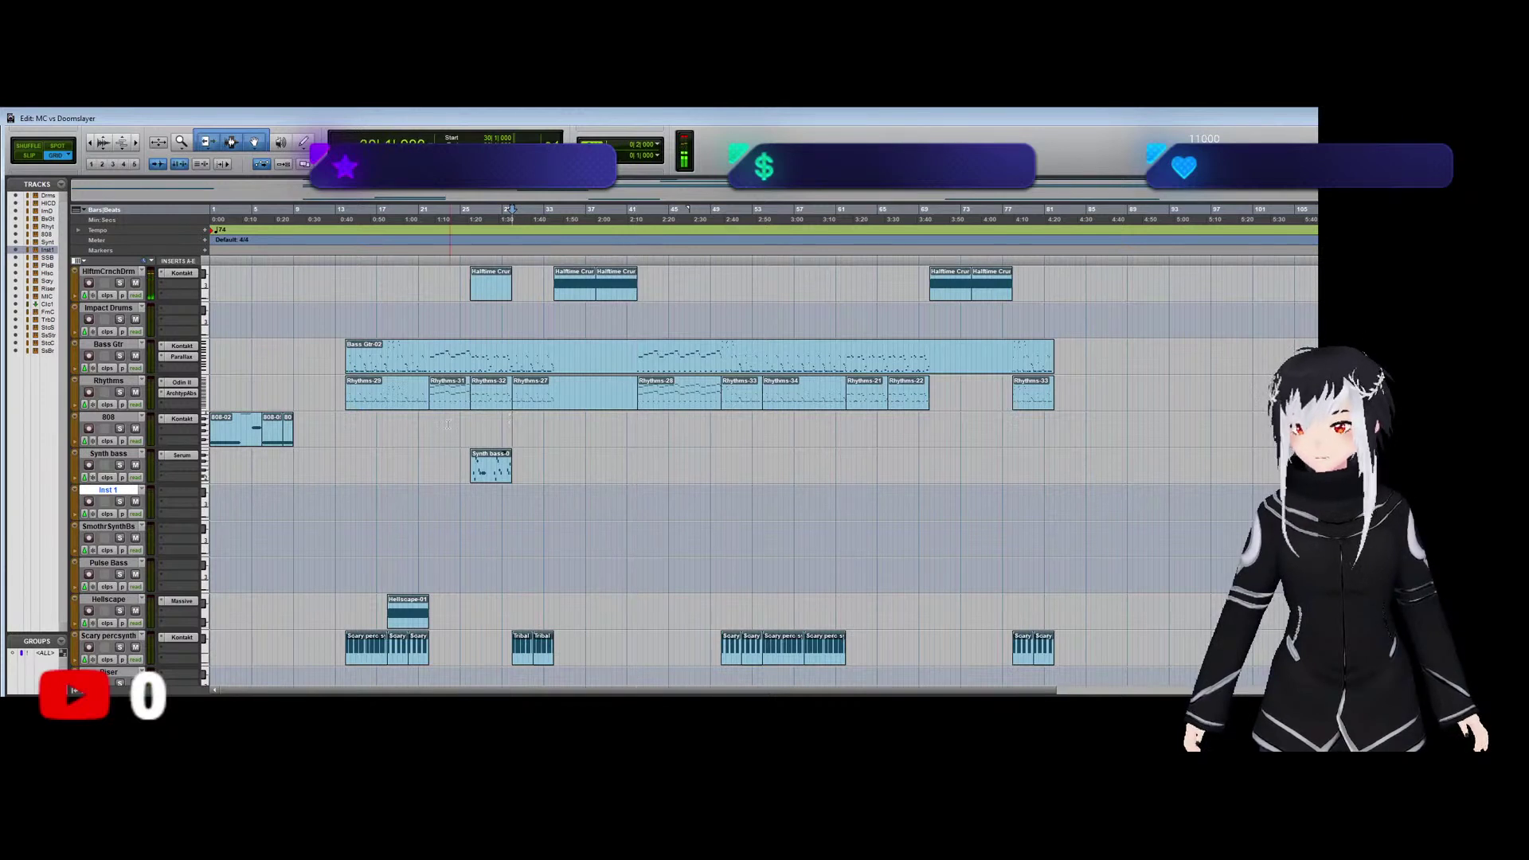
Try soloing the Drums track and play the arrangement from bar 14, where the drum clips begin.
left_click(637, 312)
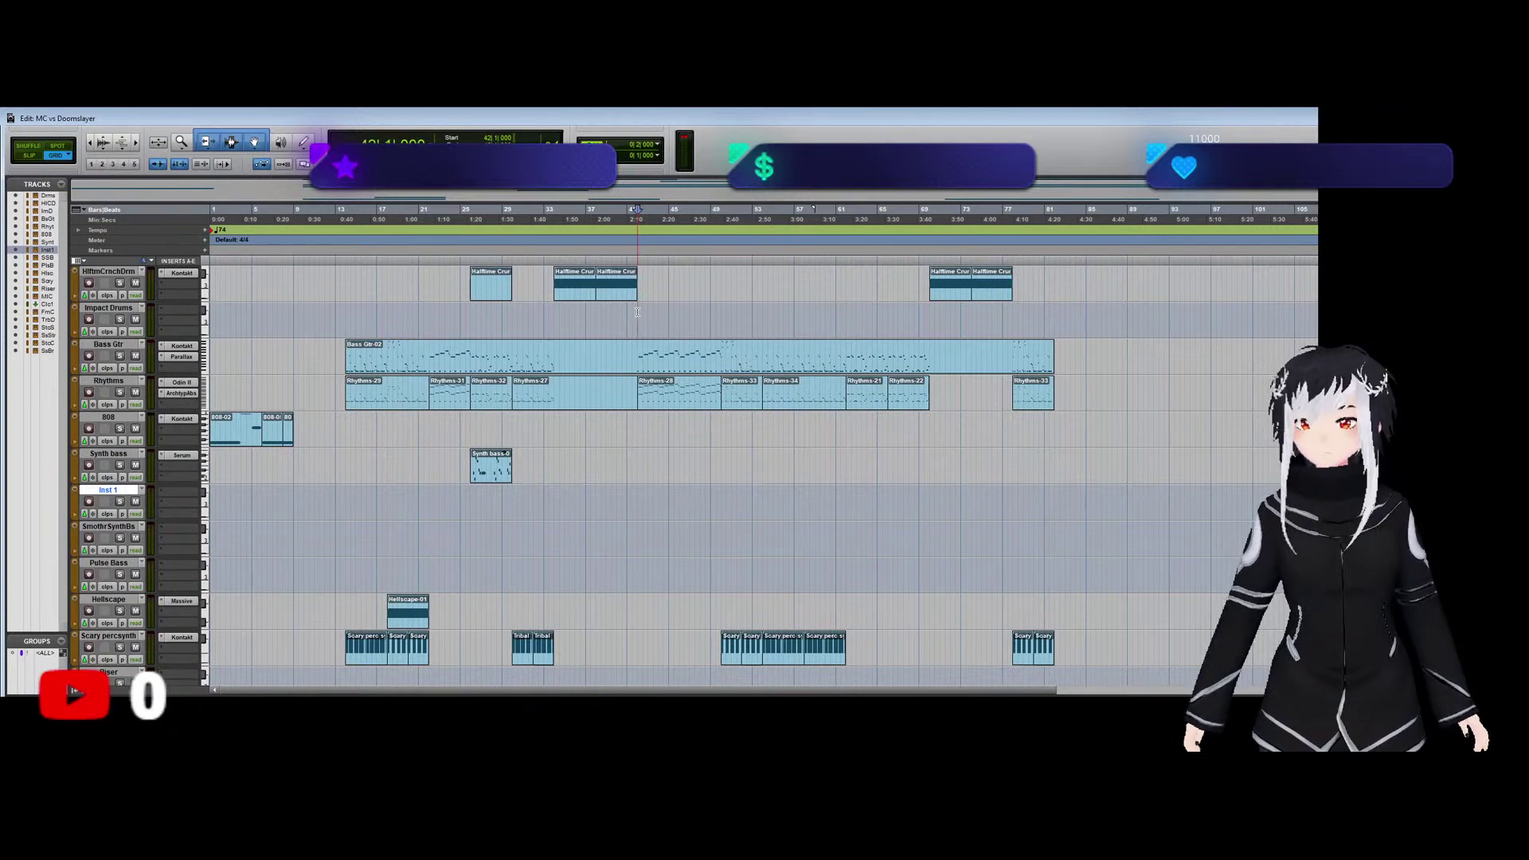
scroll(639, 319, "up", 1)
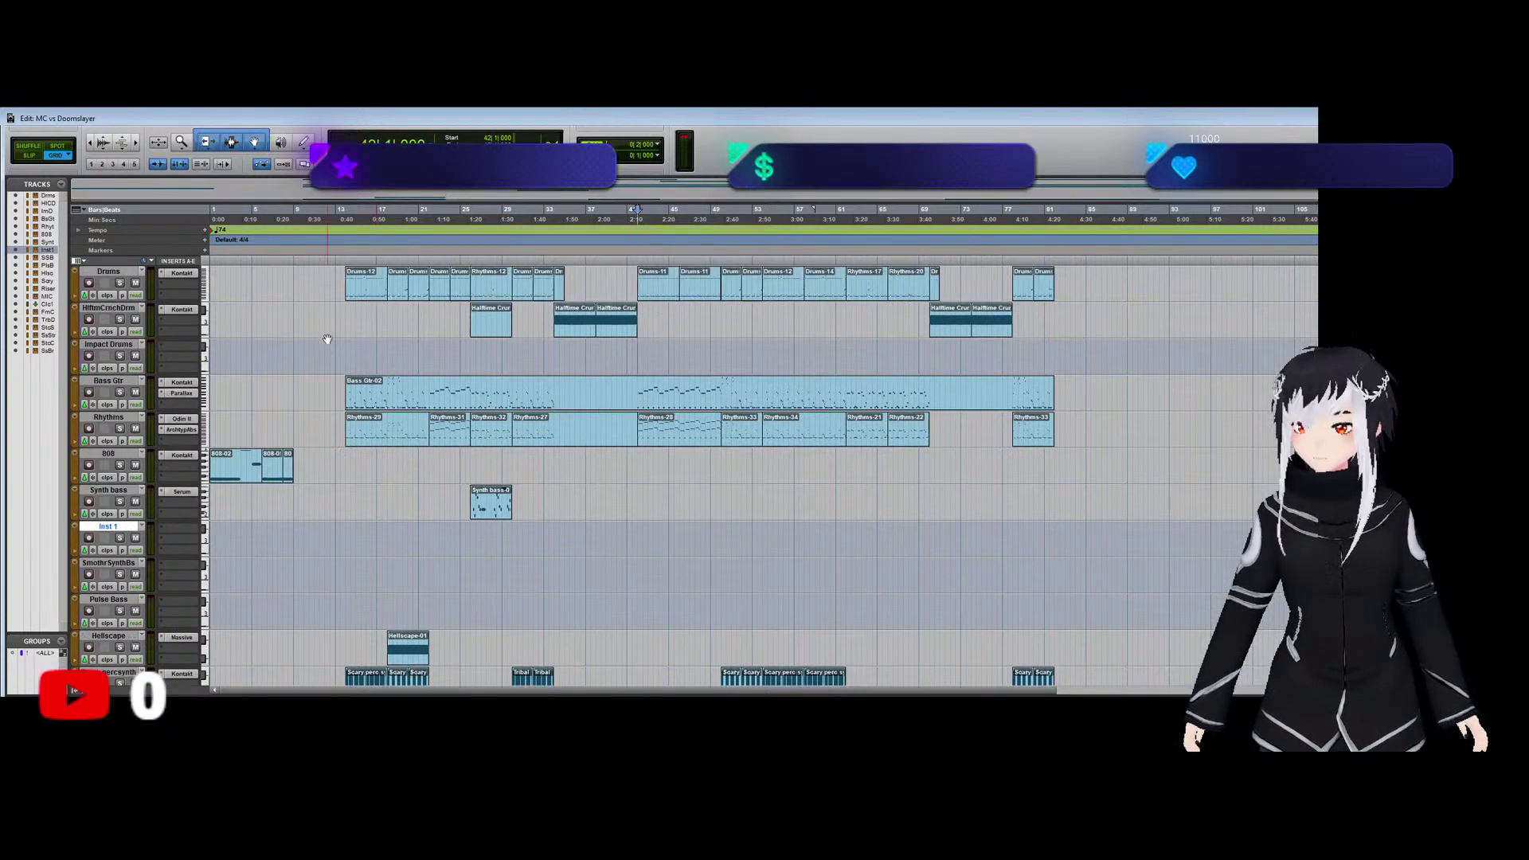
left_click(120, 282)
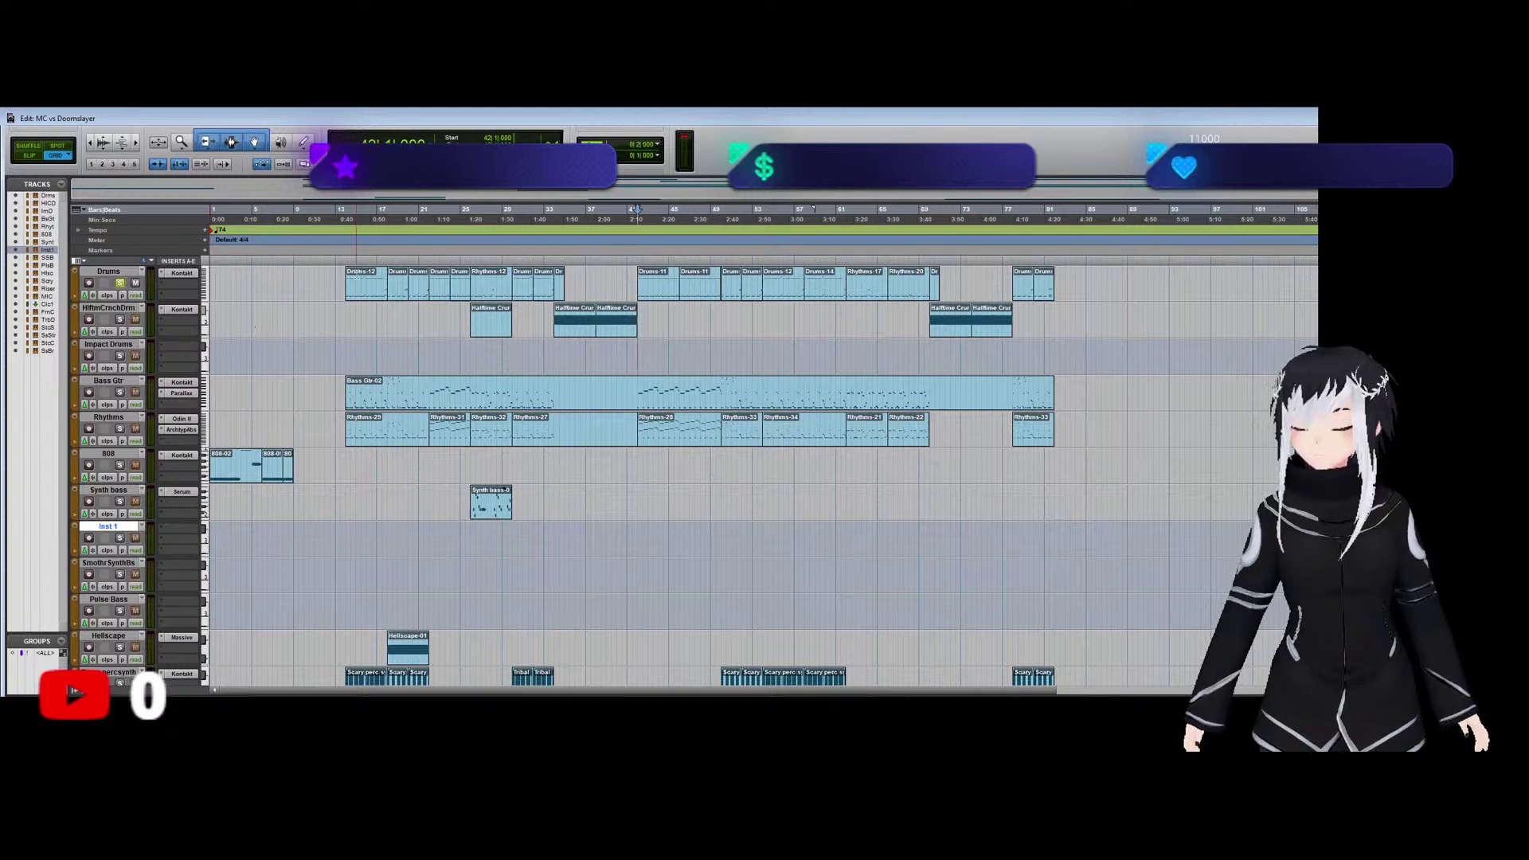
left_click(344, 253)
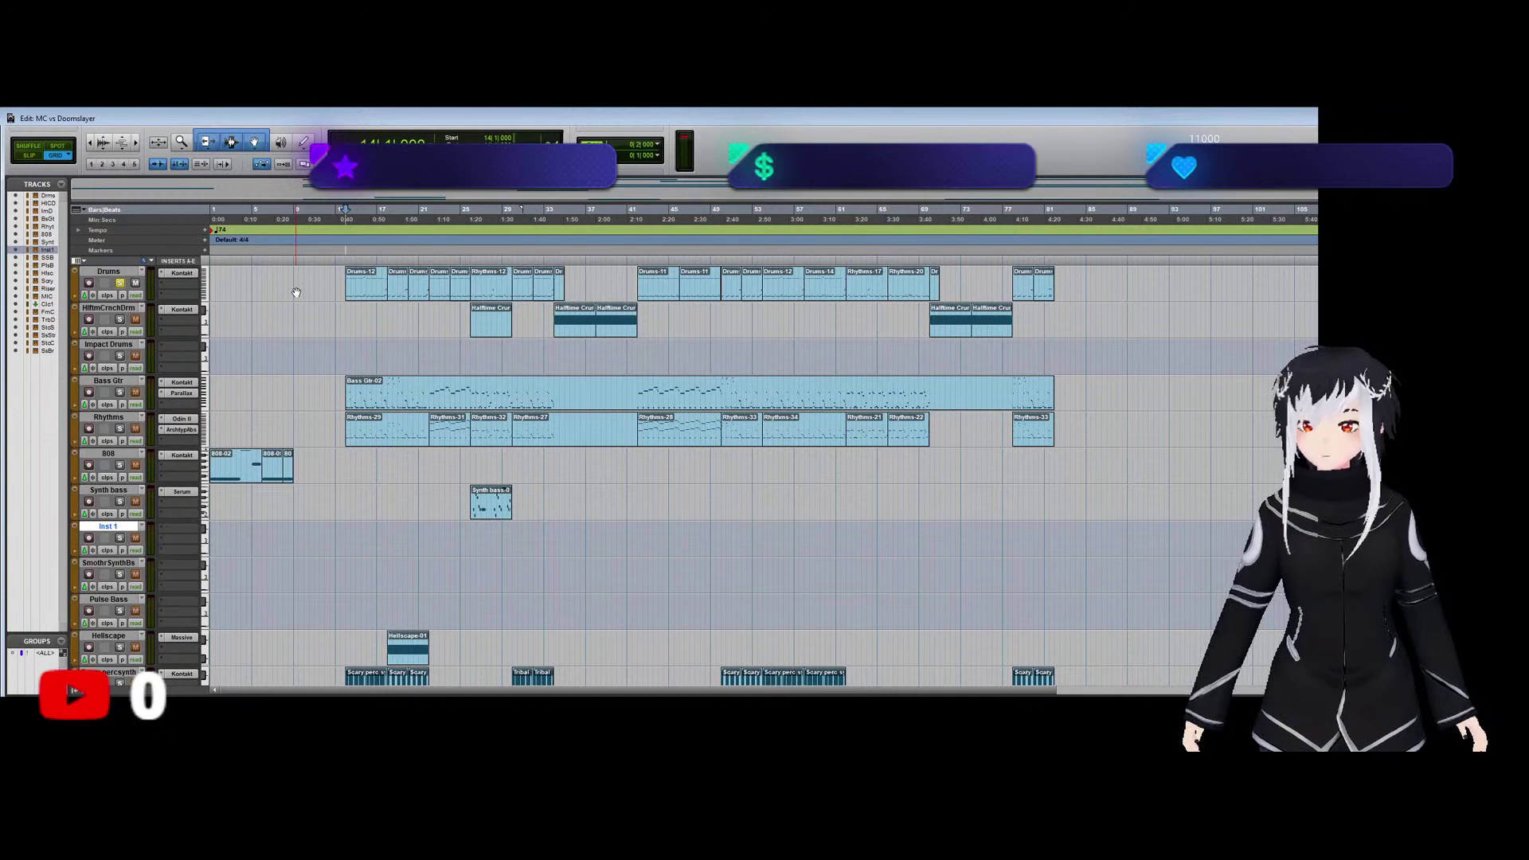
key("space")
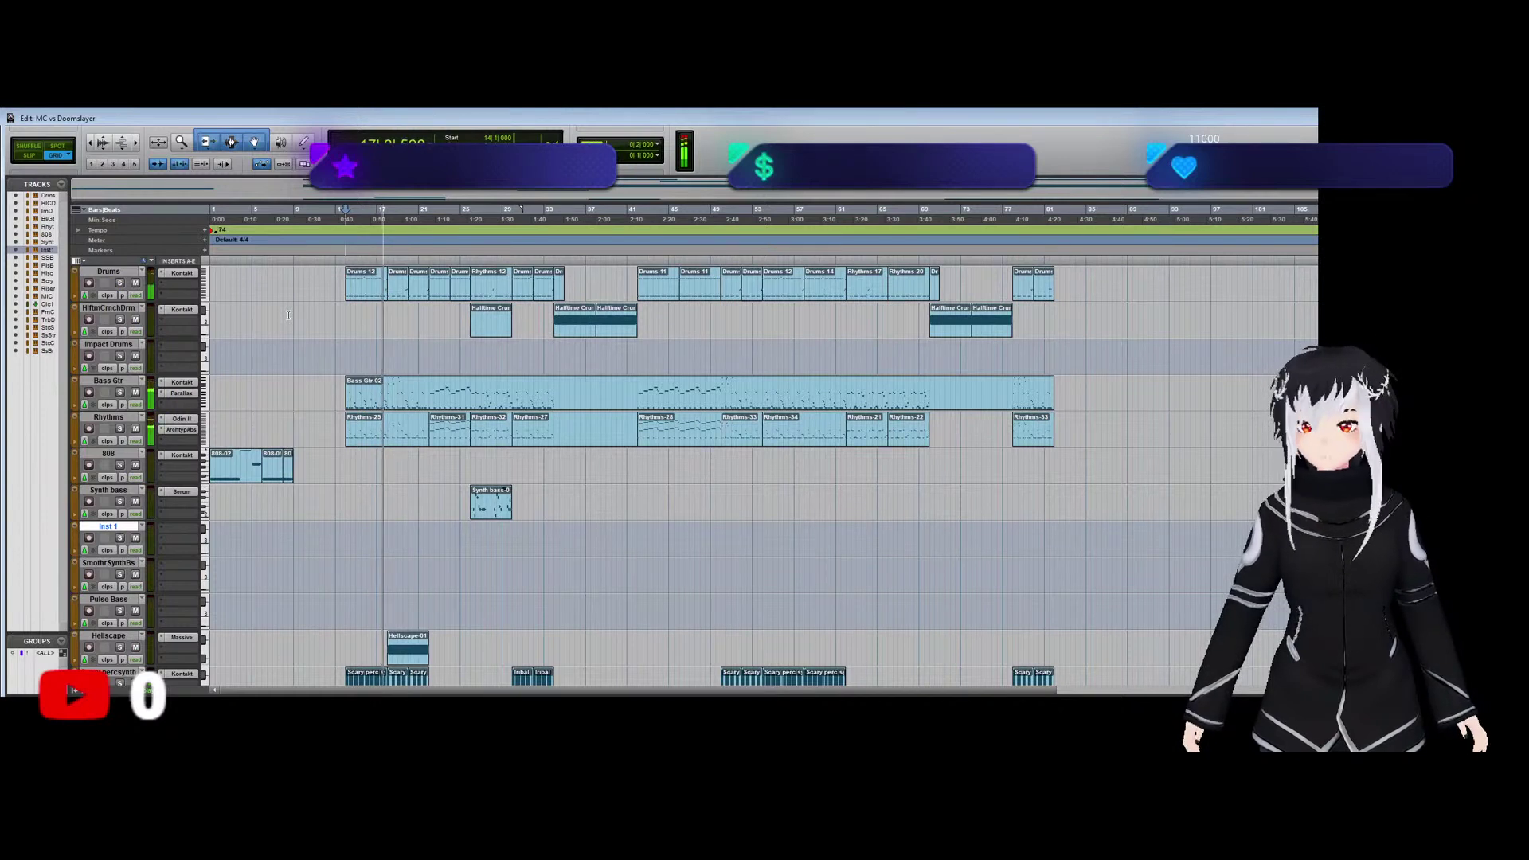
key("space")
Consolidate all clips on the Drums track into one clip and add seven new audio tracks directly below it.
triple_click(357, 298)
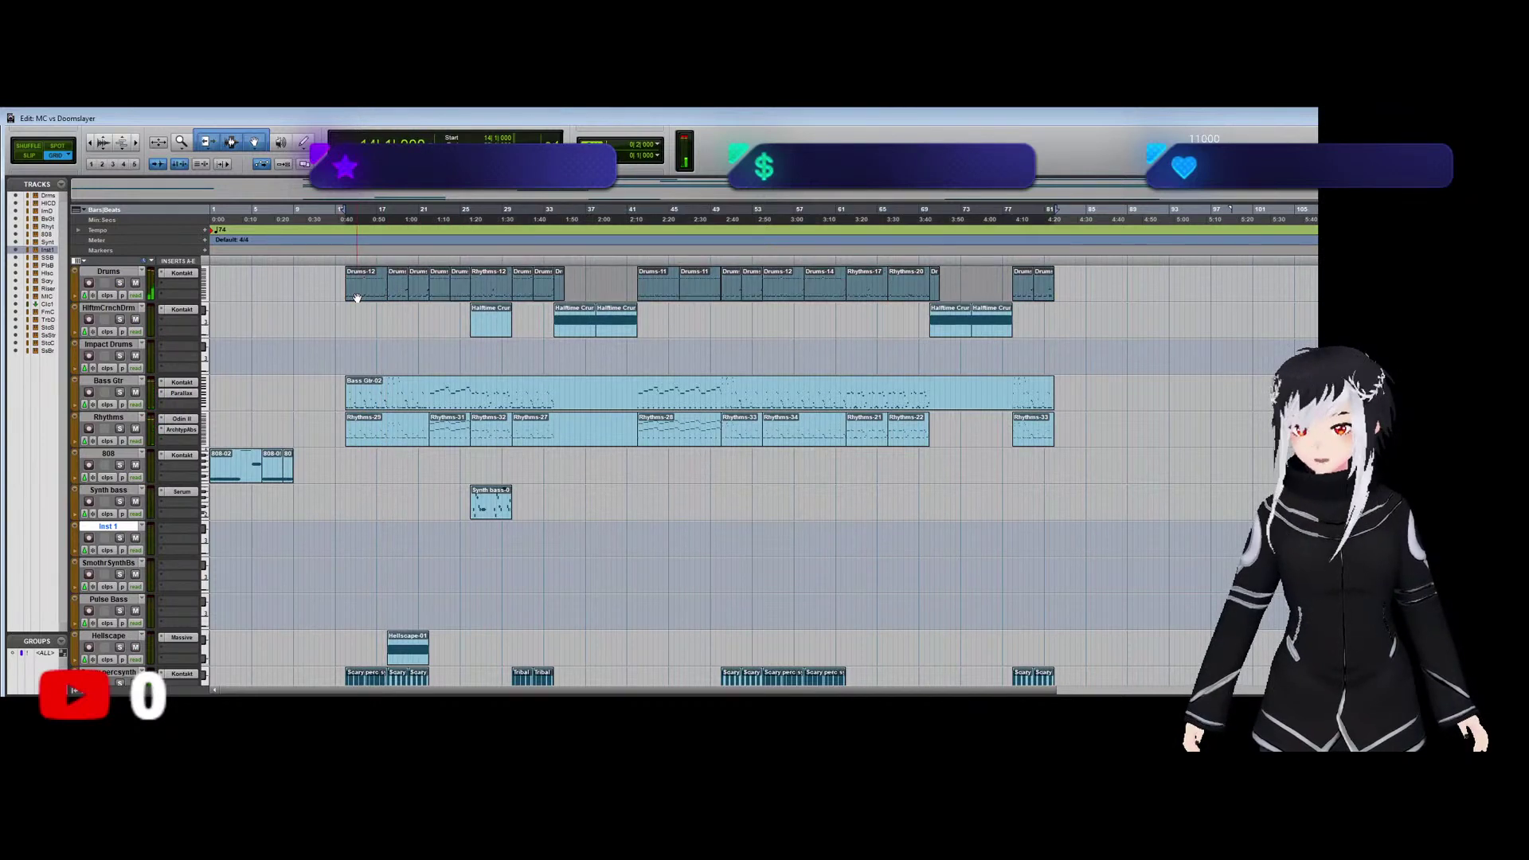
key("alt+shift+3")
left_click(131, 276)
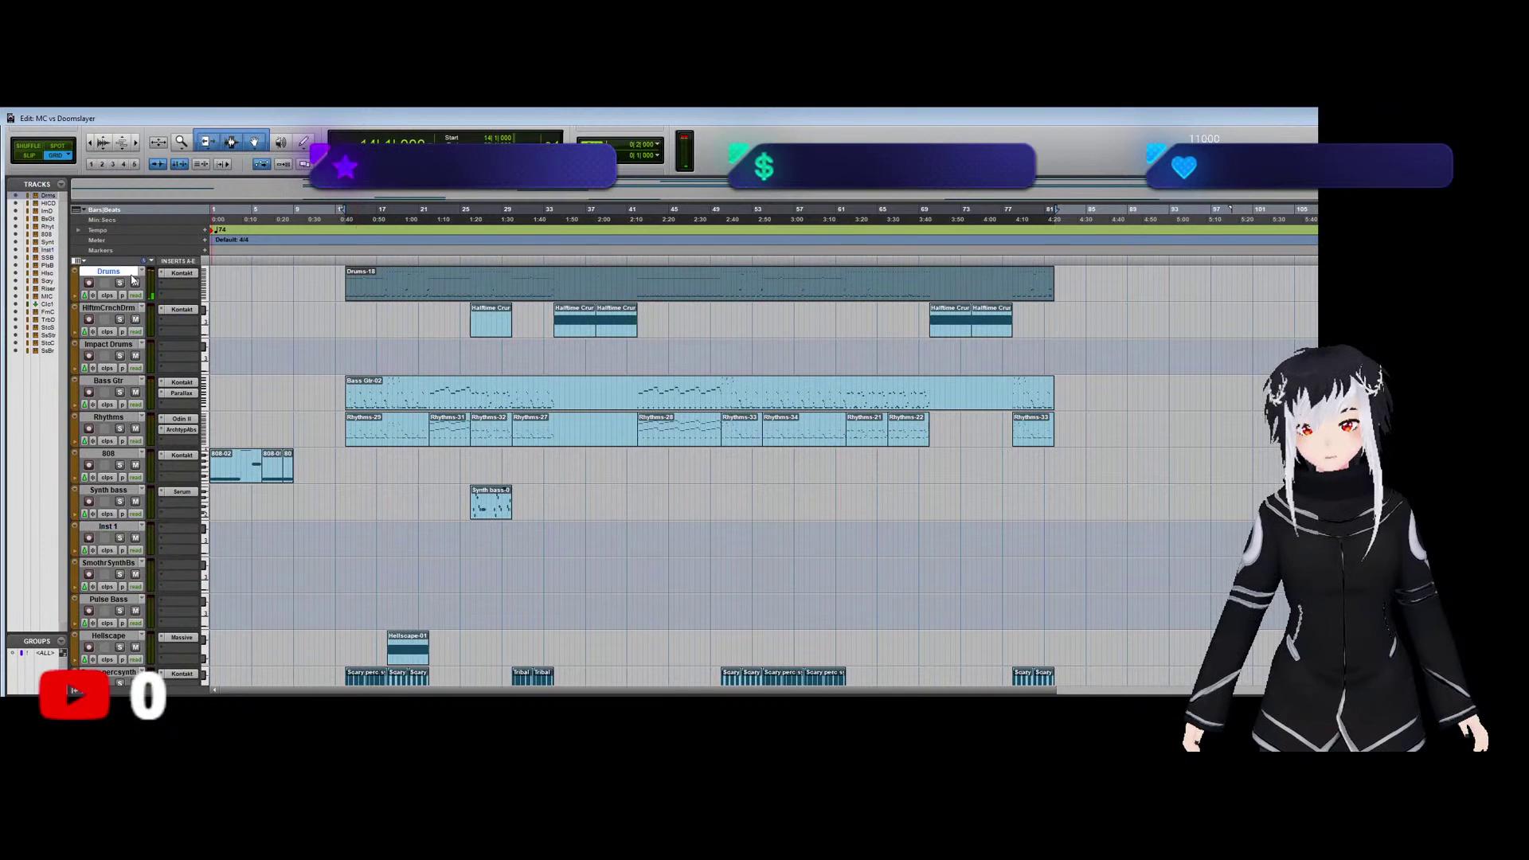
double_click(133, 279)
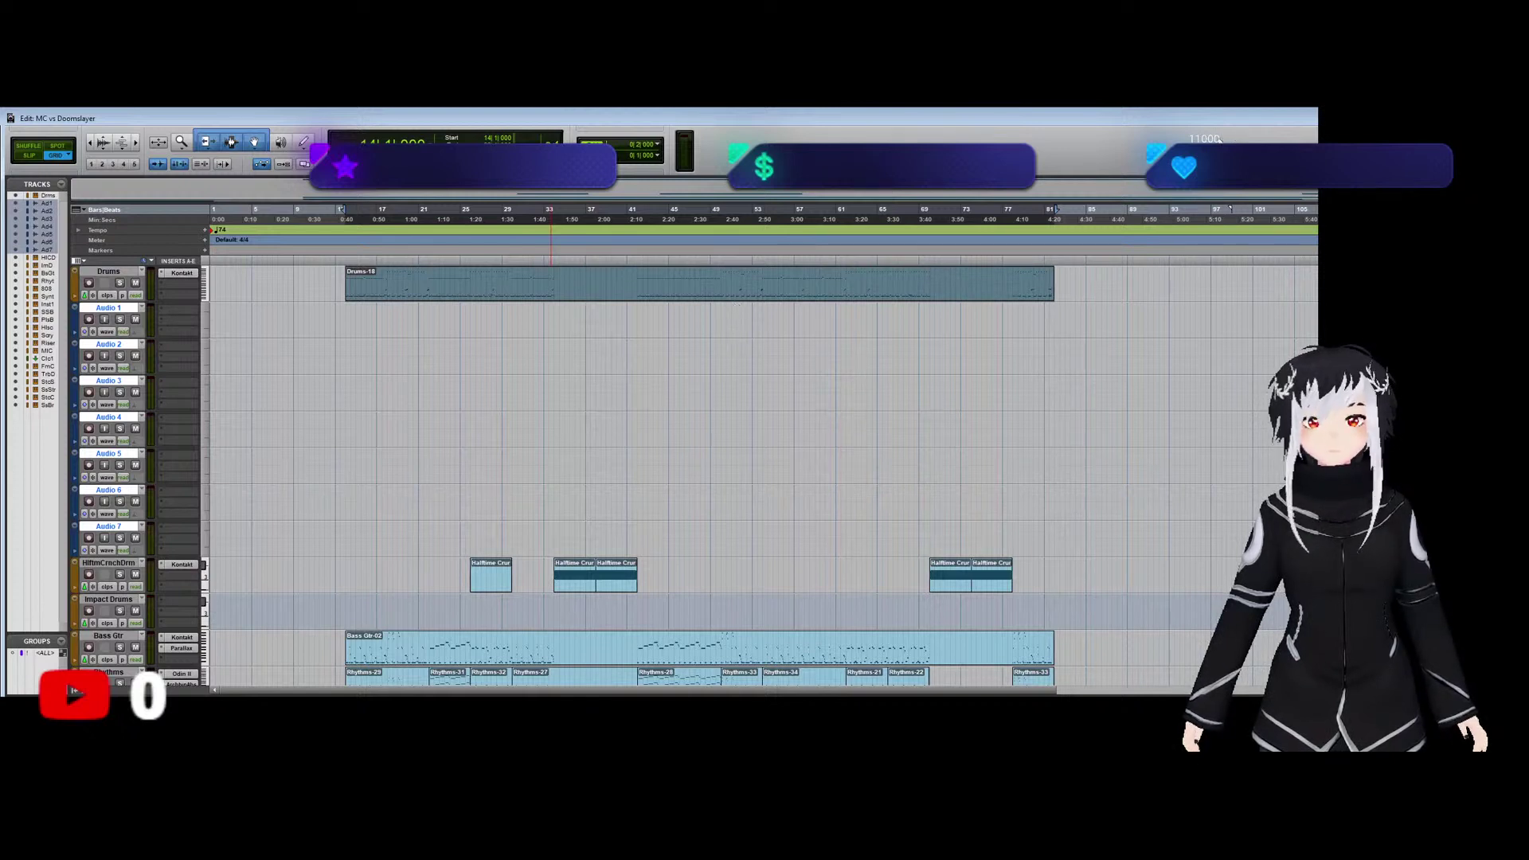
Render the kick part of the consolidated Drums clip as audio onto the Audio 1 track.
left_click(599, 400)
left_click(563, 290)
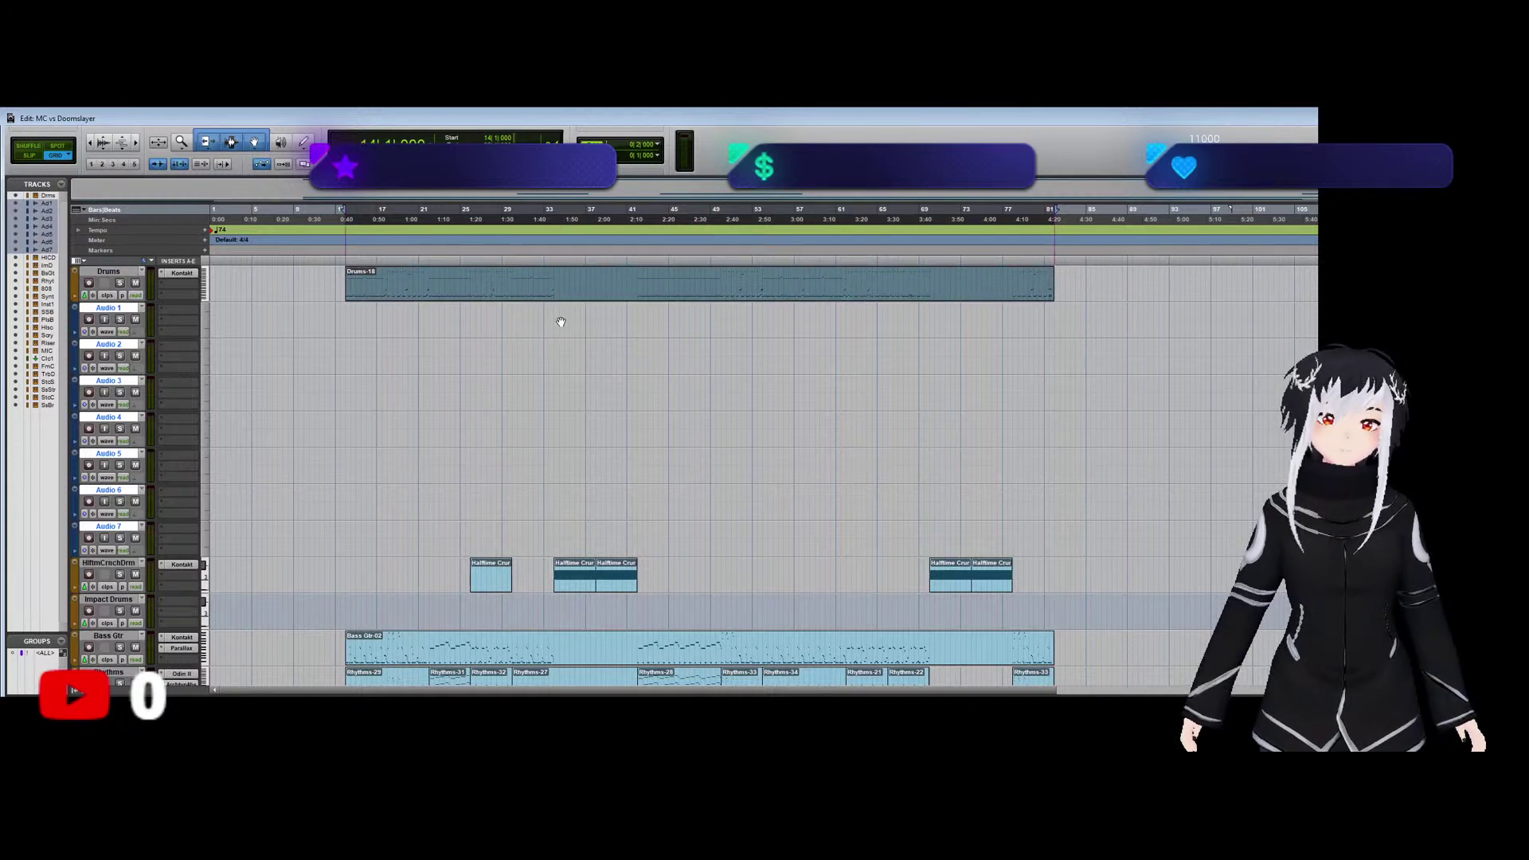
left_click(560, 322)
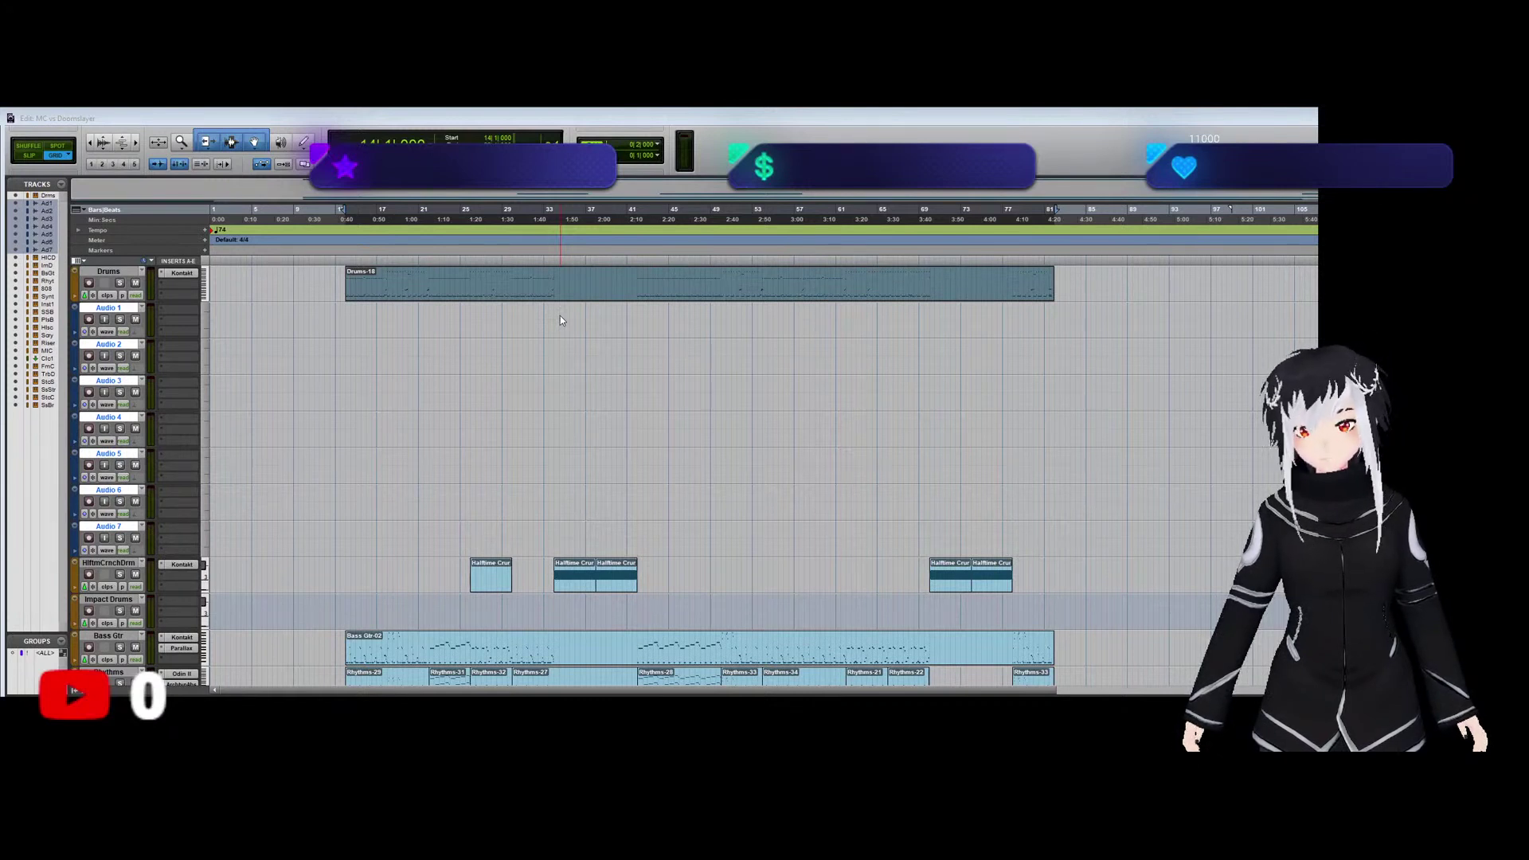
left_click(494, 387)
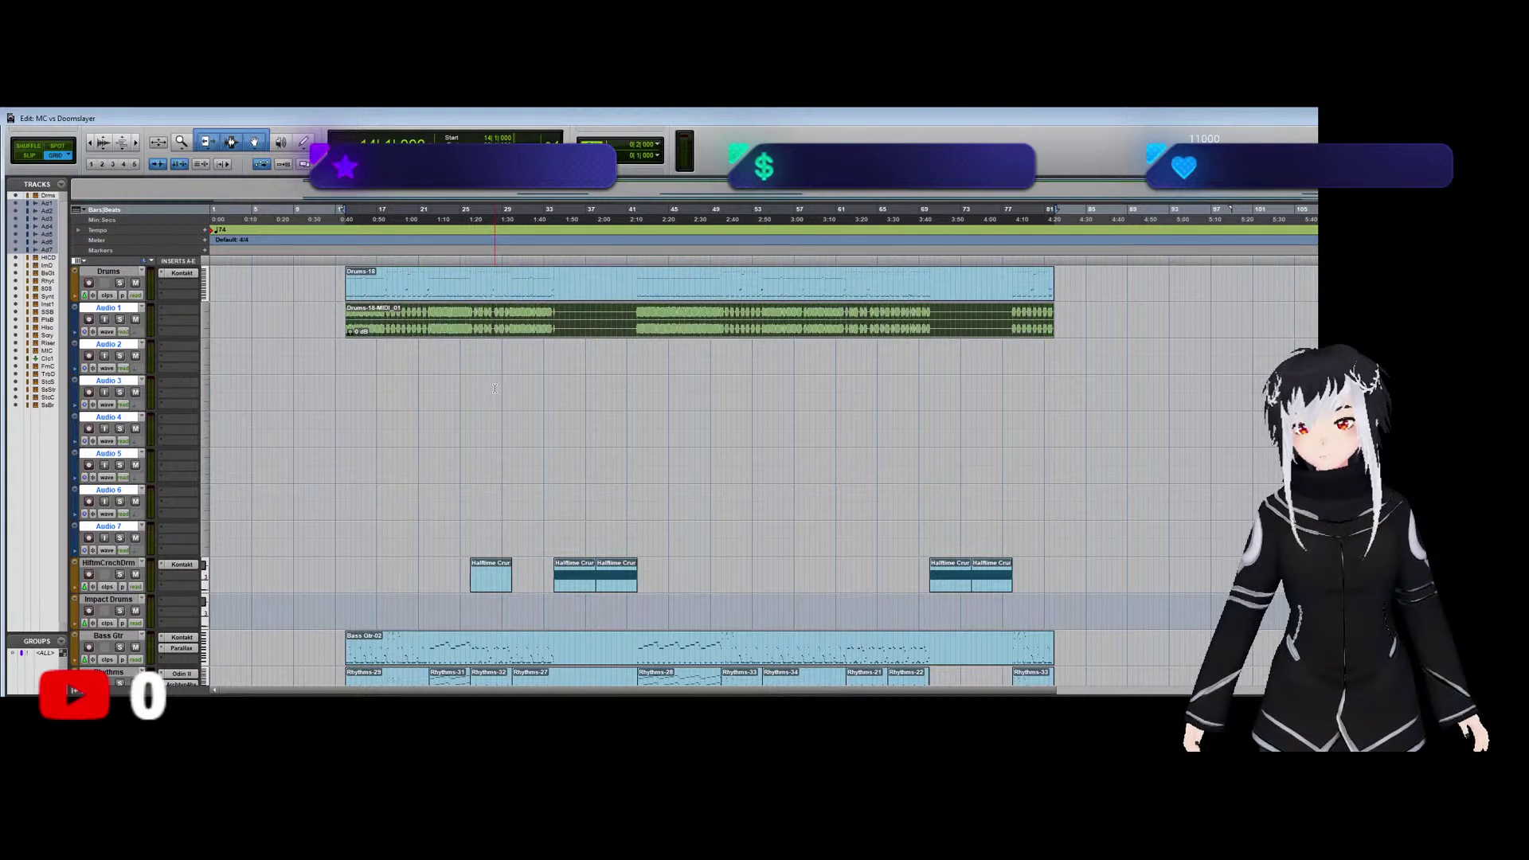
Open the Drums track's Kontakt instrument for the snare part and render the Drums clip as audio onto Audio 2.
left_click(183, 274)
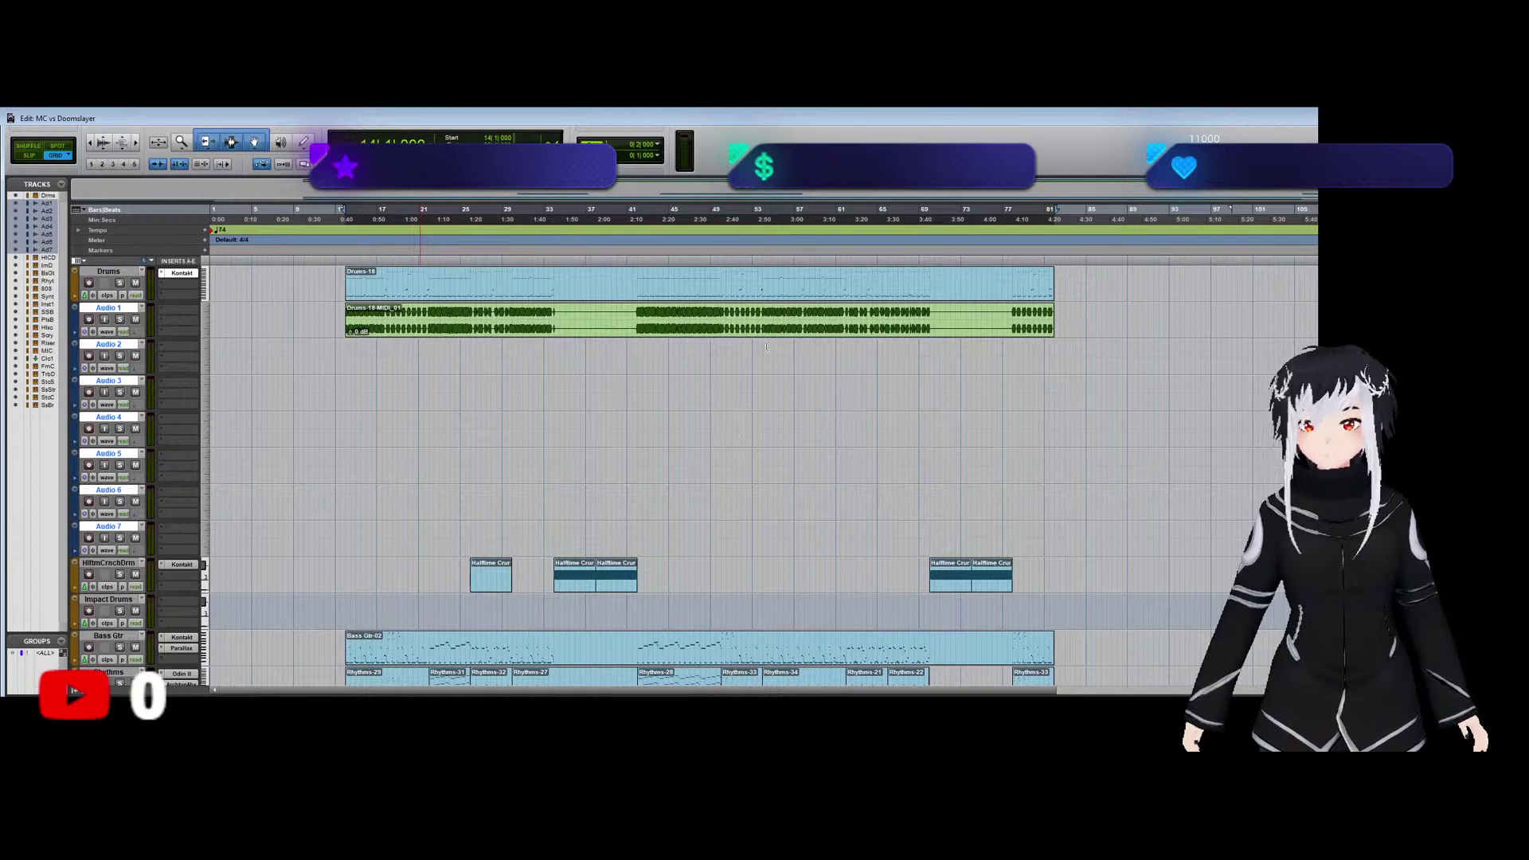
left_click(608, 293)
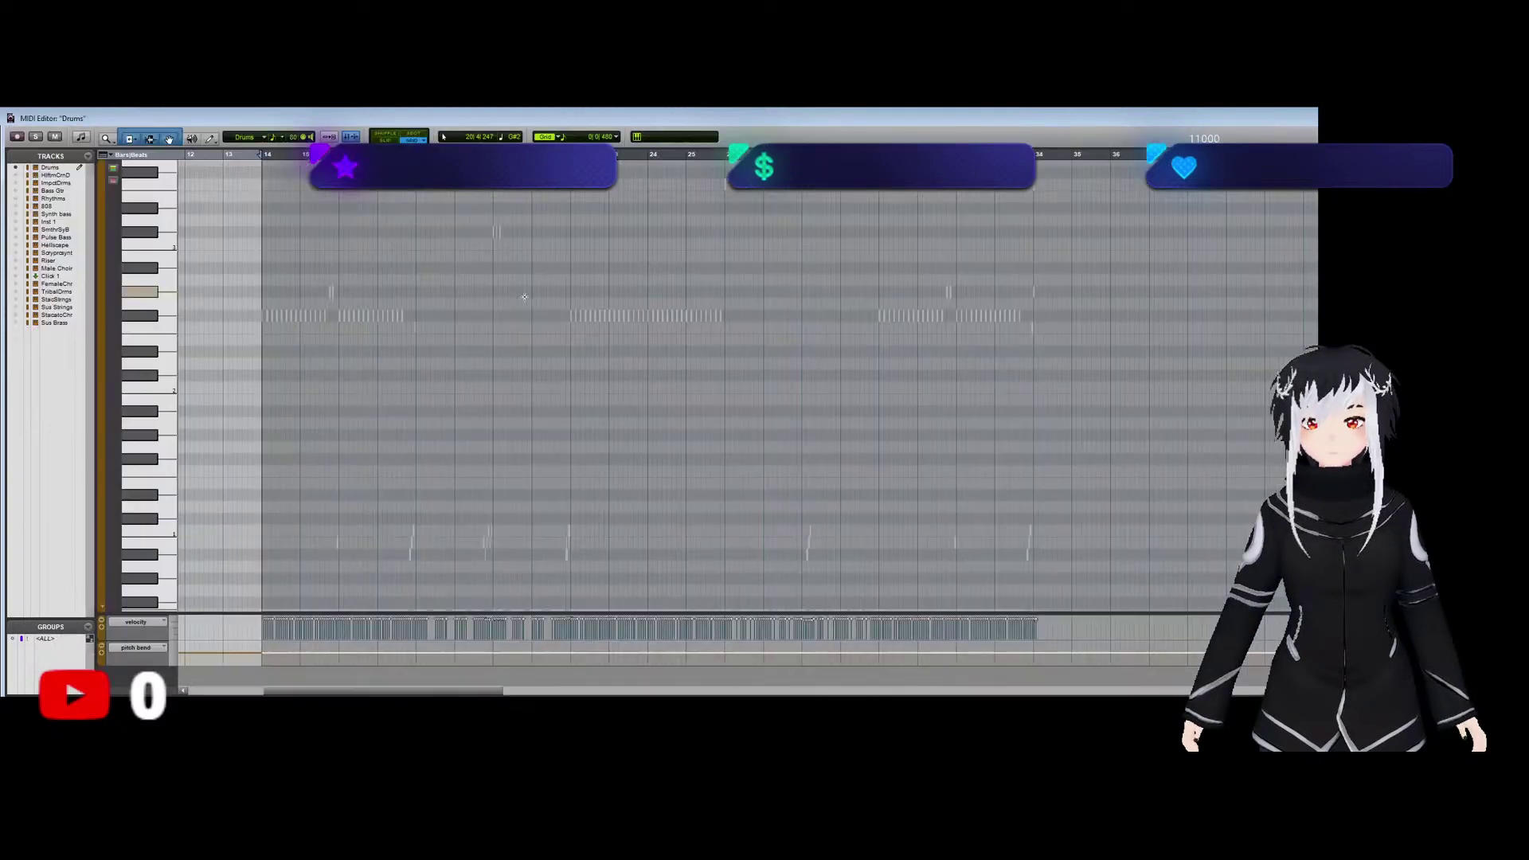
double_click(525, 295)
key("ctrl+w")
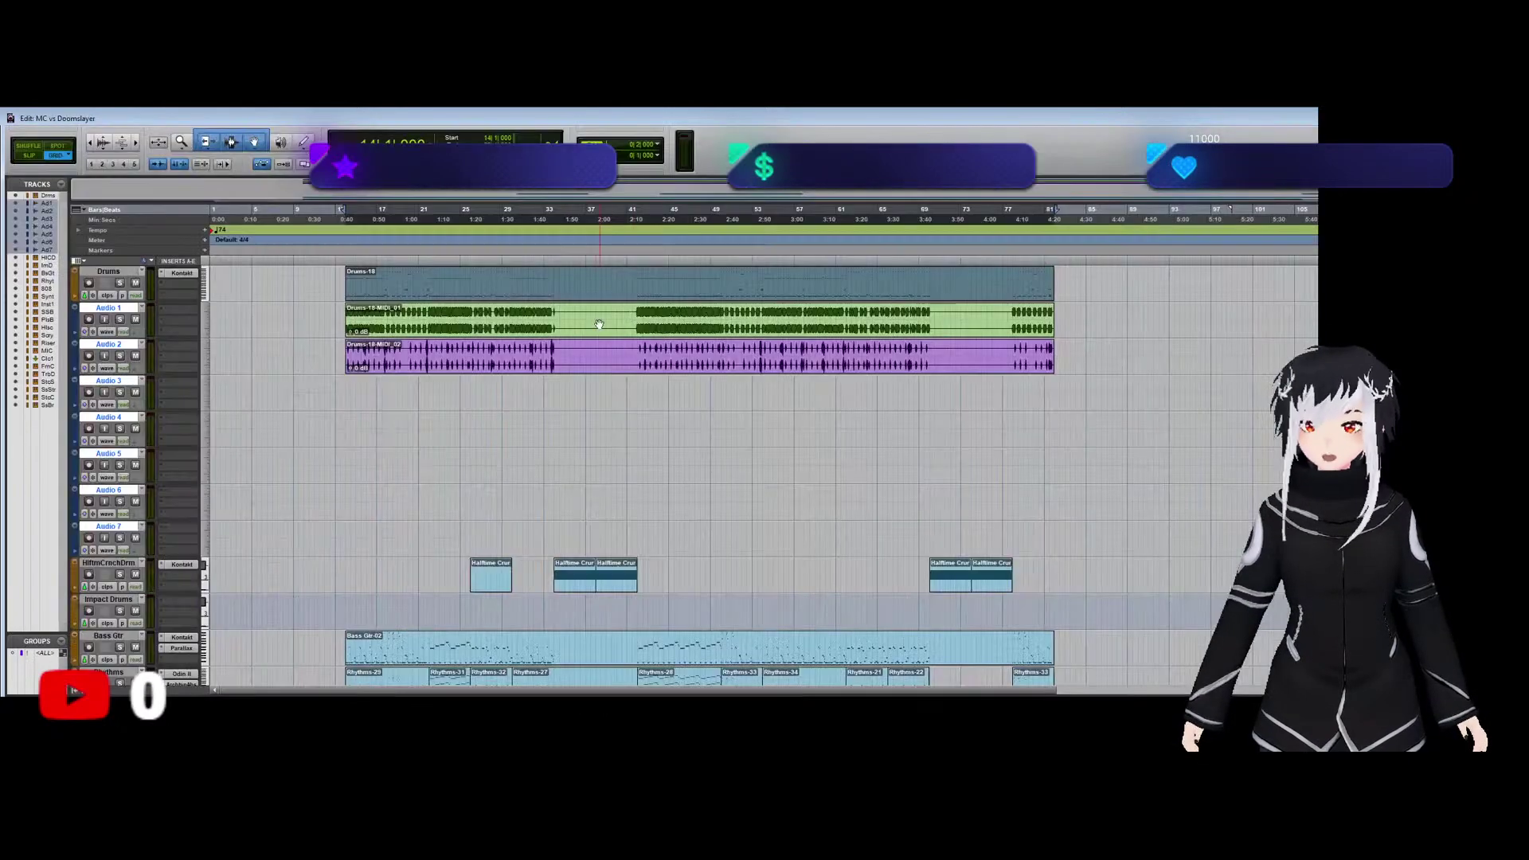
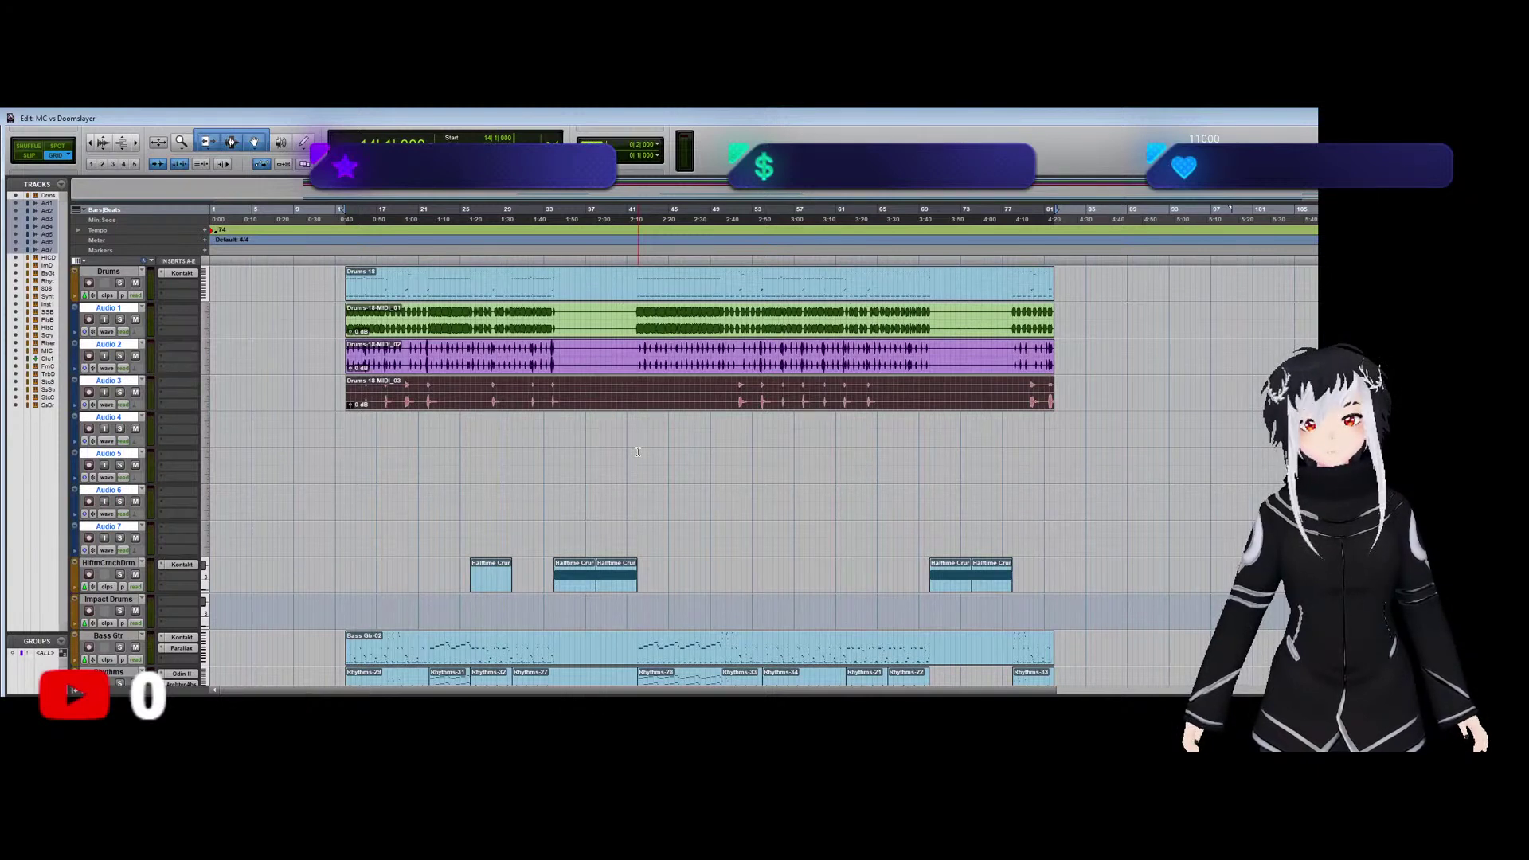
left_click(533, 295)
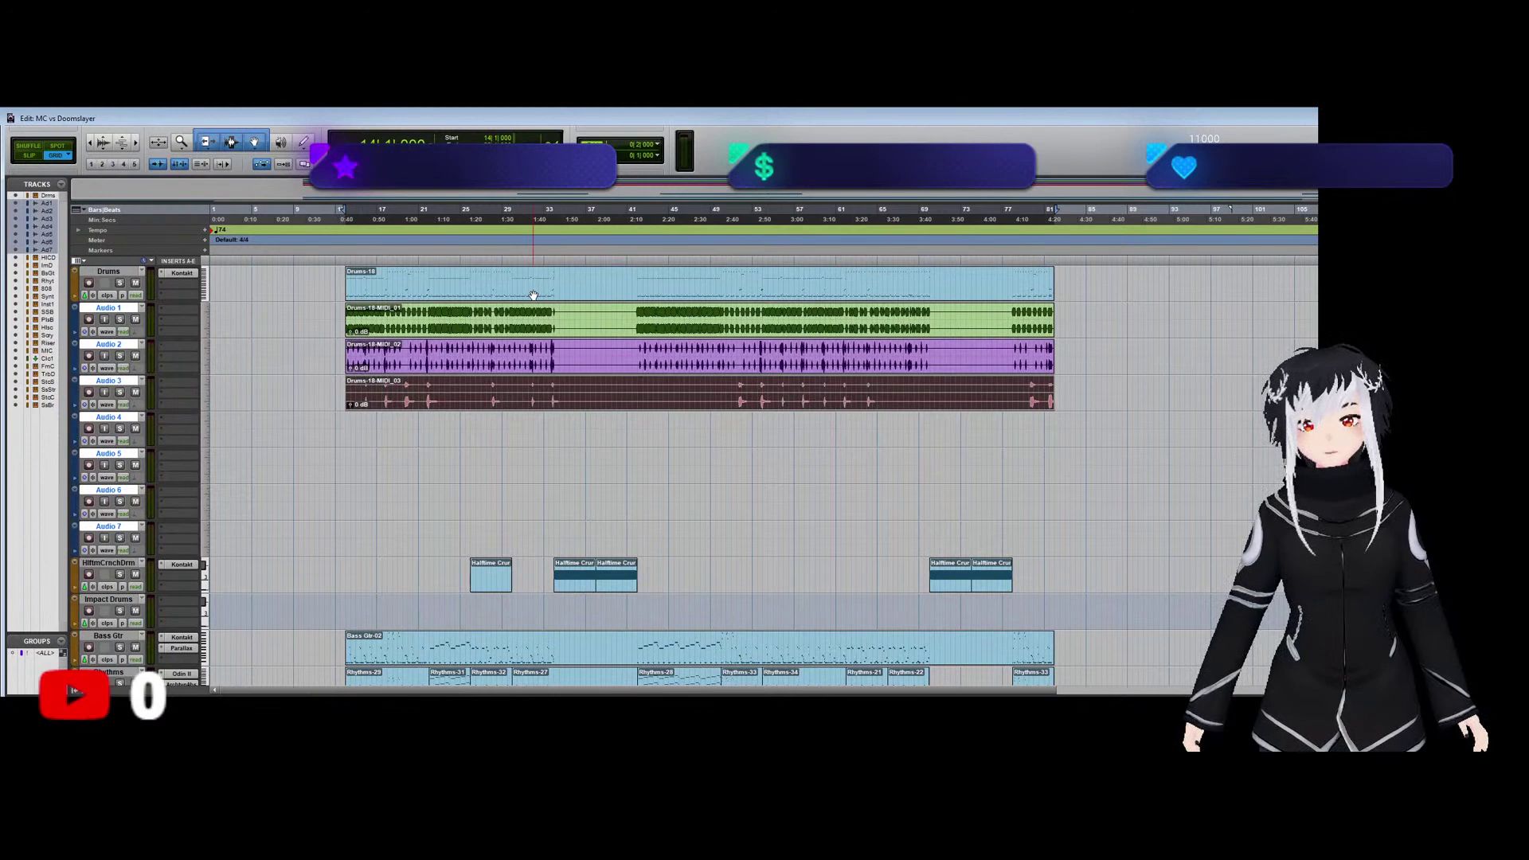
double_click(533, 296)
key("ctrl+w")
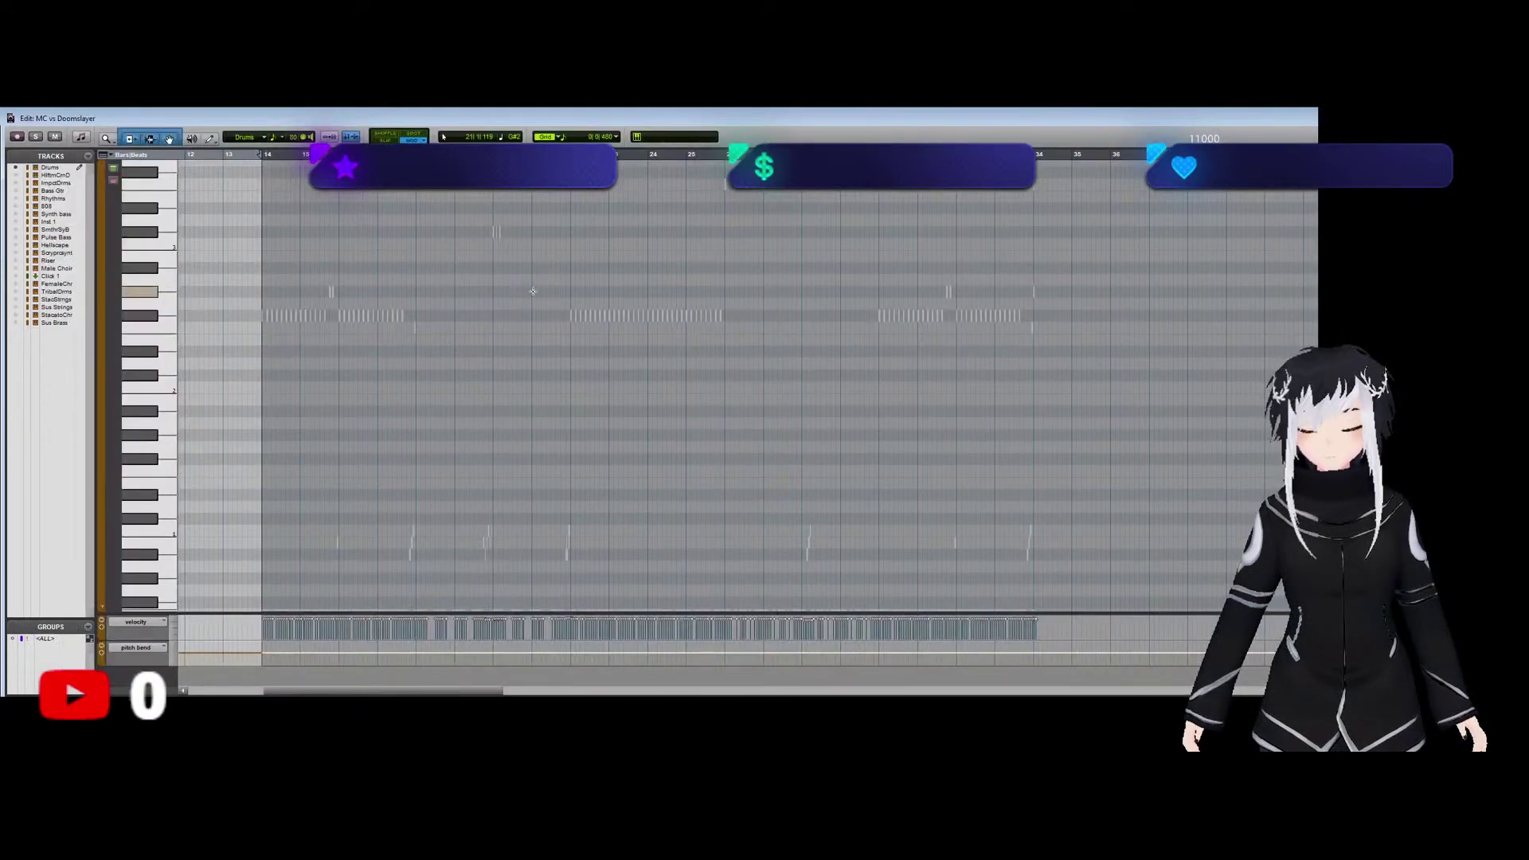
Open the Drums track's Kontakt instrument for the next drum part and render the Drums clip as audio onto Audio 4.
left_click(181, 273)
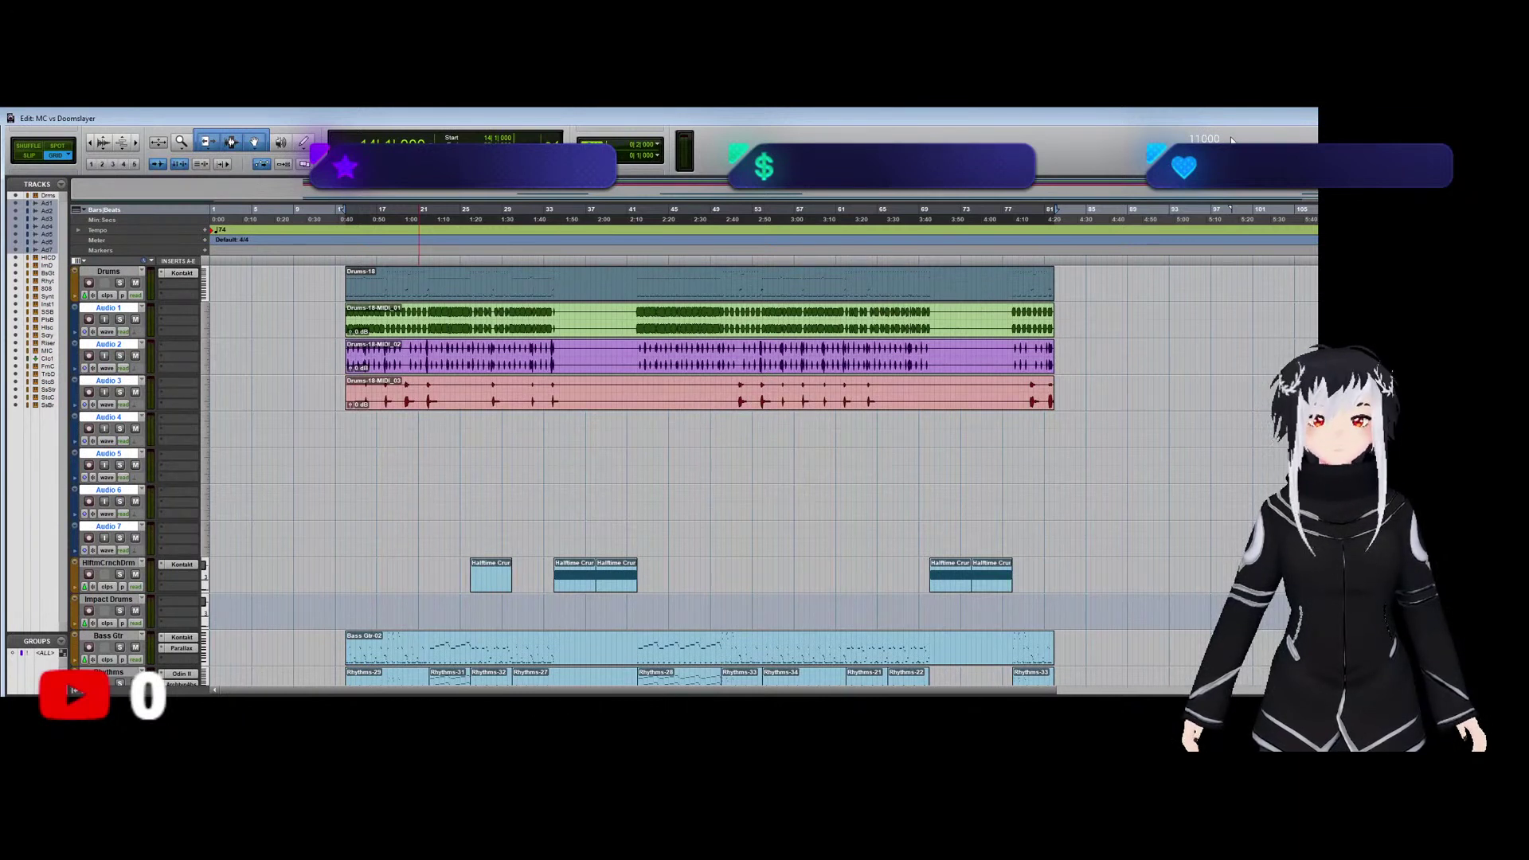
left_click(317, 422)
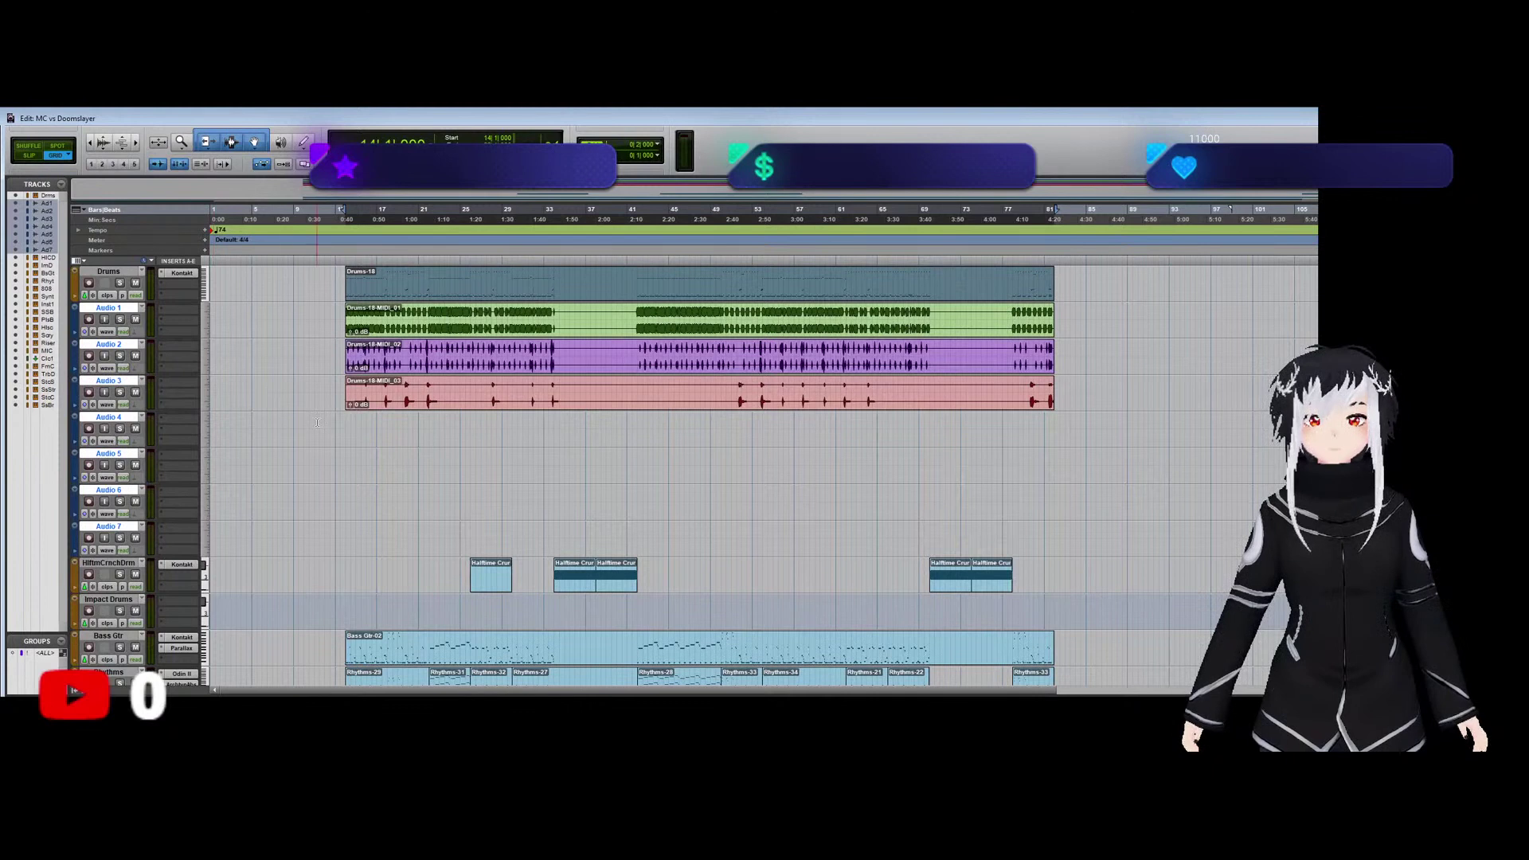
left_click(407, 323)
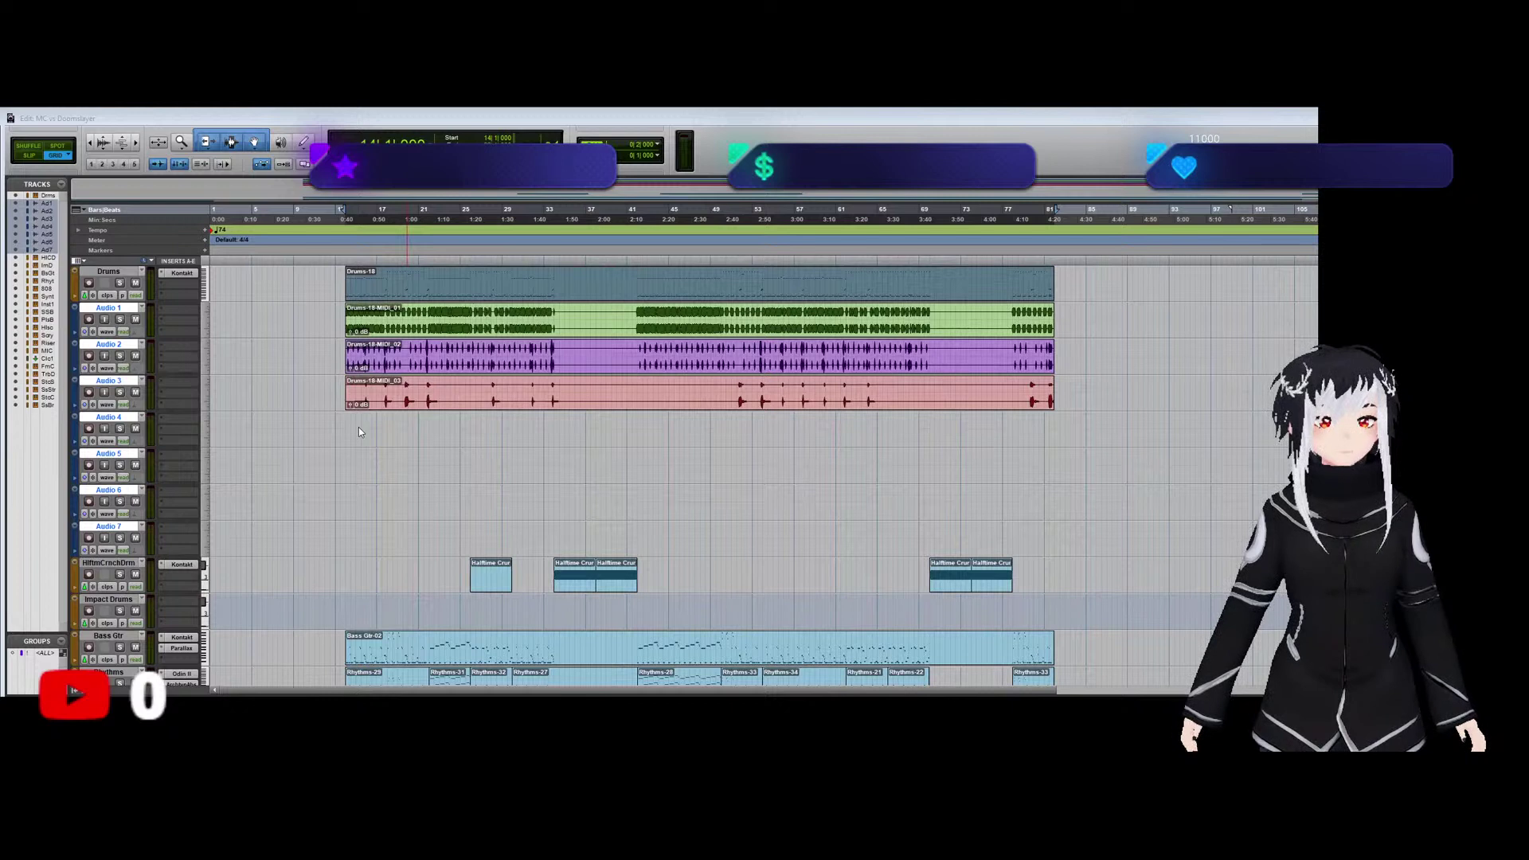
left_click(358, 427)
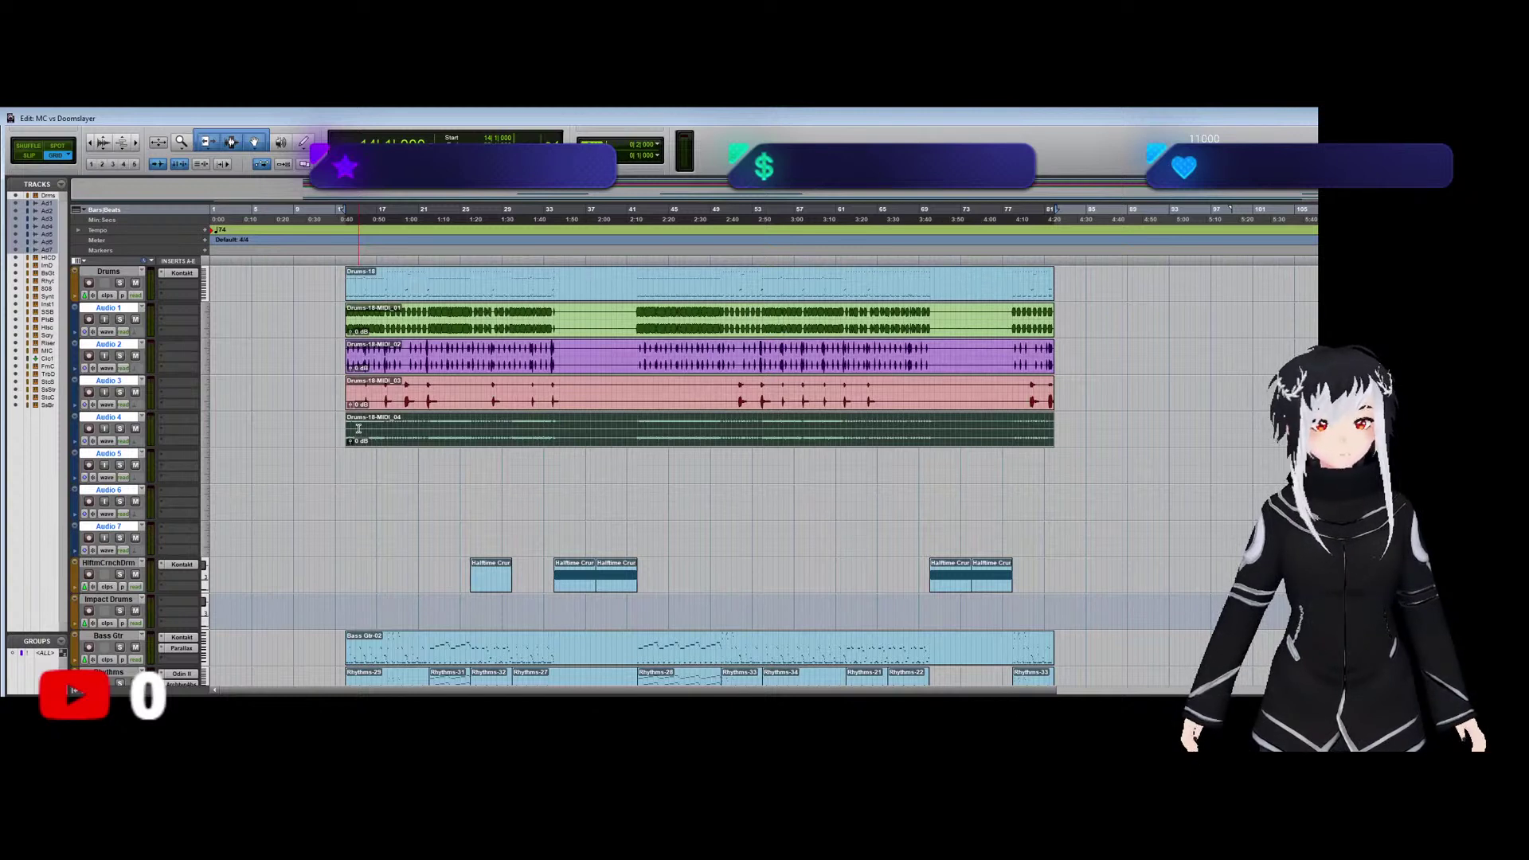
Render the next drum part of the consolidated Drums clip from Kontakt as audio onto the Audio 5 track.
left_click(340, 450)
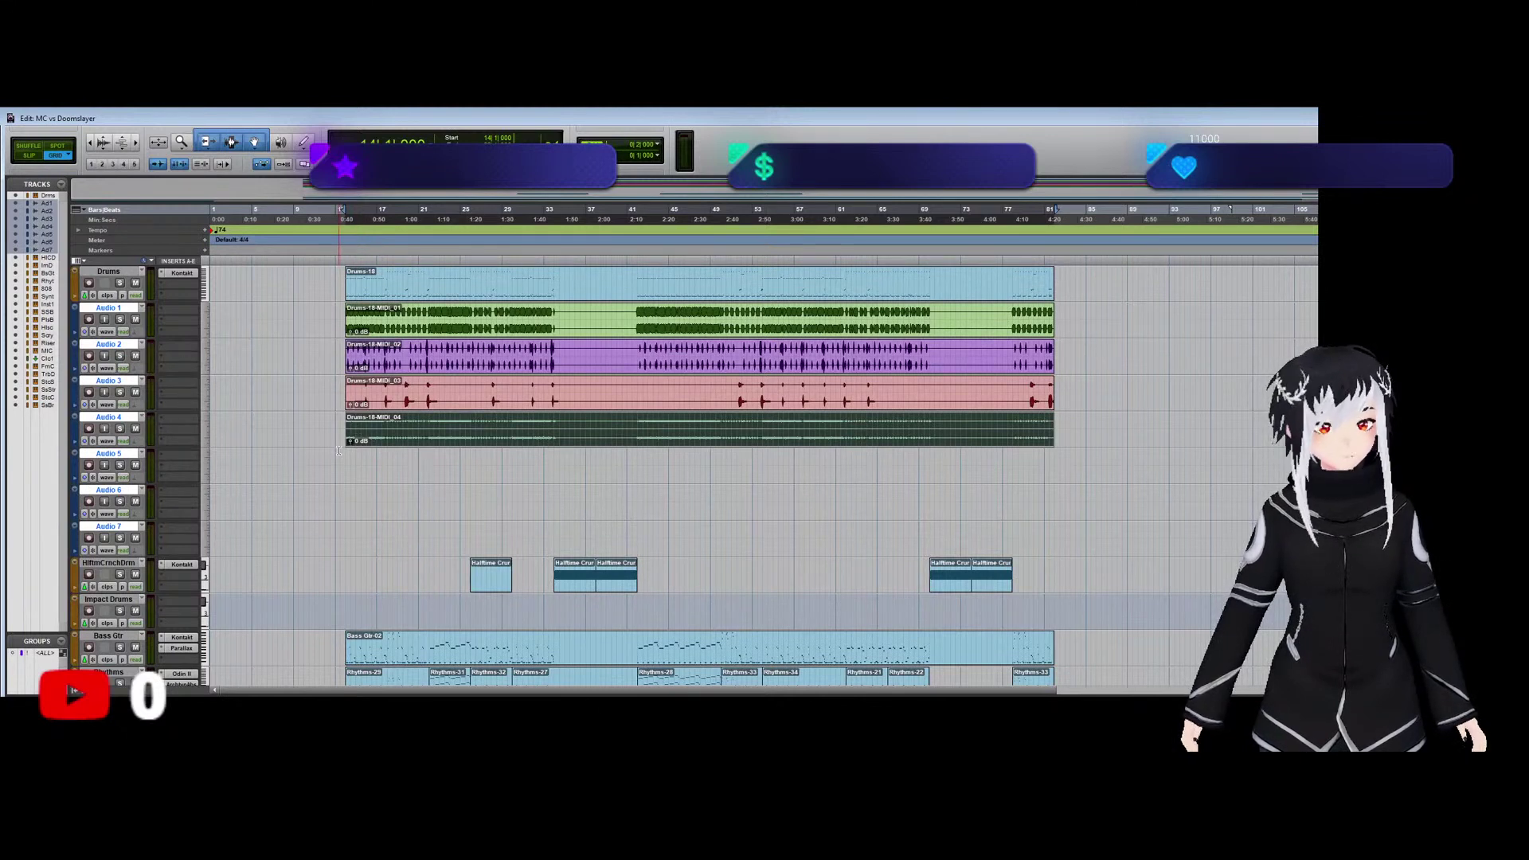
left_click(420, 299)
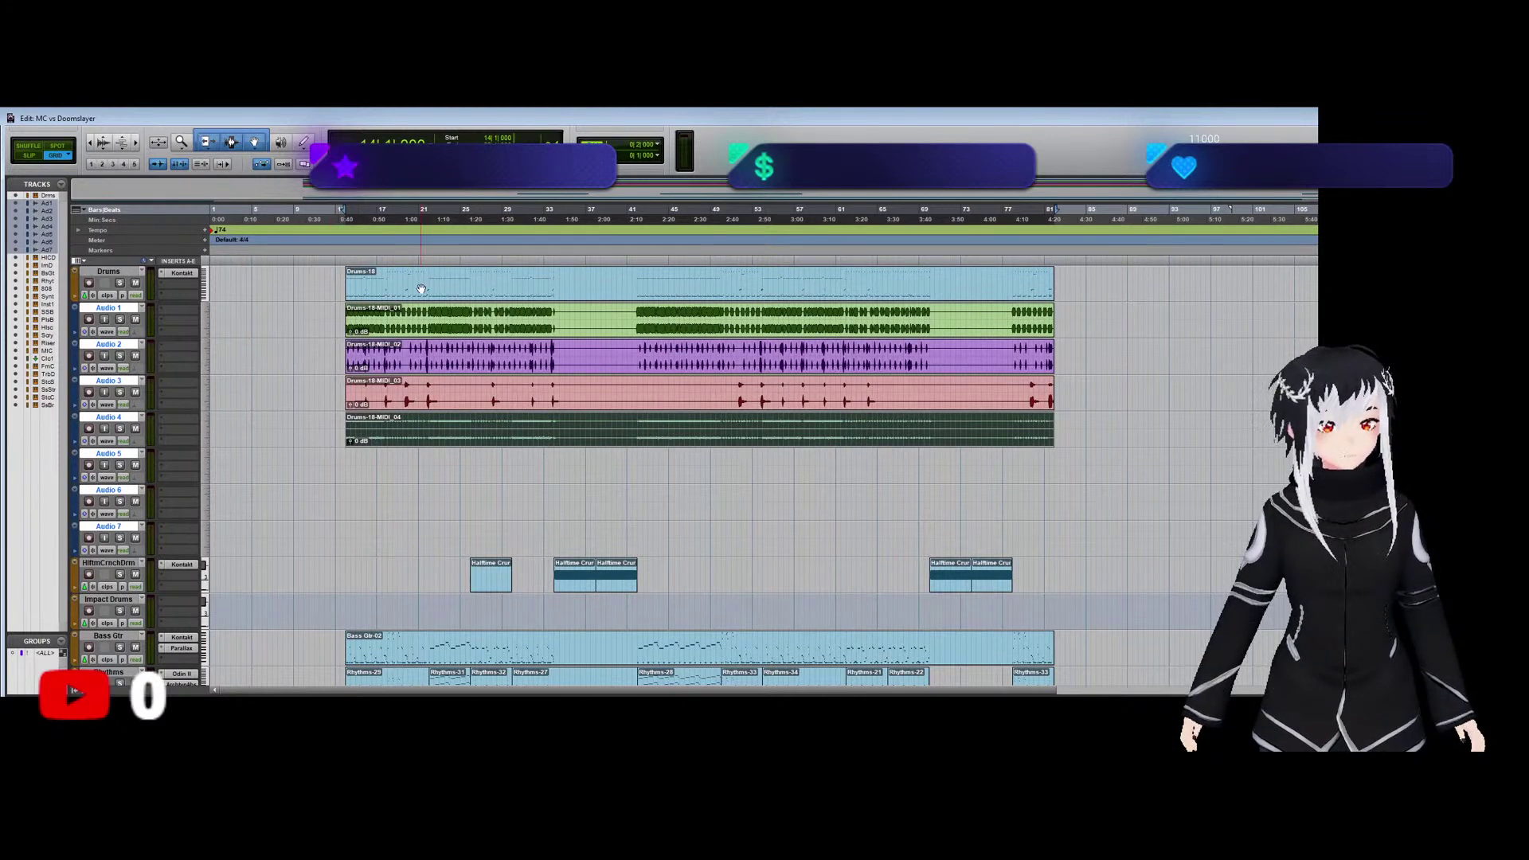
left_click(414, 293)
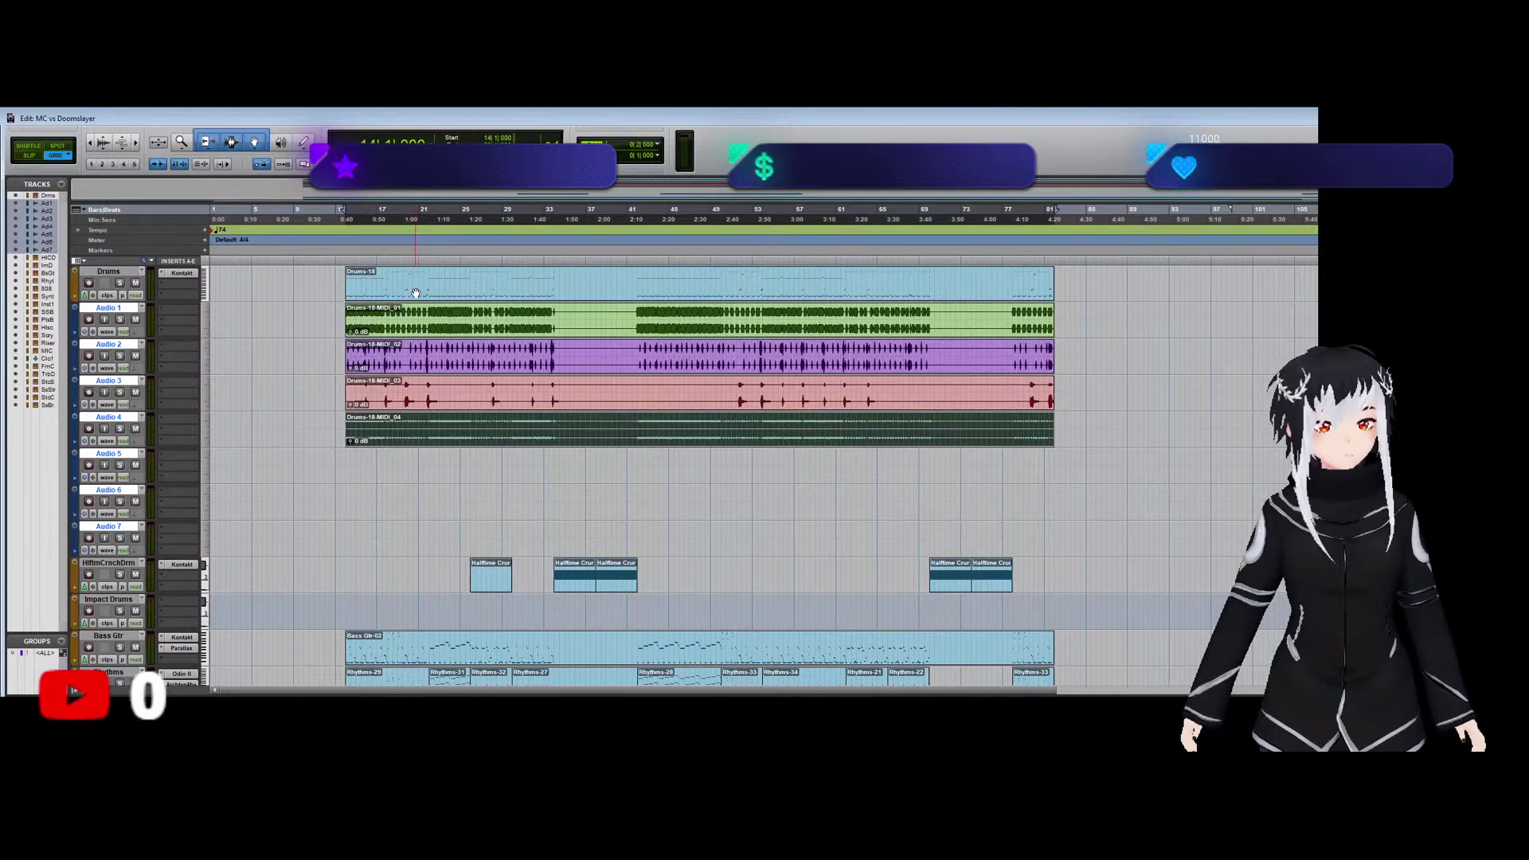
left_click(415, 293)
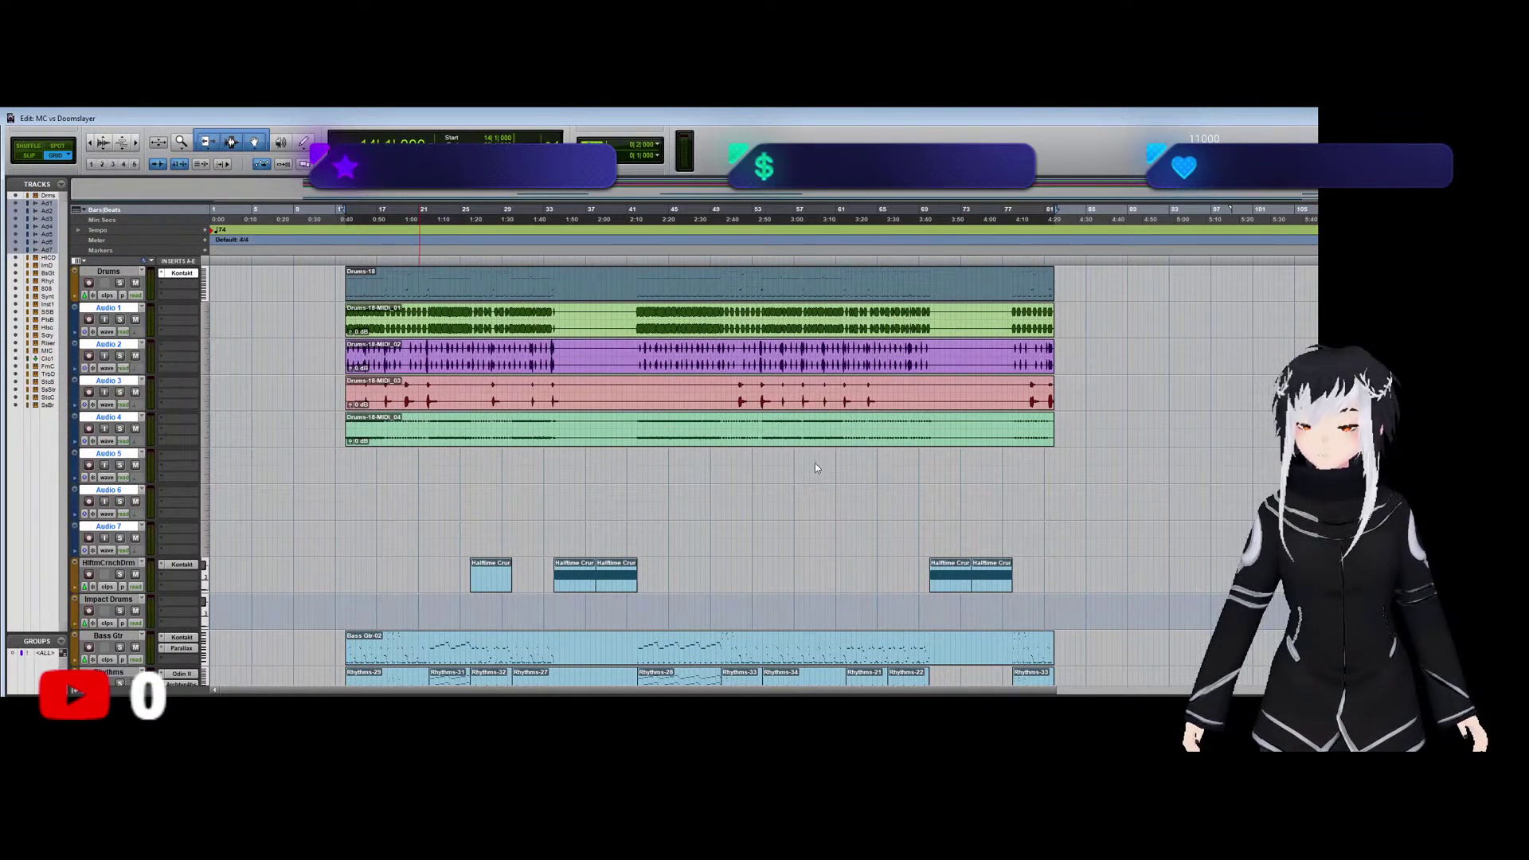
left_click(604, 485)
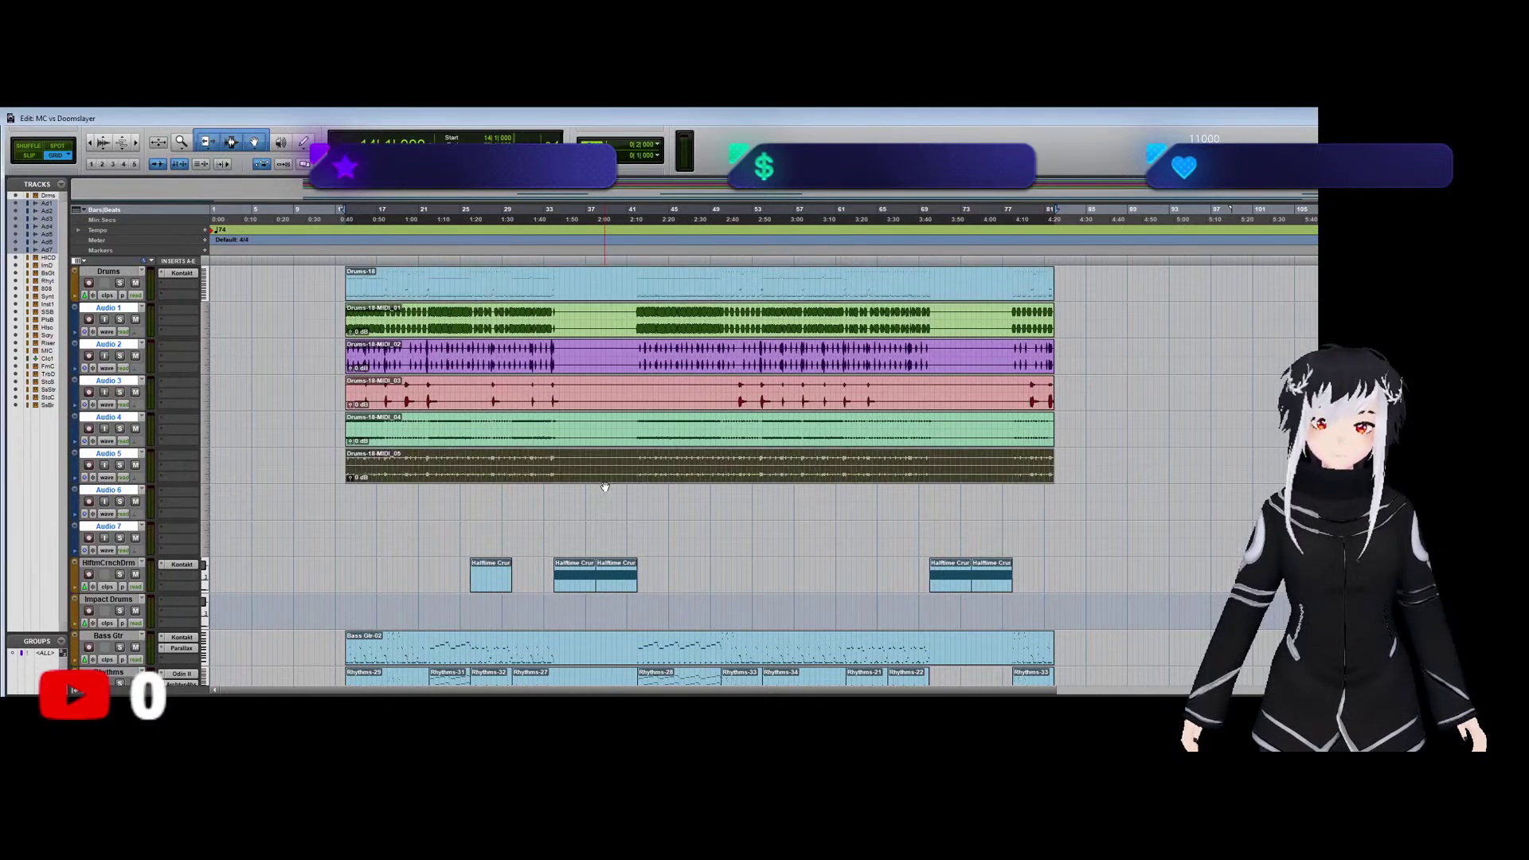
Open the Drums track's Kontakt instrument for another drum part and render the Drums clip as audio onto Audio 6.
left_click(180, 274)
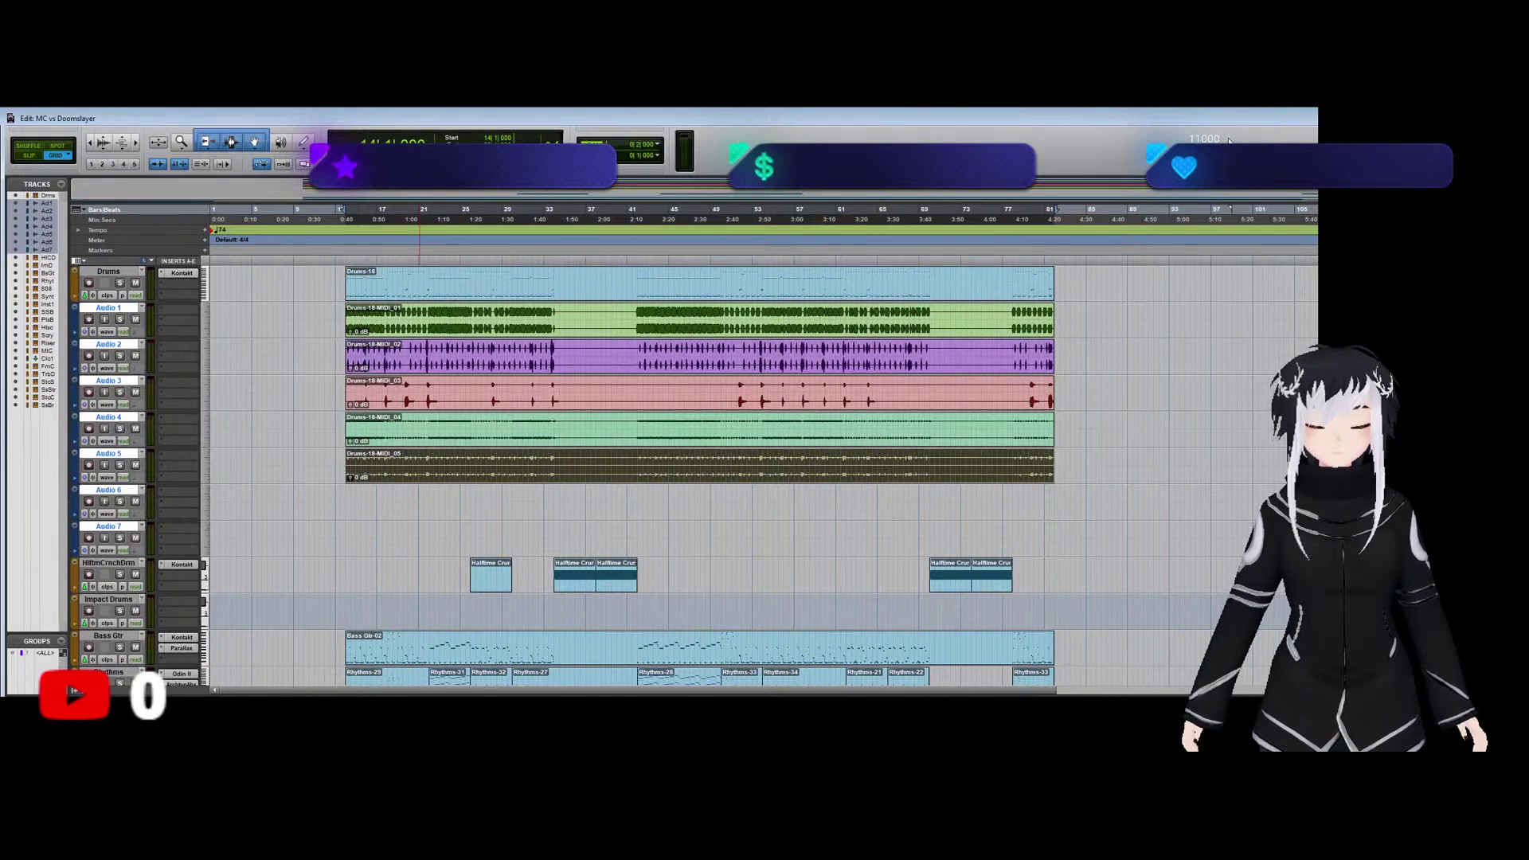
left_click(698, 489)
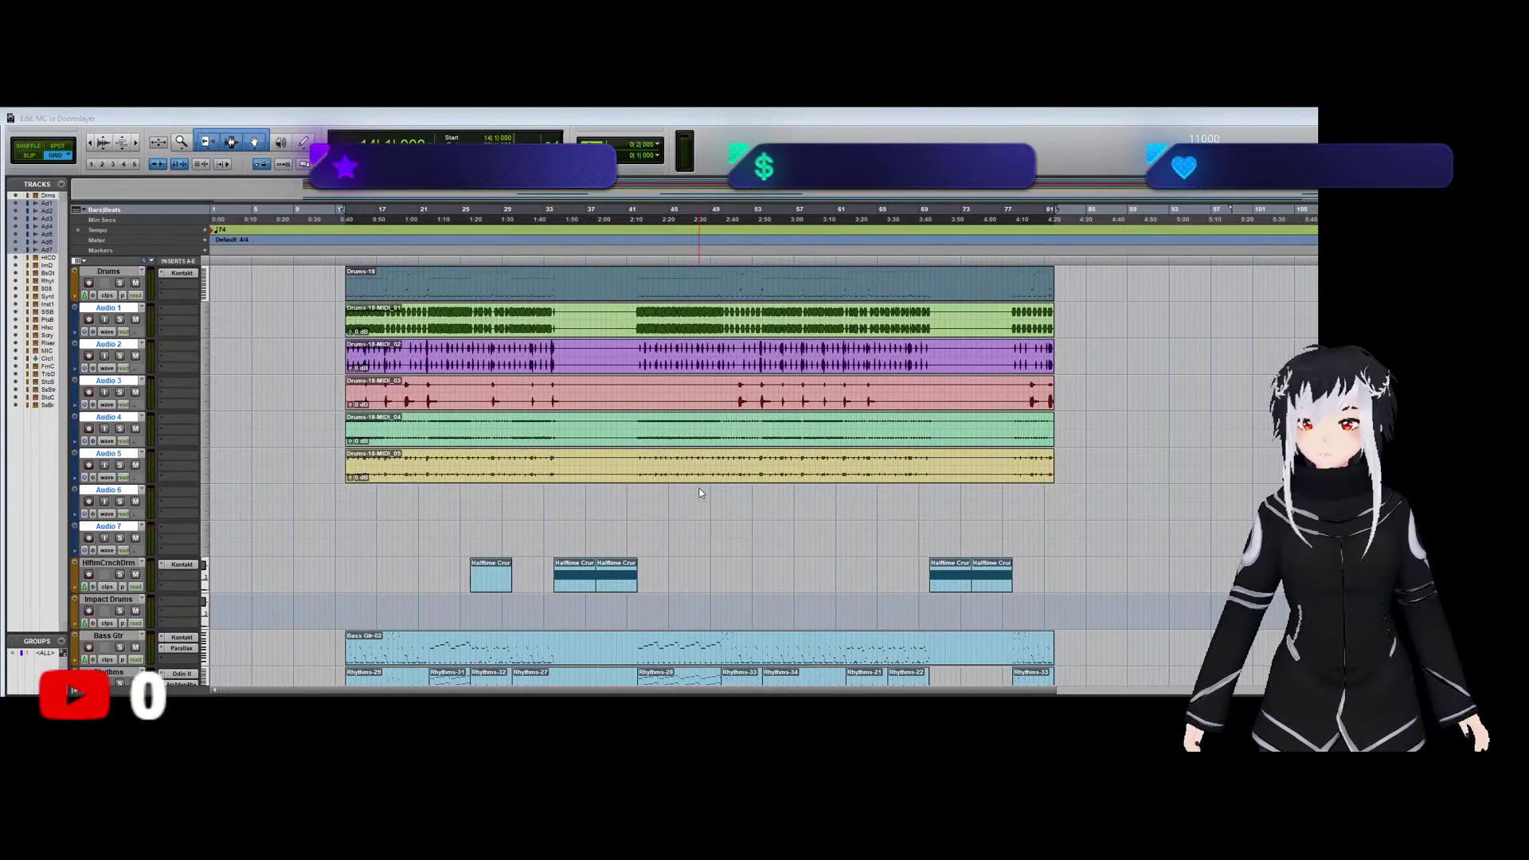
left_click(360, 406)
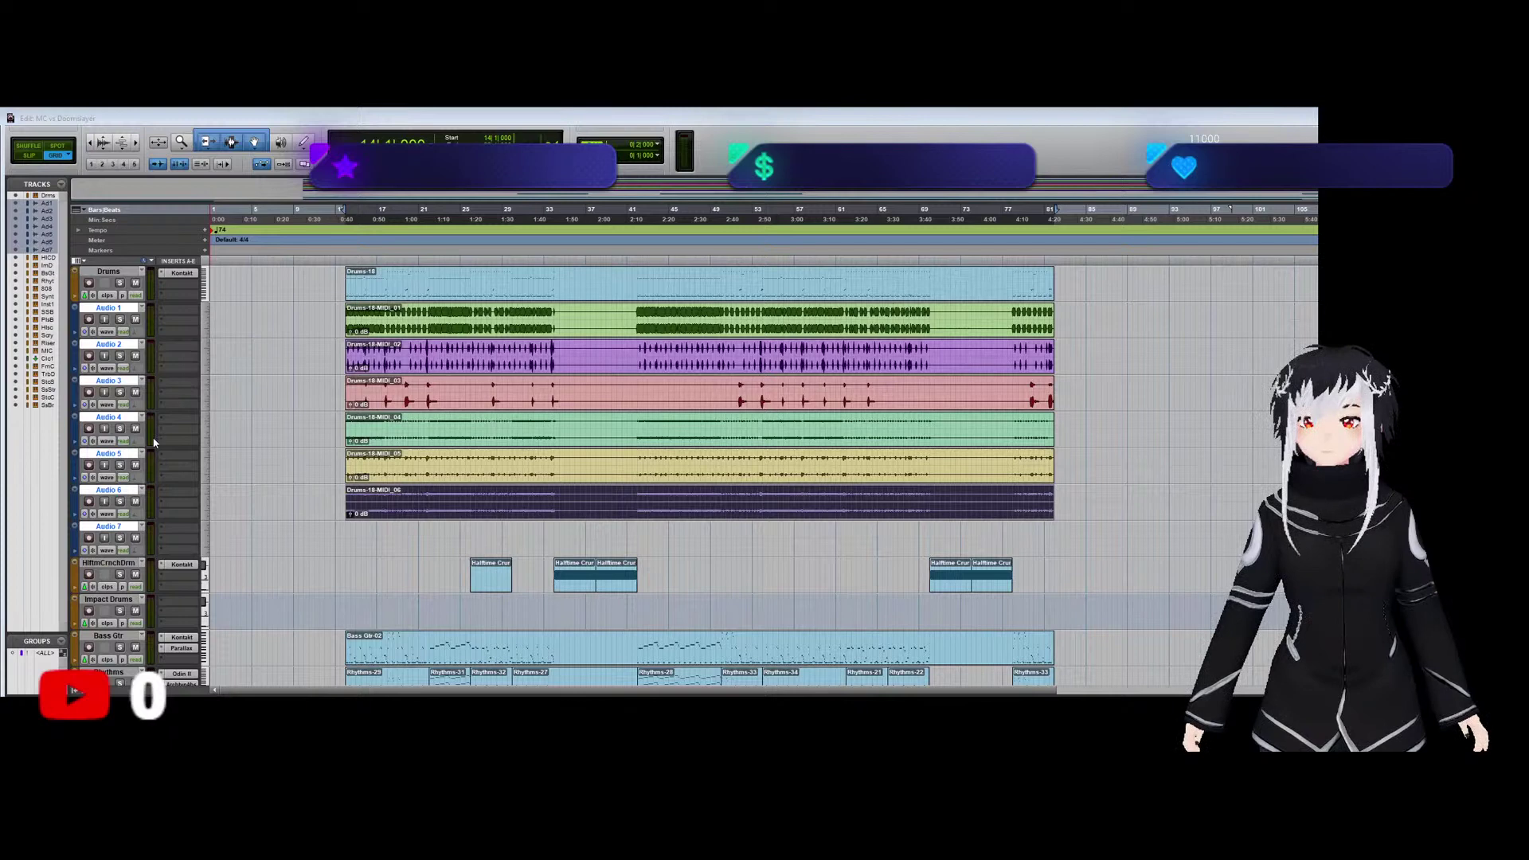
Rename tracks Audio 1 to Audio 7 as Kick, Snare, Toms, Cymbals, overheads, Roommmmmm and nothing.
key("Return")
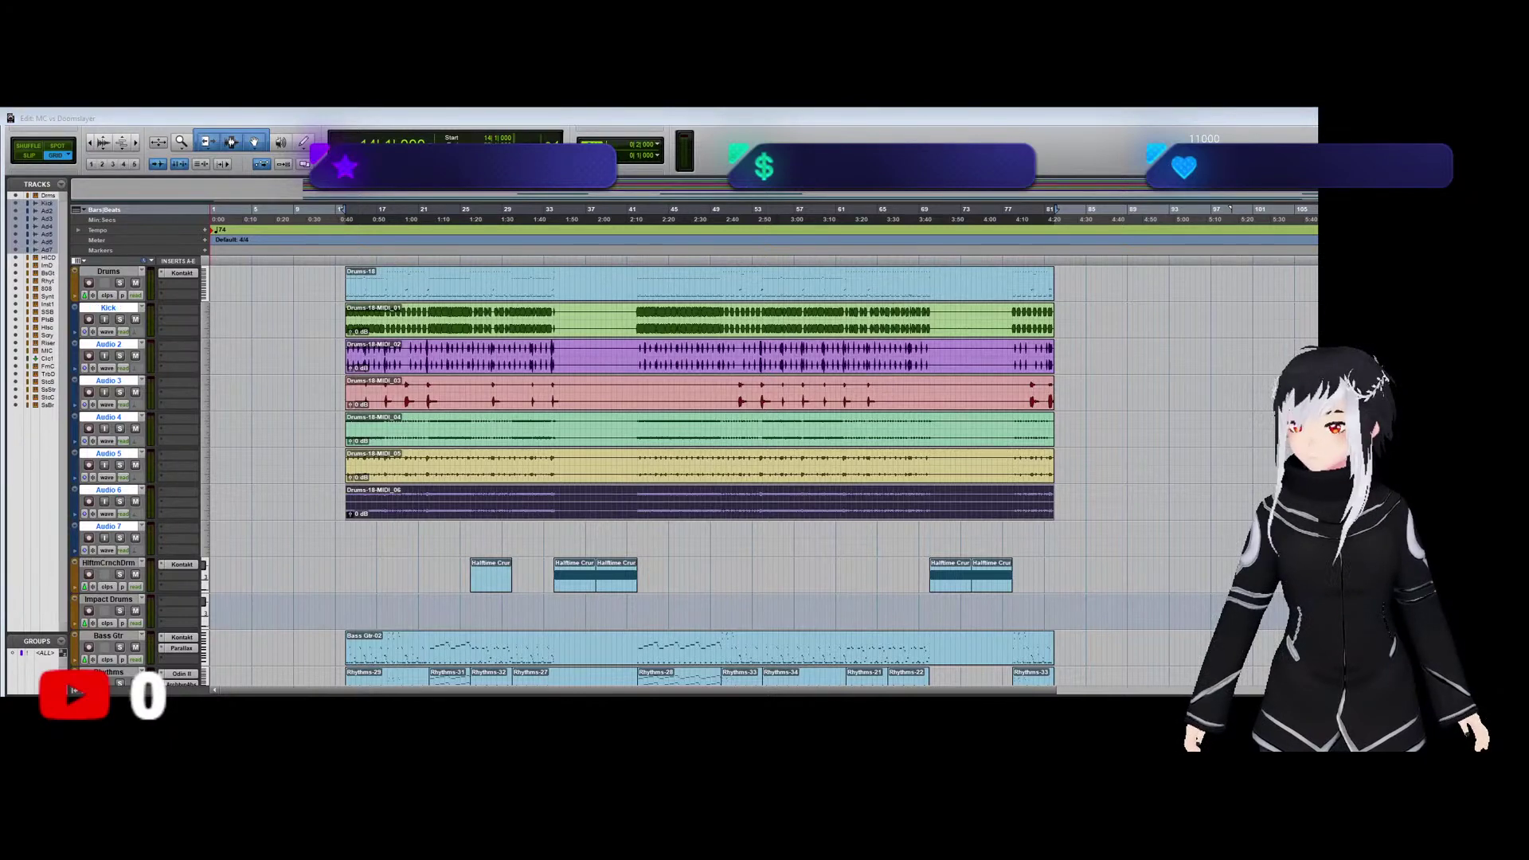
key("Return")
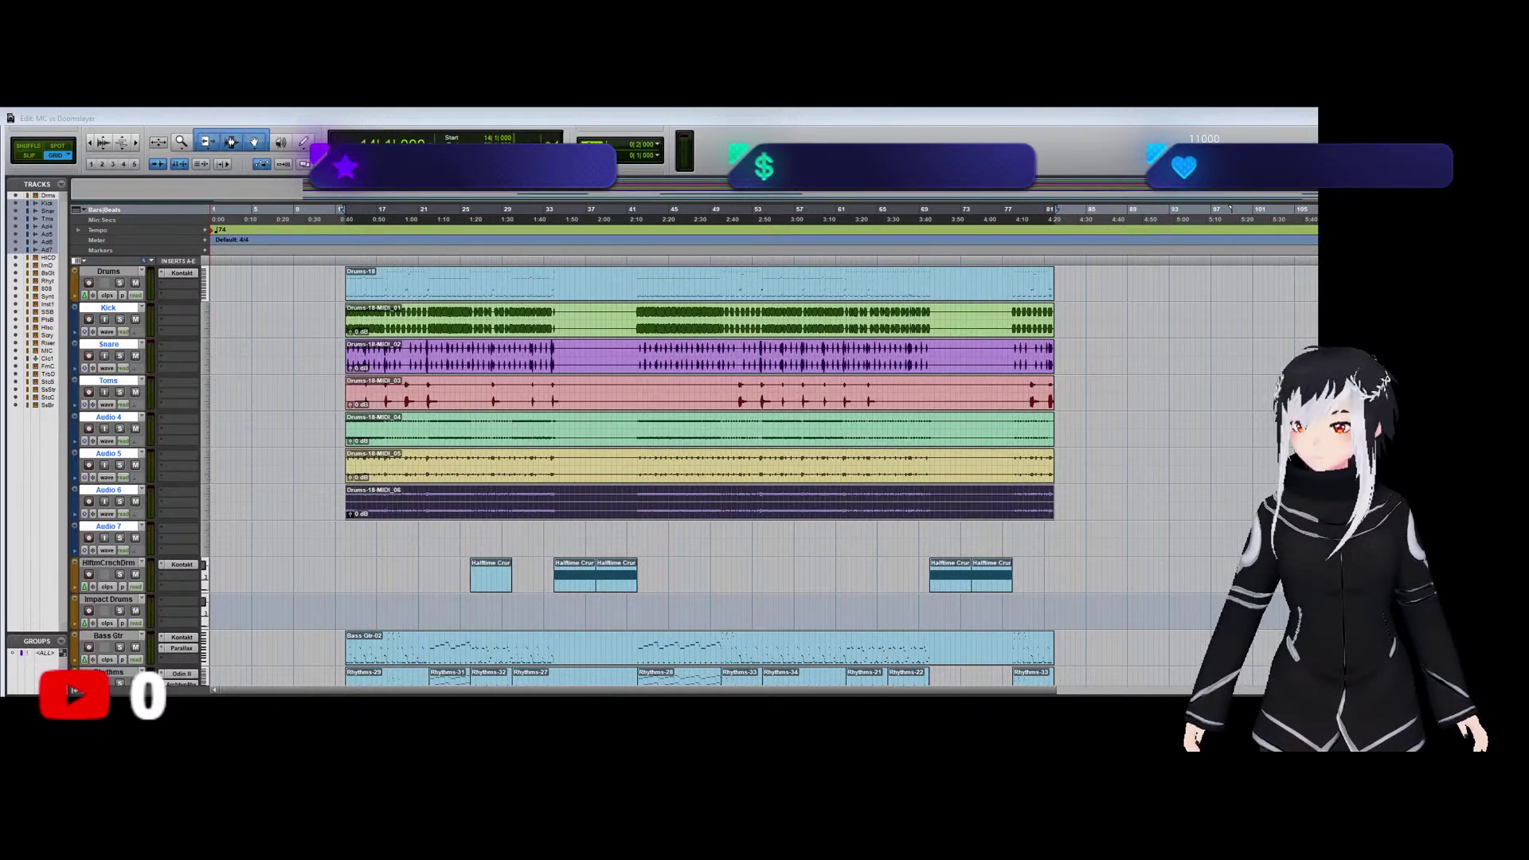
key("Return")
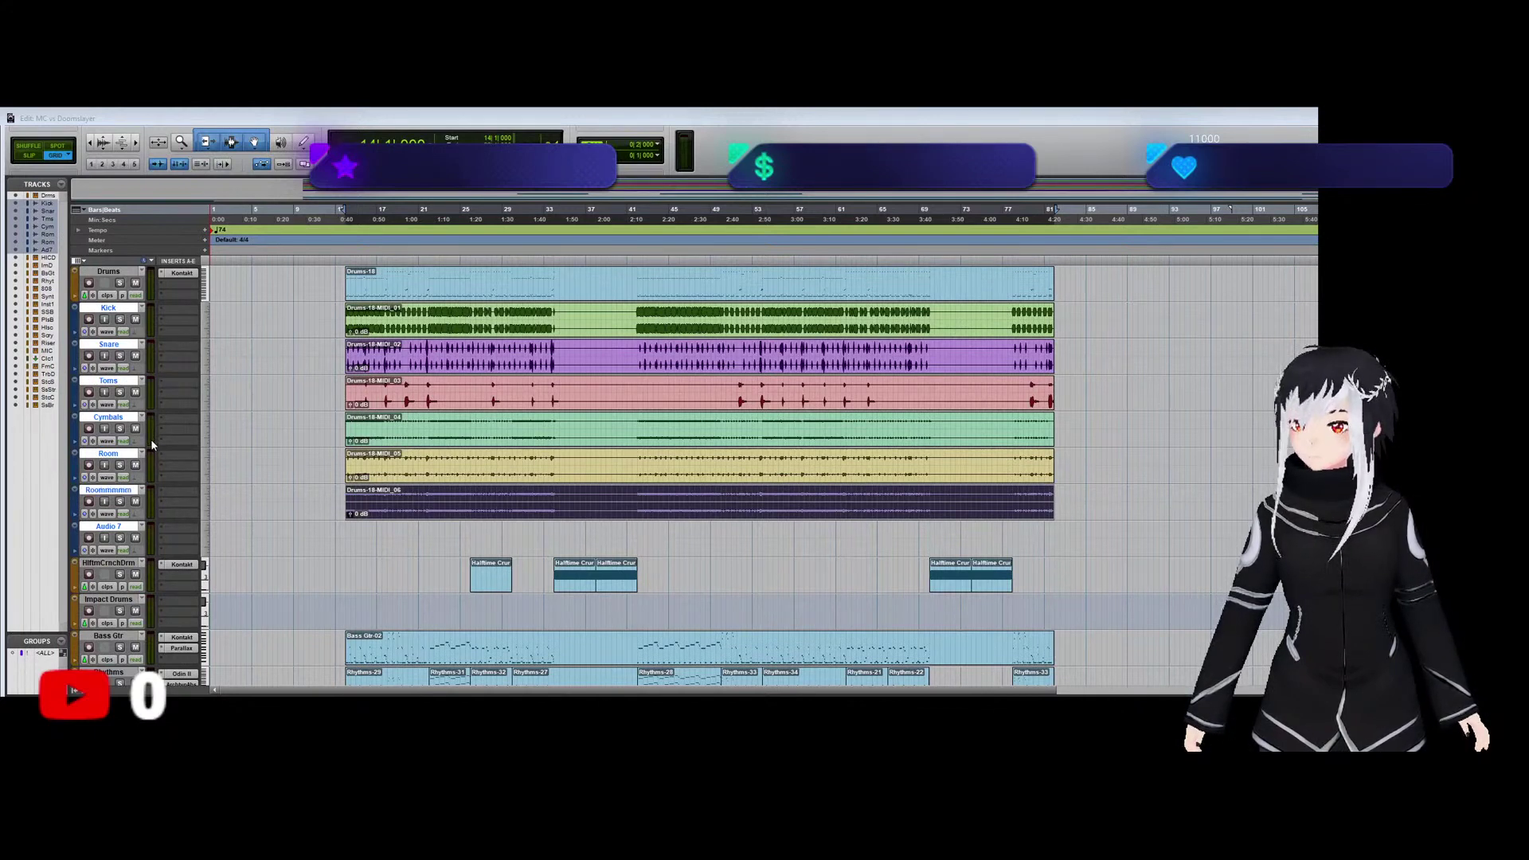
double_click(109, 526)
type("nothing")
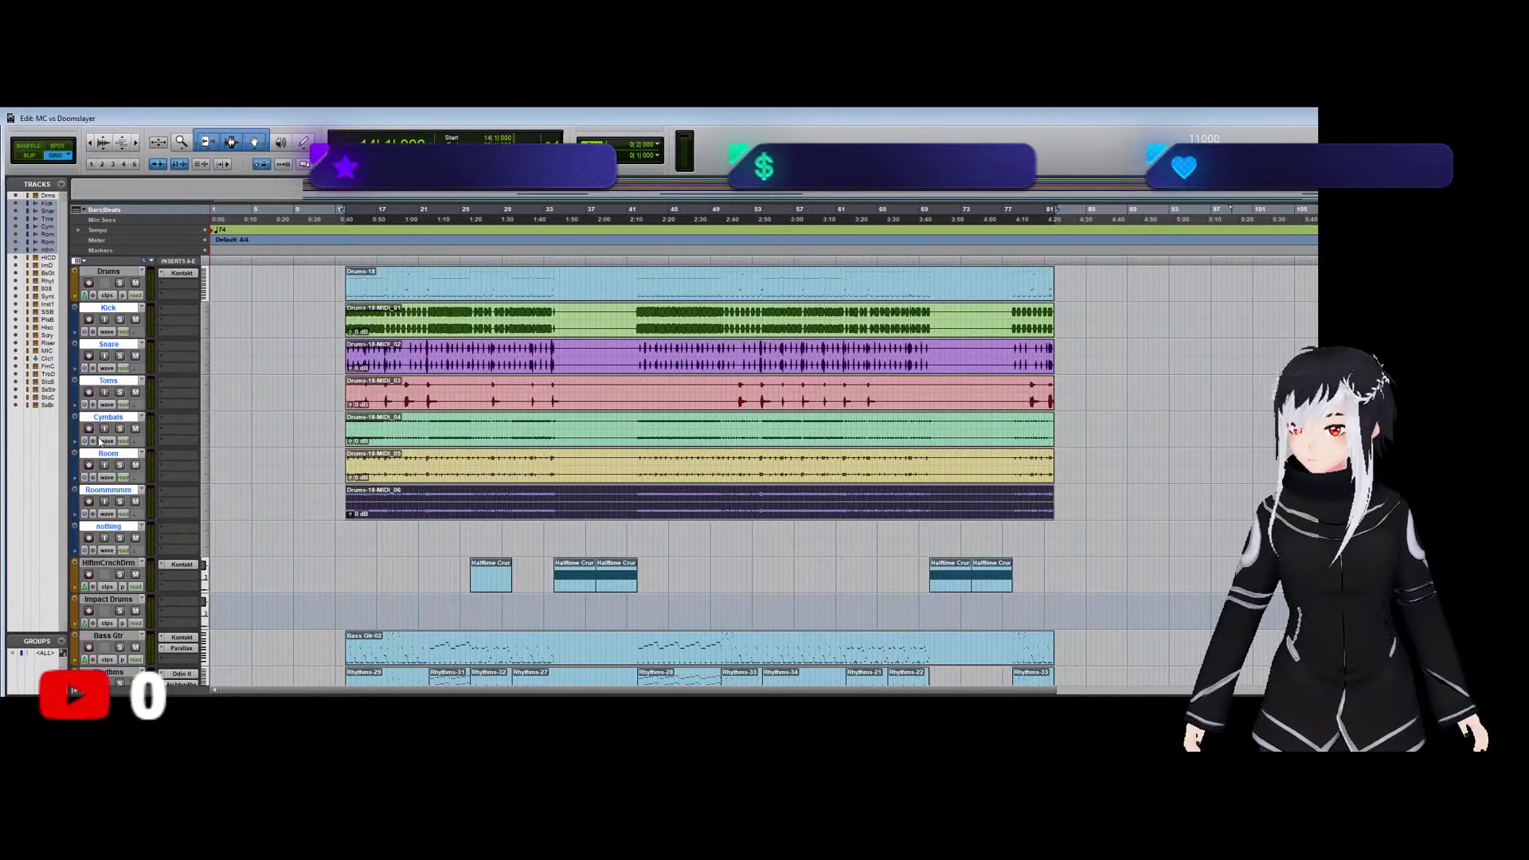
key("Return")
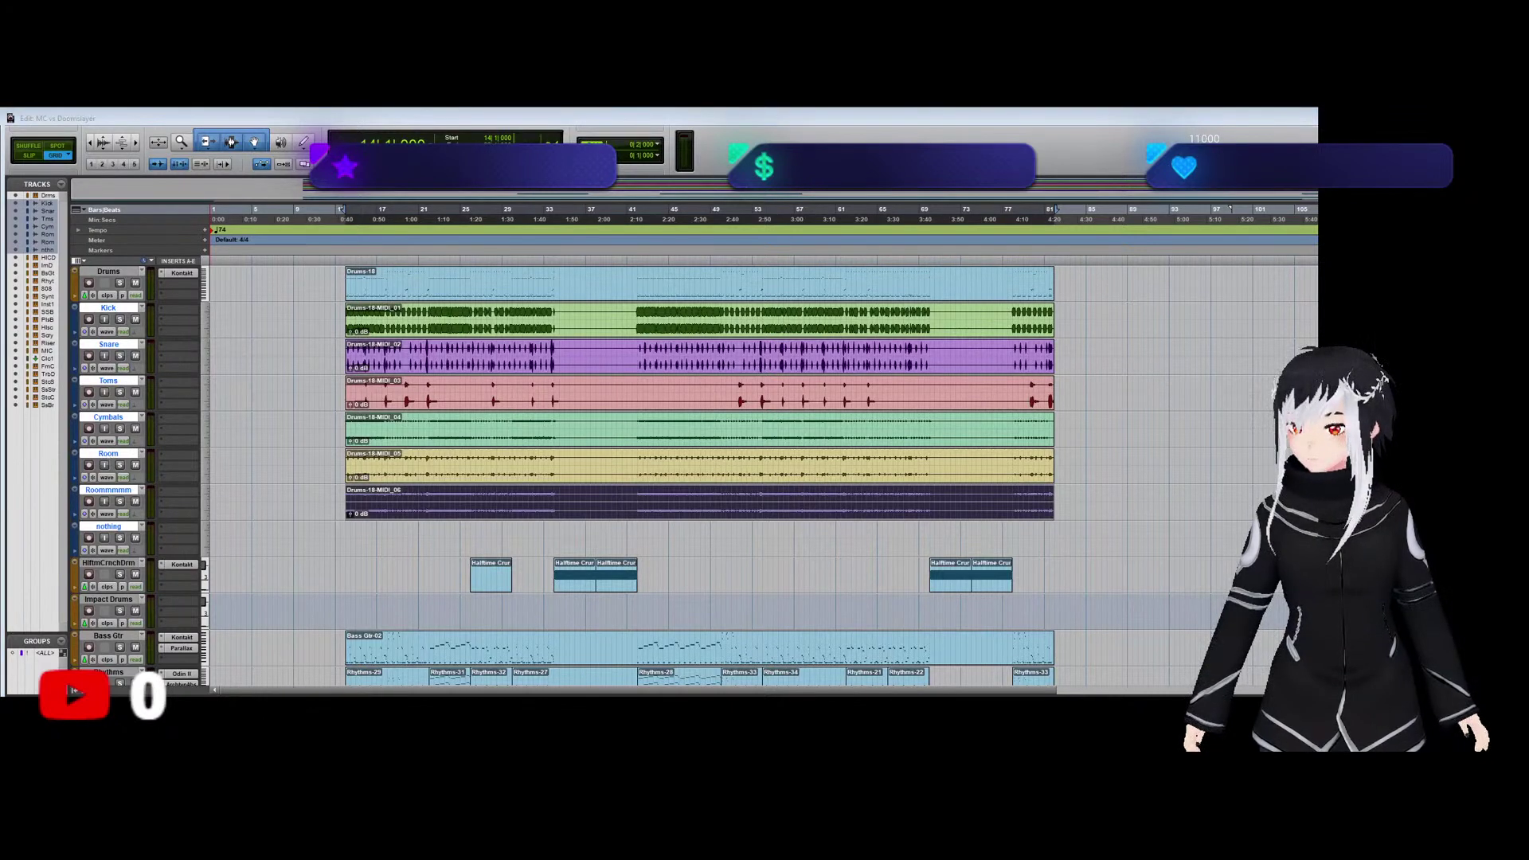
key("Return")
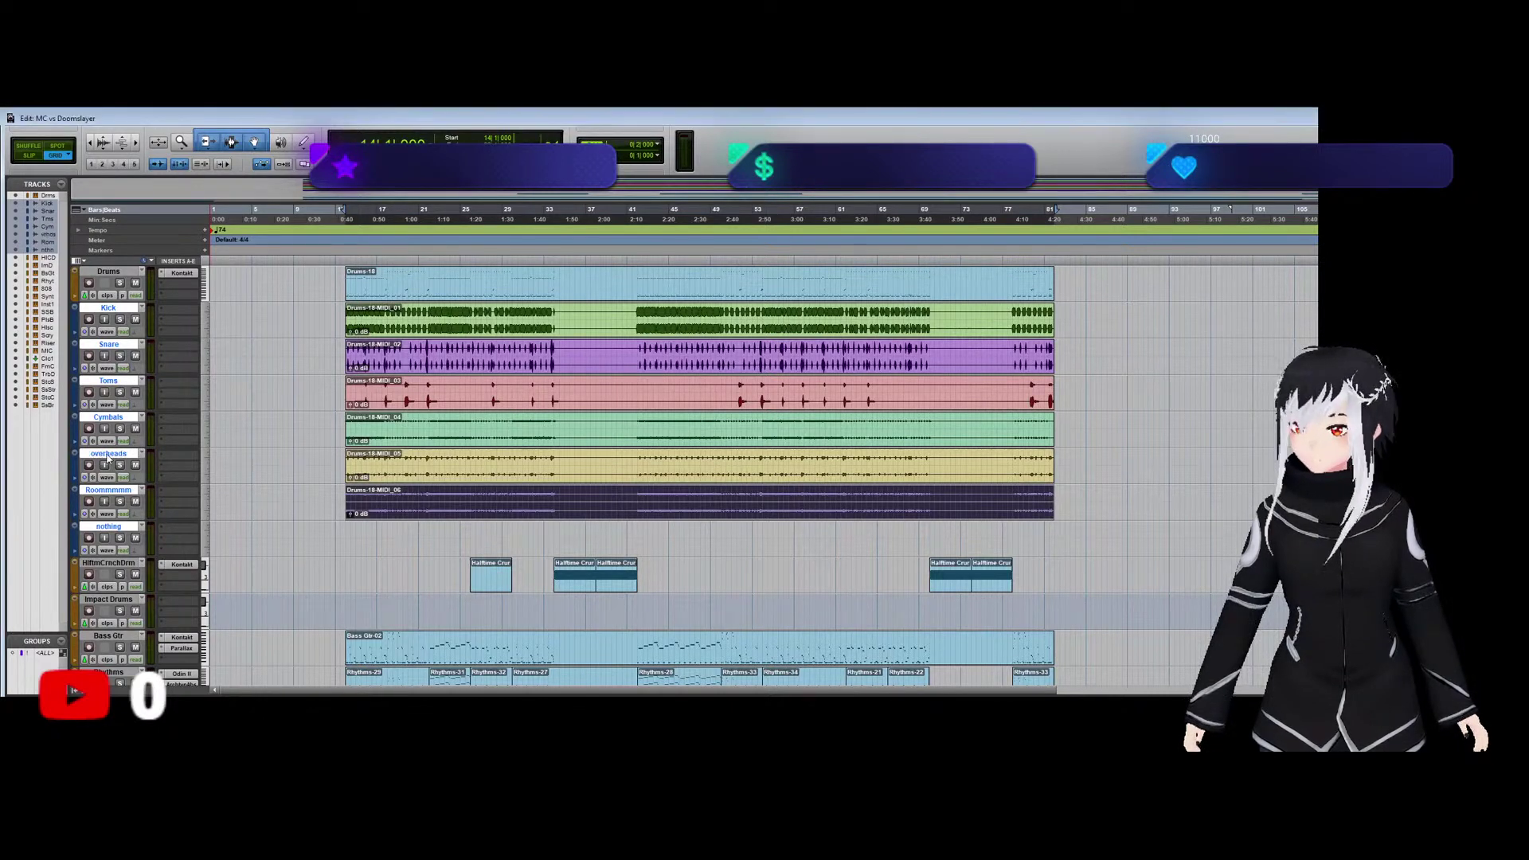
Delete the empty "nothing" audio track and mute the Drums instrument track.
left_click(111, 529)
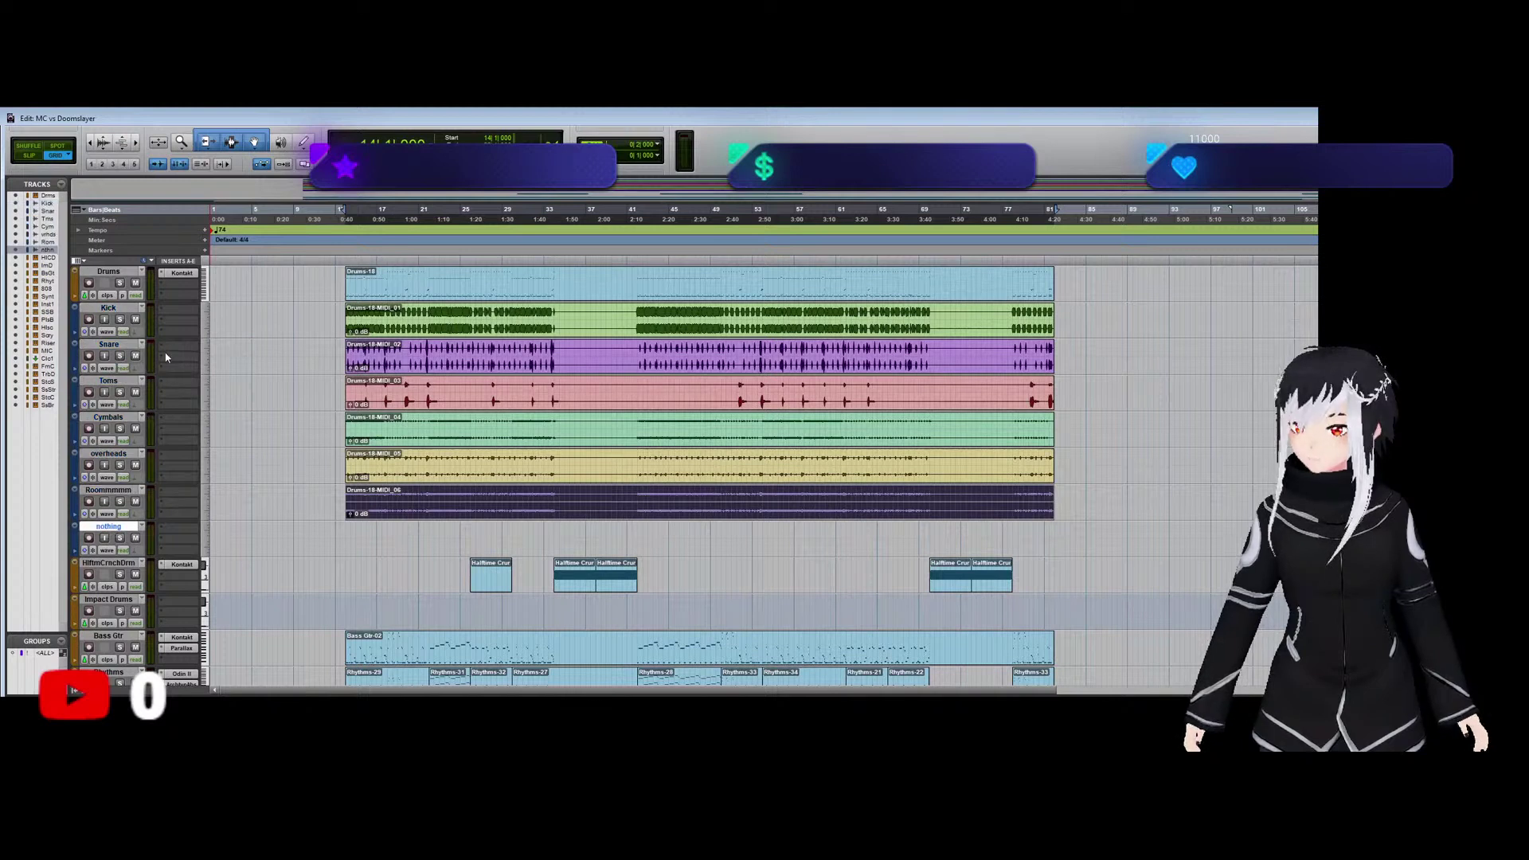
key("Delete")
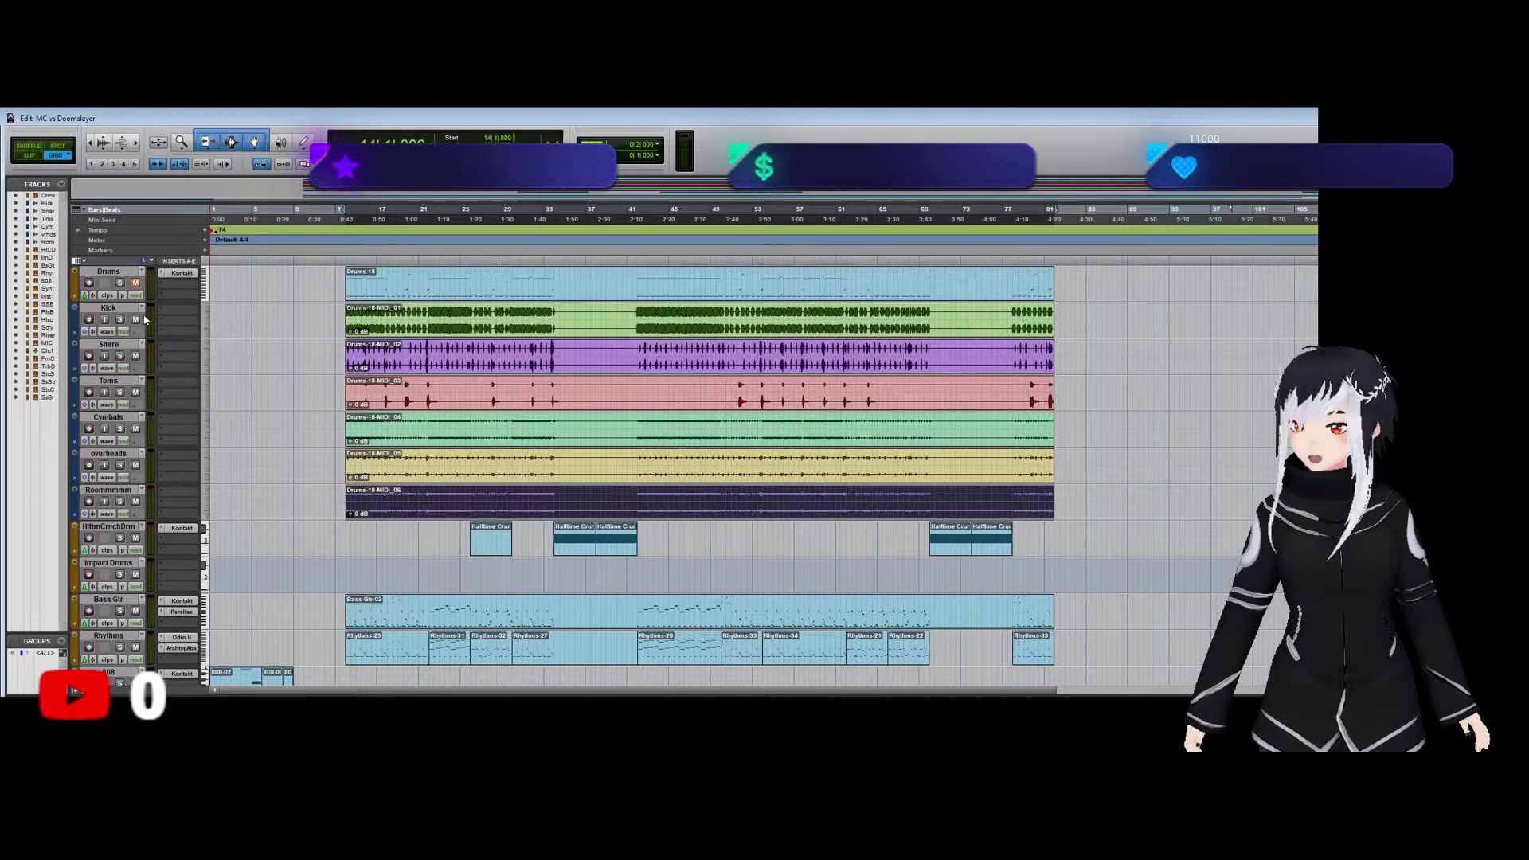
Solo the six printed drum tracks from Kick to the room track and play them back from bar 14.
left_click(119, 319)
left_click(120, 356)
left_click(120, 392)
left_click(120, 428)
left_click(120, 465)
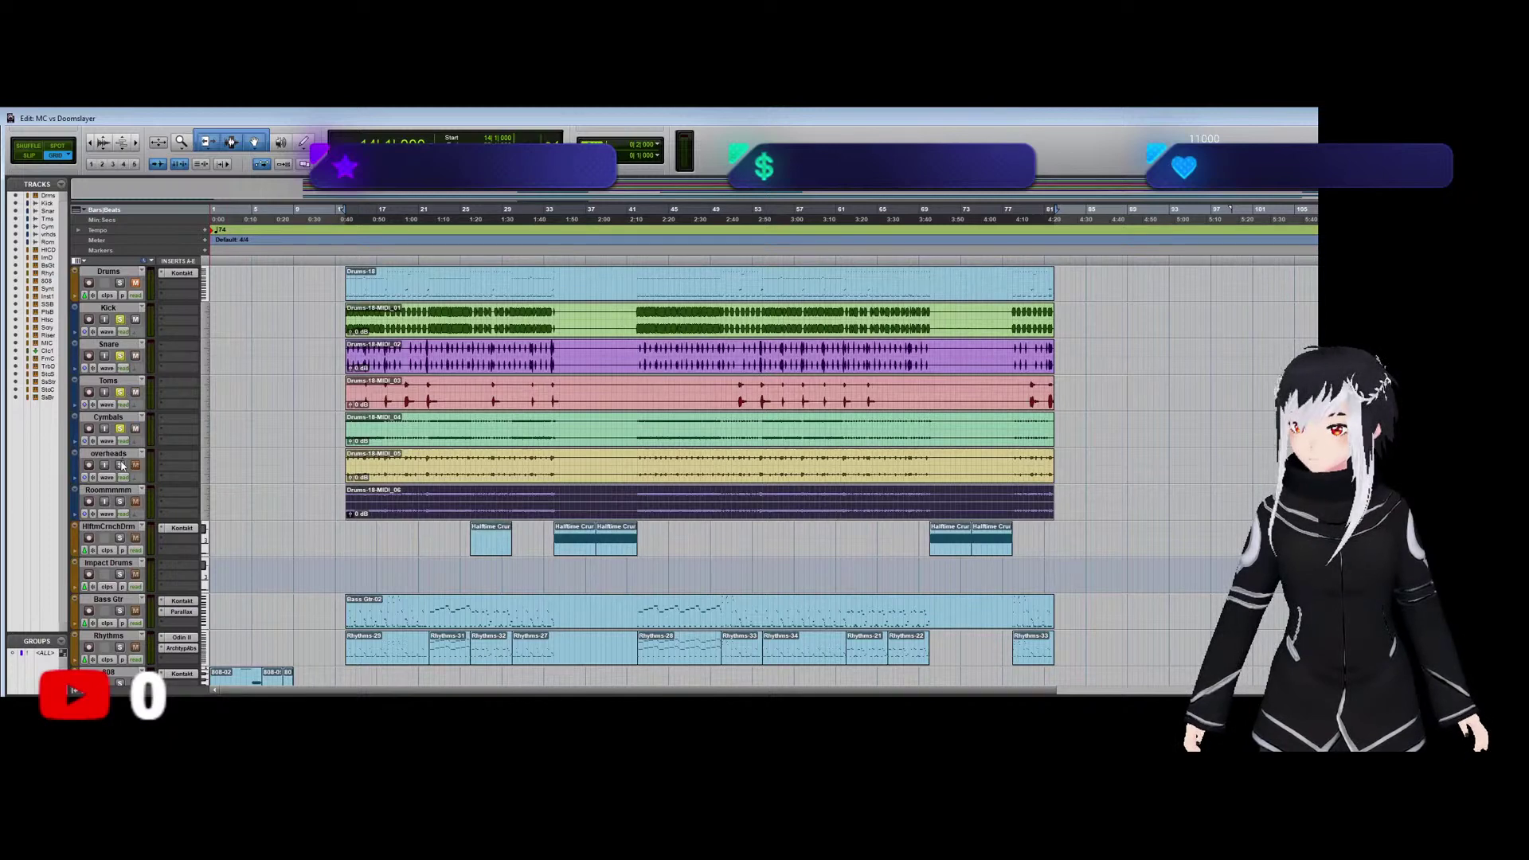
left_click(118, 501)
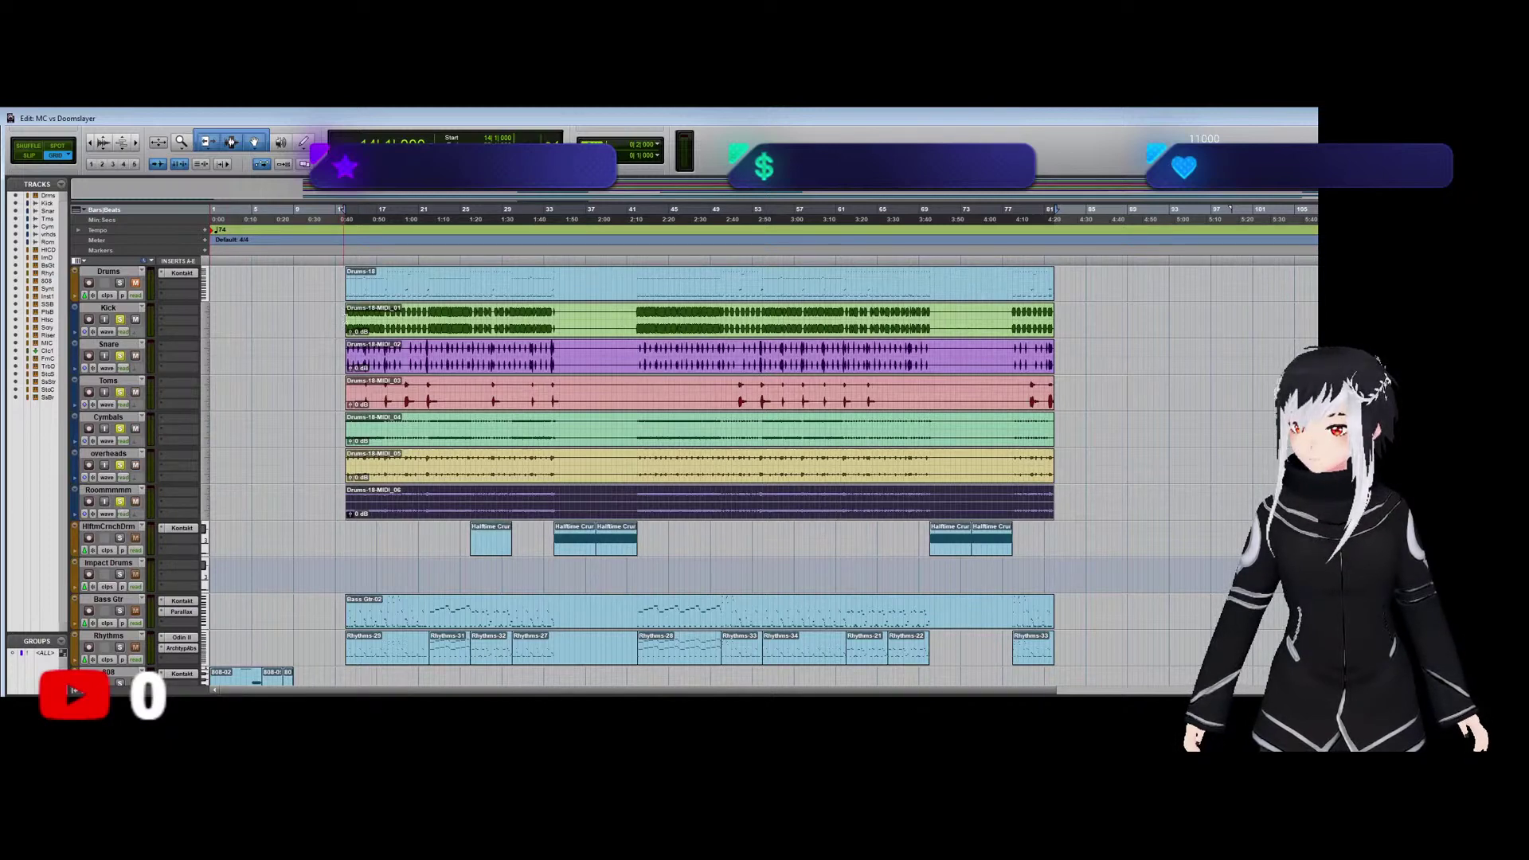
key("space")
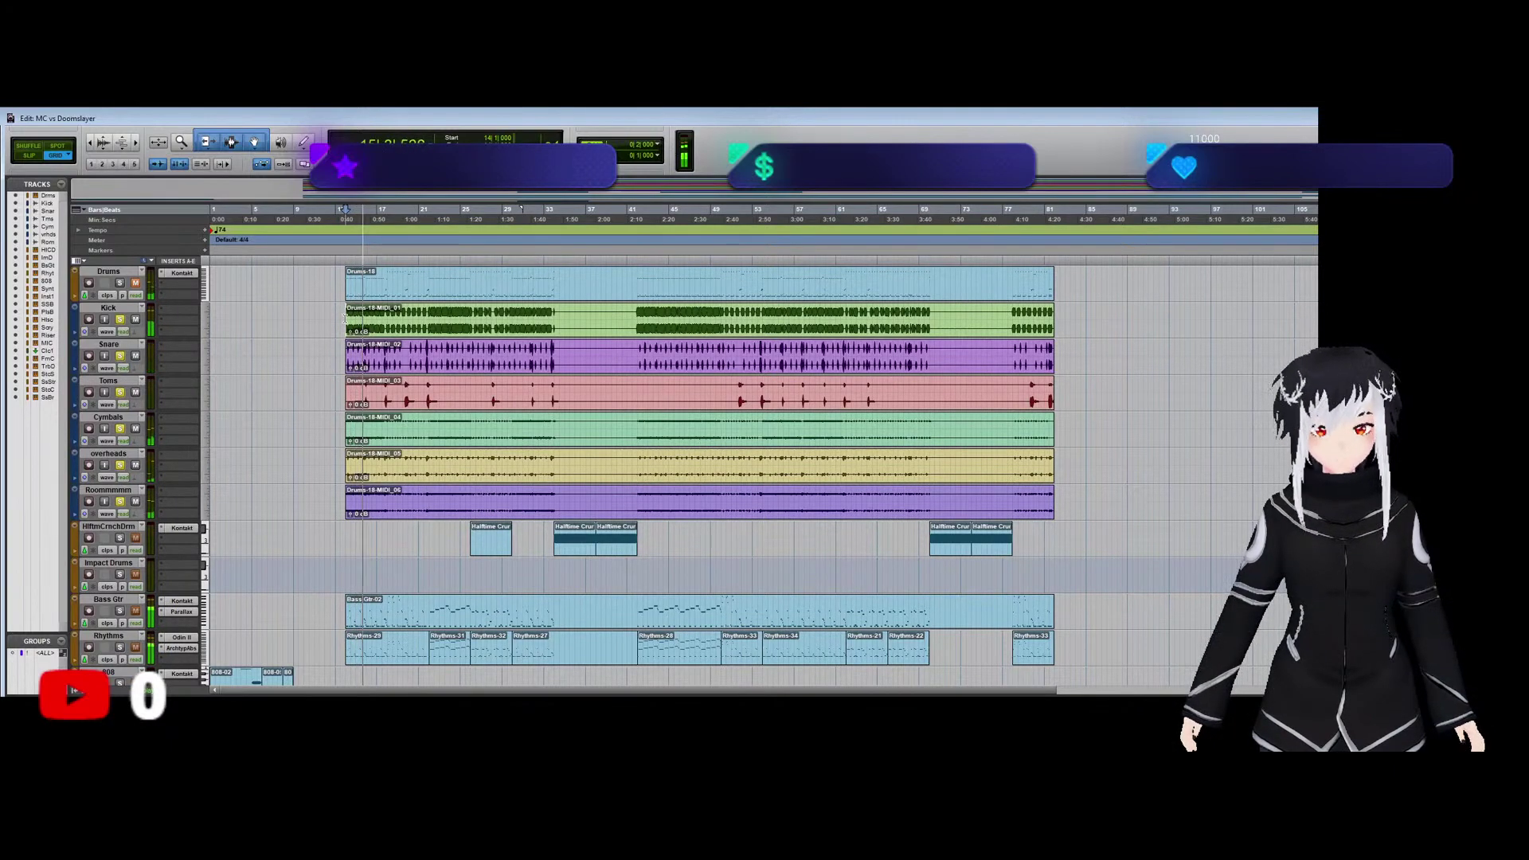
key("space")
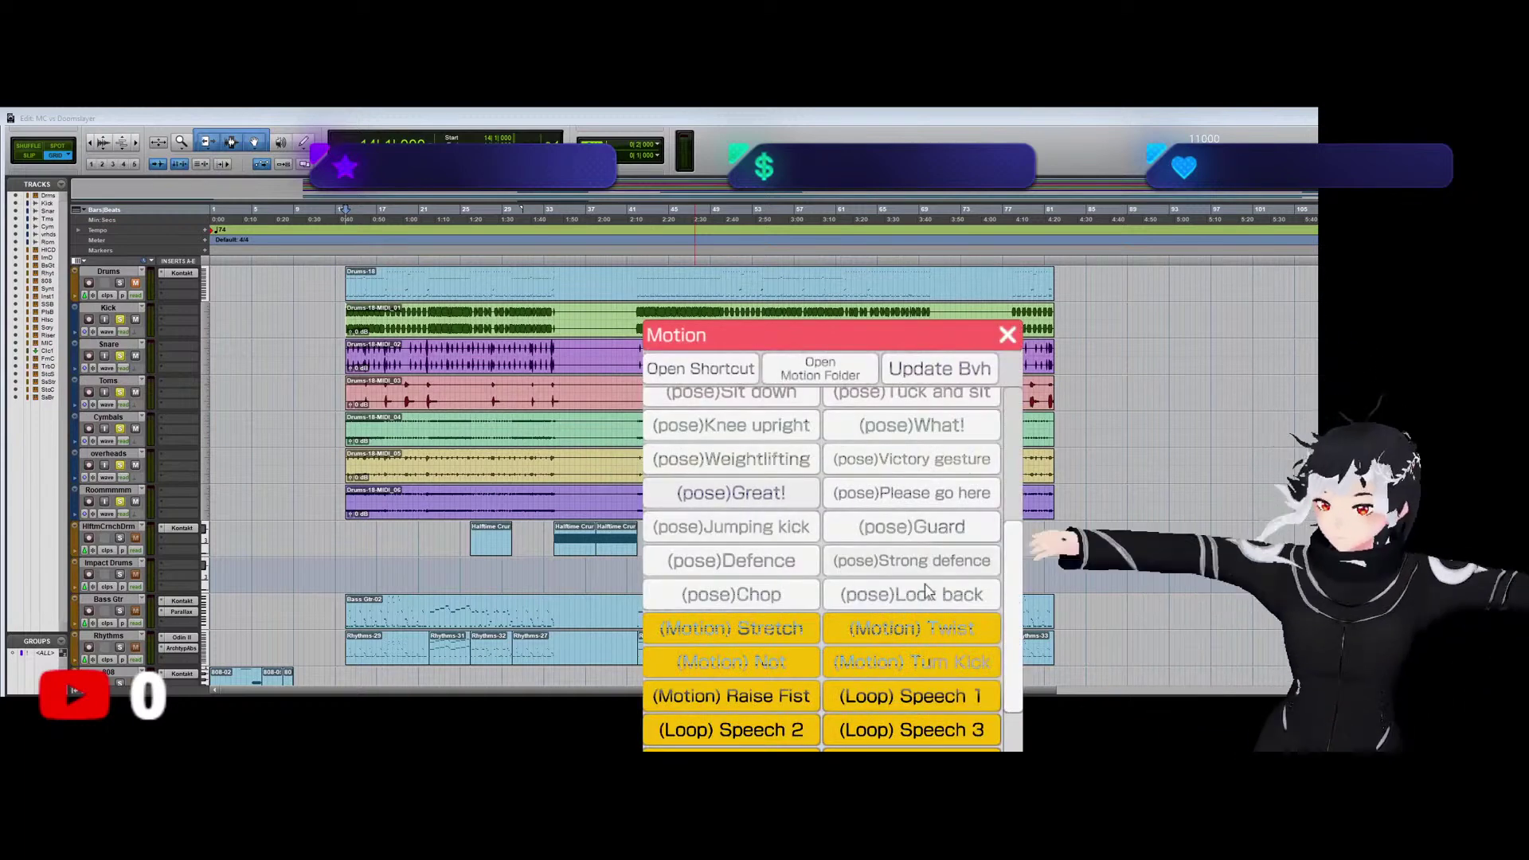
Close the avatar's Motion window and return to the MC vs Doomslayer session.
scroll(929, 593, "up", 8)
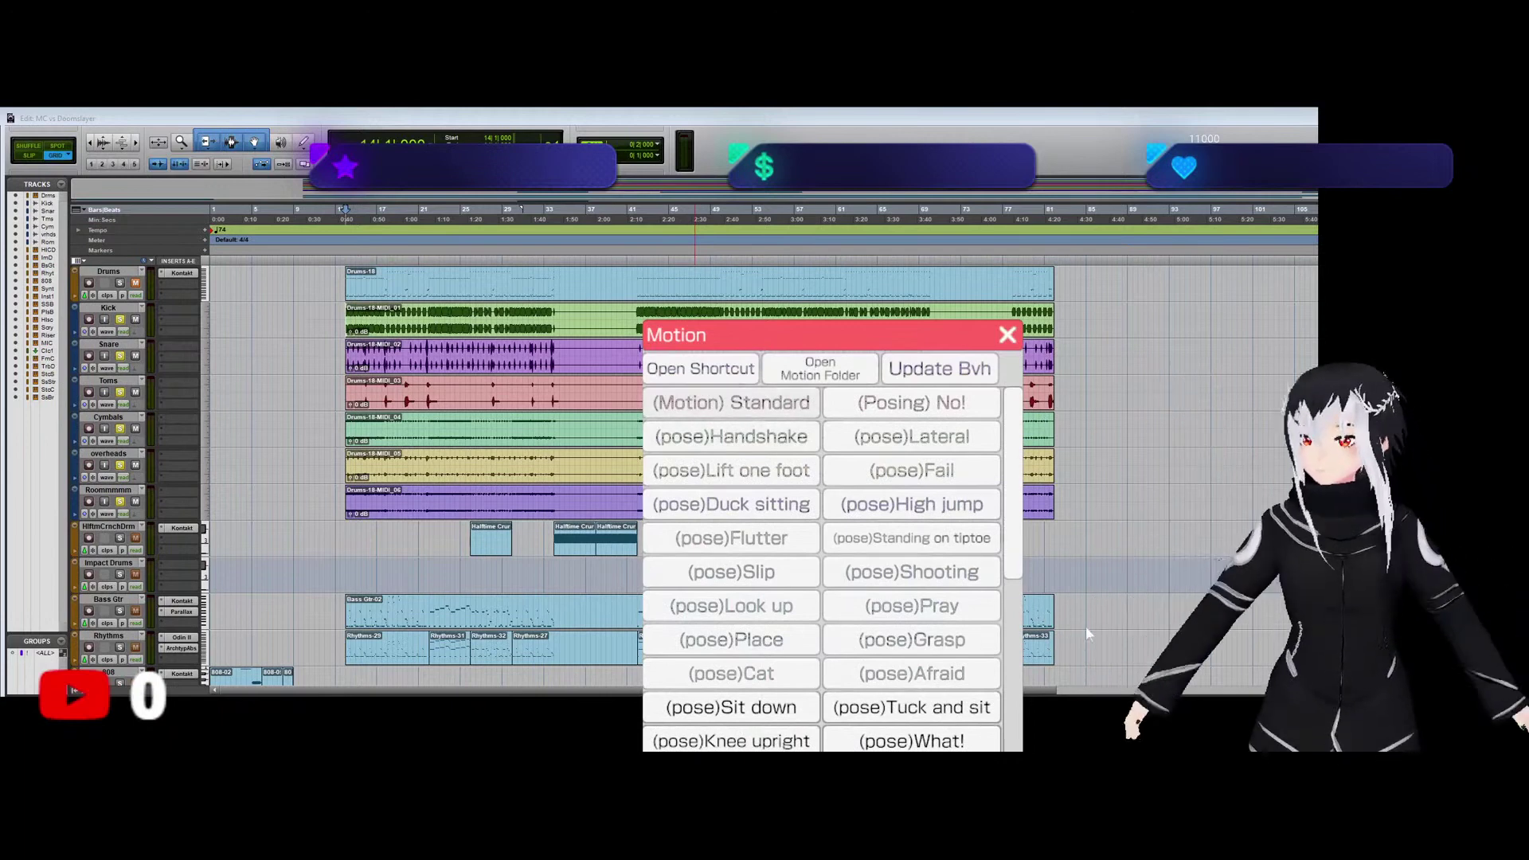
left_click(1007, 334)
left_click(870, 336)
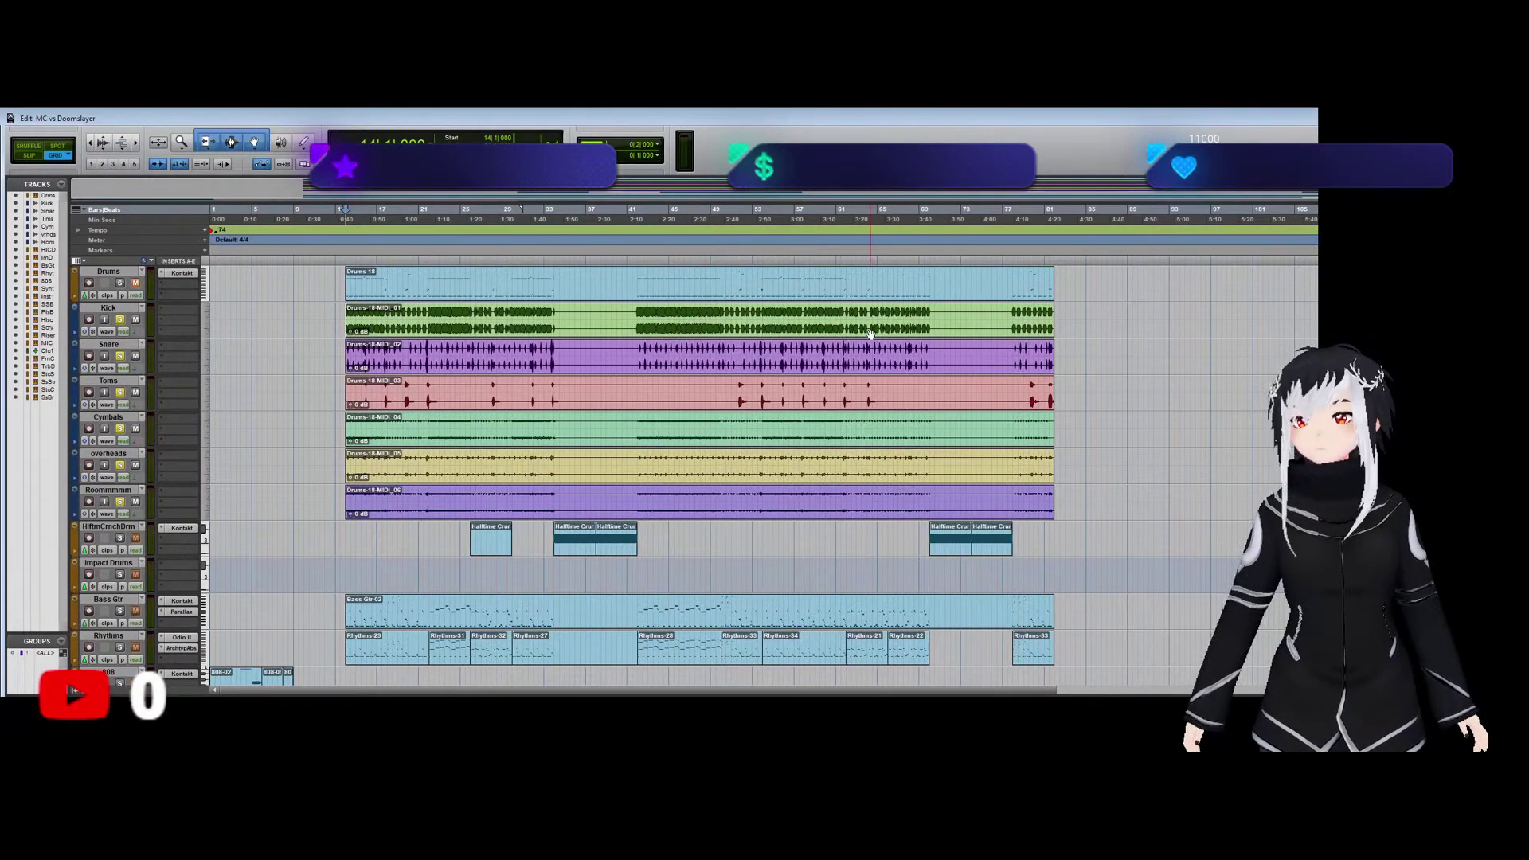
left_click(820, 345)
left_click(533, 374)
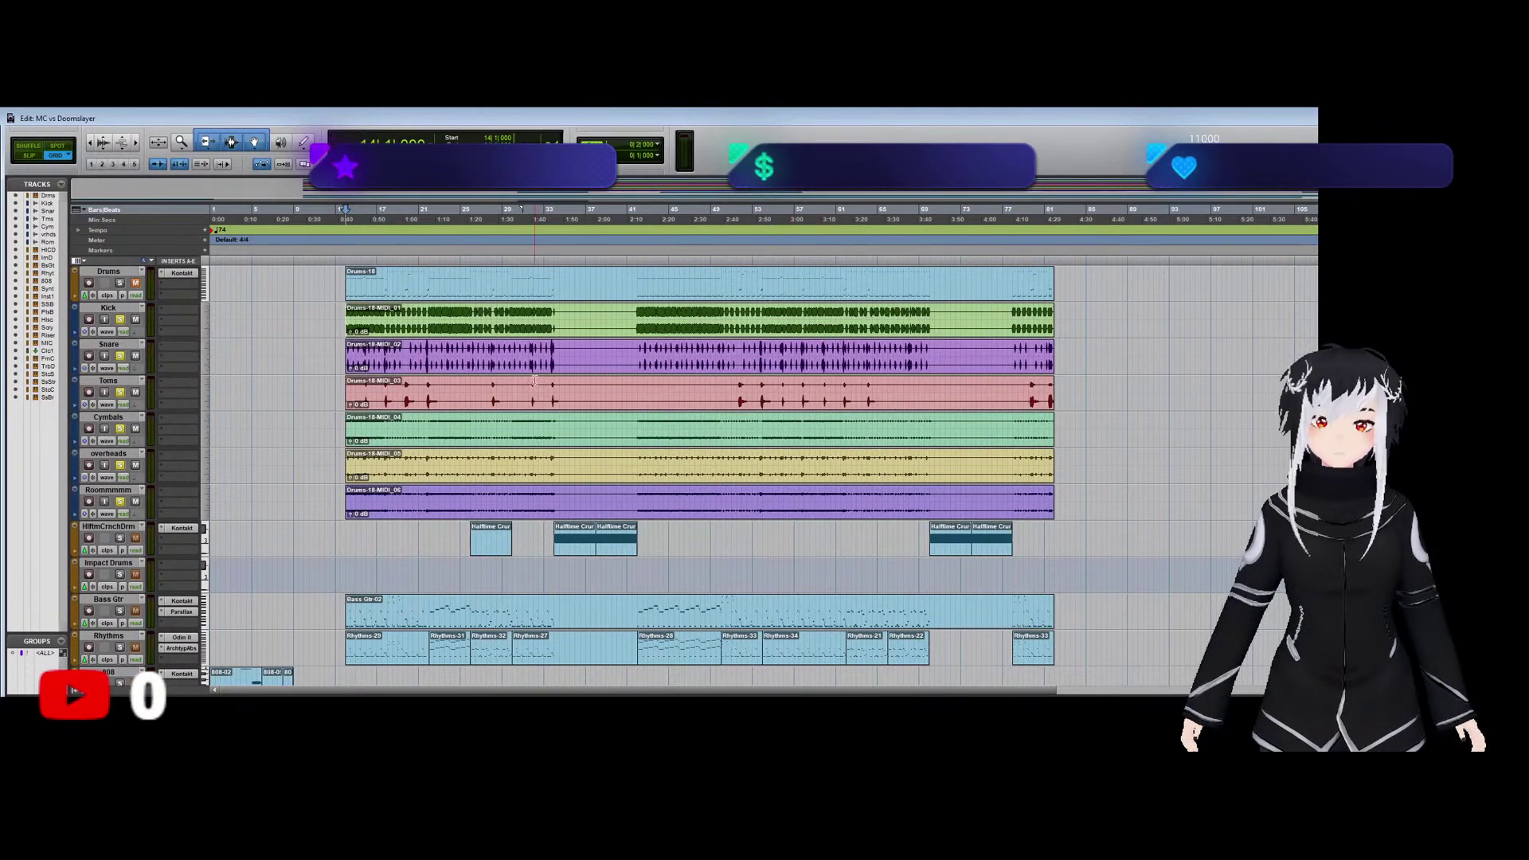
left_click(513, 382)
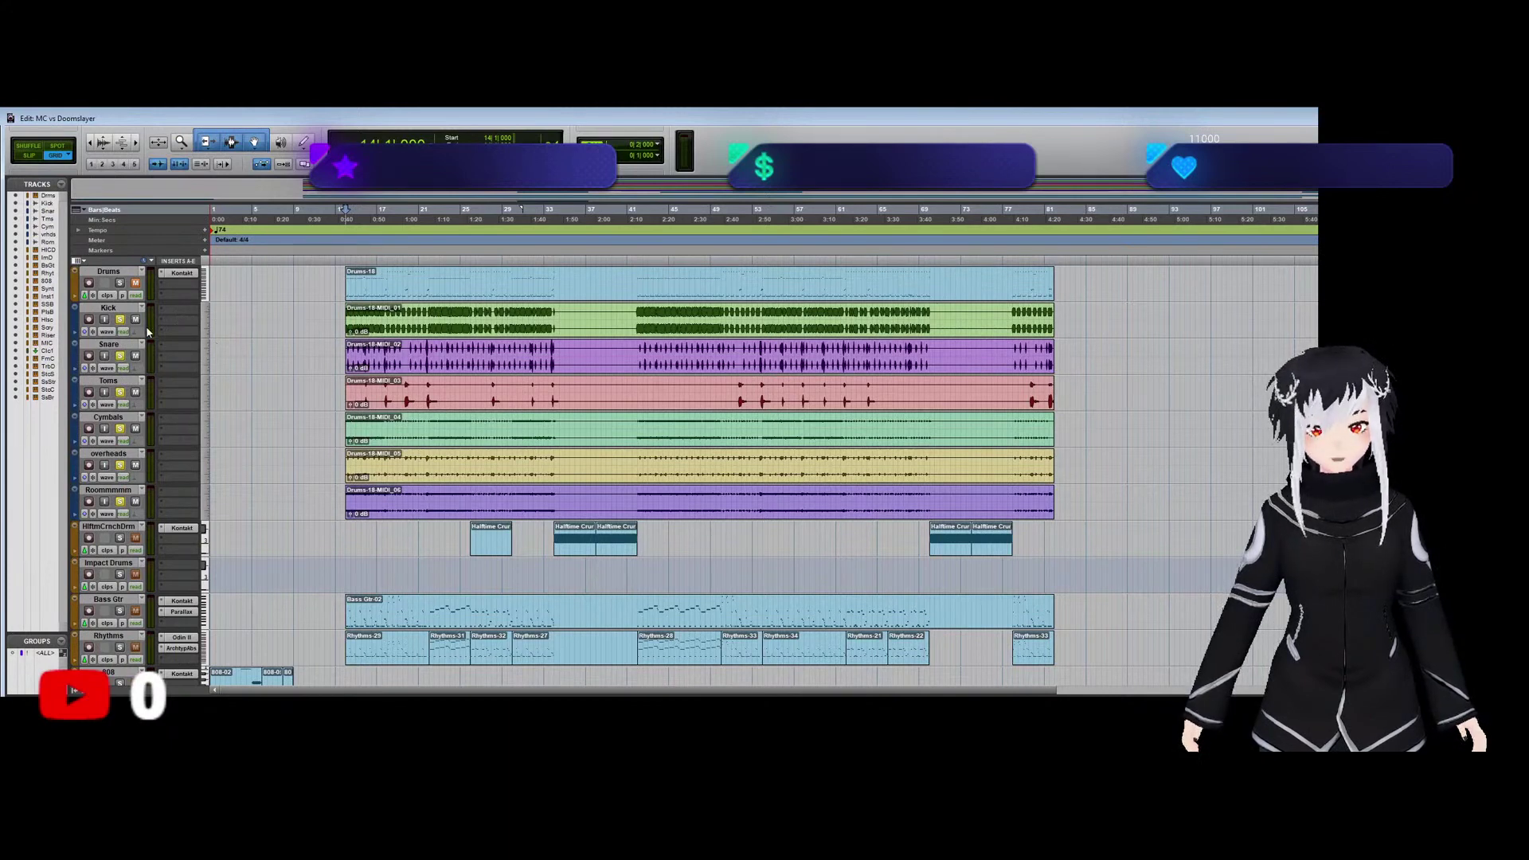
Turn off solo on the Kick, Snare, Toms, Cymbals, overheads and room tracks.
scroll(145, 326, "down", 2)
scroll(140, 335, "up", 2)
left_click(120, 355)
left_click(119, 392)
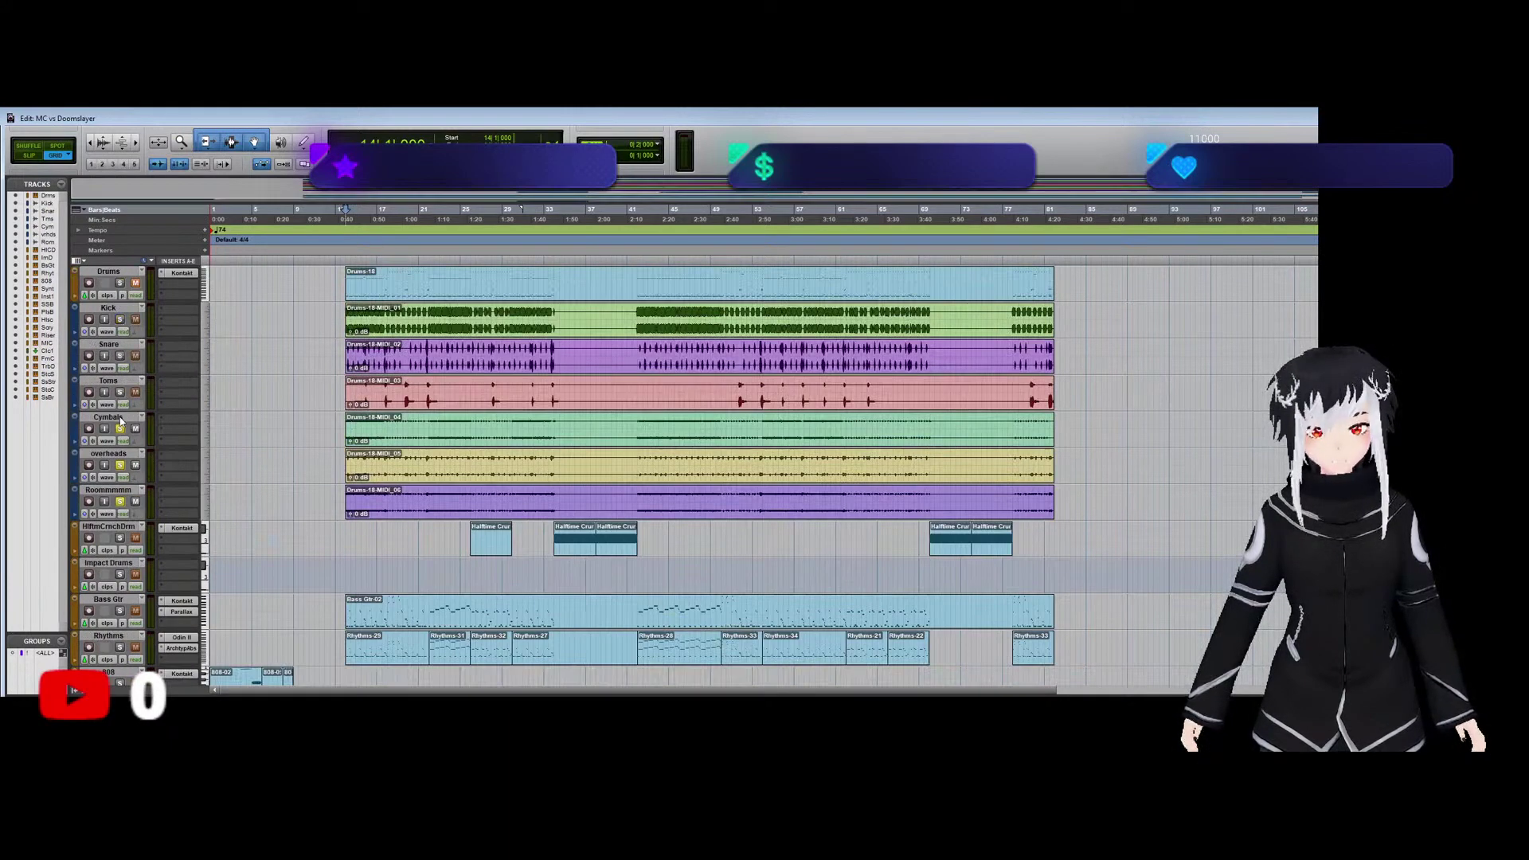
left_click(120, 428)
left_click(119, 465)
left_click(119, 501)
Solo the Tribal Drums track and audition its clips from bar 42.
scroll(224, 469, "down", 12)
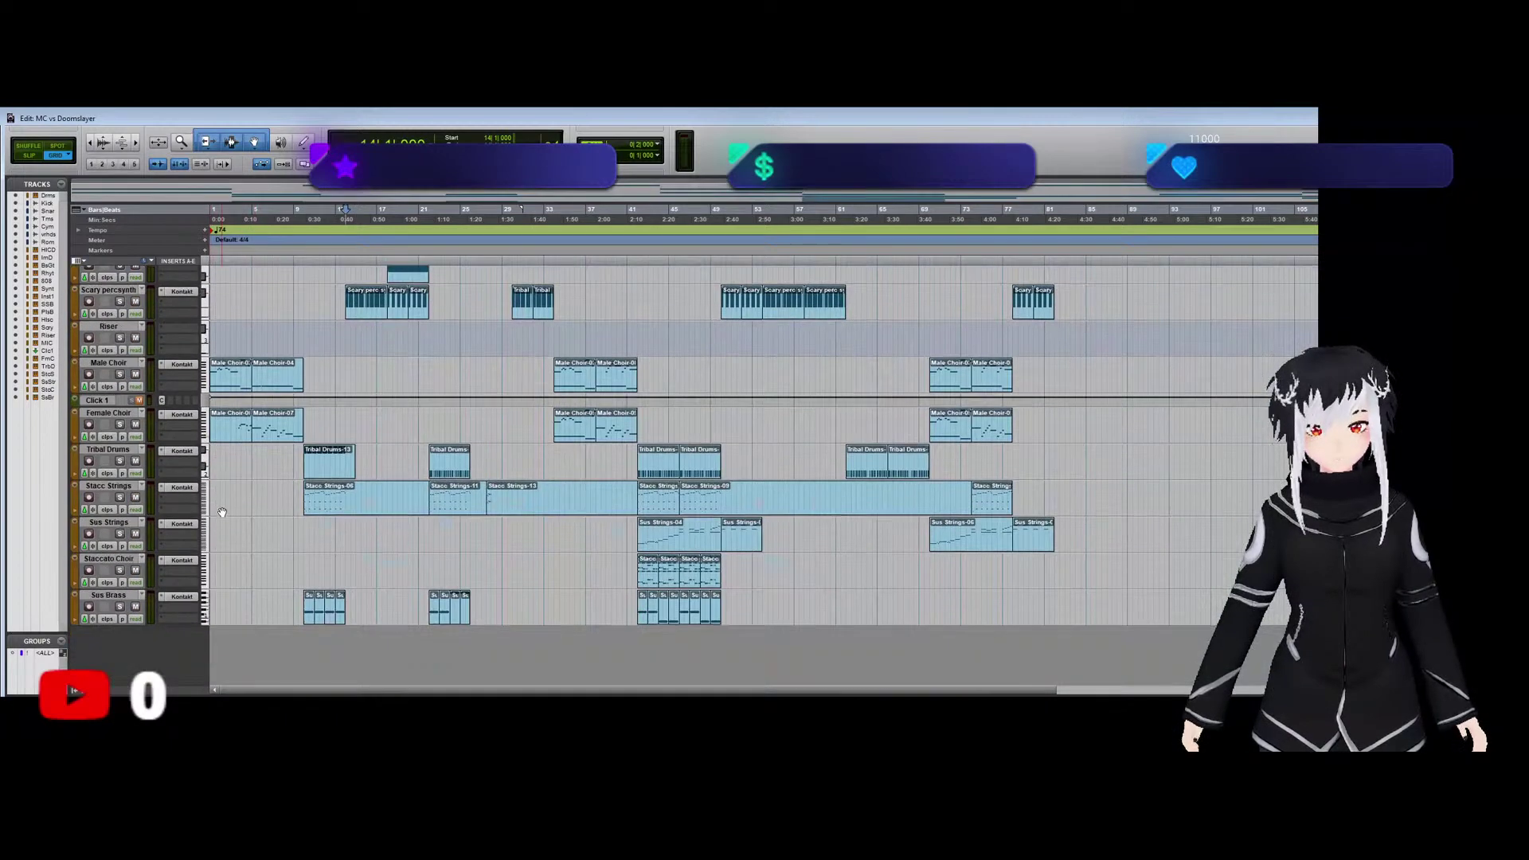
left_click(120, 461)
left_click(638, 456)
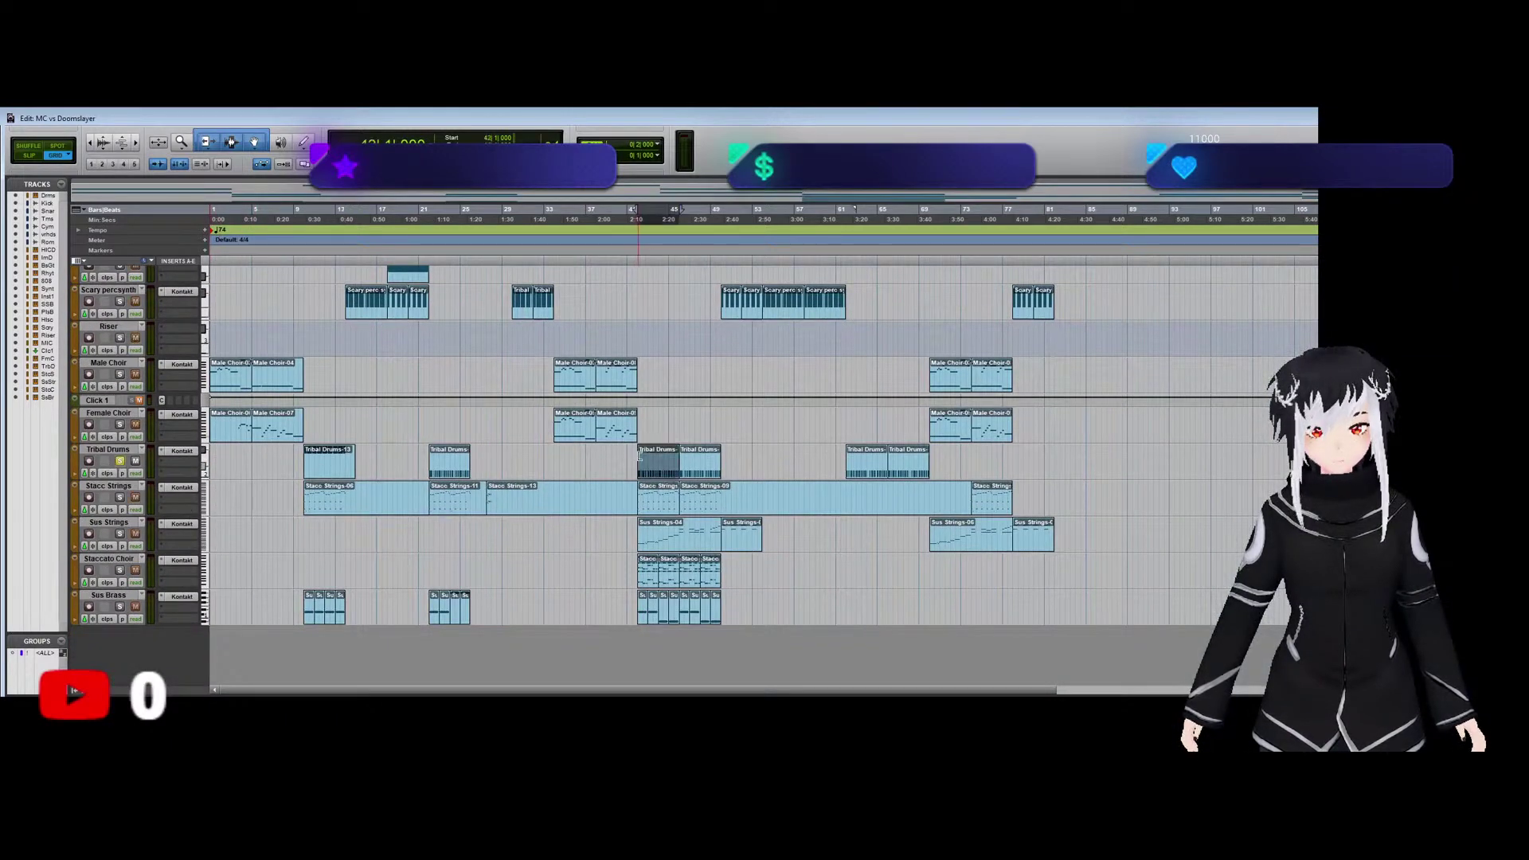
key("space")
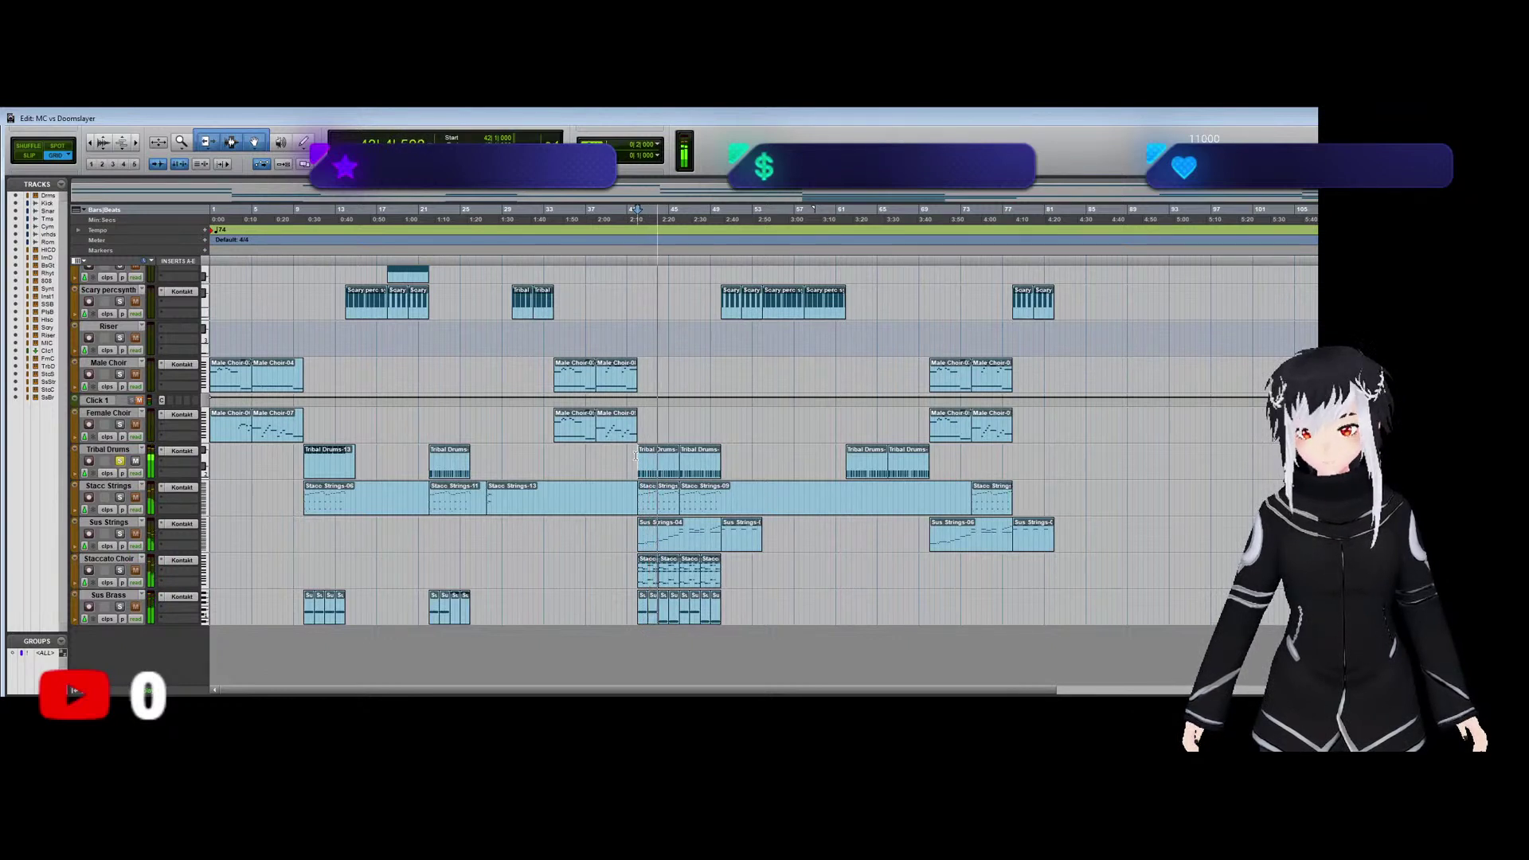
key("space")
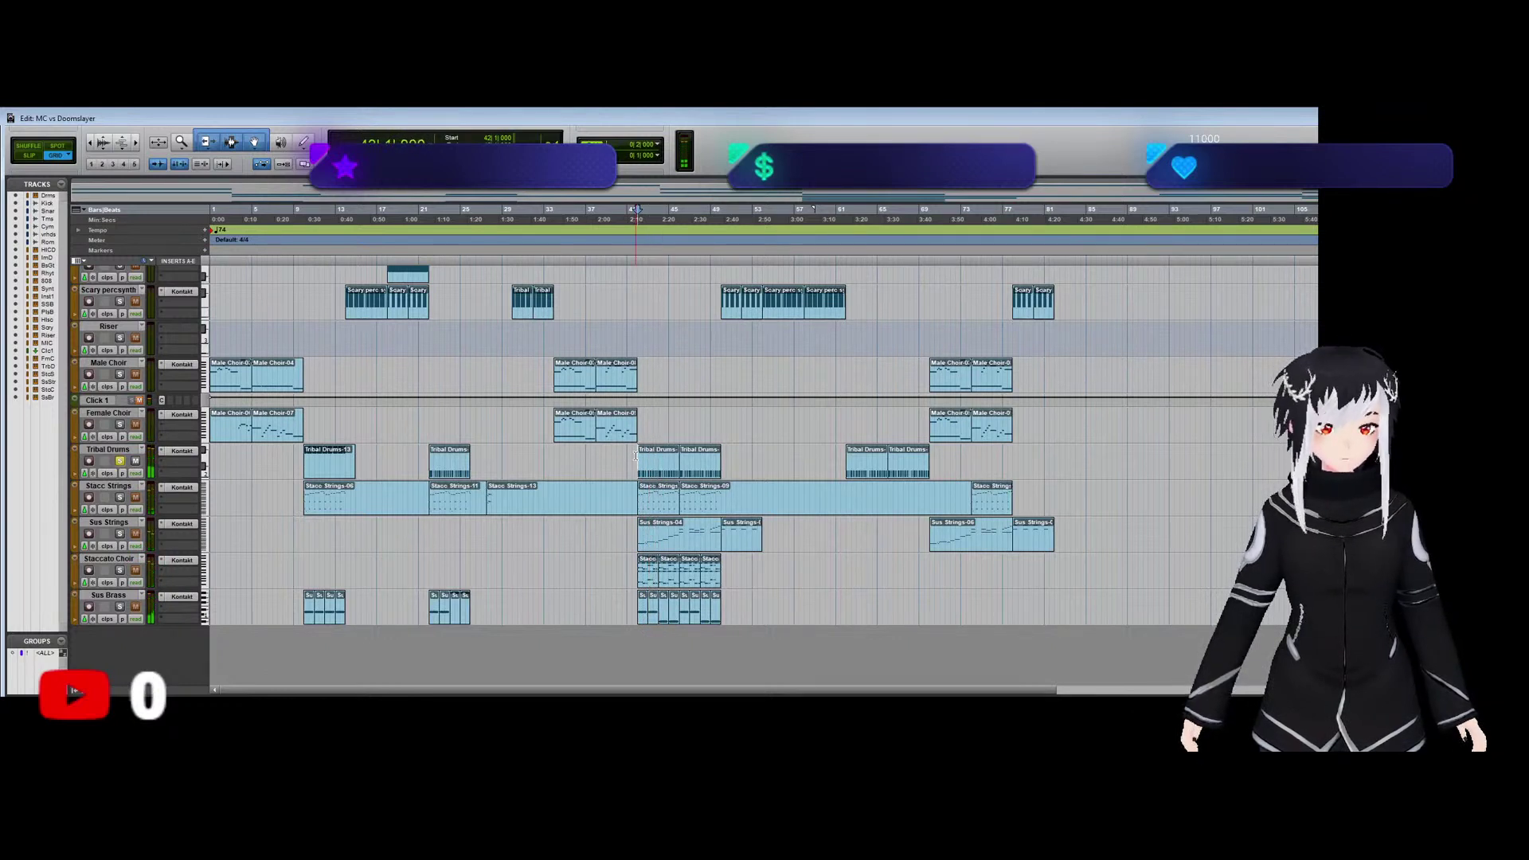
Audition the first Tribal Drums clip from bar 10 and turn off the track's solo.
left_click(309, 468)
left_click(302, 461)
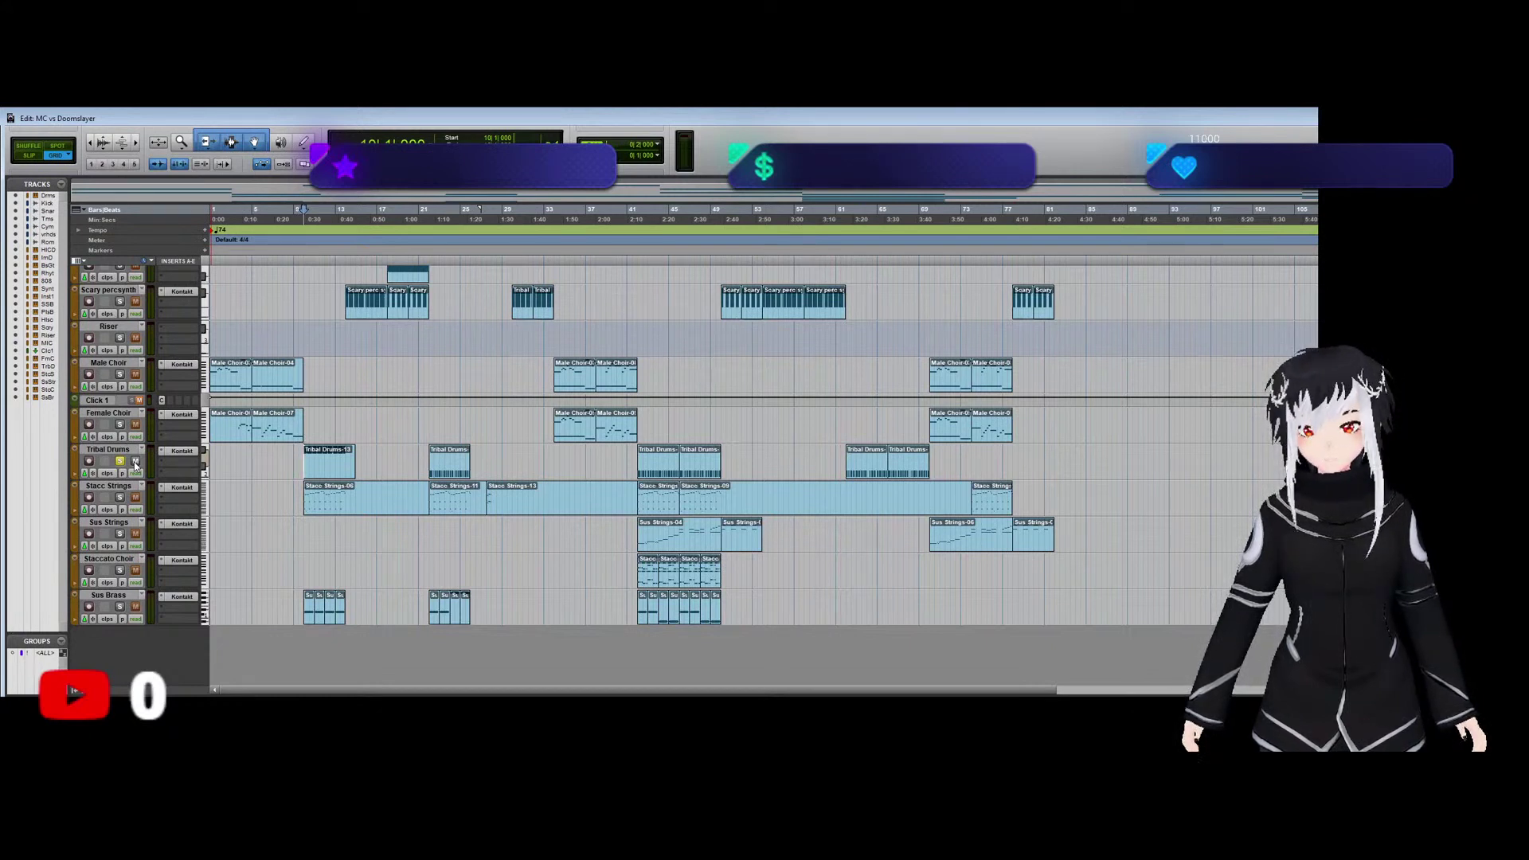
key("space")
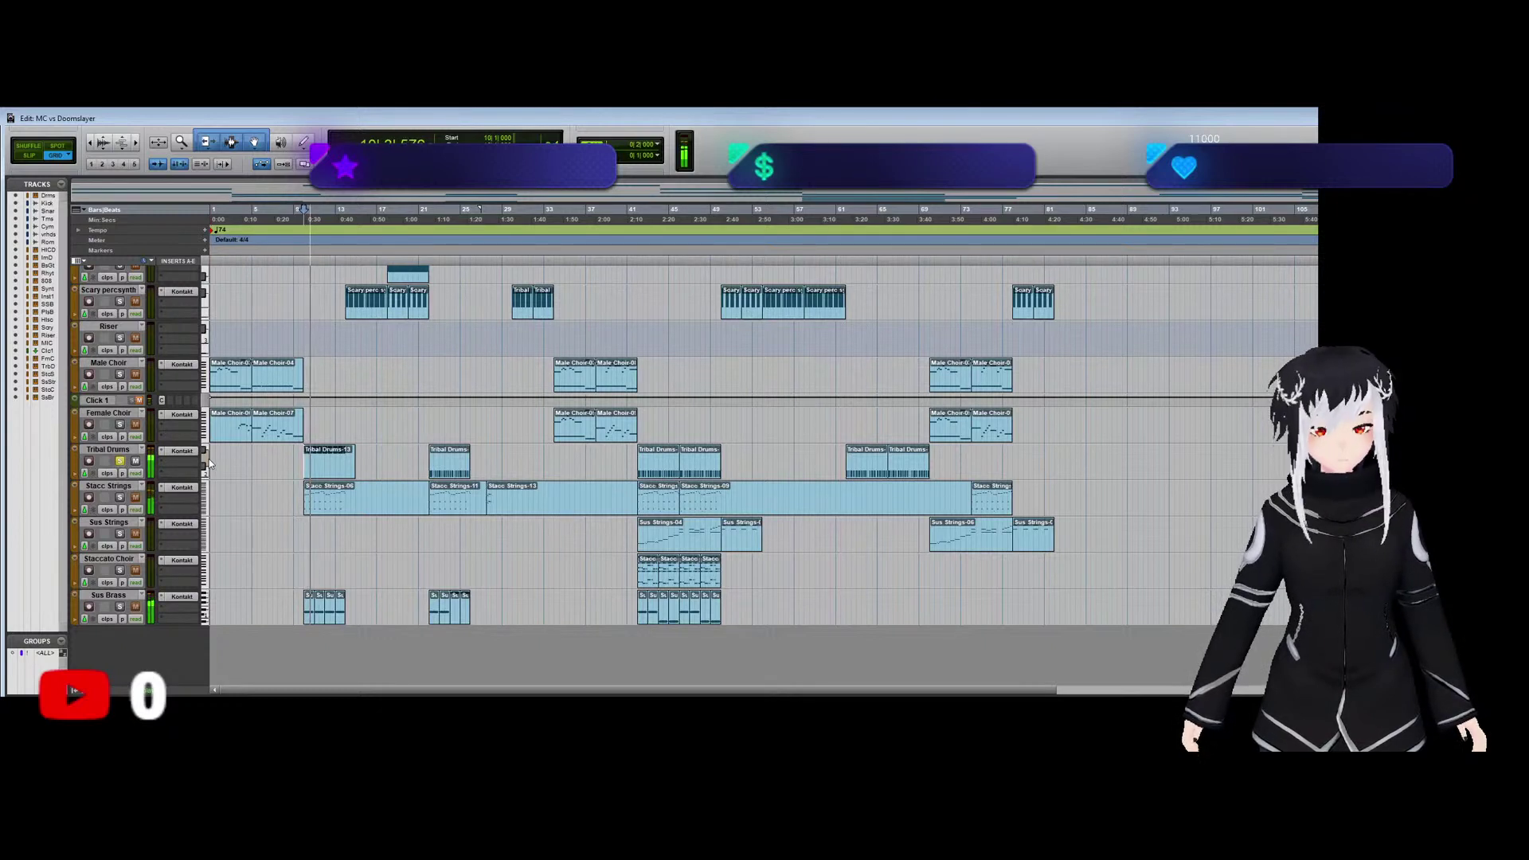
key("space")
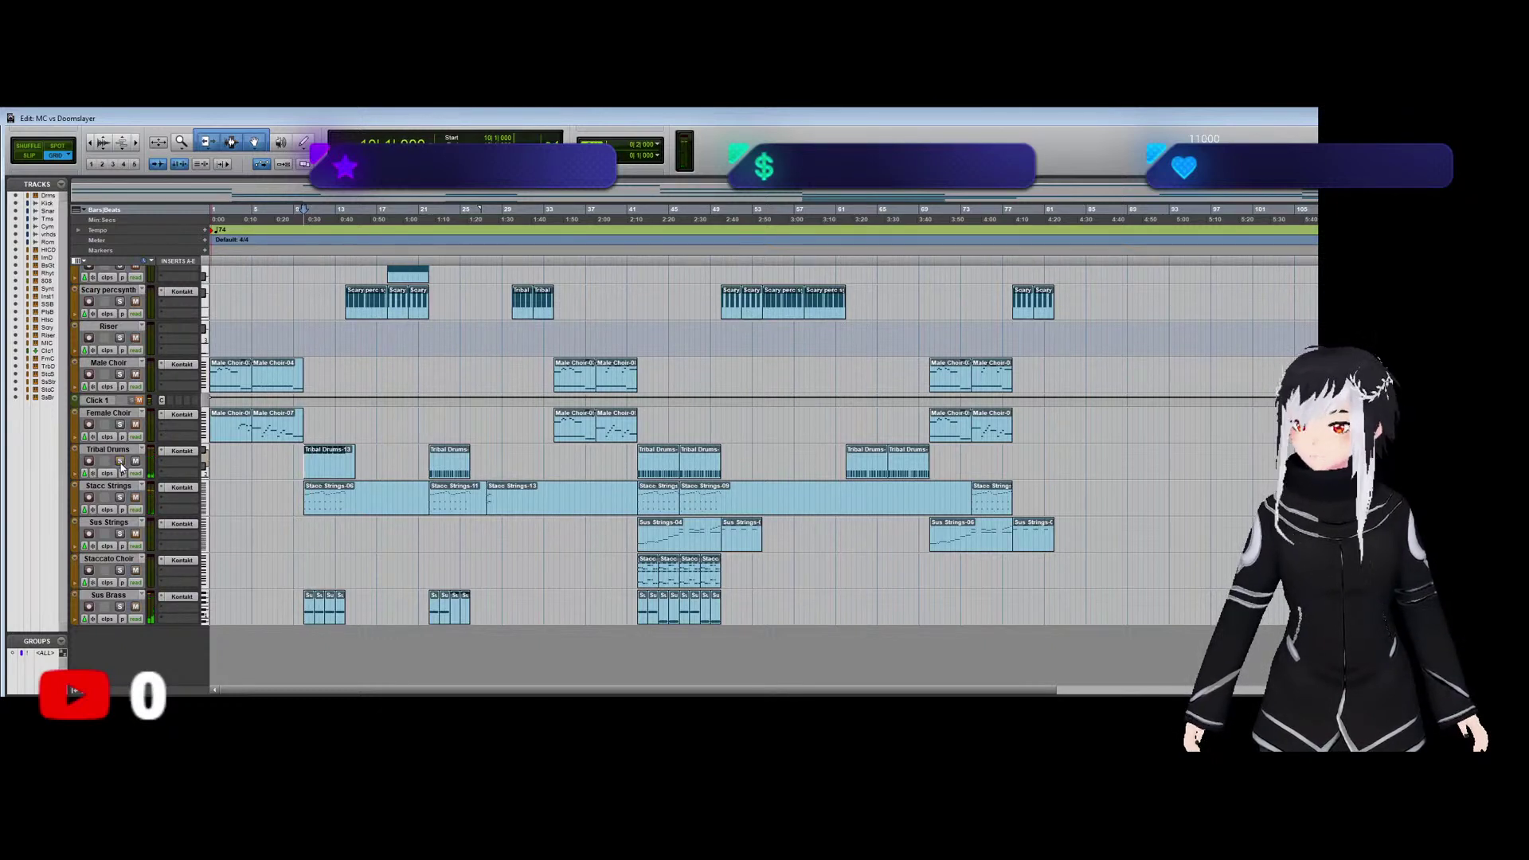
Set the playback start to bar 14 and solo the Kick, Snare, Toms, Cymbals, overheads and room tracks.
scroll(390, 511, "up", 5)
scroll(390, 511, "up", 4)
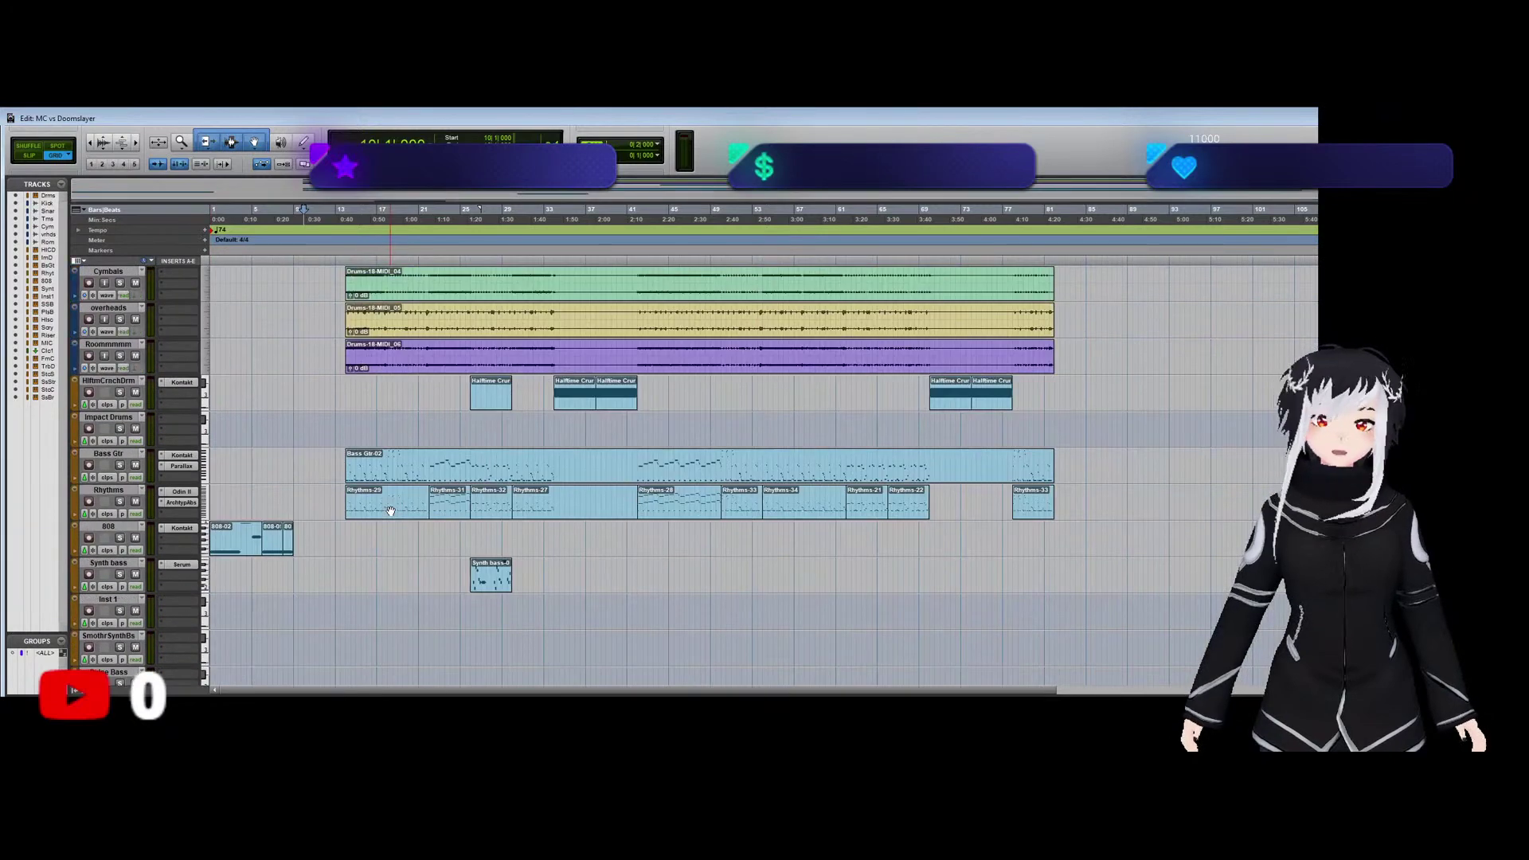
scroll(390, 511, "up", 4)
scroll(390, 511, "down", 5)
scroll(390, 511, "up", 5)
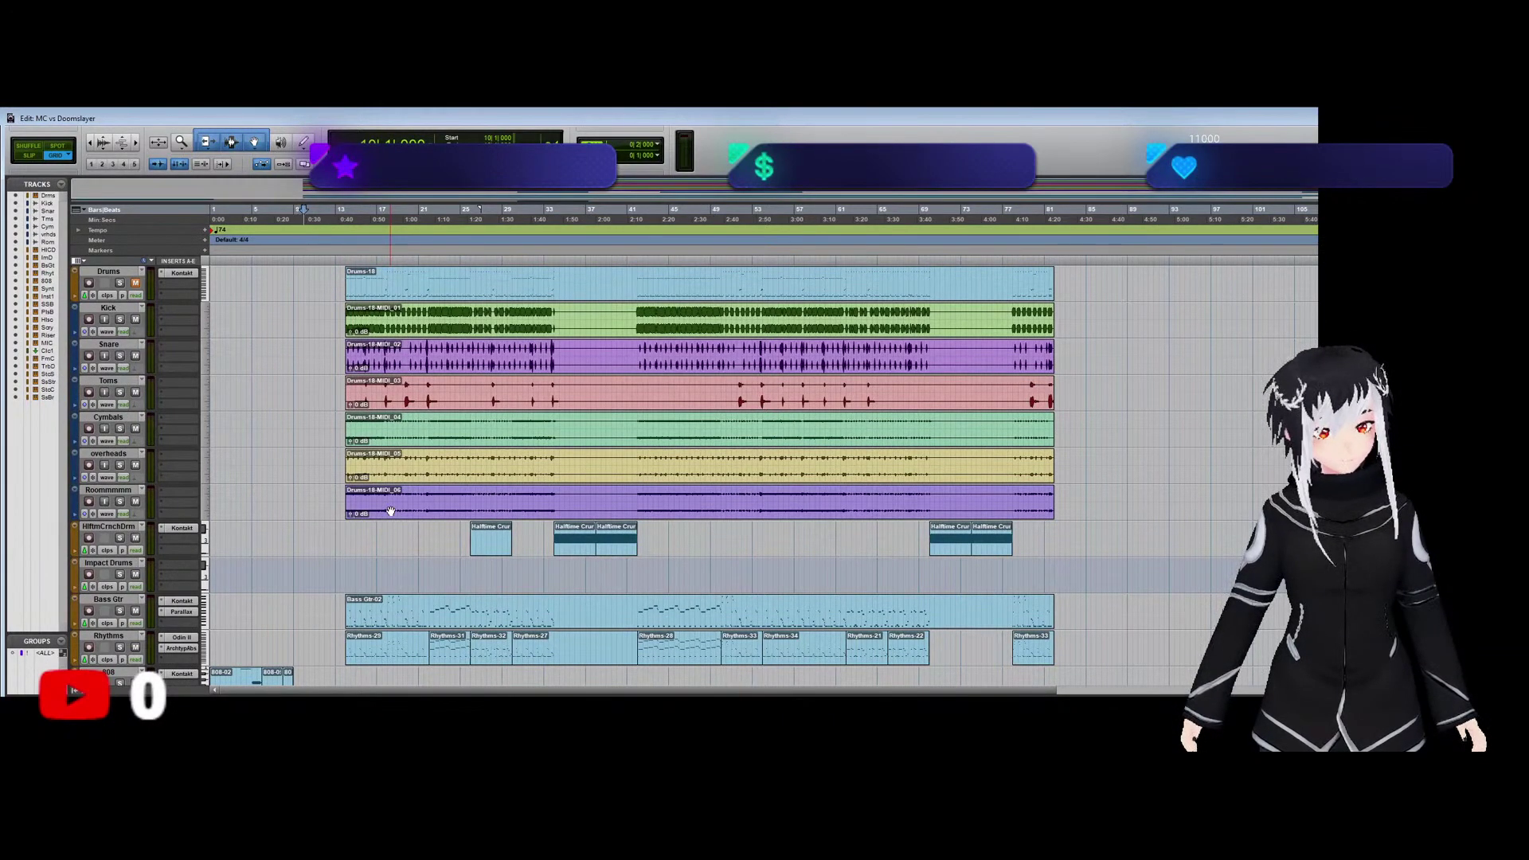
left_click(343, 530)
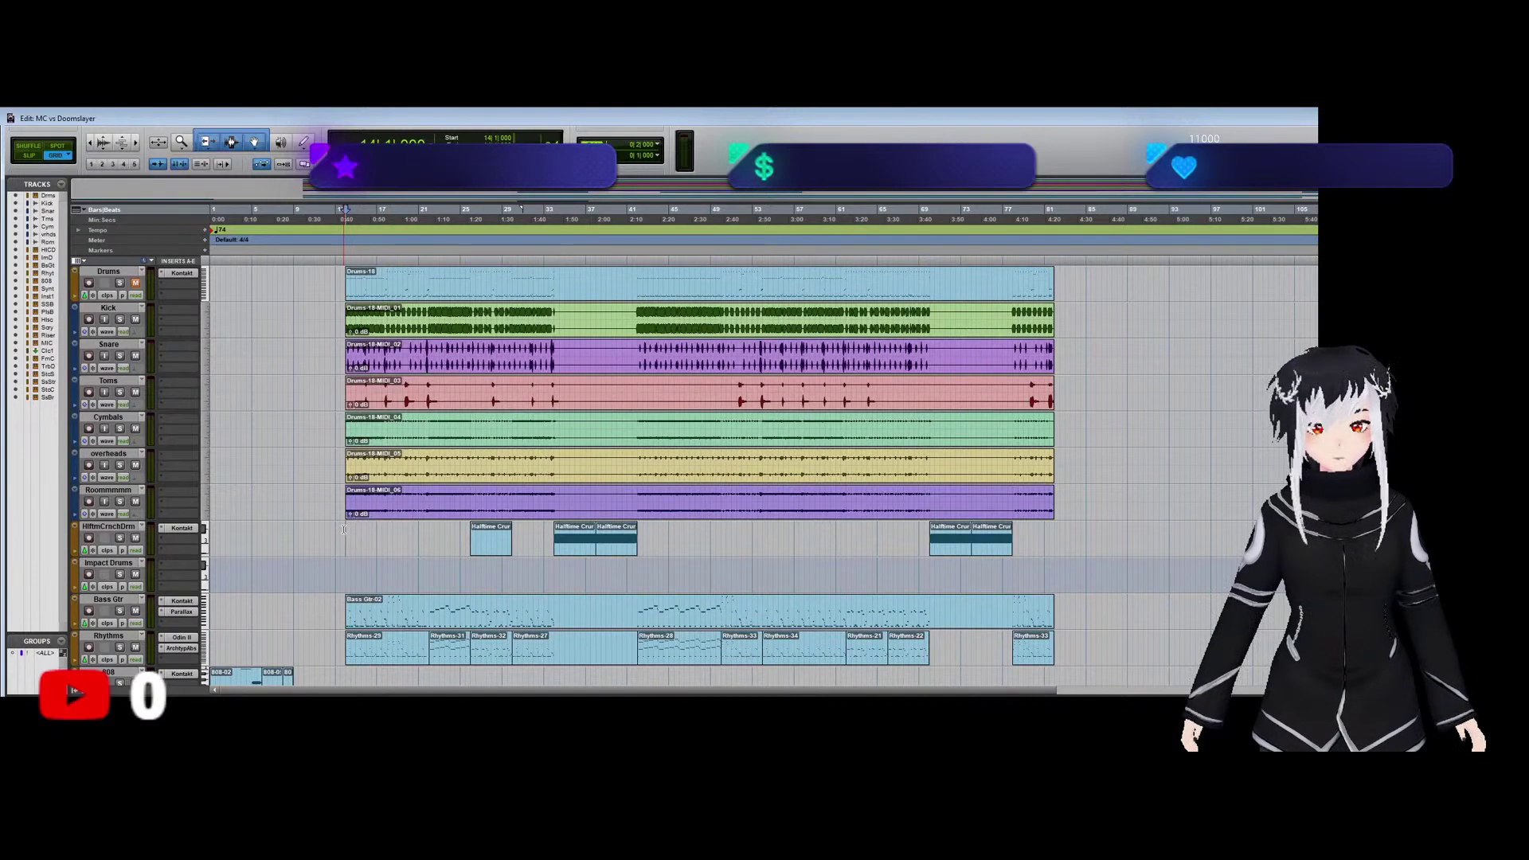
left_click(119, 319)
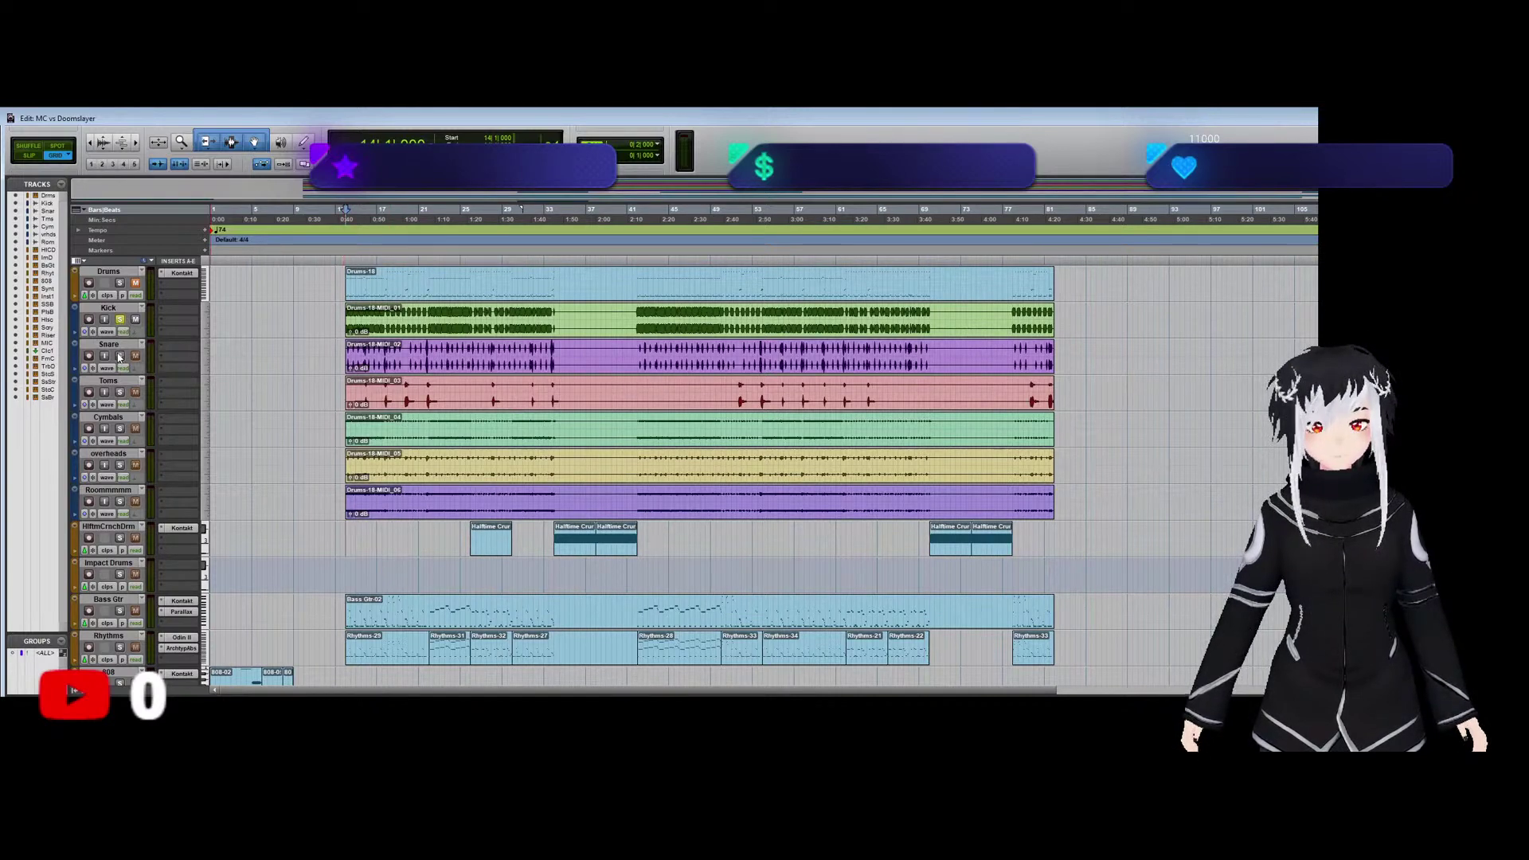
left_click(119, 355)
left_click(120, 392)
left_click(120, 428)
left_click(119, 464)
left_click(120, 502)
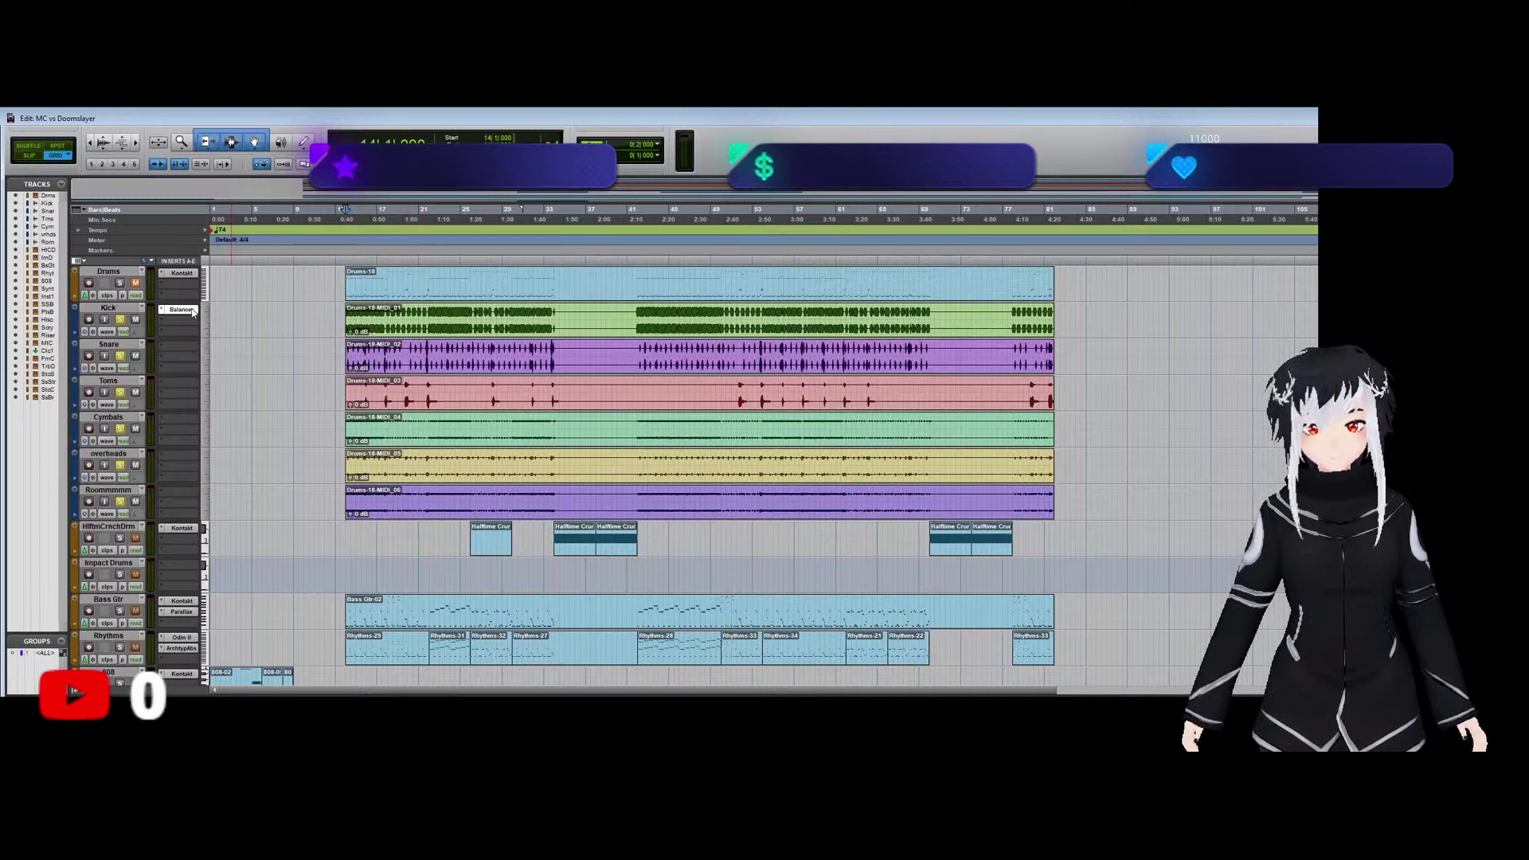
Copy the Kick track's Balancer insert to the Snare, Toms, Cymbals, overheads and room tracks.
left_click_drag(192, 311, 181, 419)
left_click_drag(181, 419, 182, 492)
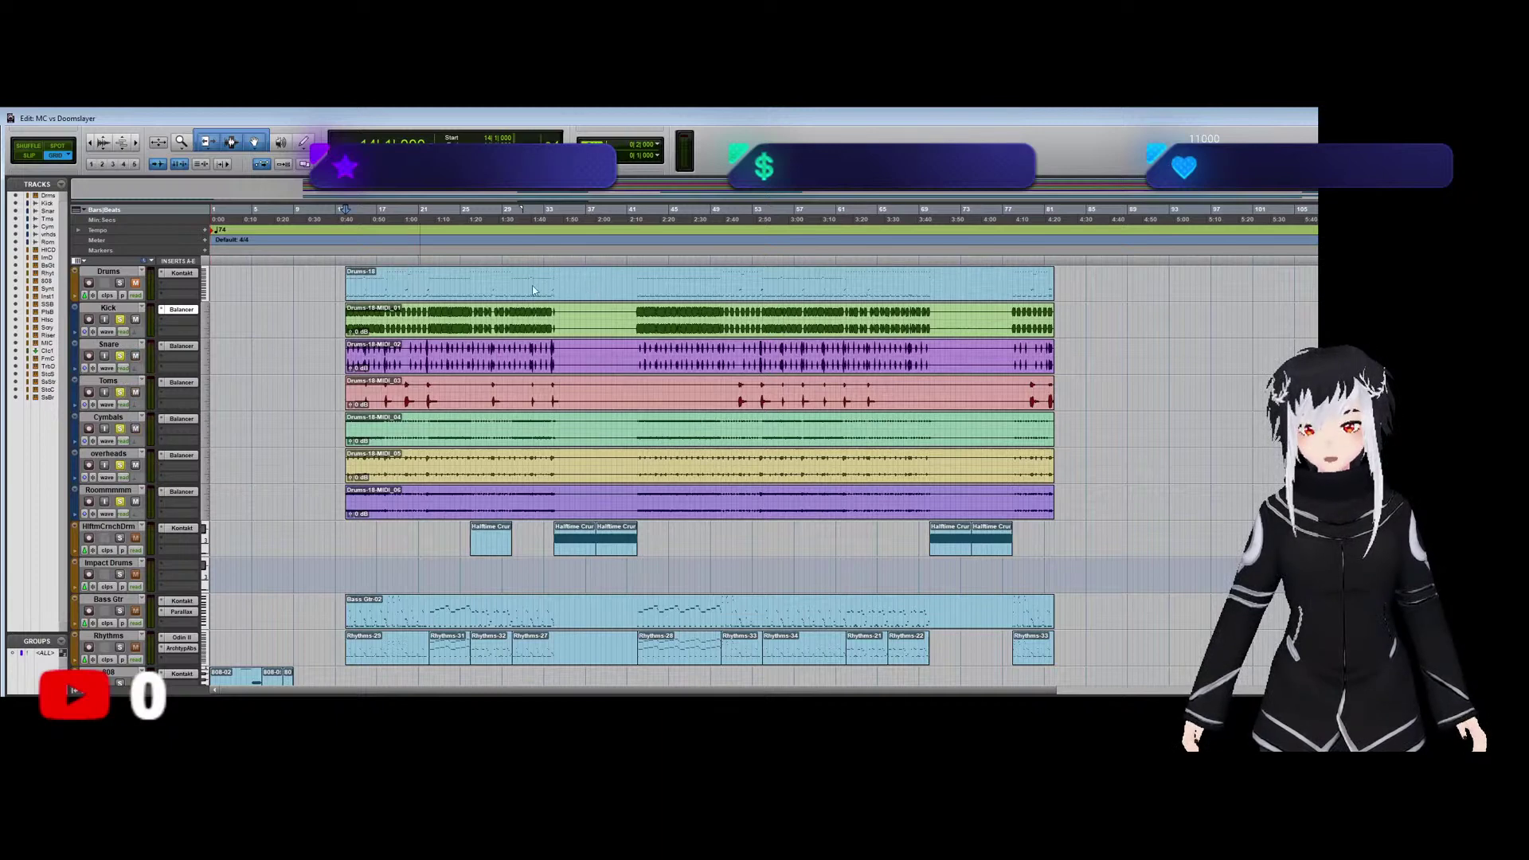
Play the soloed drums from bar 14 for the Kick's Balancer and open the Balancer on the Snare track.
key("space")
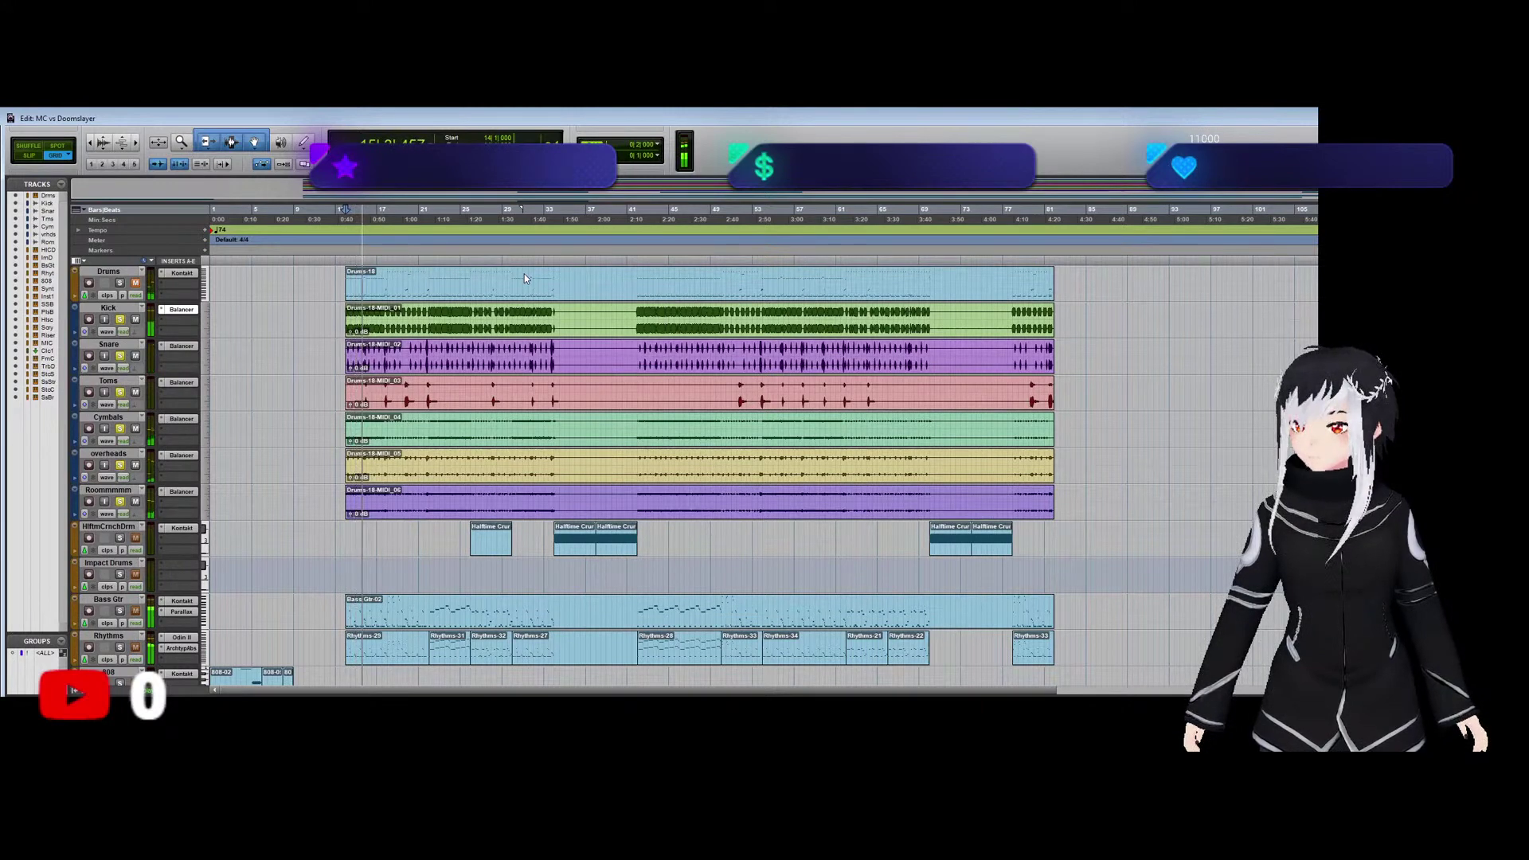
left_click(179, 347)
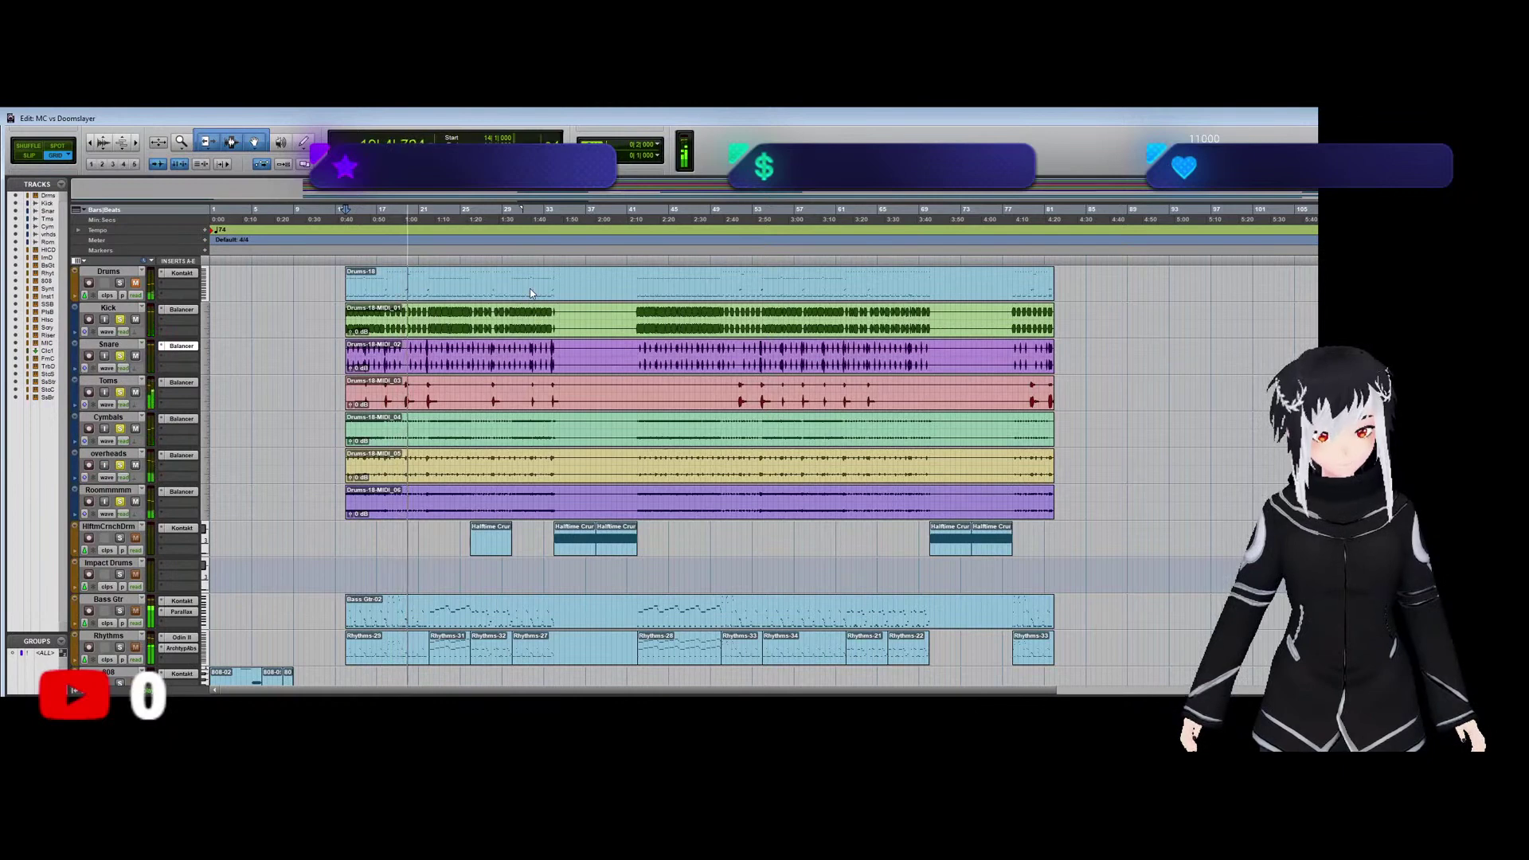
left_click(307, 424)
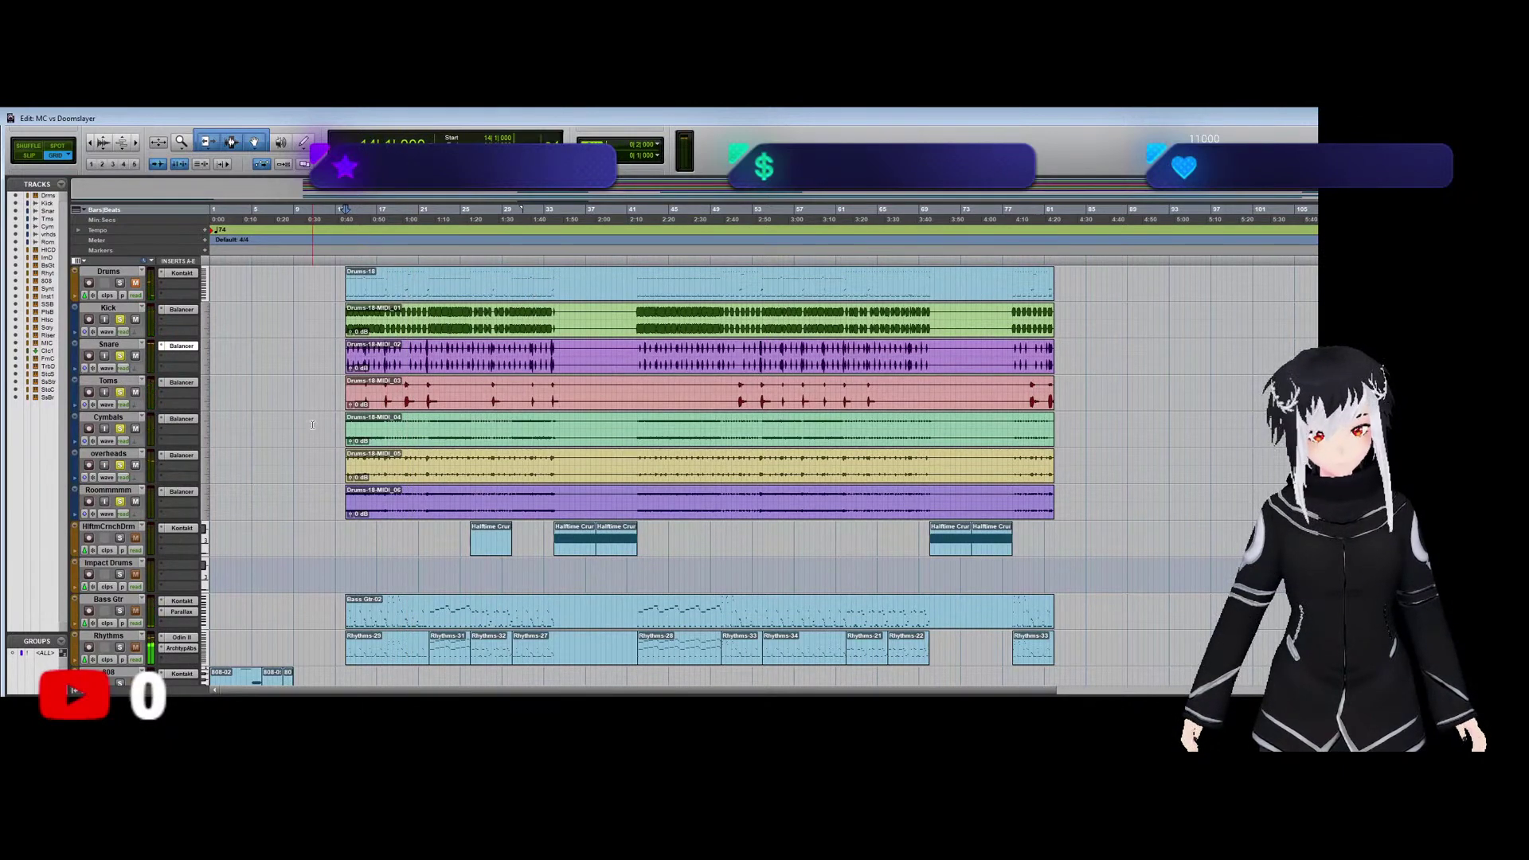
left_click(226, 412)
Open the Toms track's Balancer and select the tom hits around bar 19 for playback.
left_click(182, 382)
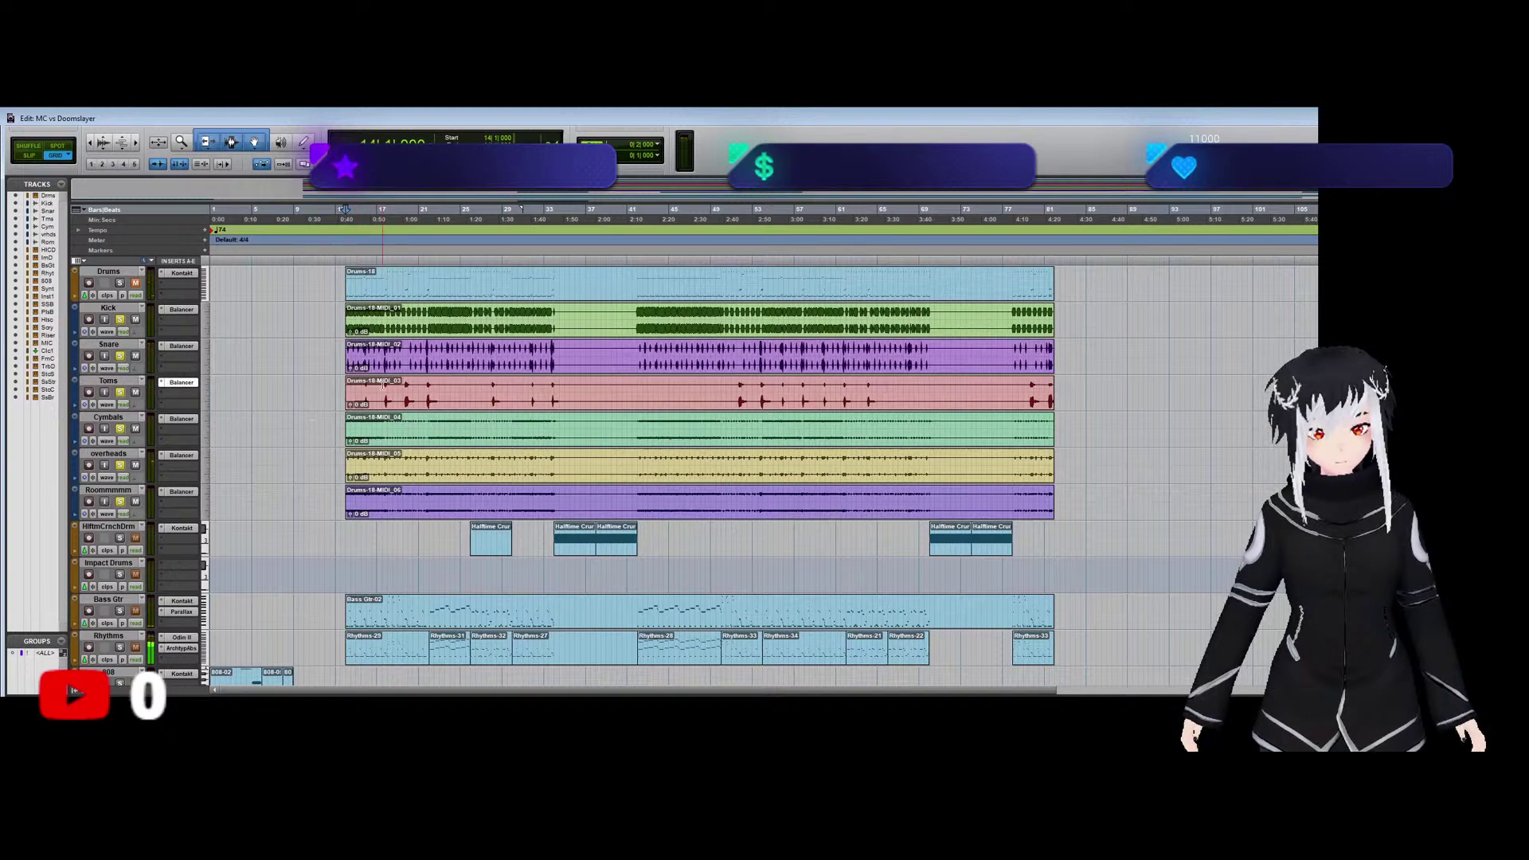
left_click(409, 393)
left_click_drag(408, 393, 412, 392)
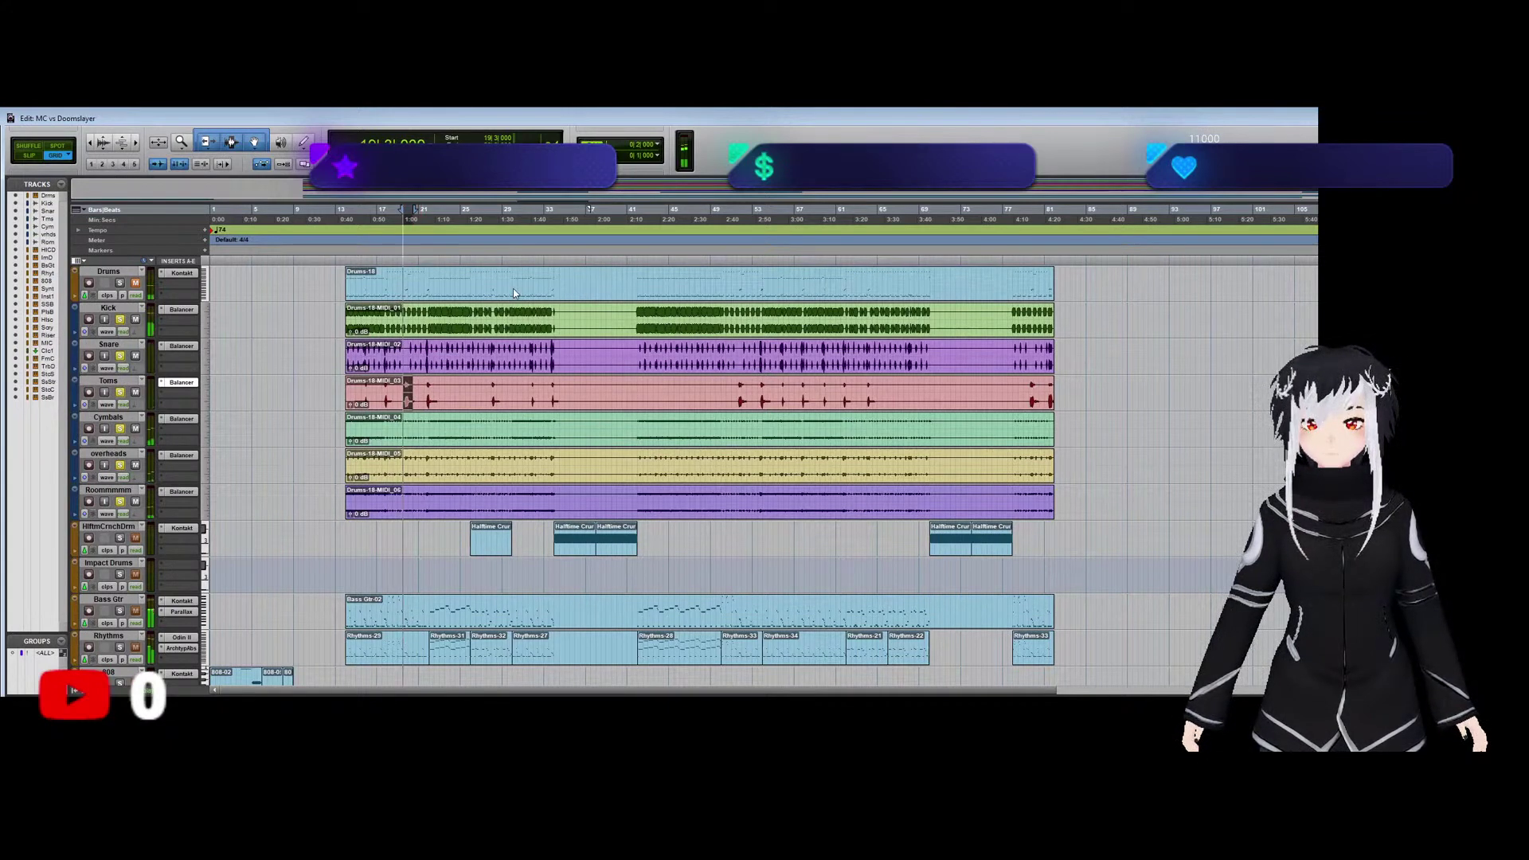
Play the soloed drums from the bar 19 tom hits for the remaining Balancers, opening the overheads track's Balancer along the way.
key("space")
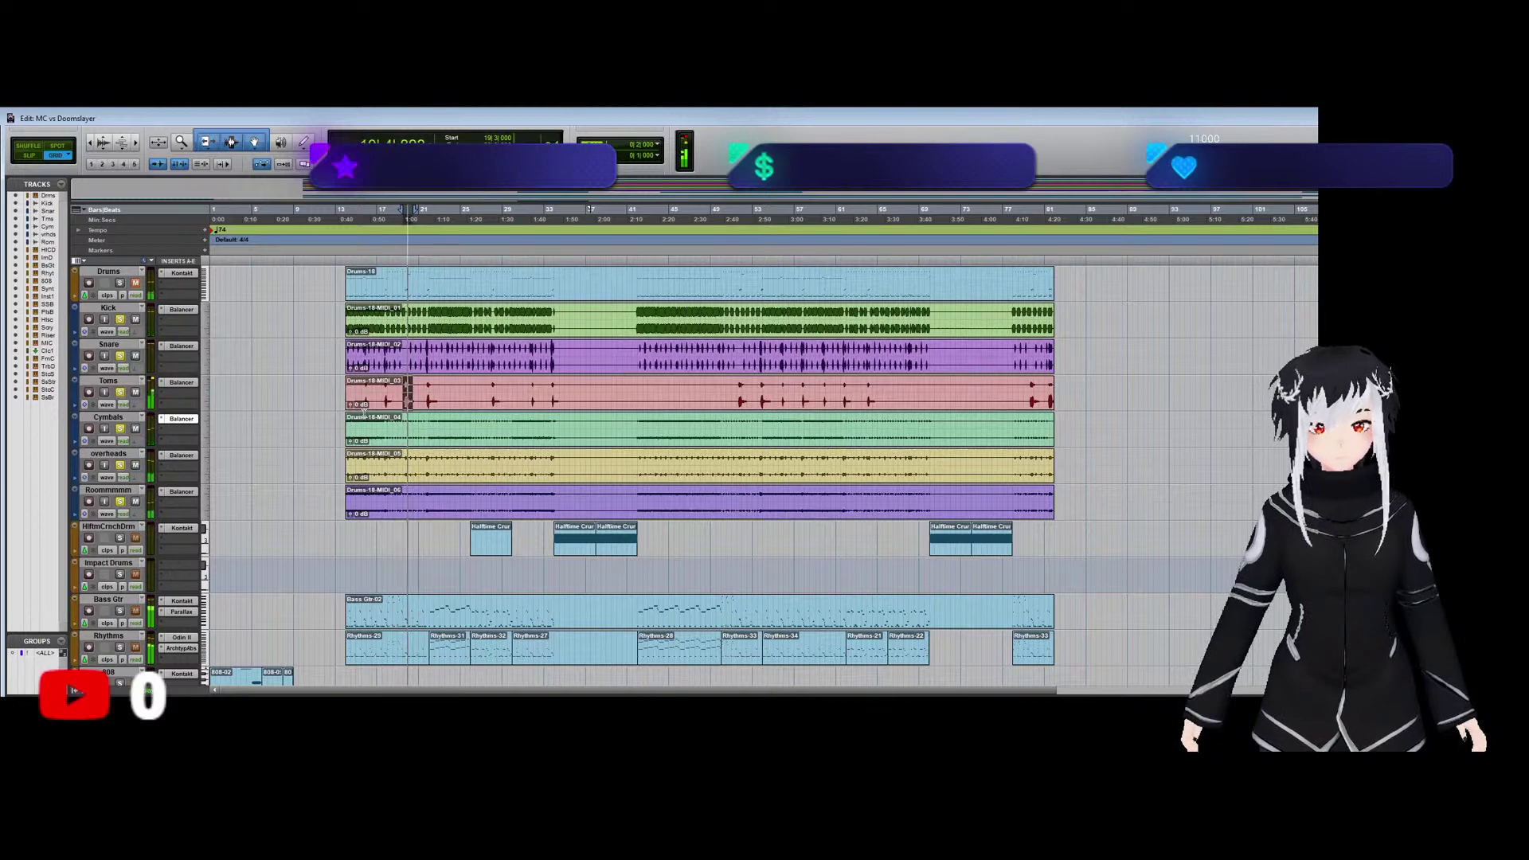
left_click(182, 456)
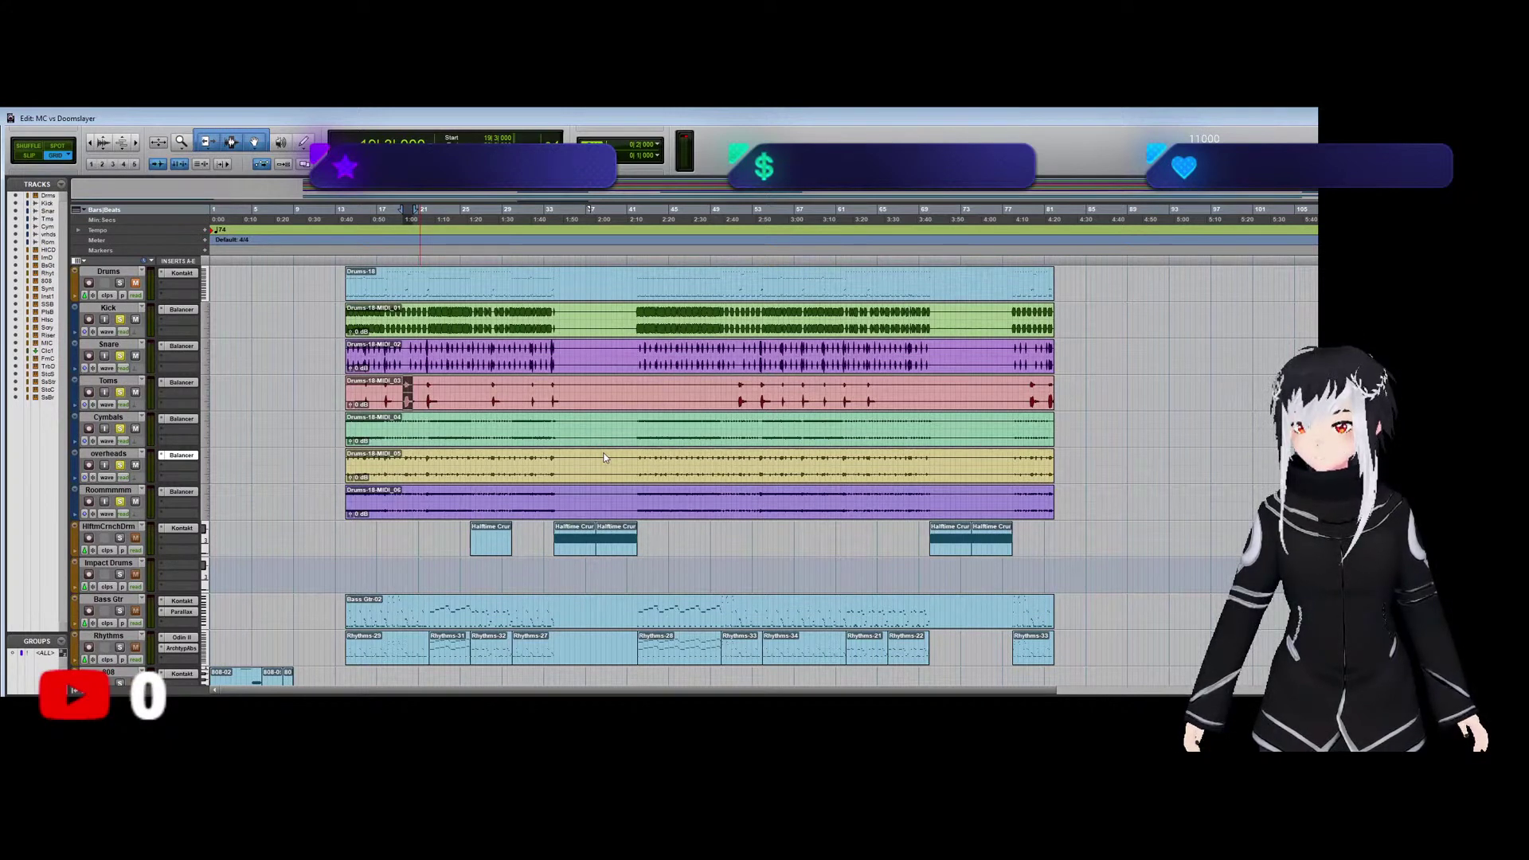
key("space")
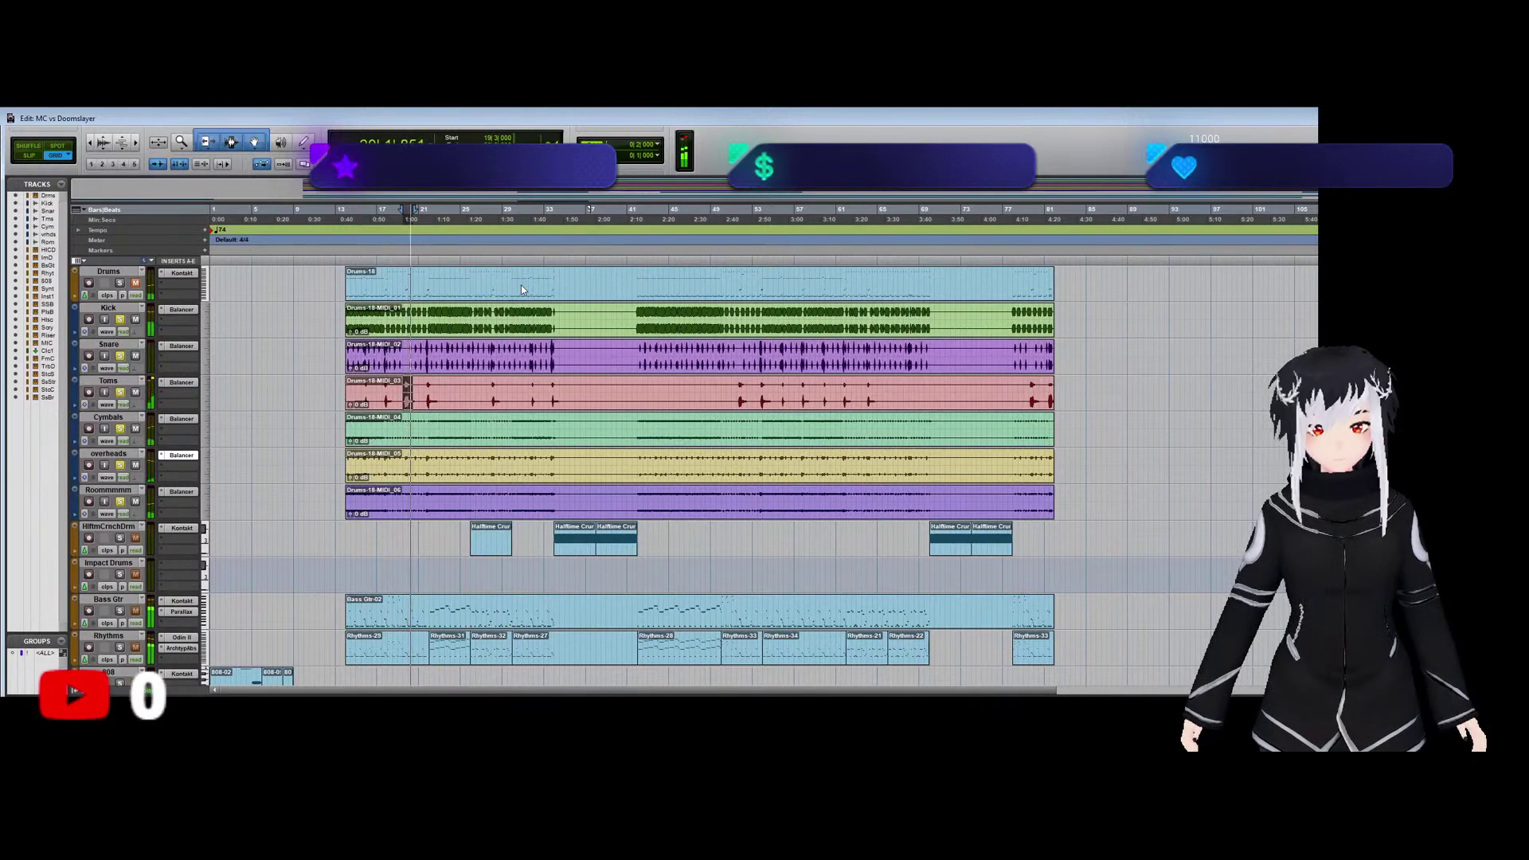
key("space")
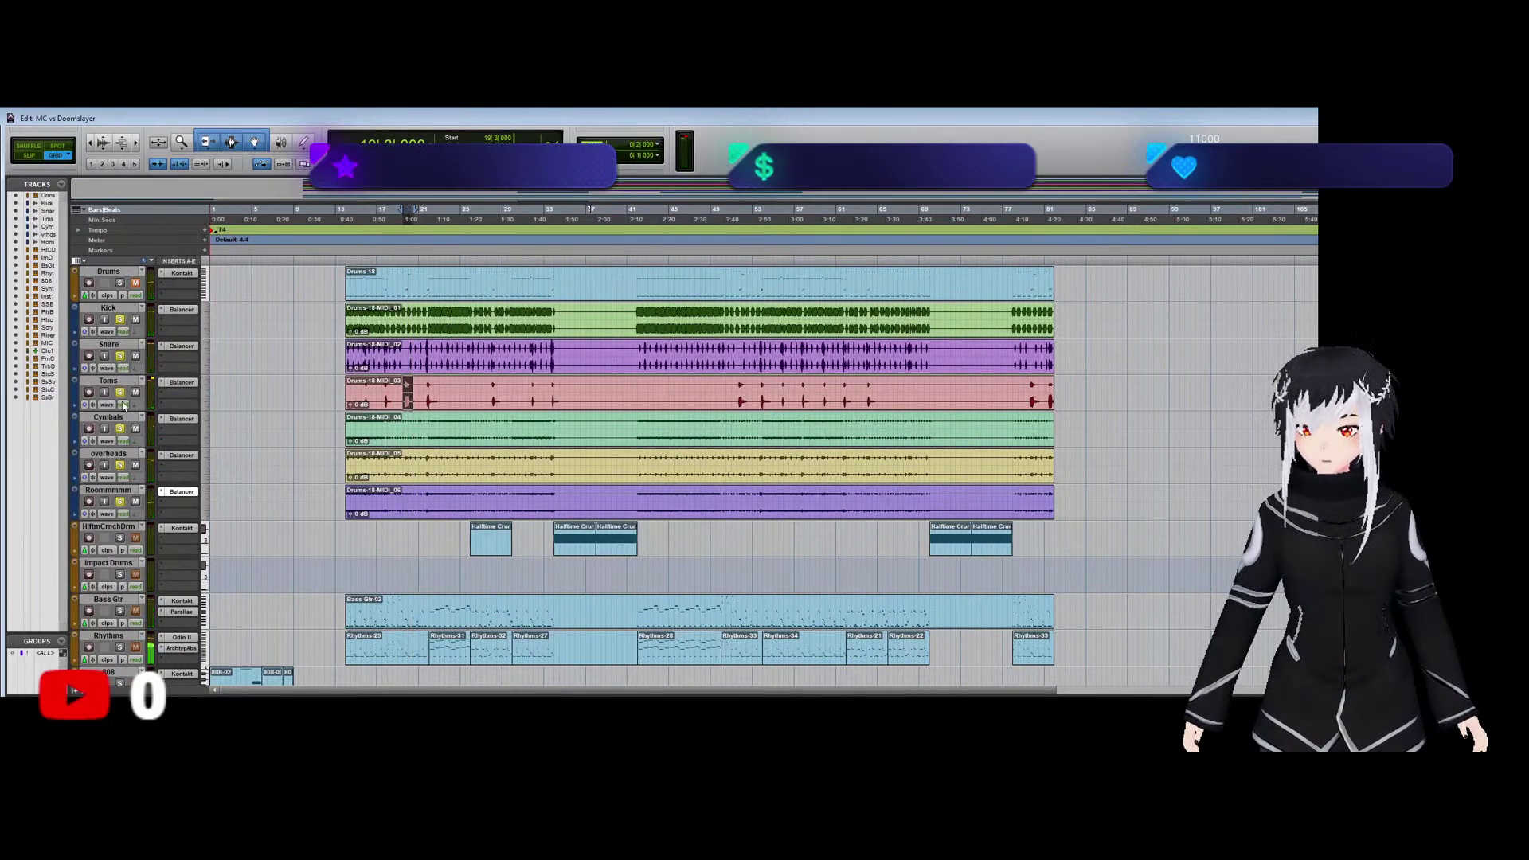
Bypass the Balancer inserts on the Kick, Snare, Toms, Cymbals, overheads and room tracks.
left_click(181, 310, "ctrl")
left_click(181, 346, "ctrl")
left_click(181, 383, "ctrl")
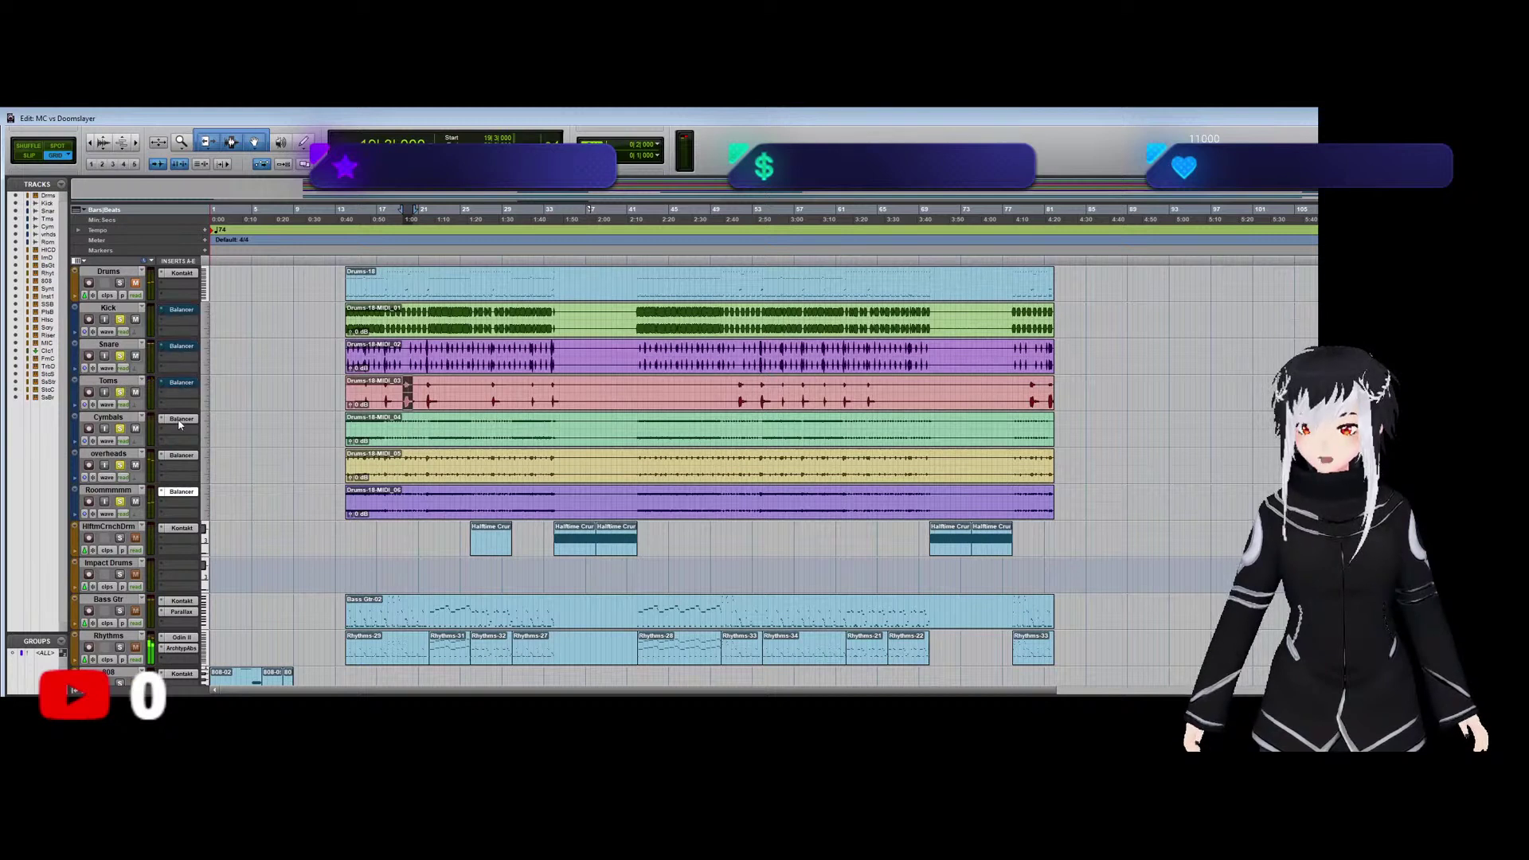
left_click(181, 420, "ctrl")
left_click(182, 455, "ctrl")
left_click(181, 492, "ctrl")
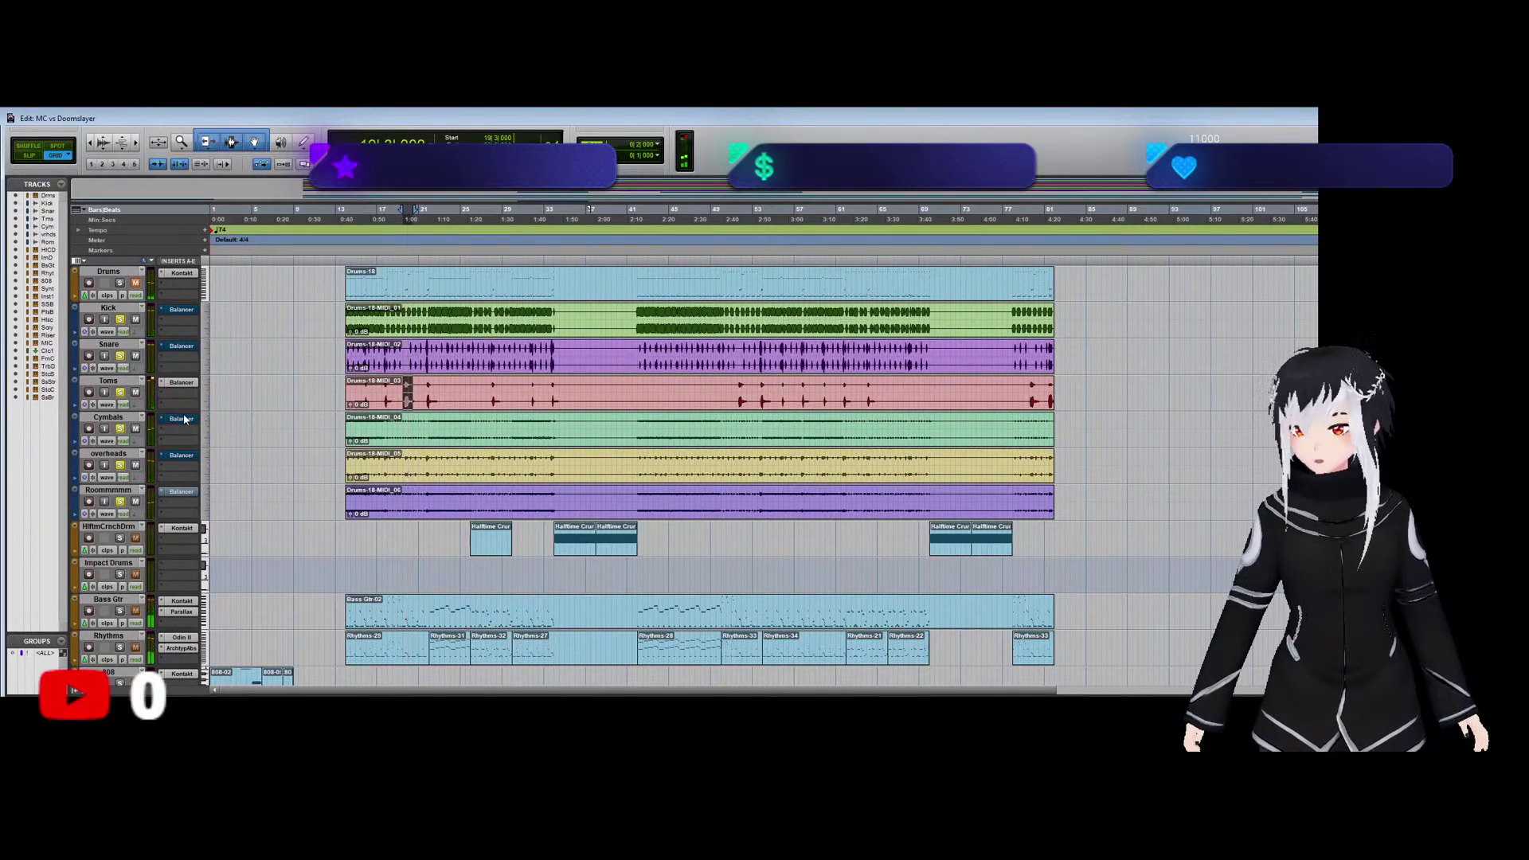
Re-enable the bypassed Balancer inserts on the drum audio tracks, finishing with the Snare and Kick.
left_click(181, 419, "ctrl")
left_click(181, 456, "ctrl")
left_click(181, 491, "ctrl")
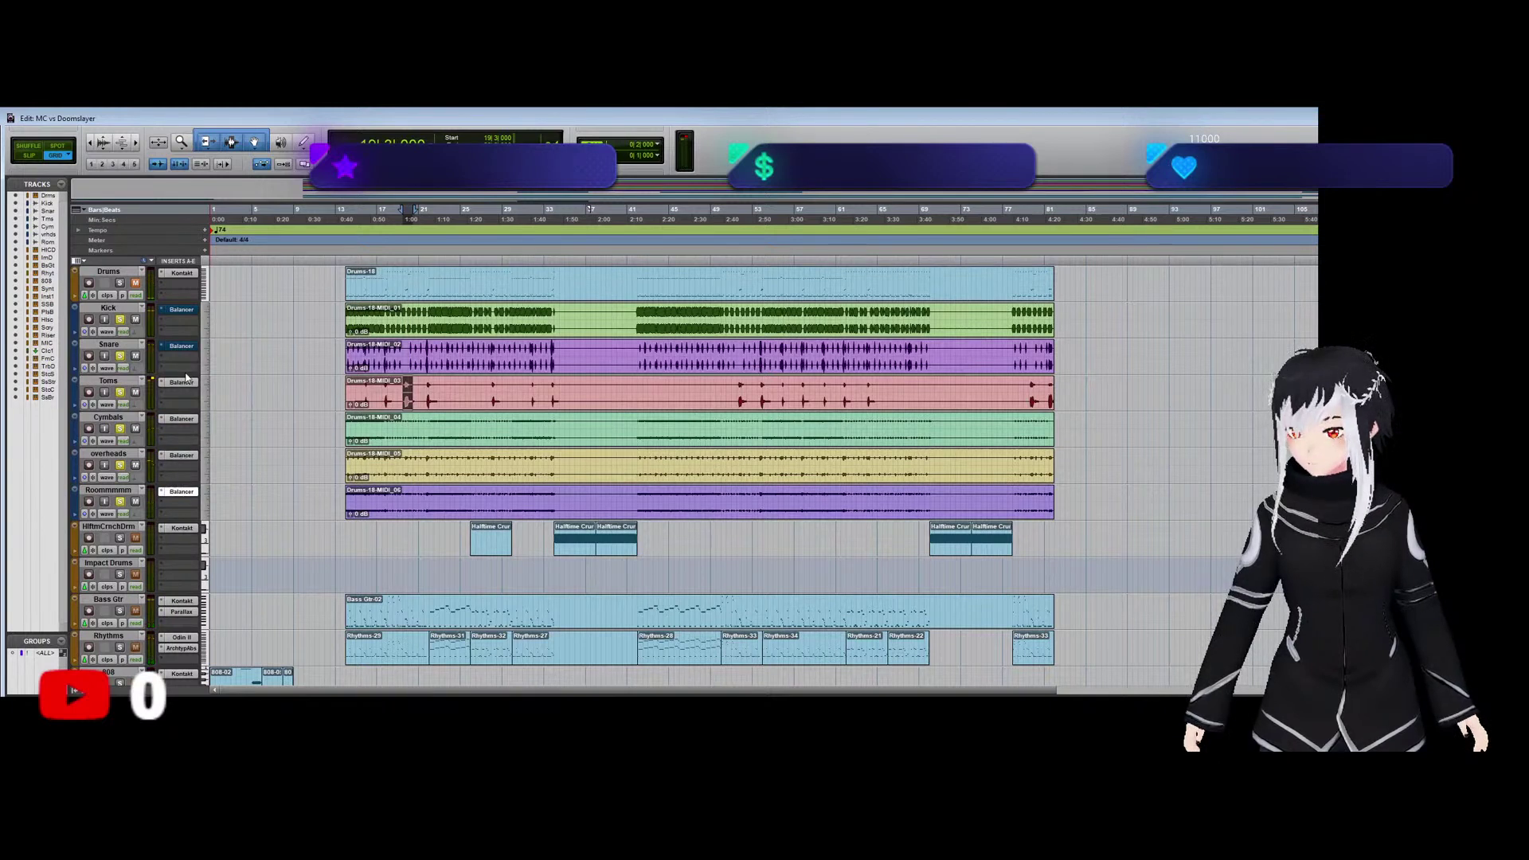
left_click(182, 345, "ctrl")
left_click(182, 310, "ctrl")
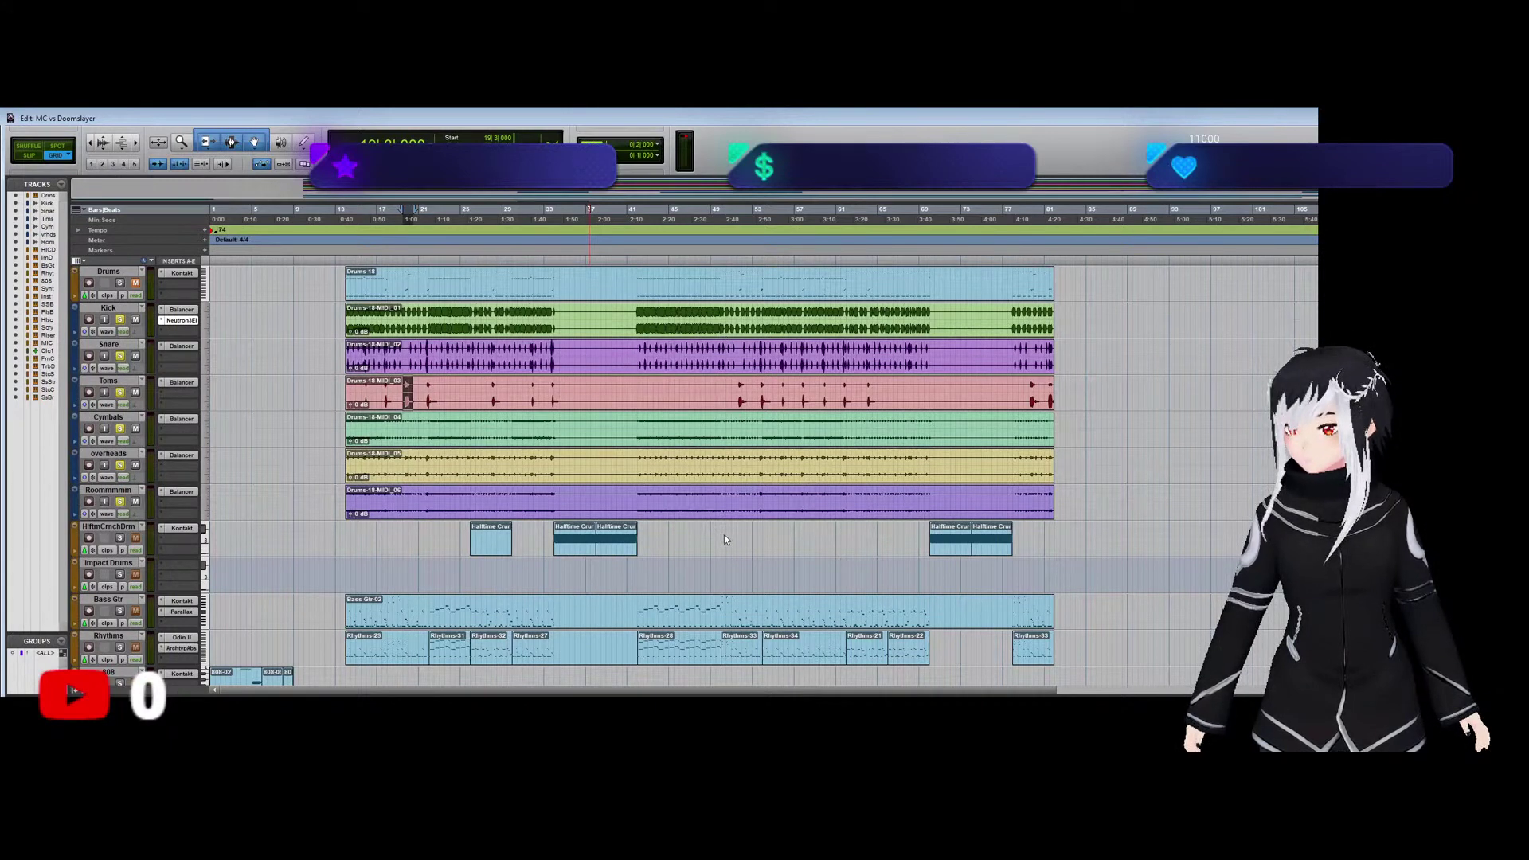
Play the drums for the Kick's Neutron and copy that Neutron insert to the Snare, Toms, Cymbals, overheads and room tracks.
key("space")
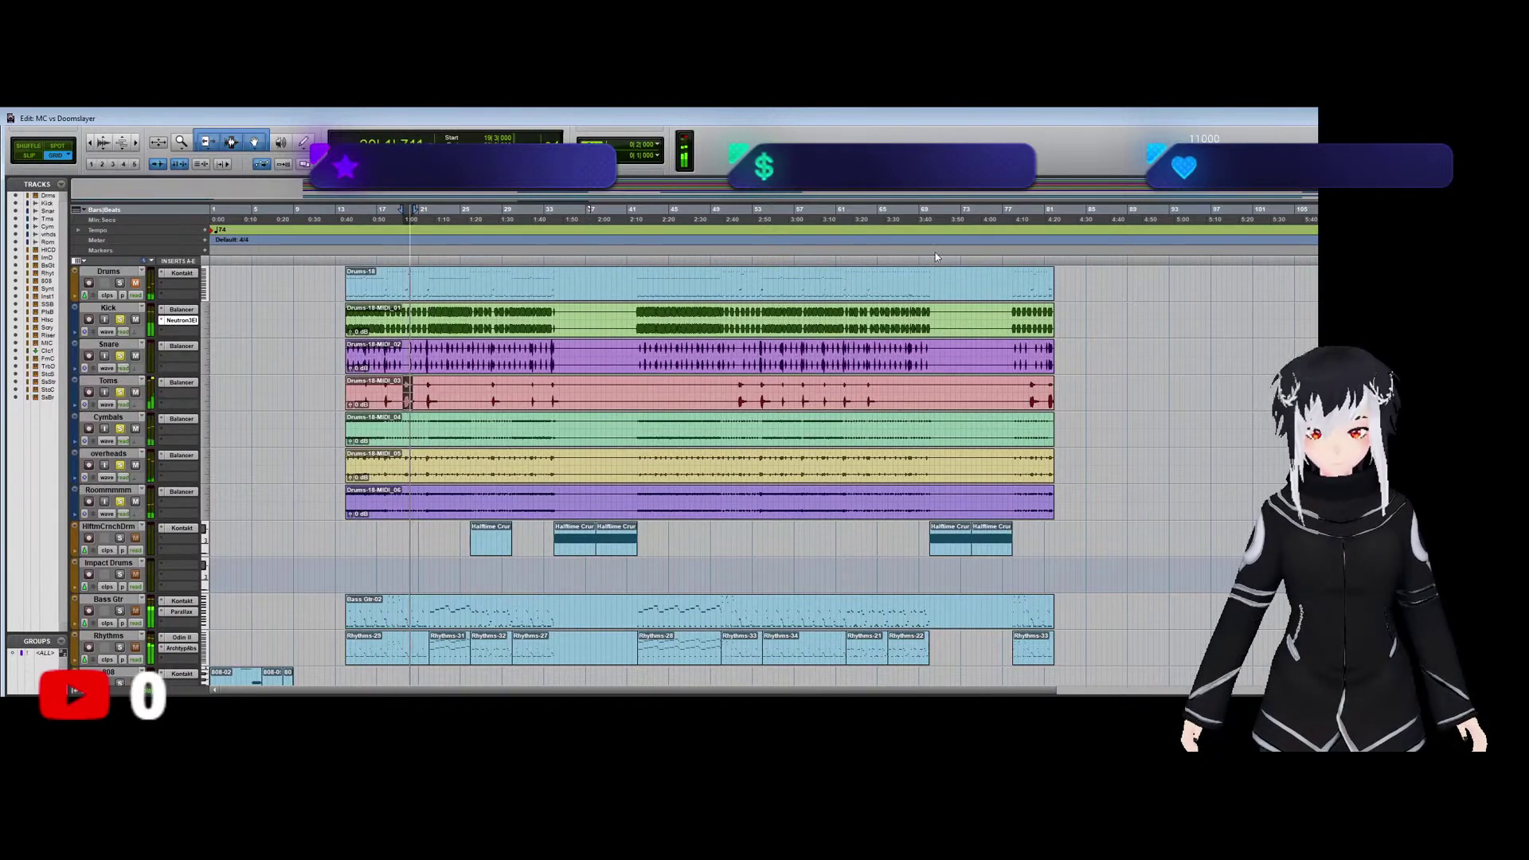
key("space")
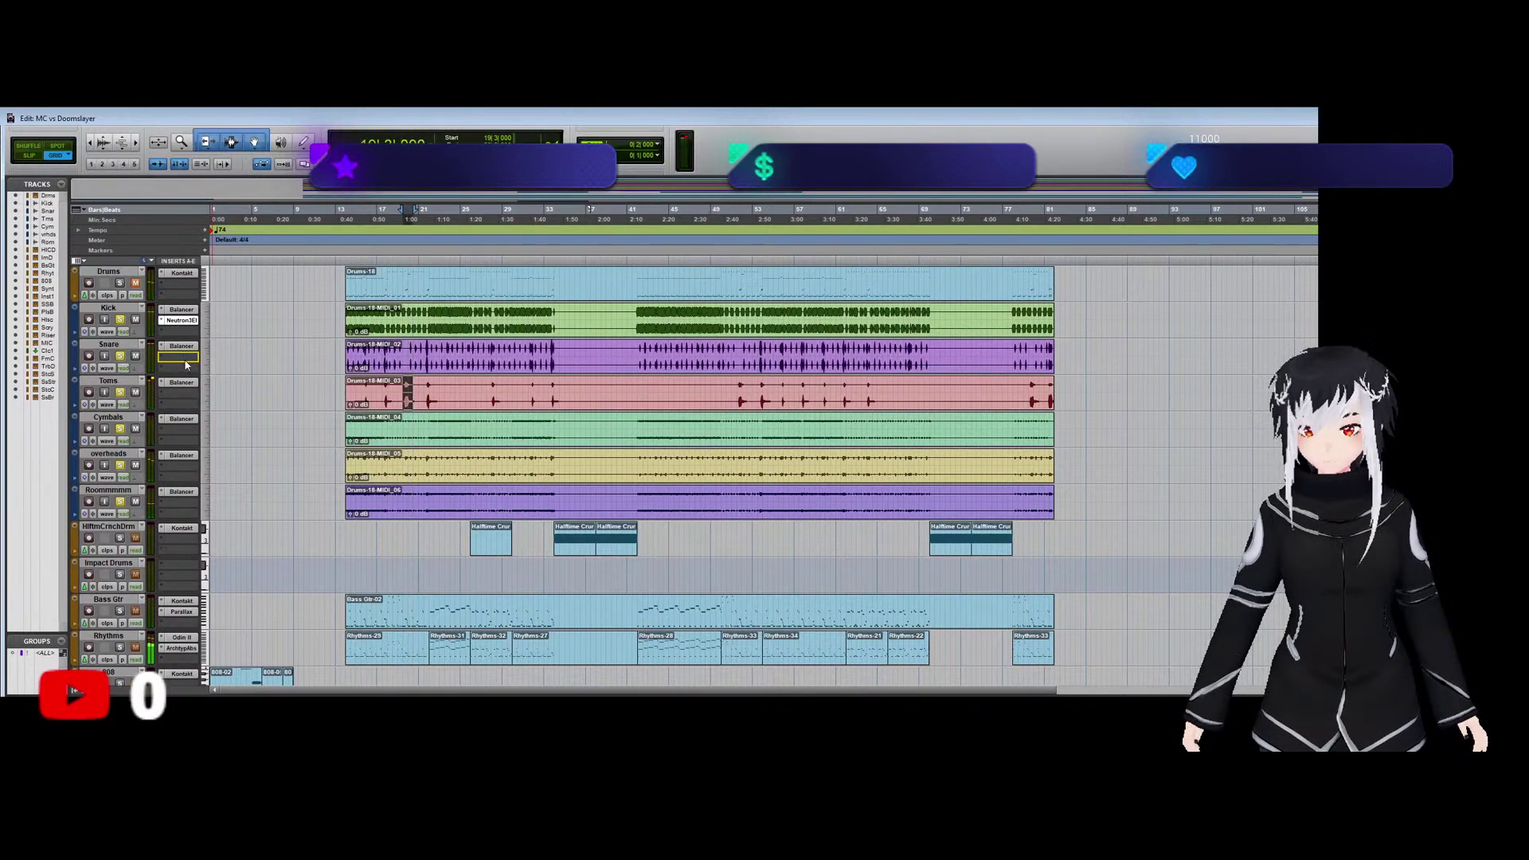
left_click_drag(185, 363, 188, 433)
left_click_drag(182, 430, 178, 505)
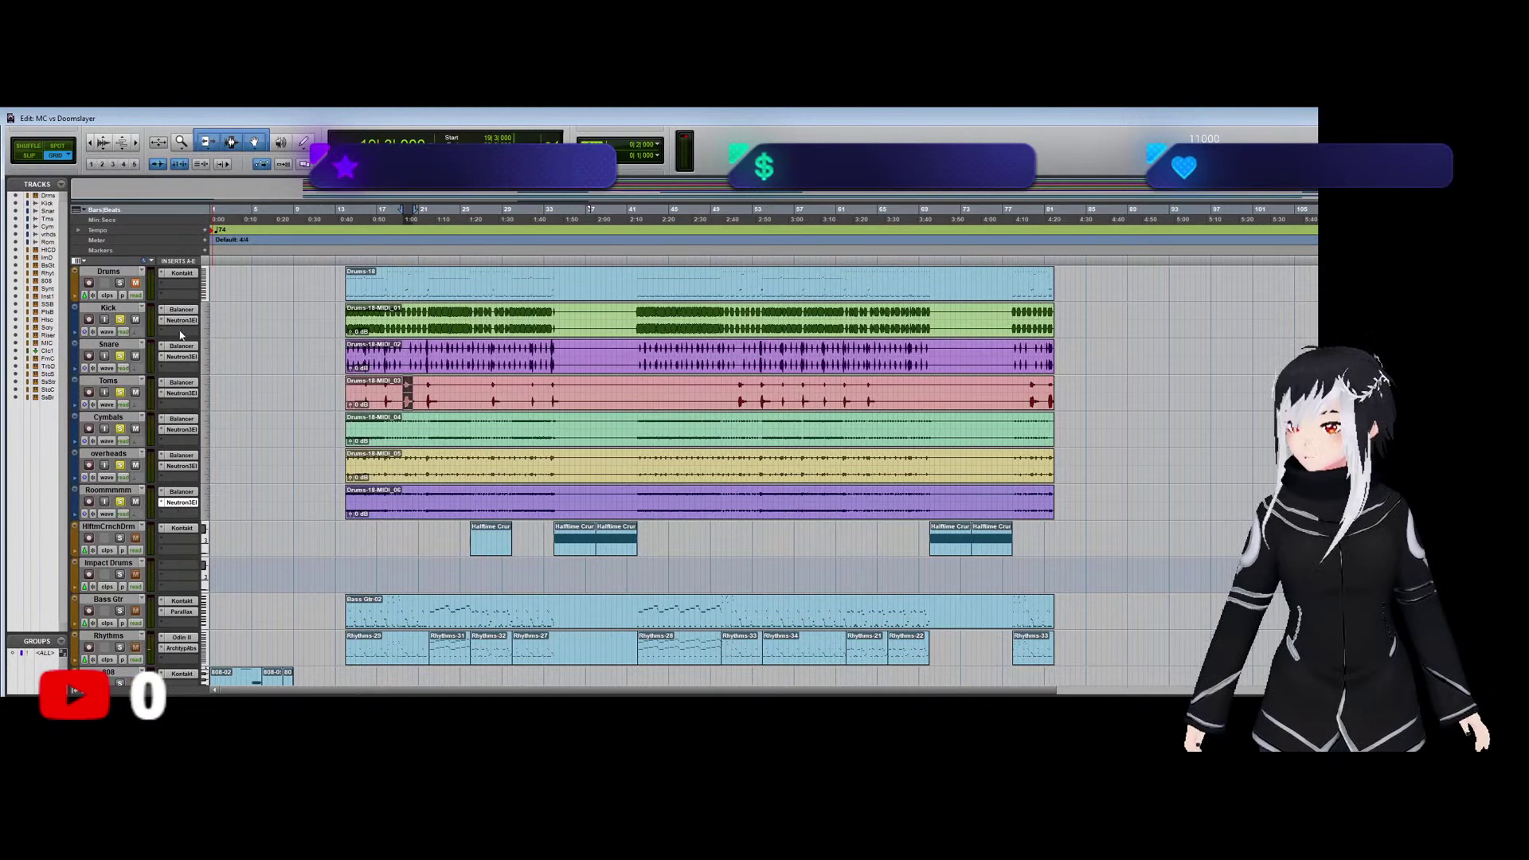
Move the Neutron inserts down to the third insert slot on all six drum audio tracks.
left_click_drag(182, 320, 184, 372)
left_click_drag(182, 393, 180, 406)
left_click_drag(181, 430, 180, 516)
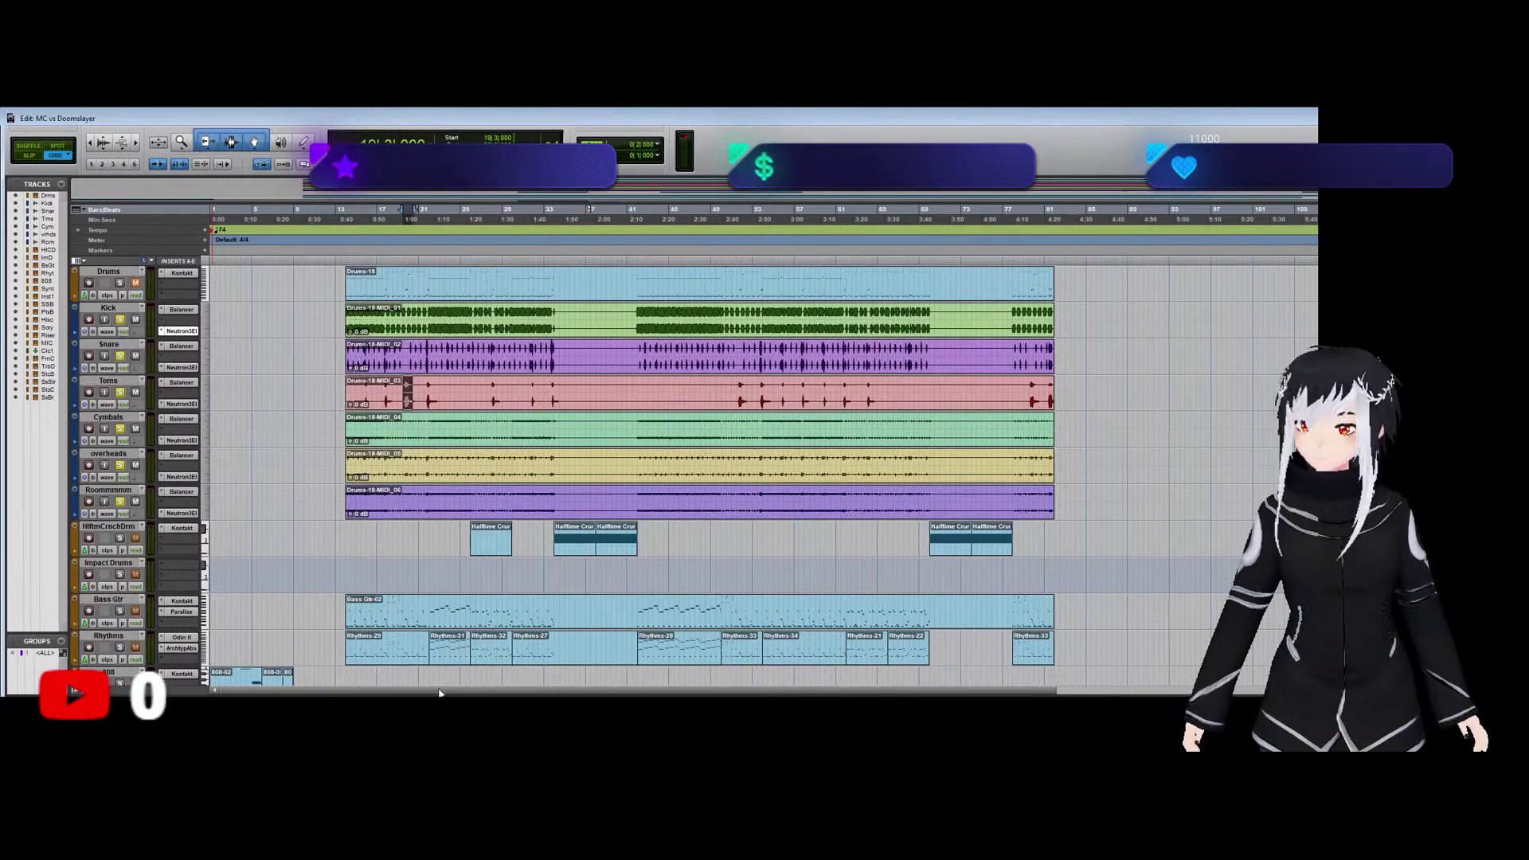
Insert Scheps Parallel Particles between the Kick's Balancer and Neutron, and unsolo the Snare, Toms, Cymbals, overheads and room tracks.
left_click(434, 645)
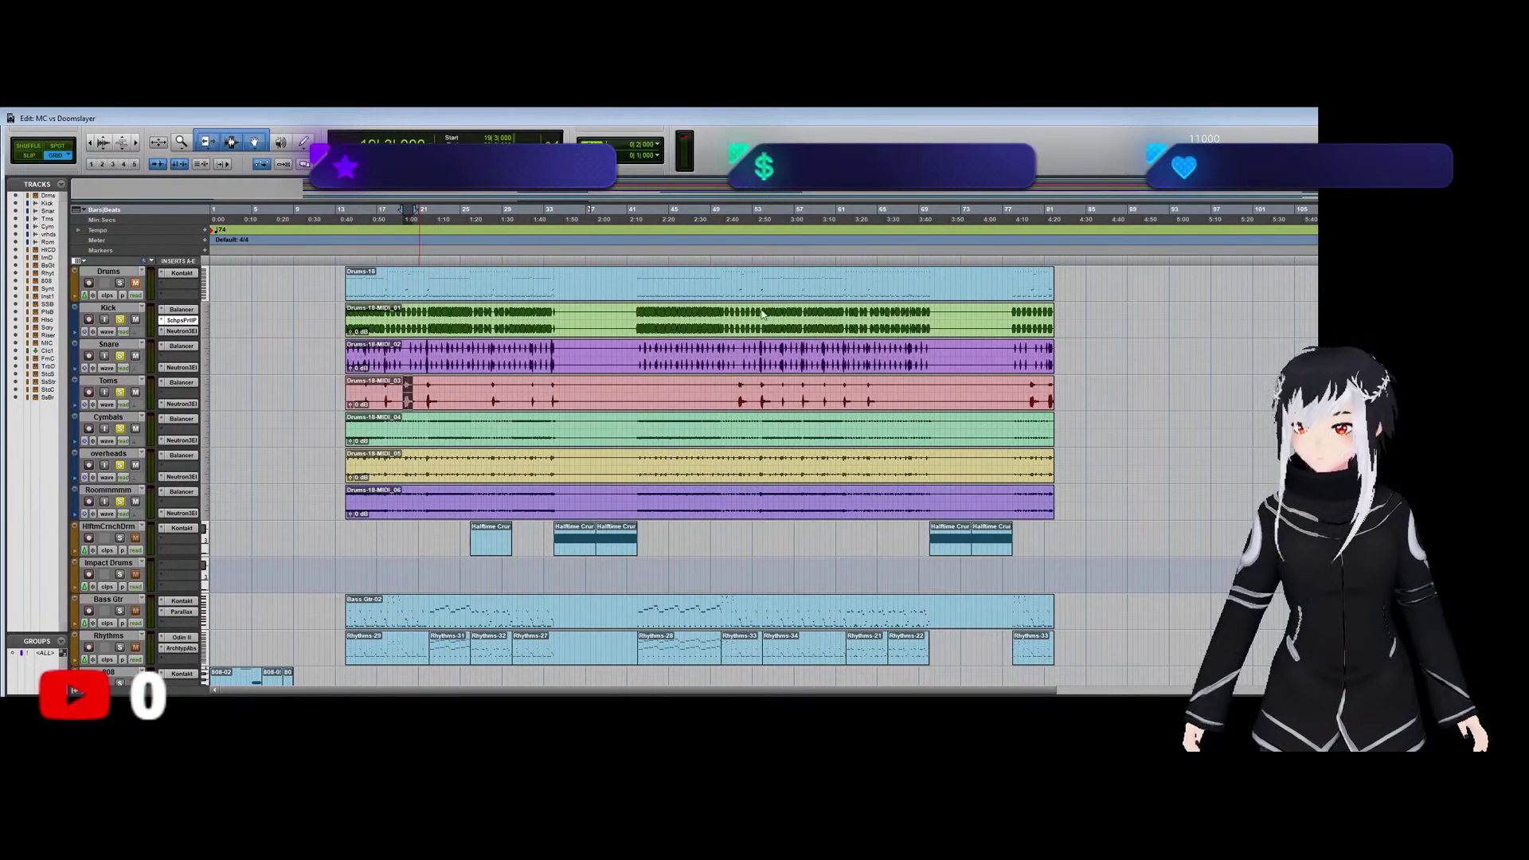
key("Return")
left_click(119, 355)
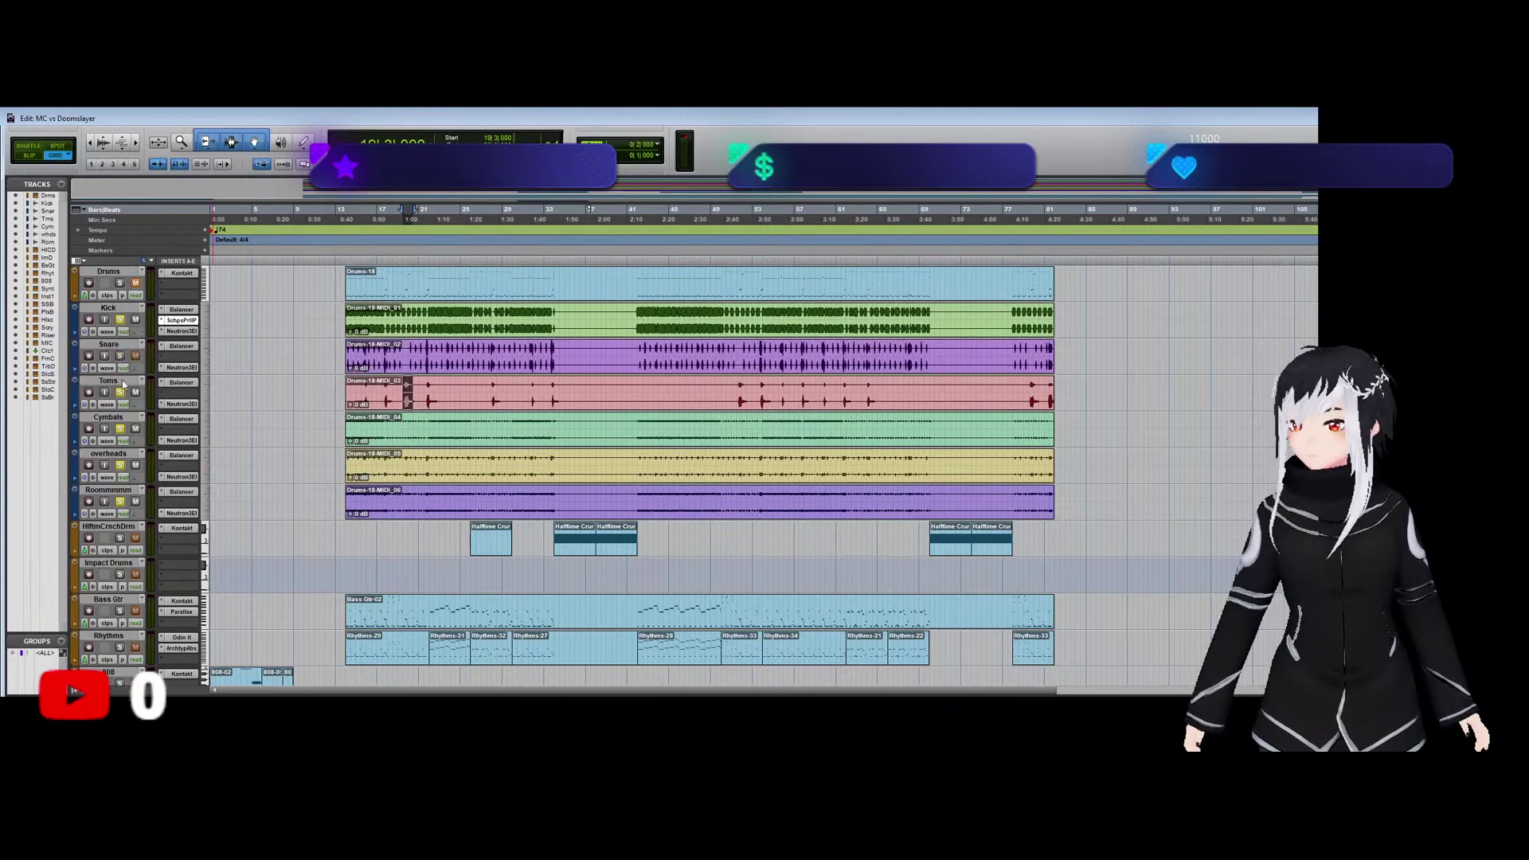
left_click(120, 392)
left_click(119, 429)
left_click(119, 465)
left_click(119, 500)
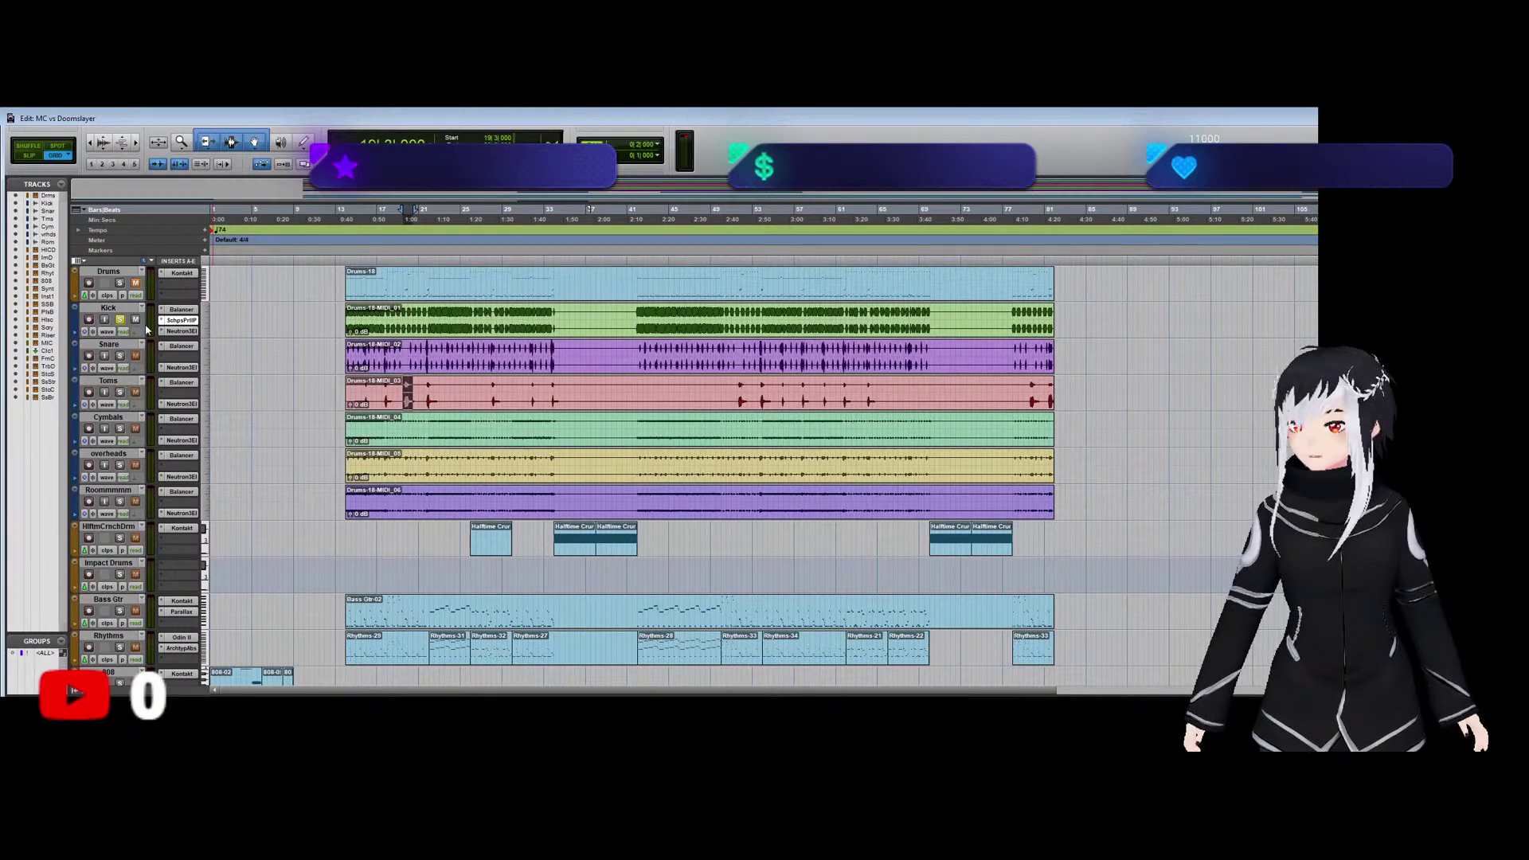
Audition the soloed Kick from bar 19 while toggling the bypass of its Scheps Parallel Particles insert.
left_click(194, 321, "ctrl")
key("space")
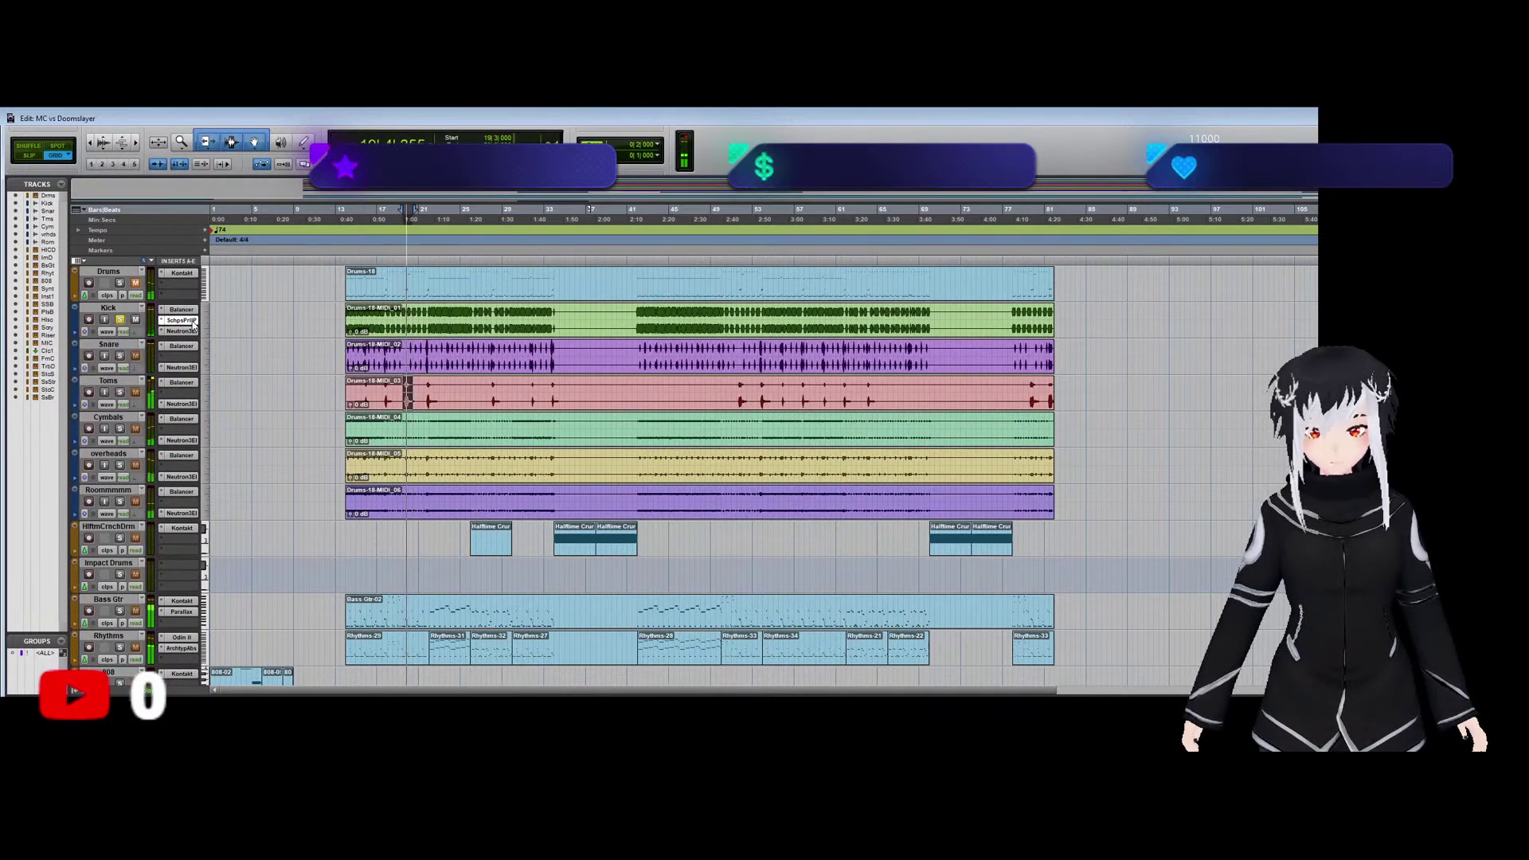
key("space")
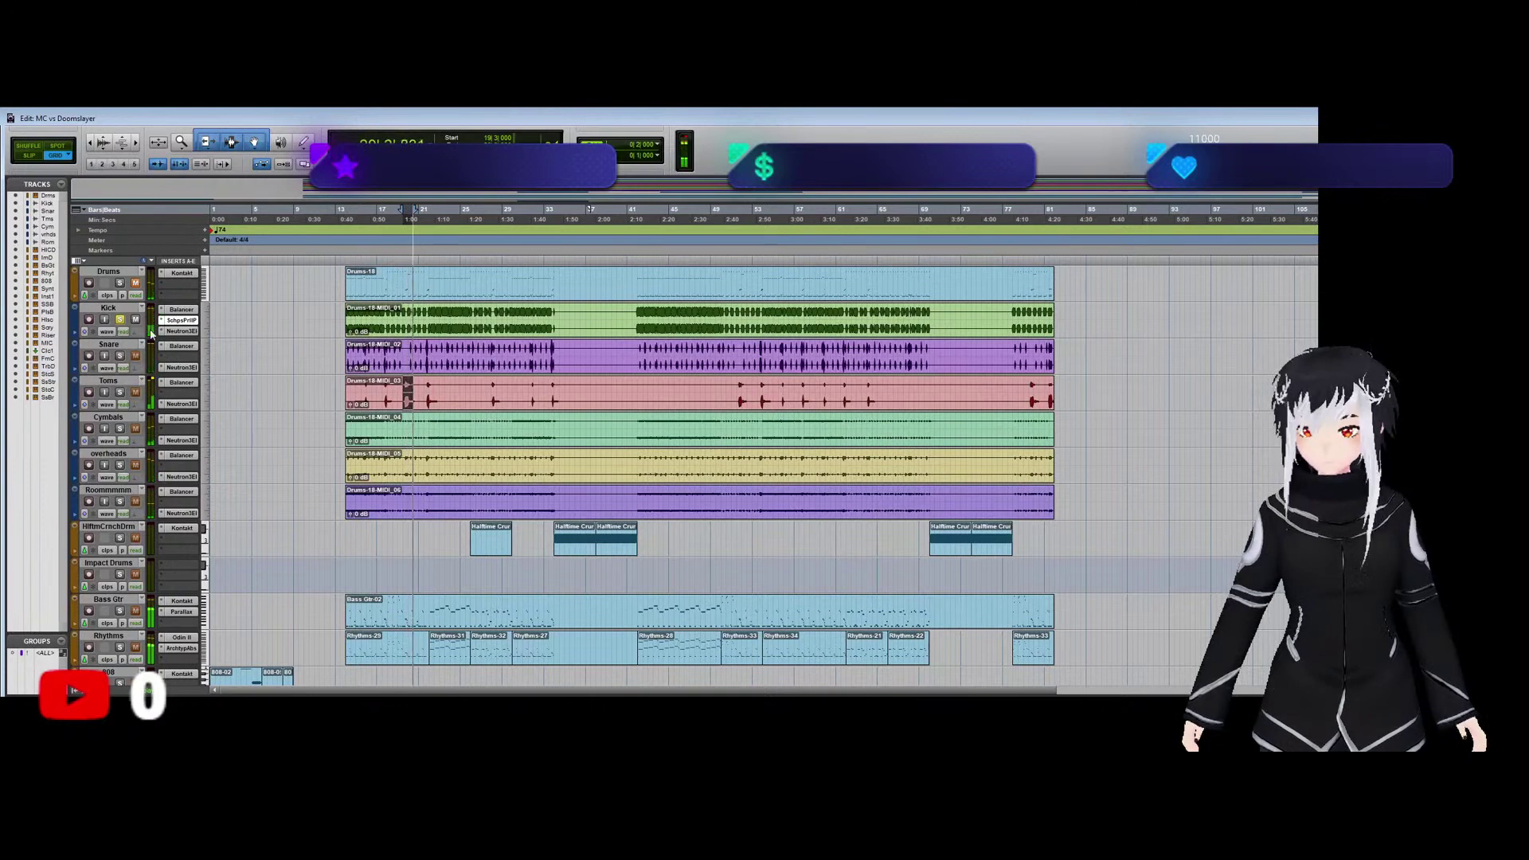
Copy the Kick's Scheps Parallel Particles insert to the second slot of the Snare, Toms, Cymbals, overheads and room tracks.
left_click_drag(187, 324, 181, 357)
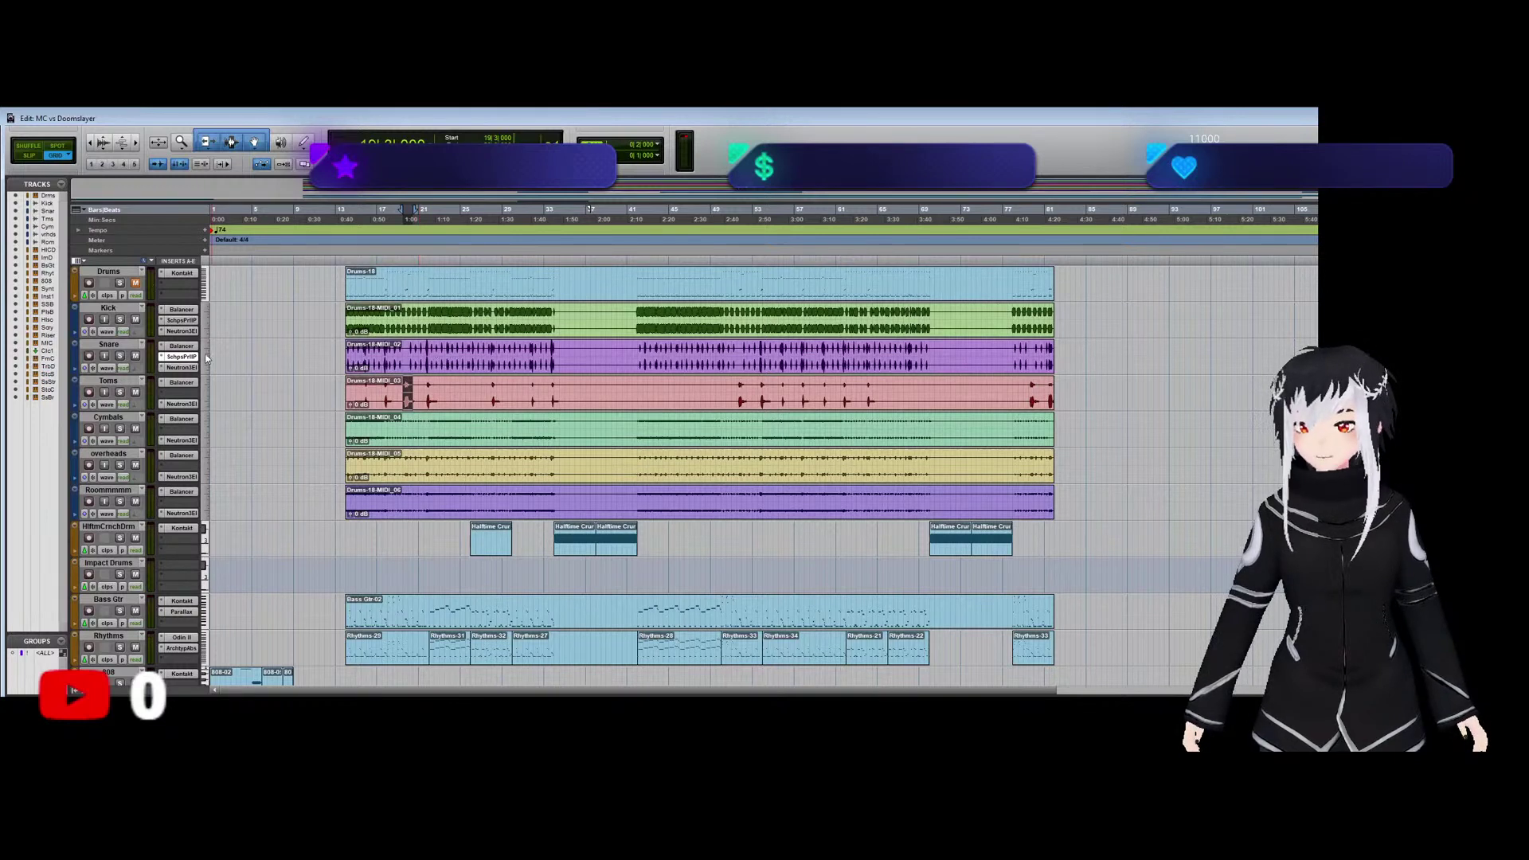
left_click_drag(171, 363, 180, 430)
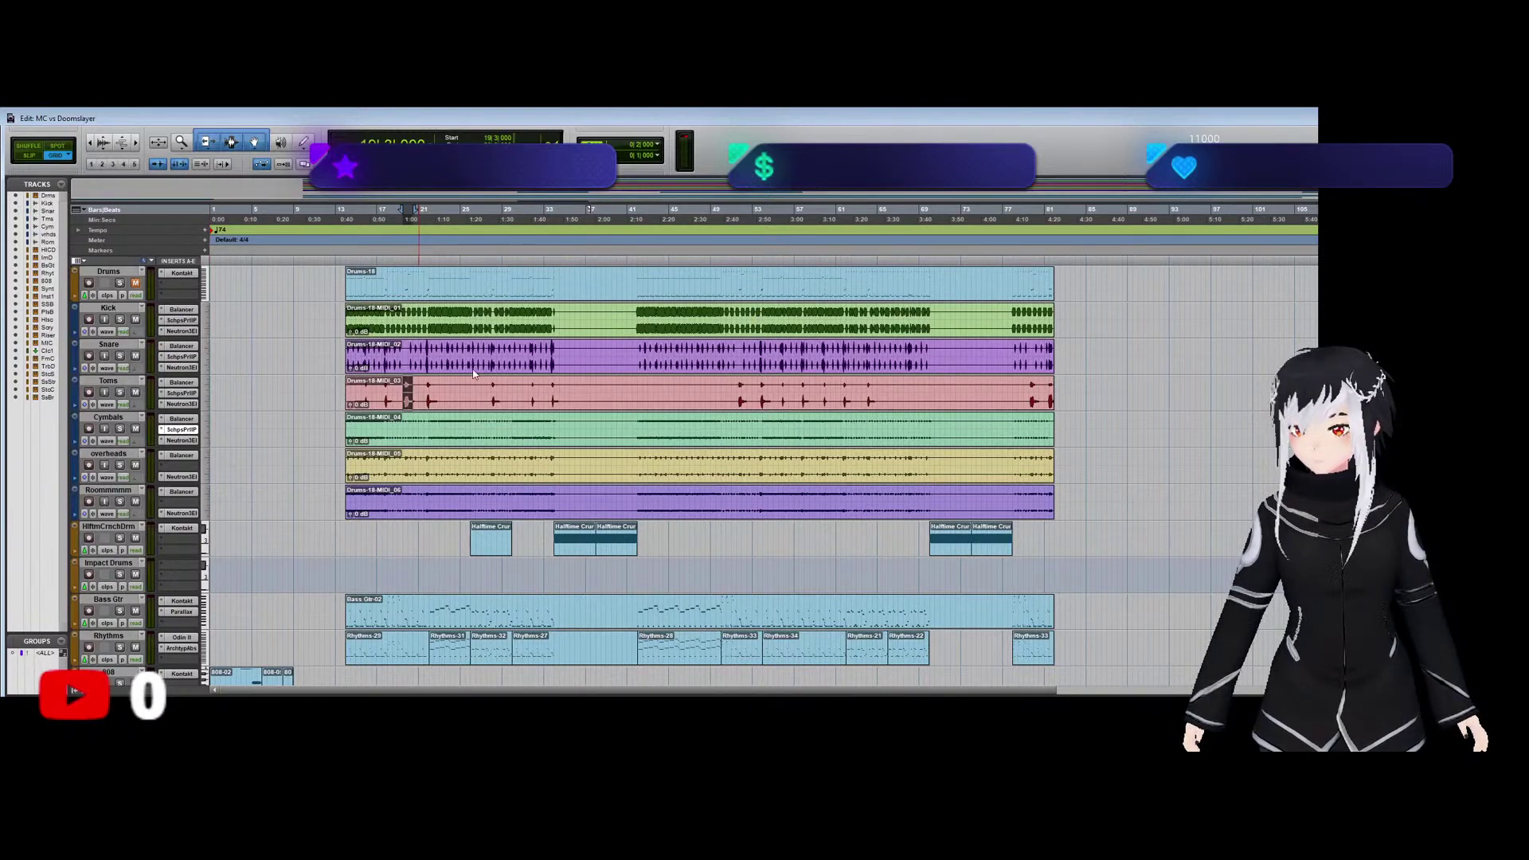
left_click_drag(181, 436, 189, 504)
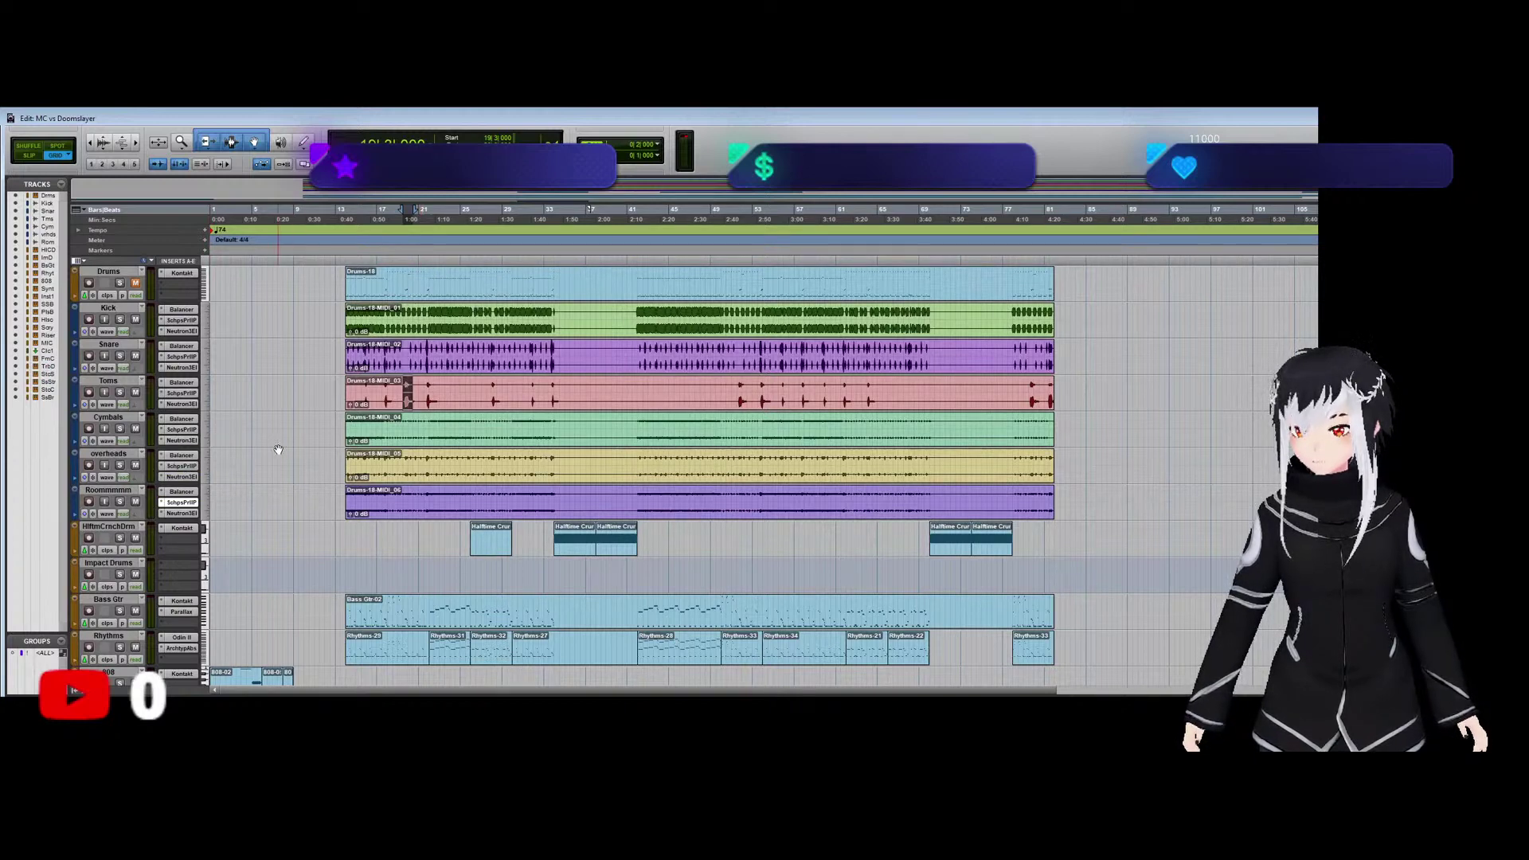
Play the full mix from bar 19, then solo all six drum audio tracks and audition them from the same spot.
key("space")
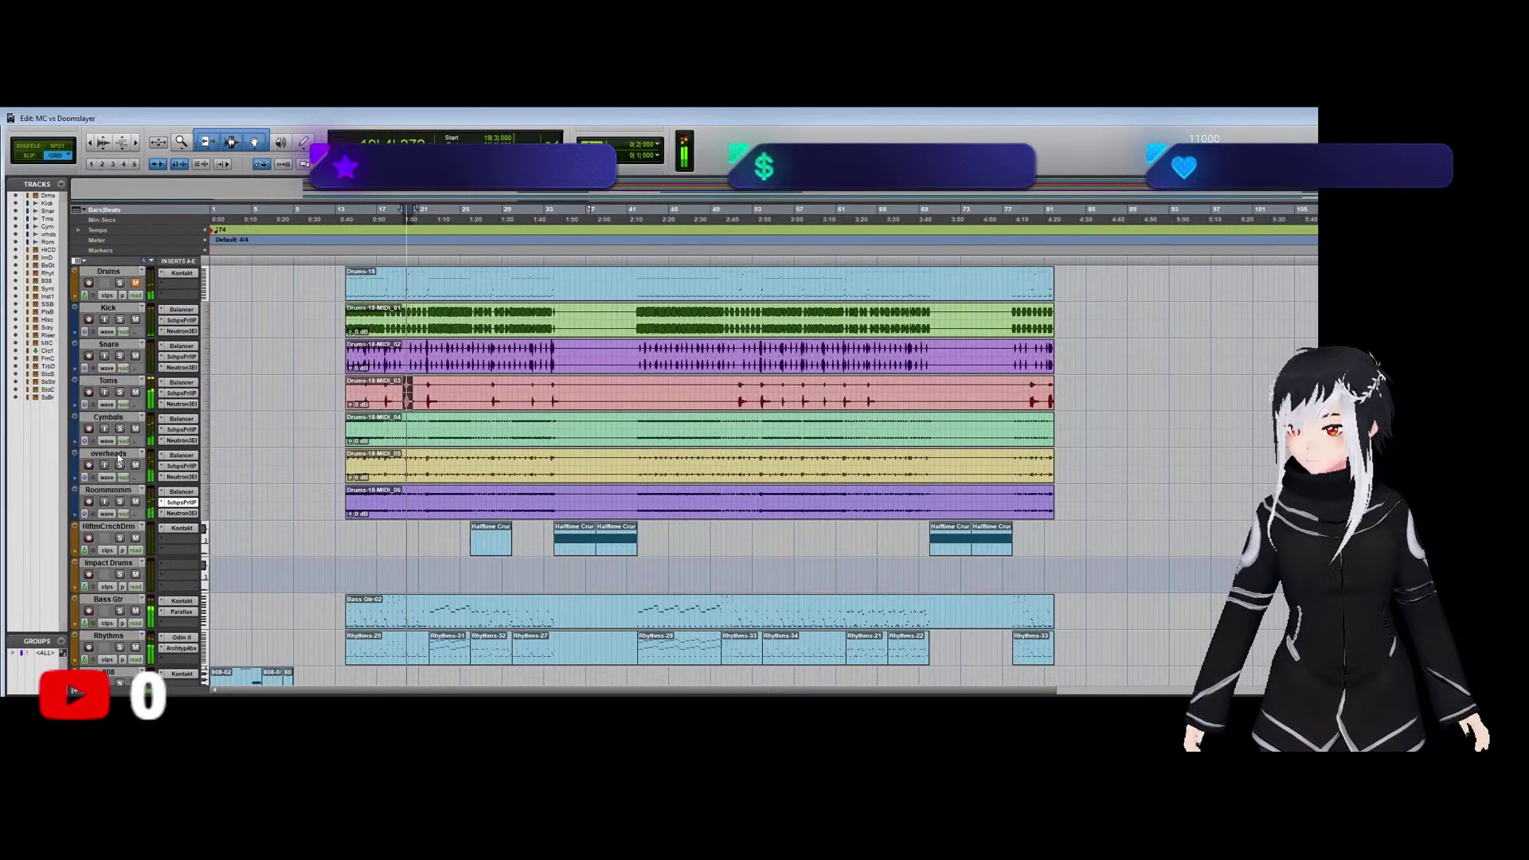
key("space")
left_click(120, 500)
left_click(119, 464)
left_click(120, 429)
left_click(120, 391)
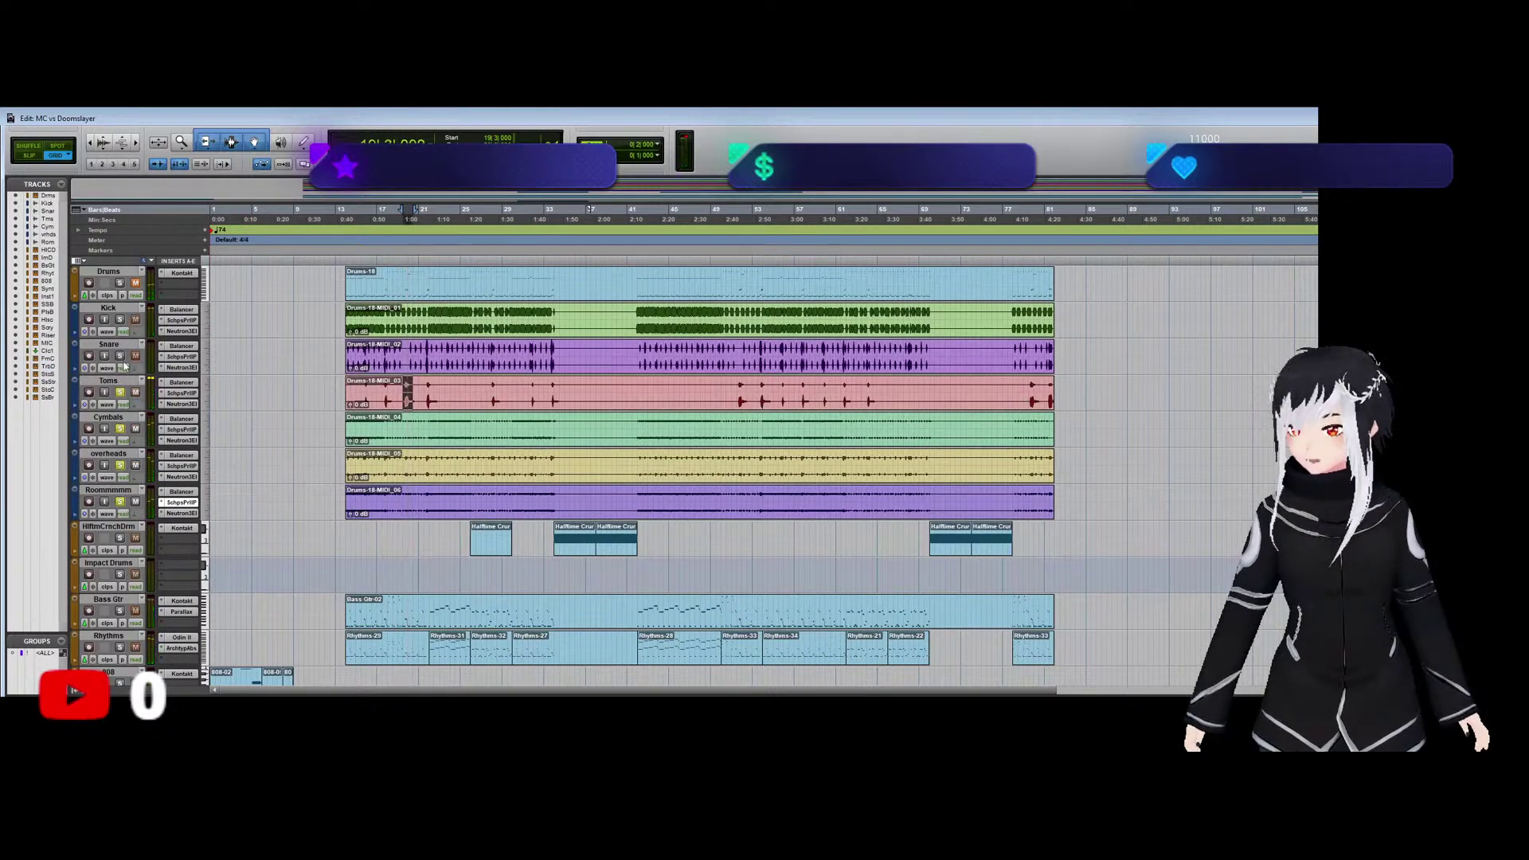
left_click(119, 355)
left_click(119, 319)
key("space")
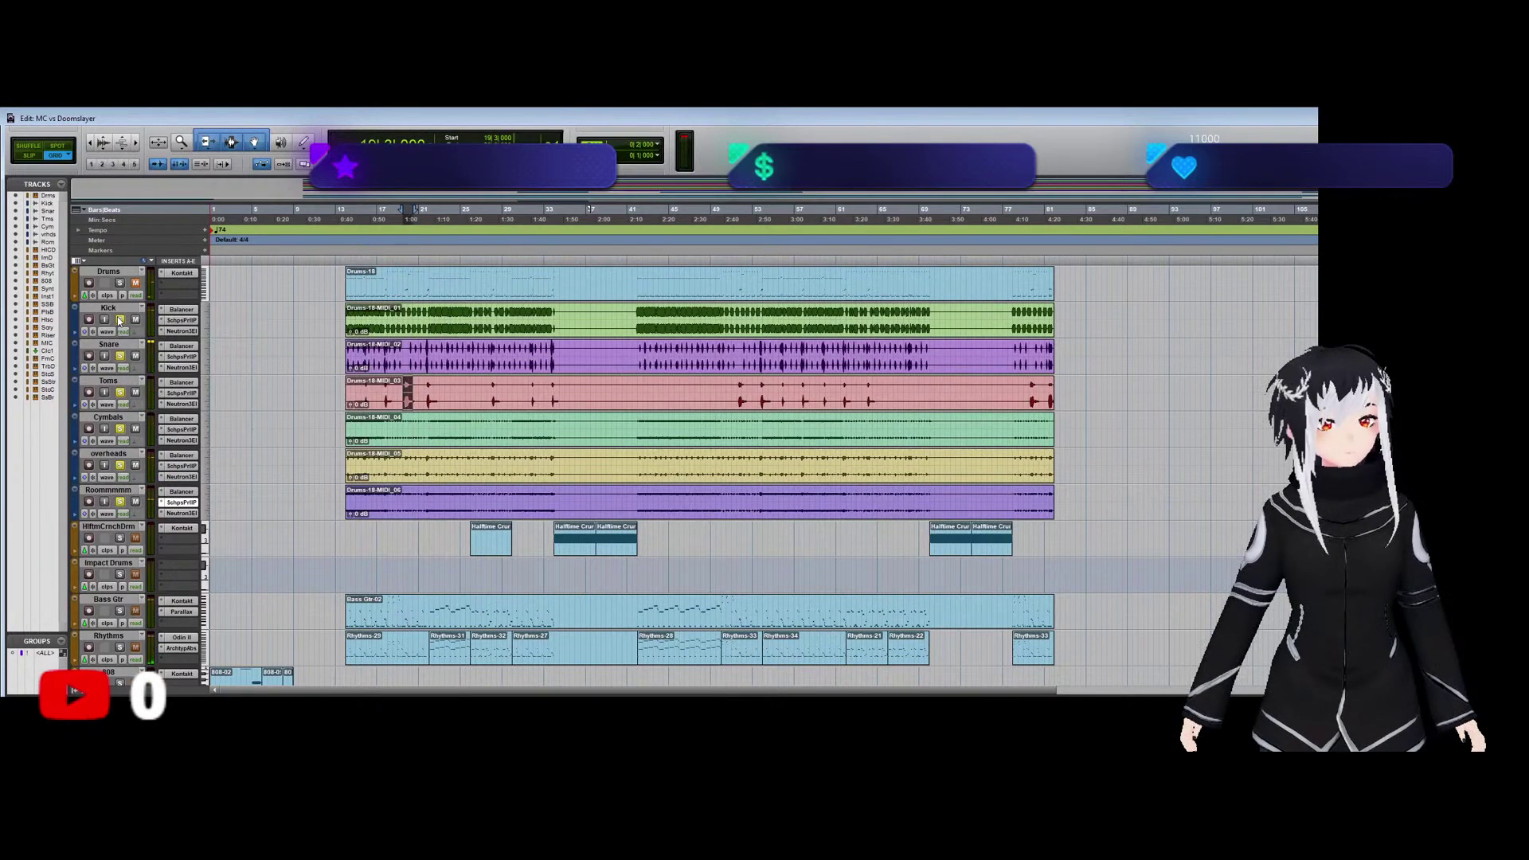
left_click(119, 319)
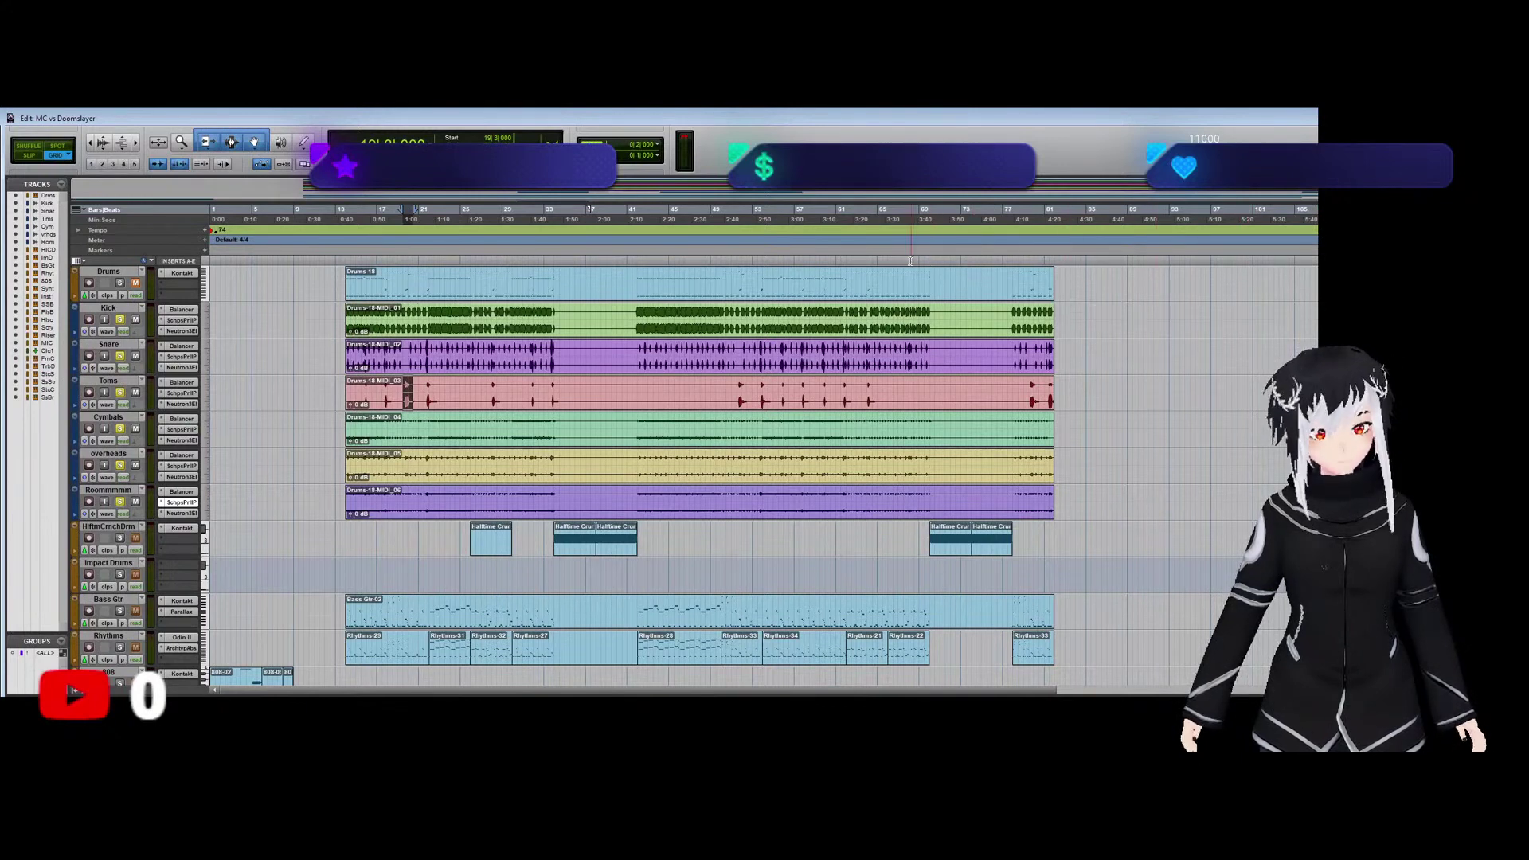
Unsolo all six drum audio tracks and play the full mix from bar 14.
left_click(119, 319)
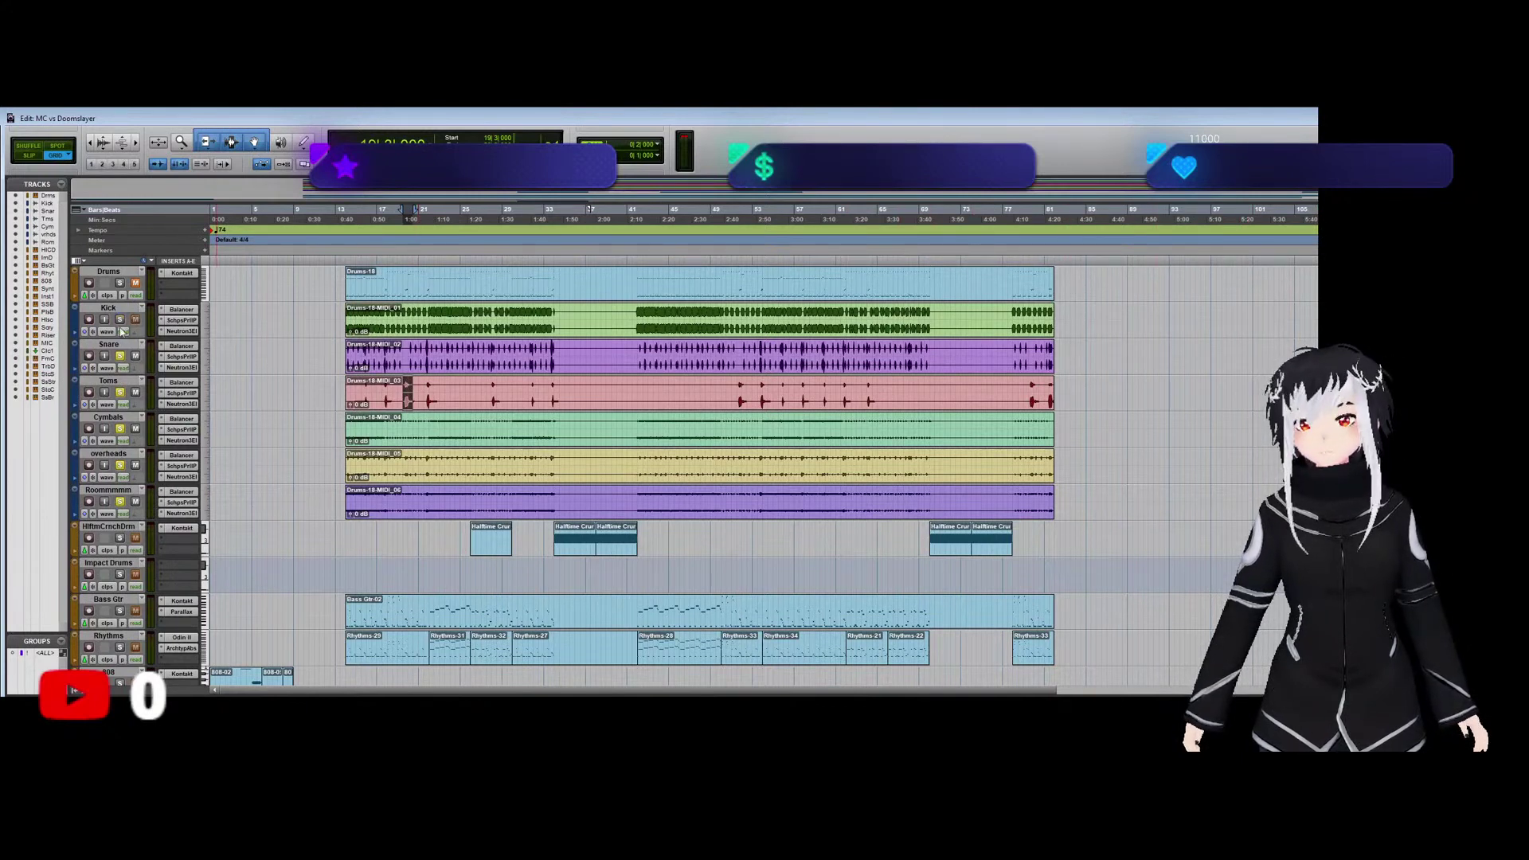
left_click(119, 355)
left_click(119, 391)
left_click(119, 429)
left_click(119, 465)
left_click(120, 501)
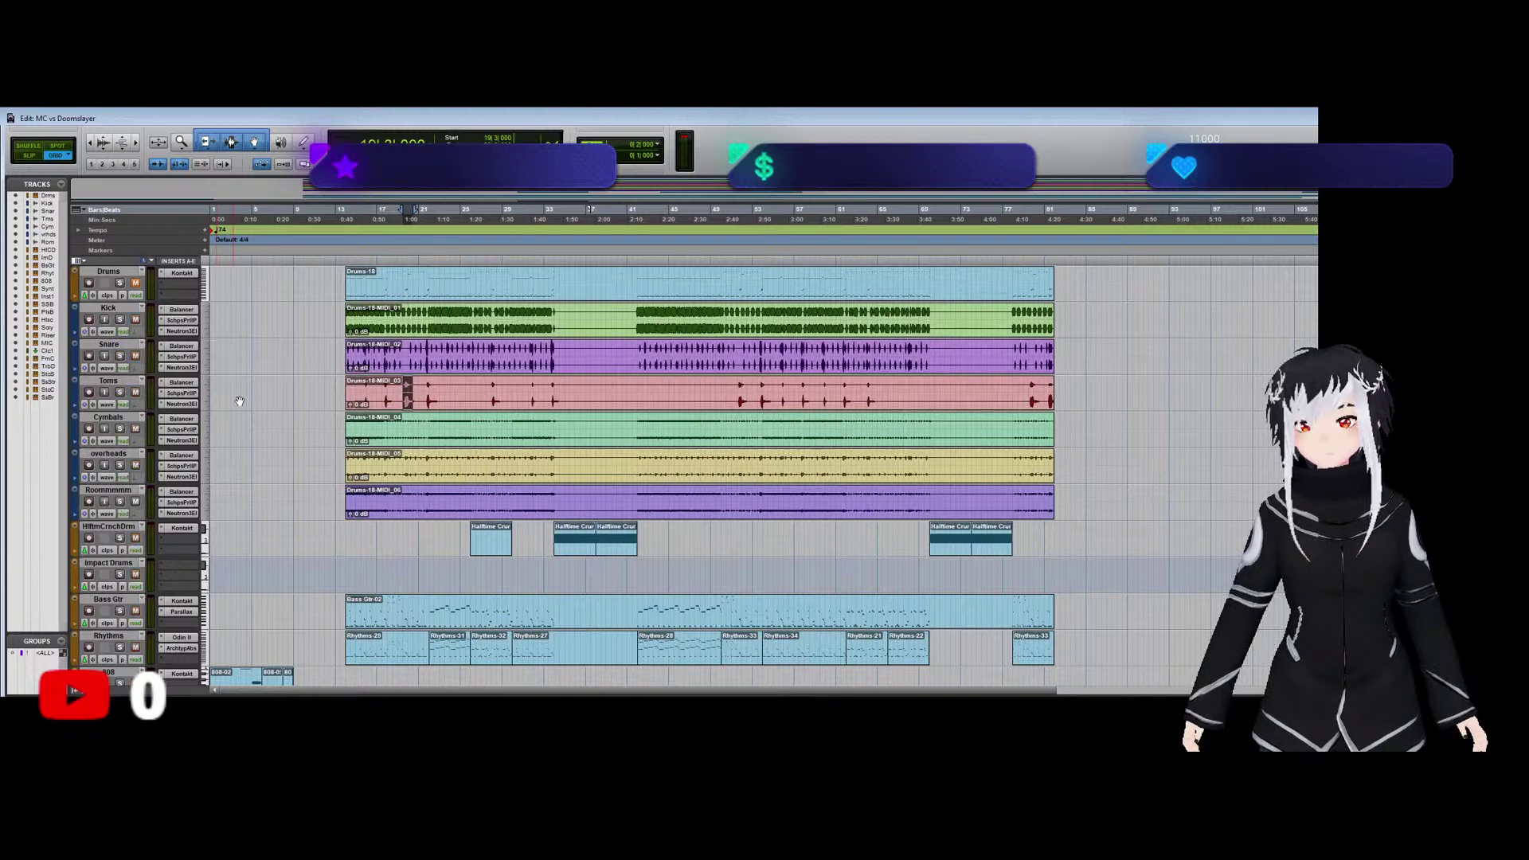
left_click(344, 316)
key("space")
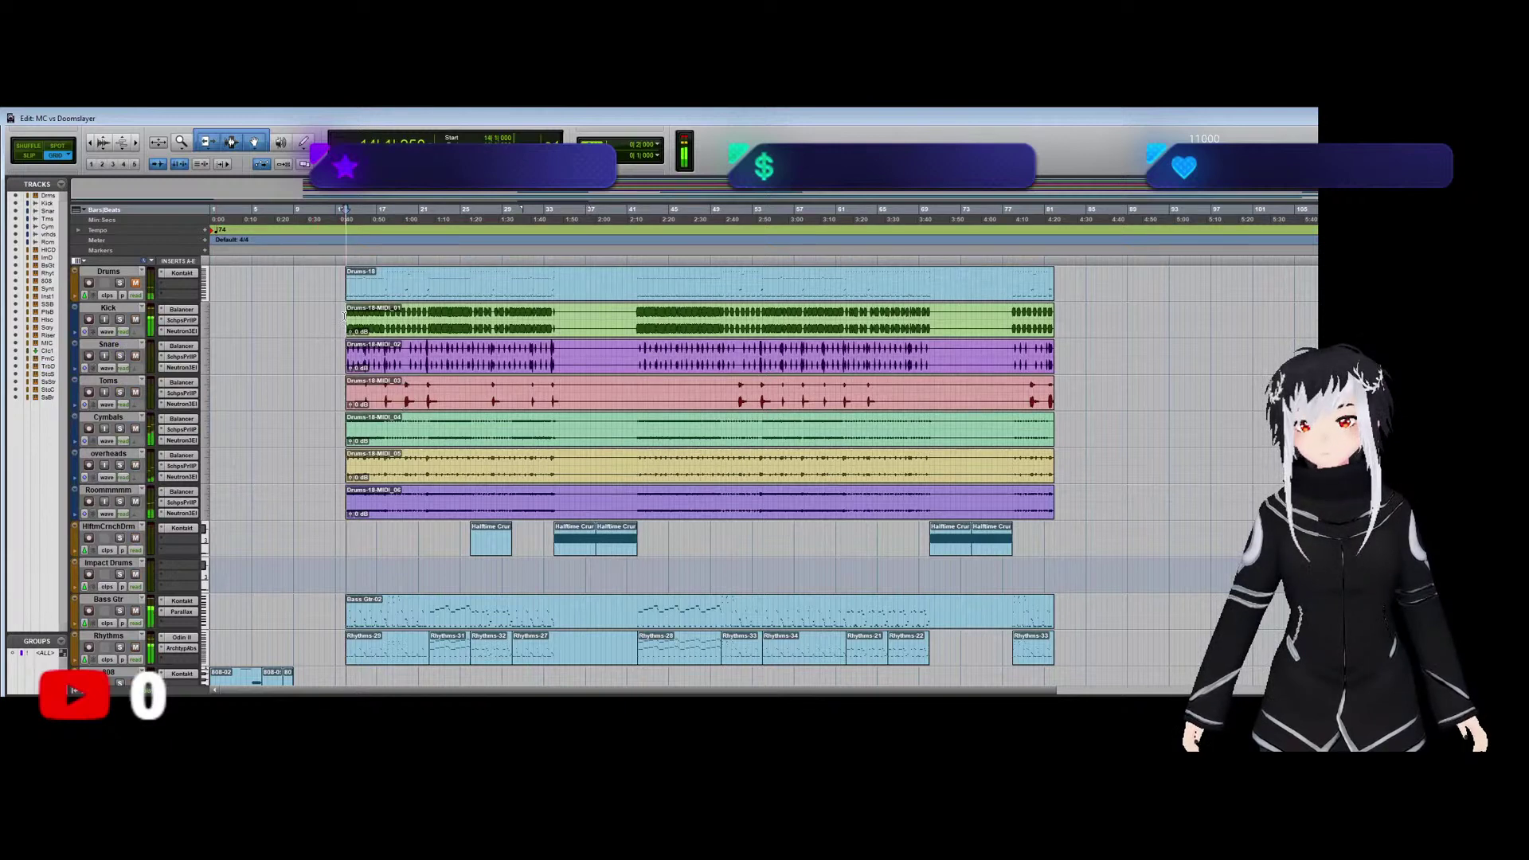
Solo the Snare briefly and open its Neutron insert from the Mix window.
left_click(119, 355)
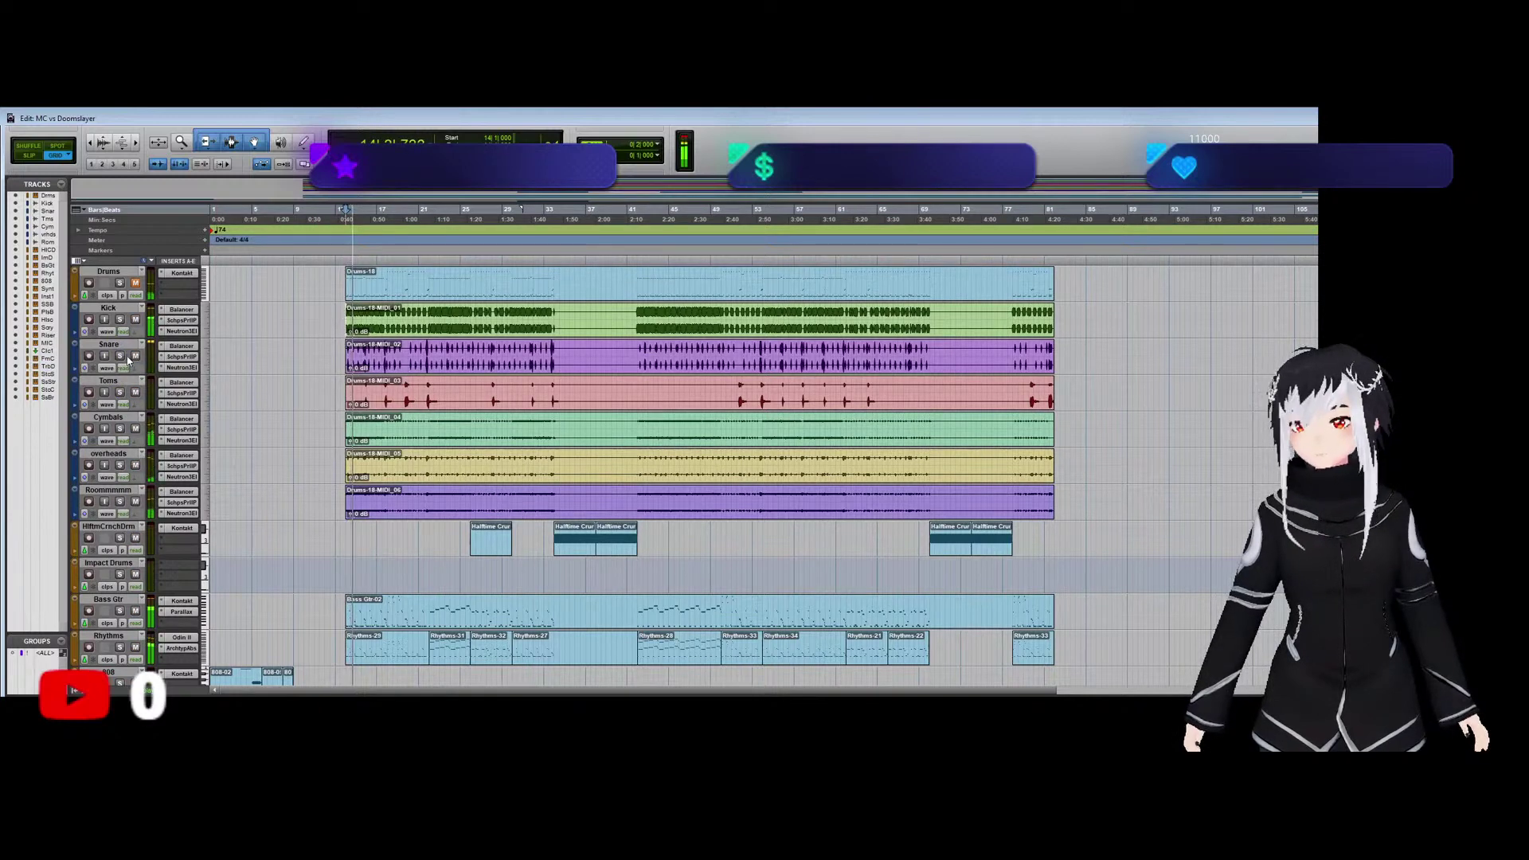
key("ctrl+equal")
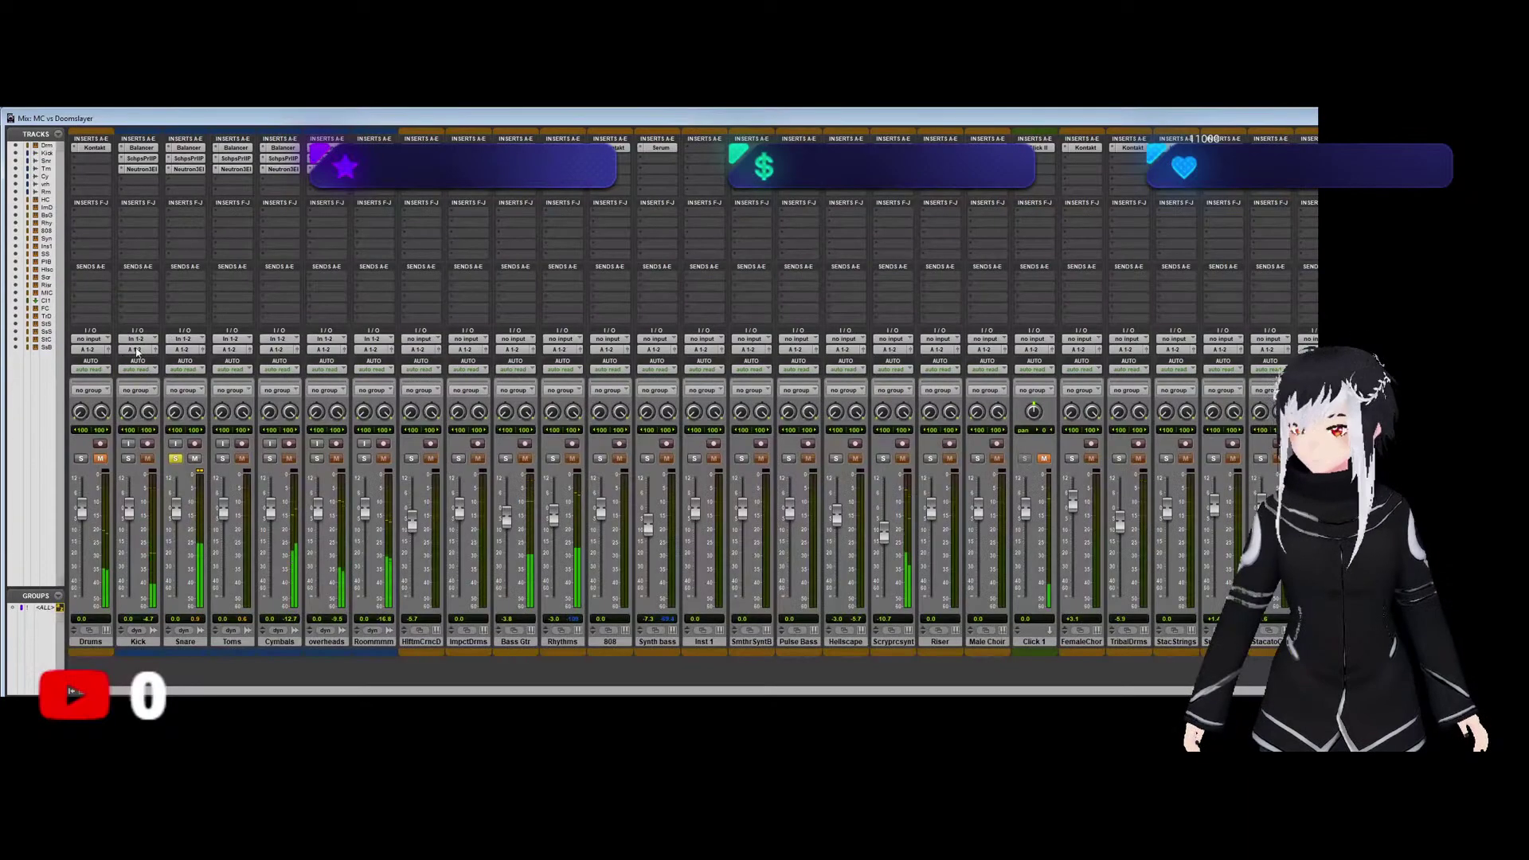
left_click(185, 170)
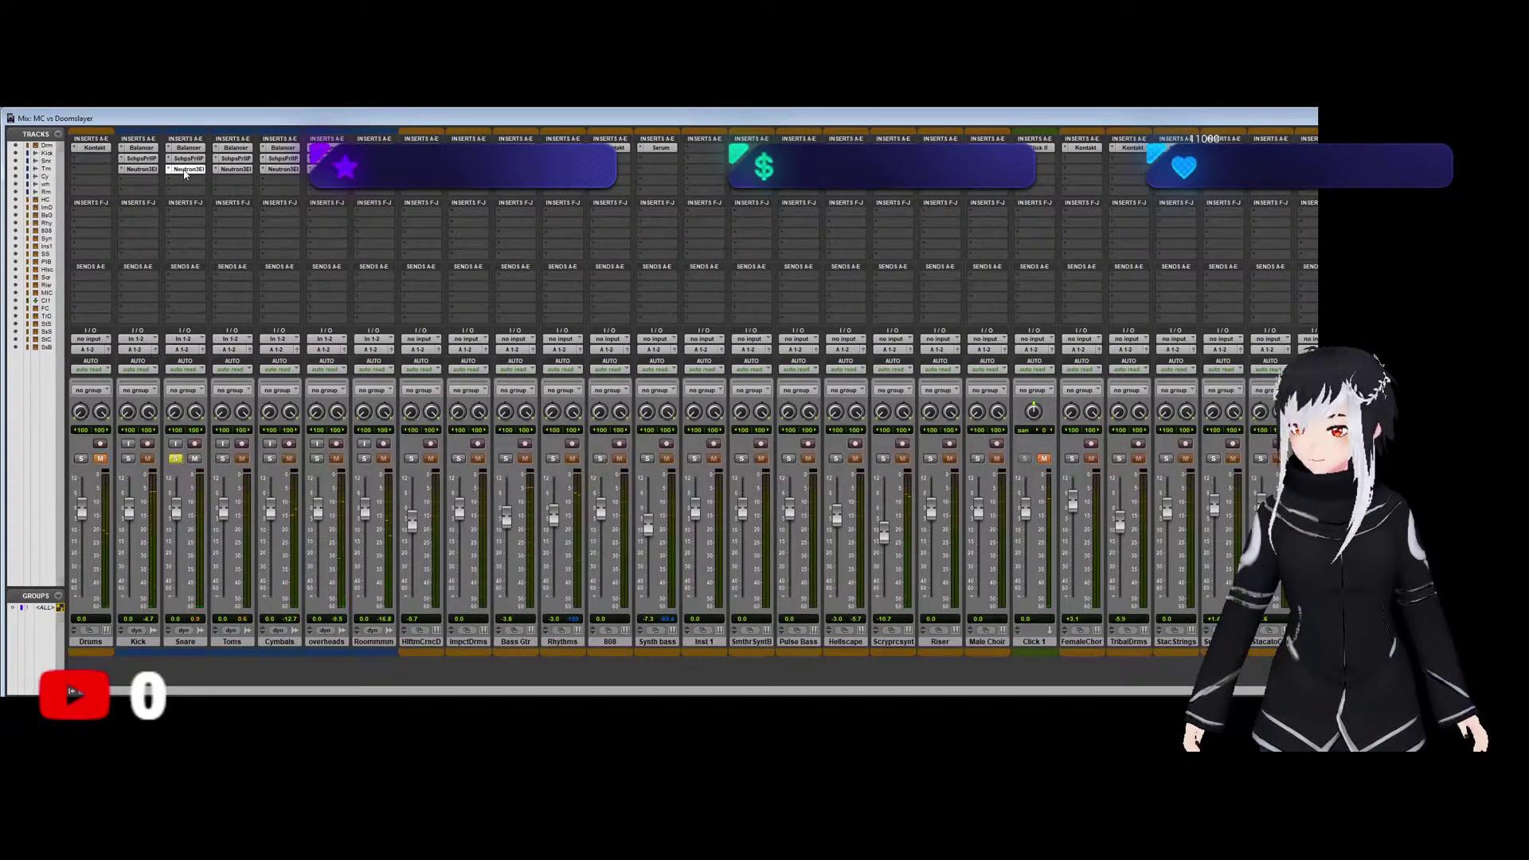
left_click(176, 460)
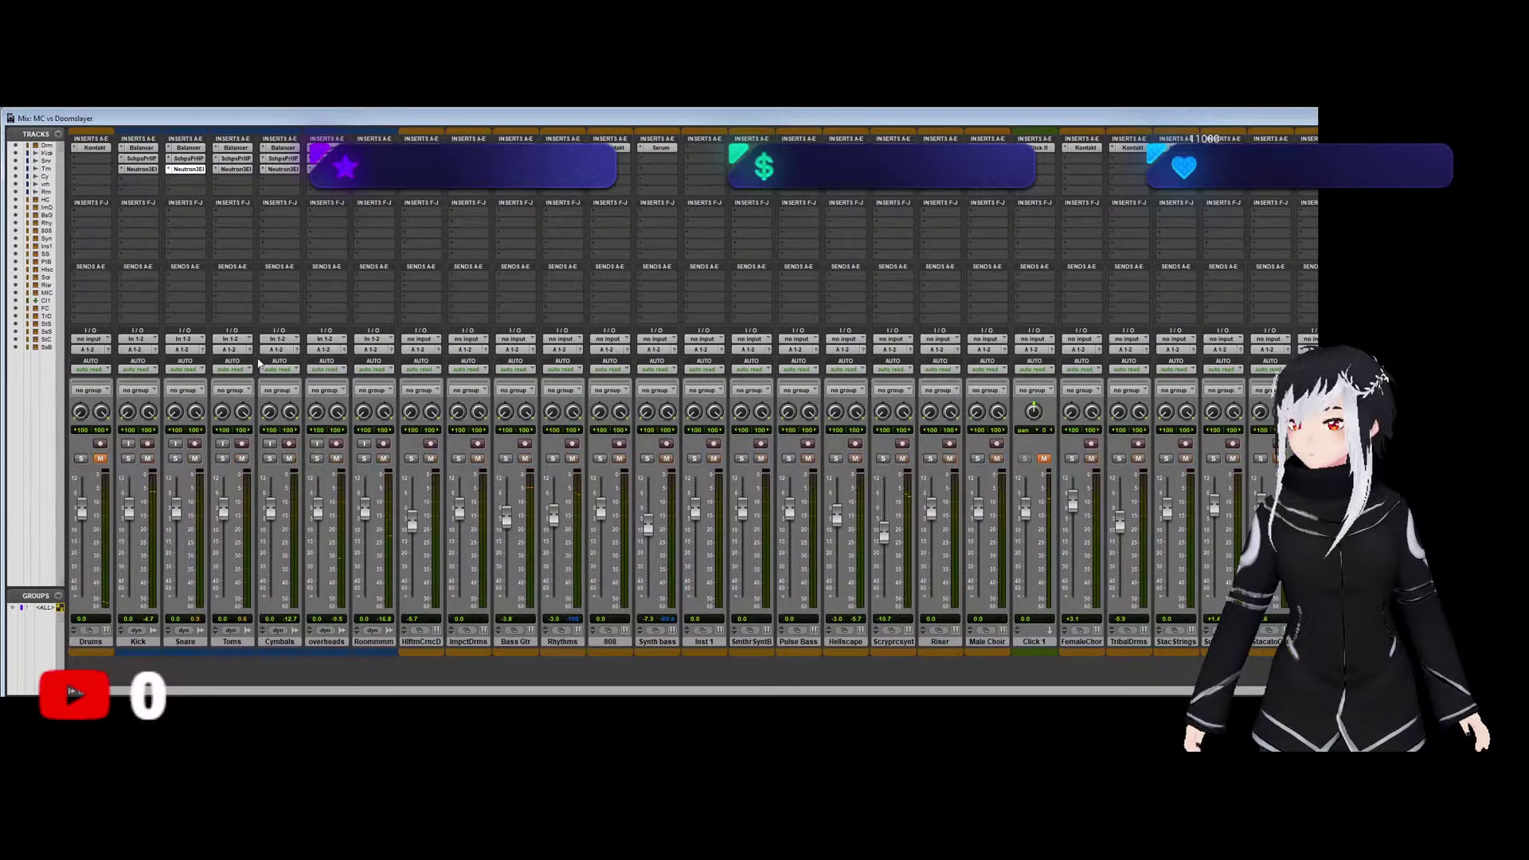
Solo the Kick, Snare, Toms, Cymbals, overheads and room channels in the mixer and play them from bar 14 in the Edit window.
left_click(129, 460)
left_click(176, 460)
left_click(223, 460)
left_click(269, 460)
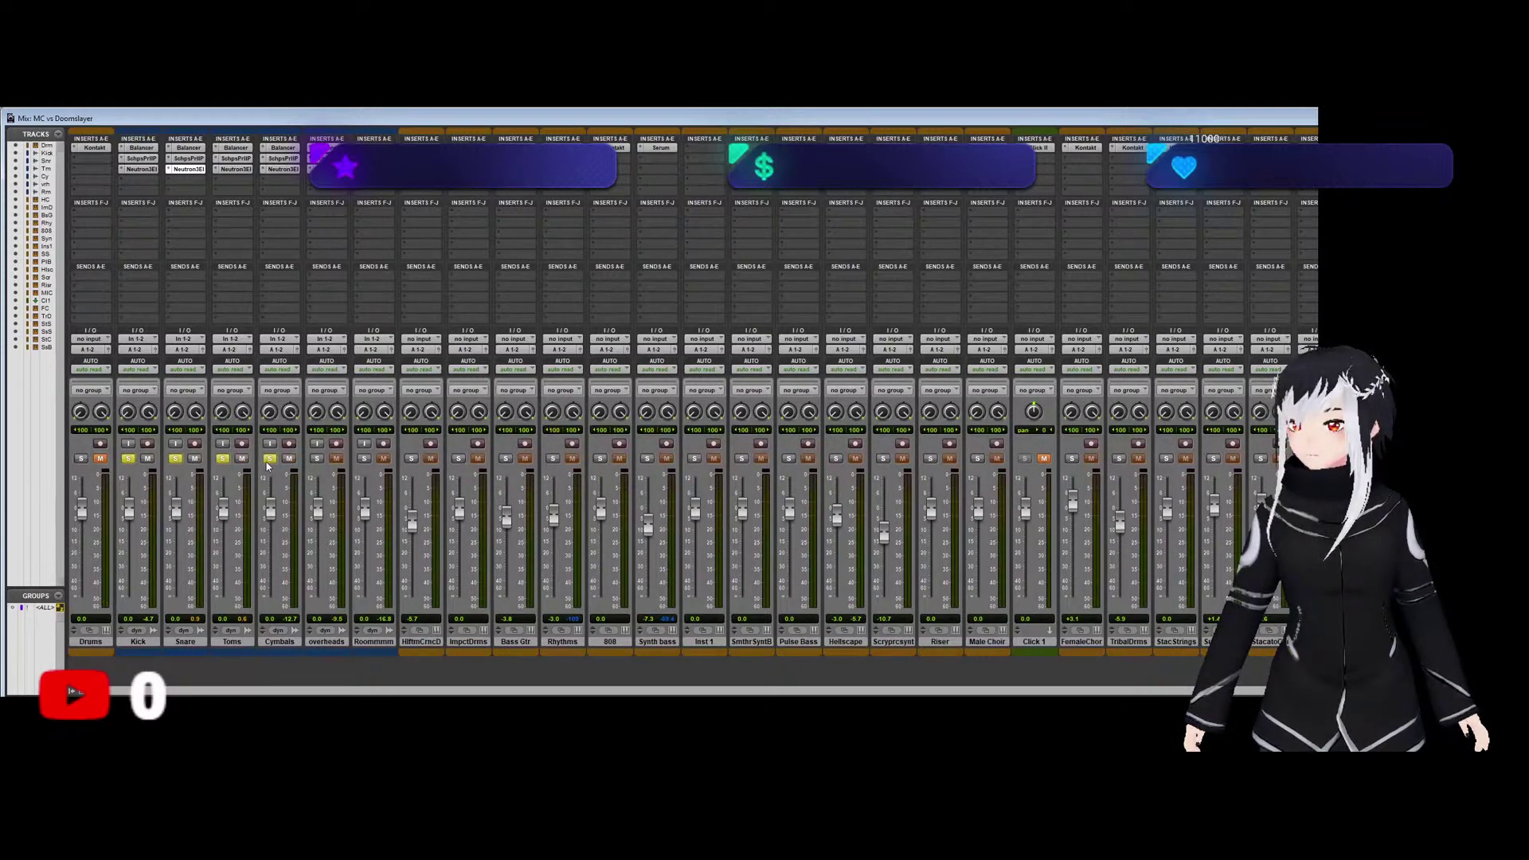
left_click(317, 459)
left_click(363, 459)
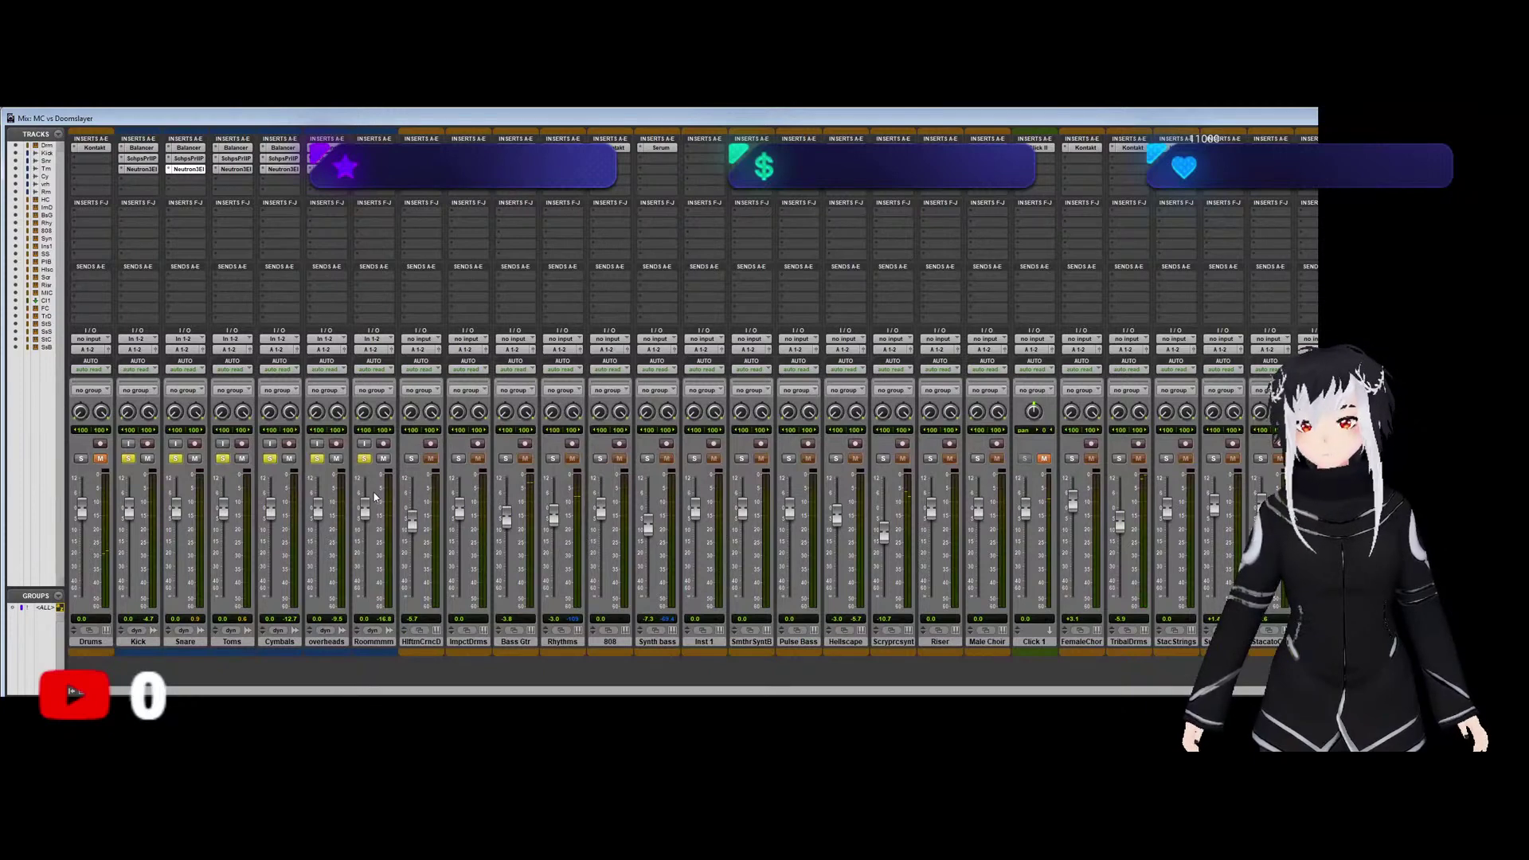
key("ctrl+equal")
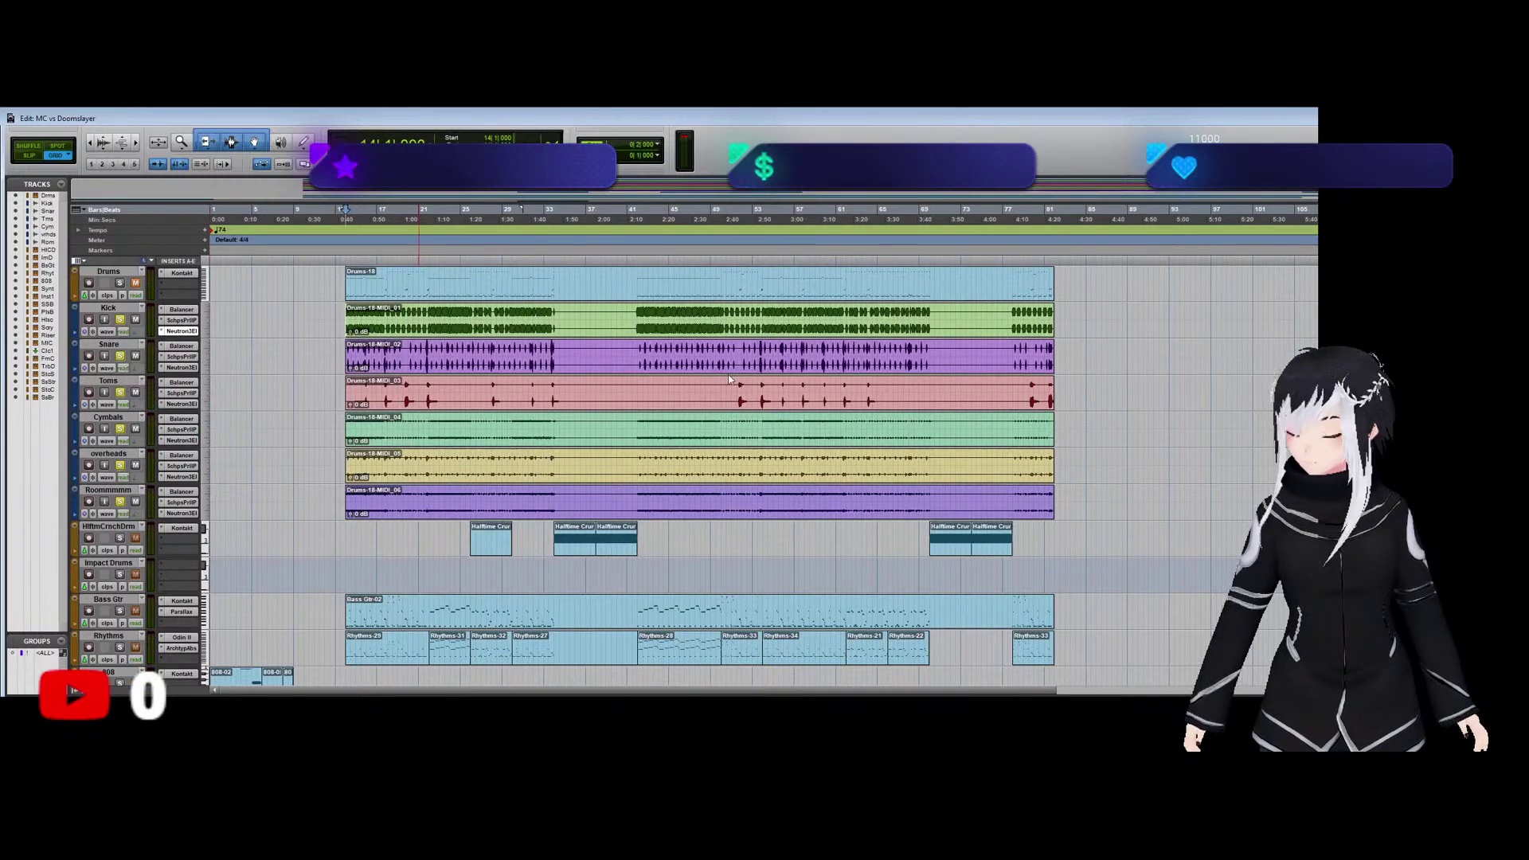
key("space")
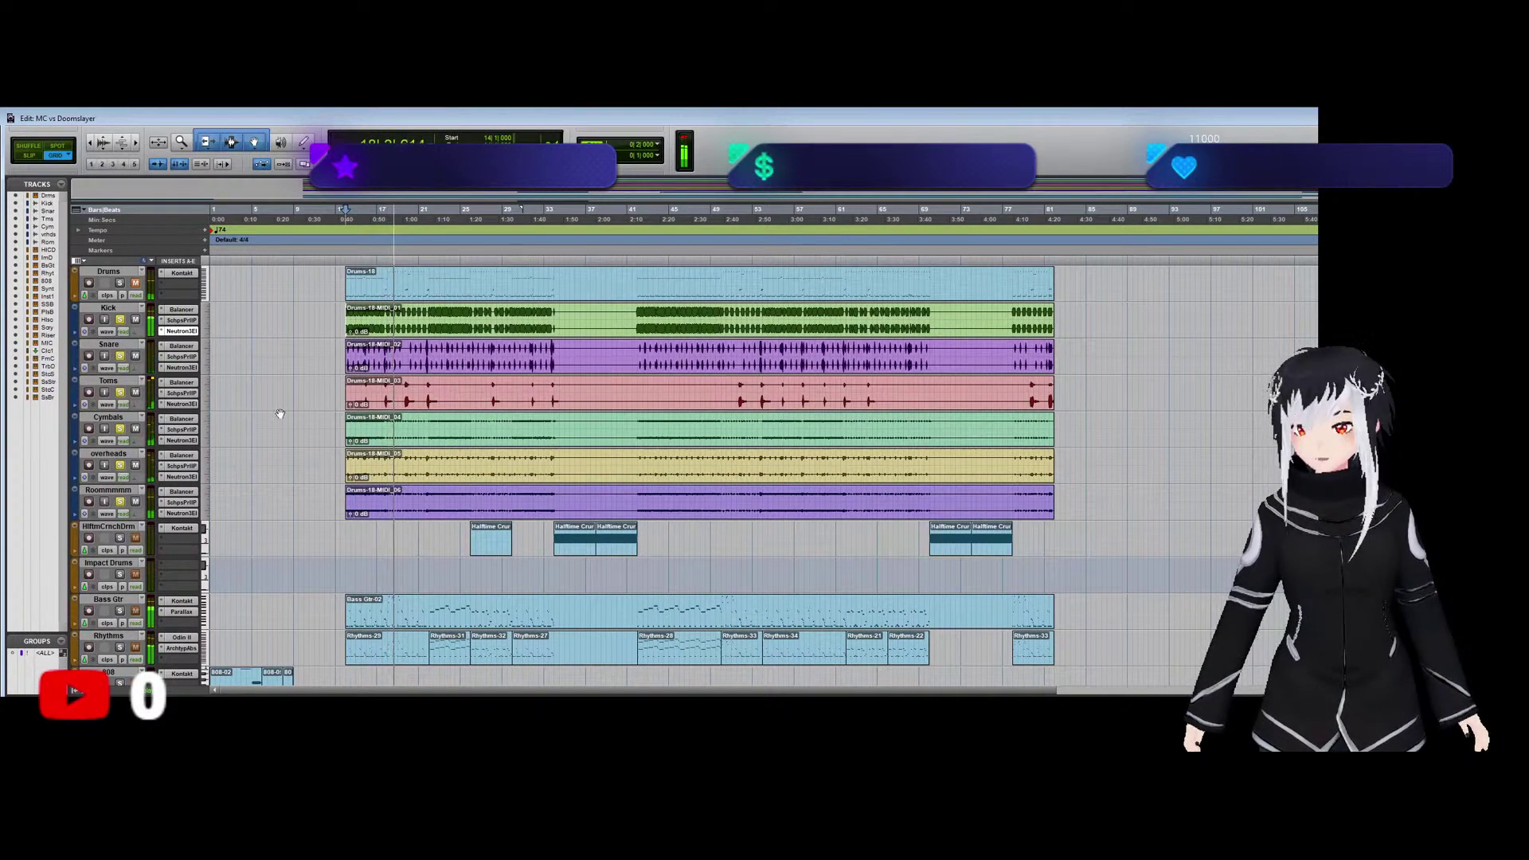
Select the tom hit at bar 19 on the Toms track, open the Toms' Neutron insert and play the selection.
left_click(407, 390)
left_click_drag(408, 390, 413, 391)
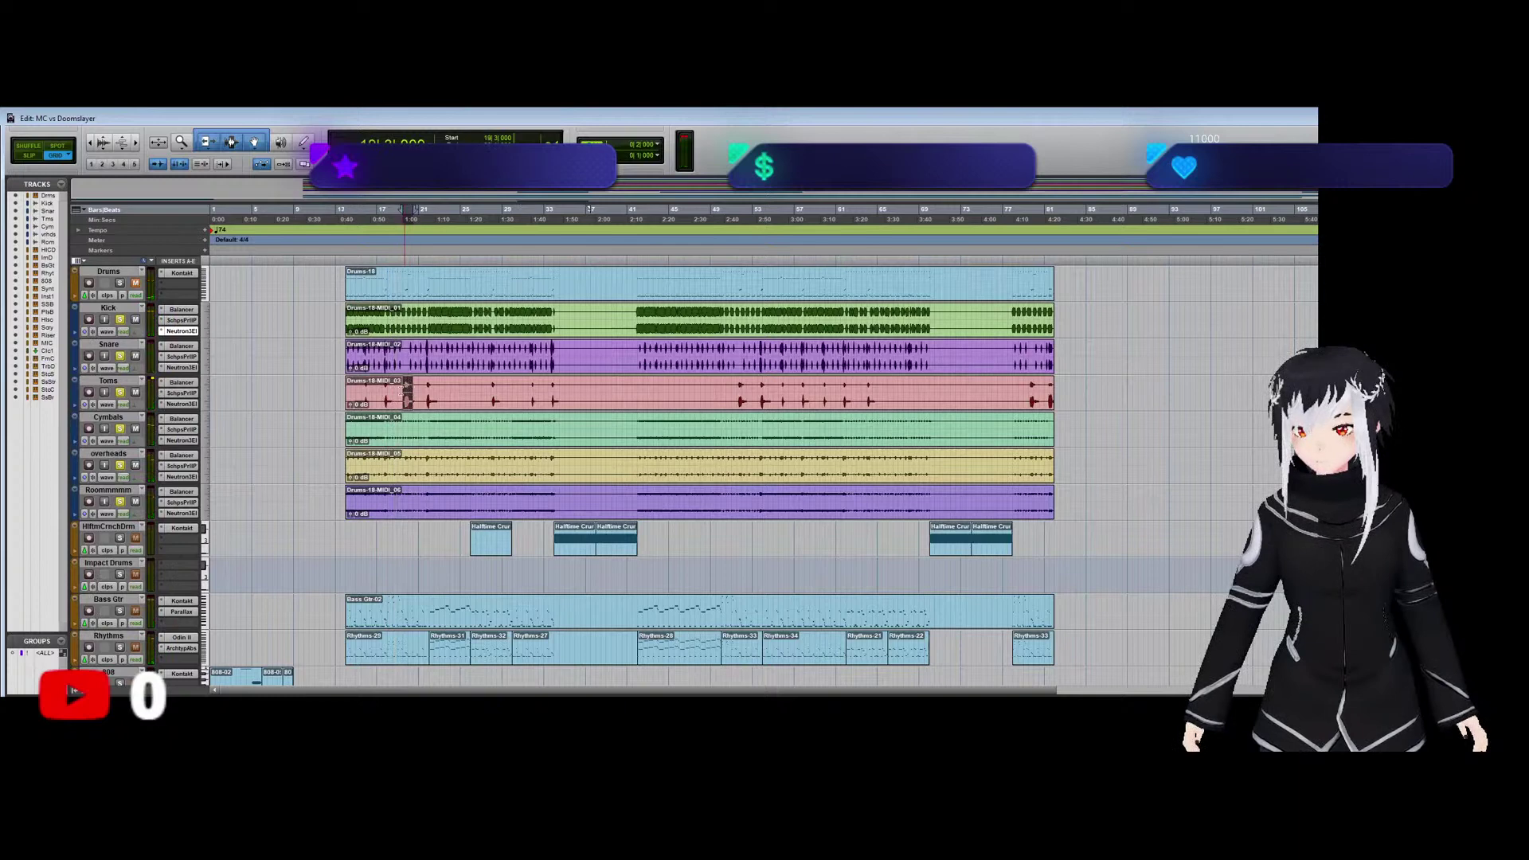
left_click(191, 404)
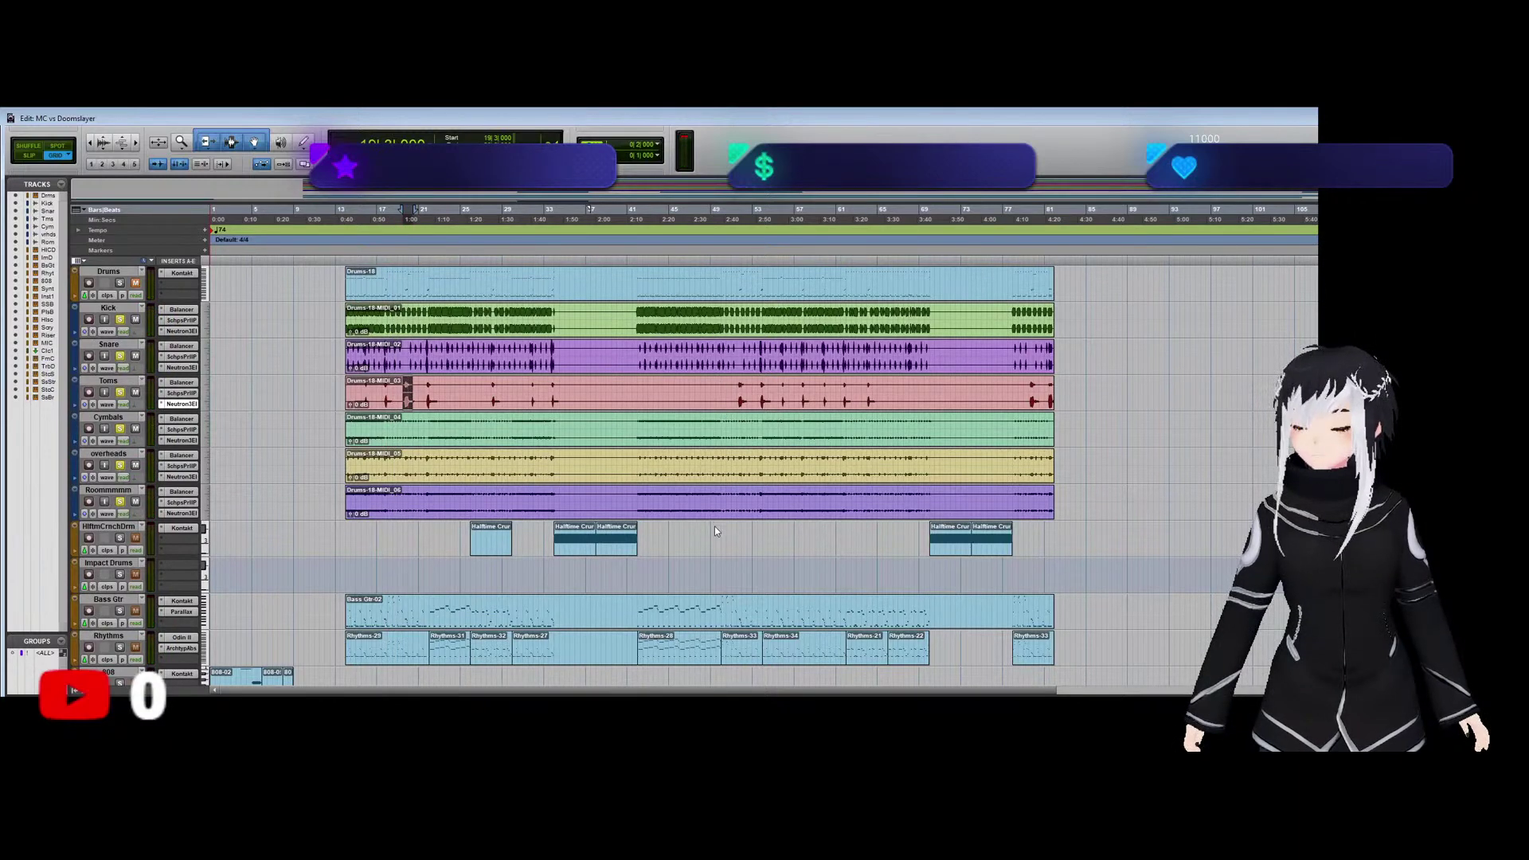
key("space")
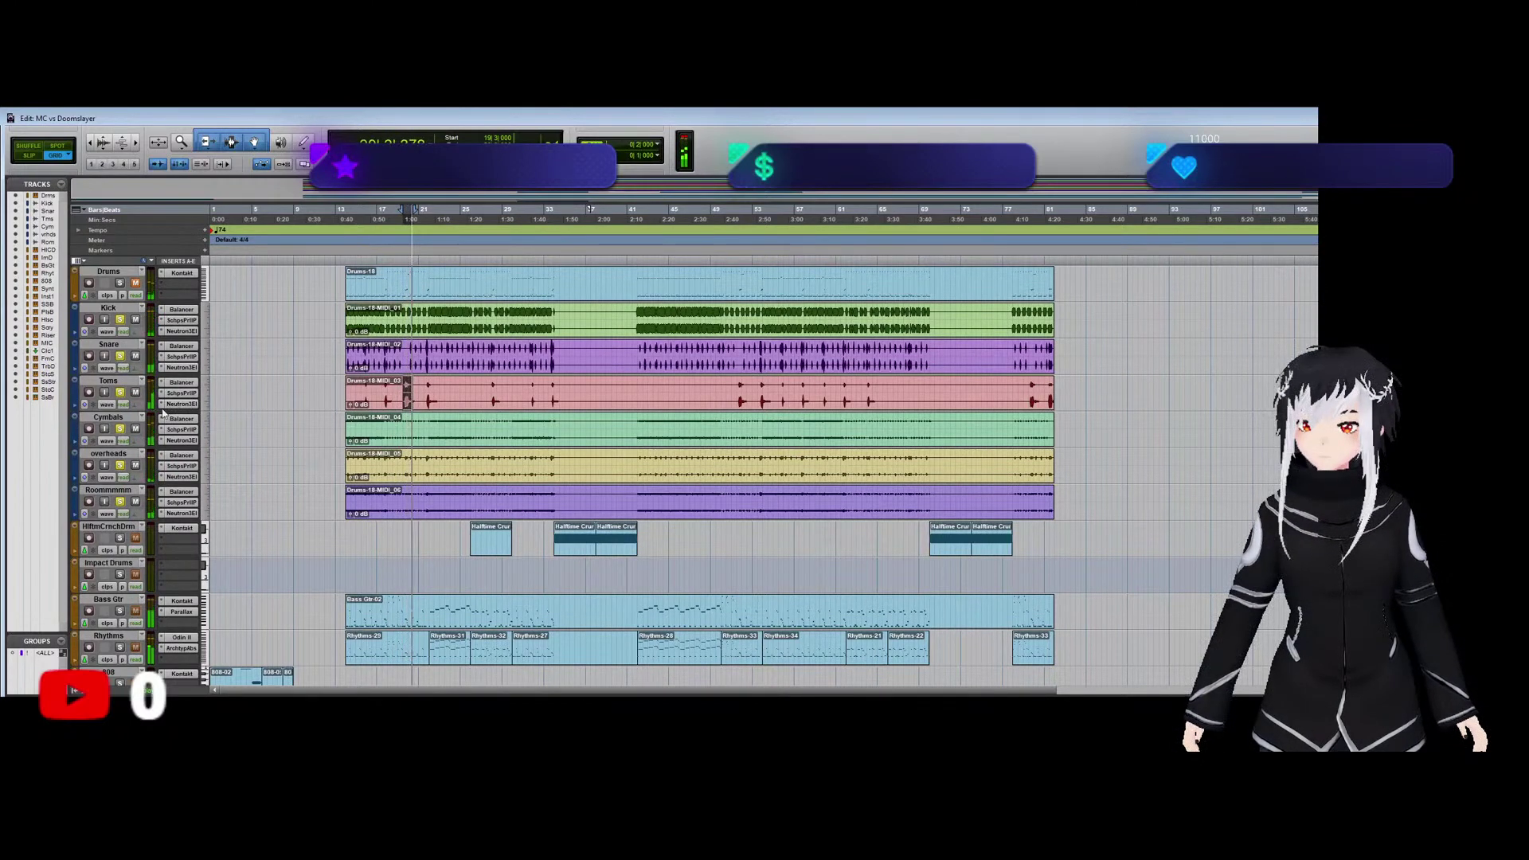
Open the Cymbals' Scheps Parallel Particles and Neutron inserts and audition the soloed drums from bar 19.
left_click(182, 430)
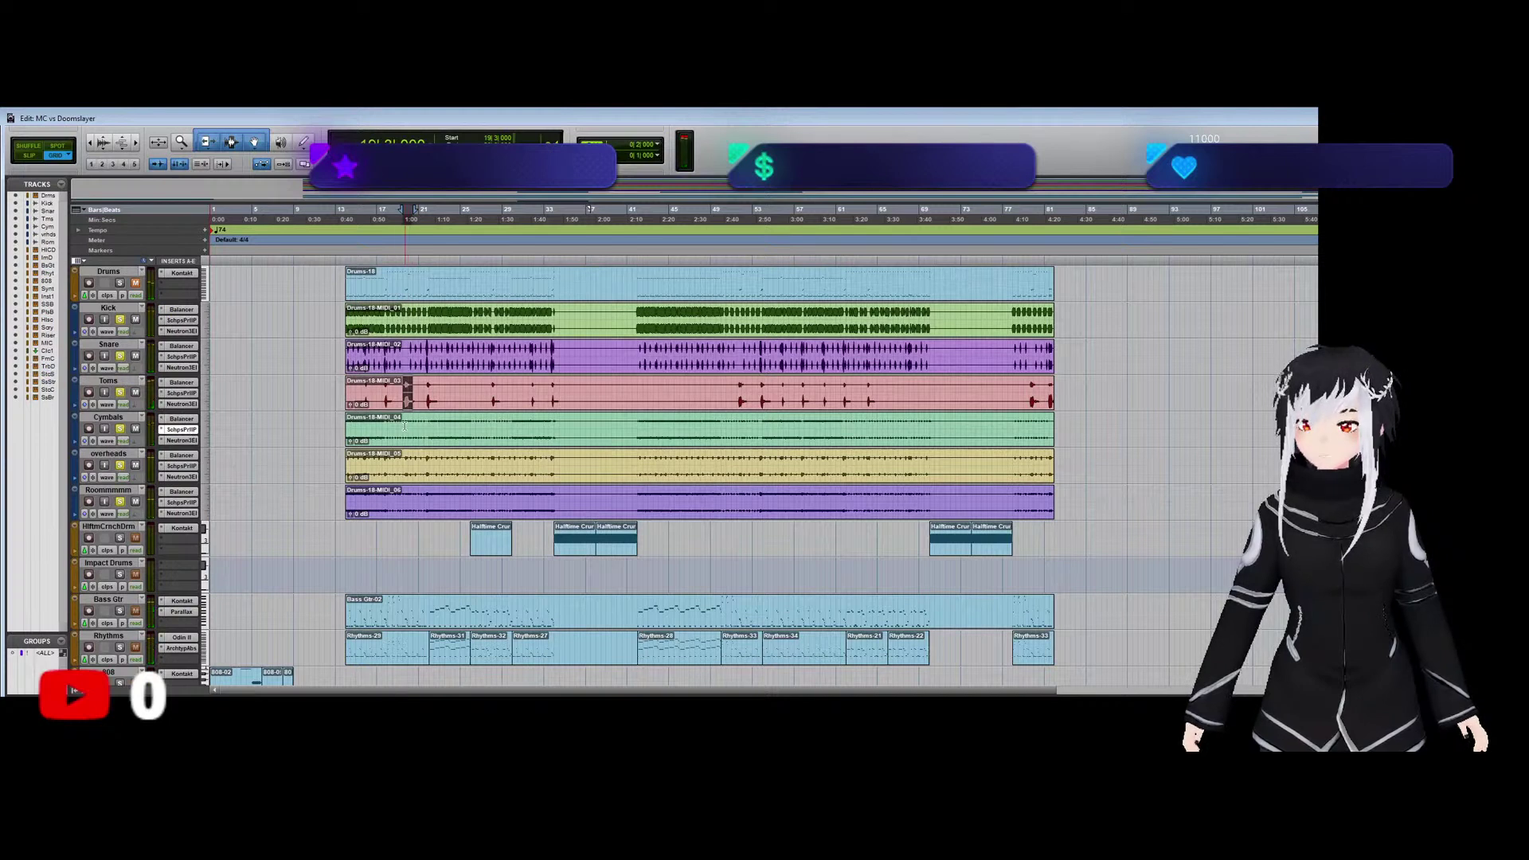
left_click(181, 440)
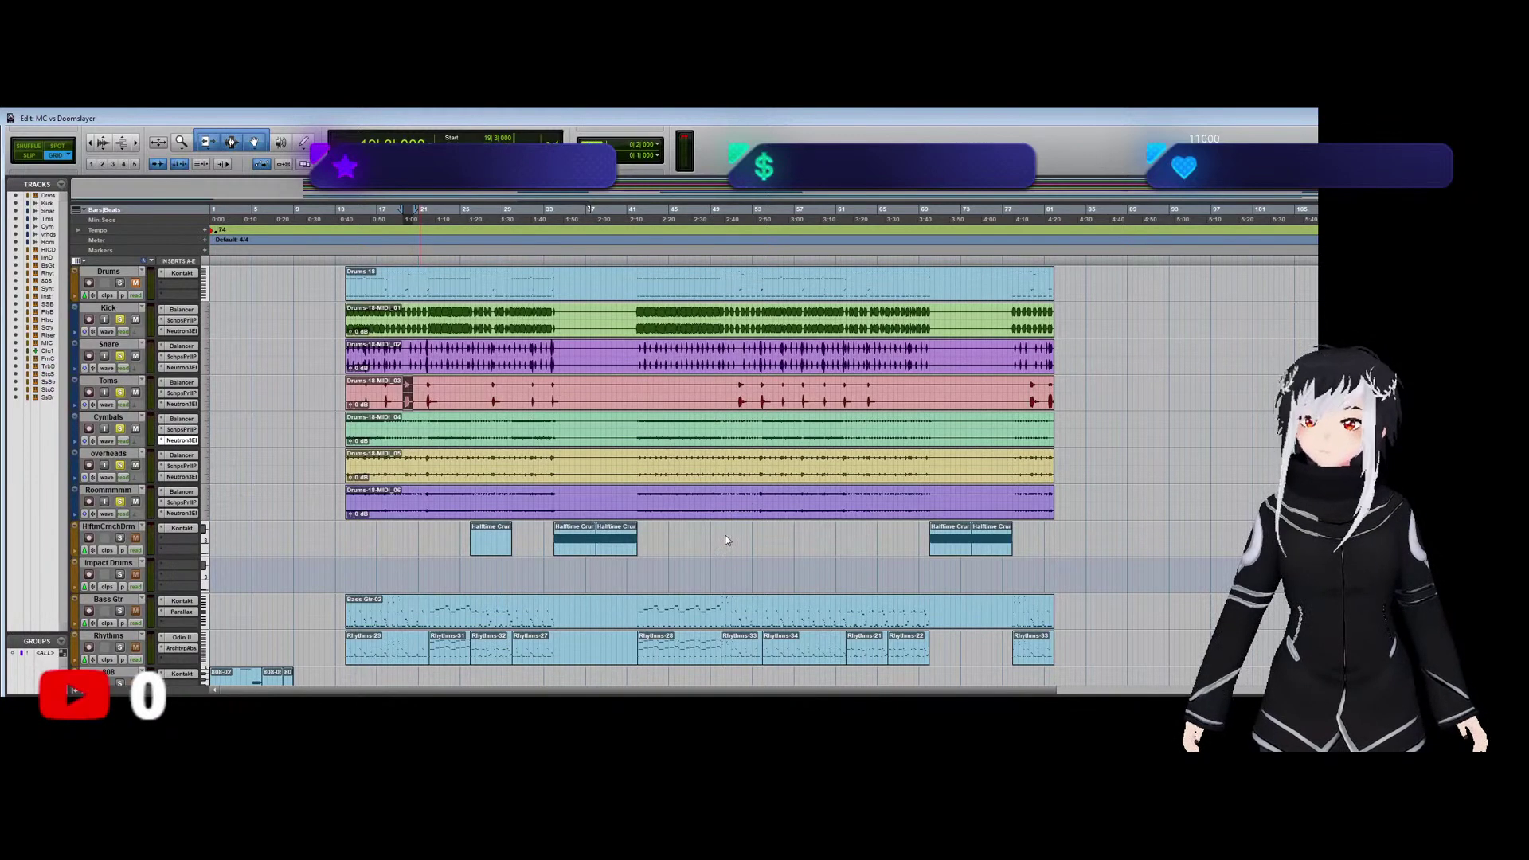
key("space")
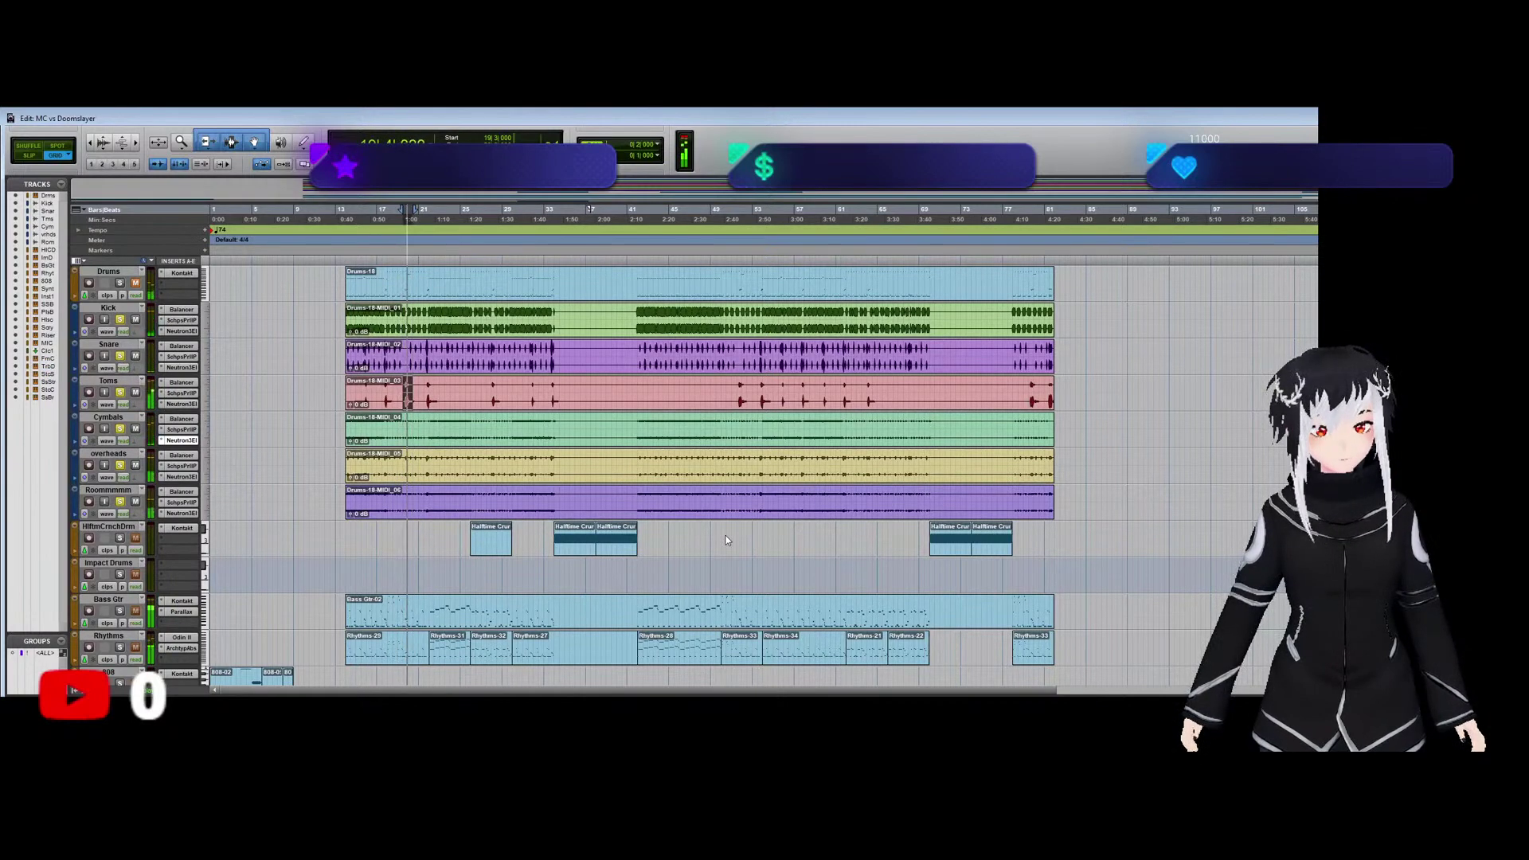
key("space")
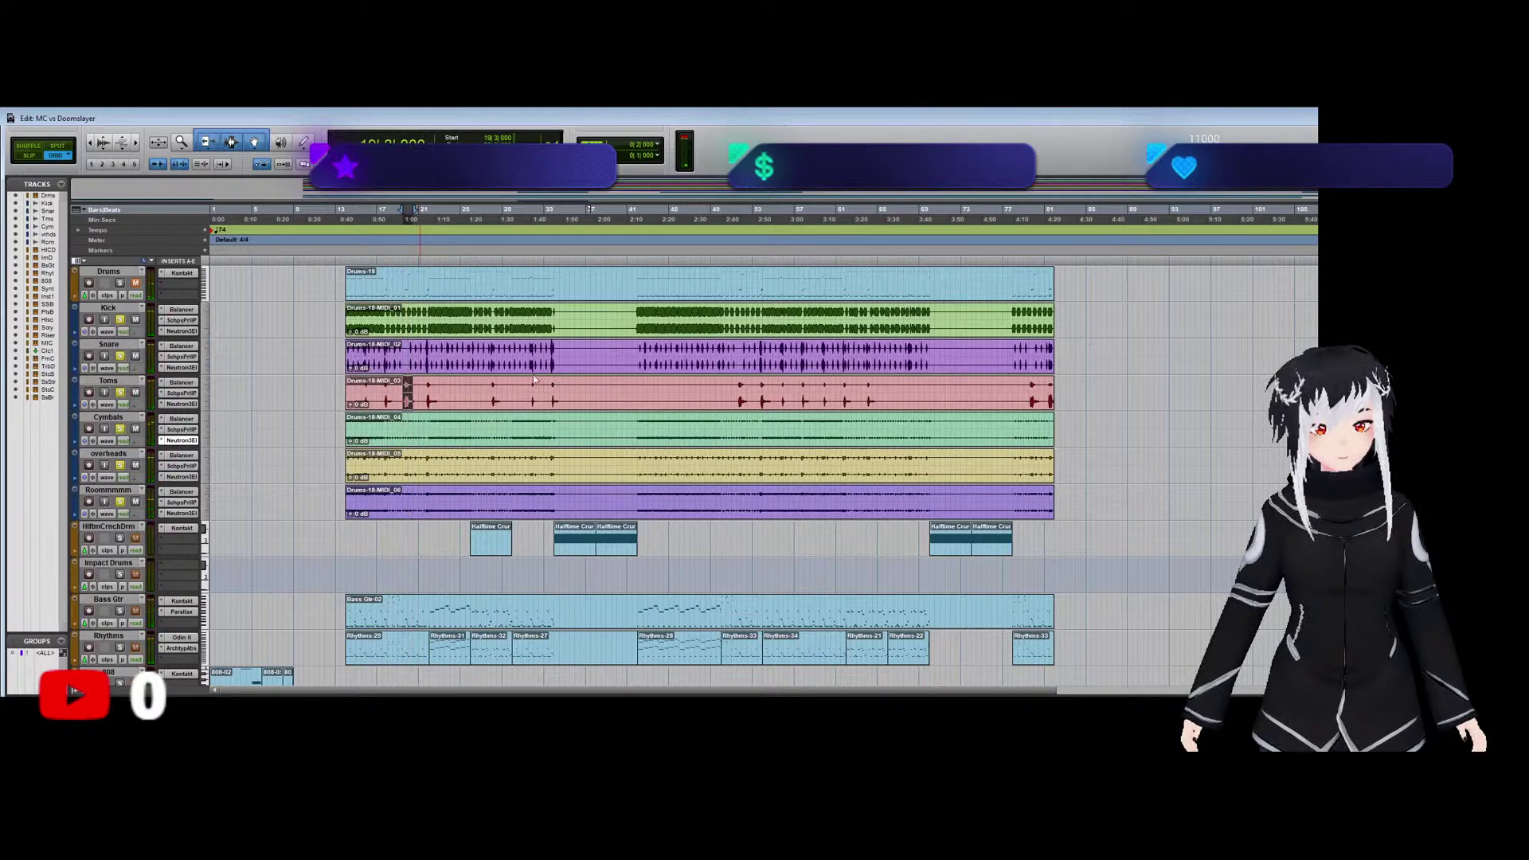
Open the Neutron inserts of the overheads and room tracks and audition the soloed drums.
left_click(184, 480)
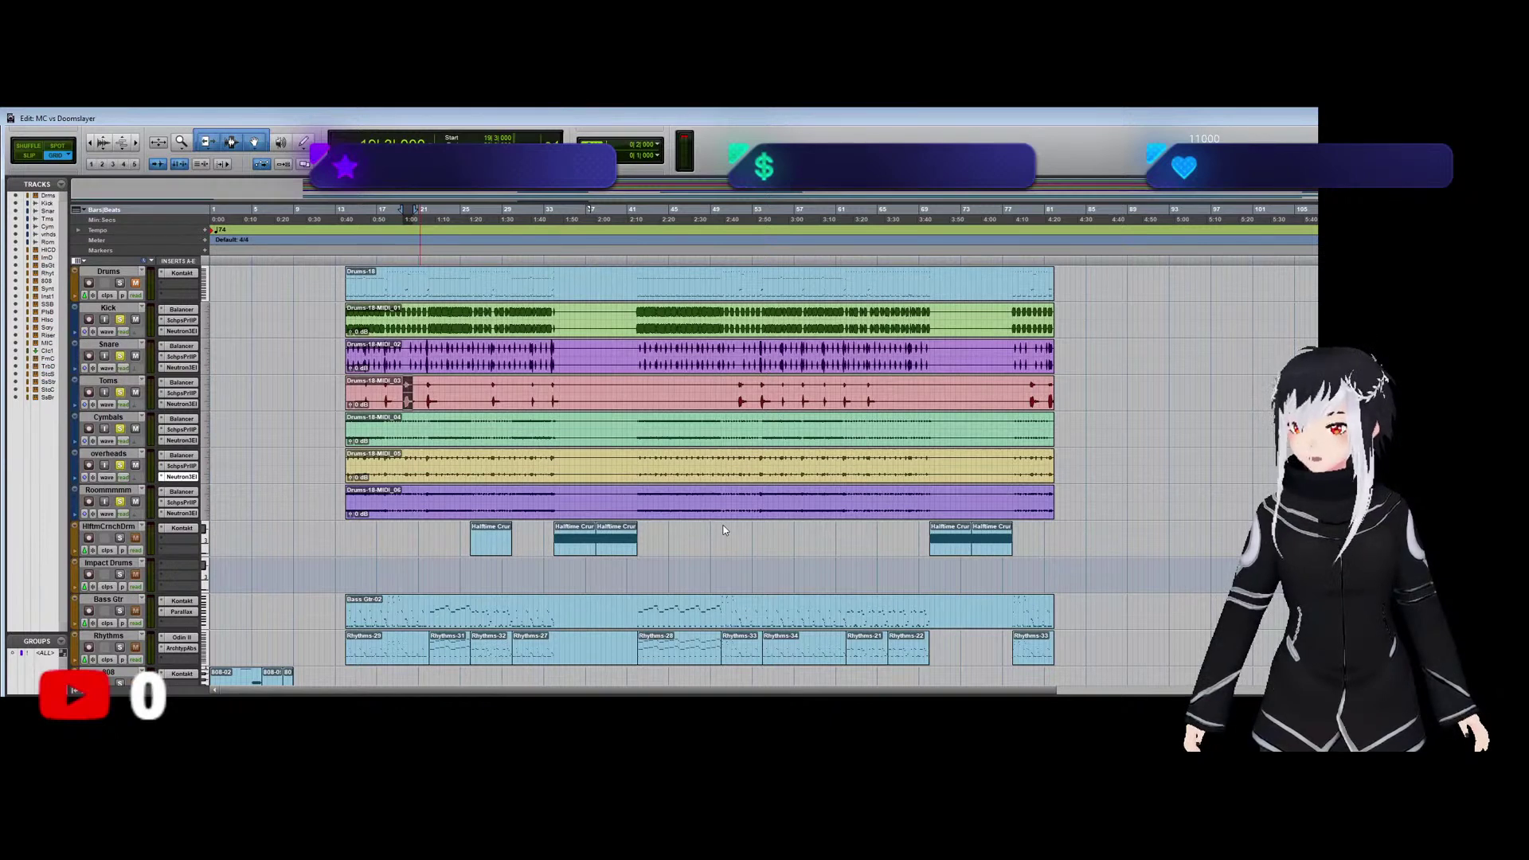
key("space")
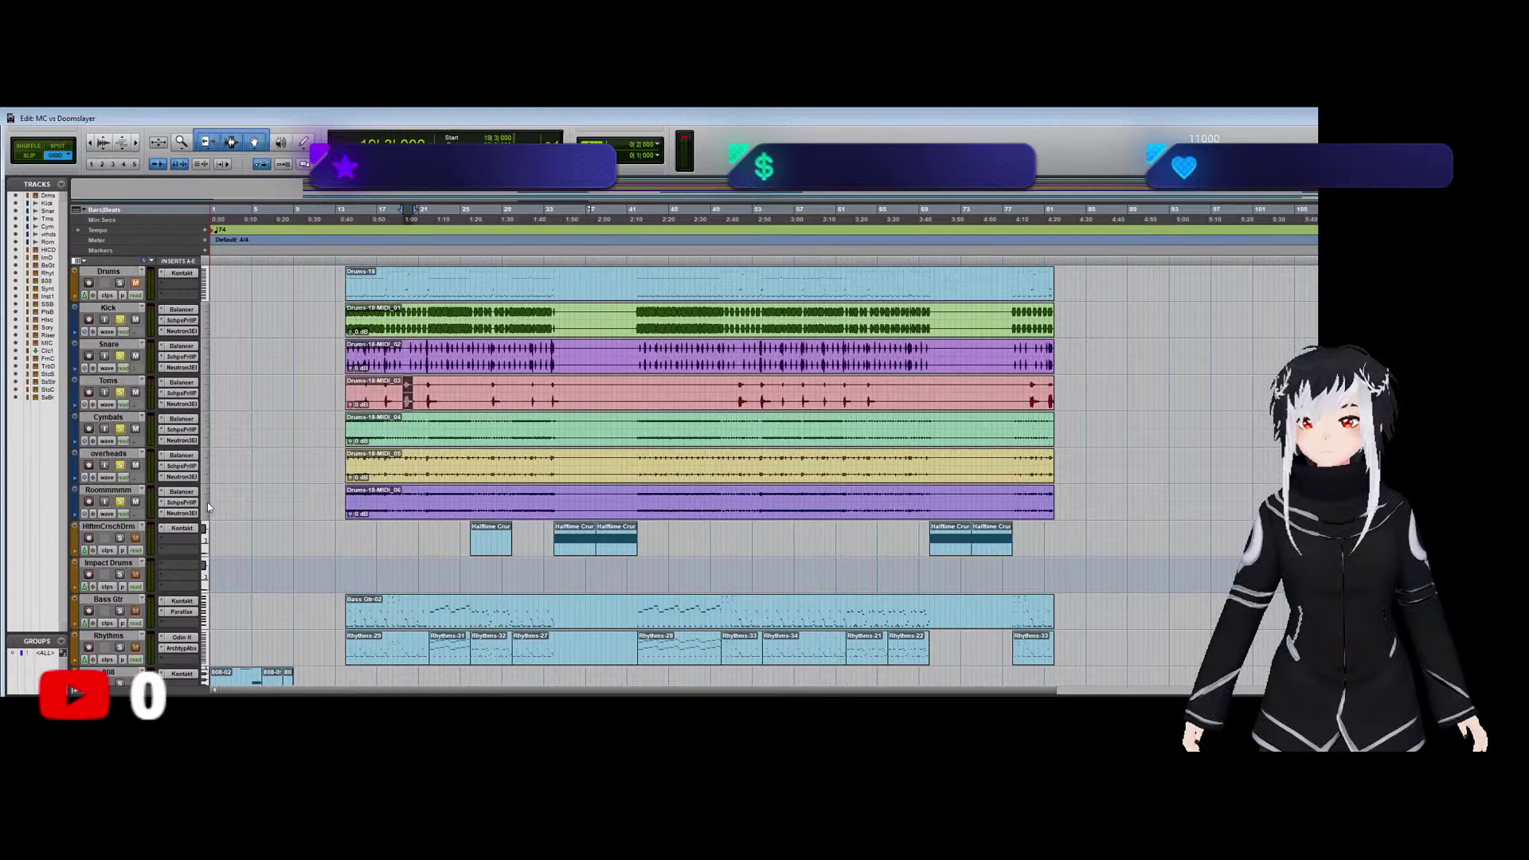
left_click(284, 503)
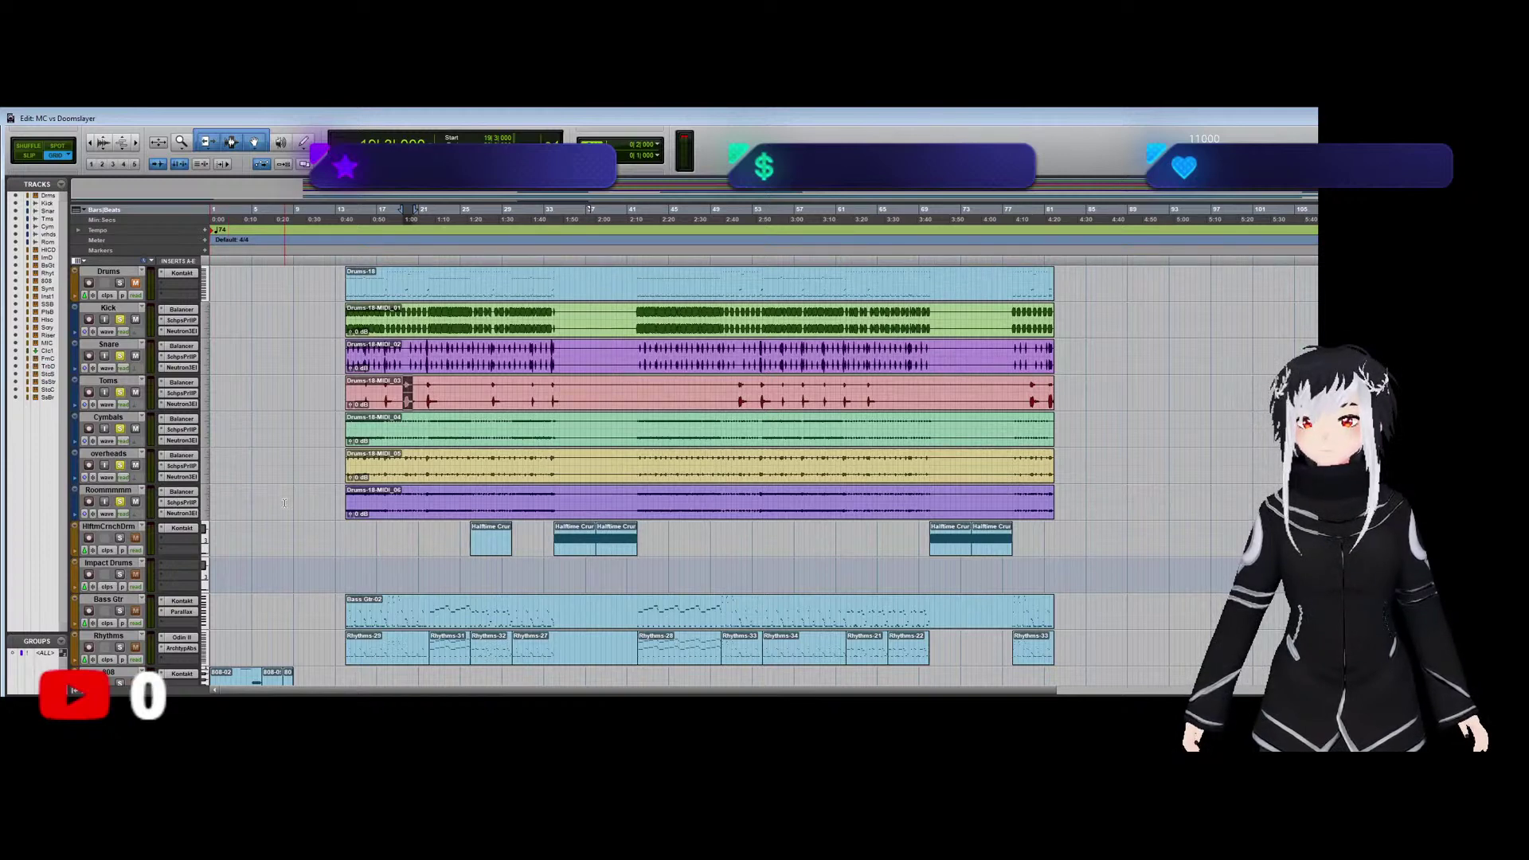
left_click(180, 478)
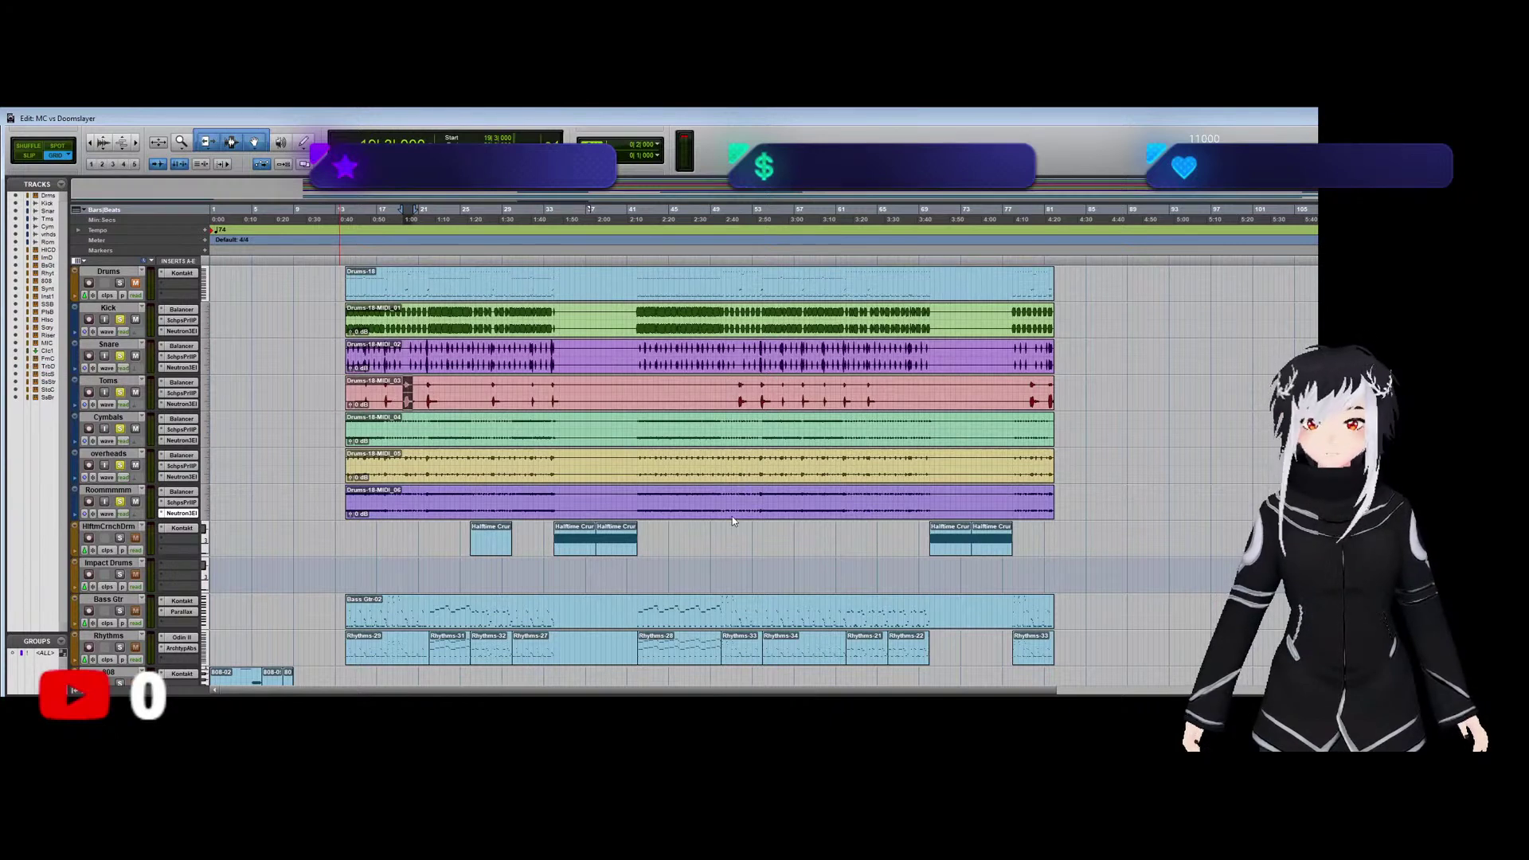
key("space")
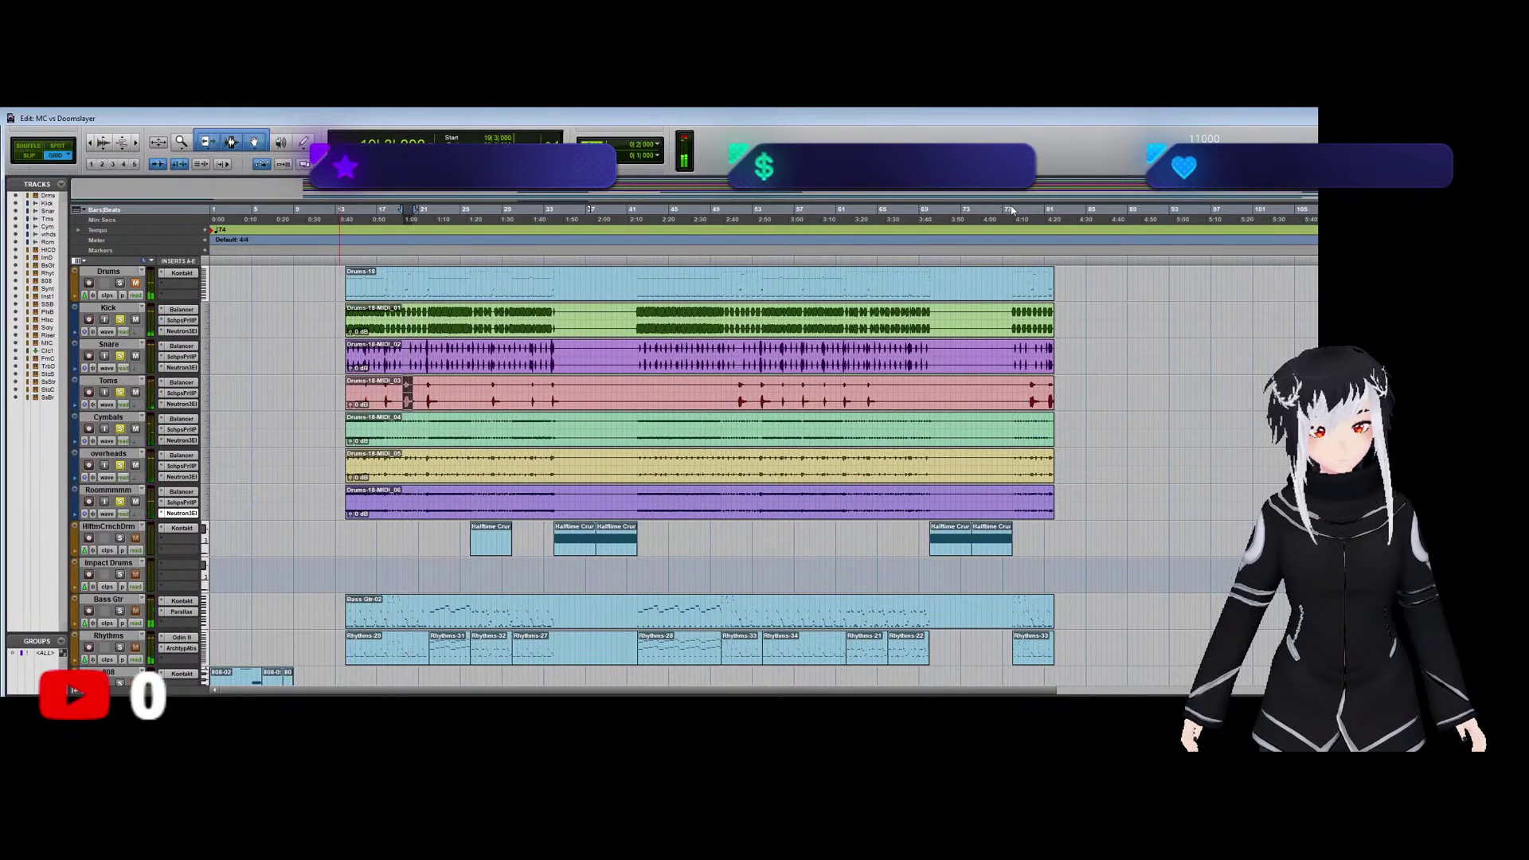
Unsolo the Kick, Snare, Toms, Cymbals, overheads and room tracks.
left_click(439, 382)
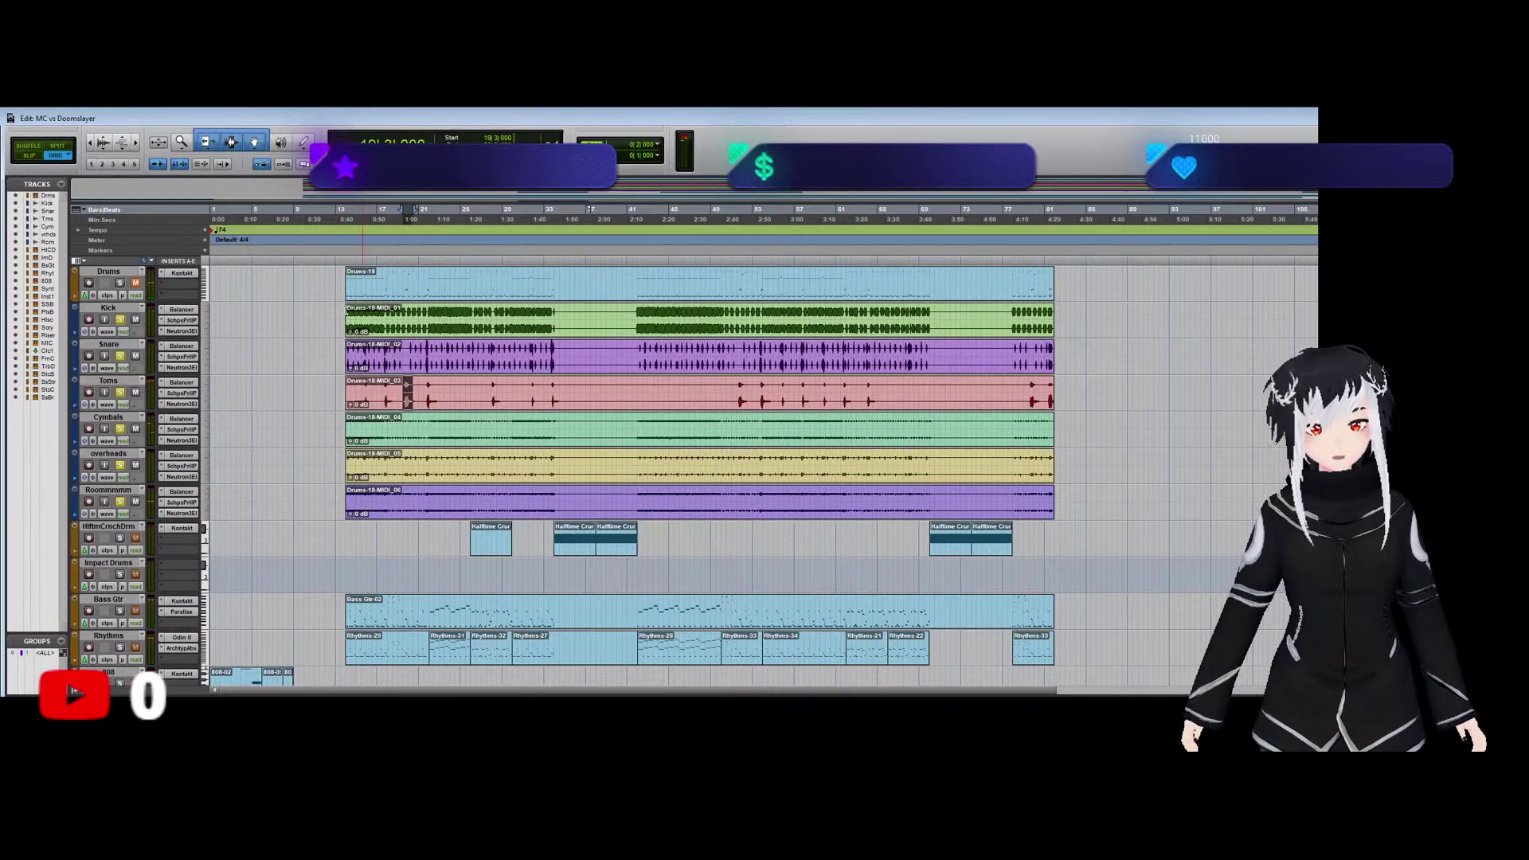
left_click(120, 501)
left_click(120, 465)
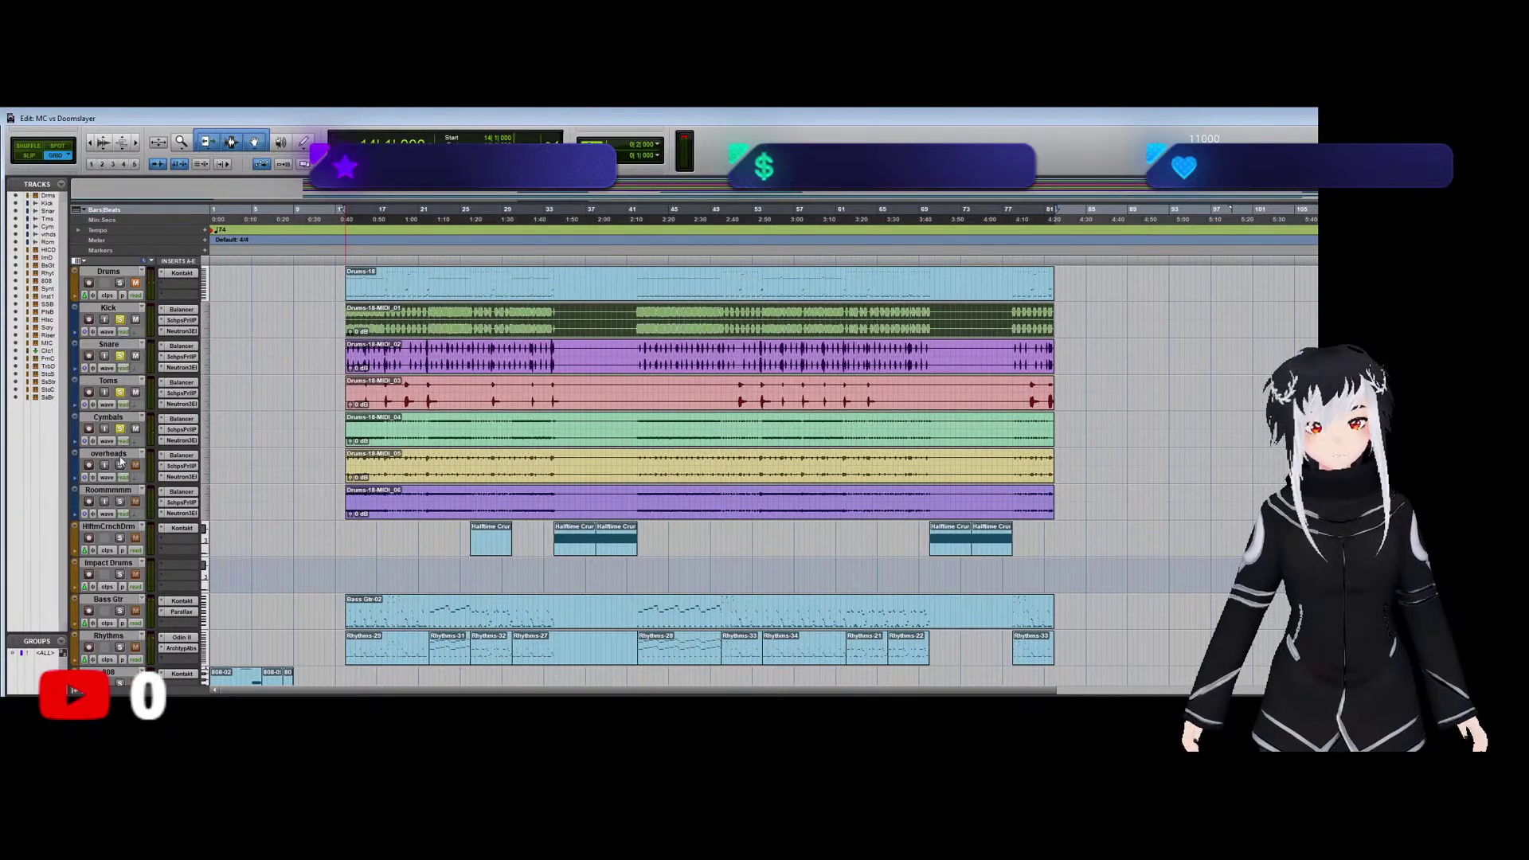
left_click(121, 392)
left_click(120, 356)
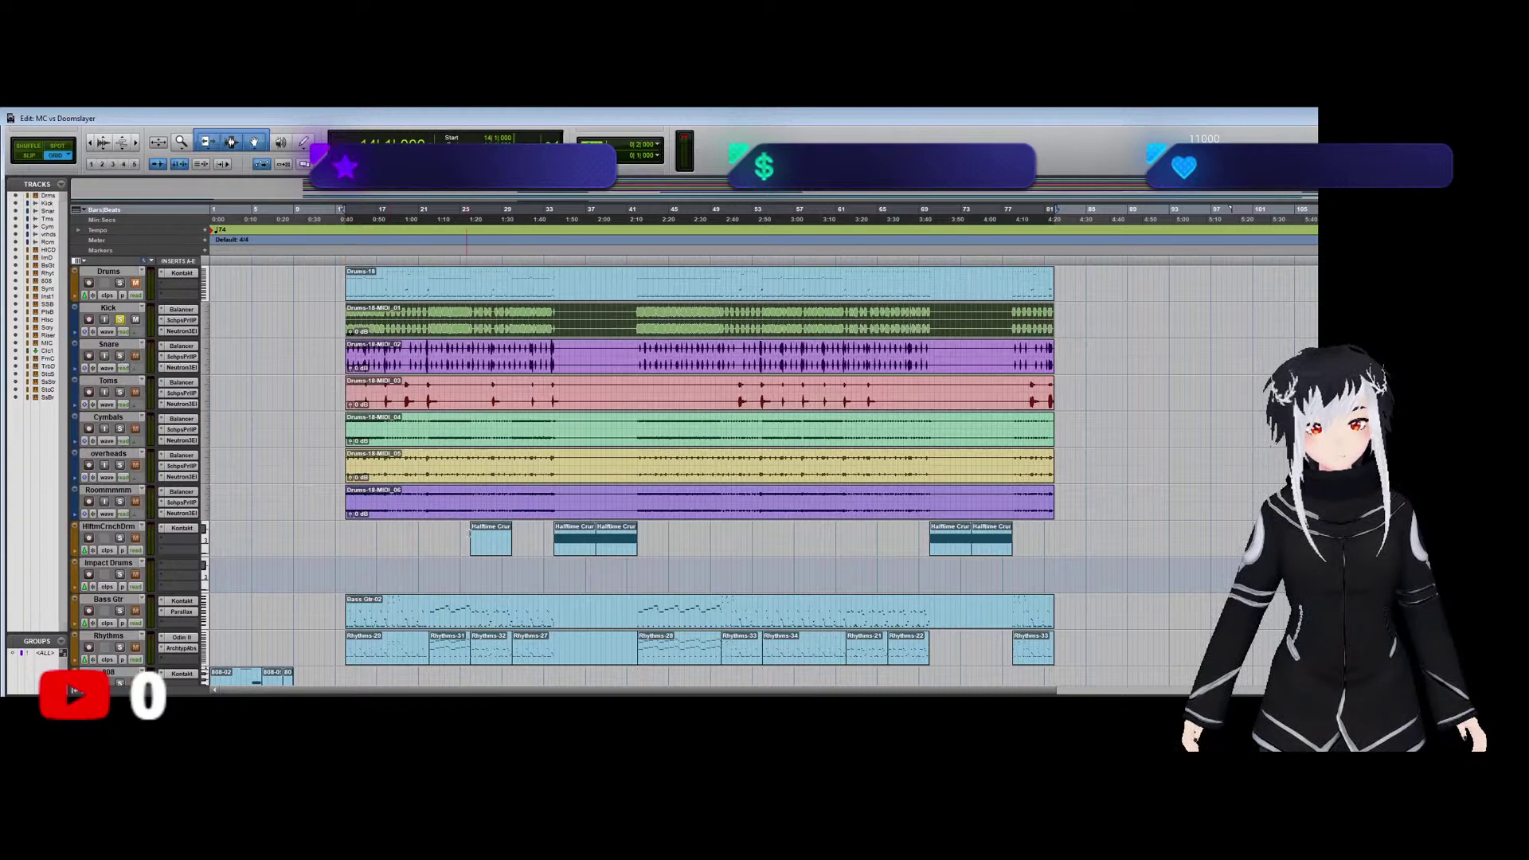
Play the full mix from bar 26, where the Synth bass clip starts.
left_click(513, 543)
scroll(494, 501, "down", 5)
left_click(468, 458)
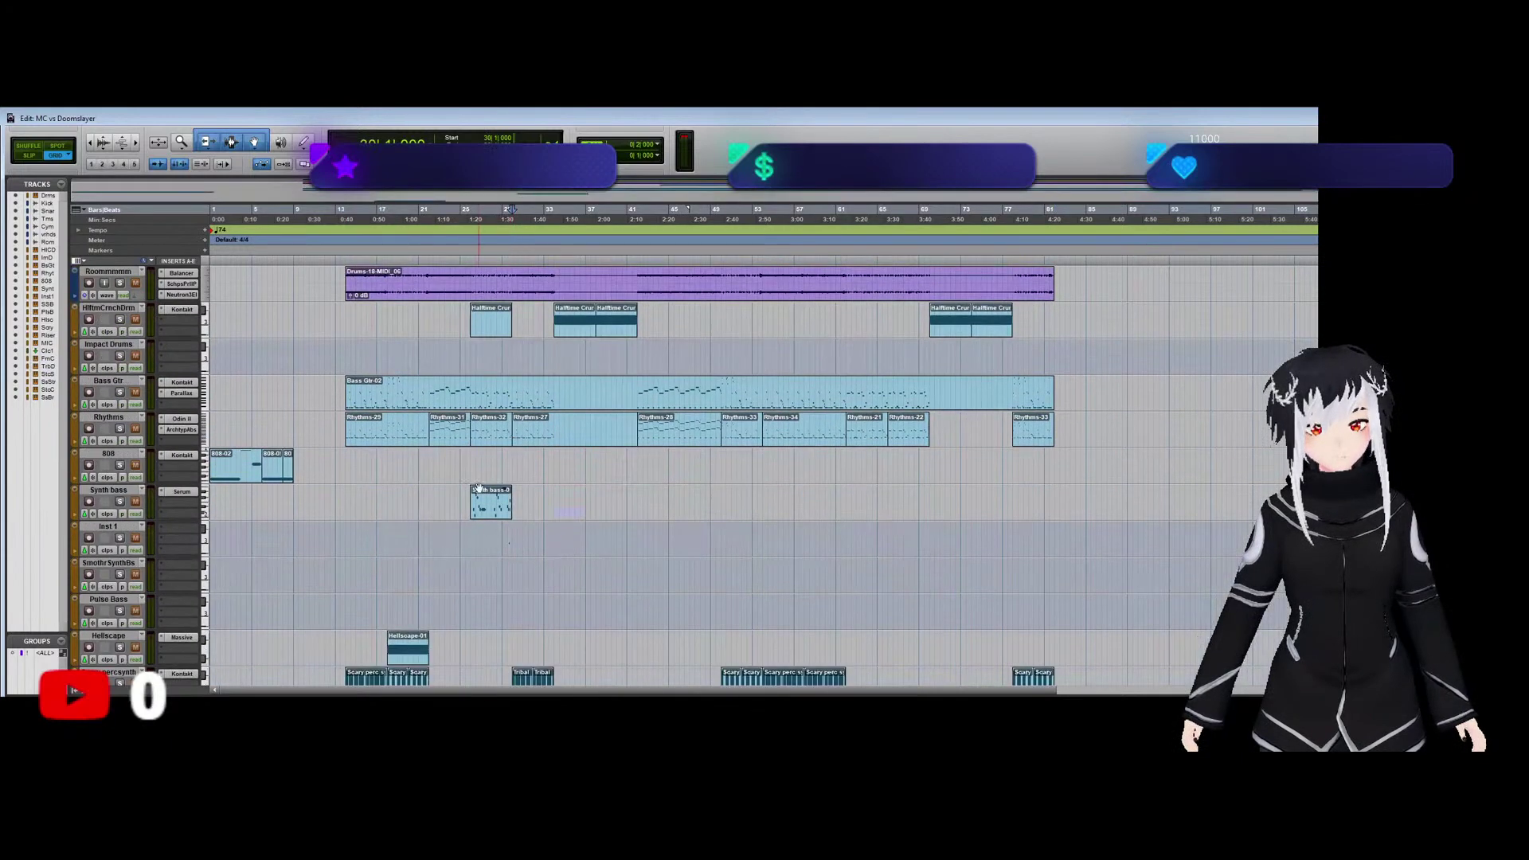
scroll(271, 443, "up", 5)
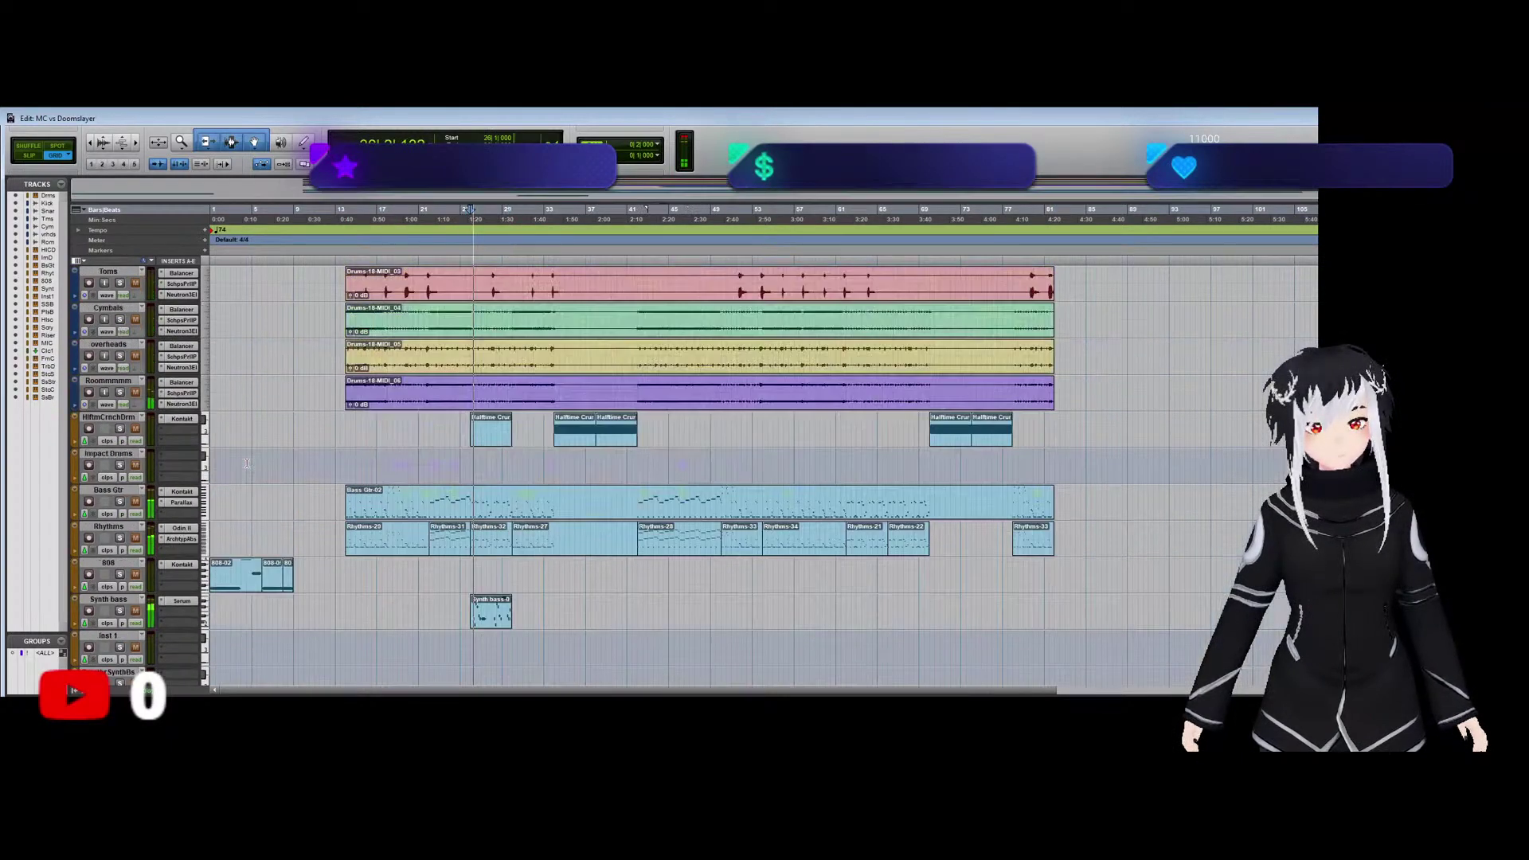
scroll(266, 474, "down", 6)
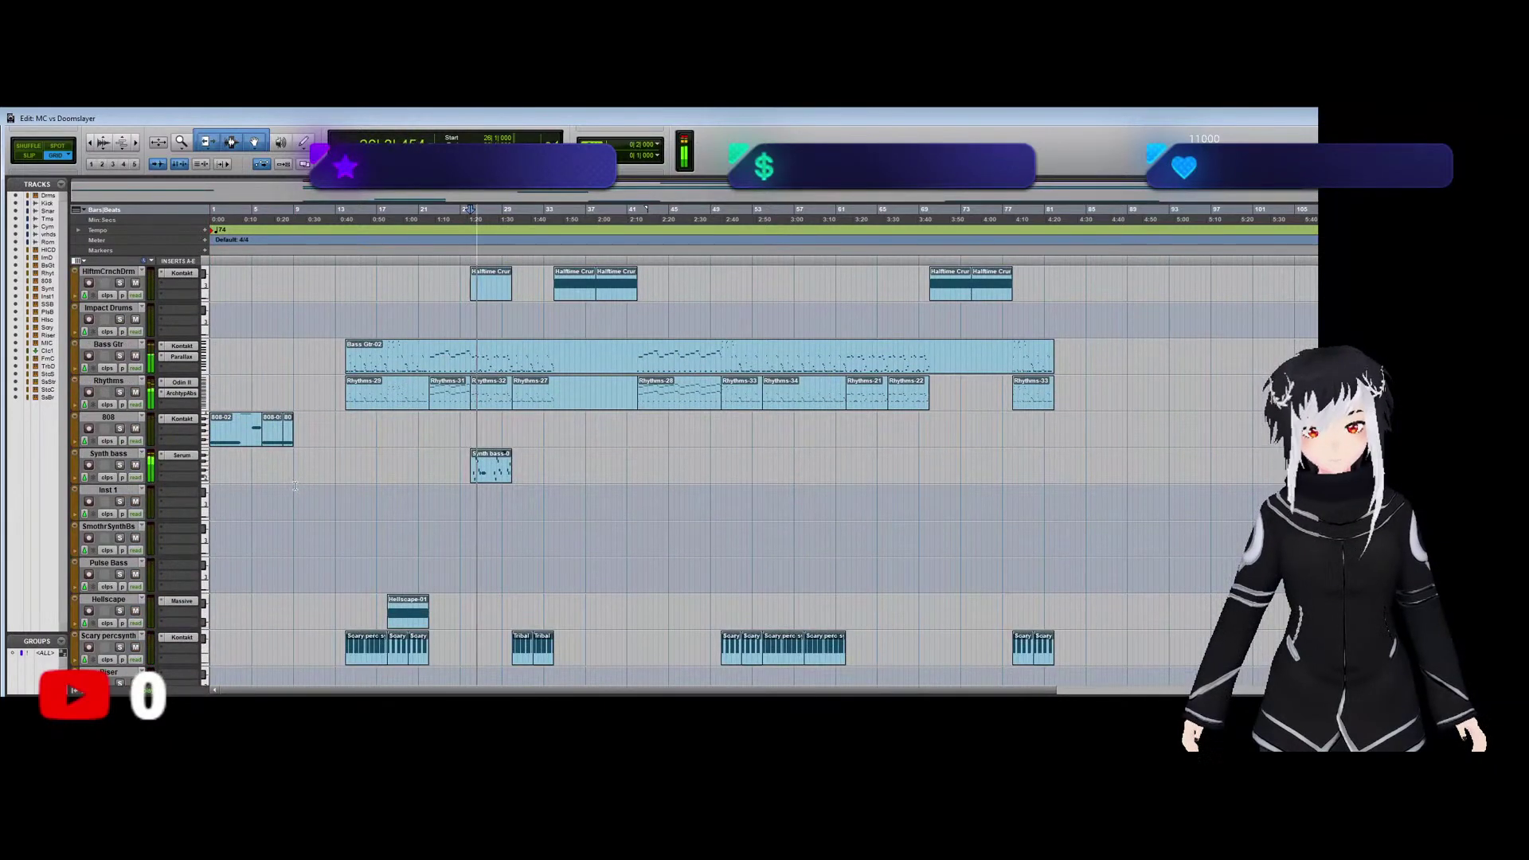
Create an aux track after the Snare in the mixer, fed by a Snare send on Bus 3-4, with a Raum insert.
key("ctrl+equal")
left_click(193, 642)
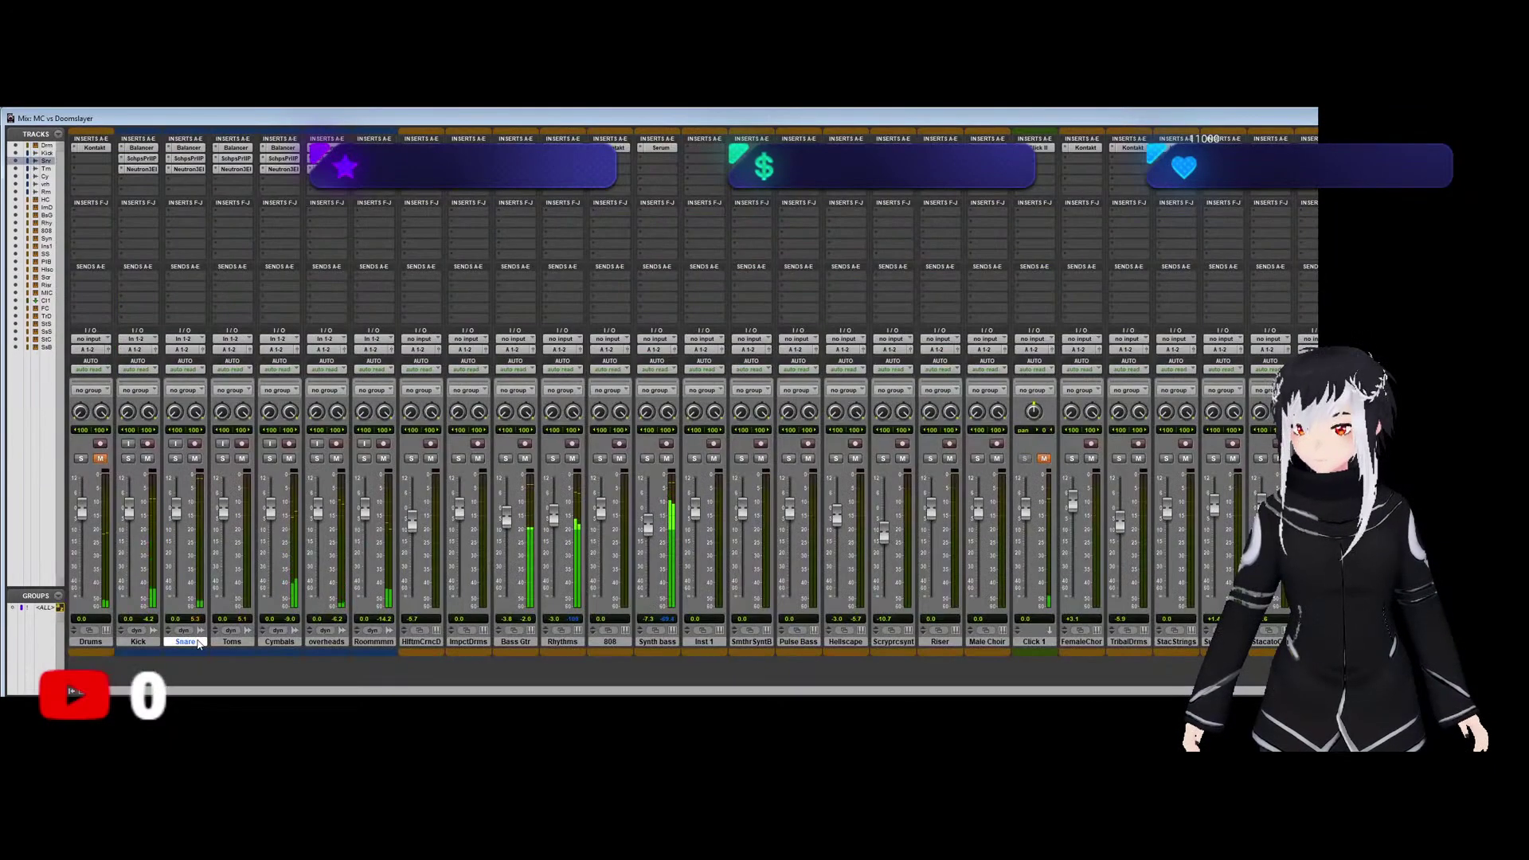
key("ctrl+shift+n")
key("Return")
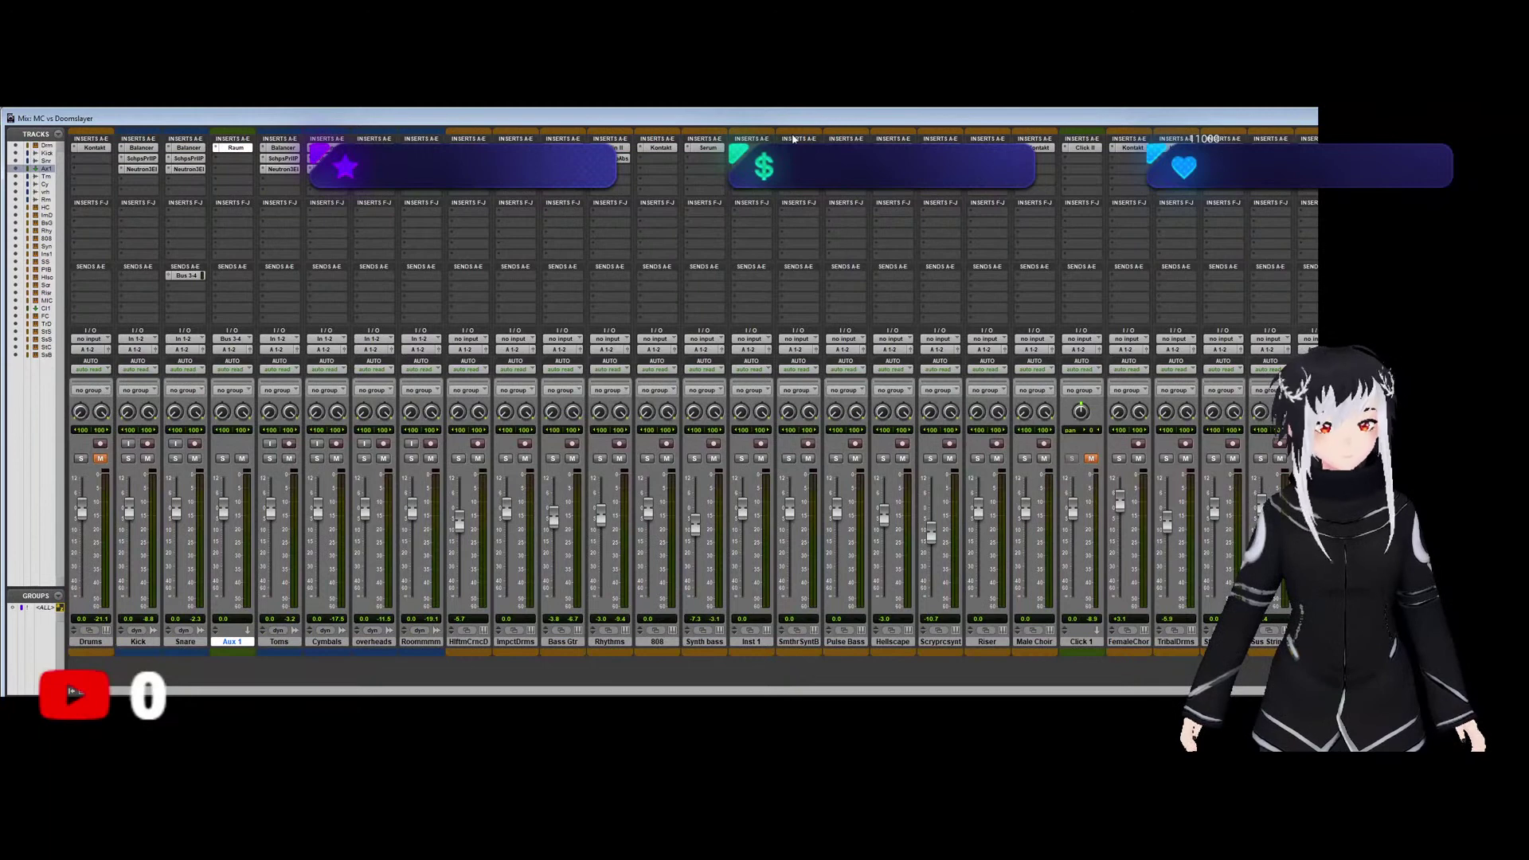
Open the Snare's Bus 3-4 send, solo the Snare briefly, and lower its fader to about -0.6 dB.
left_click(186, 277)
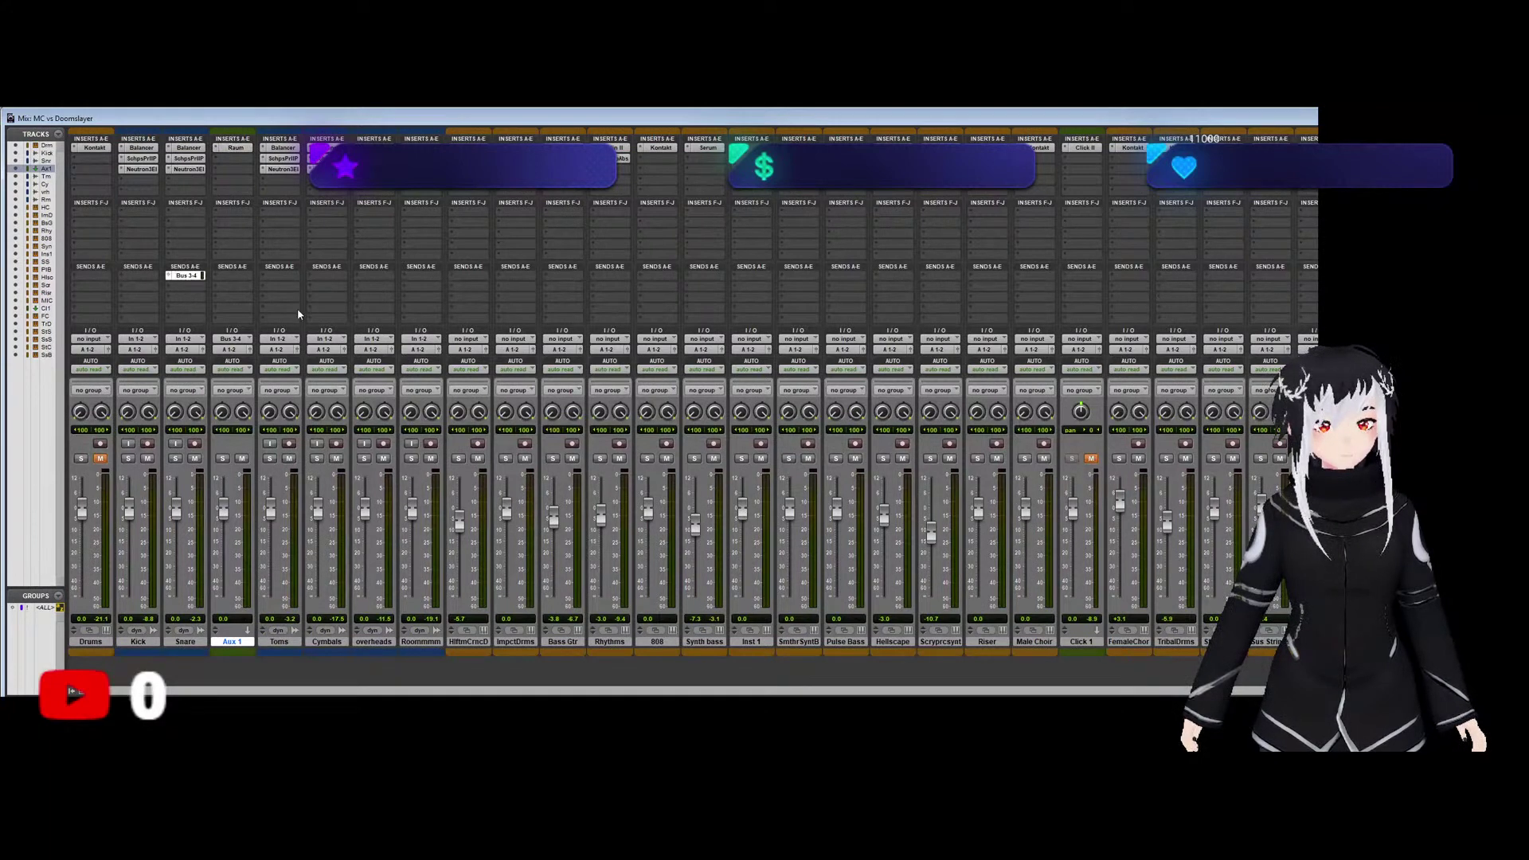
left_click(176, 460)
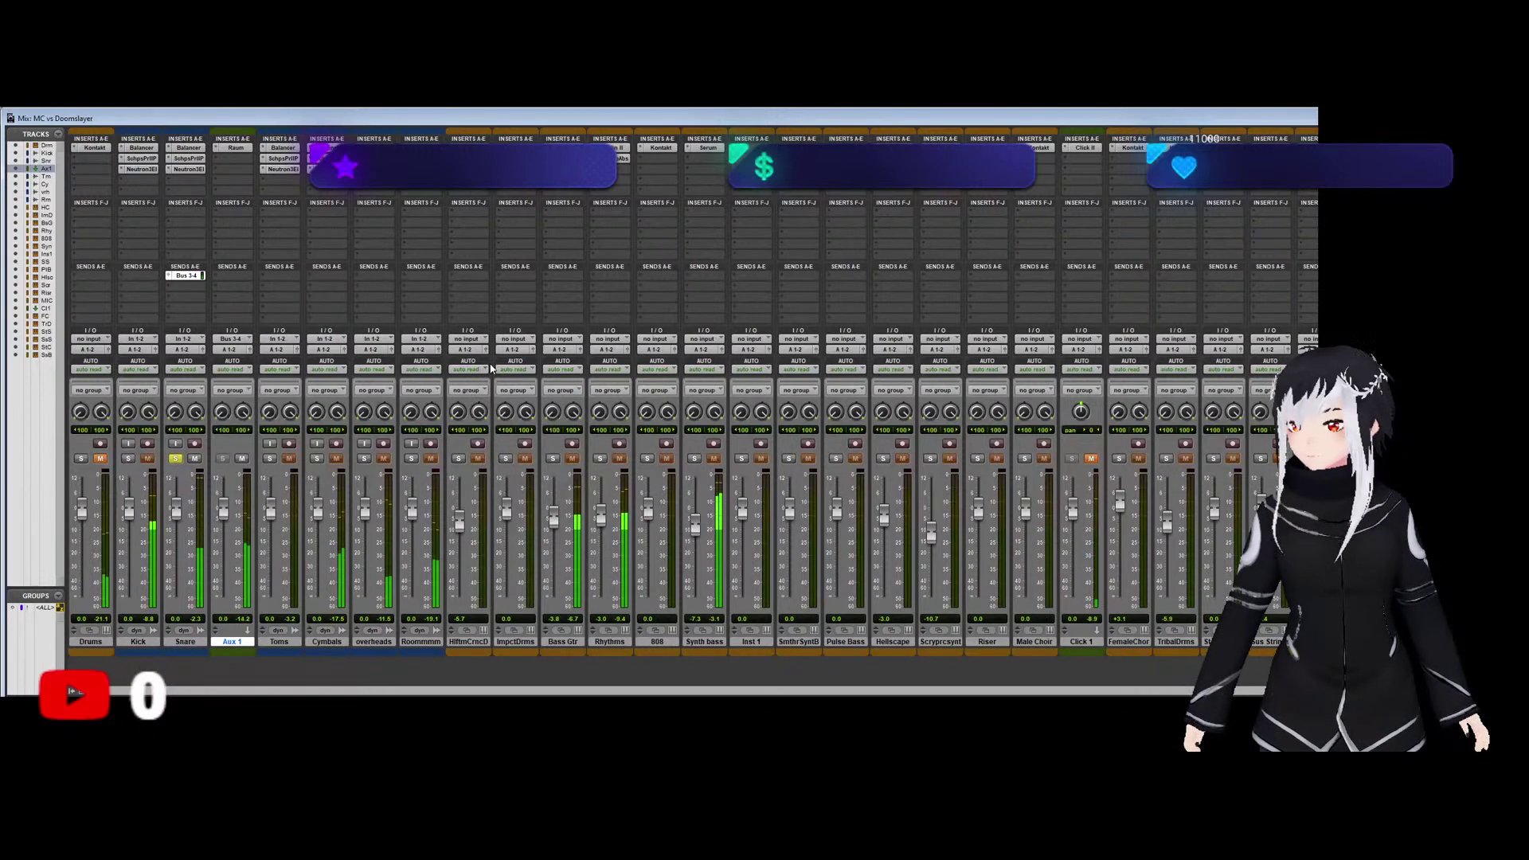
left_click(176, 458)
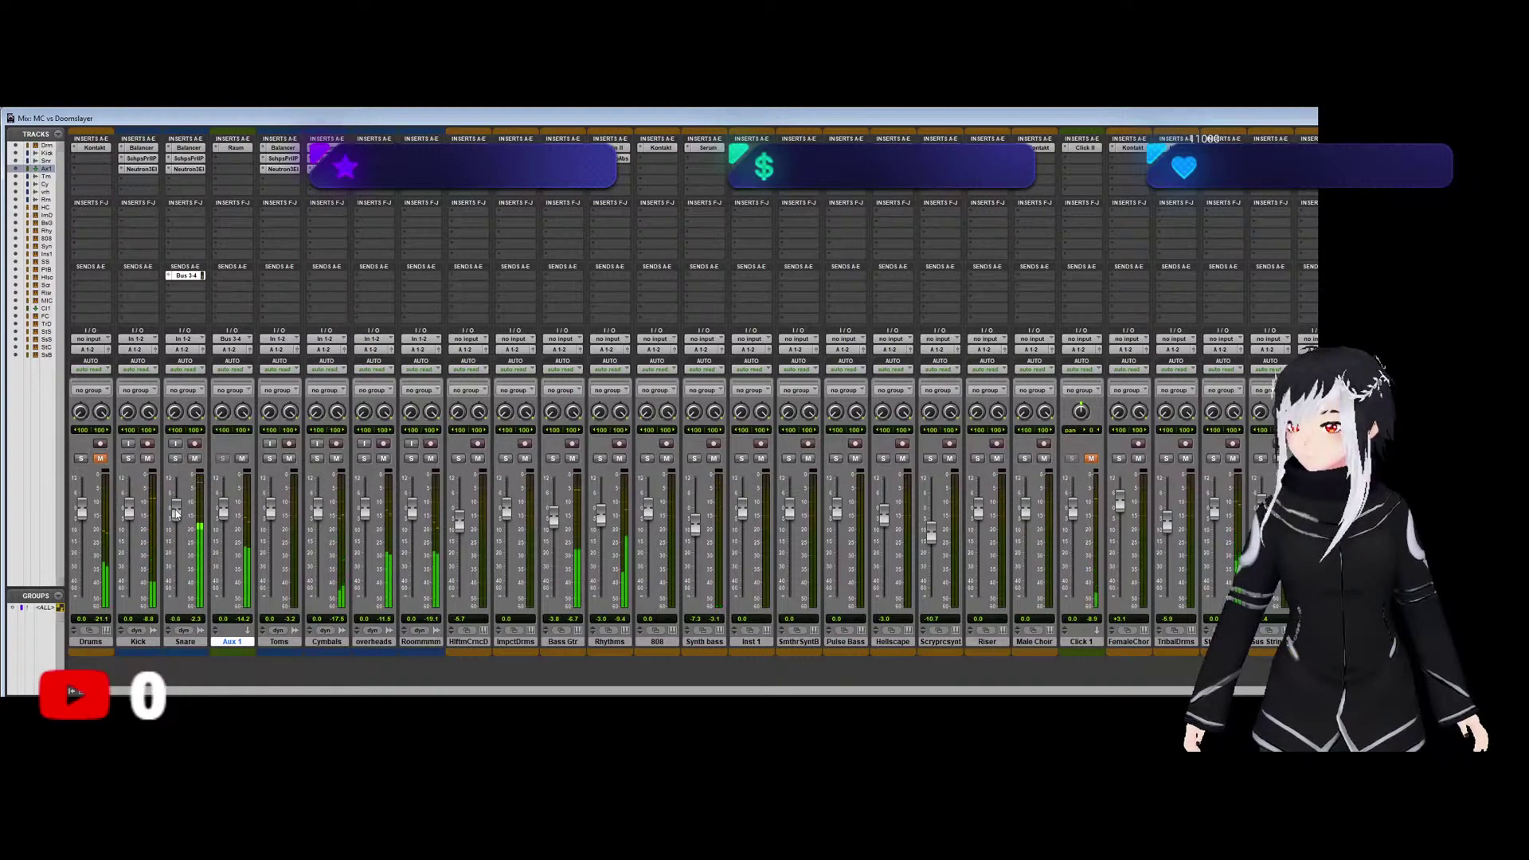
left_click_drag(176, 506, 176, 510)
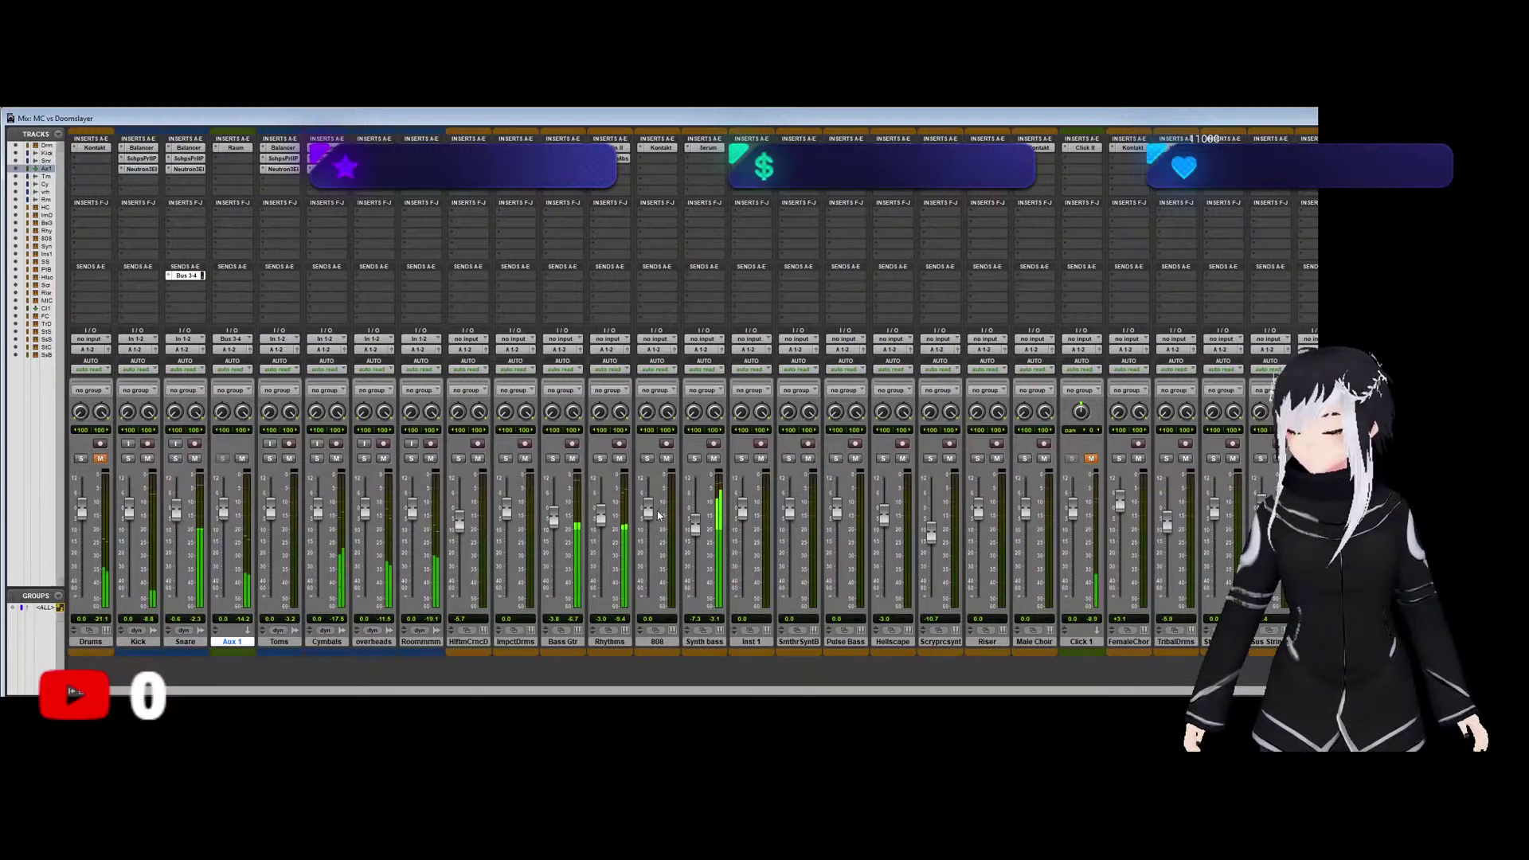
Solo the room channel briefly in the mixer to audition it alone.
left_click(411, 459)
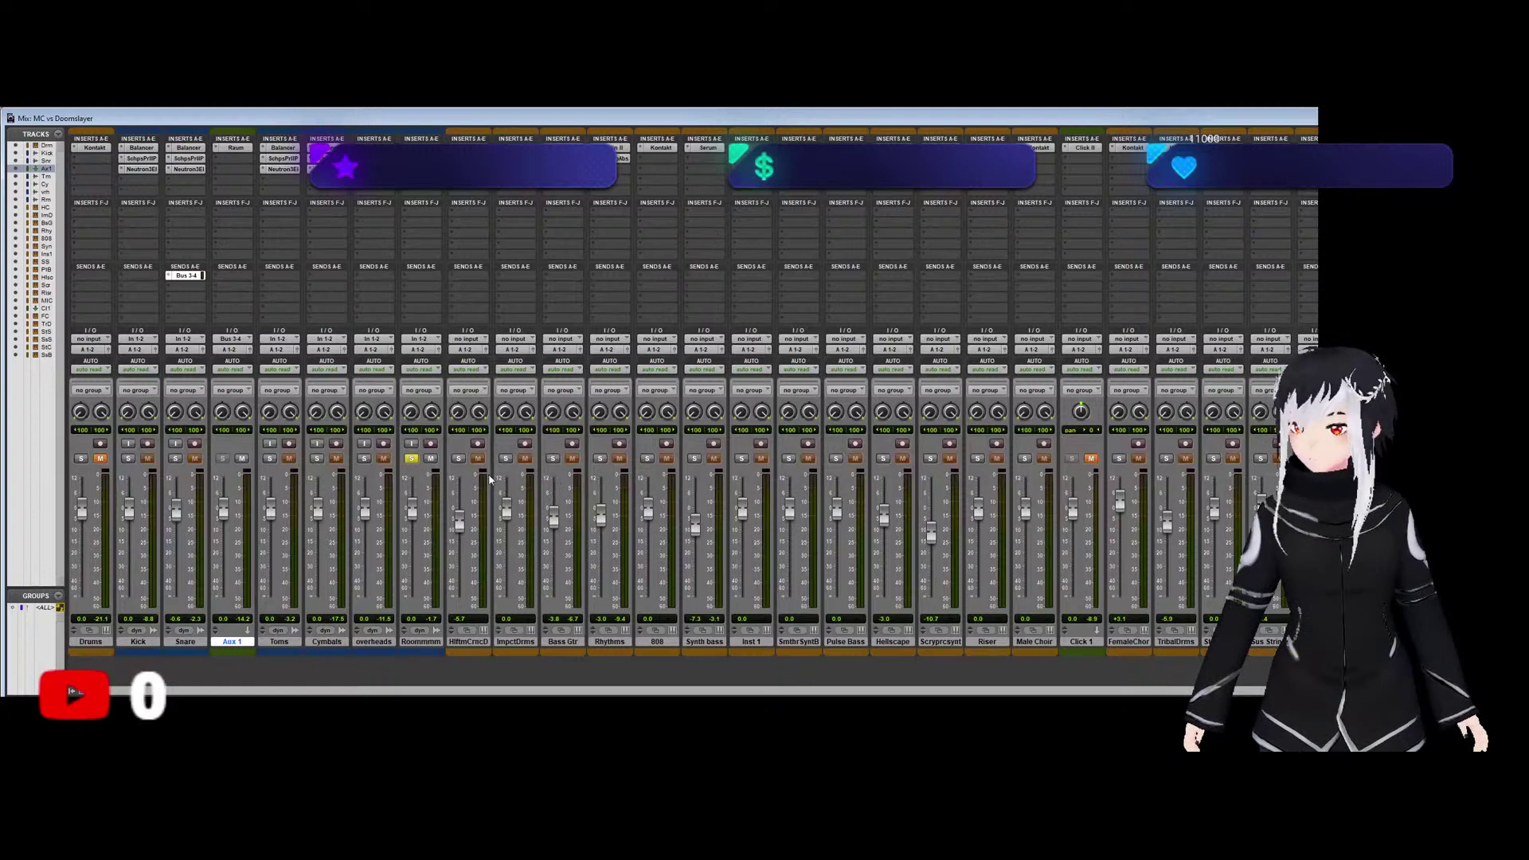
left_click(419, 642)
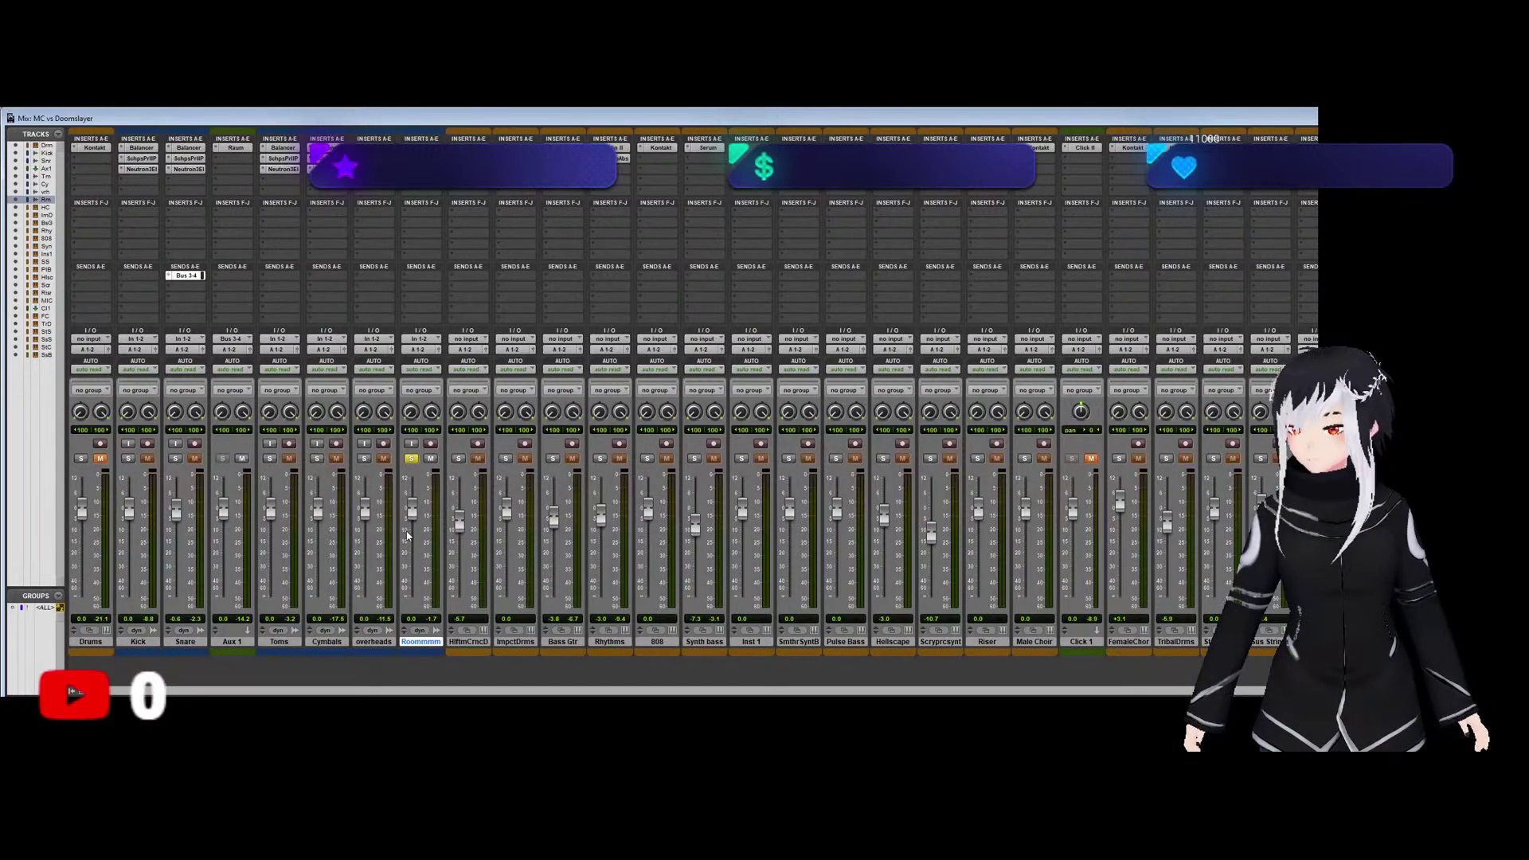
left_click(411, 459)
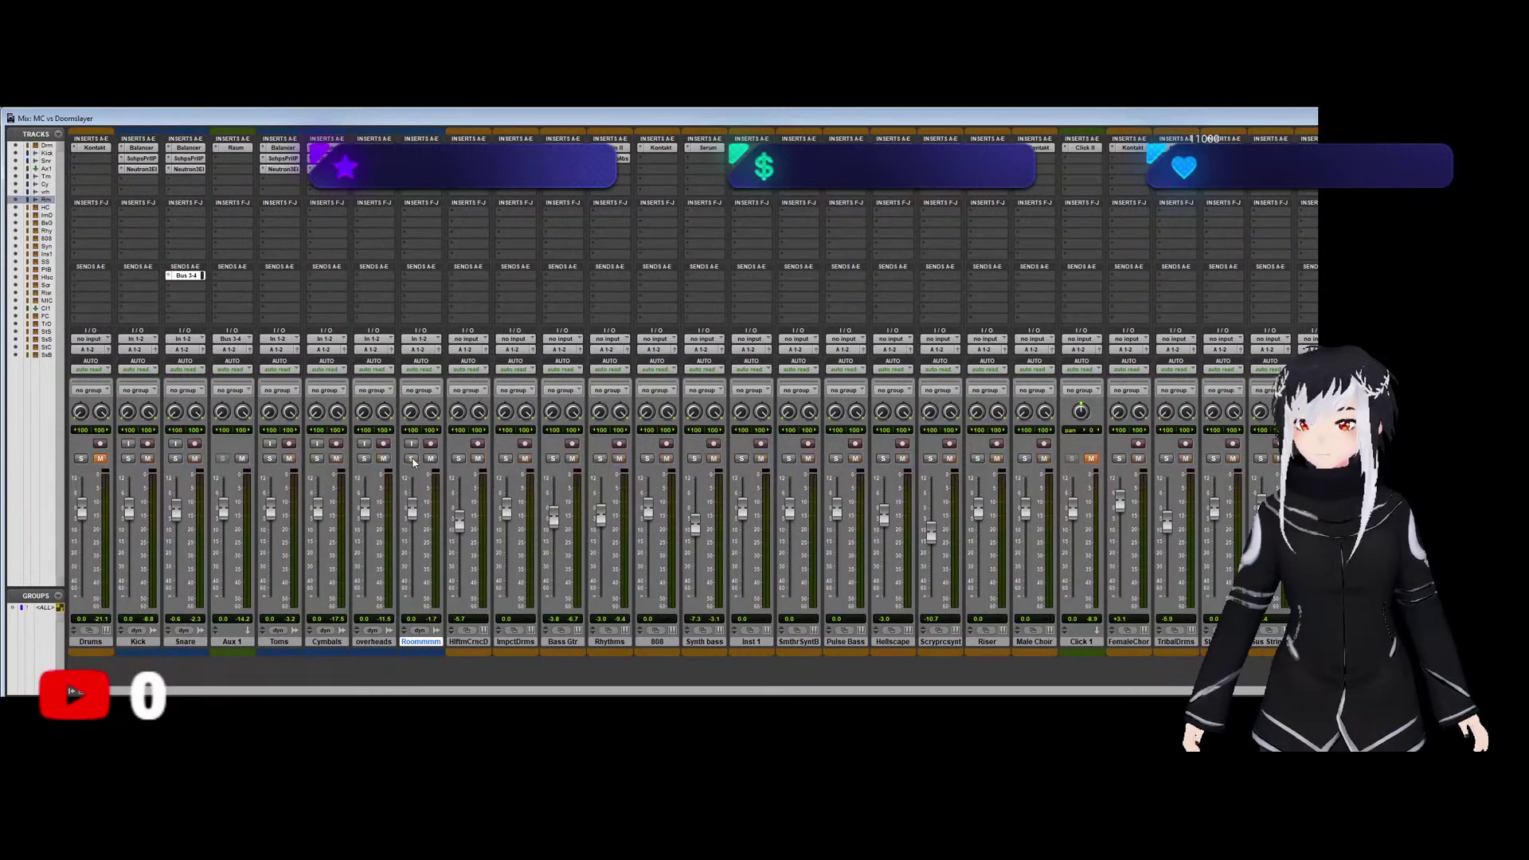
Mute the room channel and play the mix from bar 26 in the Edit window.
left_click(430, 458)
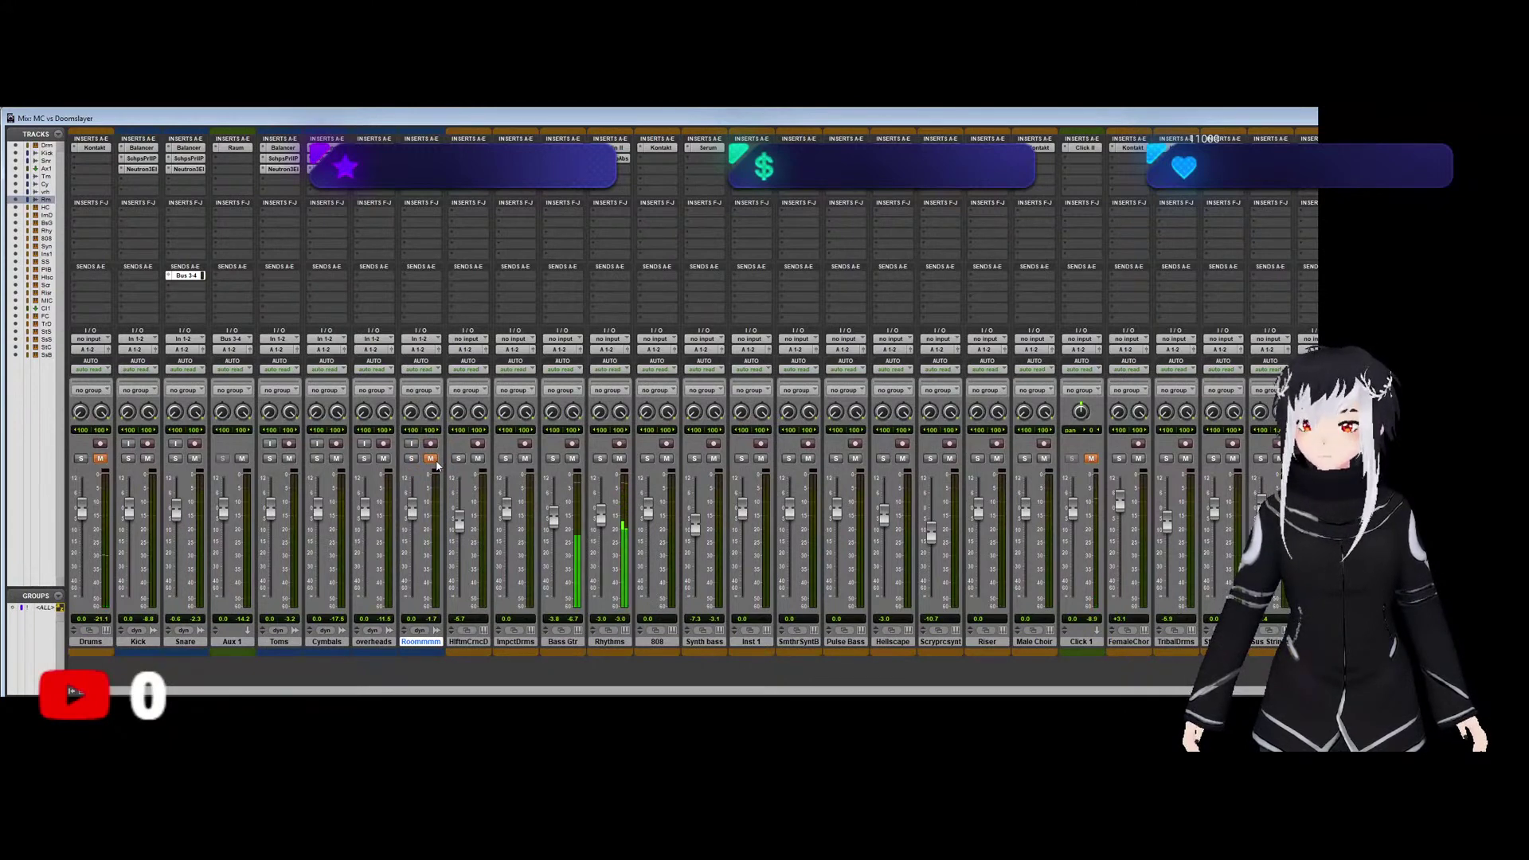
key("ctrl+equal")
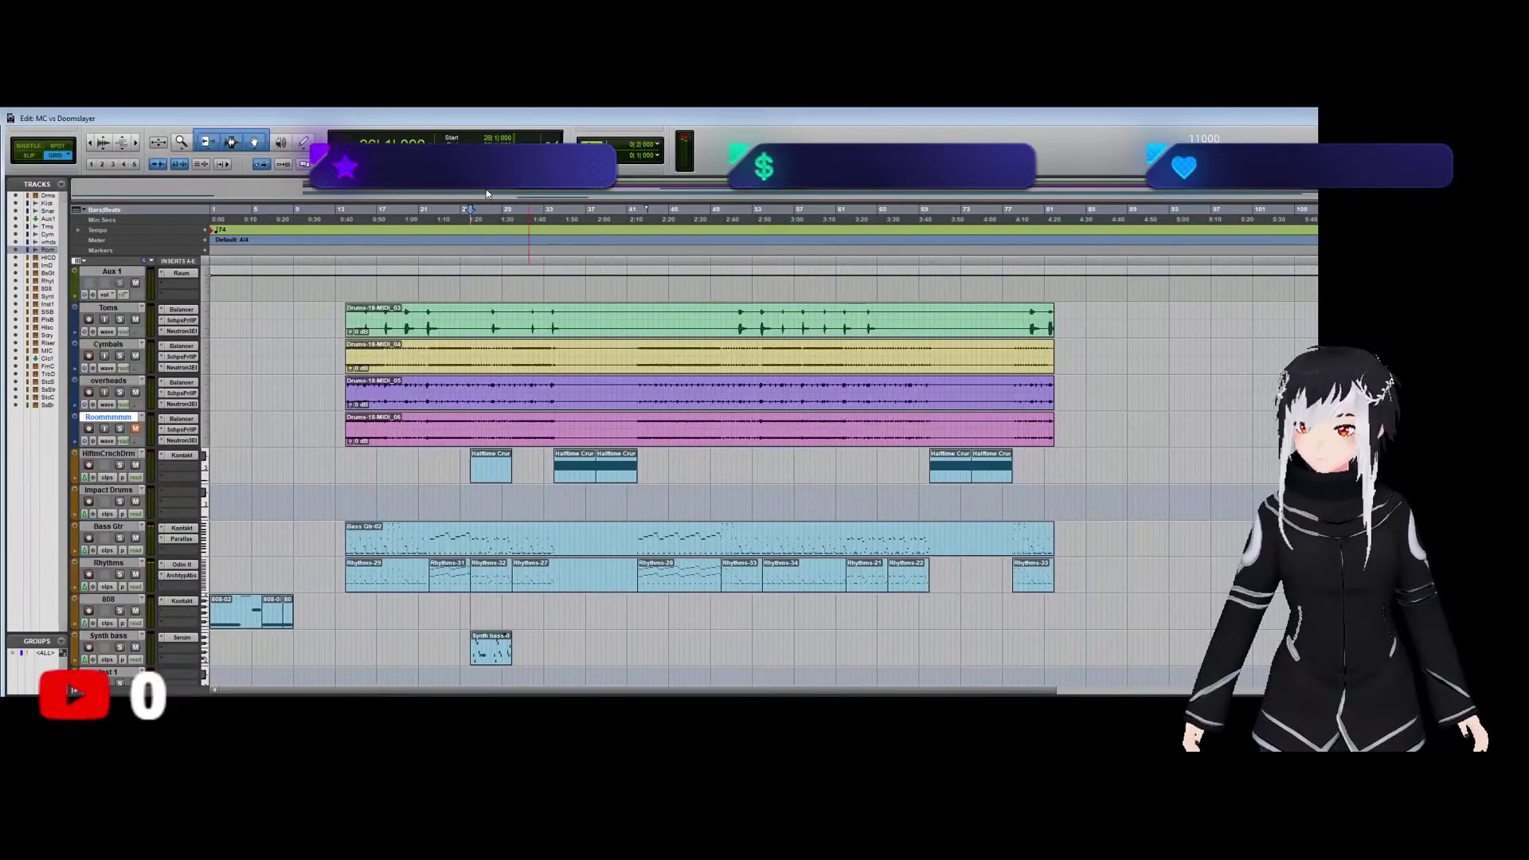
left_click(468, 609)
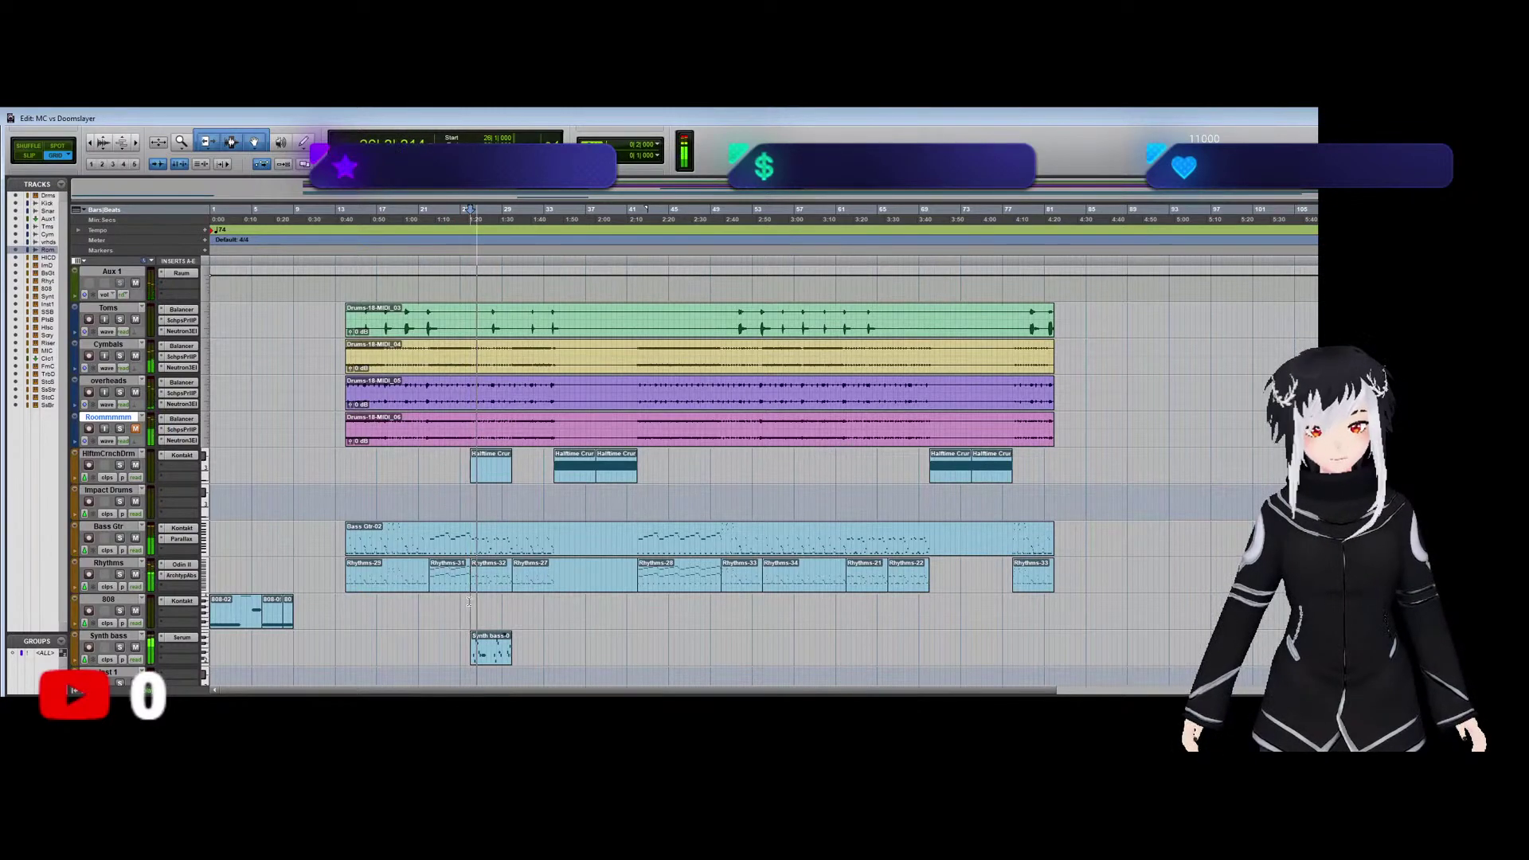
Solo the unmuted room channel briefly in the mixer and lower its fader to about -3.8 dB.
key("ctrl+equal")
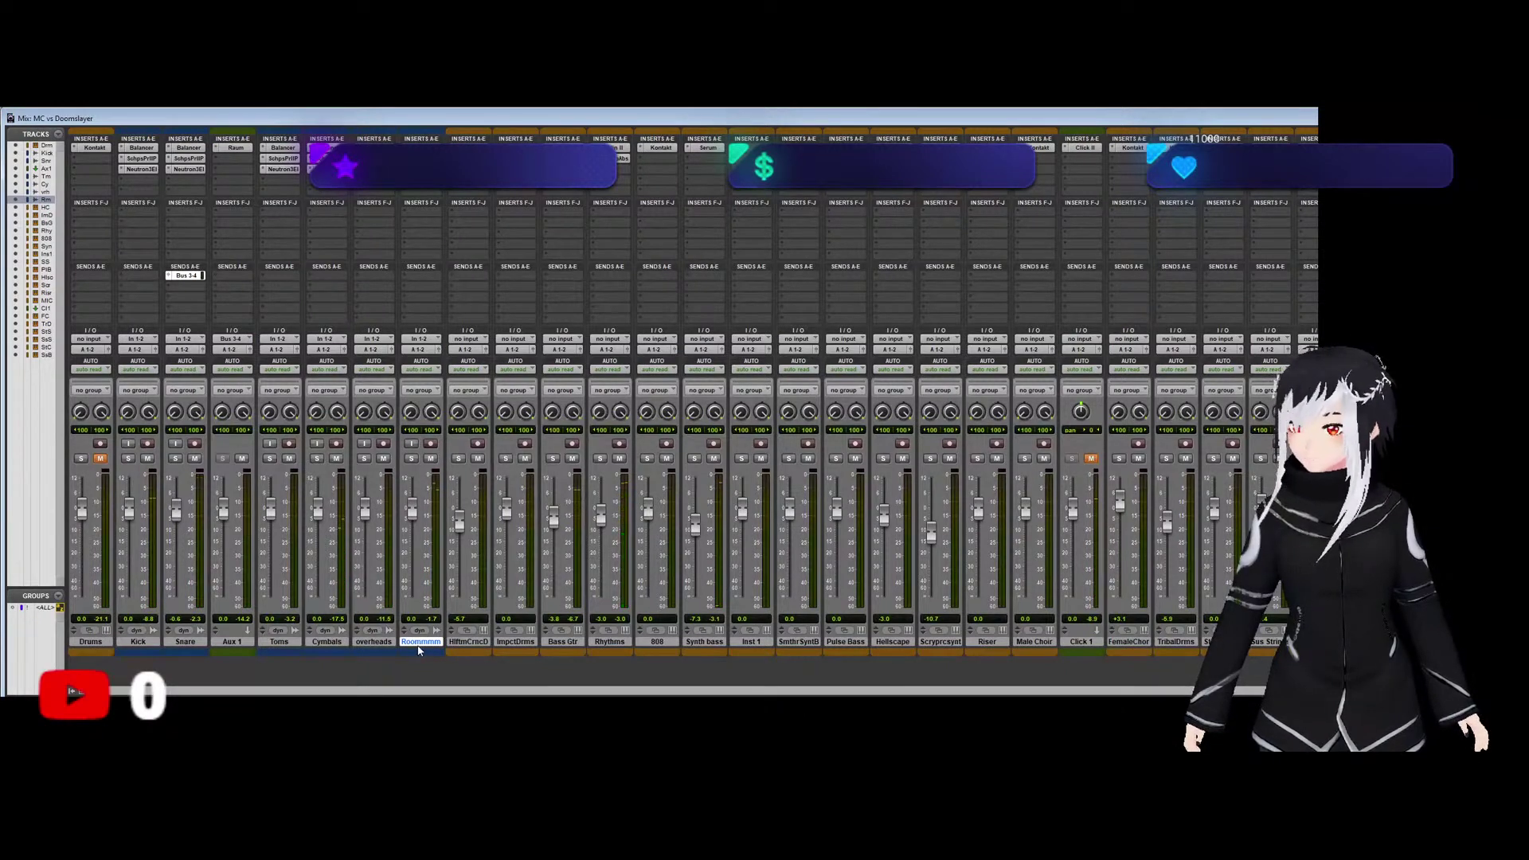
left_click(411, 459)
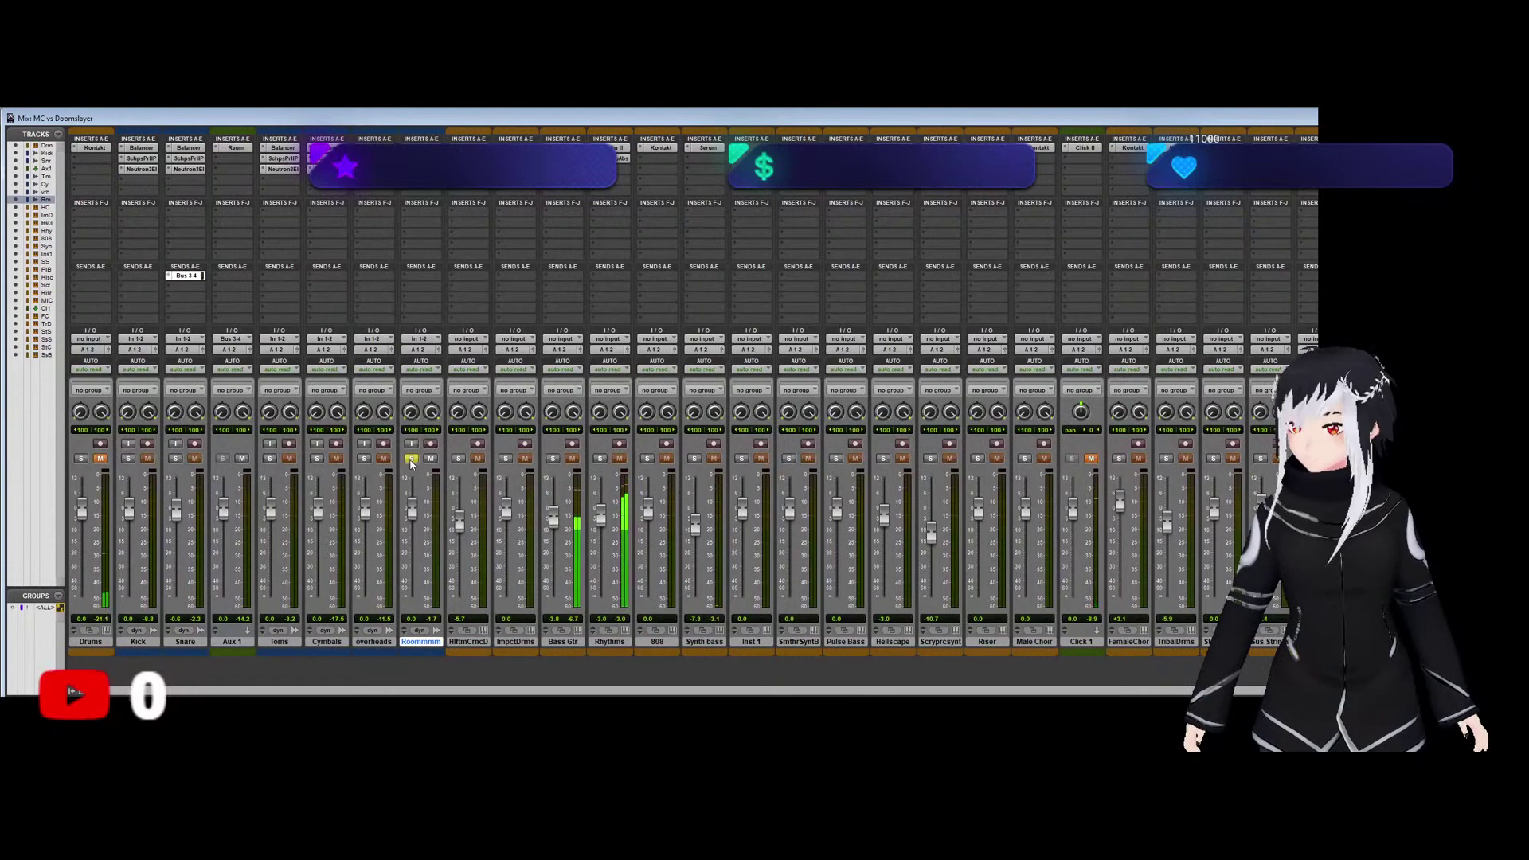
left_click(411, 459)
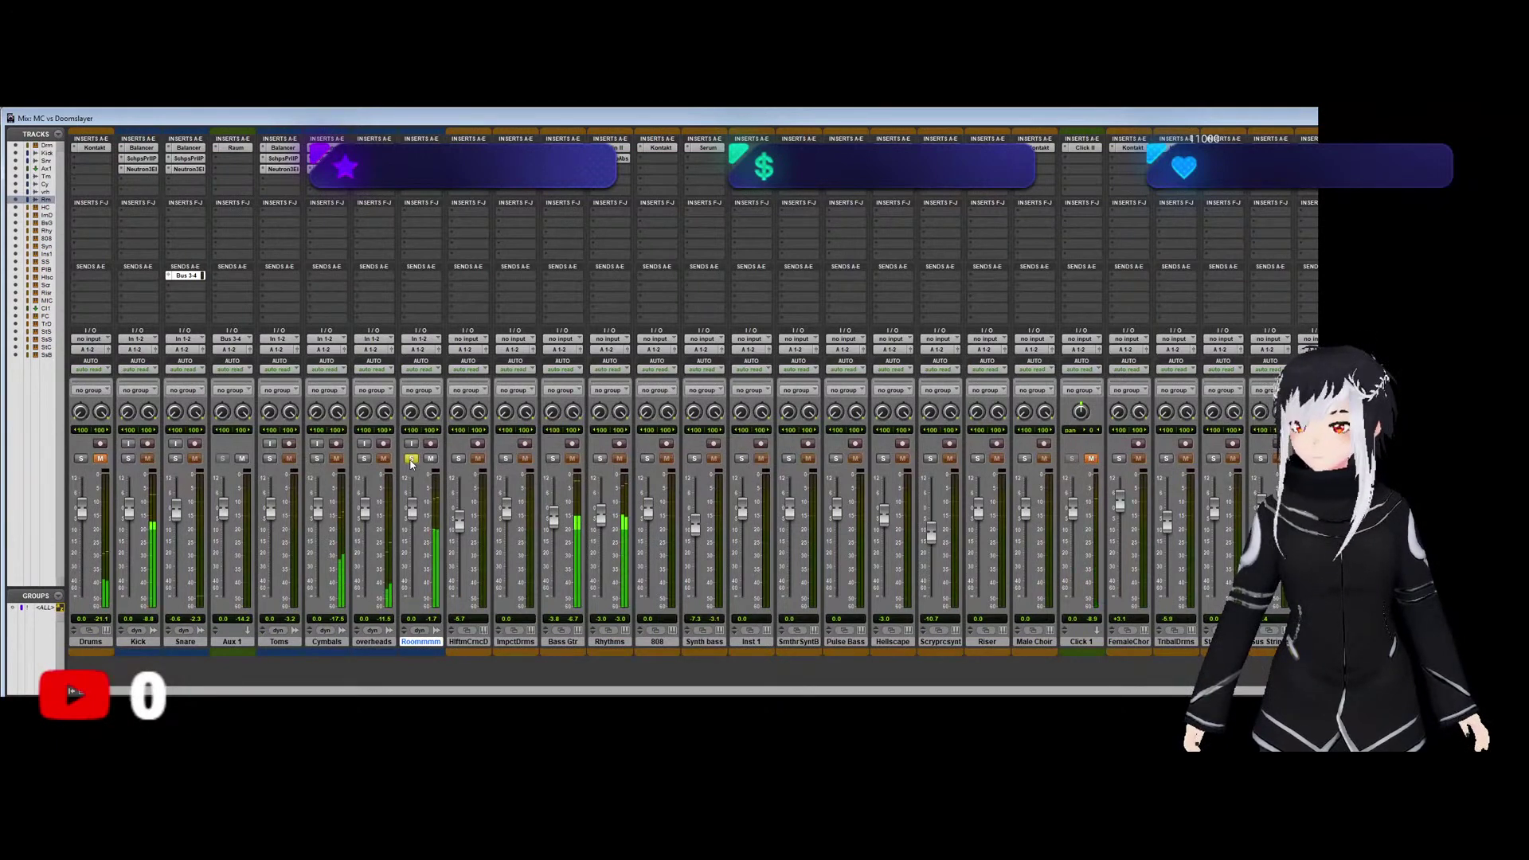
left_click_drag(412, 509, 414, 519)
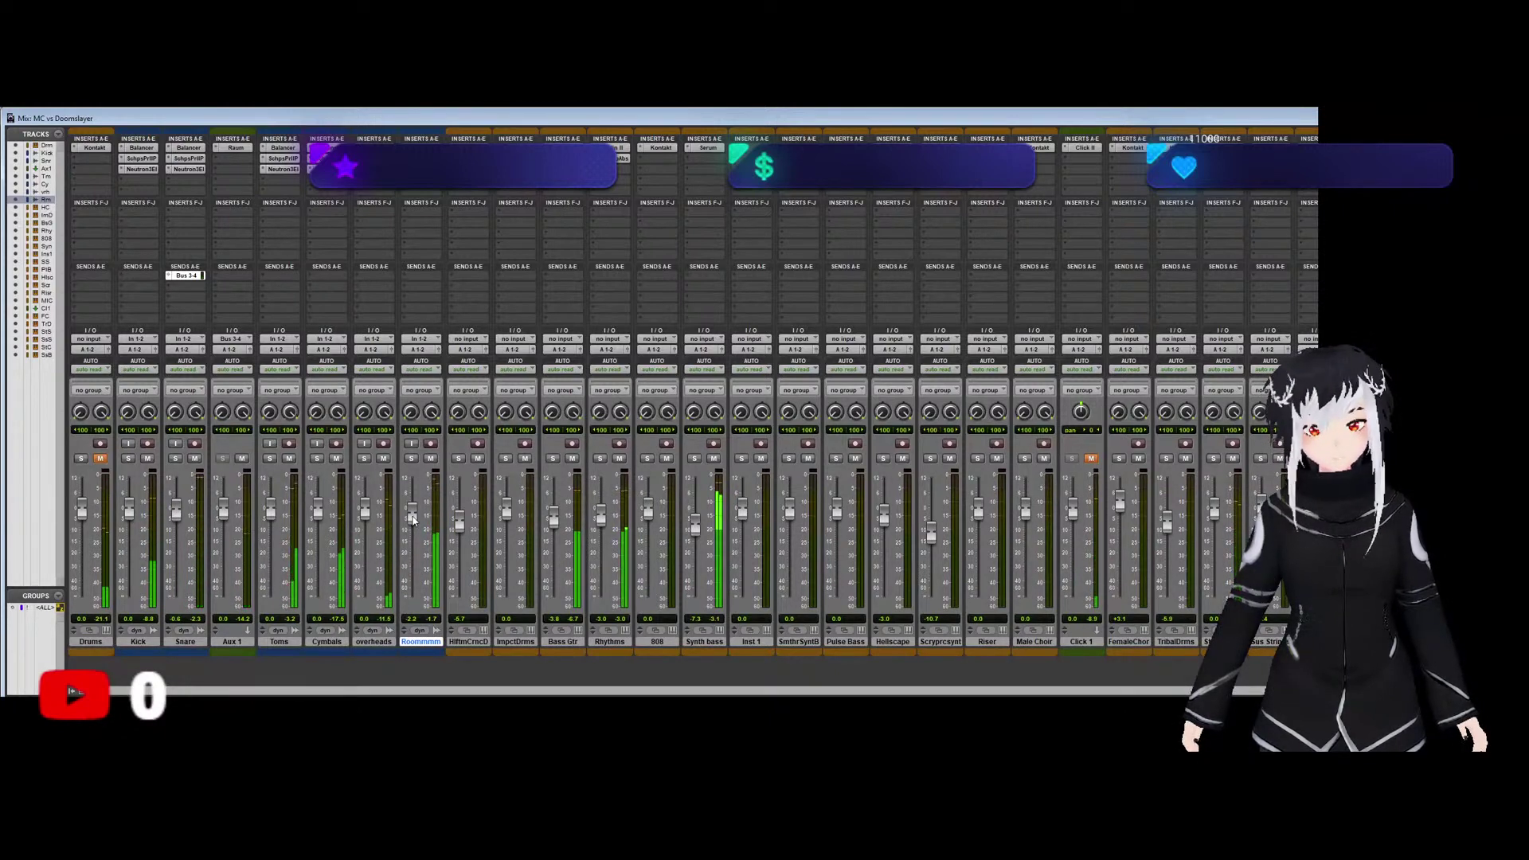
left_click_drag(414, 519, 409, 524)
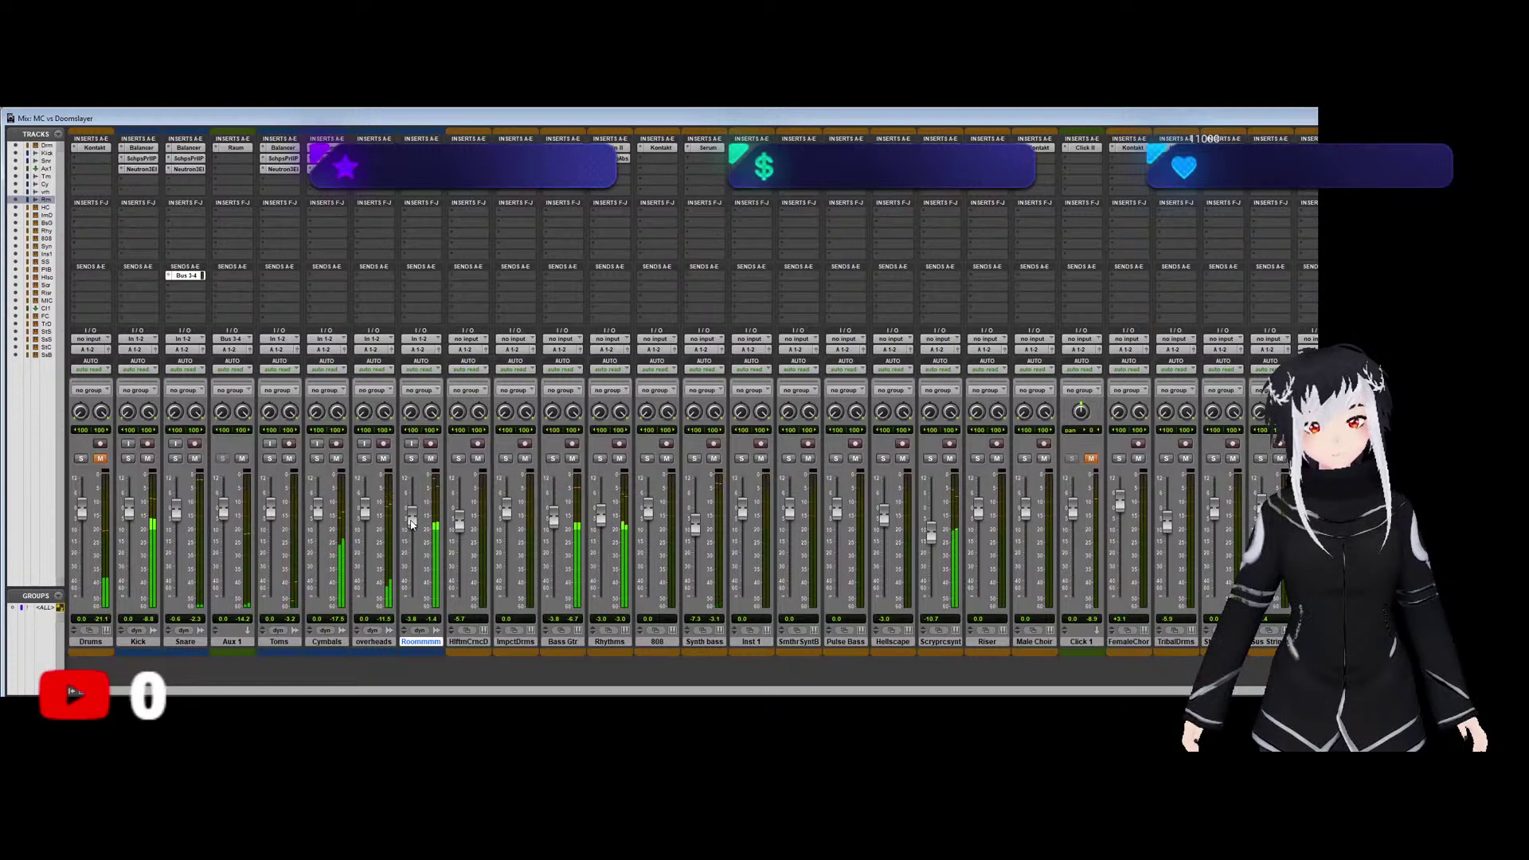
Solo the overheads and Cymbals briefly, and lower the room fader to about -7.0 dB and the Cymbals fader to about -4.9 dB.
left_click_drag(411, 523, 411, 526)
left_click(363, 459)
left_click(317, 458)
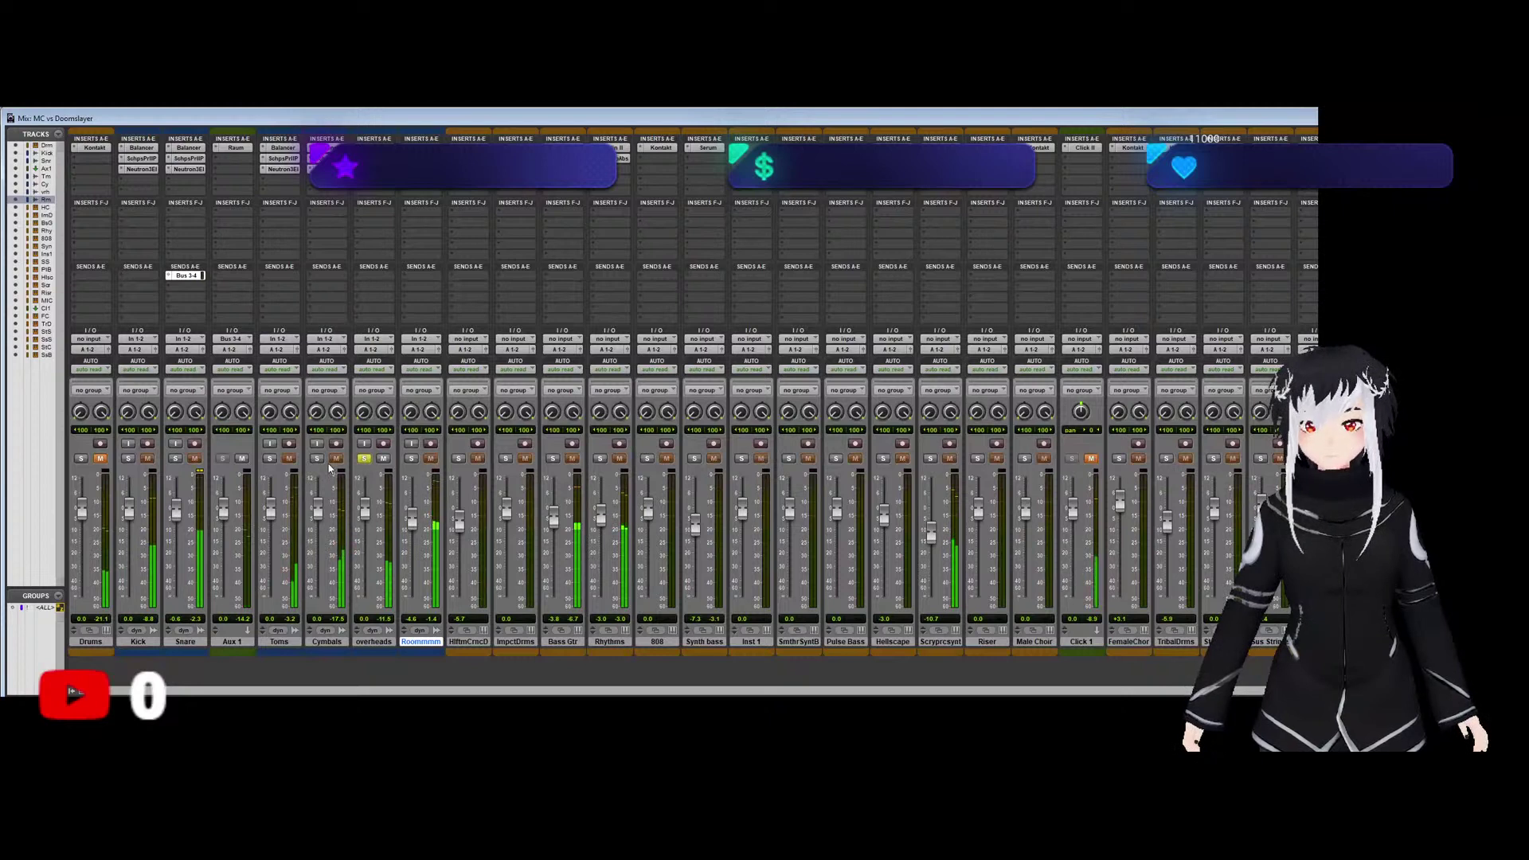
left_click(364, 459)
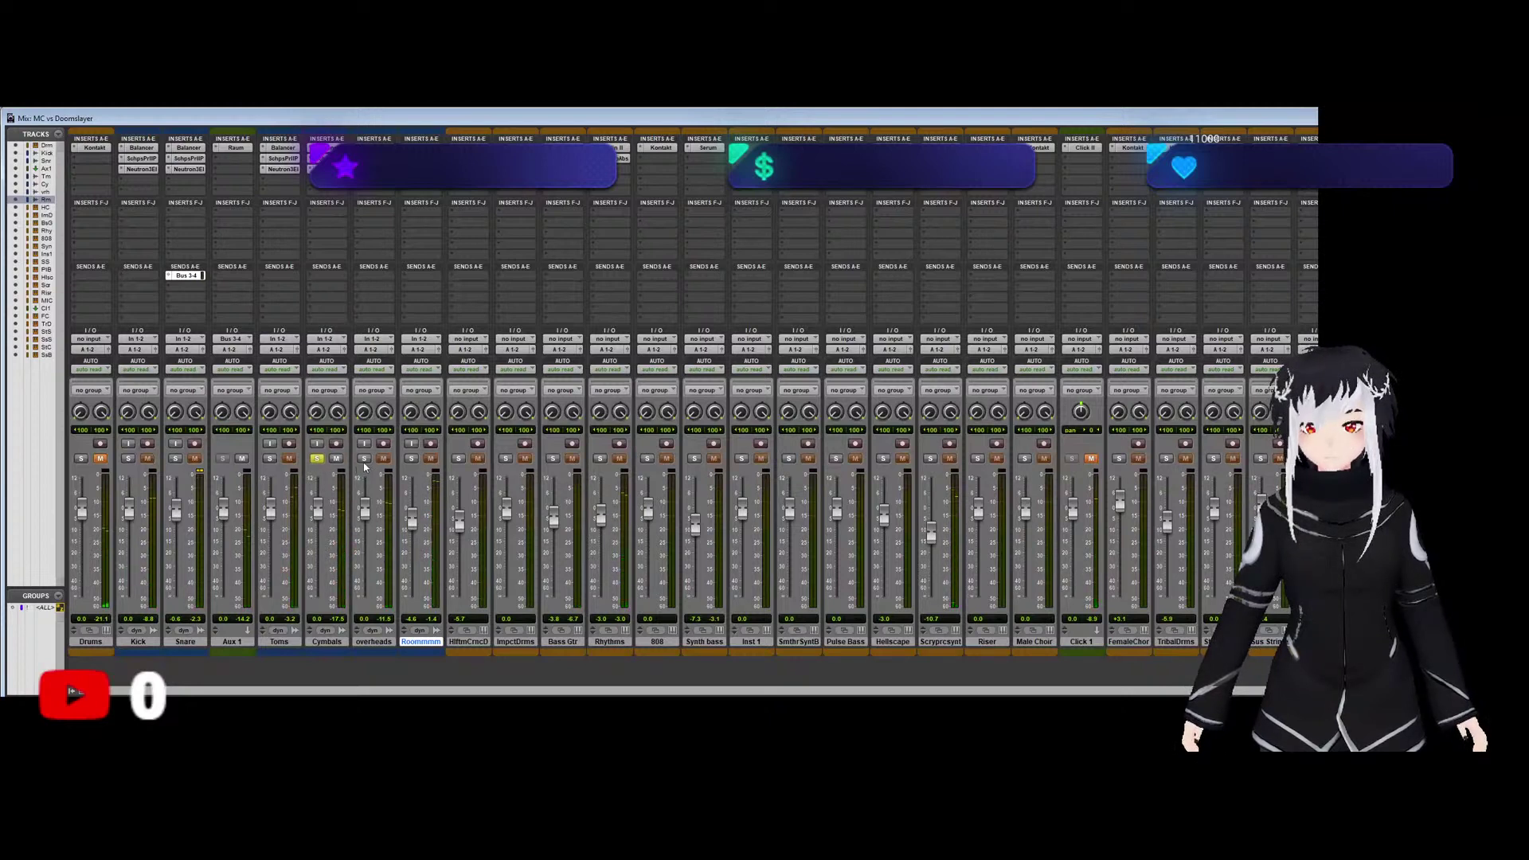
left_click(316, 460)
left_click_drag(323, 510, 319, 516)
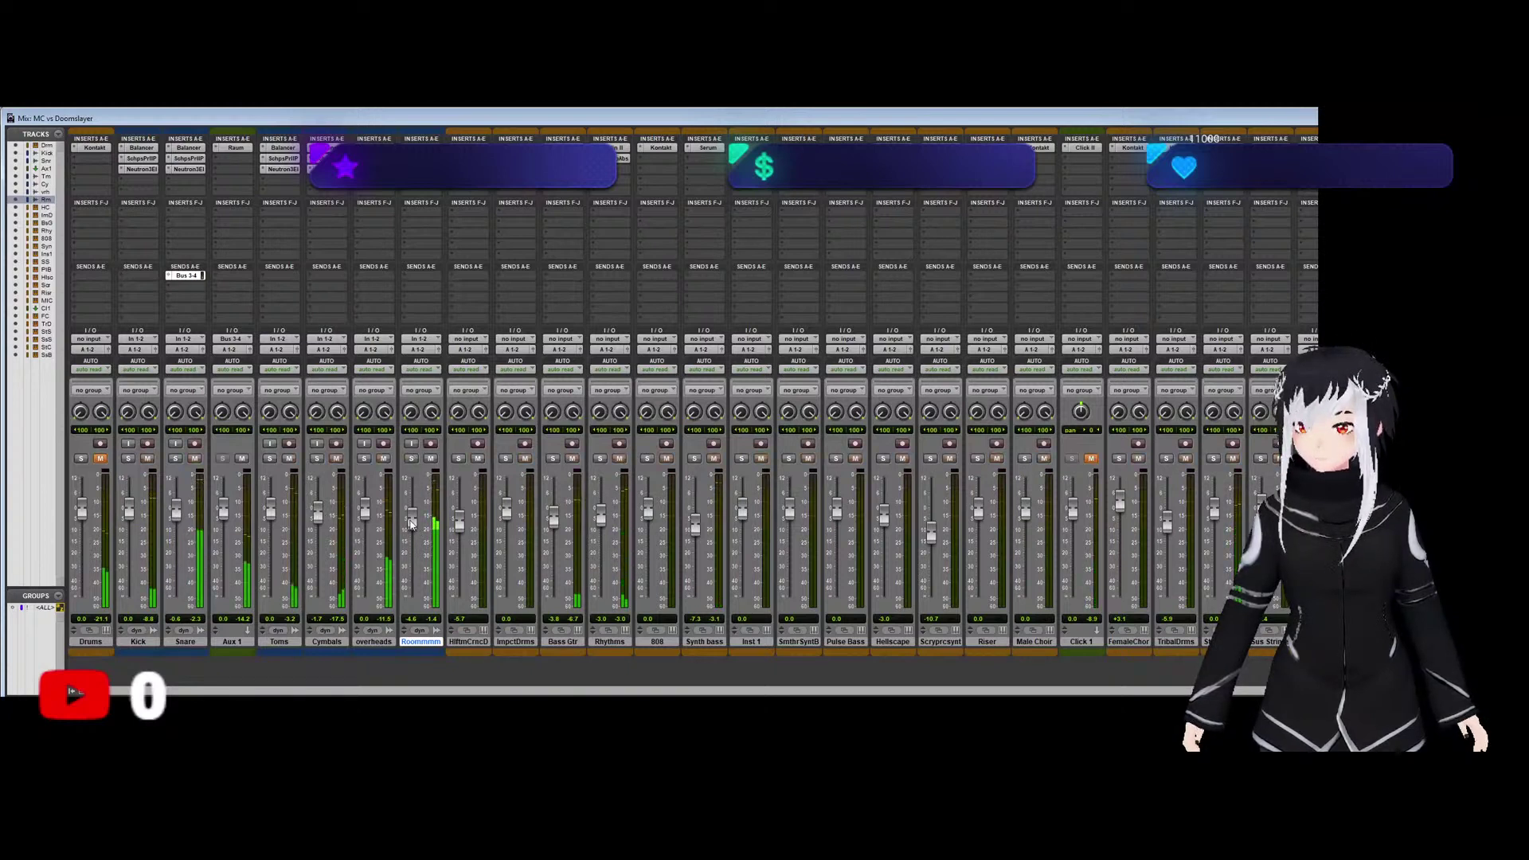
left_click_drag(412, 519, 411, 526)
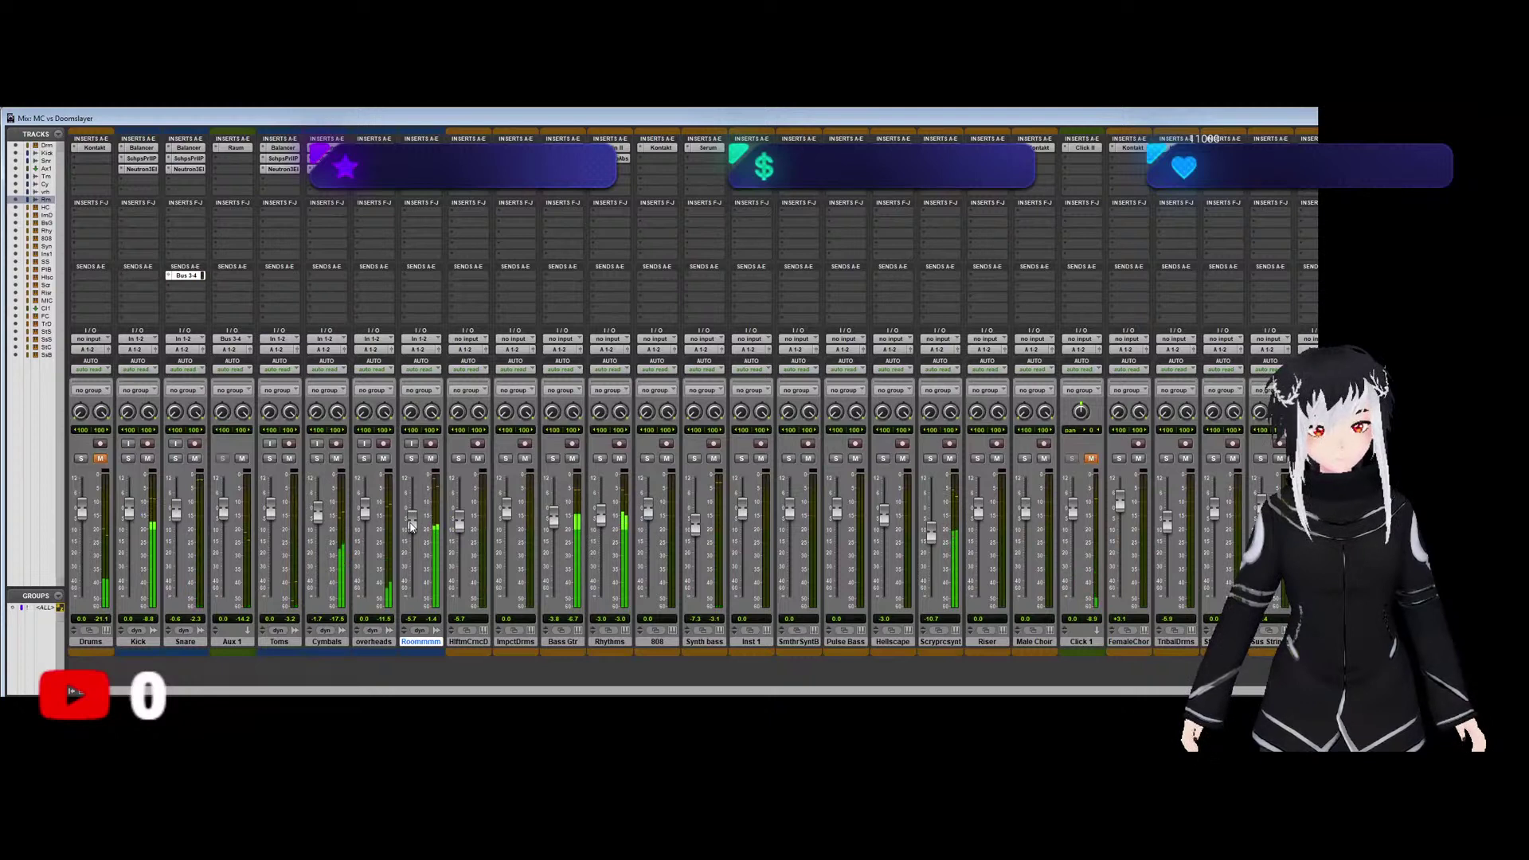
left_click_drag(411, 525, 412, 529)
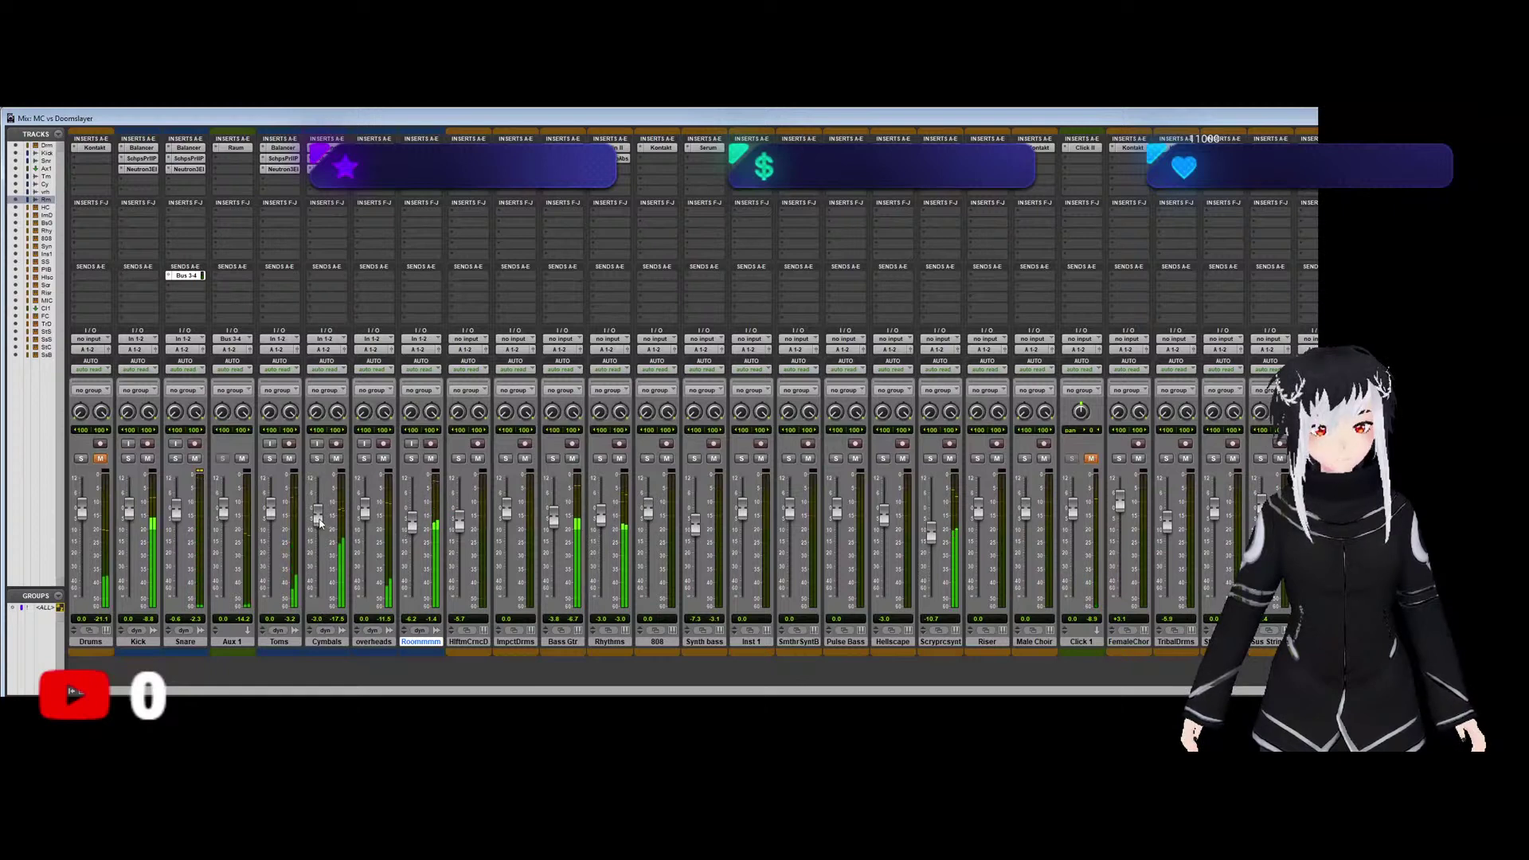
left_click_drag(412, 528, 411, 533)
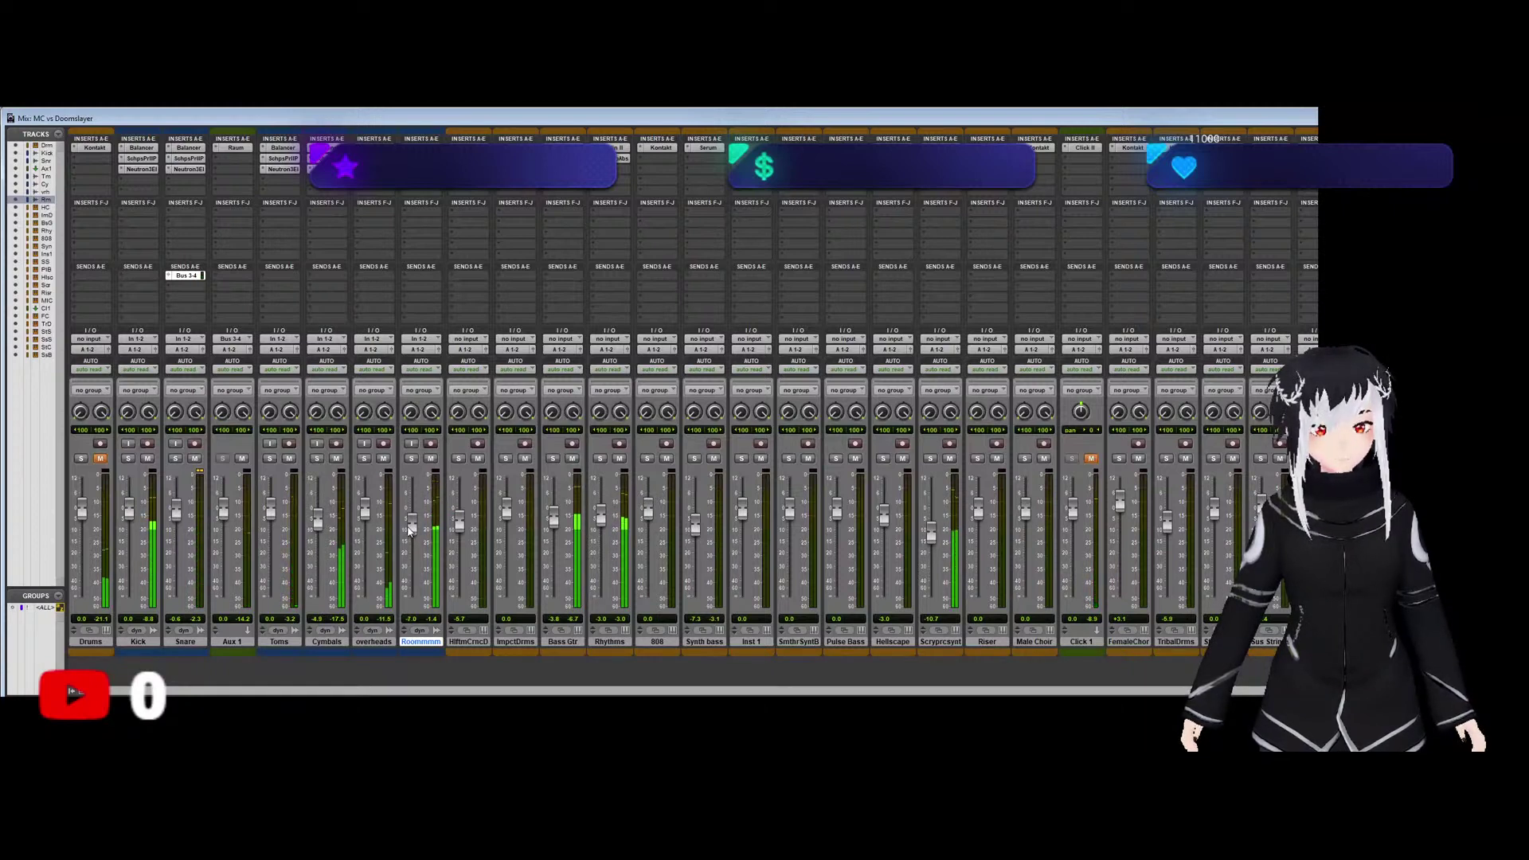
Lower the briefly soloed overheads to about -1.4 dB and raise the halftime crunch drums to about -4.3 dB, auditioning them in solo.
left_click(364, 458)
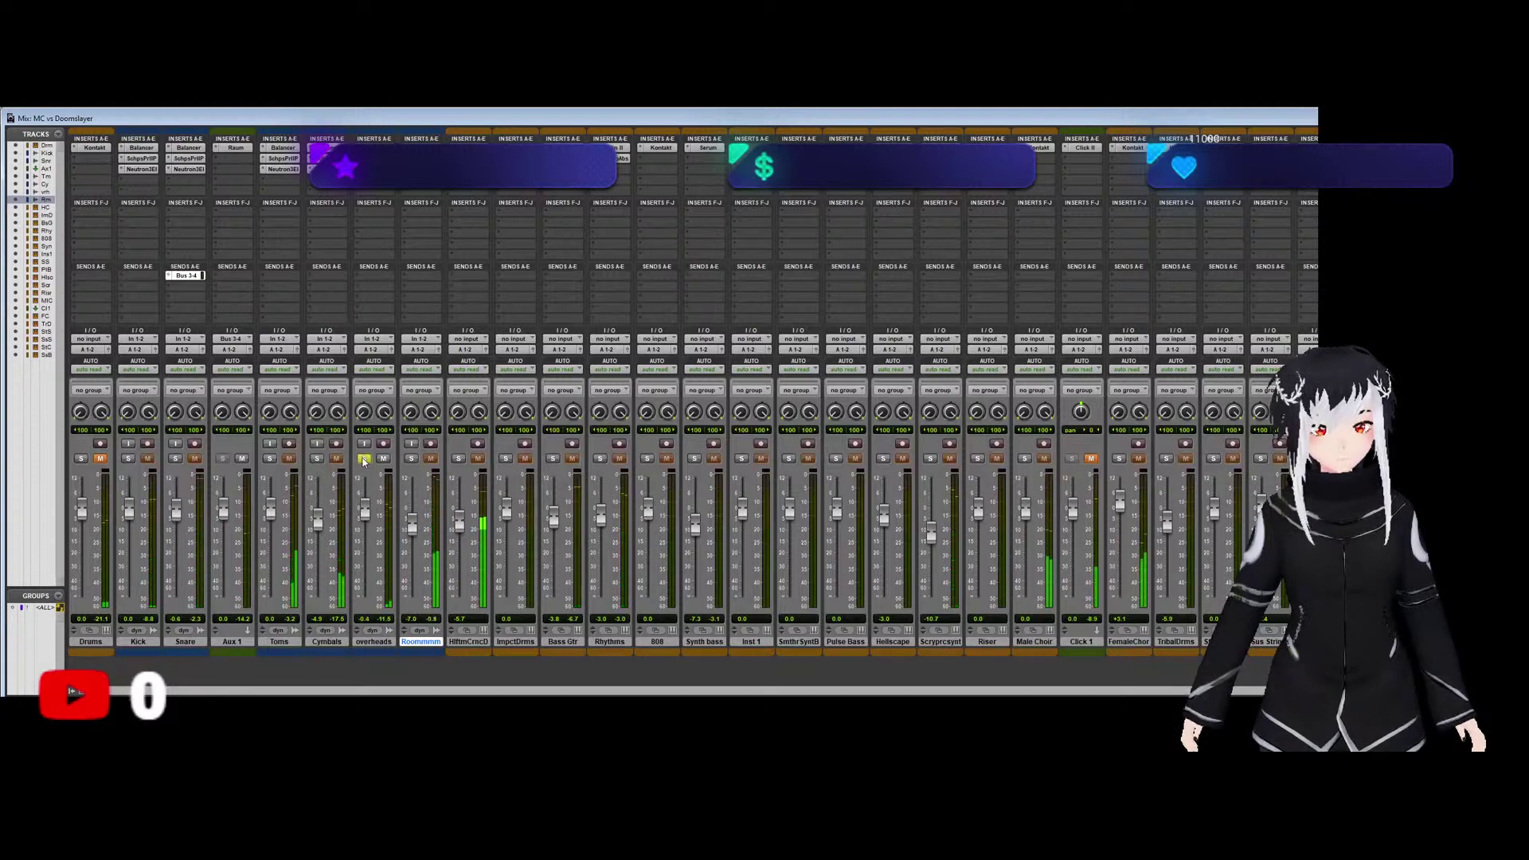
left_click(364, 458)
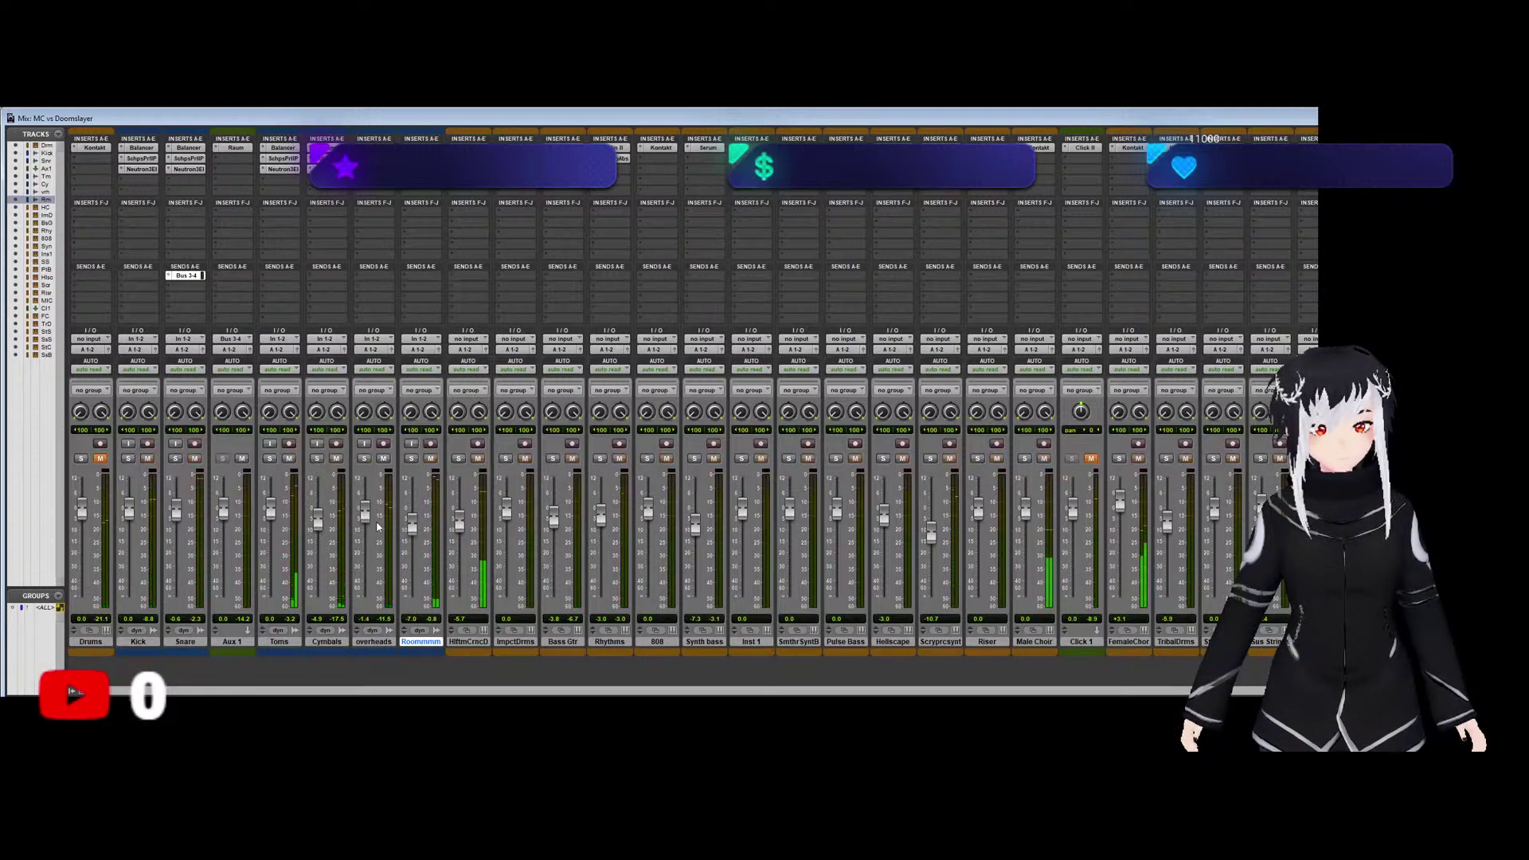
left_click_drag(460, 531, 460, 527)
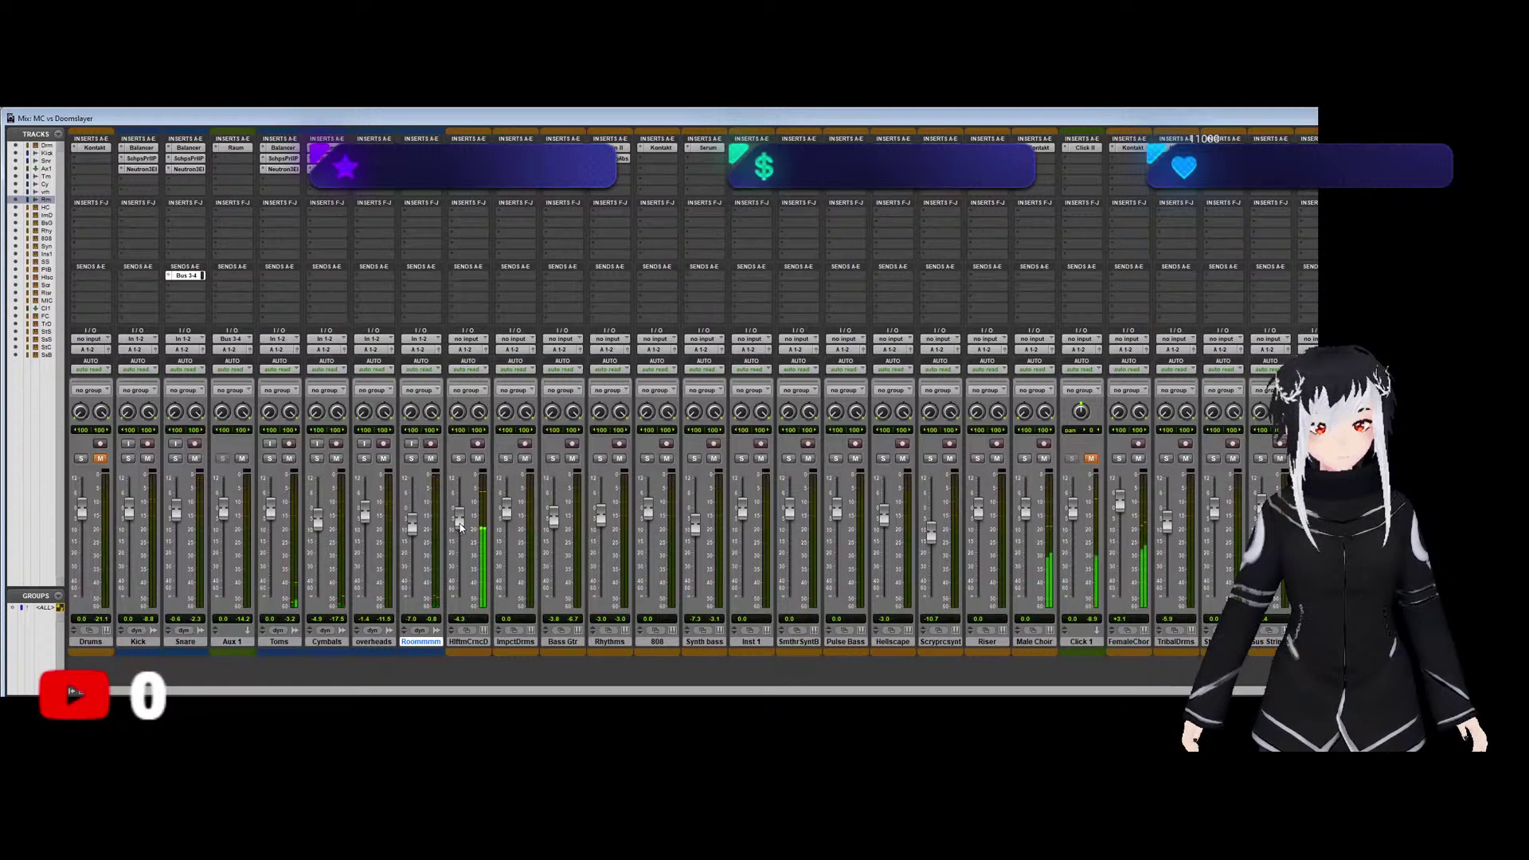
left_click(459, 460)
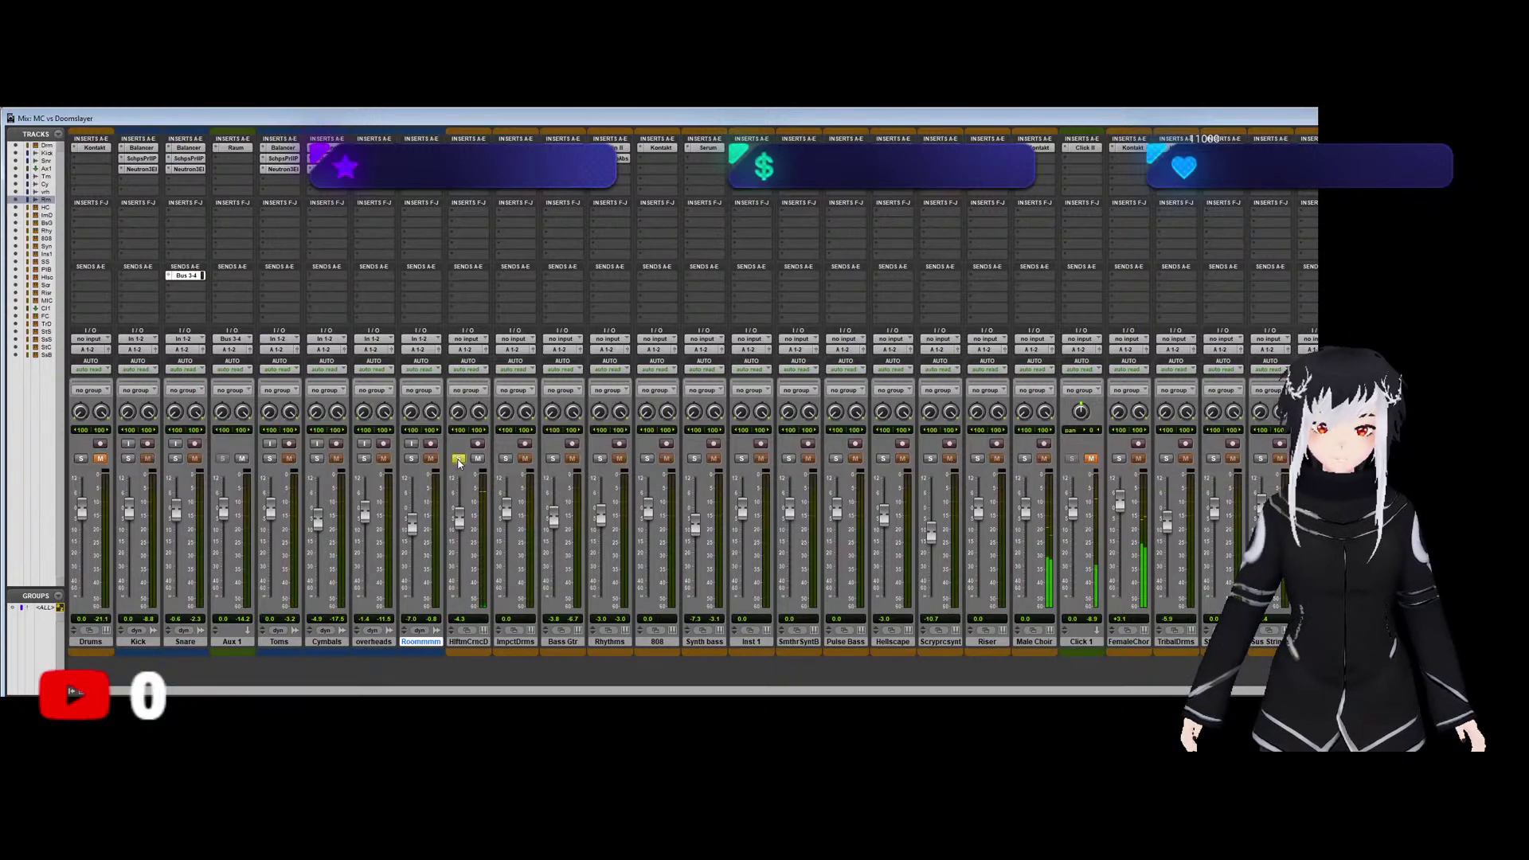
left_click(459, 461)
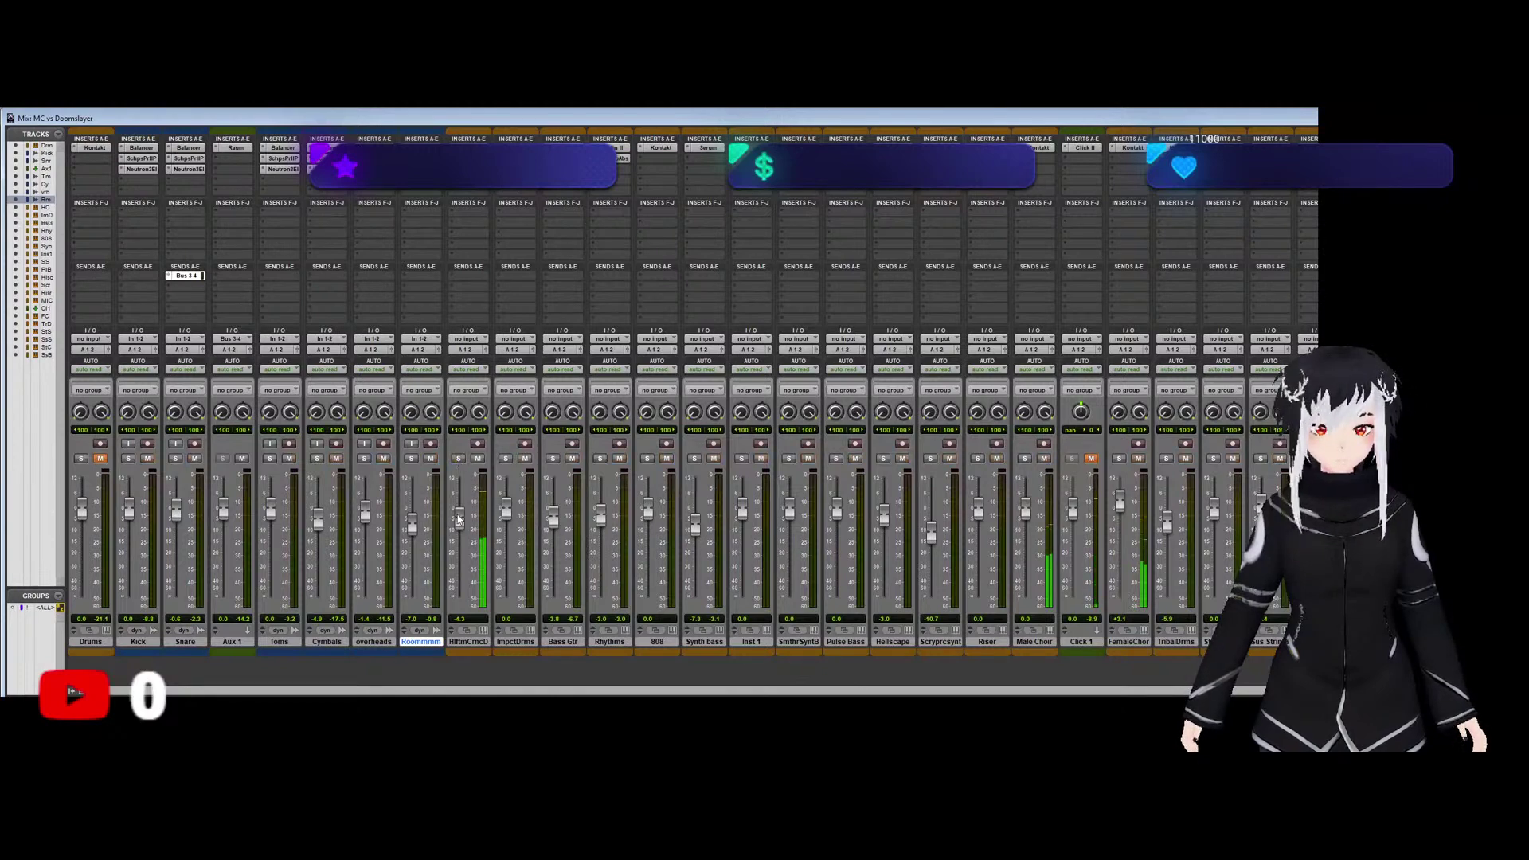
Stop playback and open the Sus Brass clip that ends at bar 50 in the MIDI Editor.
key("ctrl+equal")
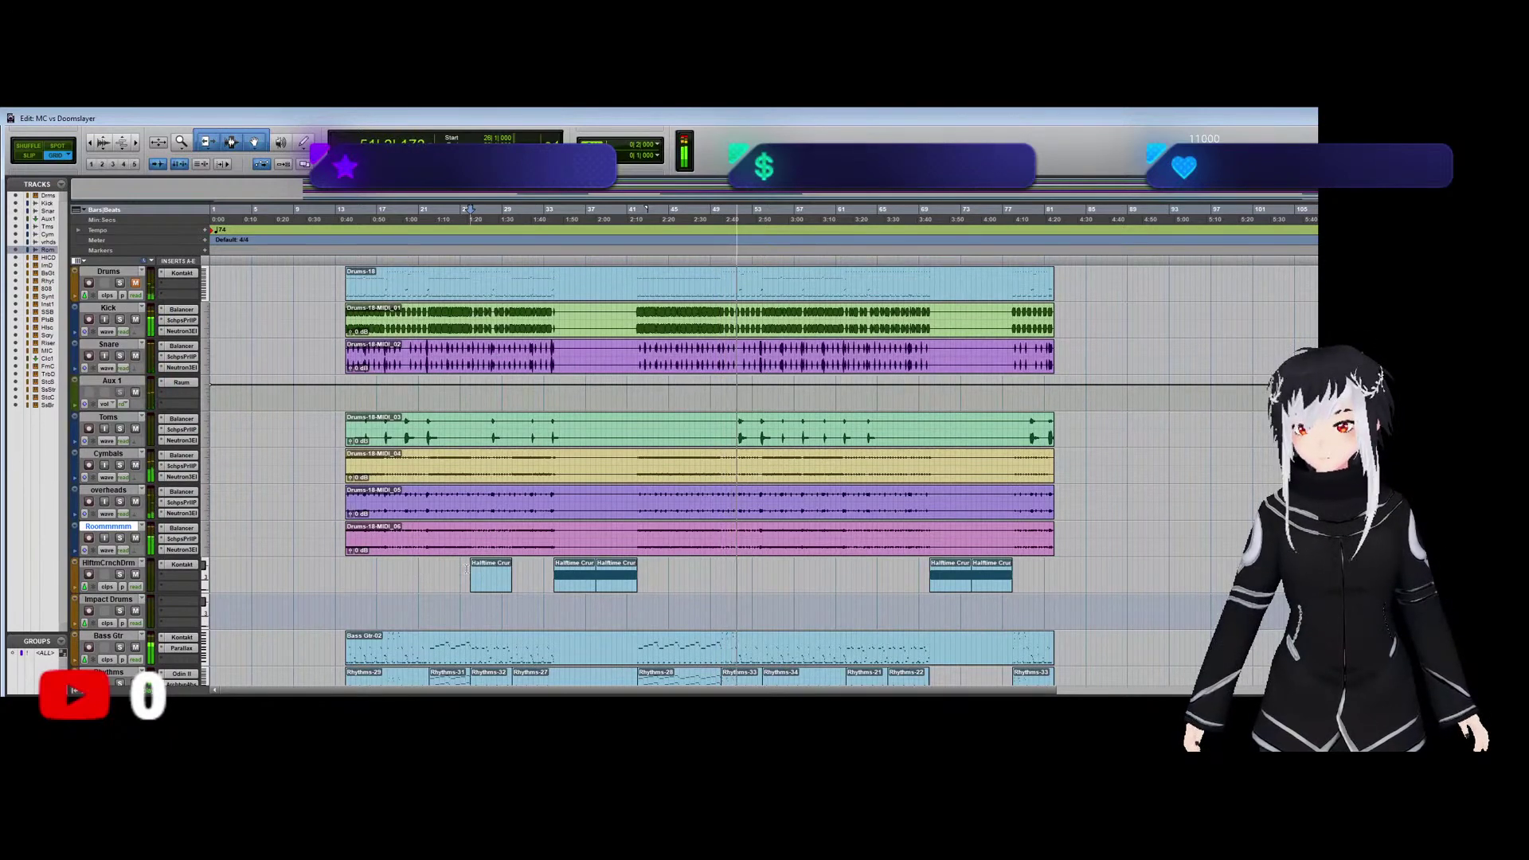
scroll(771, 626, "down", 10)
scroll(774, 624, "down", 5)
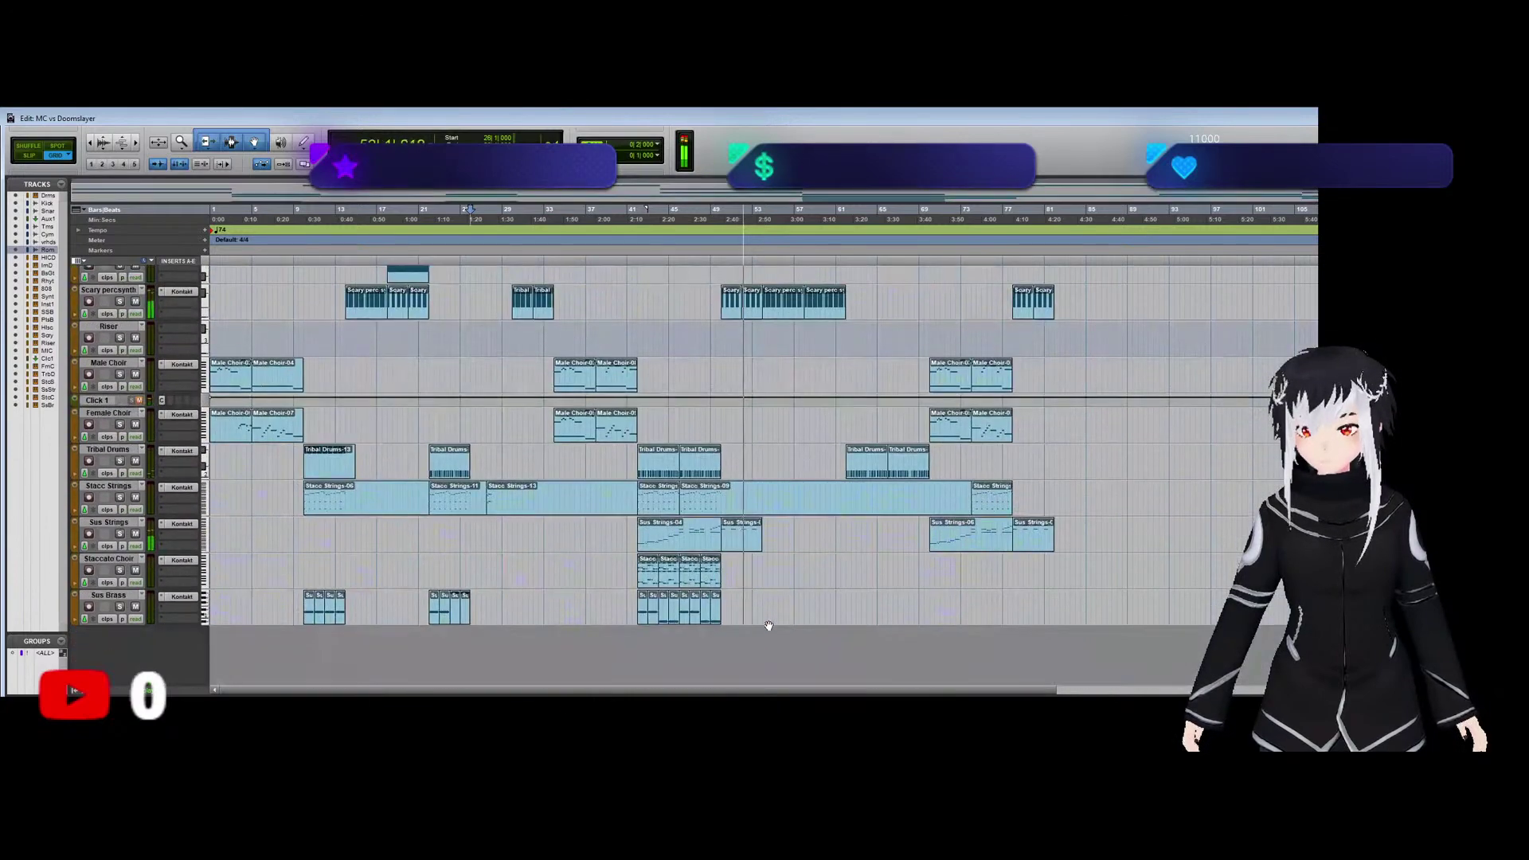
key("space")
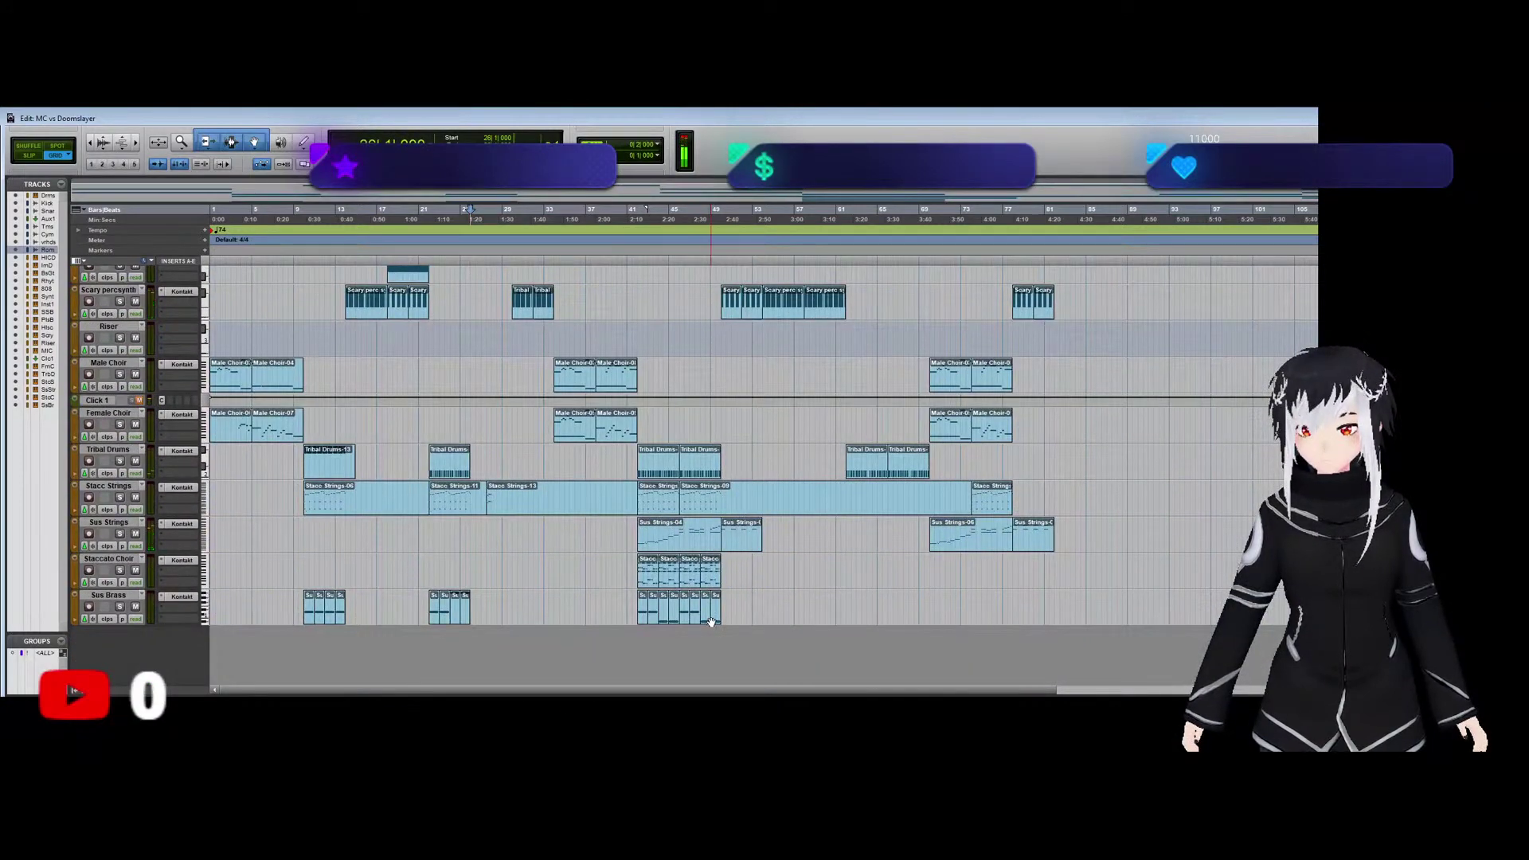
left_click(371, 473)
scroll(306, 449, "up", 5)
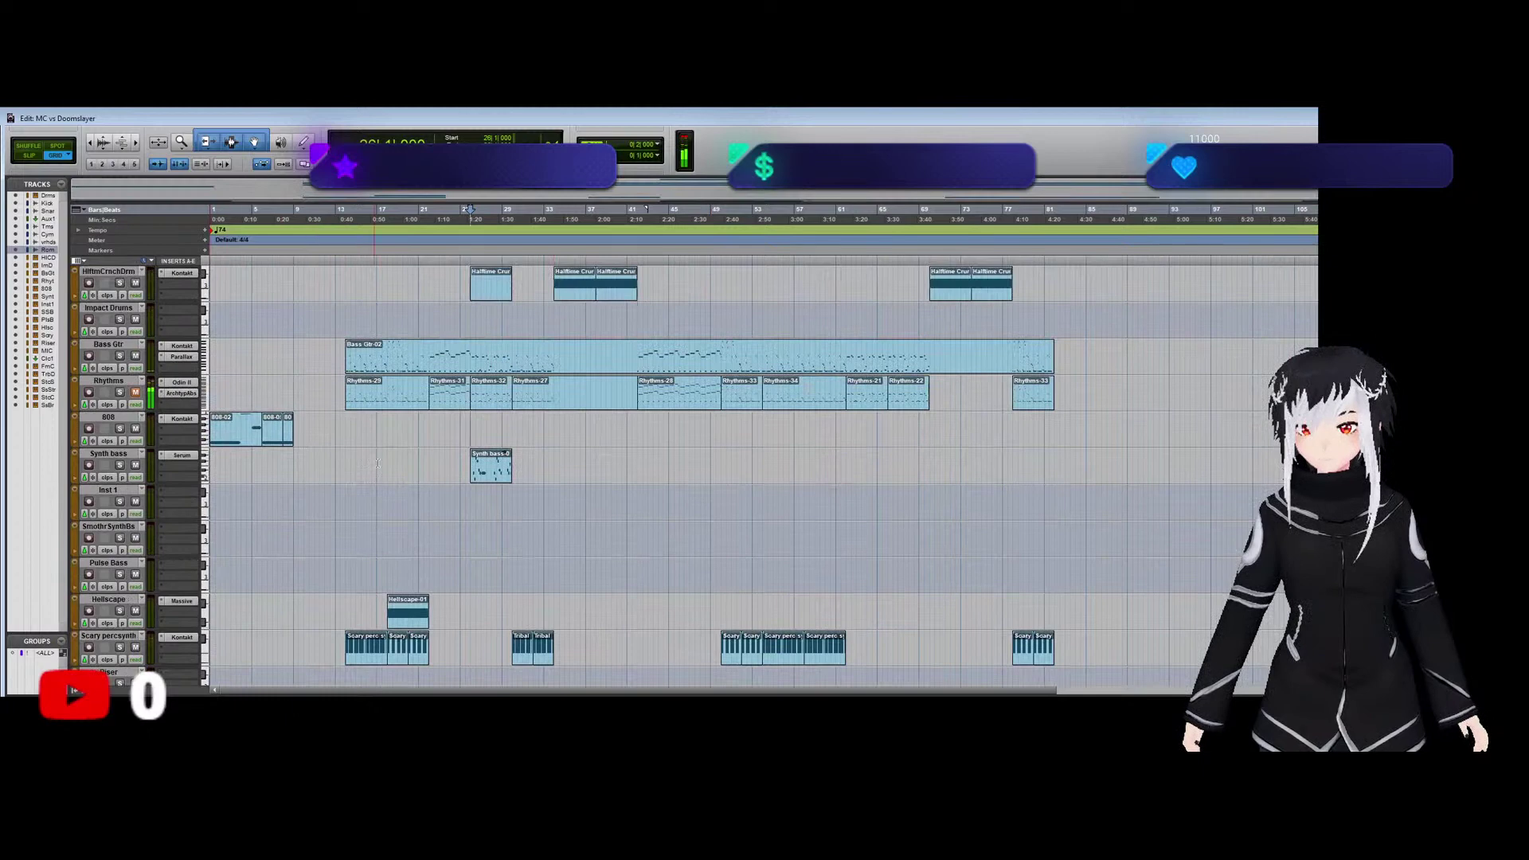
scroll(701, 589, "down", 5)
left_click(718, 611)
double_click(716, 612)
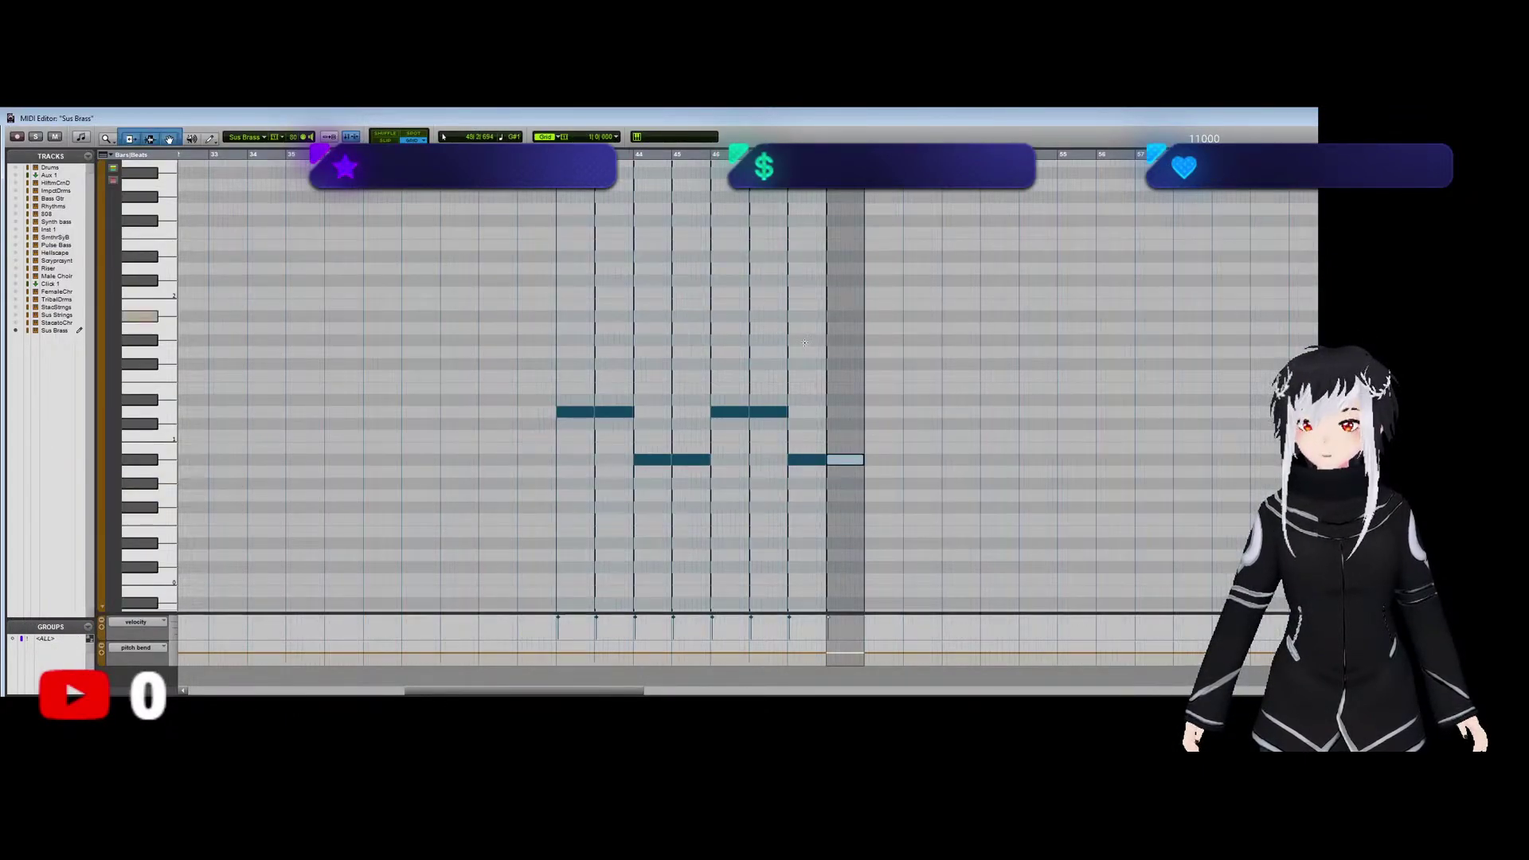
Add four one-bar D2 notes to Sus Brass from bar 50, adjust their velocities and return to the Edit window.
left_click(874, 273)
left_click(873, 273)
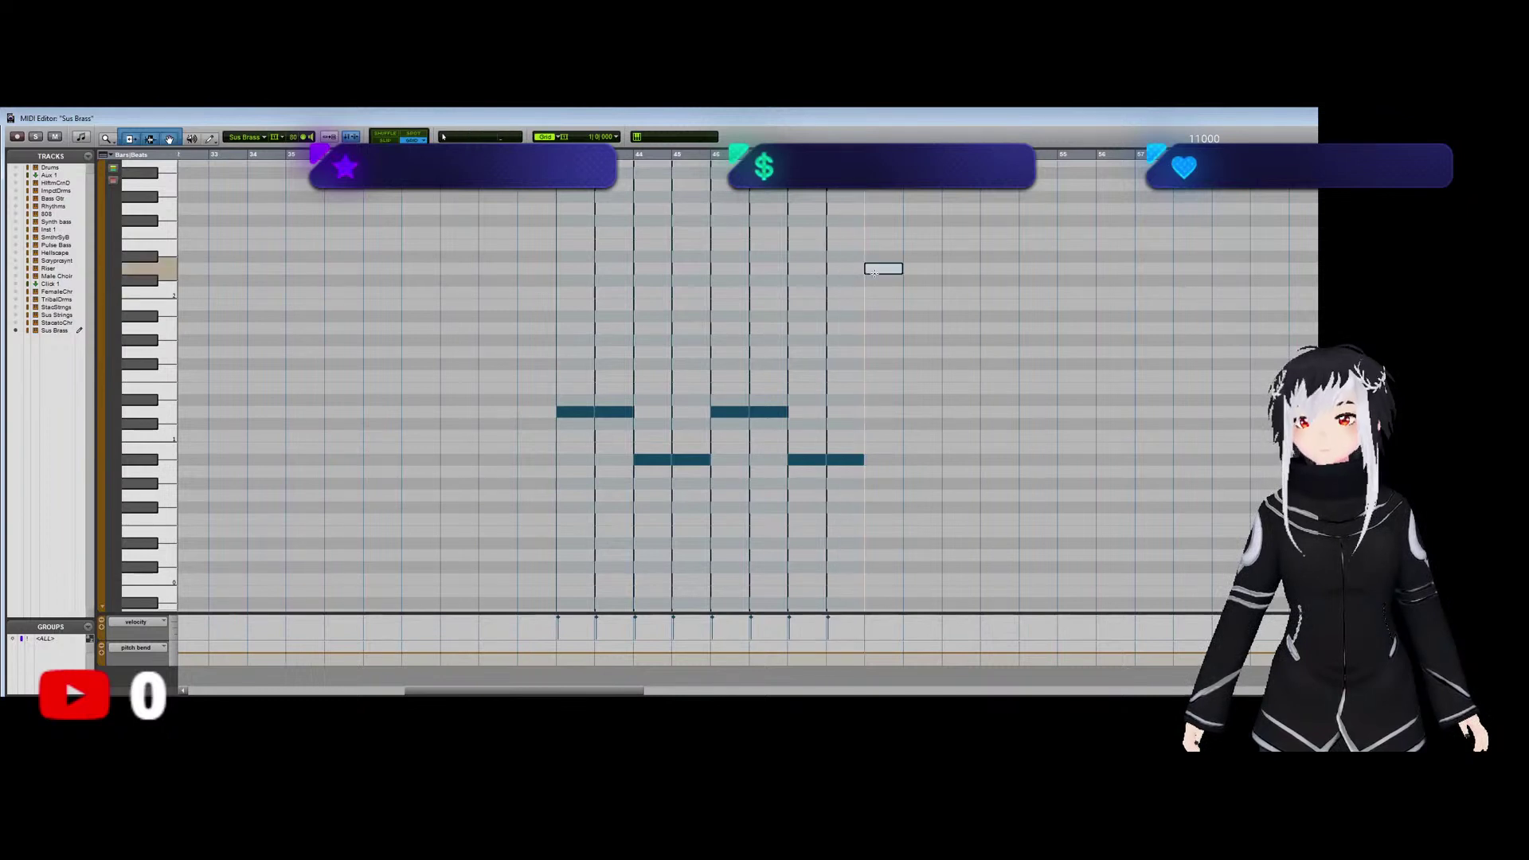
left_click(915, 270)
left_click(963, 270)
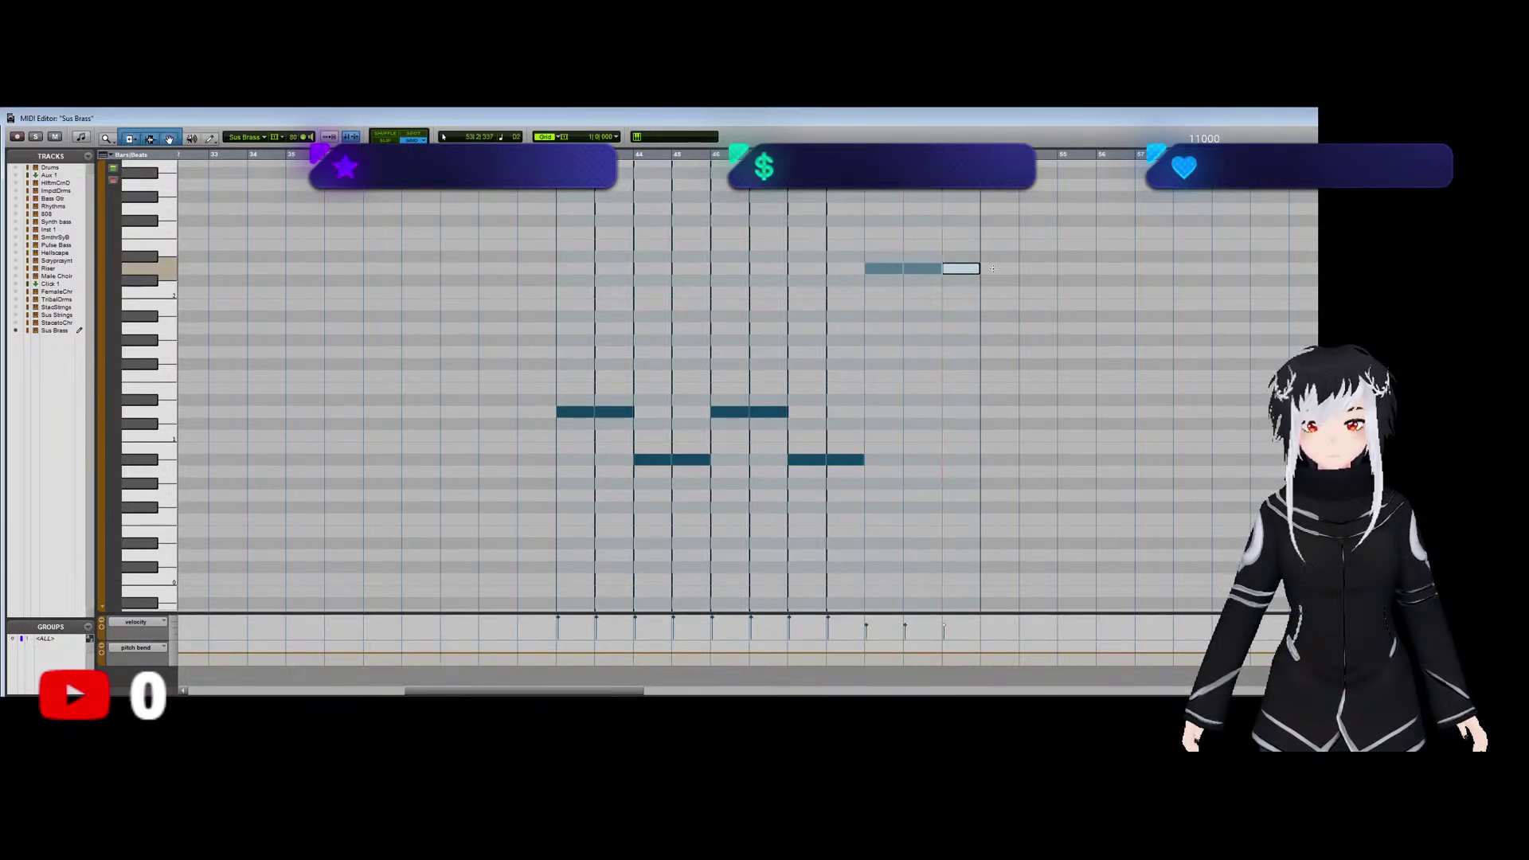
left_click(1000, 270)
left_click_drag(1001, 627, 858, 619)
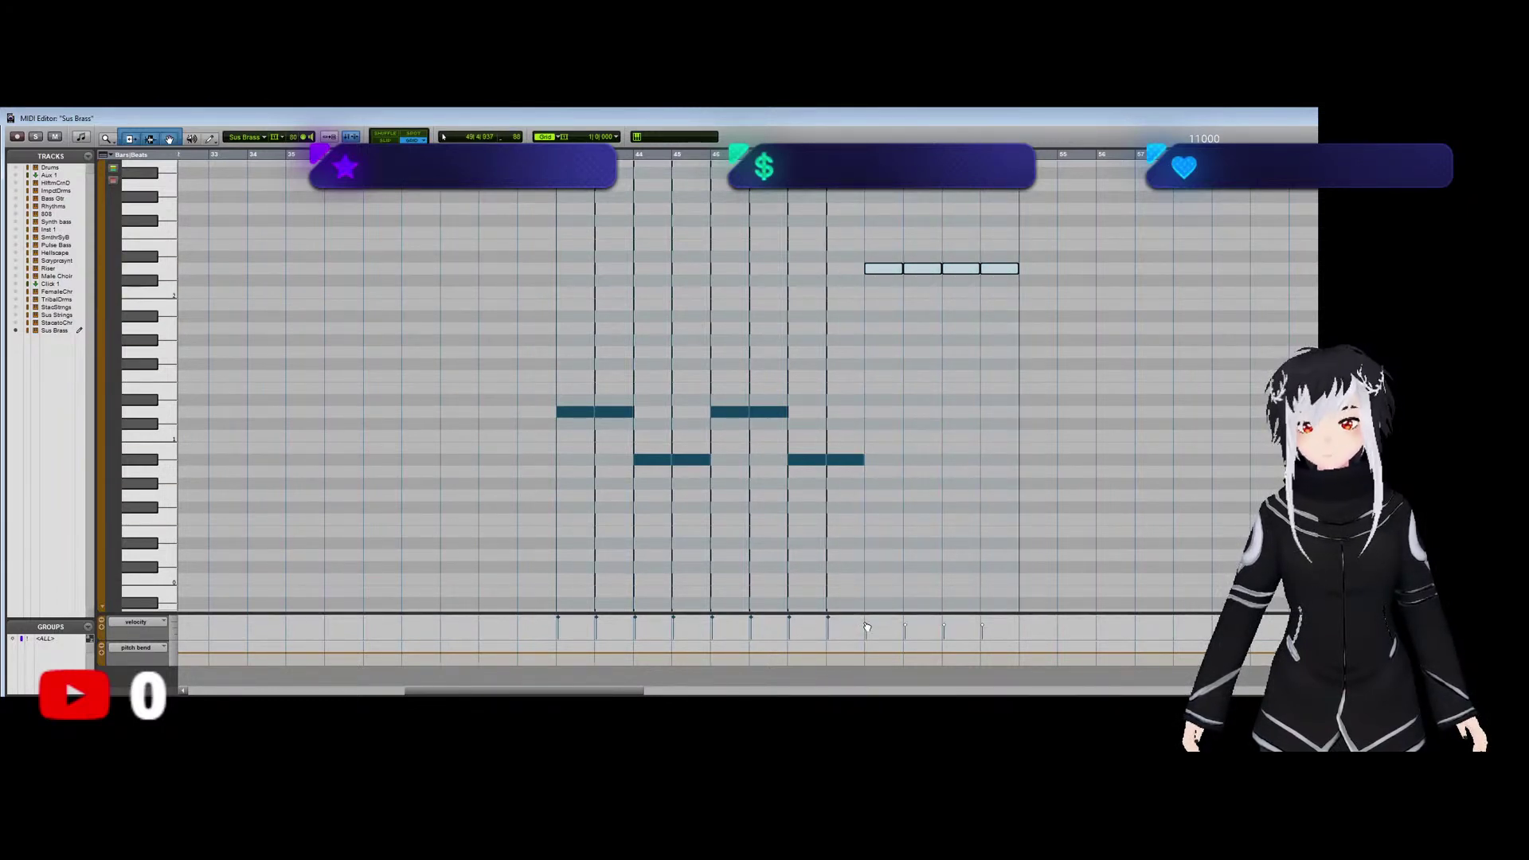
key("ctrl+w")
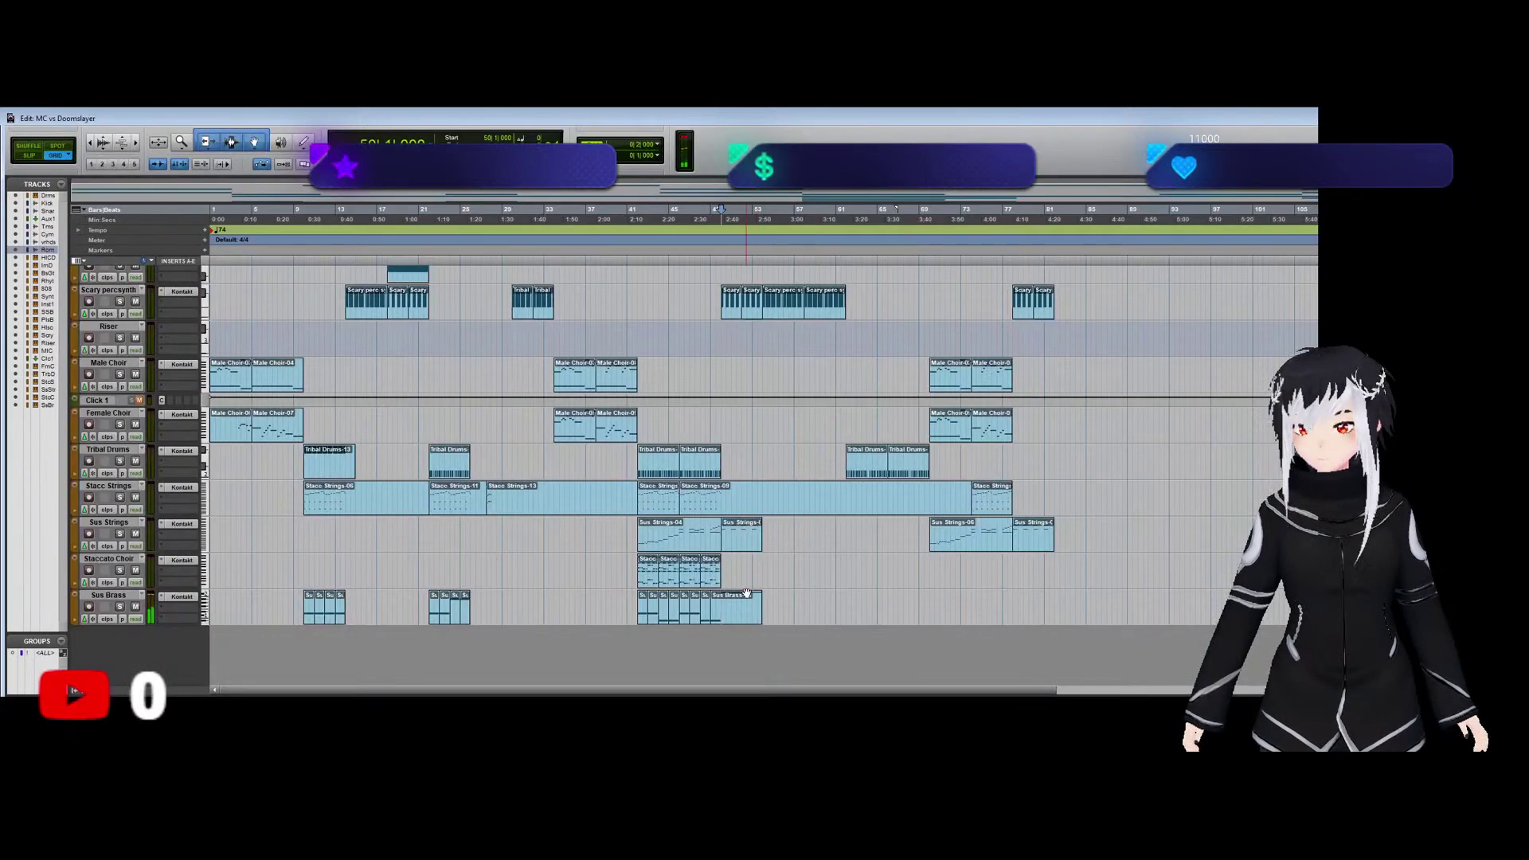
Play the arrangement from bar 50 to check the Sus Brass notes against the other tracks.
scroll(375, 586, "up", 10)
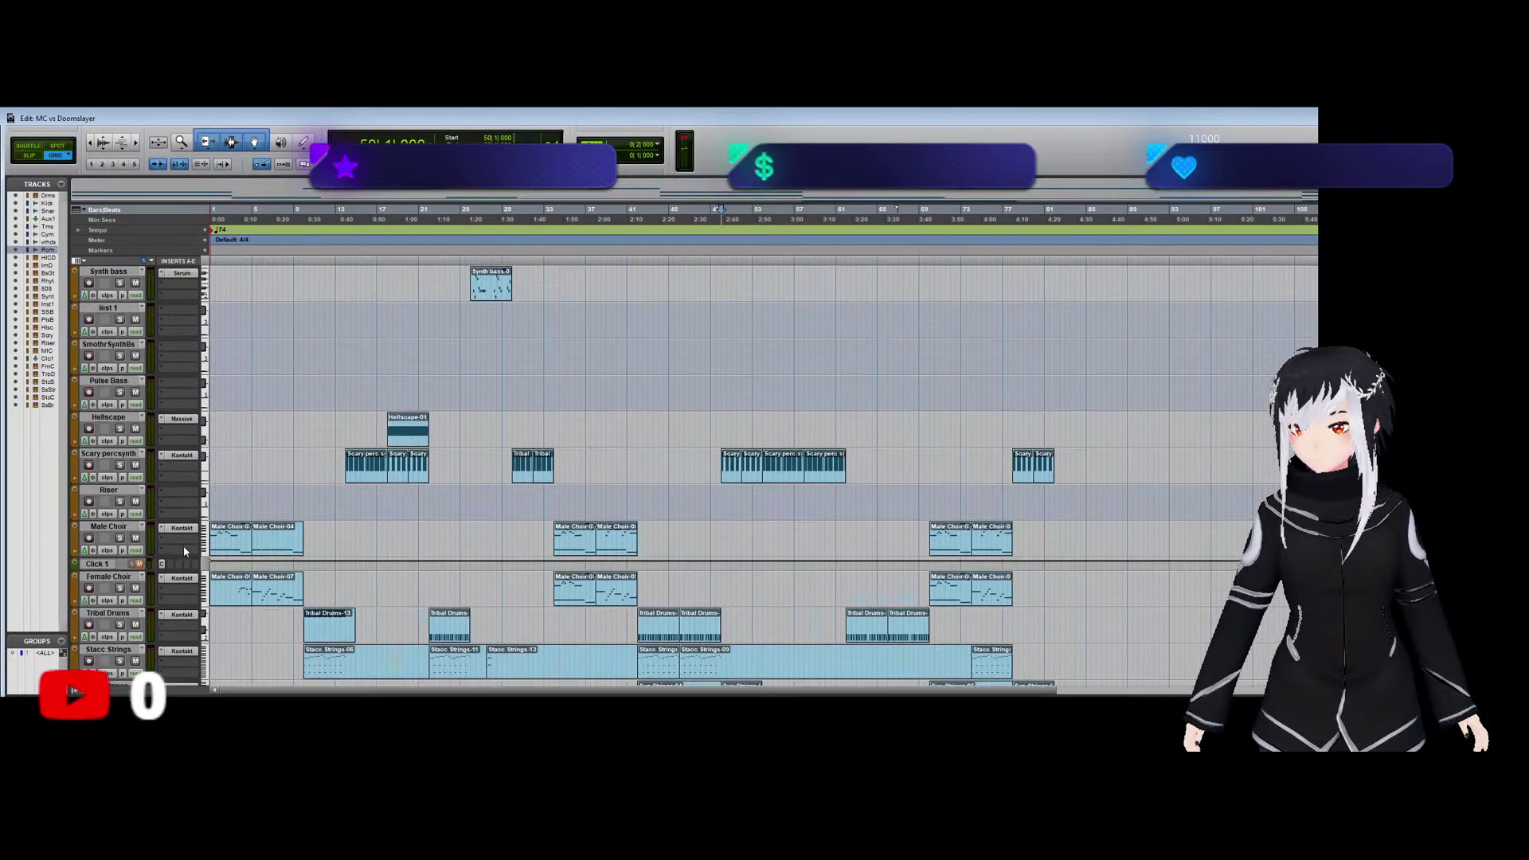
scroll(557, 478, "down", 4)
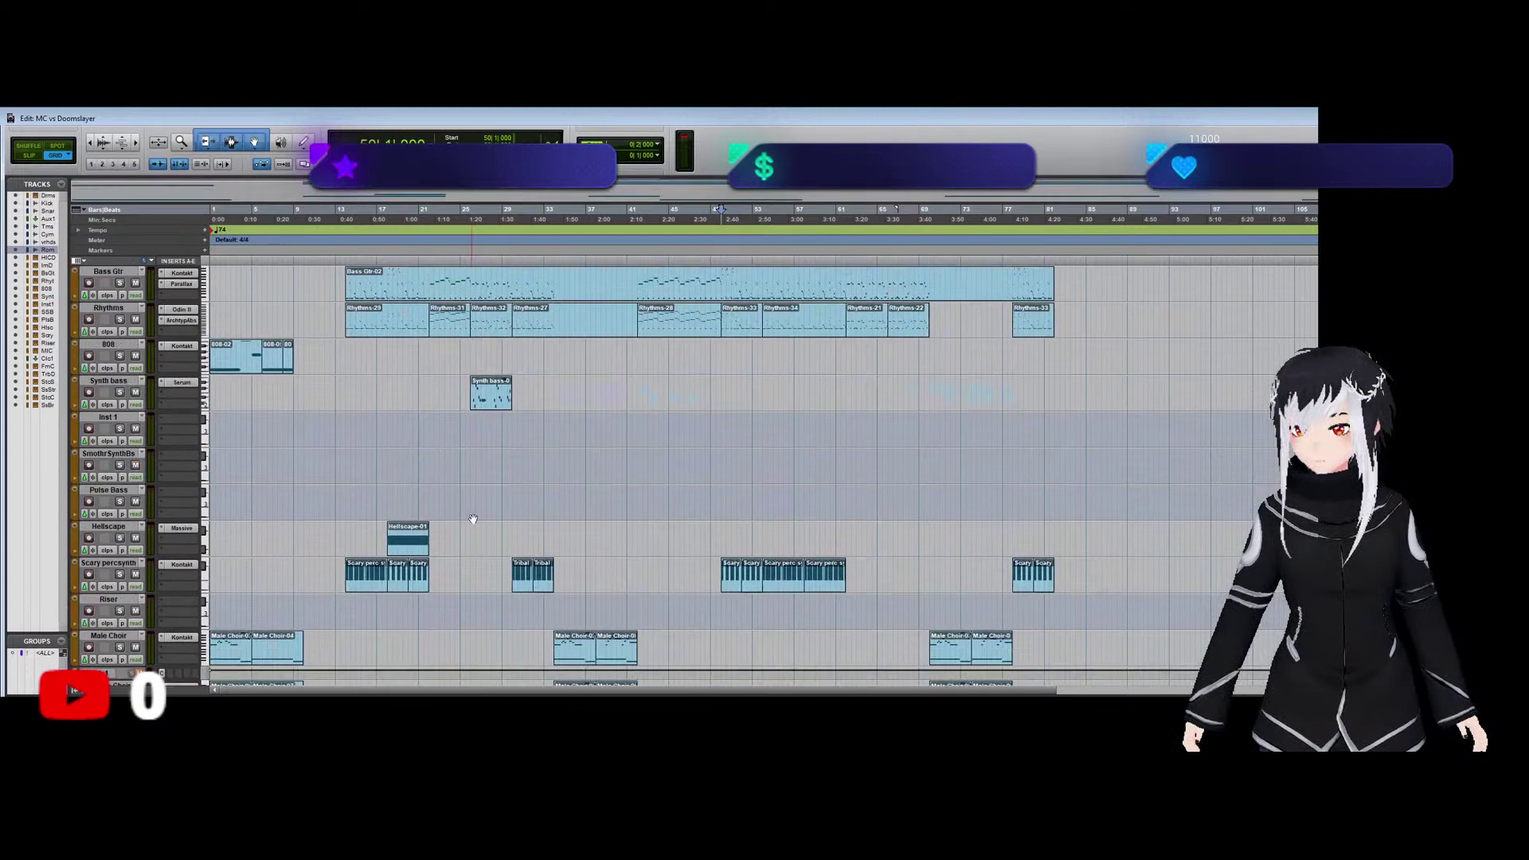
left_click(724, 551)
scroll(723, 551, "down", 7)
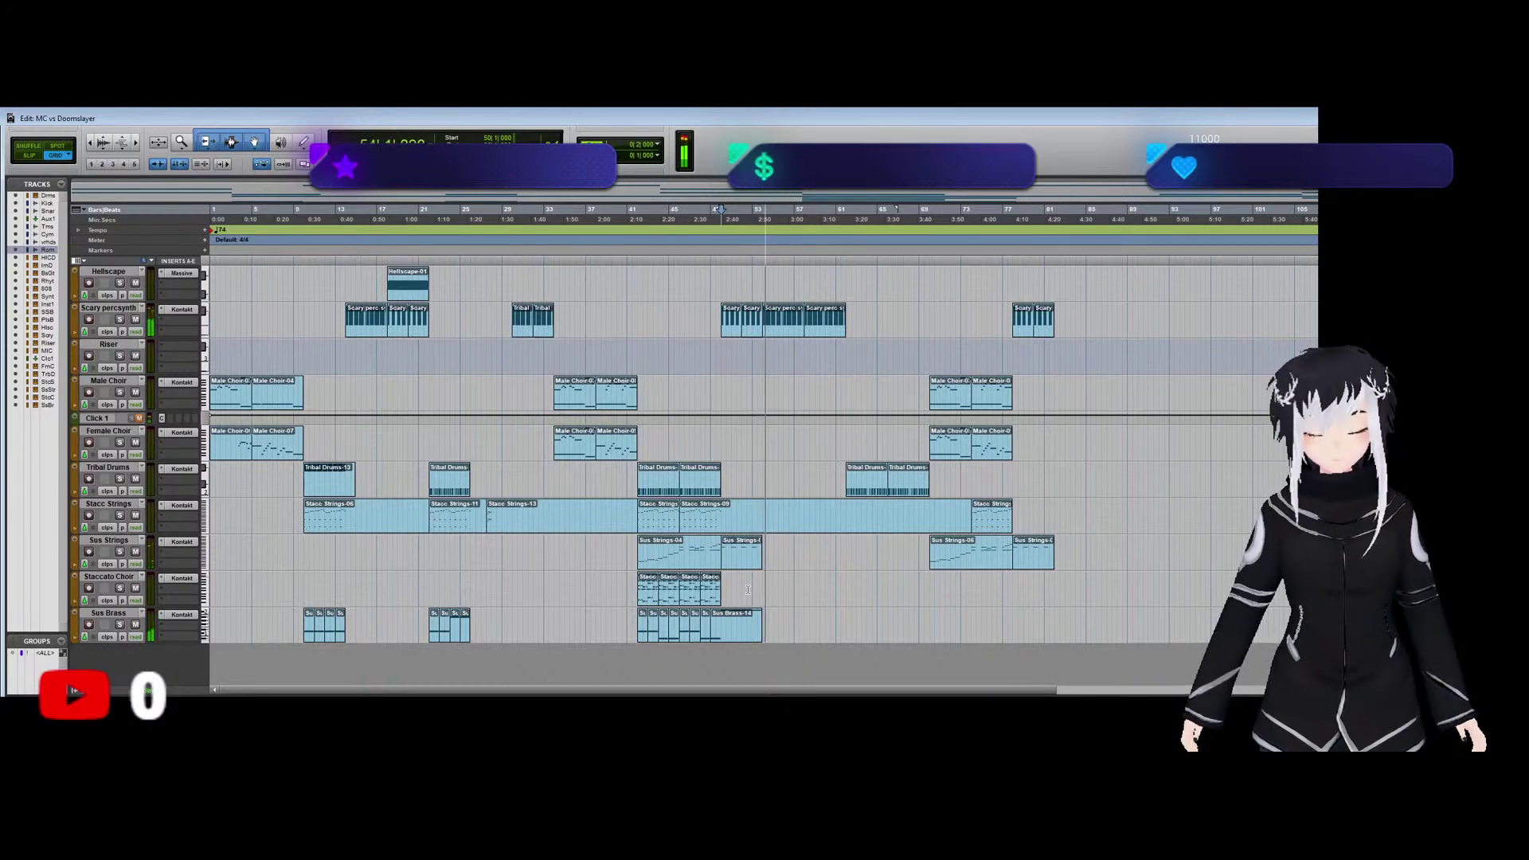
scroll(748, 589, "up", 10)
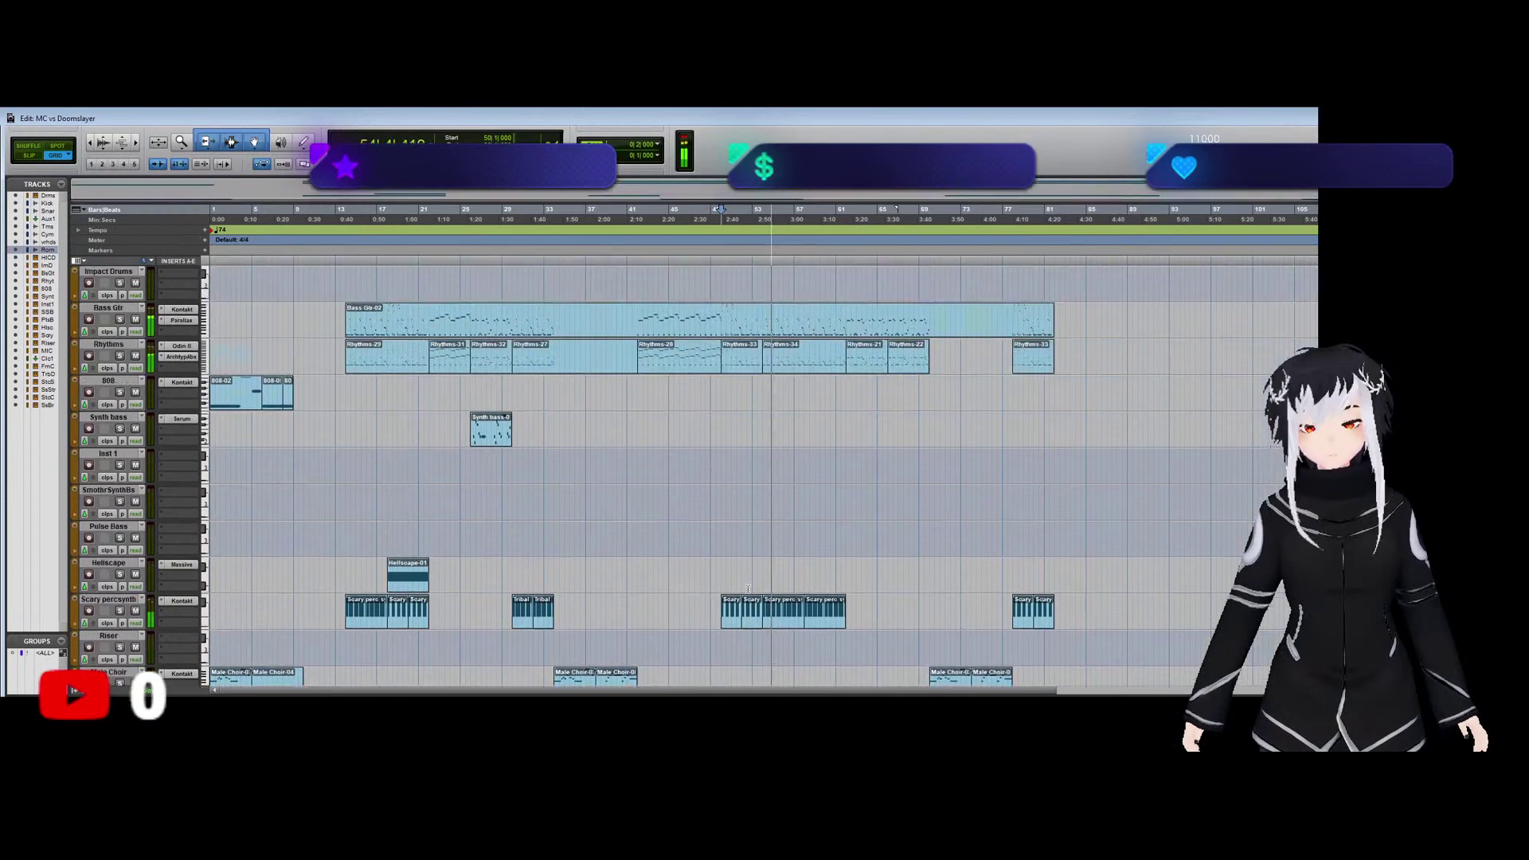
Solo the Kick, Snare, Toms, Cymbals, overheads and room tracks, play them from bar 53, and clear the solos.
left_click(758, 455)
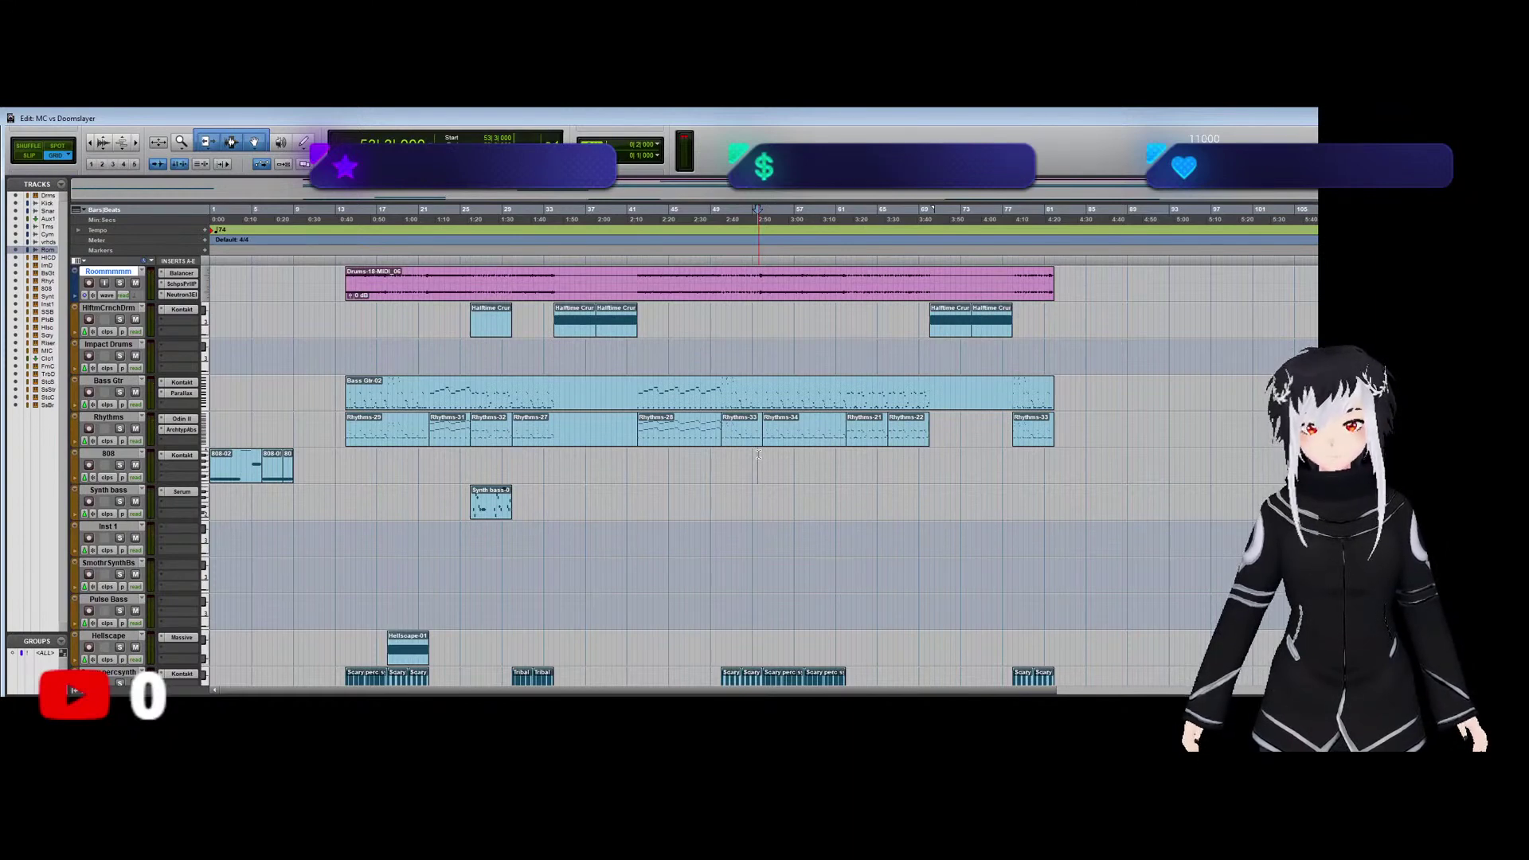
scroll(758, 454, "up", 5)
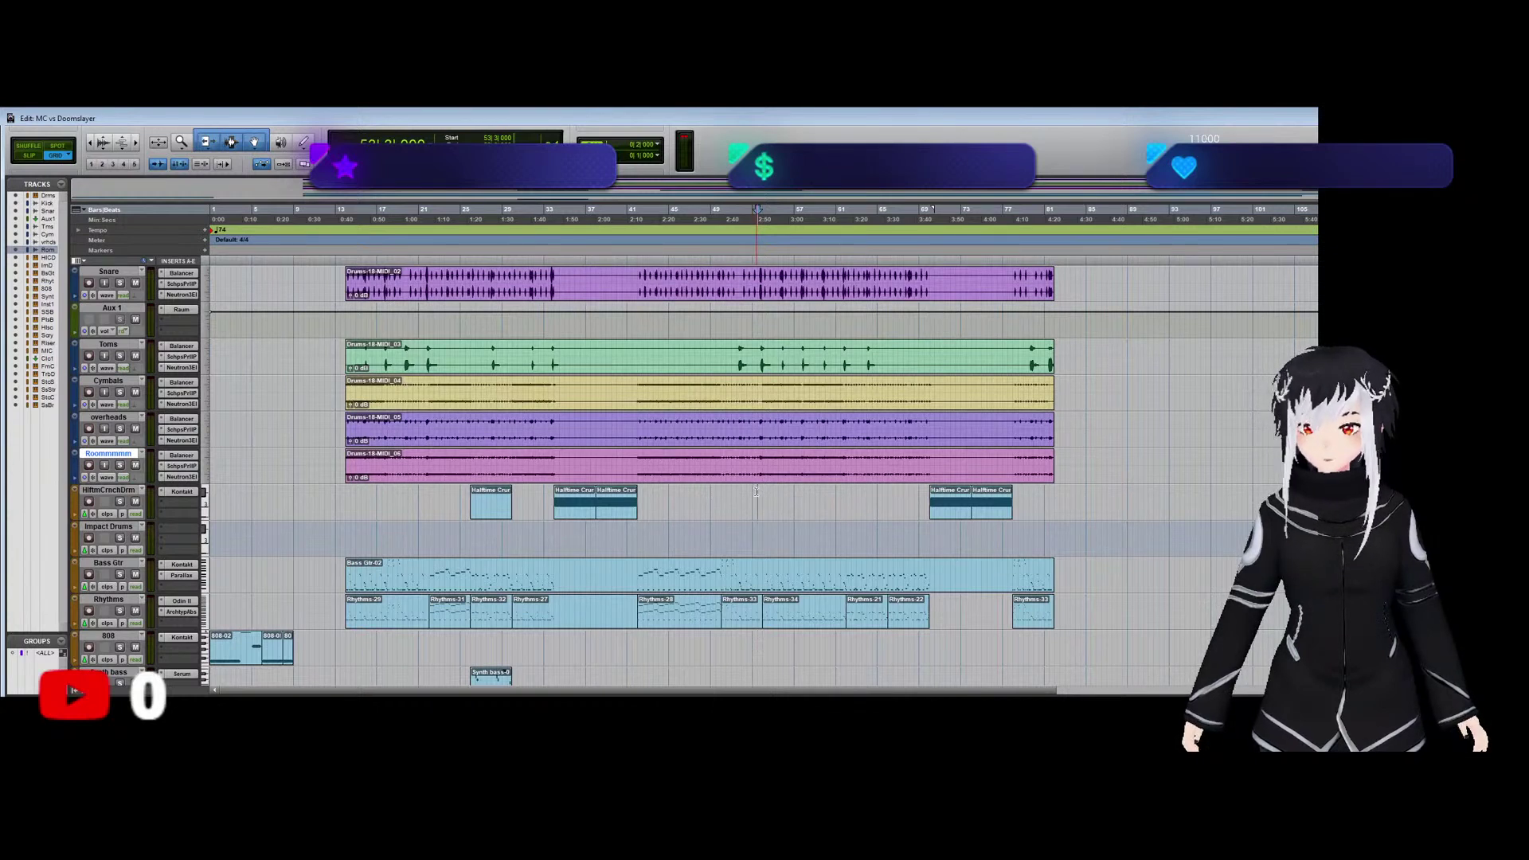
left_click(292, 420)
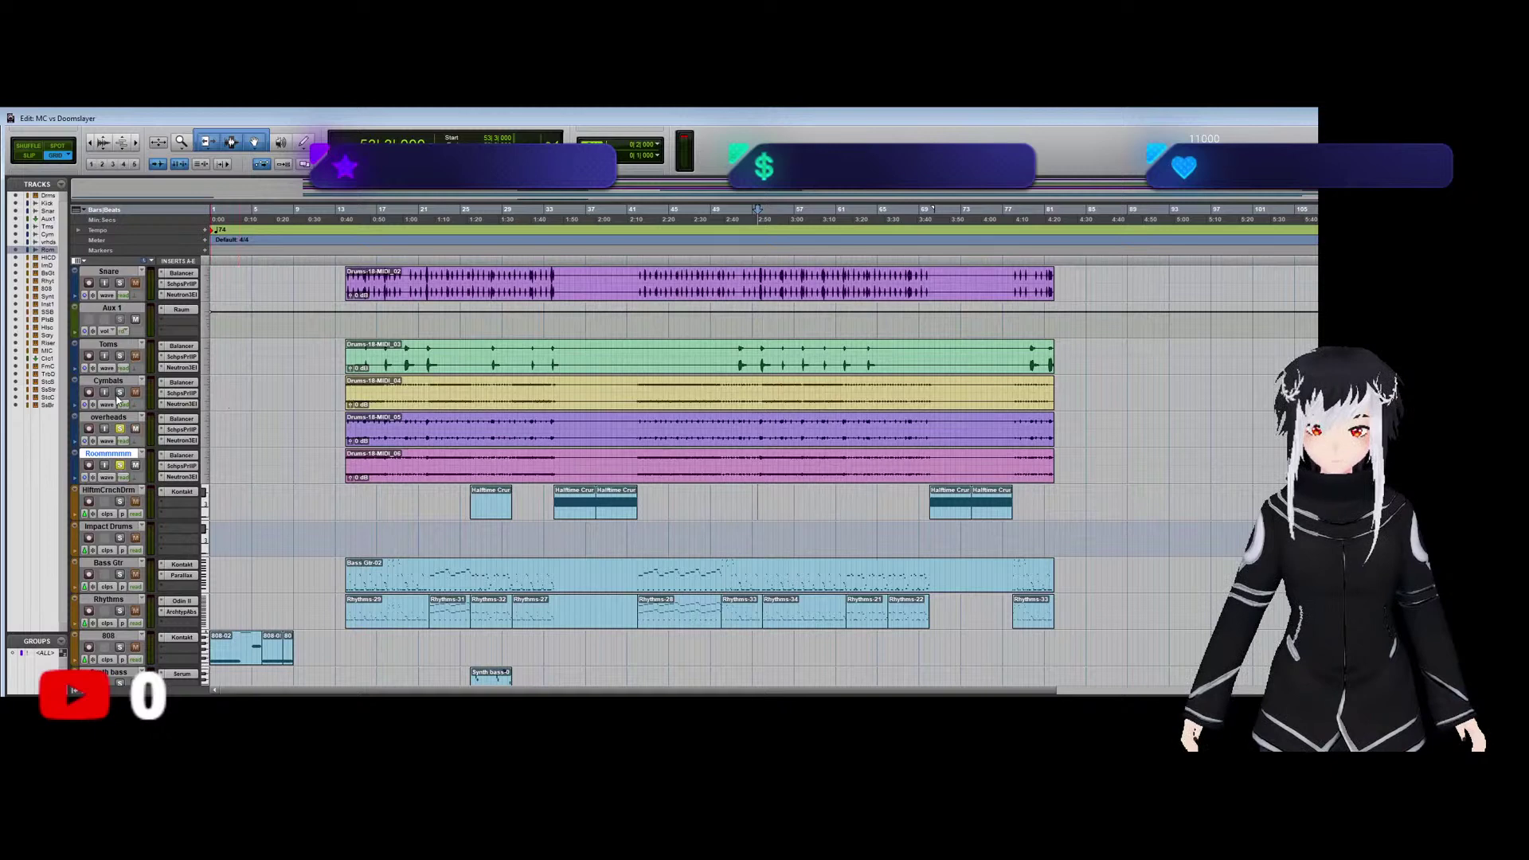
scroll(124, 366, "up", 2)
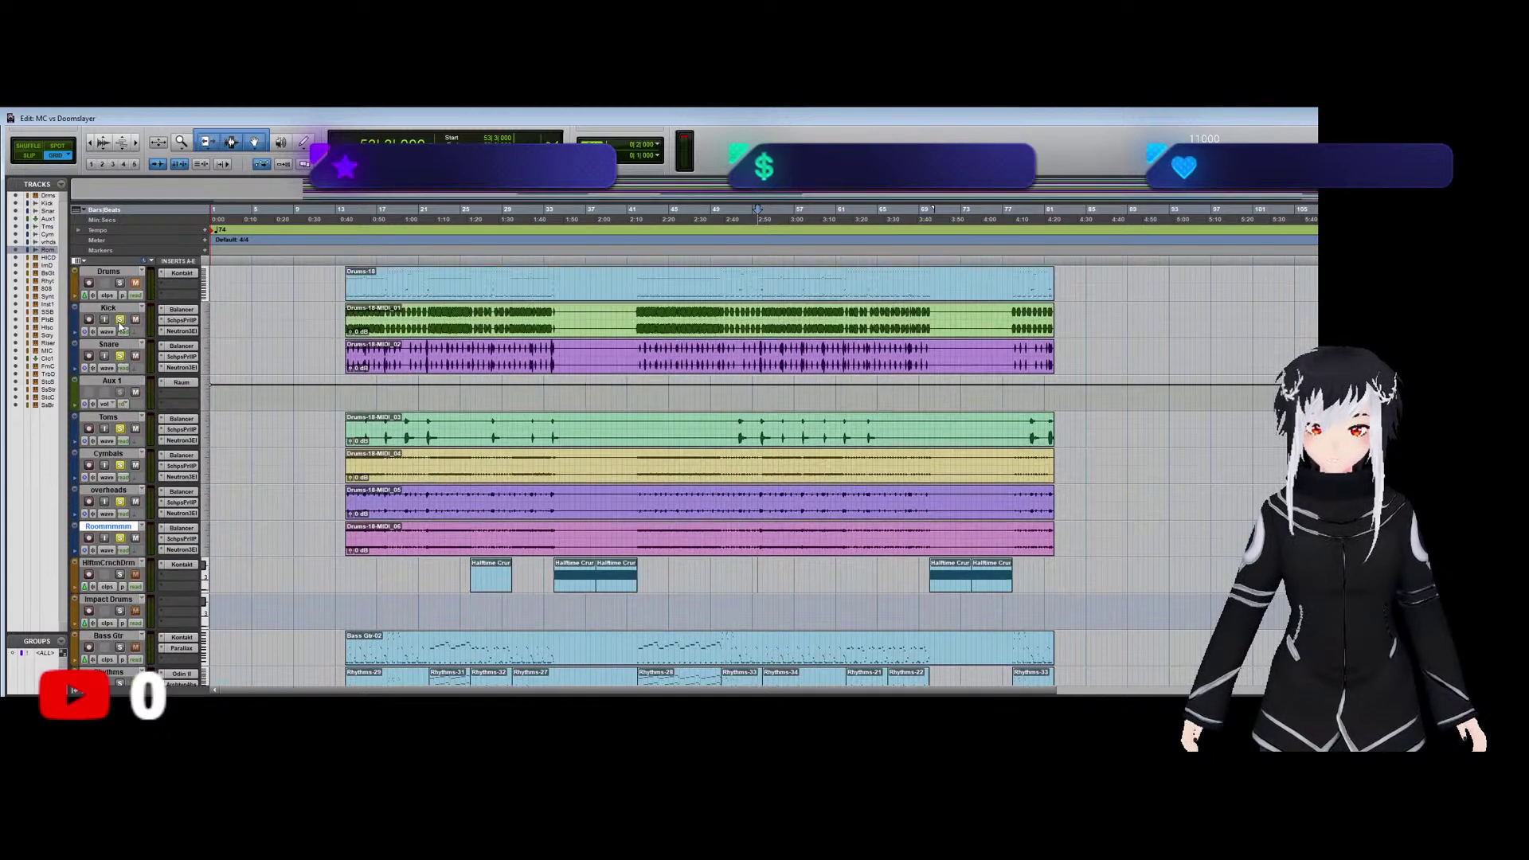
key("space")
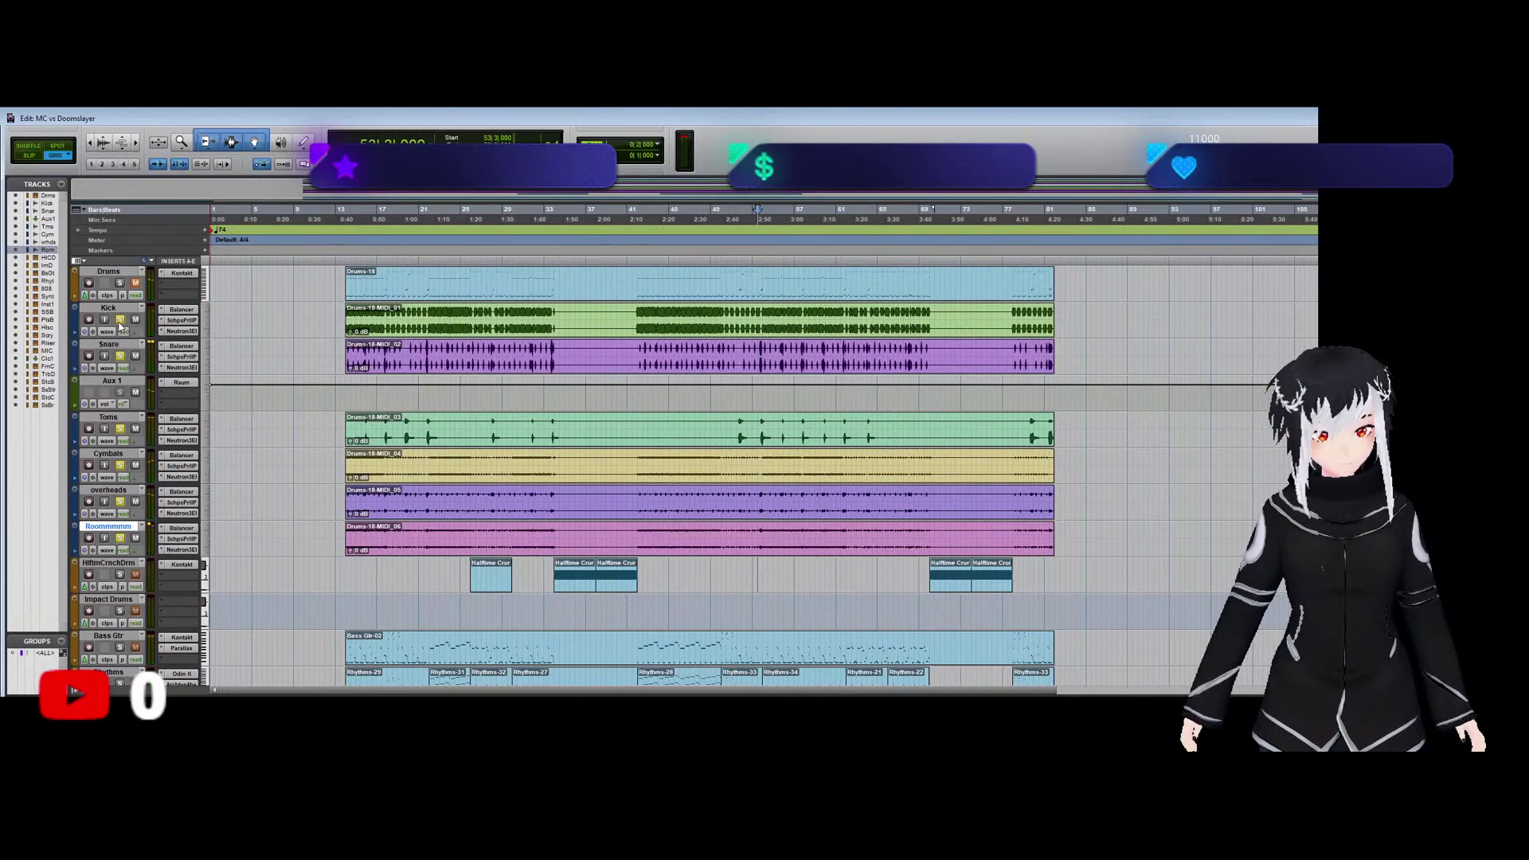
left_click(119, 356)
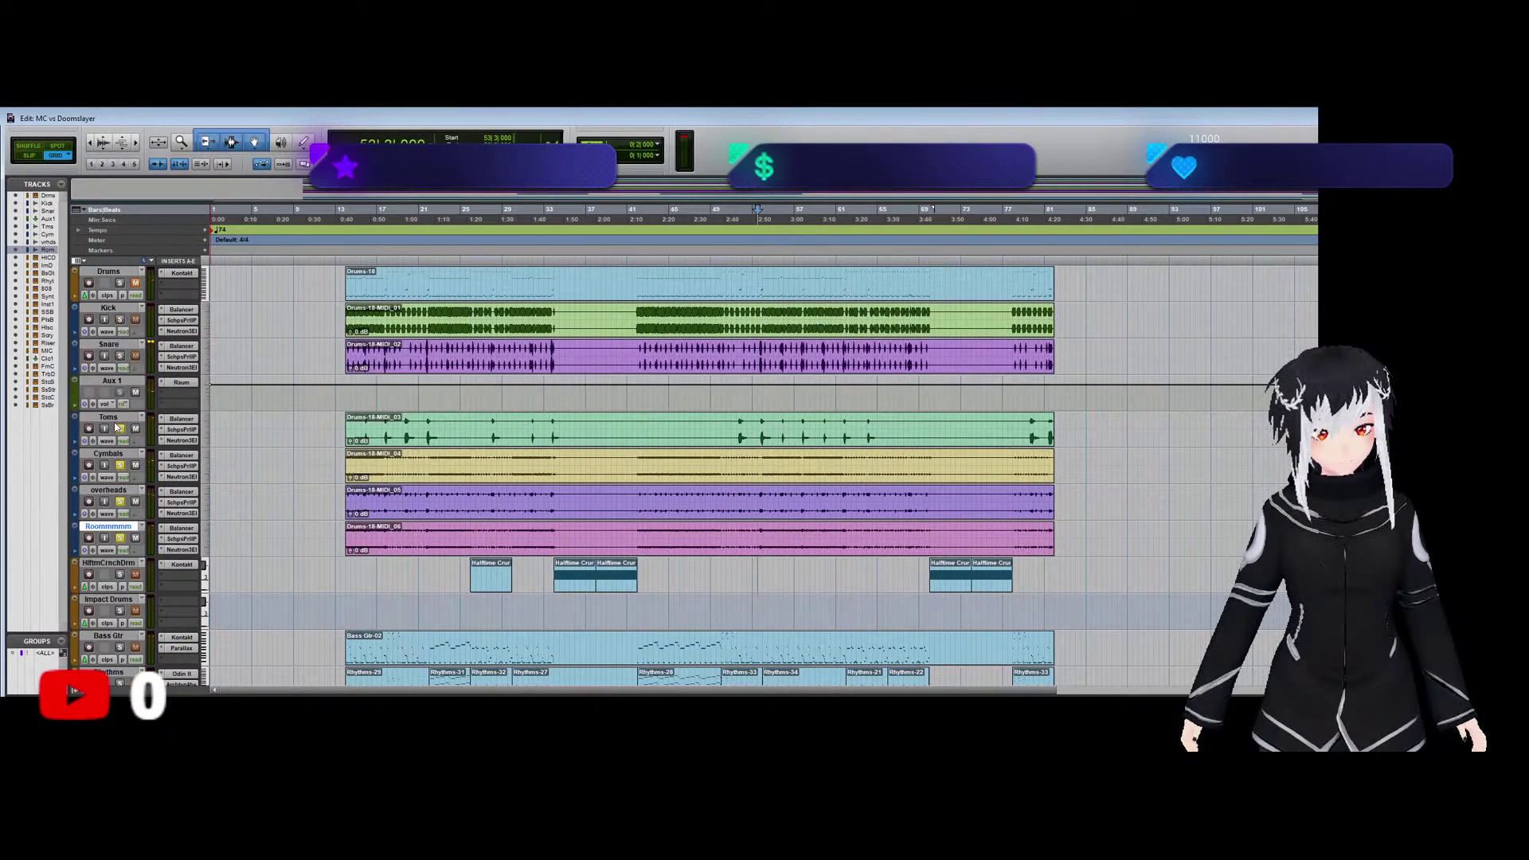
left_click(119, 428)
left_click(119, 539)
Play the full mix from bar 53, lower the Toms fader to about -1.4 dB and nudge the Snare fader.
key("space")
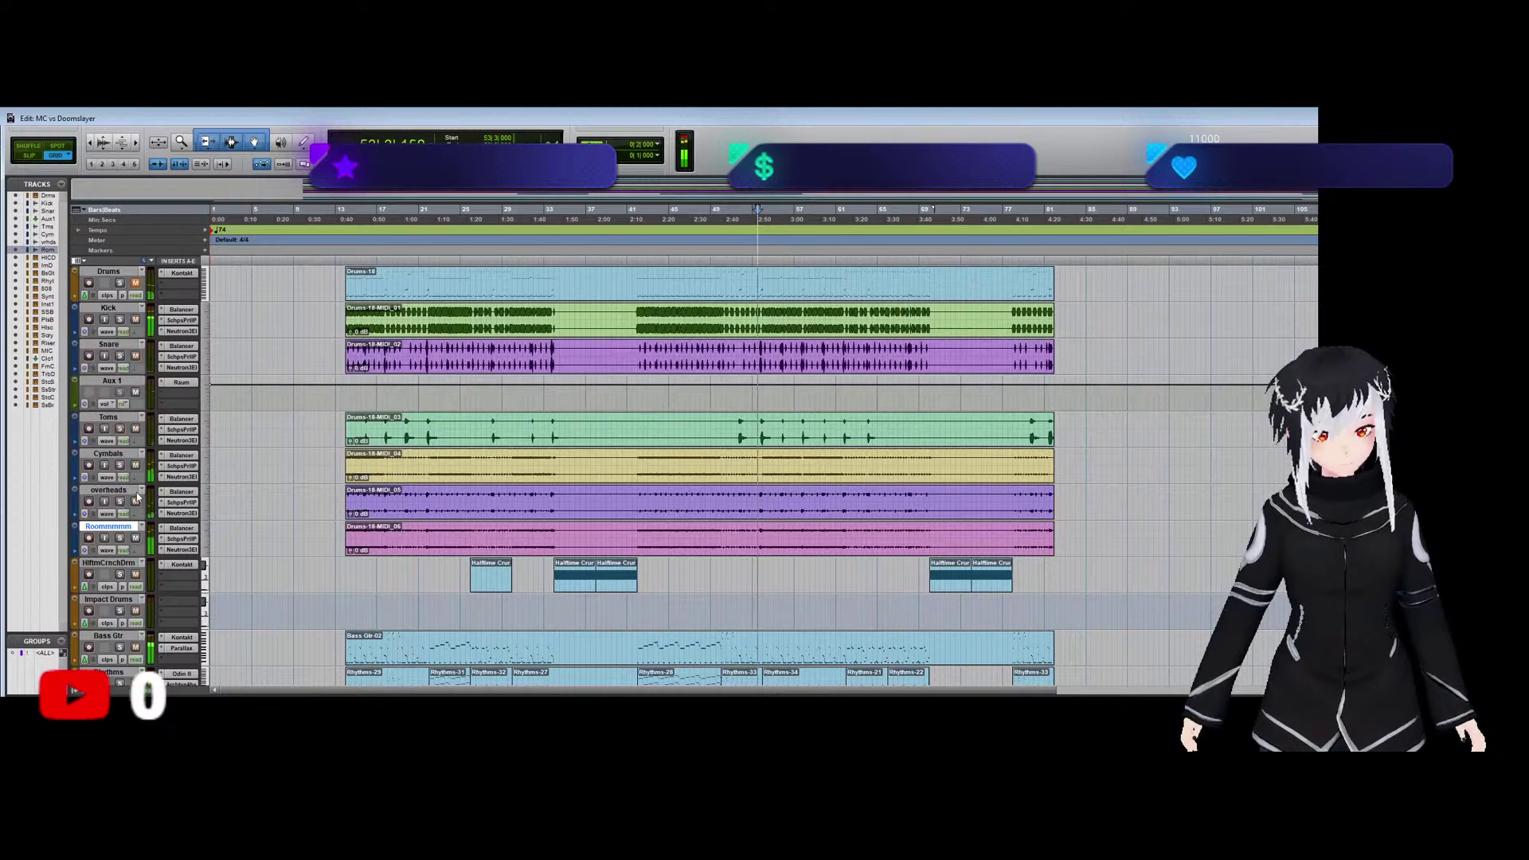
scroll(332, 455, "down", 4)
key("ctrl+equal")
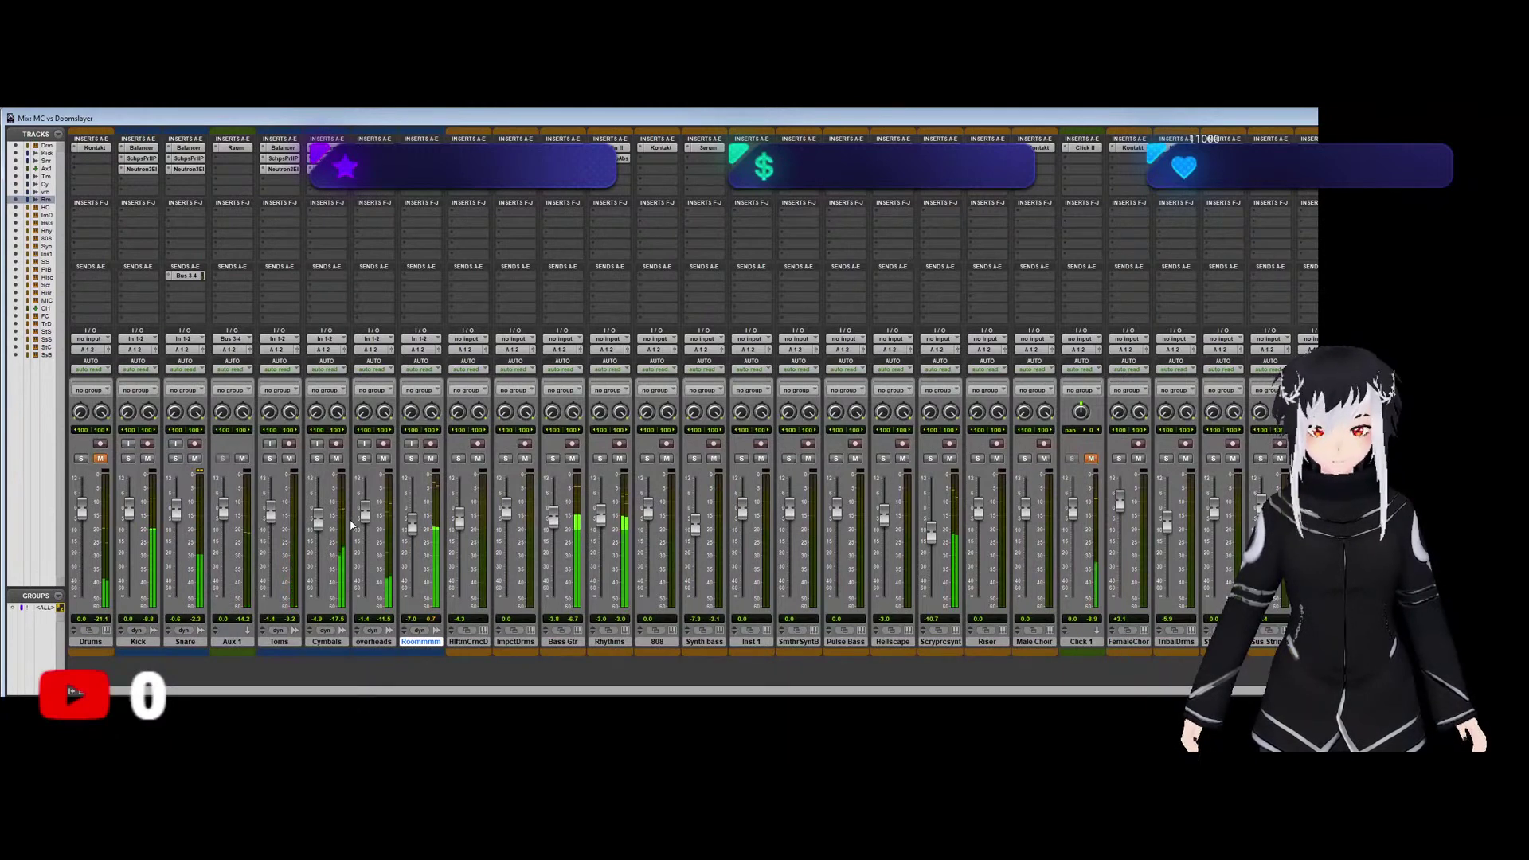
key("ctrl+equal")
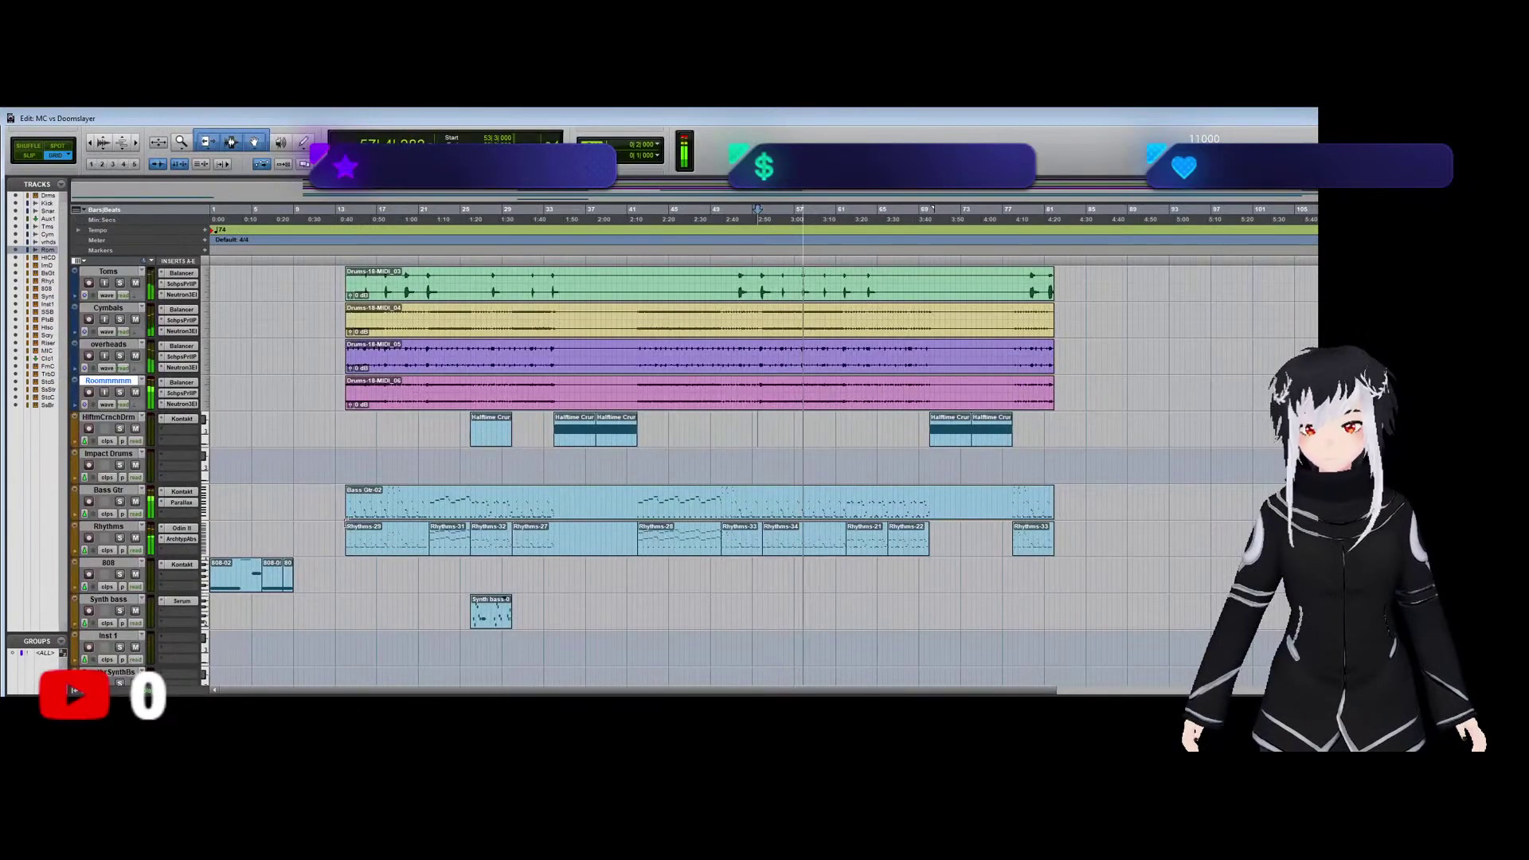
key("ctrl+equal")
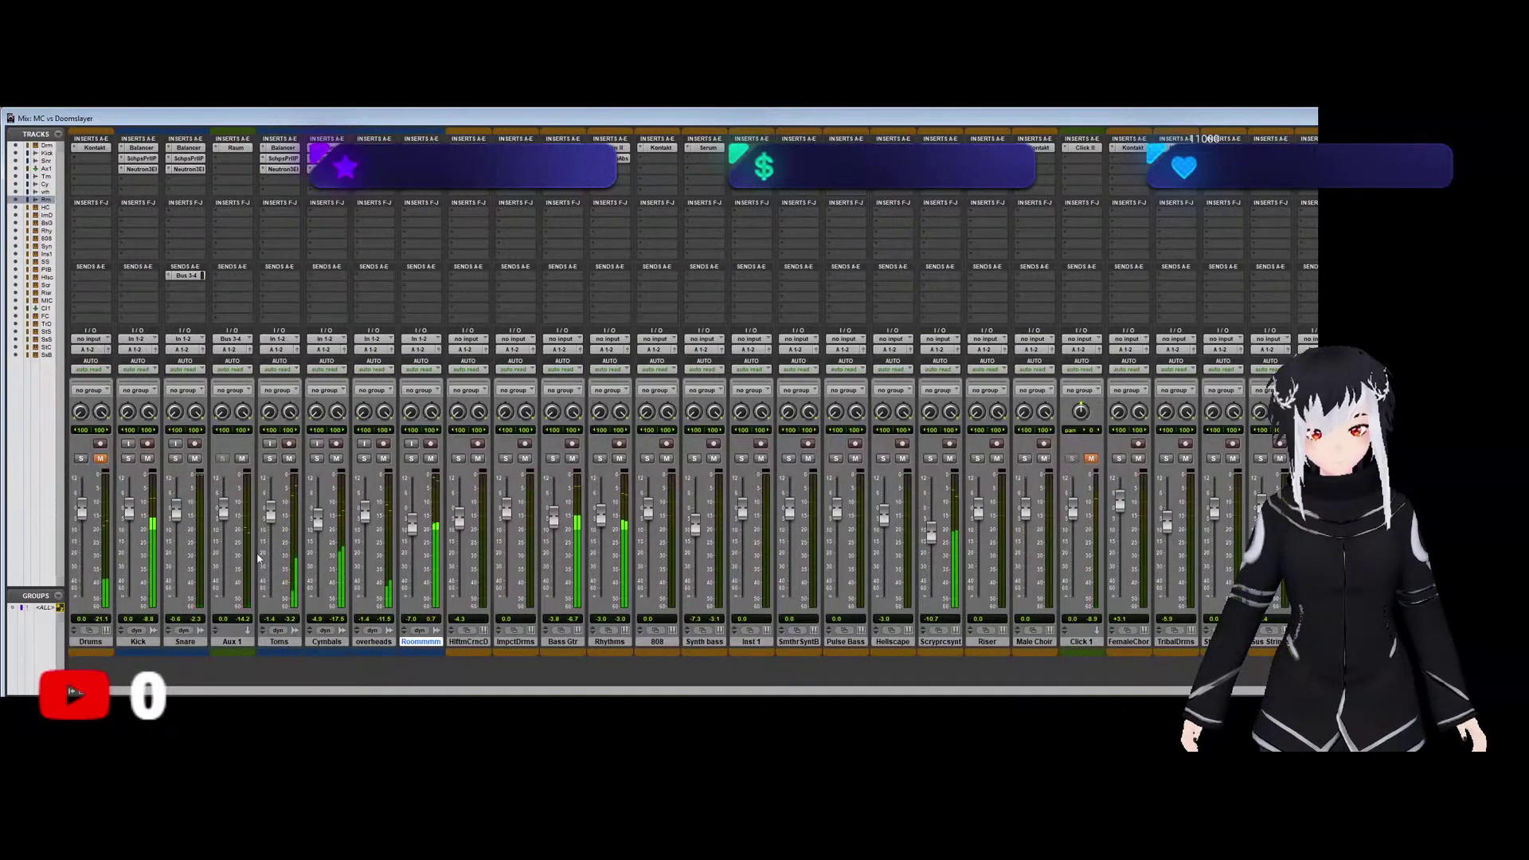
left_click_drag(176, 509, 176, 510)
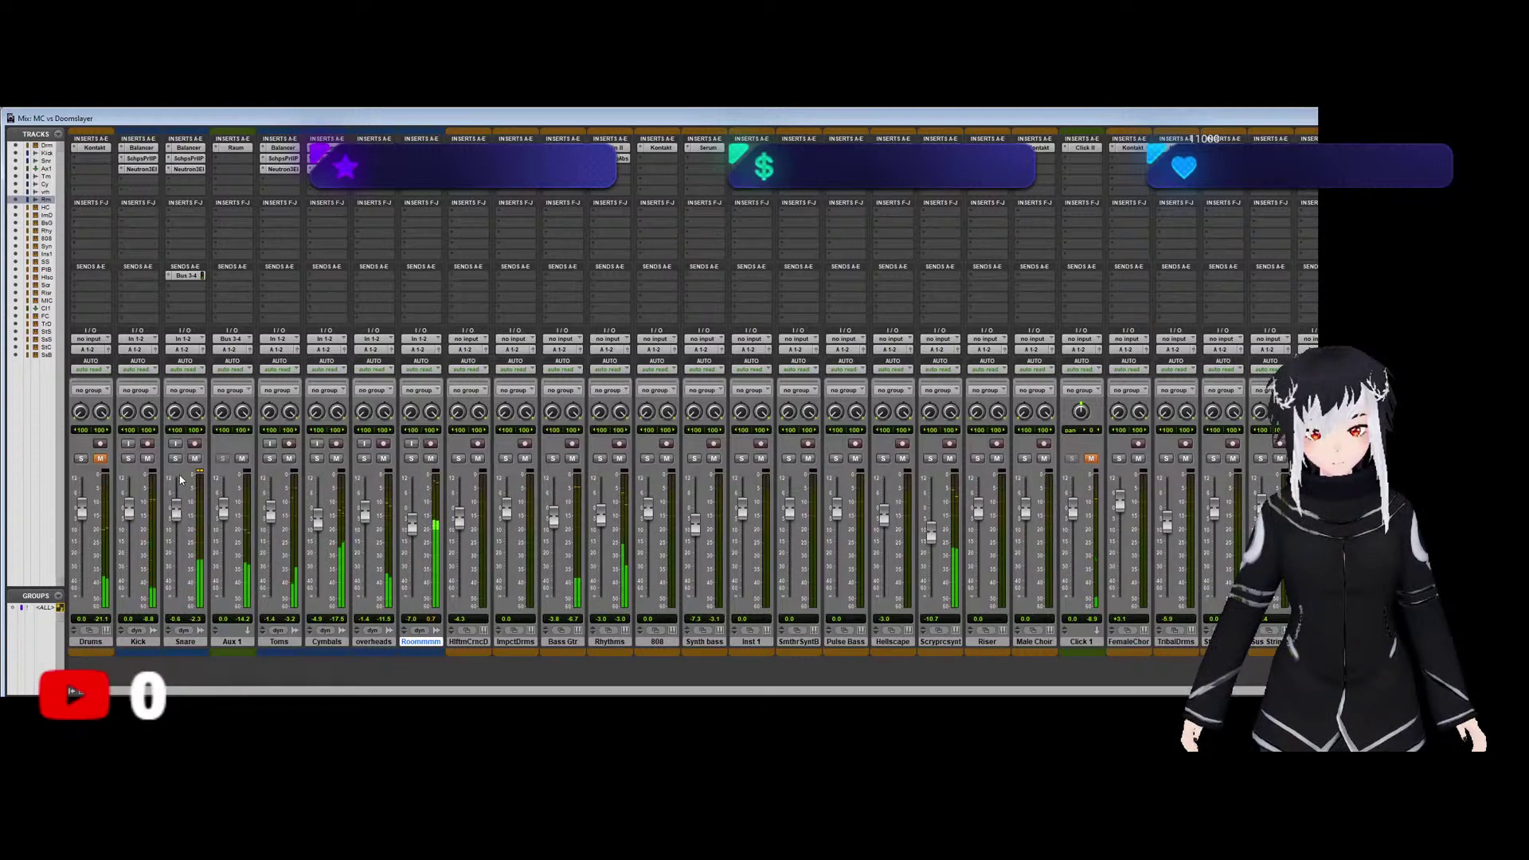
Balance the faders during playback: Snare about -2.0 dB, room track about -5.2 dB, Cymbals about -0.4 dB and overheads about -4.3 dB, briefly soloing the overheads.
left_click_drag(177, 508, 180, 517)
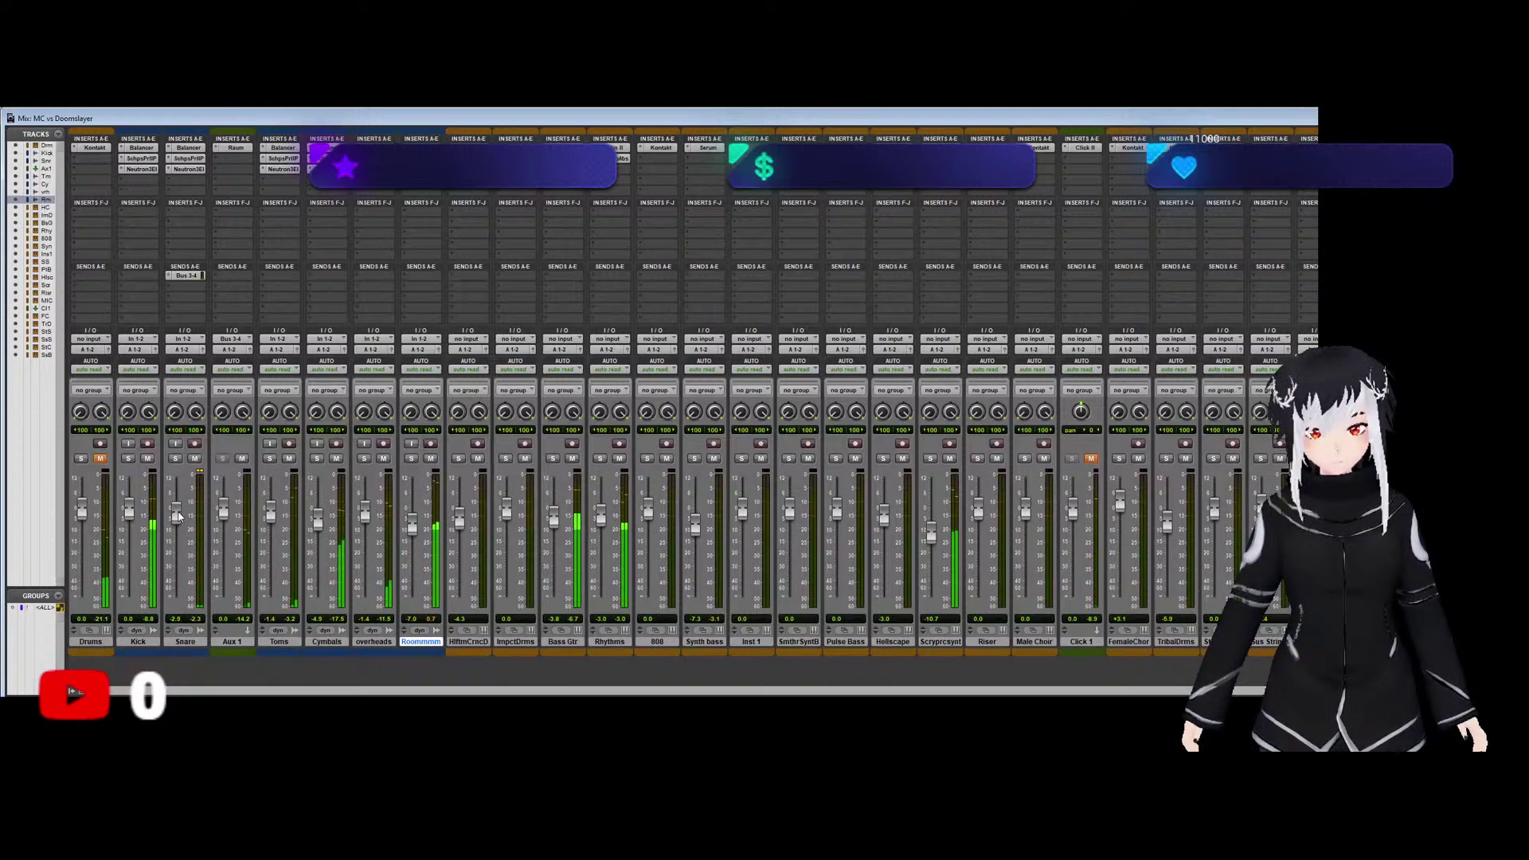
left_click_drag(413, 527, 413, 531)
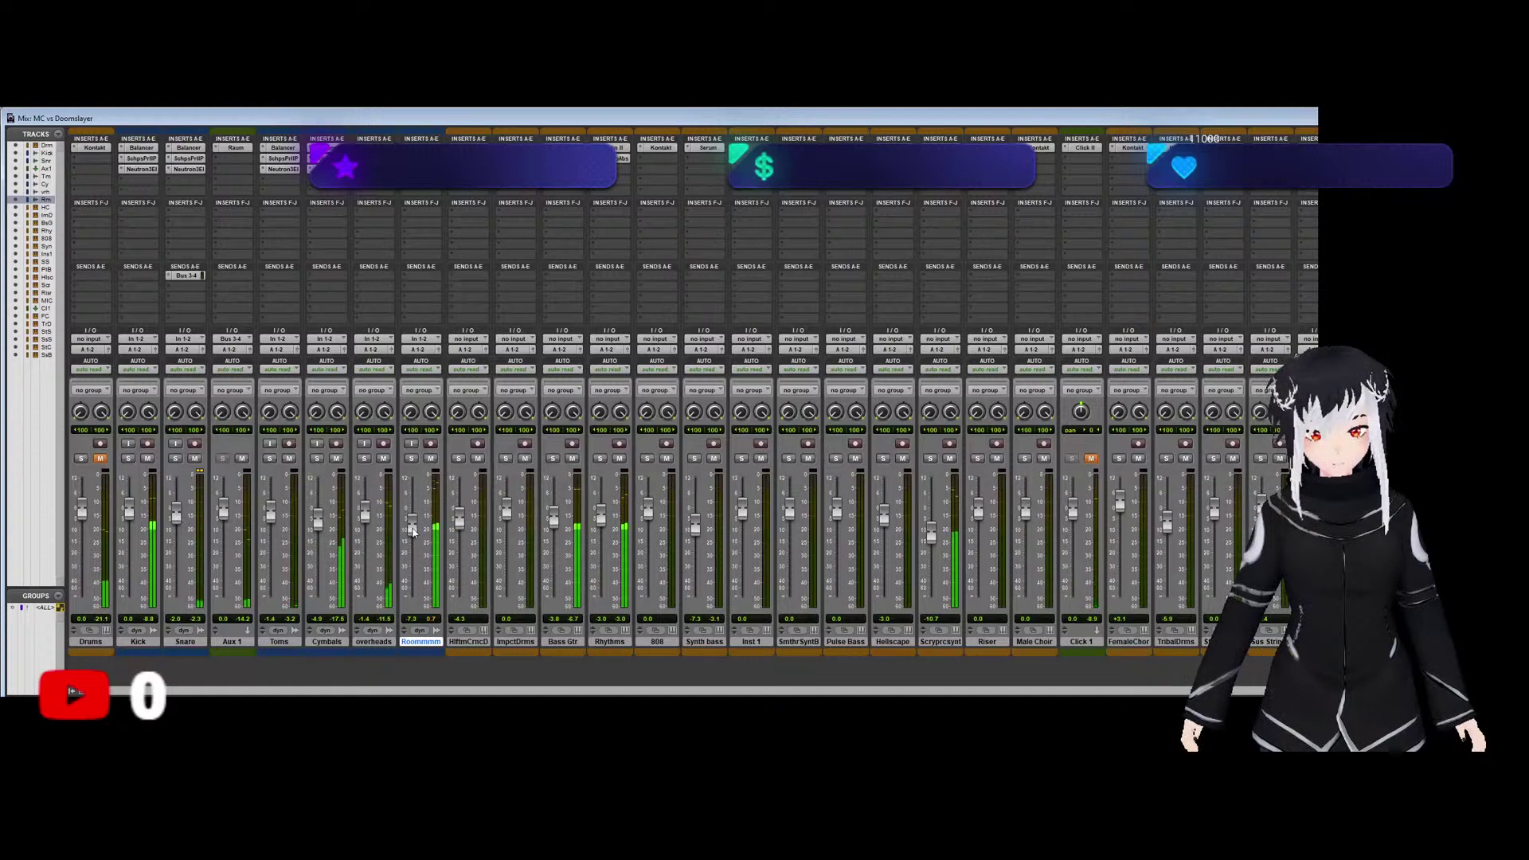
left_click(364, 459)
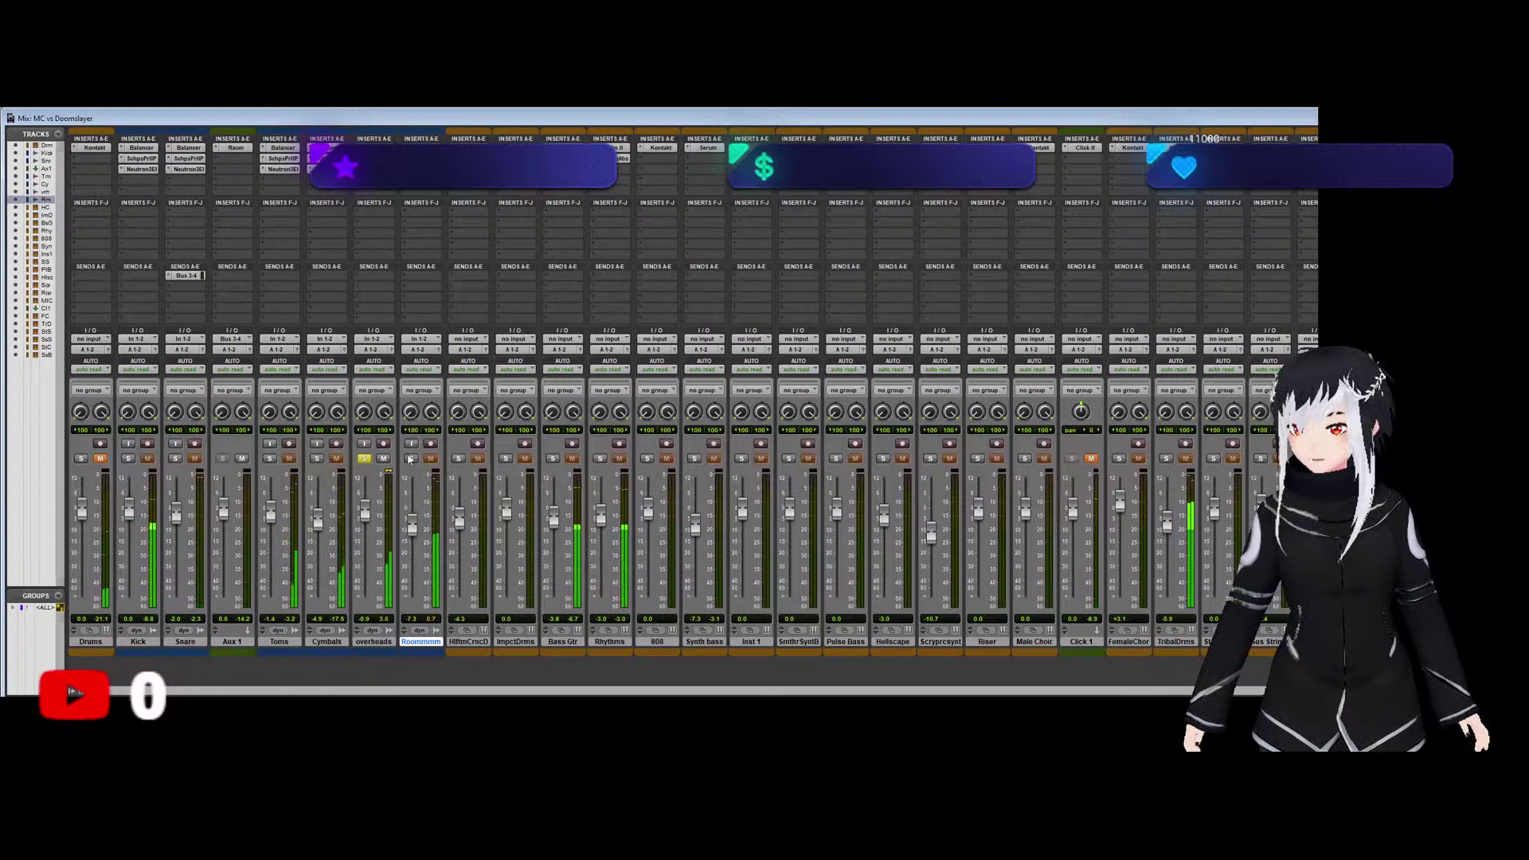
left_click(363, 459)
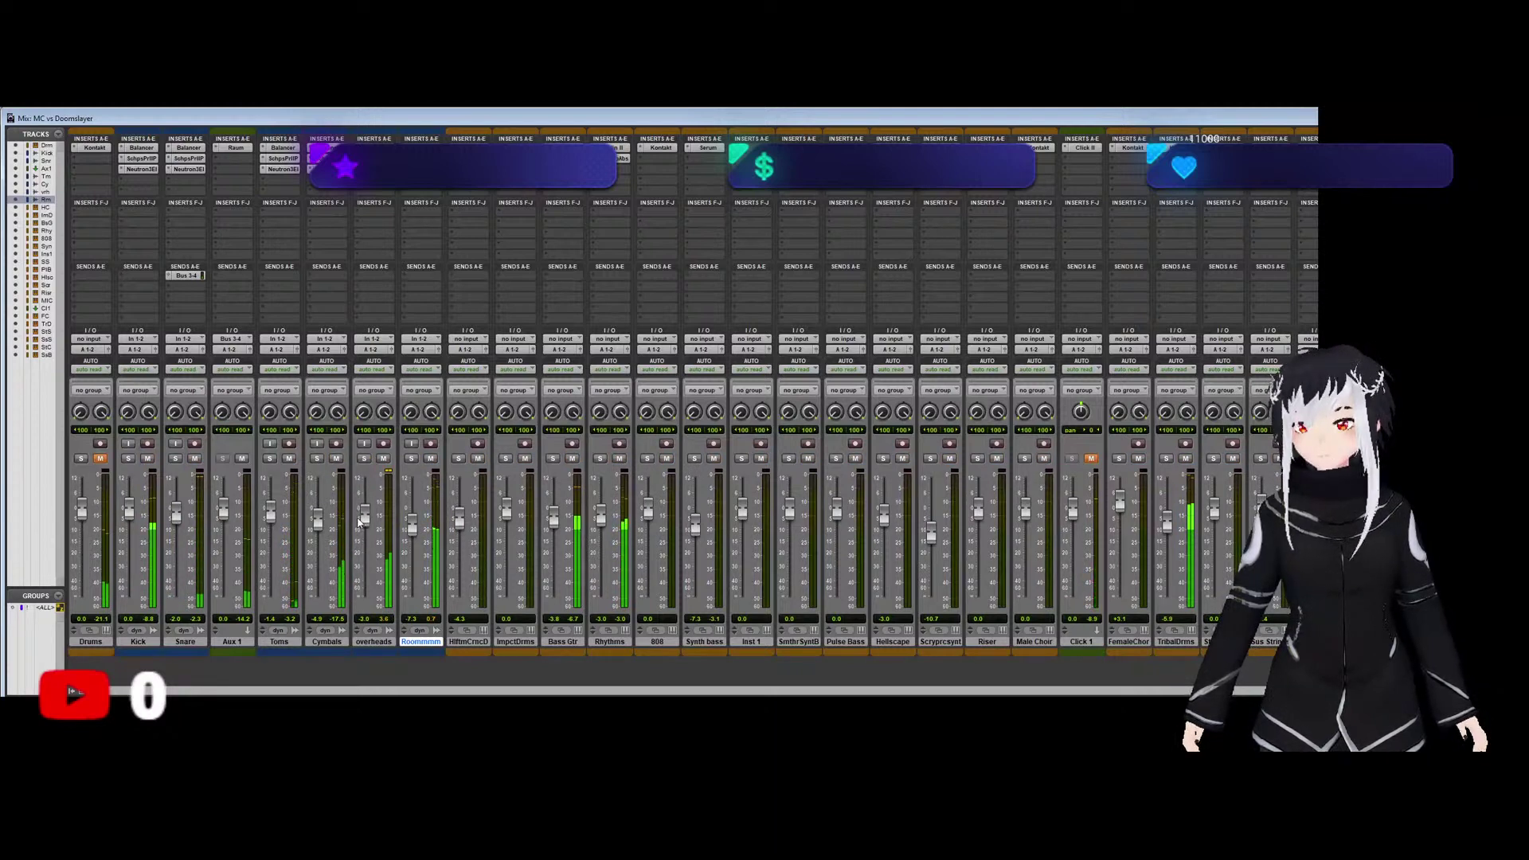
left_click_drag(413, 521, 413, 517)
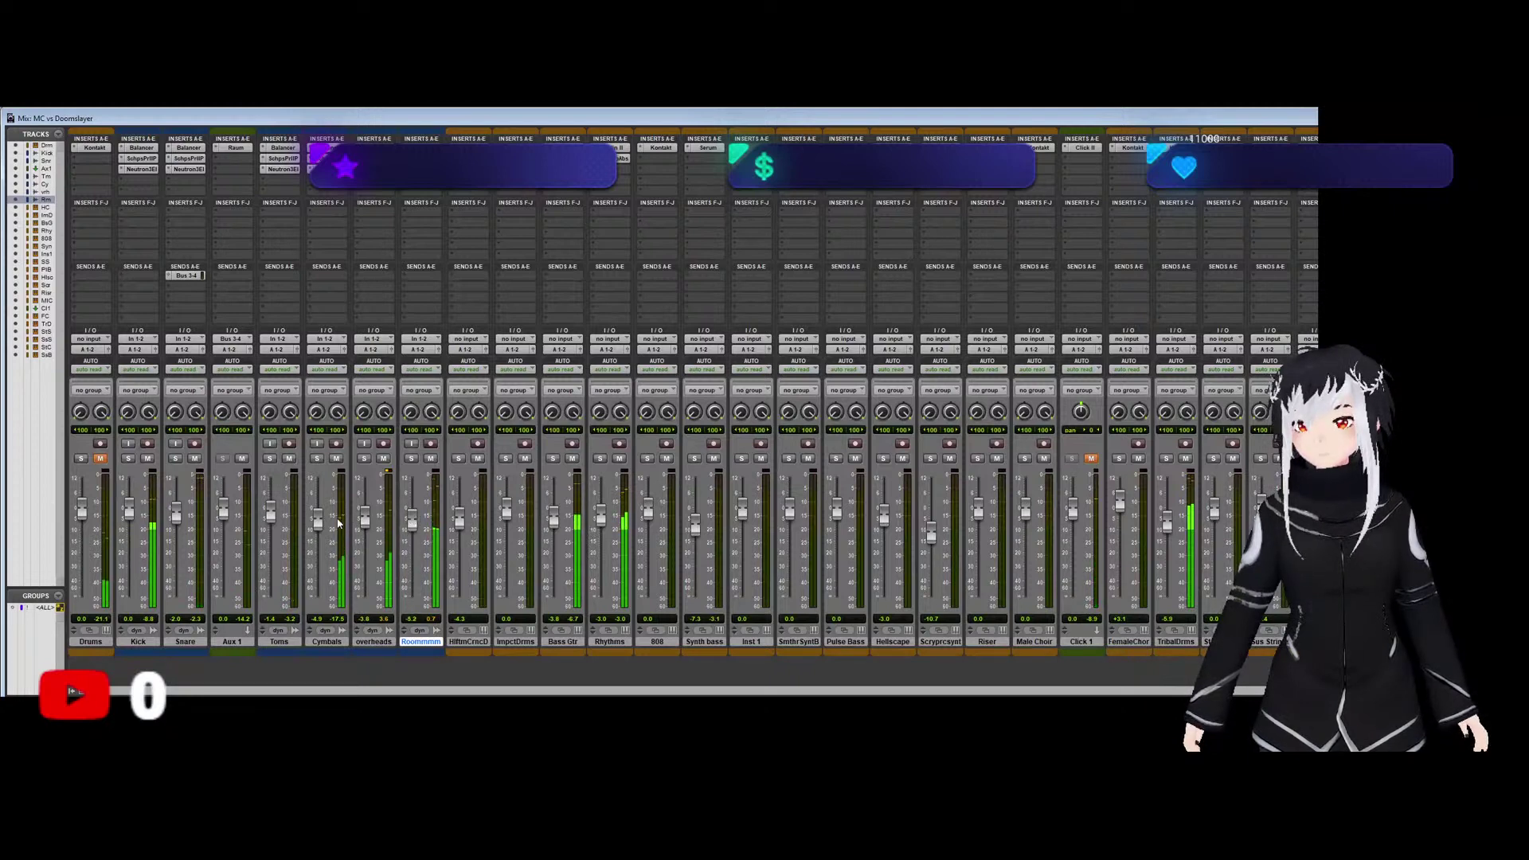
left_click_drag(317, 520, 318, 512)
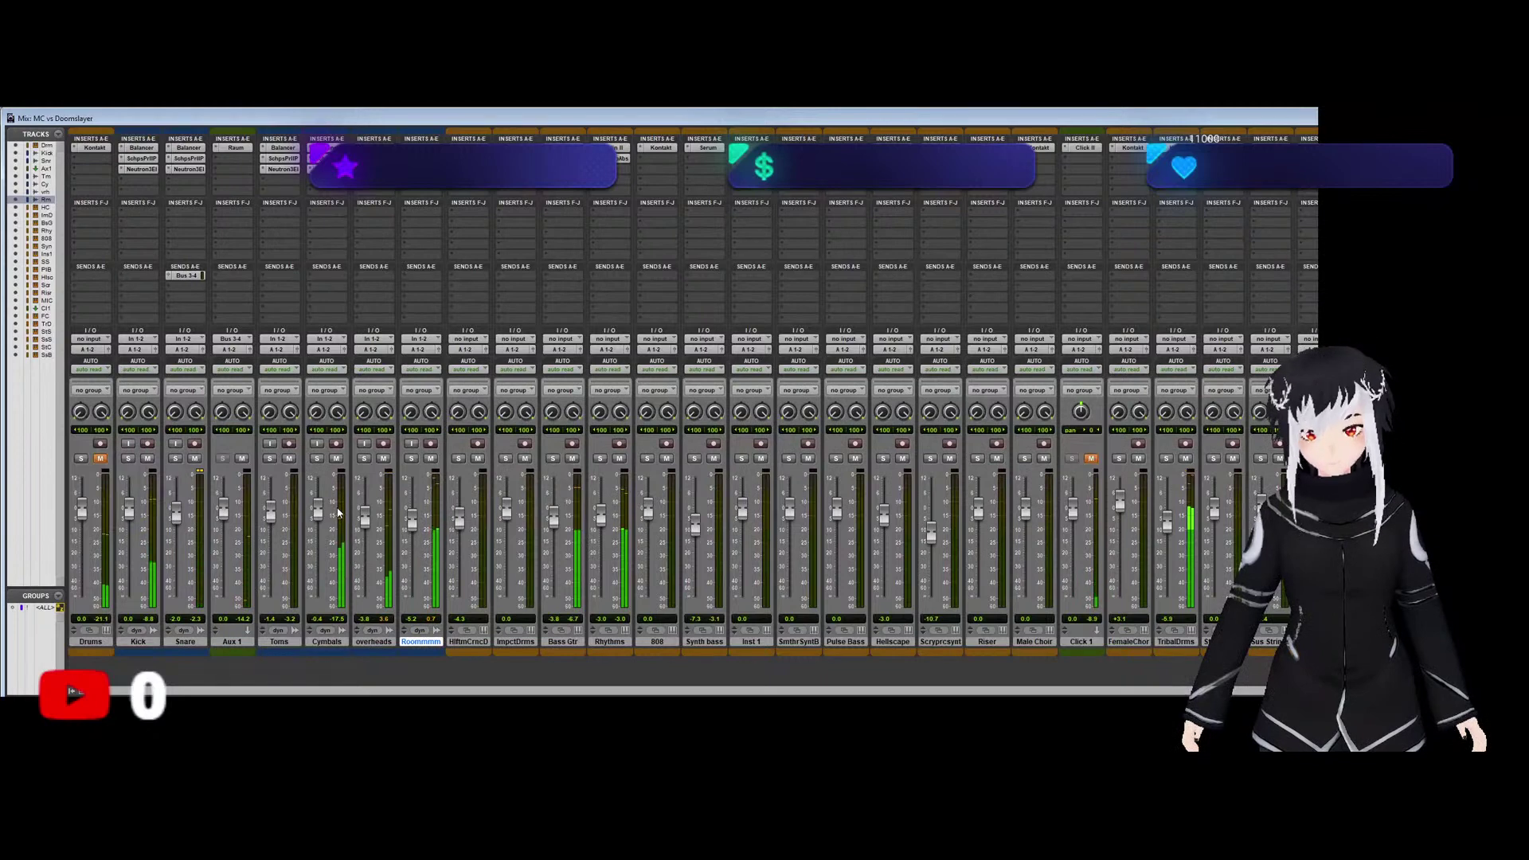
left_click_drag(360, 516, 368, 522)
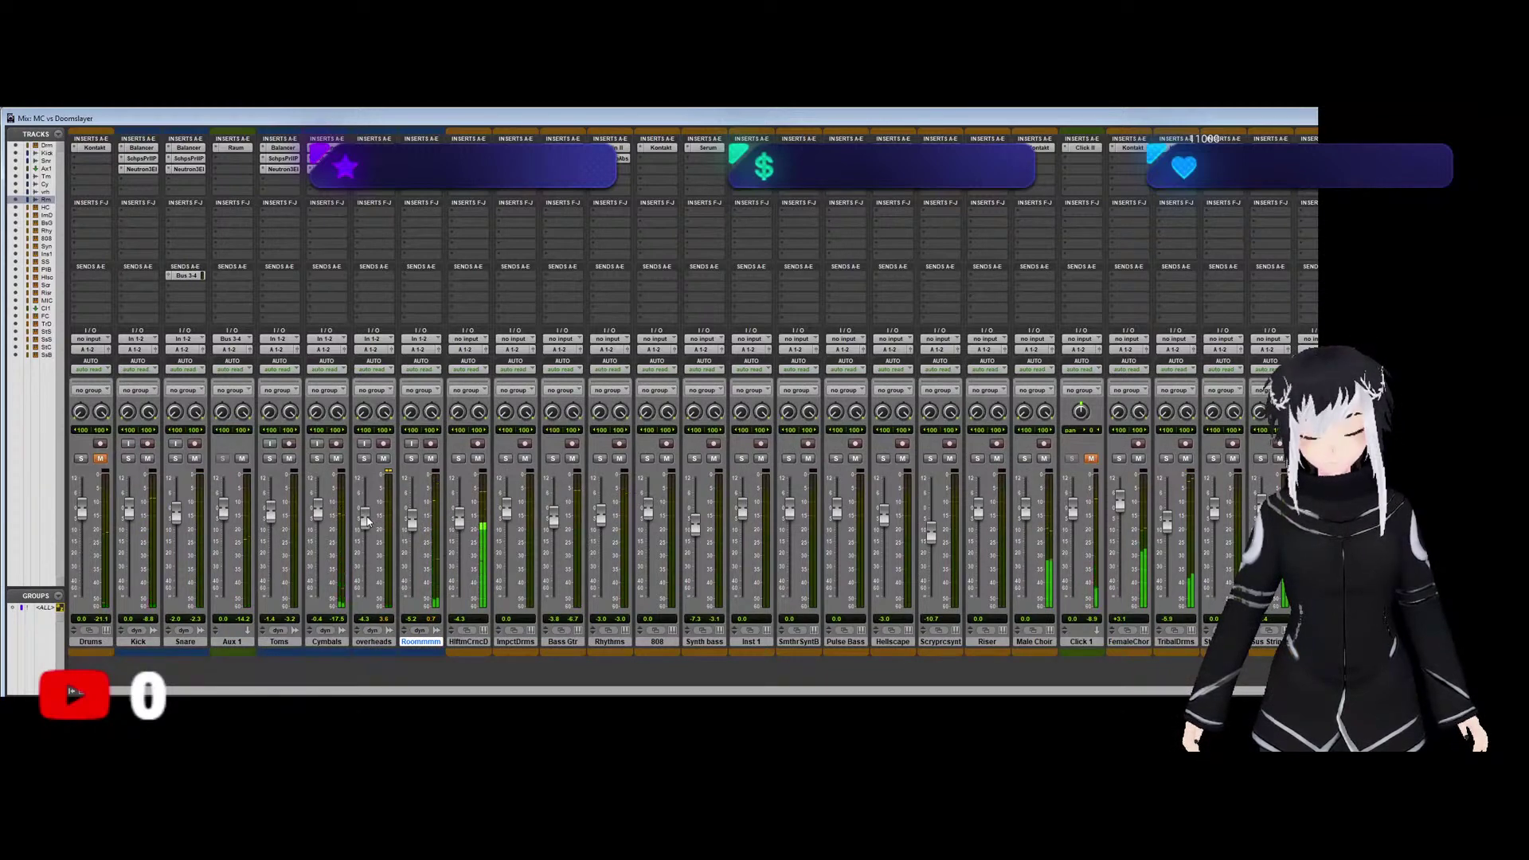
Return to the Edit window, place the cursor at bar 81 beat 3 near the drum clips' end, and unmute the Drums track.
key("ctrl+equal")
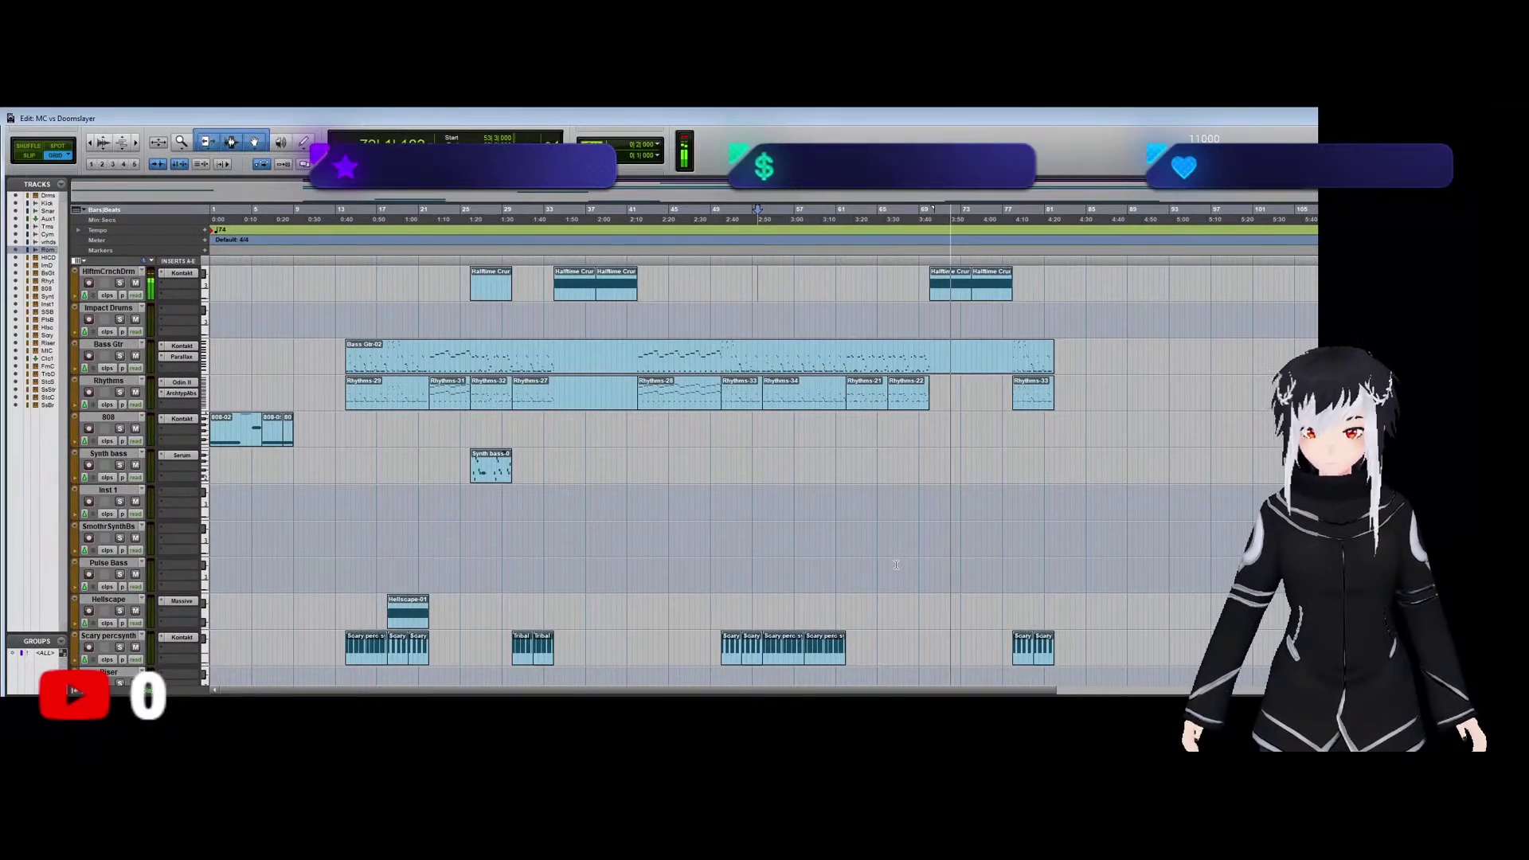
scroll(896, 565, "down", 5)
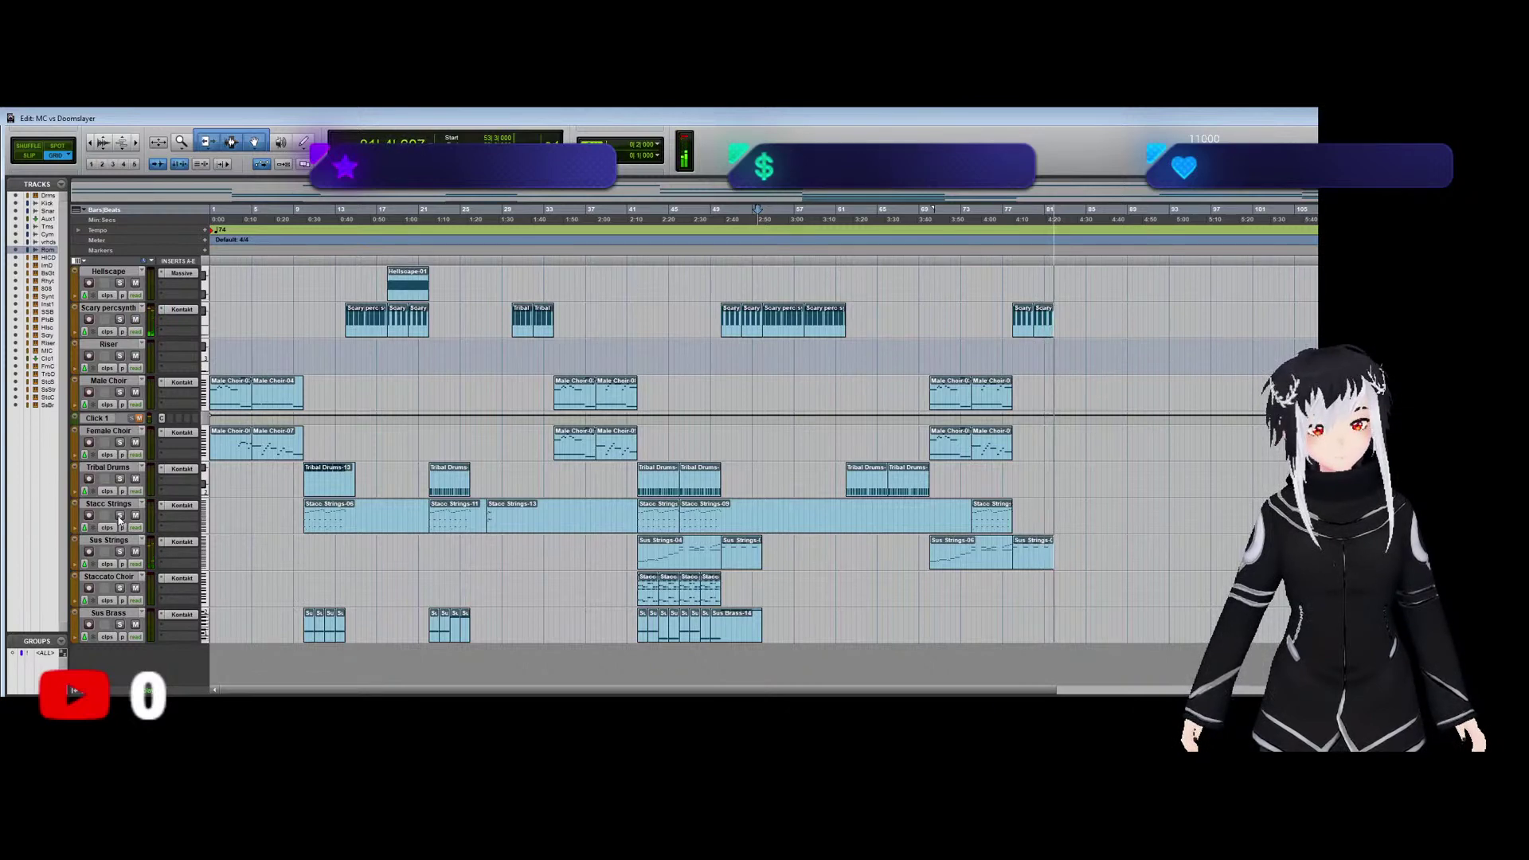
scroll(452, 518, "up", 5)
scroll(452, 518, "up", 10)
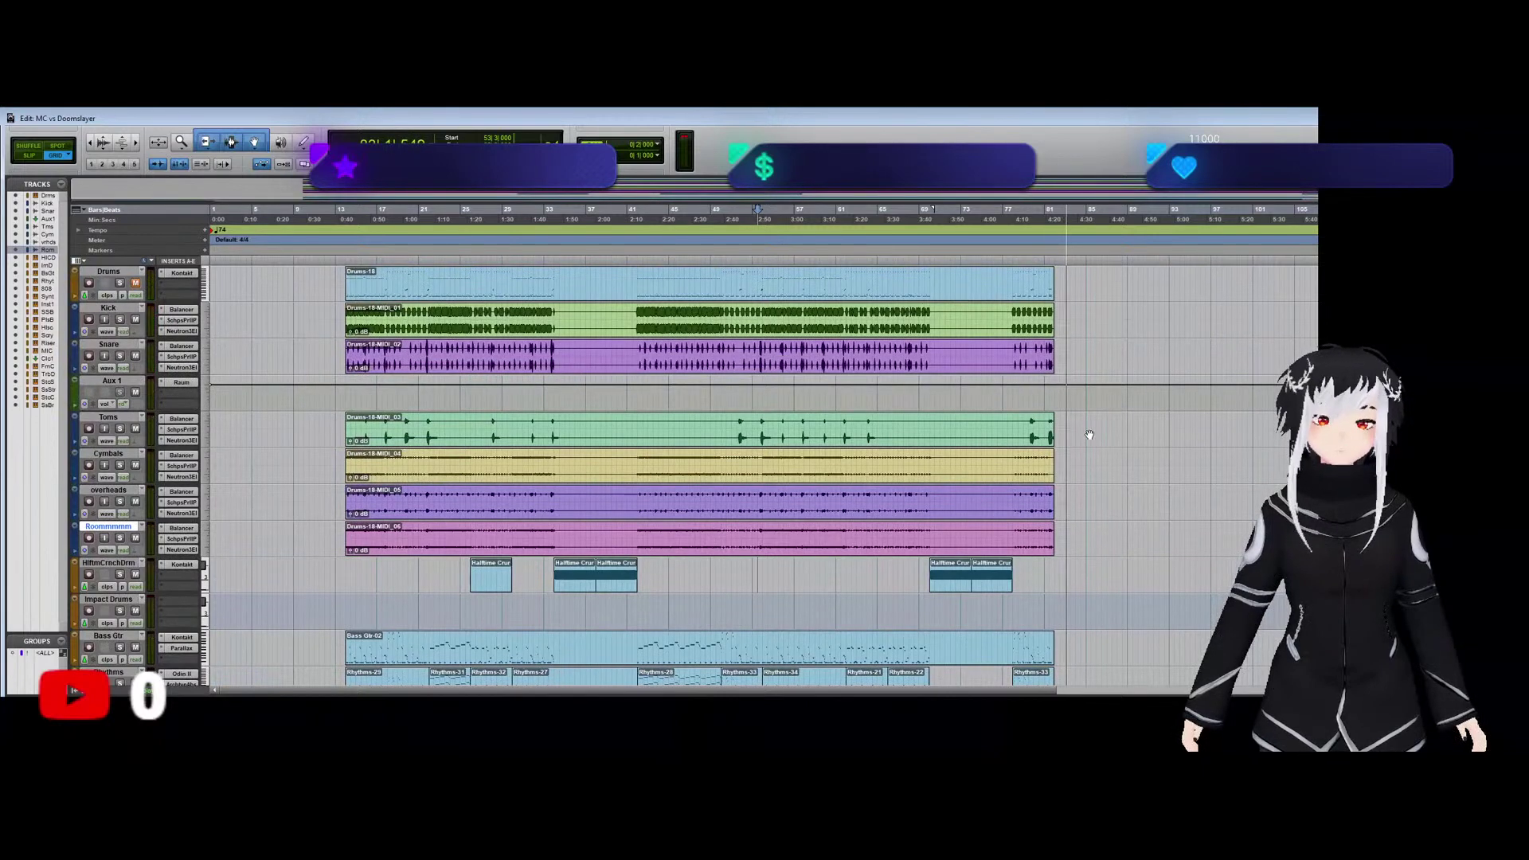
key("ctrl+]")
key("ctrl+]")
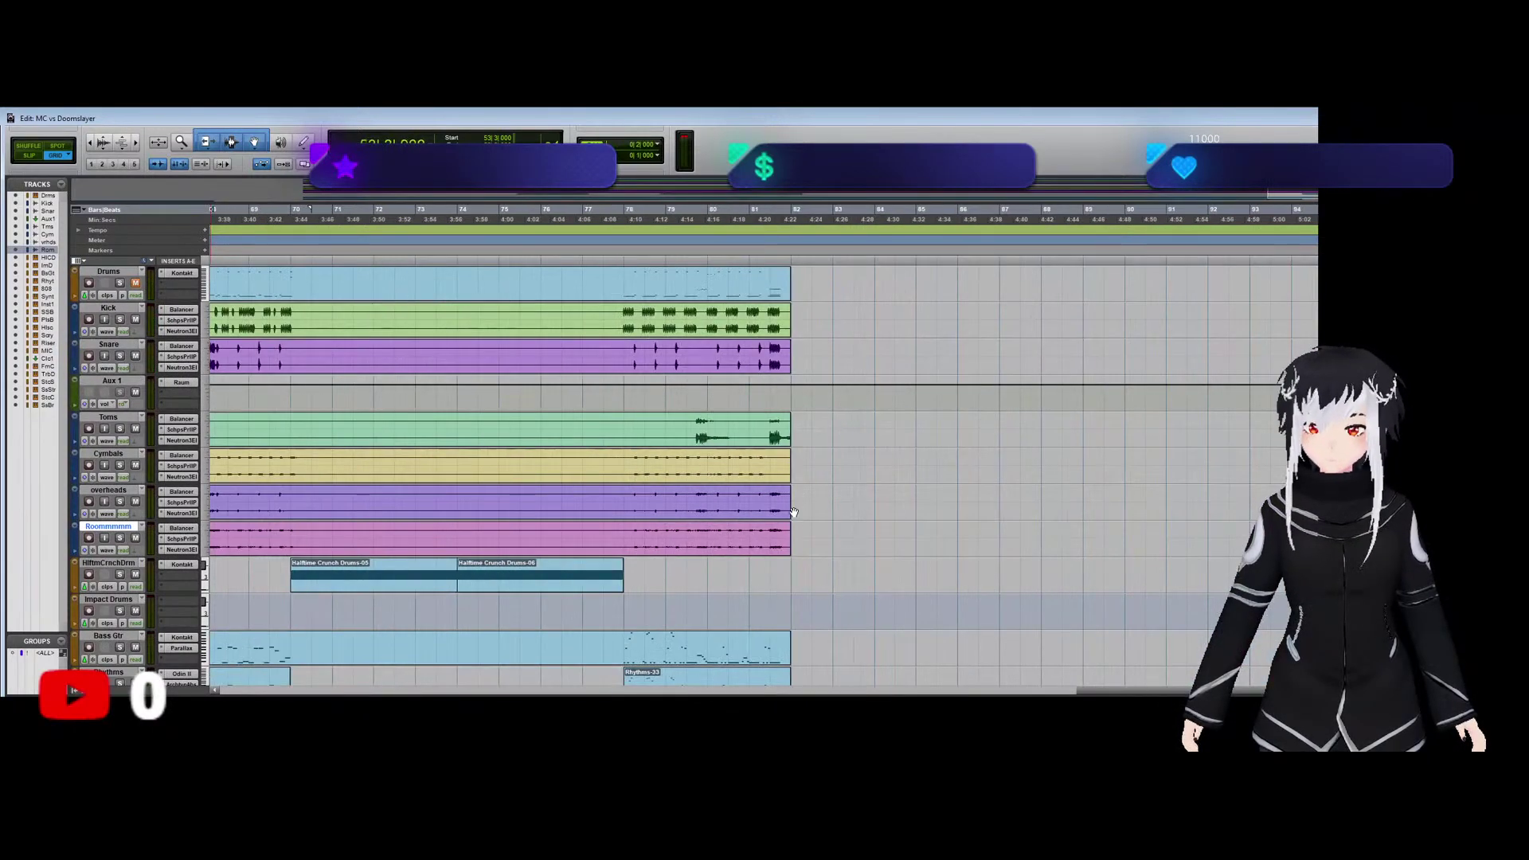
left_click(762, 446)
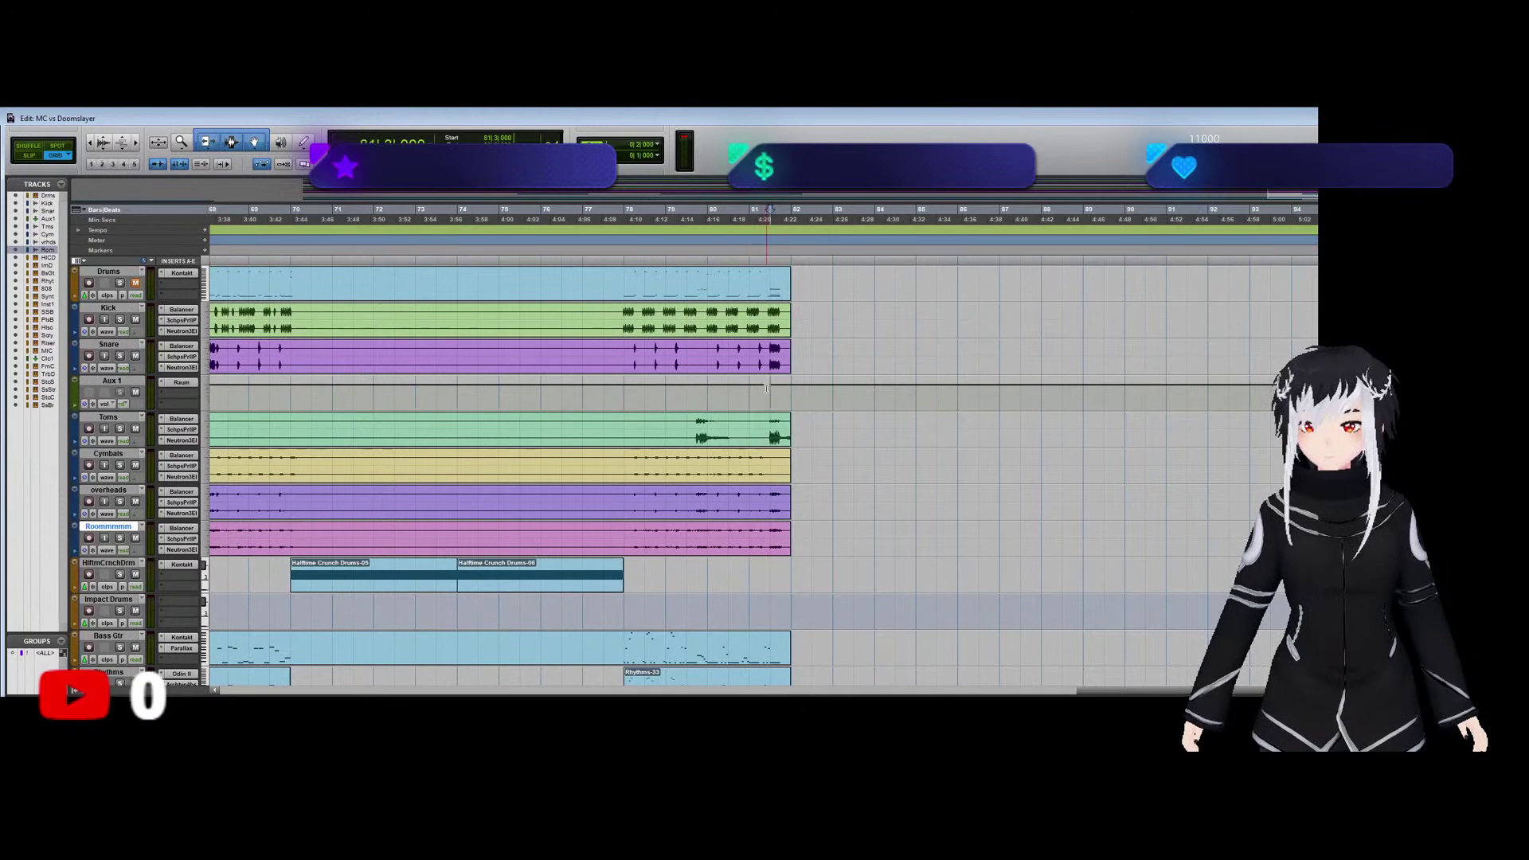
left_click(327, 407)
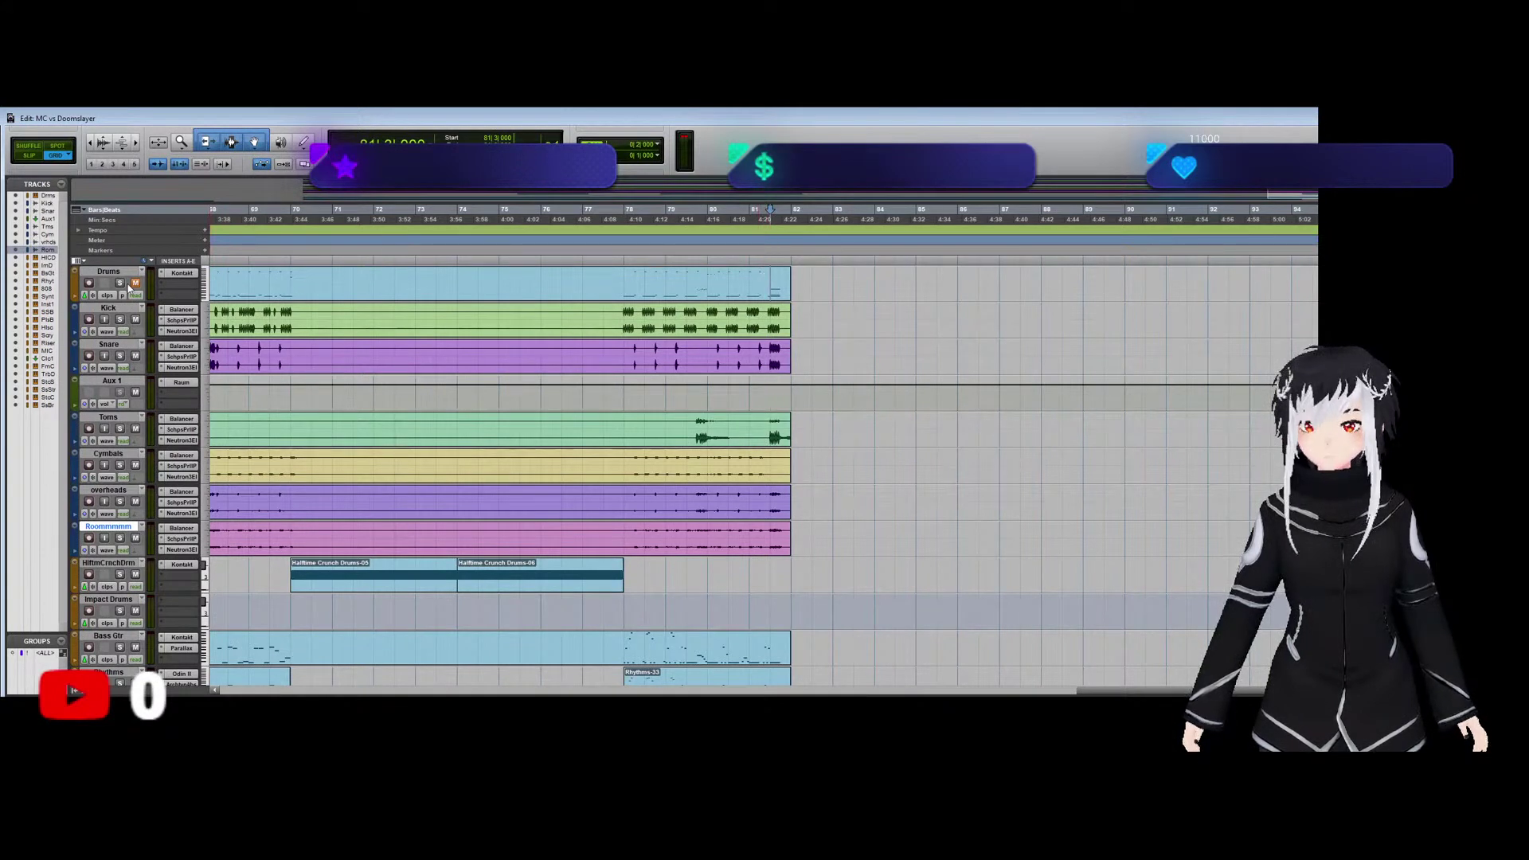
left_click(184, 275)
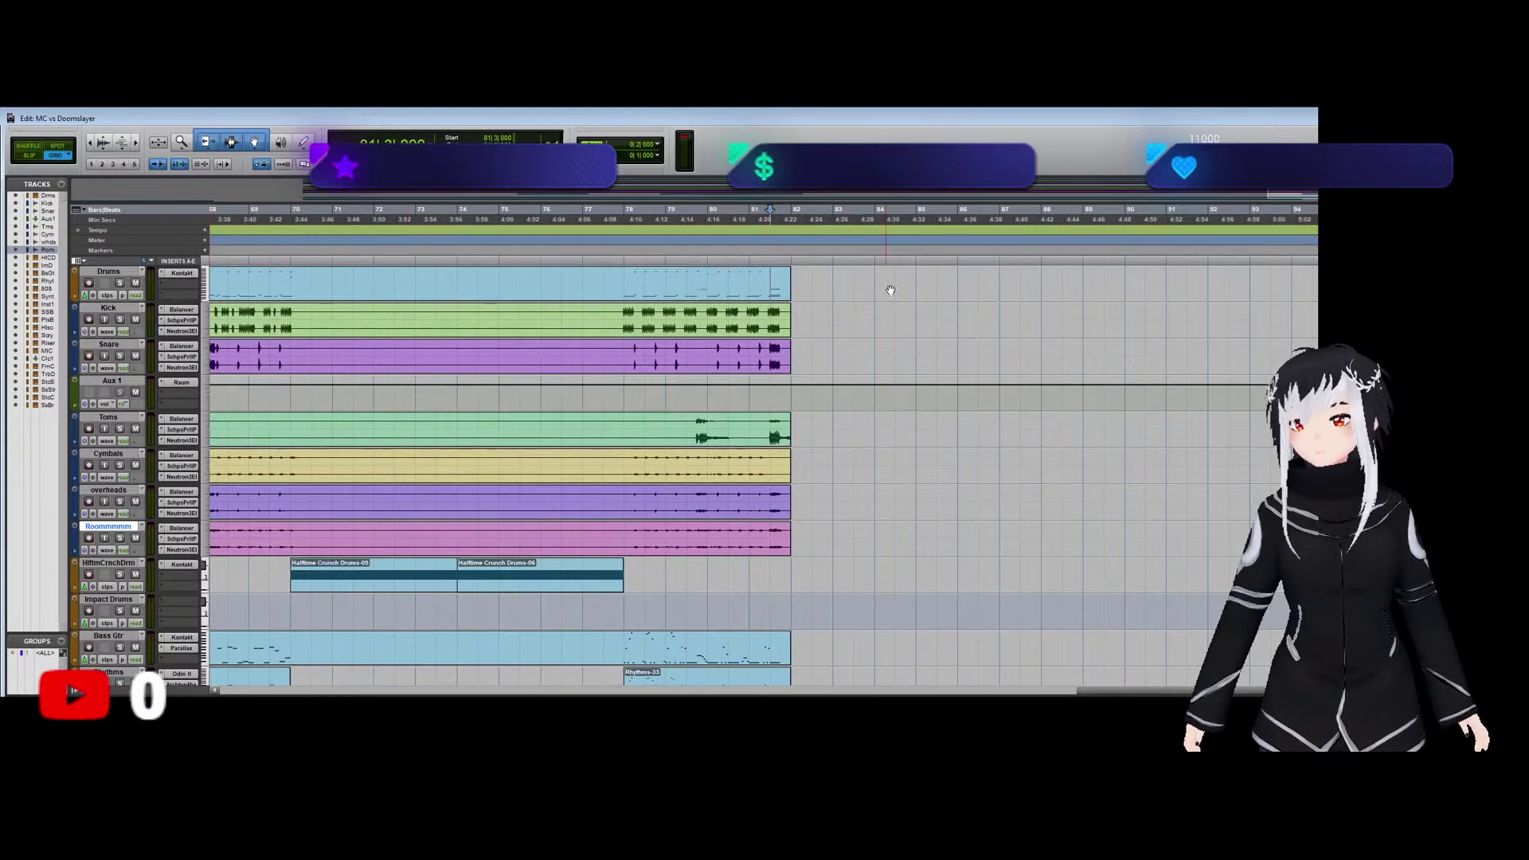
Extend the Drums clip to about bar 91, split it at bar 81 beat 3, and play the split part with Drums soloed.
left_click(788, 301)
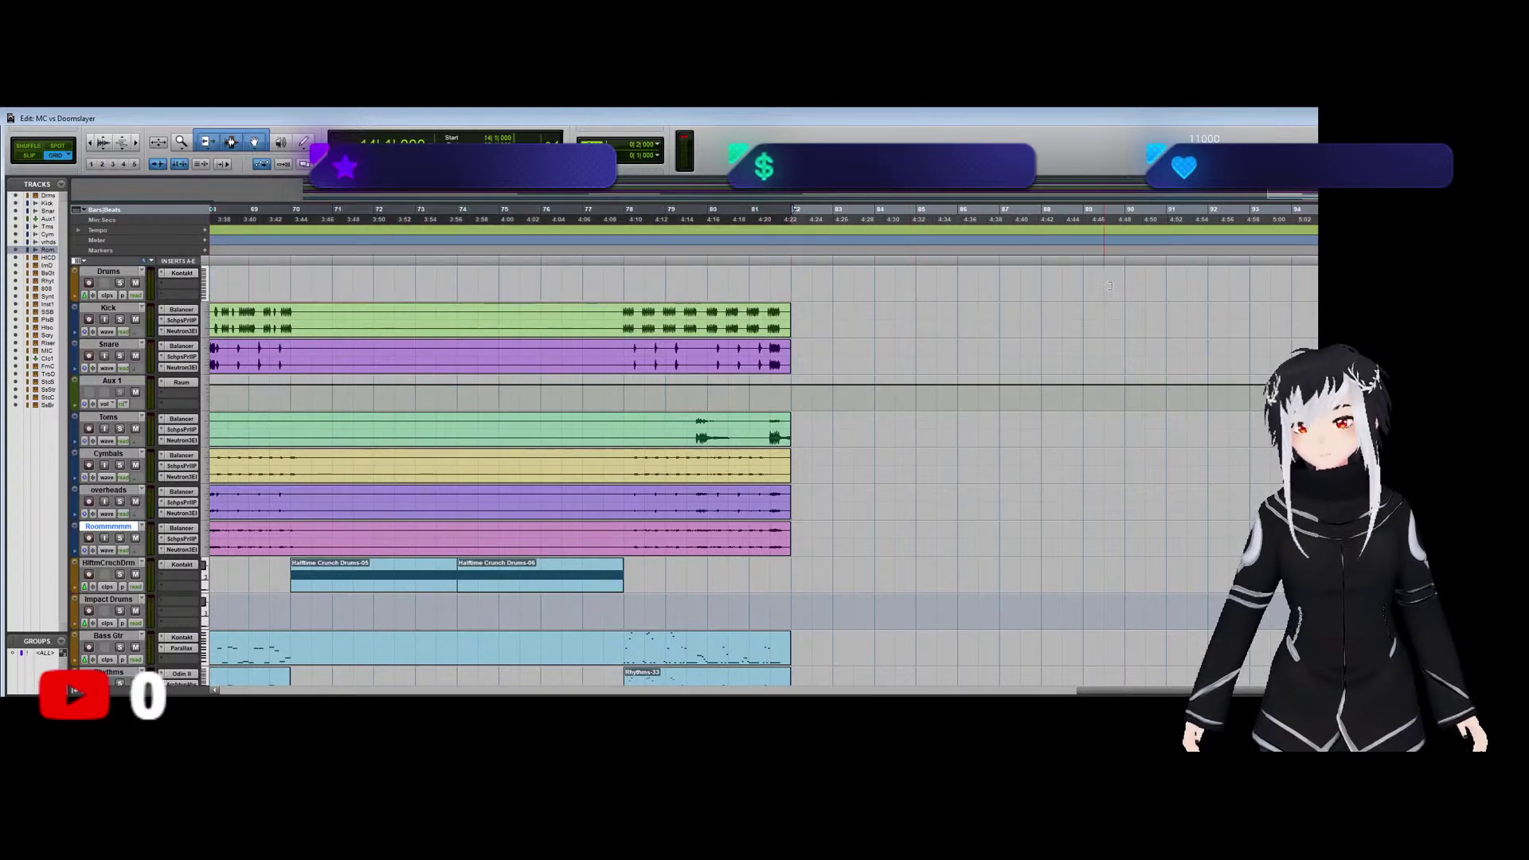
left_click(785, 309)
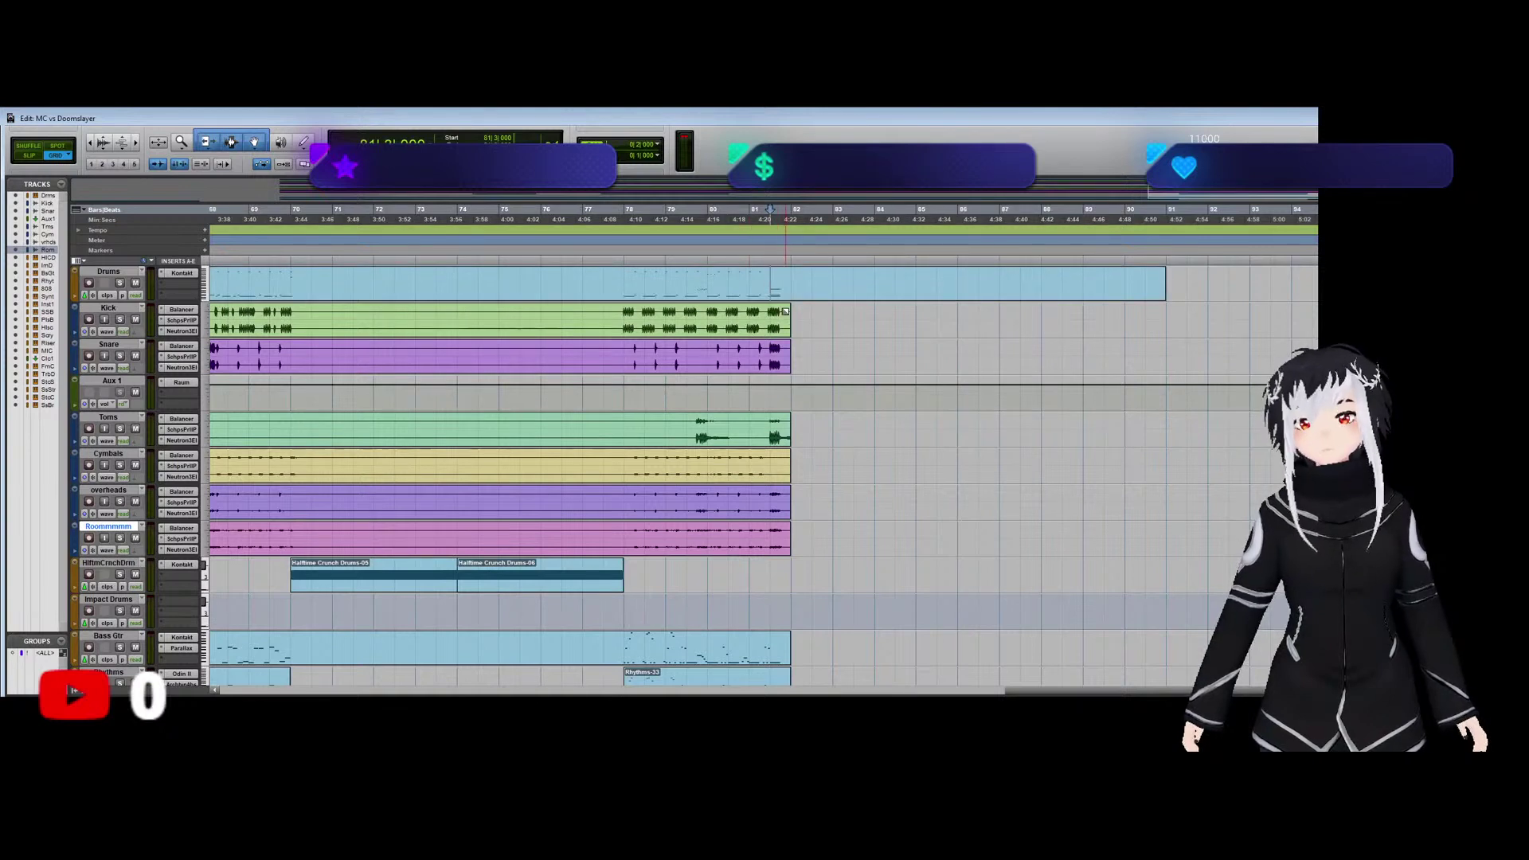
left_click(120, 283)
key("space")
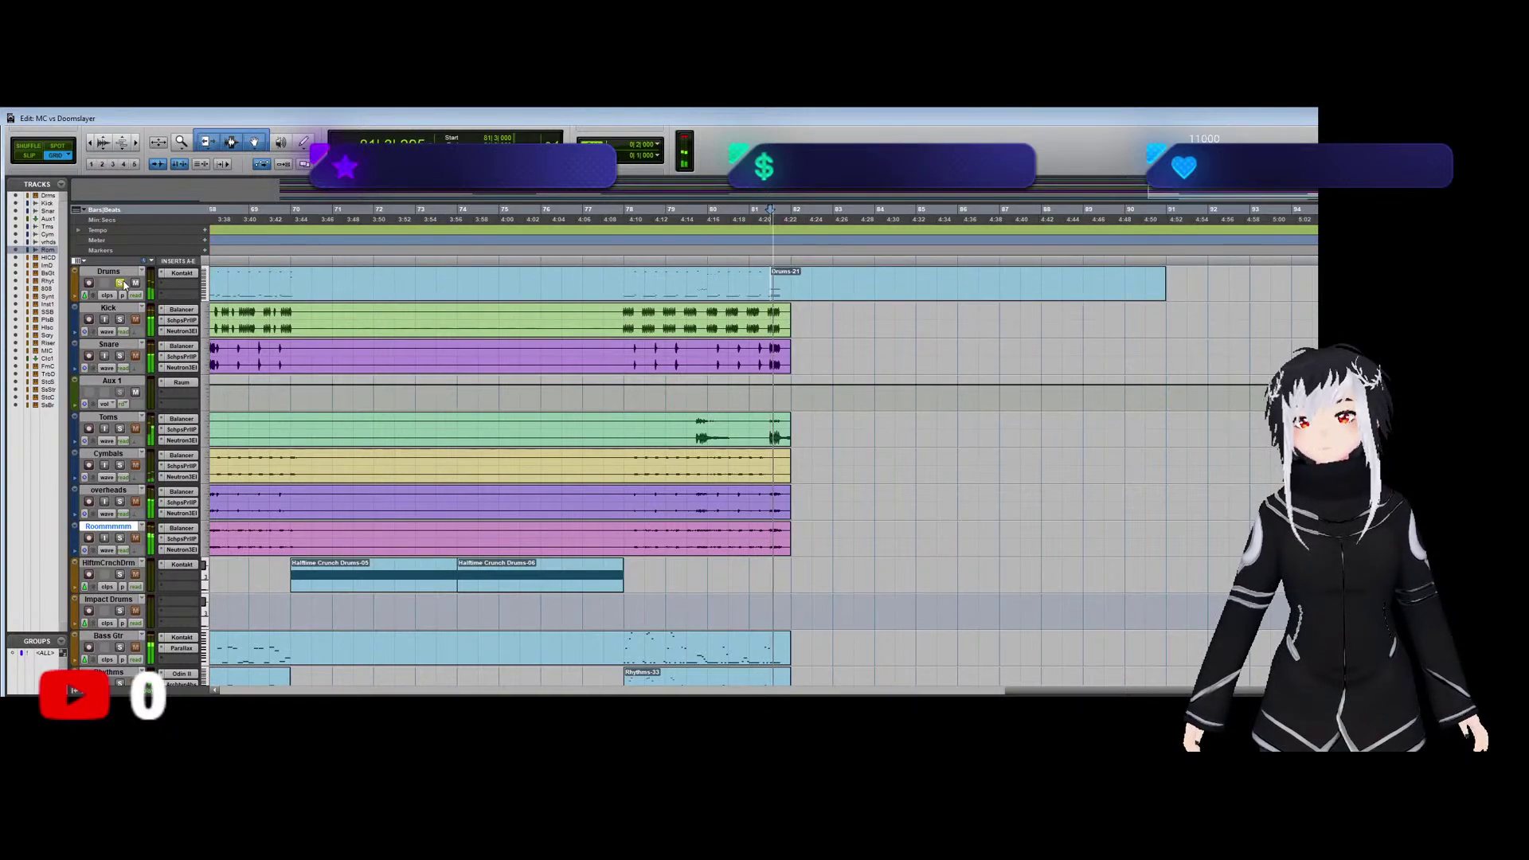
key("space")
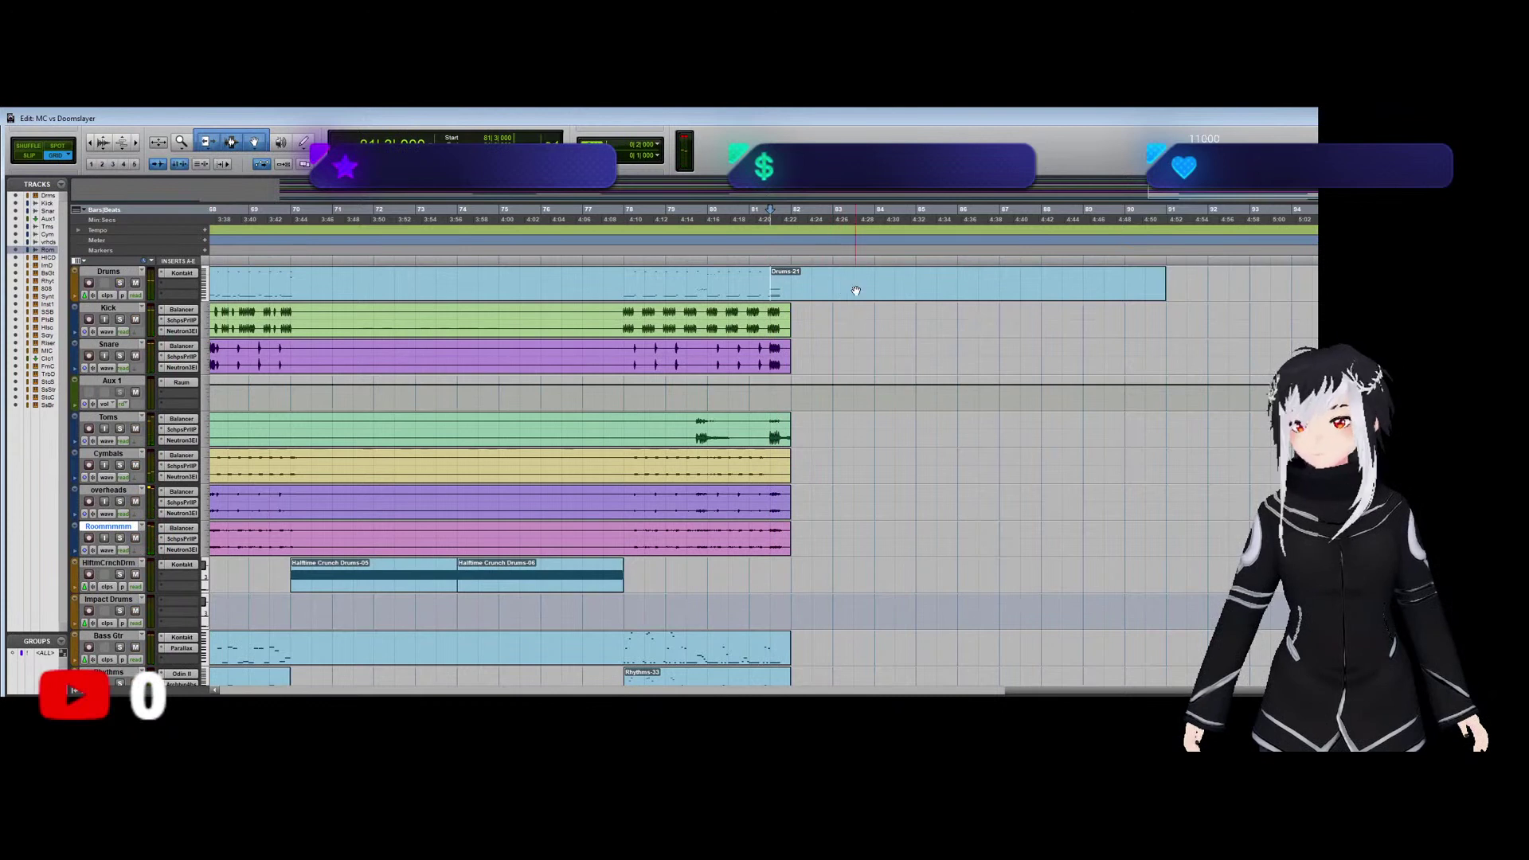
Render the split Drums clip from bar 81 beat 3 to audio for the room and overheads tracks.
left_click(855, 291)
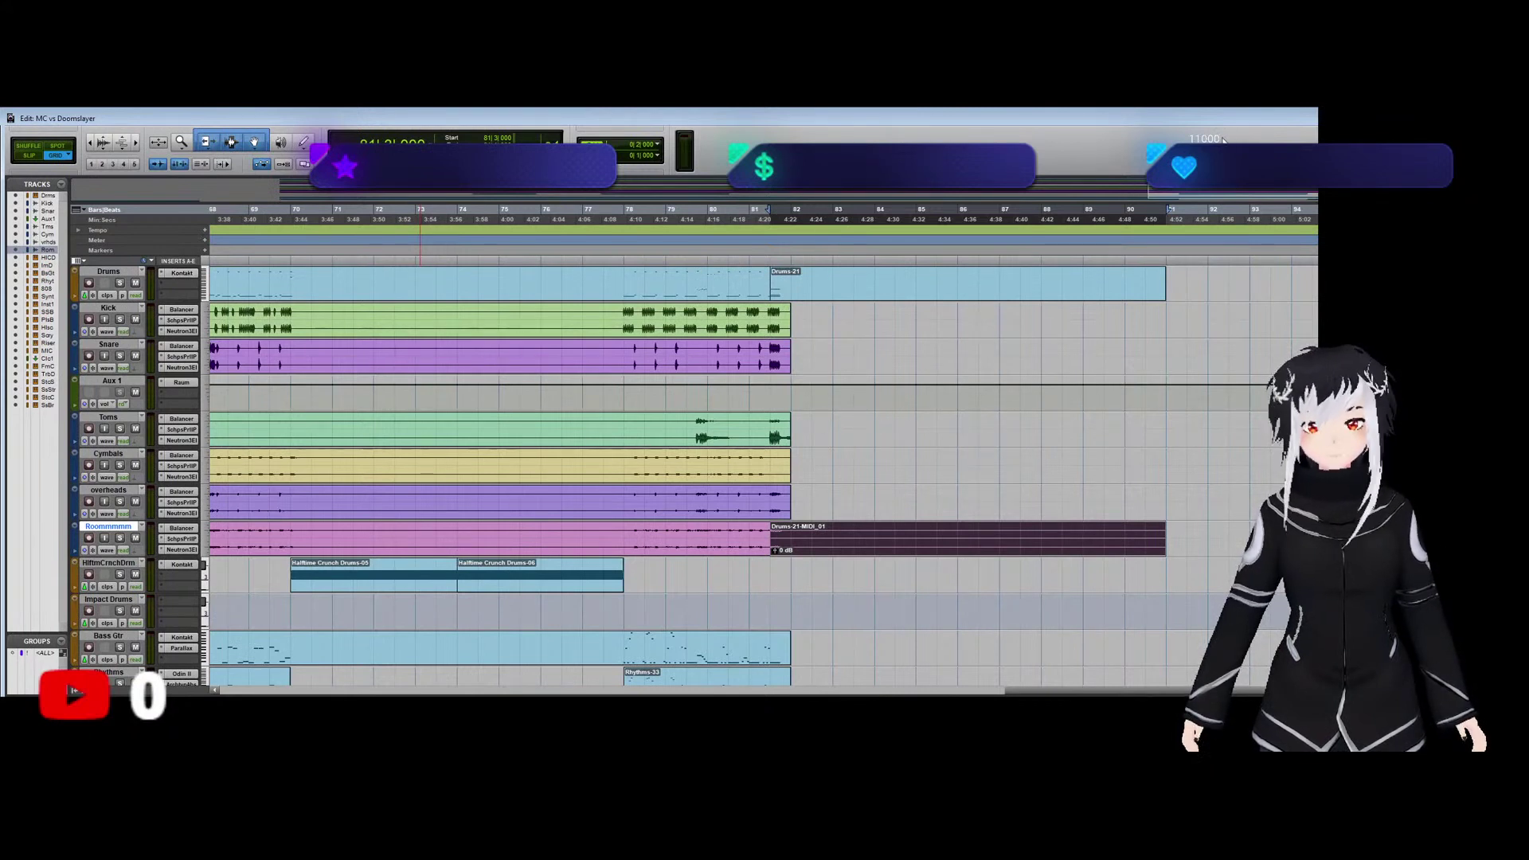
left_click(808, 289)
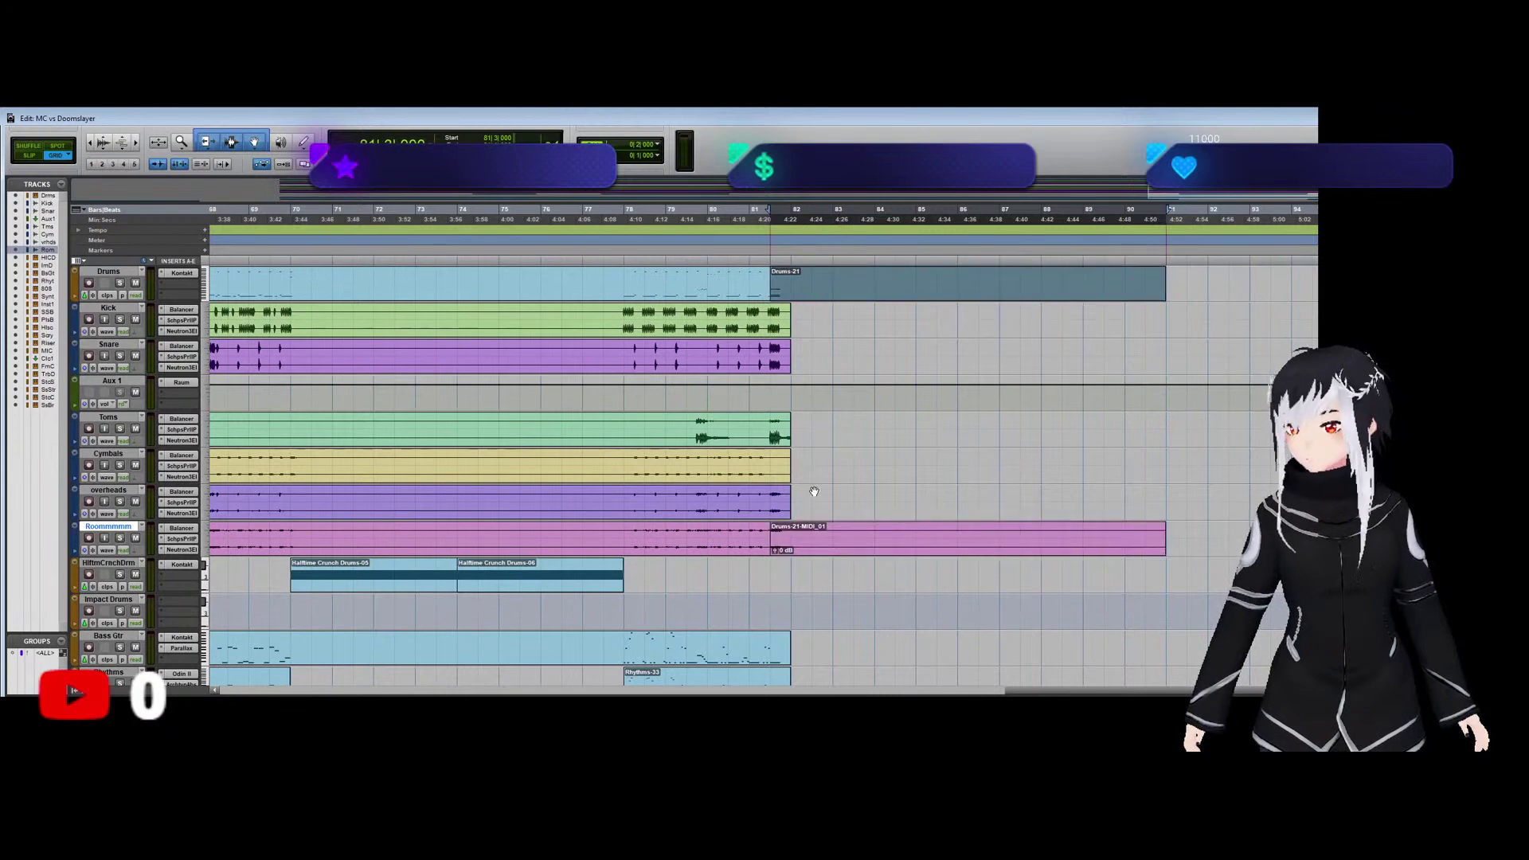
left_click(812, 398)
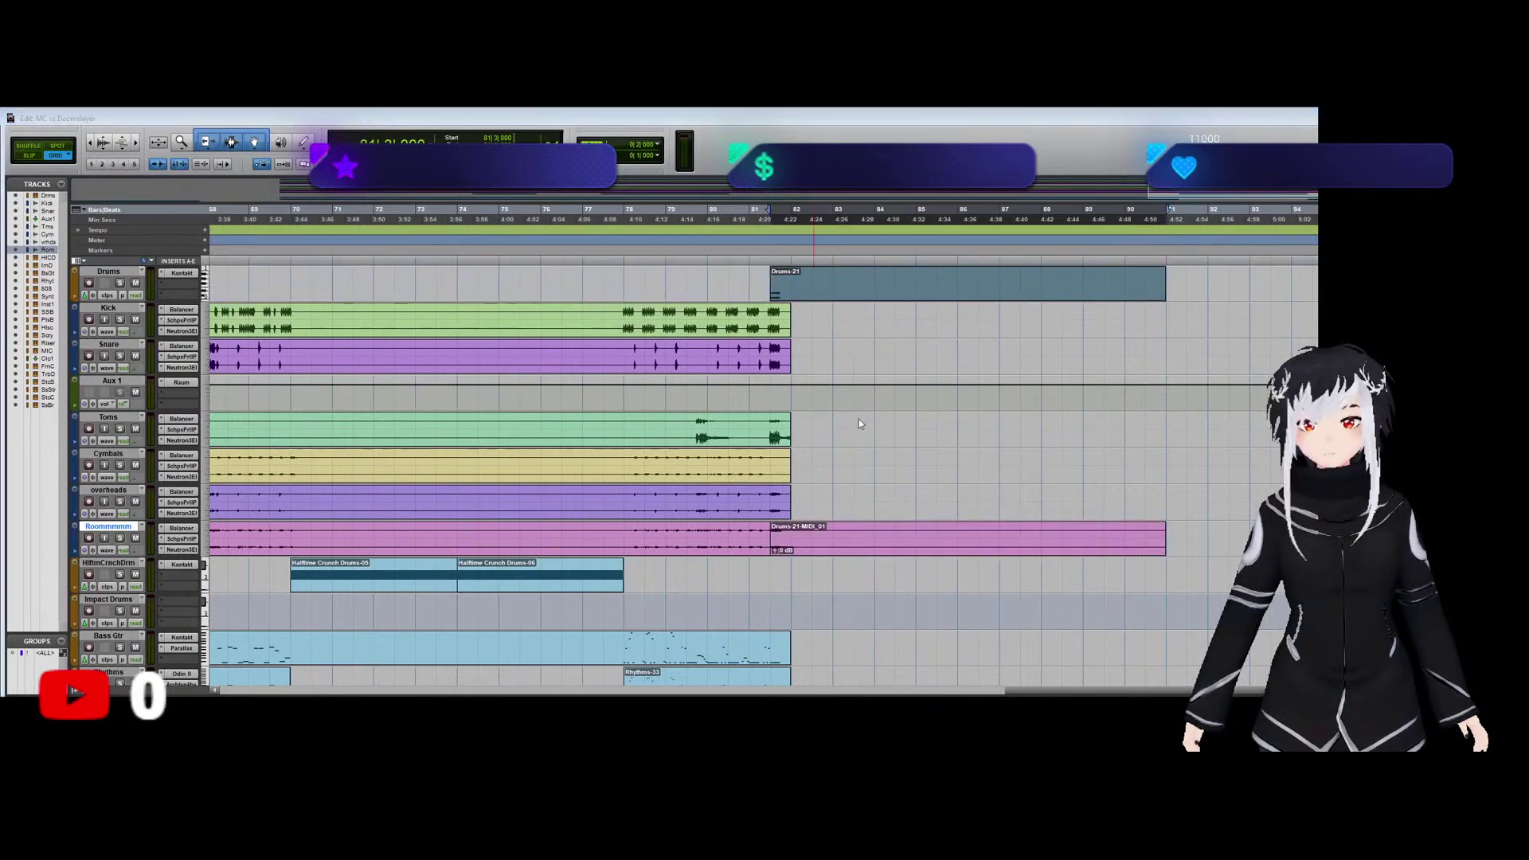
left_click(858, 419)
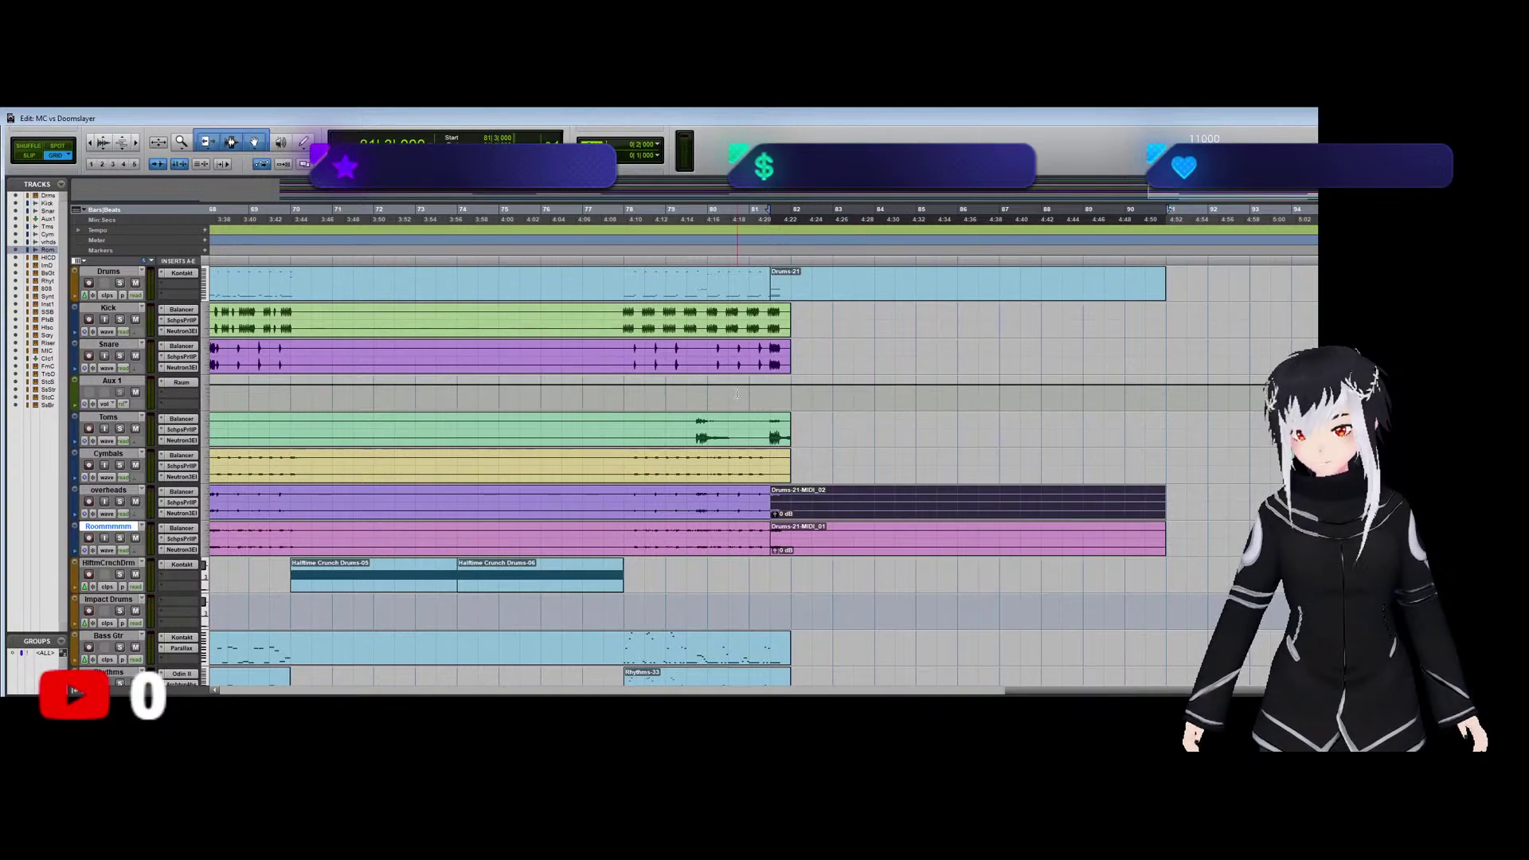
Adjust Kontakt and render the split Drums clip to audio for the Kick track and the Snare track.
left_click(182, 273)
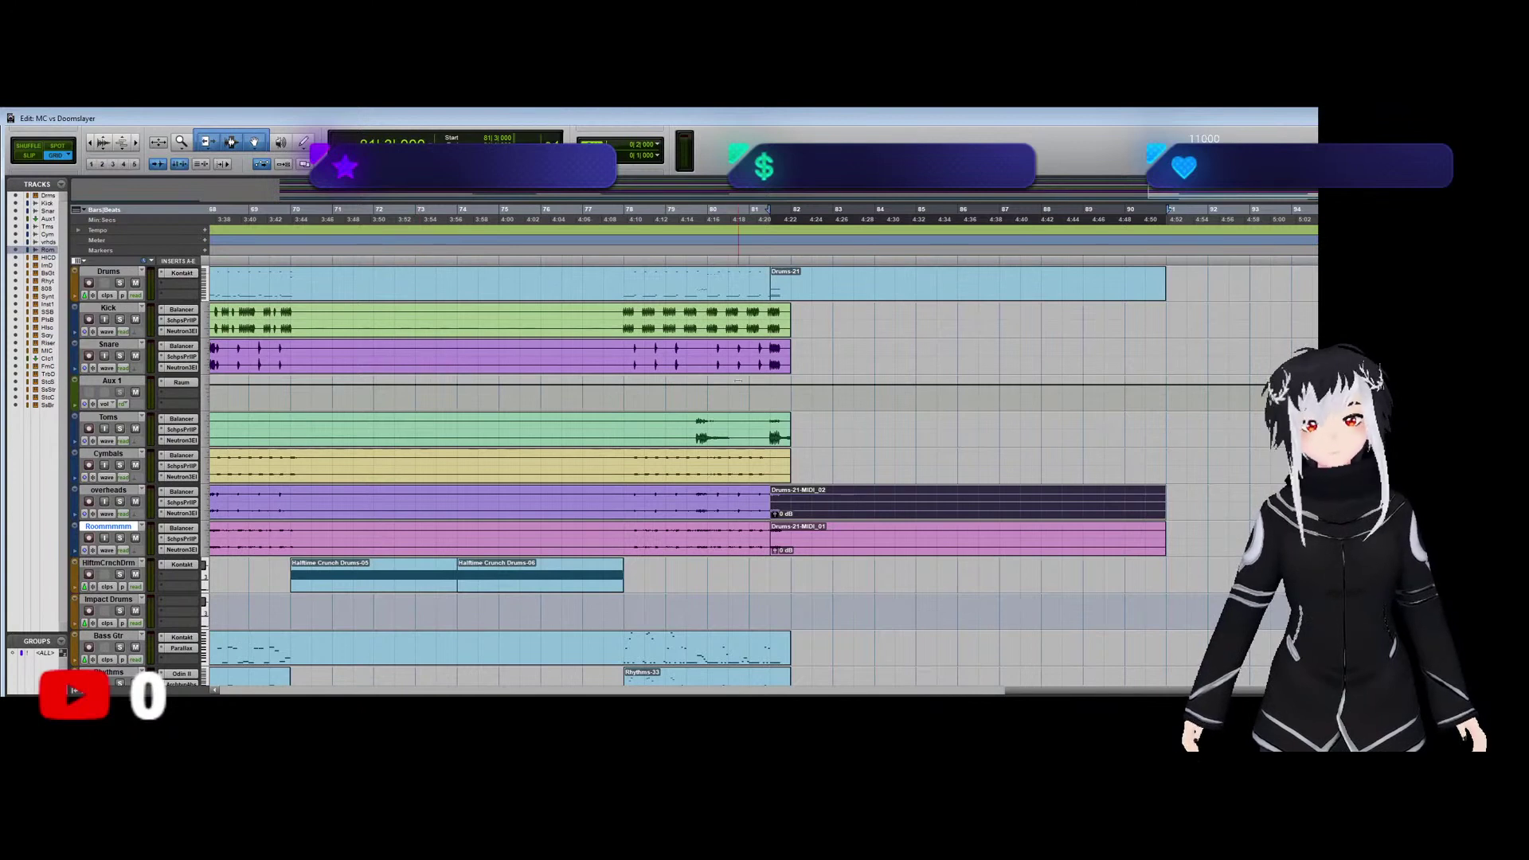
left_click(818, 285)
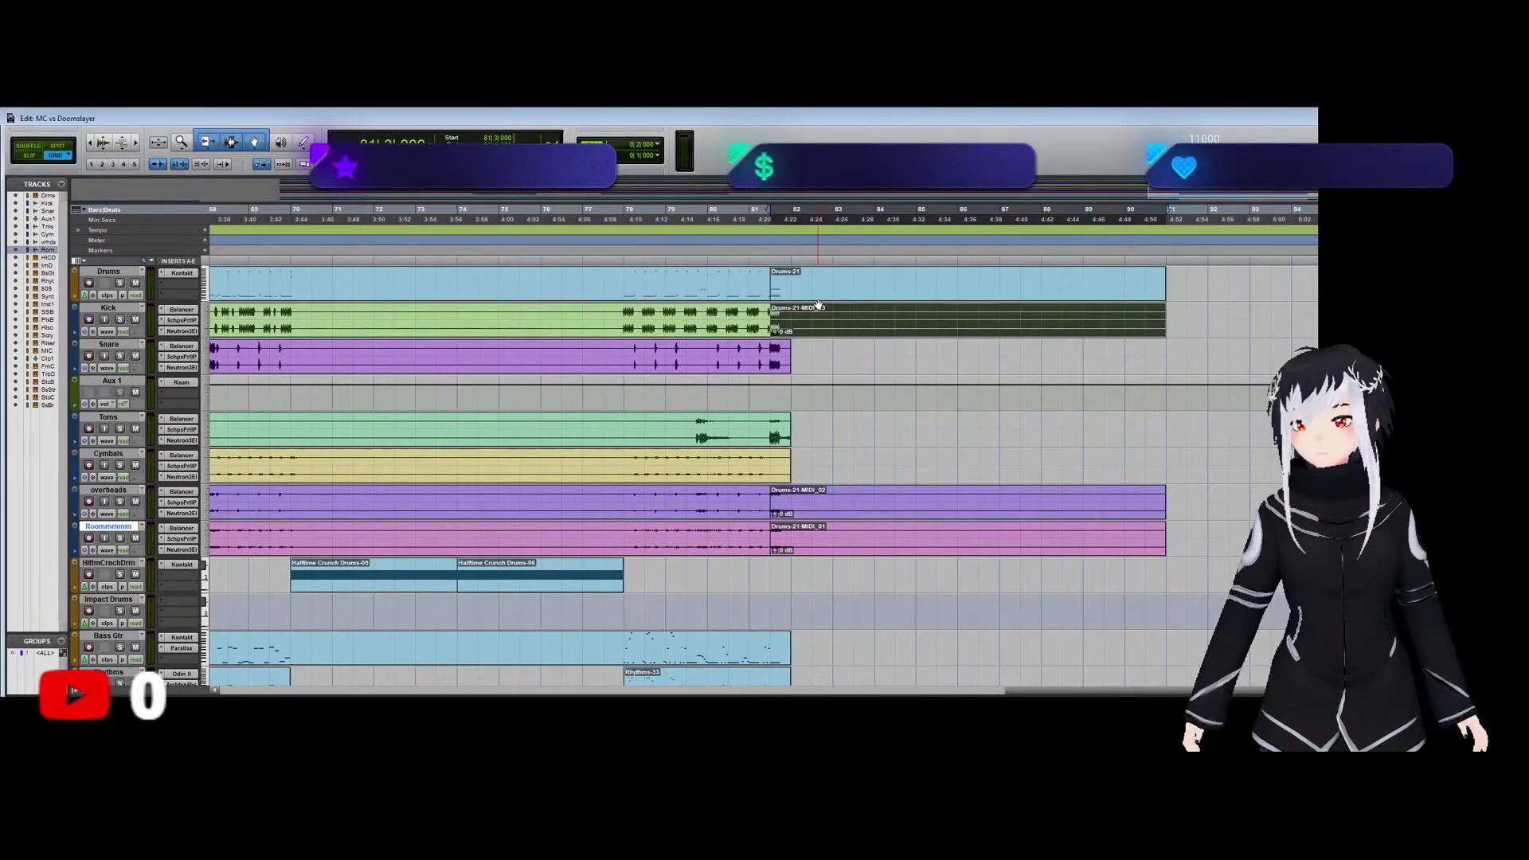
left_click(182, 274)
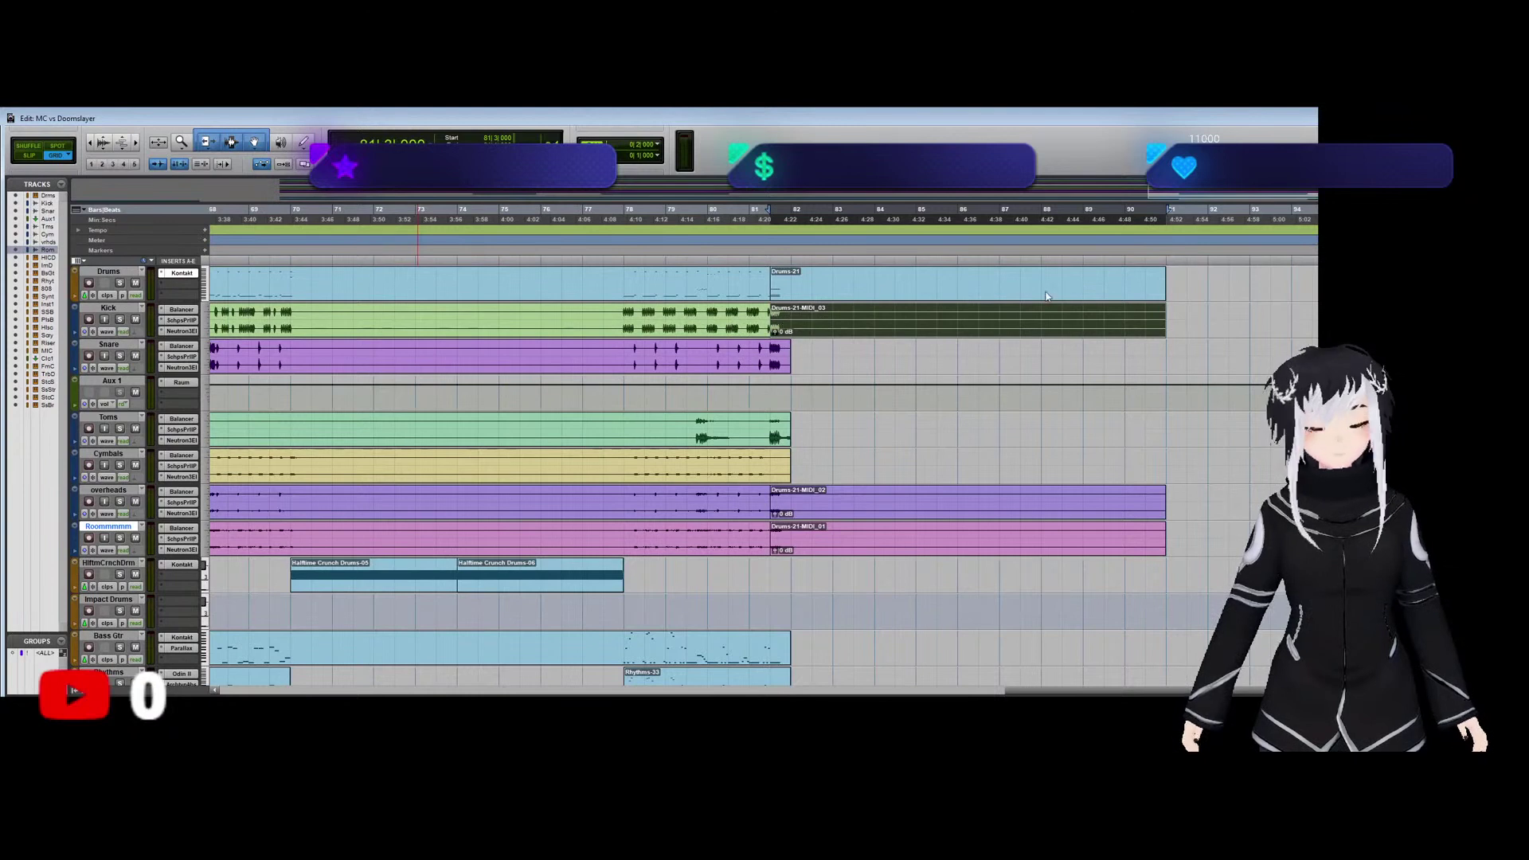
left_click(845, 288)
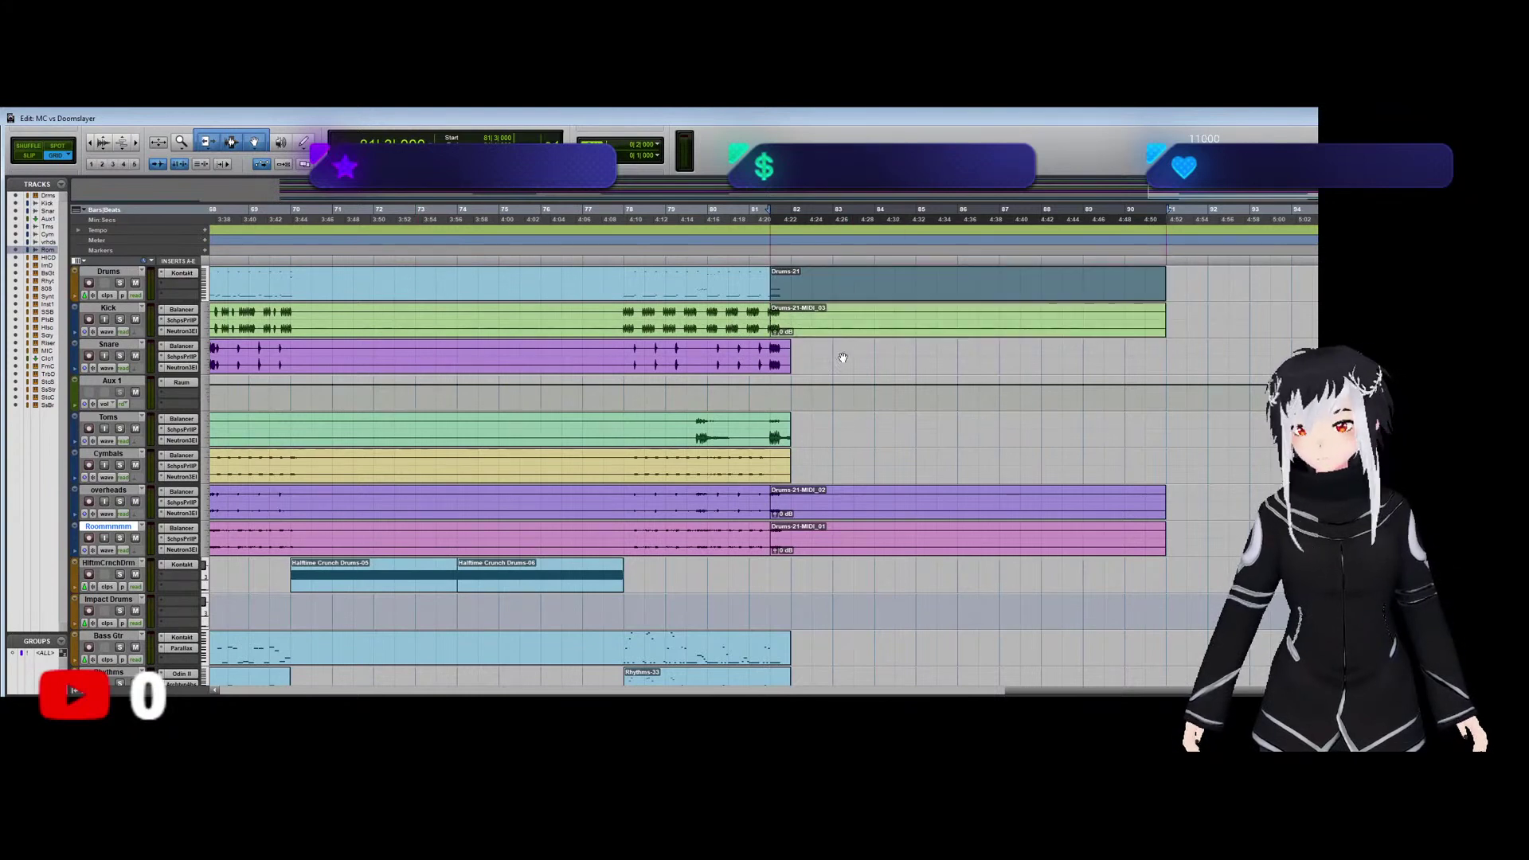
left_click_drag(841, 364, 840, 363)
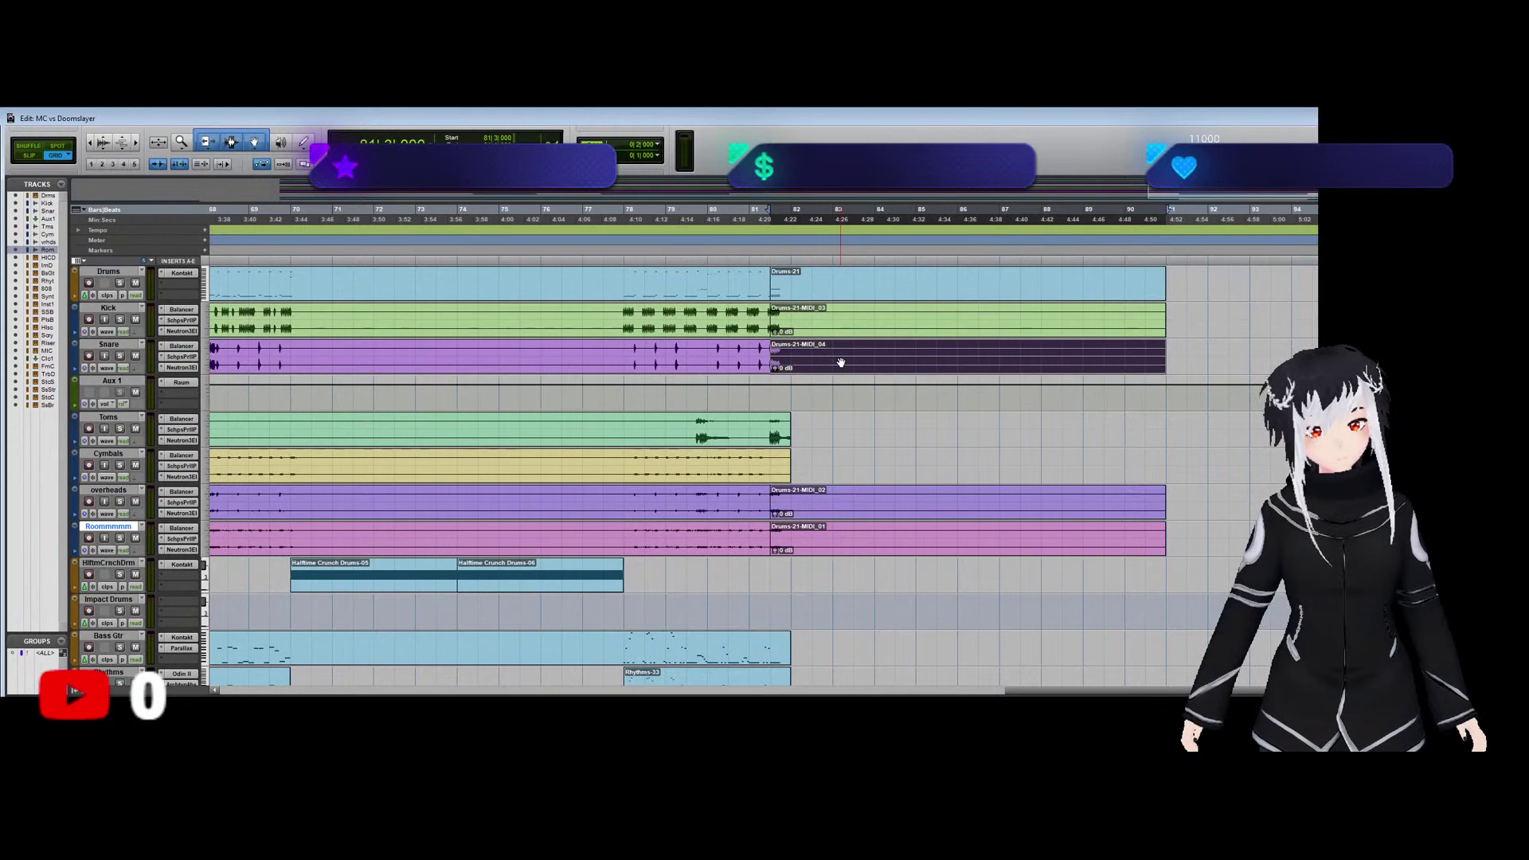
Render the split Drums clip from bar 81 beat 3 to audio for the Toms track.
double_click(824, 307)
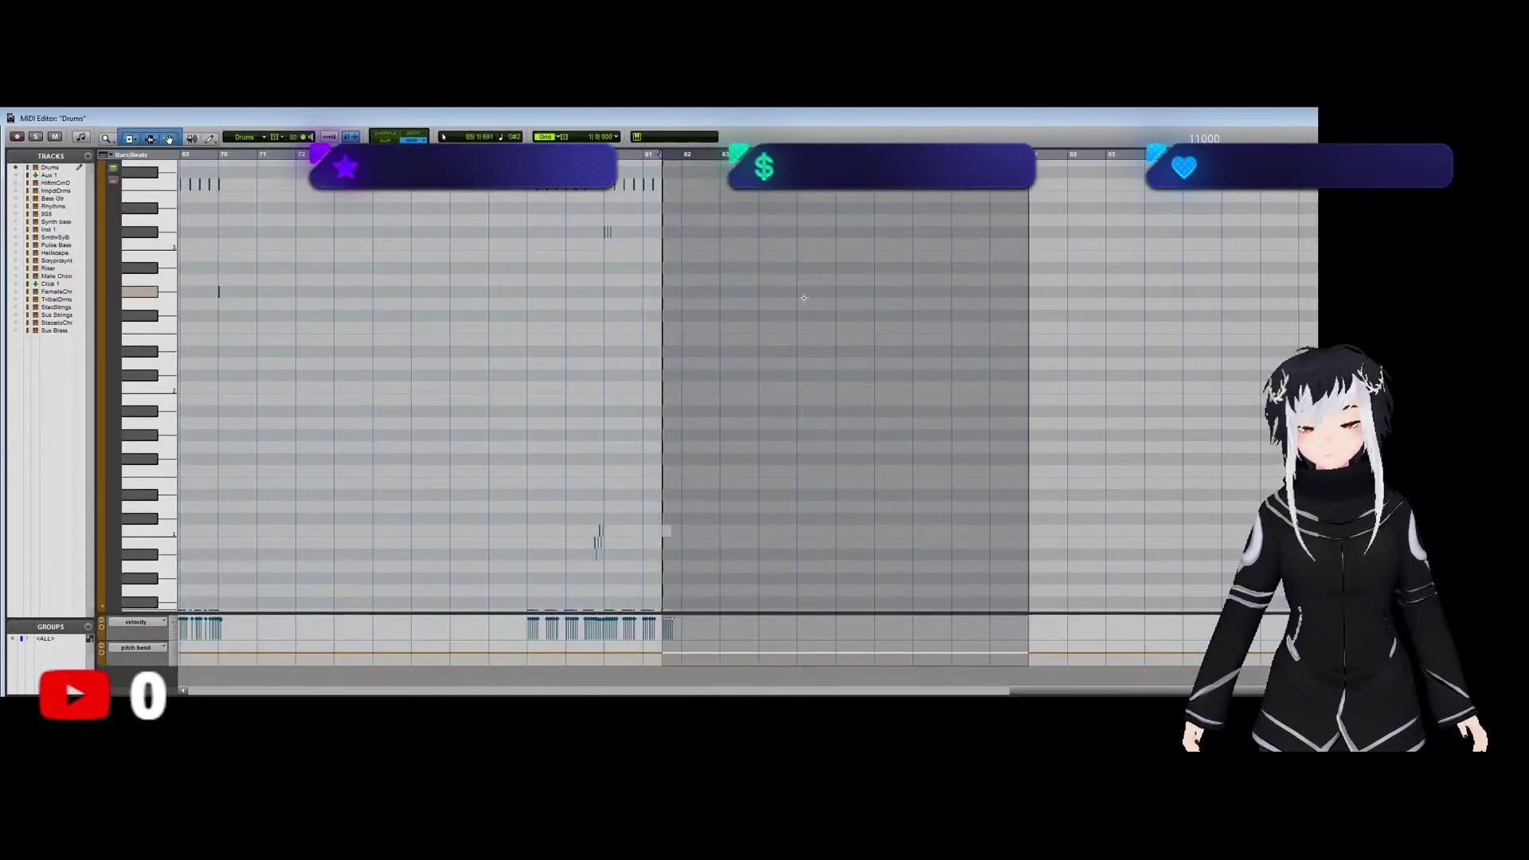
key("ctrl+w")
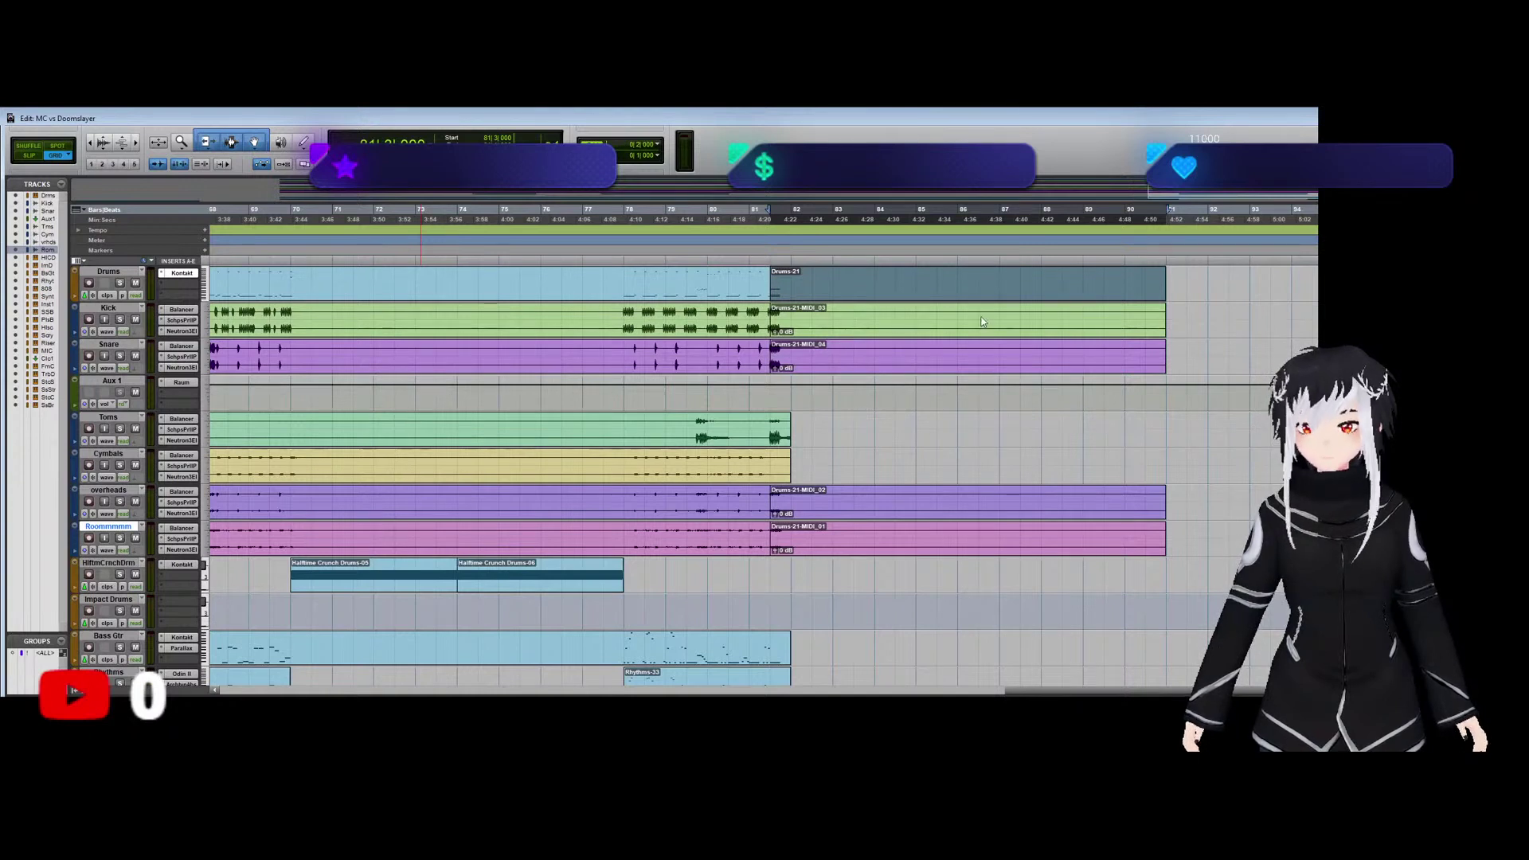
left_click(806, 289)
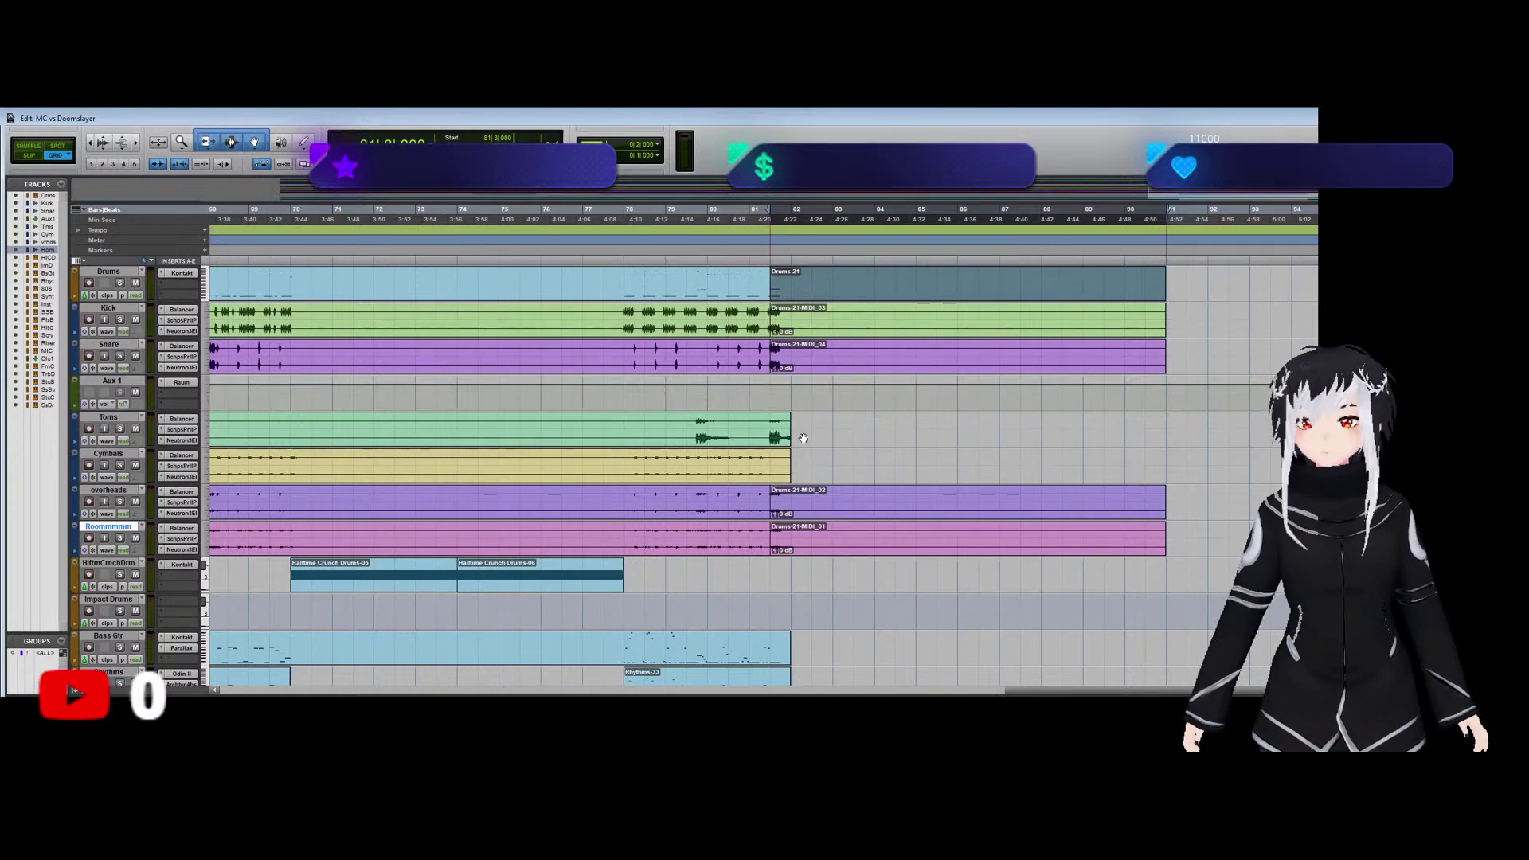
key("Delete")
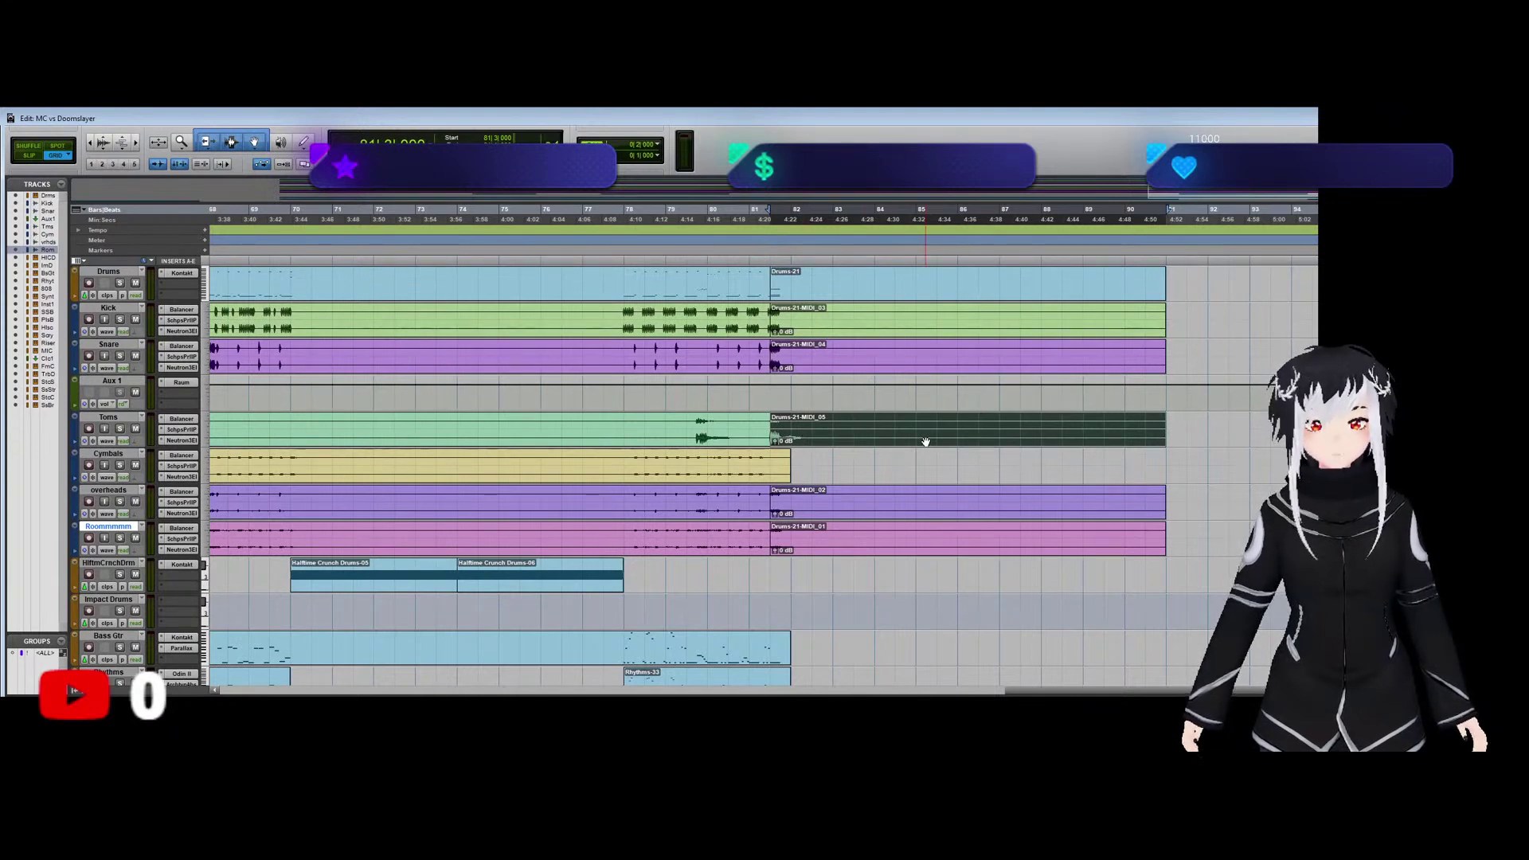
Mute the Drums track and play the newly printed drum tails from bar 81 beat 3.
left_click(772, 394)
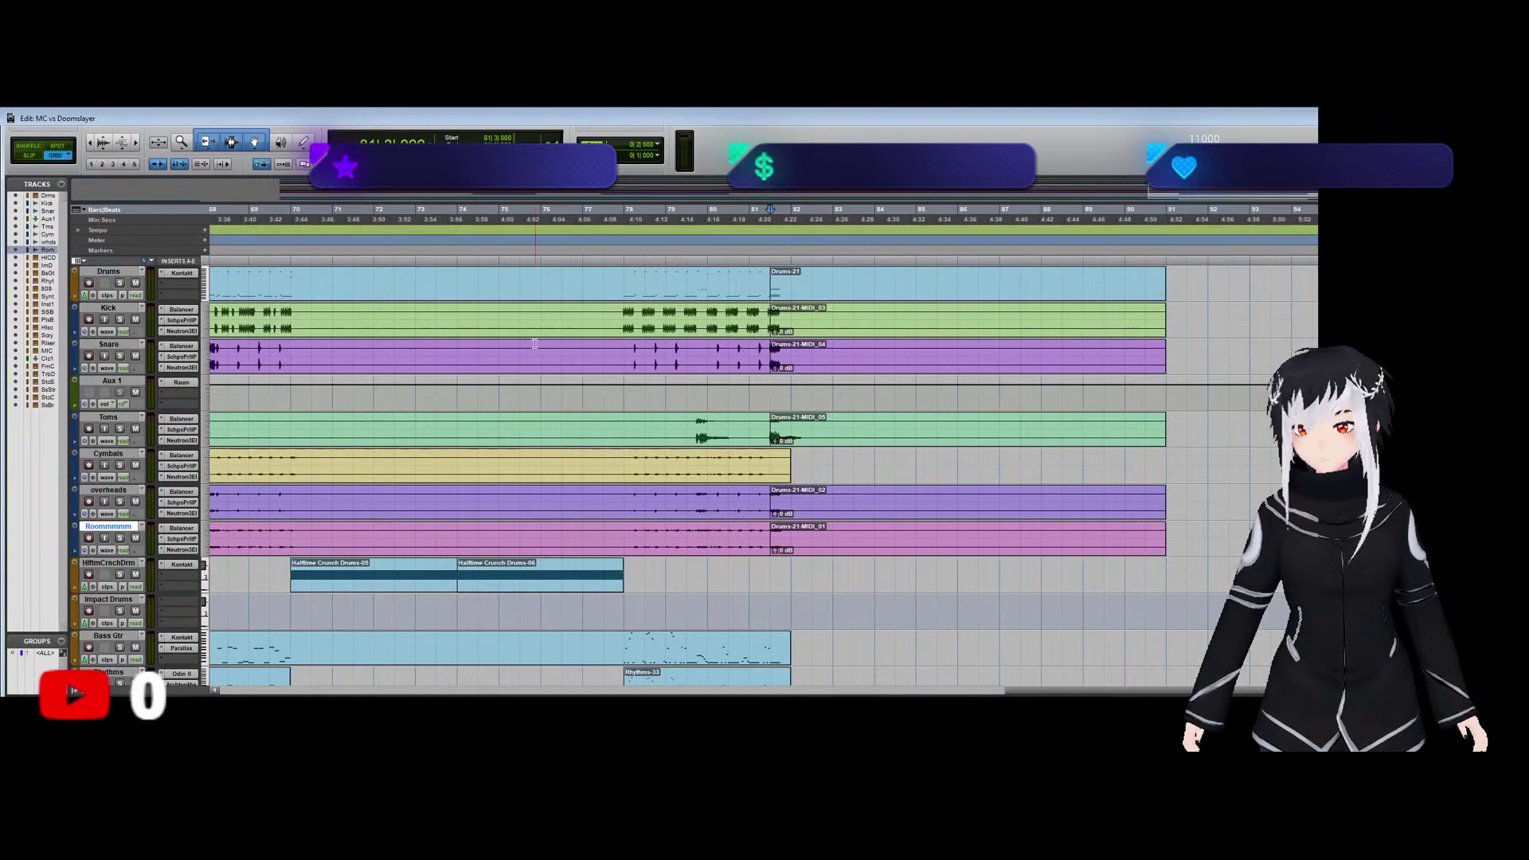
left_click(135, 283)
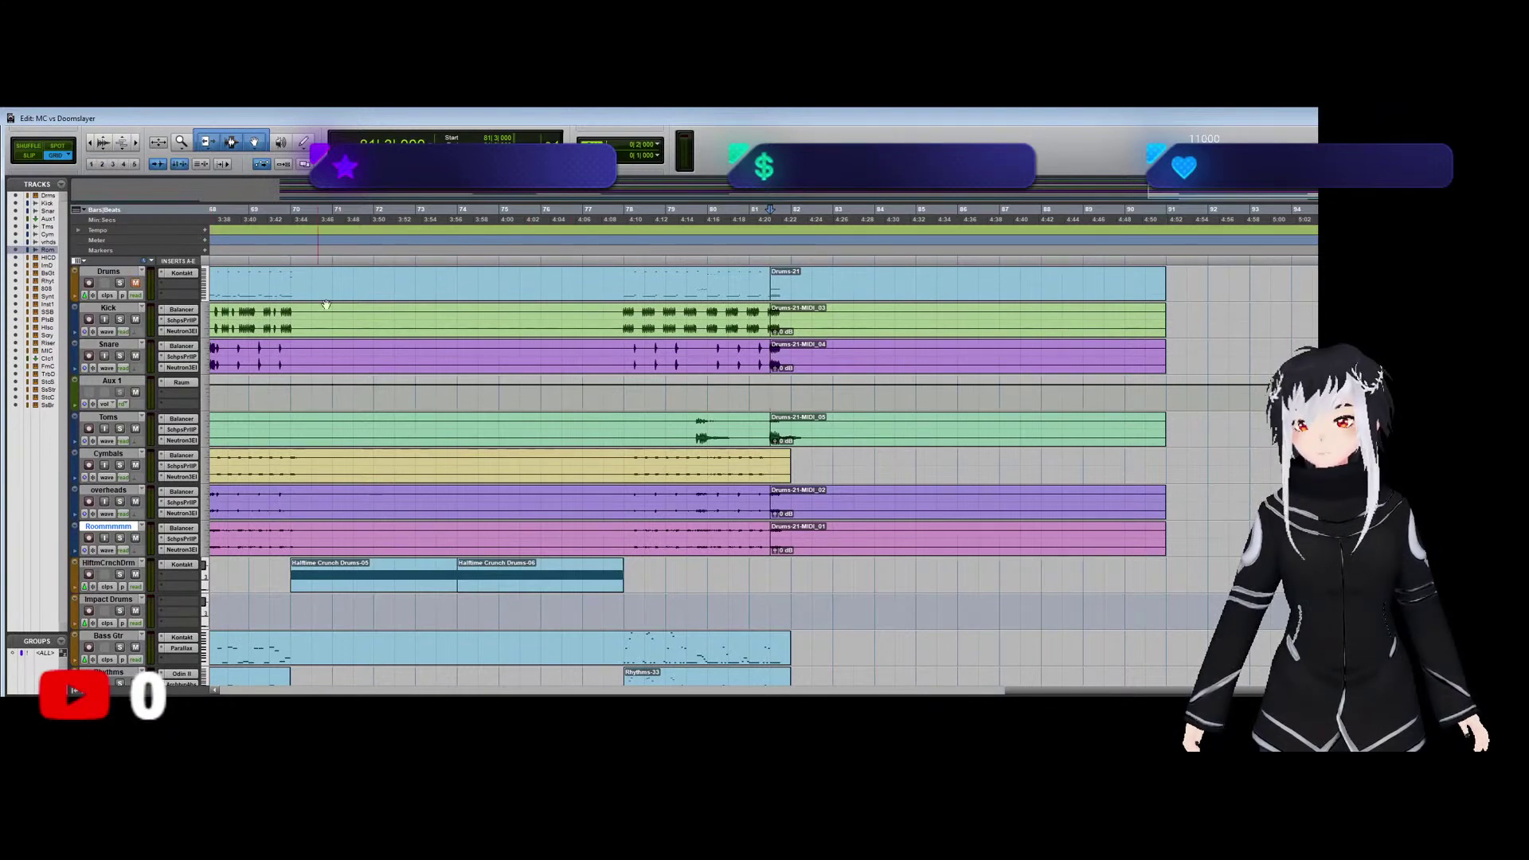
key("space")
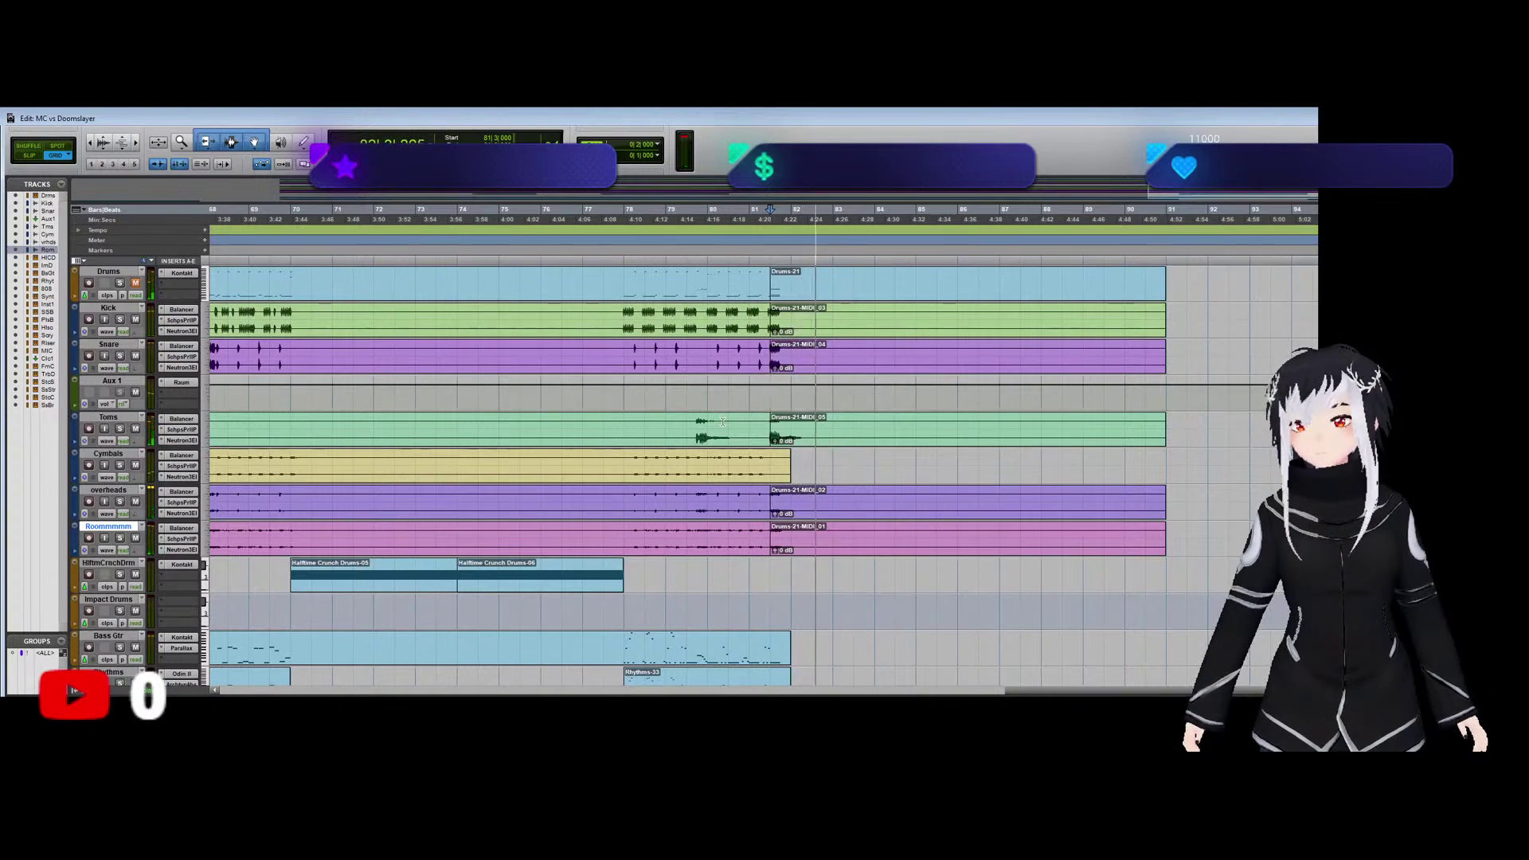
key("space")
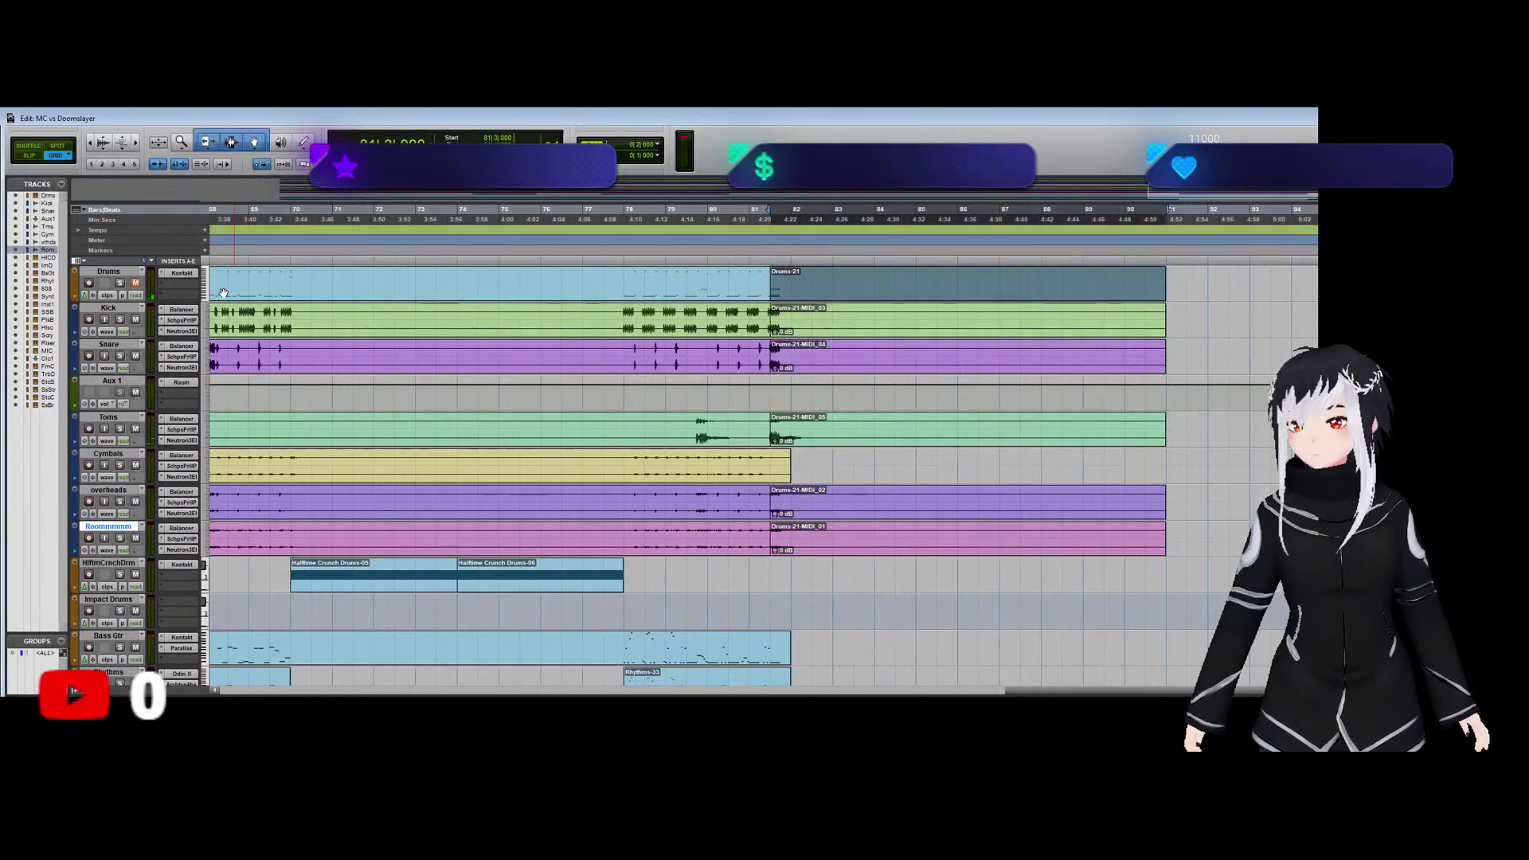
Unmute the Drums track, adjust Kontakt and render the split Drums clip from bar 81 beat 3 to audio for the Cymbals track.
left_click(135, 283)
left_click(182, 273)
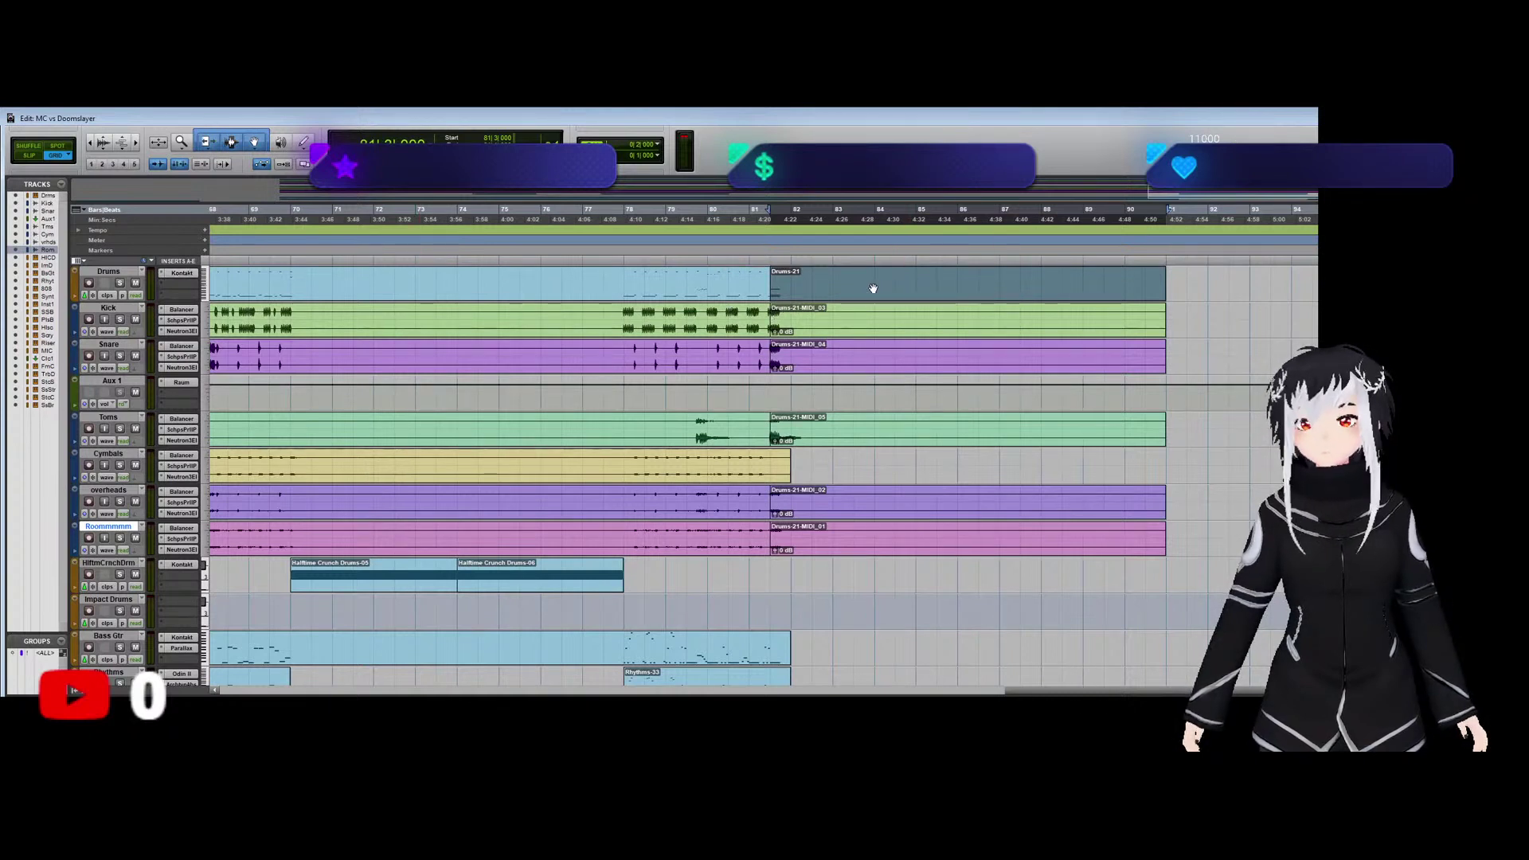
key("ctrl+z")
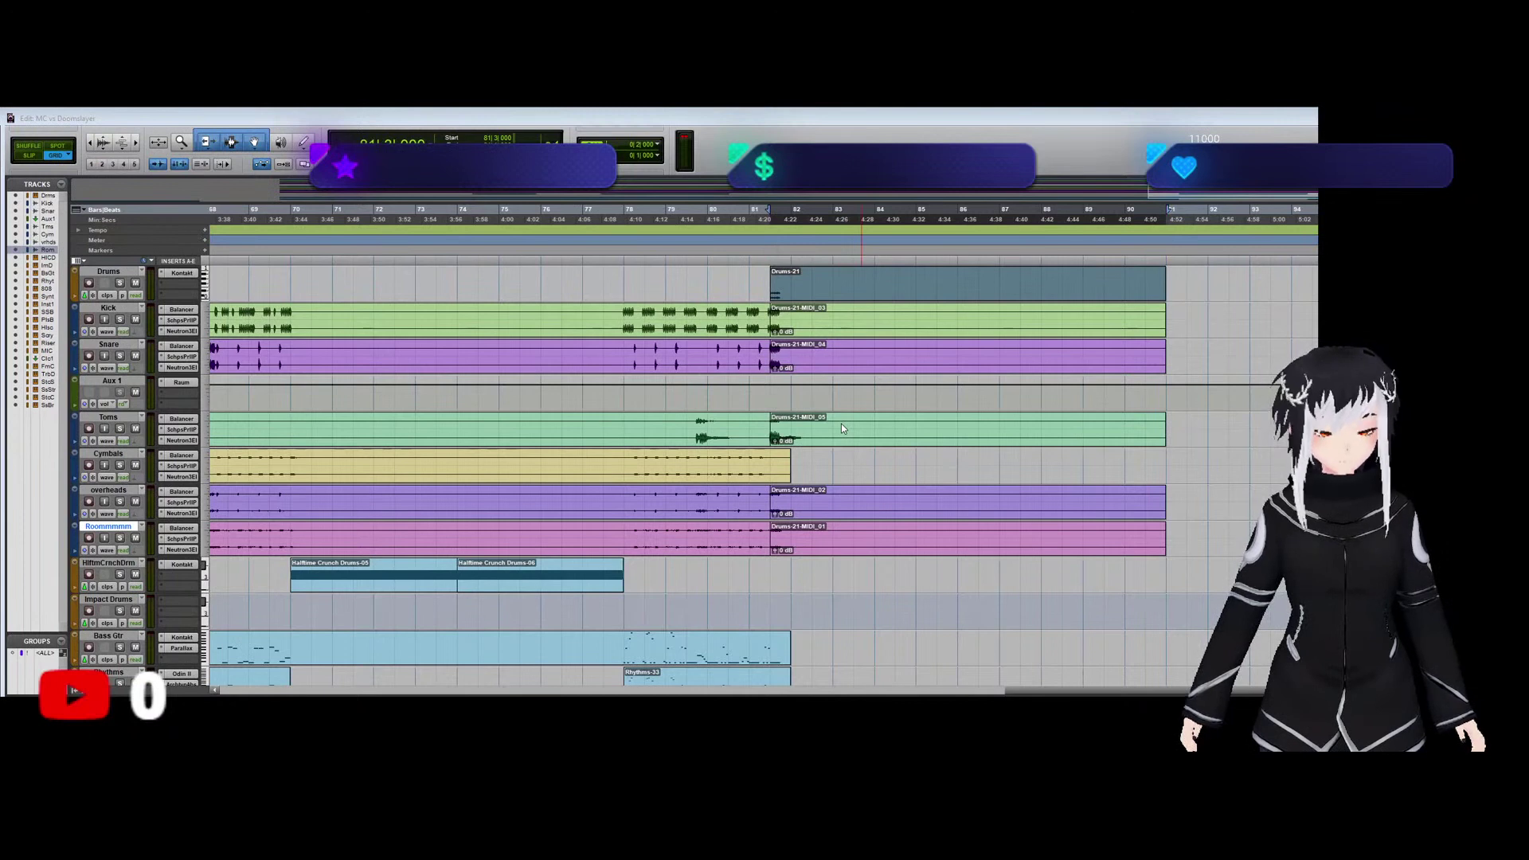
key("ctrl+shift+z")
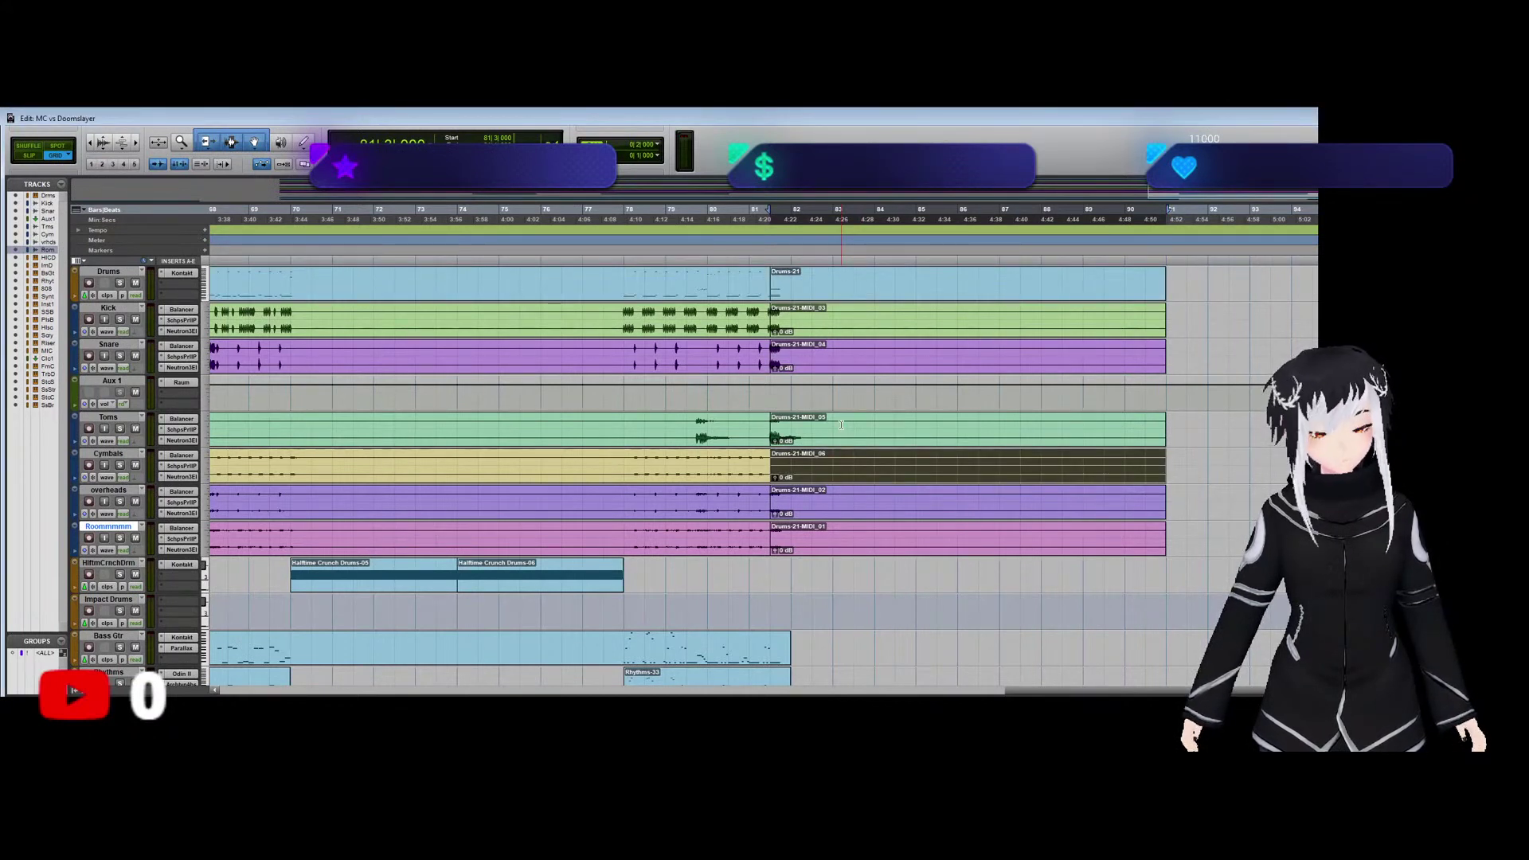
Mute the Drums track again and play the printed drum tracks from bar 81.
left_click(135, 284)
left_click(748, 389)
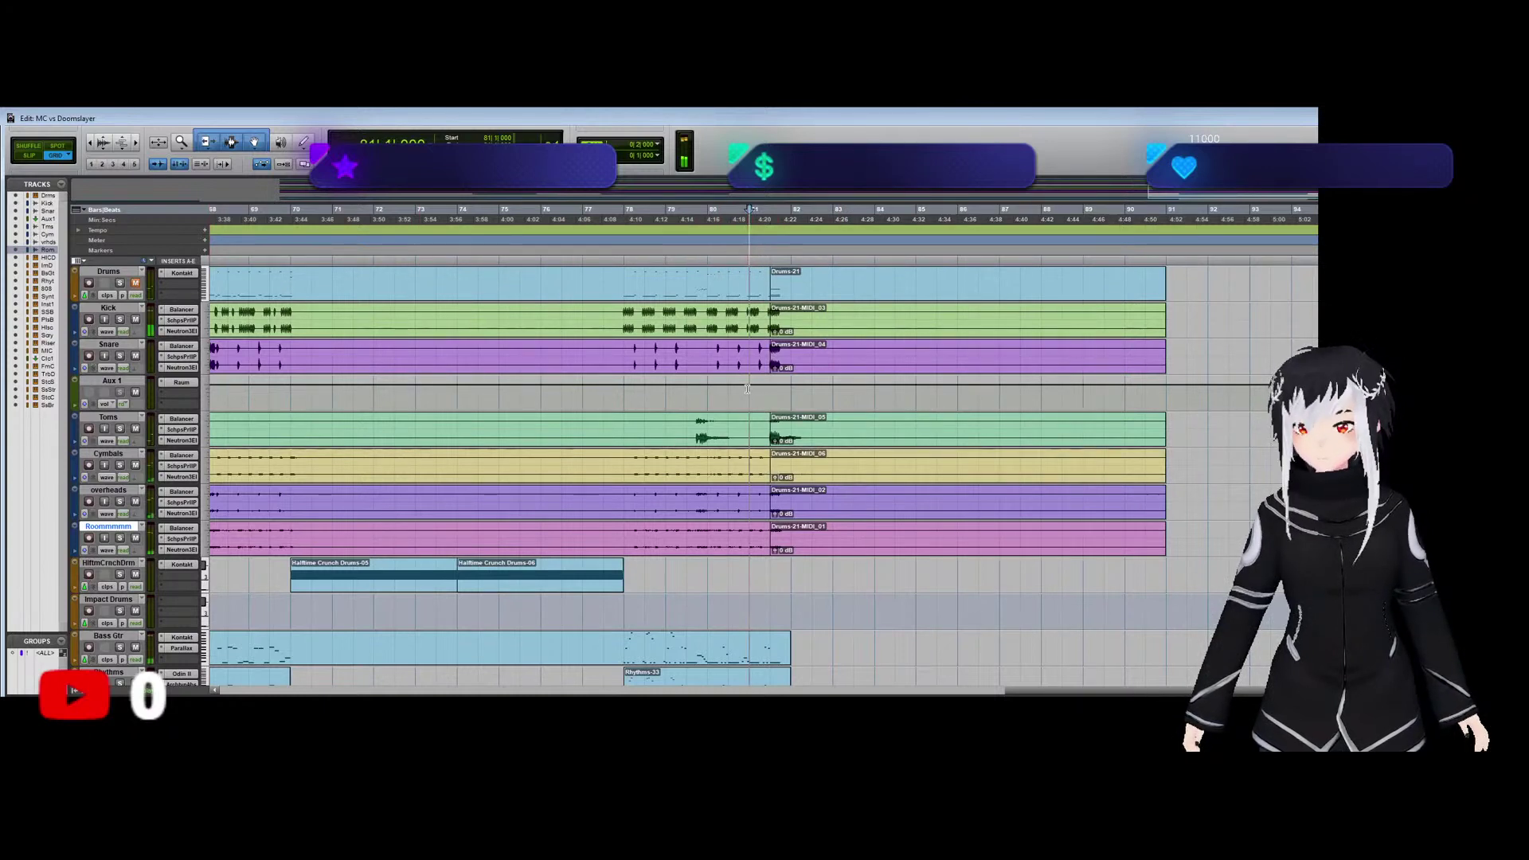
key("space")
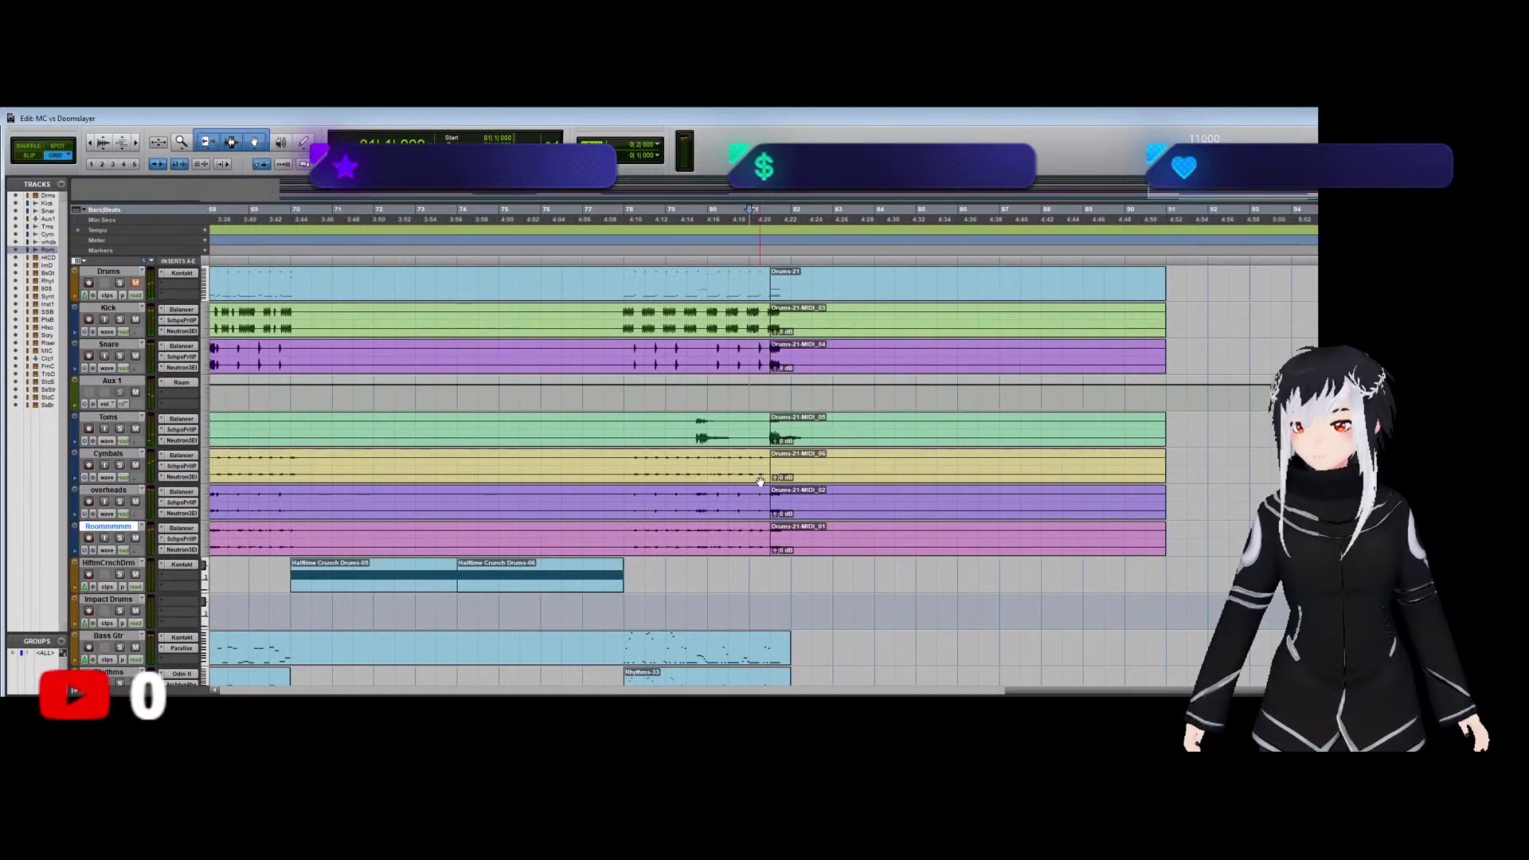
Extend the original Cymbals clip to bar 85, audition it from bar 81, and delete the leftover part of the new Cymbals clip.
left_click_drag(761, 481, 900, 478)
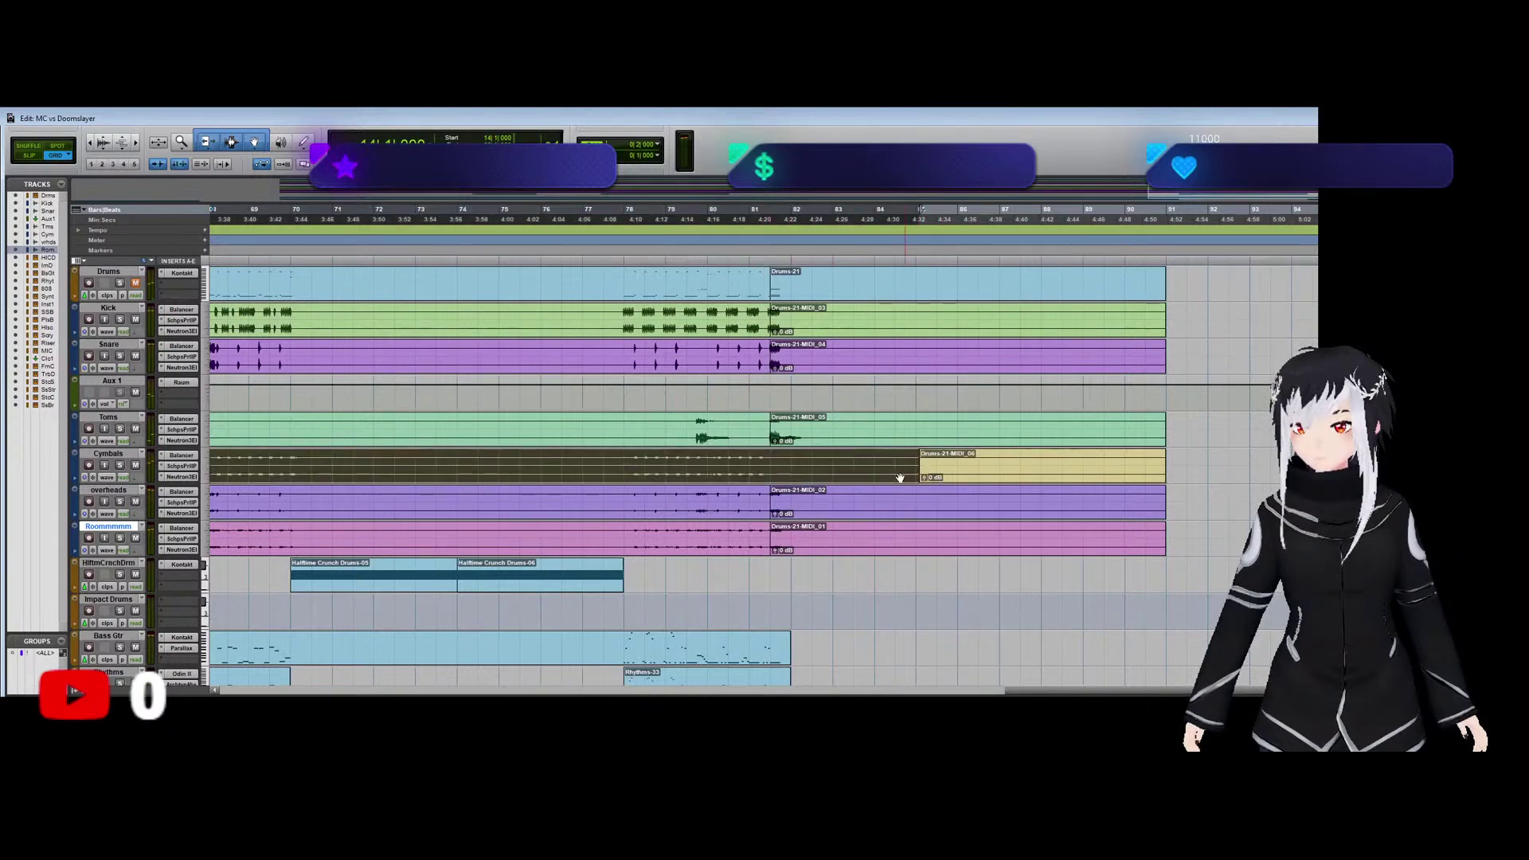
left_click(437, 439)
key("space")
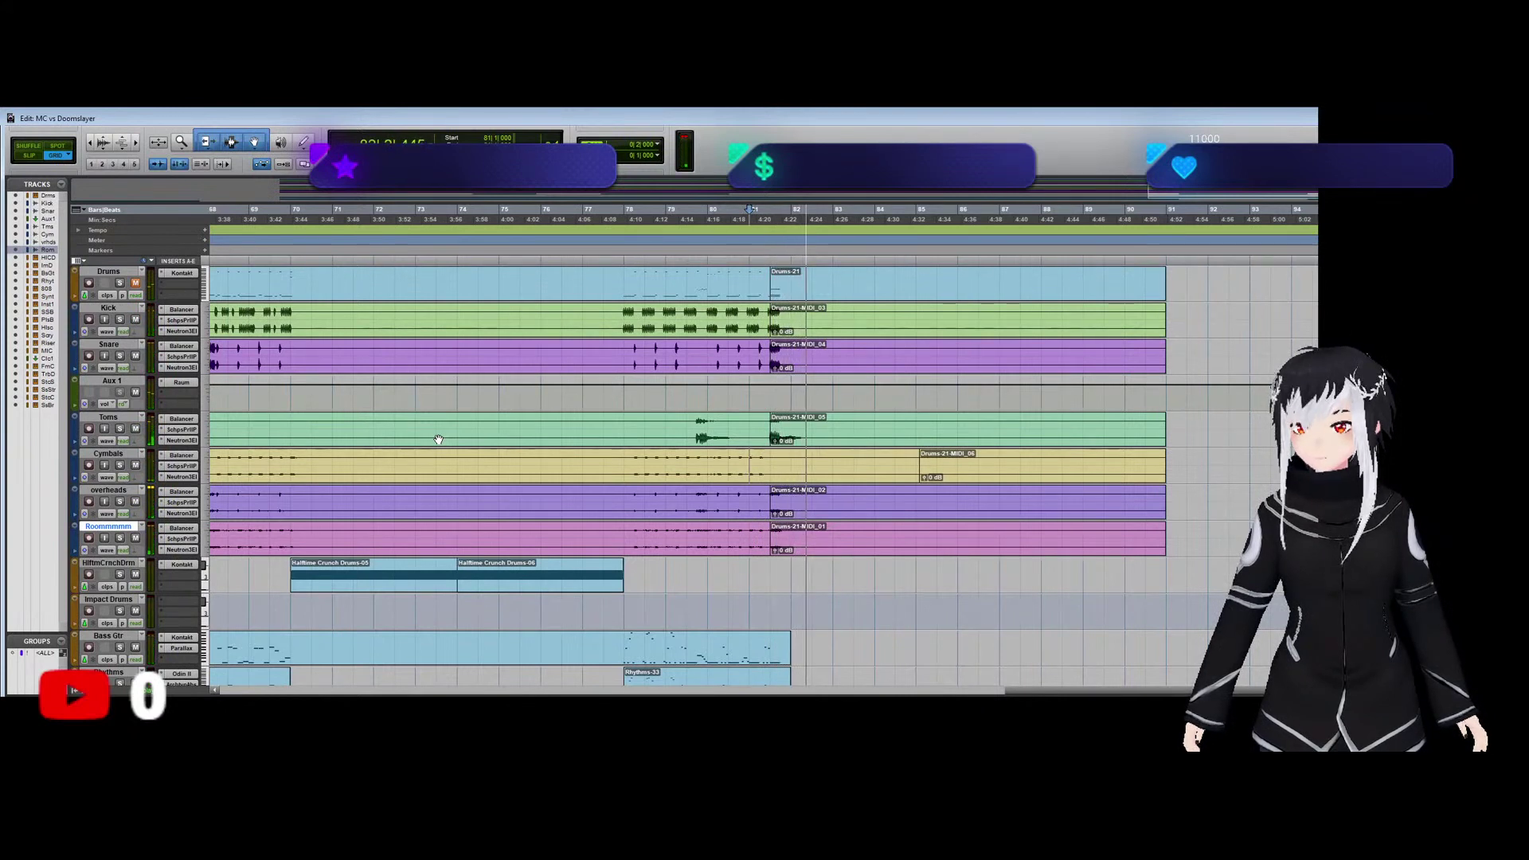
left_click(976, 475)
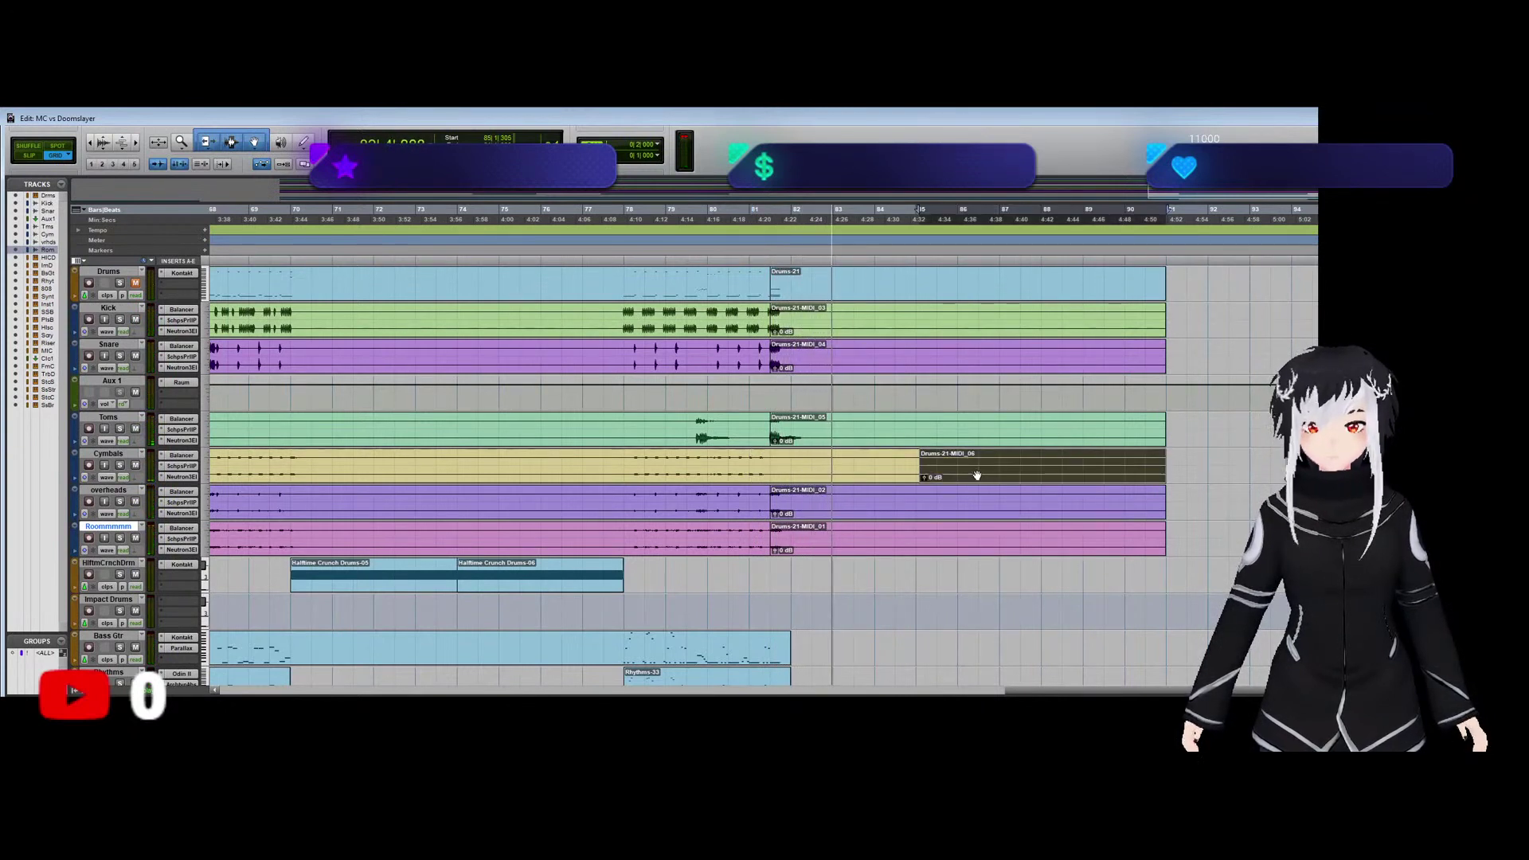
key("Delete")
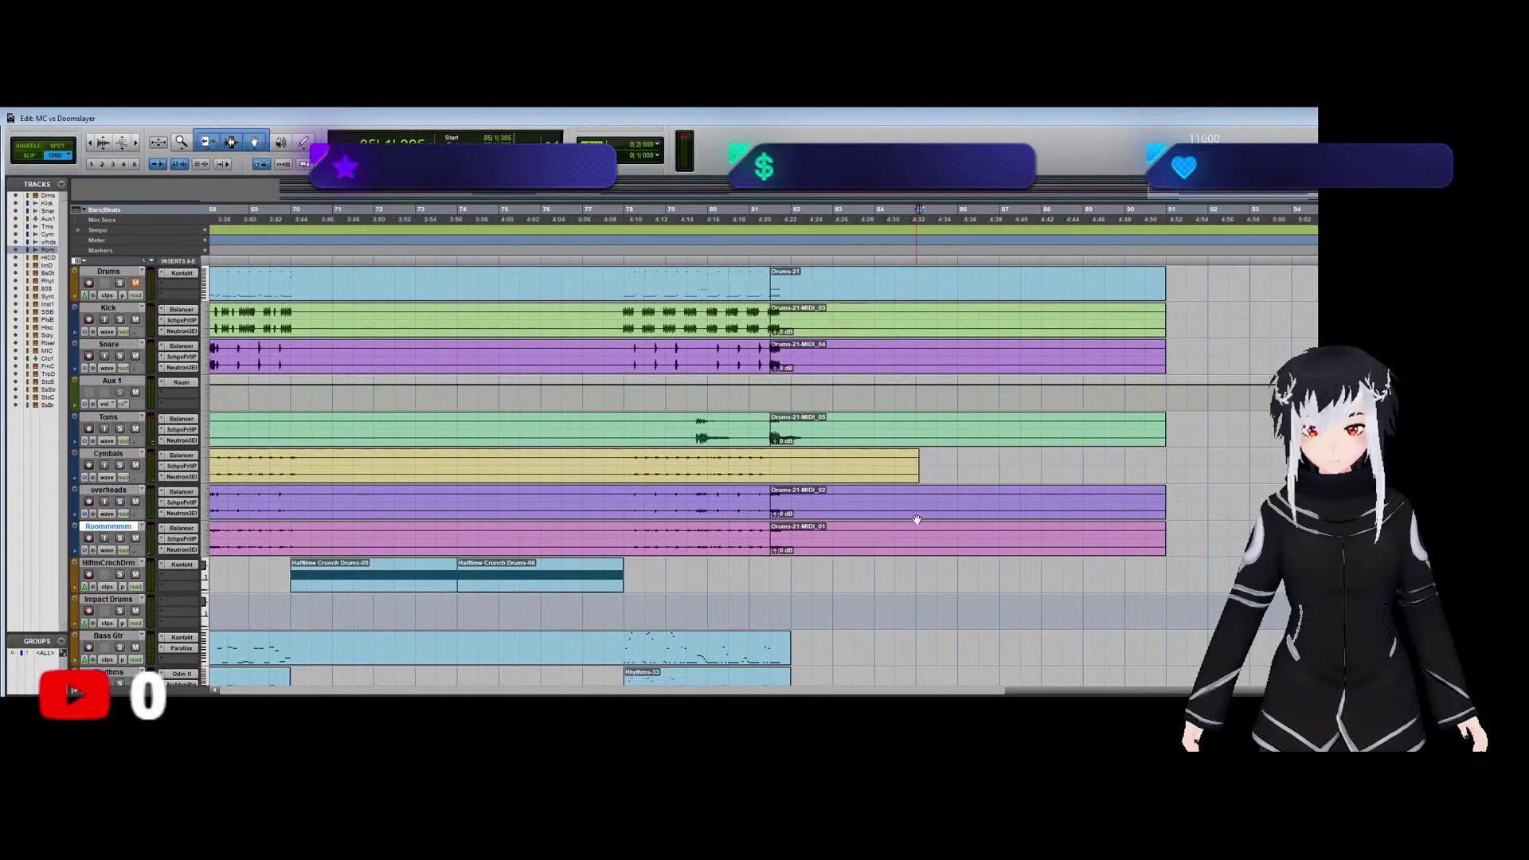
Delete everything after bar 85 on the Drums track and all printed drum tracks.
left_click_drag(916, 519, 1184, 274)
key("Delete")
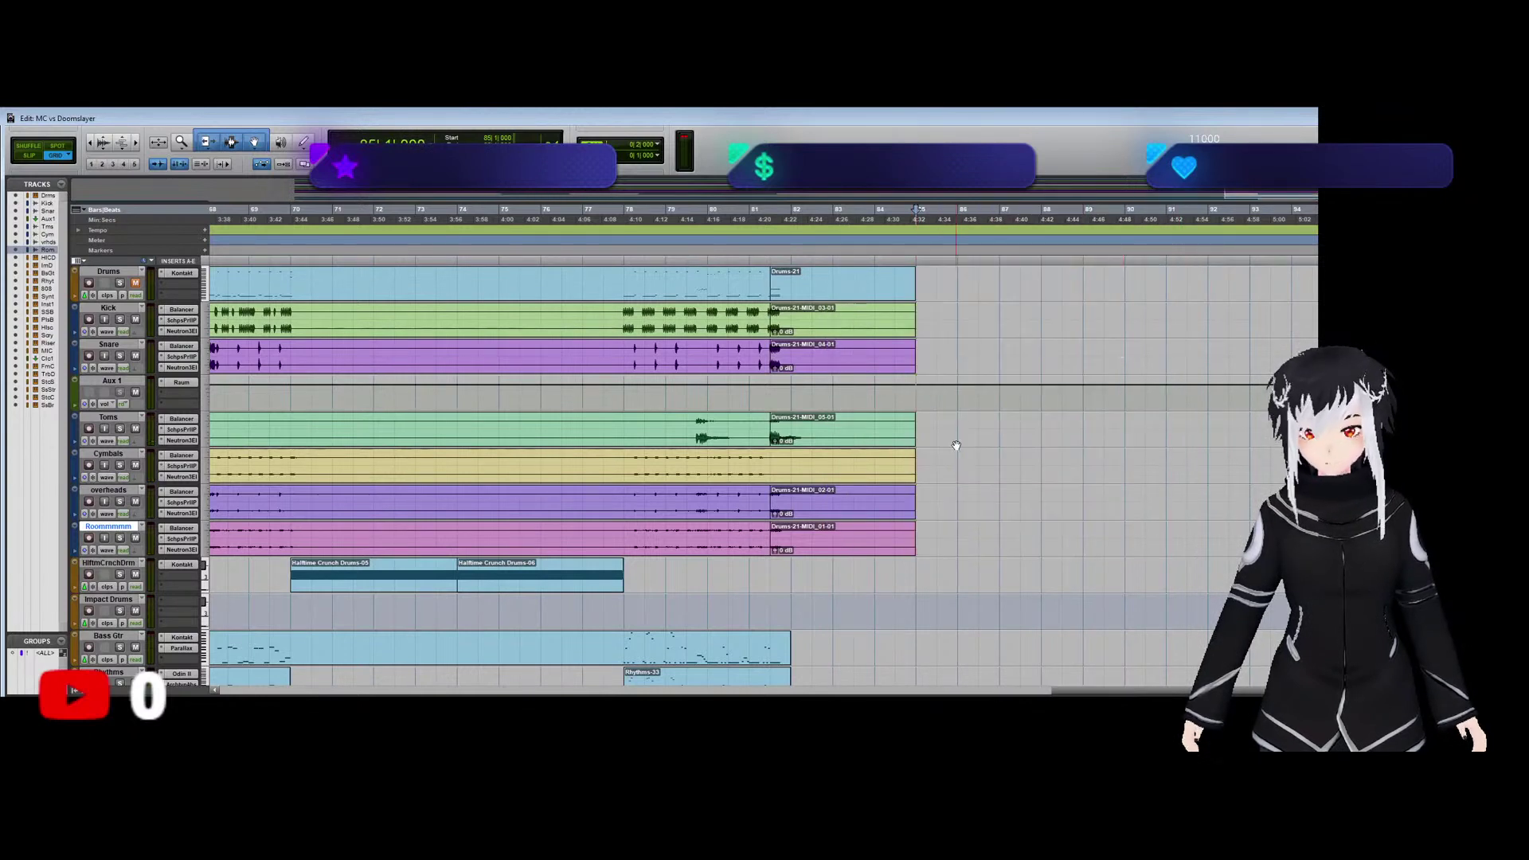
left_click(586, 439)
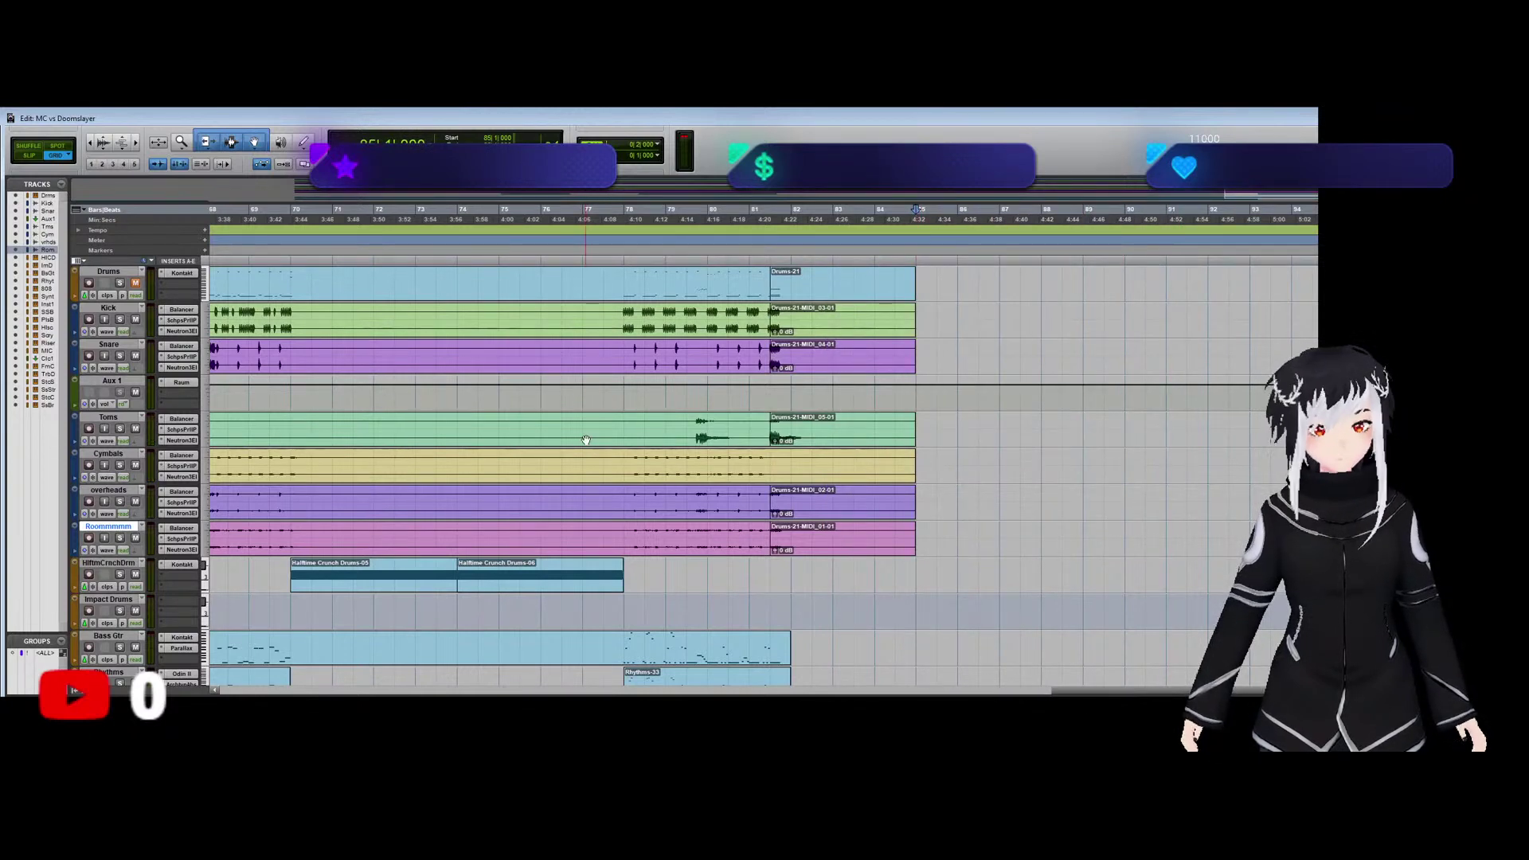
Play the song's ending from bar 81 to check the trimmed drum tails.
scroll(585, 440, "down", 3)
left_click(750, 462)
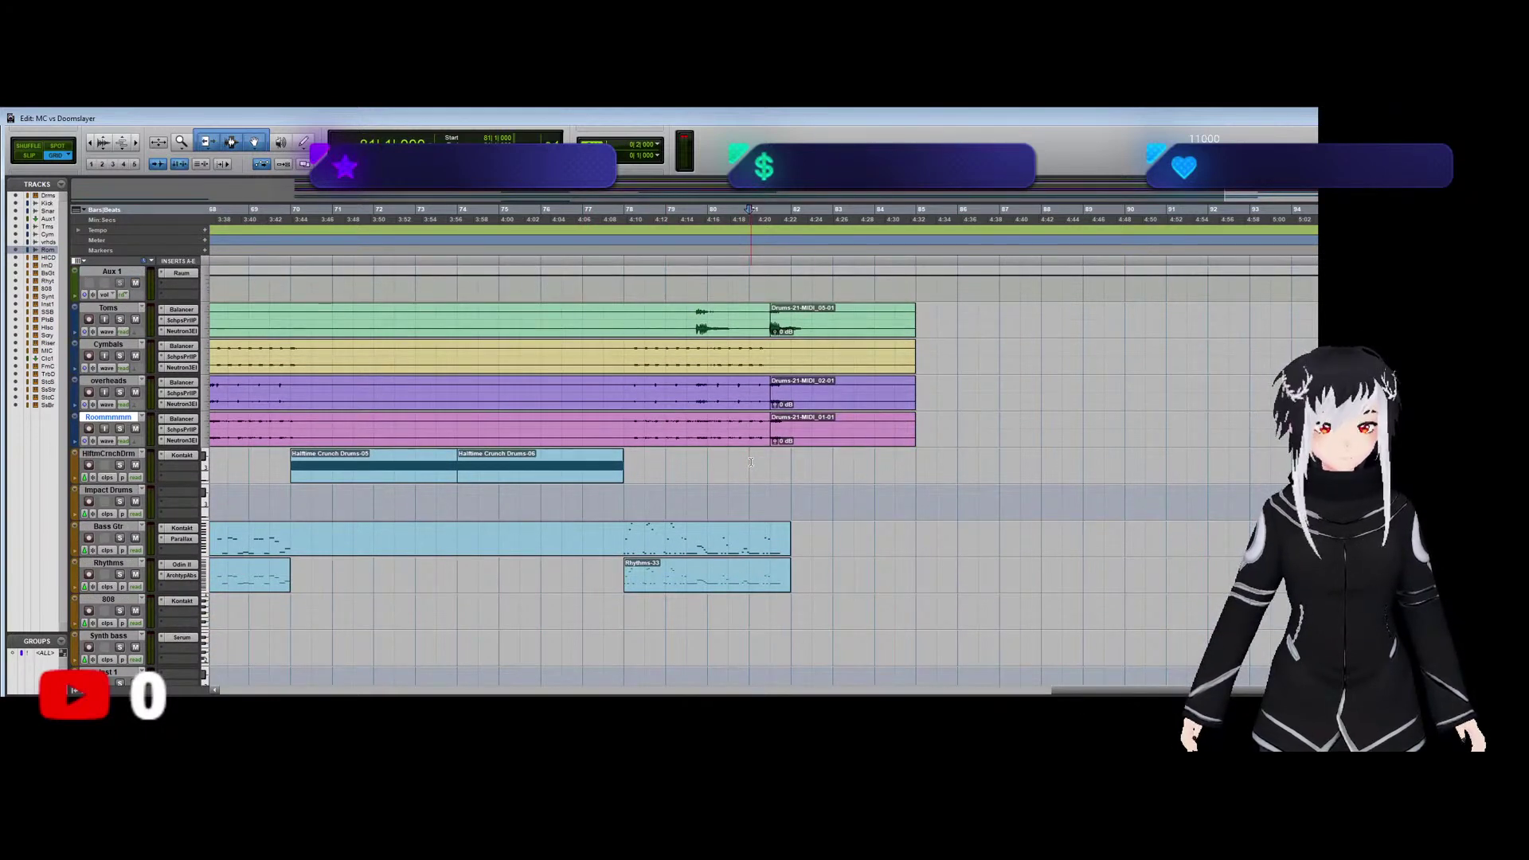
key("space")
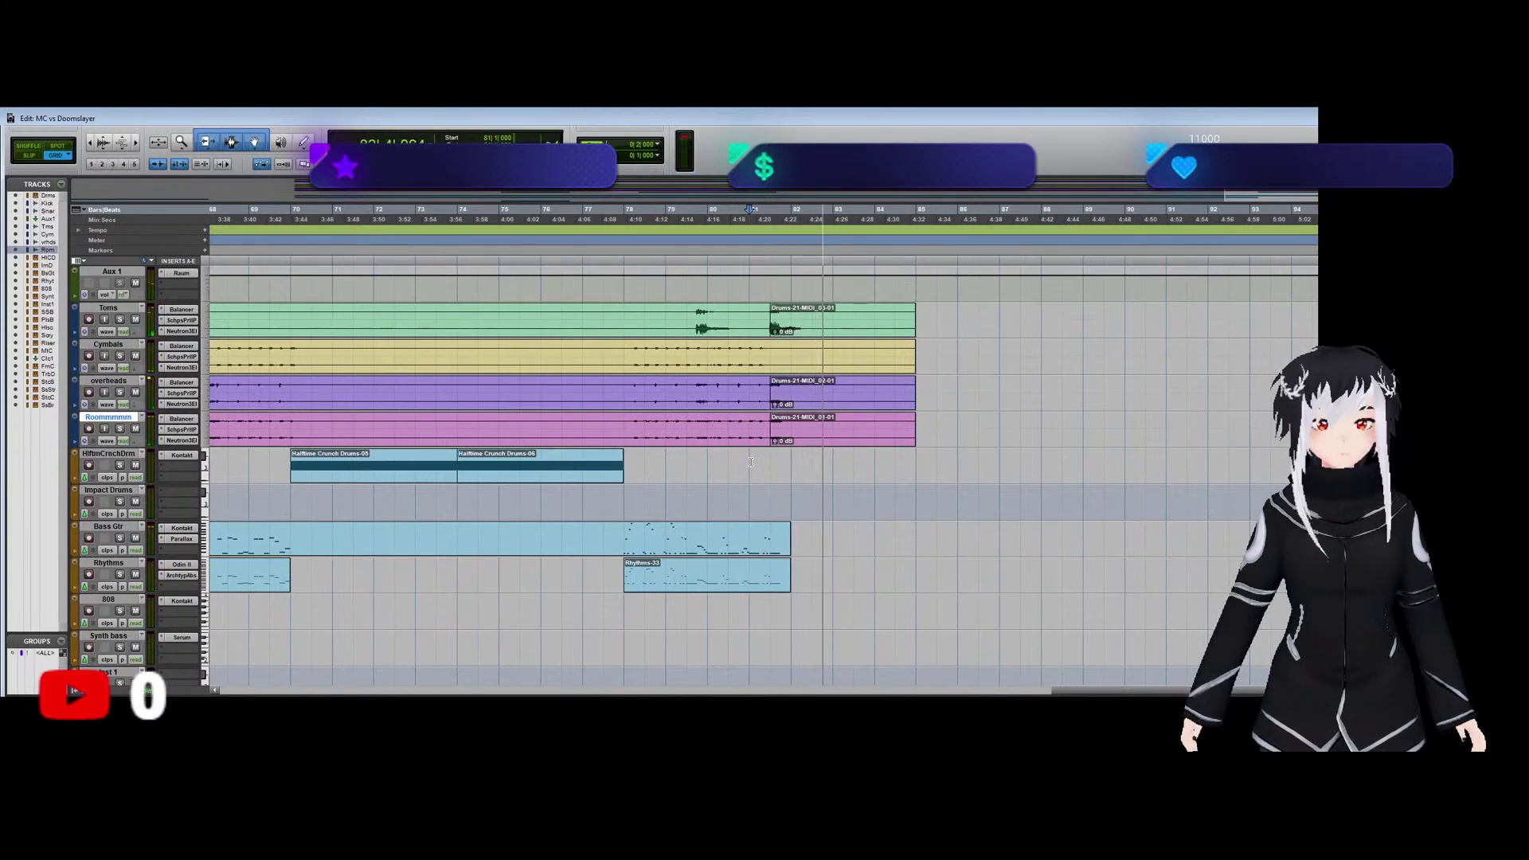
key("space")
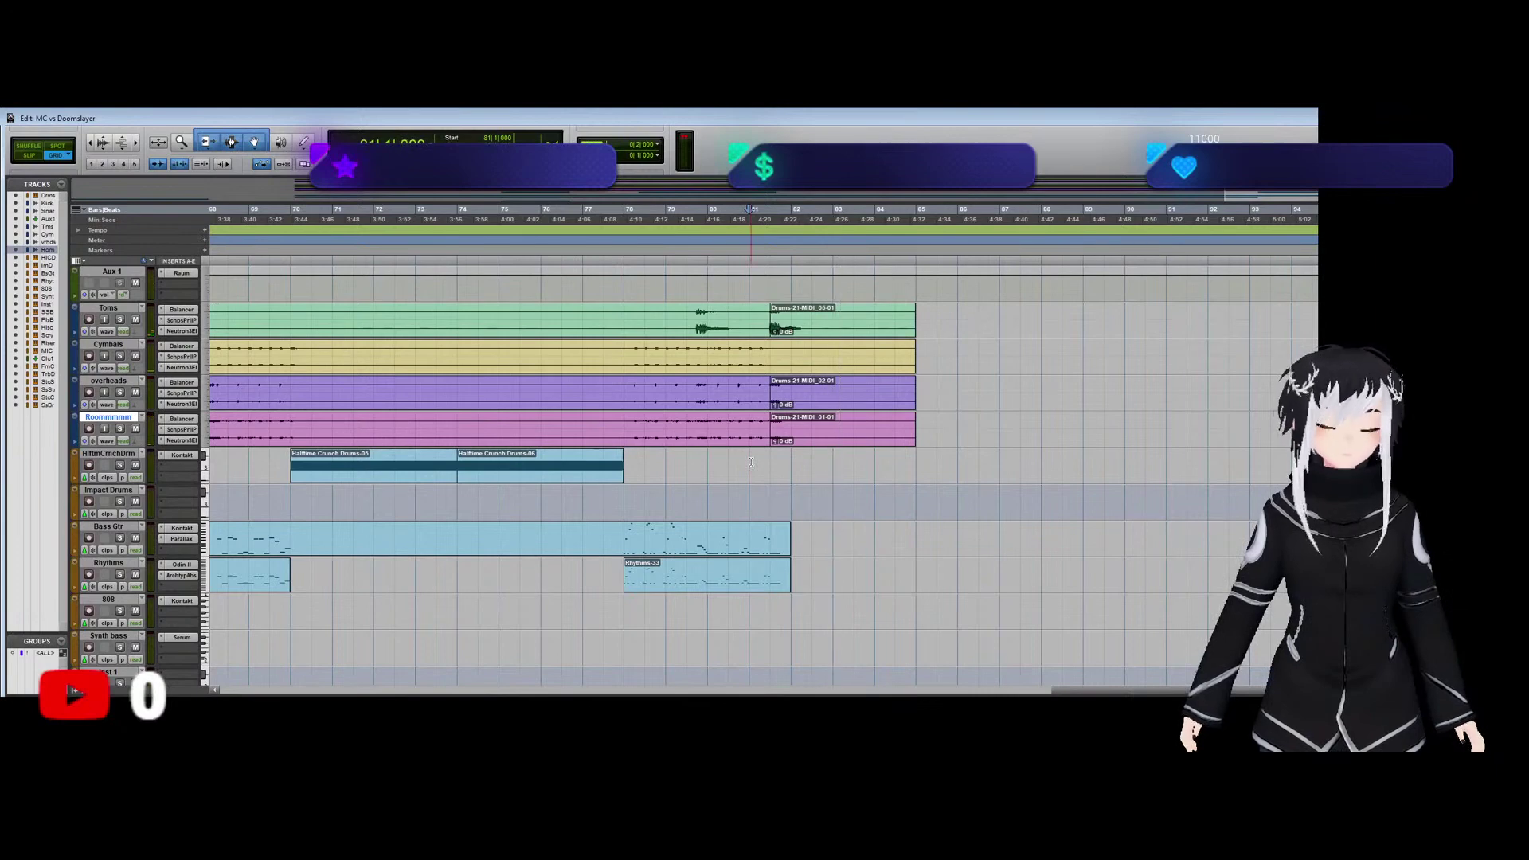
Return to the start of the song, show the whole arrangement and play it from bar 1.
key("Return")
key("ctrl+[")
key("ctrl+[")
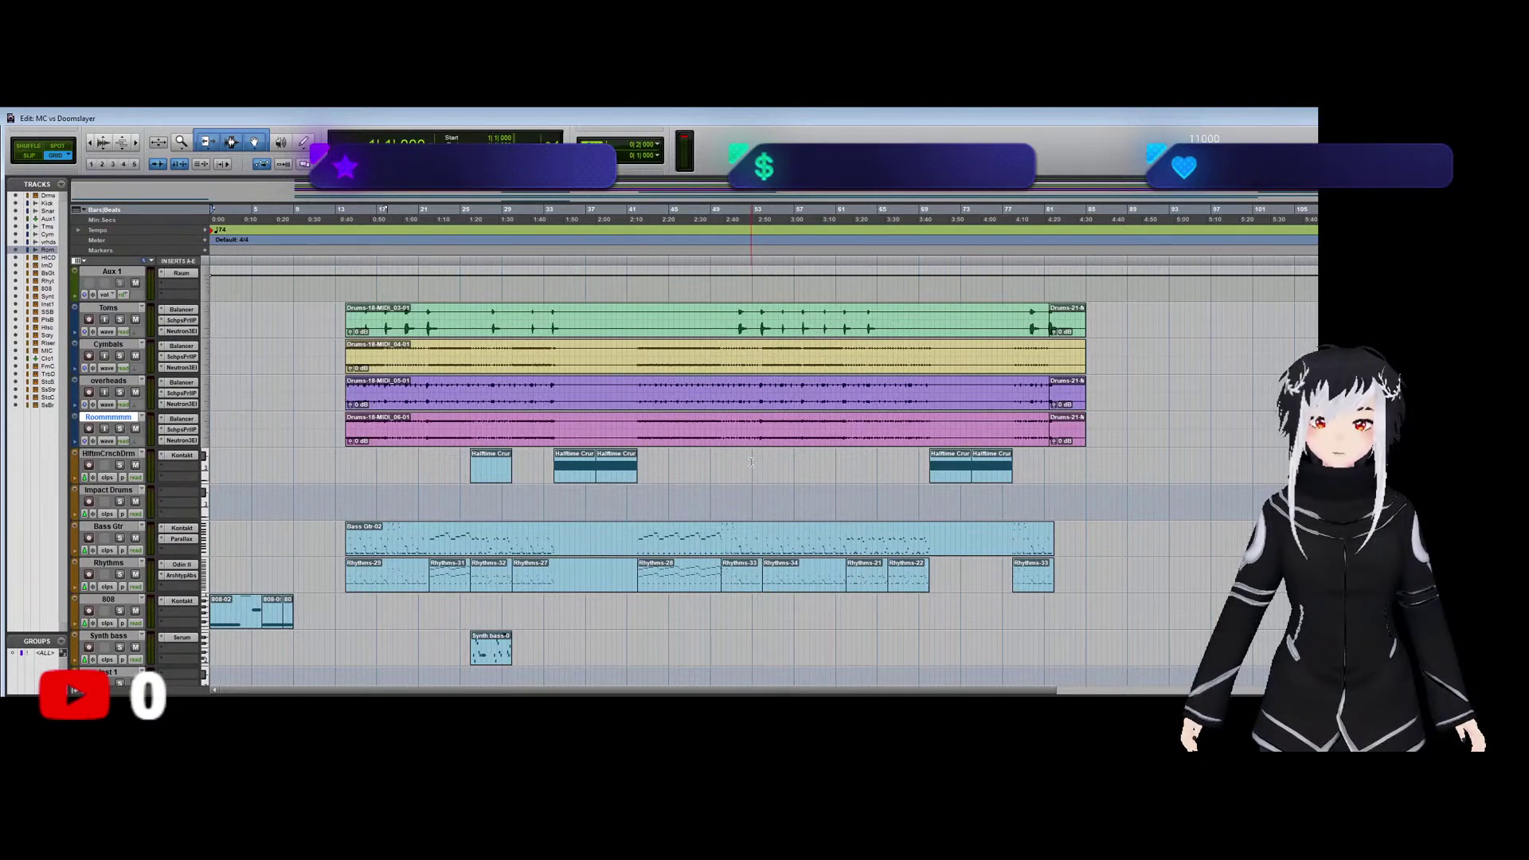
key("space")
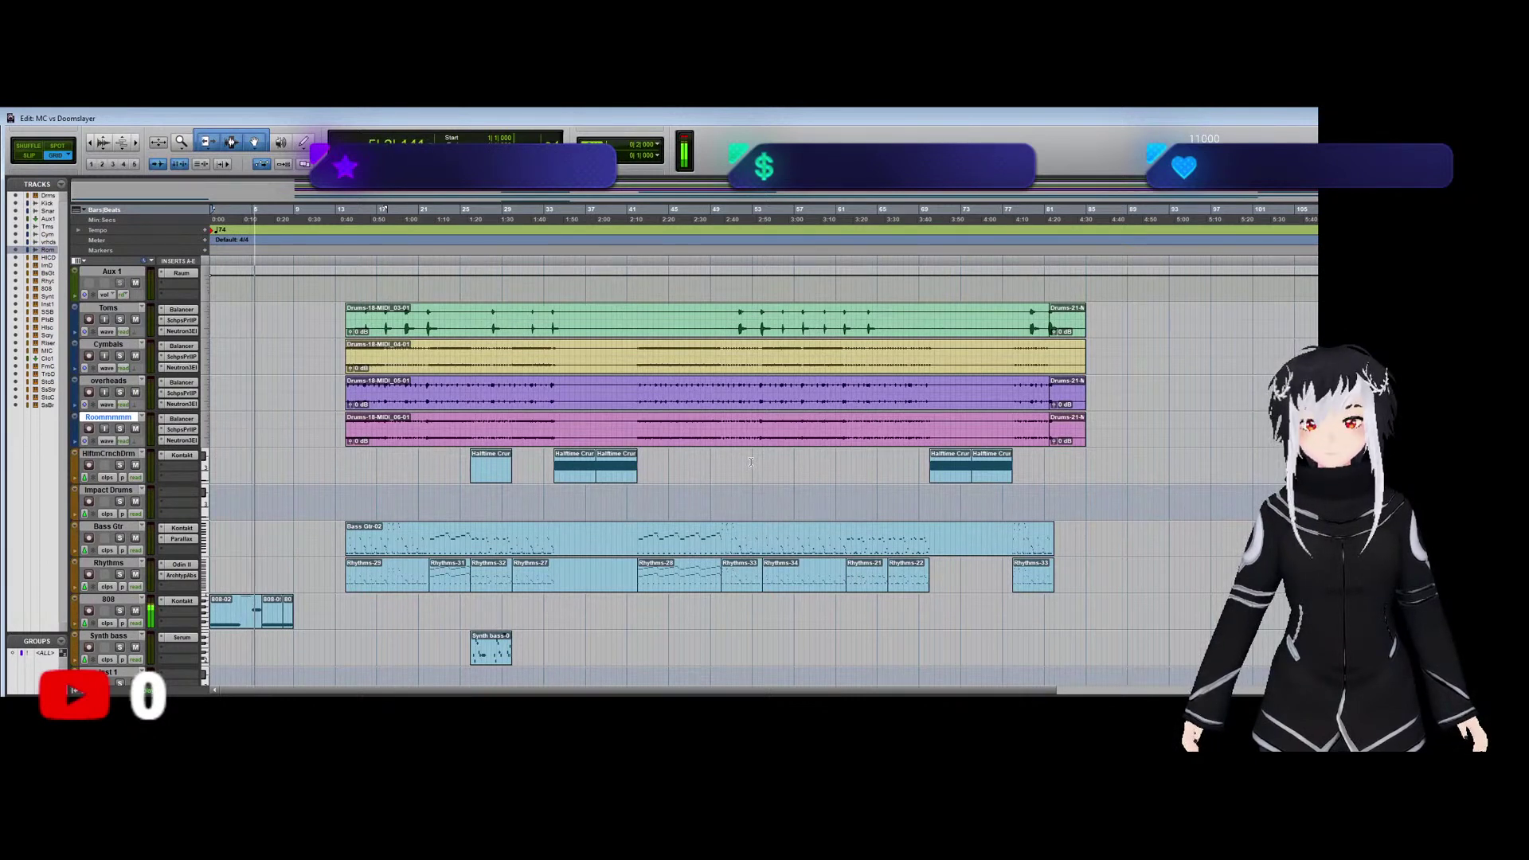
Copy the group of opening 808 clips to bar 34 and bar 70 on the 808 track.
scroll(749, 461, "down", 2)
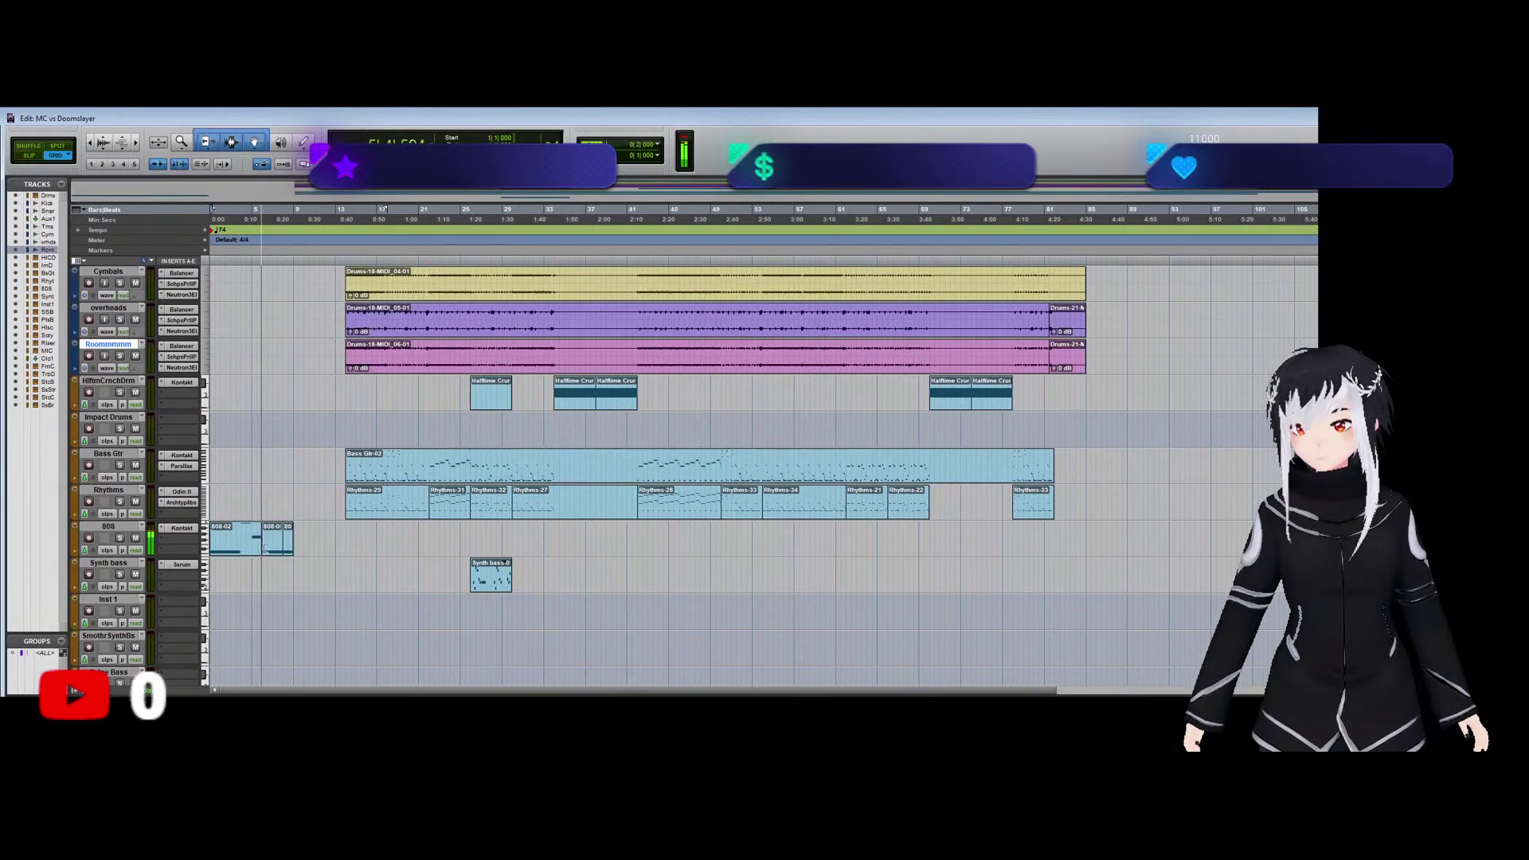
left_click(244, 552)
left_click(271, 555, "shift")
left_click_drag(271, 555, 941, 548)
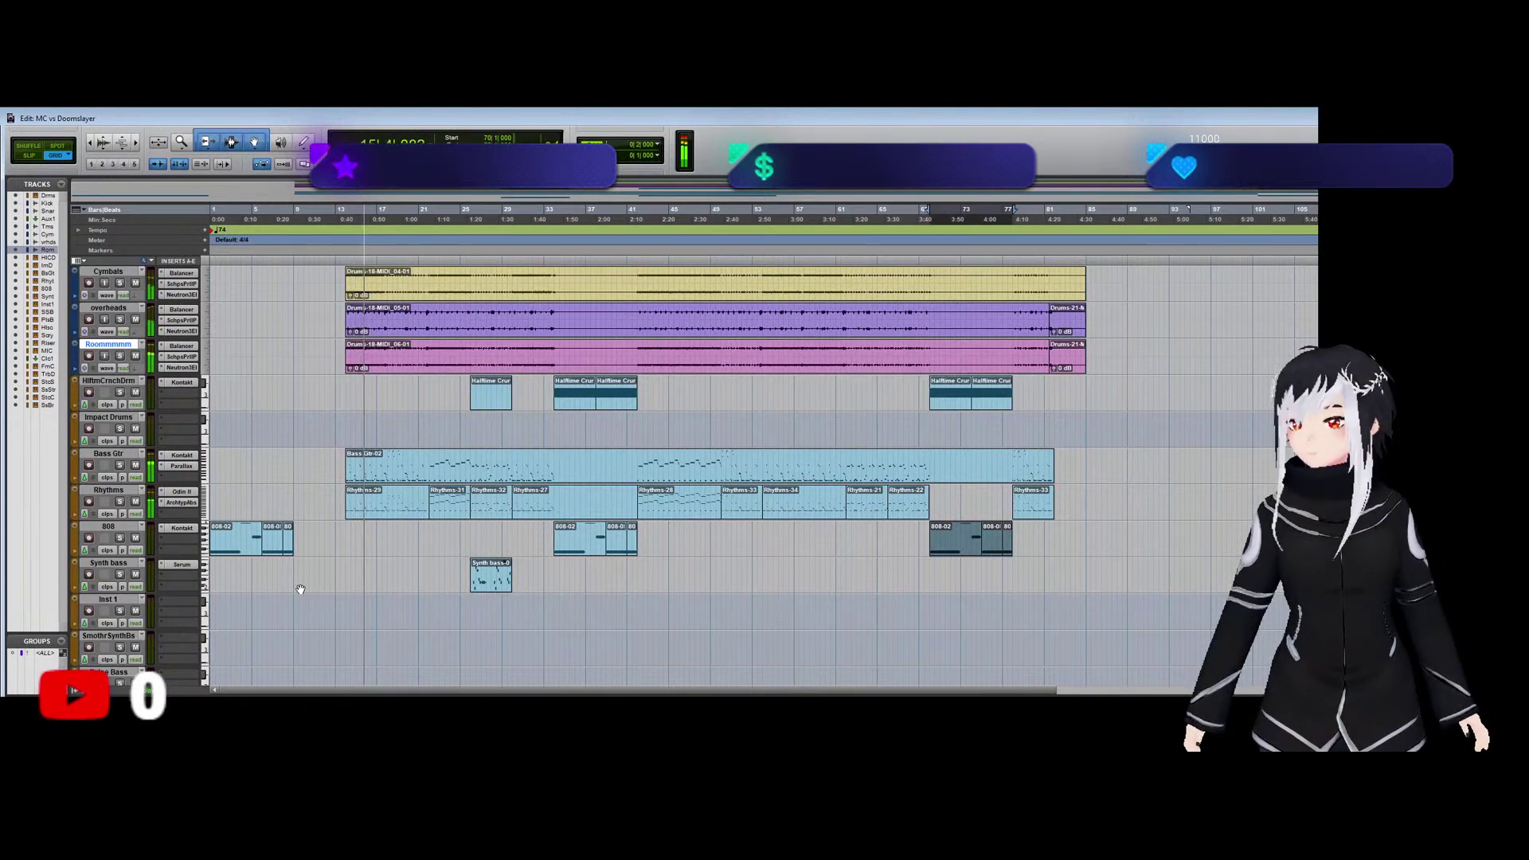
Raise the Kick fader to +0.7 dB and the Hellscape fader to -2.2 dB in the mixer, then return to the arrangement.
key("ctrl+equal")
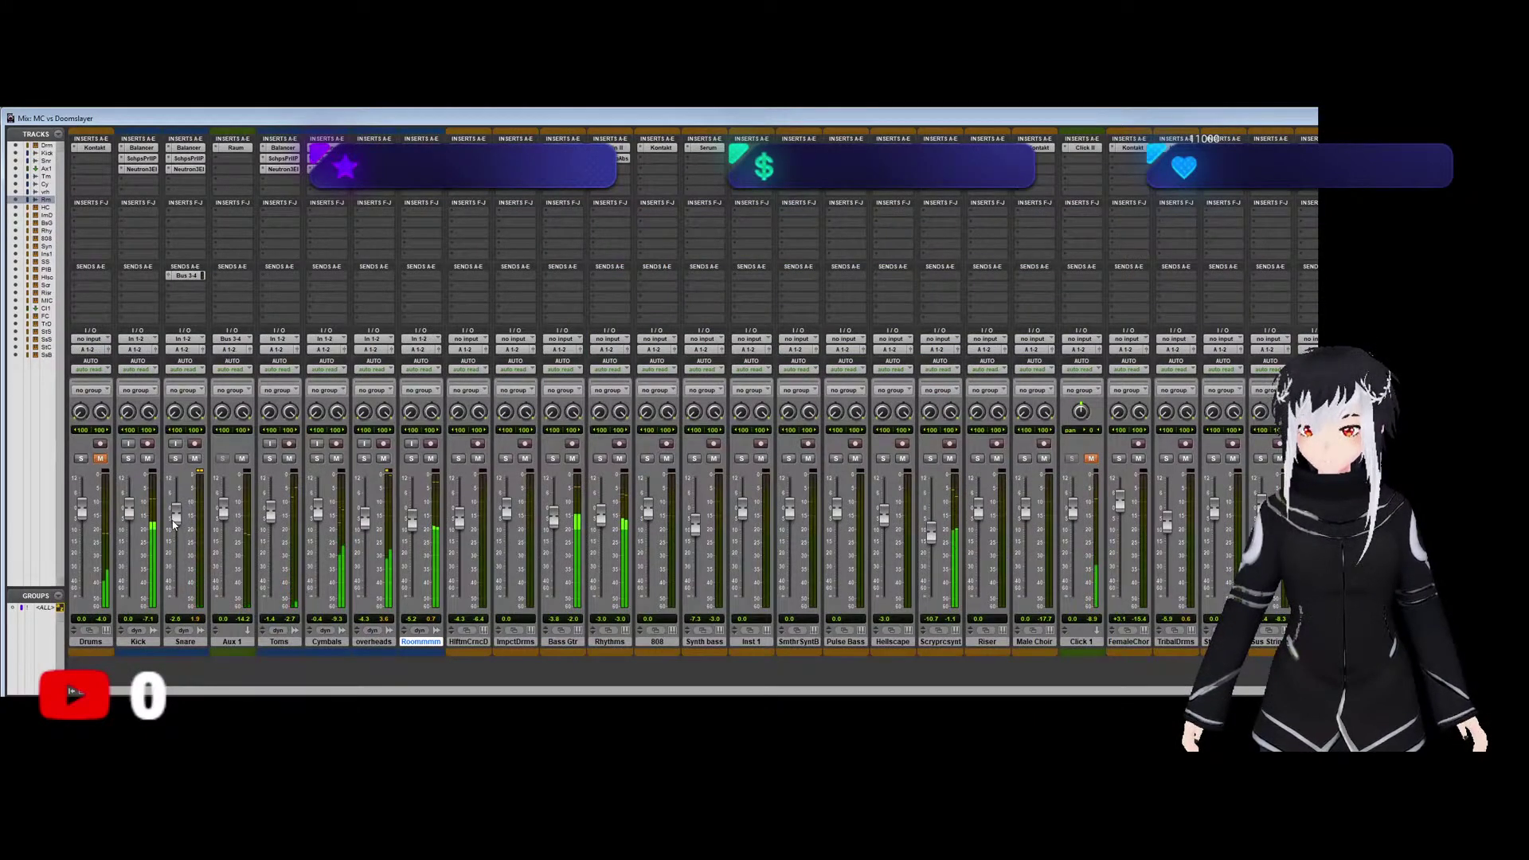
left_click_drag(127, 522, 127, 519)
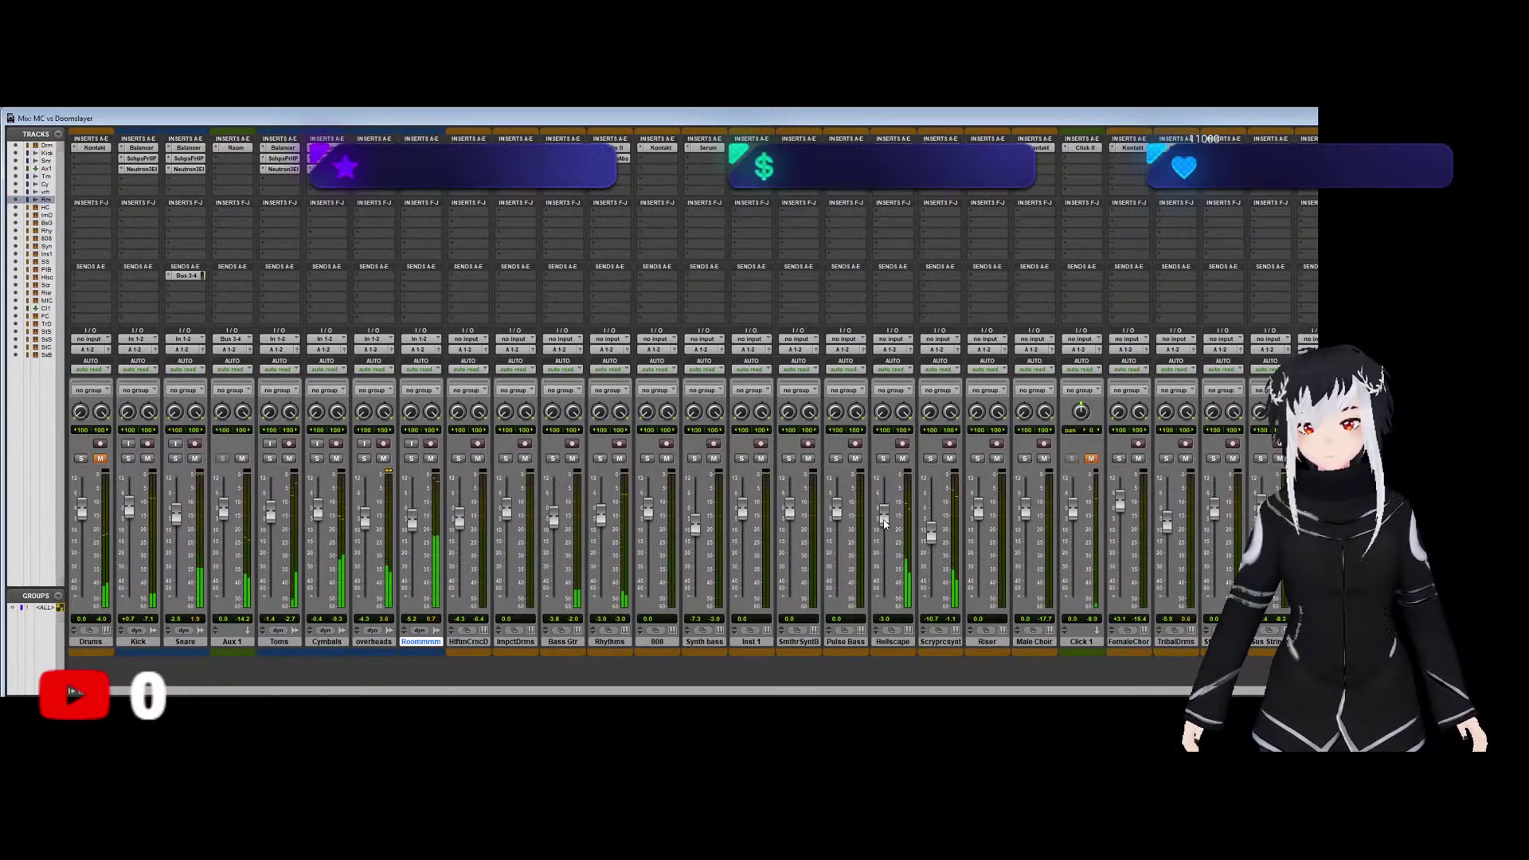
left_click_drag(885, 526, 886, 522)
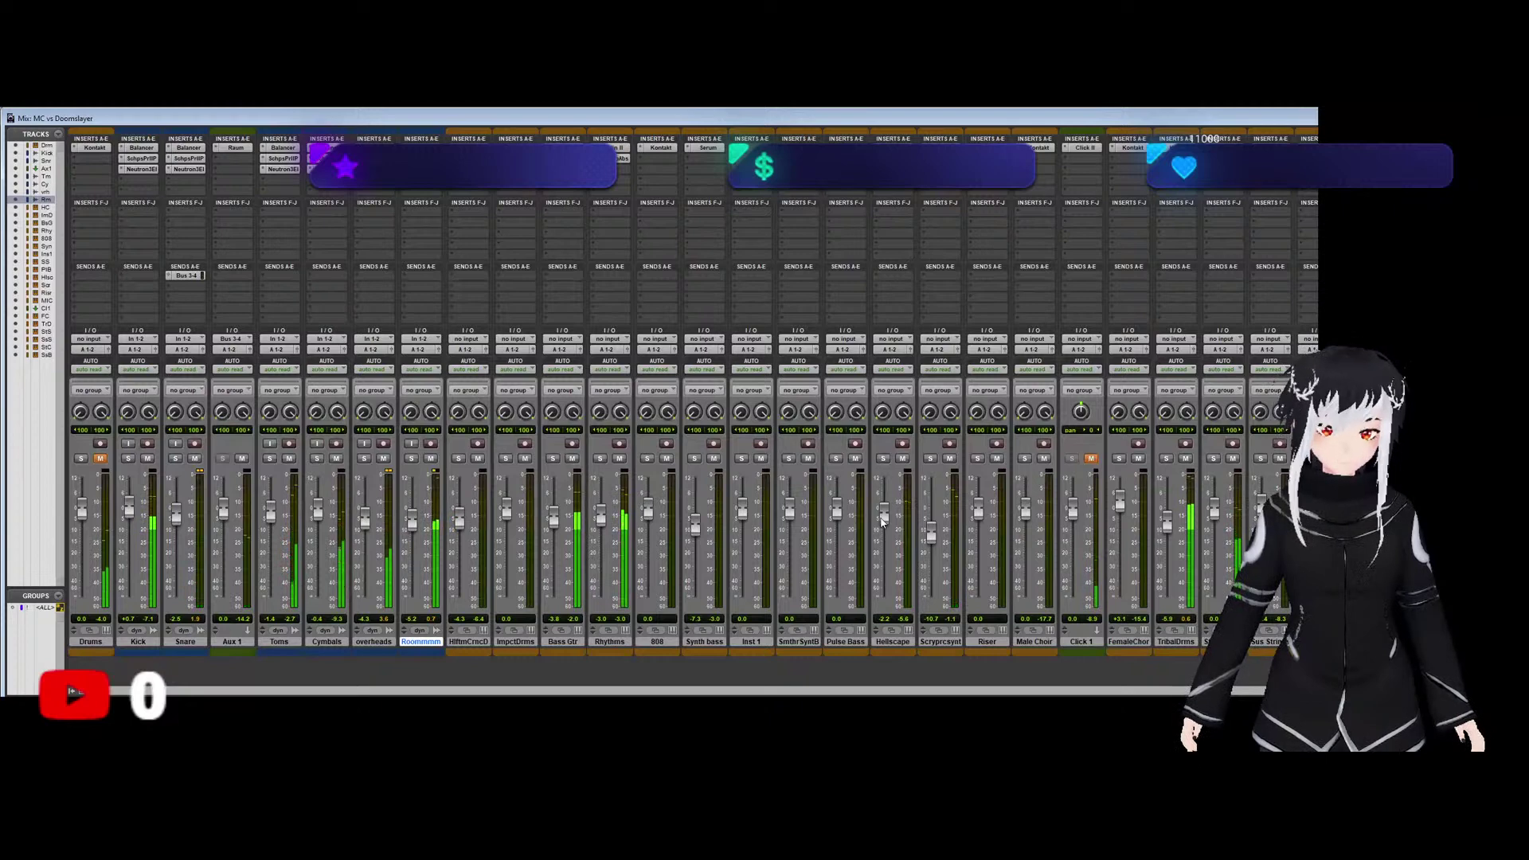
key("ctrl+equal")
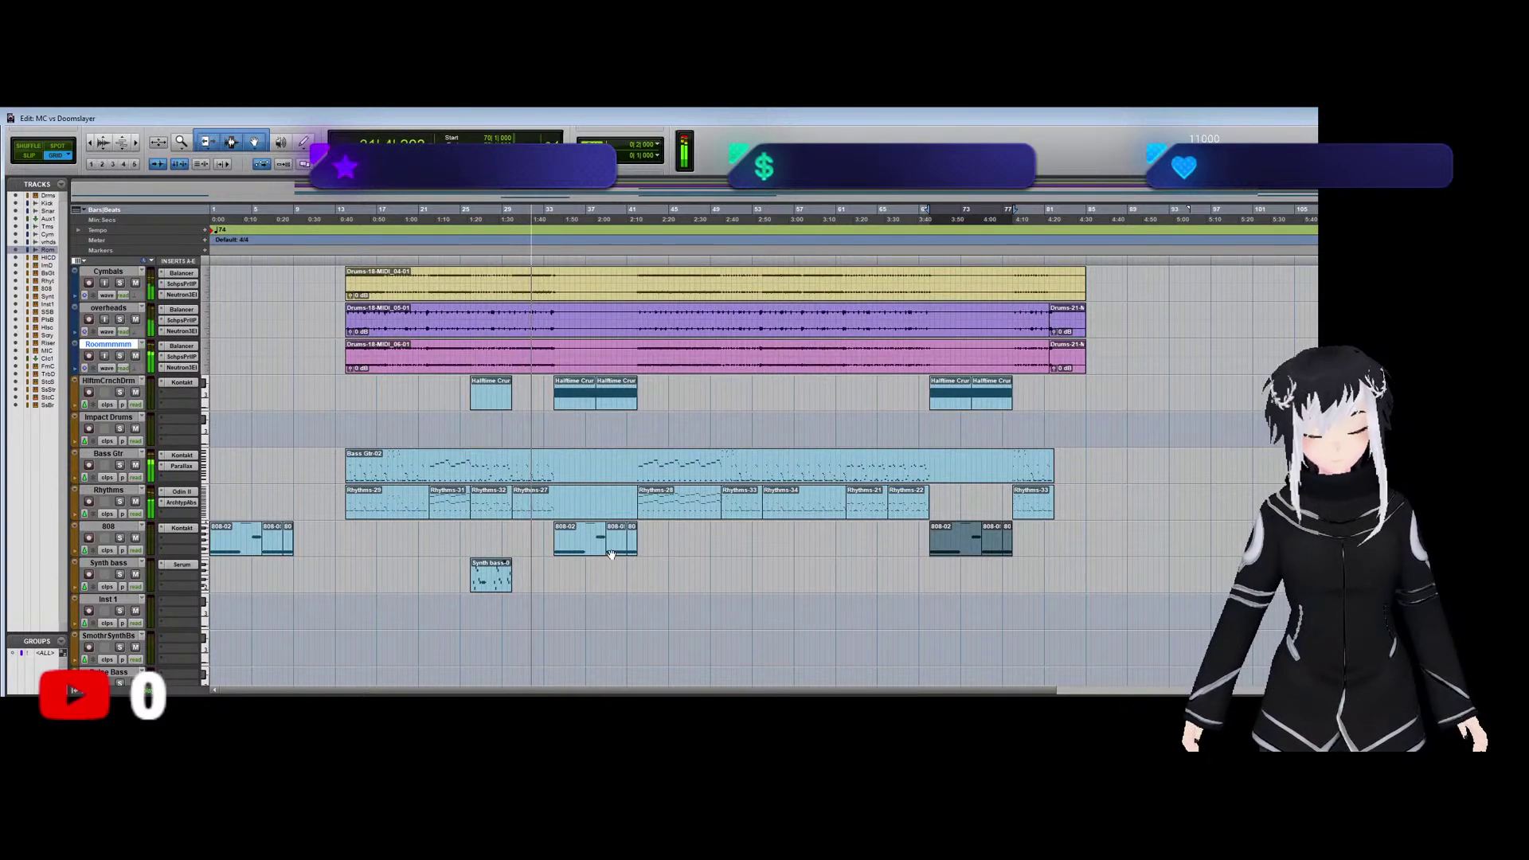
Stop playback and audition the end of the Synth bass clip from bar 29 beat 3.
key("space")
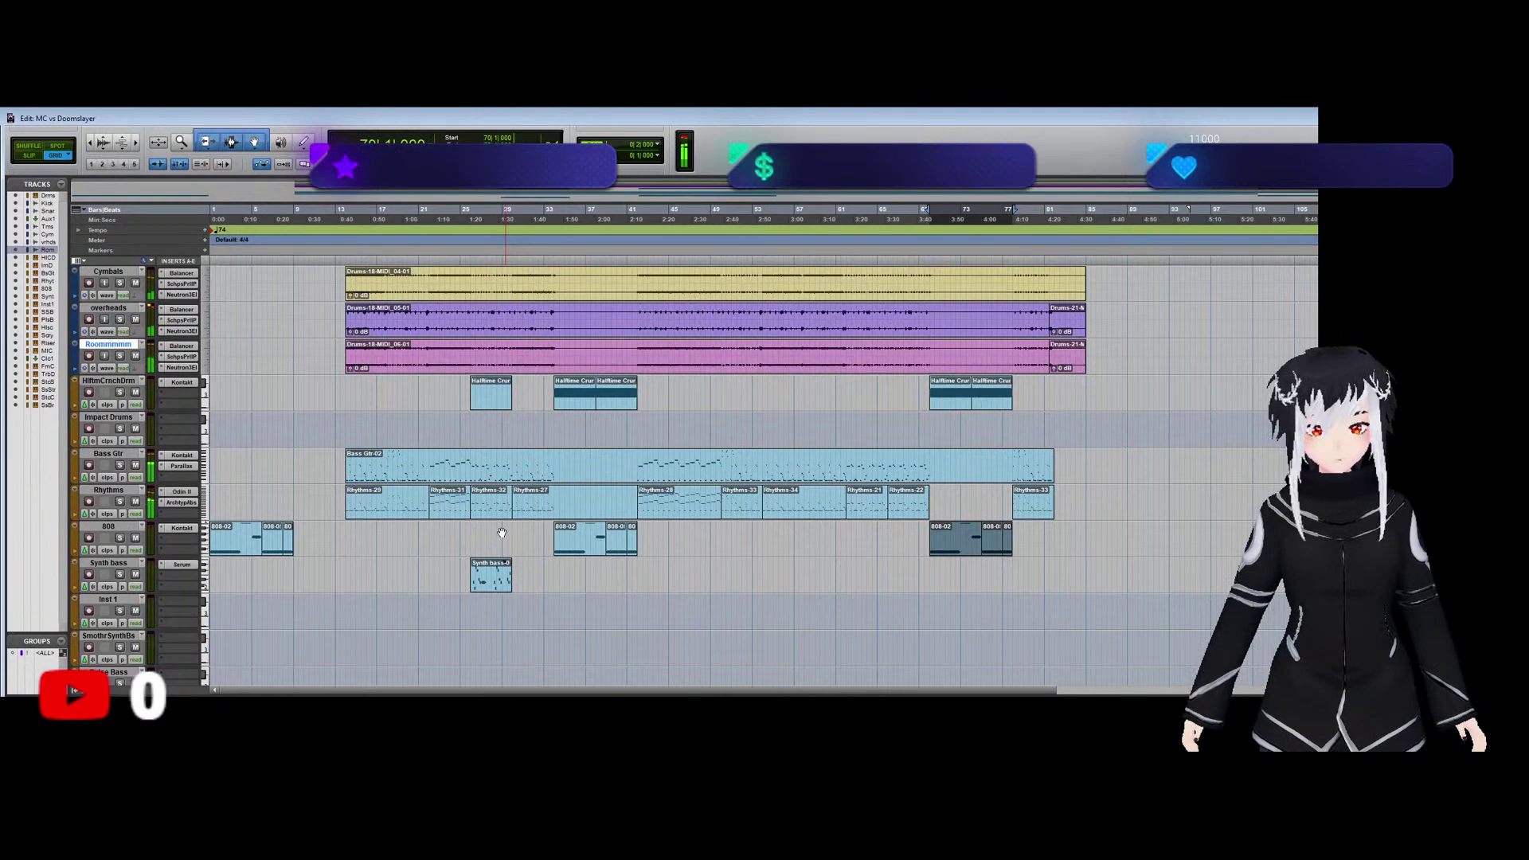
left_click(501, 527)
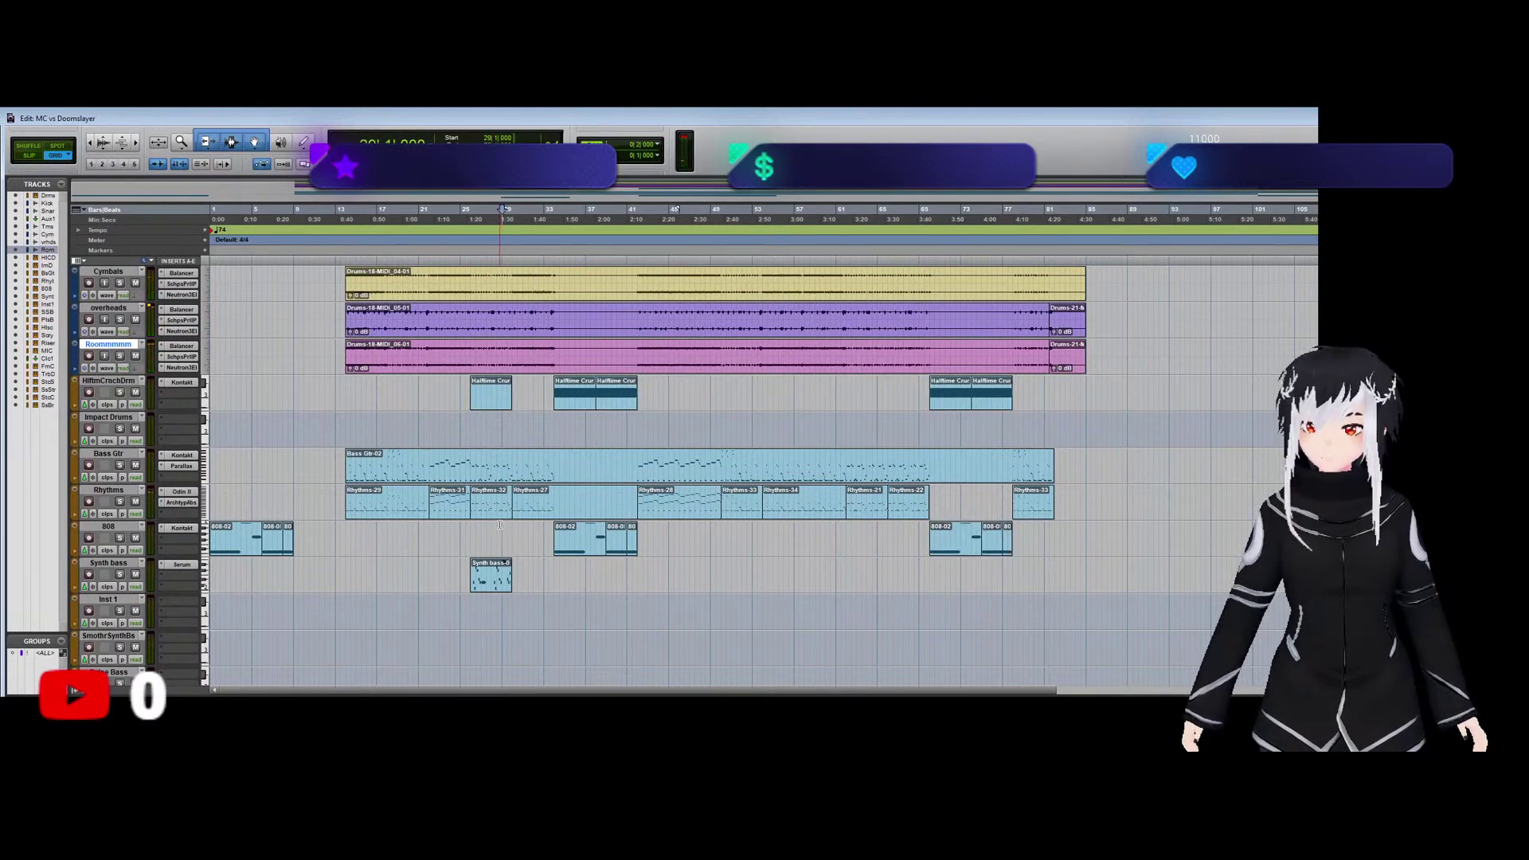
key("ctrl+bracketright")
key("ctrl+bracketright")
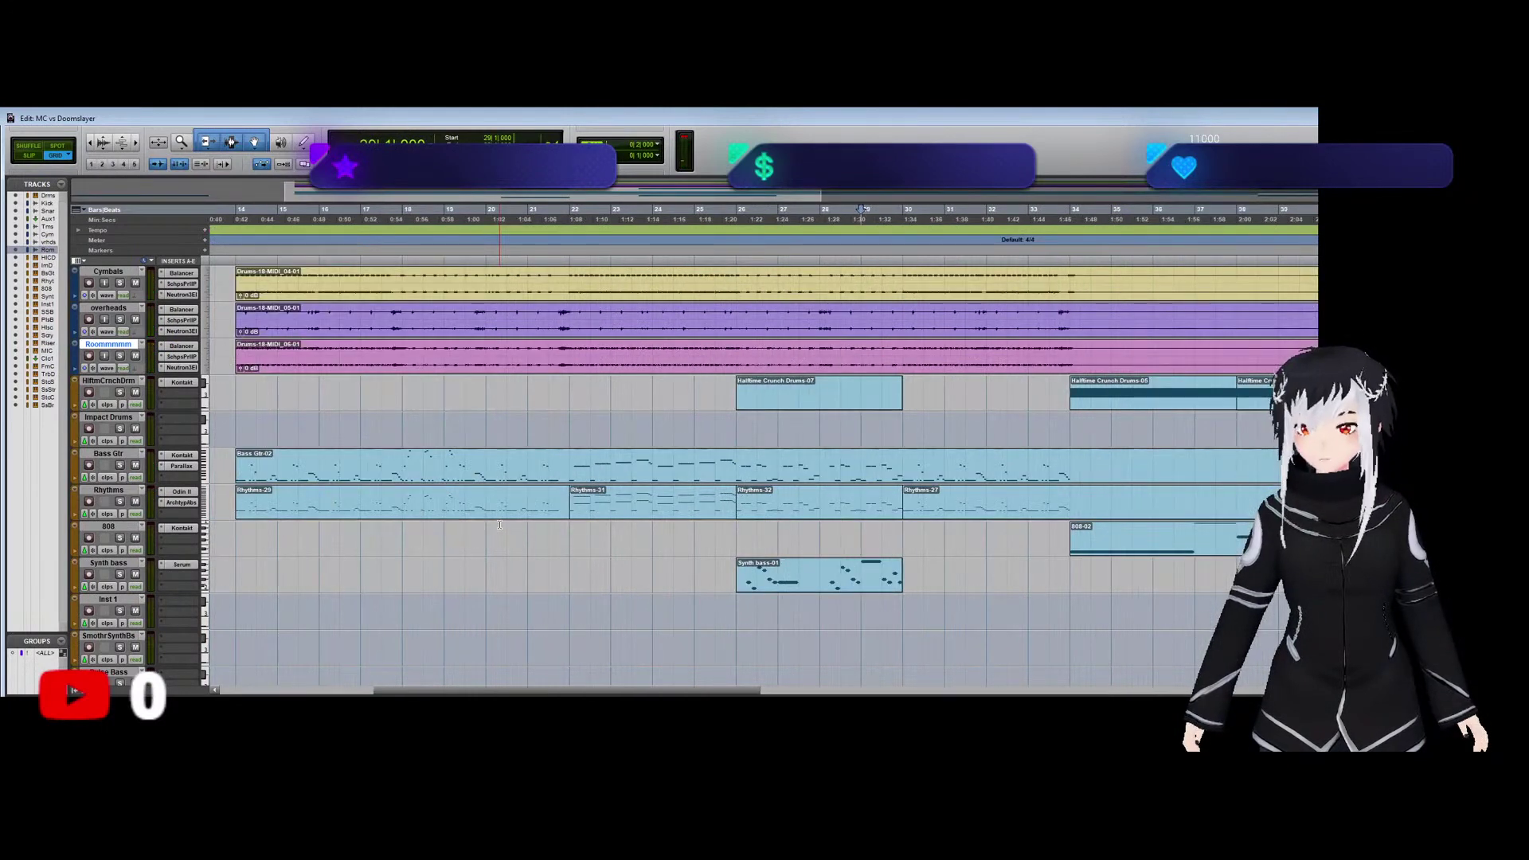
left_click(881, 532)
key("space")
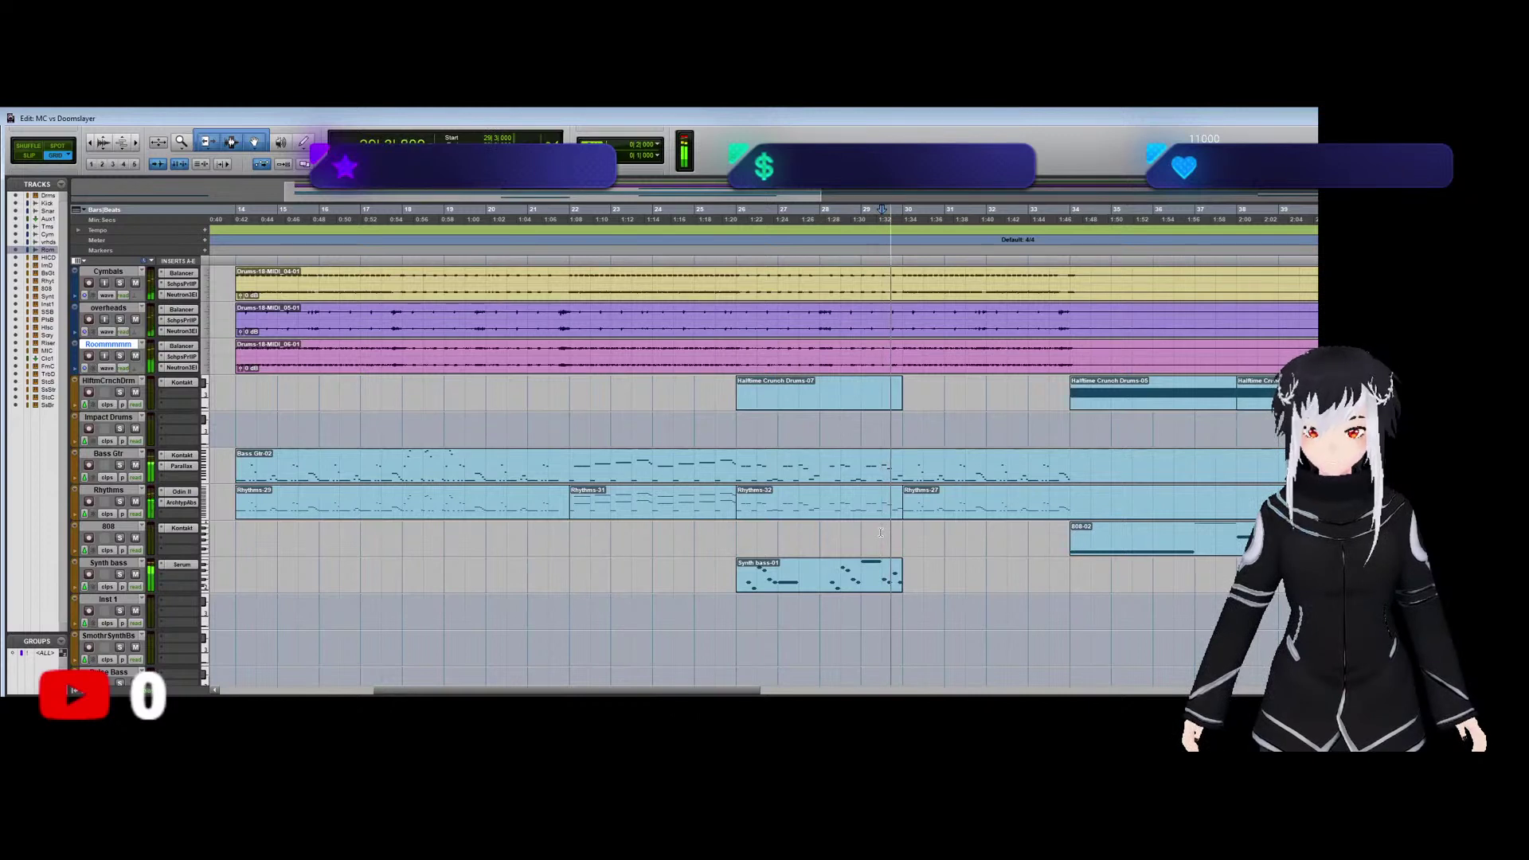
key("space")
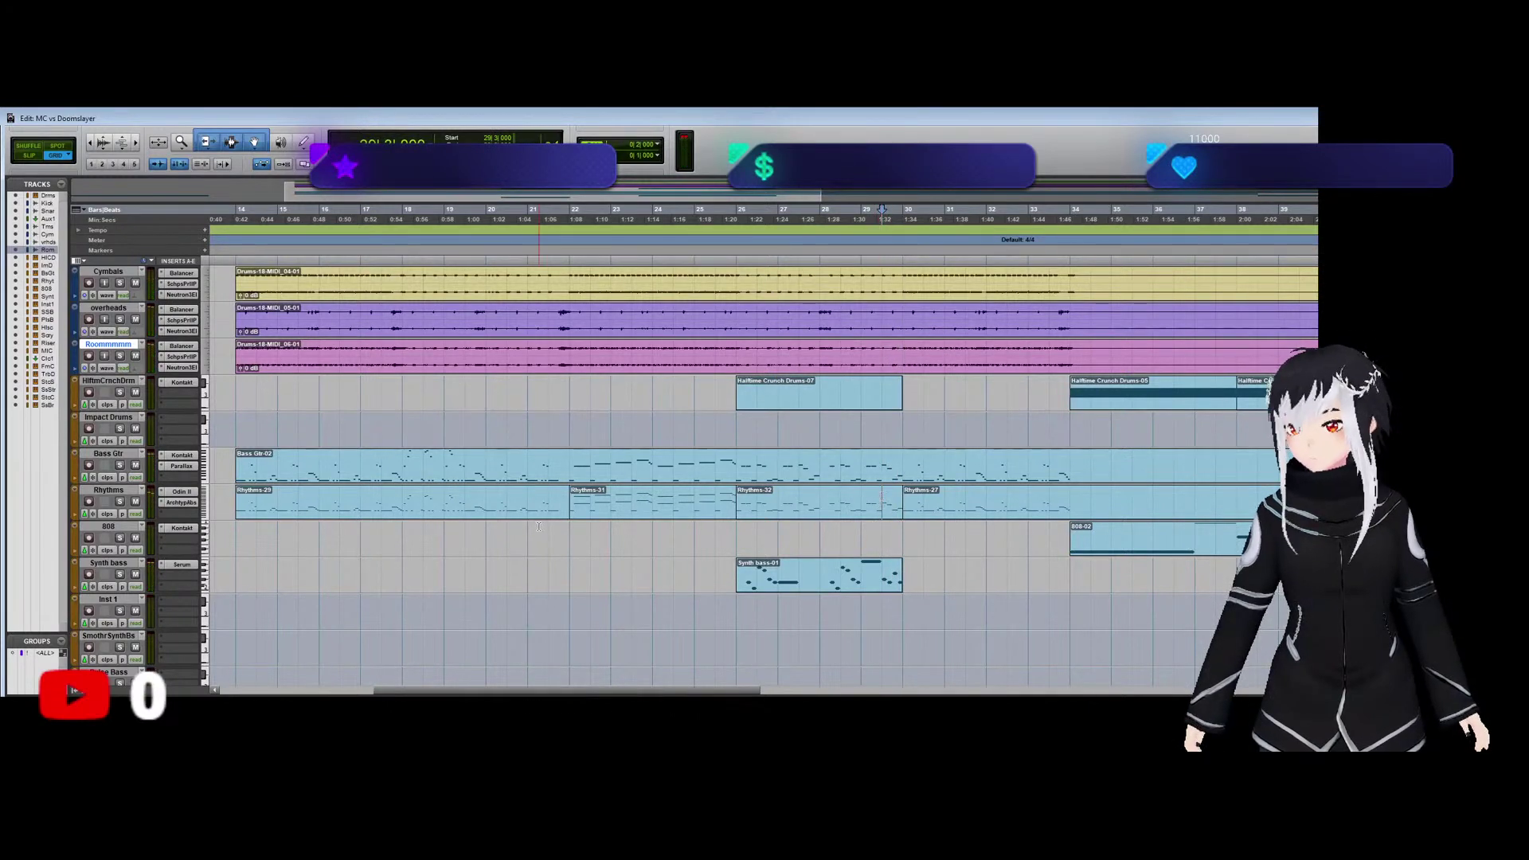
Solo the Rhythms track and play it from bar 29 beat 3.
left_click(120, 501)
key("space")
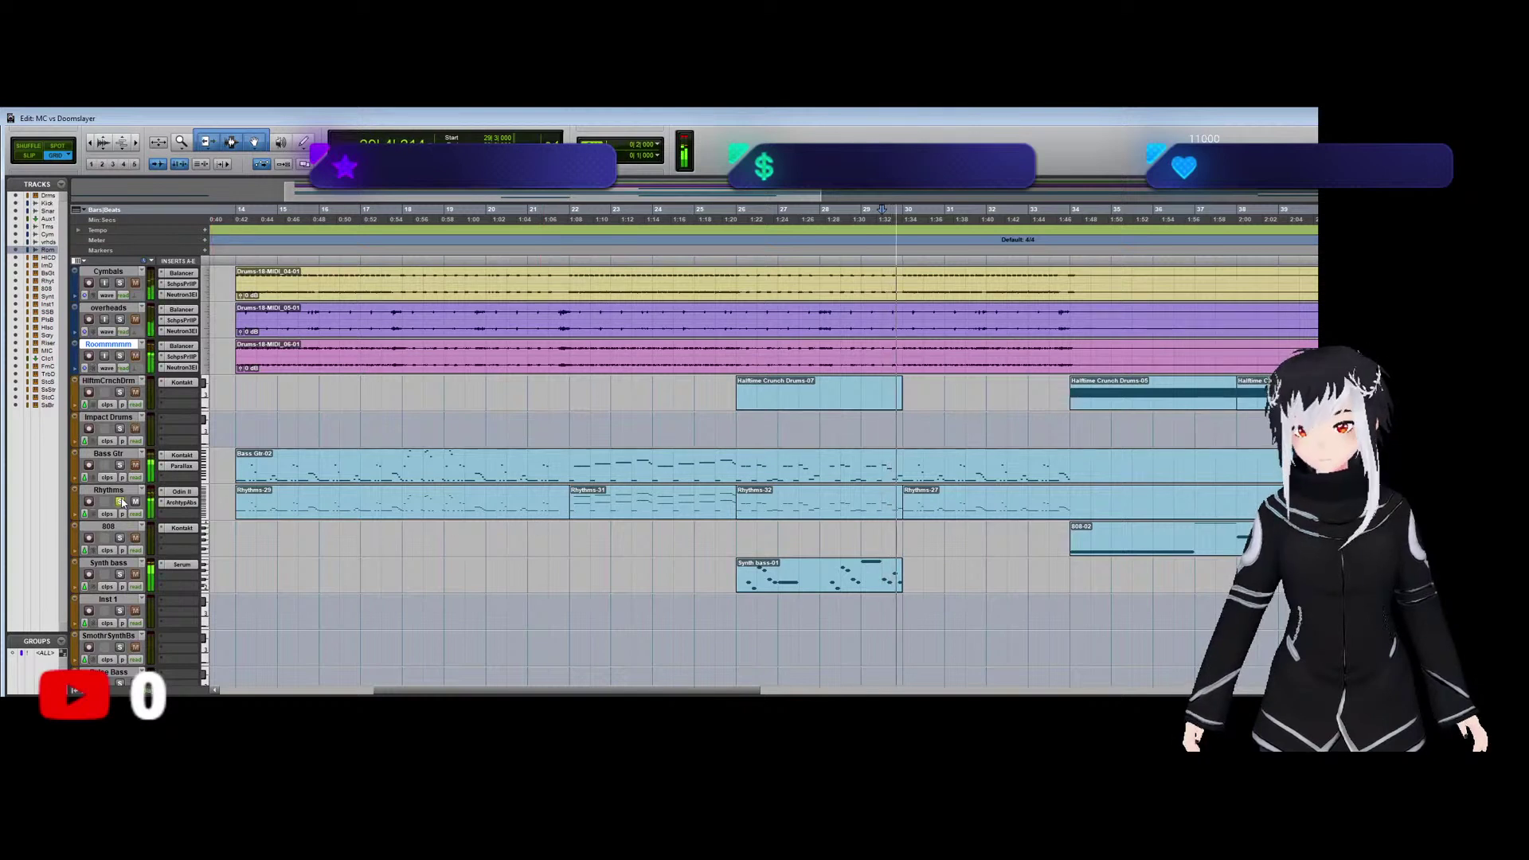
key("space")
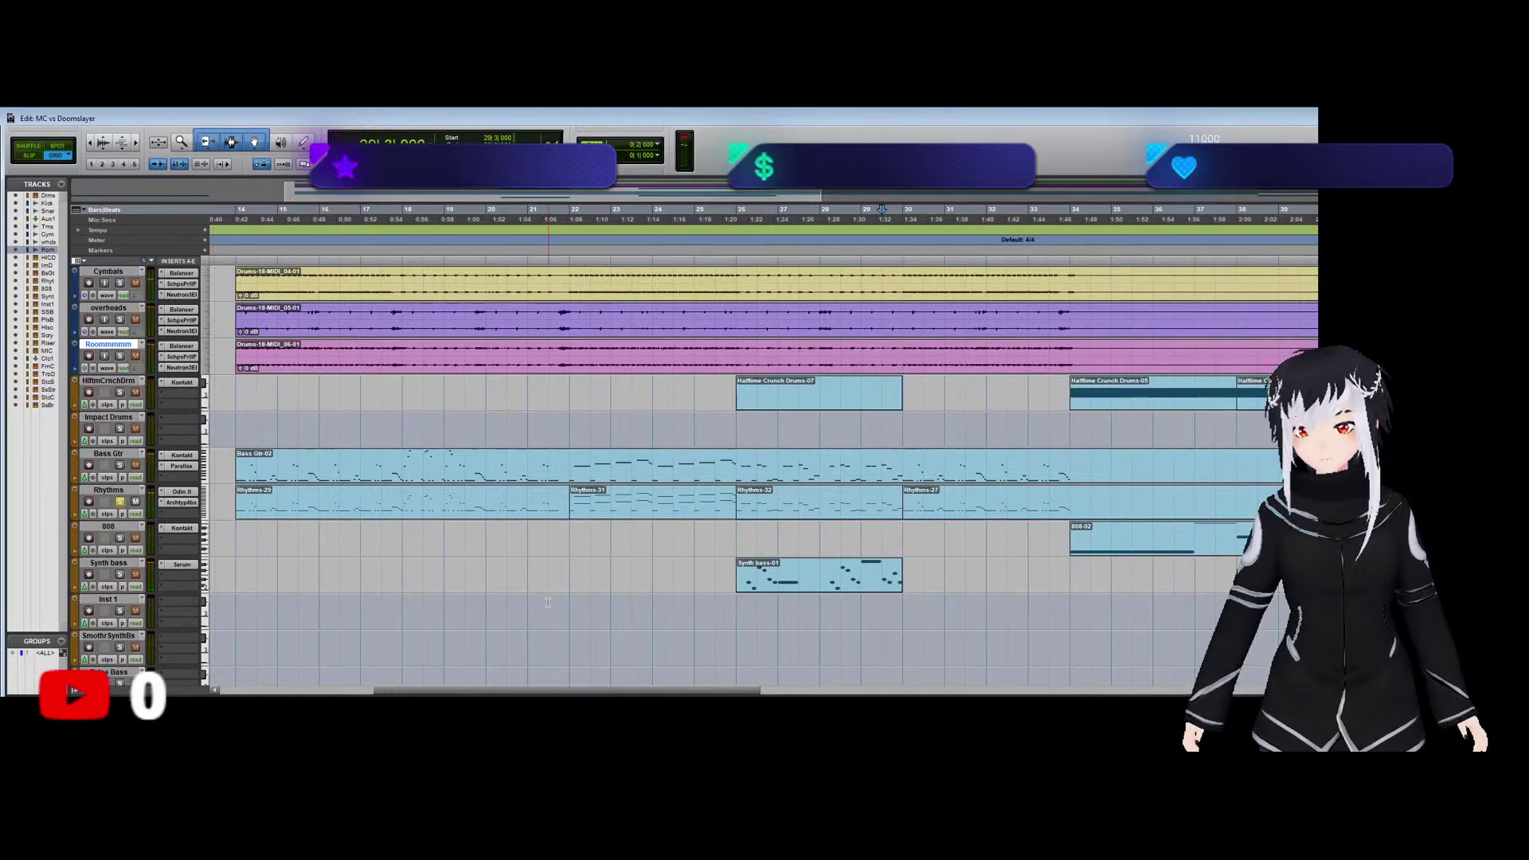
Open the Rhythms clip at bars 26 to 30 in the MIDI editor and examine its note pitches.
left_click(880, 518)
double_click(880, 518)
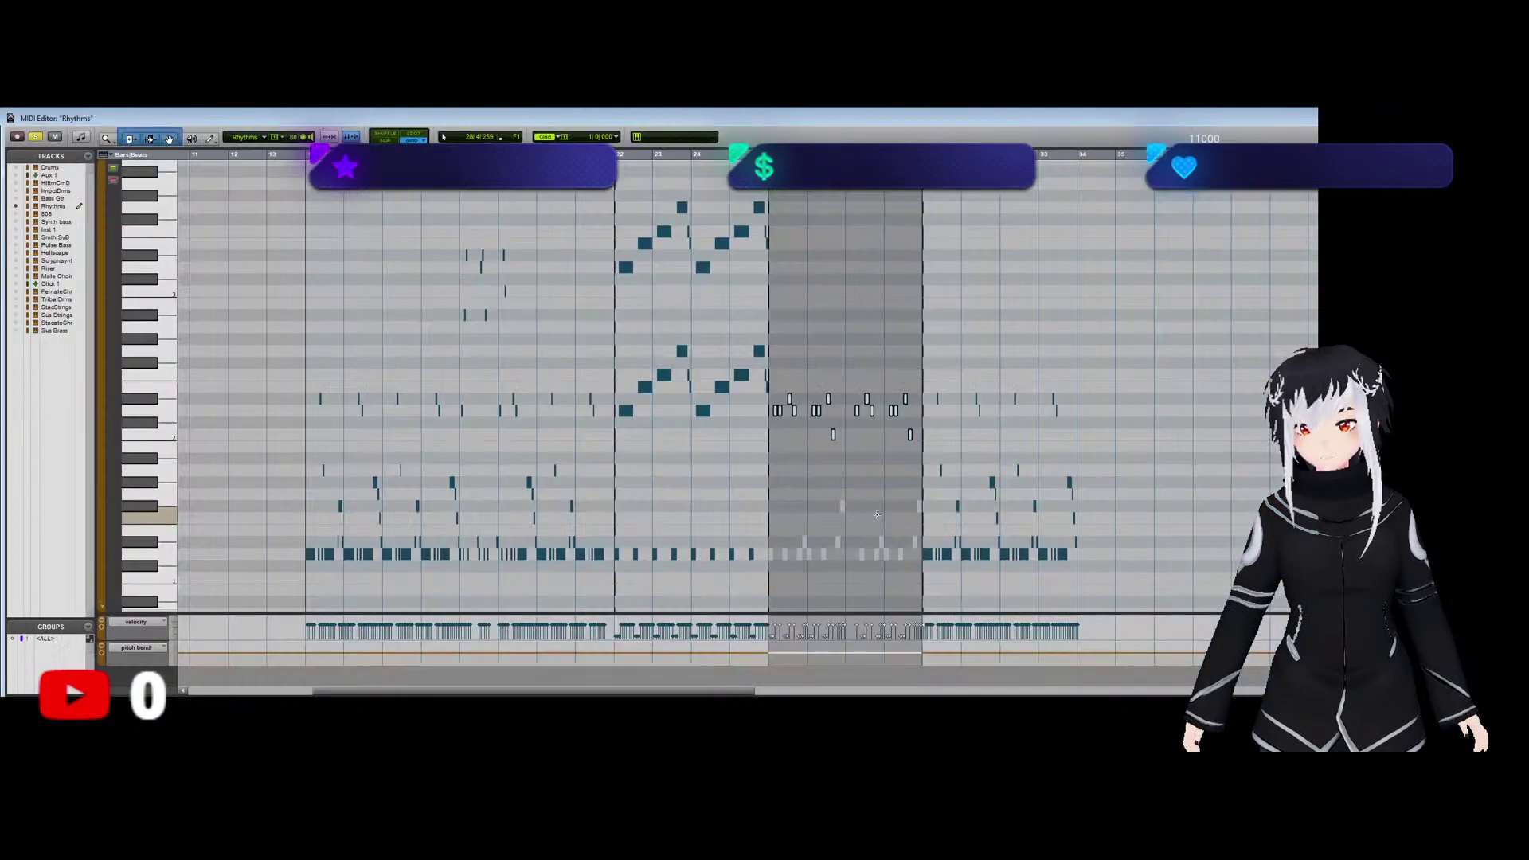
key("ctrl+]")
key("ctrl+]")
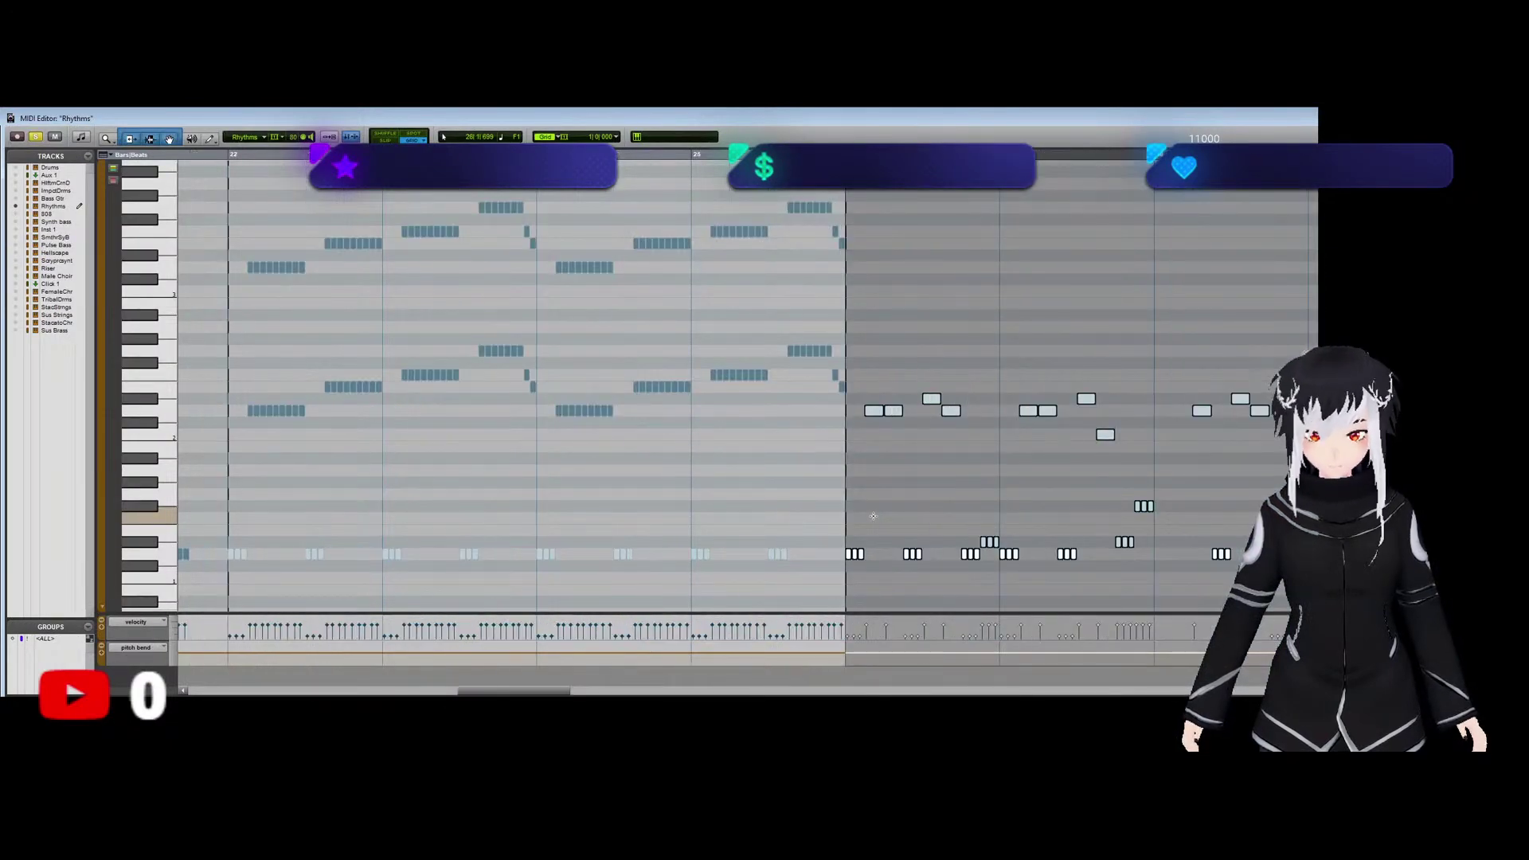
left_click_drag(562, 693, 615, 692)
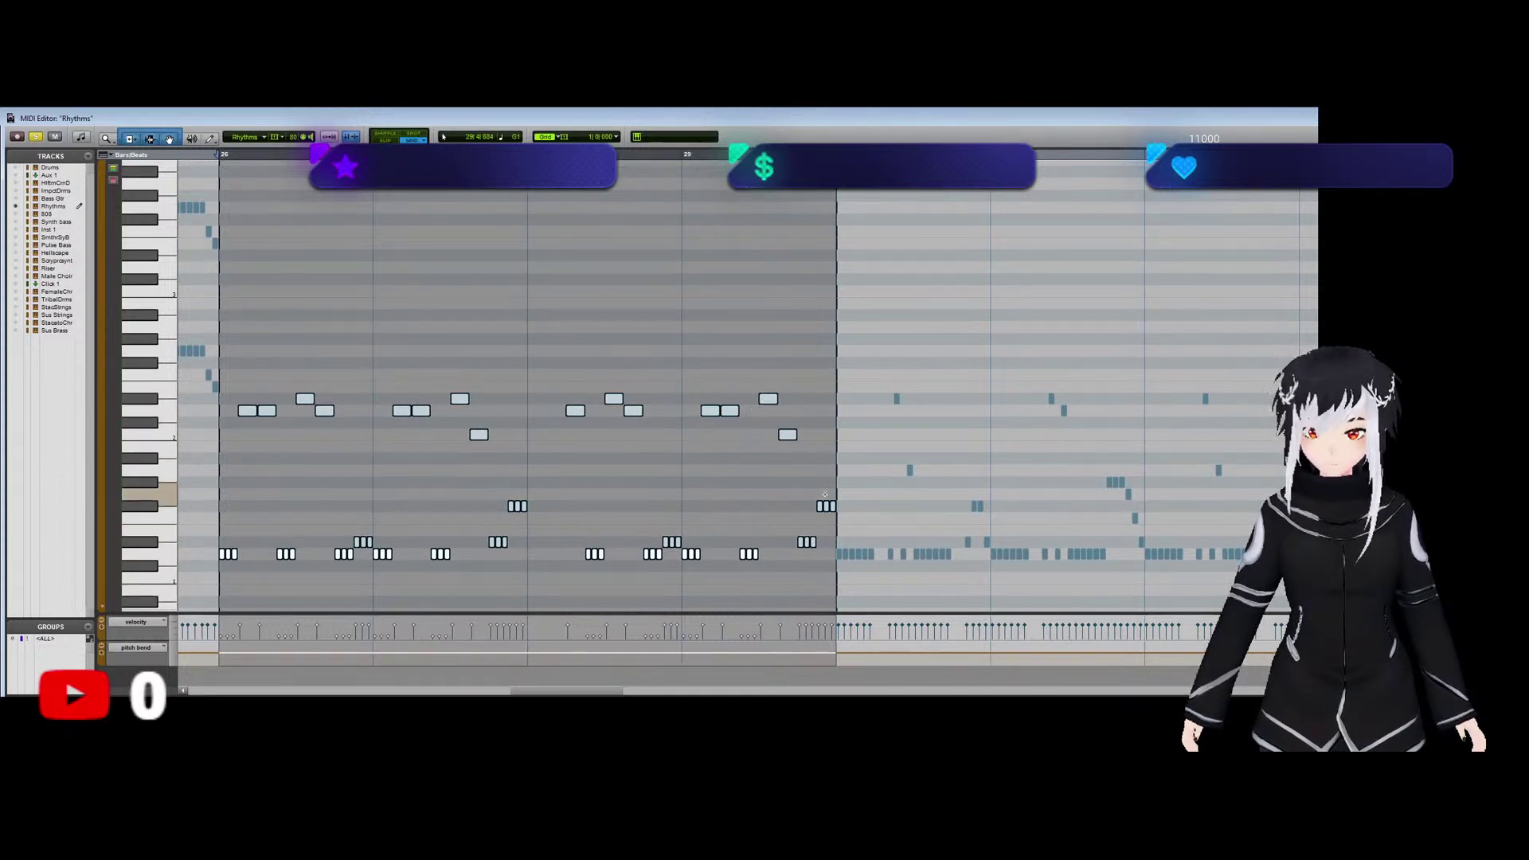
key("ctrl+=")
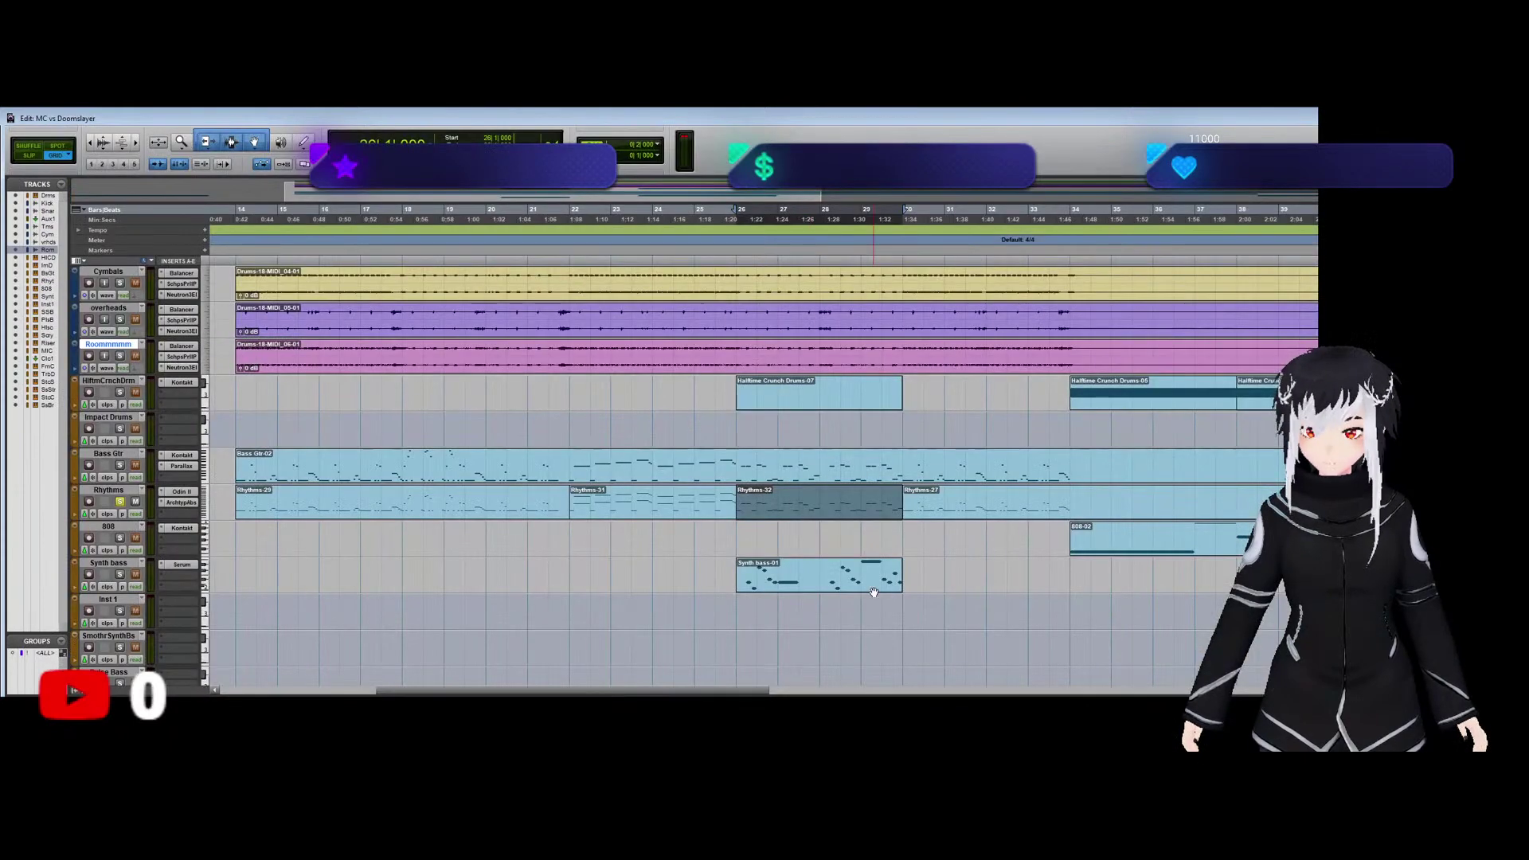
Open the Synth bass clip in the MIDI editor and move the note at bar 29 beat 3 to bar 29 beat 1.
double_click(819, 502)
left_click(1105, 411)
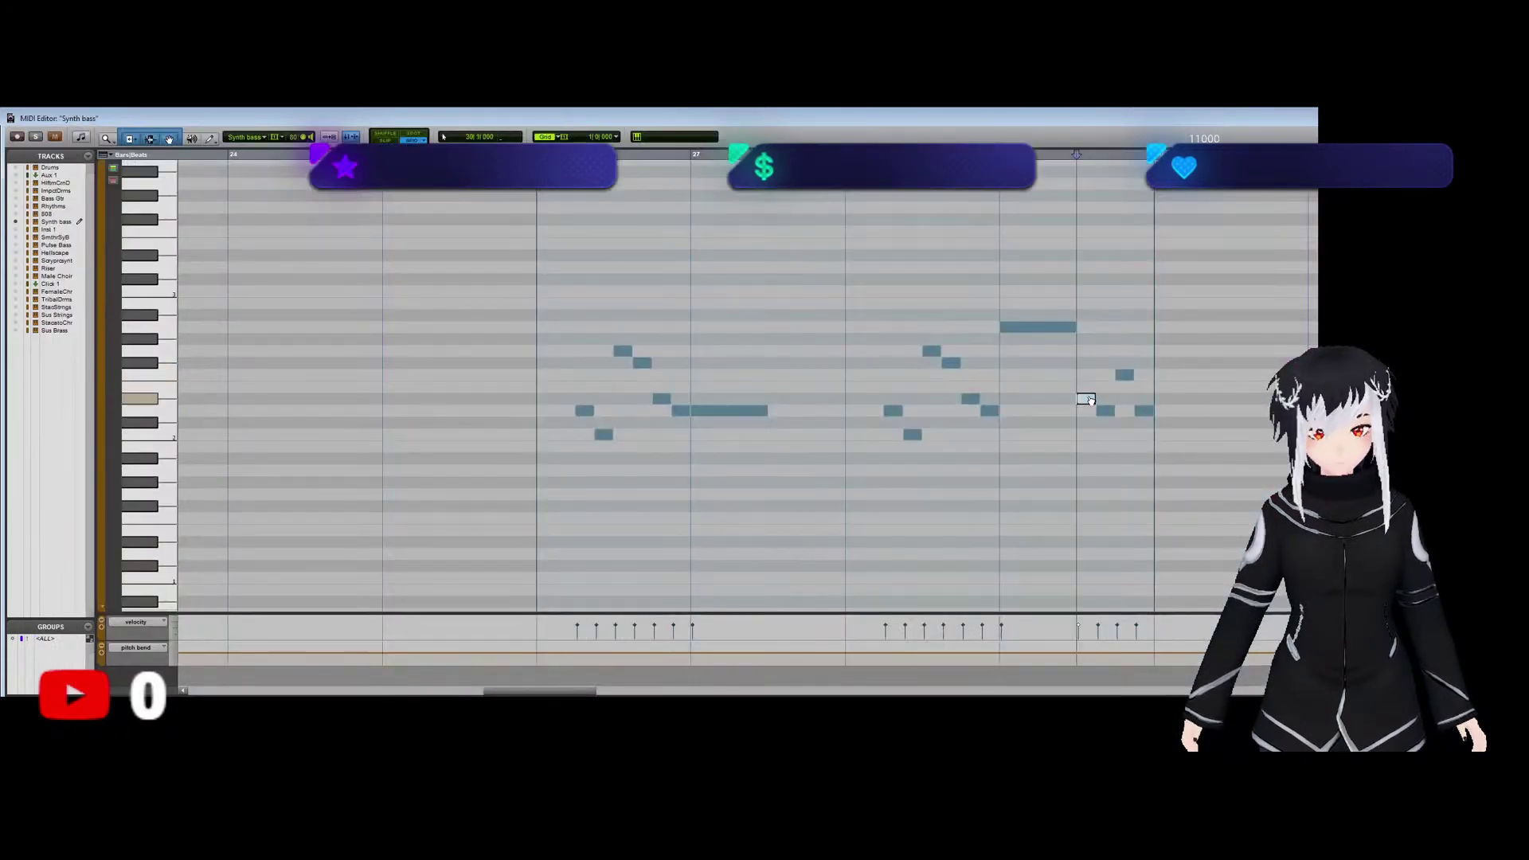
left_click_drag(1081, 399, 1005, 398)
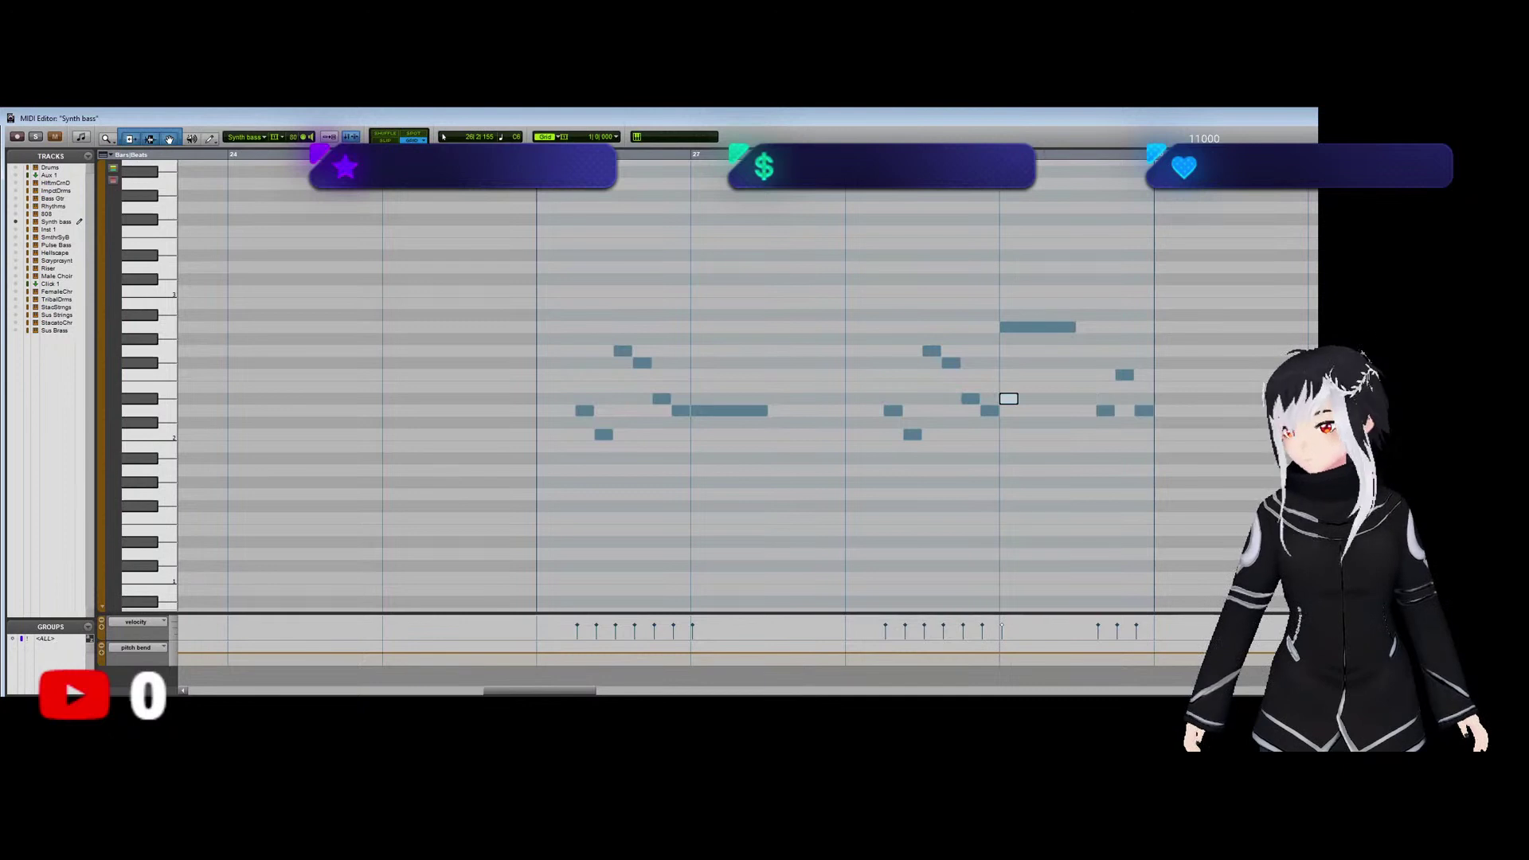
Rearrange the Synth bass notes at the end of bar 29 into a four-note figure filling beats 3 and 4, and audition it.
key("ctrl+alt+super+minus")
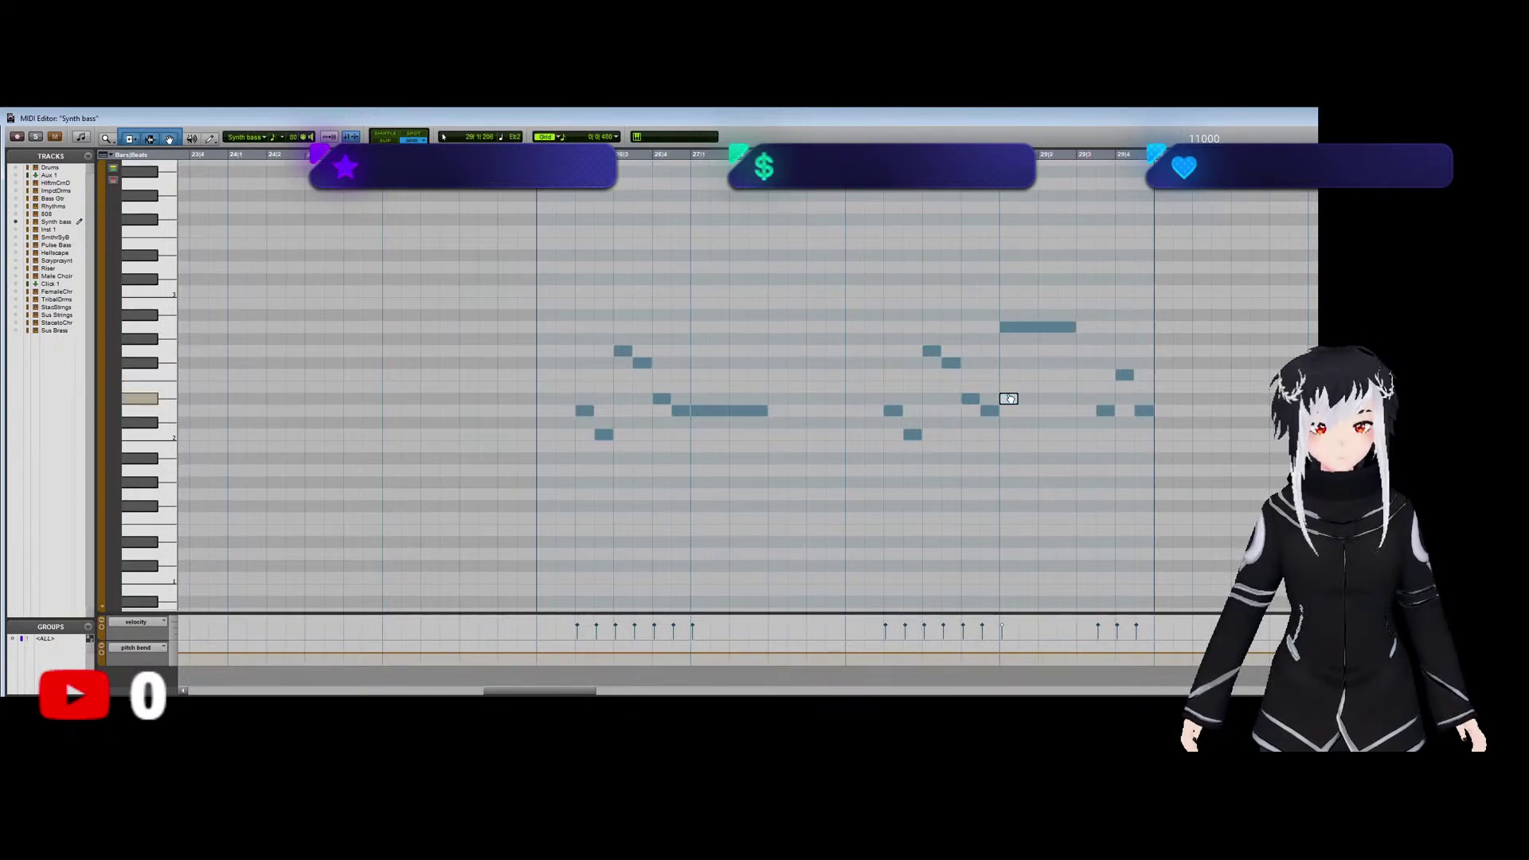
left_click_drag(1009, 398, 1103, 434)
left_click(1125, 374)
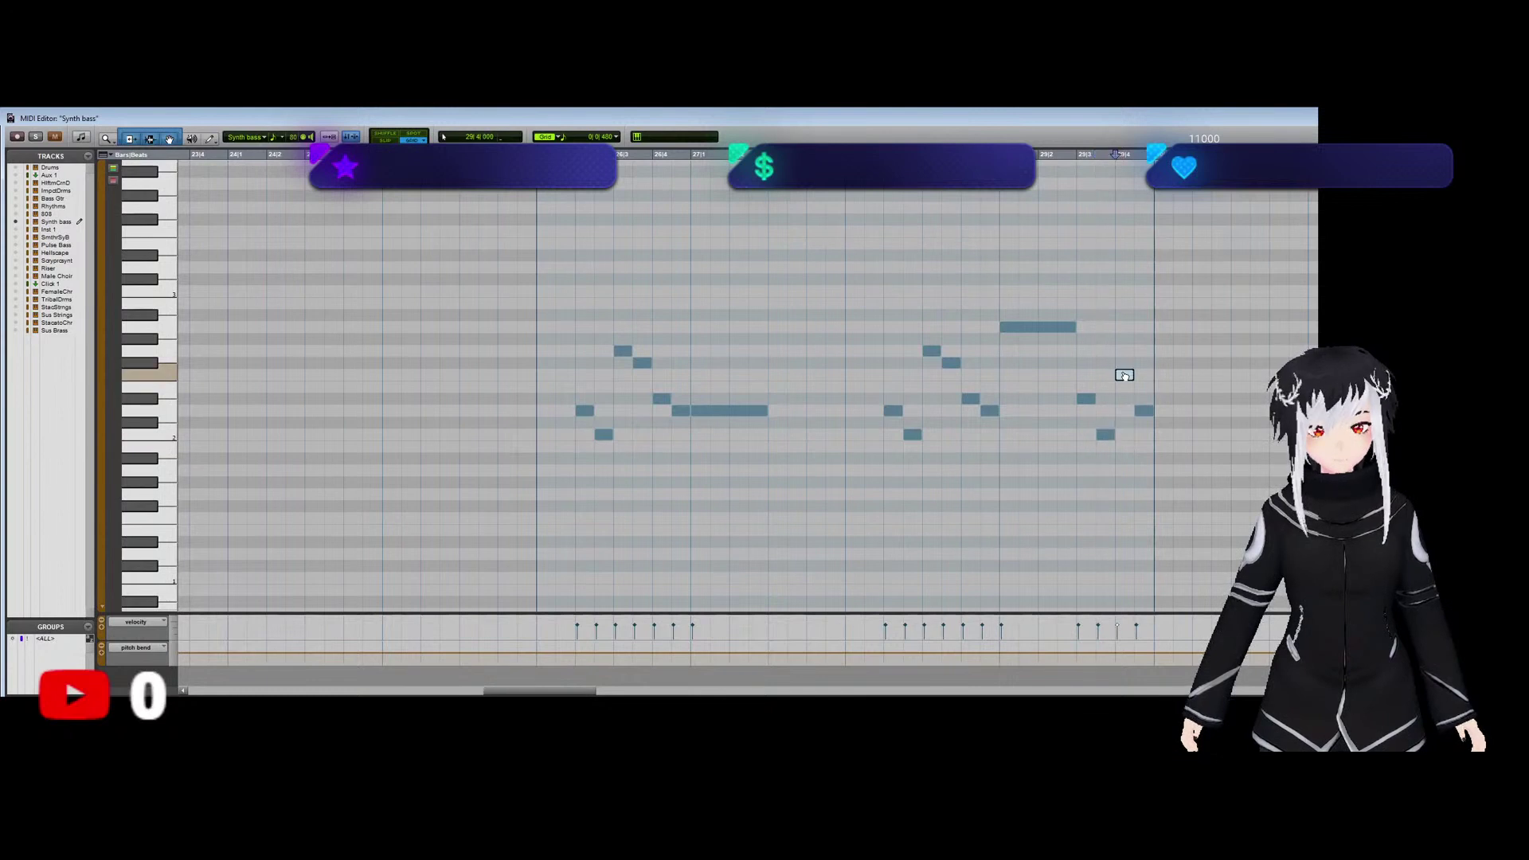
mouse_move(1124, 375)
left_mouse_down()
mouse_move(1124, 398)
mouse_move(1143, 362)
left_mouse_up()
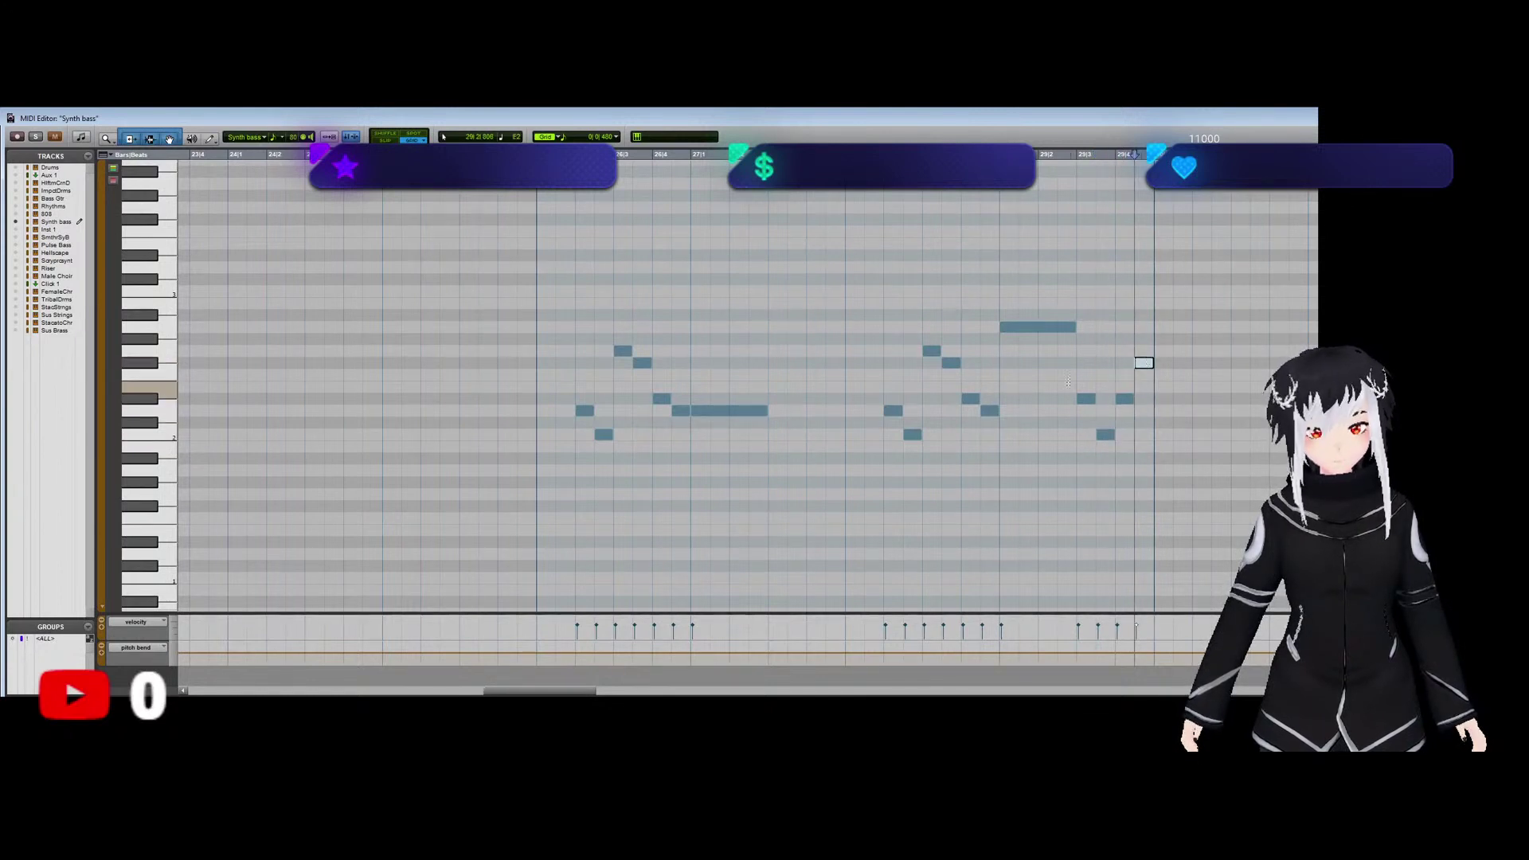
key("space")
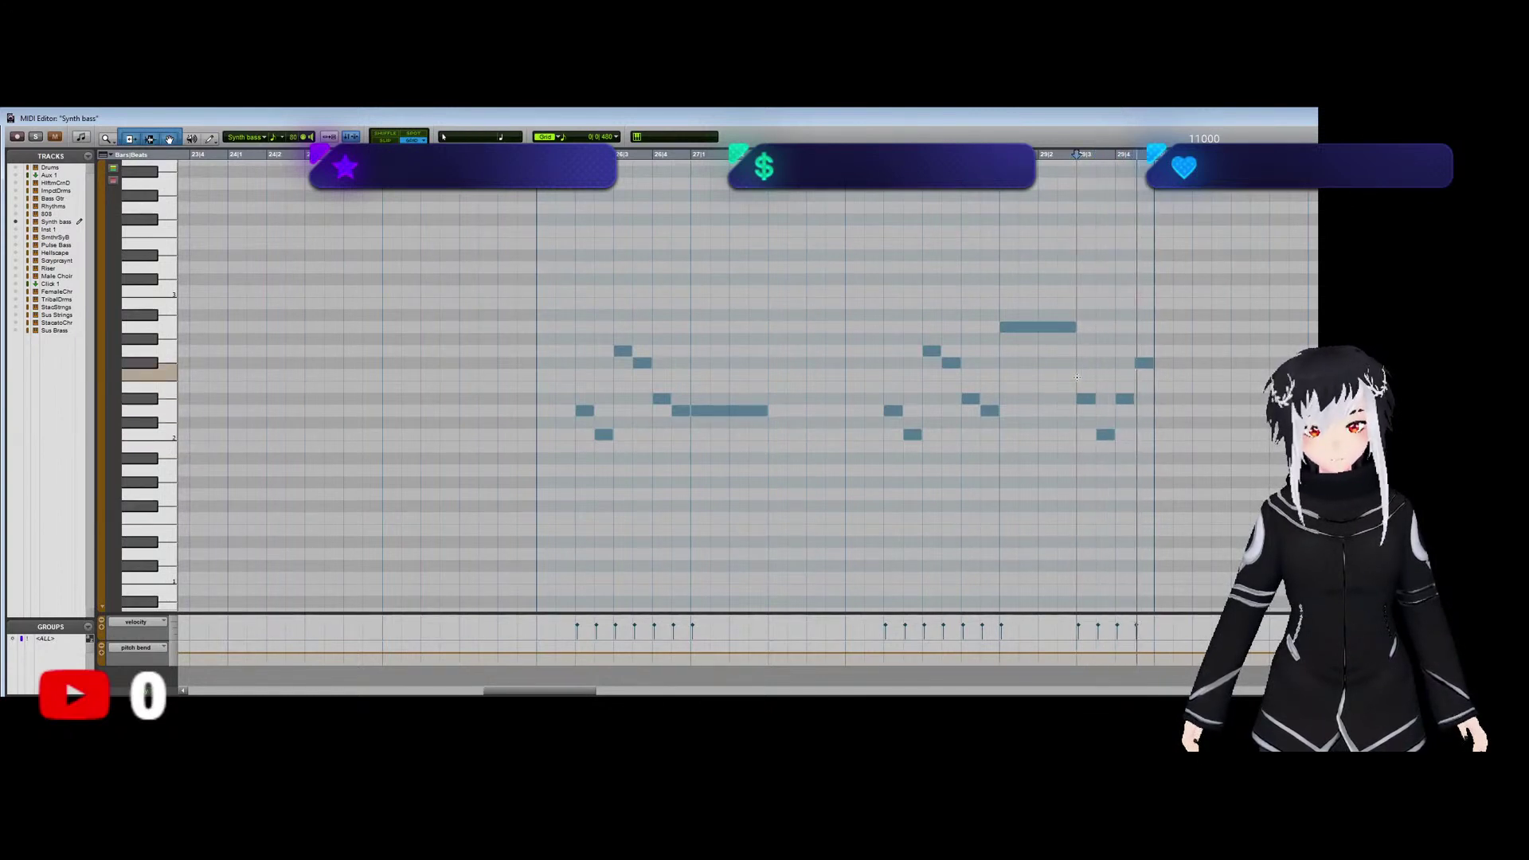
Close the MIDI editor, unsolo the Rhythms track and play the full mix from bar 29 beat 3.
key("ctrl+w")
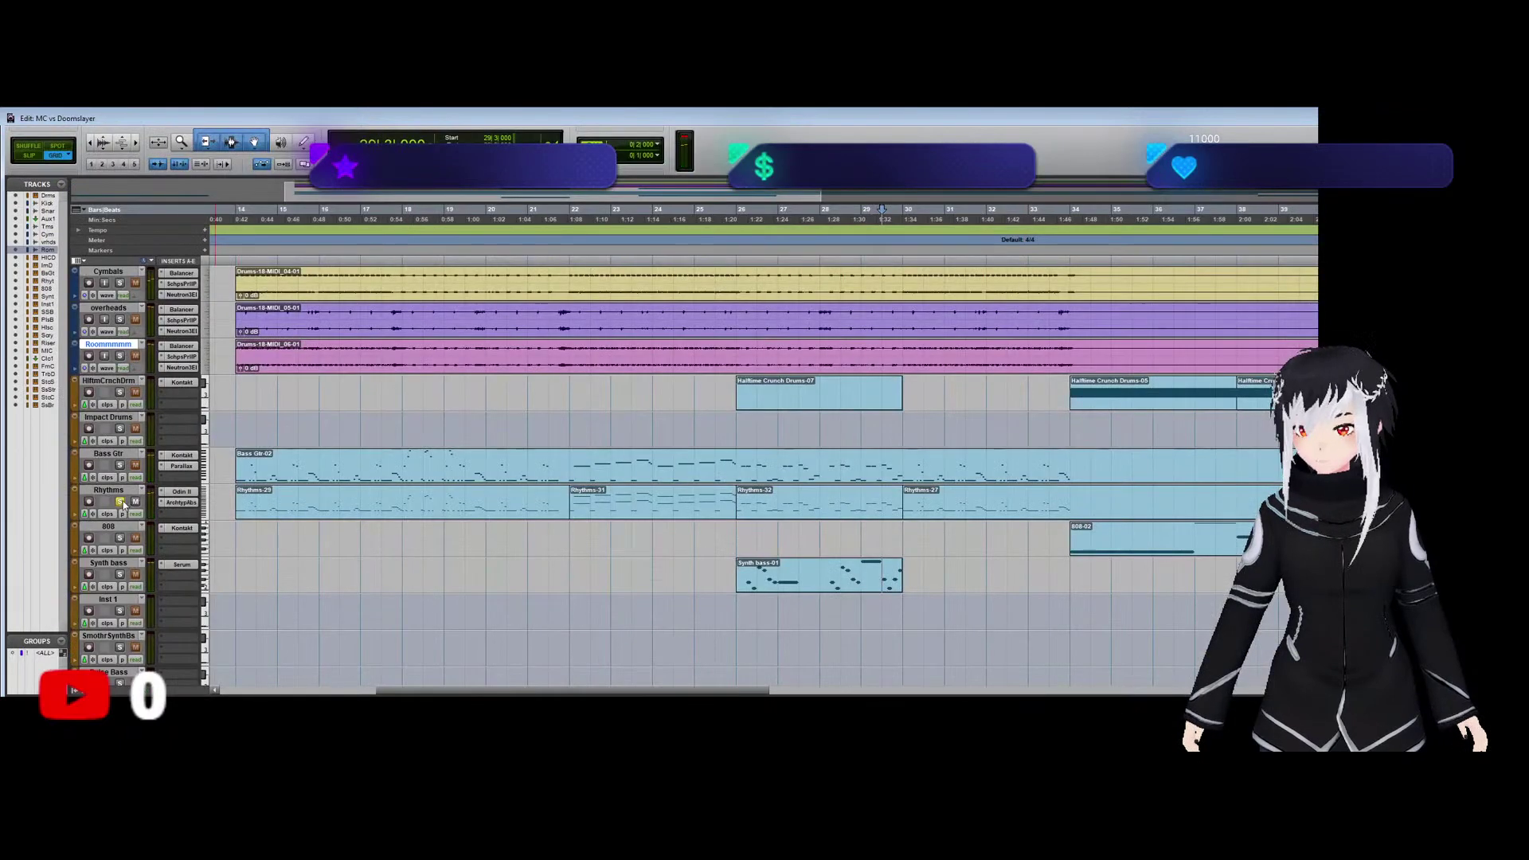
key("space")
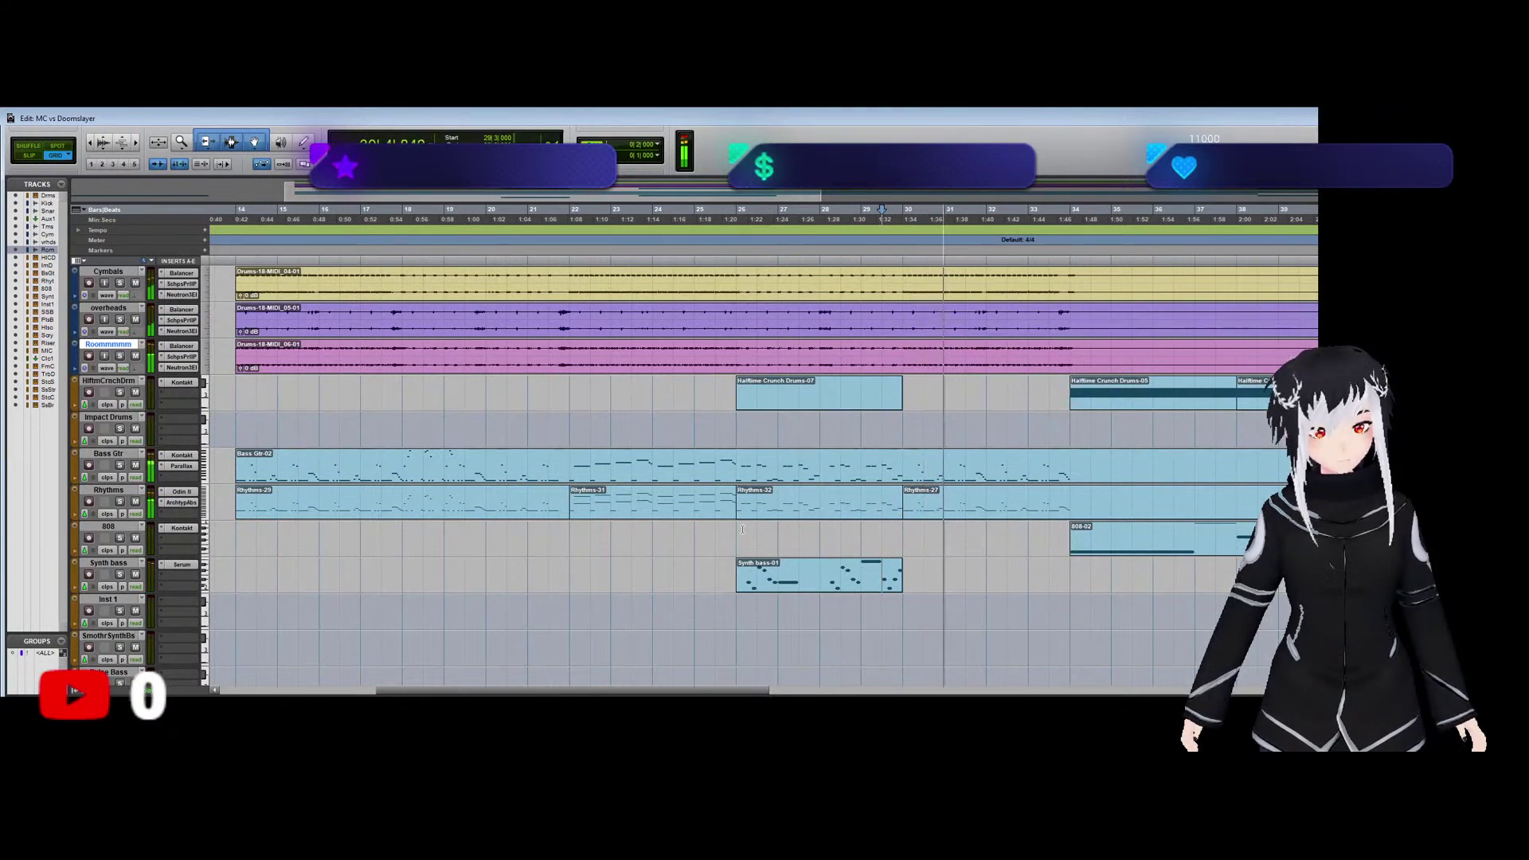
key("space")
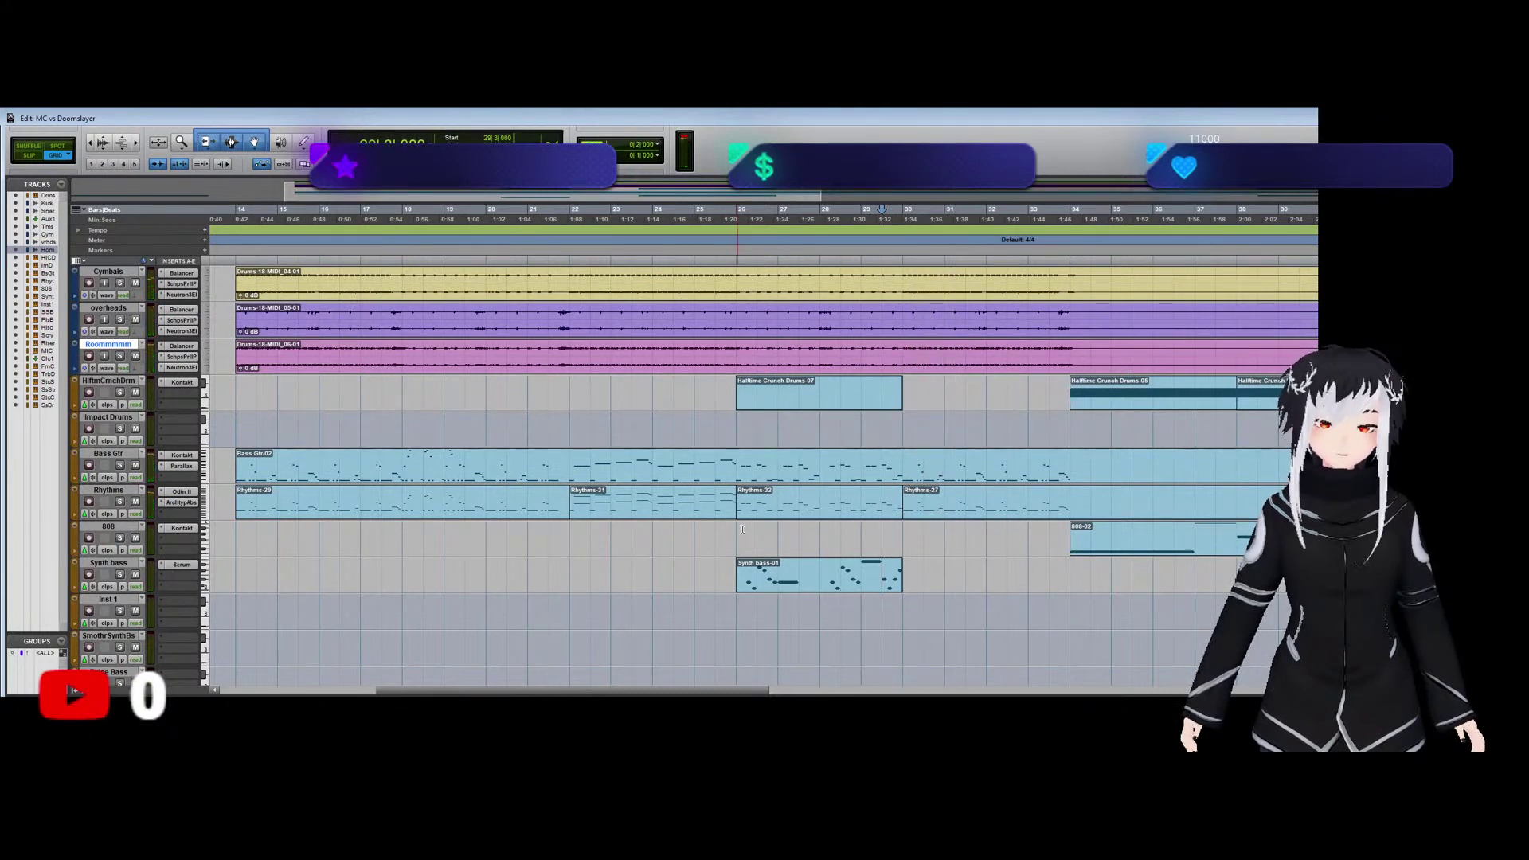
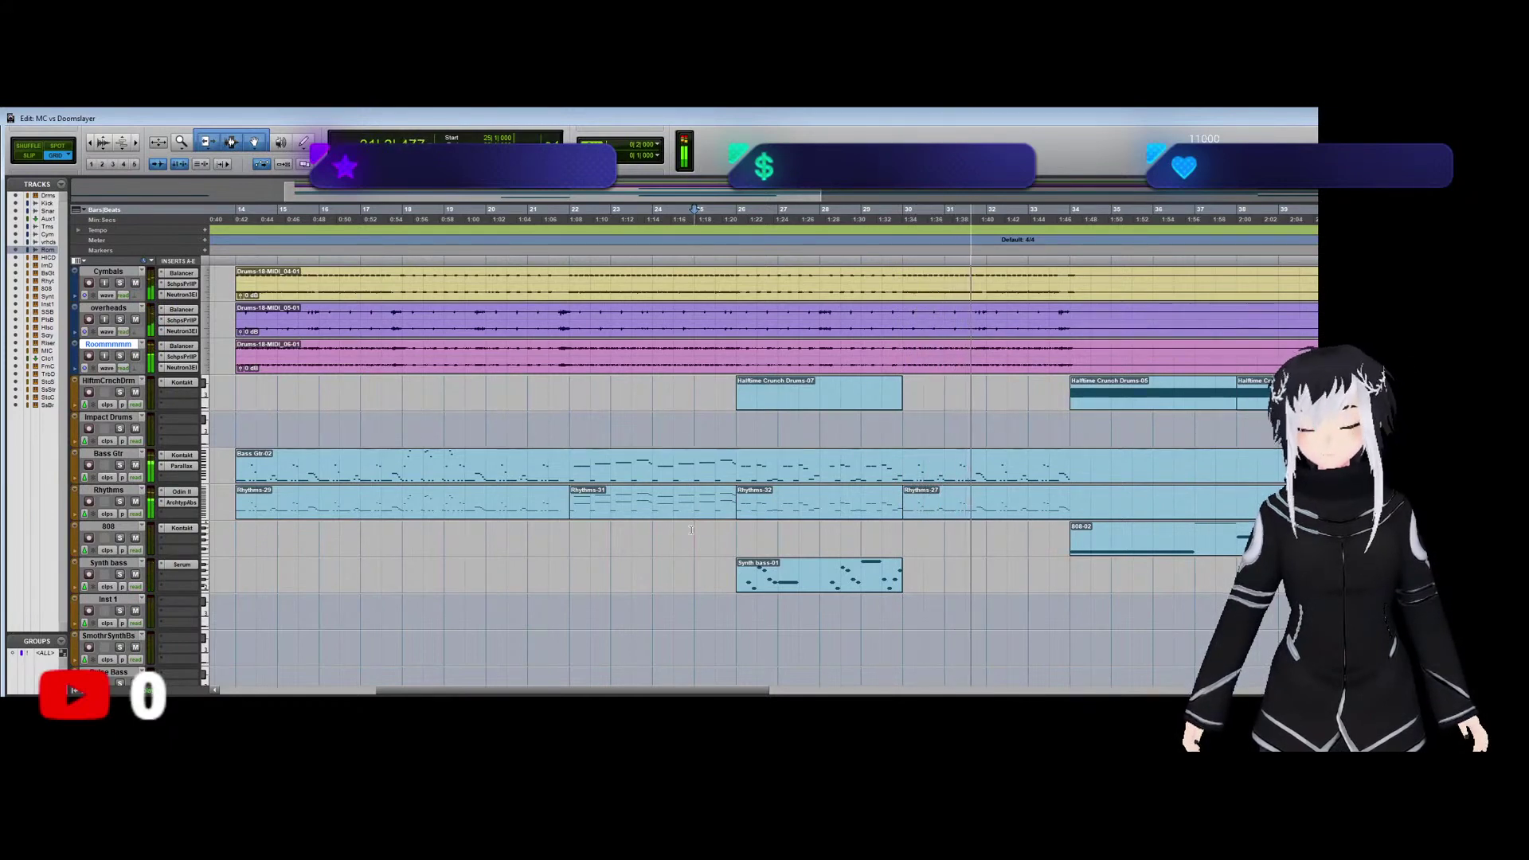
Split the Synth bass clip at bar 29 beat 3 and copy its last half bar onto the Stacc Strings track at the same position.
scroll(717, 530, "down", 4)
key("space")
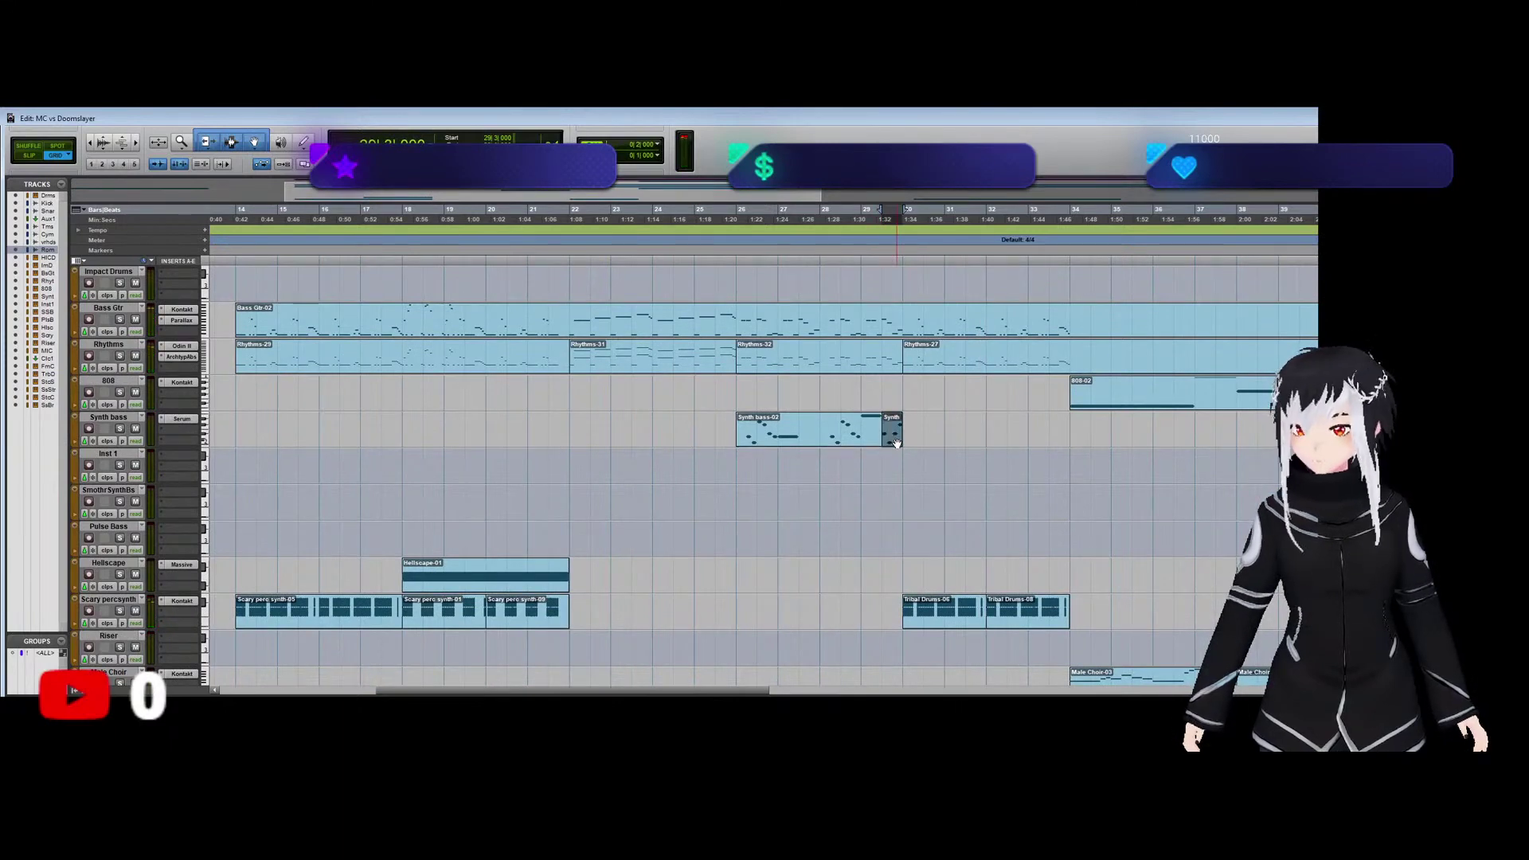
scroll(892, 444, "down", 7)
scroll(890, 444, "up", 3)
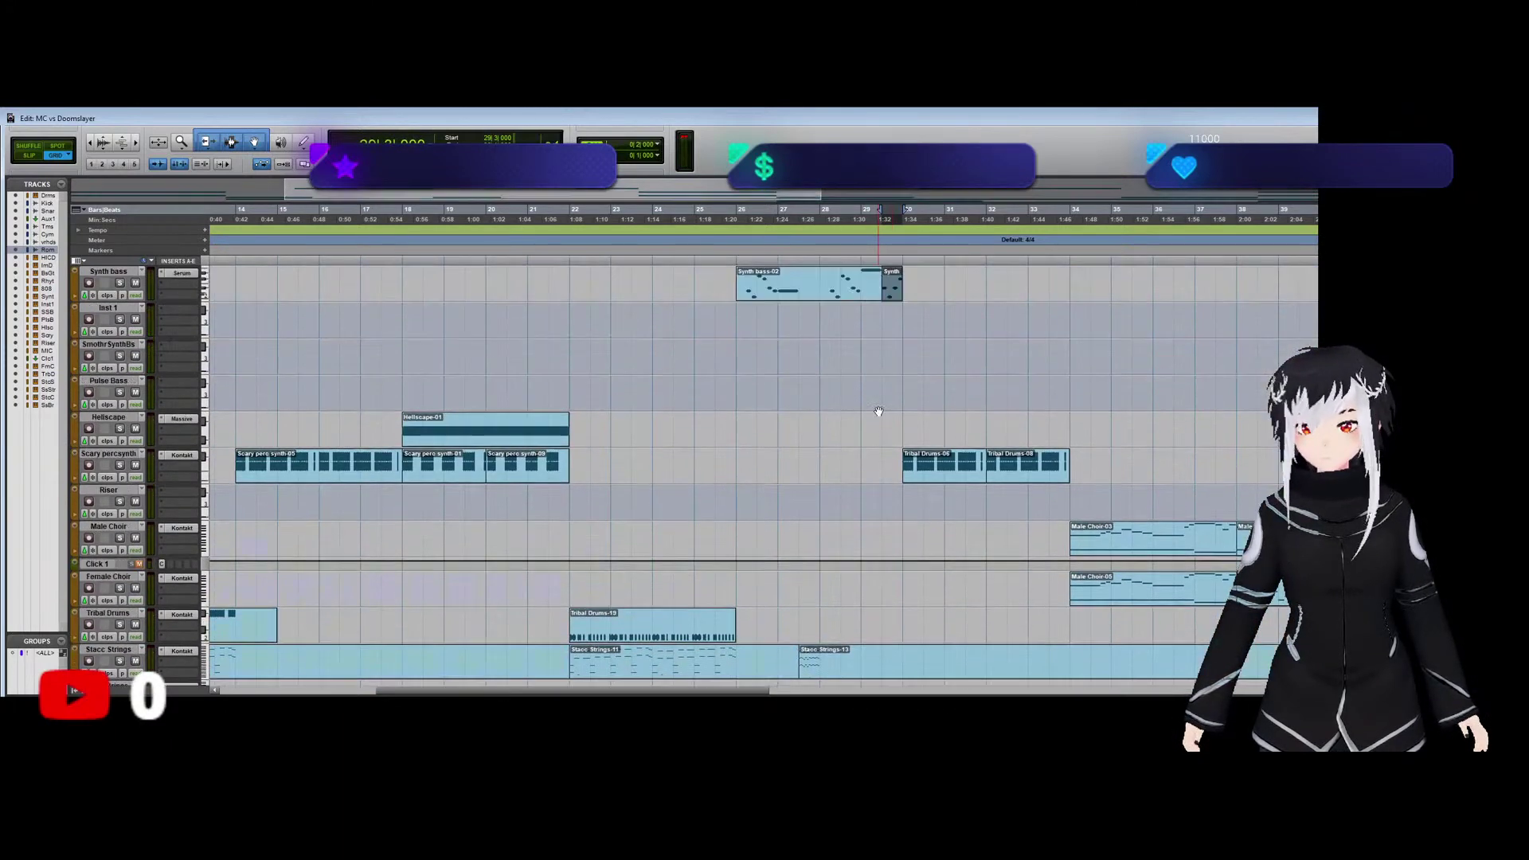
left_click_drag(888, 311, 890, 610)
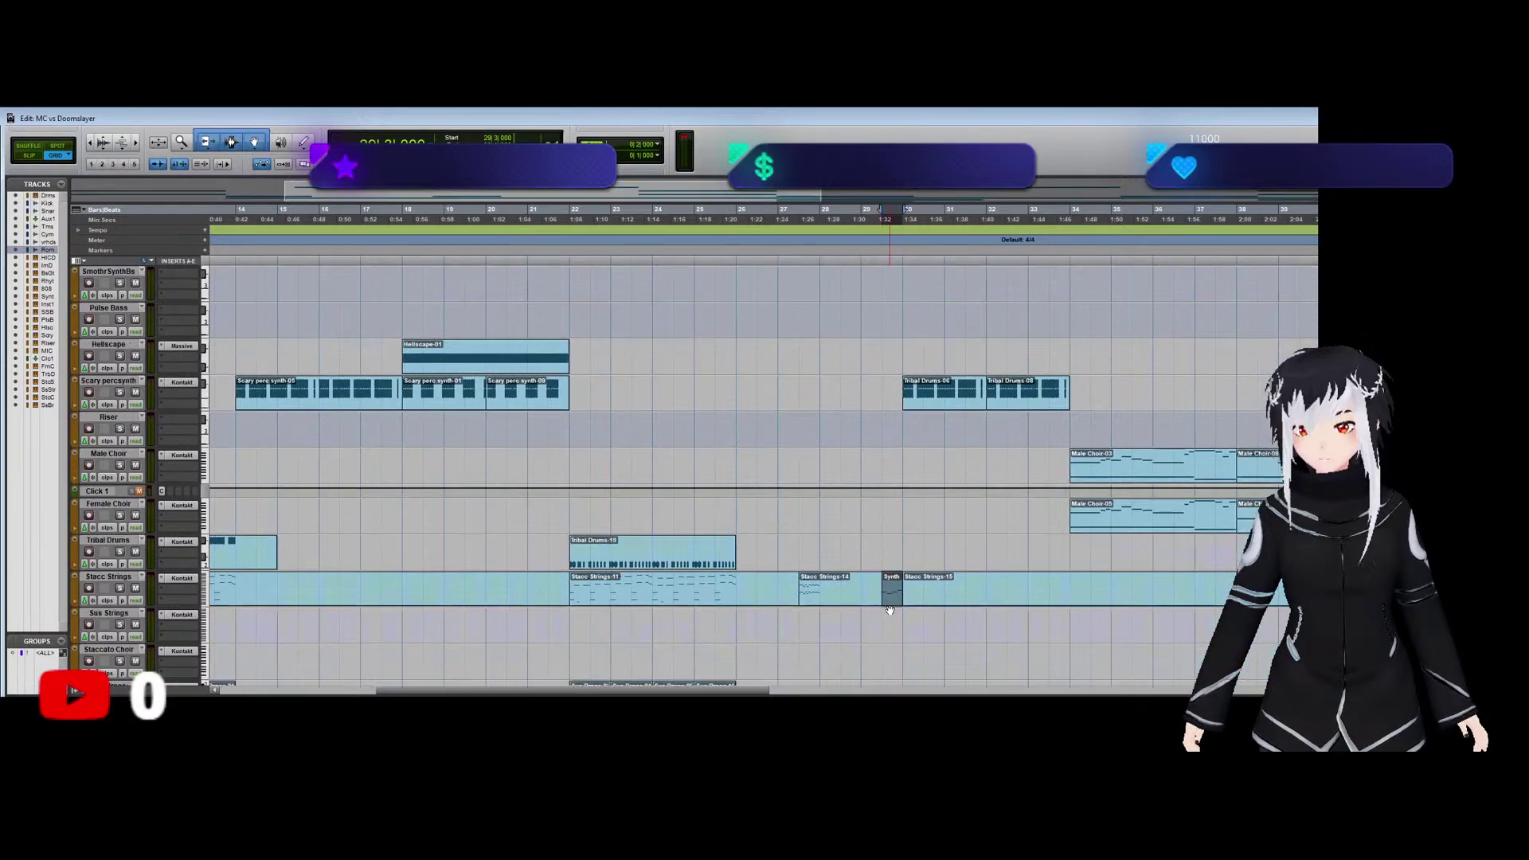
Duplicate the four copied Stacc Strings notes one and two octaves higher in the MIDI editor.
double_click(890, 597)
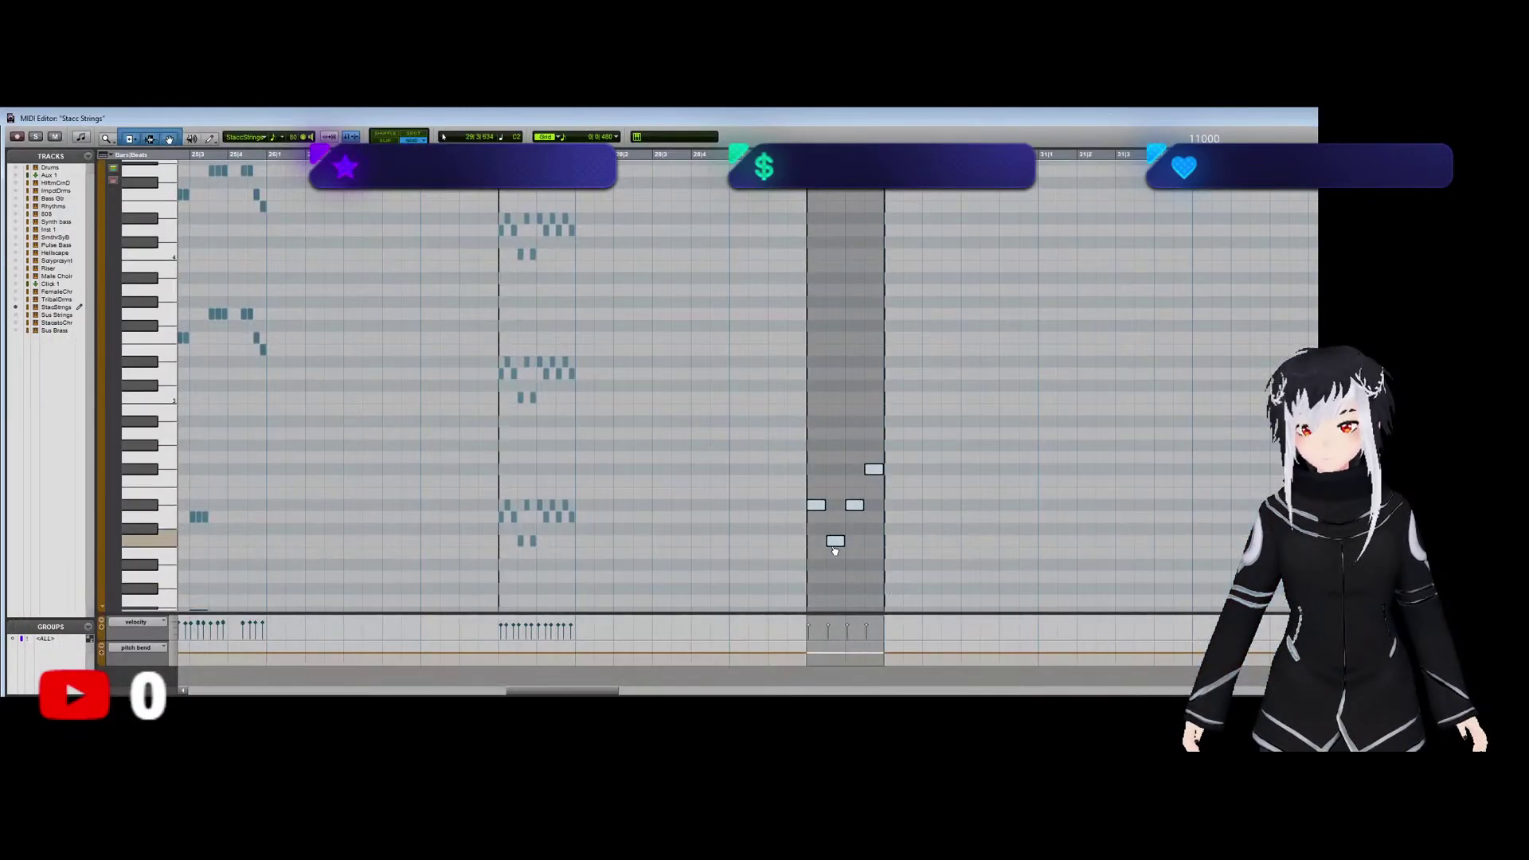
left_click_drag(816, 511, 818, 224)
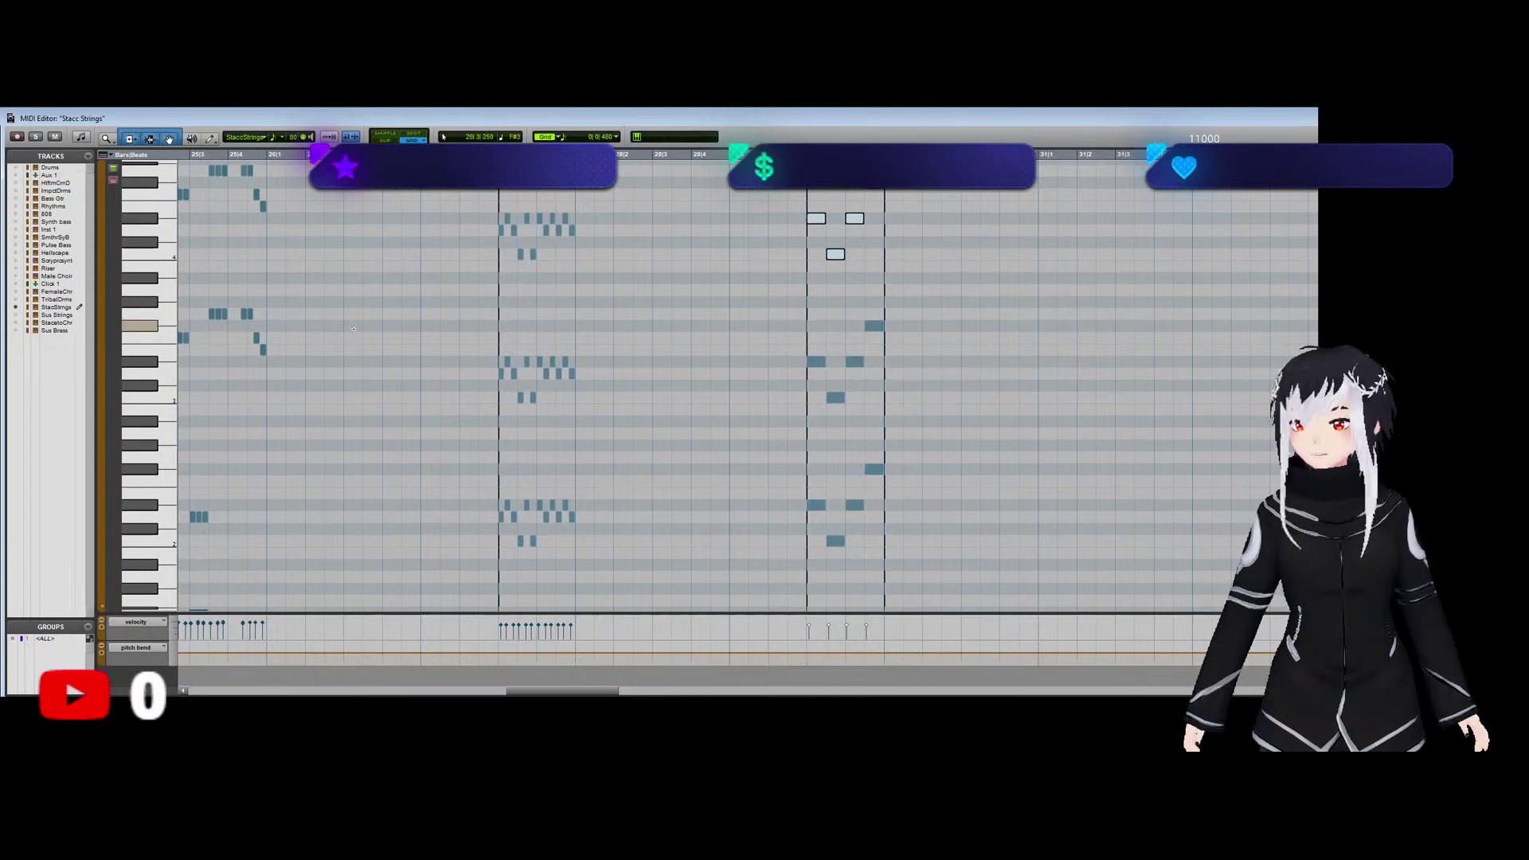
scroll(279, 326, "up", 3)
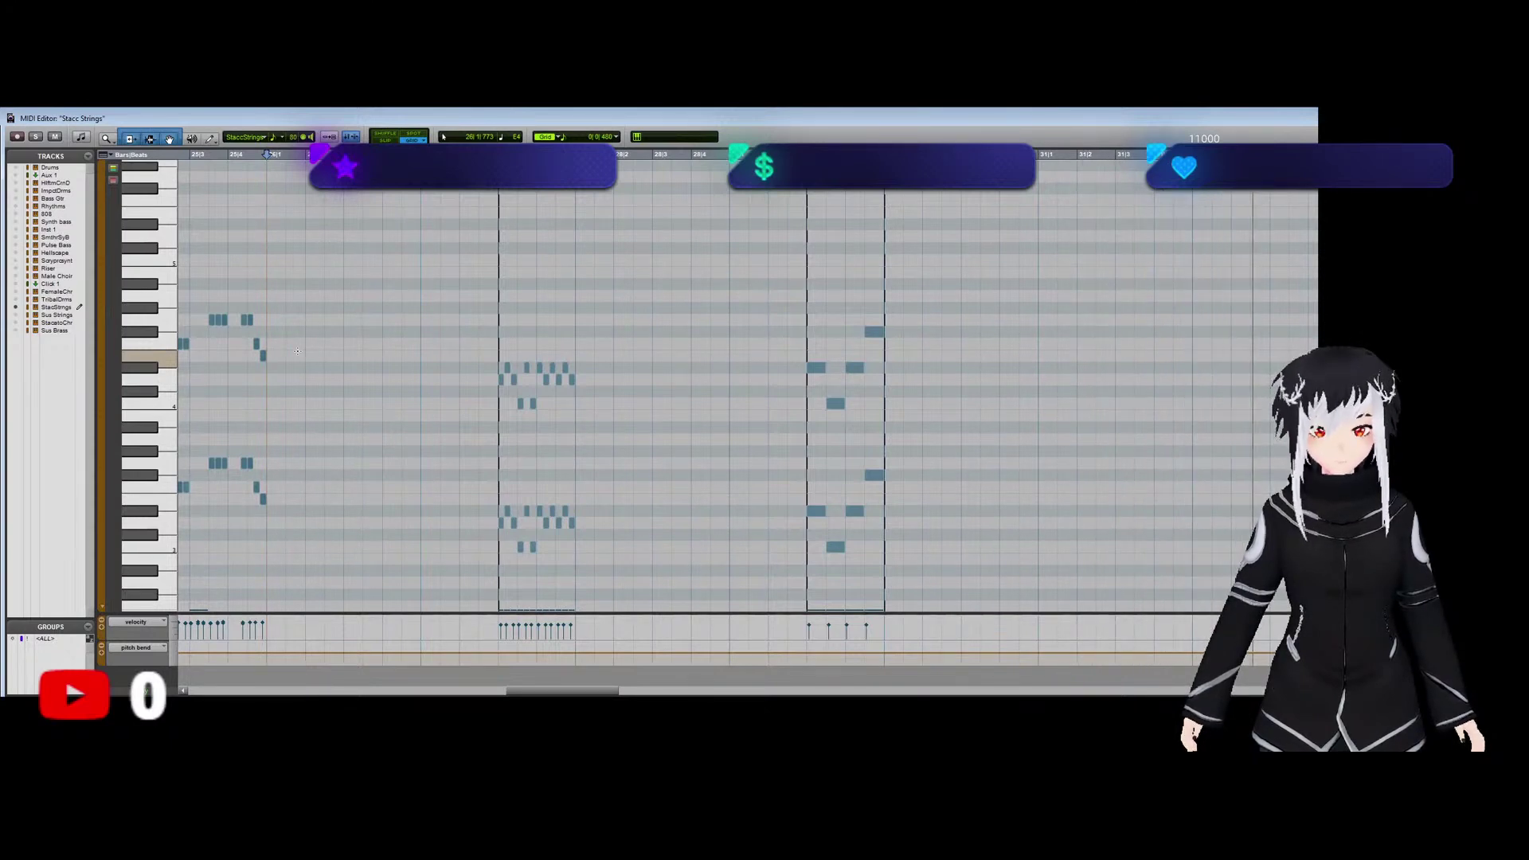
key("ctrl+w")
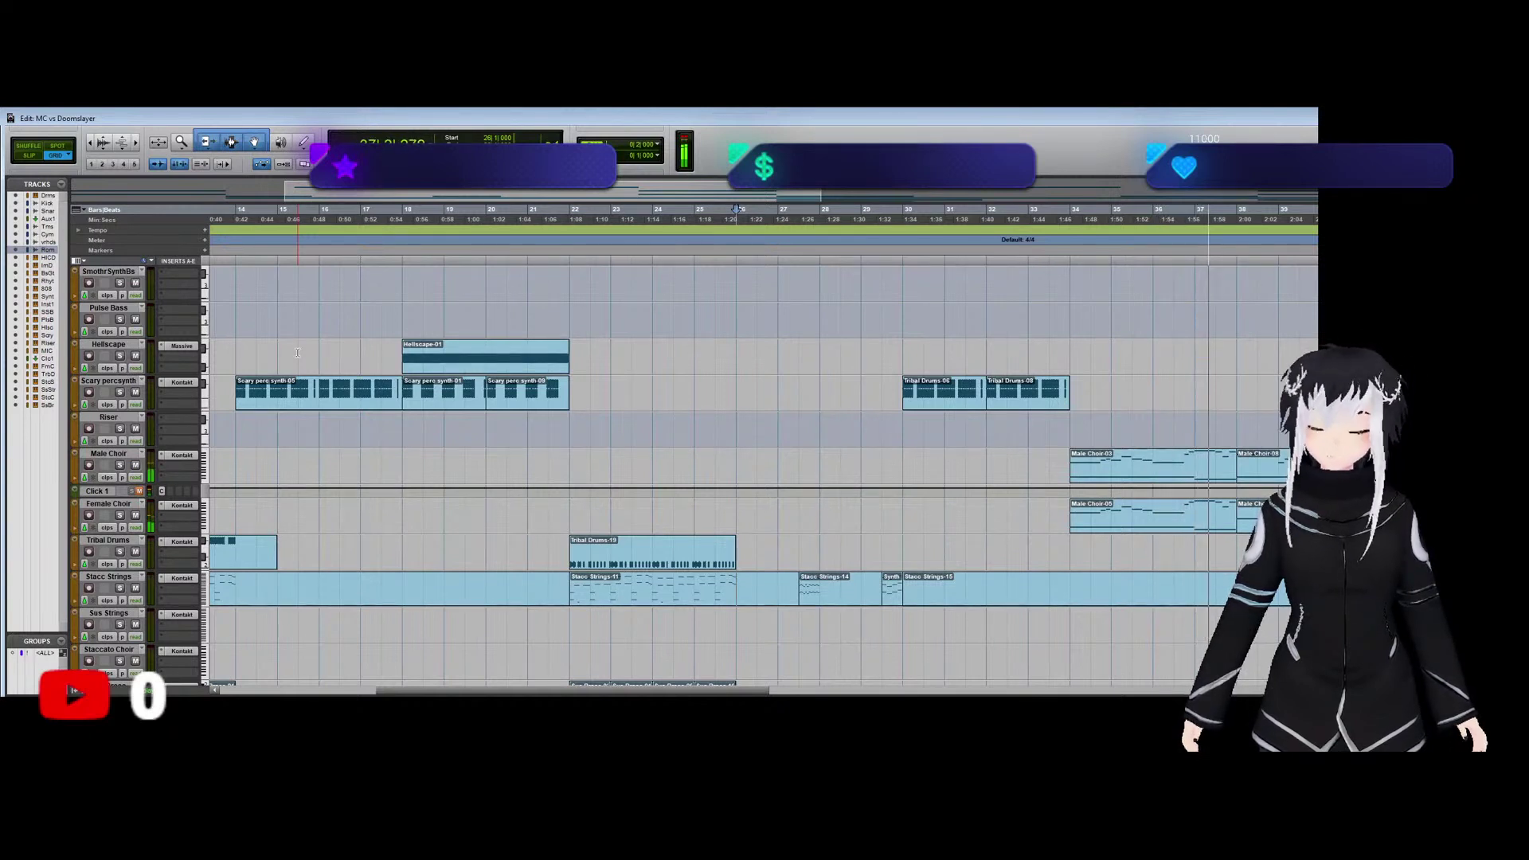
Look over the arrangement's tracks and play the mix from bar 34.
key("ctrl+bracketleft")
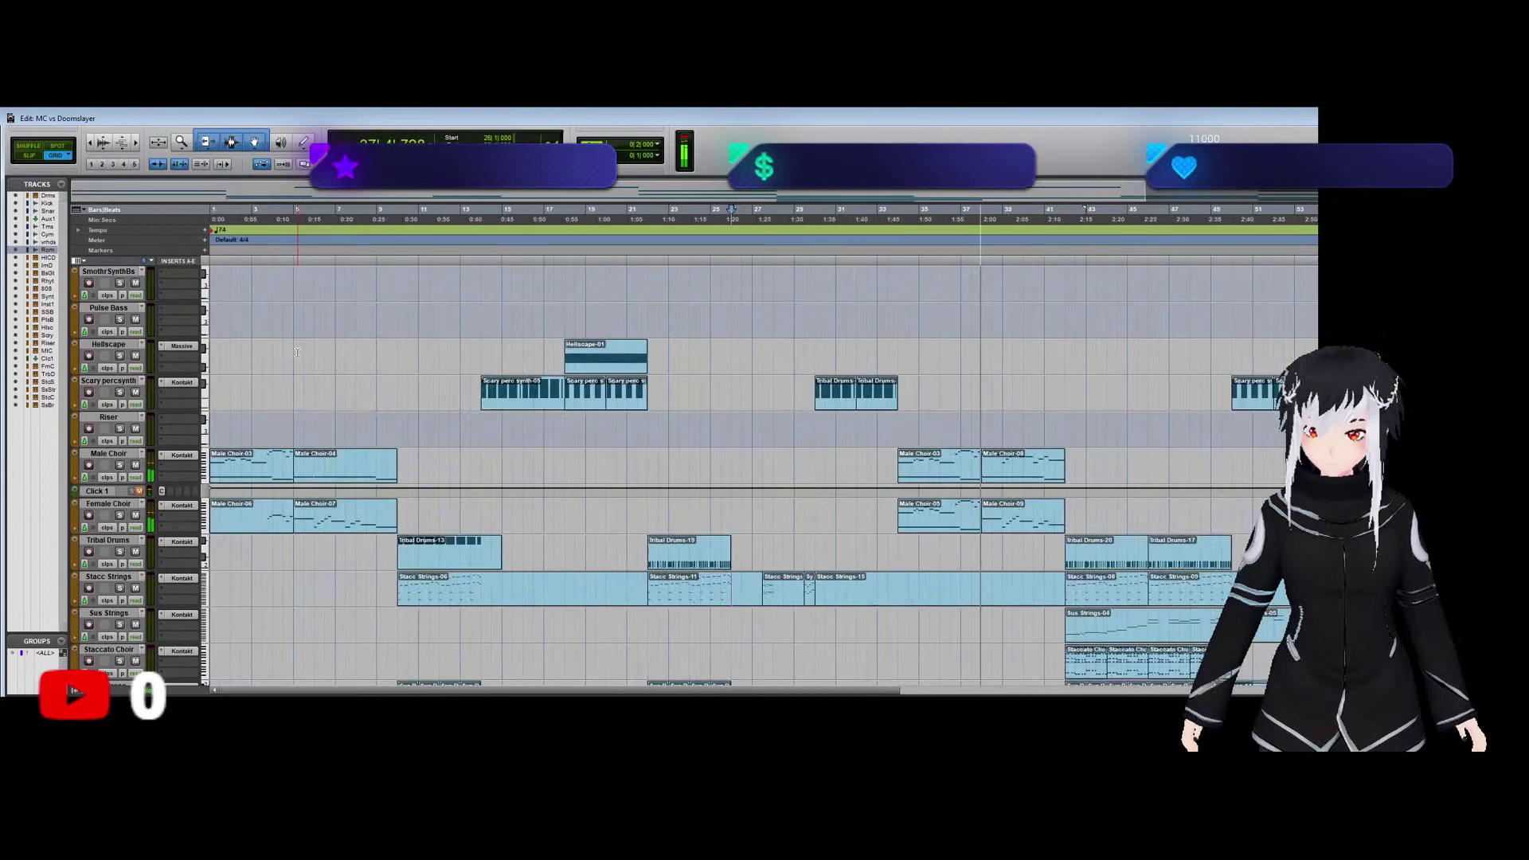
scroll(302, 353, "down", 3)
scroll(302, 353, "up", 10)
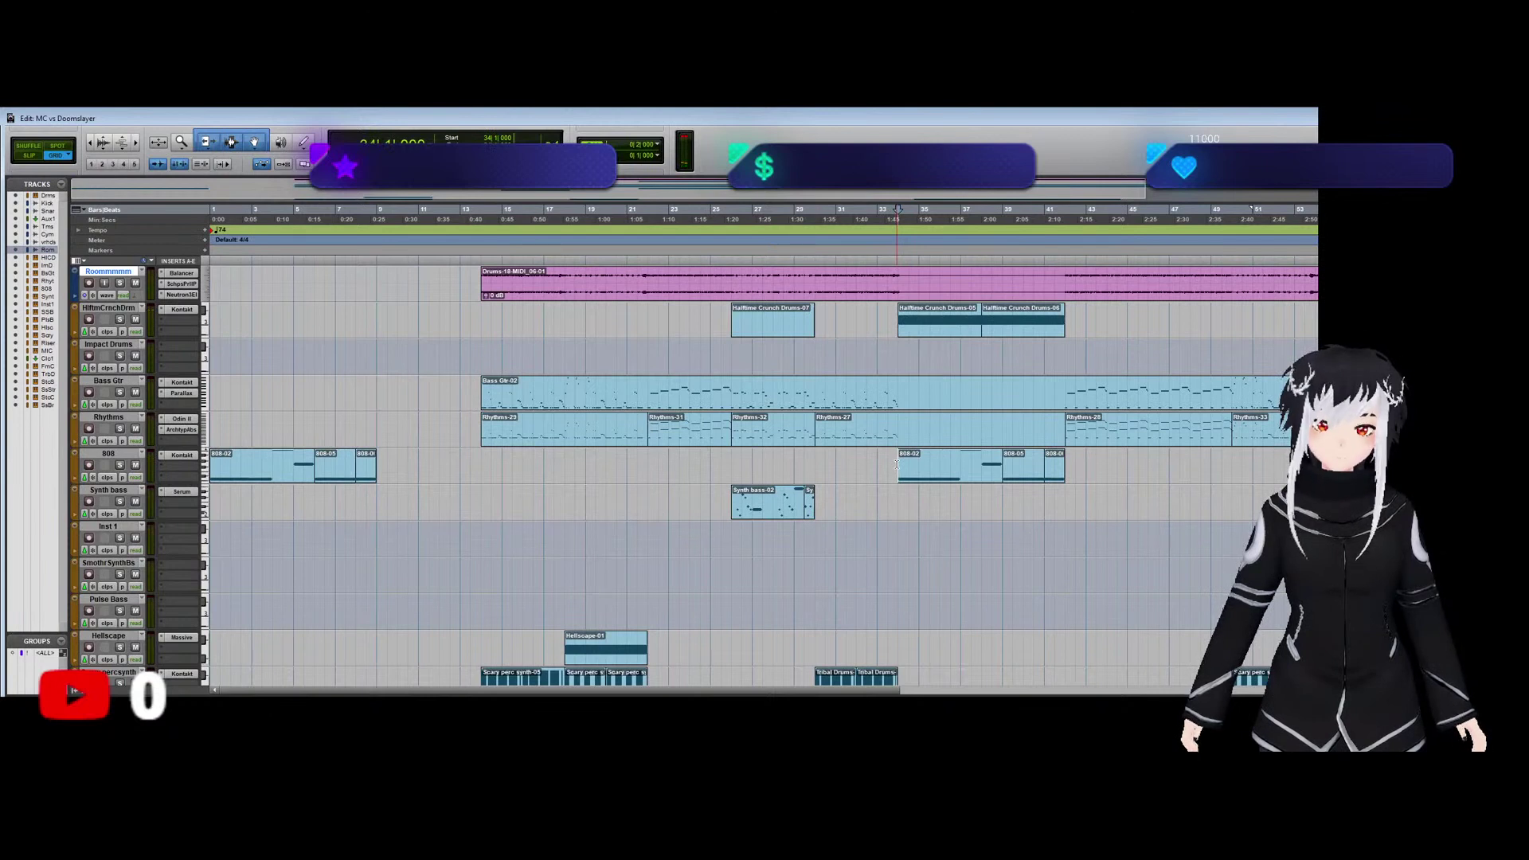
key("space")
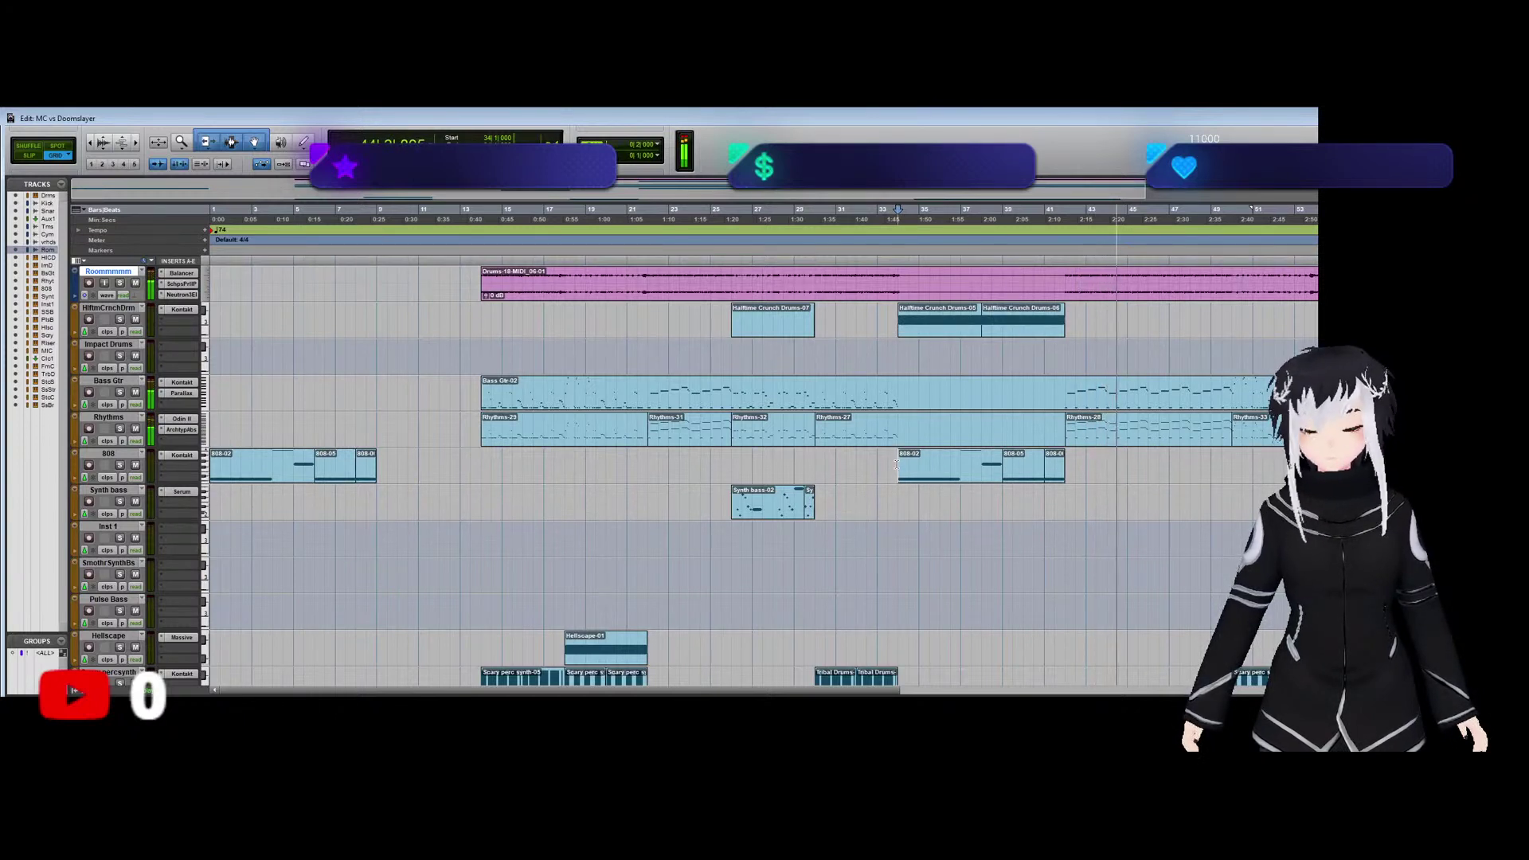
Solo the Staccato Choir track and open its first two clips from bar 42 in the MIDI editor.
scroll(1076, 491, "down", 5)
scroll(1076, 491, "down", 1)
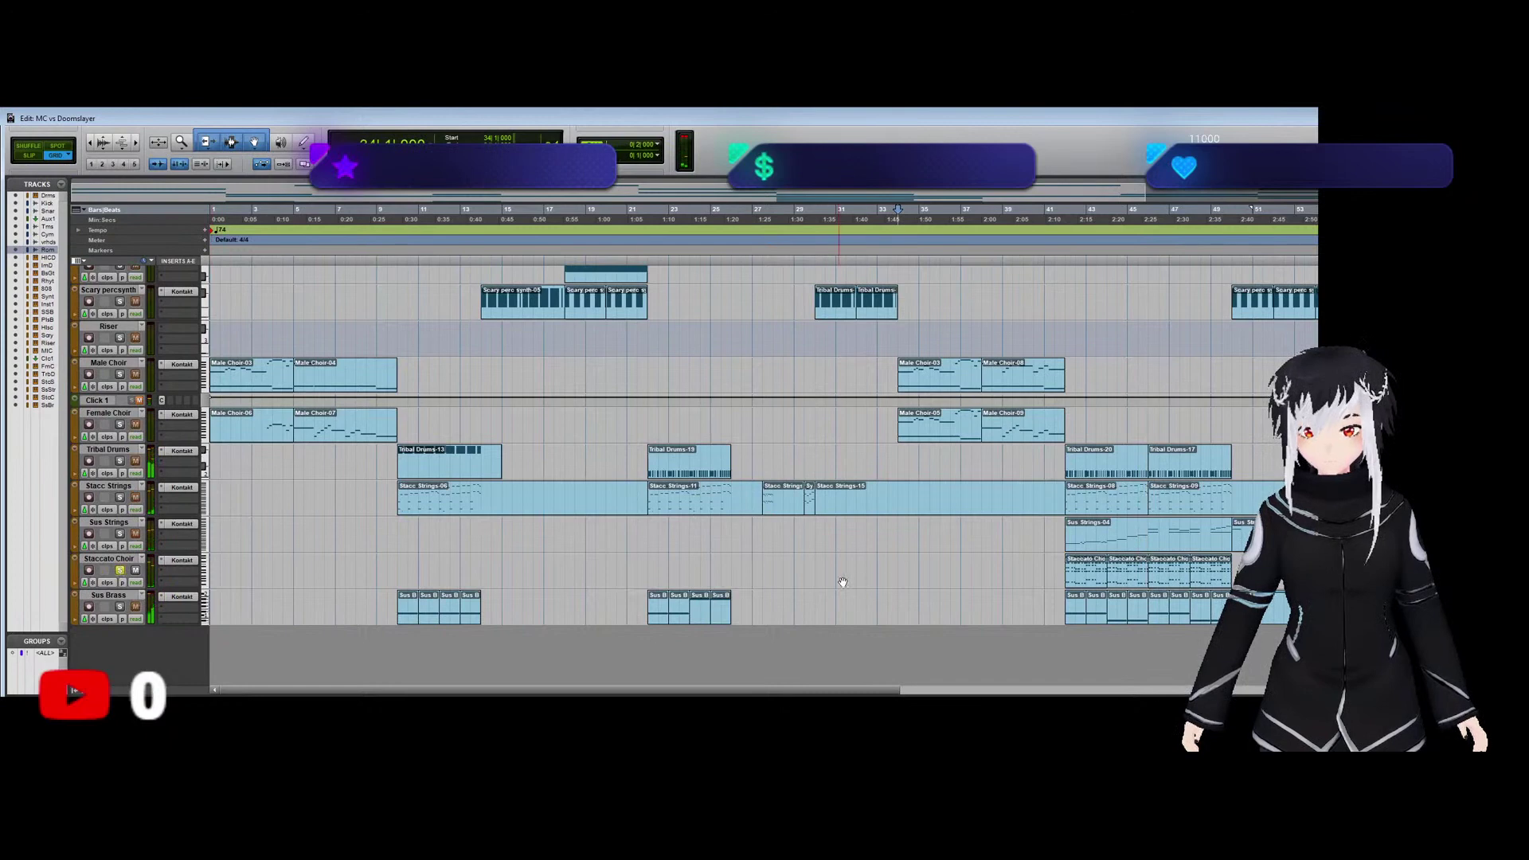
left_click_drag(1079, 582, 1129, 586)
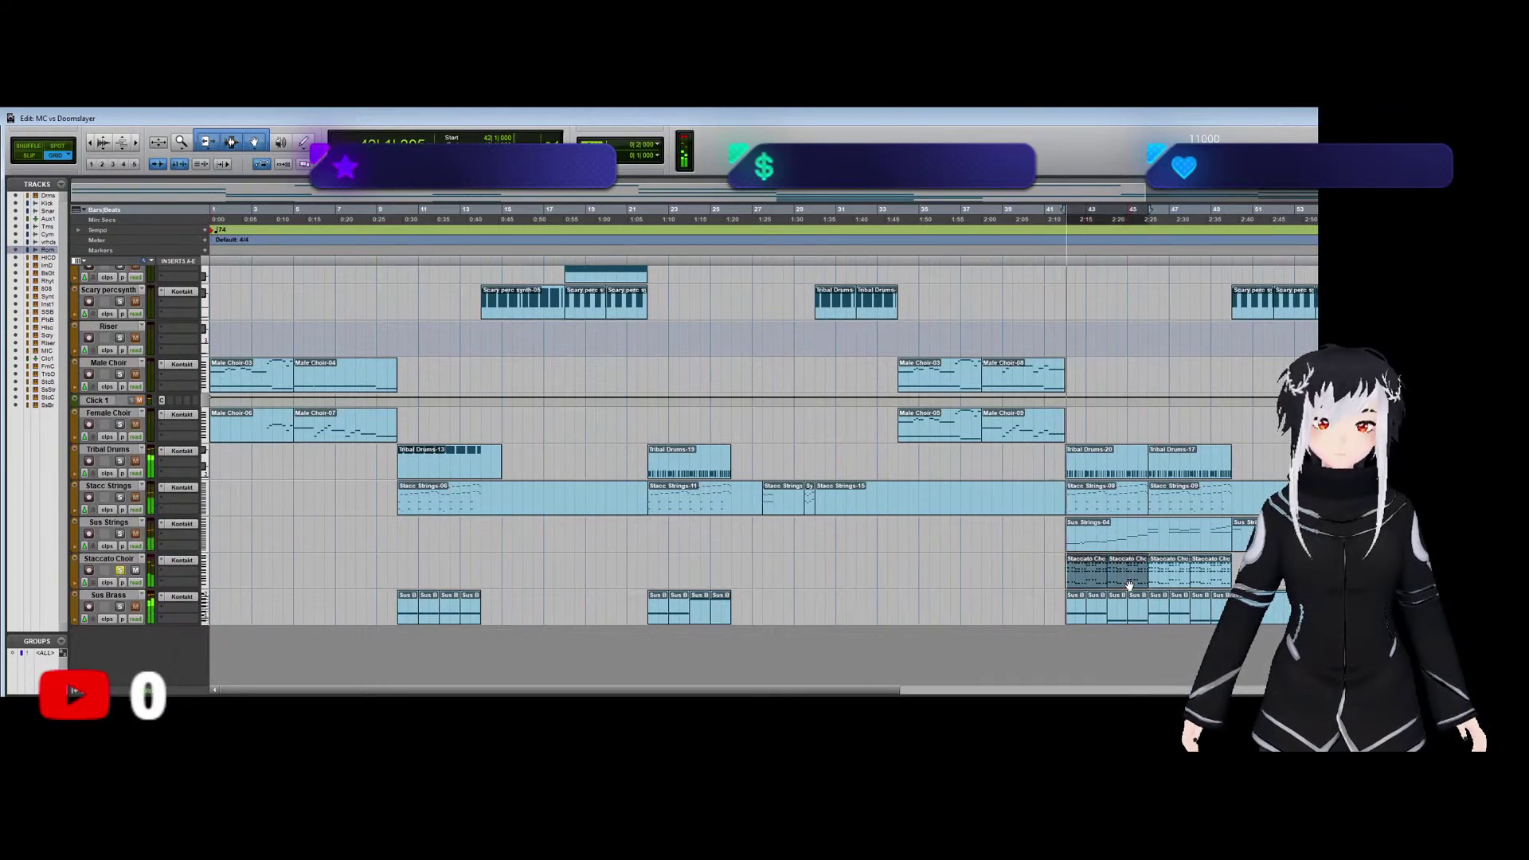
double_click(1129, 586)
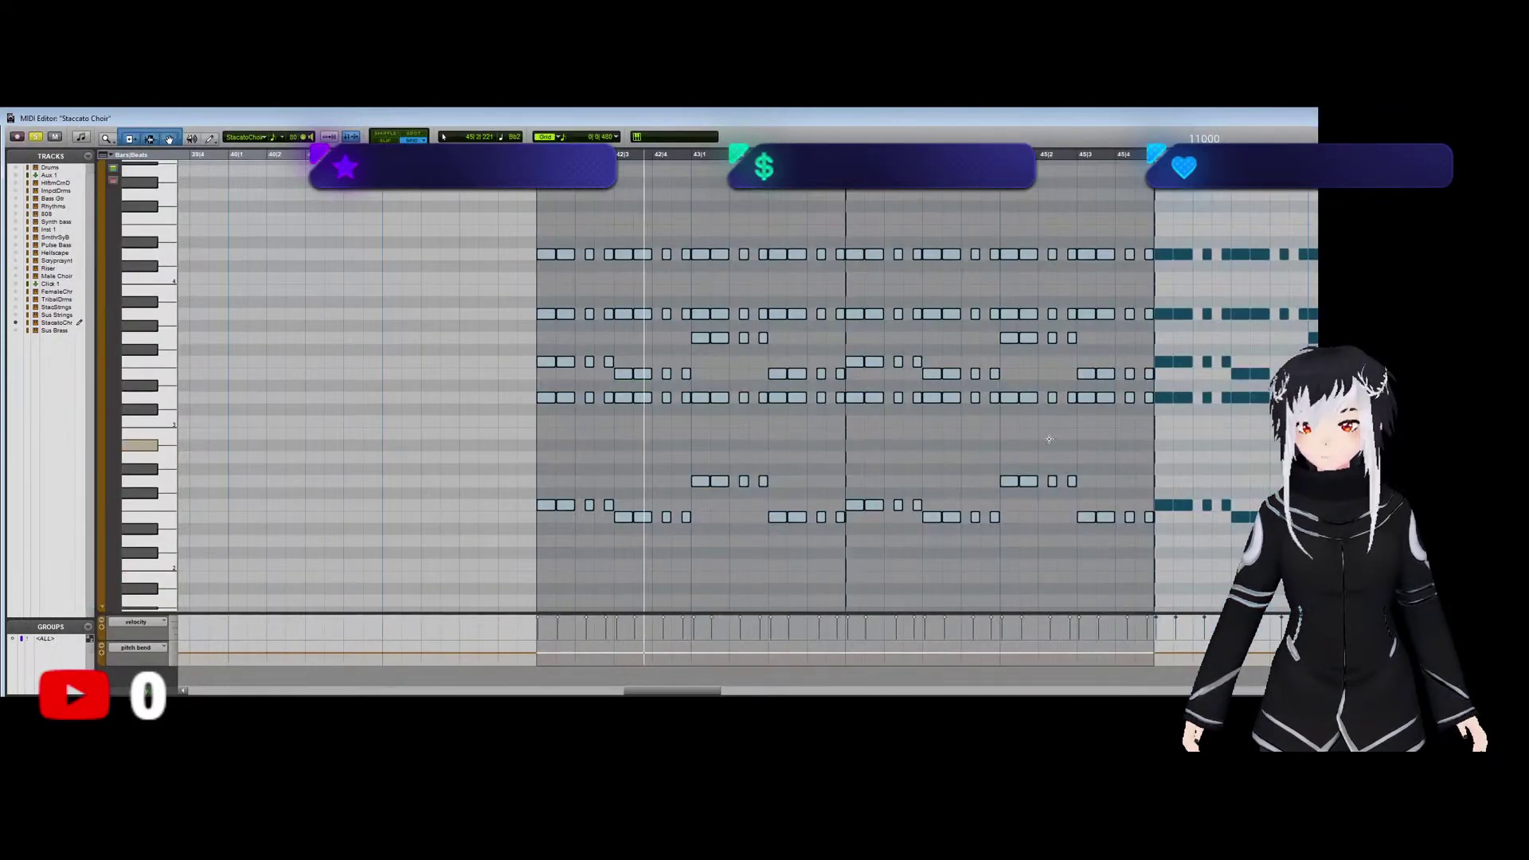
Lower the two octave-apart lines of repeated Staccato Choir notes in bars 44 and 45 by four semitones and play from bar 42.
left_click_drag(1147, 412, 854, 398)
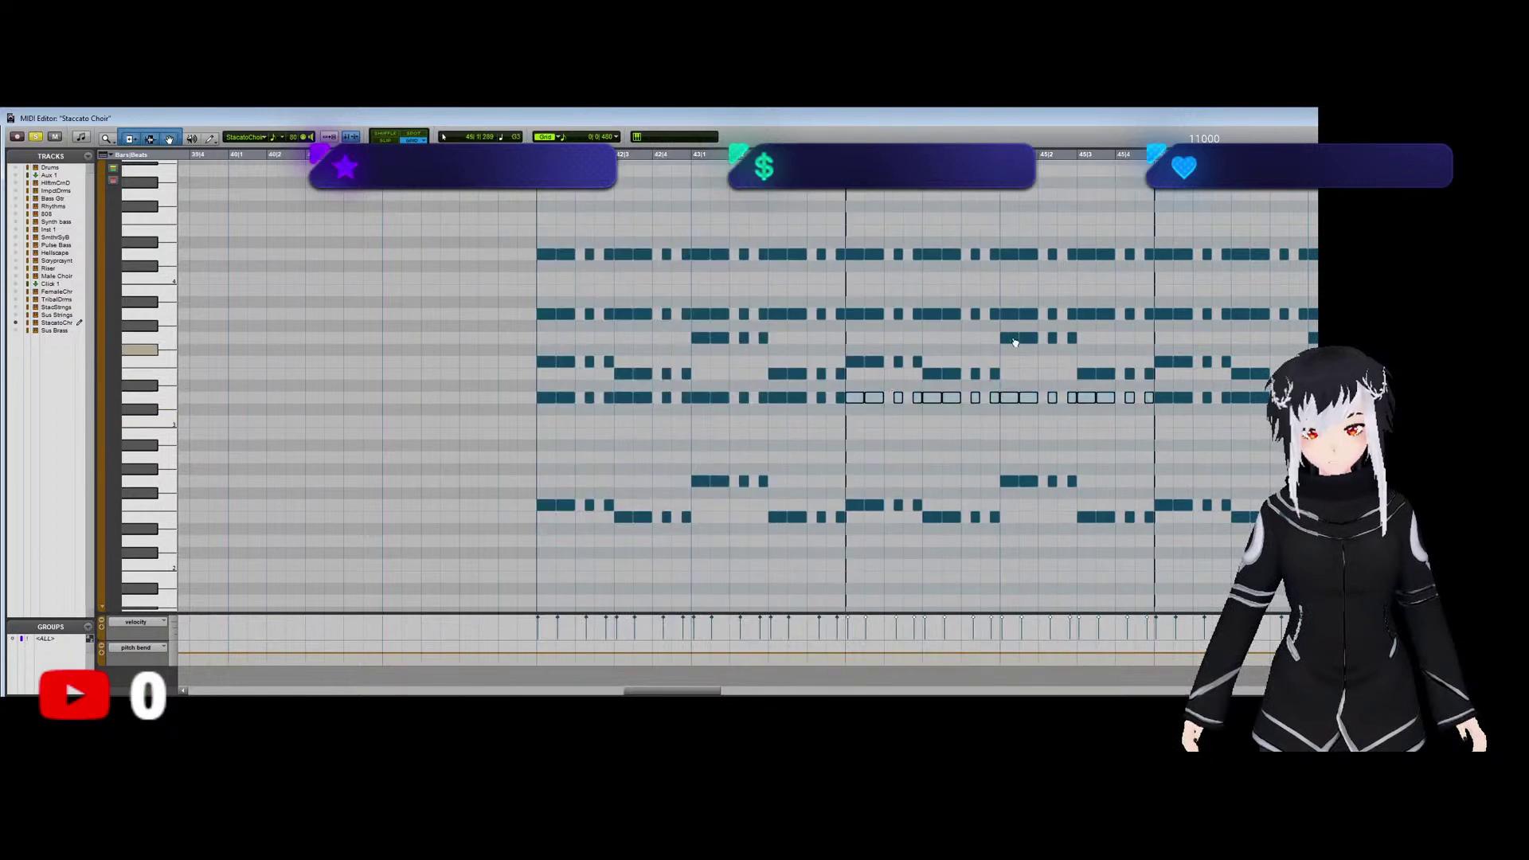
left_click_drag(1133, 274, 843, 248)
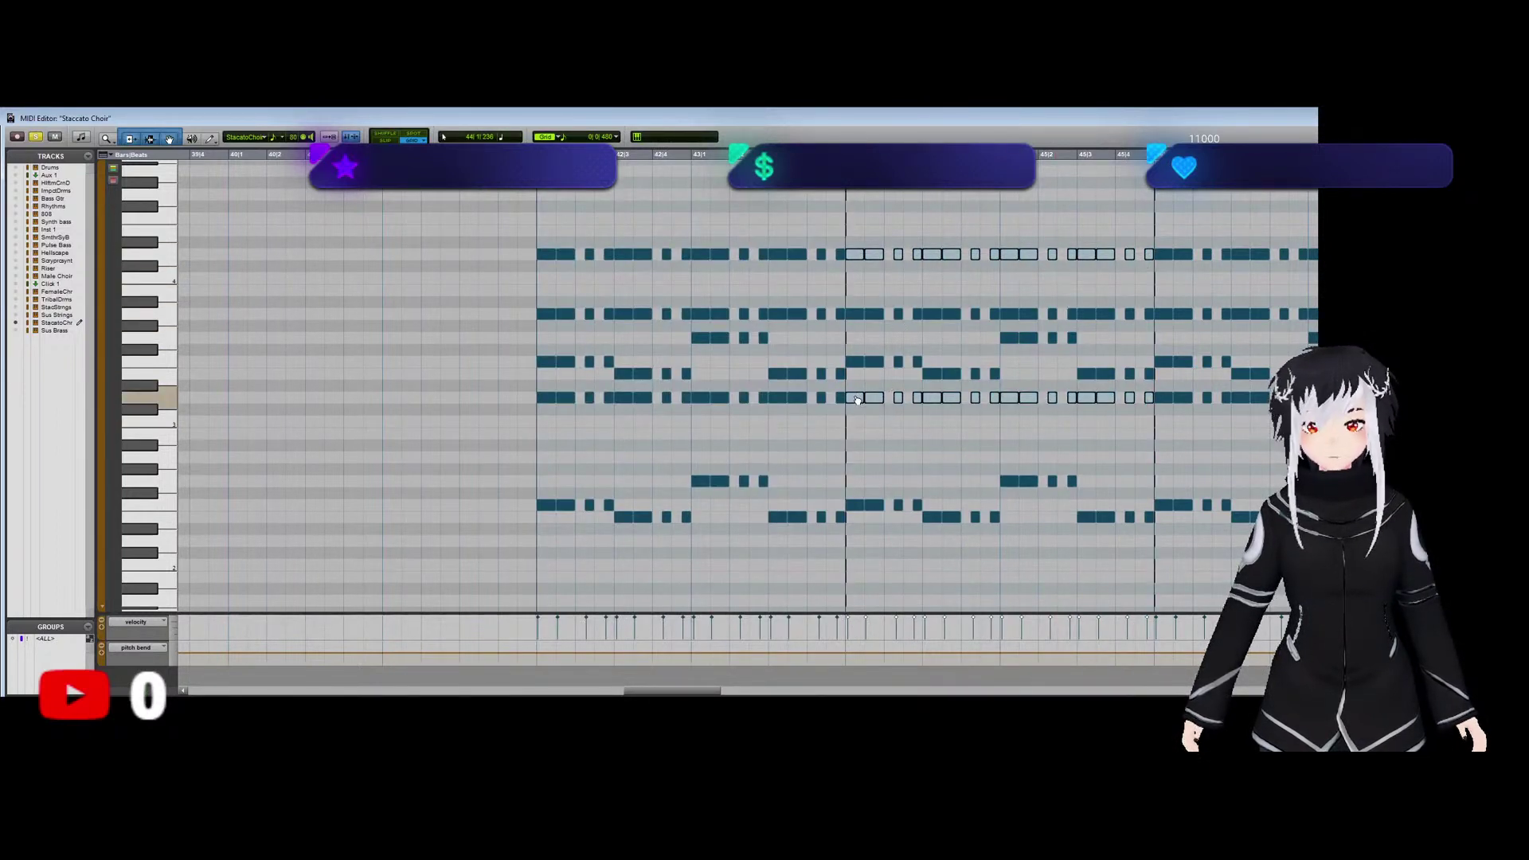
left_click_drag(857, 400, 853, 449)
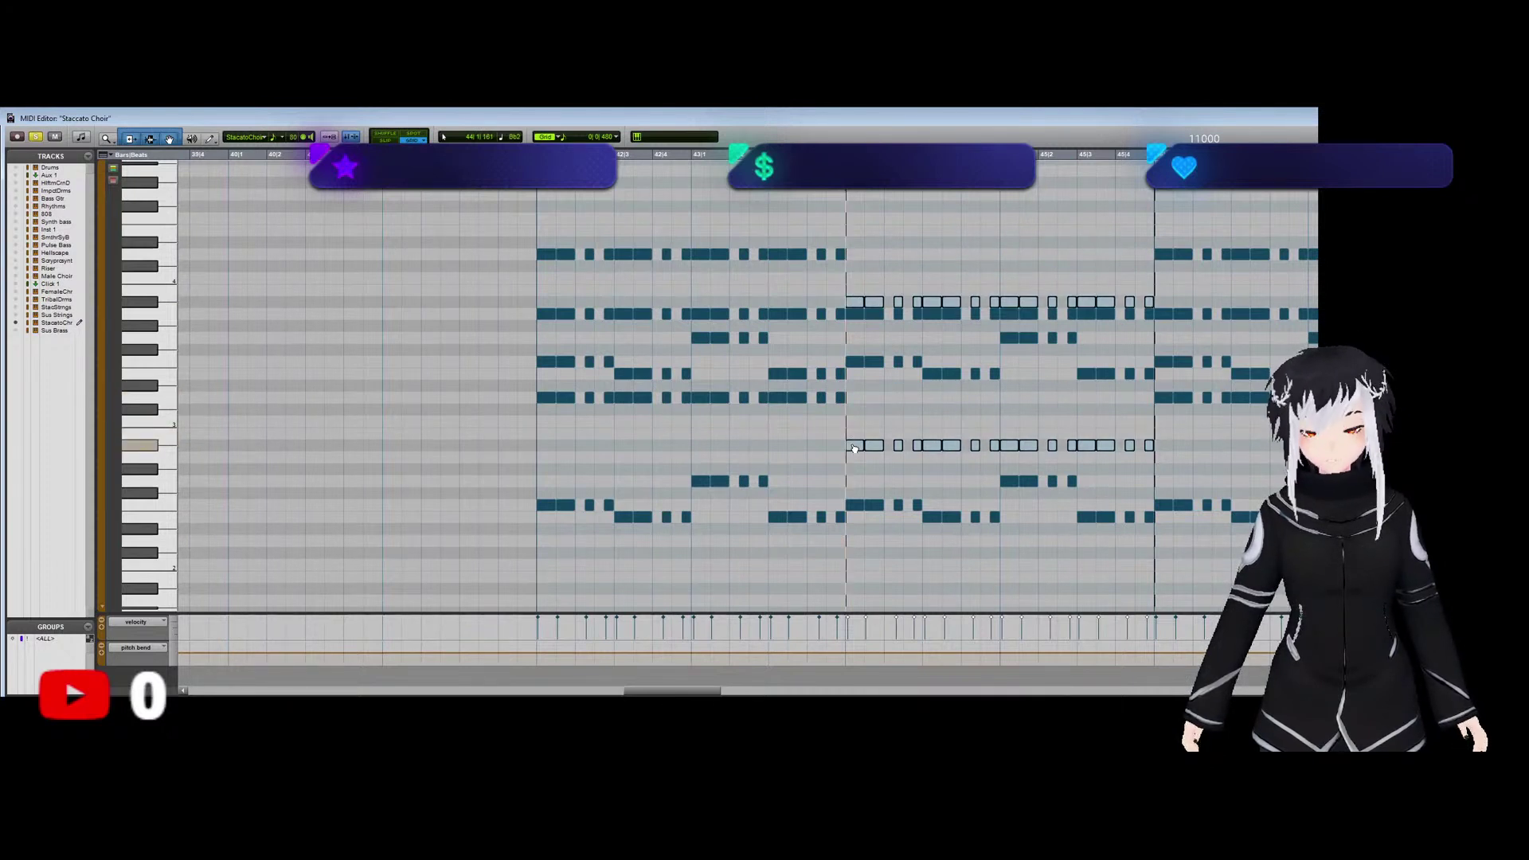
left_click(537, 269)
key("space")
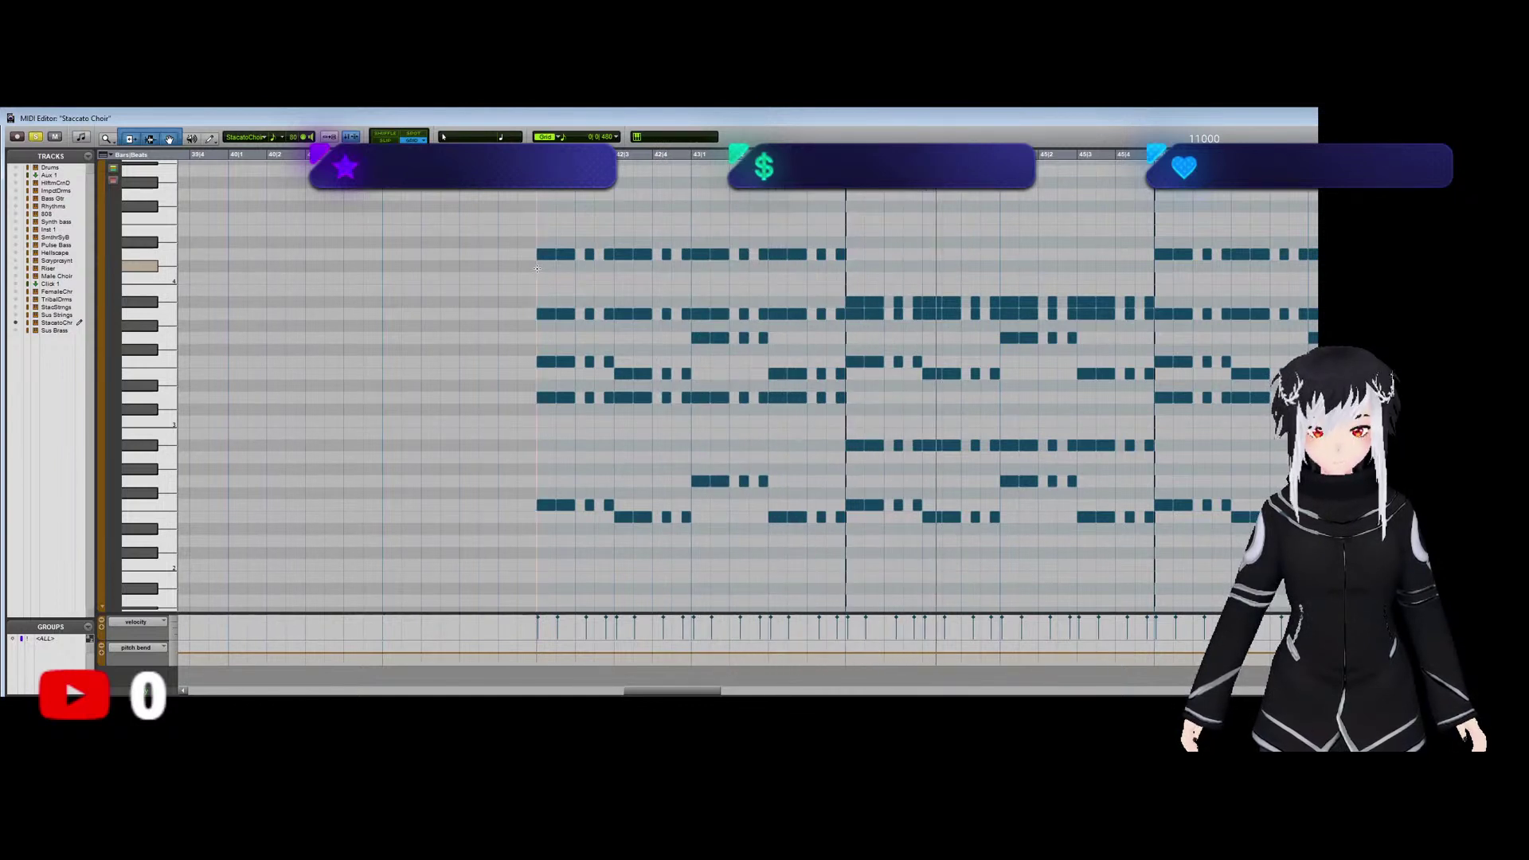
Solo Sus Brass alongside the choir and copy the edited Staccato Choir clip at bar 44 over the one at bar 48.
key("ctrl+equal")
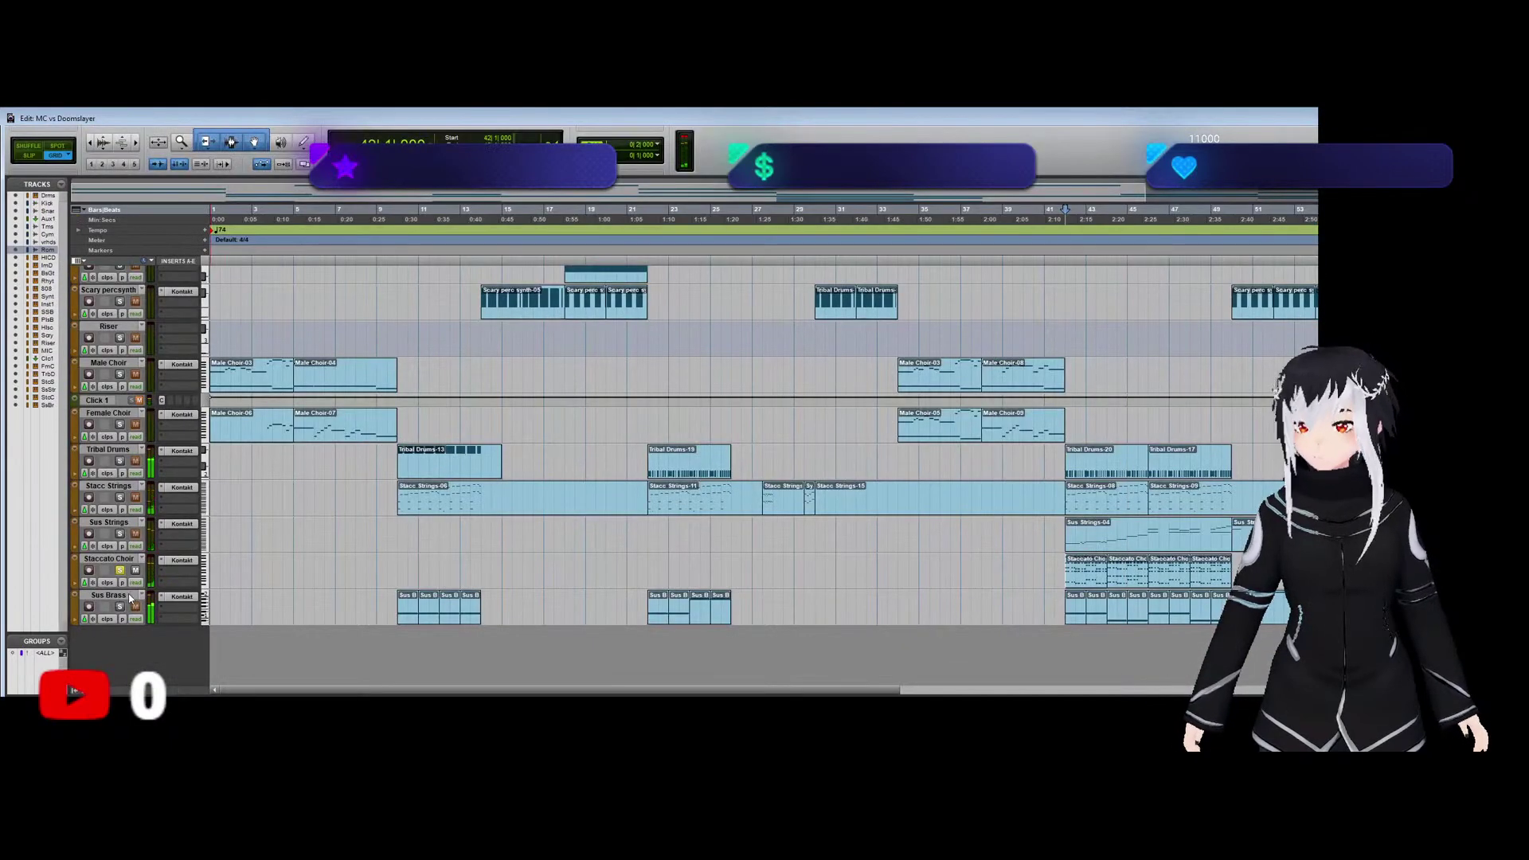
left_click(121, 607)
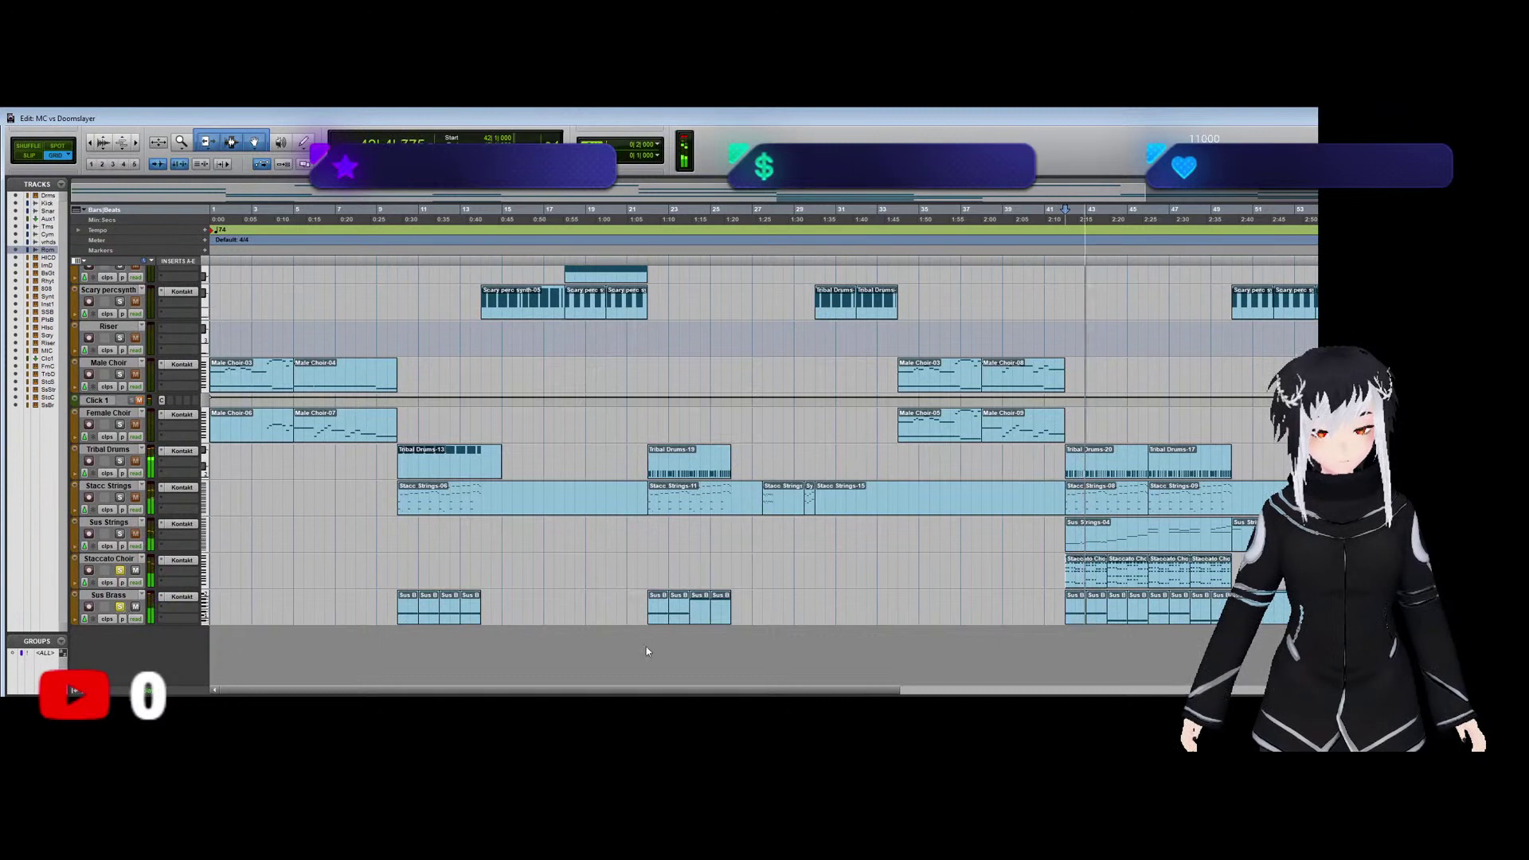
left_click(1128, 586)
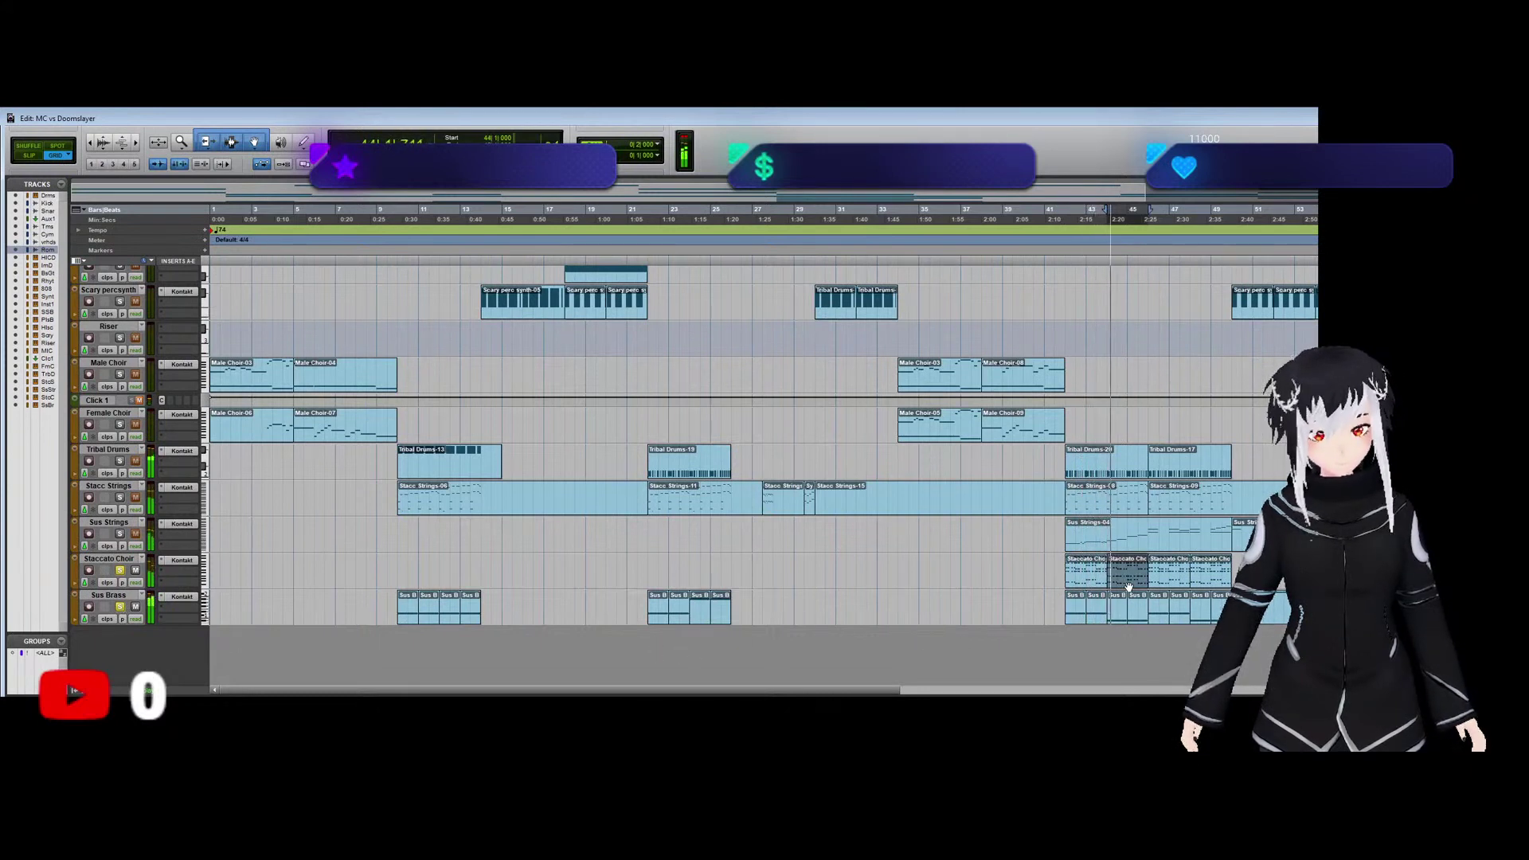
left_click(1192, 580)
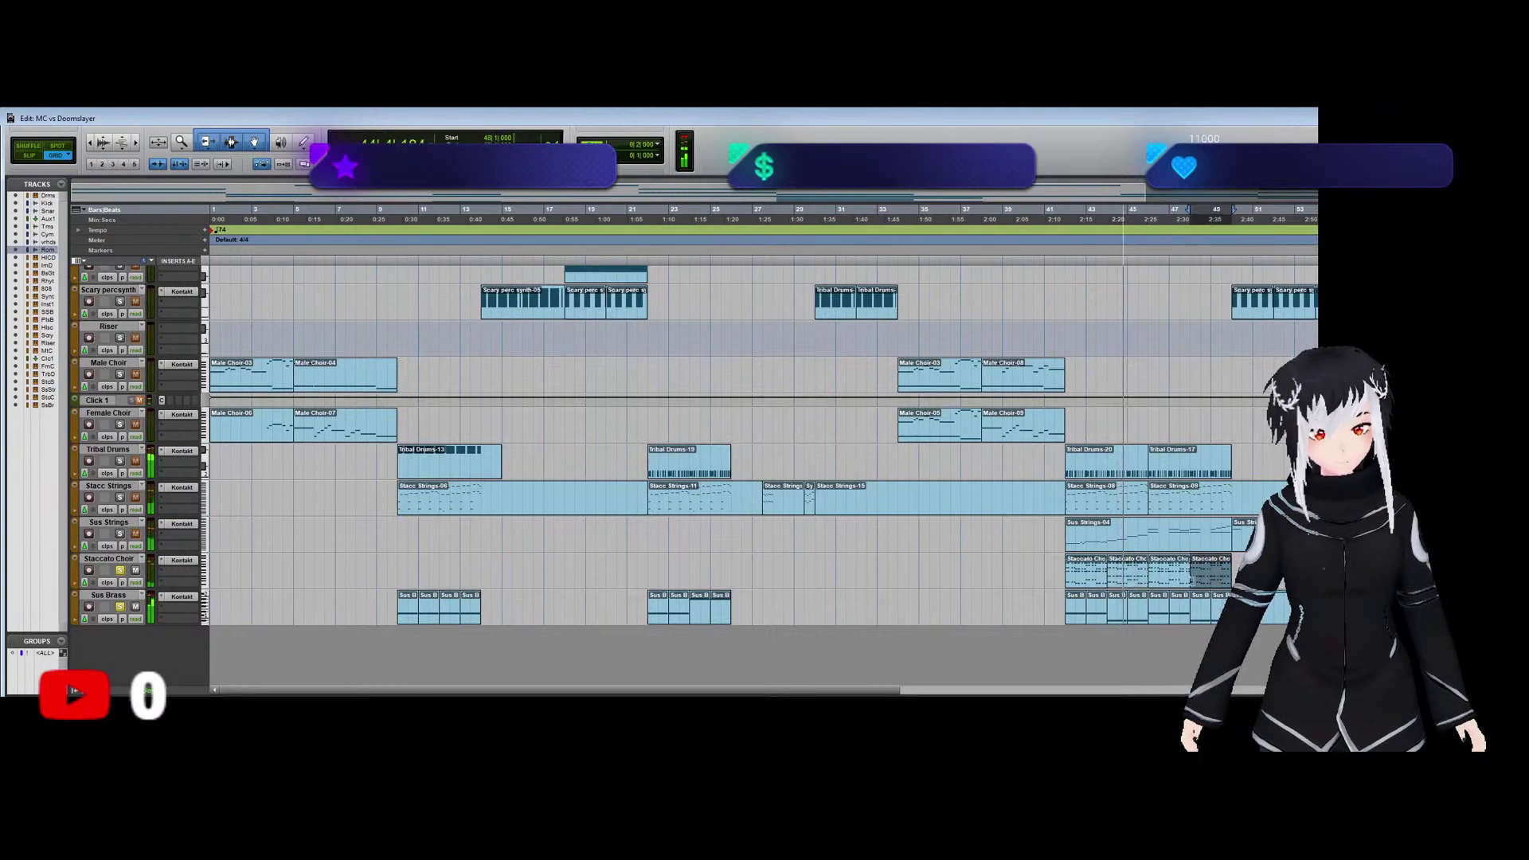
Consolidate the Staccato Choir clips from bar 42 to bar 50 into one clip and paste a copy at bar 70.
left_click_drag(878, 694, 1024, 685)
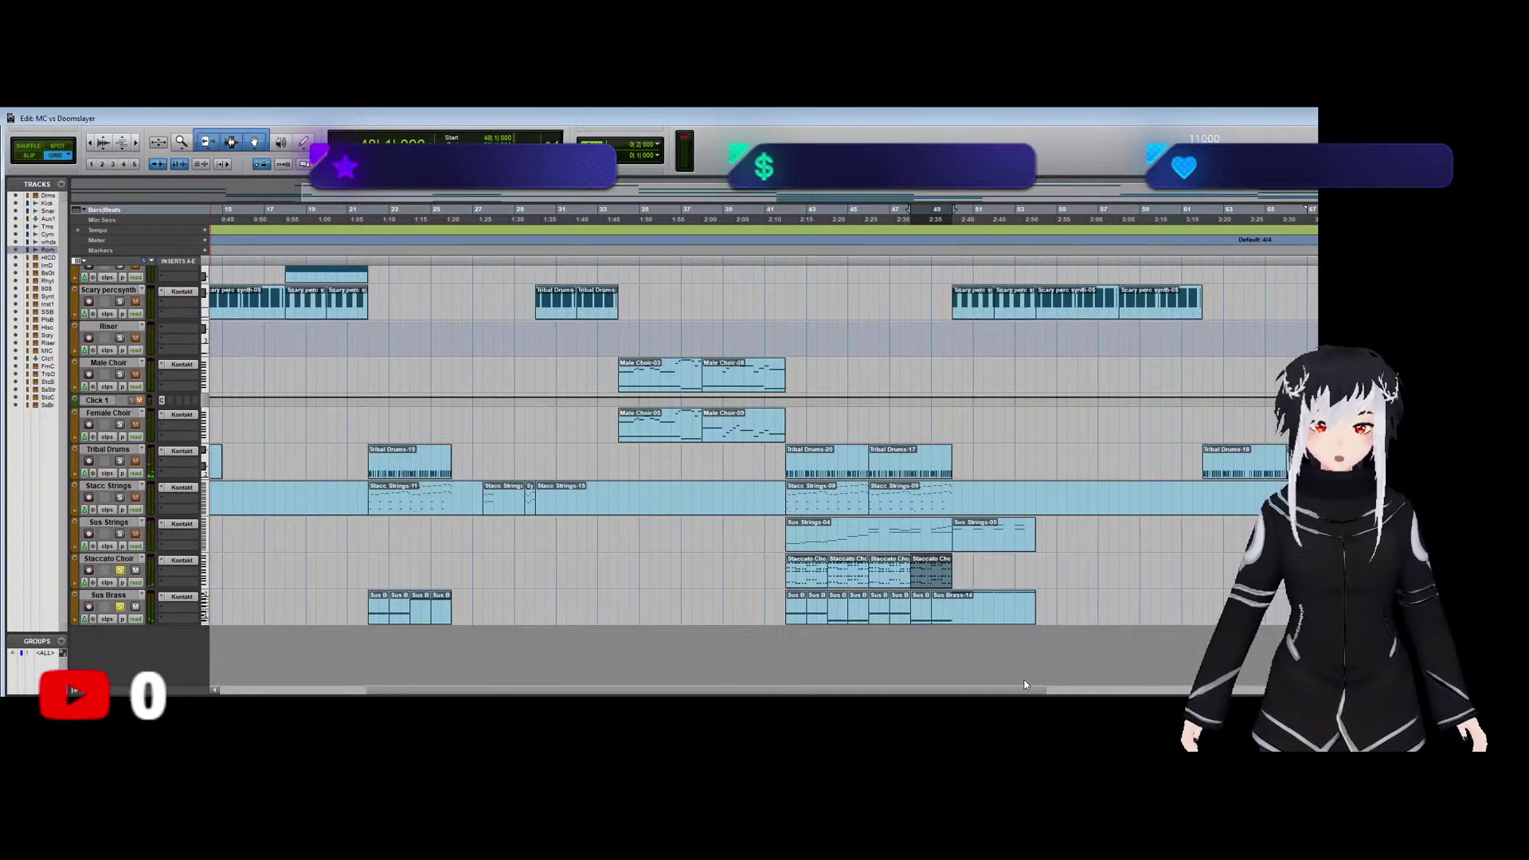
left_click_drag(957, 689, 1115, 669)
left_click(506, 587, "shift")
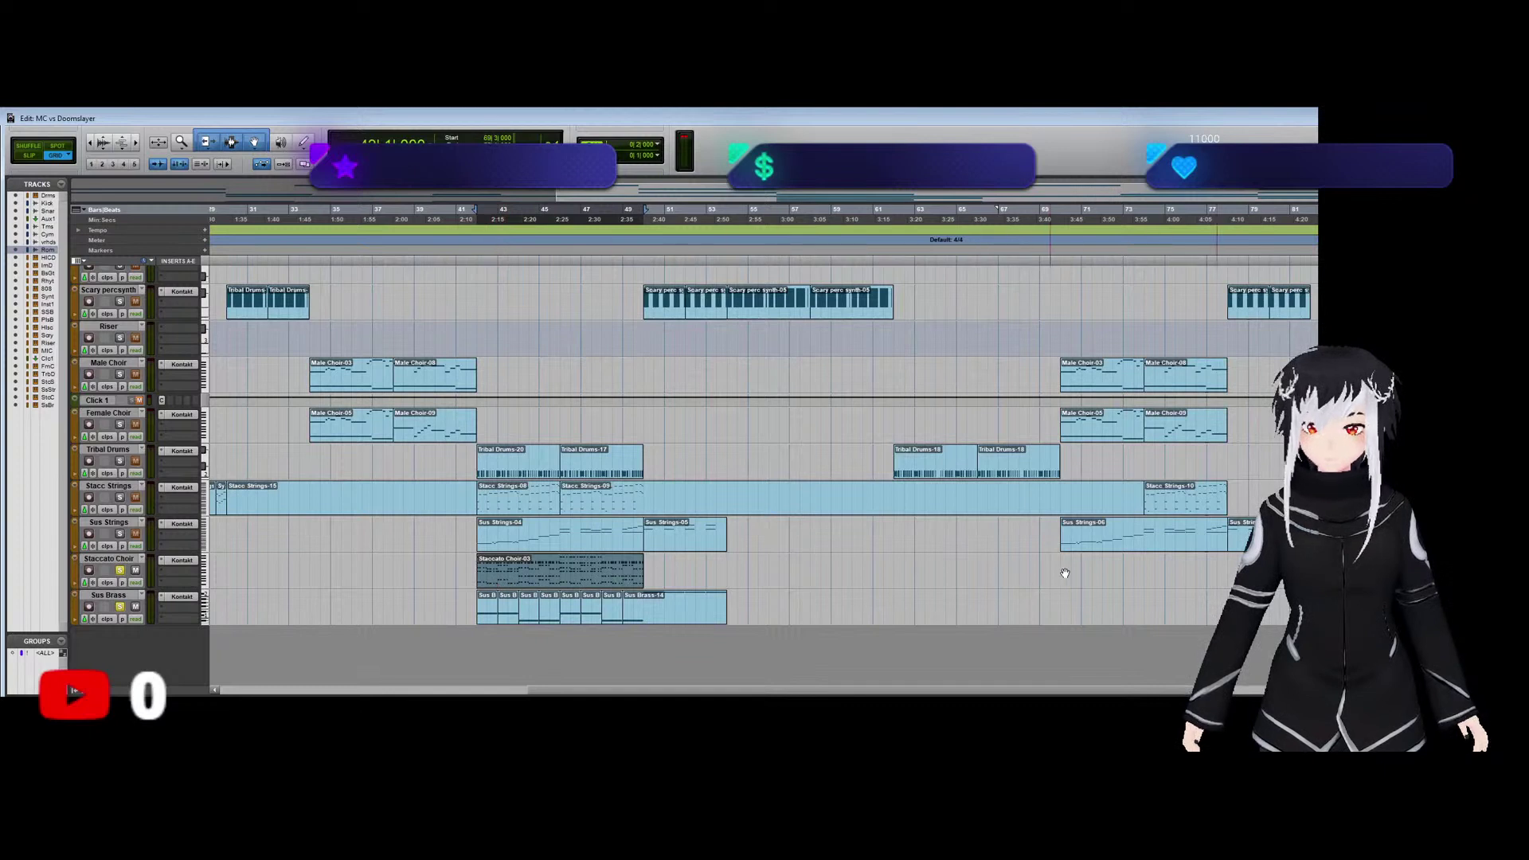
left_click(1075, 573)
key("ctrl+v")
Unsolo Staccato Choir and Sus Brass and play the full mix from bar 42.
left_click(475, 568)
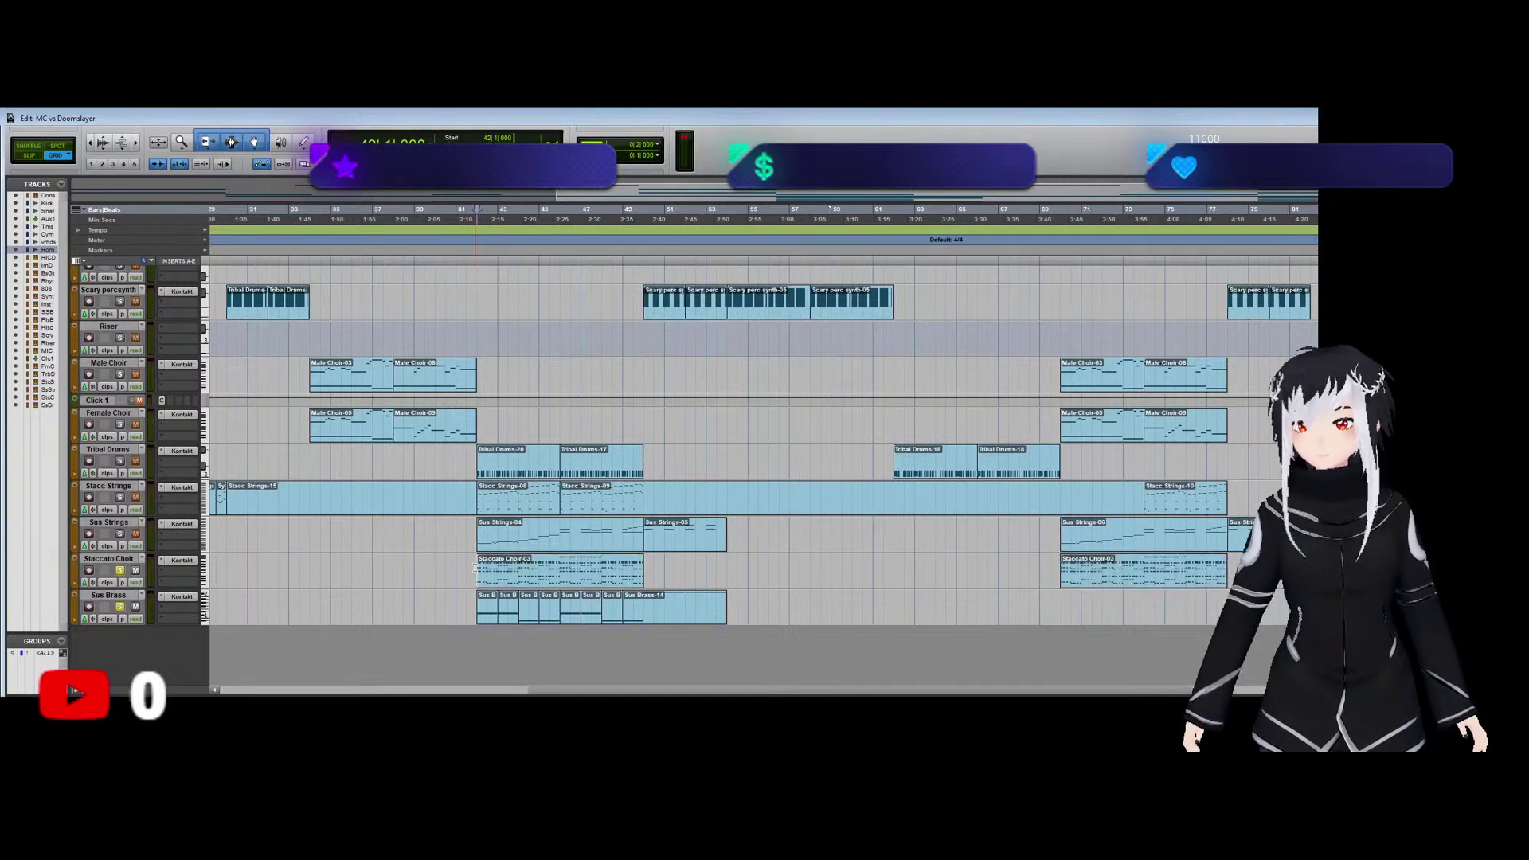
key("space")
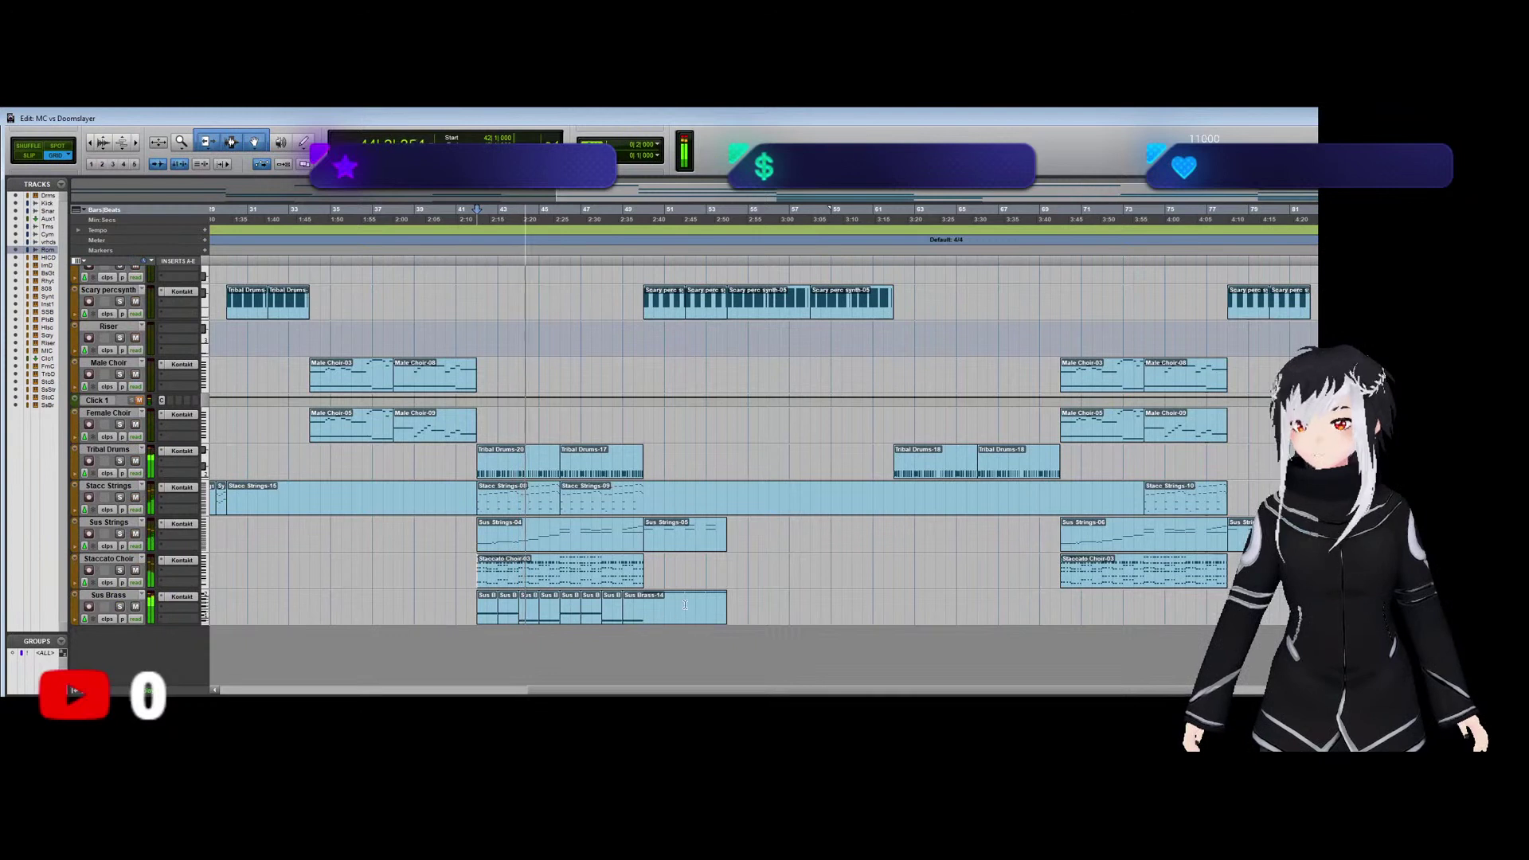
Copy the Sus Brass clips from bar 42 to bar 50 and paste them at bar 70.
left_click(632, 611)
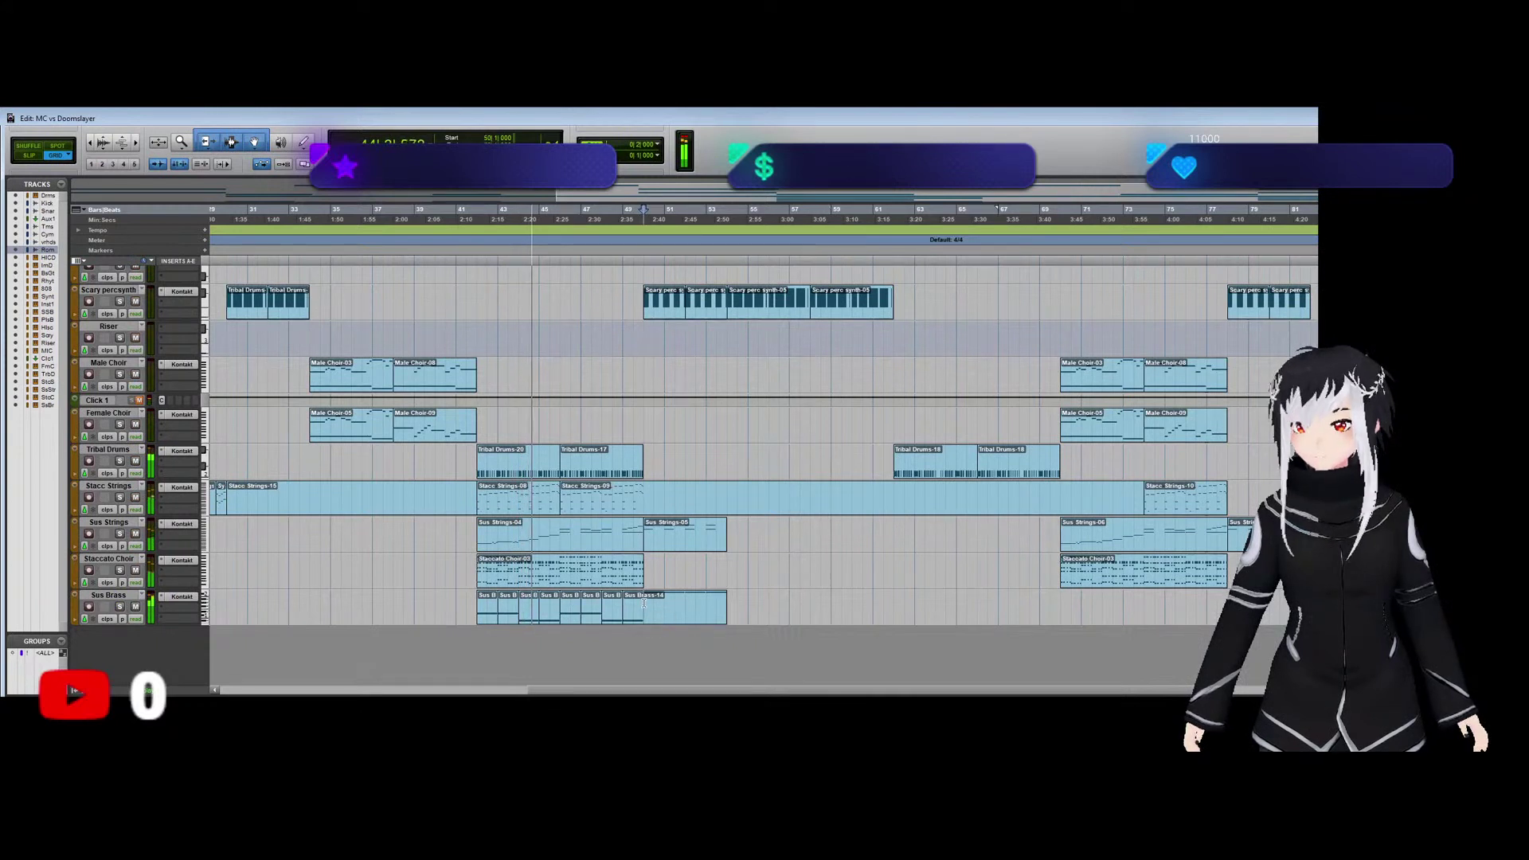
left_click(478, 621, "shift")
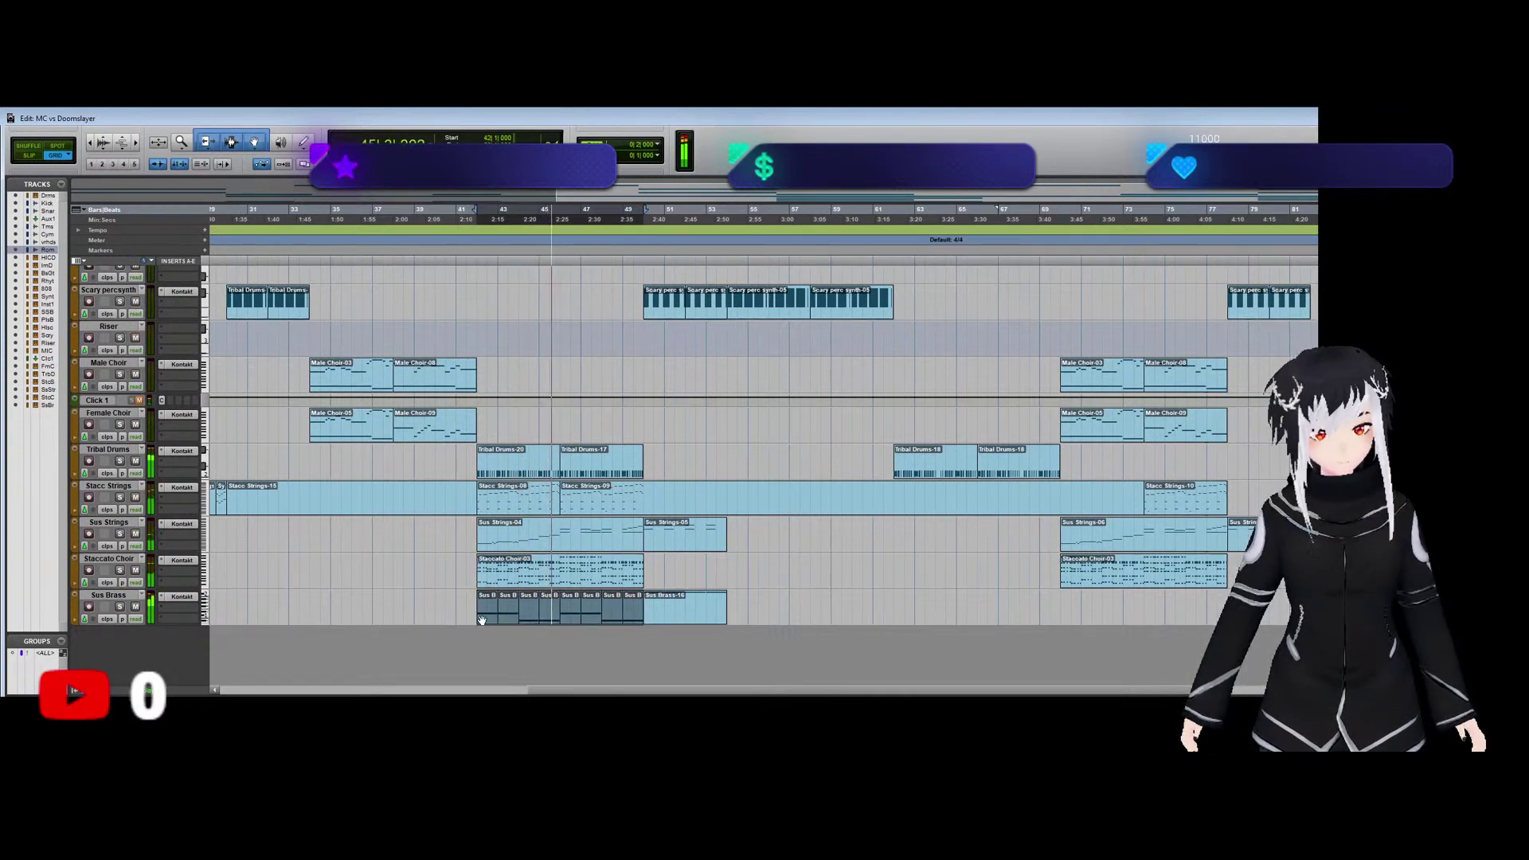
left_click(1044, 617)
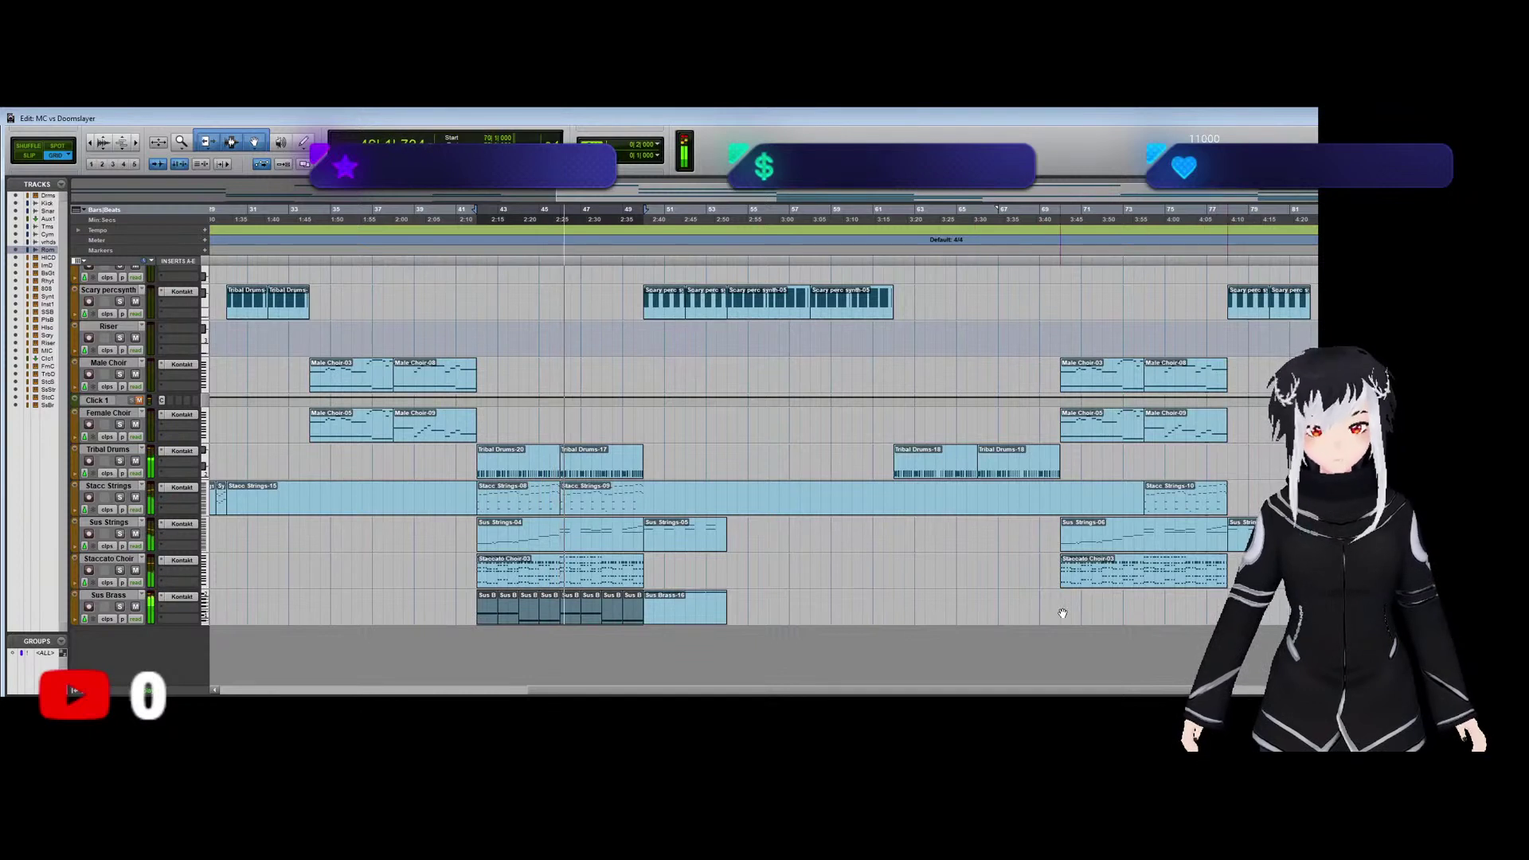
key("ctrl+v")
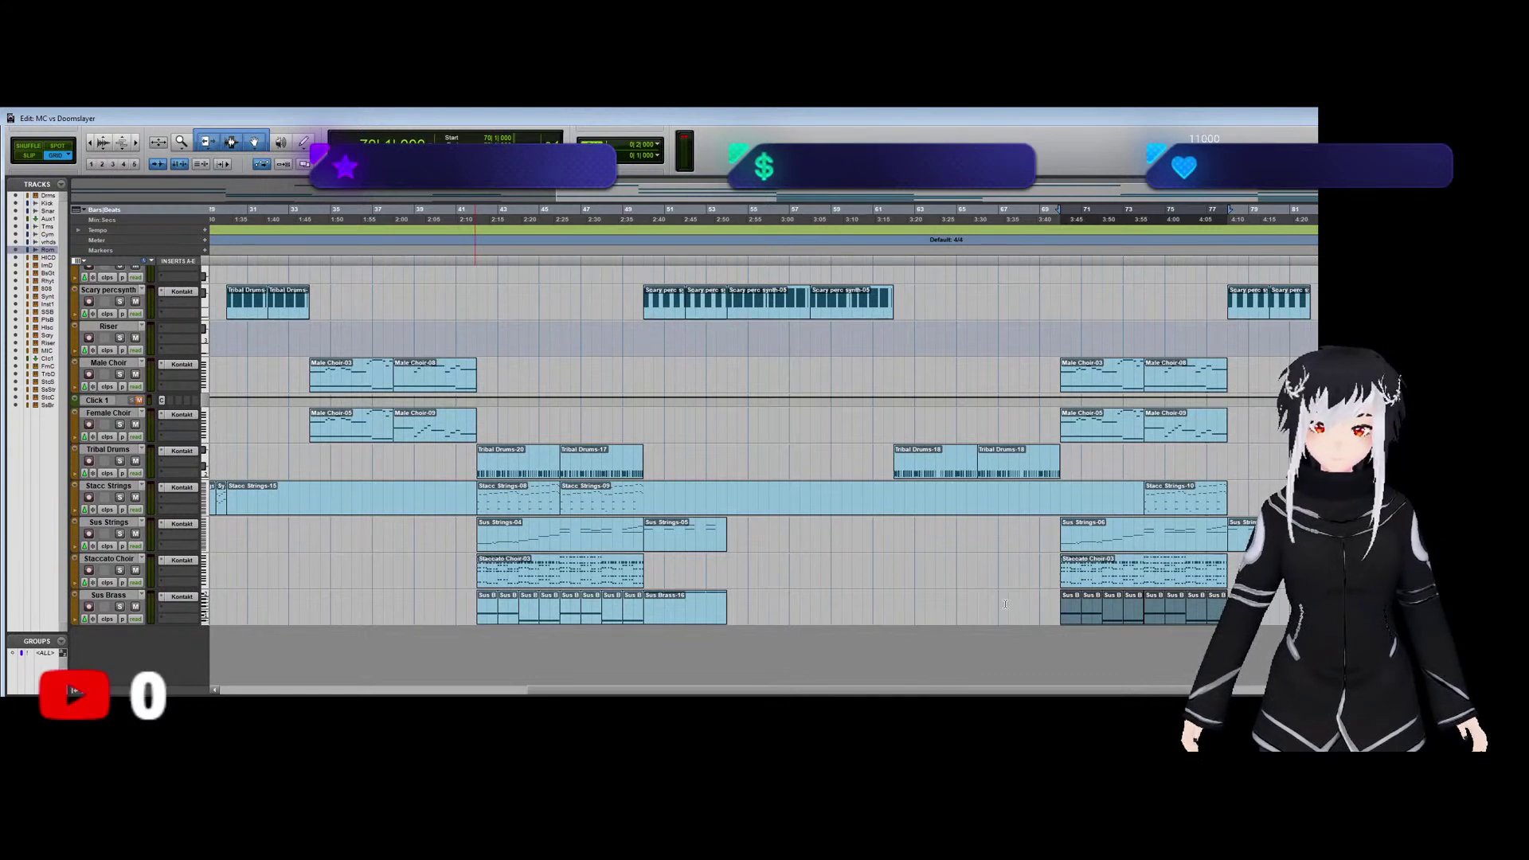
Play the full mix from bar 70 and review the clips on the rhythm, bass and choir tracks.
key("space")
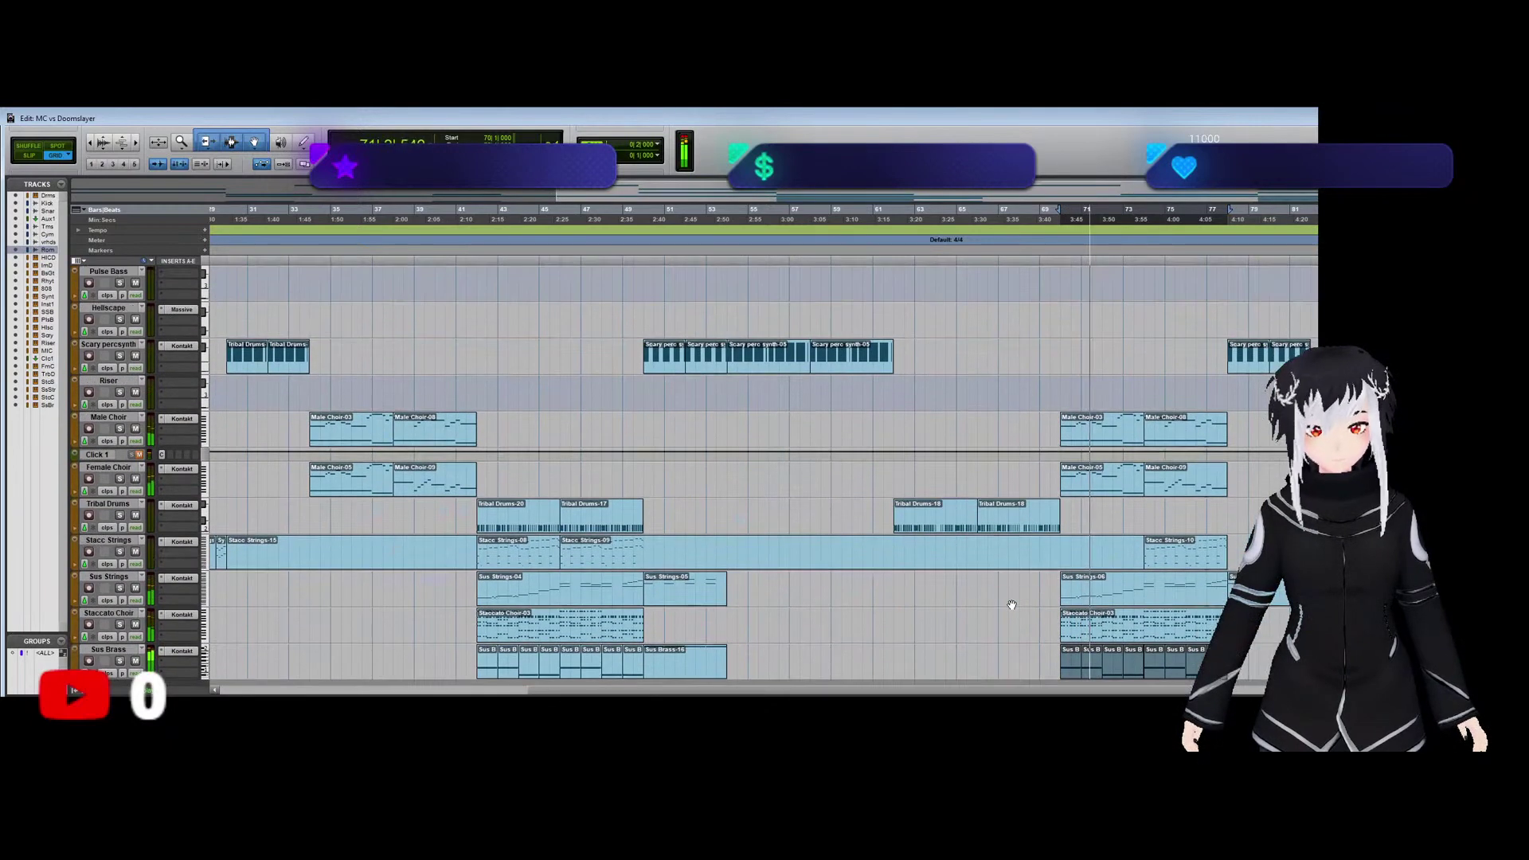
scroll(1011, 605, "up", 3)
scroll(1011, 606, "down", 7)
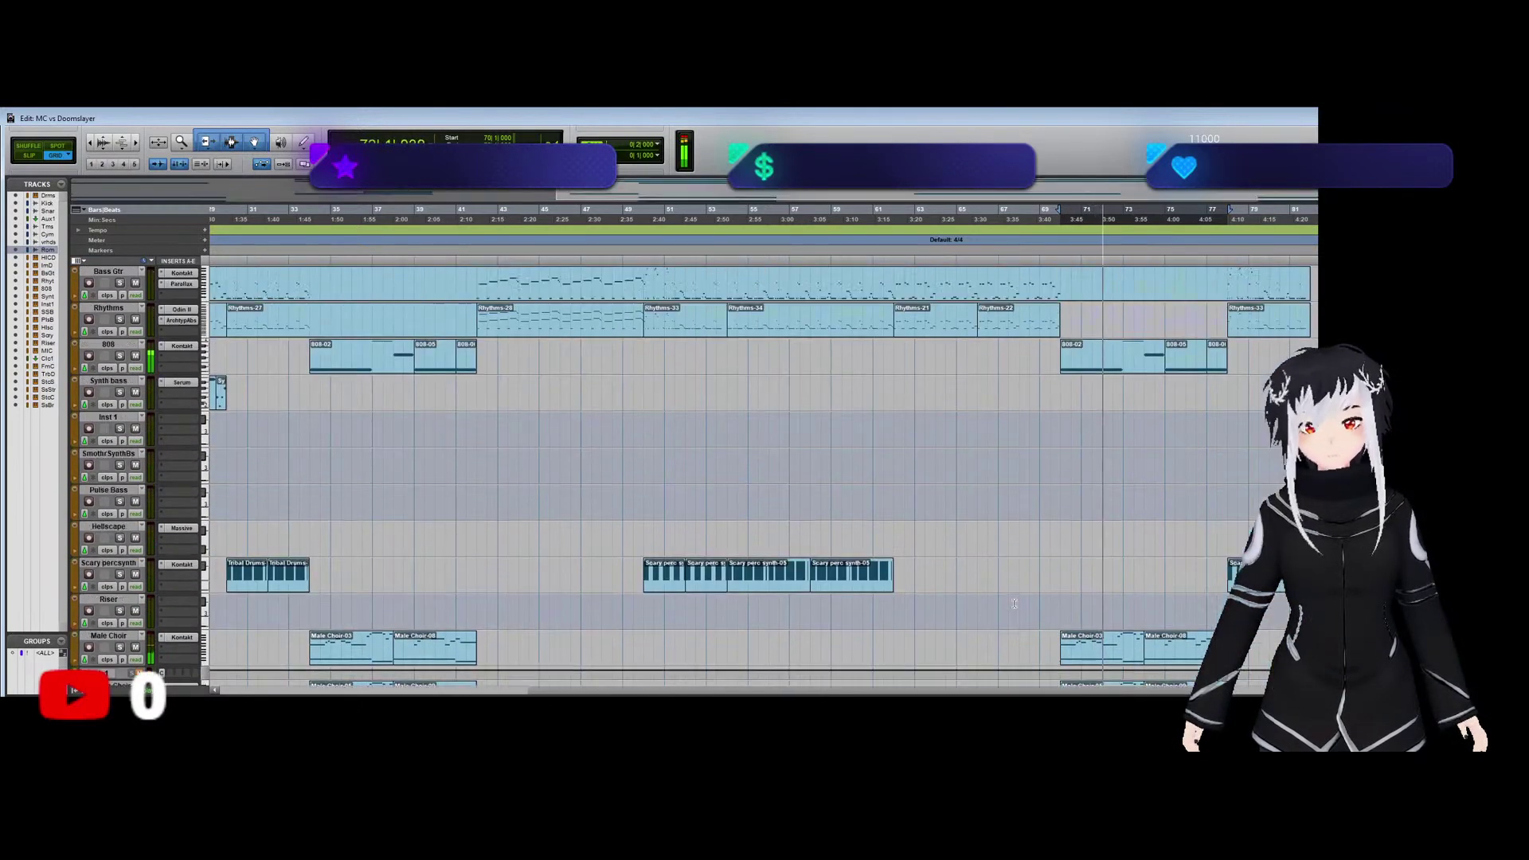
scroll(1019, 608, "up", 6)
scroll(1019, 608, "down", 2)
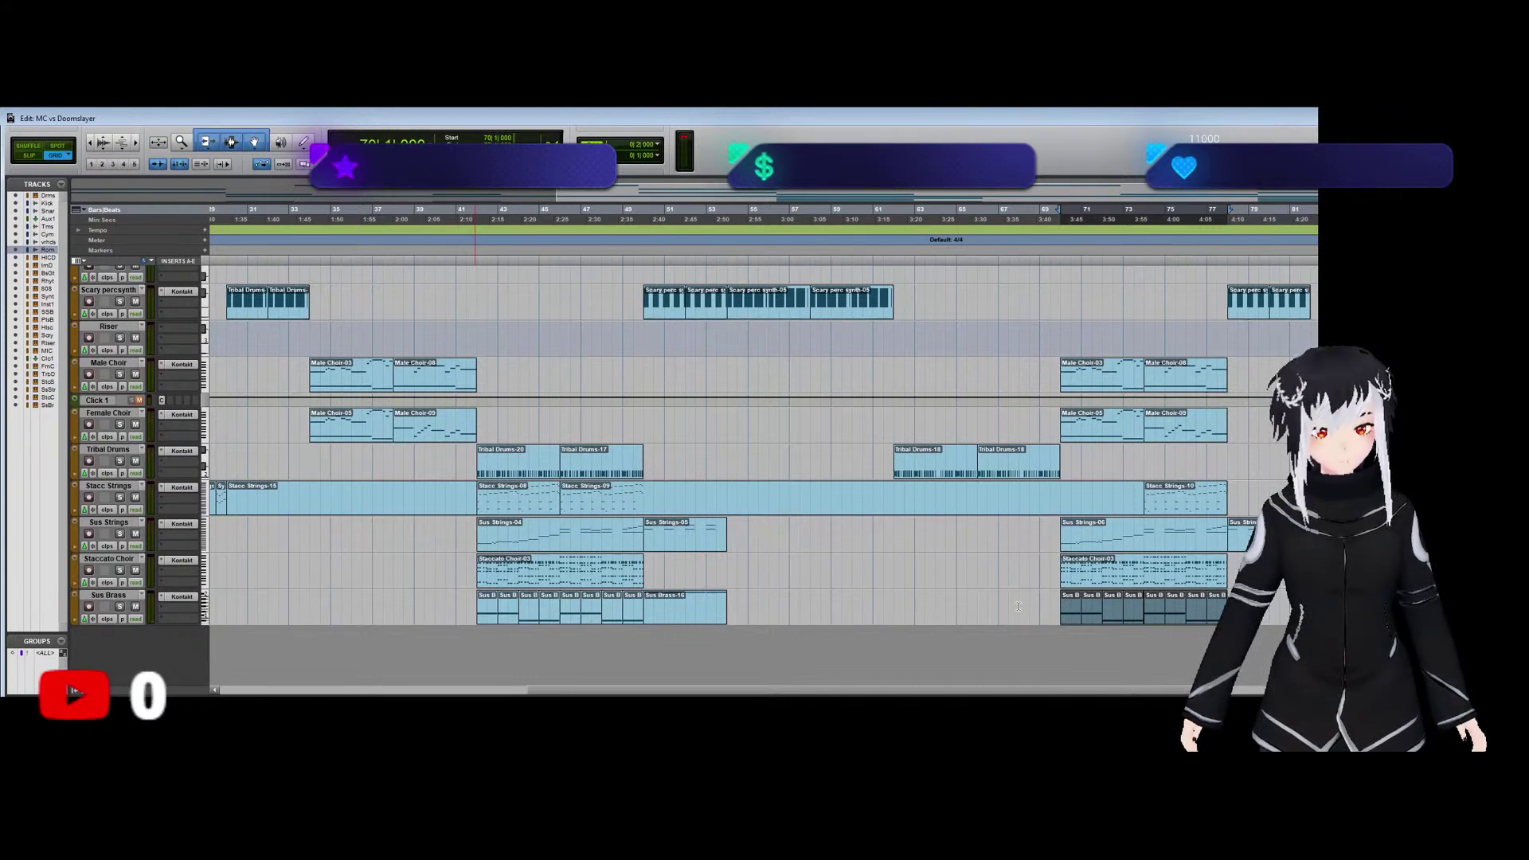
Play the session from its start, and replay the section beginning at bar 10.
key("Return")
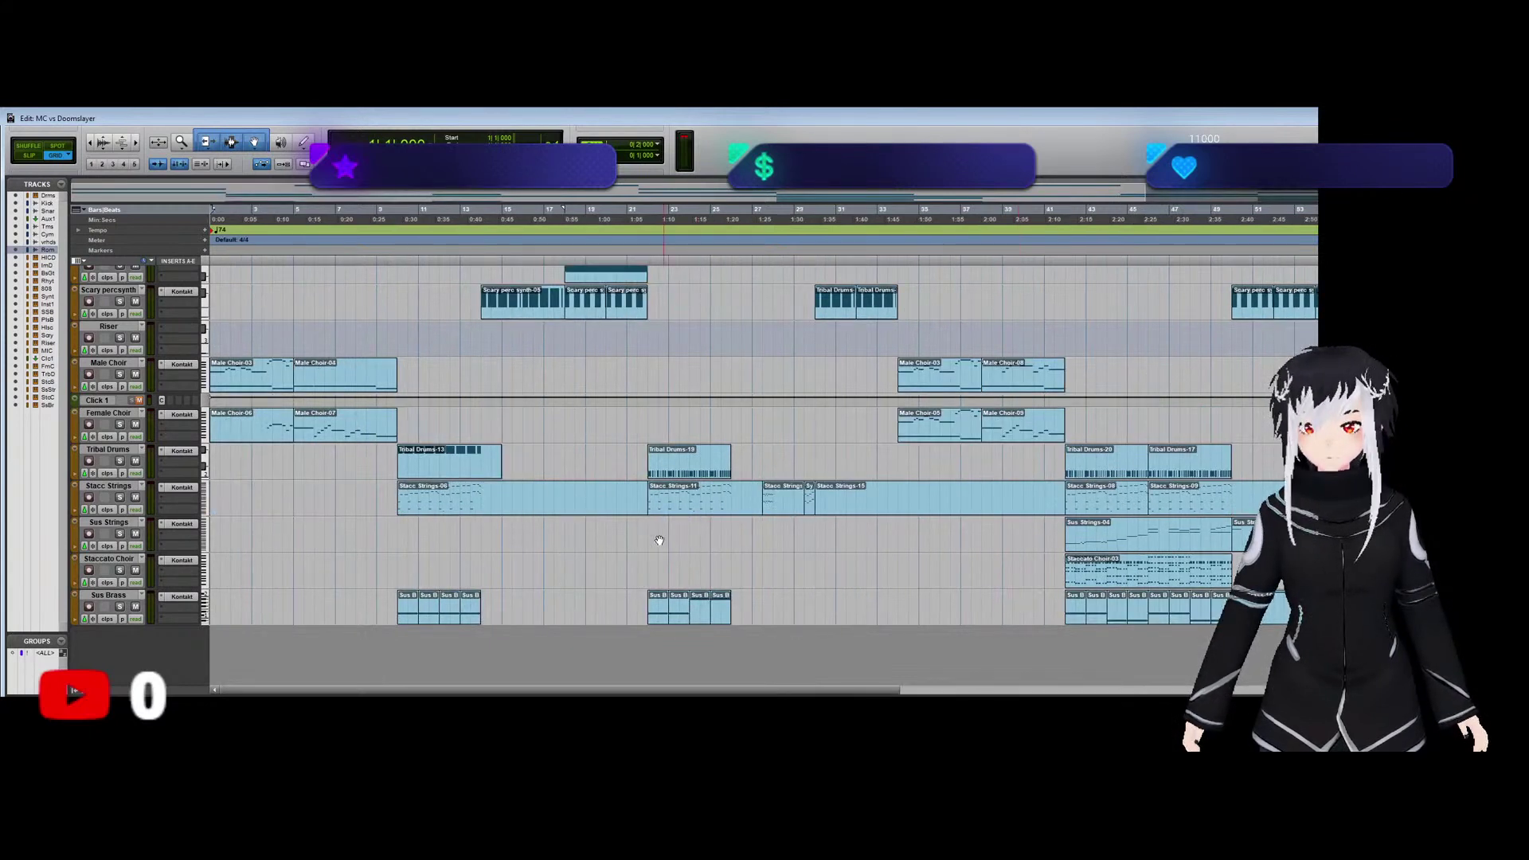
scroll(399, 534, "up", 3)
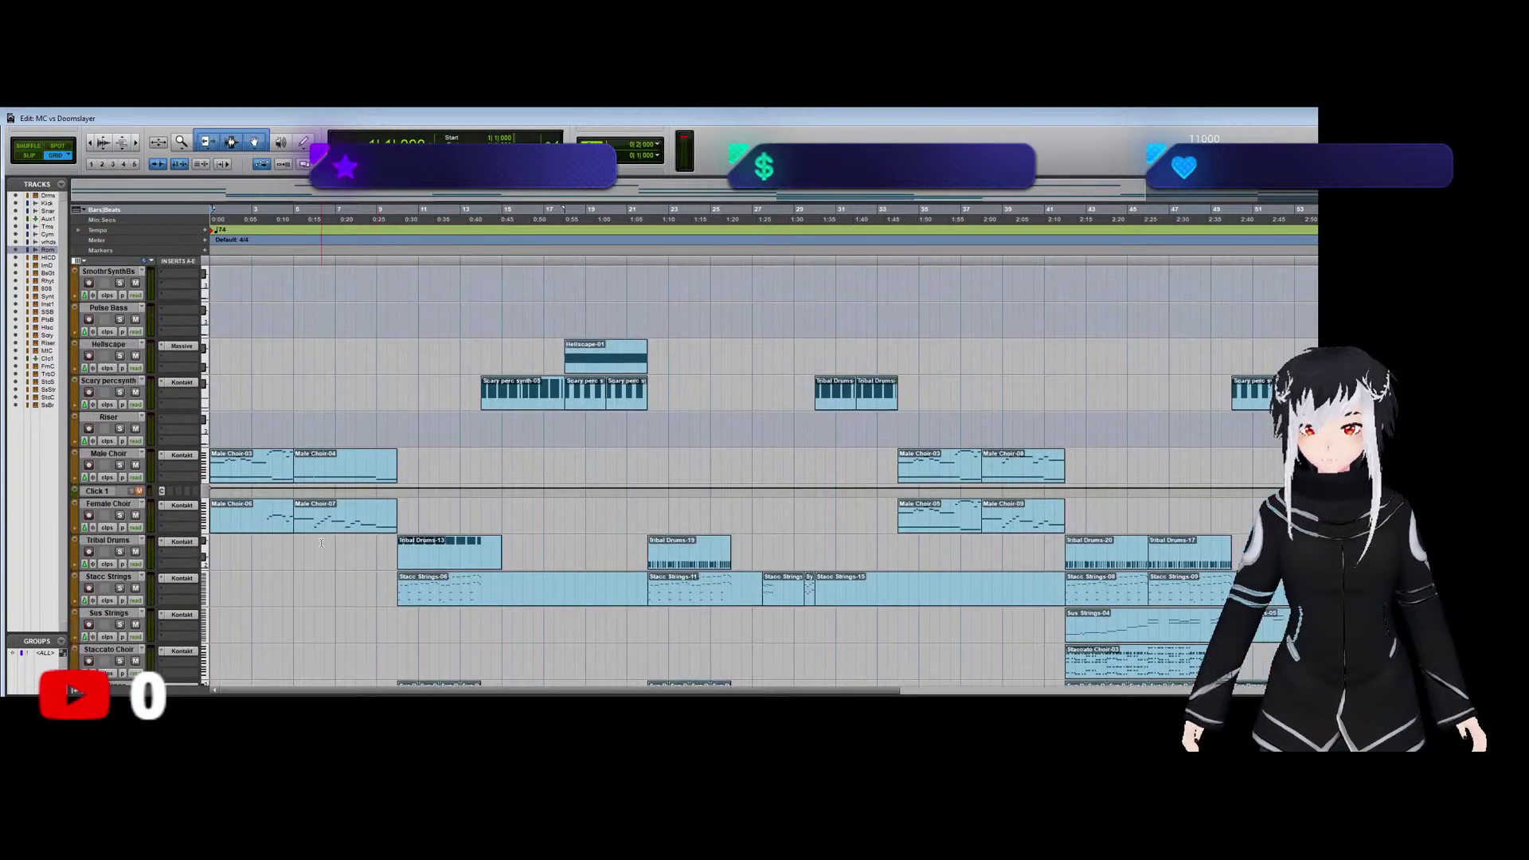
key("space")
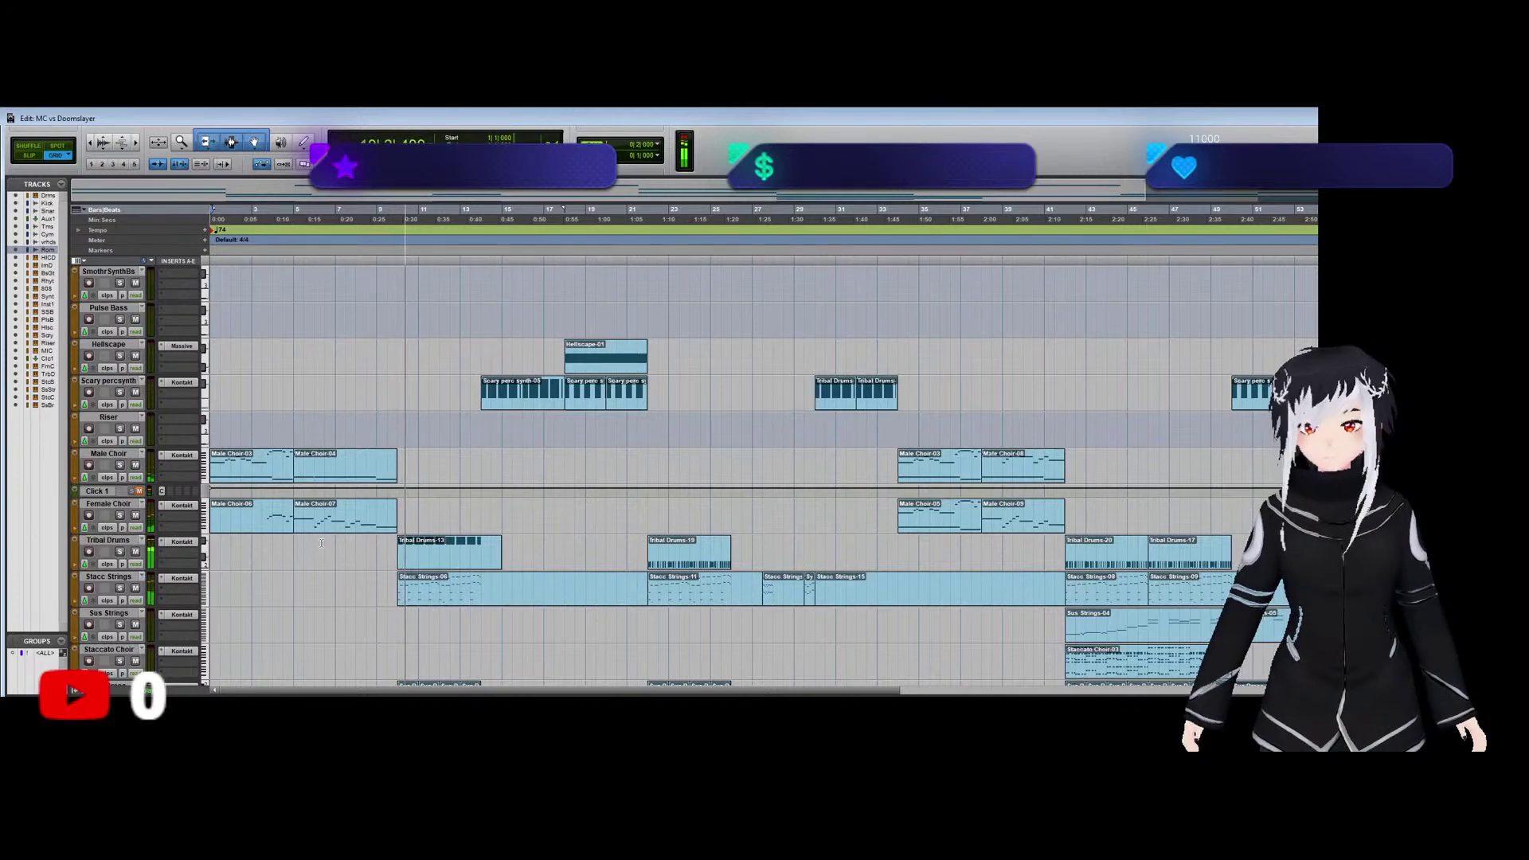
left_click(394, 549)
scroll(395, 549, "down", 3)
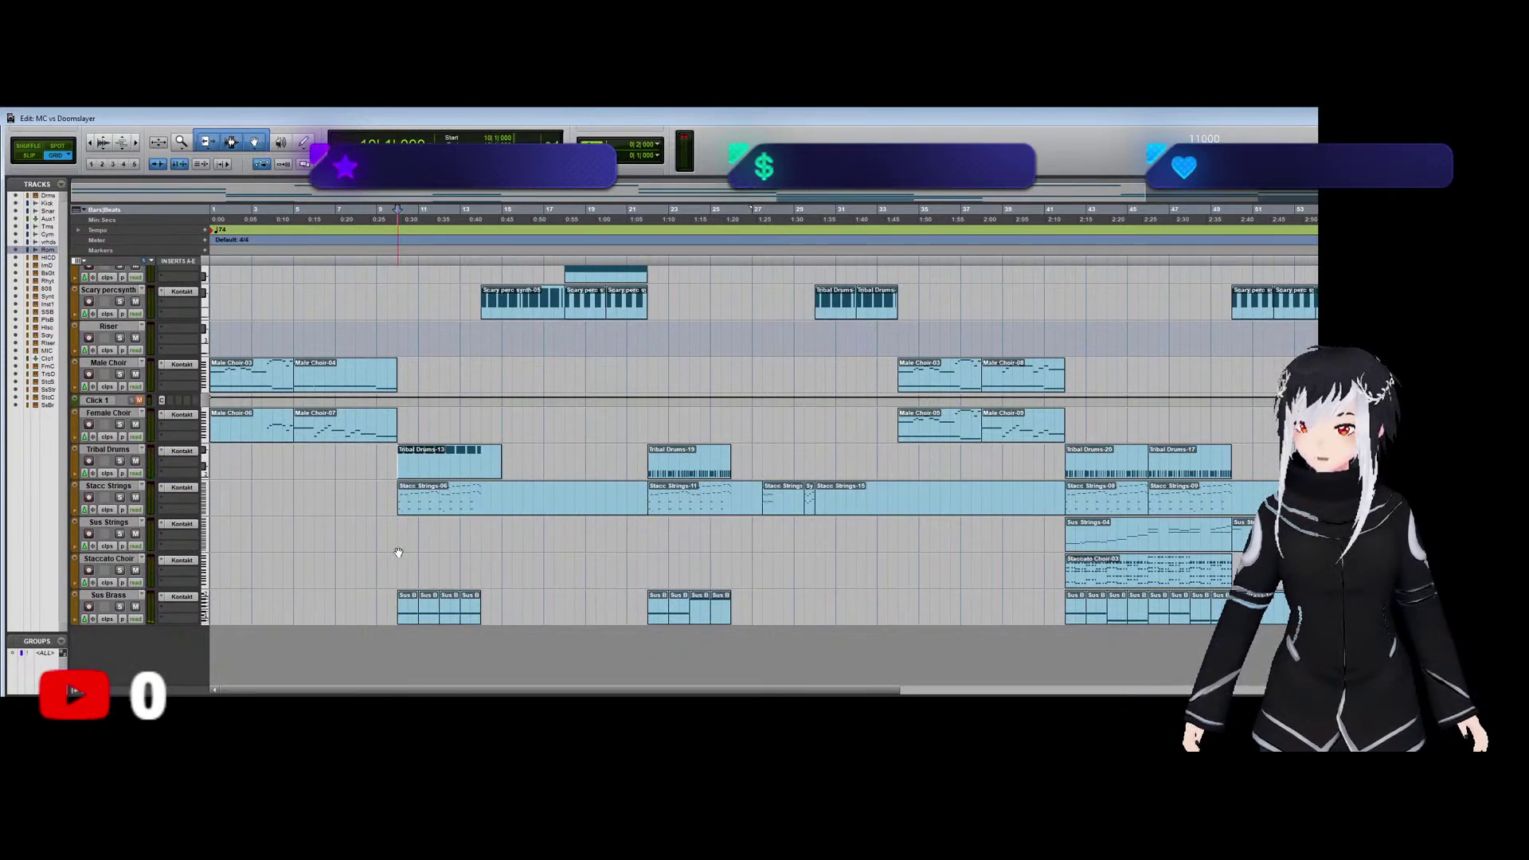
key("space")
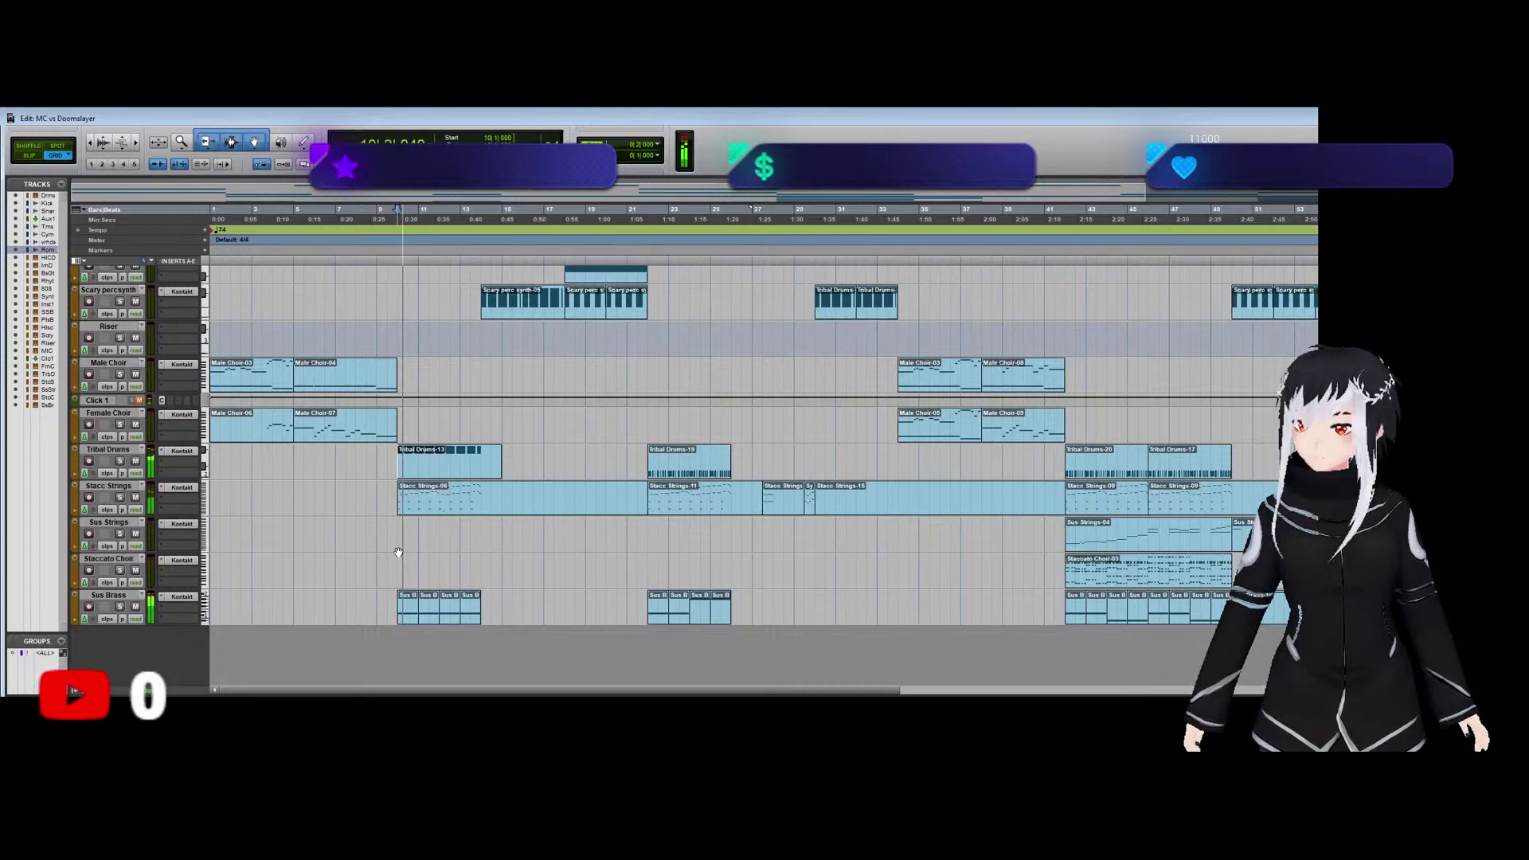
Solo Tribal Drums, raise all notes of its bar 10 clip by one semitone and increase their velocities.
left_click(120, 461)
key("space")
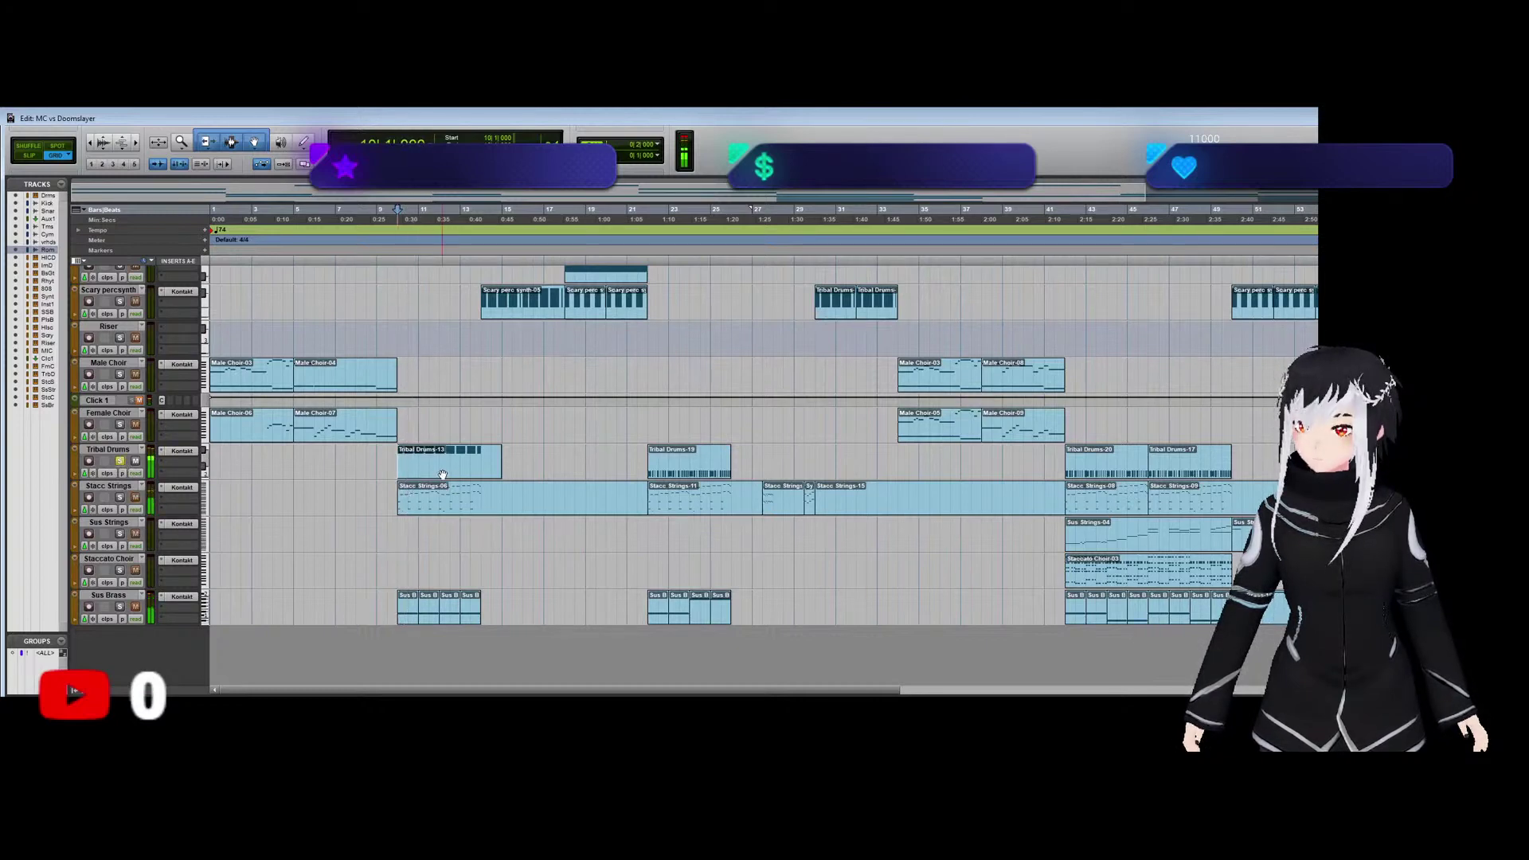
double_click(451, 468)
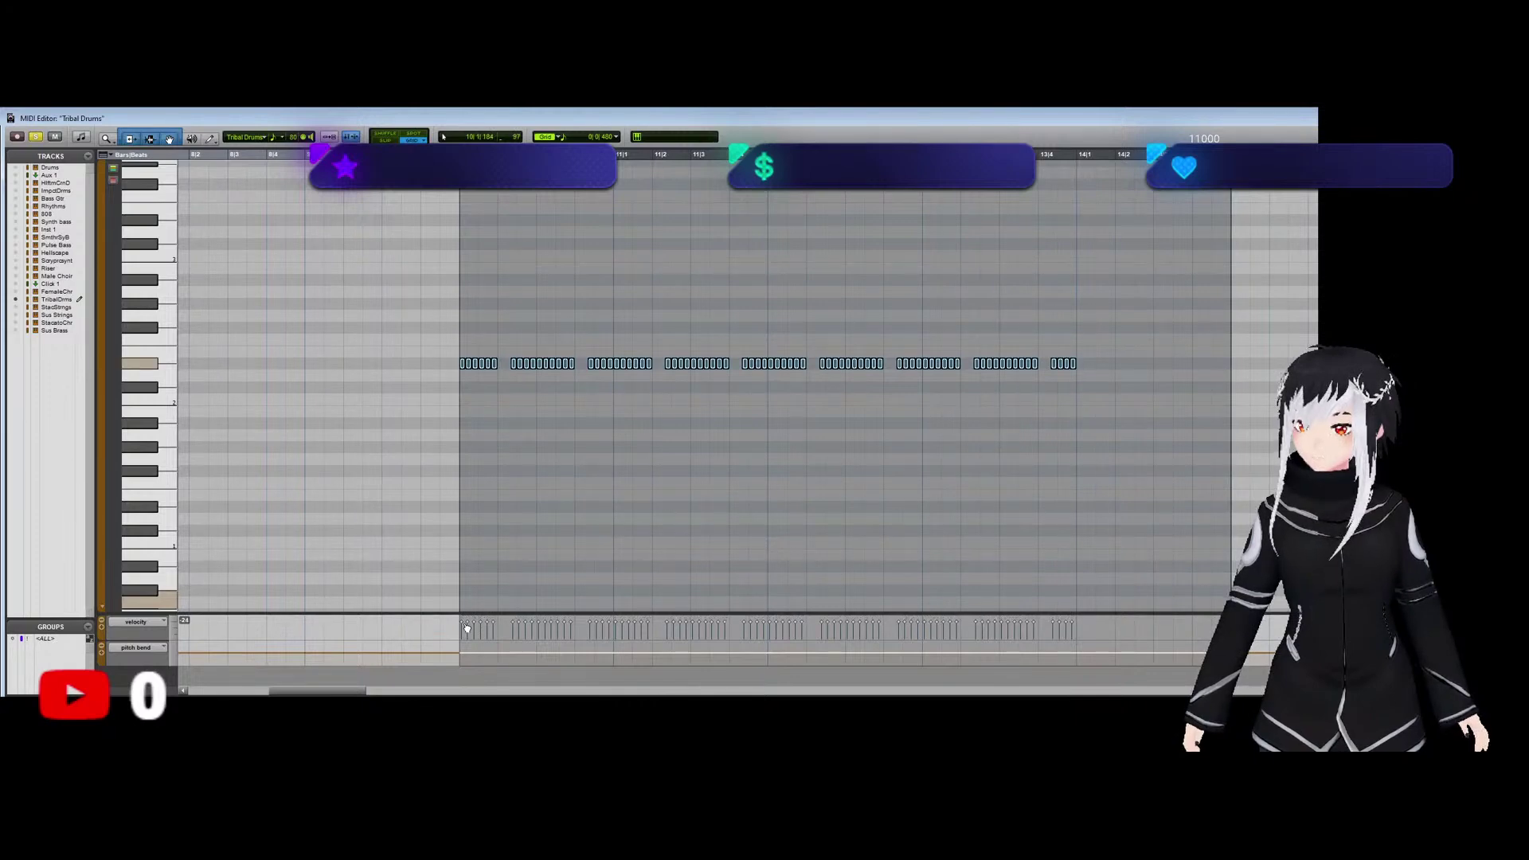
key("space")
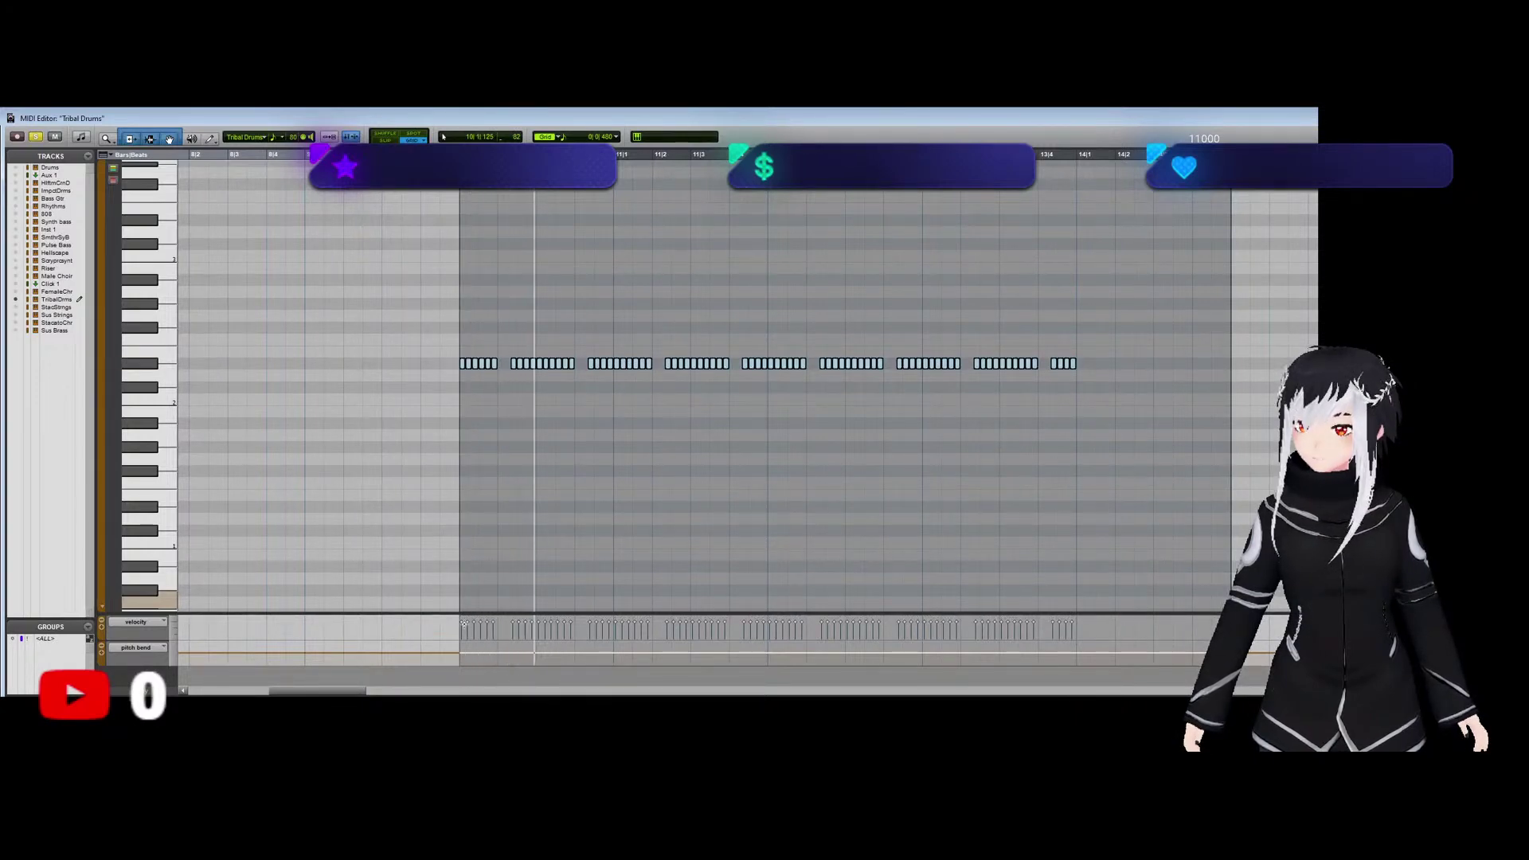
key("ctrl+w")
double_click(452, 476)
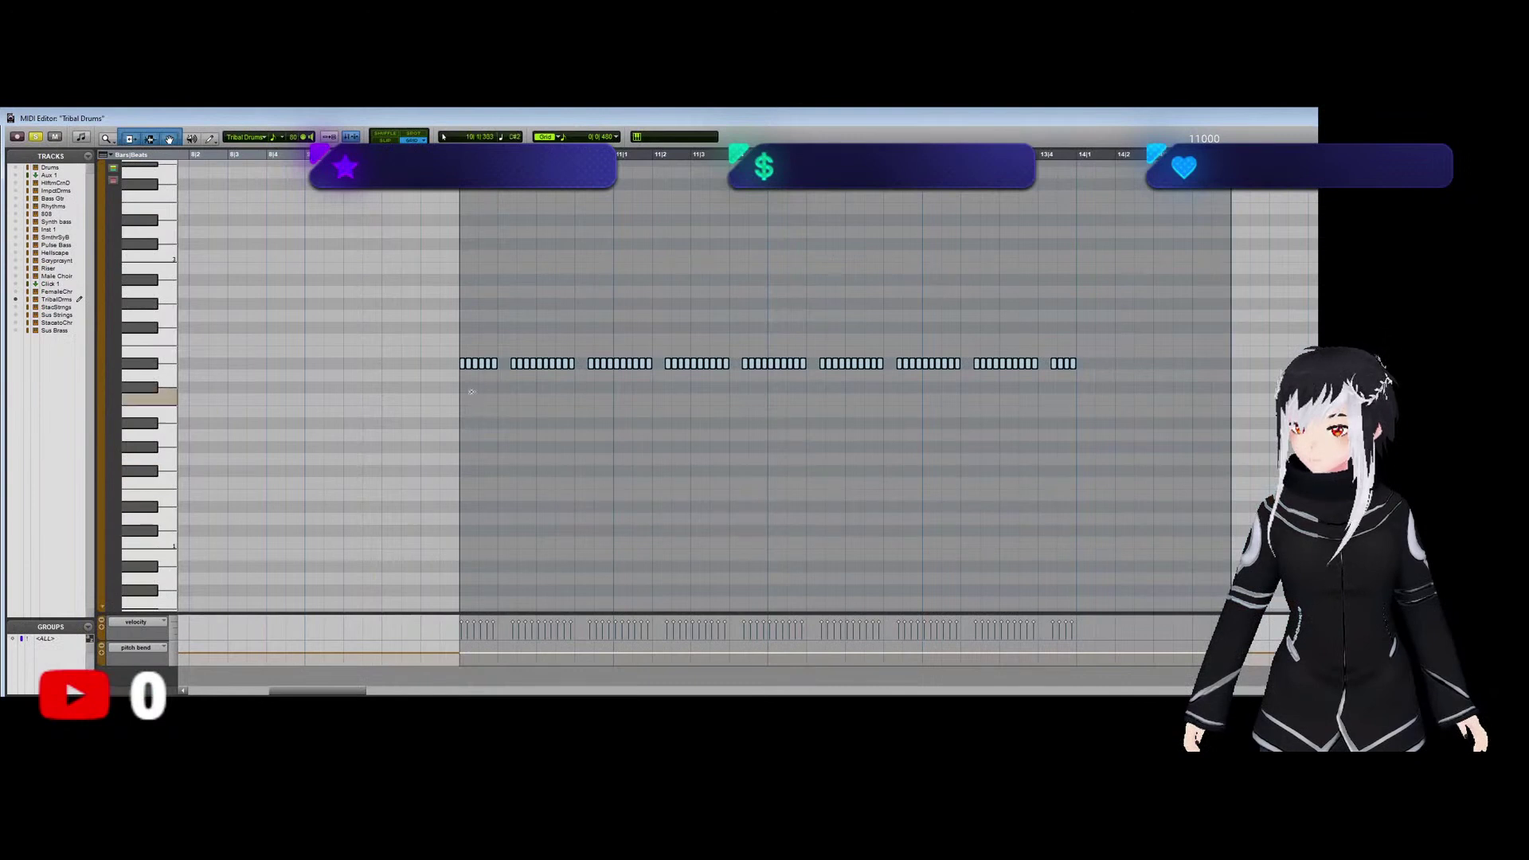
left_click_drag(464, 363, 464, 351)
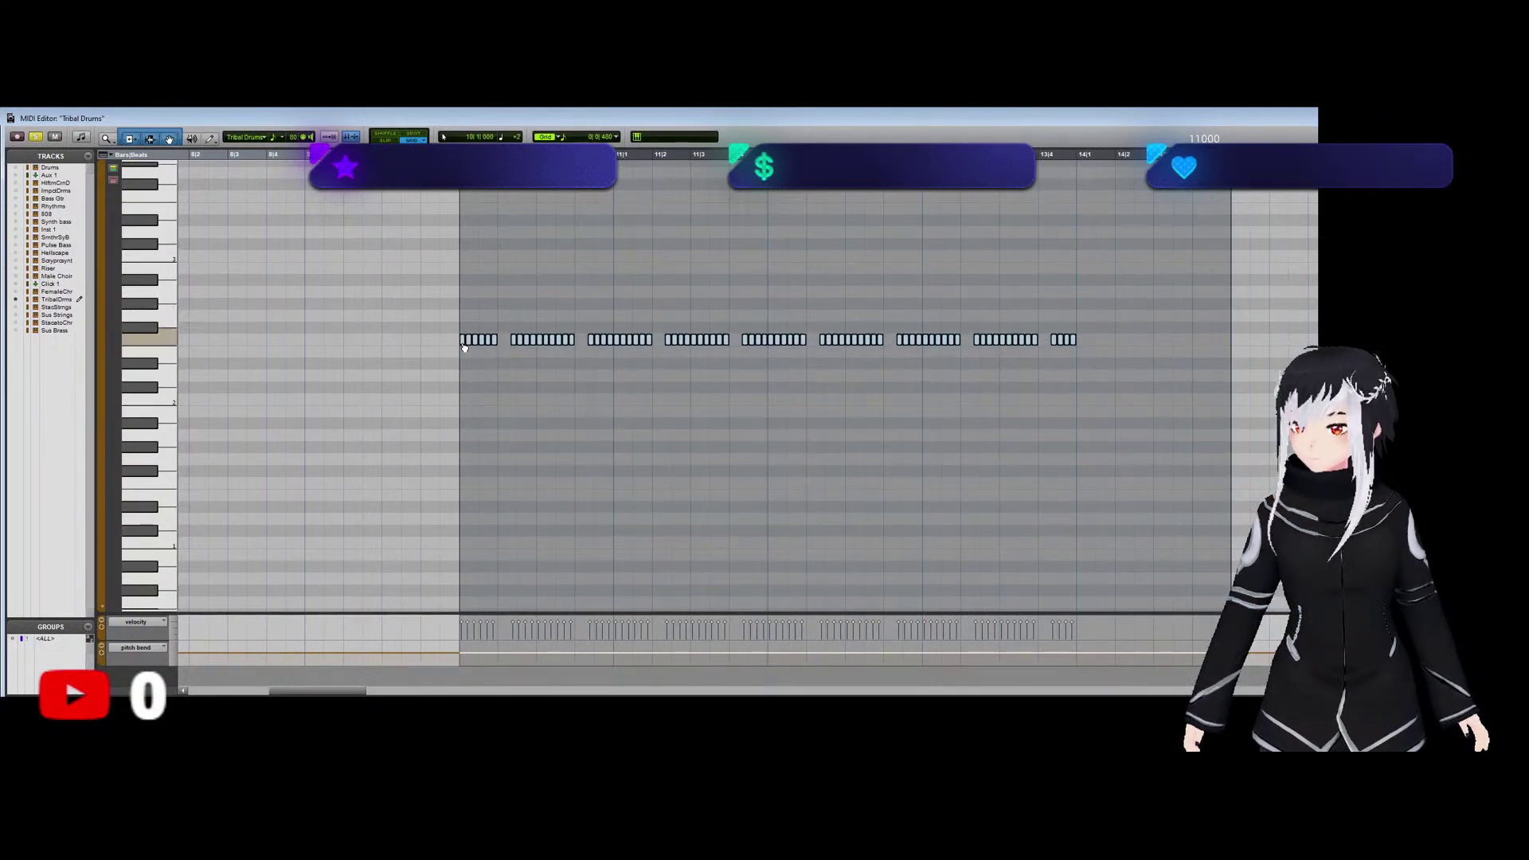
left_click_drag(464, 625, 464, 619)
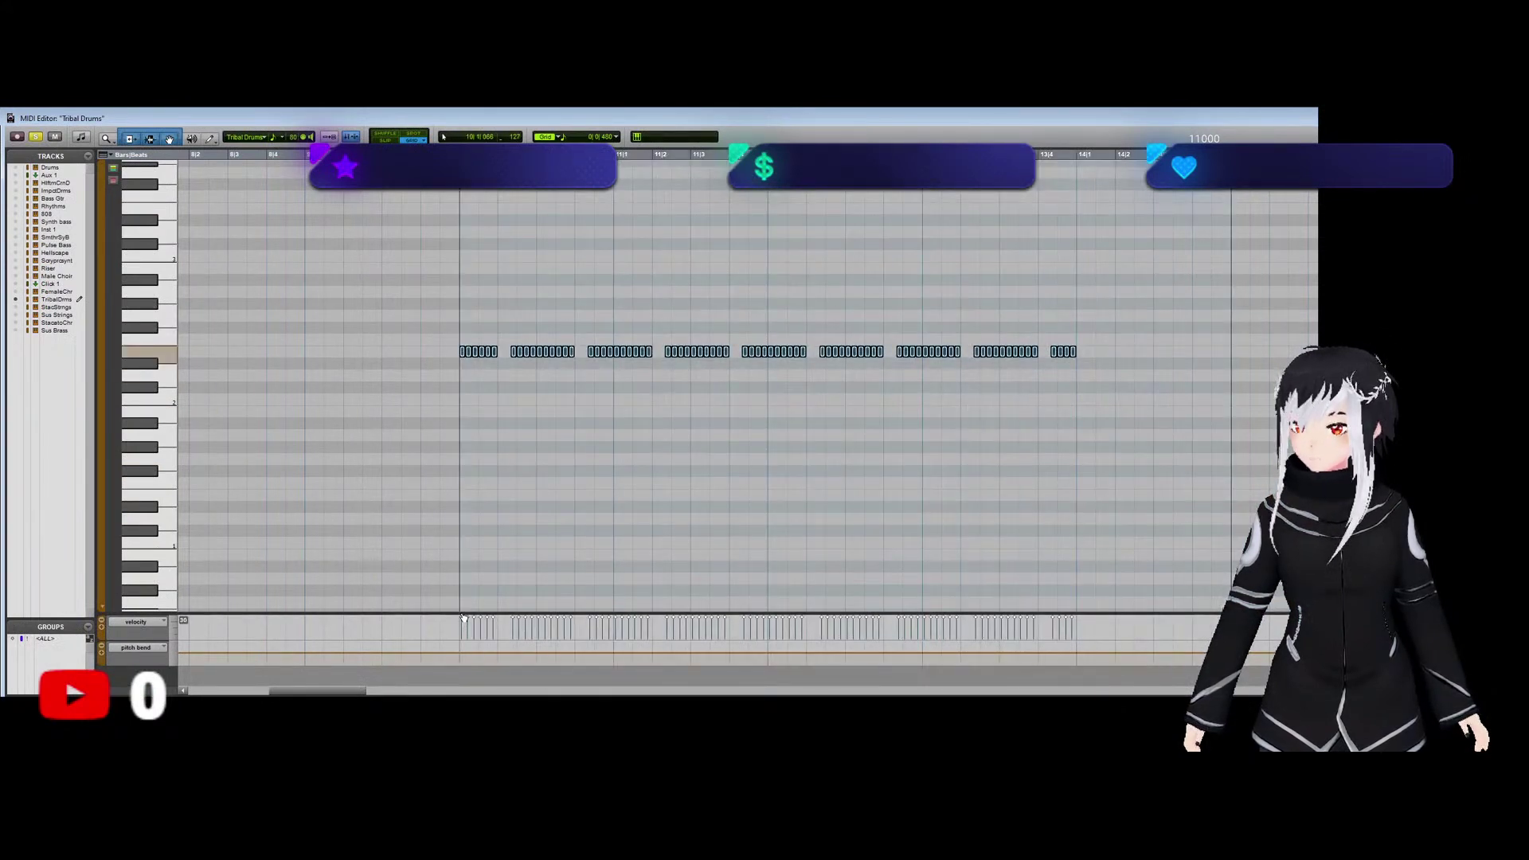
Audition the edited Tribal Drums notes from bar 10.
key("space")
key("space")
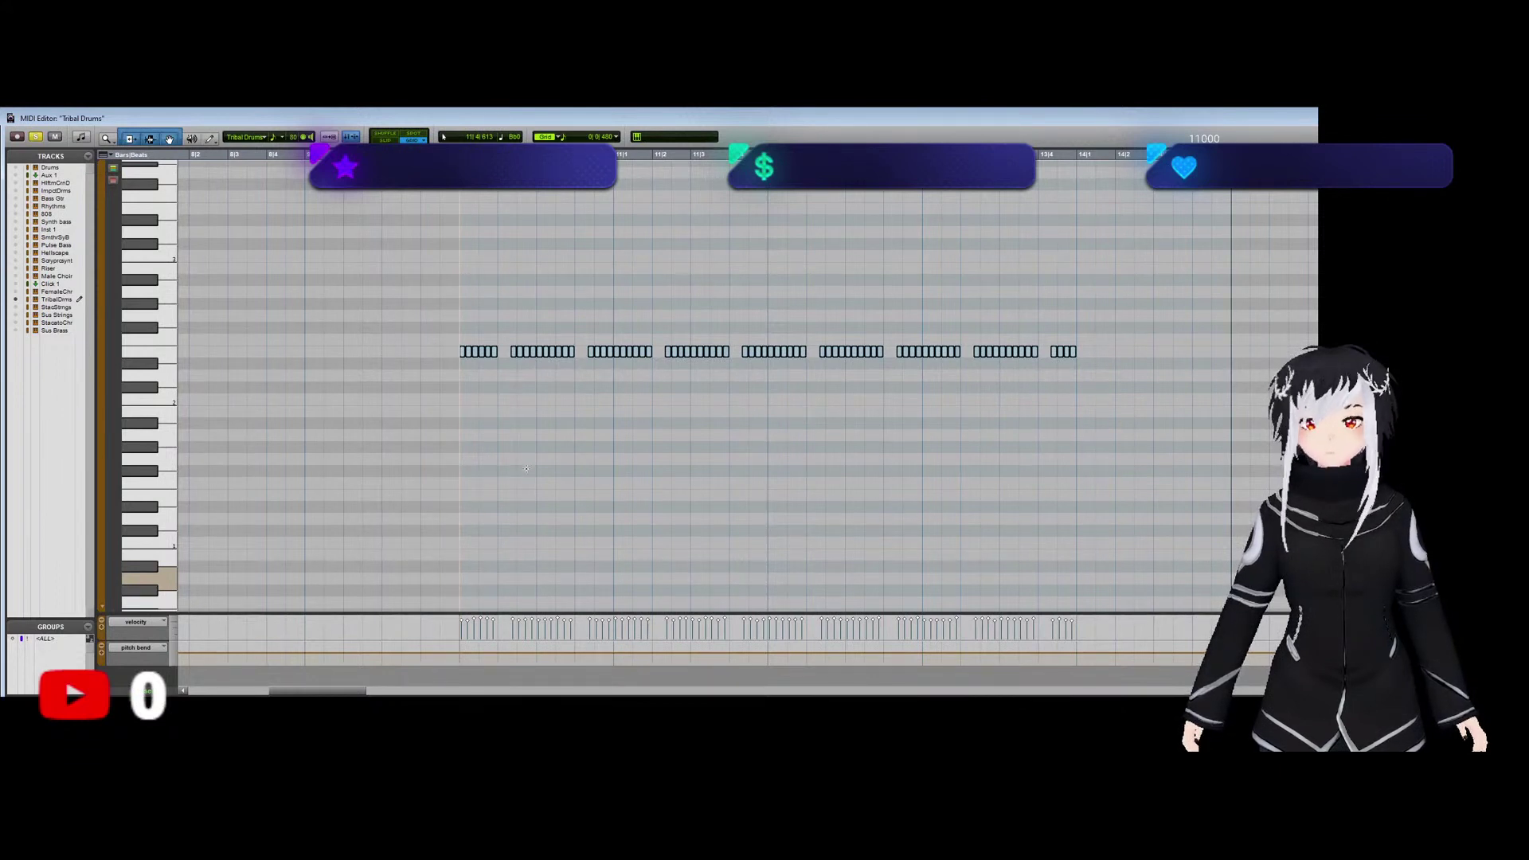
left_click(459, 456)
key("space")
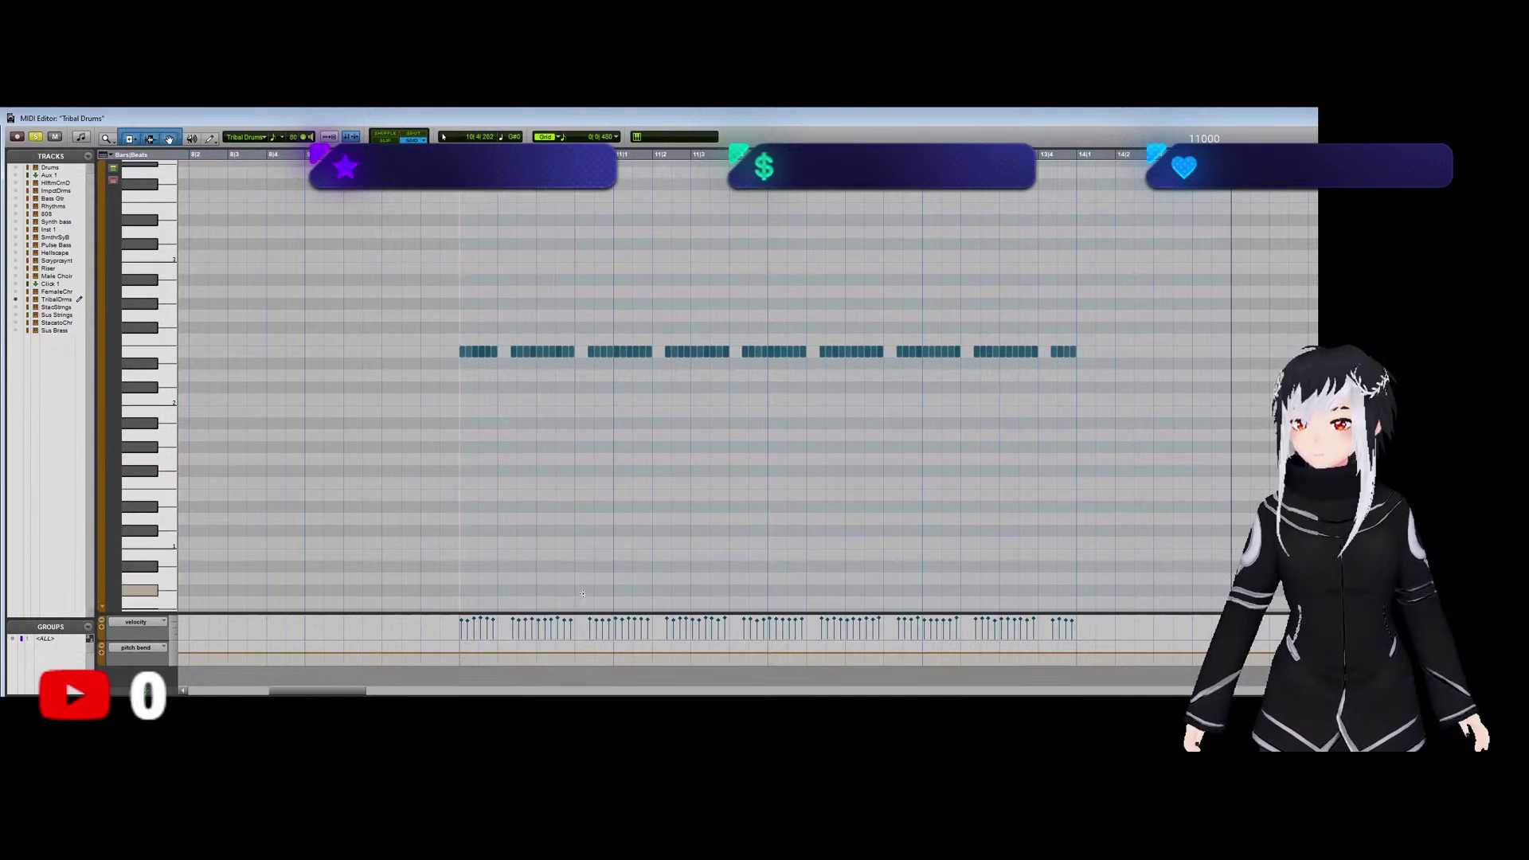
key("space")
Show the whole Tribal Drums part, close its note editor and play the full mix from bar 10.
key("ctrl+a")
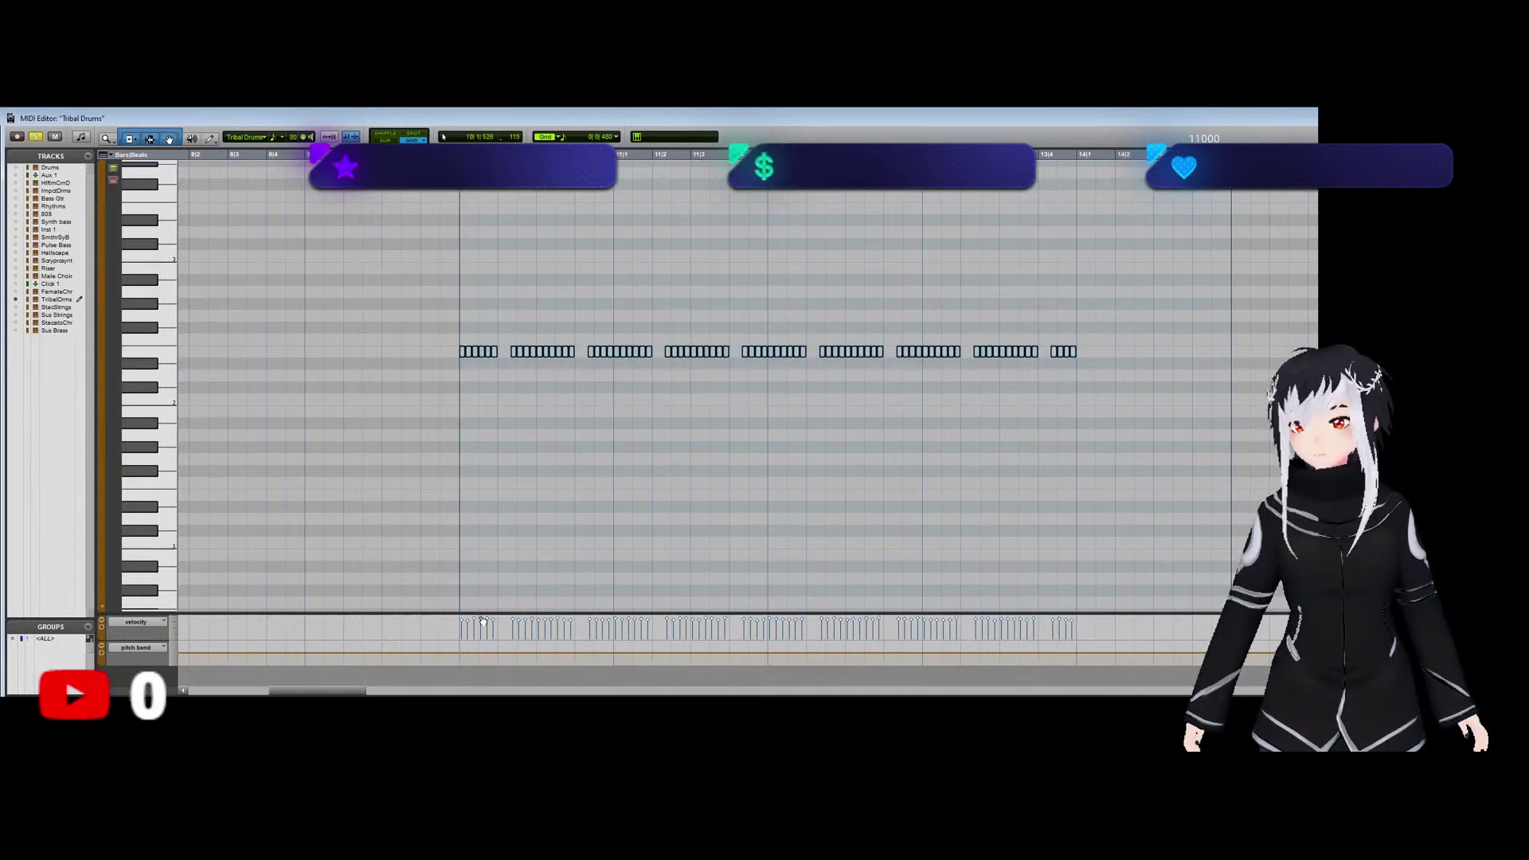
key("ctrl+bracketleft")
key("ctrl+bracketleft")
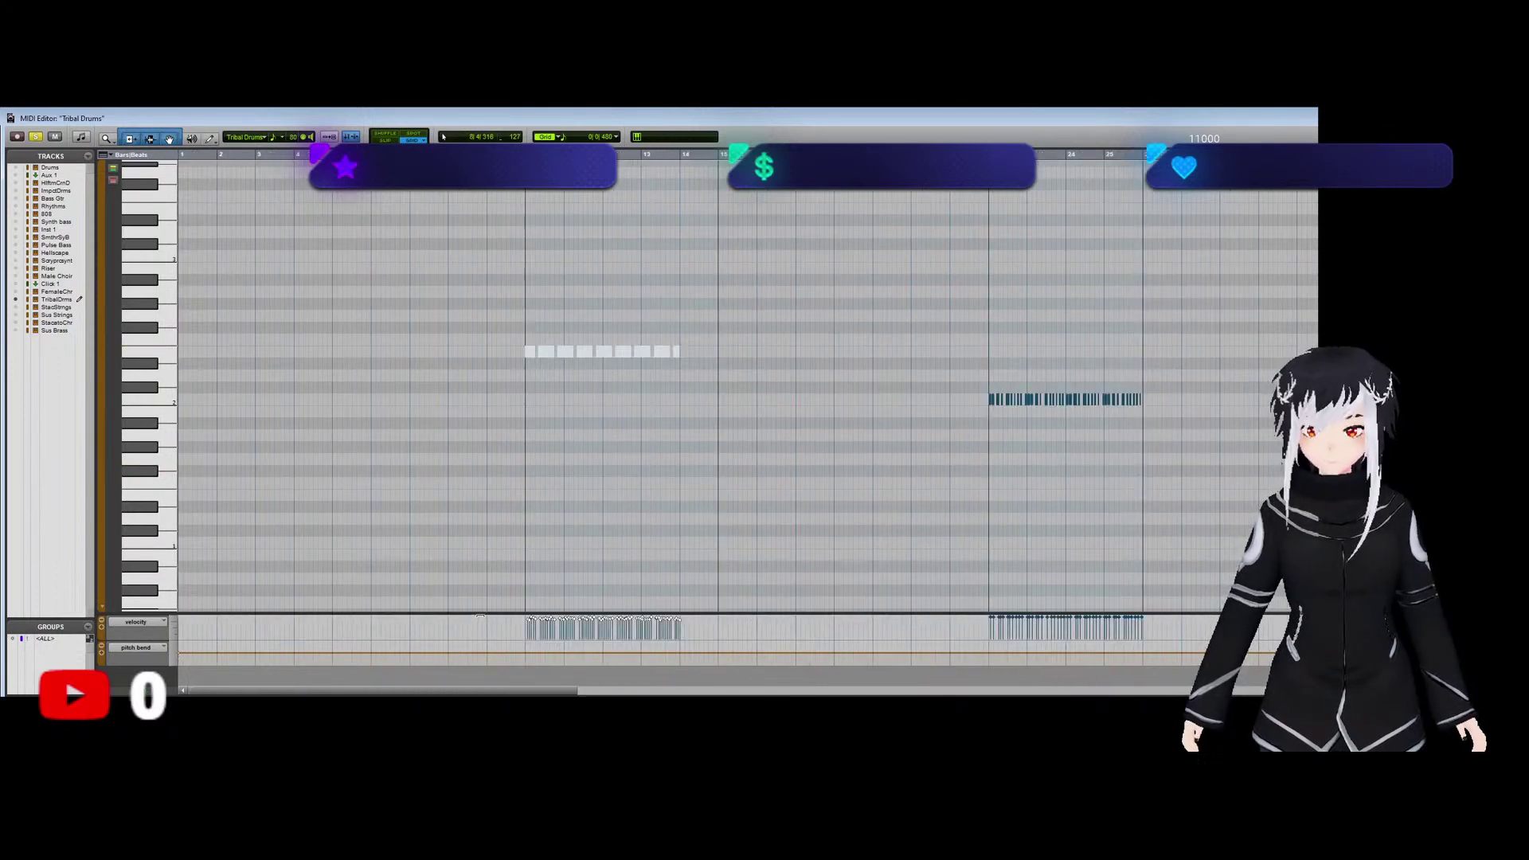
key("ctrl+w")
key("space")
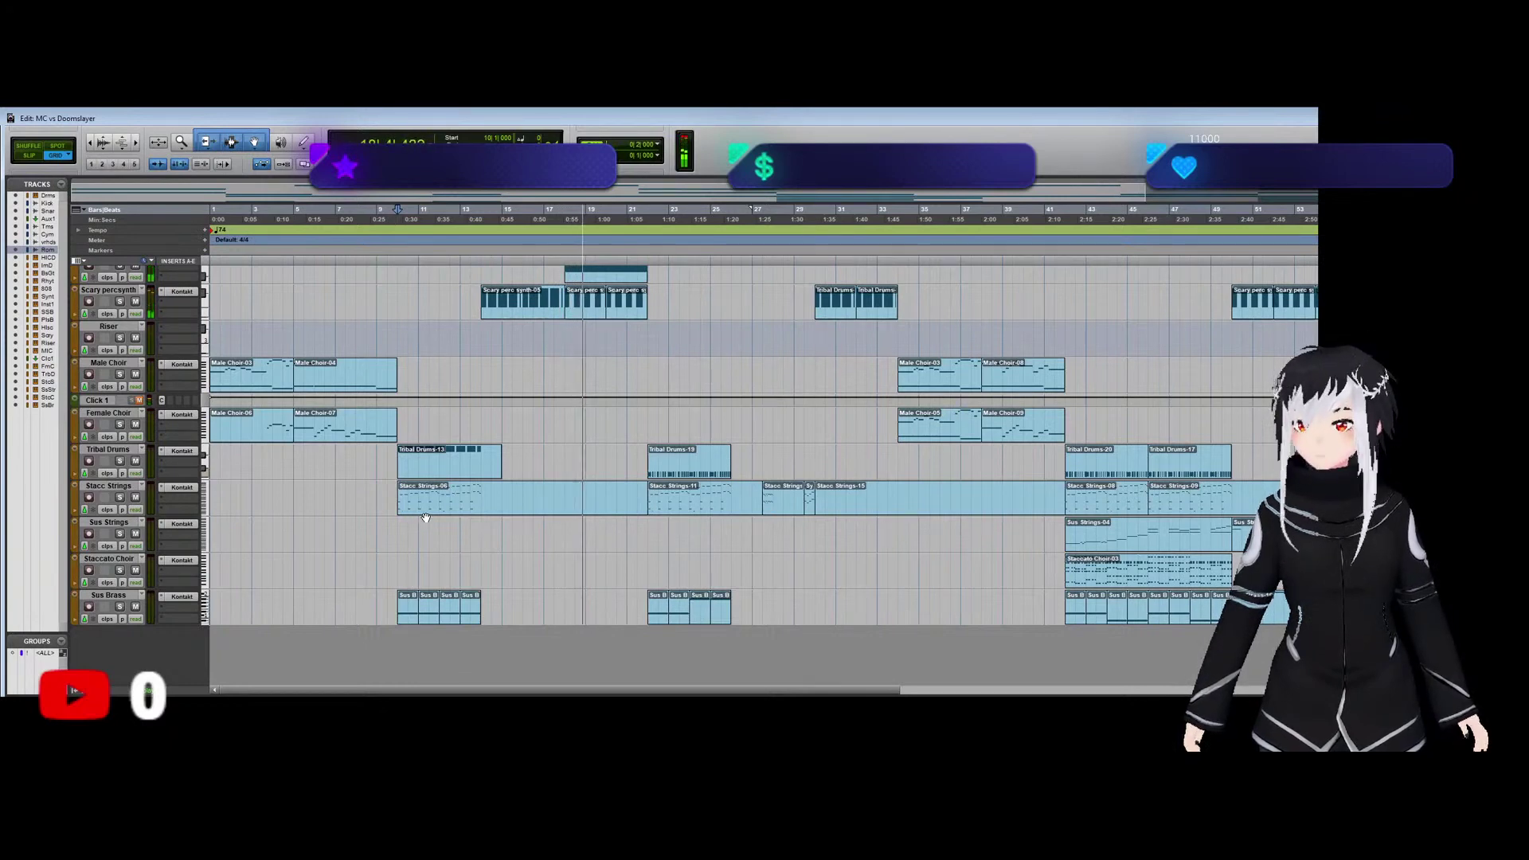
Open the Female Choir clip at bar 5 for note editing and clear its note selection.
double_click(375, 430)
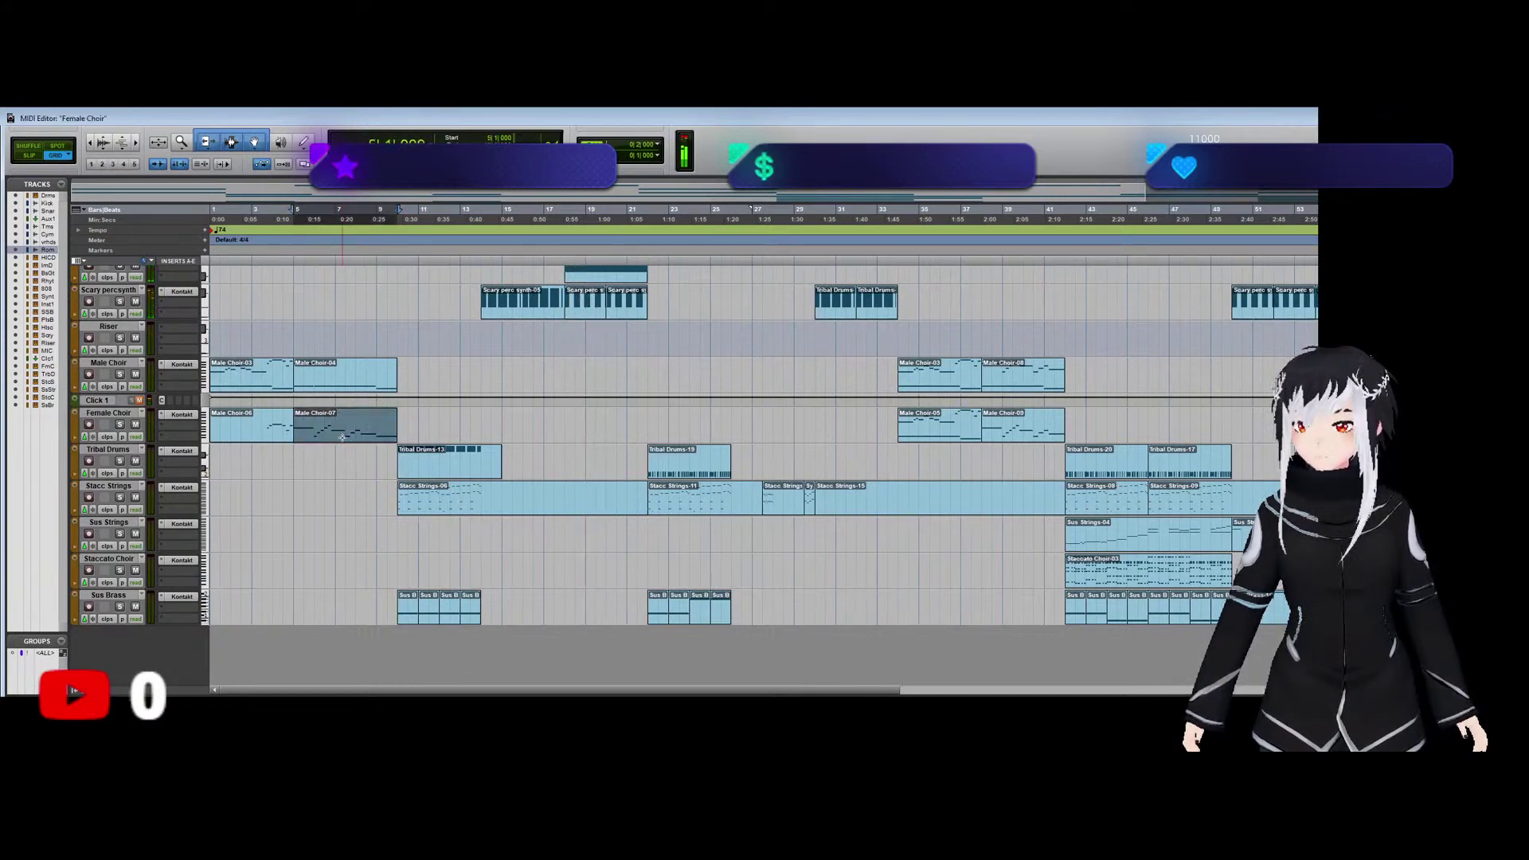
key("ctrl+w")
scroll(141, 470, "up", 10)
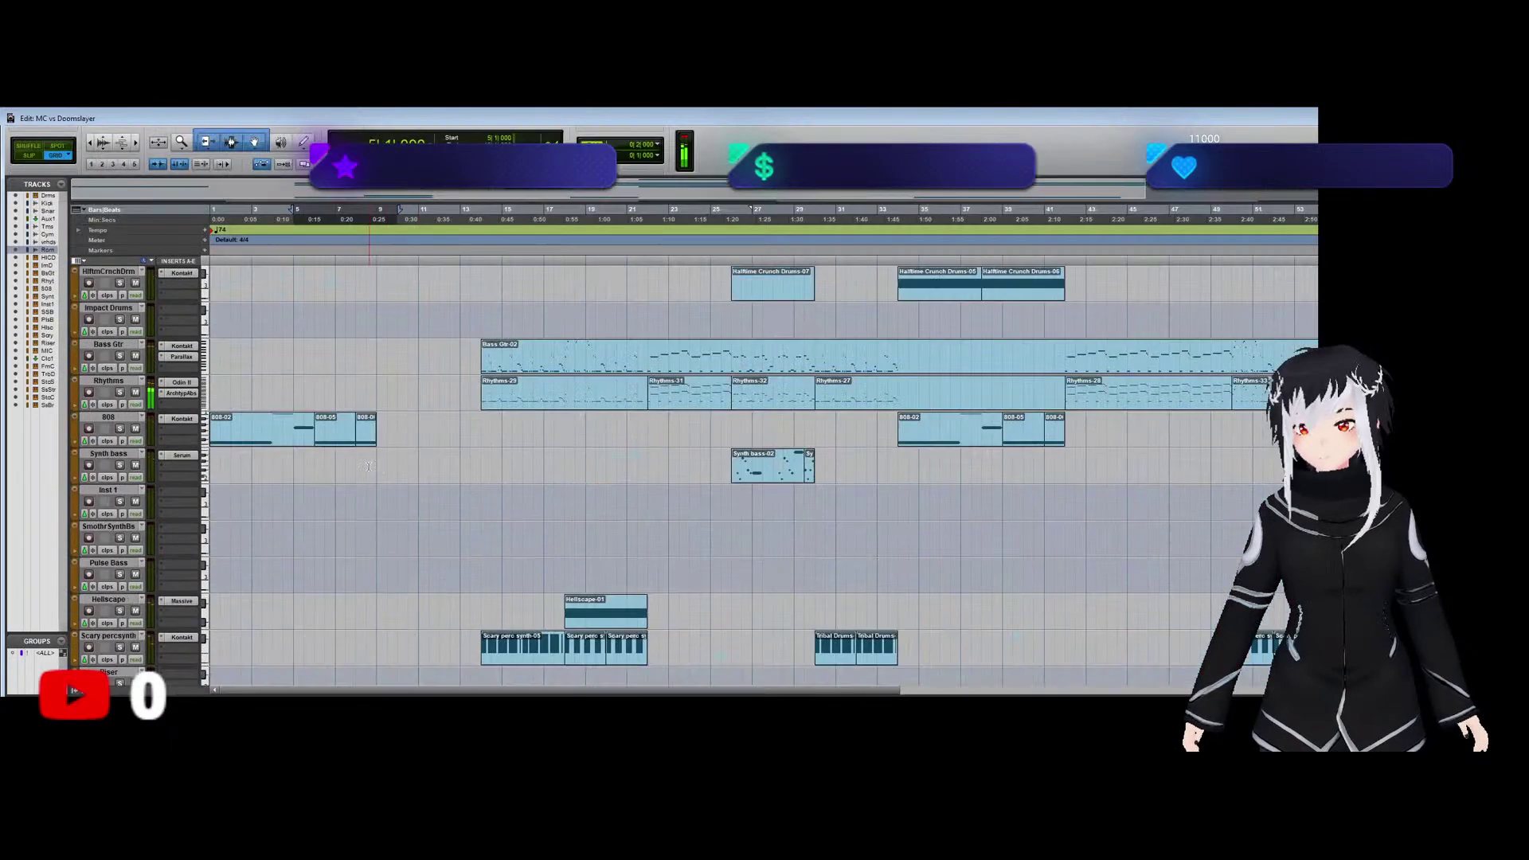
scroll(364, 476, "down", 10)
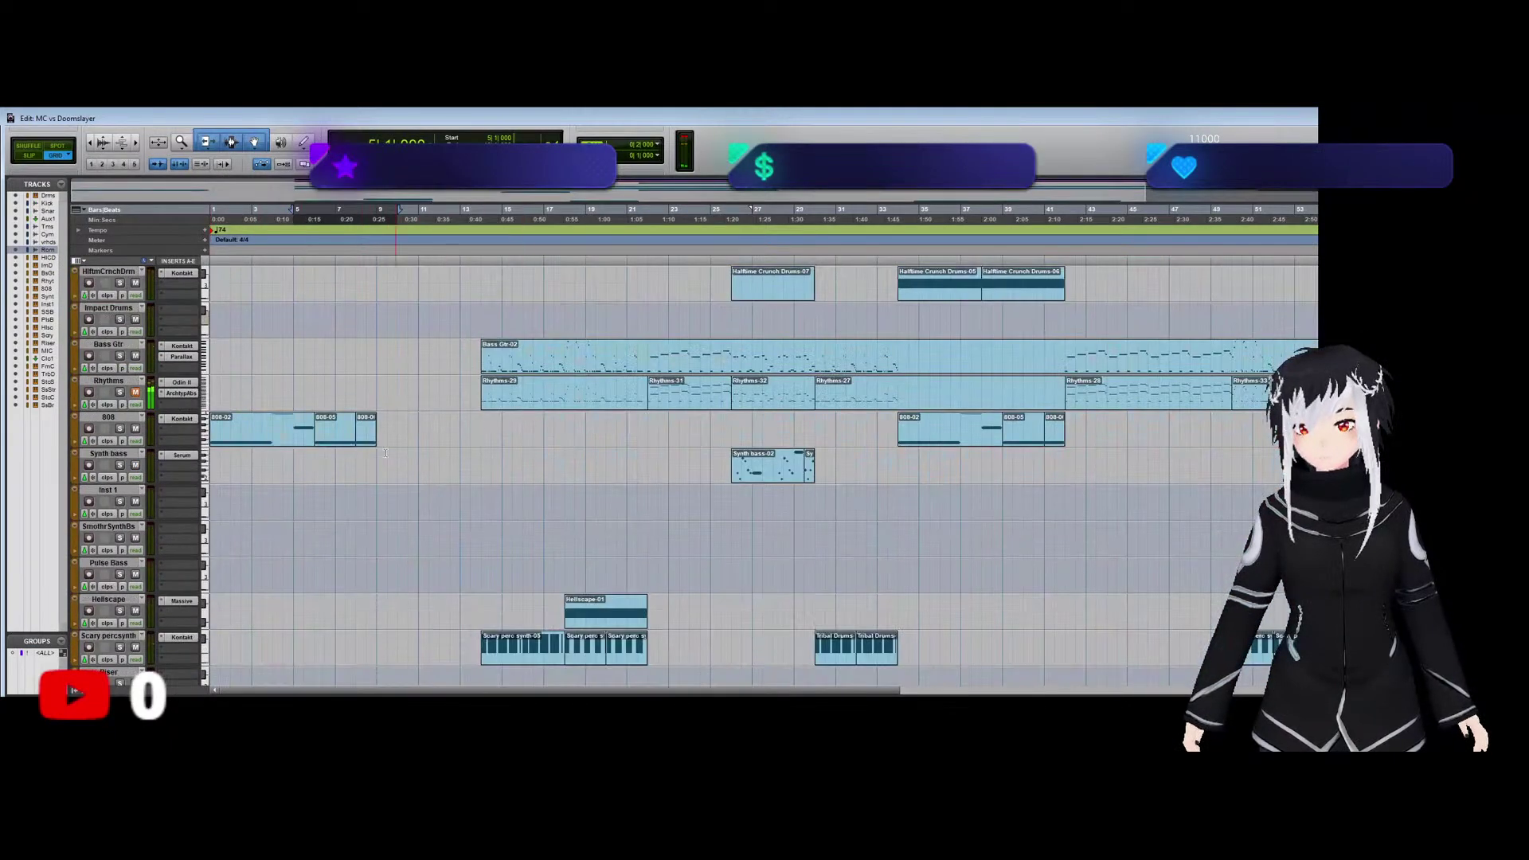
double_click(343, 452)
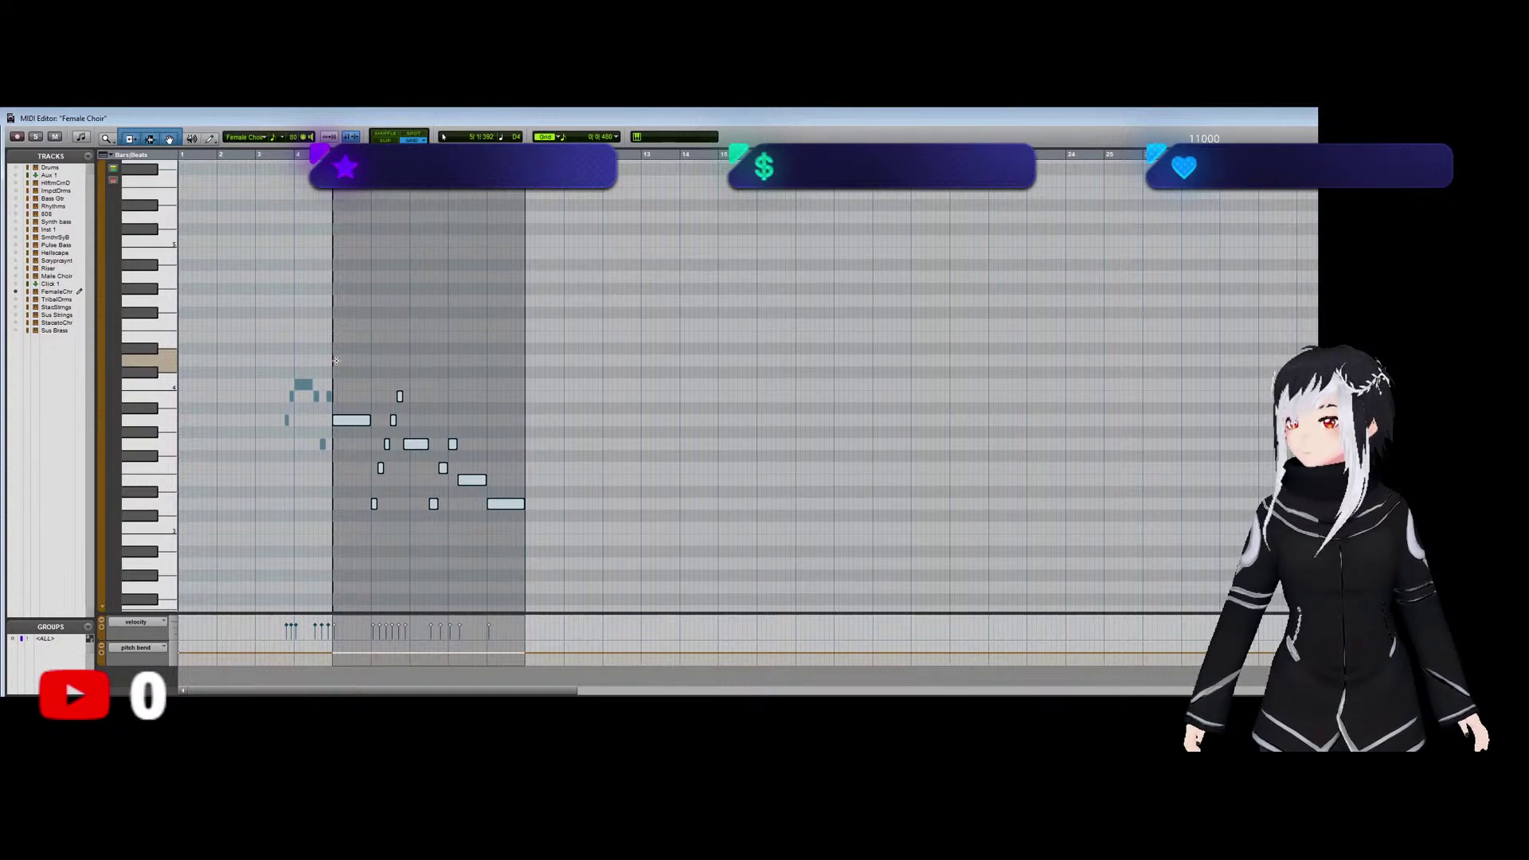
key("ctrl+w")
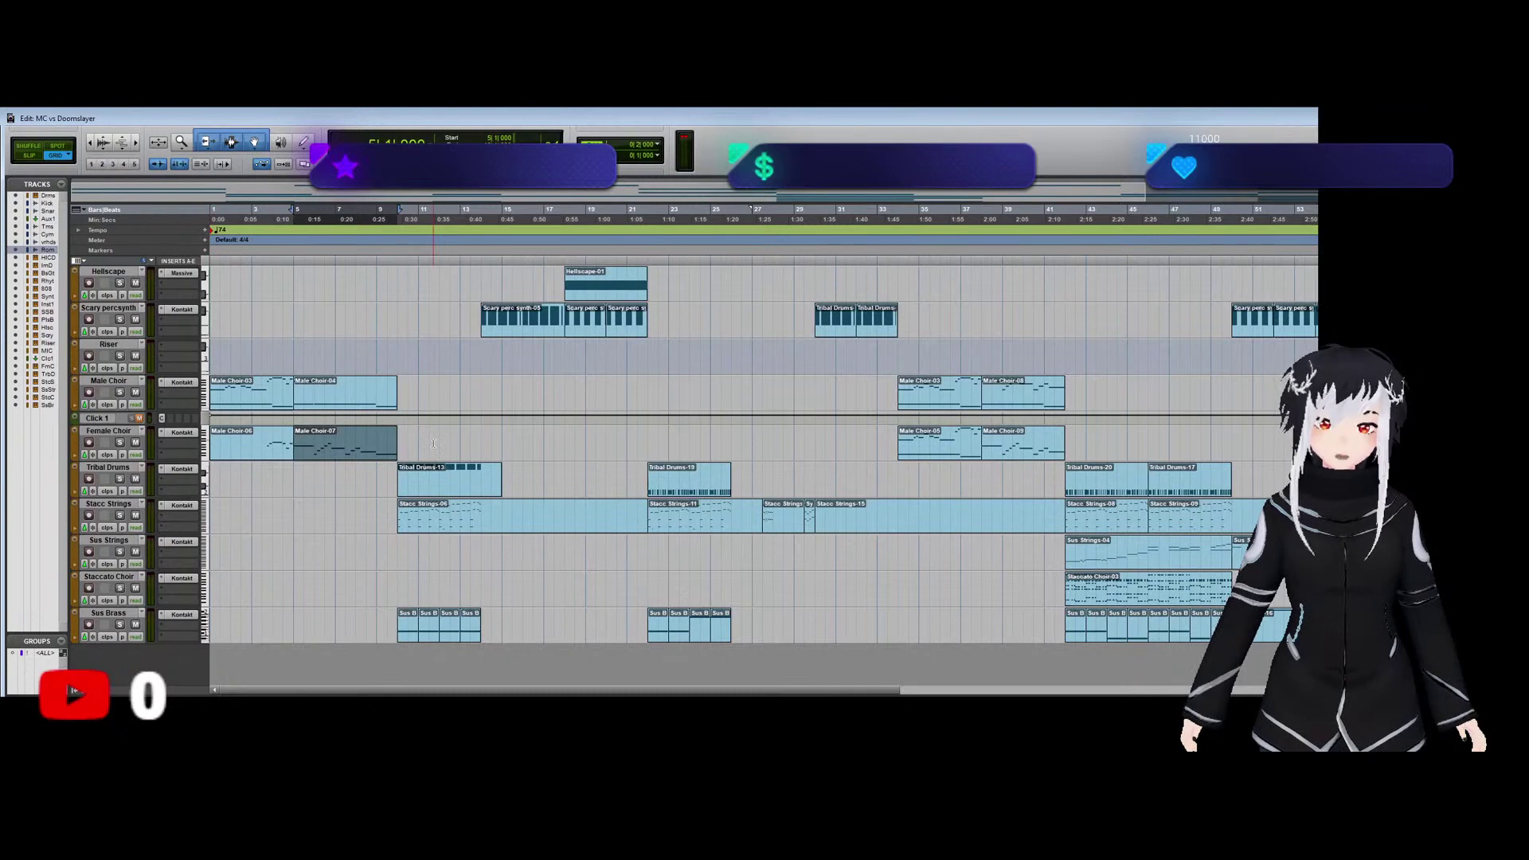
double_click(316, 450)
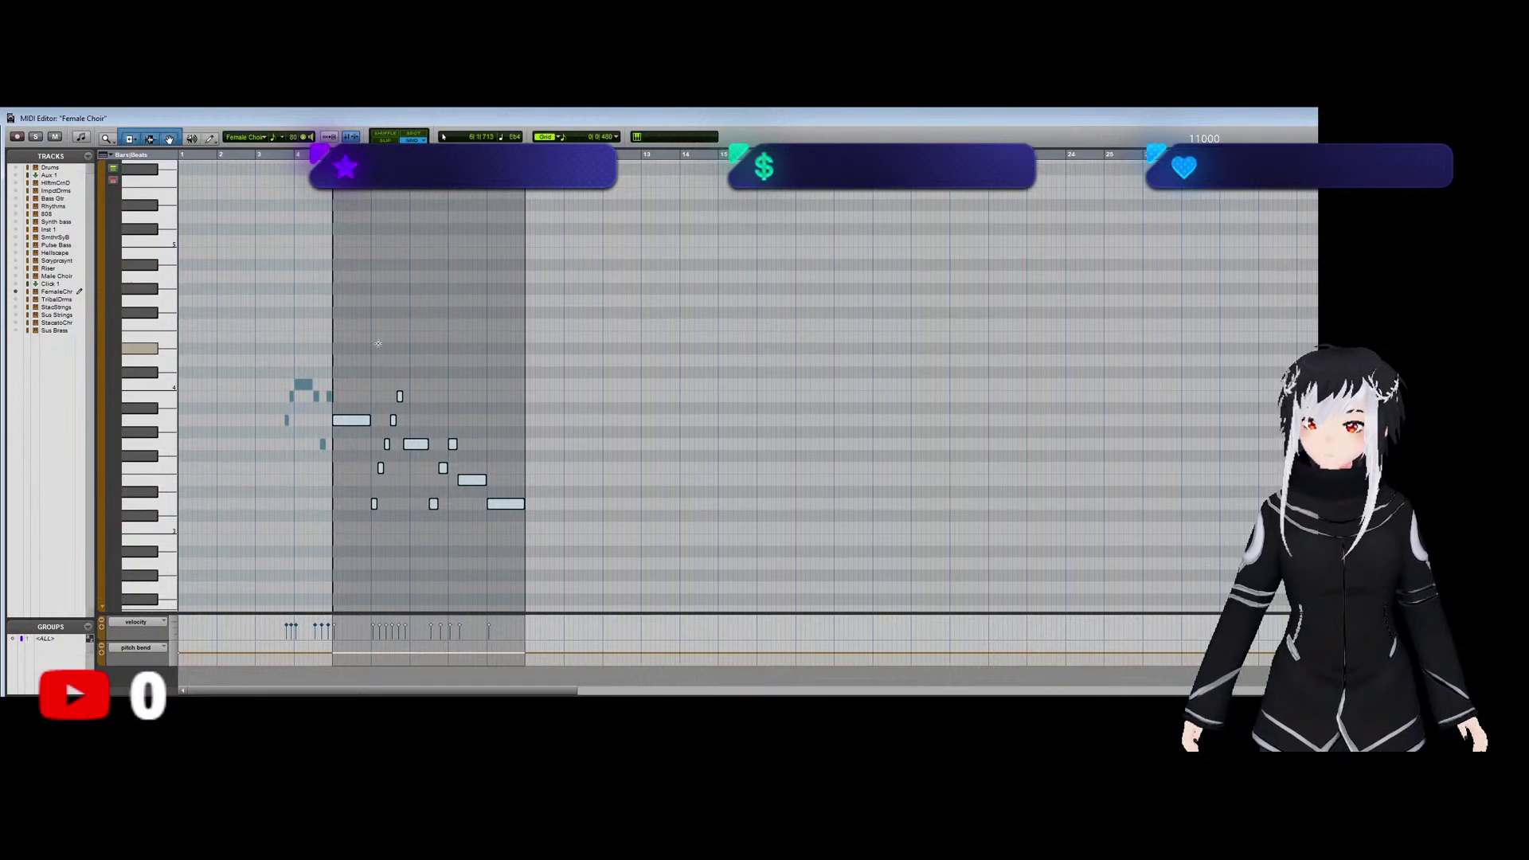
left_click(340, 239)
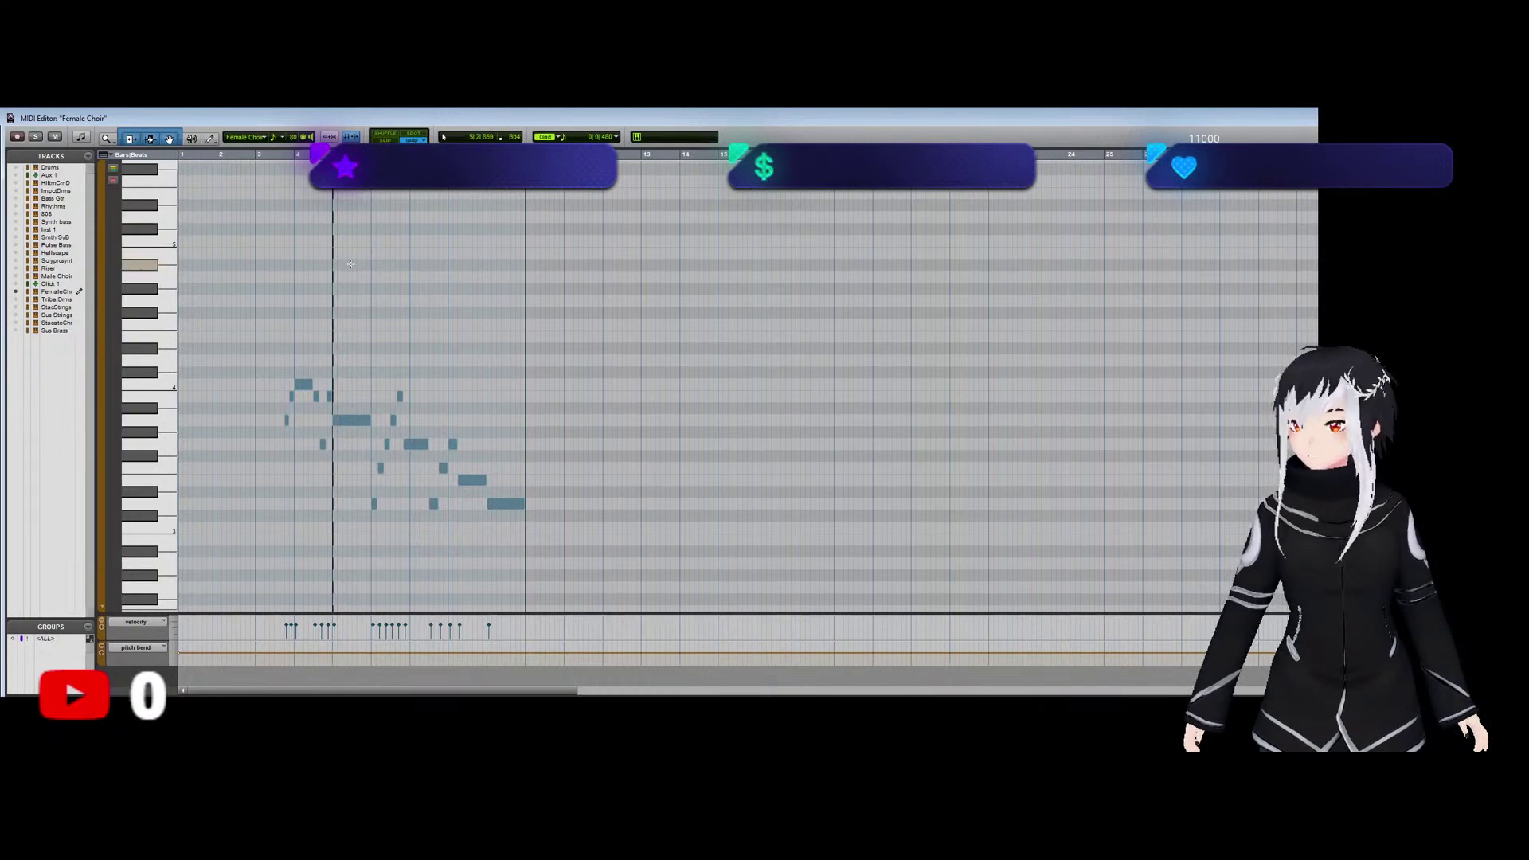
Close the Female Choir MIDI editor and play back the arrangement from bar 14.
key("ctrl+w")
left_click(292, 469)
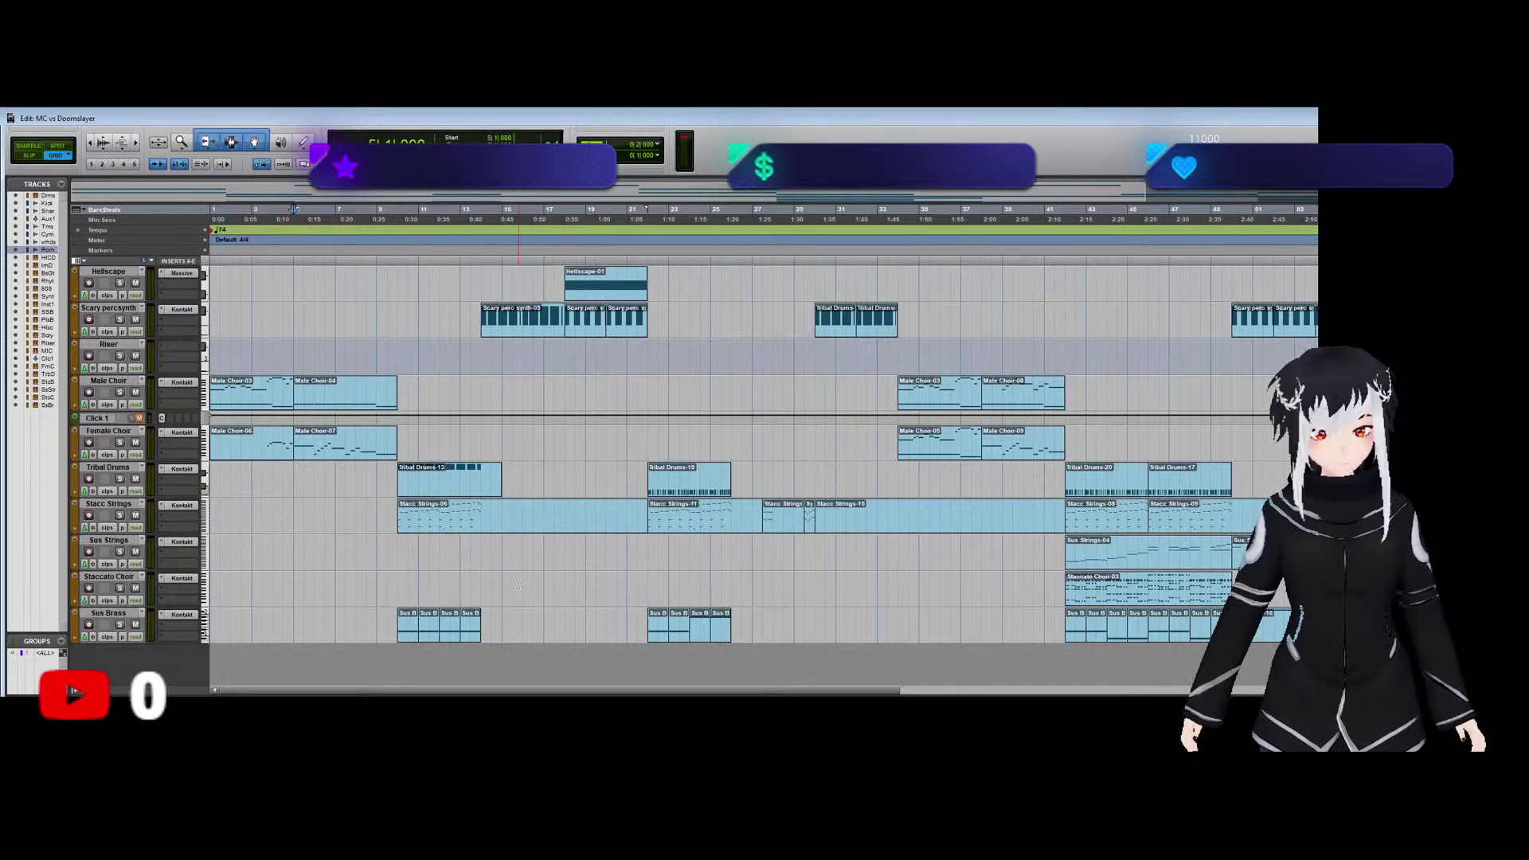
left_click(397, 546)
scroll(395, 551, "up", 3)
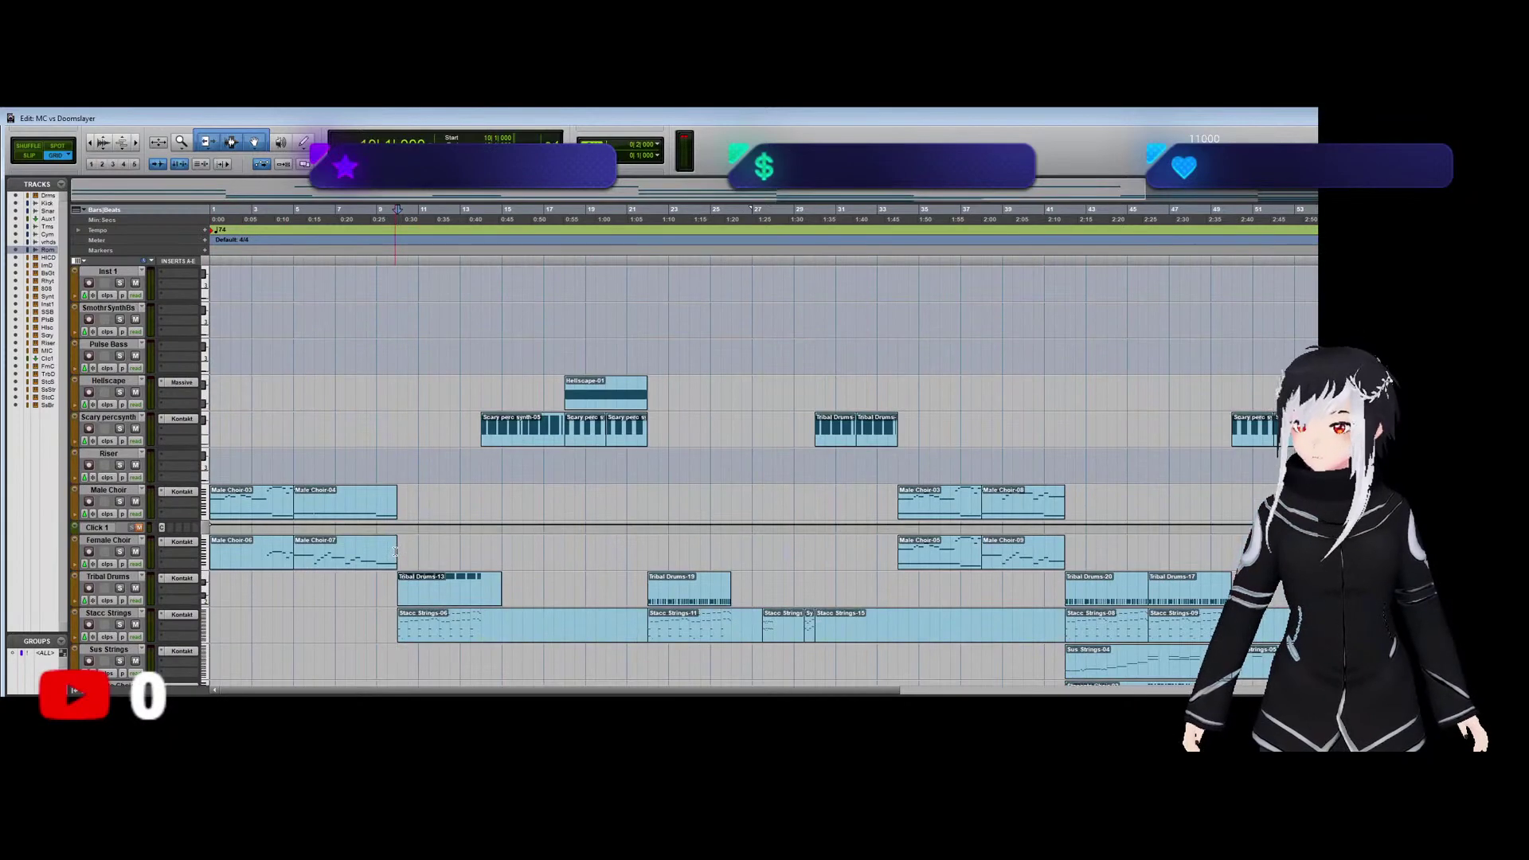
scroll(188, 541, "up", 8)
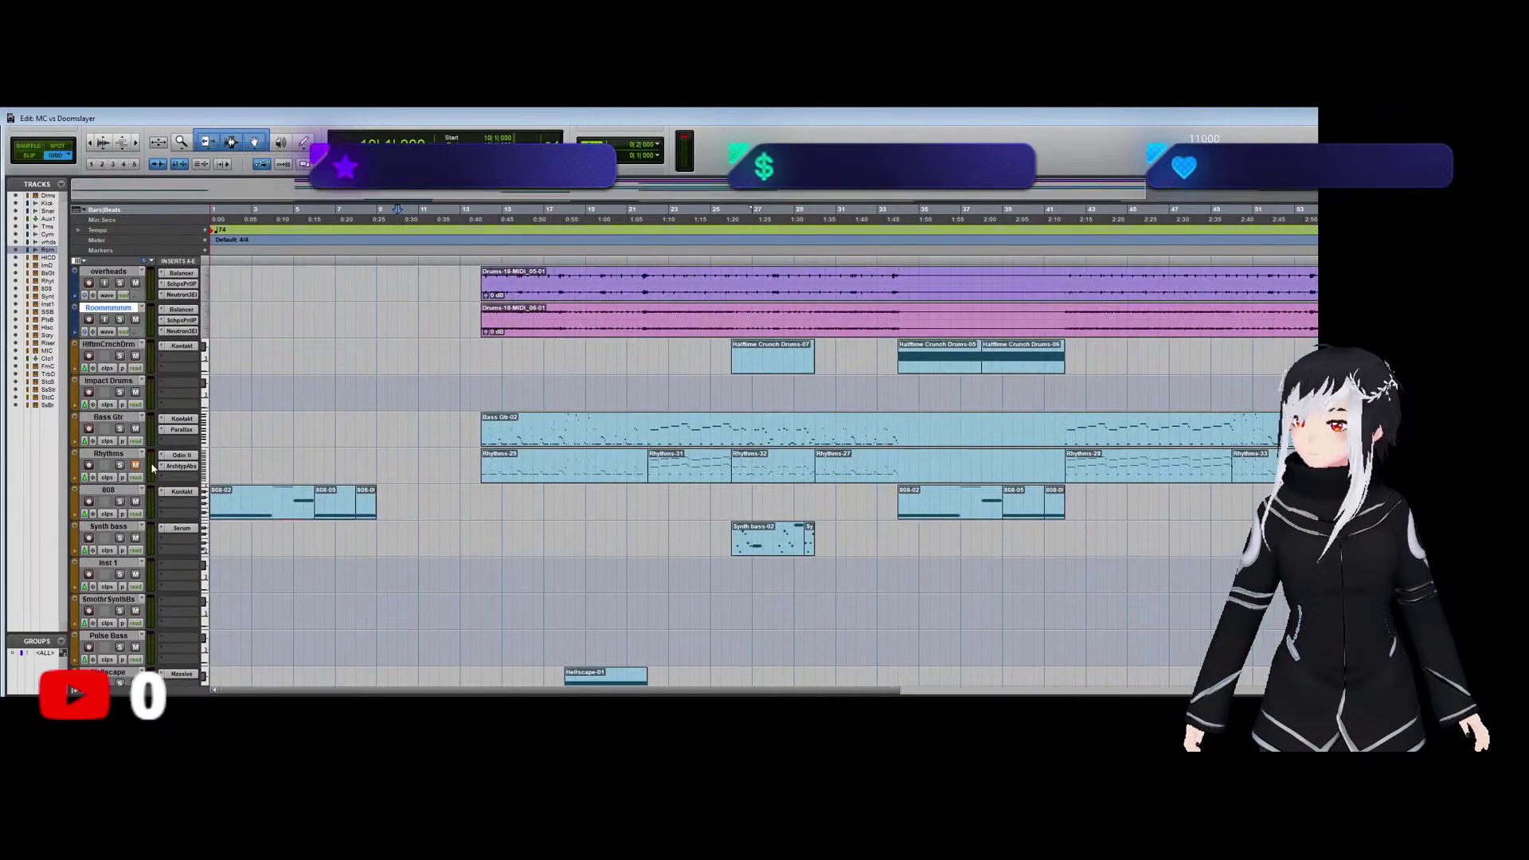
left_click(485, 500)
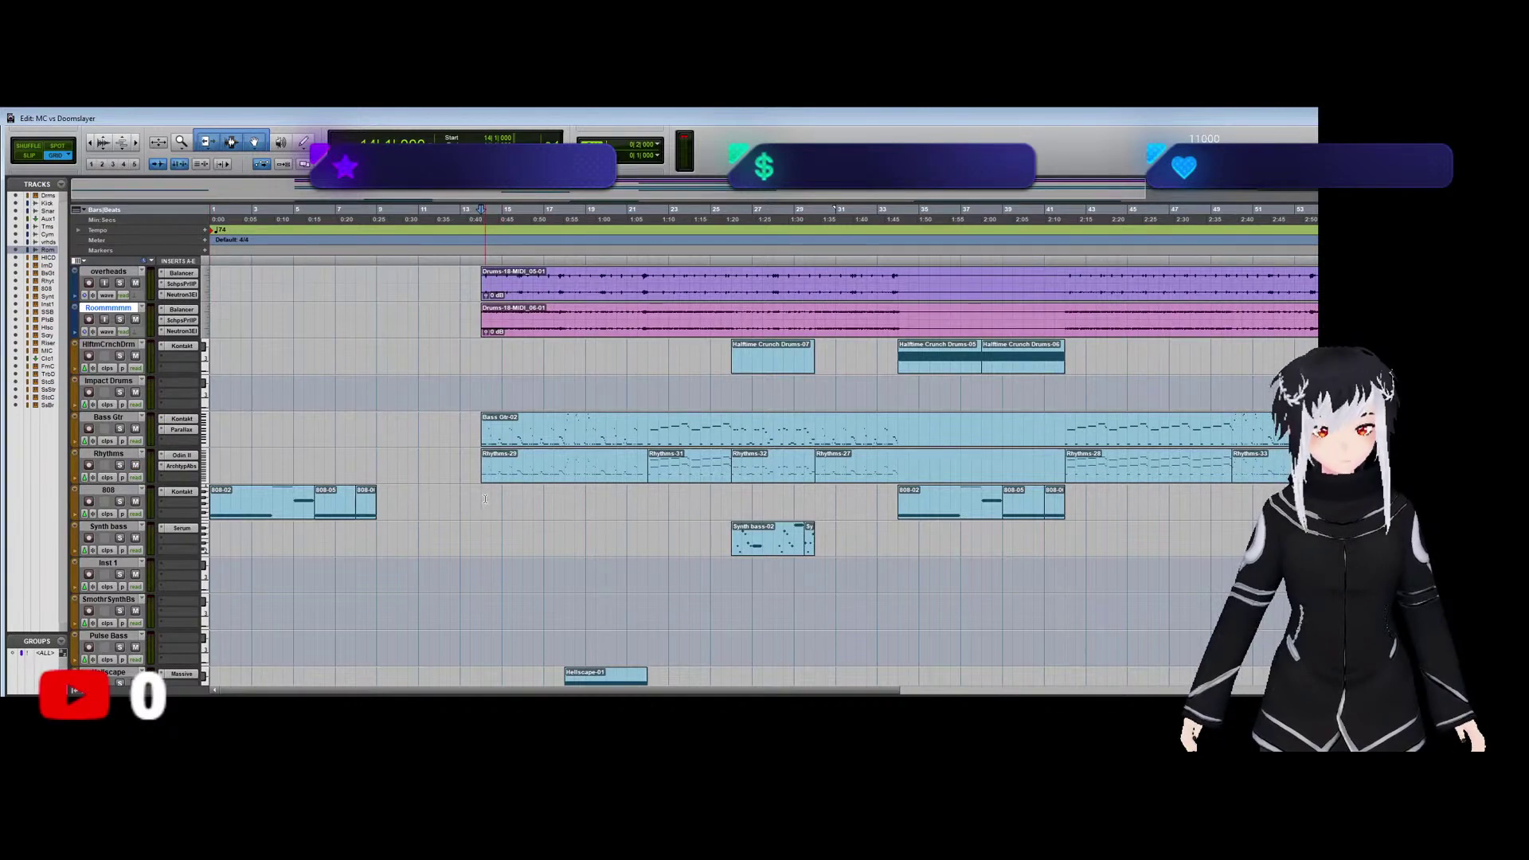
key("space")
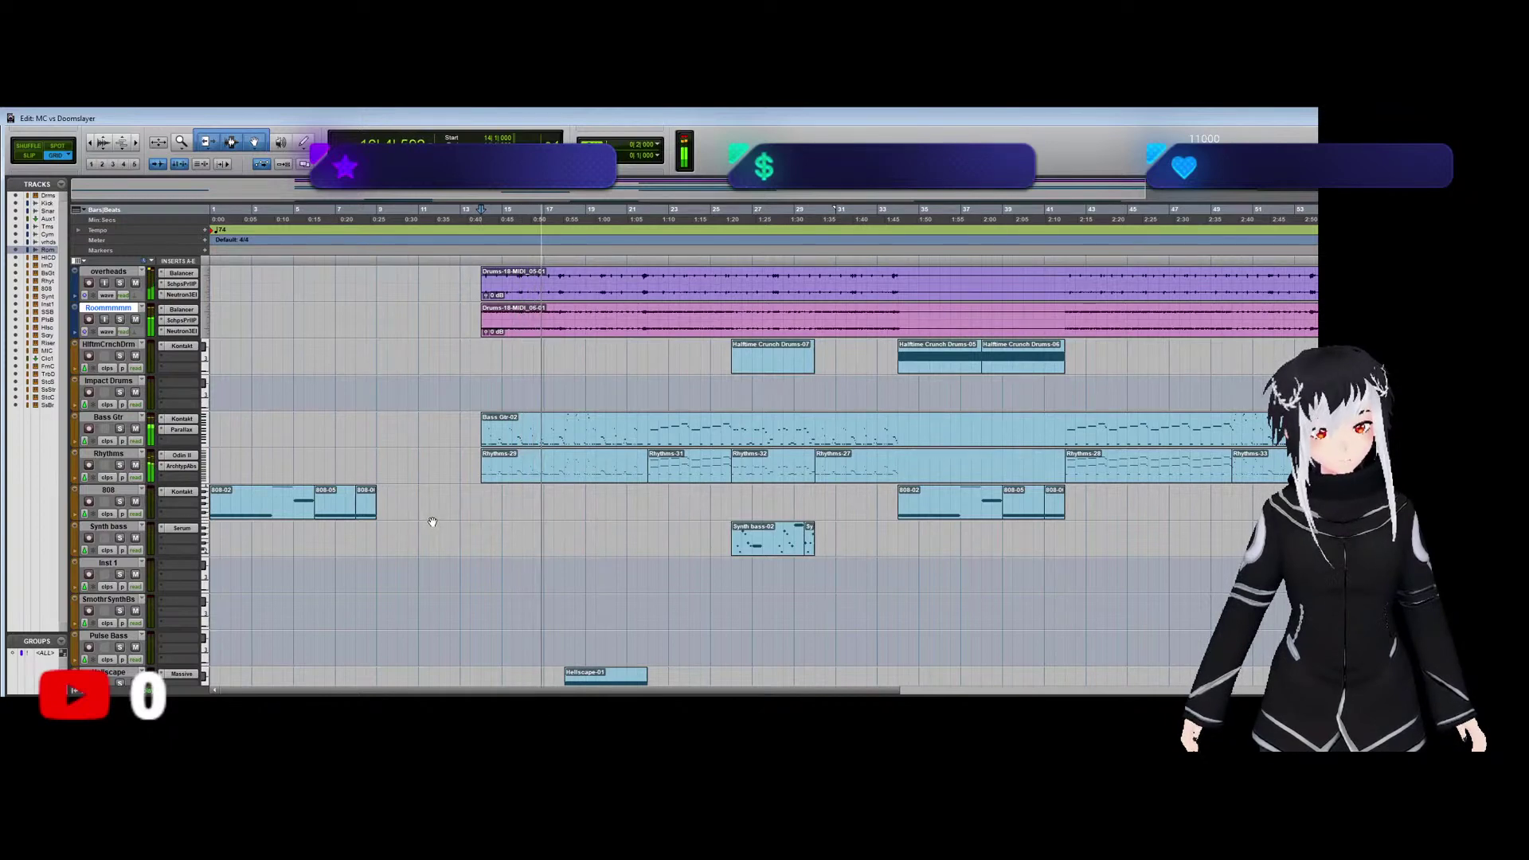
Play from bar 9 to review the transition from the choirs into the tribal drums, strings and brass.
left_click(402, 476)
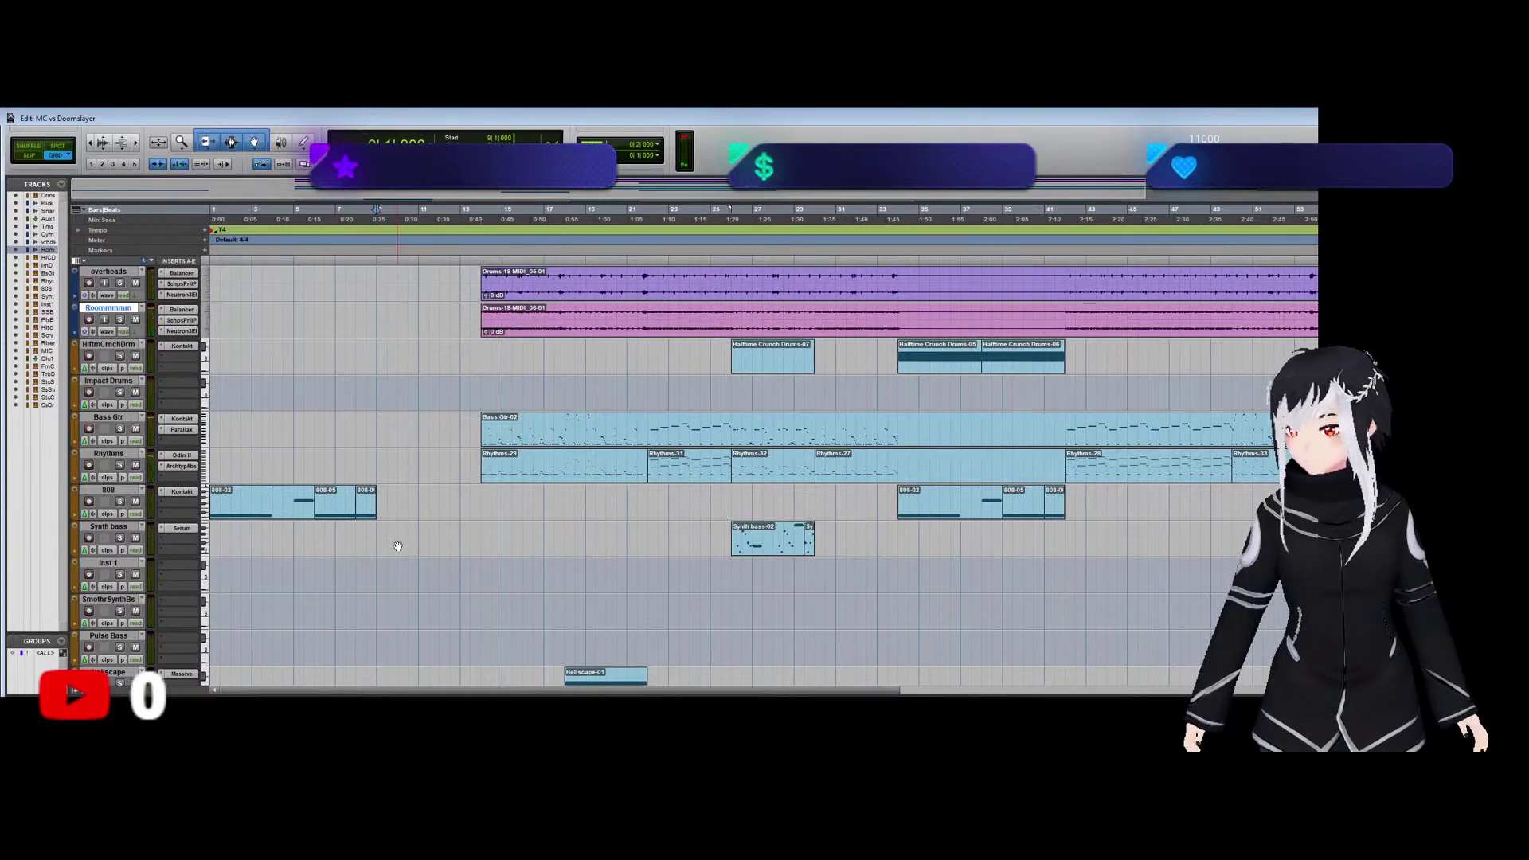
scroll(393, 542, "down", 5)
scroll(393, 541, "down", 2)
key("space")
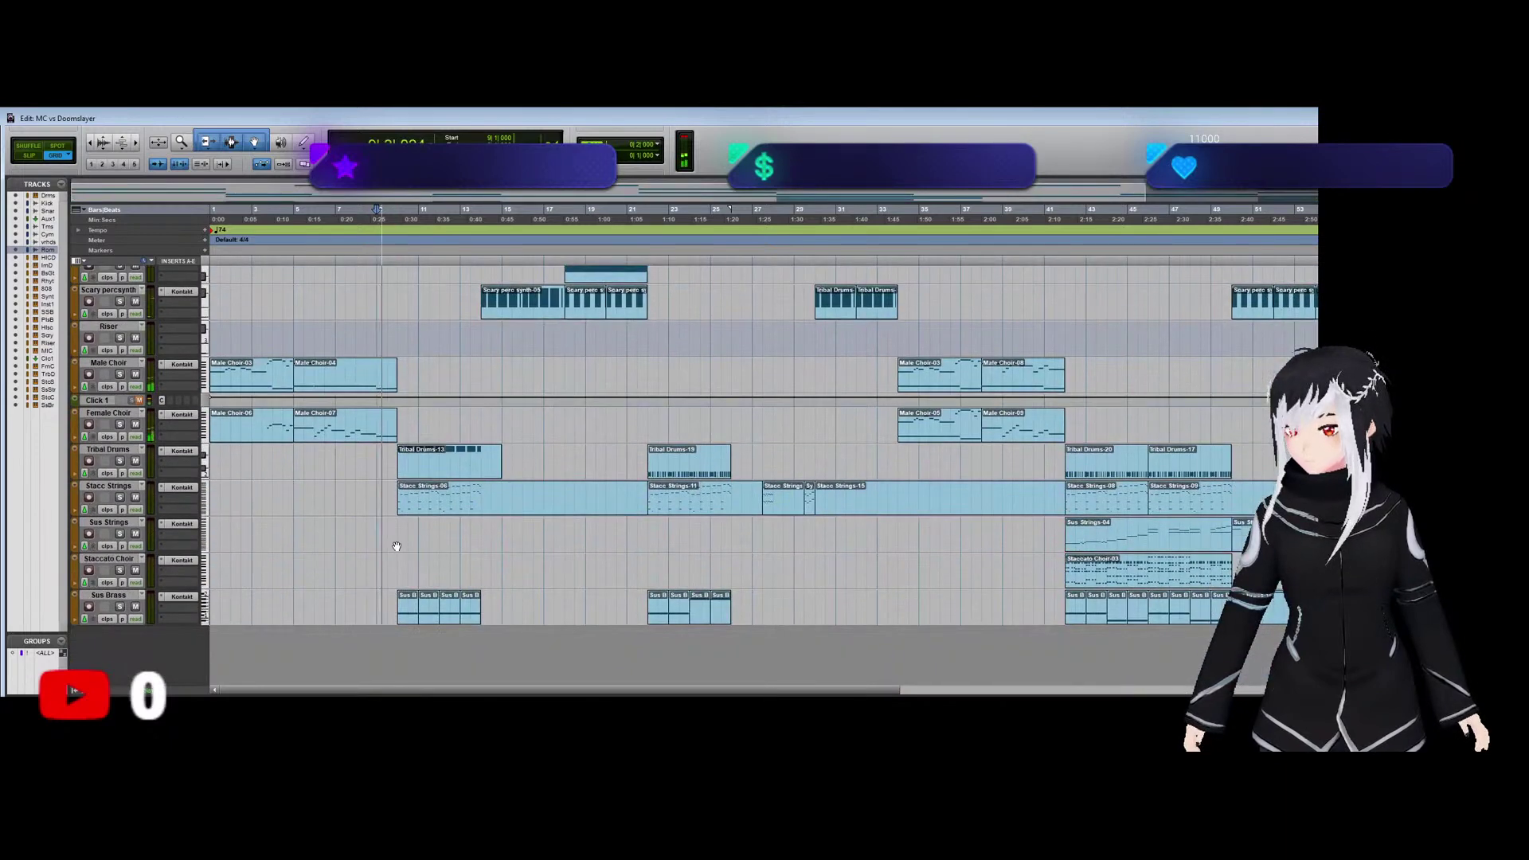
scroll(401, 524, "up", 3)
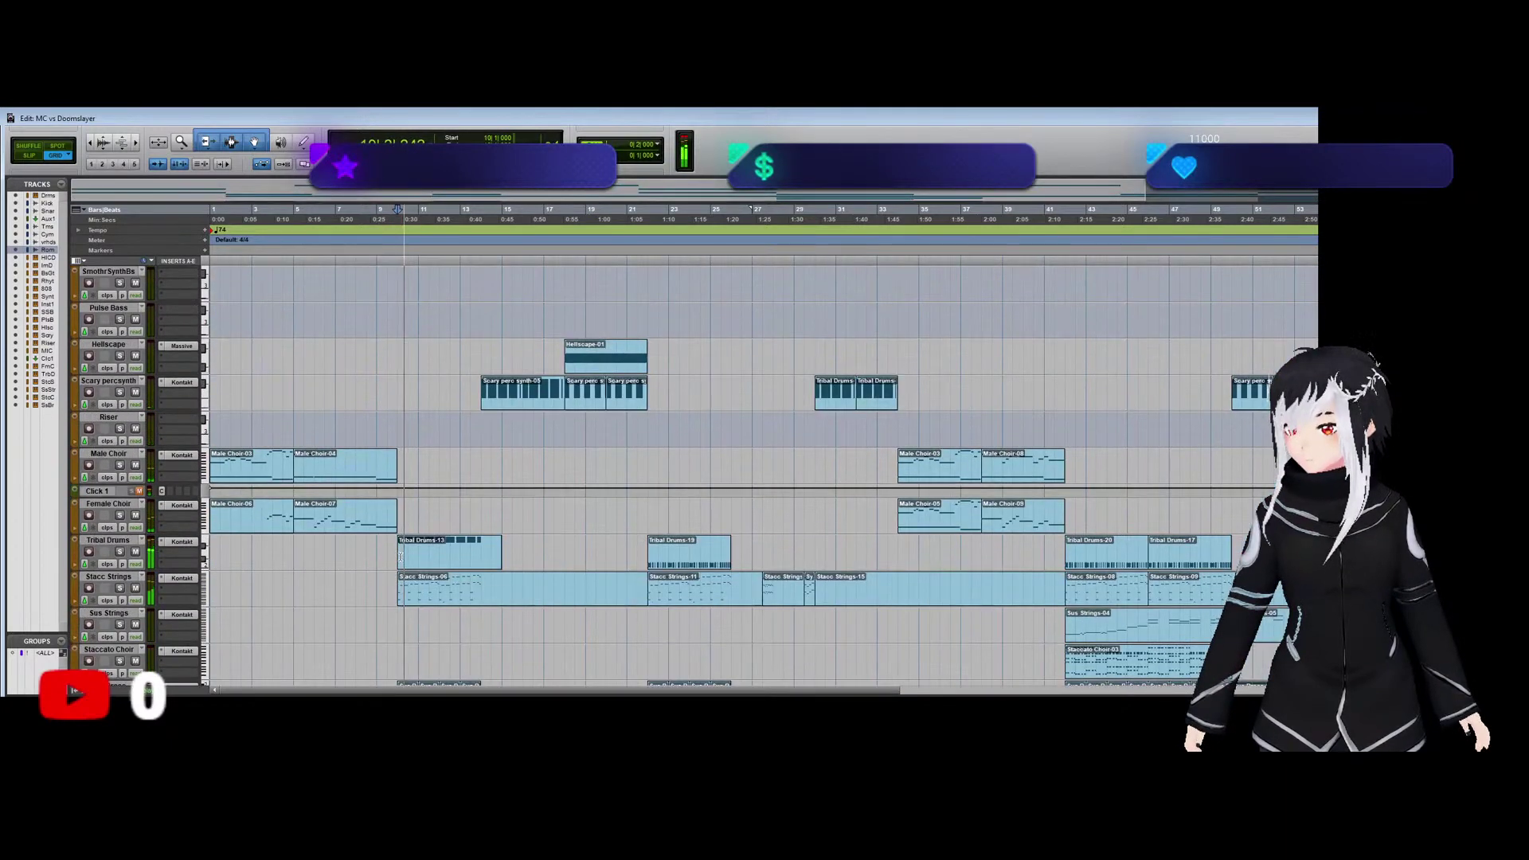
scroll(401, 558, "down", 1)
scroll(406, 550, "down", 2)
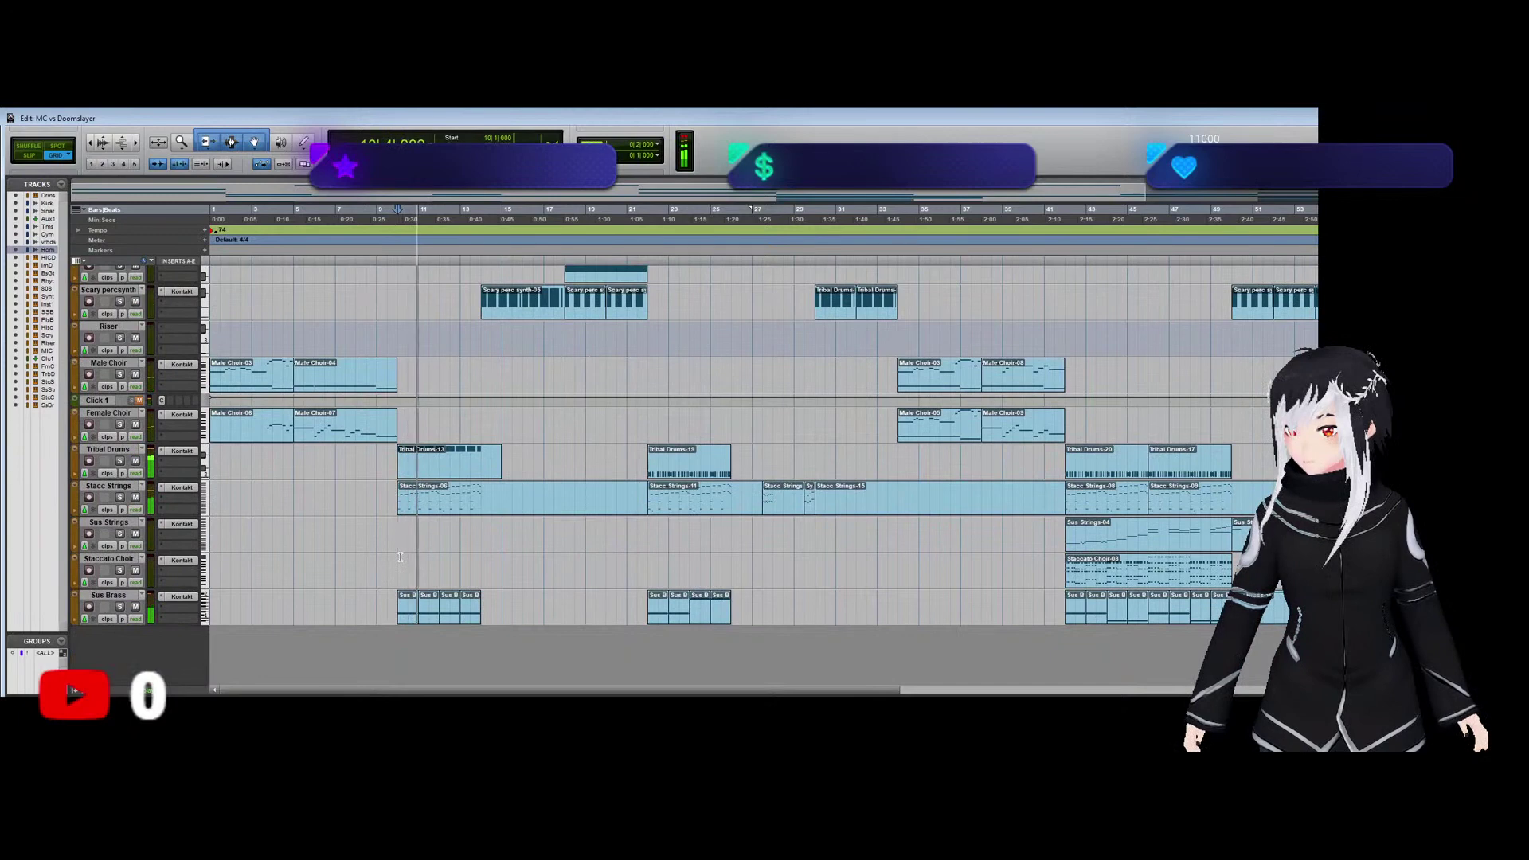
Open the Stacc Strings clip at bar 10 in the MIDI editor and select the velocities of its opening notes.
double_click(430, 500)
scroll(517, 342, "down", 1)
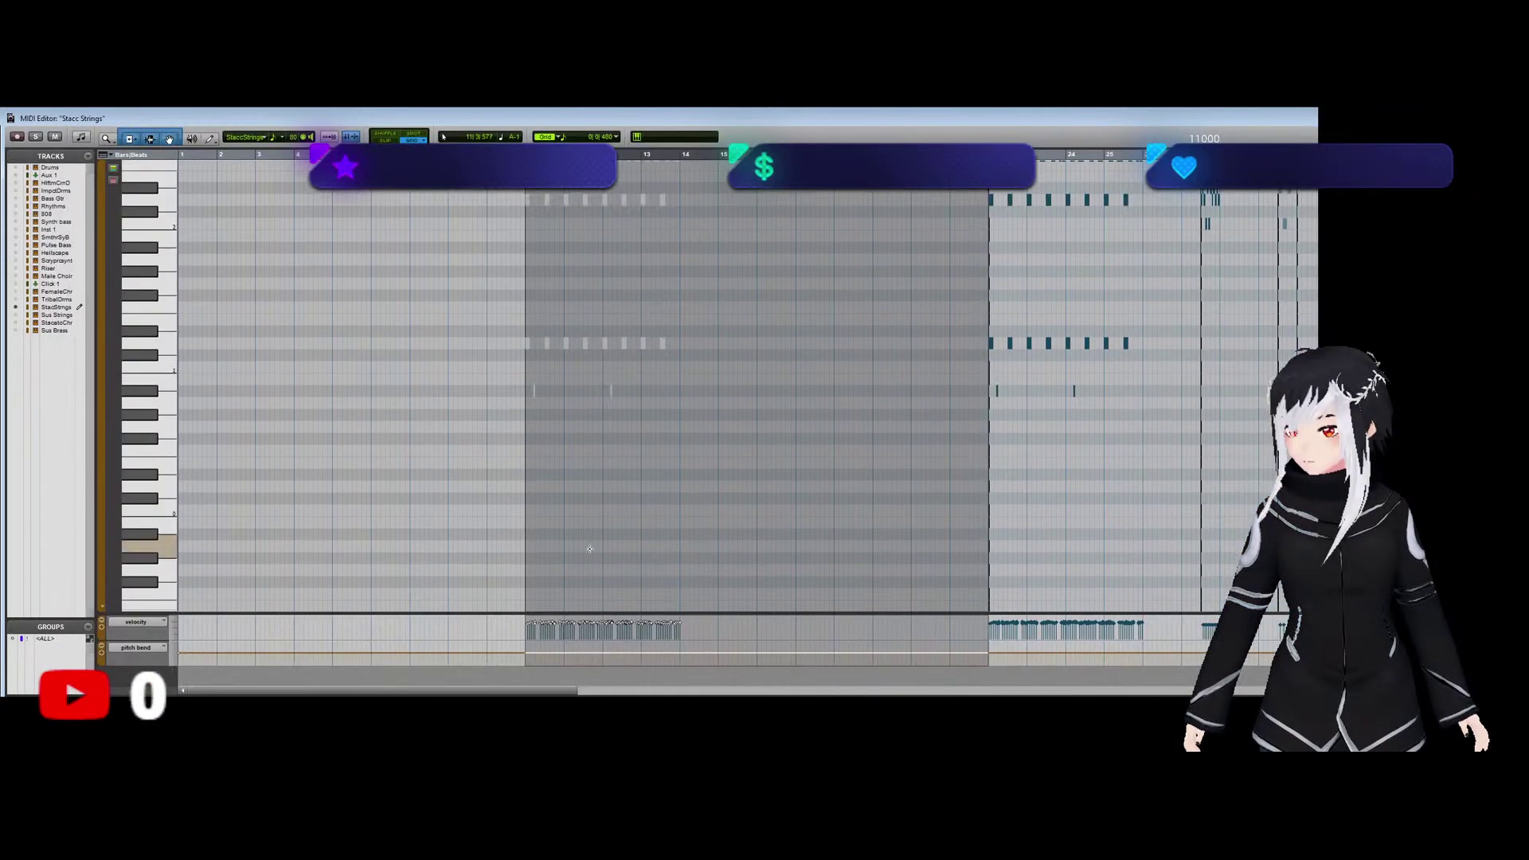
left_click_drag(758, 438, 515, 343)
key("ctrl+bracketright")
key("ctrl+bracketright")
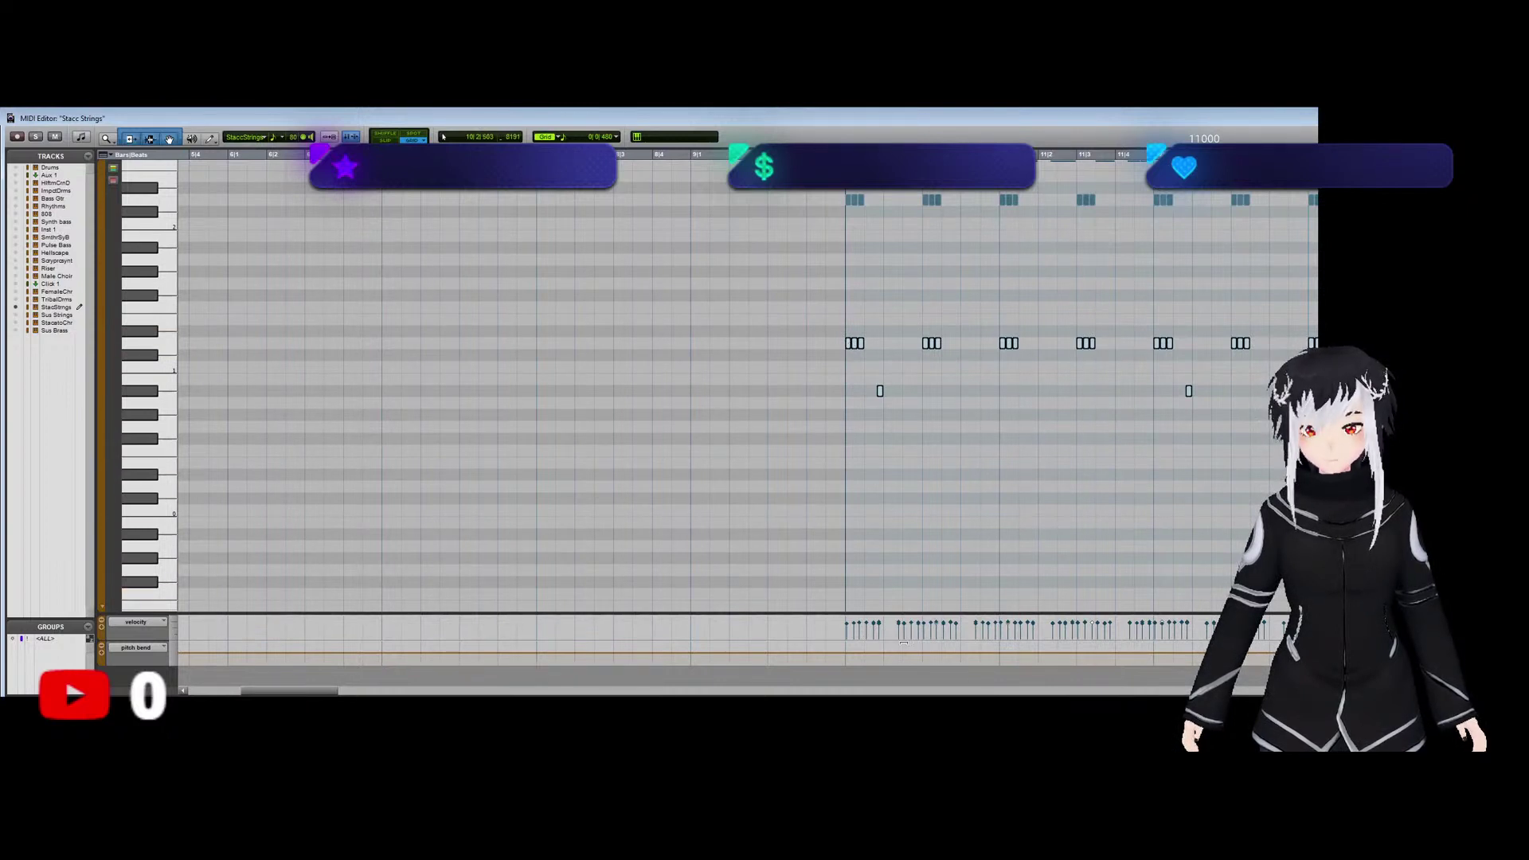
left_click_drag(890, 612, 818, 651)
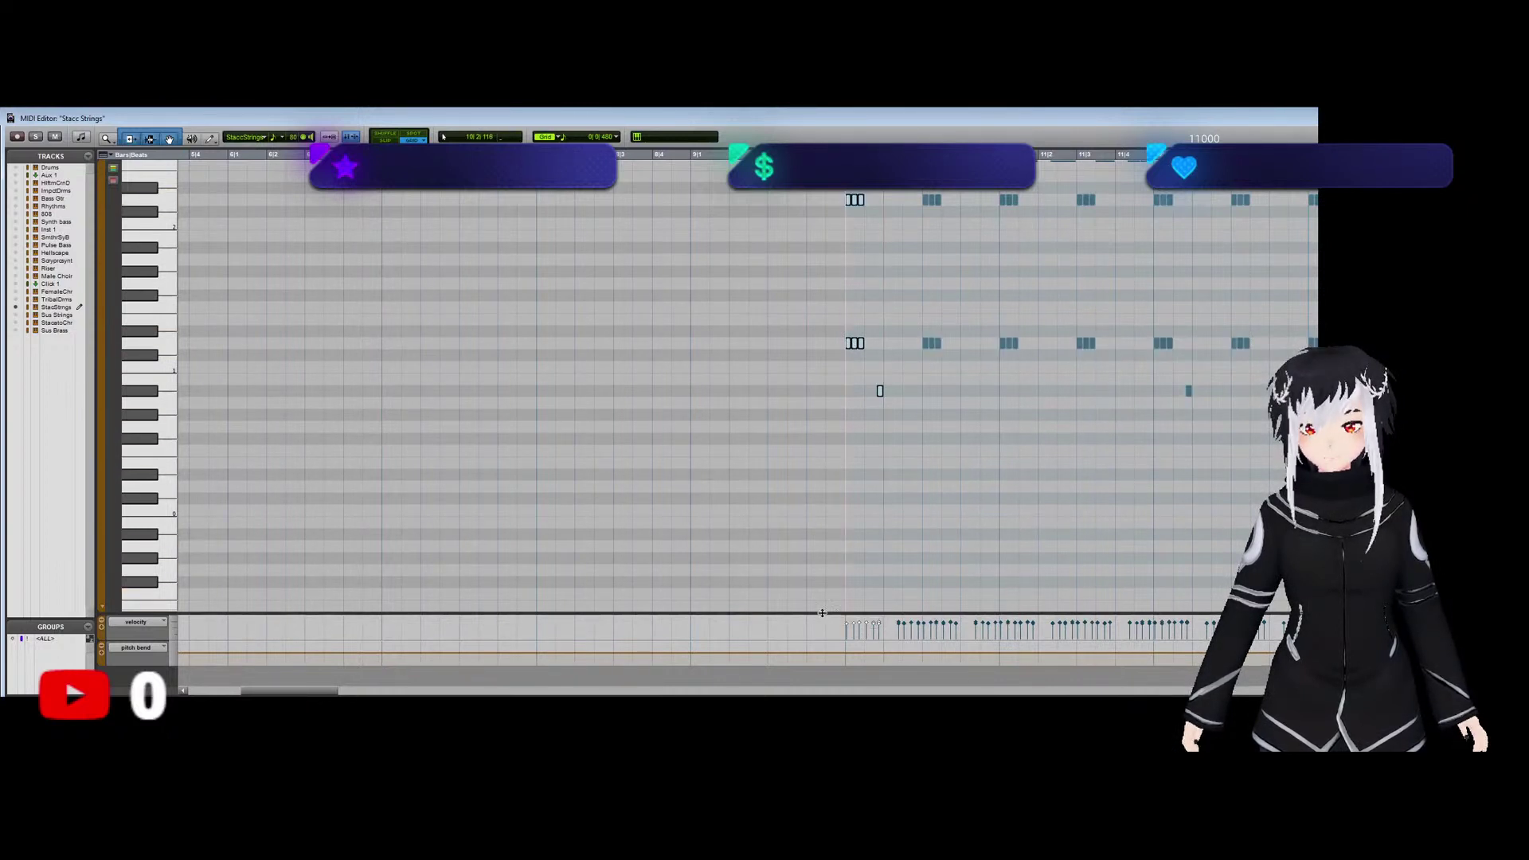
key("ctrl+[")
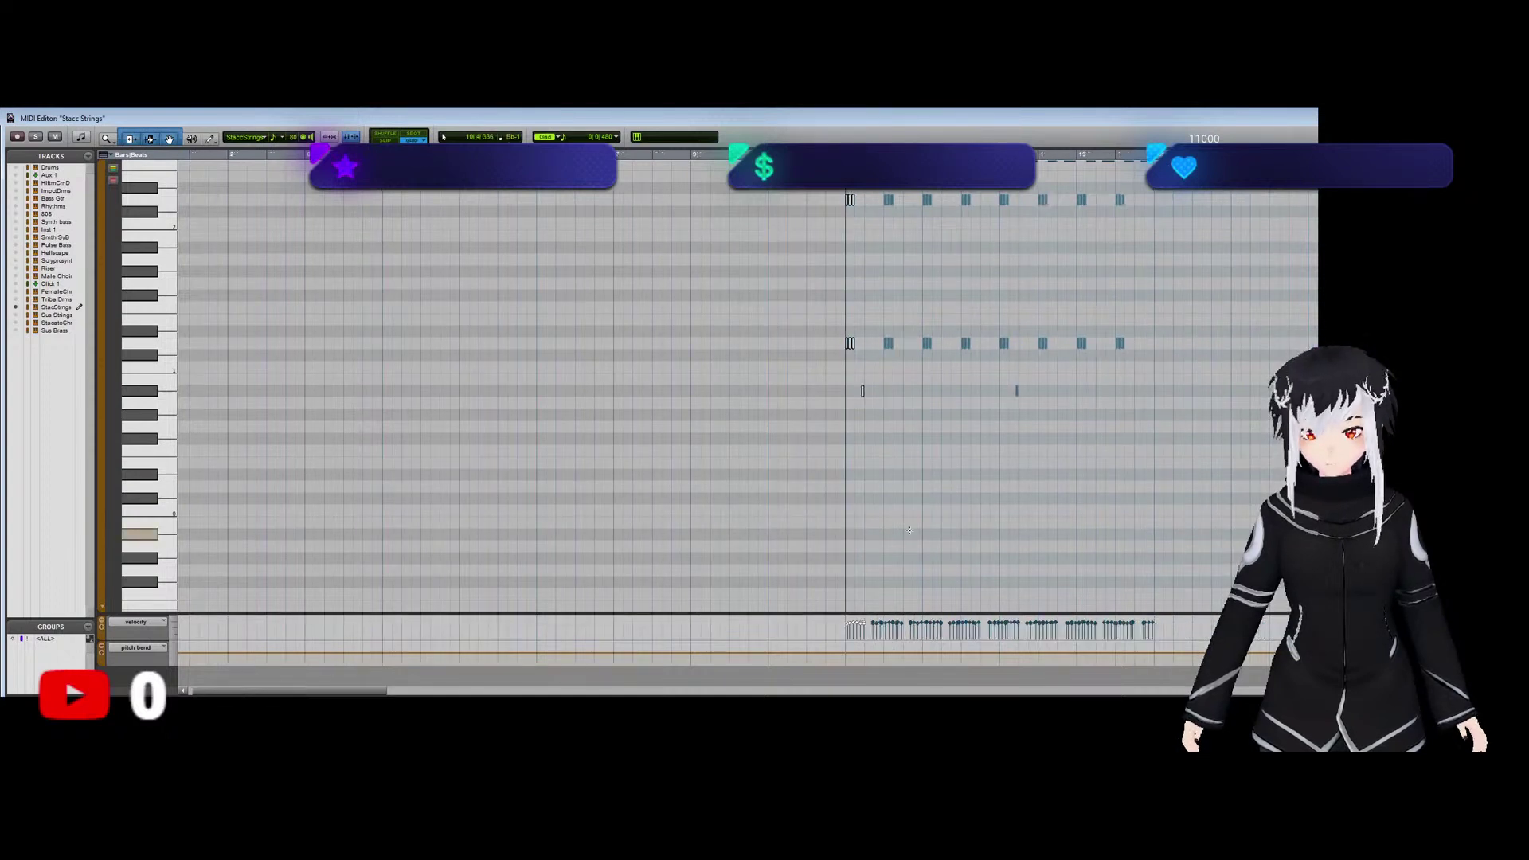
Increase the velocities of the repeated low notes in the Stacc Strings pattern at bars 10 to 13 and select their upper-octave notes.
left_click_drag(1197, 433, 810, 284)
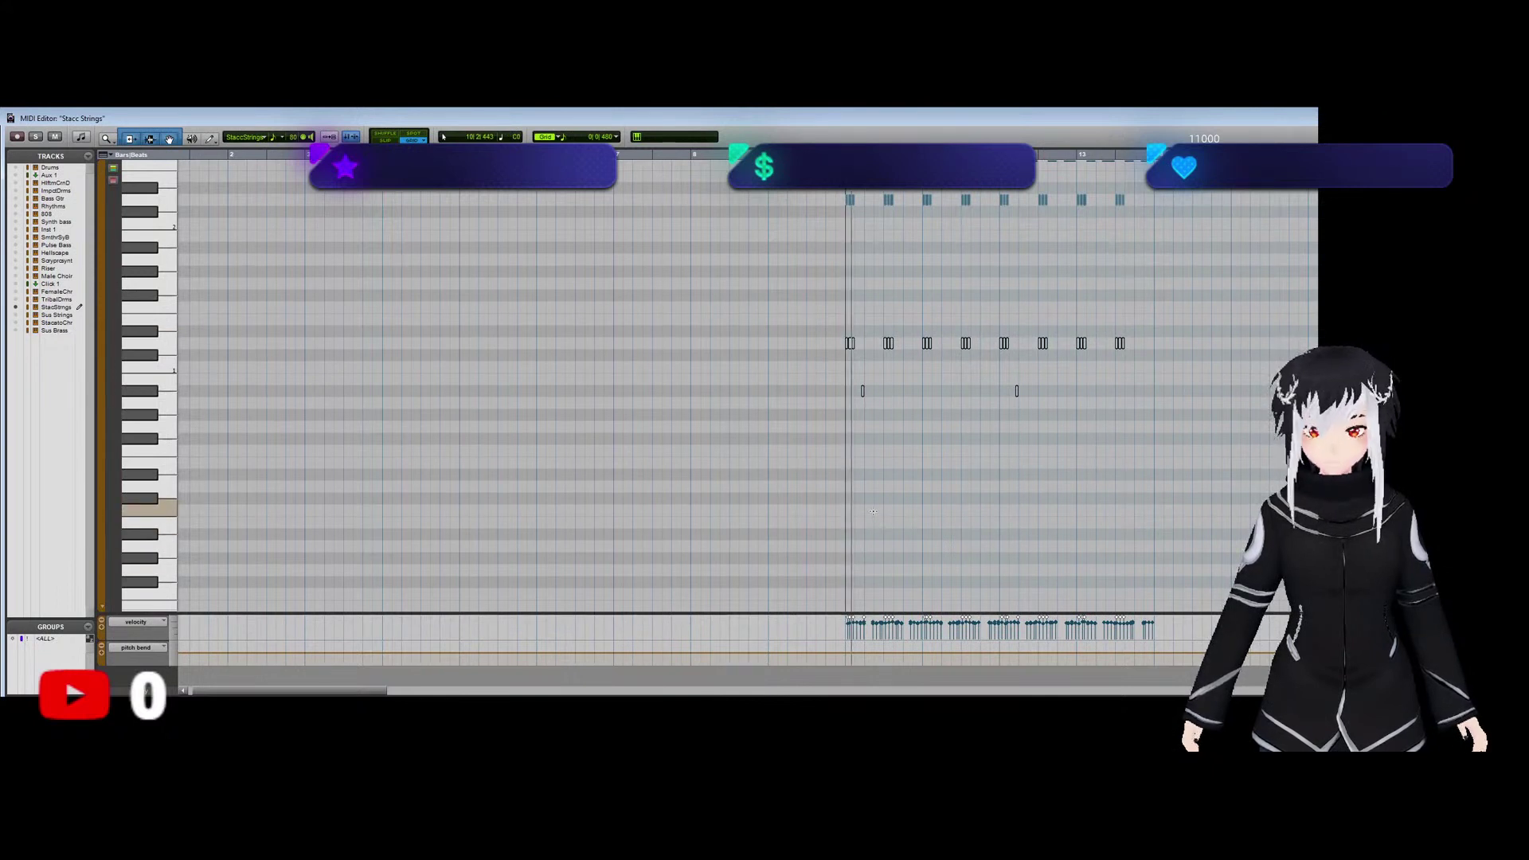
scroll(876, 513, "up", 3)
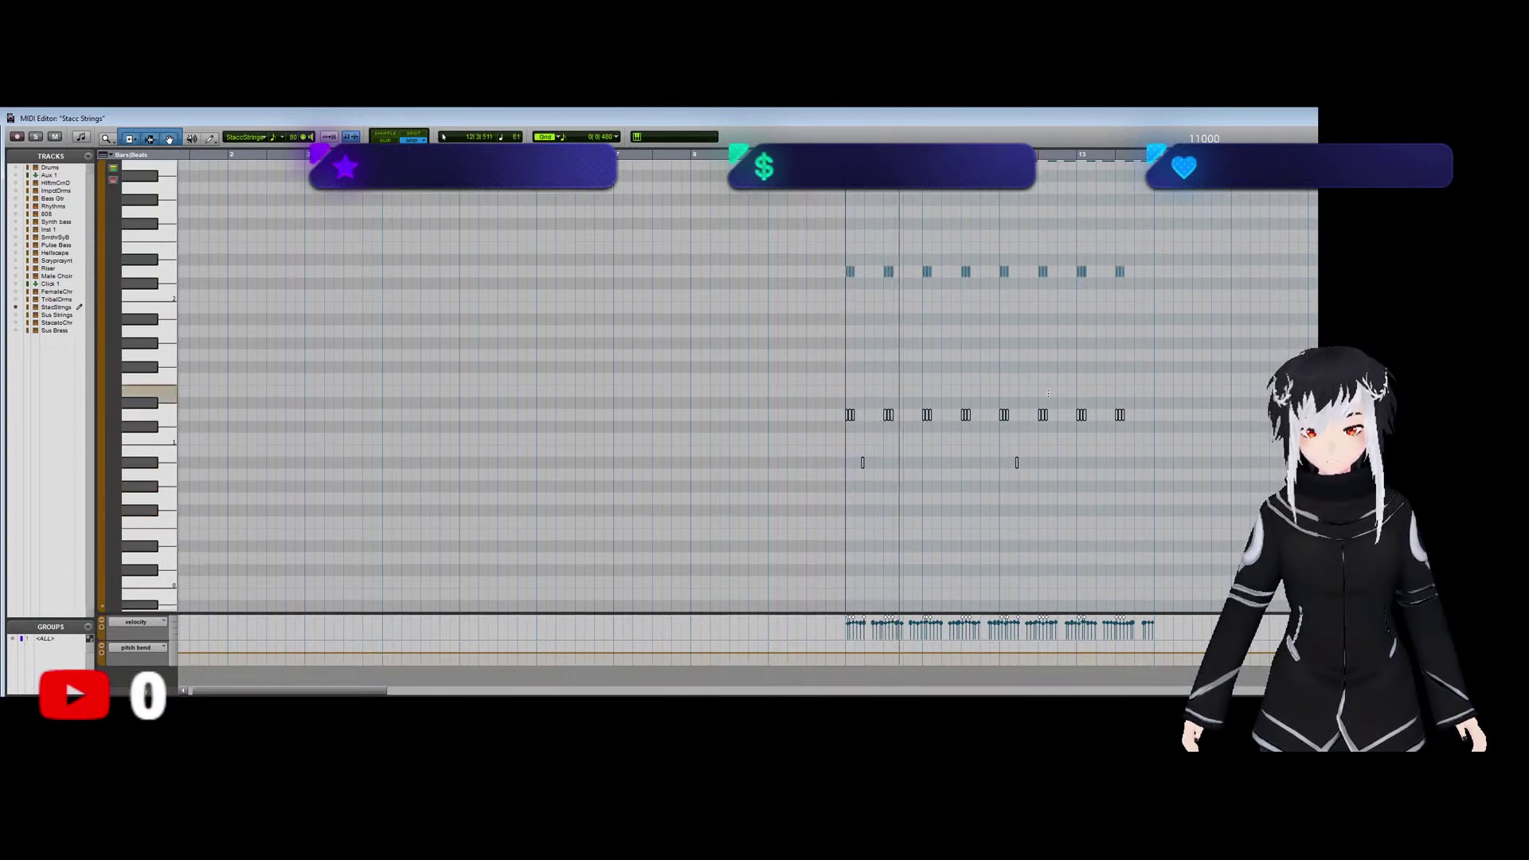
scroll(878, 515, "up", 2)
left_click_drag(1170, 354, 752, 270)
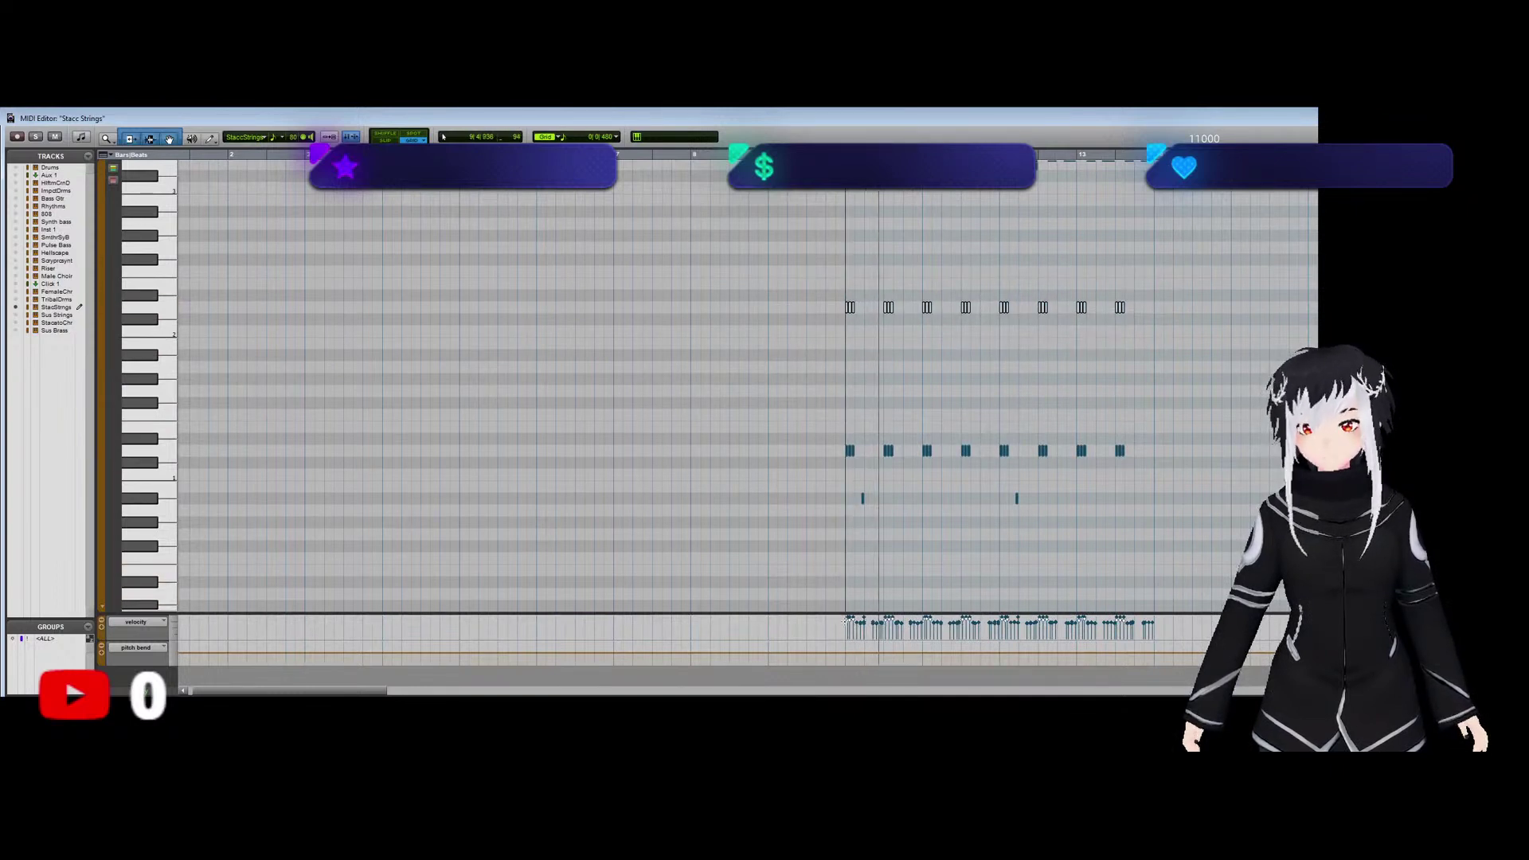
key("ctrl+bracketleft")
key("ctrl+bracketleft")
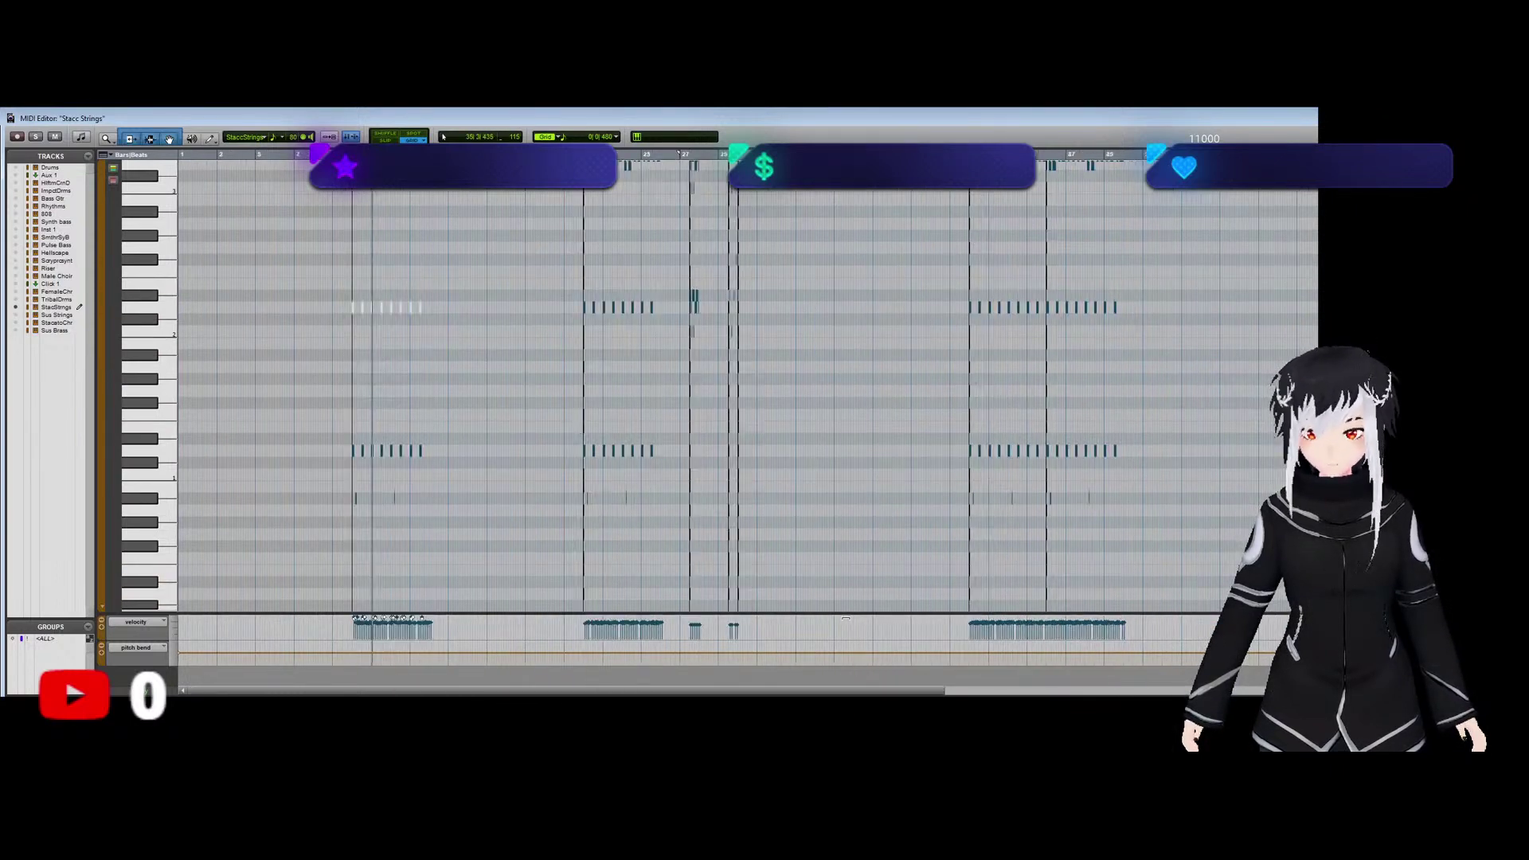
Increase the velocities of the matching notes in the later Stacc Strings sections and return to the arrangement.
left_click_drag(623, 232, 507, 241)
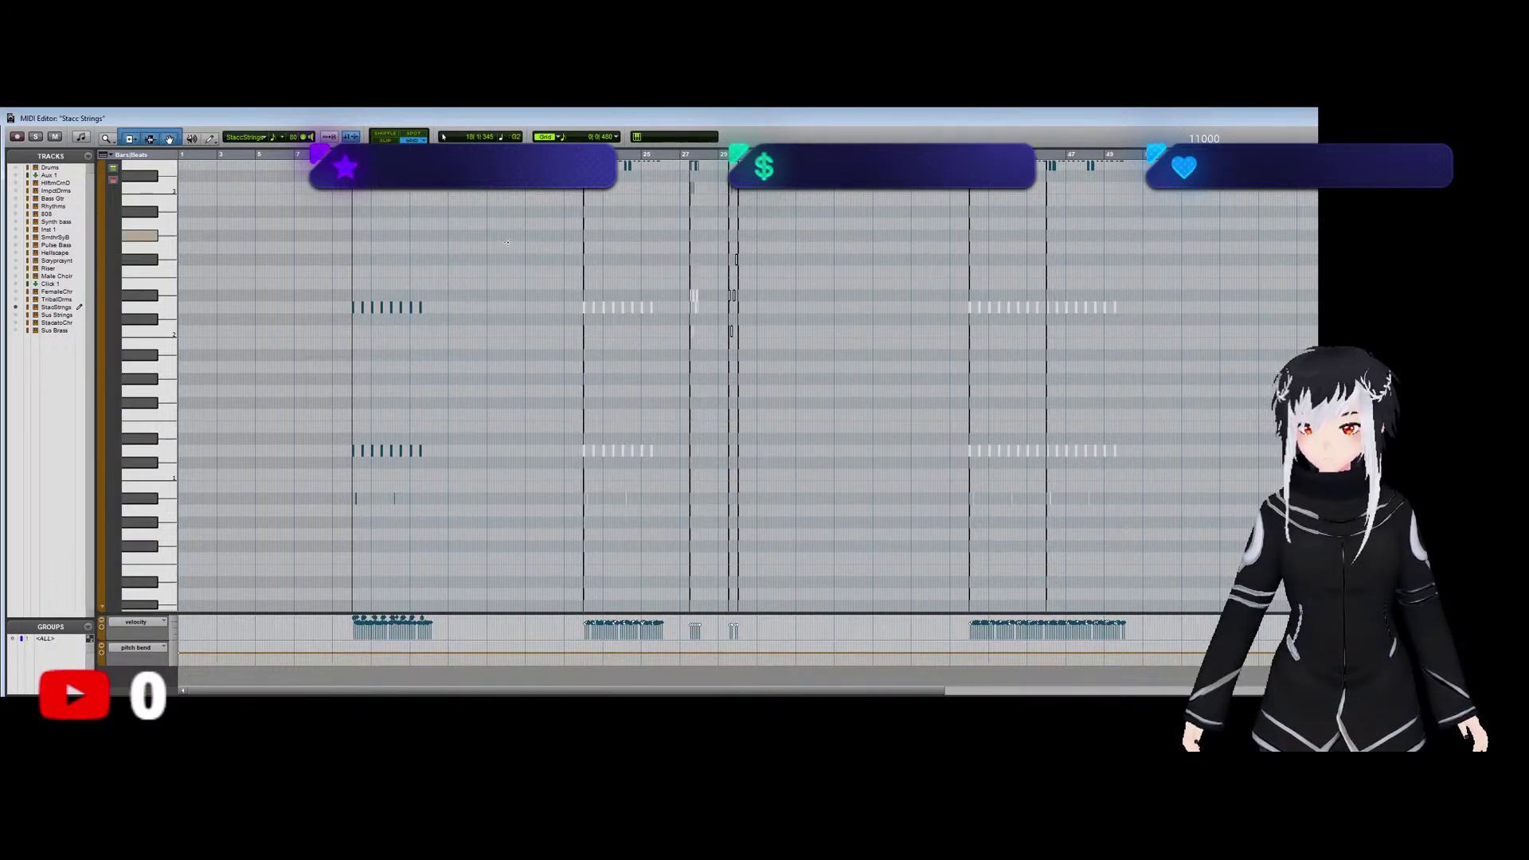
left_click(693, 629)
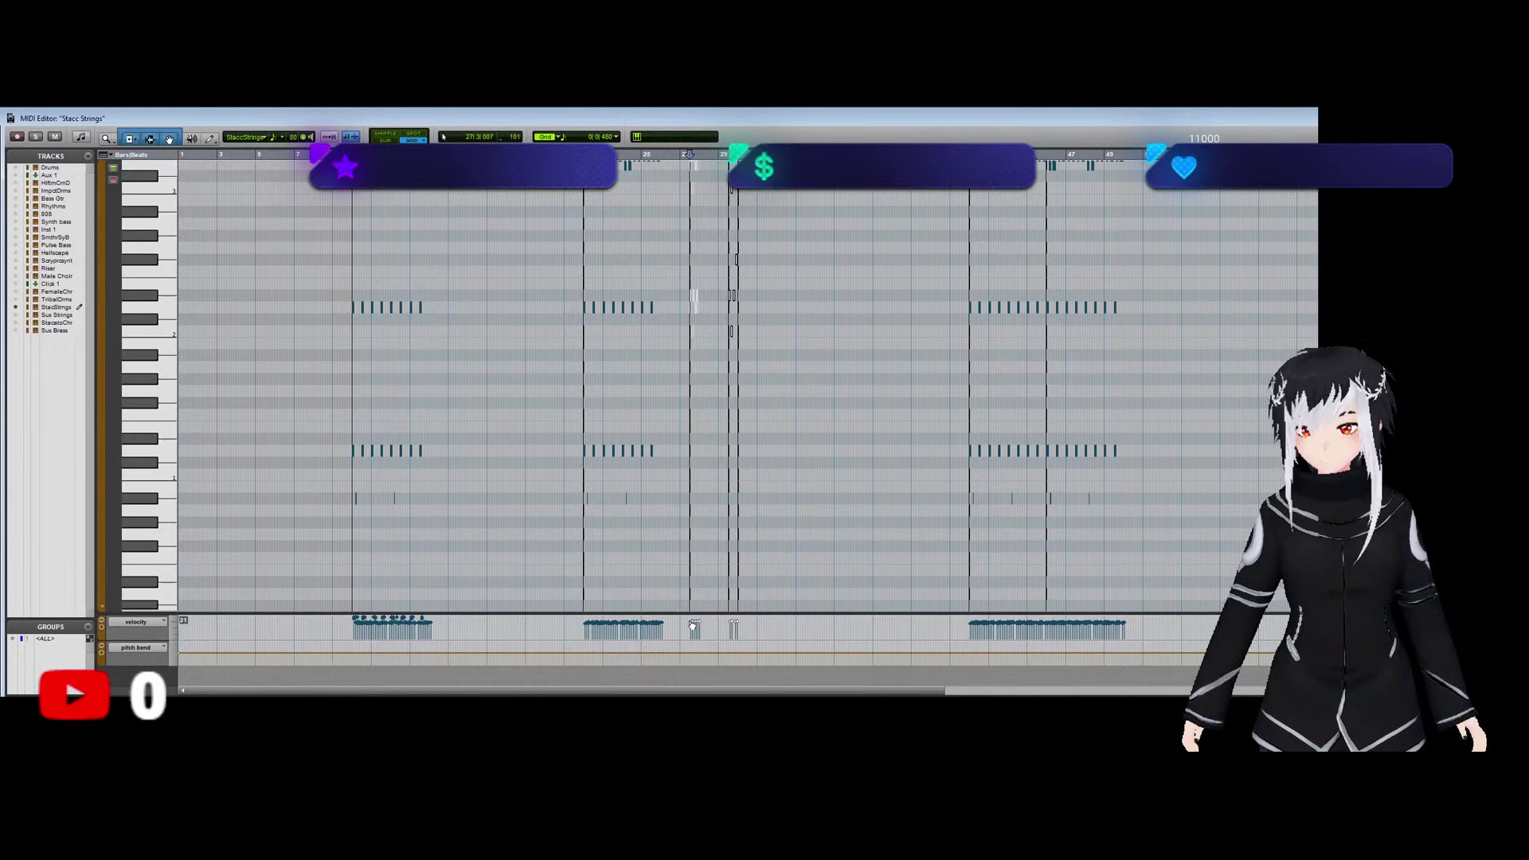
key("ctrl+bracketleft")
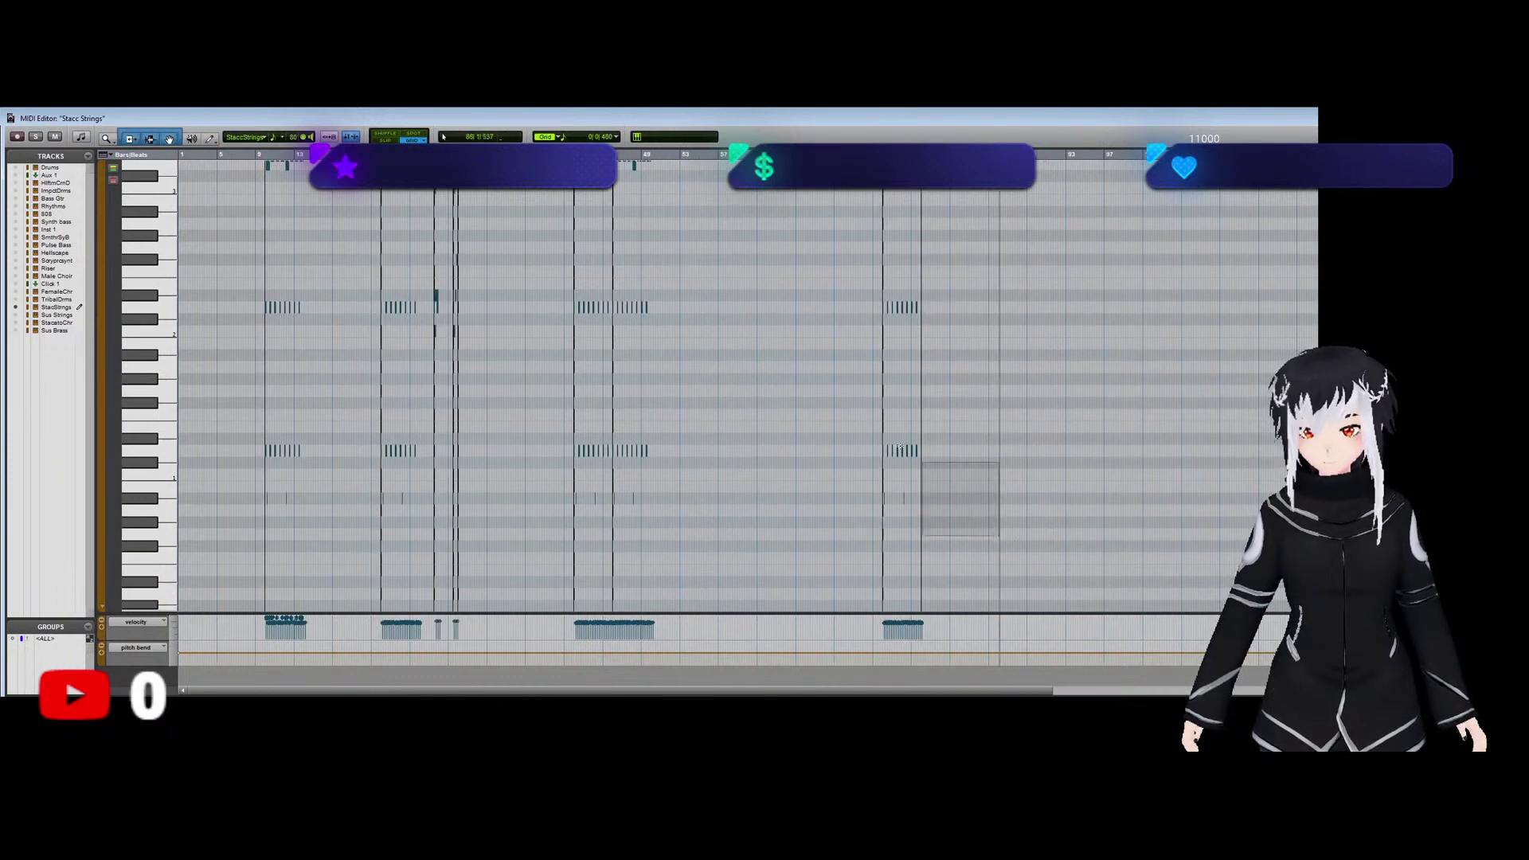
left_click_drag(921, 462, 372, 272)
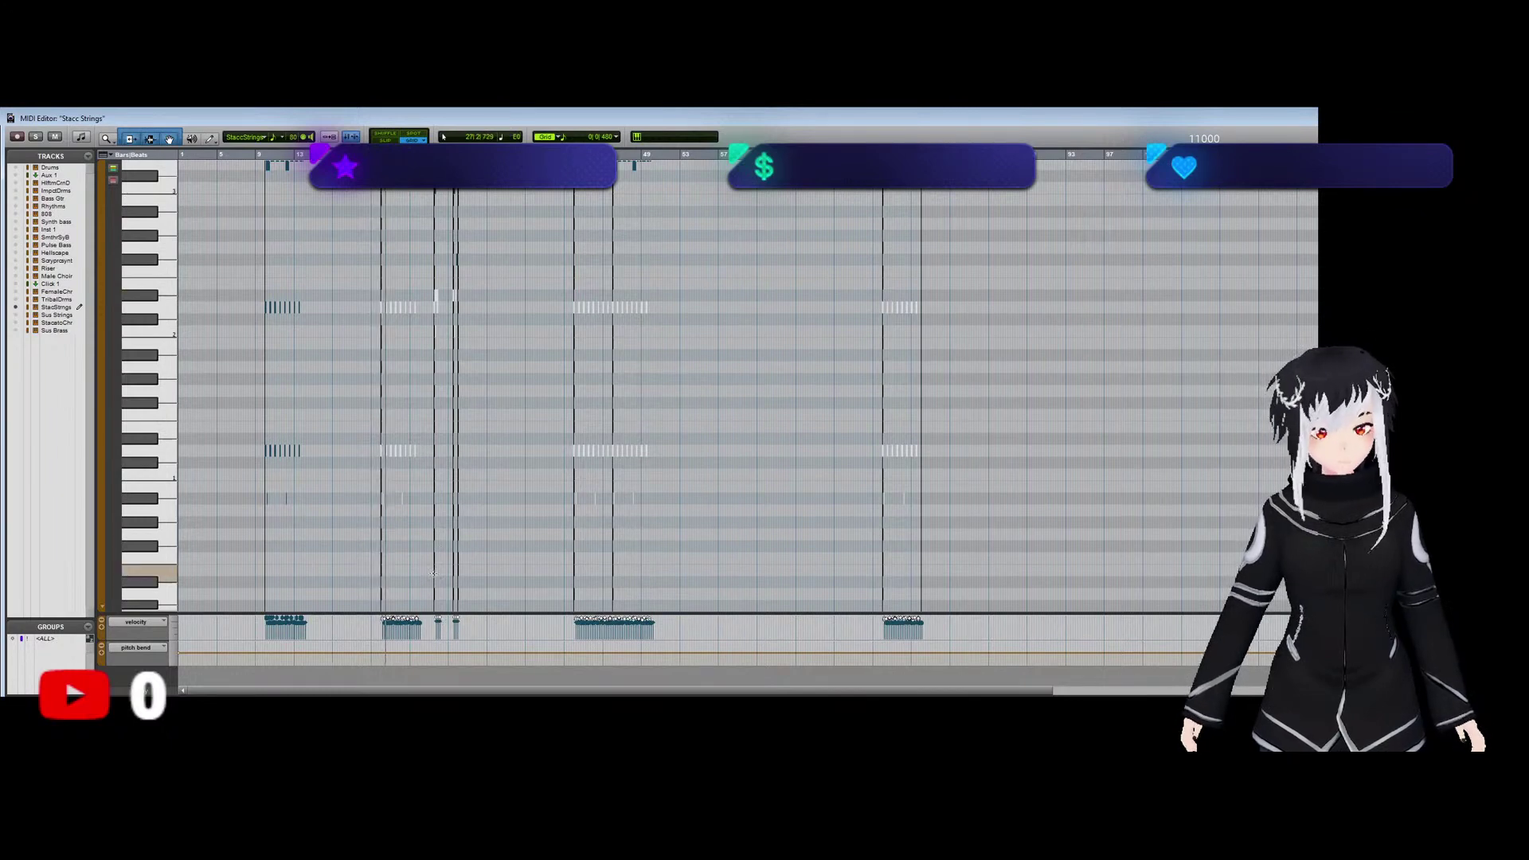
key("ctrl+w")
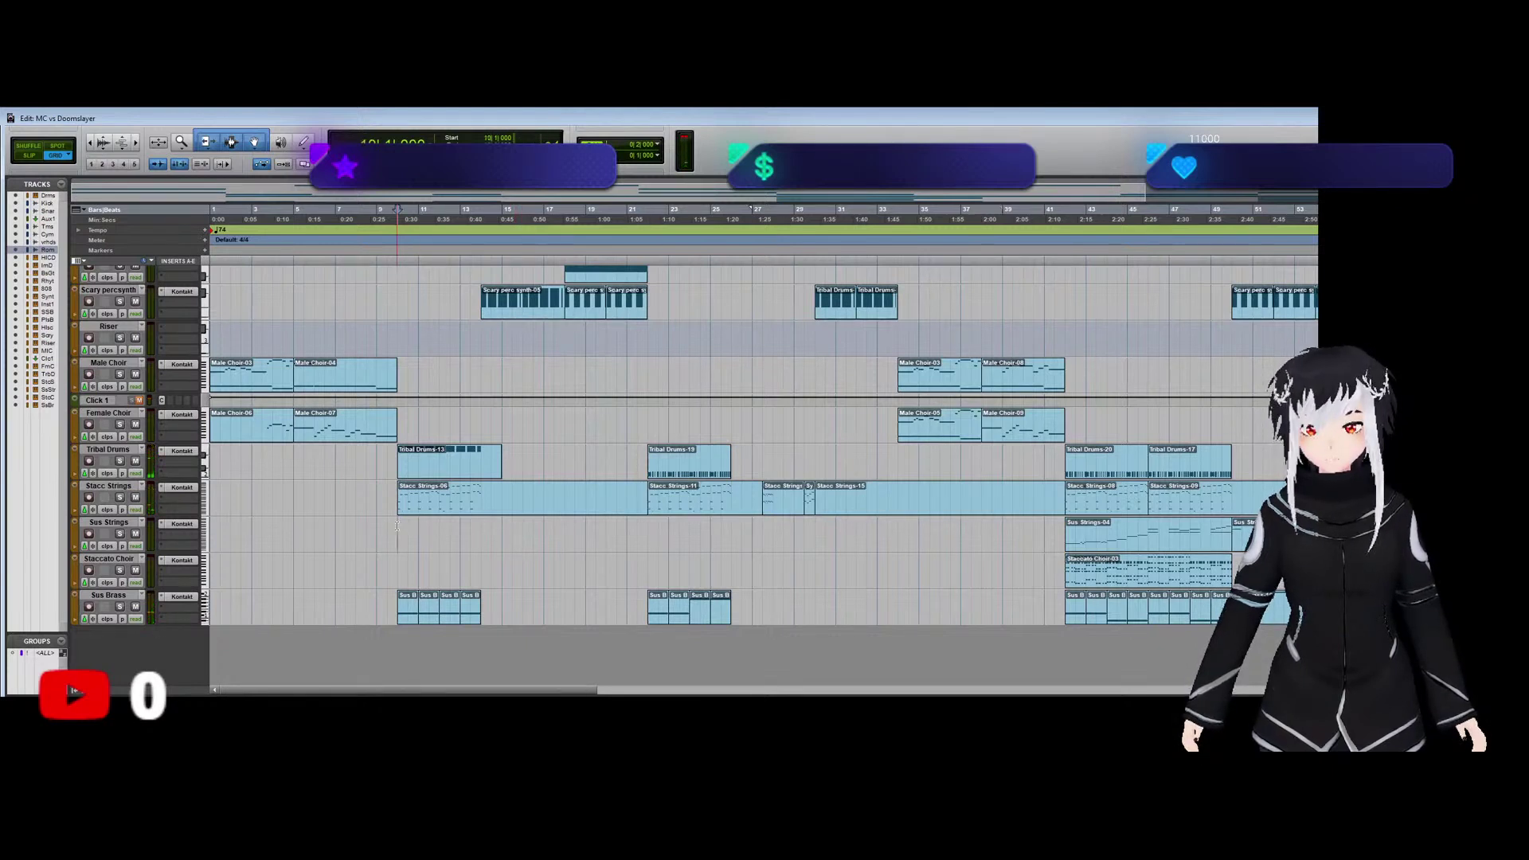
Play from bar 10 to hear the edited Stacc Strings with the drums and brass, and stop playback.
key("space")
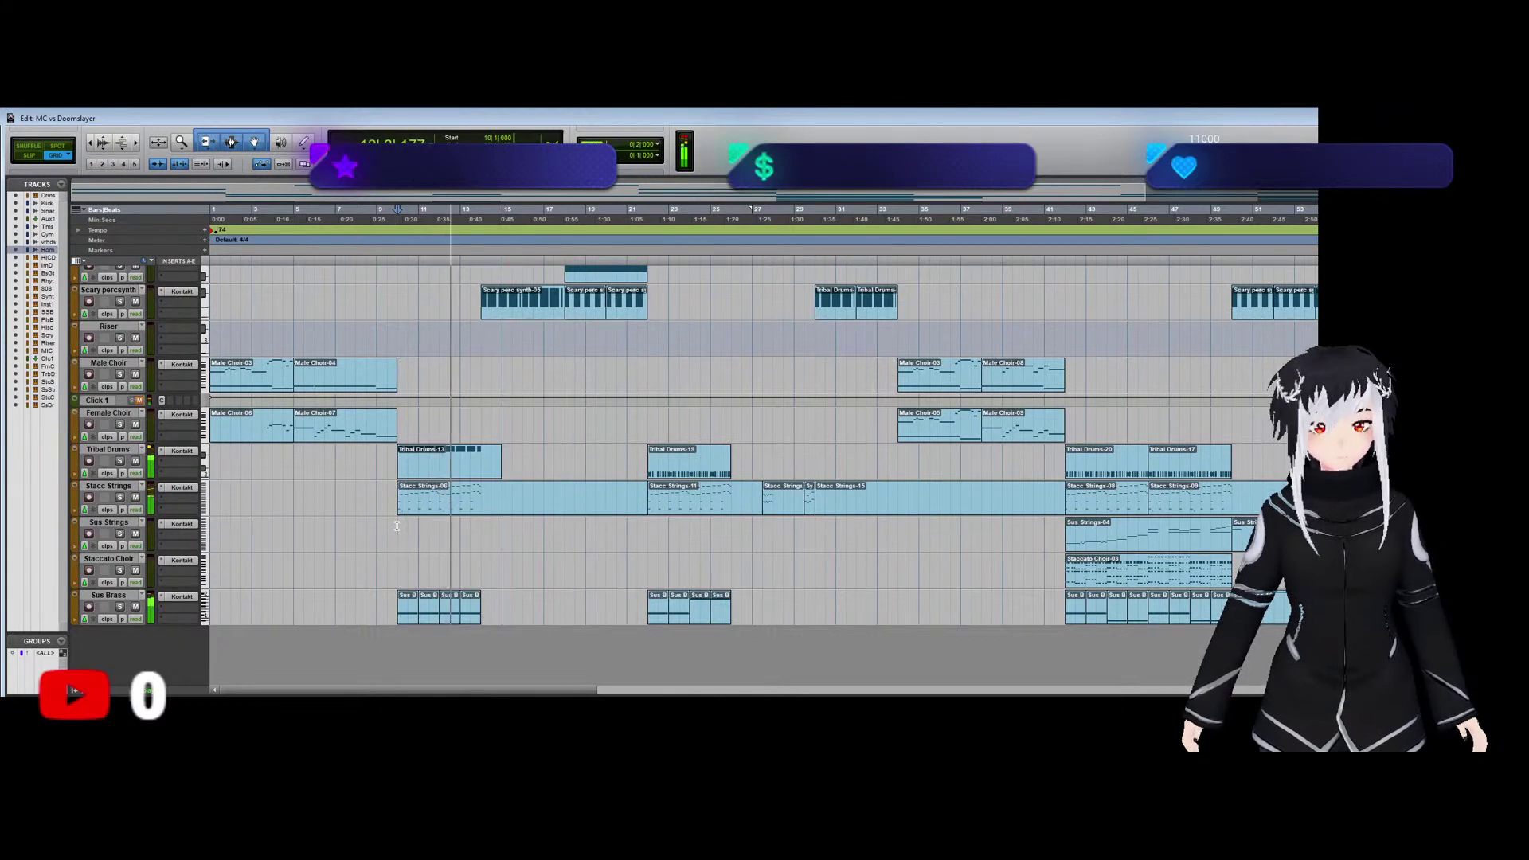
scroll(406, 528, "up", 4)
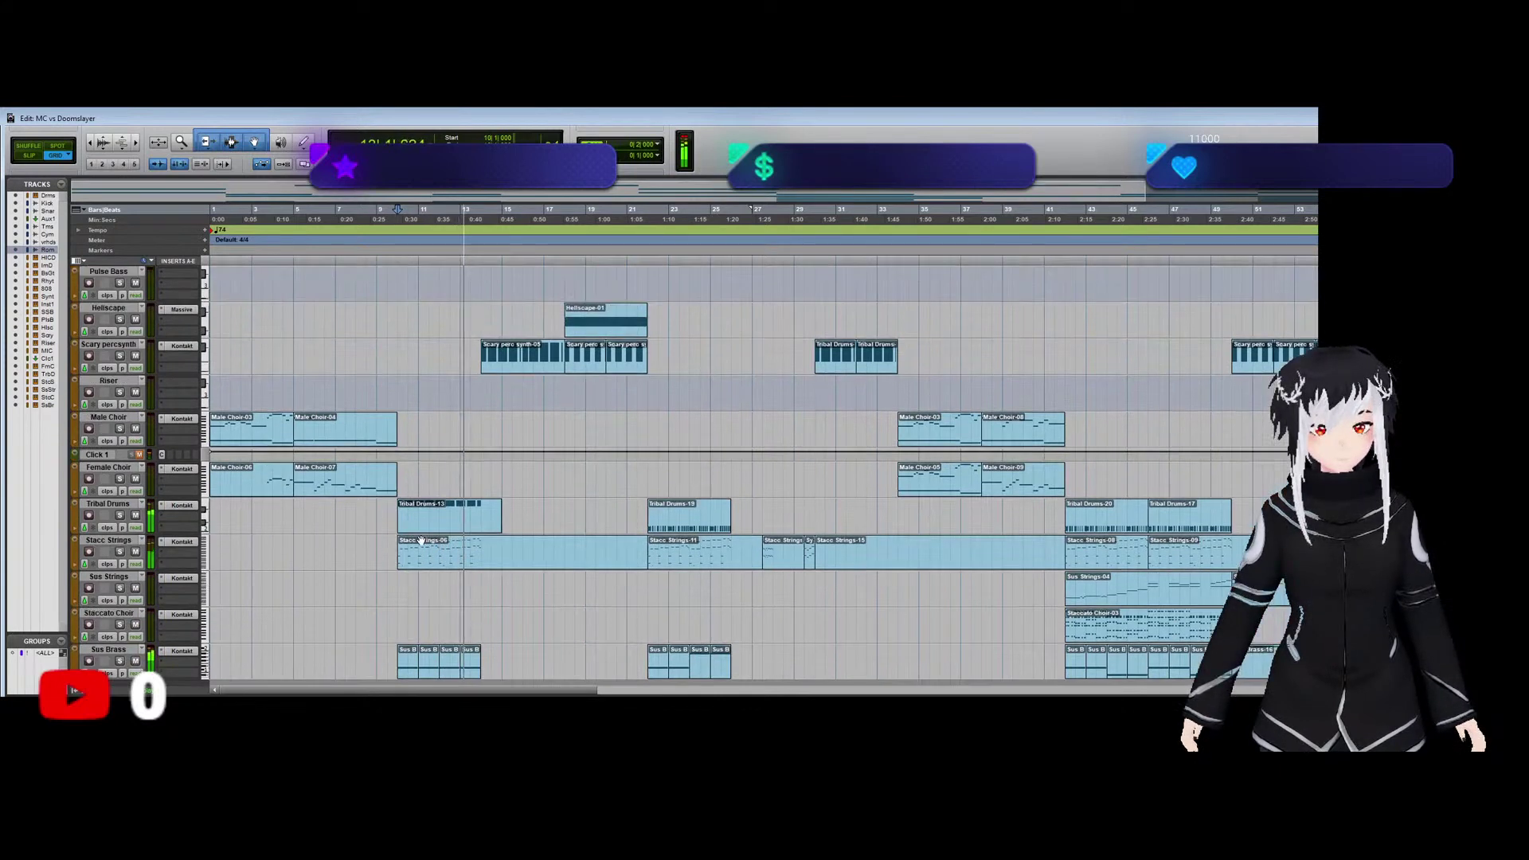
key("space")
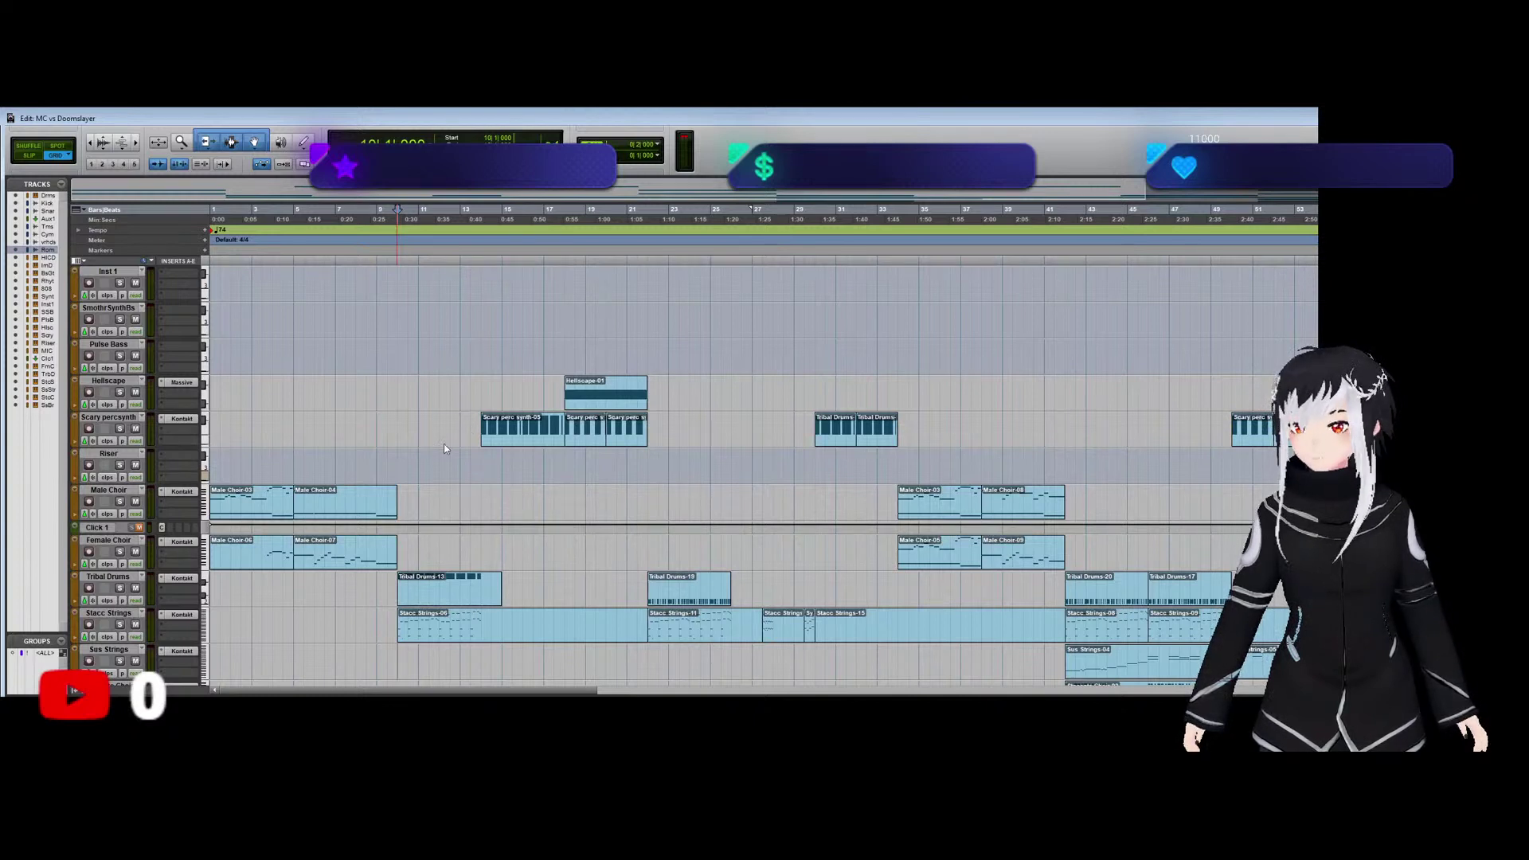
Draw a sustained note about seven bars long on the Riser track, starting at bar 10.
left_click(421, 355)
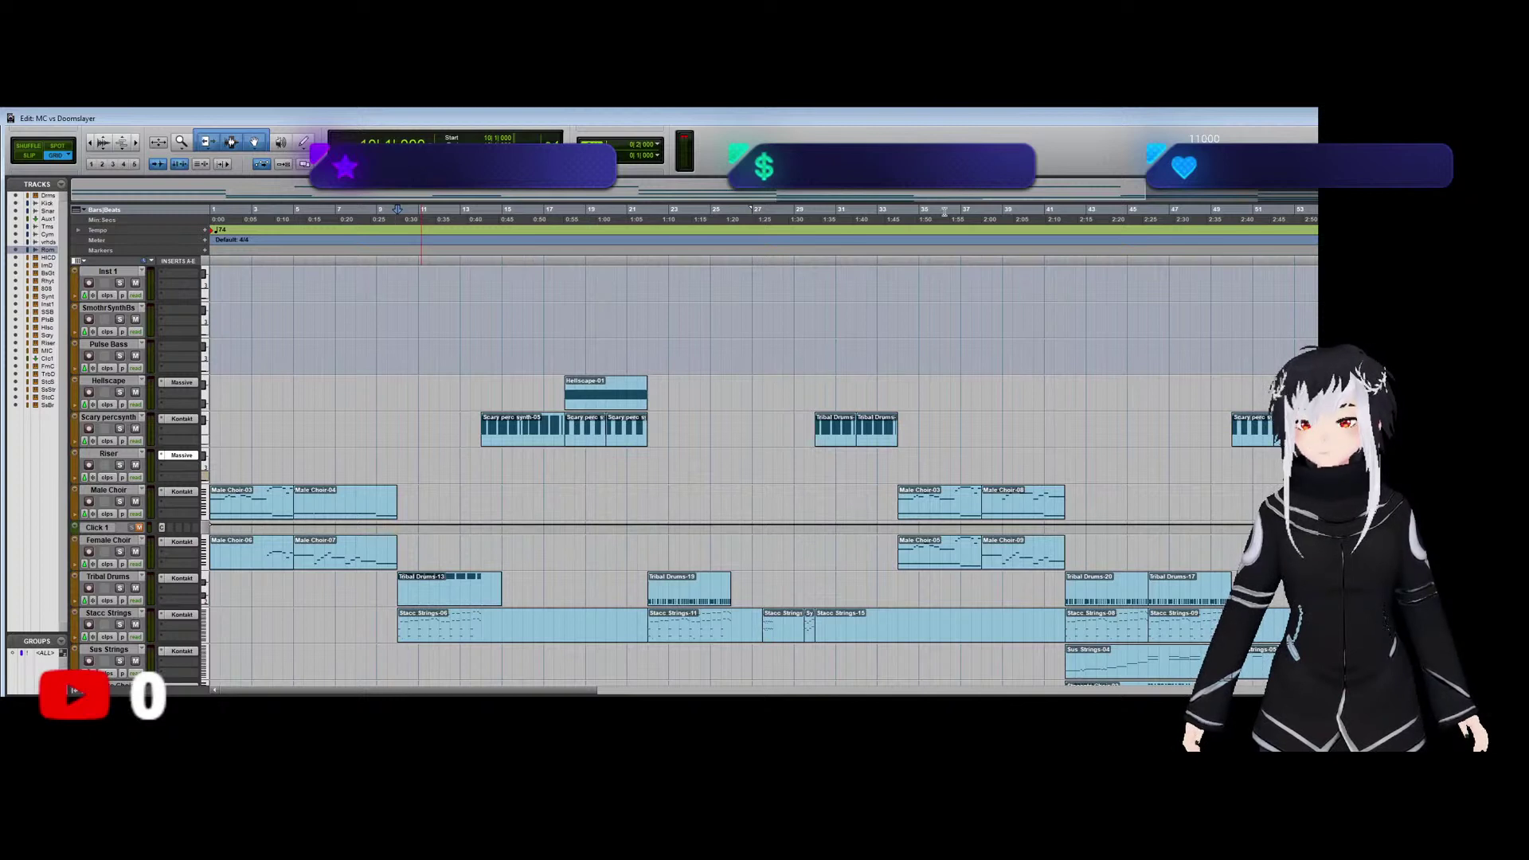
left_click(528, 419)
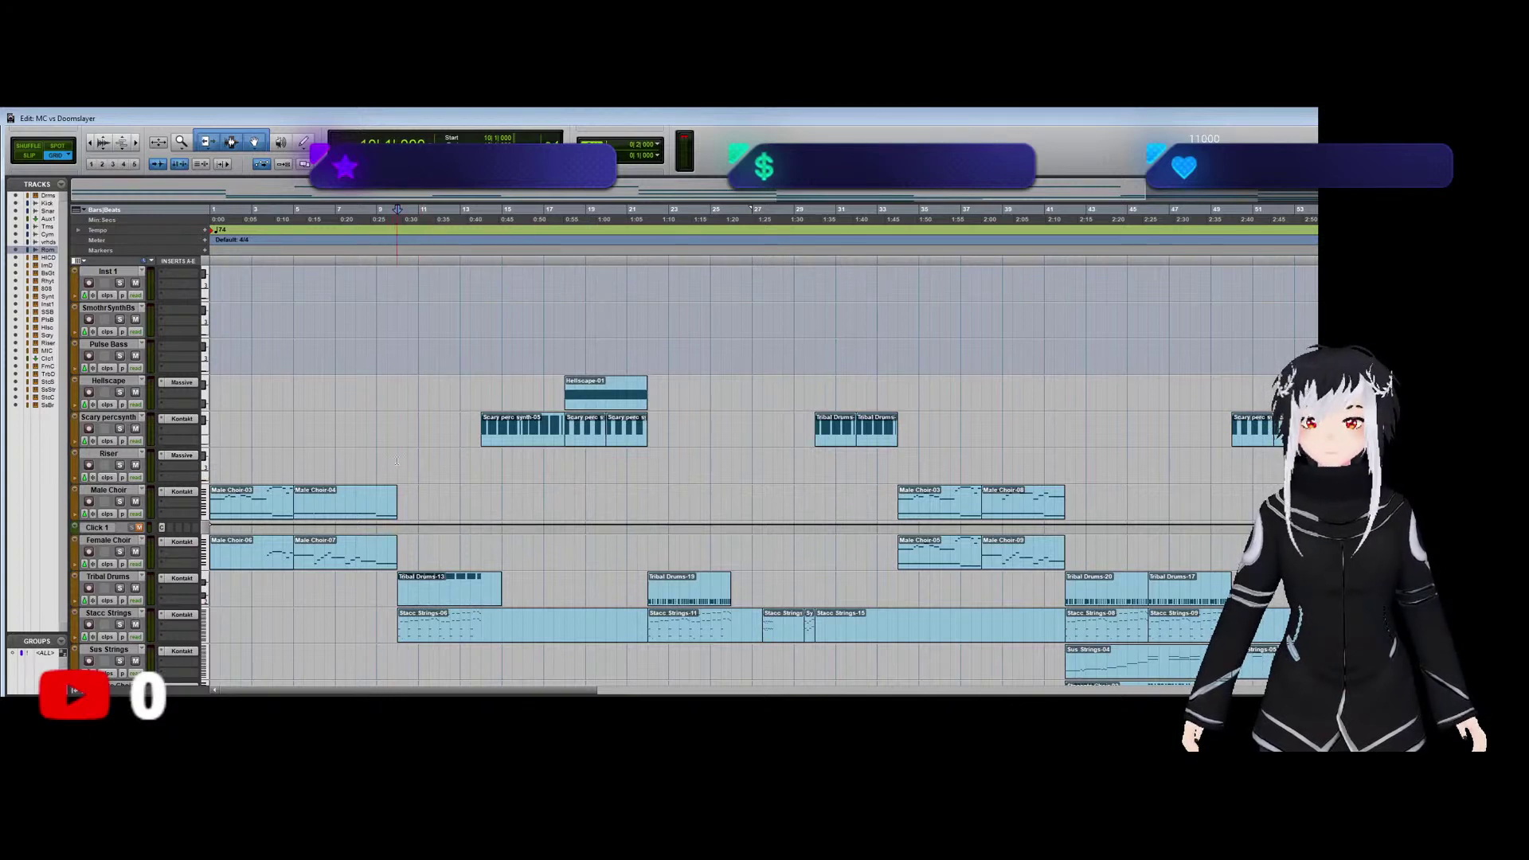
key("super+equal")
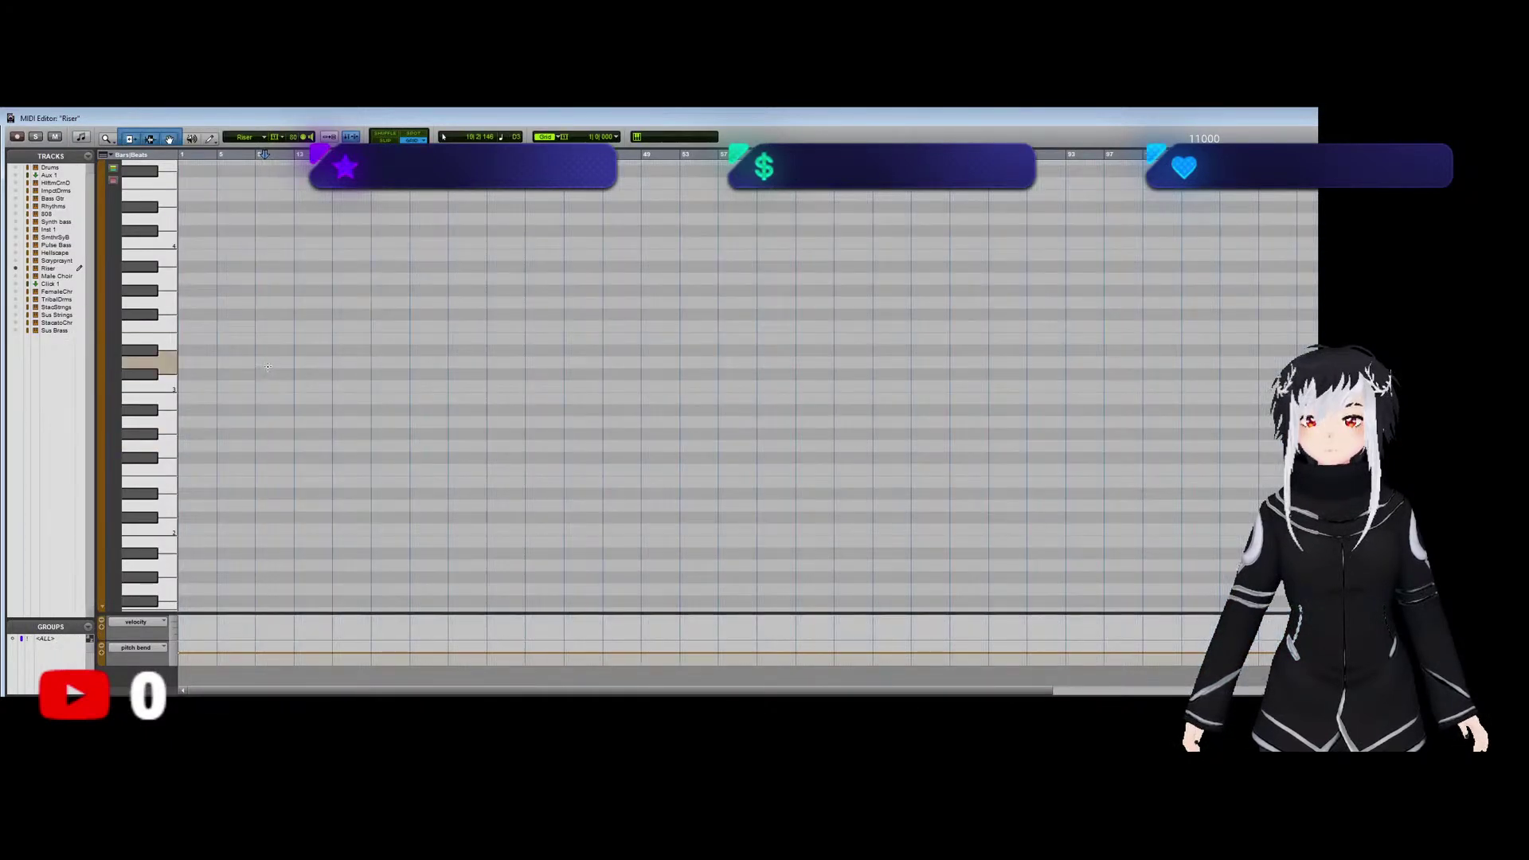
left_click_drag(265, 362, 331, 362)
key("super+equal")
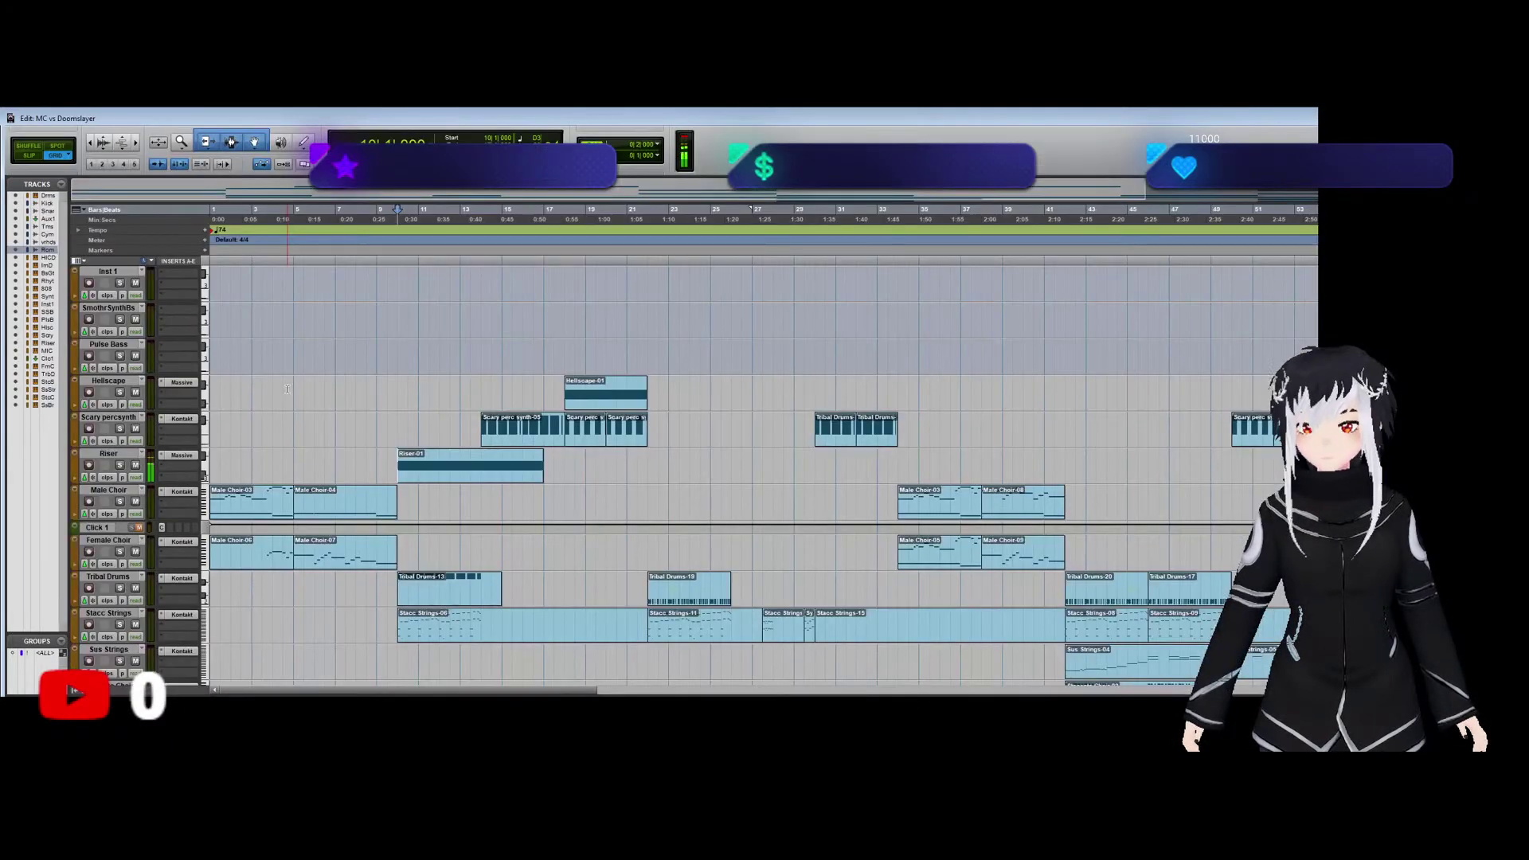
Shorten the Riser note to end at bar 14, where the guitars and main drums enter.
key("super+equal")
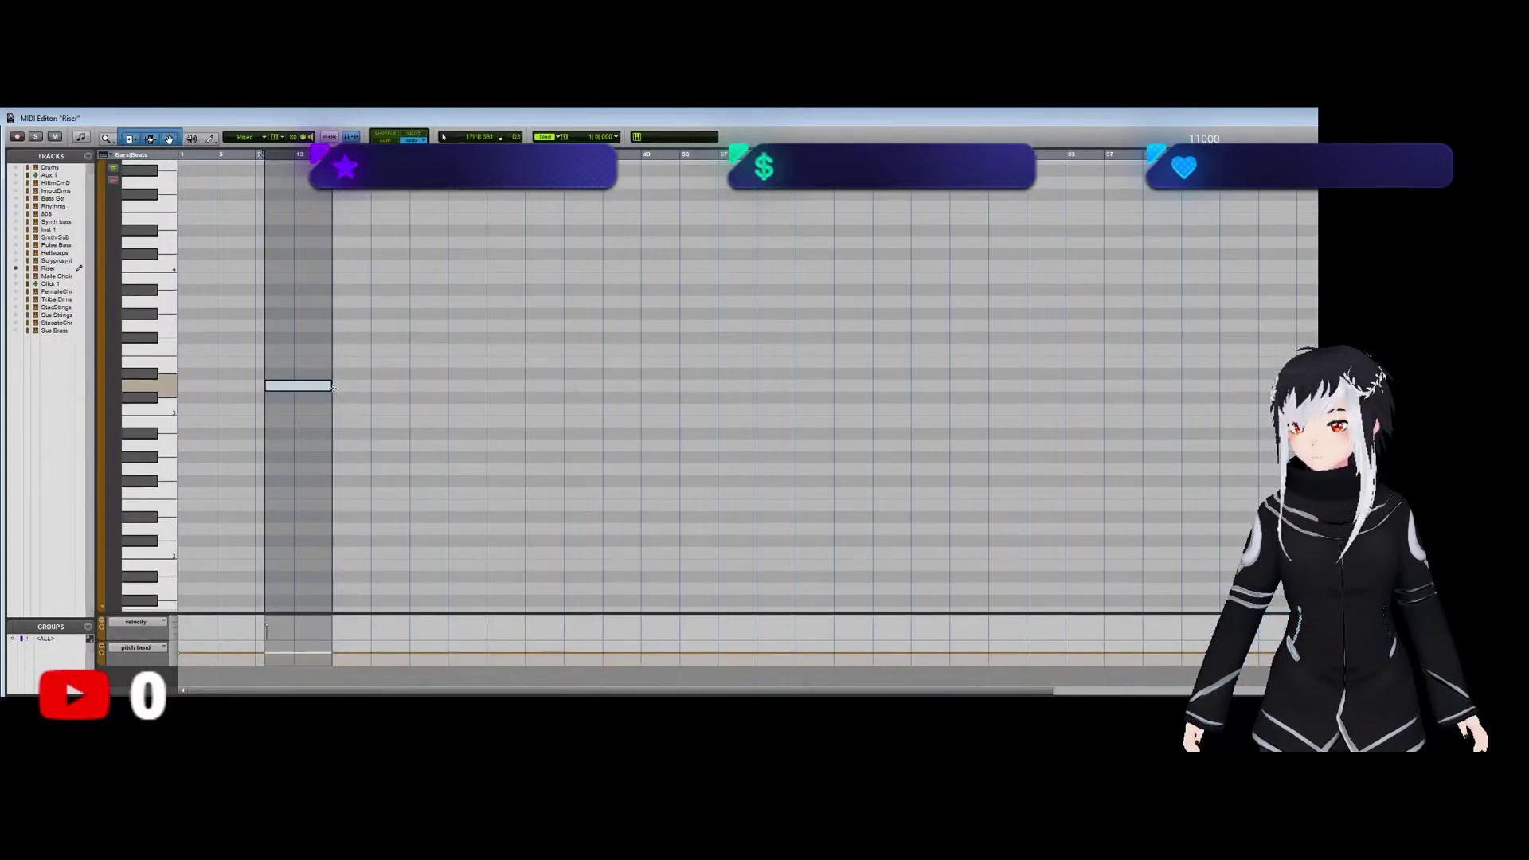
left_click_drag(331, 386, 314, 385)
key("super+equal")
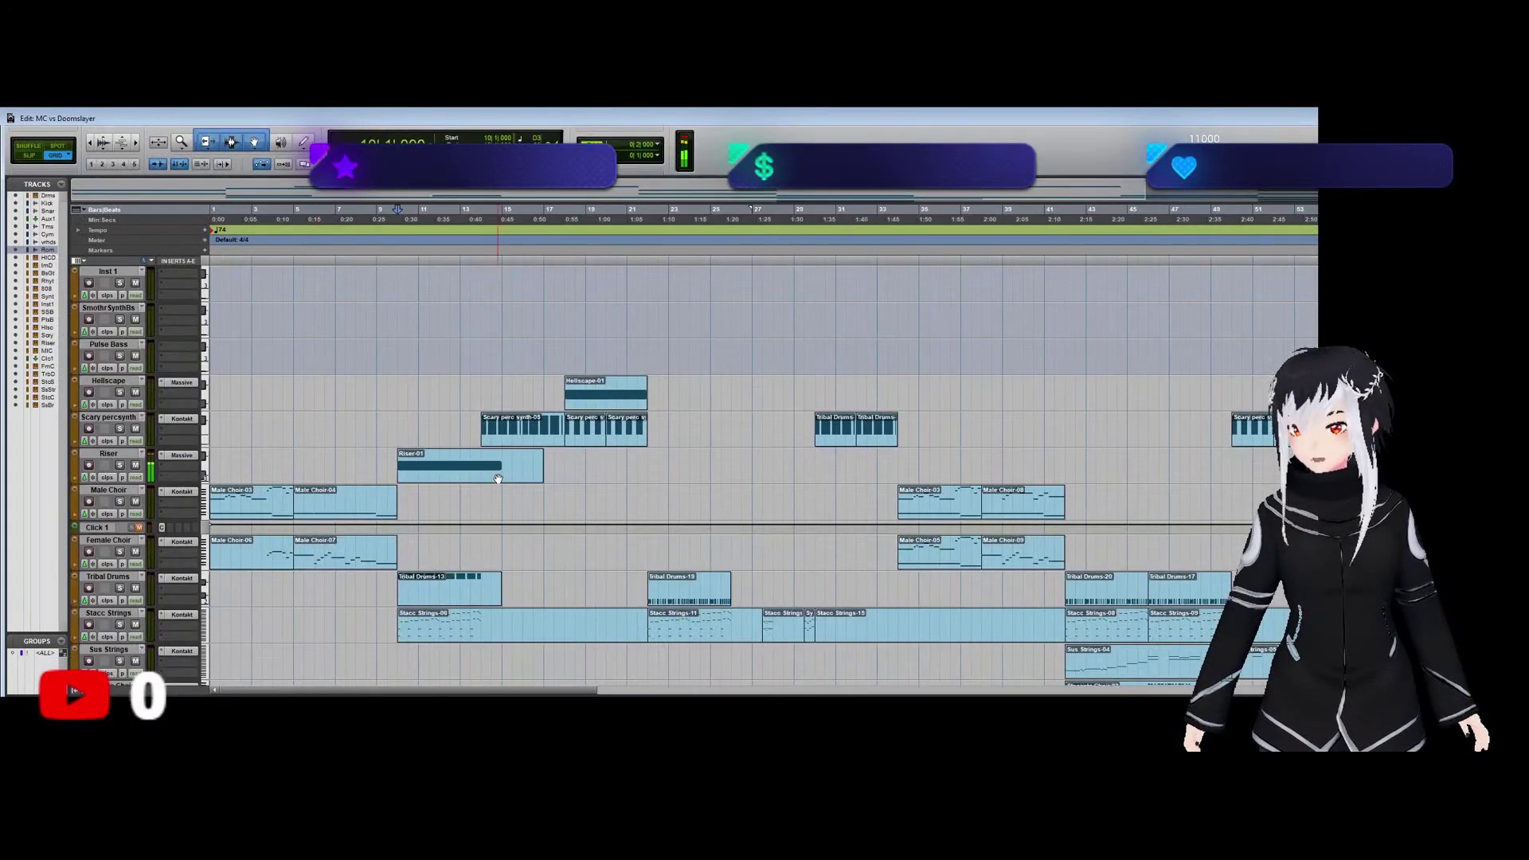
key("super+equal")
left_click(306, 386)
key("super+equal")
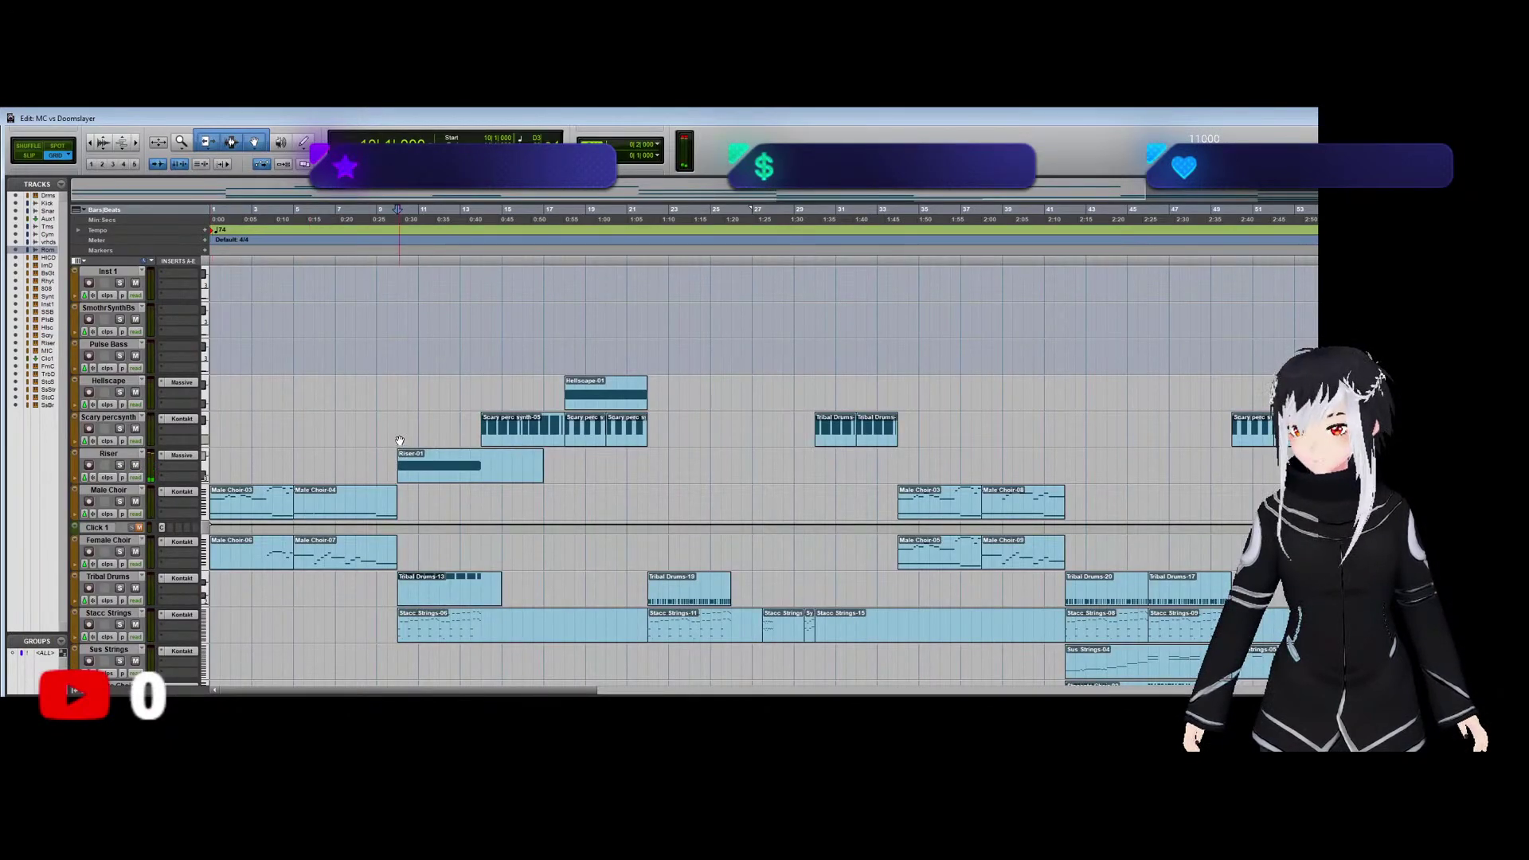
Play from bar 10 and lower the Riser track's volume in the mixer to about -7 dB.
key("space")
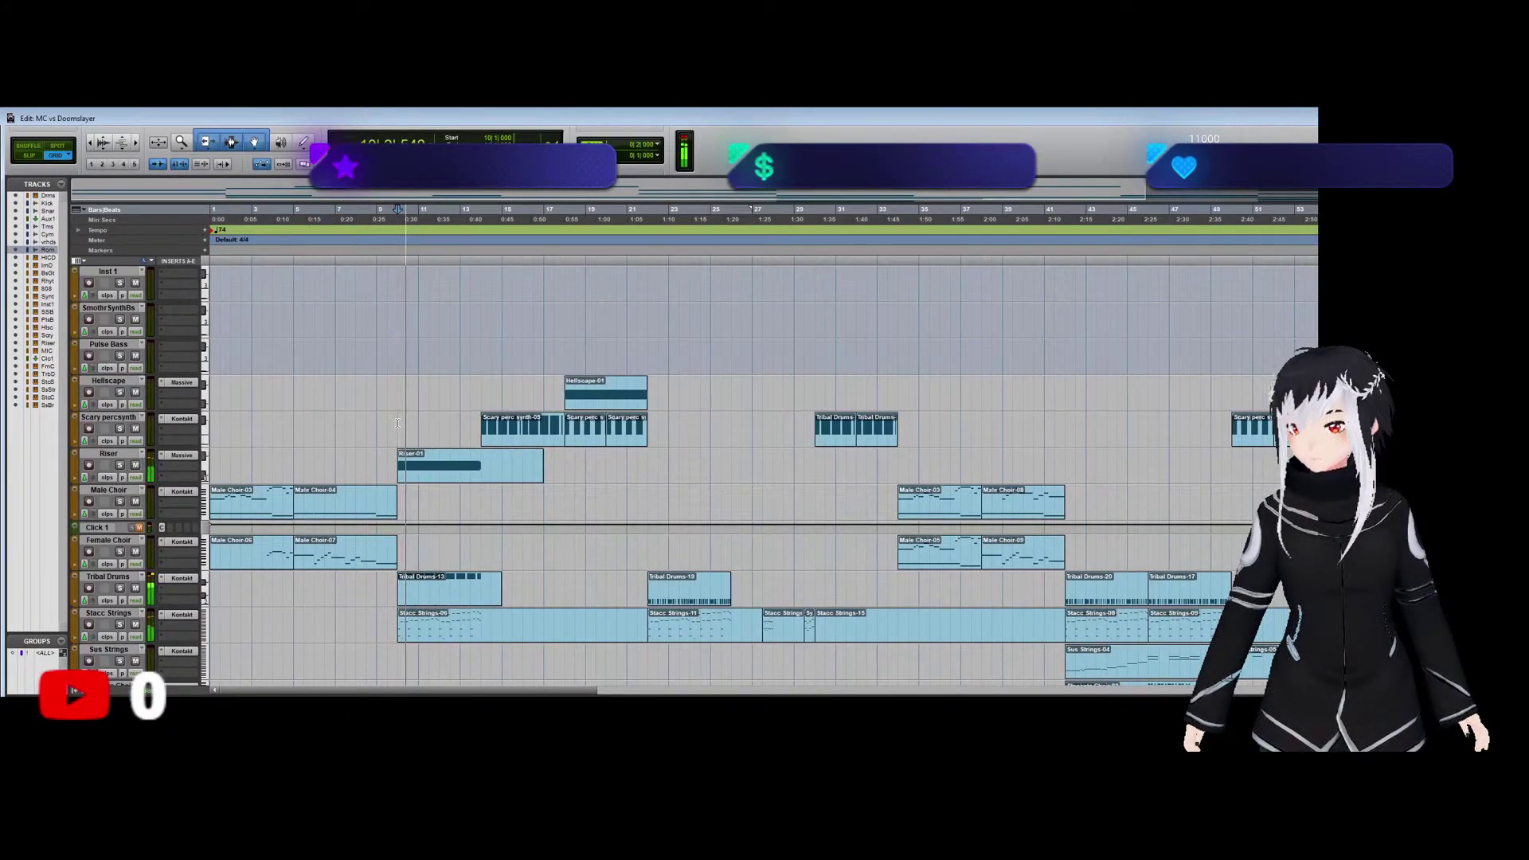
key("super+equal")
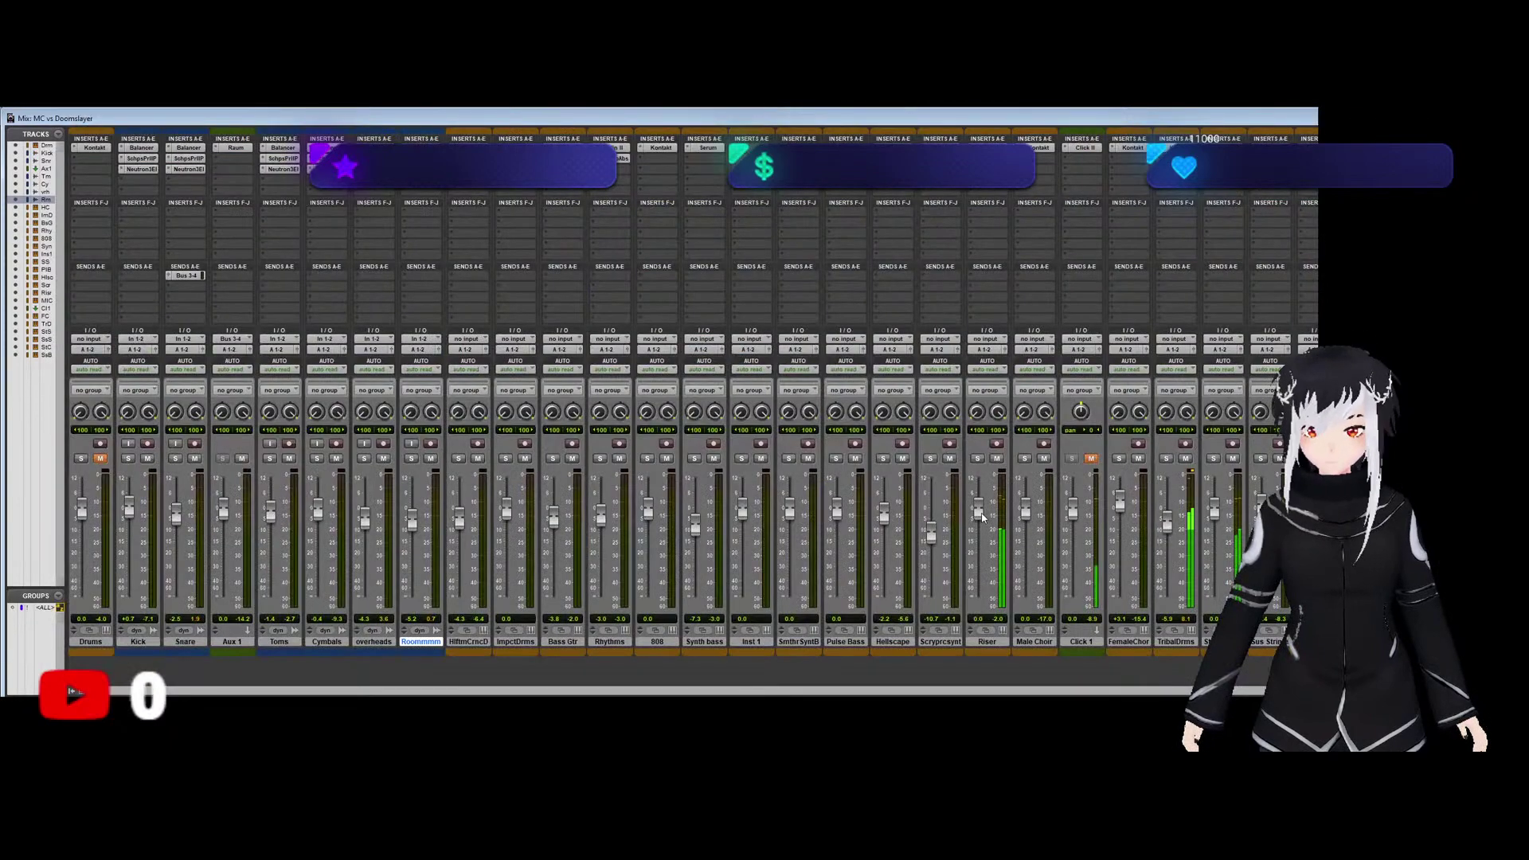
left_click_drag(982, 518, 979, 533)
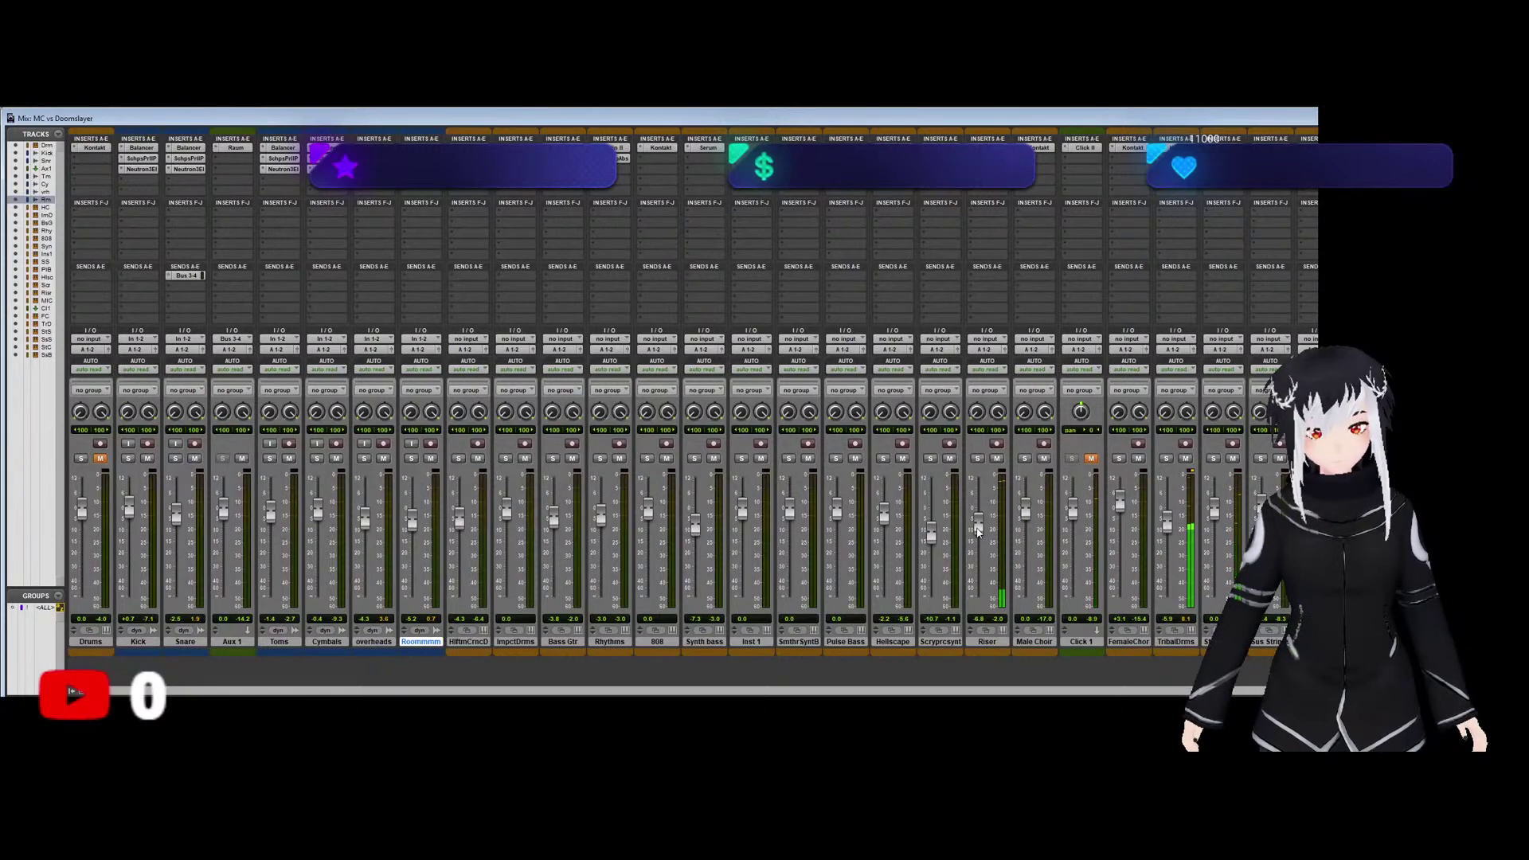
Lower the Riser track's volume in the mixer to about -7.6 dB during playback.
key("ctrl+equal")
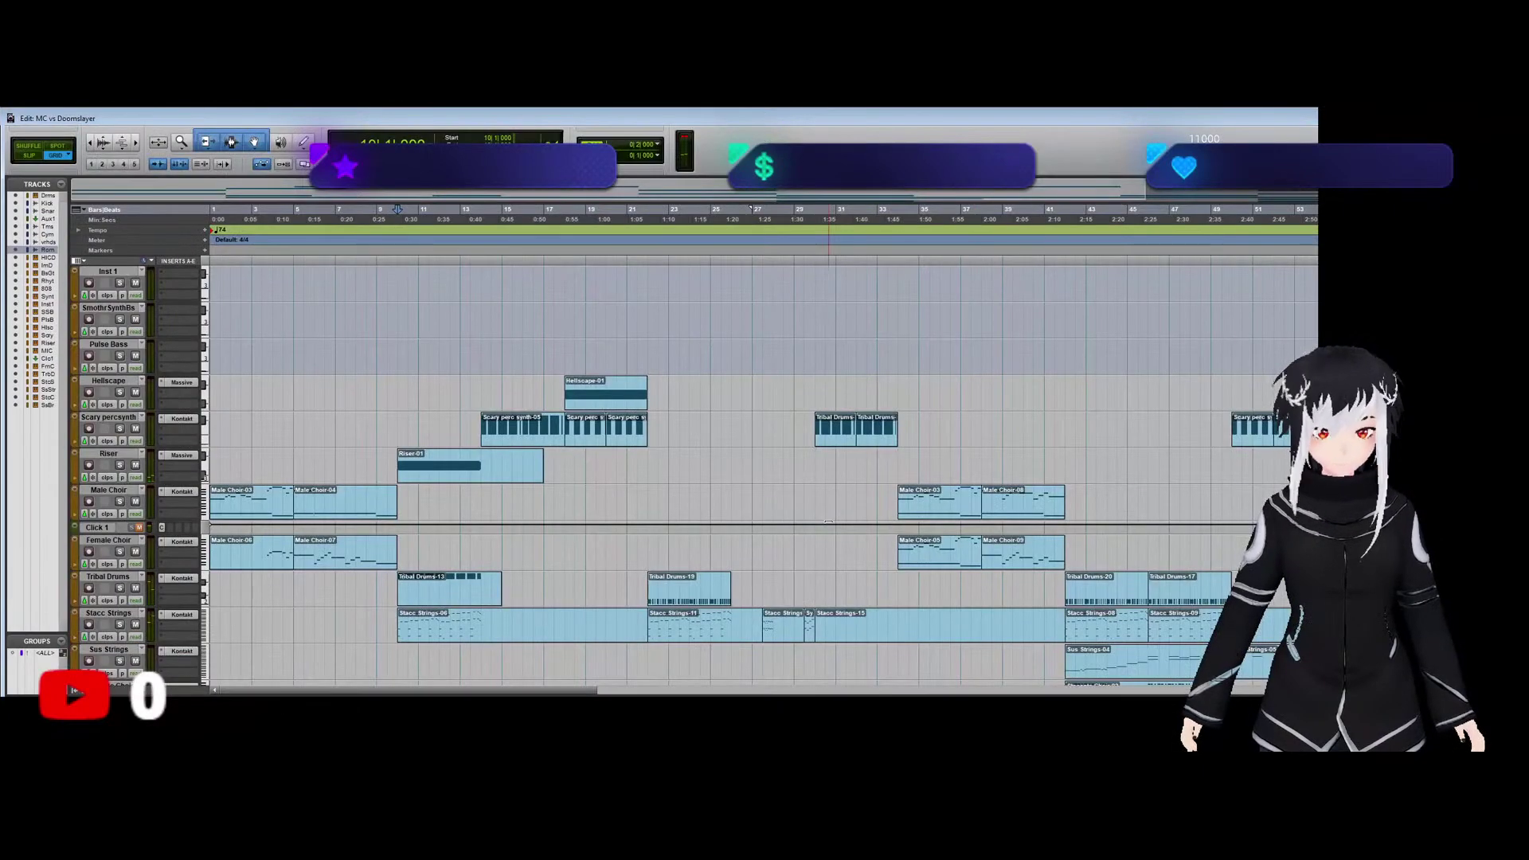
key("ctrl+equal")
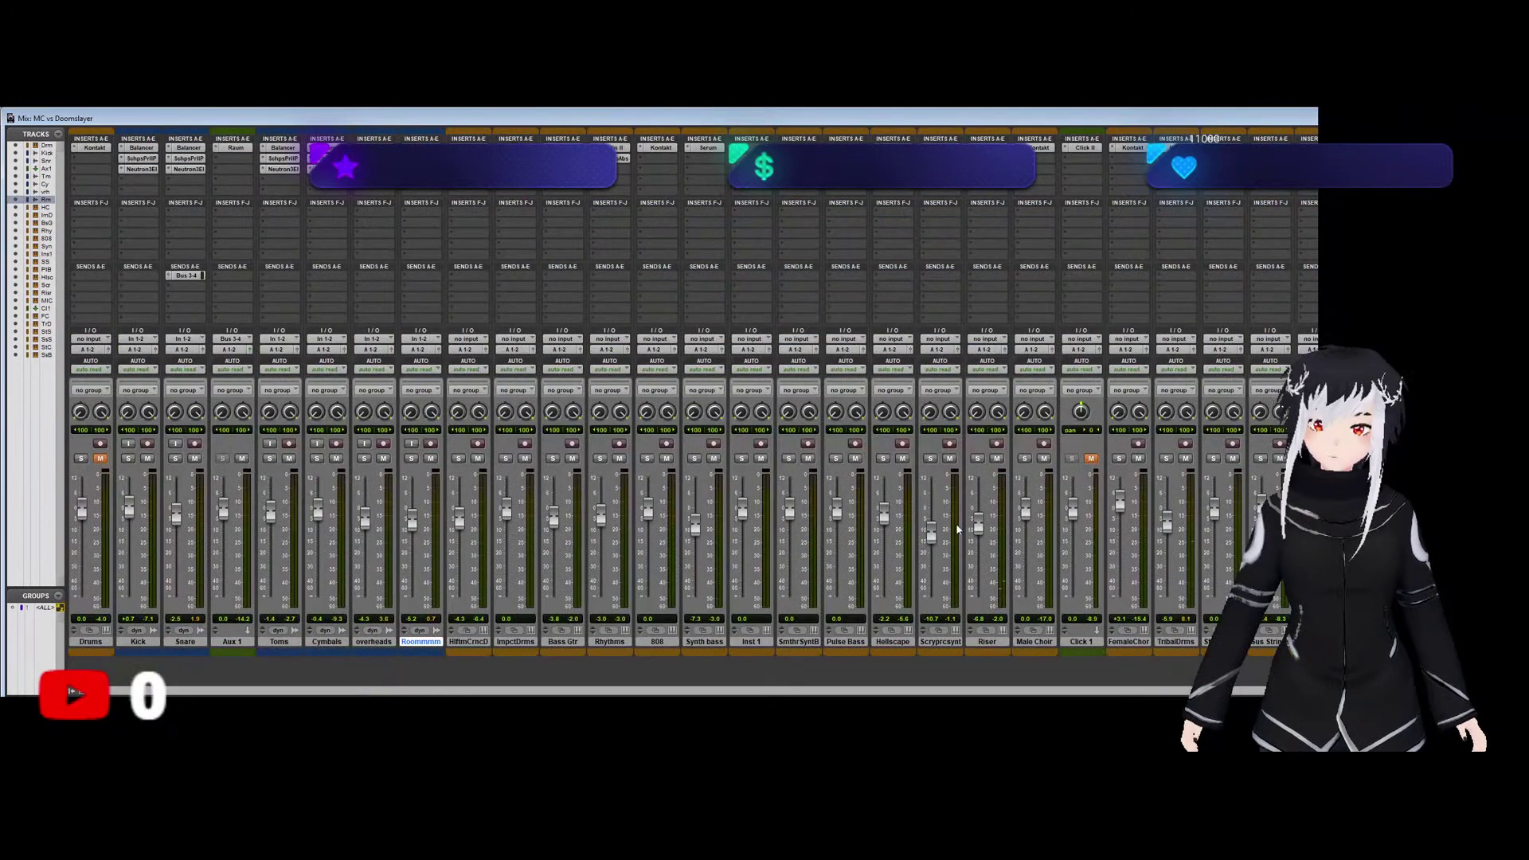
left_click_drag(981, 528, 976, 532)
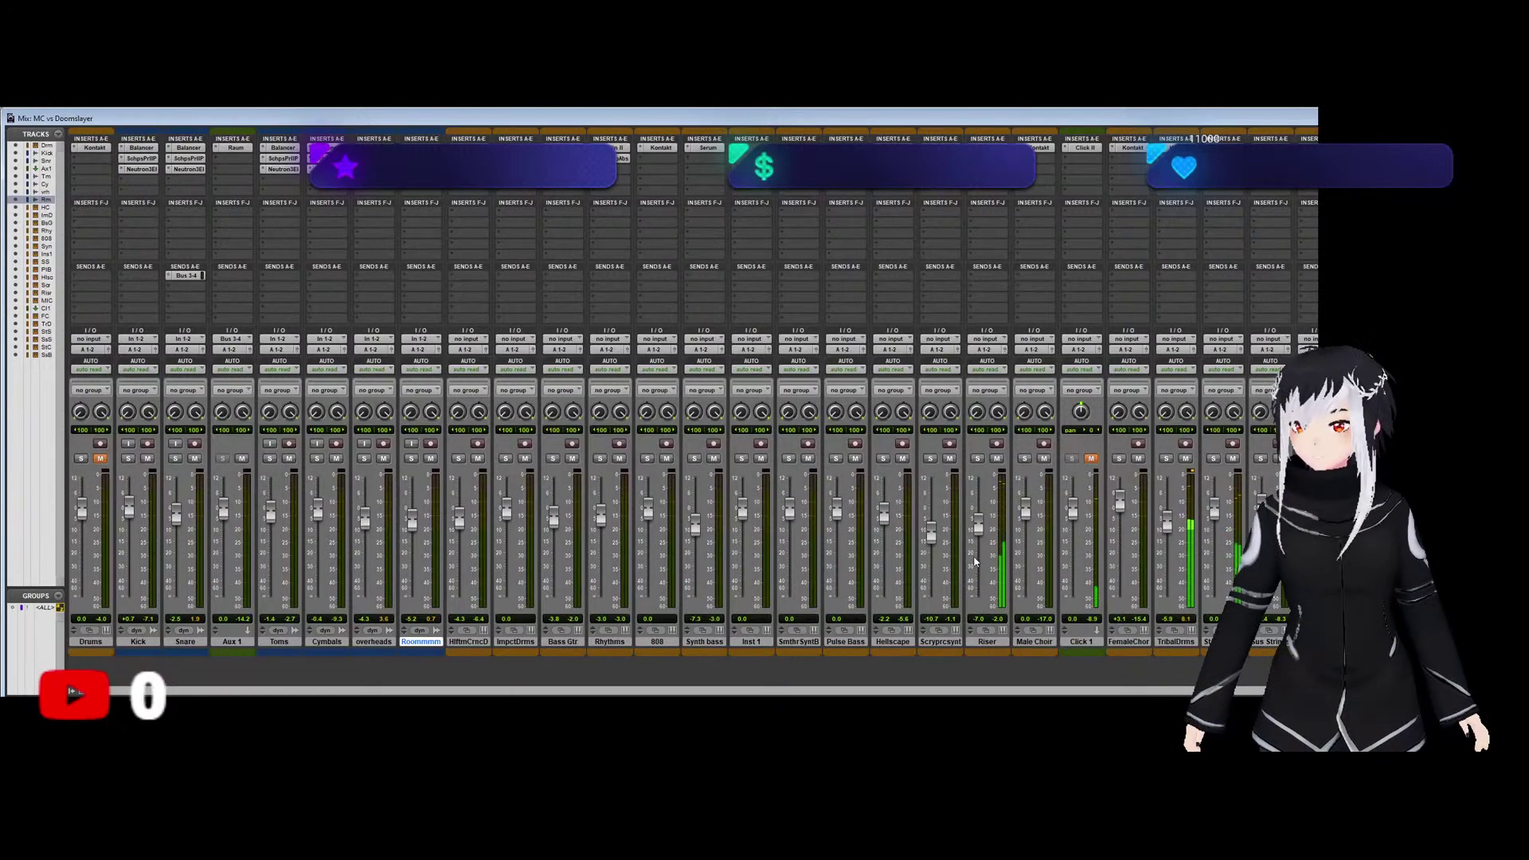
key("ctrl+equal")
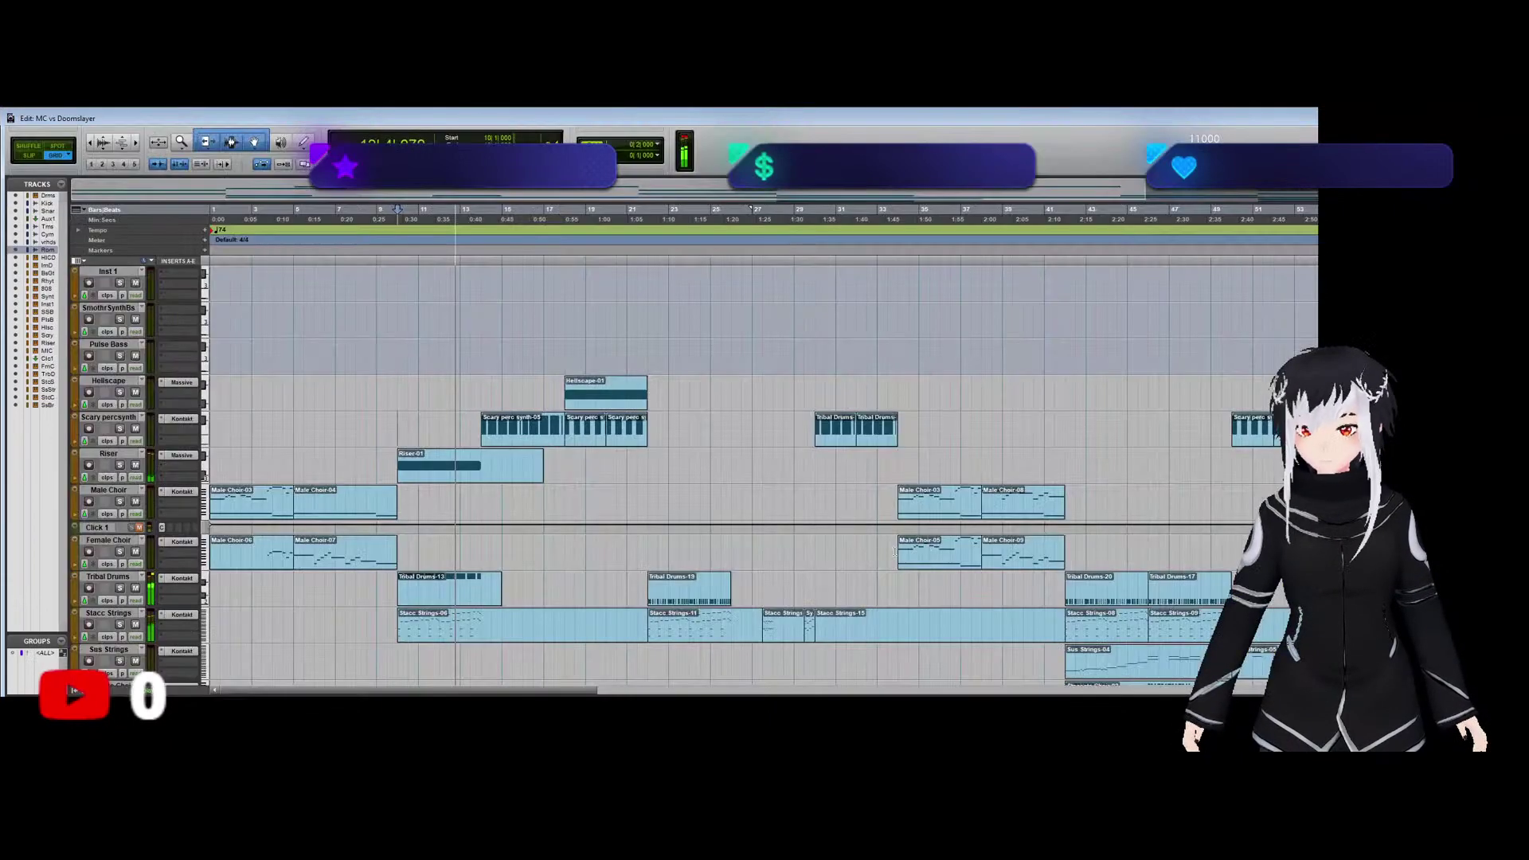
Move the Riser clip two bars later to start at bar 12 and shorten its note to end at bar 14.
left_click(489, 482)
left_click_drag(488, 481, 566, 482)
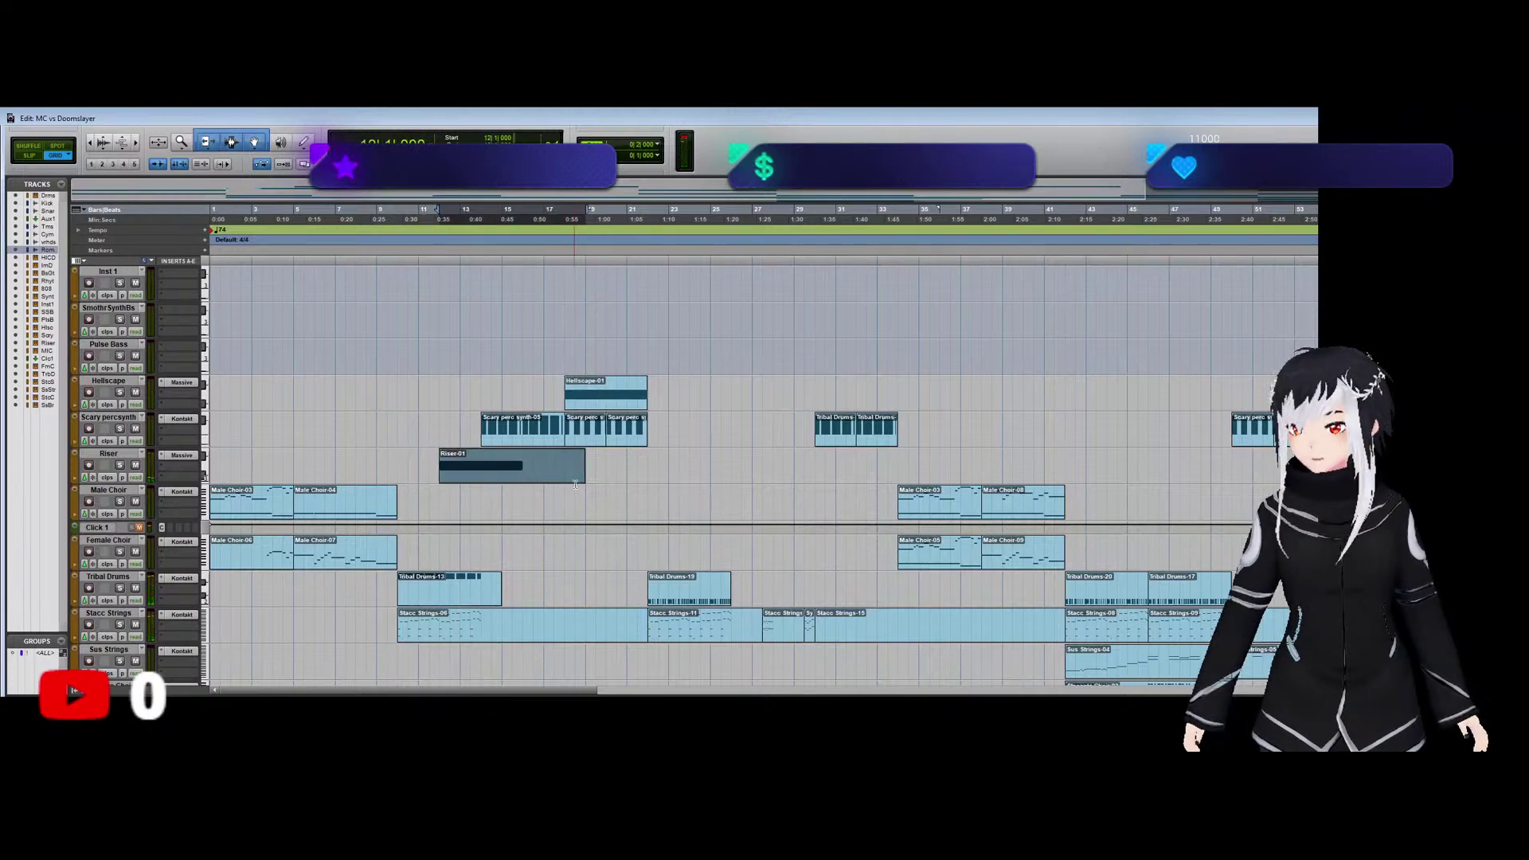
double_click(566, 482)
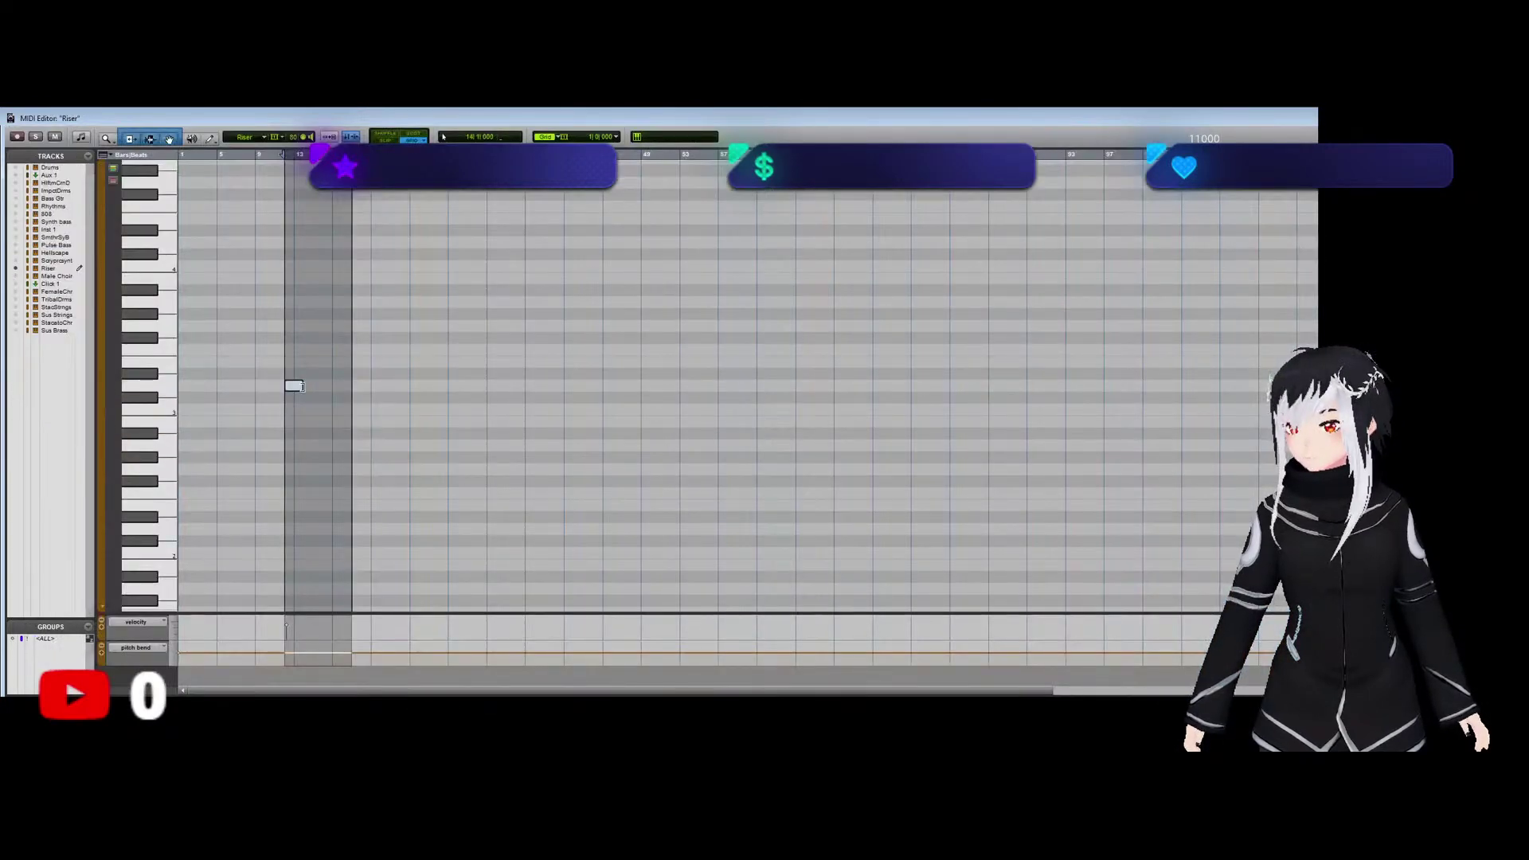
key("ctrl+w")
Play from bar 10 and raise the Riser track's volume in the mixer to about -6.2 dB.
left_click(398, 451)
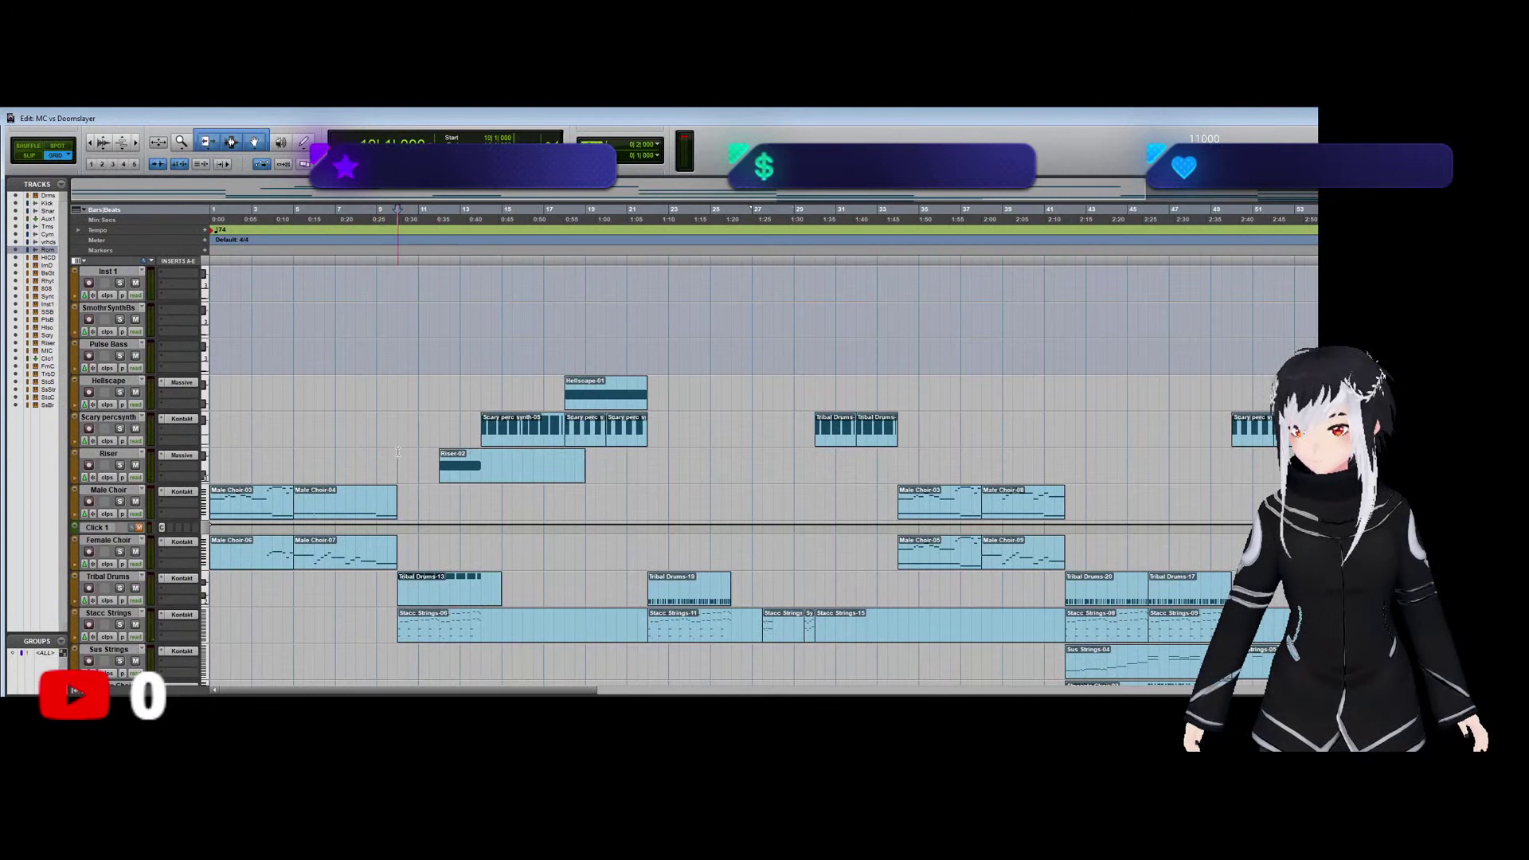
key("space")
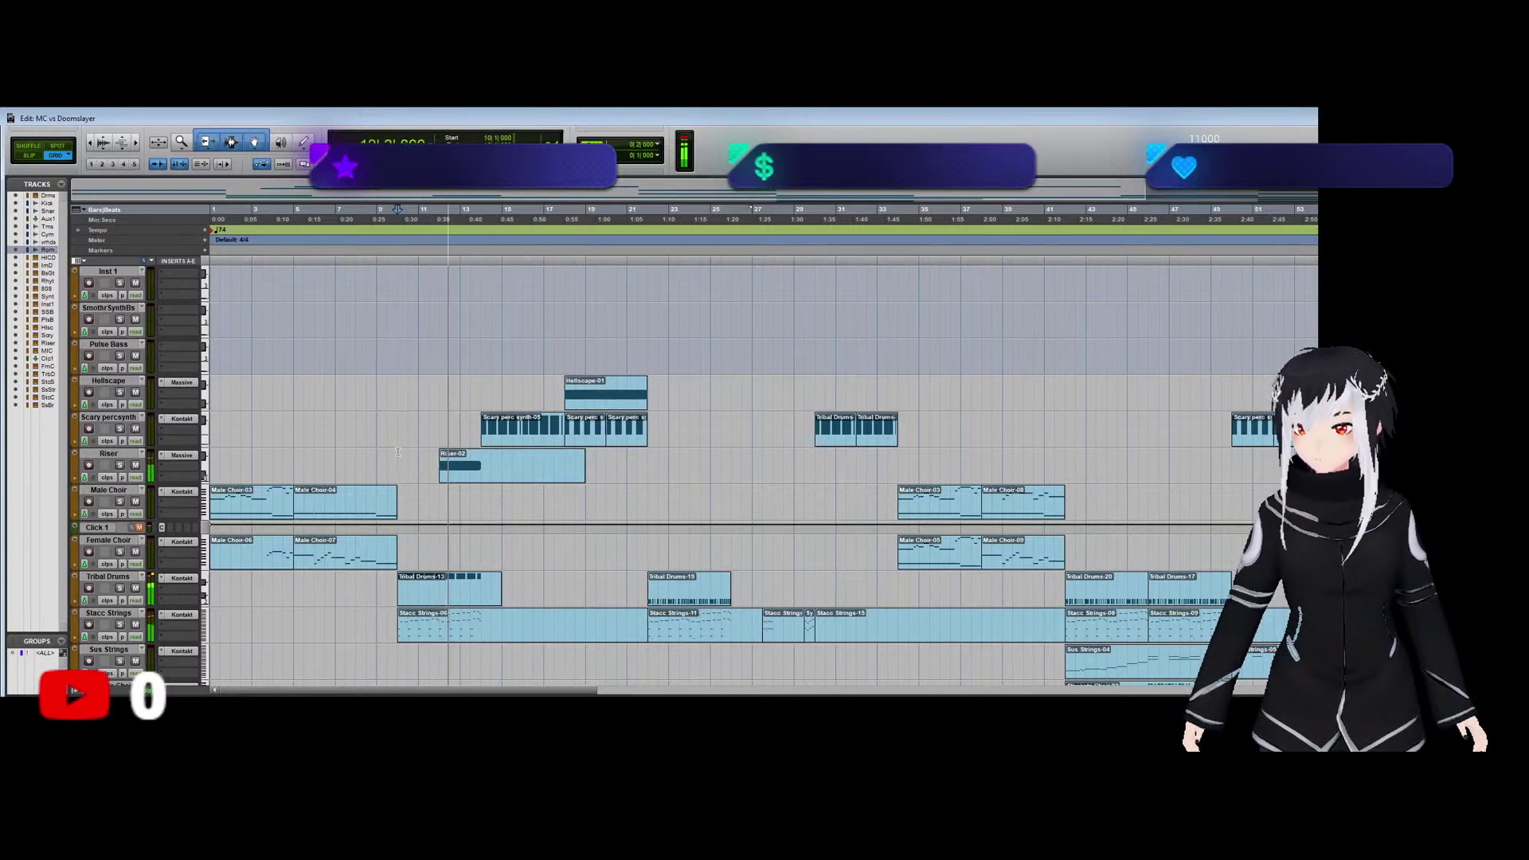
key("ctrl+equal")
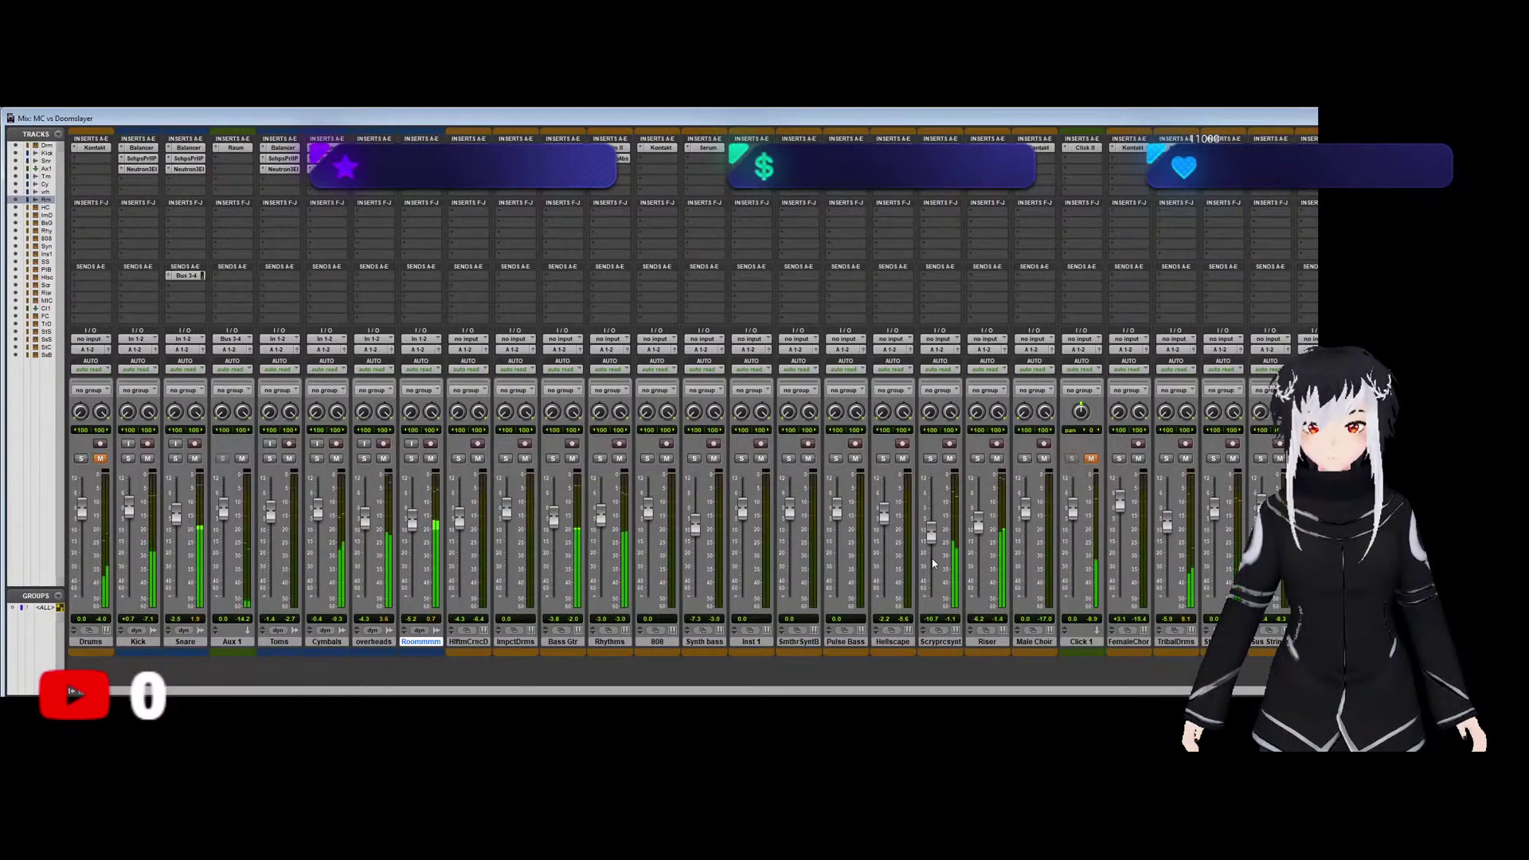
key("ctrl+equal")
Extend the start of the Riser note back to bar 11 and play the passage.
double_click(495, 481)
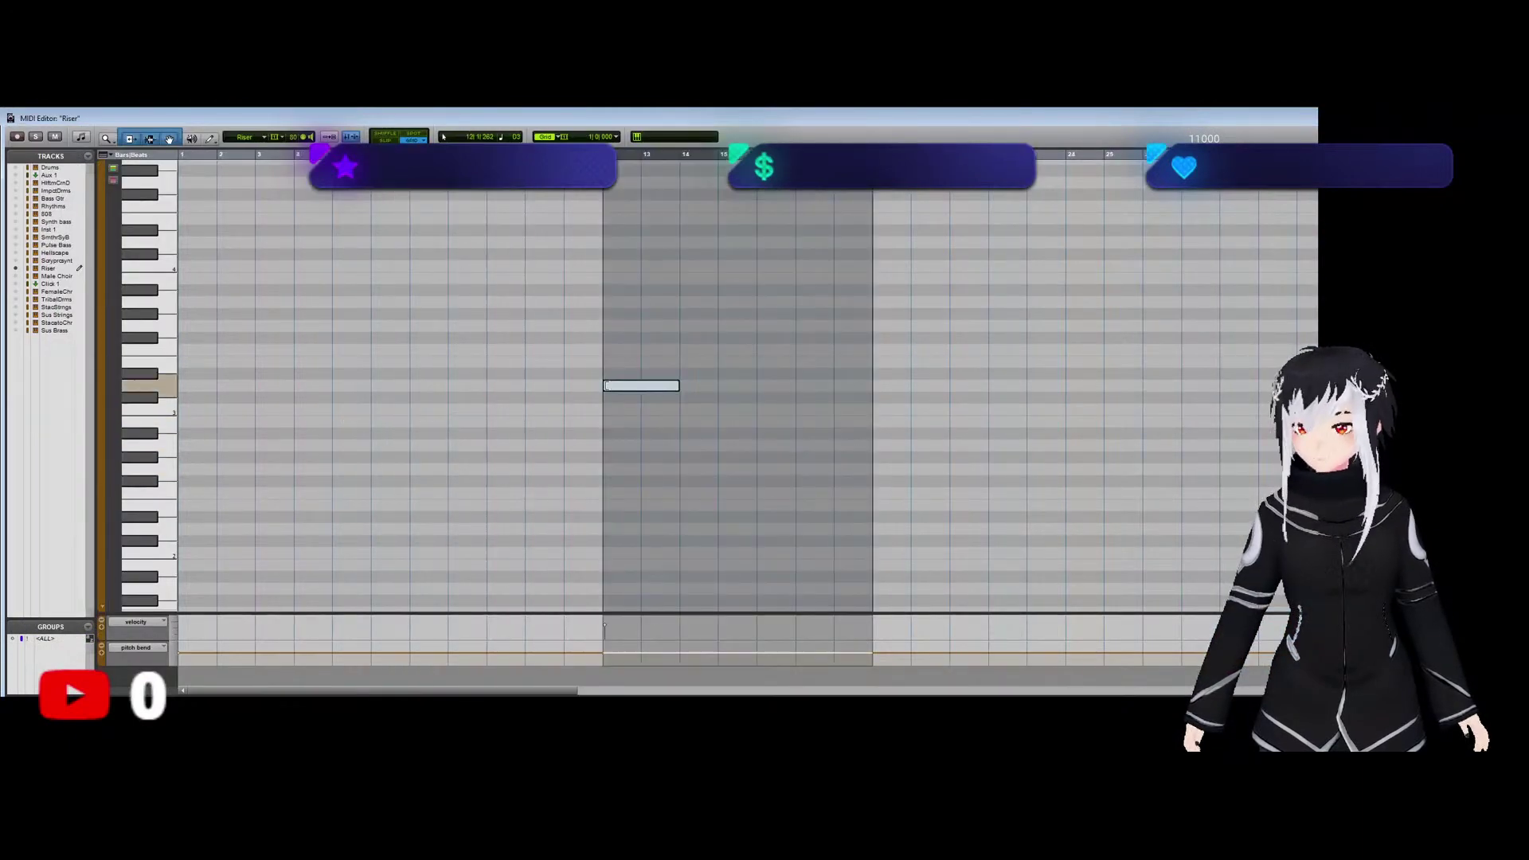
left_click_drag(606, 385, 563, 385)
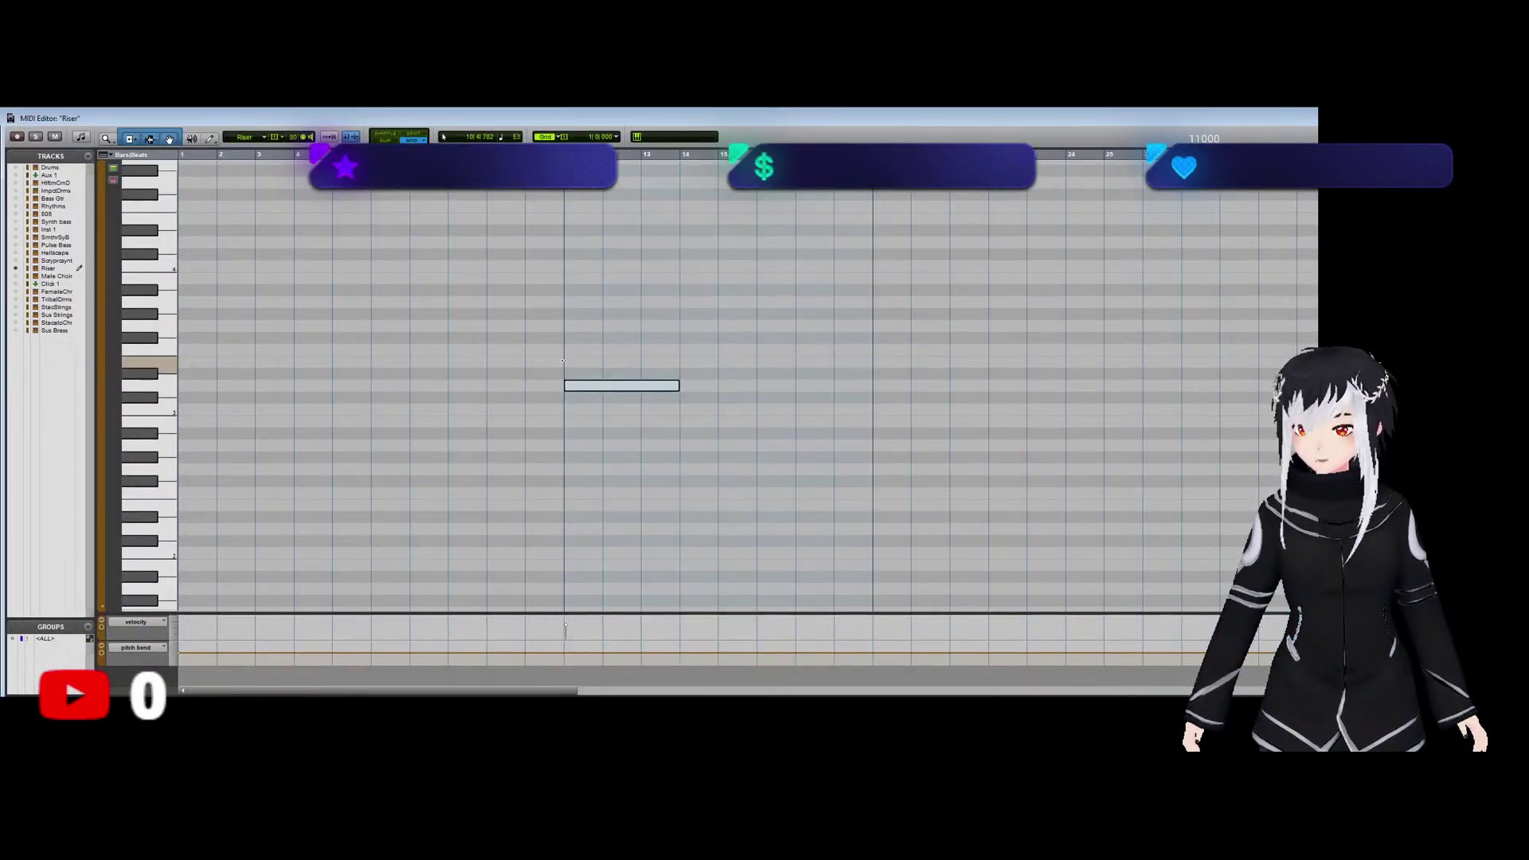
key("space")
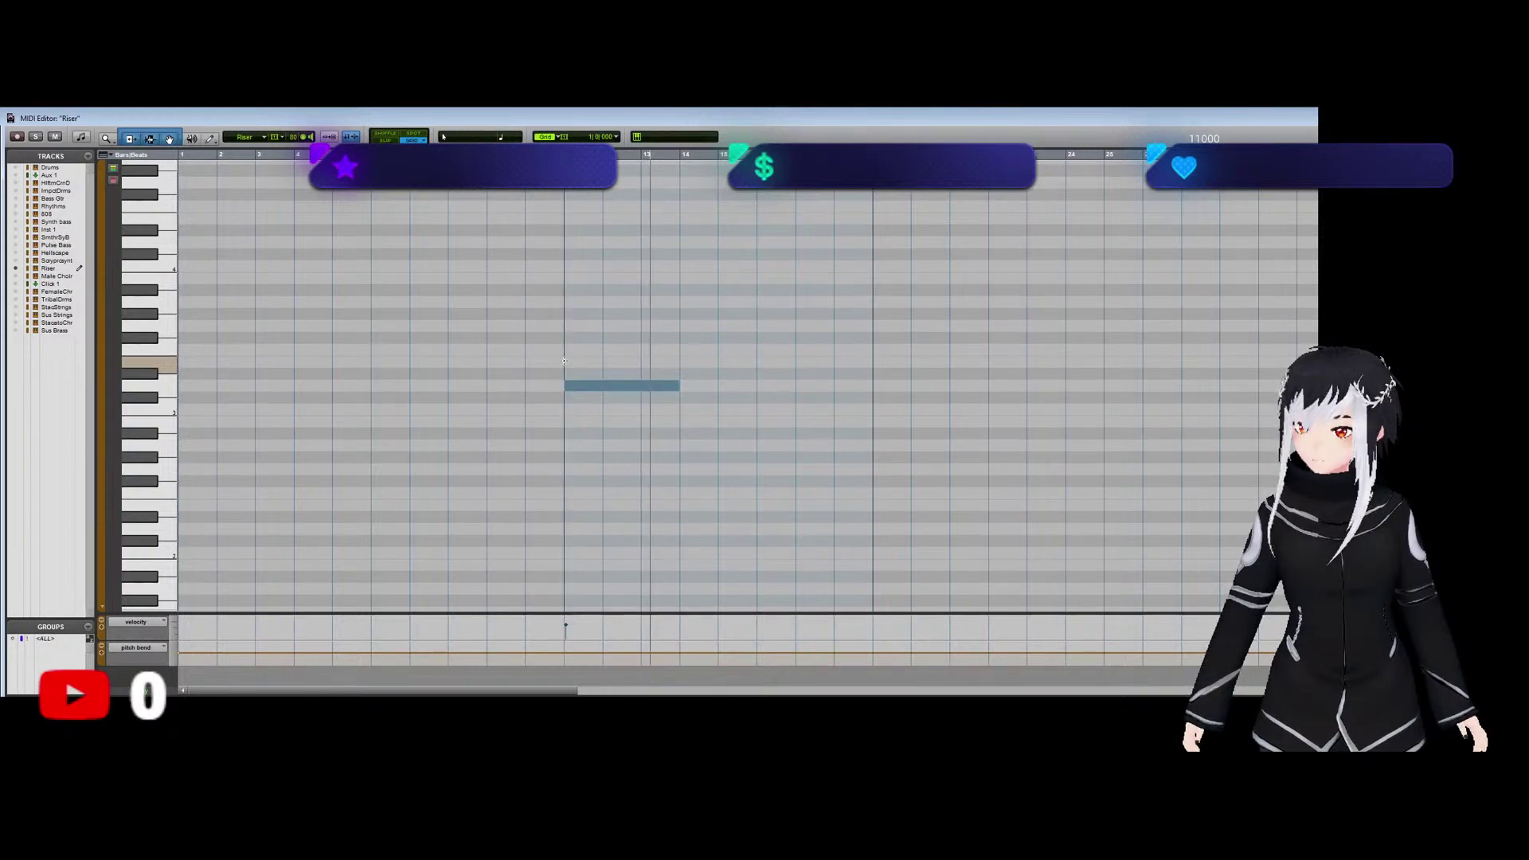
key("space")
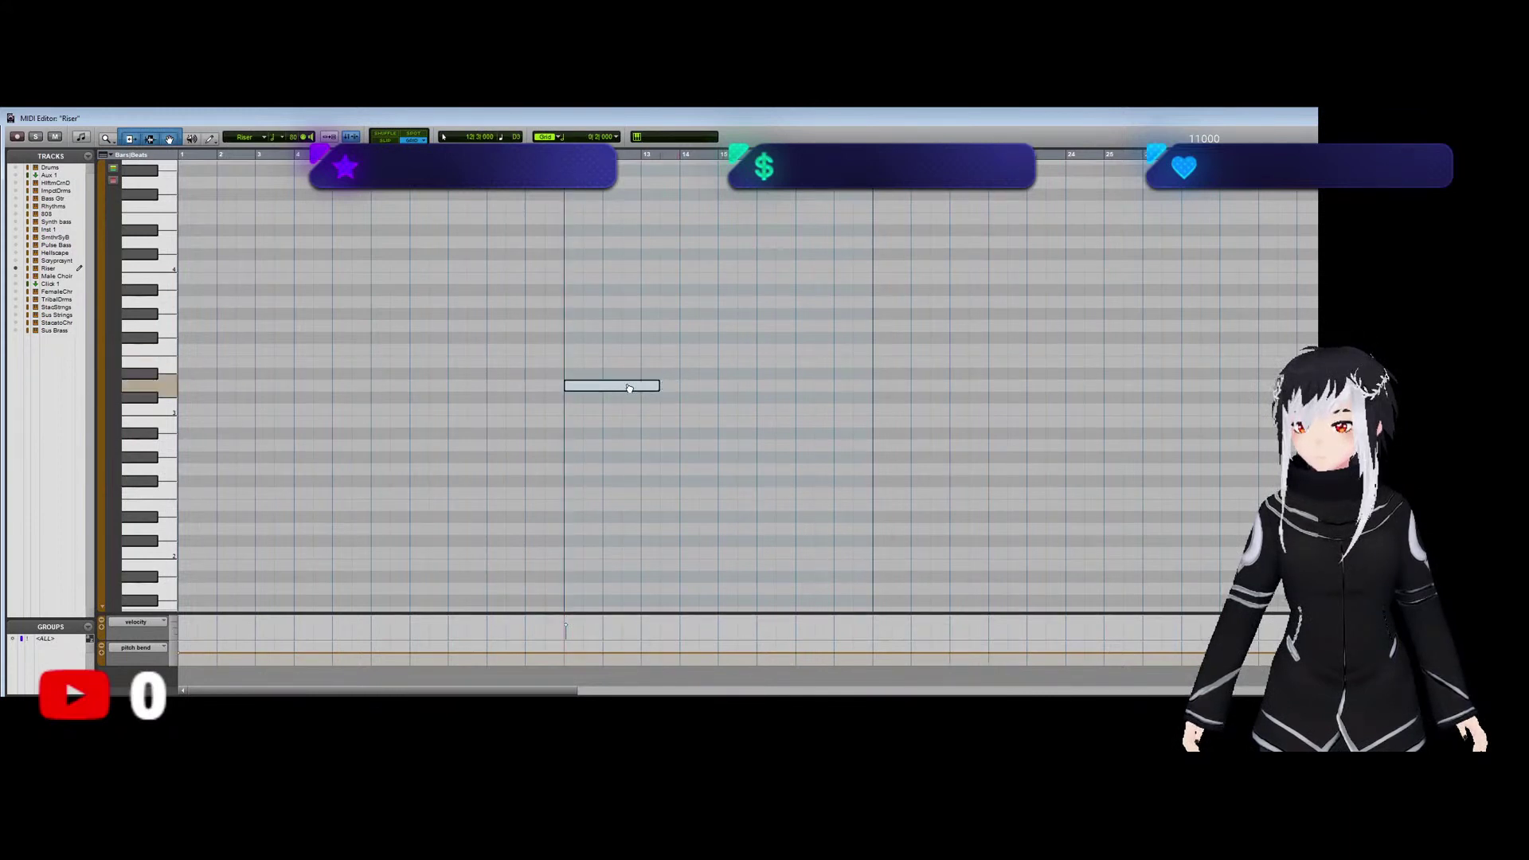
Set the Riser note to run from bar 11 beat 3 to bar 14 and play it back.
left_click_drag(565, 385, 587, 358)
key("space")
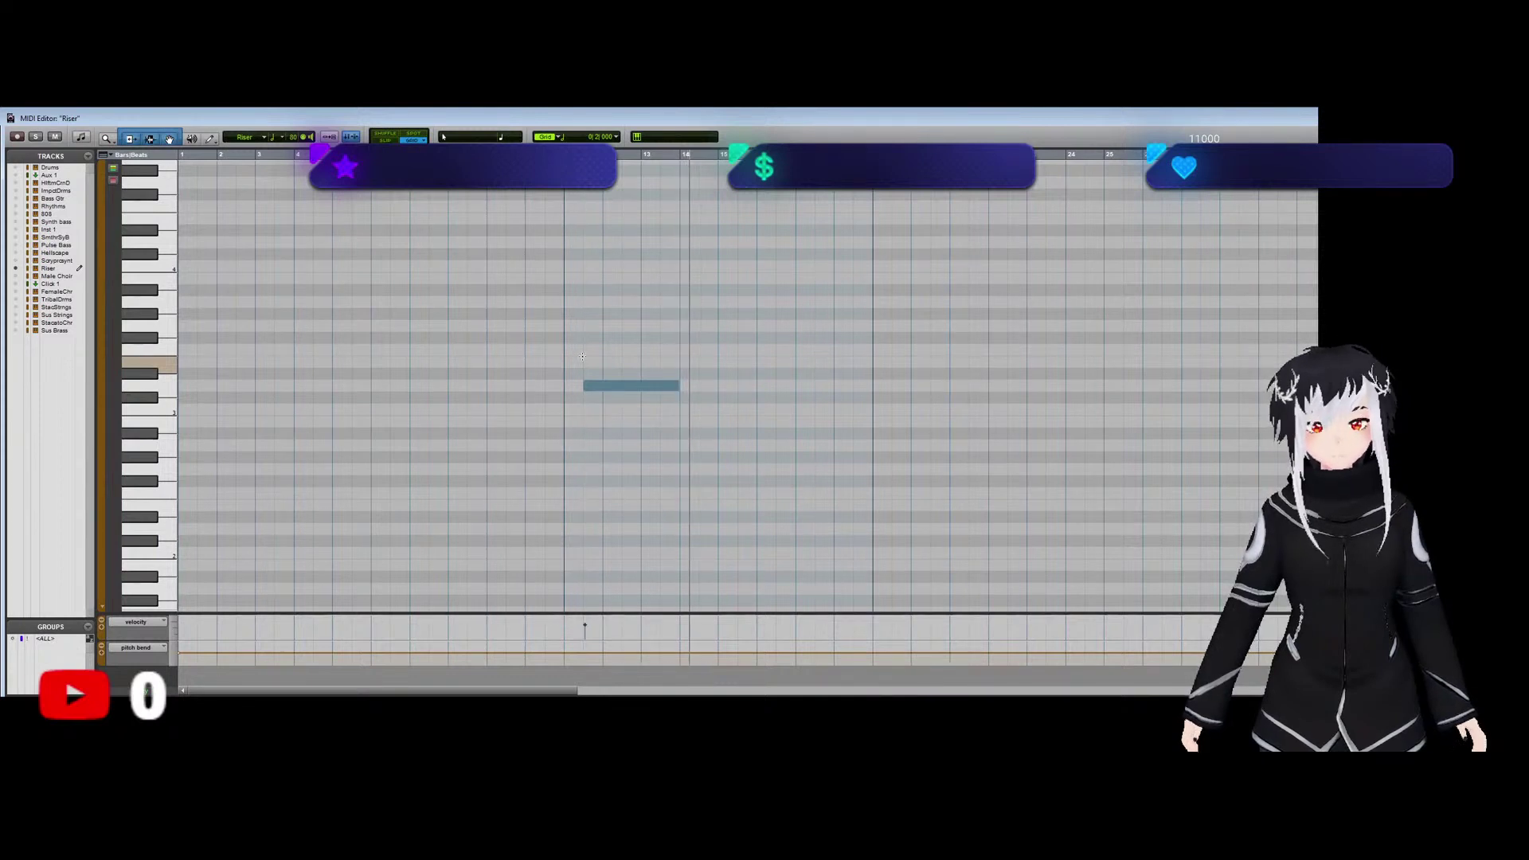
key("space")
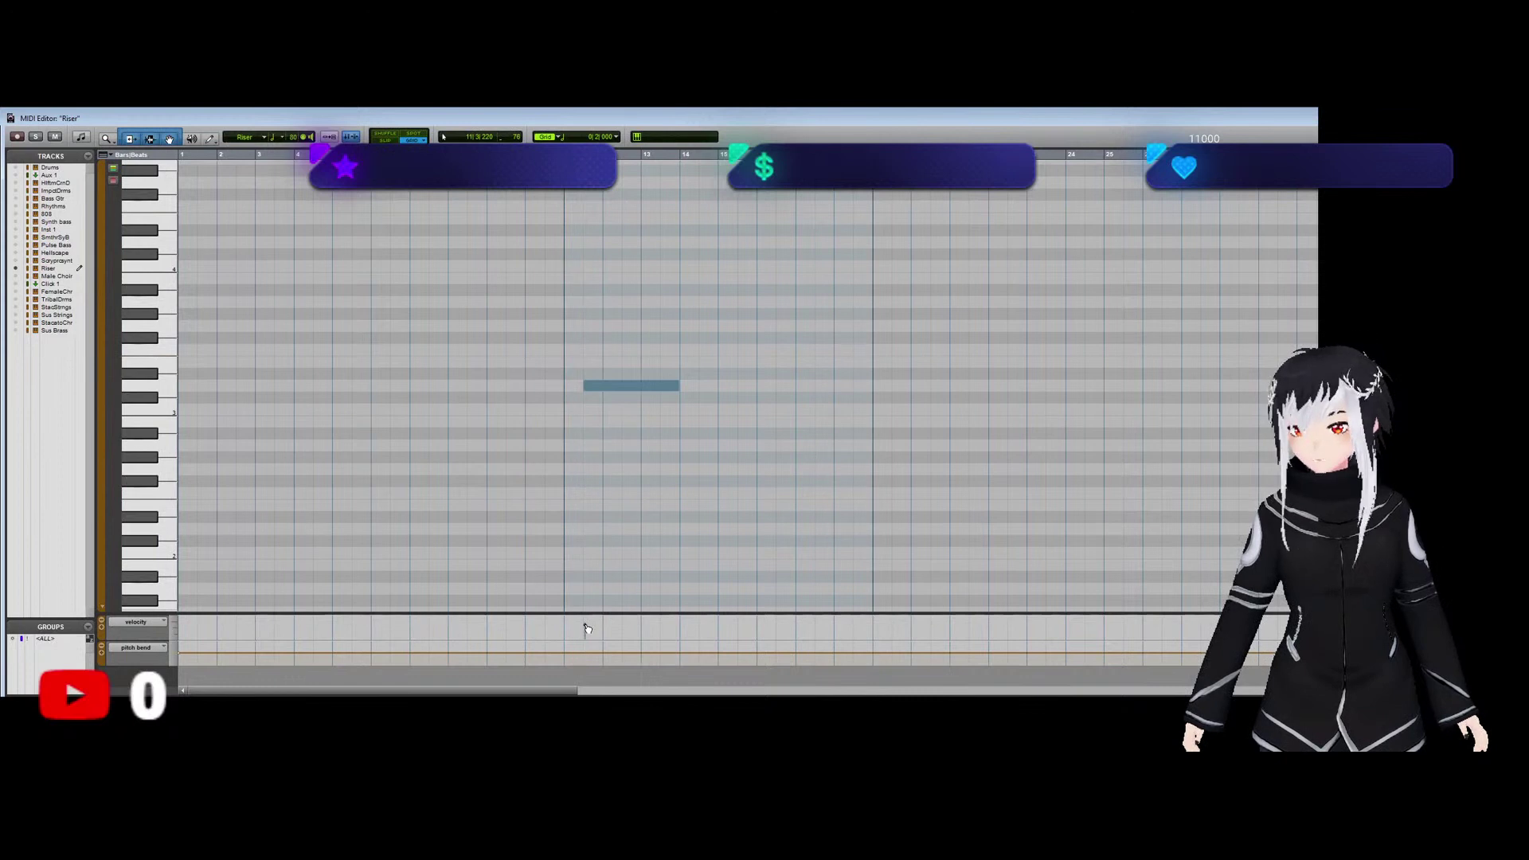
Adjust the velocity of the Riser note and play the passage from bar 10 with the other tracks.
left_click(586, 629)
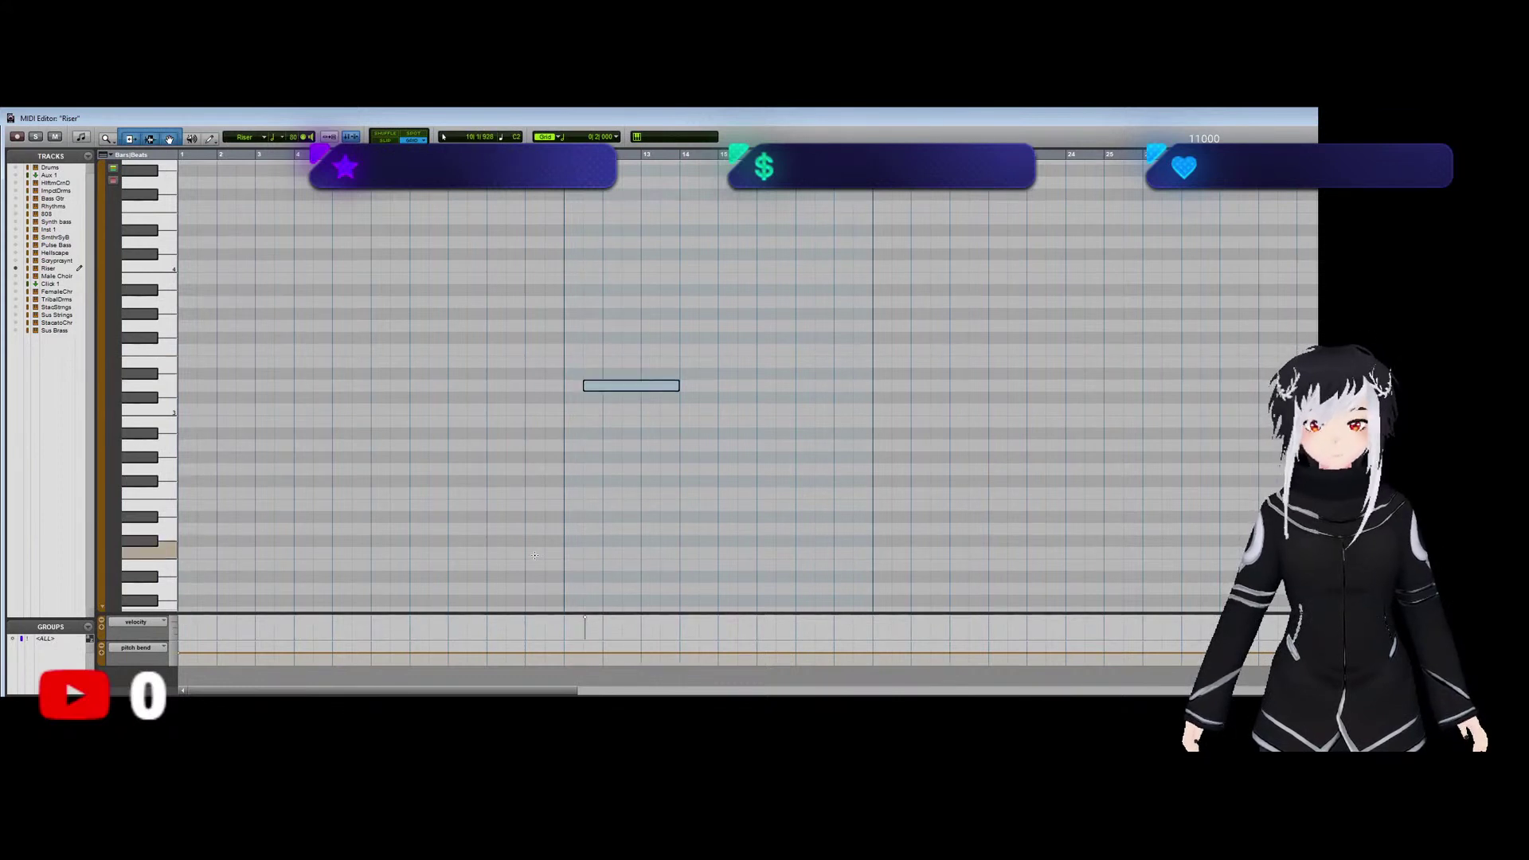
key("space")
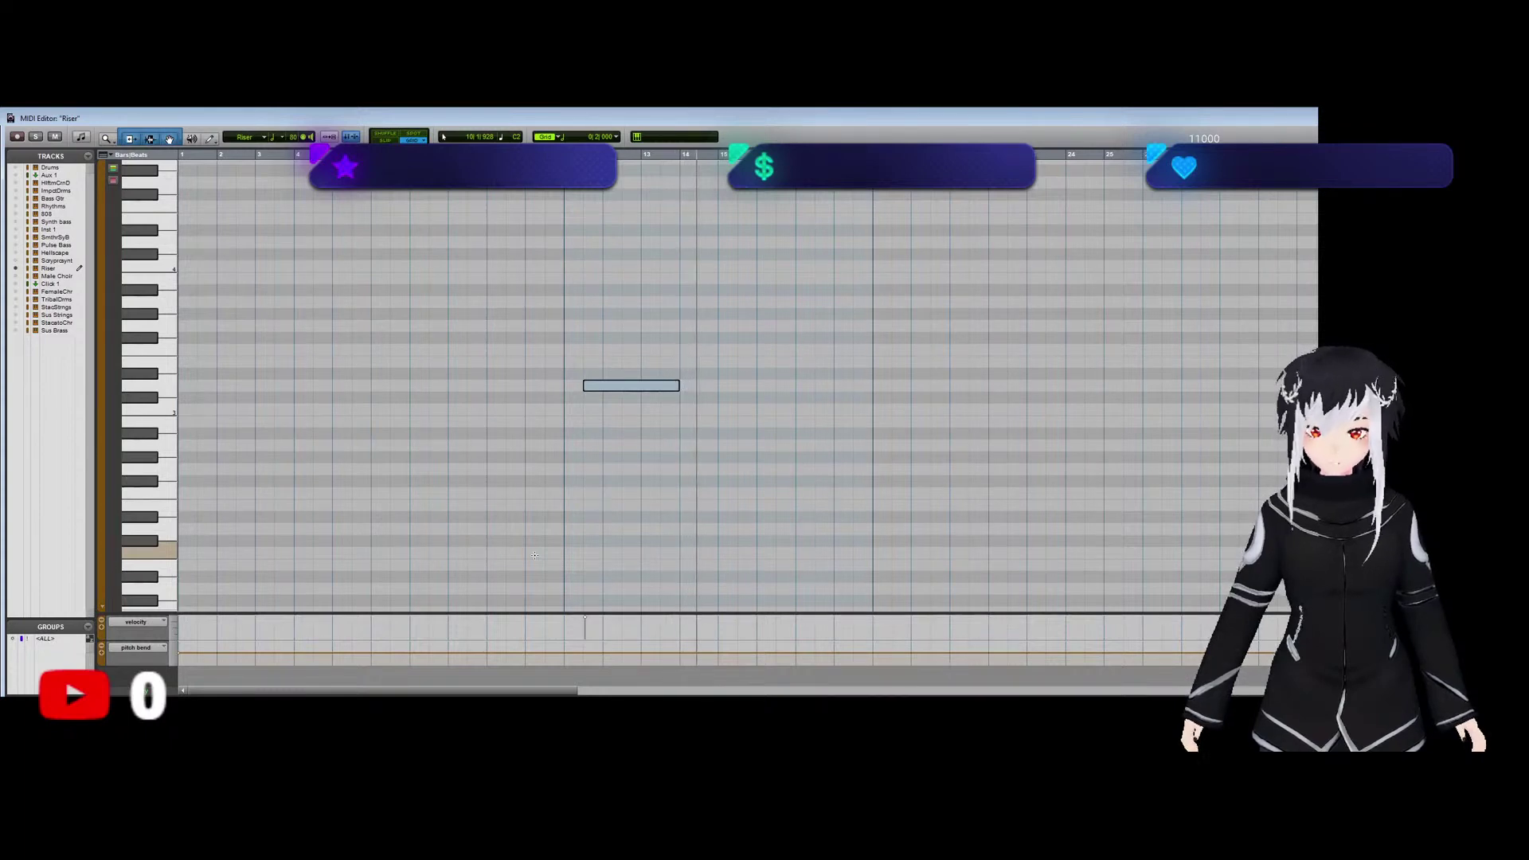
key("space")
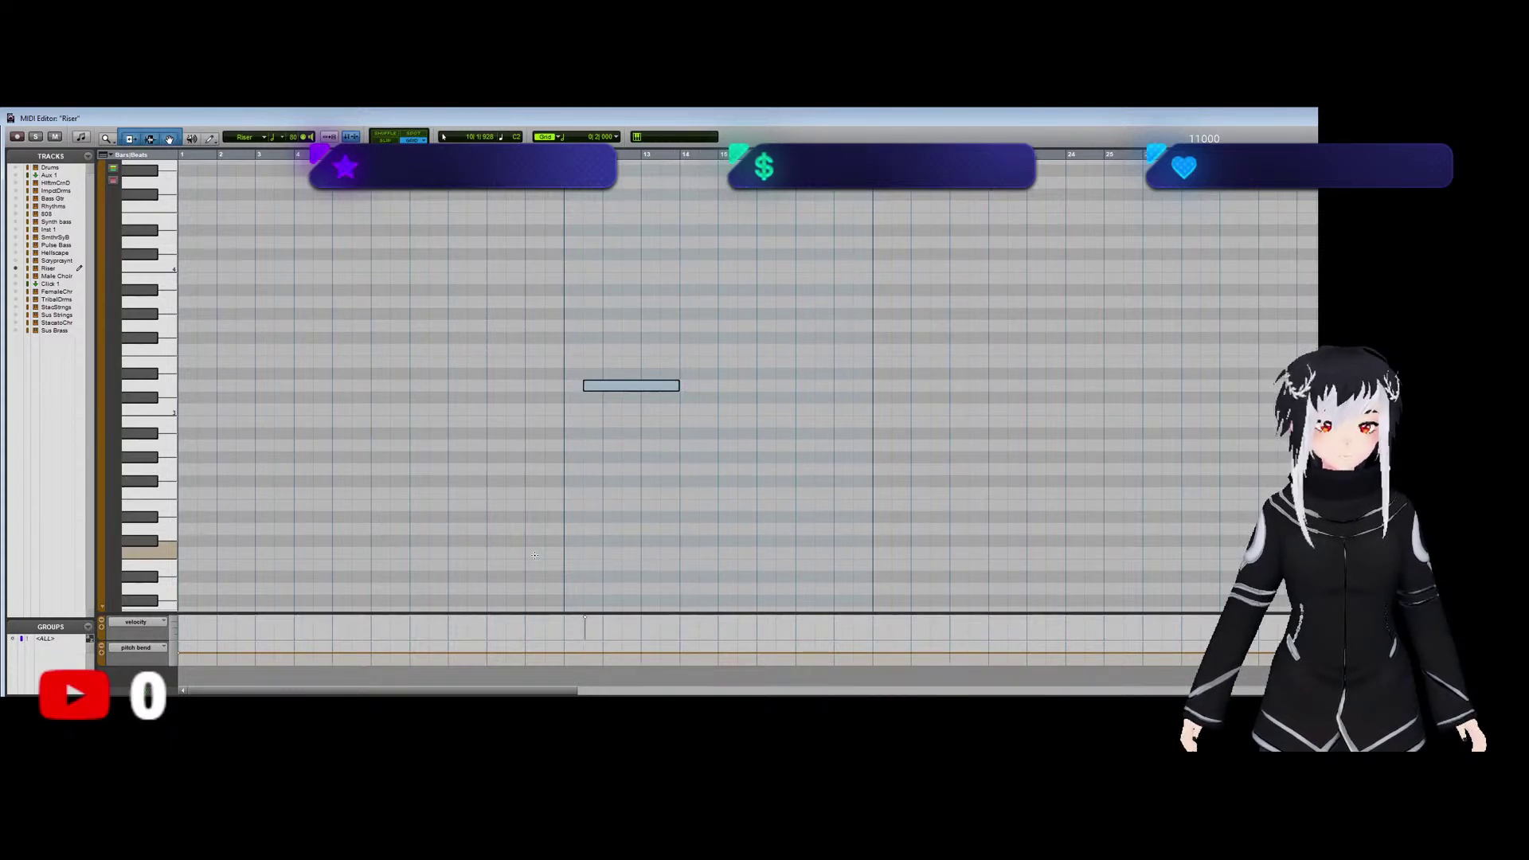
key("ctrl+w")
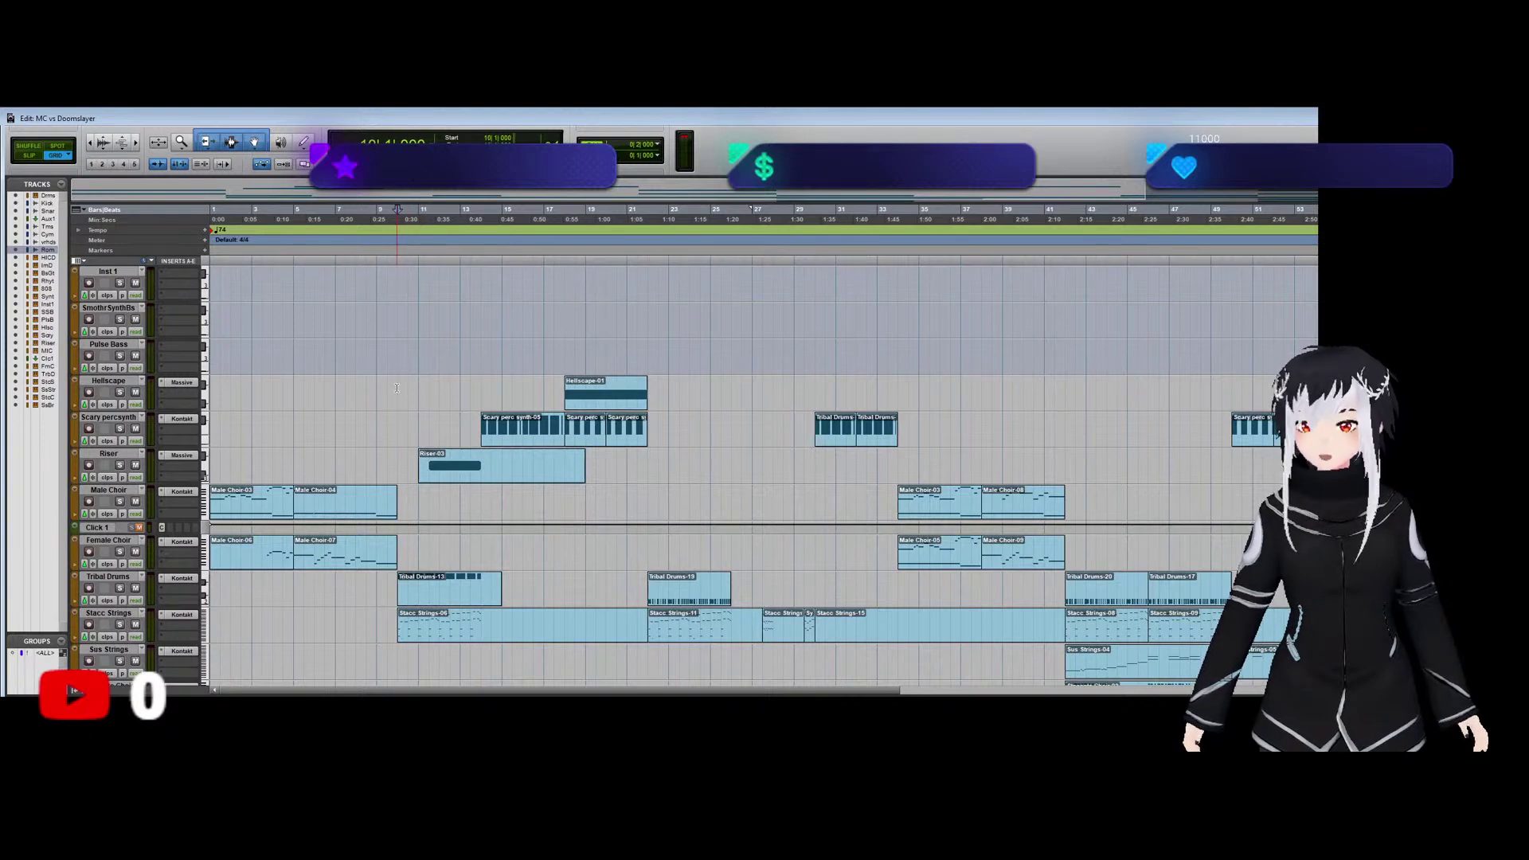
key("space")
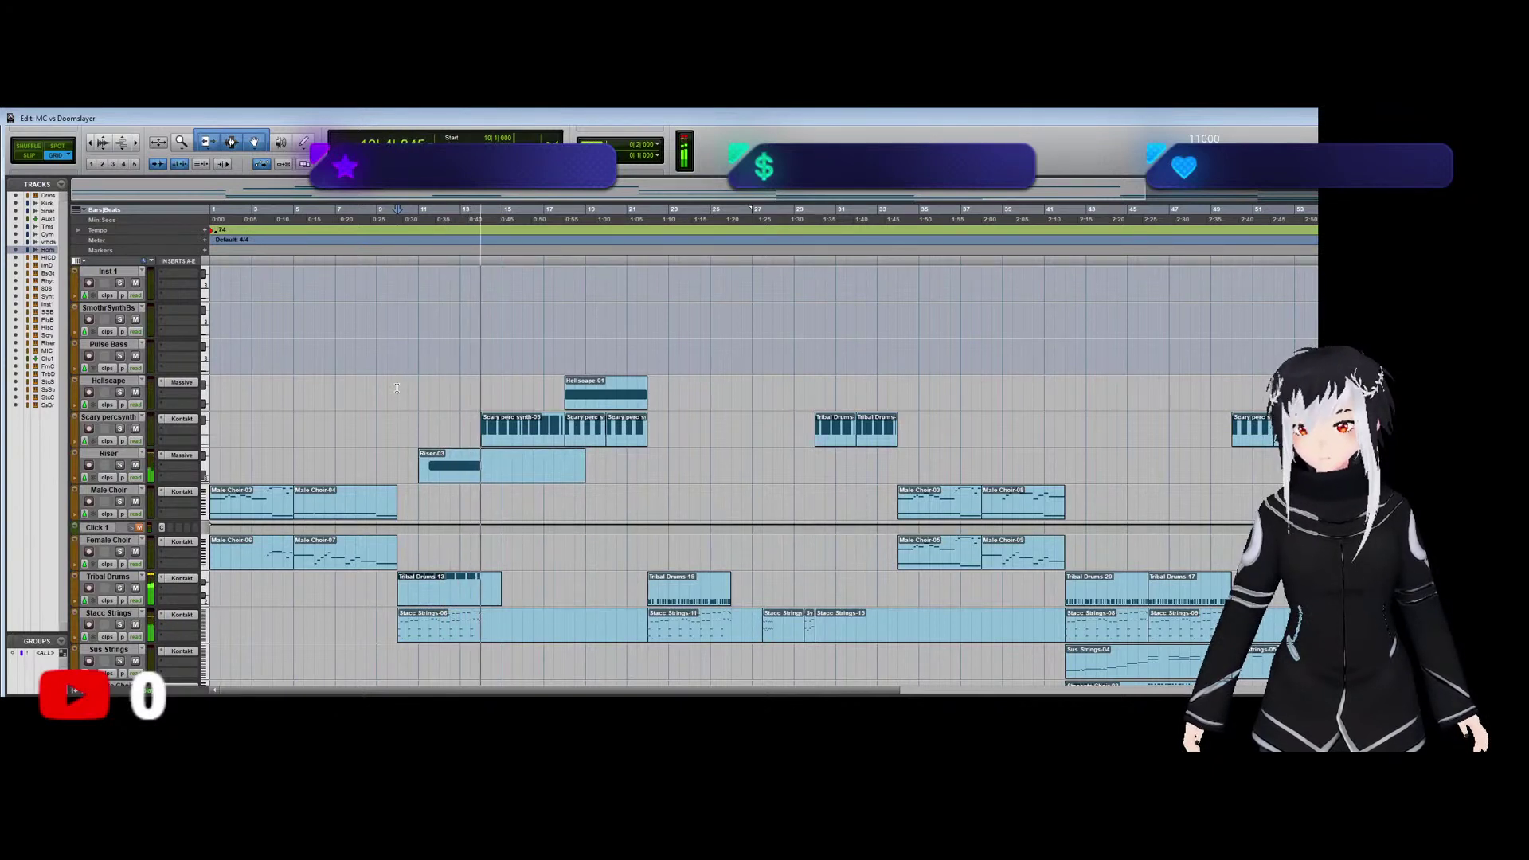
Trim the start of the Riser note to bar 11 beat 4, keeping its end at bar 14.
double_click(501, 476)
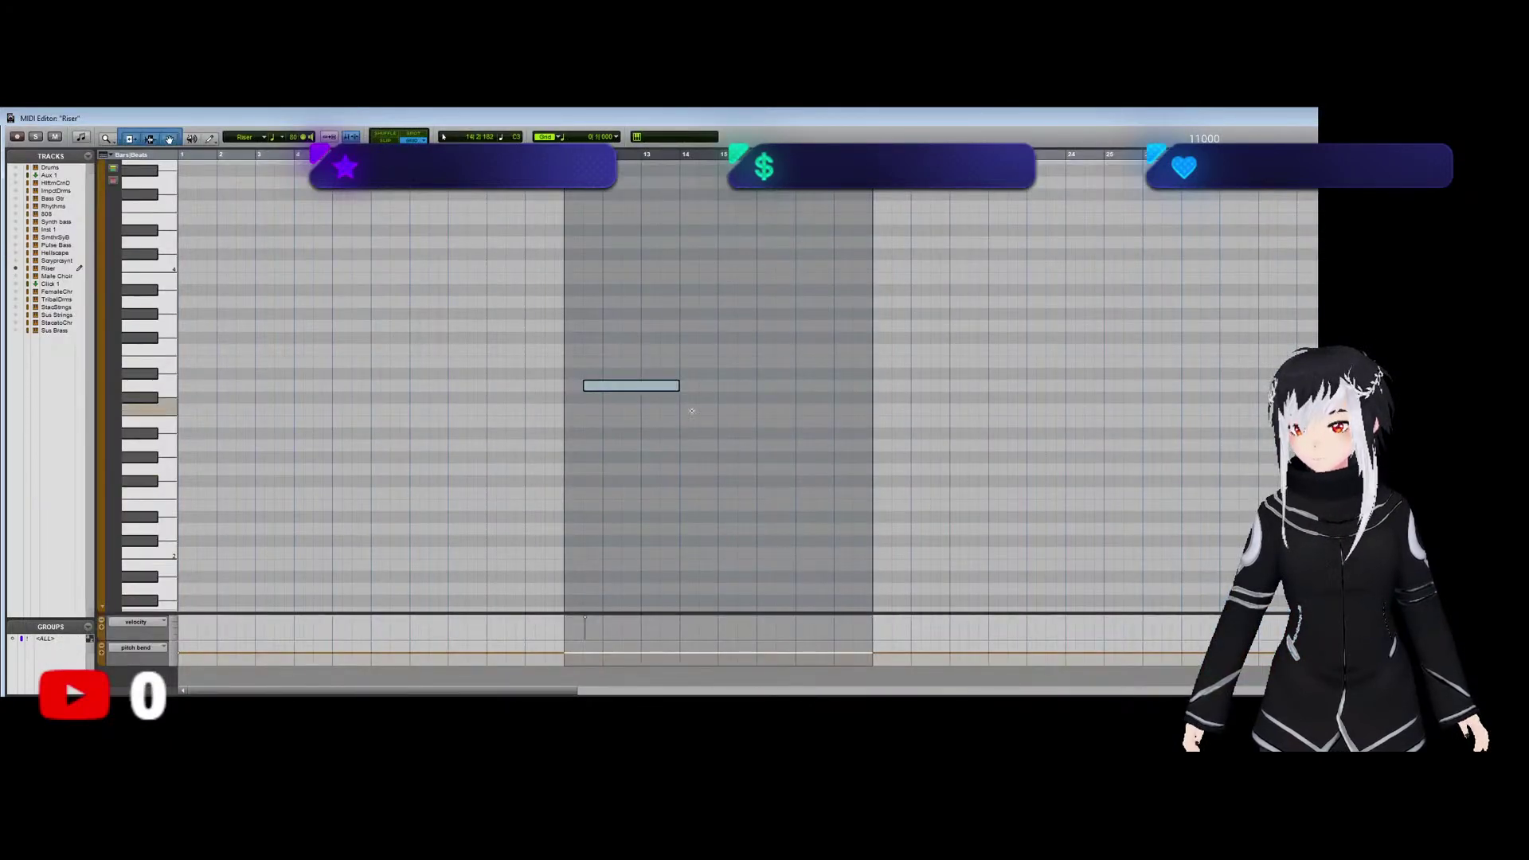
left_click(670, 390)
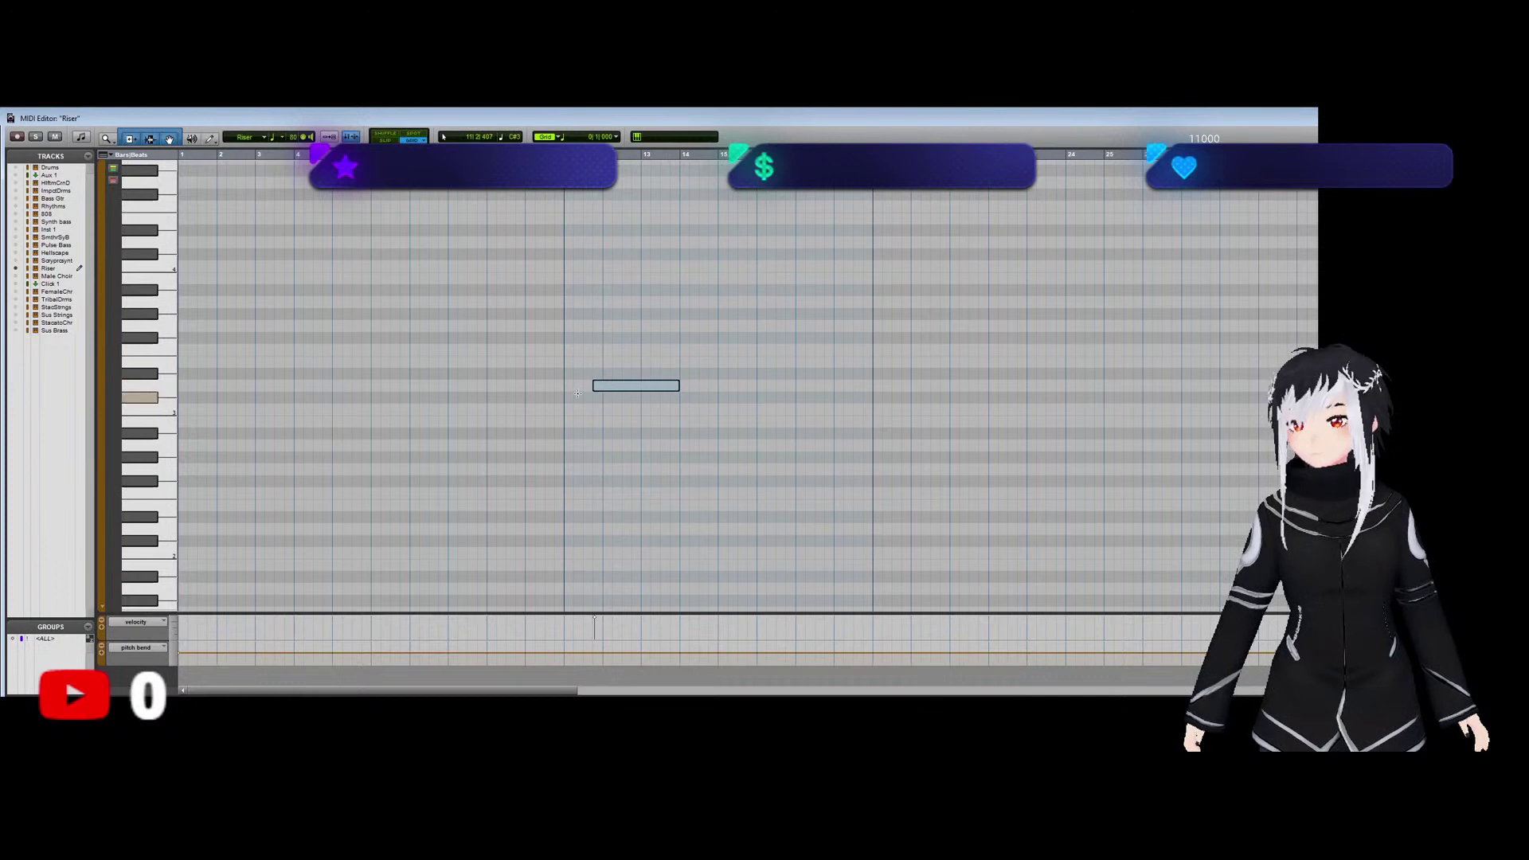
key("ctrl+w")
Play from bar 11 through the bar 14 entrance into the Hellscape part, and stop playback.
left_click(177, 457)
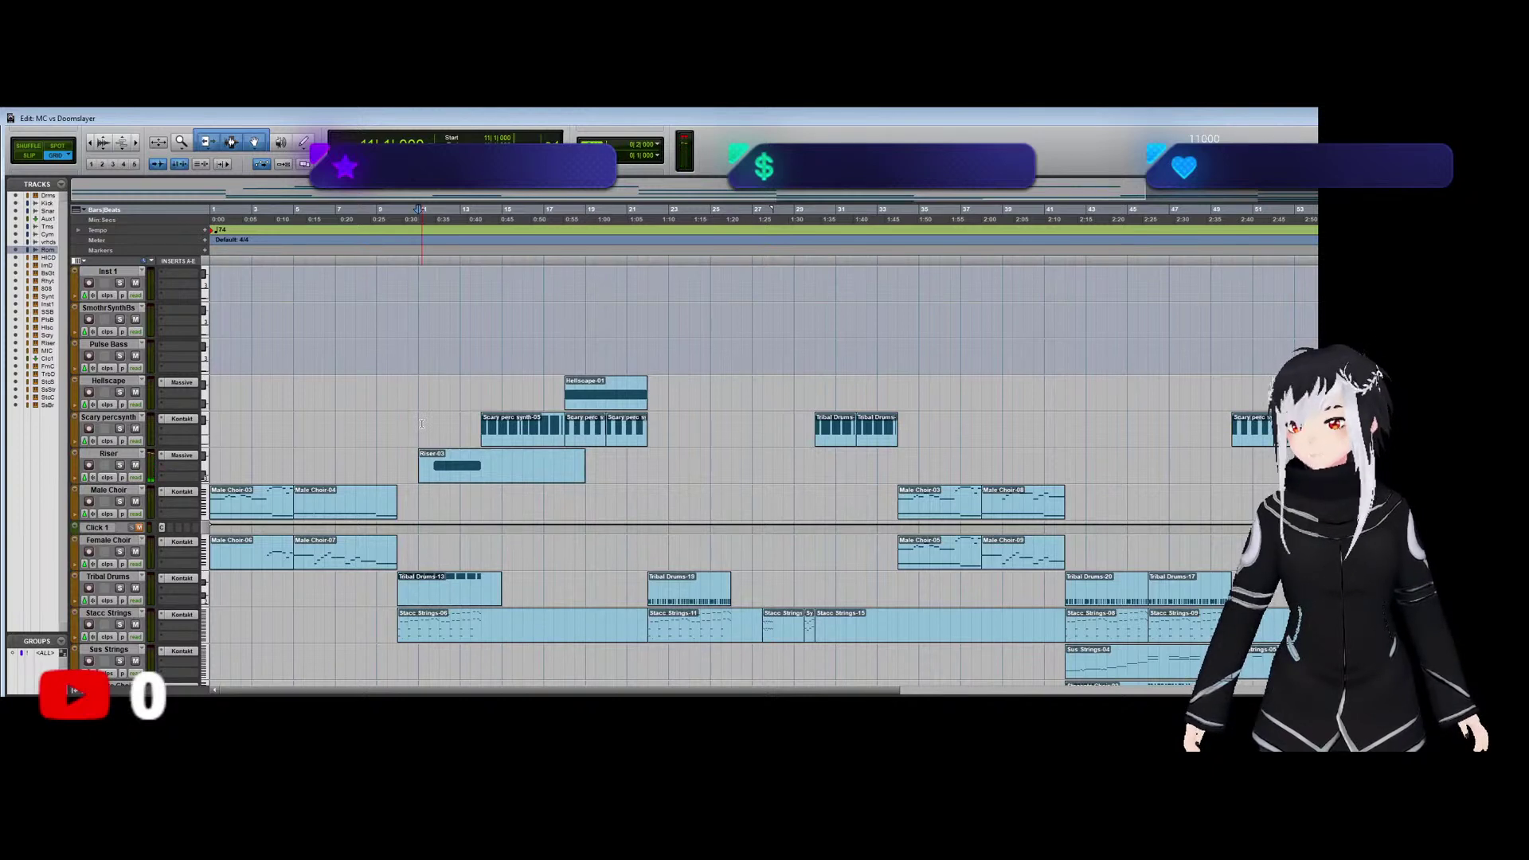
key("space")
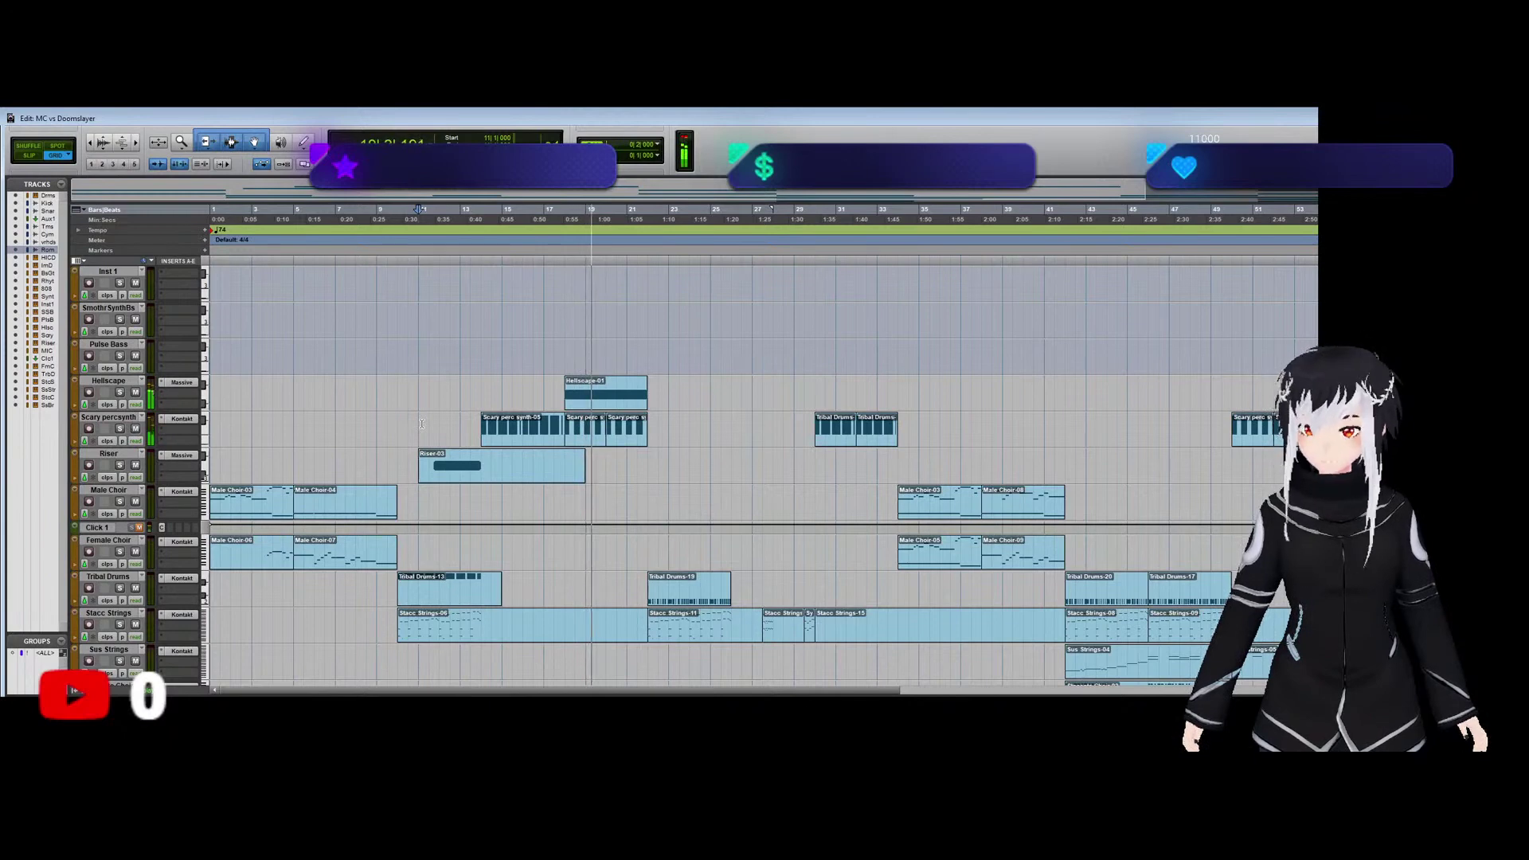
key("space")
Check the Hellscape track's level in the mixer and play its clip from bar 18.
left_click(598, 398)
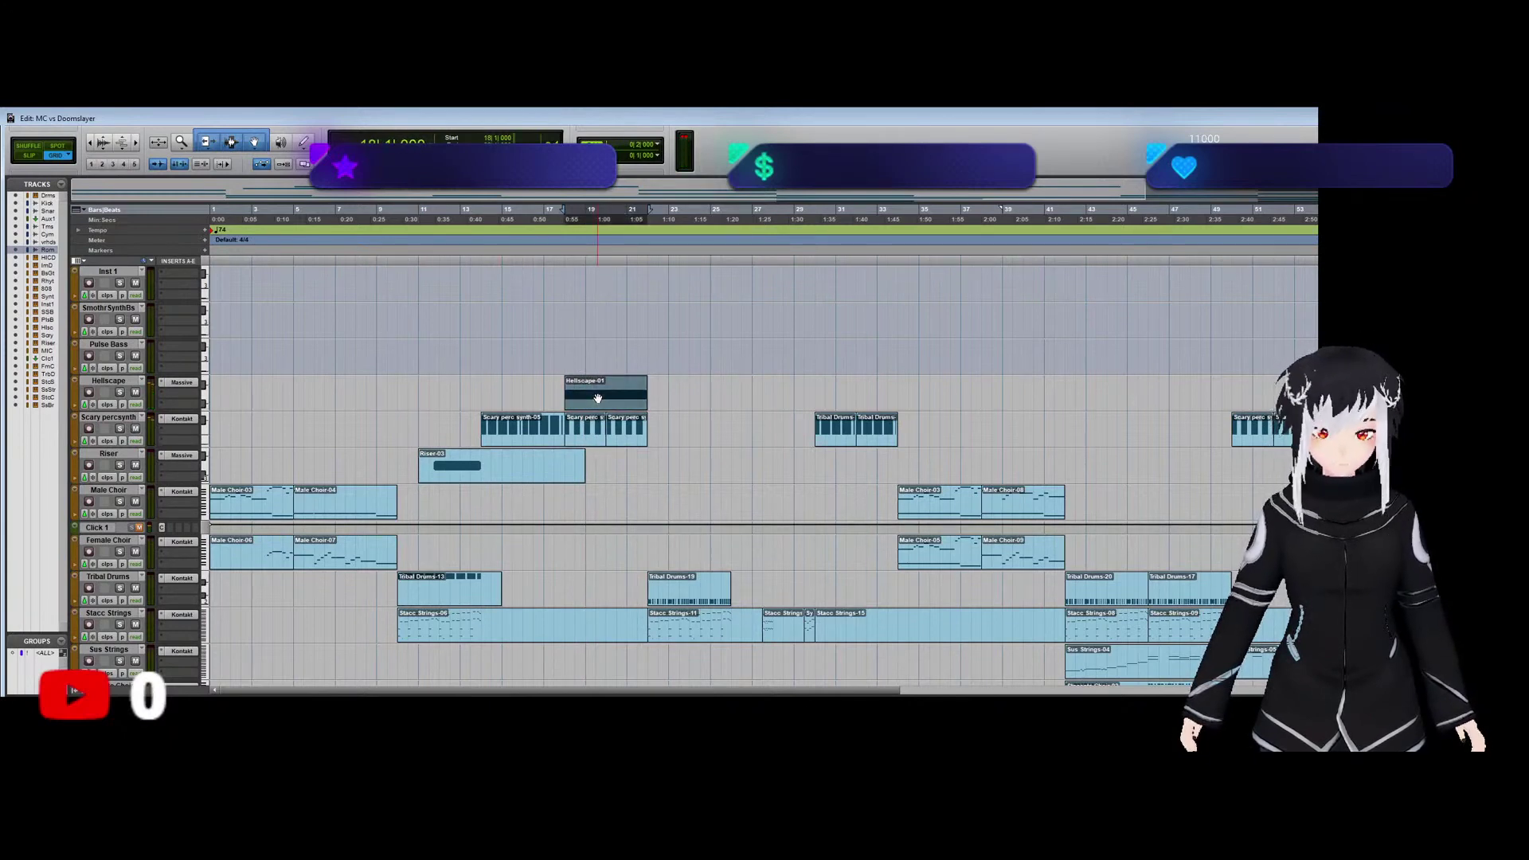
key("ctrl+equal")
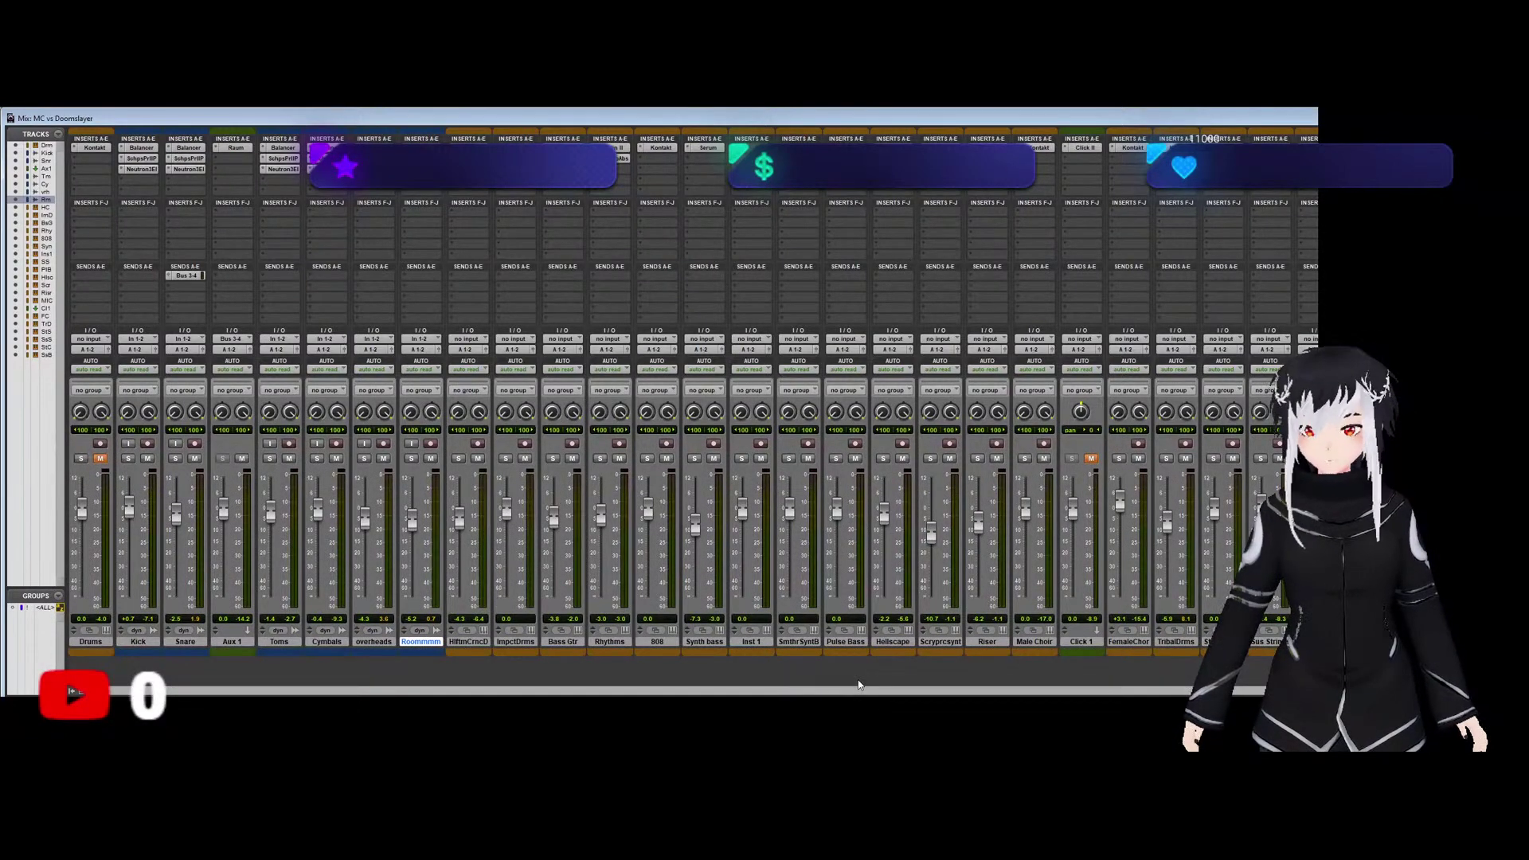
key("ctrl+equal")
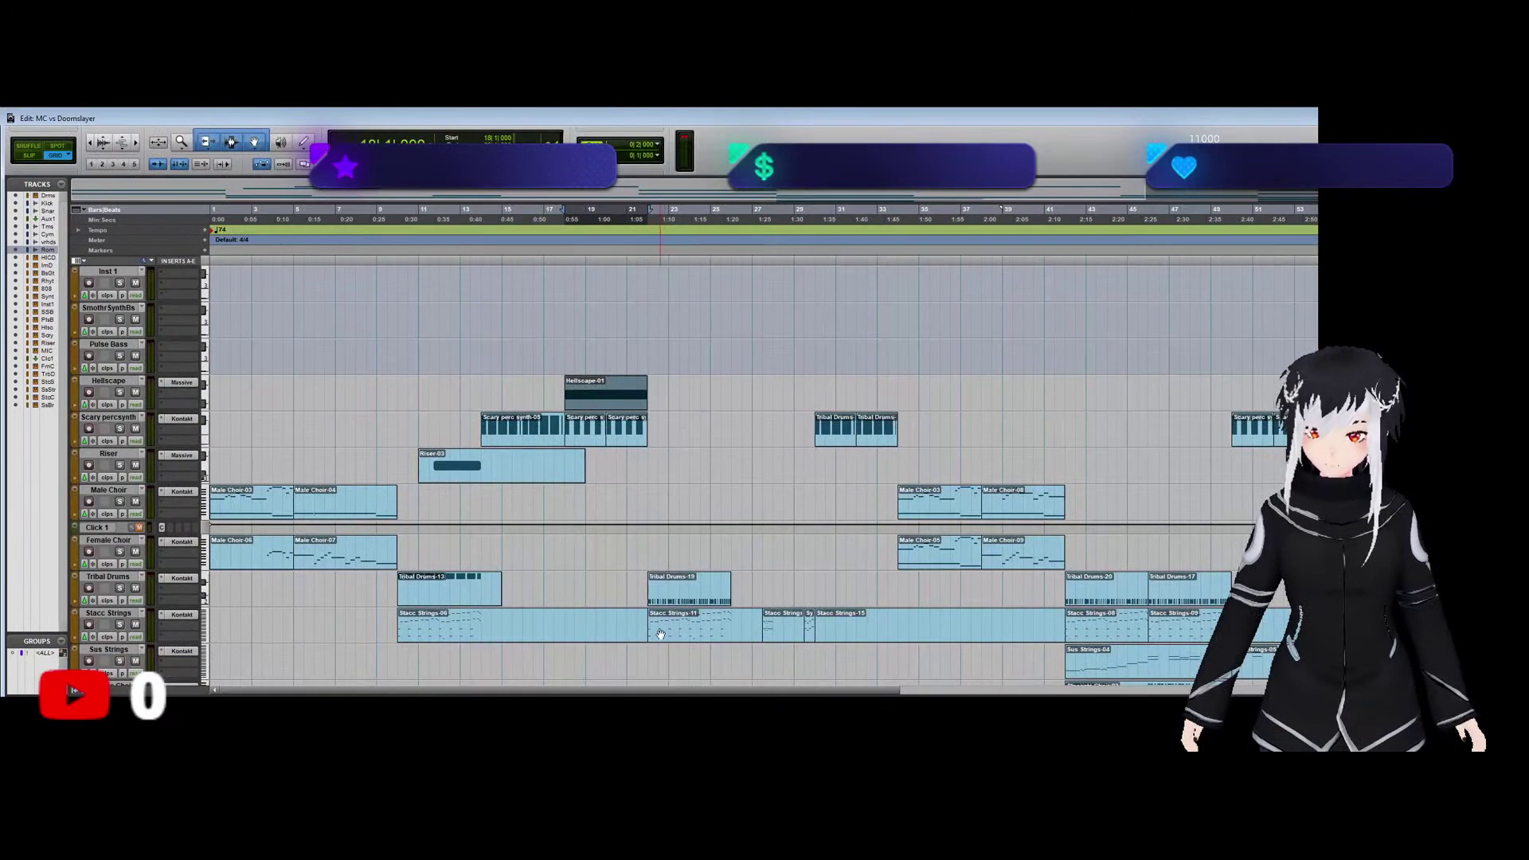
key("ctrl+equal")
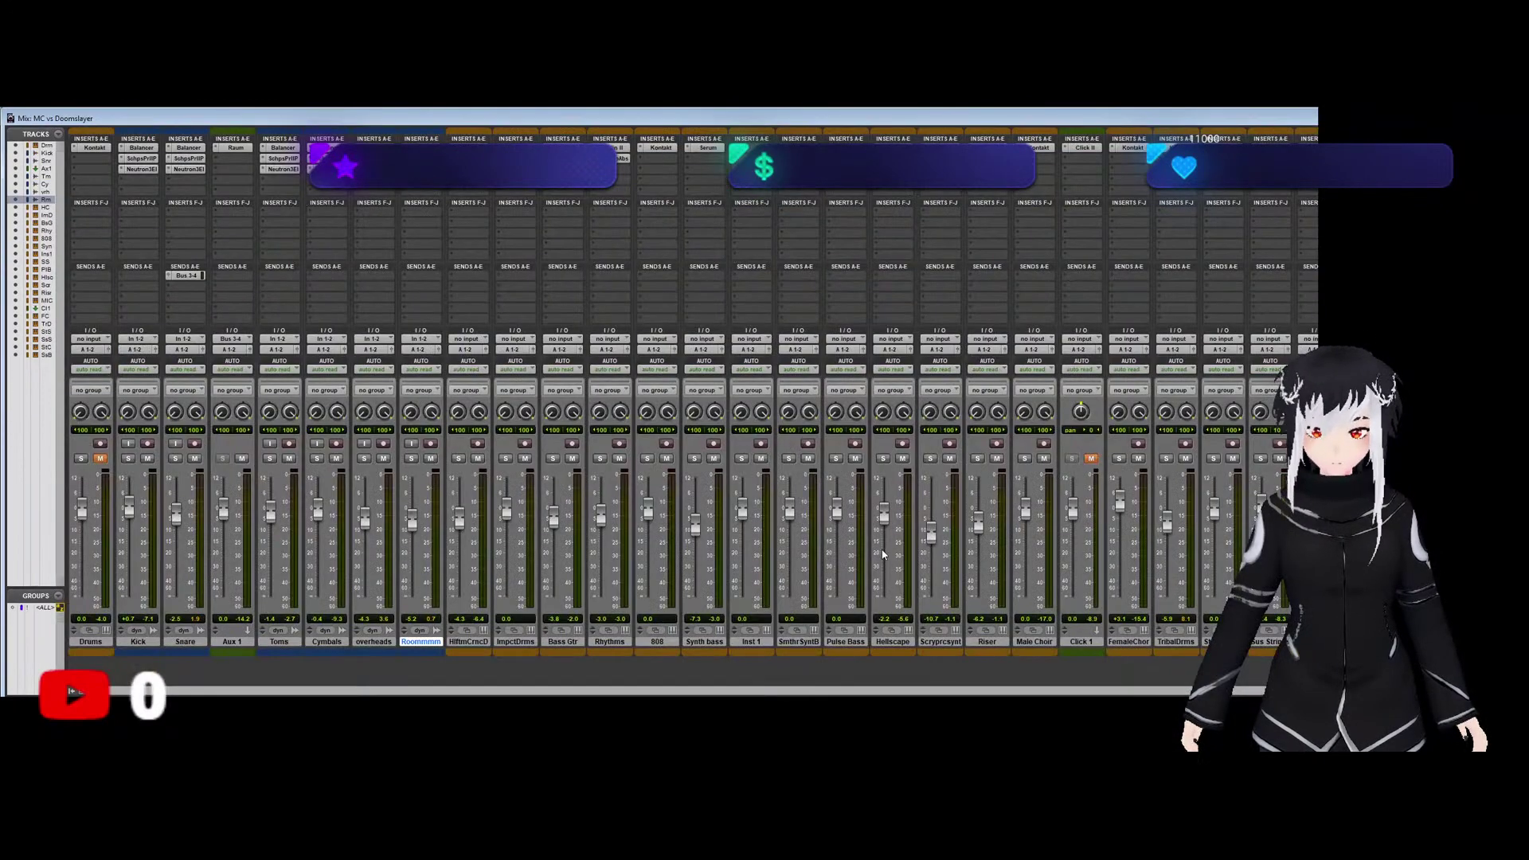
key("ctrl+equal")
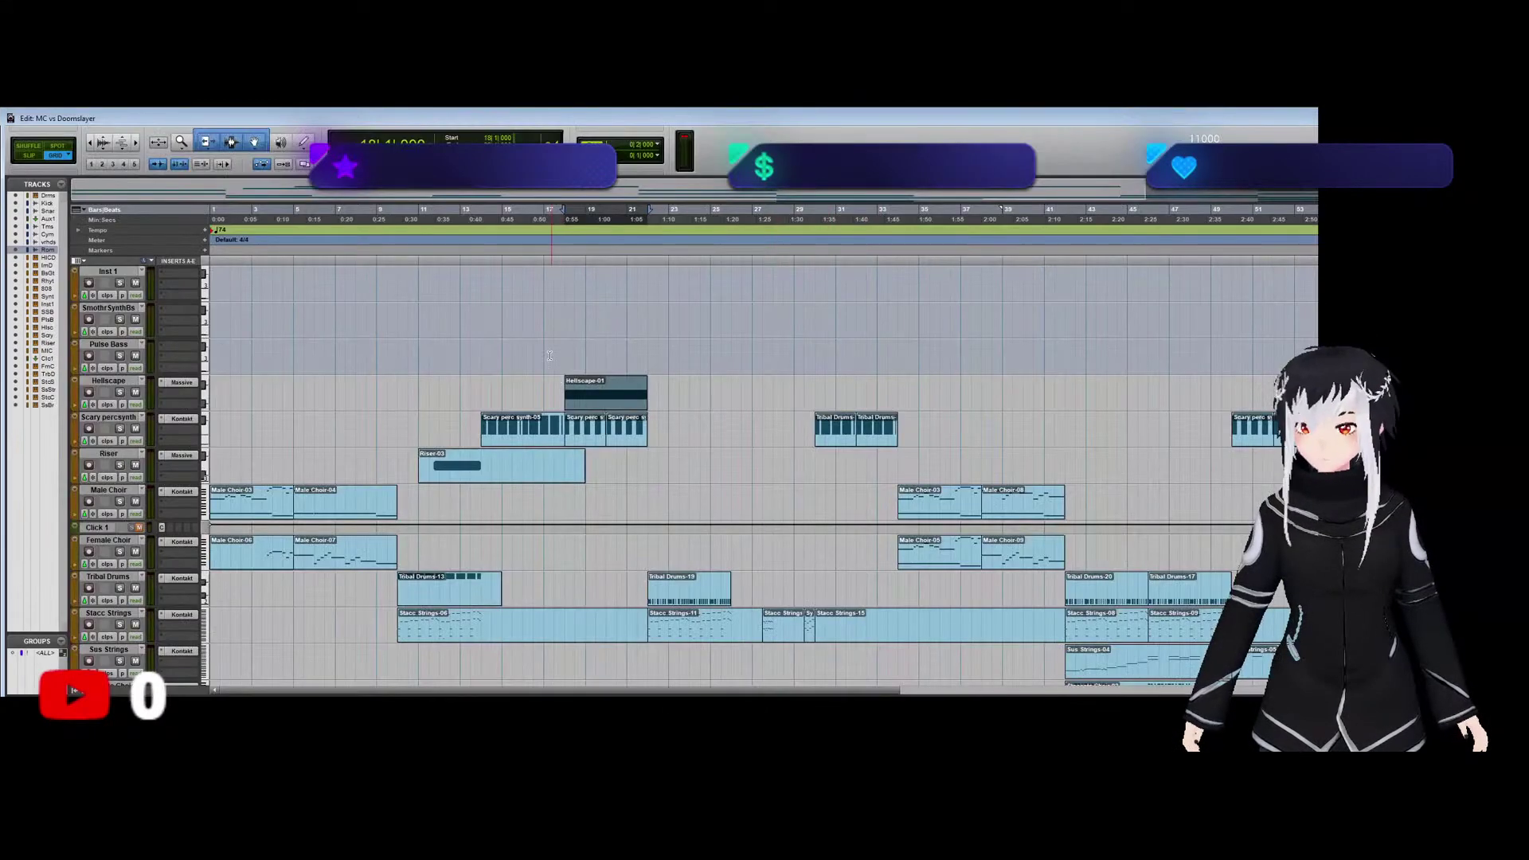
left_click(566, 347)
key("space")
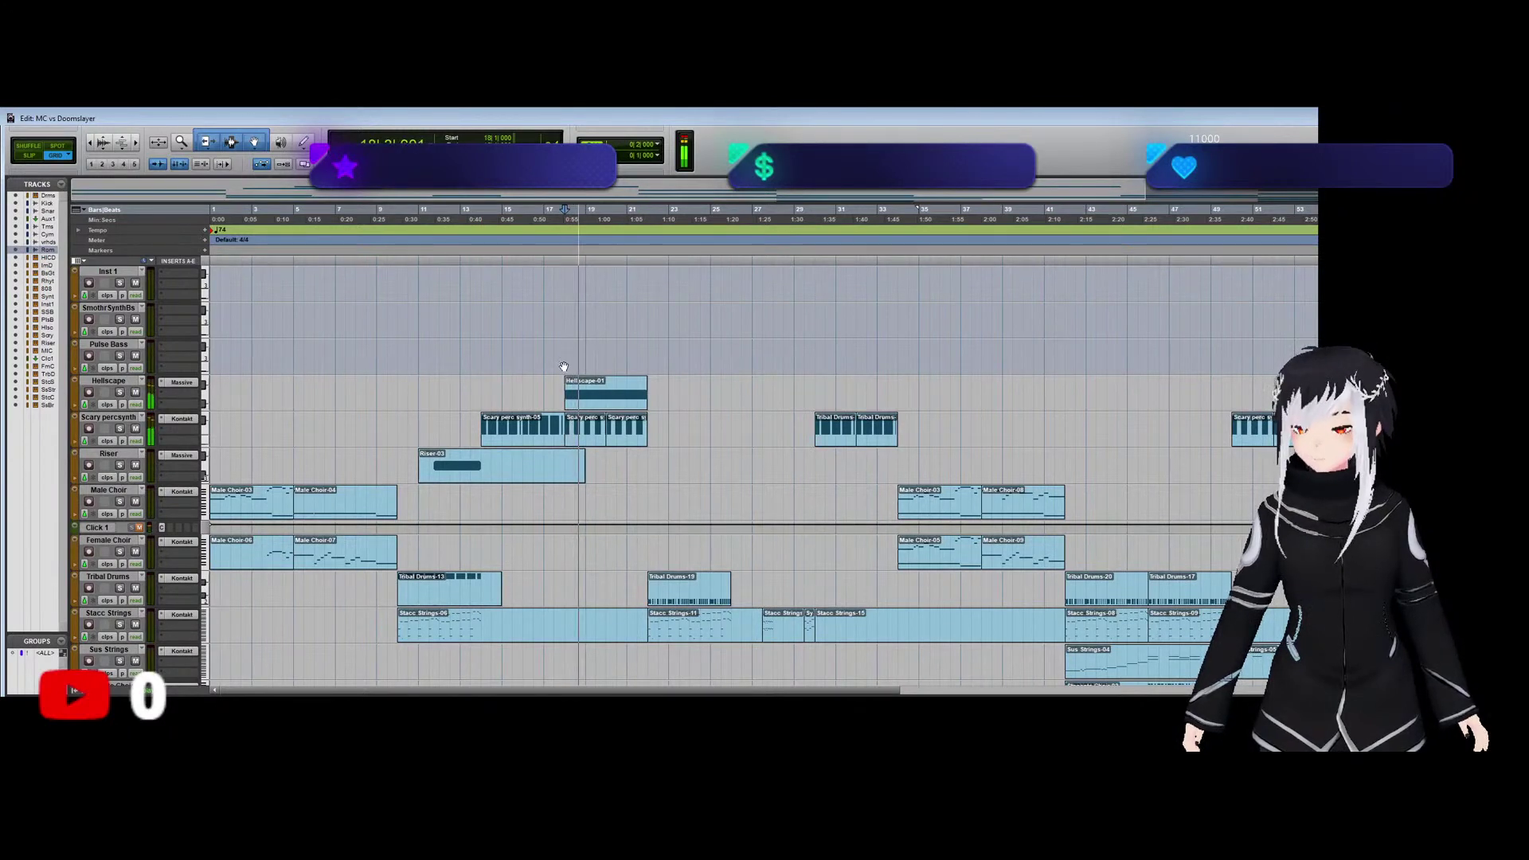
Play from bar 50 while moving the Hellscape clip from bar 18 to bar 54 and duplicating it at bar 58.
key("ctrl+bracketleft")
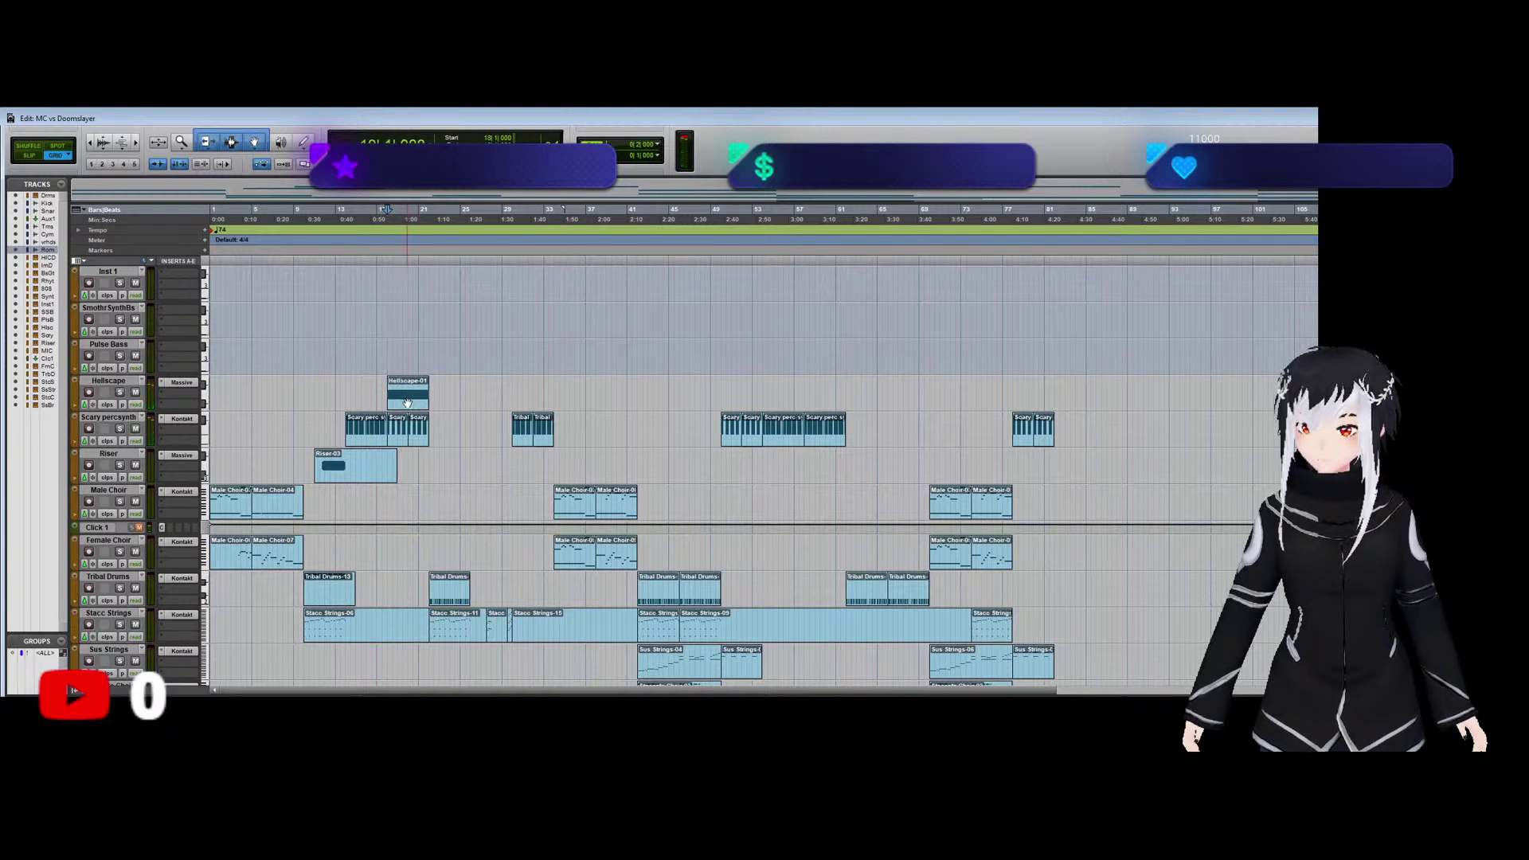
key("space")
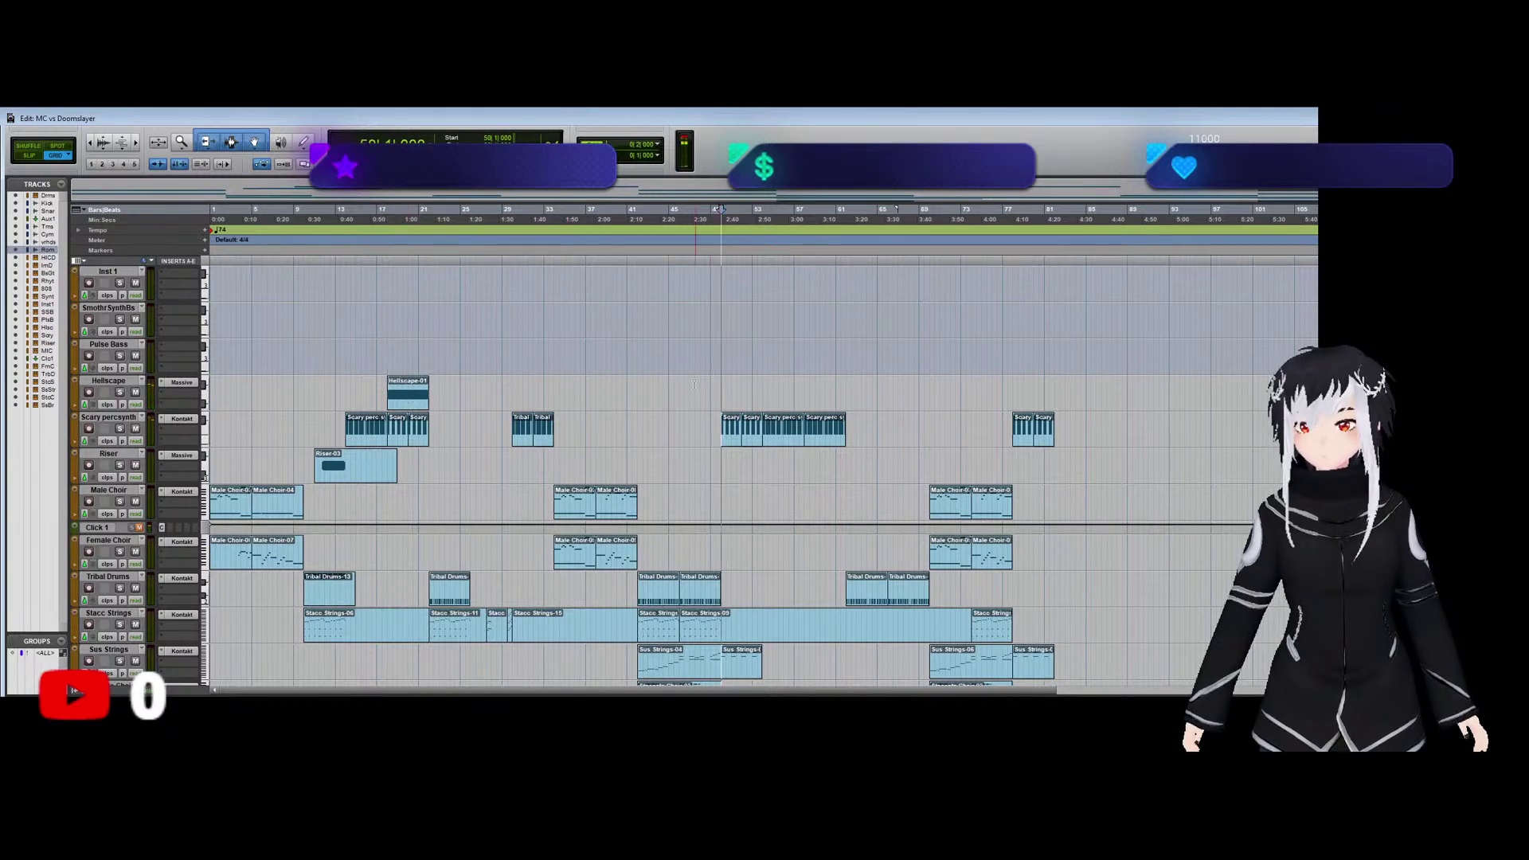
left_click(403, 402)
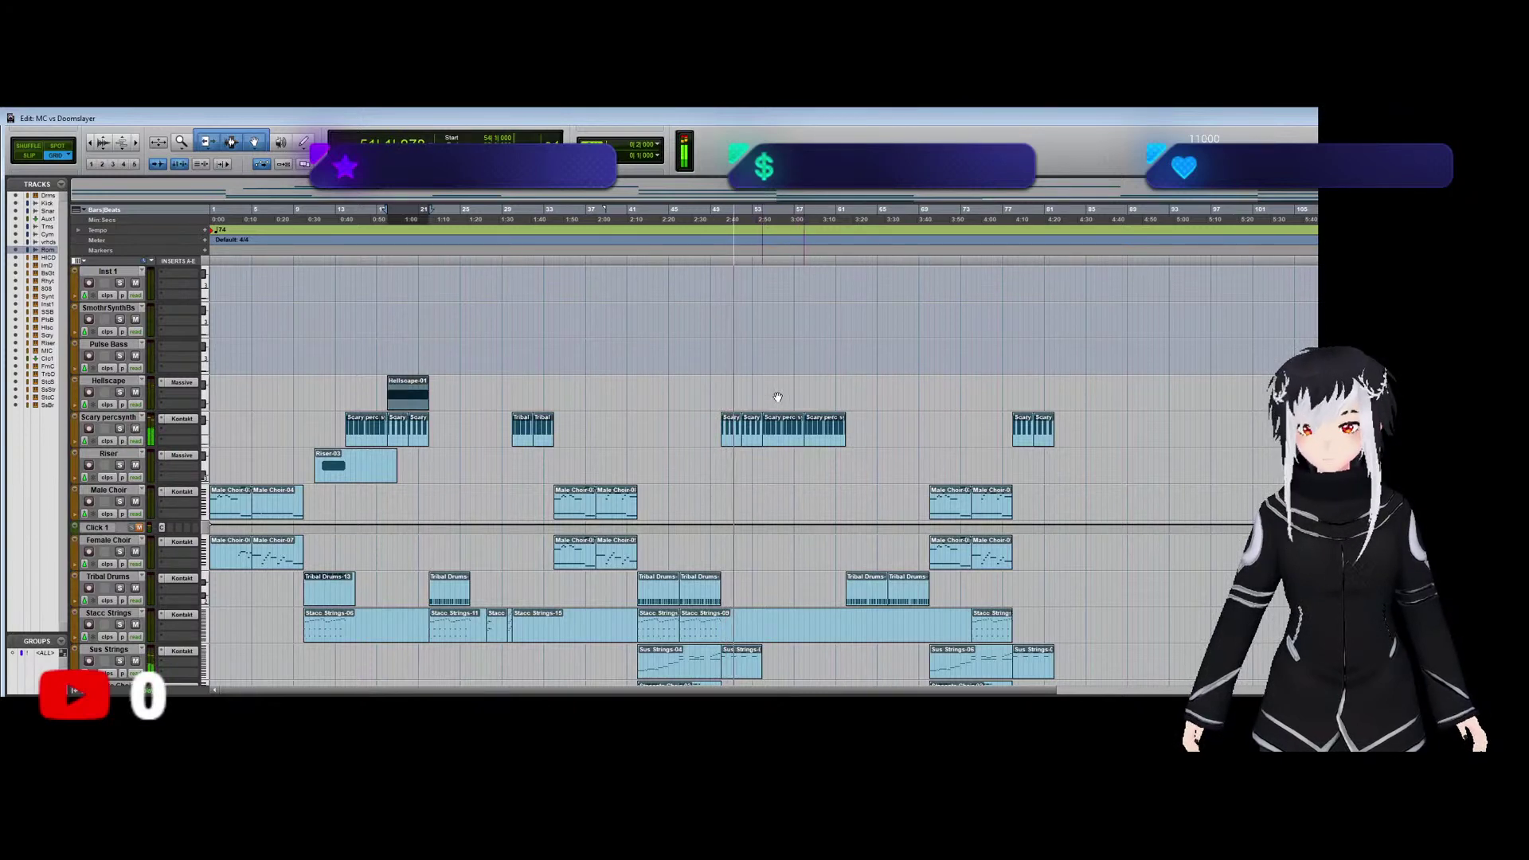
key("ctrl+x")
left_click(777, 396)
key("ctrl+v")
key("ctrl+d")
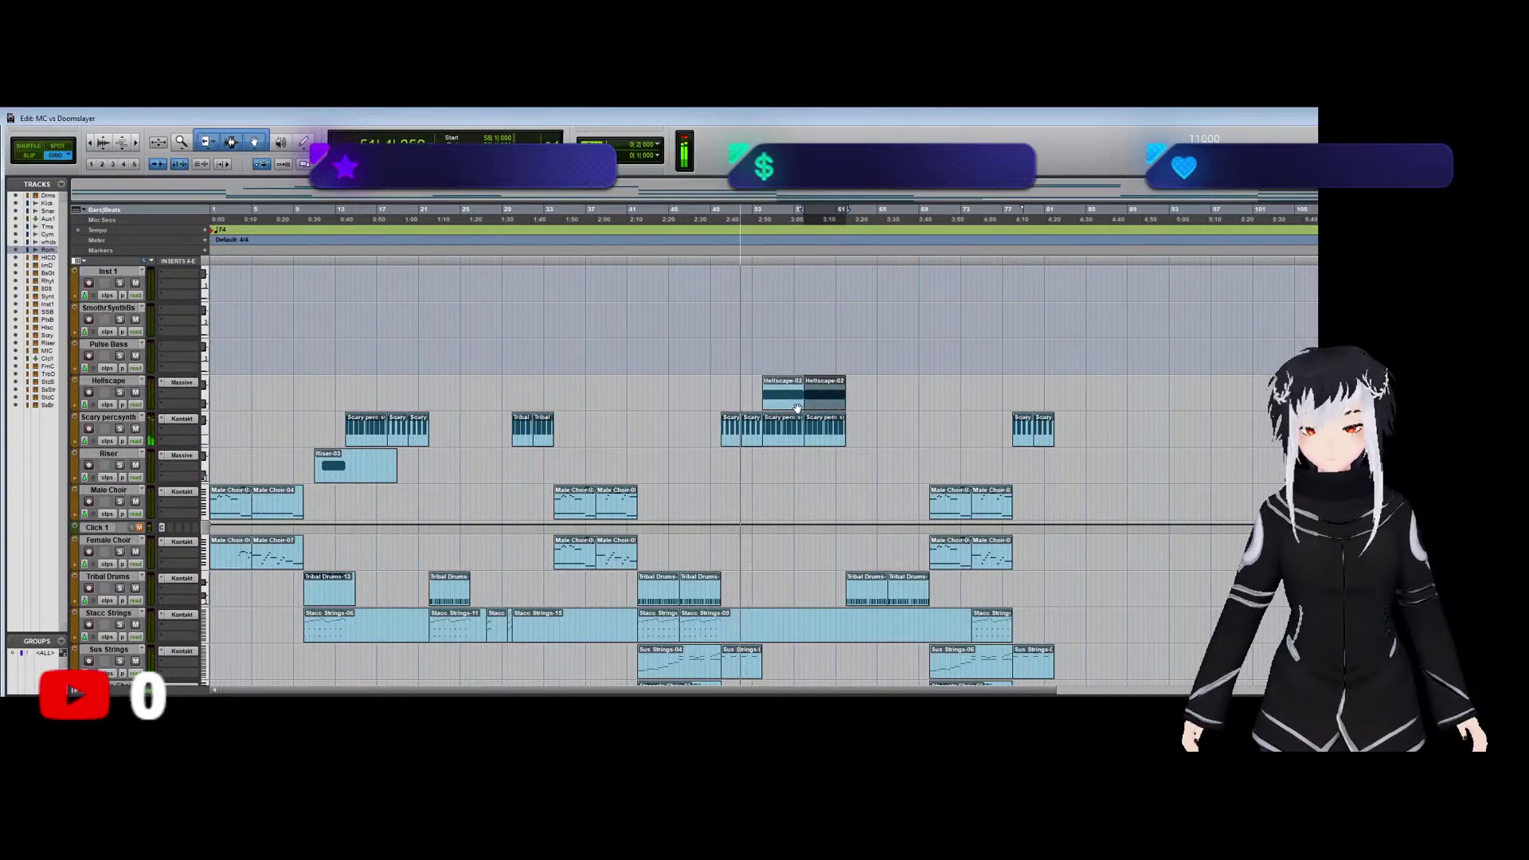
Try extending the Hellscape note to bar 62 and play the section from bar 54.
double_click(810, 399)
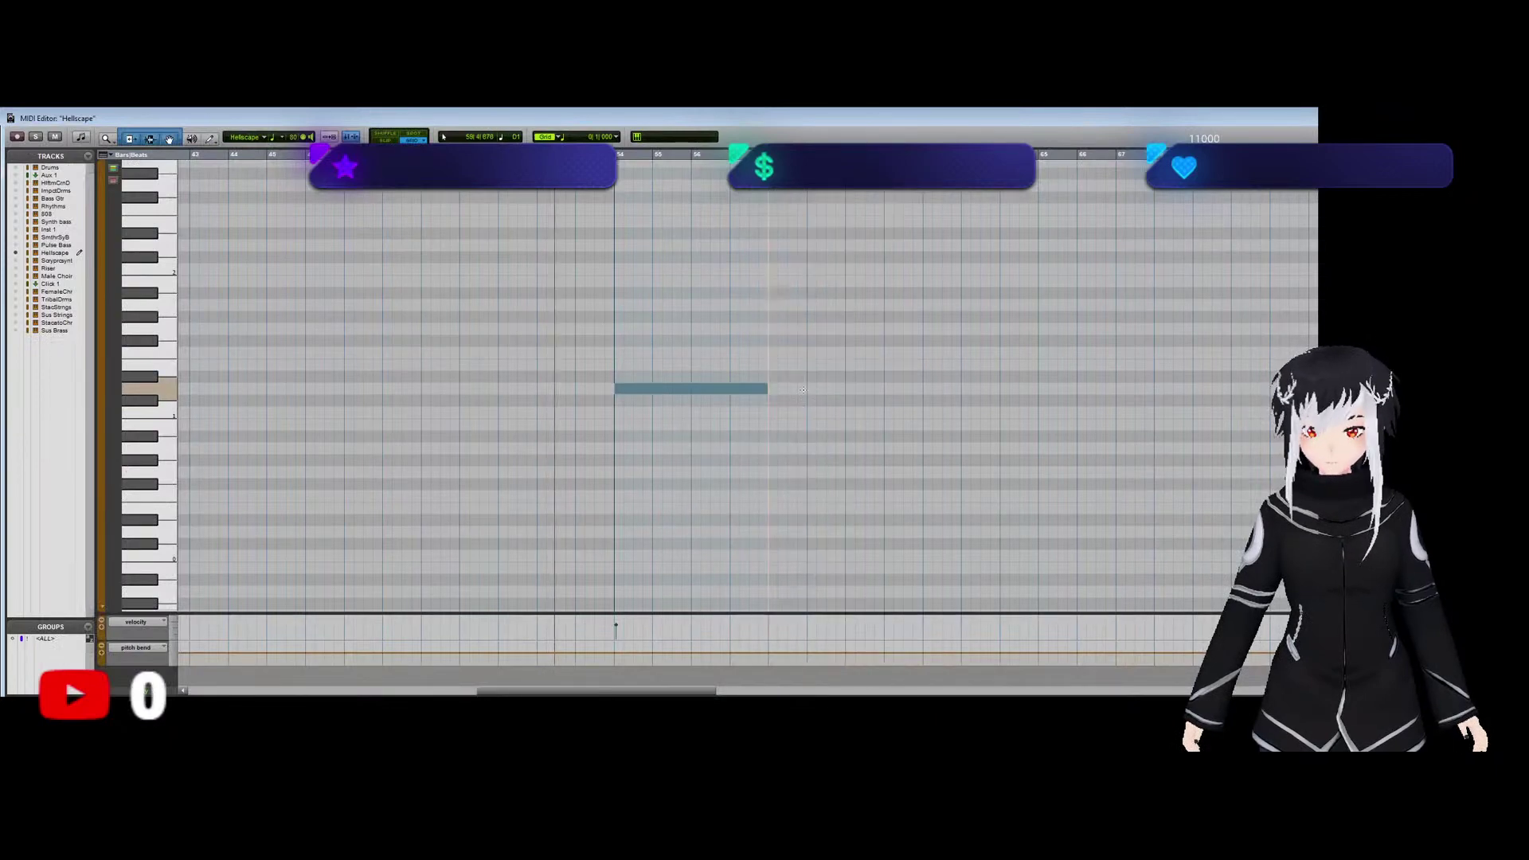
left_click_drag(766, 389, 921, 390)
key("ctrl+w")
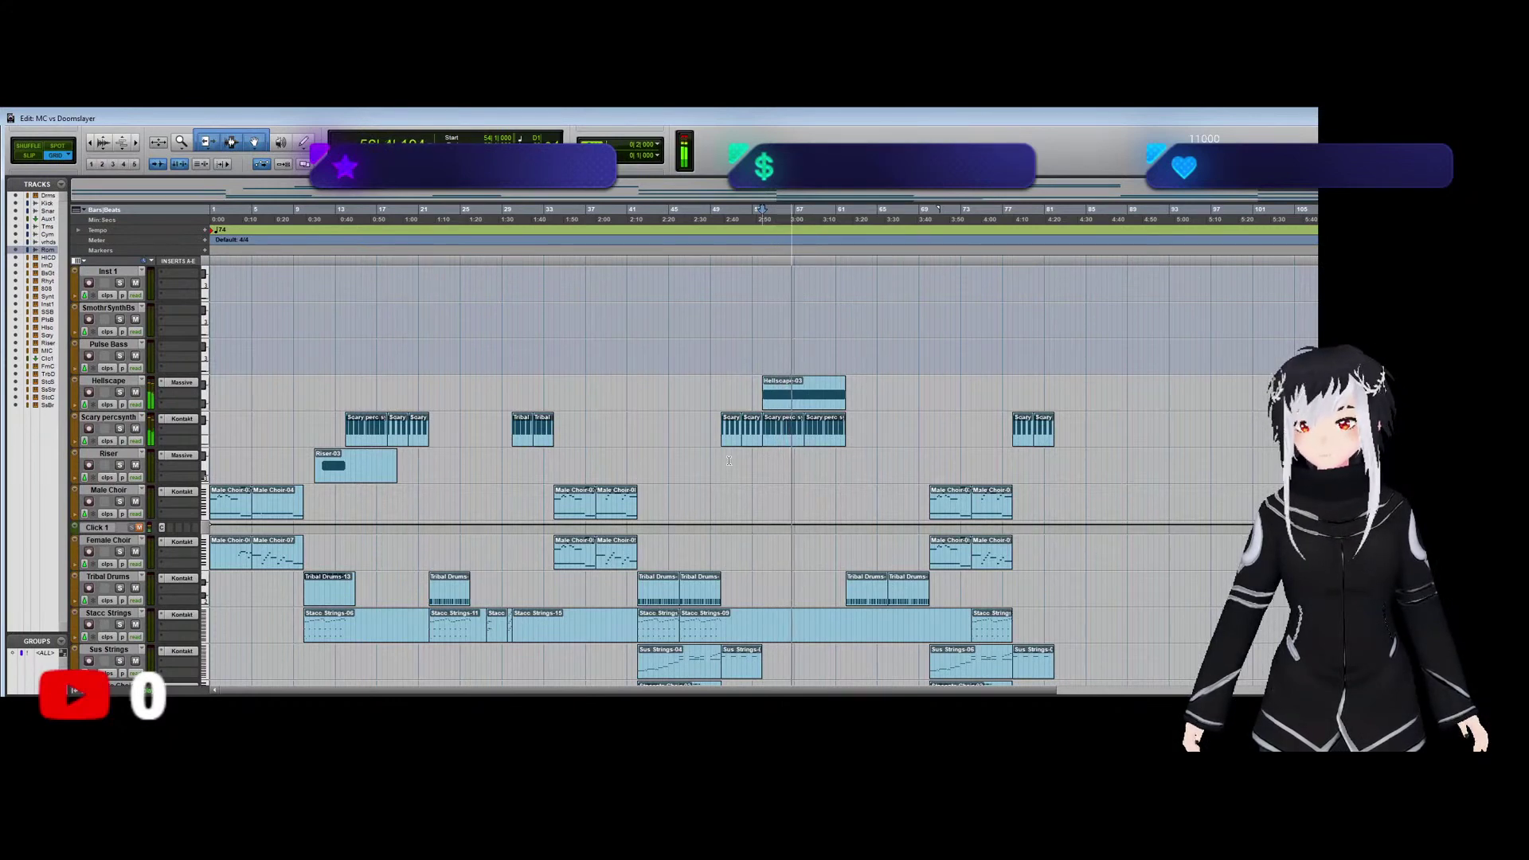
scroll(752, 454, "down", 2)
scroll(776, 444, "up", 2)
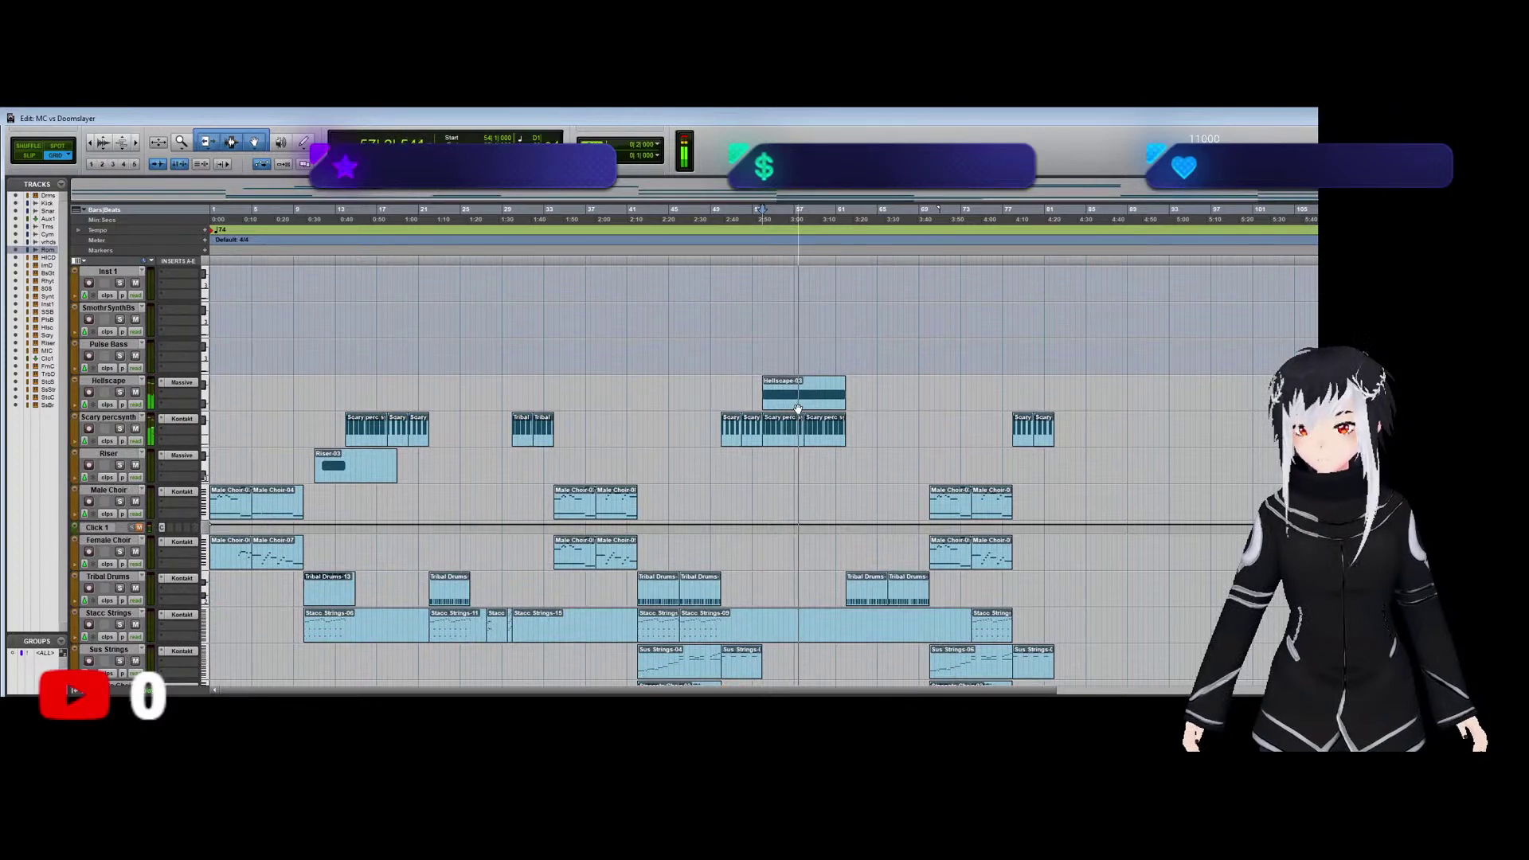
scroll(776, 444, "down", 3)
Copy the Synth bass clip from bar 26 to bar 66 beat 3 on the same track.
scroll(462, 454, "up", 8)
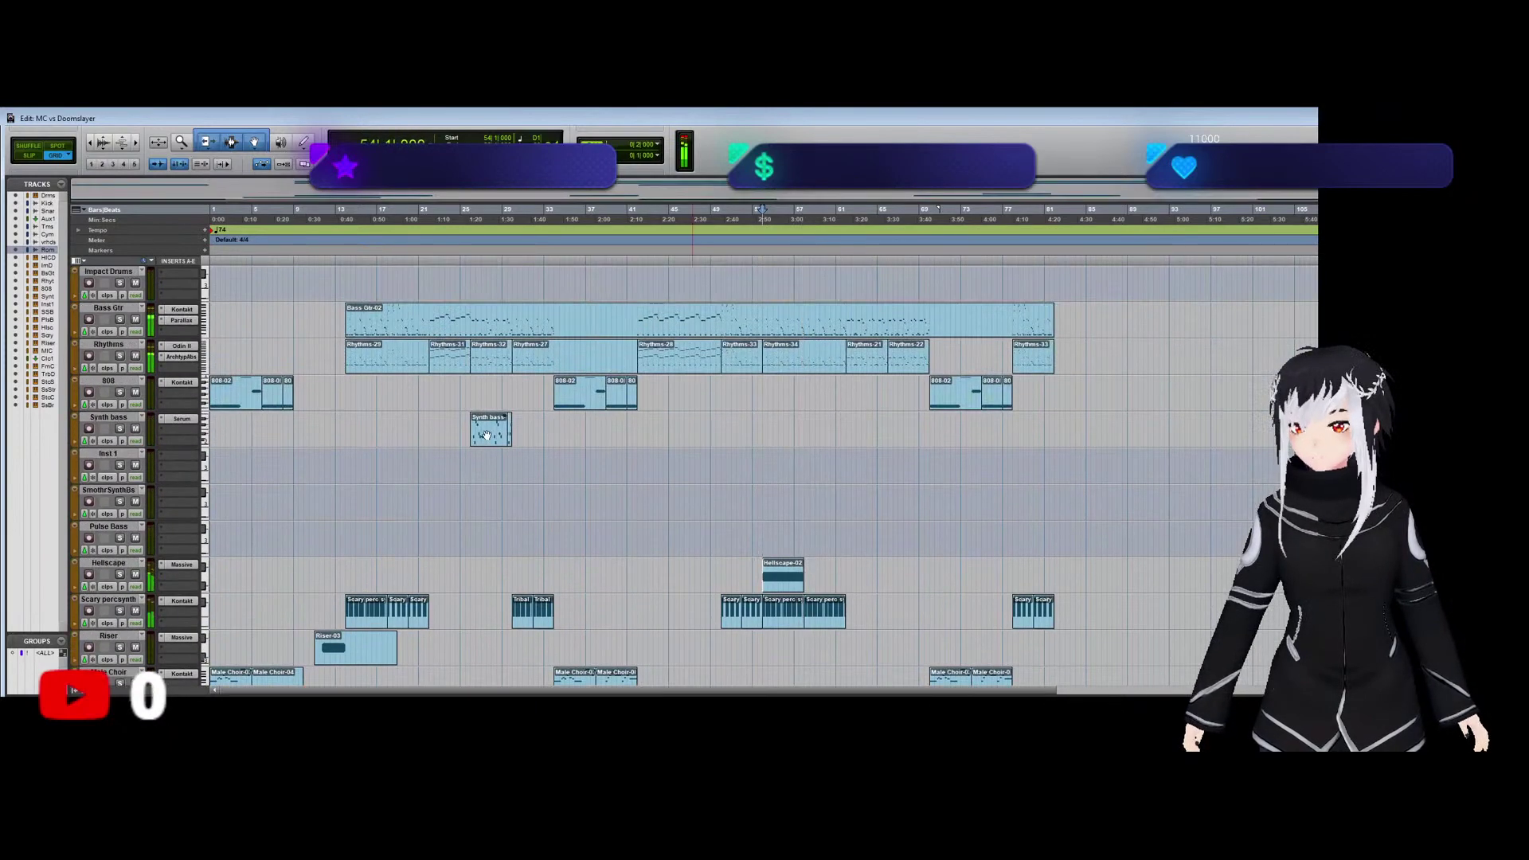
left_click(486, 436)
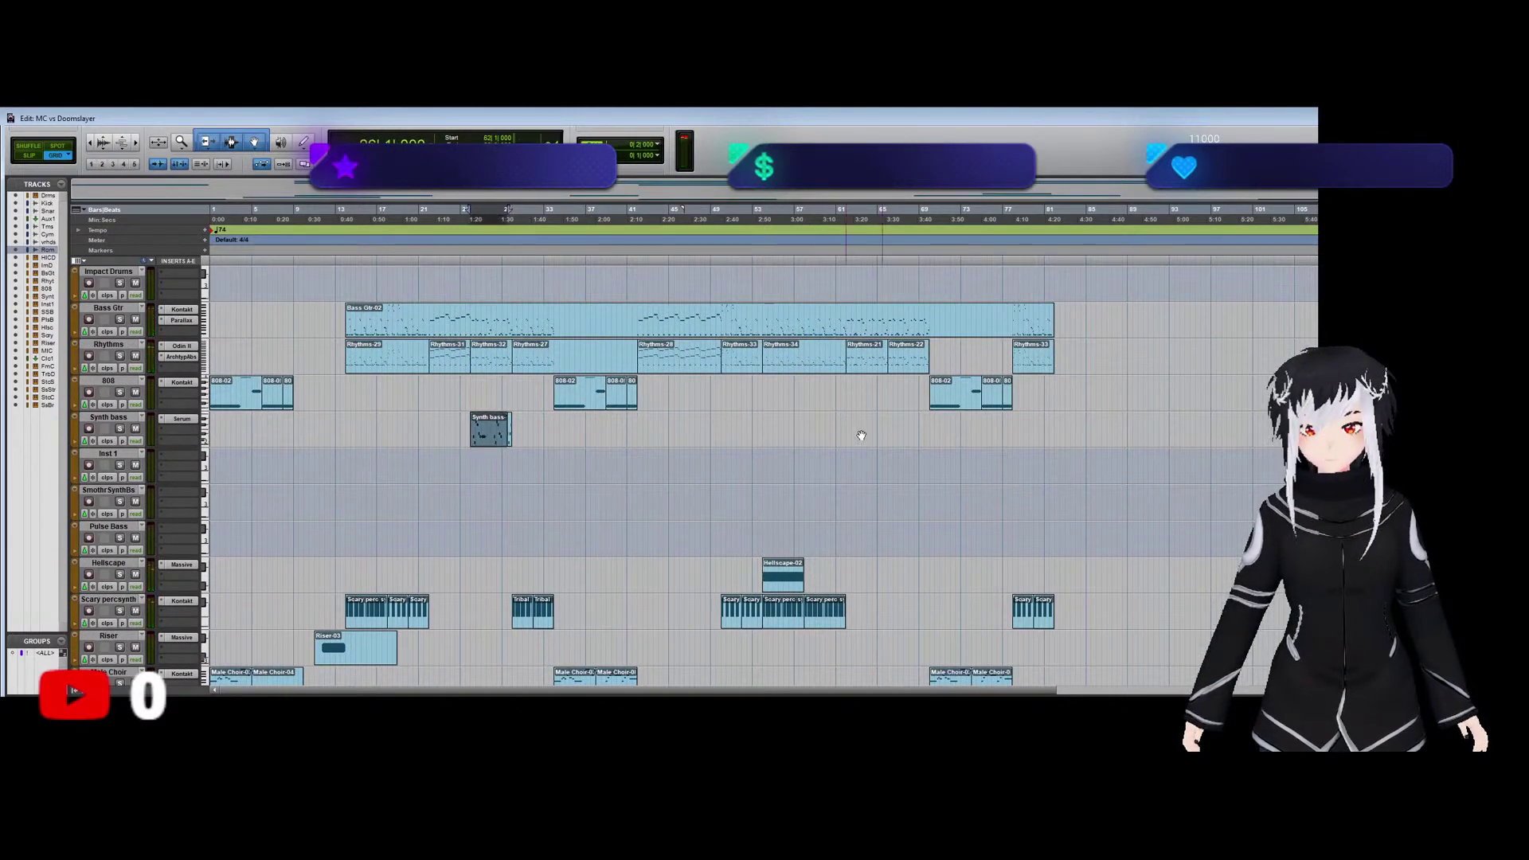
left_click(906, 433)
Select the Stacc Strings section from bar 26 to bar 30 and move it to bar 66.
scroll(593, 529, "down", 7)
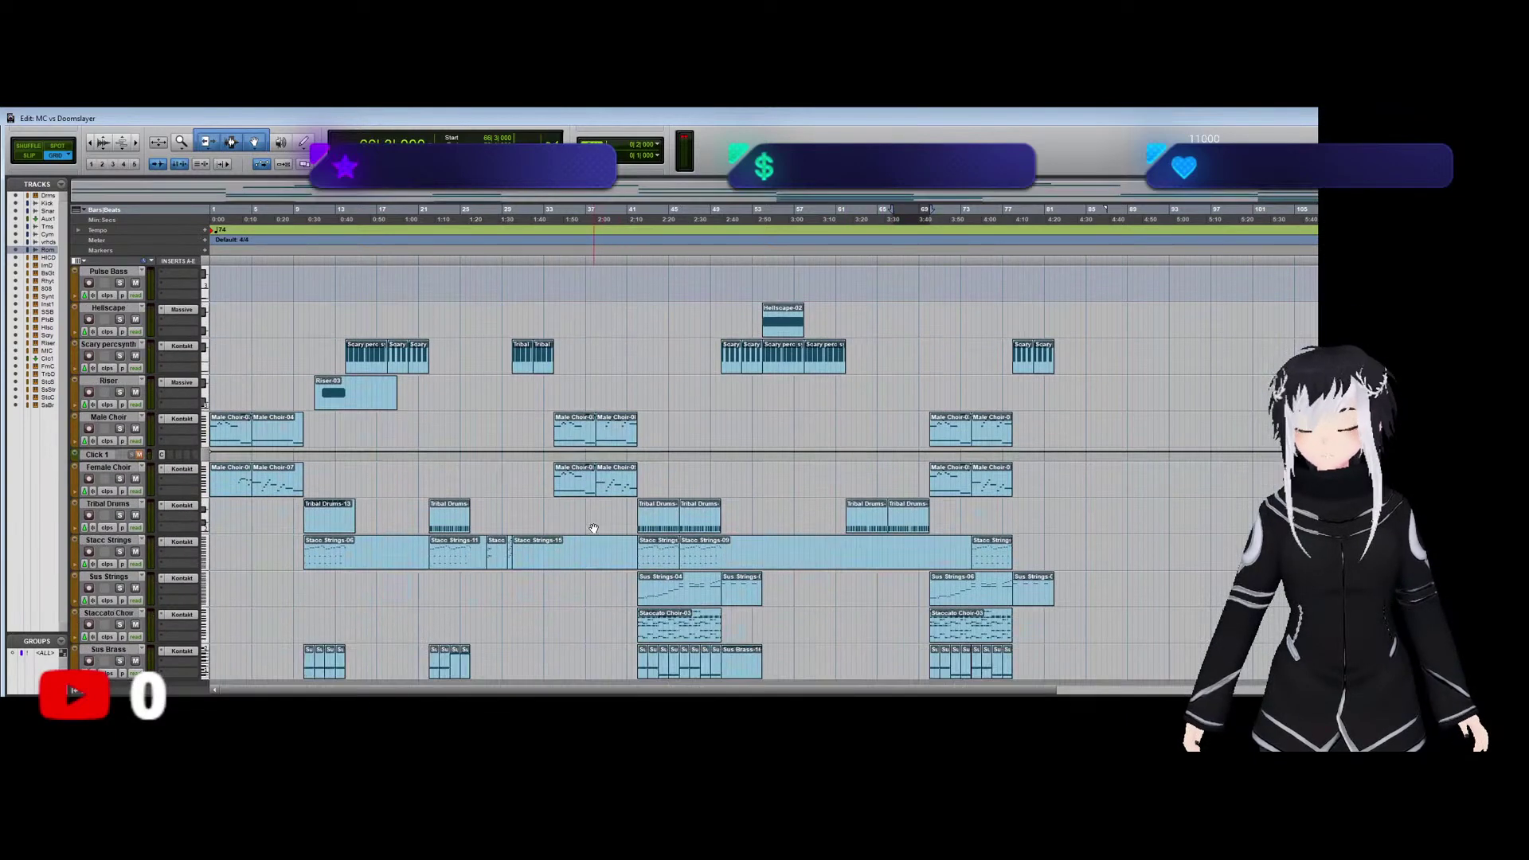
left_click(496, 562)
left_click(474, 547)
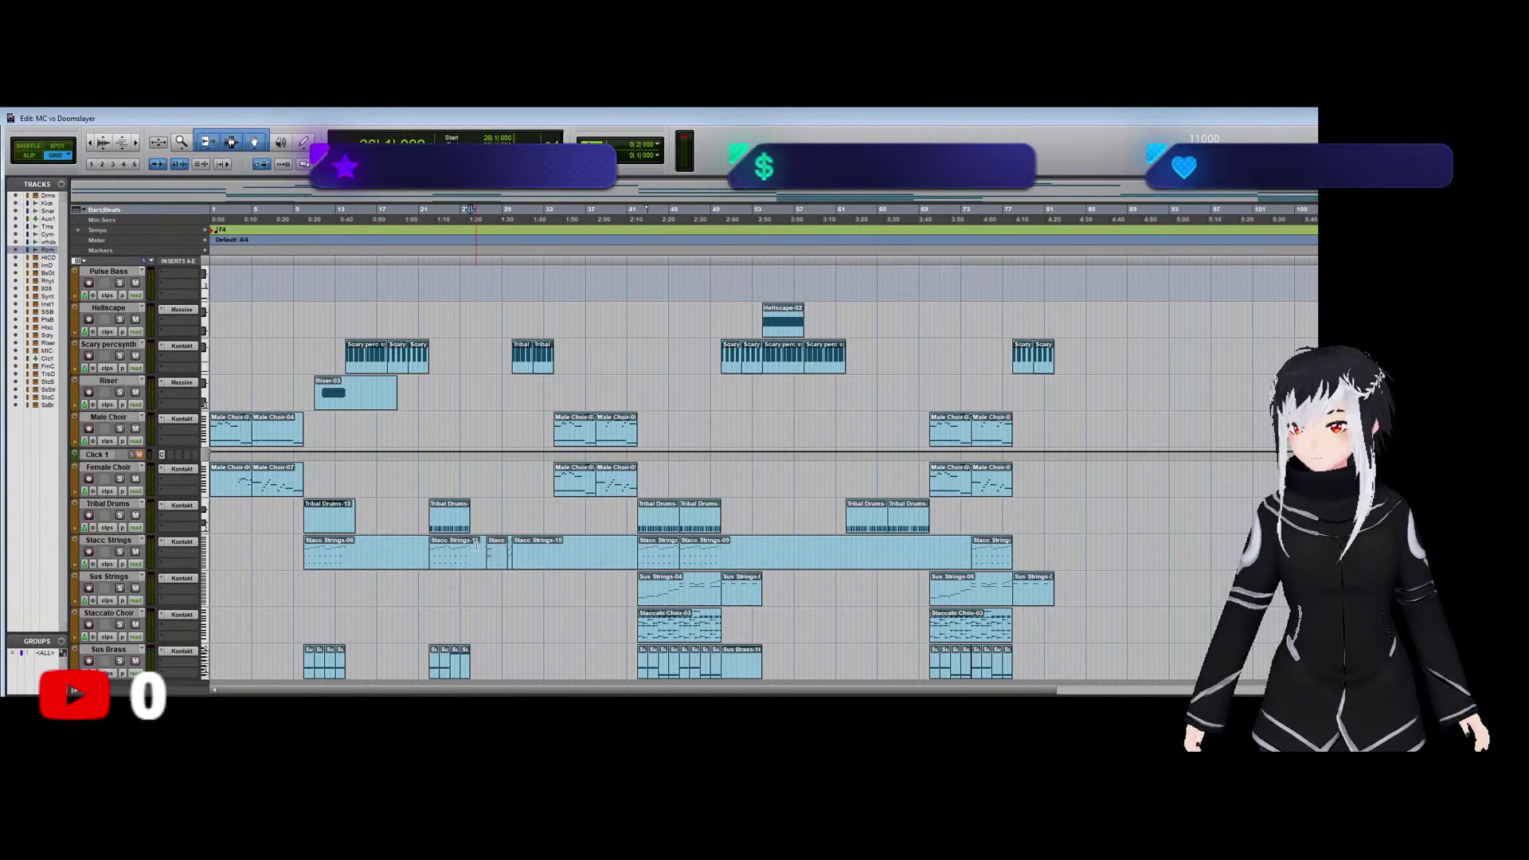
left_click(510, 561, "shift")
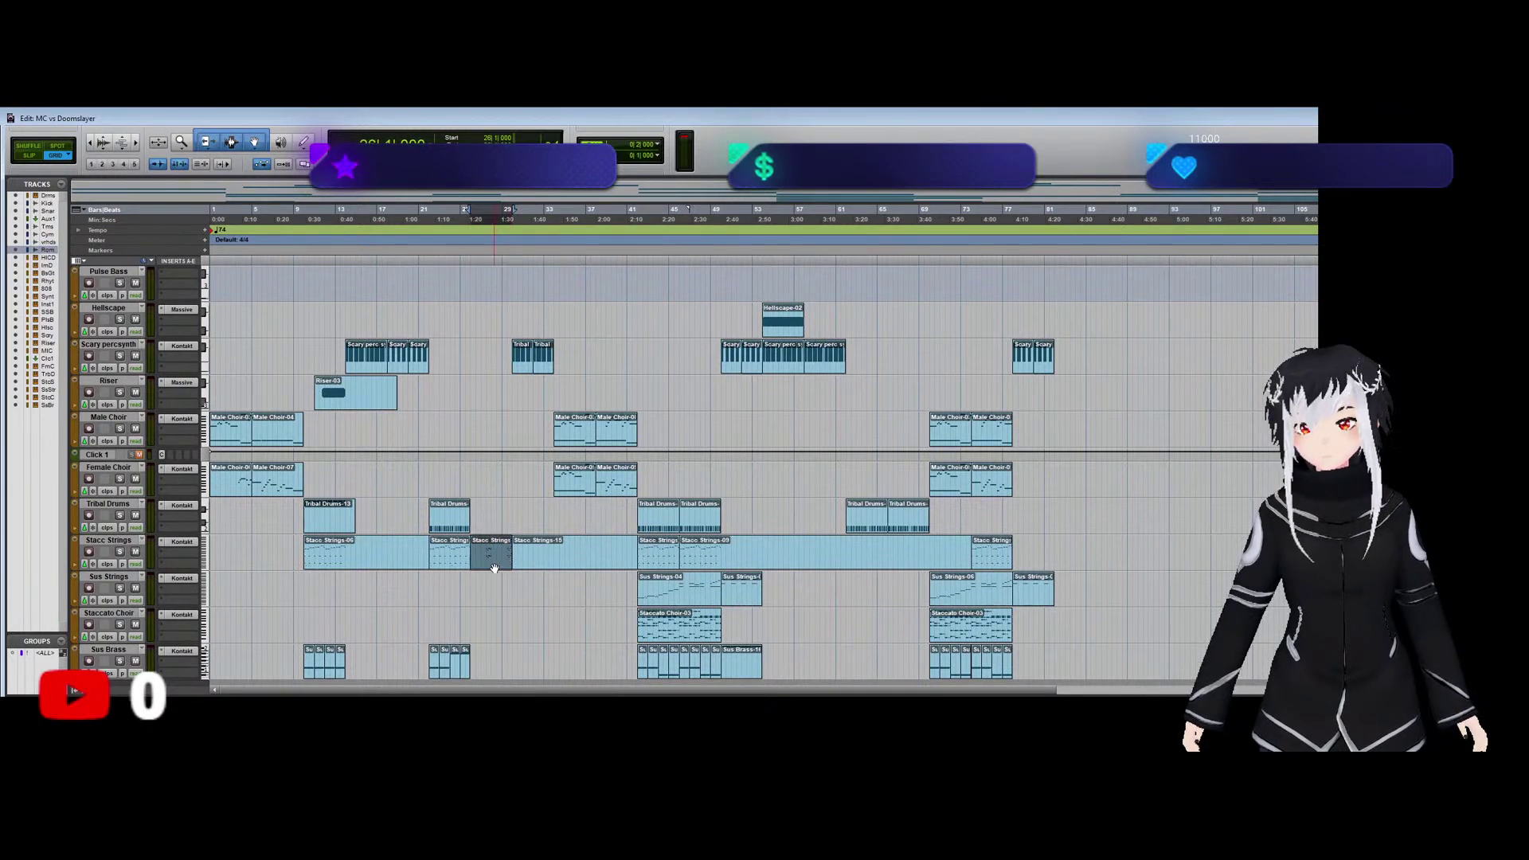
left_click_drag(623, 565, 908, 568)
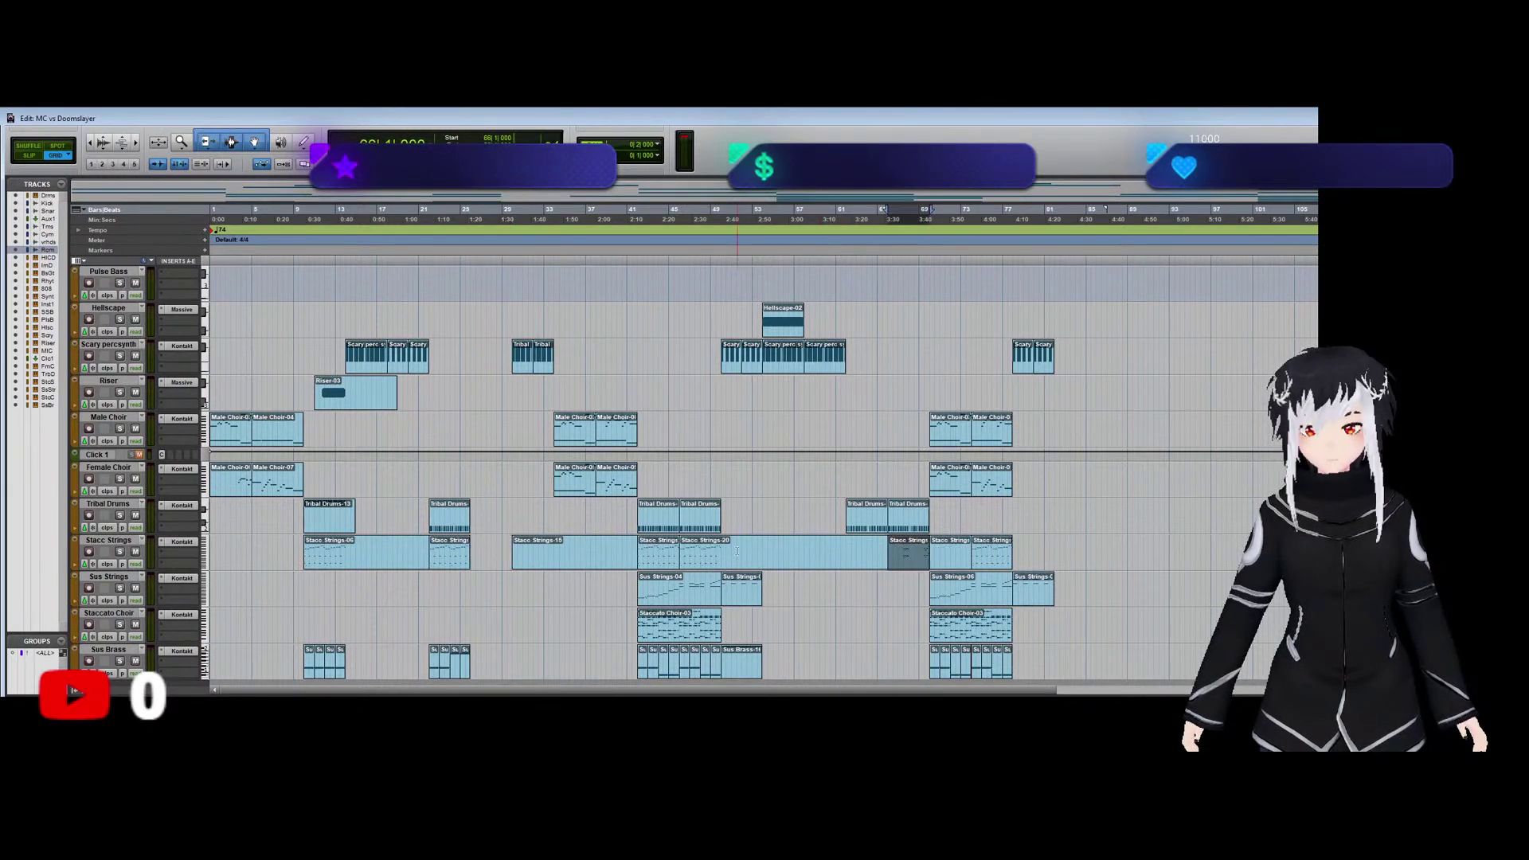
scroll(736, 558, "down", 2)
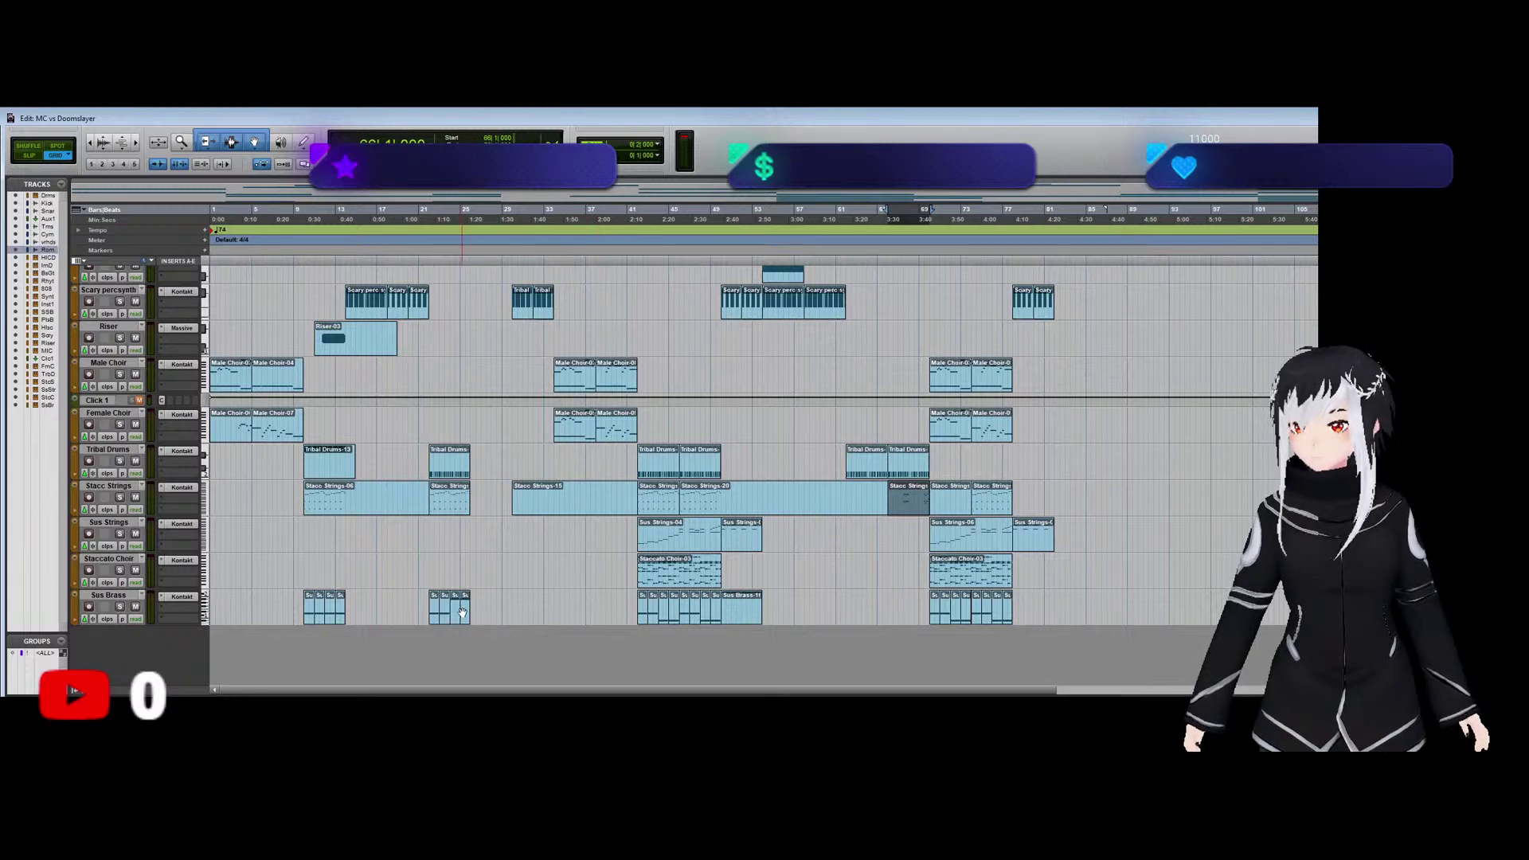
key("ctrl+z")
key("ctrl+shift+z")
Look over the drum, guitar and bass tracks and play the arrangement from bar 54.
scroll(465, 610, "up", 8)
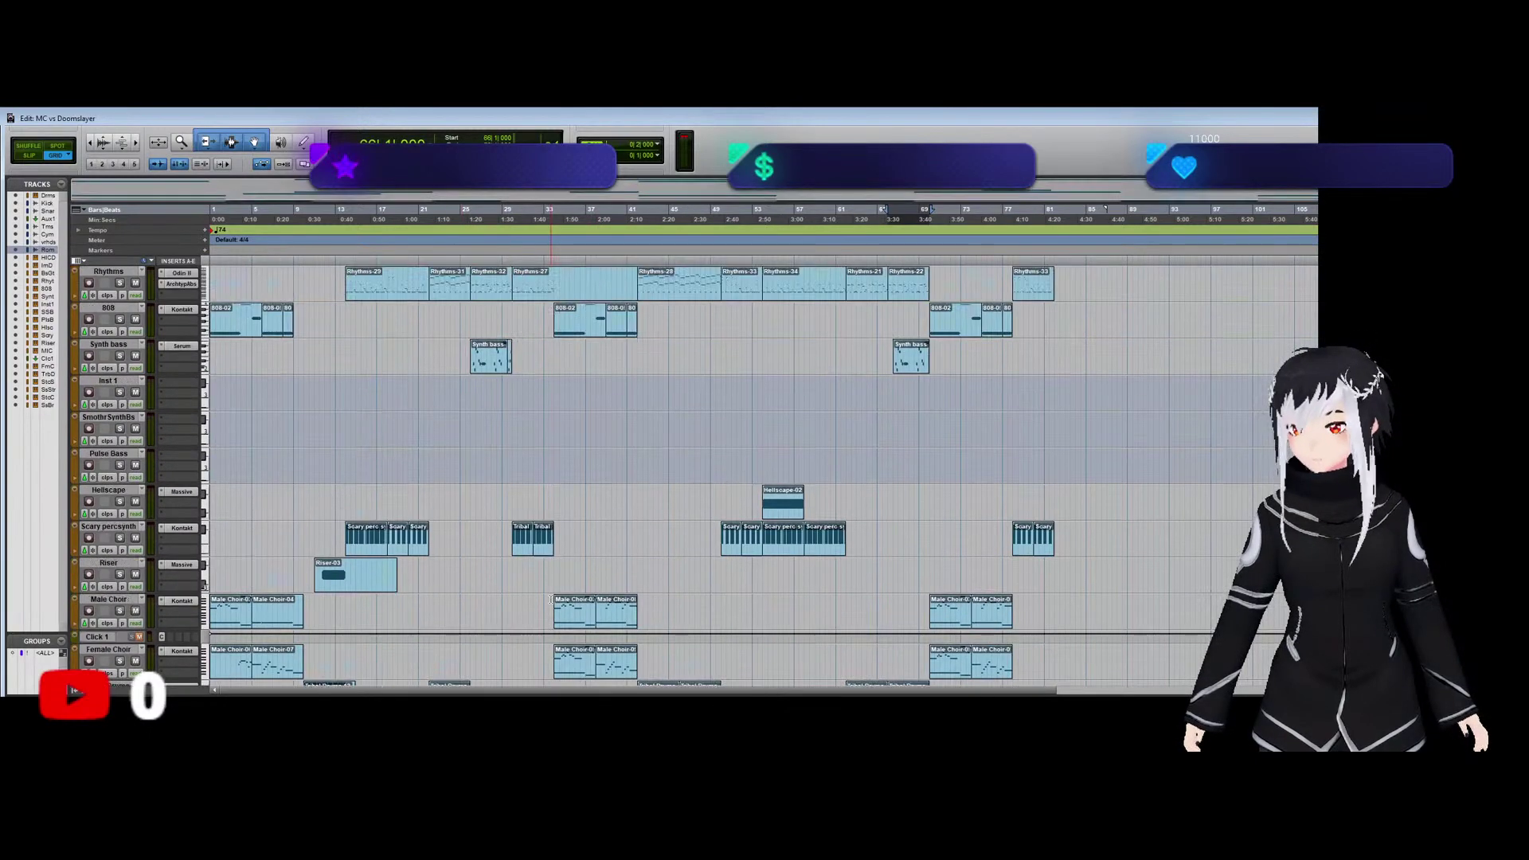
scroll(551, 597, "up", 4)
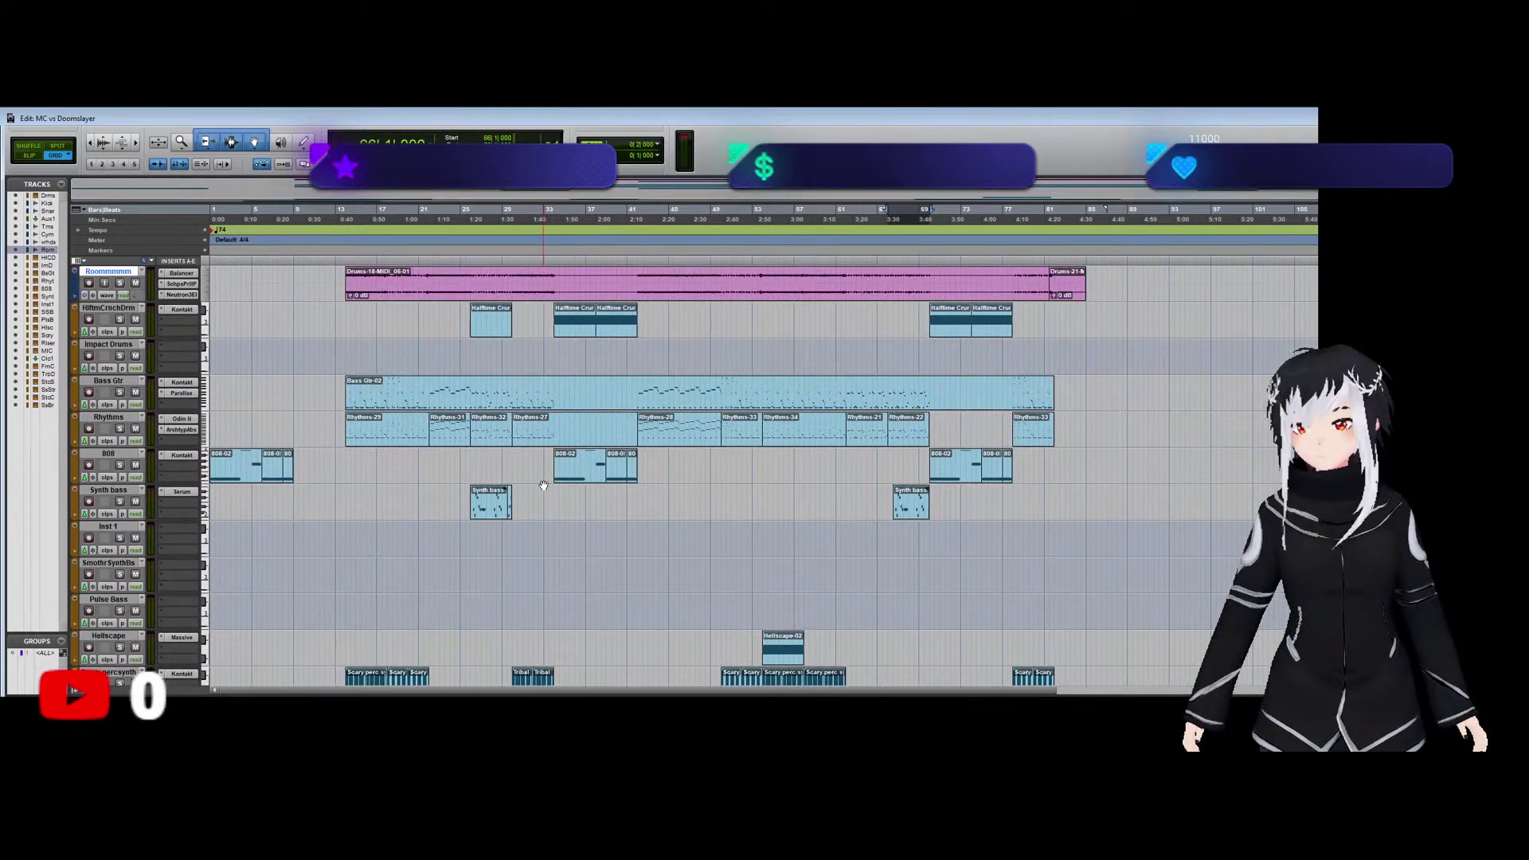
scroll(662, 532, "down", 3)
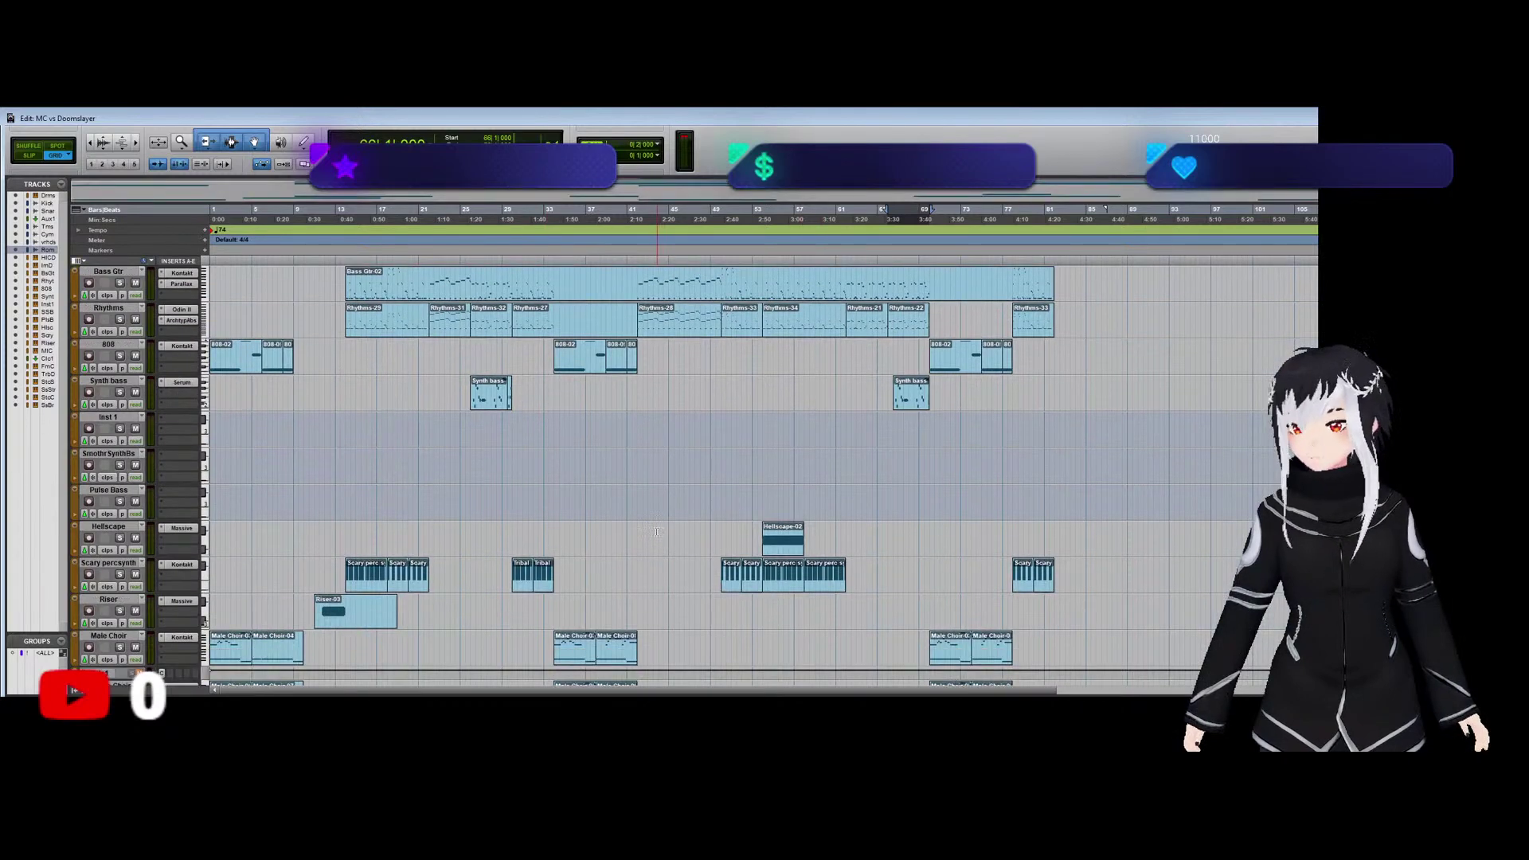
left_click(761, 492)
key("space")
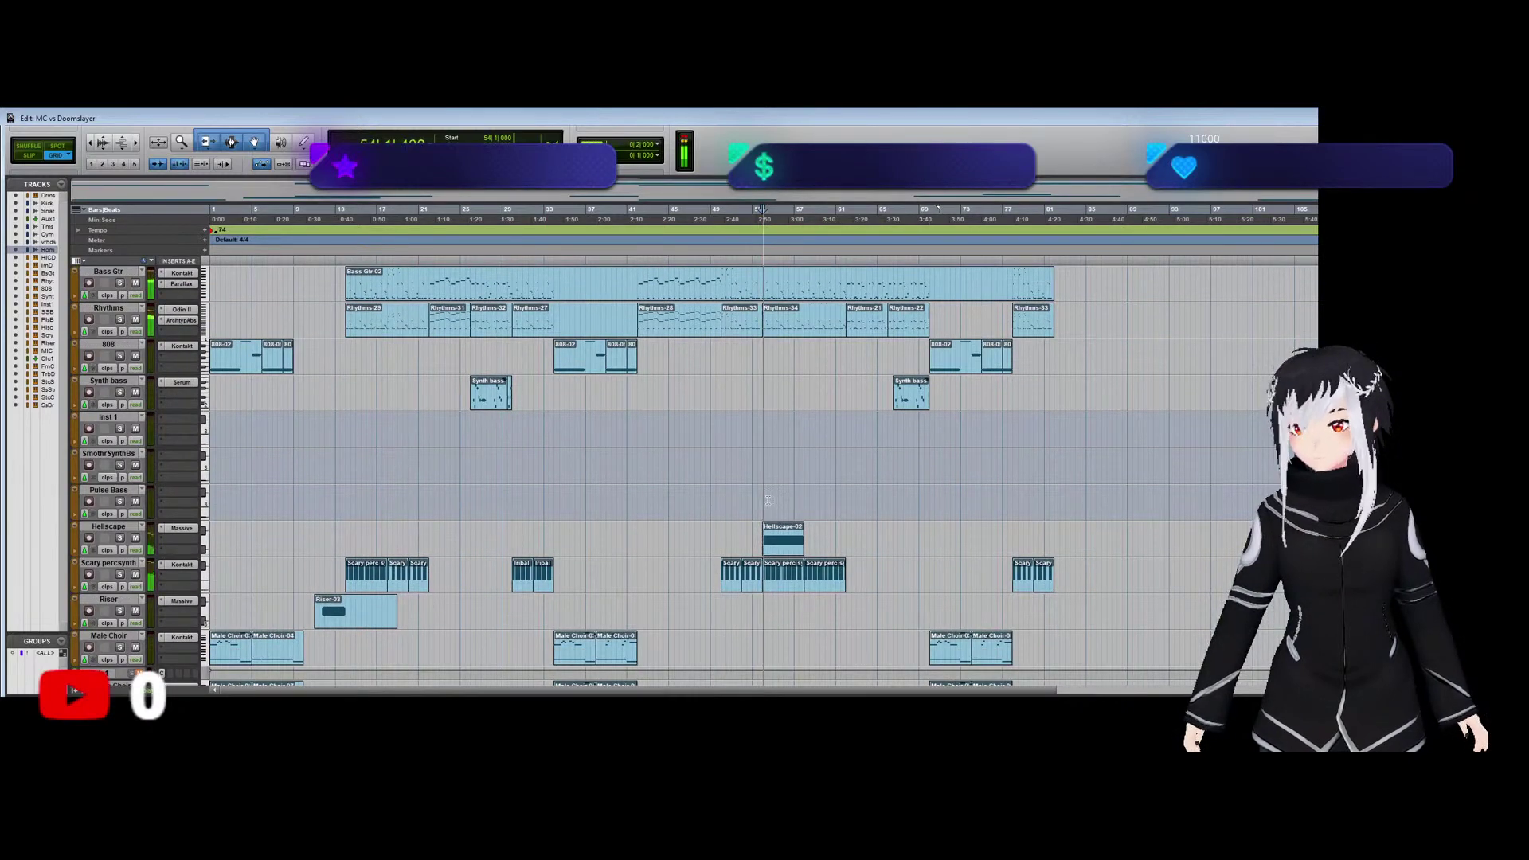
Extend the Hellscape clip starting at bar 54 and its note to bar 62, and stop playback.
left_click(781, 550)
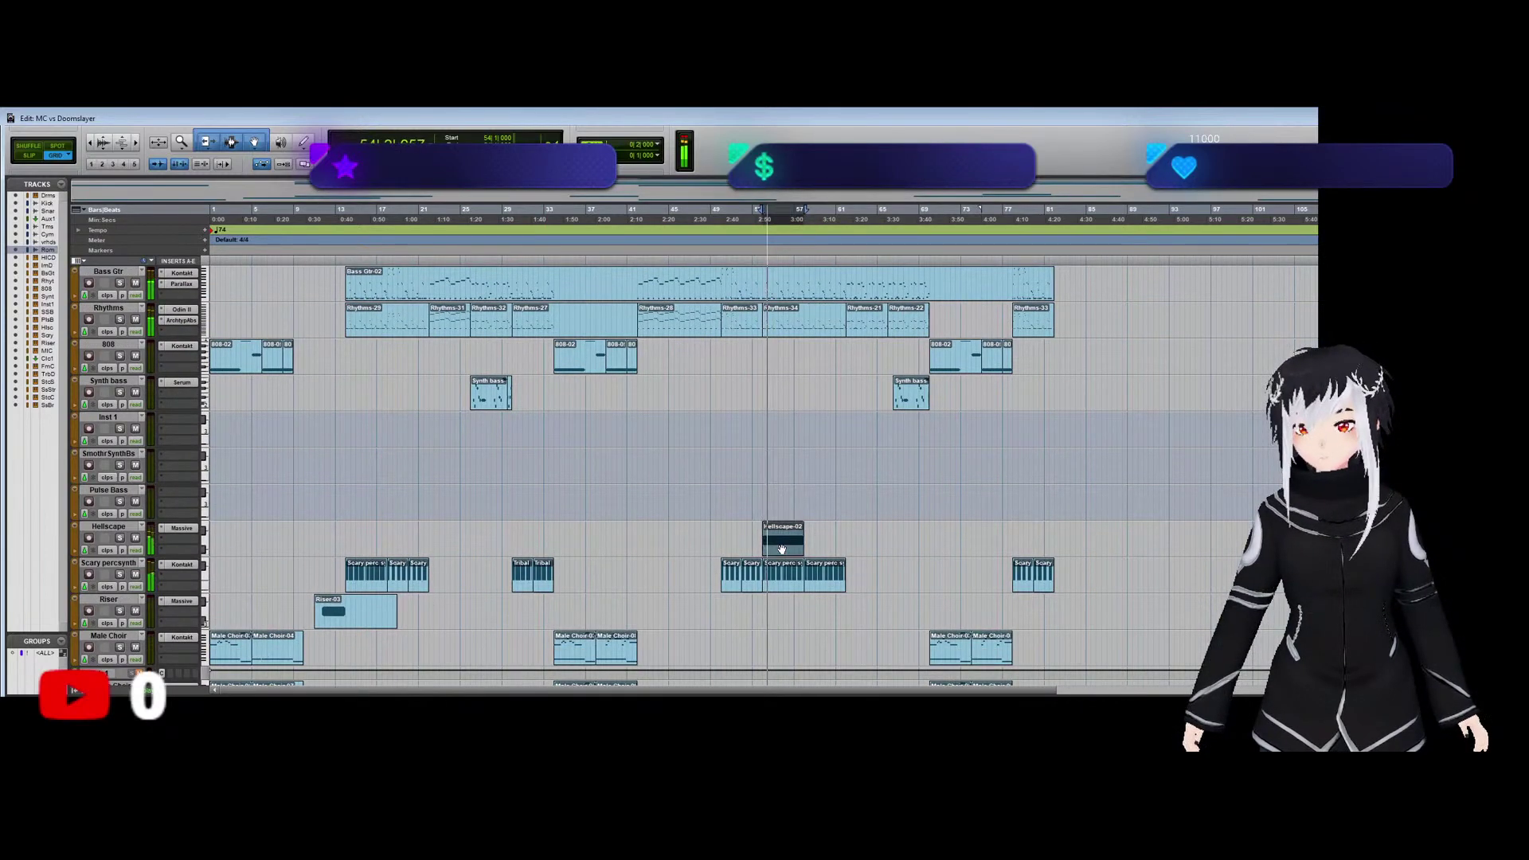
left_click_drag(804, 550, 827, 549)
double_click(826, 549)
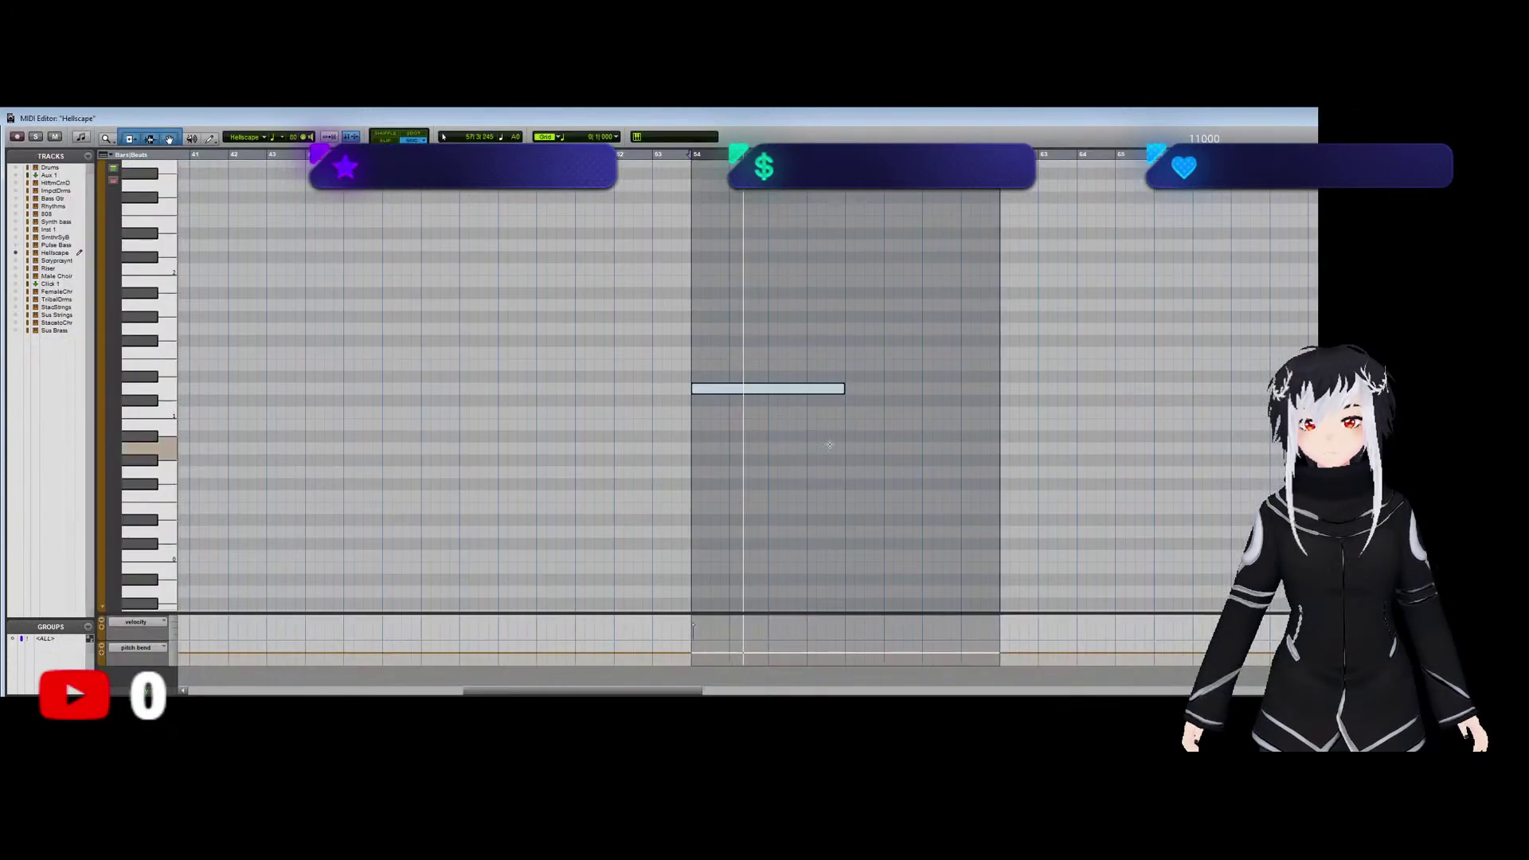
key("ctrl+w")
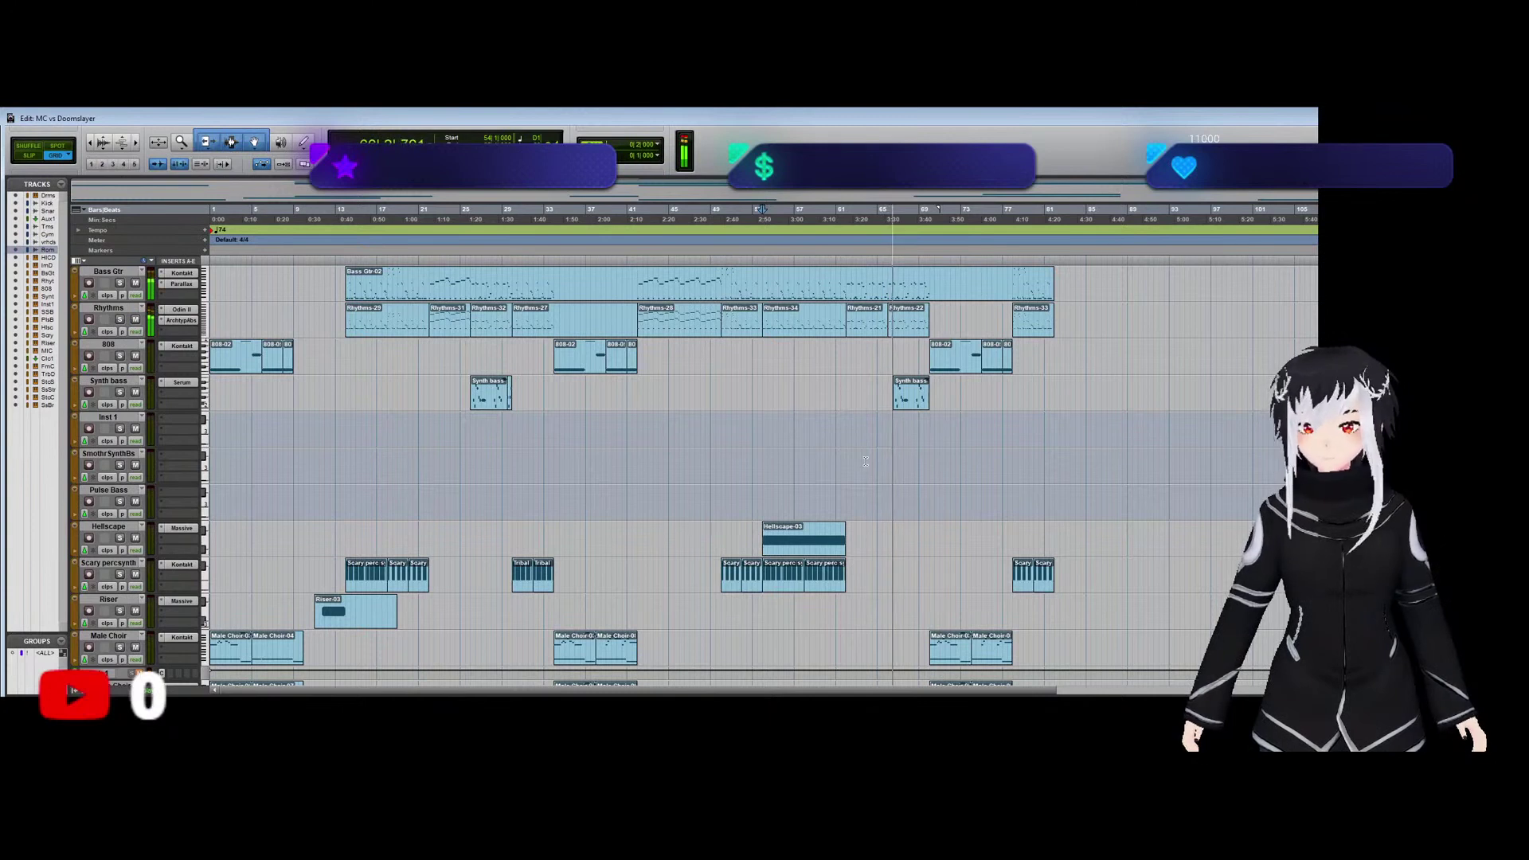
key("space")
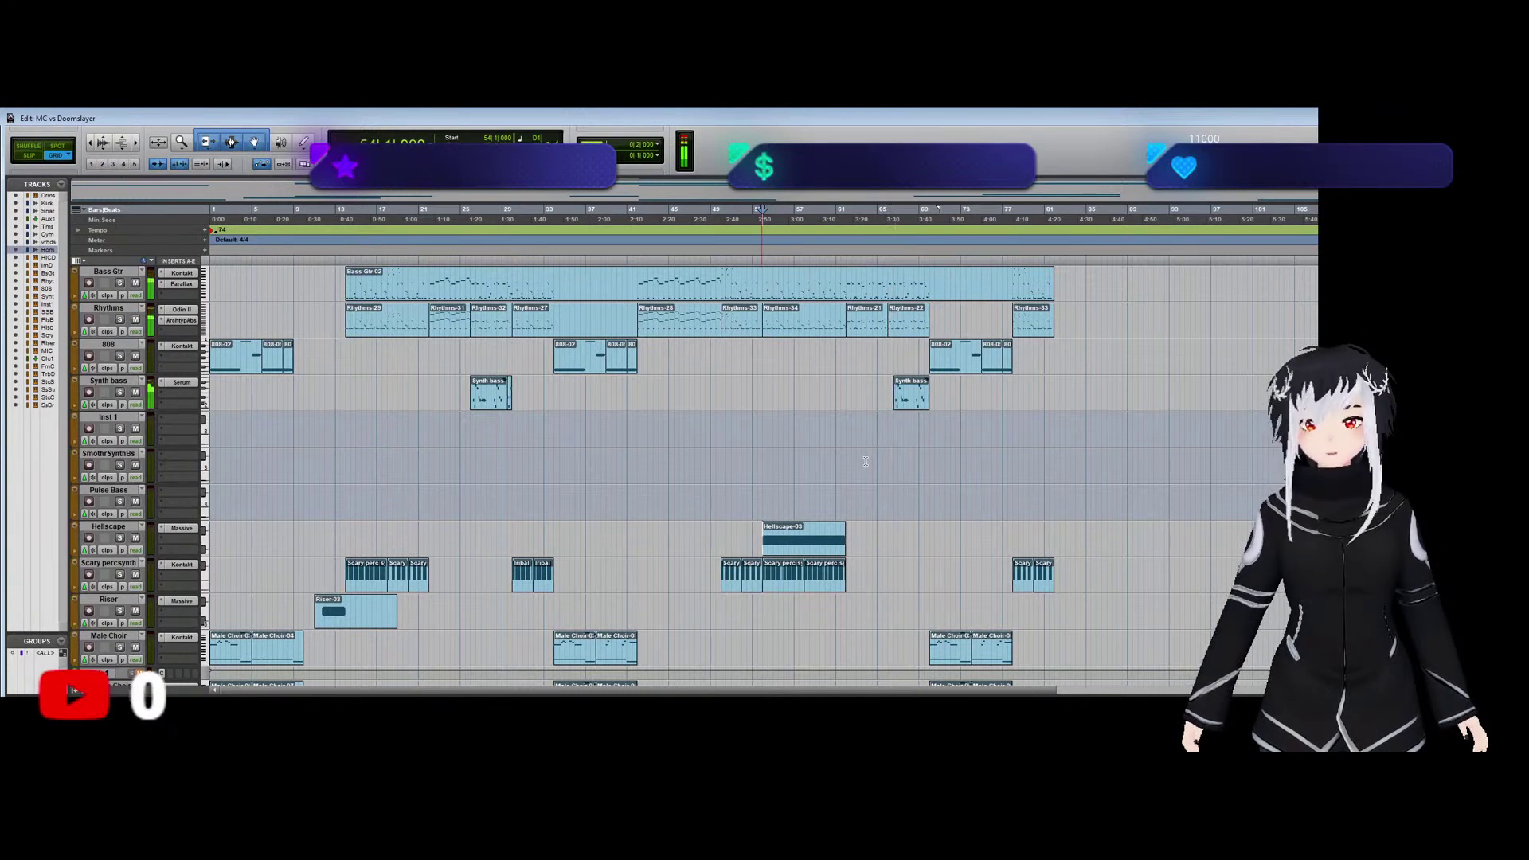
Align the copied Synth bass clip to span bars 66 to 70, and play from bar 65 beat 3 to the end of the arrangement.
left_click(910, 406)
left_click_drag(910, 406, 929, 401)
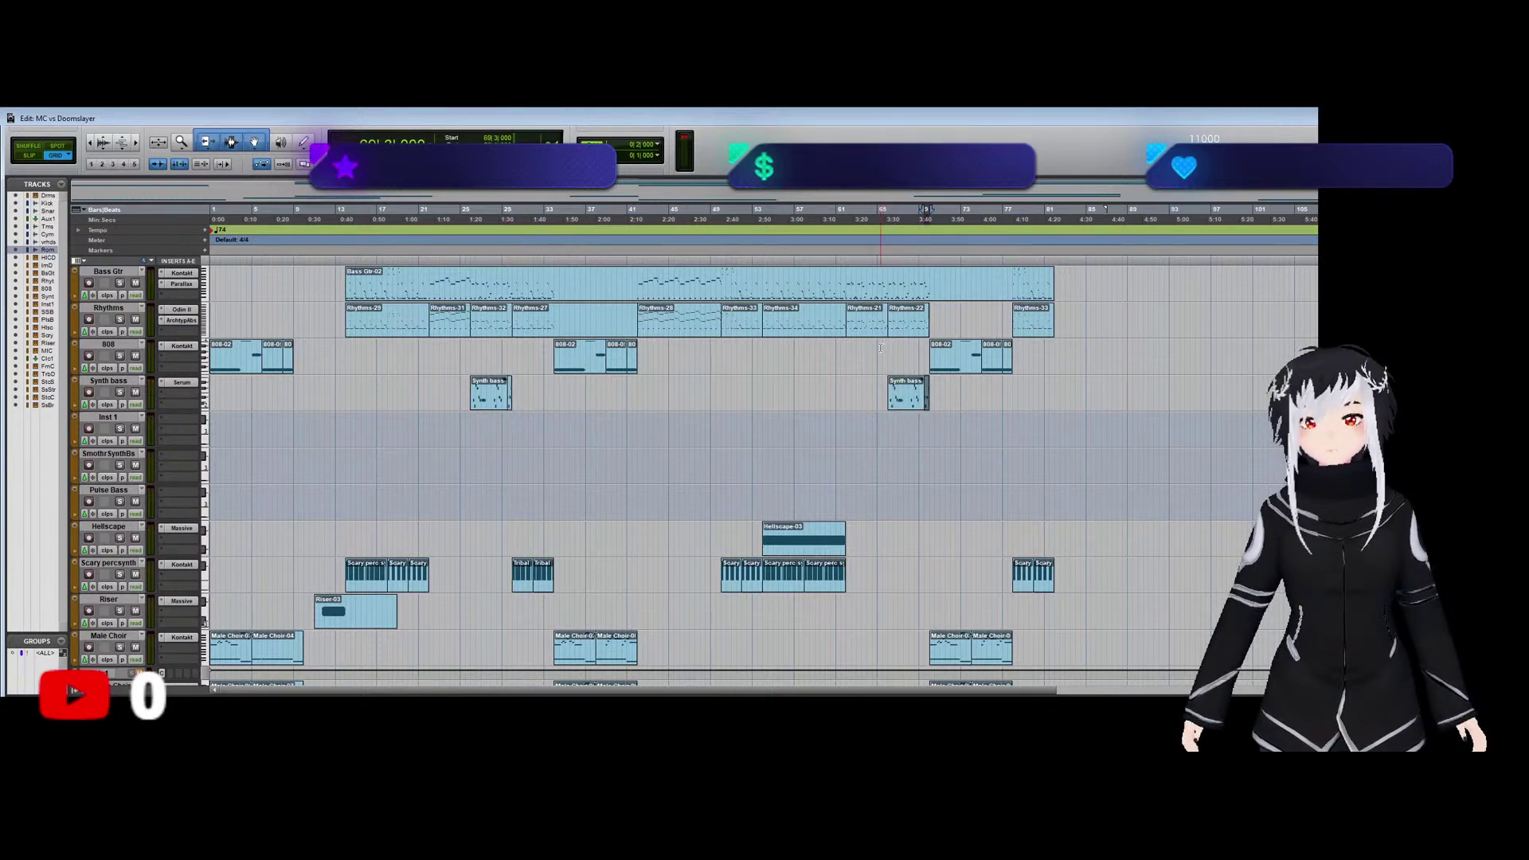
left_click(882, 348)
key("space")
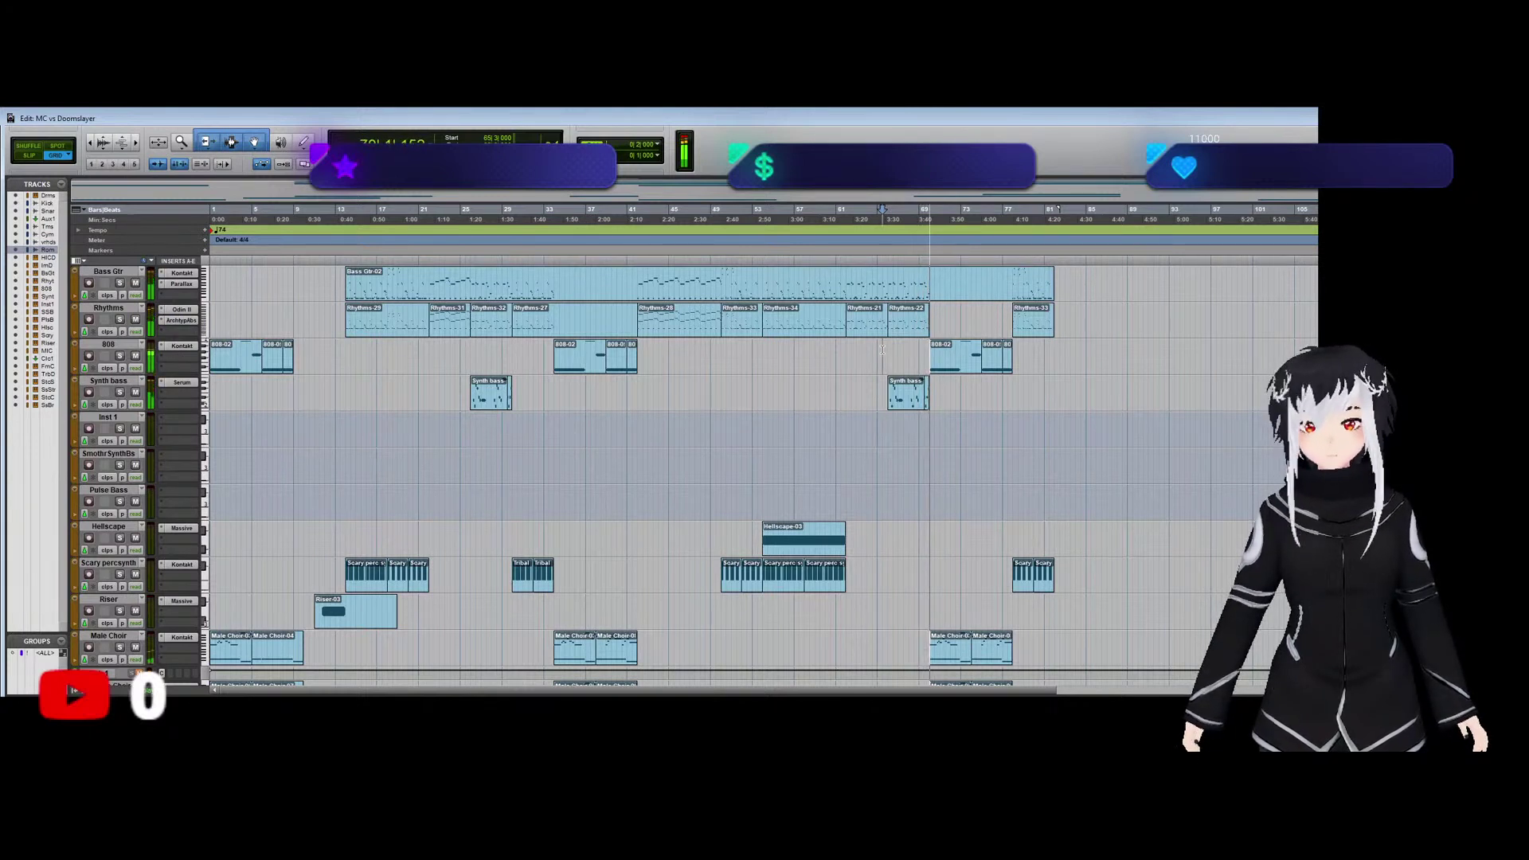
scroll(838, 445, "down", 2)
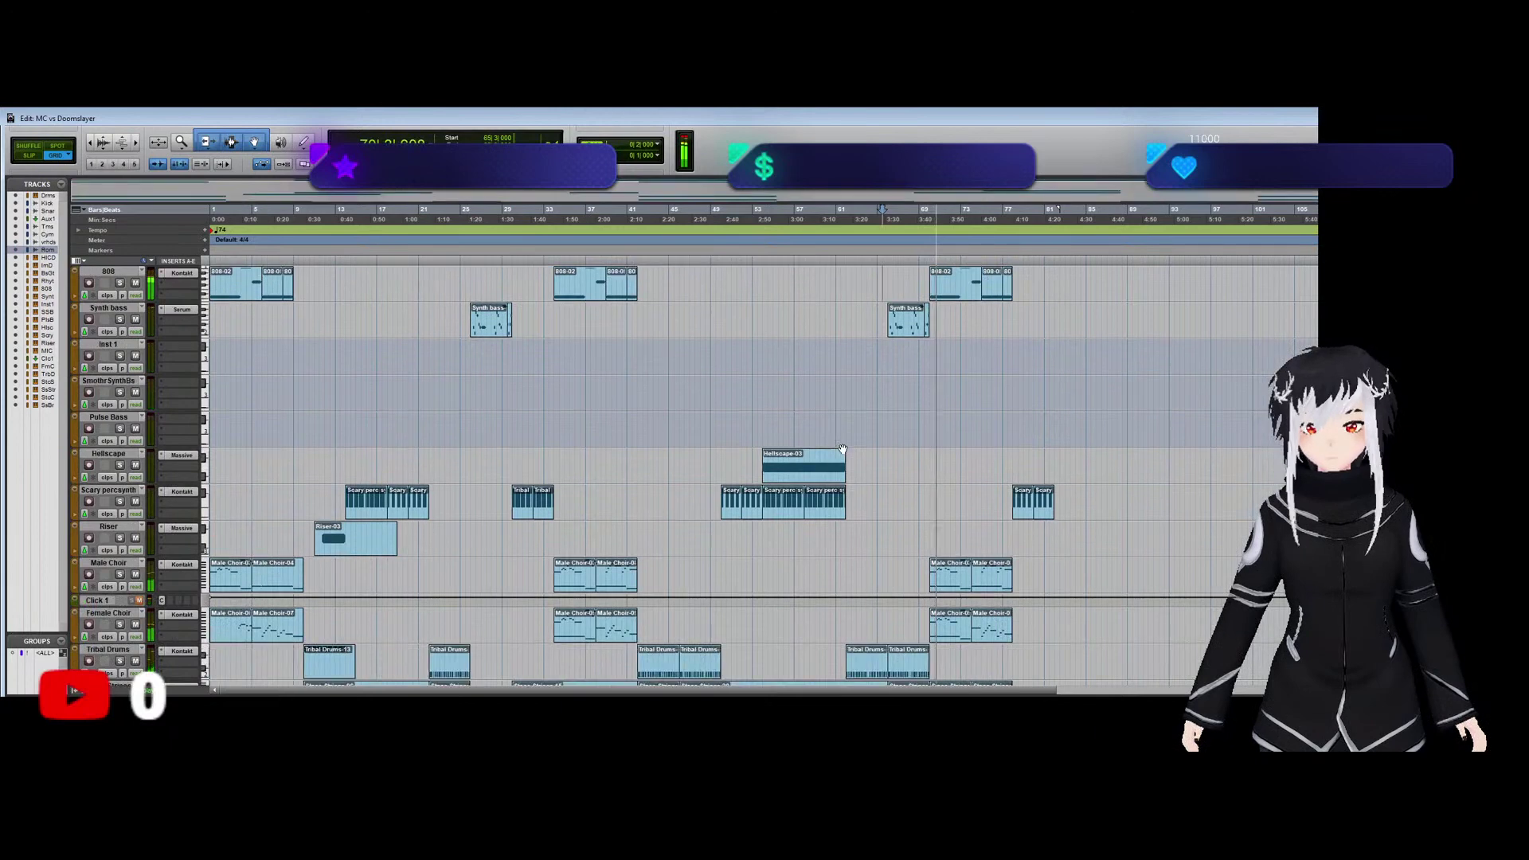
scroll(841, 448, "up", 2)
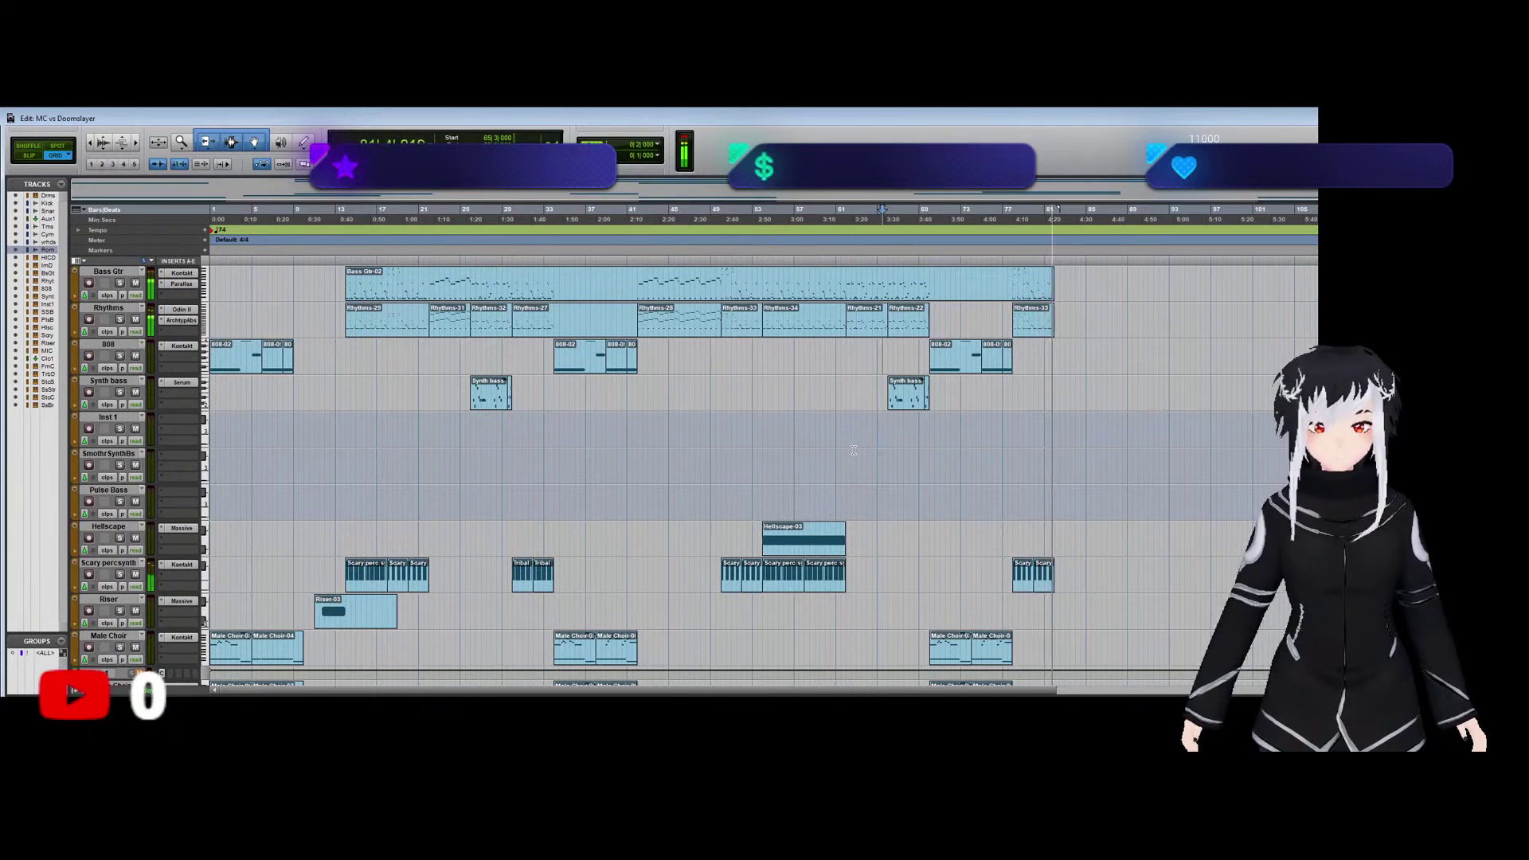
key("space")
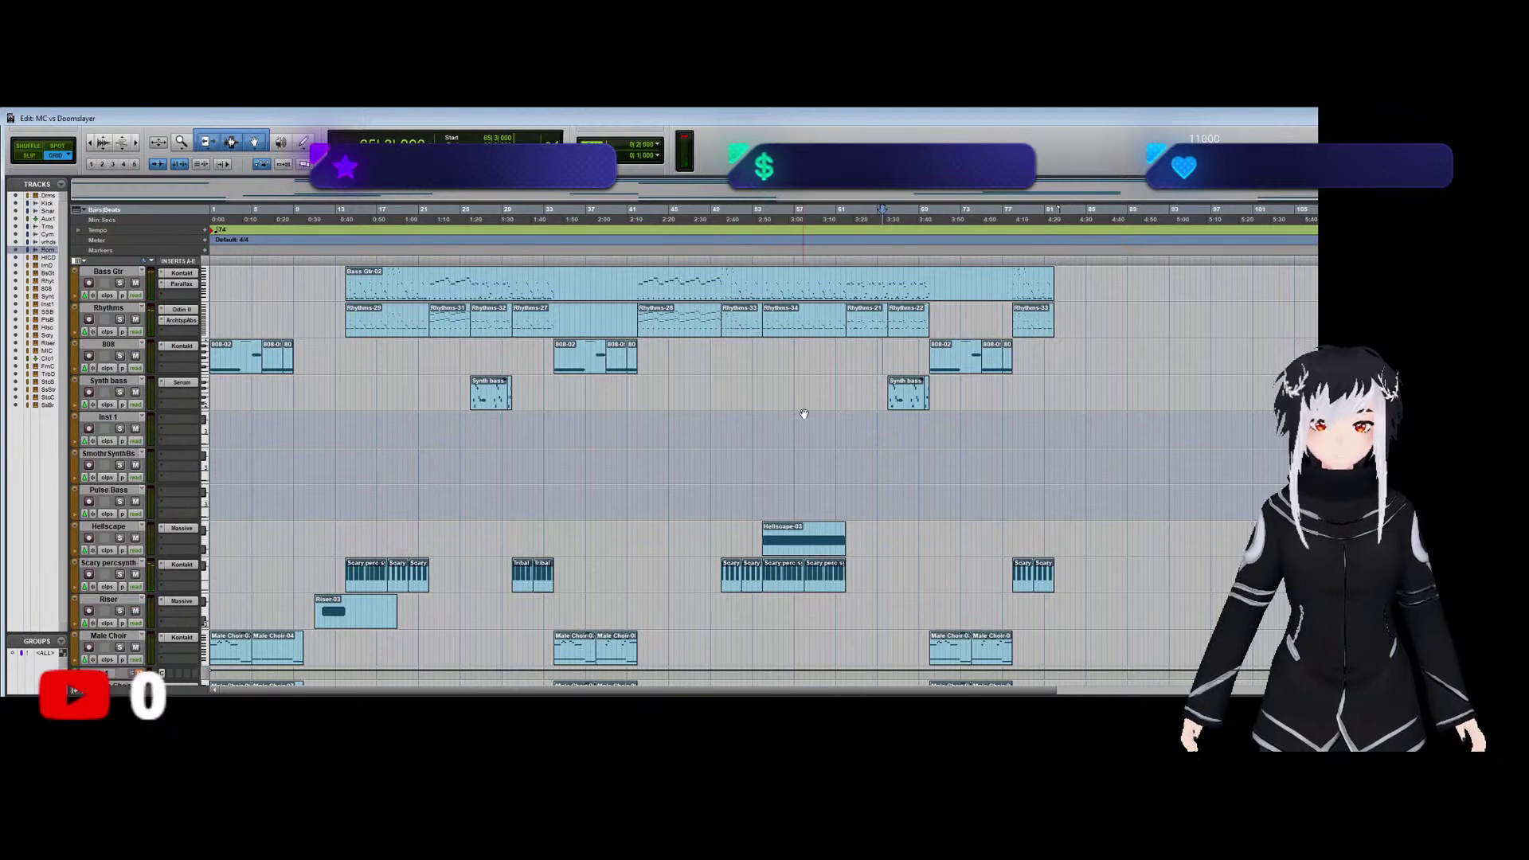
Delete the empty Inst 1 and Impact Drums tracks from the session.
left_click(107, 417)
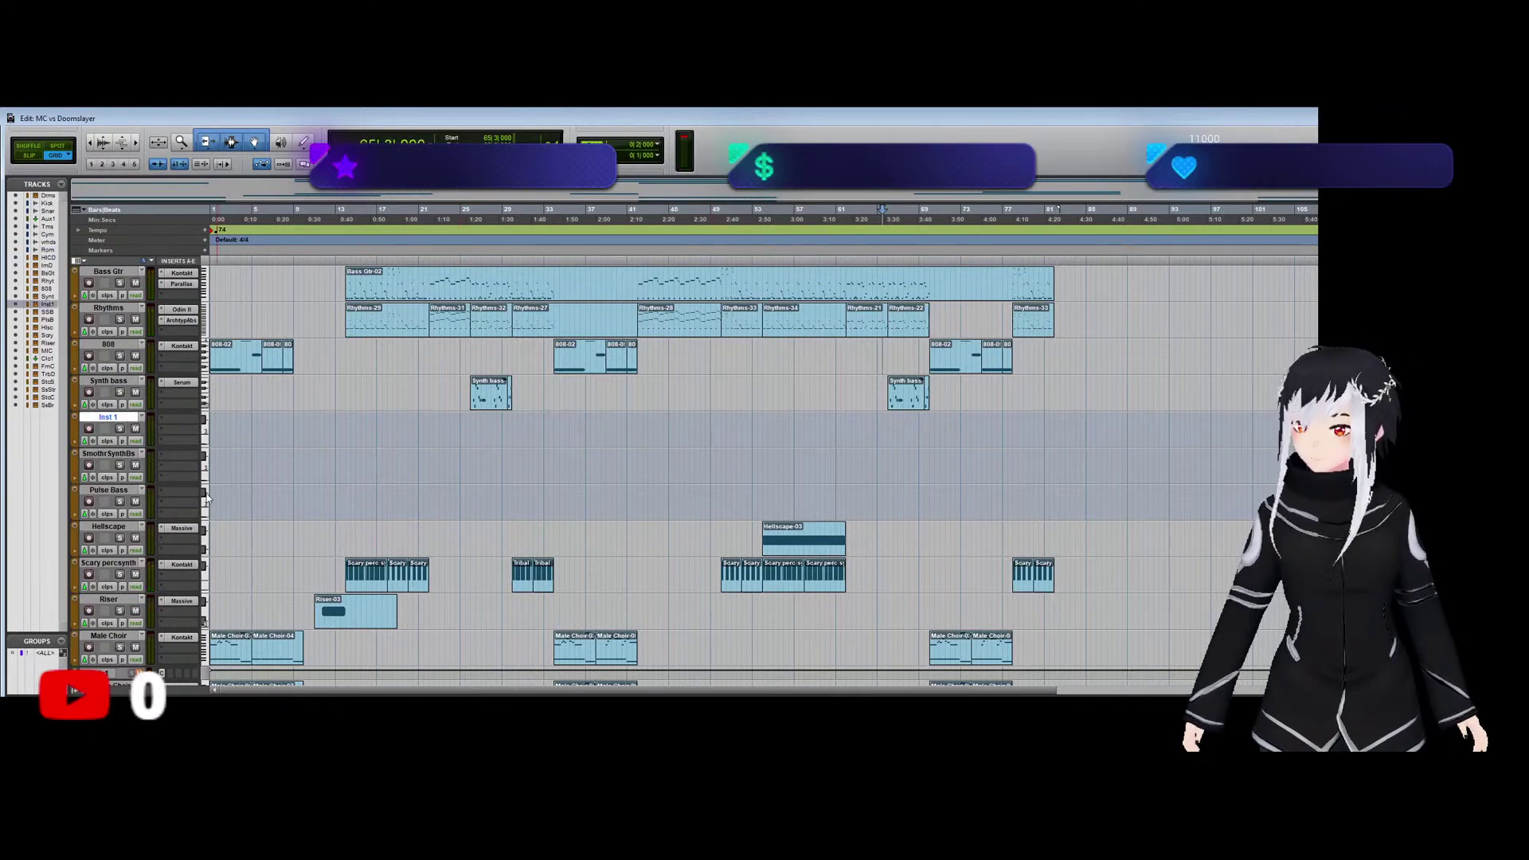
key("ctrl+alt+shift+BackSpace")
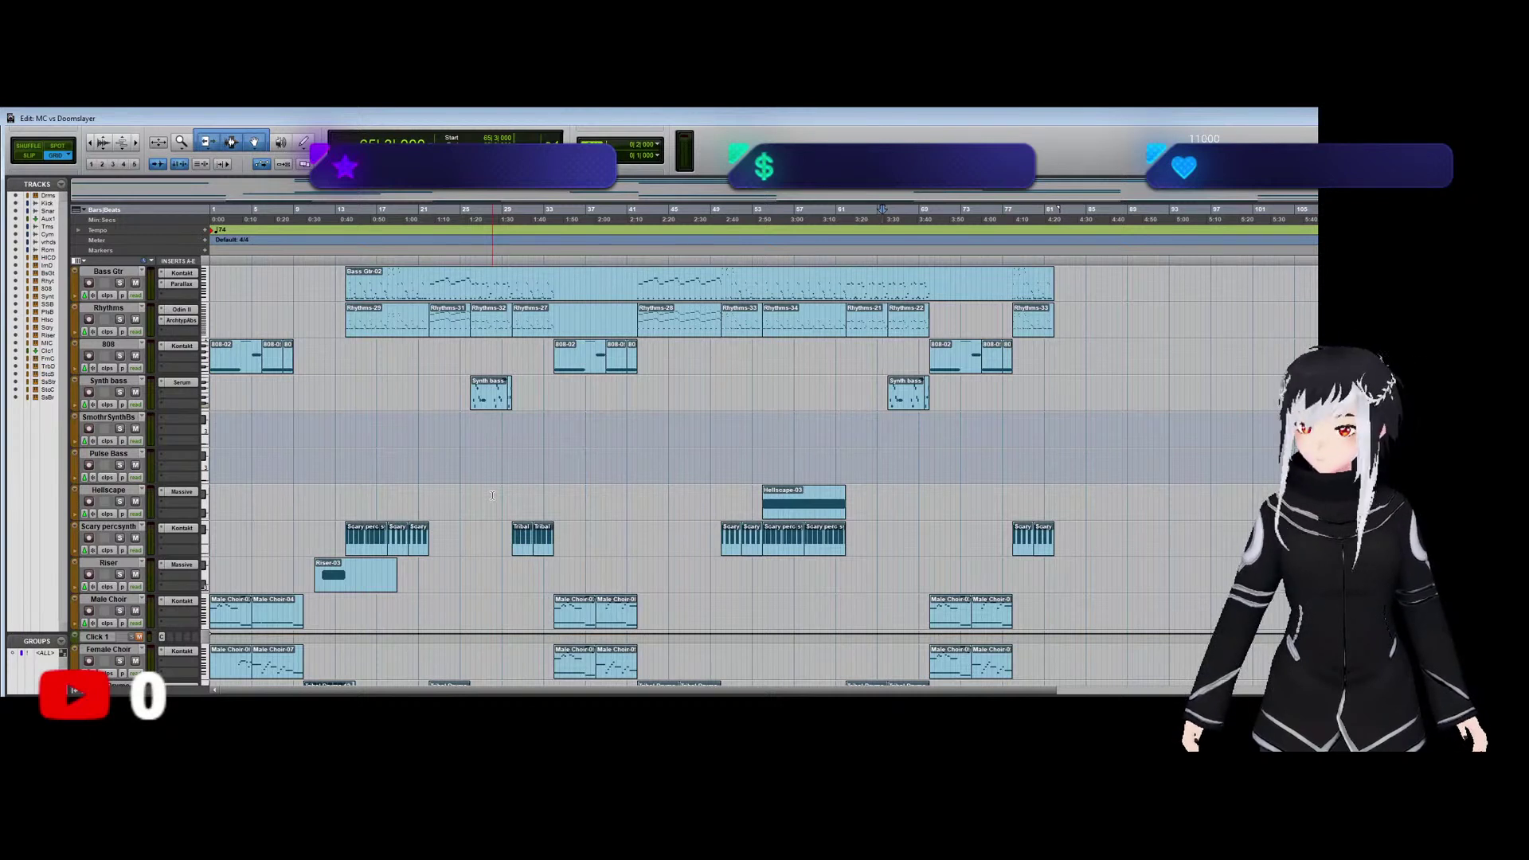
key("Return")
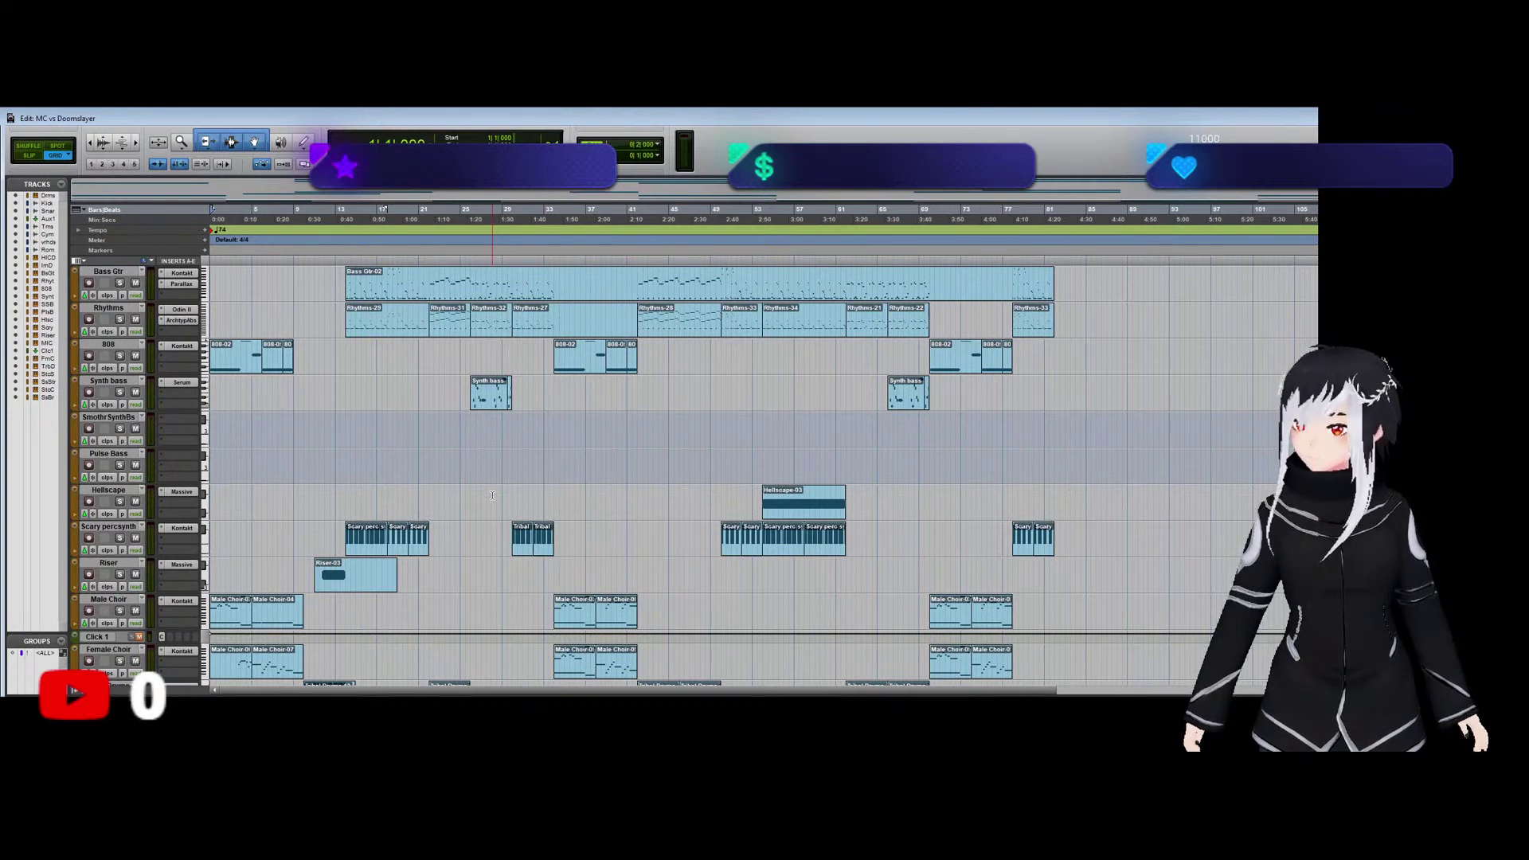
scroll(362, 482, "up", 2)
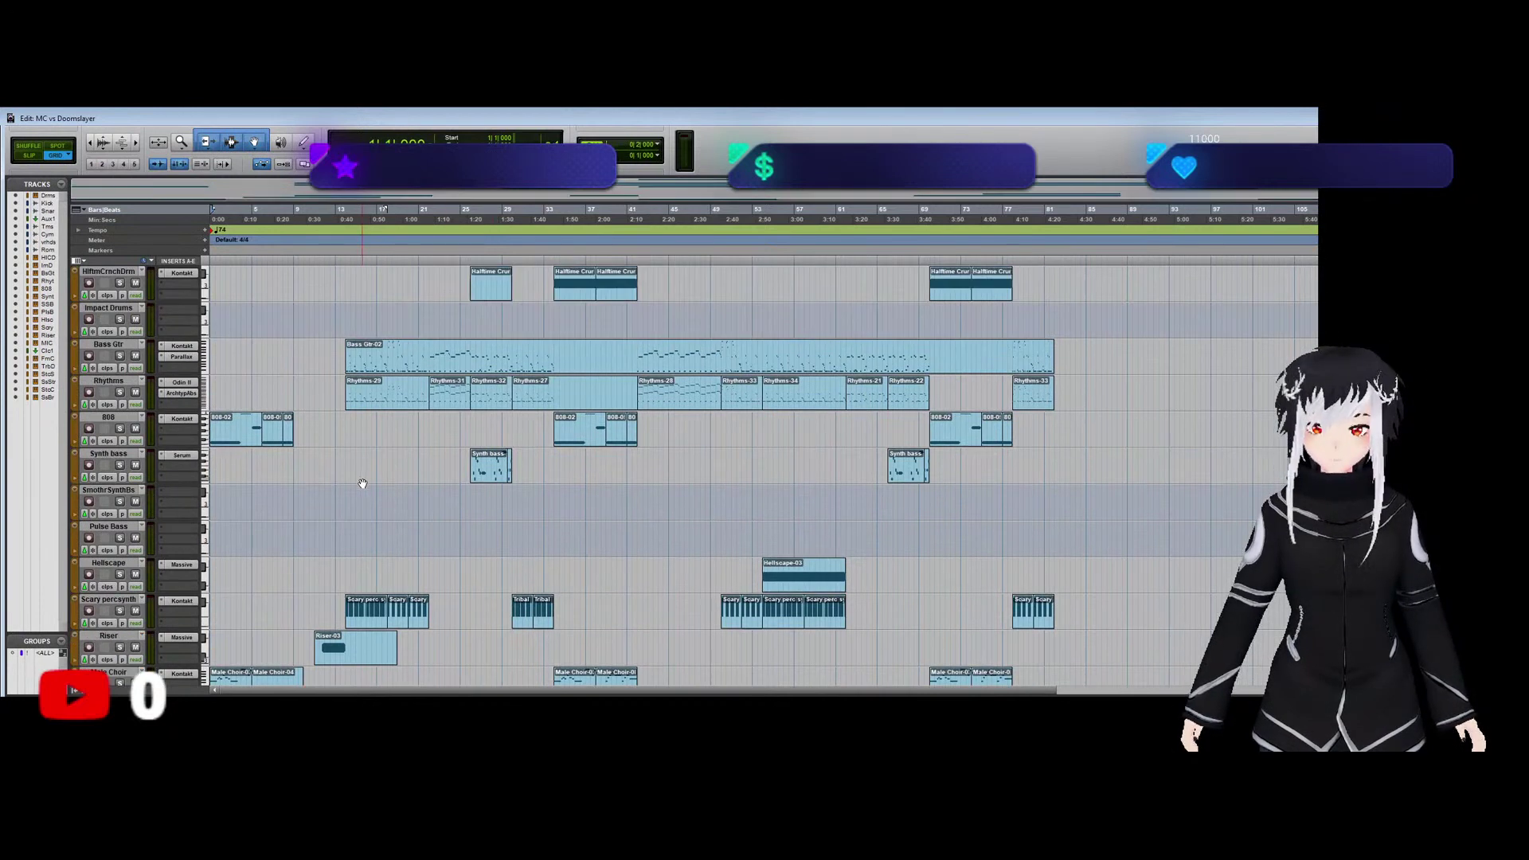
scroll(362, 484, "up", 1)
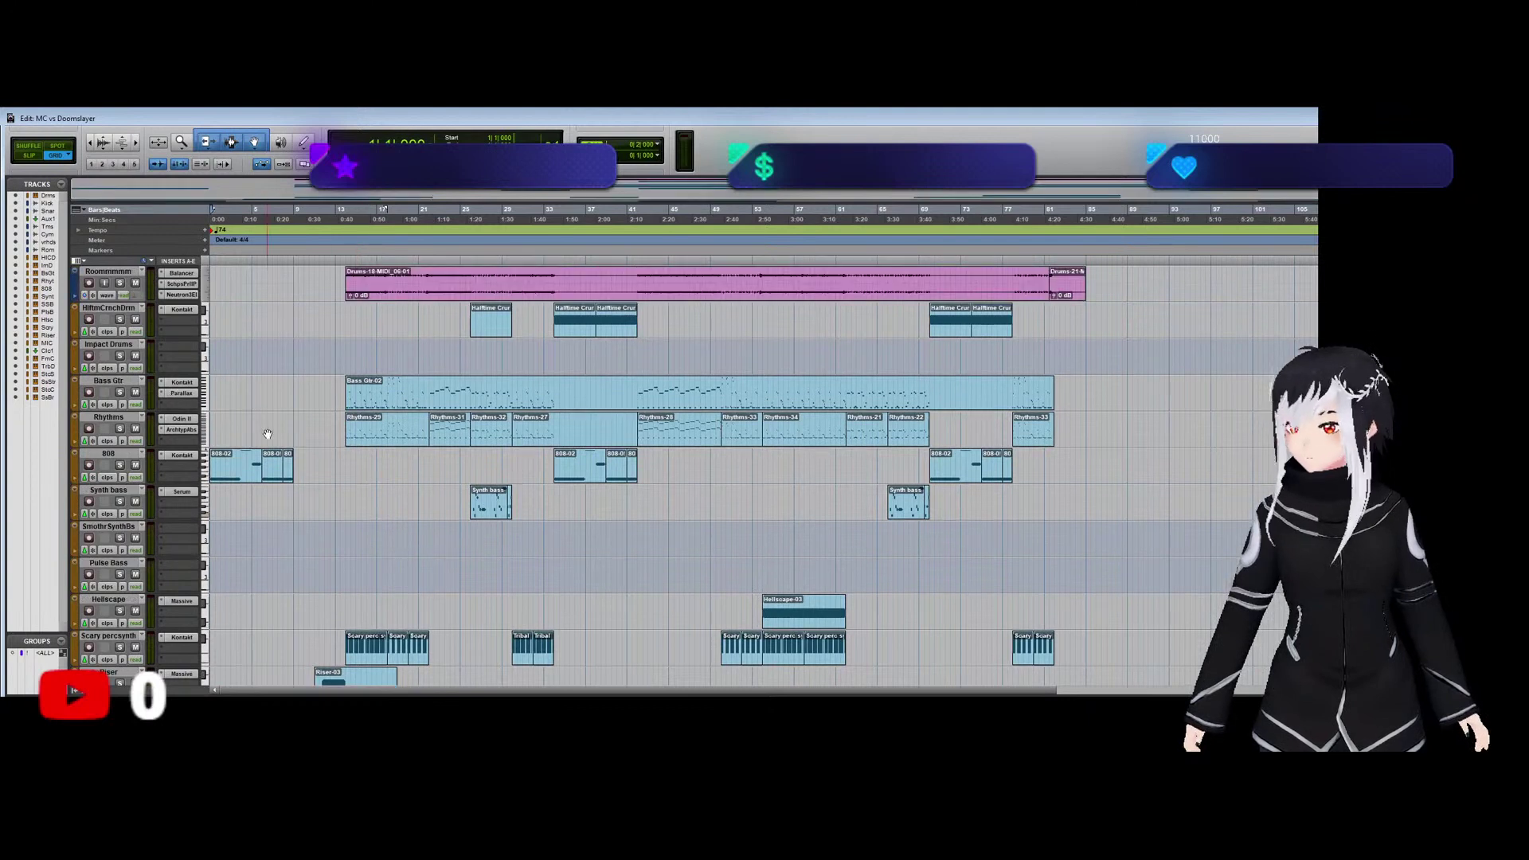
left_click(119, 348)
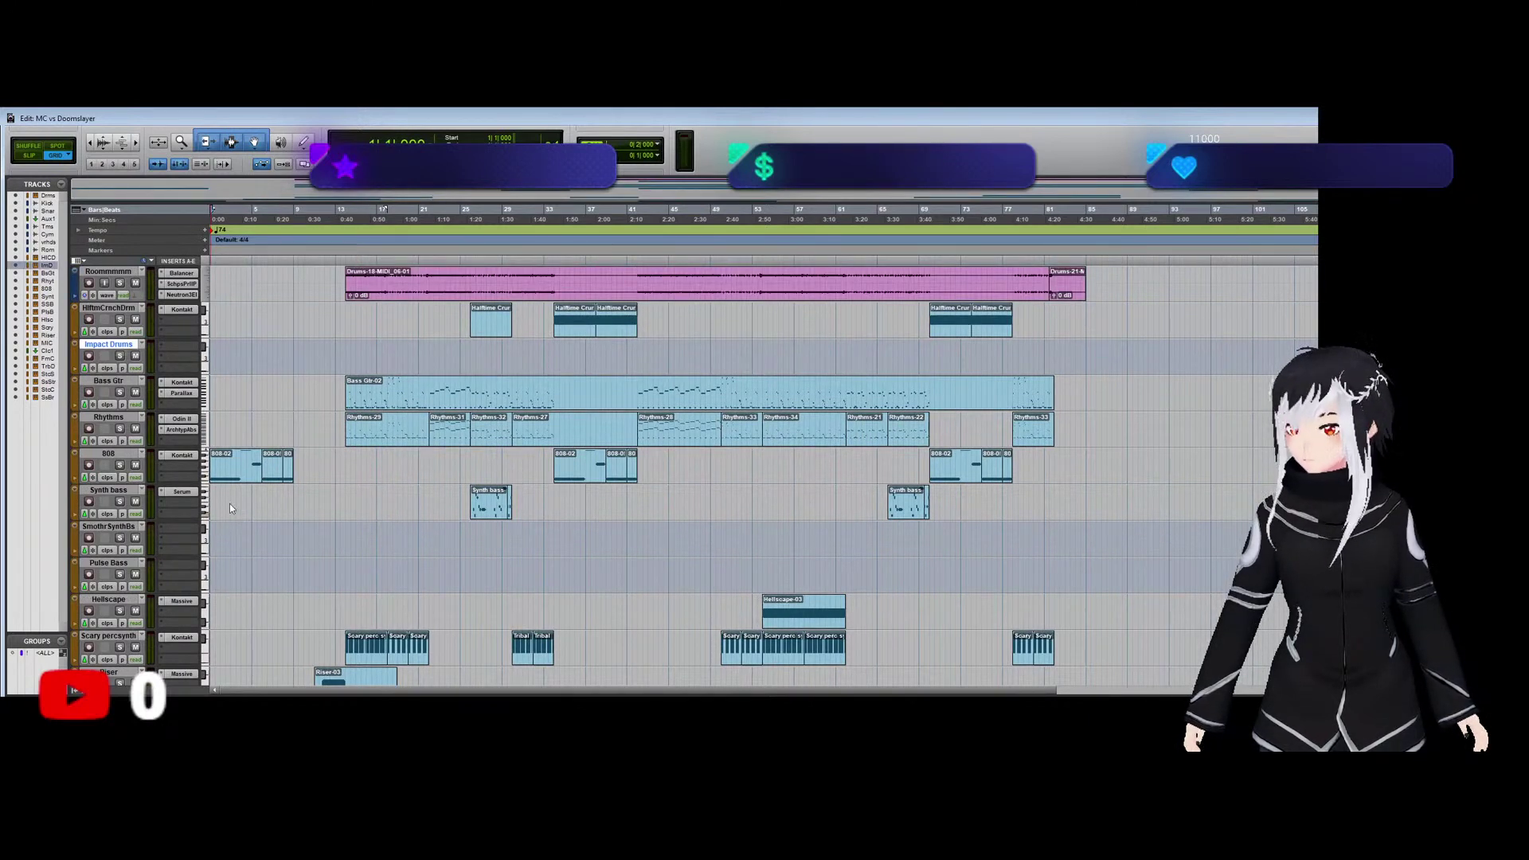
key("ctrl+shift+Delete")
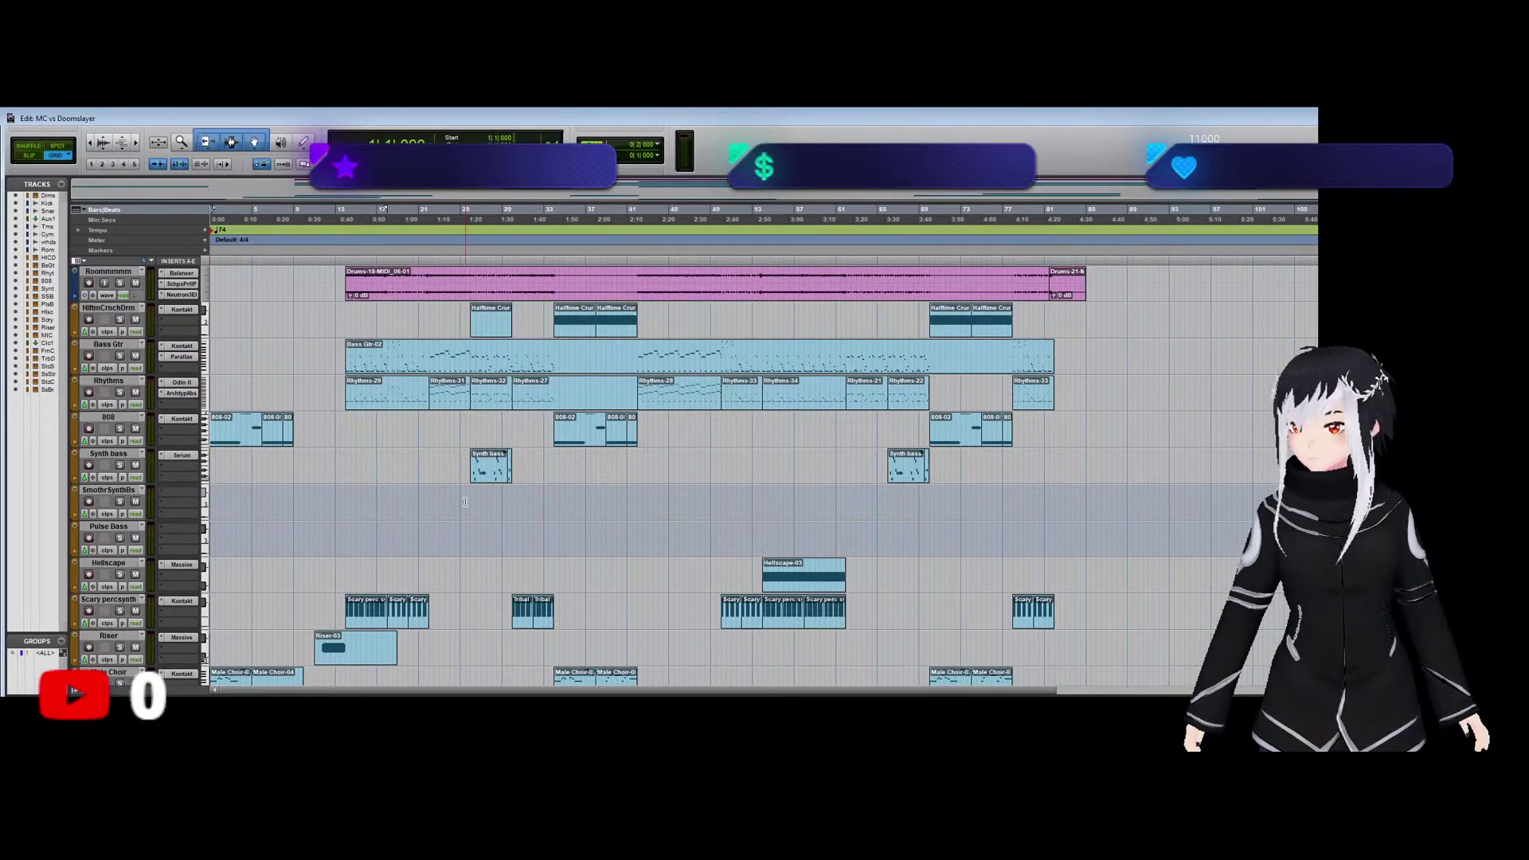
Copy the Synth bass clip from bar 66 to bar 62 on the smooth synth bass track and load Kontakt on that track.
left_click(927, 476)
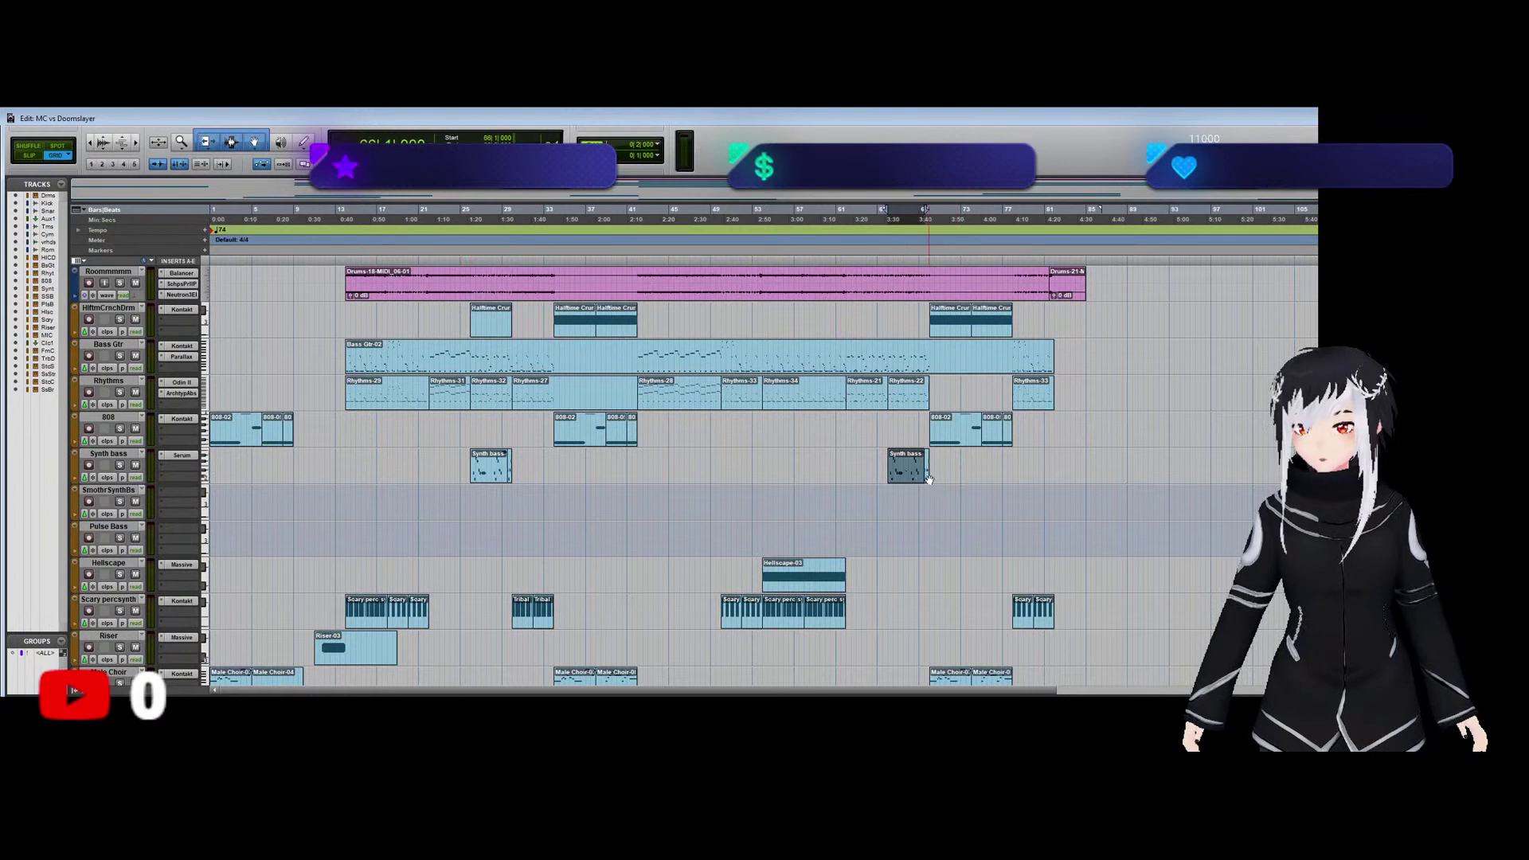
left_click_drag(927, 478, 866, 499)
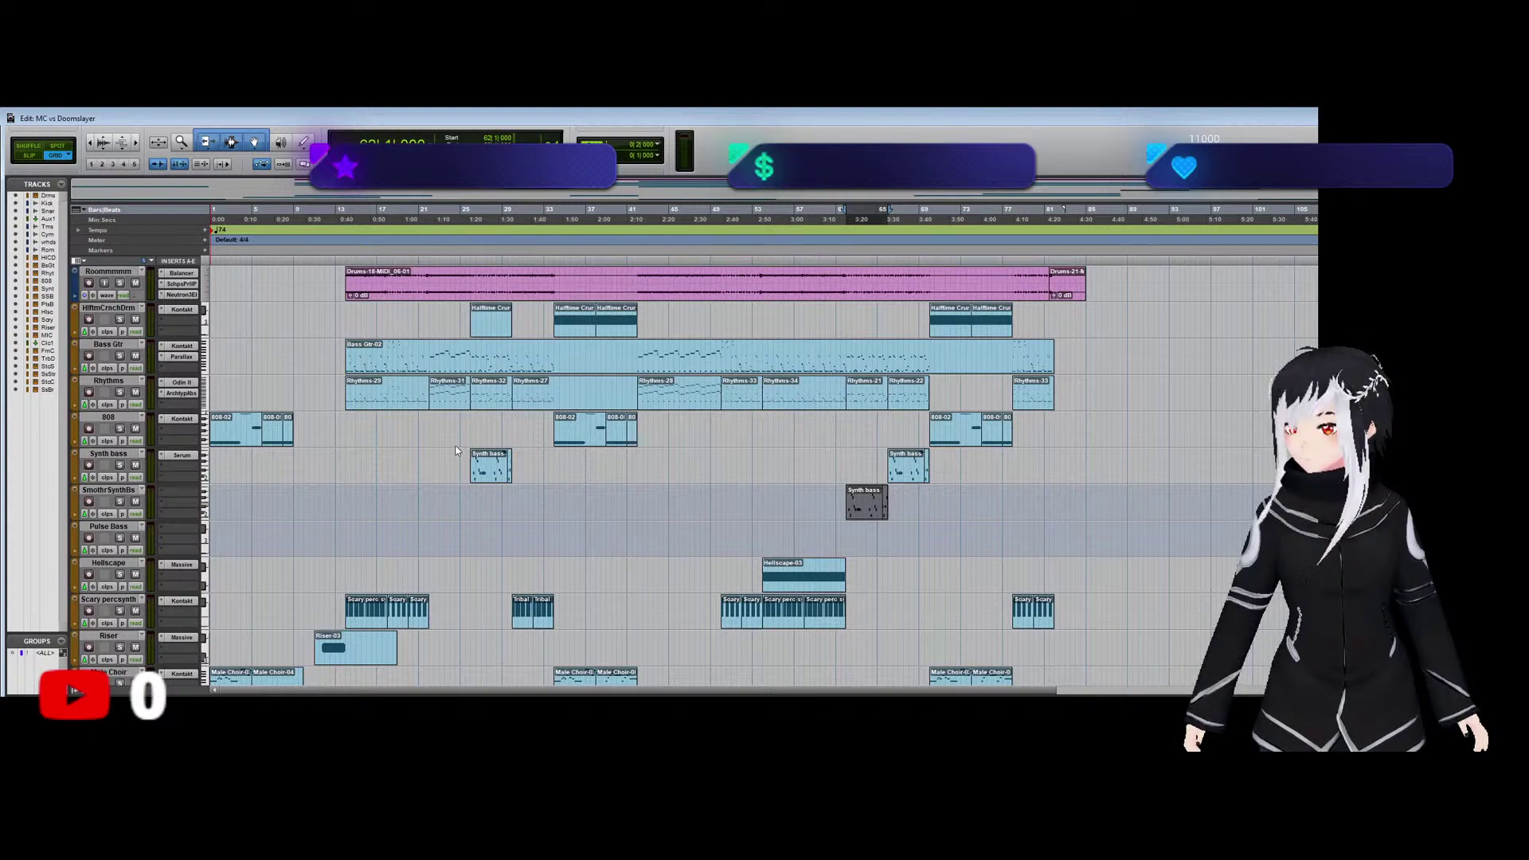
left_click(436, 364)
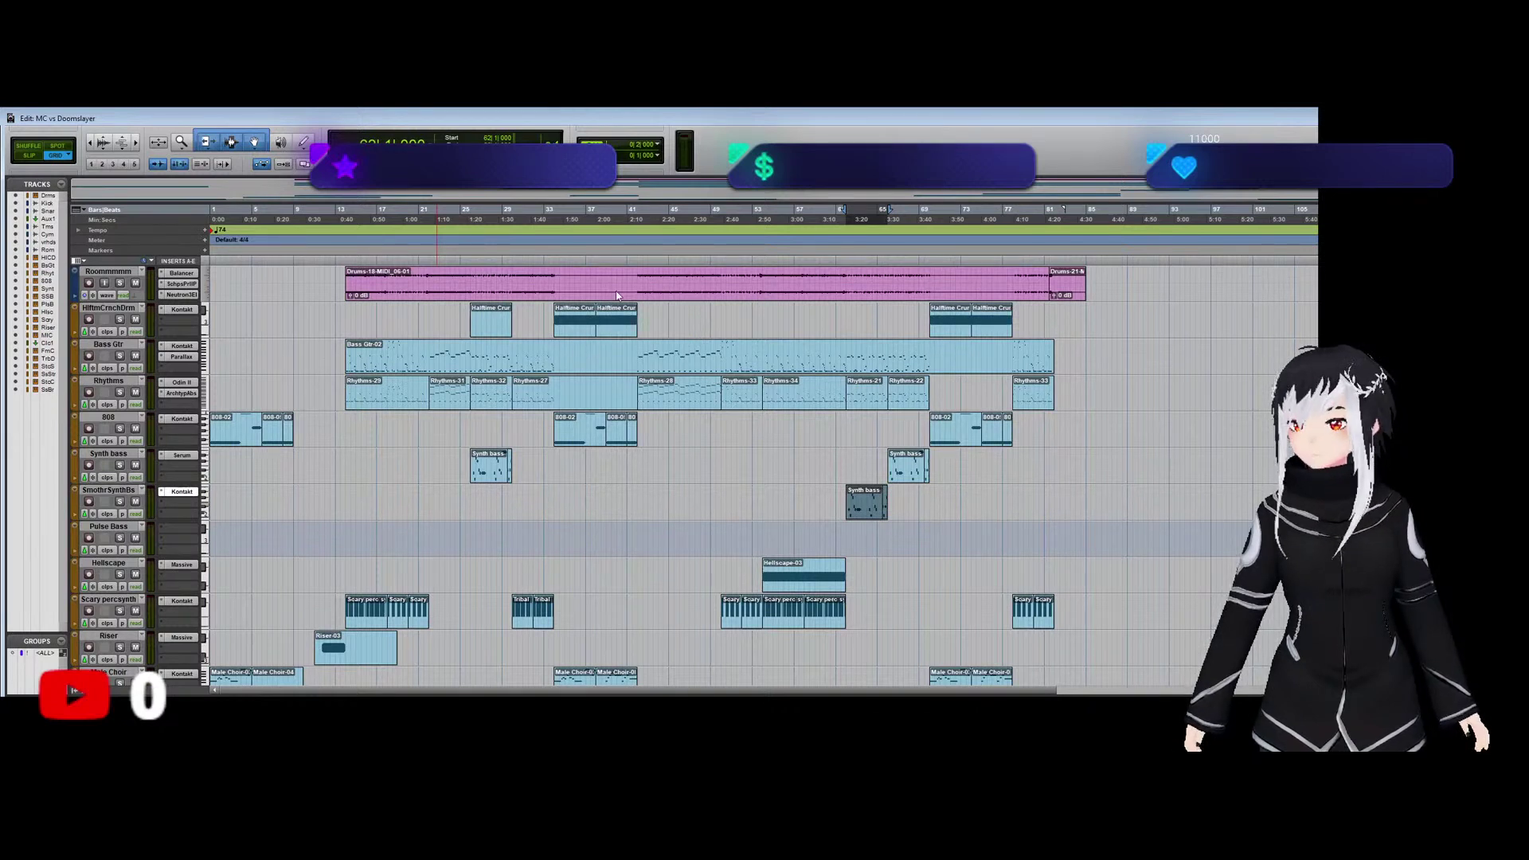
left_click(1194, 243)
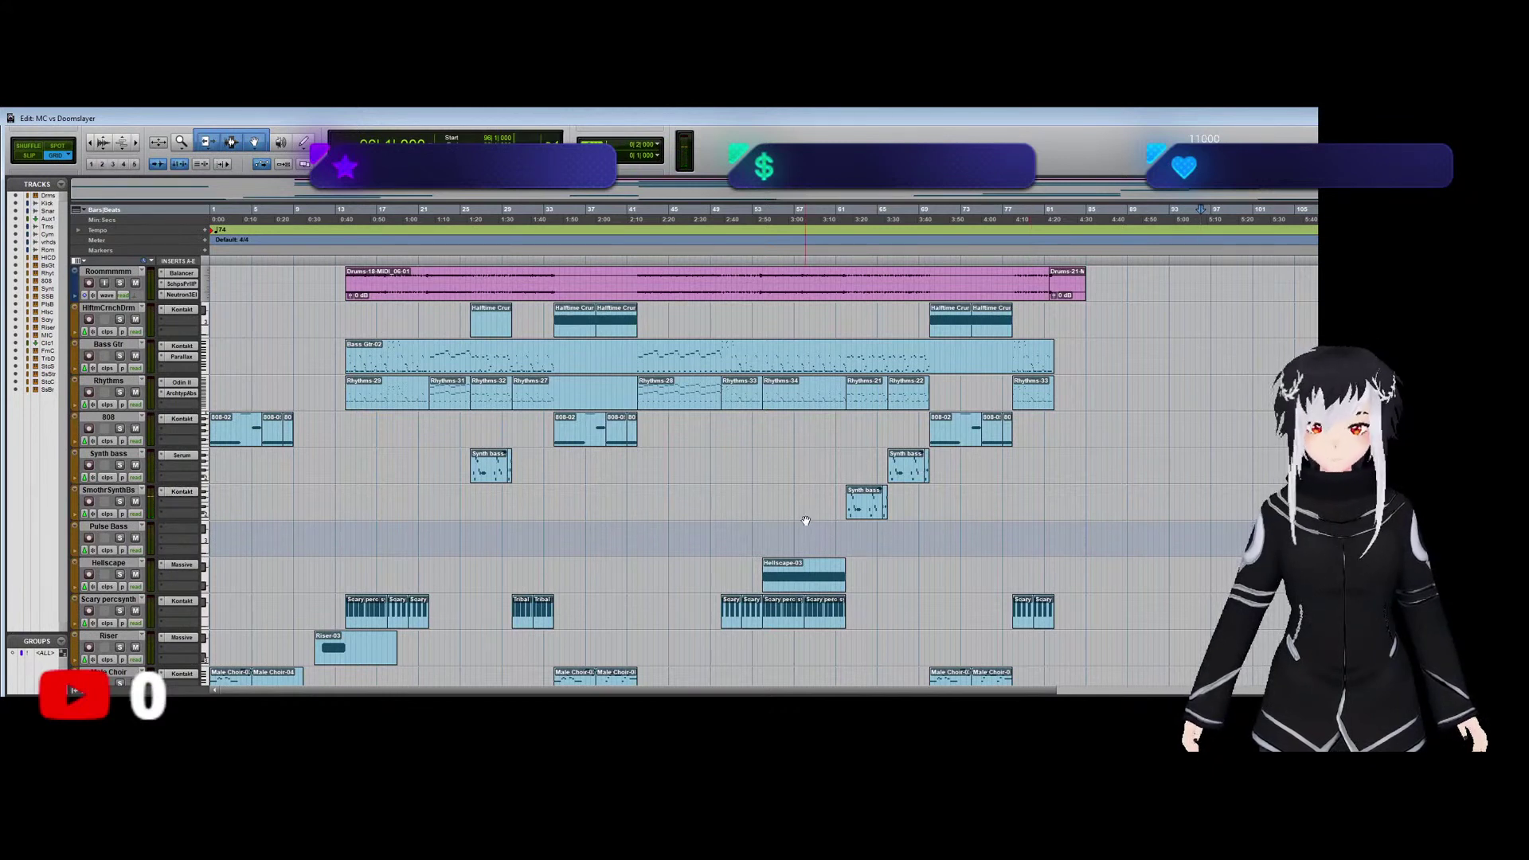
left_click(849, 477)
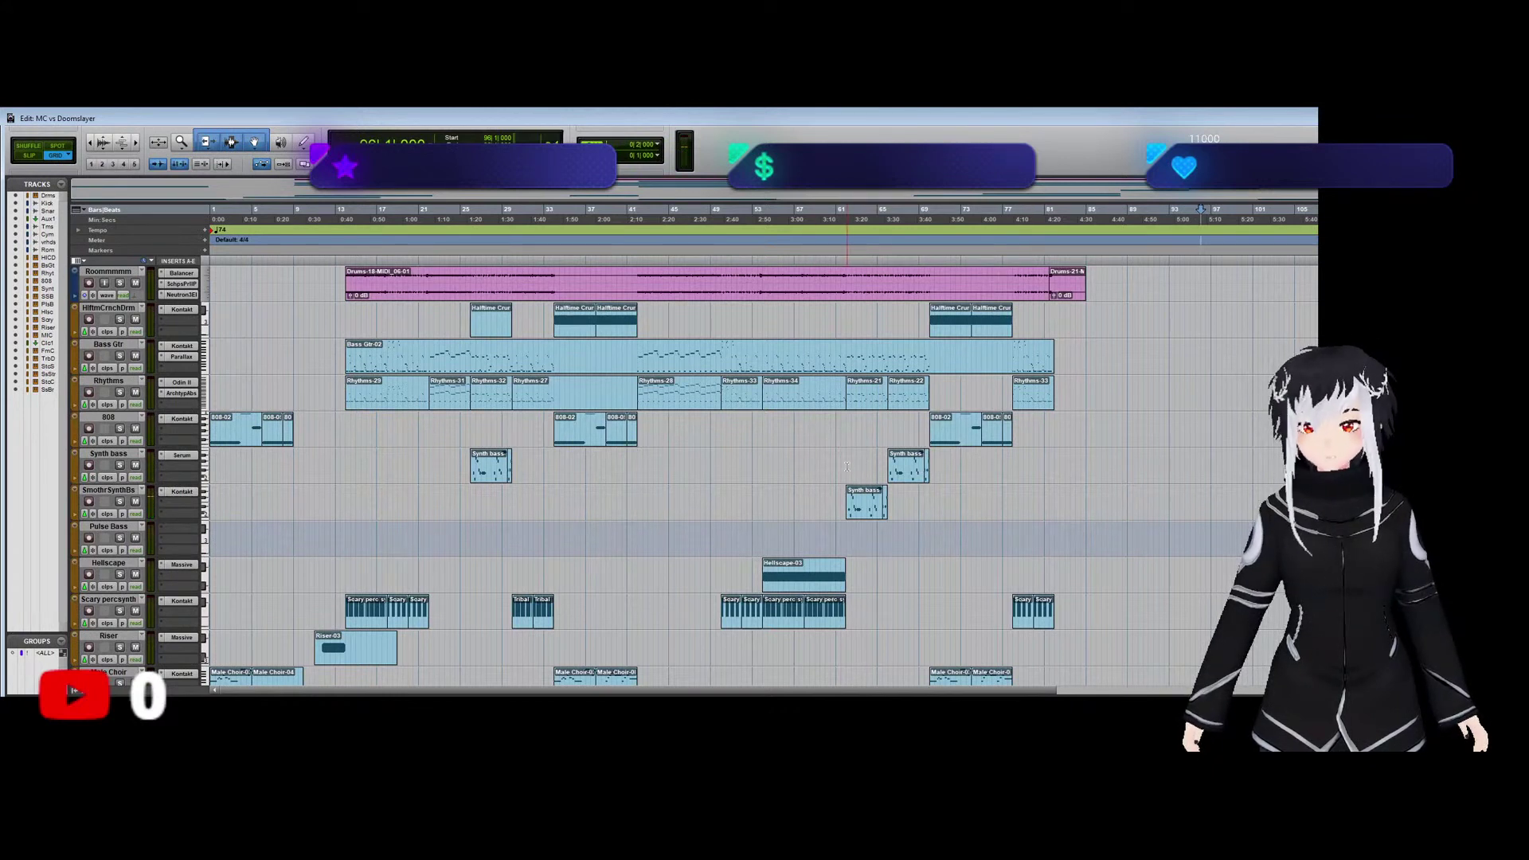
Solo and play the smooth synth bass track from bar 62, and lower its volume to -2.7 dB.
left_click(119, 502)
key("space")
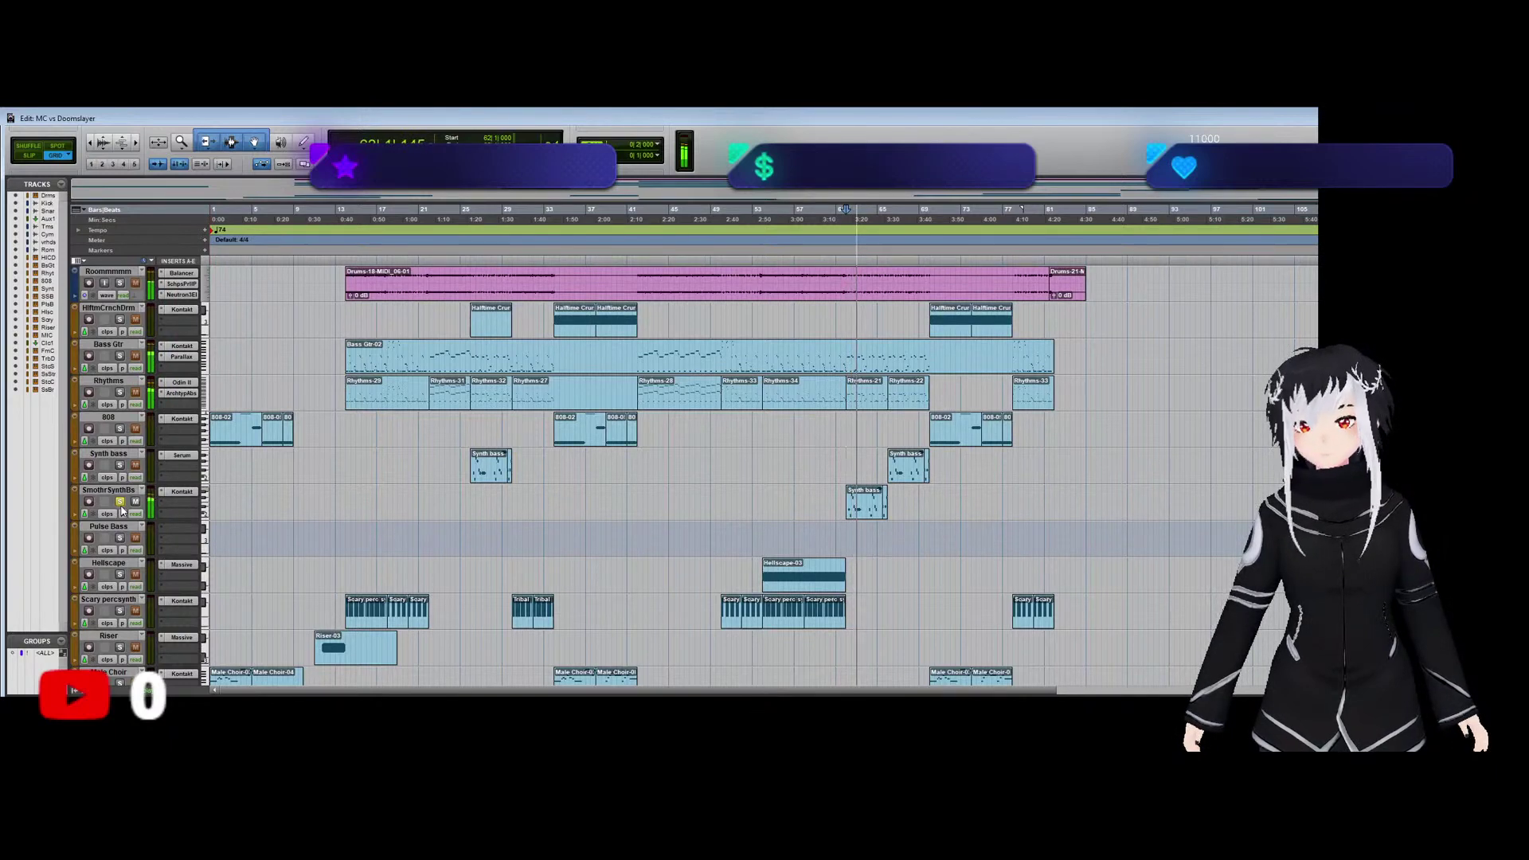
key("ctrl+equal")
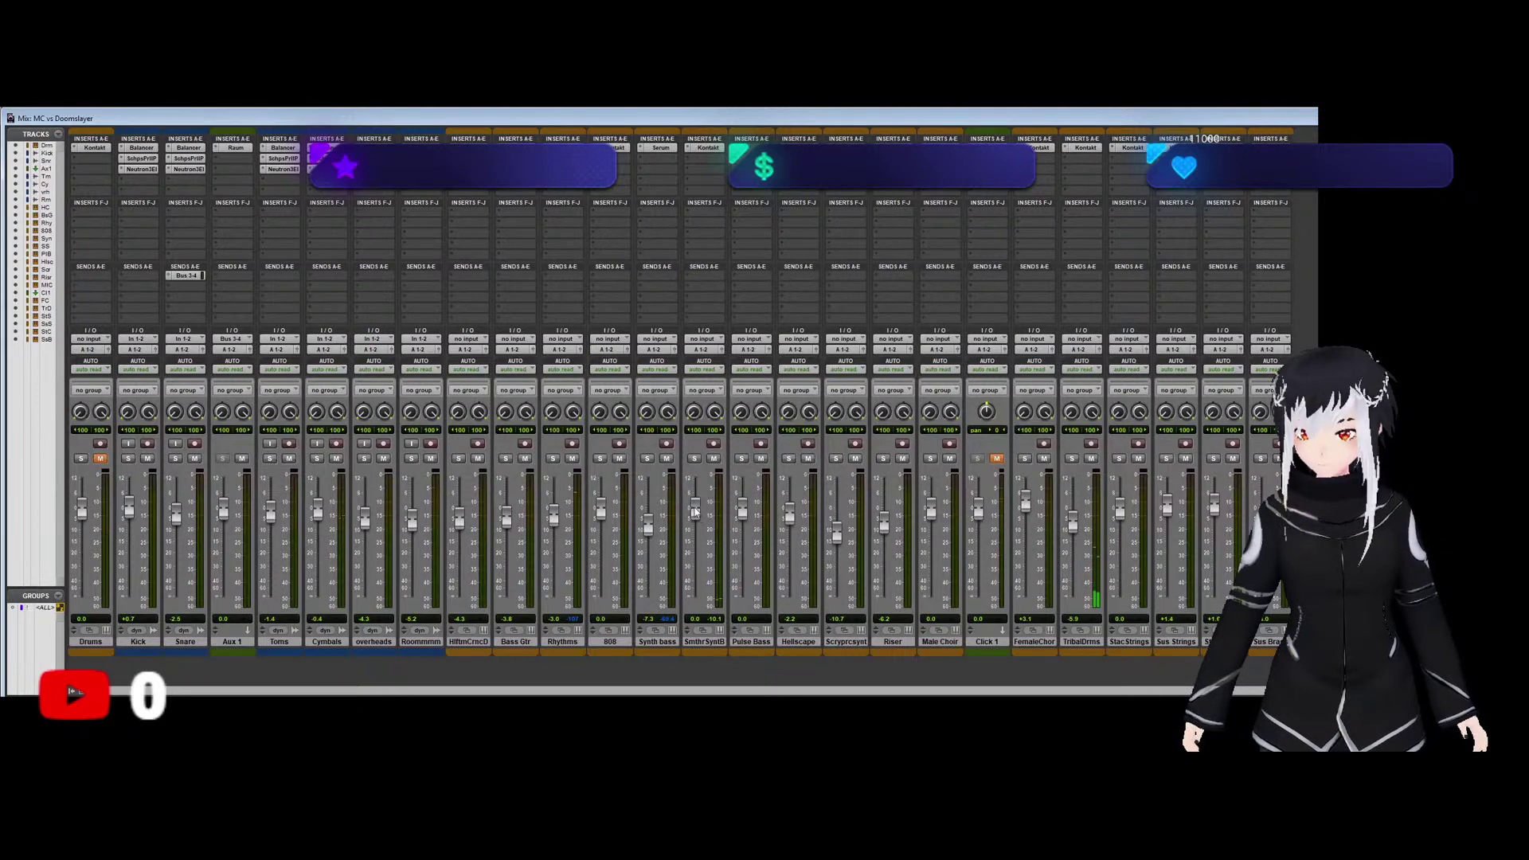
left_click(711, 150)
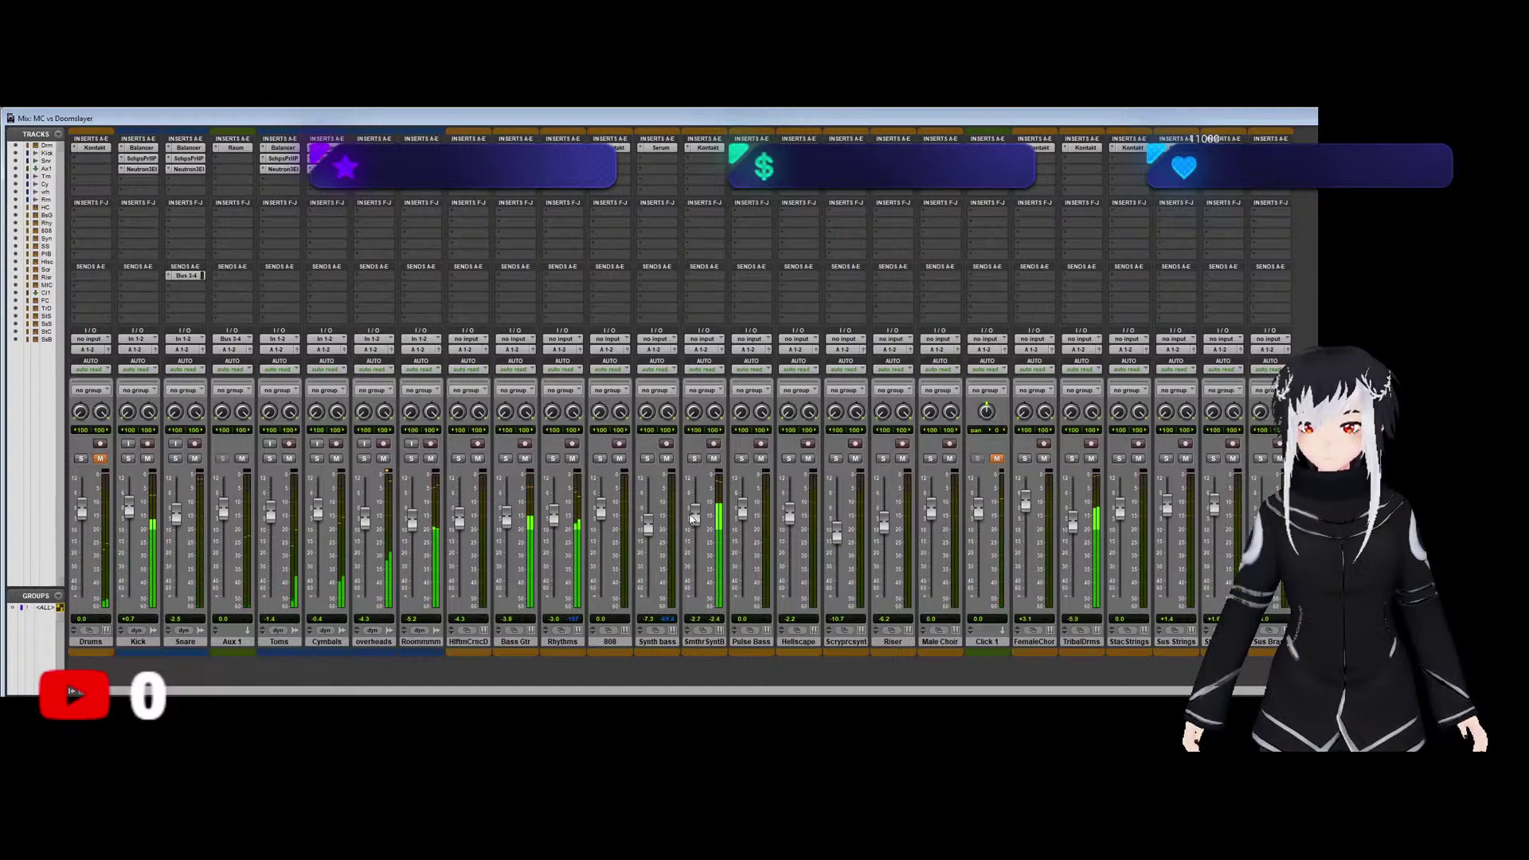
key("ctrl+equal")
Try transposing all notes of the smooth synth bass clip at bar 62 up one octave.
left_click(868, 506)
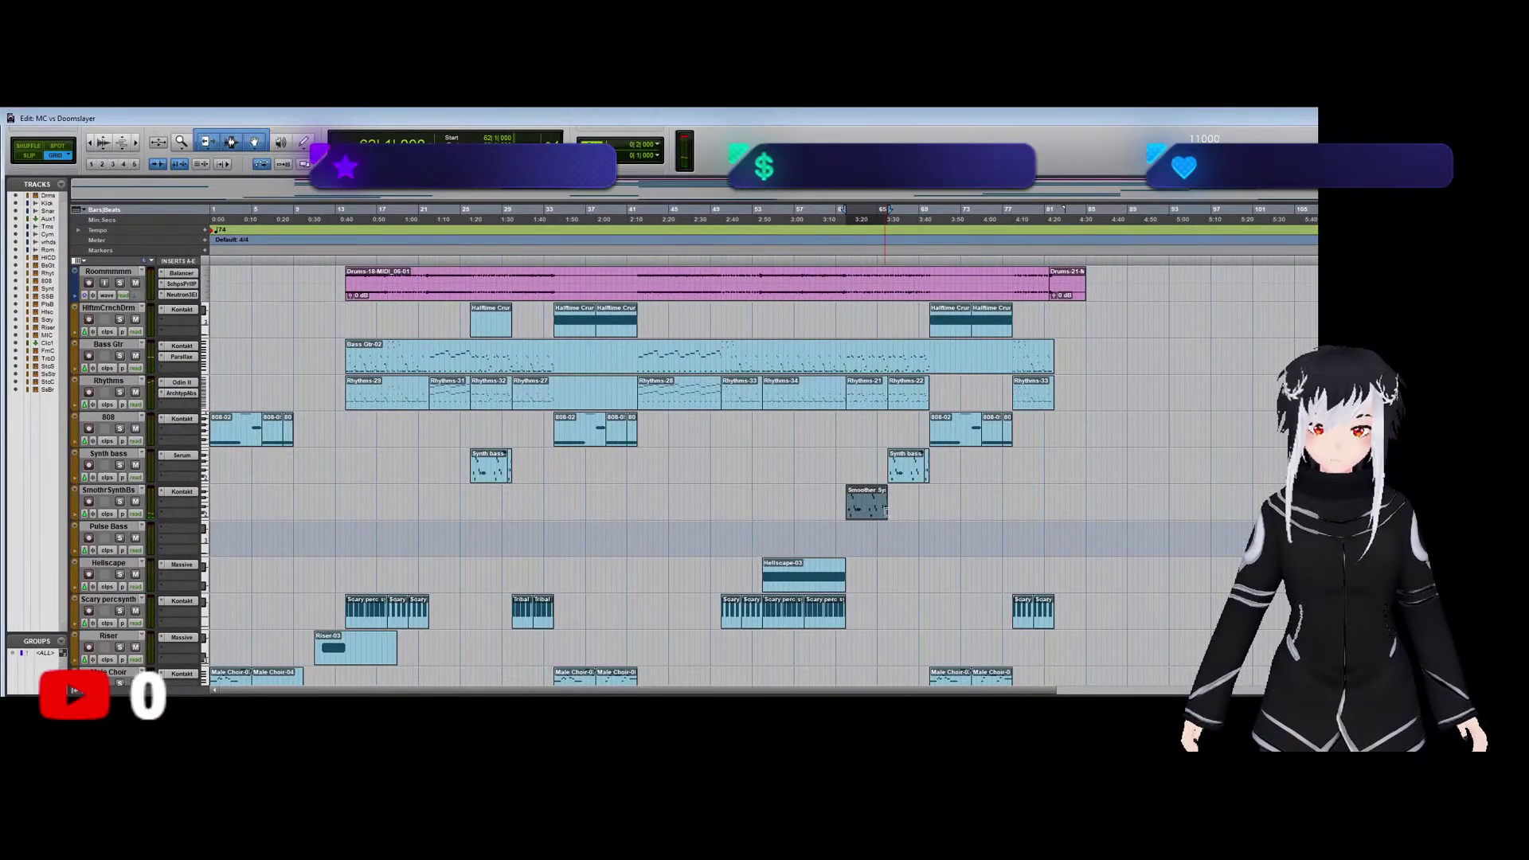
double_click(876, 516)
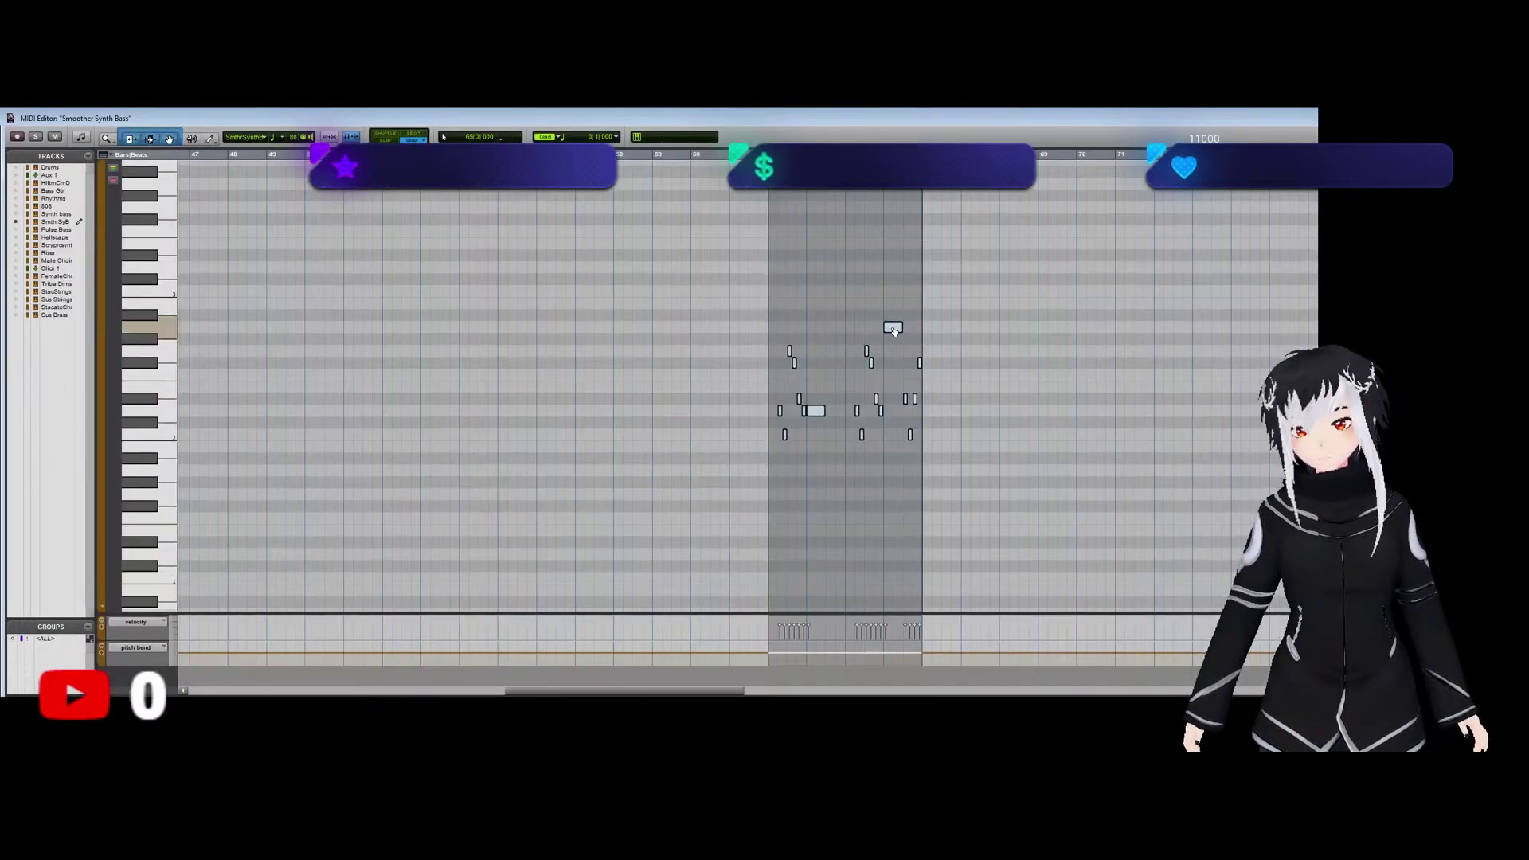
left_click_drag(893, 328, 894, 186)
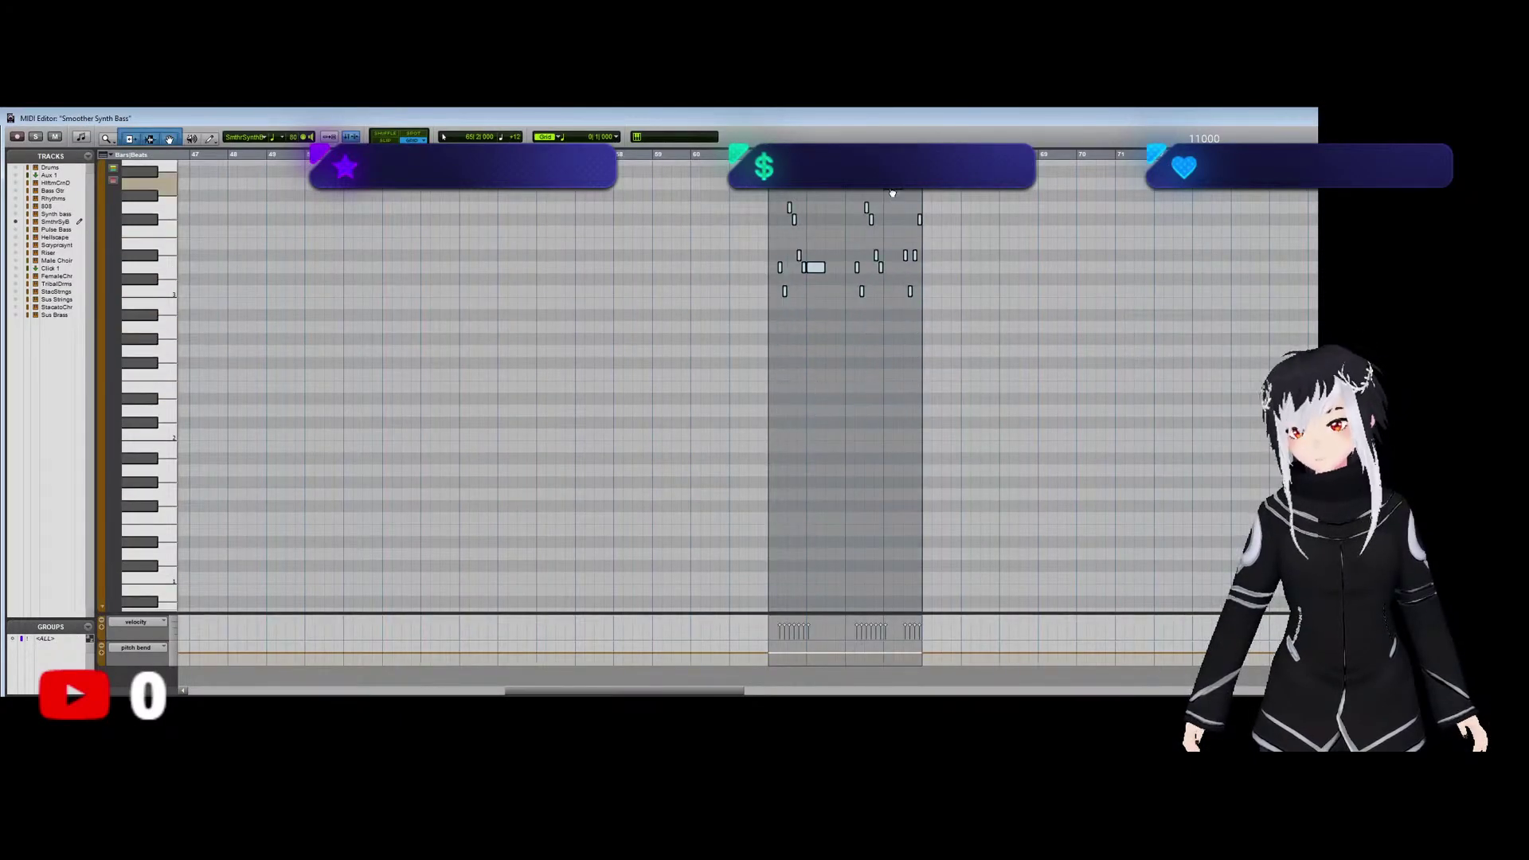
left_click(766, 216)
left_click(768, 217)
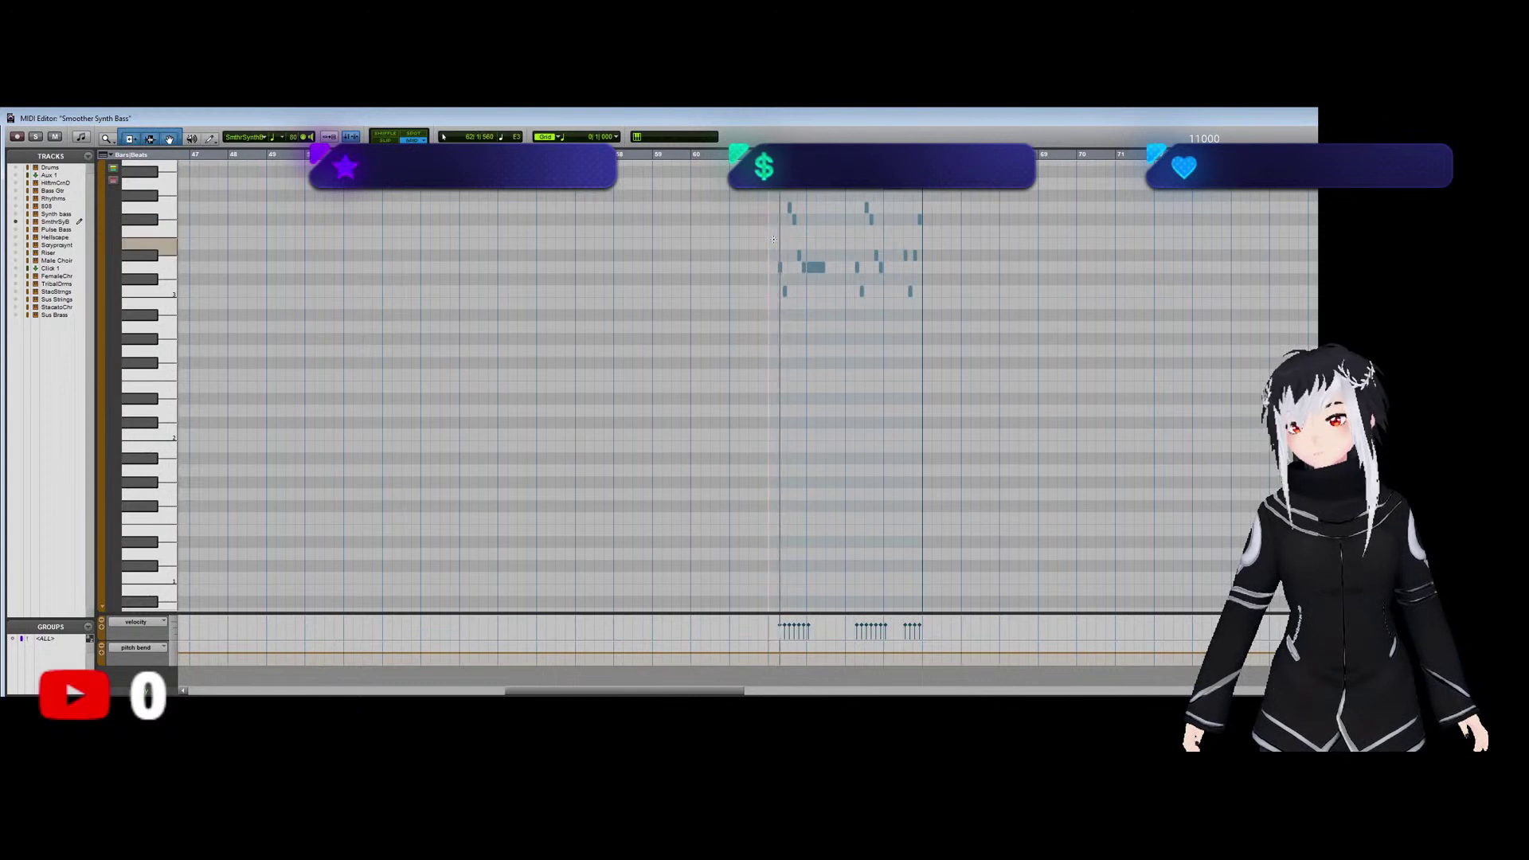
key("ctrl+z")
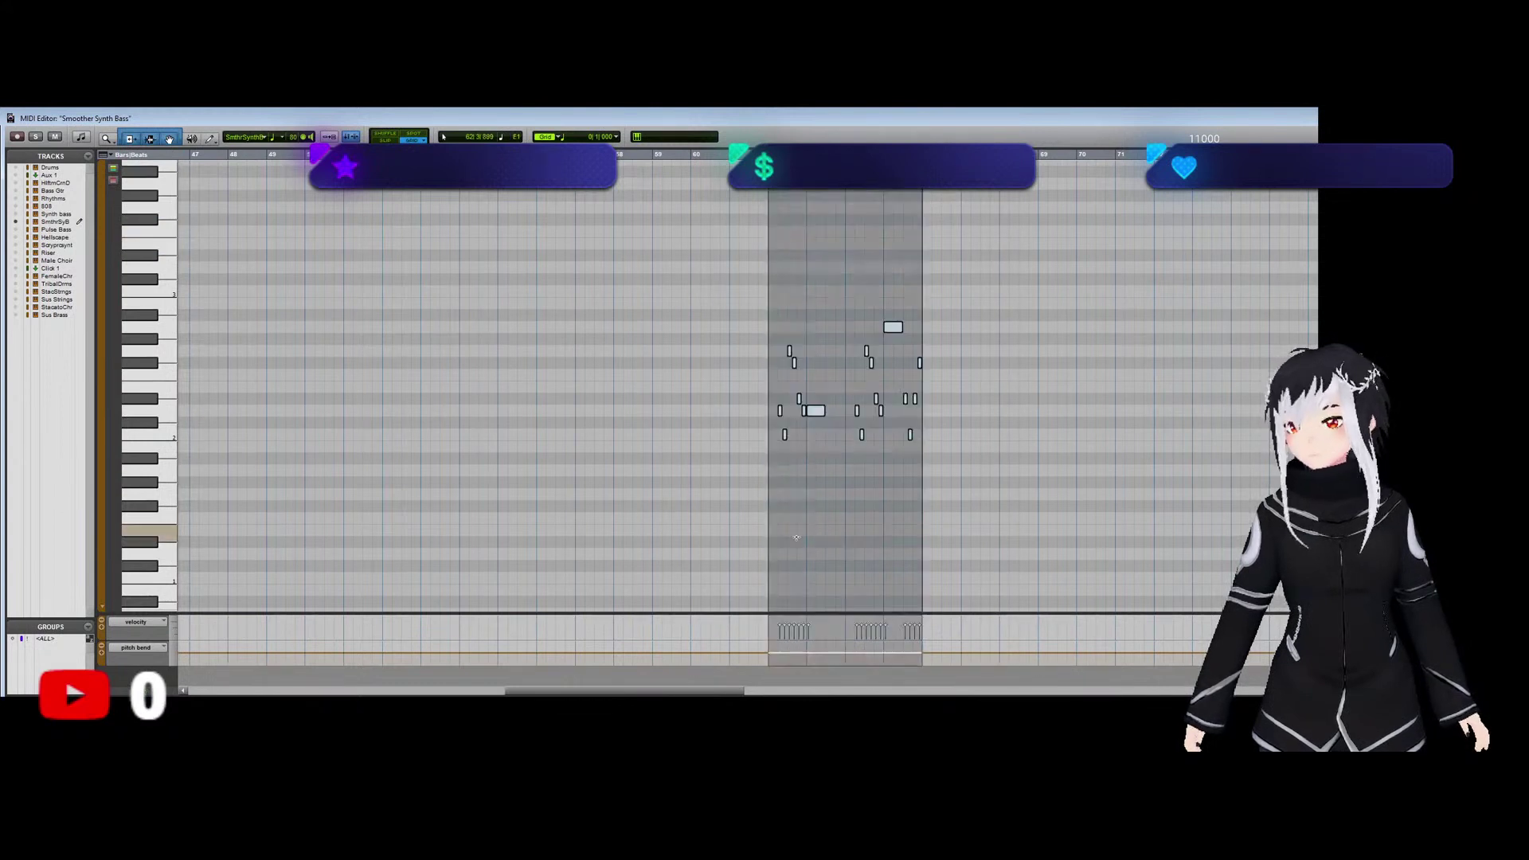
Play the smooth synth bass clip, close its MIDI editor, and replace the track's Kontakt instrument with Massive.
key("space")
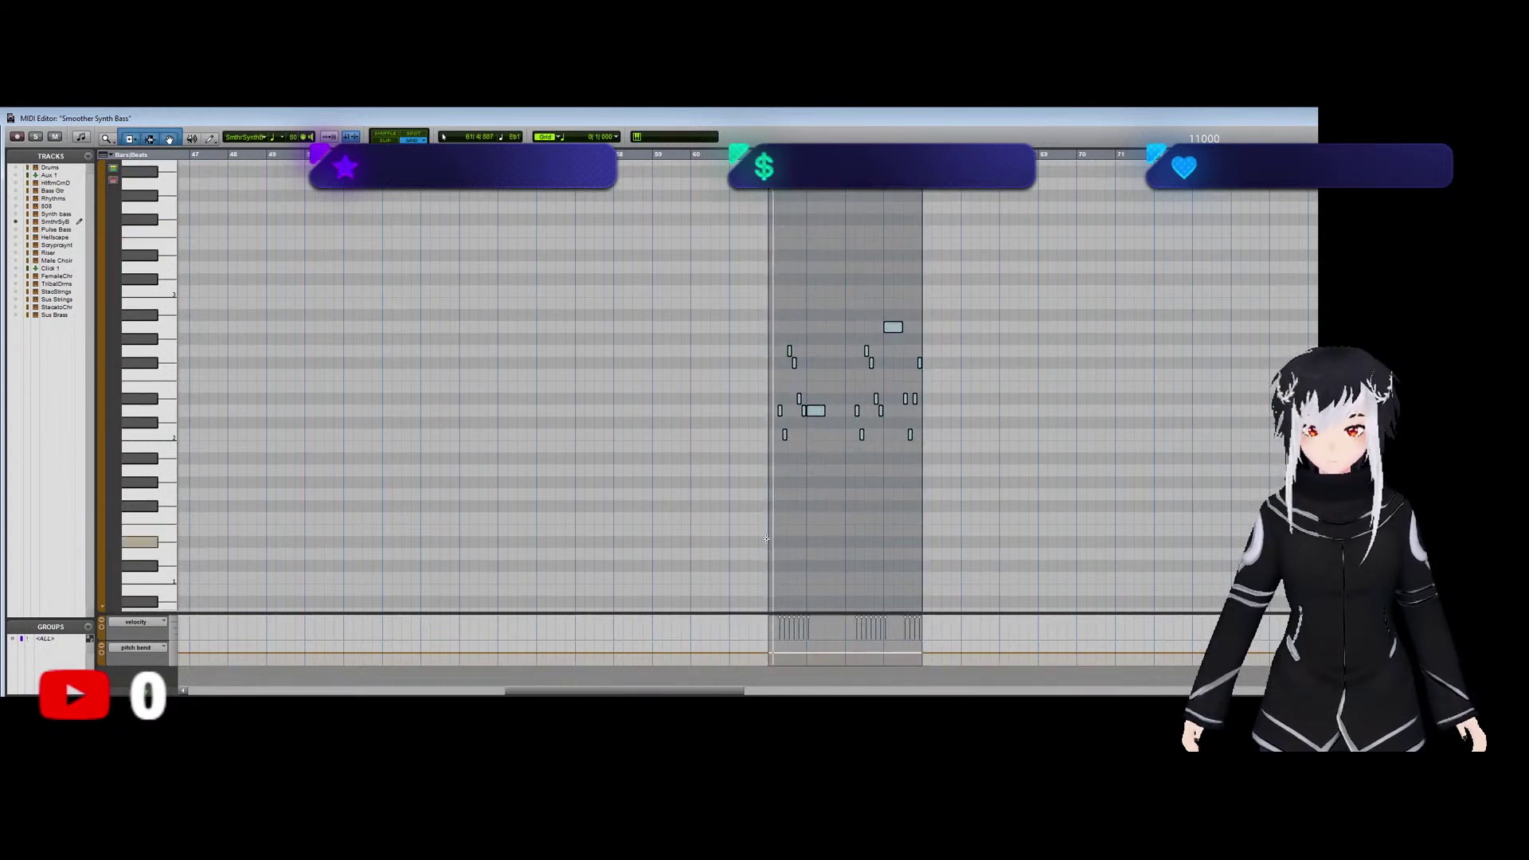
key("ctrl+w")
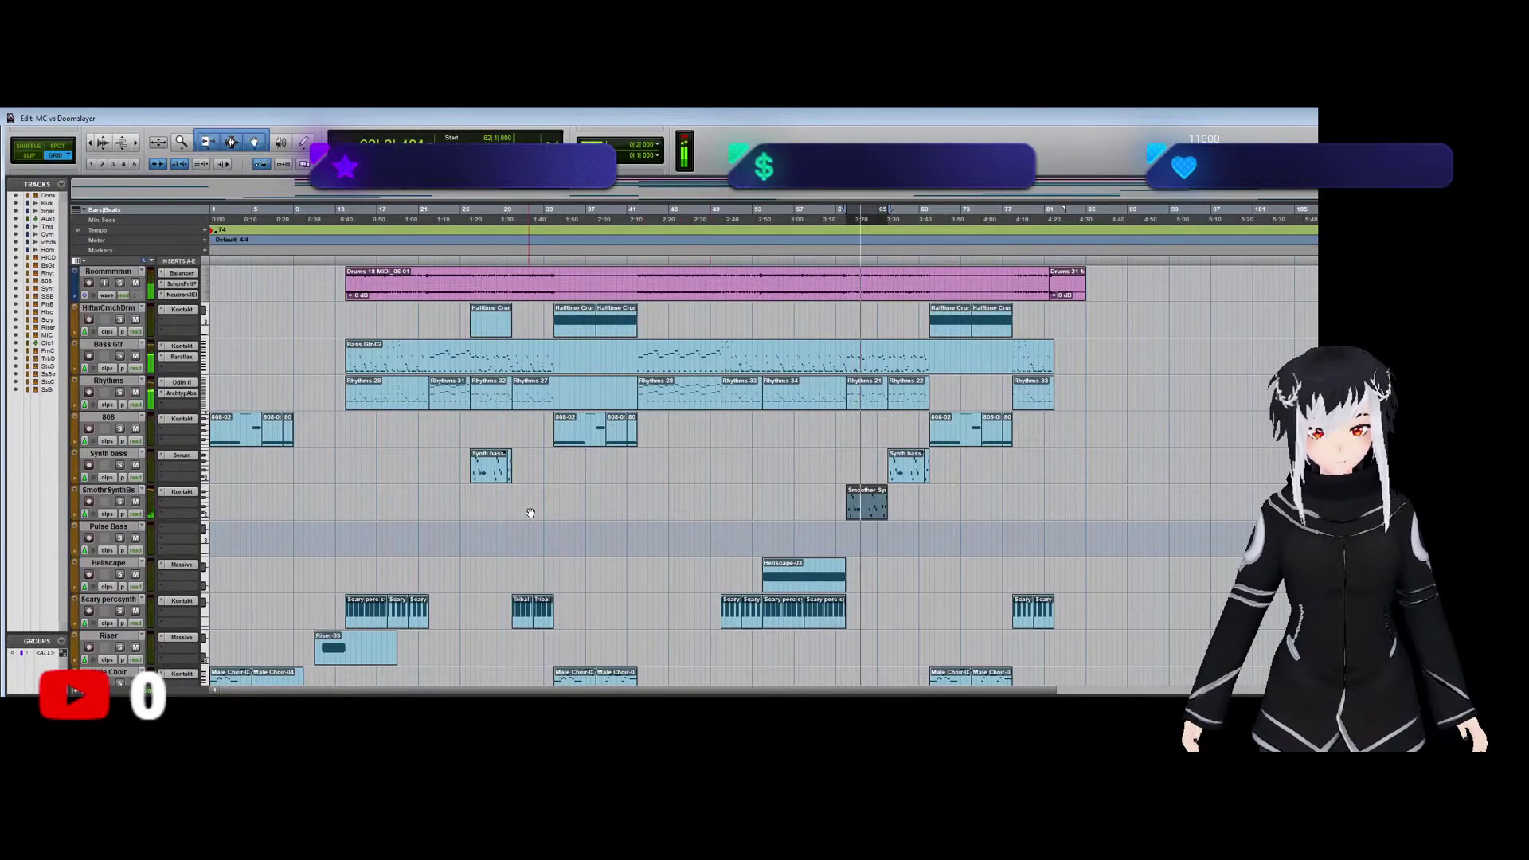
left_click(188, 493)
left_click(1224, 231)
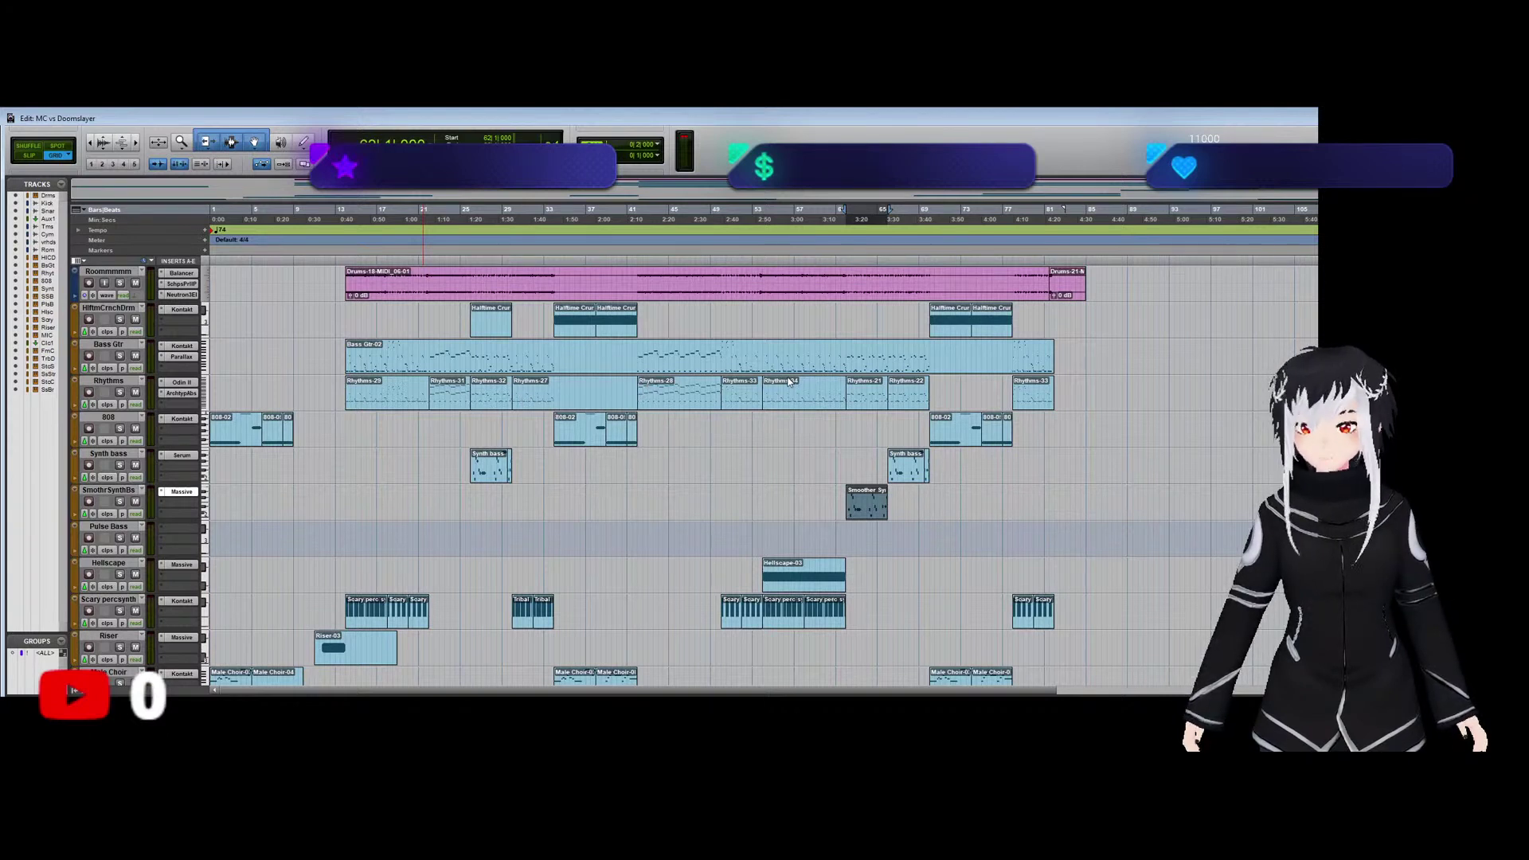
Audition the Massive bass soloed and in the mix from bar 62, and lower the track's volume to -4.6 dB.
left_click(120, 501)
key("space")
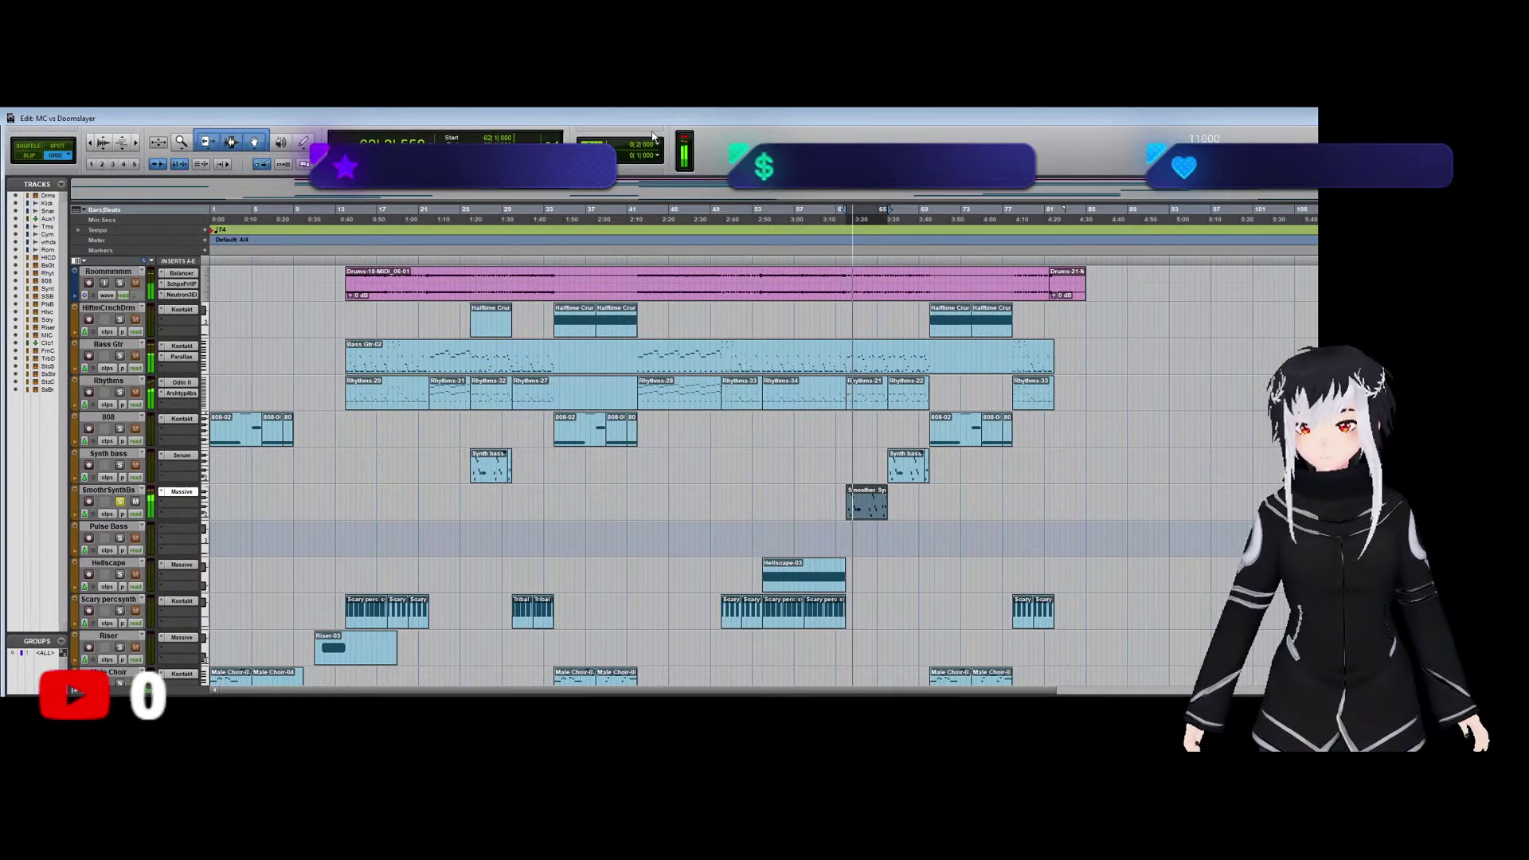
left_click(120, 501)
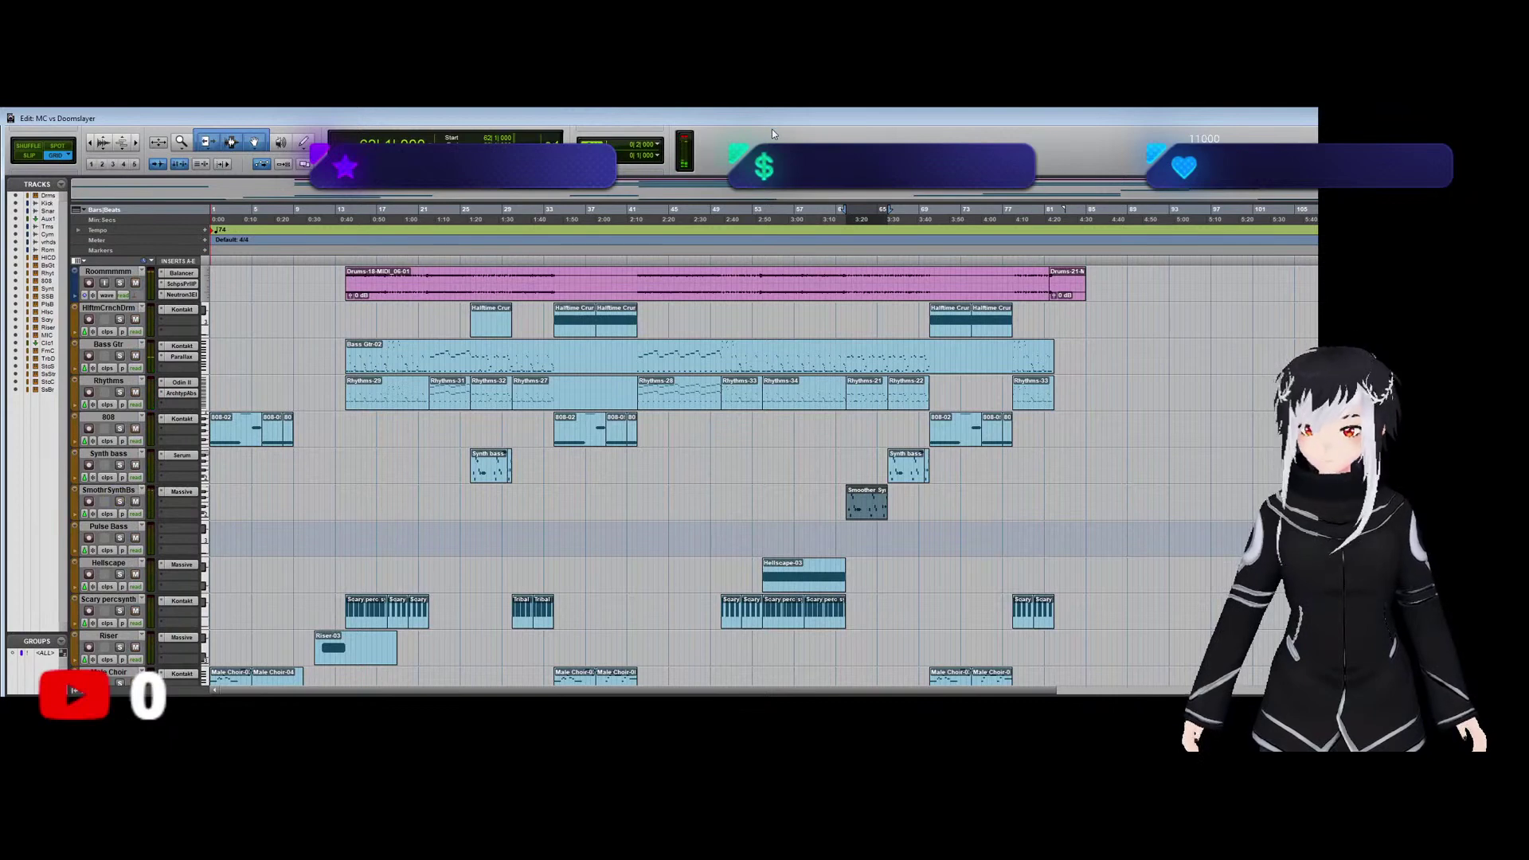
key("ctrl+equal")
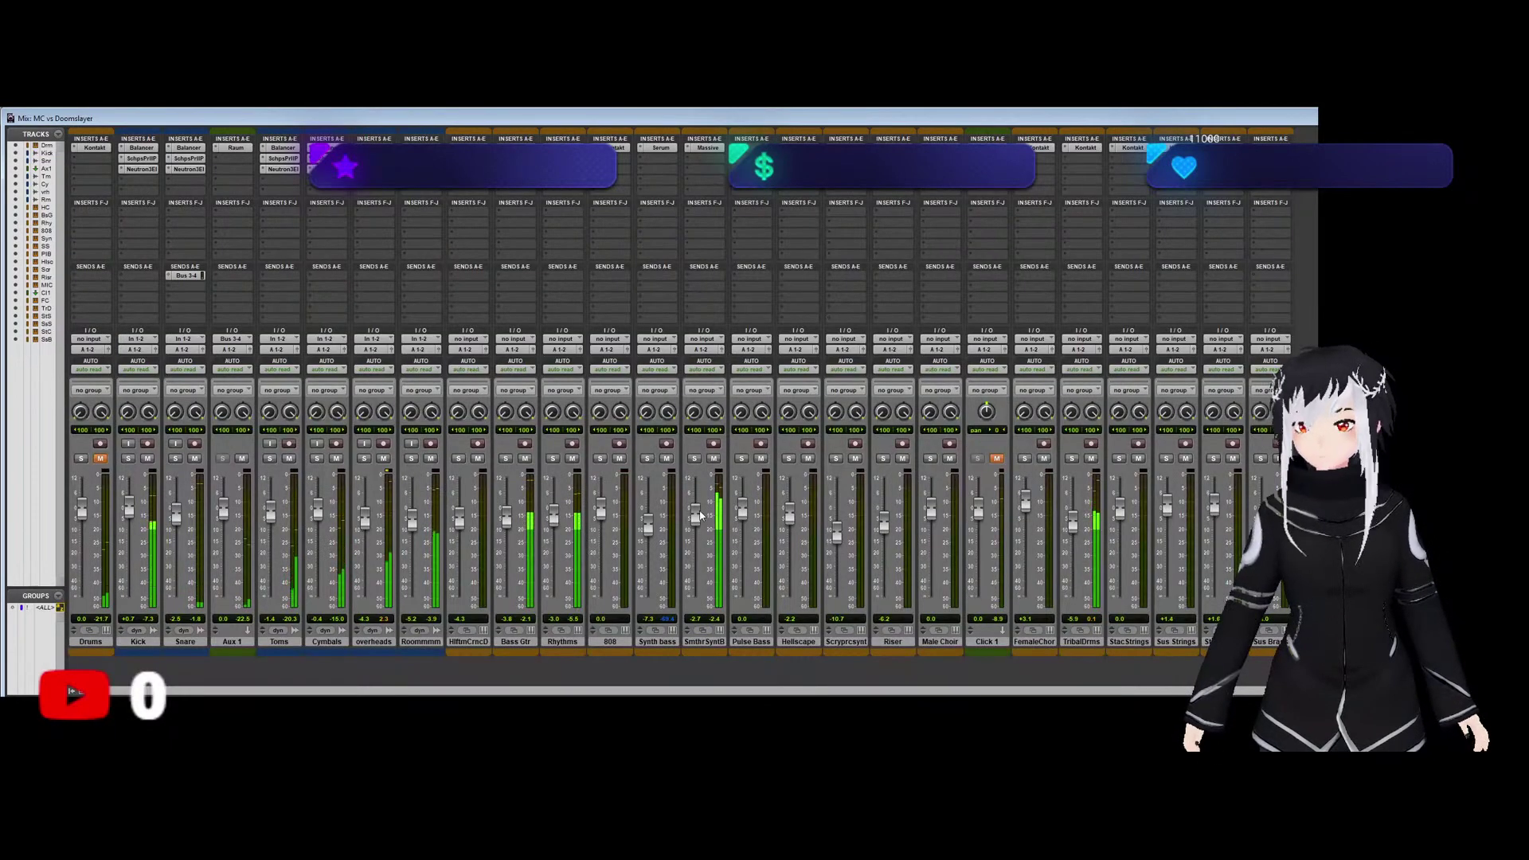
left_click_drag(695, 514, 694, 523)
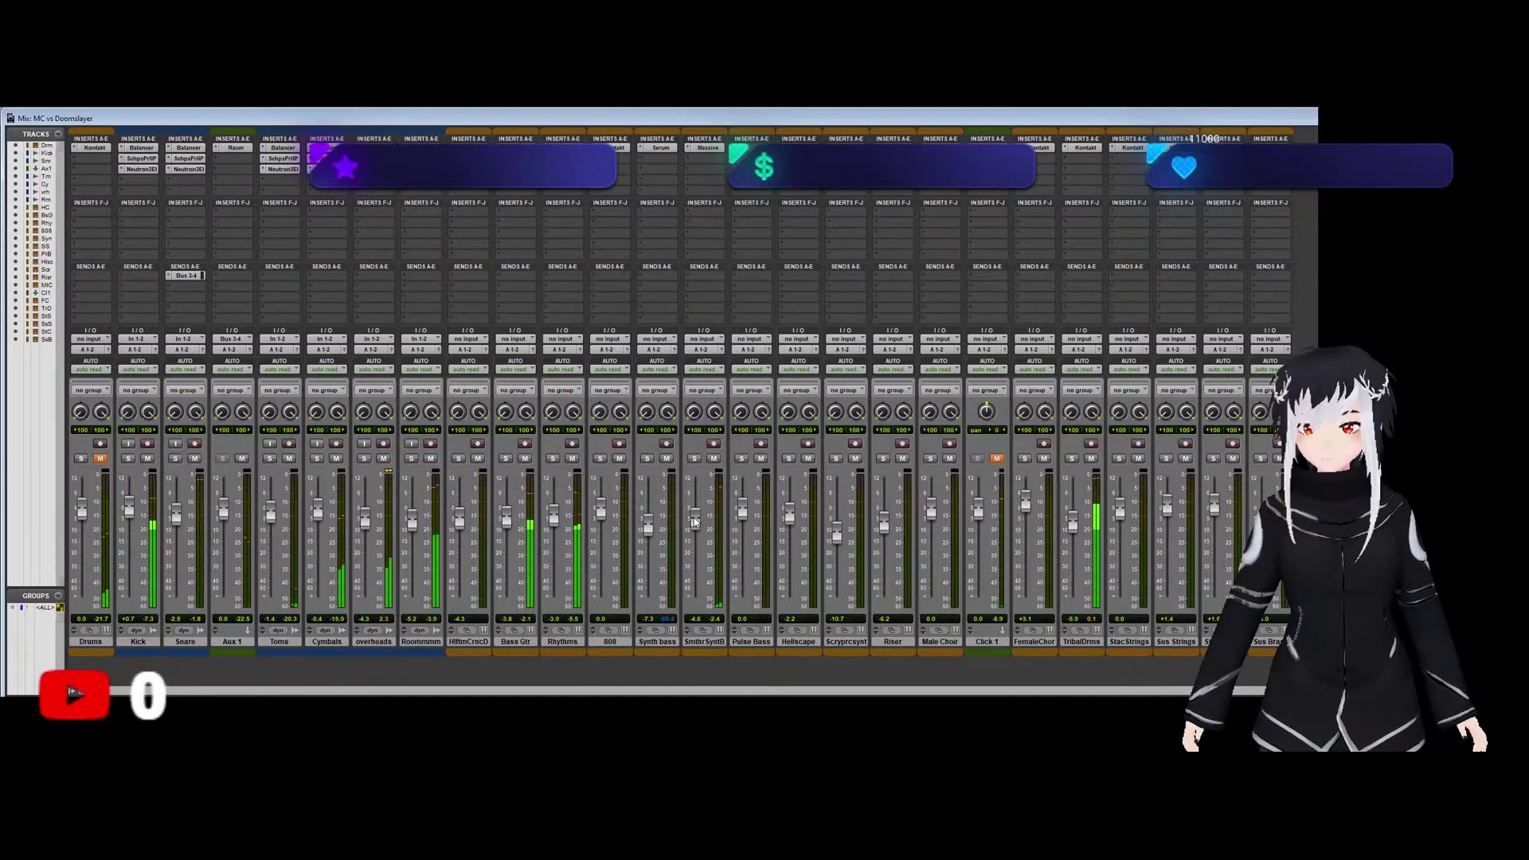
key("ctrl+equal")
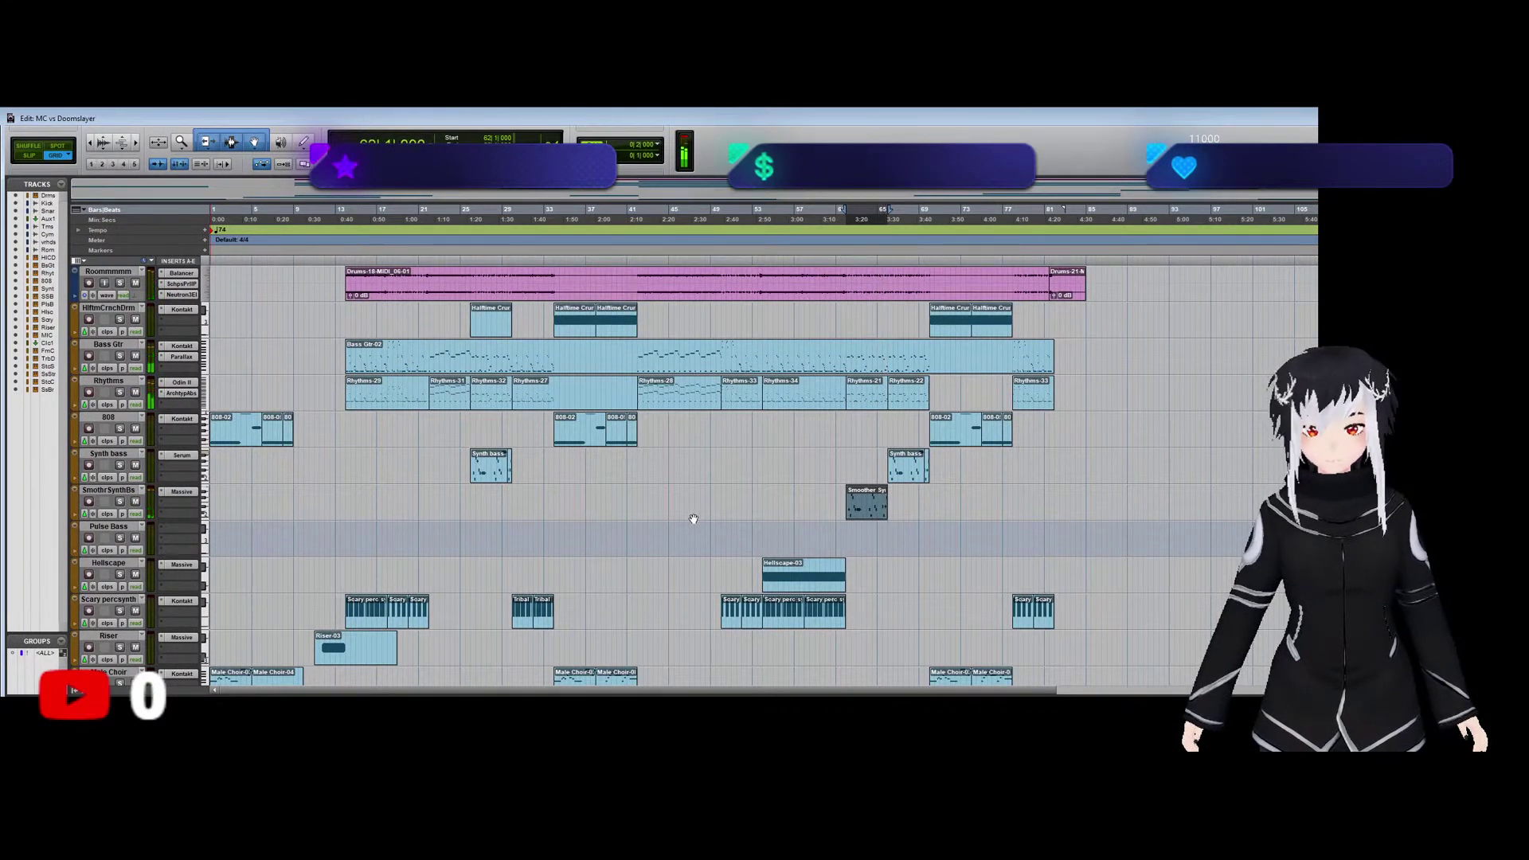
Open Massive on the smooth synth bass track and play its clip in the mix from bar 62.
left_click(191, 495)
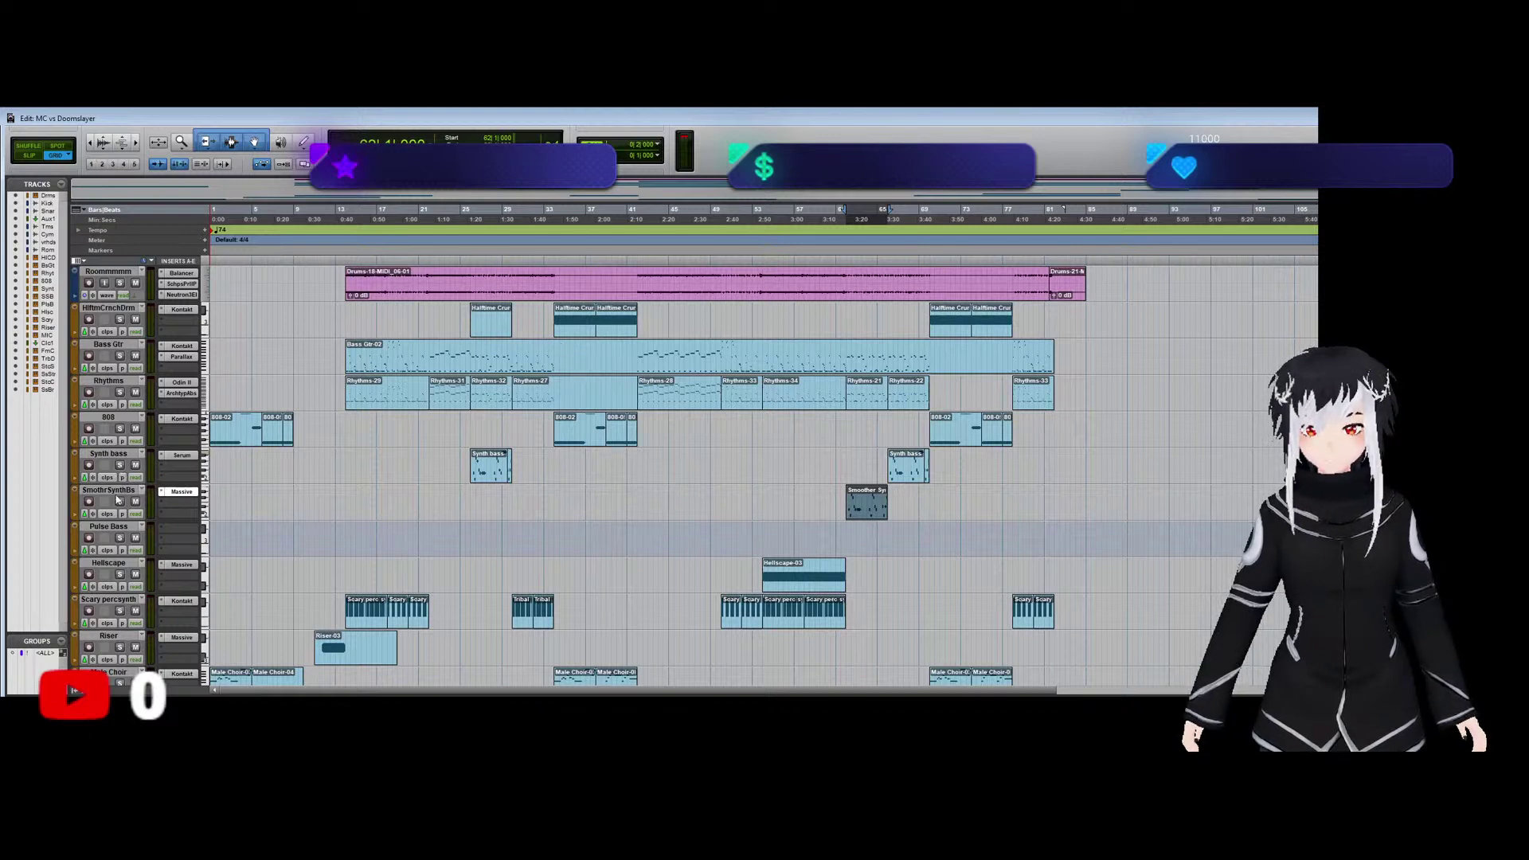
left_click(847, 501)
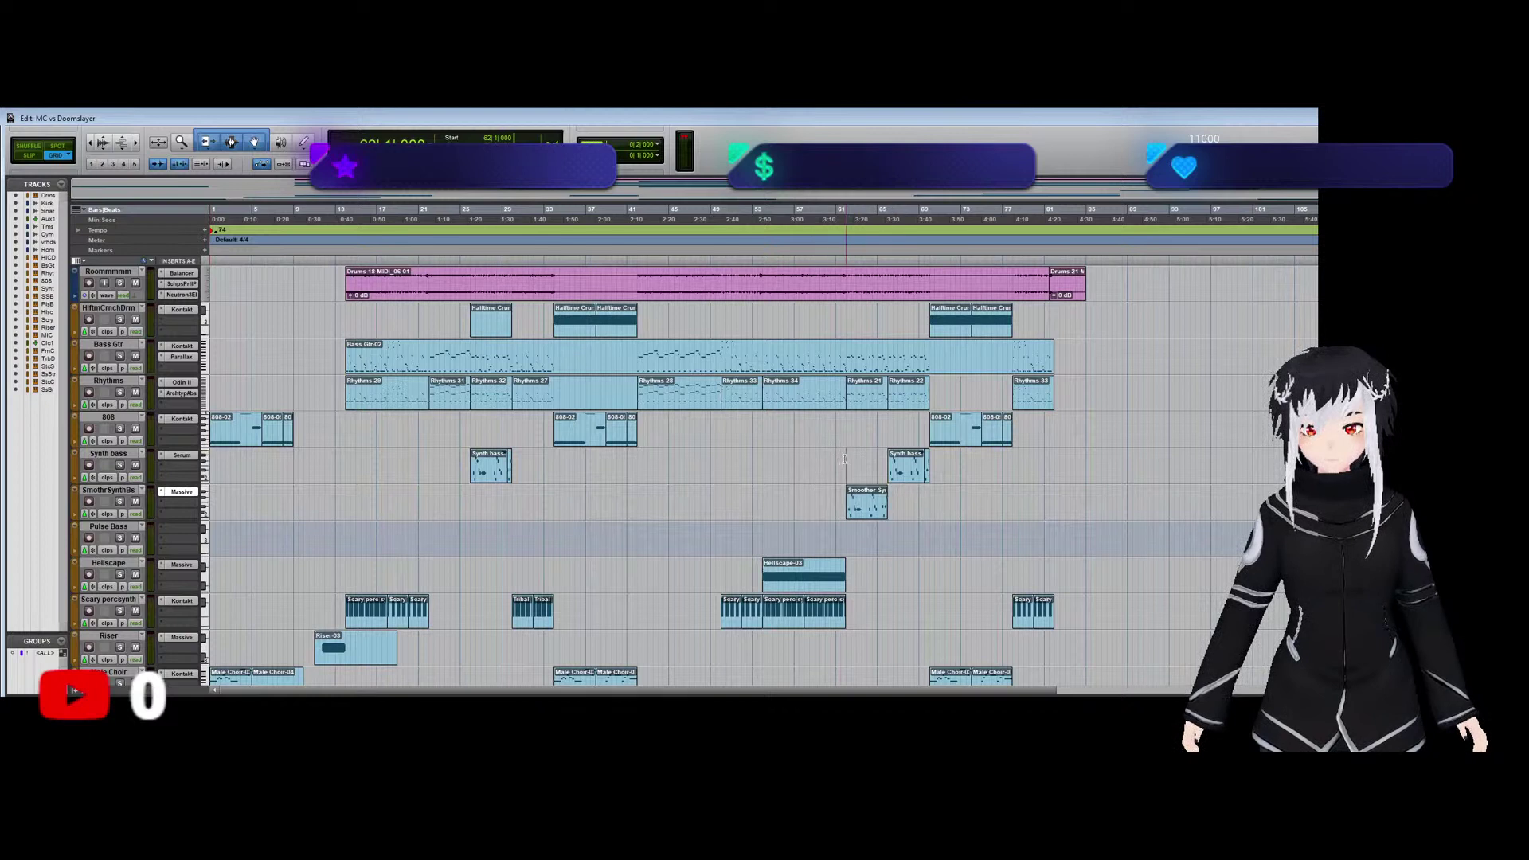
key("space")
left_click(871, 507)
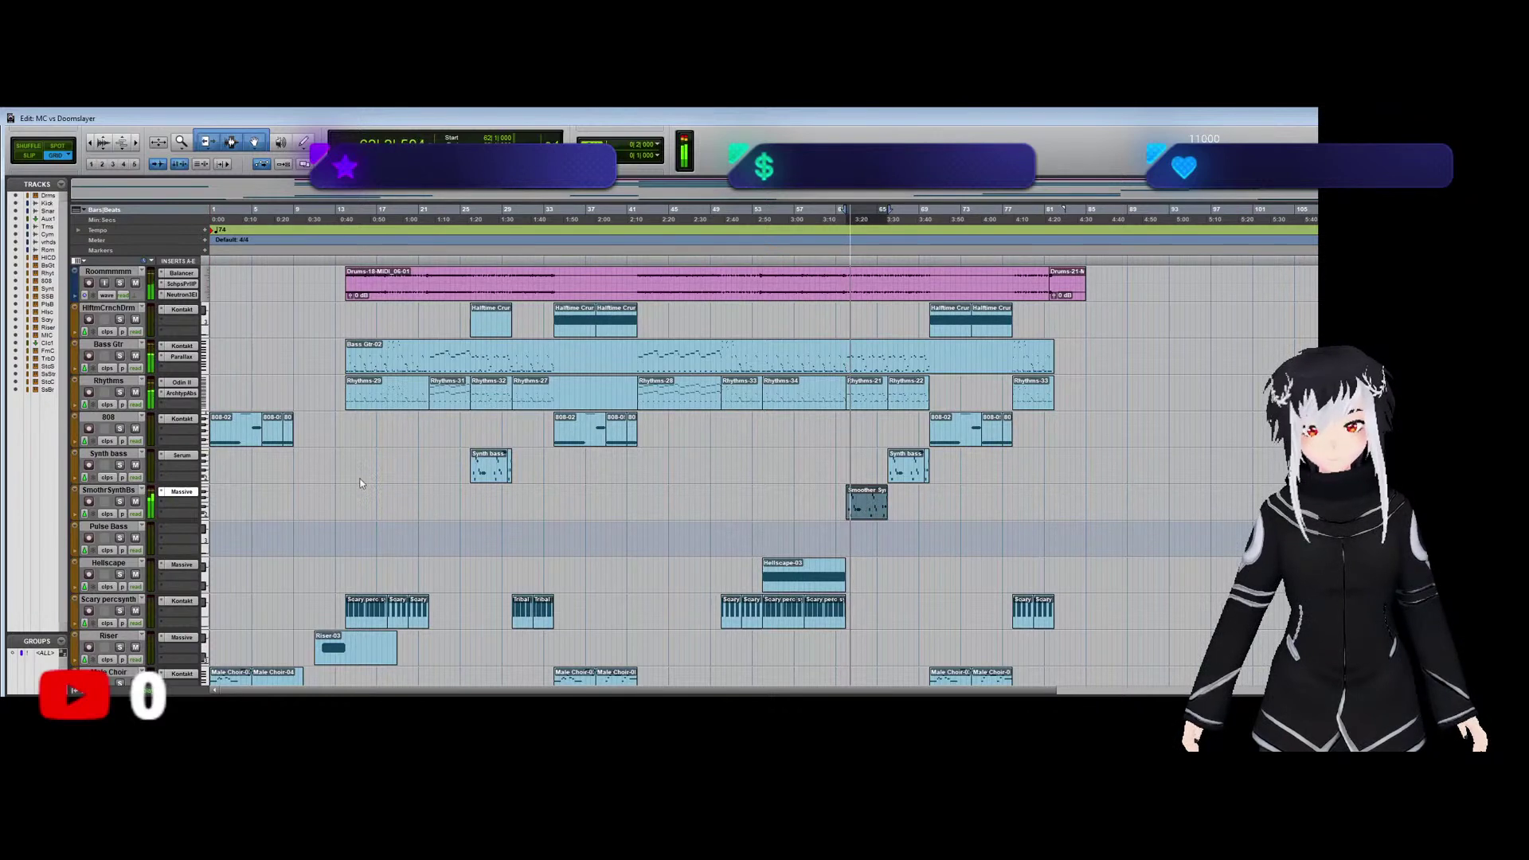
Solo the smooth synth bass track and replay its clip from bar 62 several times to judge the Massive sound.
left_click(120, 501)
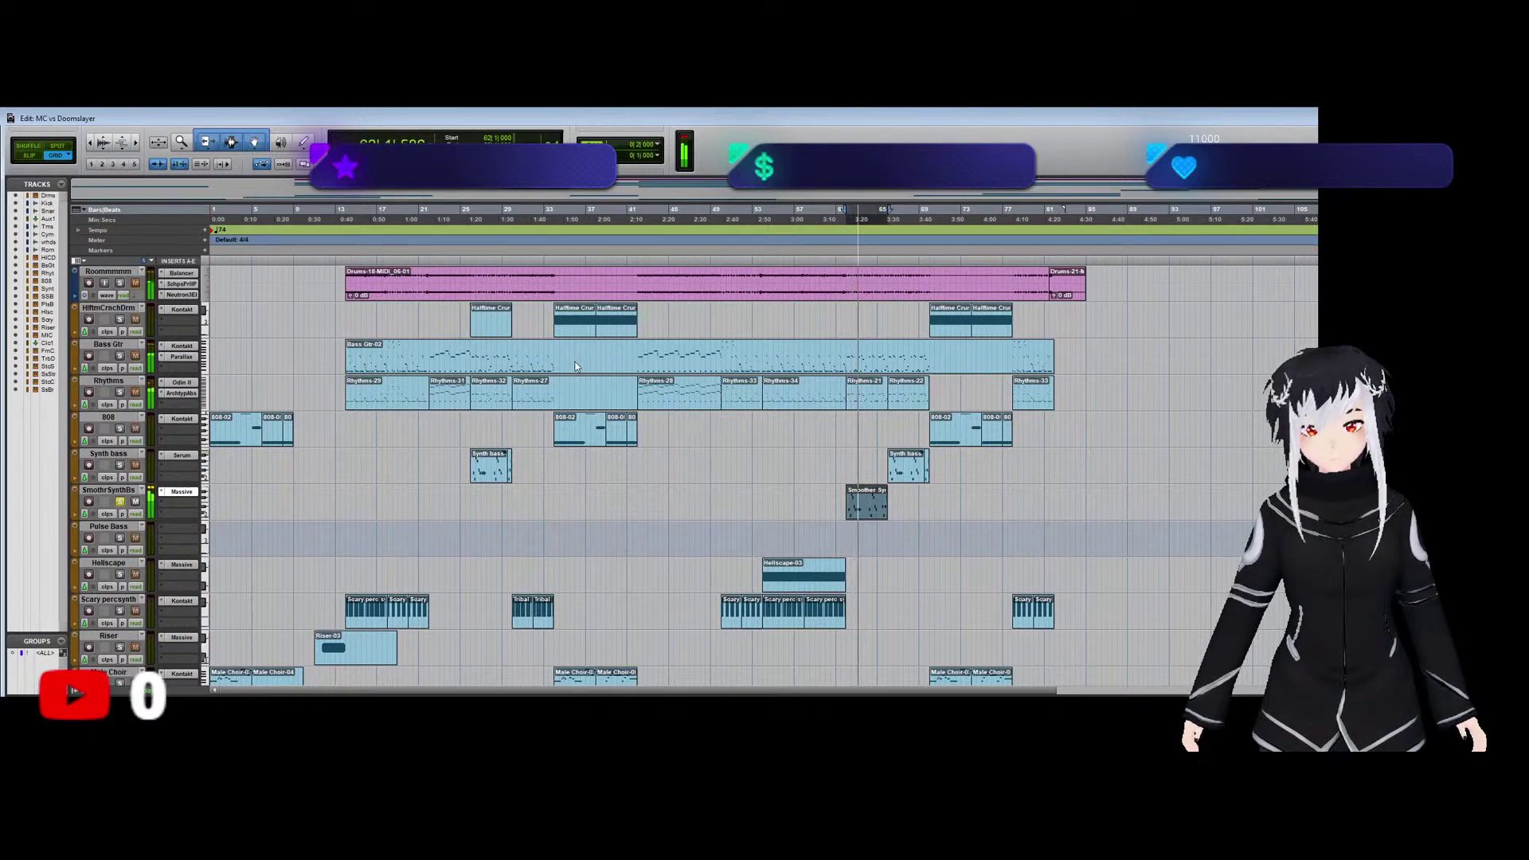
key("space")
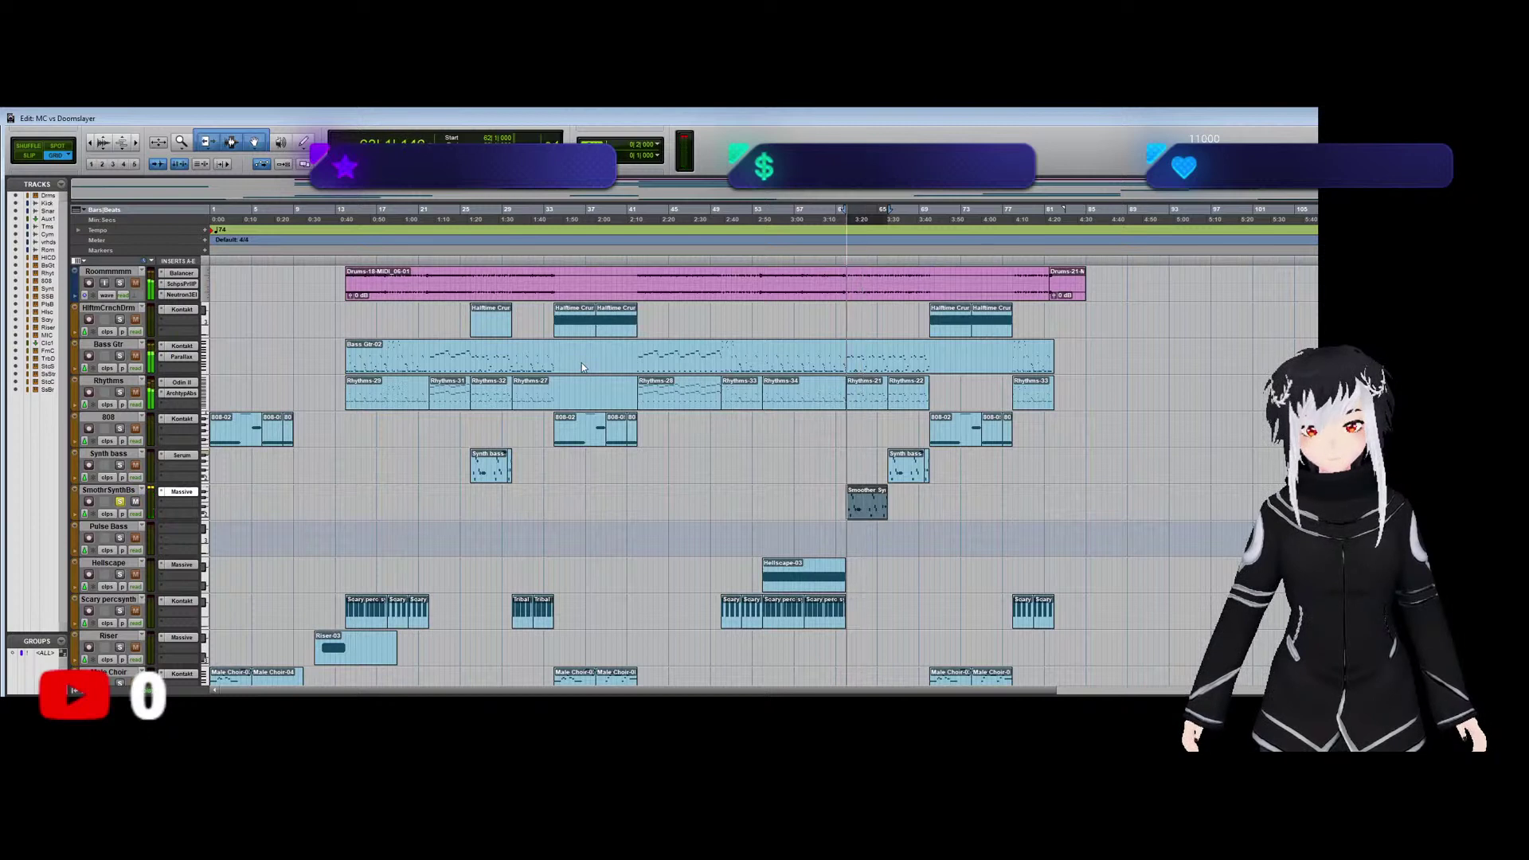
key("space")
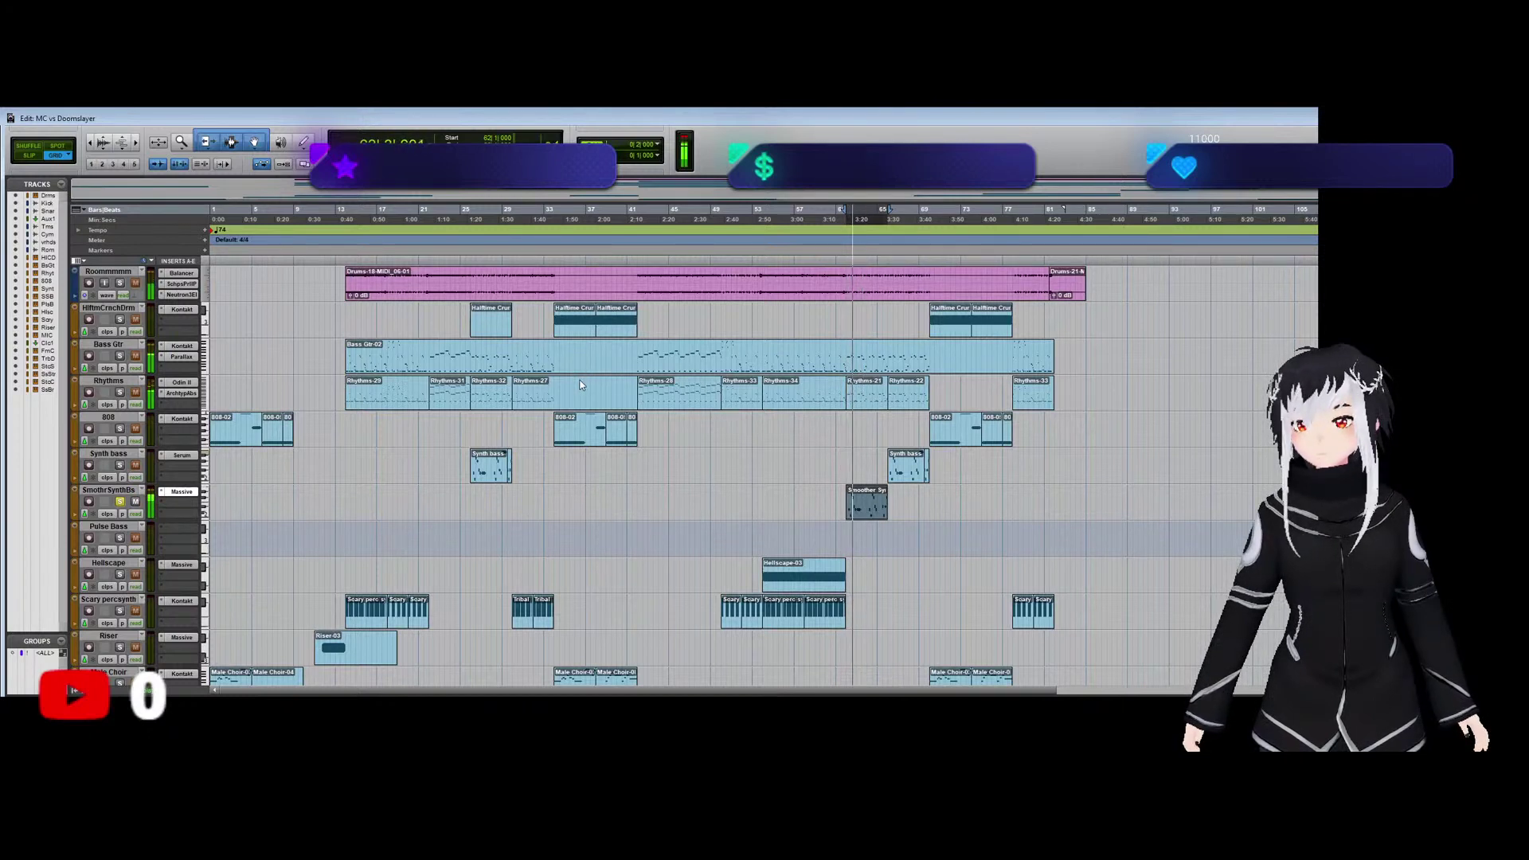
key("space")
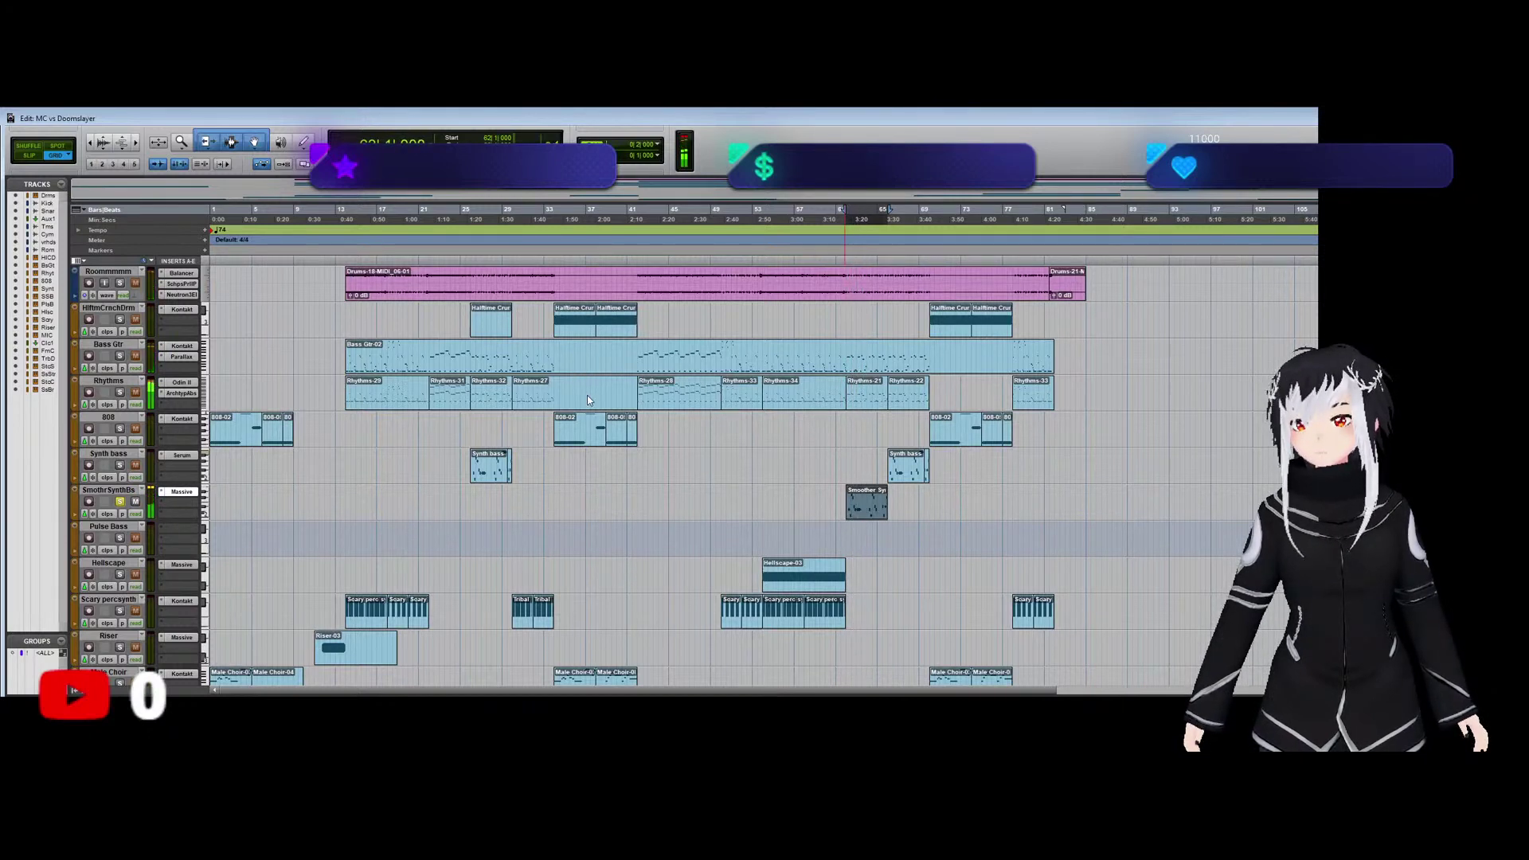
key("space")
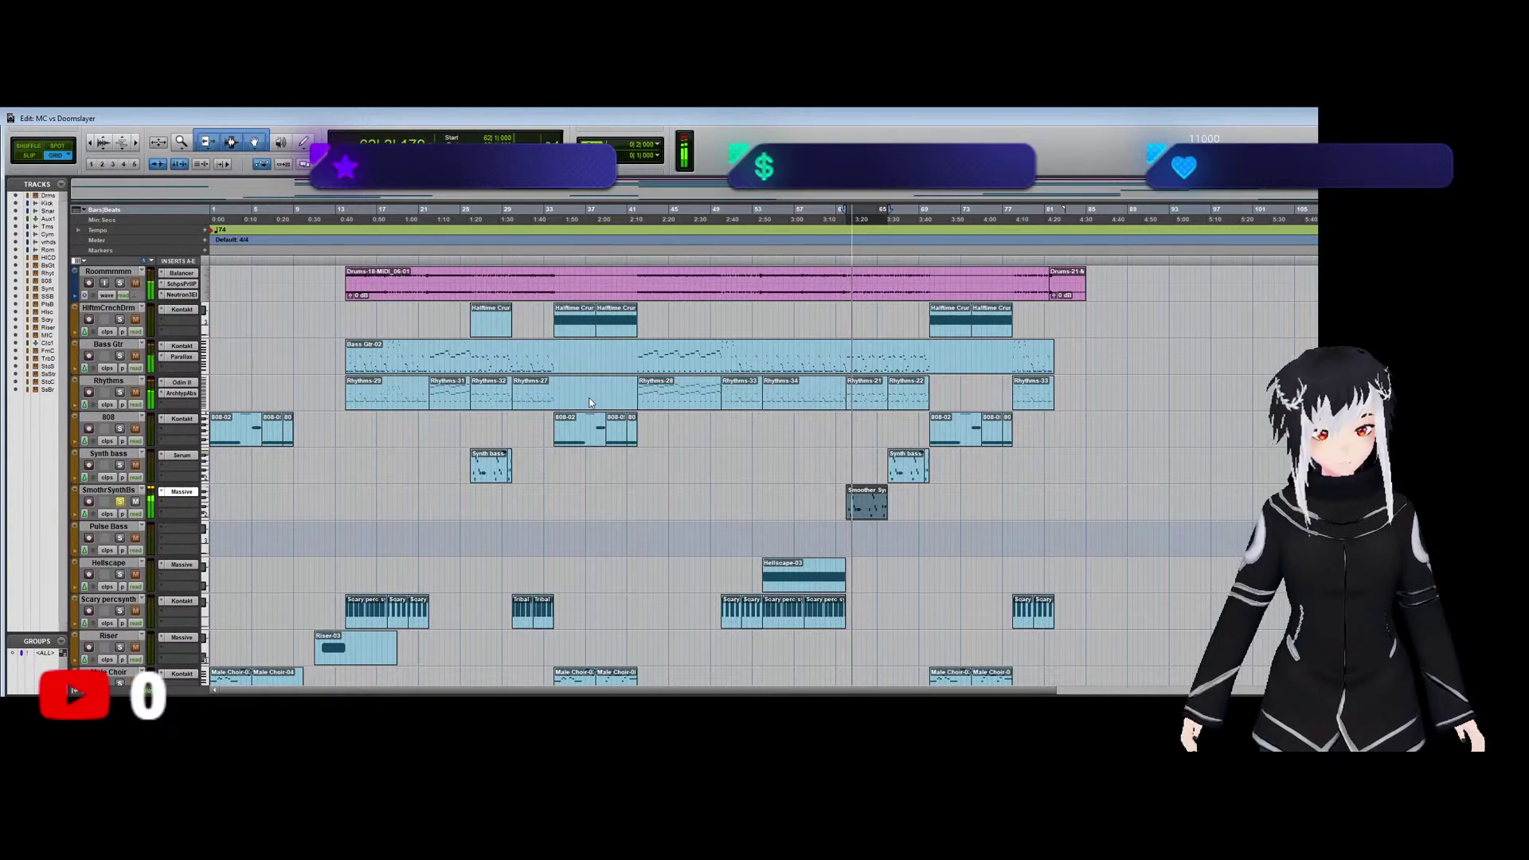
key("space")
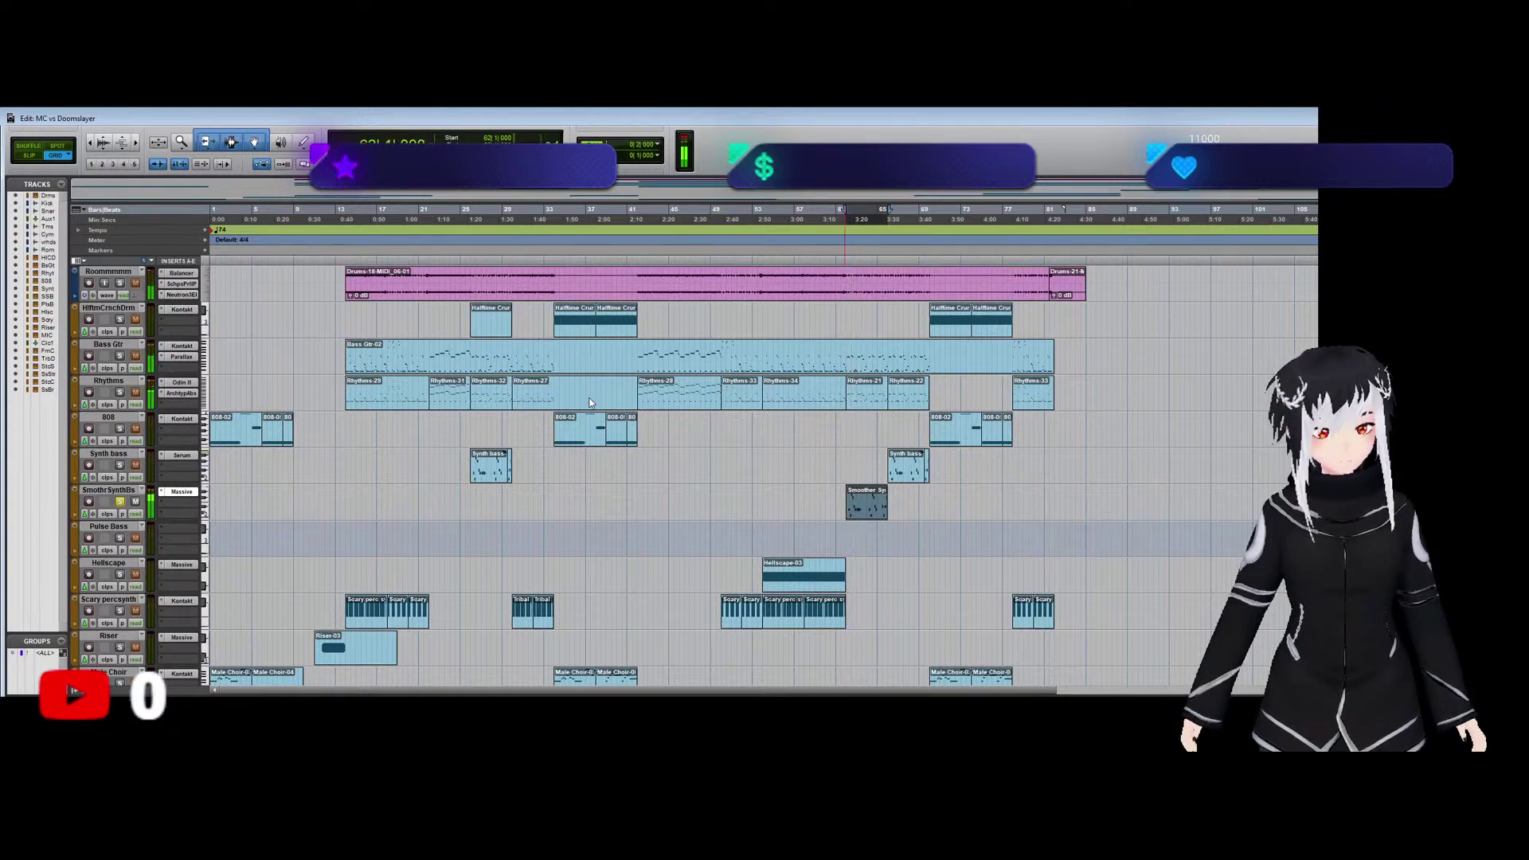
key("space")
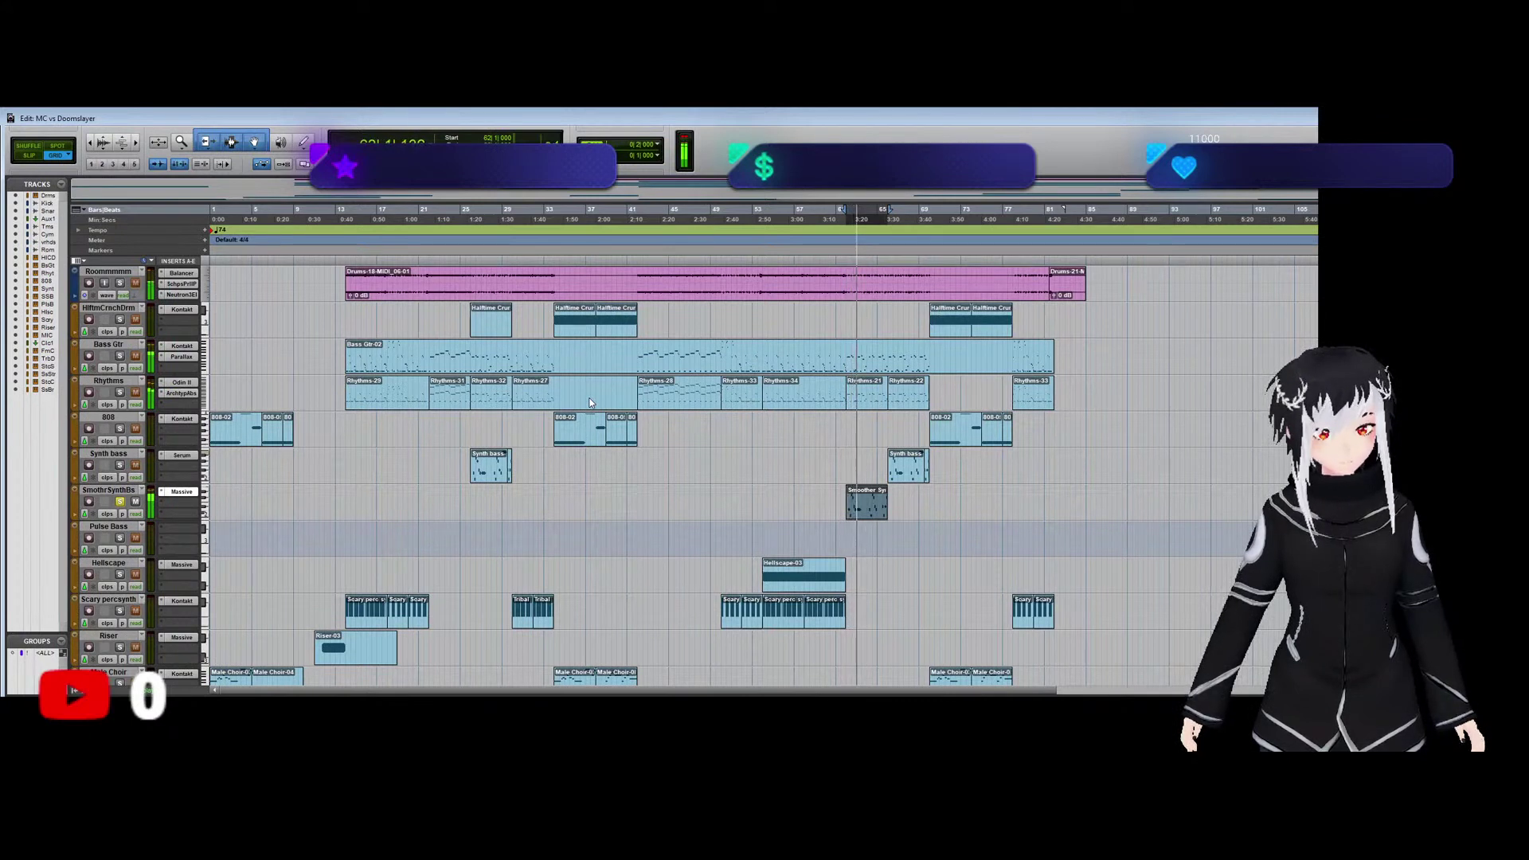
key("space")
key("space")
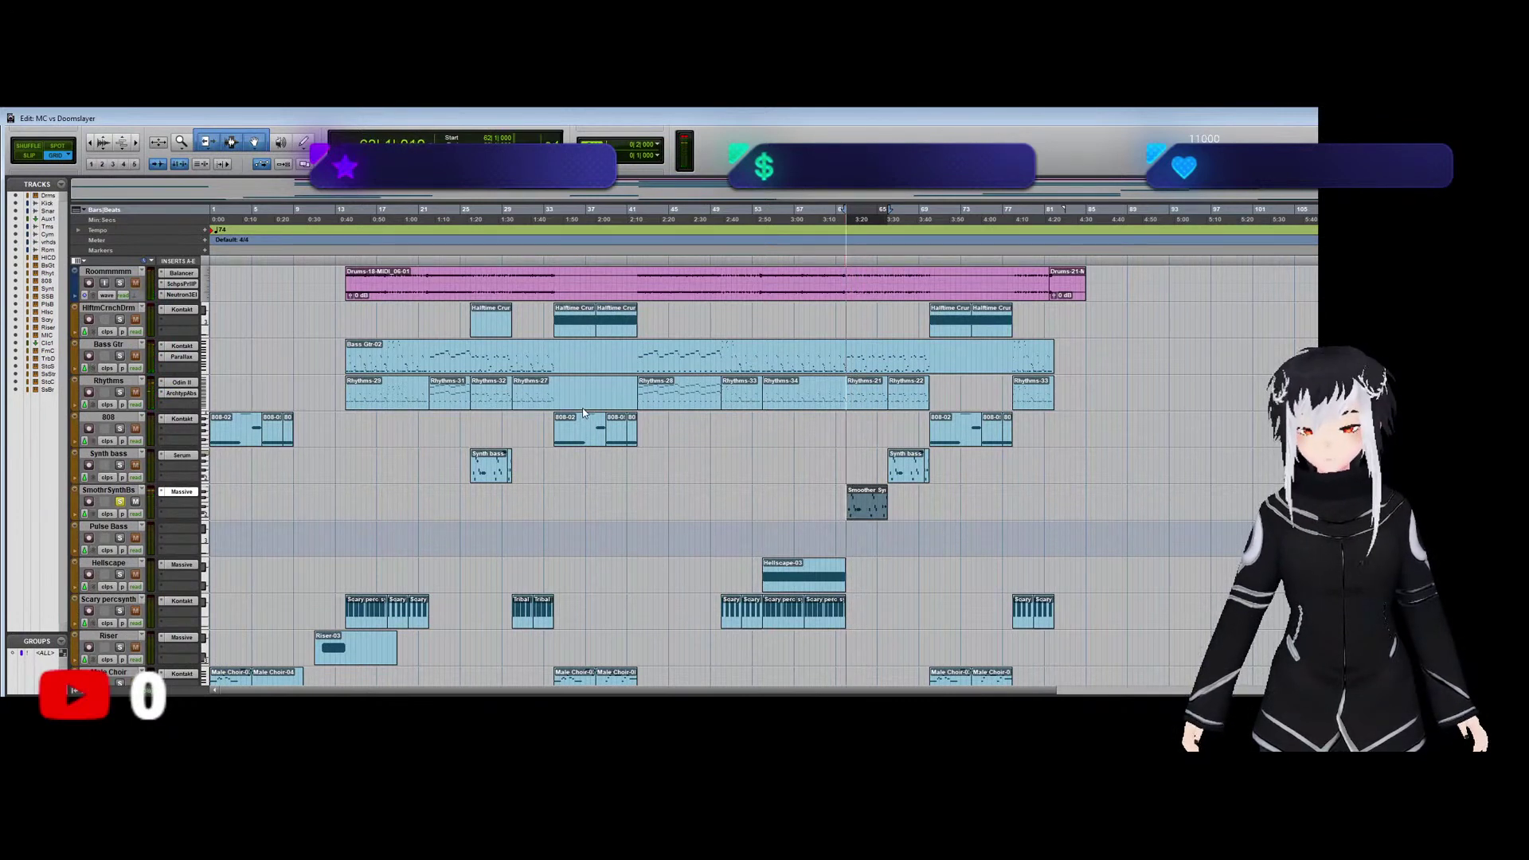
key("space")
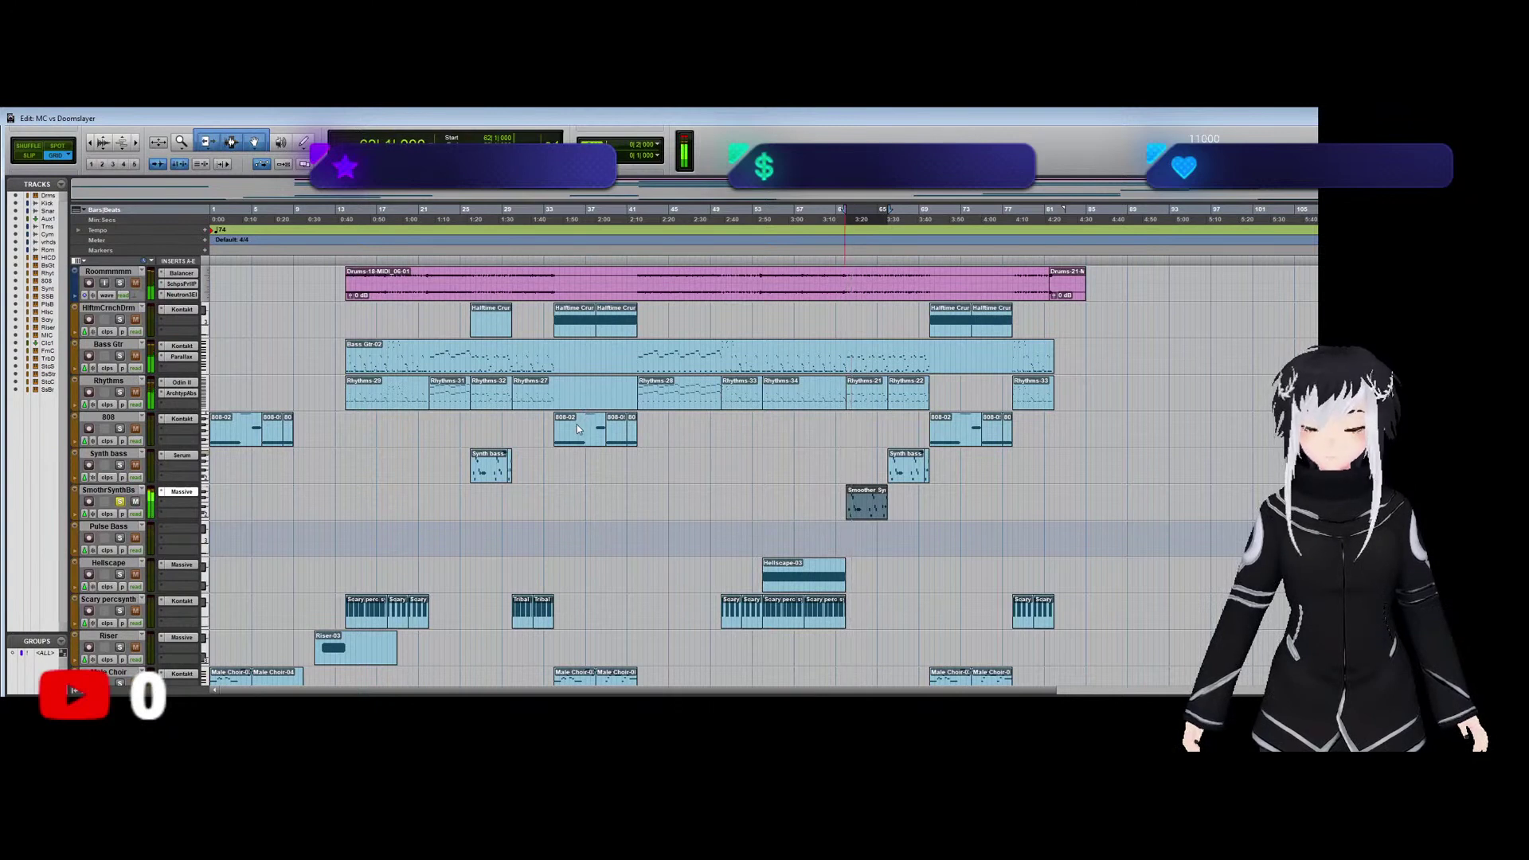
key("space")
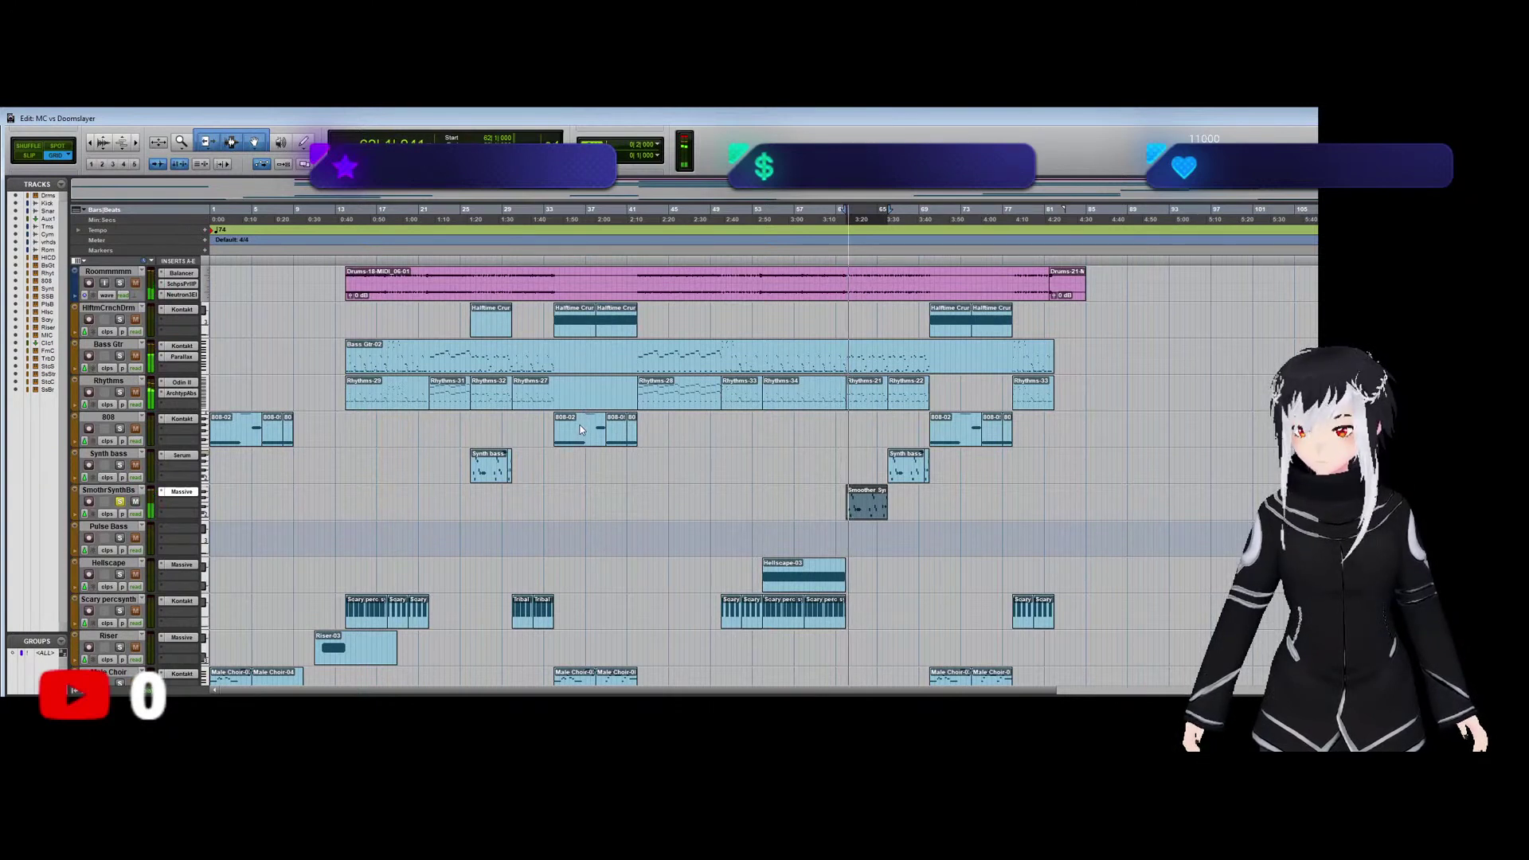
key("space")
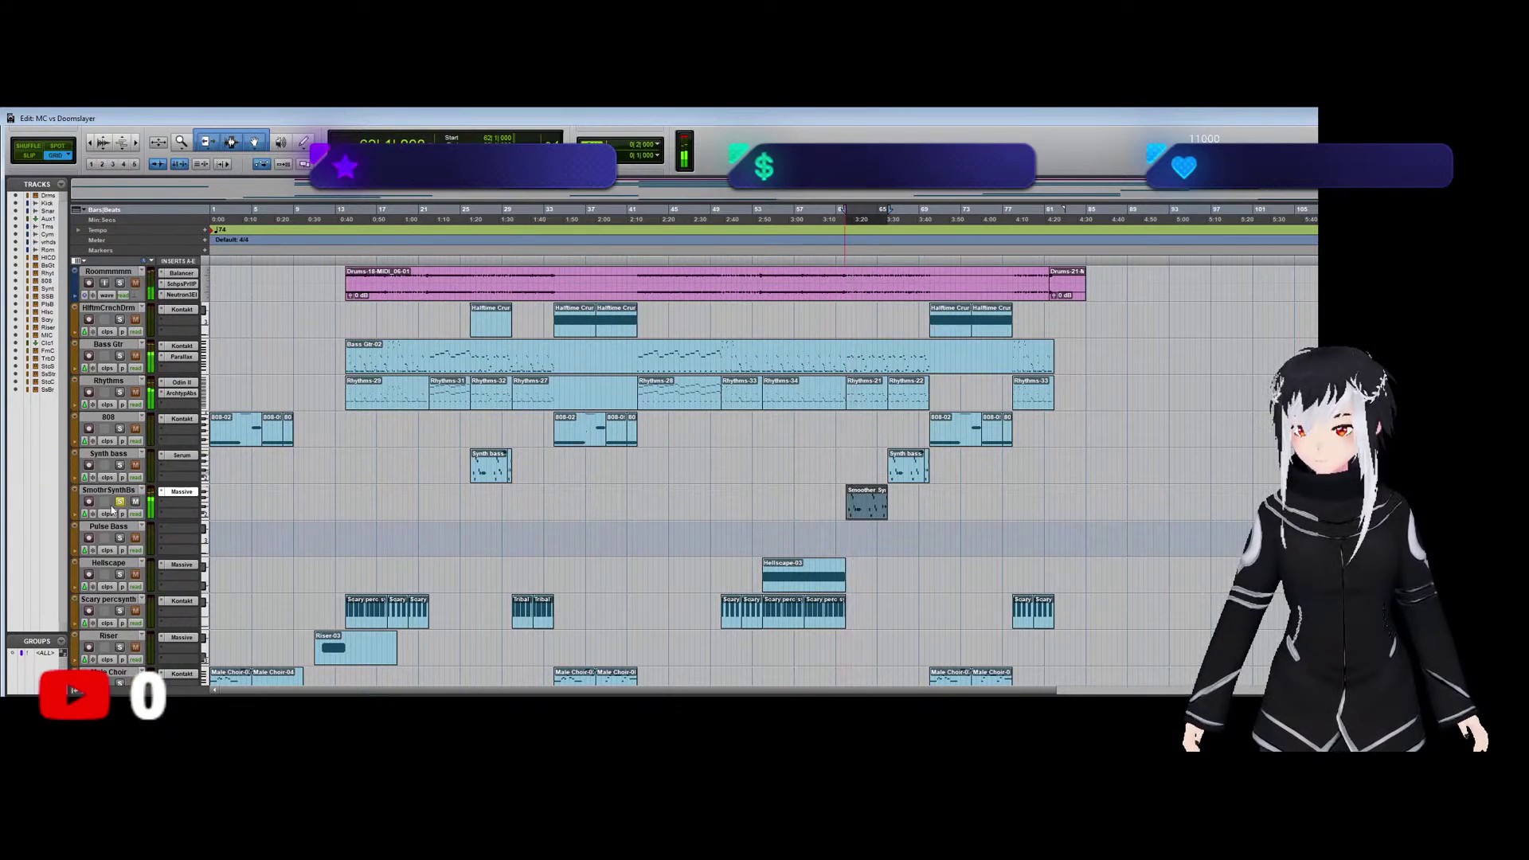
Play the smooth synth bass unsoloed from bar 62 and raise its track volume to -2.8 dB.
key("space")
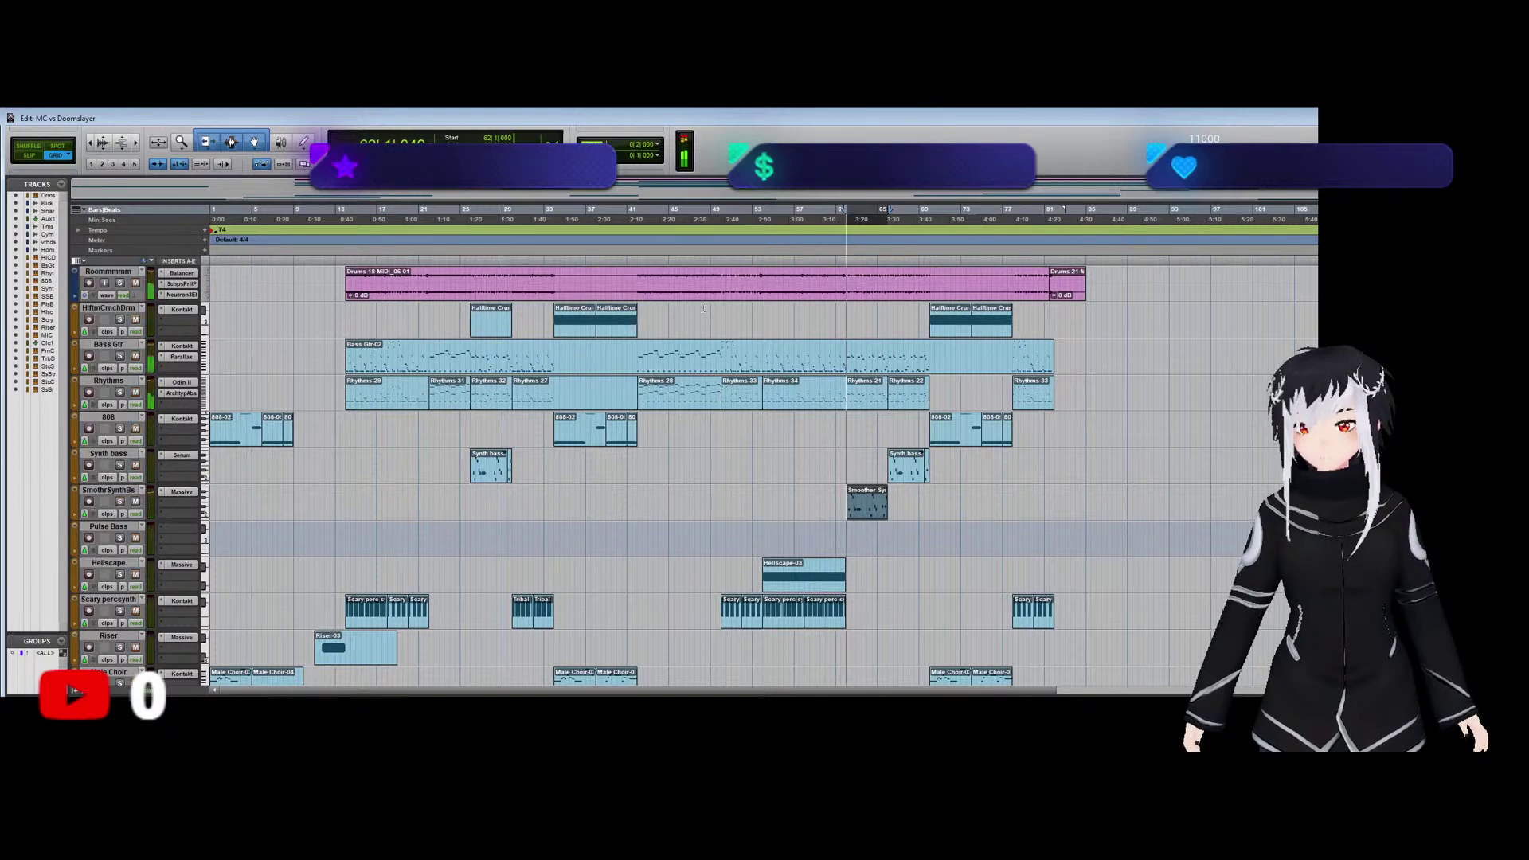
key("ctrl+equal")
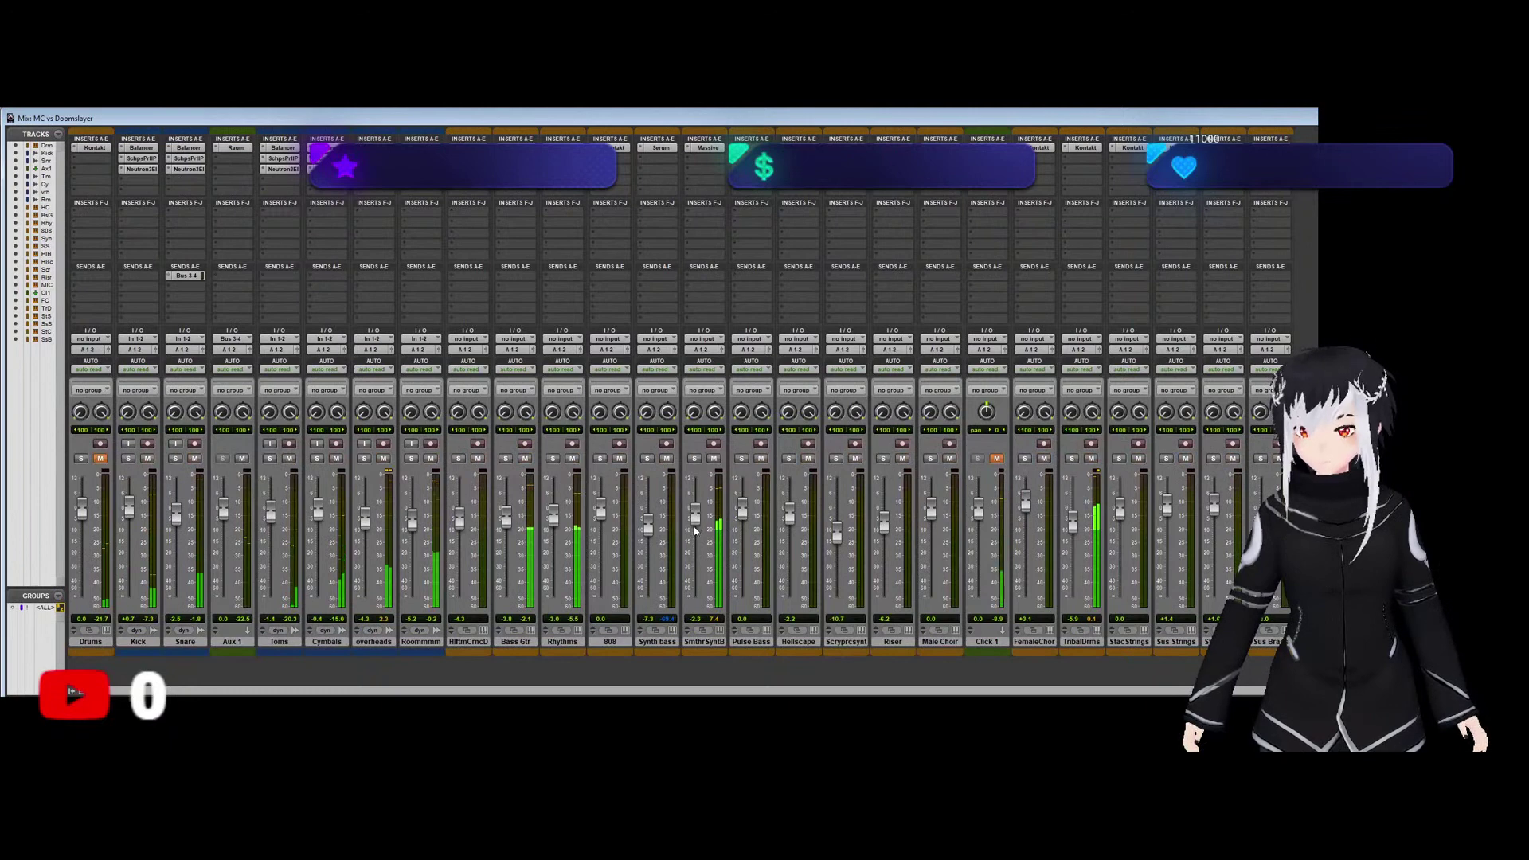
key("ctrl+equal")
Transpose all notes in the smooth synth bass clip up one octave and play it from bar 62.
double_click(861, 508)
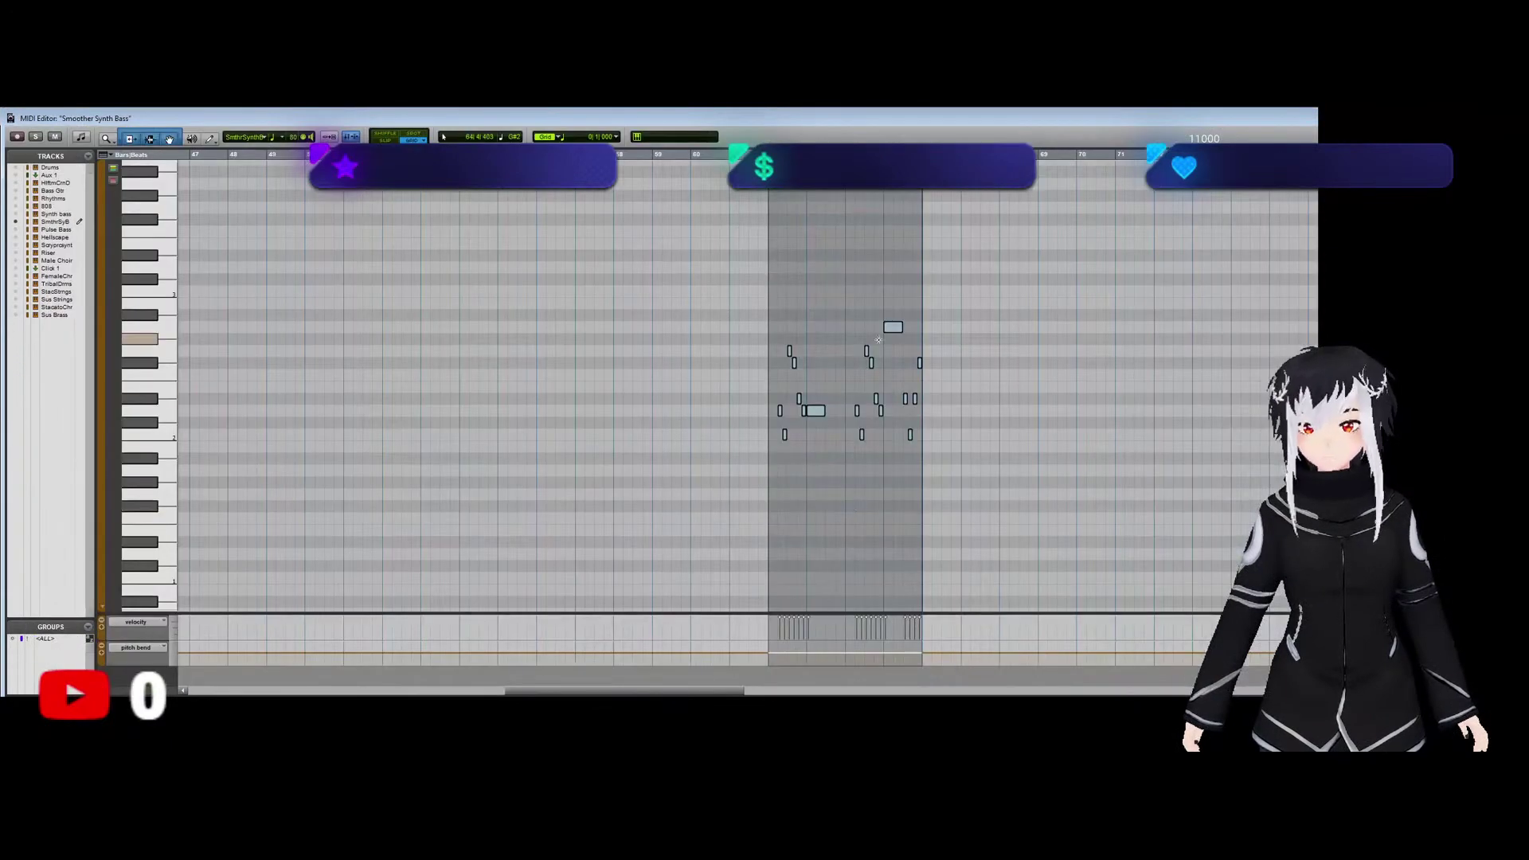
scroll(862, 508, "down", 4)
left_click(773, 226)
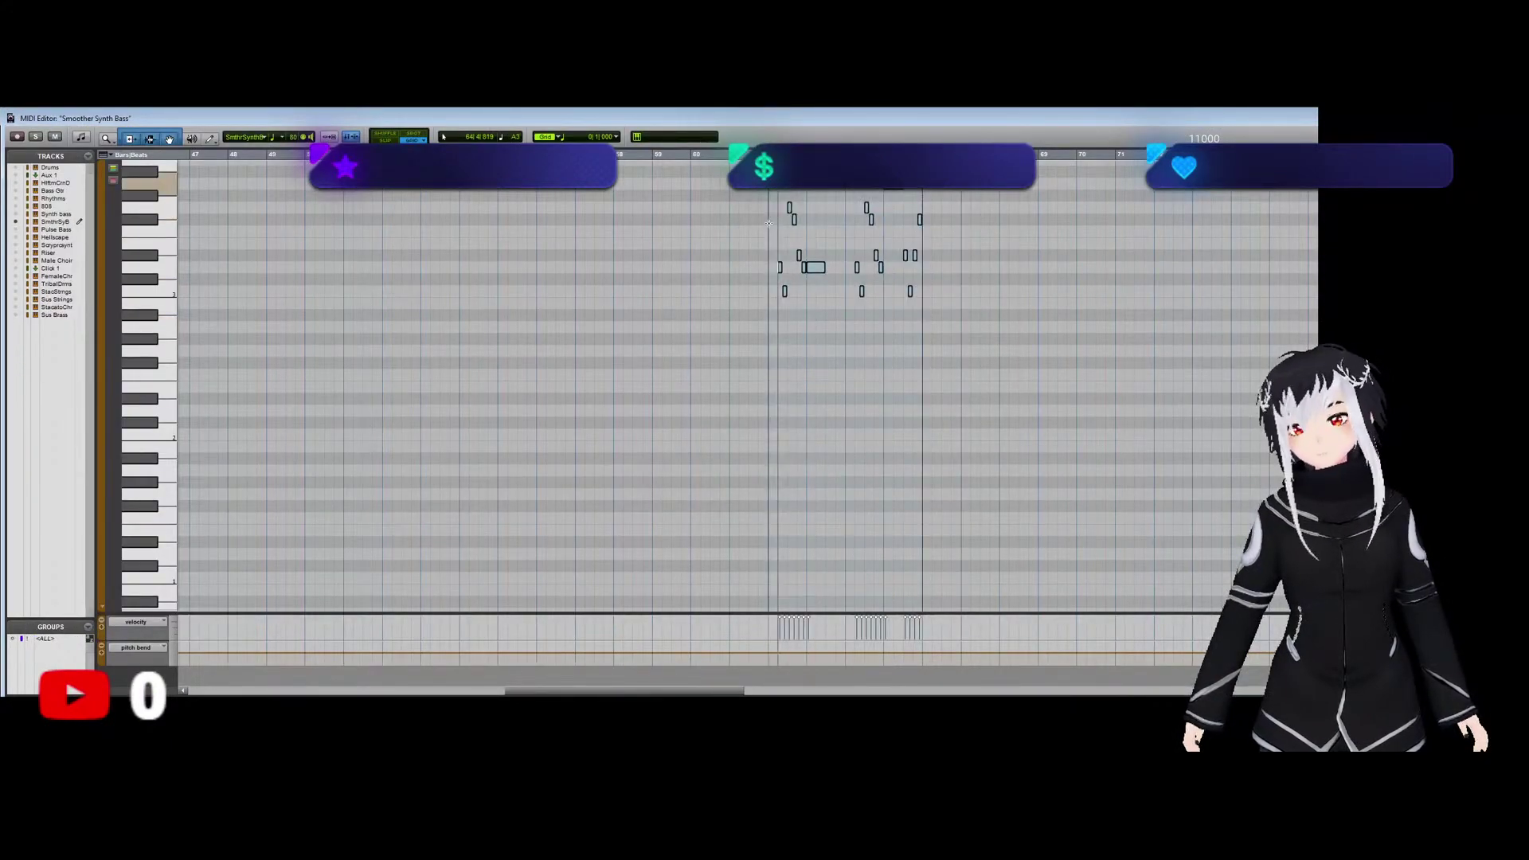
key("space")
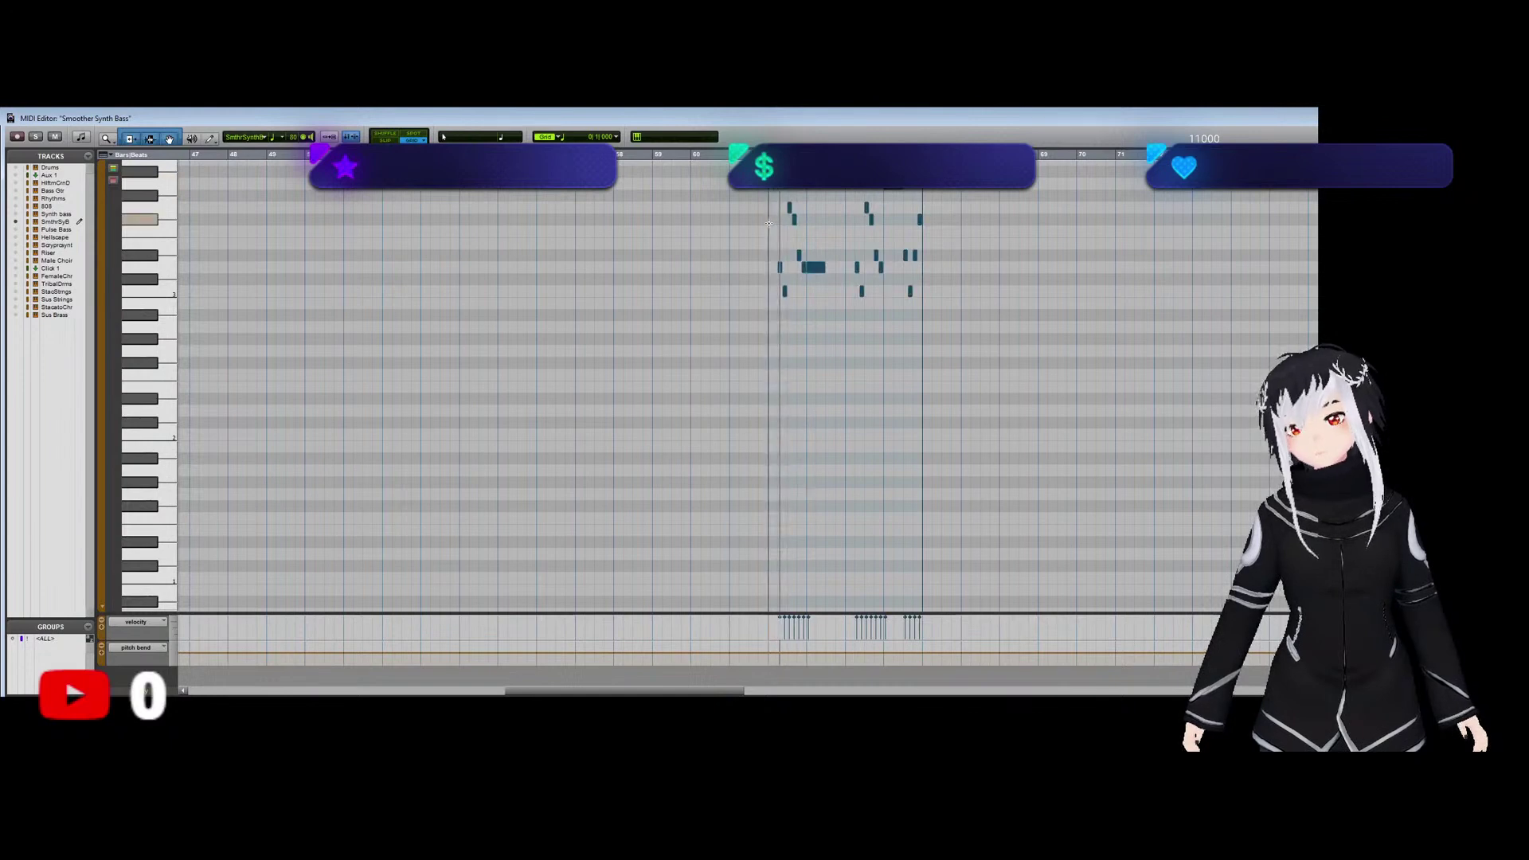
Lower the smooth synth bass track volume to about -8.6 dB while it plays in the mix from bar 62.
key("ctrl+equal")
key("ctrl+equal")
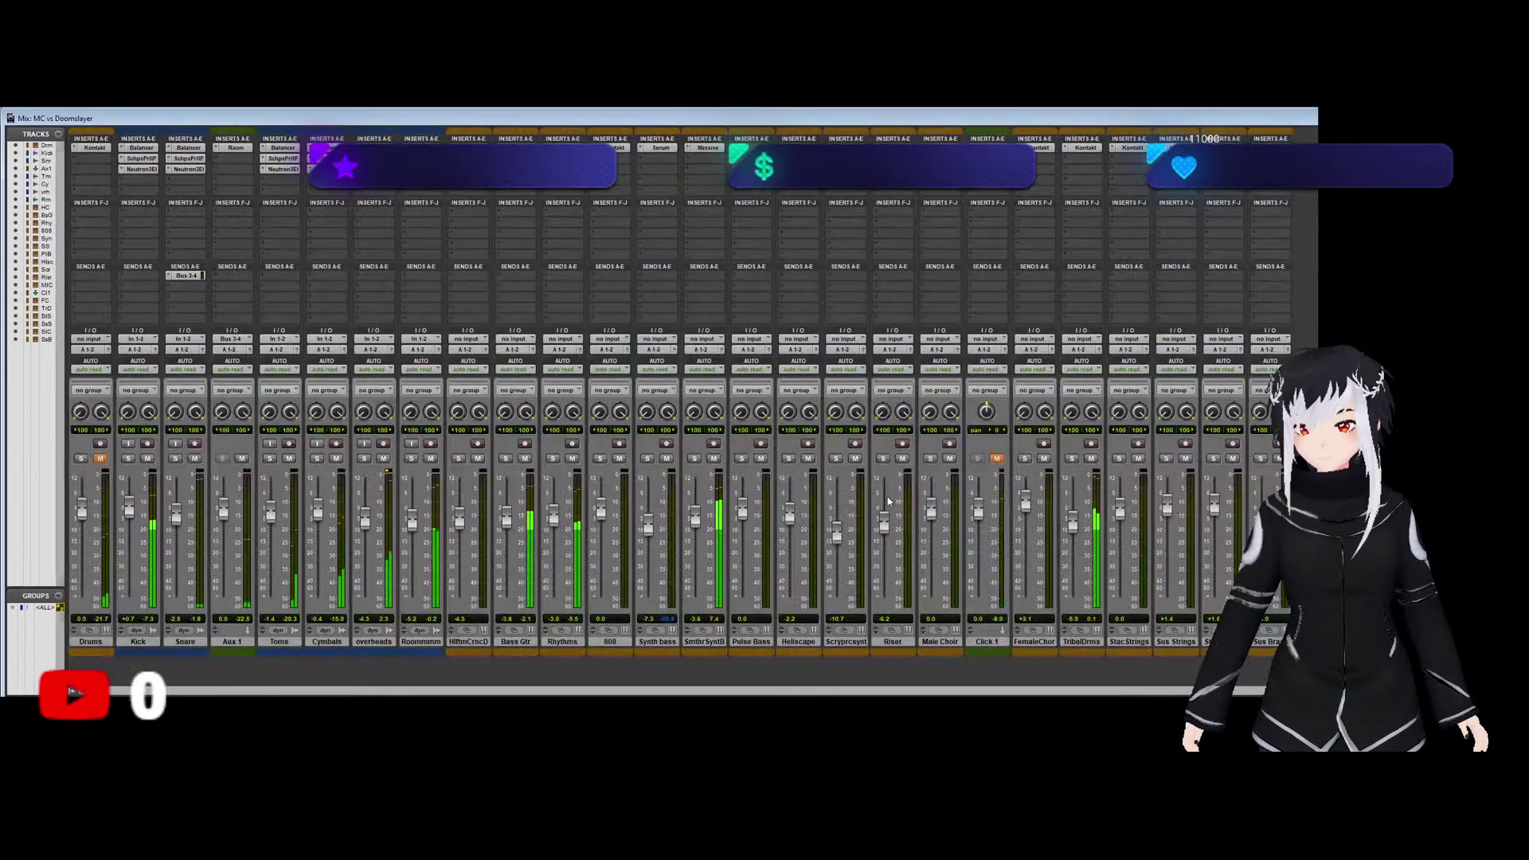
left_click_drag(690, 523, 694, 532)
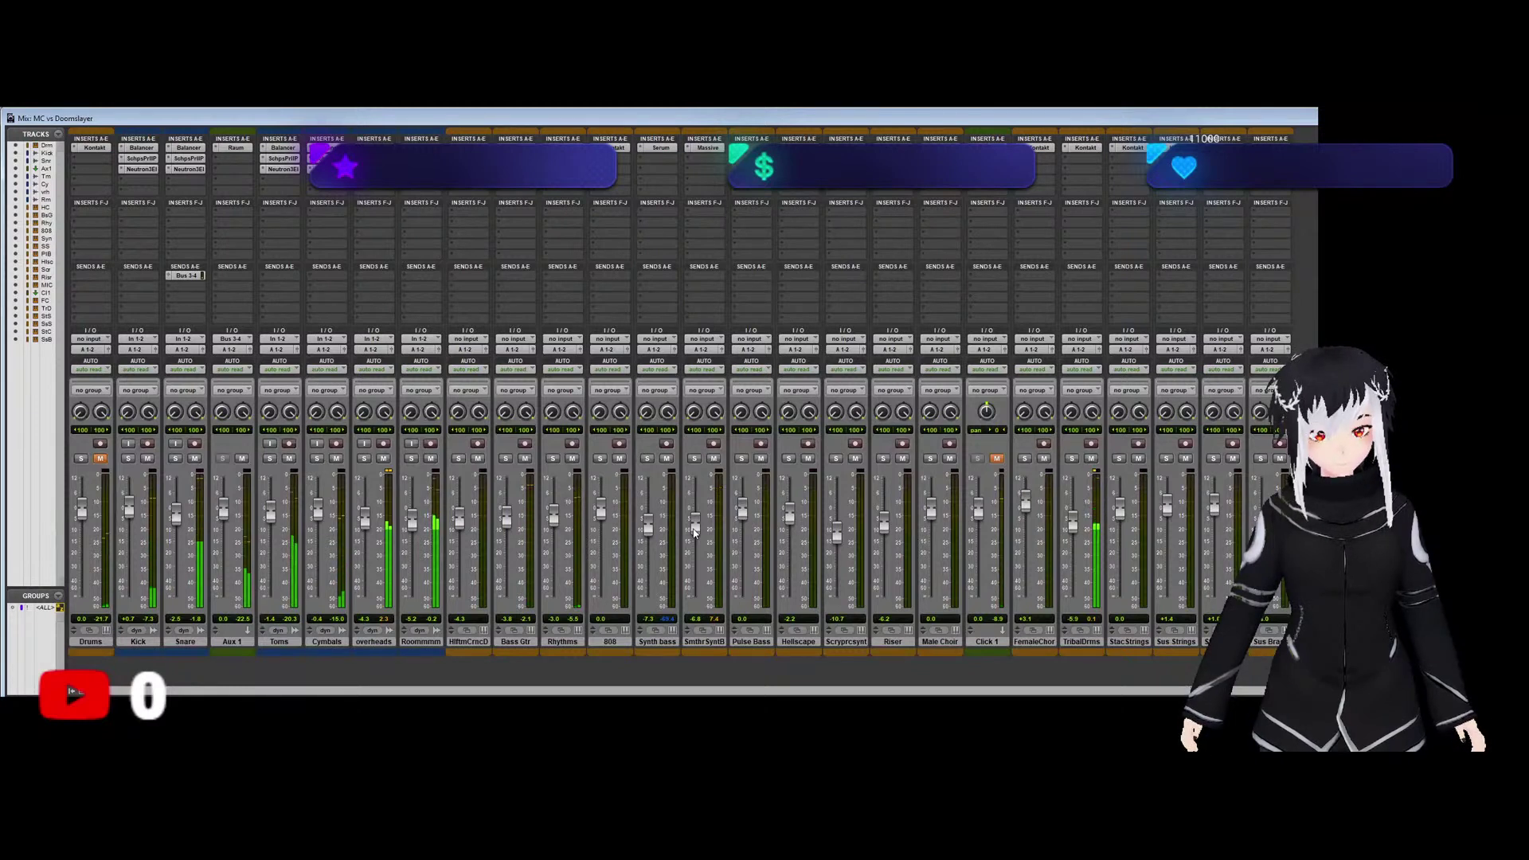
left_click_drag(694, 532, 694, 538)
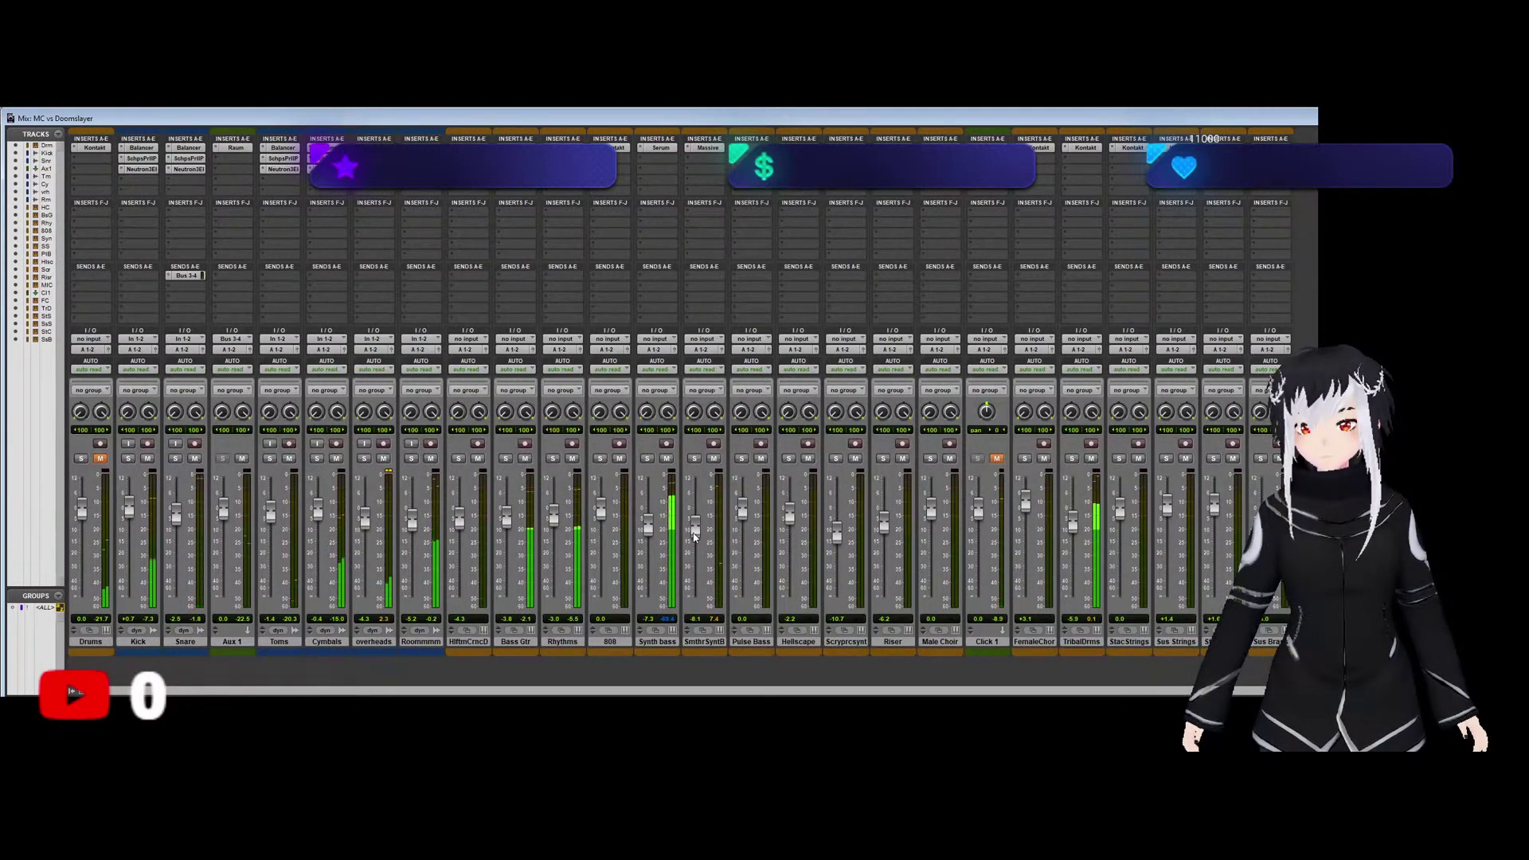
key("ctrl+equal")
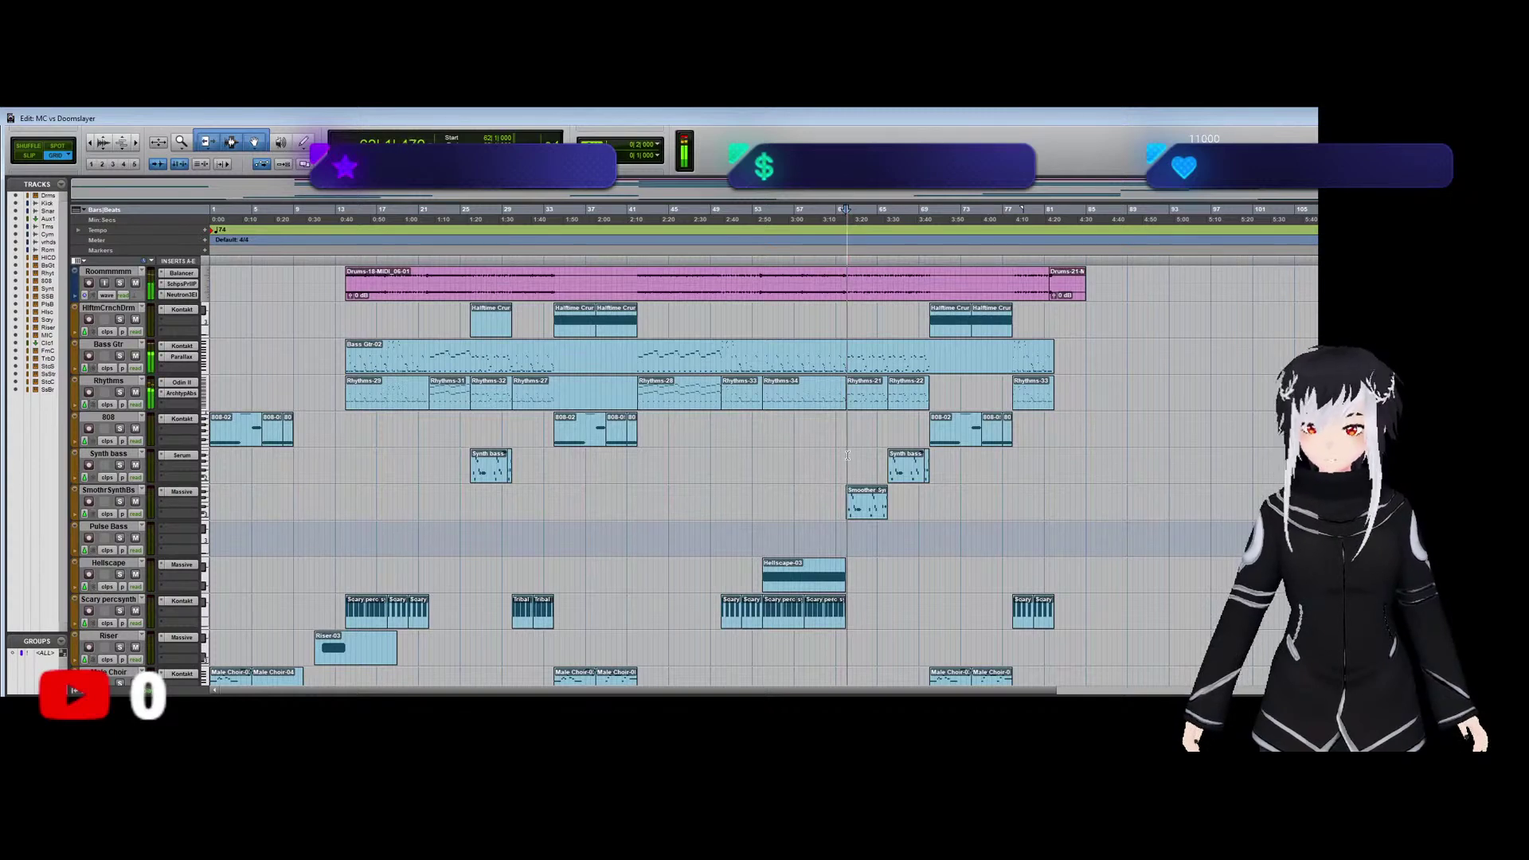
Play the whole arrangement from bar 1 to review the balance of all tracks.
key("ctrl+equal")
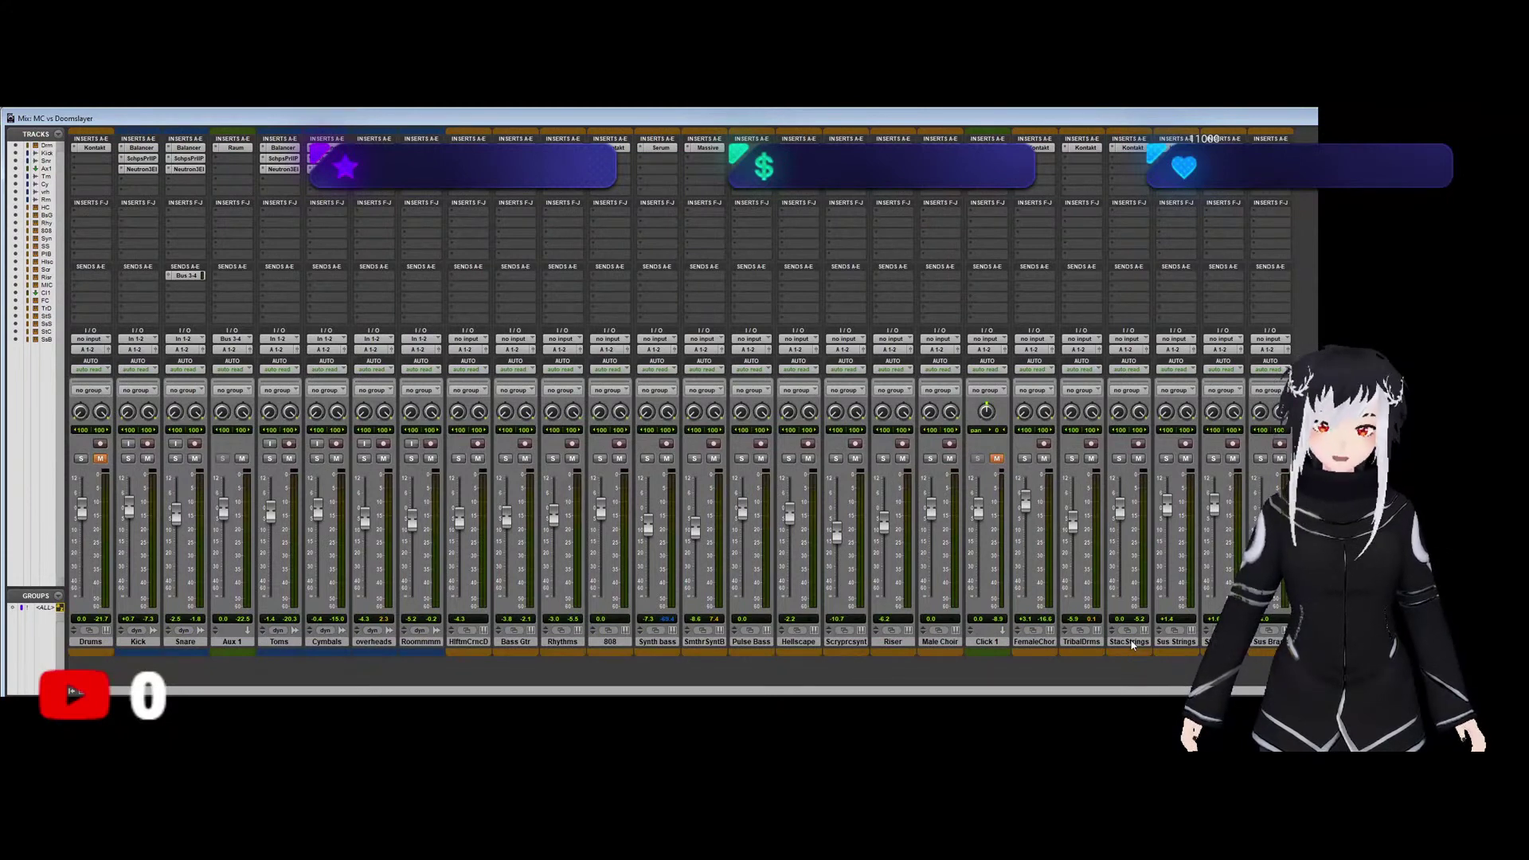
key("ctrl+equal")
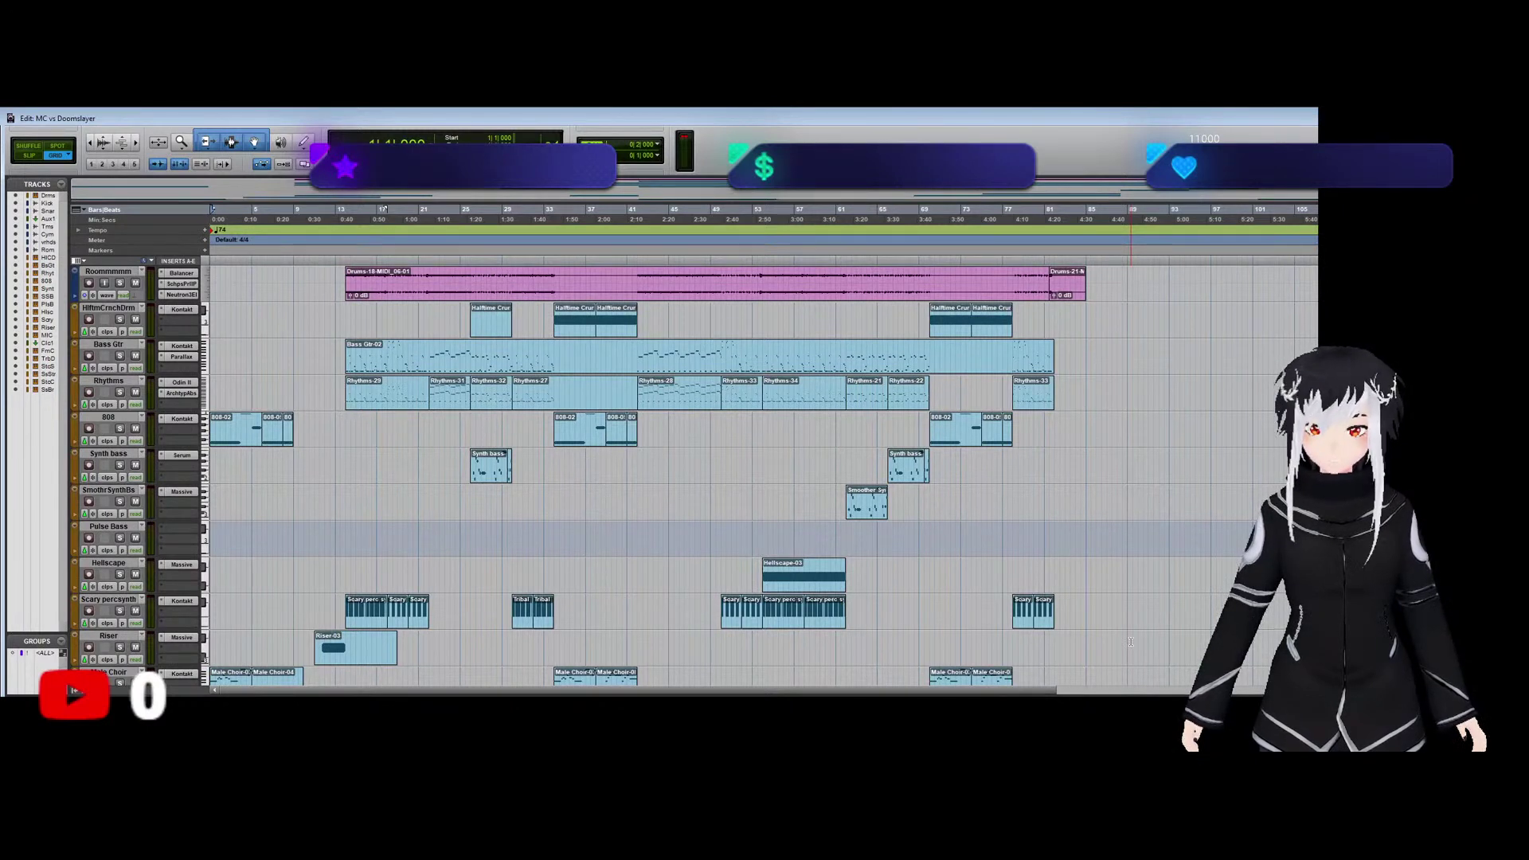
key("space")
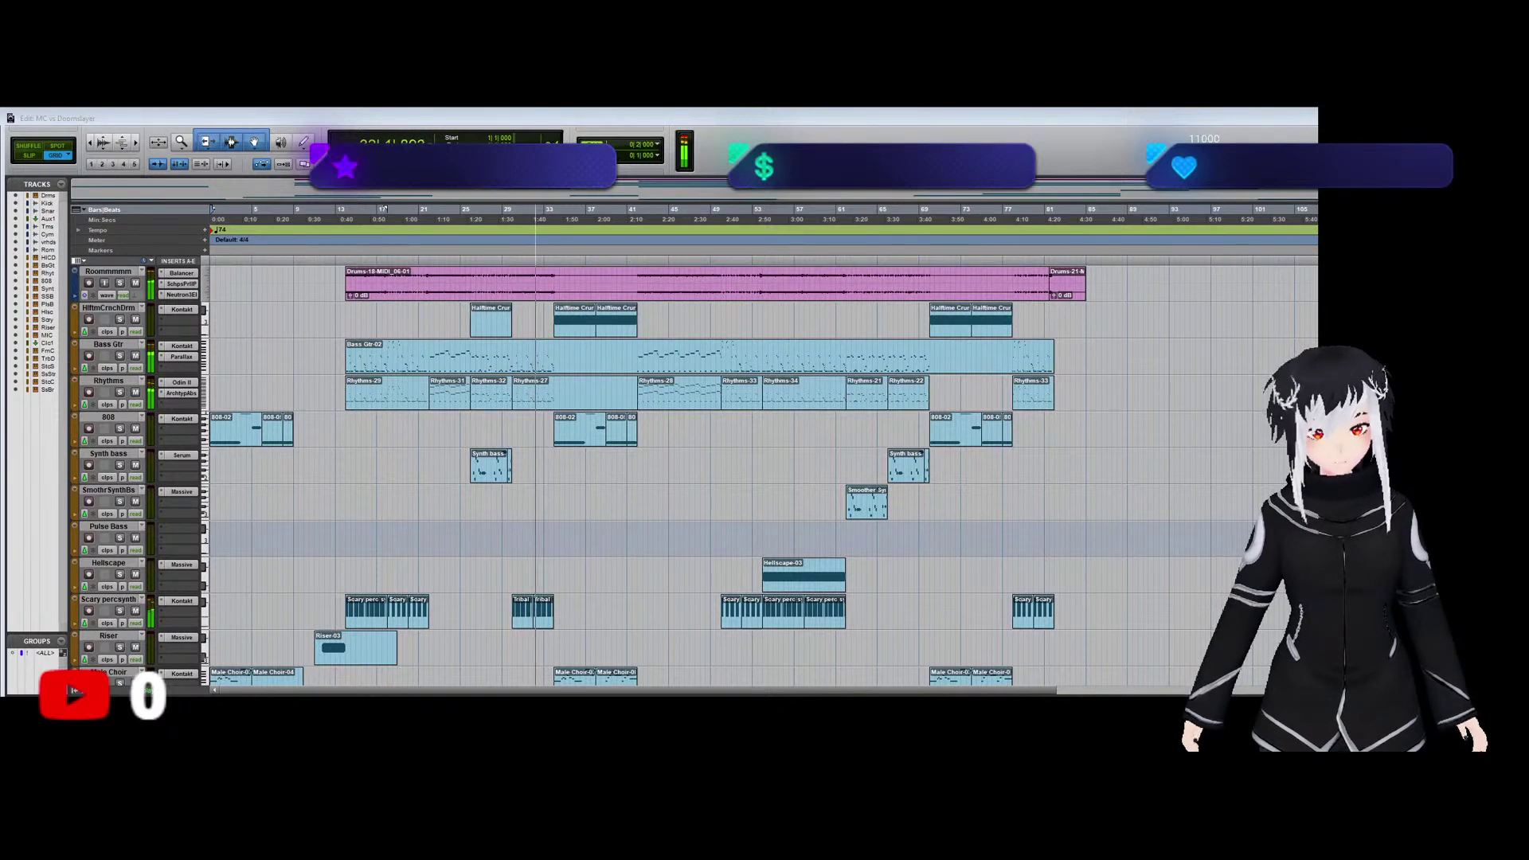
During playback, raise the Hellscape track to -0.1 dB, the scary percussion synth to -7.8 dB and the bass guitar to -2.0 dB.
left_click(789, 562)
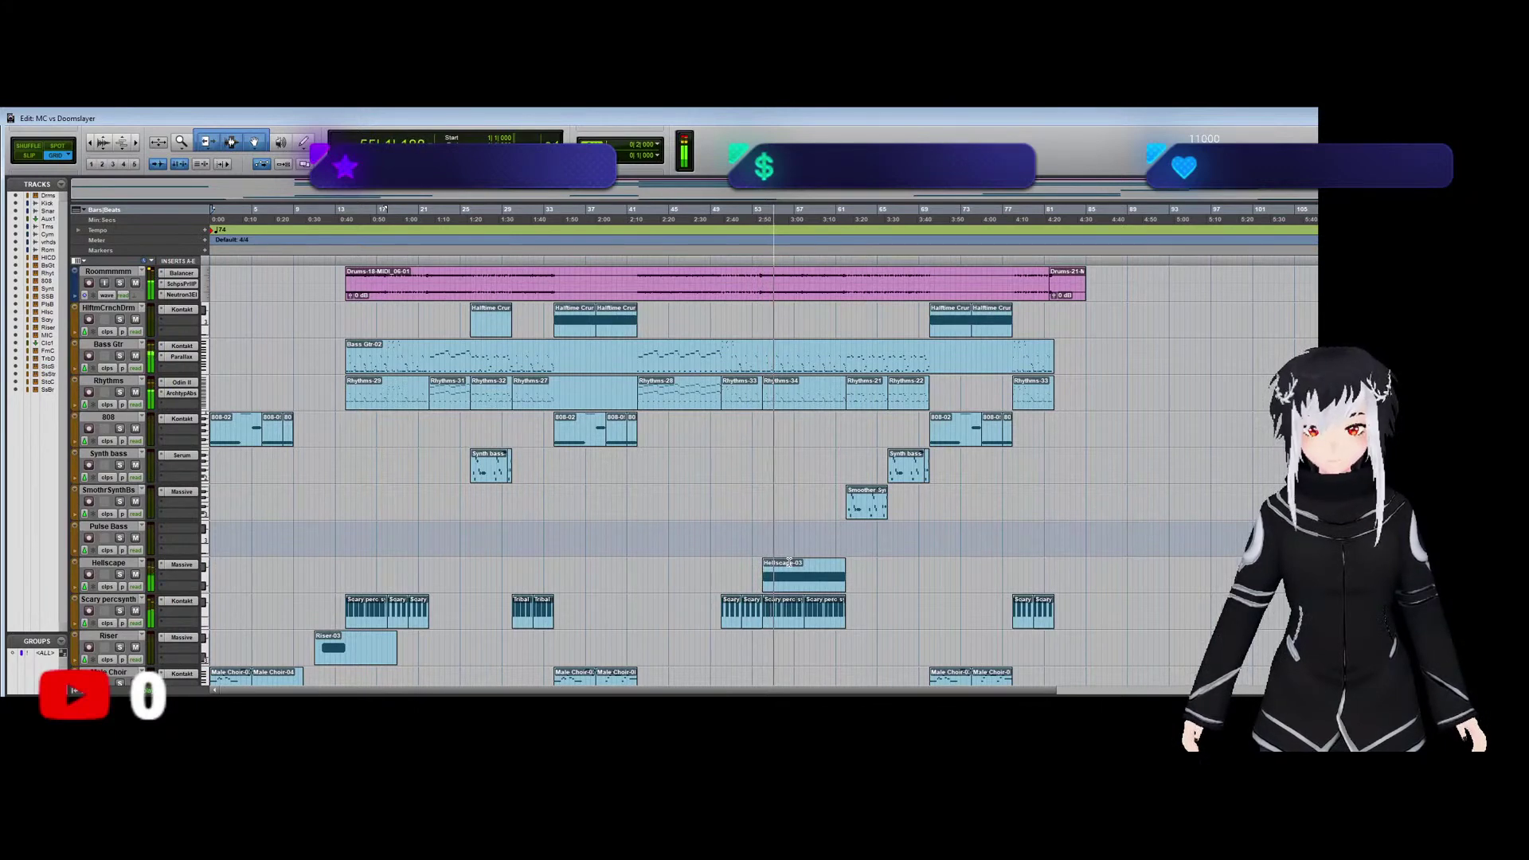
key("ctrl+equal")
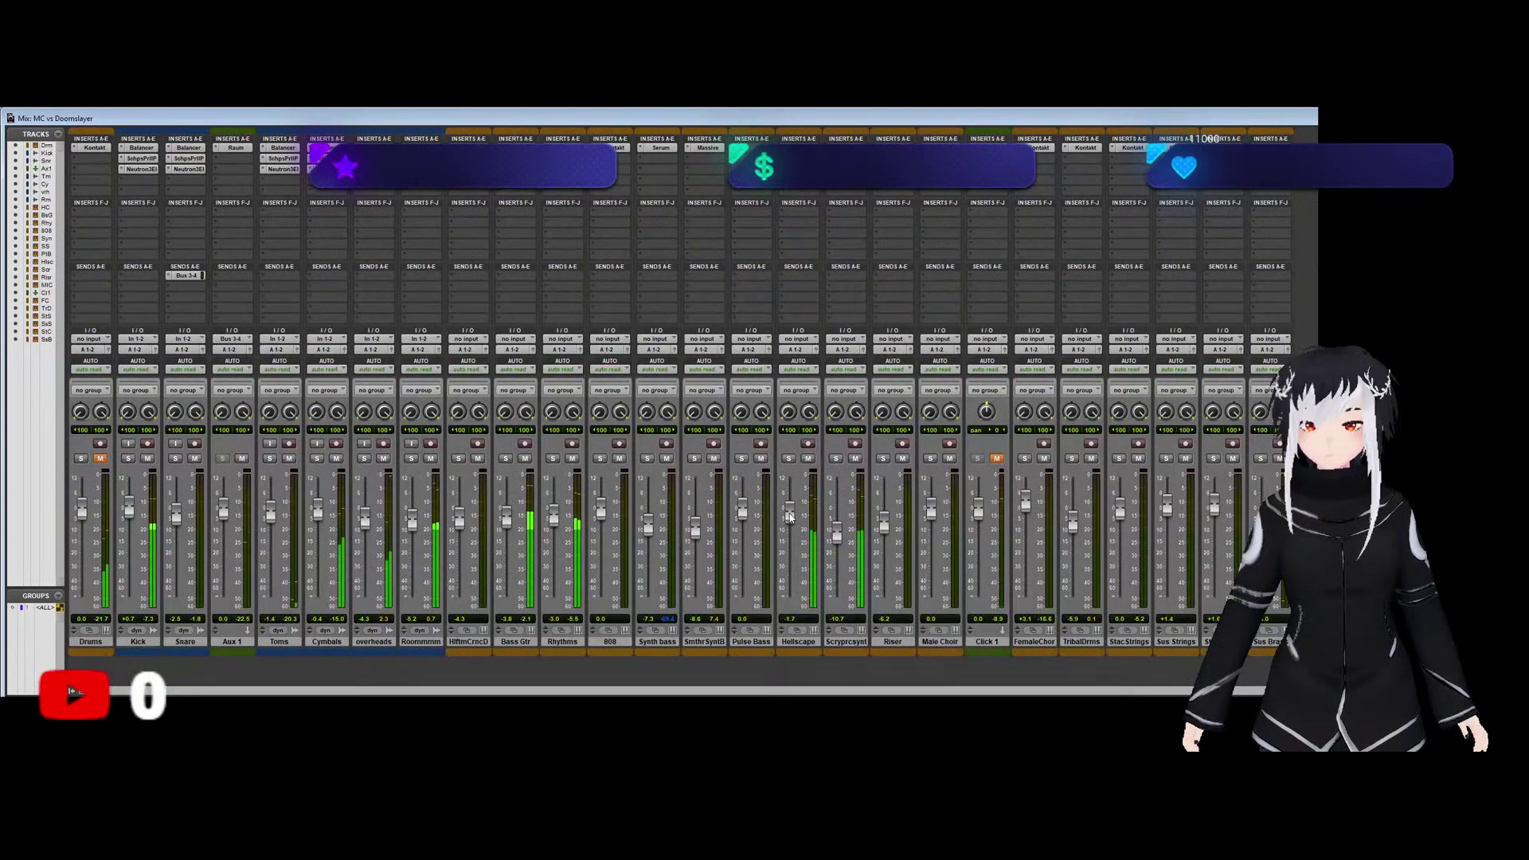
left_click_drag(790, 516, 789, 514)
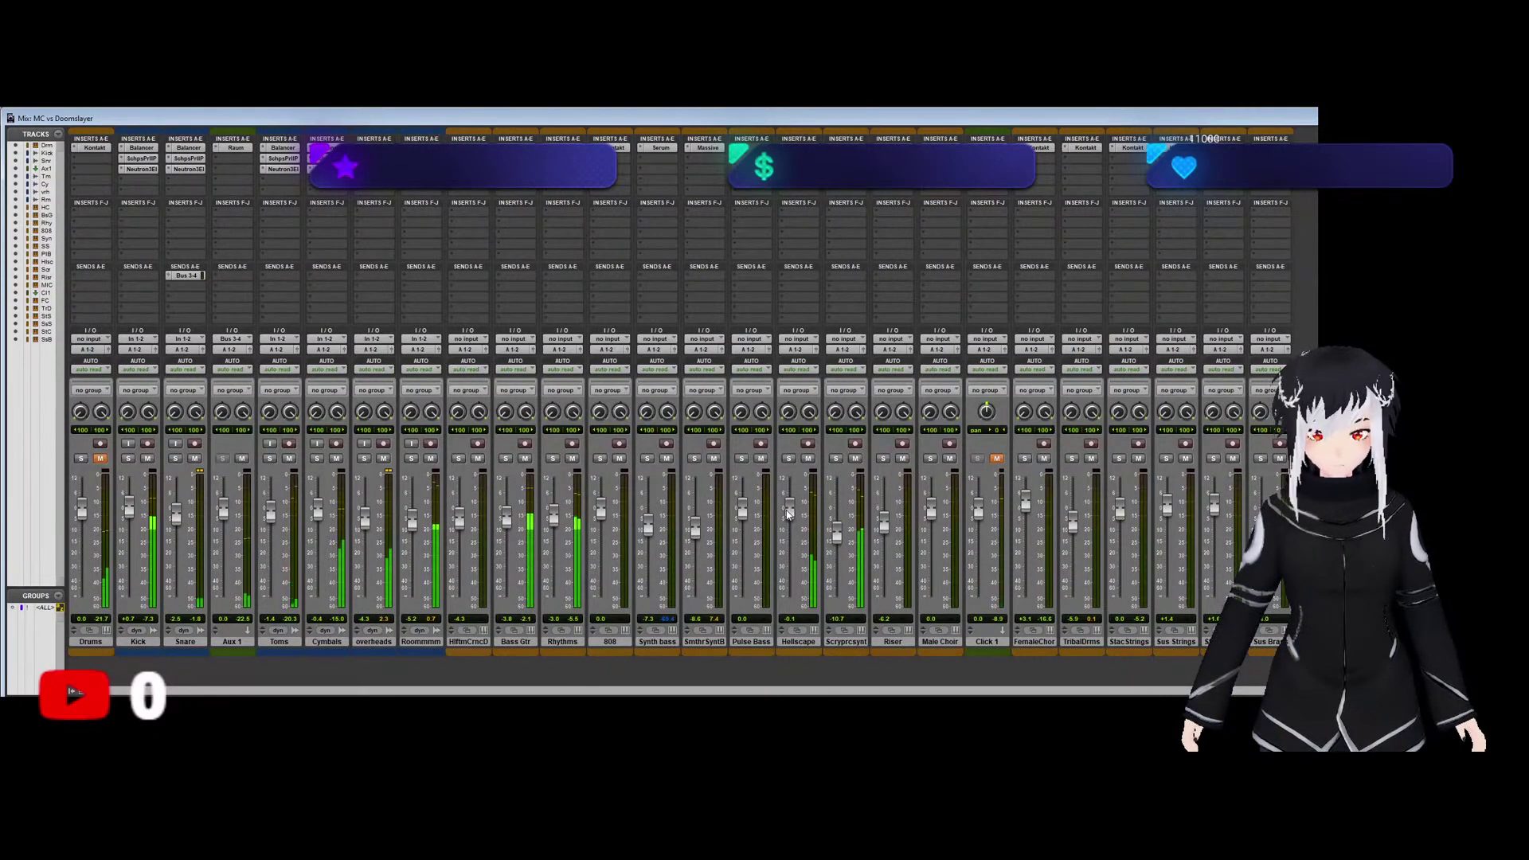
key("ctrl+equal")
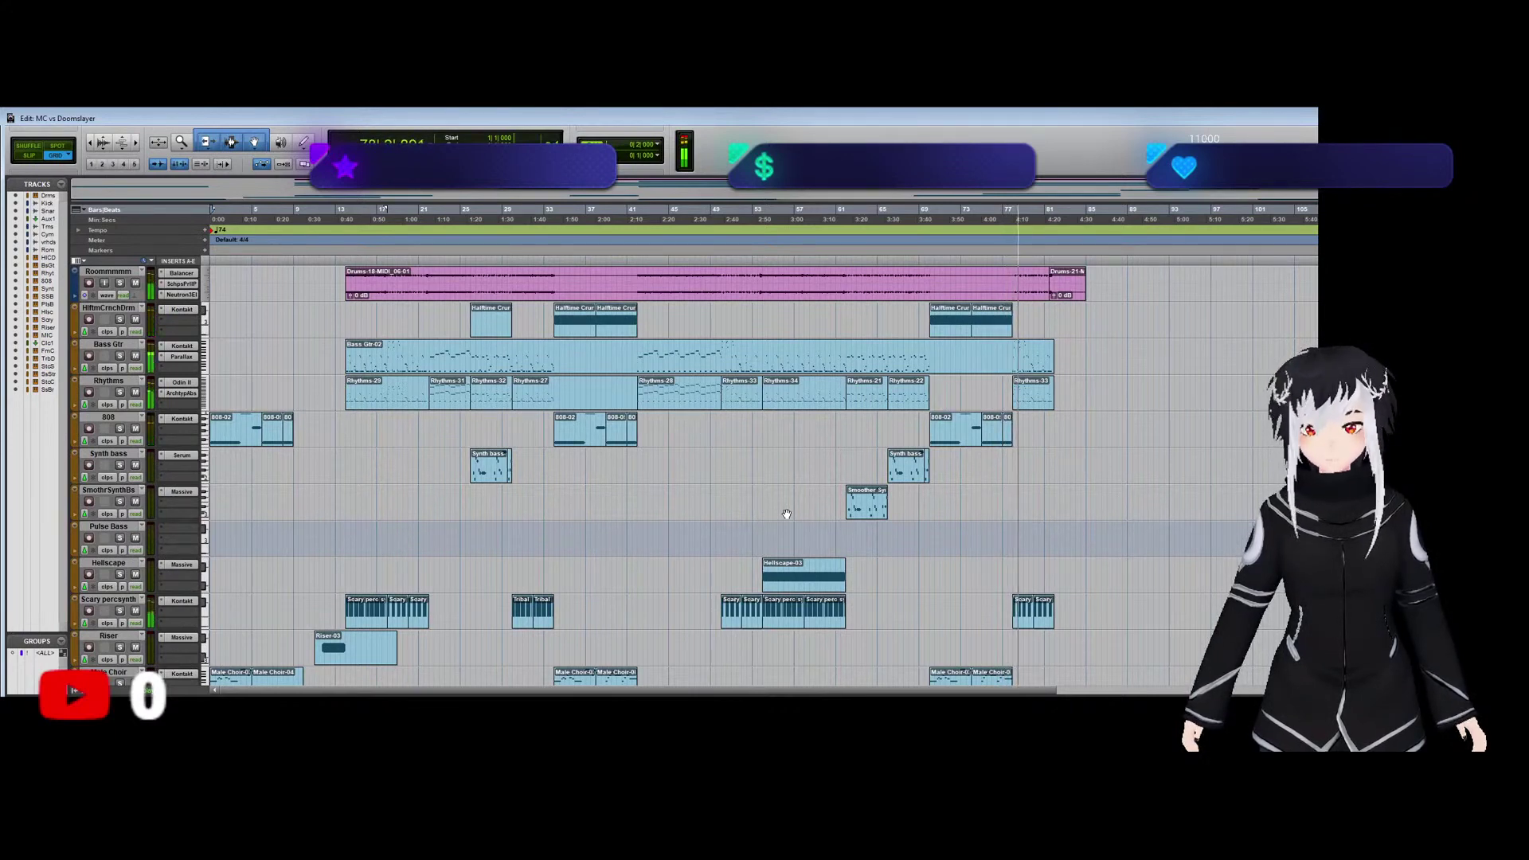
key("ctrl+equal")
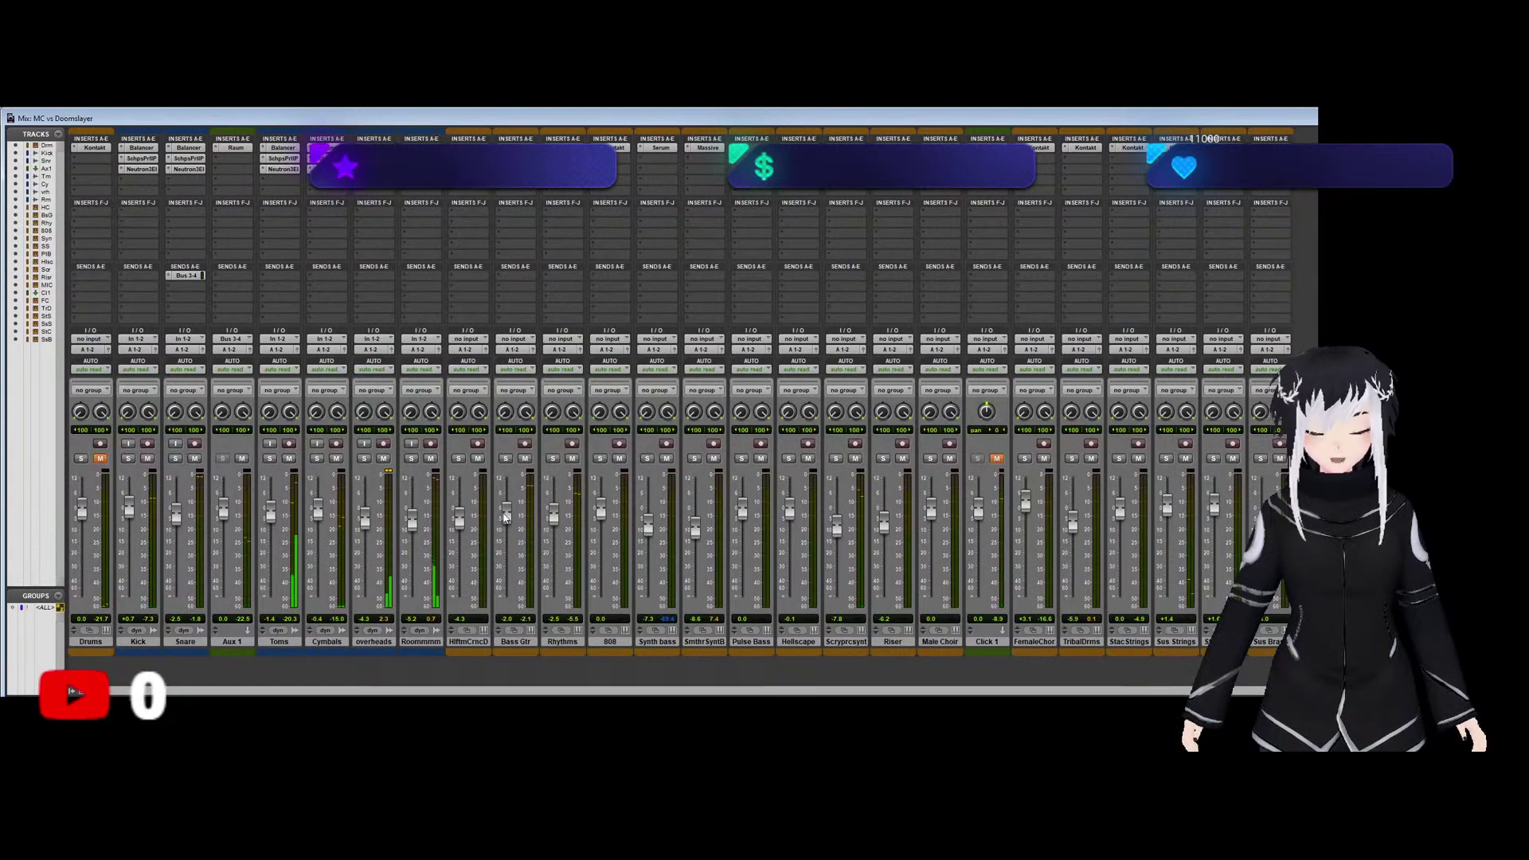
key("ctrl+equal")
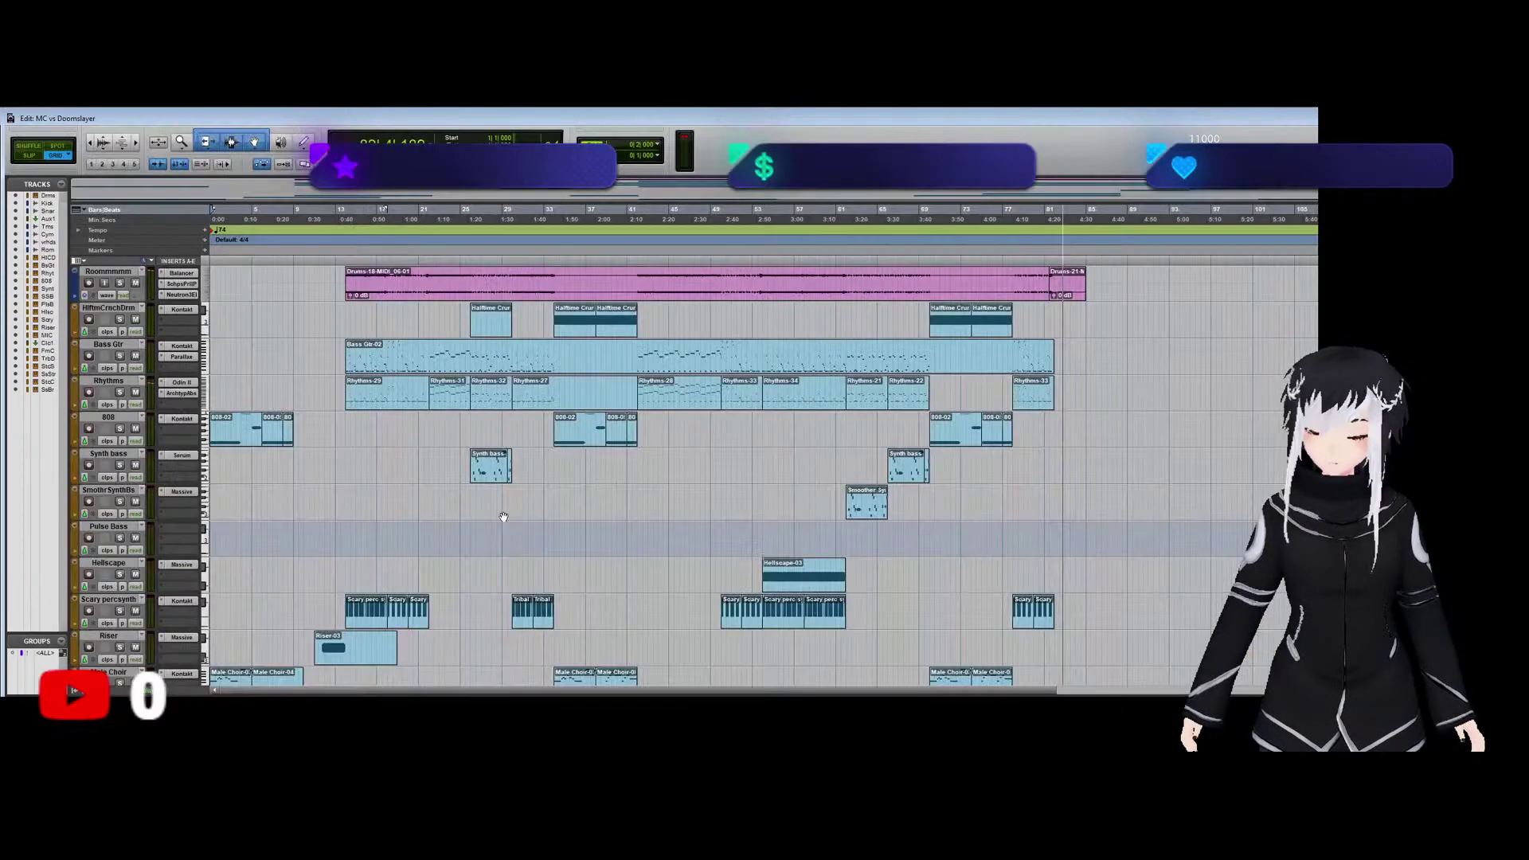
Solo the Staccato Choir track, play its clip from bar 42 to judge the part, and unsolo it.
scroll(503, 517, "down", 5)
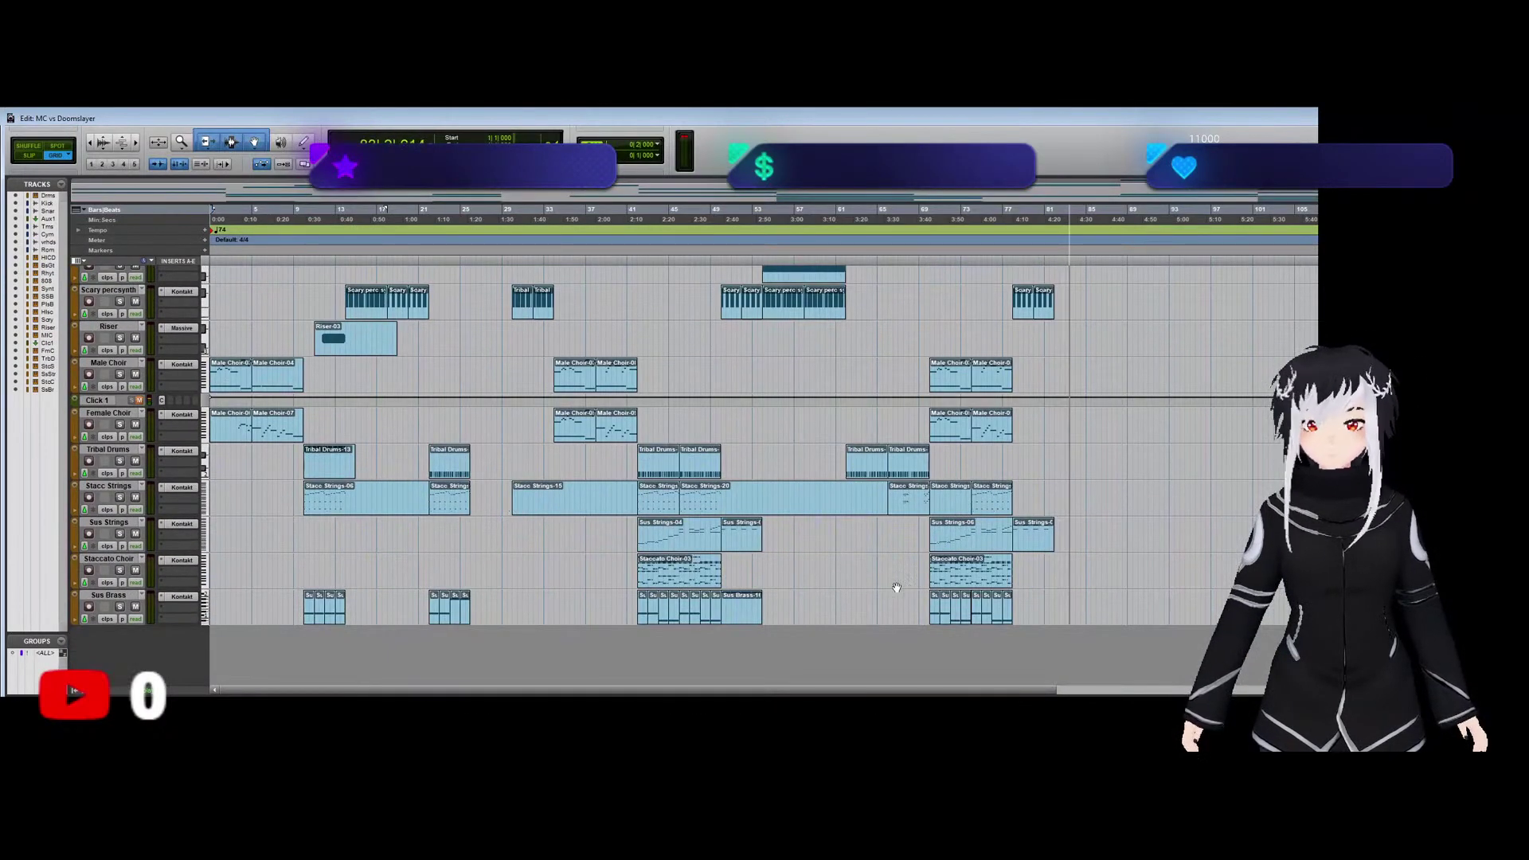
left_click(685, 578)
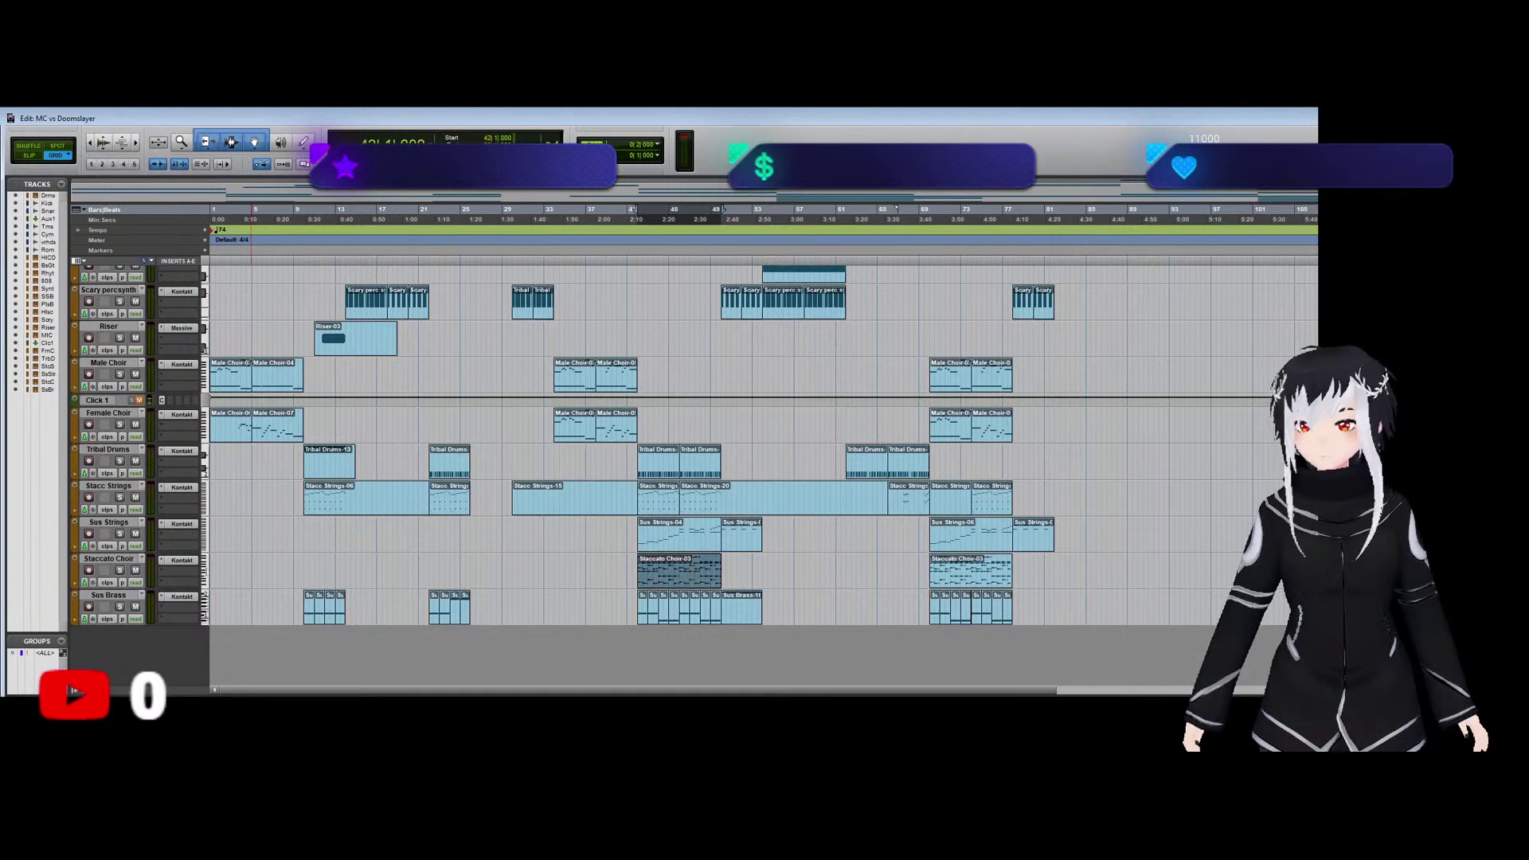
left_click(119, 570)
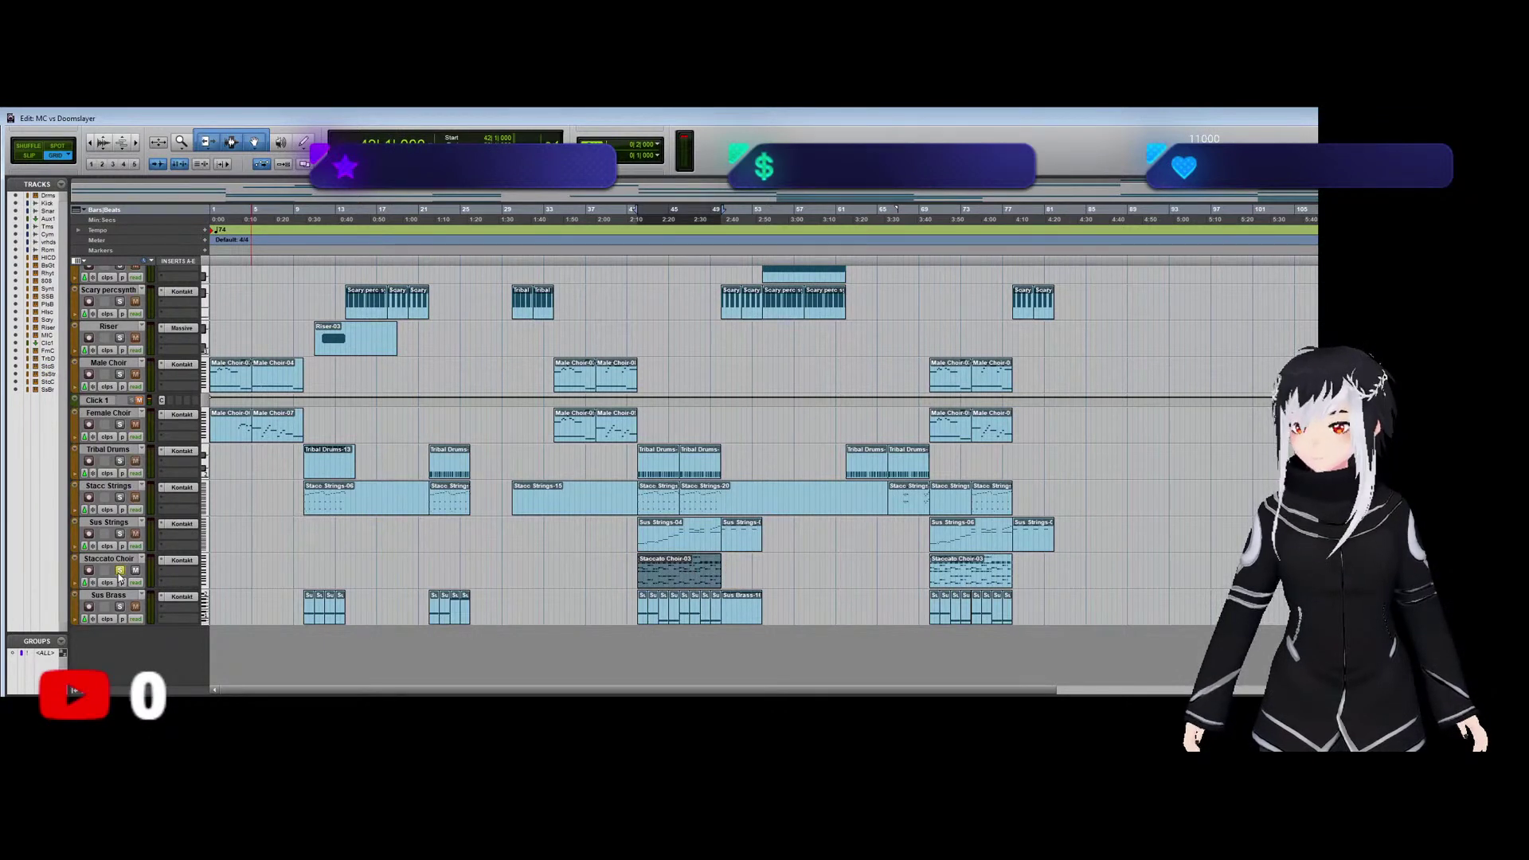
key("space")
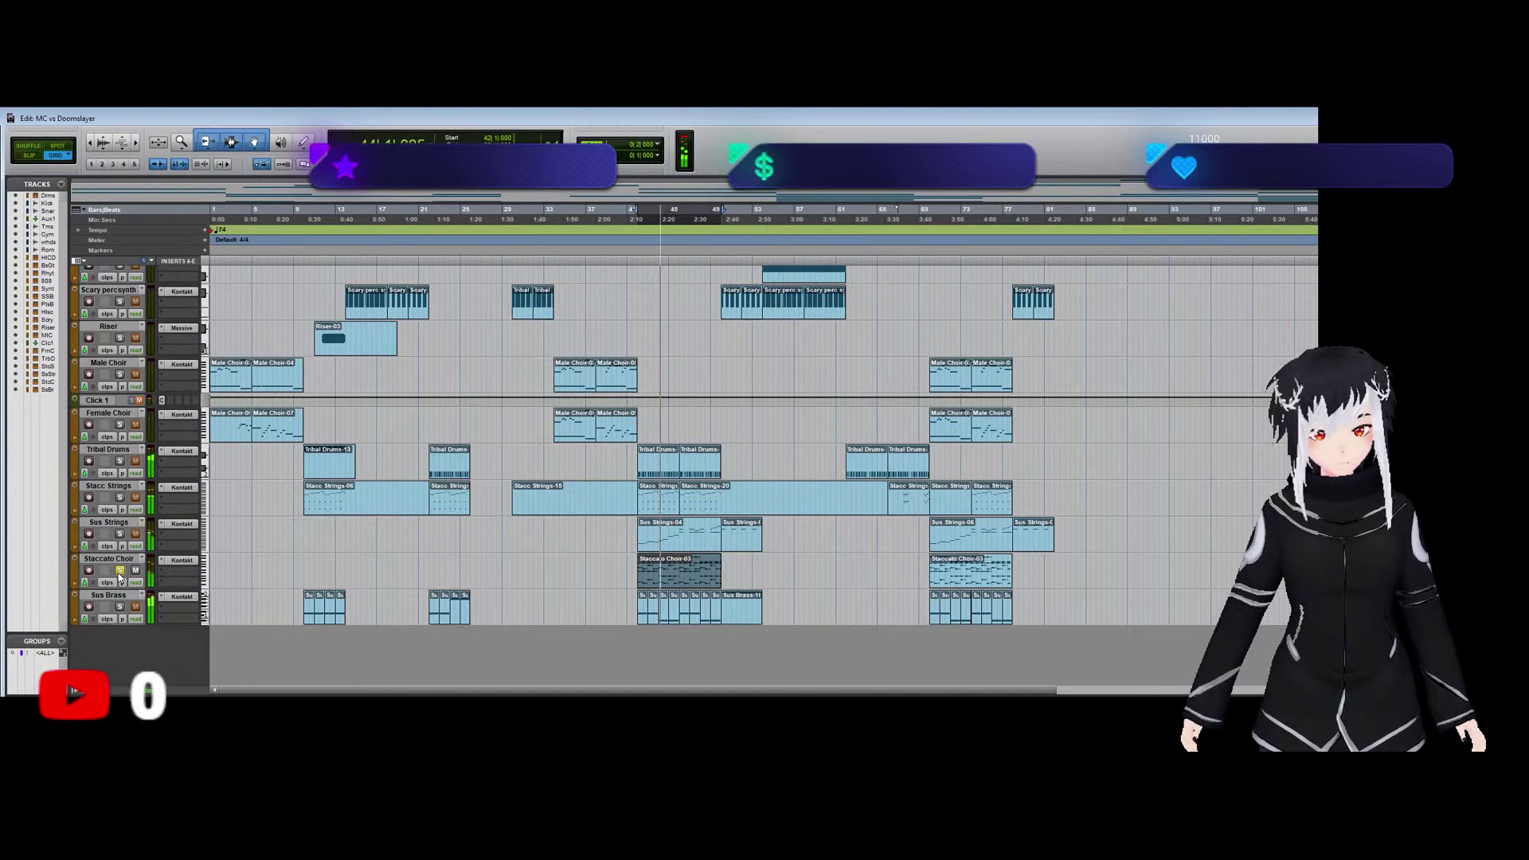
key("space")
left_click(118, 572)
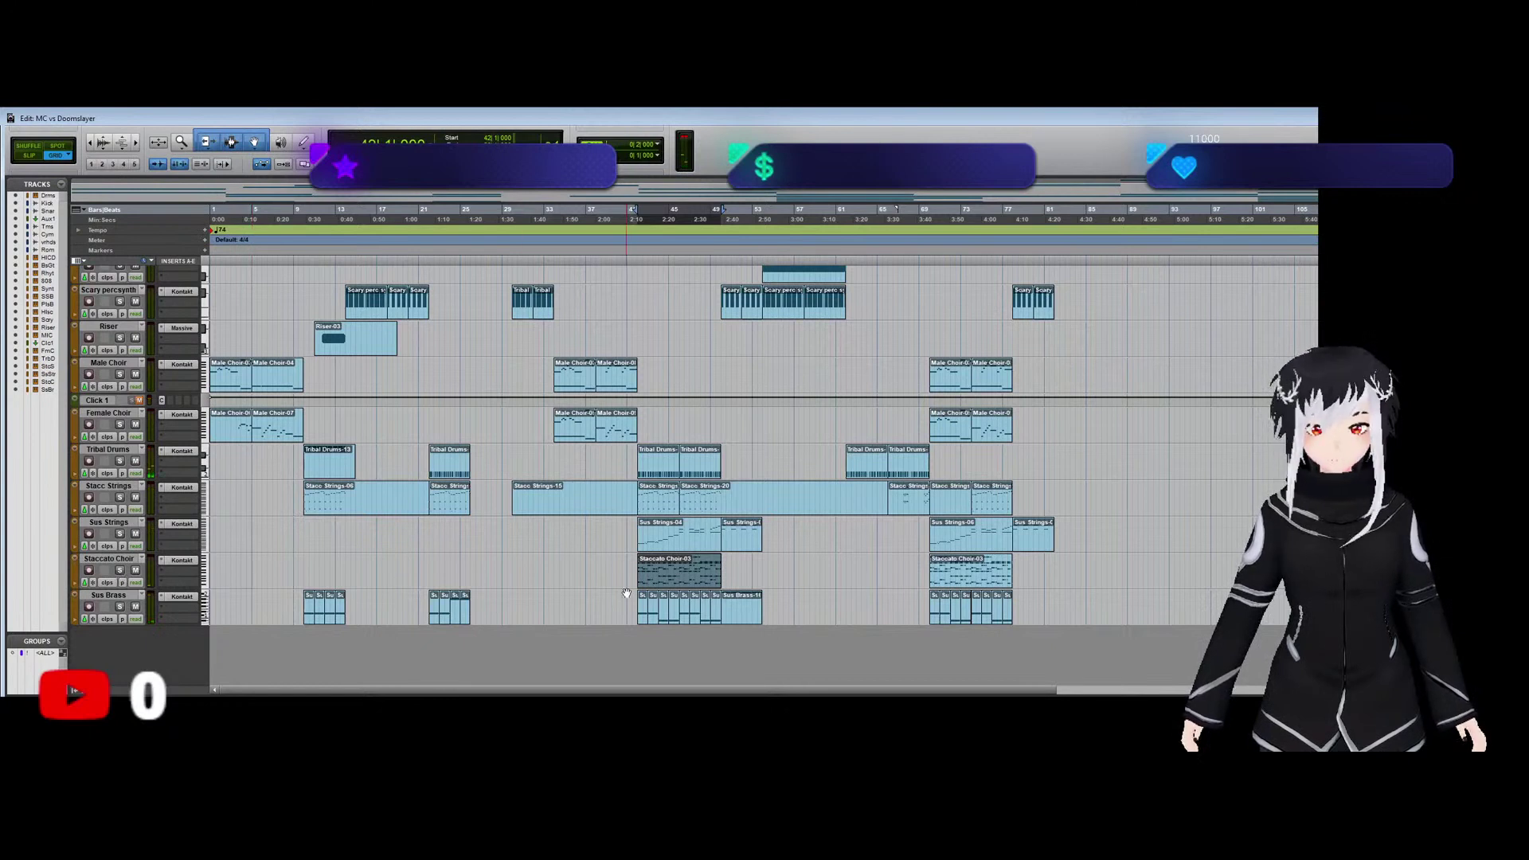
Solo the 808, male and female choir, string, Staccato Choir and Sus Brass tracks and play them from bar 70.
left_click(930, 569)
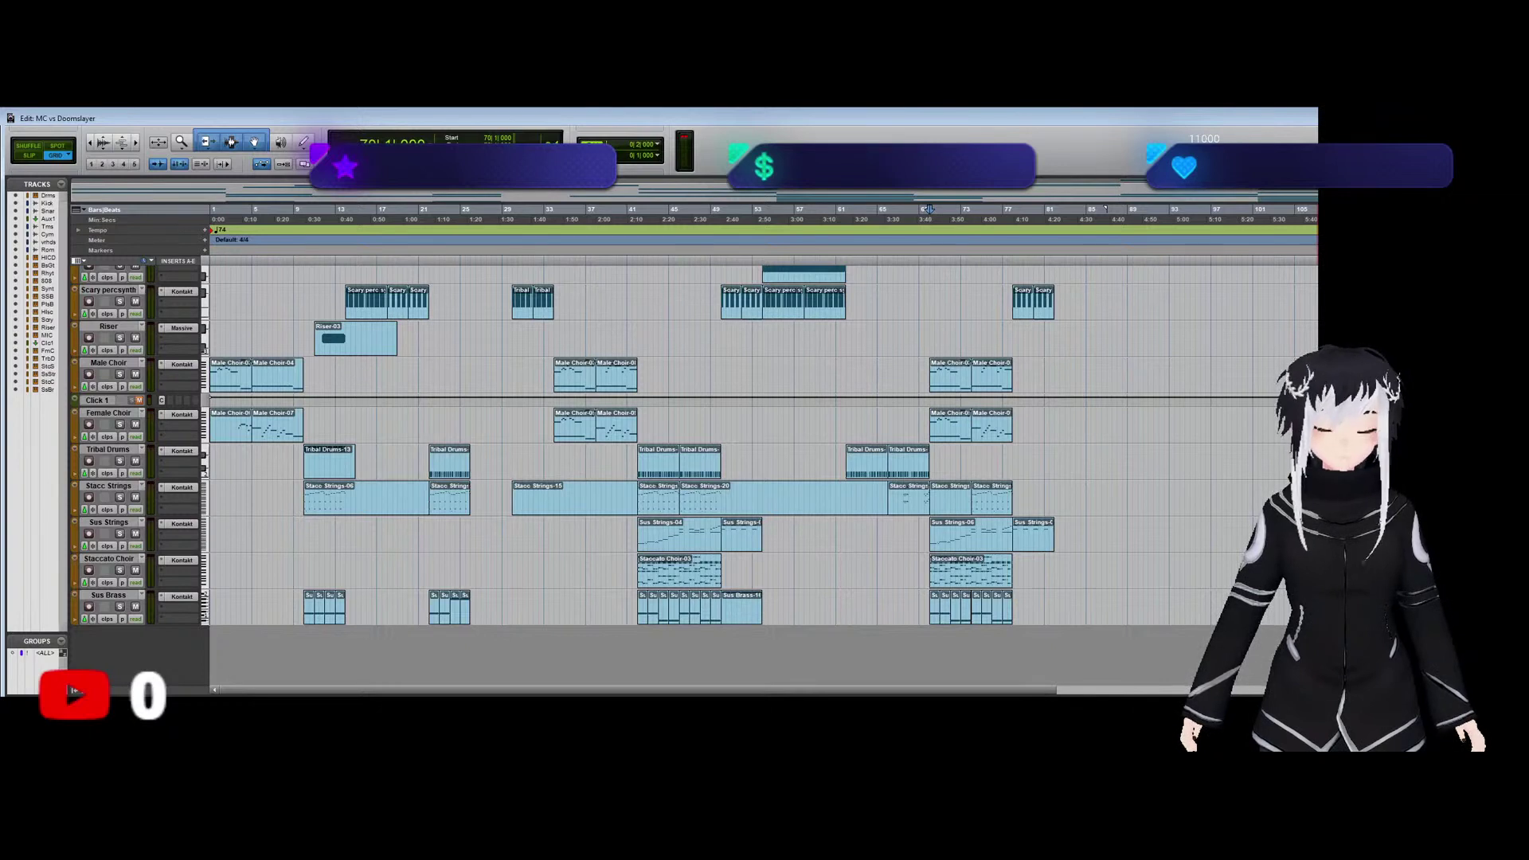
left_click(794, 409)
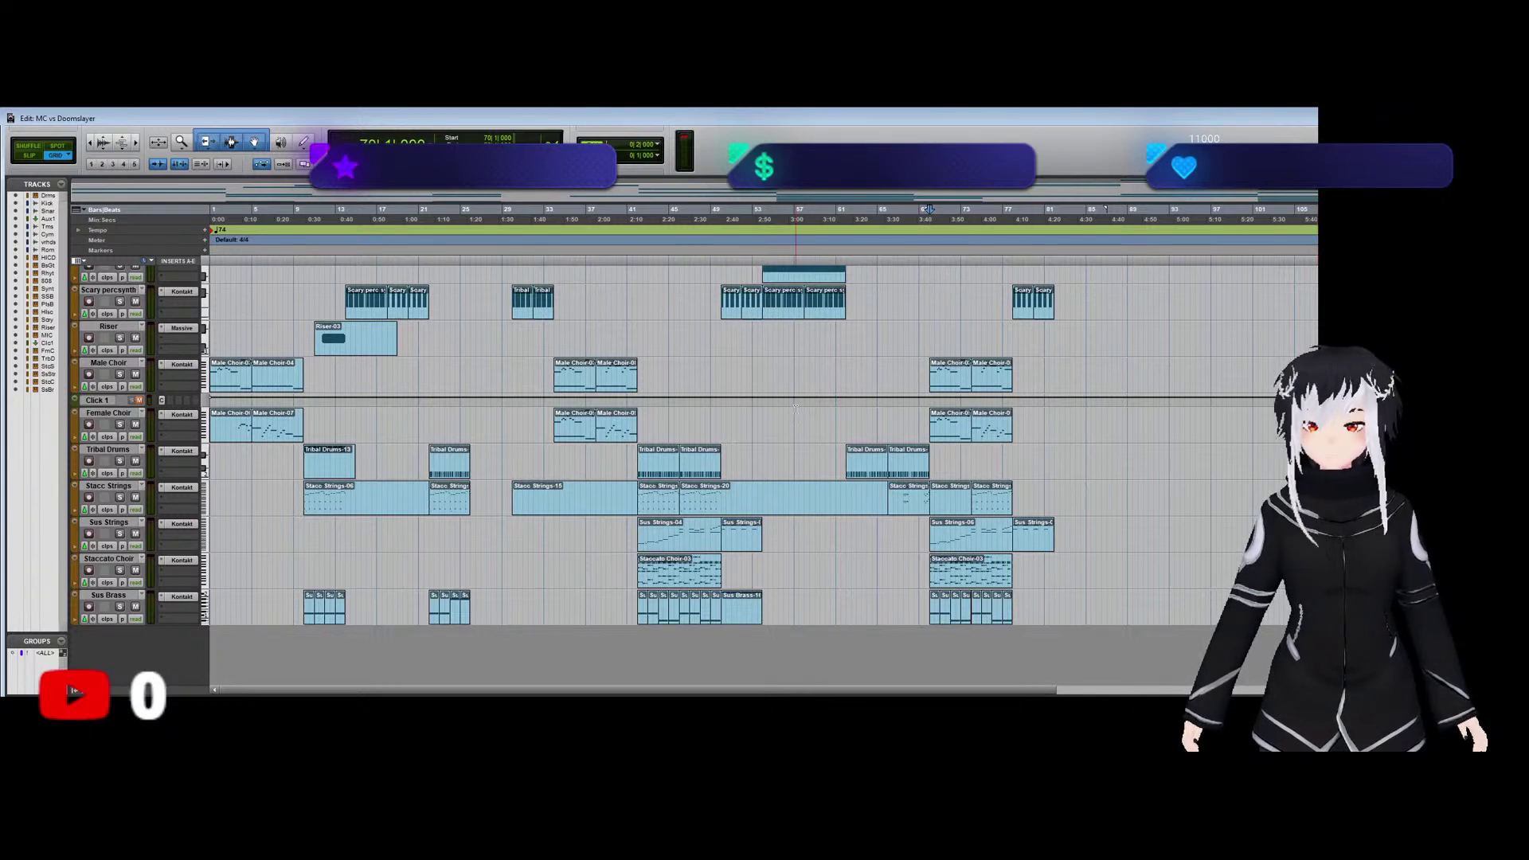
left_click(226, 415)
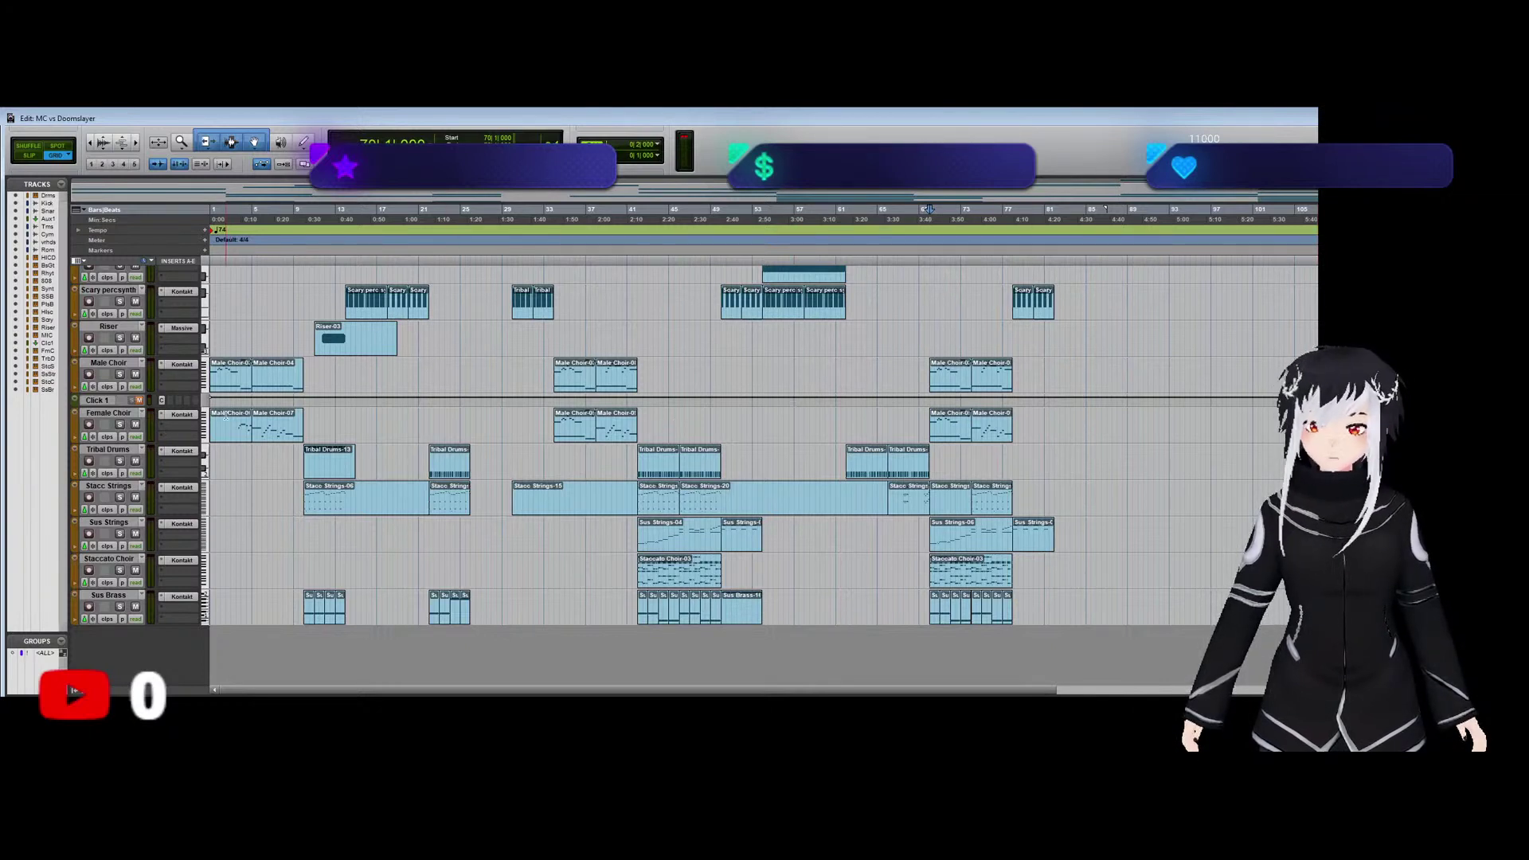
left_click(120, 570)
left_click(119, 606)
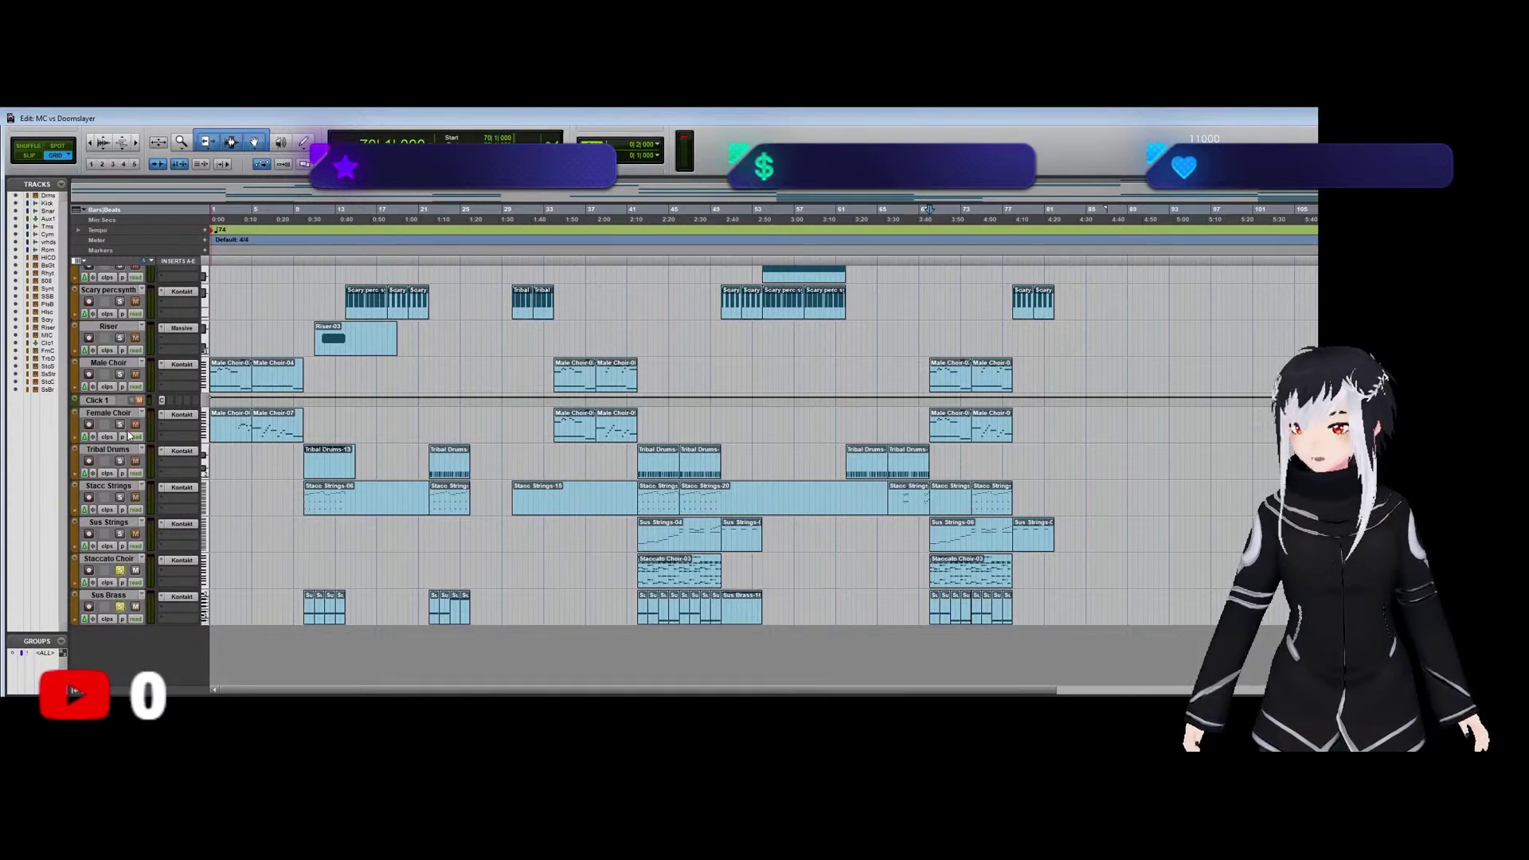
scroll(137, 475, "up", 5)
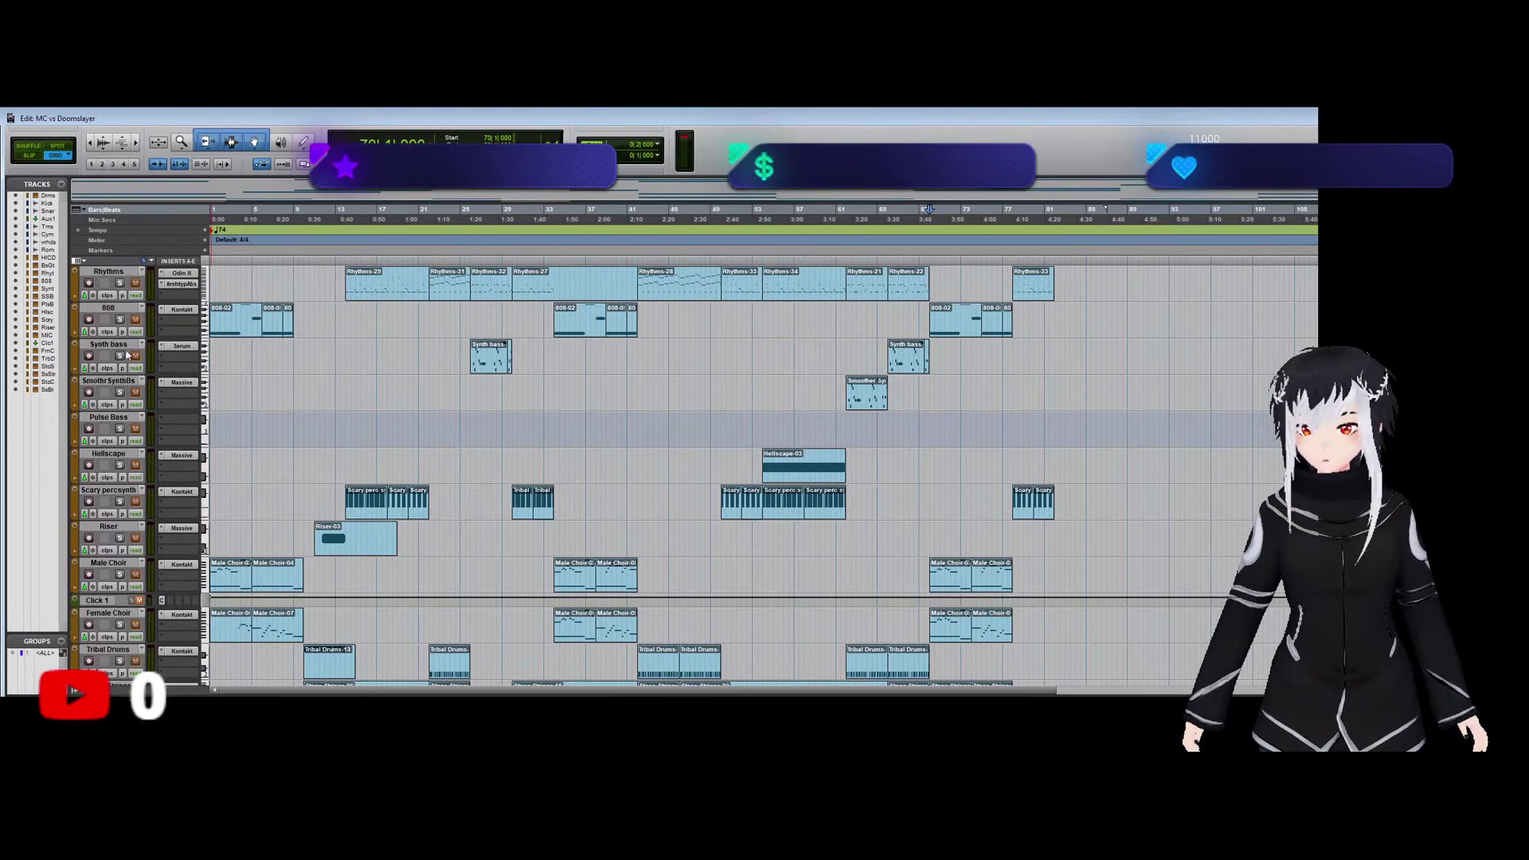
left_click(120, 320)
scroll(124, 391, "down", 4)
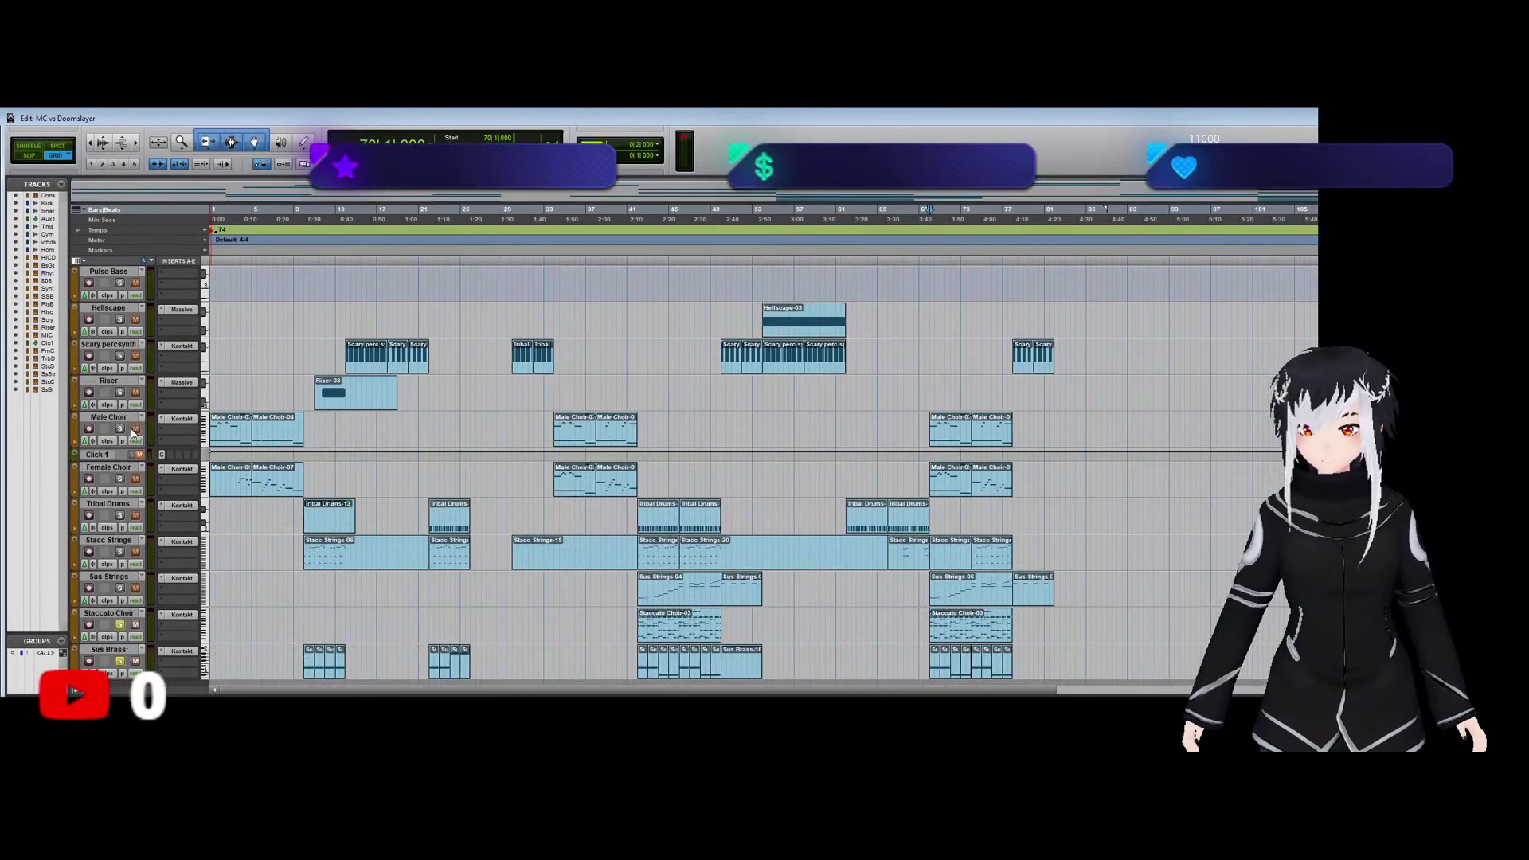
left_click(120, 428)
left_click(119, 479)
scroll(125, 517, "down", 2)
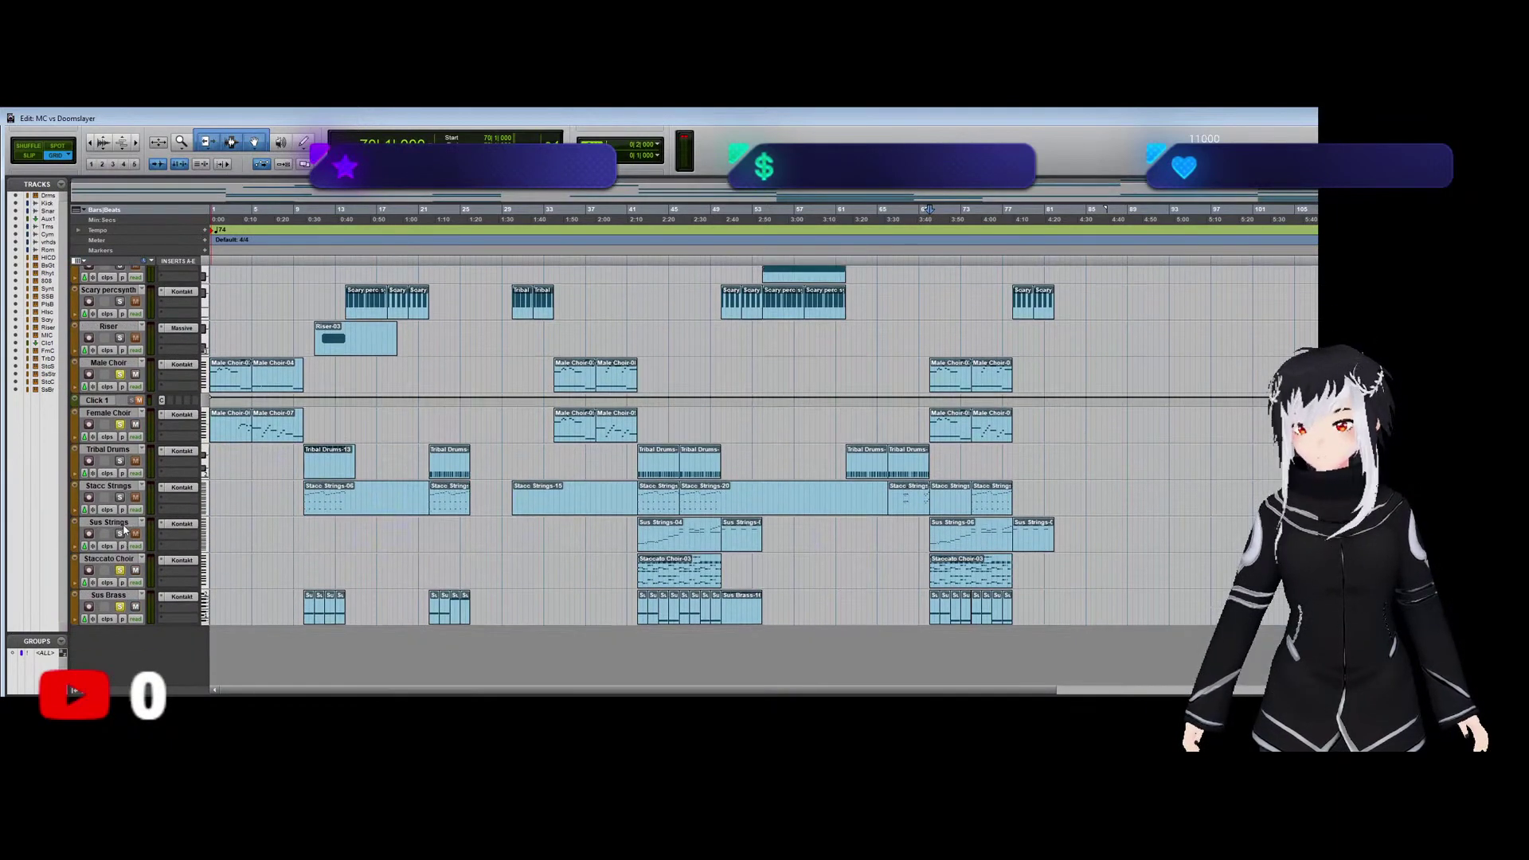
left_click(120, 533)
key("space")
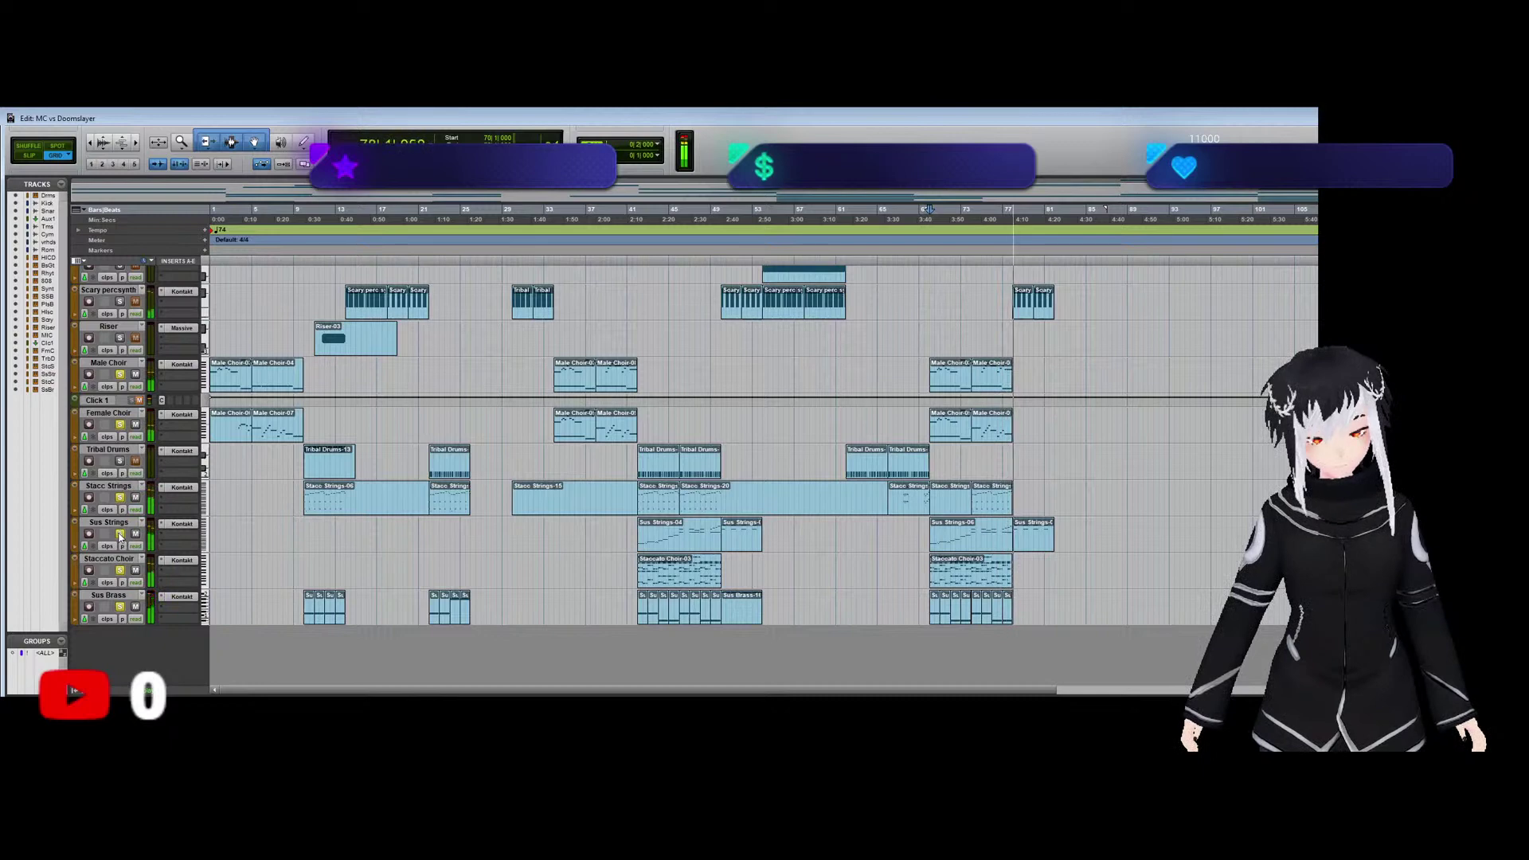
Unsolo the choir, string, brass and 808 tracks to restore the full mix.
left_click(119, 533)
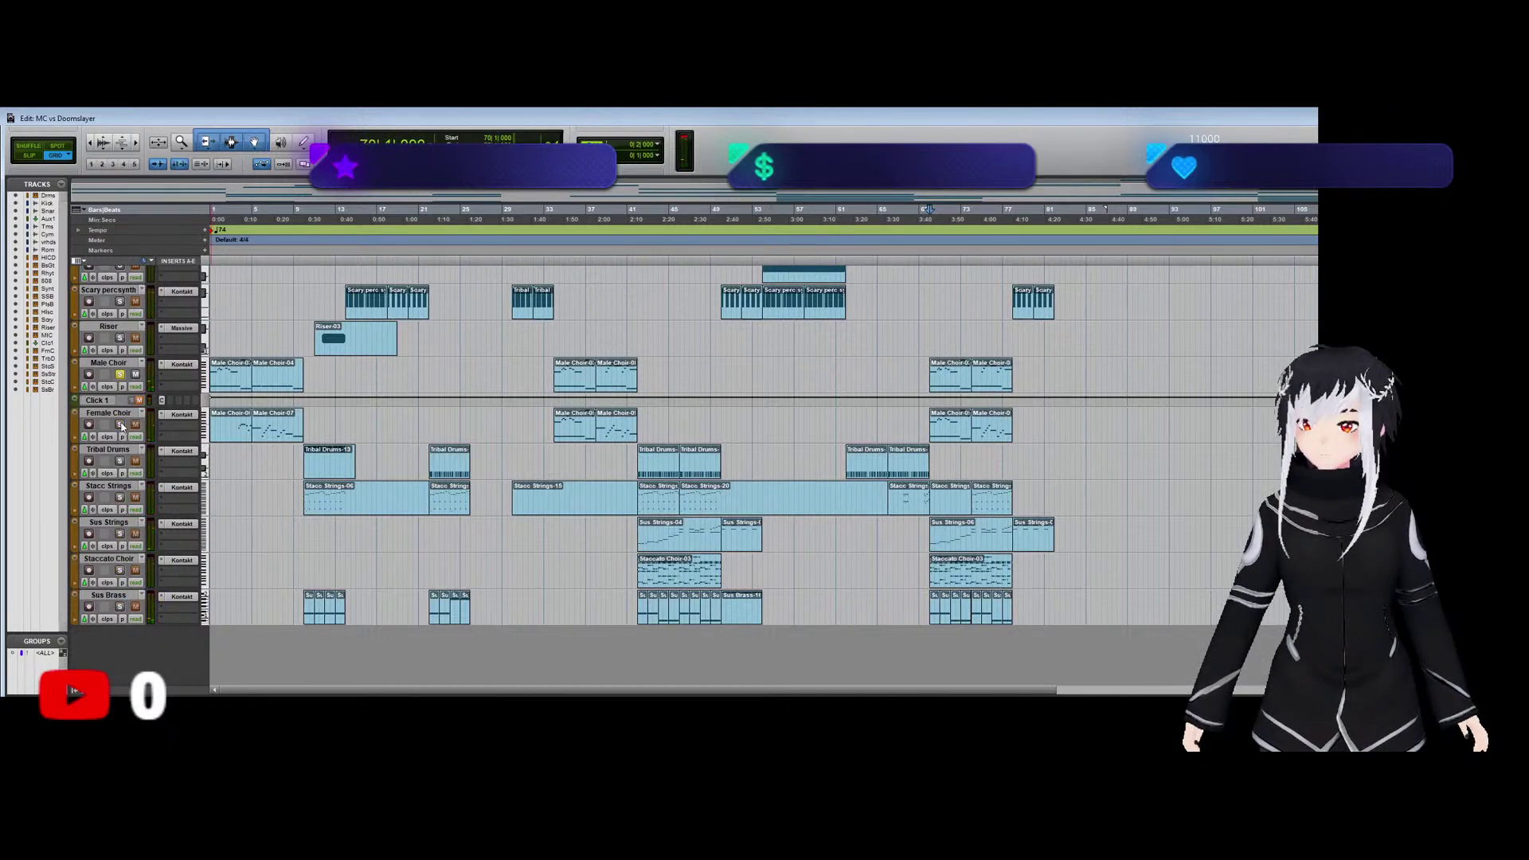
scroll(130, 475, "up", 3)
scroll(129, 475, "up", 8)
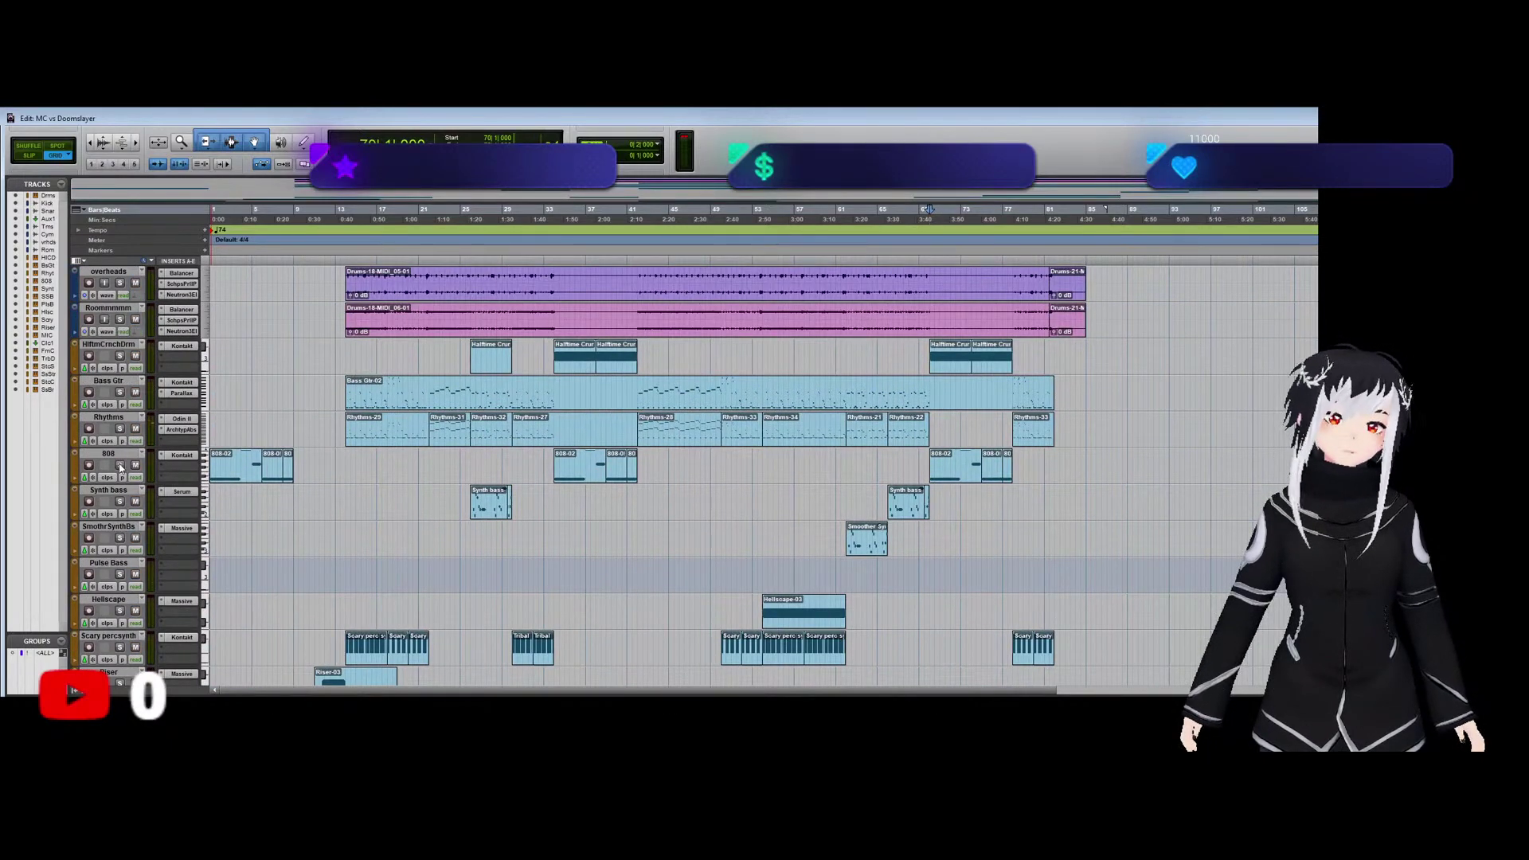
Look over the arrangement's tracks from the start and play the 808 and choir section from bar 34.
scroll(121, 468, "down", 2)
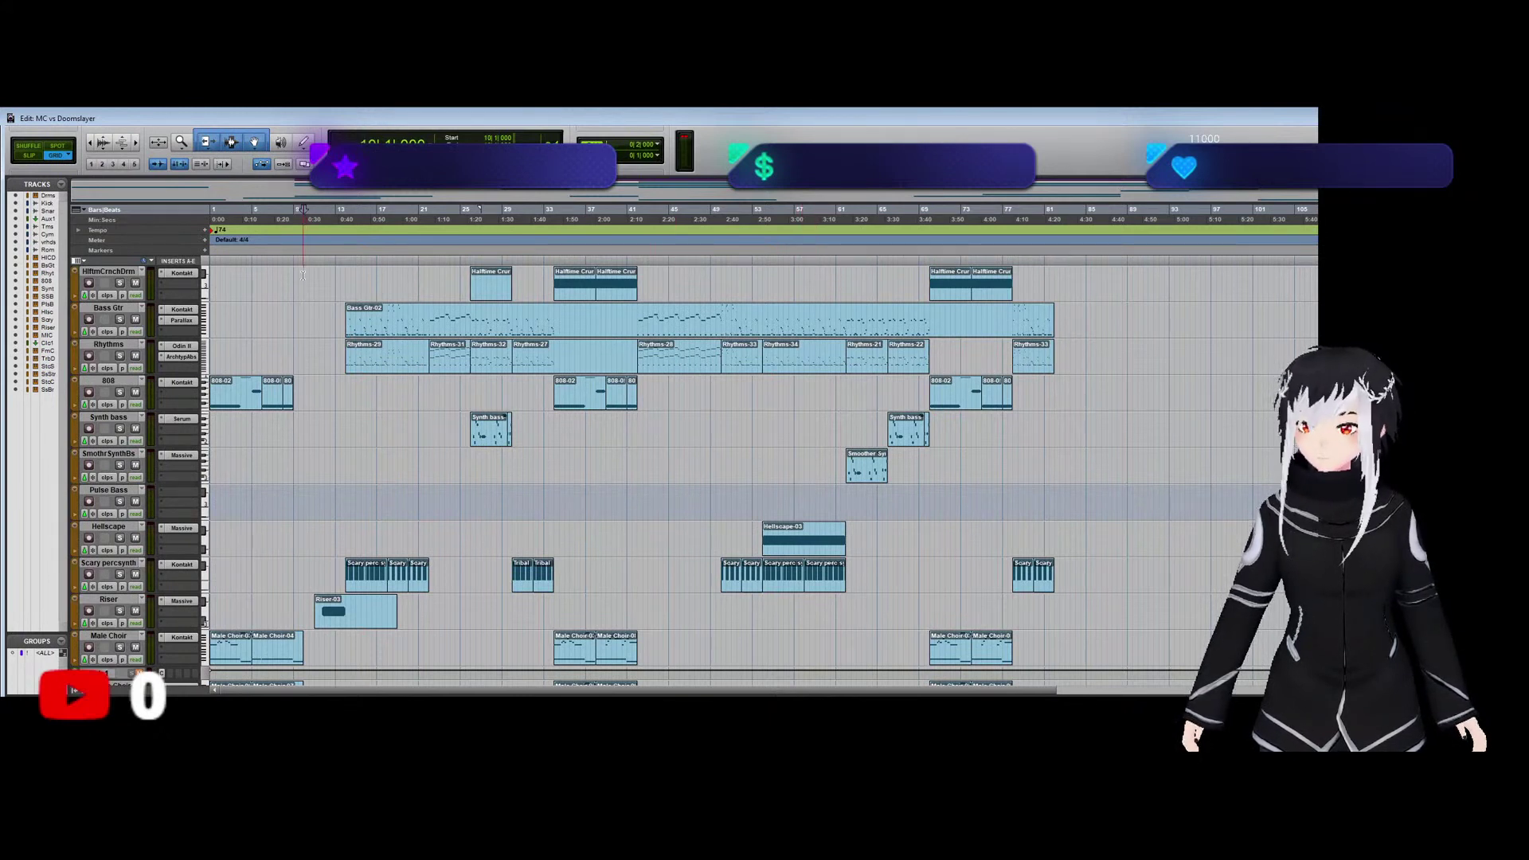
key("Return")
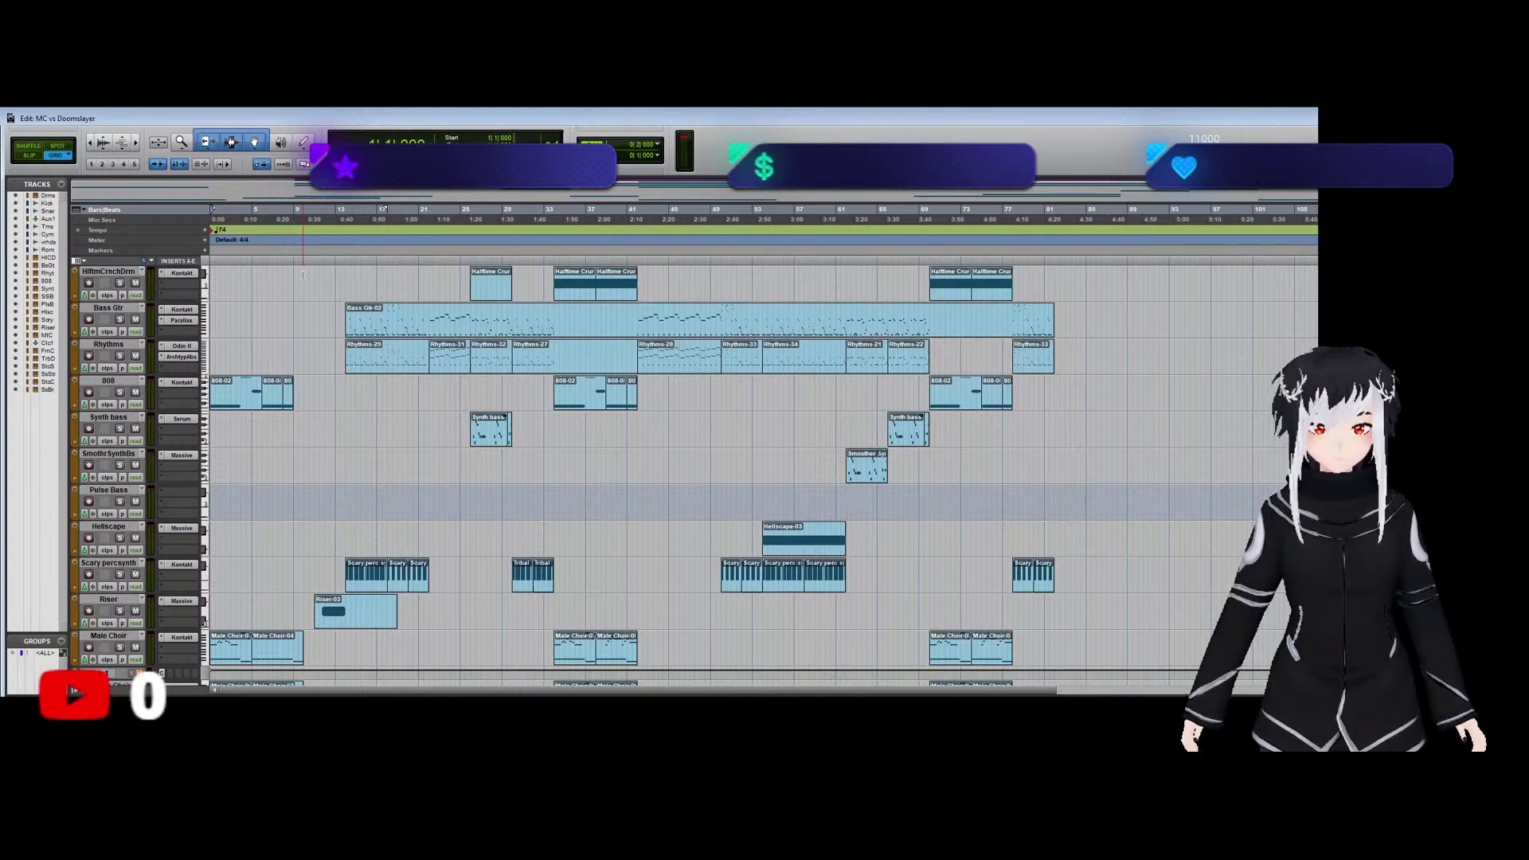
scroll(335, 305, "up", 1)
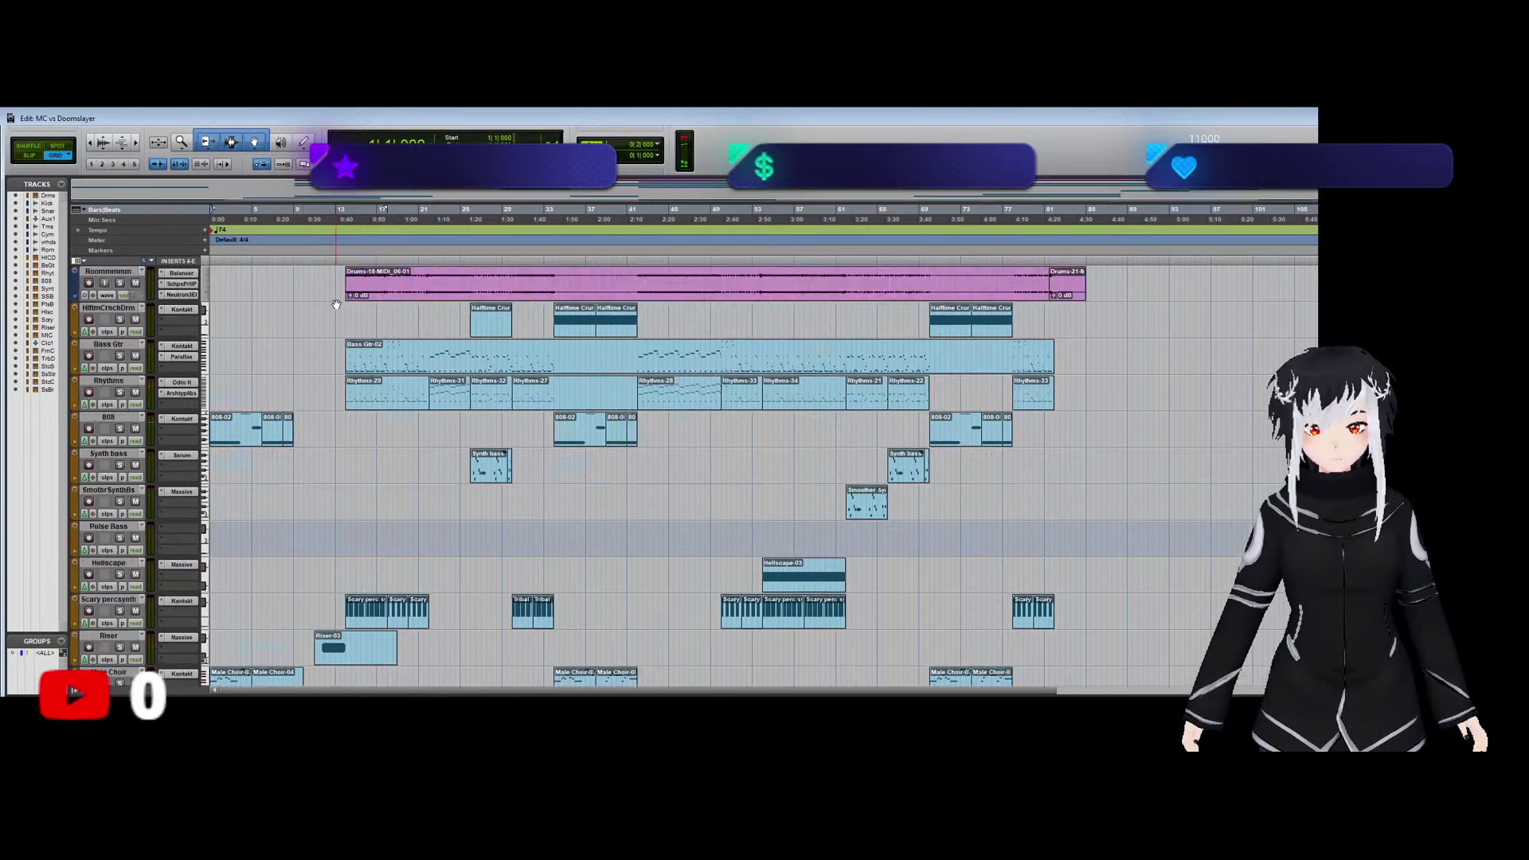
scroll(336, 305, "up", 7)
scroll(338, 305, "down", 11)
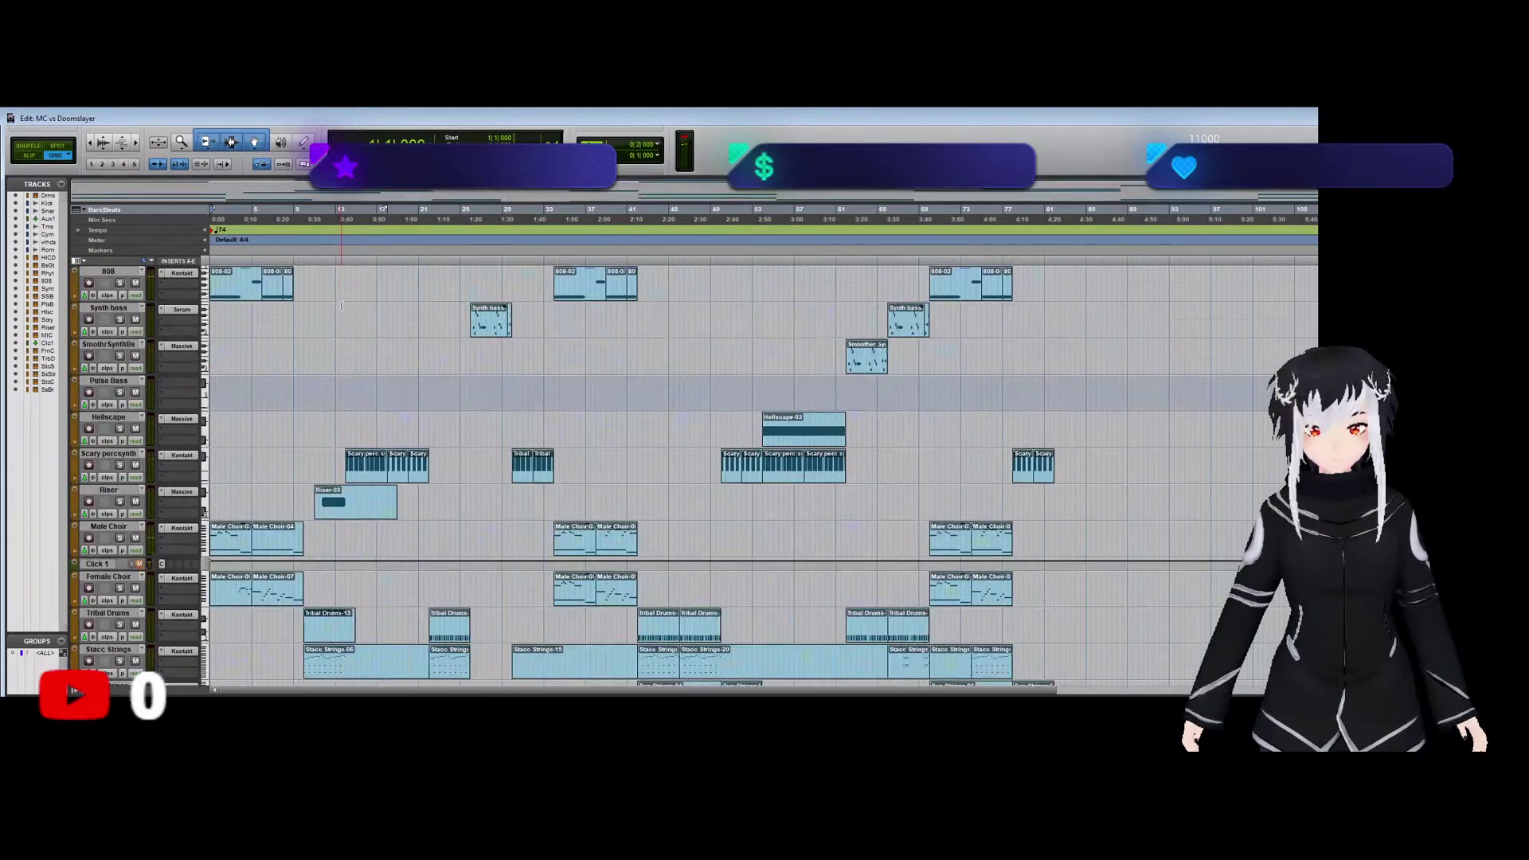
scroll(341, 305, "down", 1)
scroll(341, 306, "up", 2)
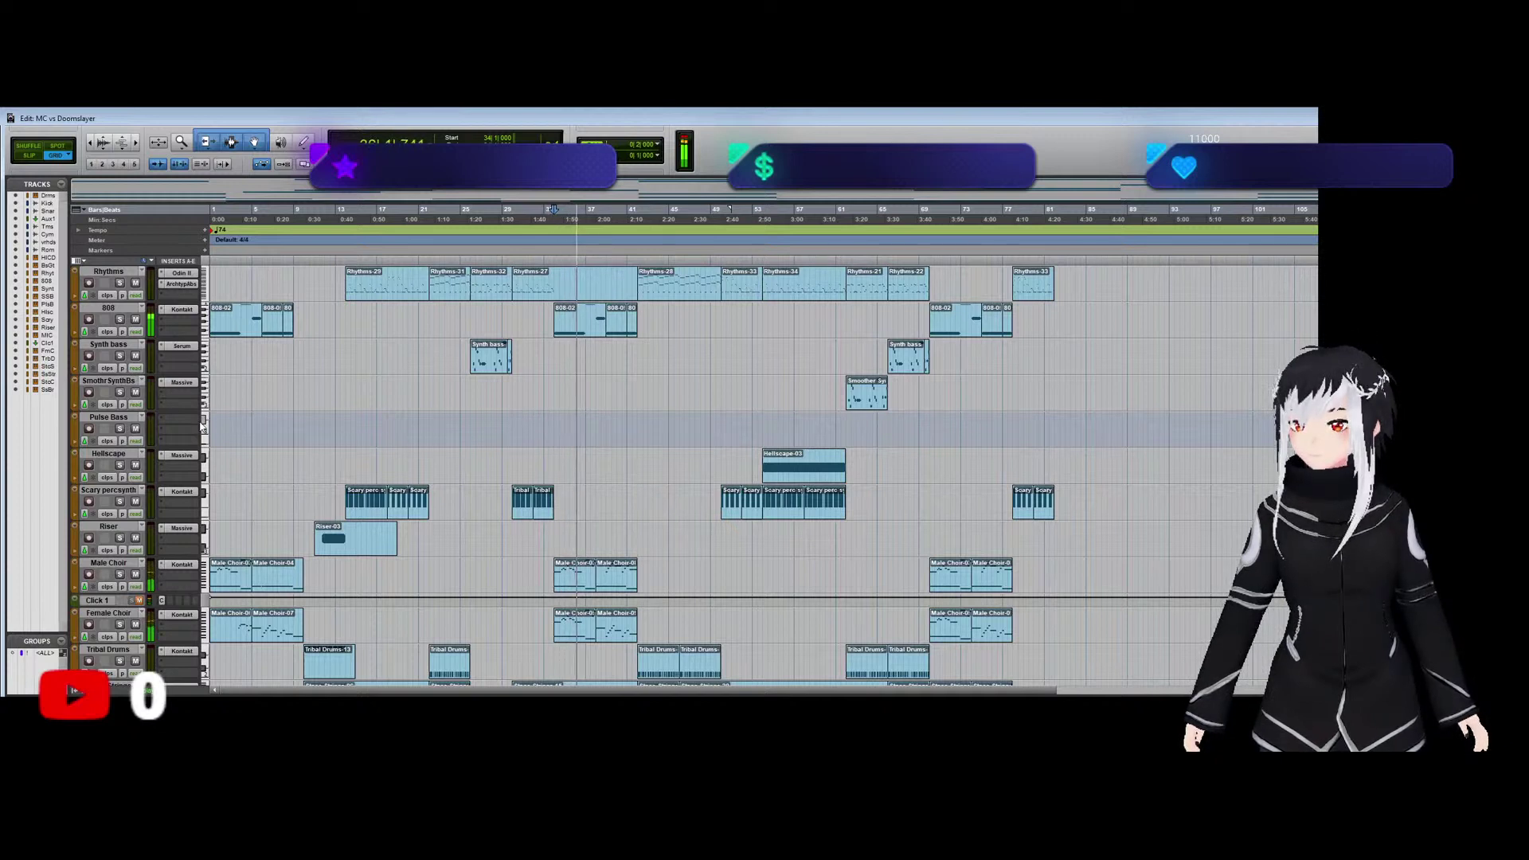
key("space")
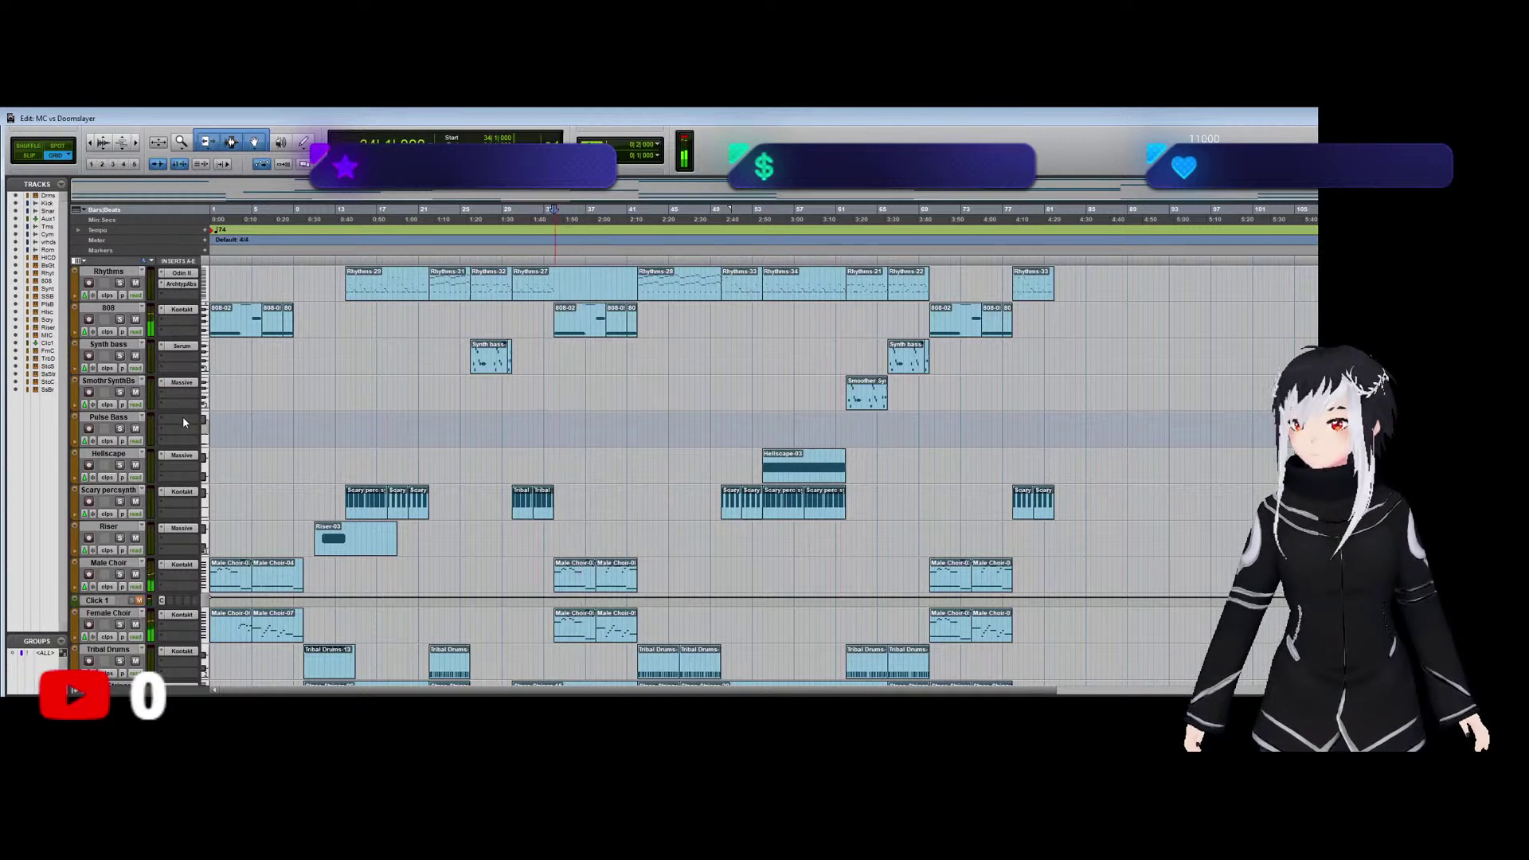
left_click(547, 423)
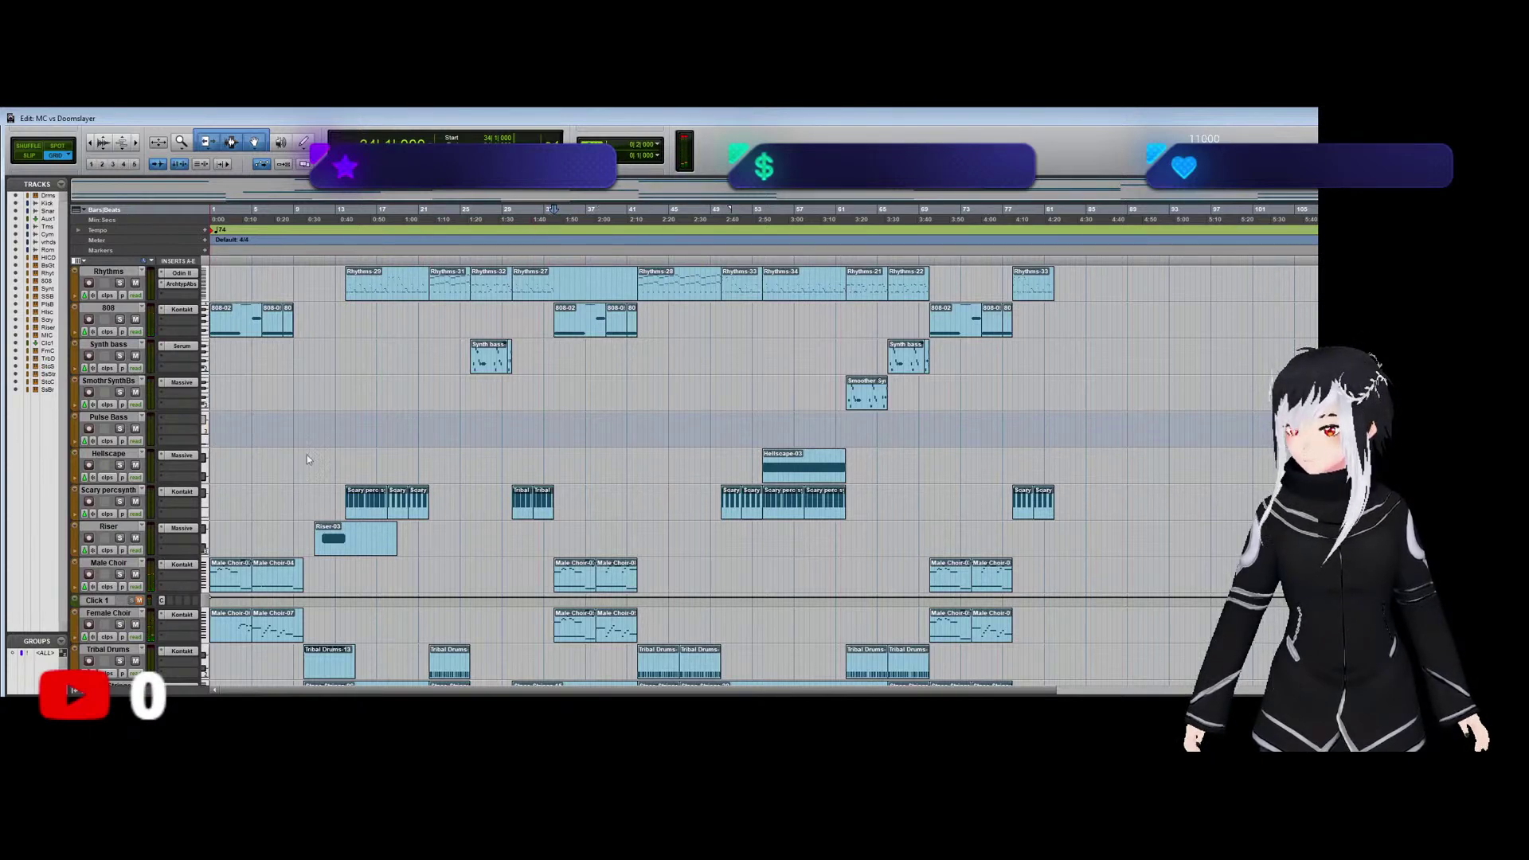
Add a new audio track below Synth bass and consolidate the Synth bass clips from bar 26 into one clip.
left_click(565, 466)
scroll(271, 440, "up", 1)
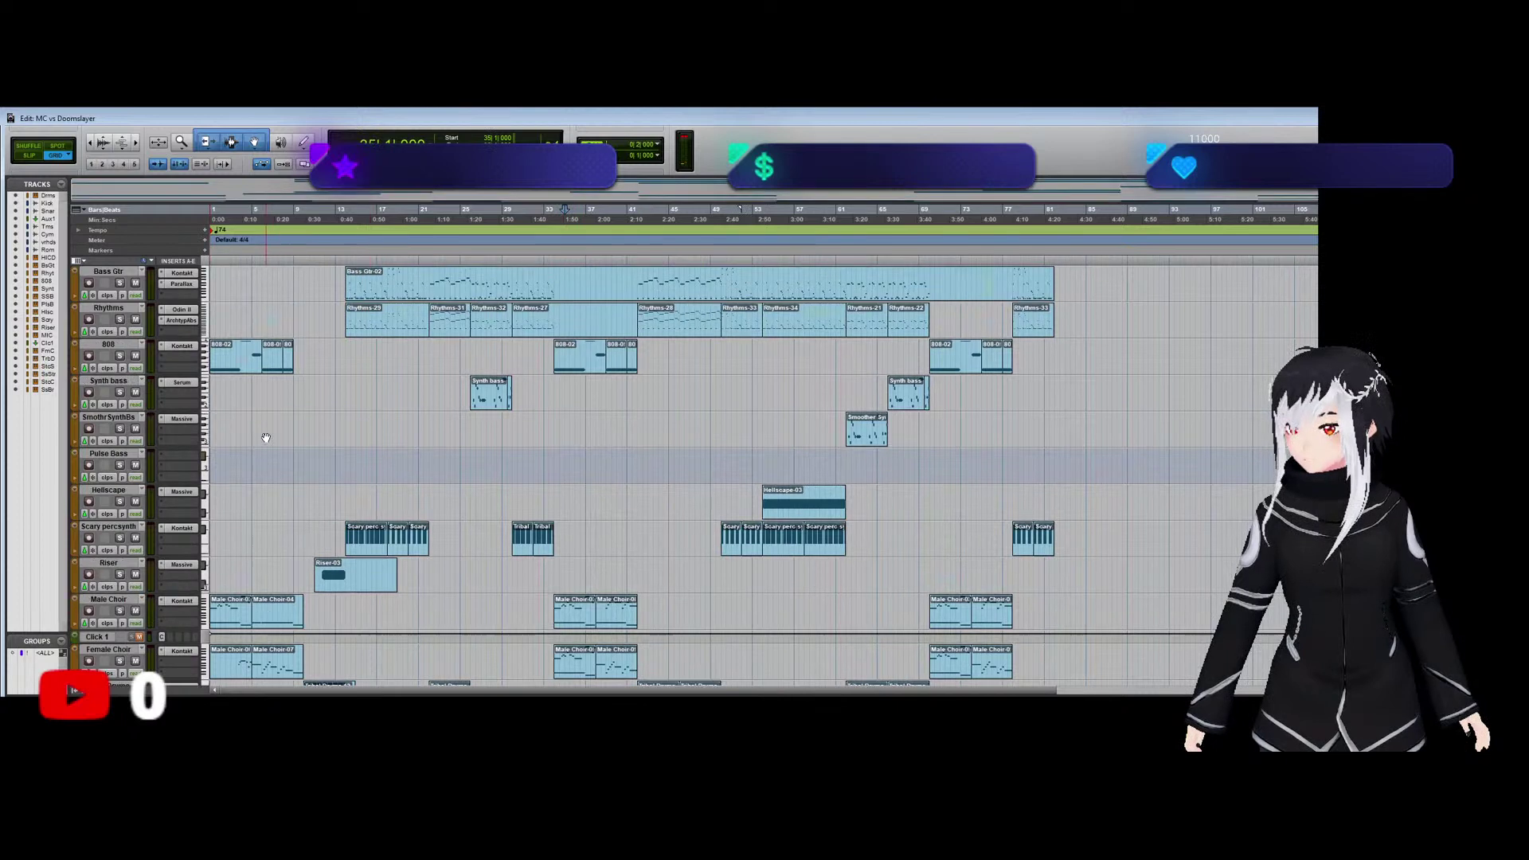
left_click(104, 381)
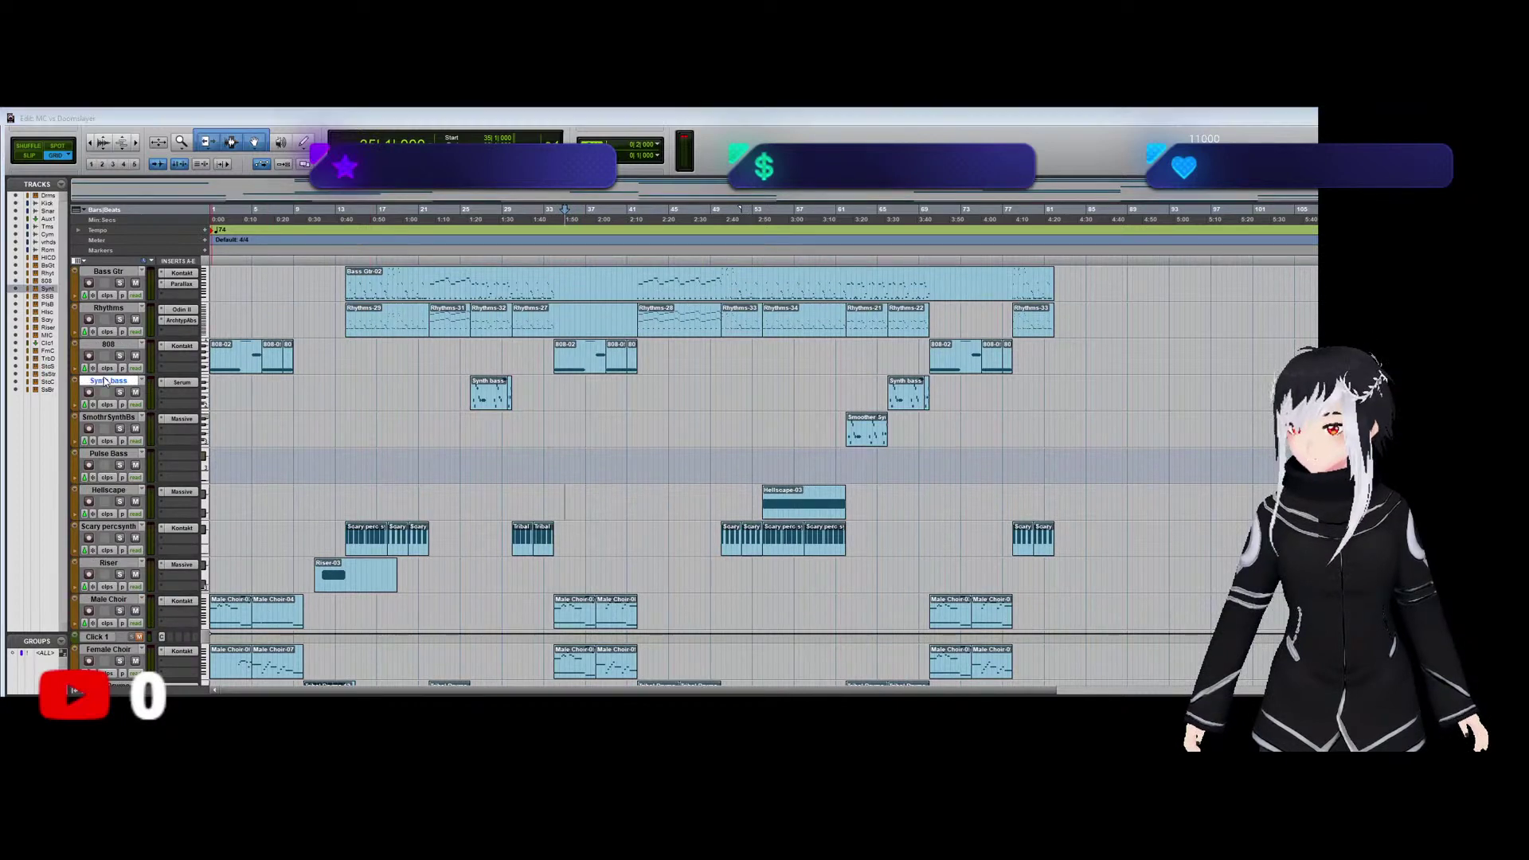
key("Return")
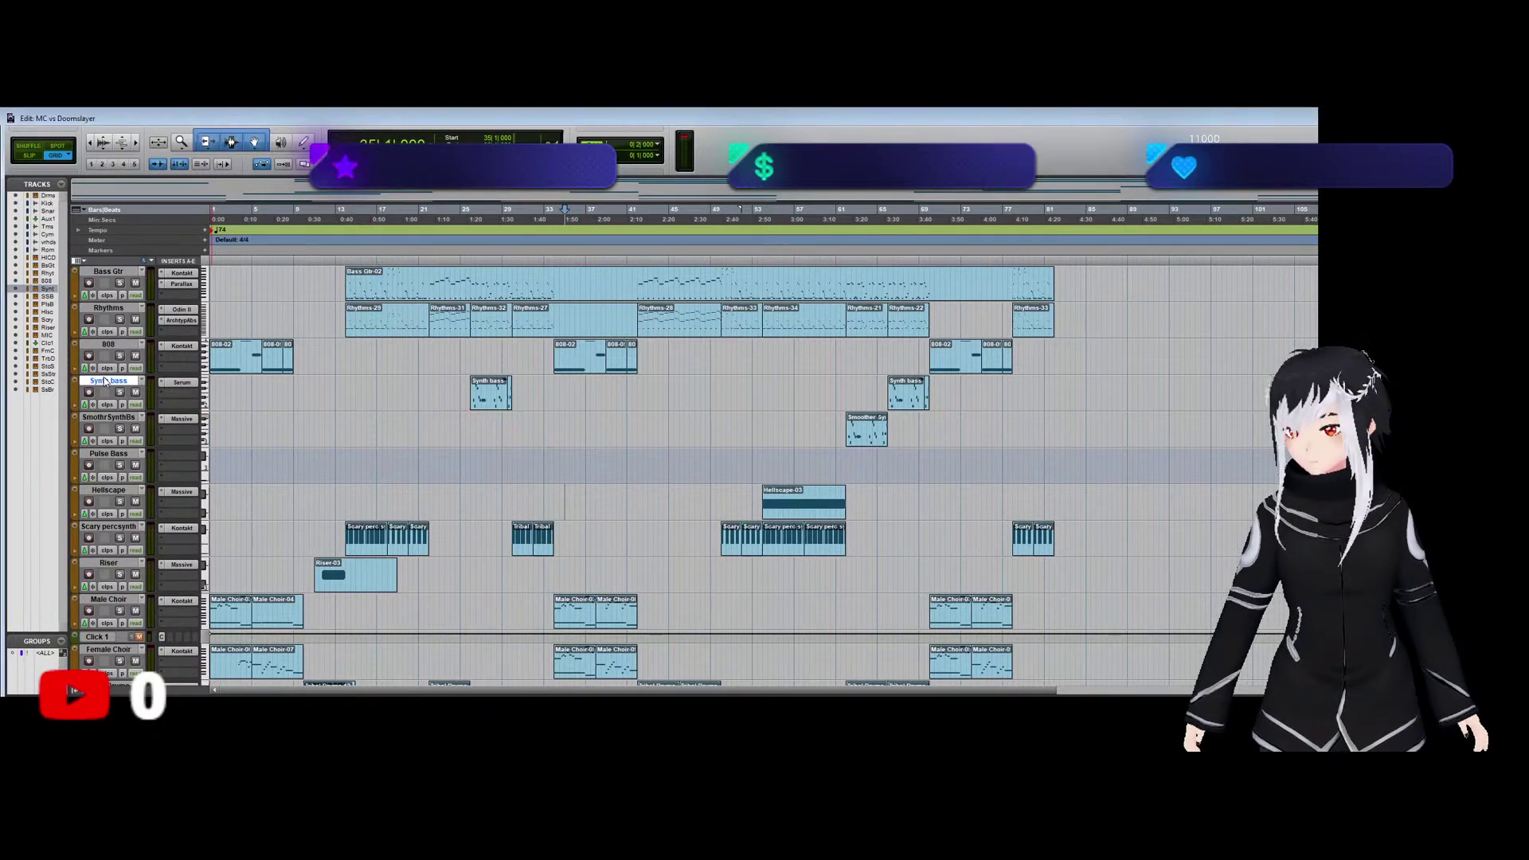
triple_click(483, 404)
key("alt+shift+3")
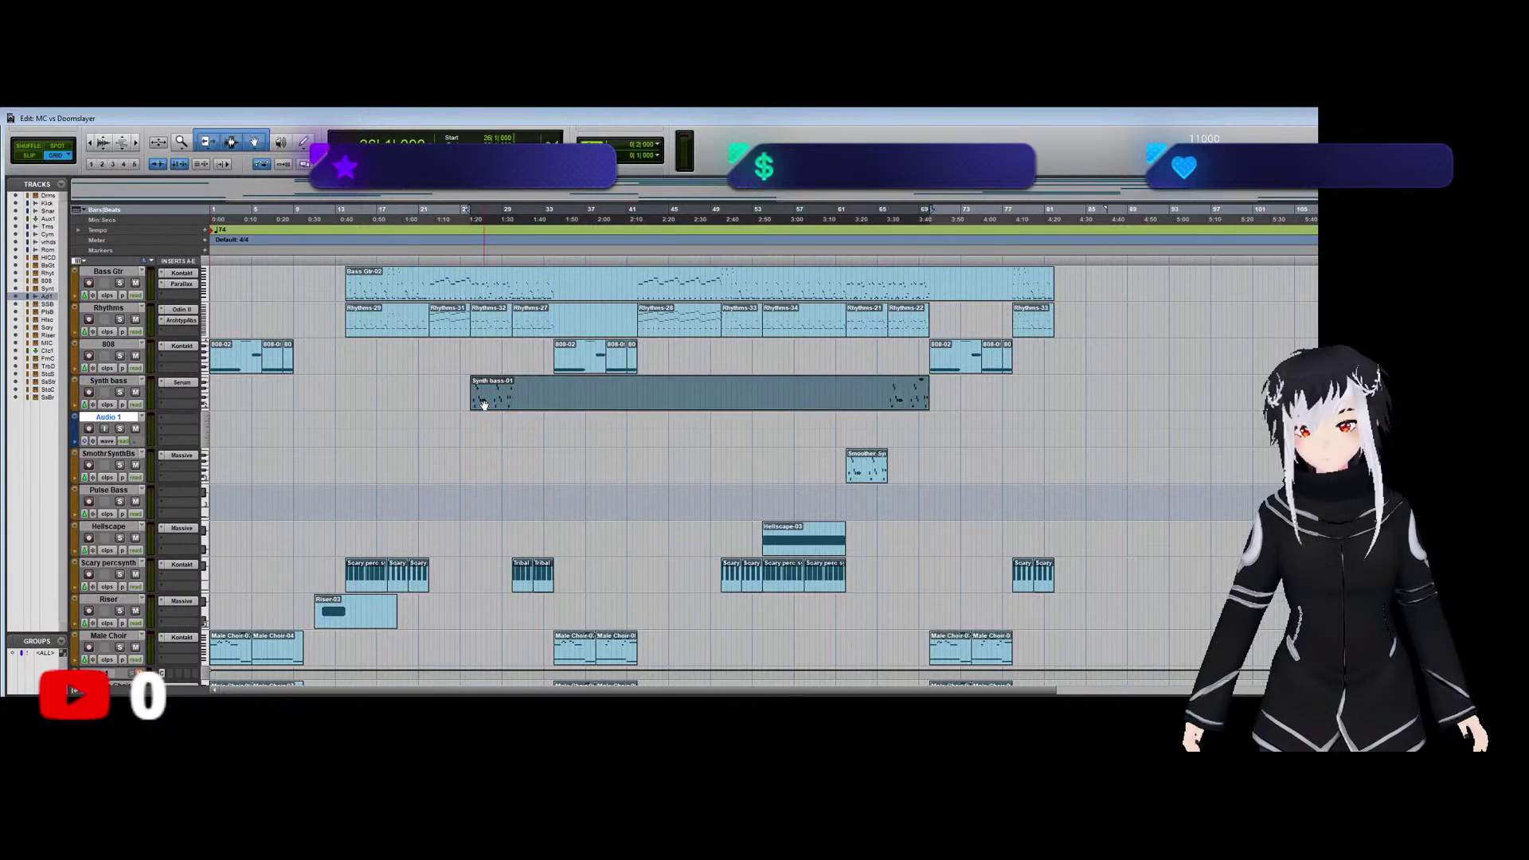
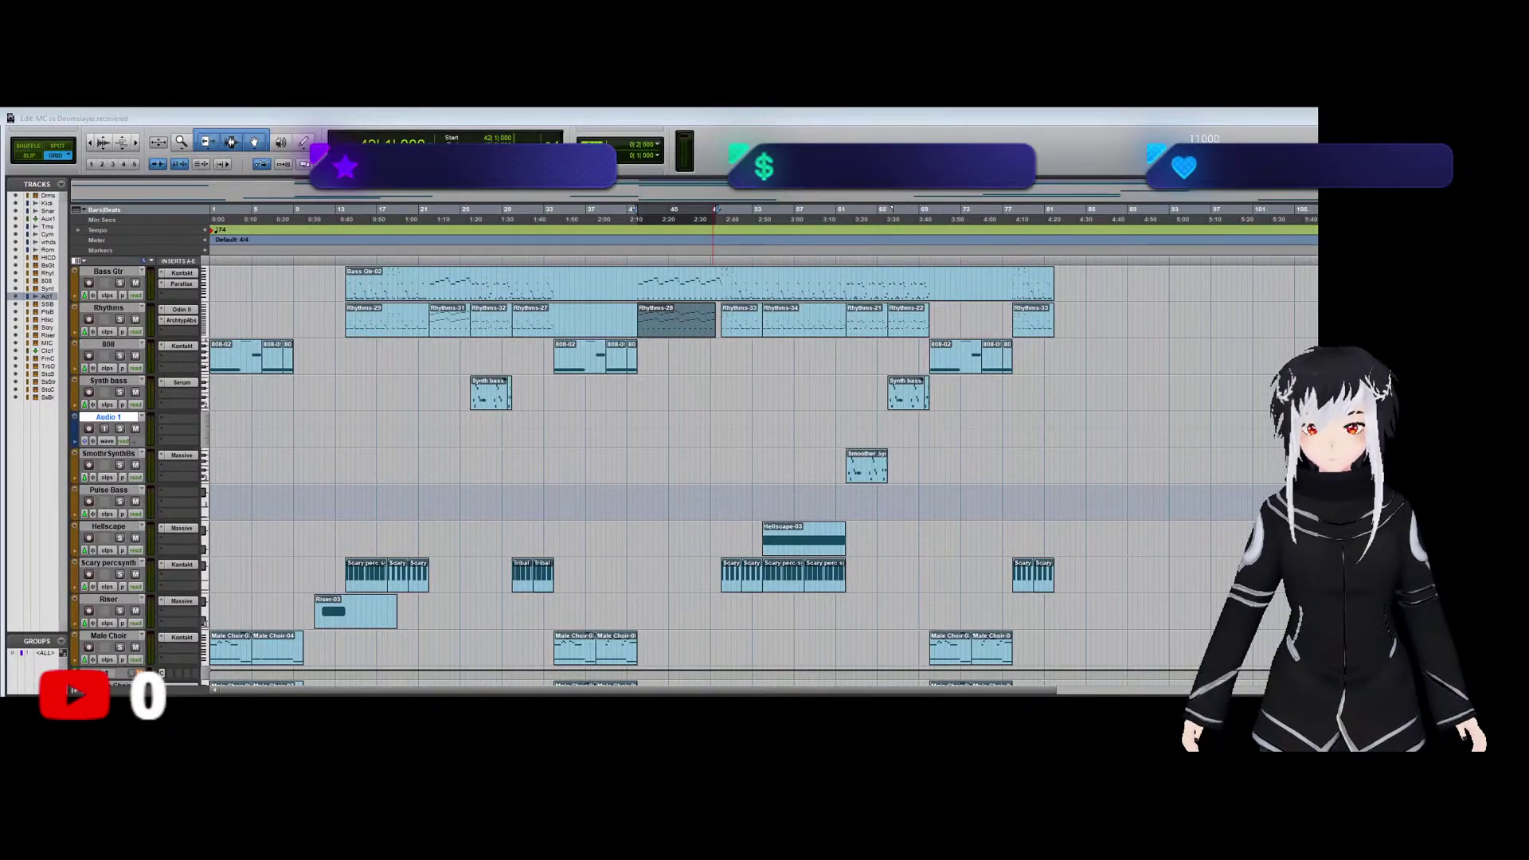
key("space")
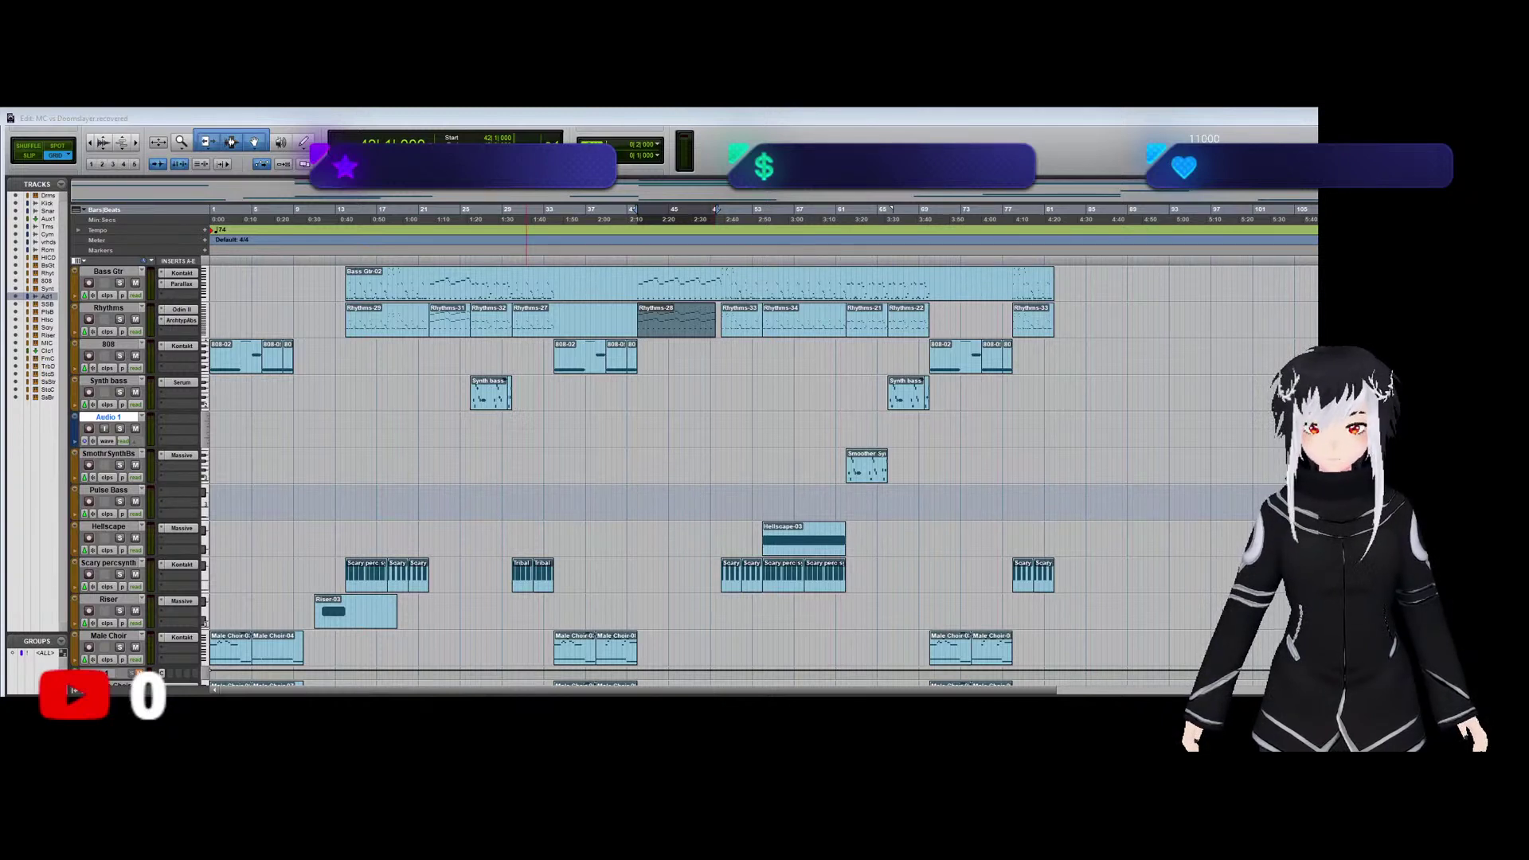
left_click(1086, 481)
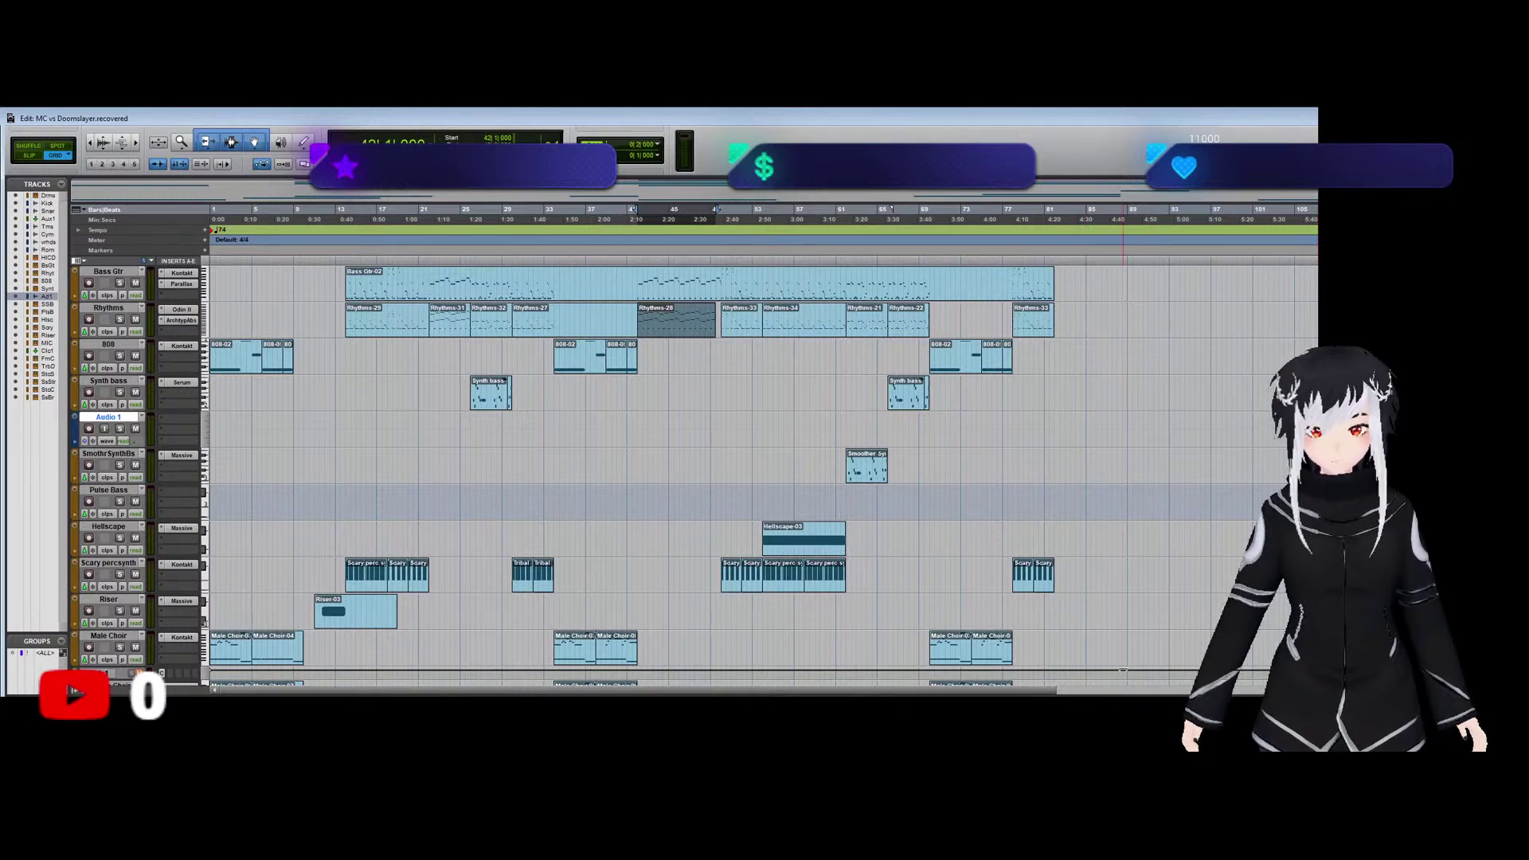
key("alt+Tab")
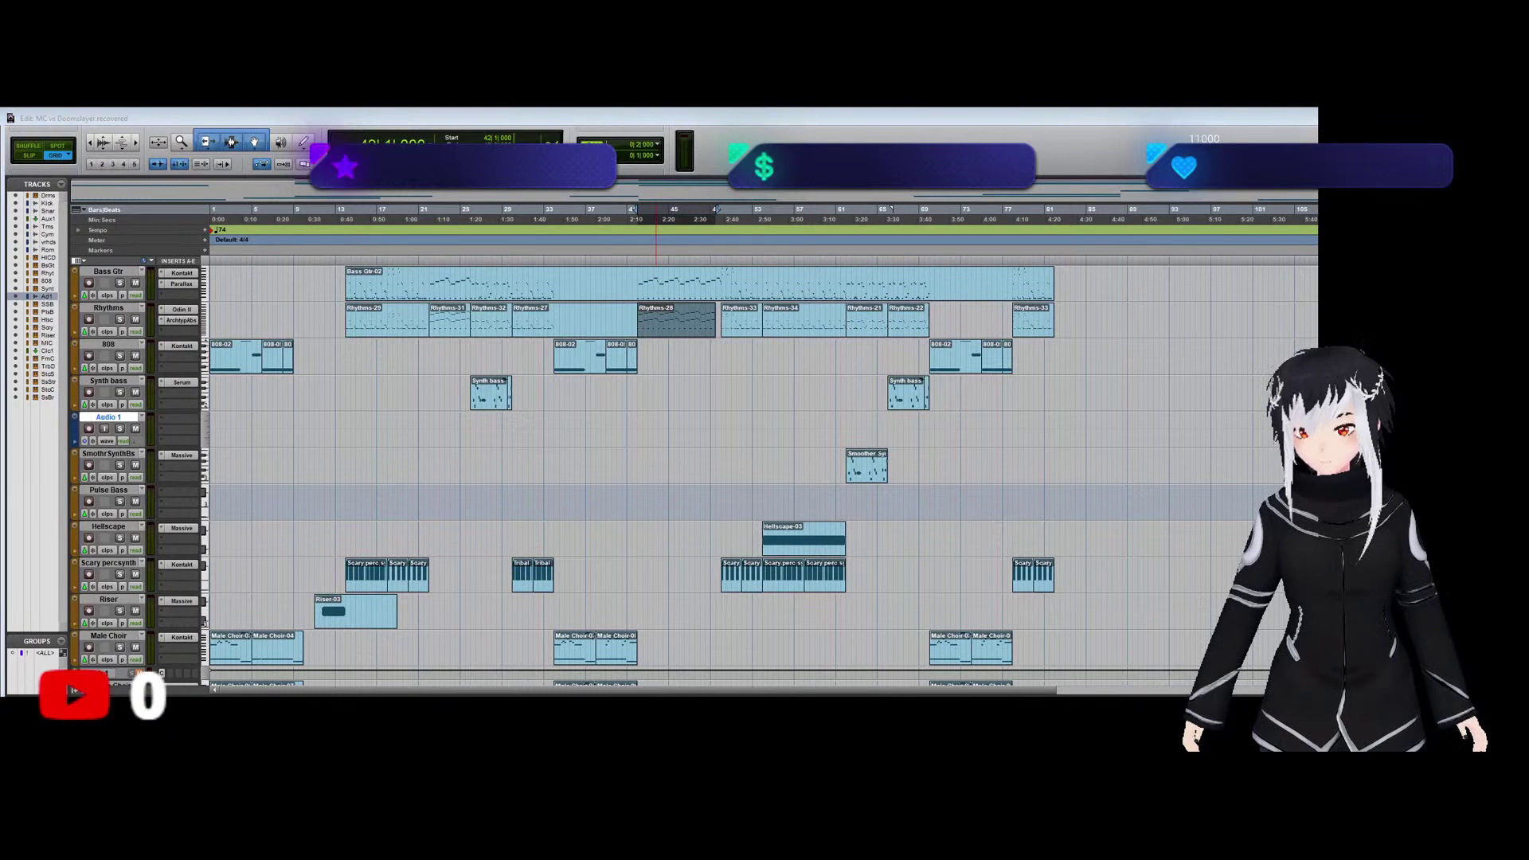
left_click(1124, 438)
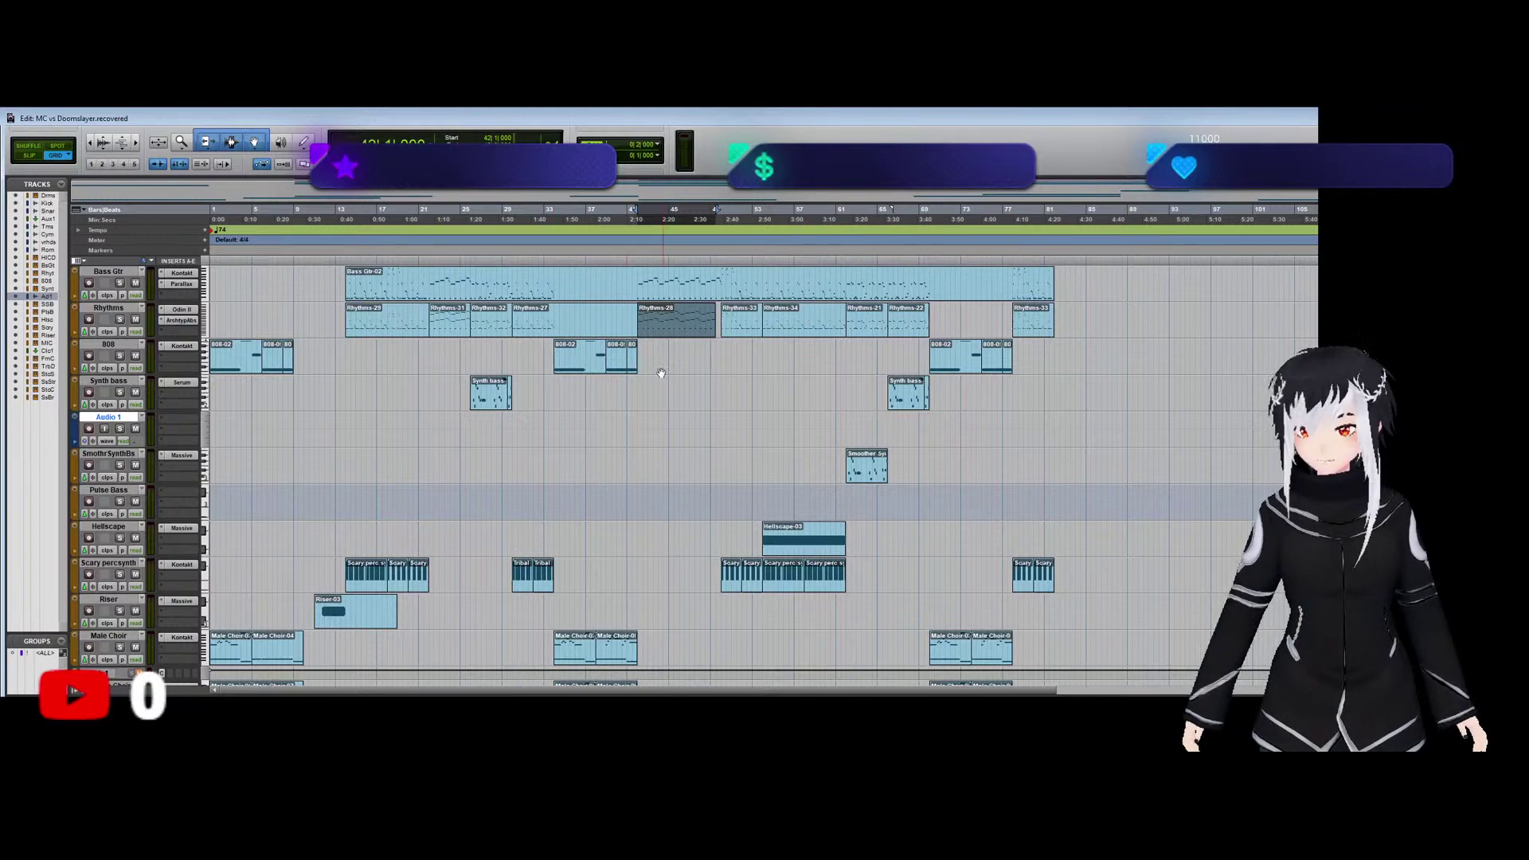
scroll(643, 370, "down", 2)
scroll(643, 370, "down", 5)
scroll(637, 374, "up", 8)
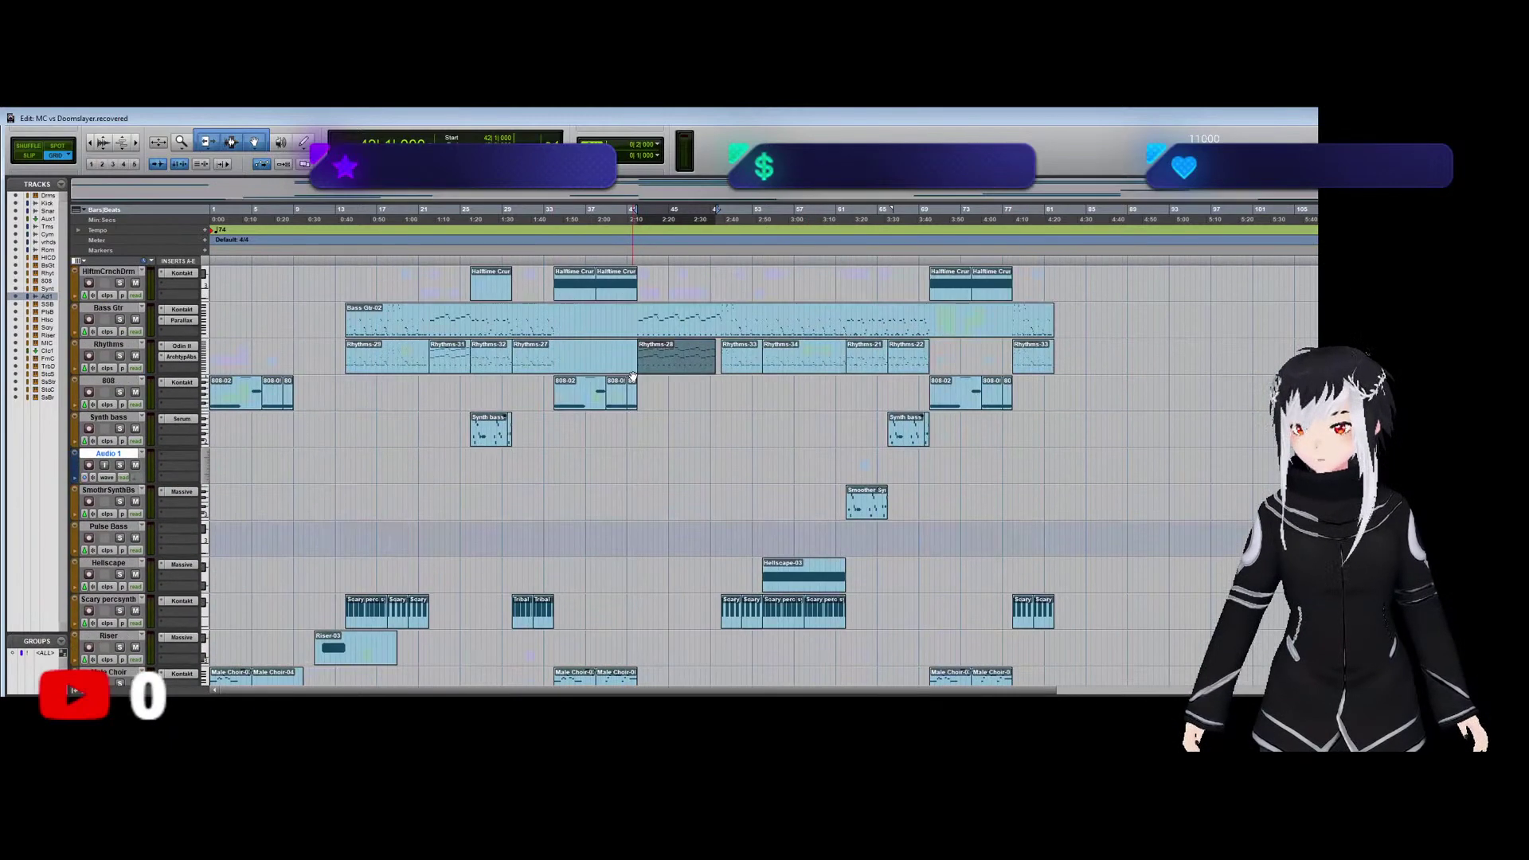
In the recovered session, consolidate the two Synth bass clips into a single clip starting at bar 26.
left_click(494, 438)
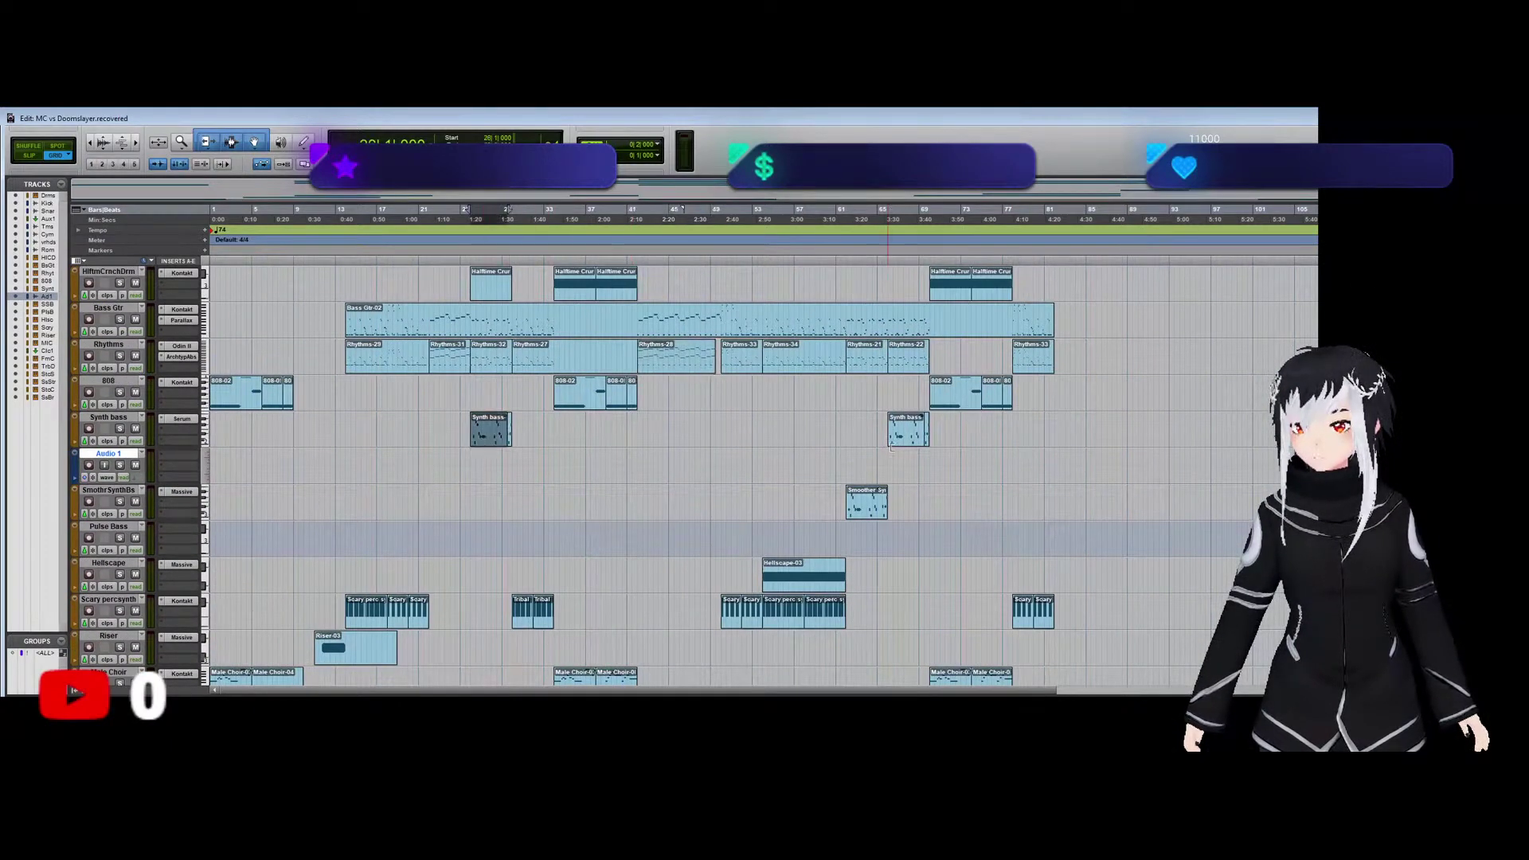
left_click(926, 438, "shift")
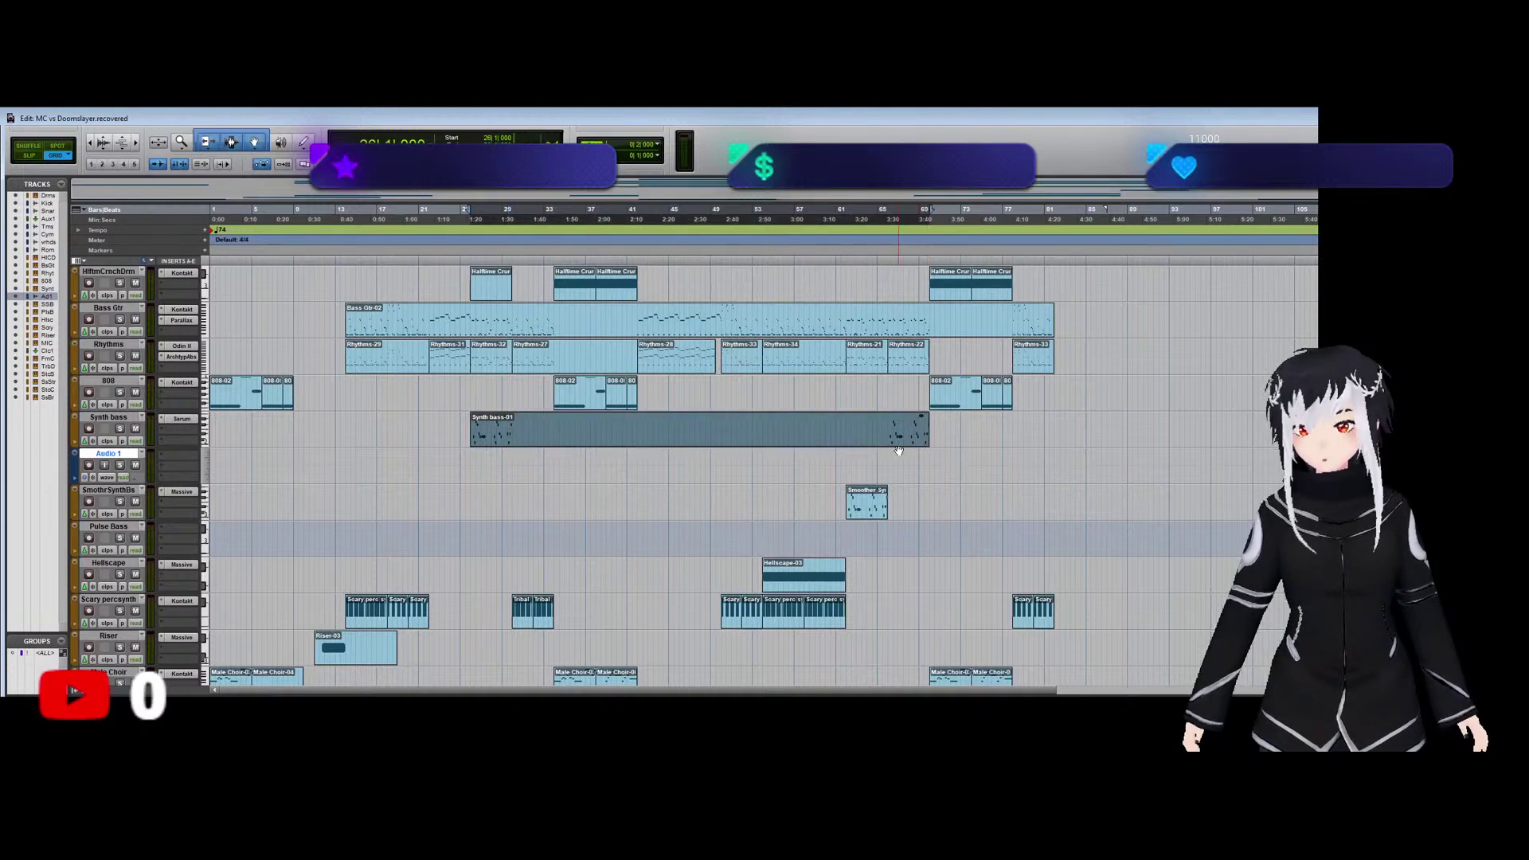
key("alt+shift+3")
Render the consolidated Synth bass clip as audio on the Audio 1 track and make the Synth bass track inactive.
left_click(895, 438)
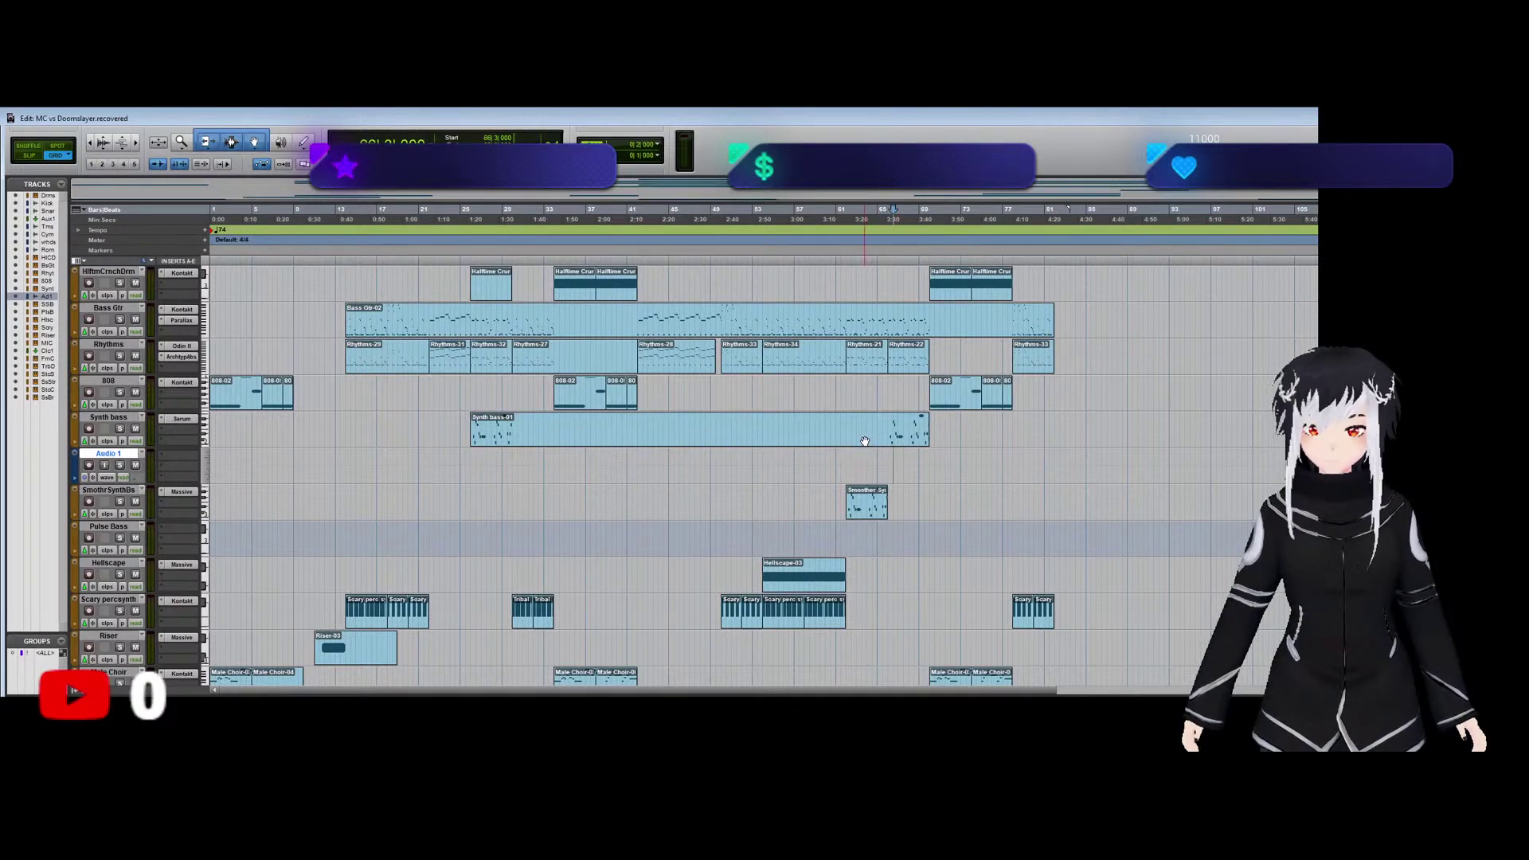
left_click(836, 443)
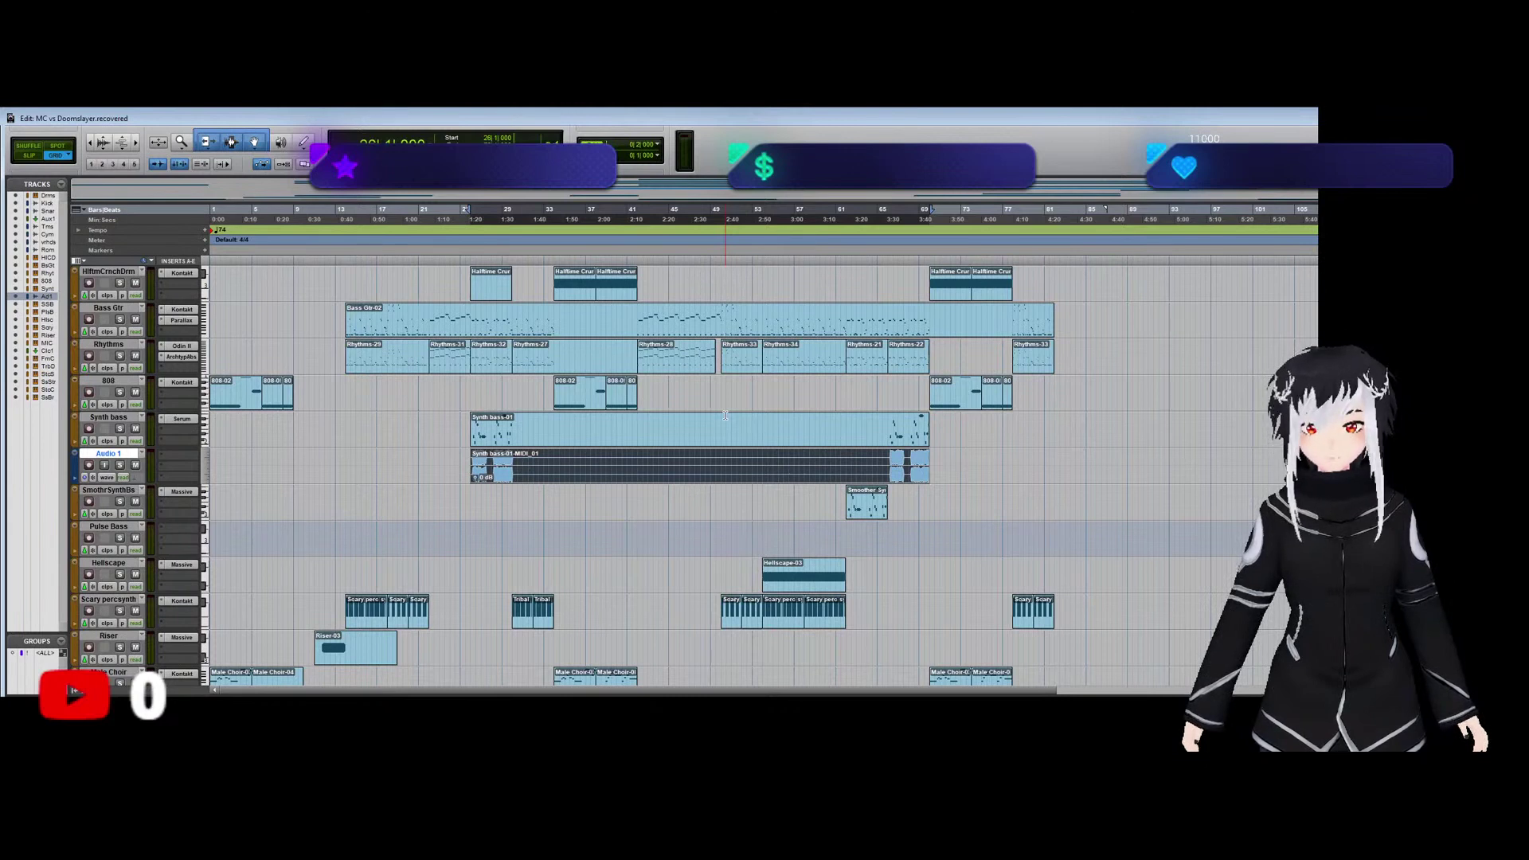
left_click(543, 437)
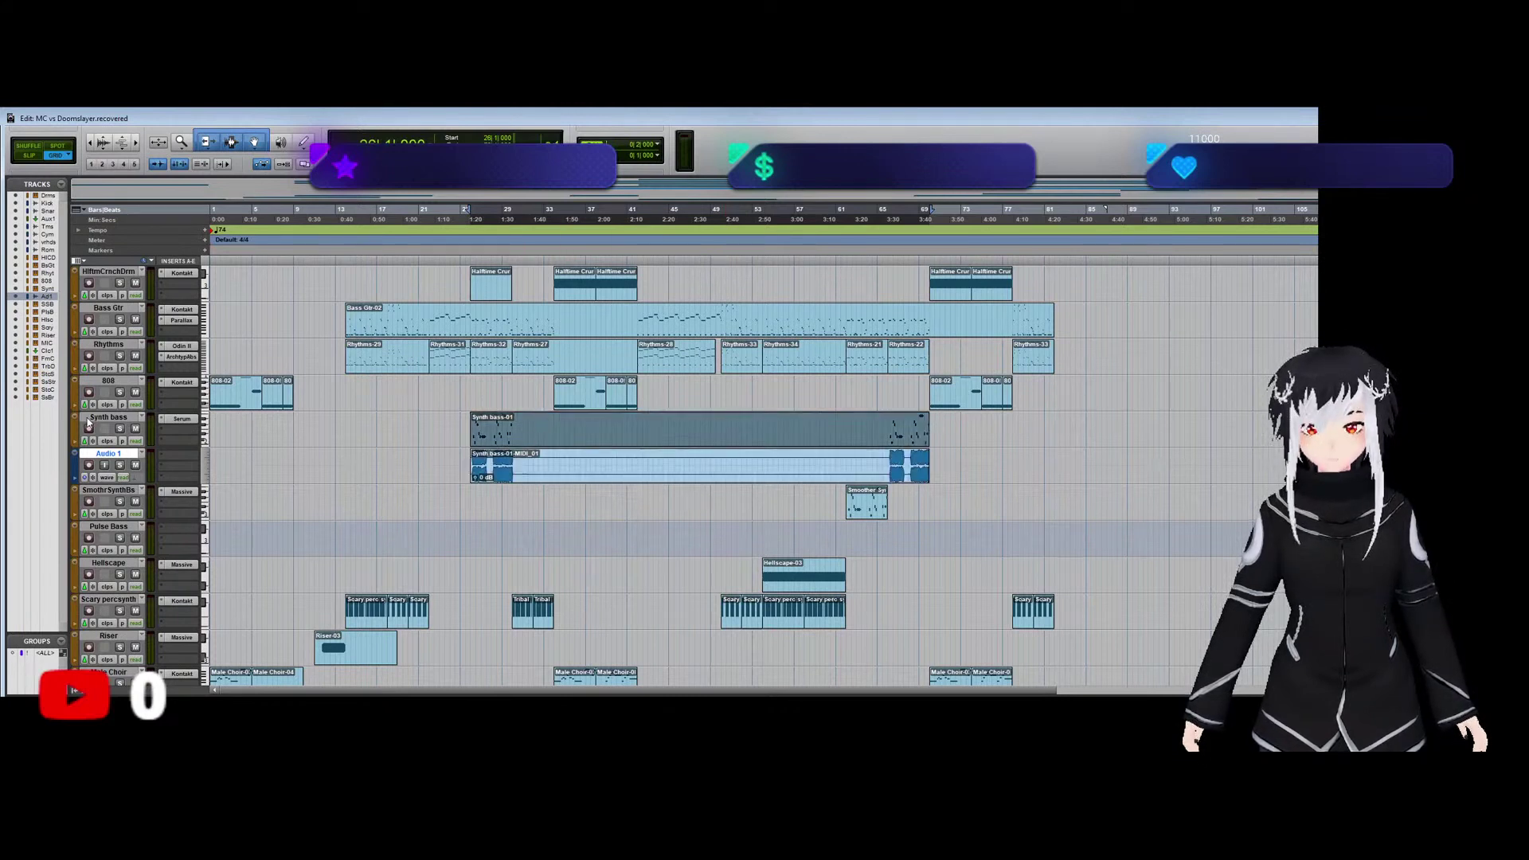
left_click(89, 419)
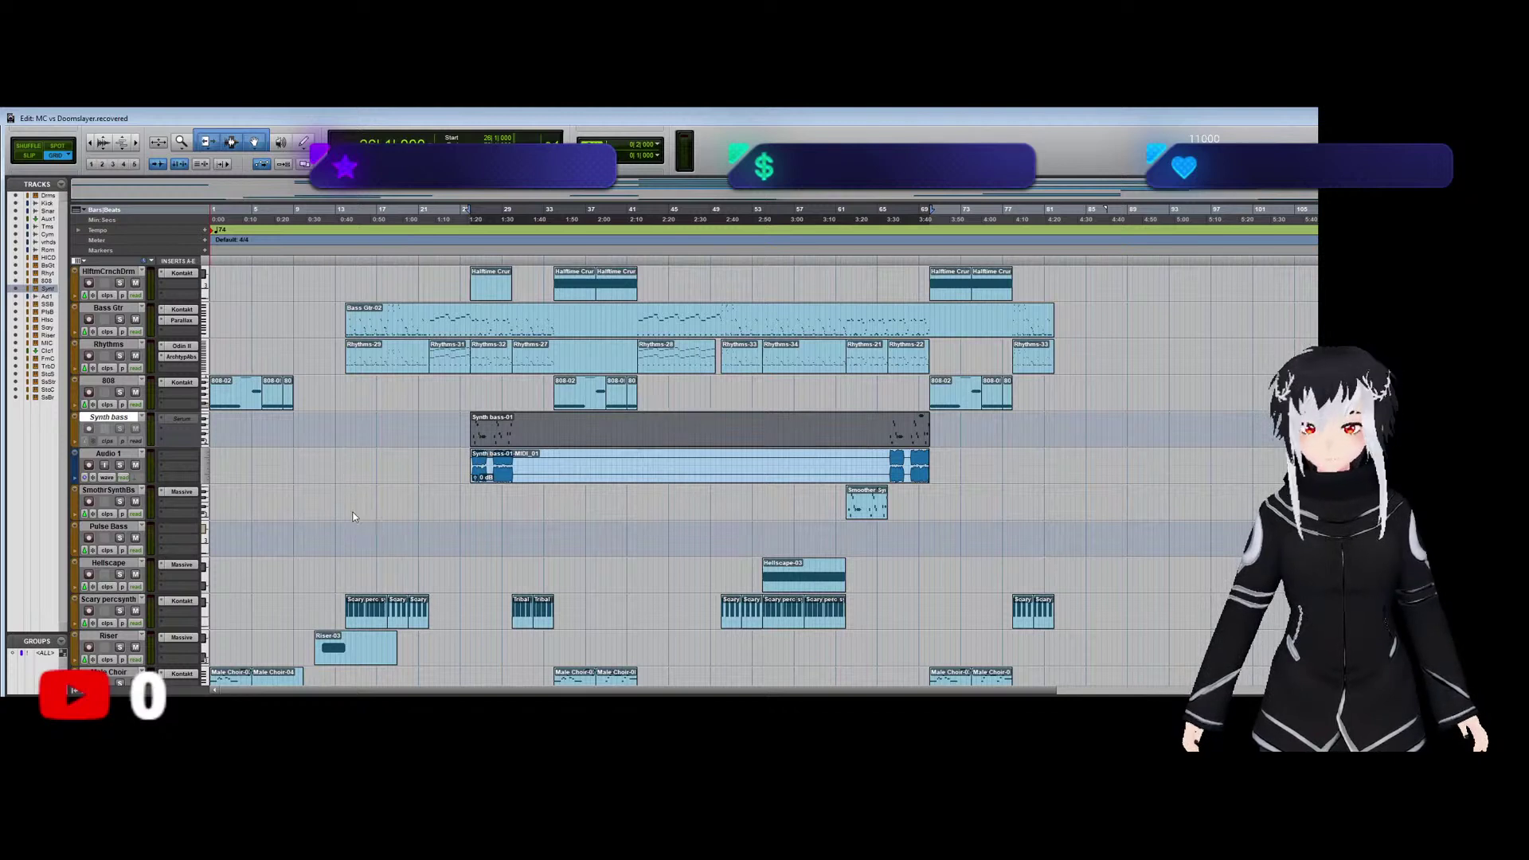
Activate the Pulse Bass track with Serum as its instrument and play the choir section from bar 34.
left_click(452, 648)
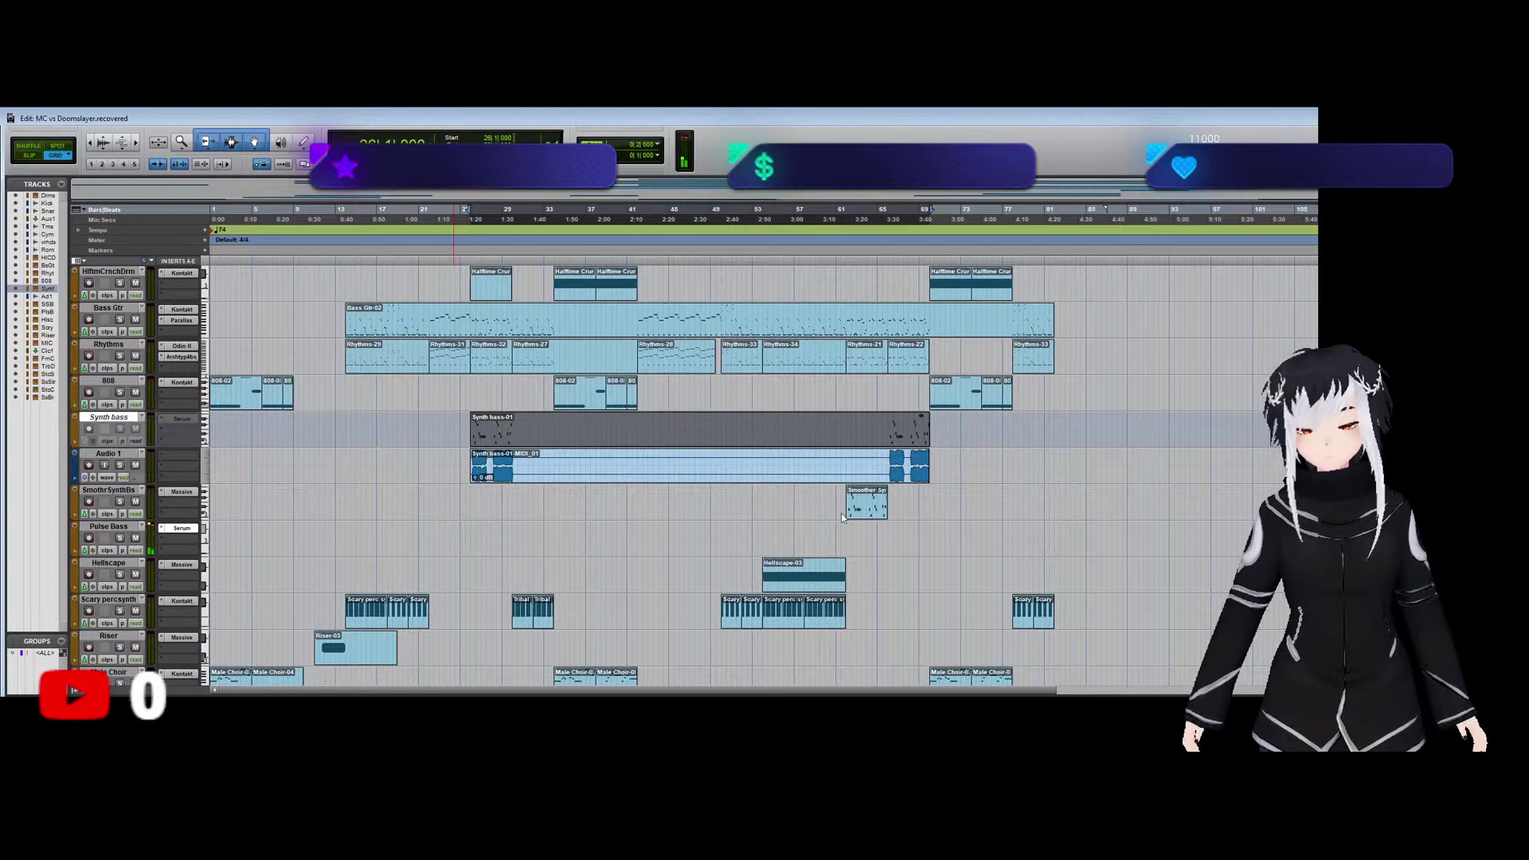
left_click(626, 497)
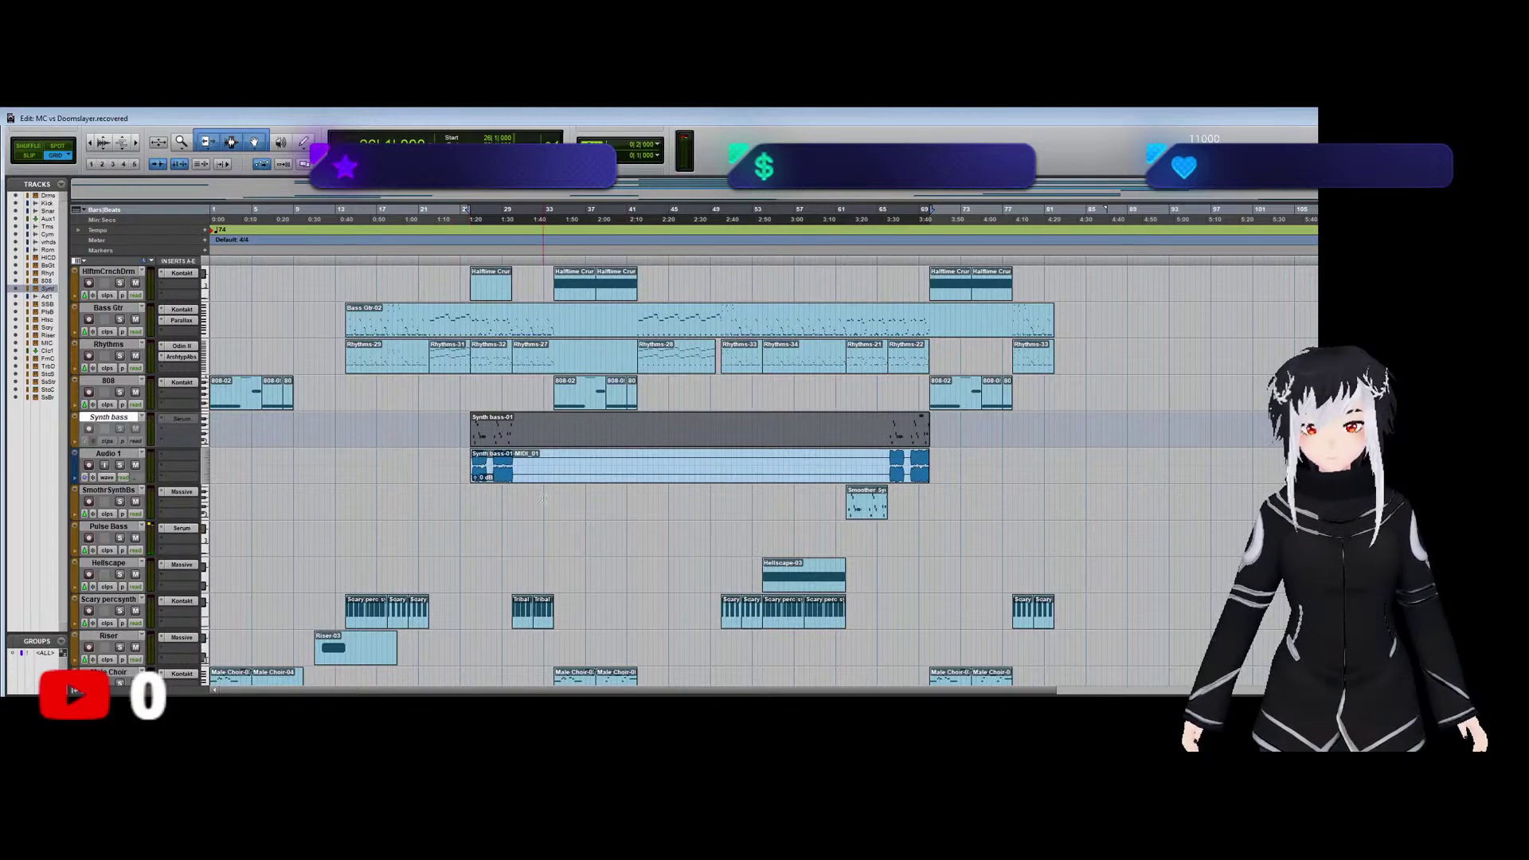
left_click(580, 476)
key("space")
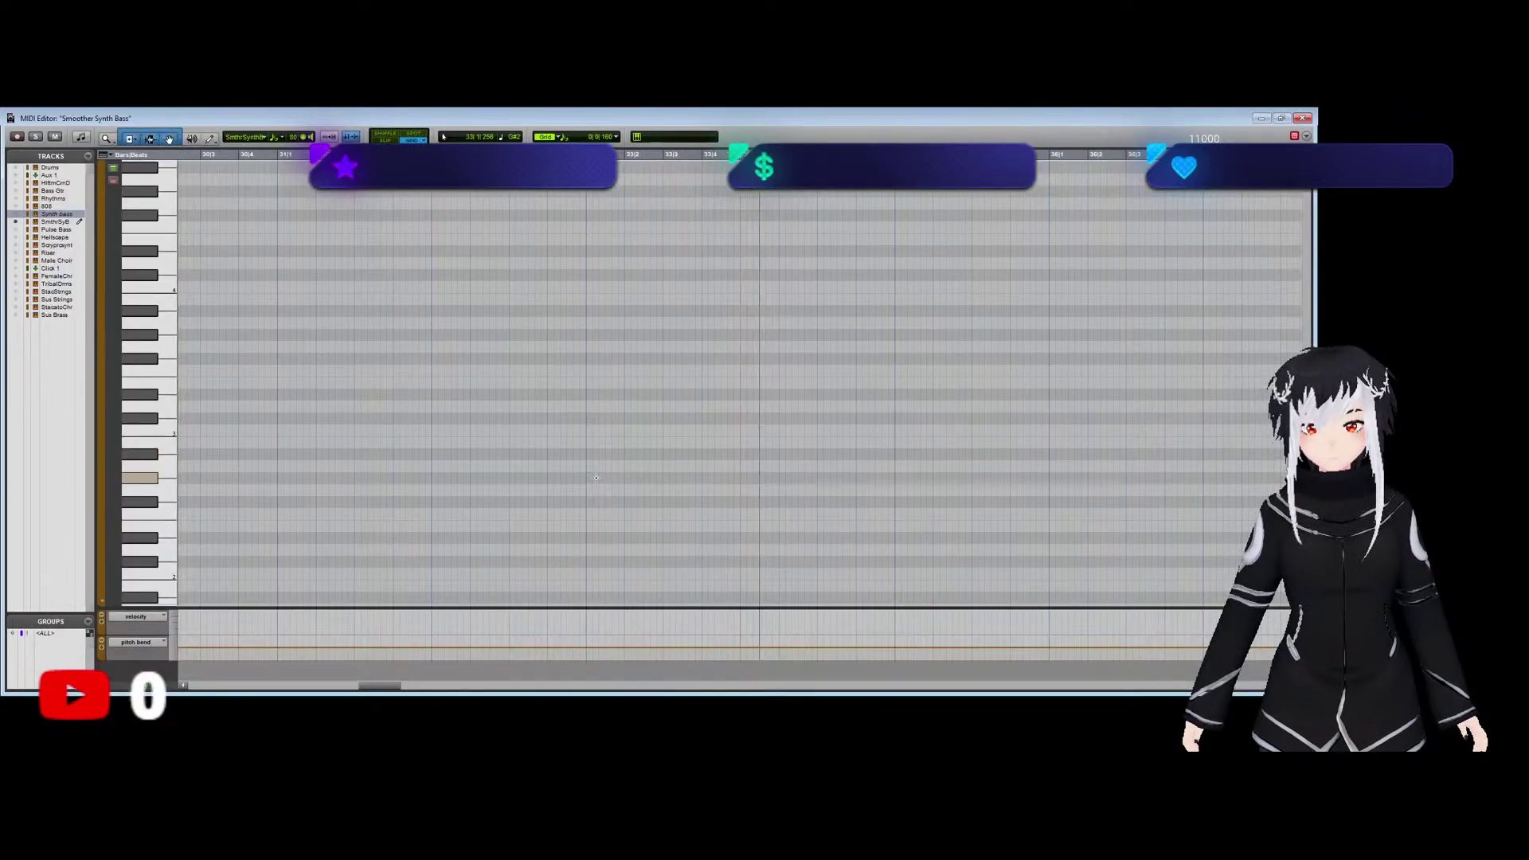
scroll(581, 509, "down", 5)
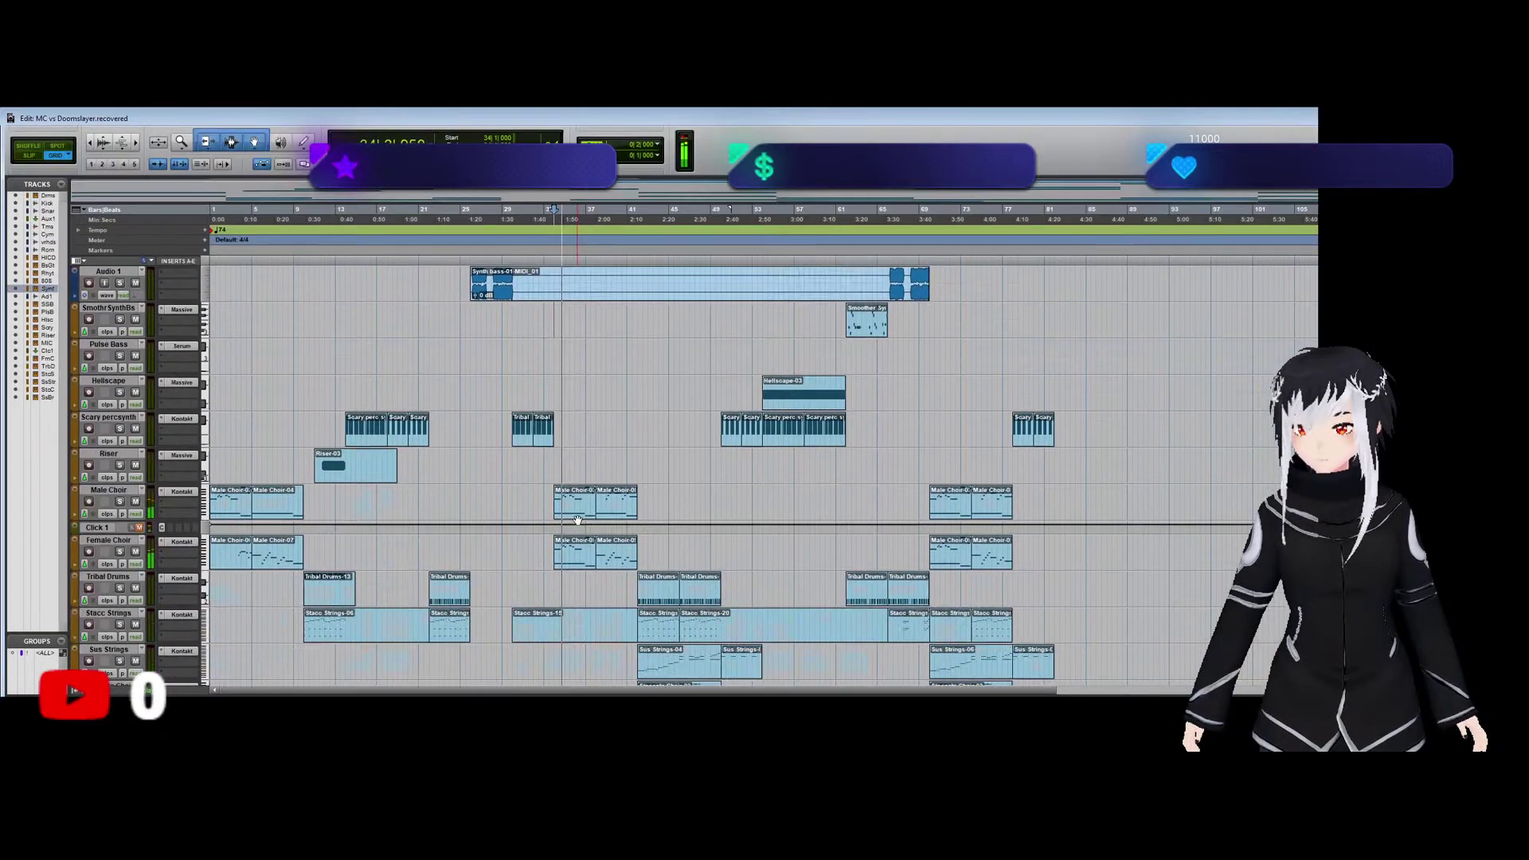
Solo the Scary percsynth track, play it from bar 14, and unsolo it.
left_click(120, 428)
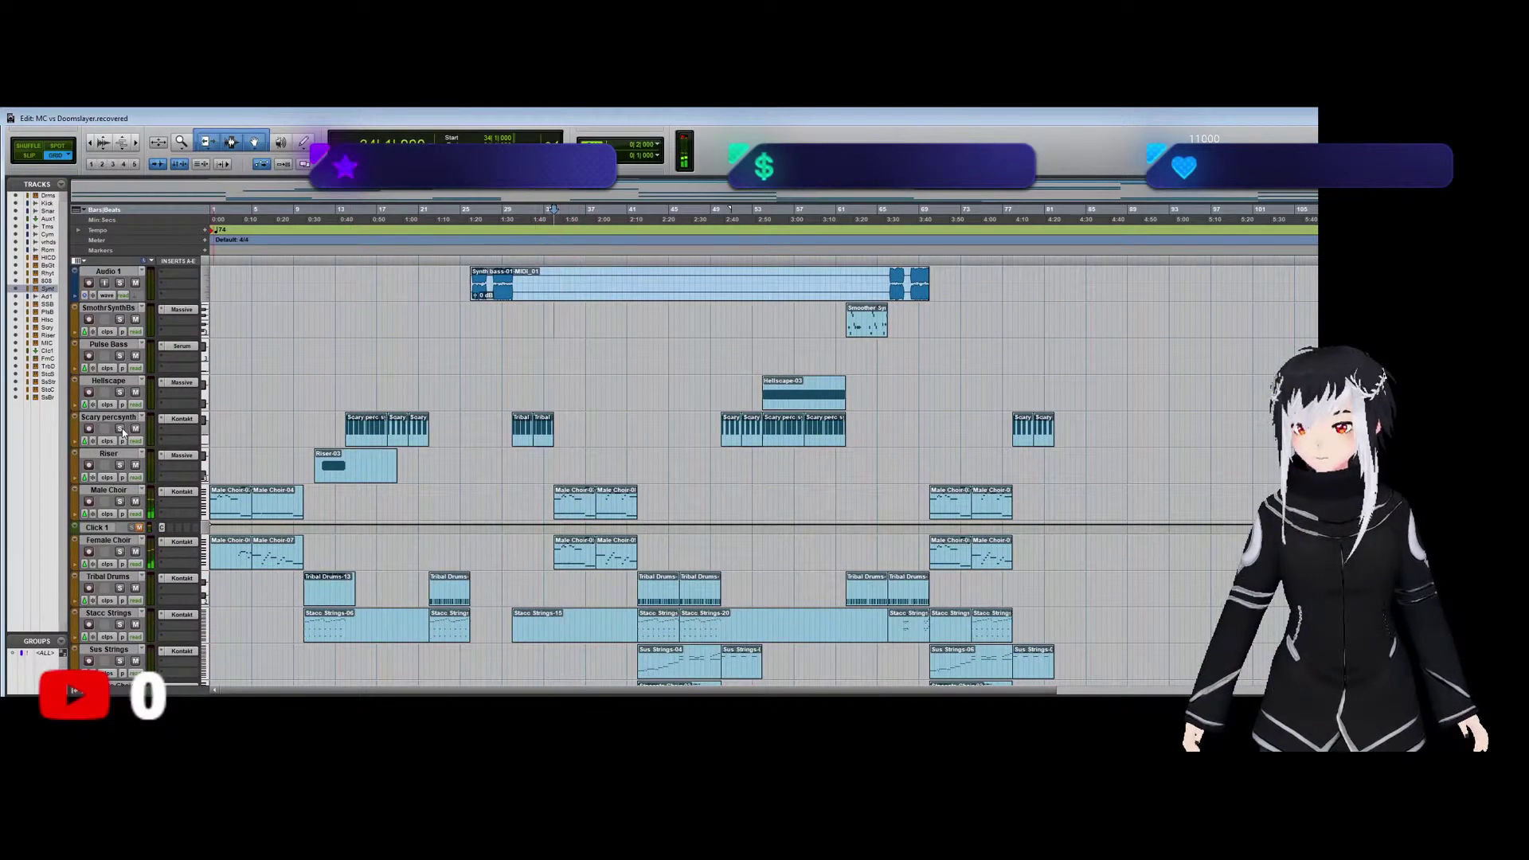
left_click(346, 390)
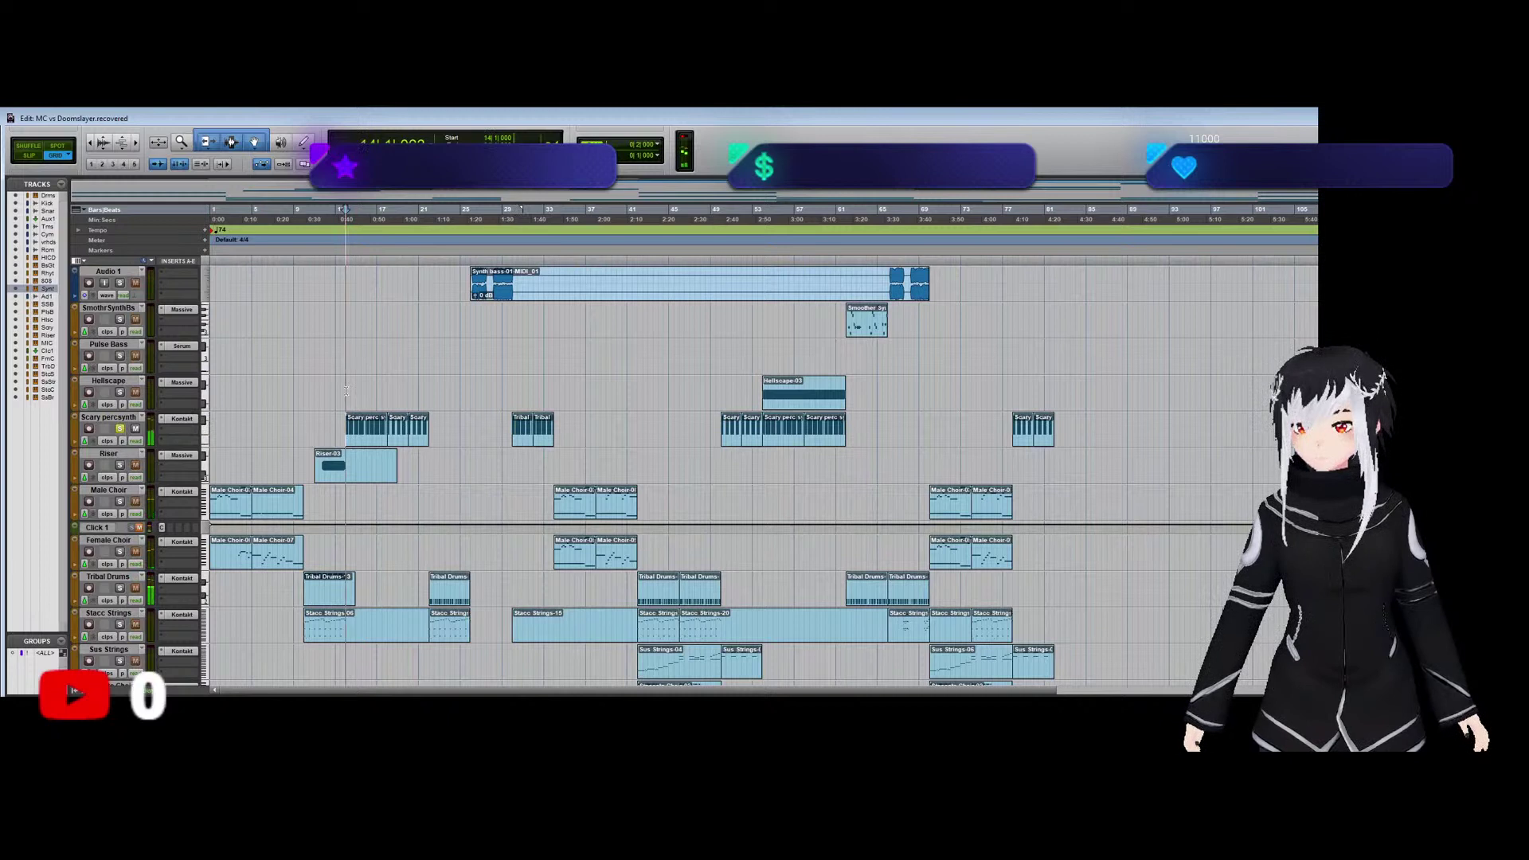
left_click(120, 428)
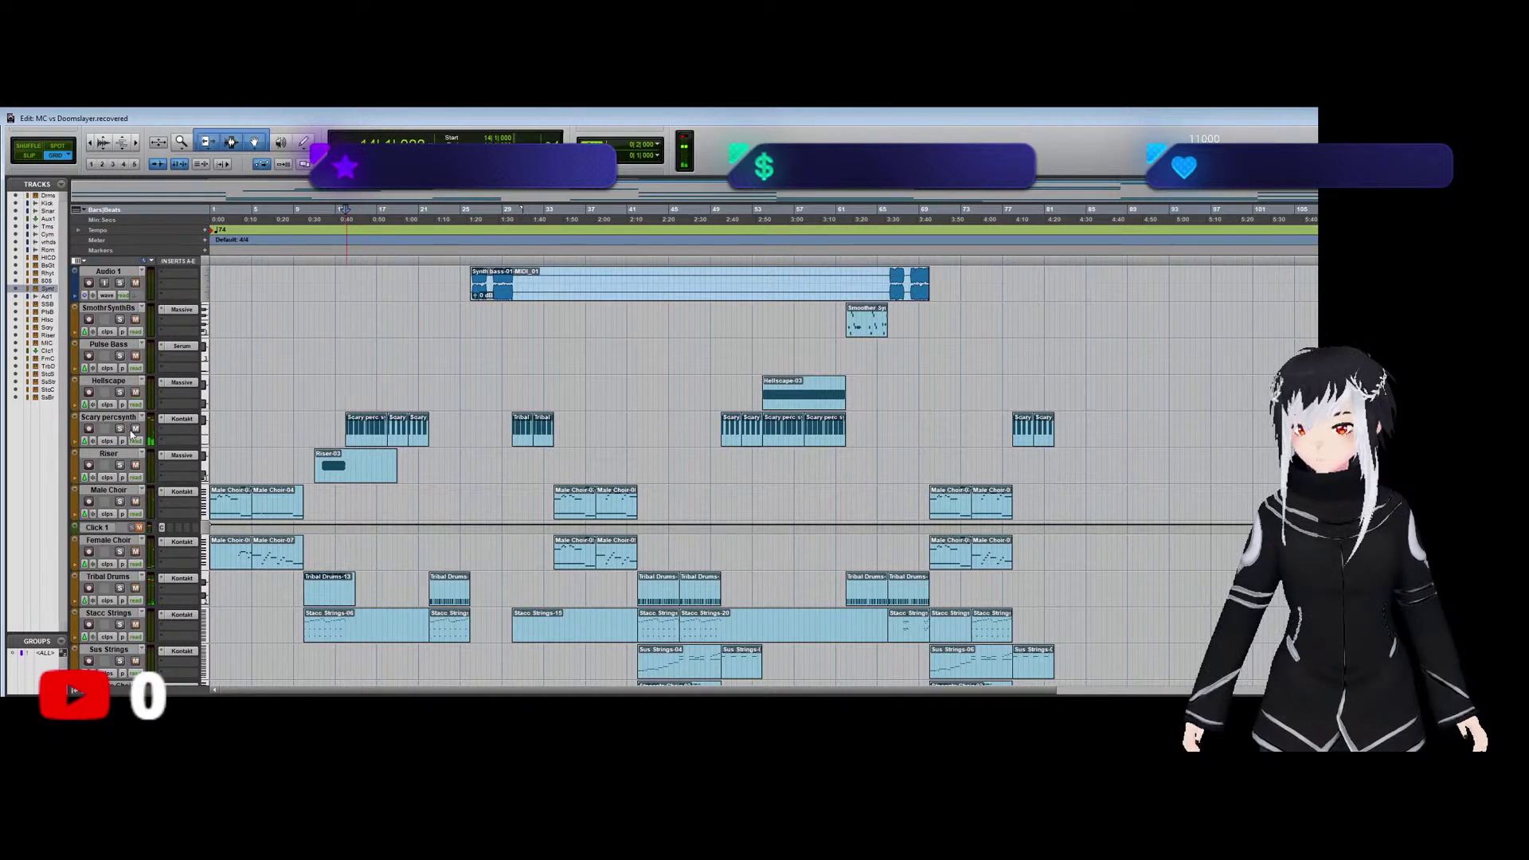
Copy the first three Scary percsynth clips from bar 14 onto the Smoother Synth Bass track at bar 34.
left_click(356, 438)
left_click(418, 436, "shift")
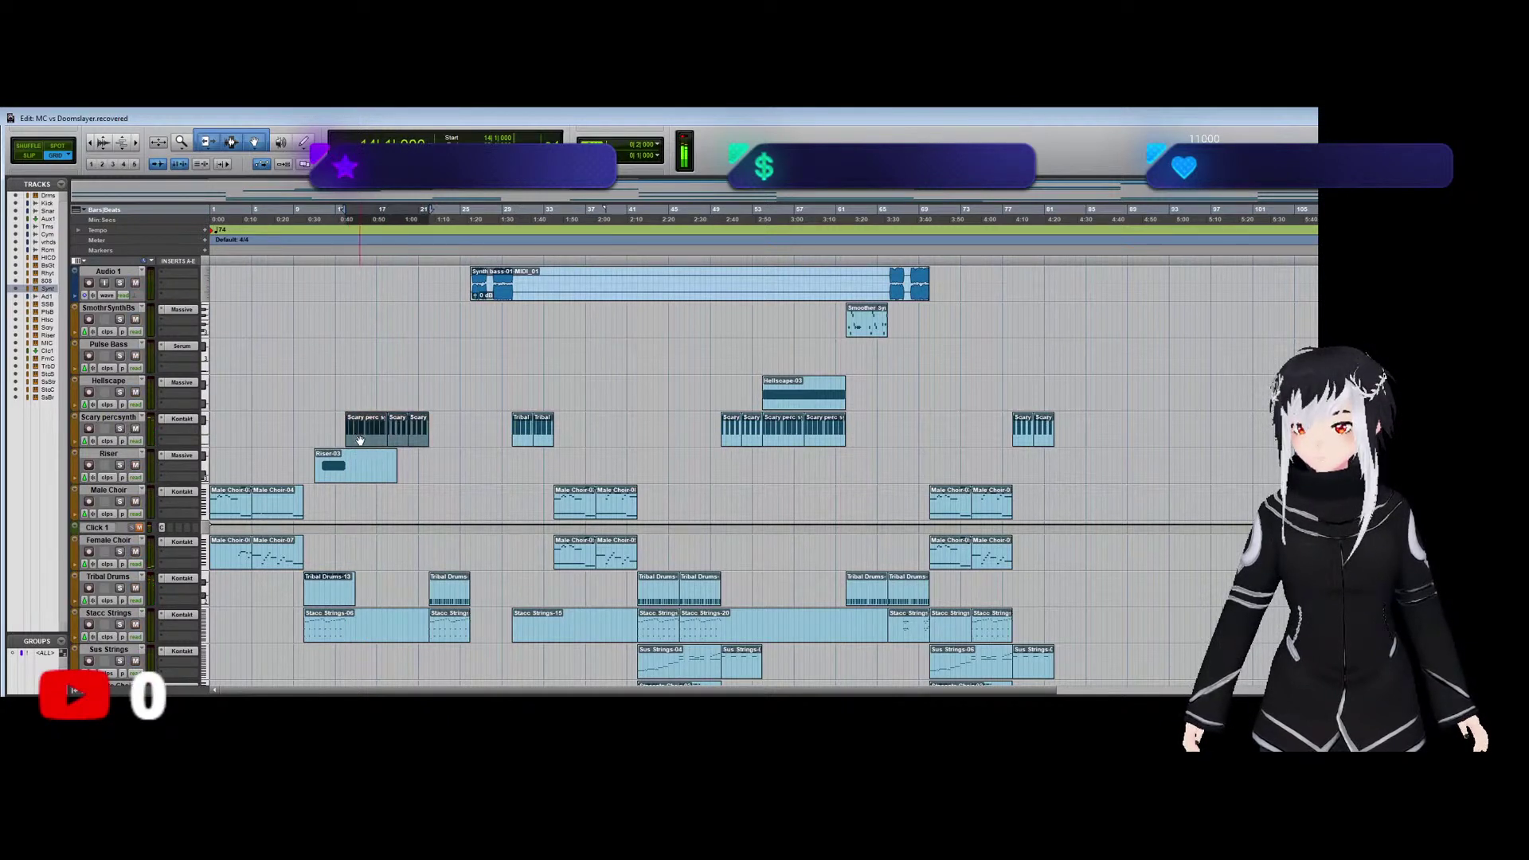
left_click(564, 366)
left_click(566, 338)
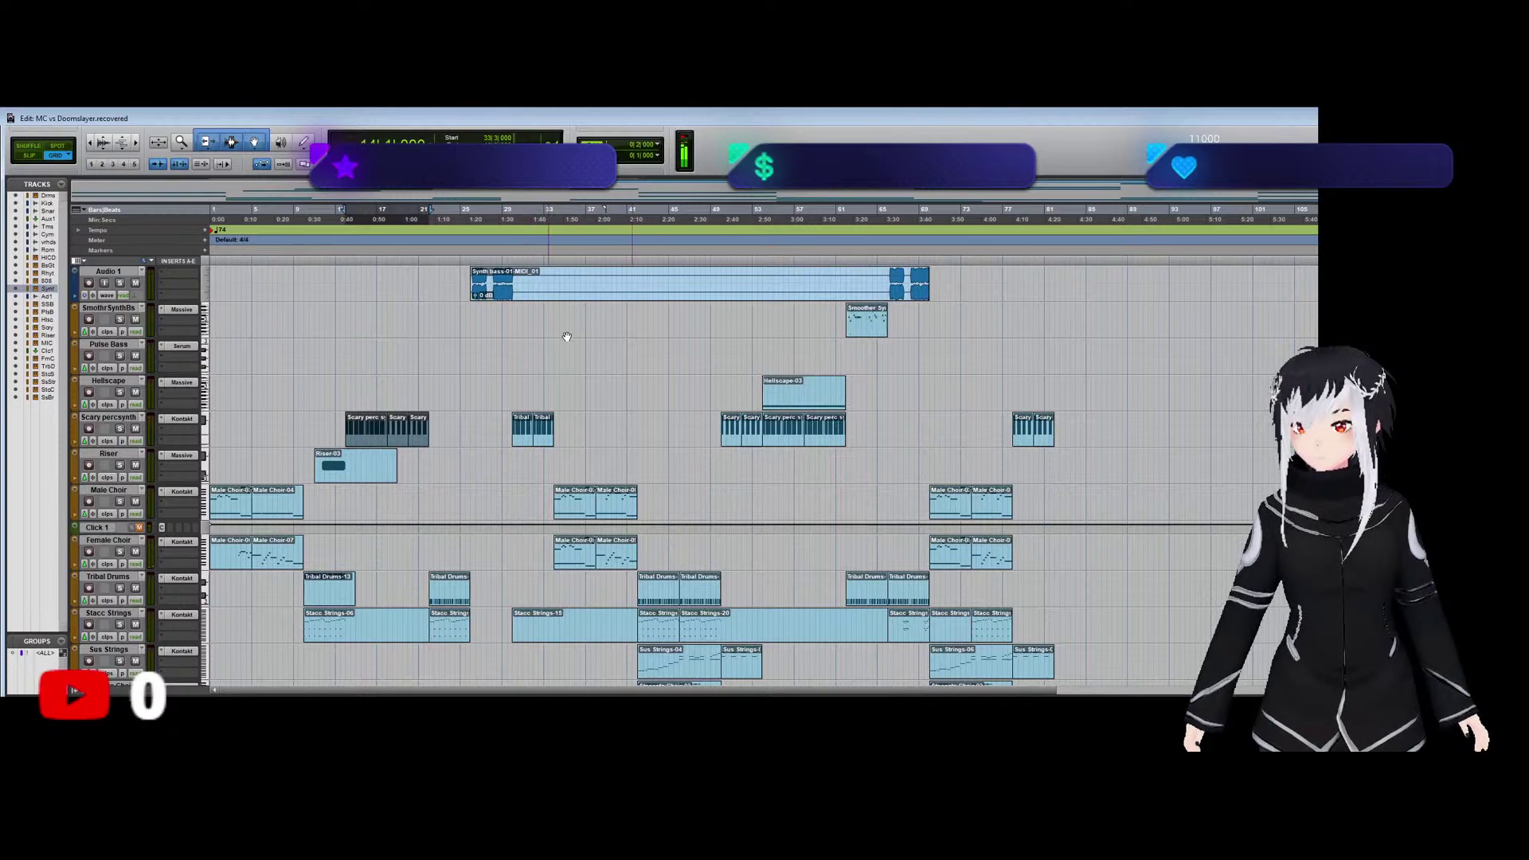
key("ctrl+v")
scroll(589, 429, "down", 3)
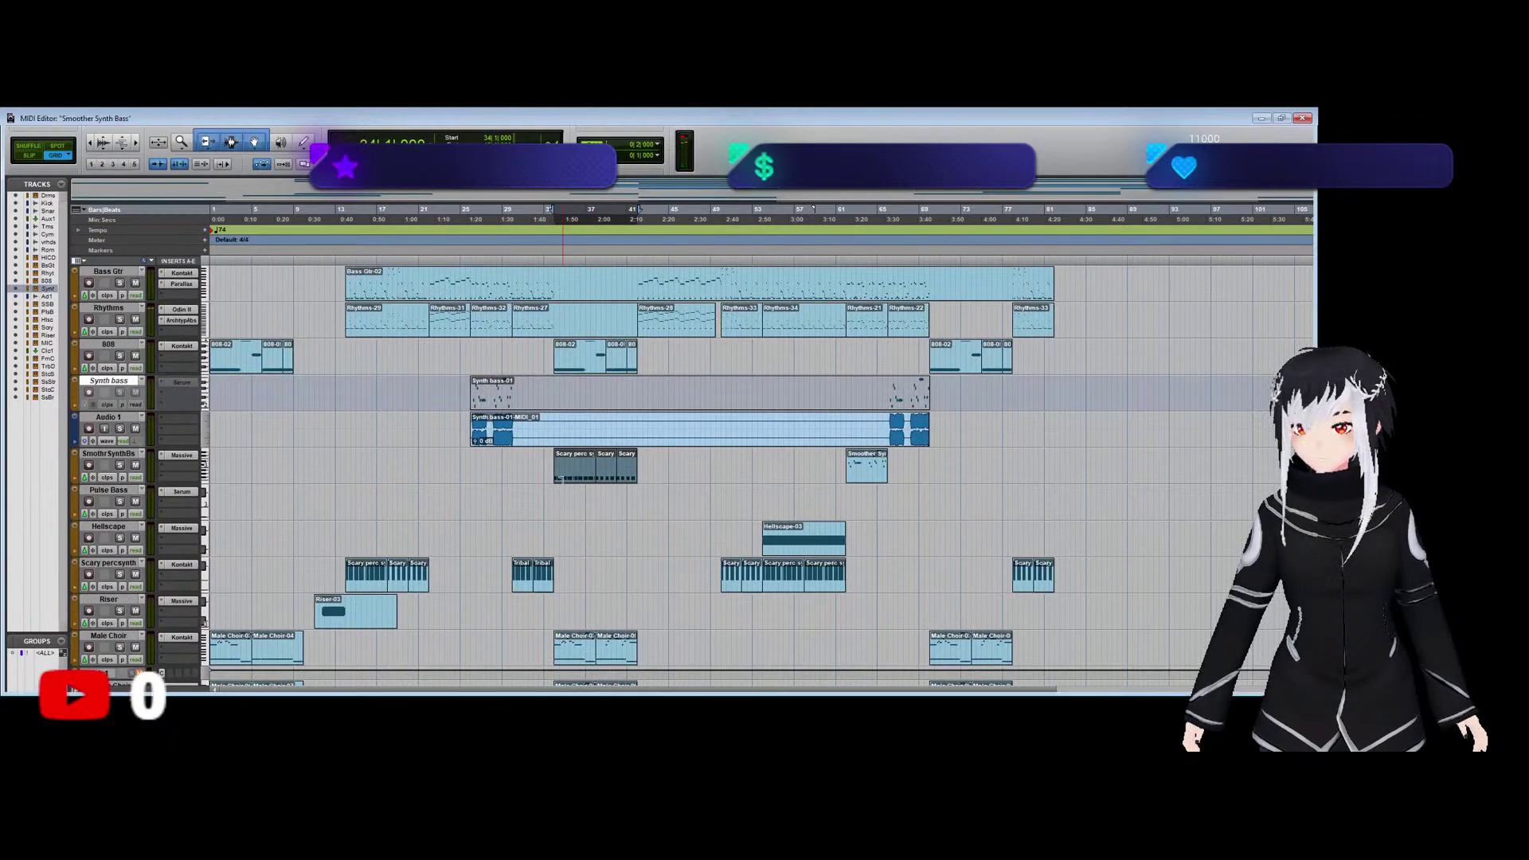
Open the copied clips in the MIDI editor and delete the upper row of notes.
double_click(589, 428)
key("ctrl+bracketleft")
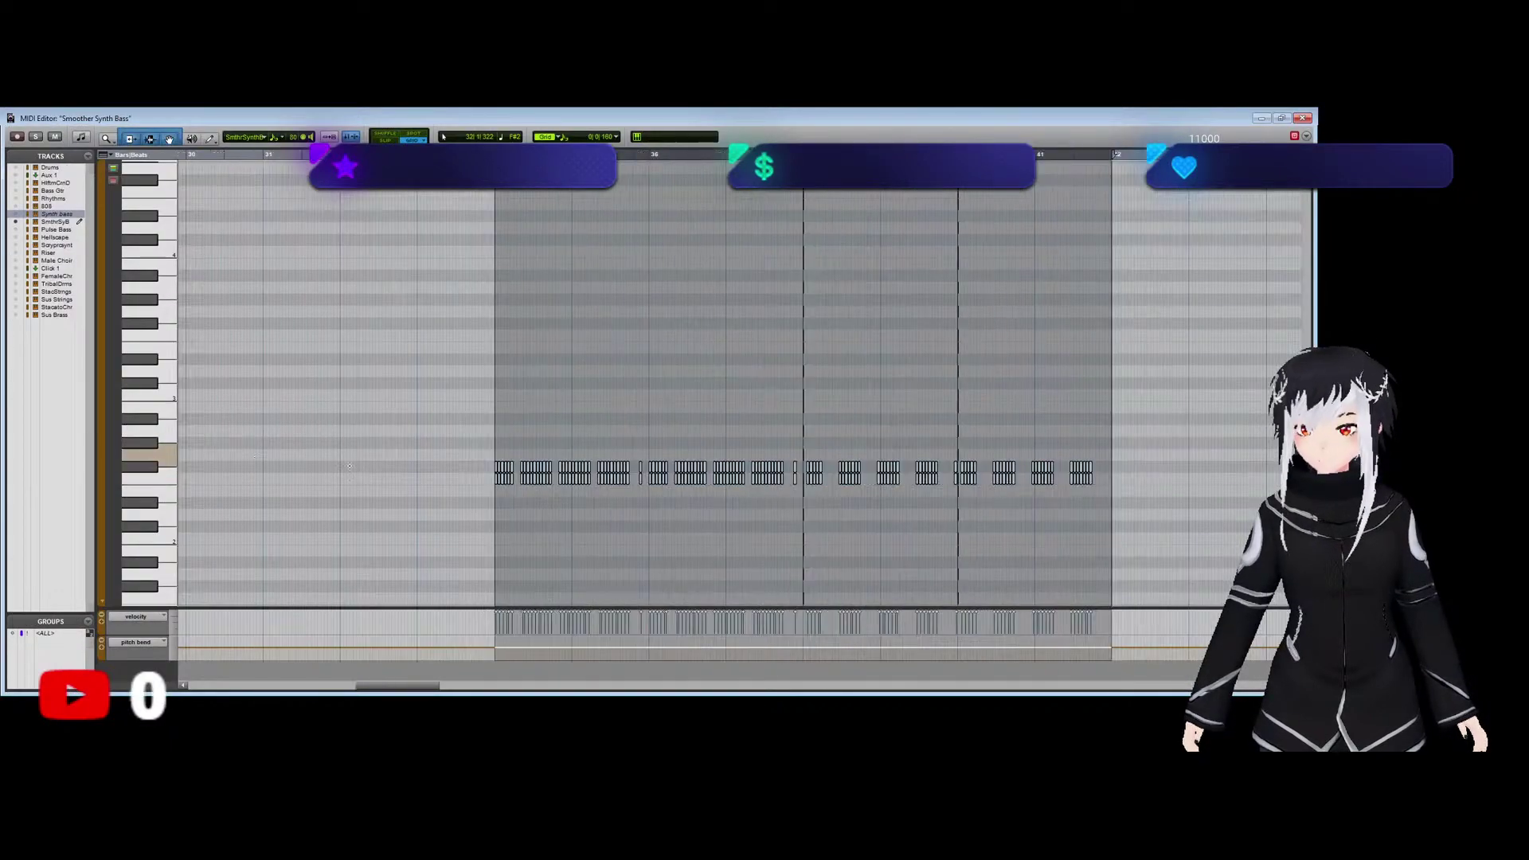
left_click(1114, 463)
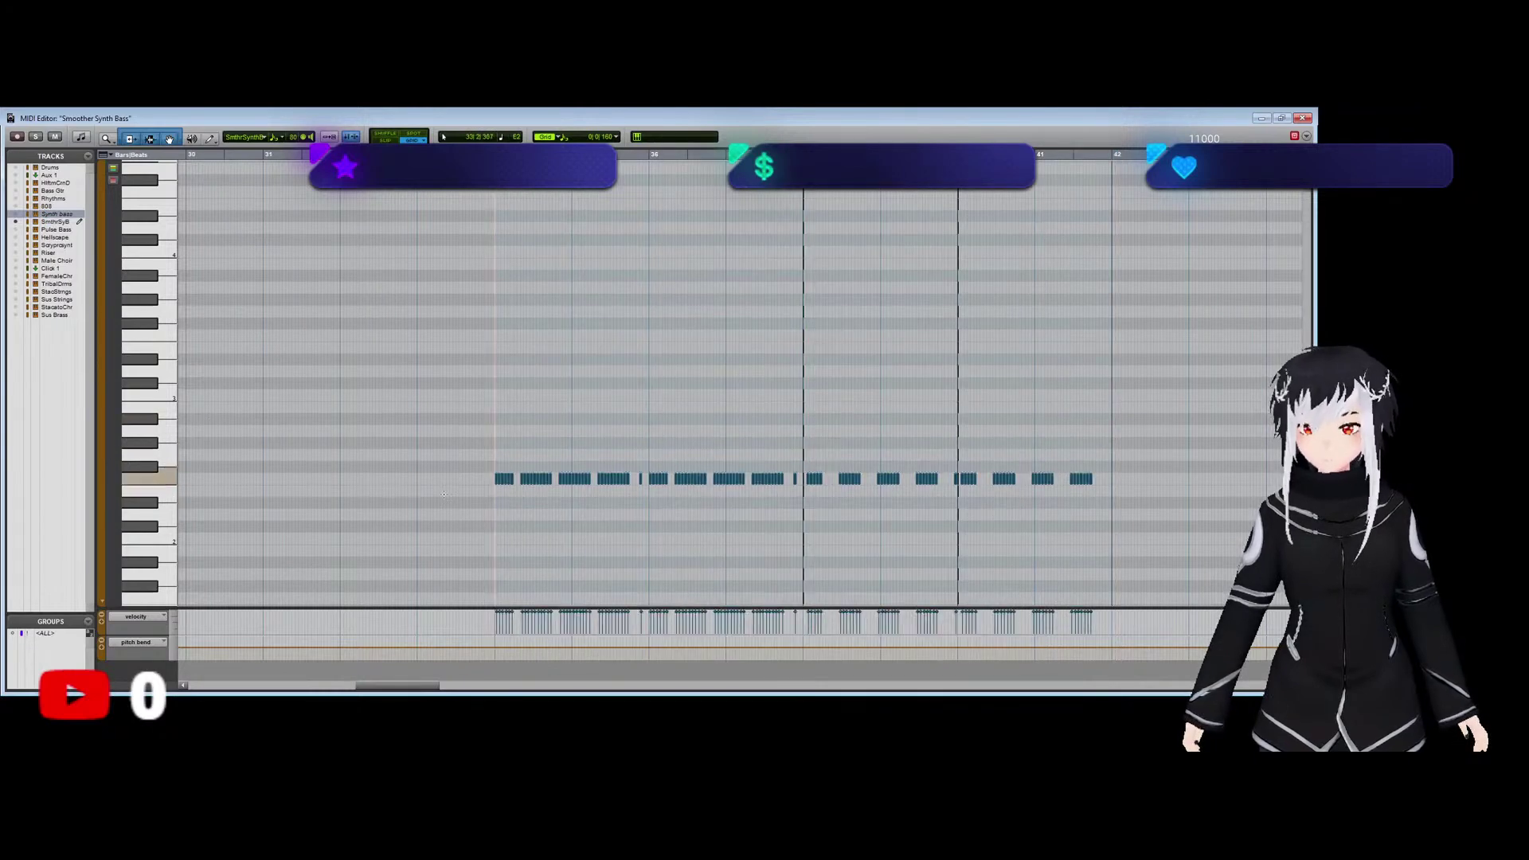
Move all the remaining copied notes down three semitones and return to the arrangement.
left_click_drag(1186, 502, 384, 438)
key("ctrl+bracketright")
key("ctrl+bracketright")
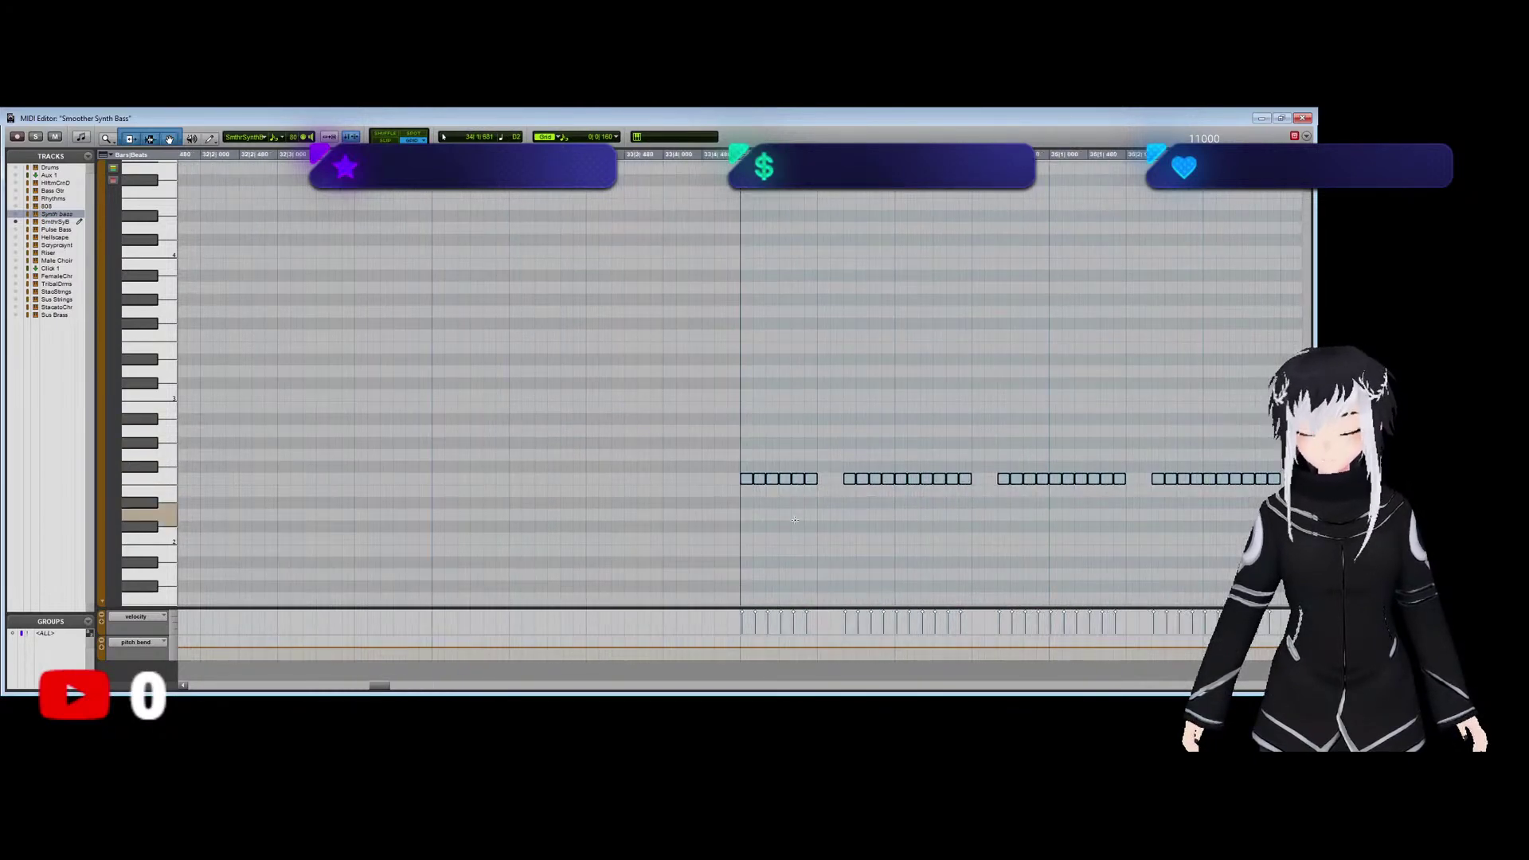
left_click_drag(747, 480, 744, 507)
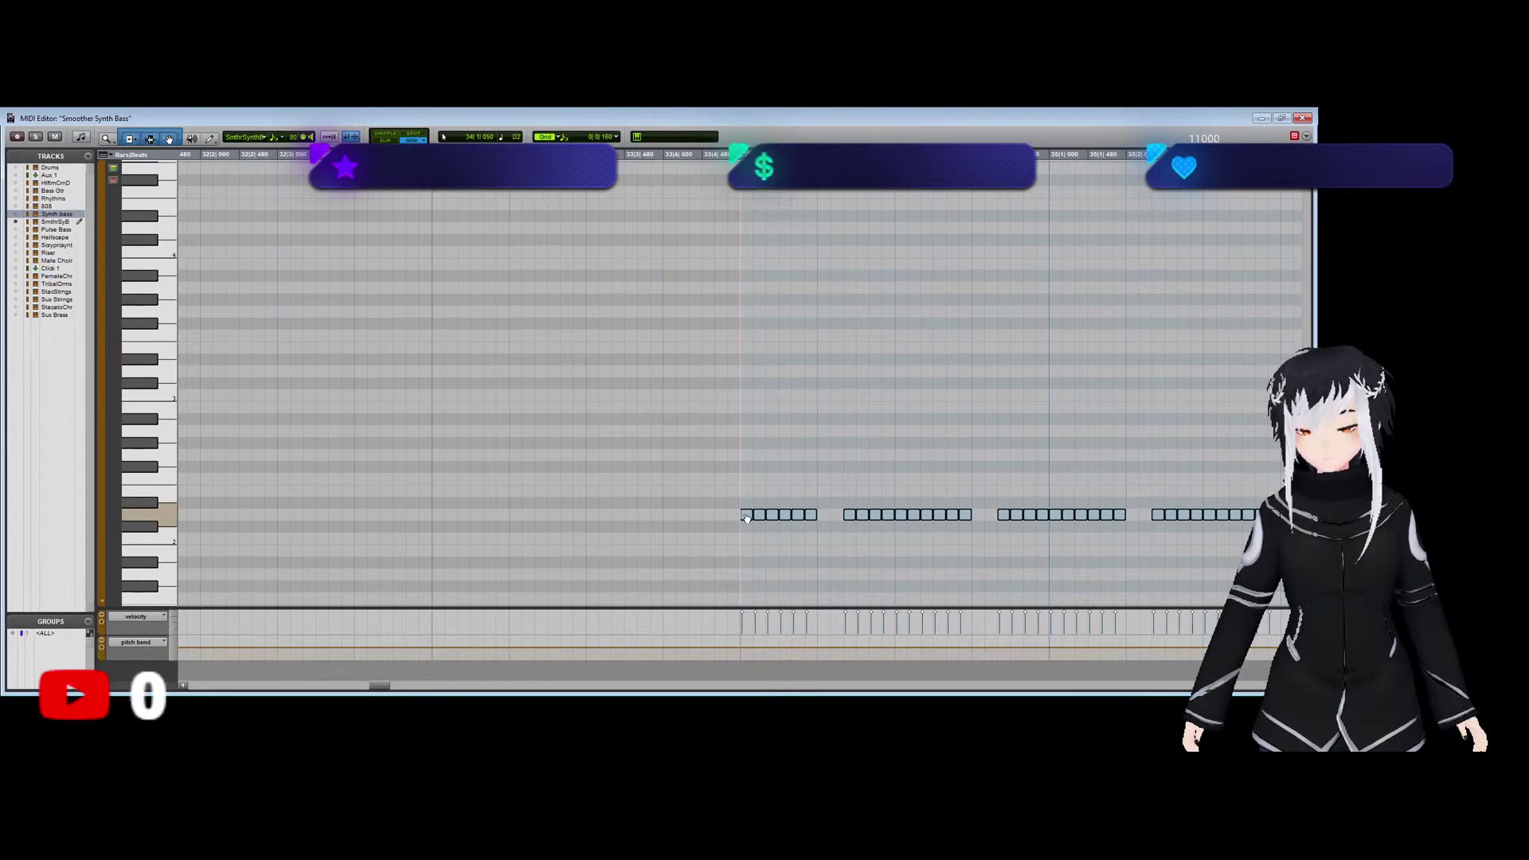
key("ctrl+w")
key("ctrl+equal")
key("ctrl+equal")
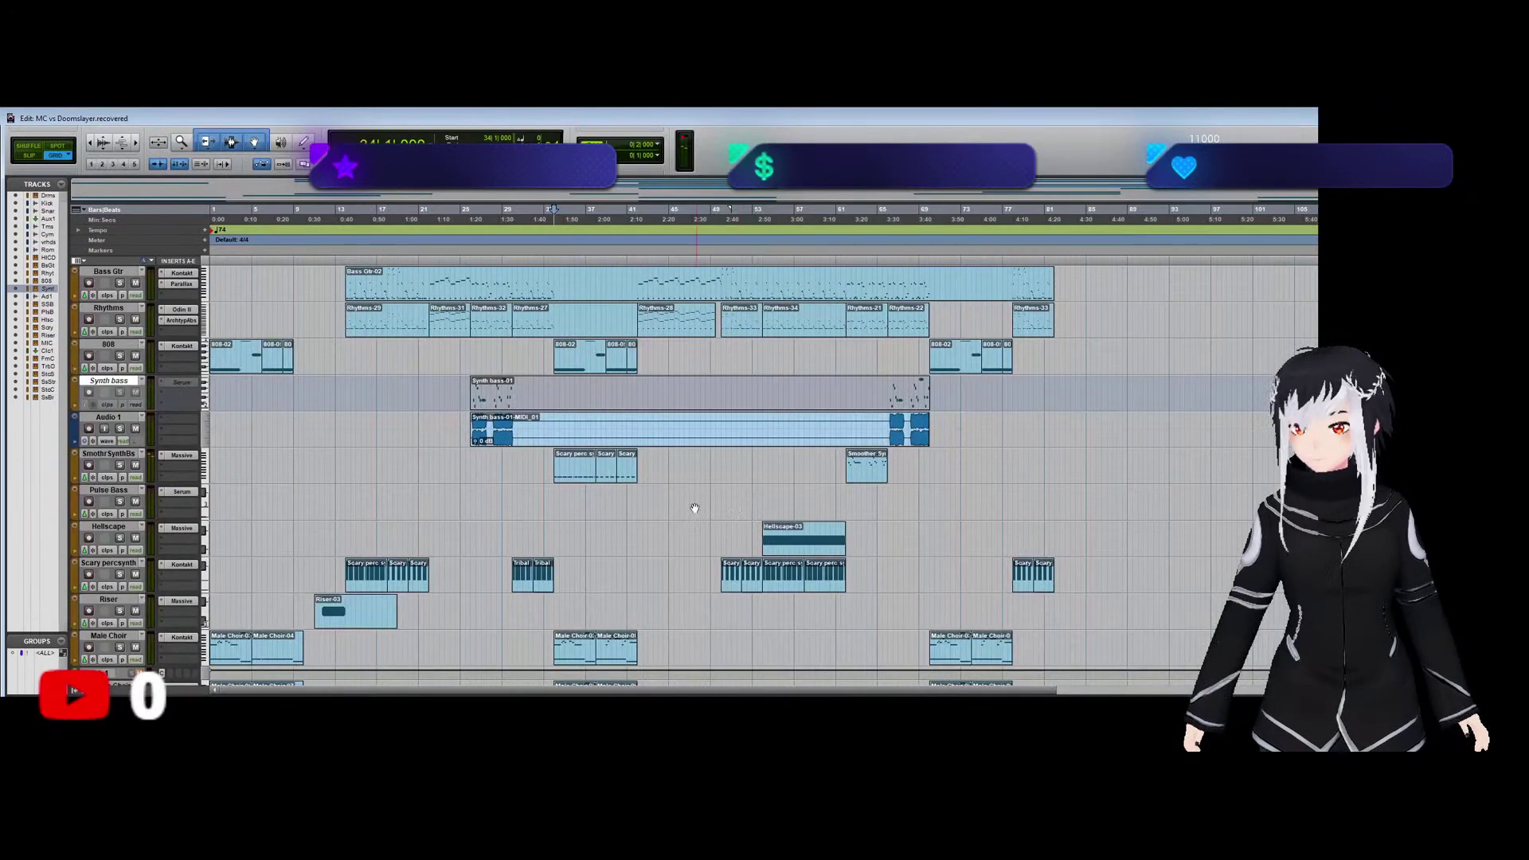
Move the copied clips at bar 34 from Smoother Synth Bass to Pulse Bass, then play them with the track soloed and unsolo it.
left_click(566, 488)
mouse_move(567, 488)
left_mouse_down()
mouse_move(637, 478)
mouse_move(583, 507)
left_mouse_up()
left_click(119, 501)
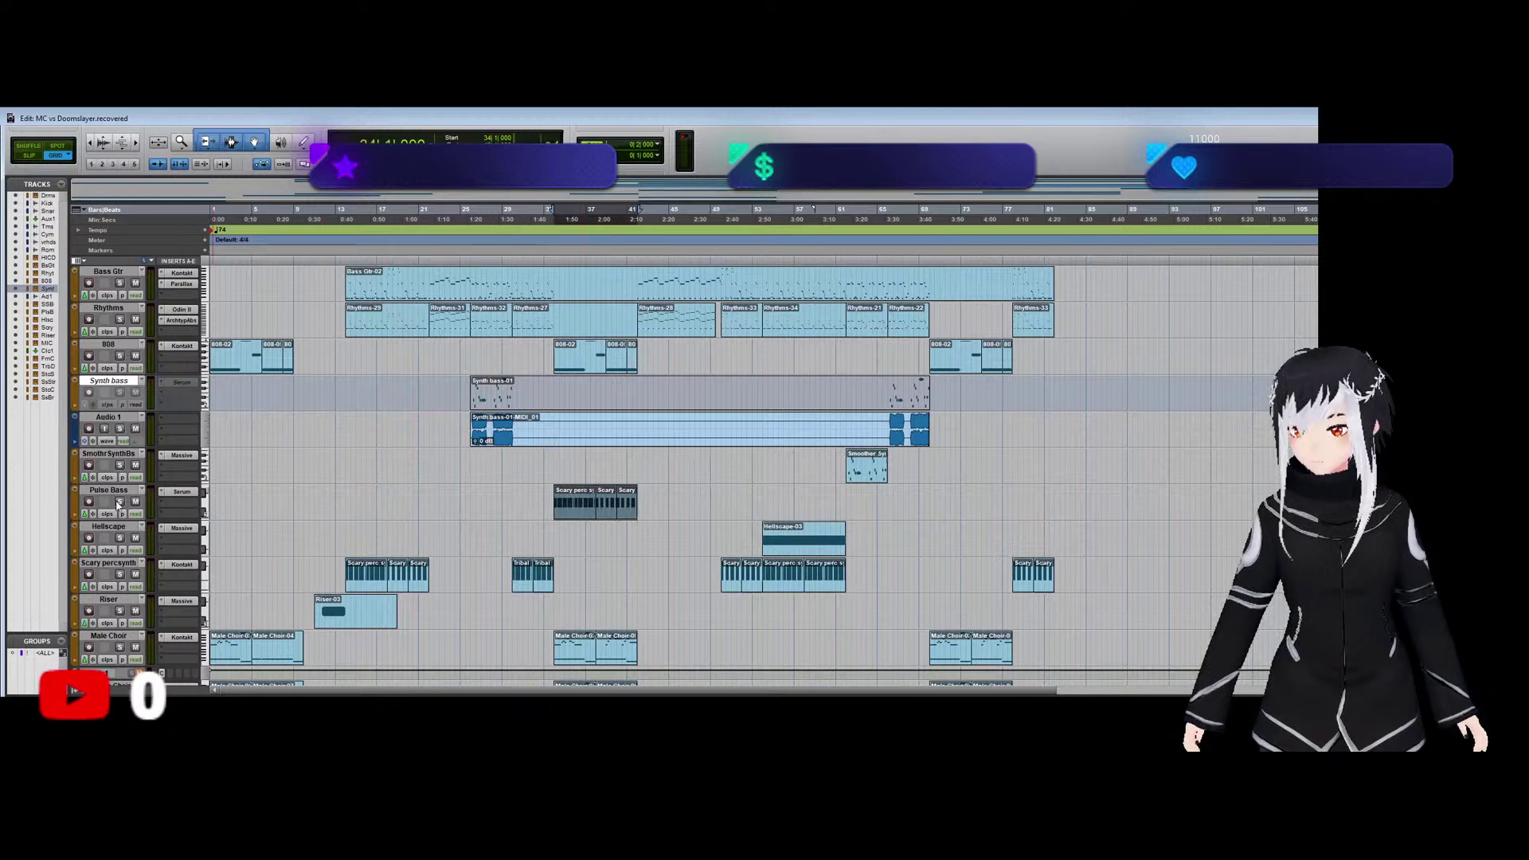
key("space")
left_click(120, 501)
Lower the Pulse Bass fader in the mixer to about -15.5 dB, checking the track in solo during playback.
key("ctrl+equal")
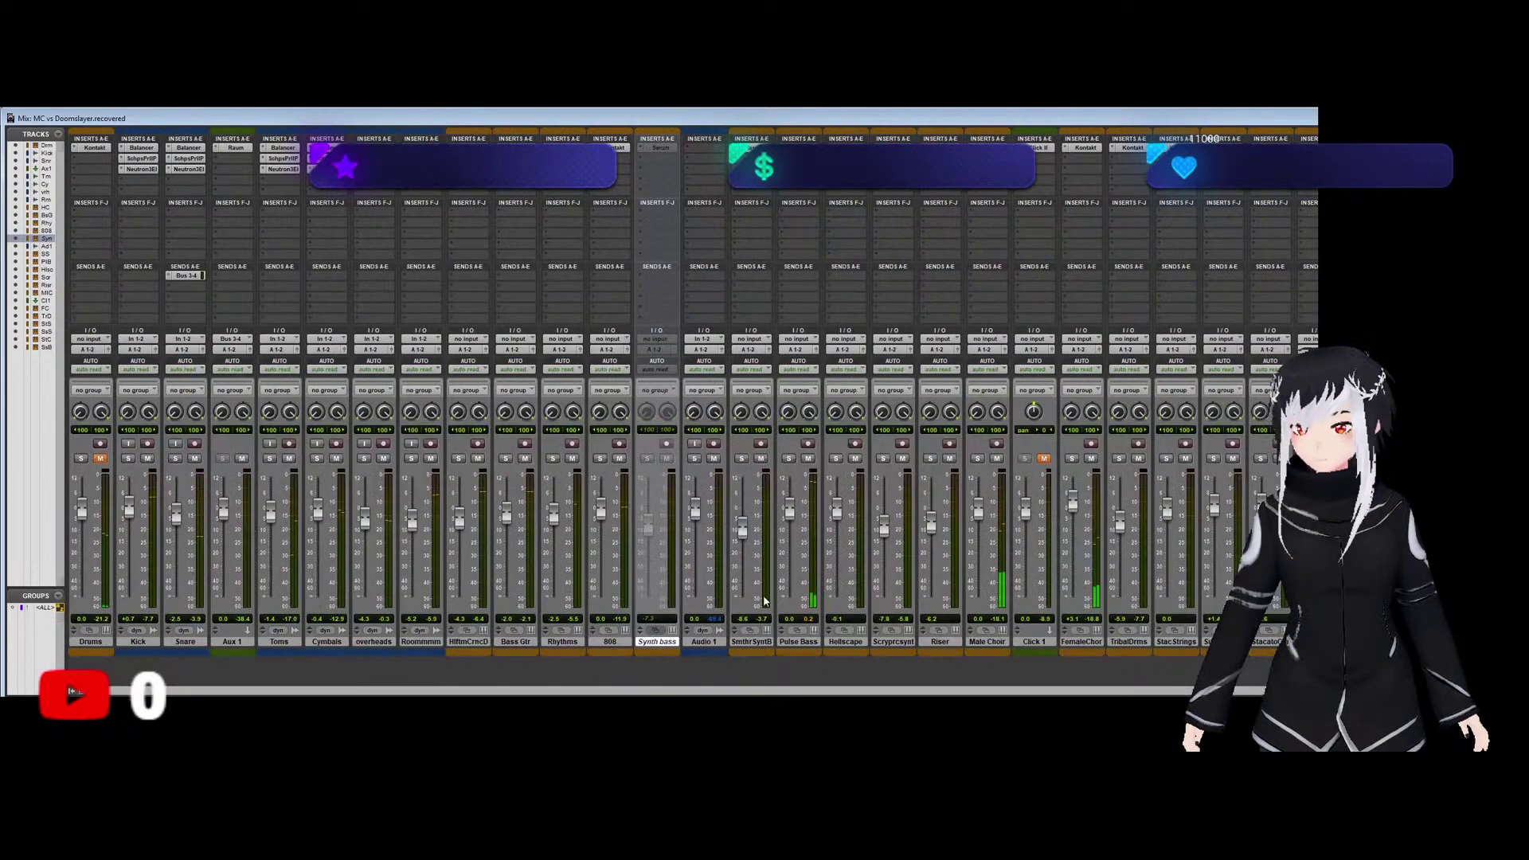
left_click_drag(790, 522, 790, 532)
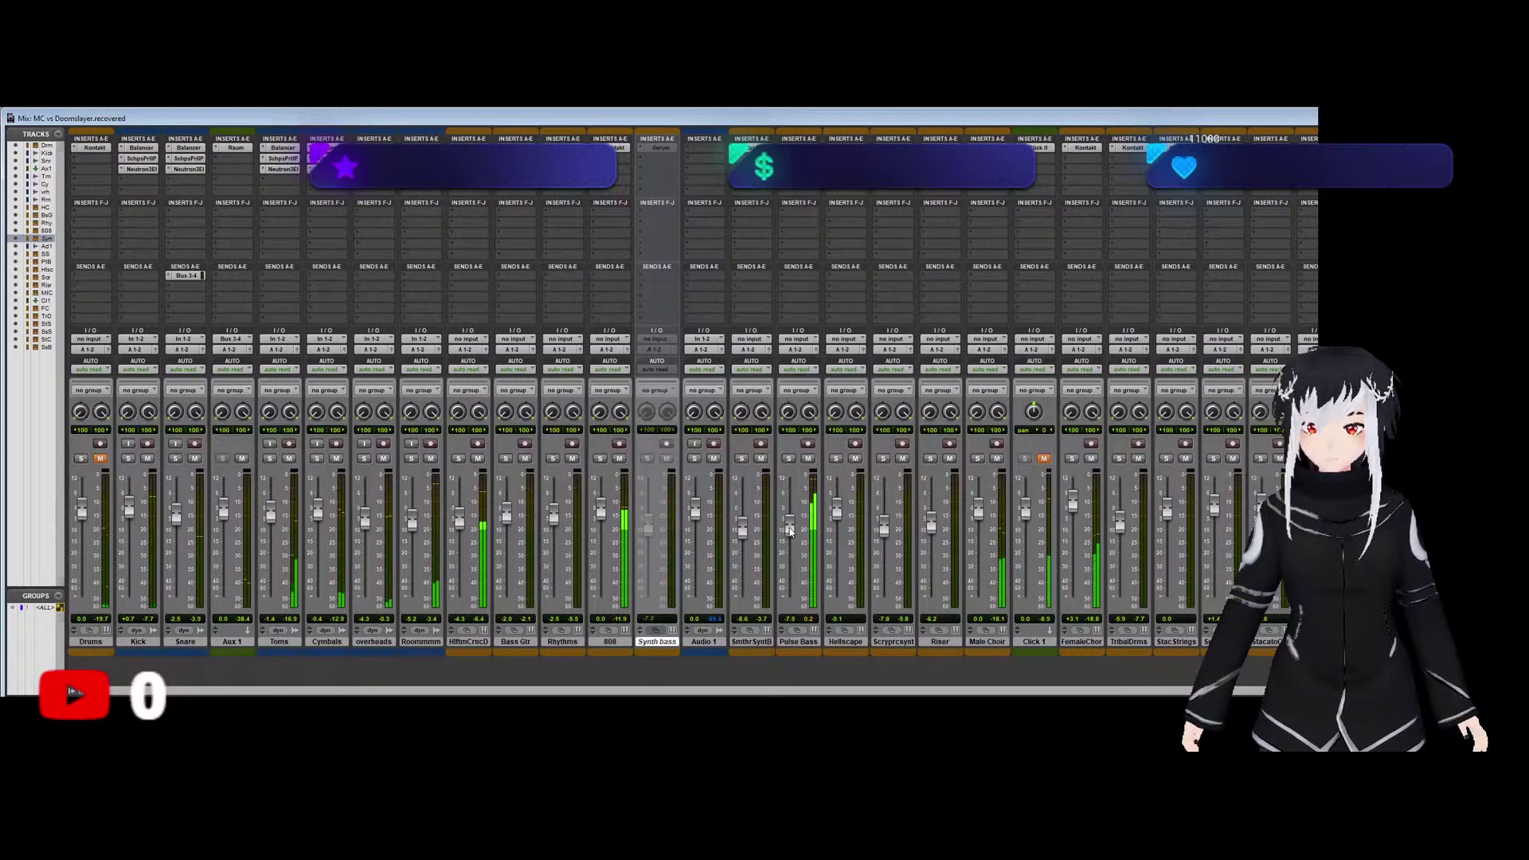
left_click(789, 459)
left_click(789, 458)
left_click_drag(789, 526, 789, 546)
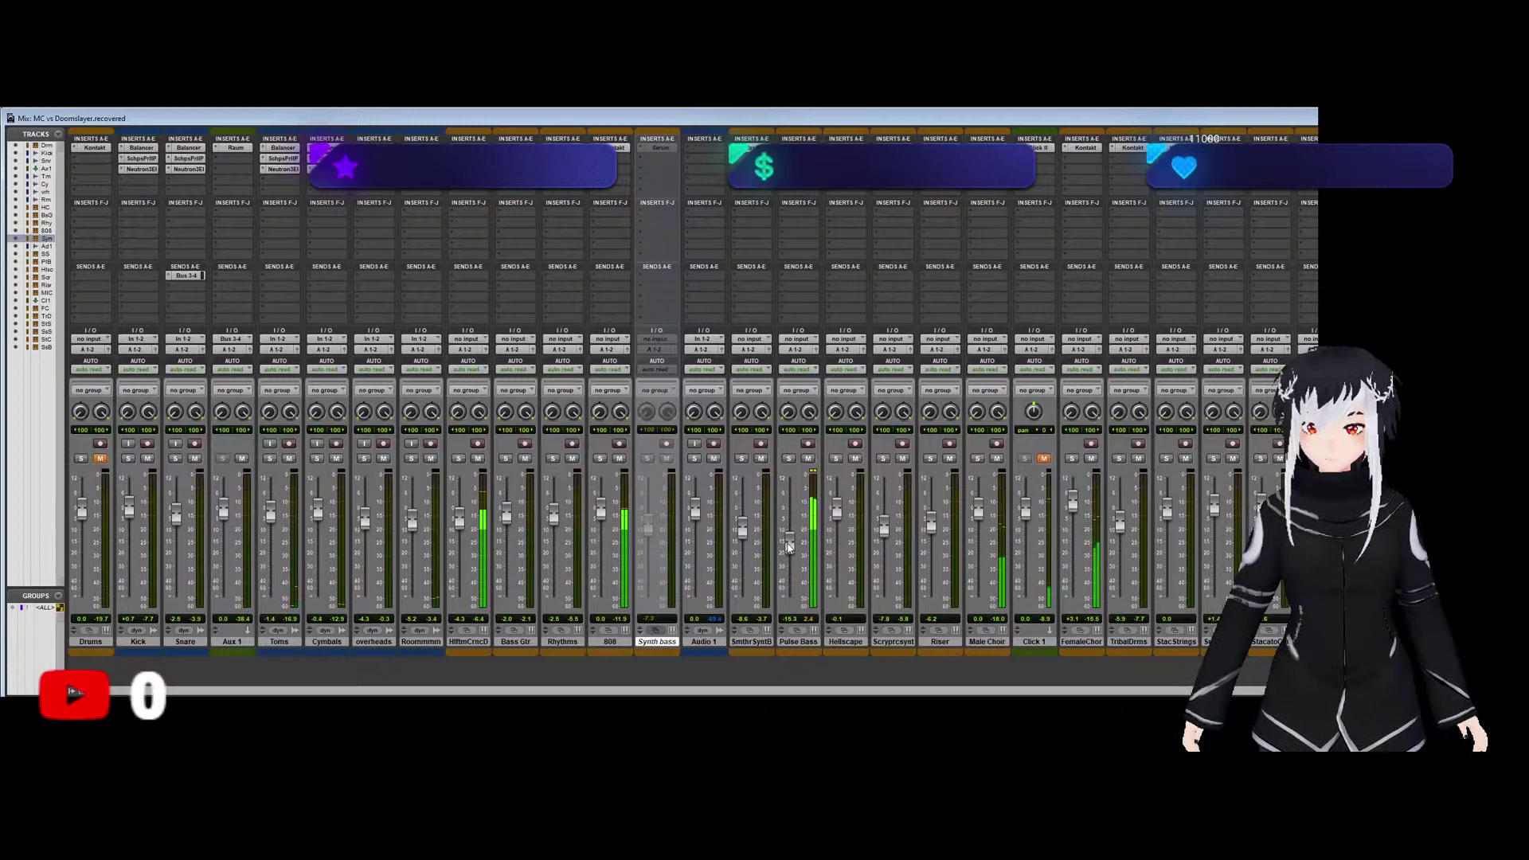
Separate the first bar of the Pulse Bass part at bar 34 and repeat it as eight one-bar clips up to bar 42.
key("ctrl+equal")
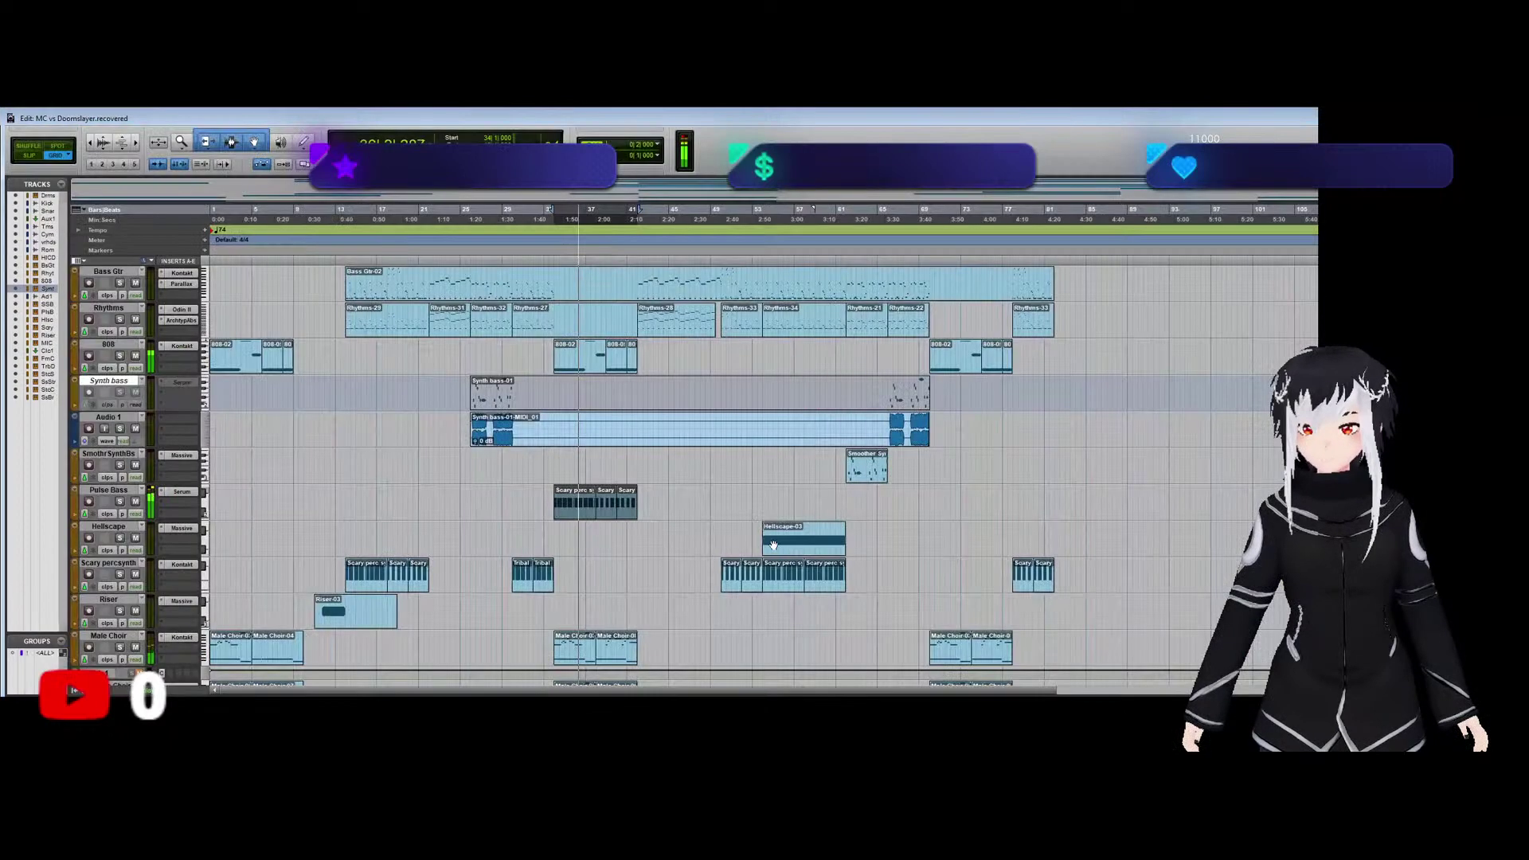
left_click(559, 501)
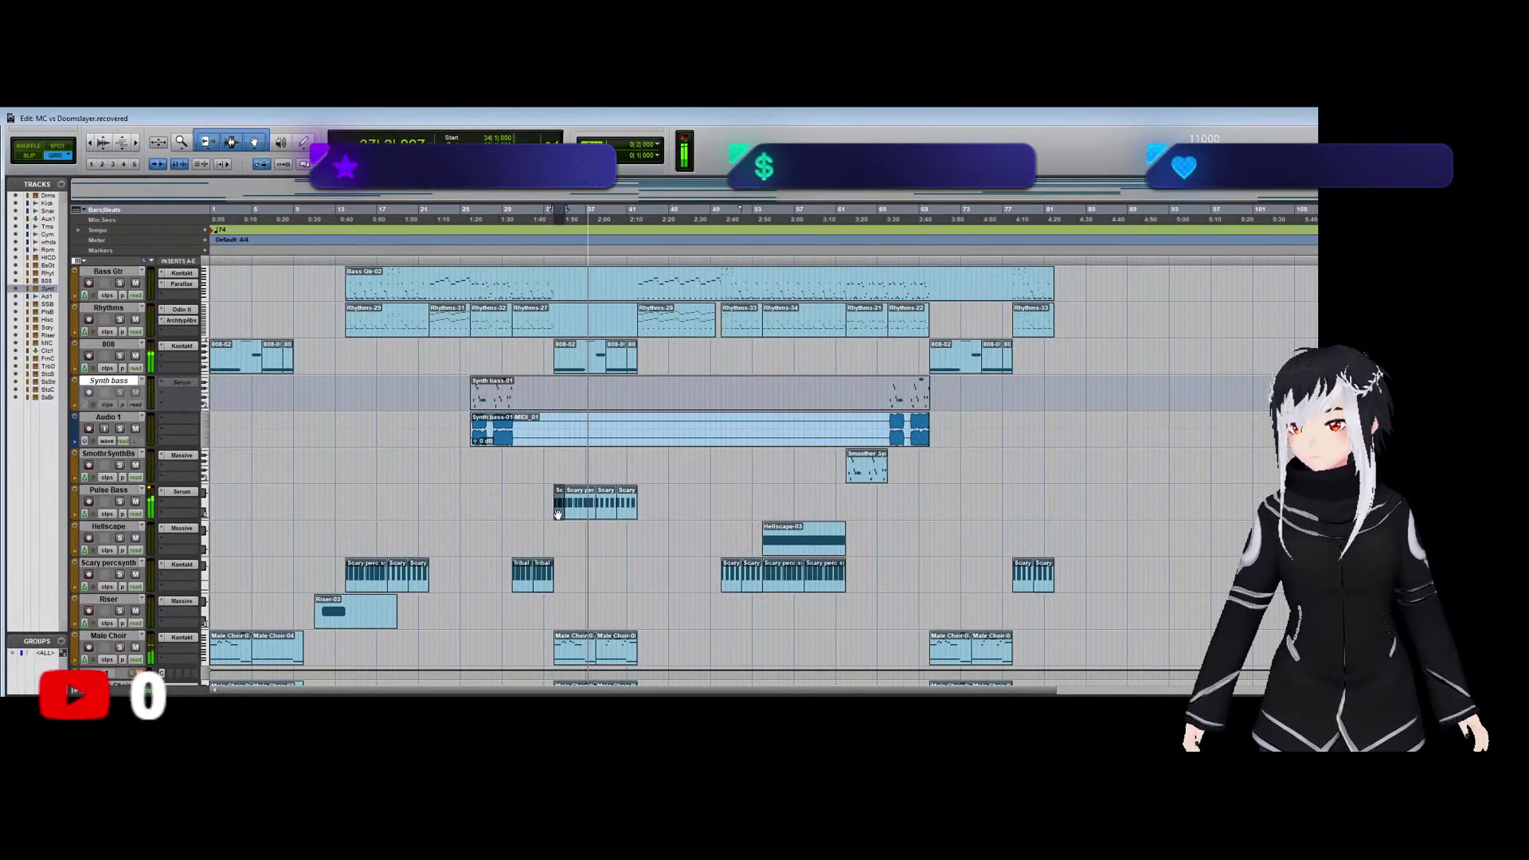
key("ctrl+e")
key("ctrl+e")
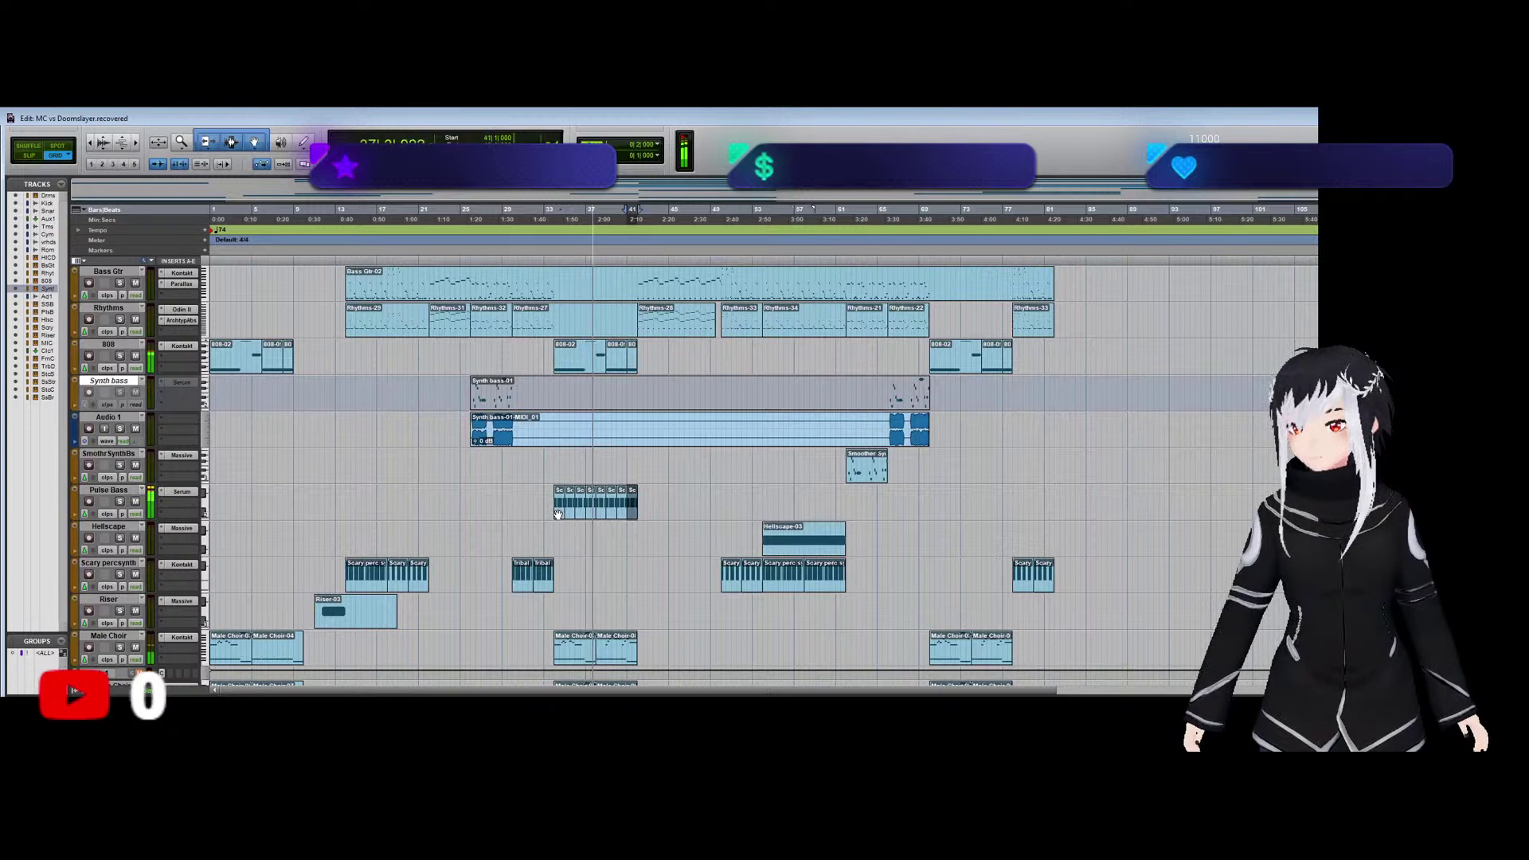
Play from bar 34 with Pulse Bass soloed, open its Serum insert, and unsolo the track.
left_click(553, 461)
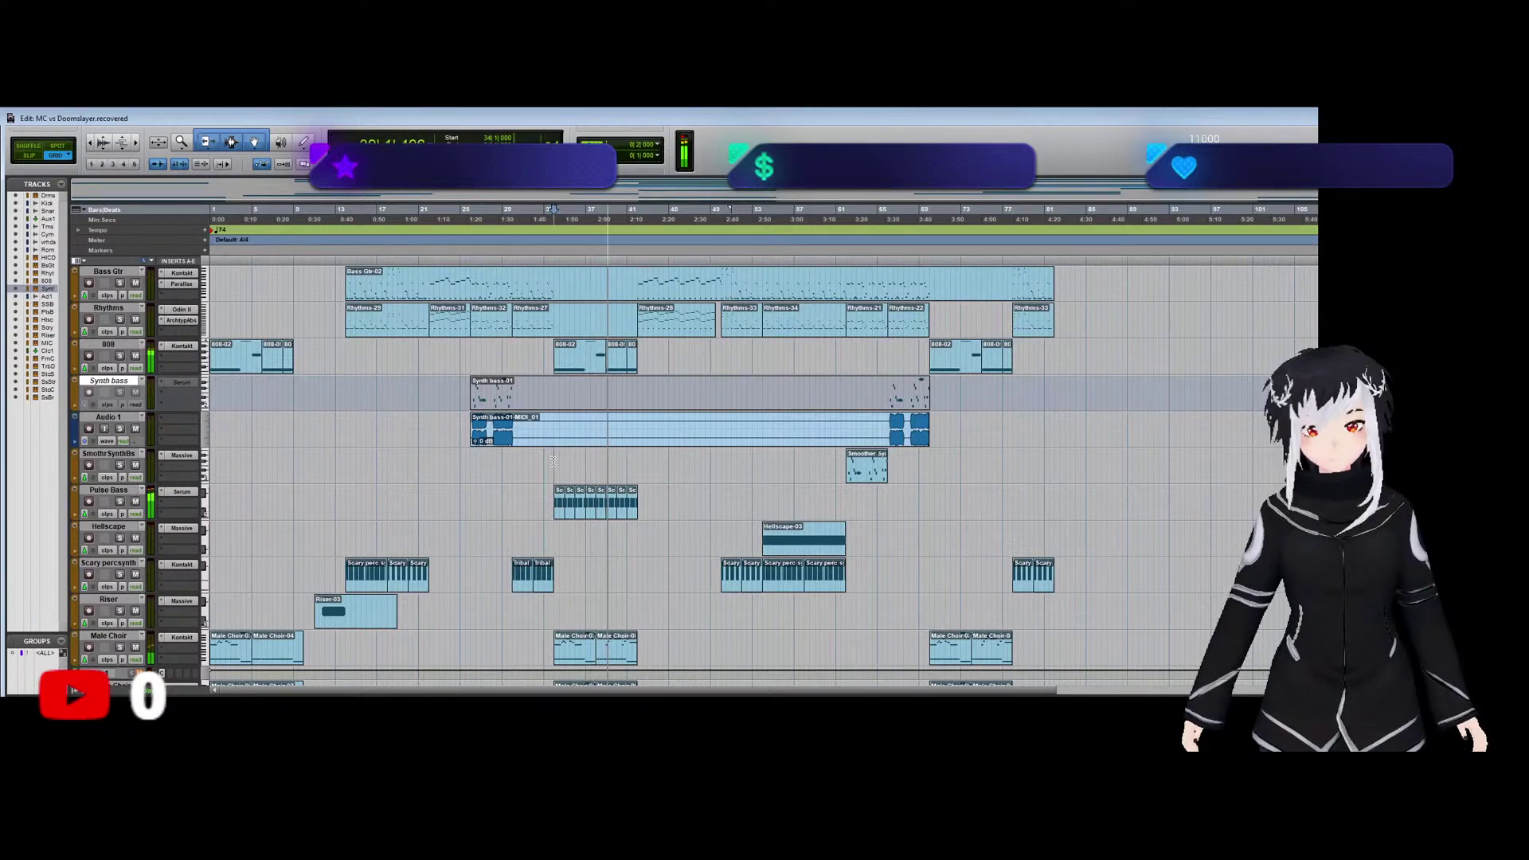
left_click(120, 502)
left_click(181, 491)
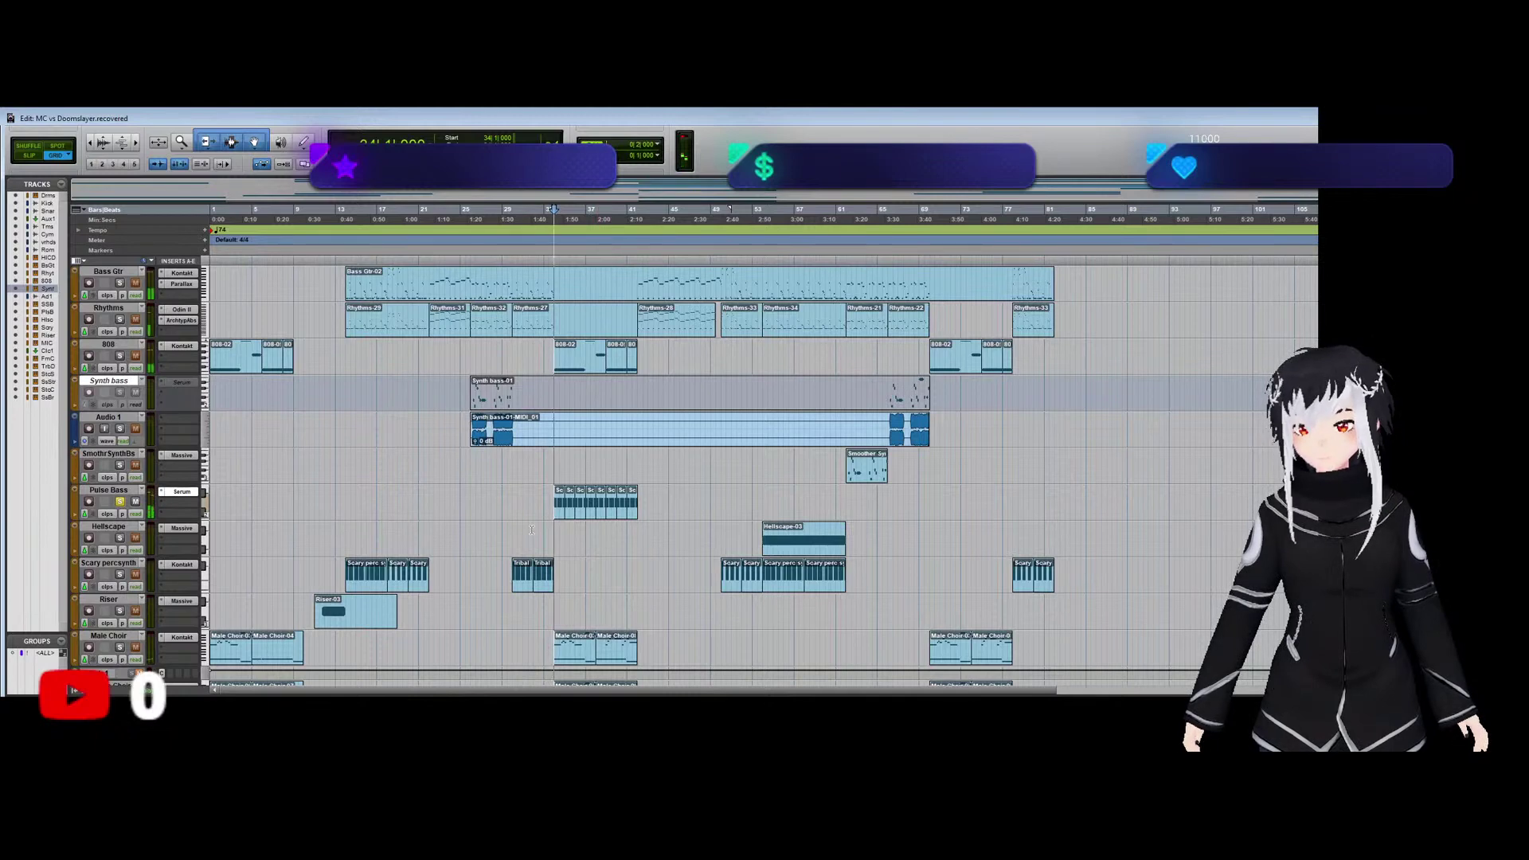
left_click(119, 501)
Raise the Pulse Bass fader in the mixer to about -9.4 dB and return to the arrangement.
key("ctrl+equal")
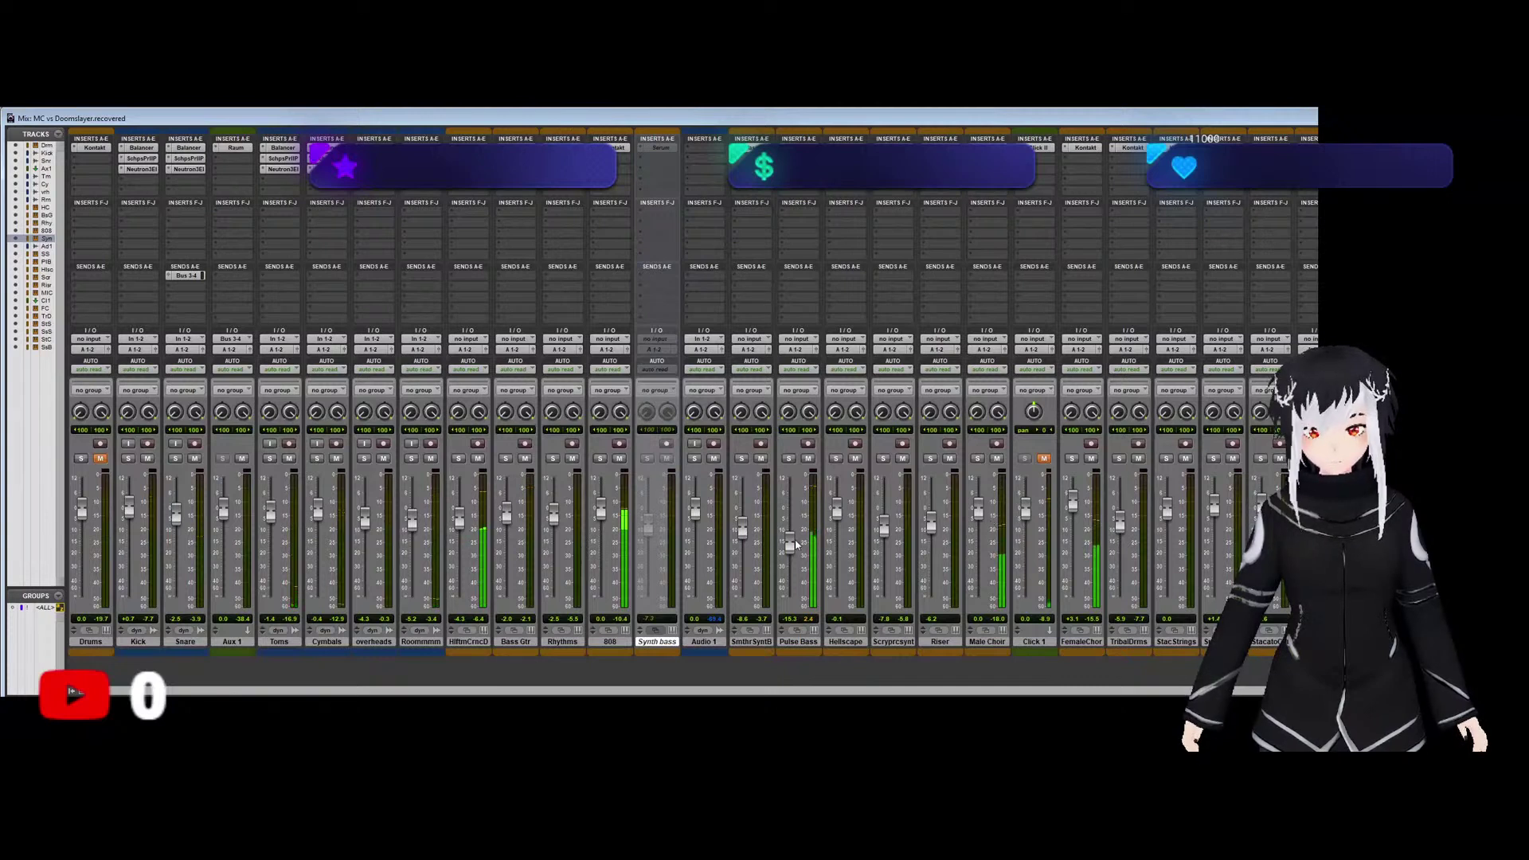
left_click_drag(789, 545, 788, 534)
key("ctrl+equal")
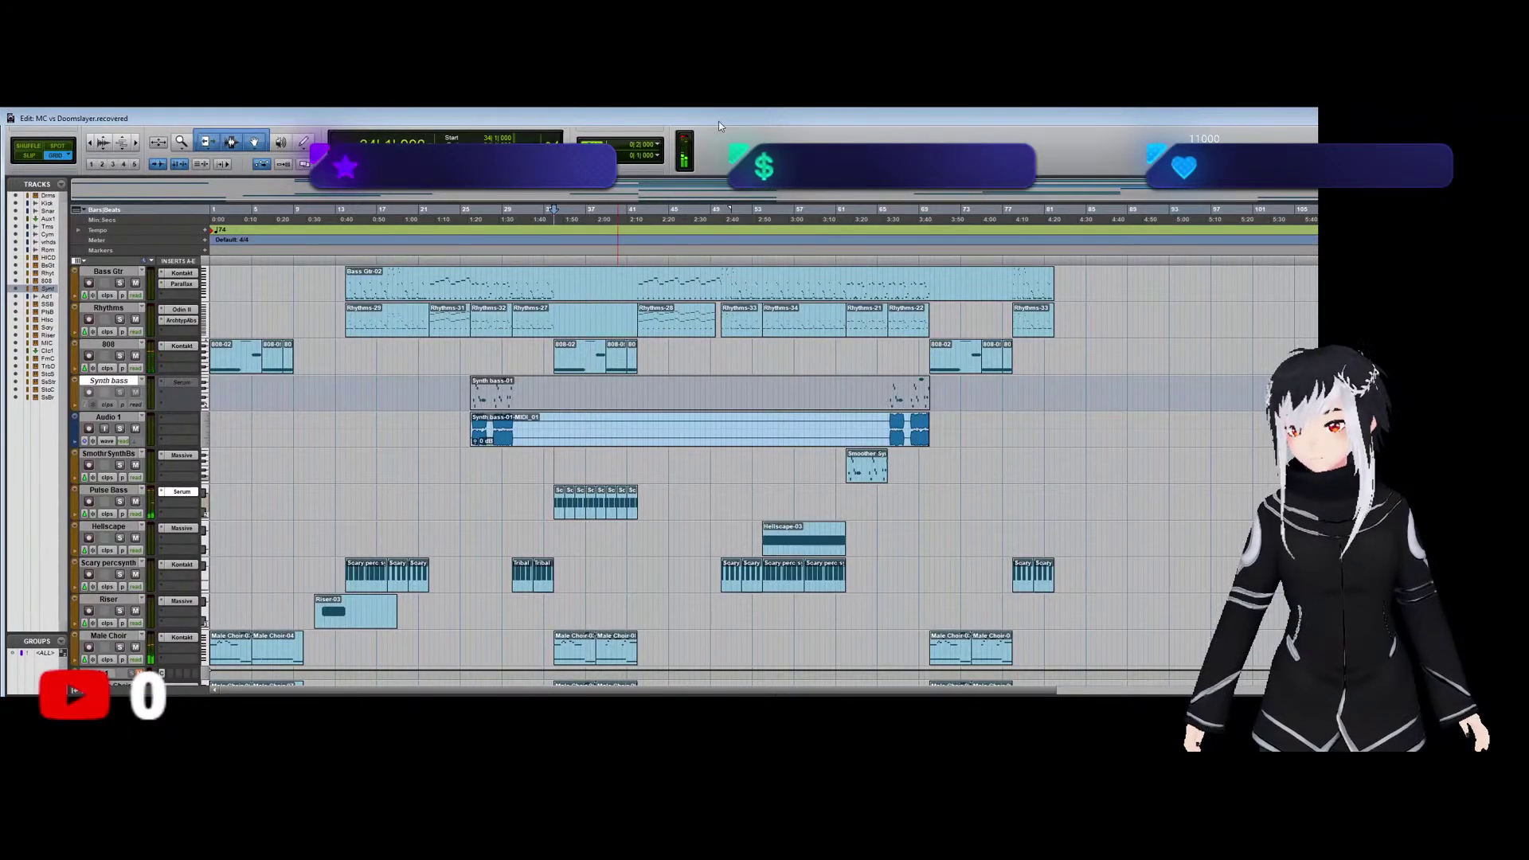
Select all eight Pulse Bass clips at bar 34 and play them, comparing the track soloed and in the full mix.
left_click(629, 509)
left_click(555, 513, "shift")
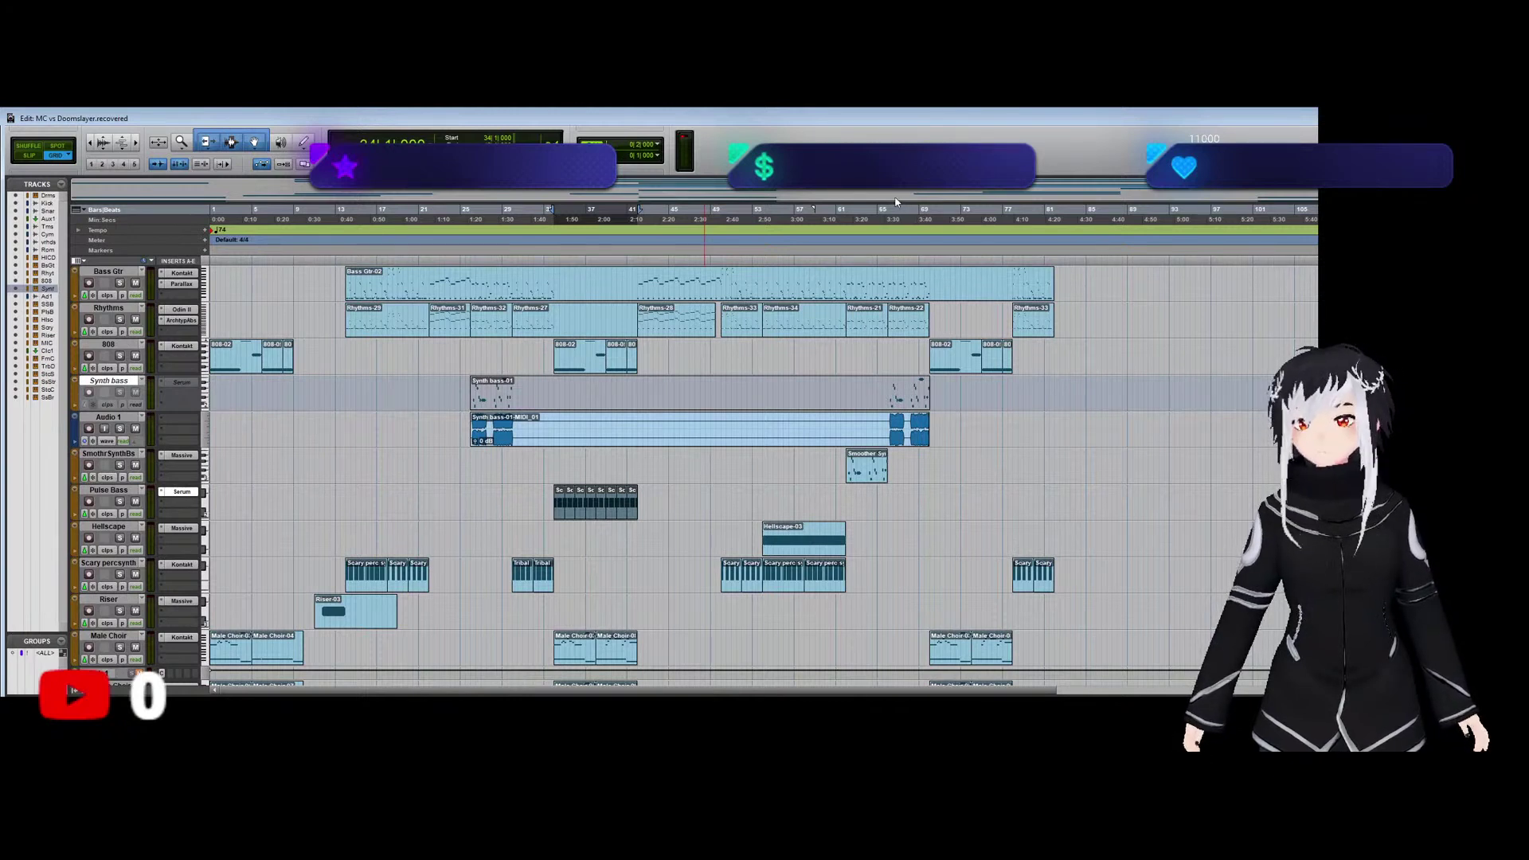
key("space")
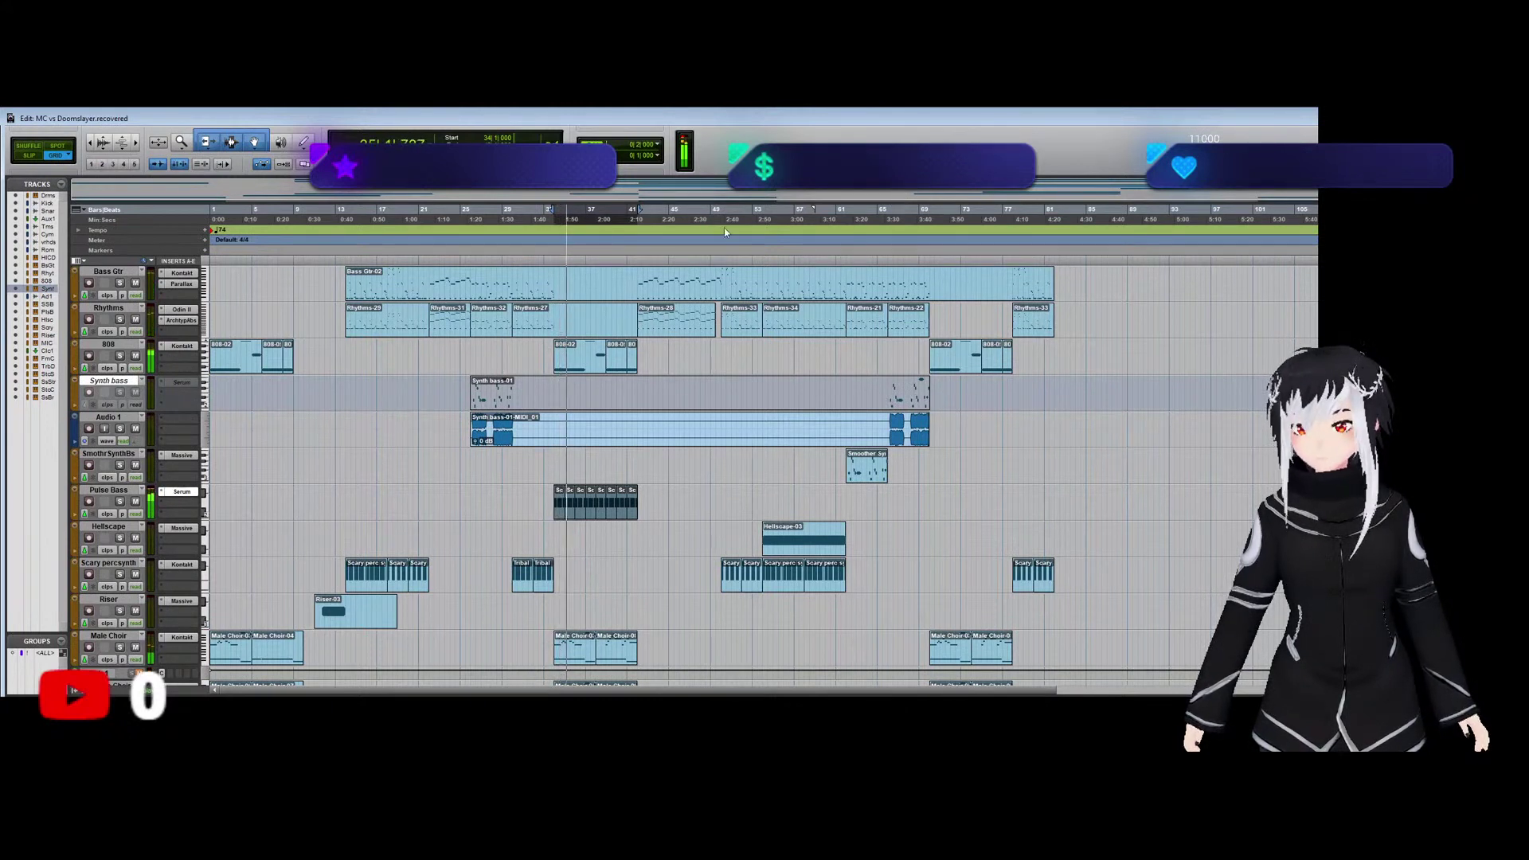
left_click(120, 504)
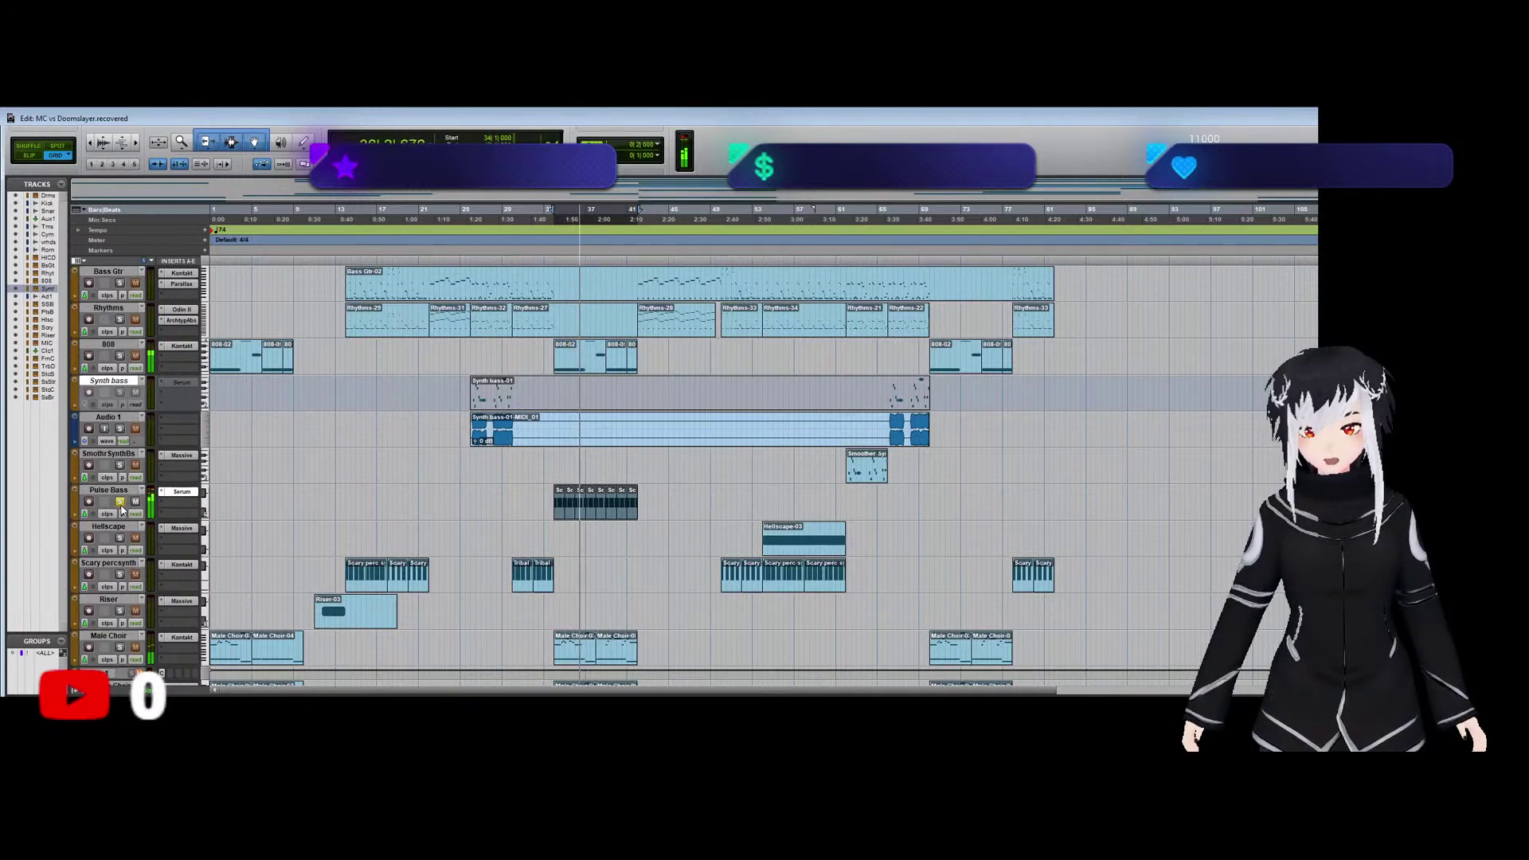
left_click(120, 503)
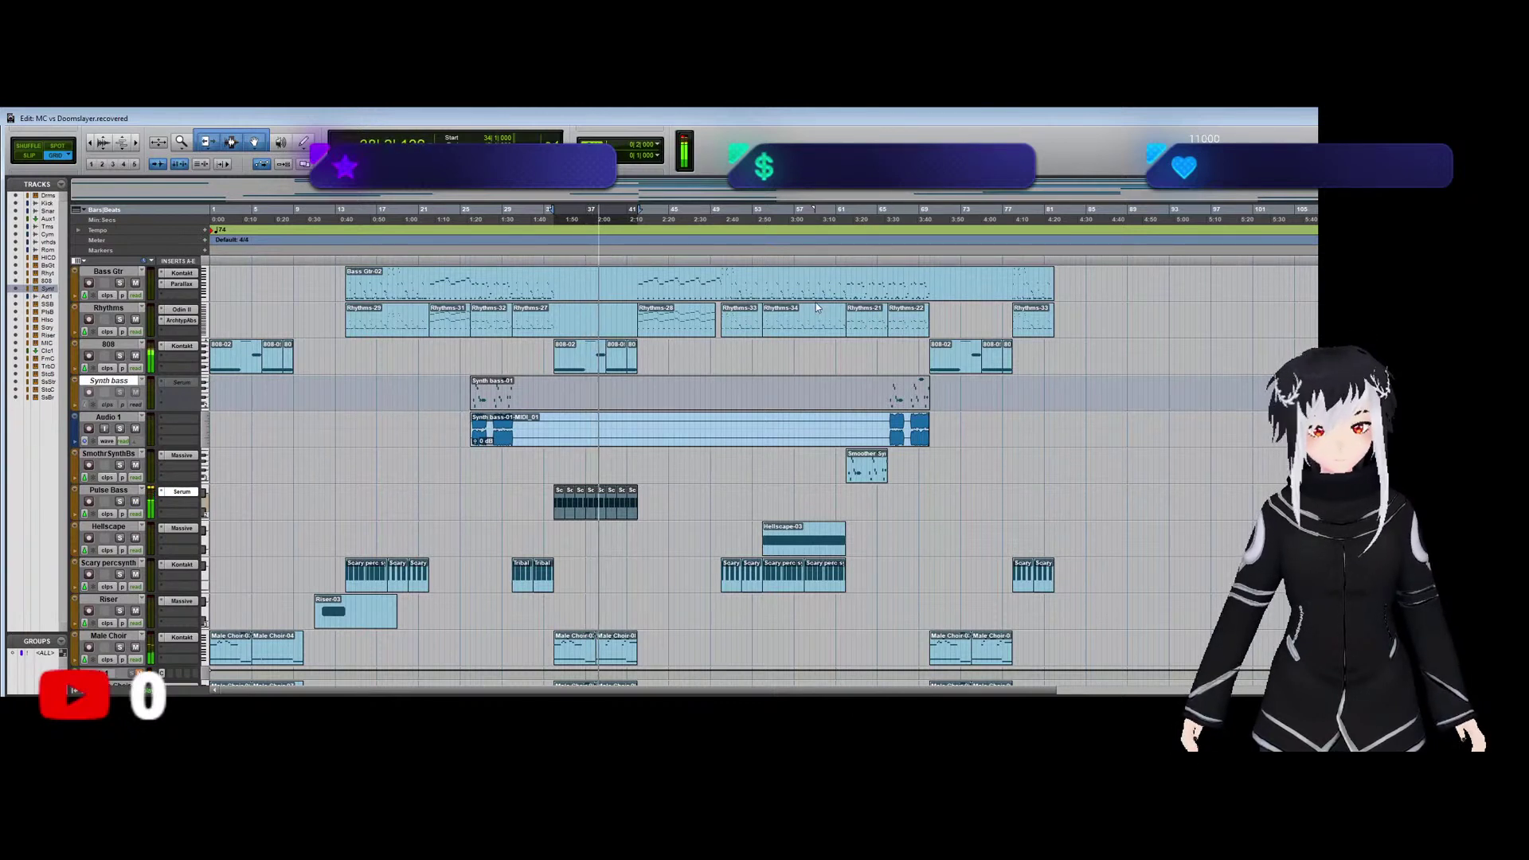
left_click(119, 502)
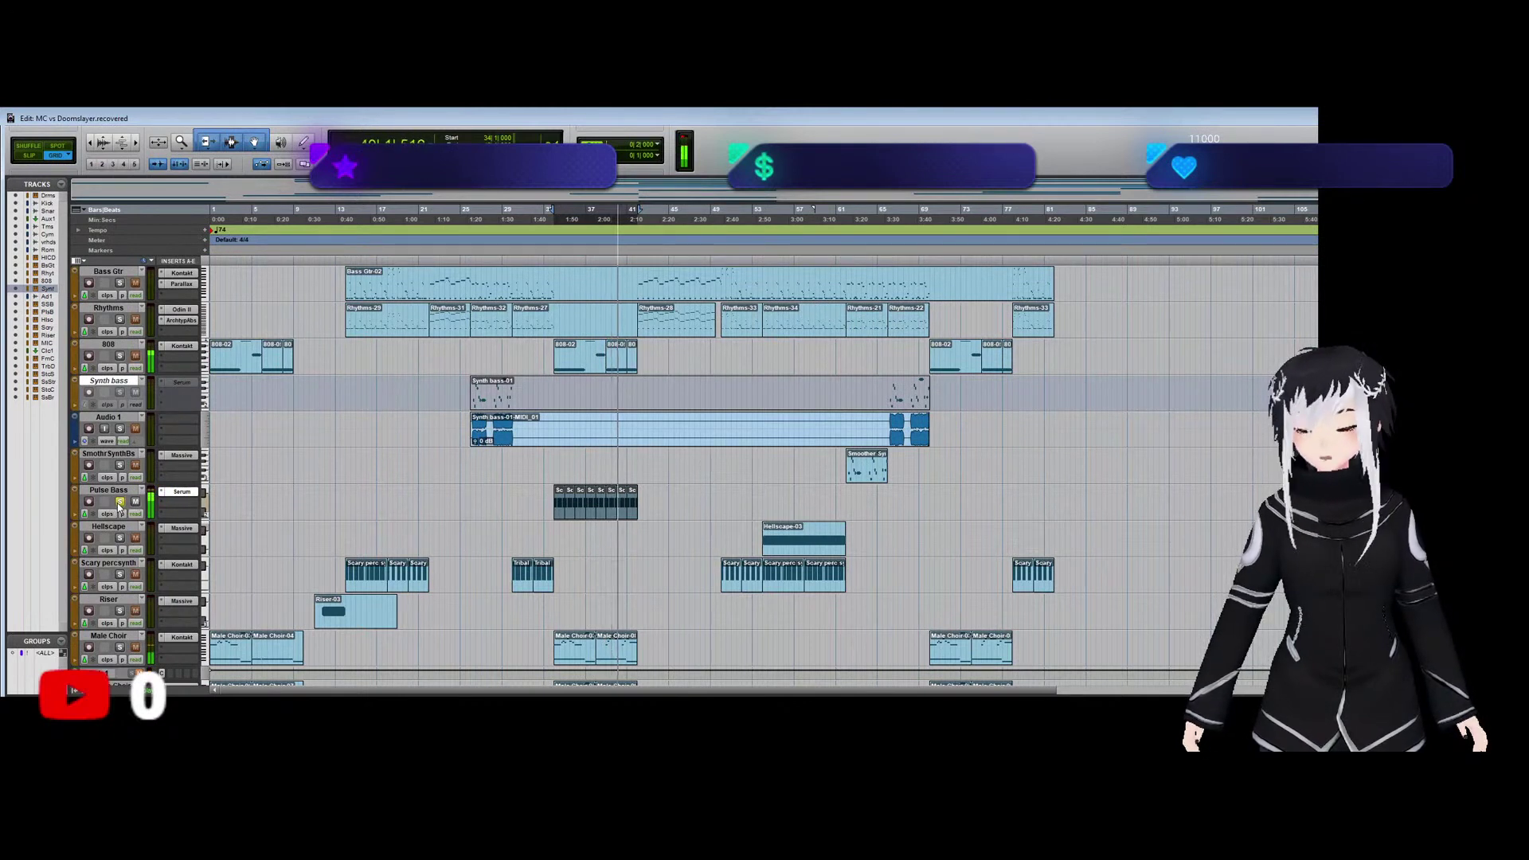
left_click(120, 502)
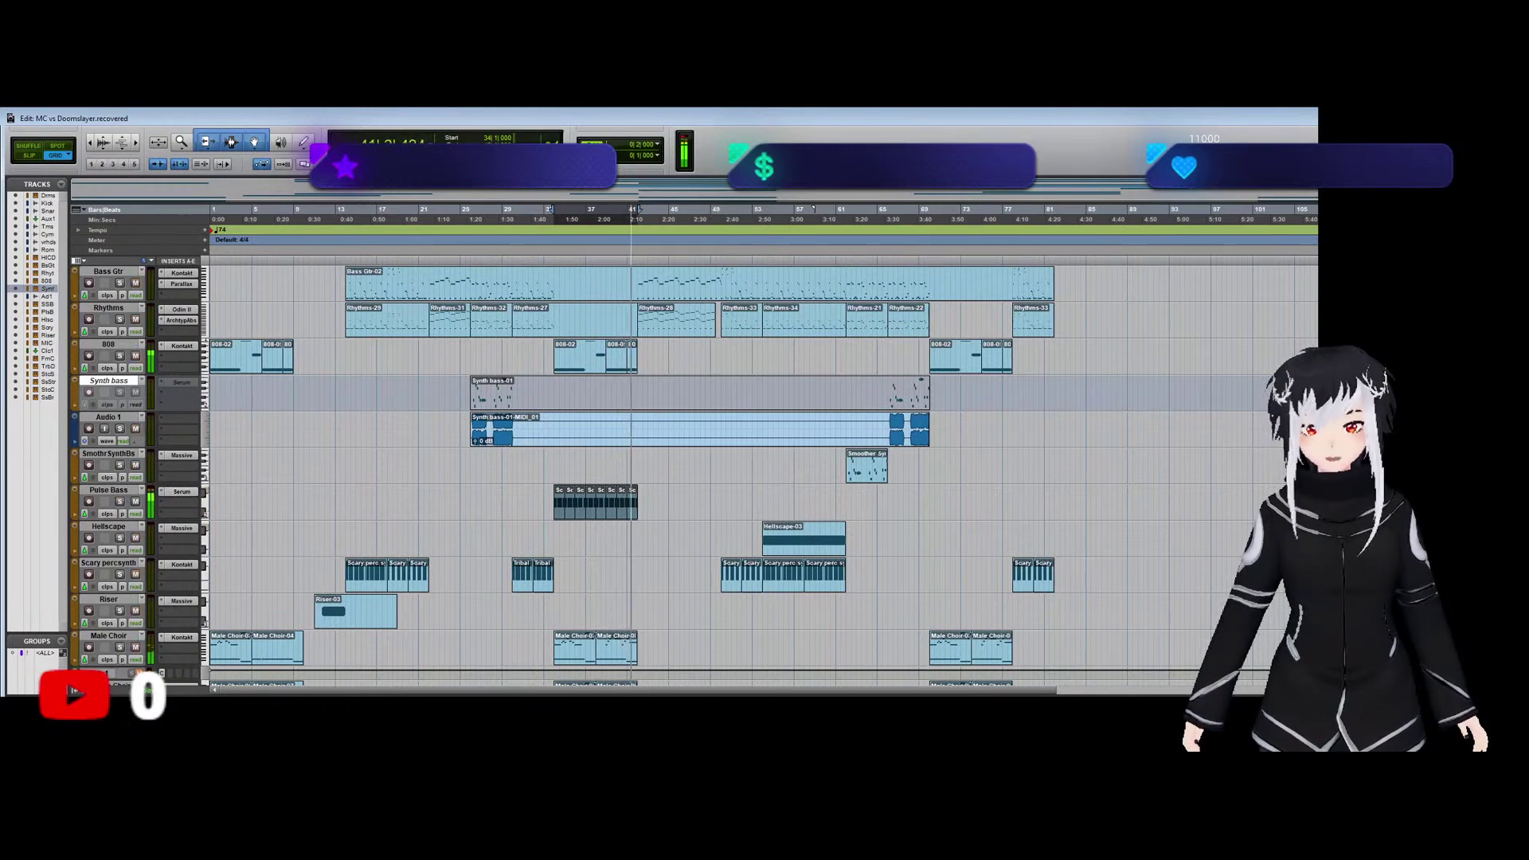
Lower the Pulse Bass fader in the mixer to about -11.8 dB during playback and return to the arrangement.
key("ctrl+equal")
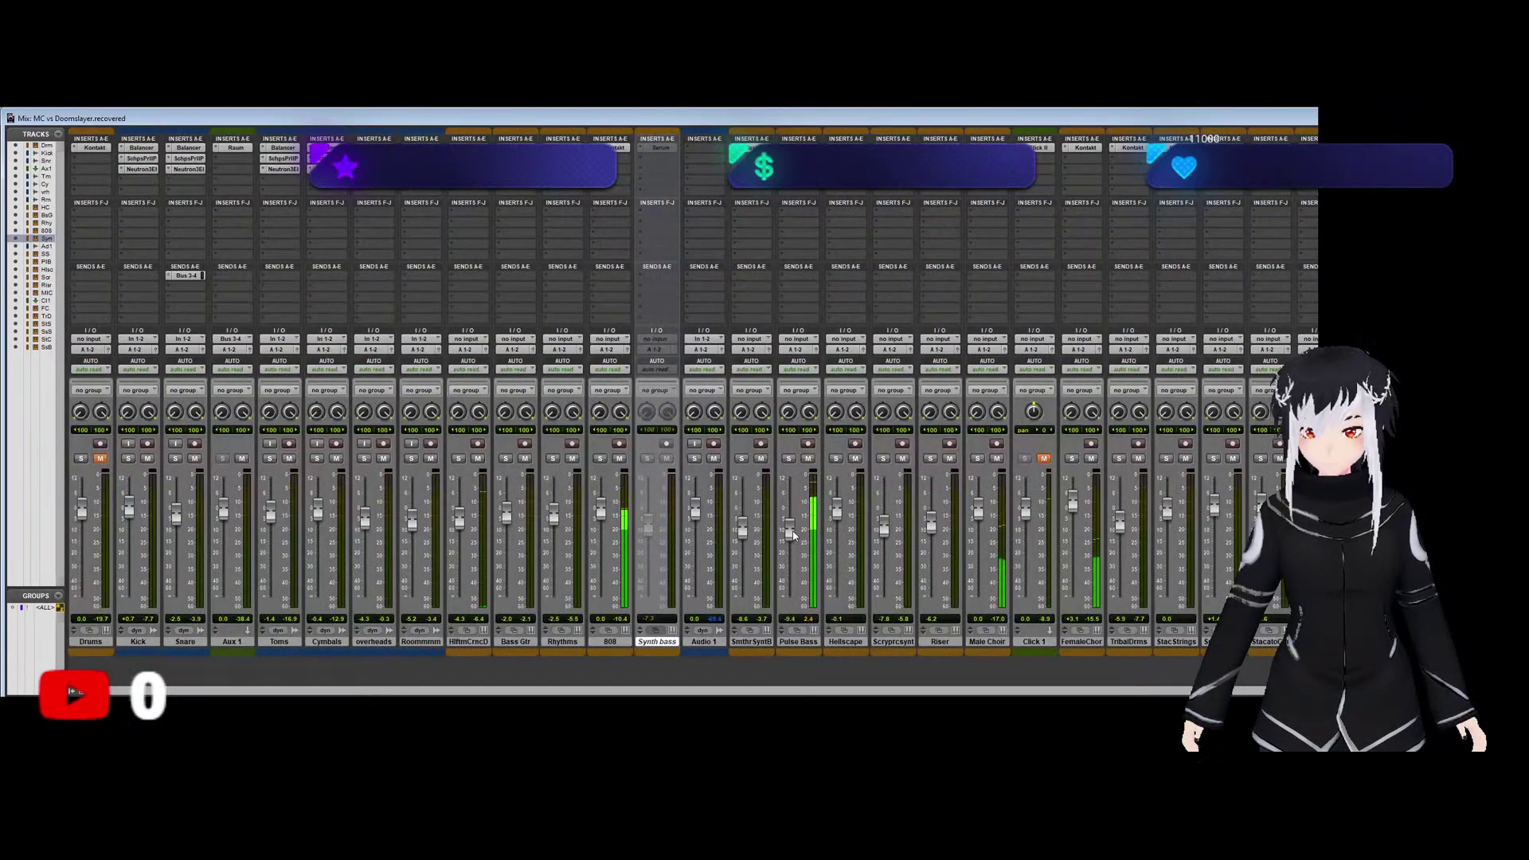
left_click_drag(789, 529, 790, 541)
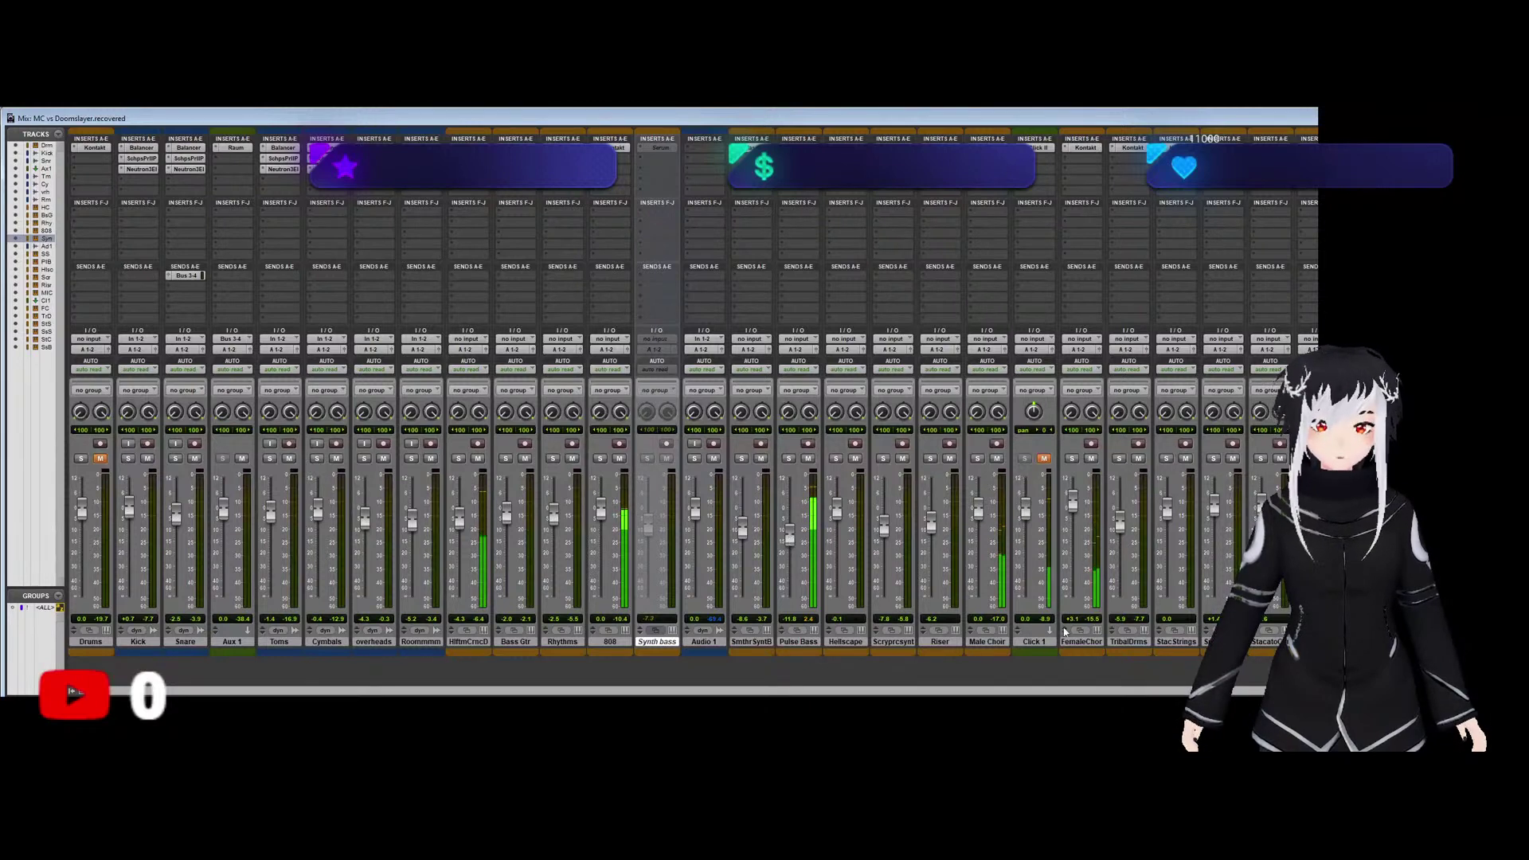
key("alt+Tab")
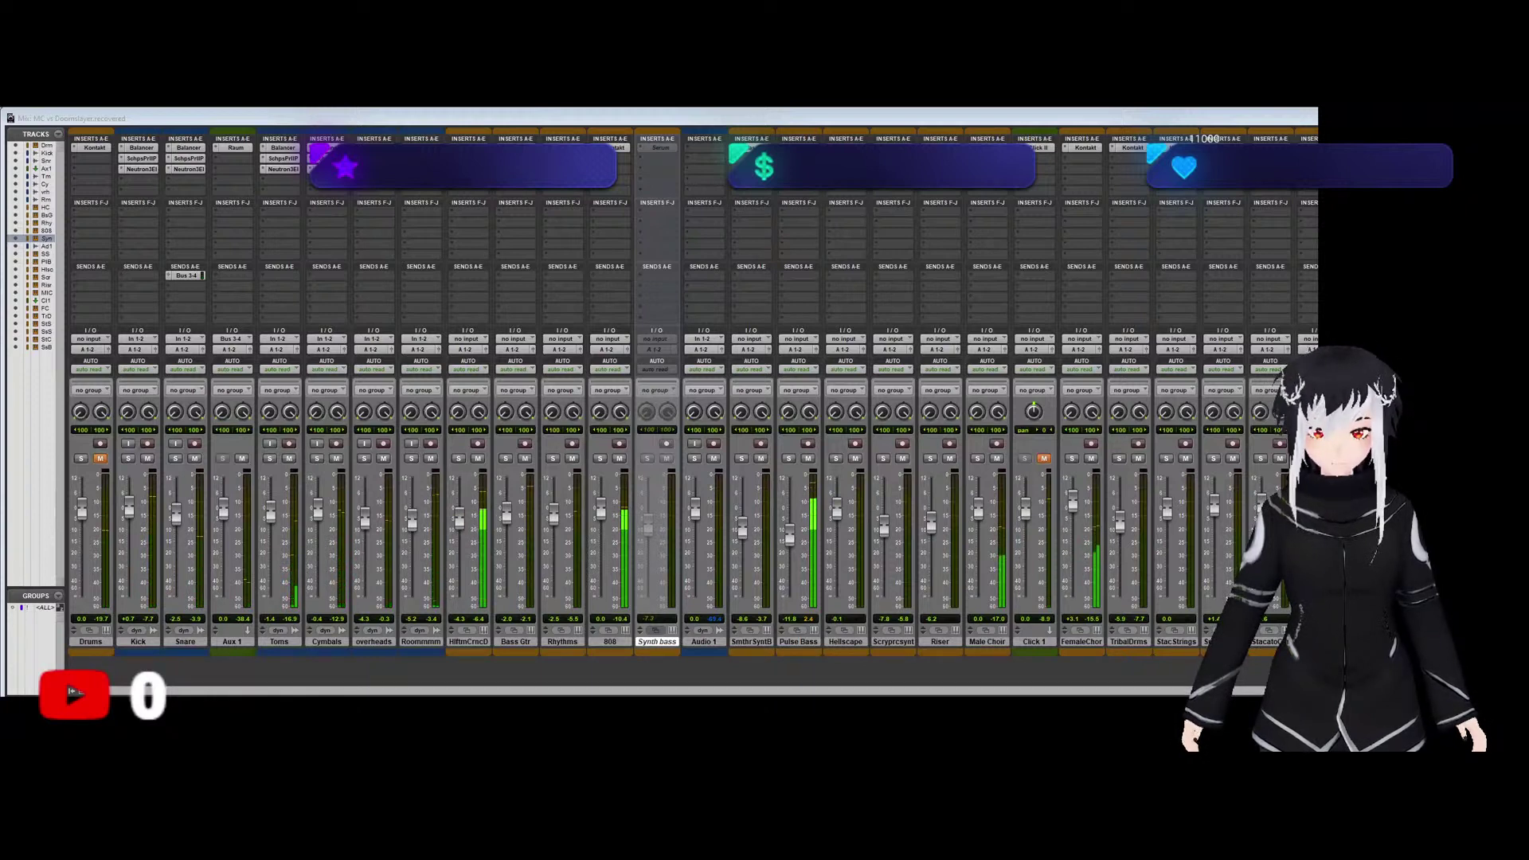
left_click(785, 666)
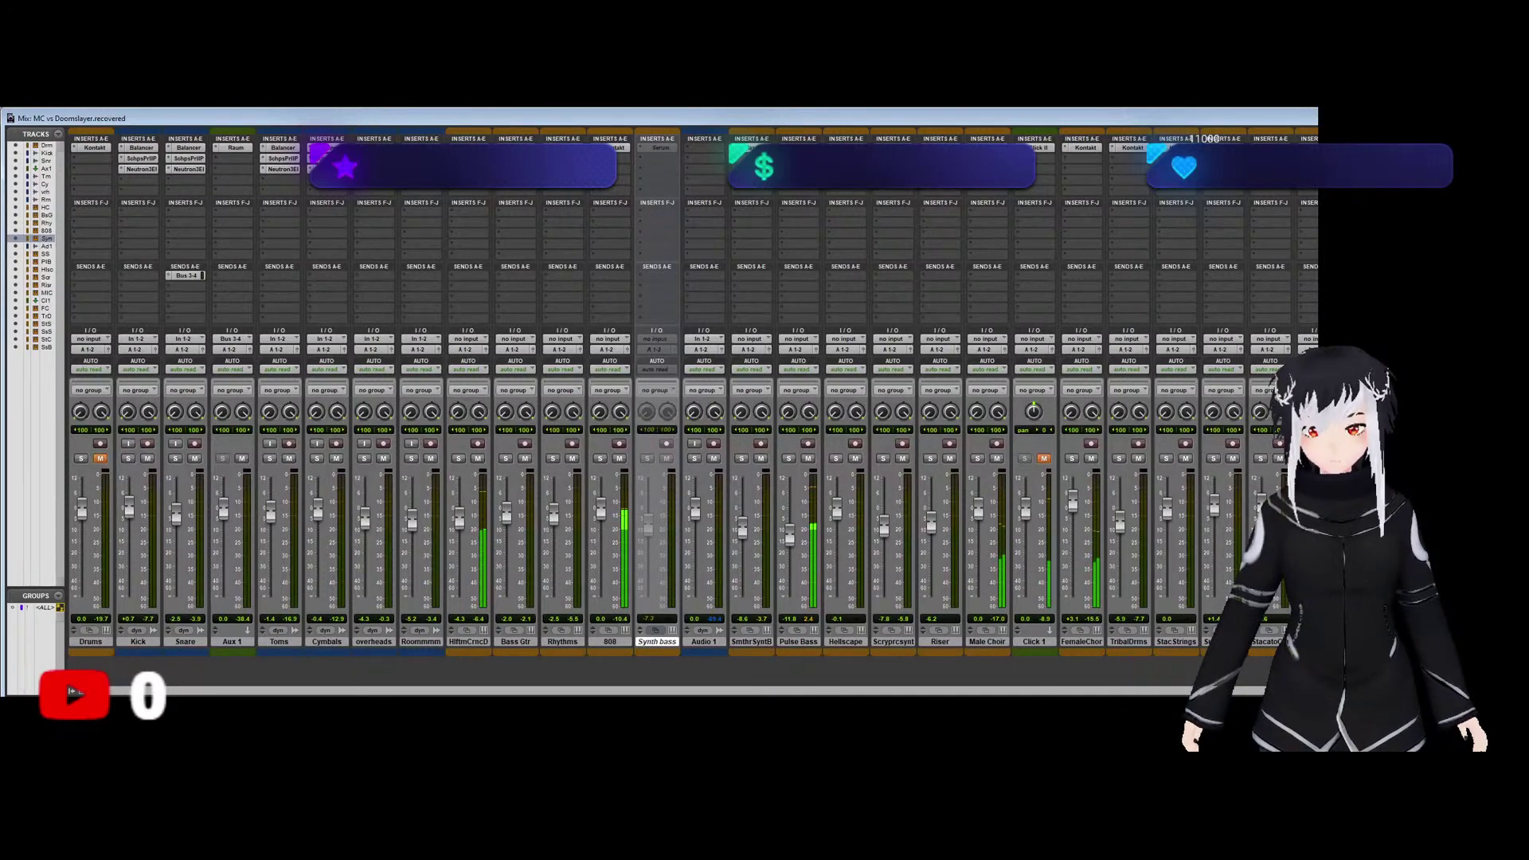
key("ctrl+equal")
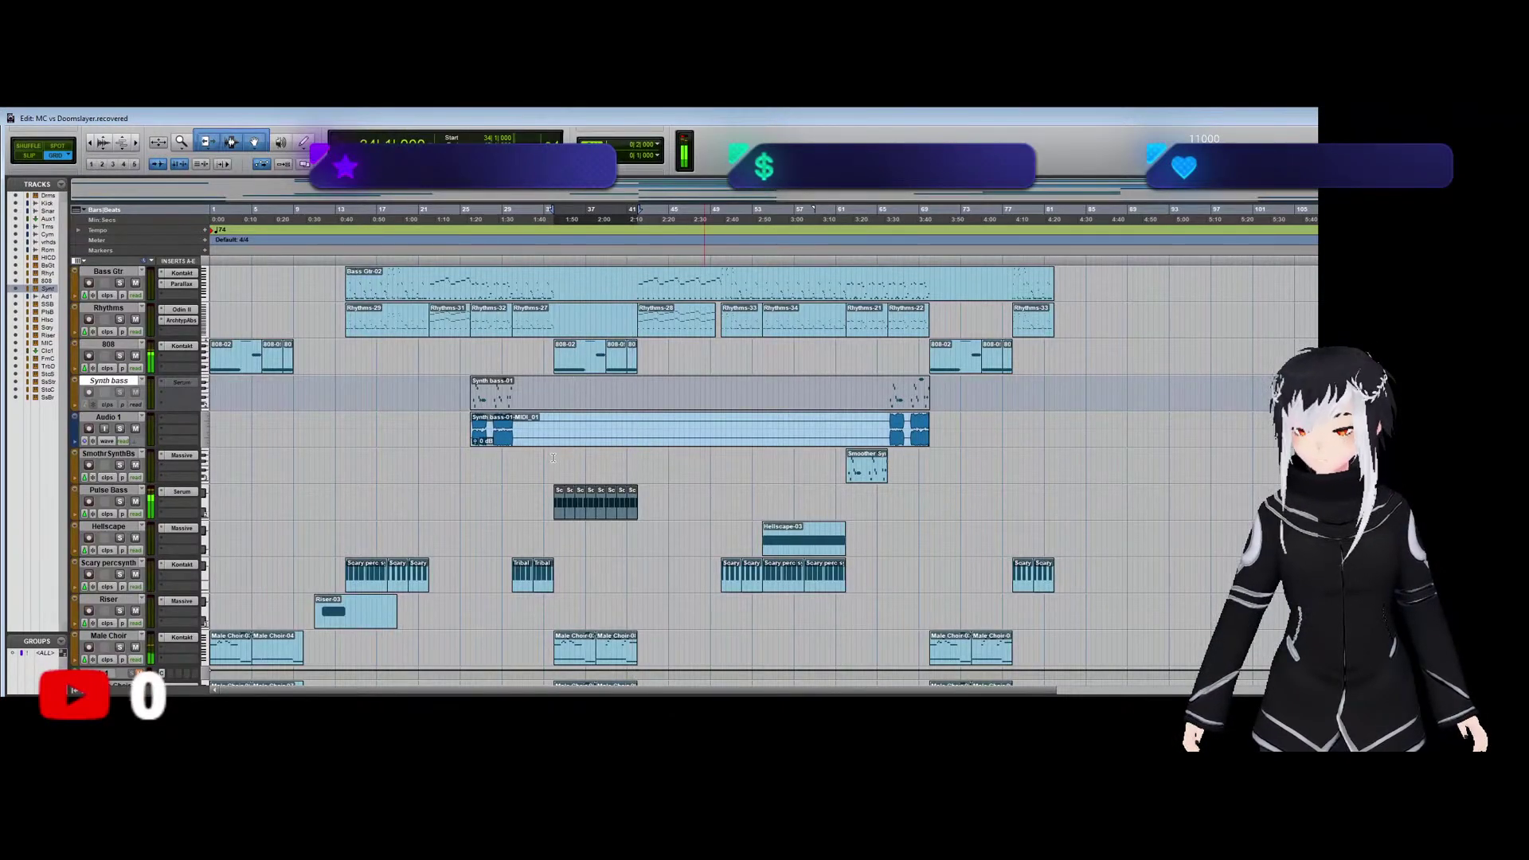
Play the section from bar 34 and compare it with Pulse Bass muted and unmuted.
left_click(560, 510)
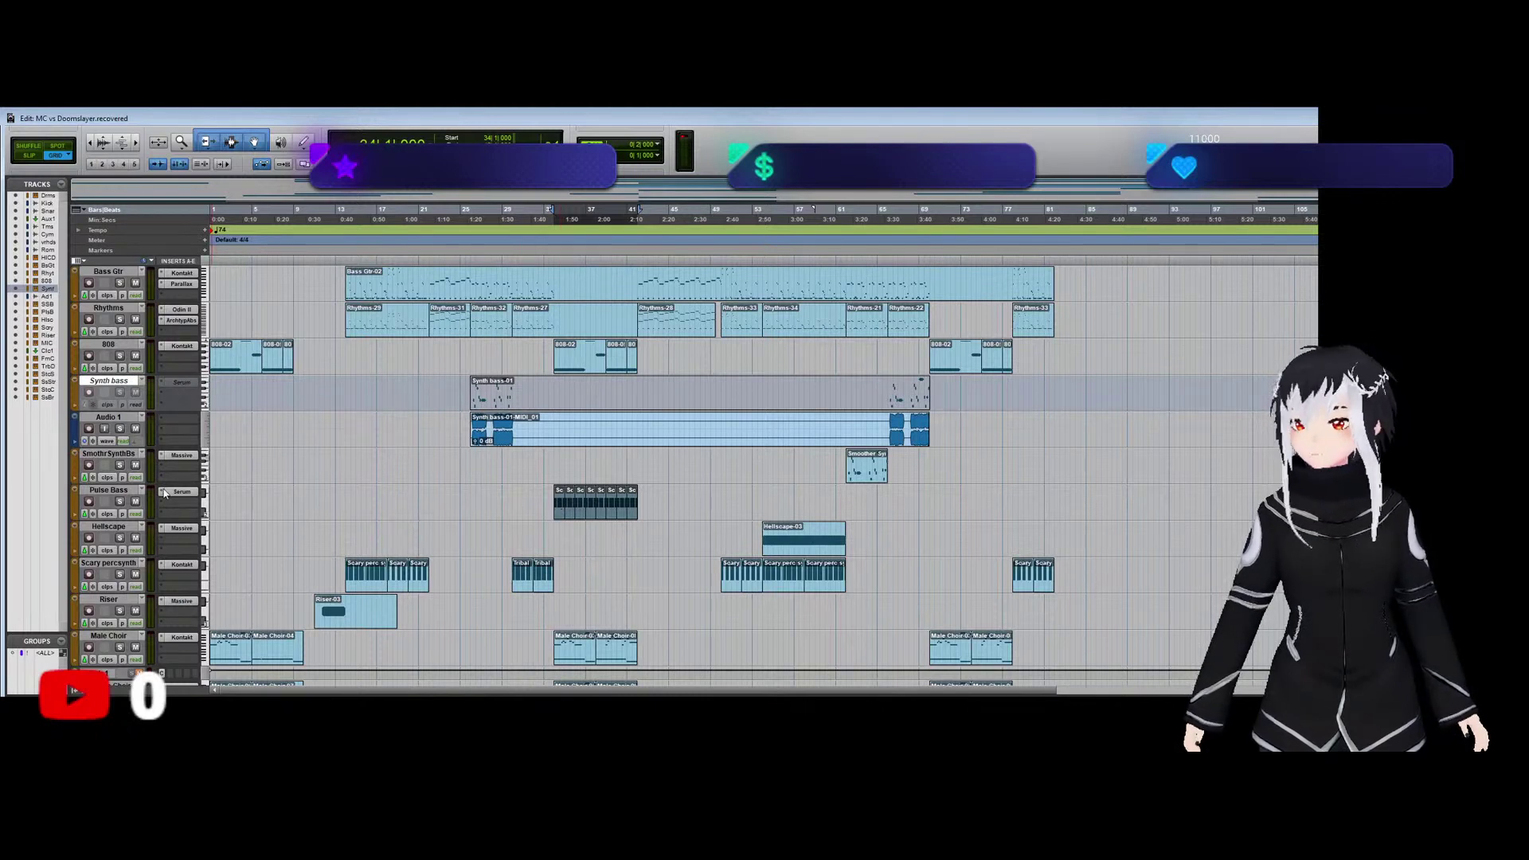
left_click(135, 502)
key("space")
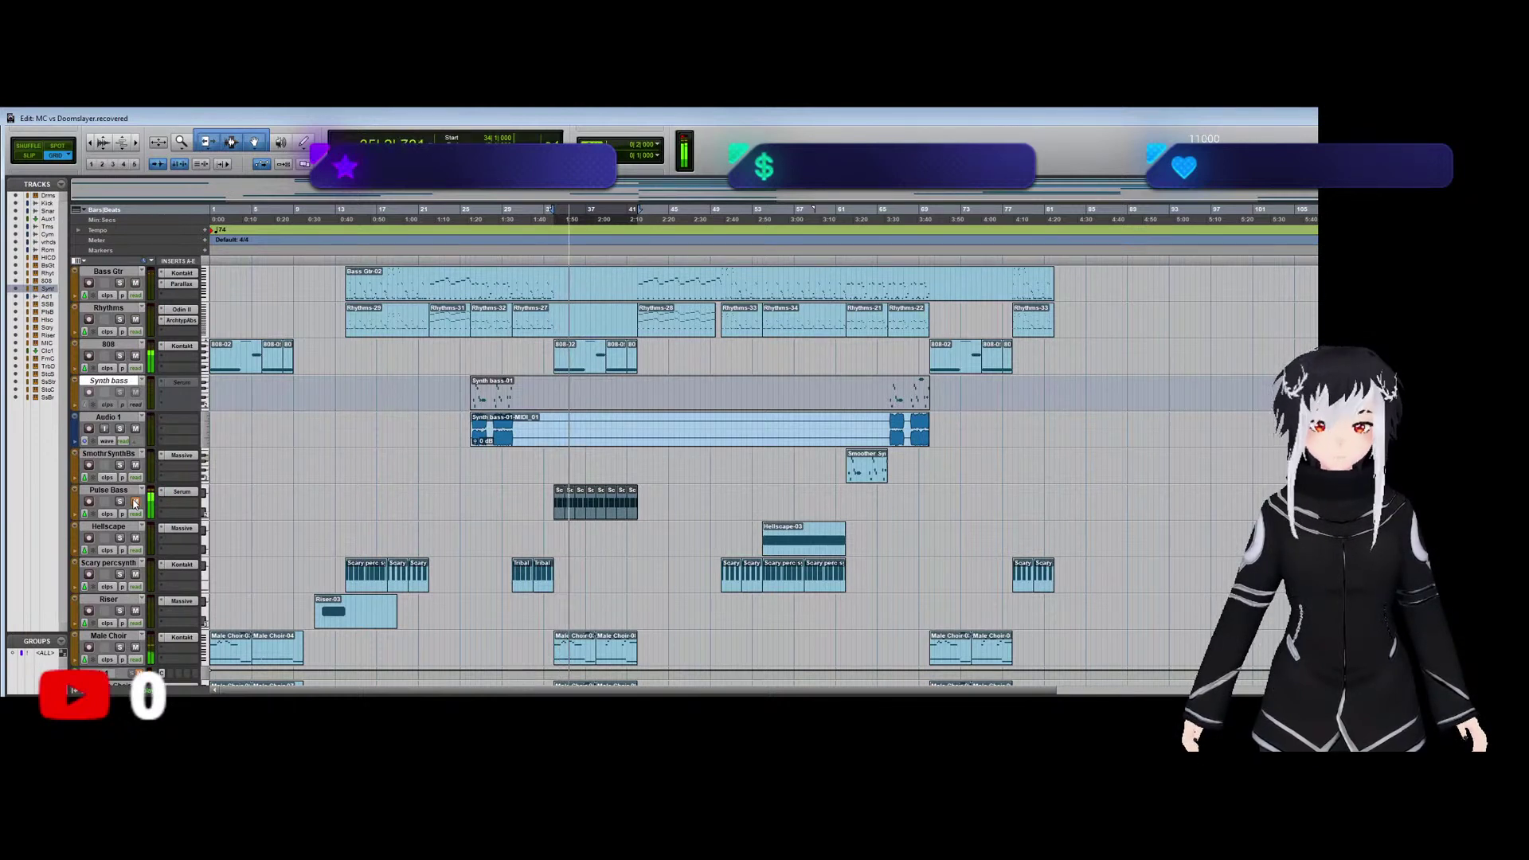
left_click(135, 502)
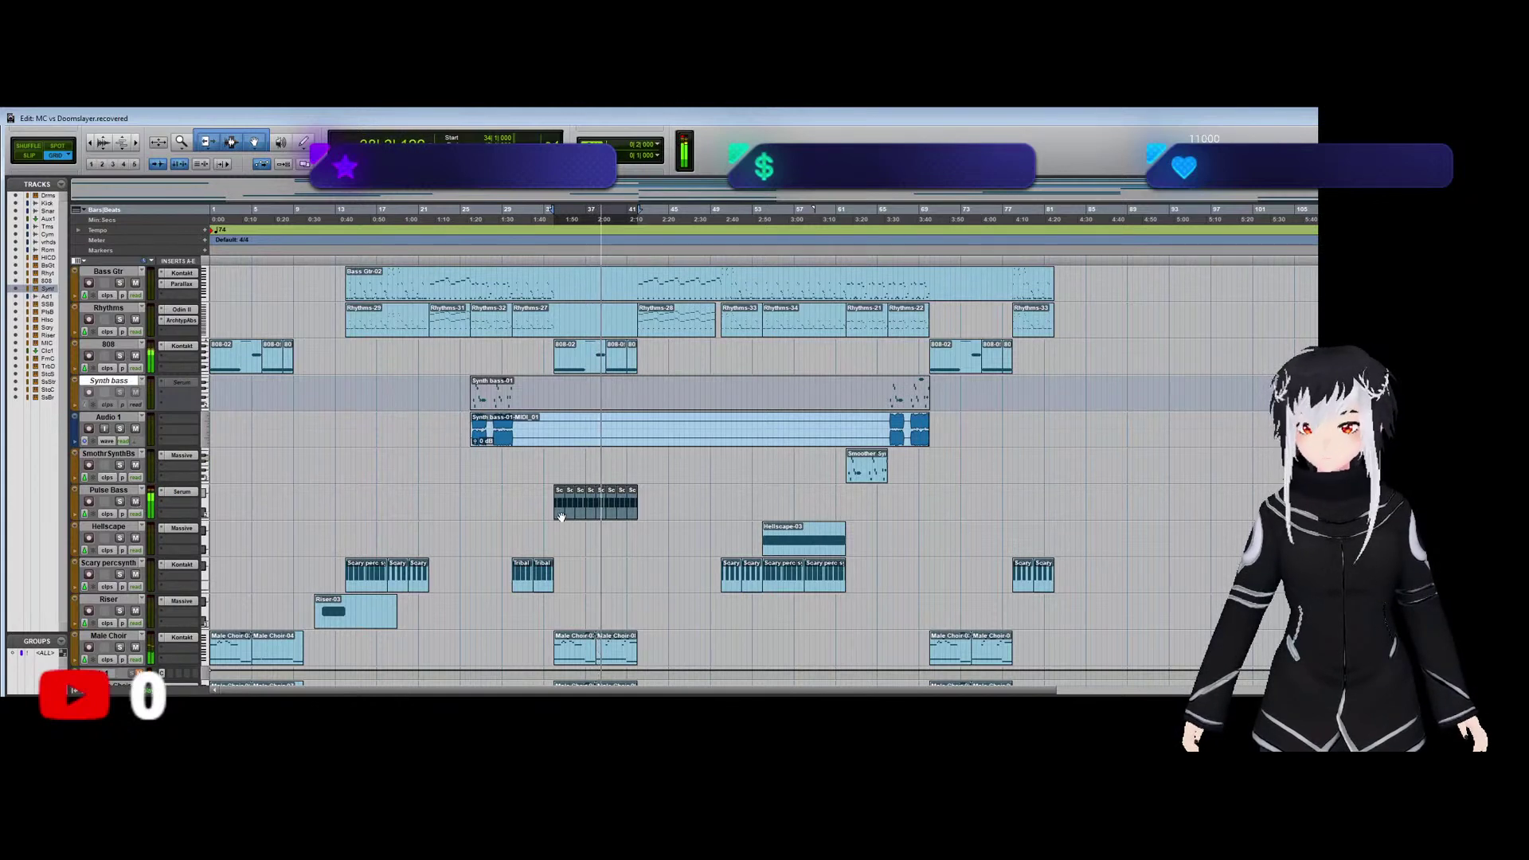
Paste the eight Pulse Bass clips at bar 70 and play the section from there.
left_click(937, 514)
key("ctrl+v")
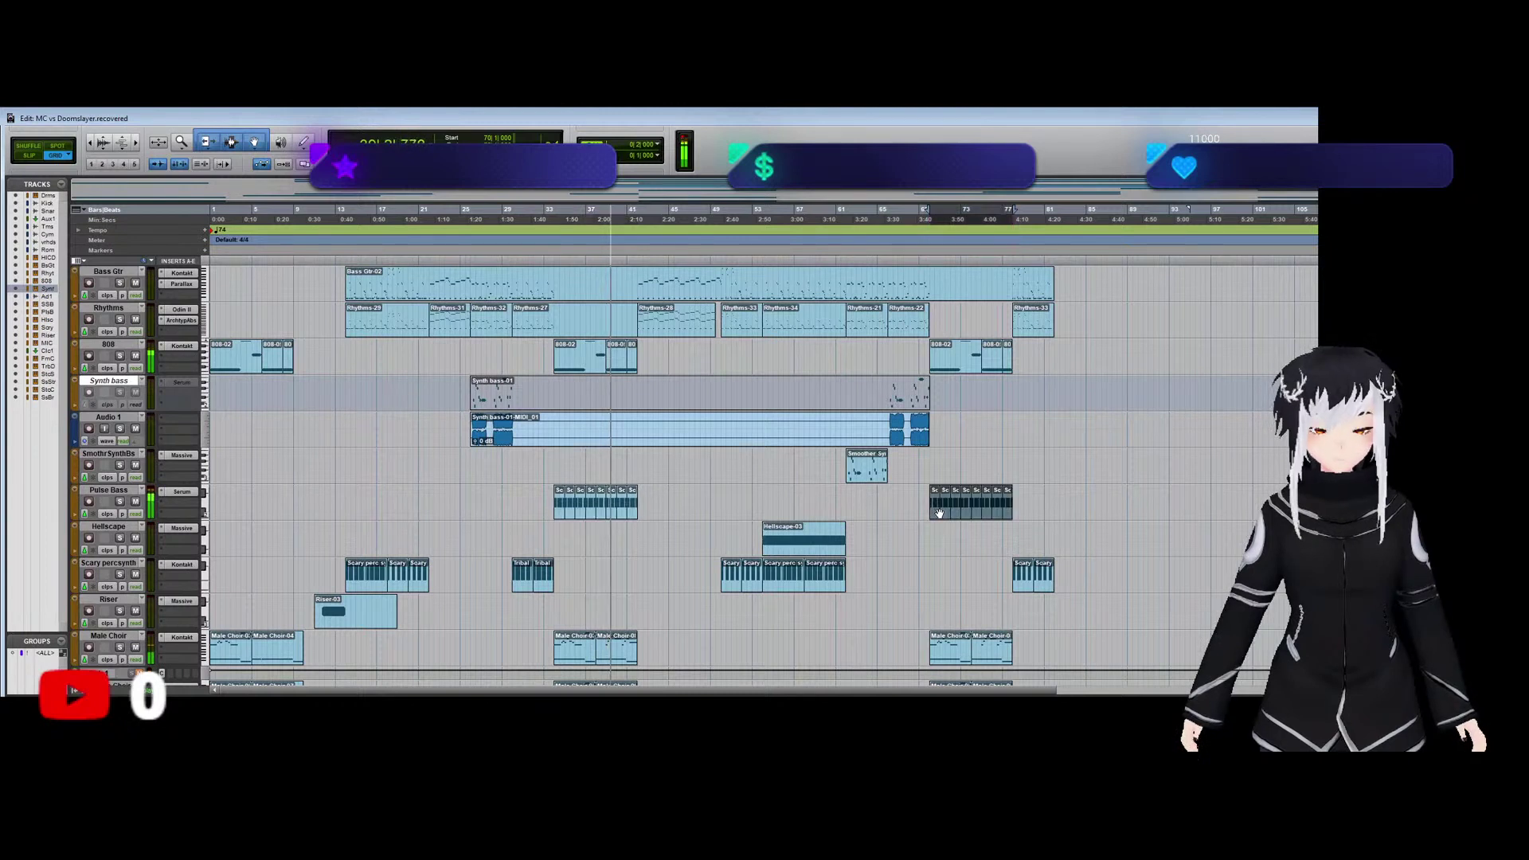
left_click(931, 463)
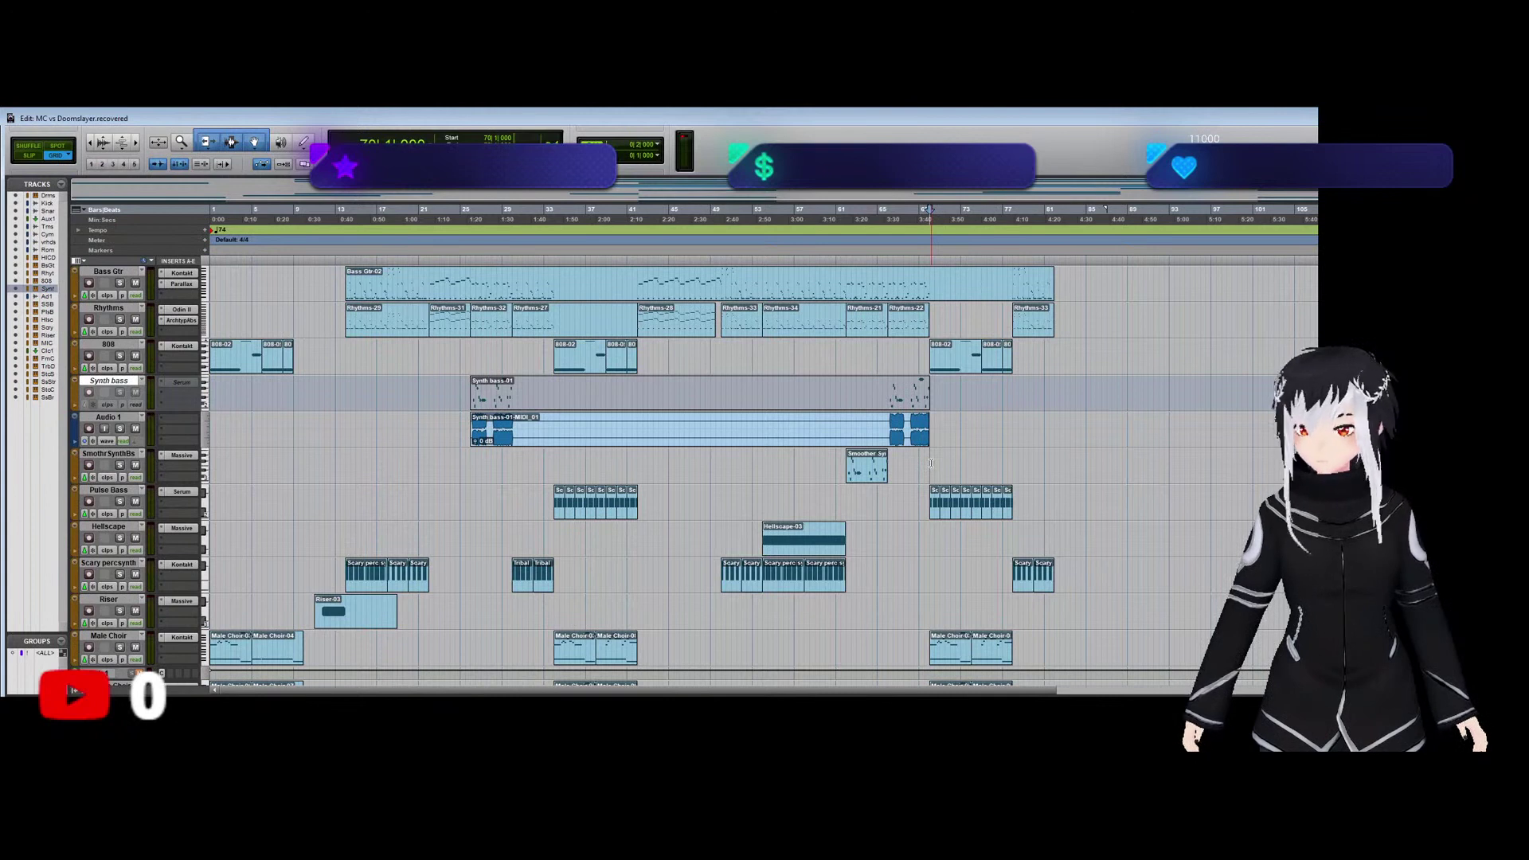
key("space")
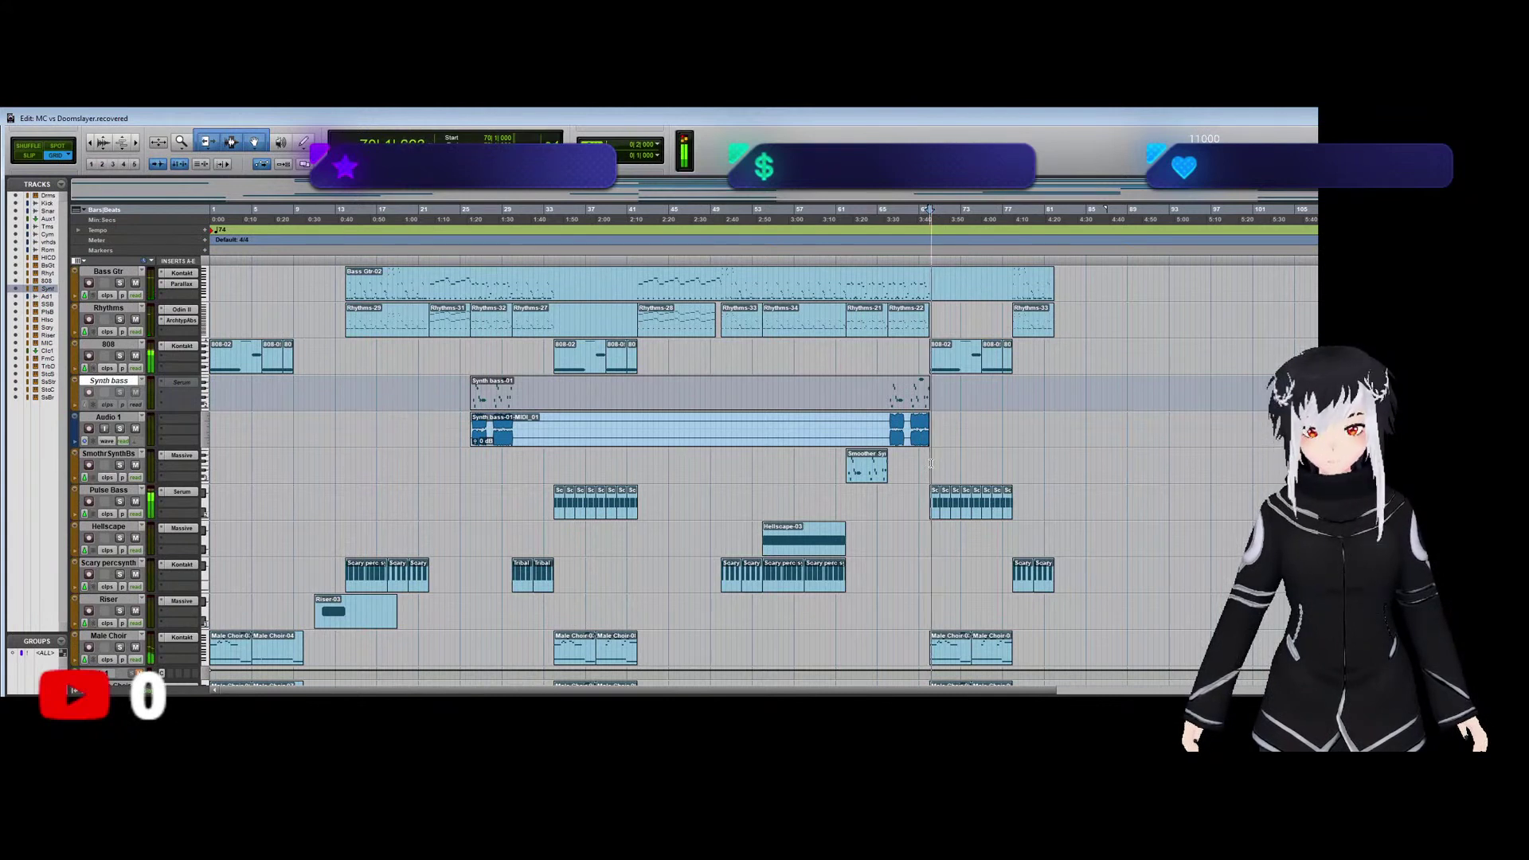
key("space")
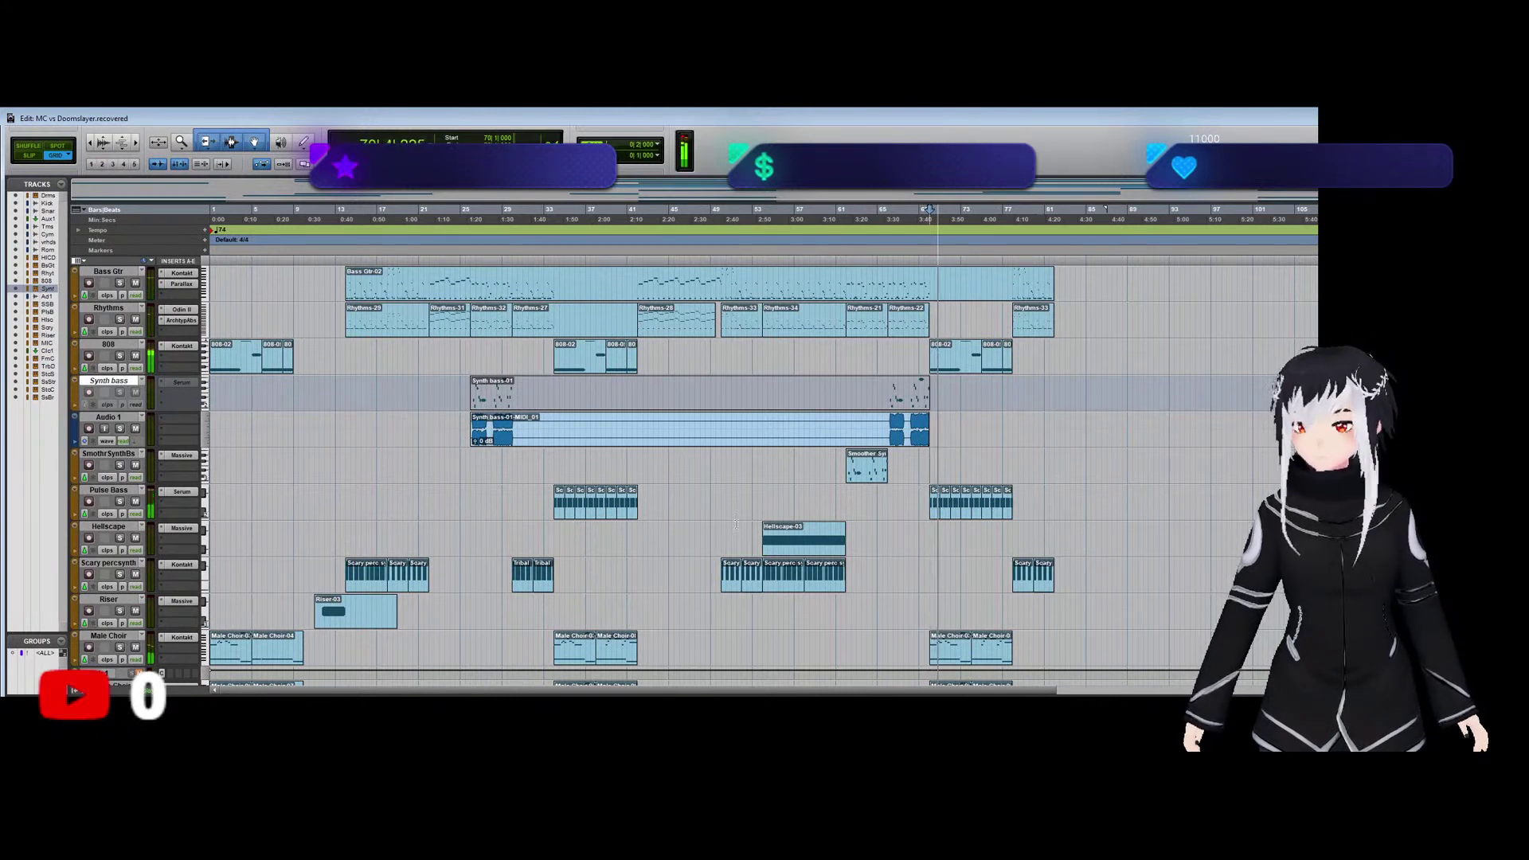
Copy the eight Pulse Bass clips at bar 34 to the start of the song at bar 1.
left_click(631, 501)
left_click(570, 518)
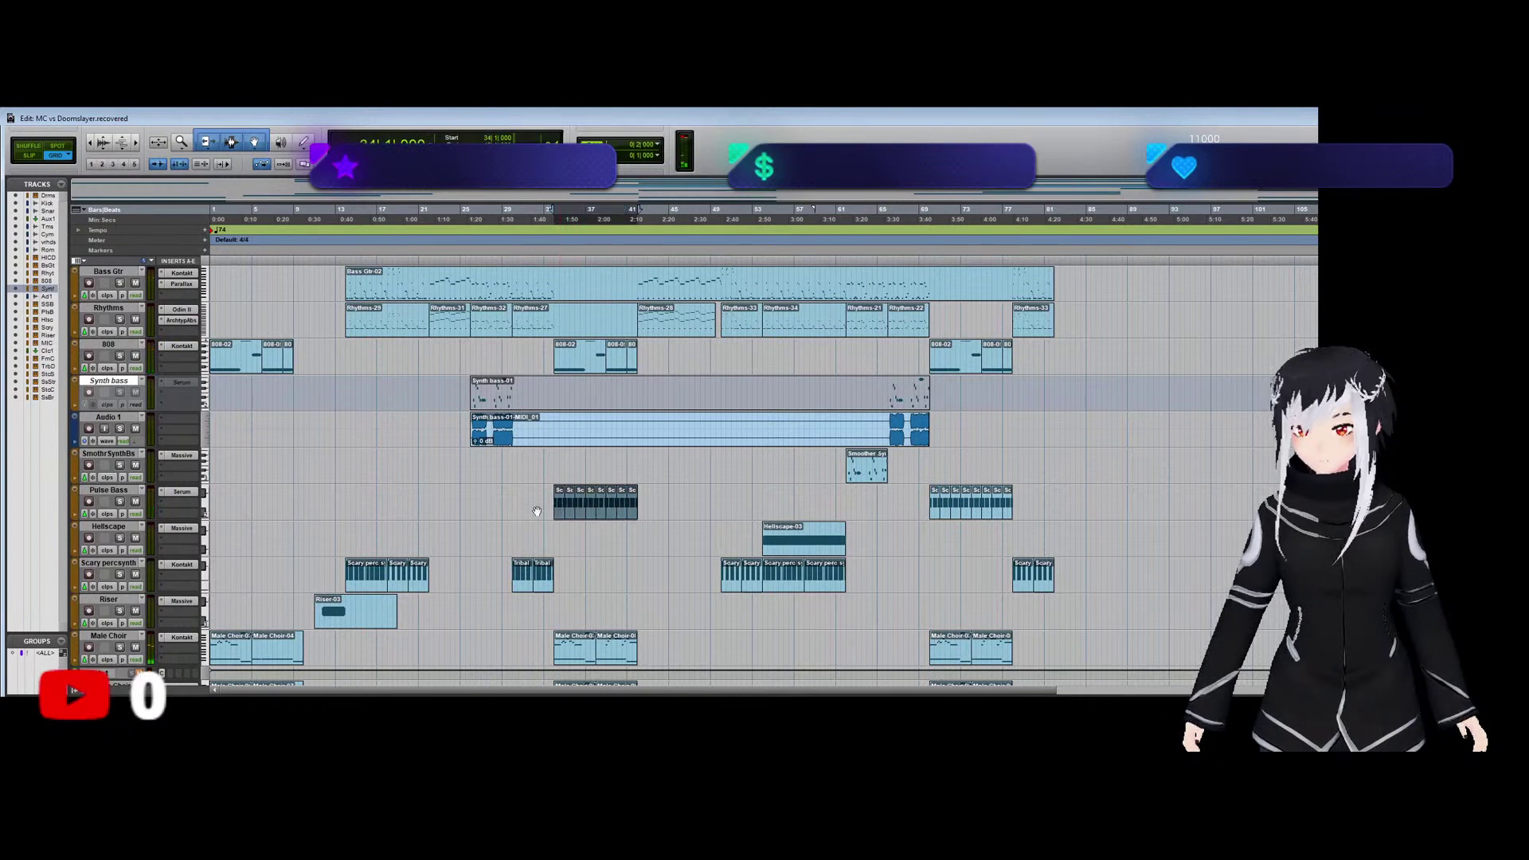
key("Return")
key("ctrl+v")
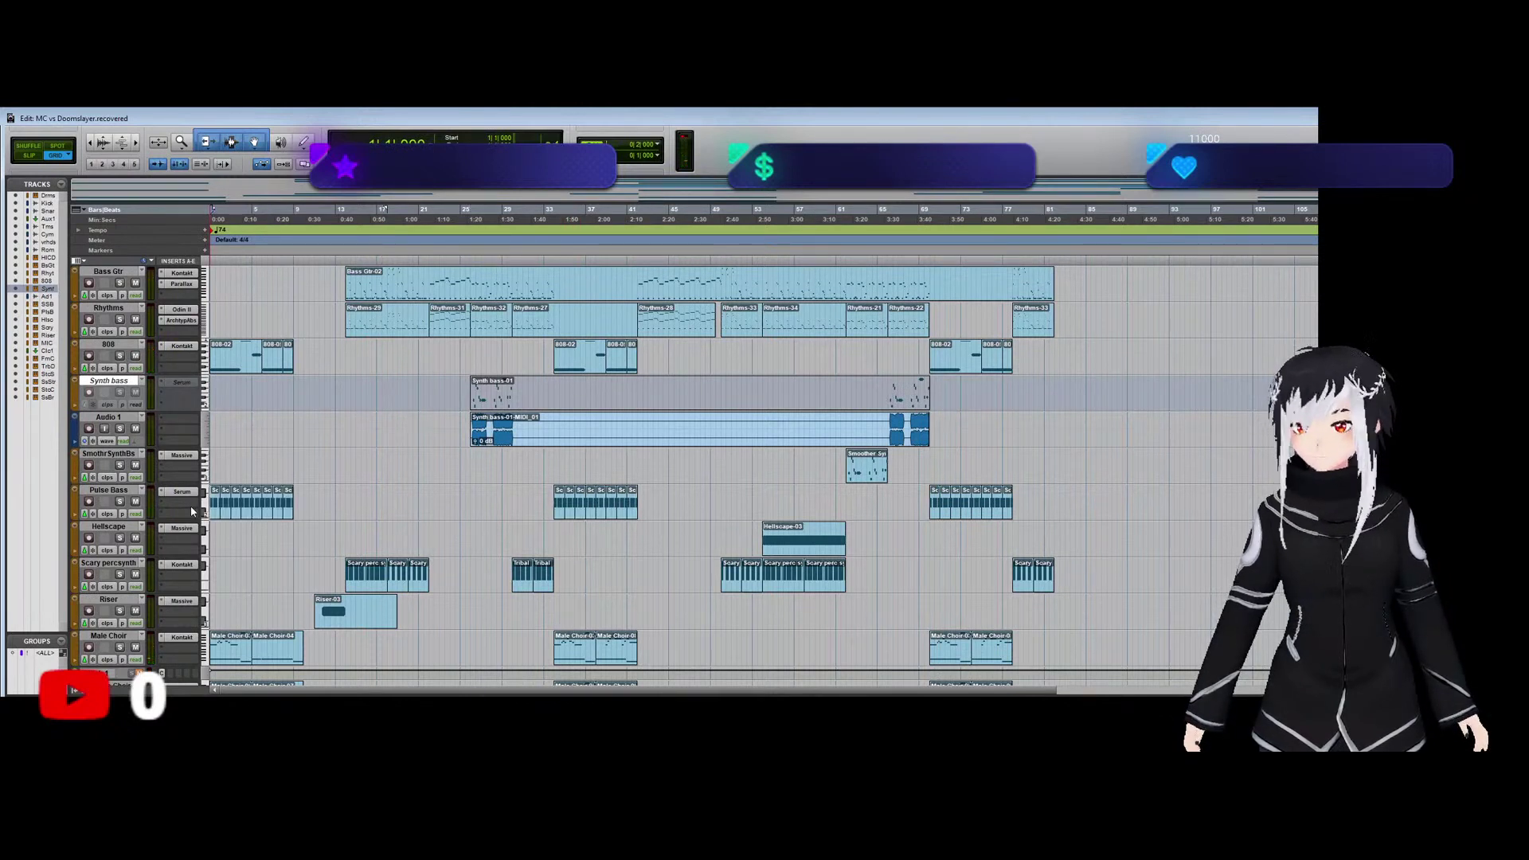
Play the intro and delete the first four Pulse Bass clips in bars 1 to 4.
key("space")
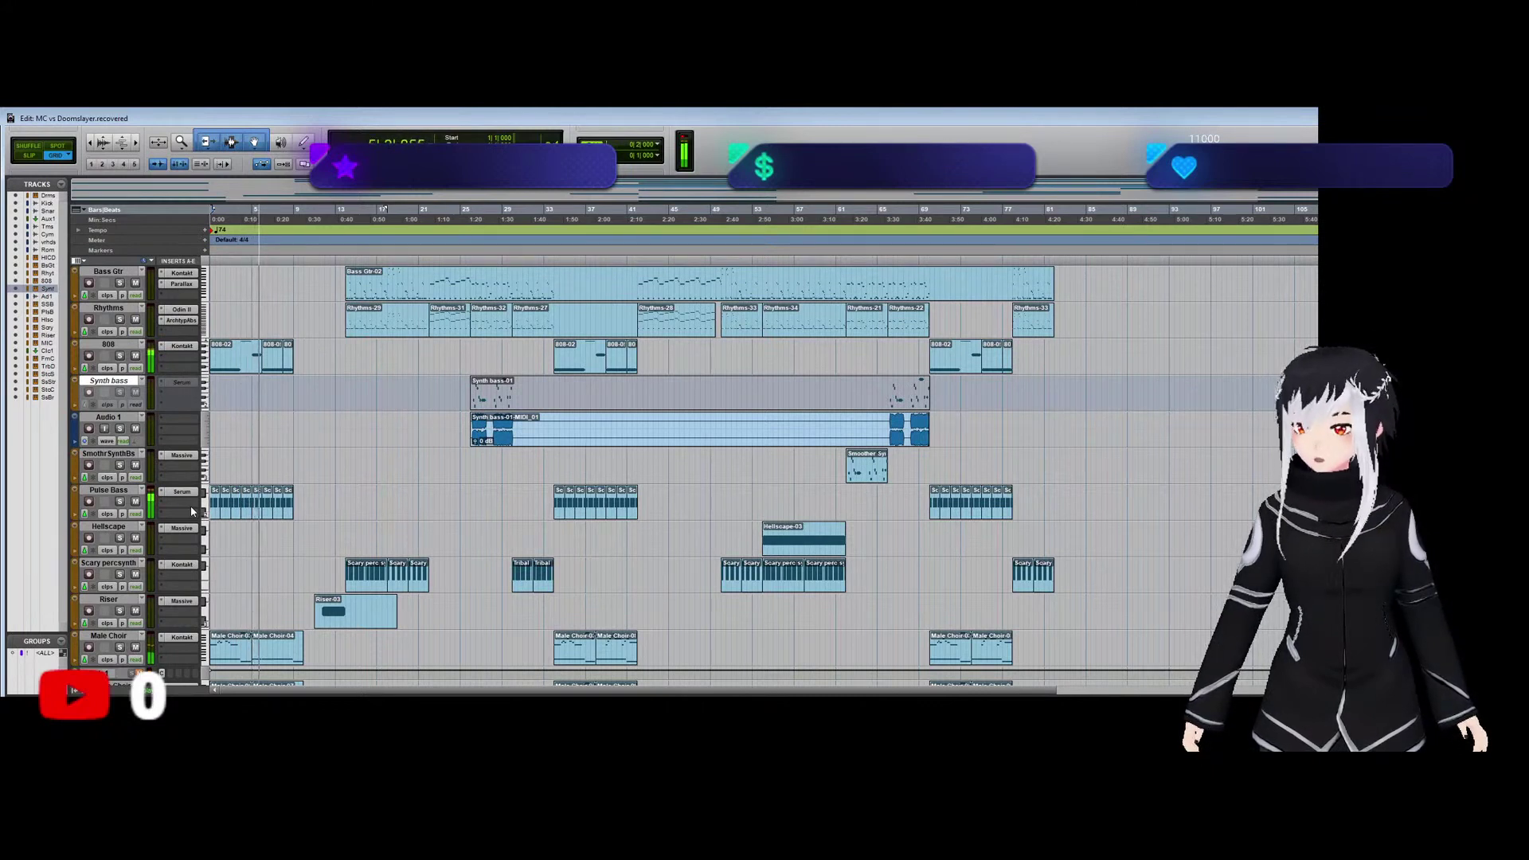
left_click(219, 514)
key("space")
key("Delete")
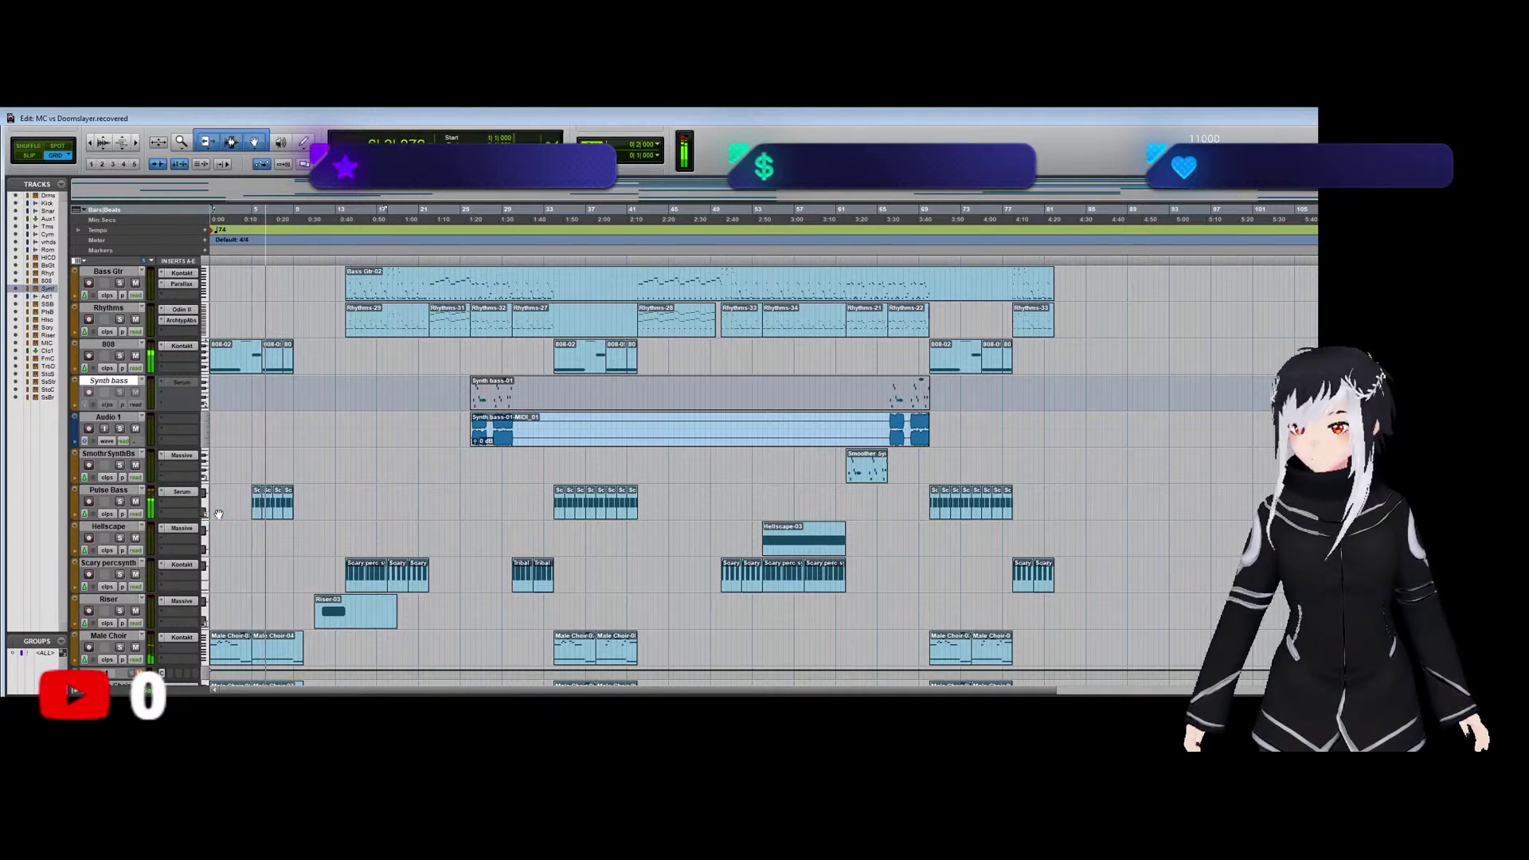
Play on through the intro and copy the Riser clip from bar 11 to bar 39.
key("space")
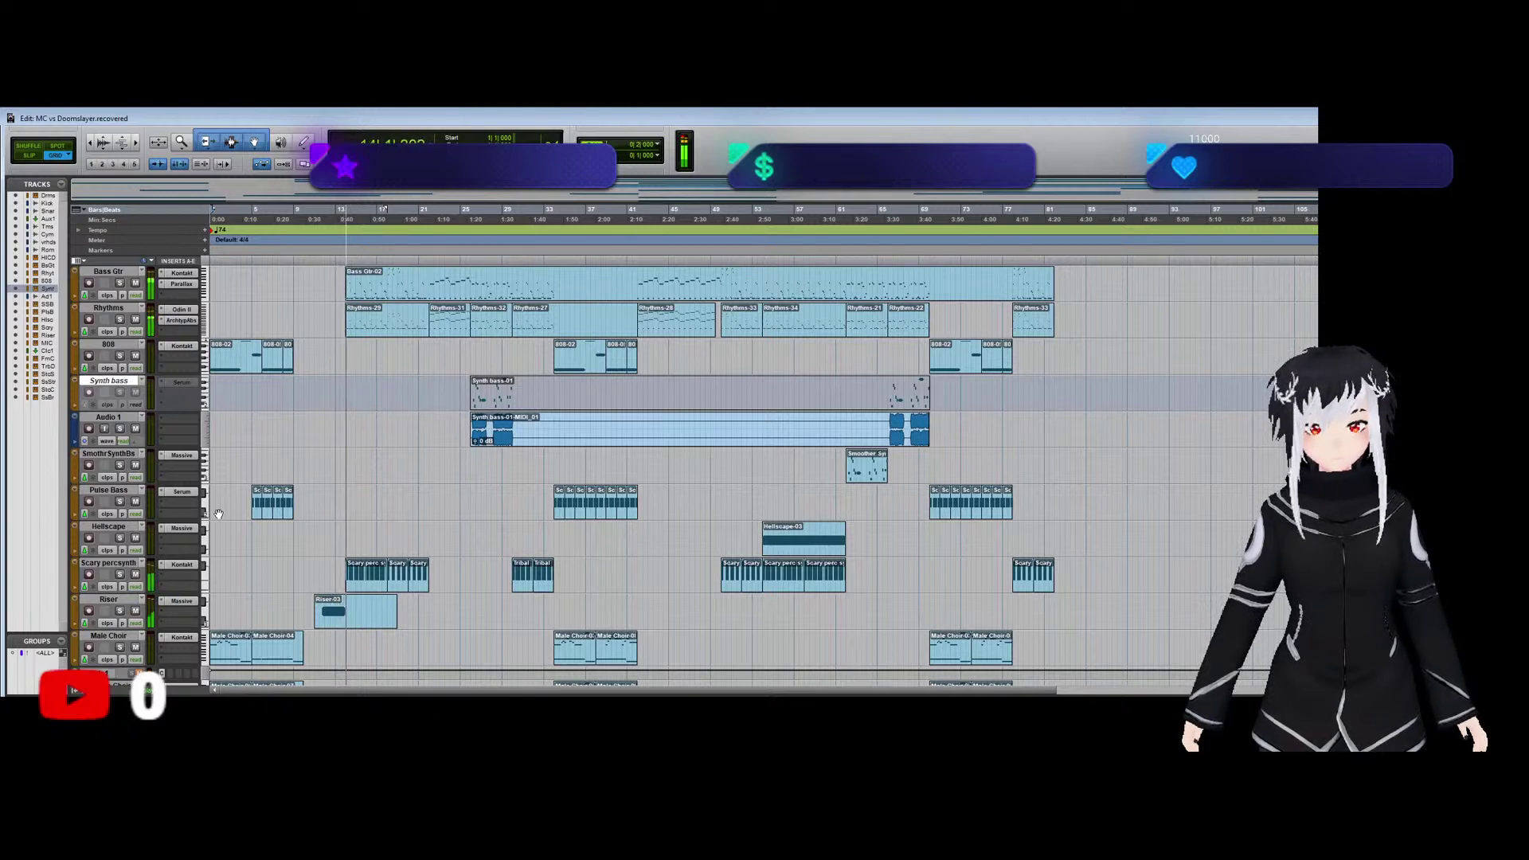
left_click(363, 621)
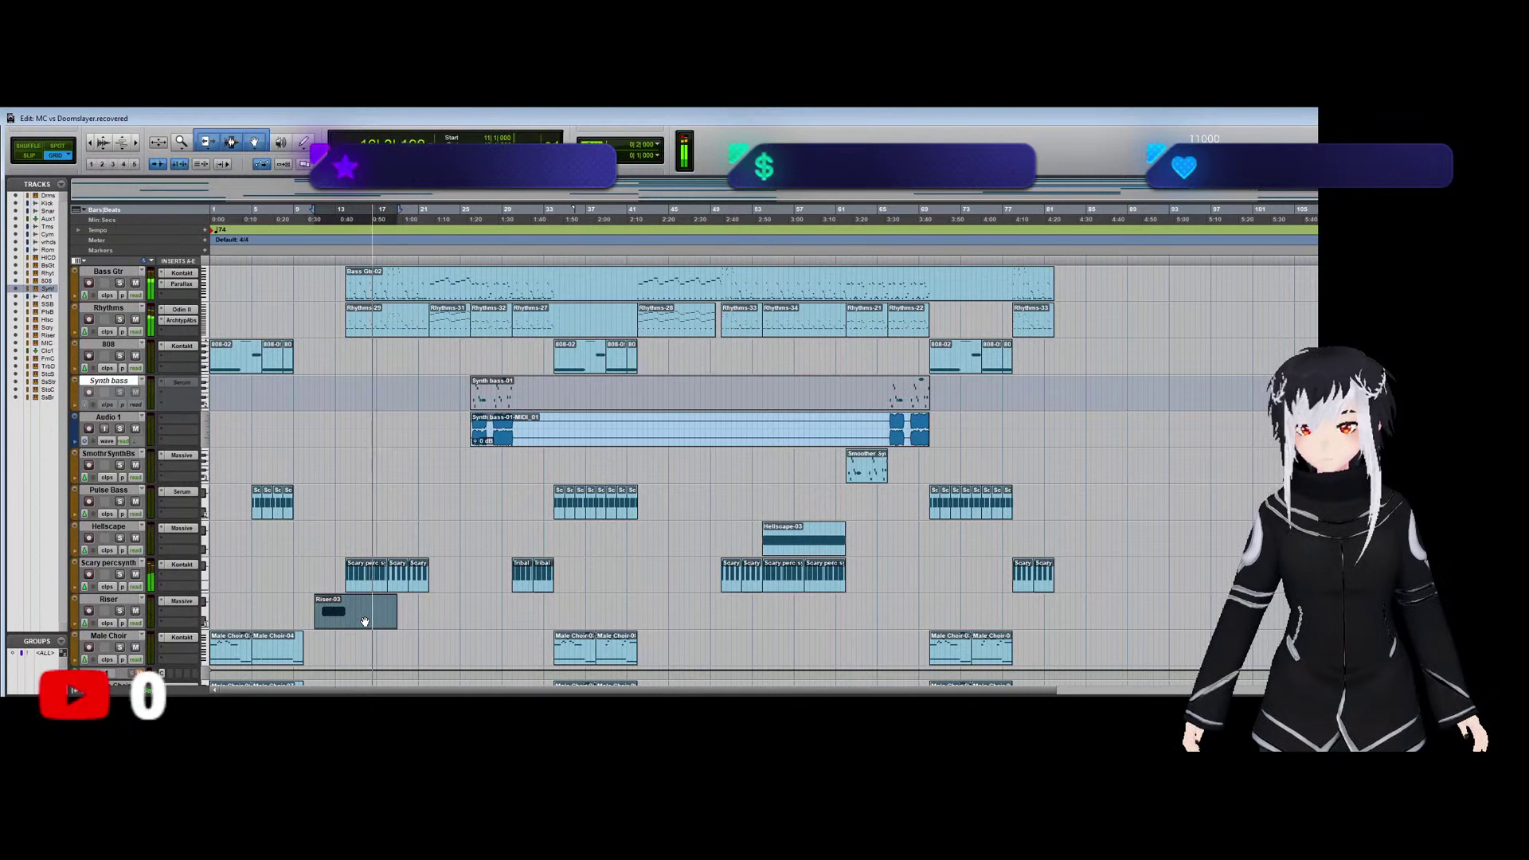
left_click_drag(364, 621, 656, 627)
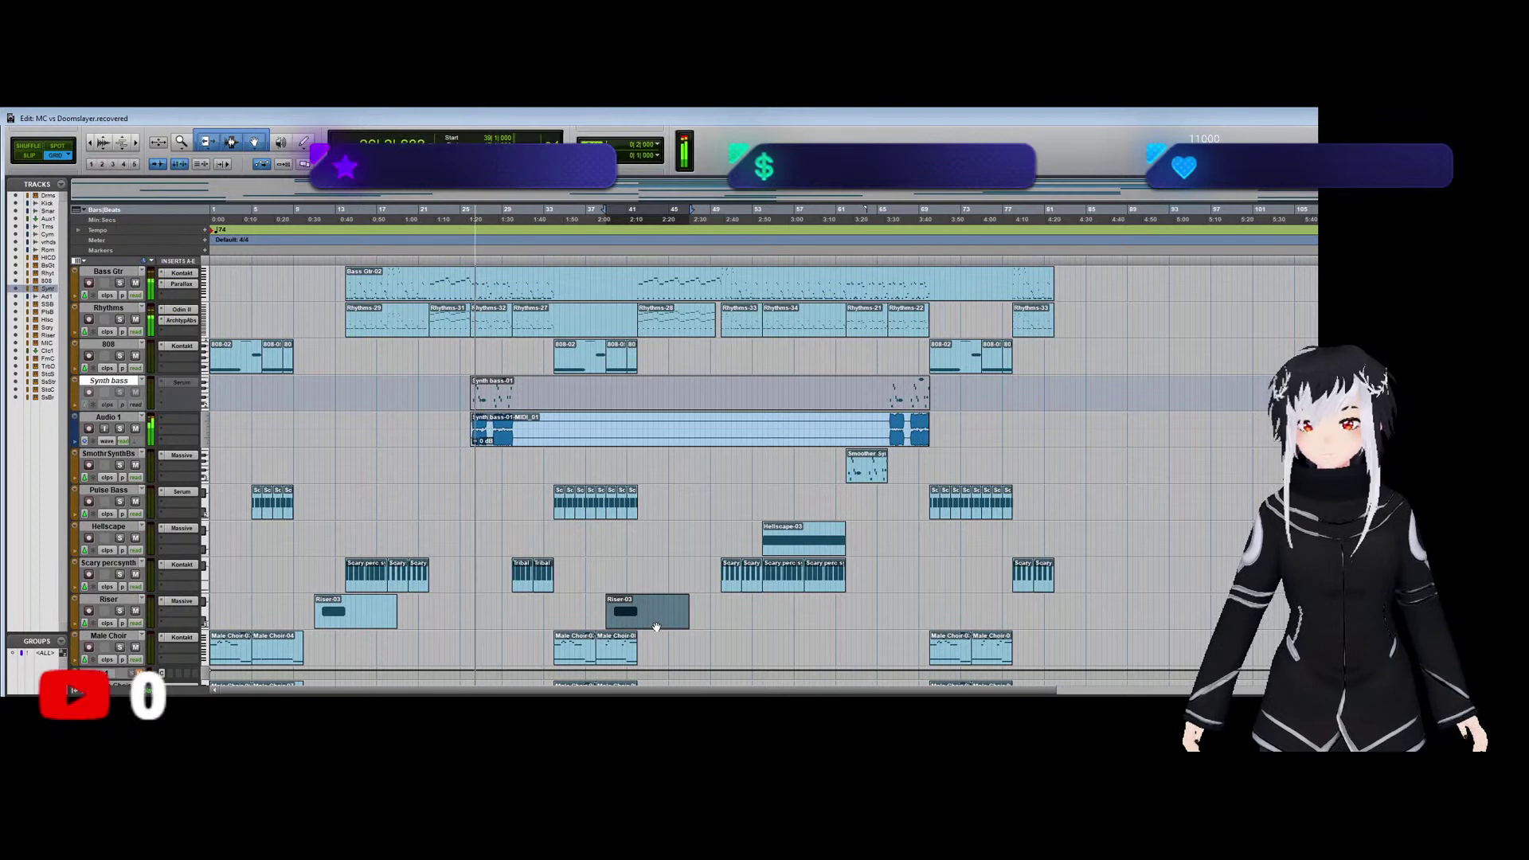
Lower the Audio 1 fader in the mixer to about -7 dB during playback.
key("ctrl+equal")
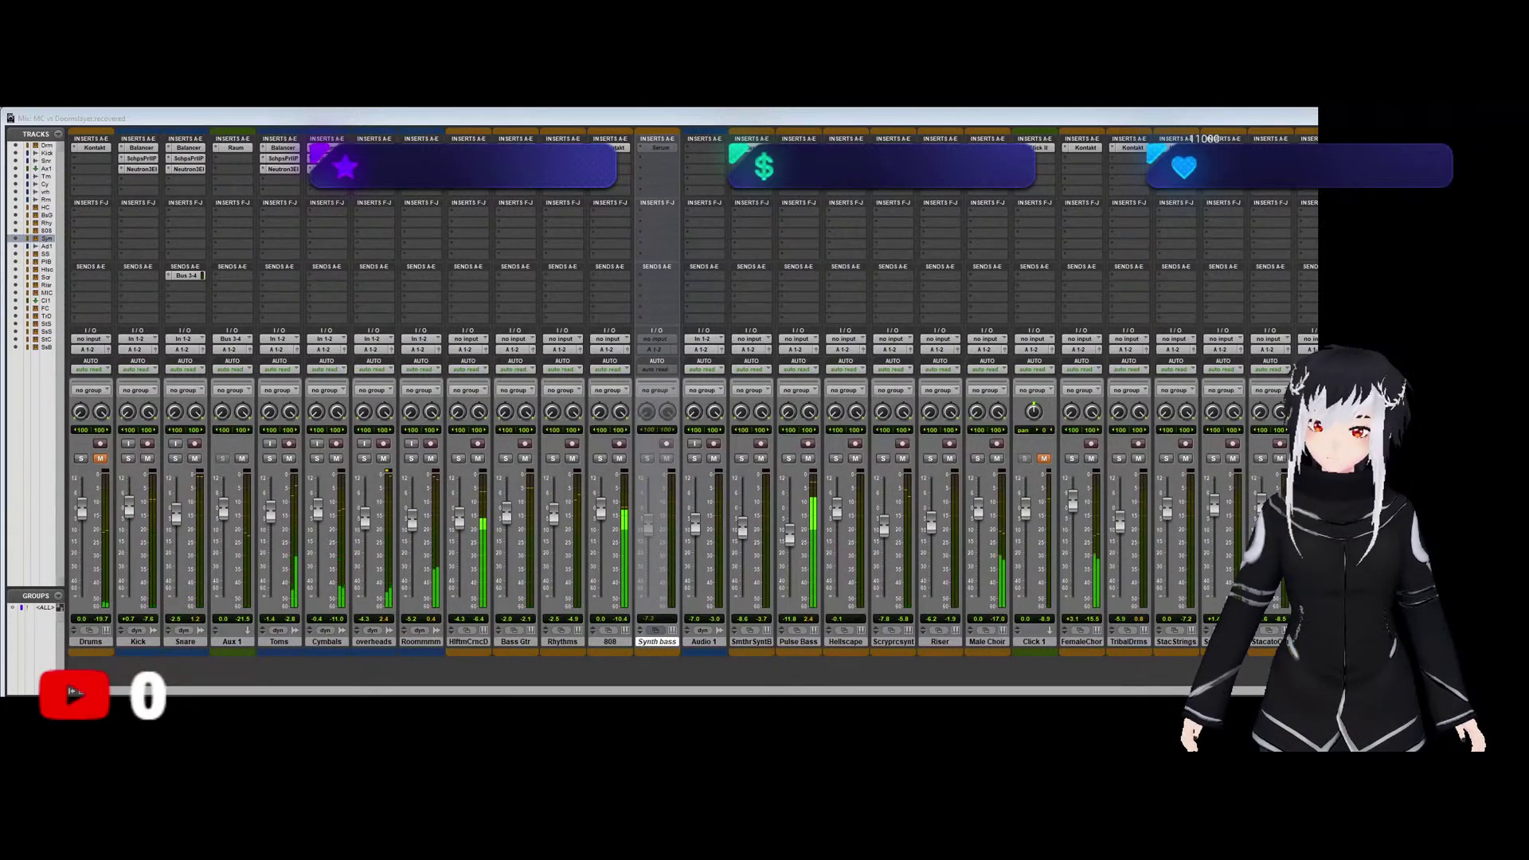
left_click(603, 109)
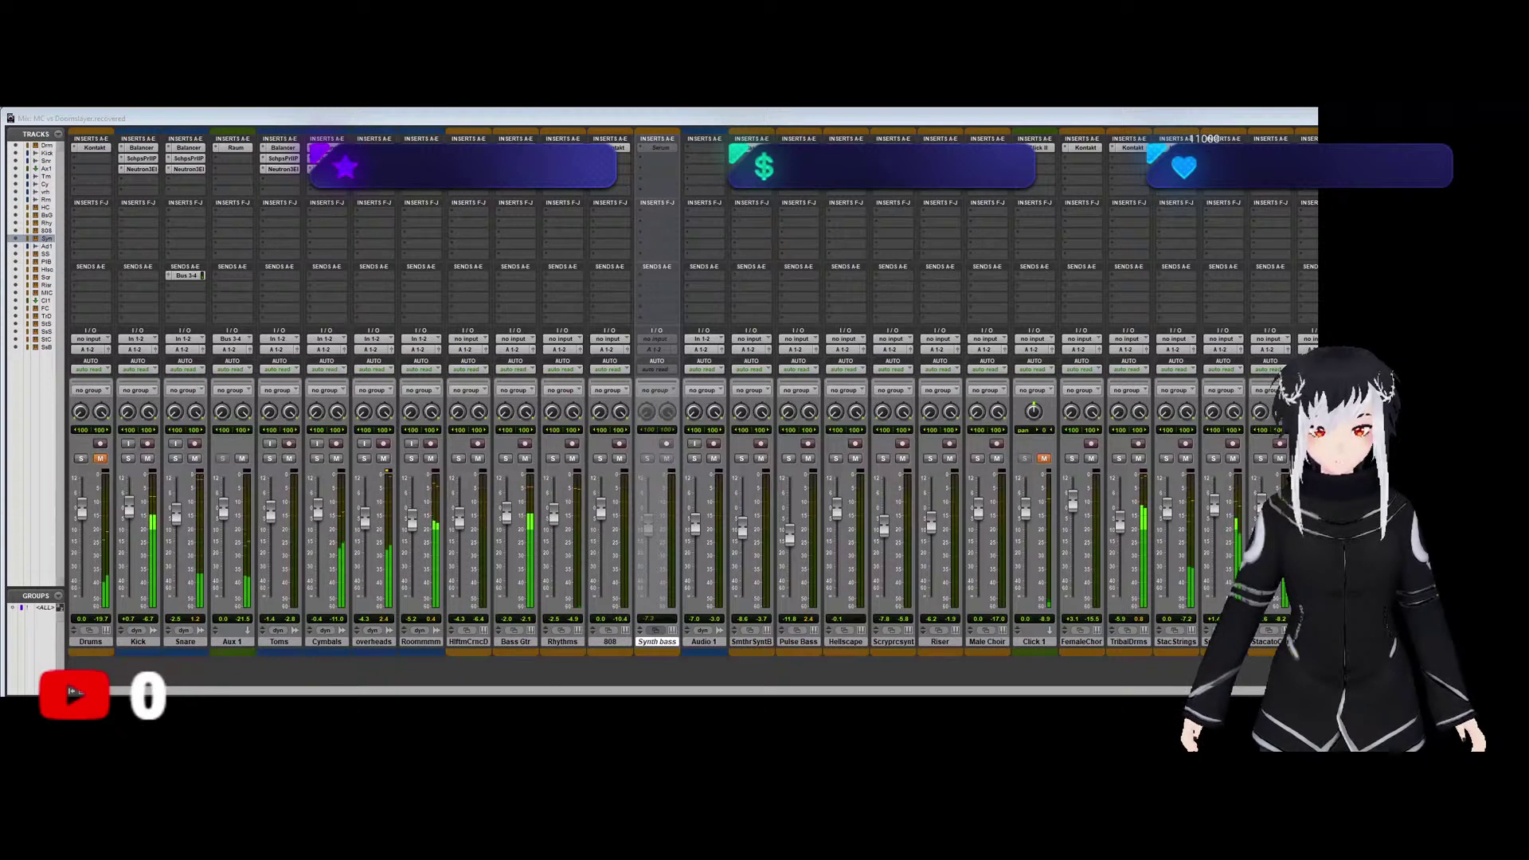
left_click(807, 641)
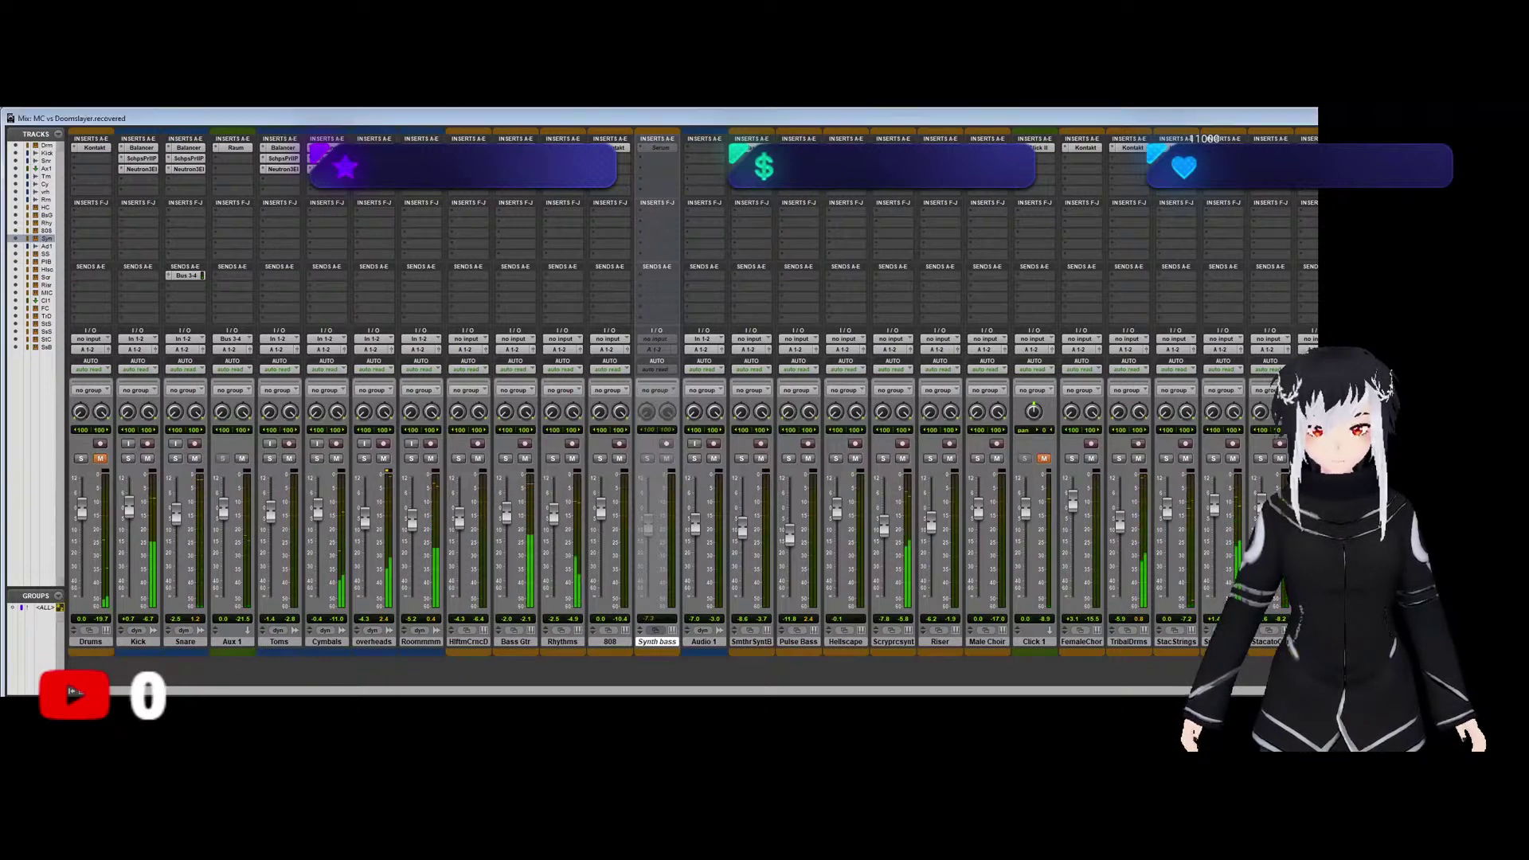
Return to the edit window and play on to about bar 62, checking the clips on the lower tracks.
key("ctrl+equal")
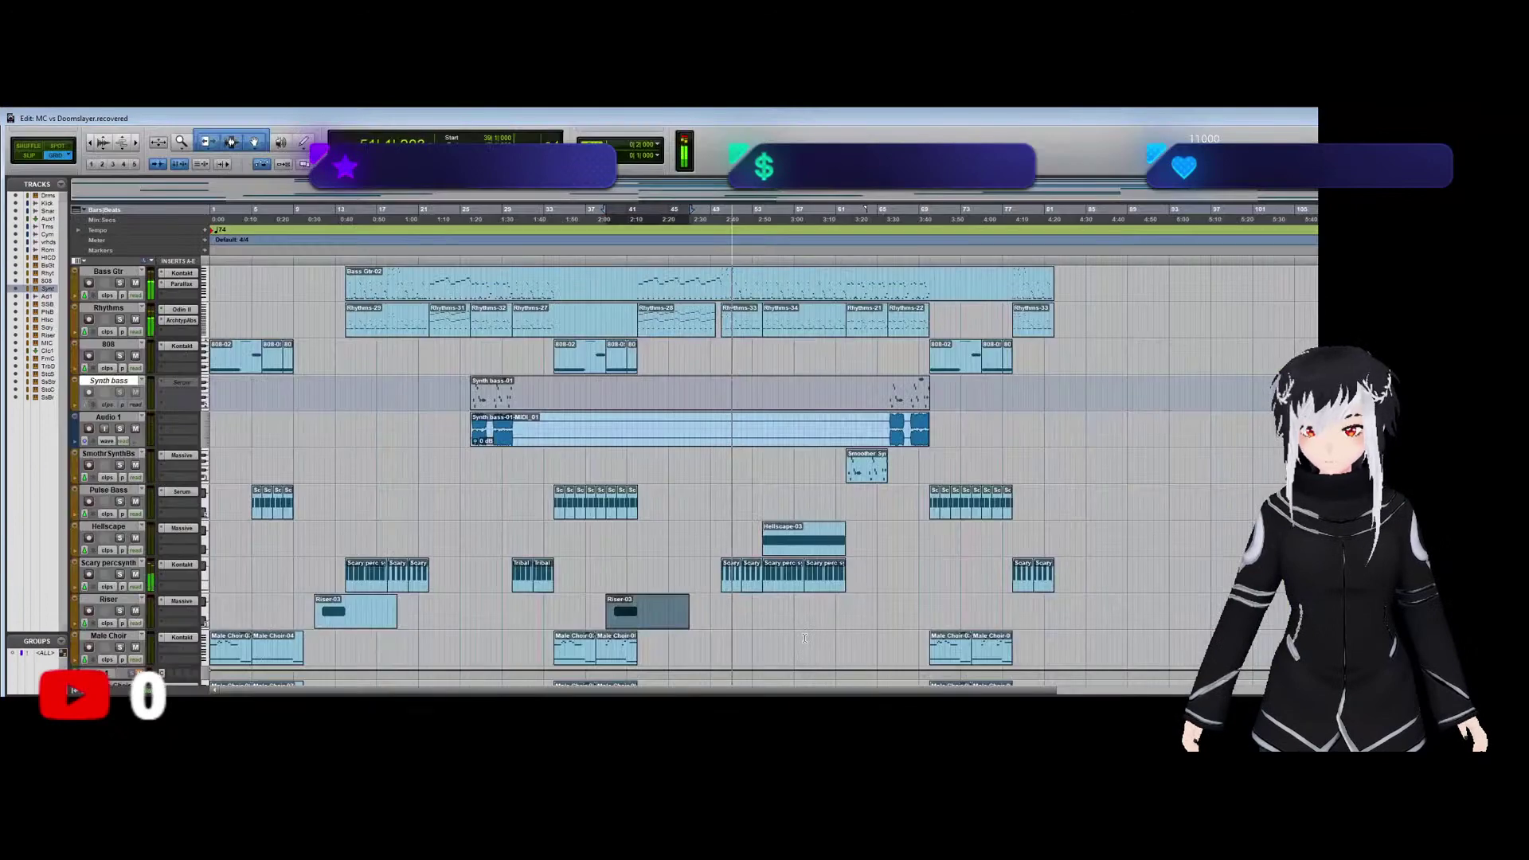
scroll(760, 616, "down", 3)
scroll(761, 616, "down", 3)
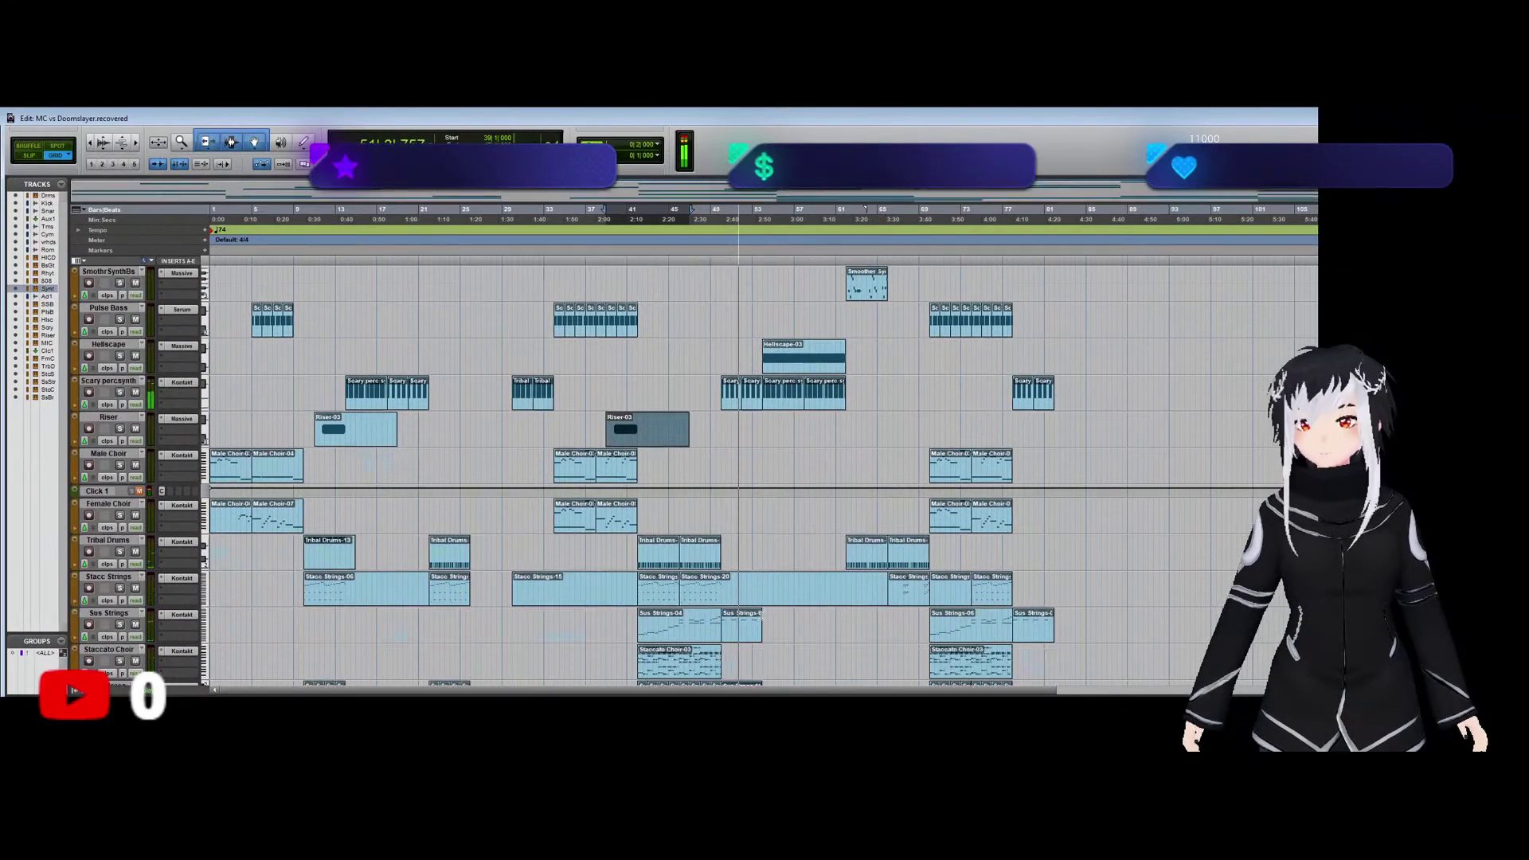
scroll(758, 614, "down", 2)
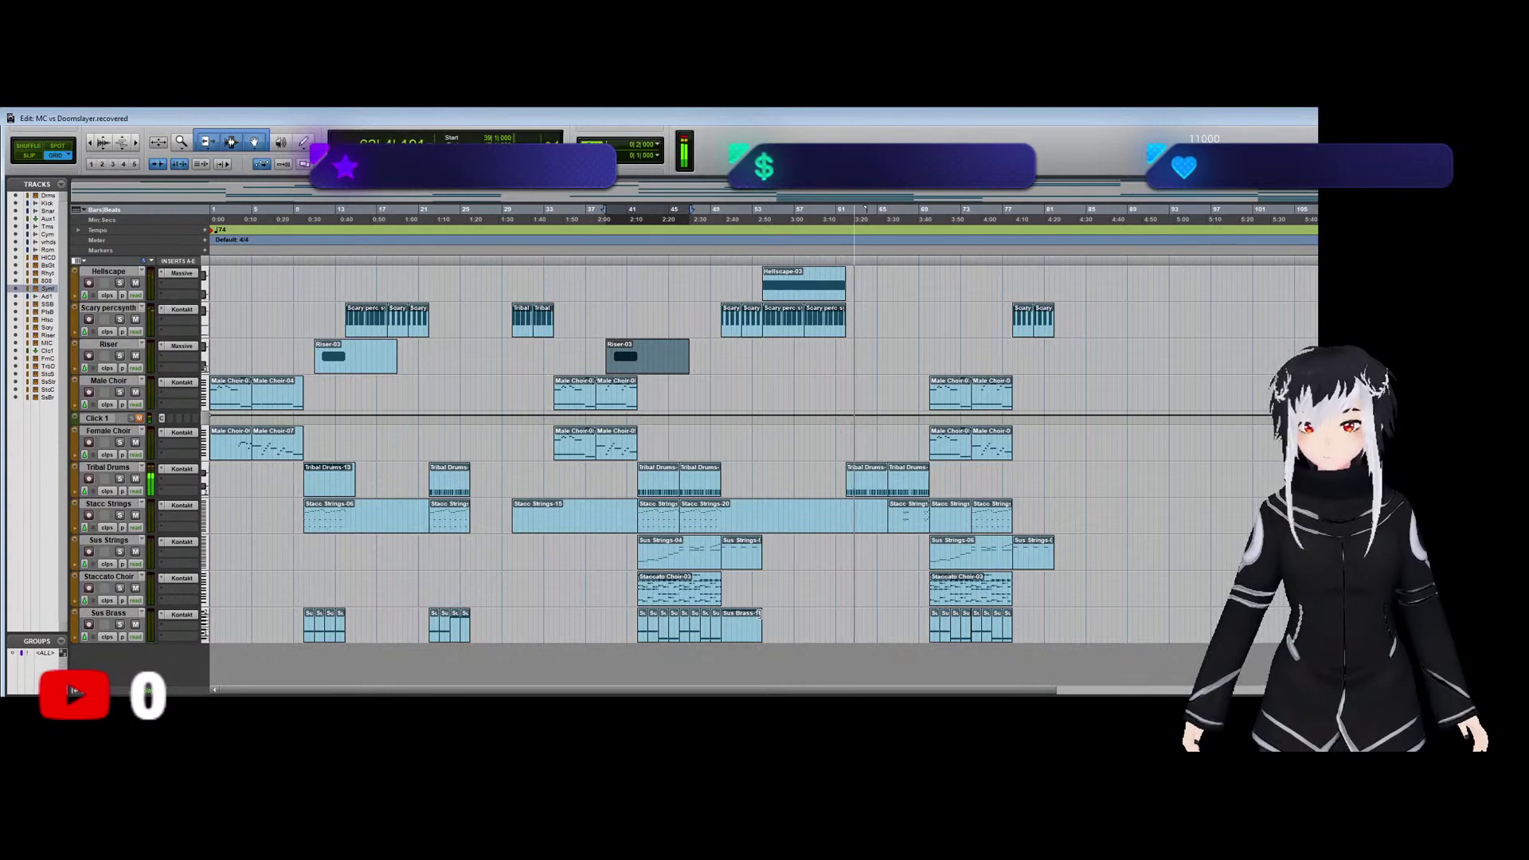
scroll(837, 421, "up", 5)
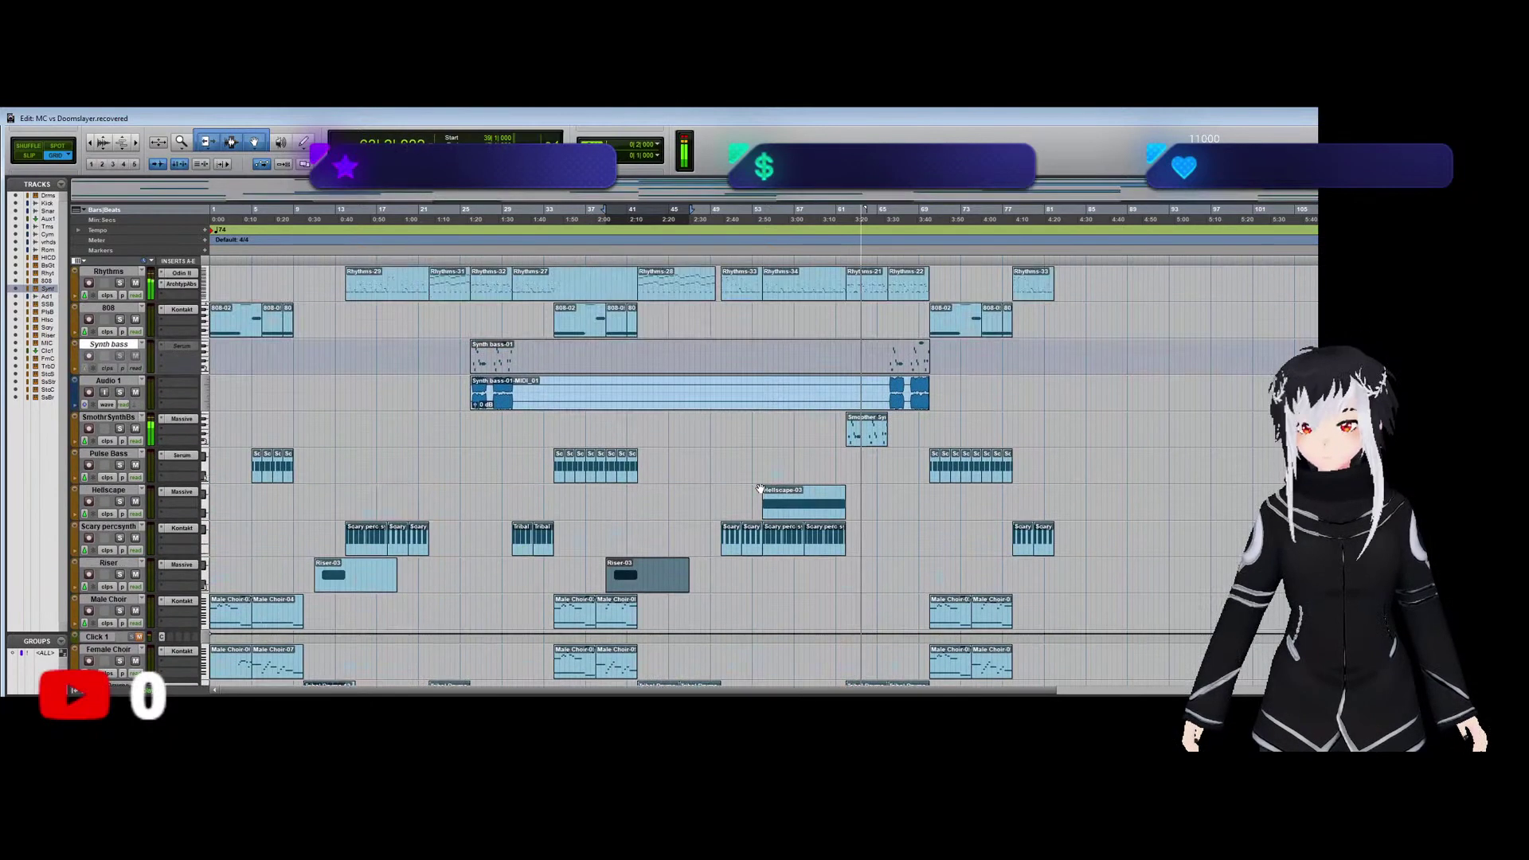
Play from bar 62 and audition the Smoother Synth Bass track in solo.
left_click(844, 420)
left_click(121, 430)
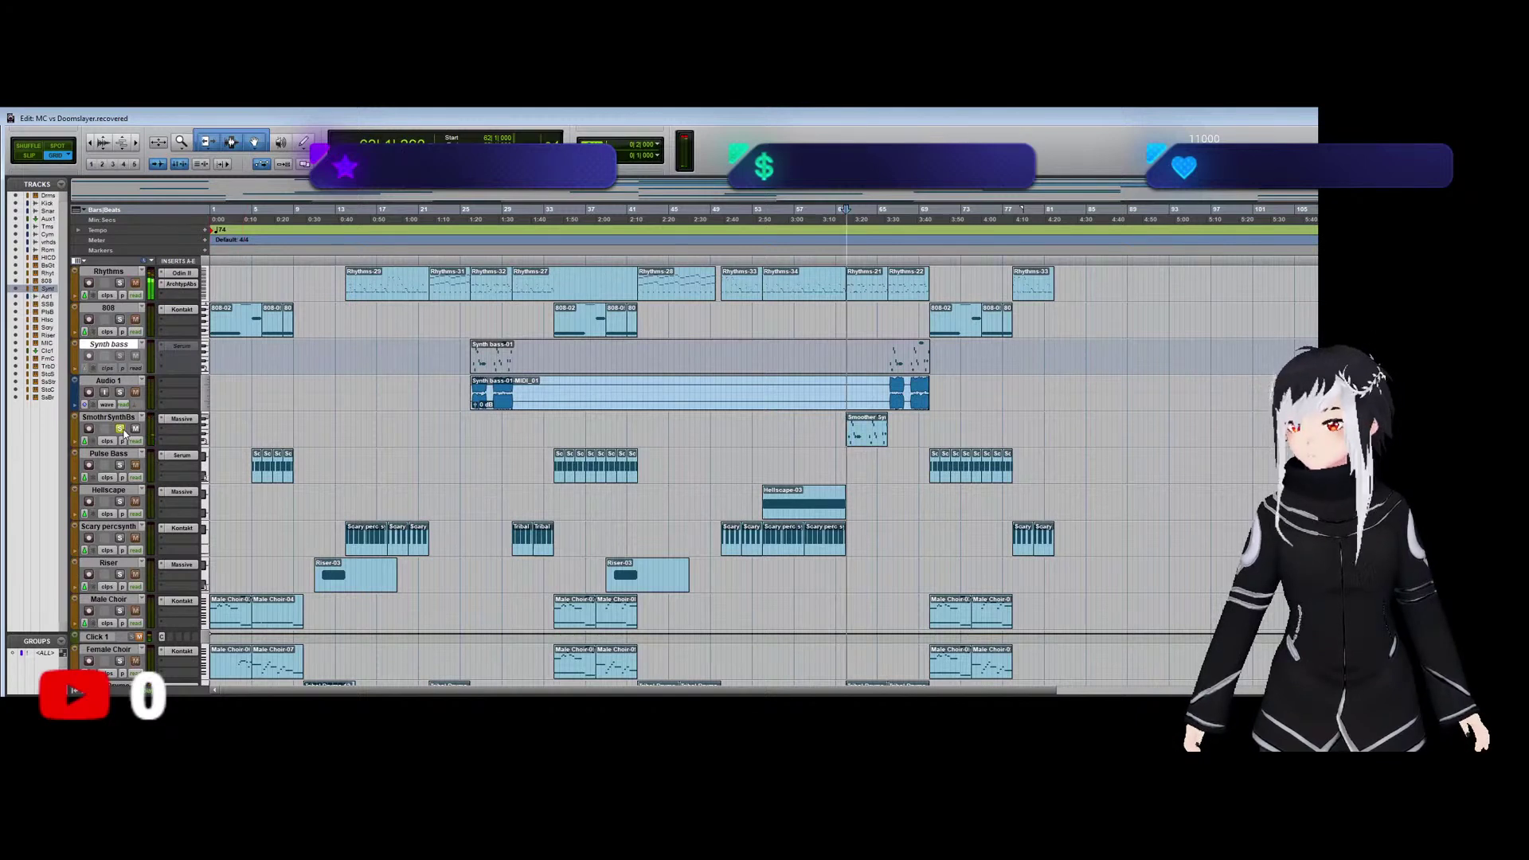
left_click(121, 429)
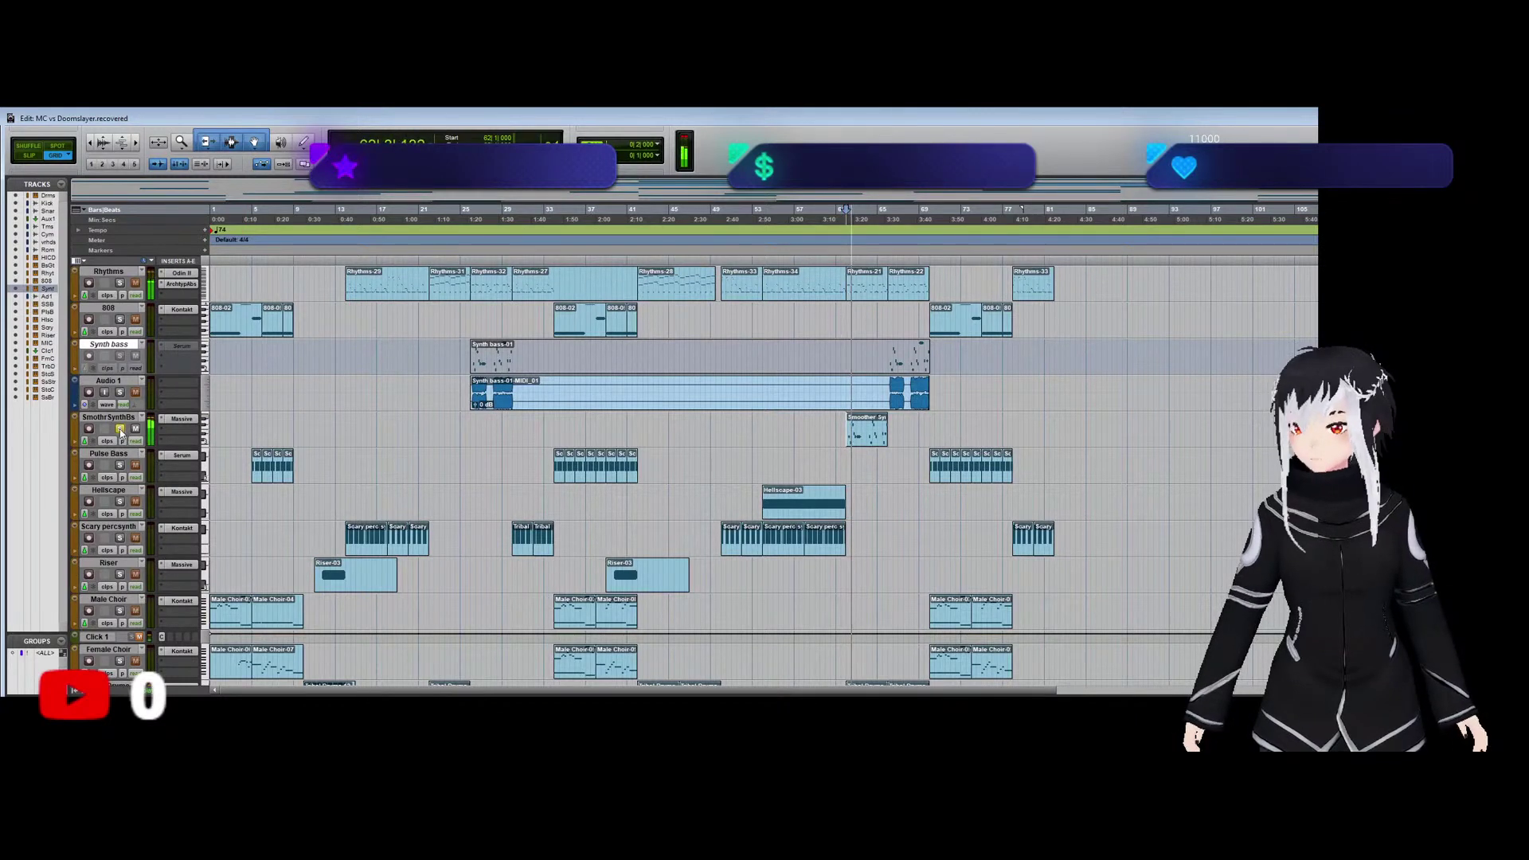
Audition the Smoother Synth Bass's Massive sound in solo and replace the instrument with BBC Symphony Orchestra.
left_click(179, 419)
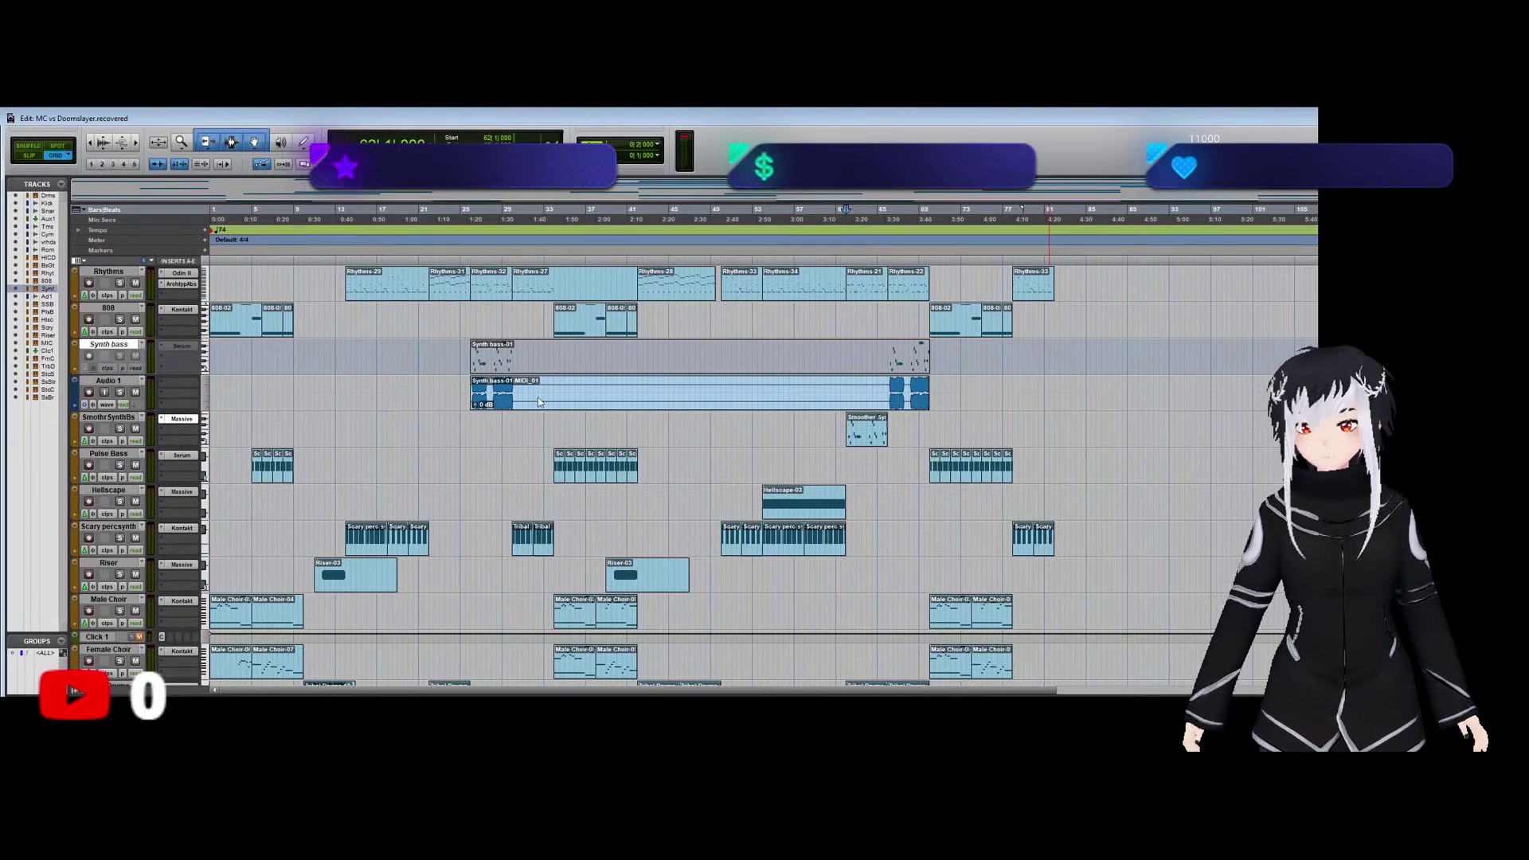
left_click(119, 429)
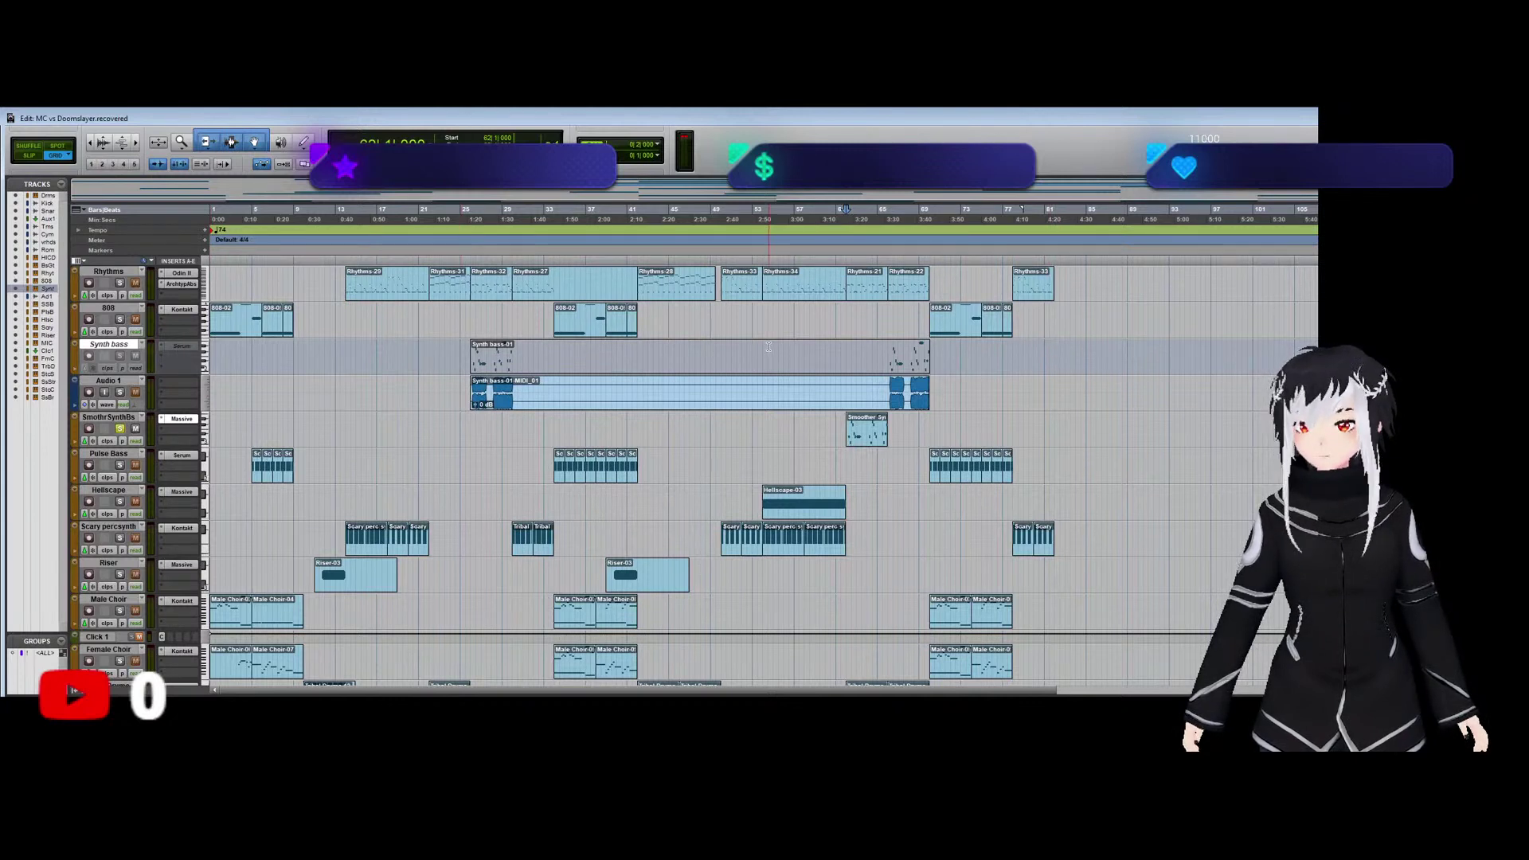
key("space")
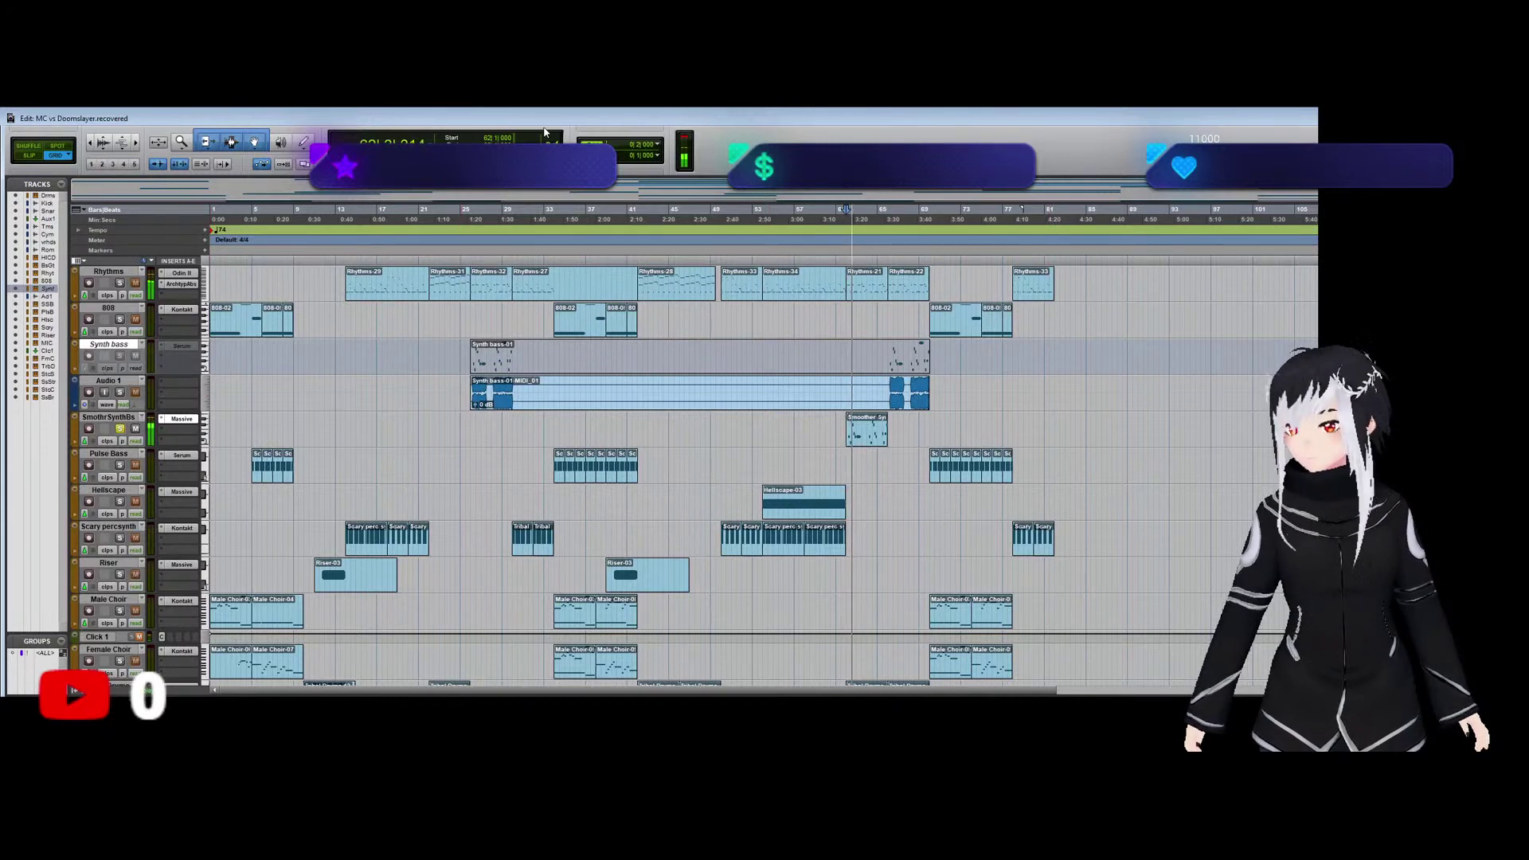
left_click(120, 429)
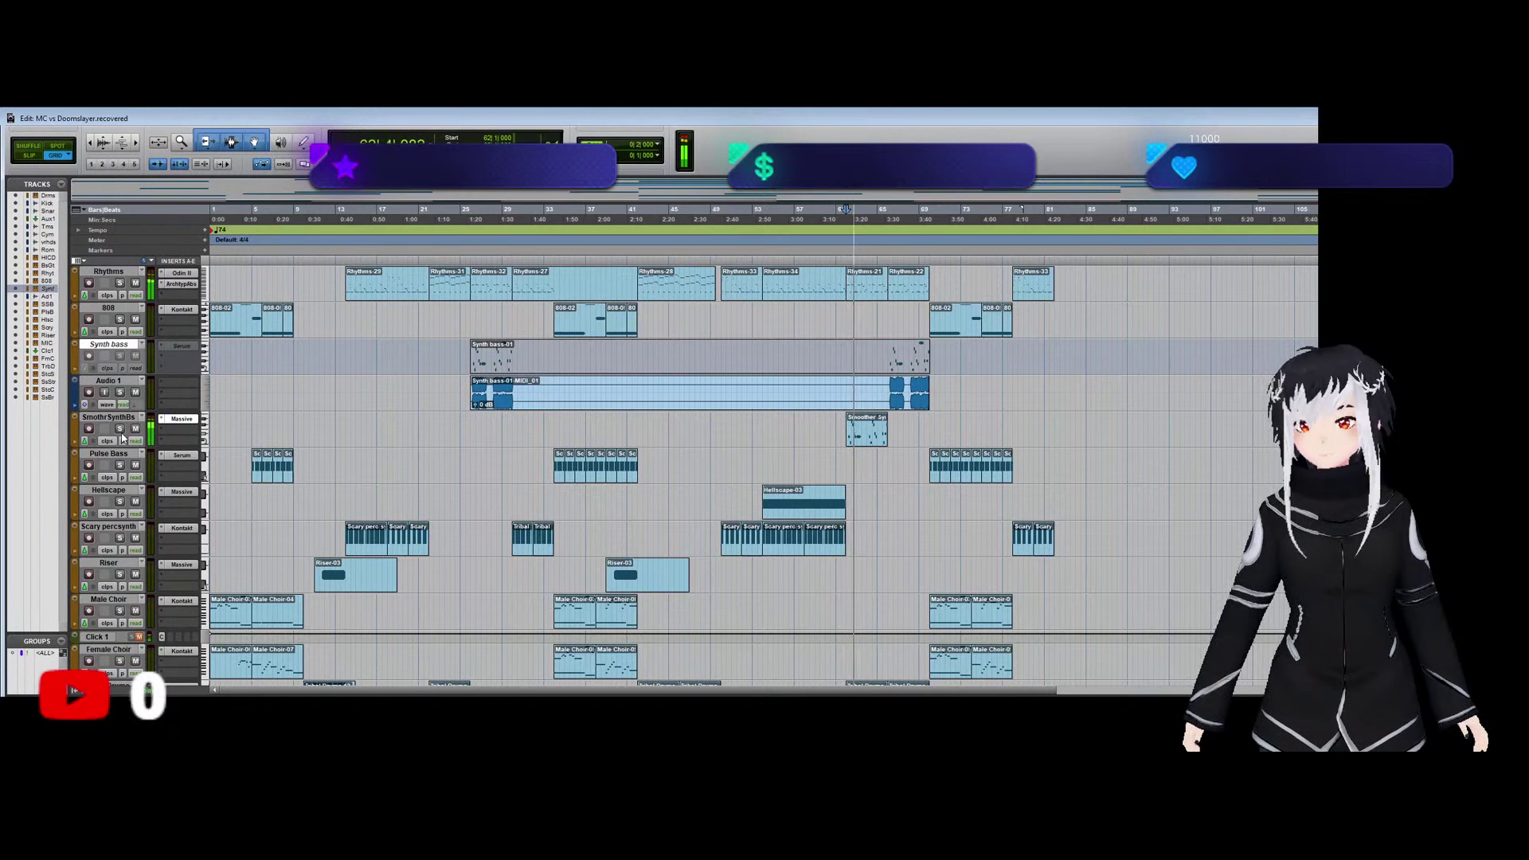
key("space")
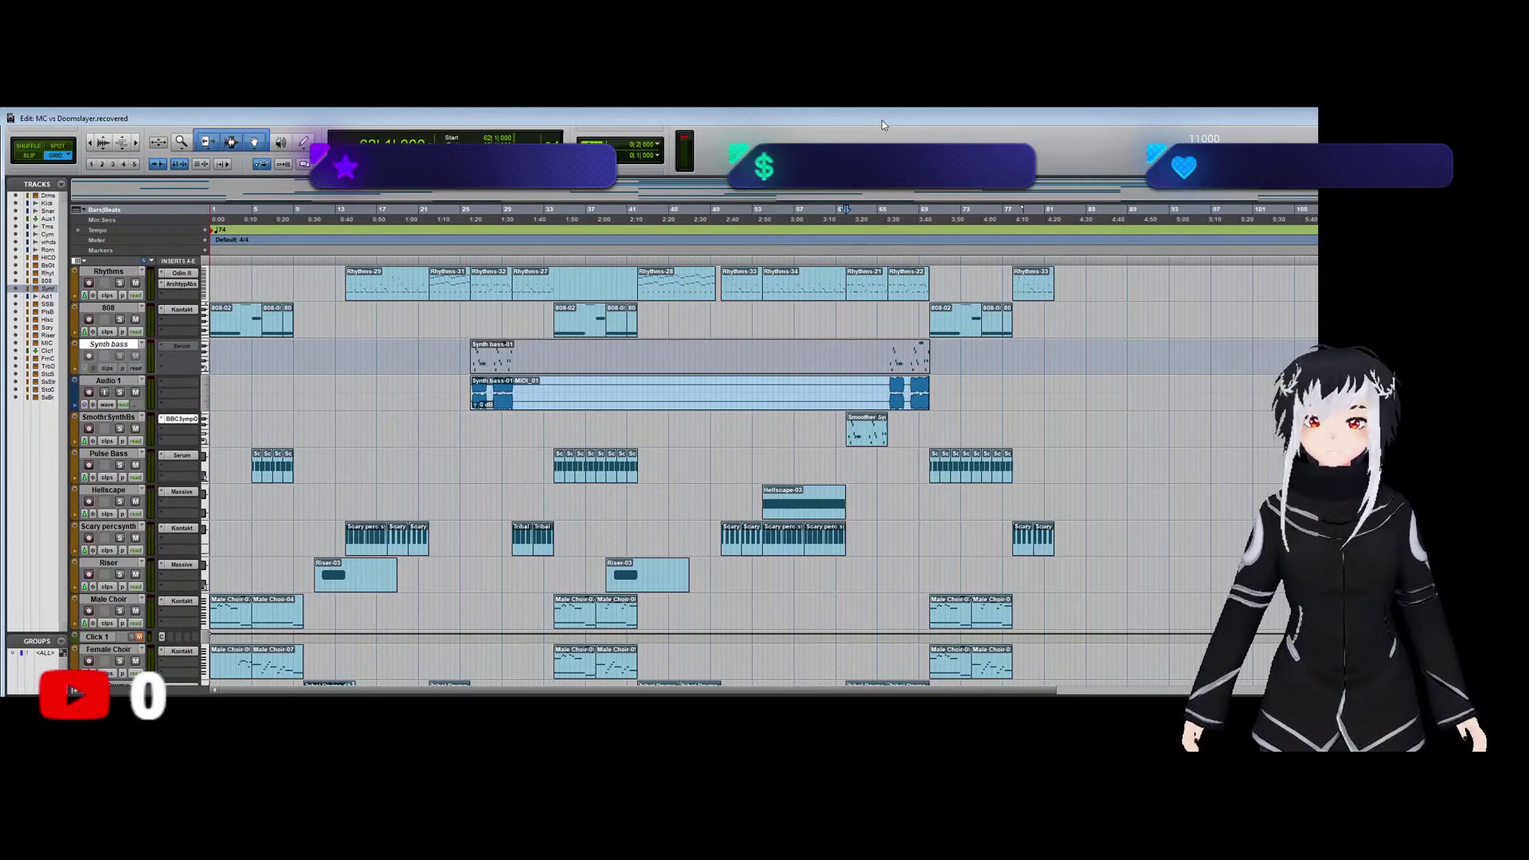
Open the Smoother Synth Bass clip at bar 62 in the MIDI editor and select all its notes.
double_click(868, 434)
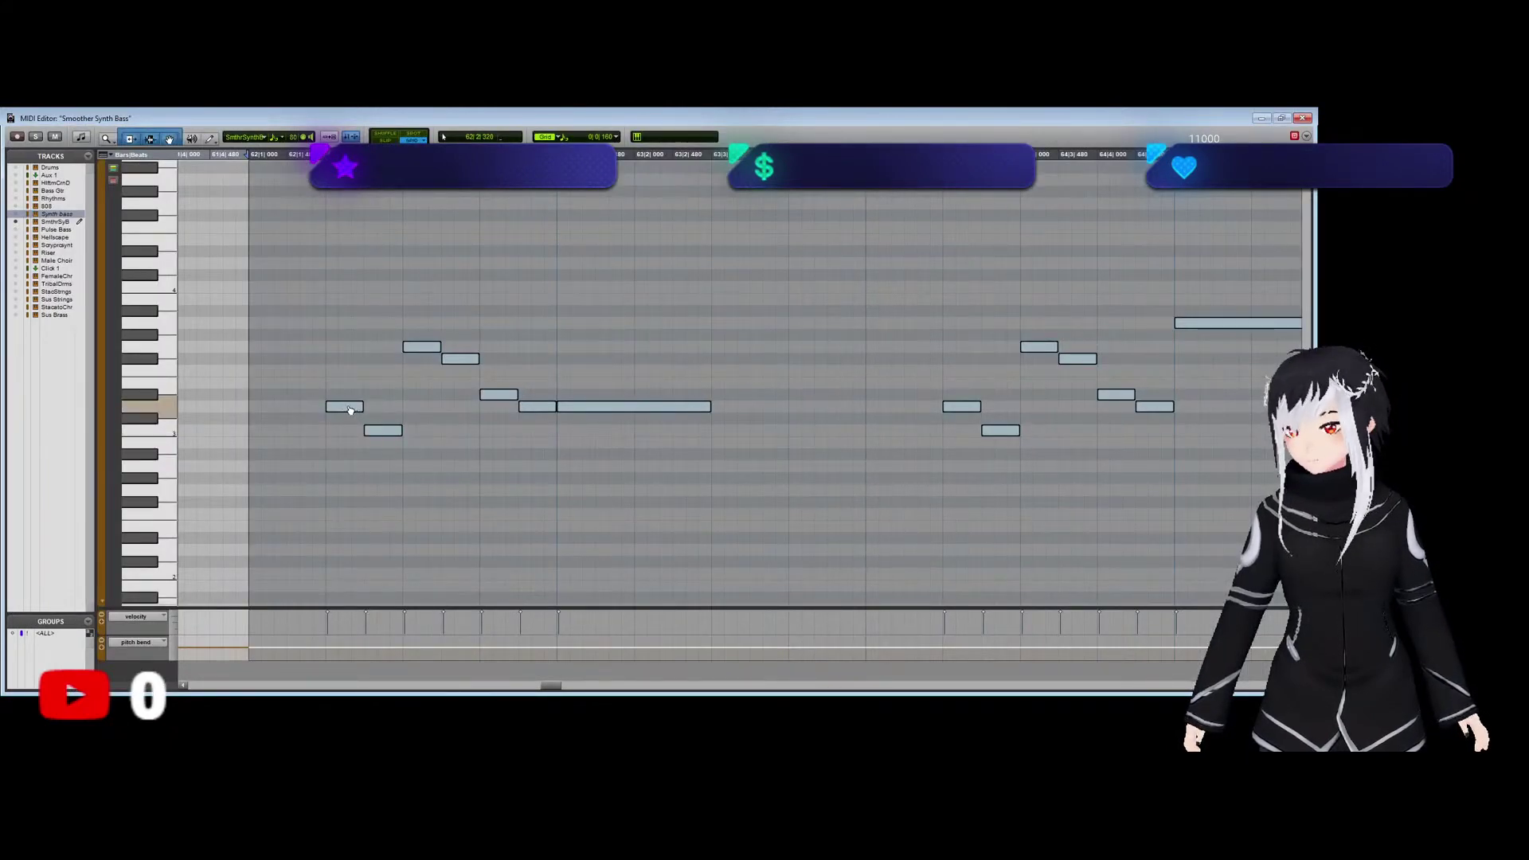
scroll(343, 409, "down", 5)
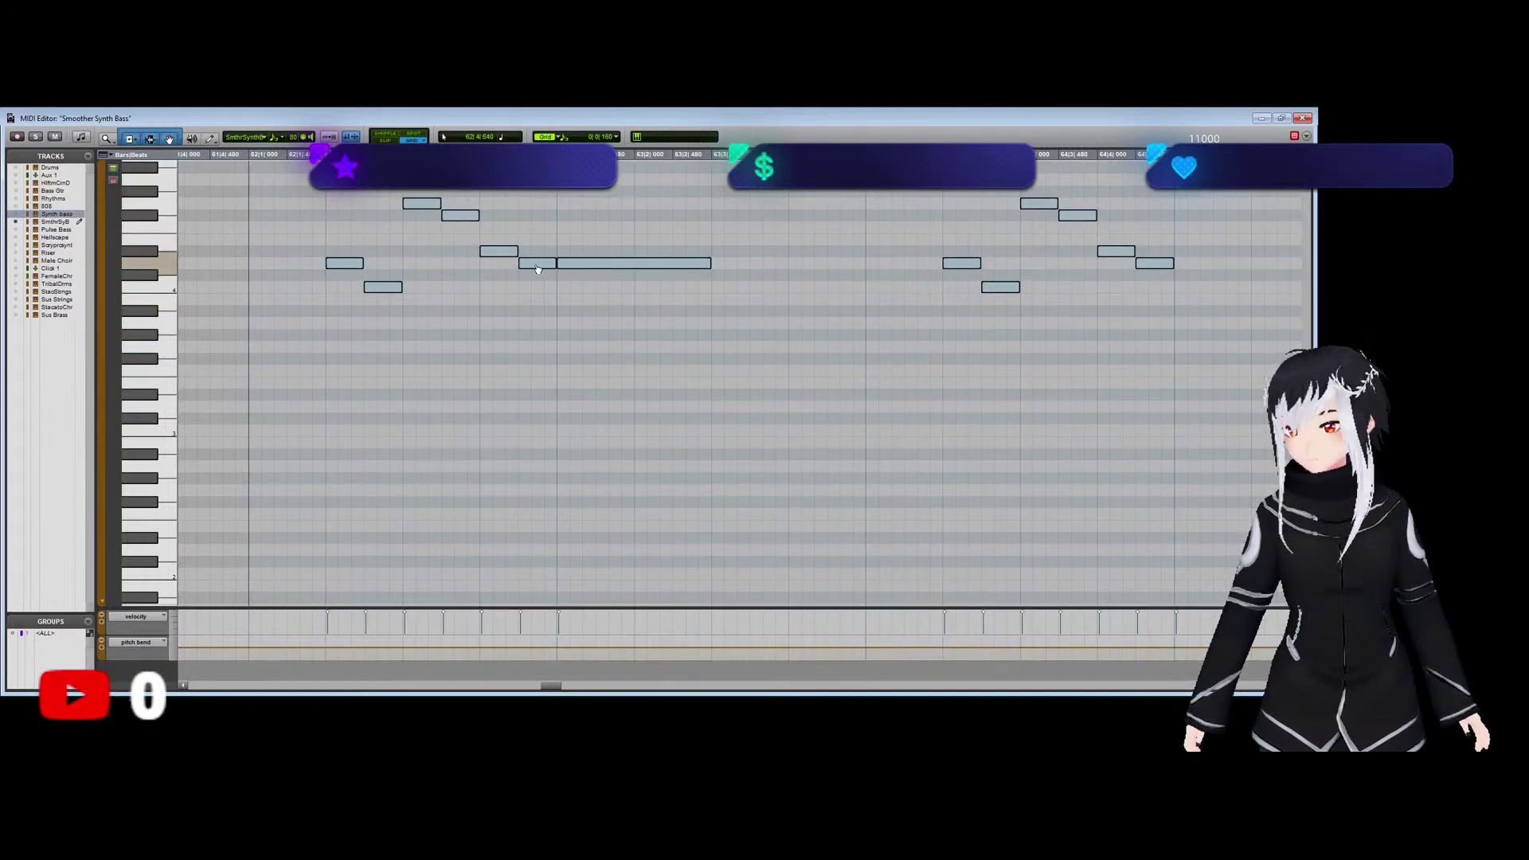
key("ctrl+a")
left_click(566, 263, "shift")
key("ctrl+equal")
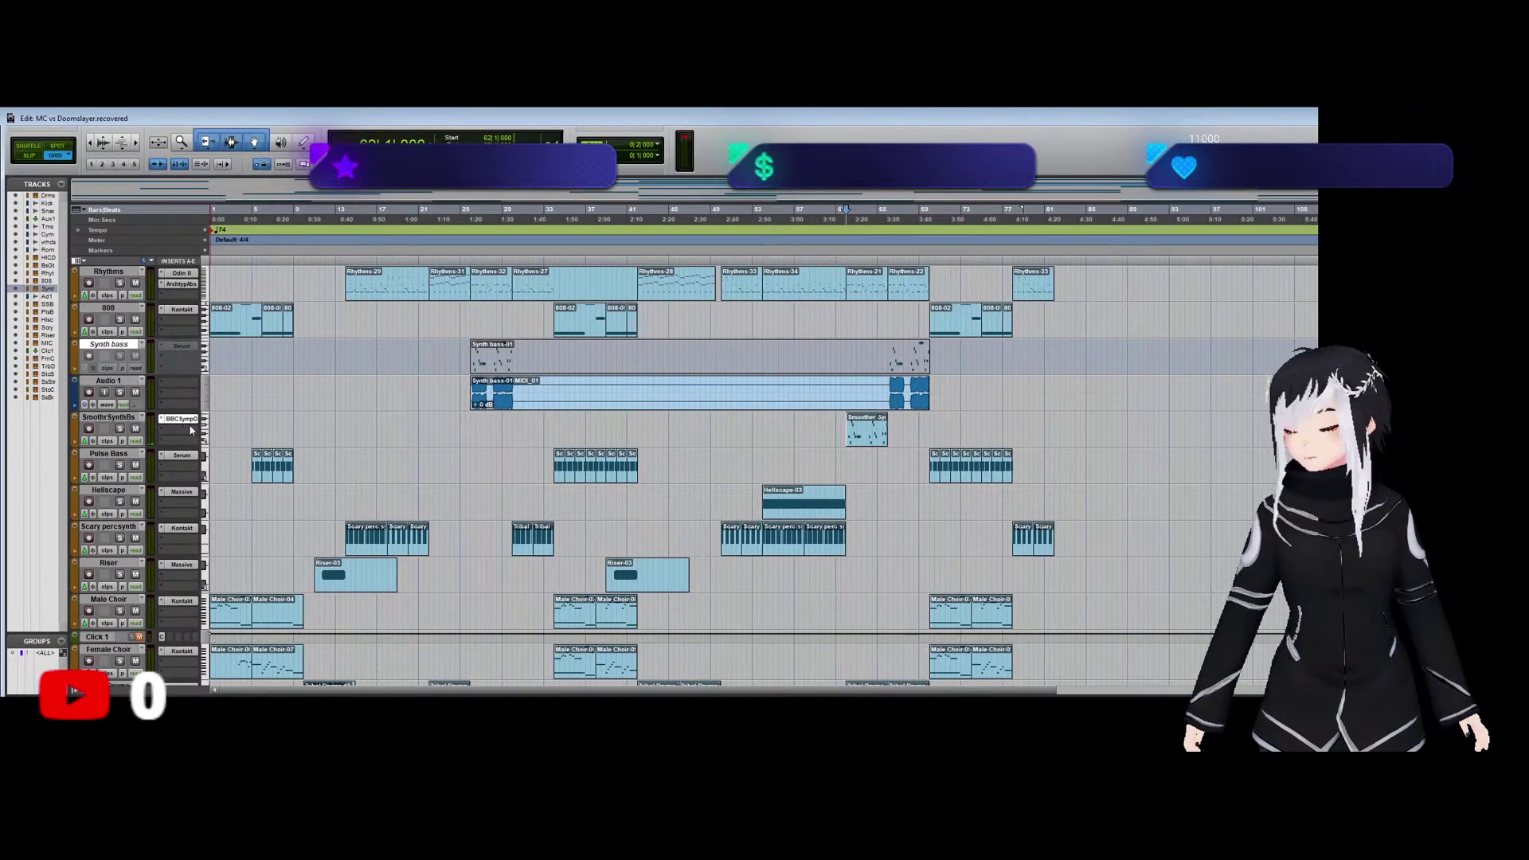
Play the new Smoother Synth Bass sound from bar 62, first in the mix and finally in solo.
key("space")
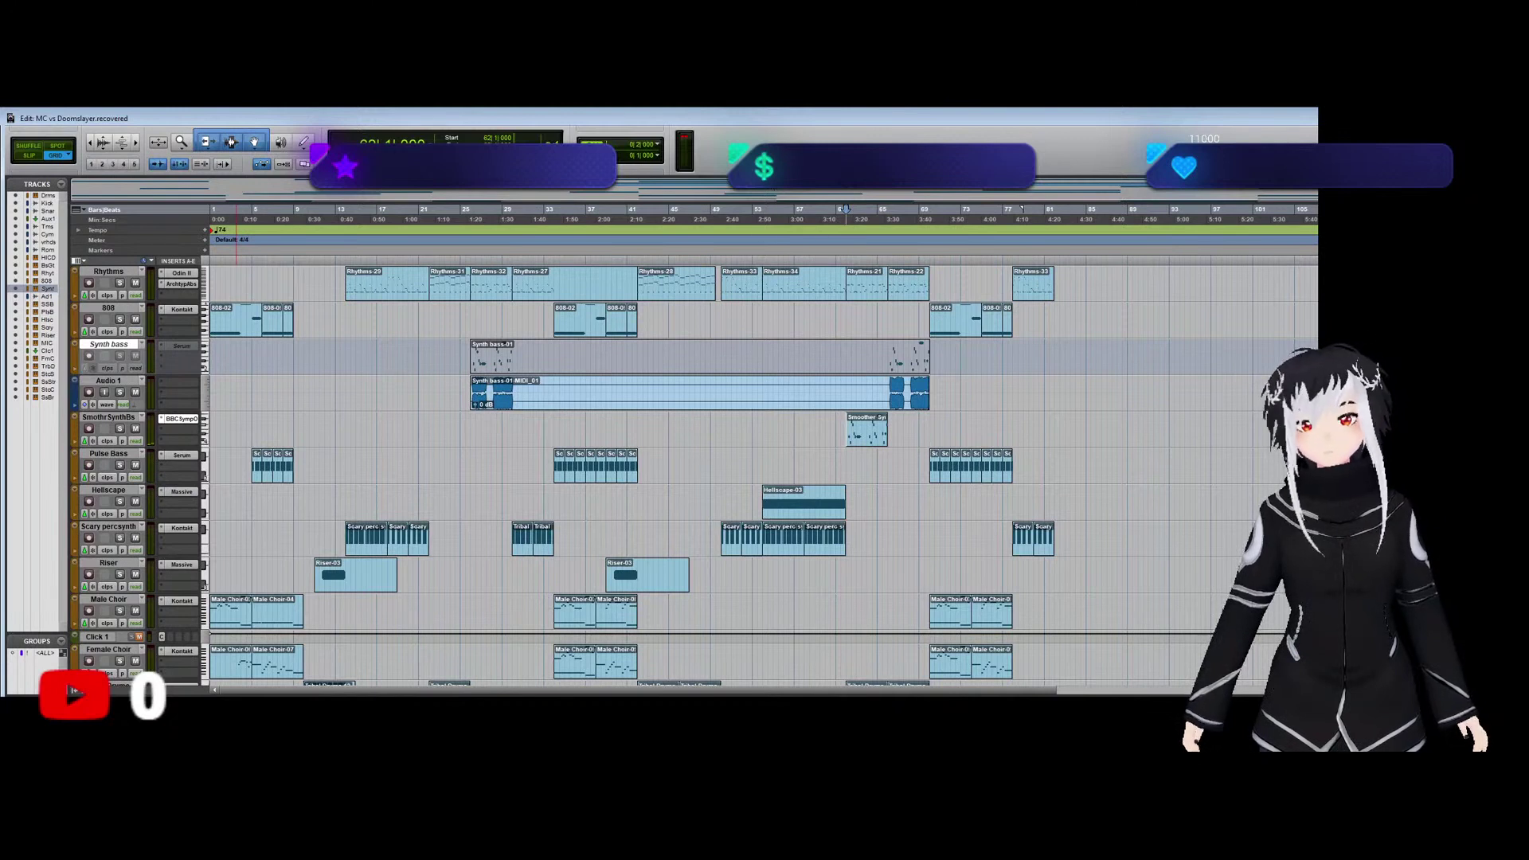
left_click(446, 326)
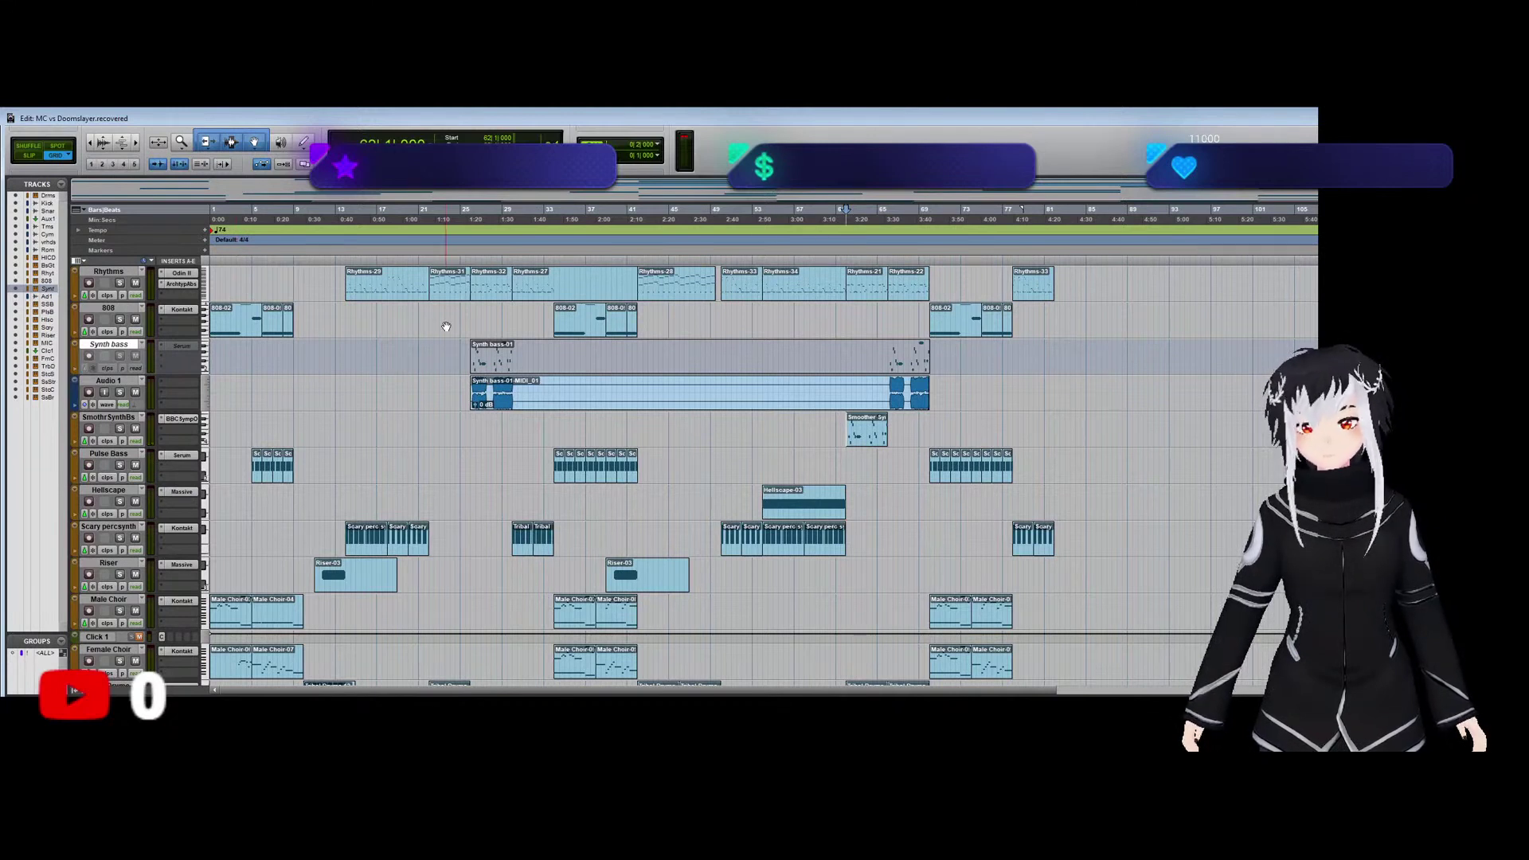
key("space")
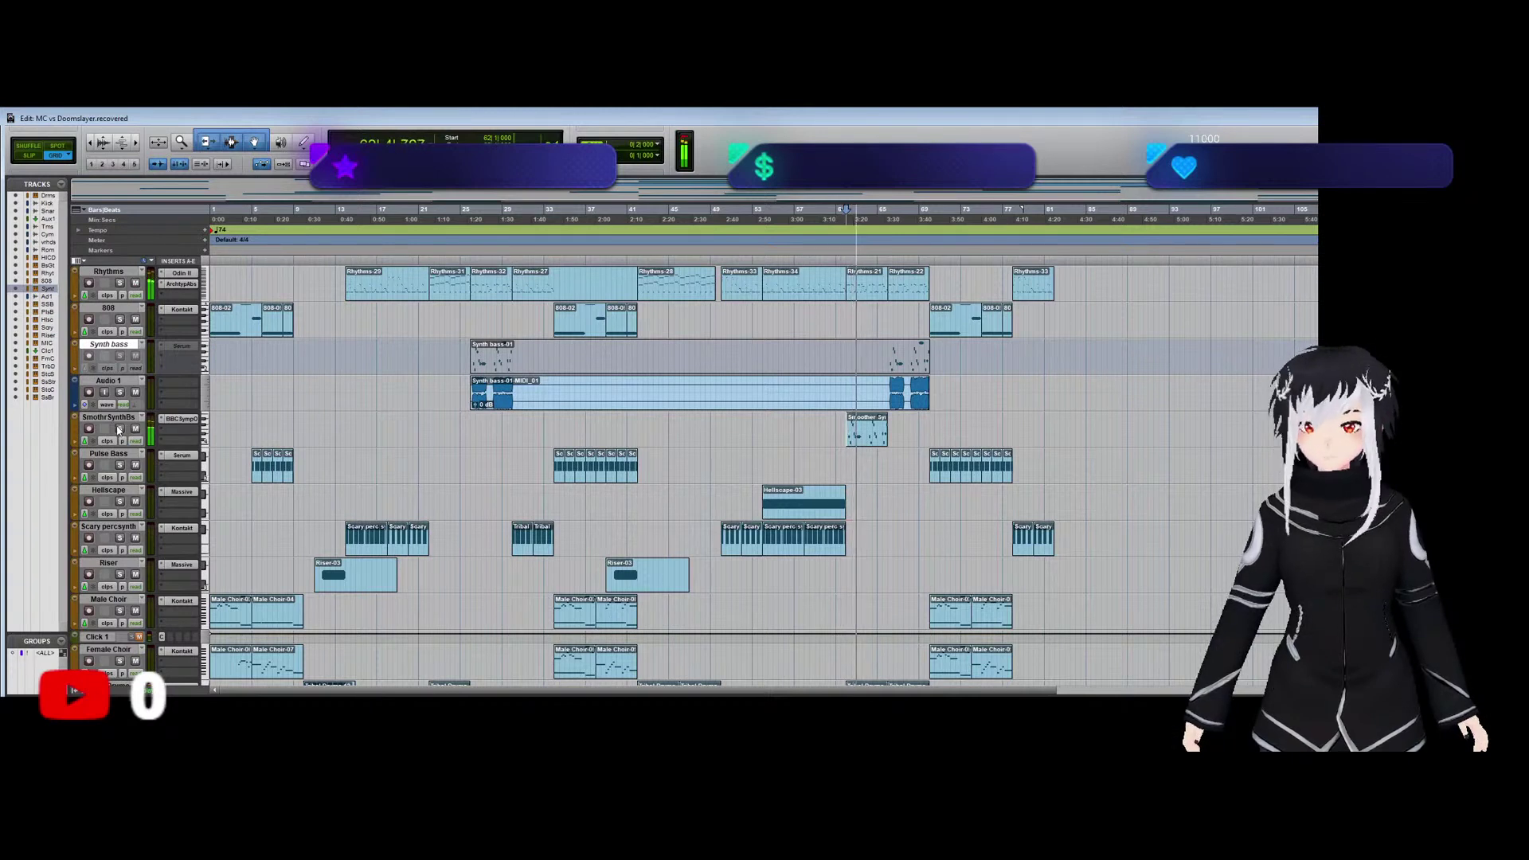
key("space")
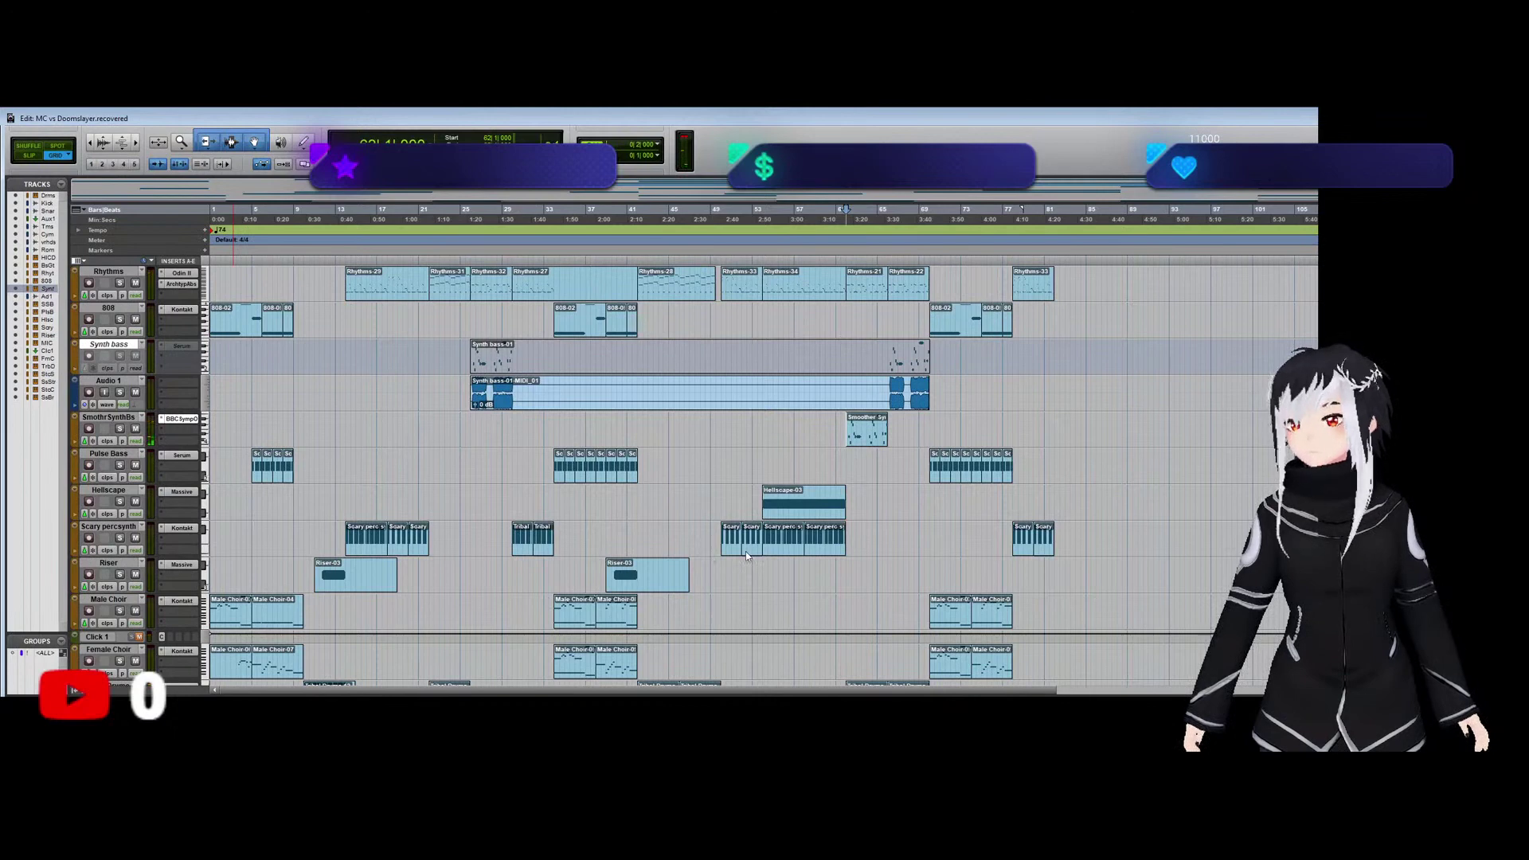
key("space")
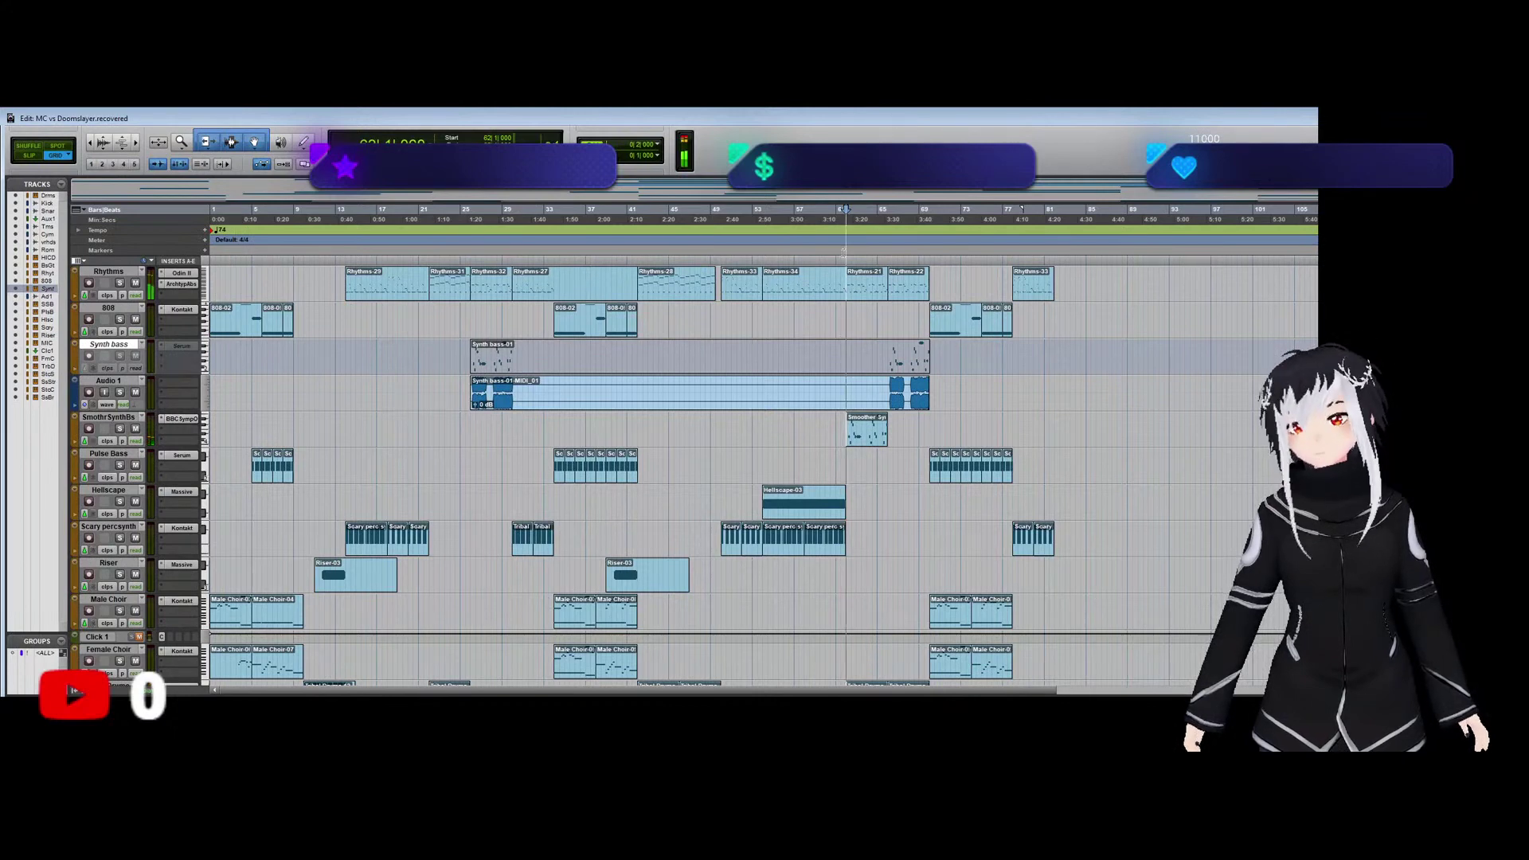
key("shift+s")
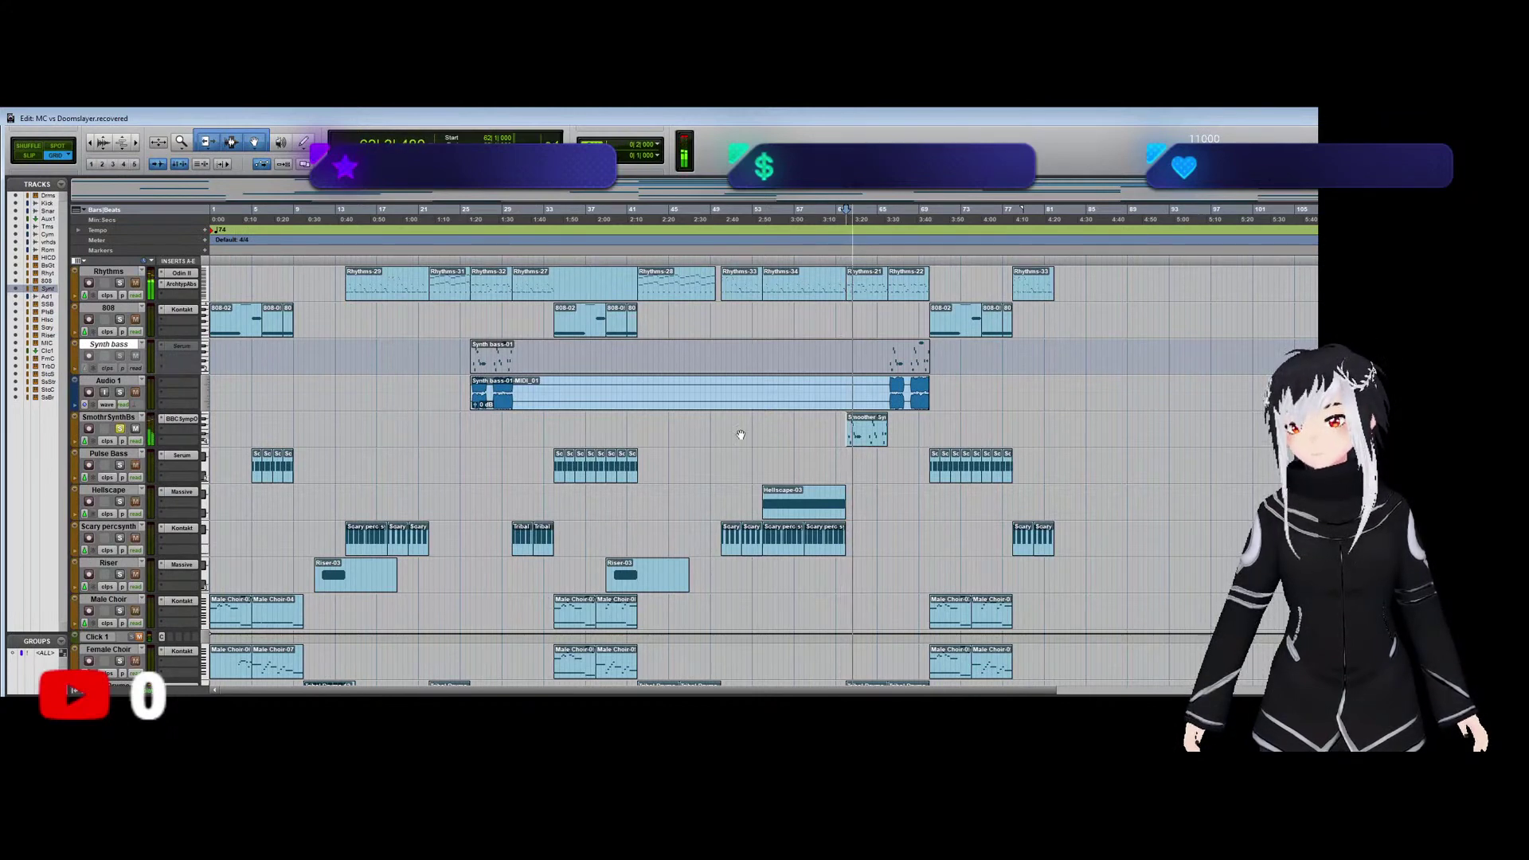
Move the Smoother Synth Bass notes up one octave in the MIDI editor and return to the arrangement.
double_click(862, 441)
left_click_drag(341, 405, 344, 263)
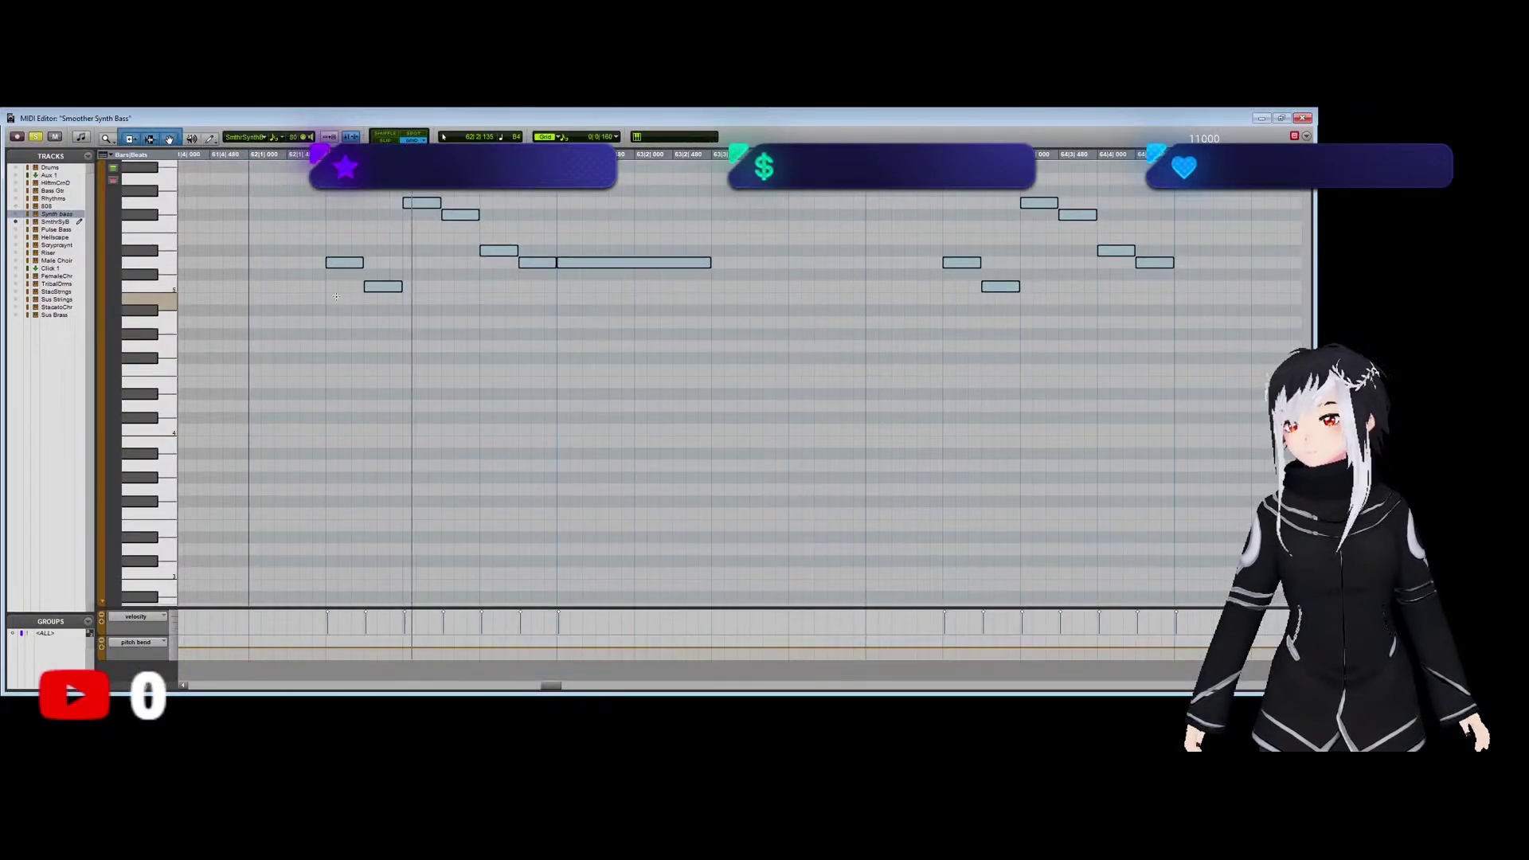
key("ctrl+w")
key("space")
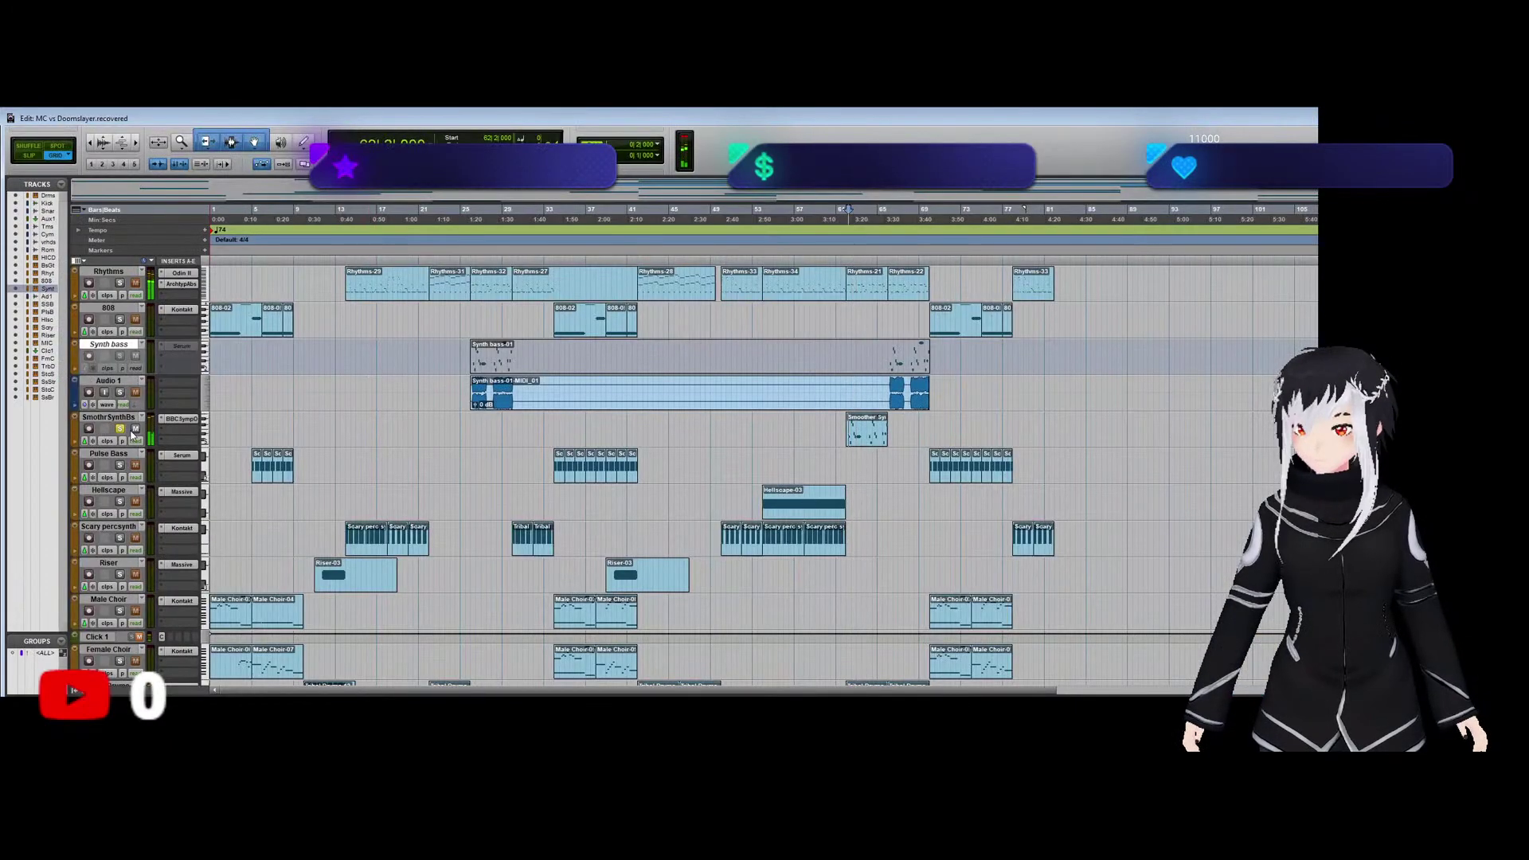
Unsolo the Smoother Synth Bass and raise its mixer fader slightly during playback.
left_click(120, 429)
key("space")
key("ctrl+equal")
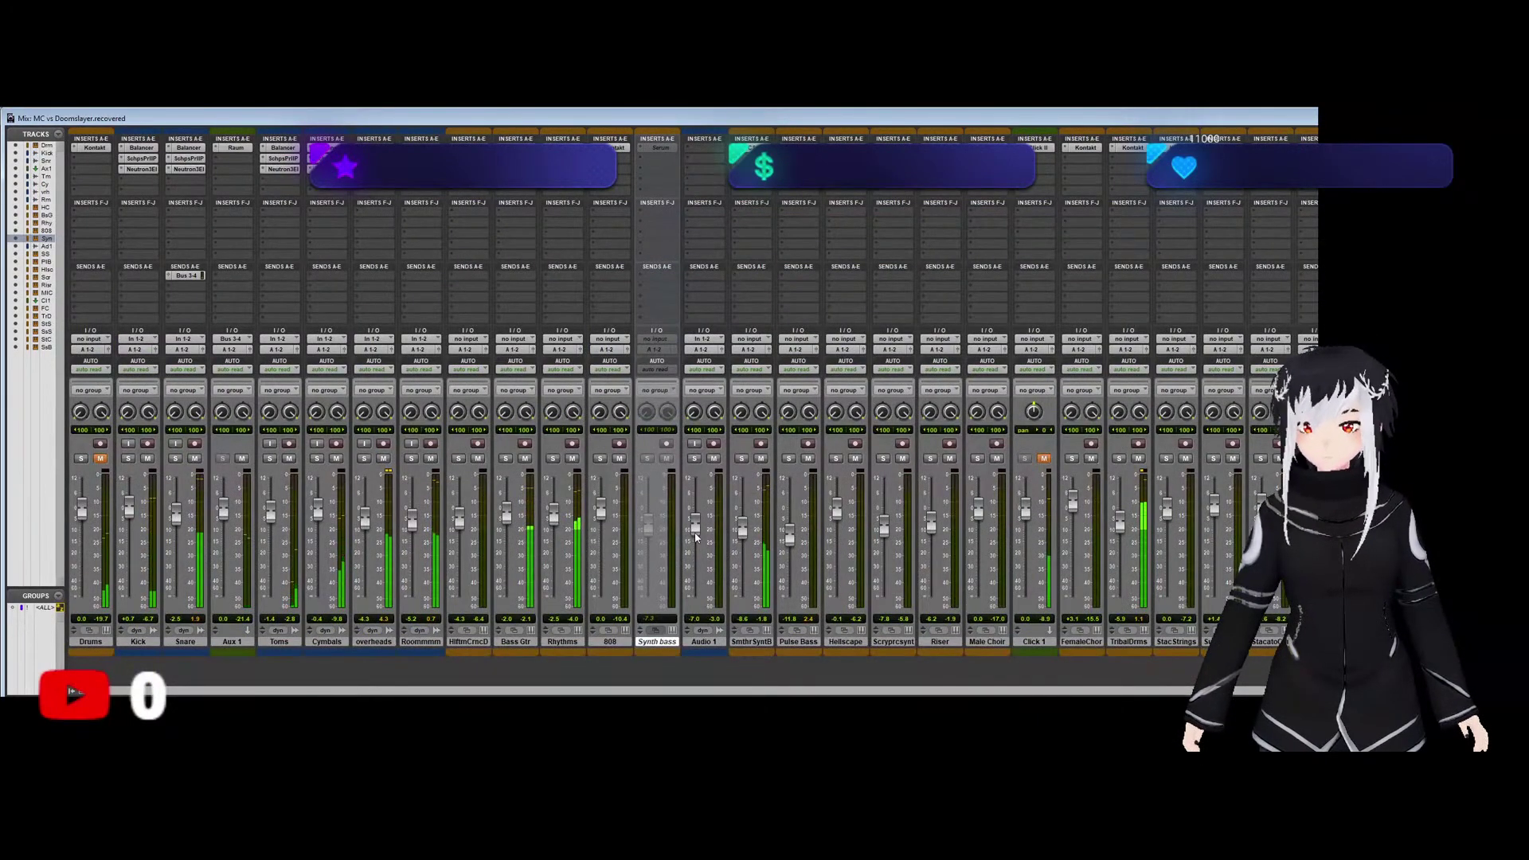
left_click_drag(741, 538, 742, 532)
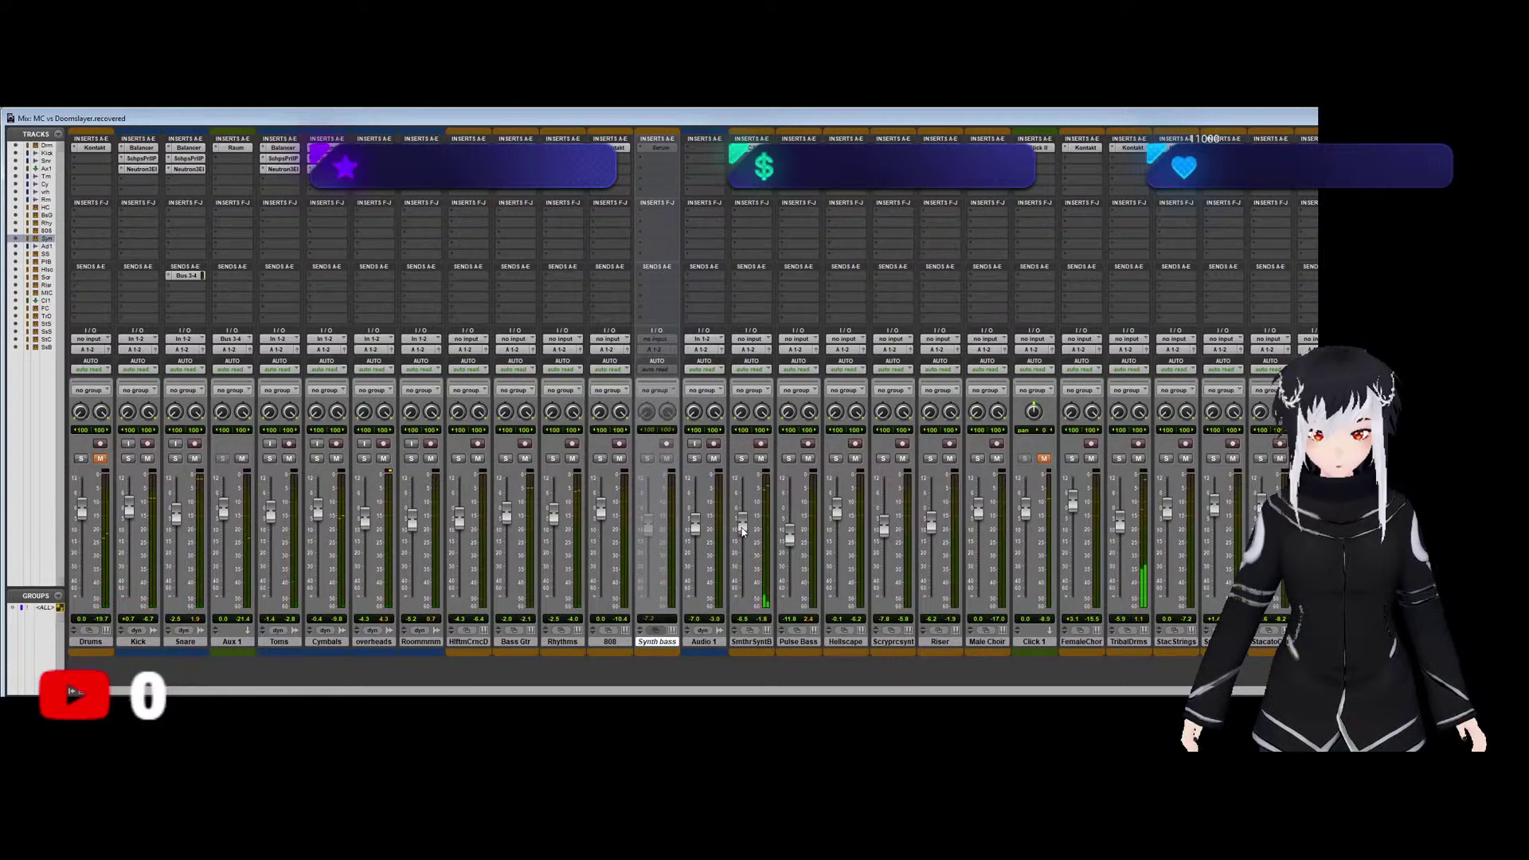
key("ctrl+equal")
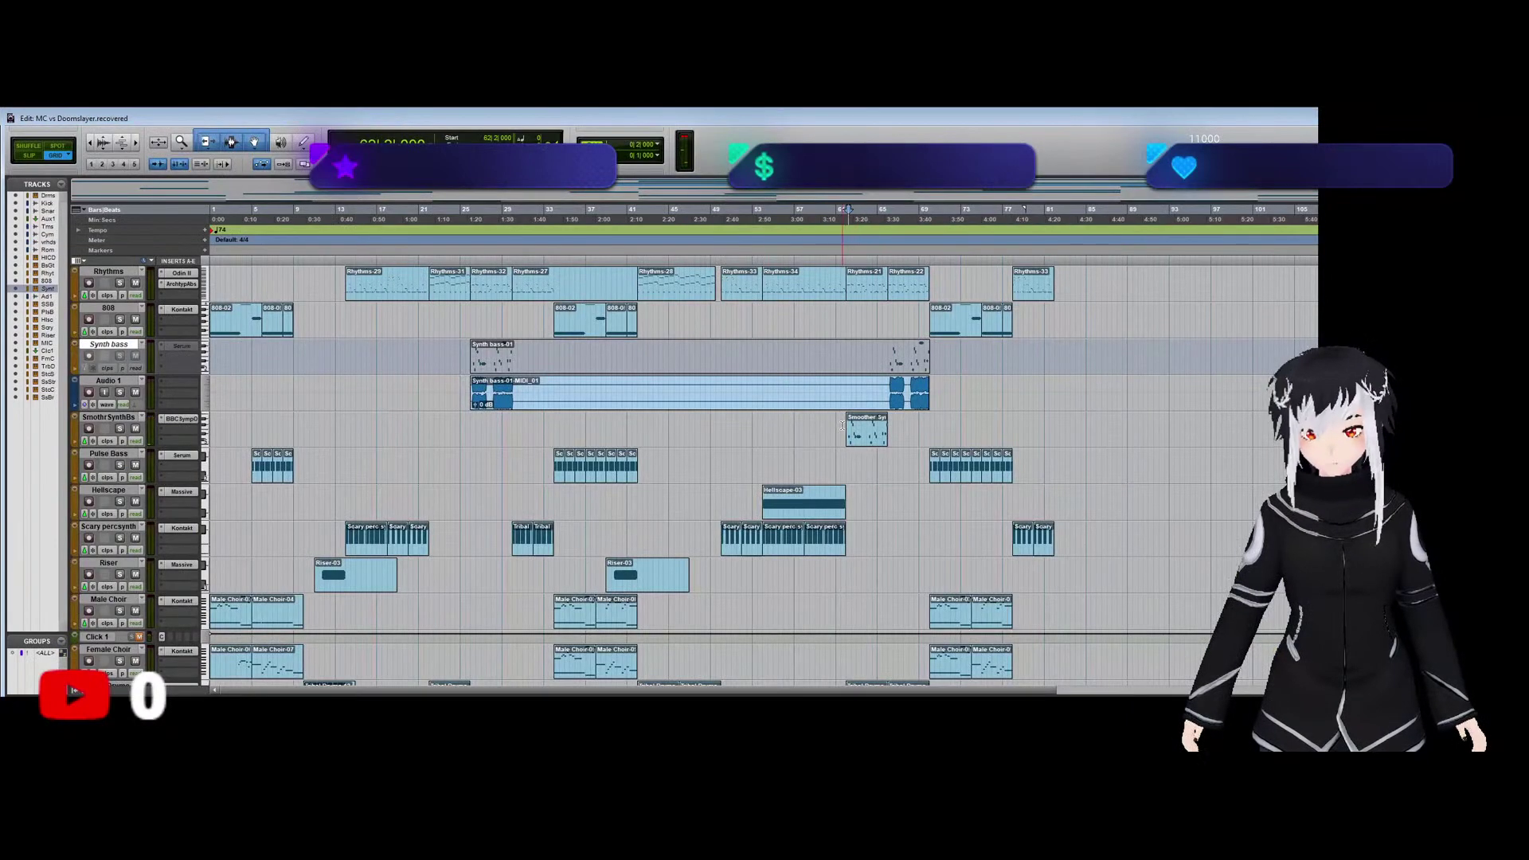
Play on from about bar 61 and copy the Smoother Synth Bass clip from bar 62 to bar 74.
key("space")
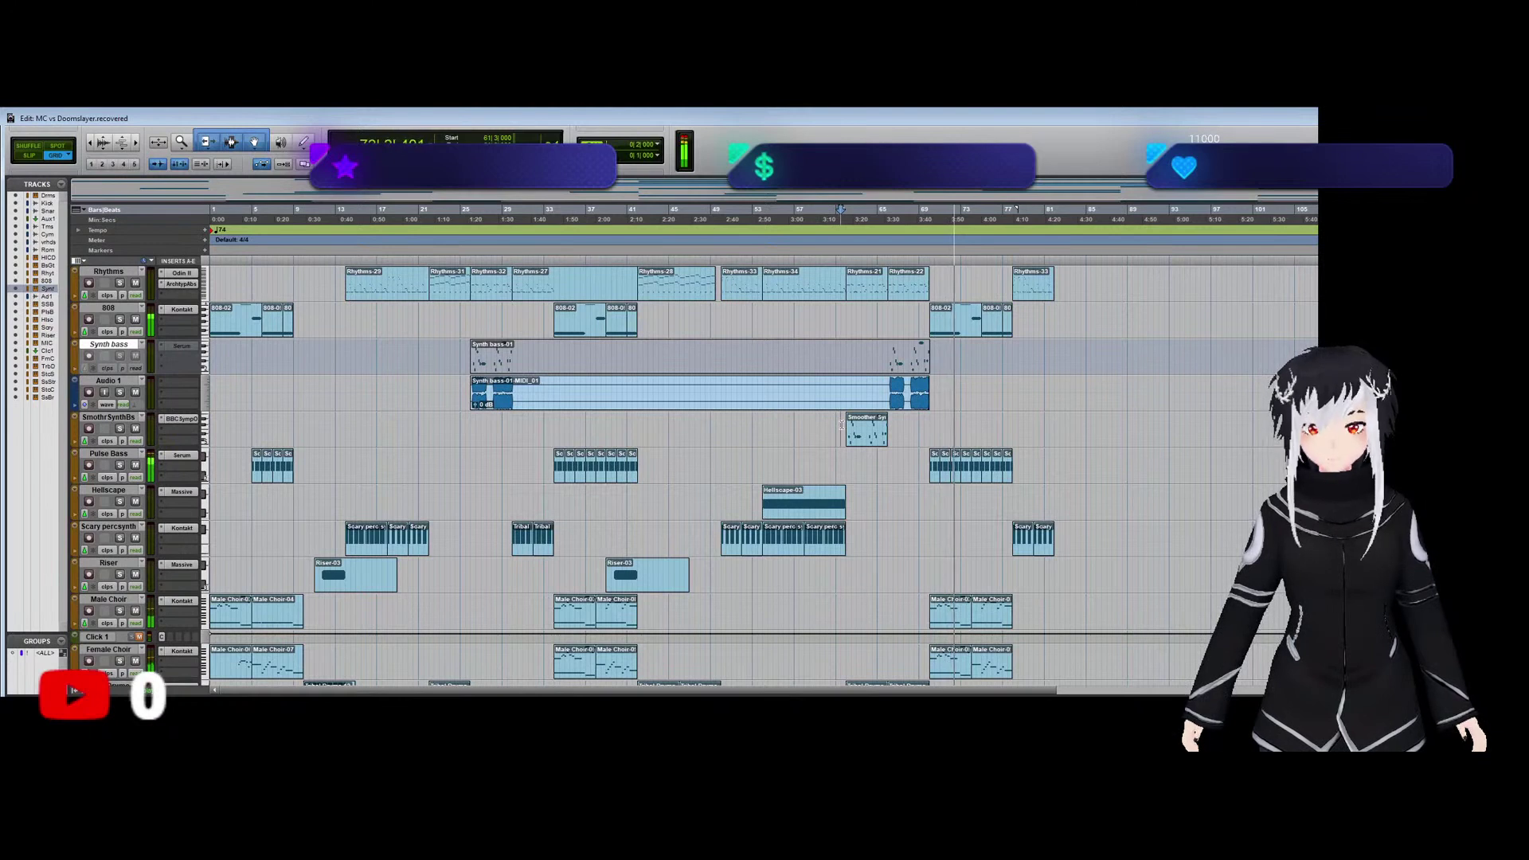
left_click(879, 438)
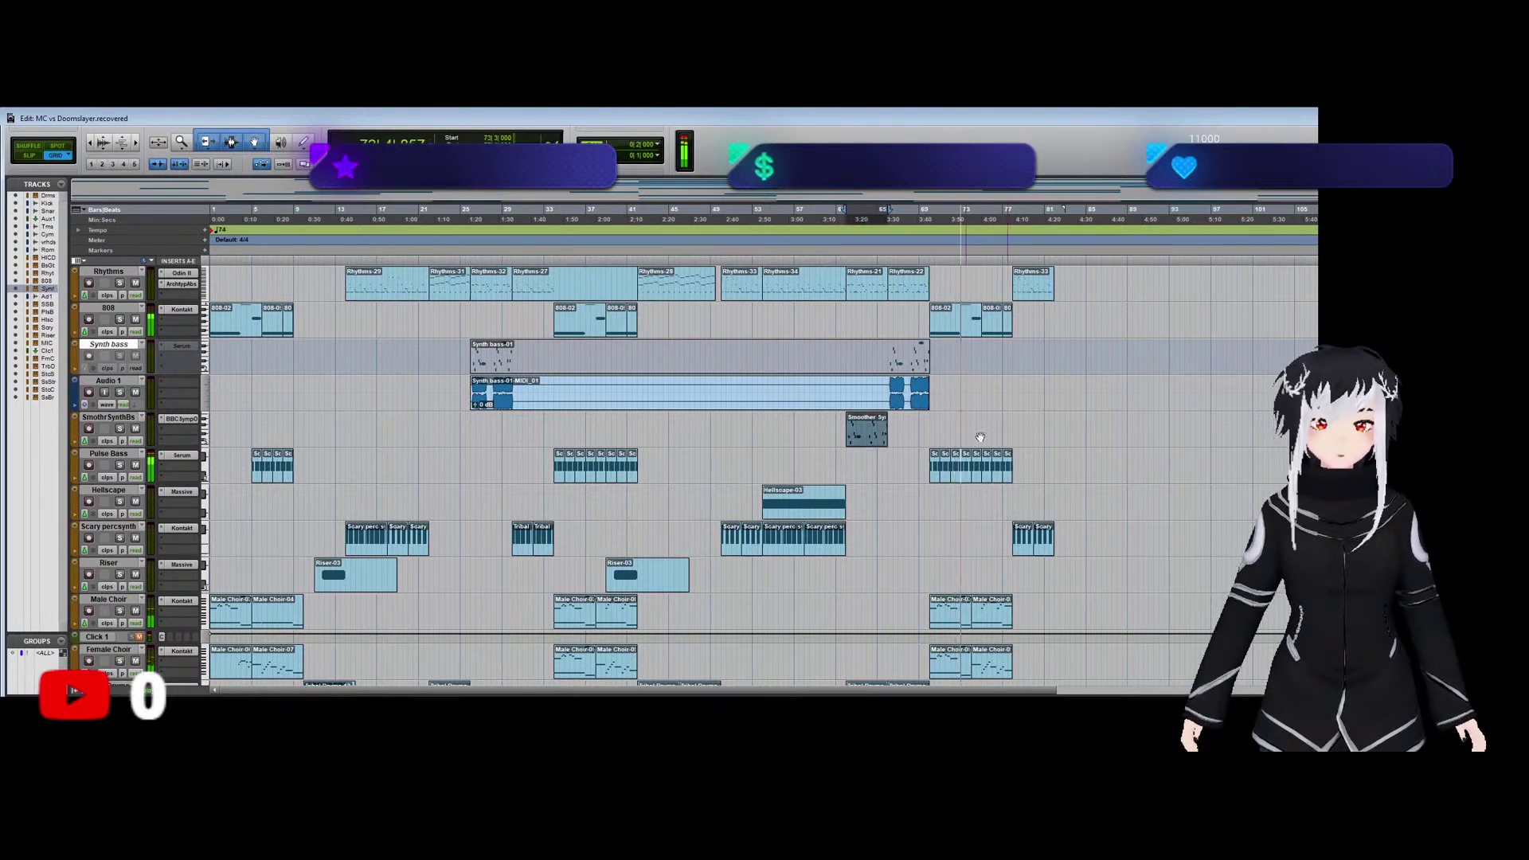
left_click_drag(880, 438, 1004, 438)
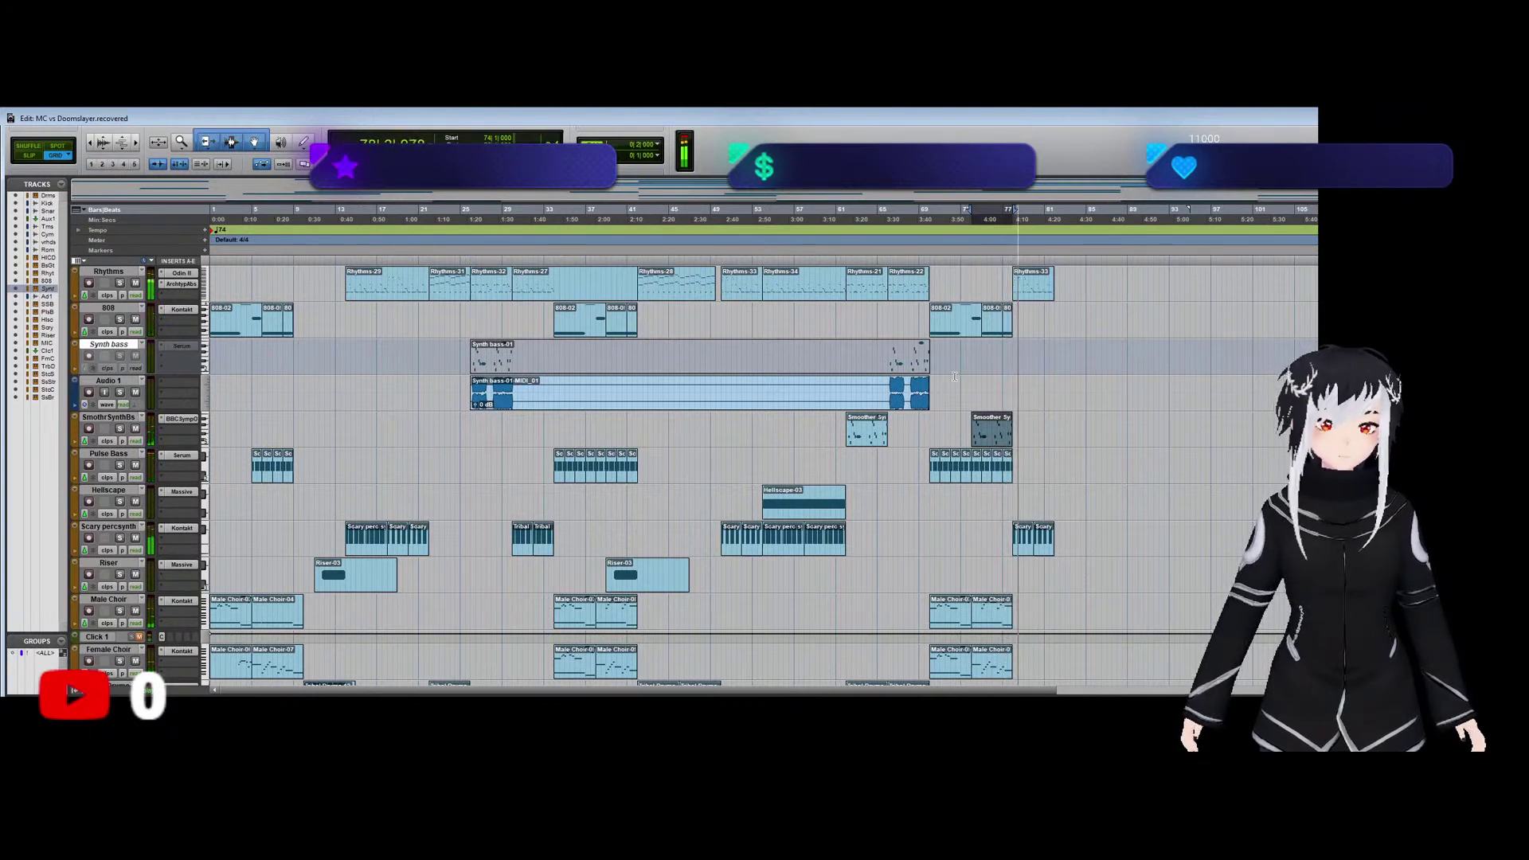
Play from bars 66 and 26 to check the arrangement, and select the Rhythms clip at bar 78.
left_click(889, 383)
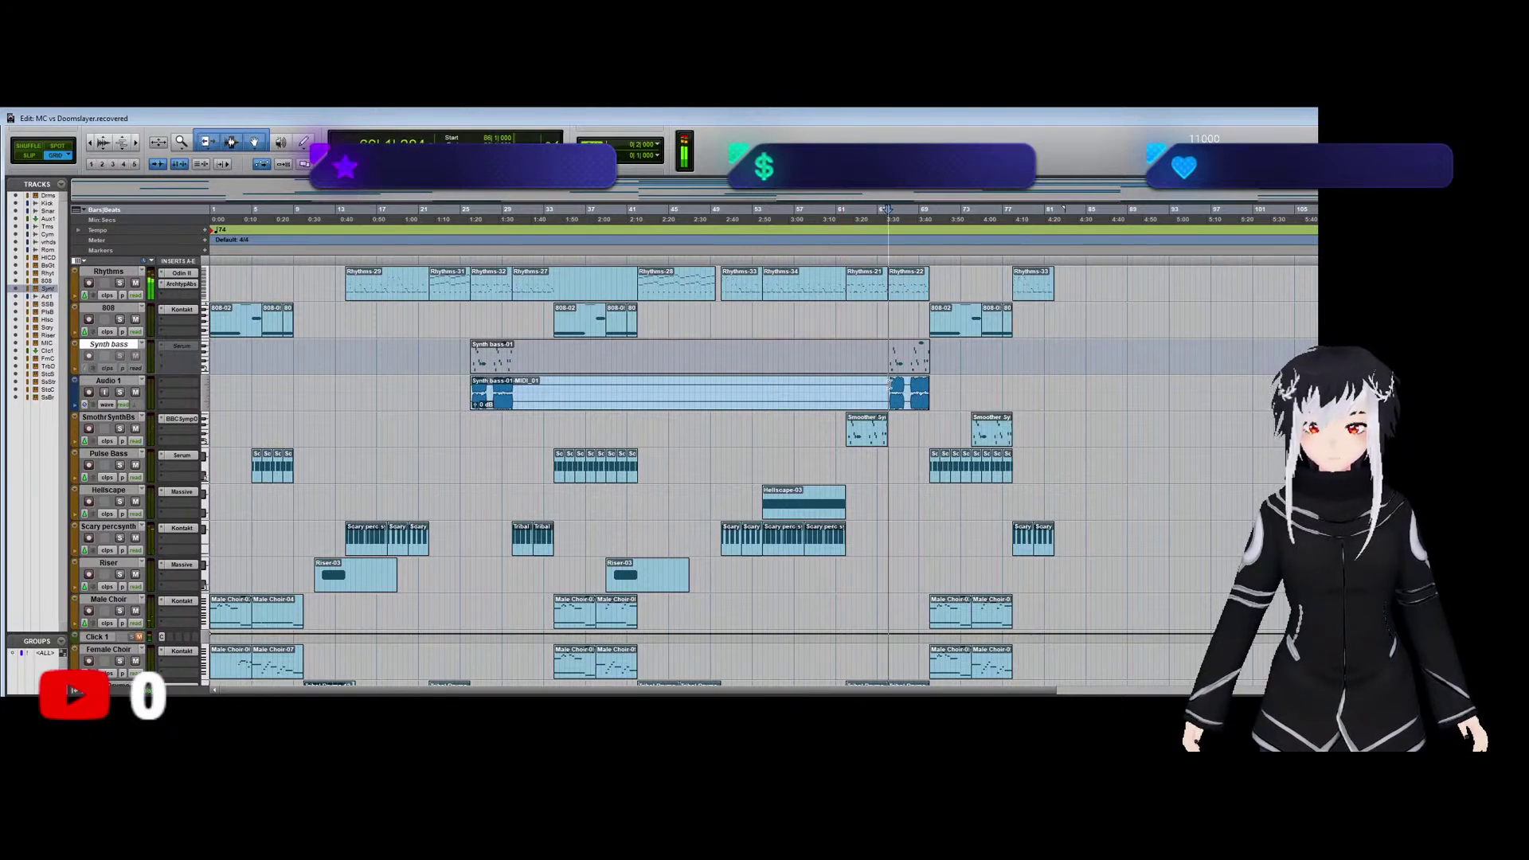
left_click(470, 393)
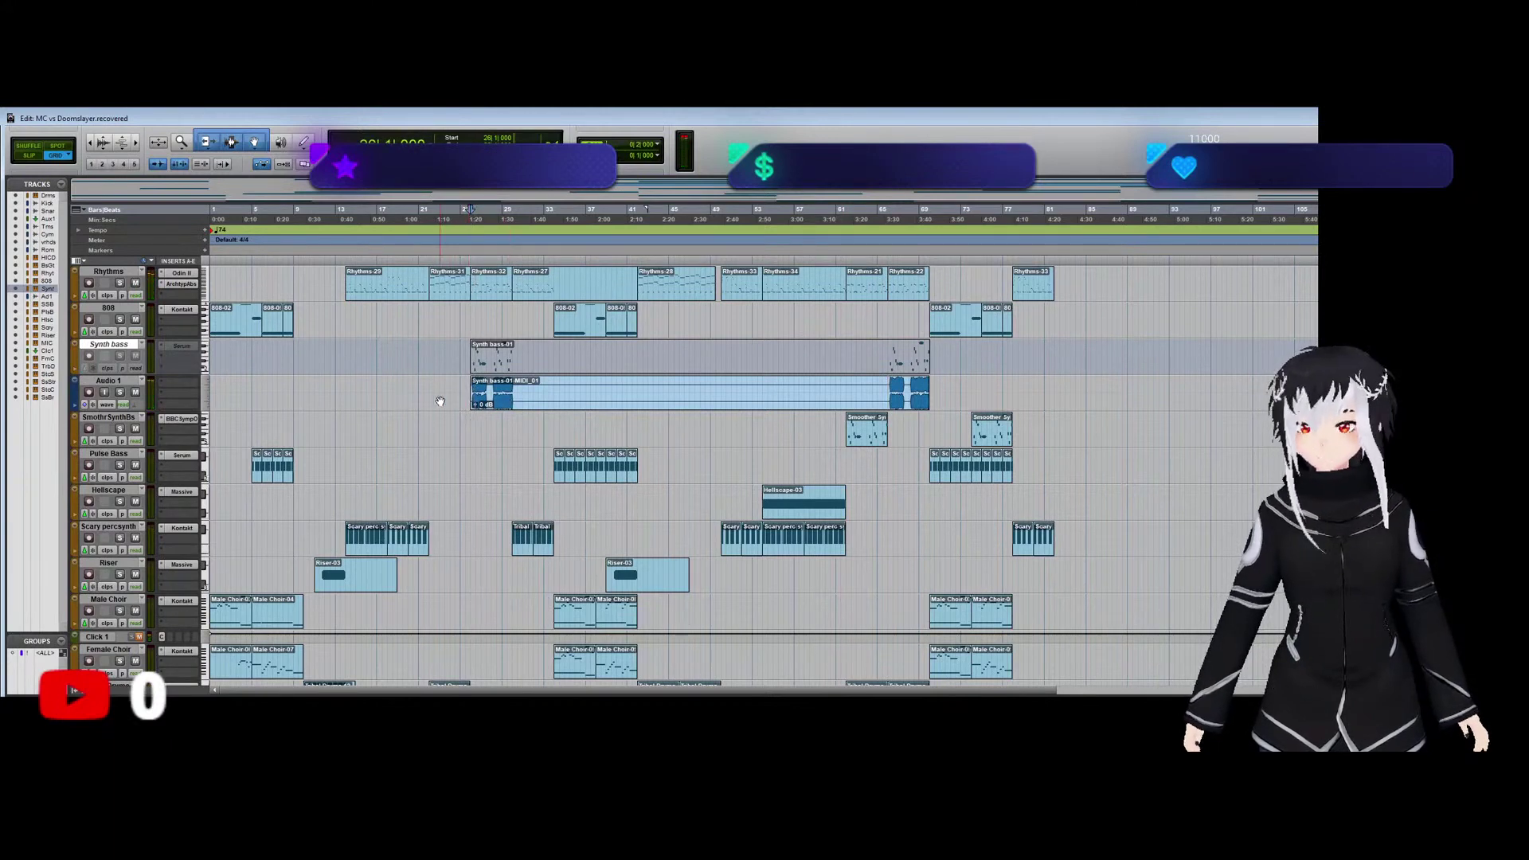
scroll(440, 400, "up", 3)
left_click(1033, 395)
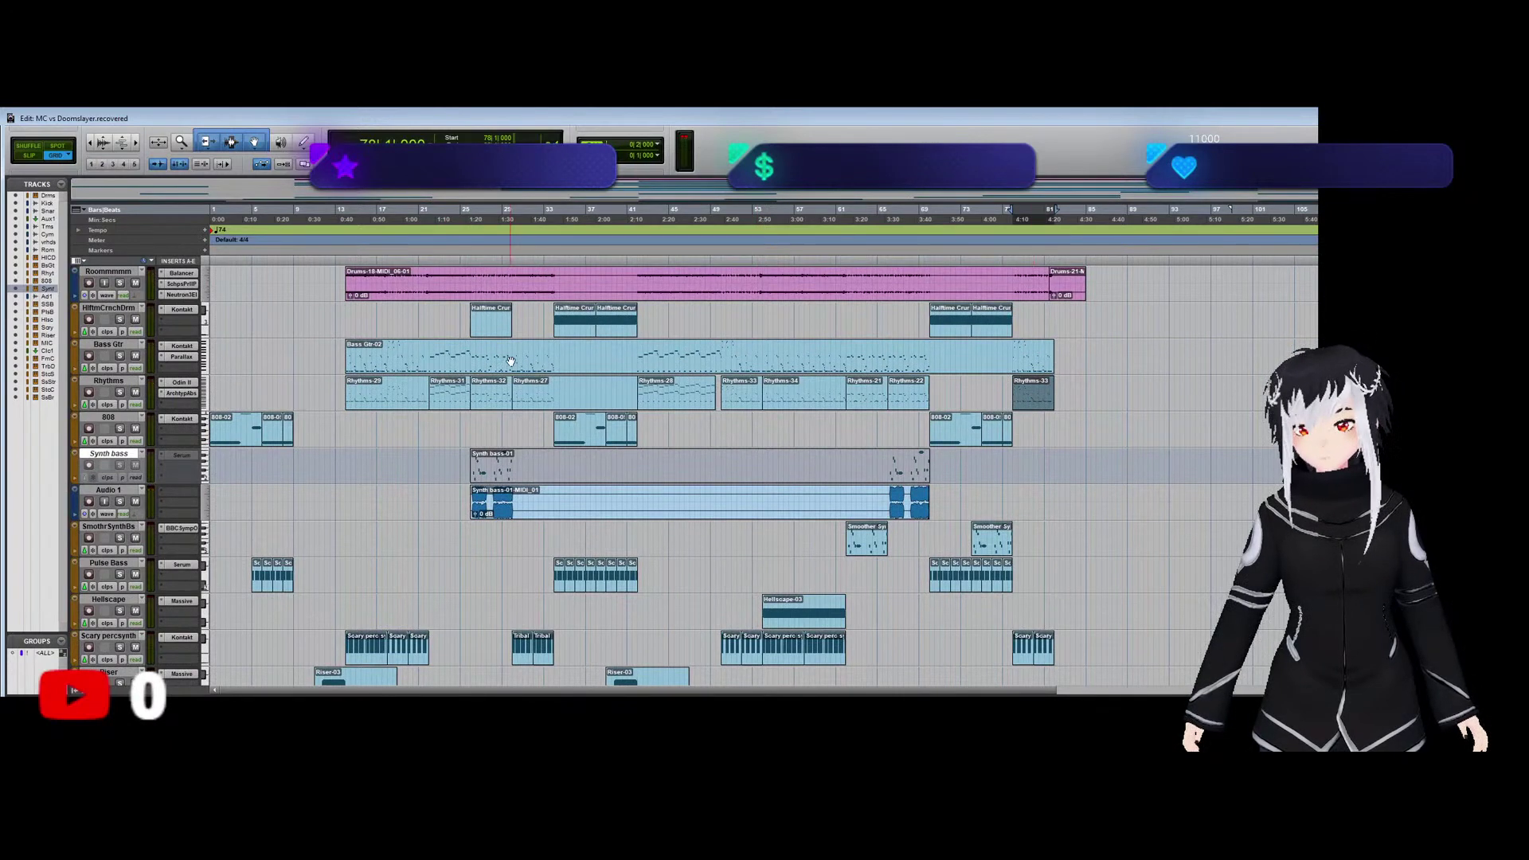
Duplicate the Sus Brass clips from bar 74 to bar 78 and play the passage from bar 78.
scroll(512, 358, "down", 10)
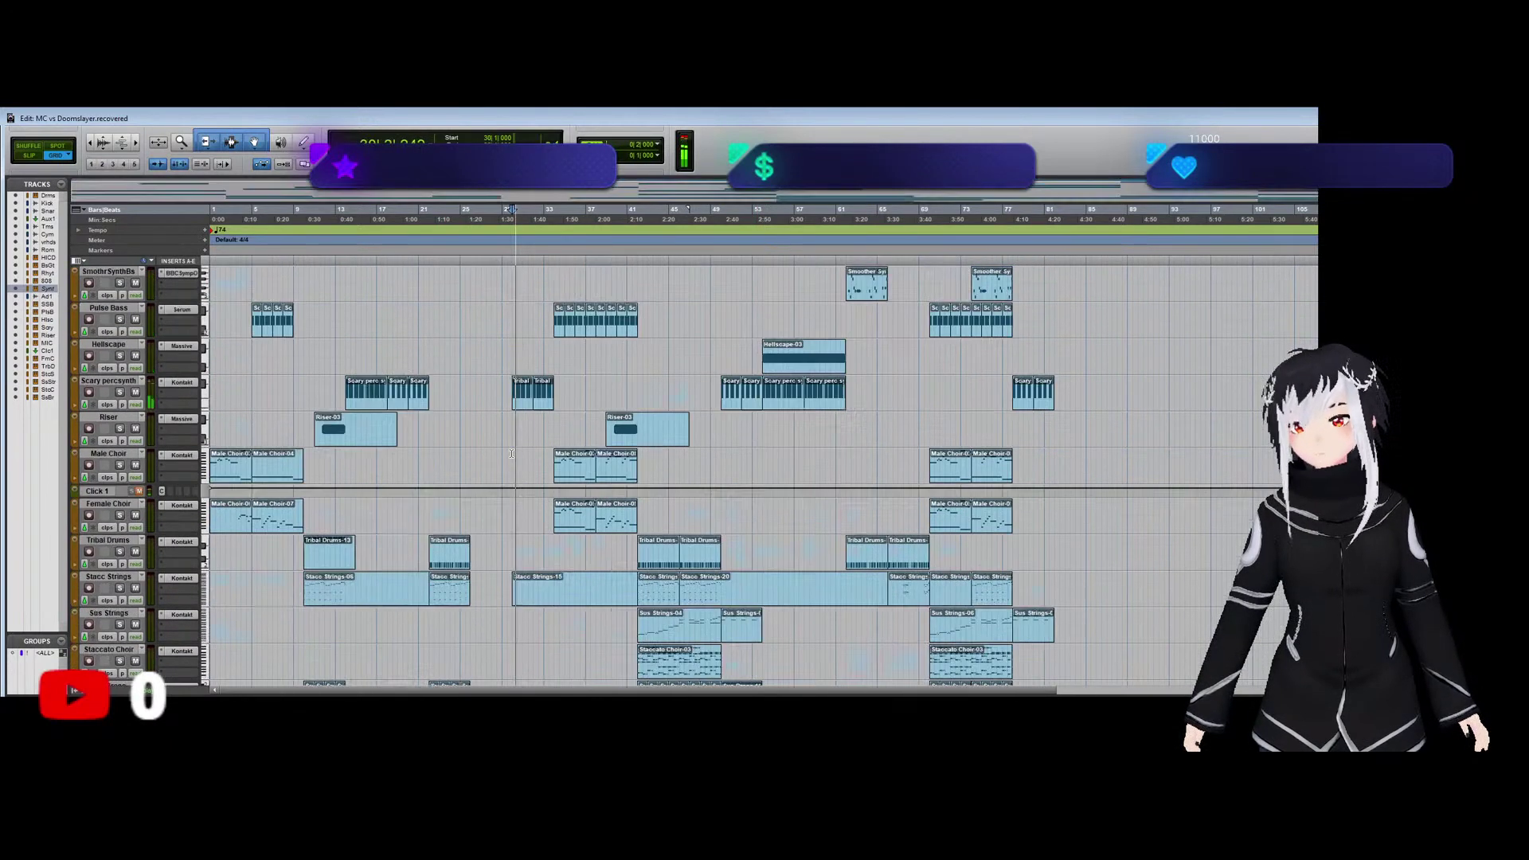
scroll(512, 453, "up", 5)
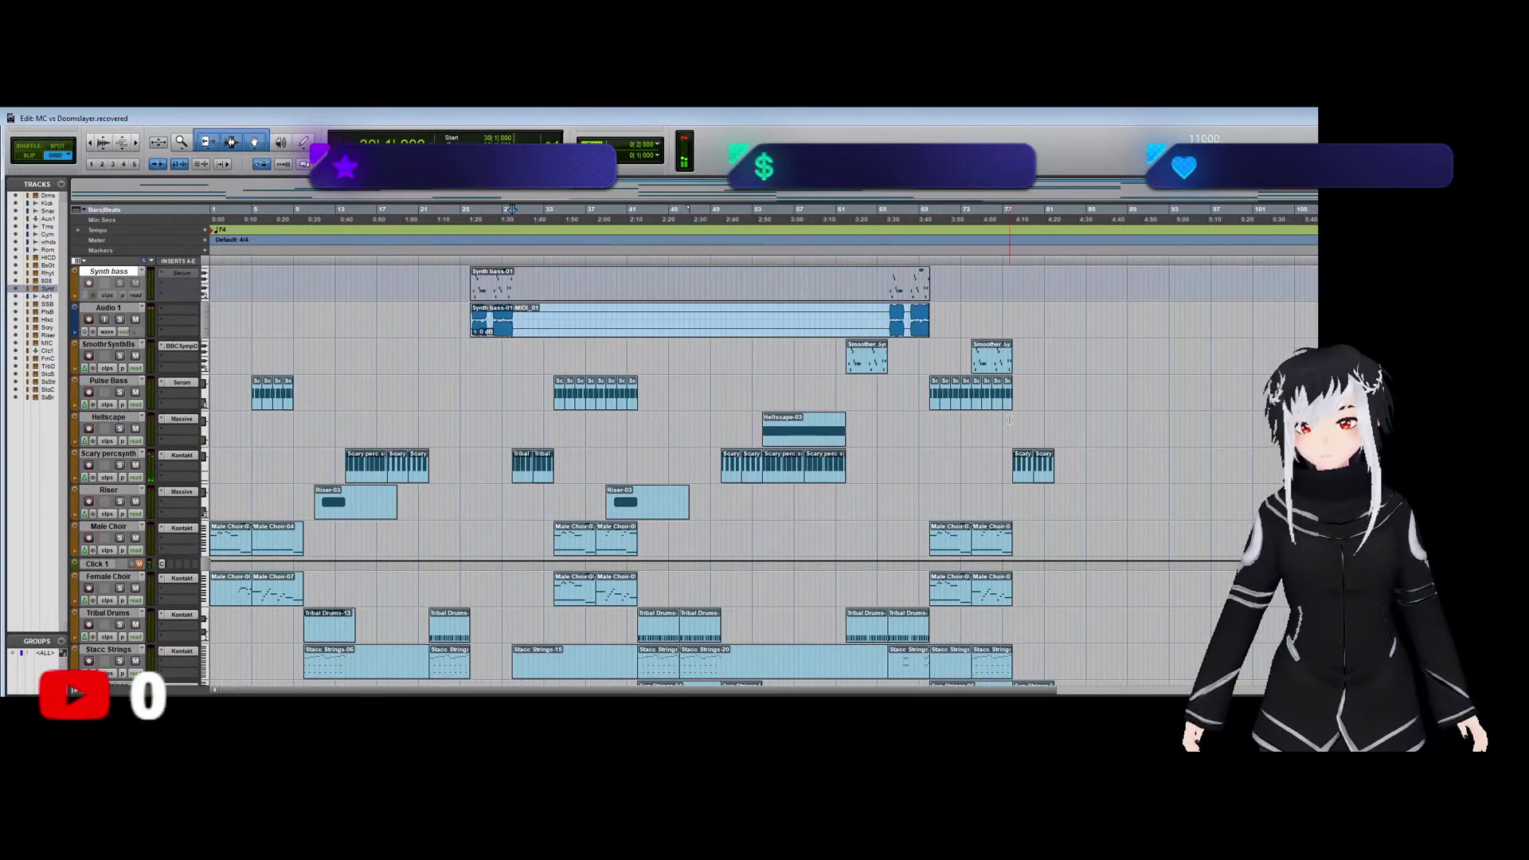
scroll(995, 429, "down", 5)
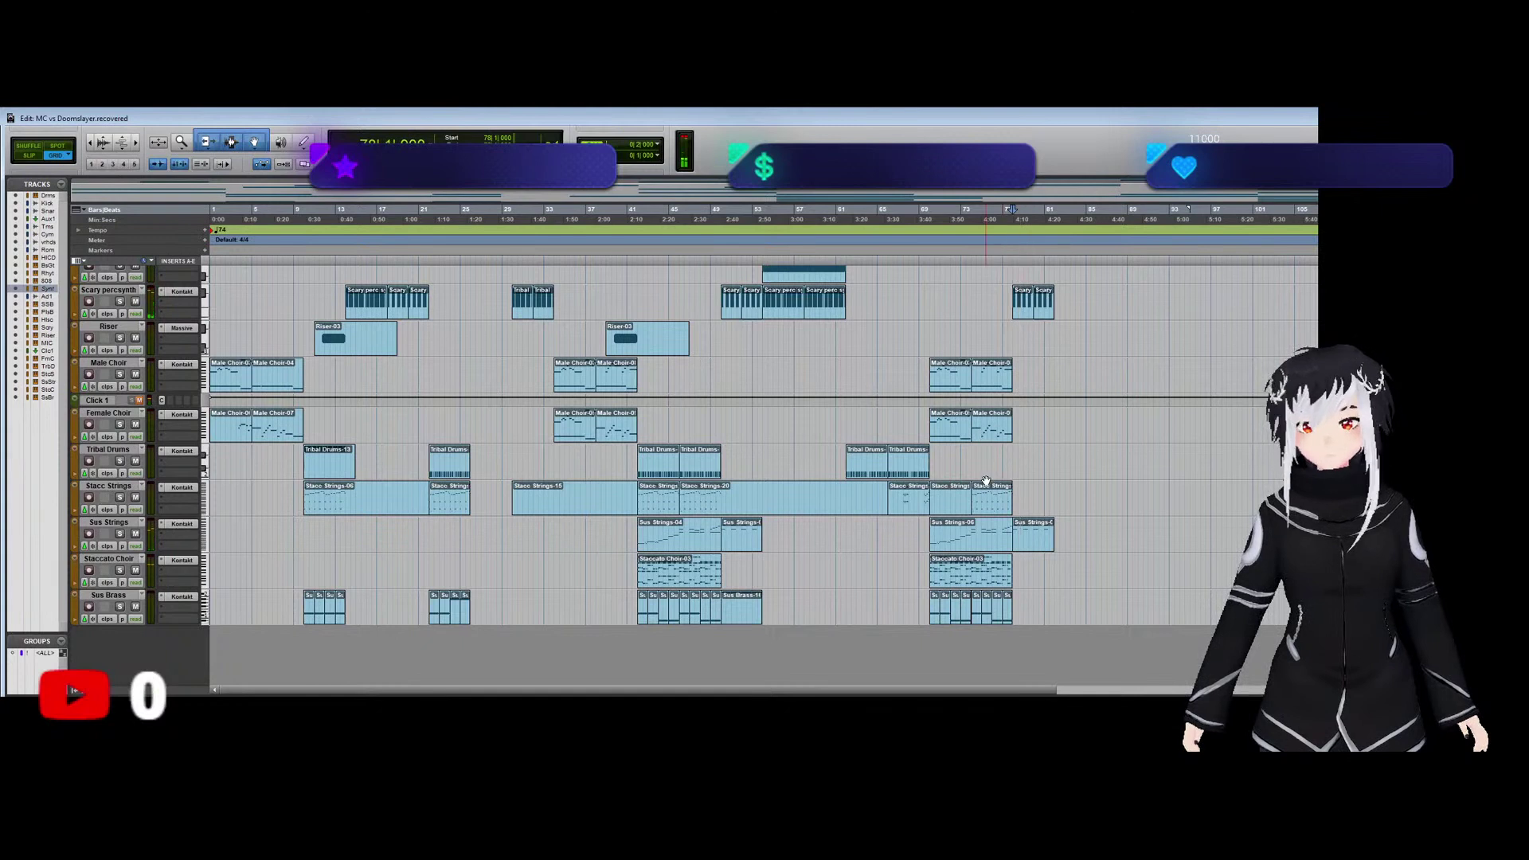
left_click(978, 612)
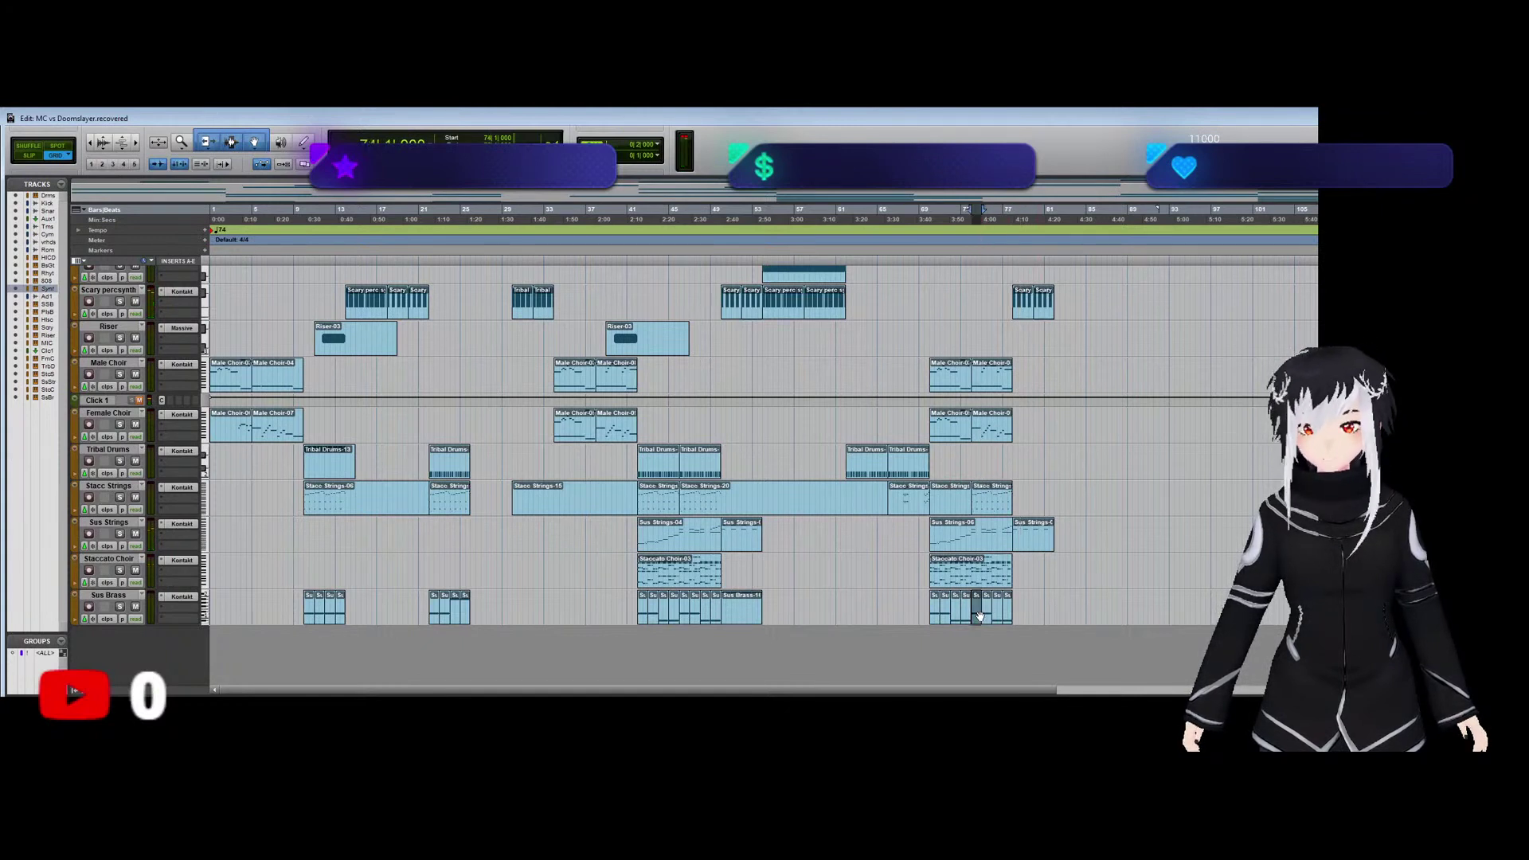
left_click(987, 617, "shift")
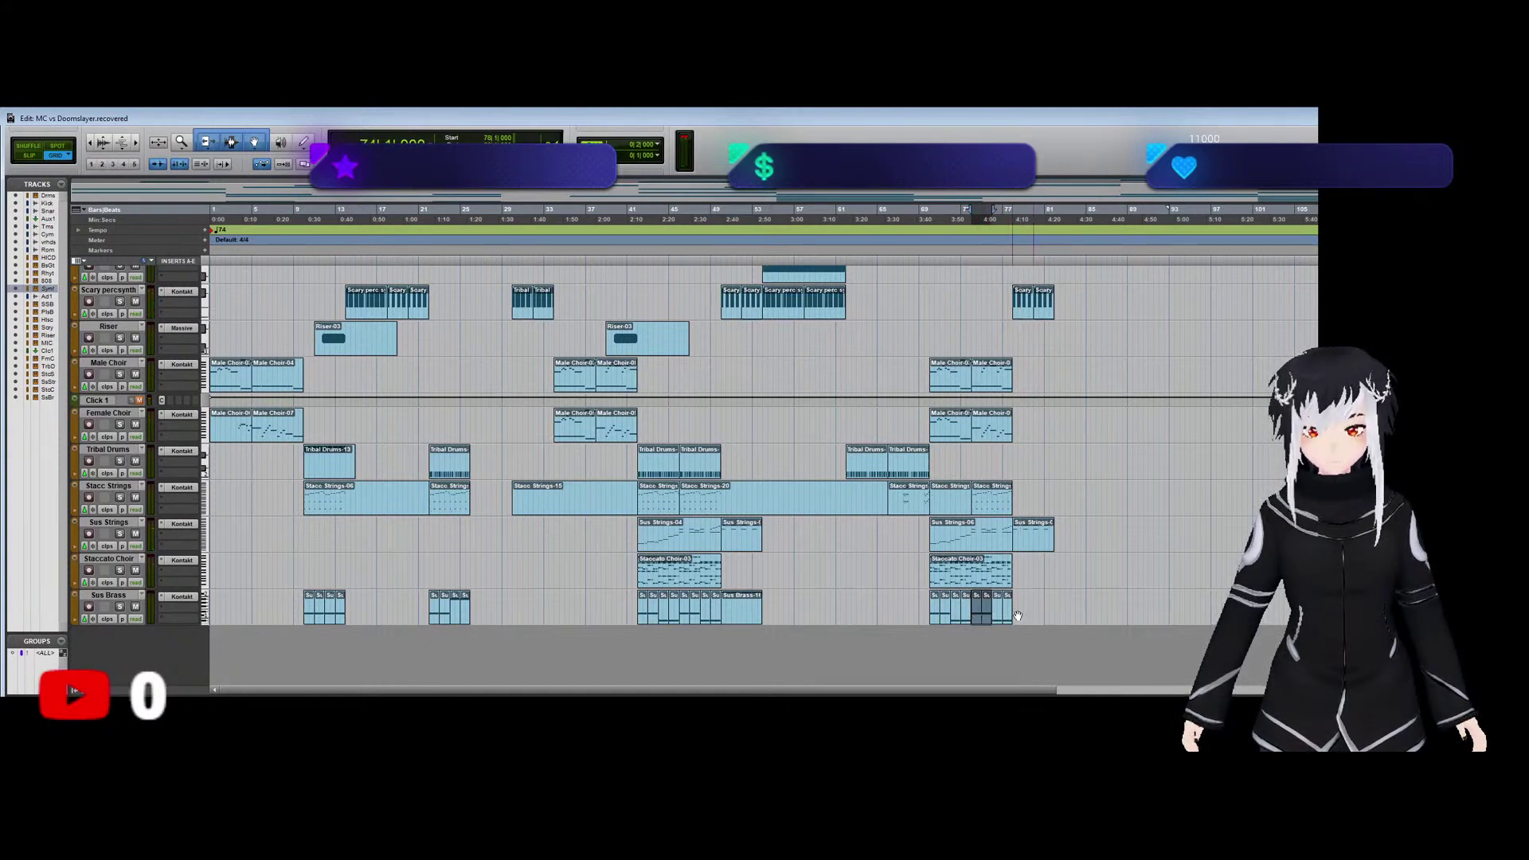
key("ctrl+d")
key("ctrl+d")
left_click(1013, 566)
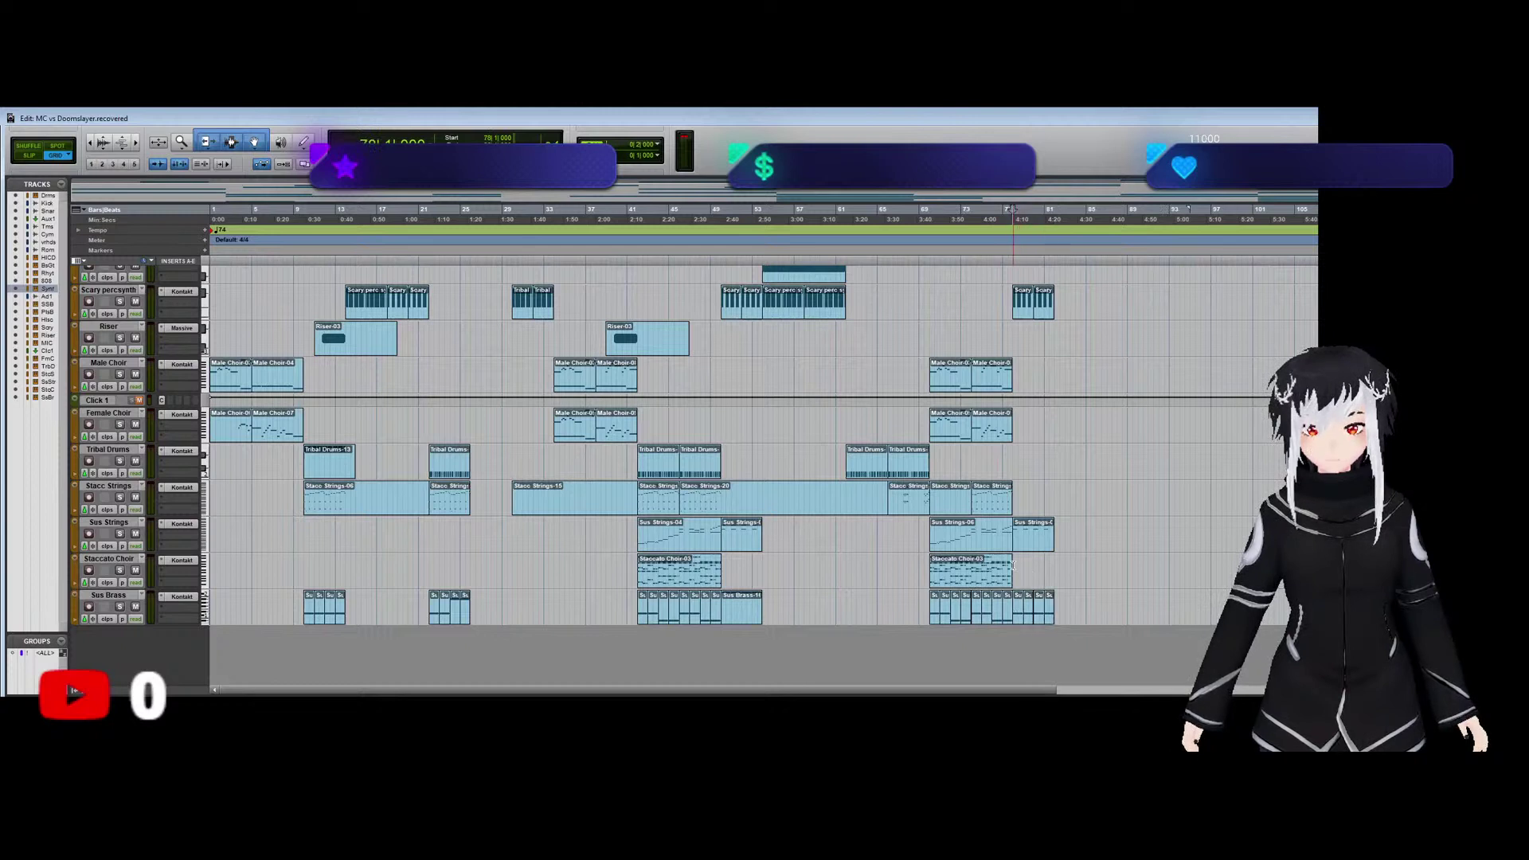
key("space")
scroll(1012, 565, "up", 1)
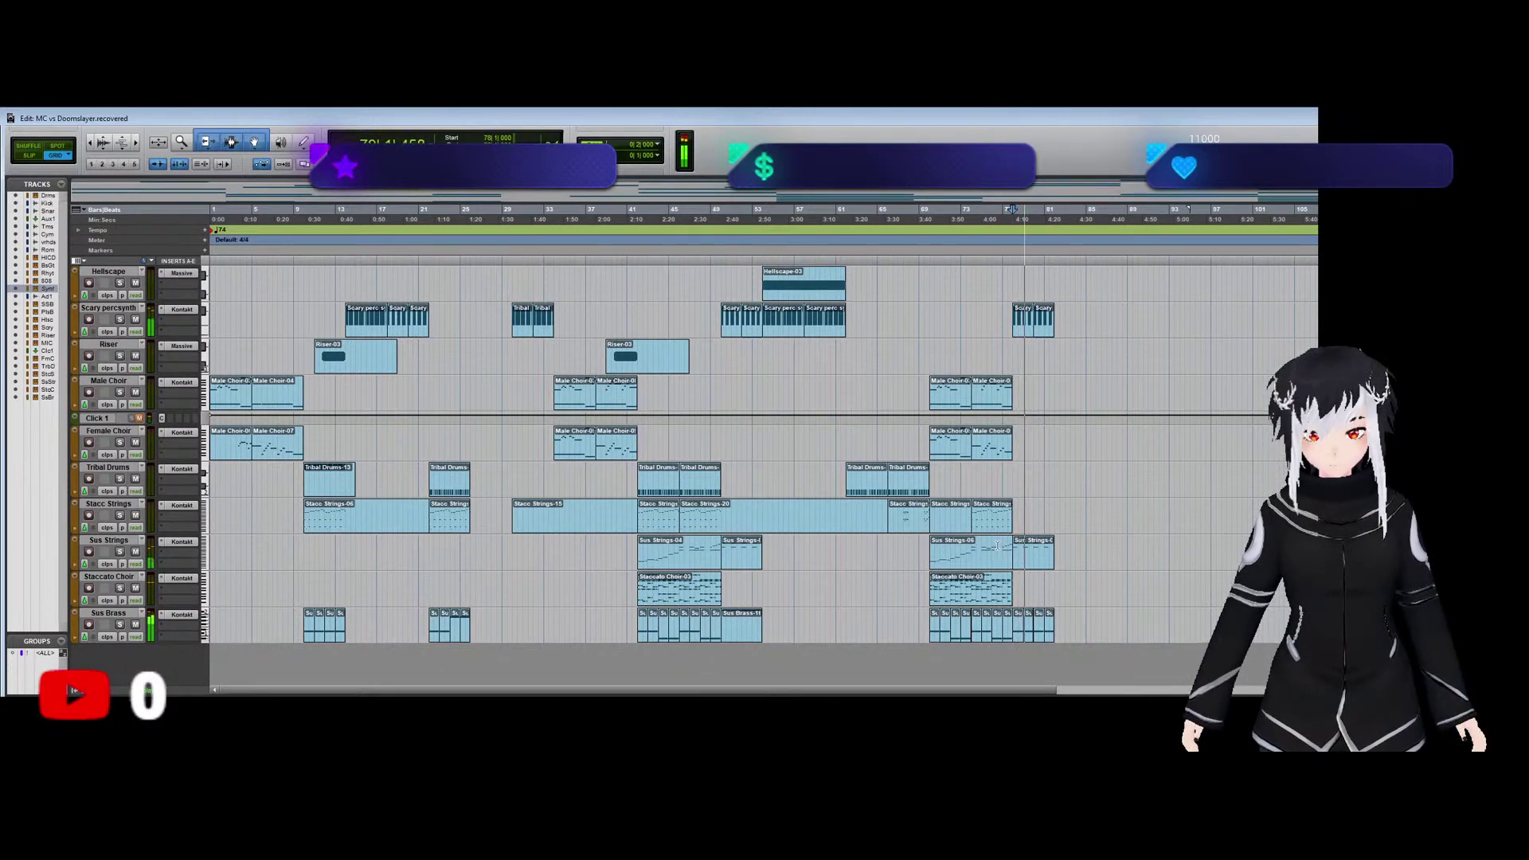
key("space")
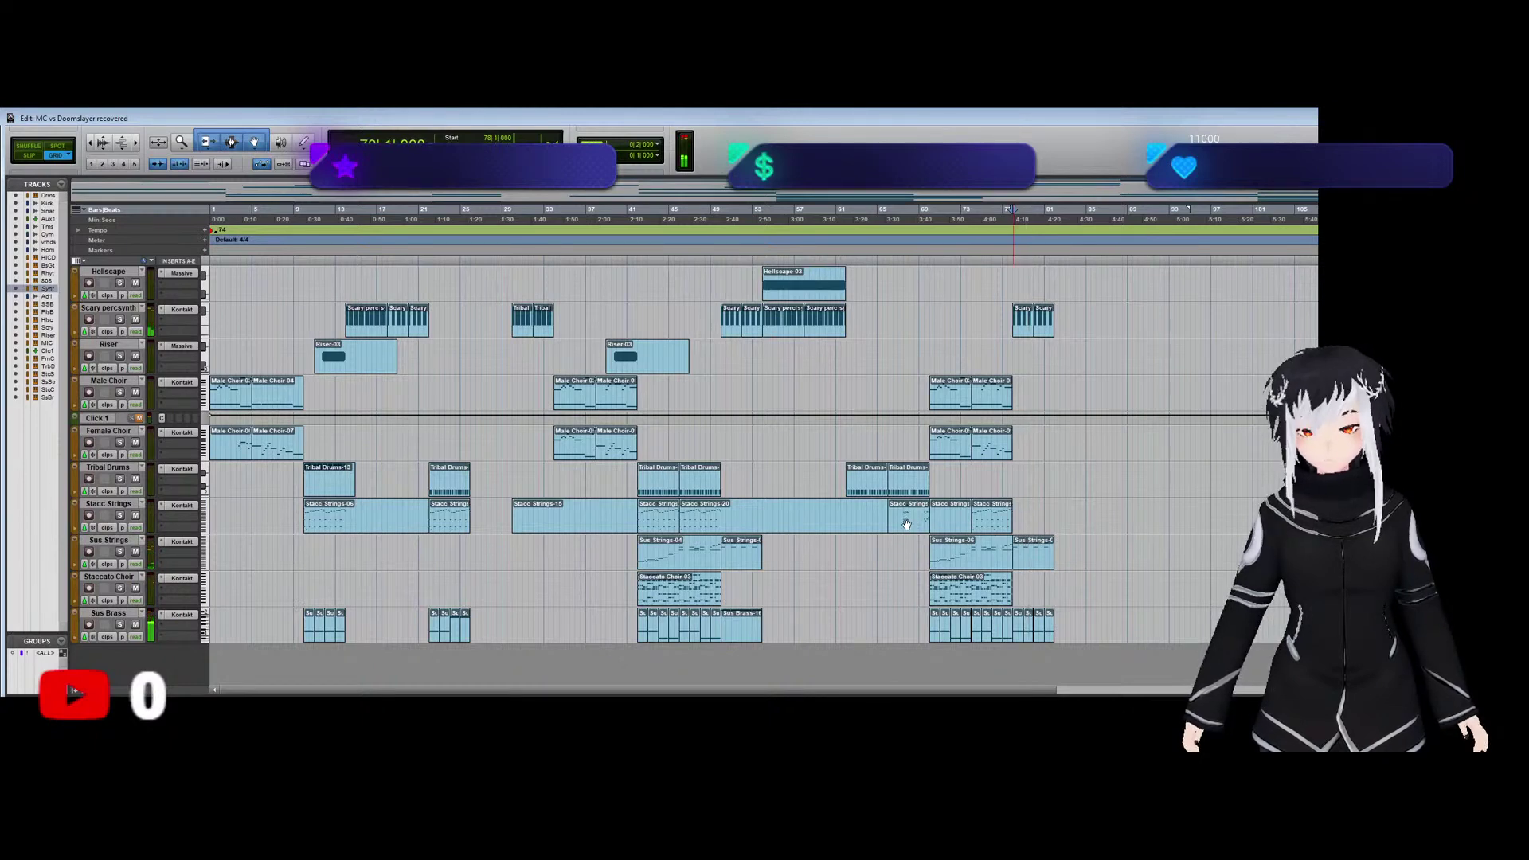
Copy the Stacc Strings clip at bar 66 to bar 78, and split off Audio 1's section at bar 66 and copy it to bar 78.
scroll(905, 524, "down", 1)
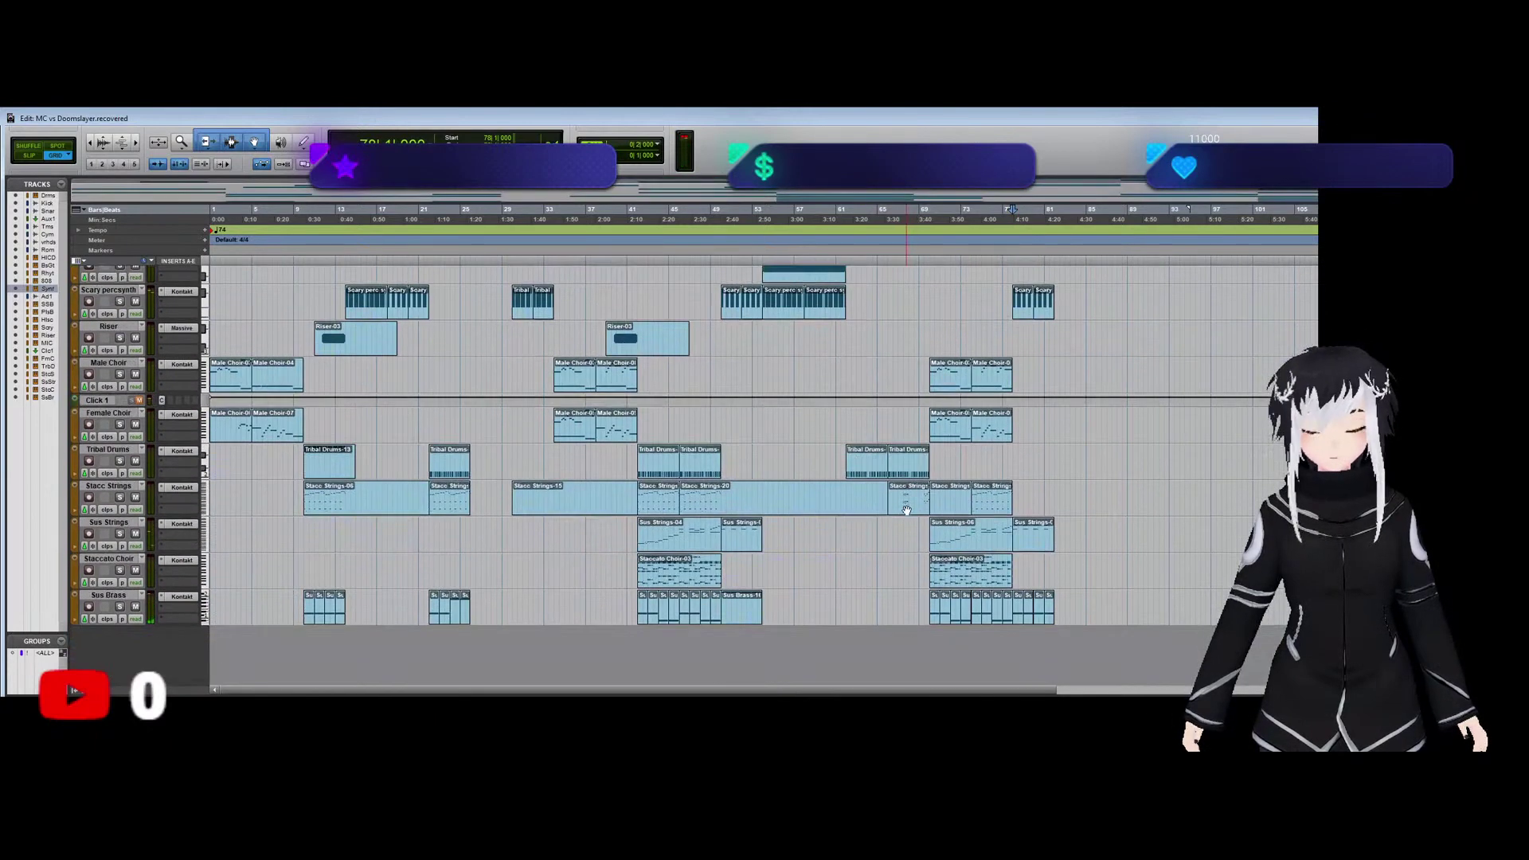
left_click_drag(906, 510, 1030, 509)
scroll(887, 419, "up", 10)
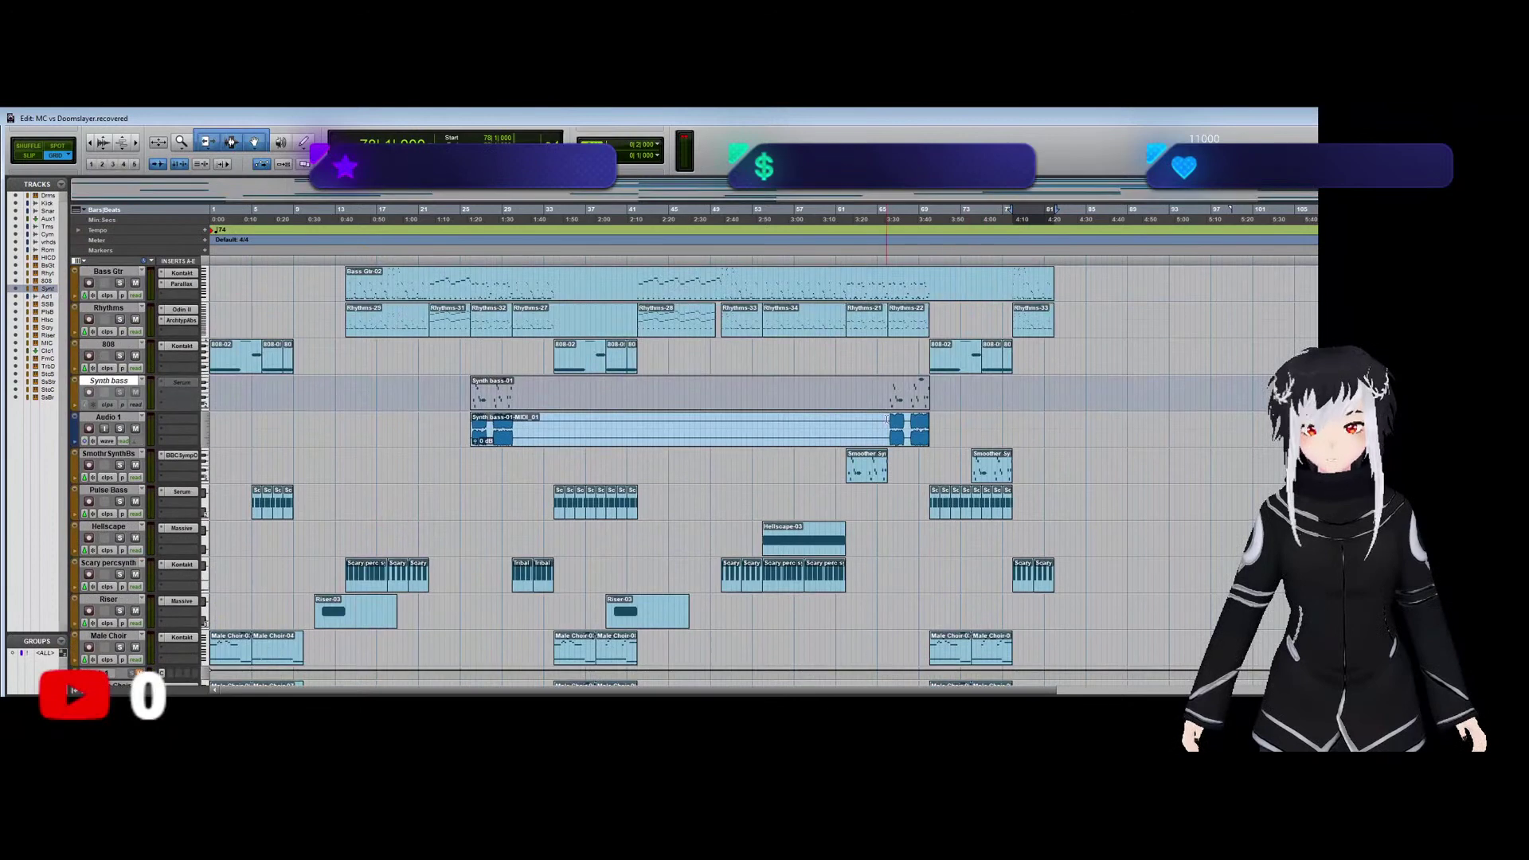
left_click(881, 422)
key("b")
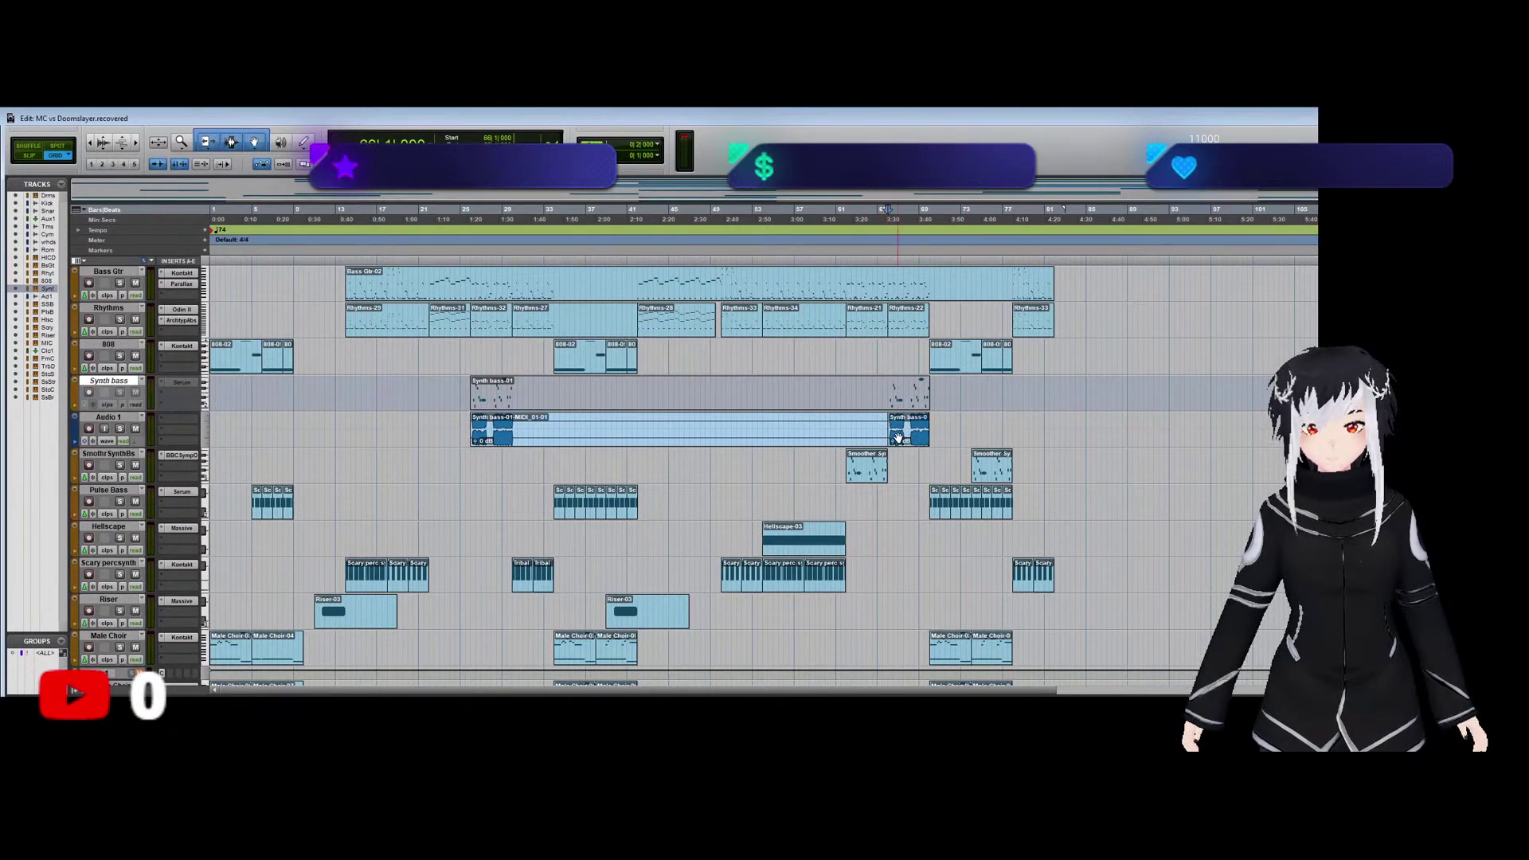
left_click(1022, 445)
key("ctrl+v")
scroll(1011, 462, "down", 3)
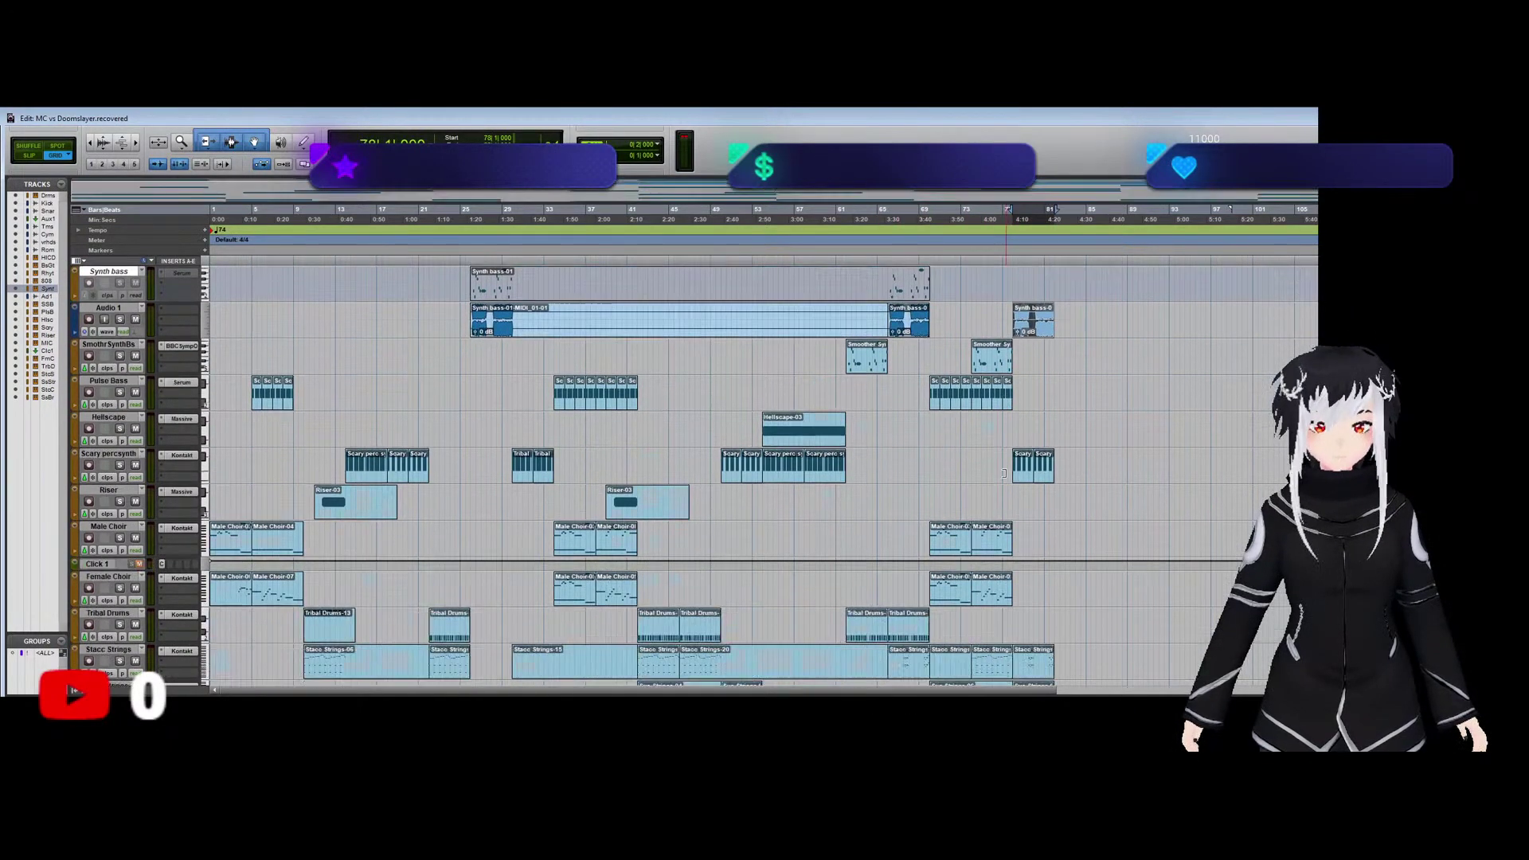
Play from bar 78 to audition the added strings and synth bass audio.
left_click(1010, 430)
key("space")
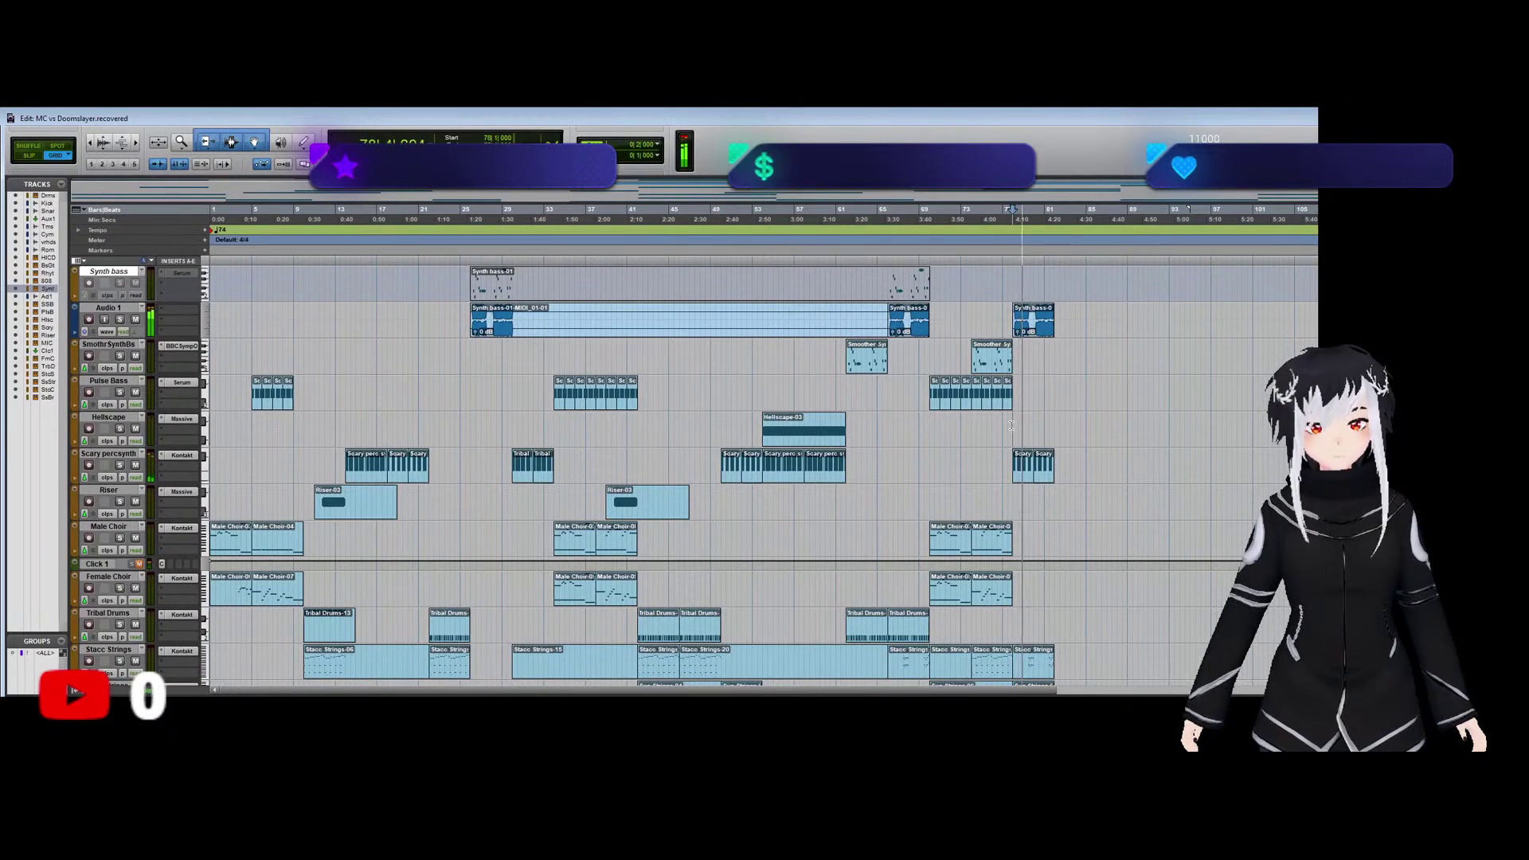
scroll(992, 477, "down", 5)
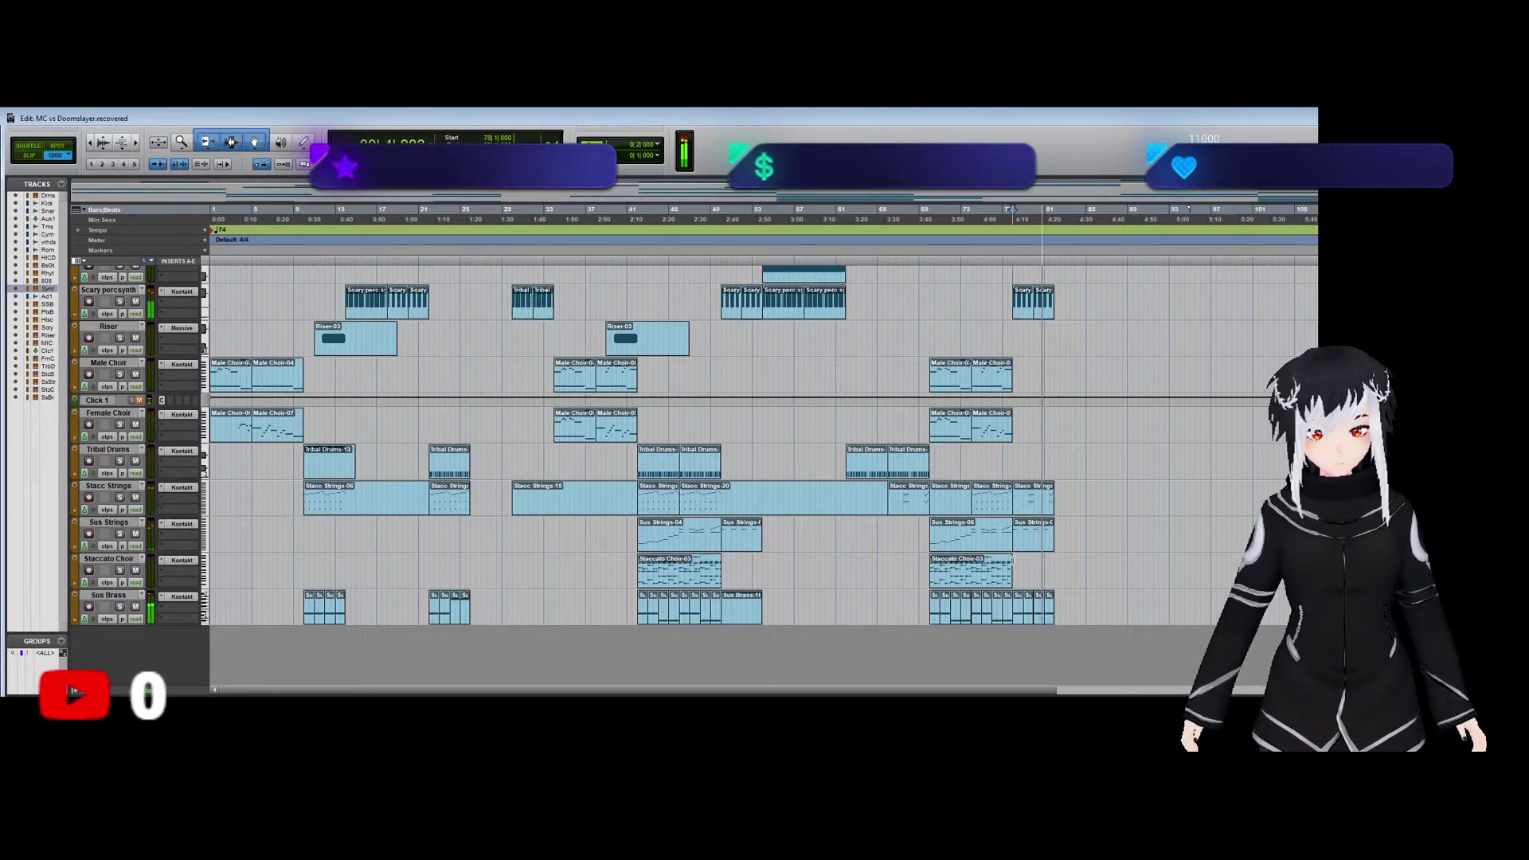
key("space")
Open the Staccato Choir notes in the MIDI editor and copy the chord at bar 74 to the start of bar 78.
double_click(1012, 561)
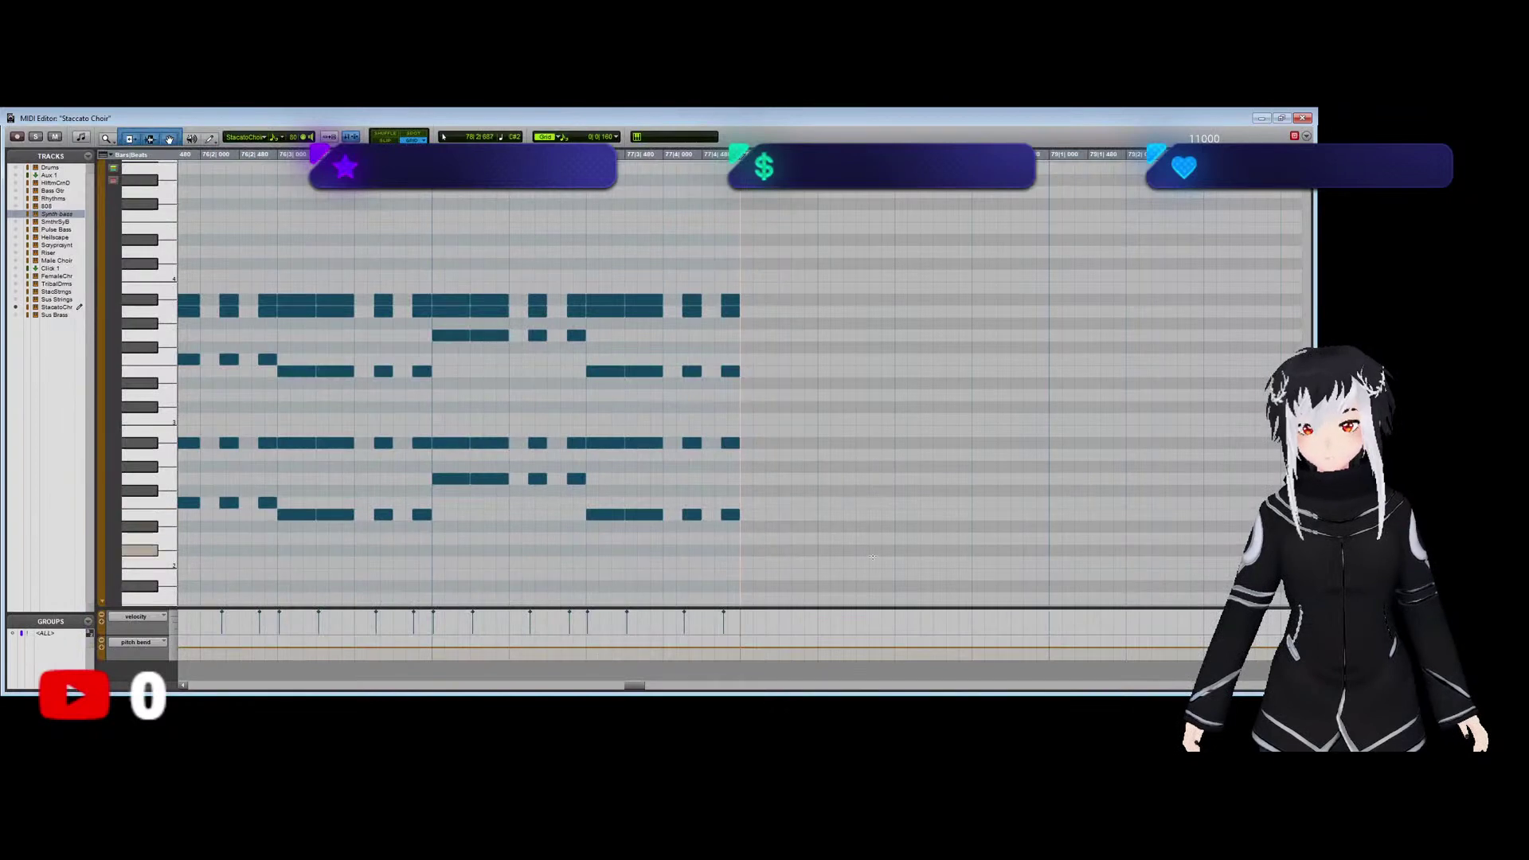
left_click_drag(870, 566, 721, 301)
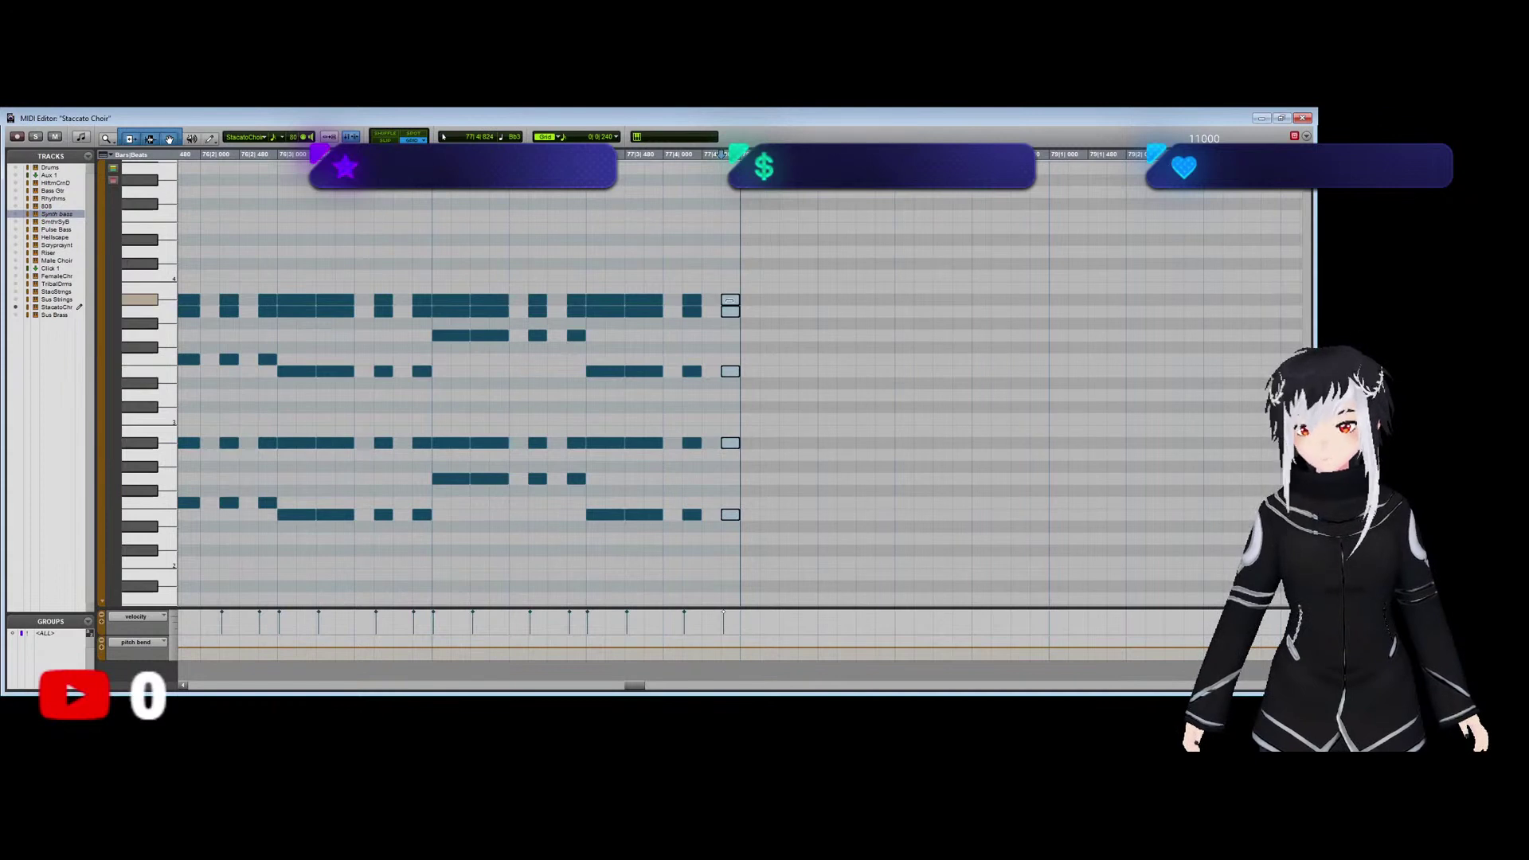
key("r")
key("r")
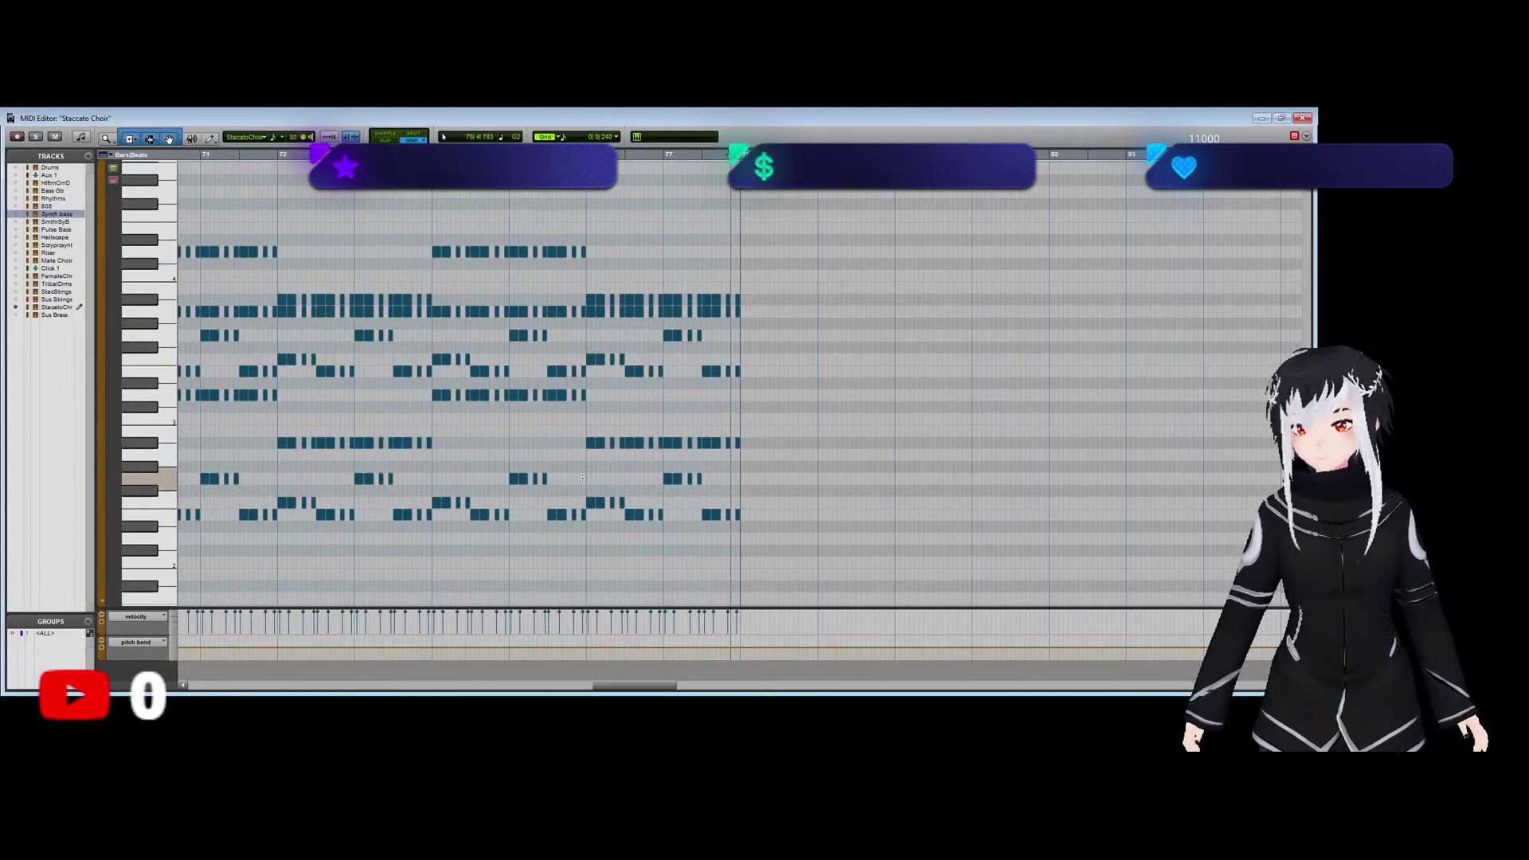
left_click_drag(587, 525, 582, 248)
left_click_drag(436, 513, 746, 253)
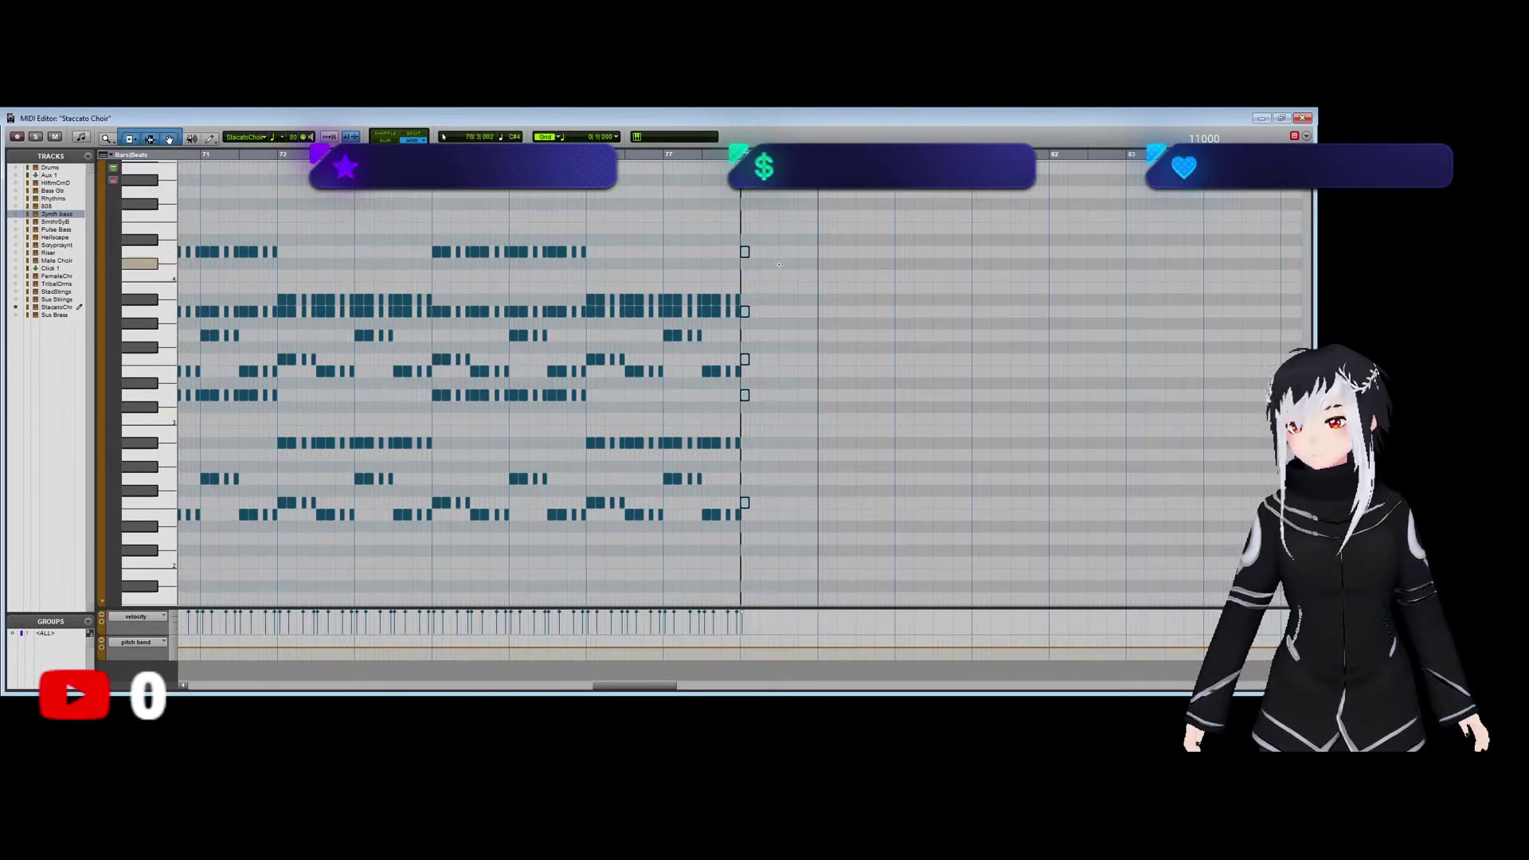
mouse_move(746, 253)
left_mouse_down()
mouse_move(781, 254)
mouse_move(744, 253)
left_mouse_up()
Repeat the Staccato Choir chord every two beats from bar 78 through bar 81 and play it back.
key("ctrl+d")
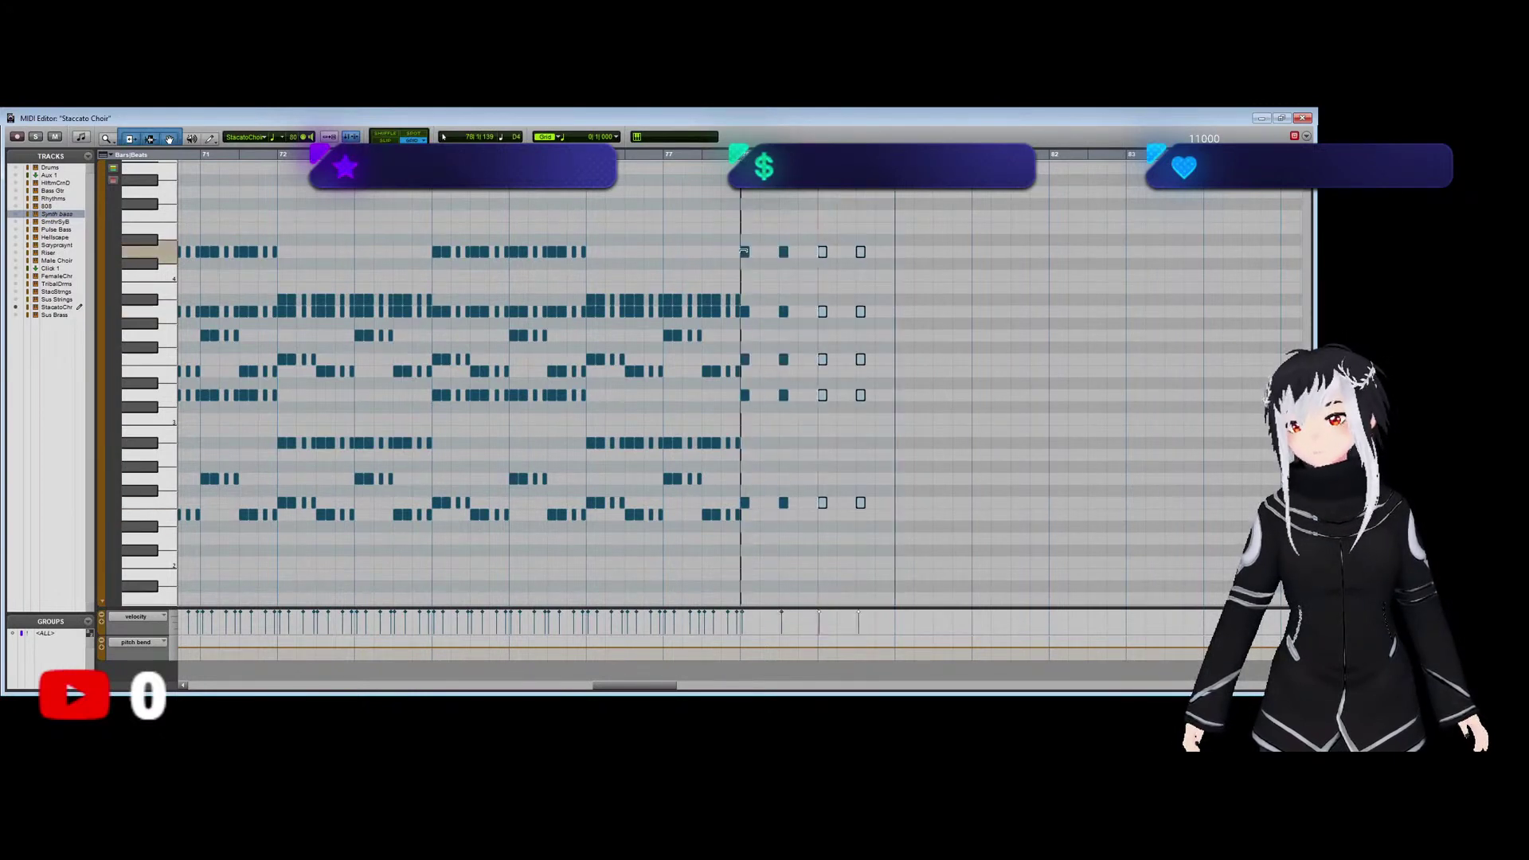
key("ctrl+d")
key("ctrl+d")
left_click(742, 231)
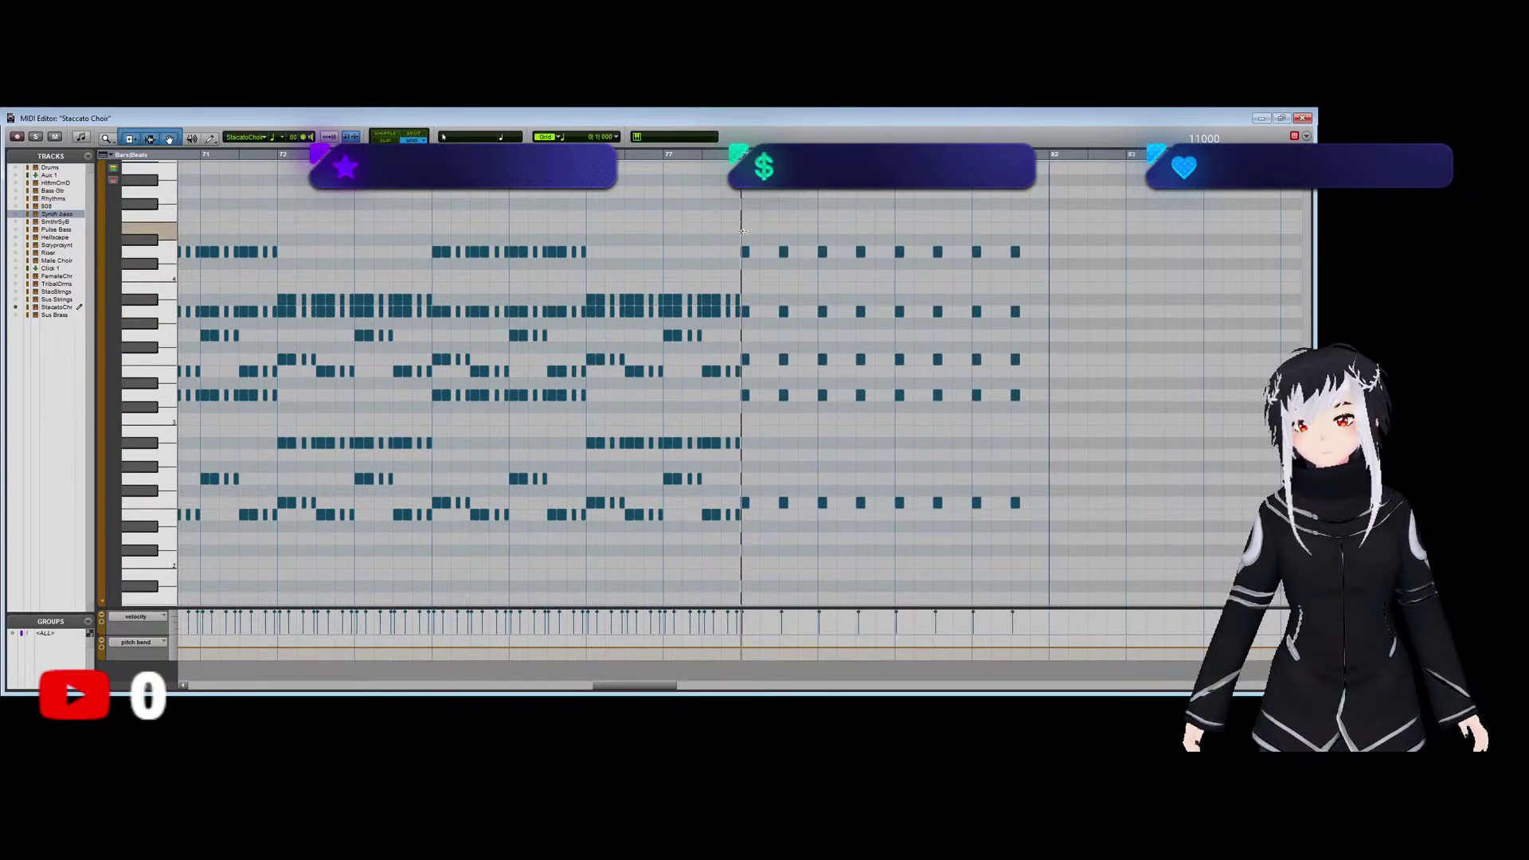
key("space")
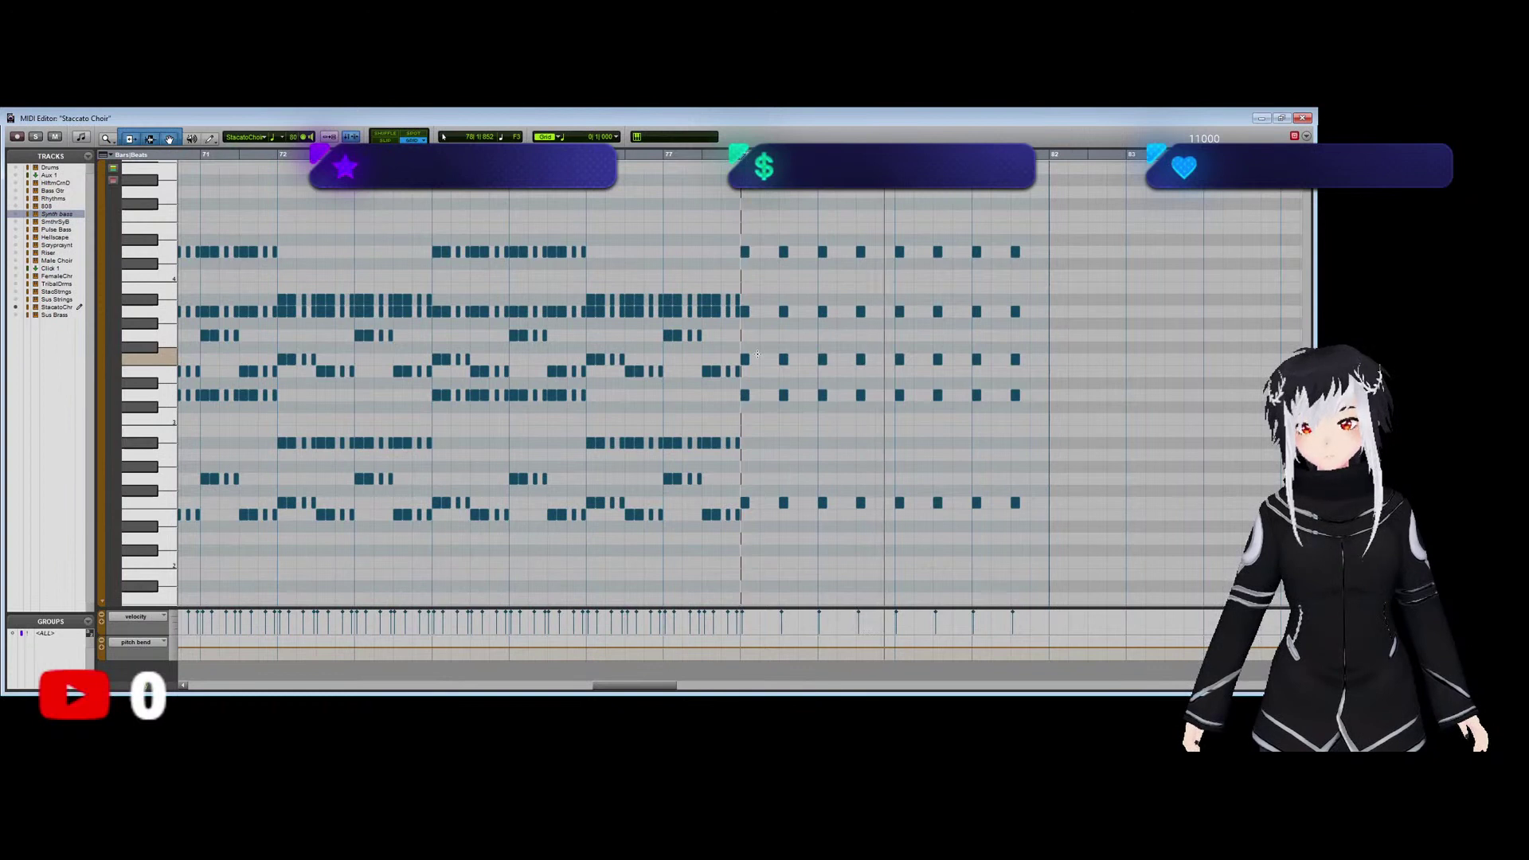
key("space")
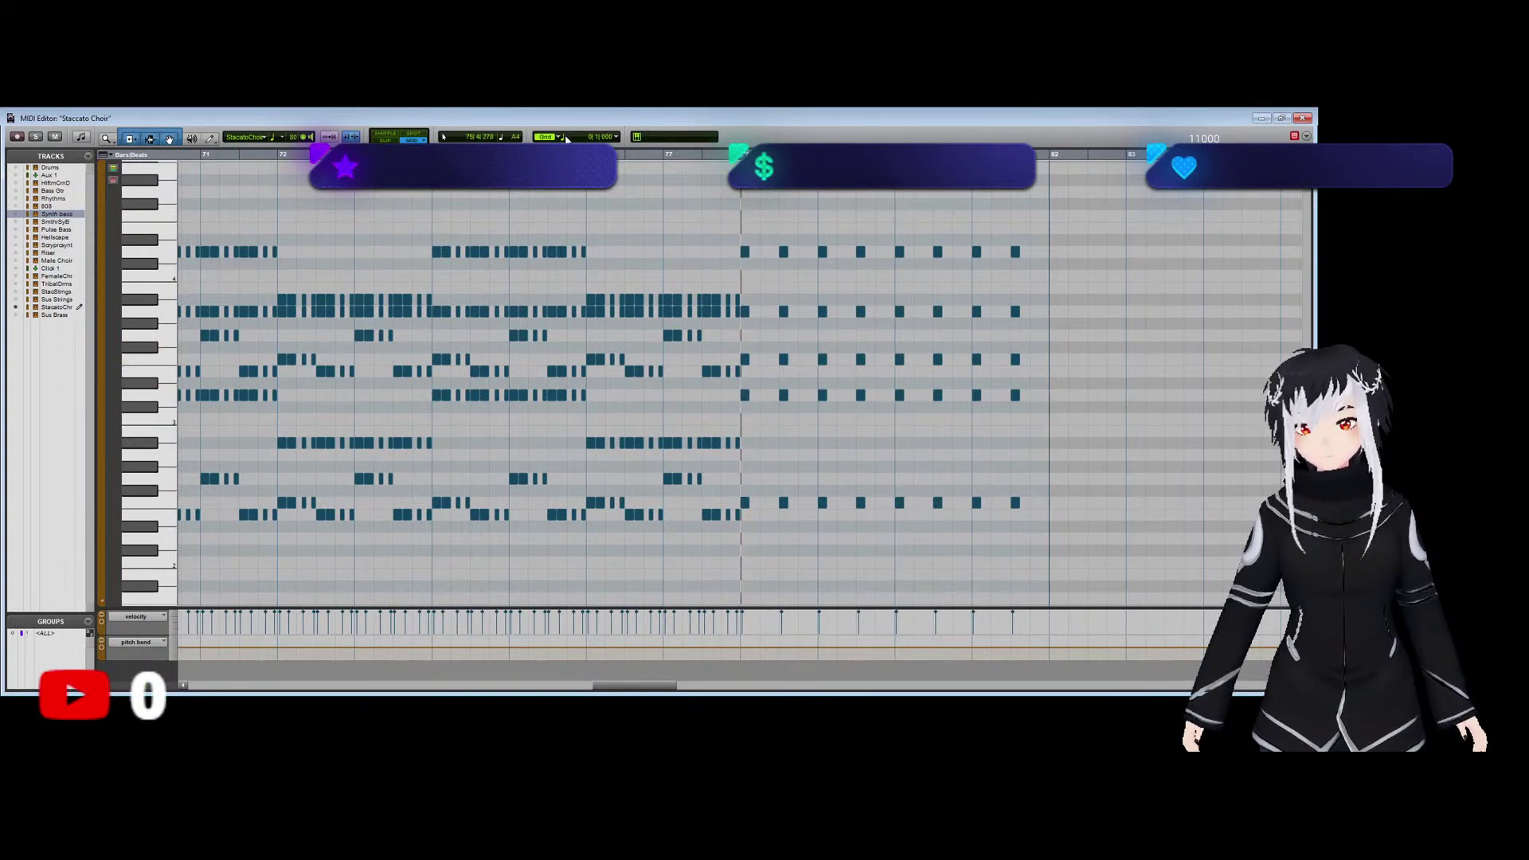
Move all the repeated Staccato Choir chords in bars 78 to 81 one beat later and play from bar 78.
left_click_drag(766, 238, 1102, 518)
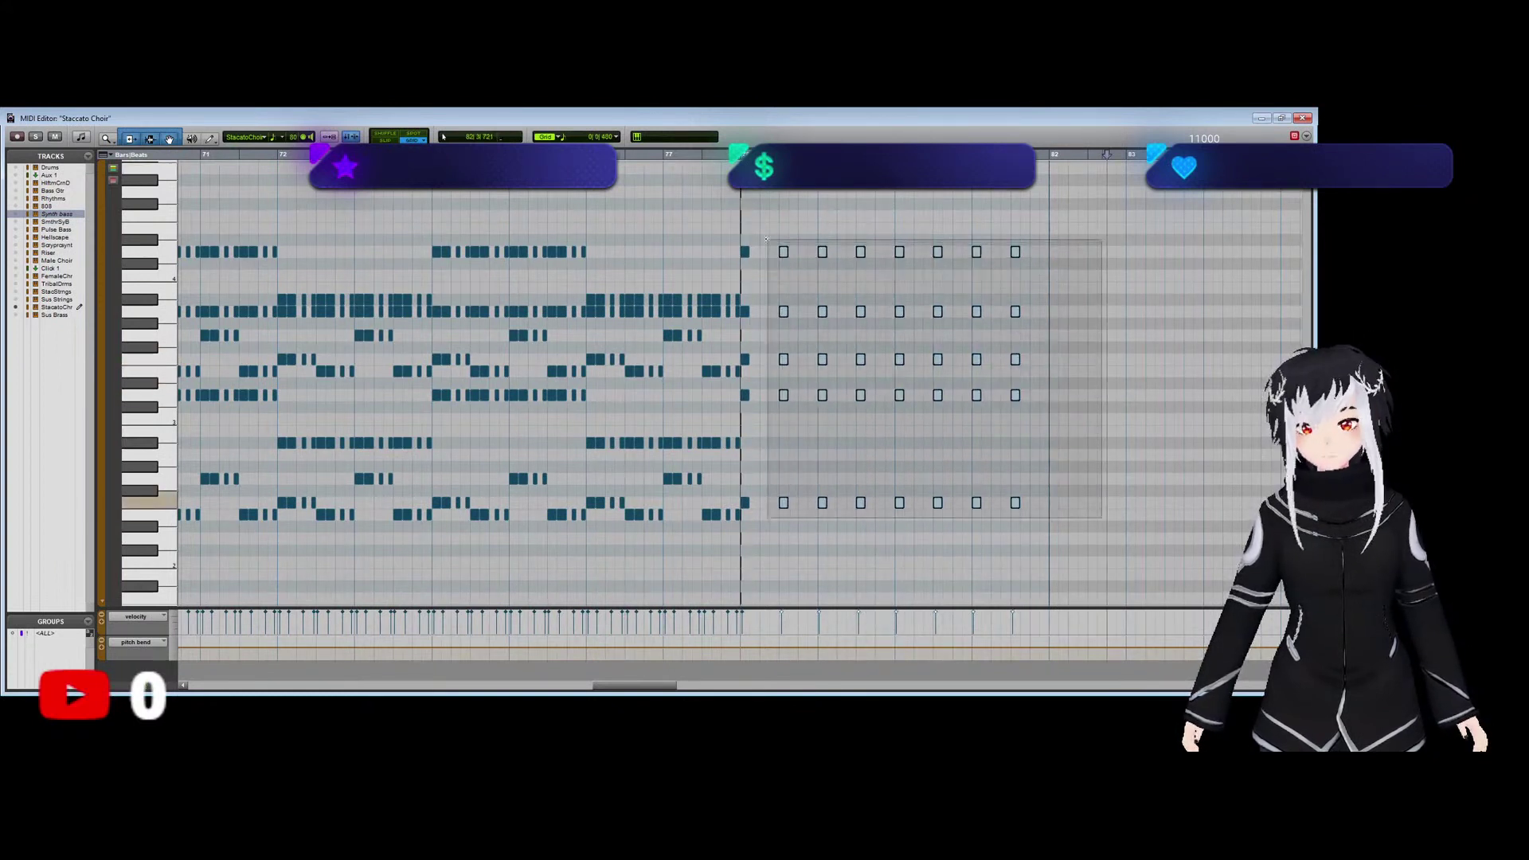
left_click_drag(747, 253, 767, 255)
left_click(740, 248)
key("space")
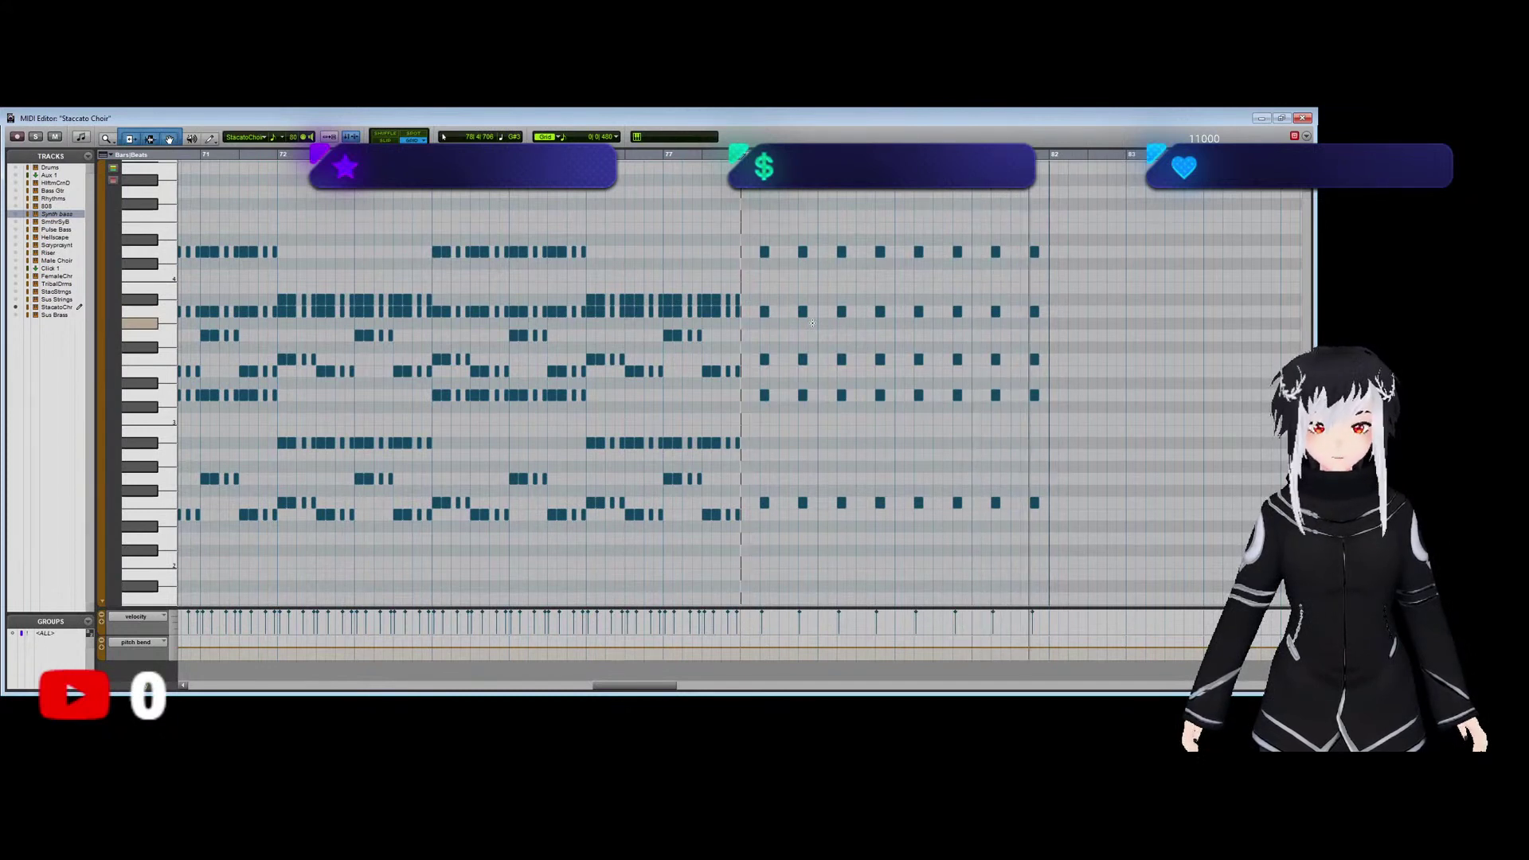
Delete the last Staccato Choir chord in bar 81, play the passage and return to the arrangement.
left_click_drag(1101, 529, 1024, 238)
key("Delete")
key("space")
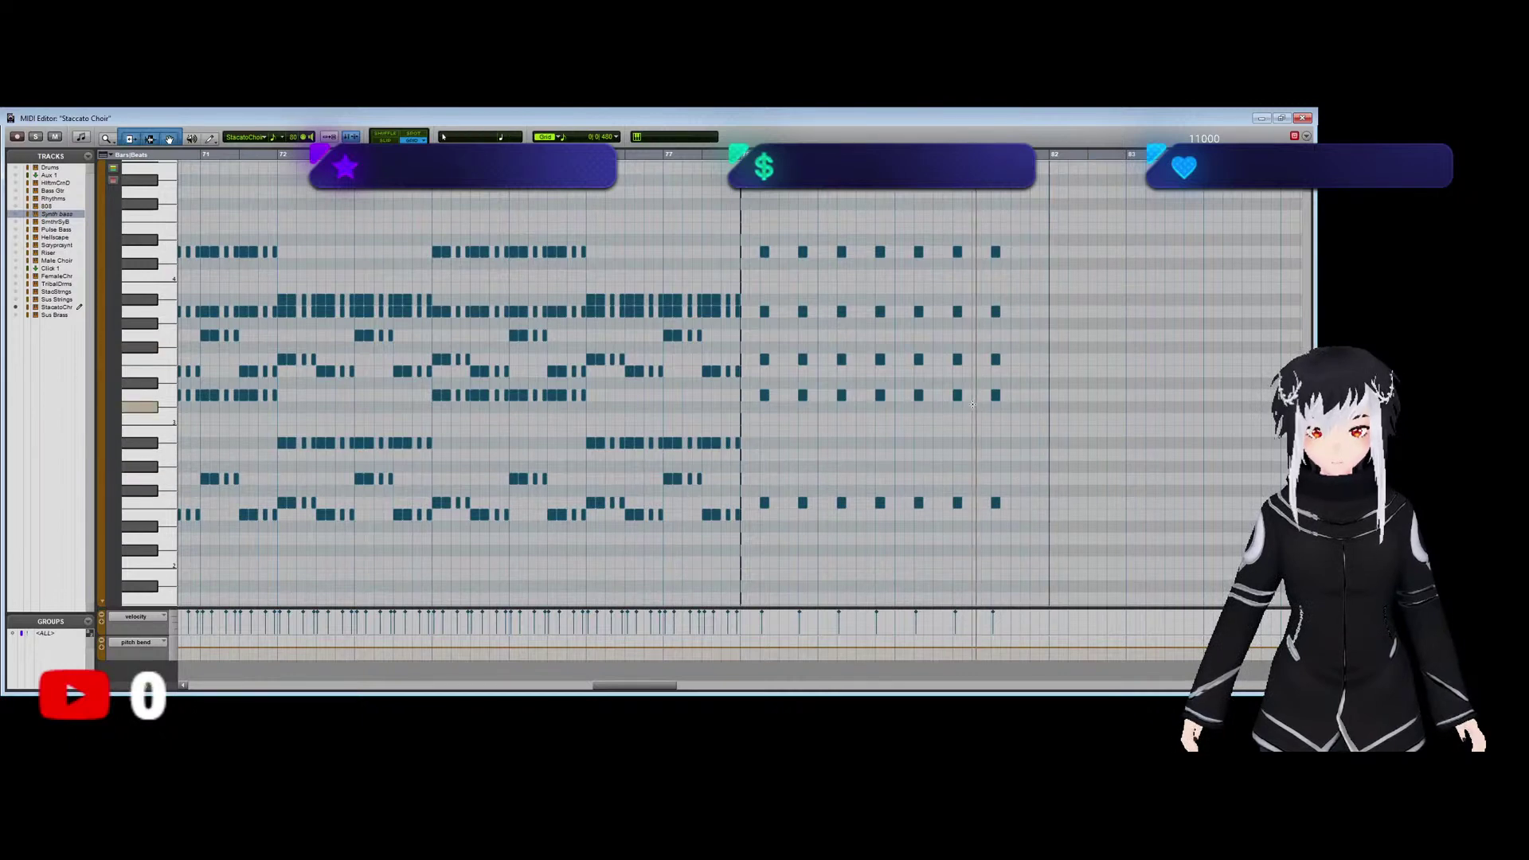
key("ctrl+w")
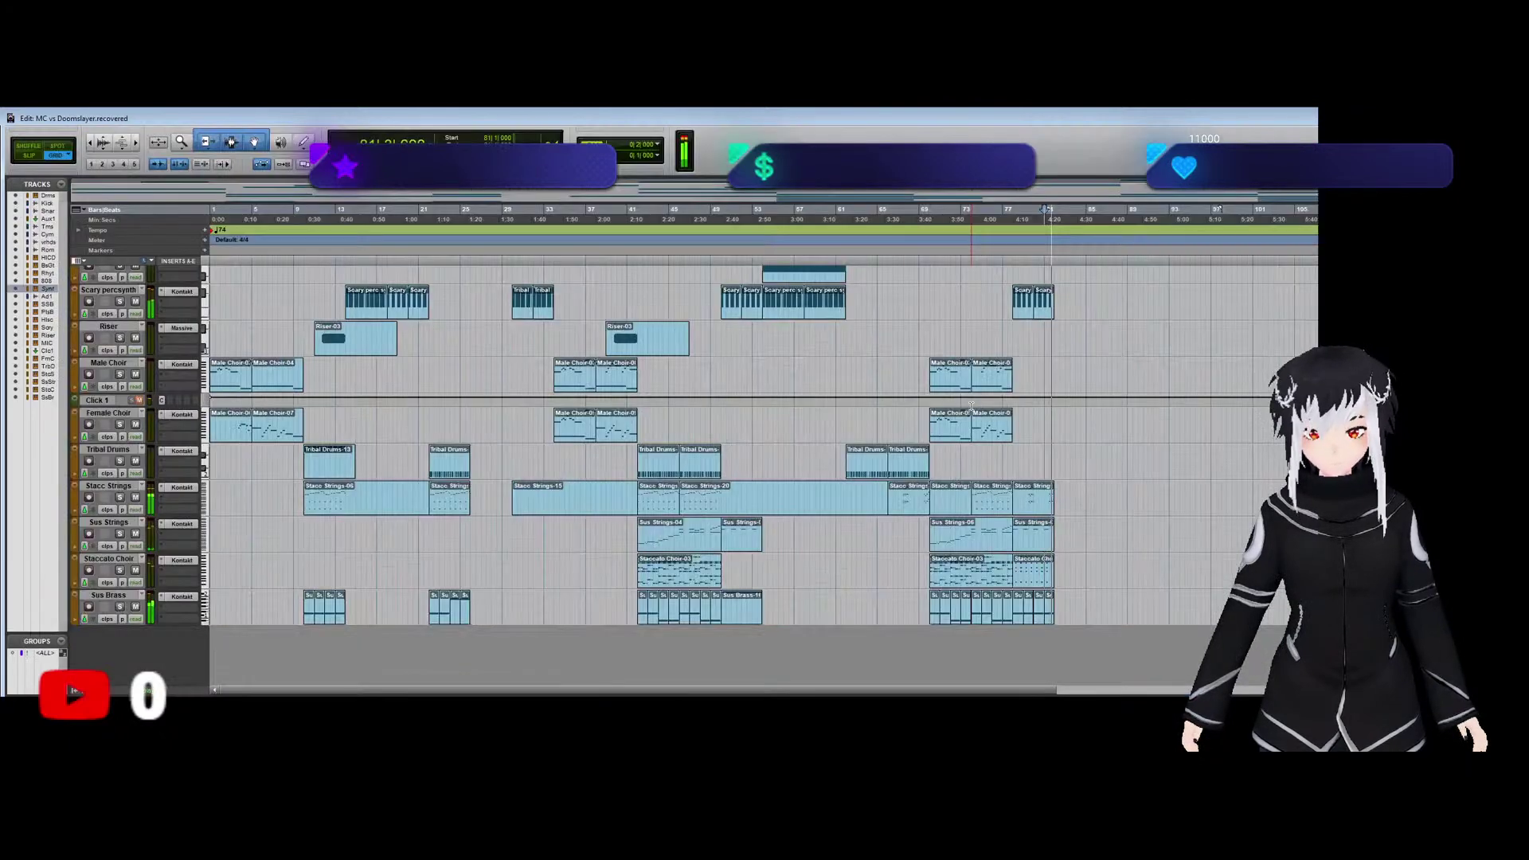
Open the Stacc Strings clip ending in bar 81 and lower its final note at beat 3 by a semitone to D2.
scroll(1003, 390, "up", 5)
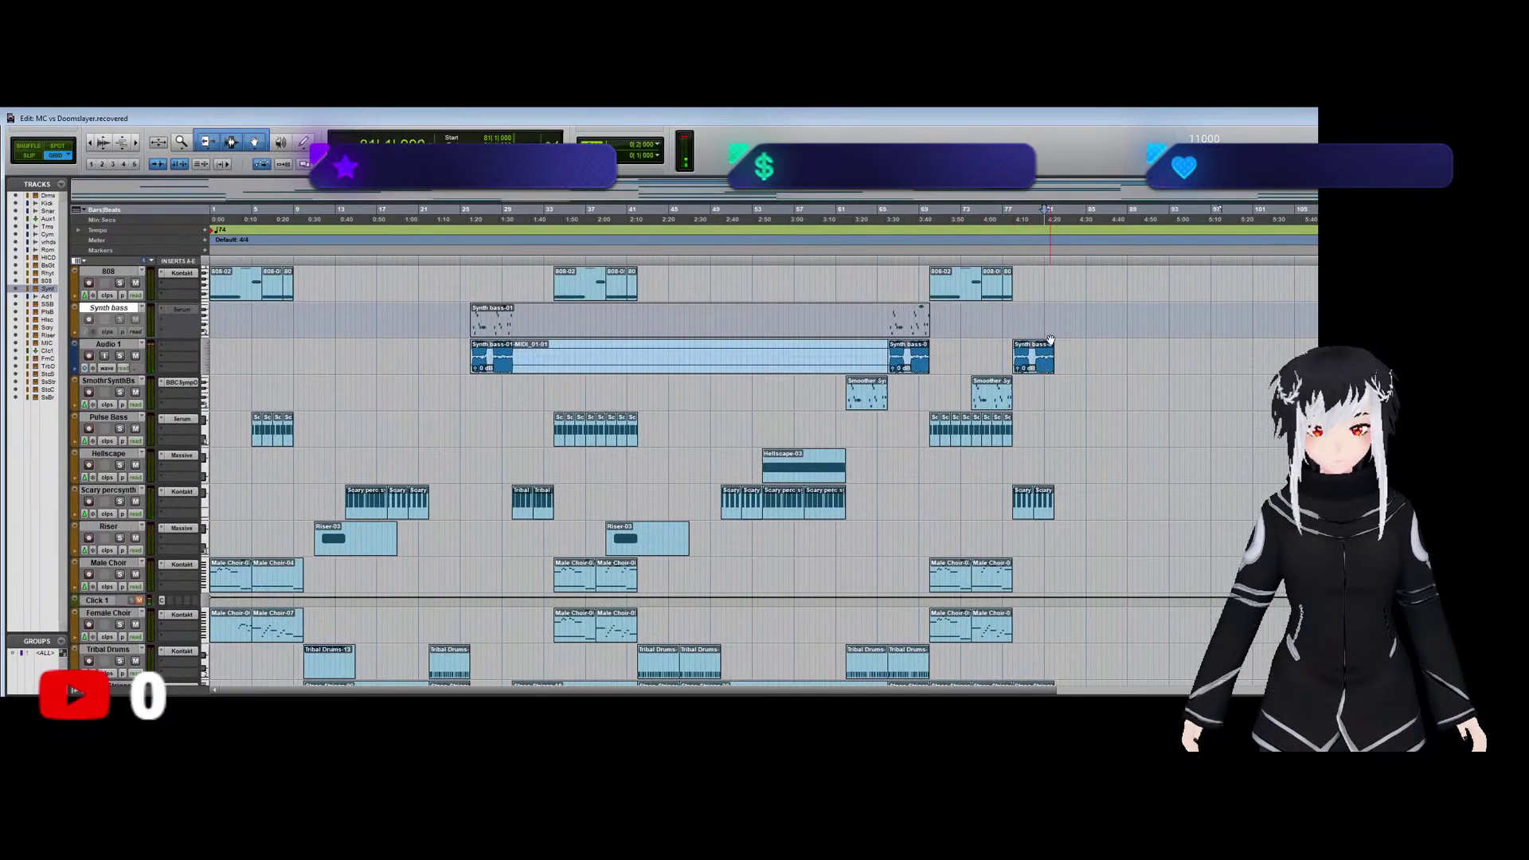
scroll(1047, 313, "up", 2)
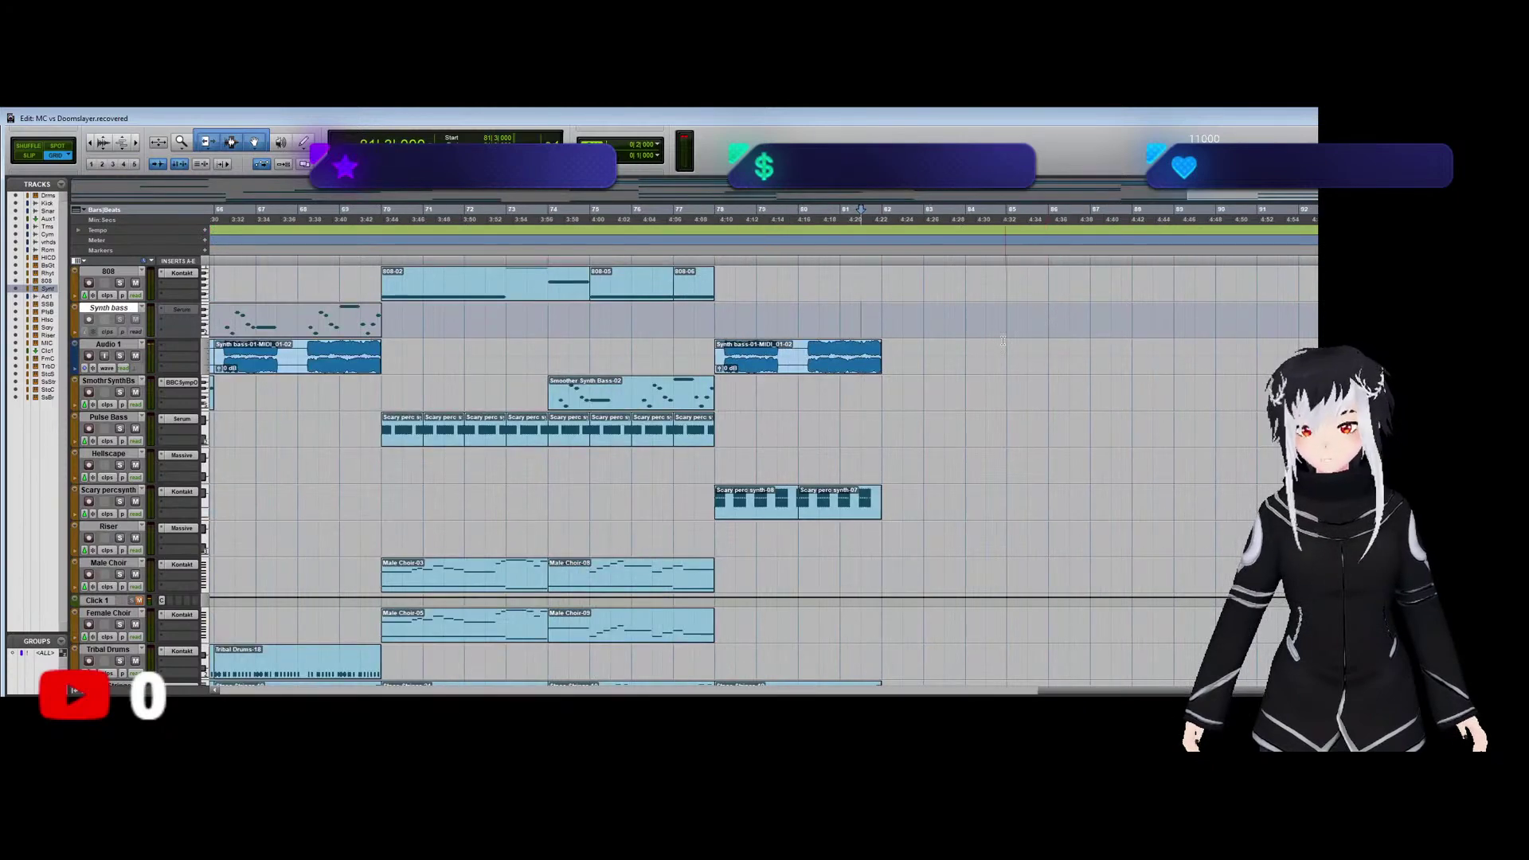
scroll(1003, 340, "down", 1)
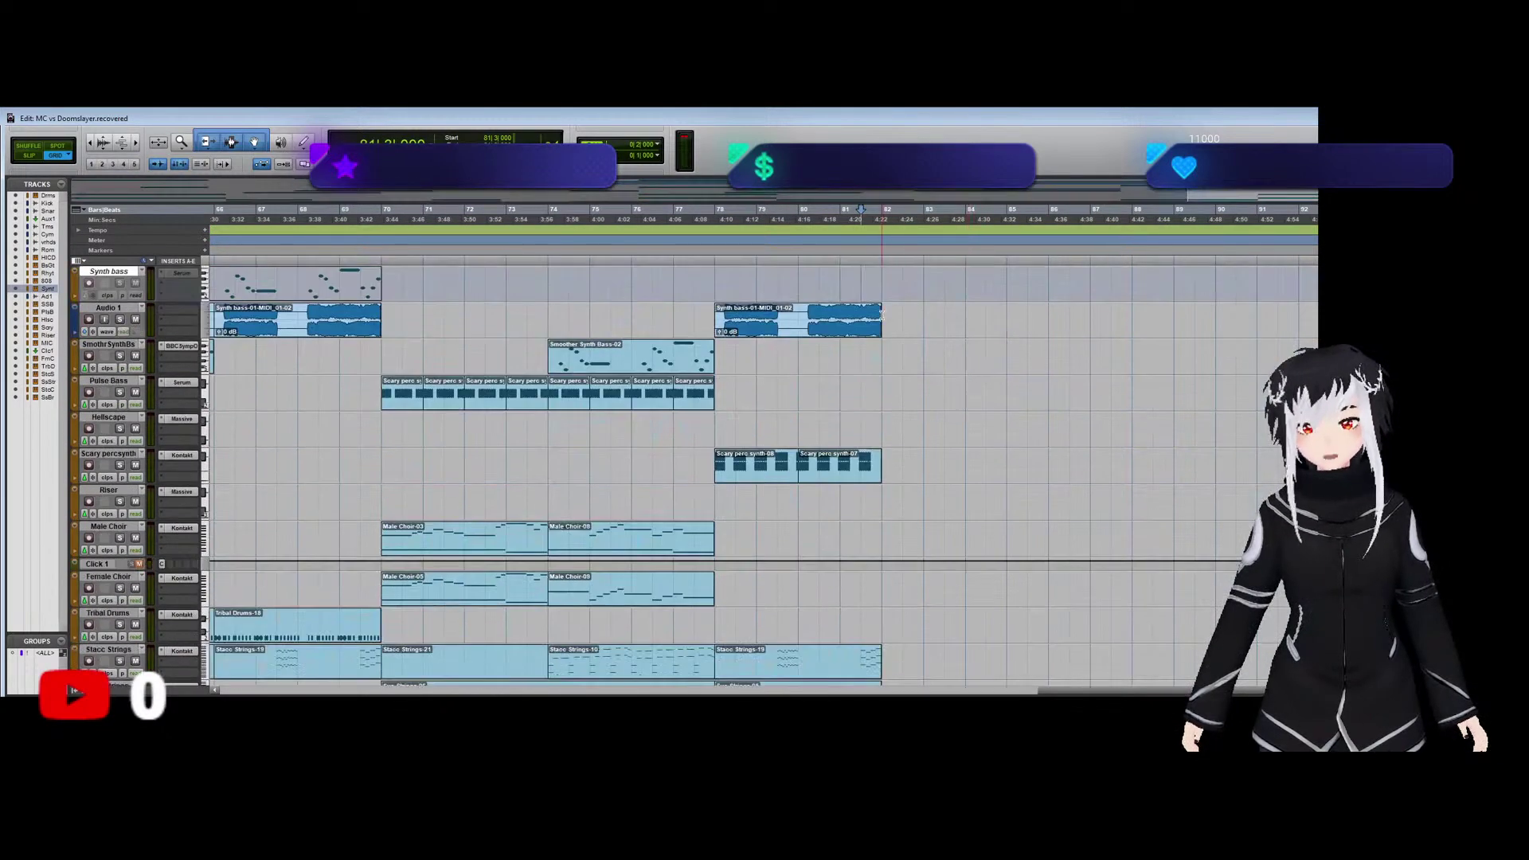
left_click(876, 317)
scroll(905, 470, "down", 4)
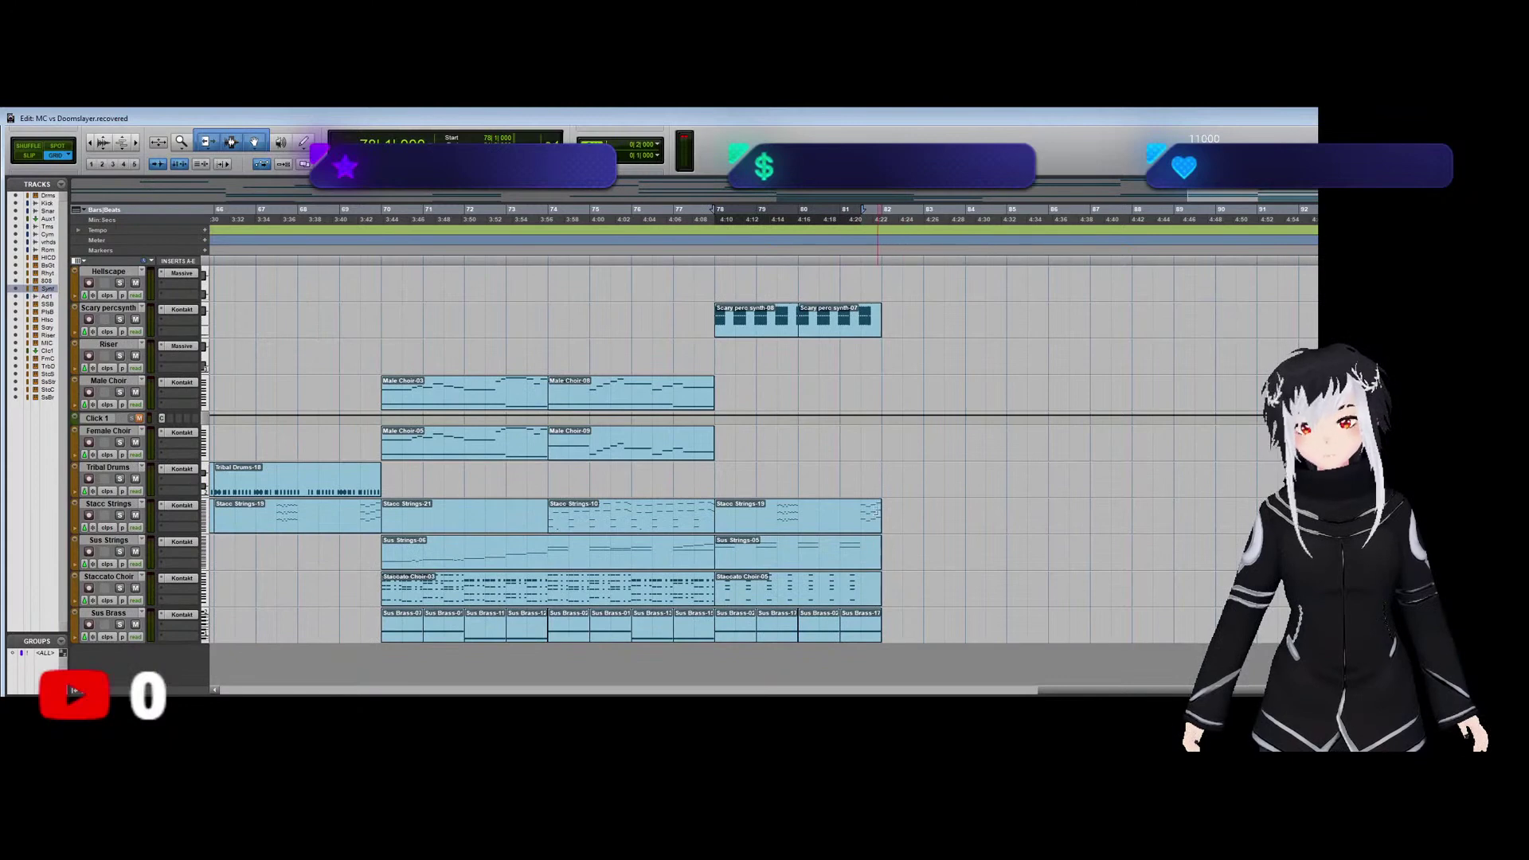
double_click(874, 513)
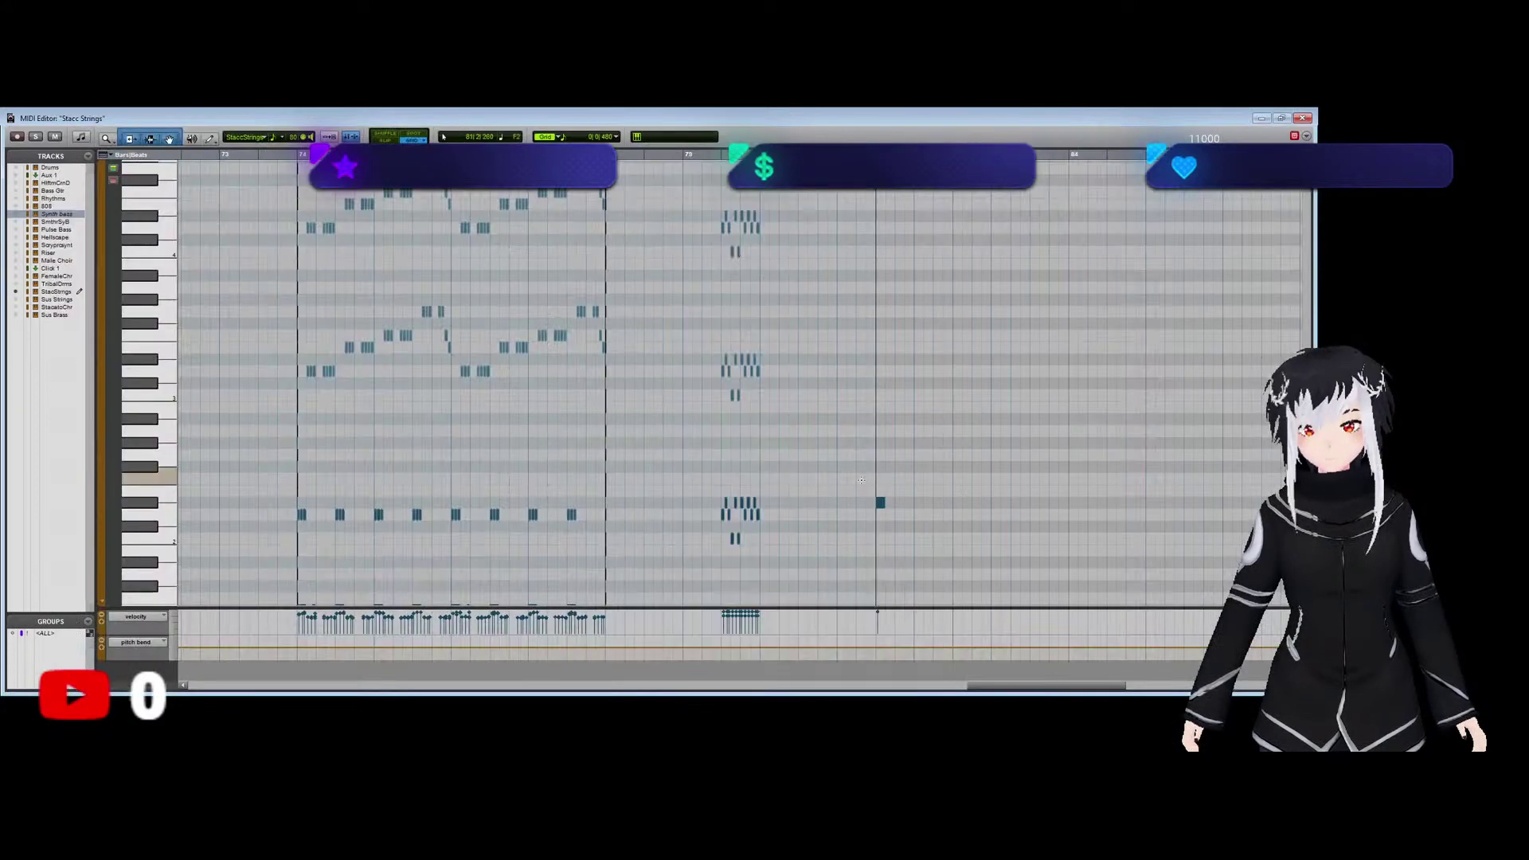
left_click_drag(881, 504, 882, 520)
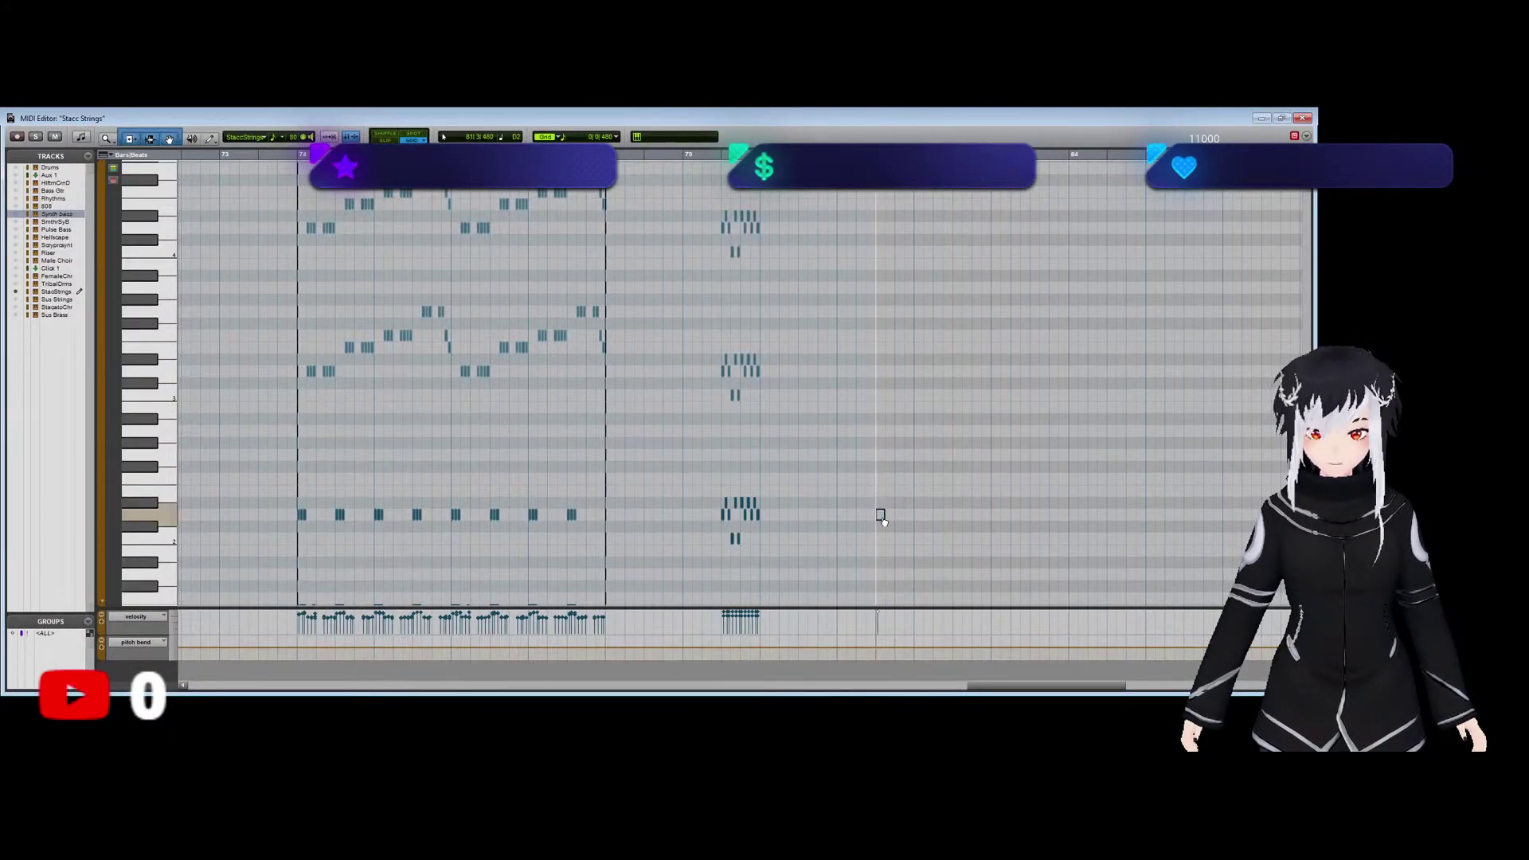
Return to the arrangement and play from bar 78 to check the ending section.
key("ctrl+equal")
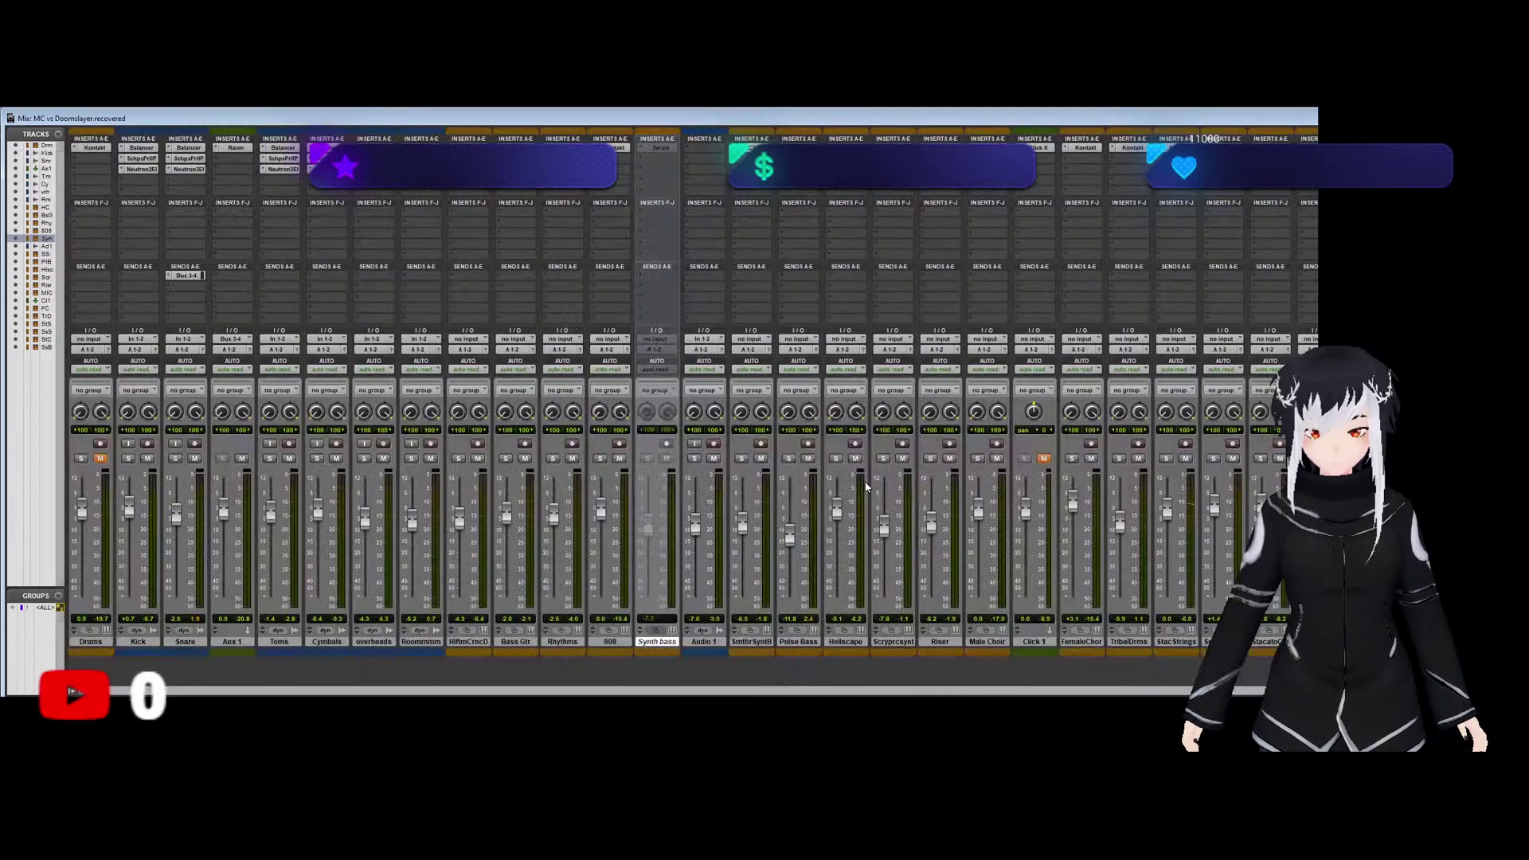
key("ctrl+equal")
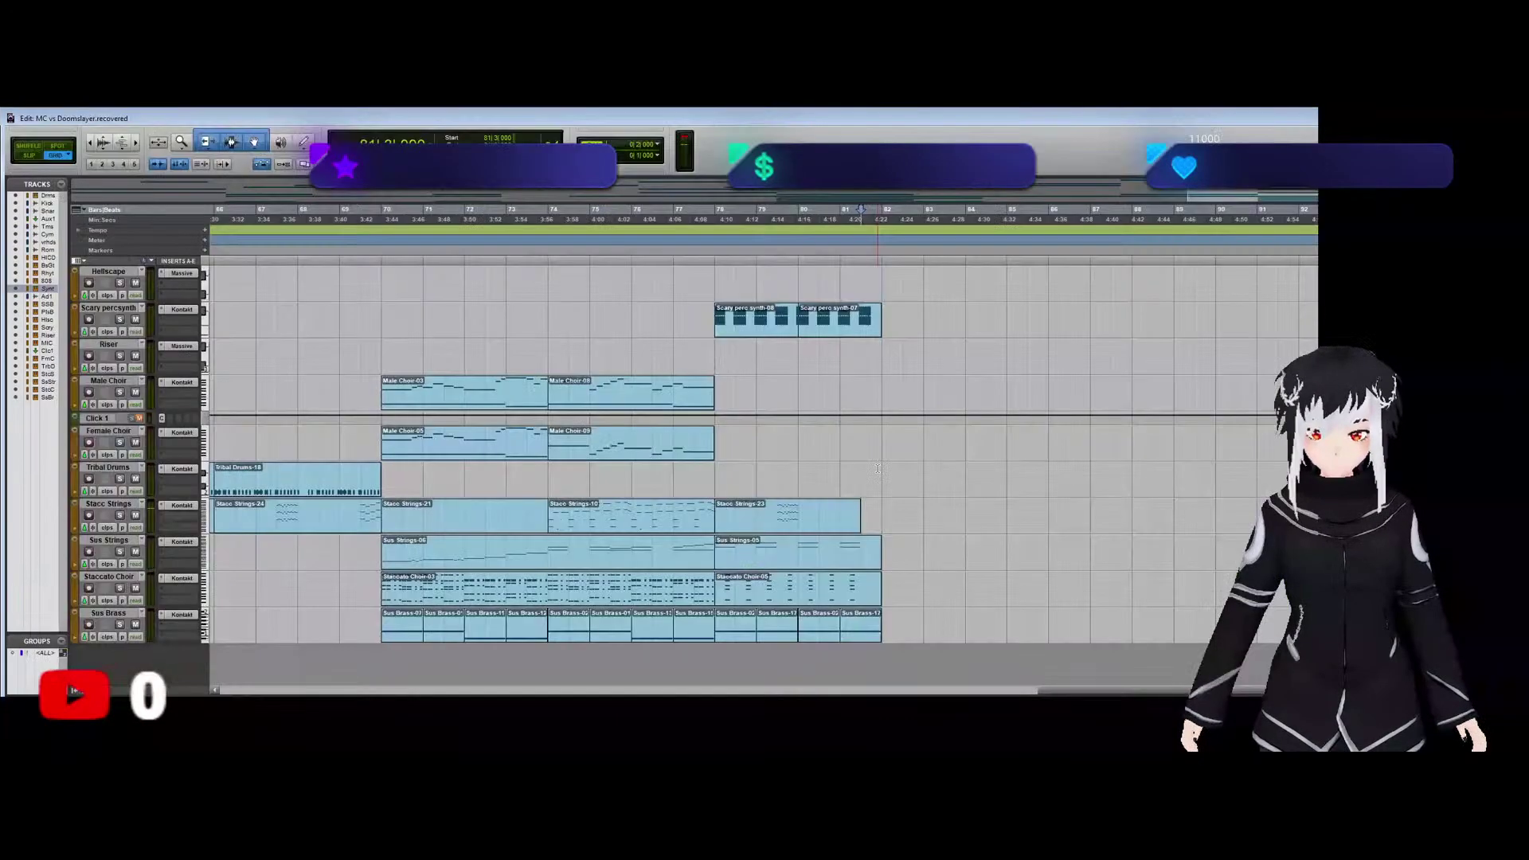
left_click(715, 349)
key("space")
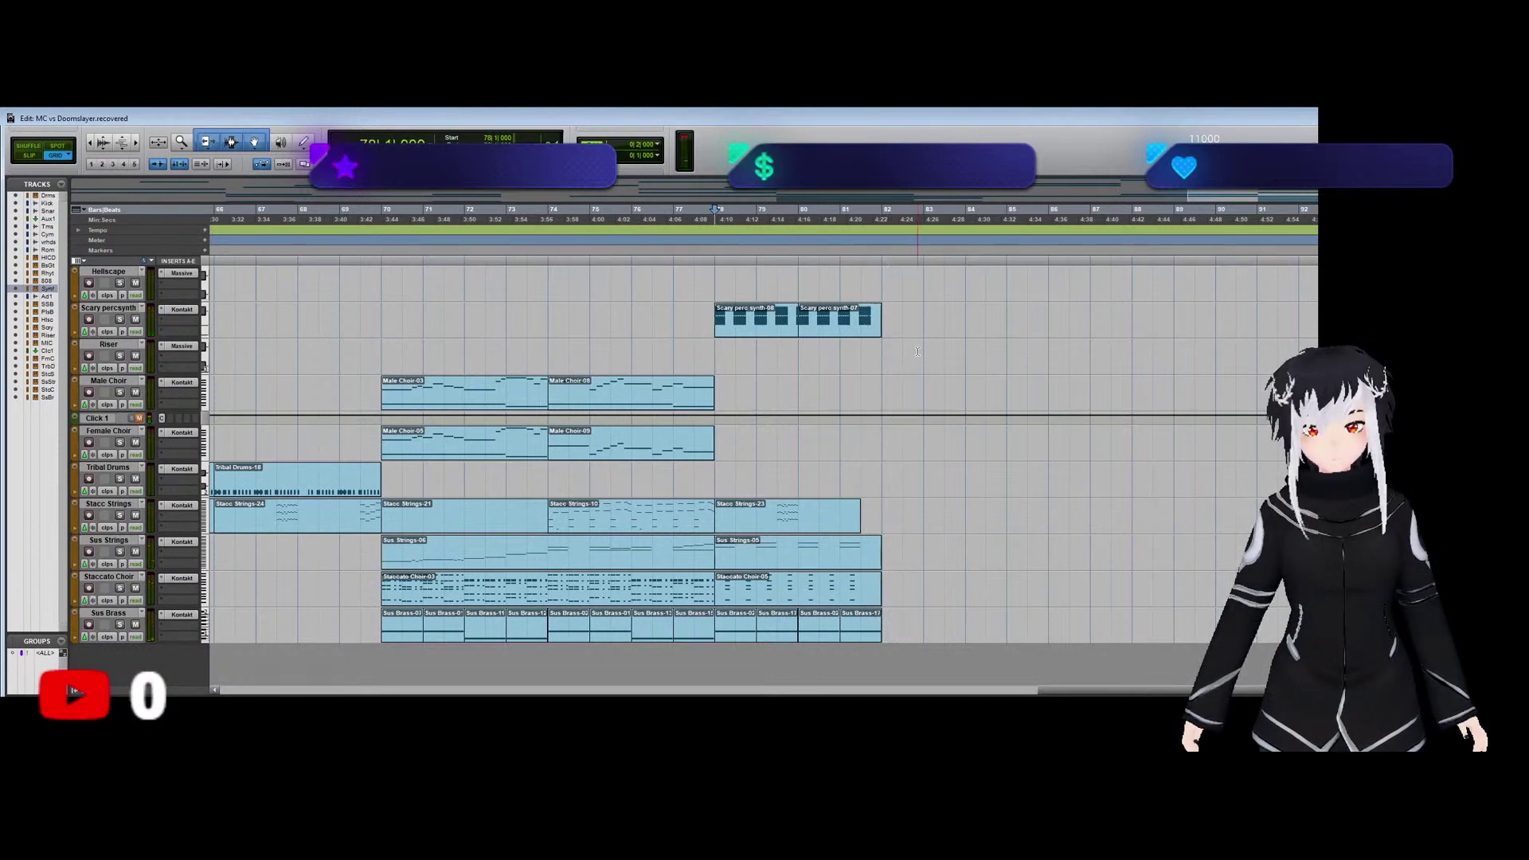
Go to the start of the session, zoom out to the whole arrangement and play the opening.
key("Return")
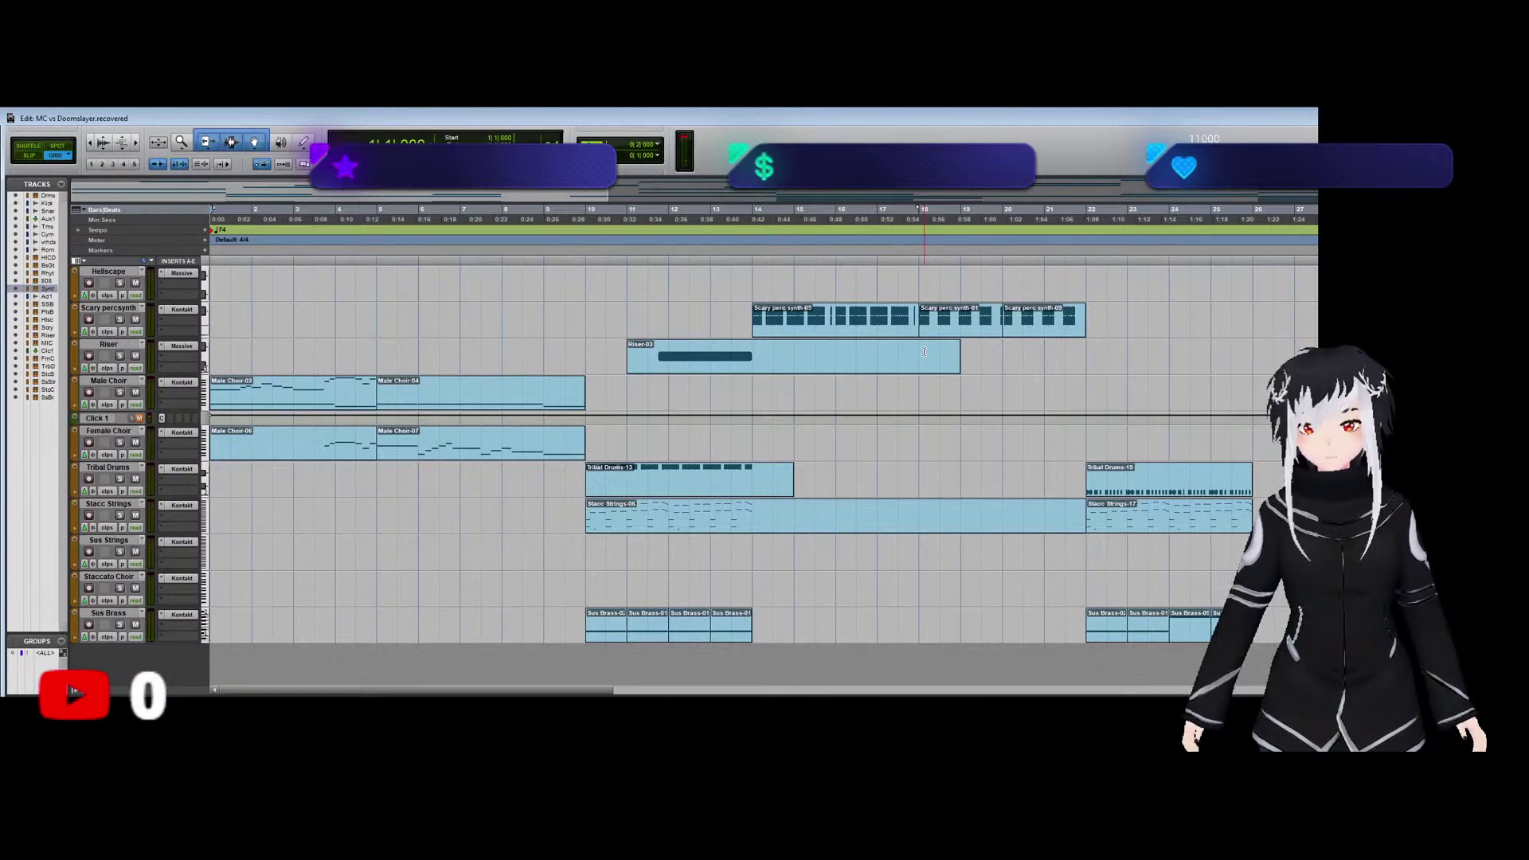
key("ctrl+bracketleft")
key("ctrl+bracketleft")
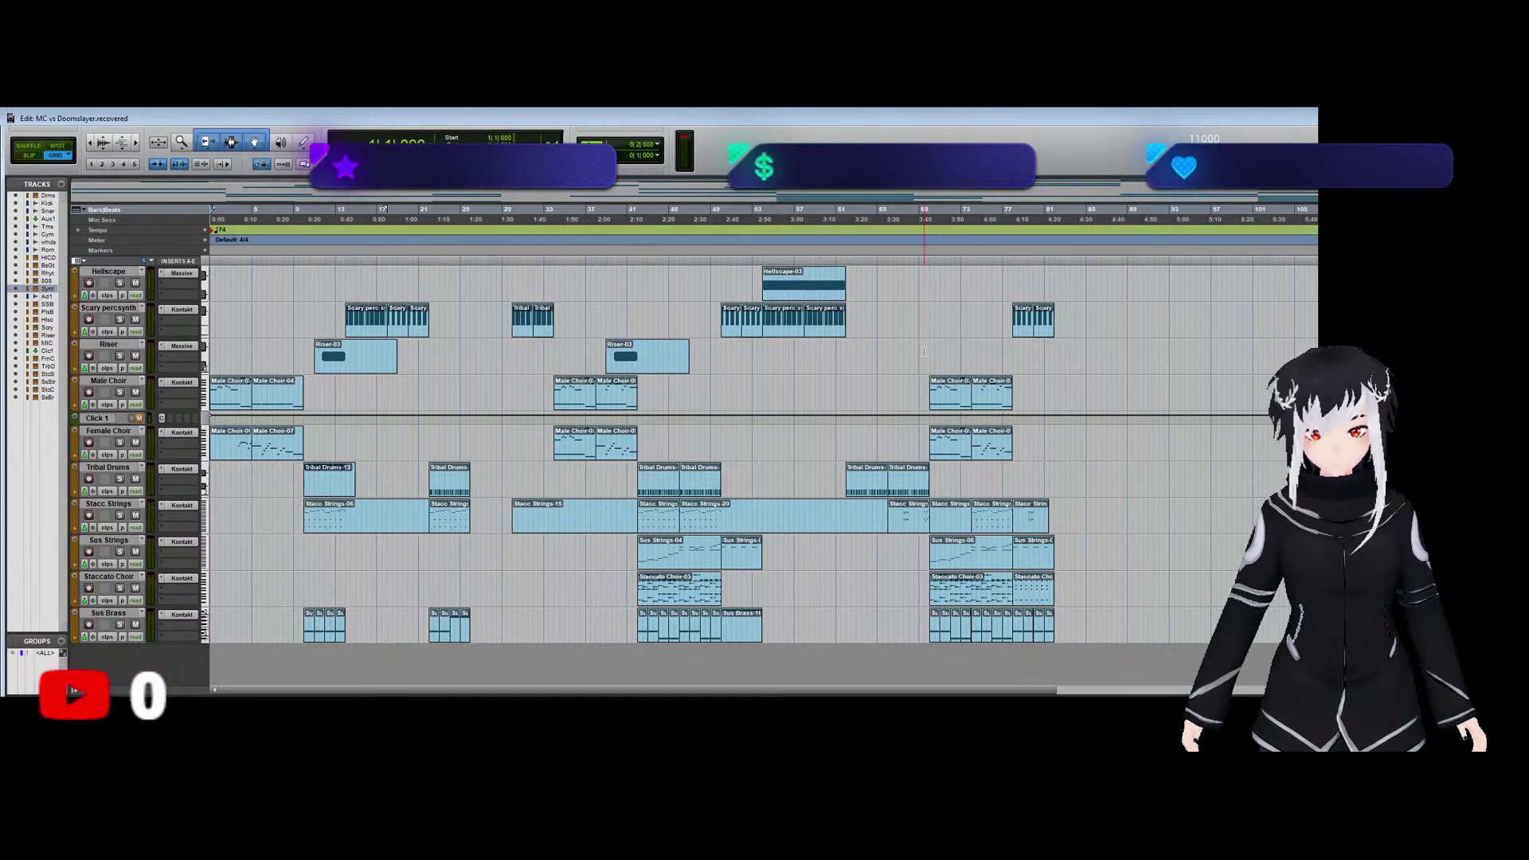
key("space")
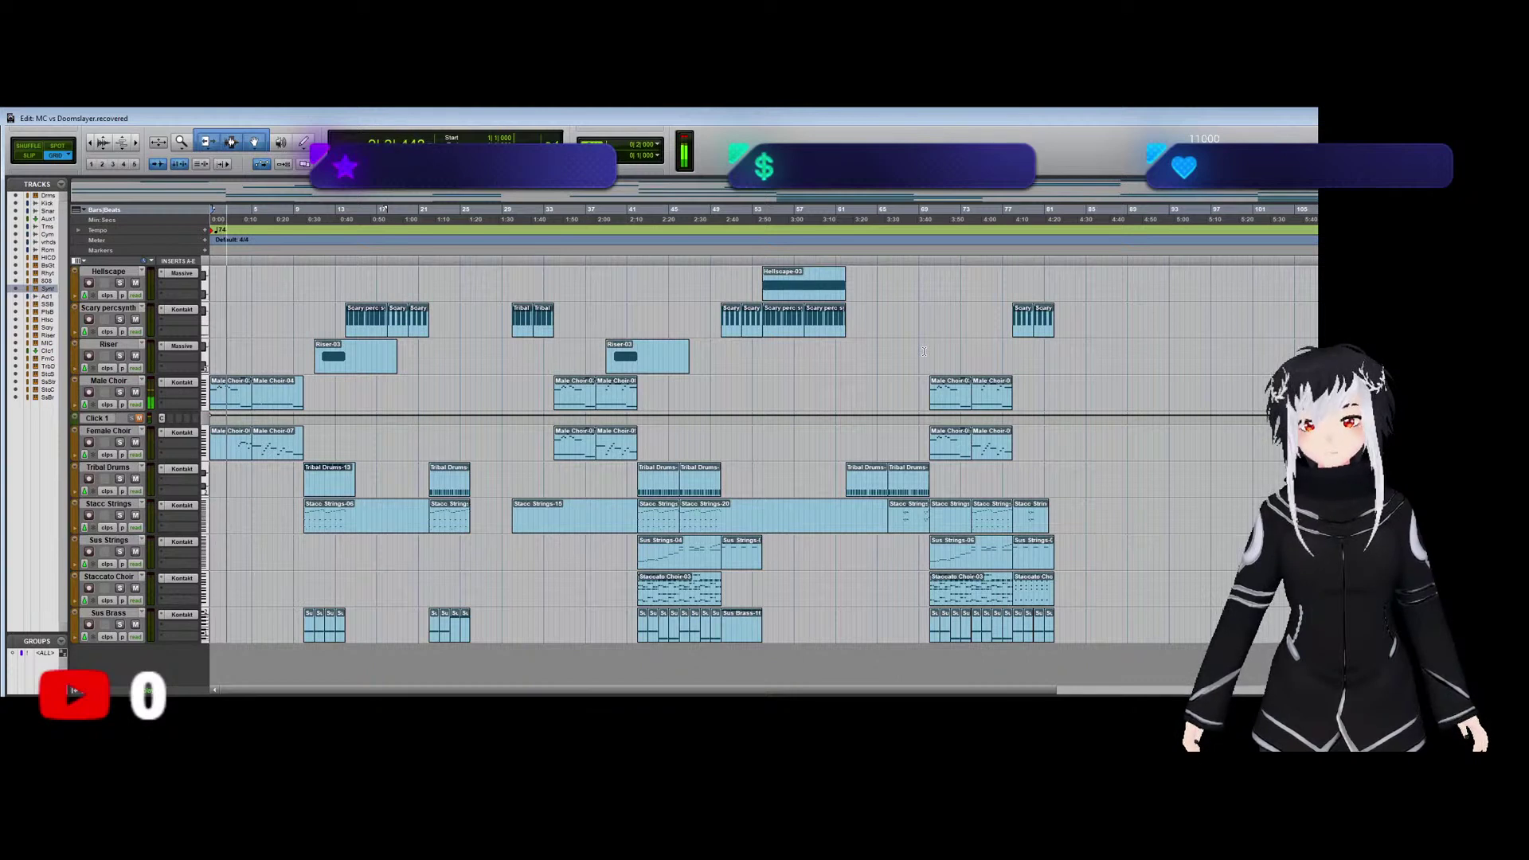
key("space")
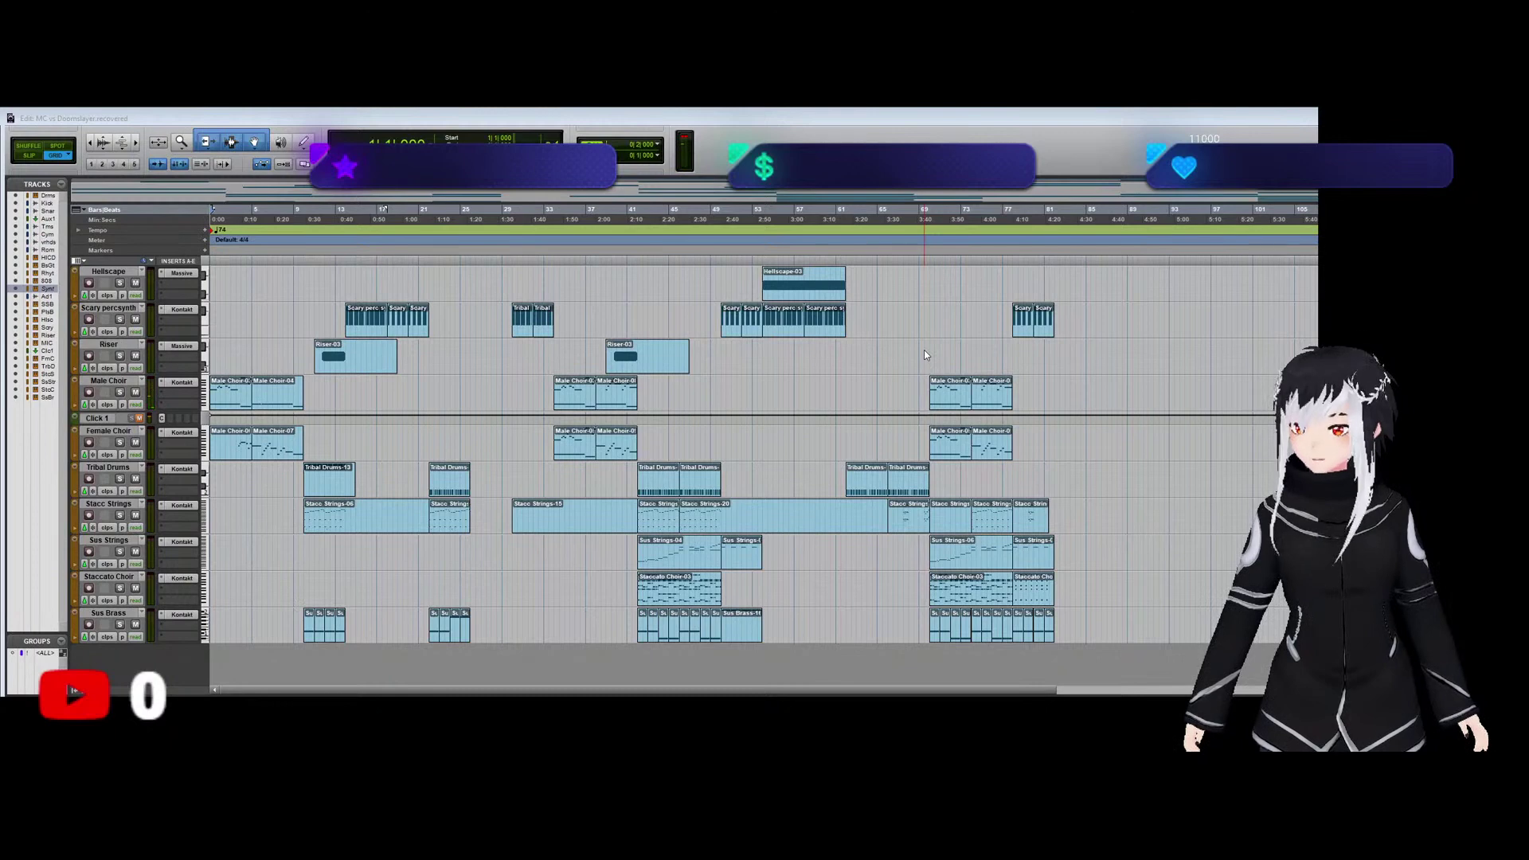
Move the Master 1 track below Sus Brass and insert the Balancer plug-in on it.
key("Return")
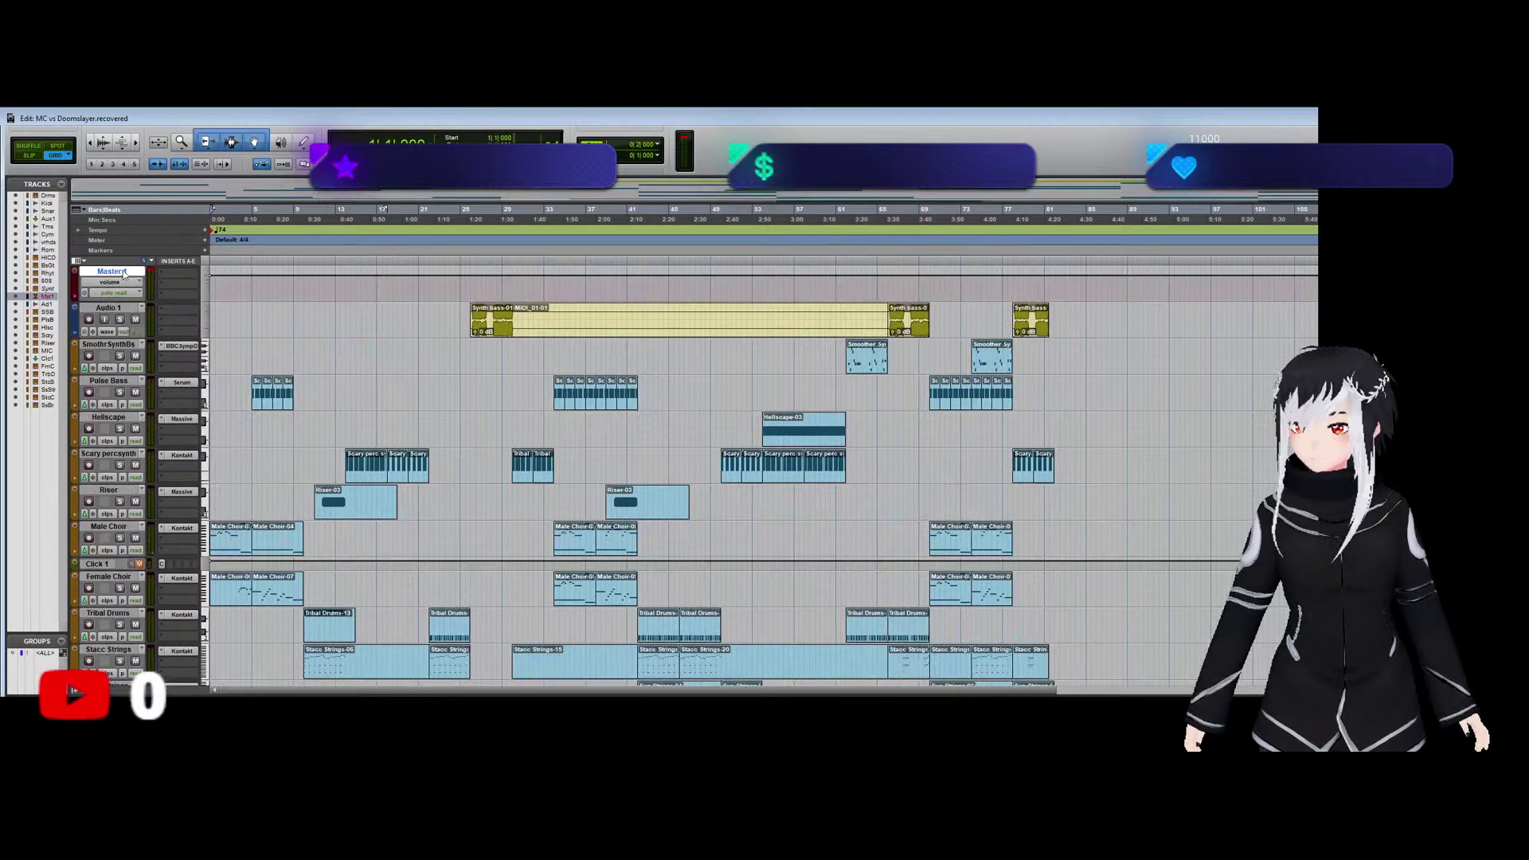
scroll(124, 275, "up", 5)
scroll(123, 274, "down", 4)
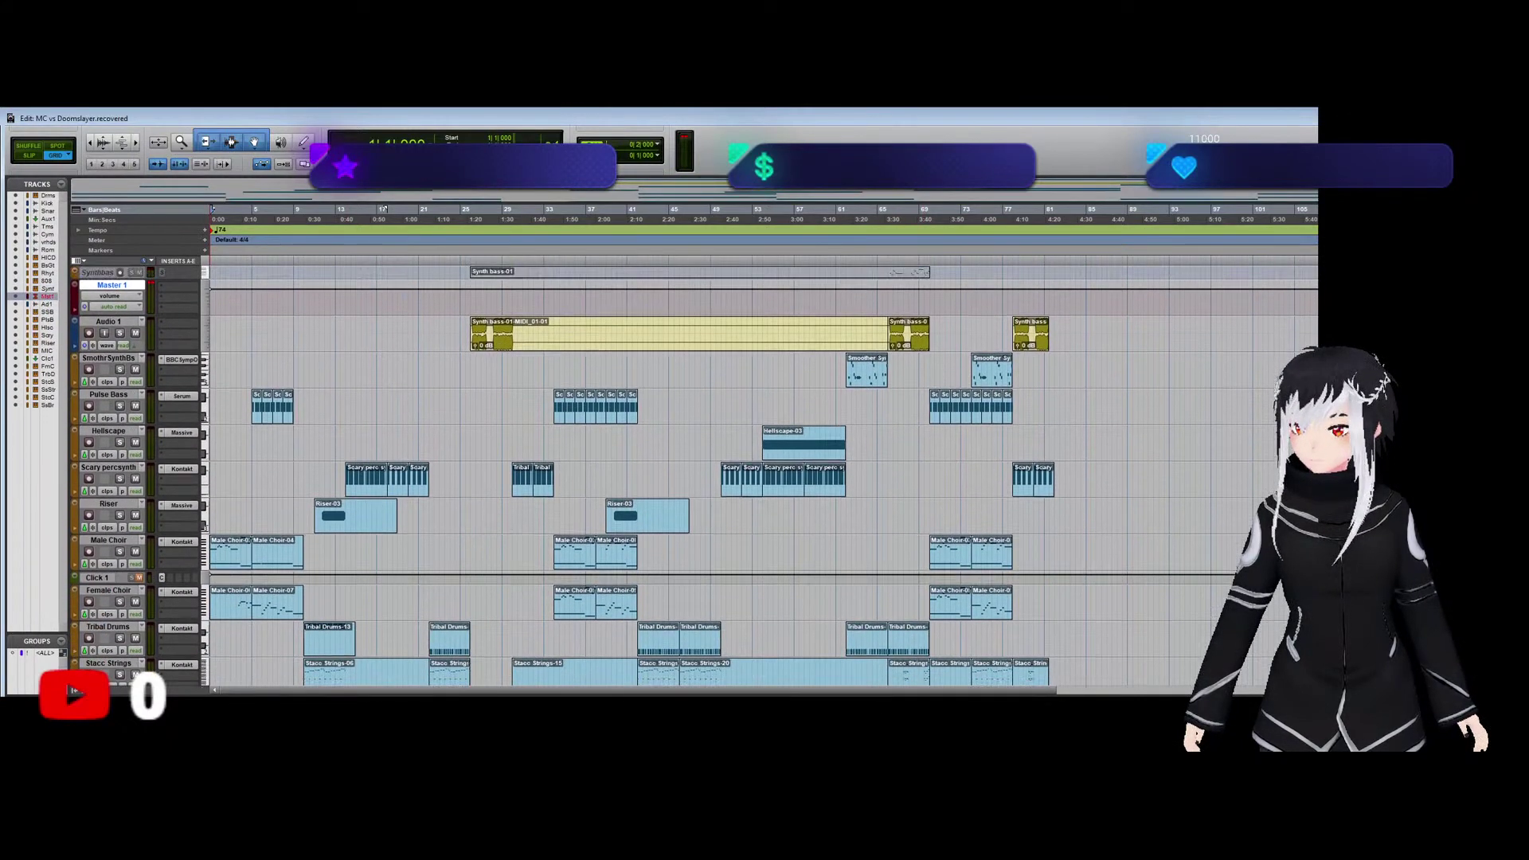
scroll(106, 261, "up", 1)
scroll(98, 273, "down", 5)
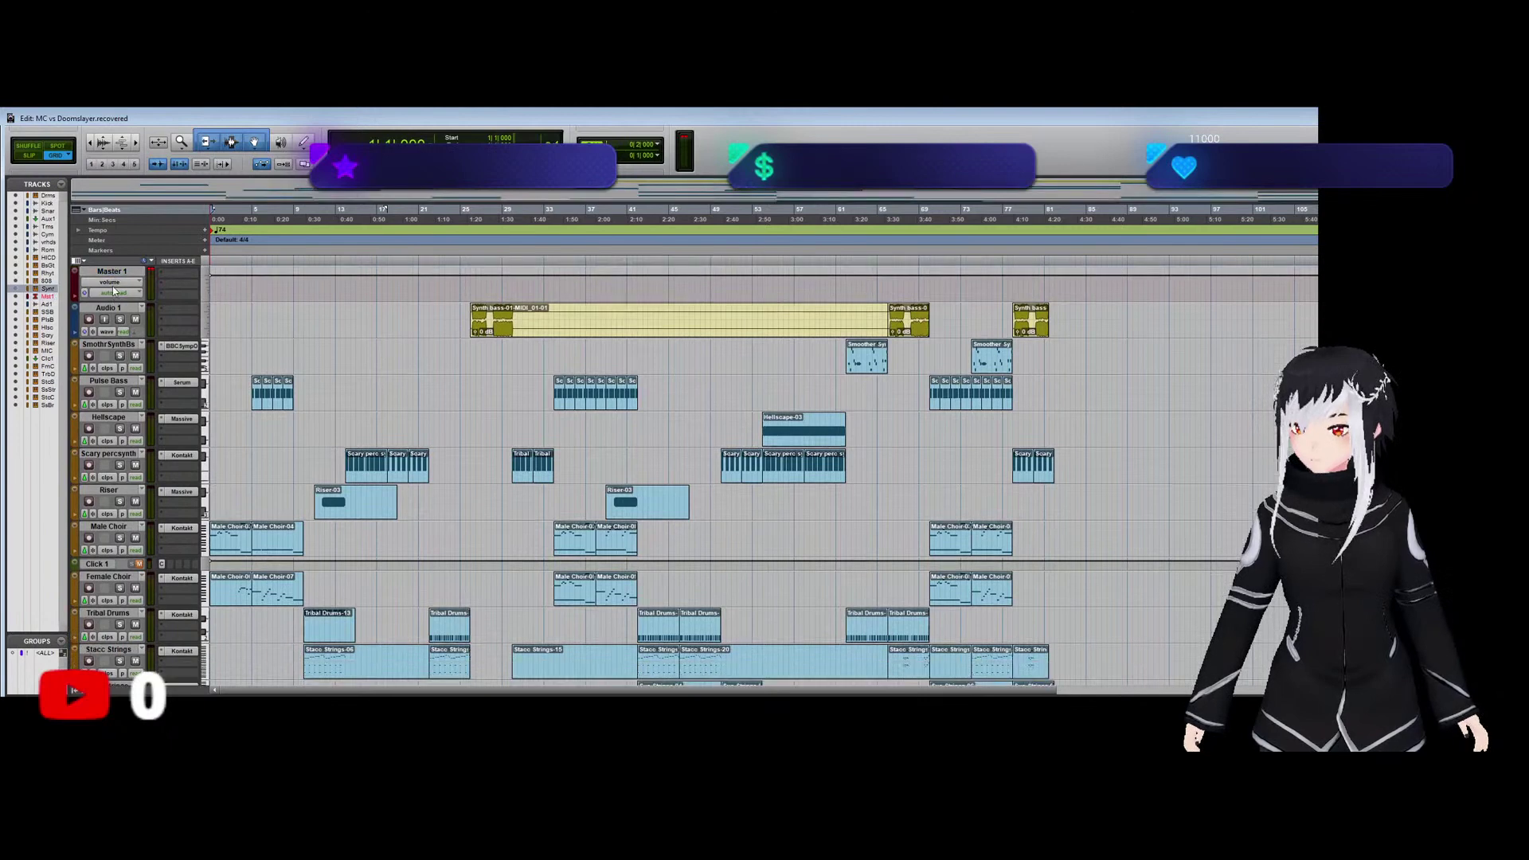
left_click_drag(169, 621, 169, 620)
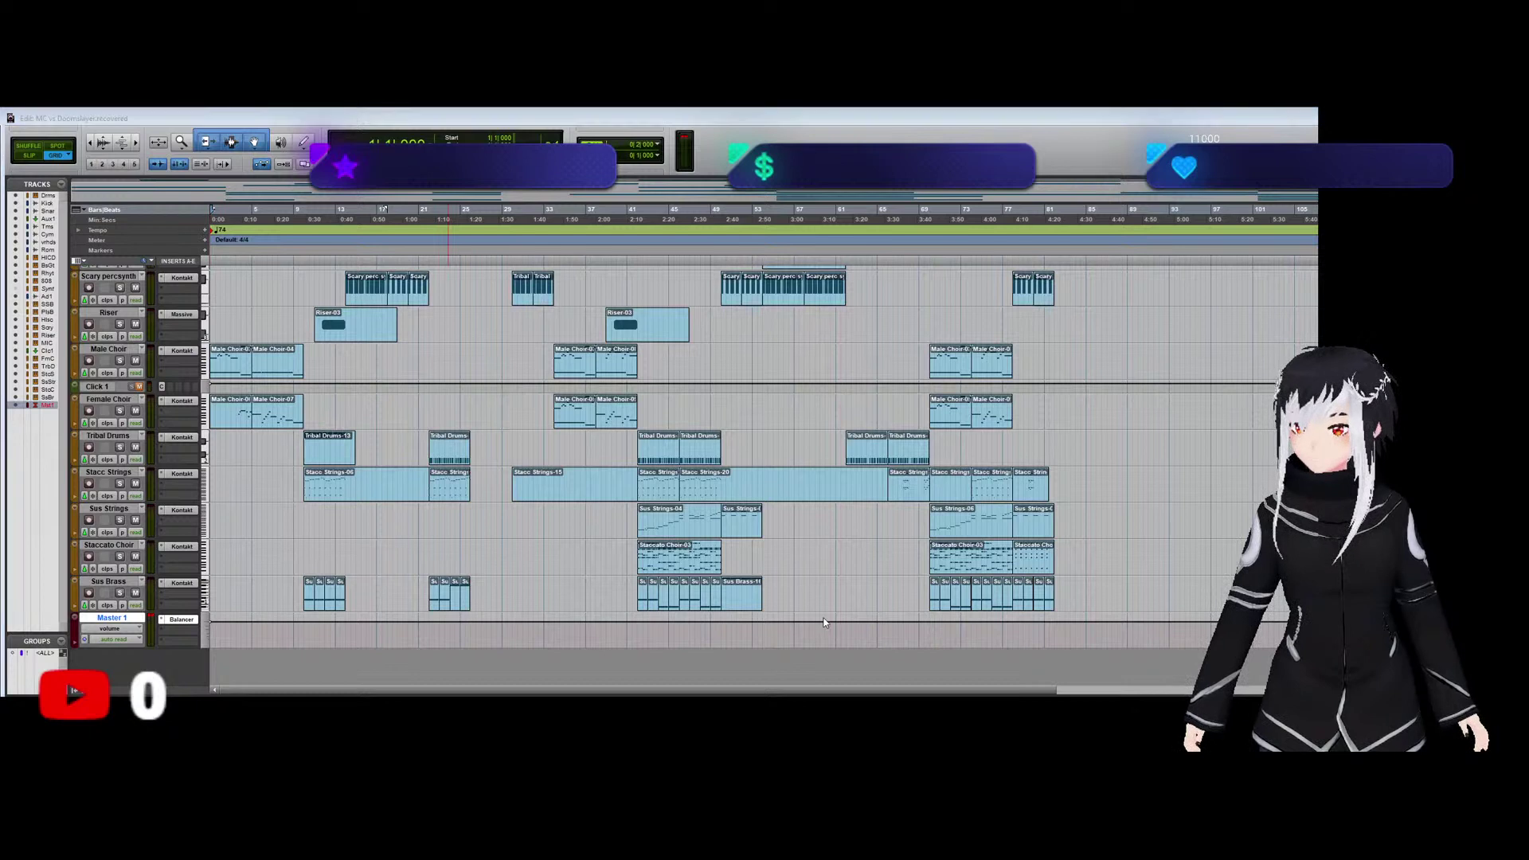
Add a second plug-in after Balancer on Master 1 and check both inserts while playing from bar 70.
left_click(930, 625)
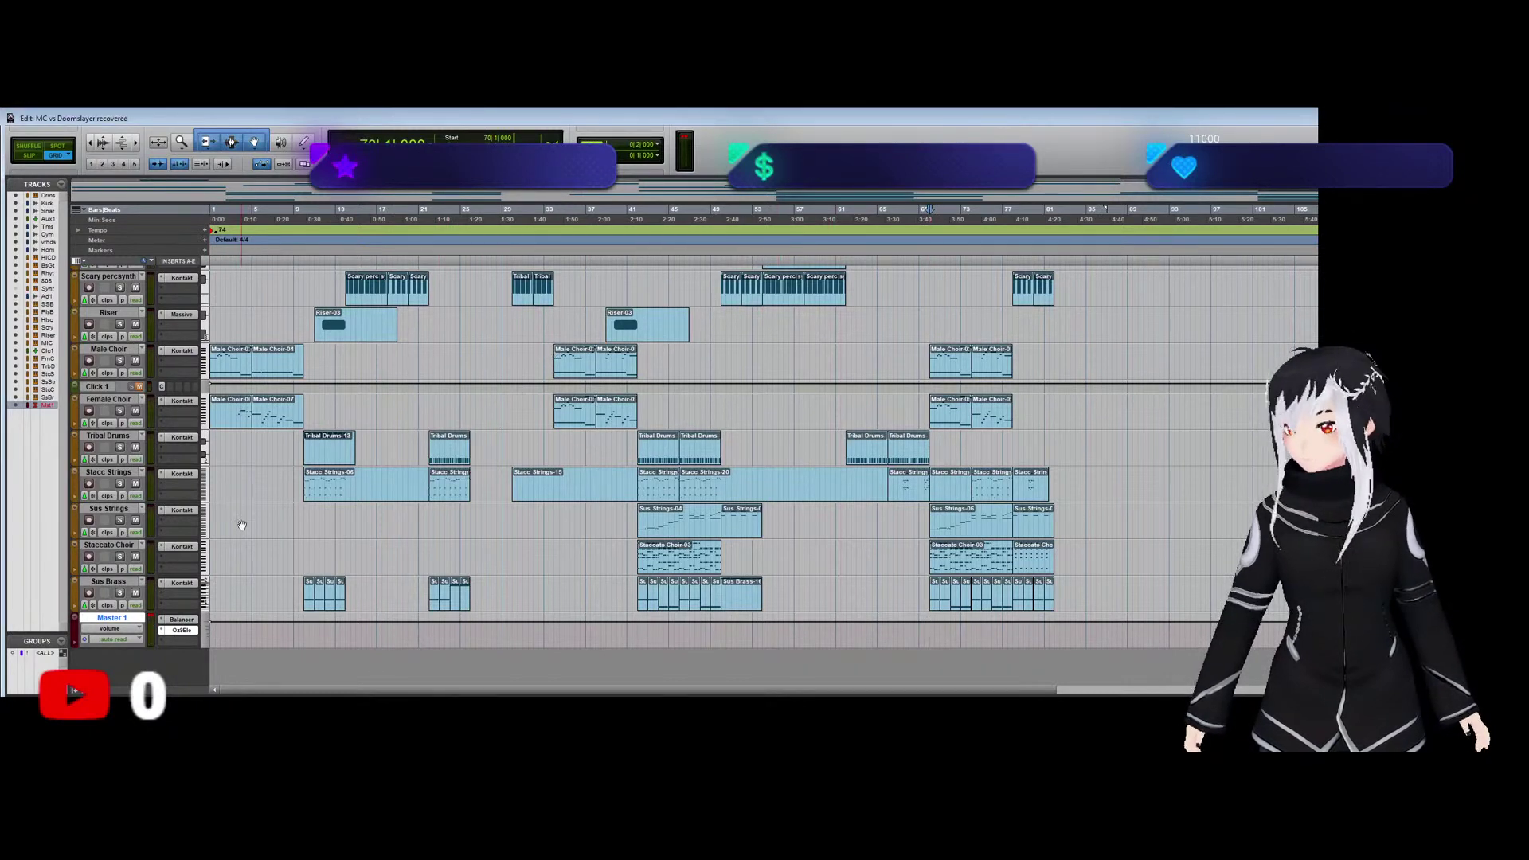
left_click(179, 619)
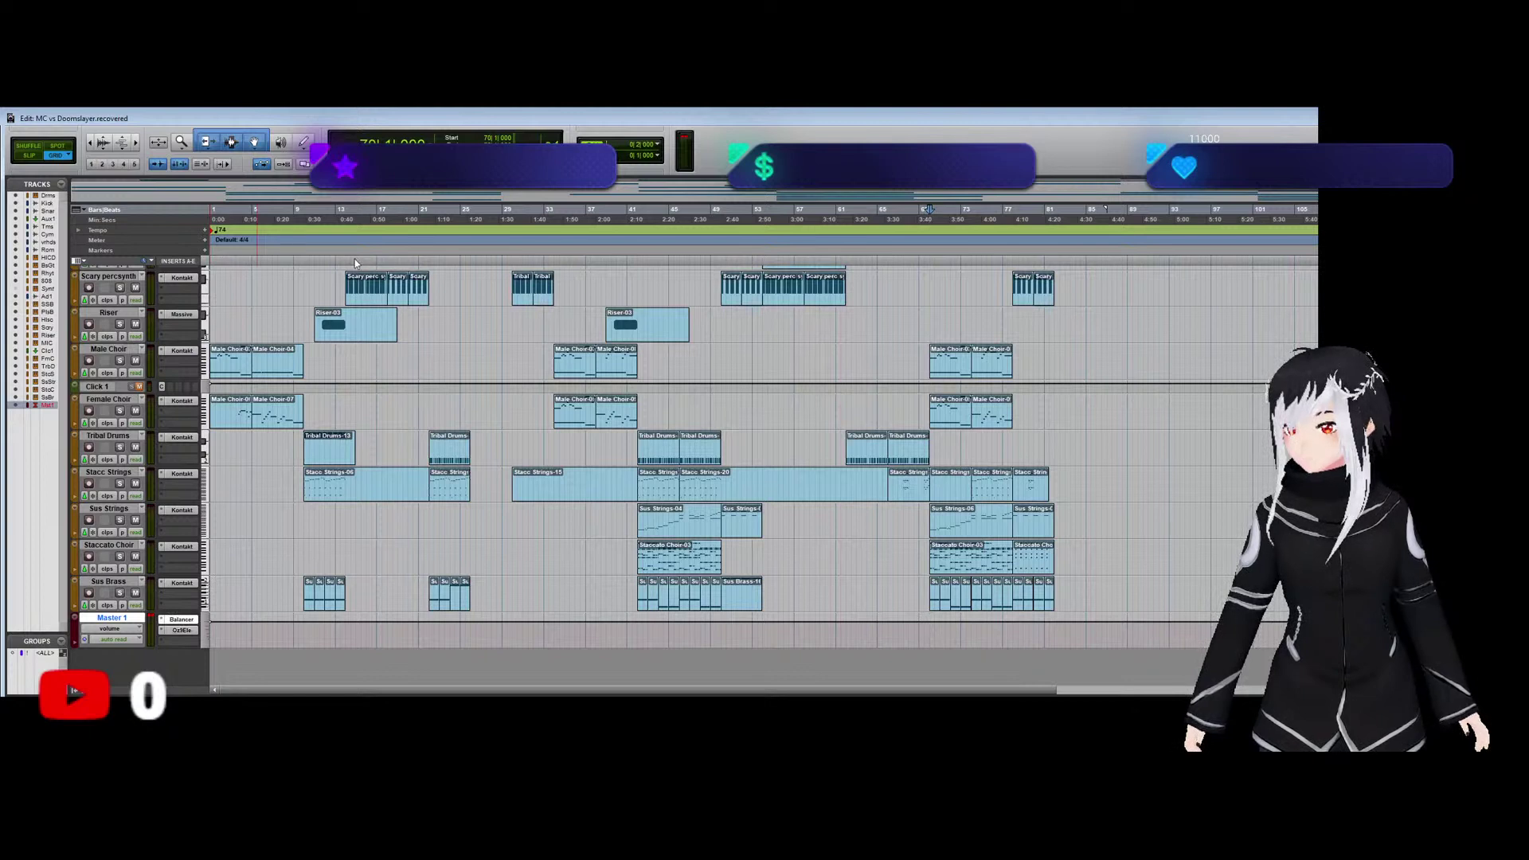
key("space")
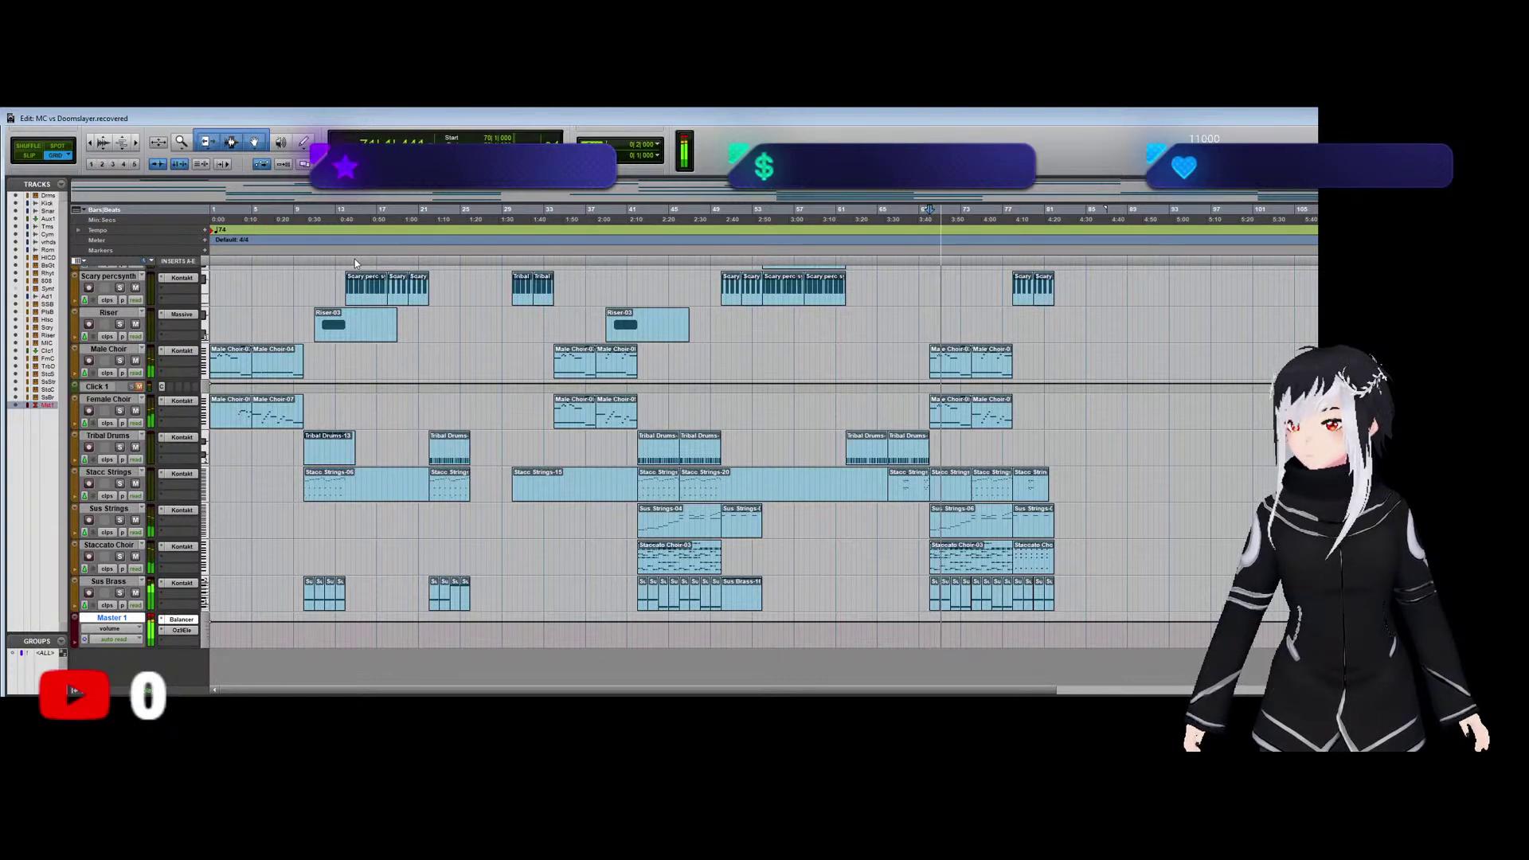
left_click(182, 631)
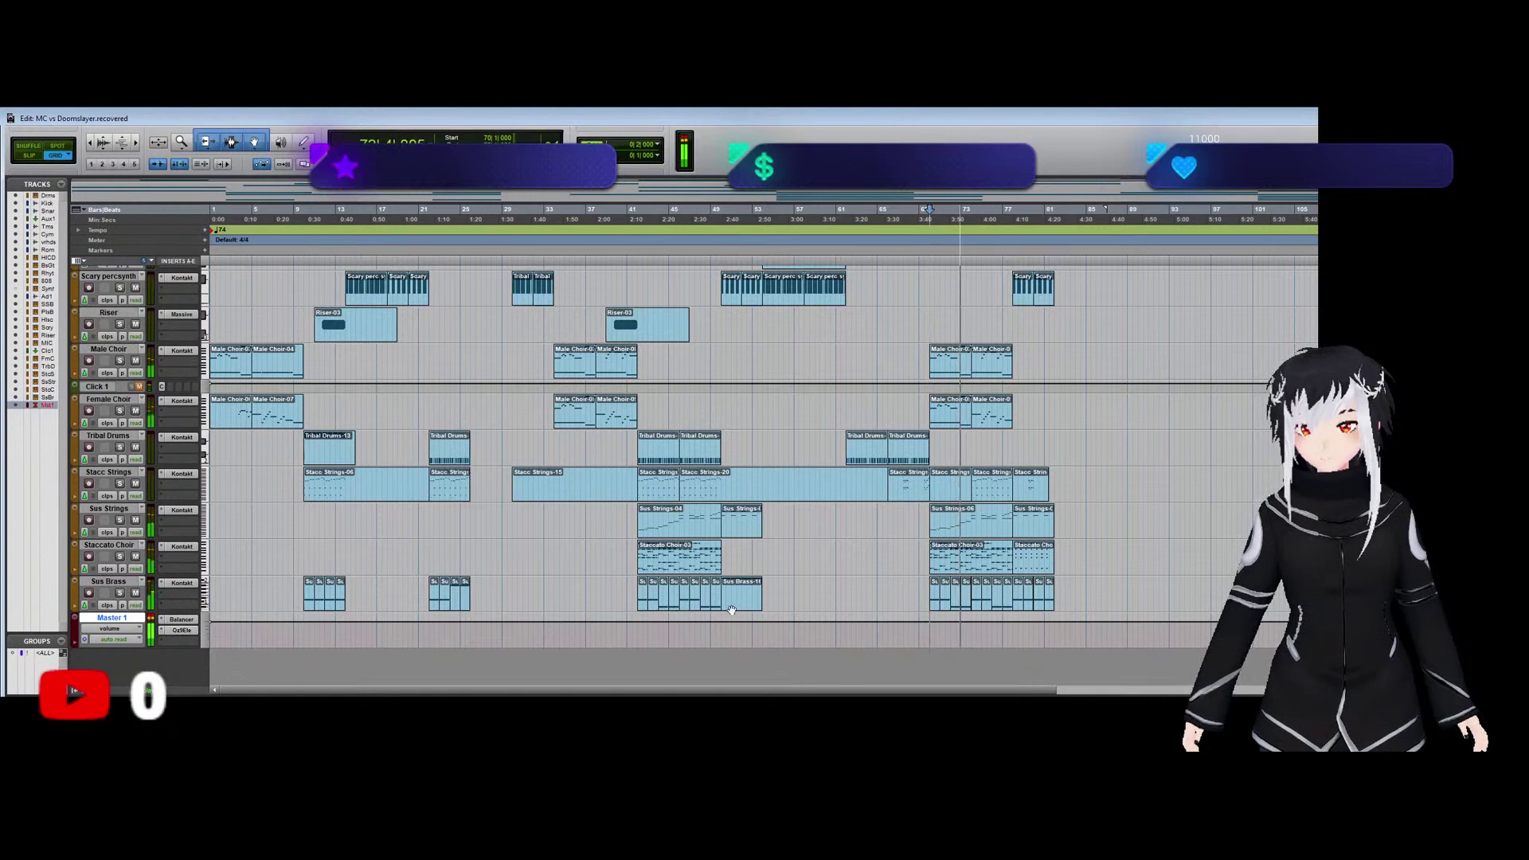
Play the arrangement from bar 42 and again from bar 46 to check the master processing.
left_click(637, 603)
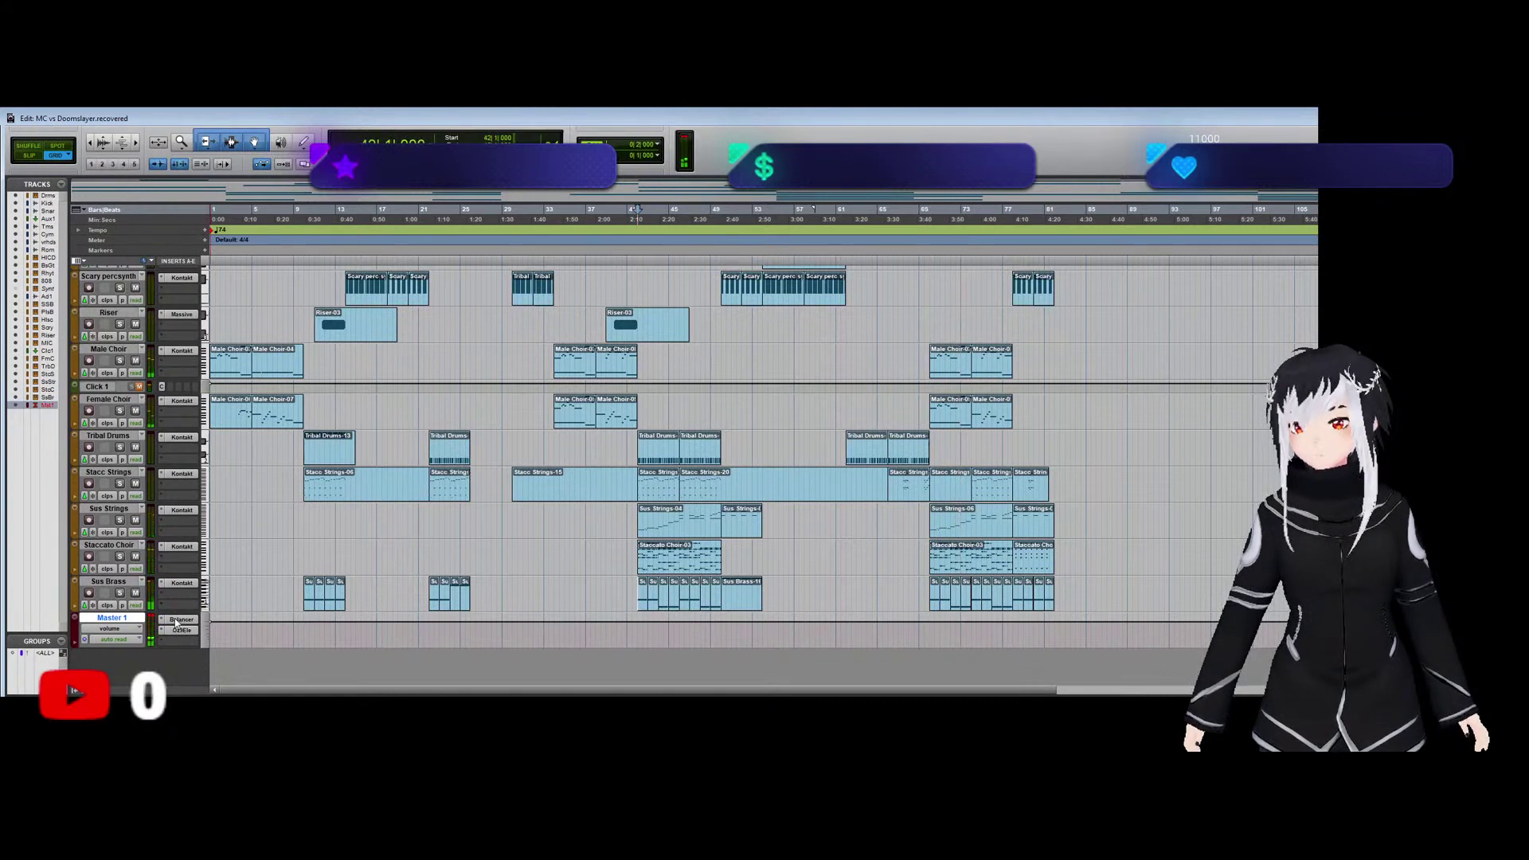
key("space")
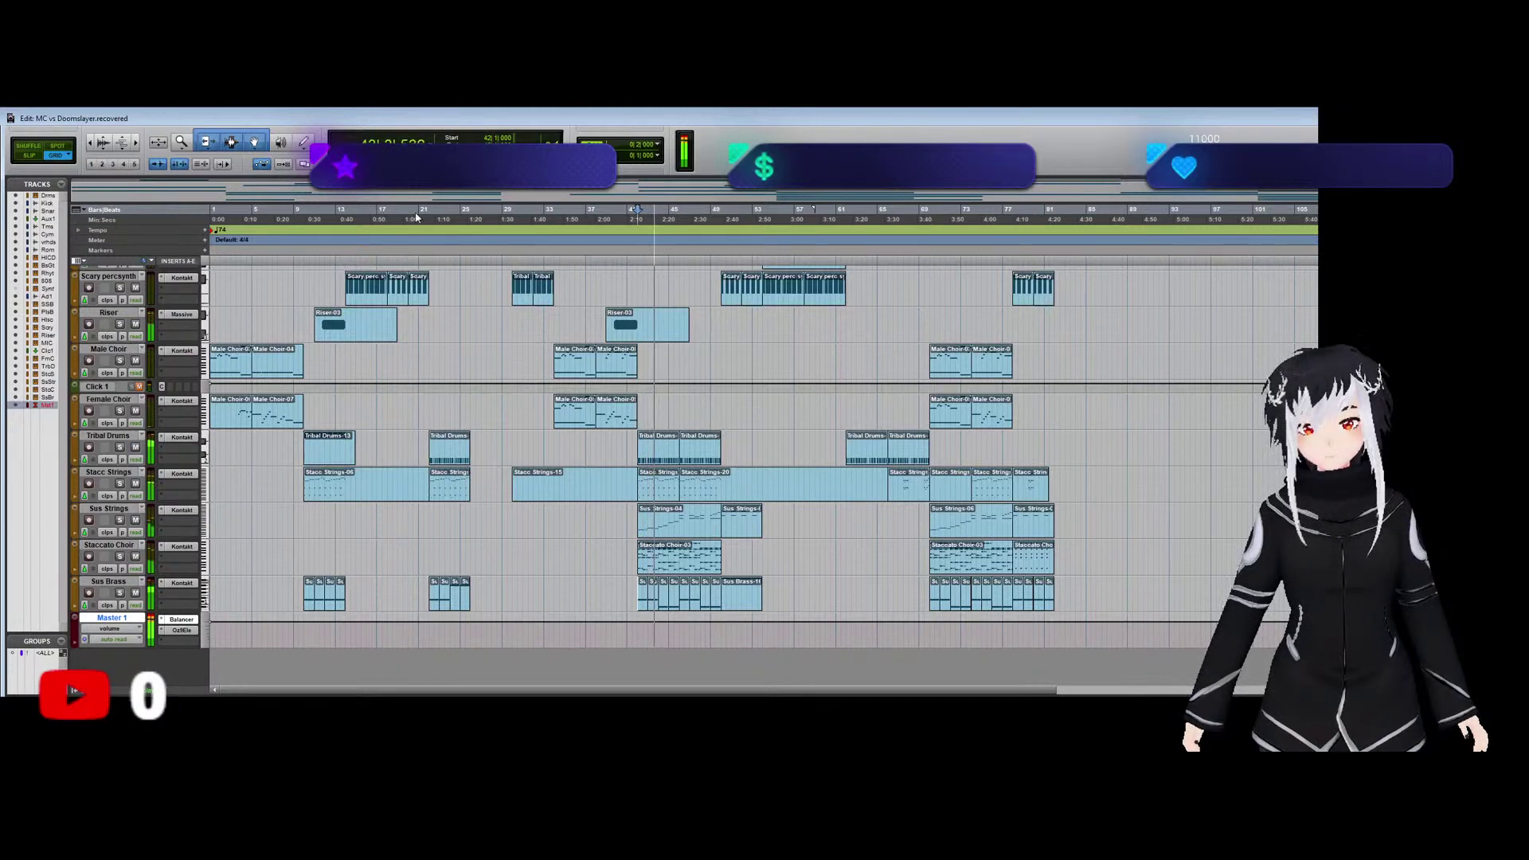
scroll(466, 549, "up", 3)
key("space")
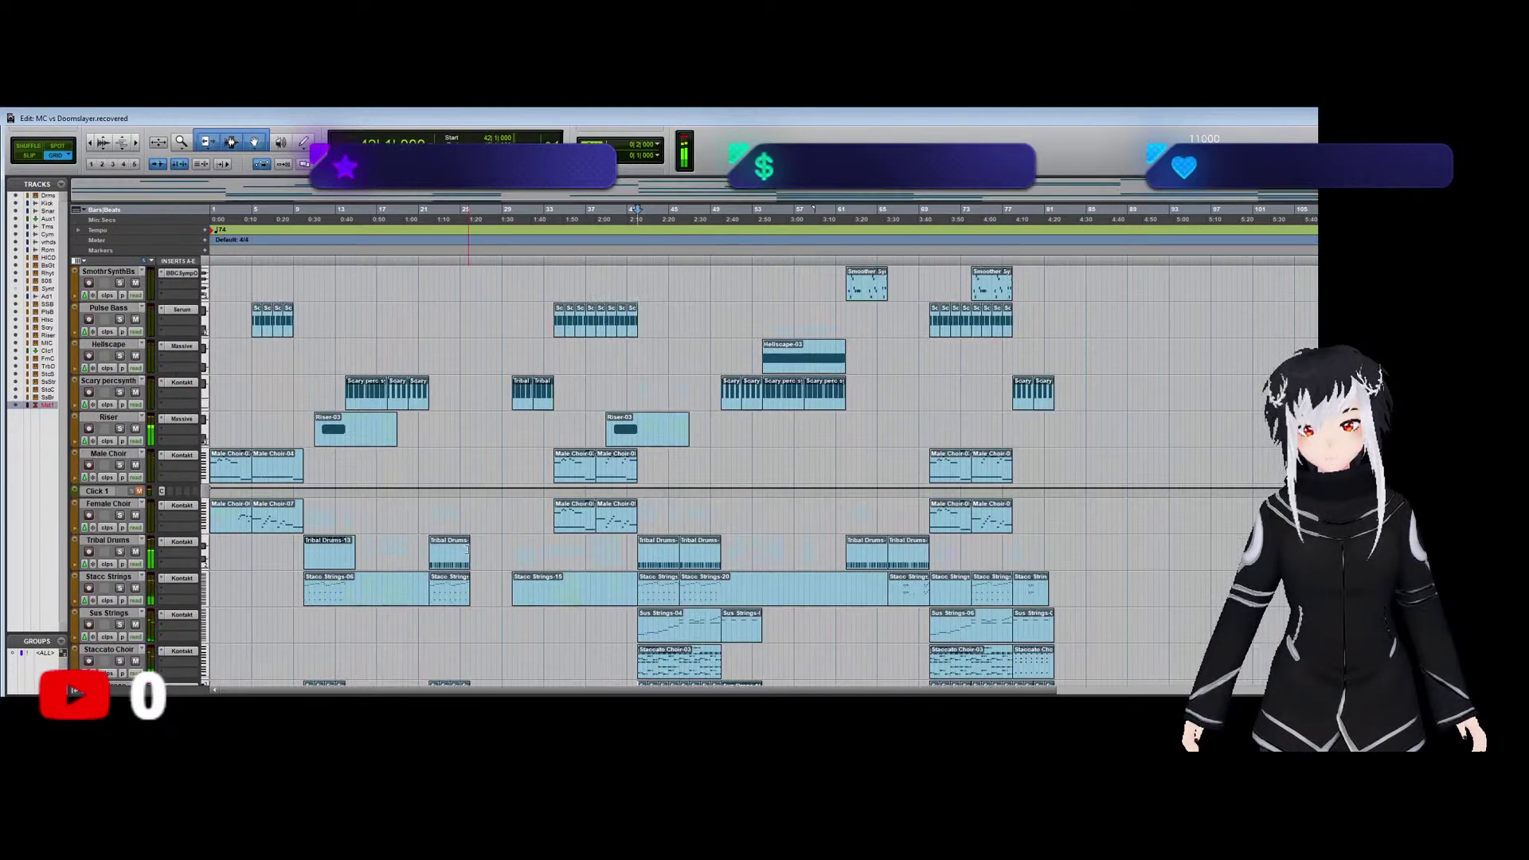
scroll(474, 546, "down", 3)
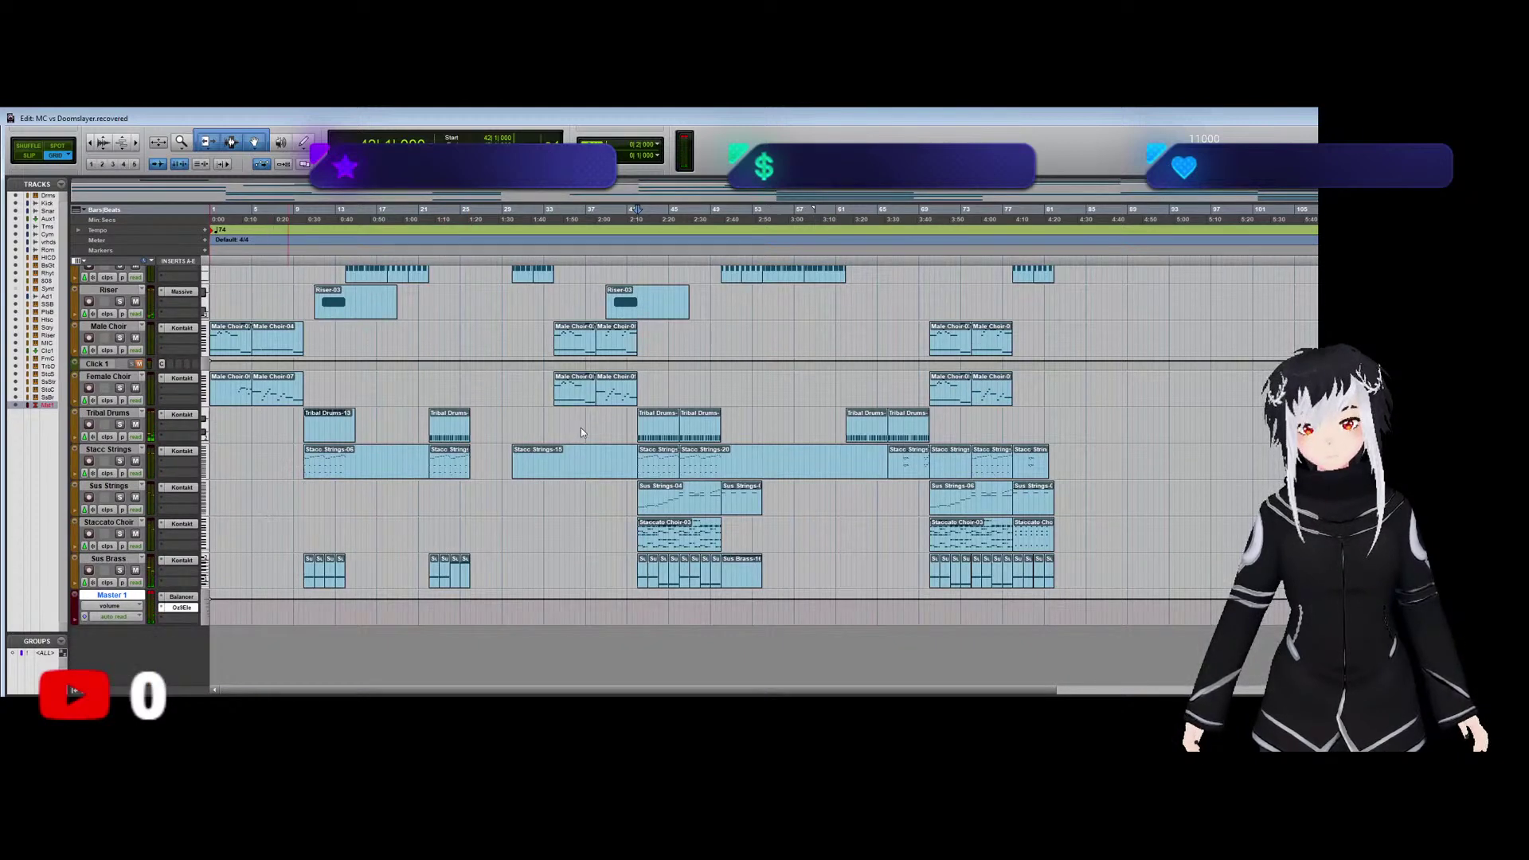
left_click(678, 607)
key("space")
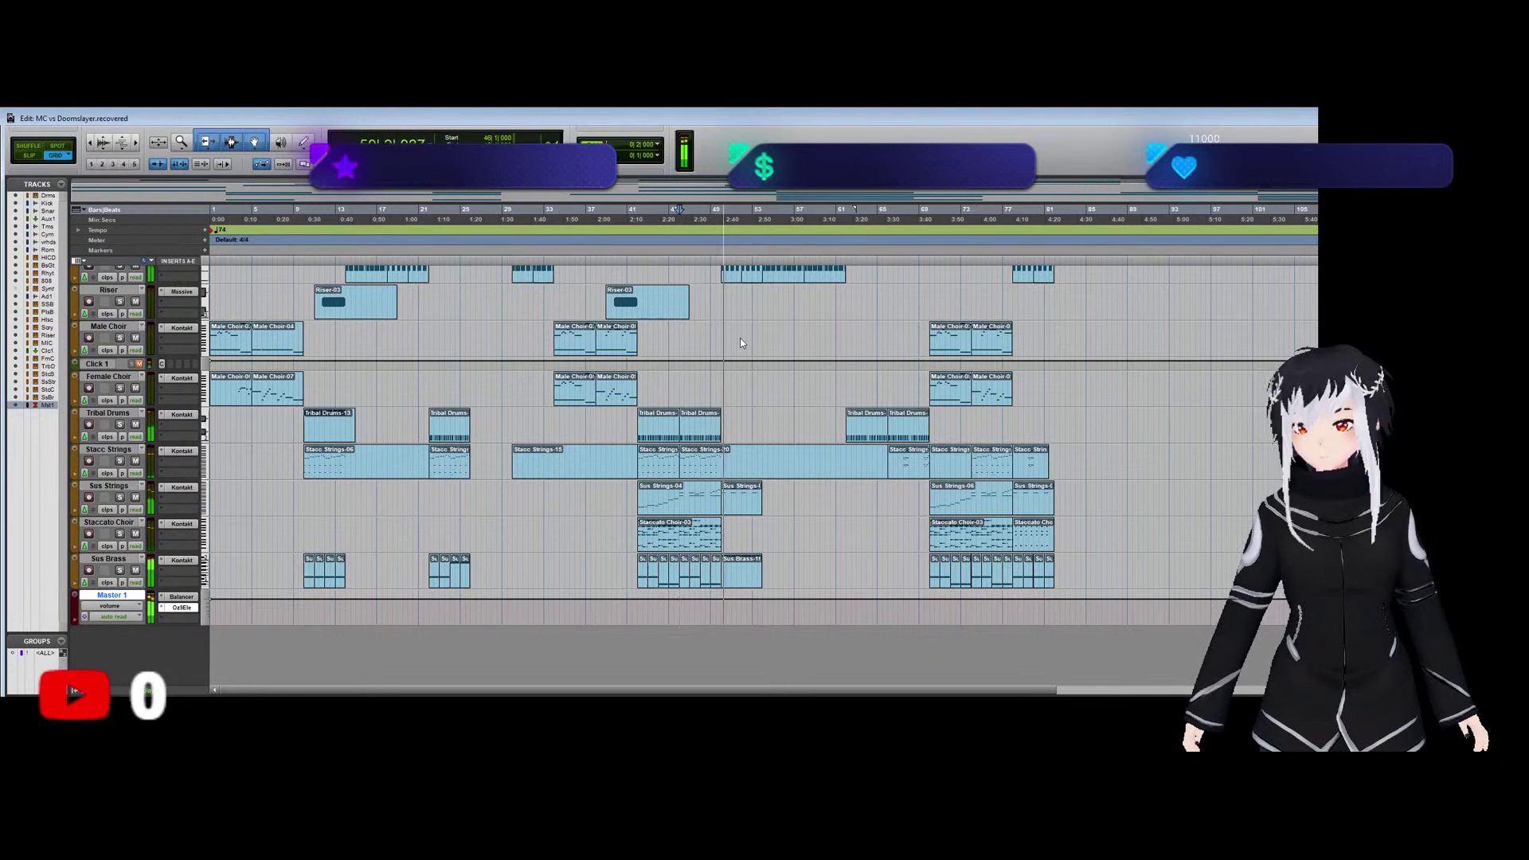
key("space")
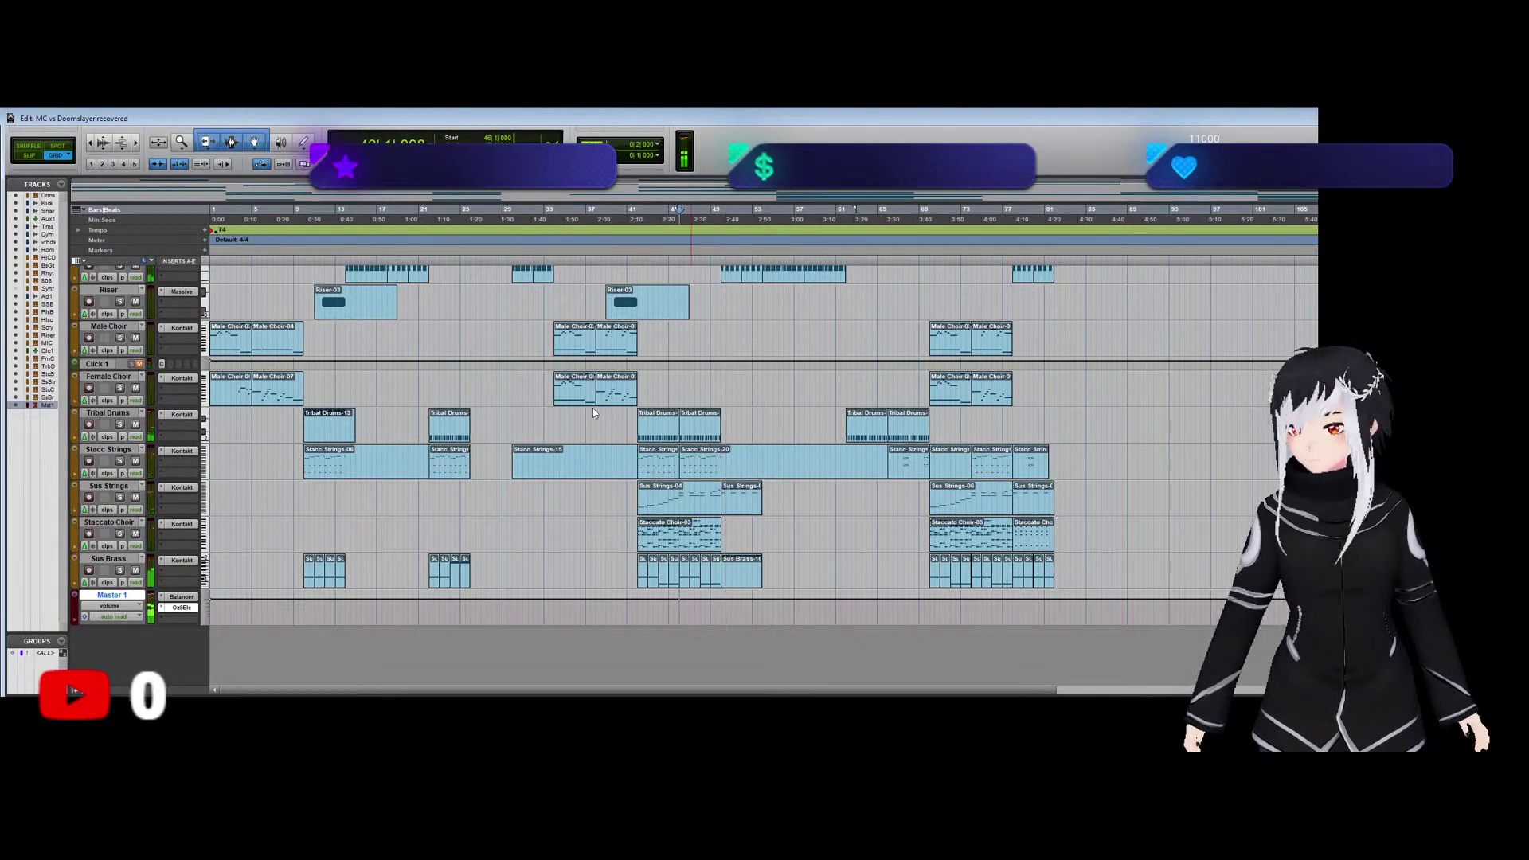
Return to the start of the session and play the whole arrangement.
left_click(836, 252)
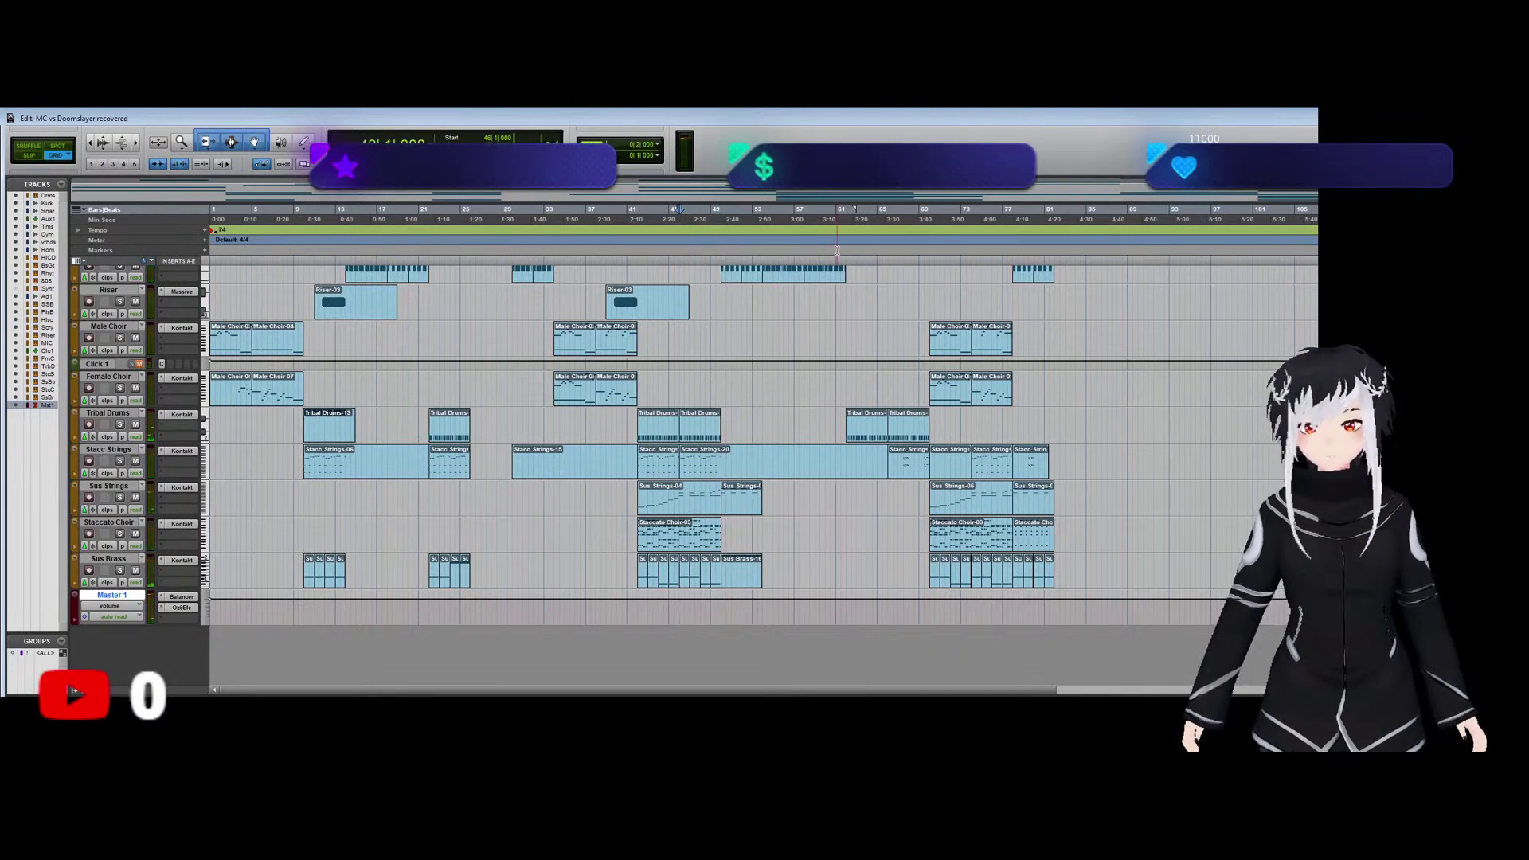
key("Return")
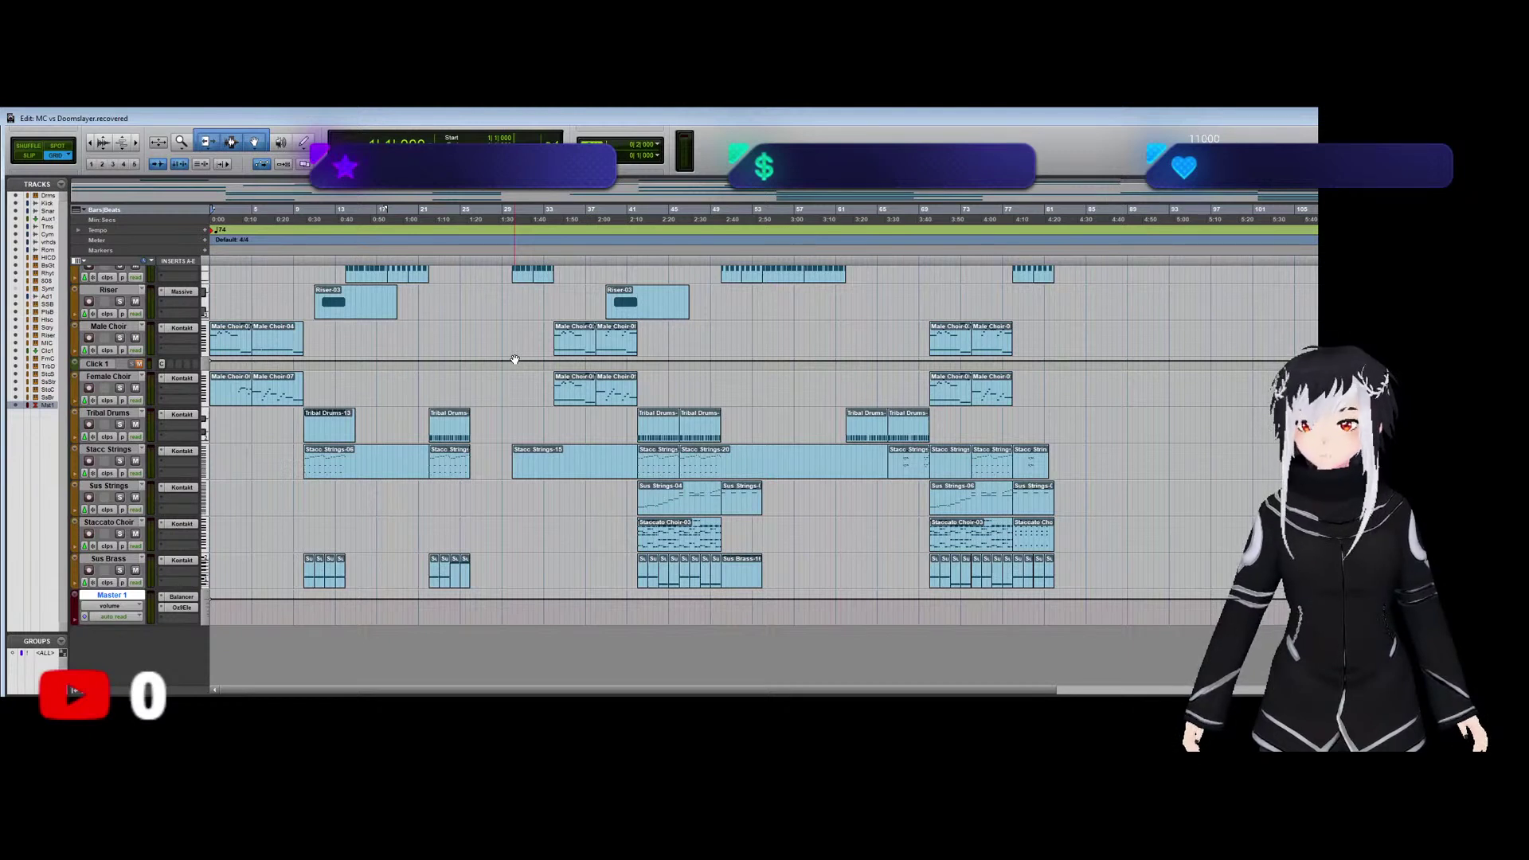
key("space")
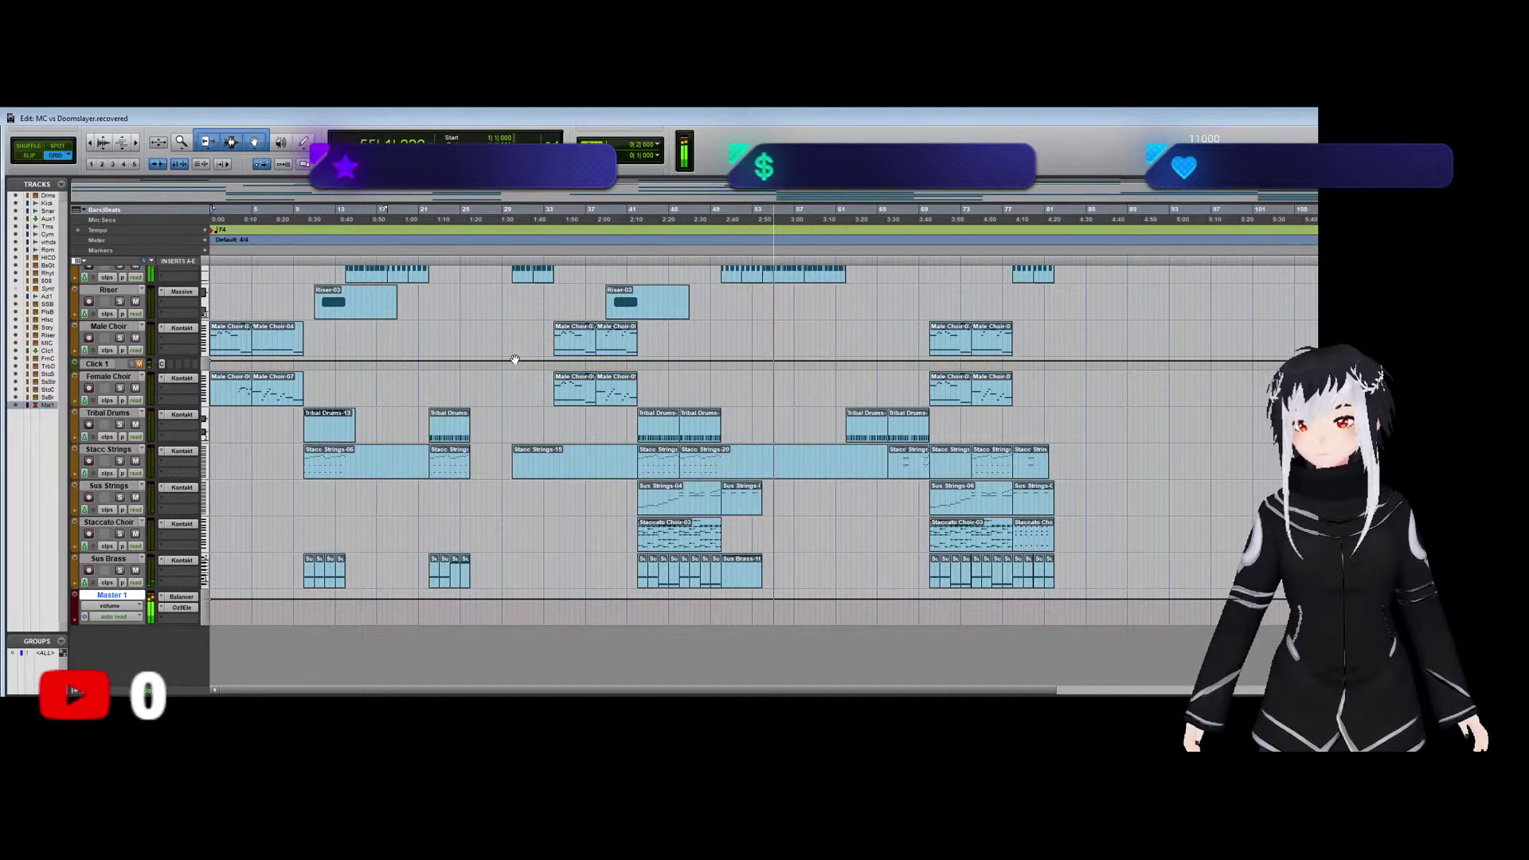
Raise the Hellscape fader to about +1.1 dB and the Scary perc synth fader slightly in the mixer, and return to the arrangement.
key("ctrl+equal")
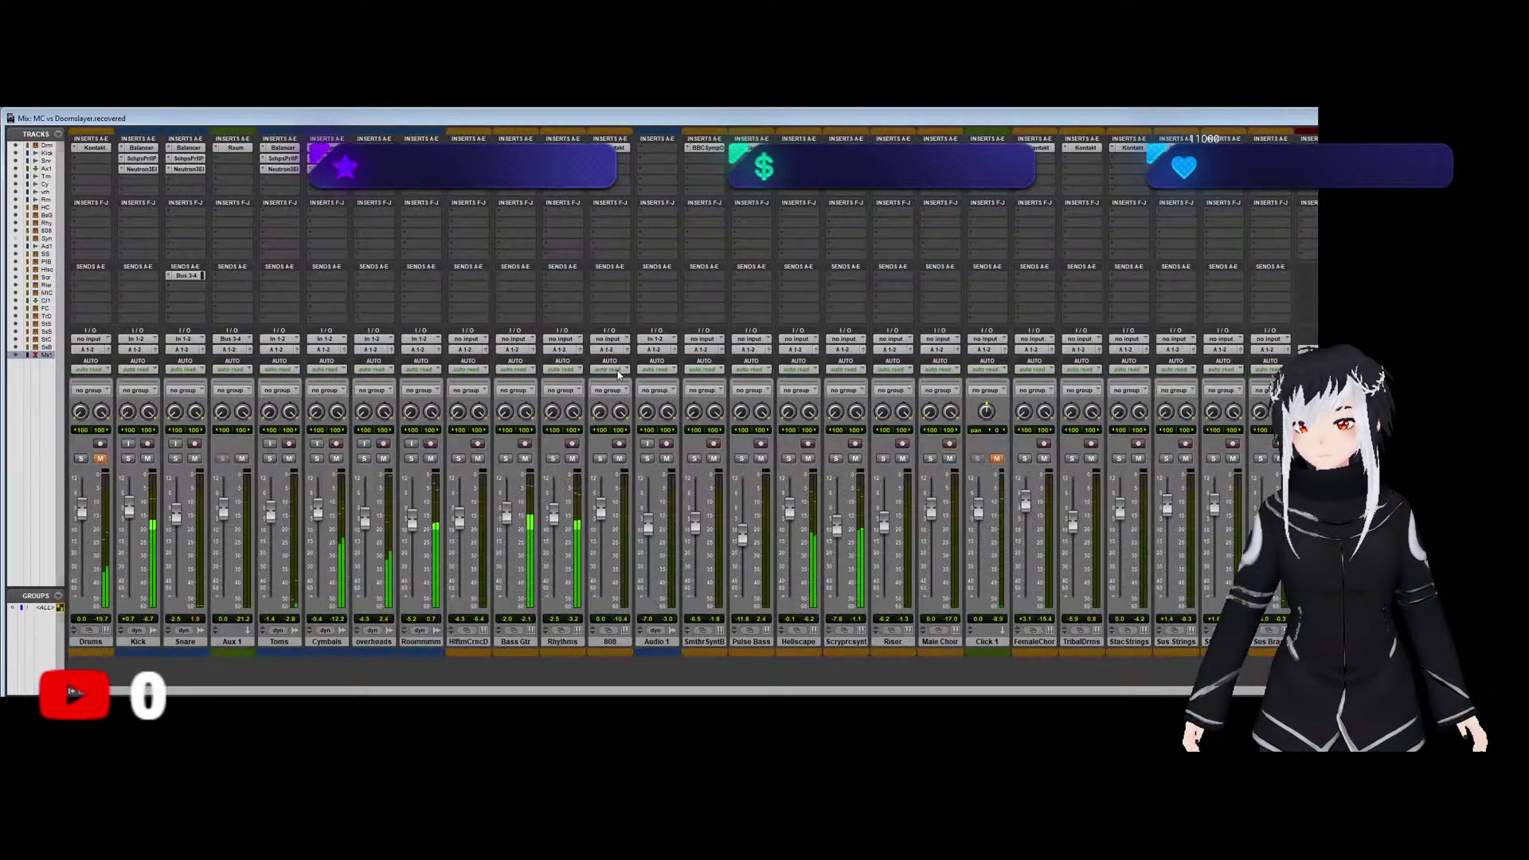
left_click_drag(790, 518, 791, 512)
left_click_drag(837, 531, 839, 525)
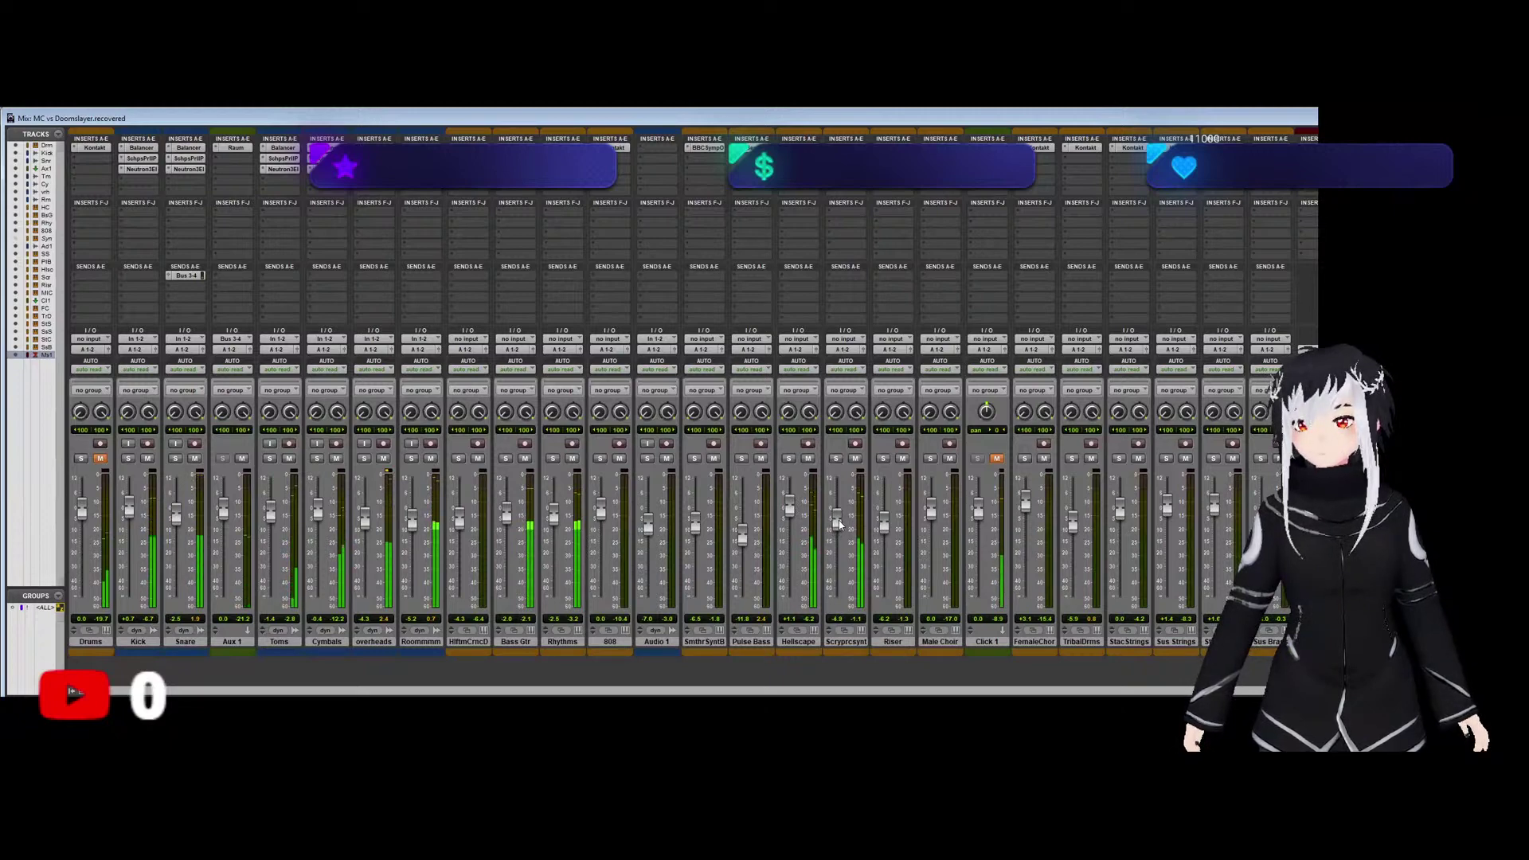
key("ctrl+equal")
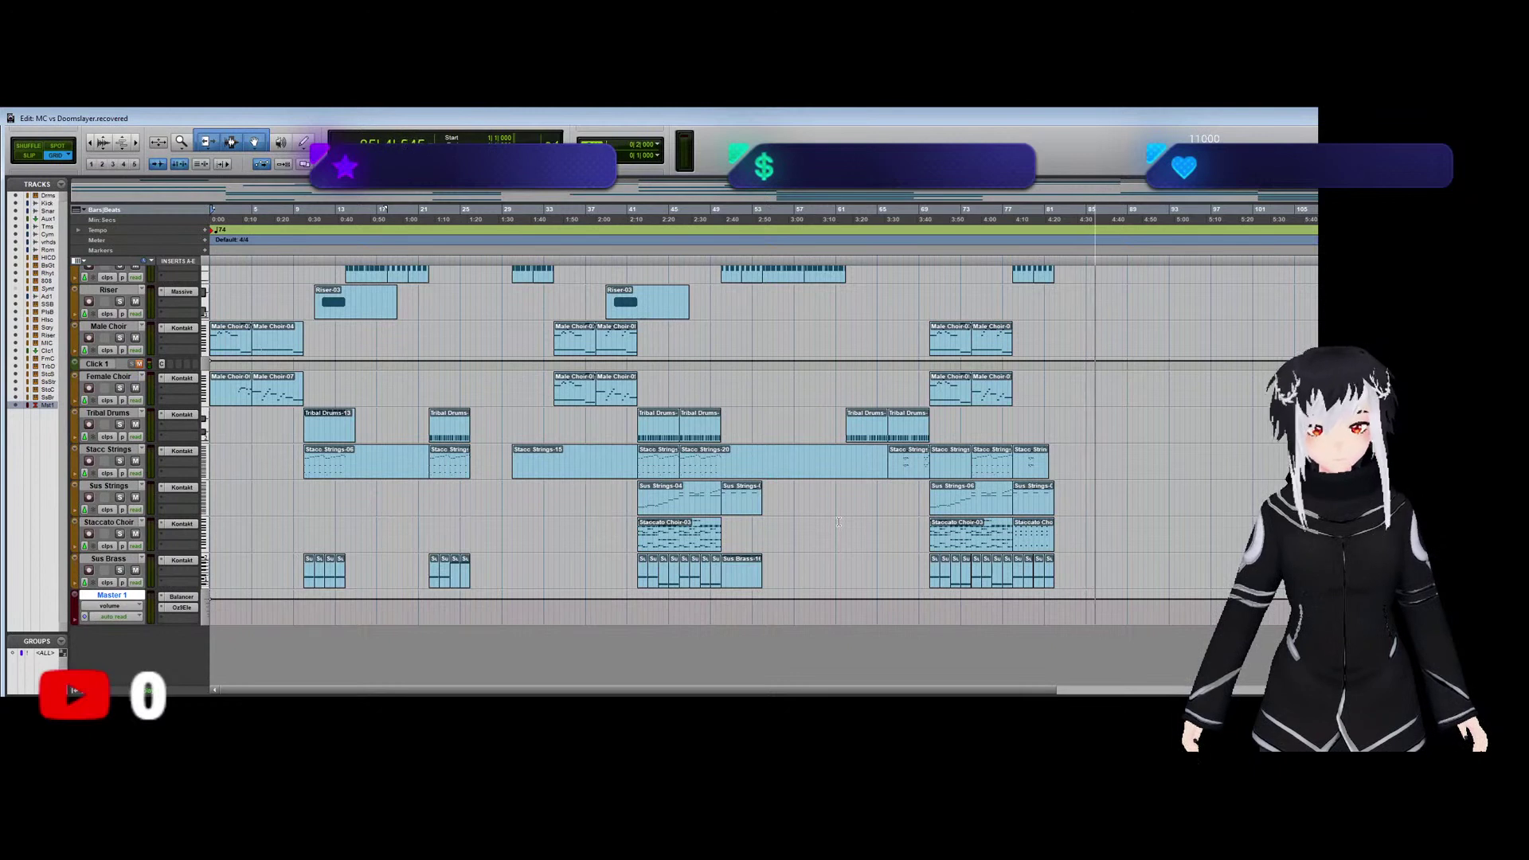
key("space")
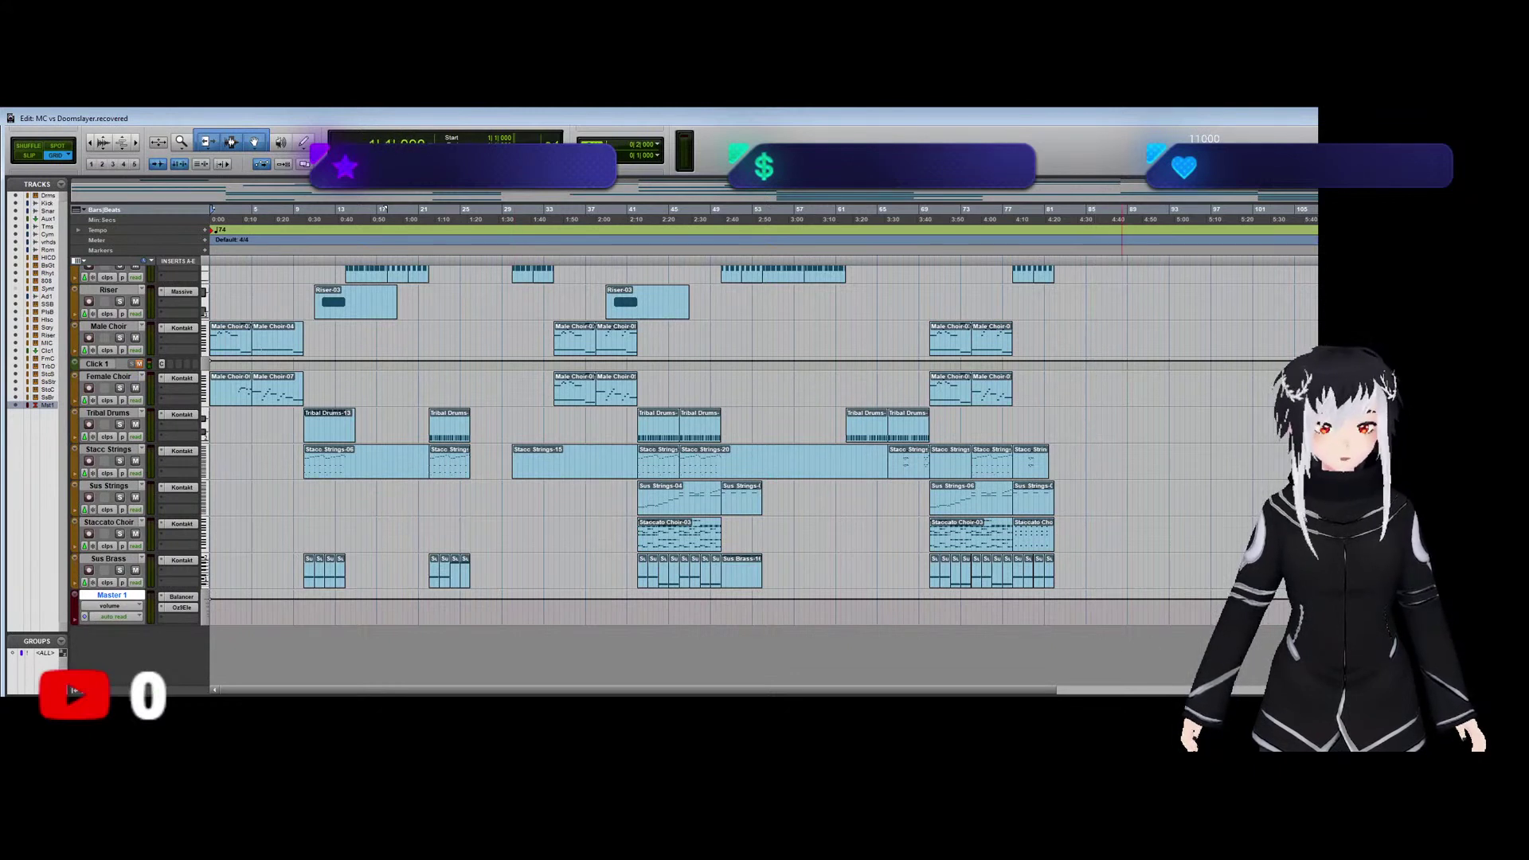
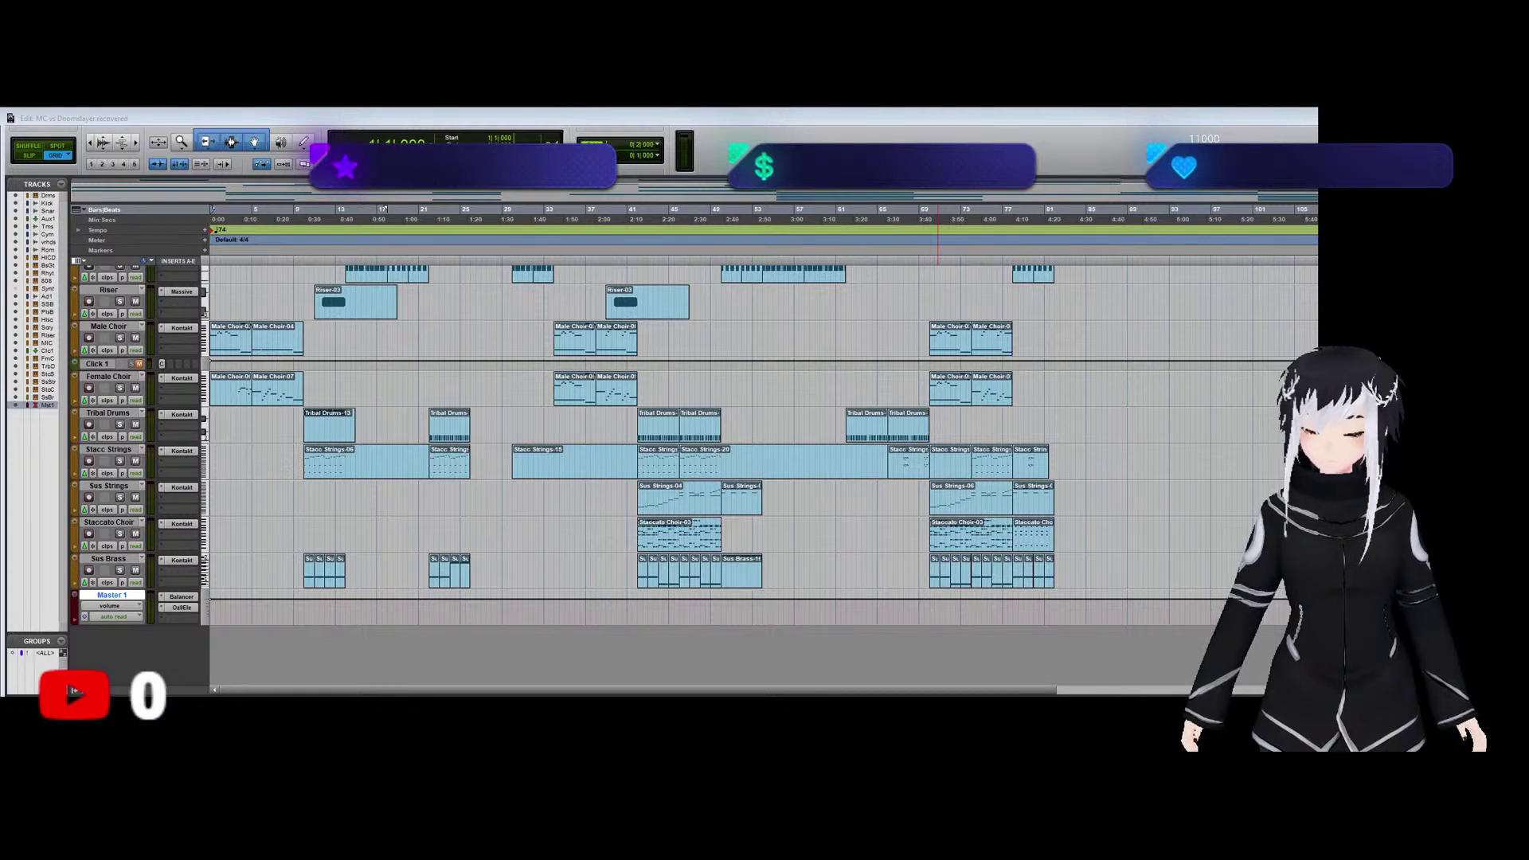
Play the arrangement from bar 1 again to review the adjusted synth levels.
left_click(771, 578)
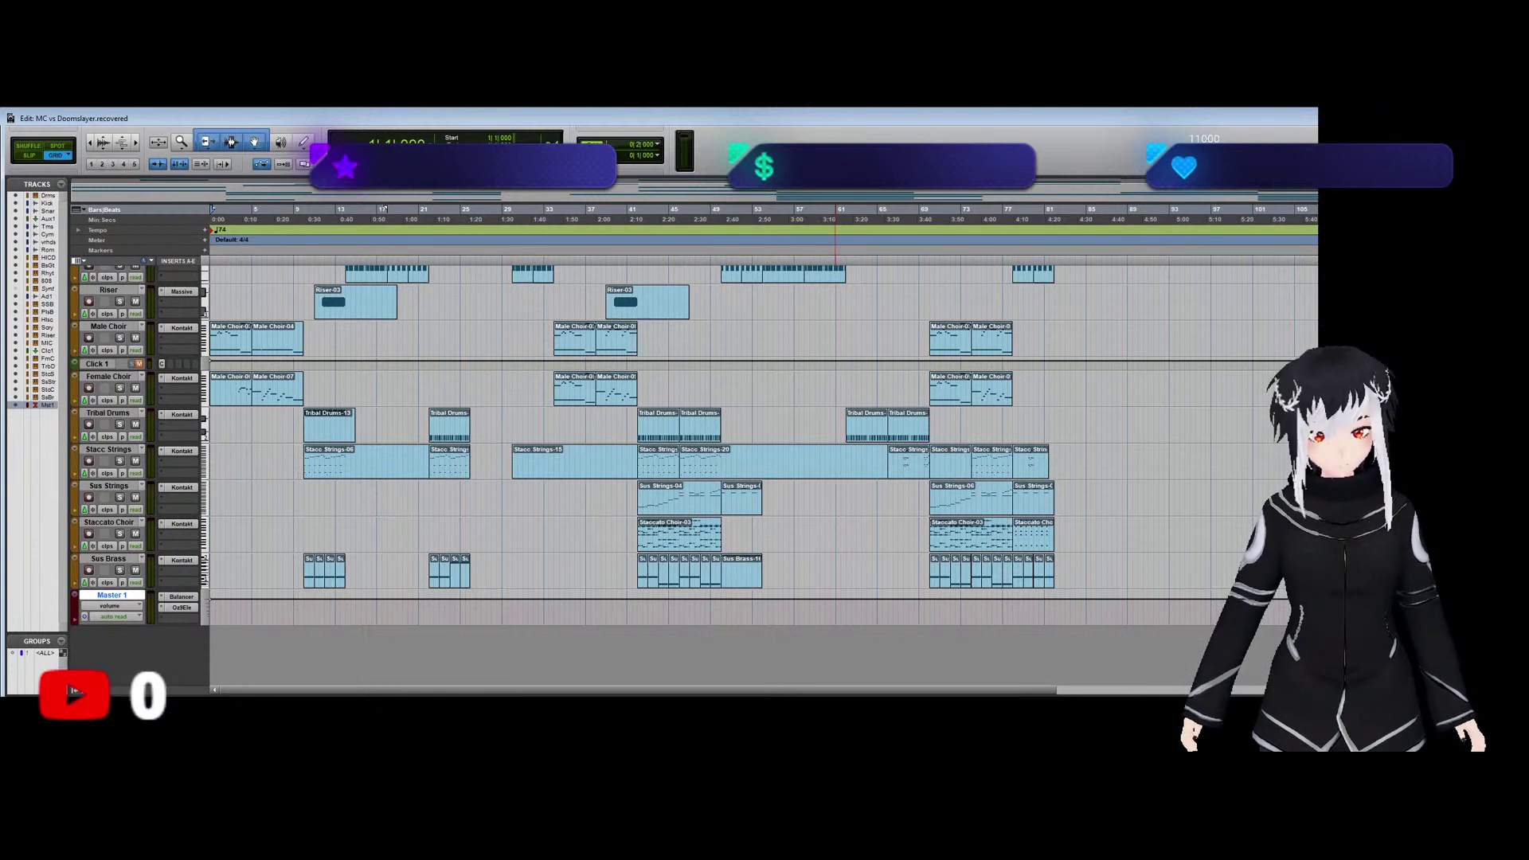
key("space")
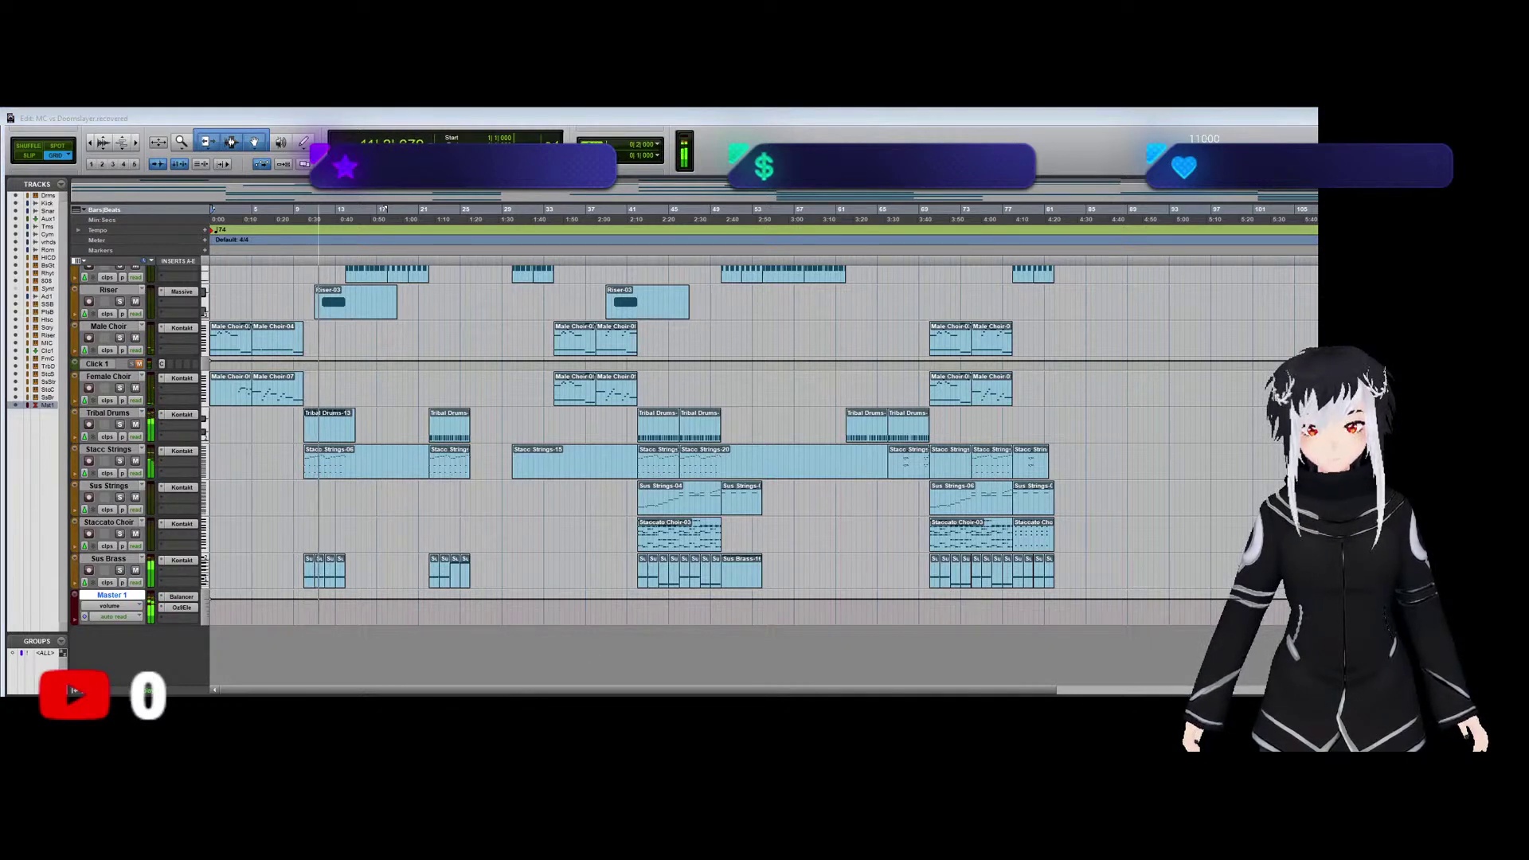
Switch to the avatar app, apply the "(pose)Please go here" motion to the avatar and close the Motion list.
key("alt+Tab")
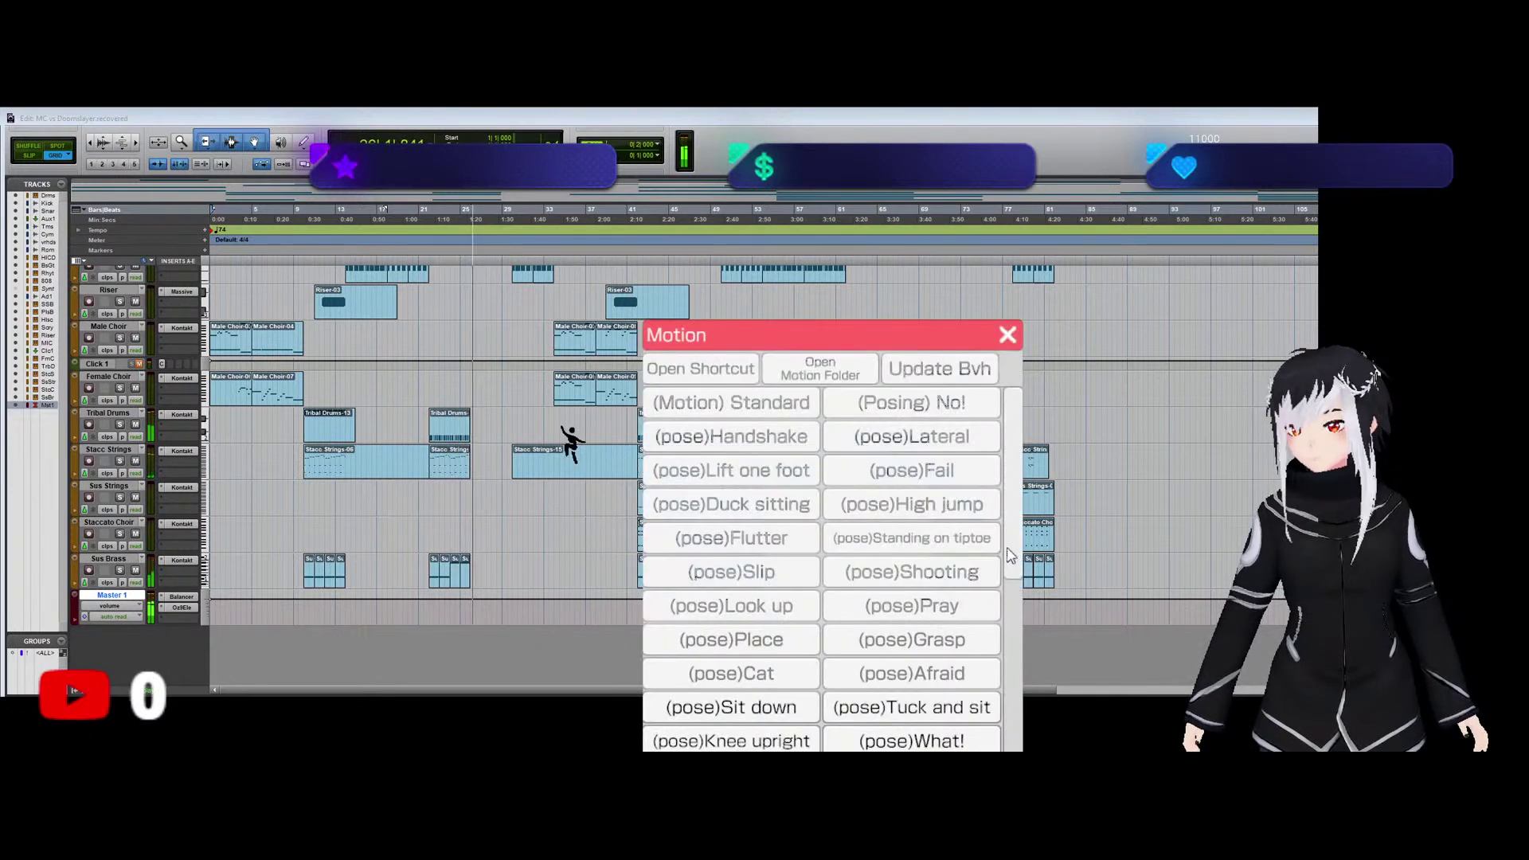
scroll(1014, 601, "down", 2)
scroll(1015, 608, "down", 3)
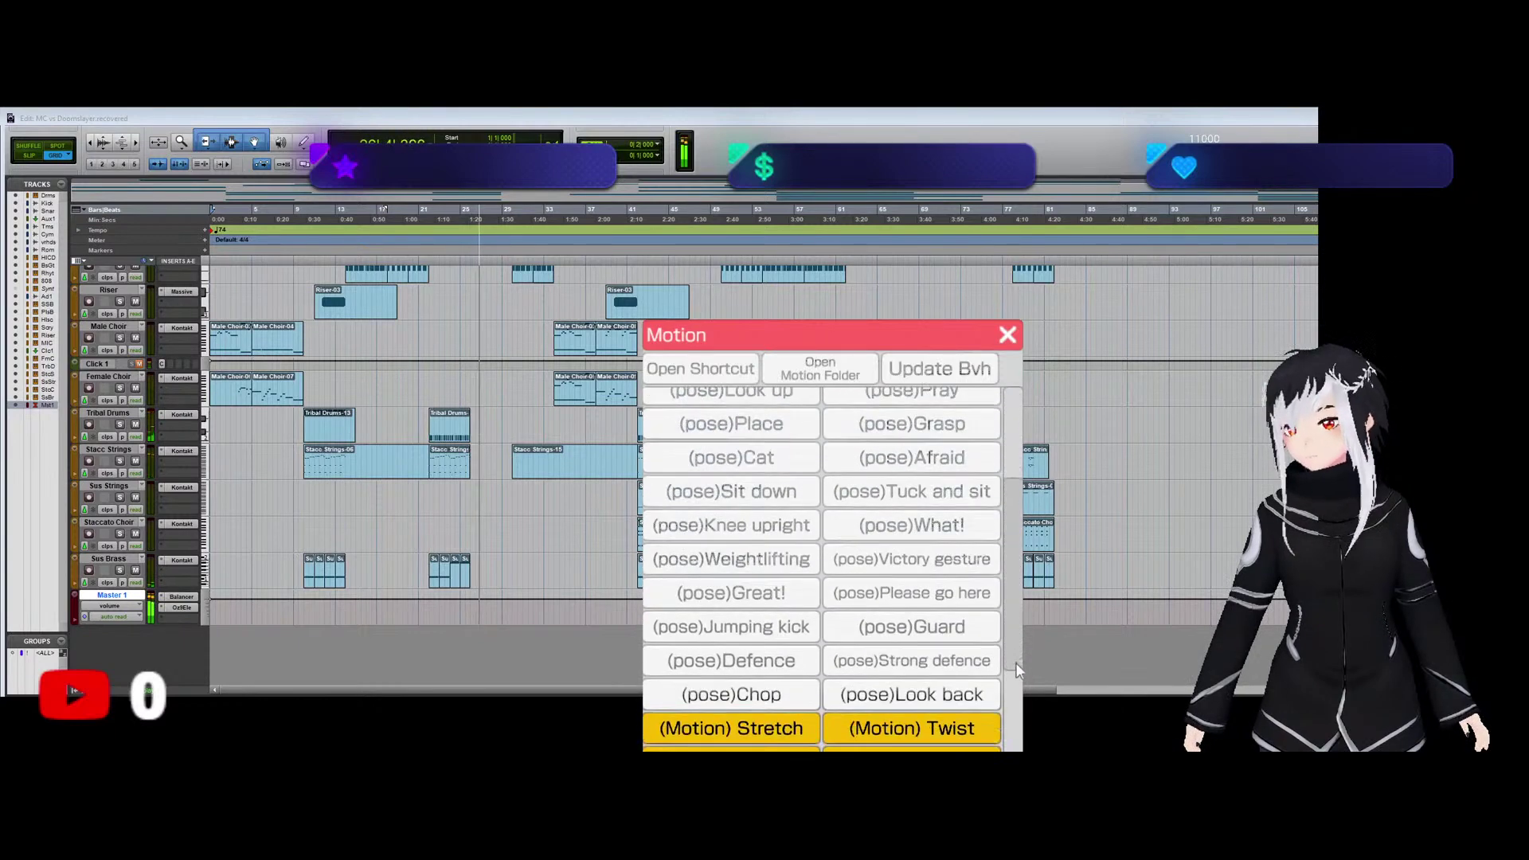
left_click(911, 588)
left_click(1008, 335)
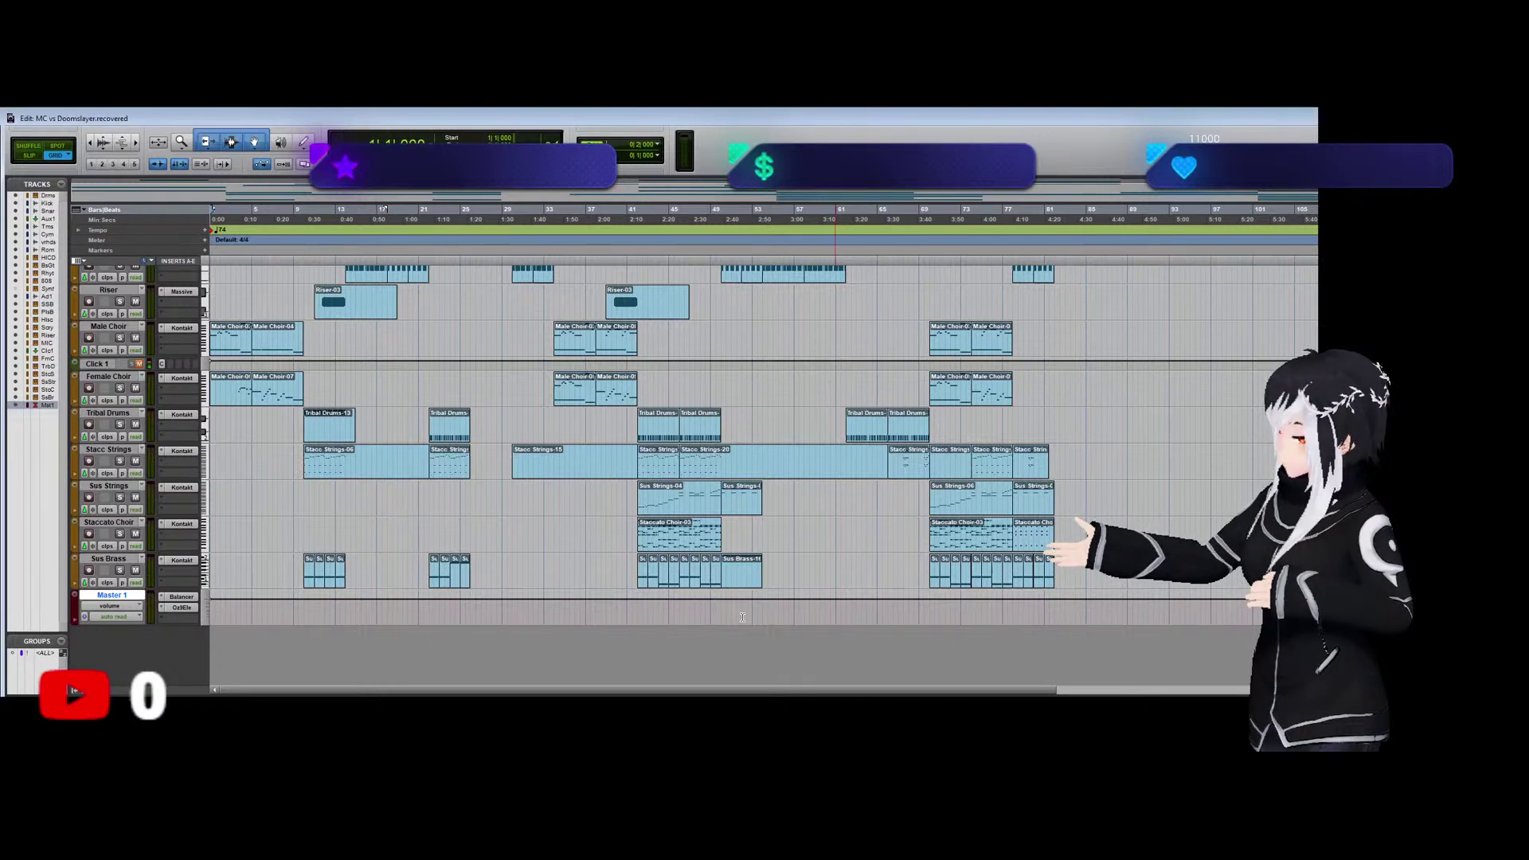
key("space")
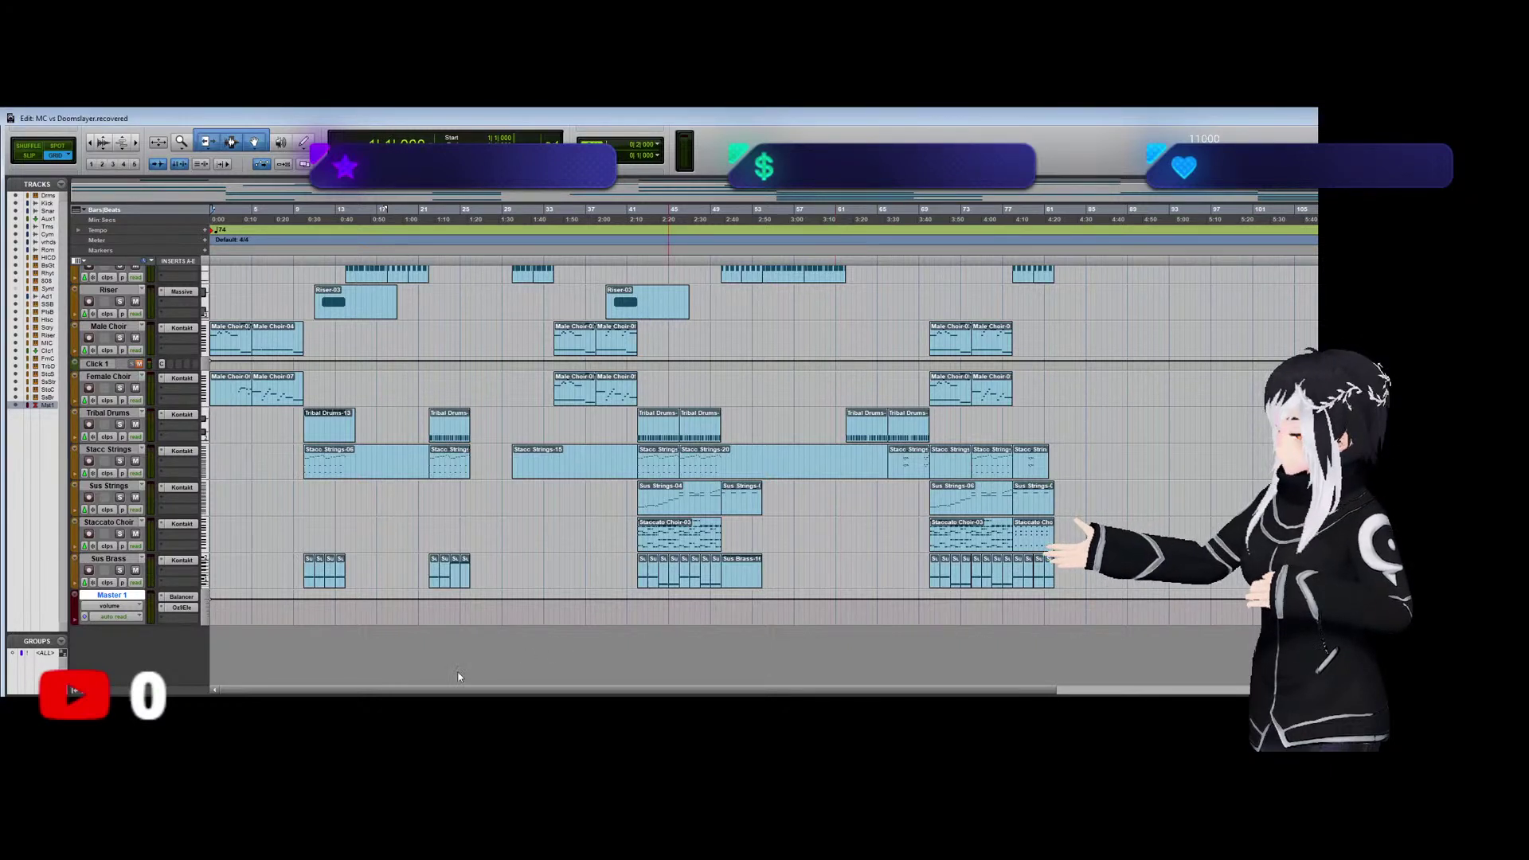